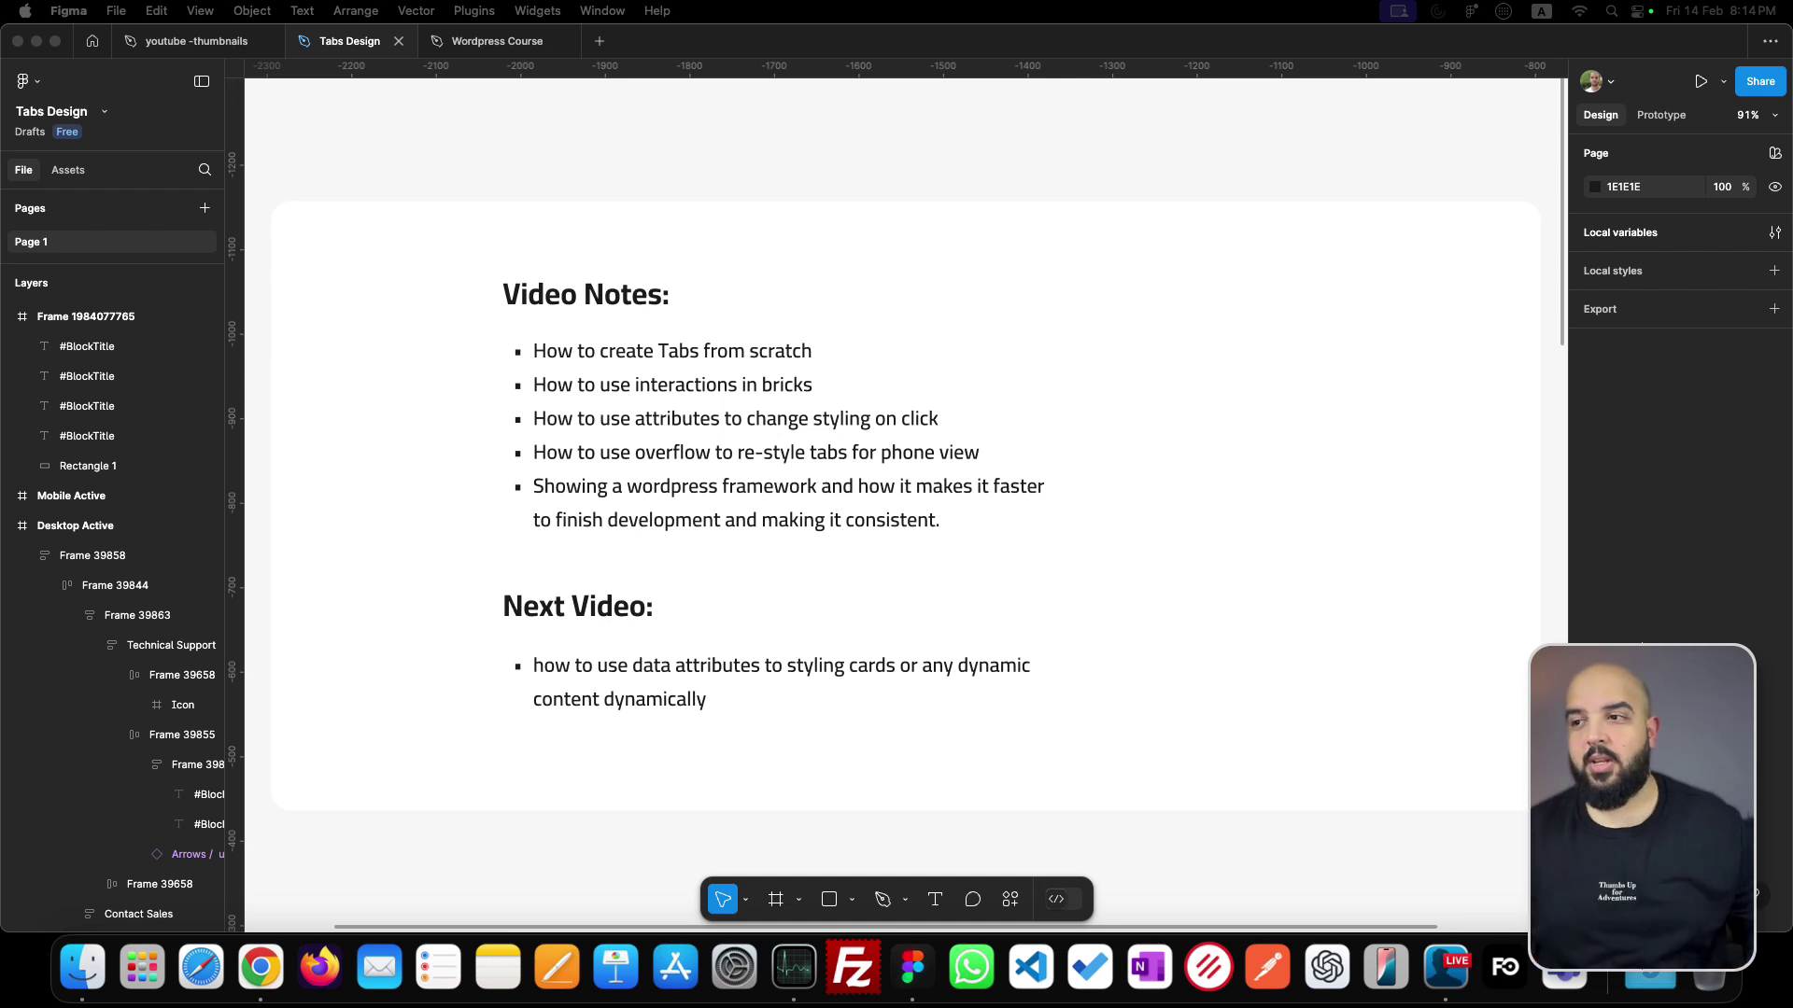
- Examine the video notes and the card layouts in the Desktop and Desktop Active frames
scroll(896, 495, "down", 6)
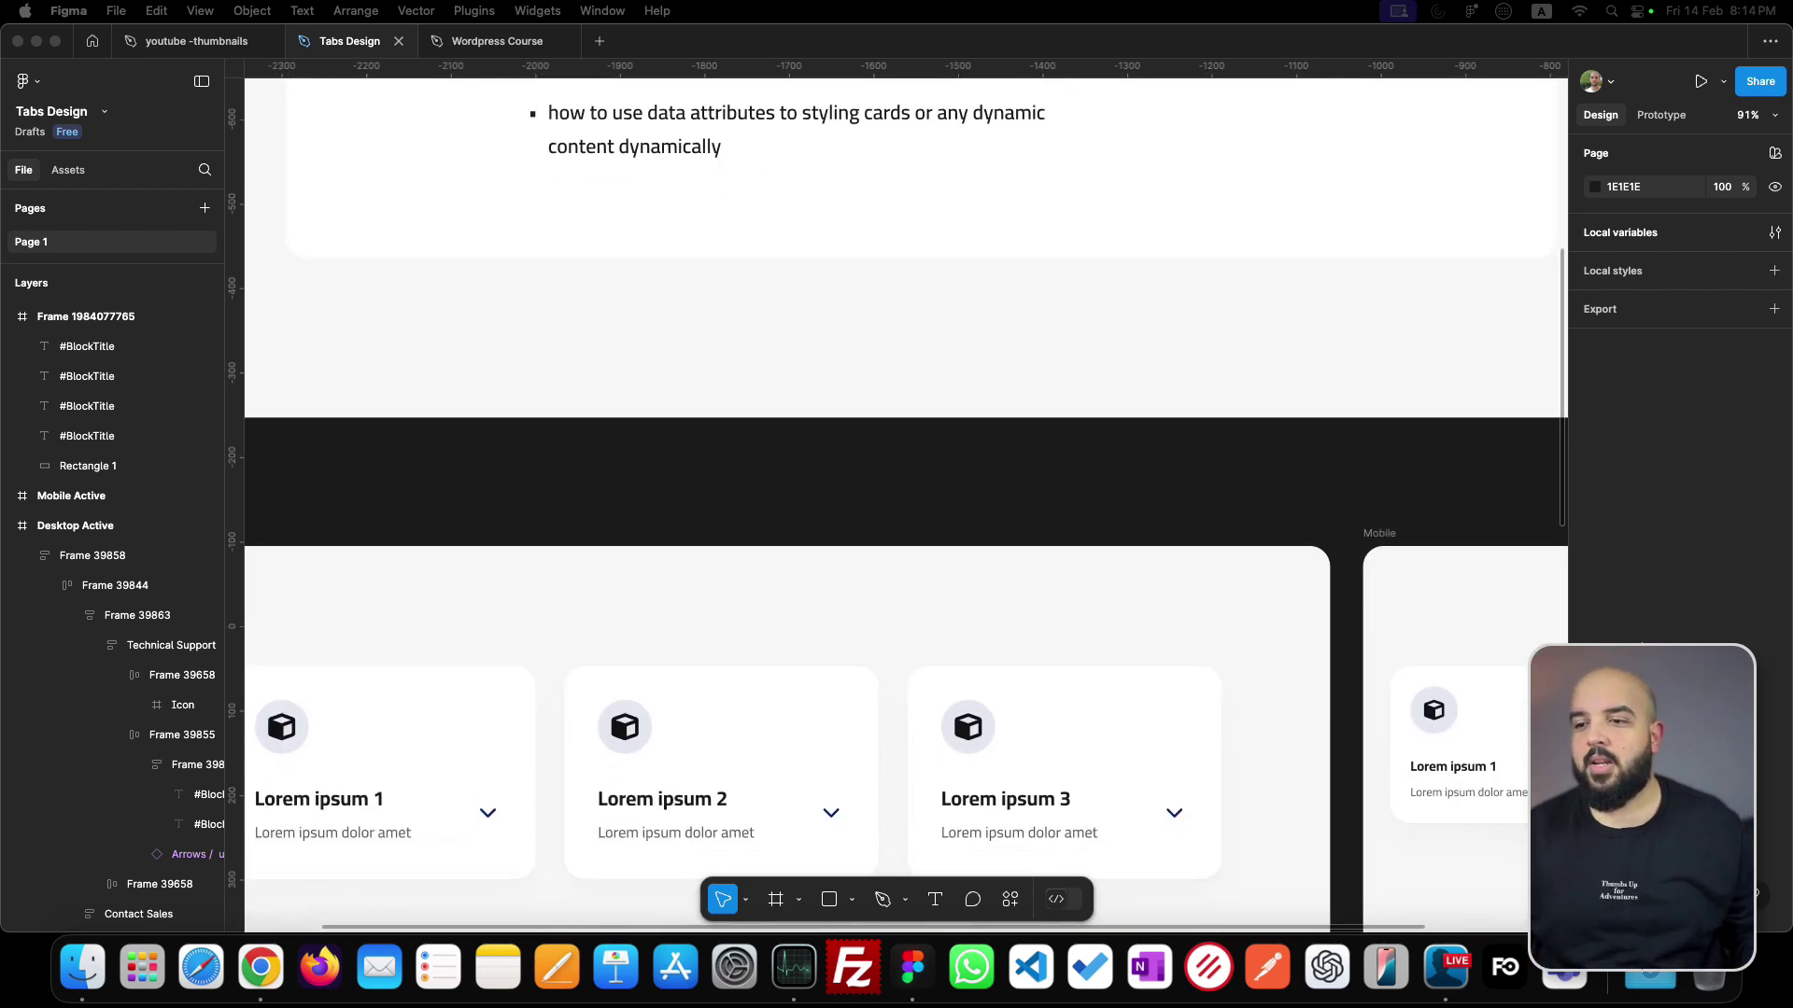
scroll(896, 495, "down", 3)
scroll(896, 495, "left", 1)
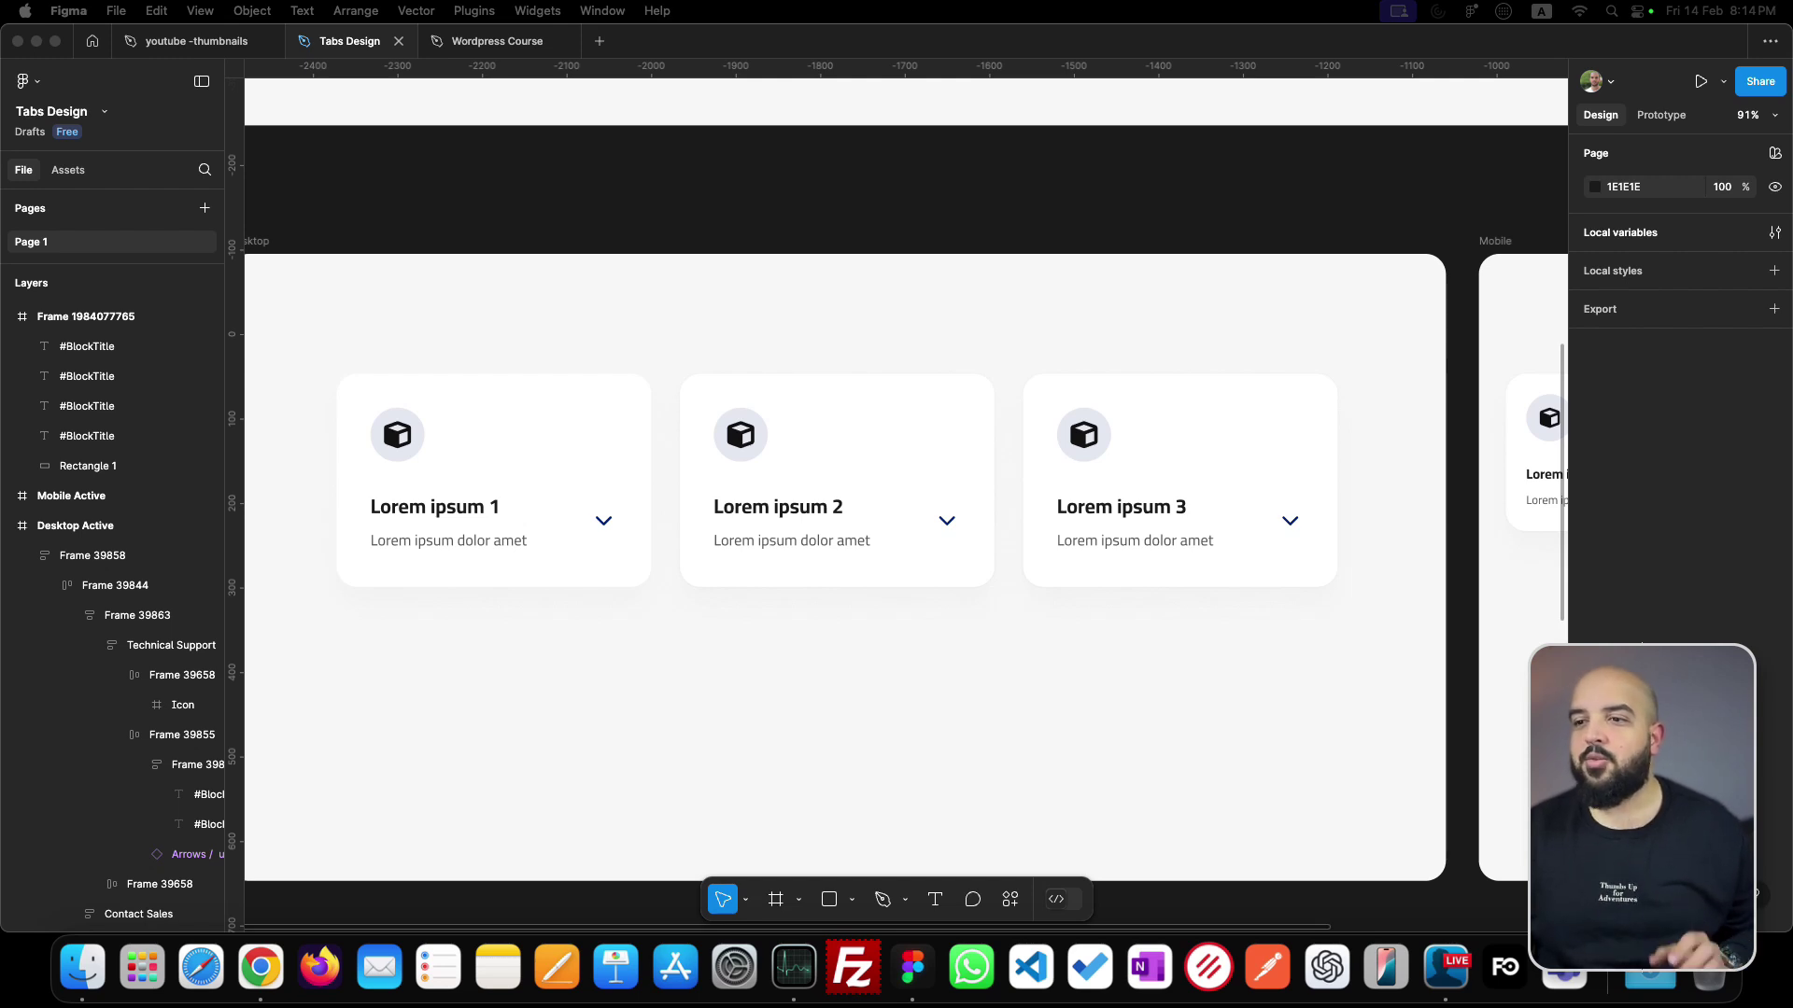
scroll(896, 495, "down", 7)
scroll(896, 495, "left", 1)
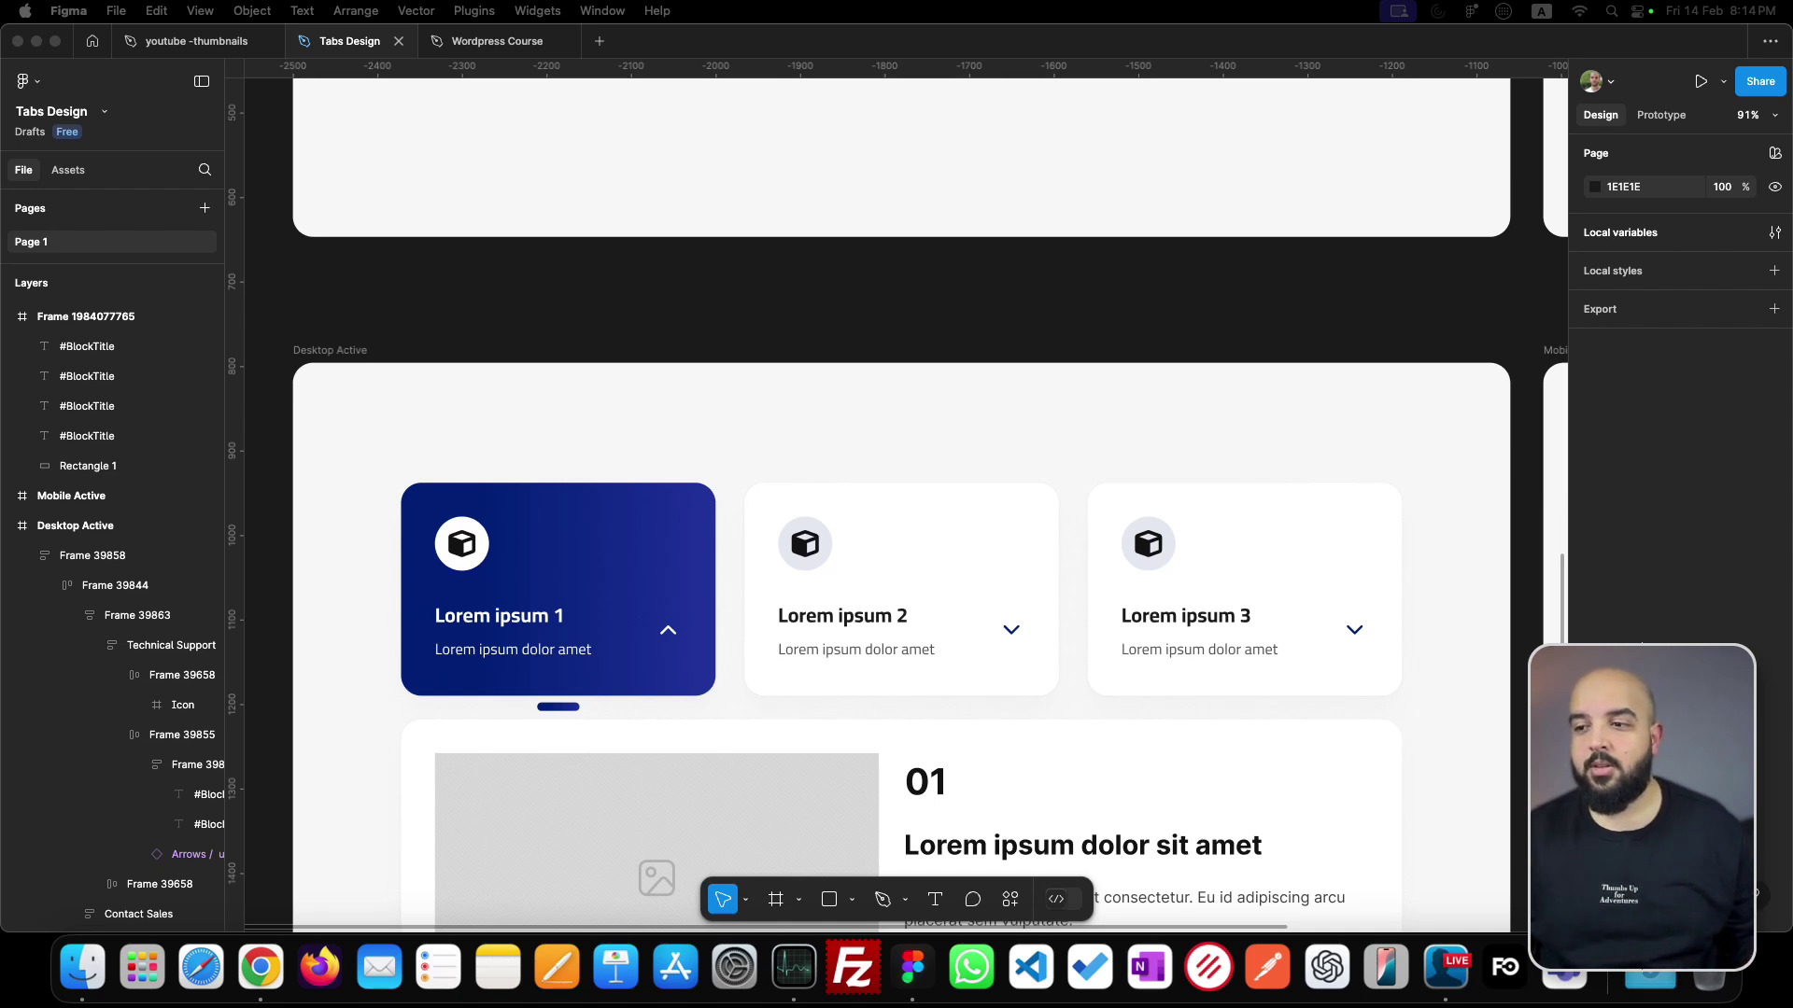
scroll(897, 504, "down", 4)
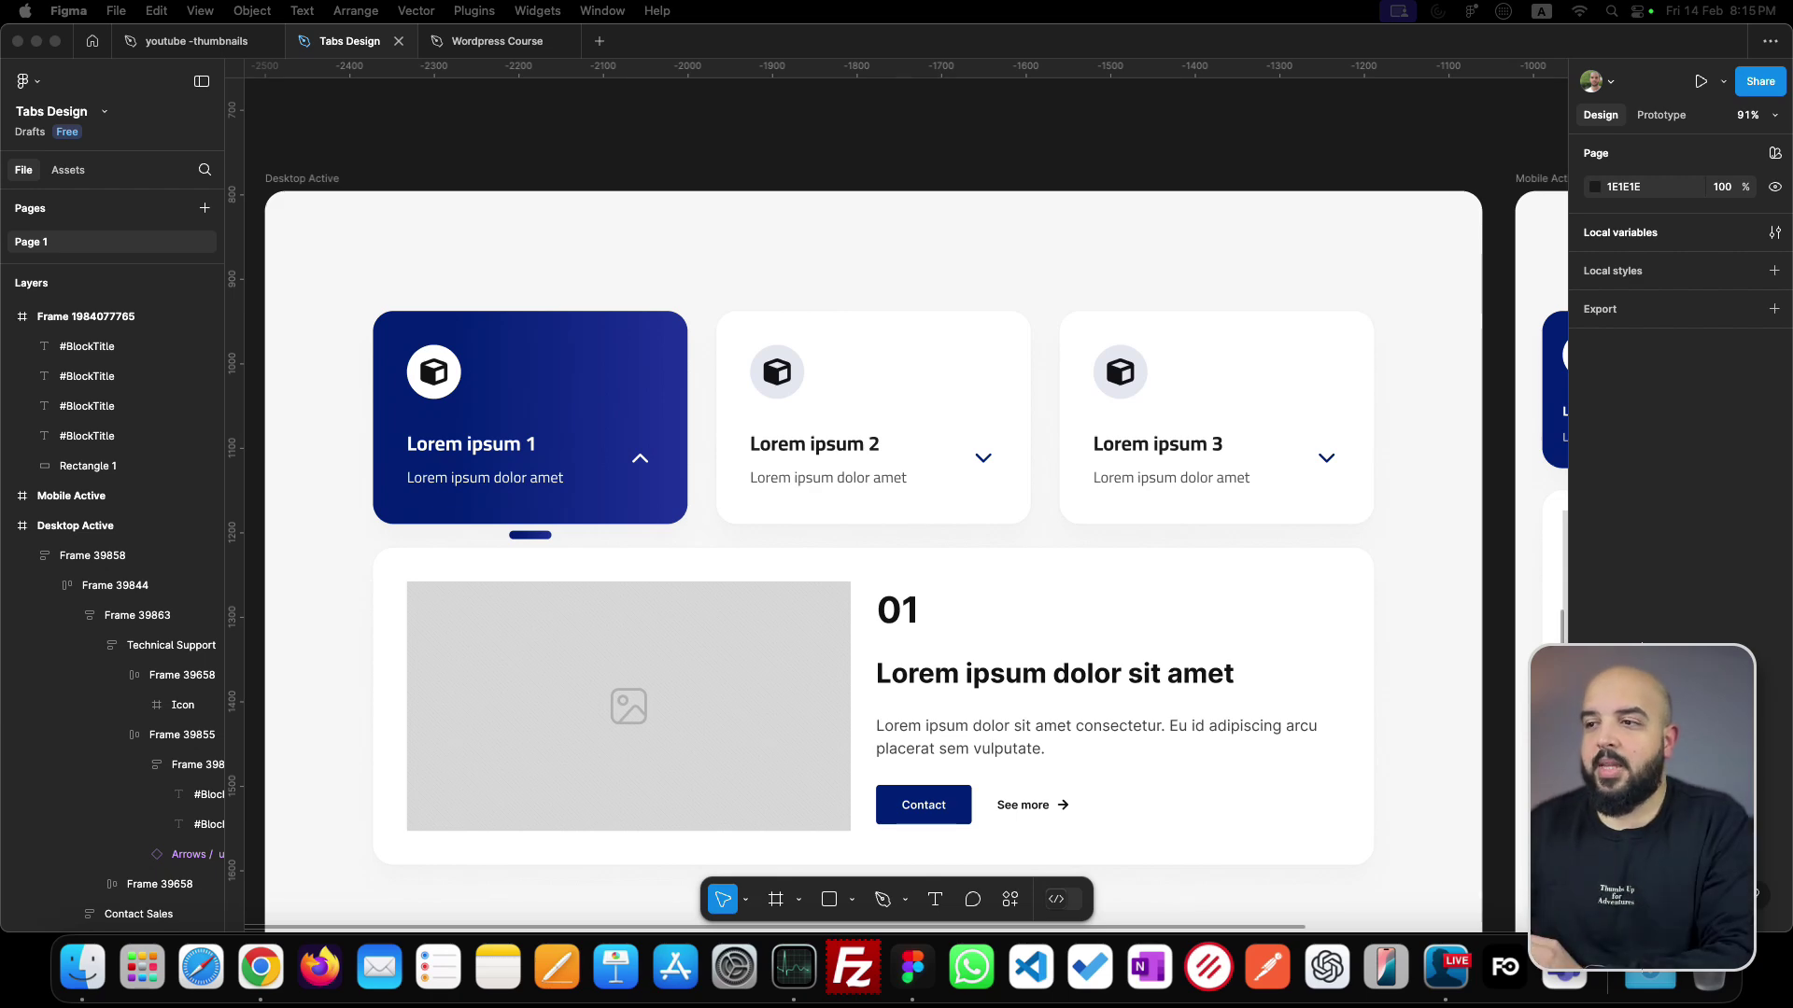
scroll(896, 505, "up", 15)
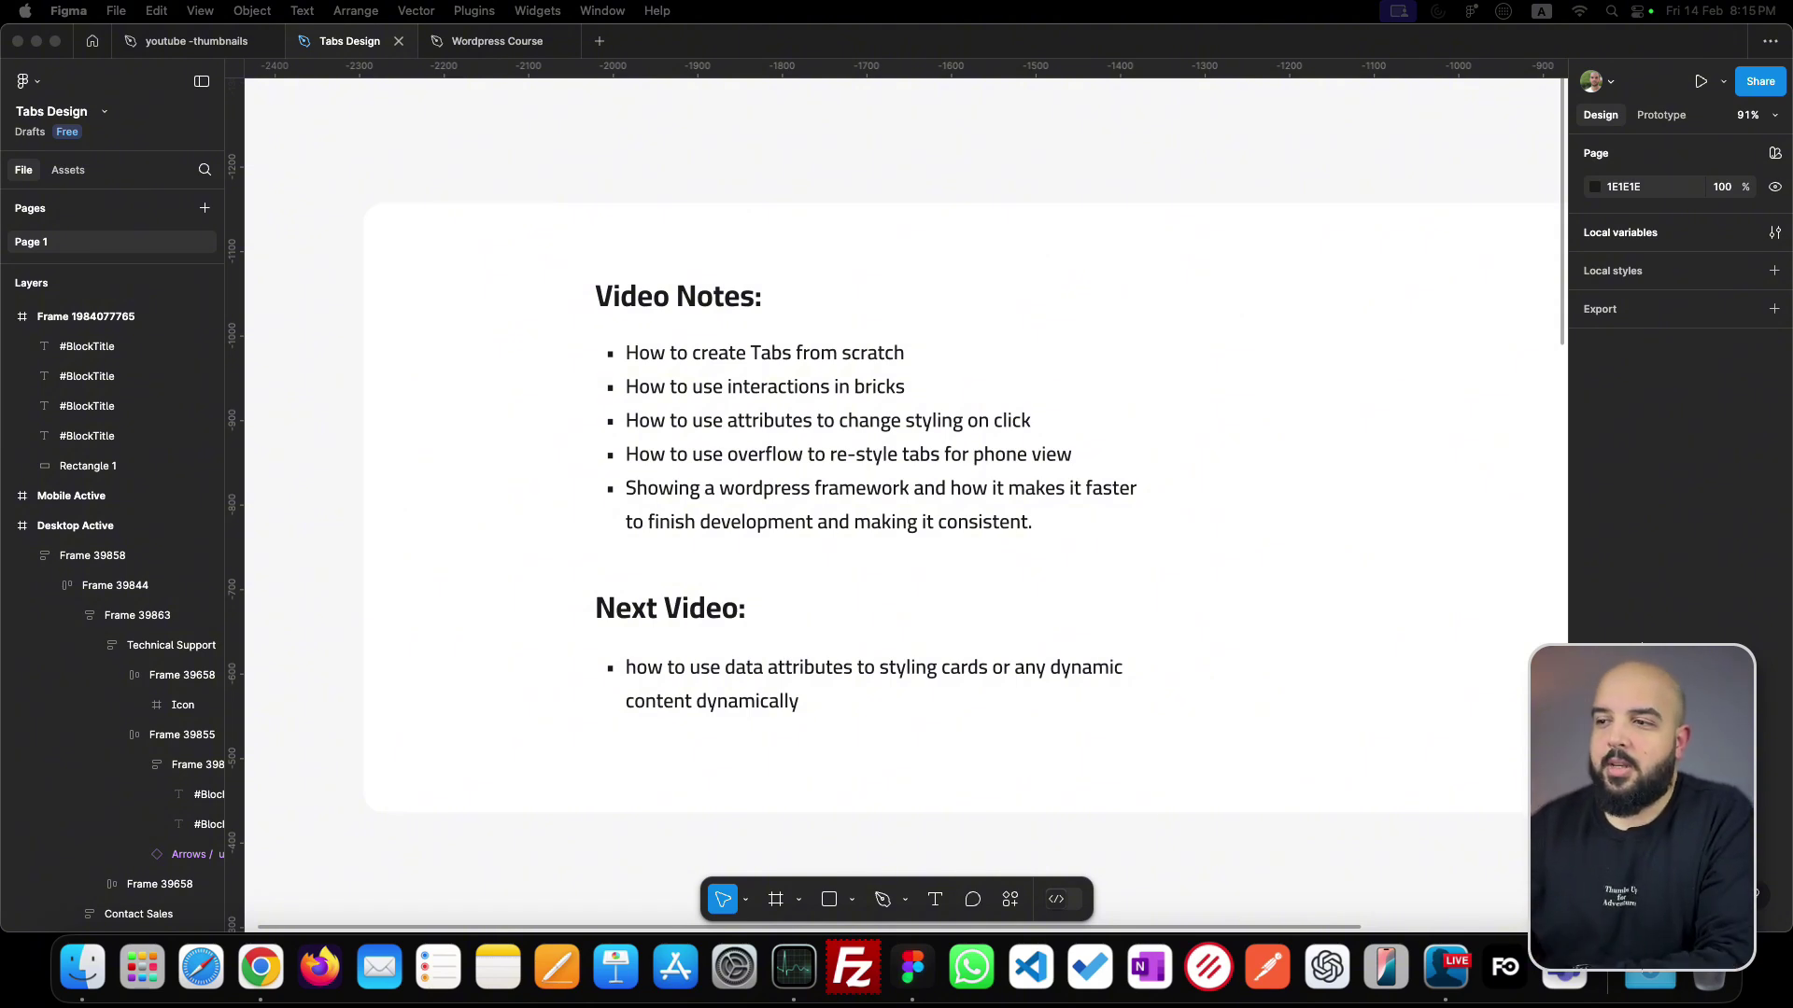
scroll(901, 504, "down", 10)
scroll(901, 504, "right", 2)
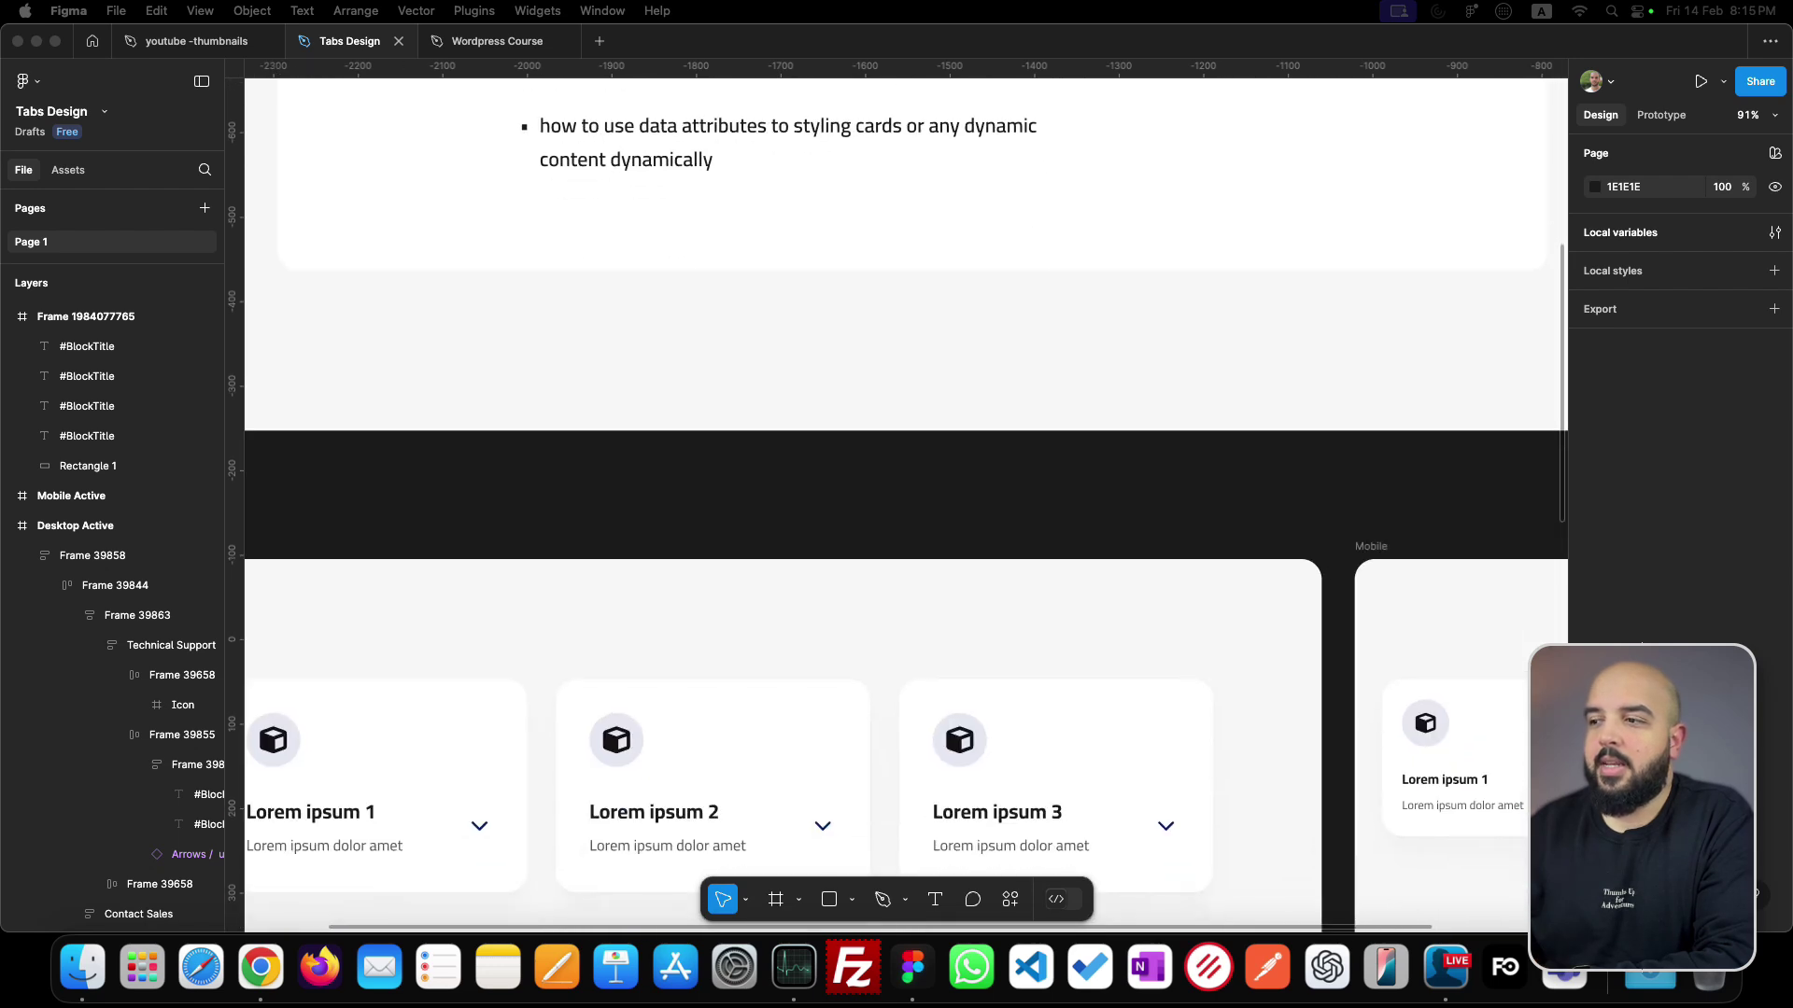
scroll(901, 505, "down", 7)
scroll(901, 504, "left", 3)
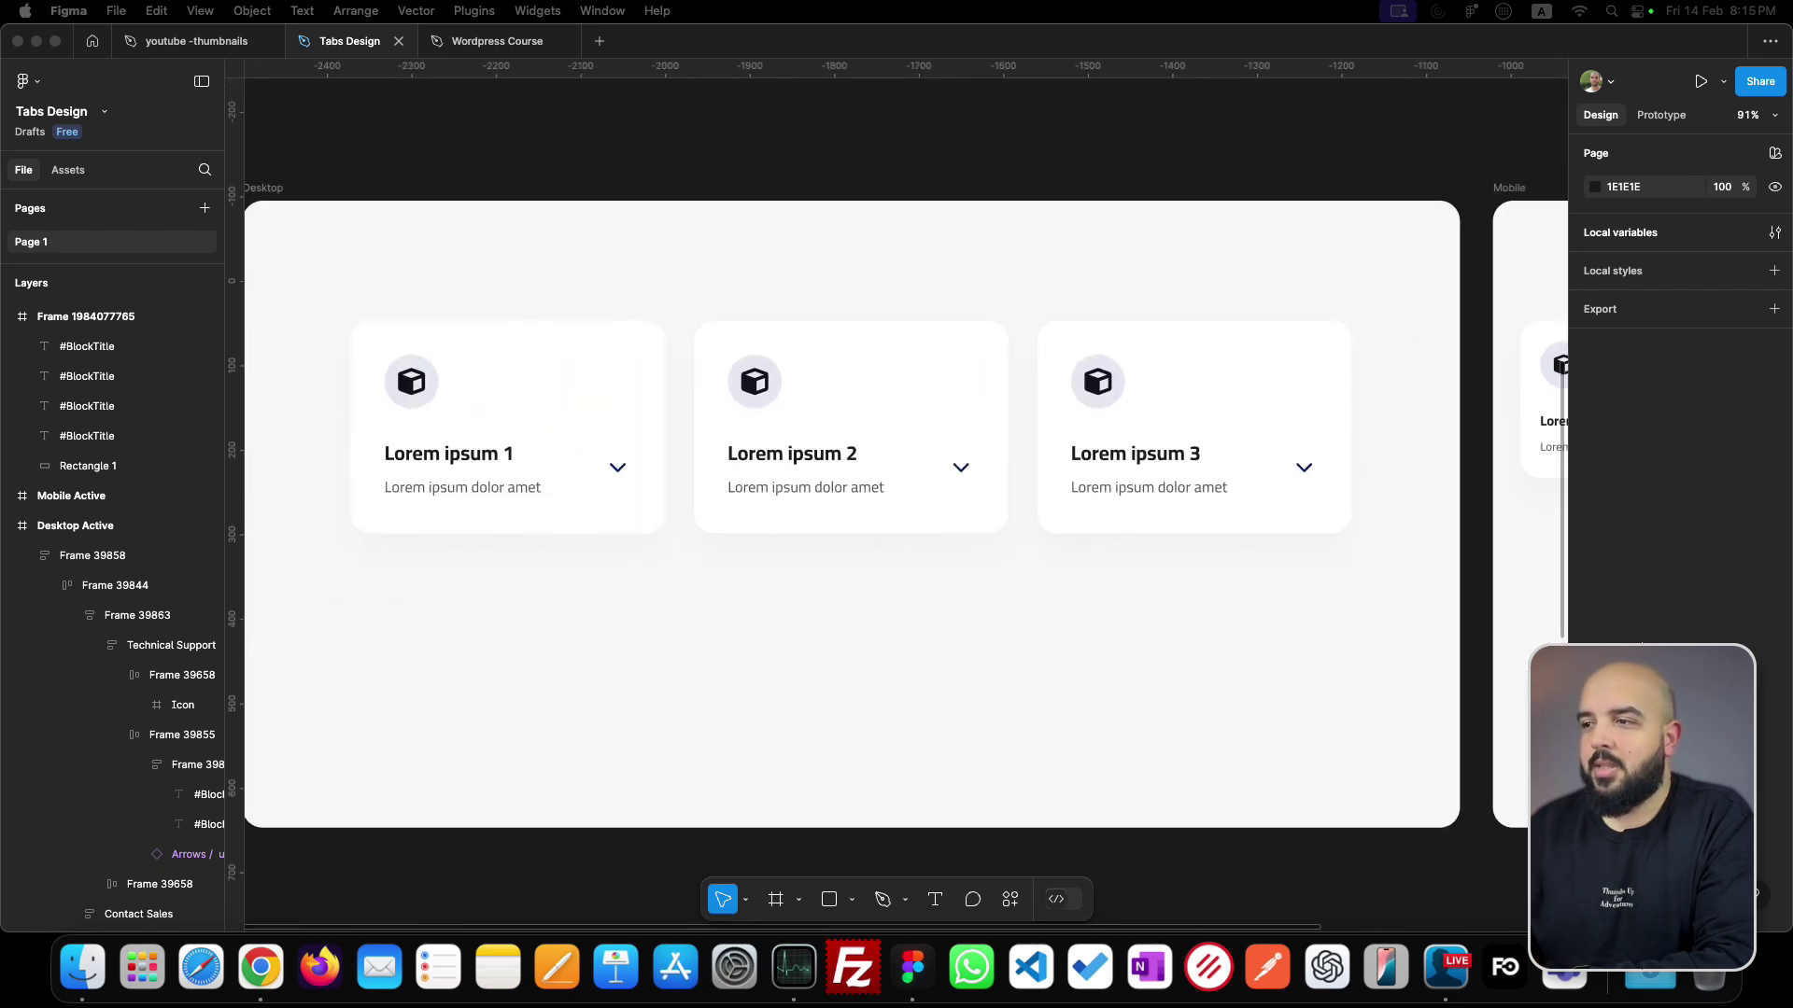
- Examine the tab cards and content panel in the Mobile and Mobile Active frames, and compare them with the Desktop frame
scroll(901, 504, "right", 15)
scroll(901, 504, "up", 1)
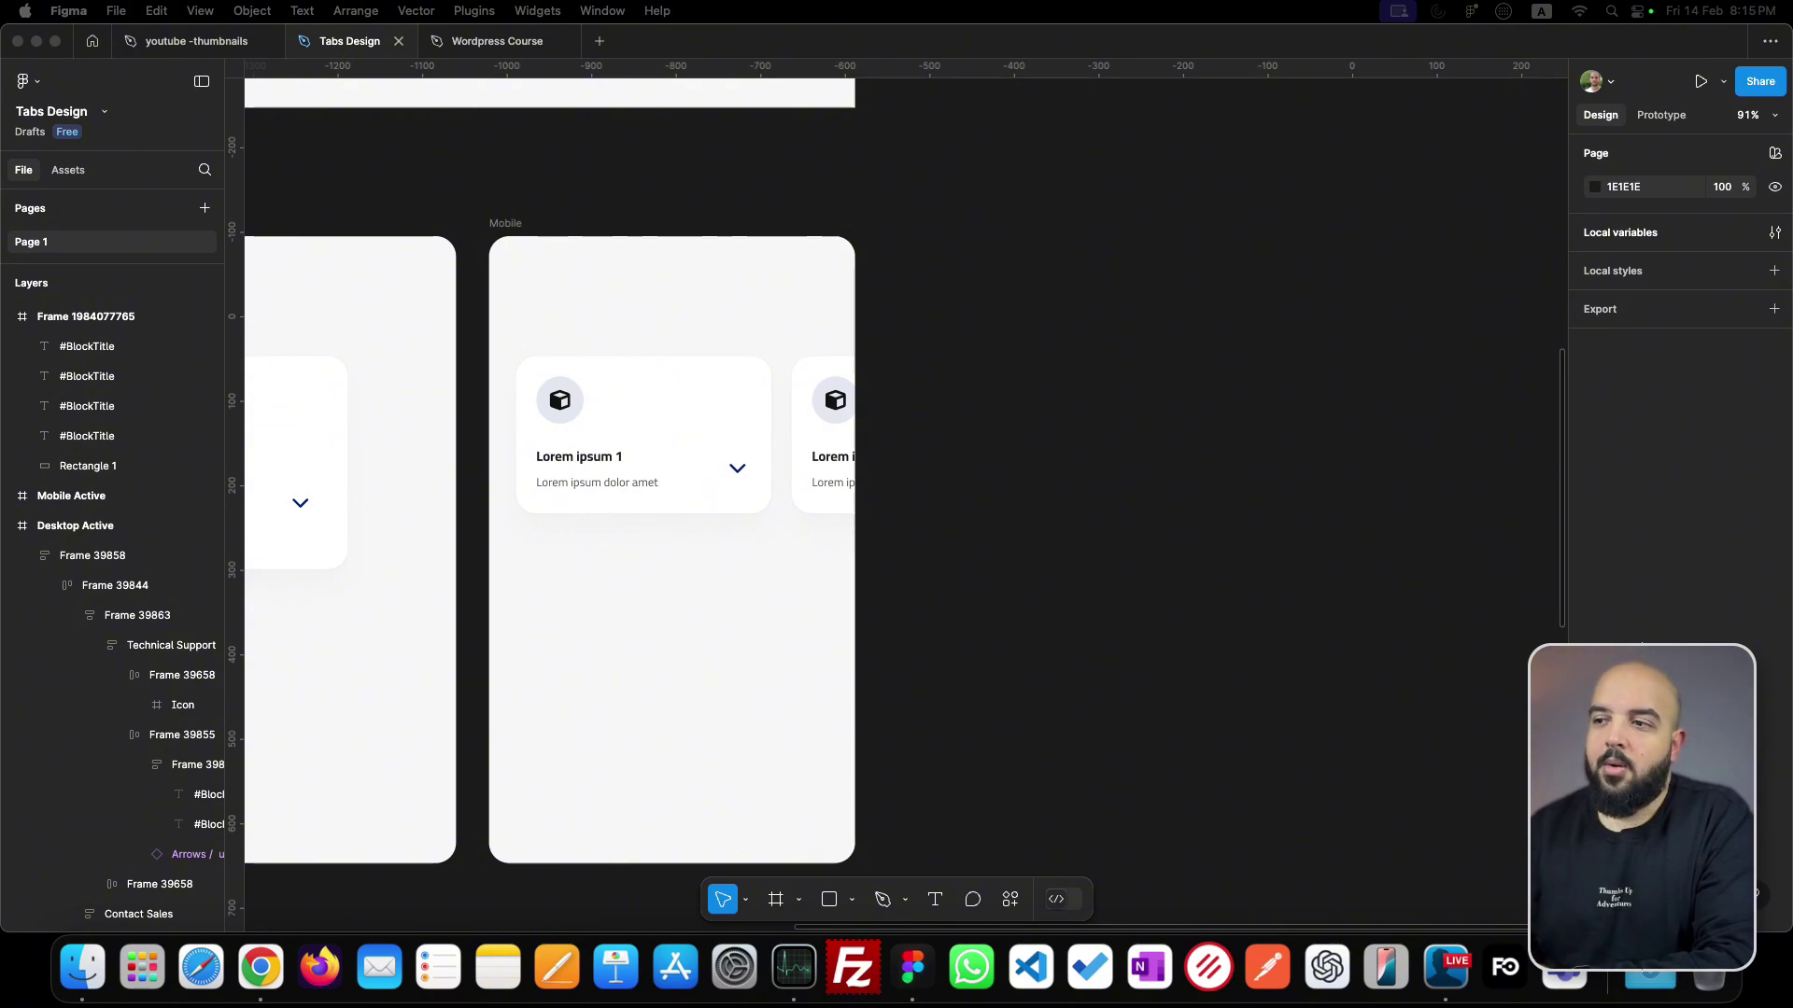
scroll(896, 504, "down", 10)
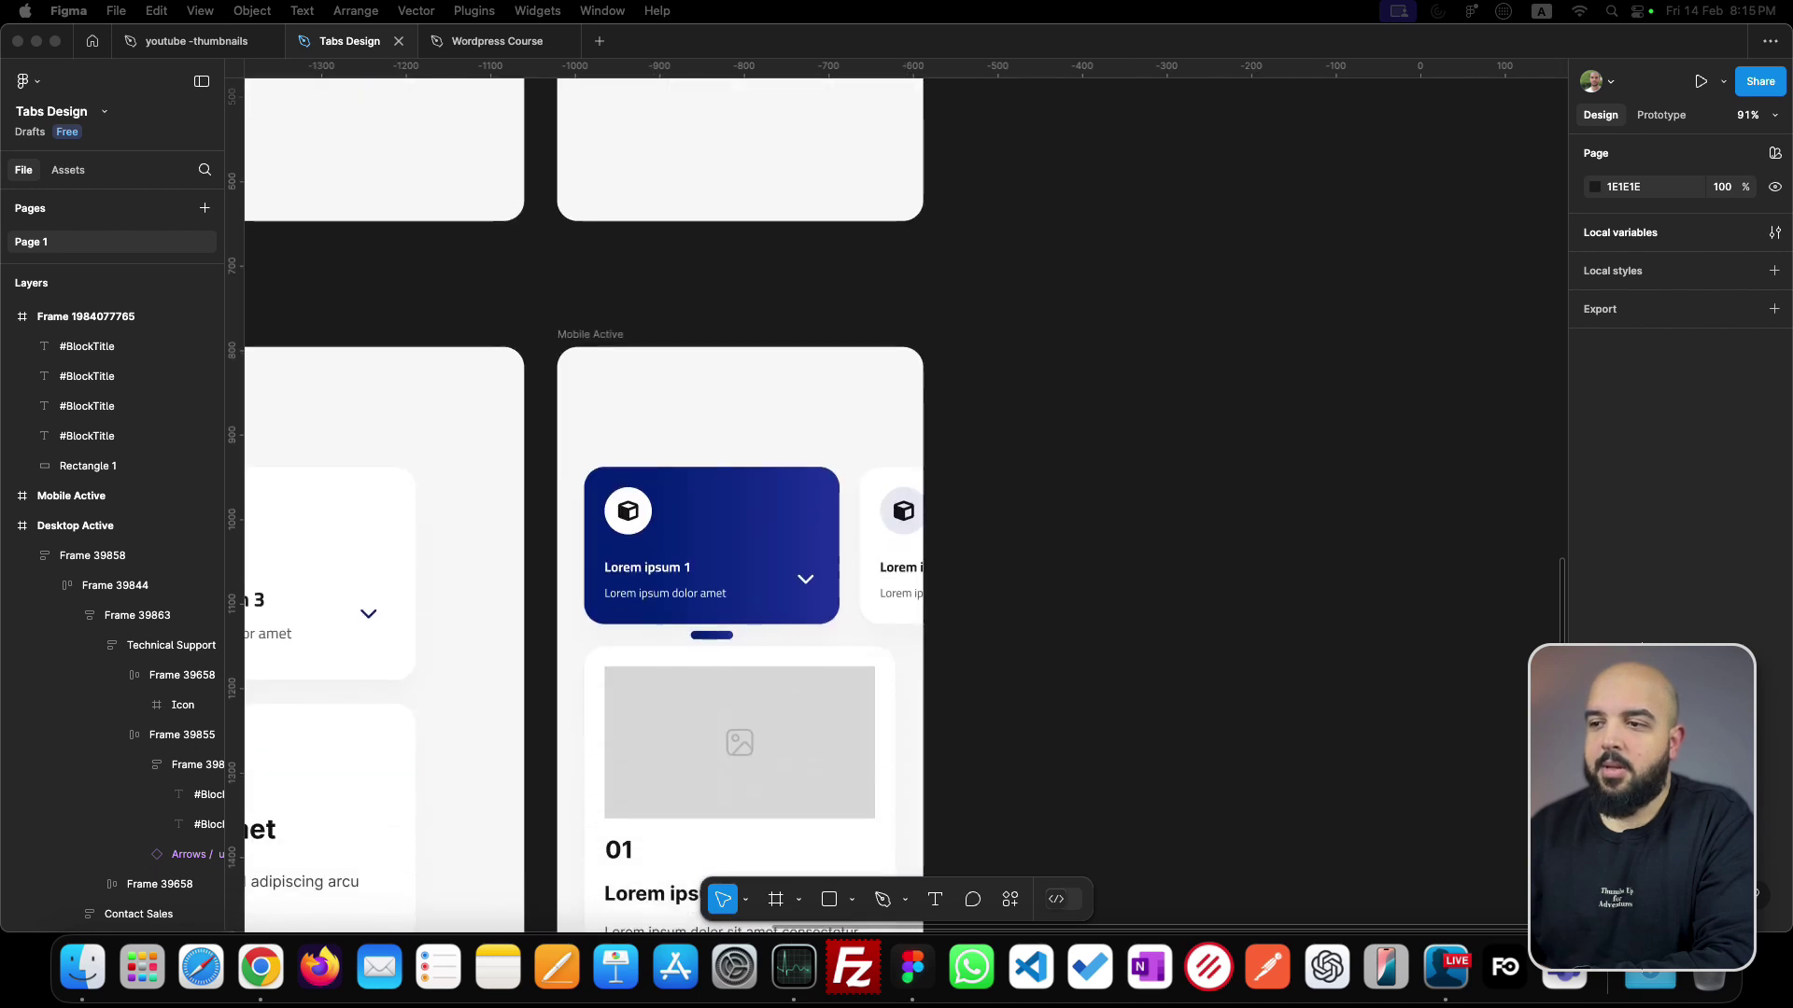
scroll(747, 504, "down", 5)
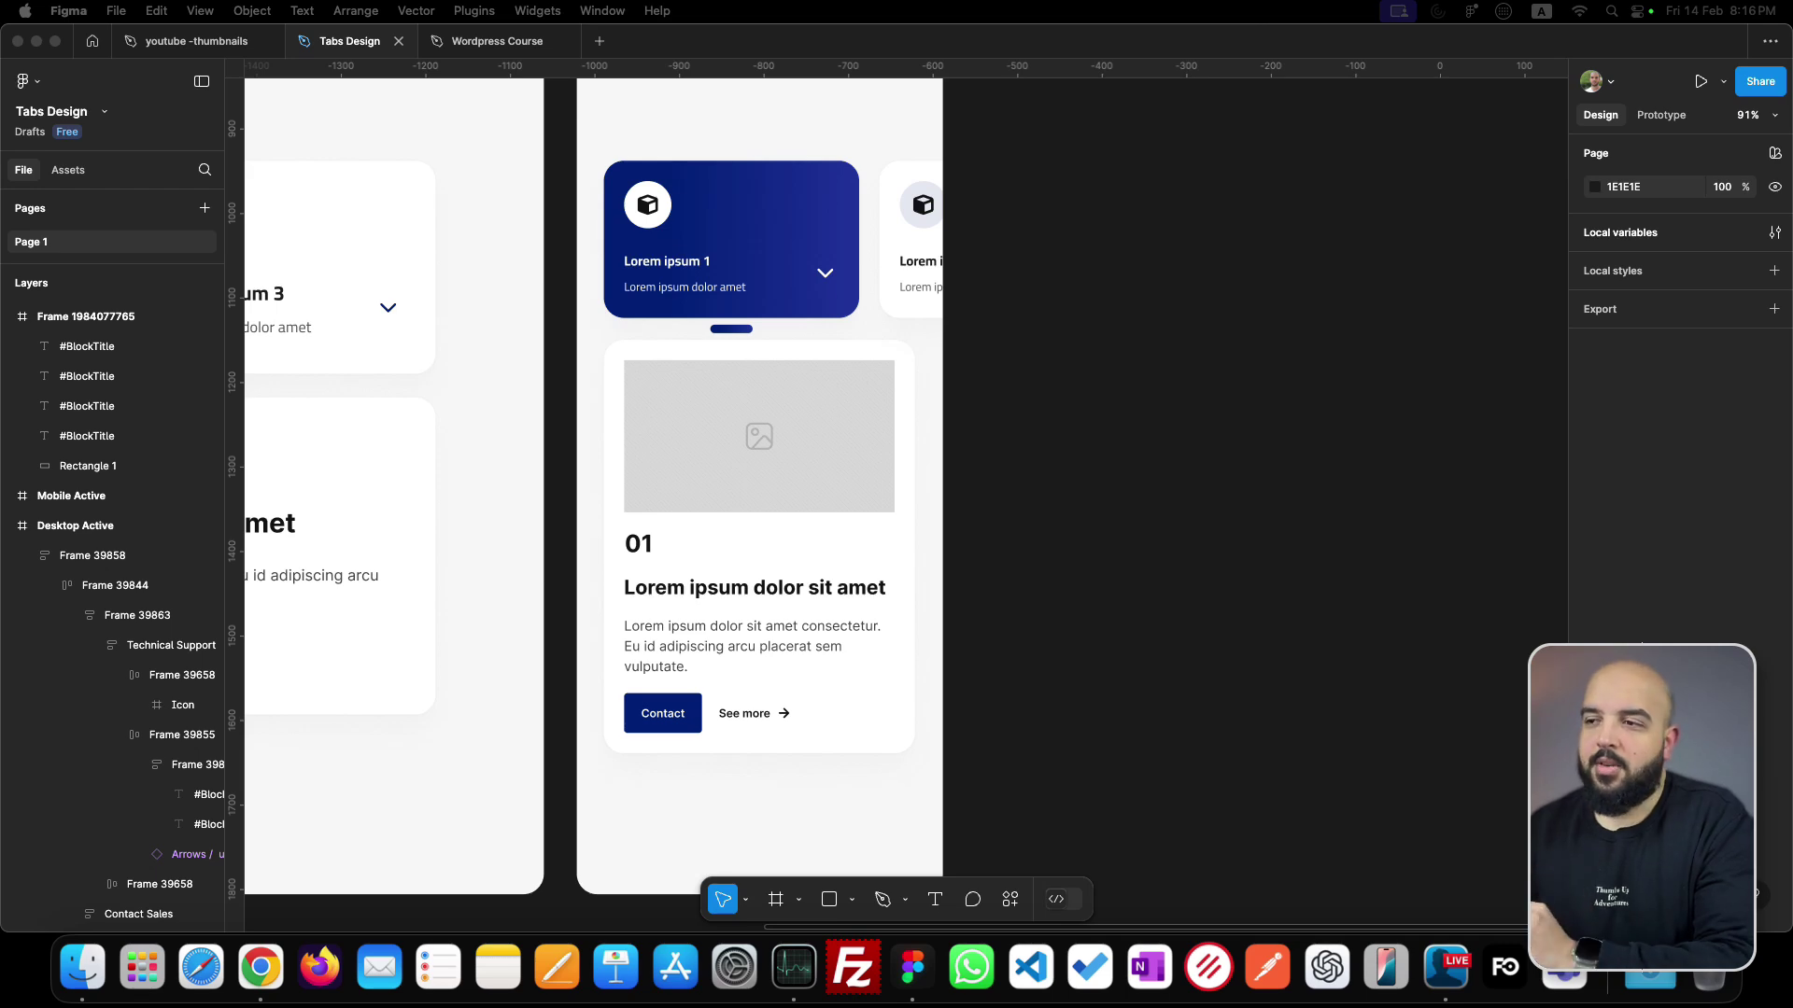
scroll(897, 504, "up", 15)
scroll(896, 504, "left", 7)
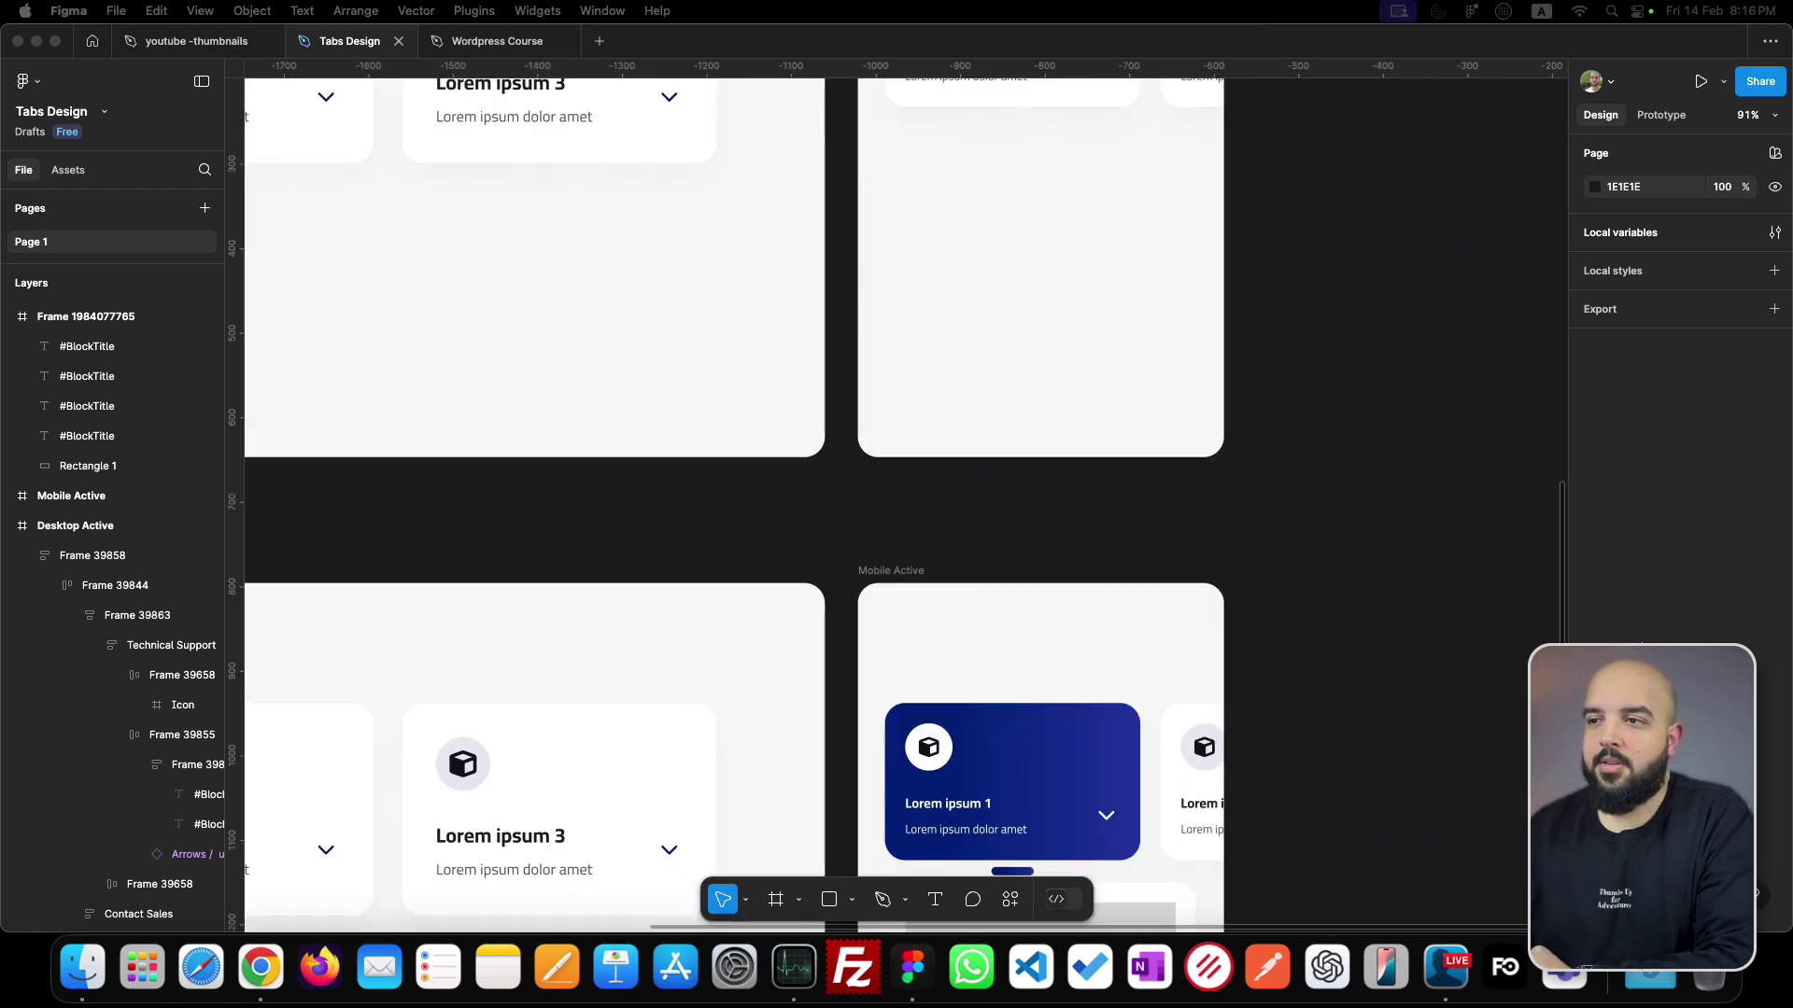
scroll(896, 505, "up", 6)
scroll(896, 504, "left", 1)
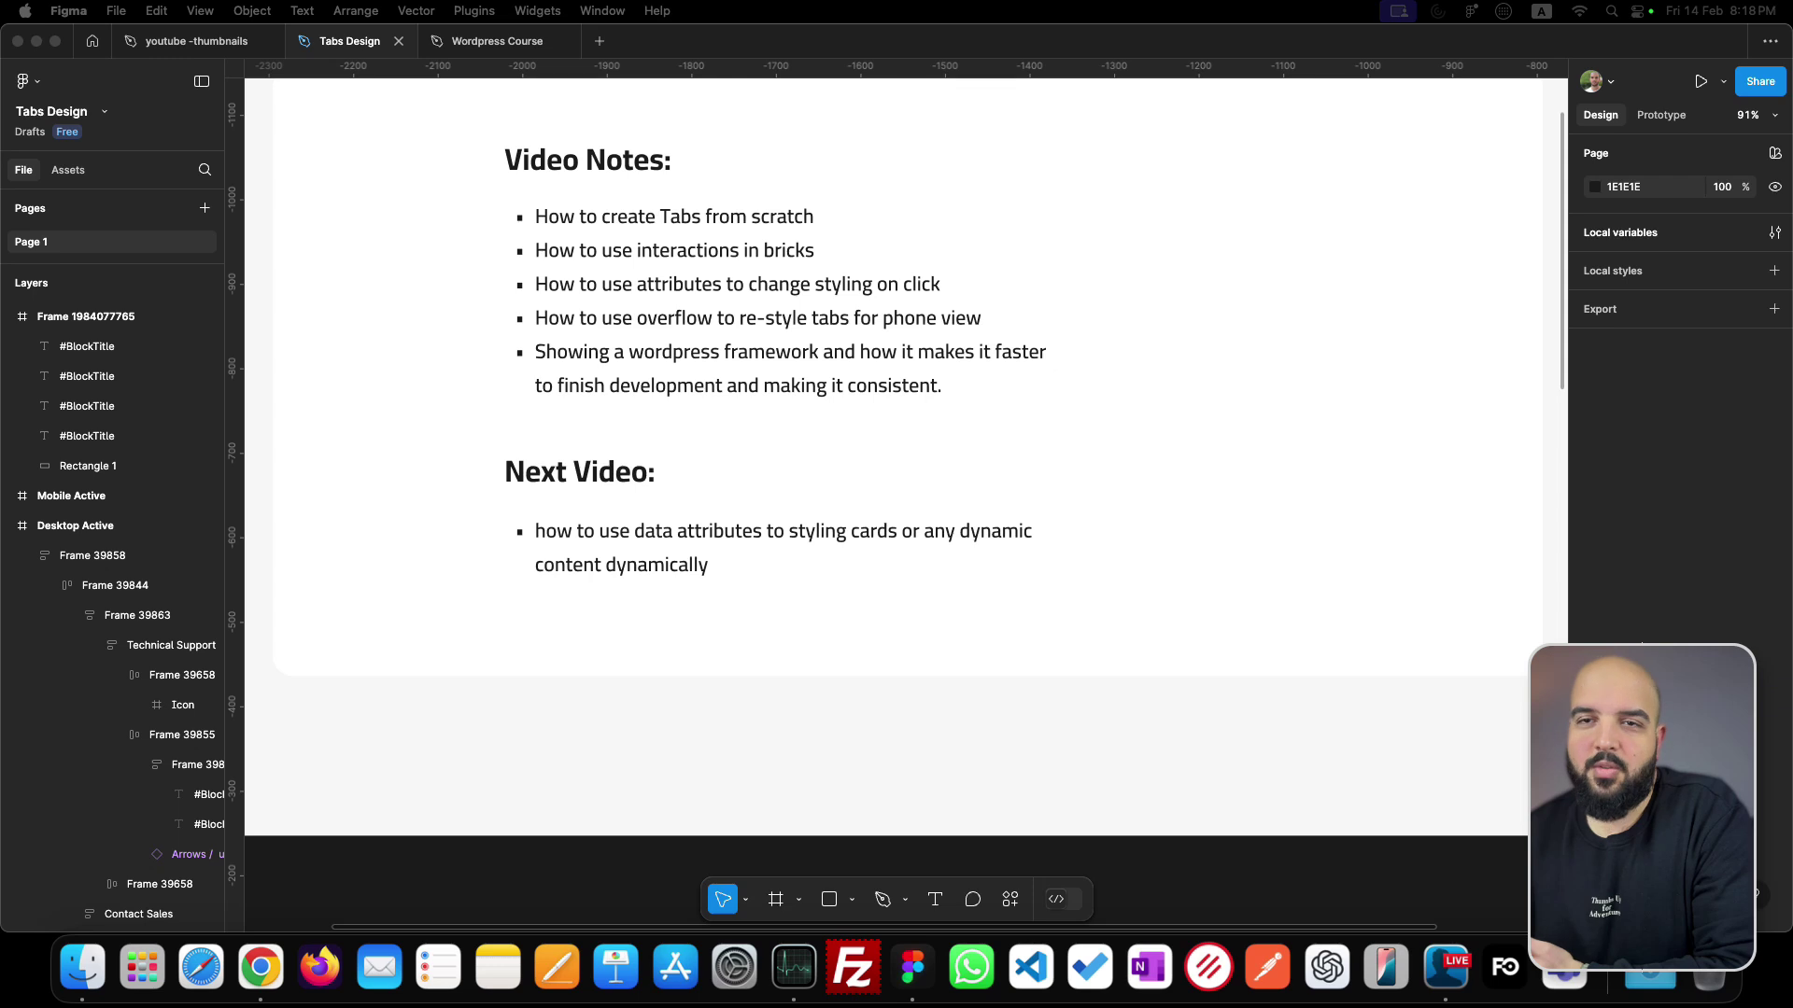
scroll(897, 504, "down", 10)
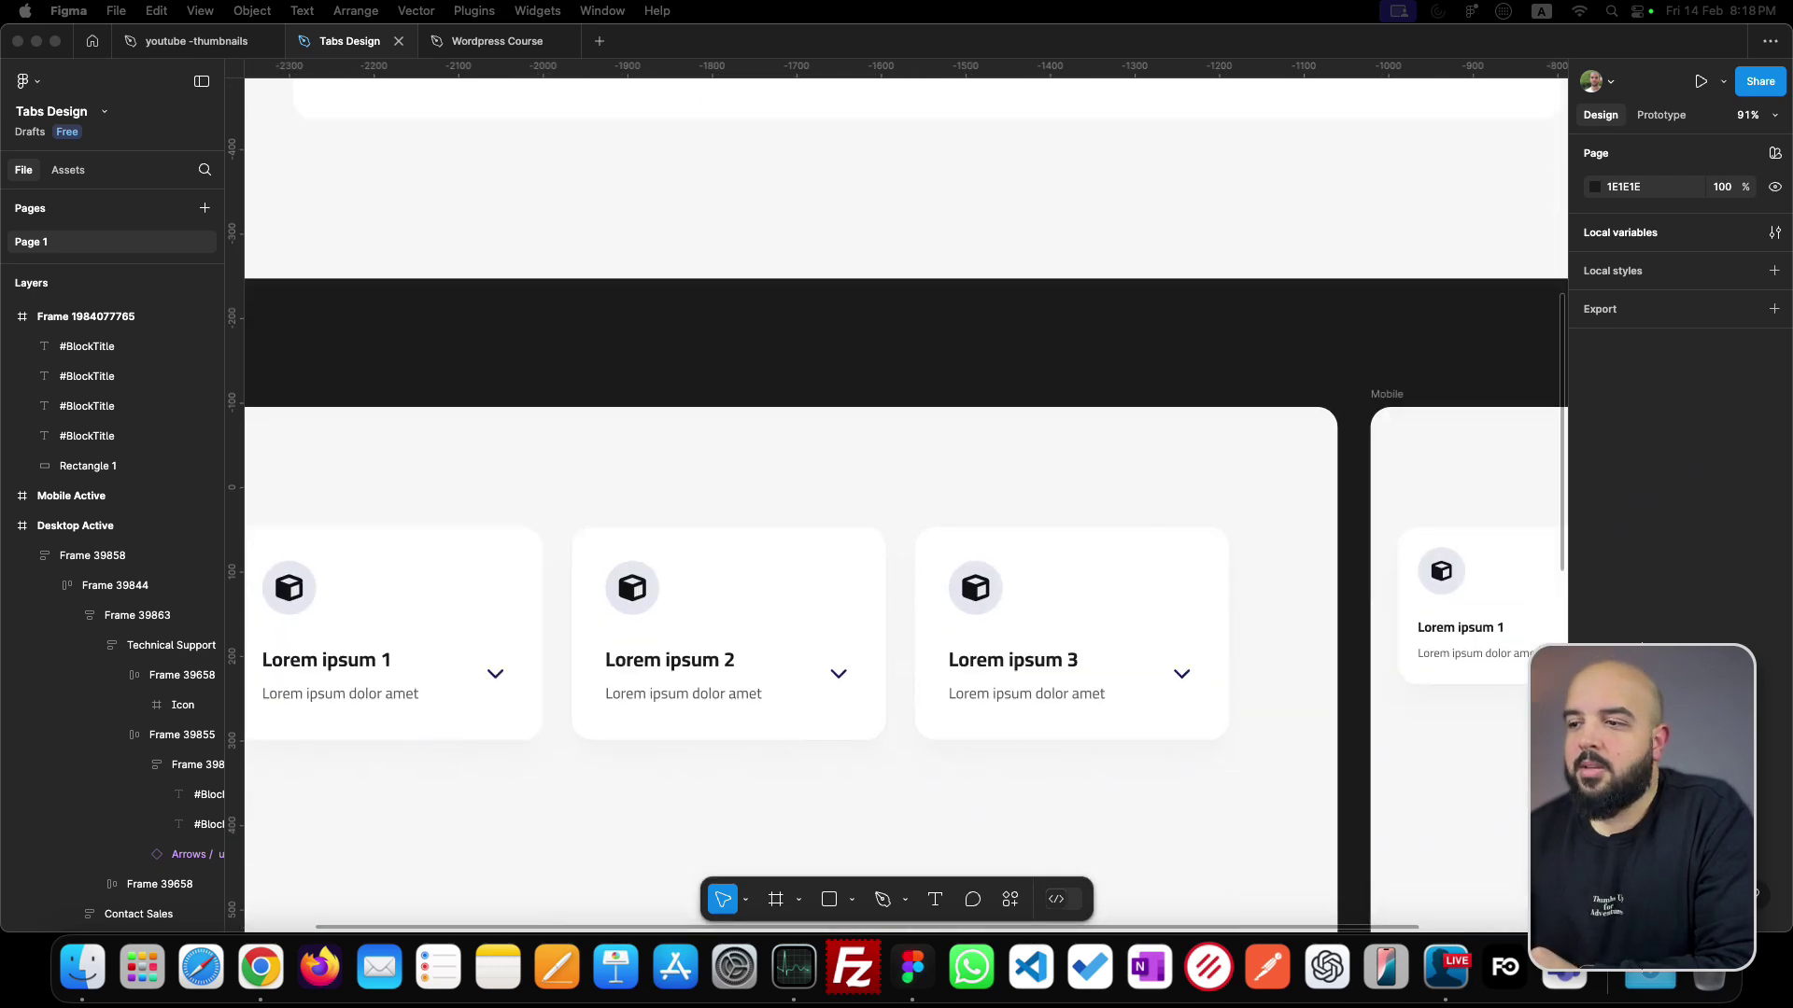
scroll(896, 504, "down", 4)
scroll(897, 504, "left", 2)
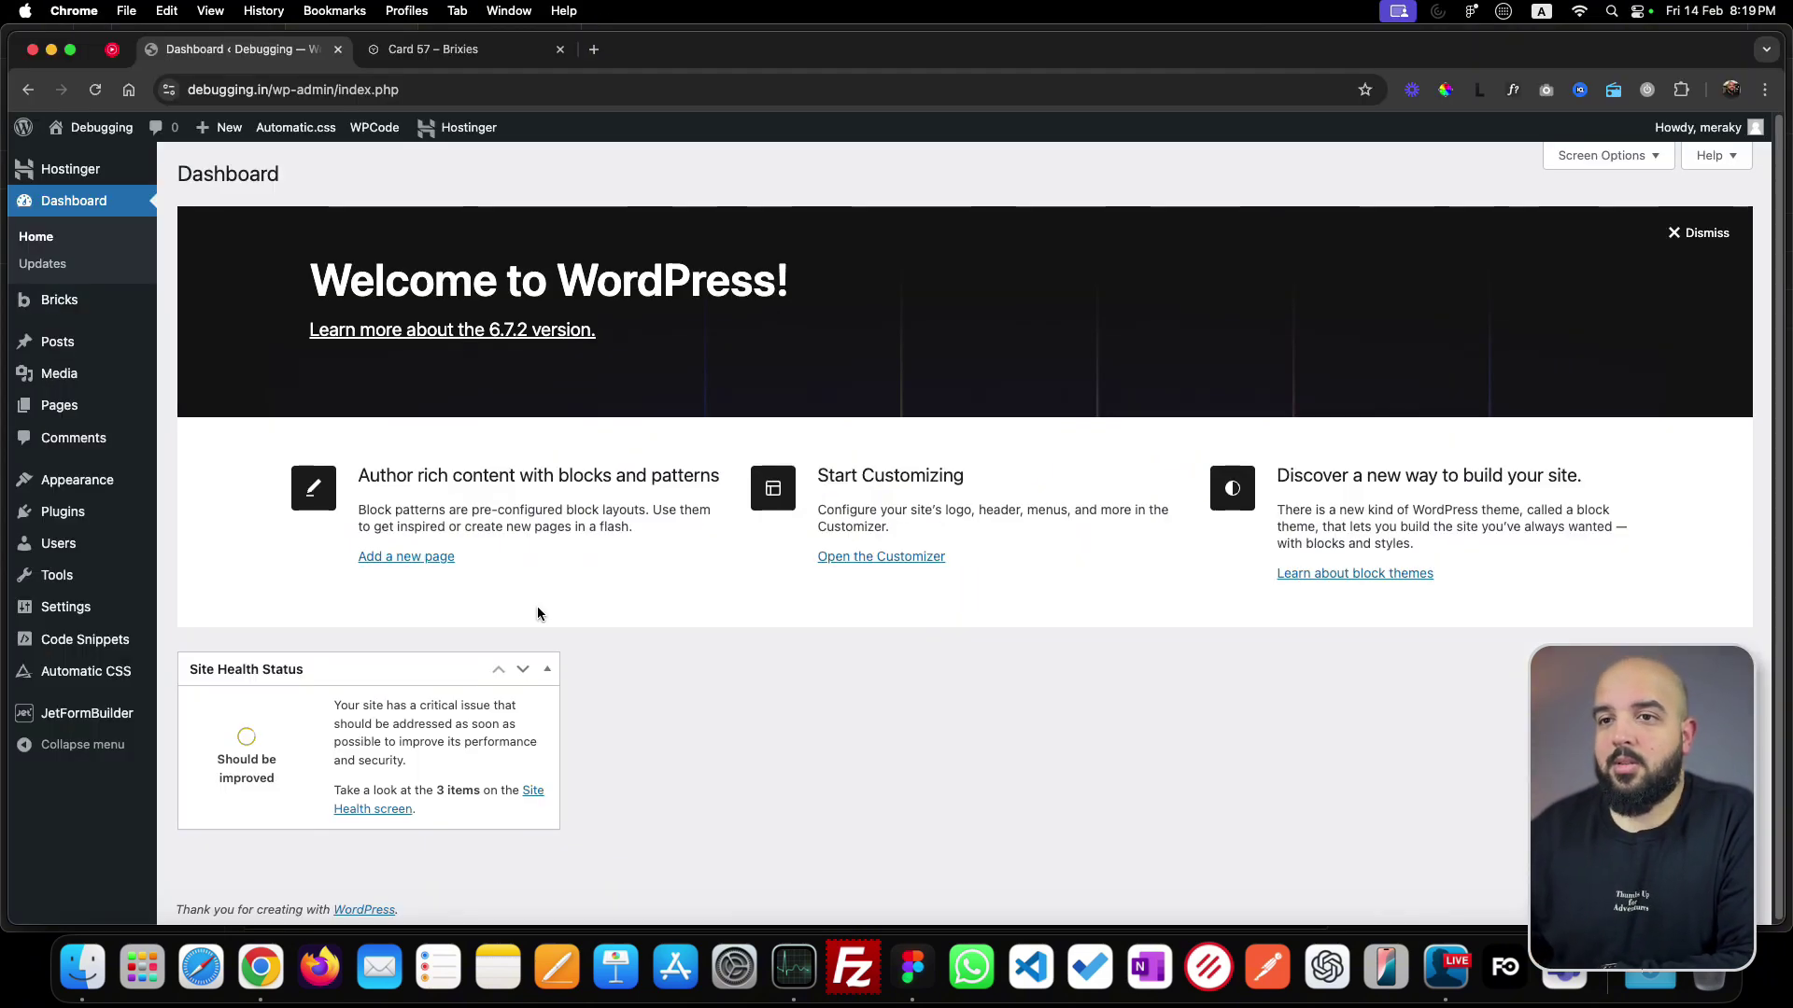
- Open the Custom Tabs page from the WordPress pages list for editing with Bricks
left_click(66, 403)
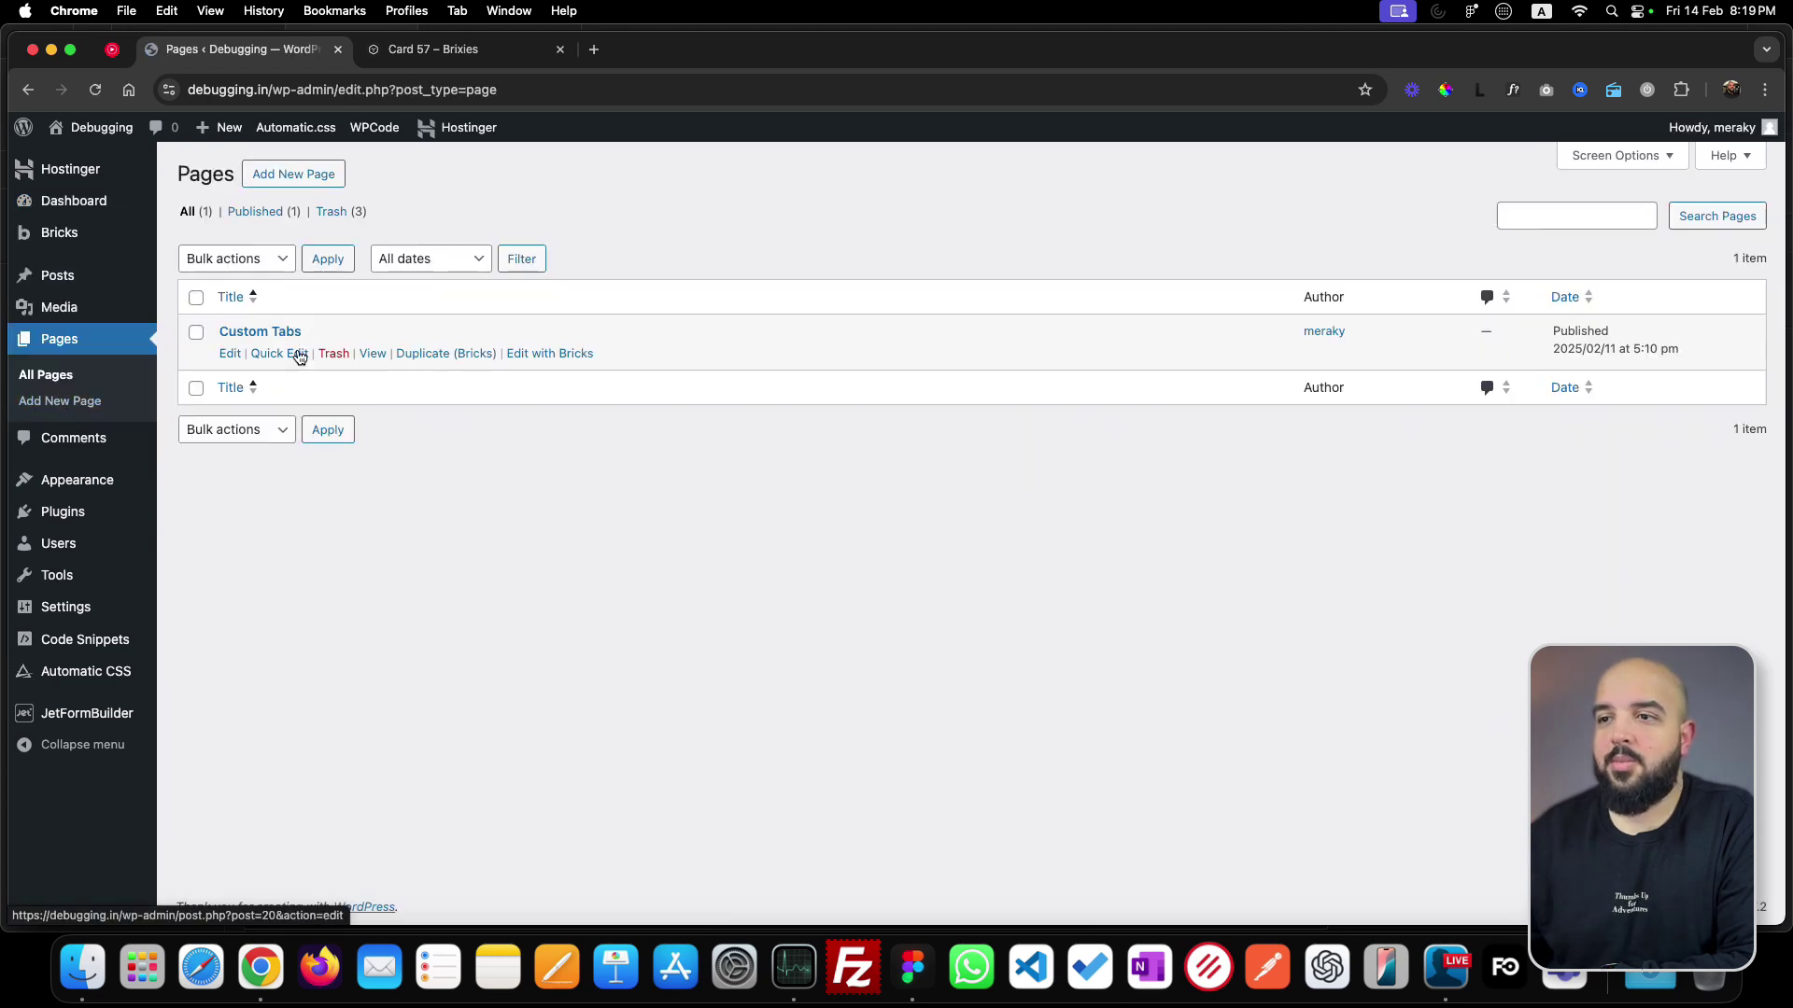
left_click(541, 362)
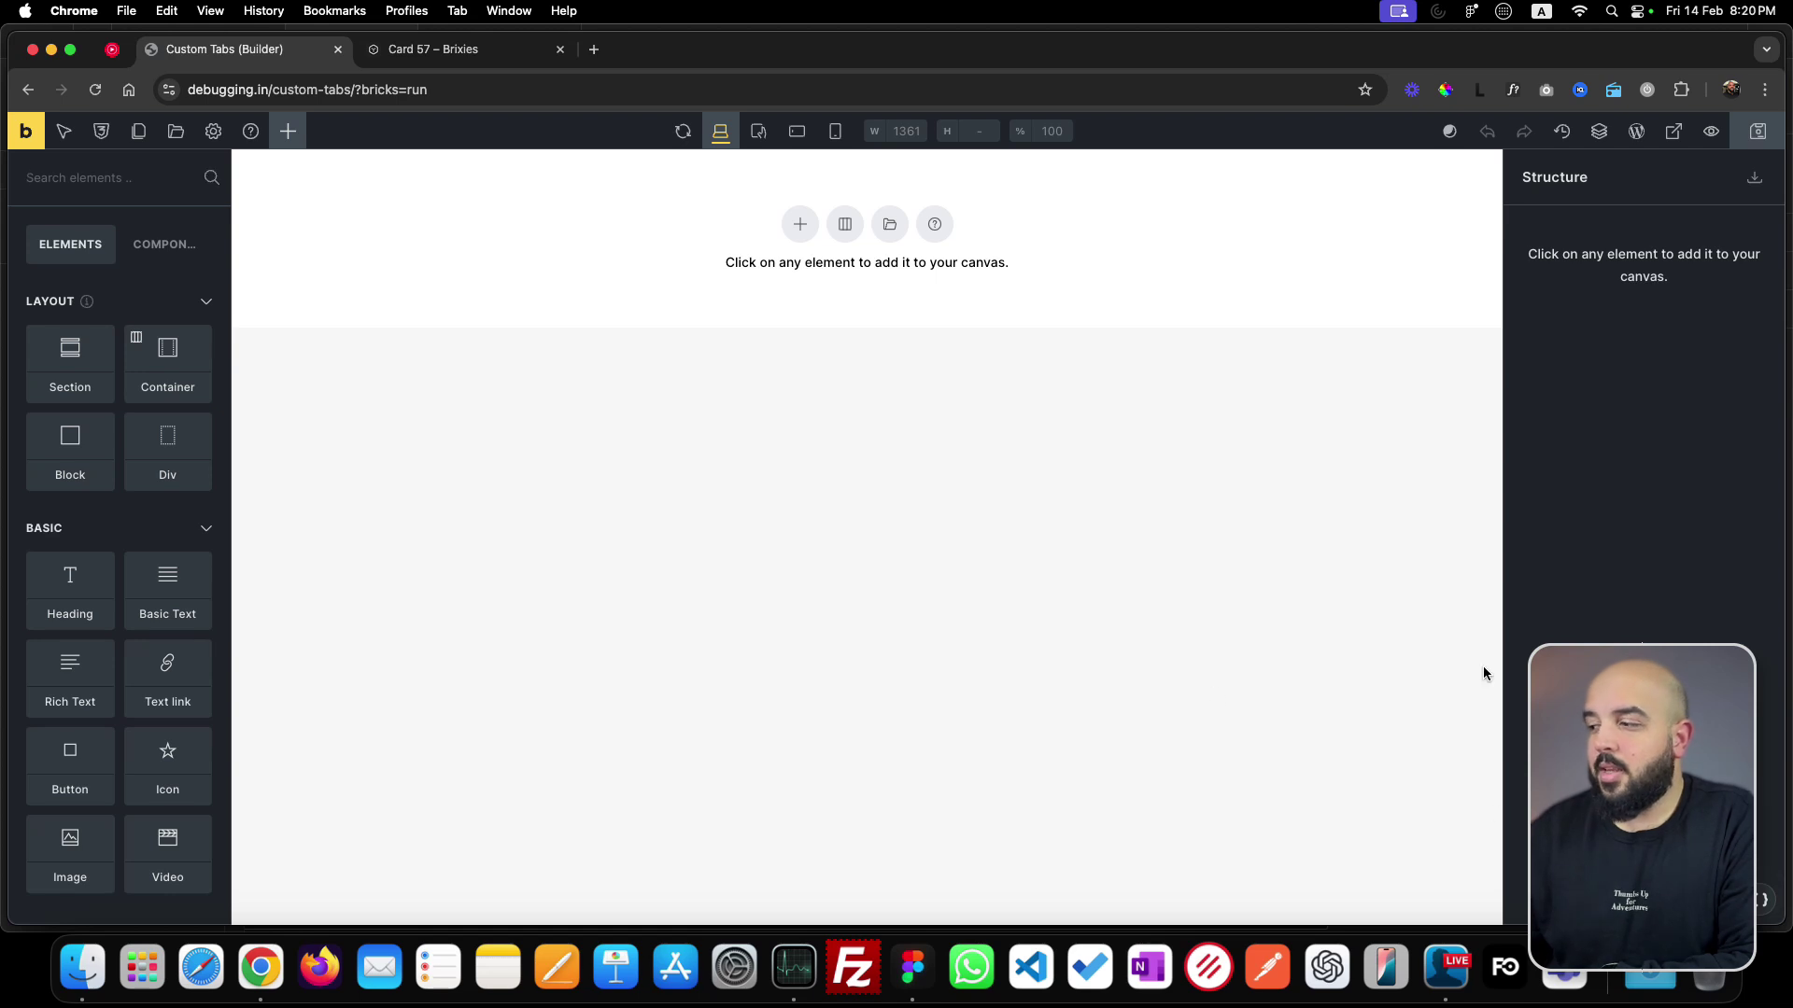
- Review the Automatic.css layout settings, checking the website dimensions and the breakpoints
left_click(1760, 902)
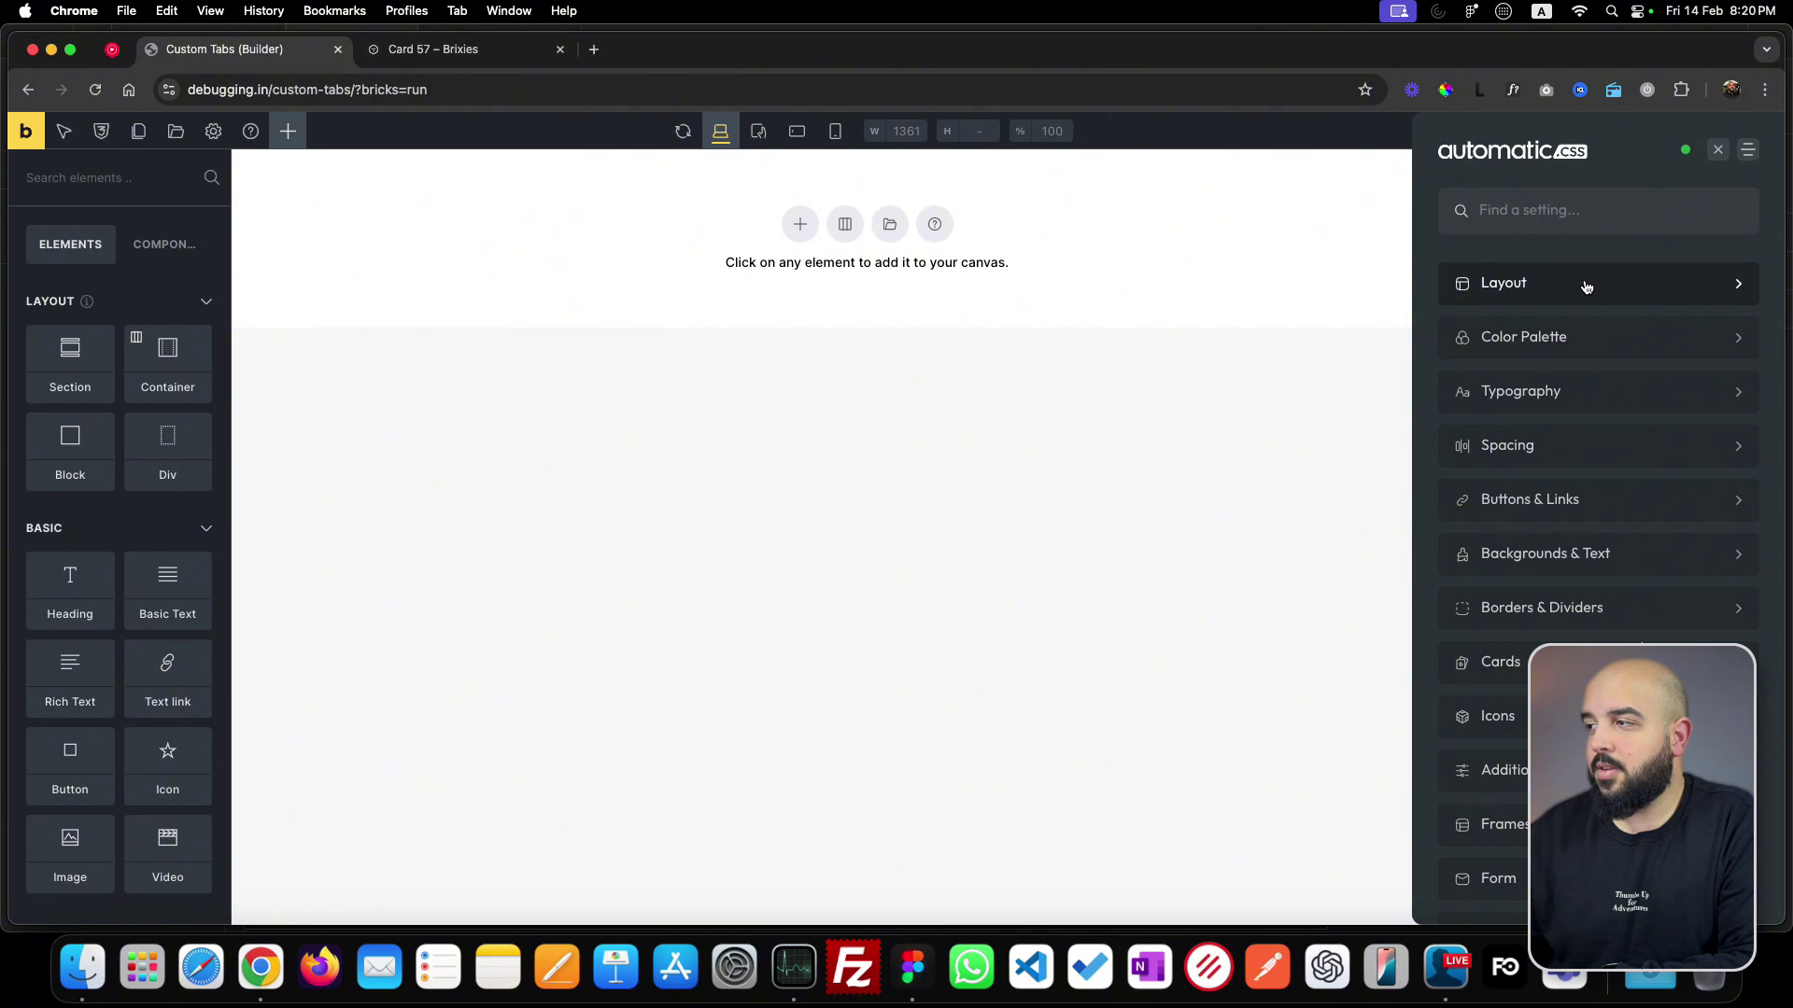
left_click(1553, 288)
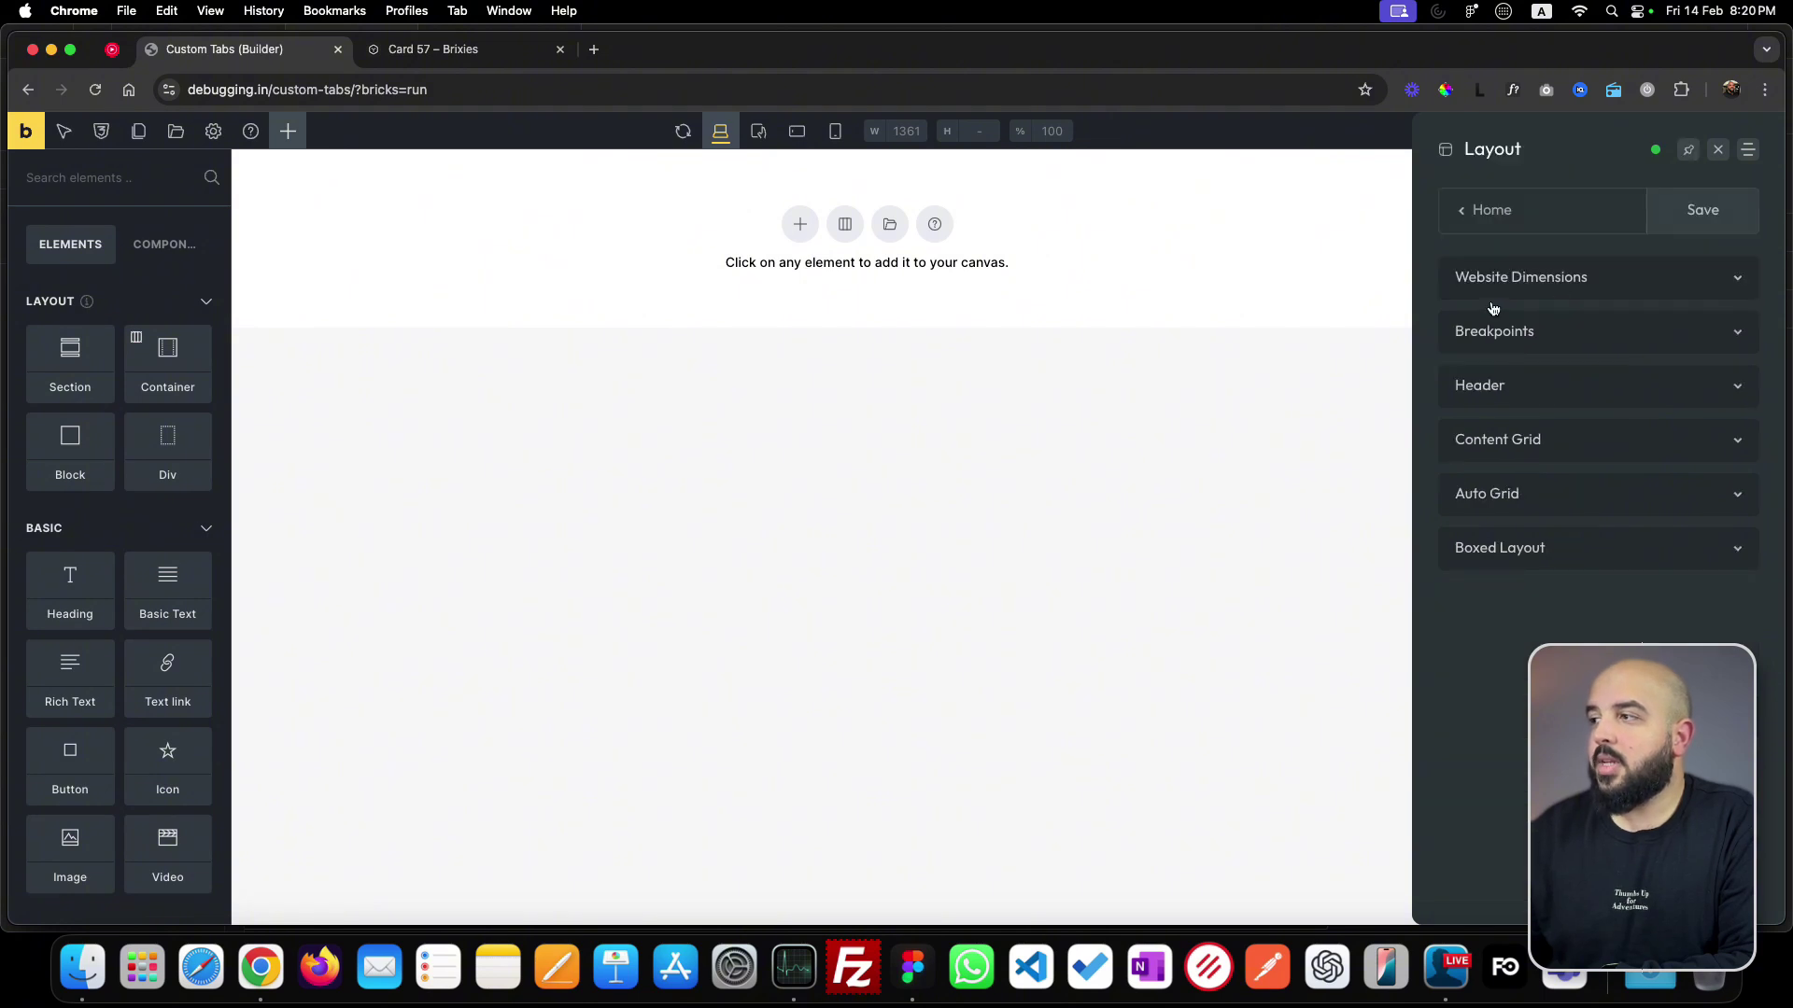
left_click(1539, 282)
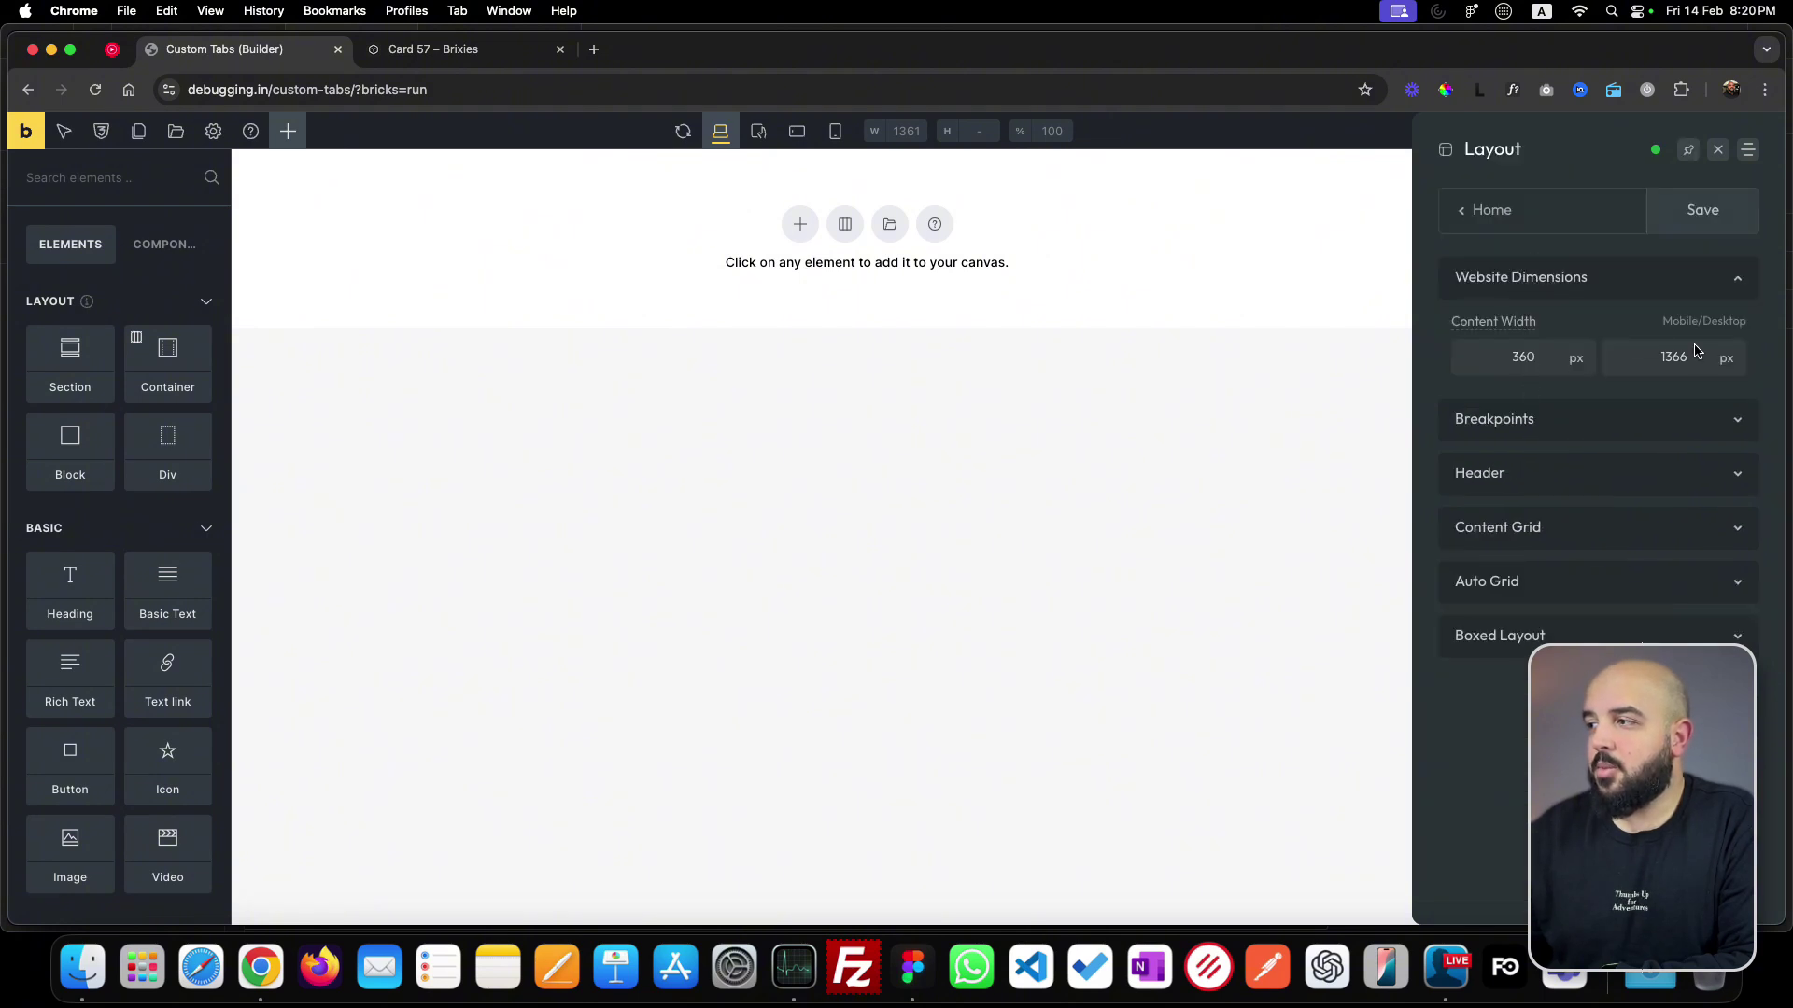
left_click(1603, 278)
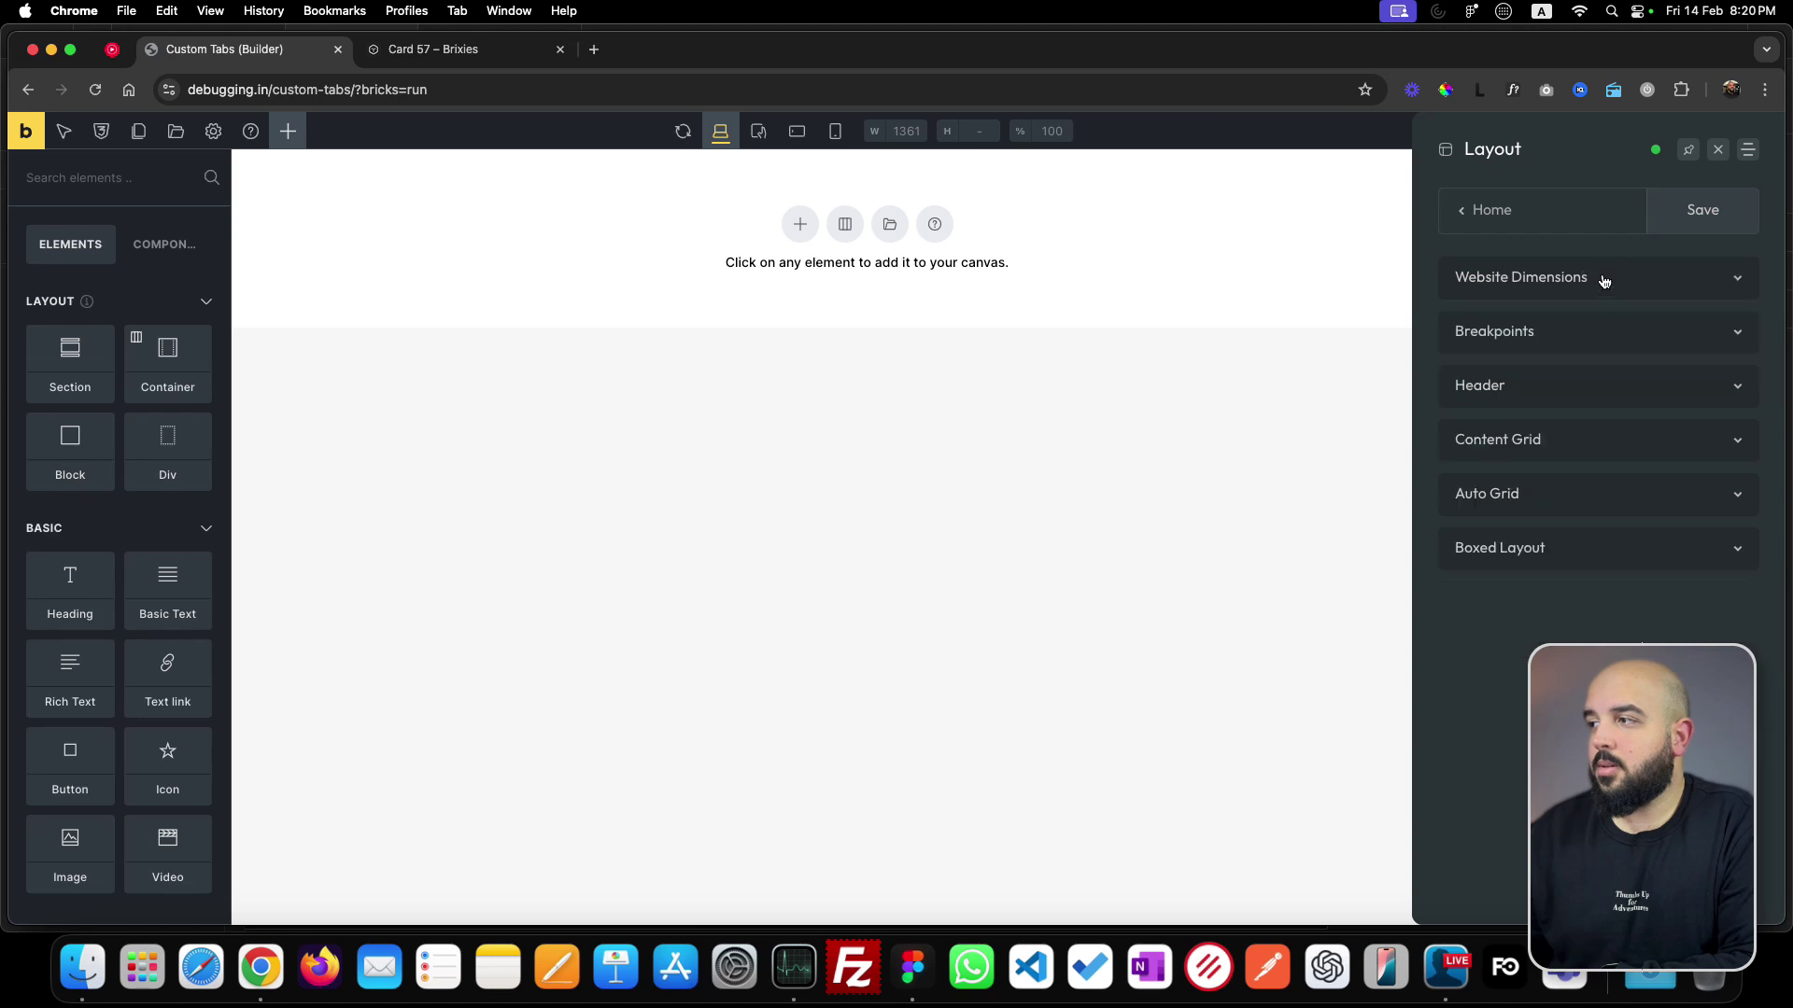
left_click(1569, 338)
left_click(1584, 340)
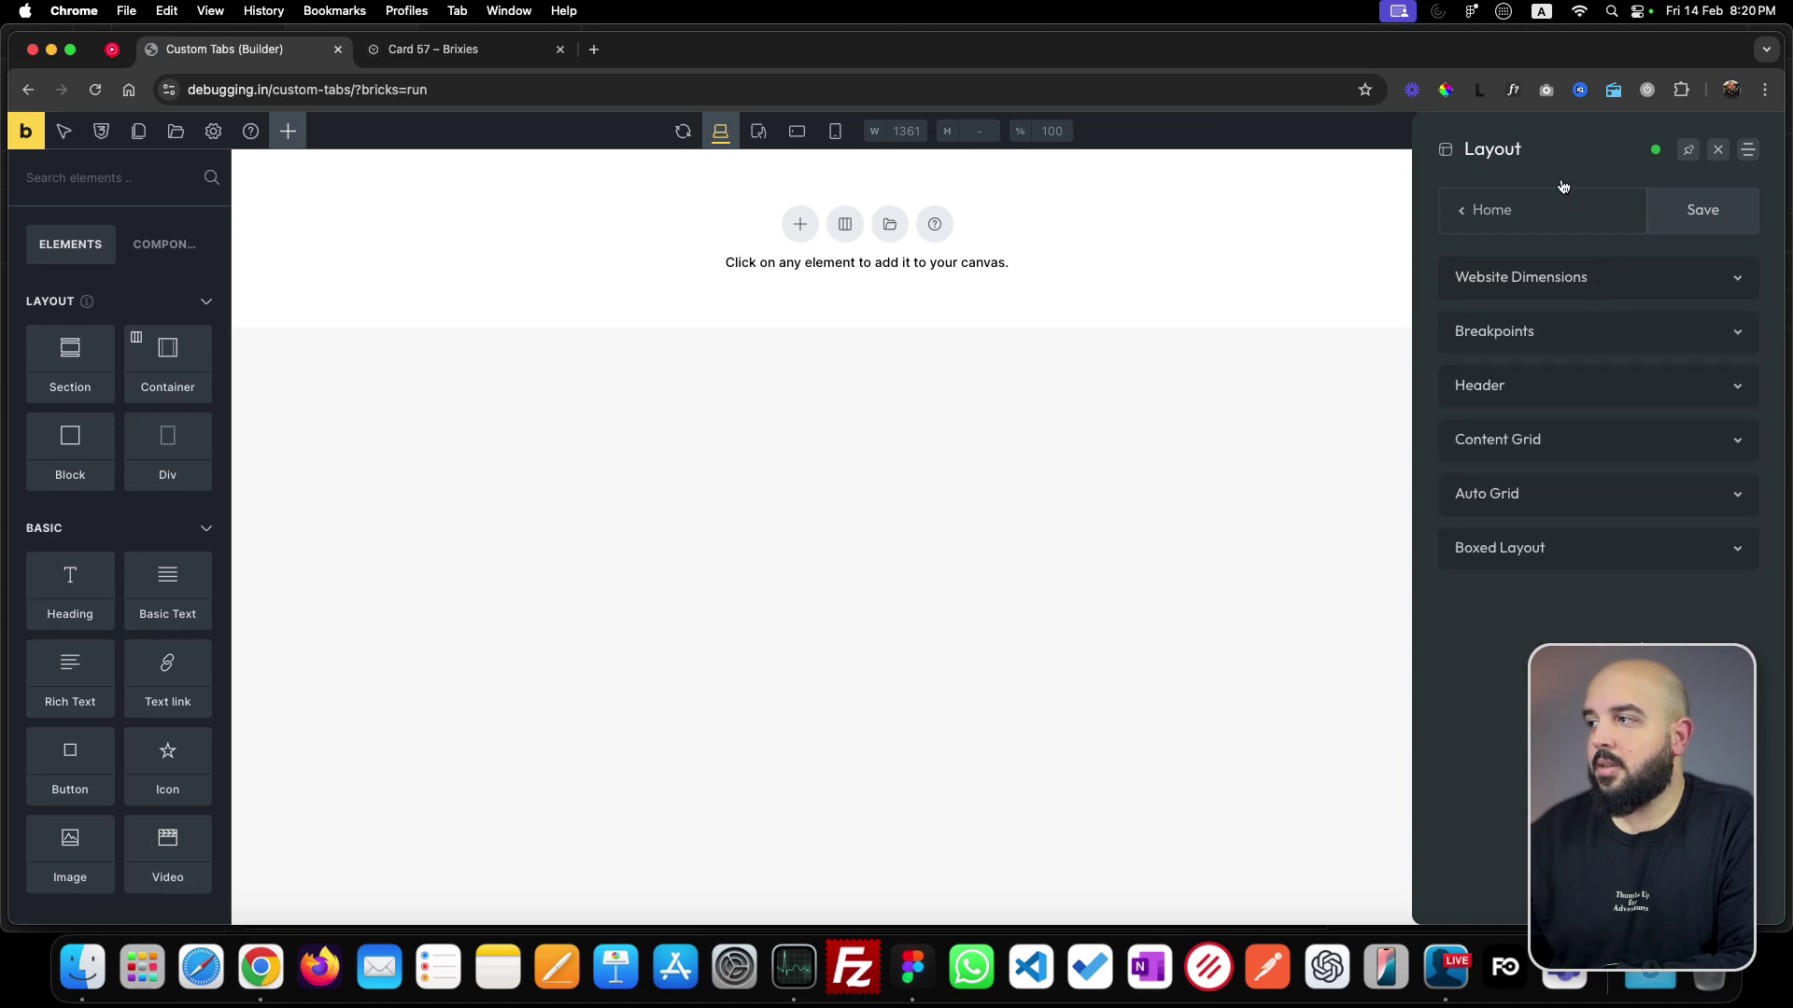
- Review the Automatic.css heading typography settings and the primary color in the color palette
left_click(1492, 212)
left_click(1544, 390)
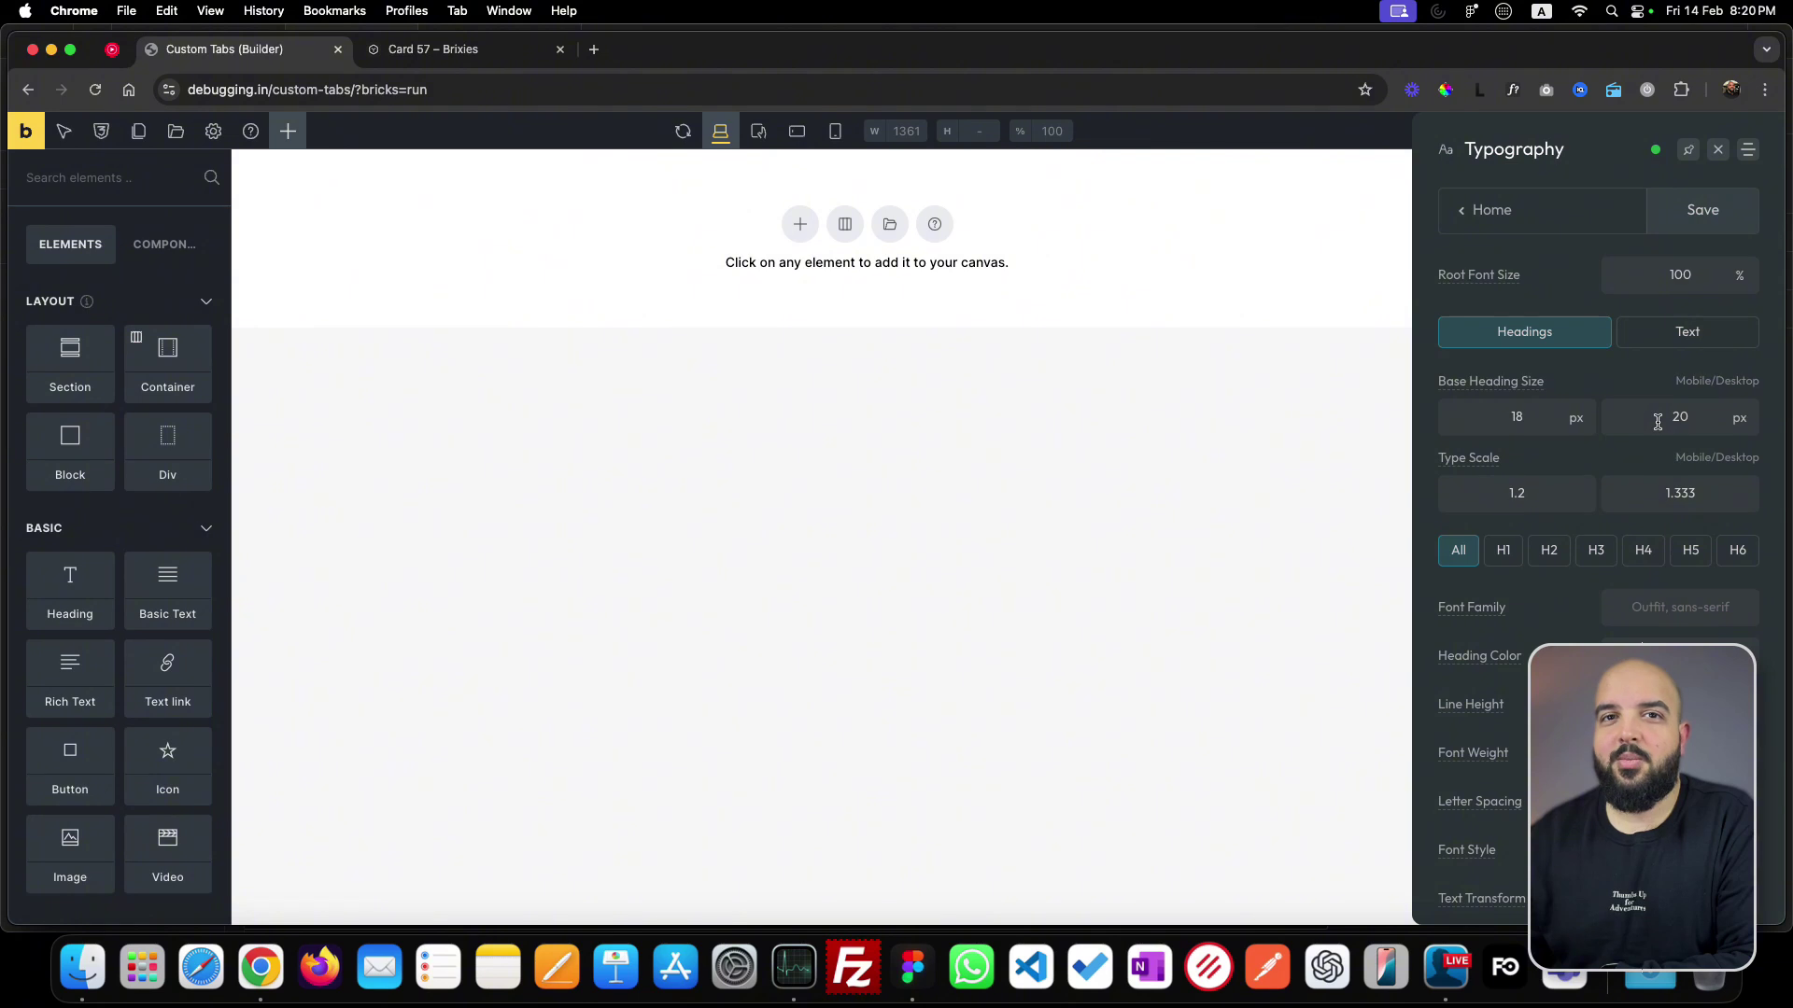
left_click(1490, 209)
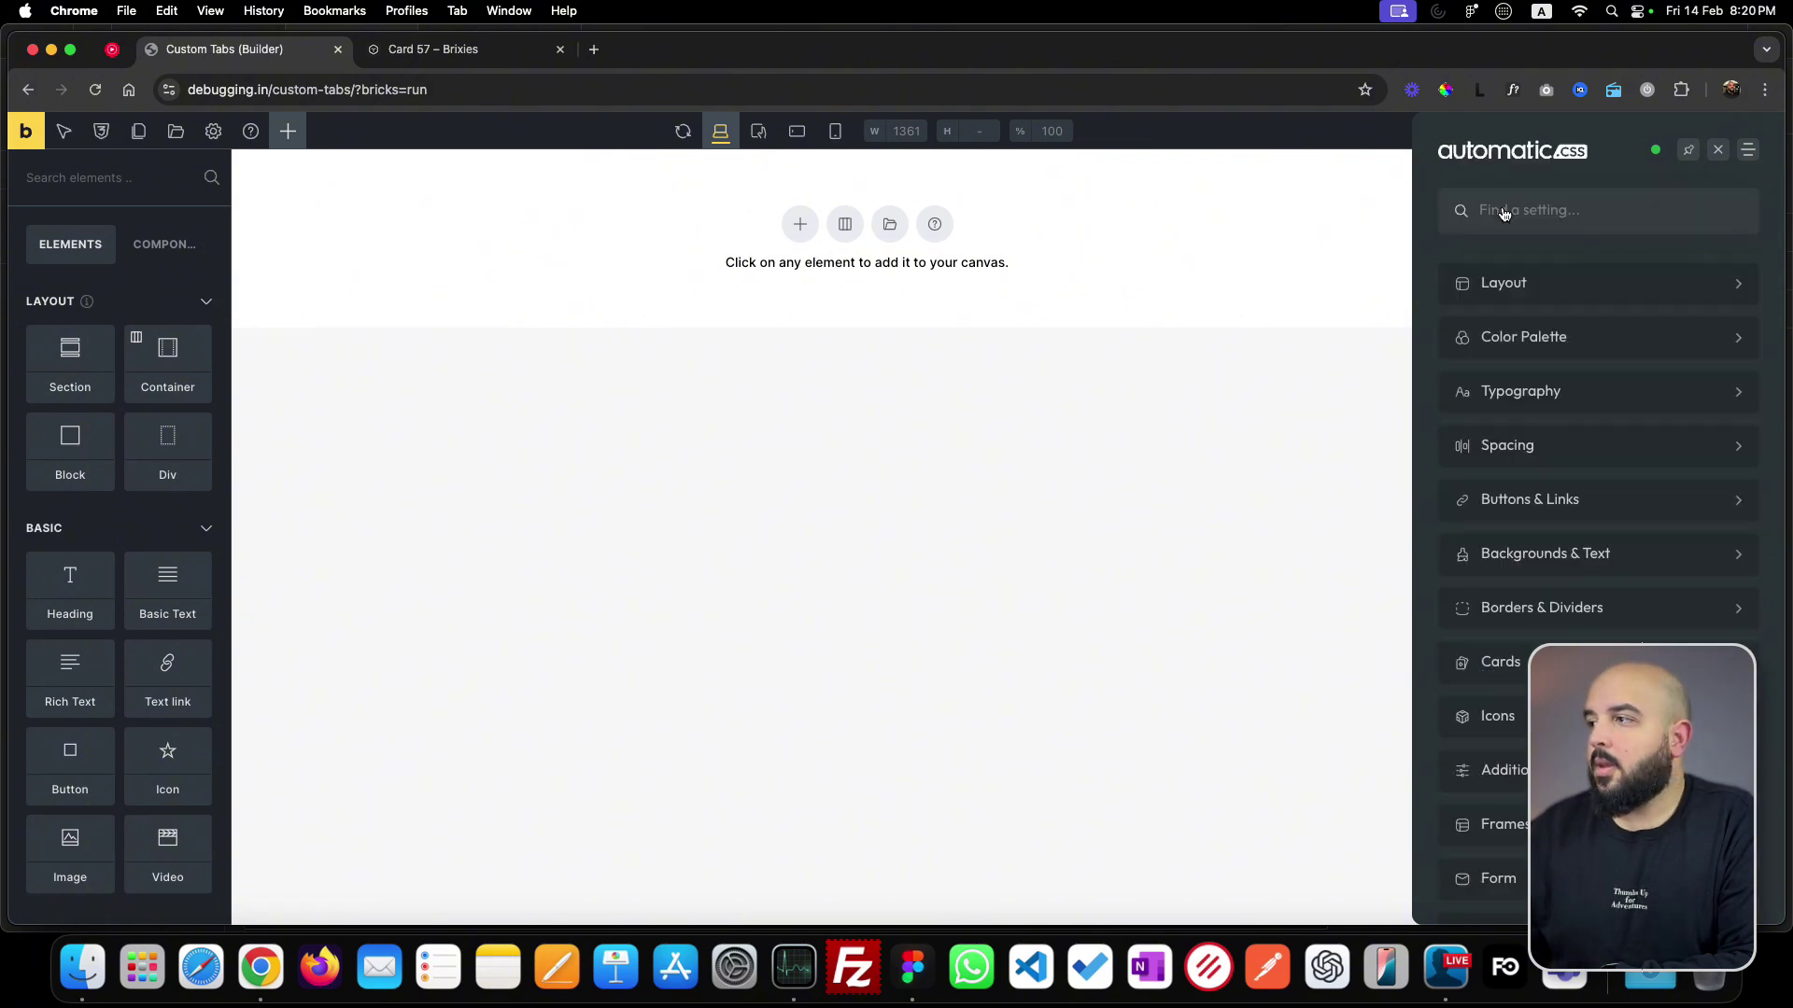
left_click(1585, 348)
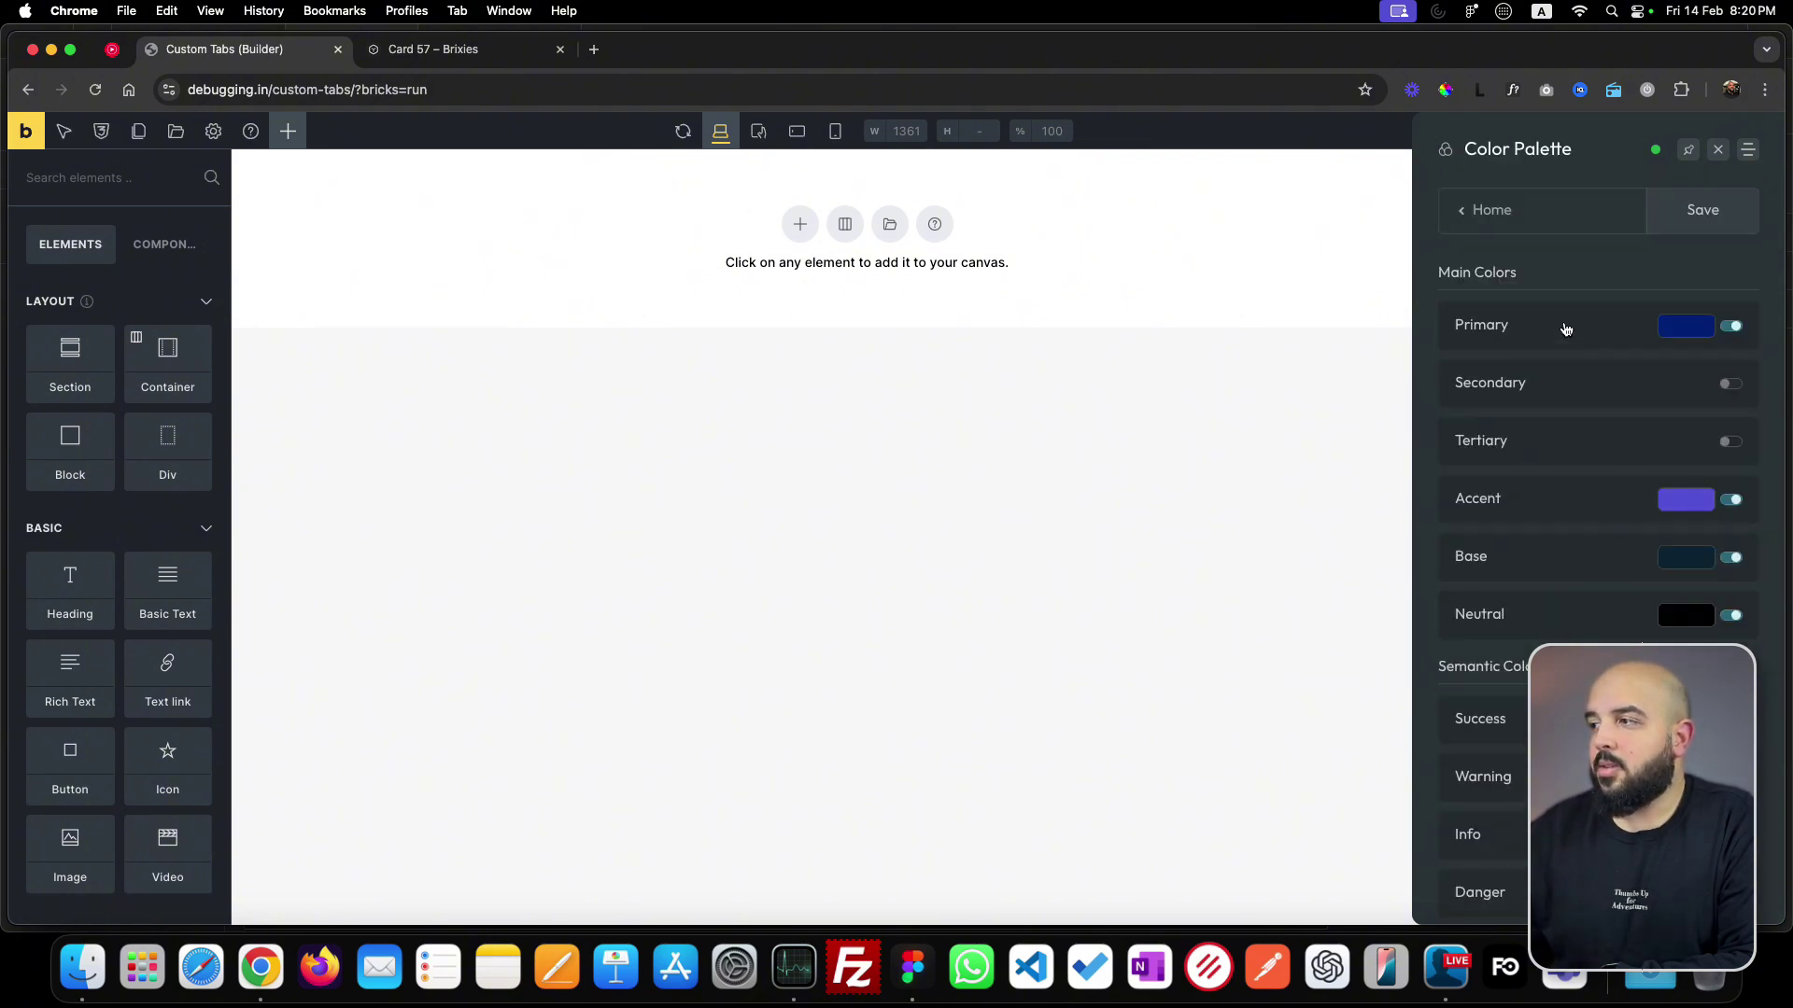
left_click(1565, 329)
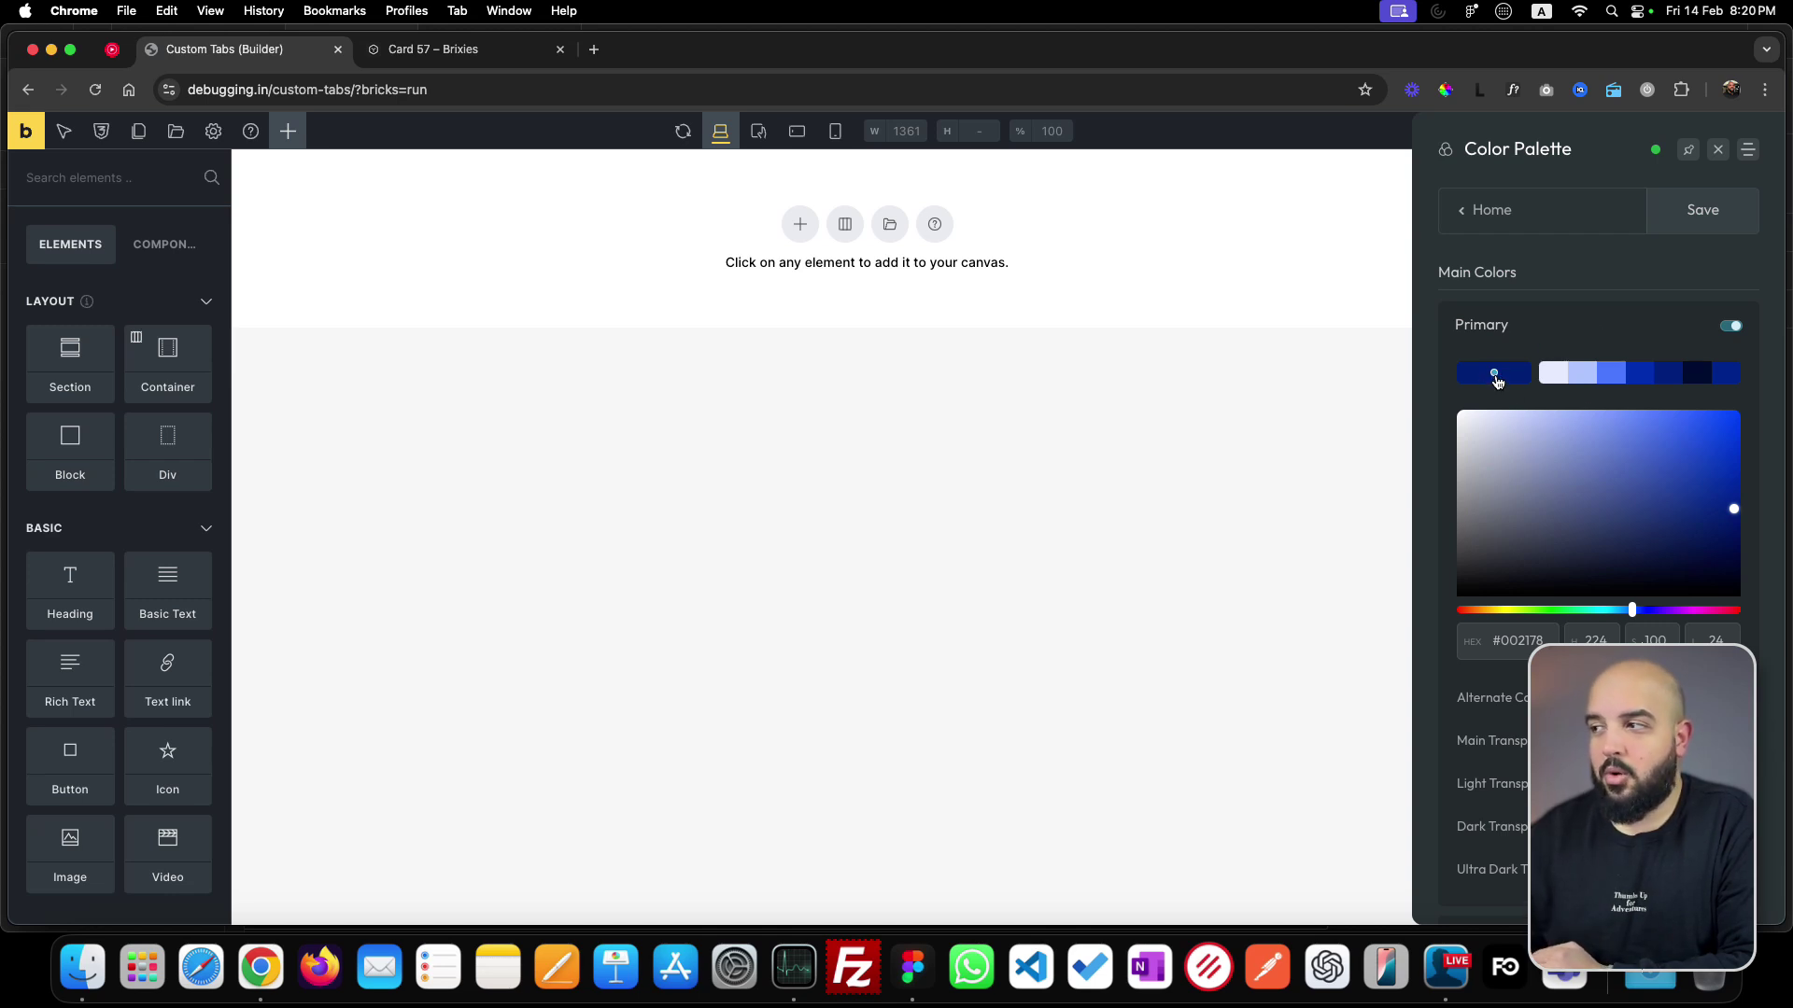
left_click(1595, 324)
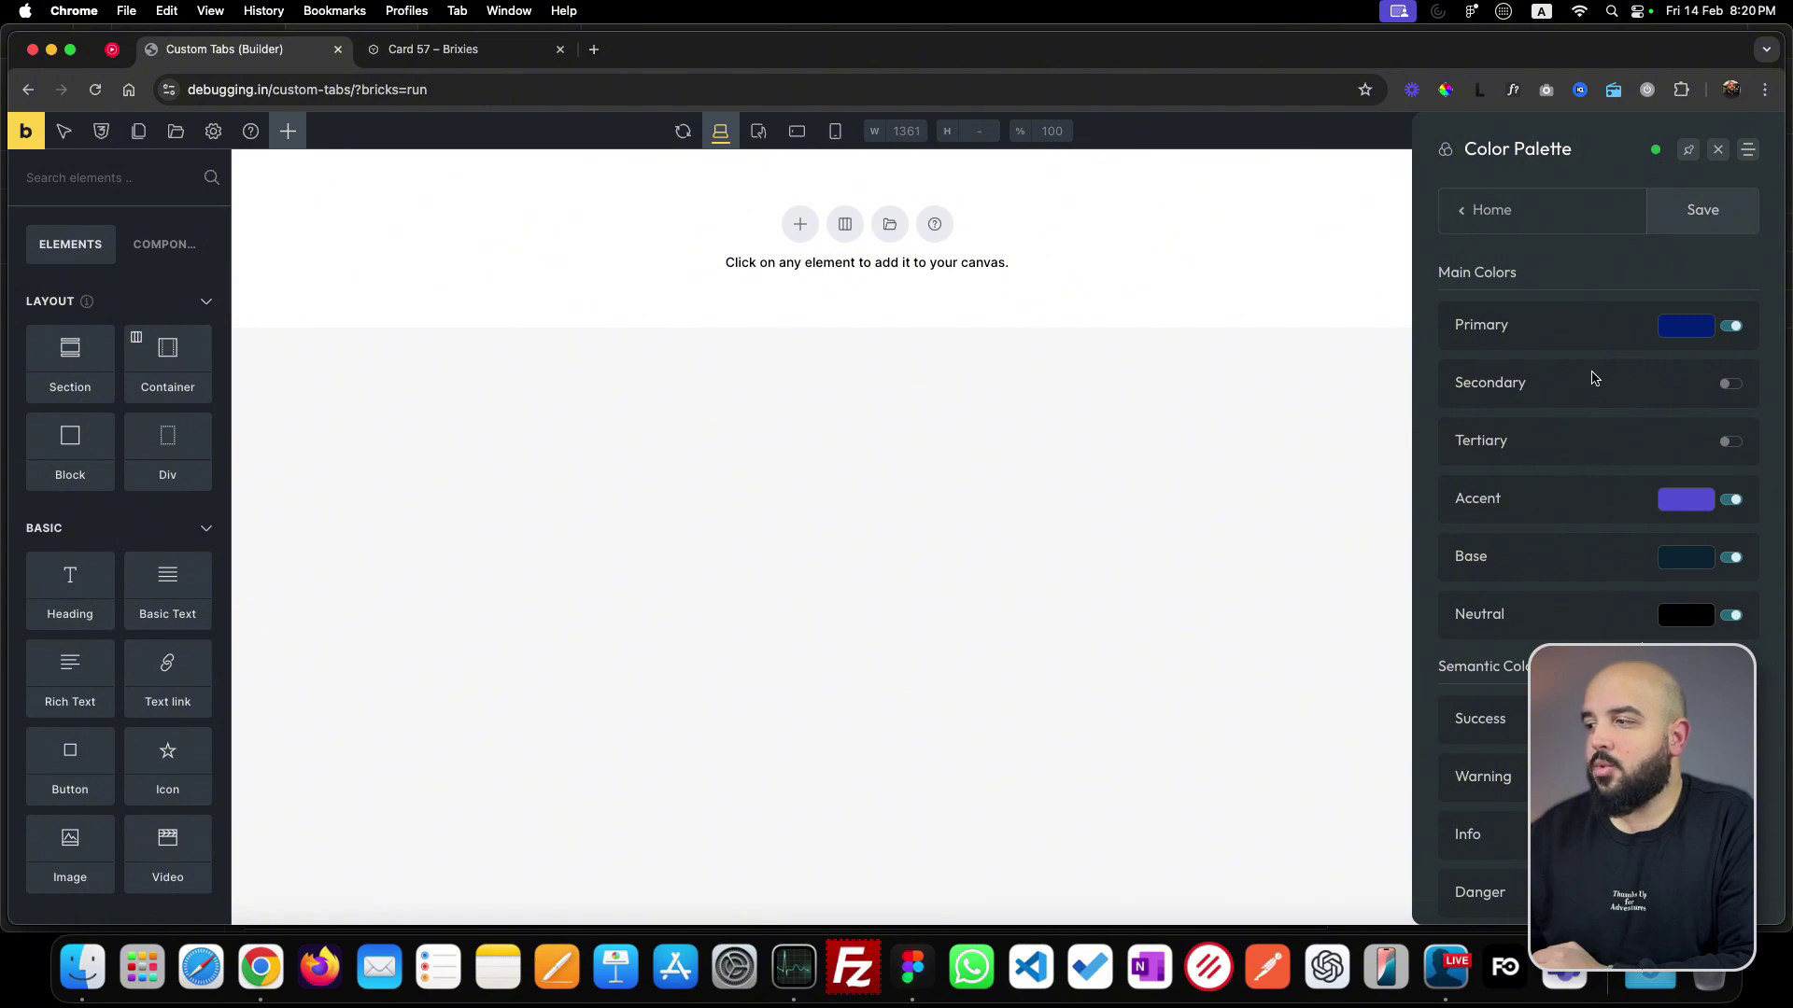
left_click(1493, 210)
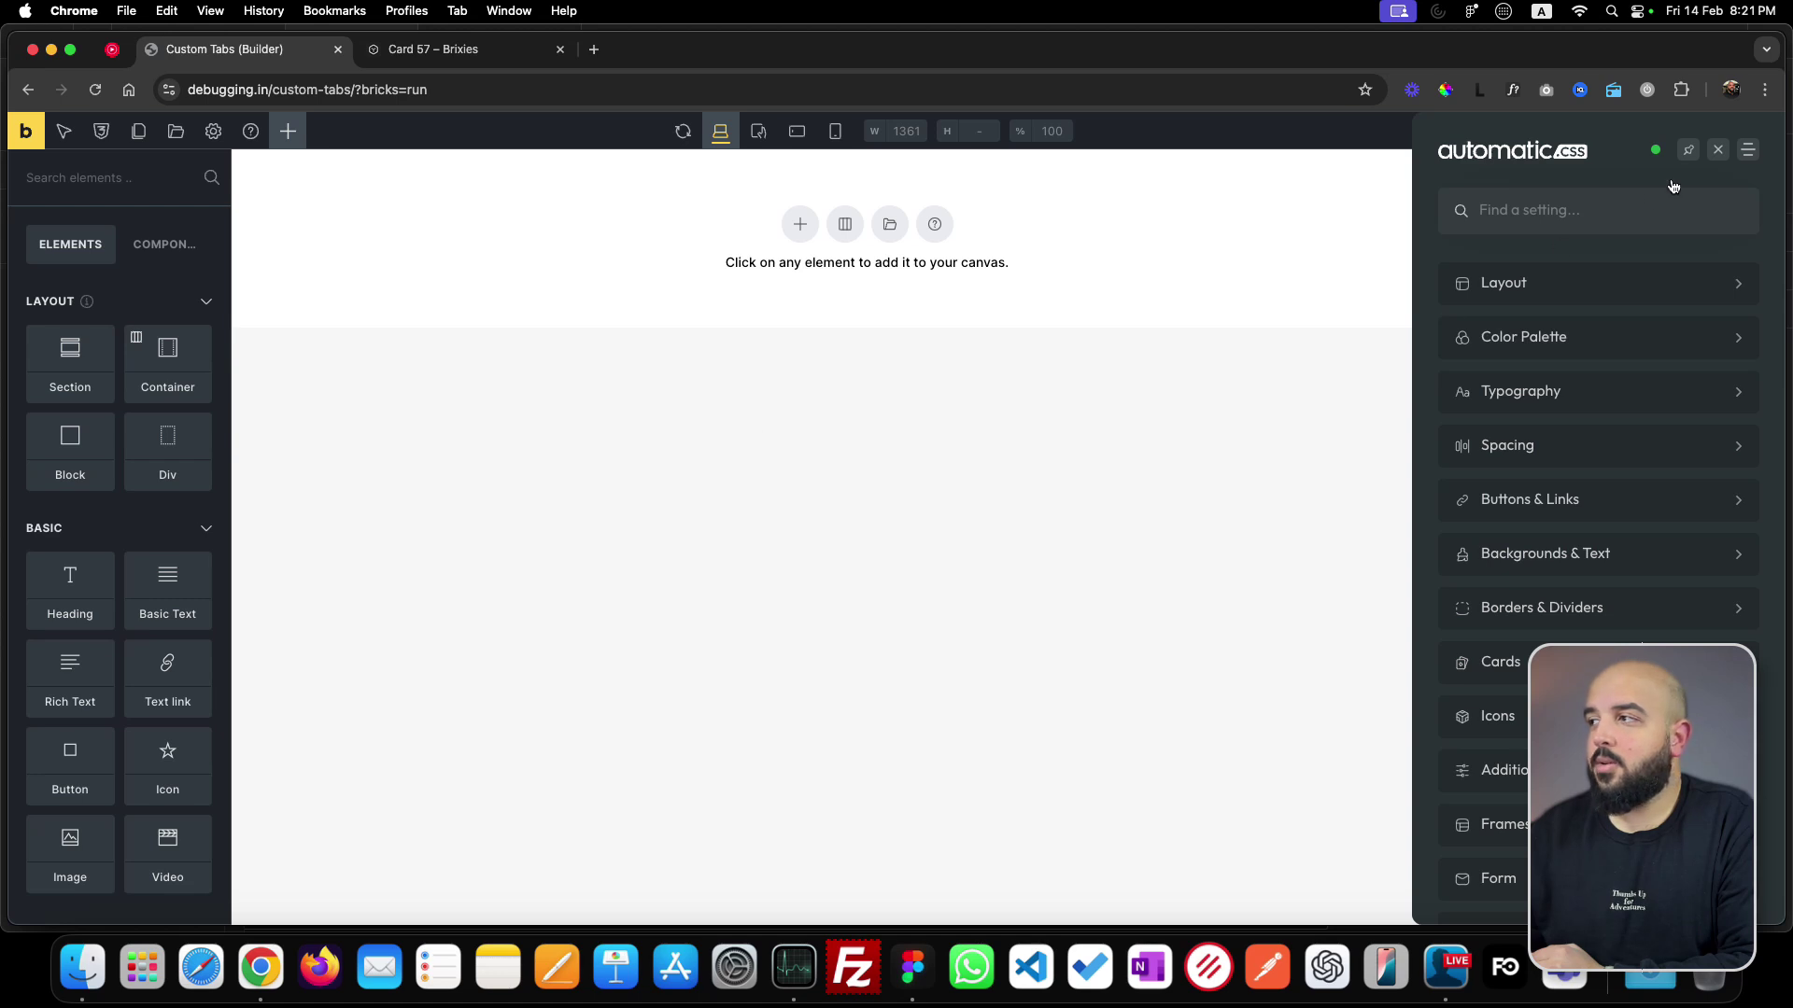
left_click(1721, 149)
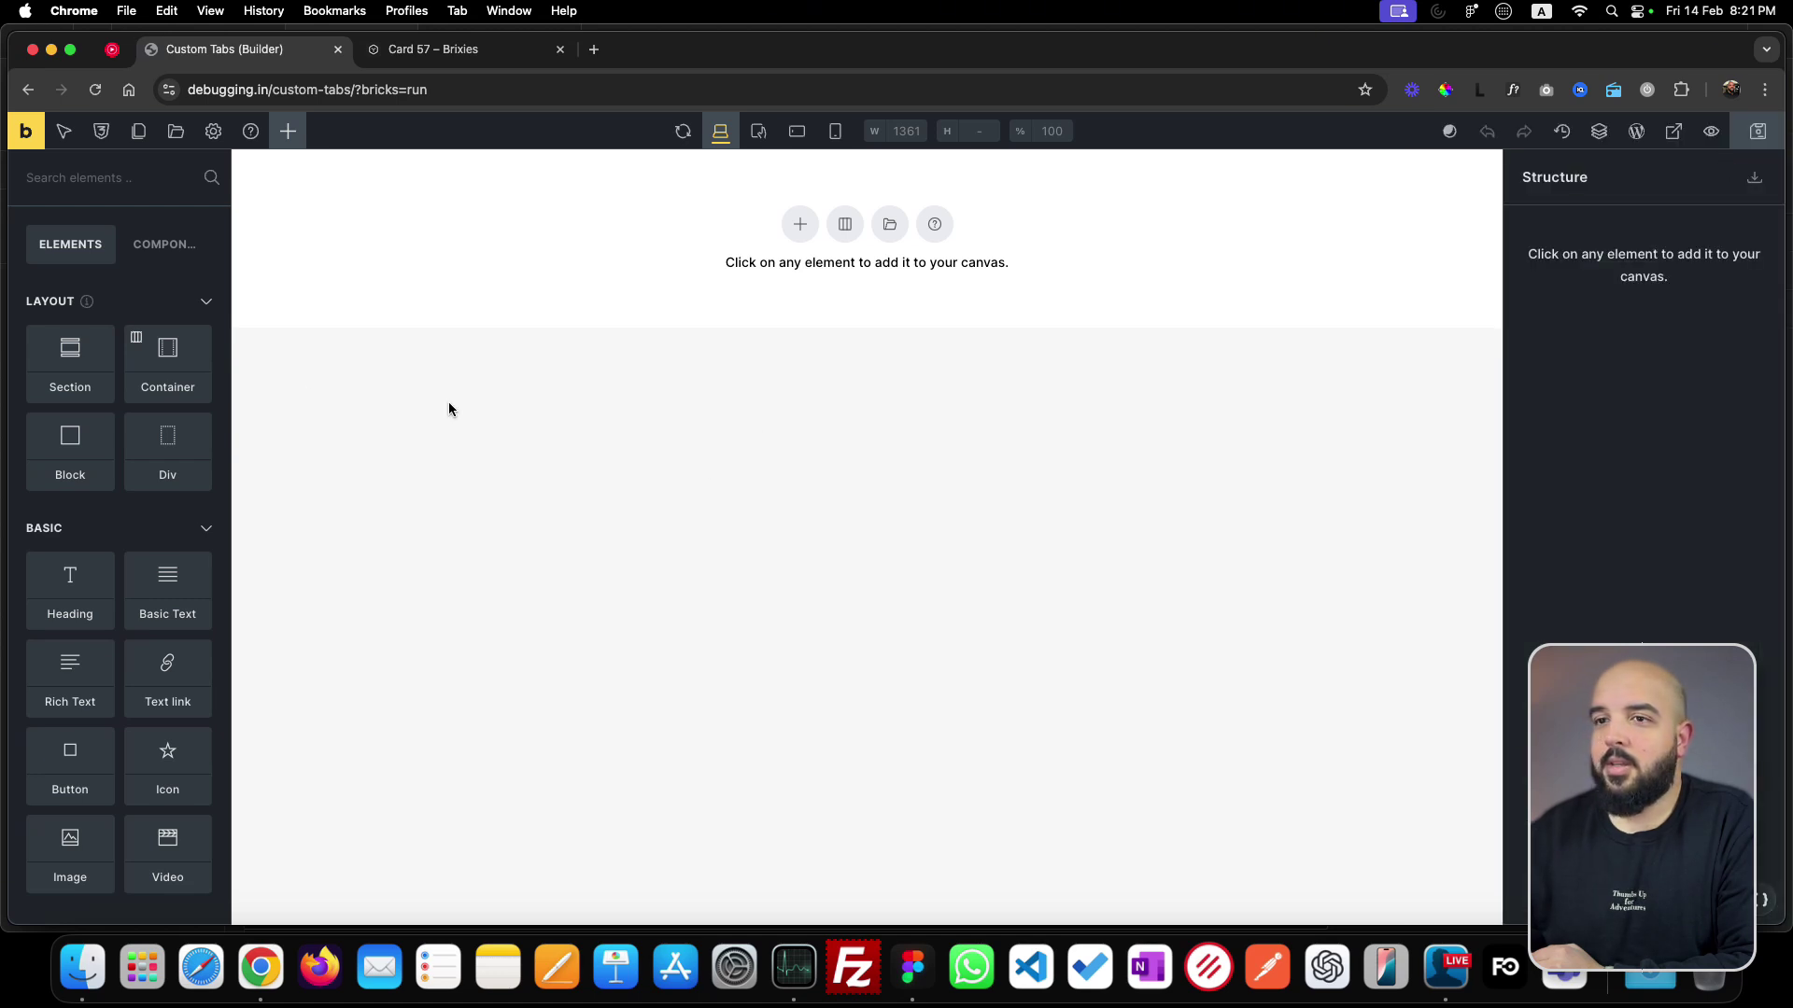
- Add a section with its inner container to the empty page
left_click(110, 359)
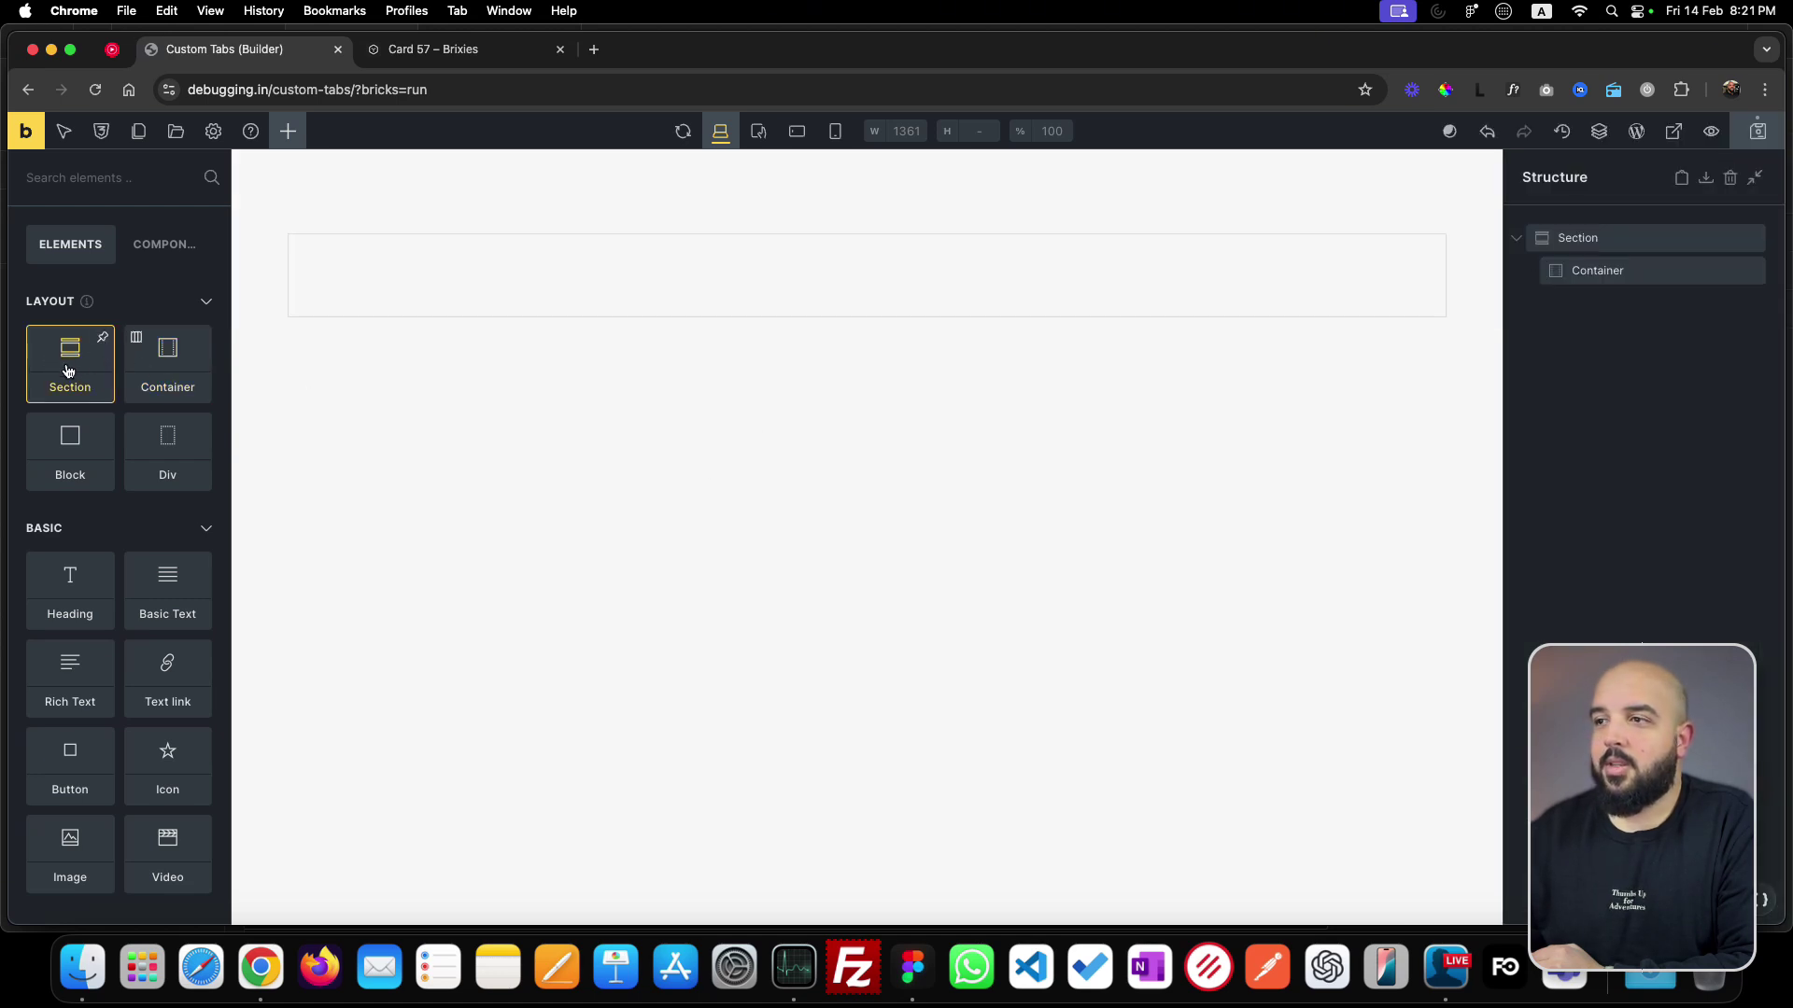
- Preview the Automatic.css primary color as the new section's background color
left_click(1660, 239)
left_click(169, 286)
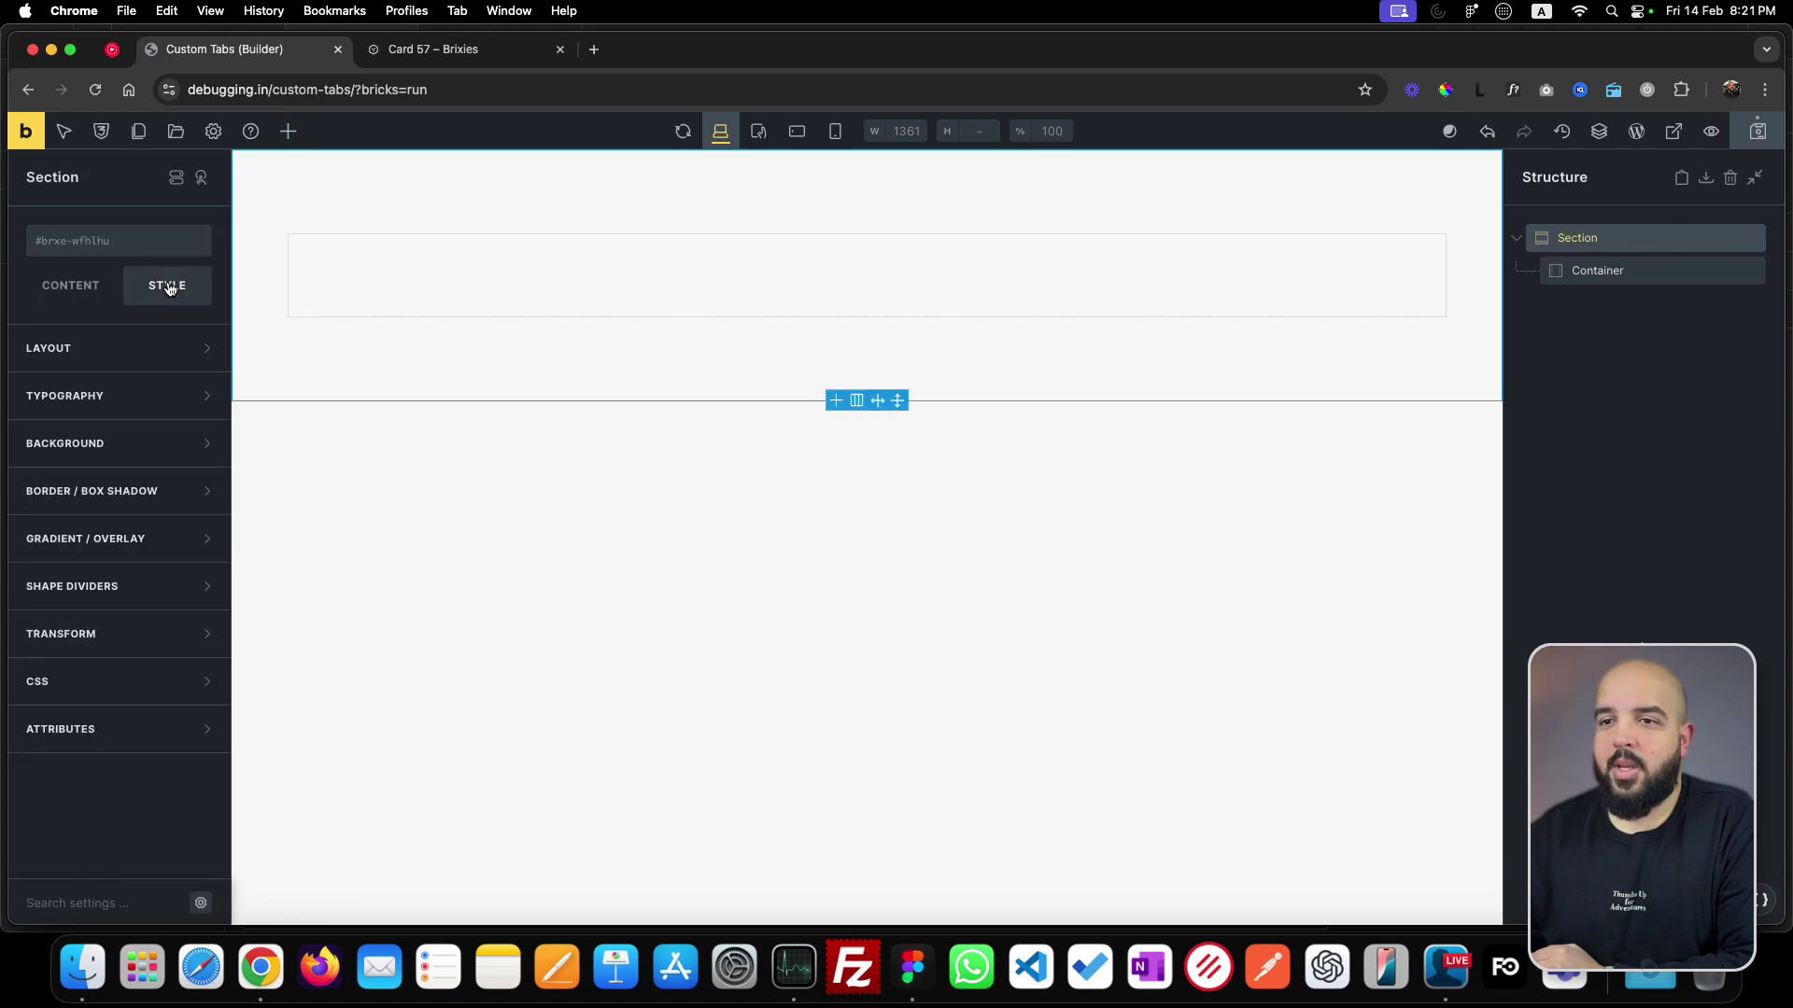
left_click(125, 448)
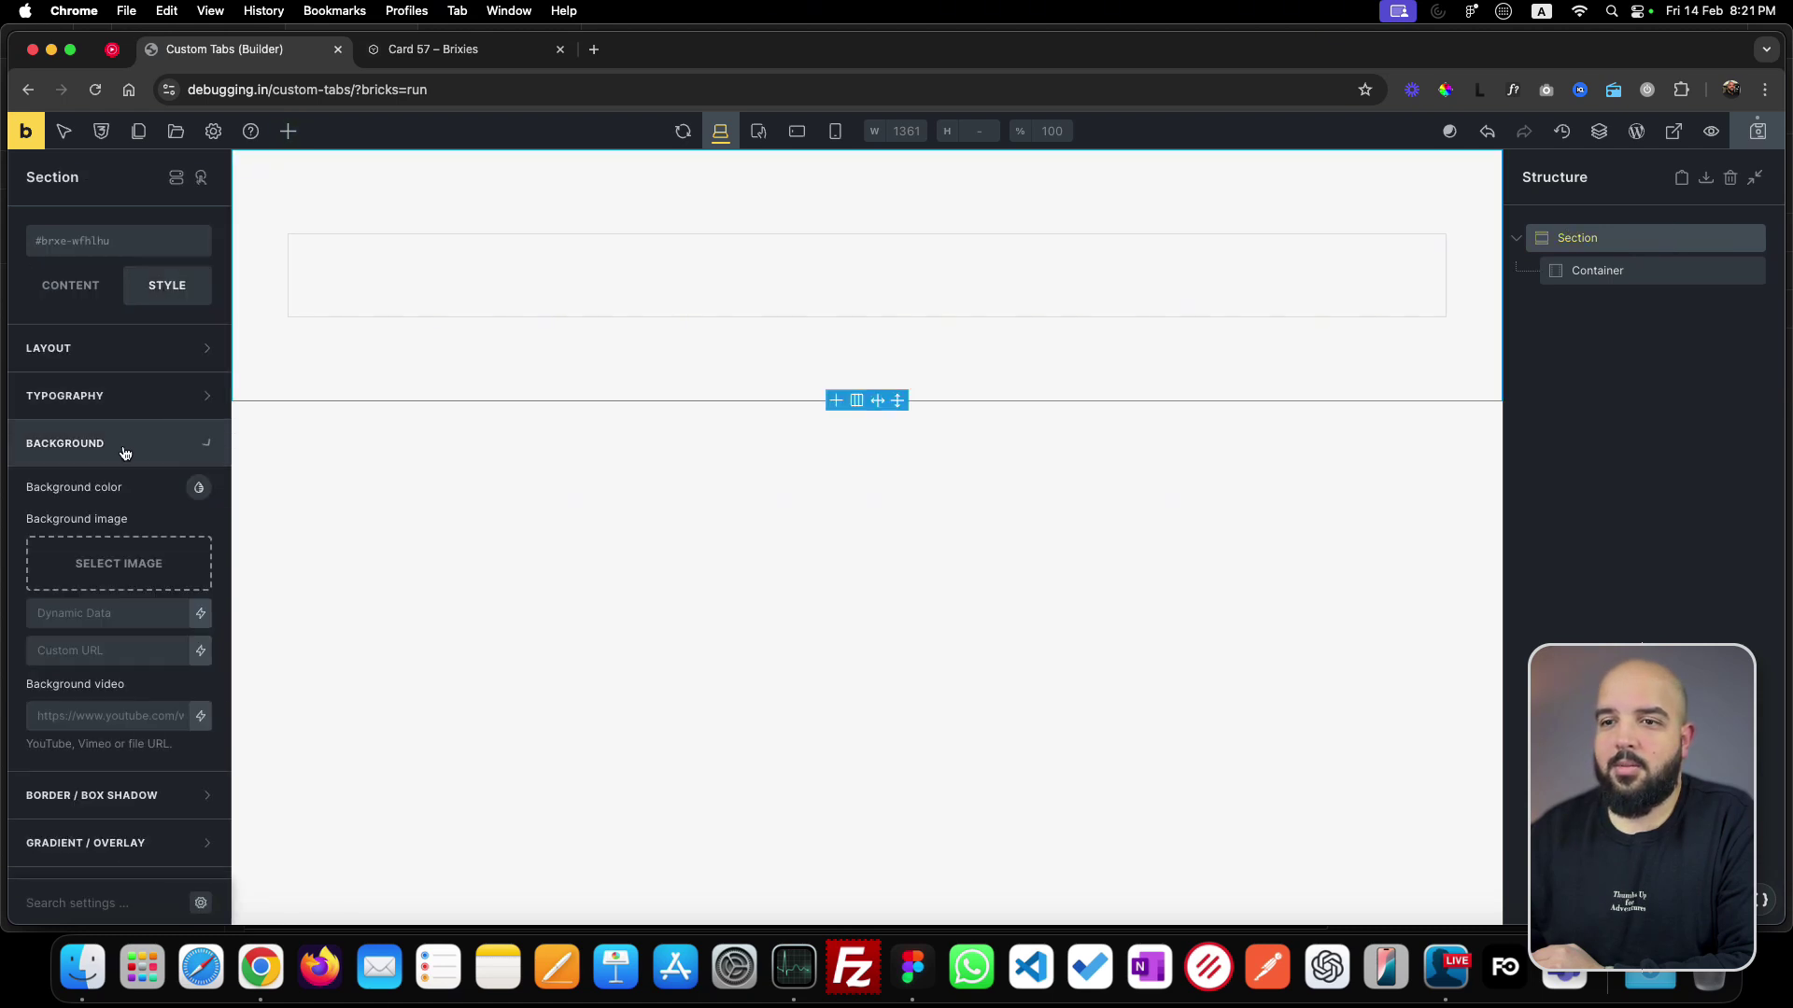
left_click(200, 489)
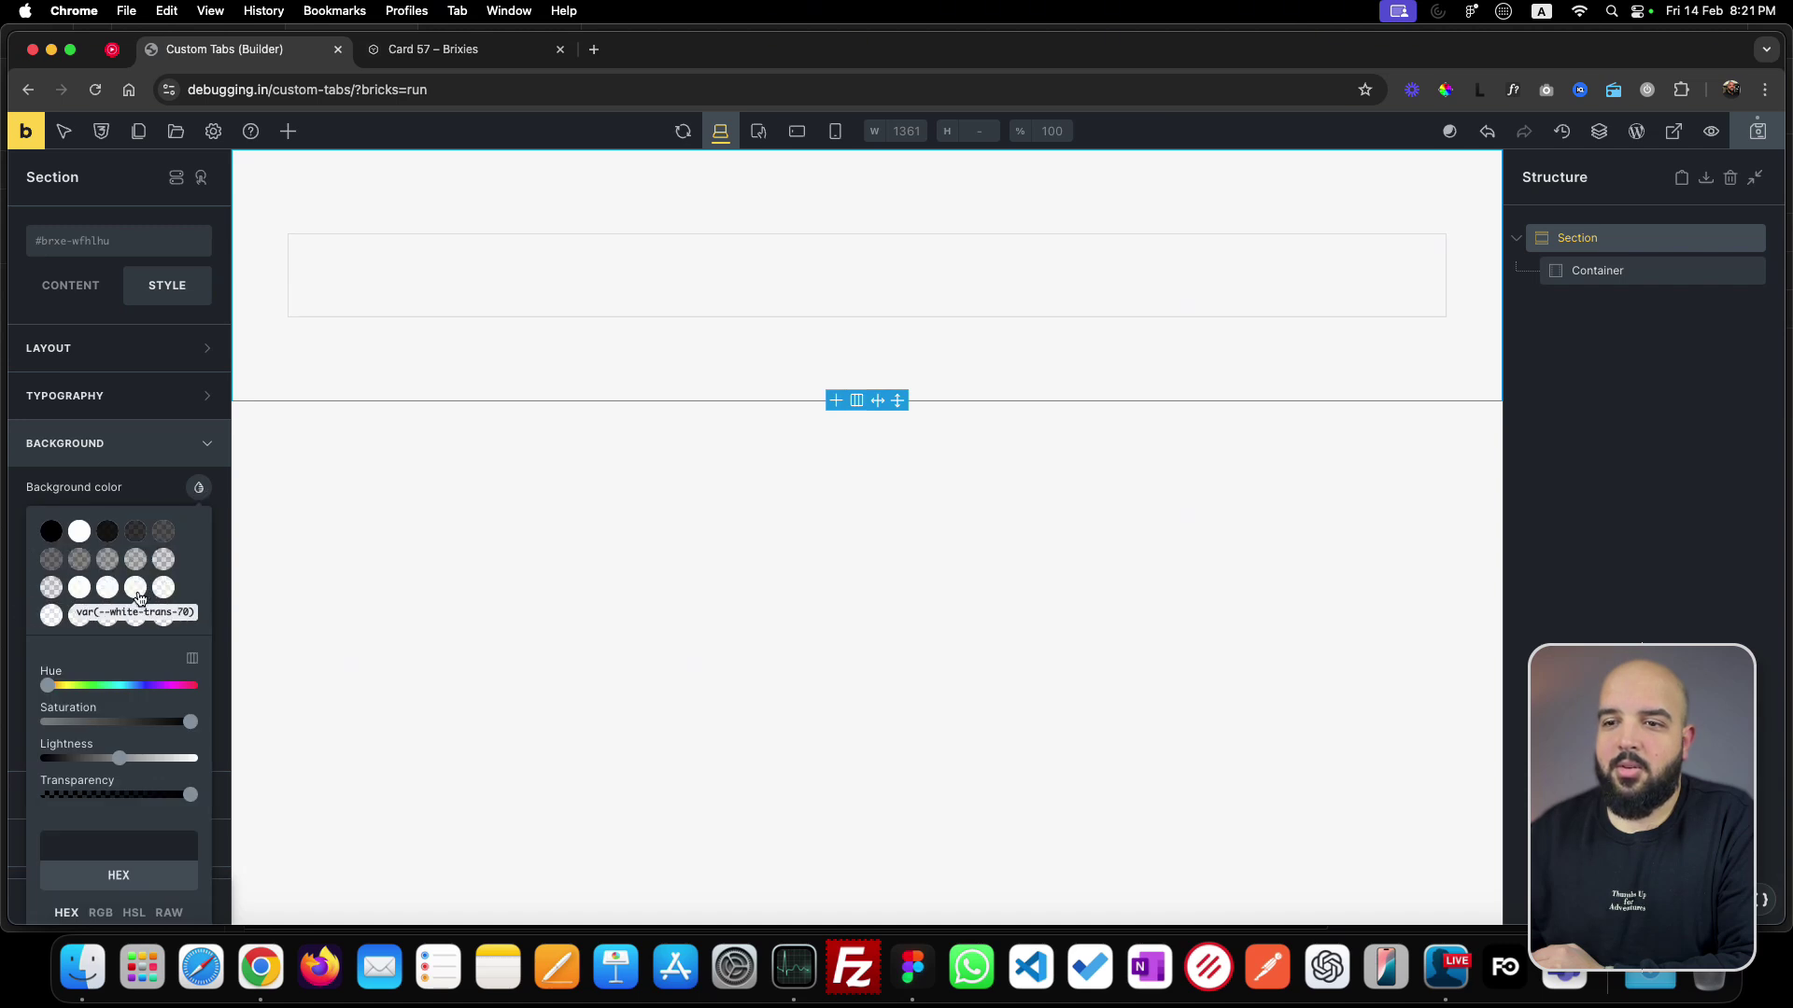
left_click(173, 498)
left_click(199, 488)
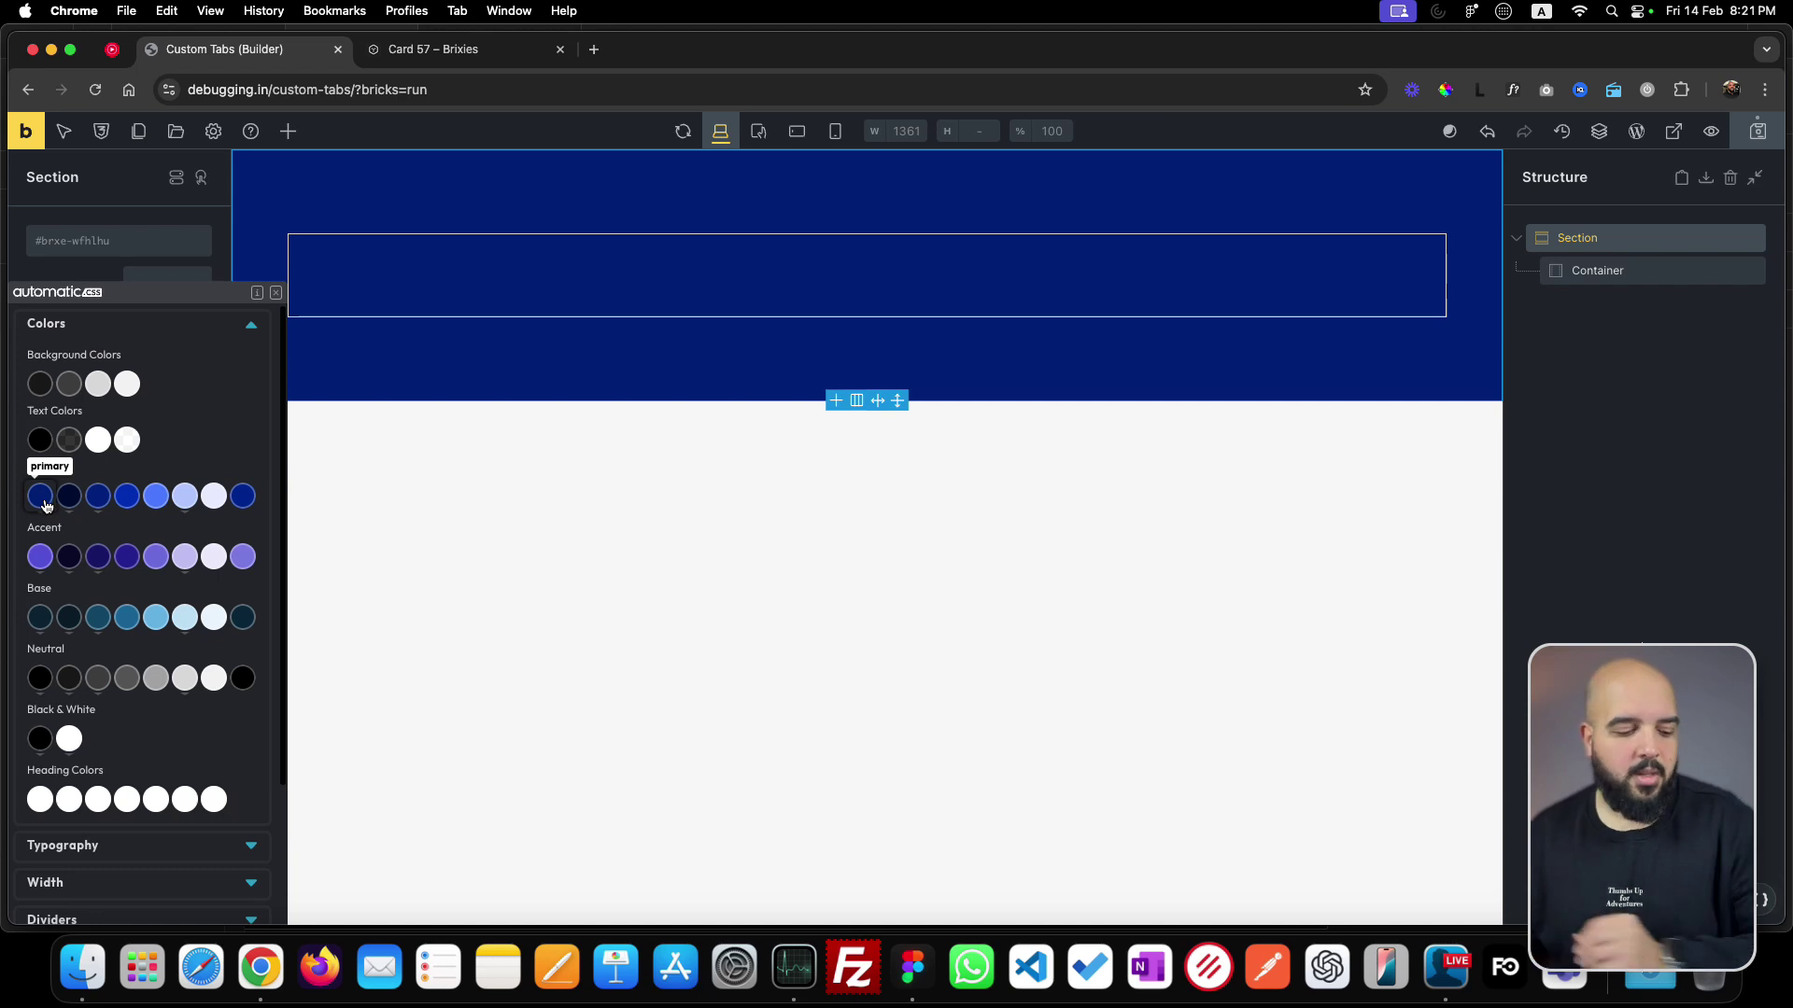
mouse_move(44, 512)
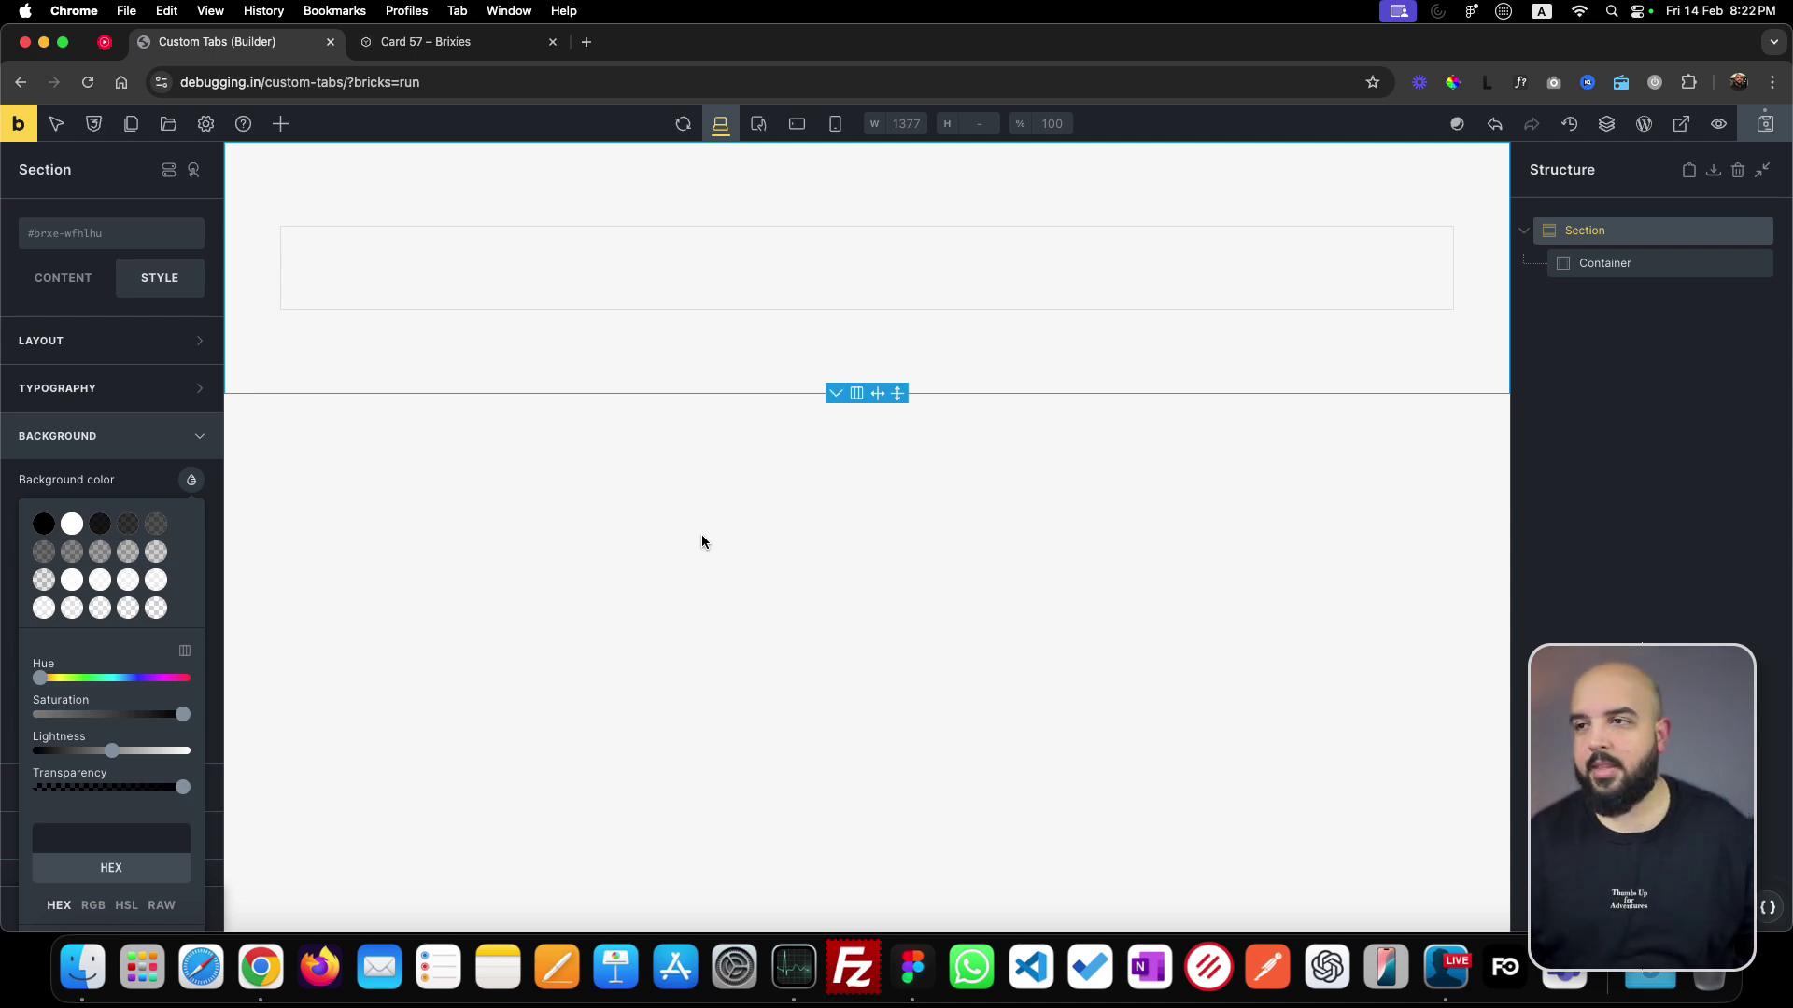
- Switch to the Figma design and compare the desktop and mobile card layouts, including the mobile active state
key("super+Tab")
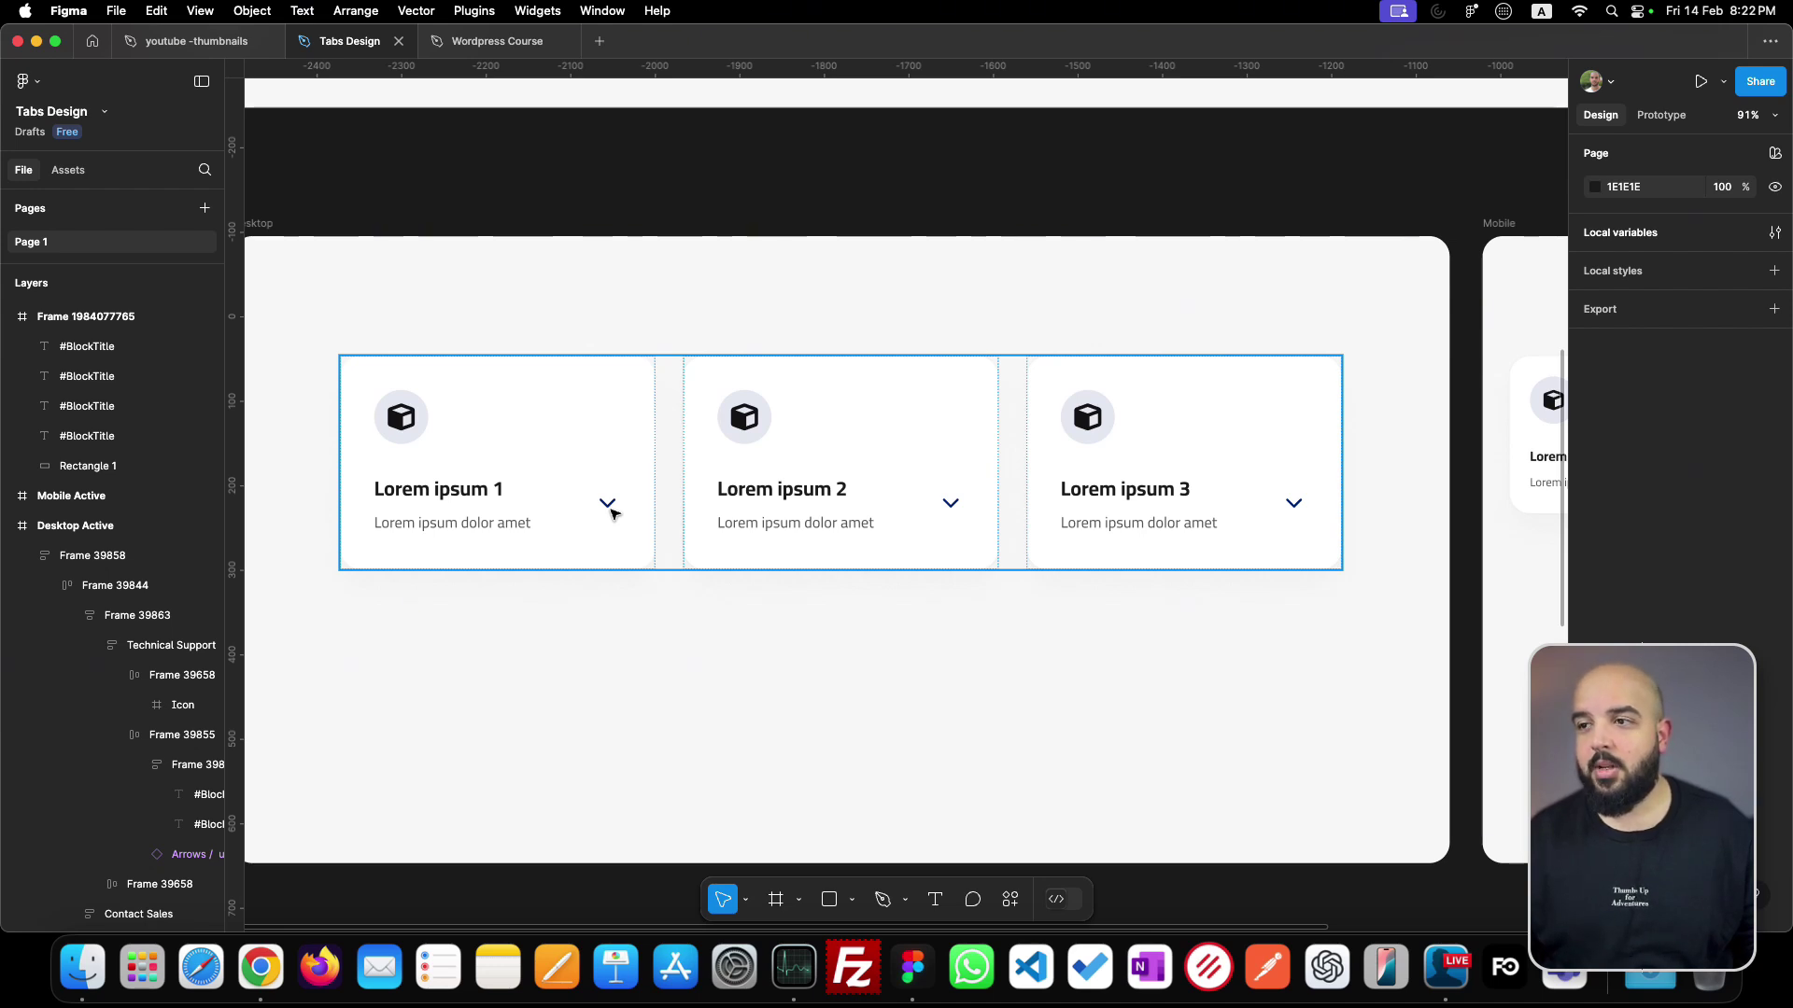
key("super+Tab")
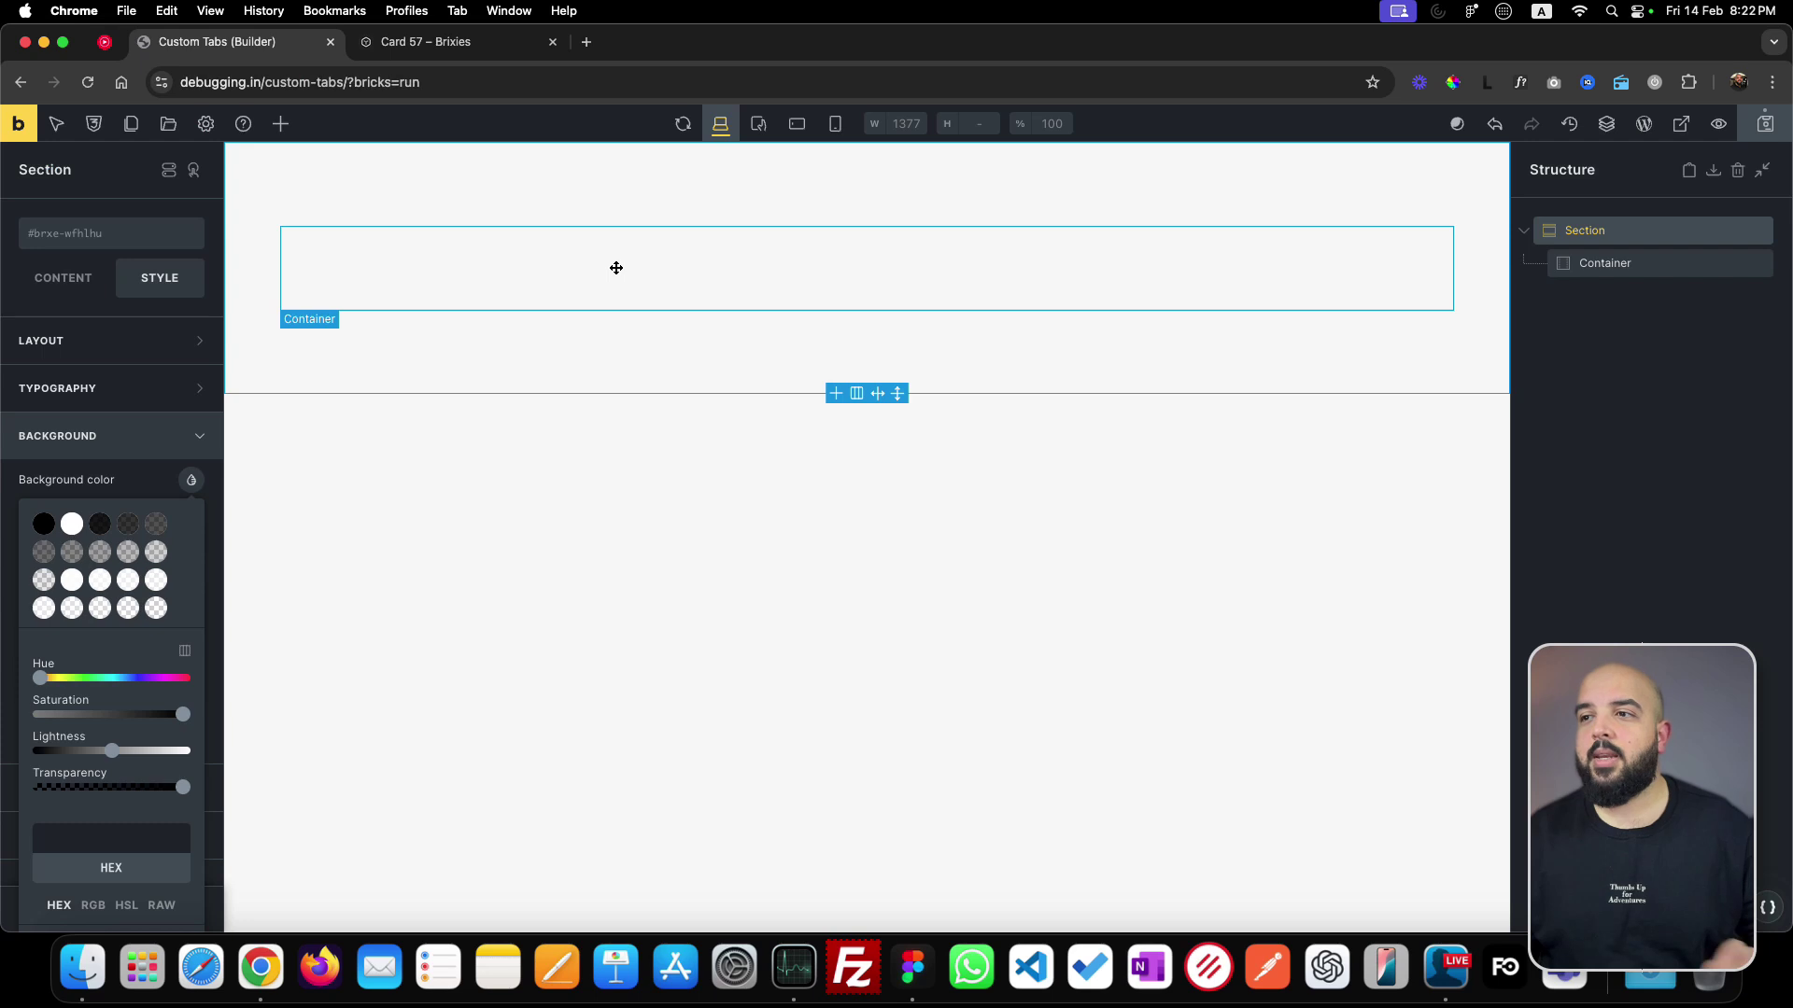
left_click(1635, 265)
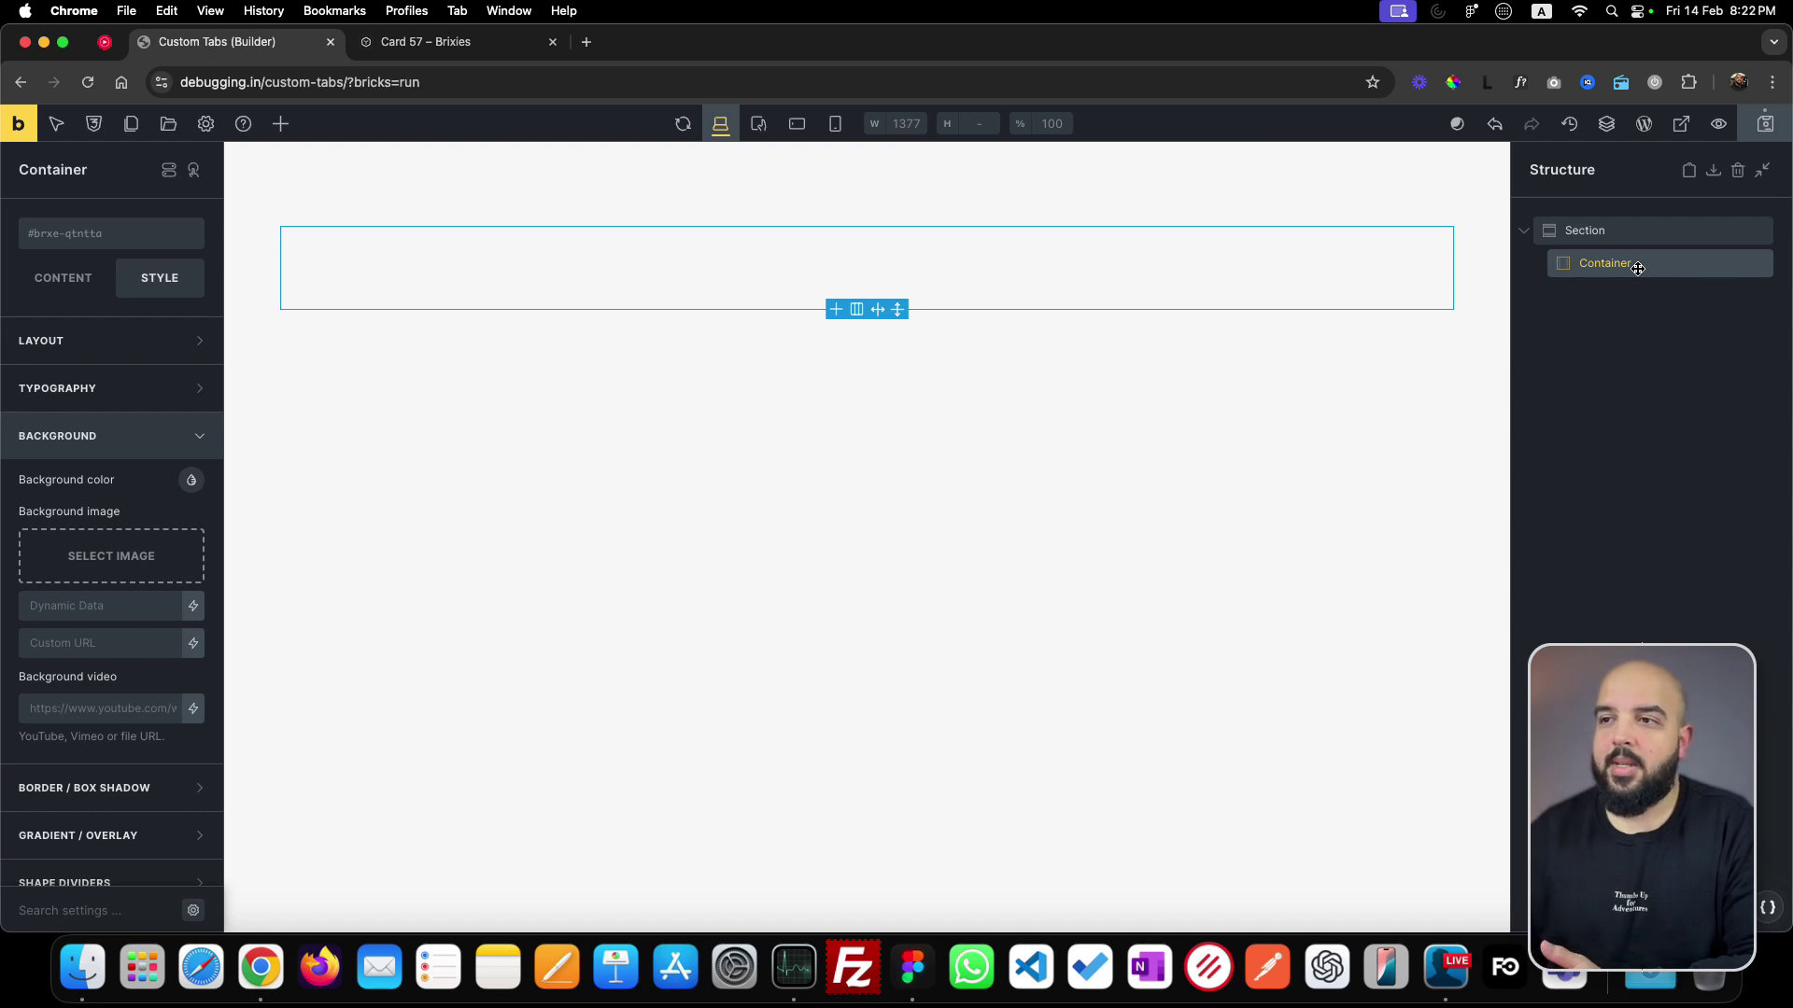
key("super+Tab")
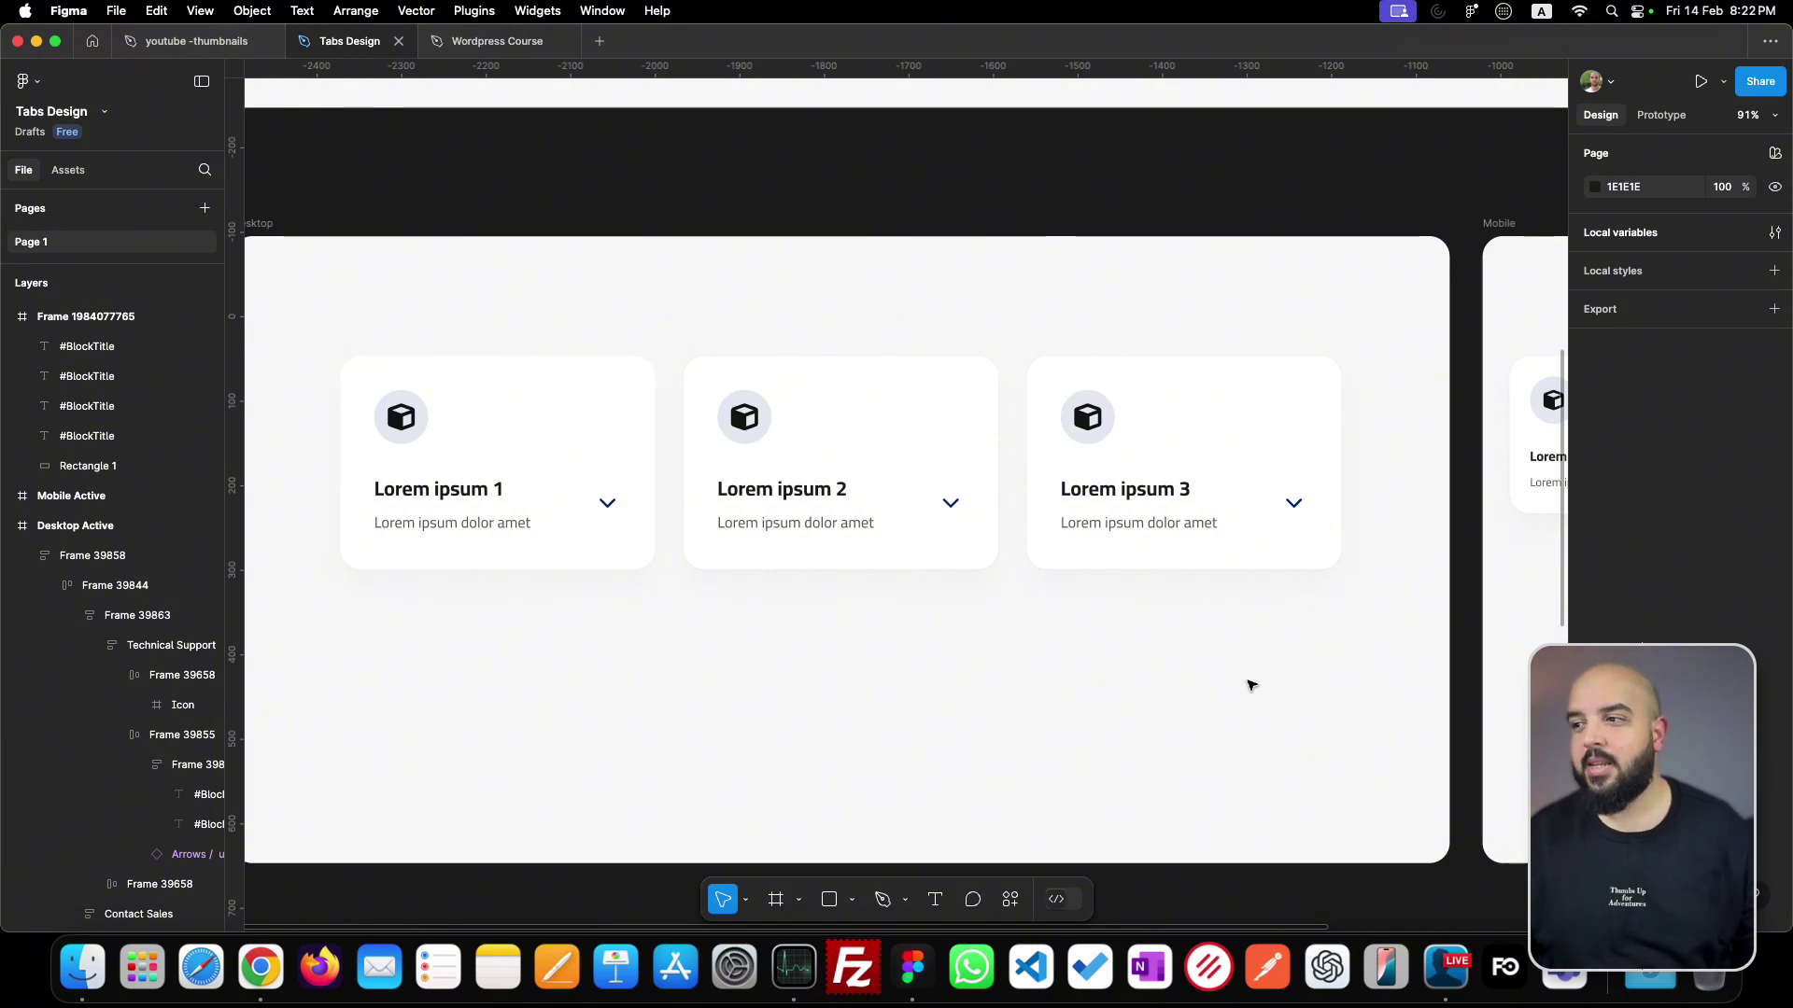
left_click_drag(1269, 691, 710, 605)
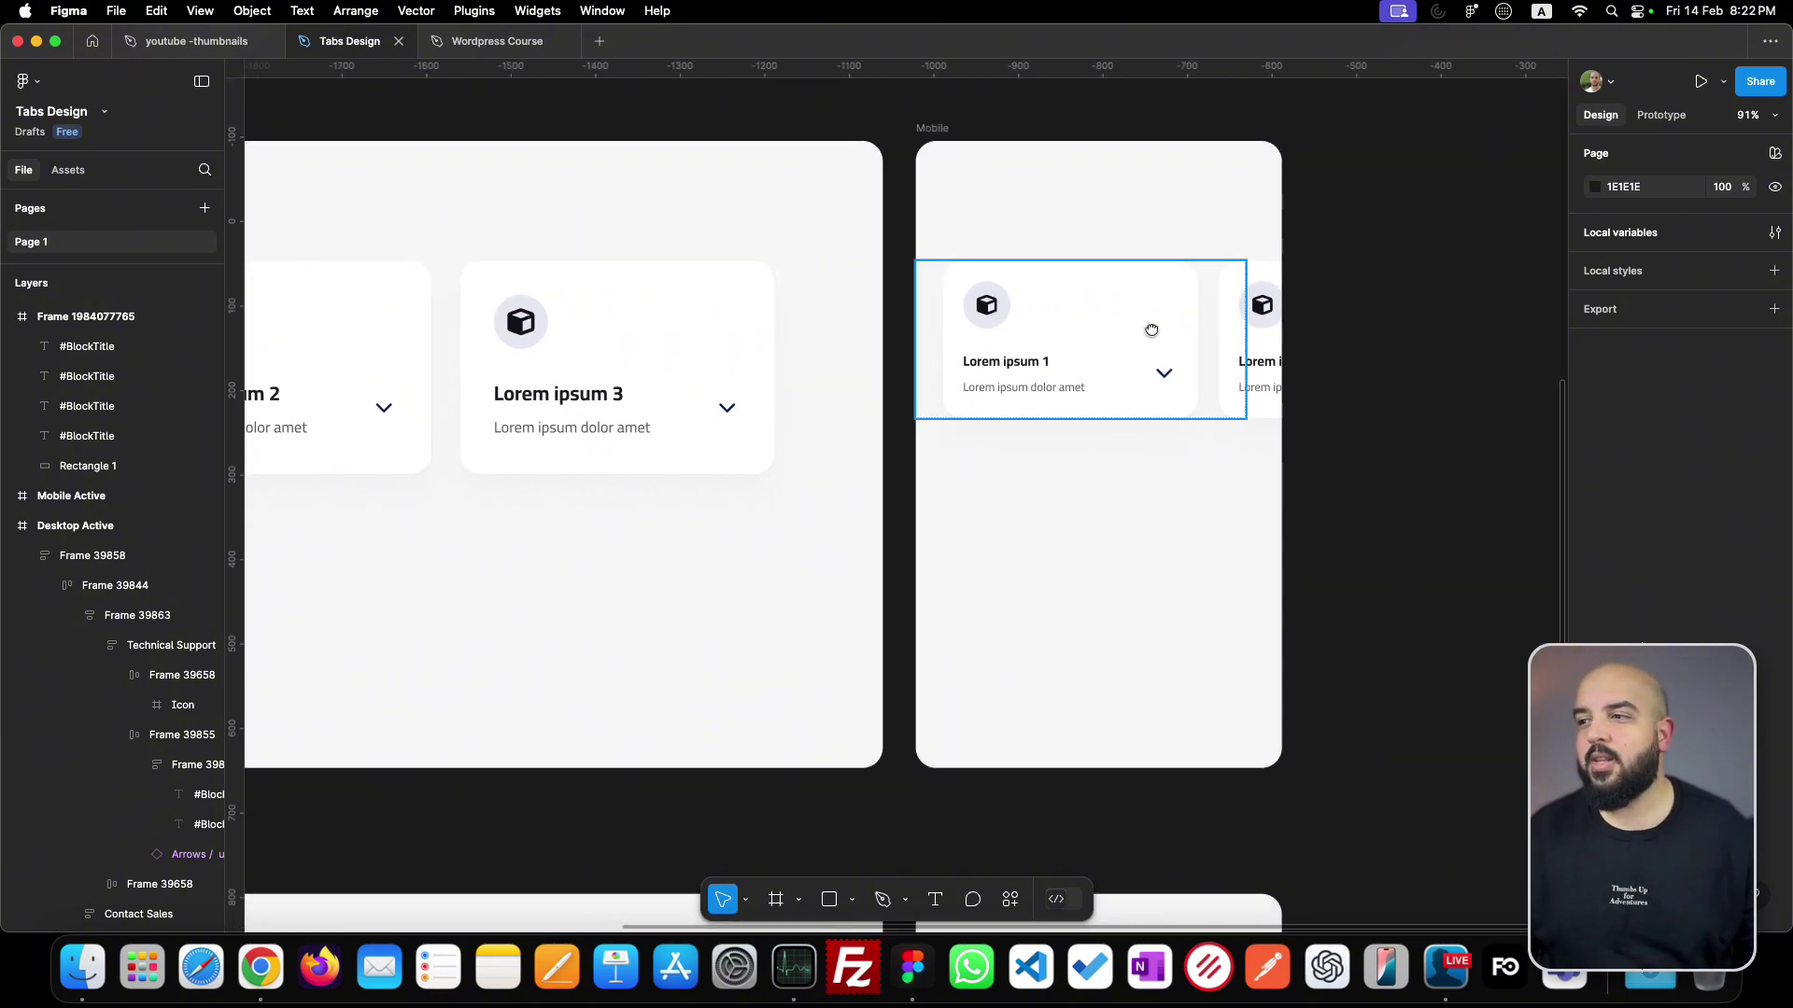
scroll(901, 780, "down", 10)
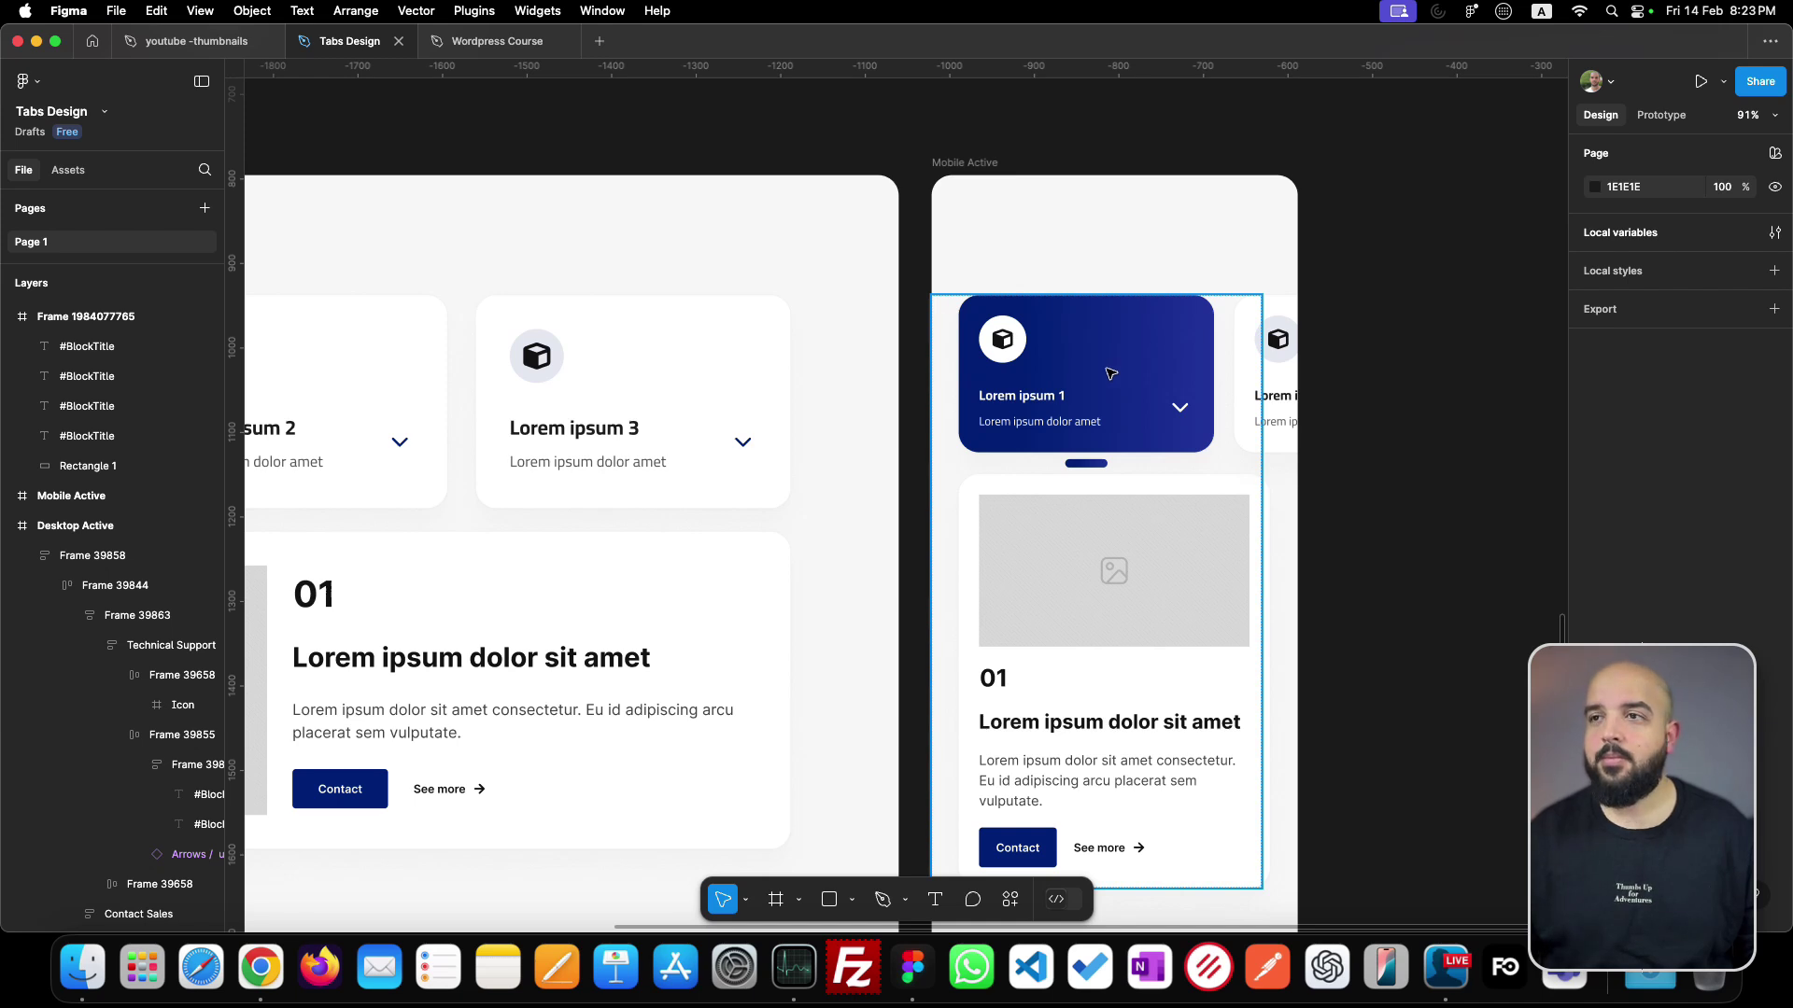
- Switch back to the Bricks builder in Chrome and add two blocks inside the section's container
key("super+Tab")
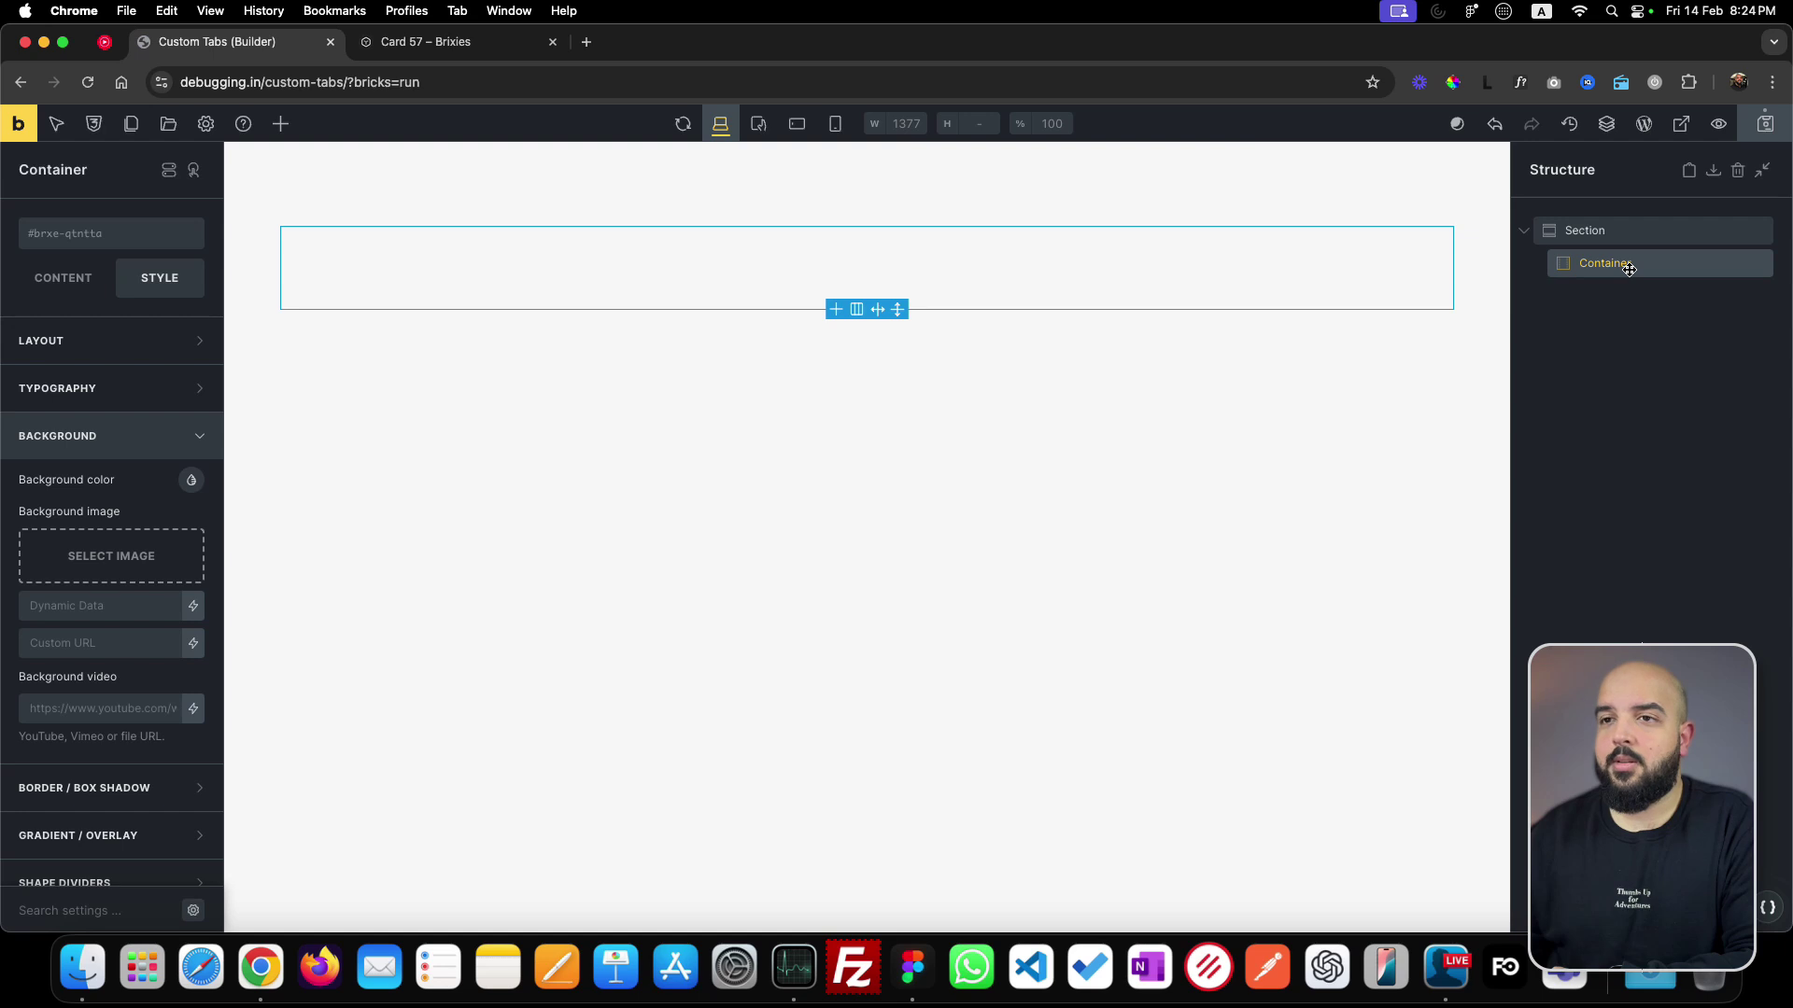
left_click(285, 138)
left_click(51, 464)
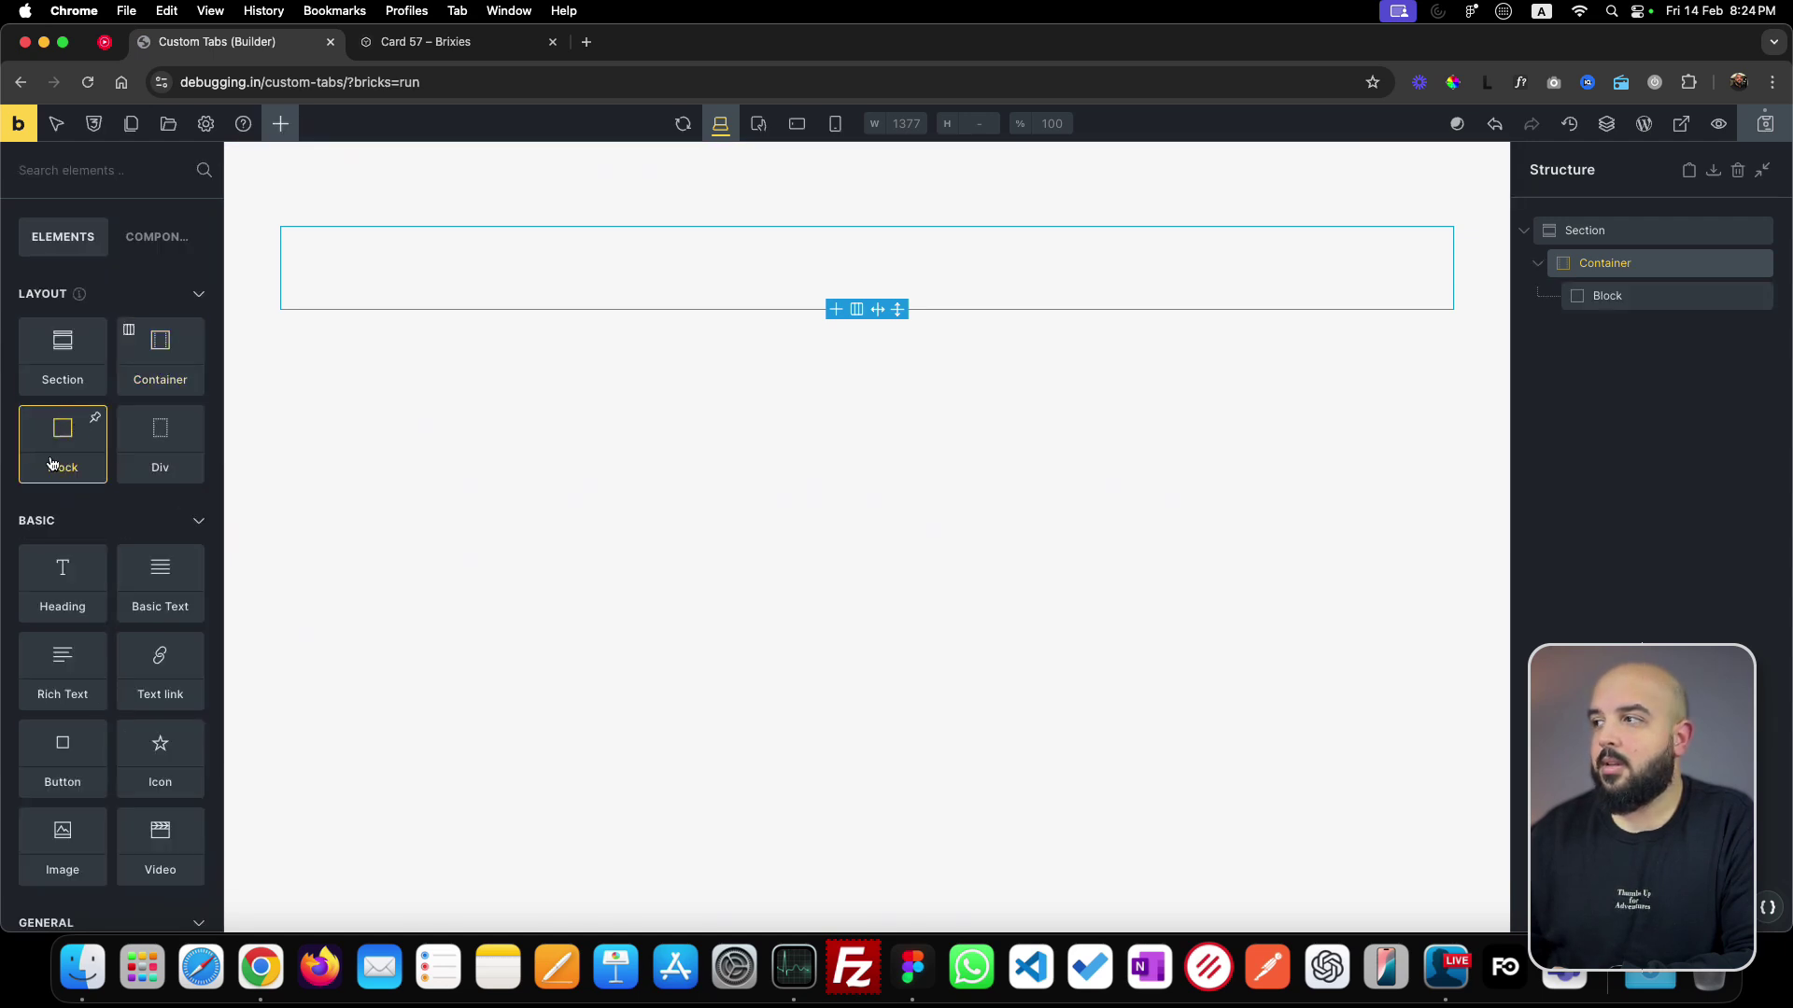
left_click(51, 464)
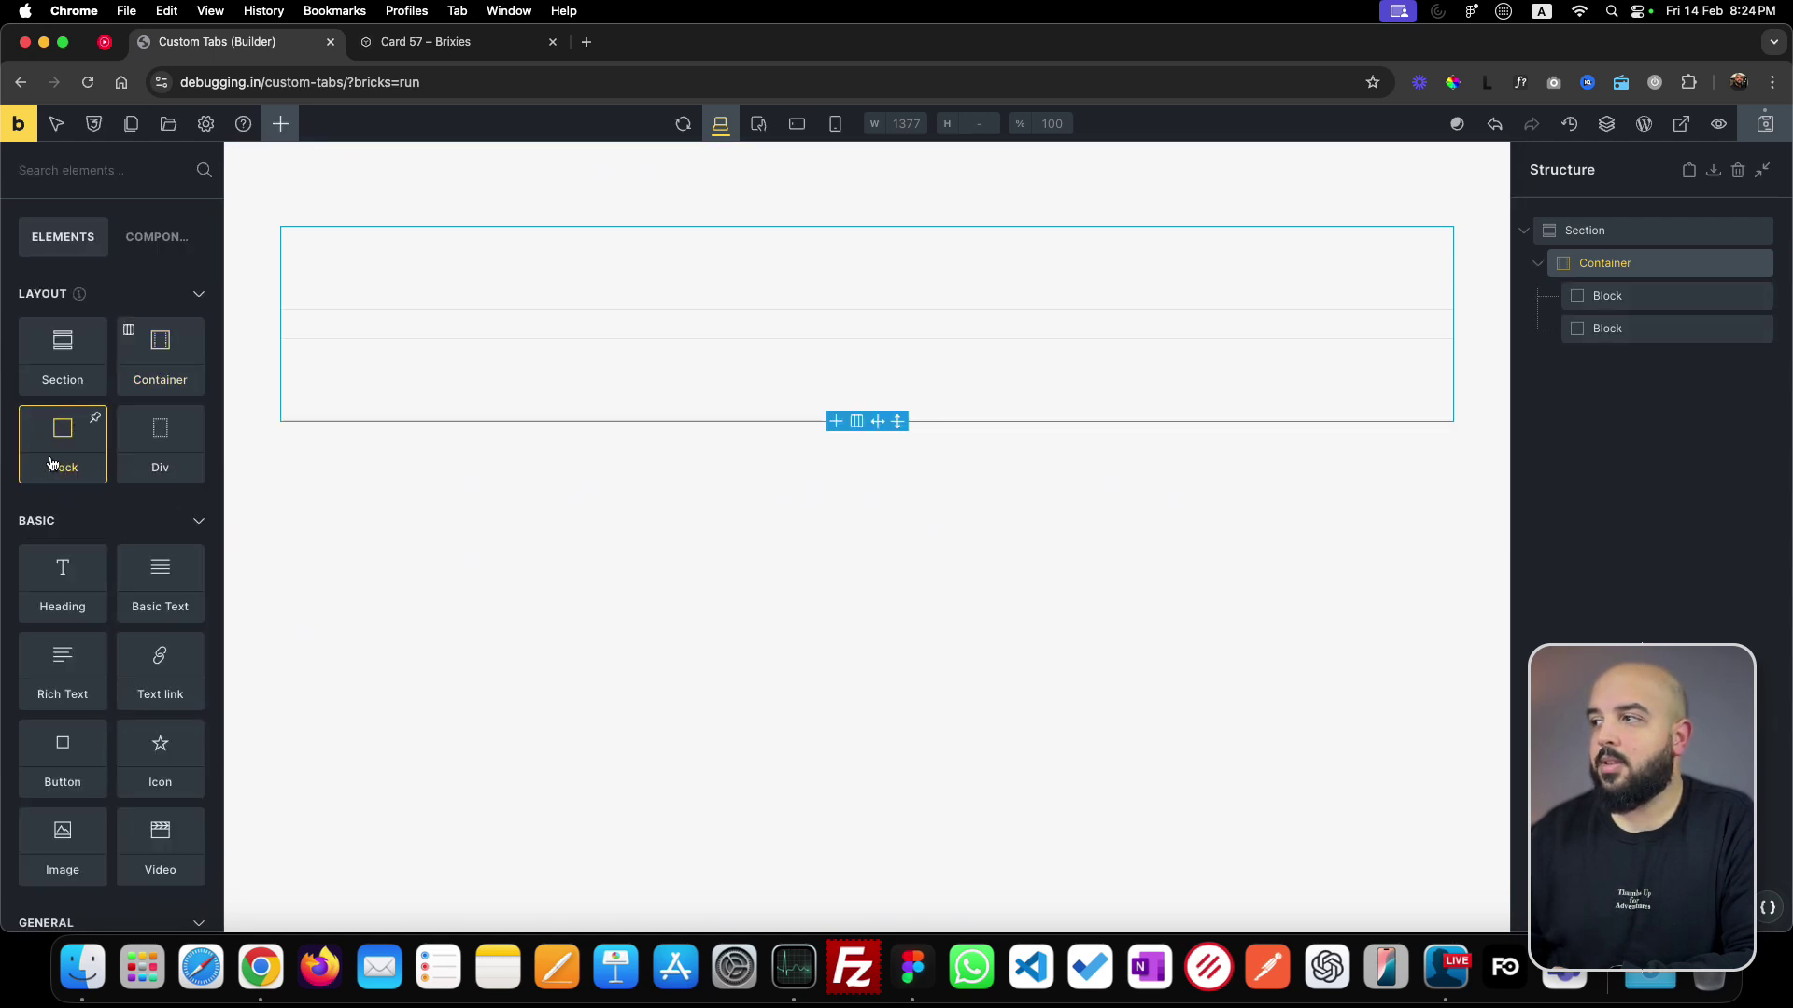
- Rename the container's first block "Card wrapper" and its second block "Content wrapper"
double_click(1612, 296)
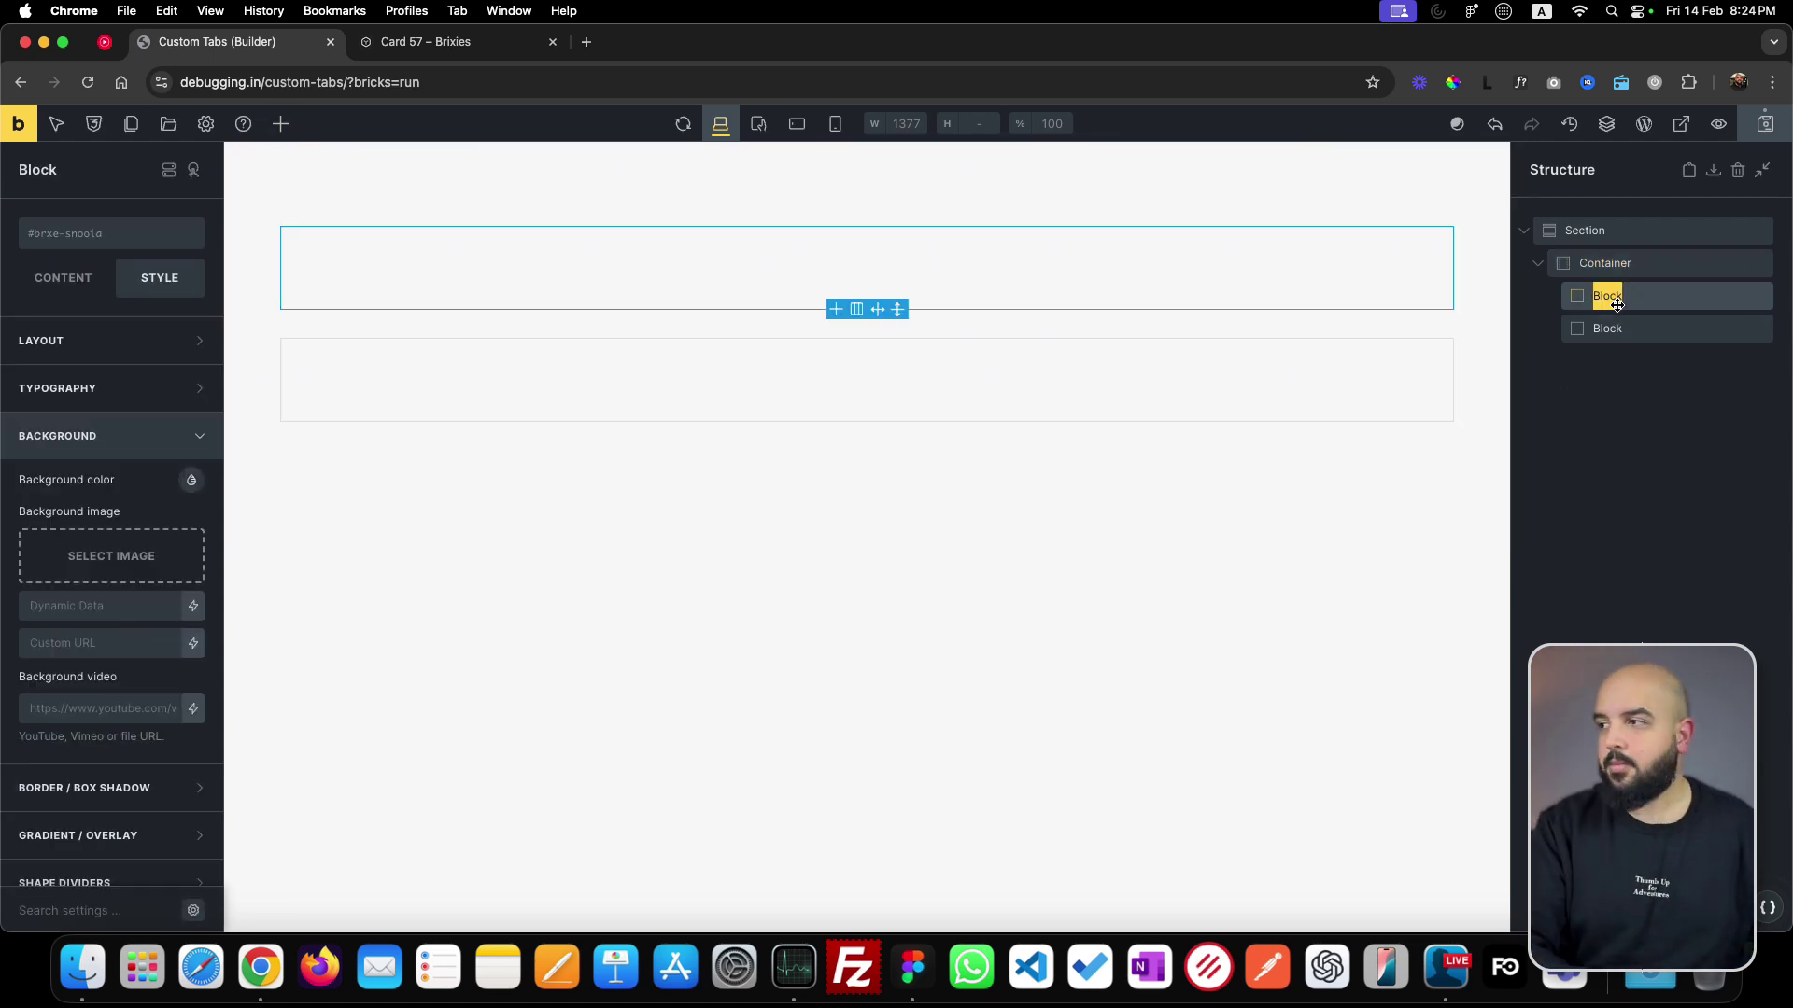
type("Card")
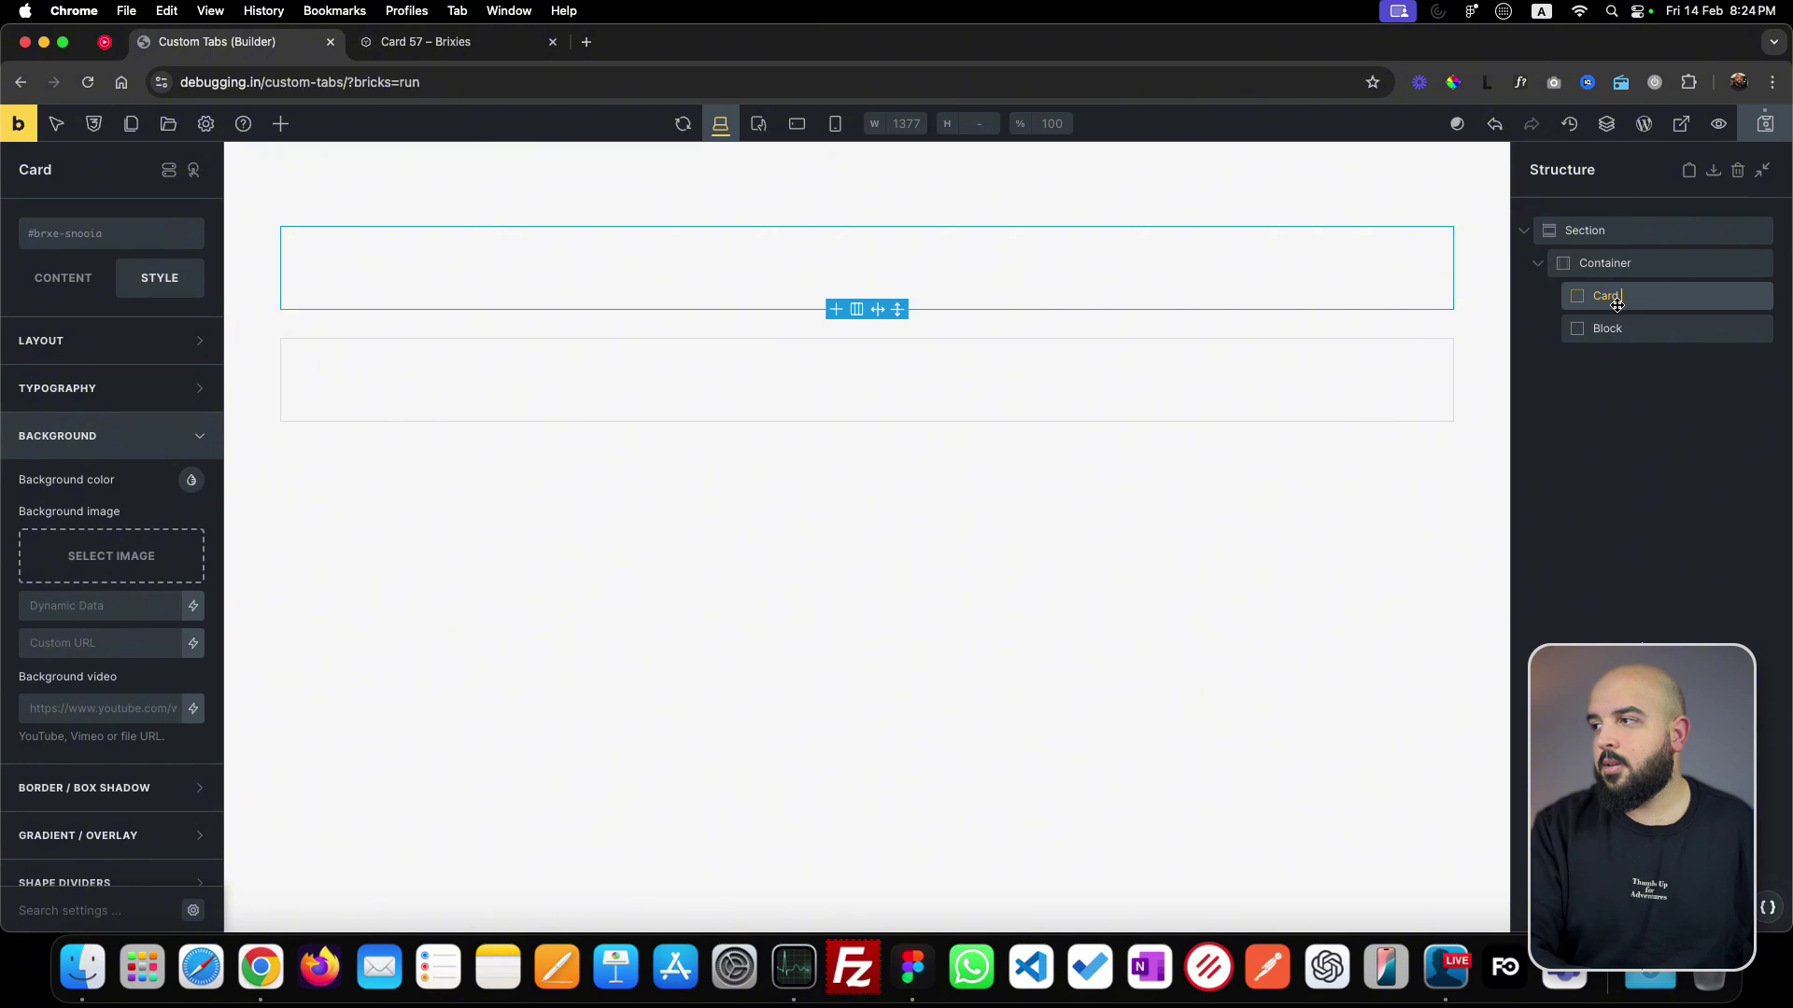
type(" wrapper")
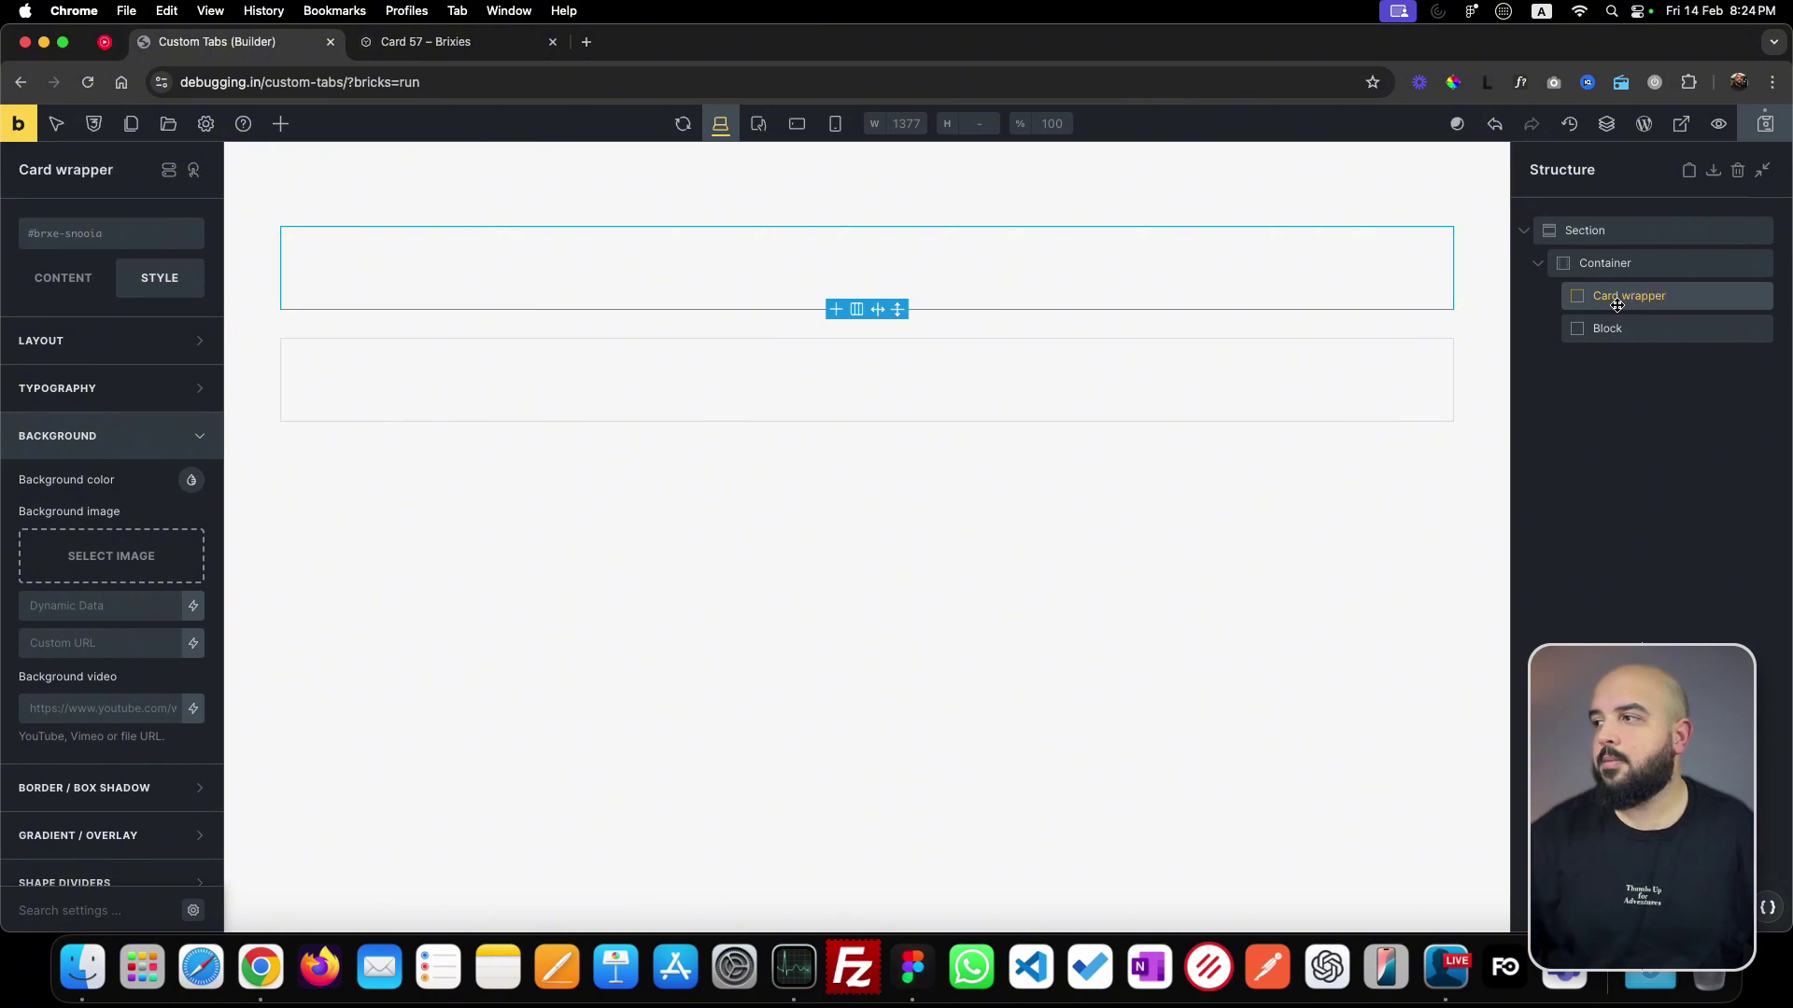
double_click(1623, 330)
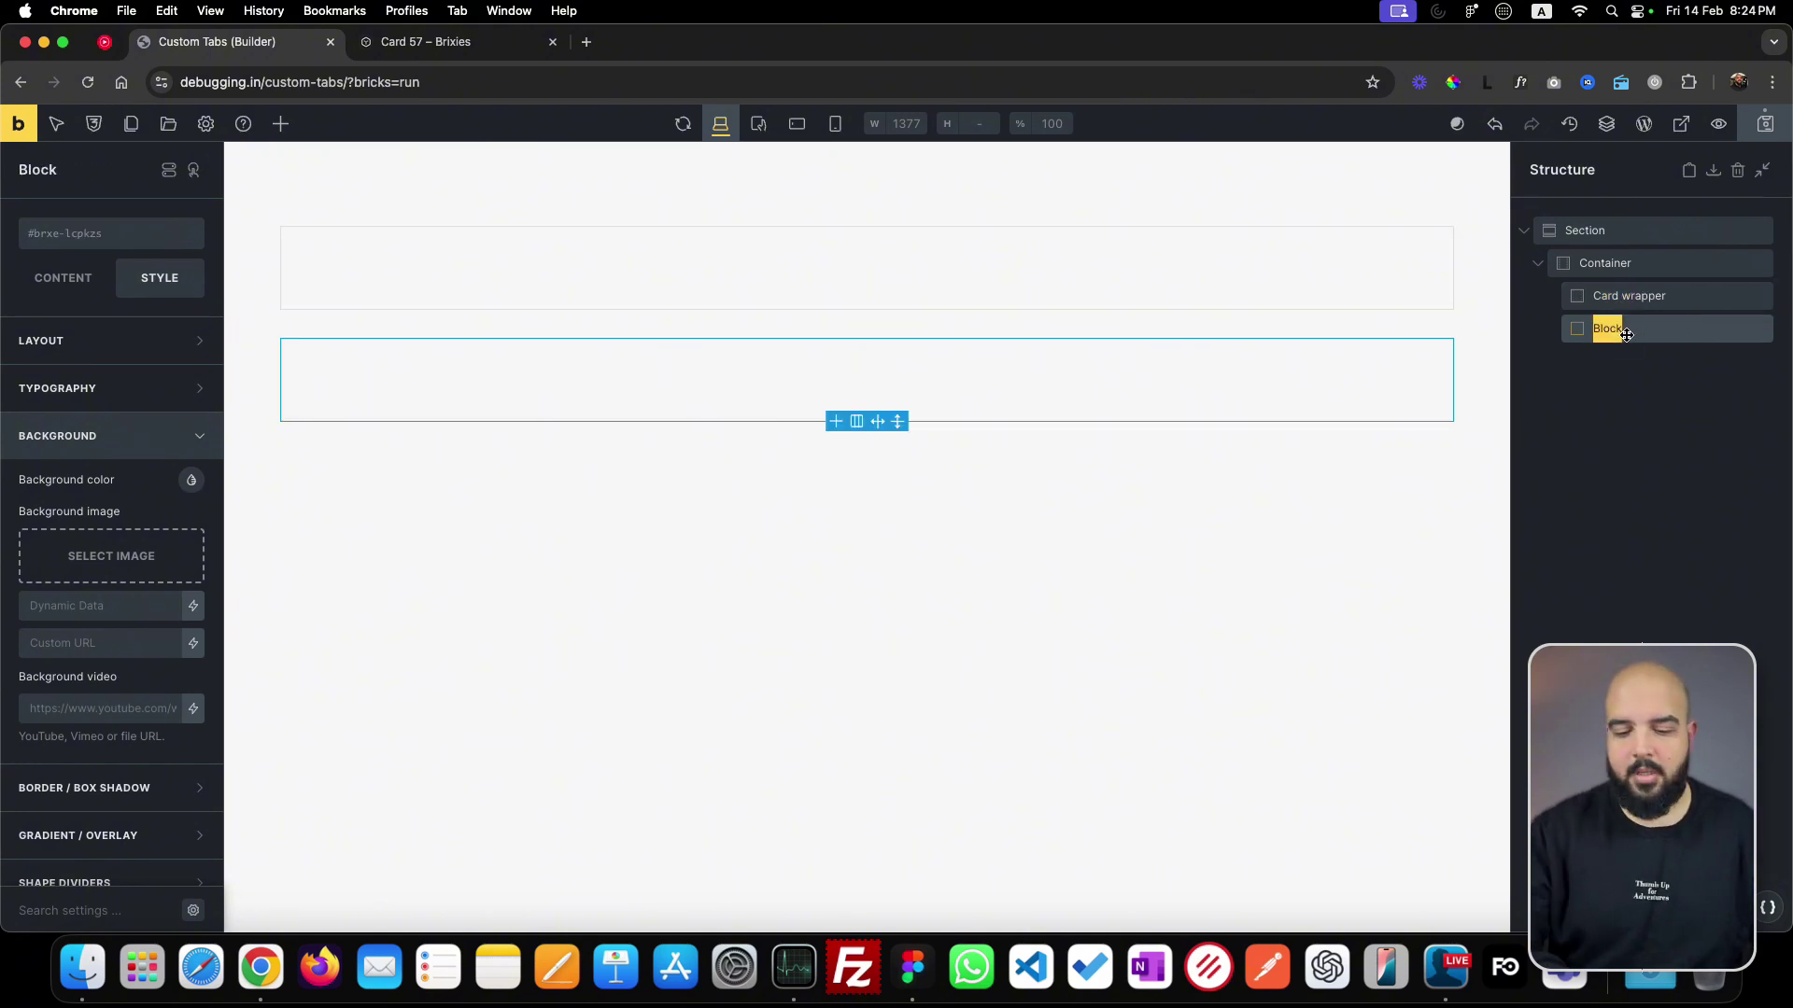
type("Content")
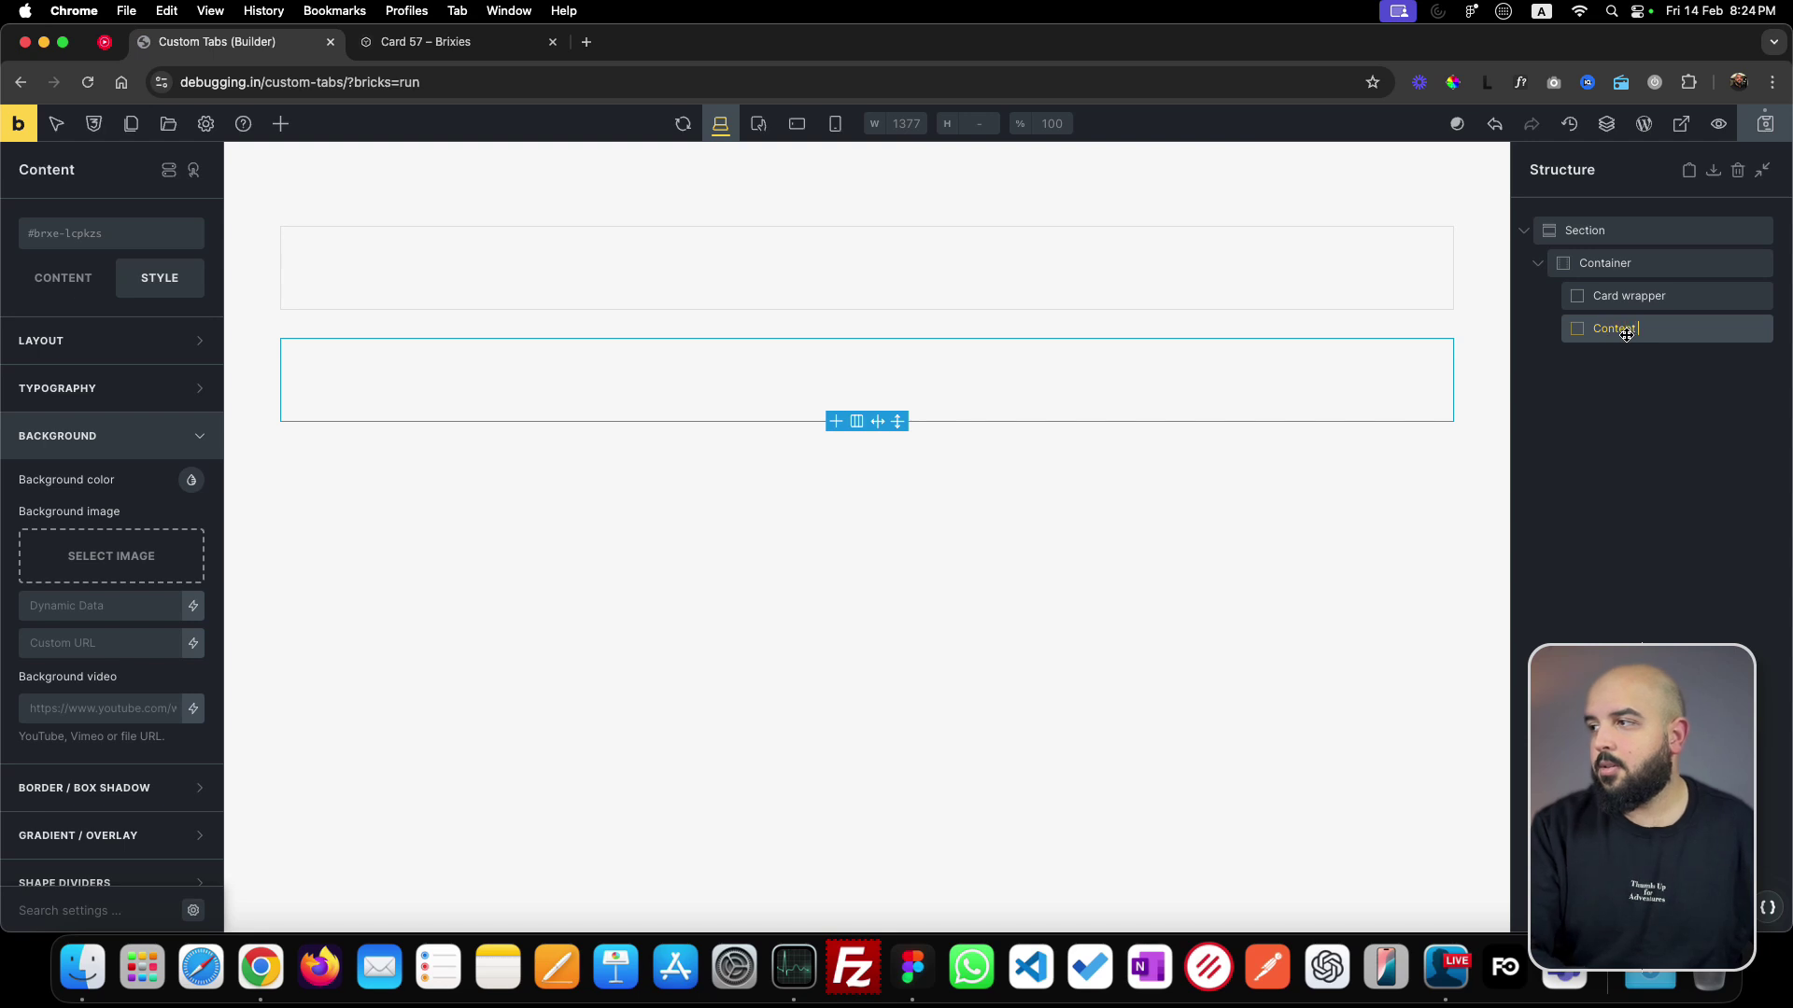
type(" wrapper")
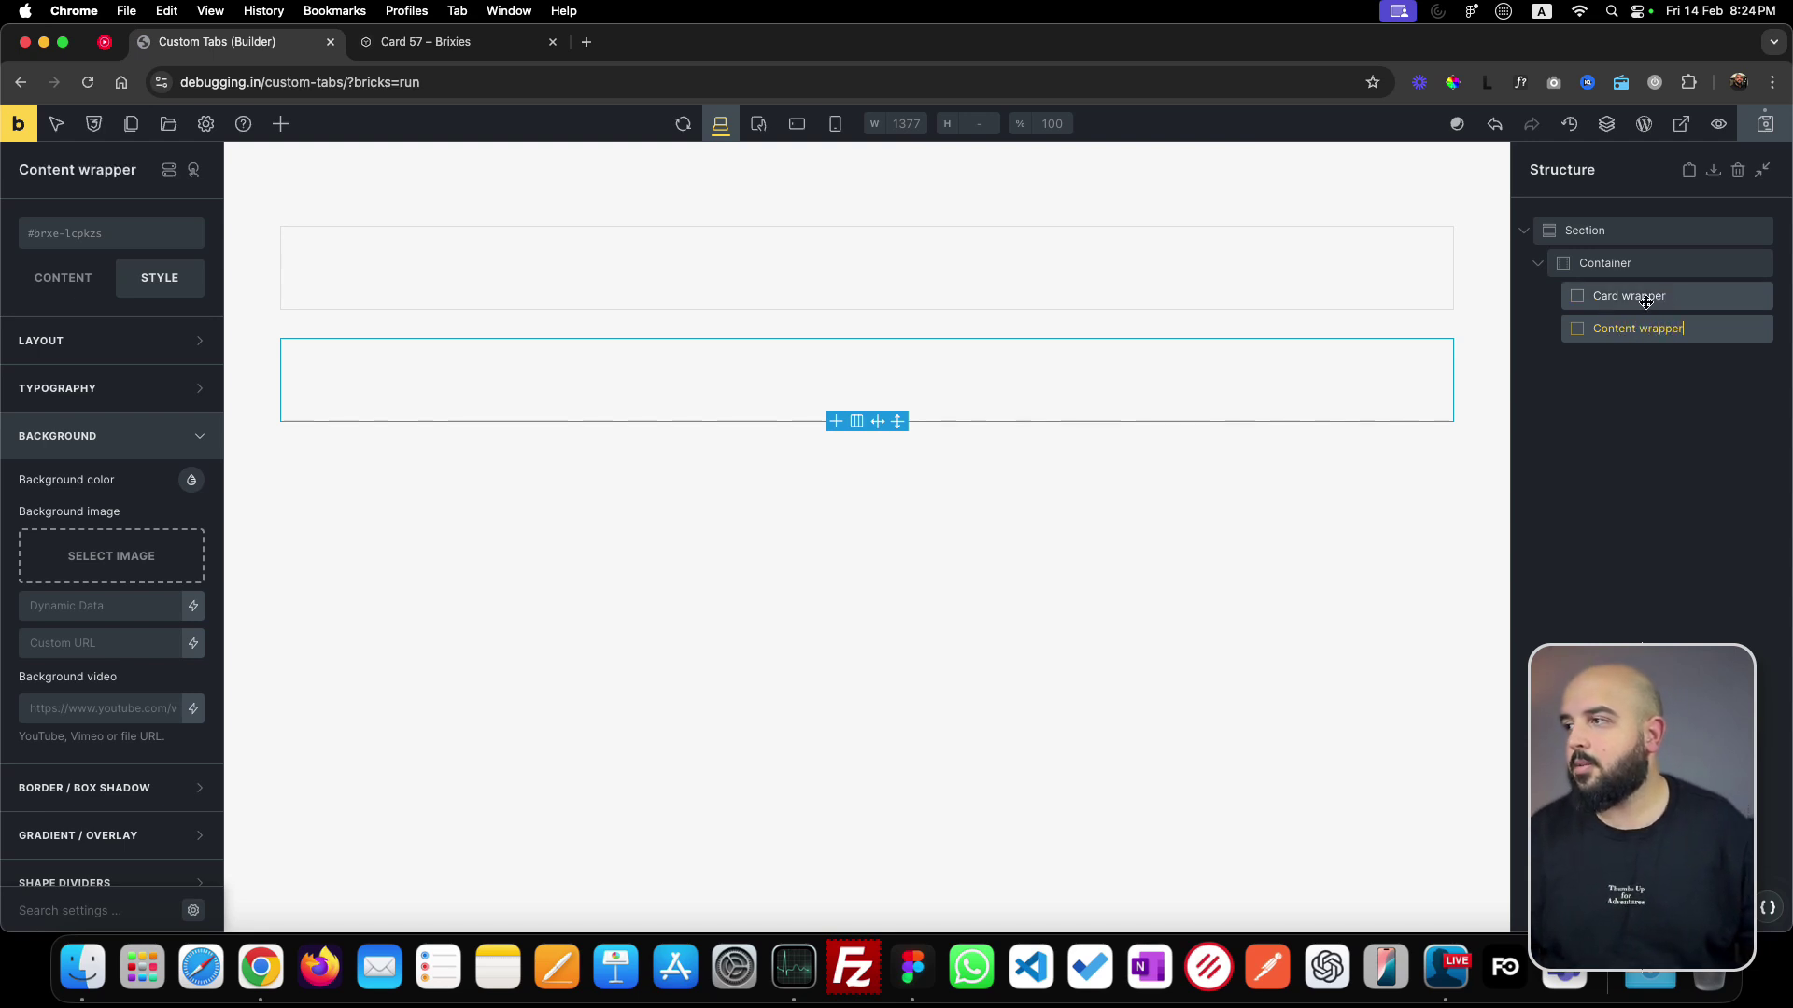
- Create the class "card-wrapper" and assign it to the Card wrapper block
left_click(1643, 300)
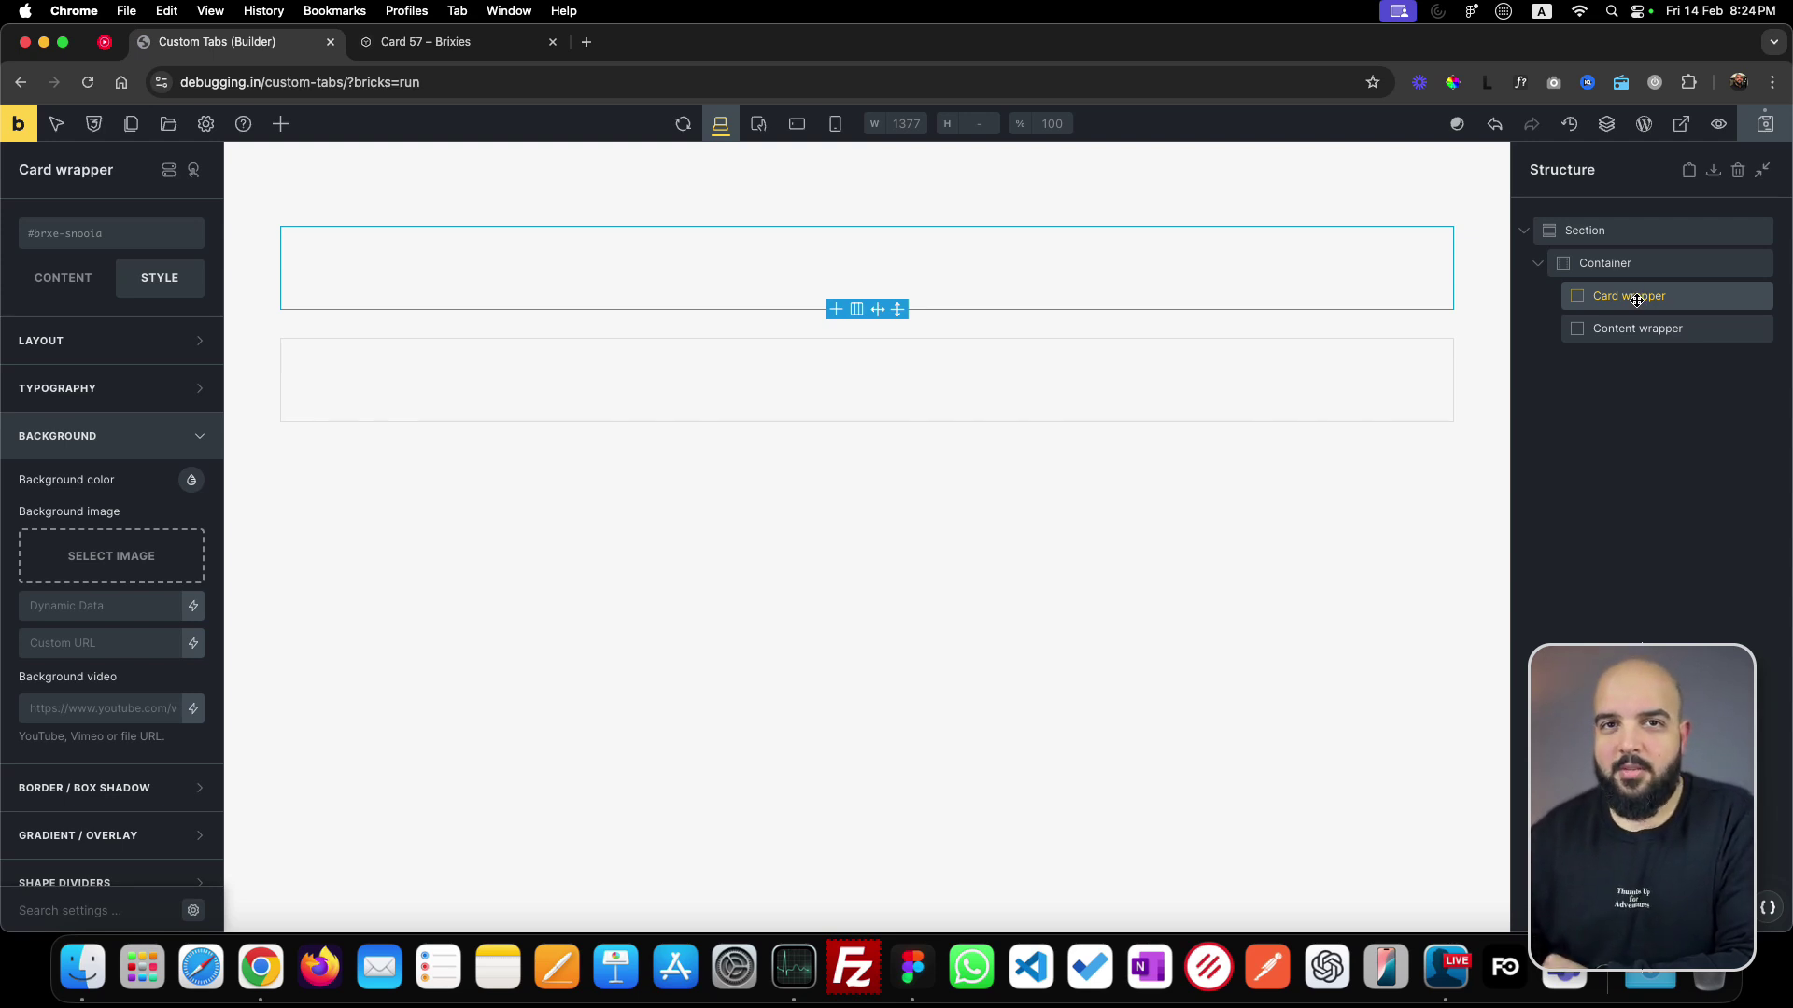
left_click(108, 246)
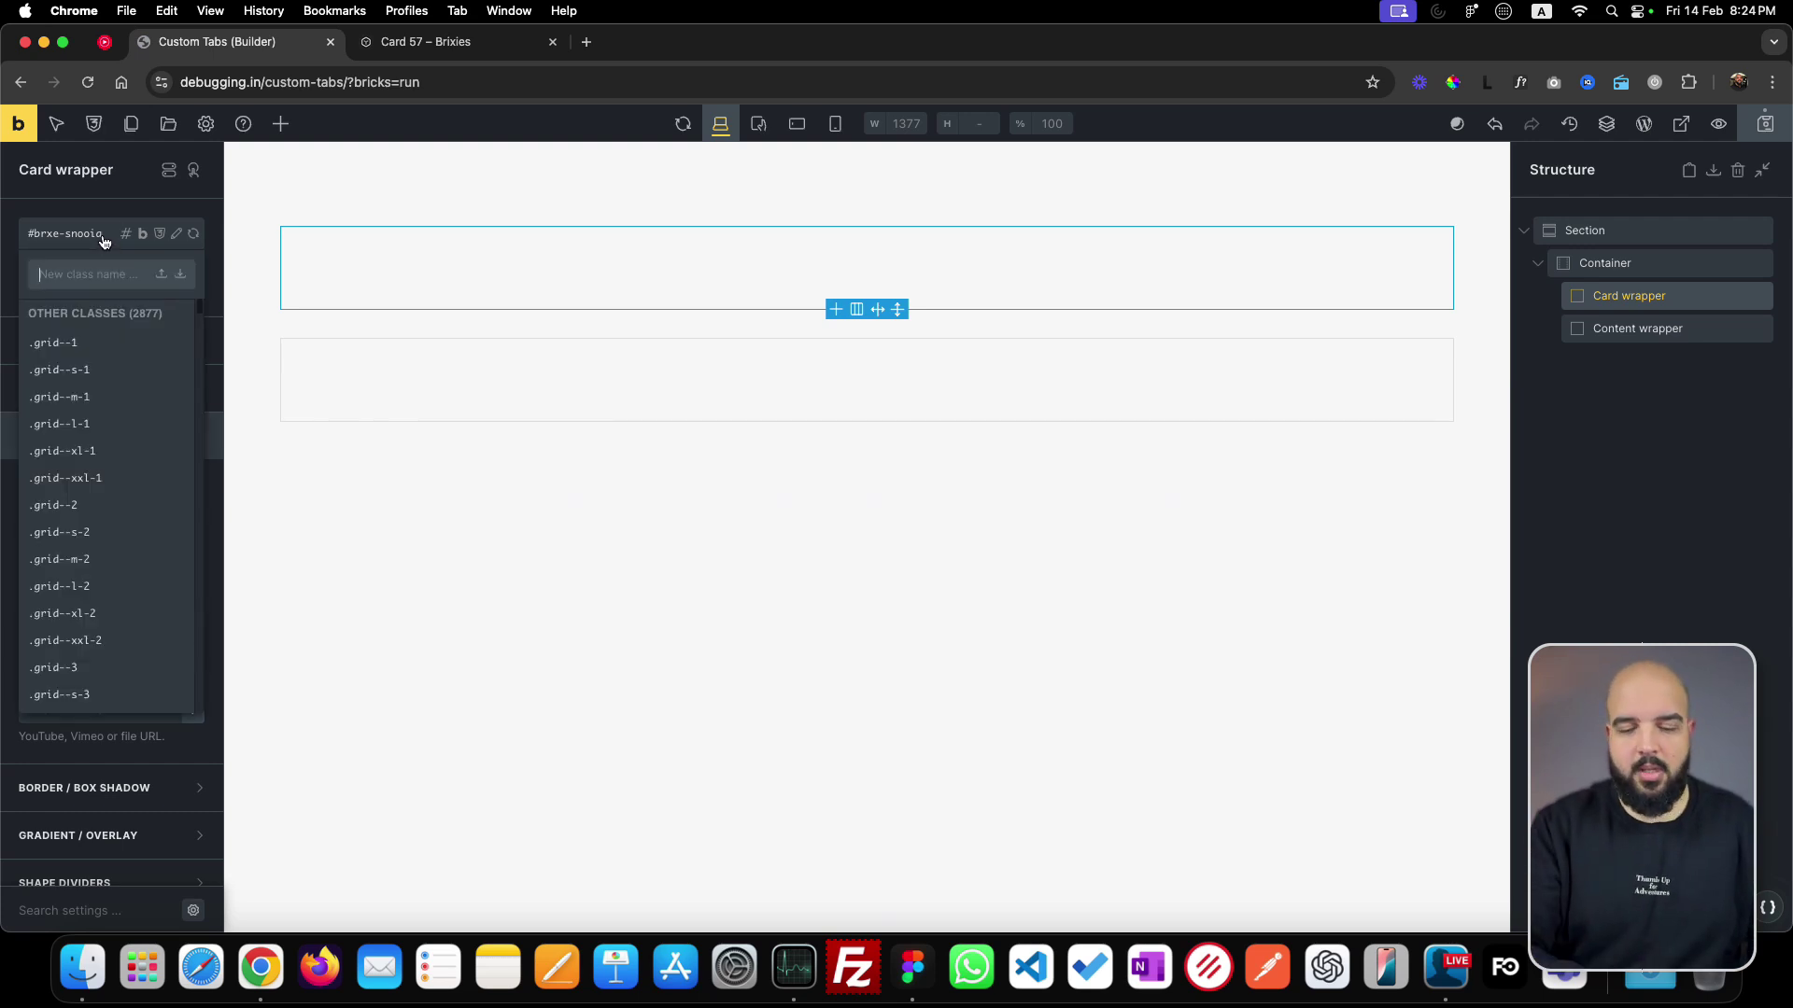
type("card")
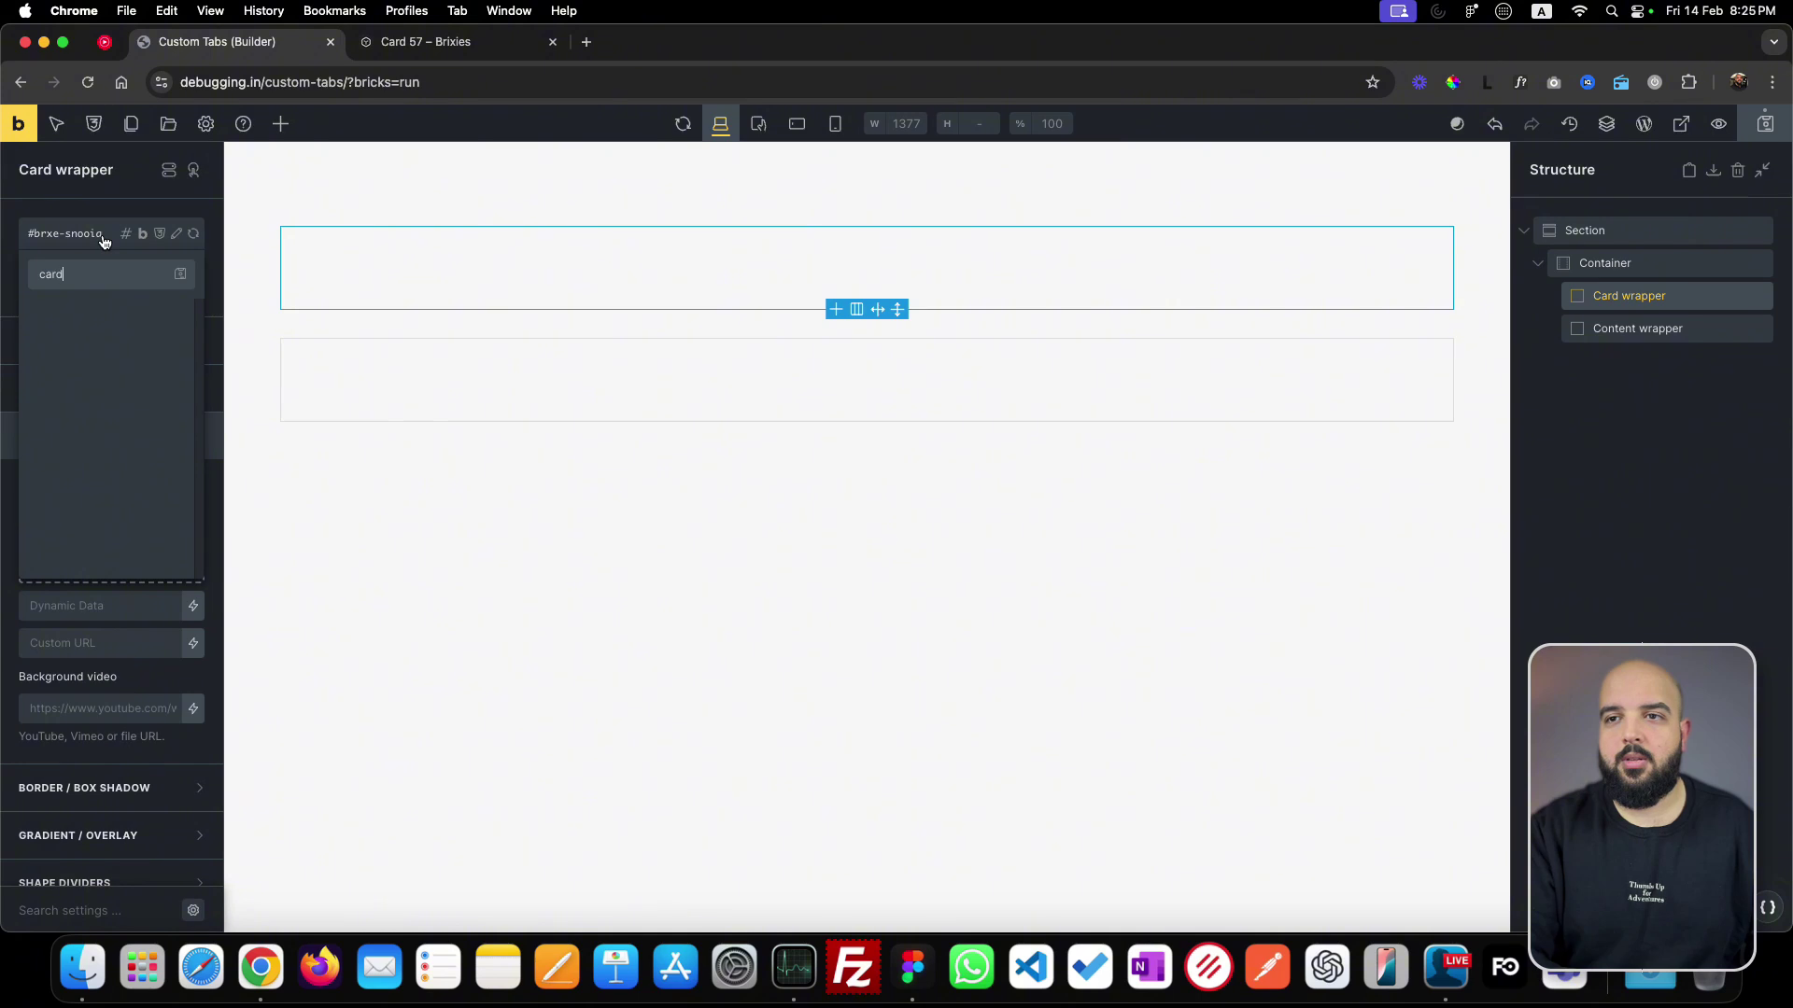
type("-wrapper")
key("Return")
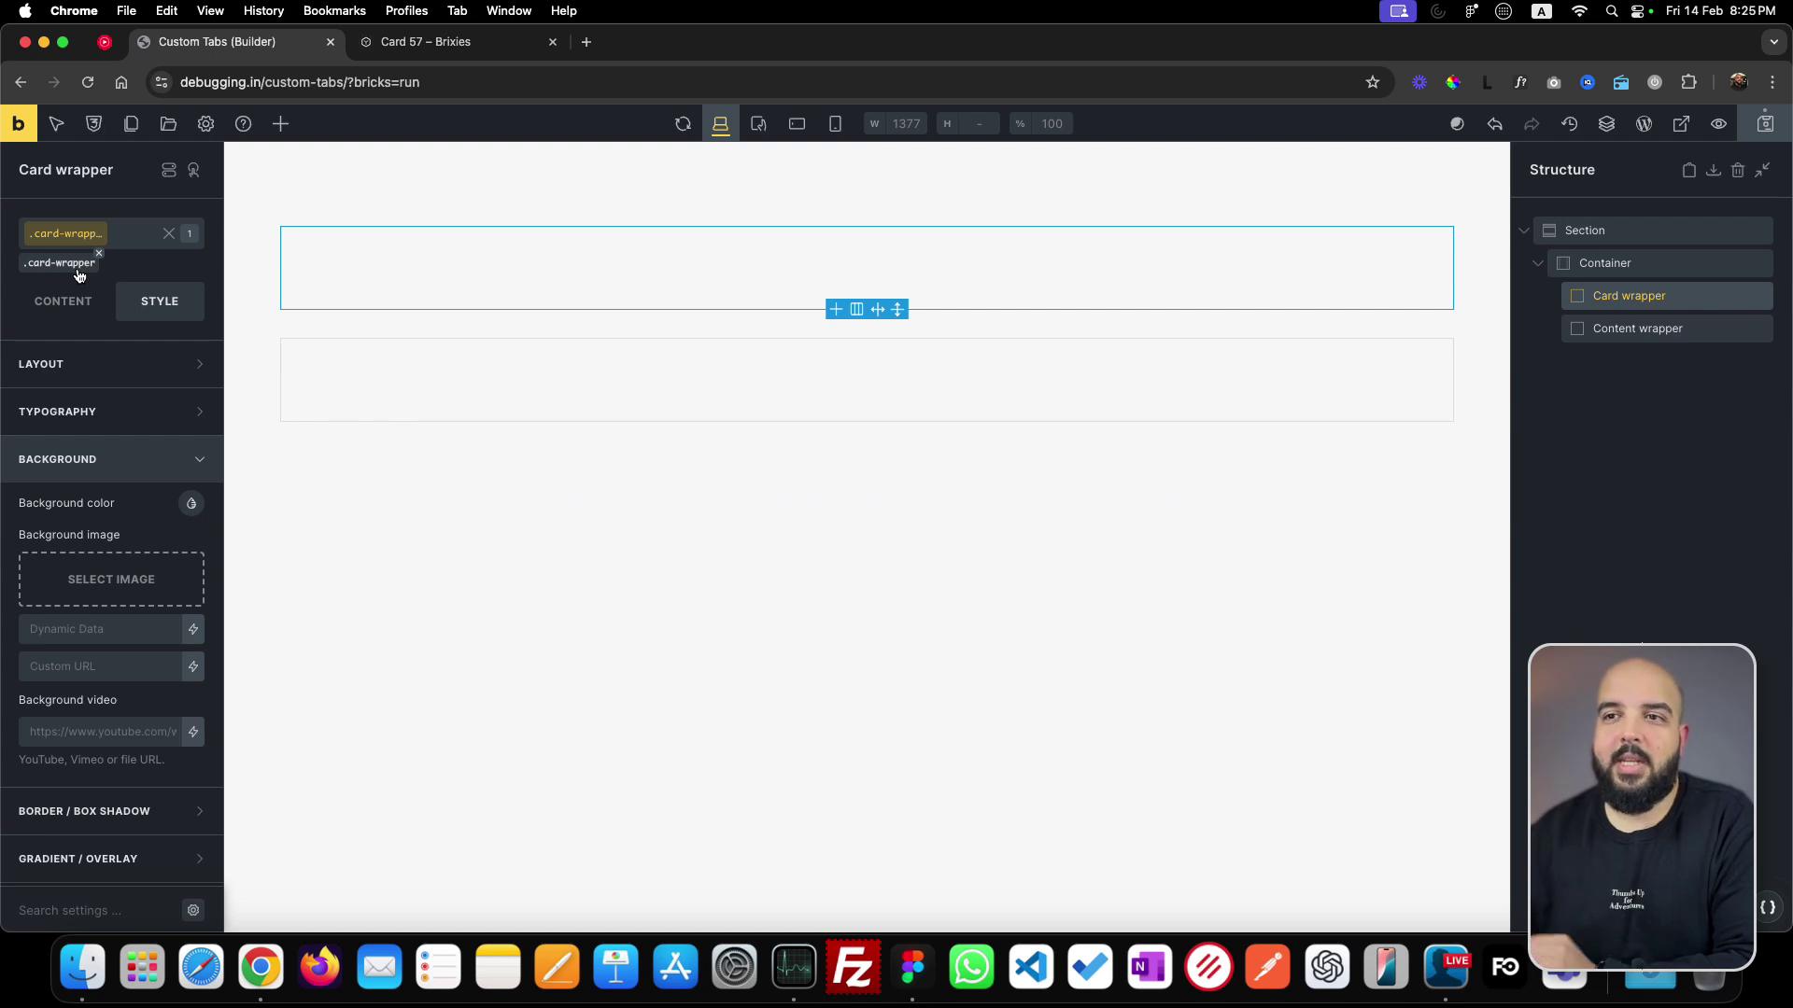
- Set the card-wrapper class to grid display with the three-column template var(--grid-3)
left_click(89, 300)
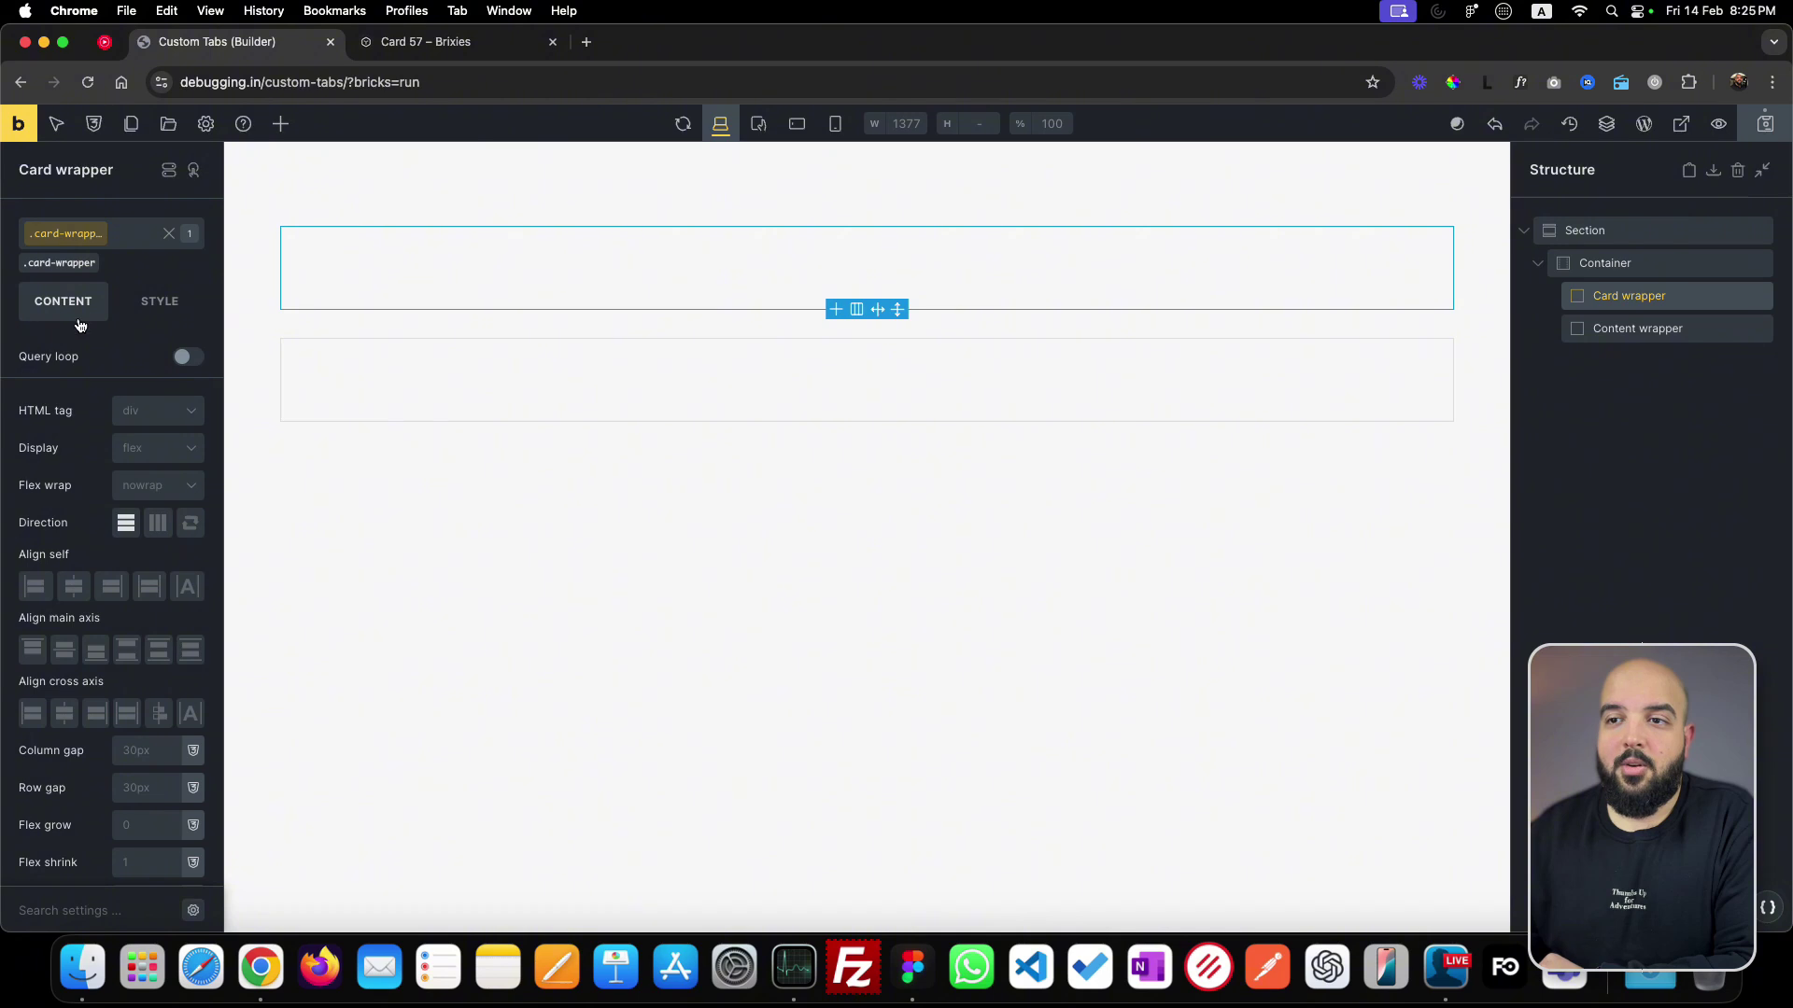
left_click(152, 454)
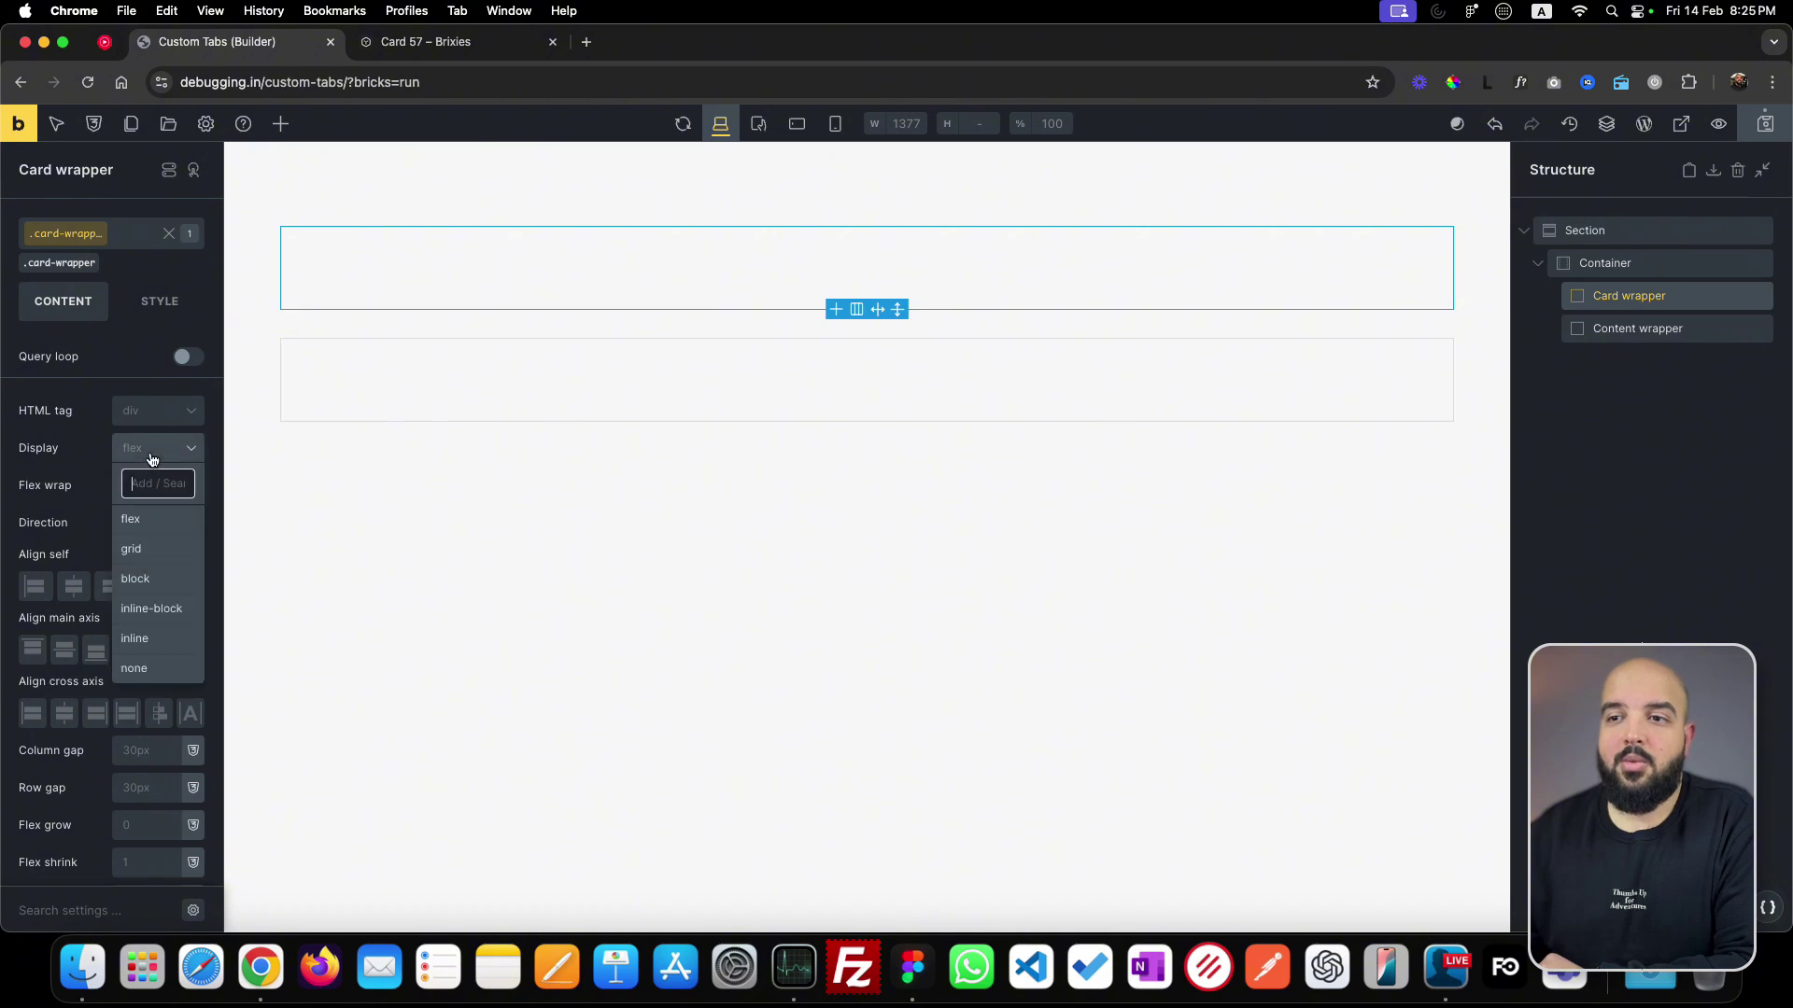
left_click(157, 551)
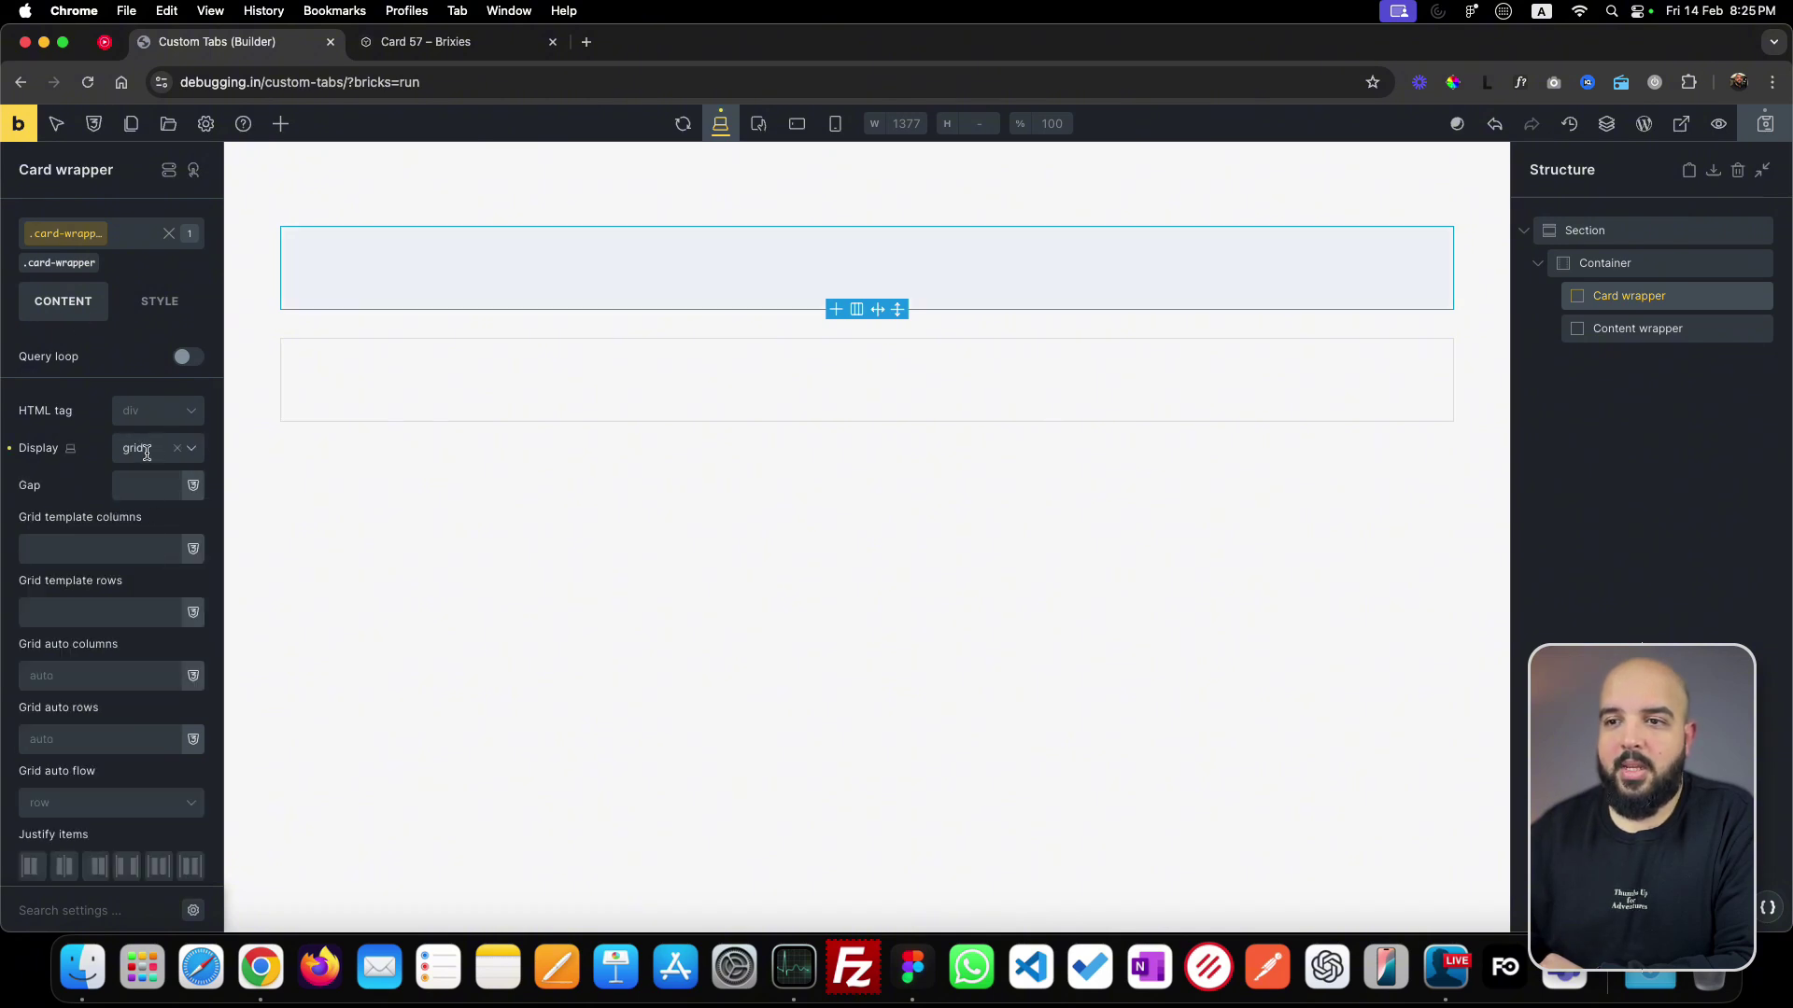
right_click(85, 554)
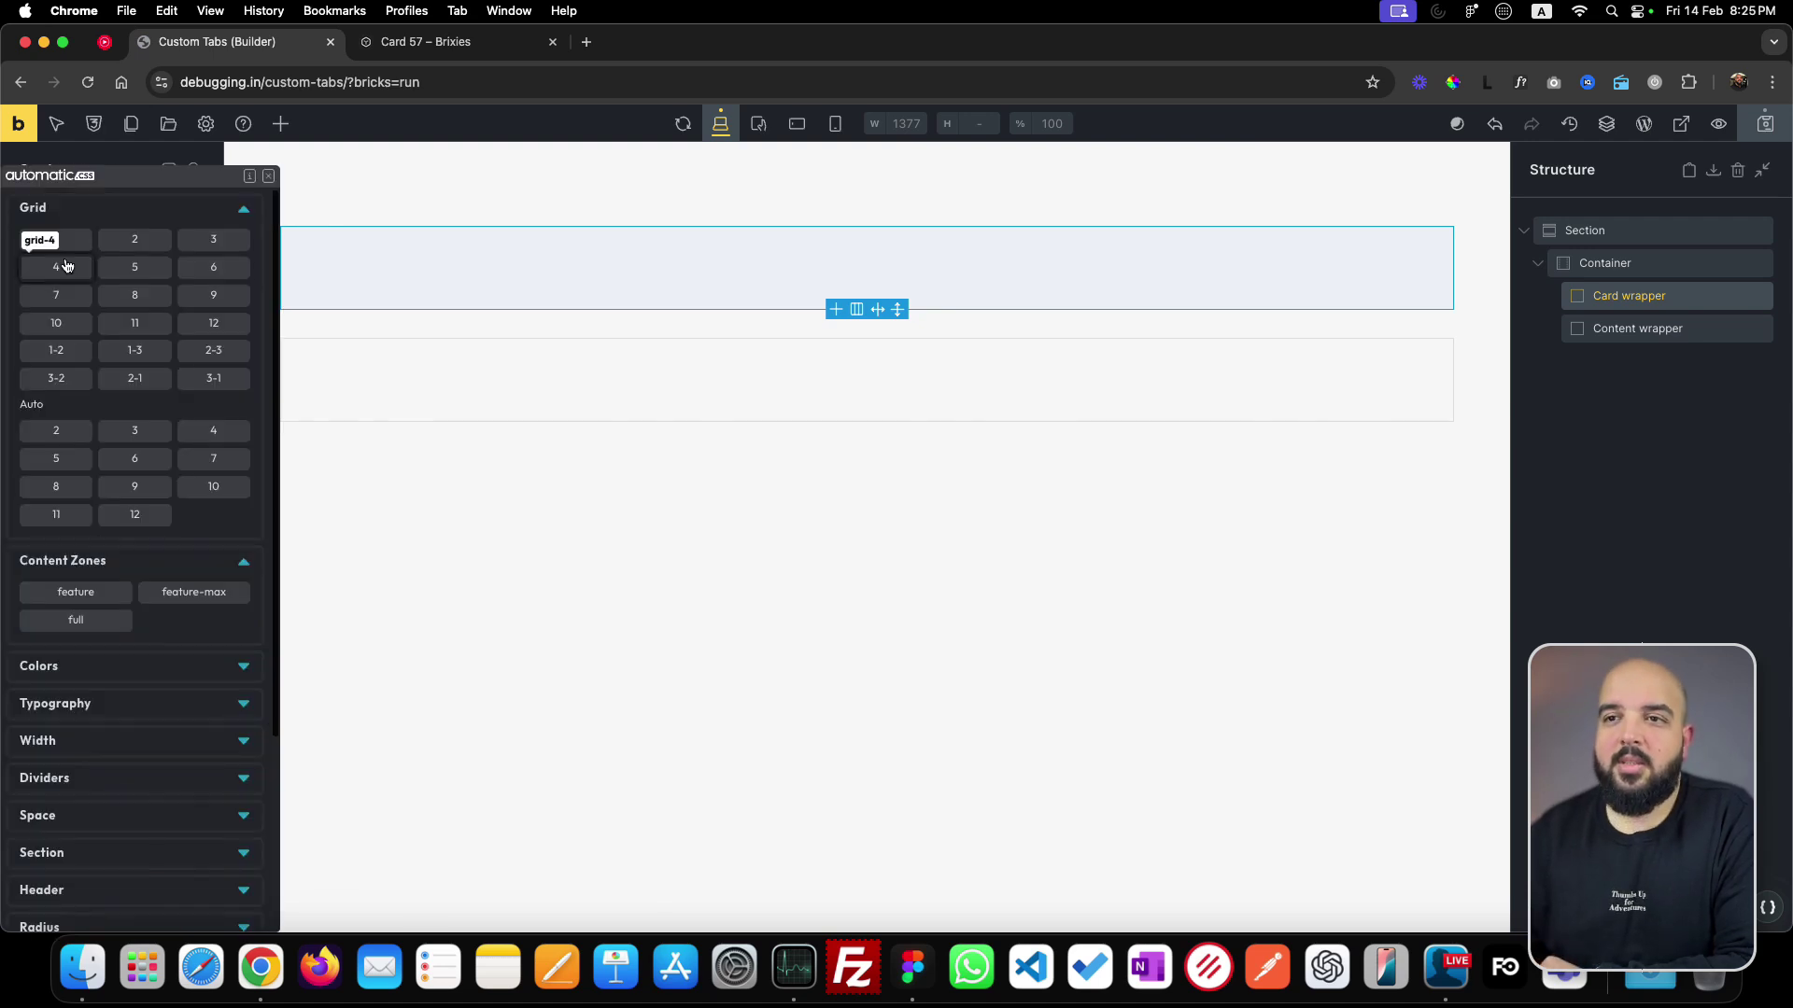
left_click(212, 239)
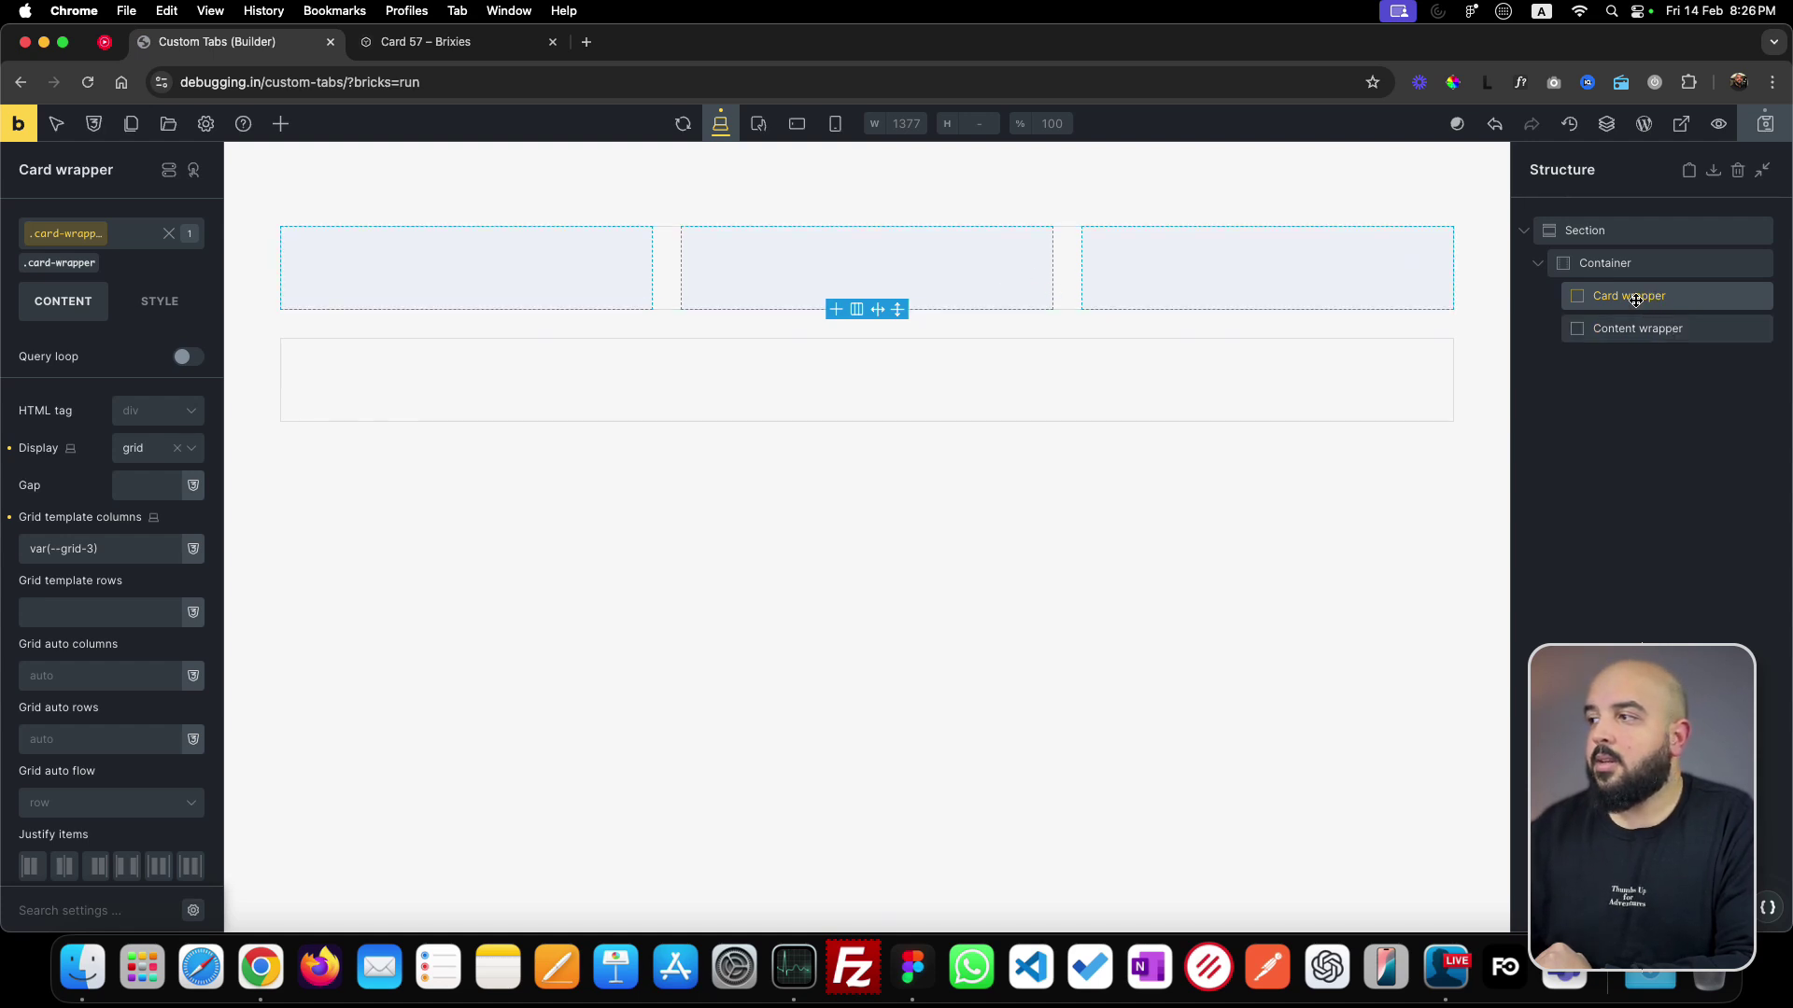
- Add a block inside Card wrapper and rename it "Card"
left_click(280, 123)
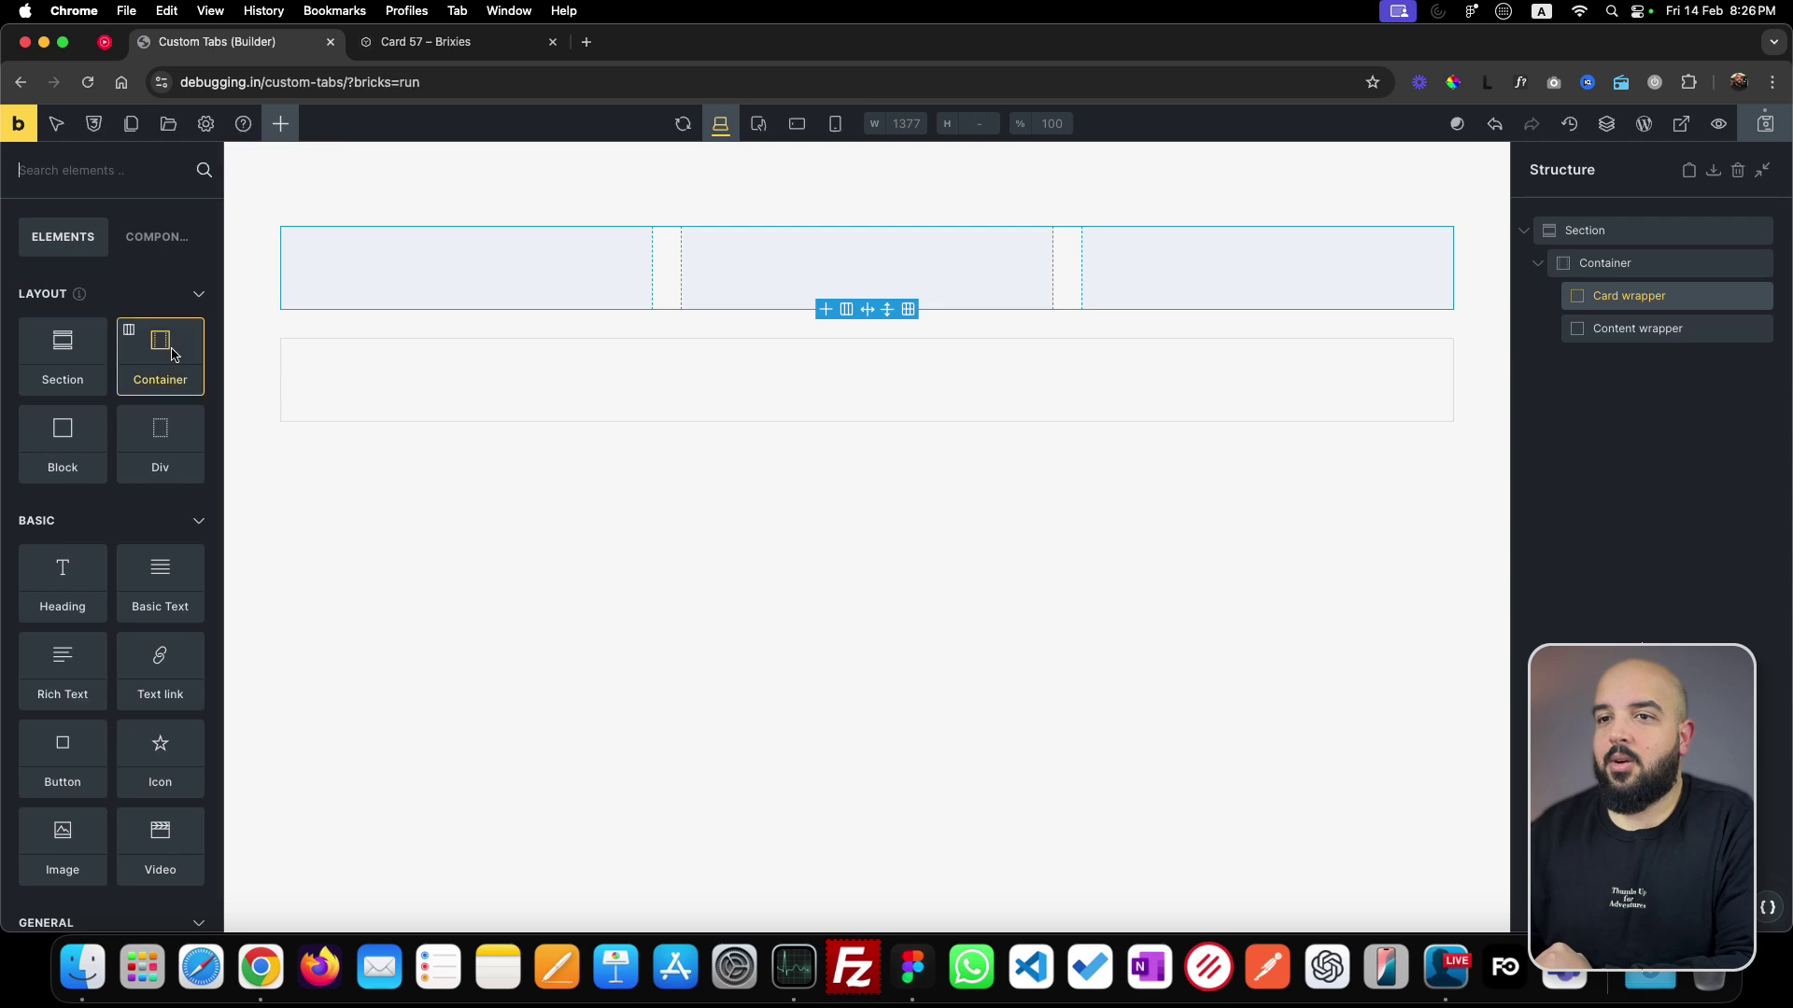
left_click(60, 453)
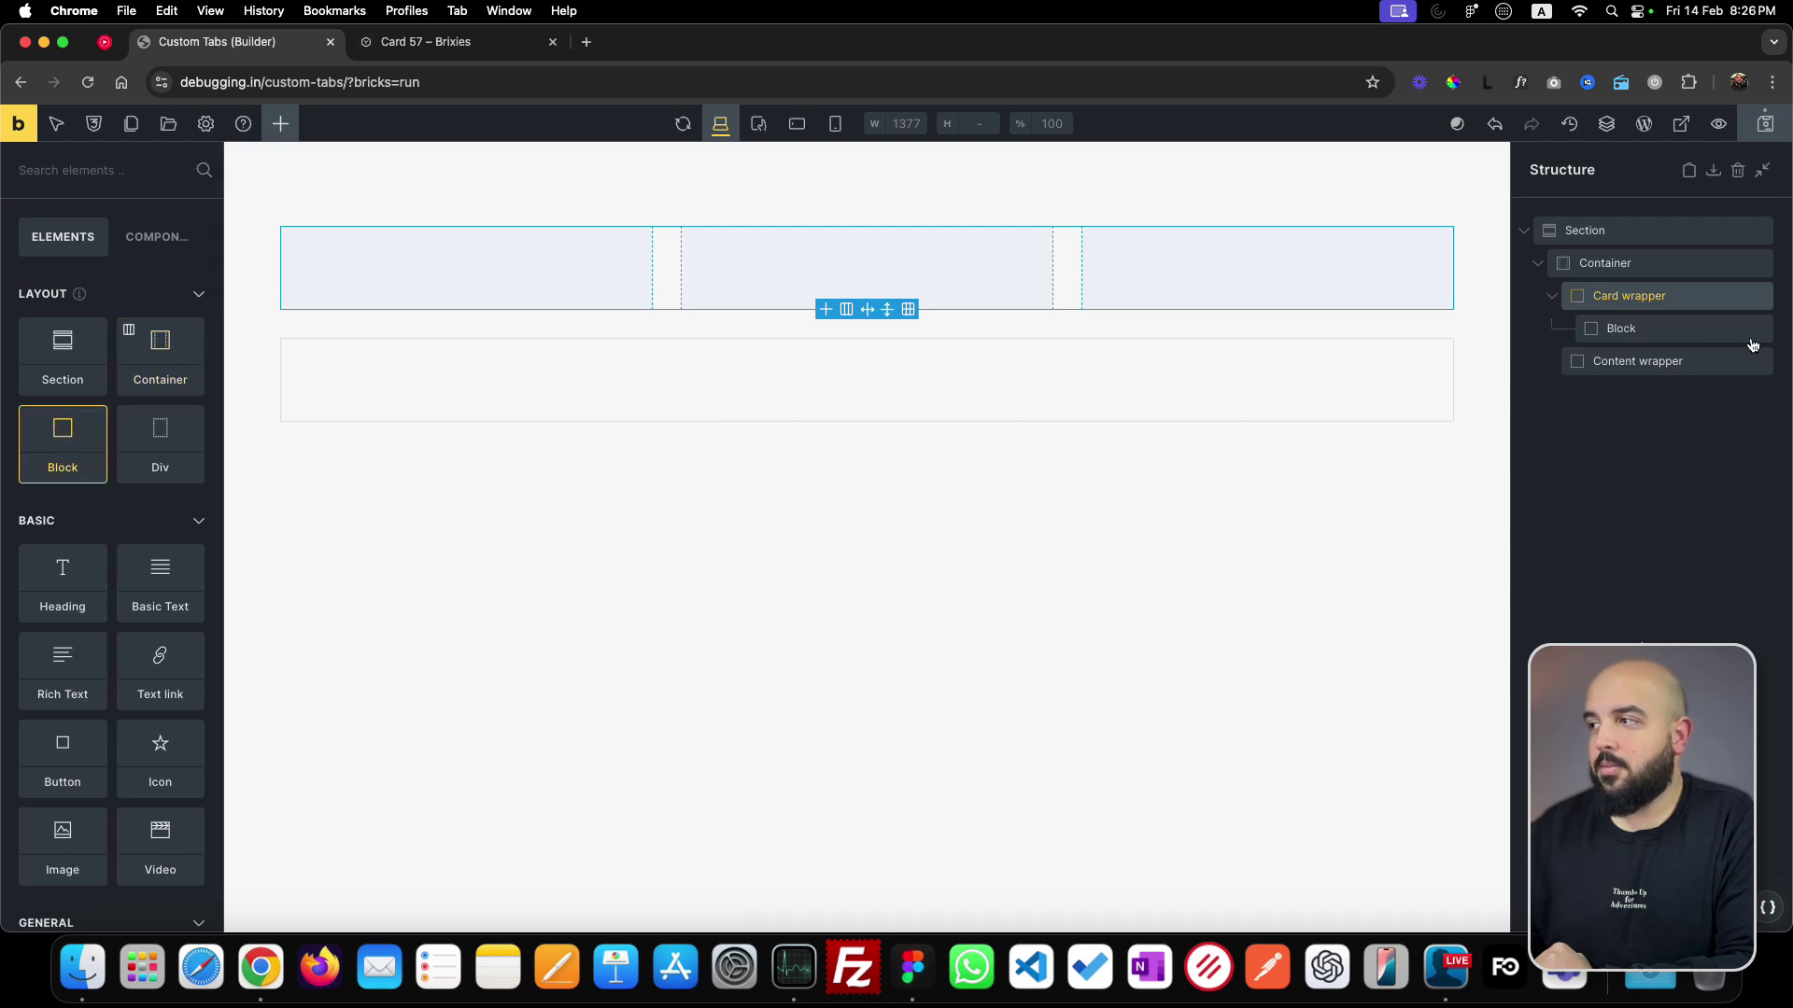
double_click(1629, 328)
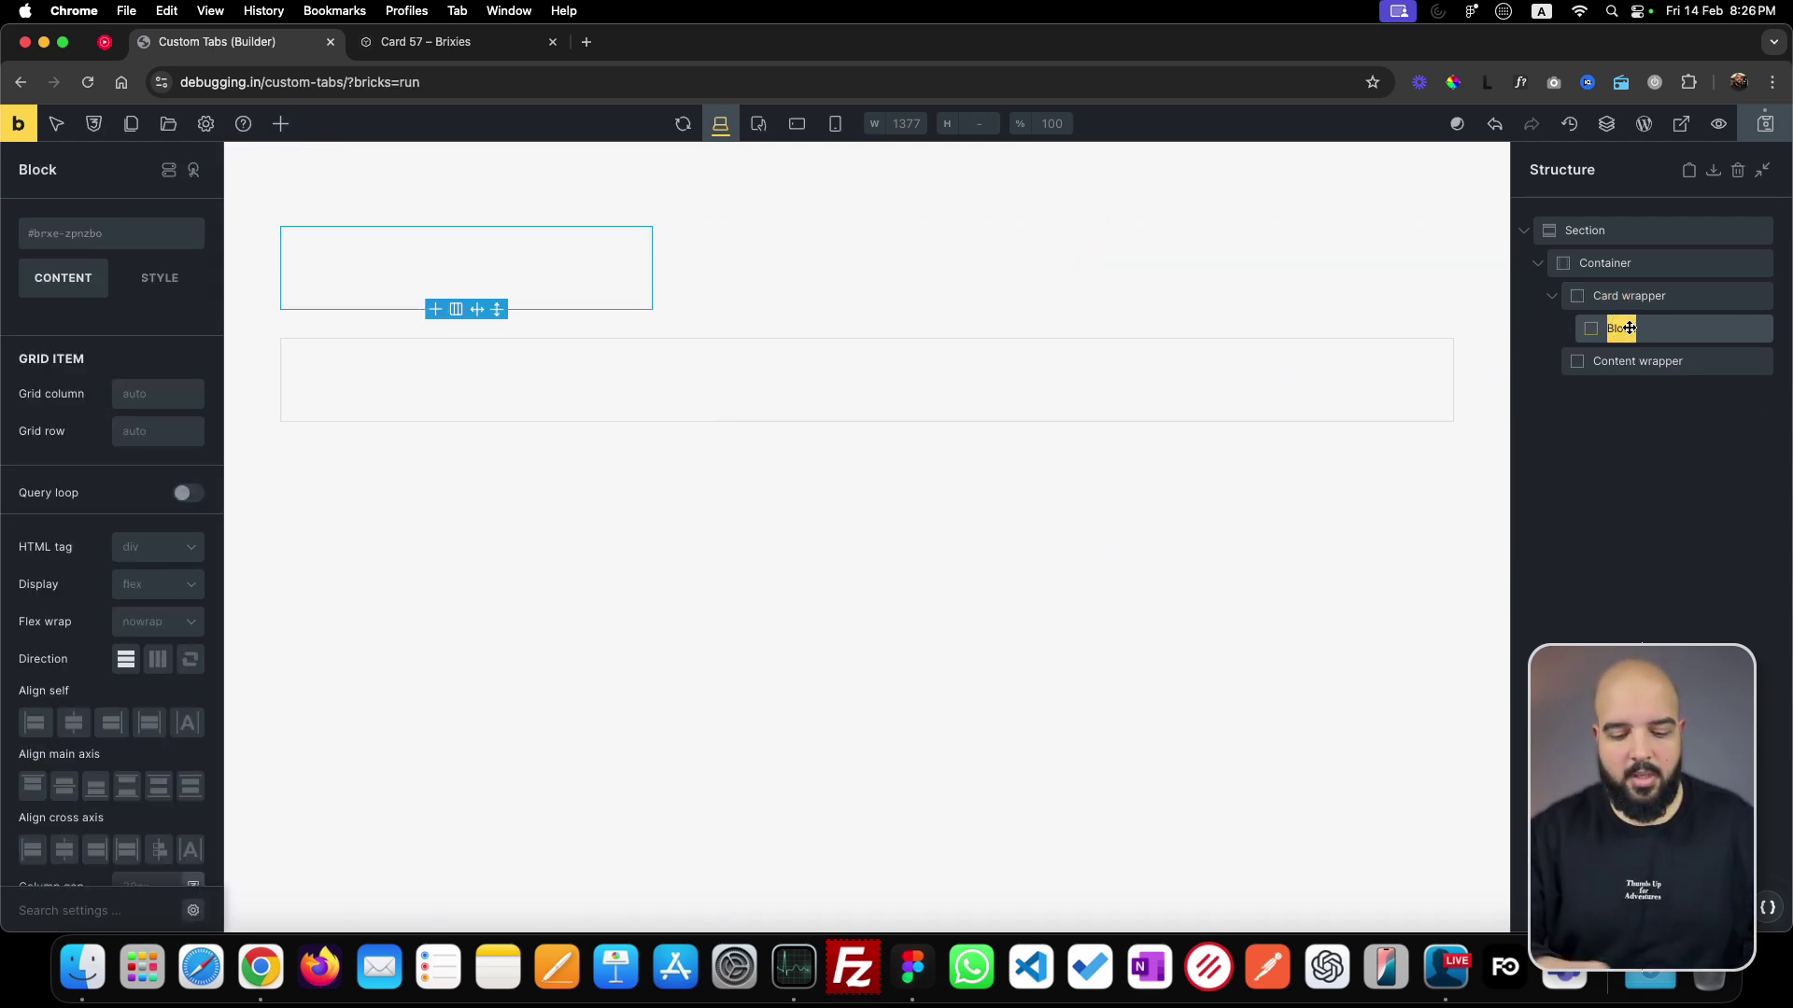
type("Card")
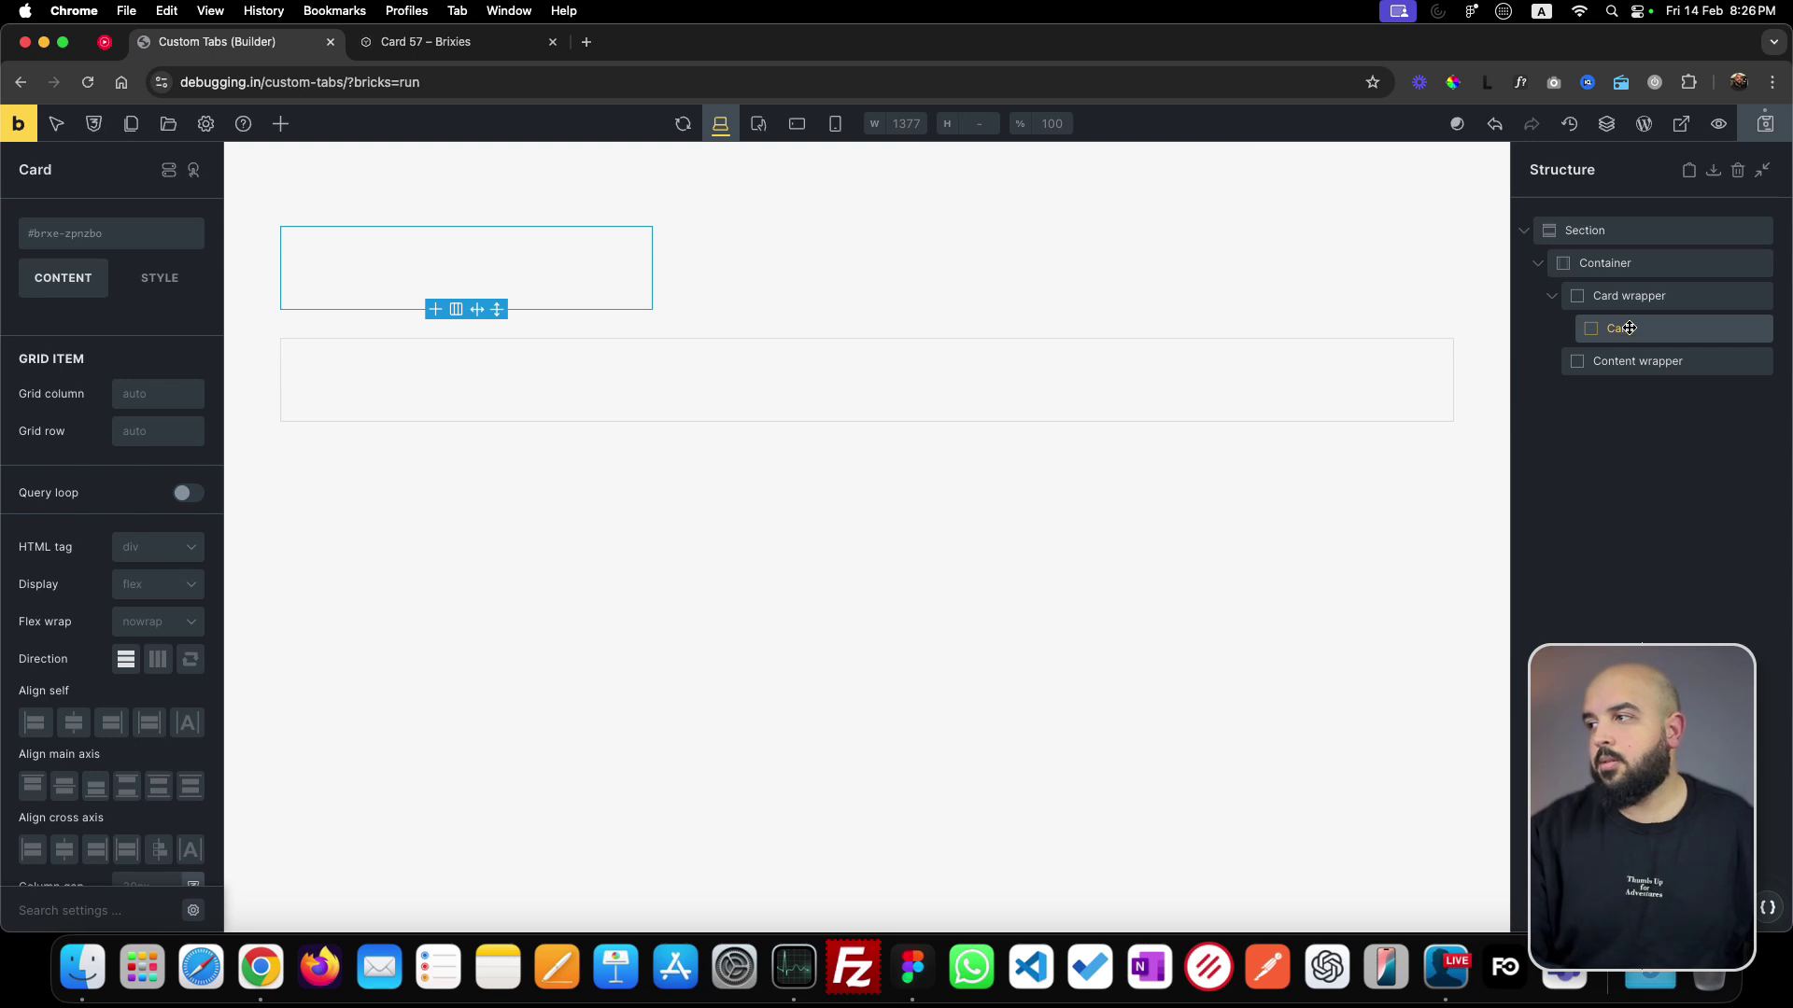
left_click(1639, 333)
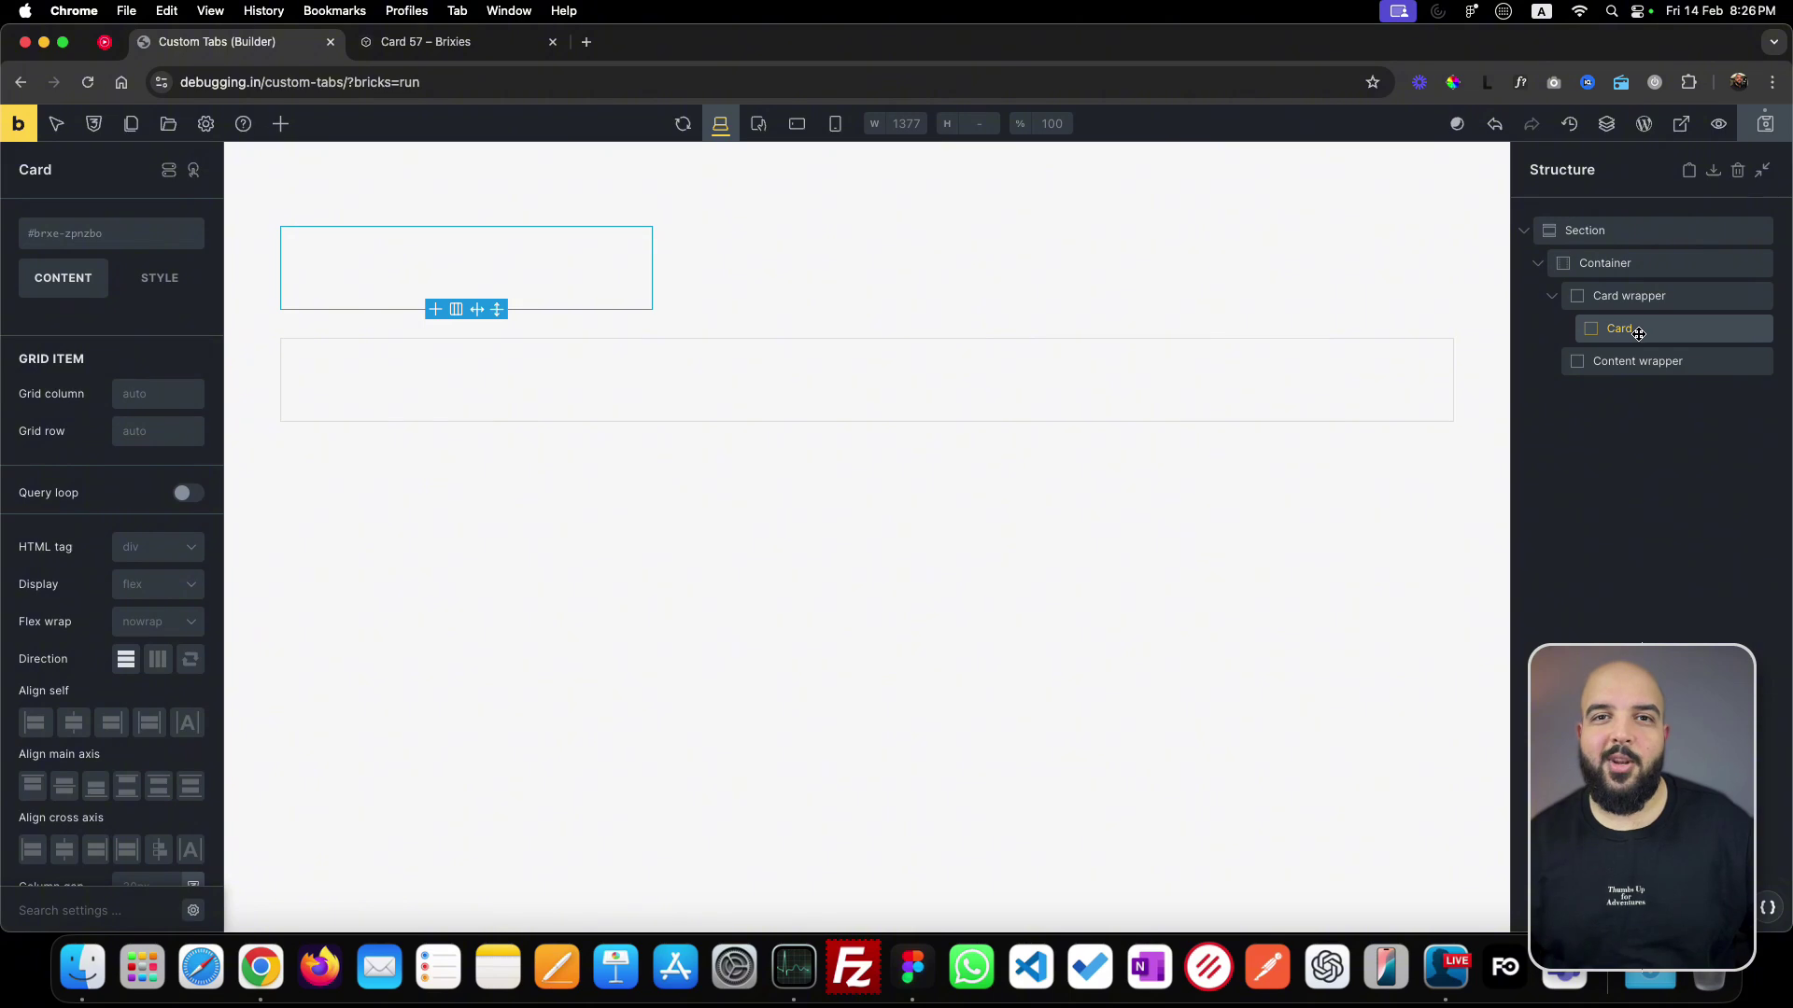
- Switch to the Figma design and inspect the desktop cards' structure, selecting the first card's icon frame
key("super+Tab")
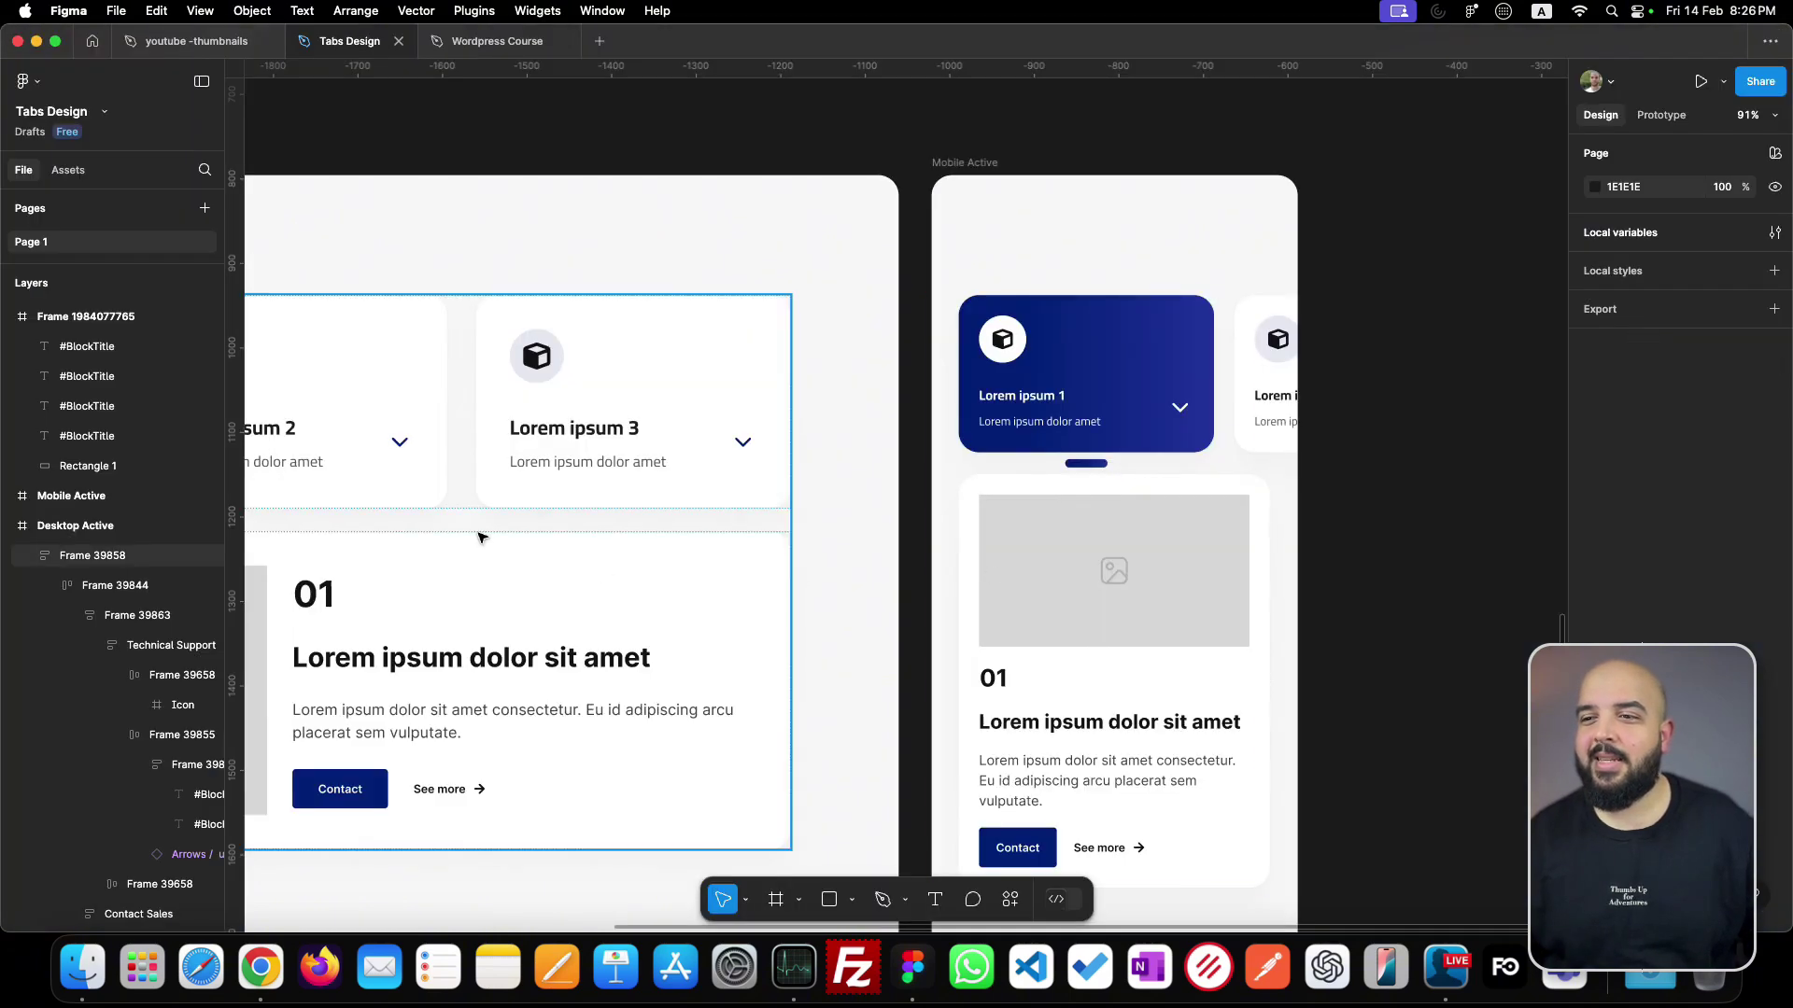
scroll(786, 574, "up", 3)
scroll(786, 573, "left", 3)
scroll(1048, 564, "up", 10)
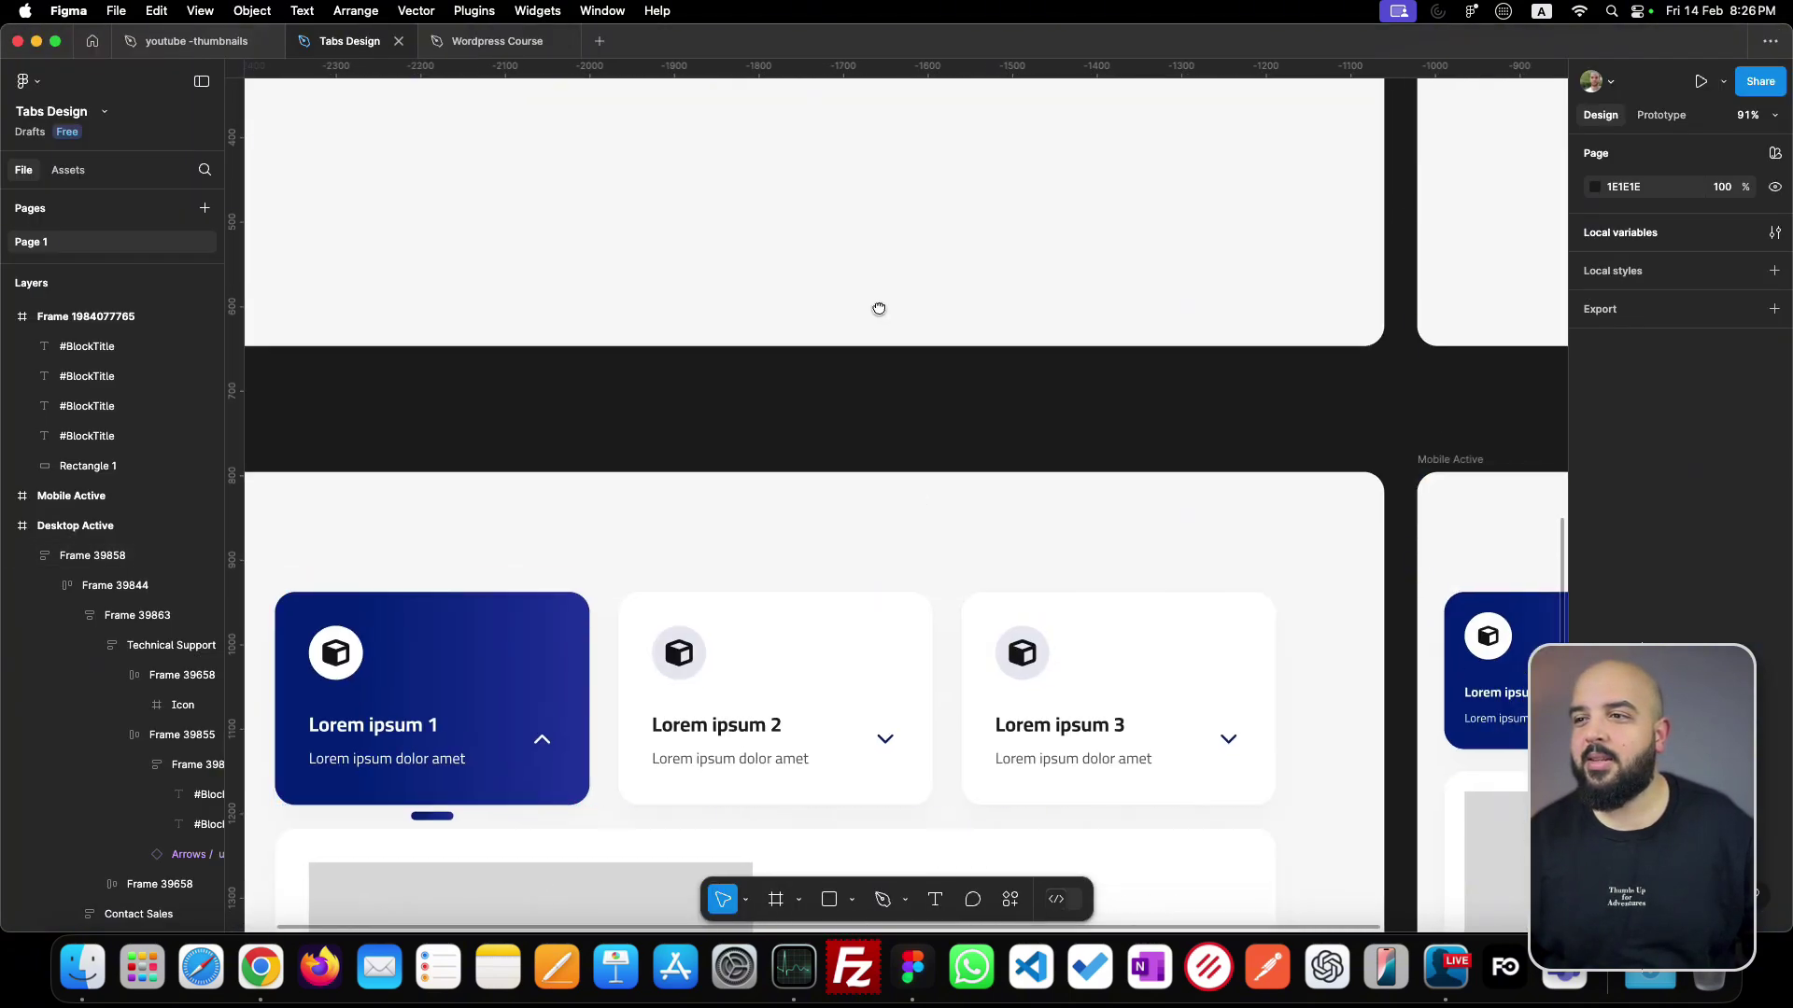
scroll(978, 815, "right", 2)
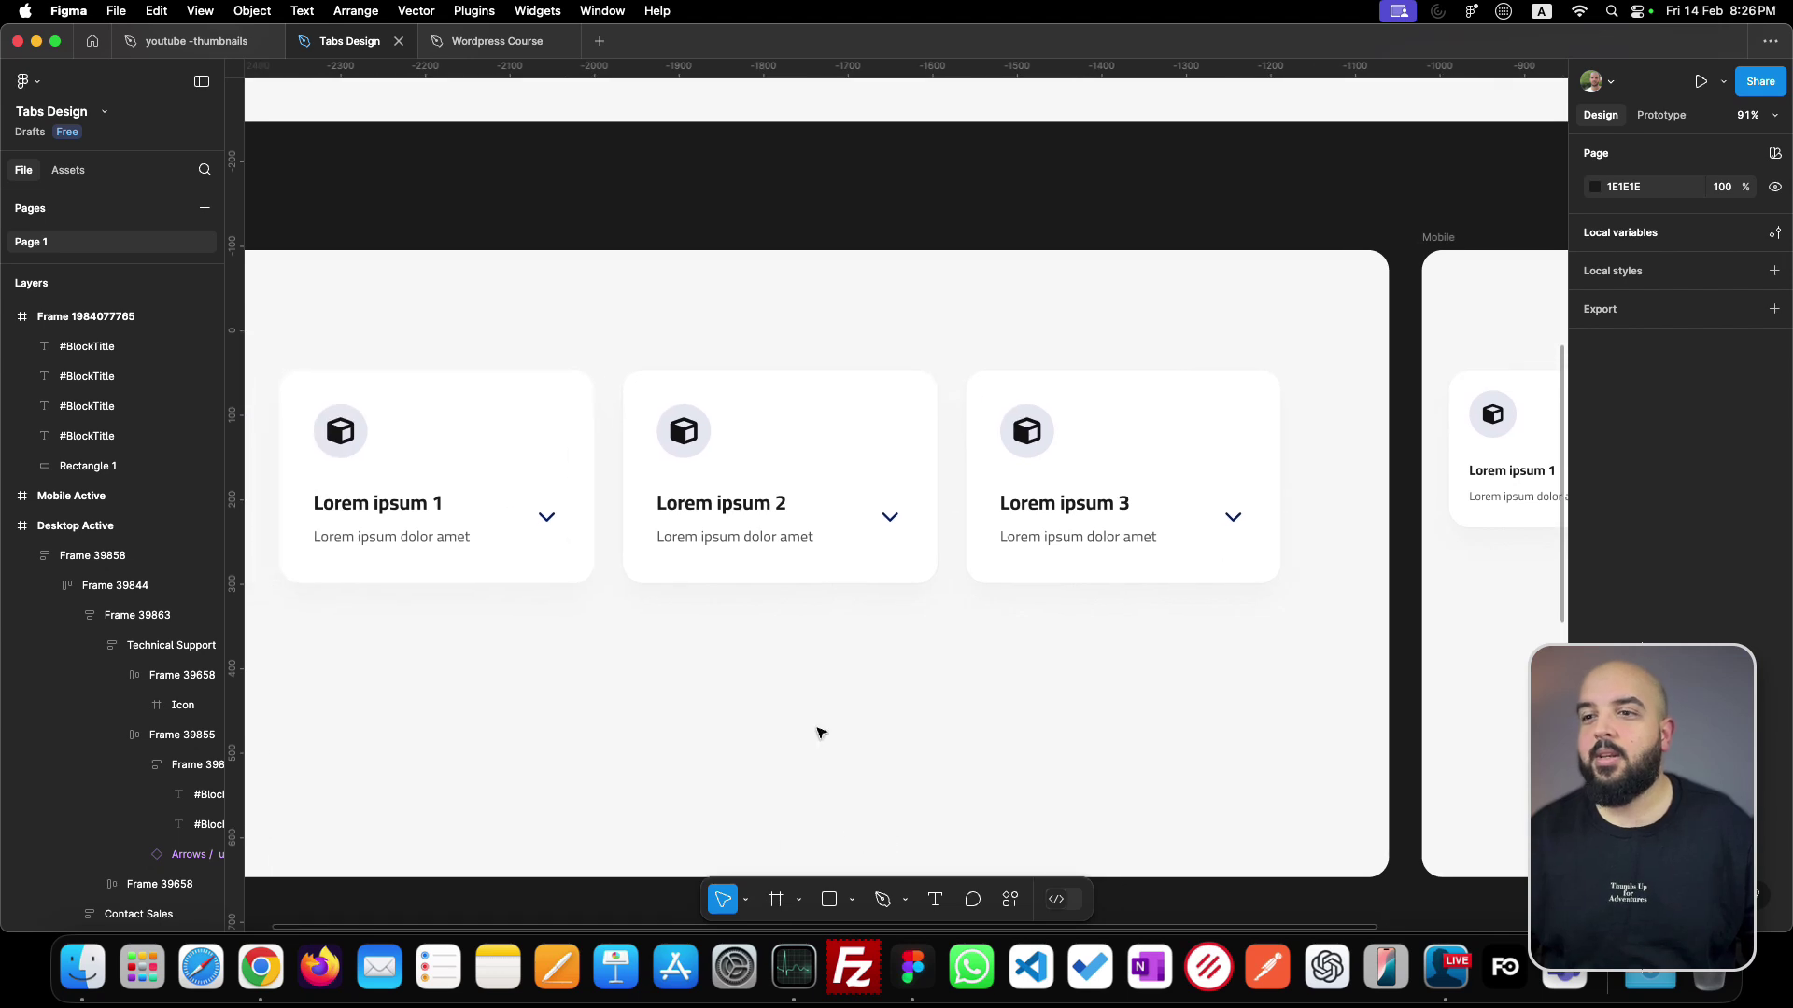
double_click(354, 445)
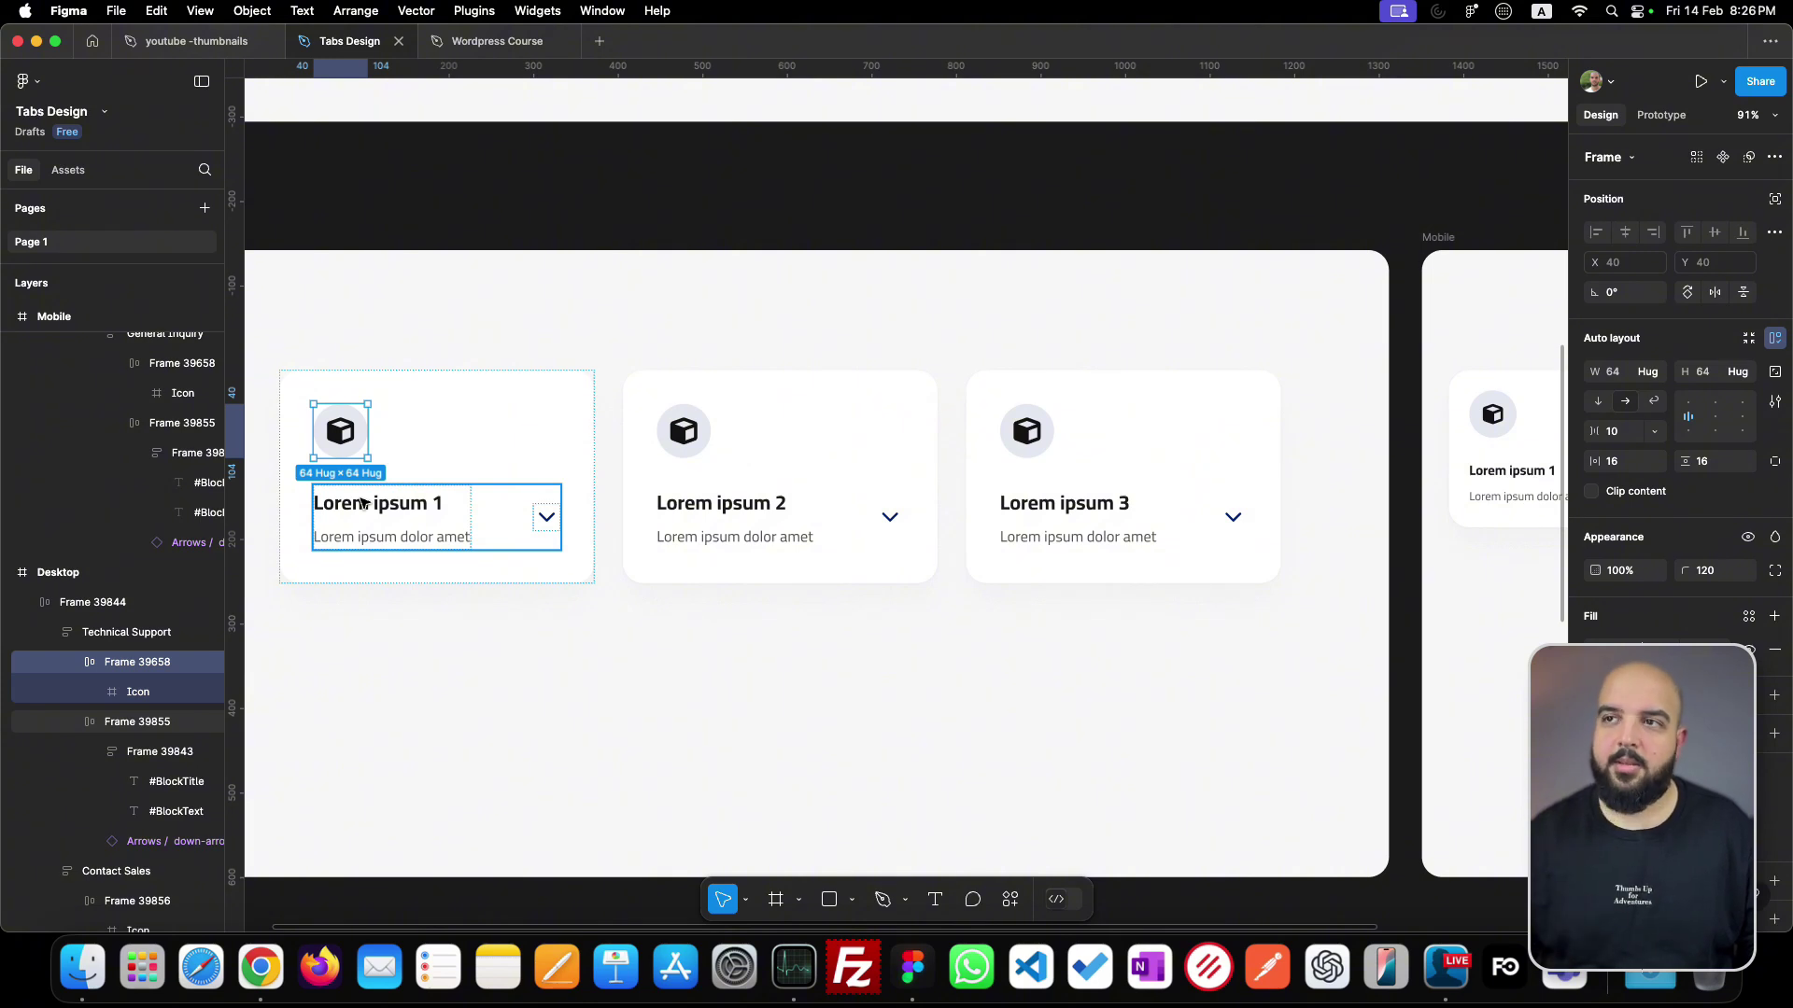
- Switch back to the Bricks builder in Chrome and add two blocks inside the Card block
key("super+Tab")
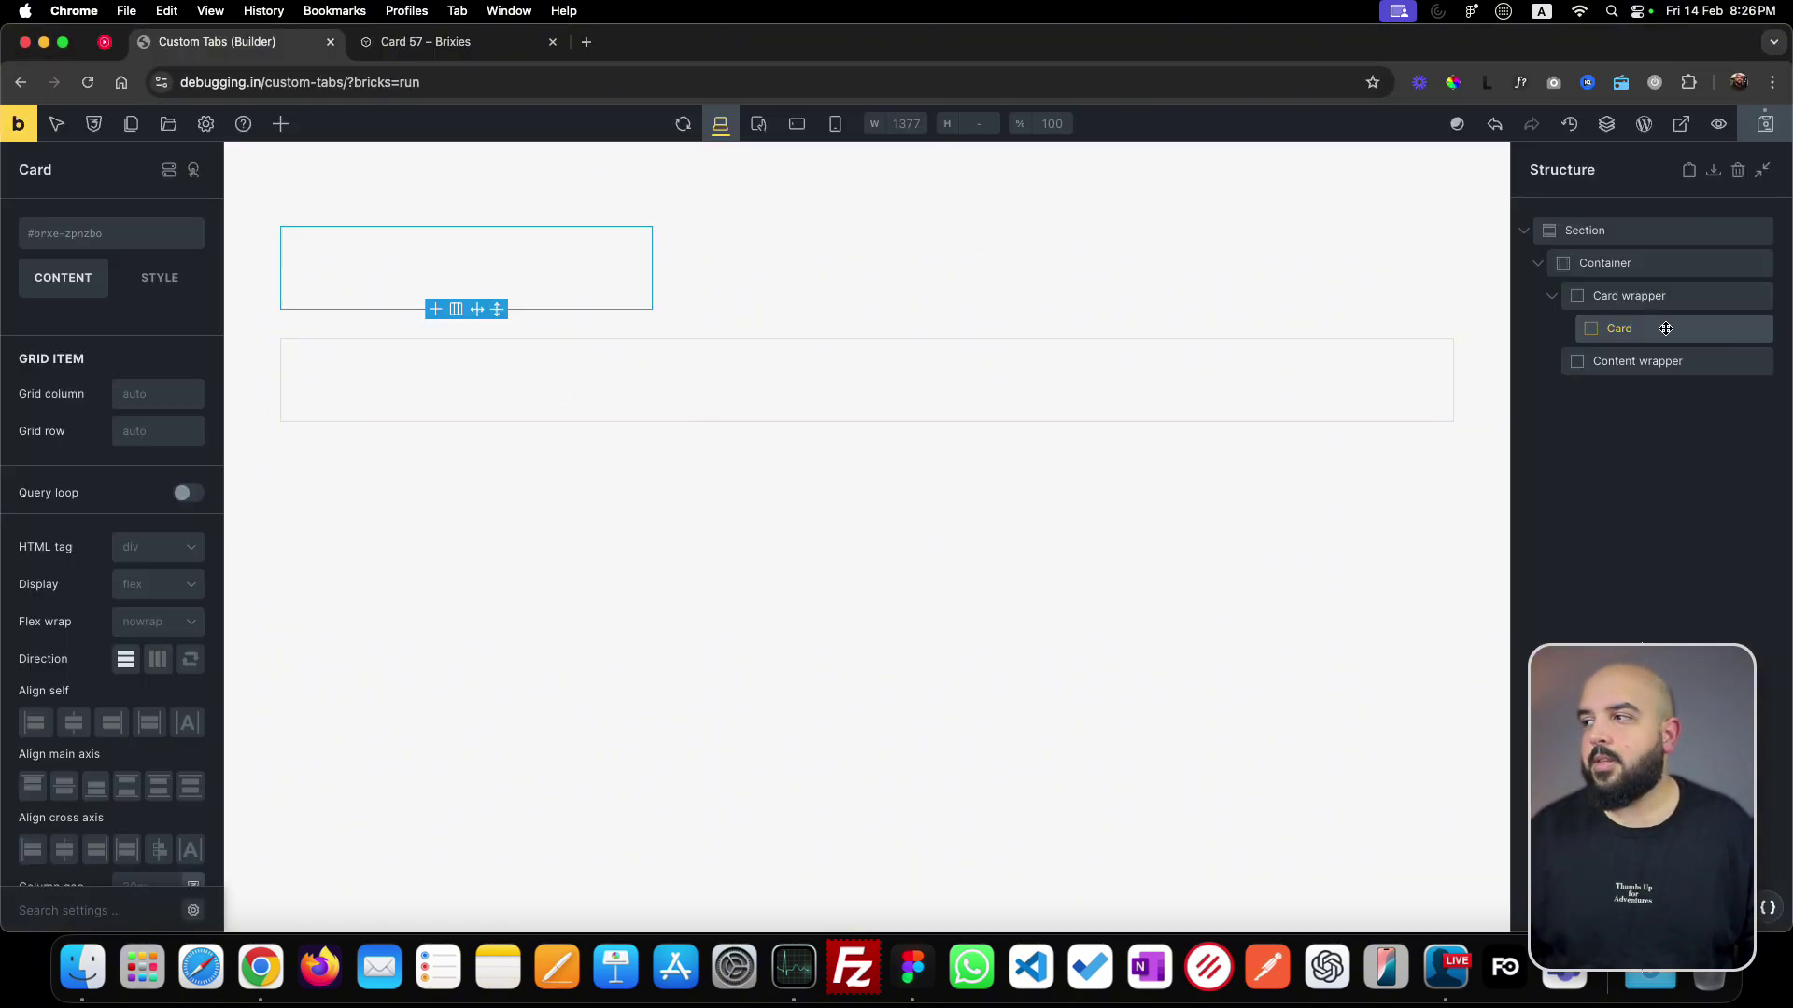
key("super+shift+e")
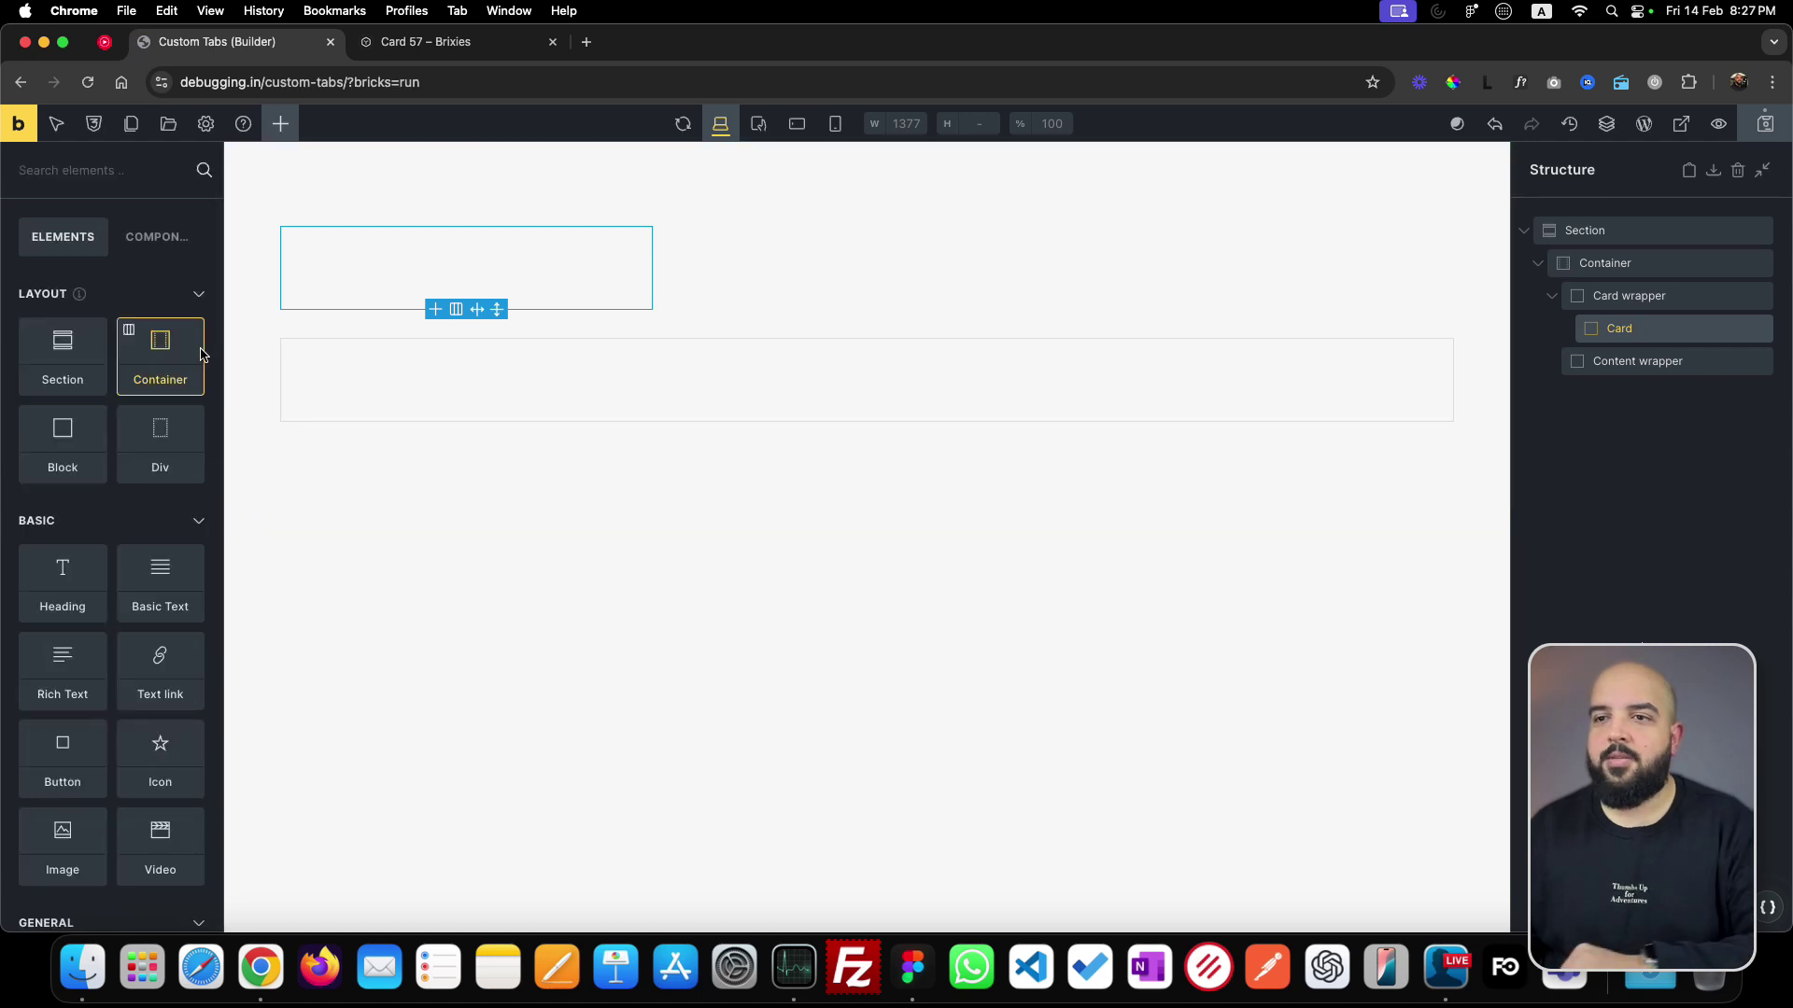
left_click(62, 442)
left_click(62, 442)
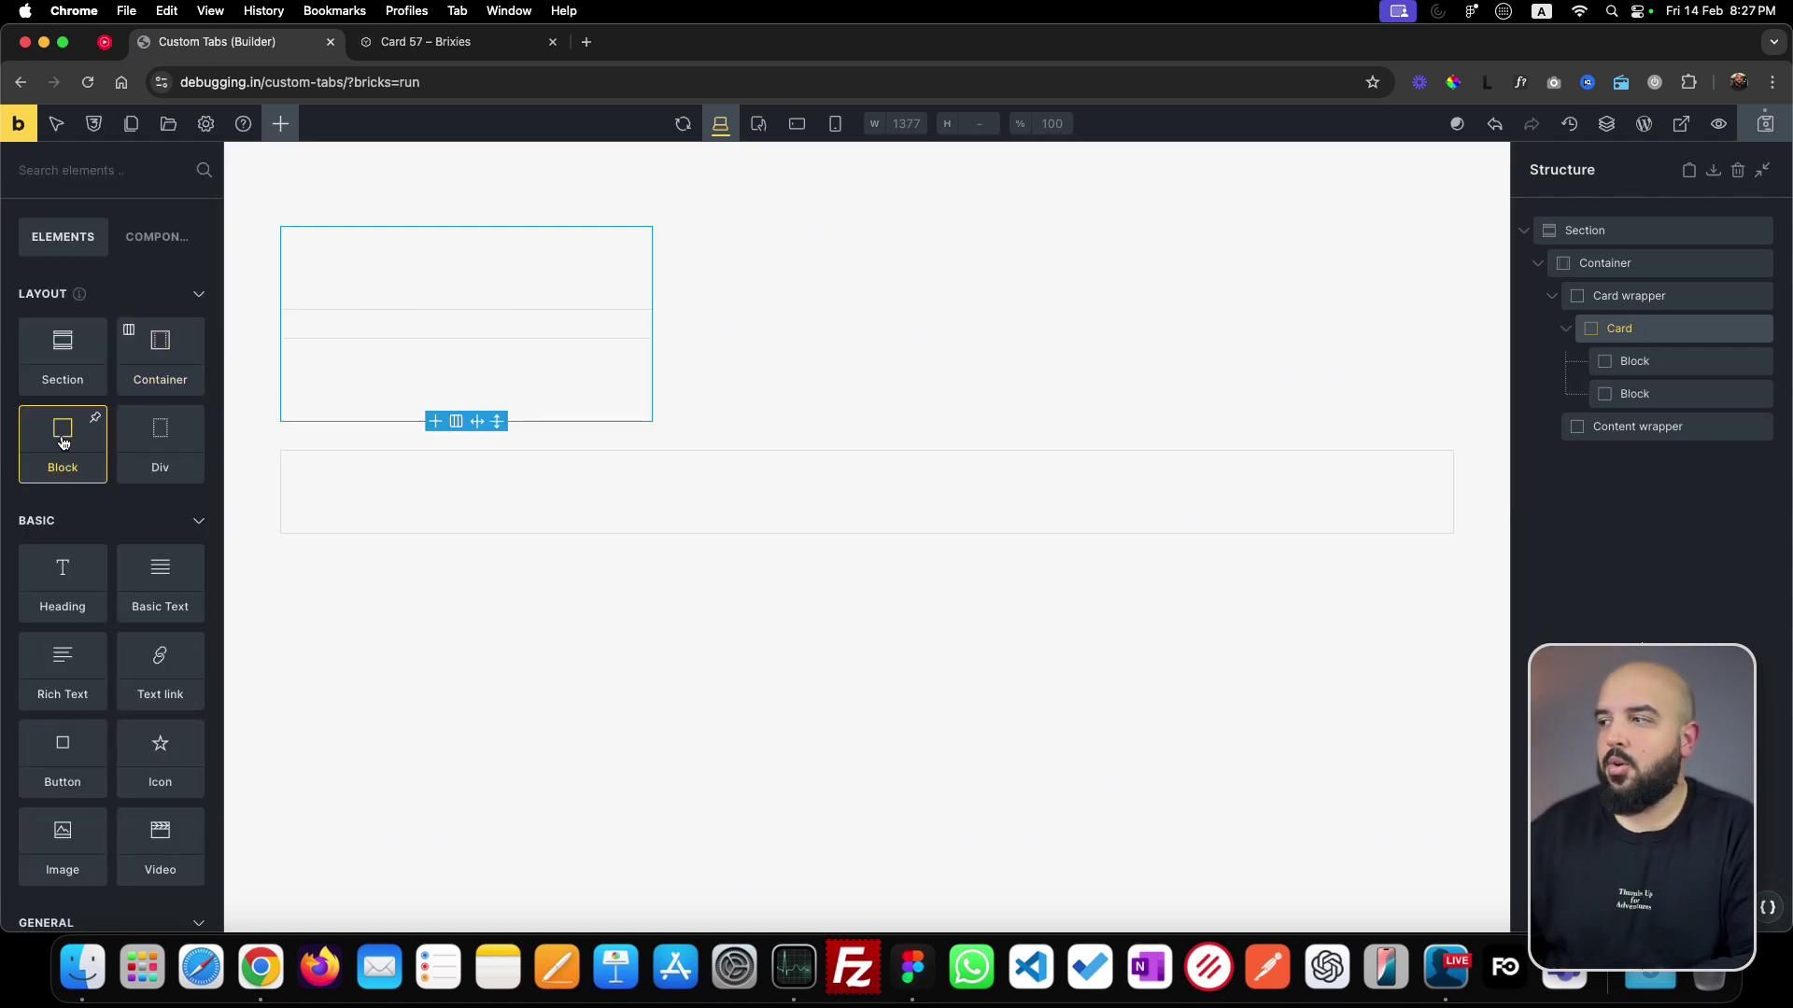
- Add an icon element inside the Card's first block
left_click(1656, 365)
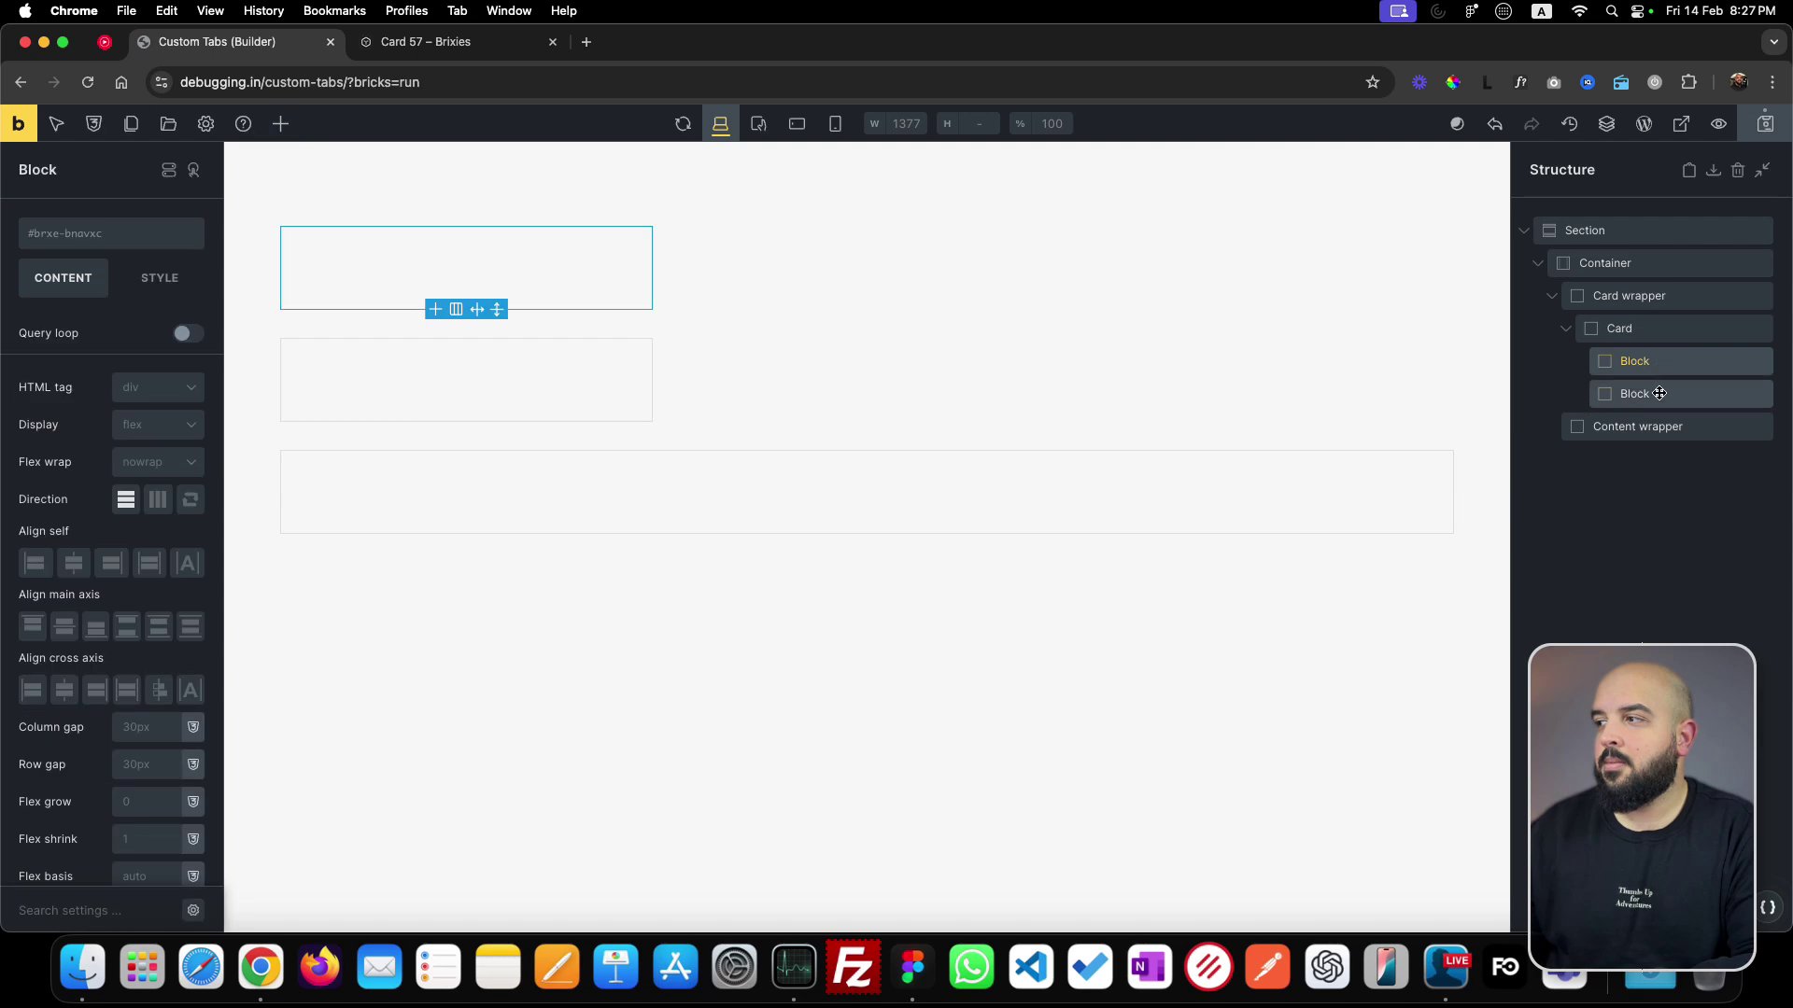
left_click(1660, 392)
left_click(1661, 371)
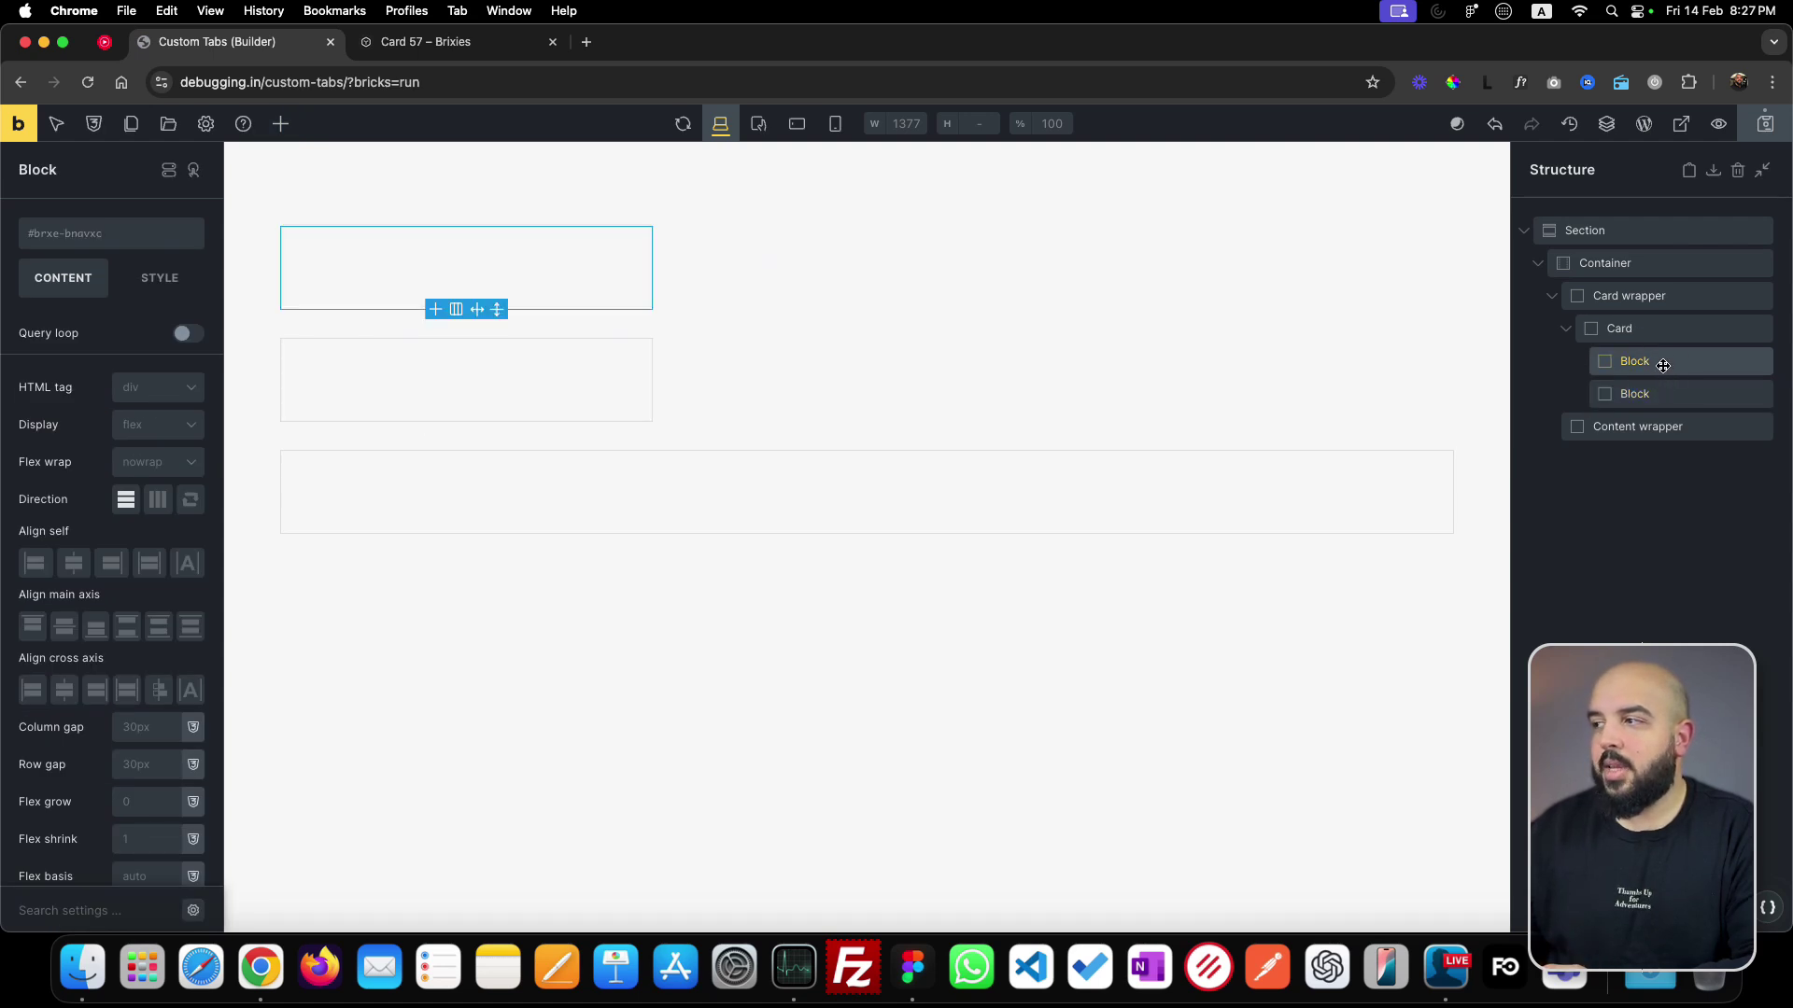
left_click(286, 127)
scroll(140, 672, "down", 3)
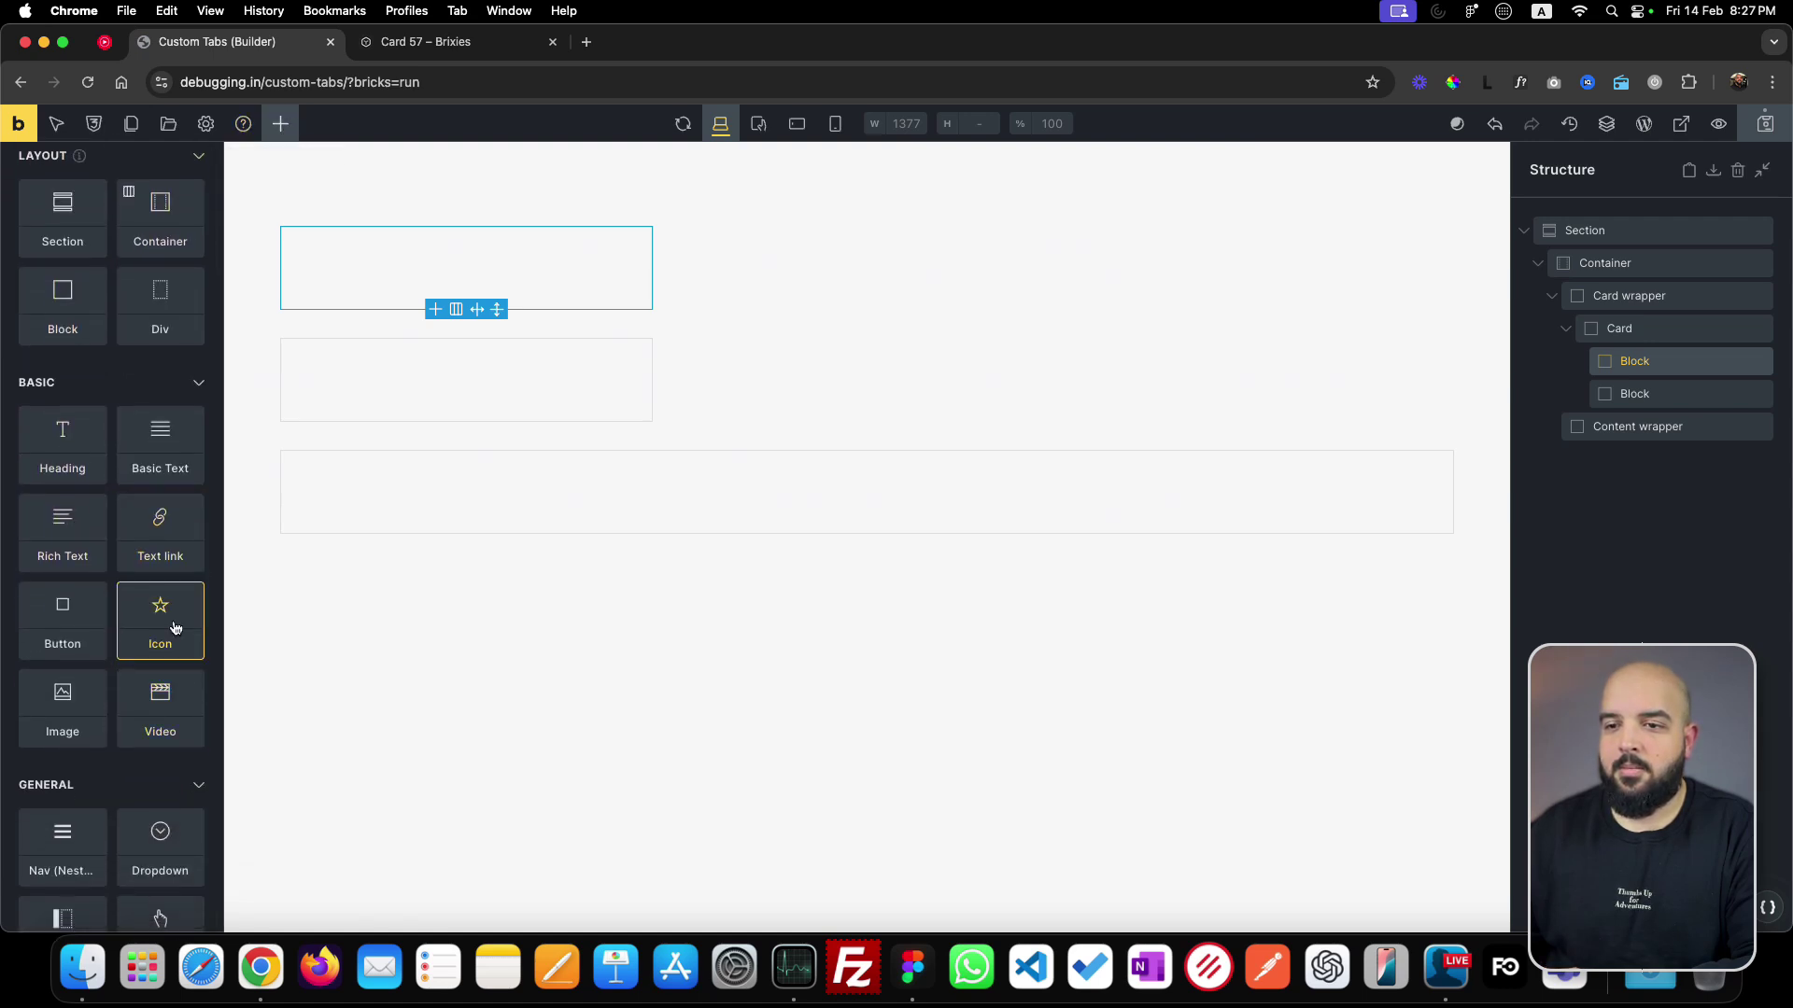
left_click(157, 618)
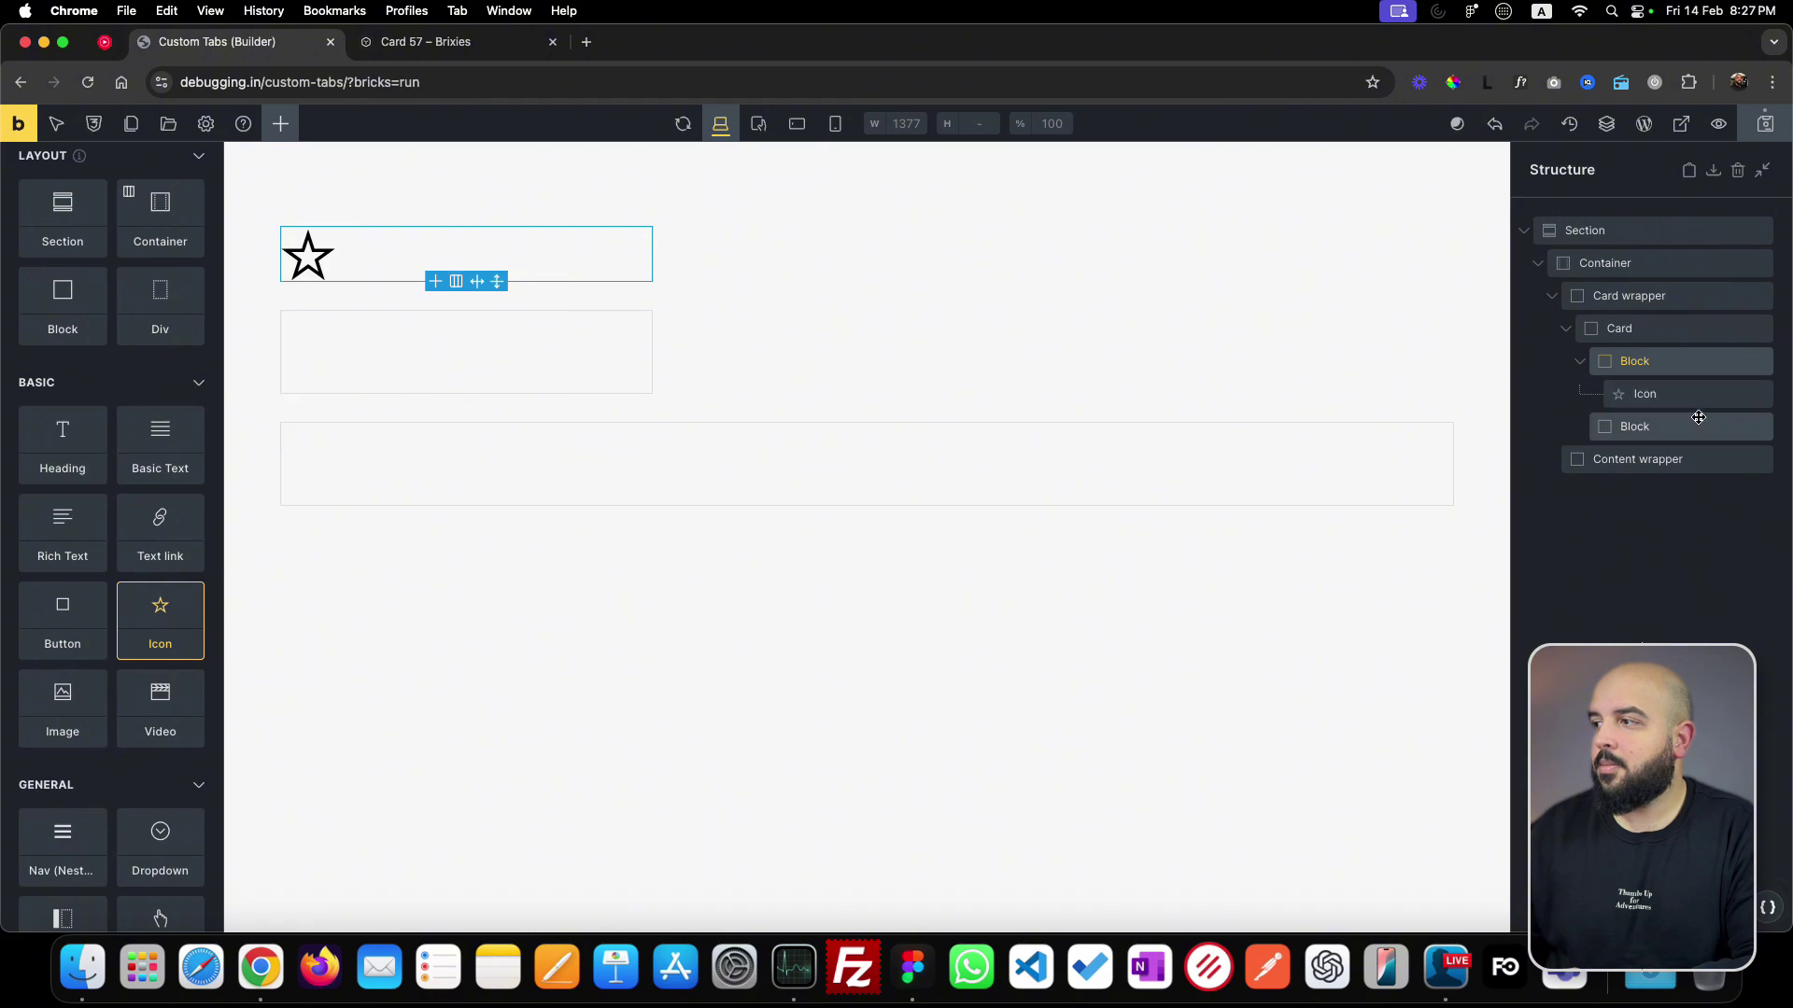
- Add a nested block and an icon inside the Card's second block
left_click(1678, 427)
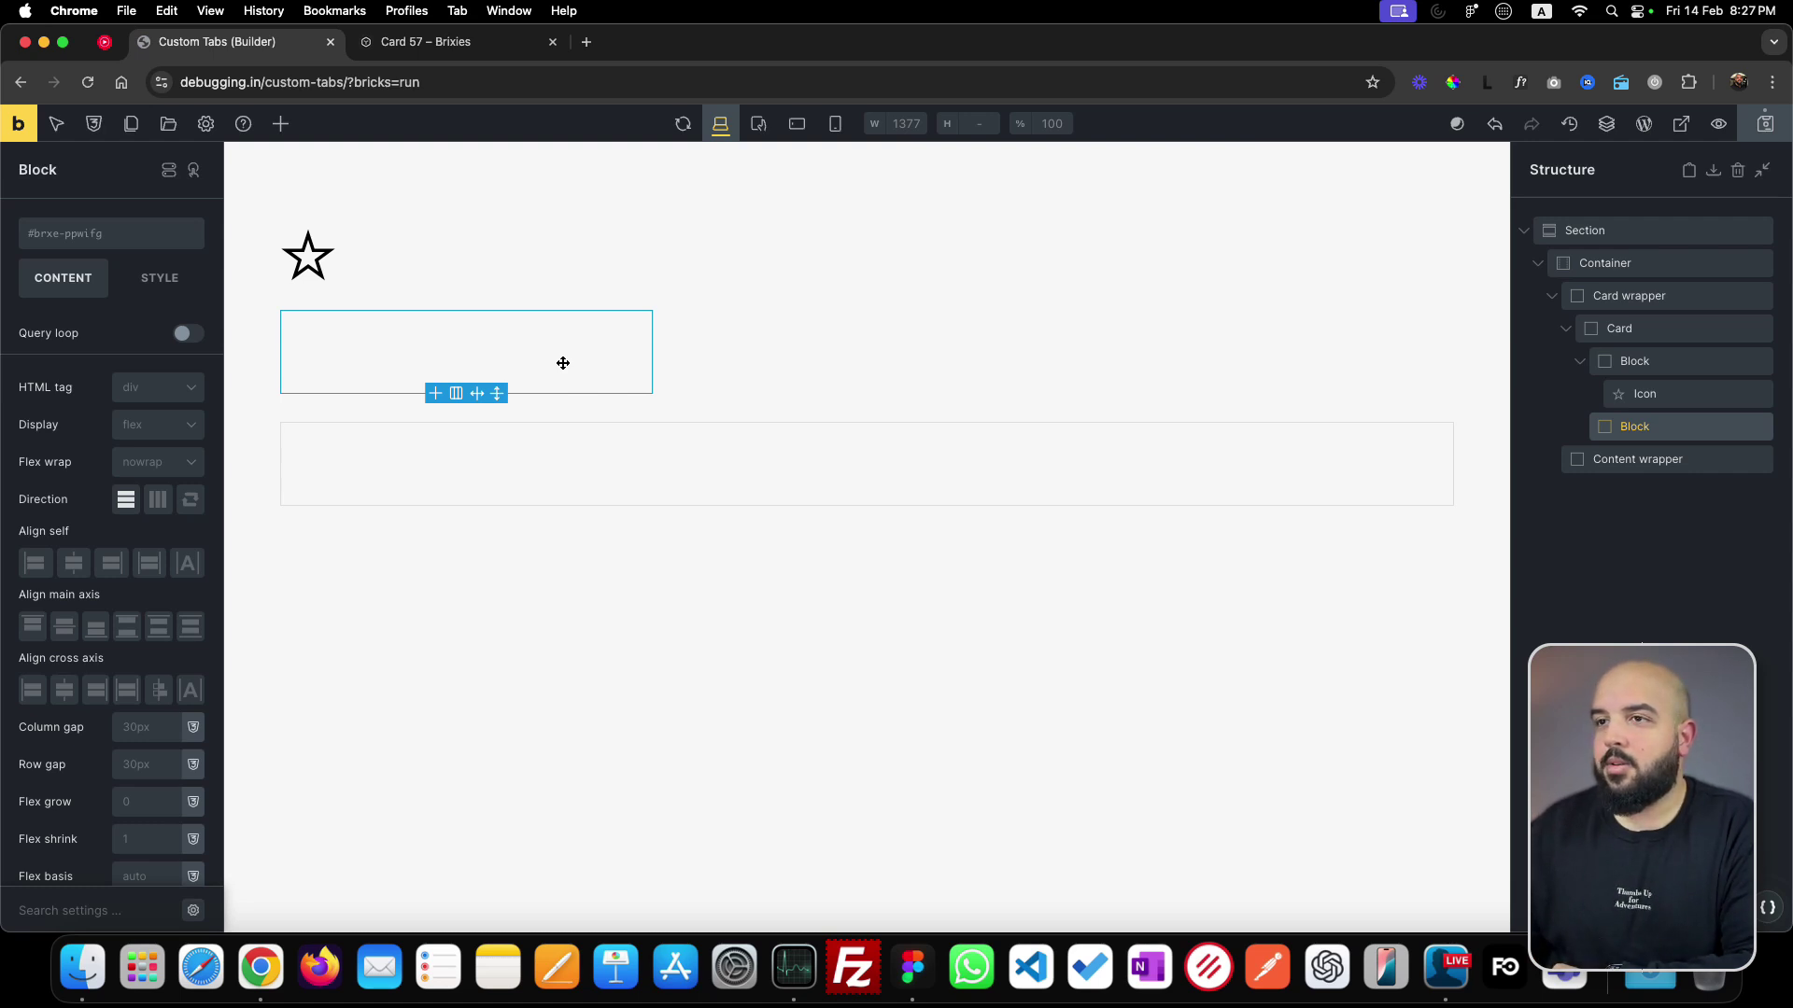
left_click(280, 123)
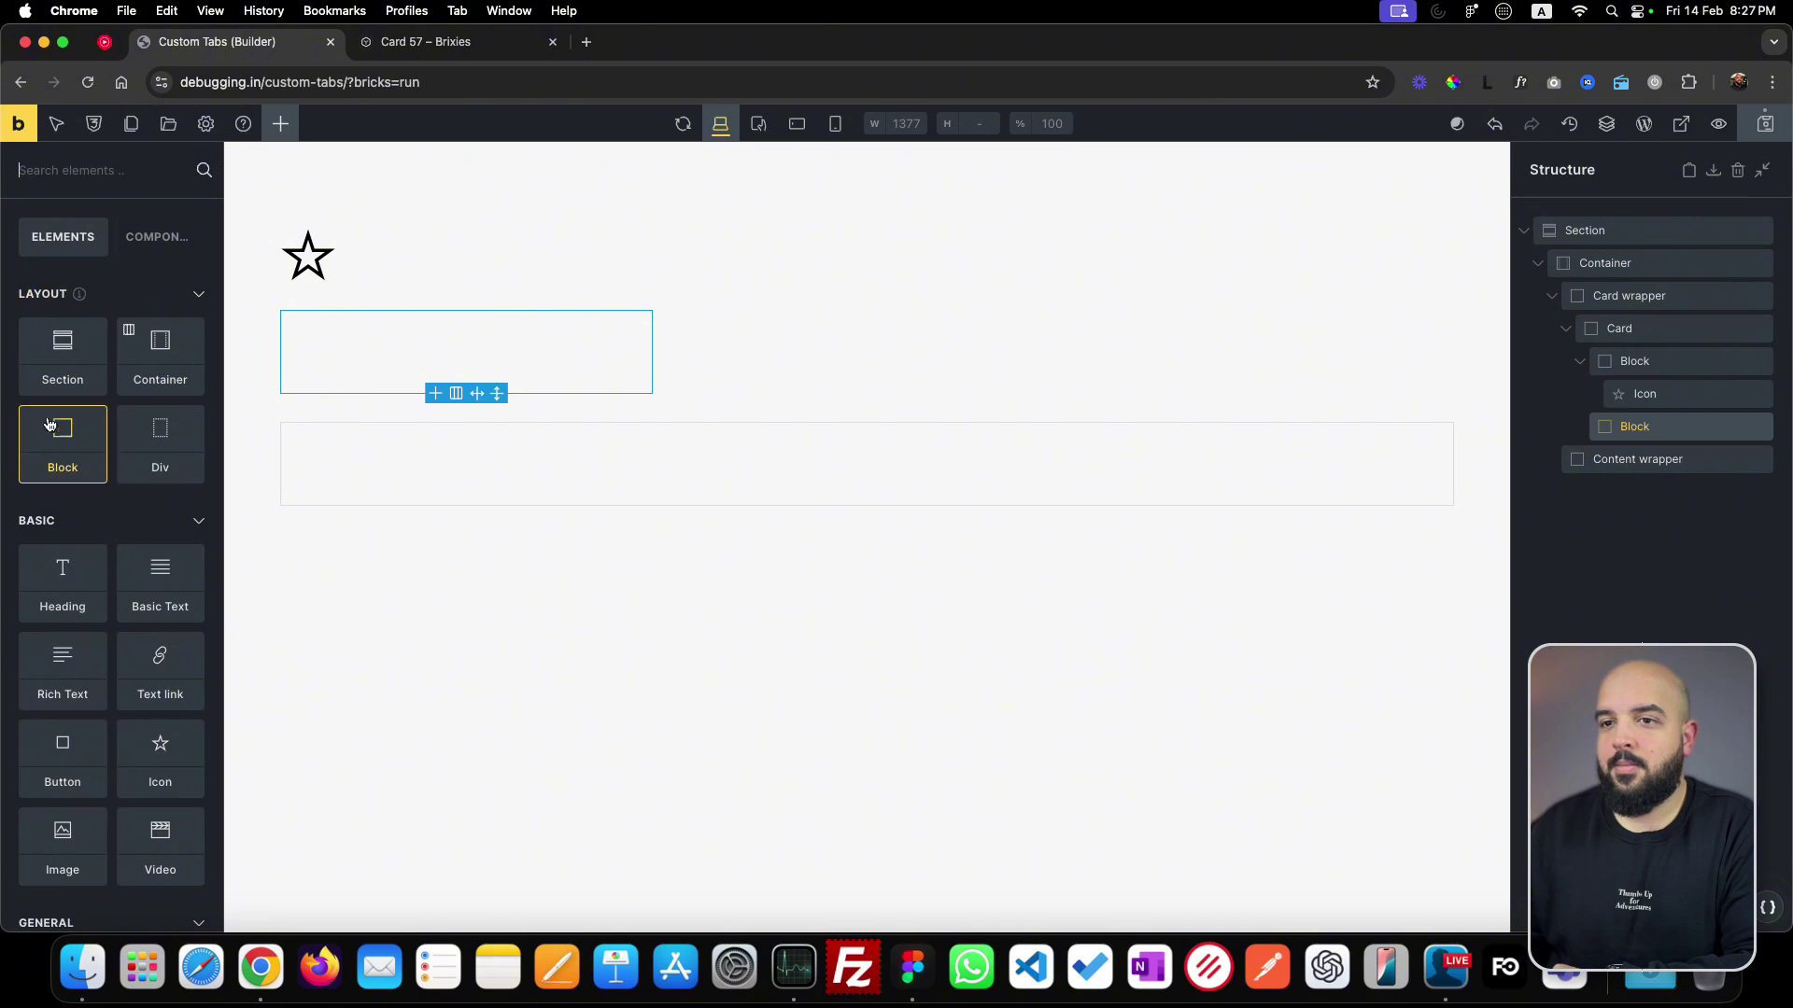
left_click(77, 441)
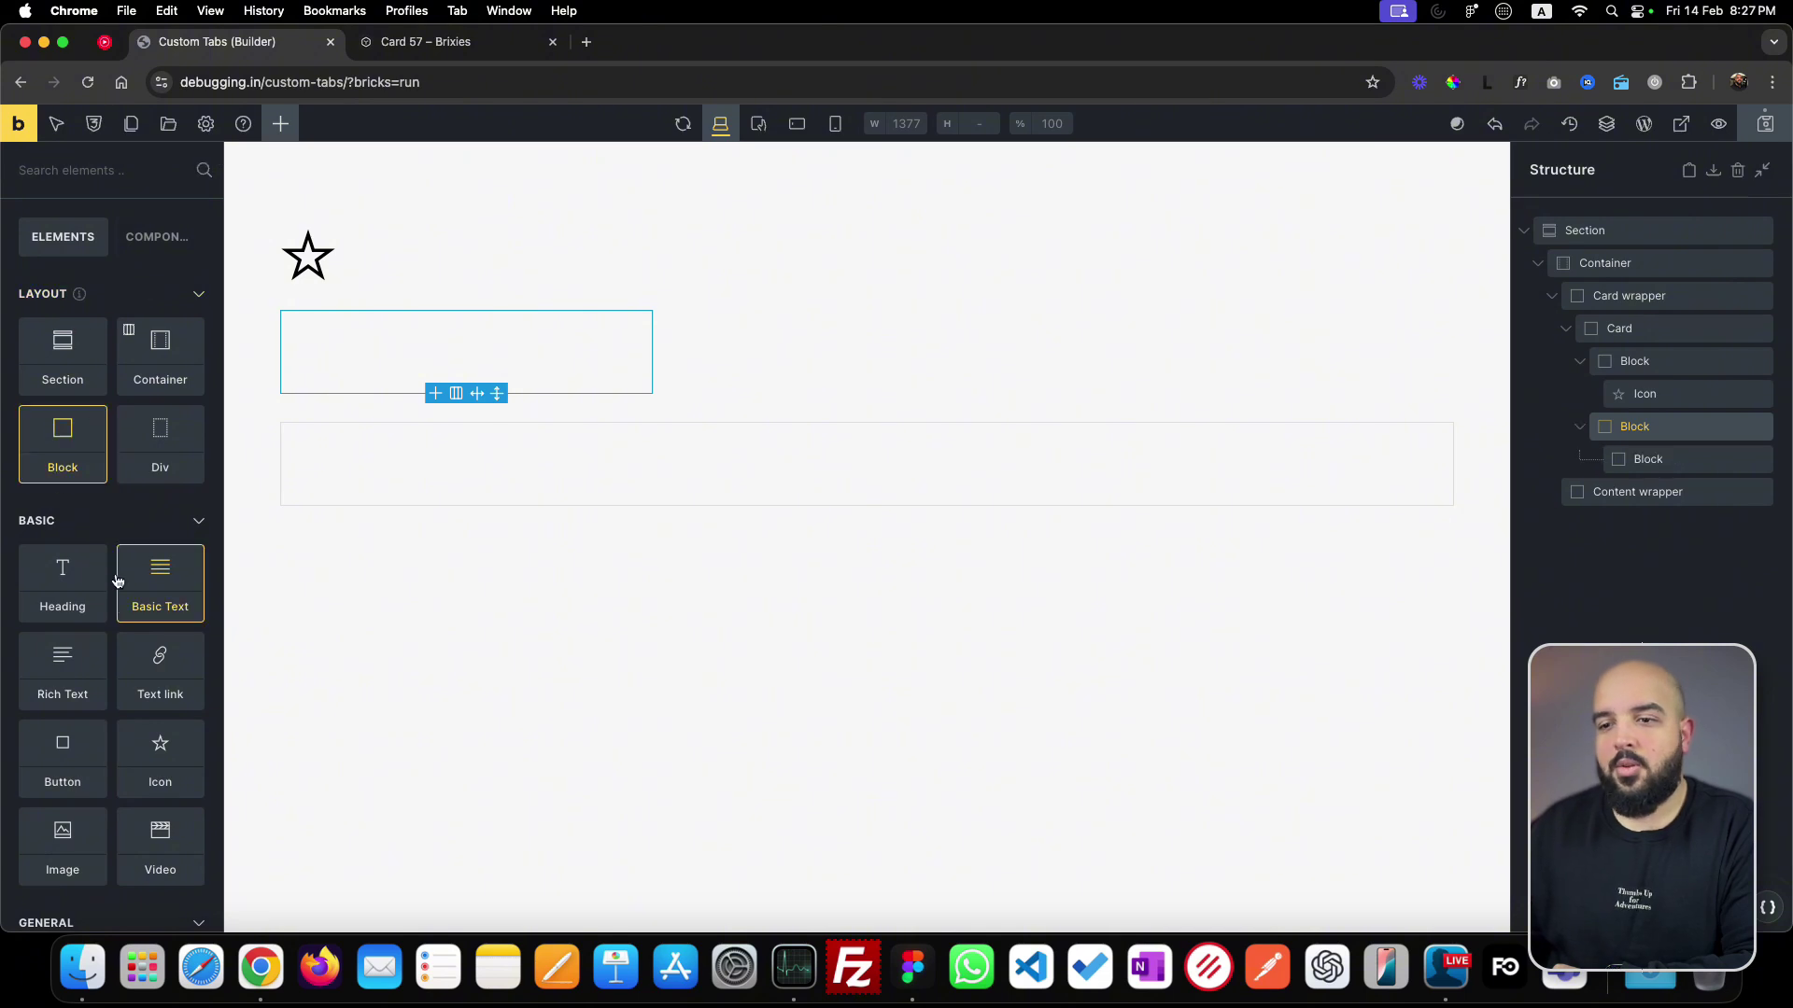
scroll(164, 551, "down", 3)
left_click(159, 571)
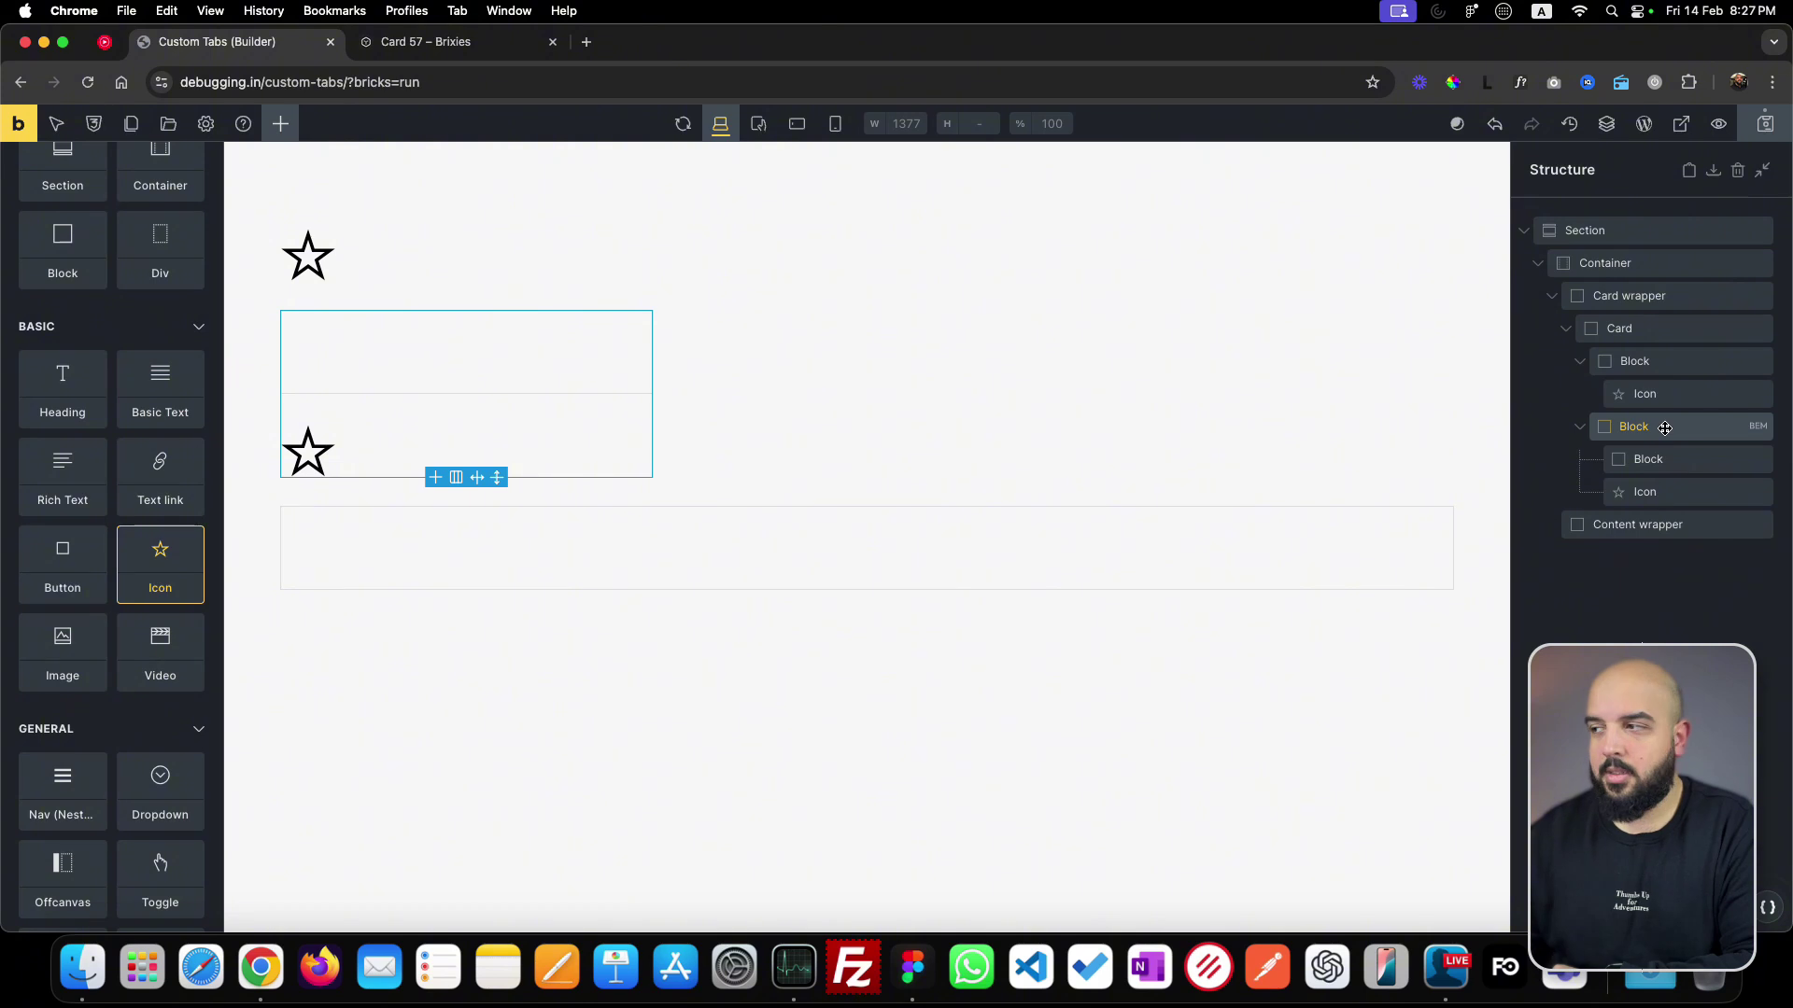
- Add a heading and a basic text element inside the nested block of the Card's second block
left_click(1675, 464)
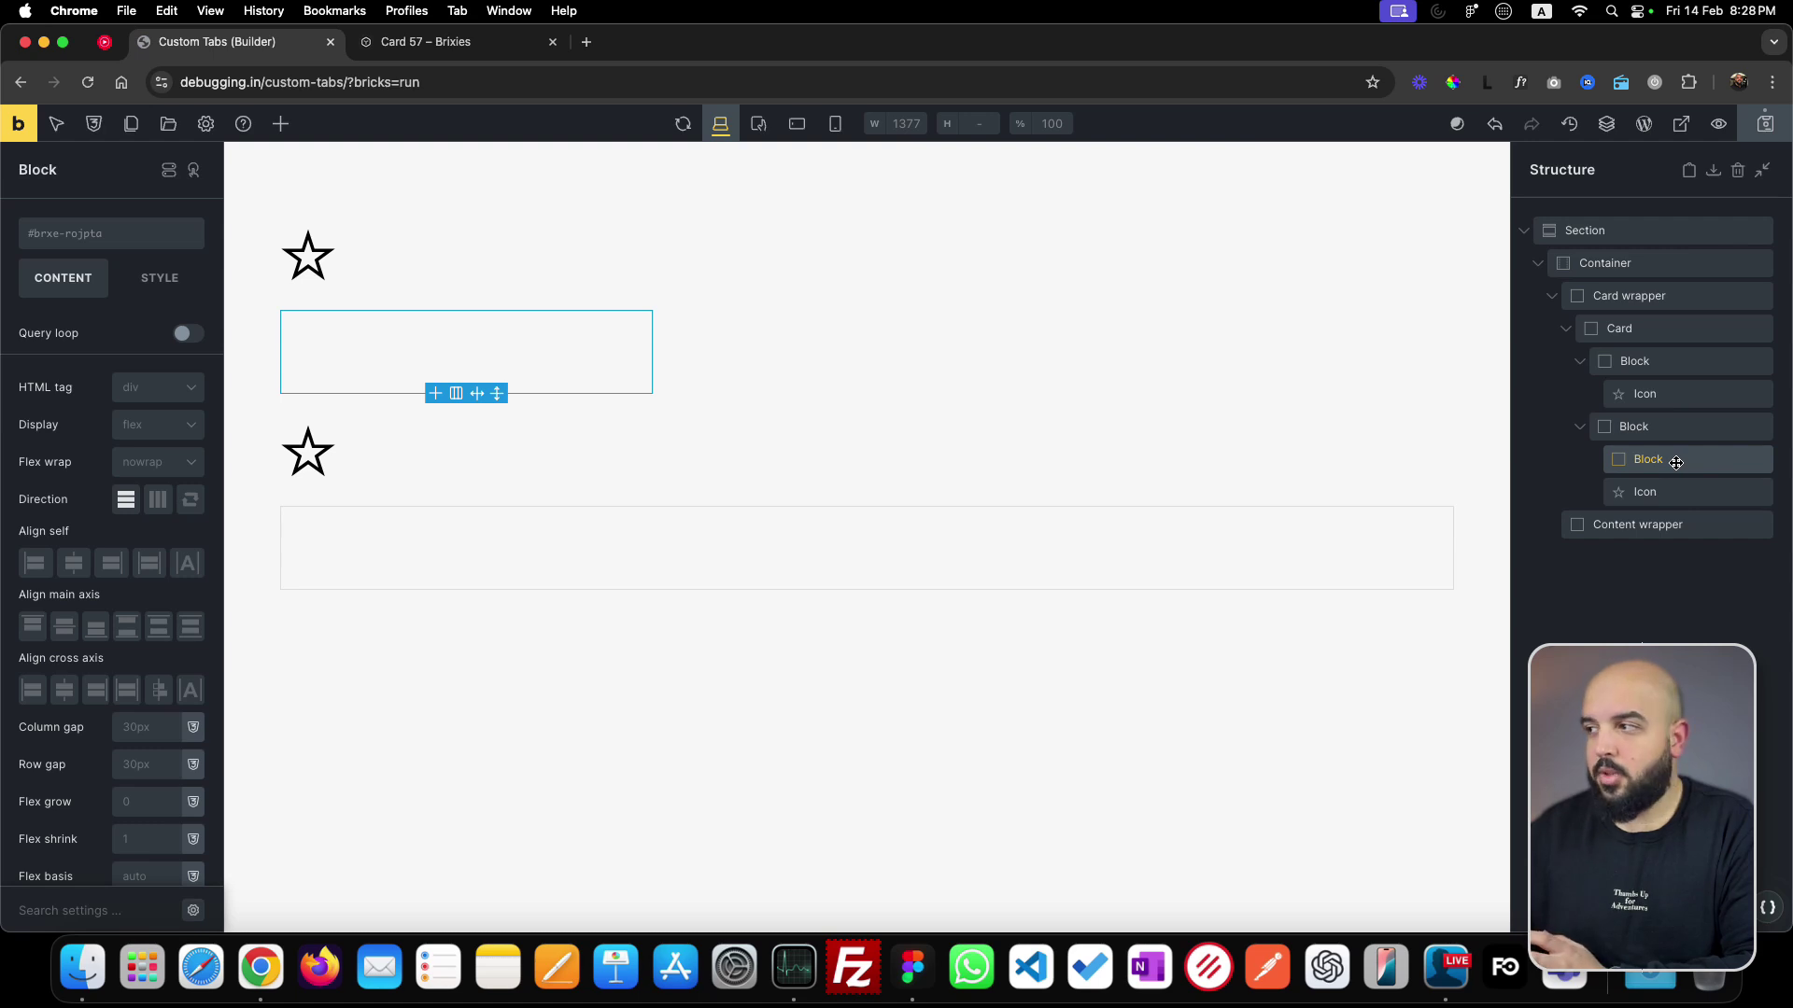
left_click(280, 124)
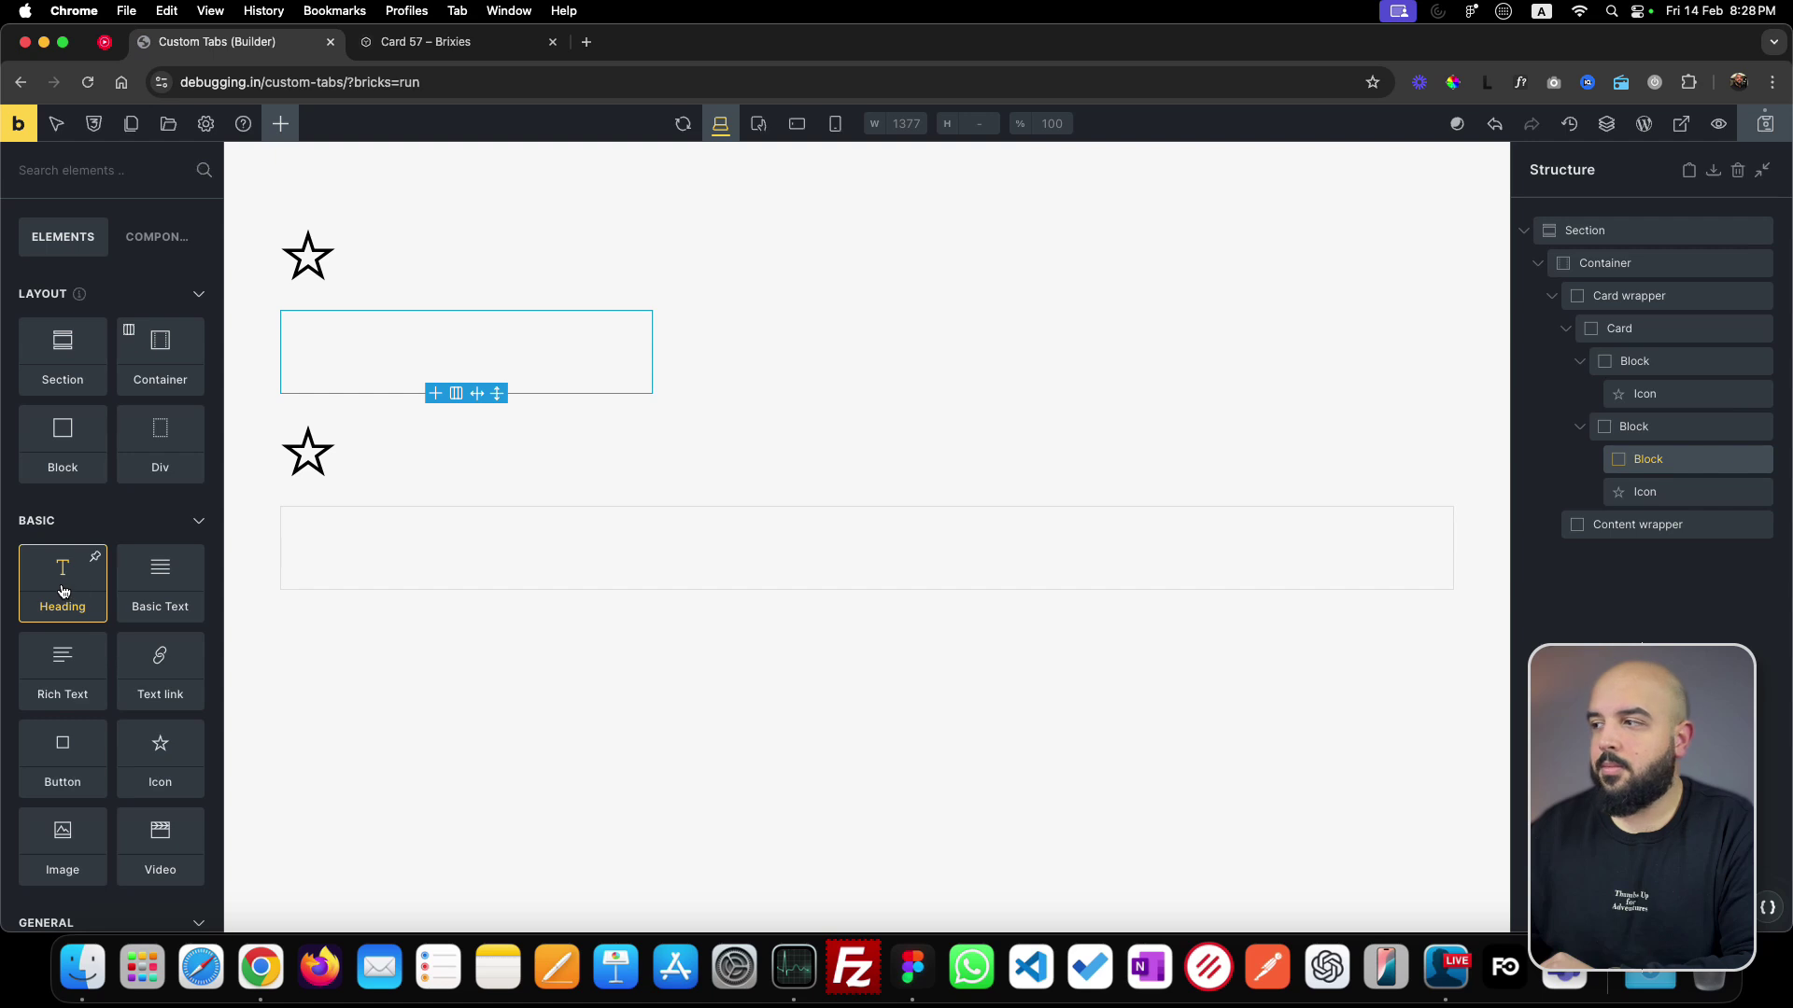
left_click(63, 591)
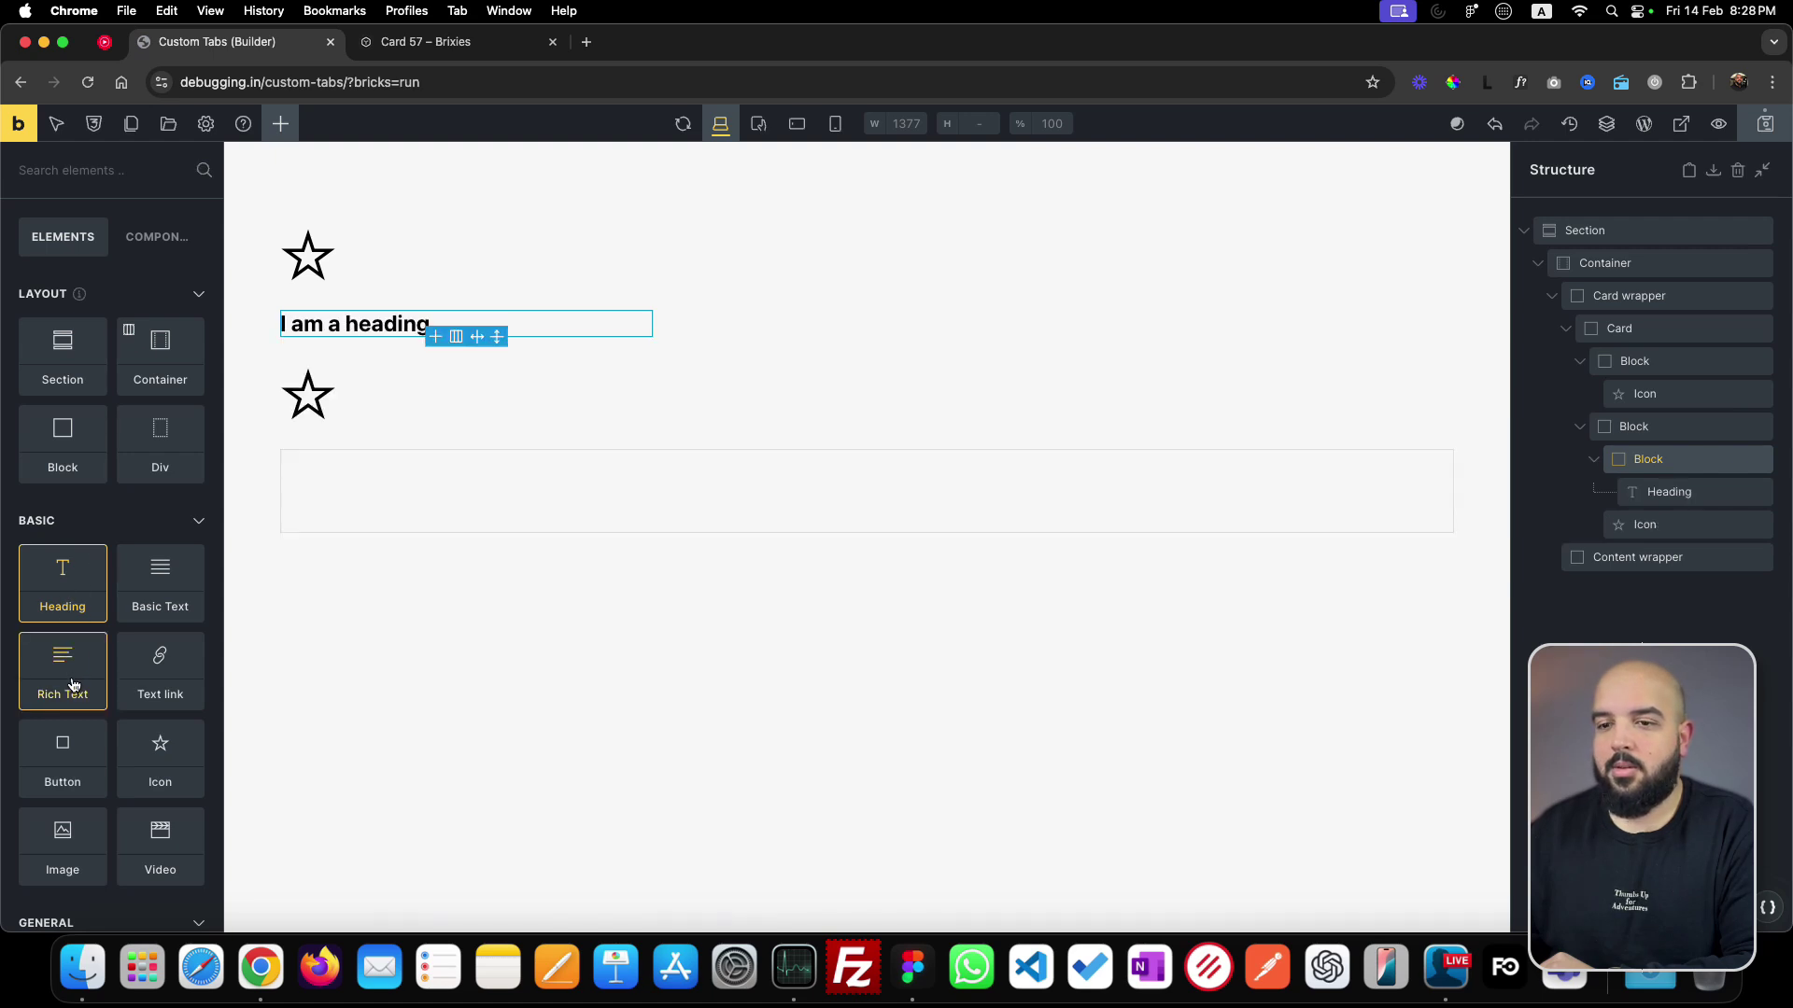
left_click(155, 598)
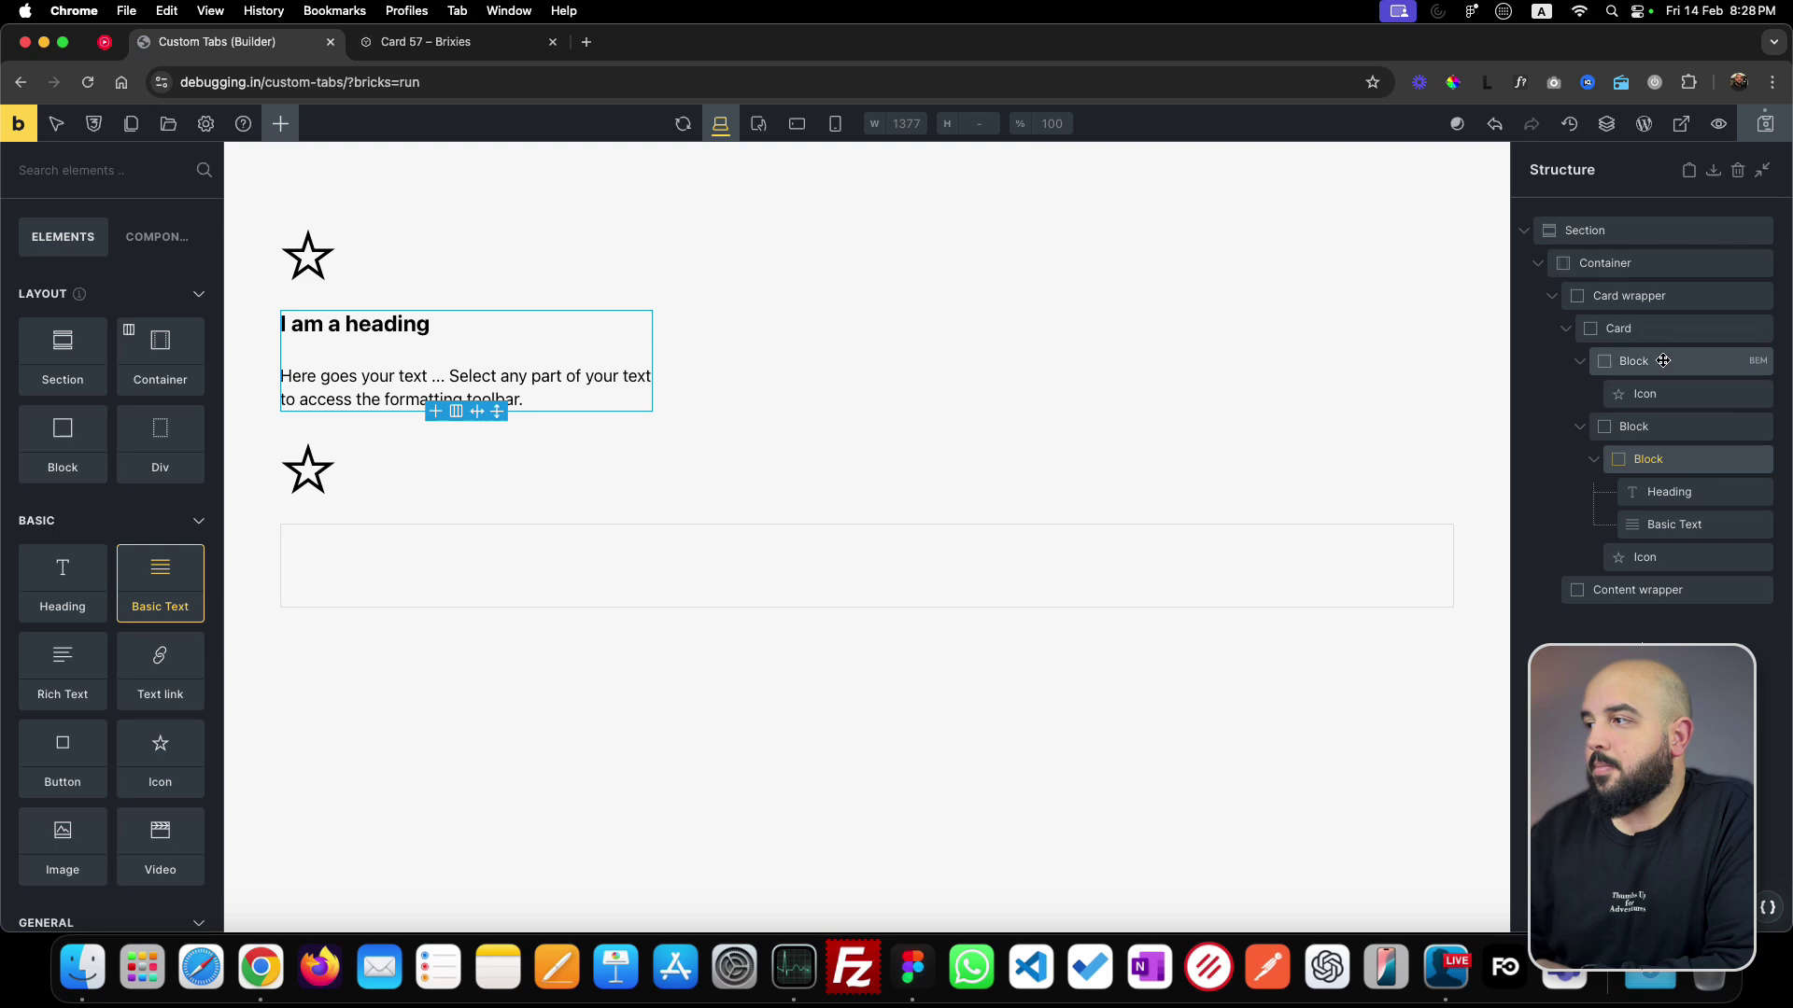
- Review the Card's nesting by selecting the Card, its two inner blocks and the first icon in the structure
left_click(1647, 334)
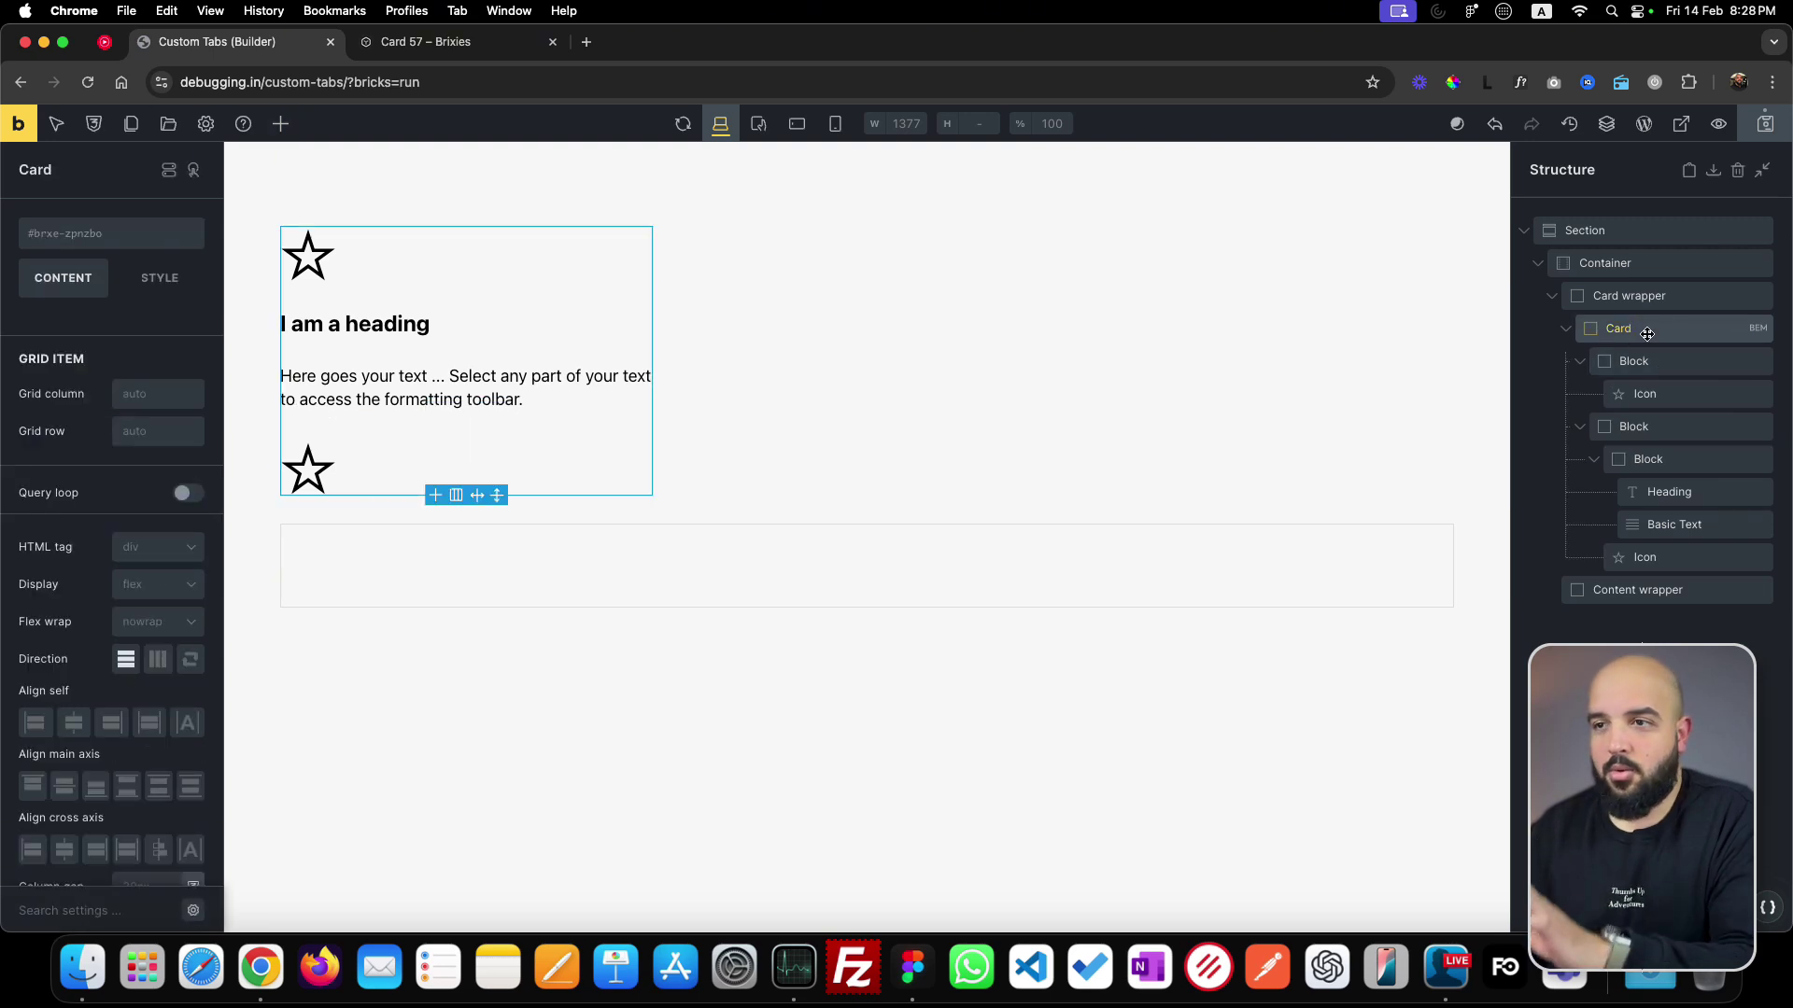
left_click(1664, 363)
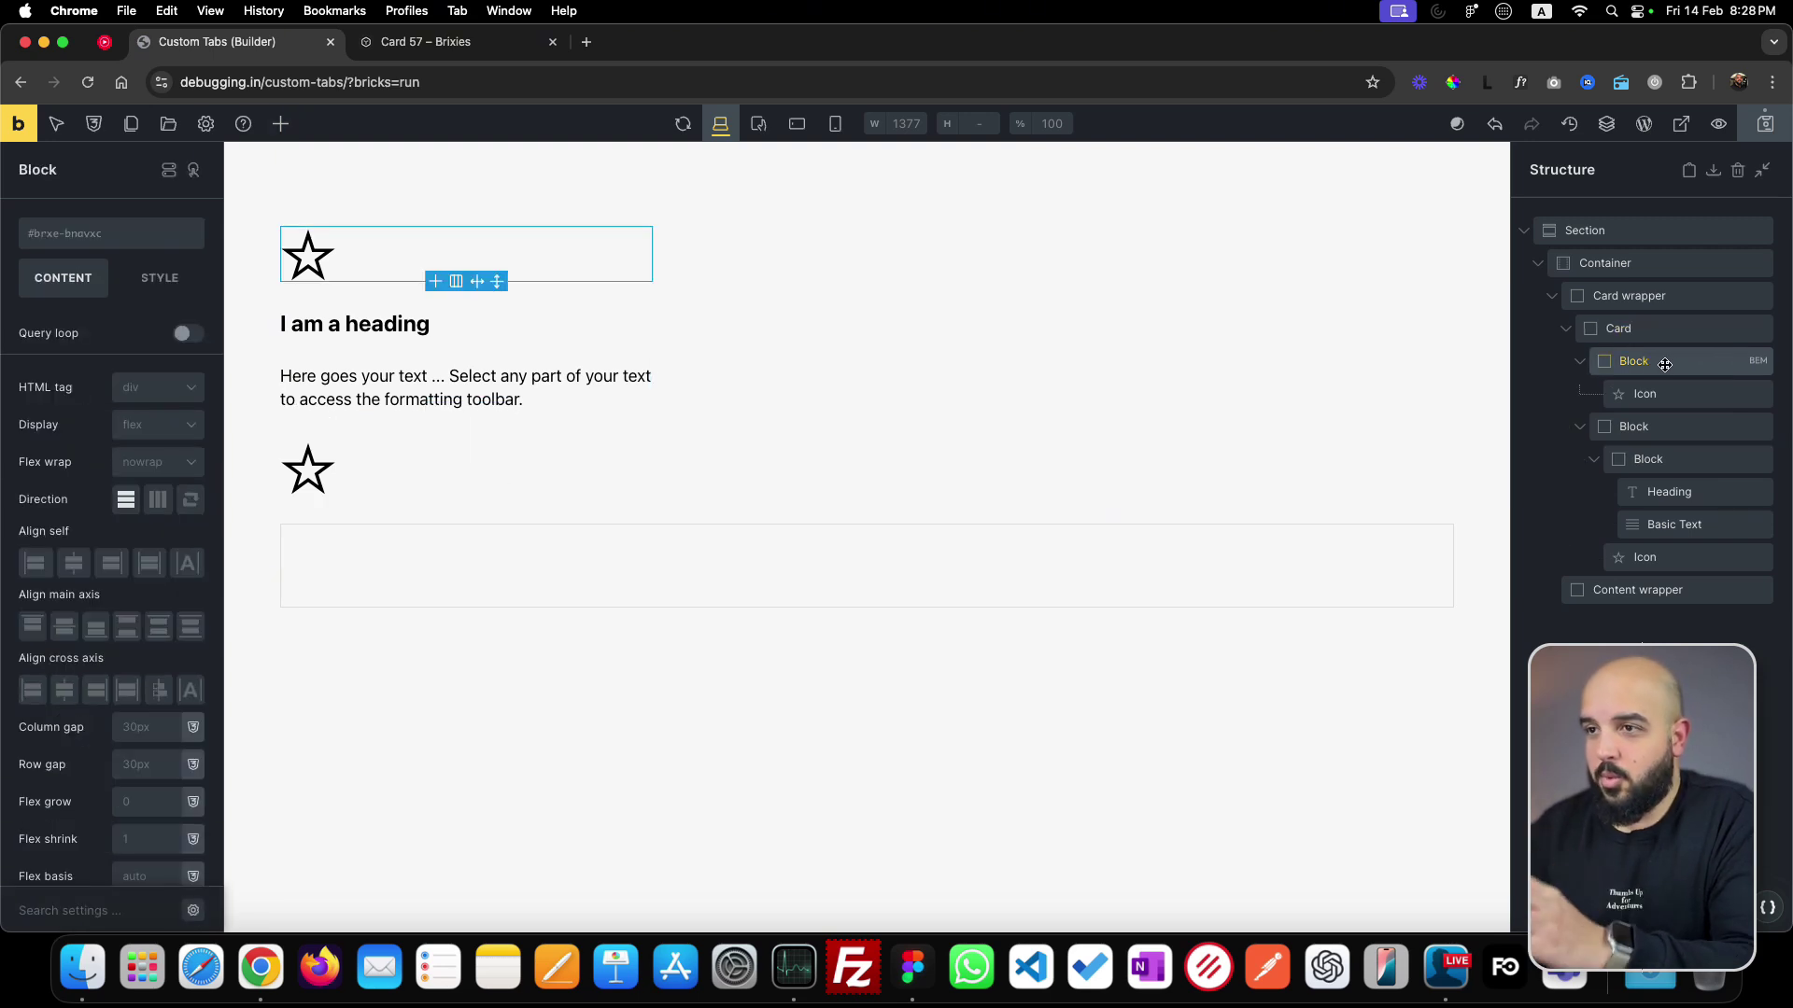
left_click(1656, 430)
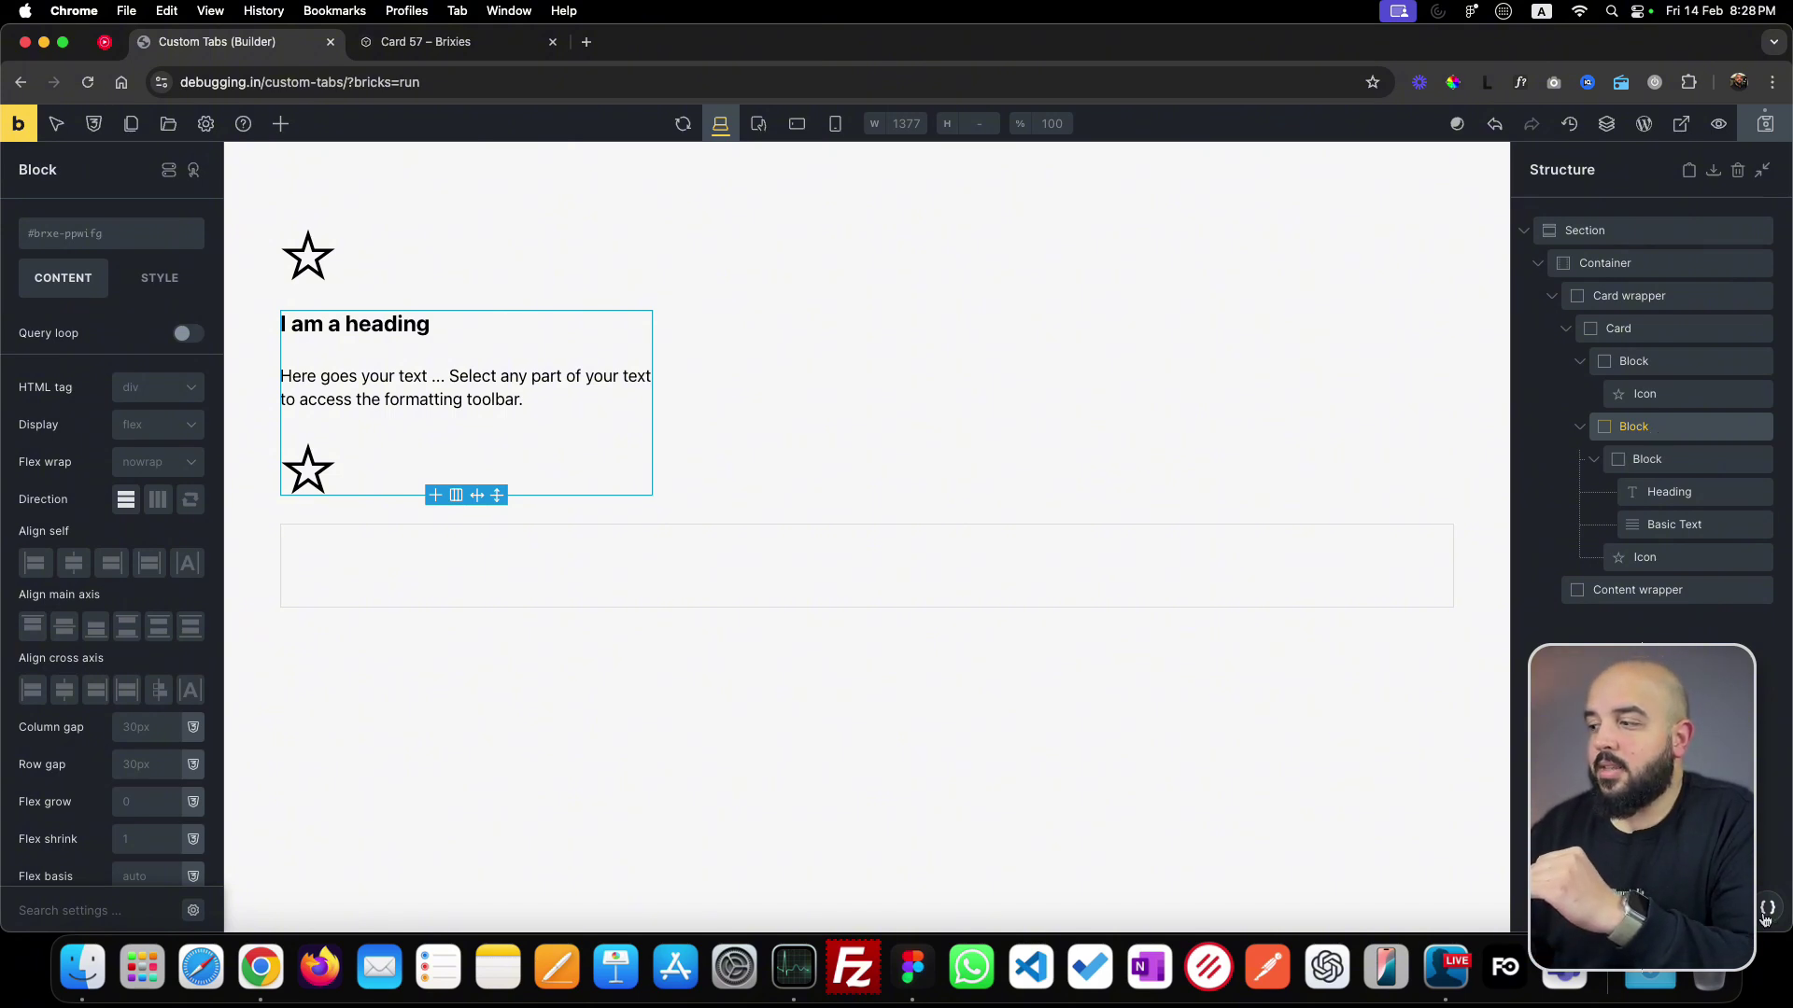
left_click(1662, 331)
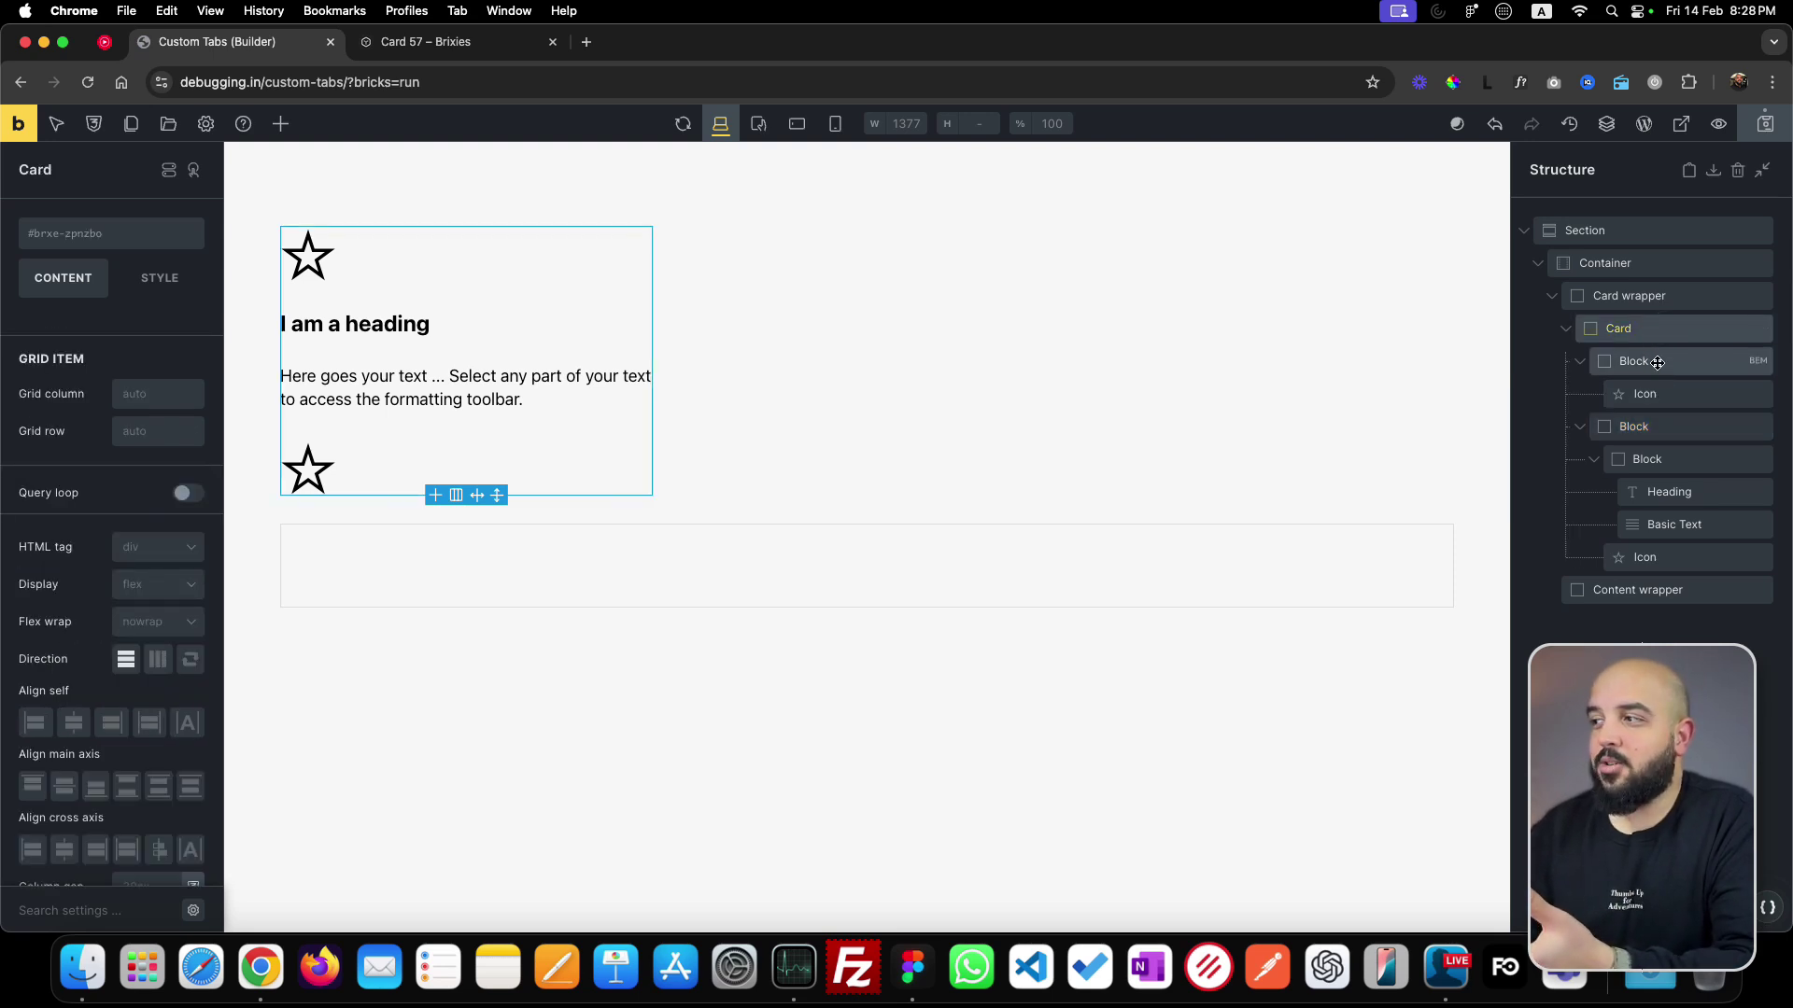
left_click(1659, 366)
left_click(1652, 393)
left_click(1664, 426)
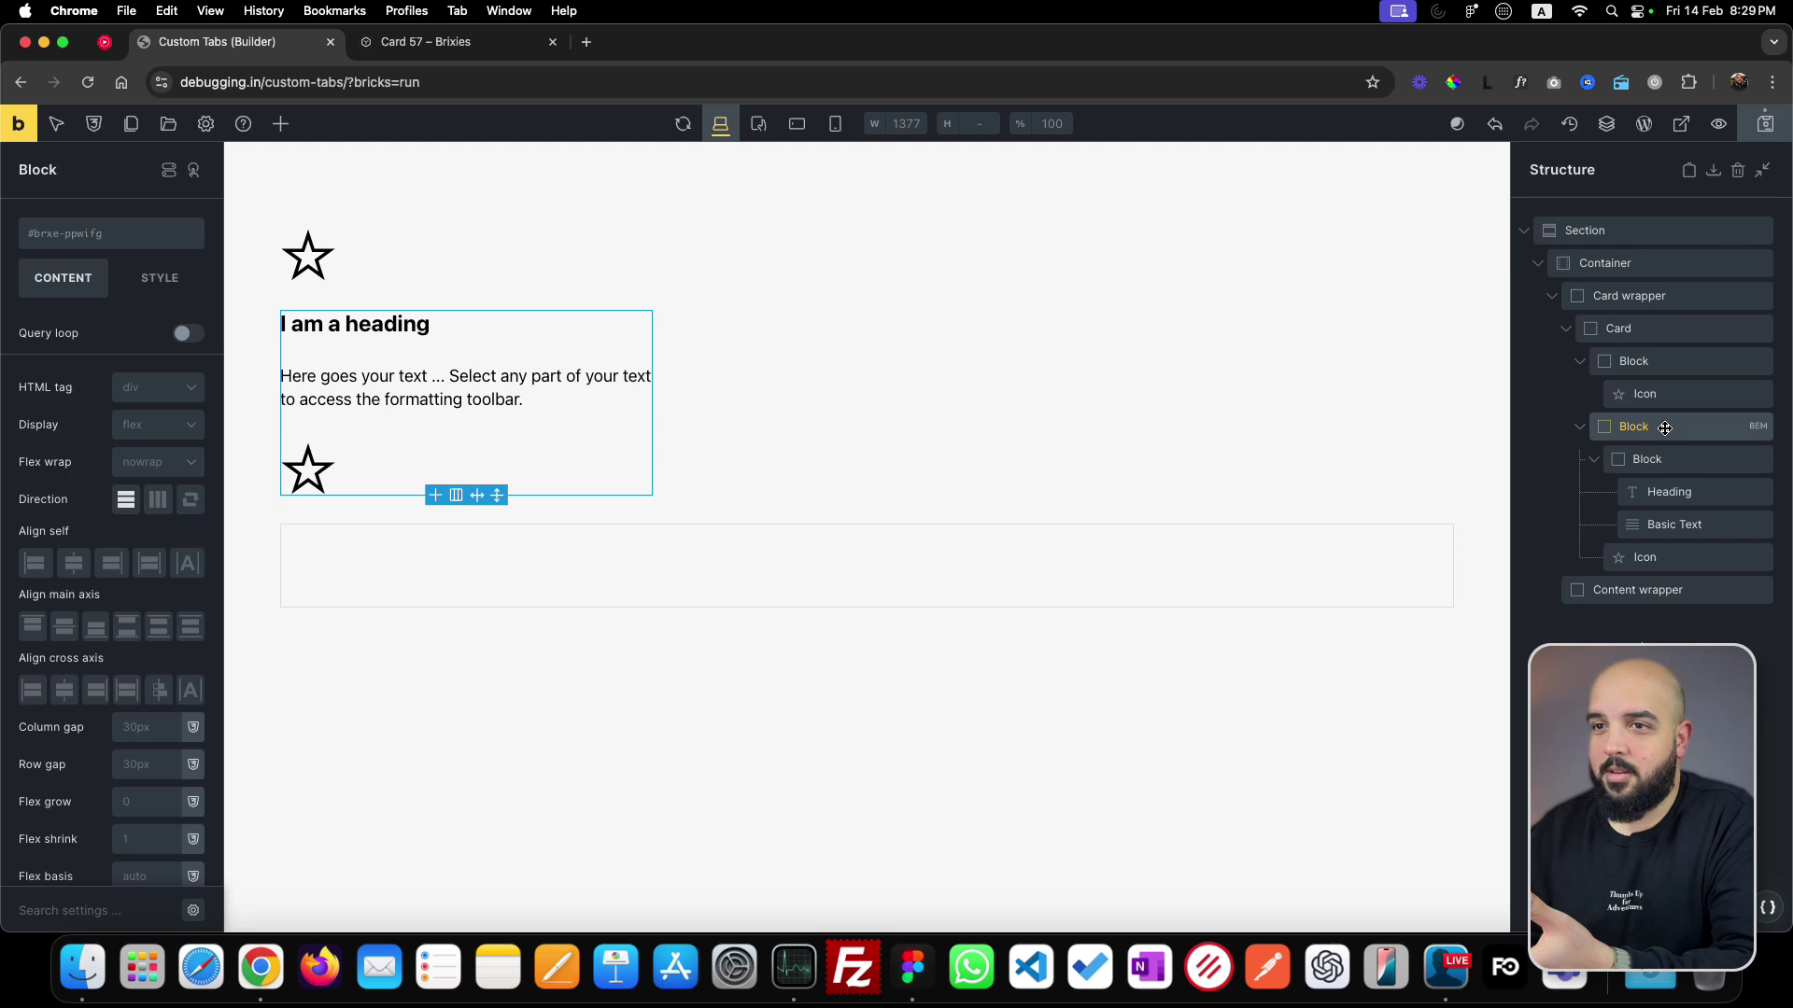
left_click(1660, 331)
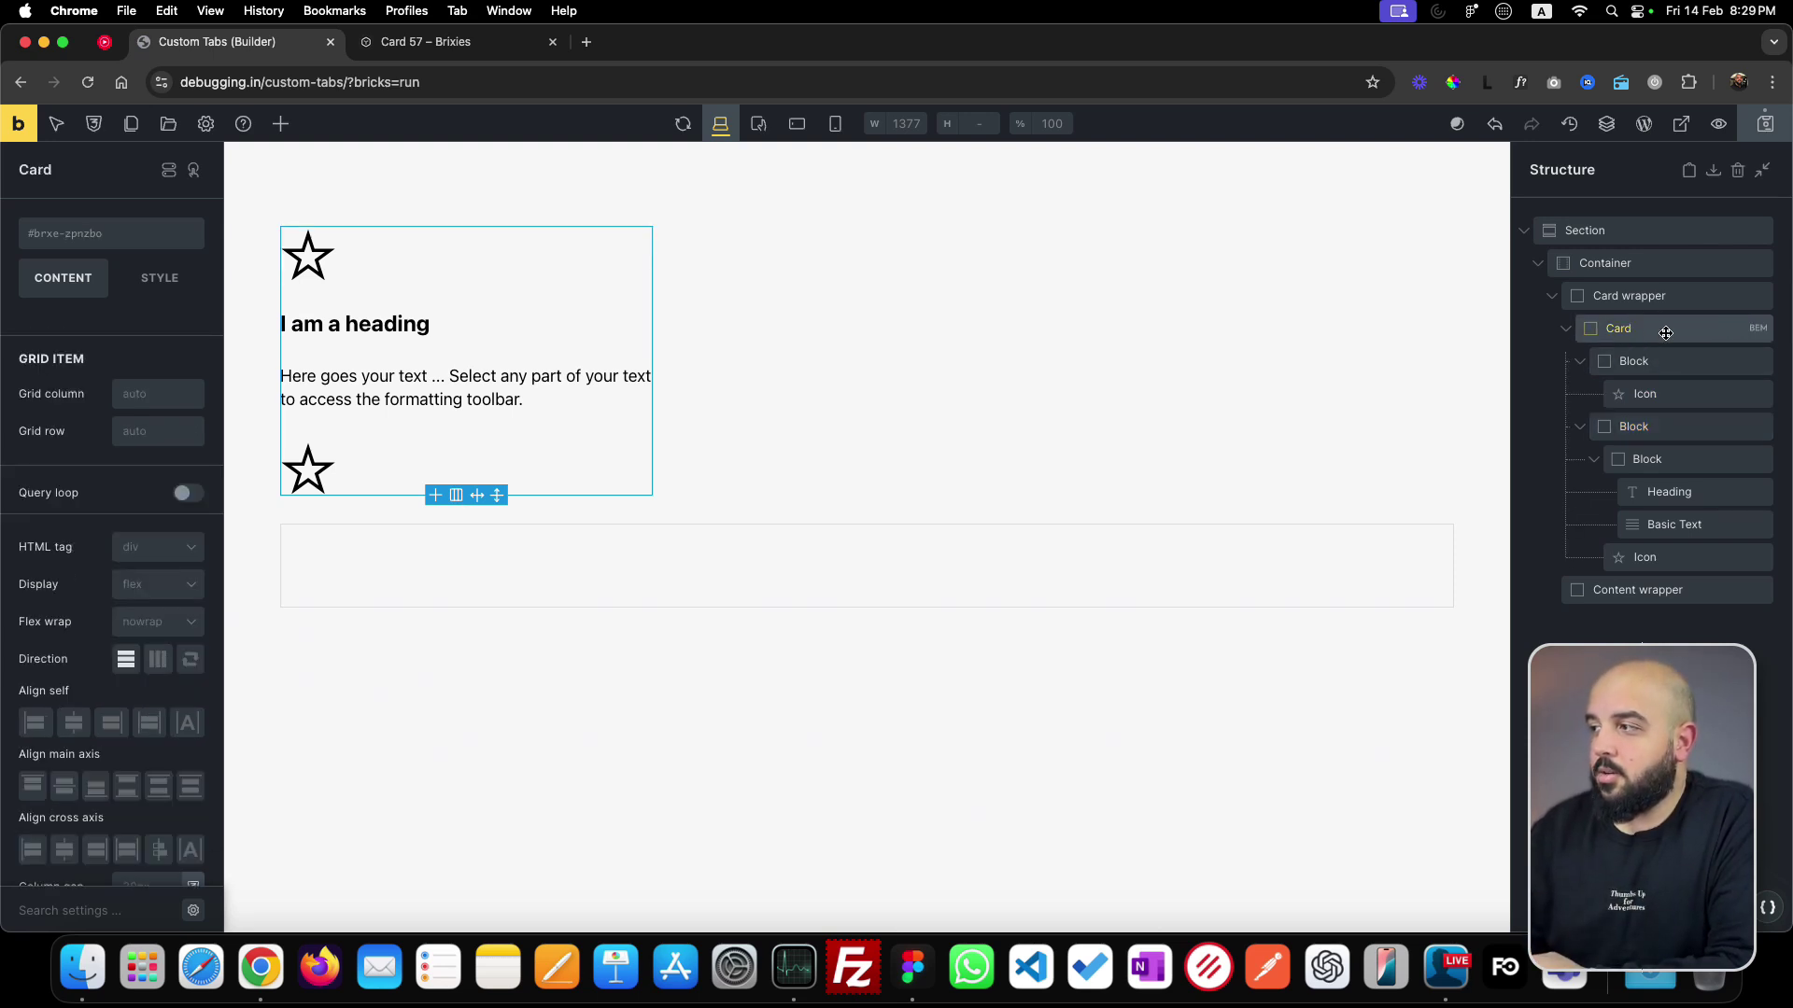
- Examine the BEM class names proposed for the Card and its child elements, with and without element labels
left_click(1749, 332)
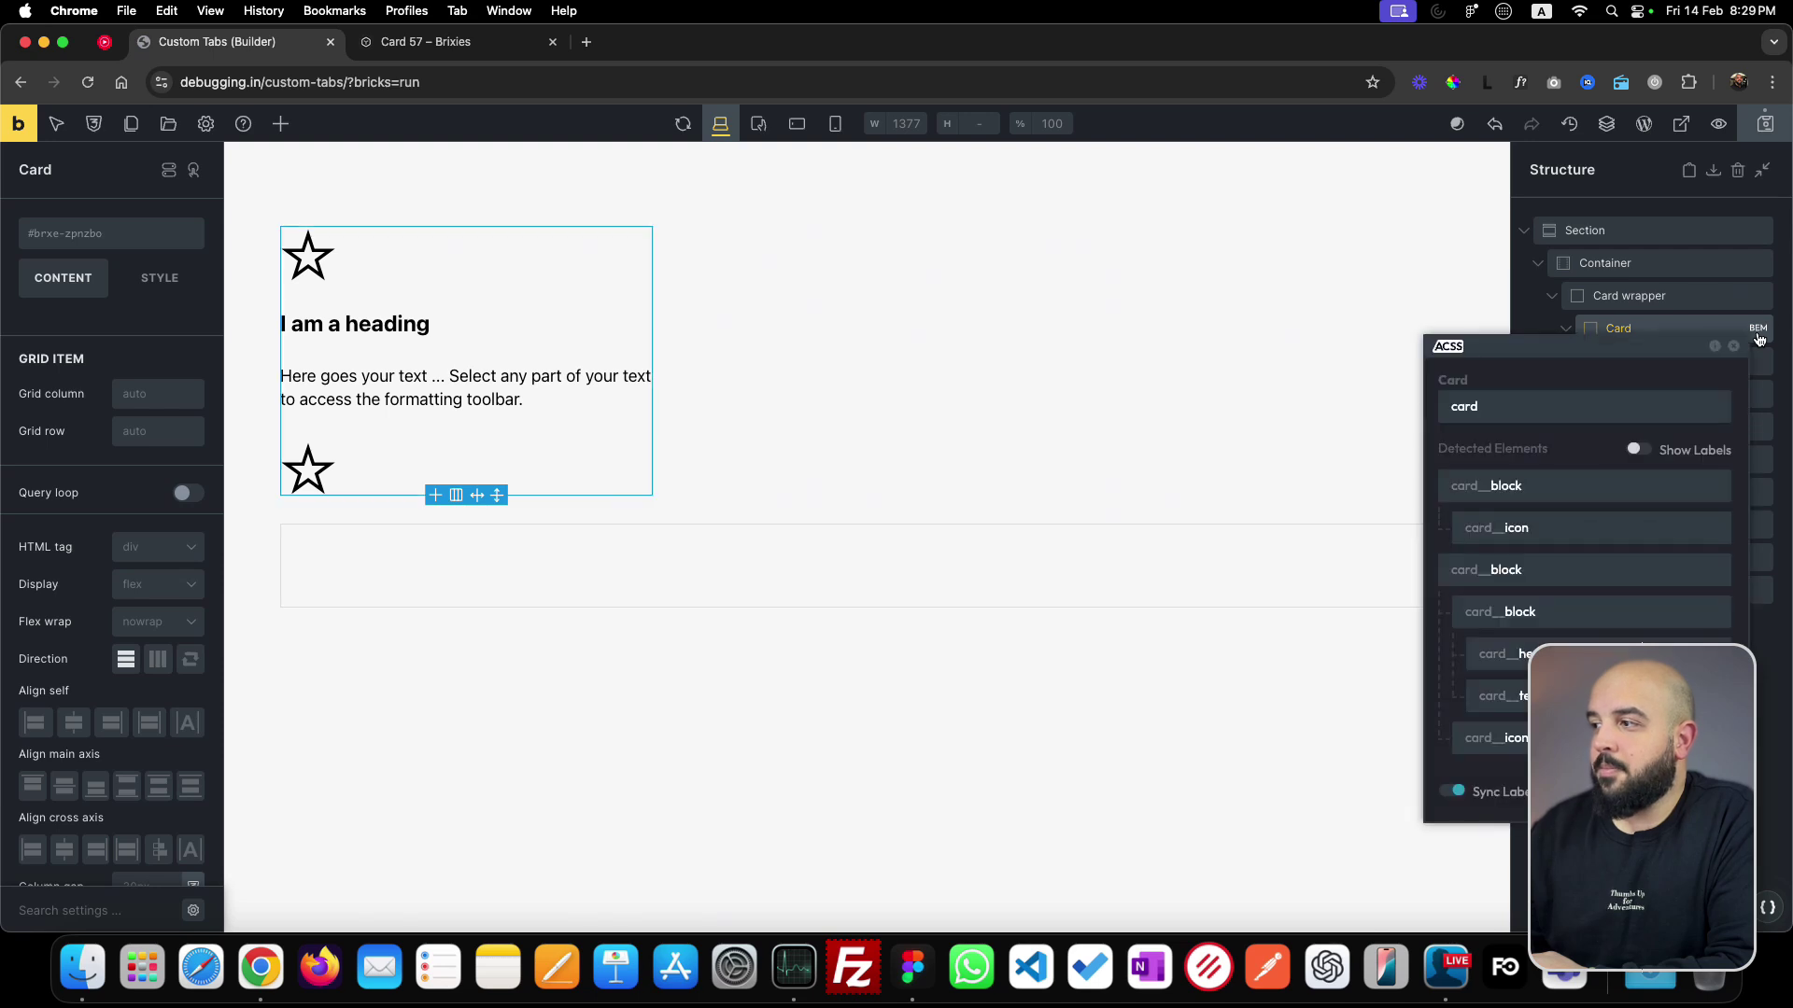
left_click(1639, 452)
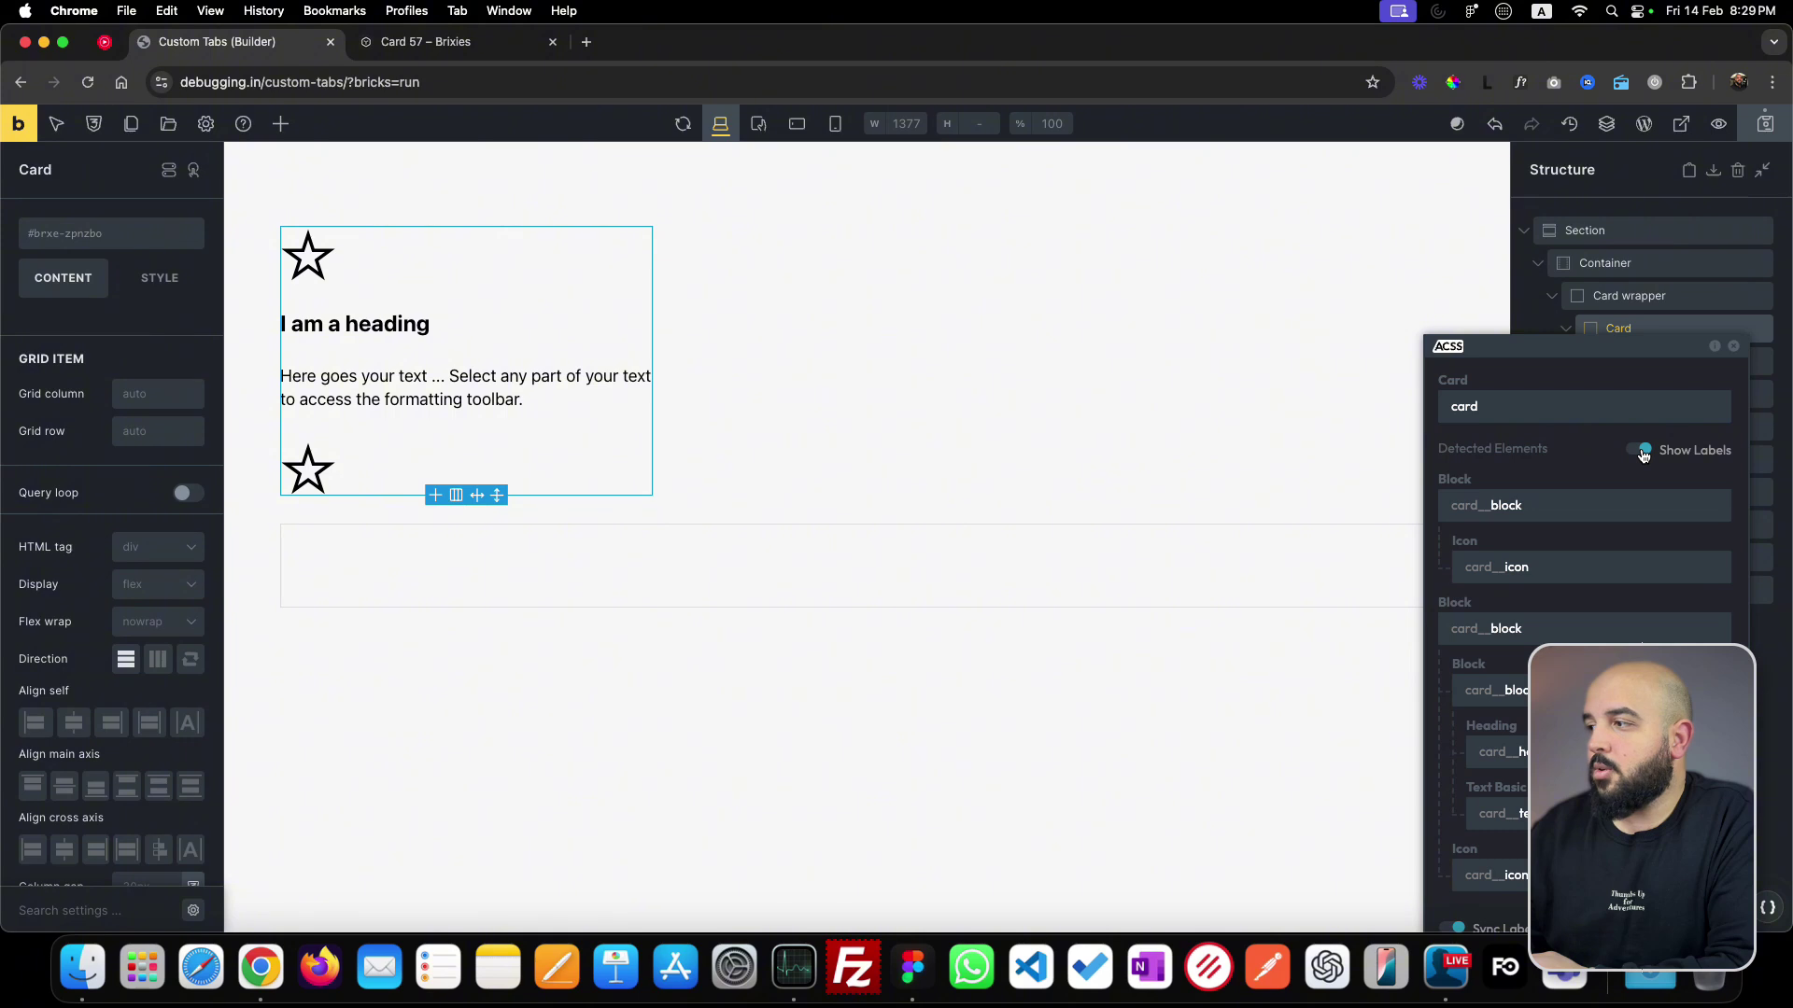
left_click(1641, 452)
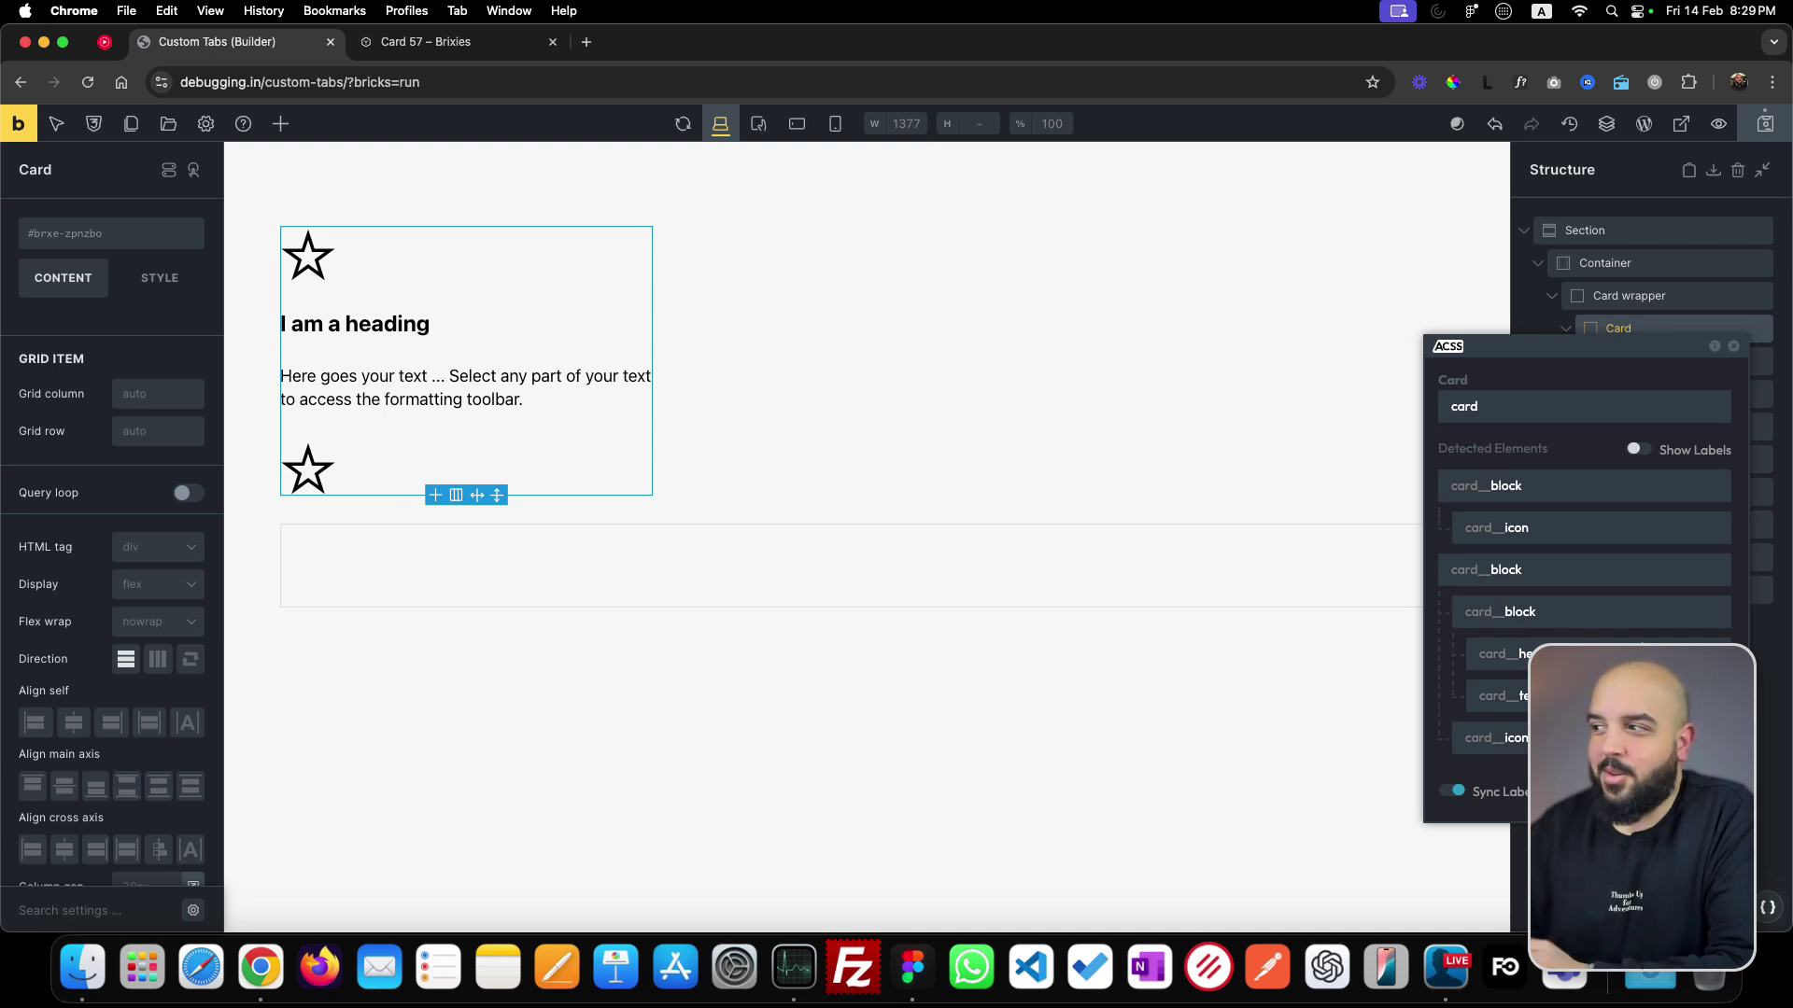
left_click(1733, 347)
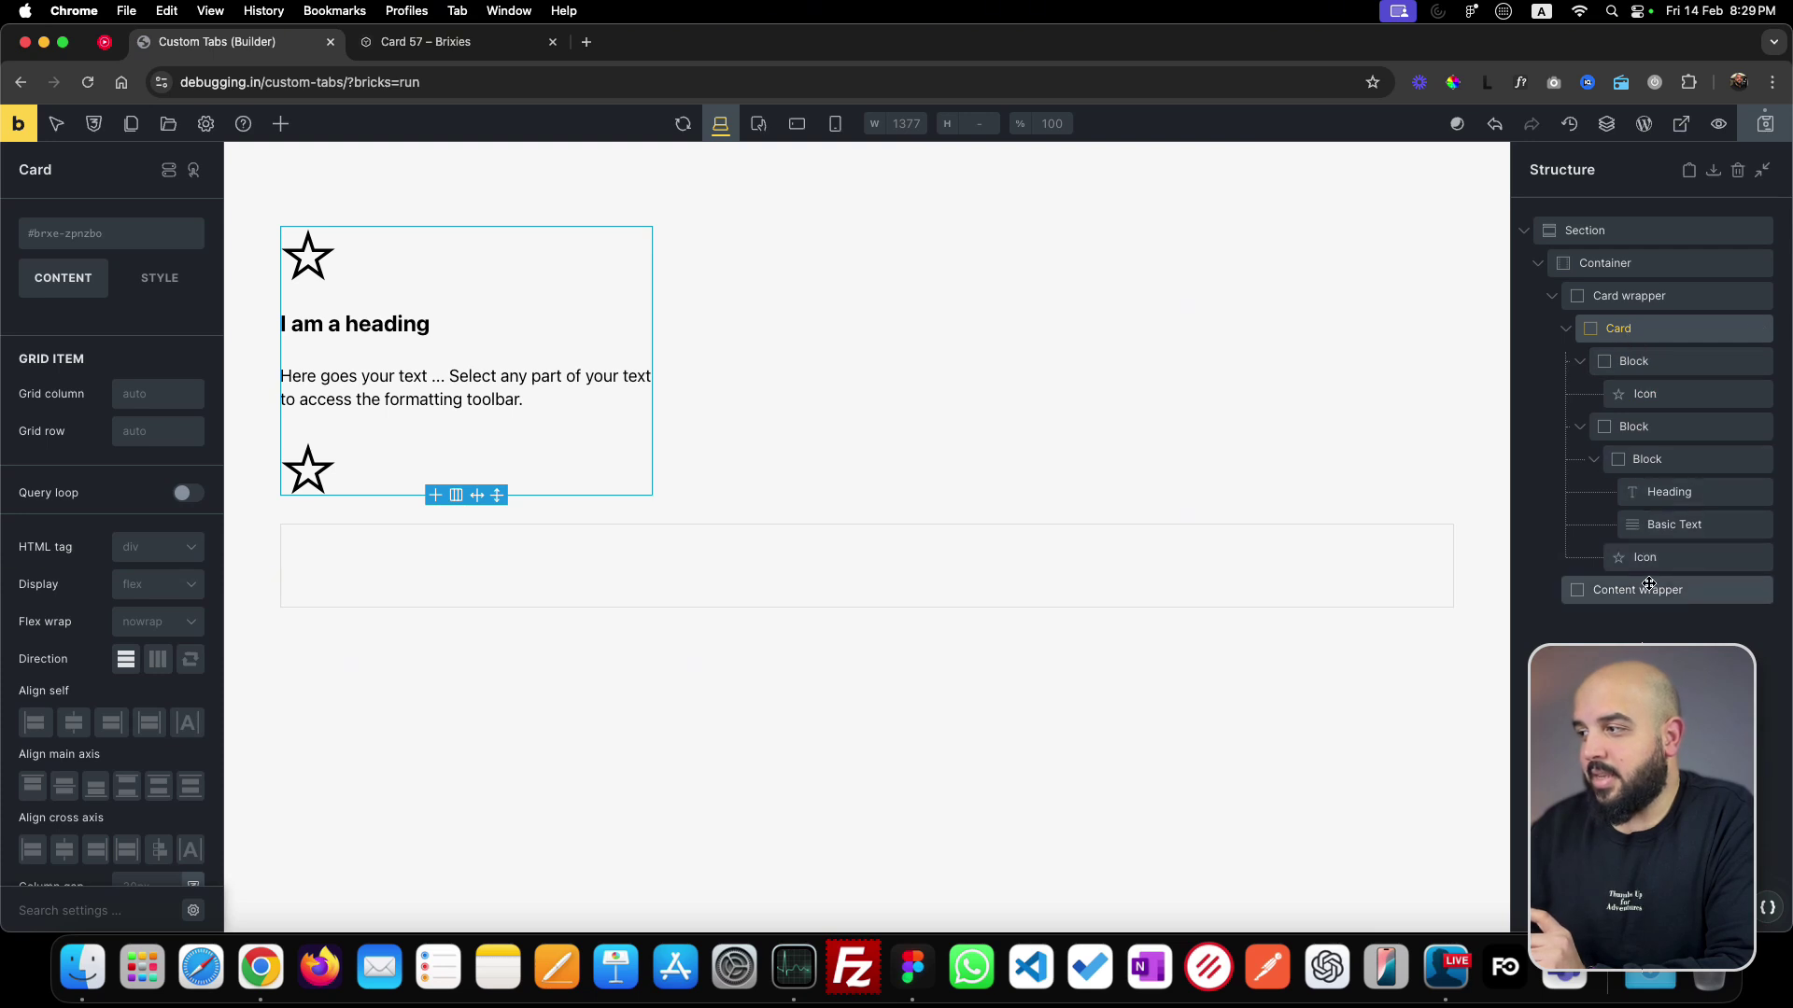
- Move the first icon out of its block to sit directly inside Card, and delete the emptied block
left_click(1660, 363)
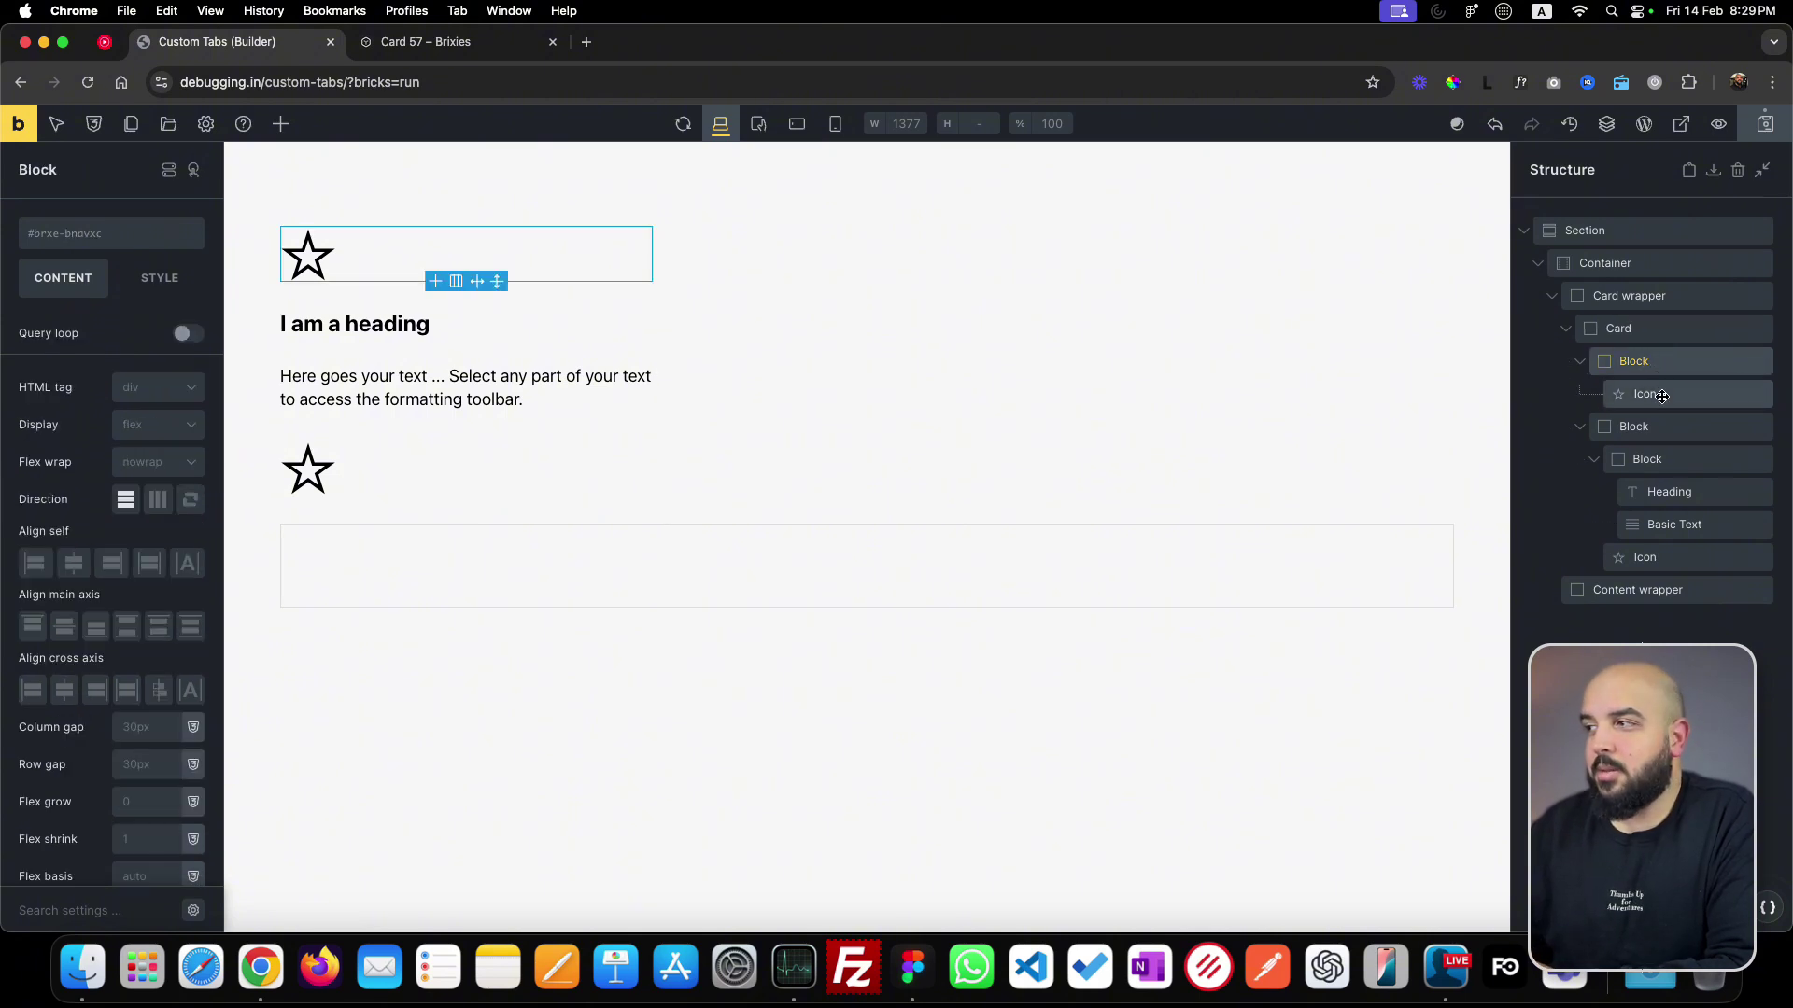
left_click_drag(1663, 398, 1649, 360)
left_click(1659, 385)
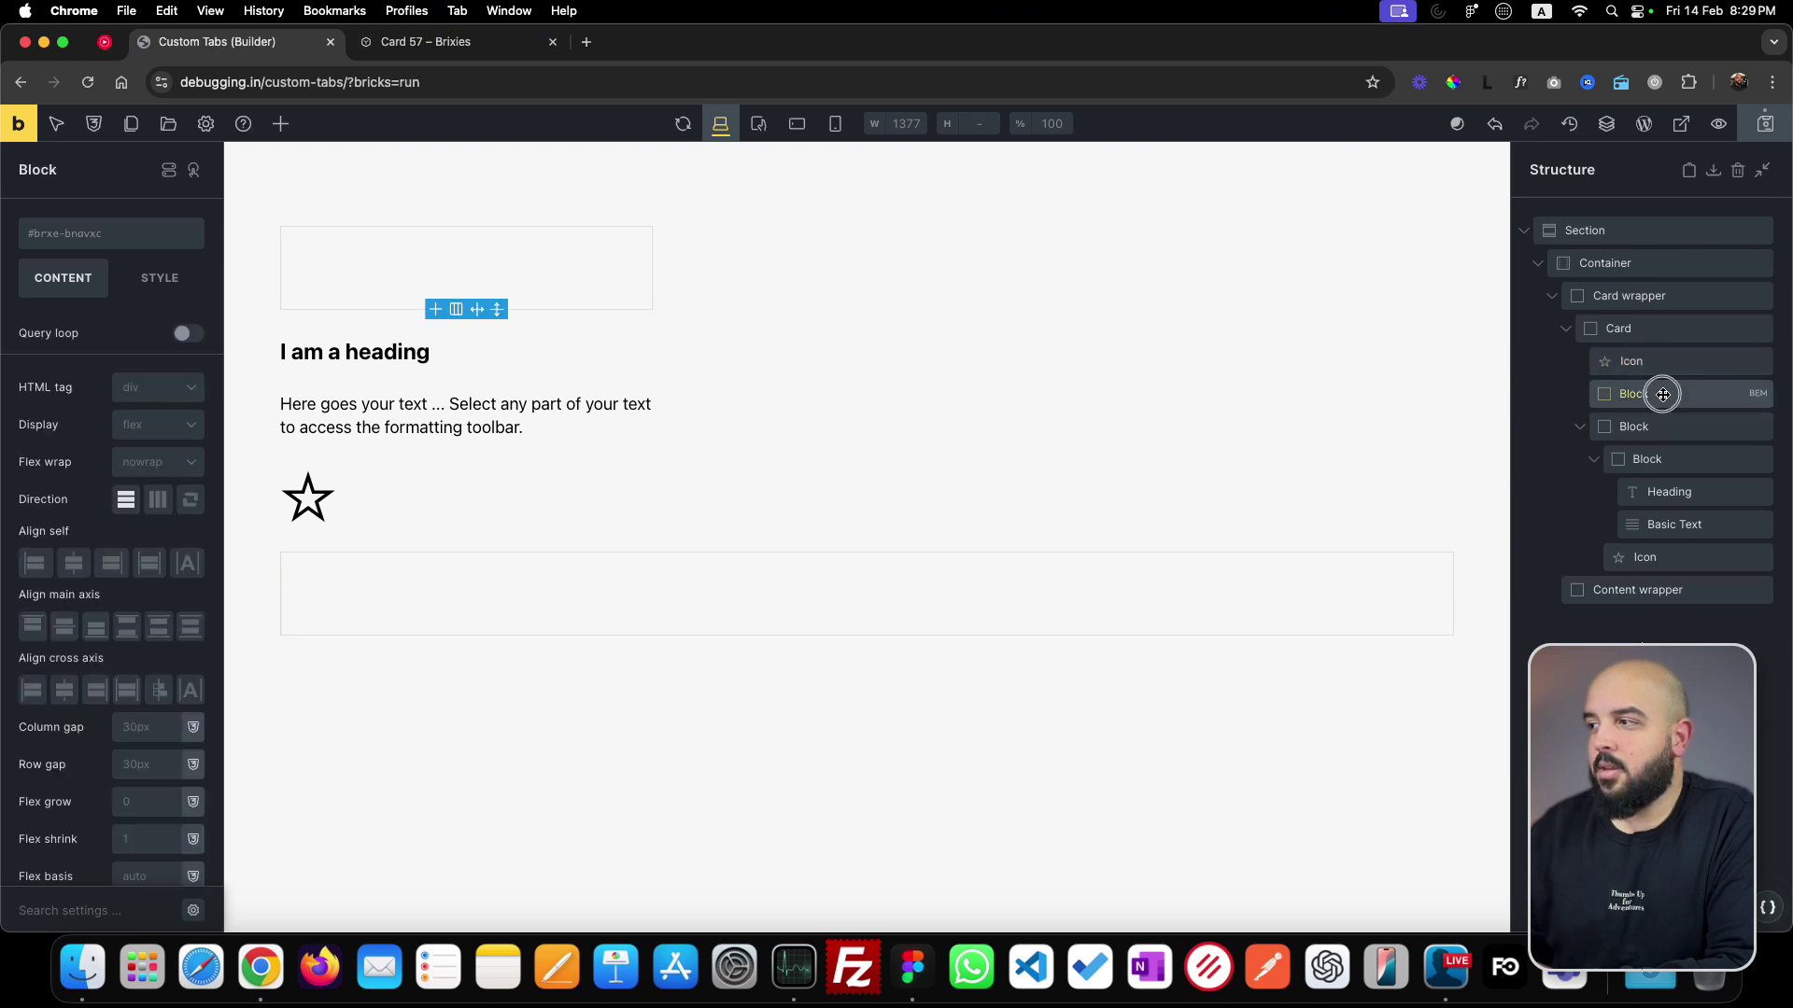
right_click(1659, 392)
left_click(1645, 521)
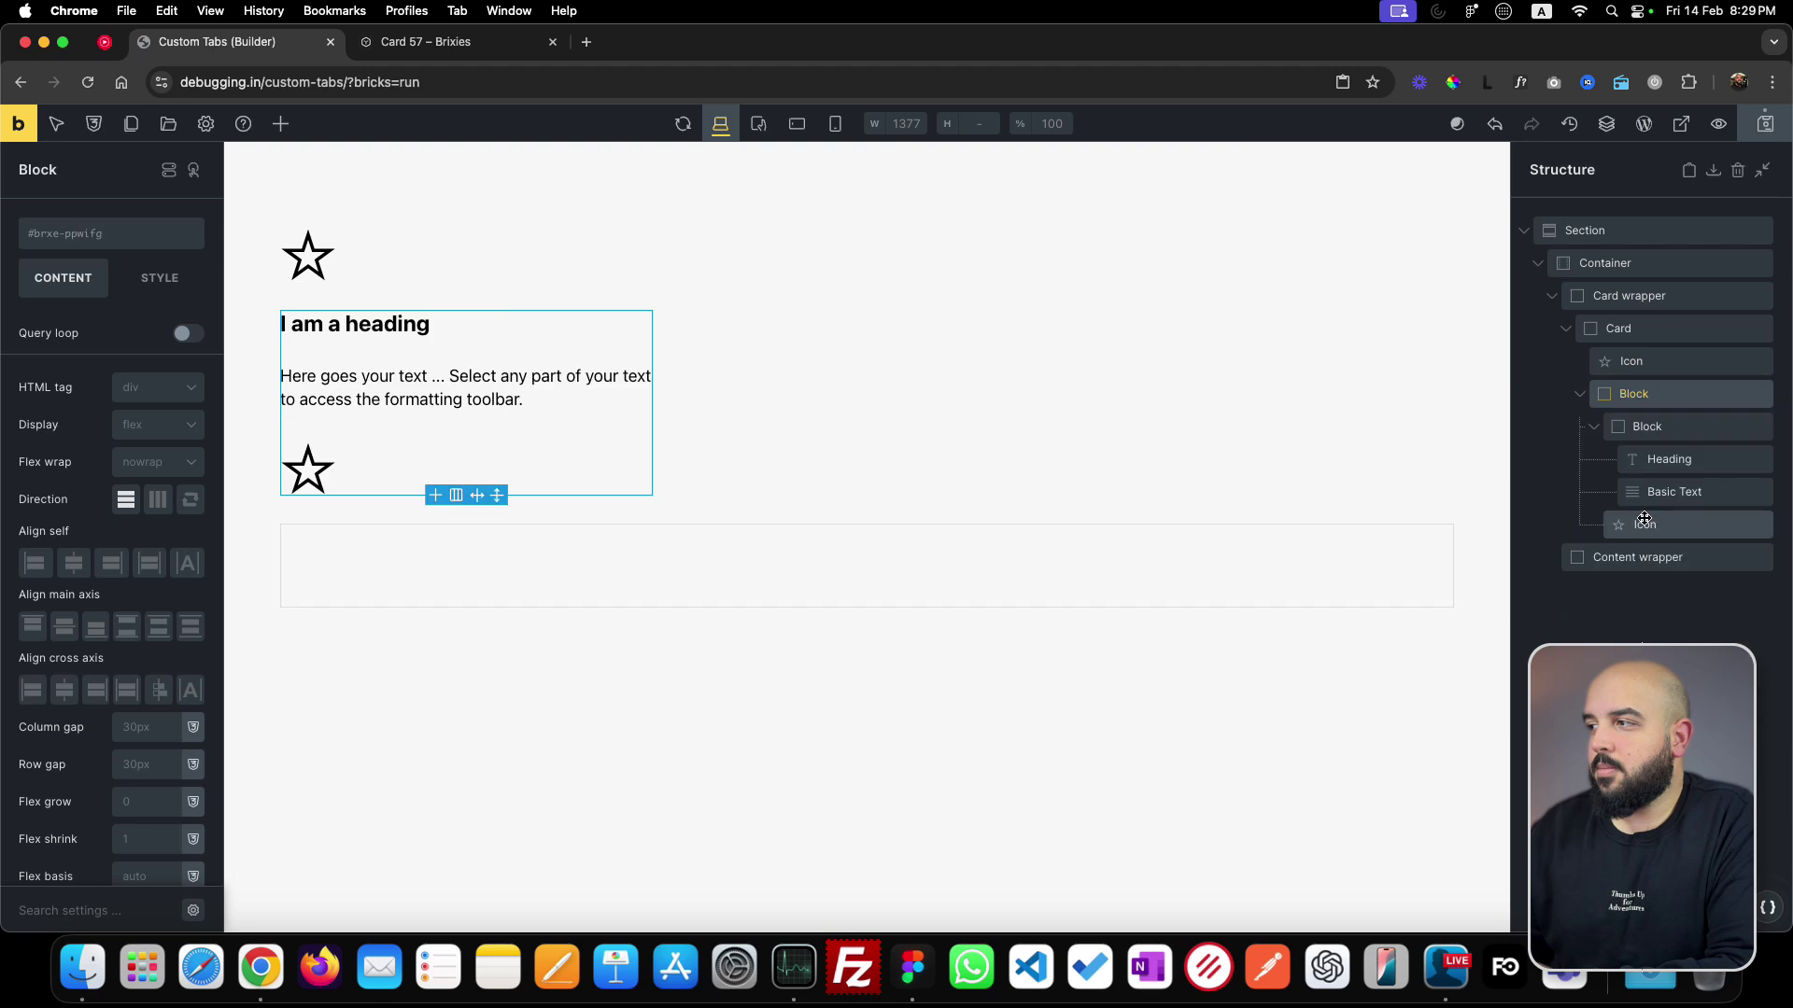
- Rename the Card's first icon "main icon" and the block below it "content wrapper"
left_click(1667, 361)
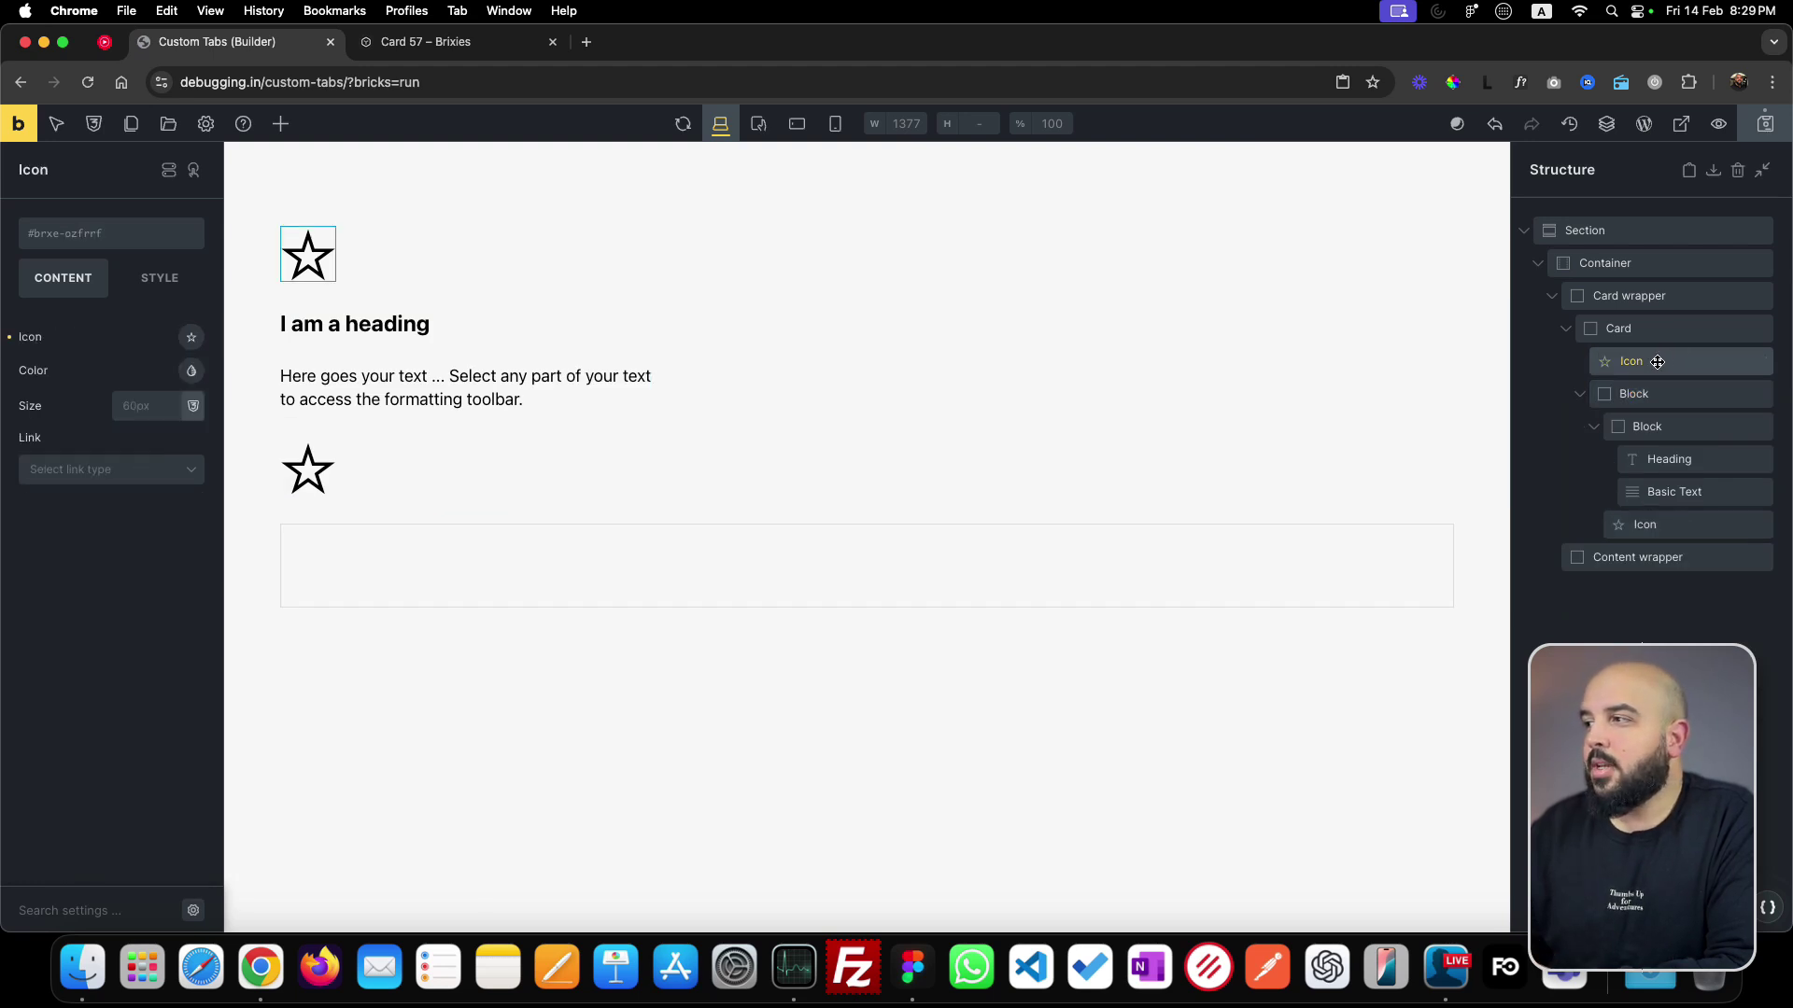
double_click(1639, 363)
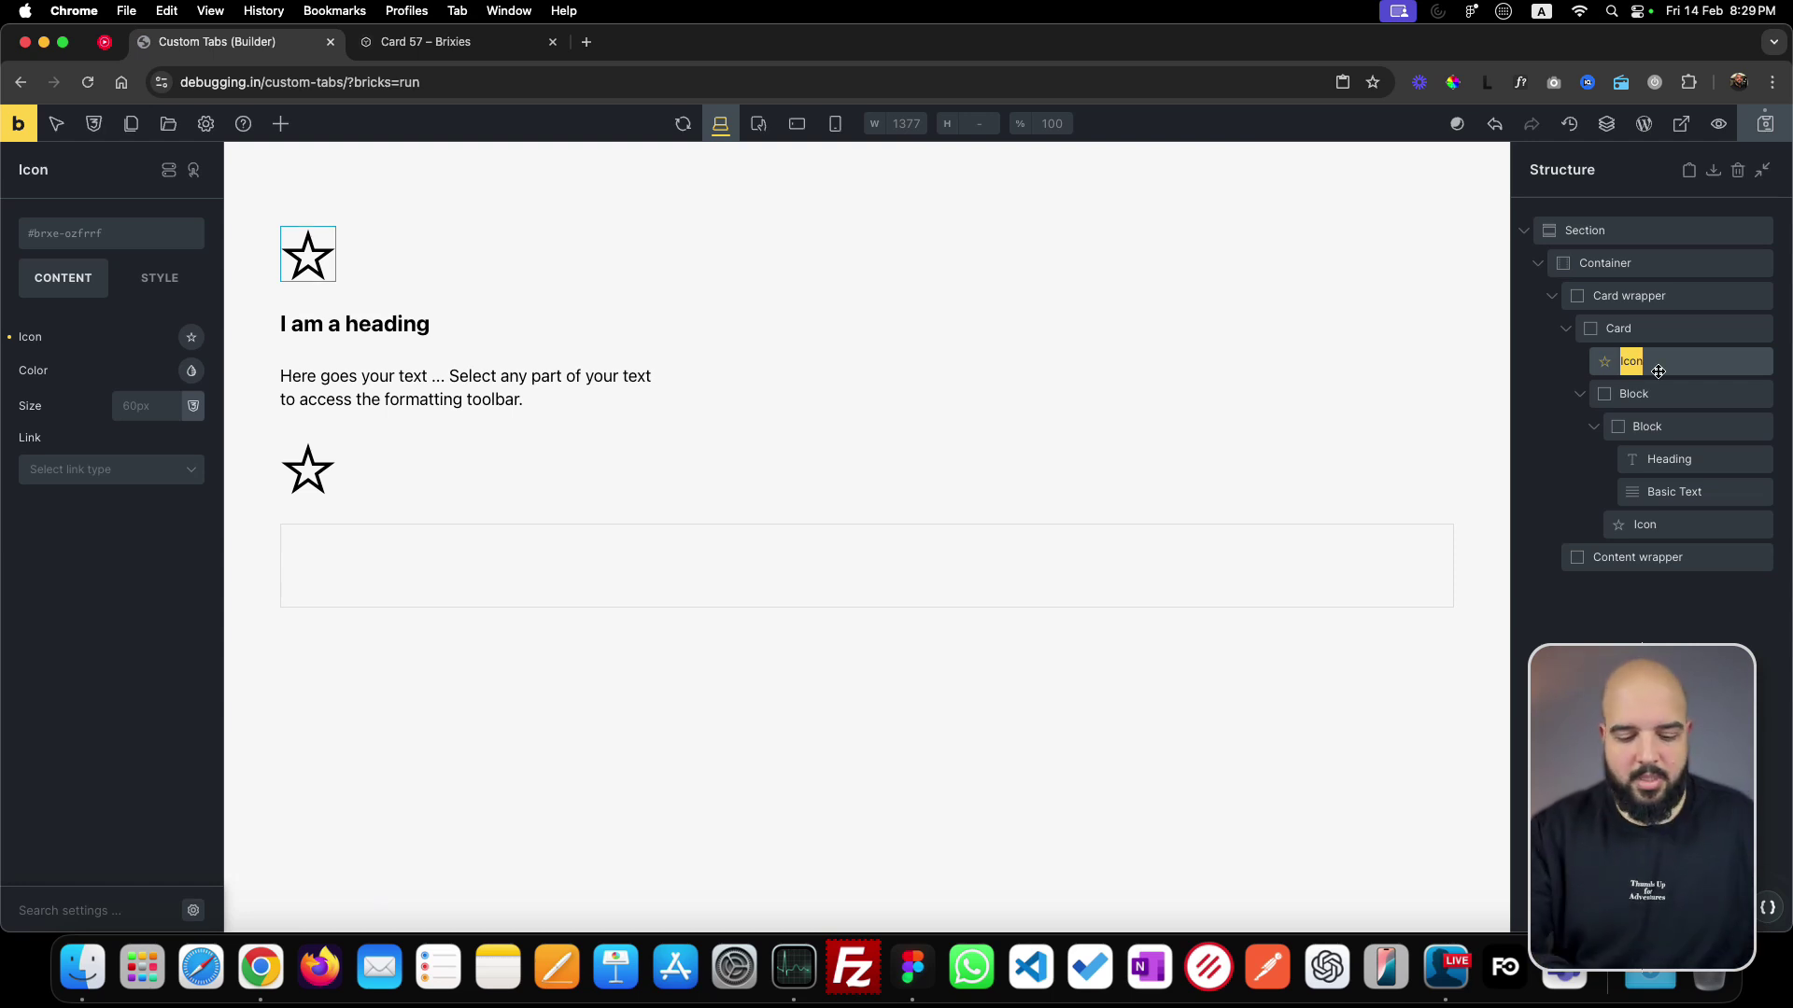
type("main i")
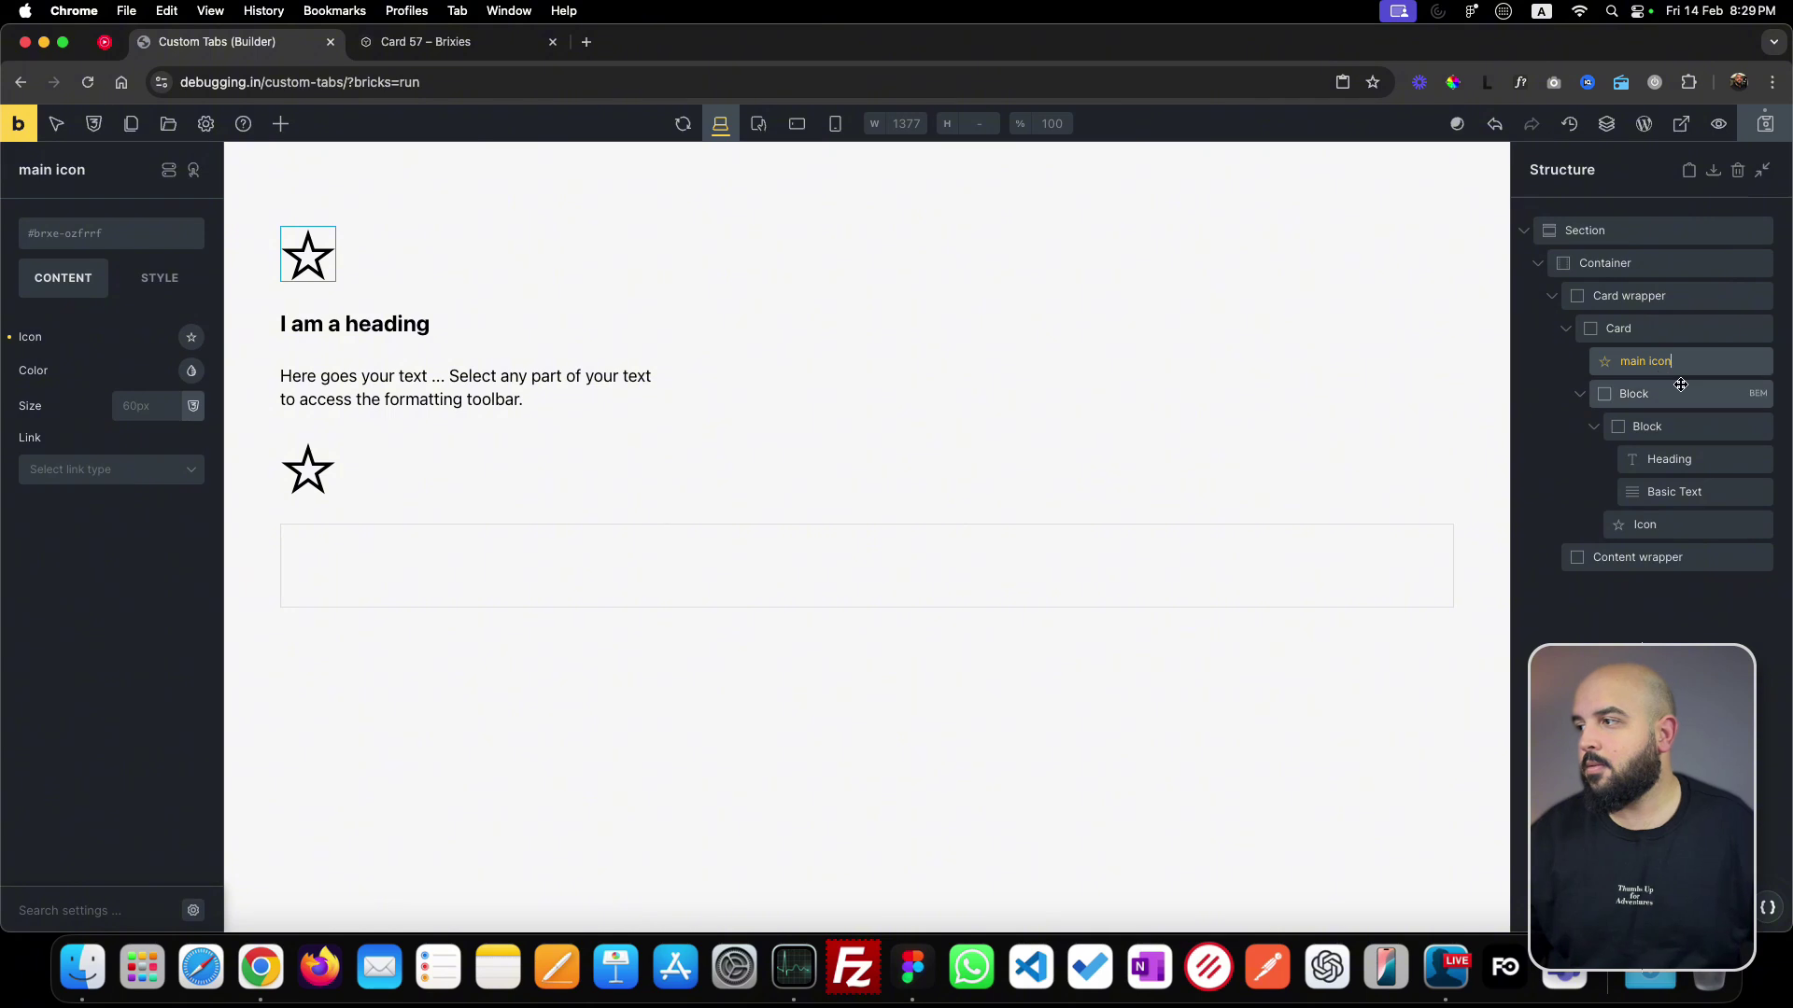
left_click(1663, 400)
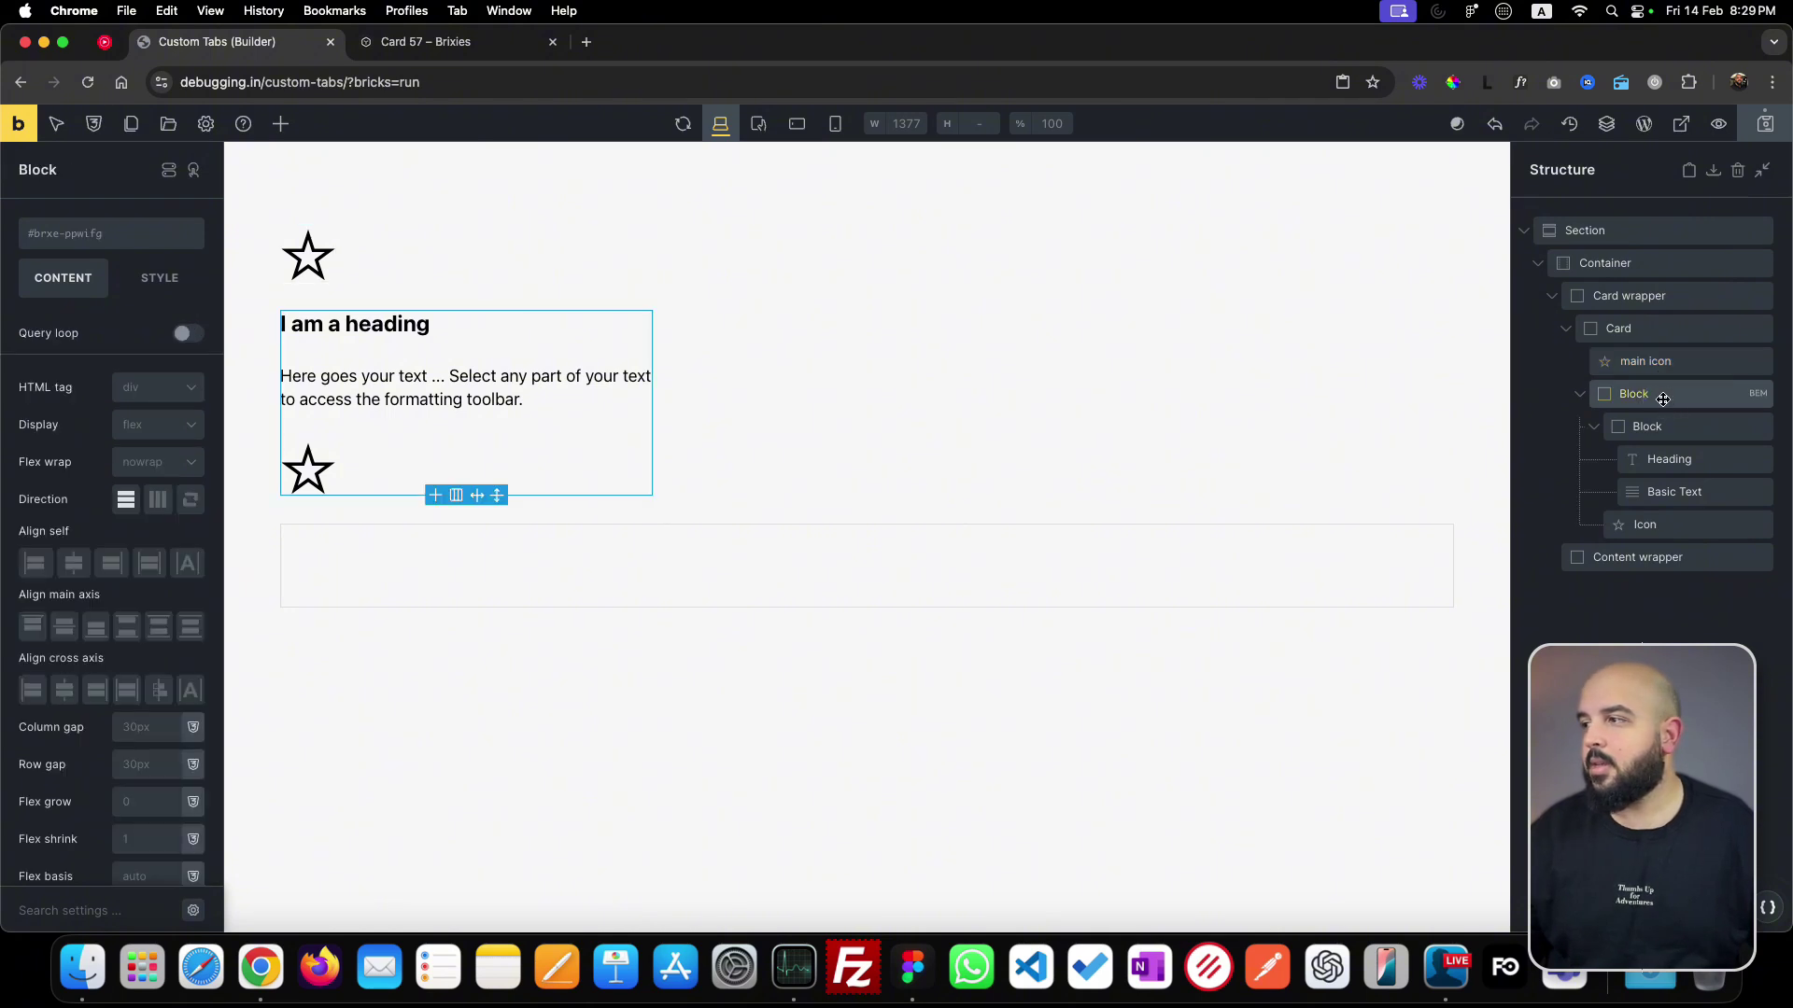
double_click(1647, 396)
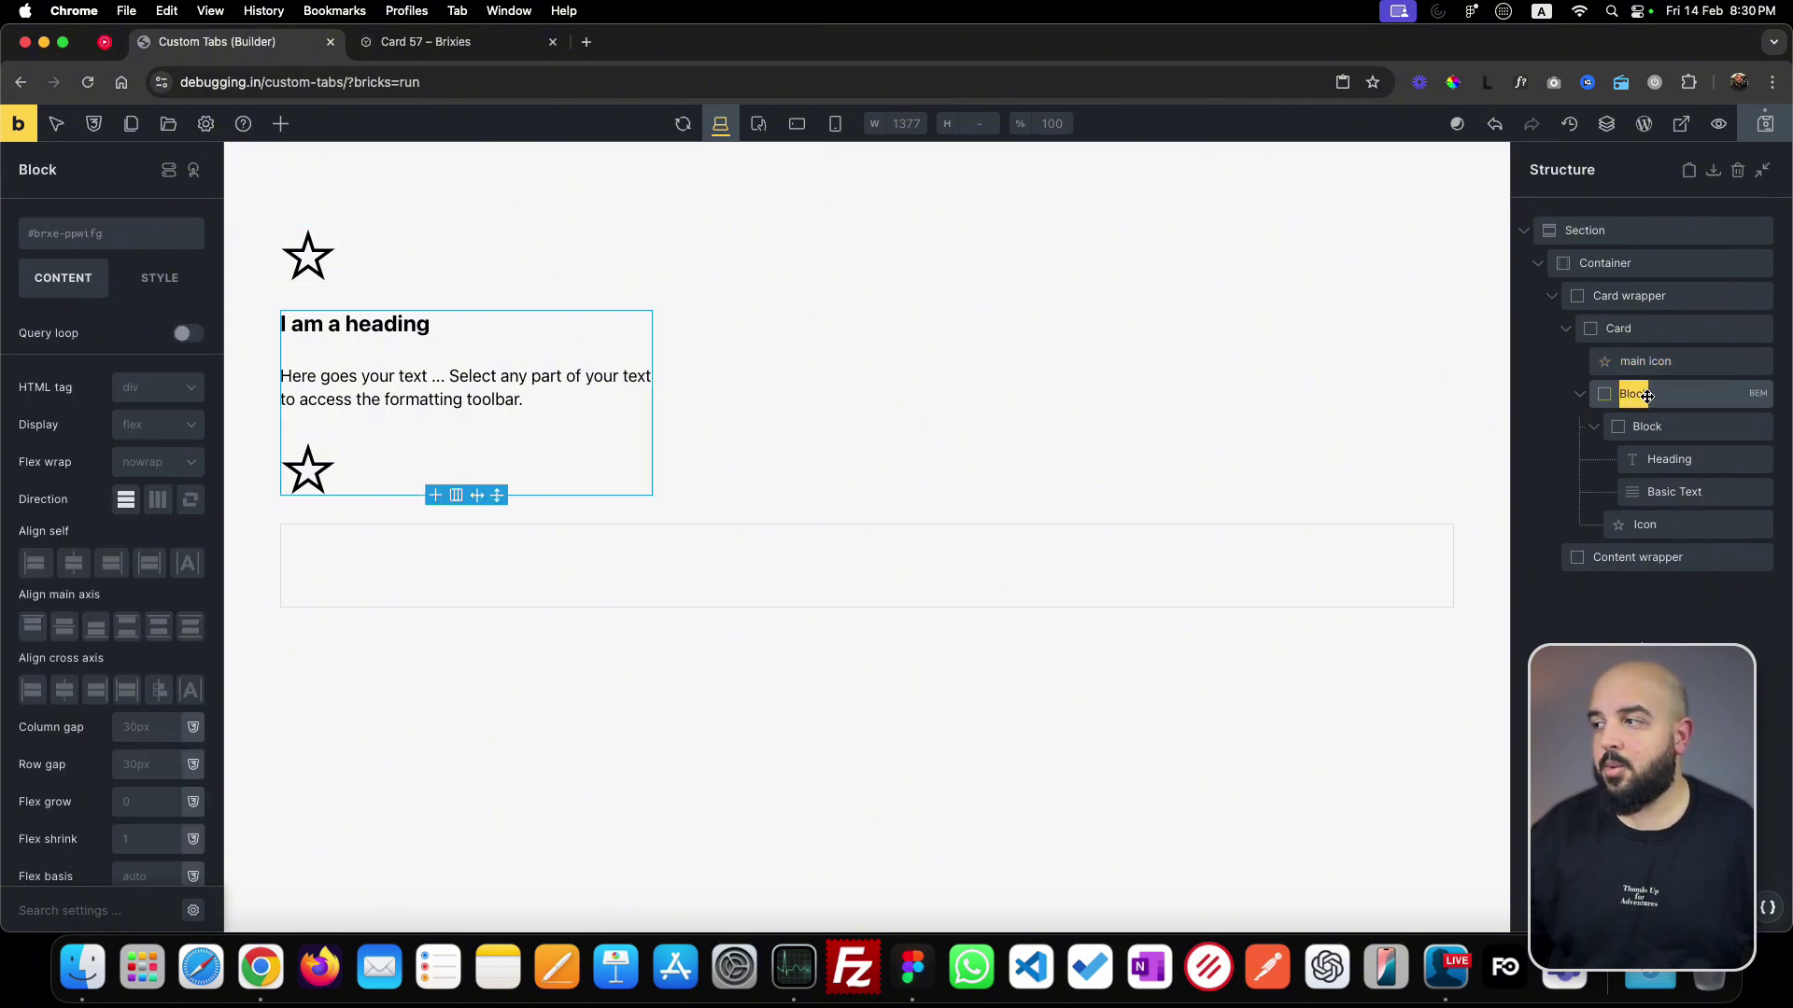
type("content wr")
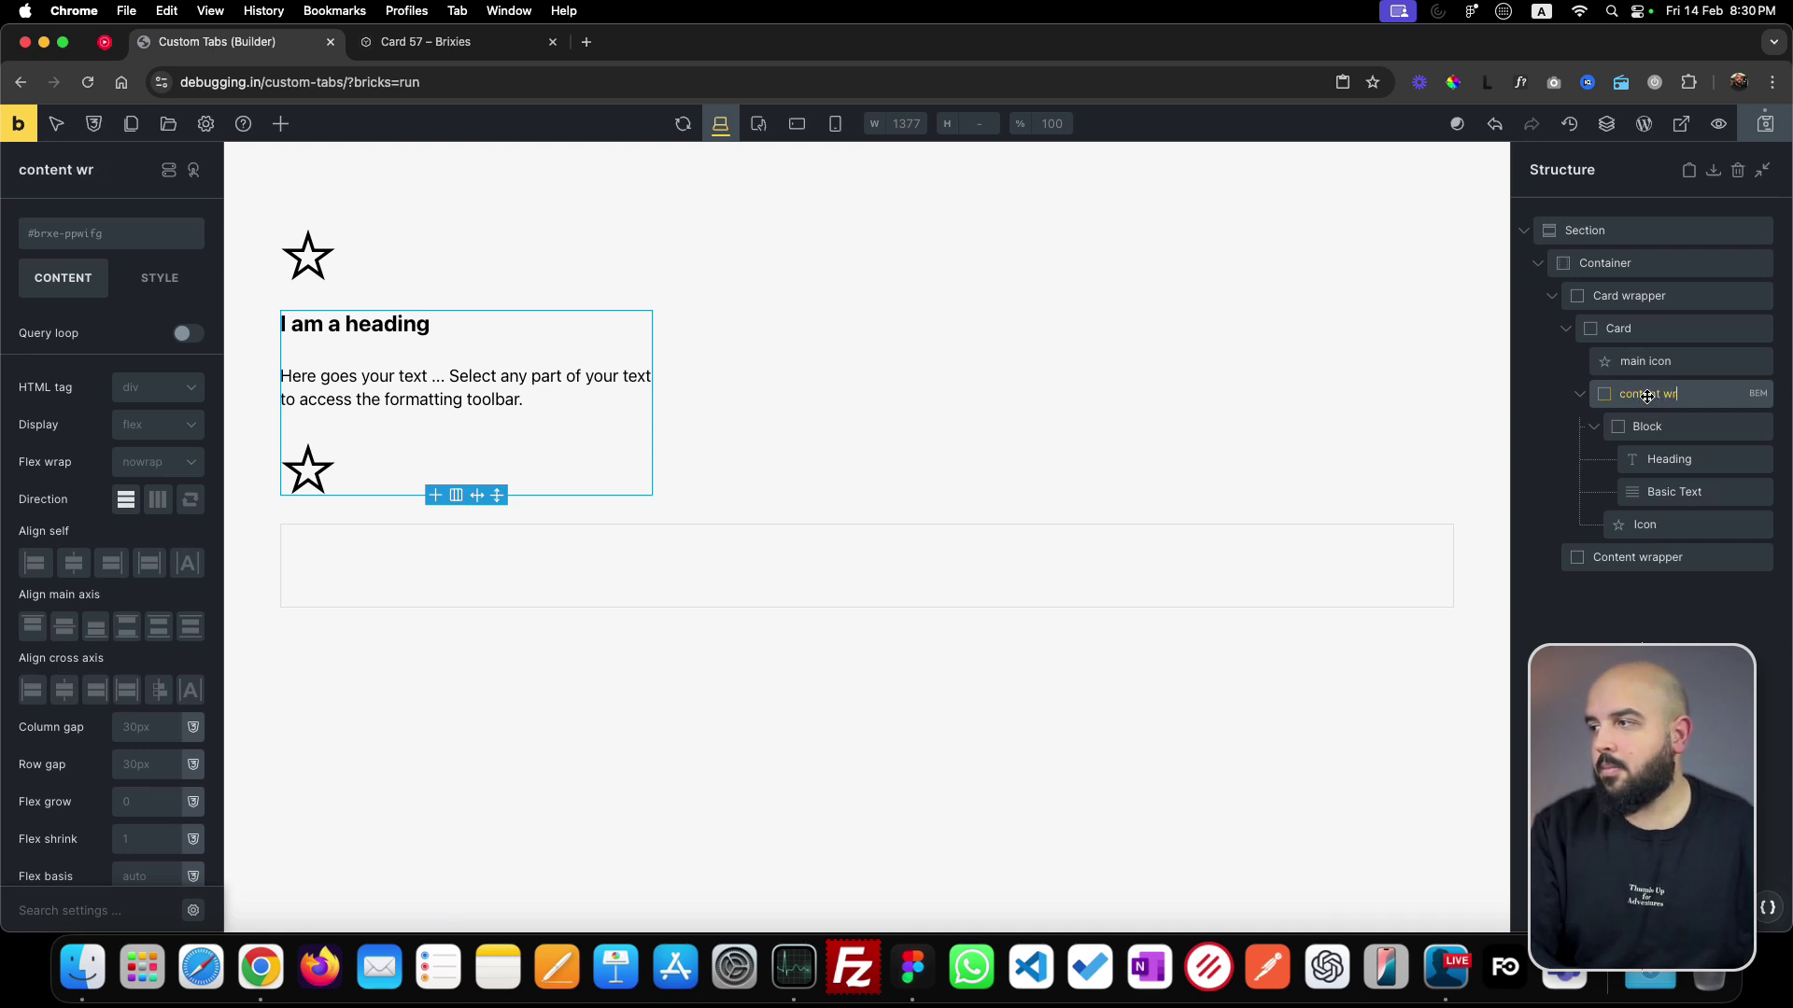
type("apper")
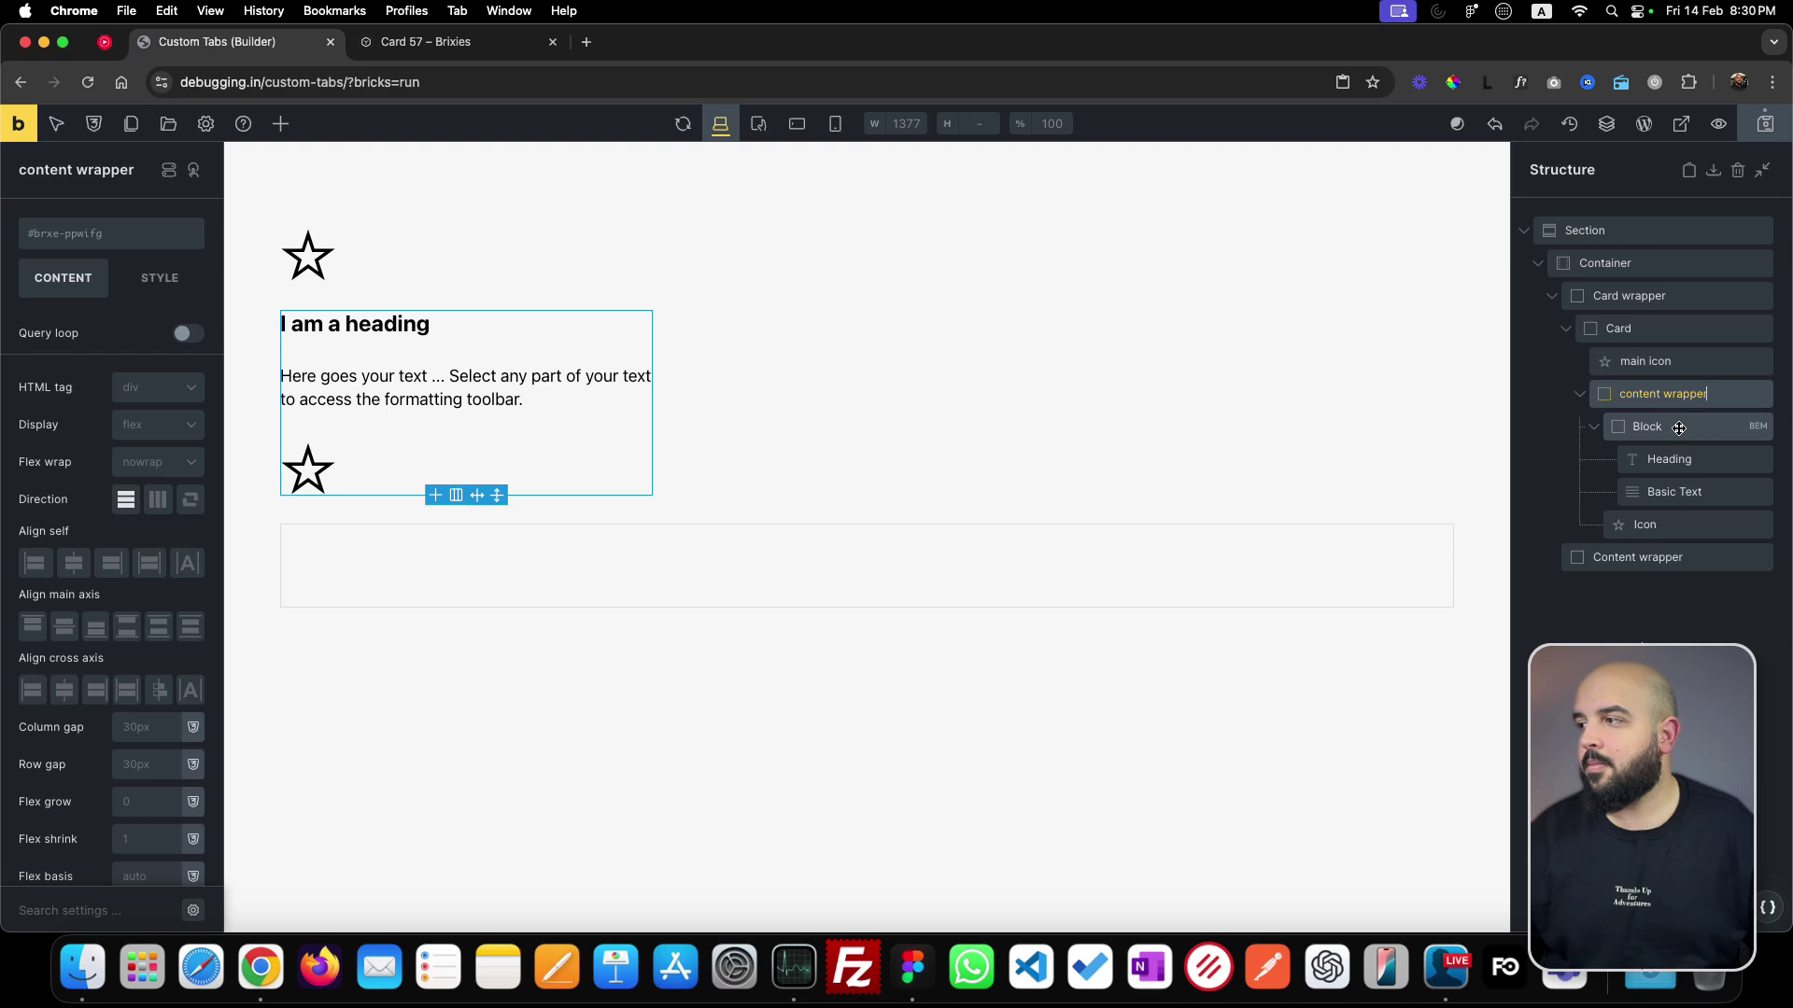
- Rename the block inside content wrapper "text wrapper" and its Basic Text element "description"
left_click(1678, 430)
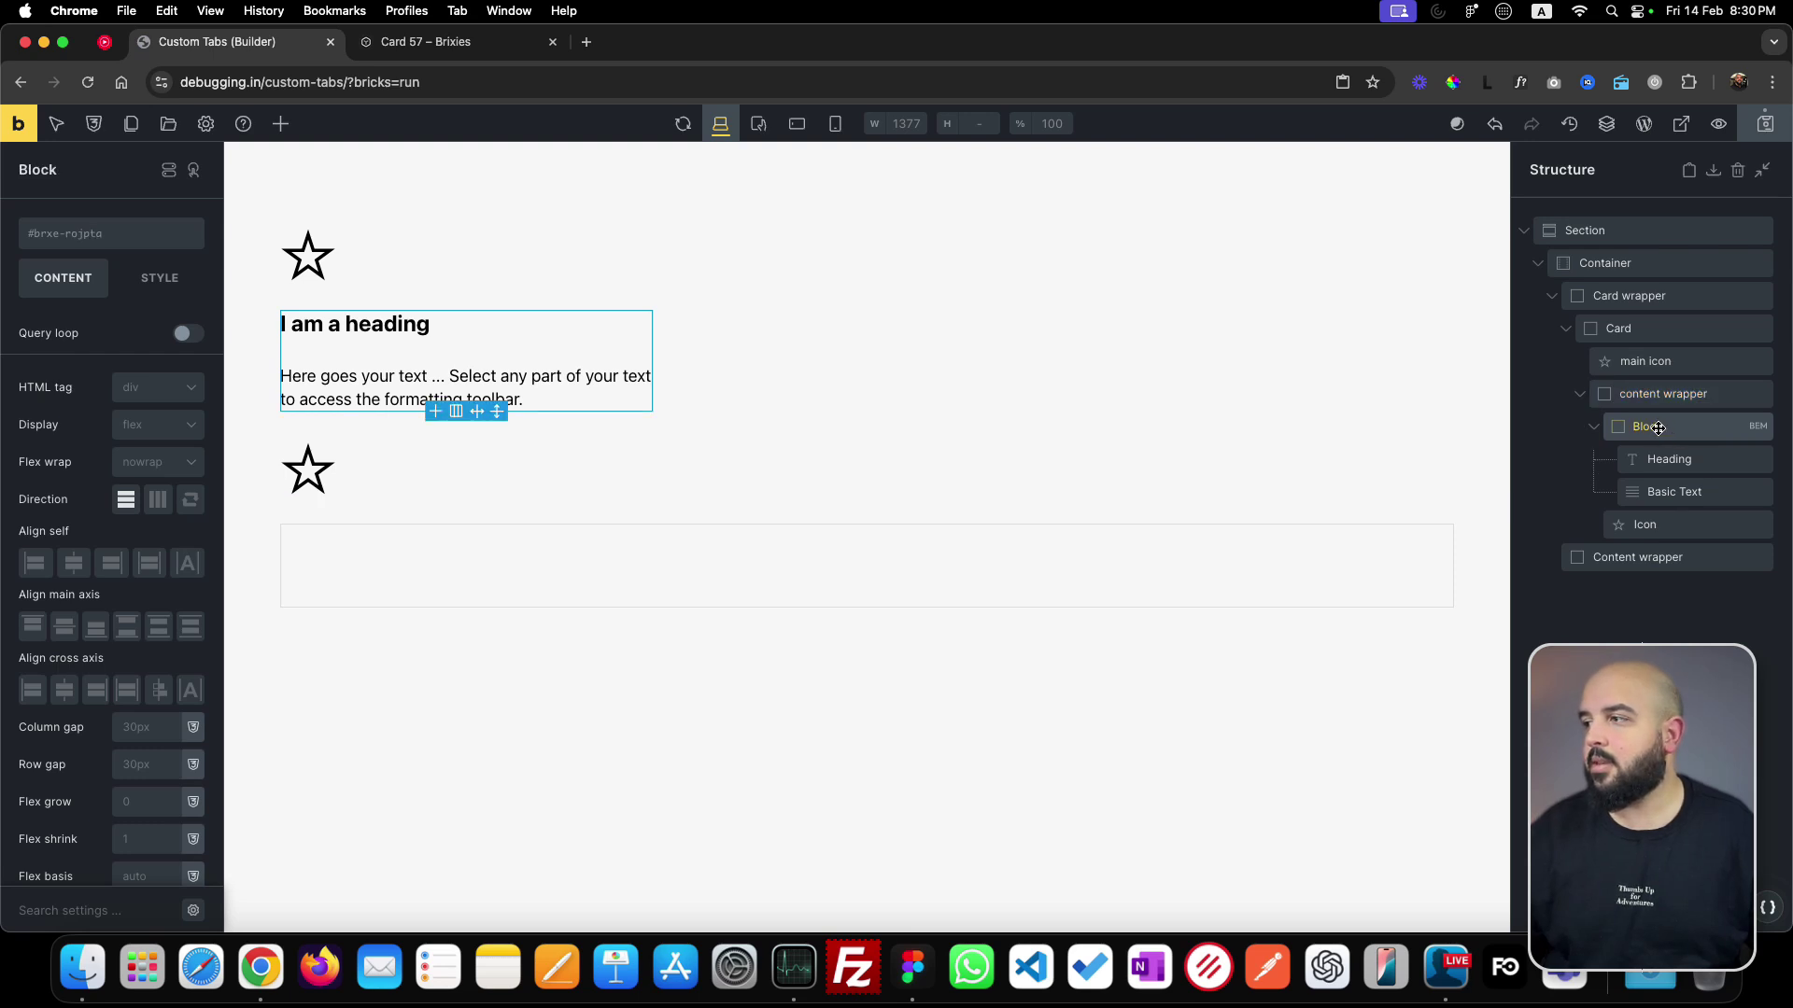
type("text wrapper")
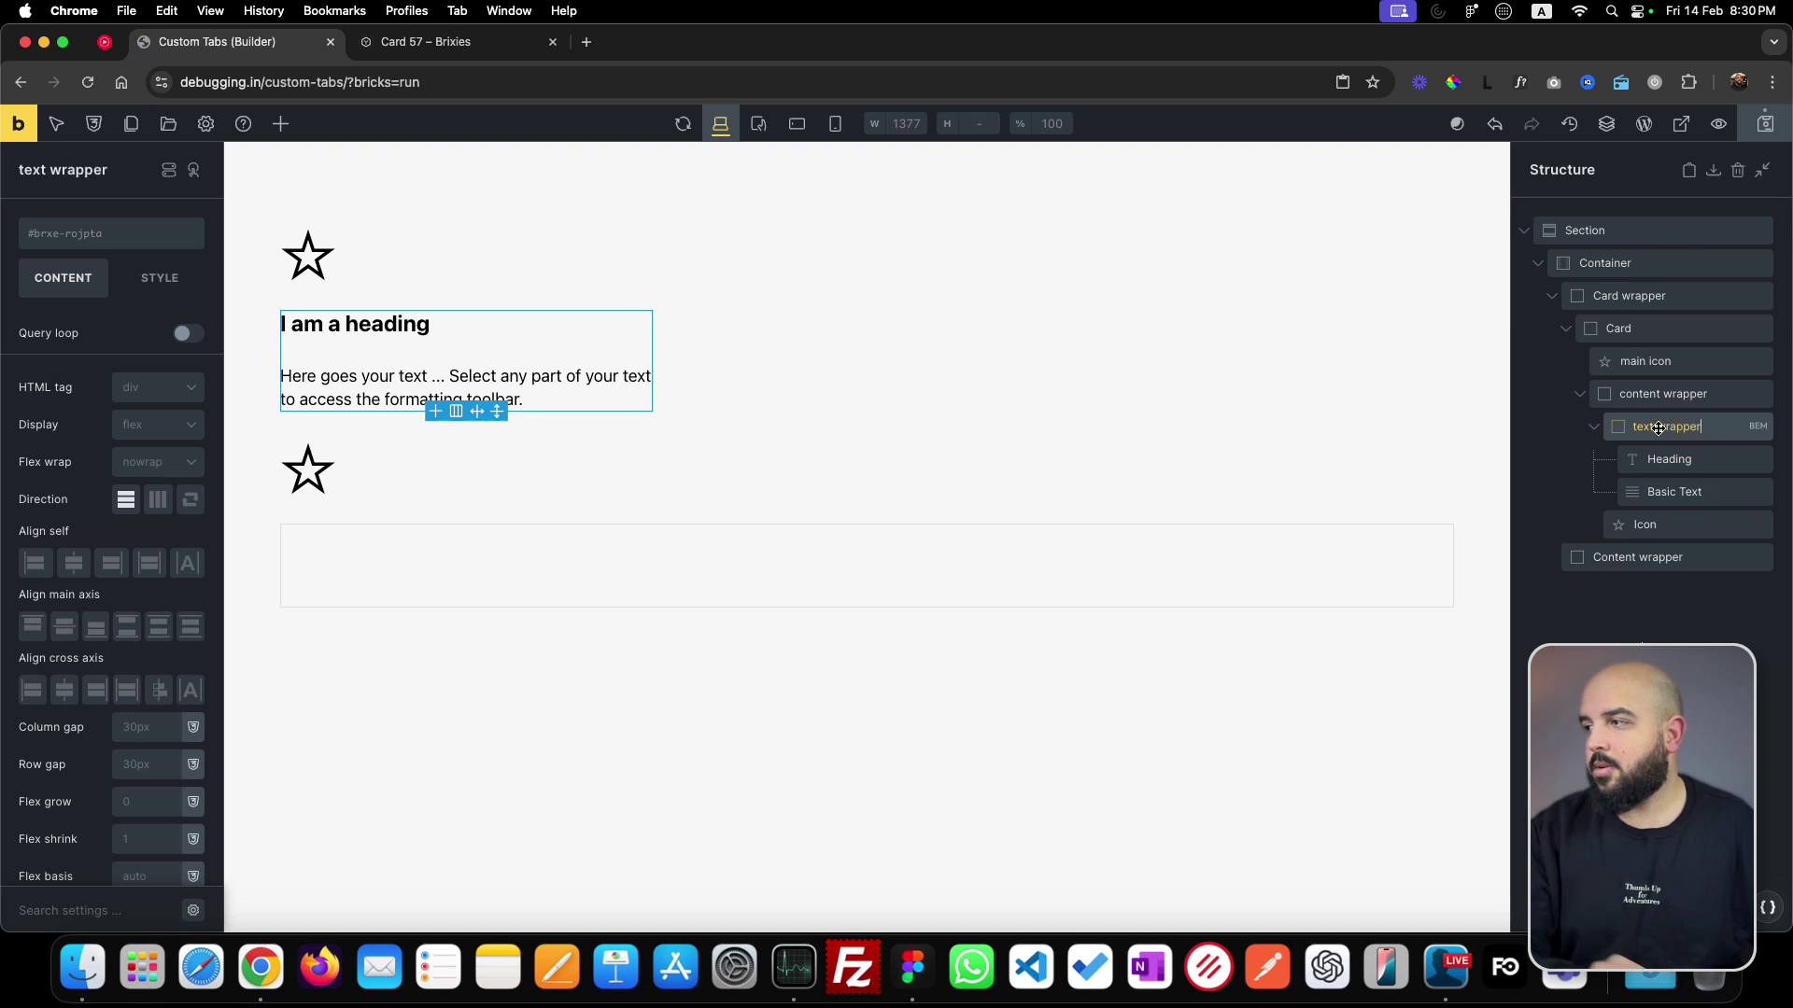
left_click(1681, 460)
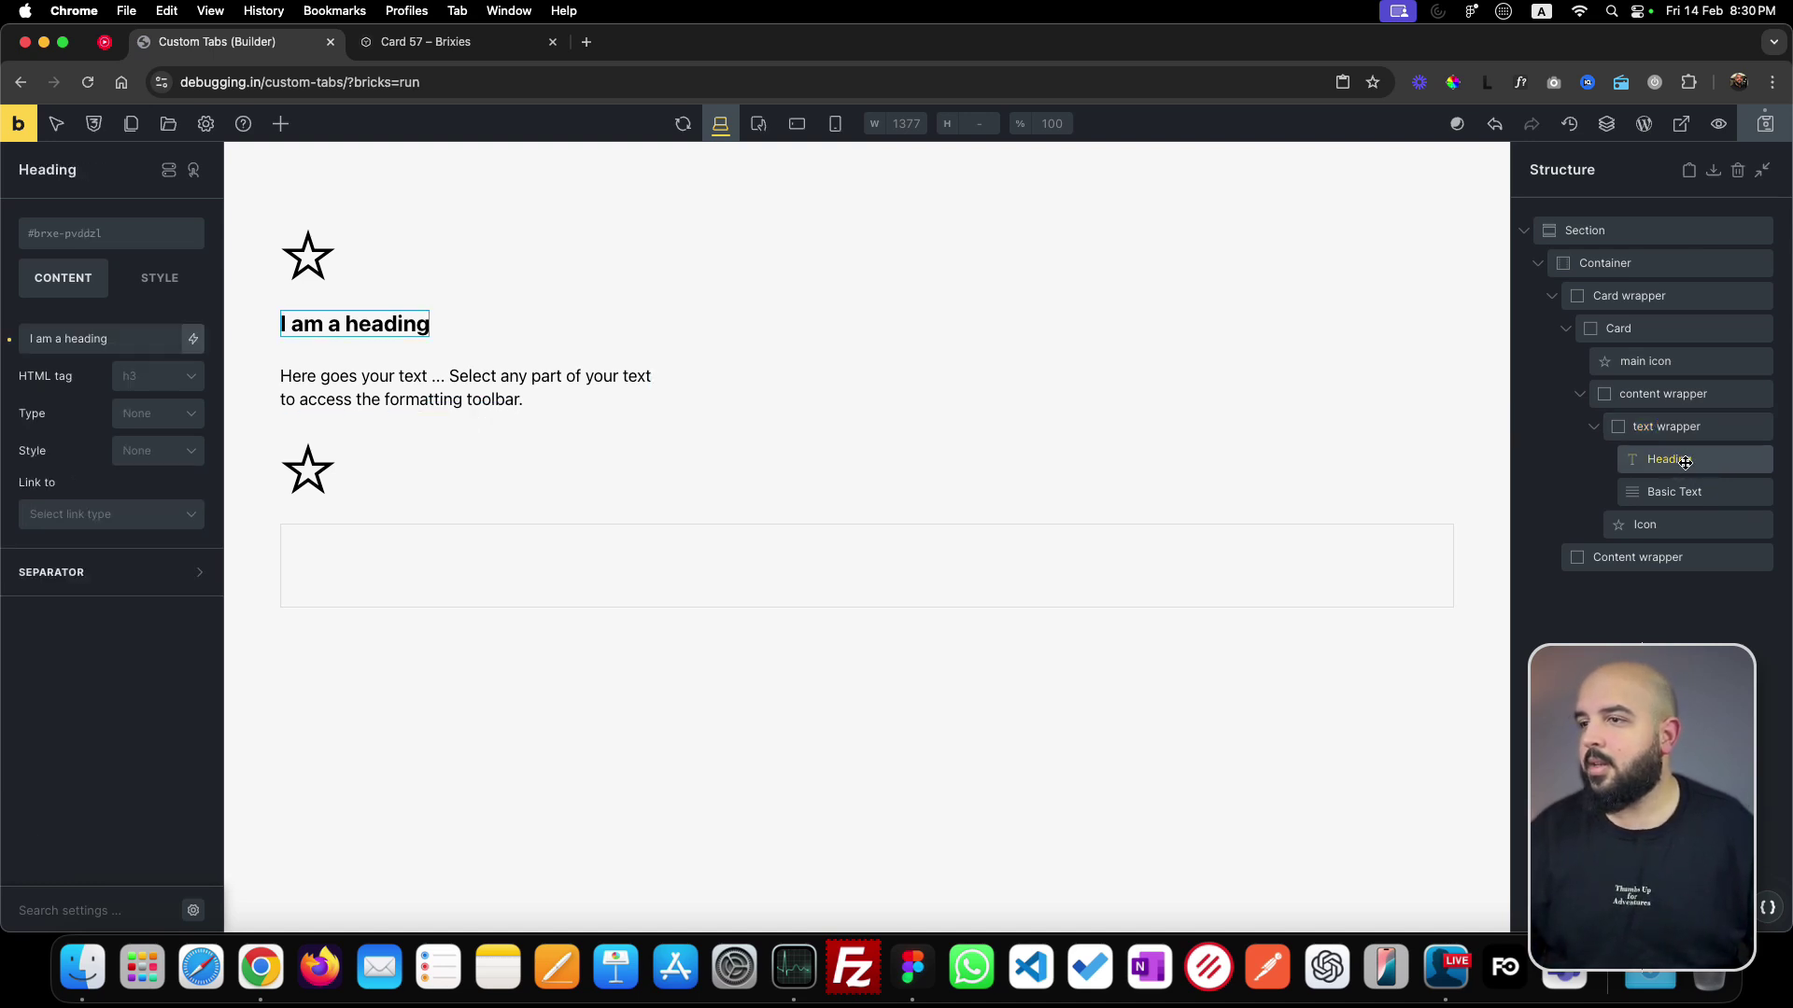
left_click(1673, 496)
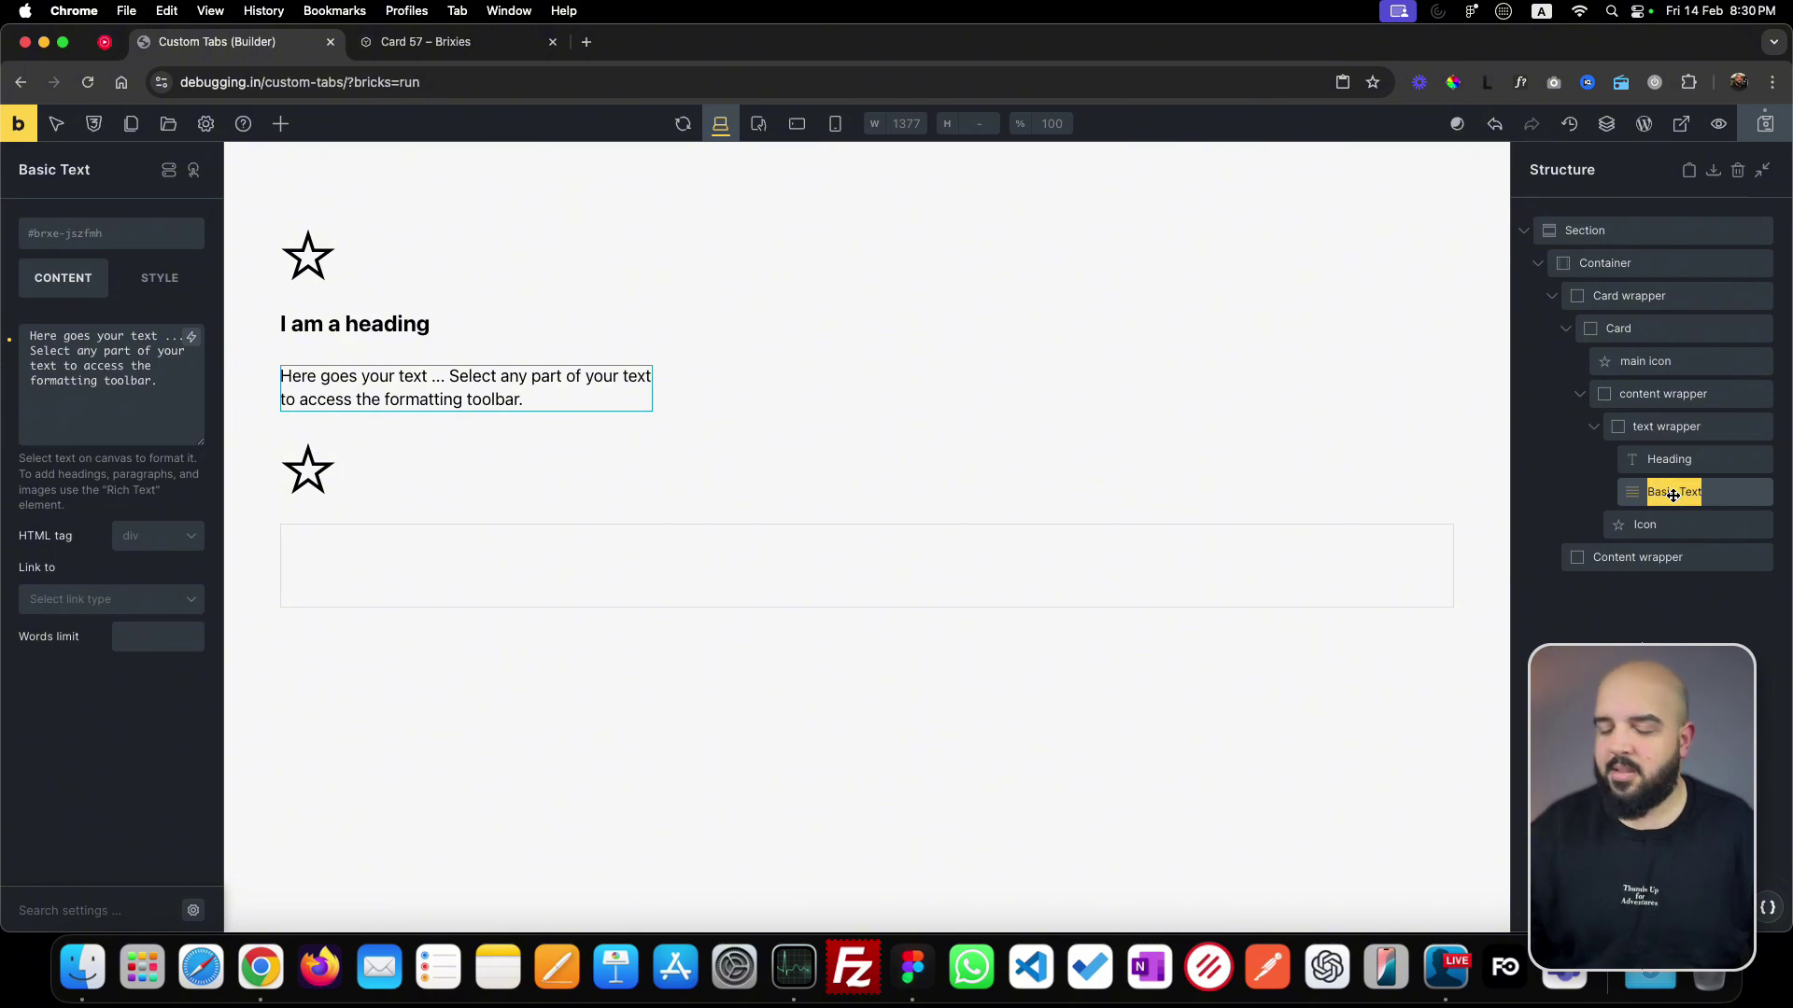
type("te")
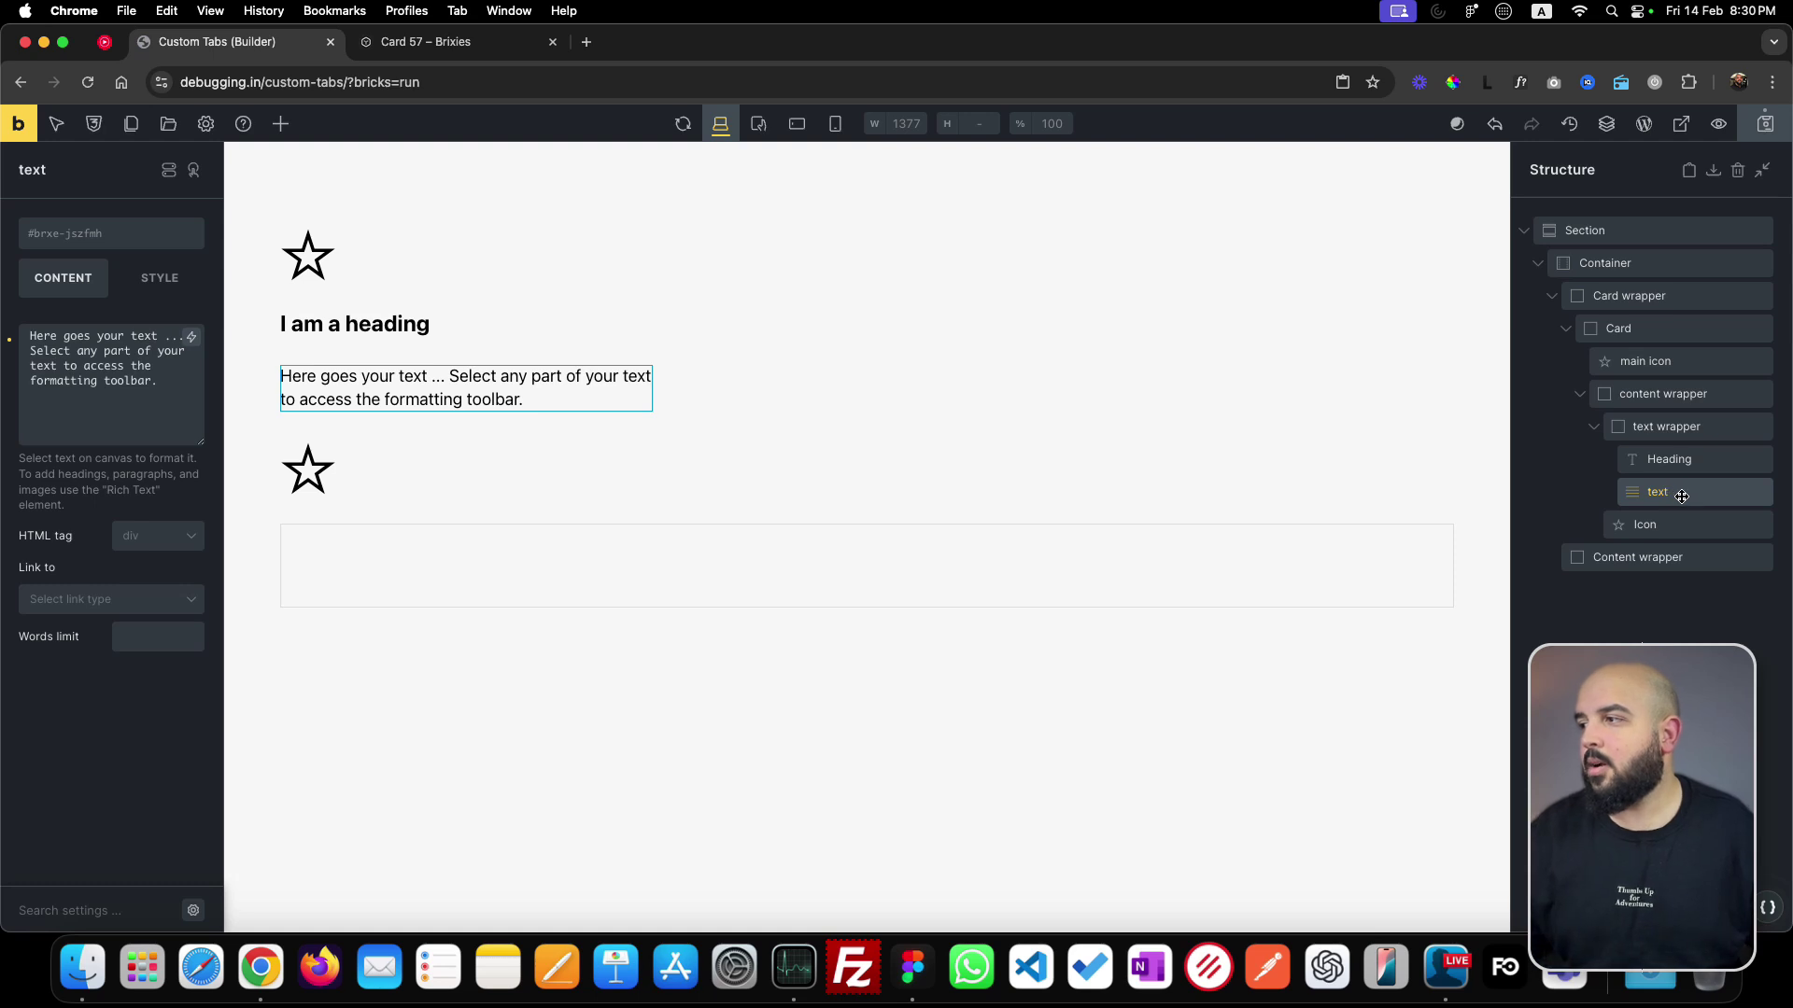
double_click(1668, 496)
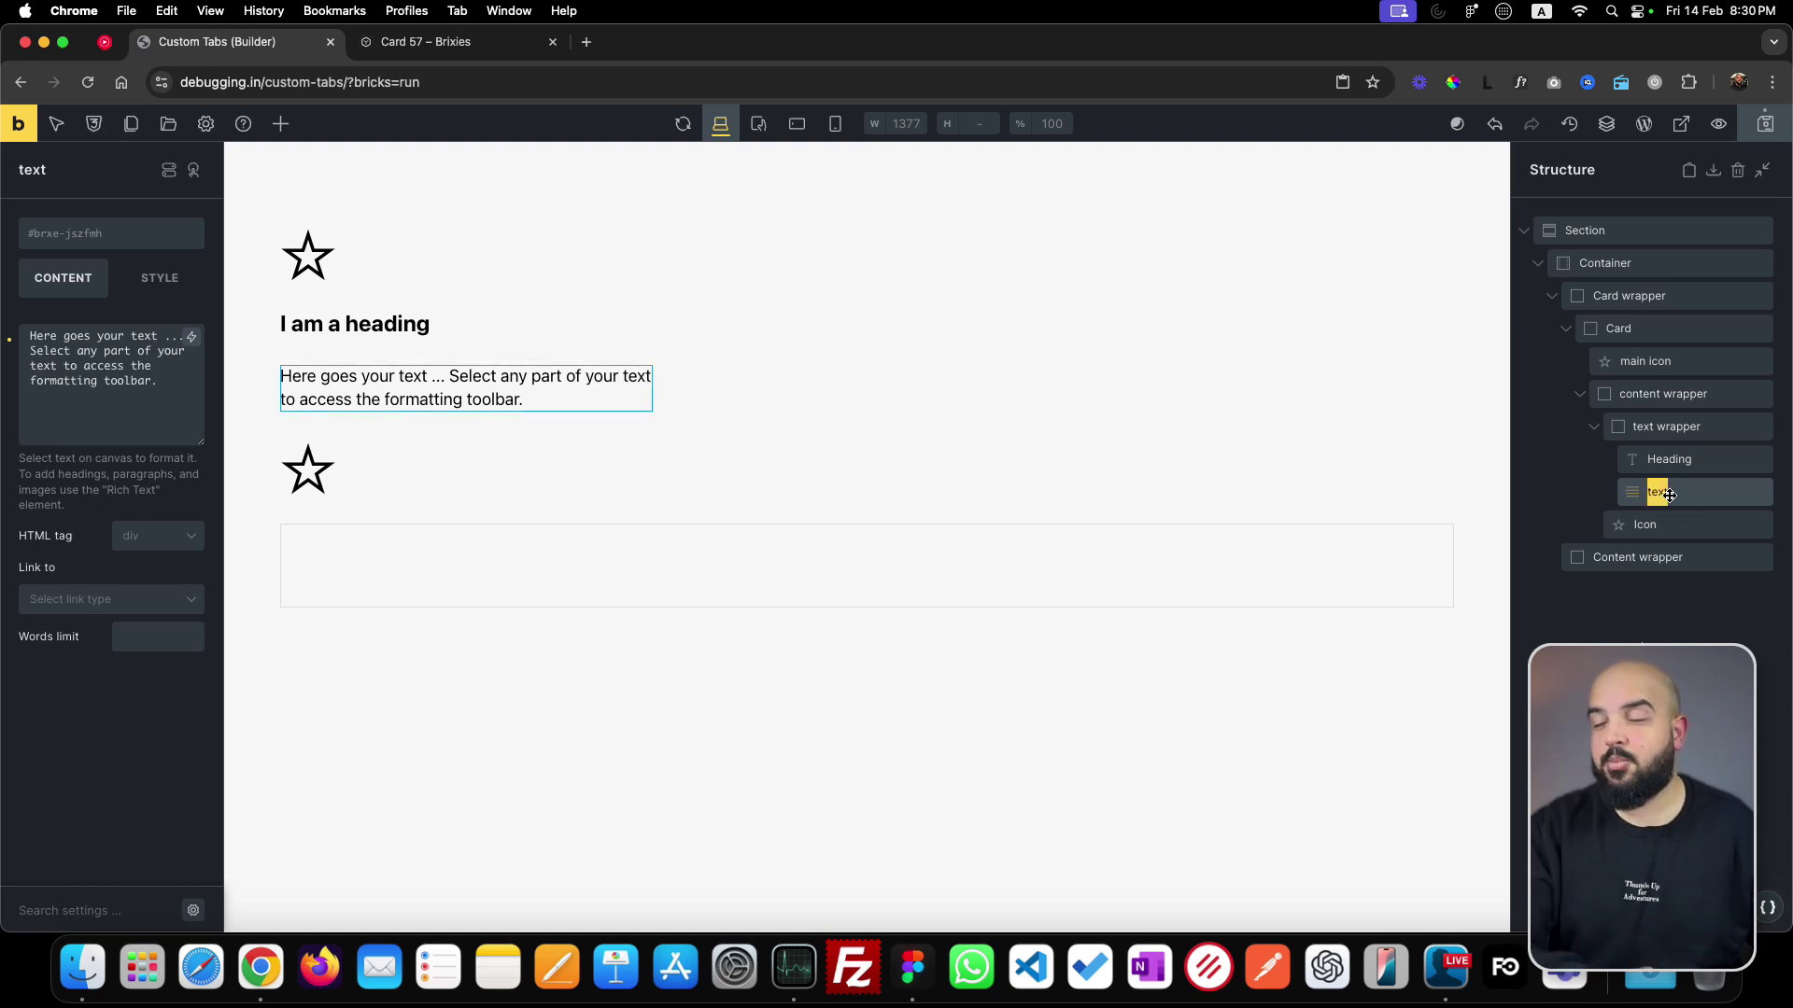
type("description")
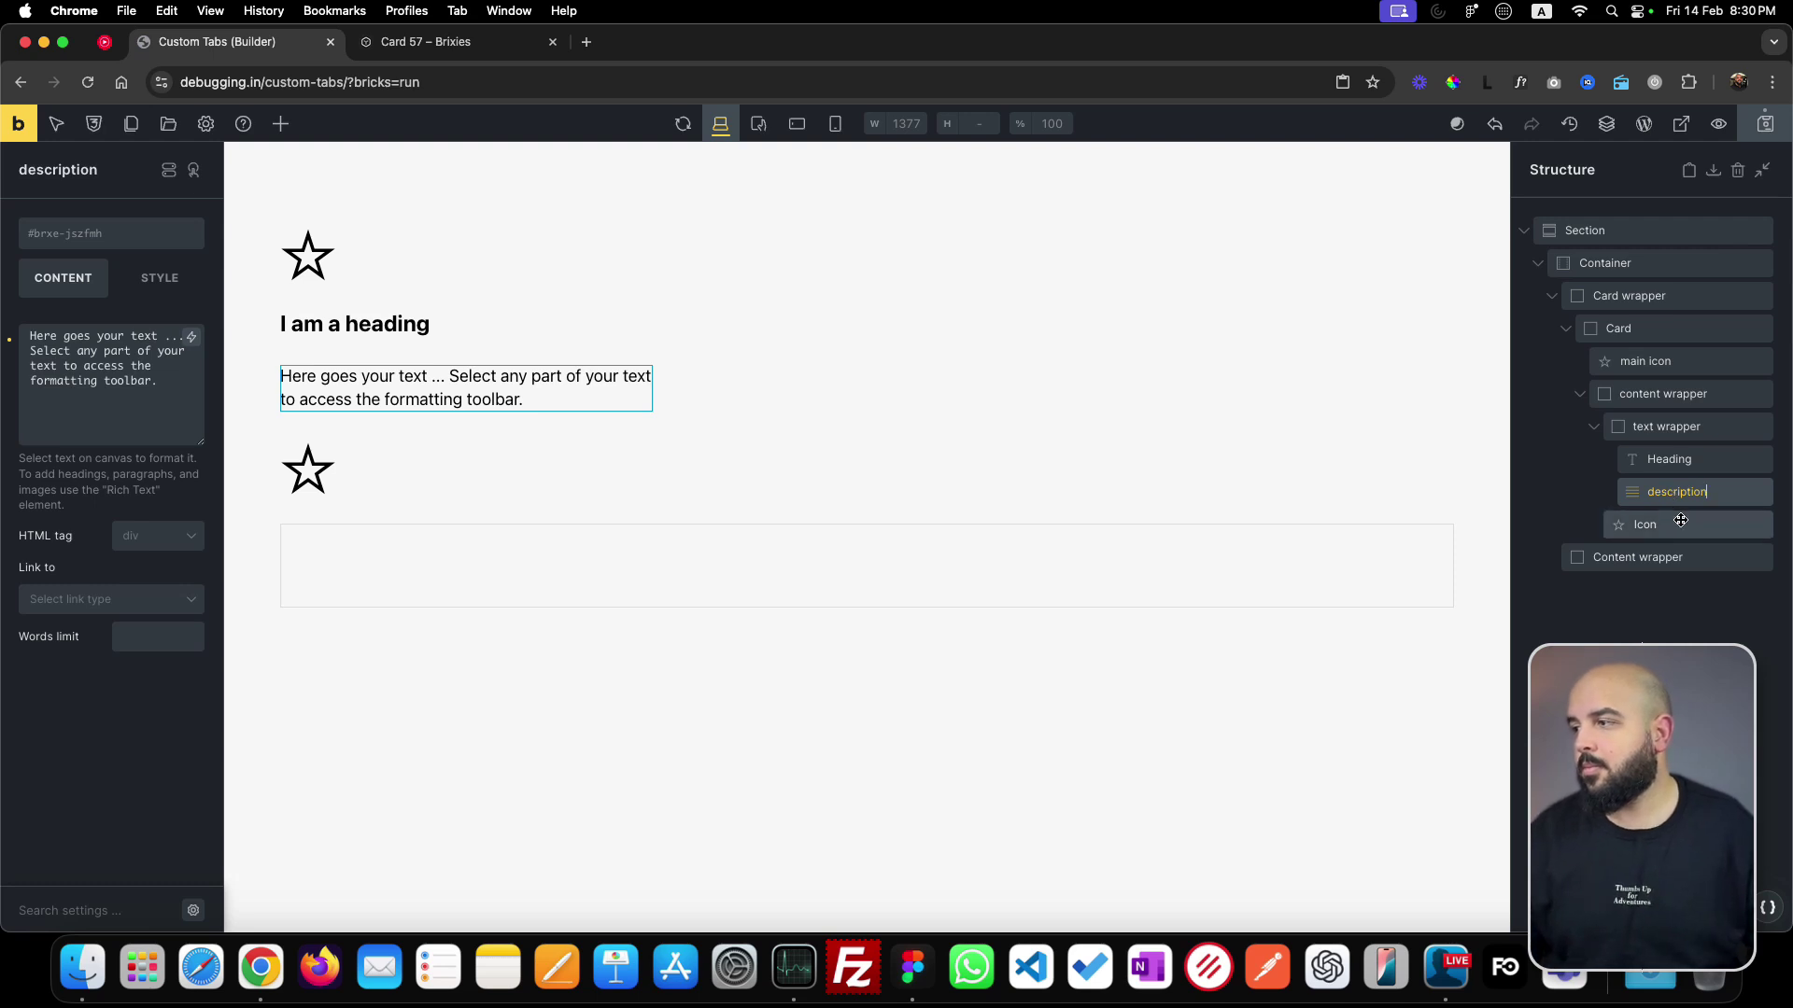
- Rename the second icon, below the text wrapper, "arrow"
left_click(1682, 521)
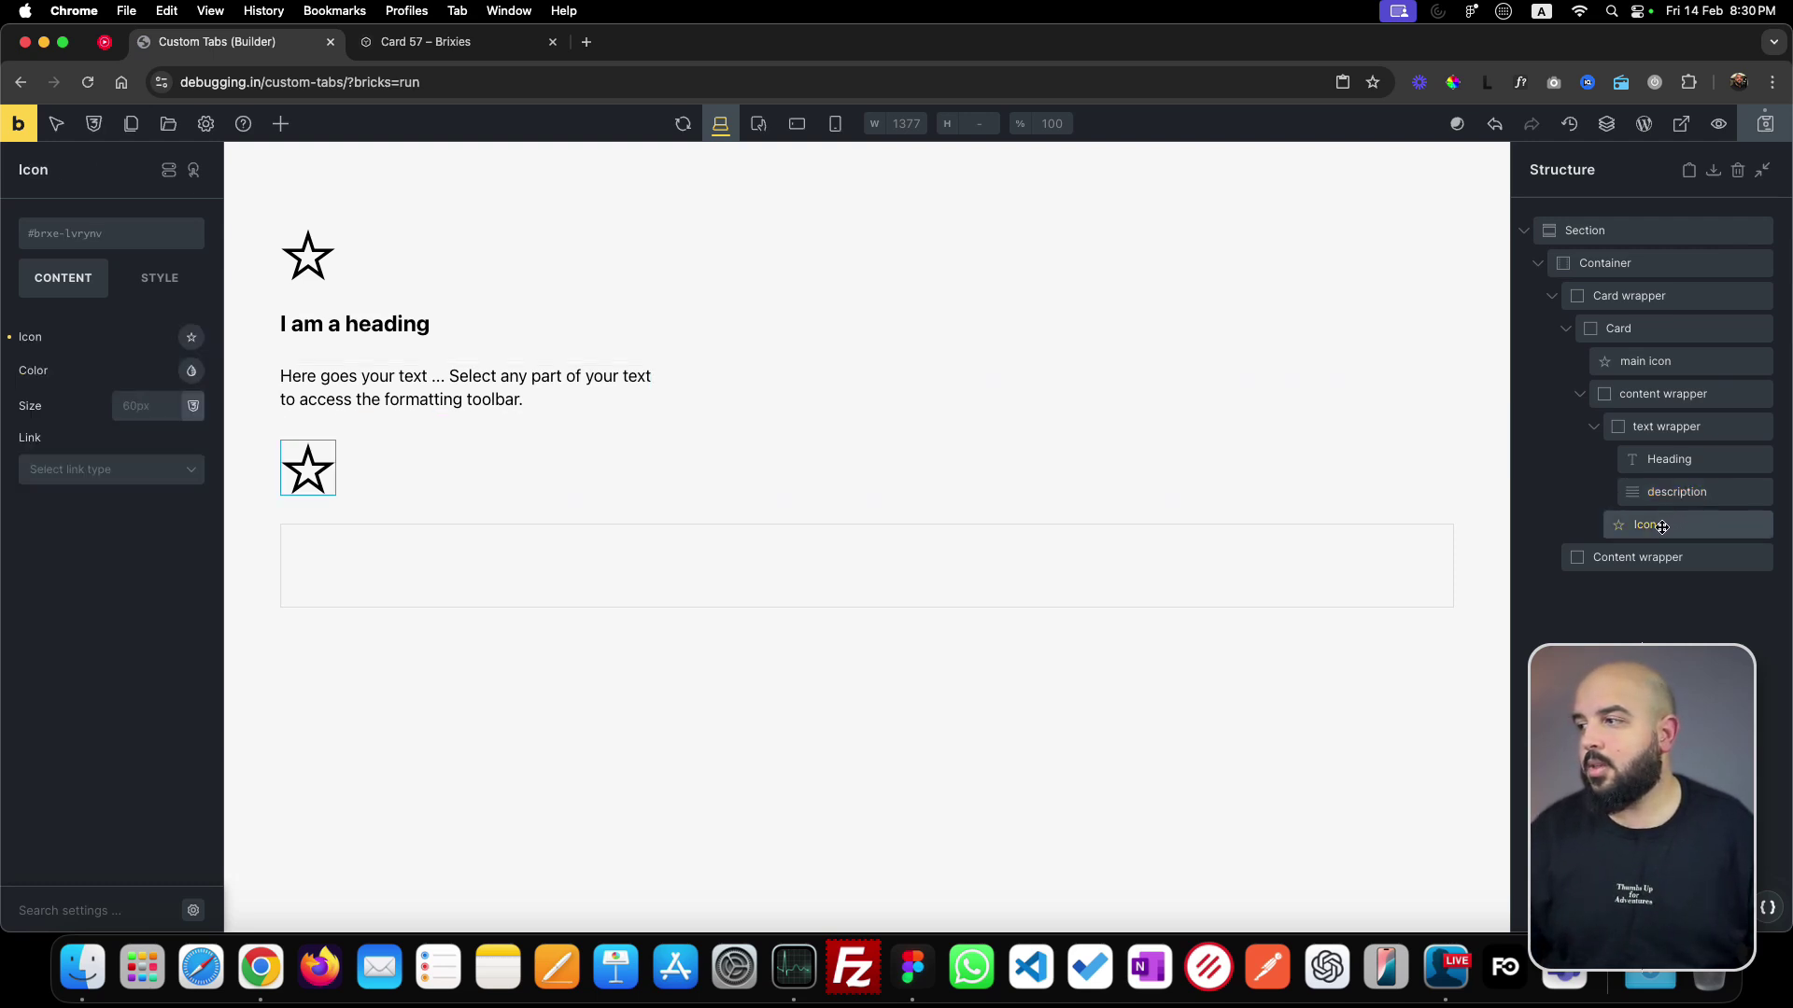
double_click(1662, 526)
type("arrow")
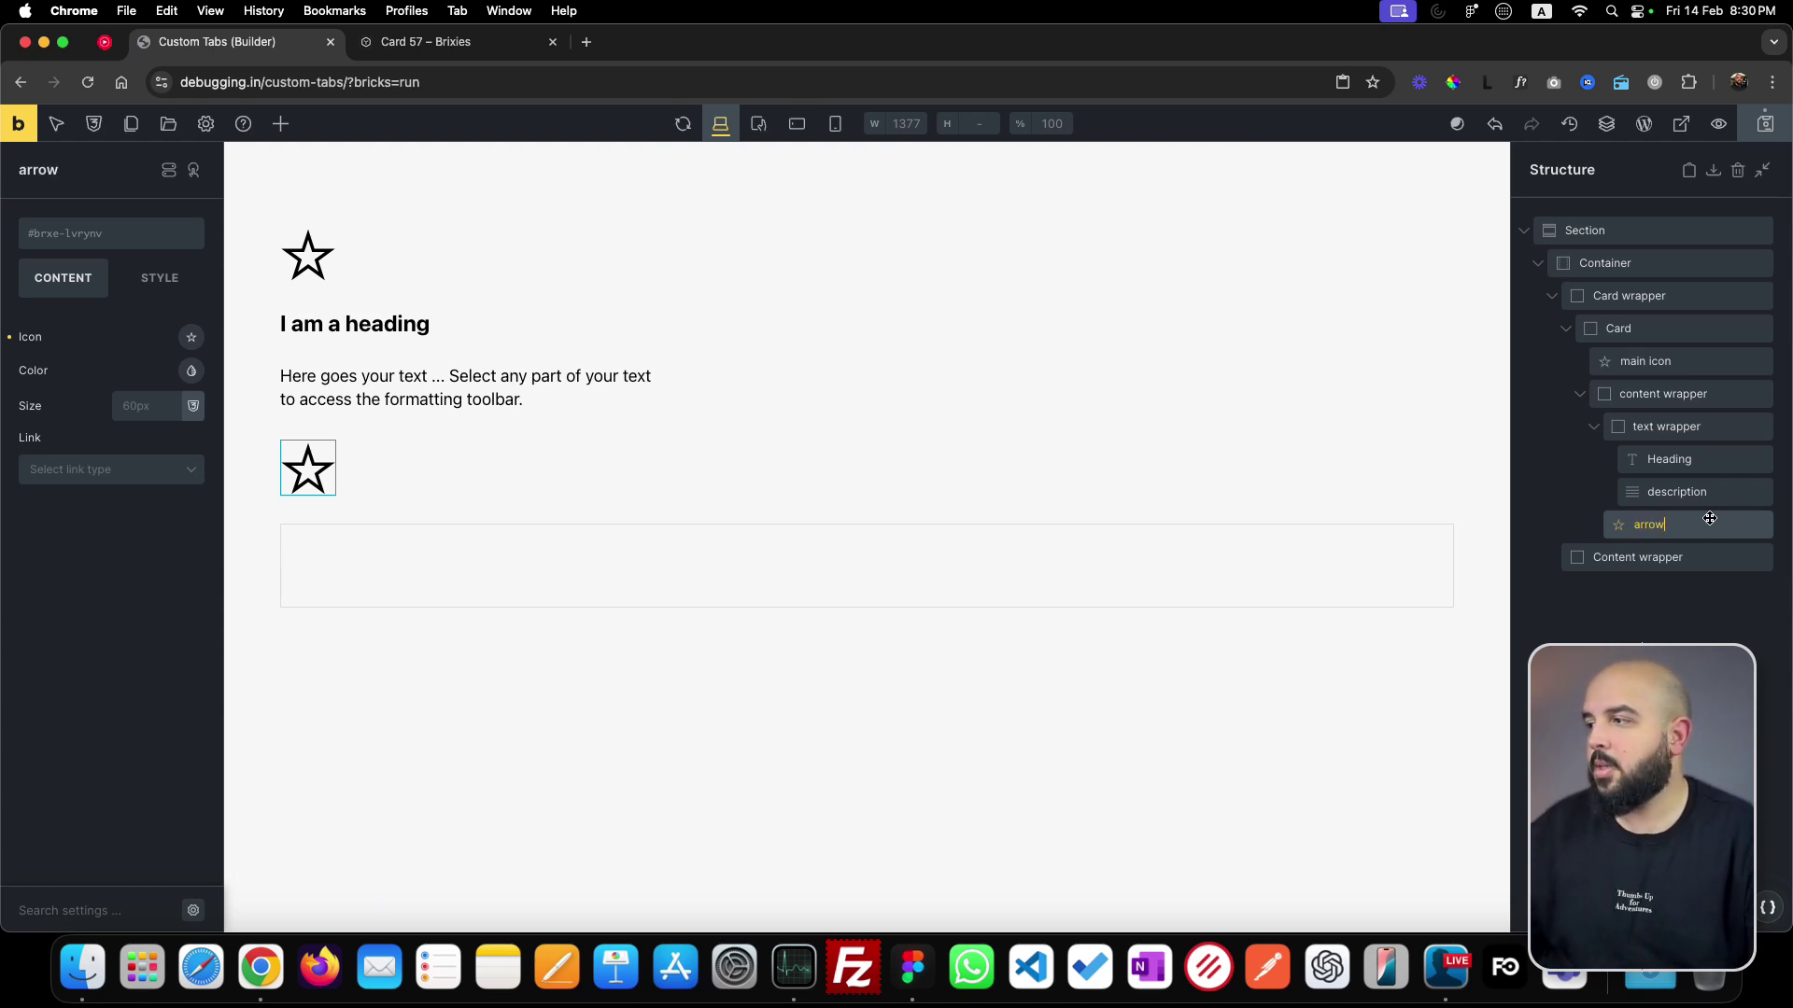
- Generate BEM classes for the Card and all its child elements with the block name "card" and labels synced
left_click(1685, 332)
left_click(1759, 332)
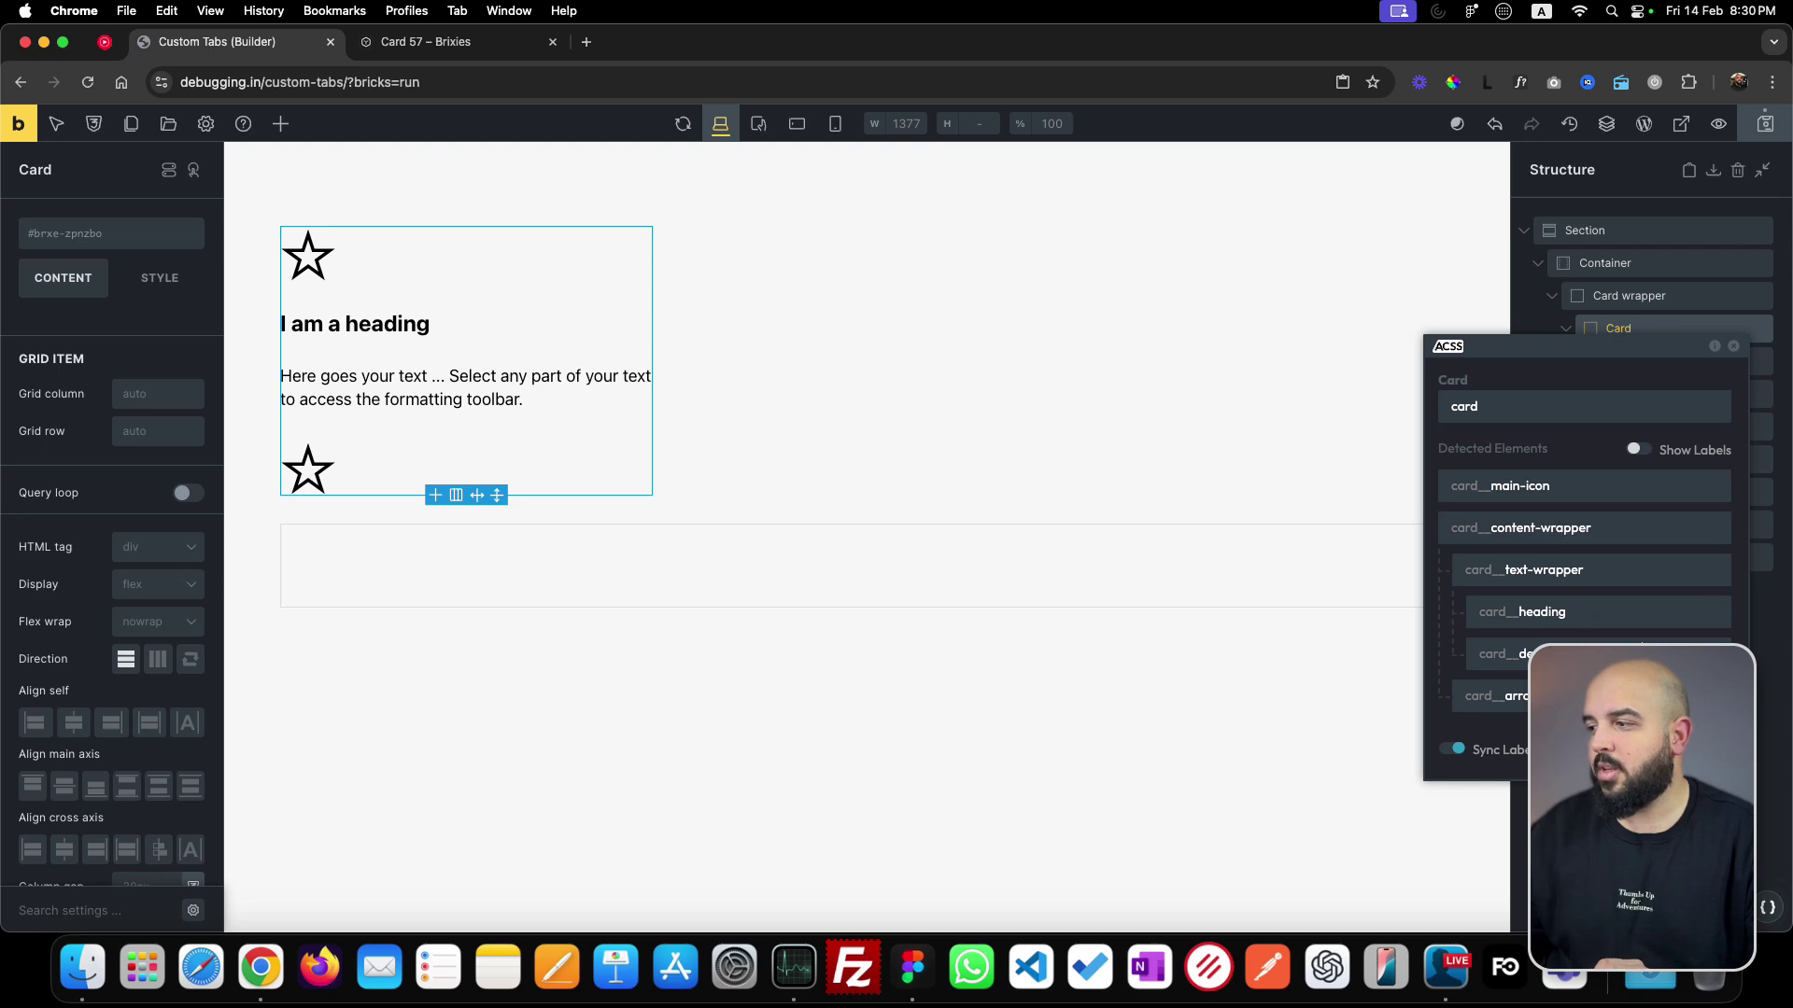
key("Return")
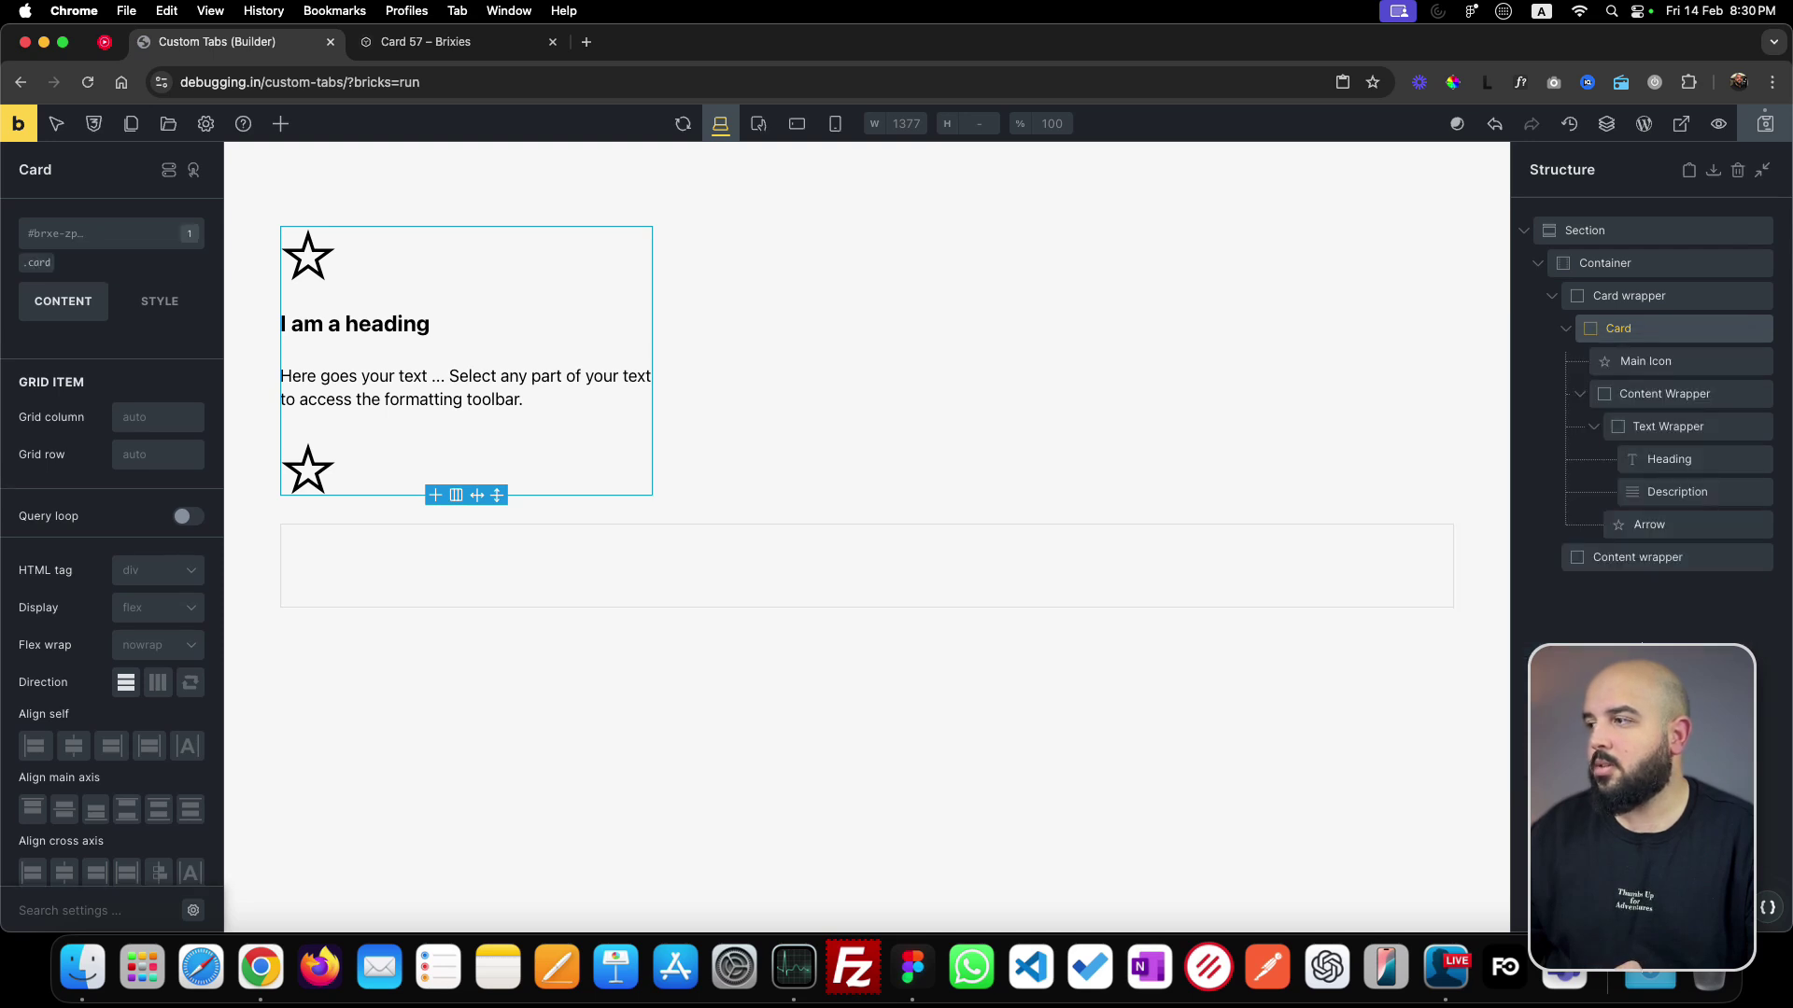
left_click(1659, 365)
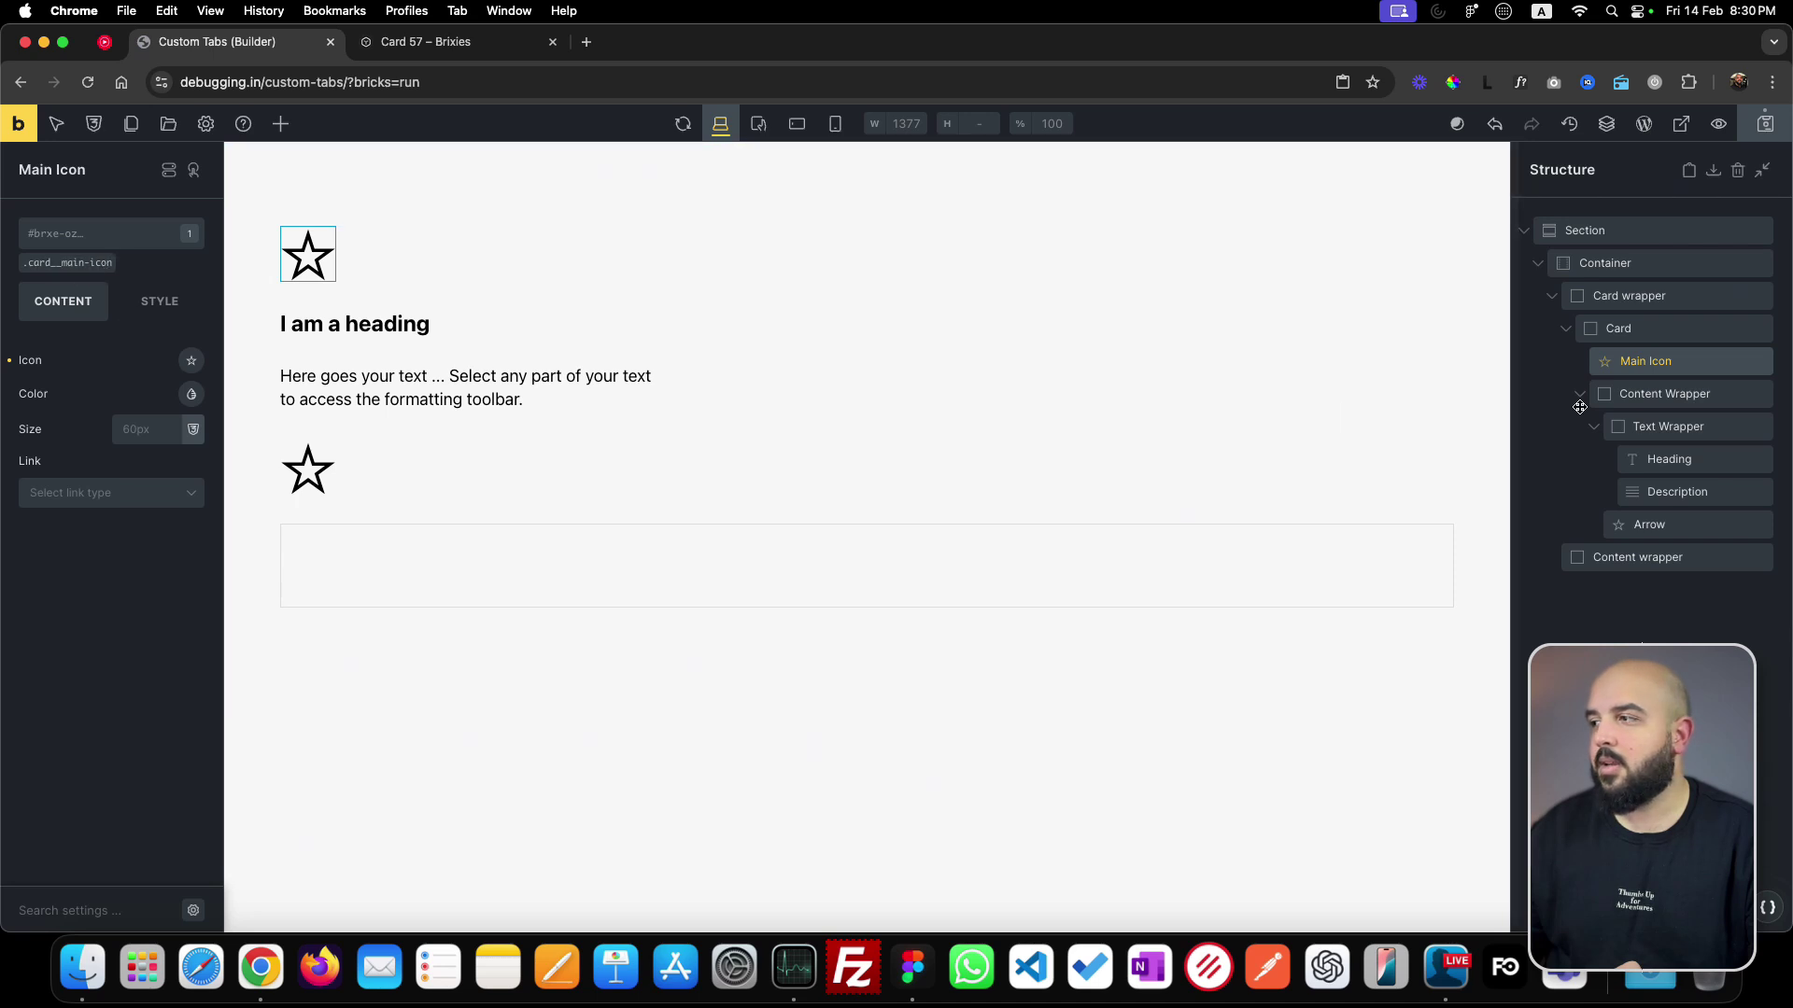
- On the .card__content-wrapper class, set a horizontal flex display with main and cross axes both aligned to center
left_click(1662, 395)
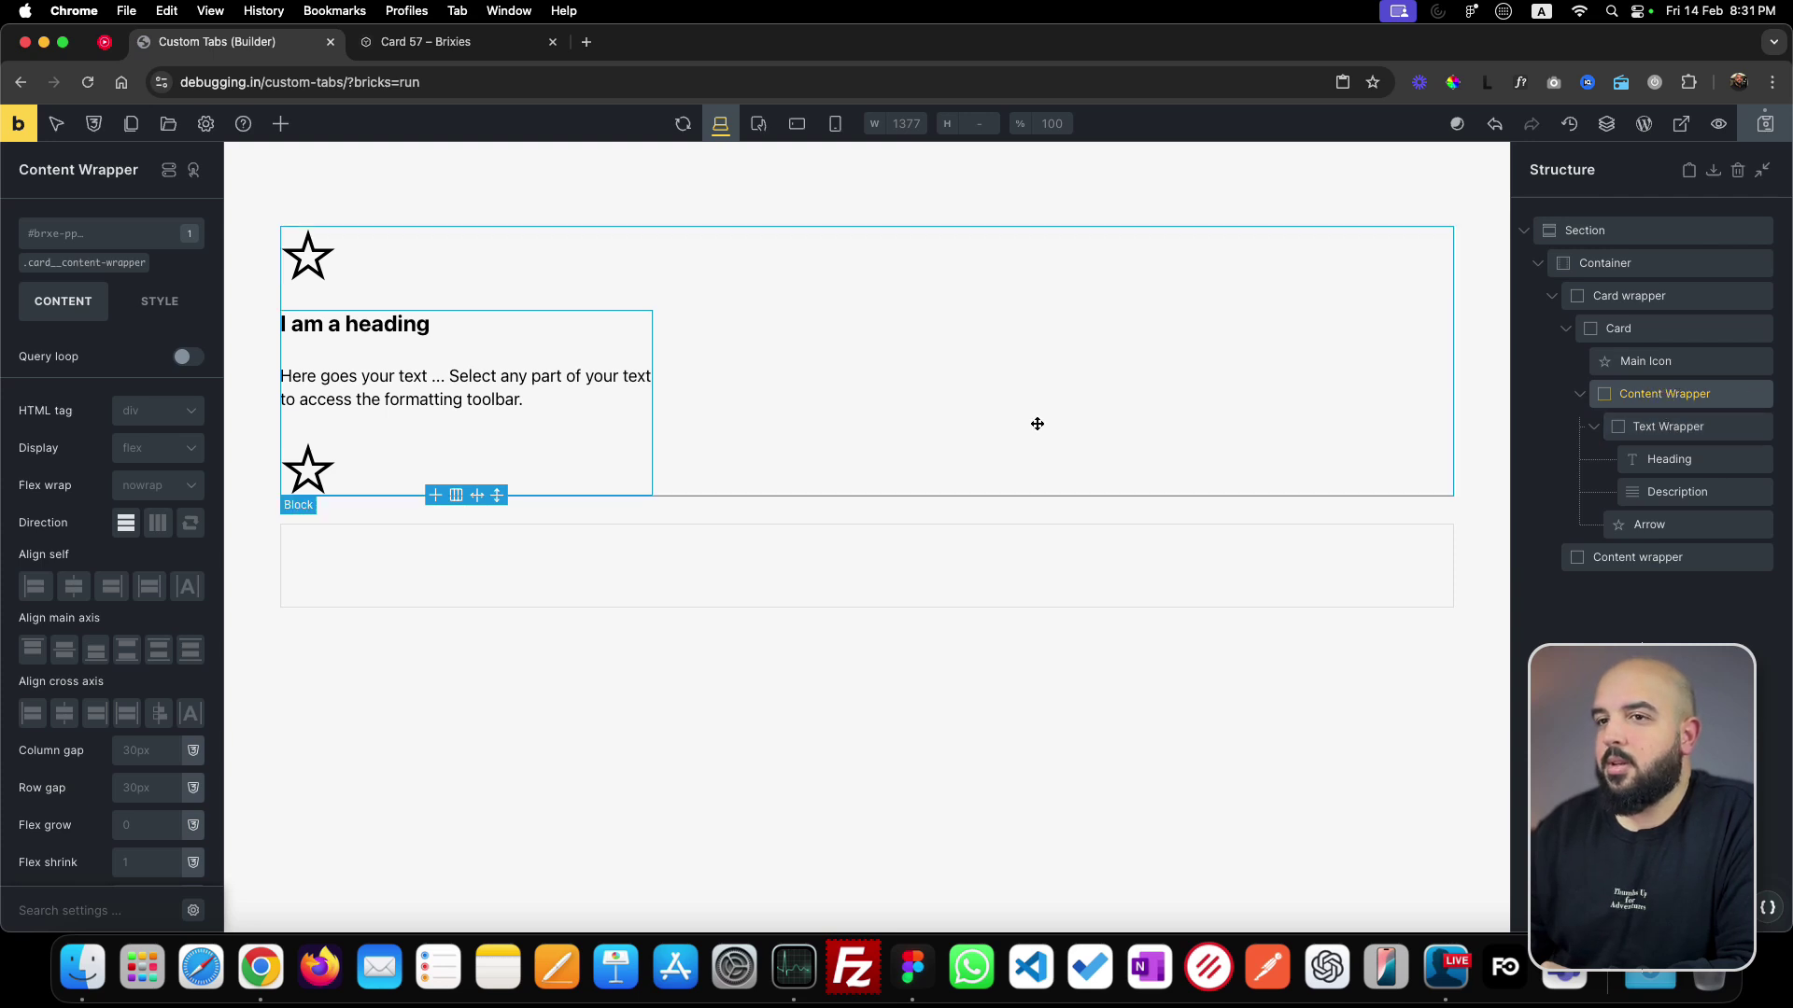
left_click(86, 265)
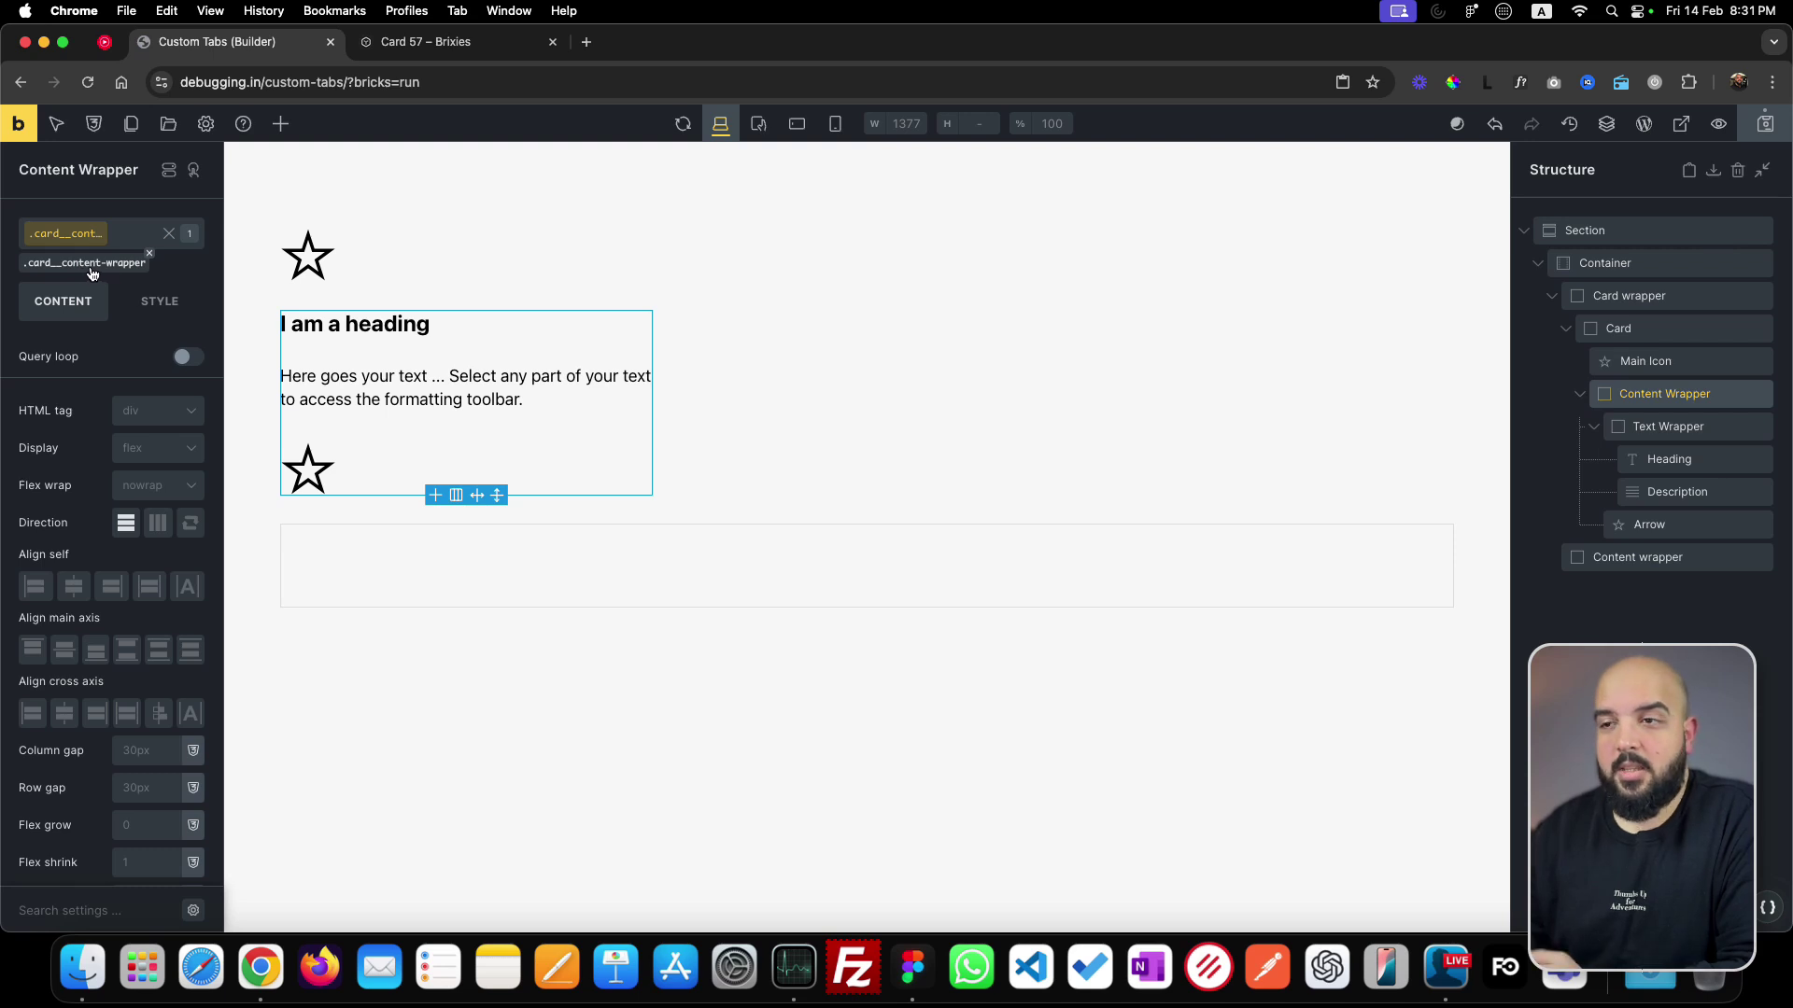
left_click(149, 450)
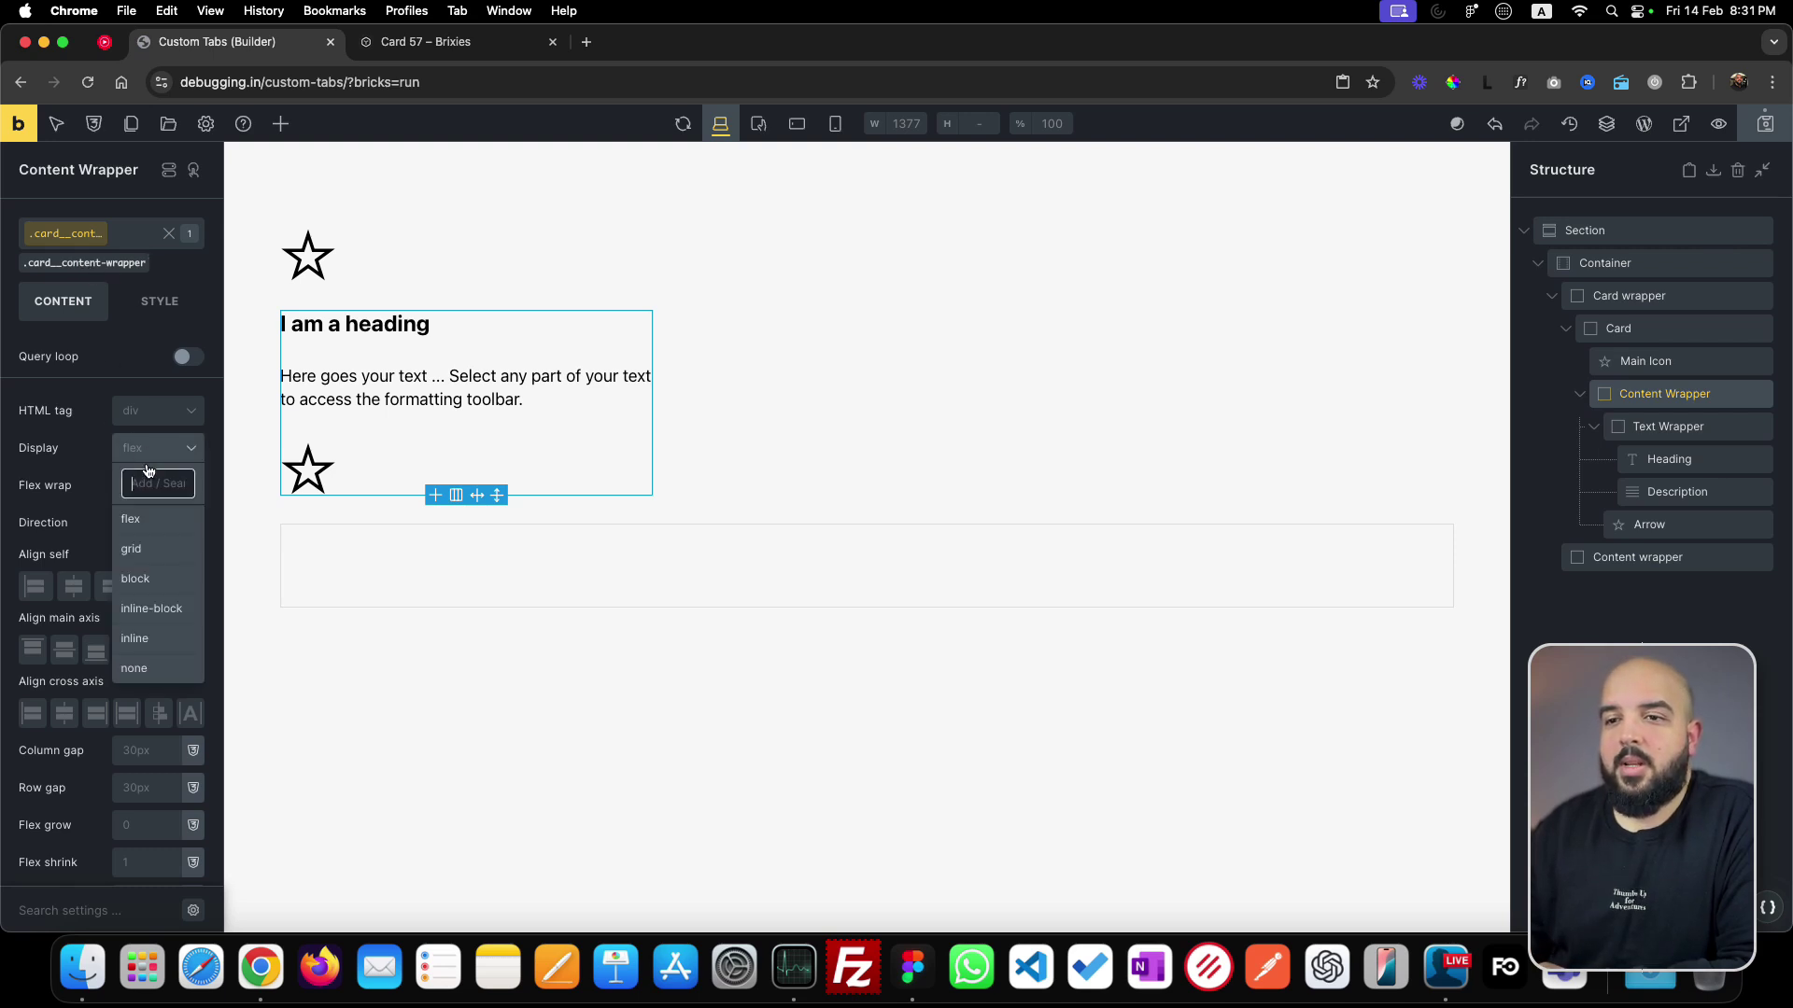
left_click(151, 521)
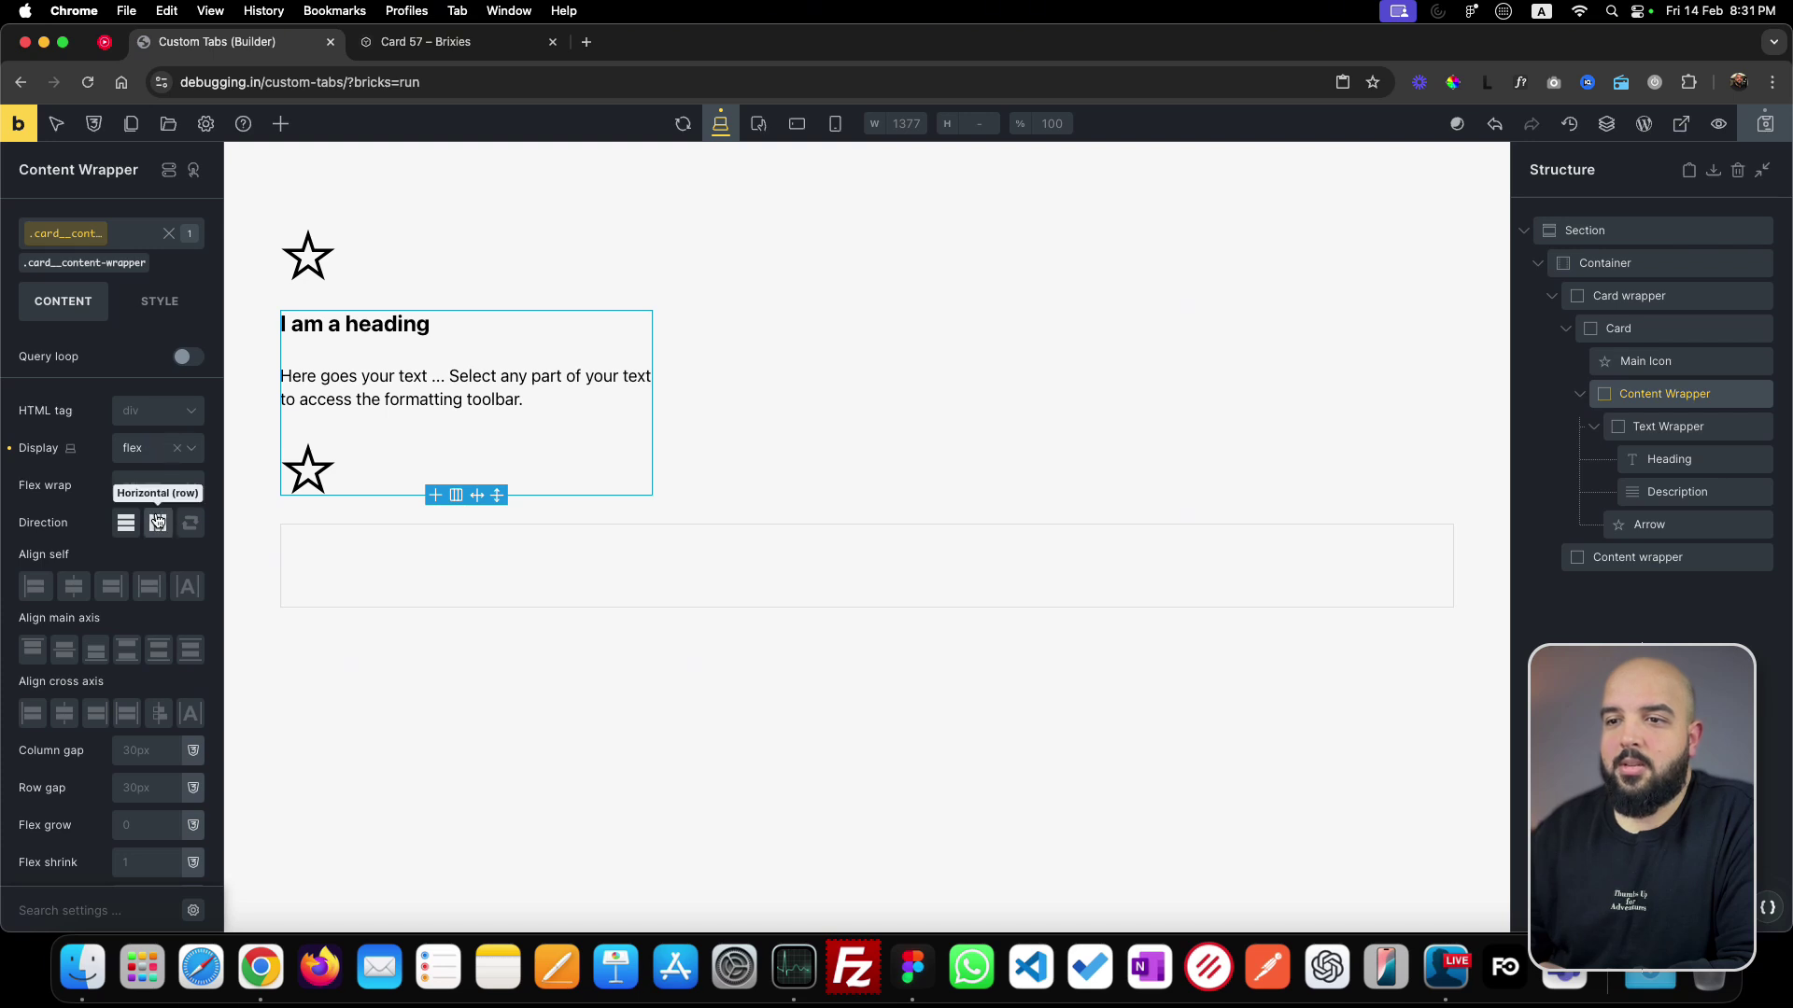
left_click(157, 526)
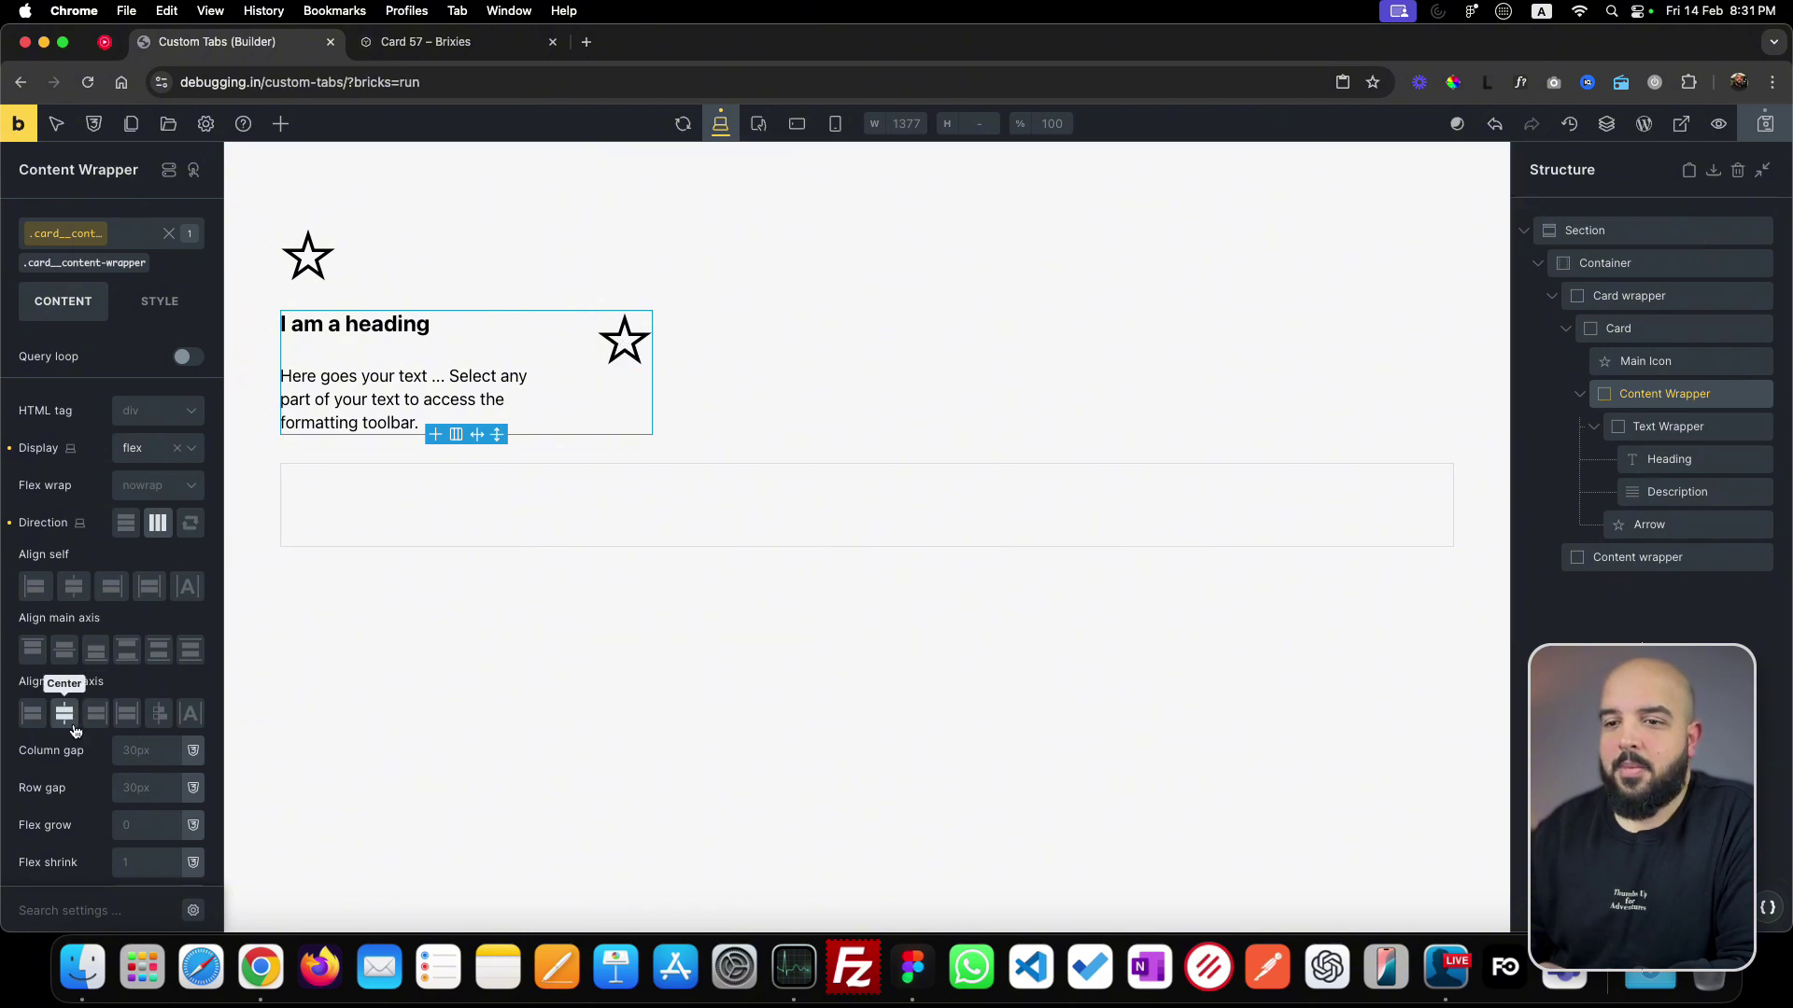
left_click(66, 658)
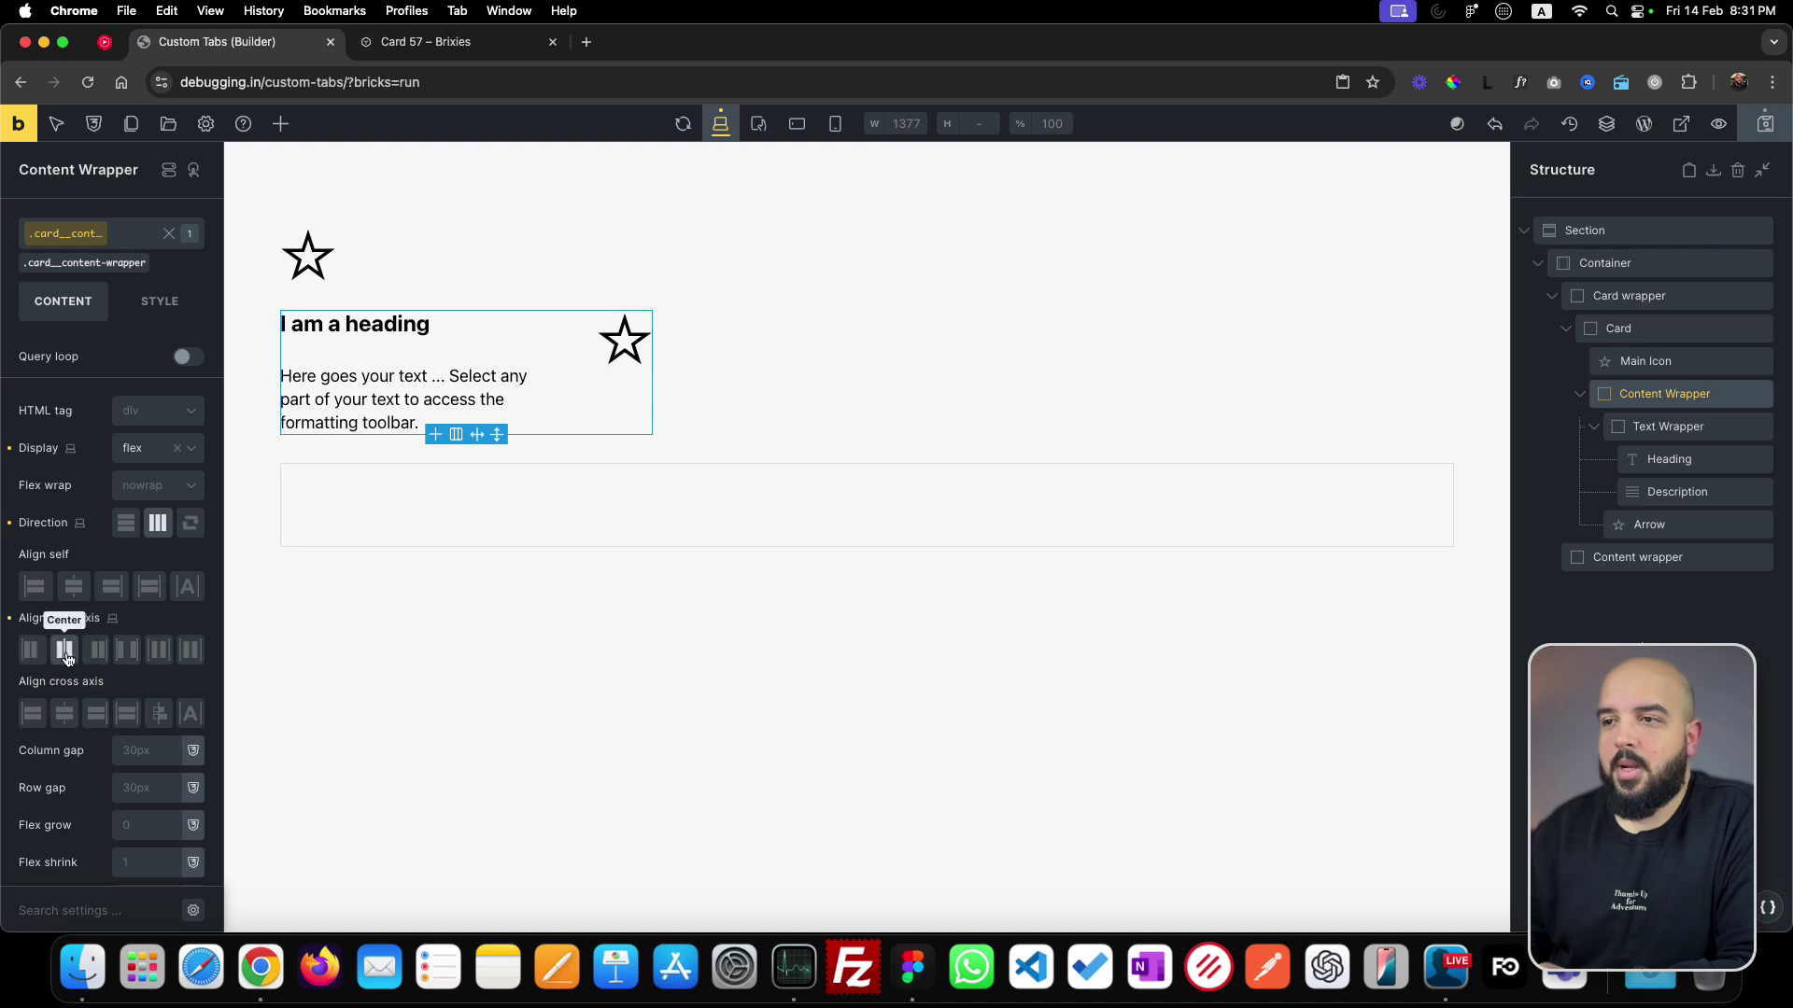
left_click(64, 713)
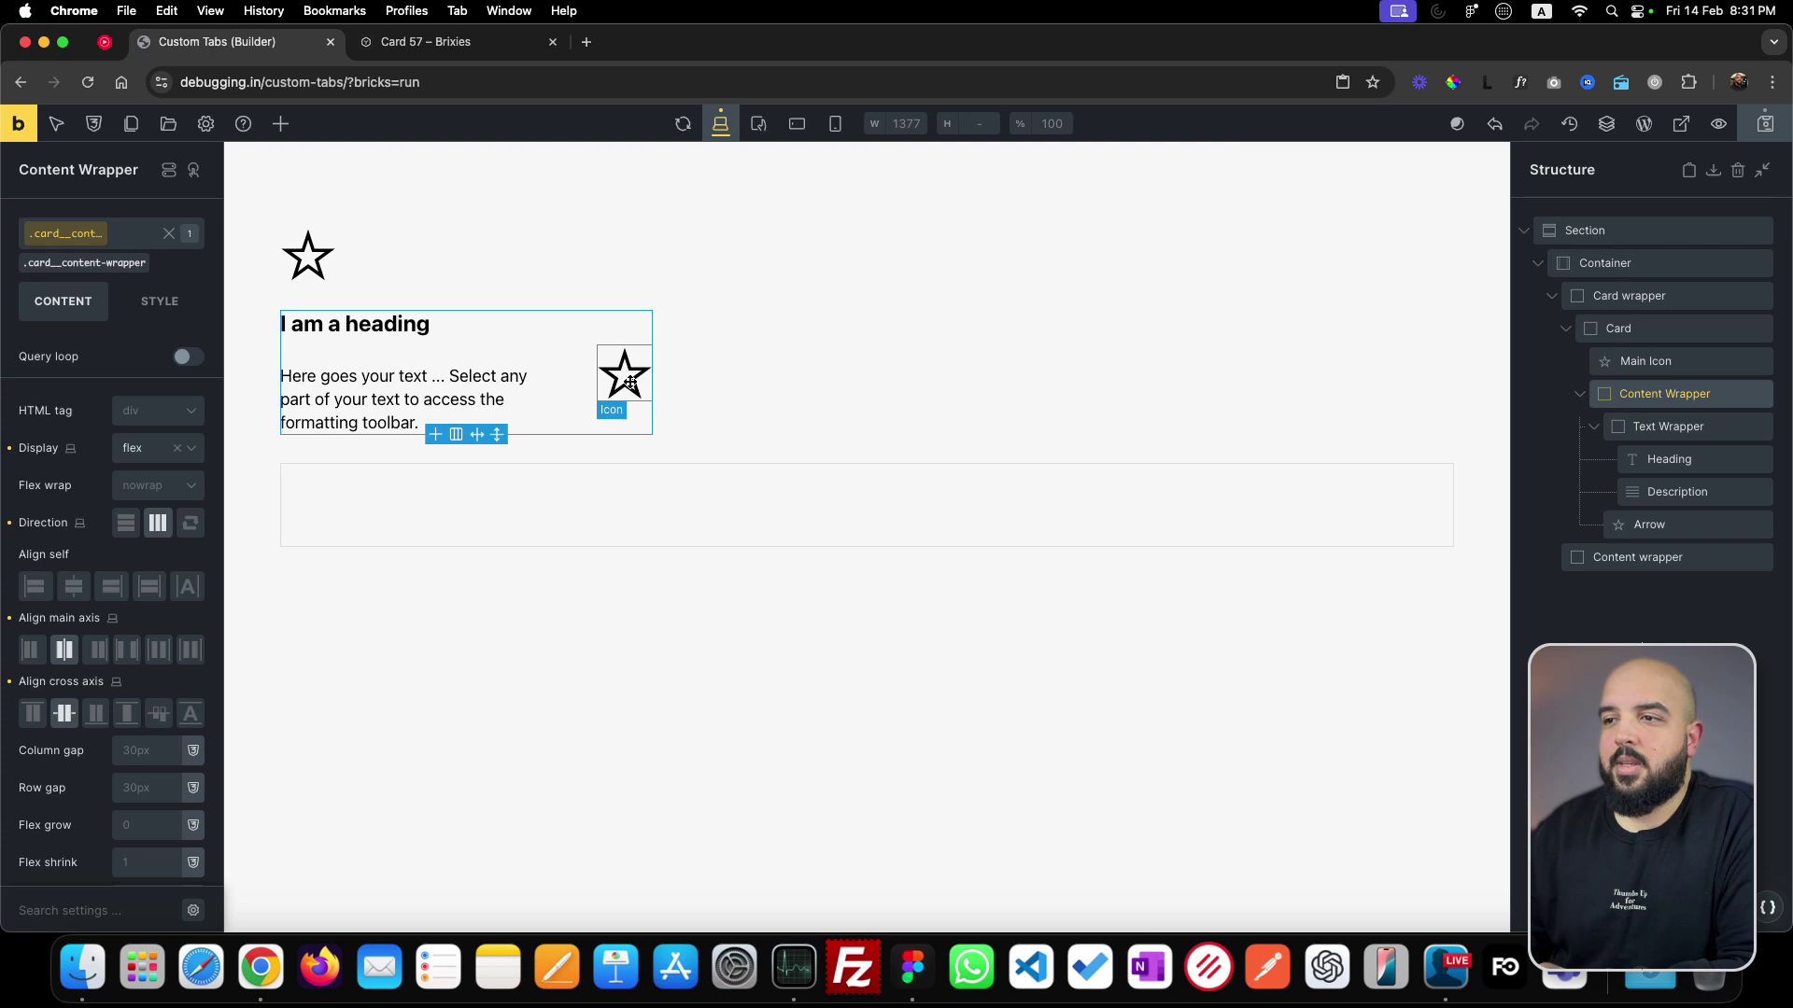
- Examine how Text Wrapper, with its heading and description, and Arrow sit as the two items inside Content Wrapper
left_click(1666, 428)
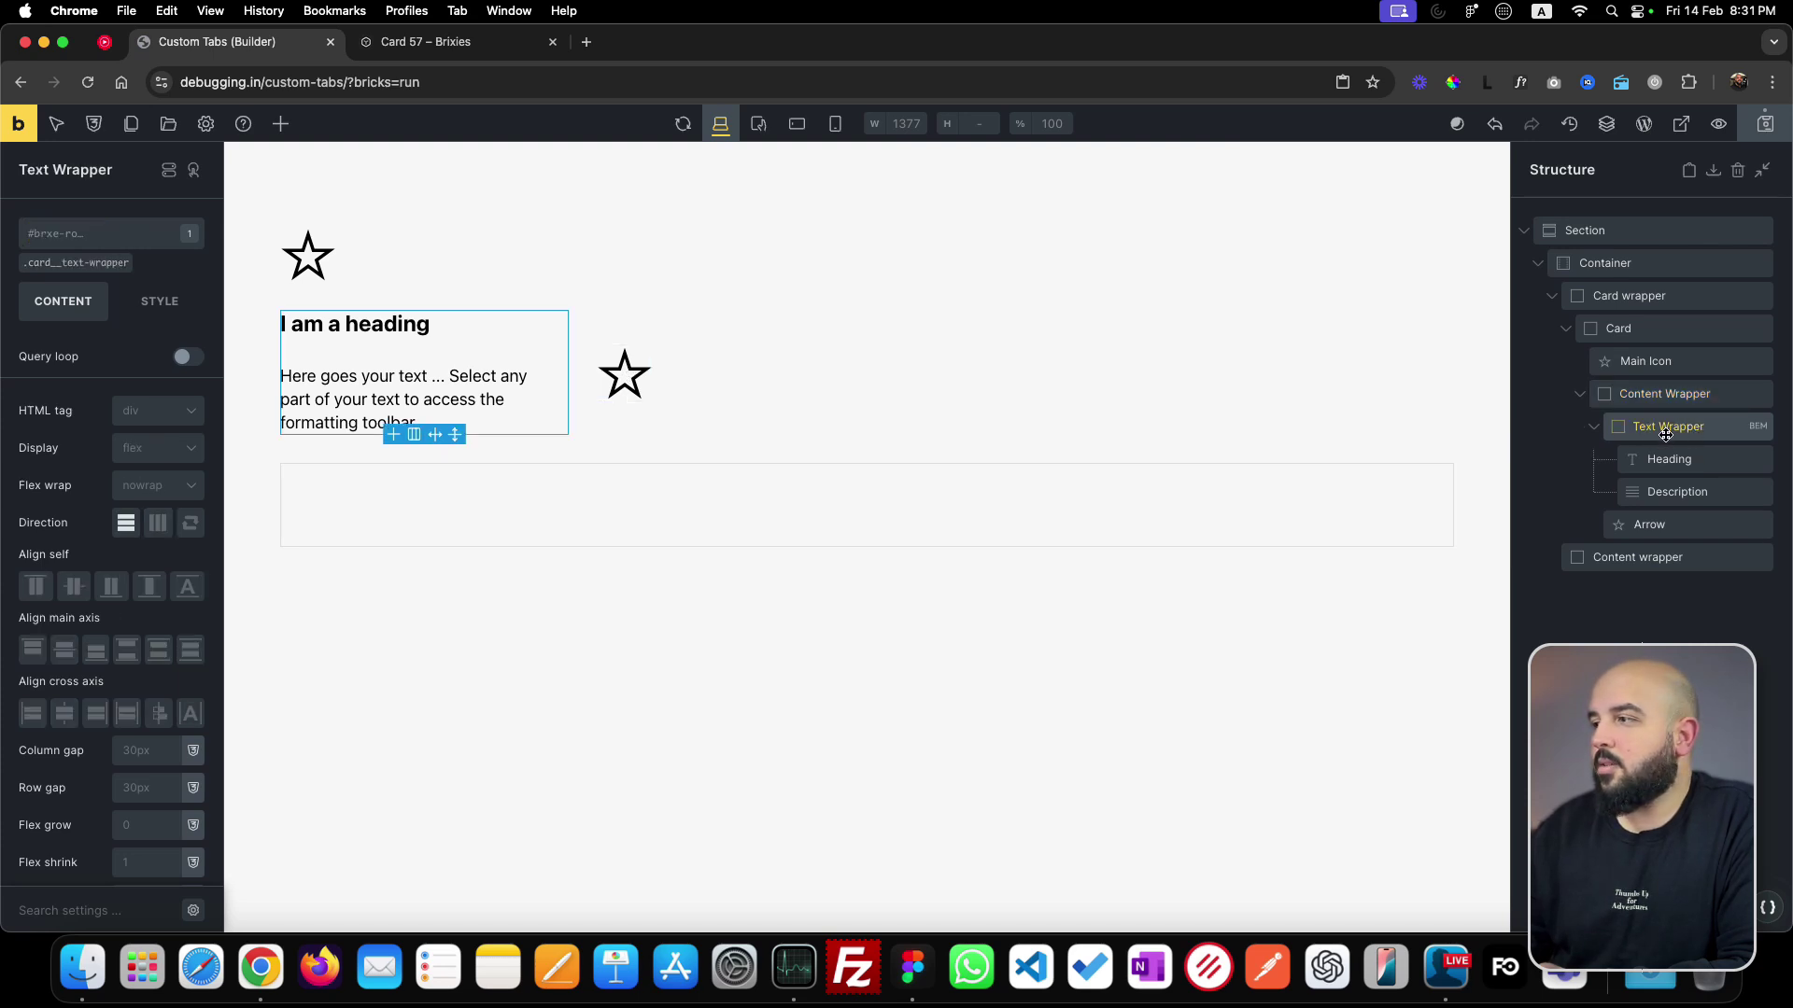
left_click(1676, 460)
left_click(1676, 492)
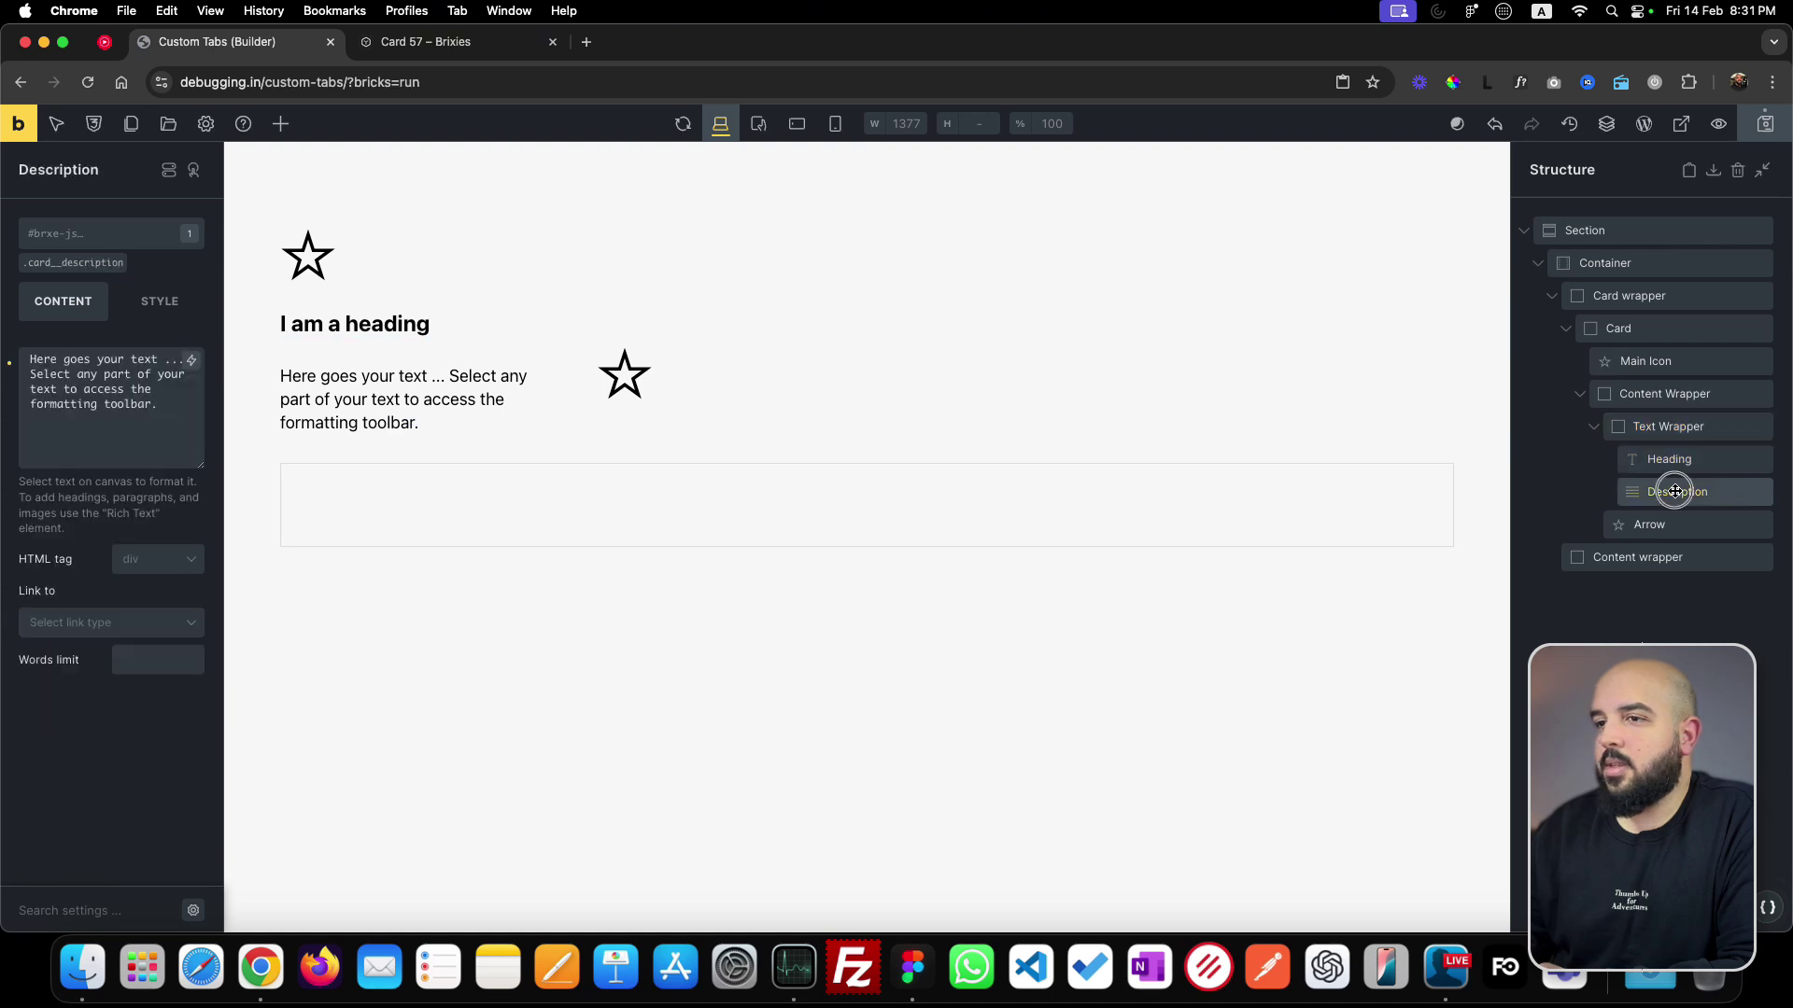
left_click(1671, 430)
left_click(1593, 427)
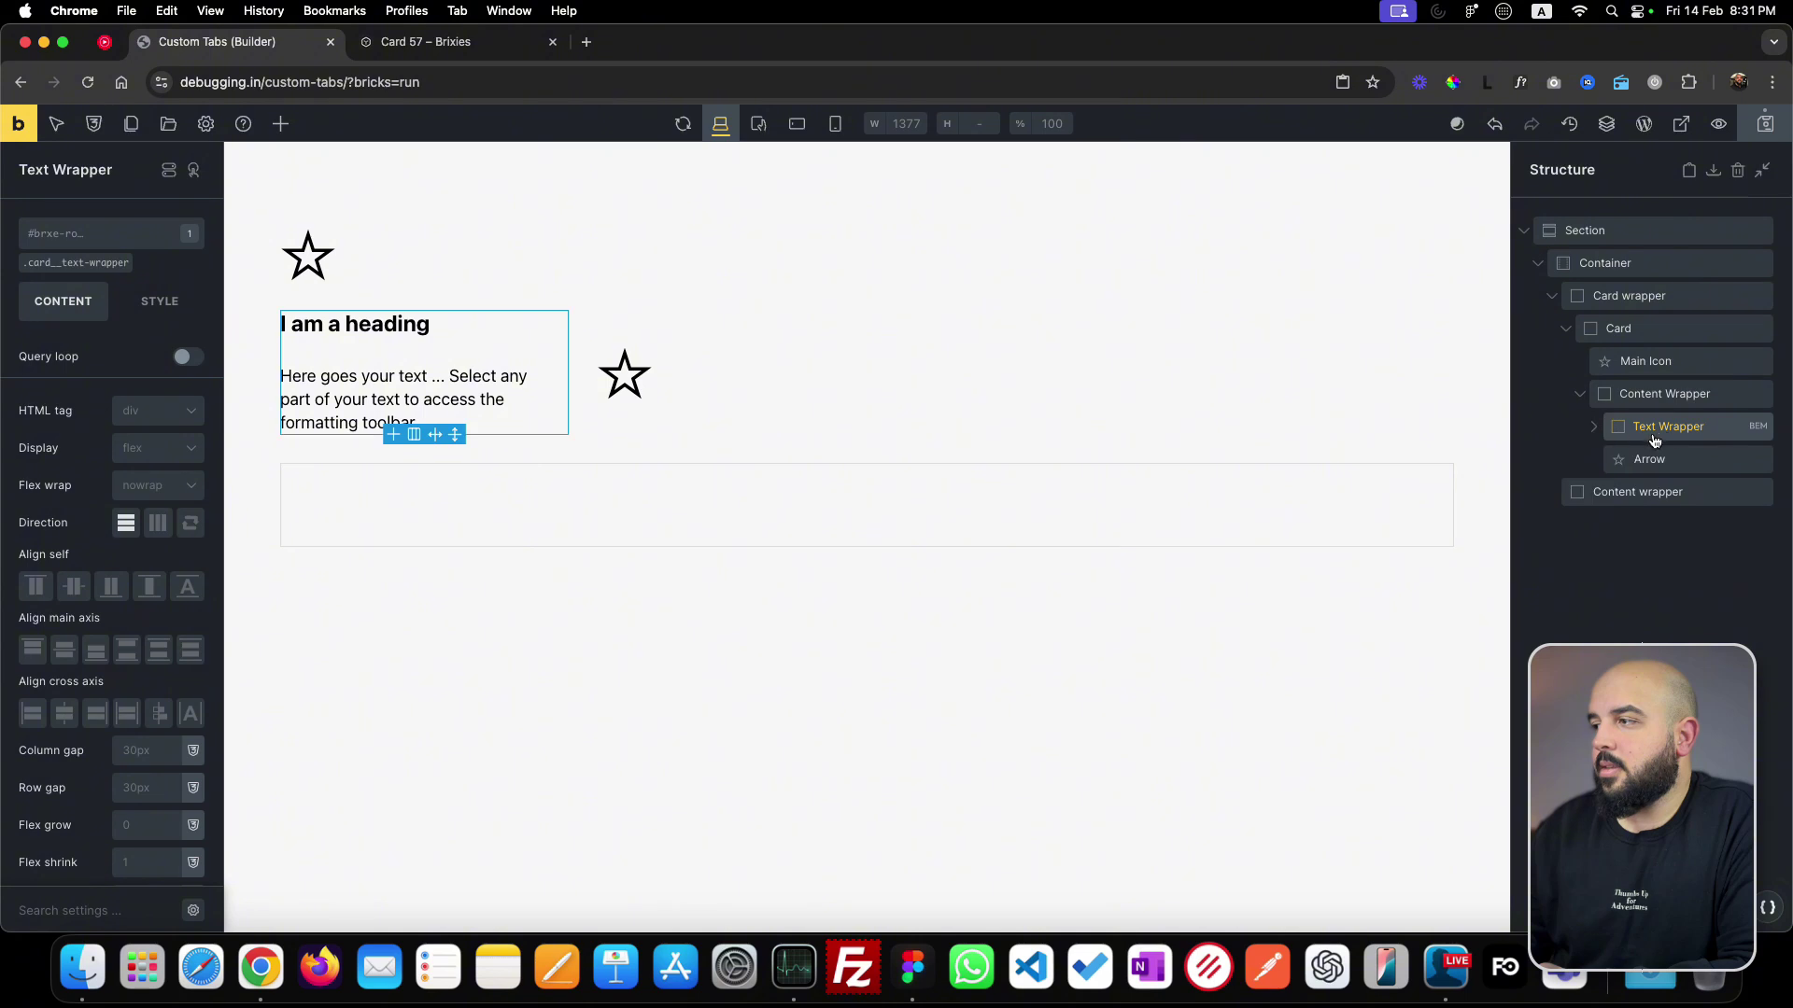
left_click(1661, 462)
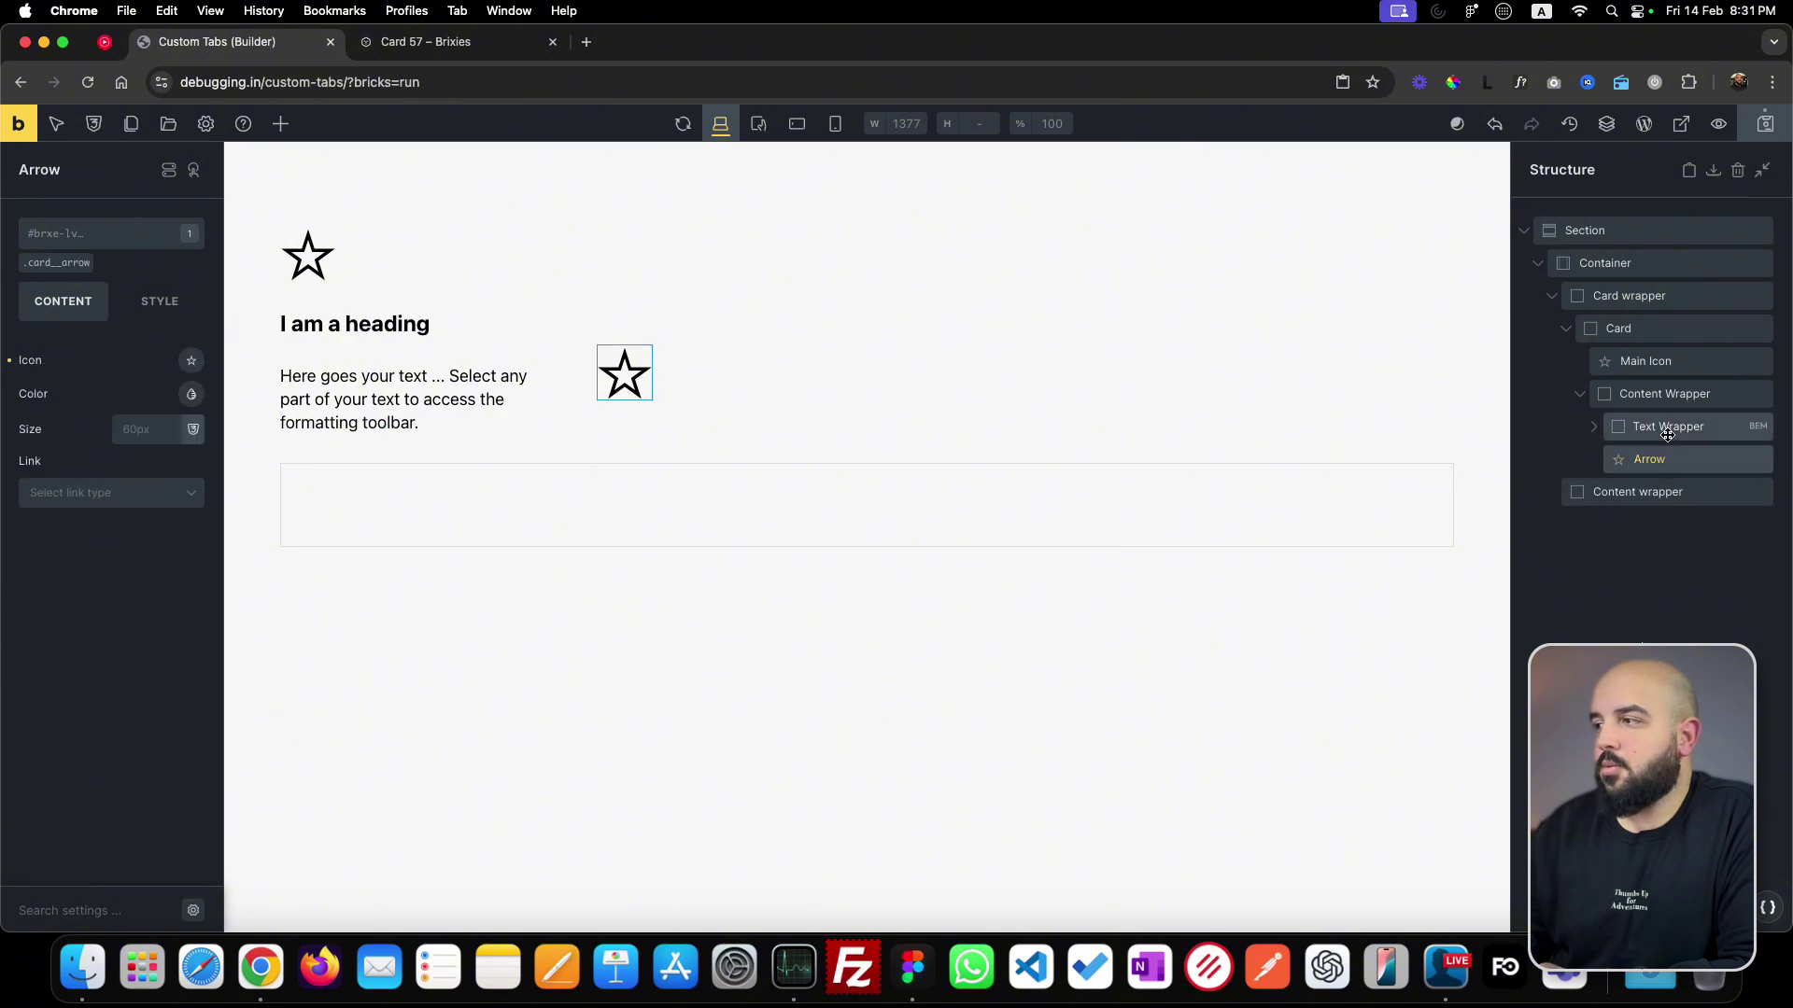
left_click(1668, 430)
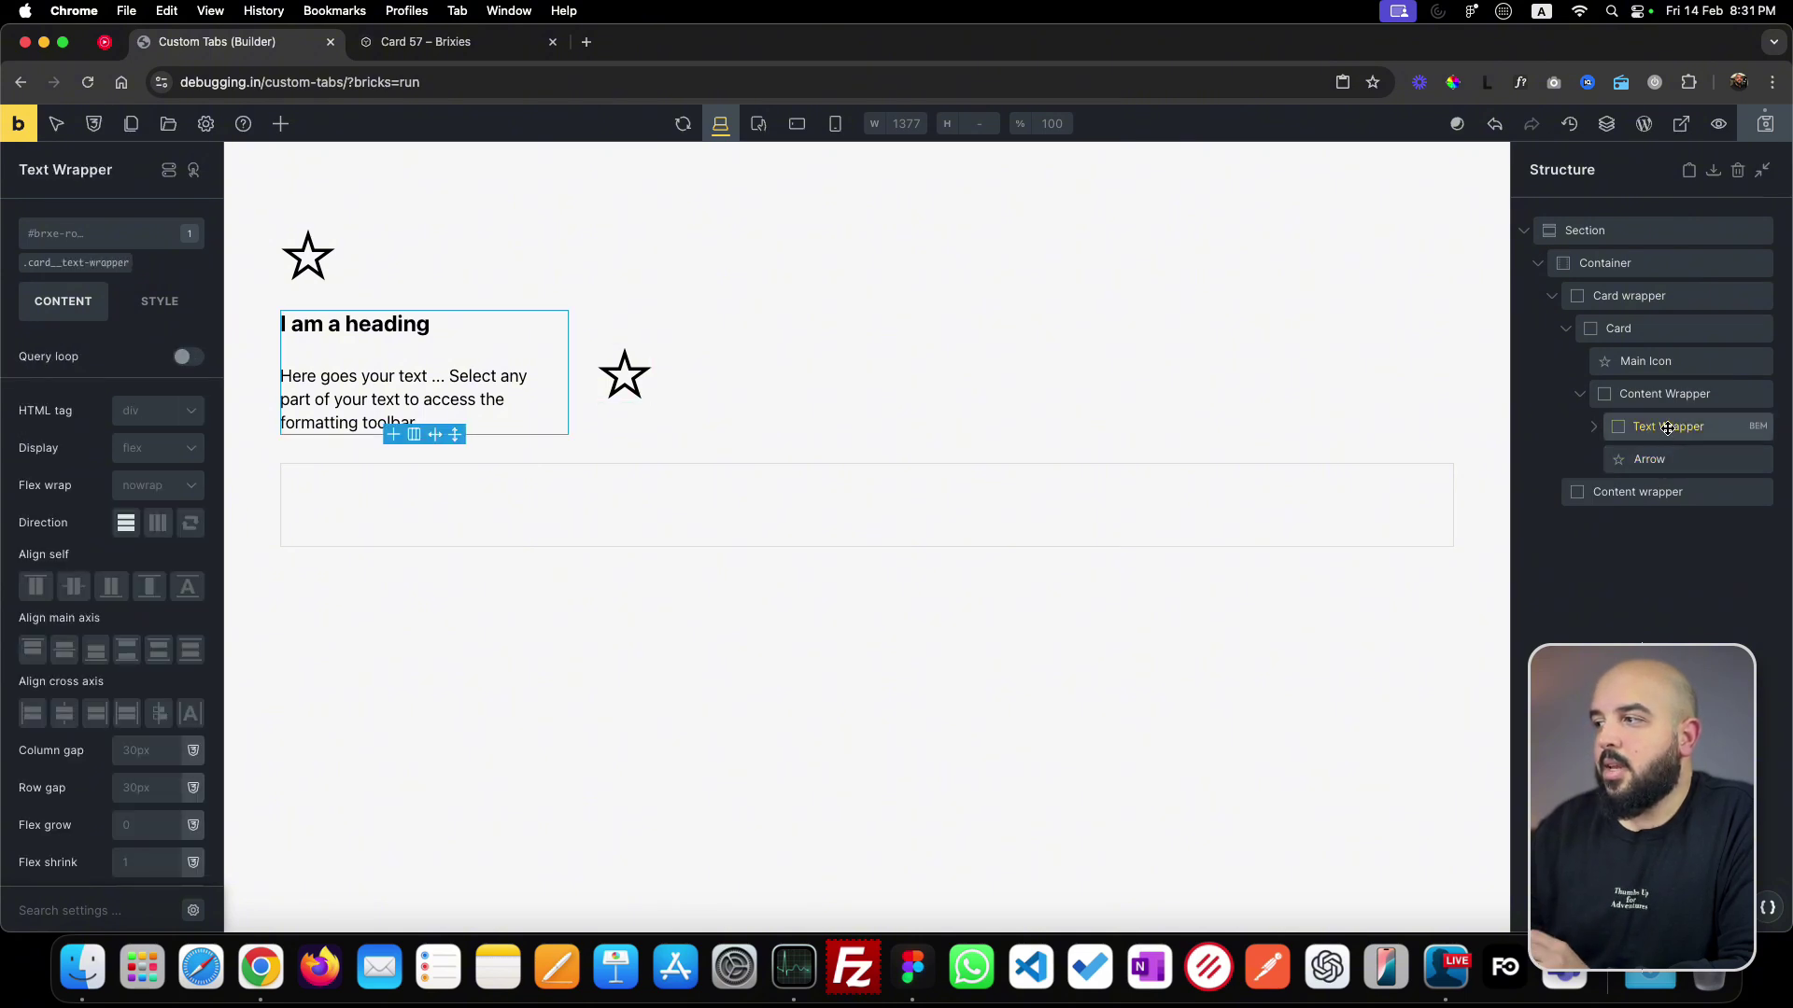
left_click(1669, 458)
left_click(1668, 431)
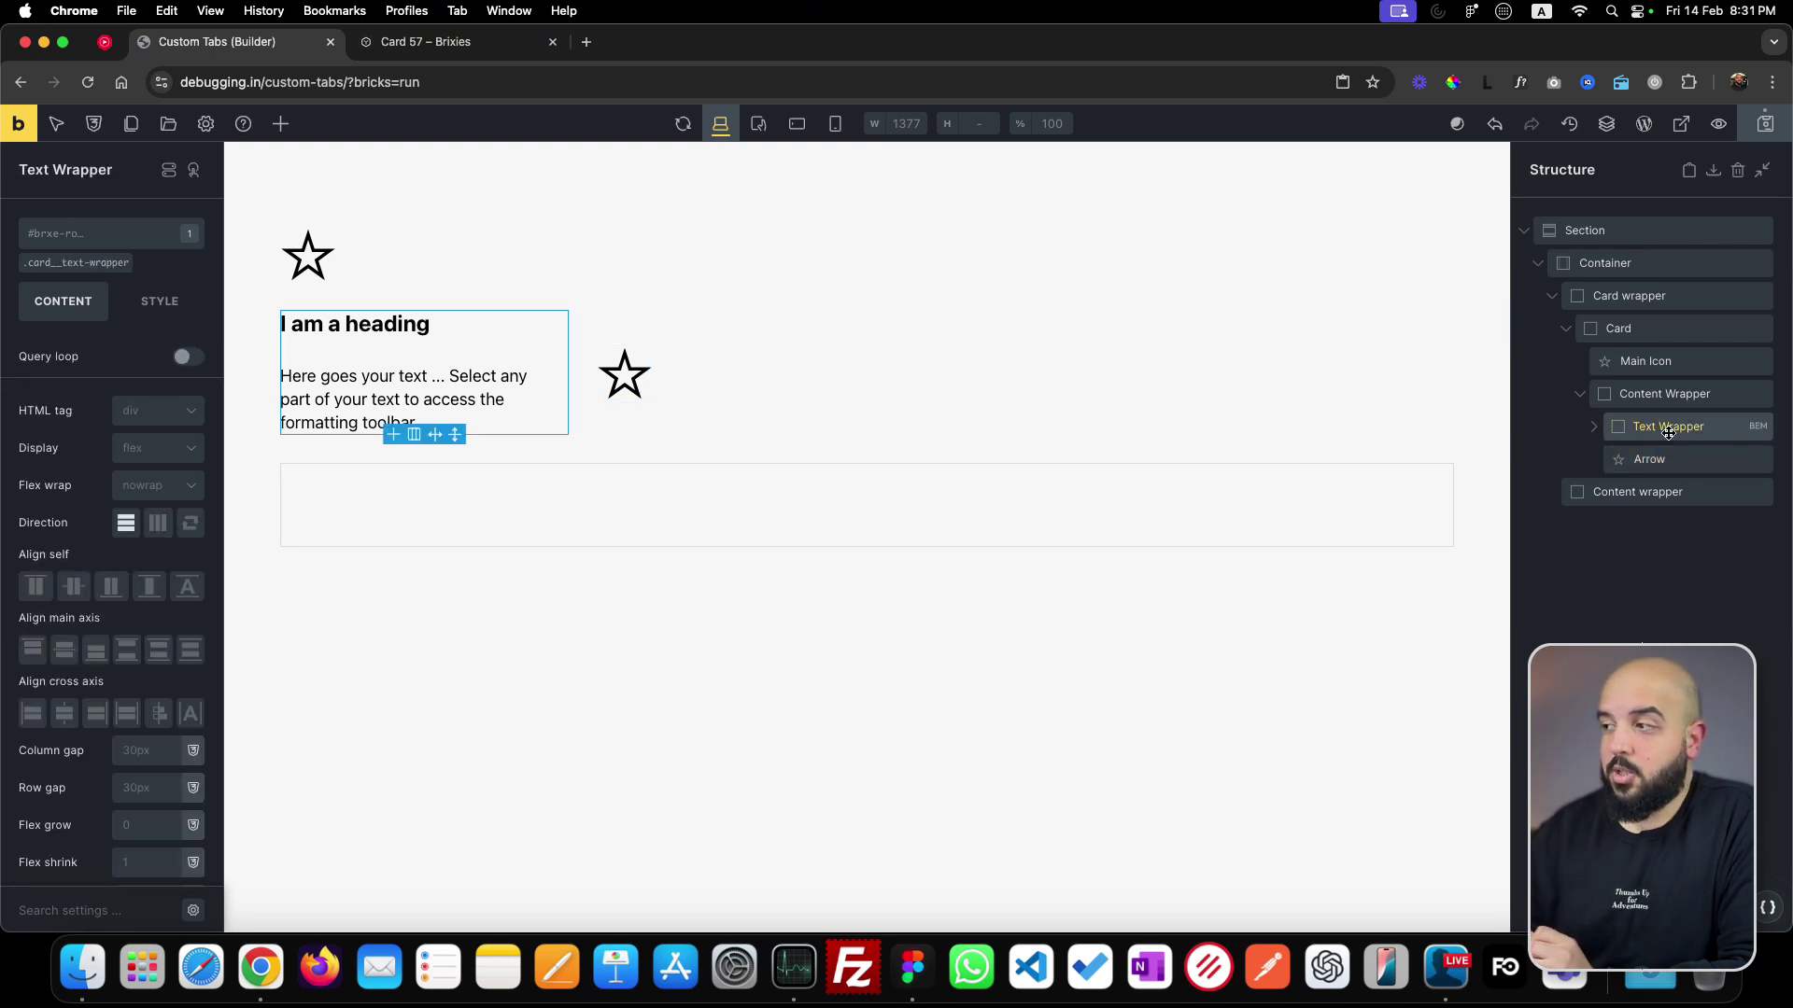
- Change the main axis alignment of the .card__content-wrapper class to space between
left_click(1668, 393)
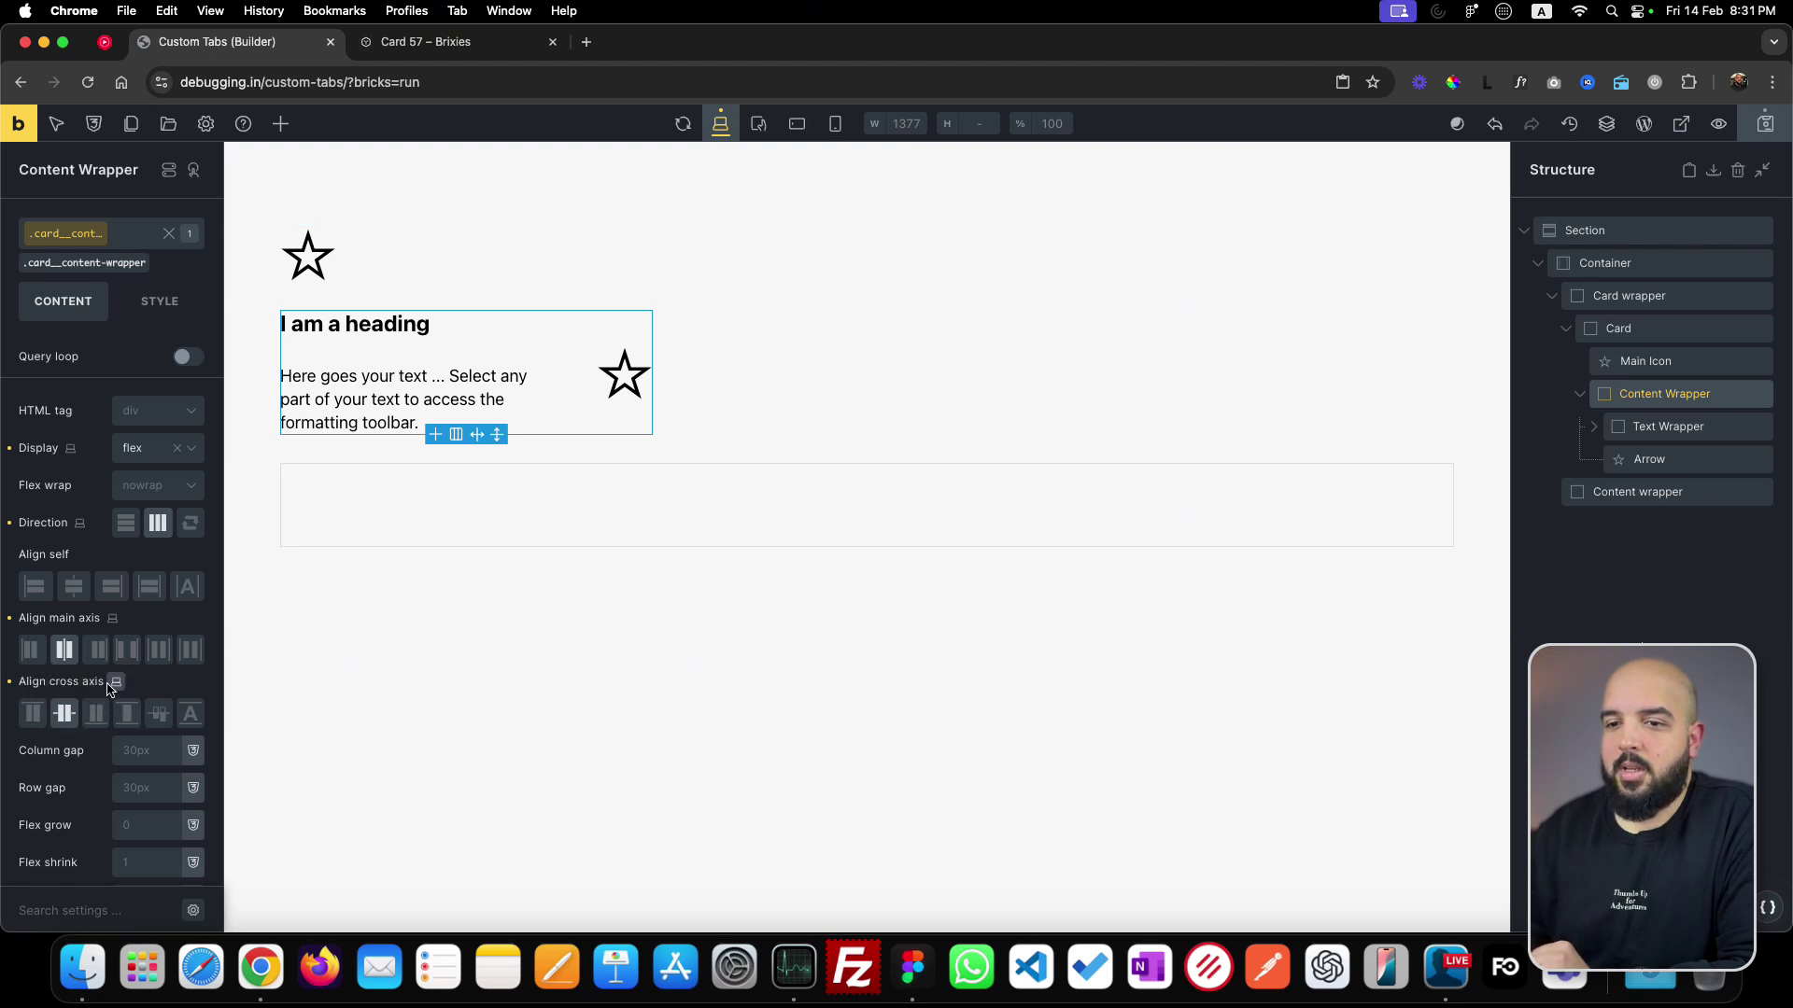
left_click(66, 654)
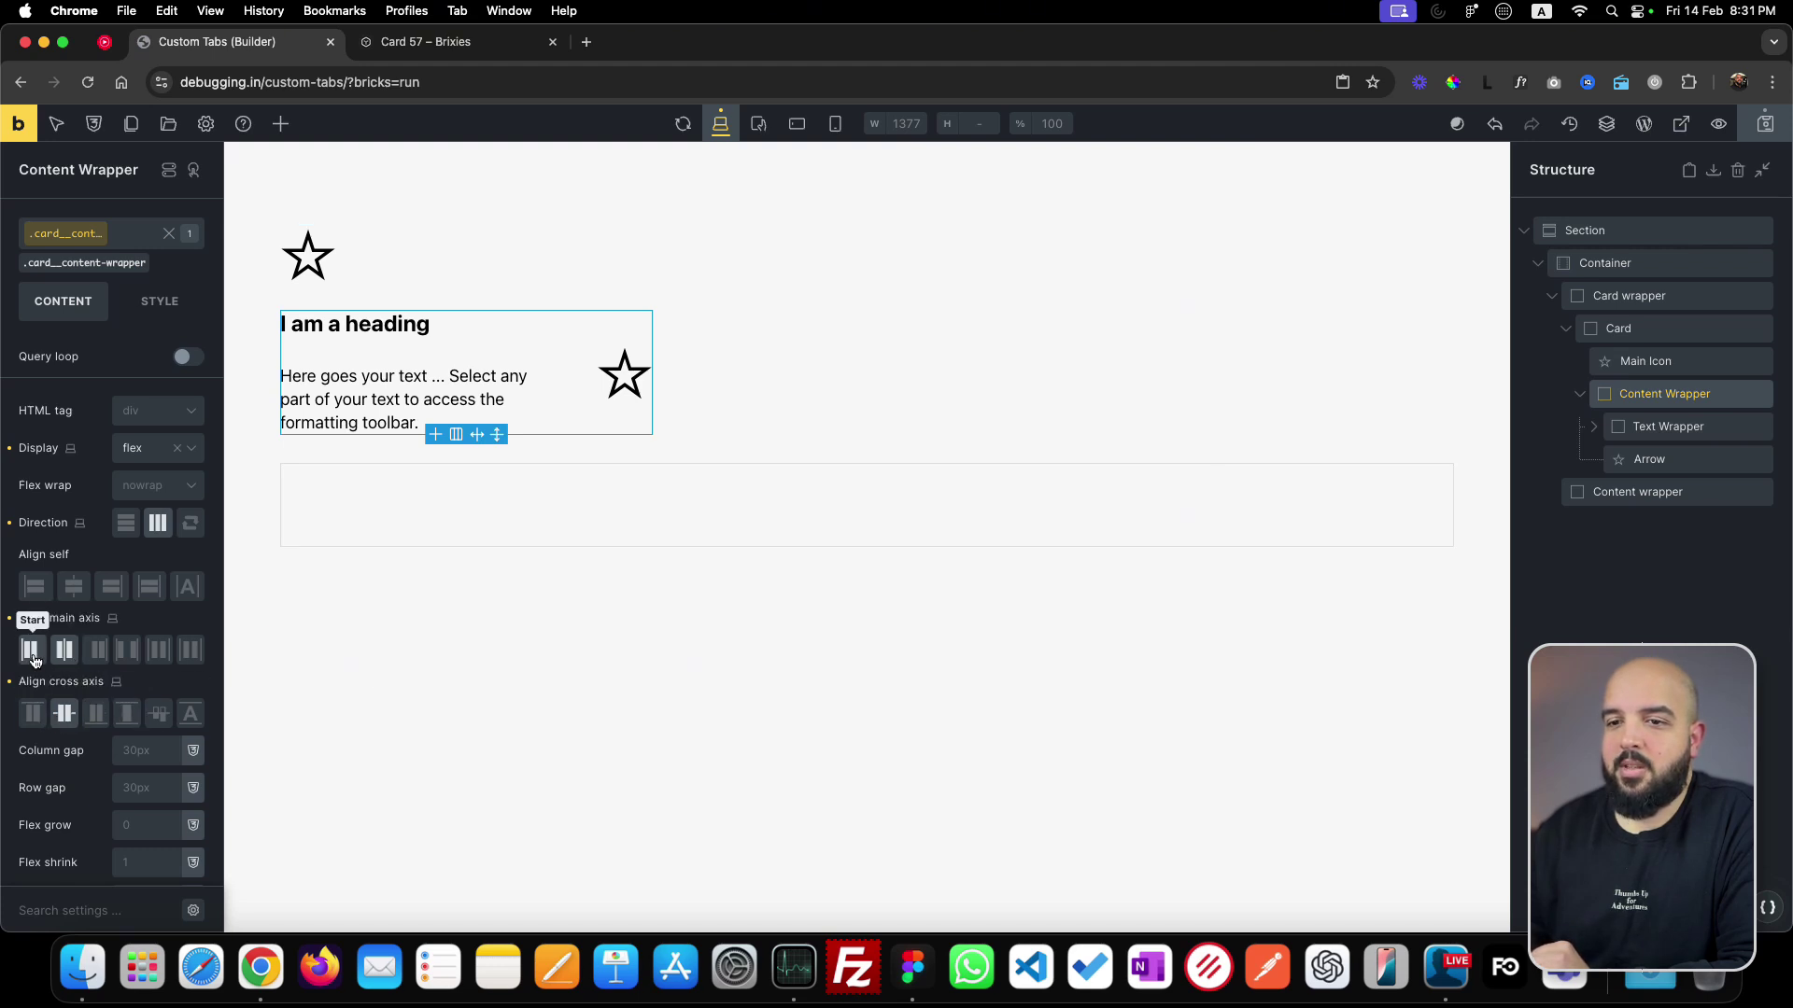
left_click(127, 651)
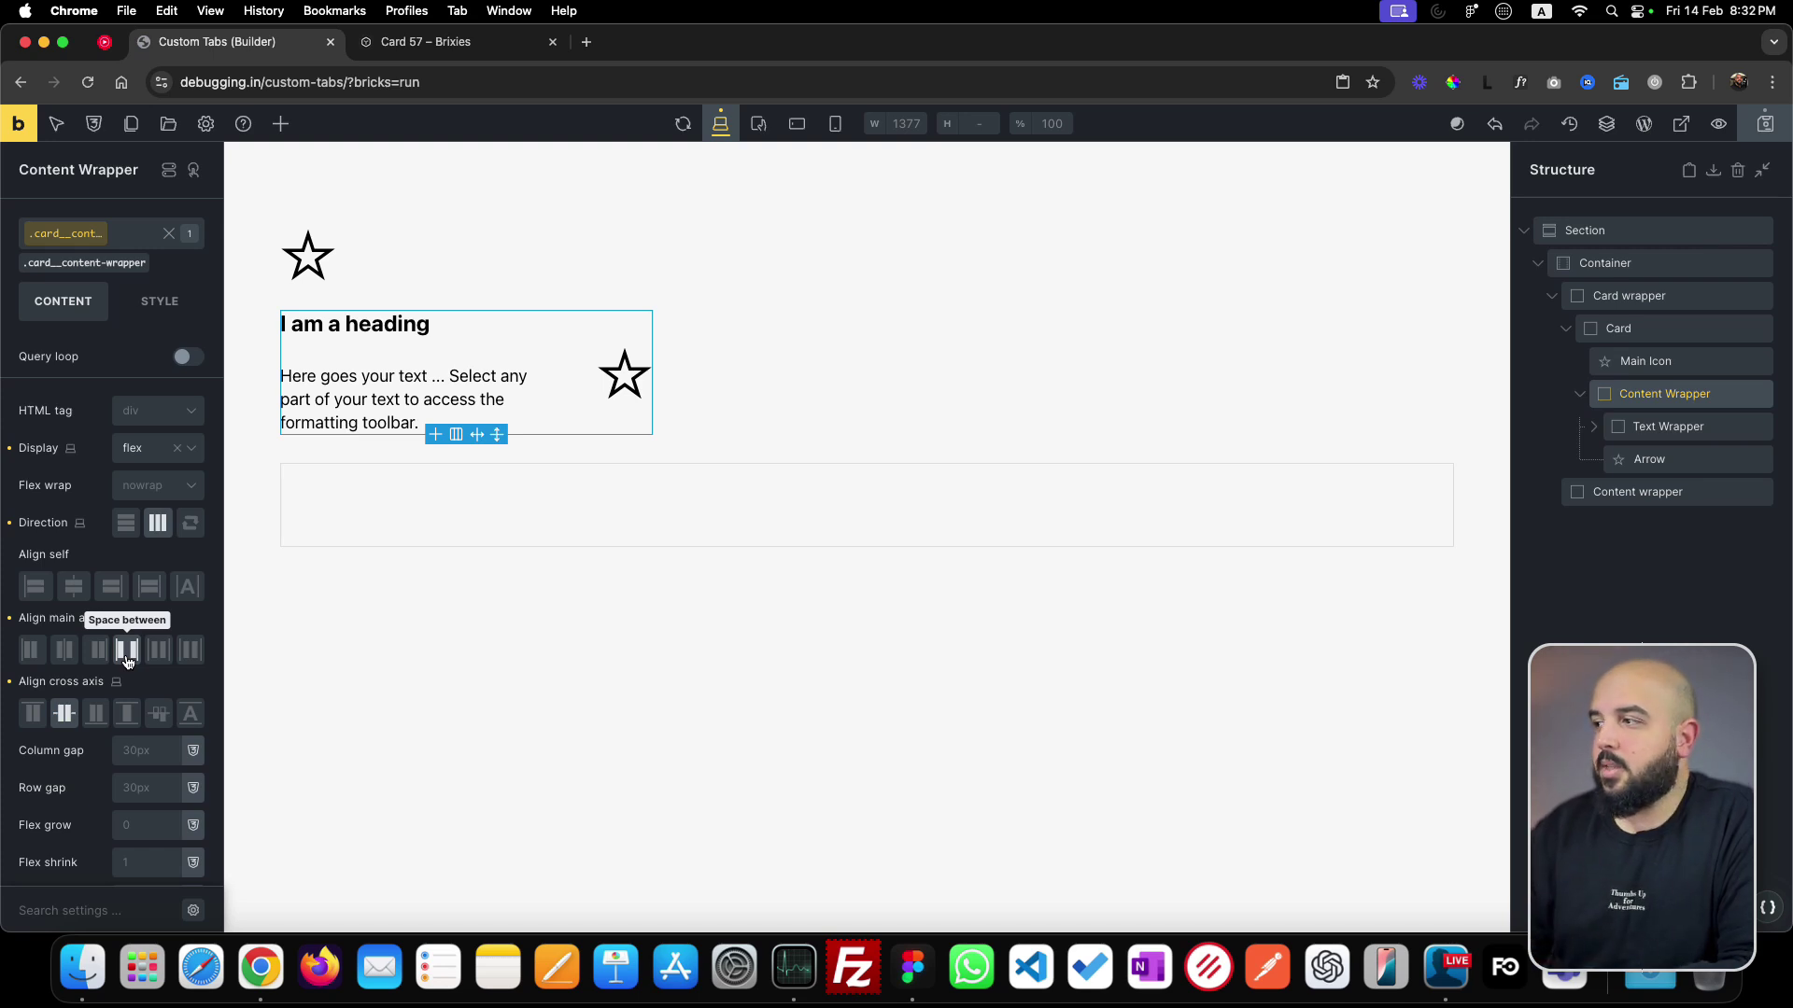
left_click_drag(1714, 431, 399, 277)
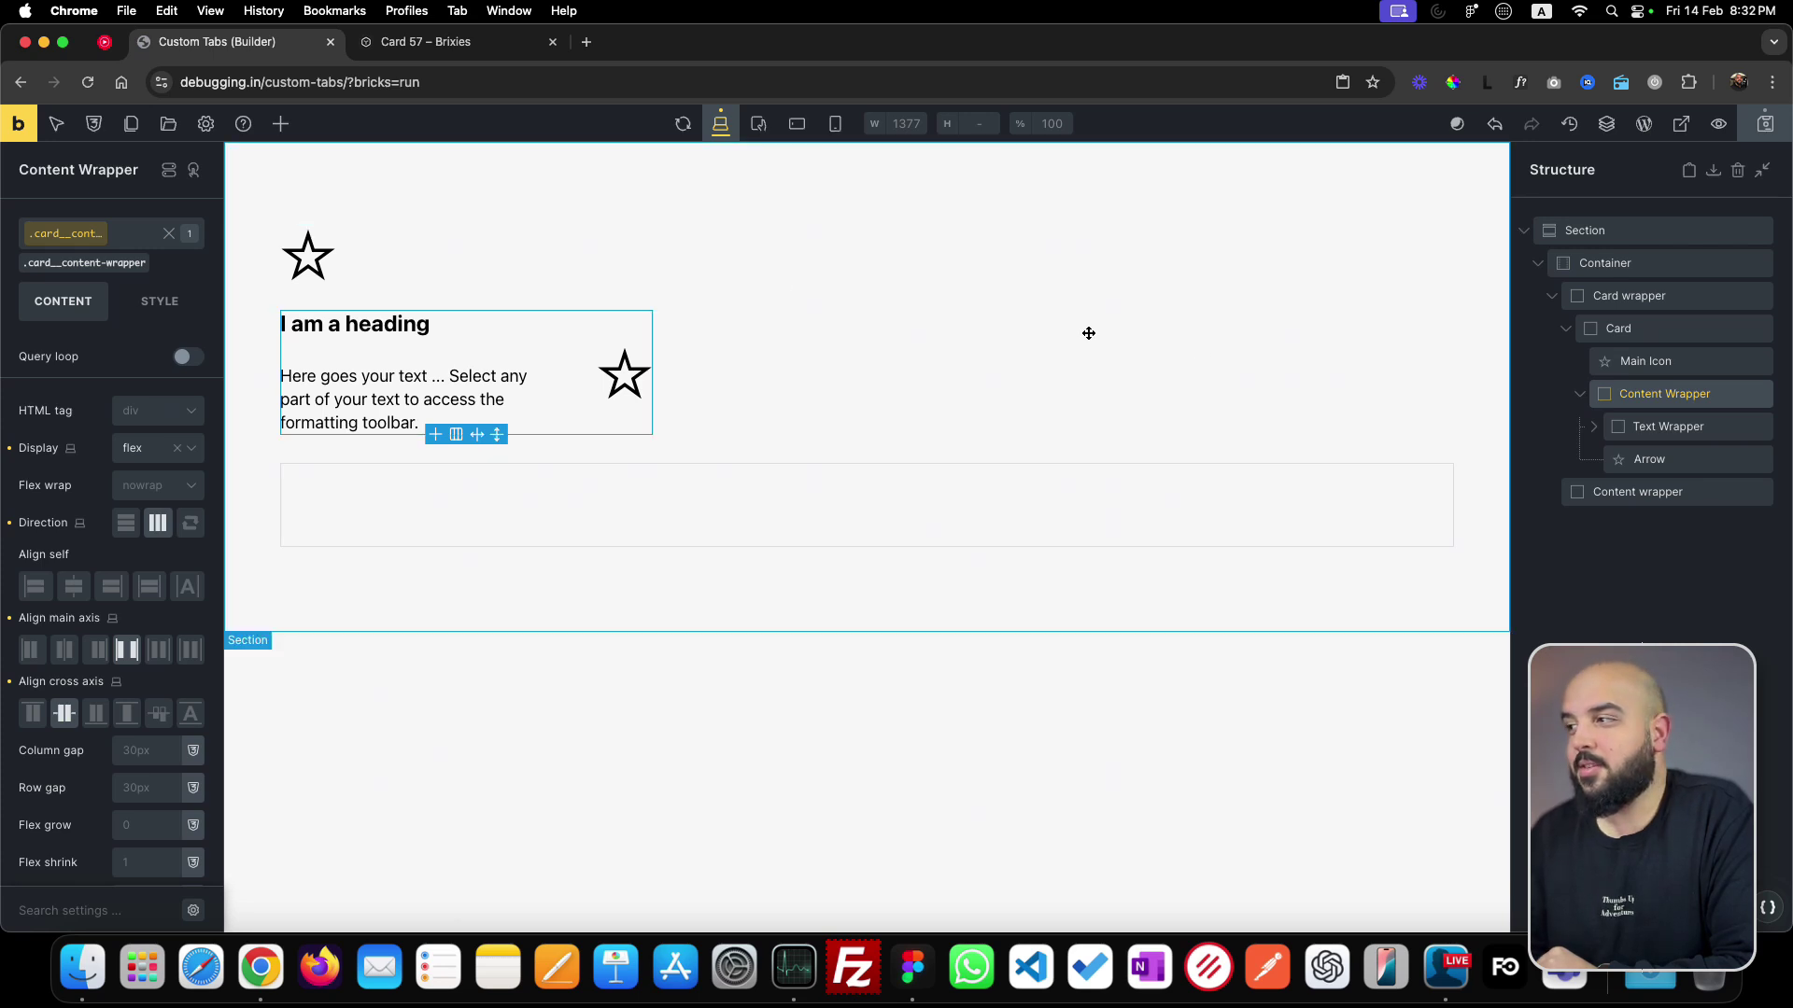
- Set the background color of the .card class to the Automatic.css white
left_click(1659, 324)
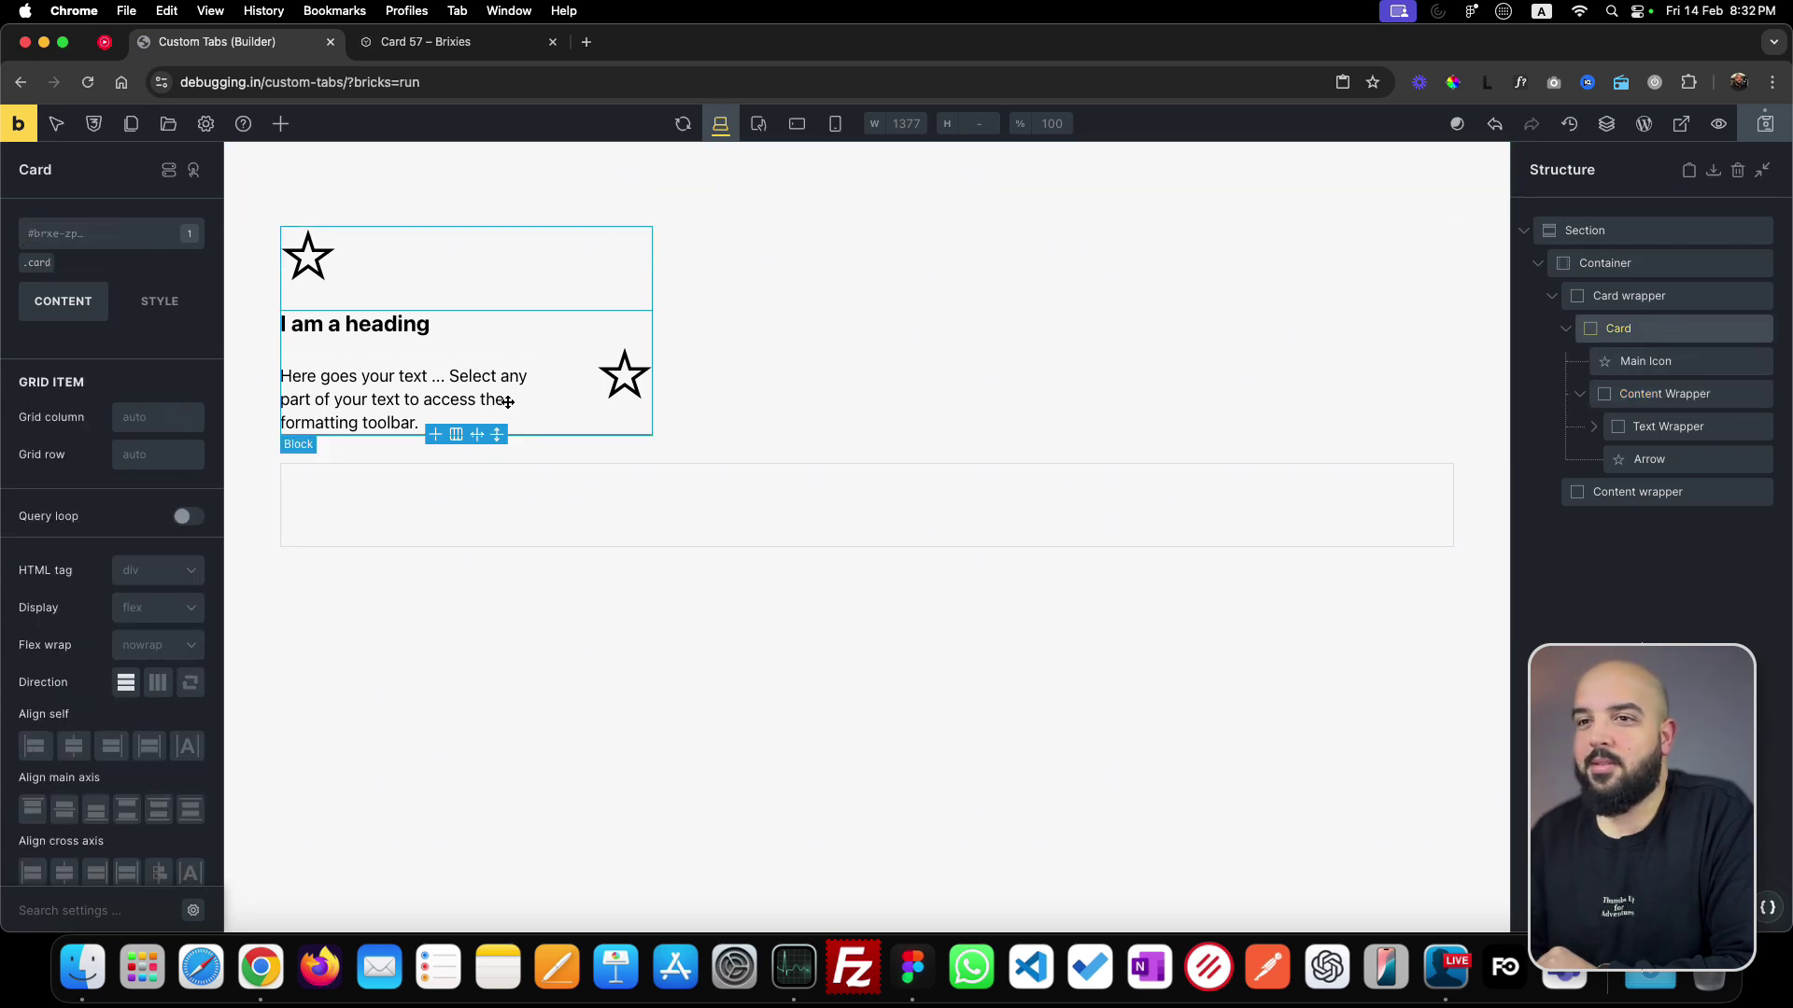
left_click(38, 264)
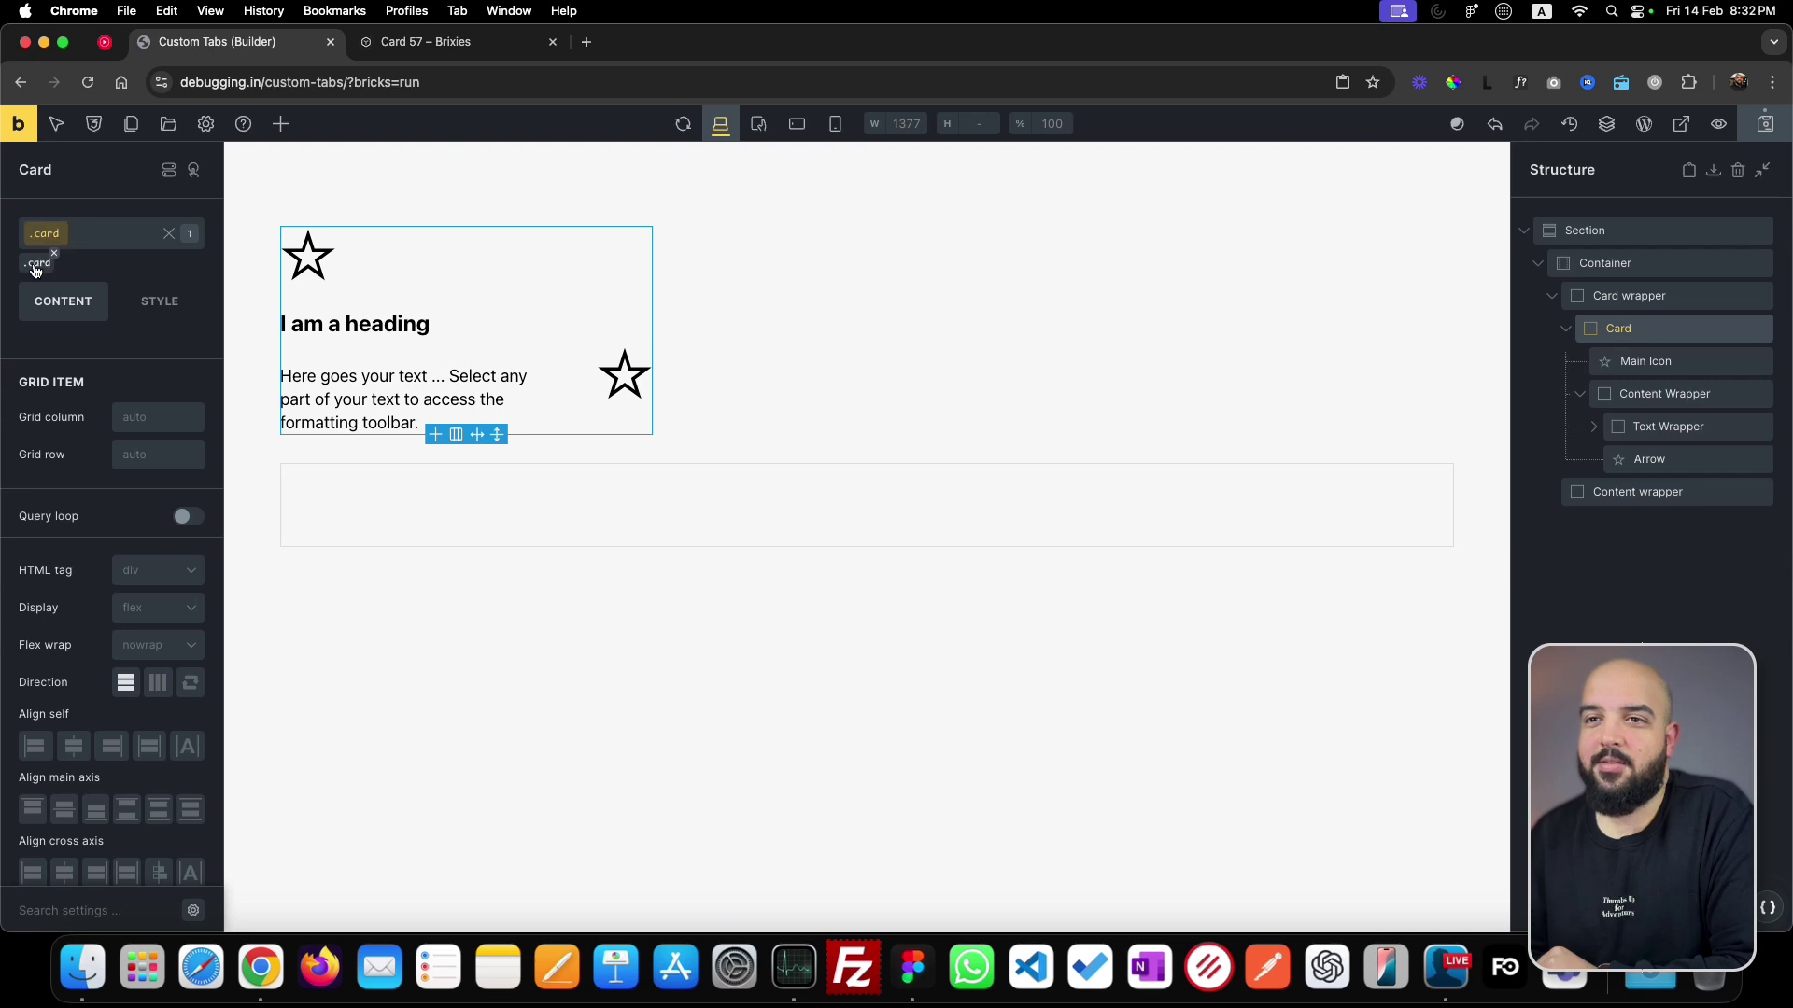
left_click(170, 311)
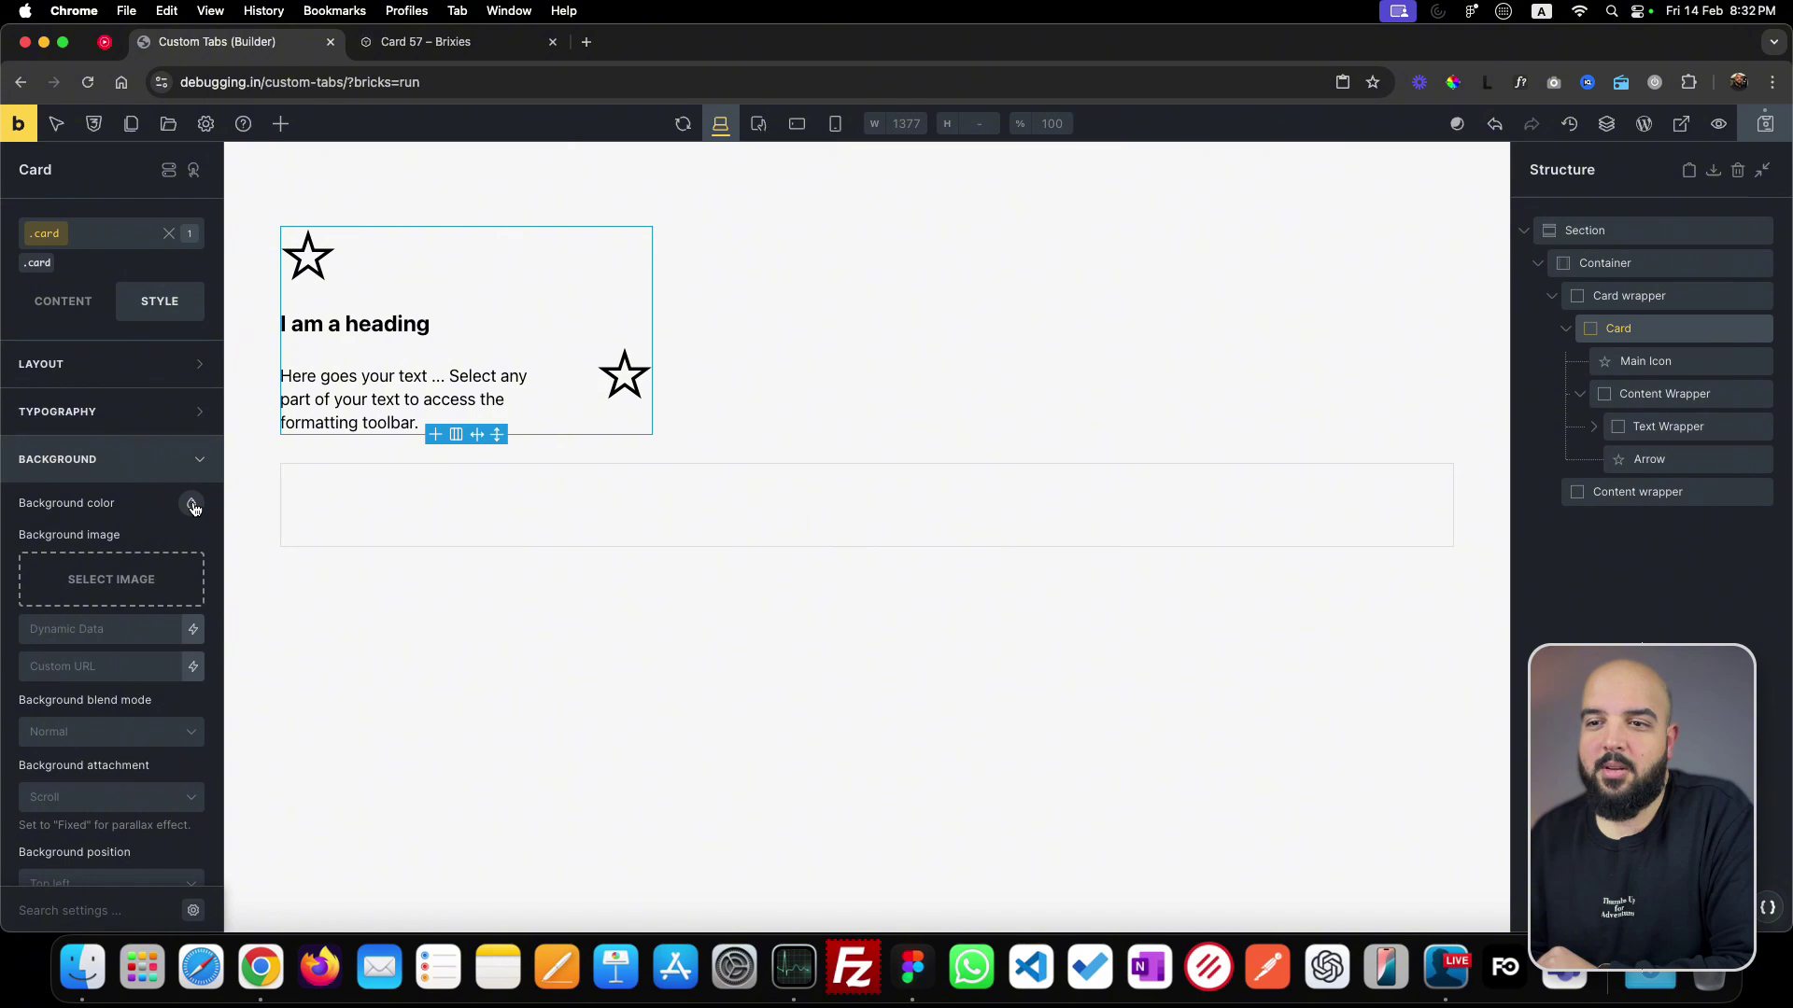
left_click(192, 505)
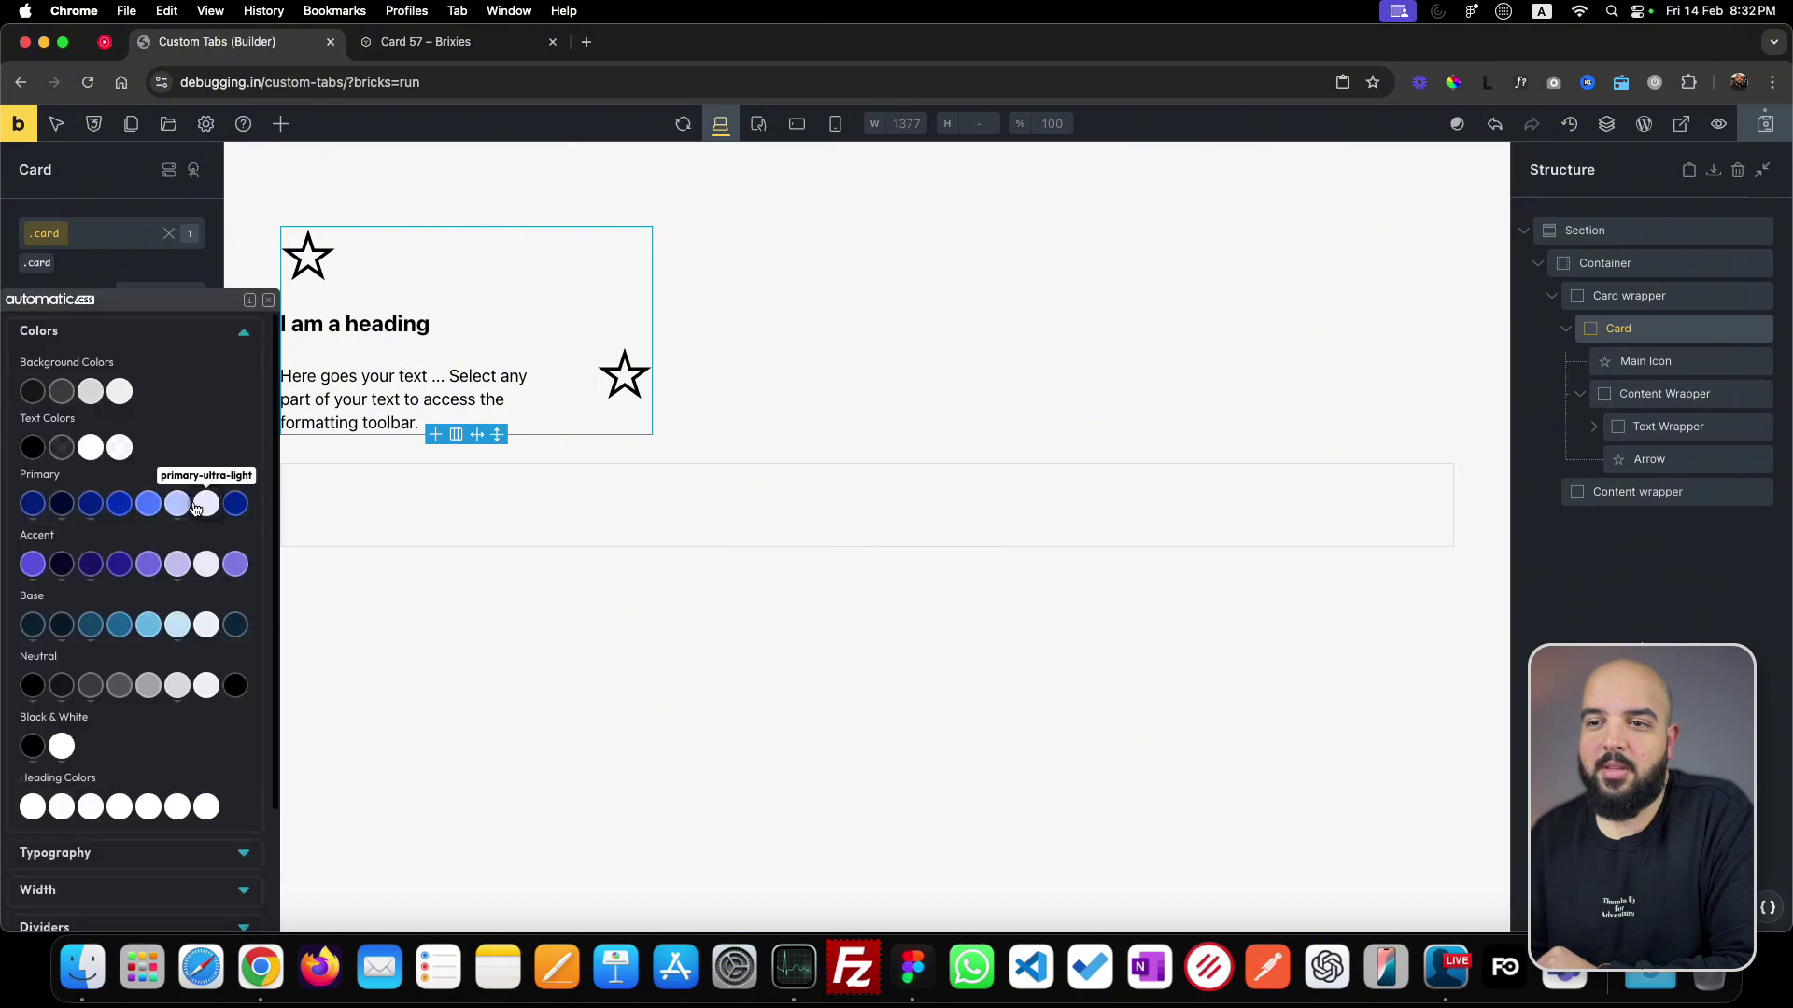
left_click(113, 404)
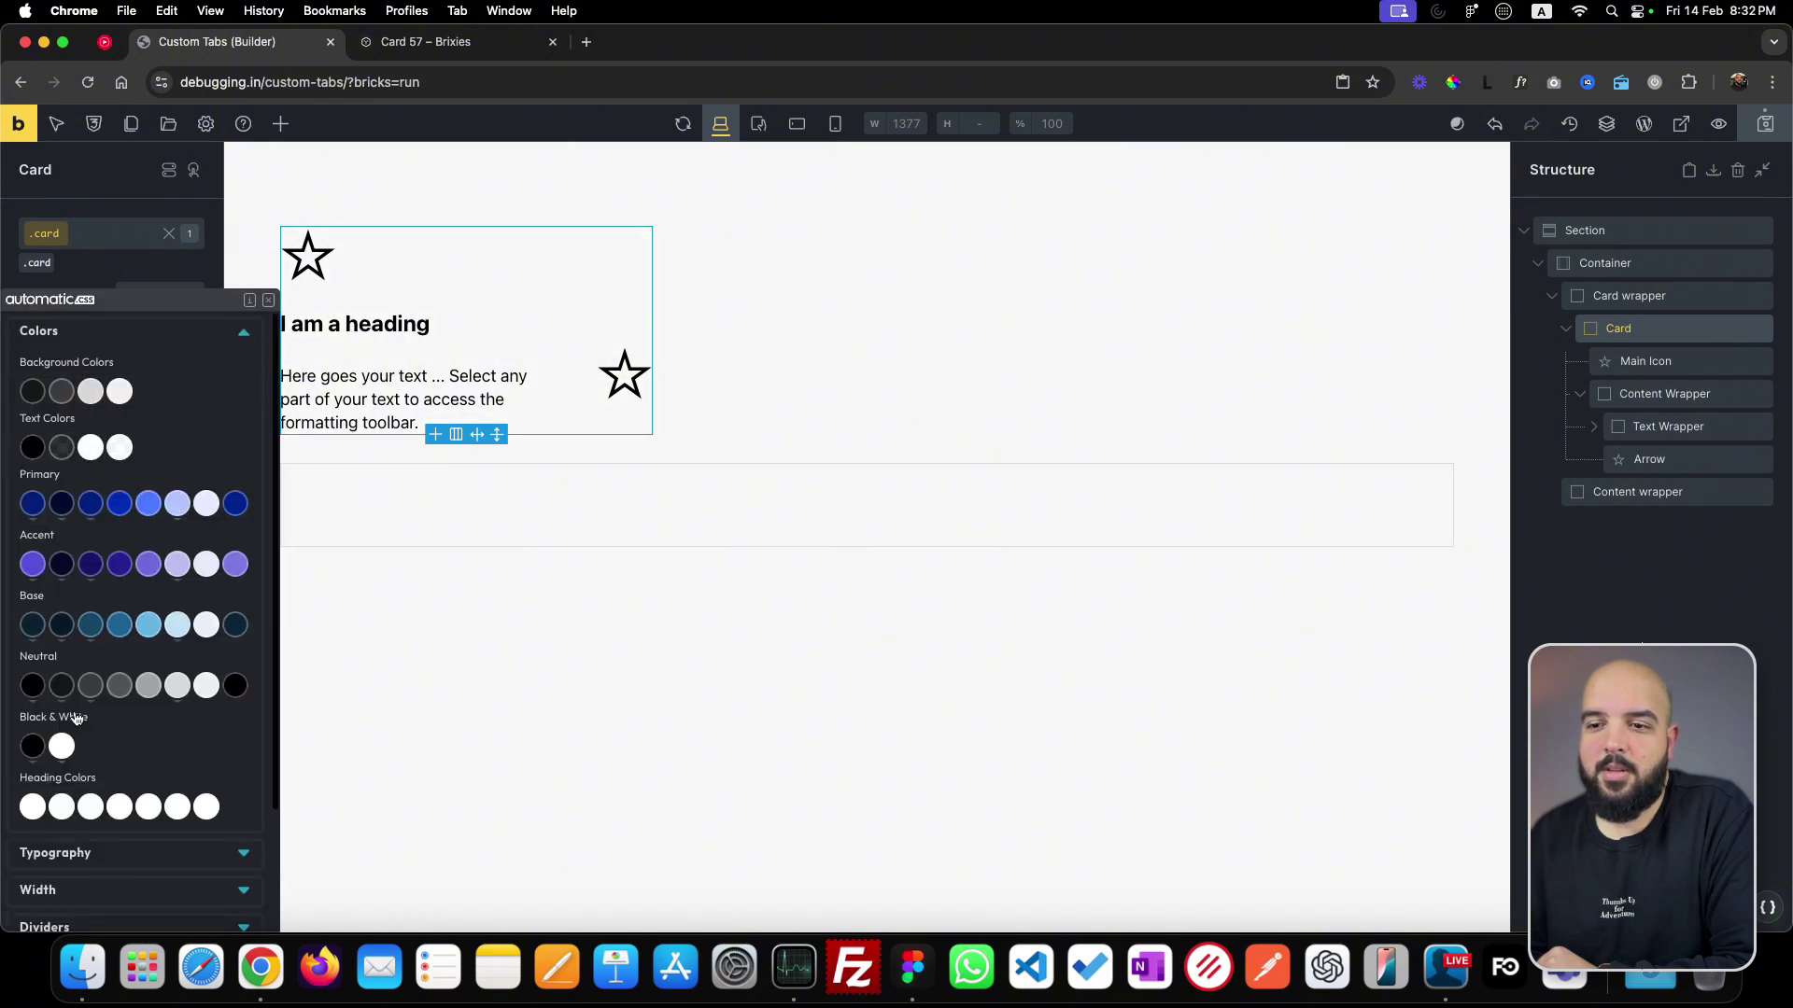
left_click(62, 746)
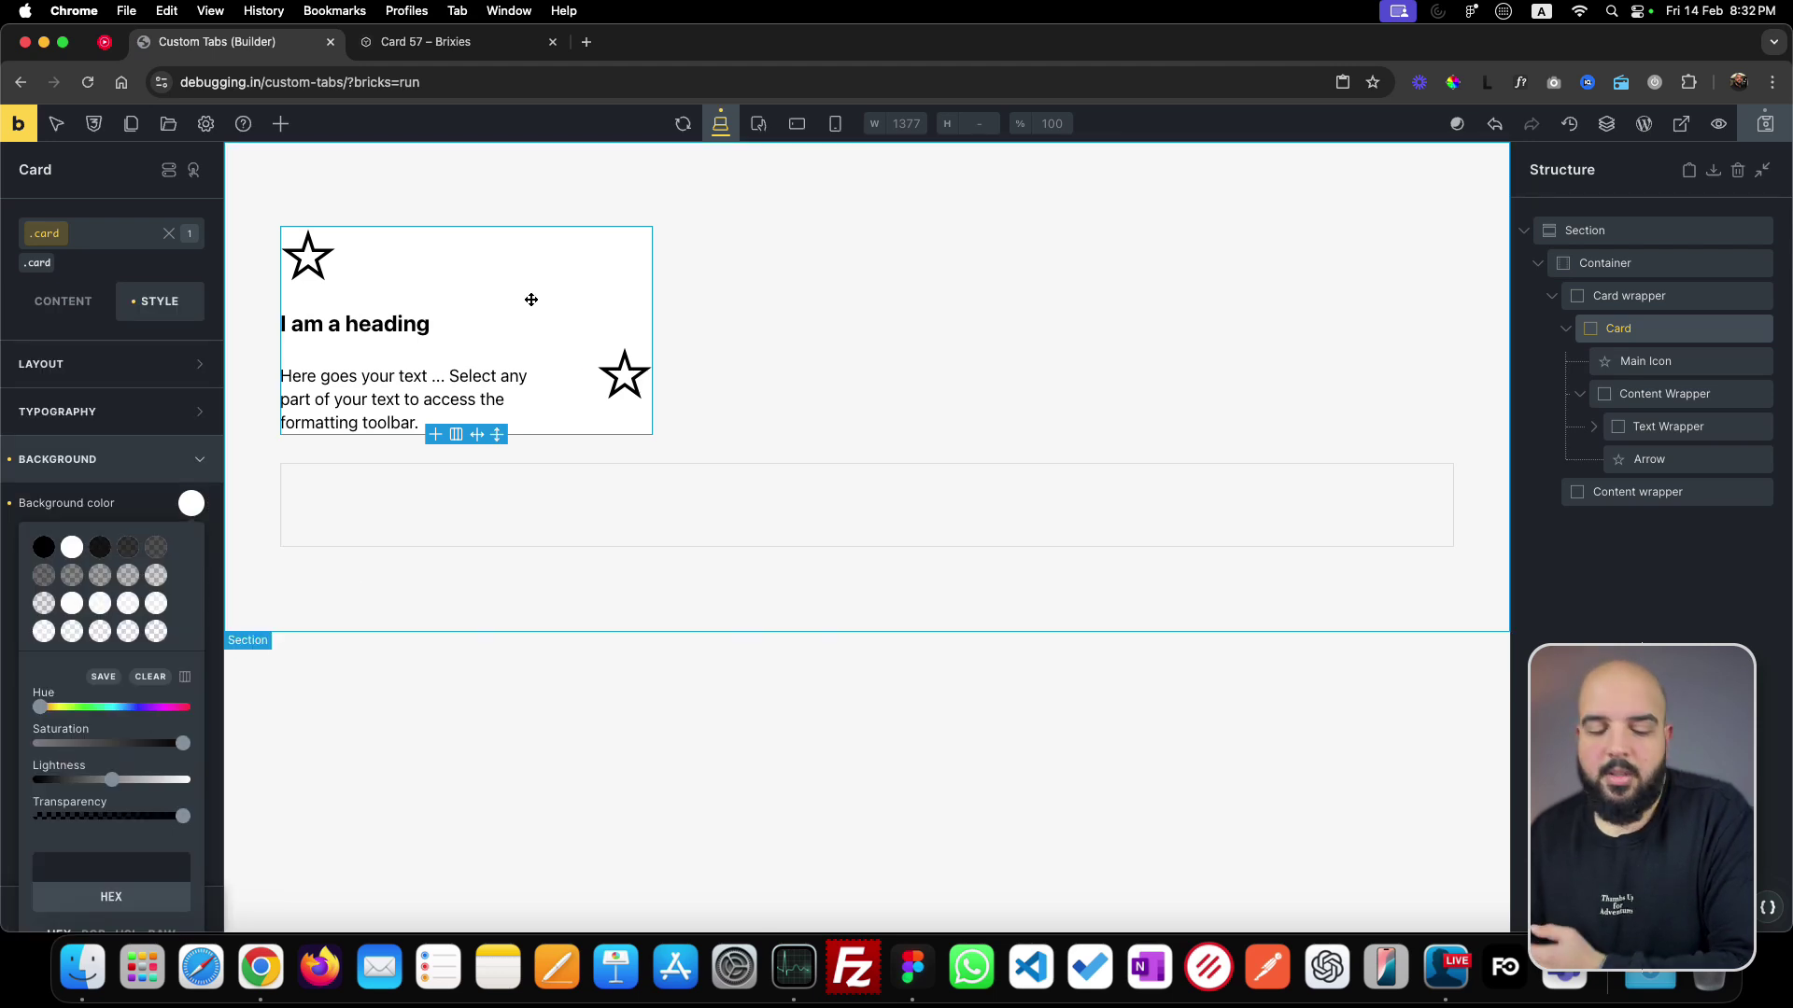
- Check the first card's corner radius in Figma and set the .card class's border radius in Bricks to 24 on all linked corners
key("super+Tab")
left_click(520, 409)
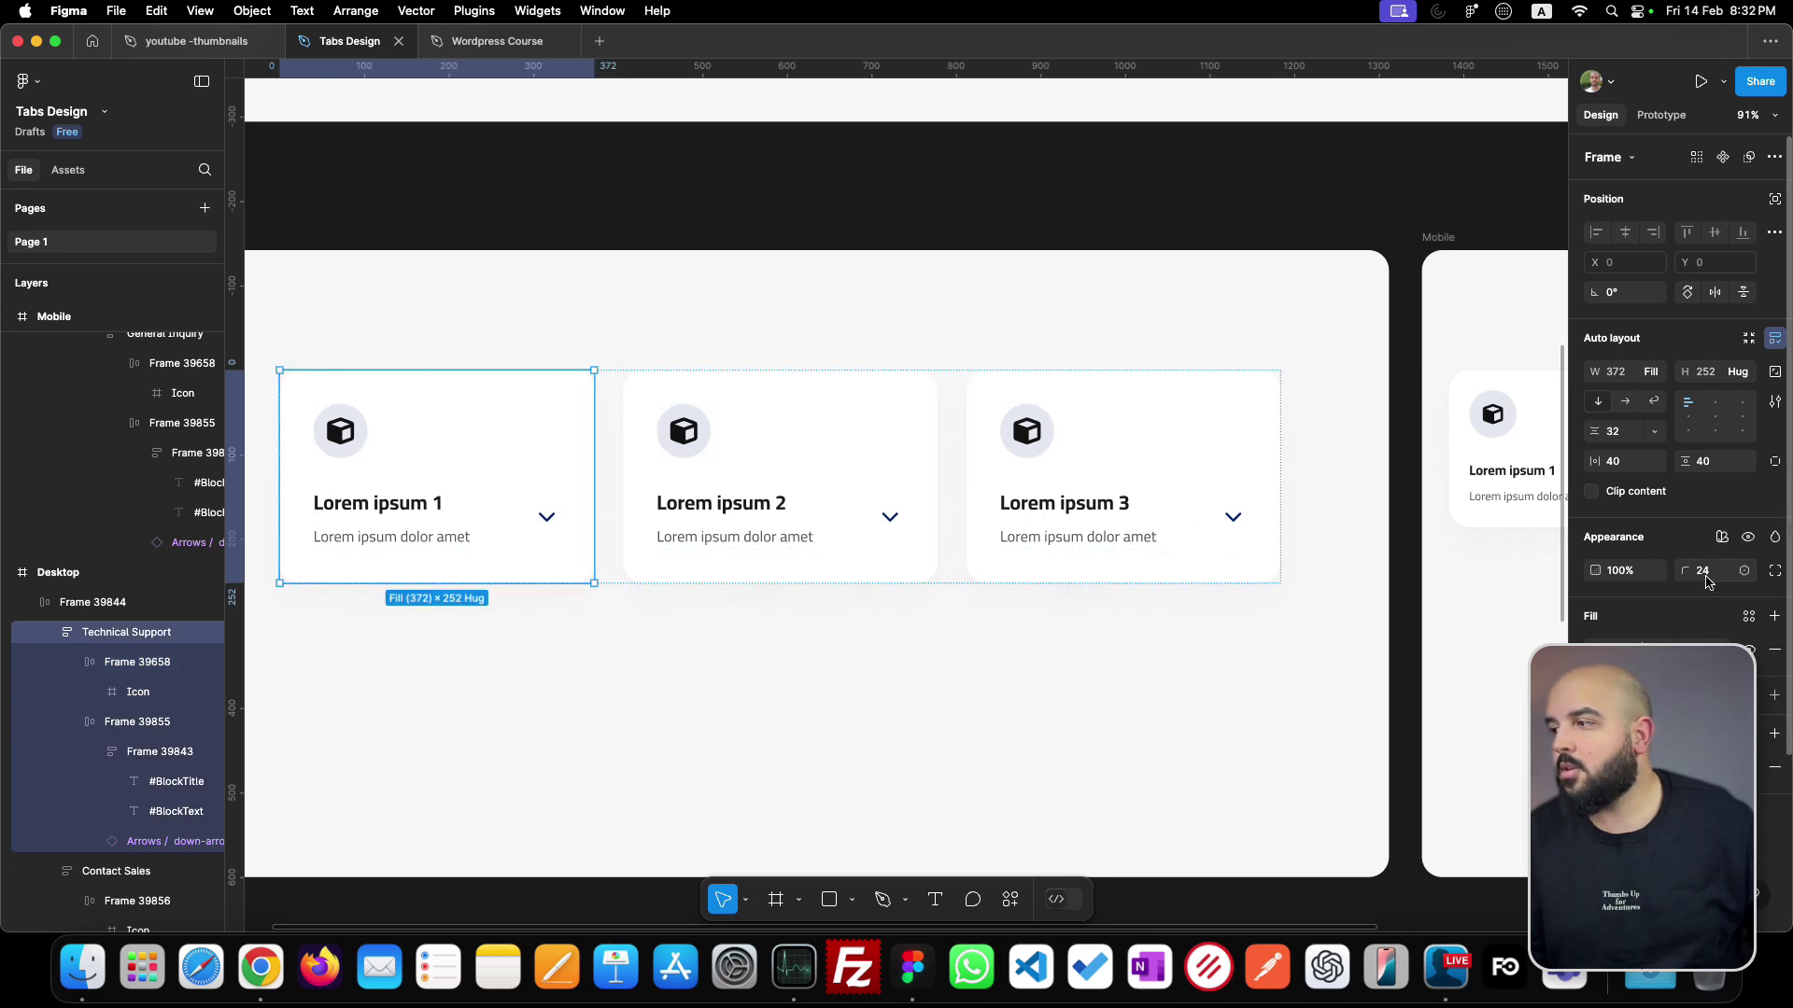
key("super+Tab")
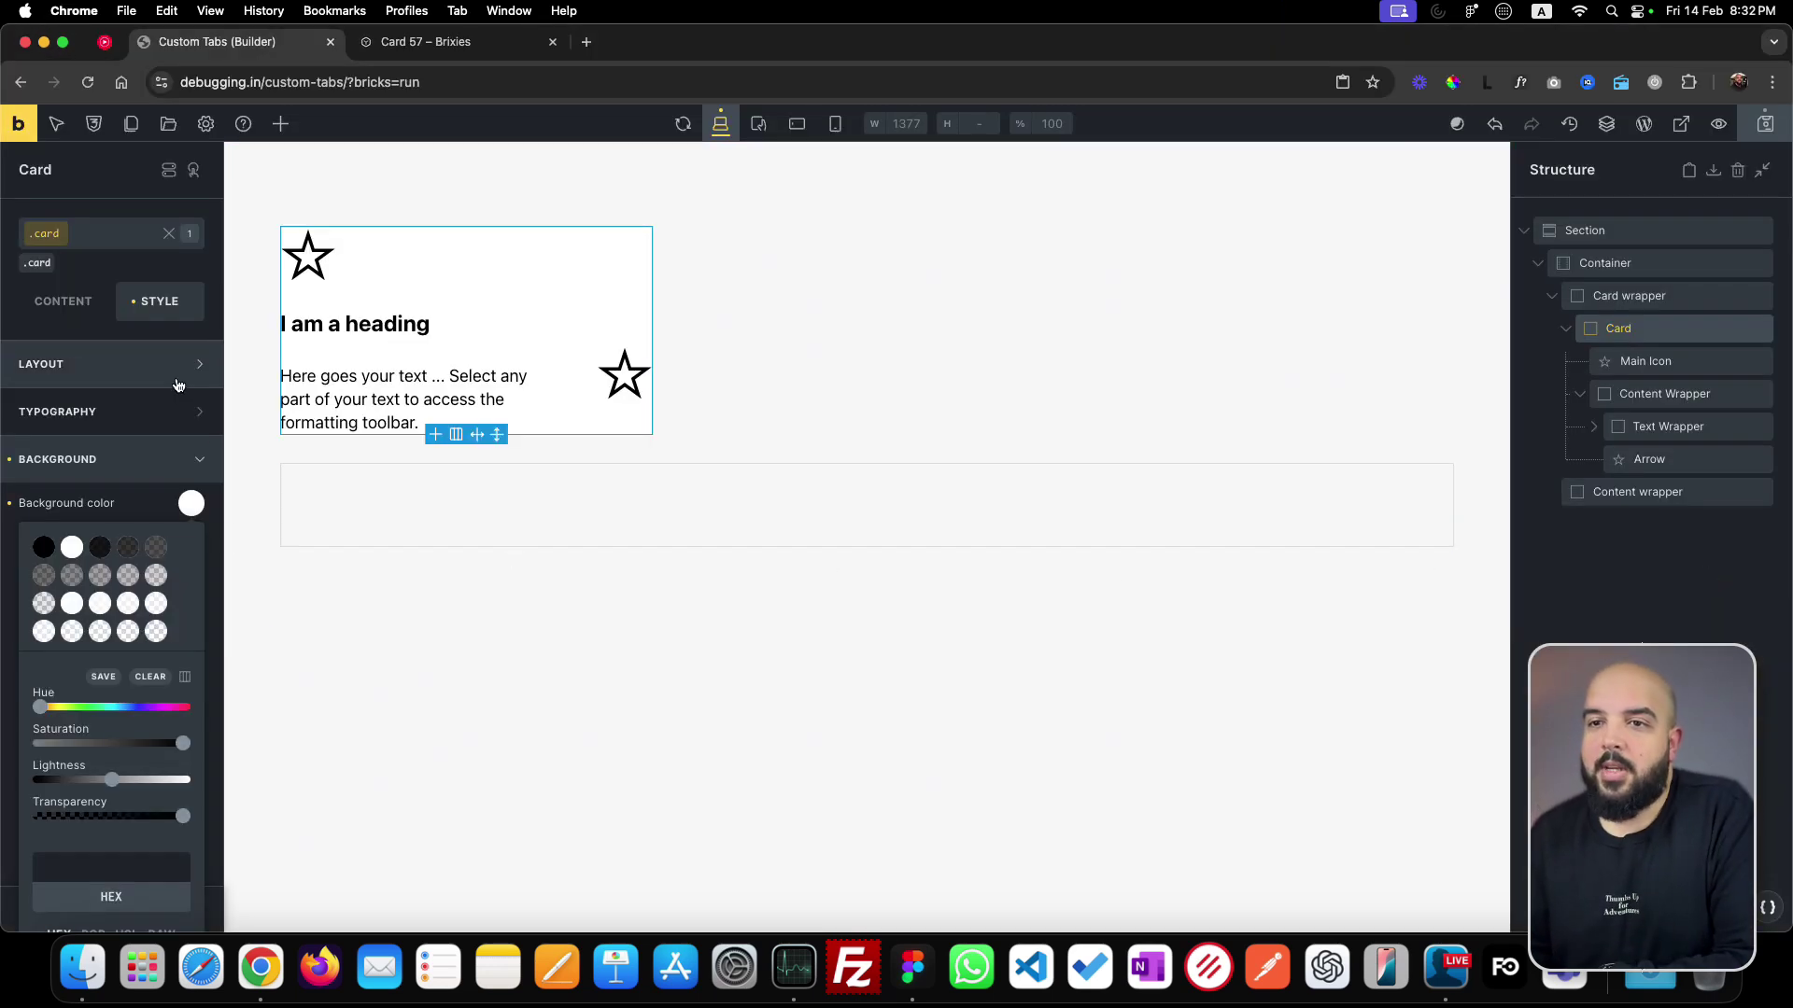
left_click(155, 478)
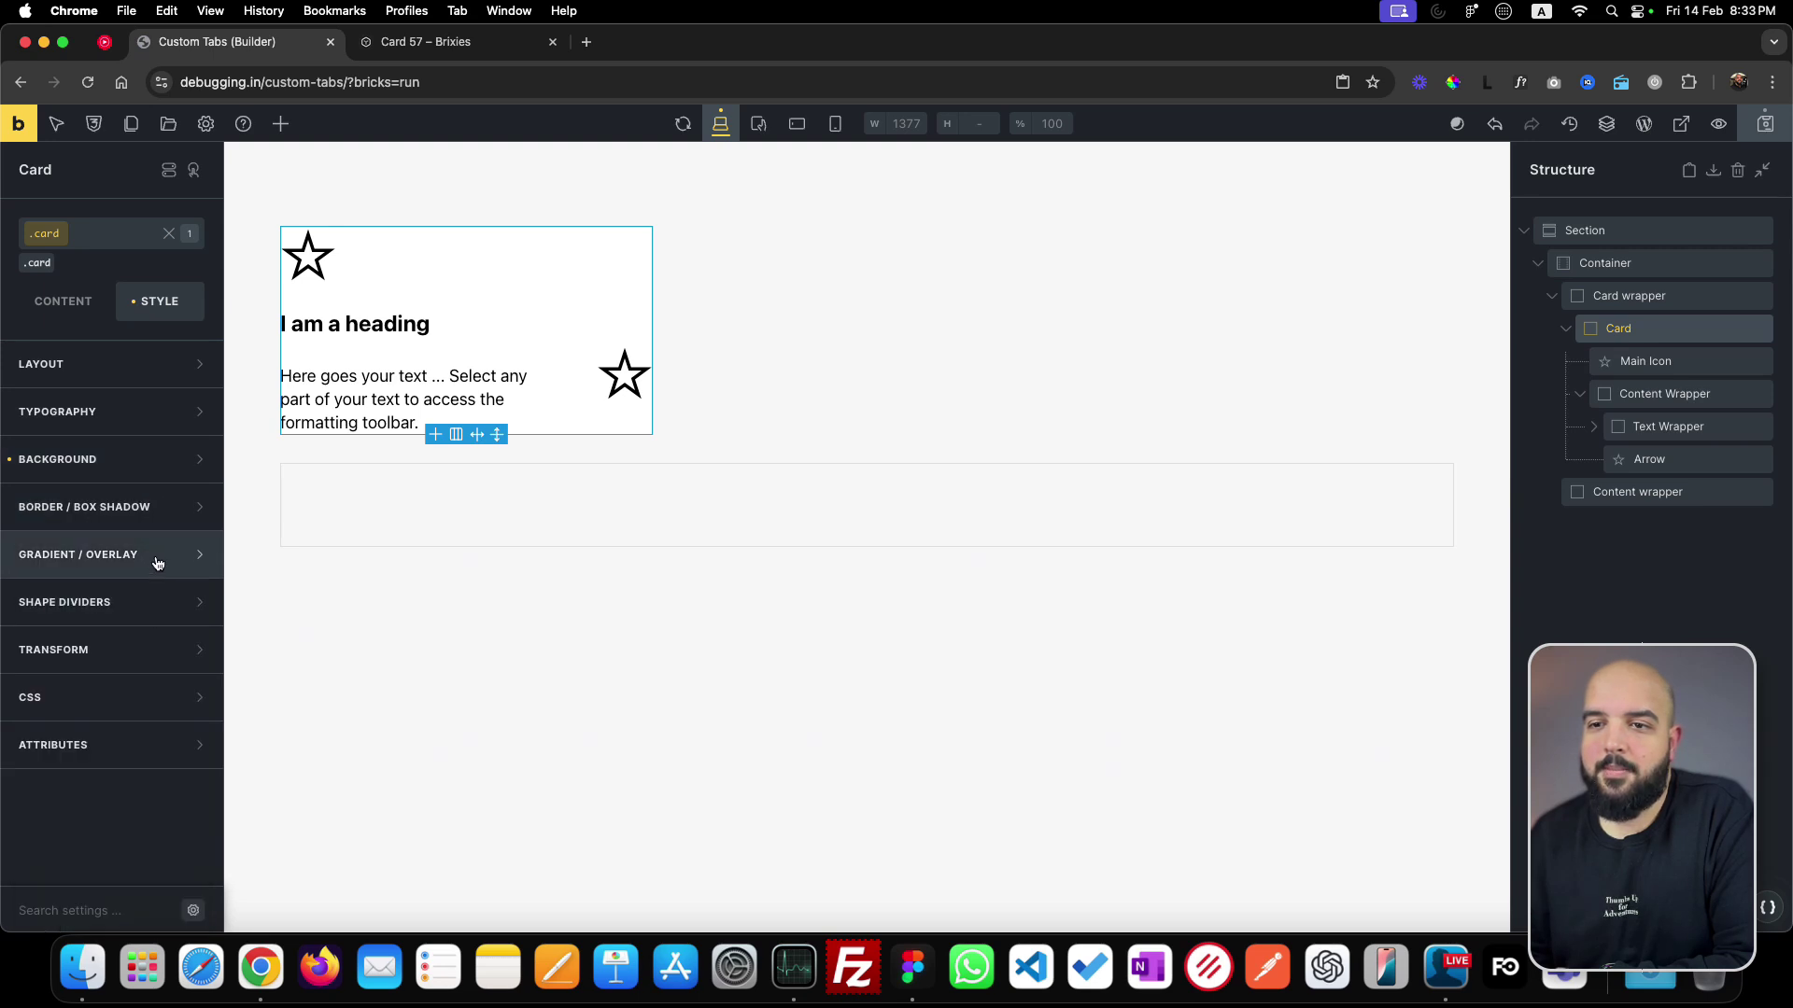
left_click(154, 514)
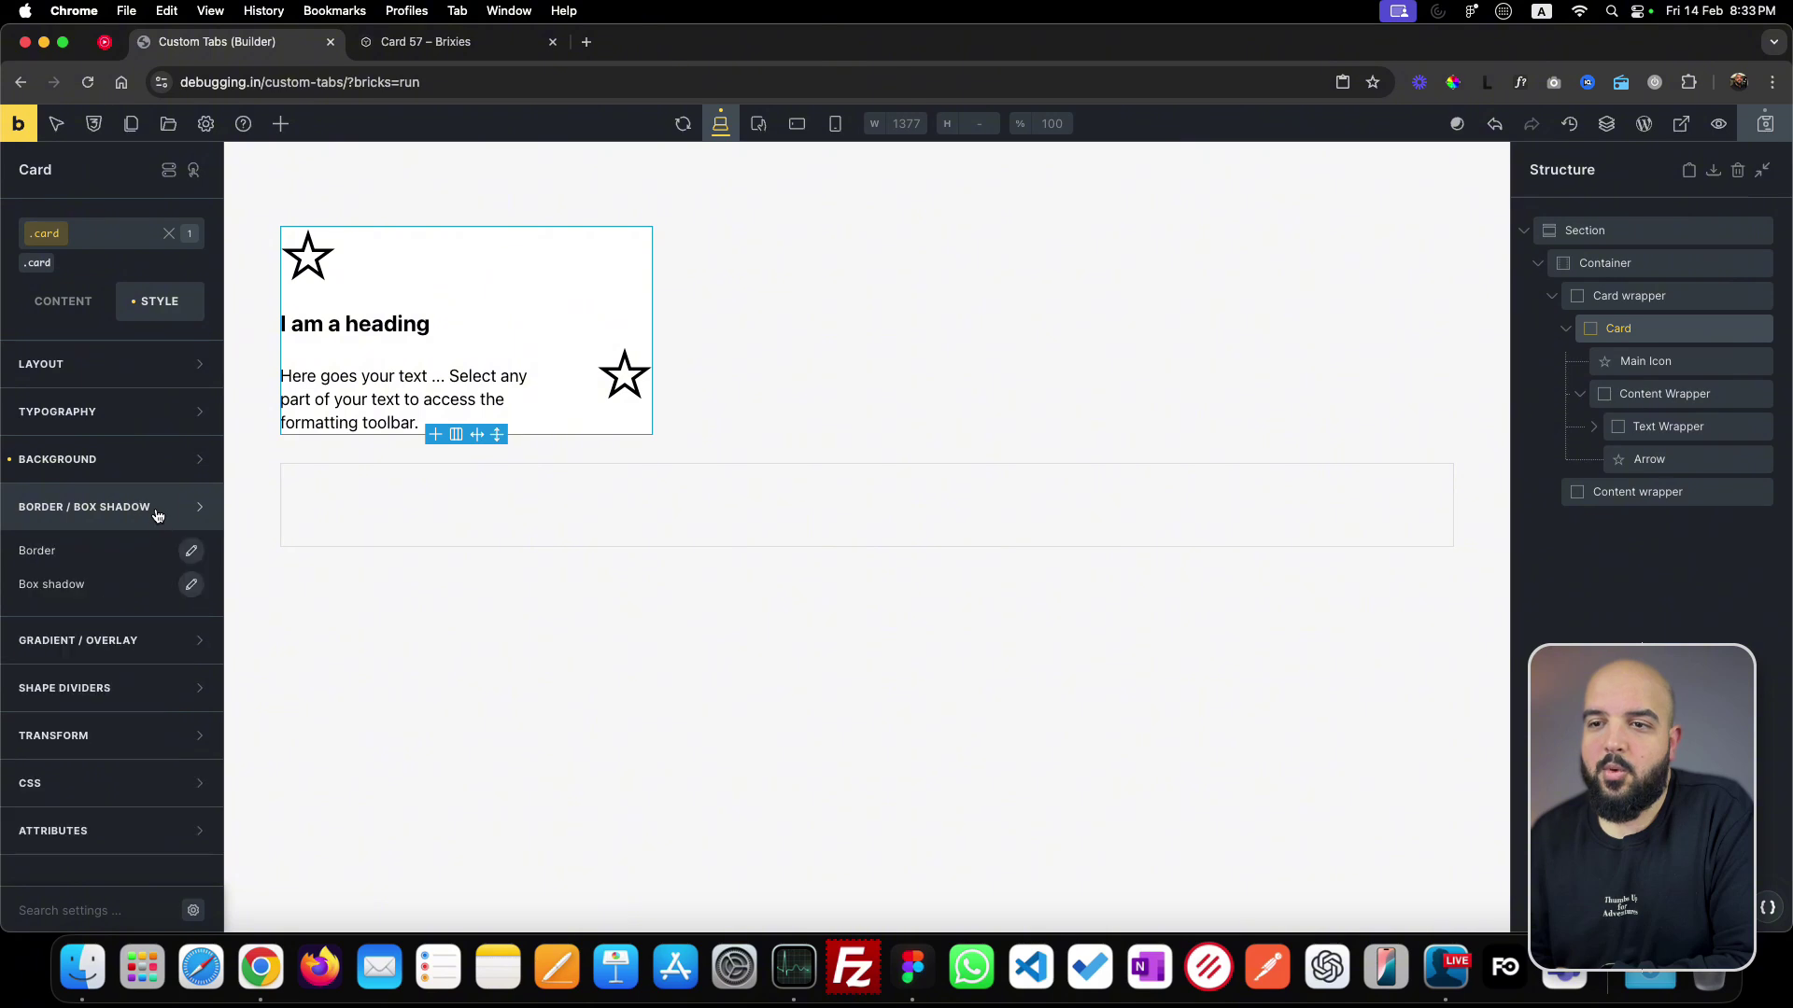
left_click(192, 551)
scroll(63, 767, "down", 1)
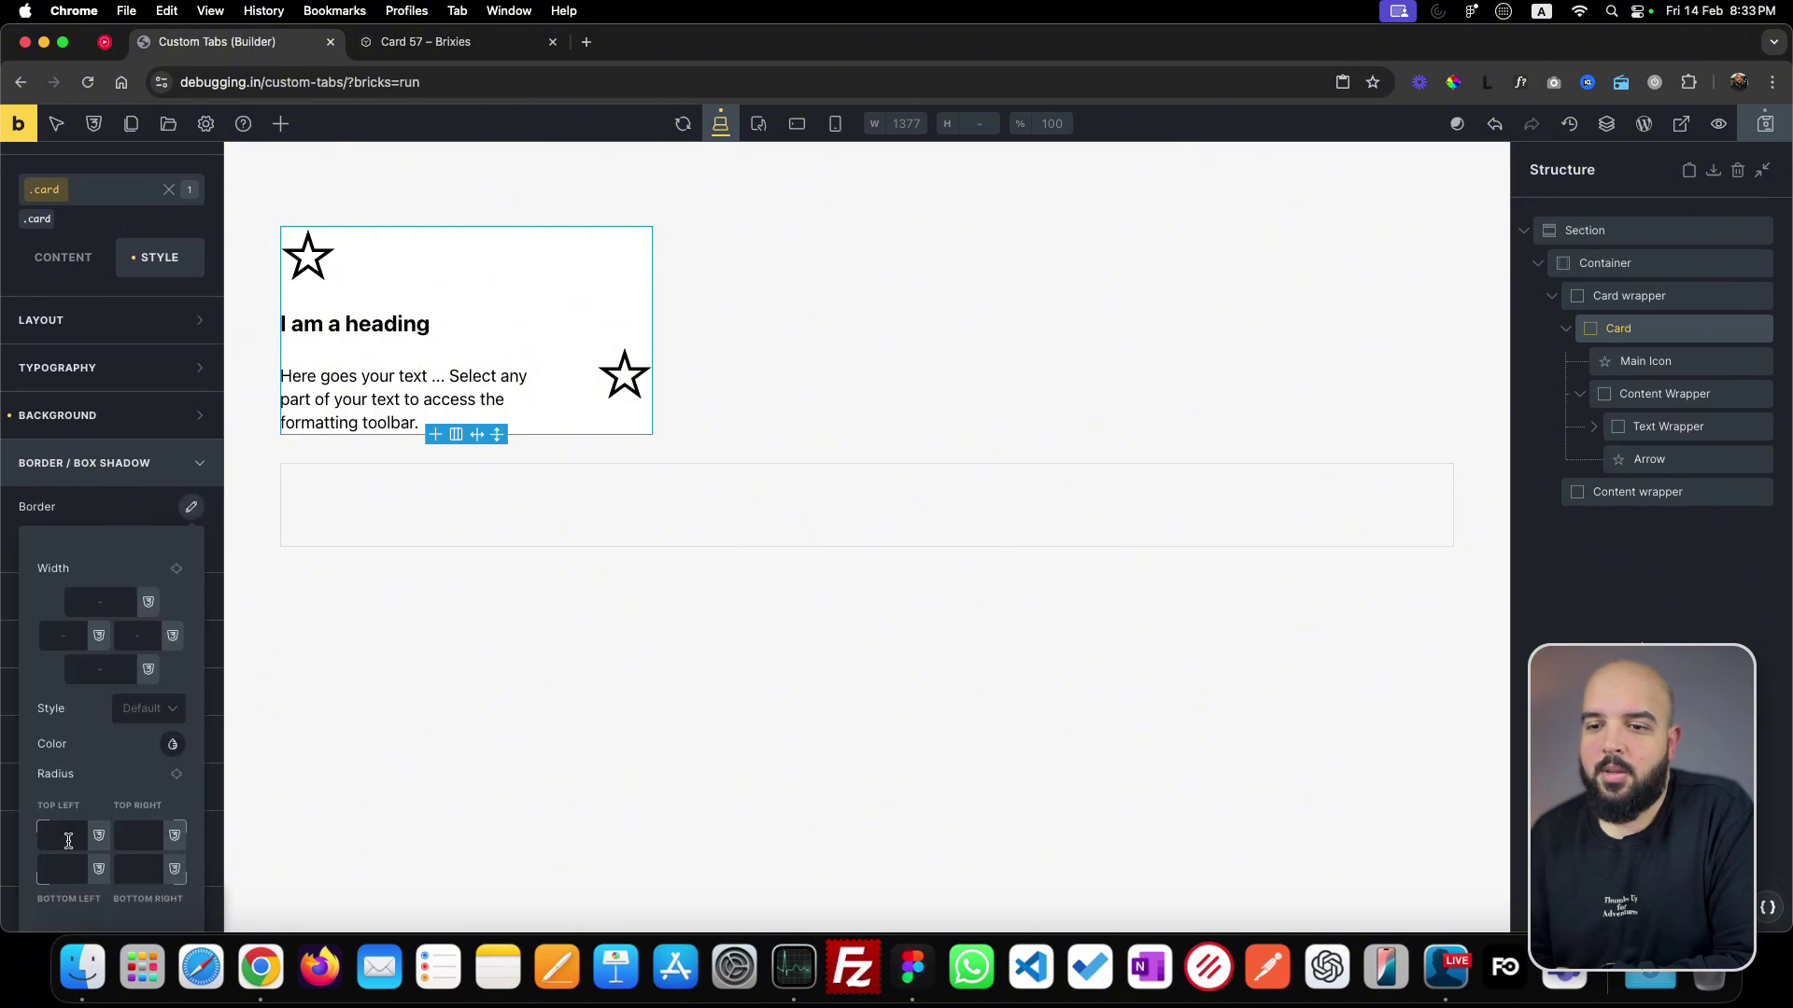
left_click(68, 842)
left_click(177, 774)
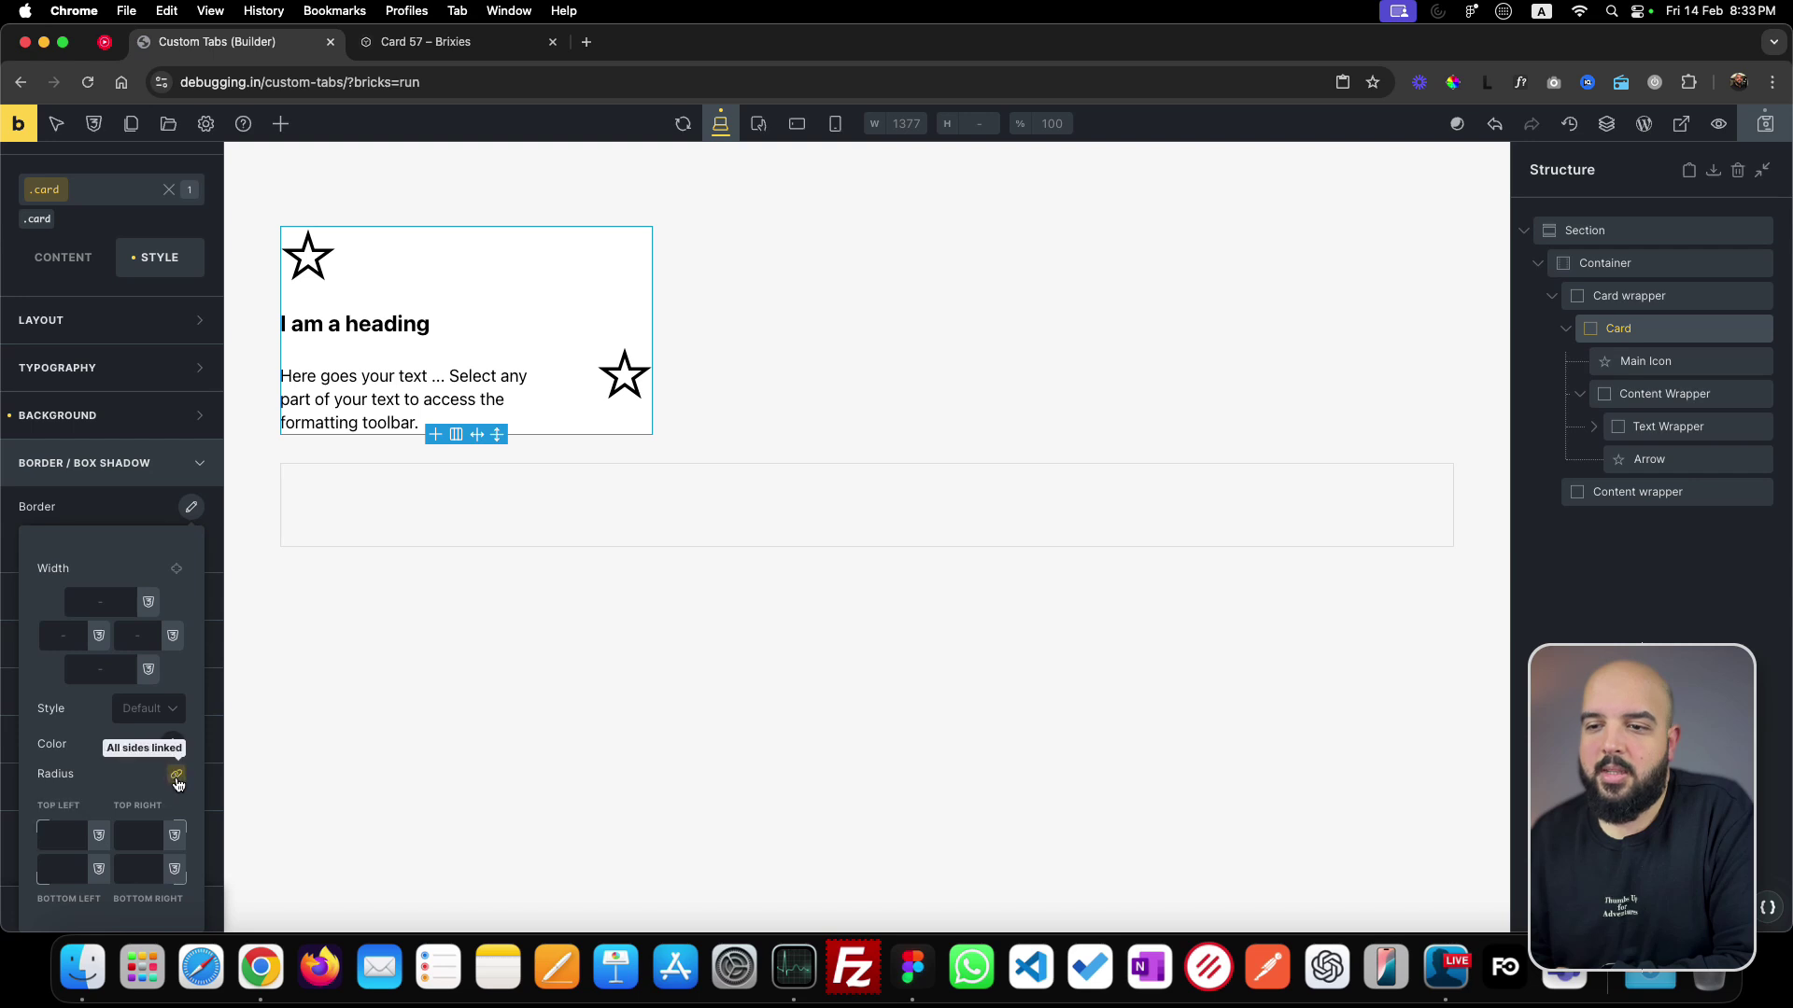
left_click(60, 841)
type("24")
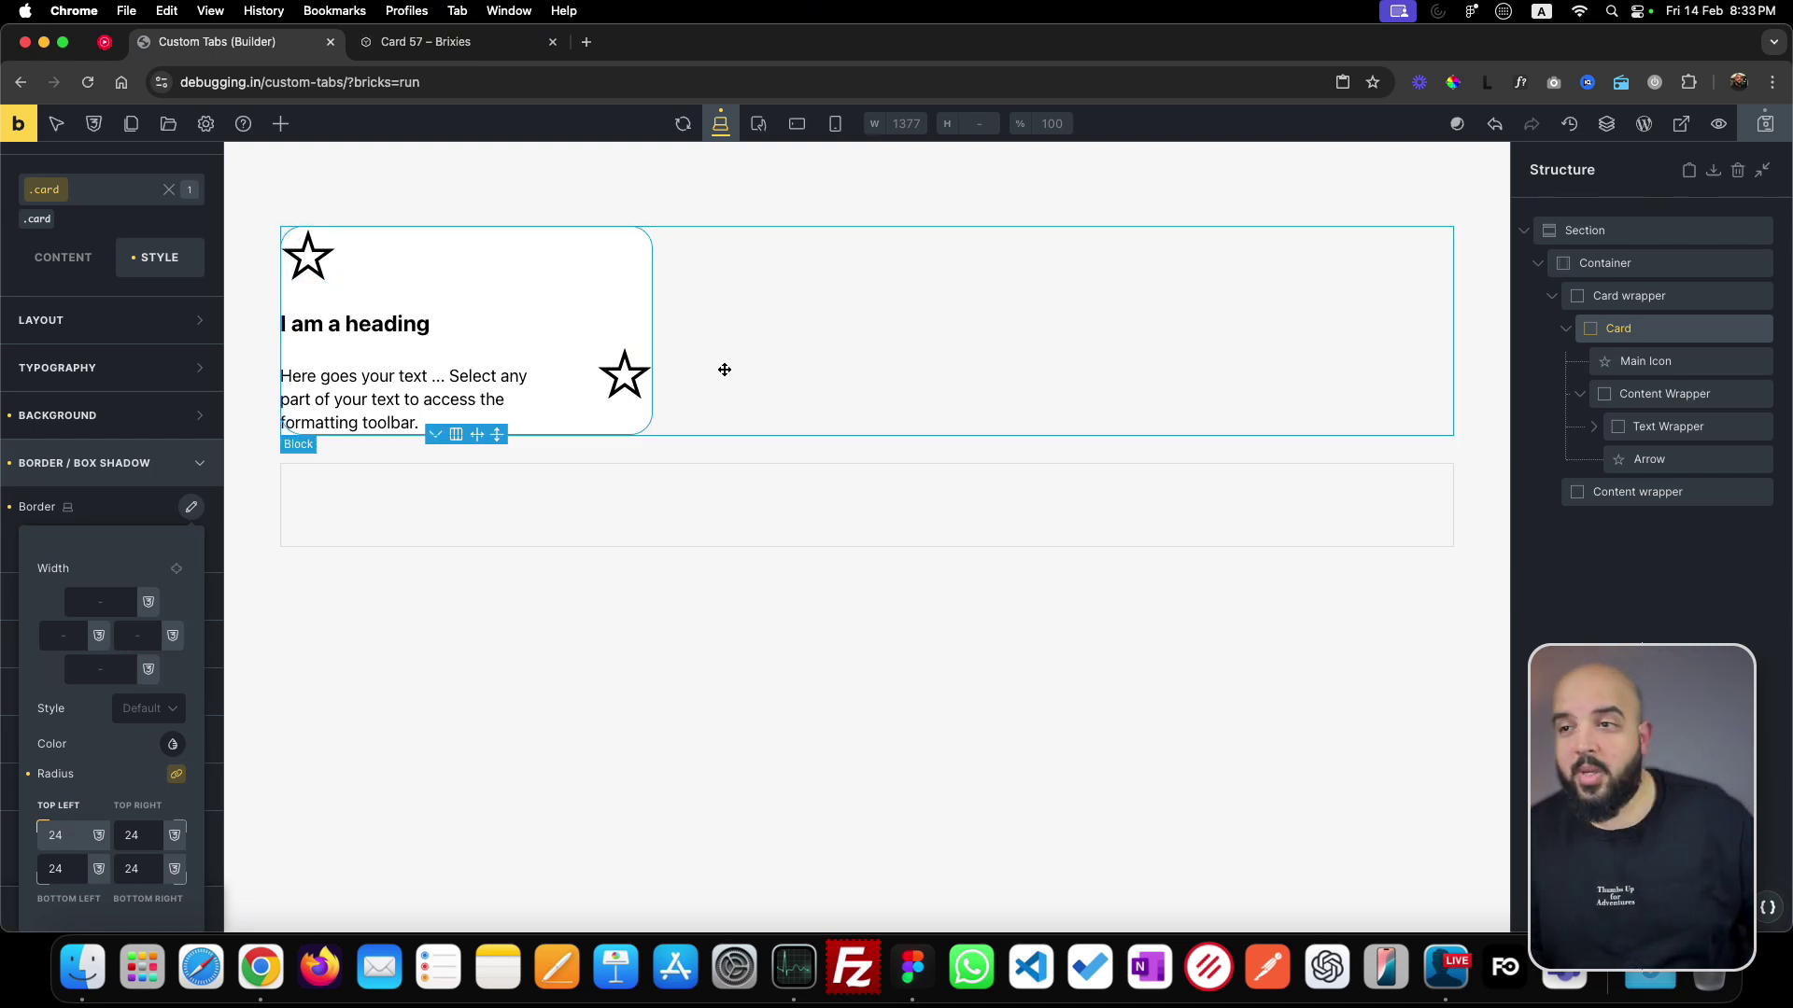
- Check the card's padding in Figma and apply the Automatic.css space-m padding to all linked sides of the .card class
key("super+Tab")
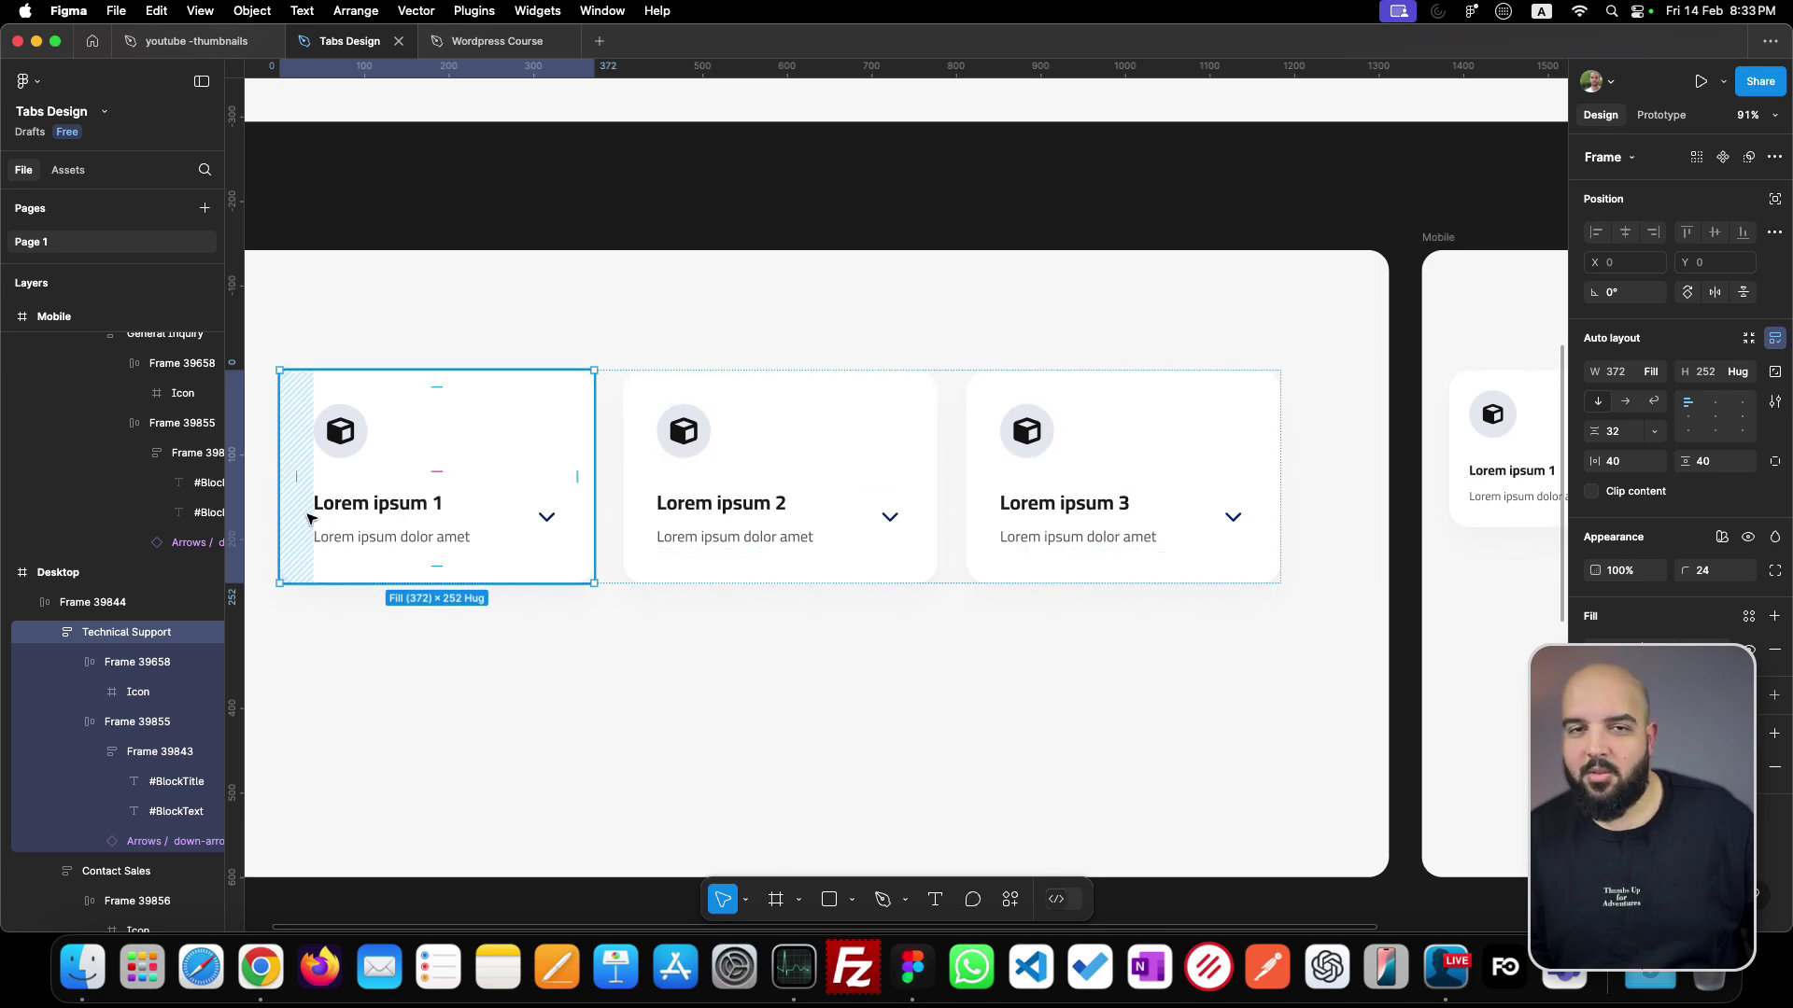
key("super+Tab")
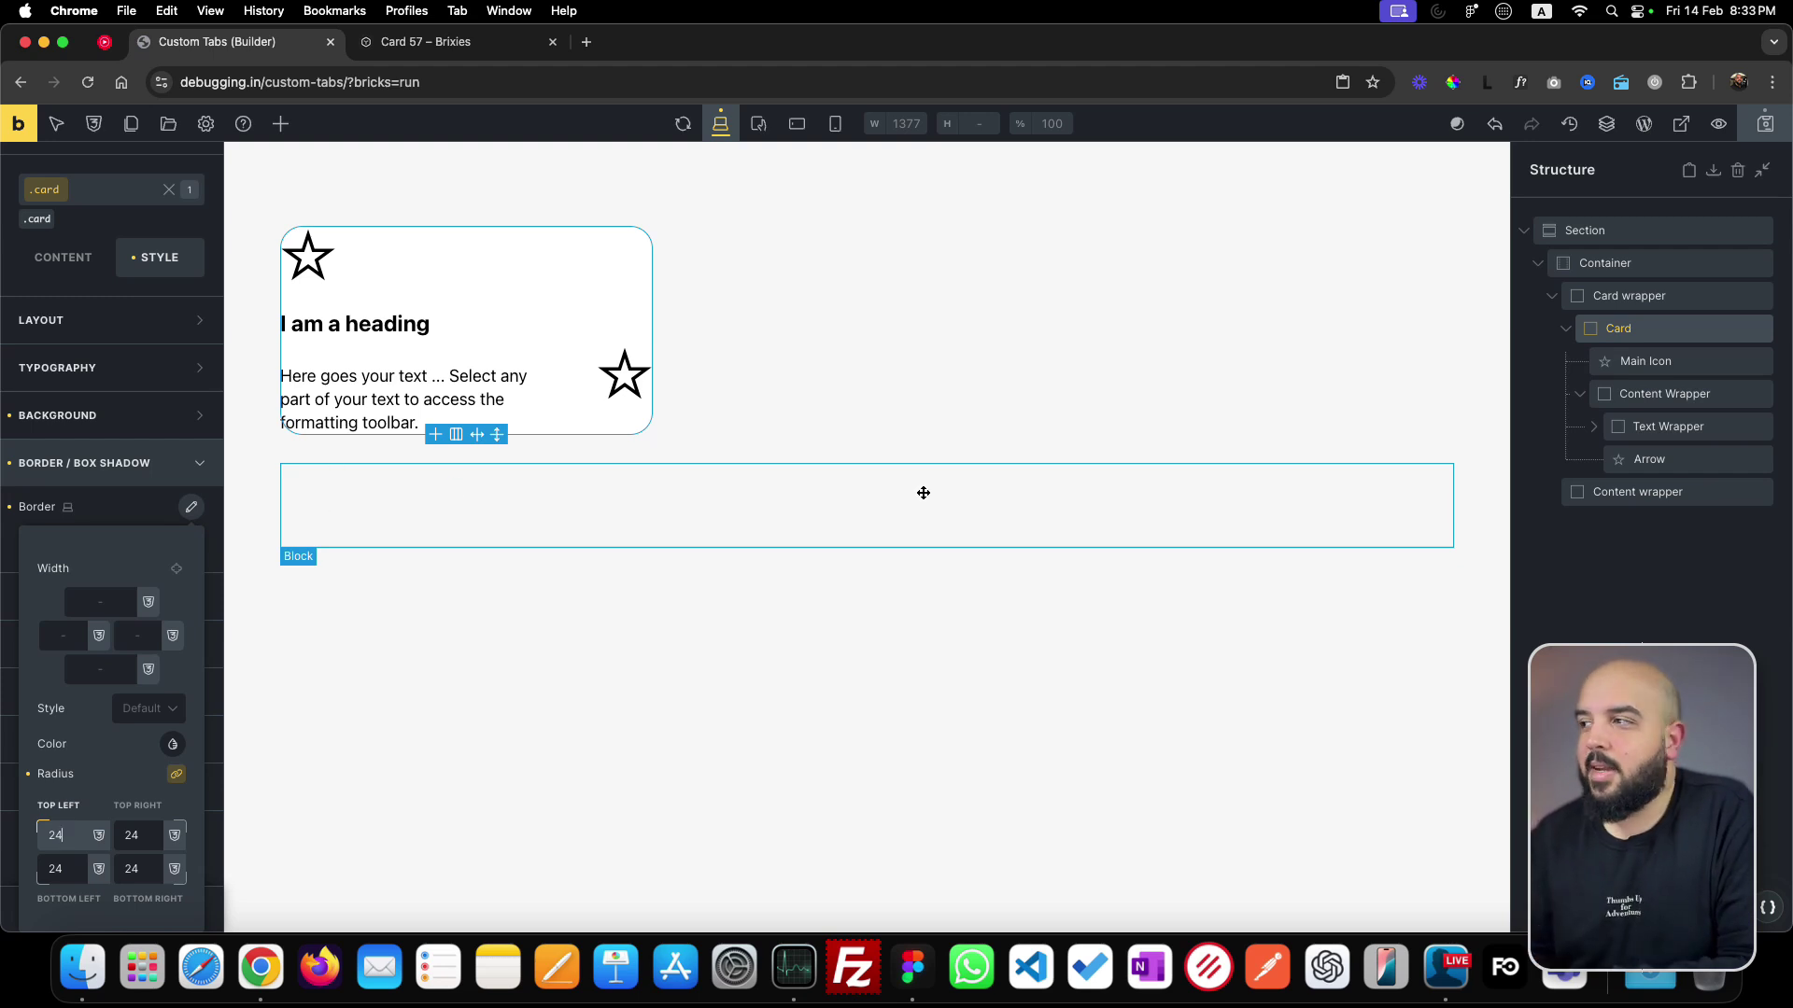
left_click(1667, 327)
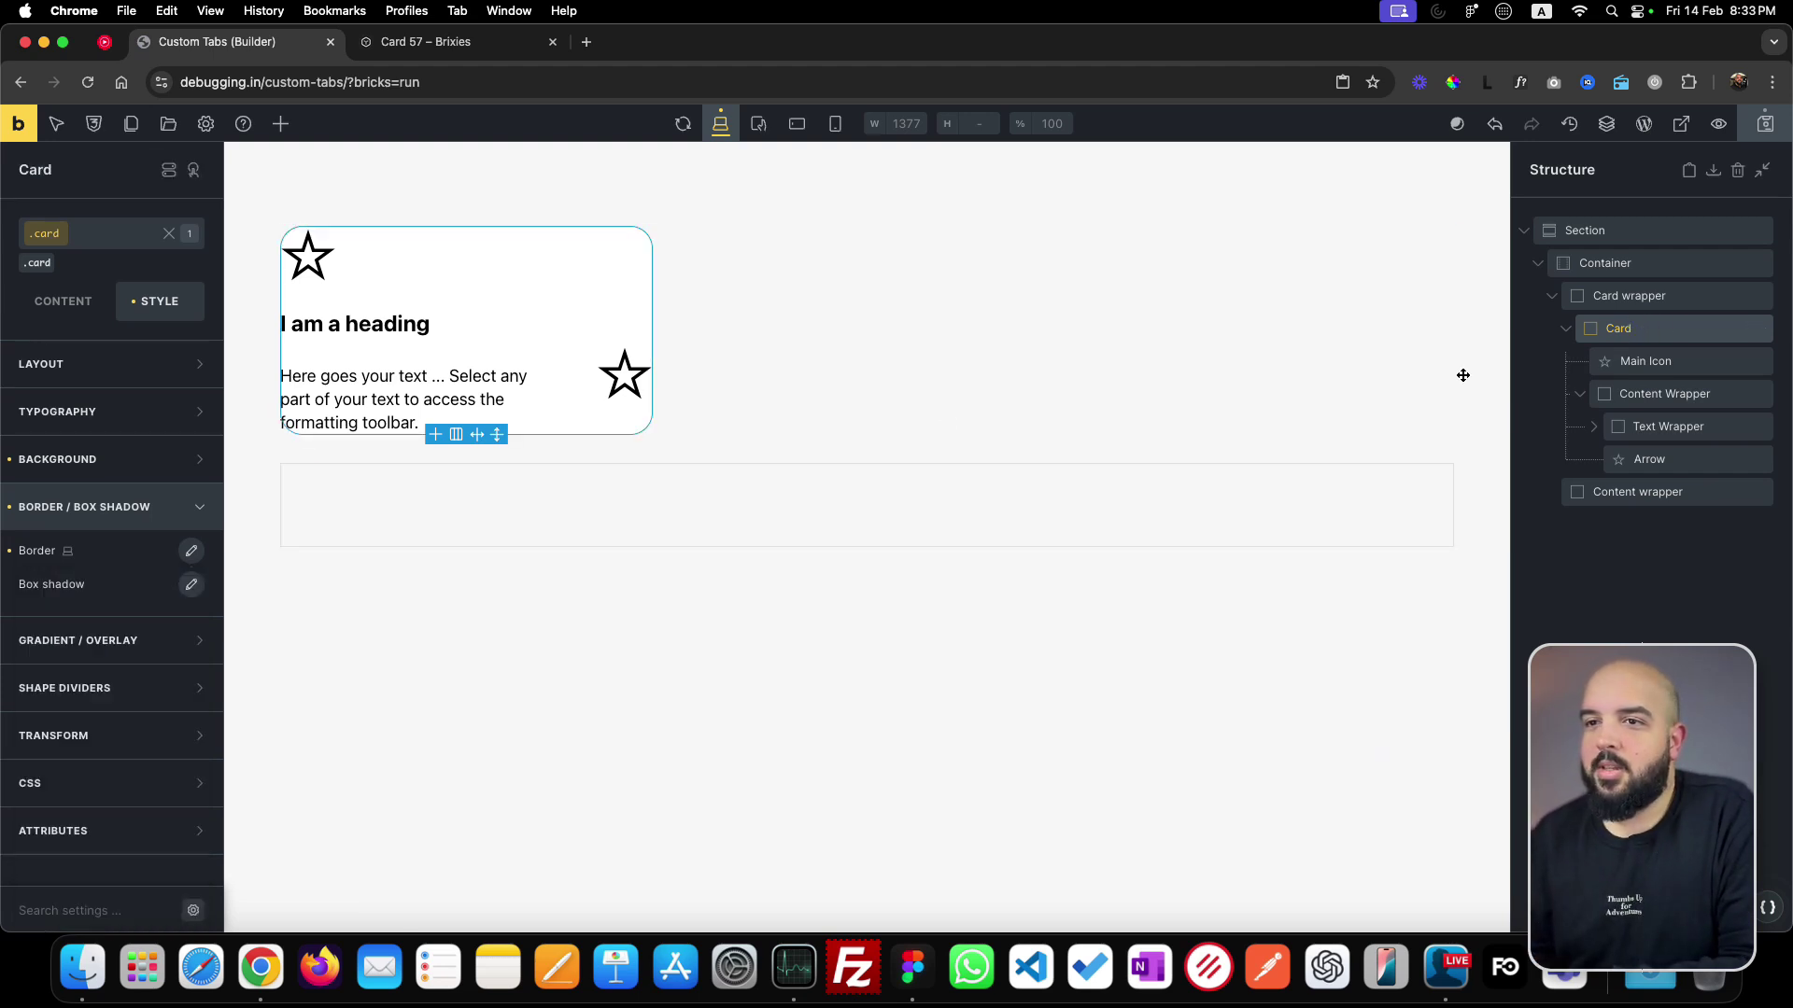
left_click(138, 378)
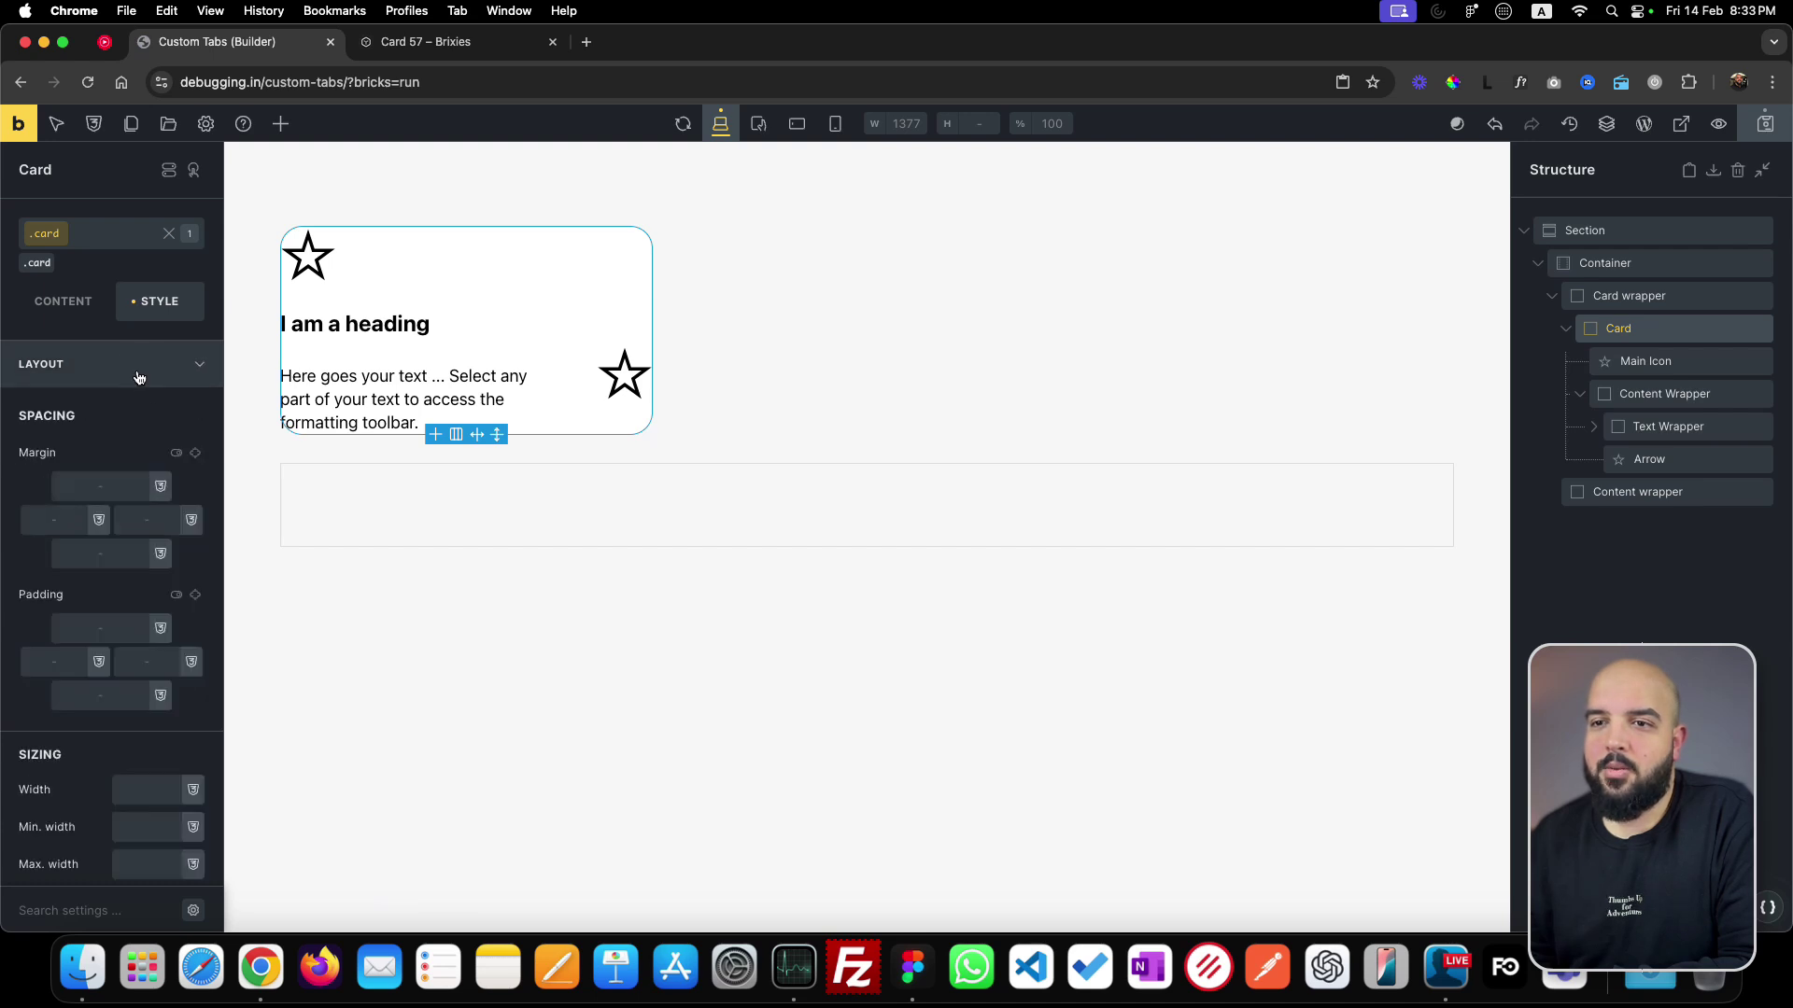
right_click(90, 632)
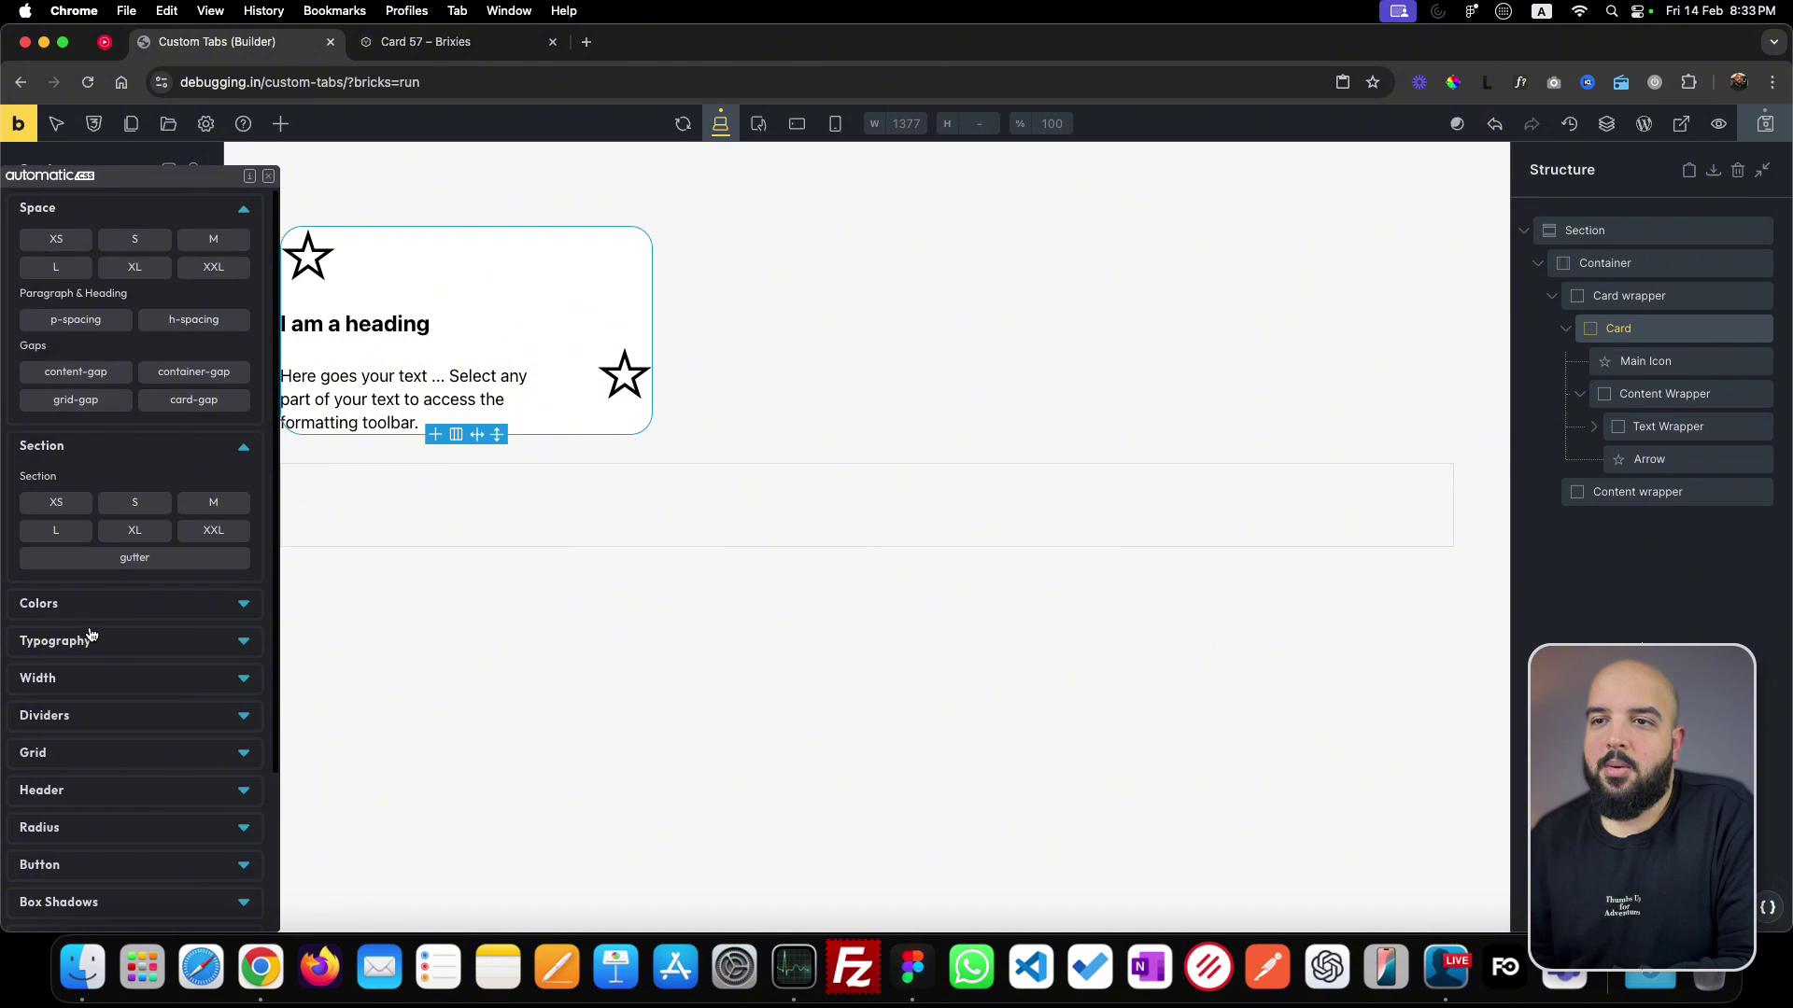
left_click(213, 240)
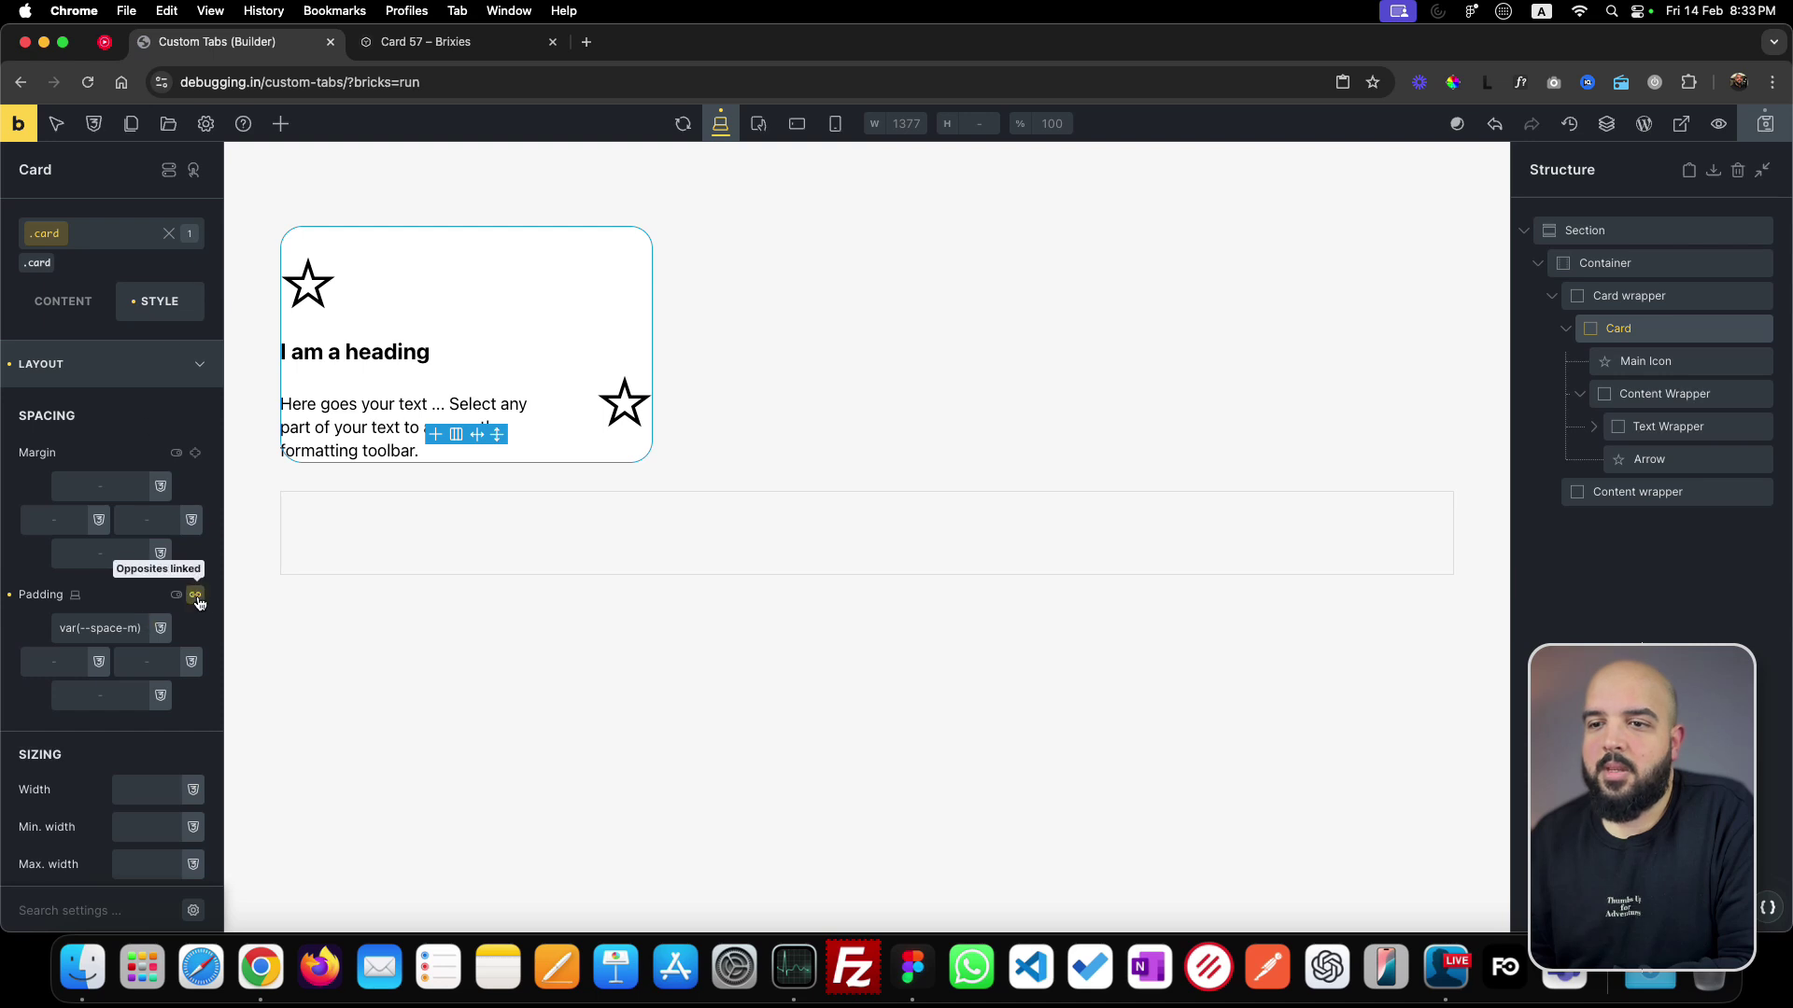
left_click(196, 596)
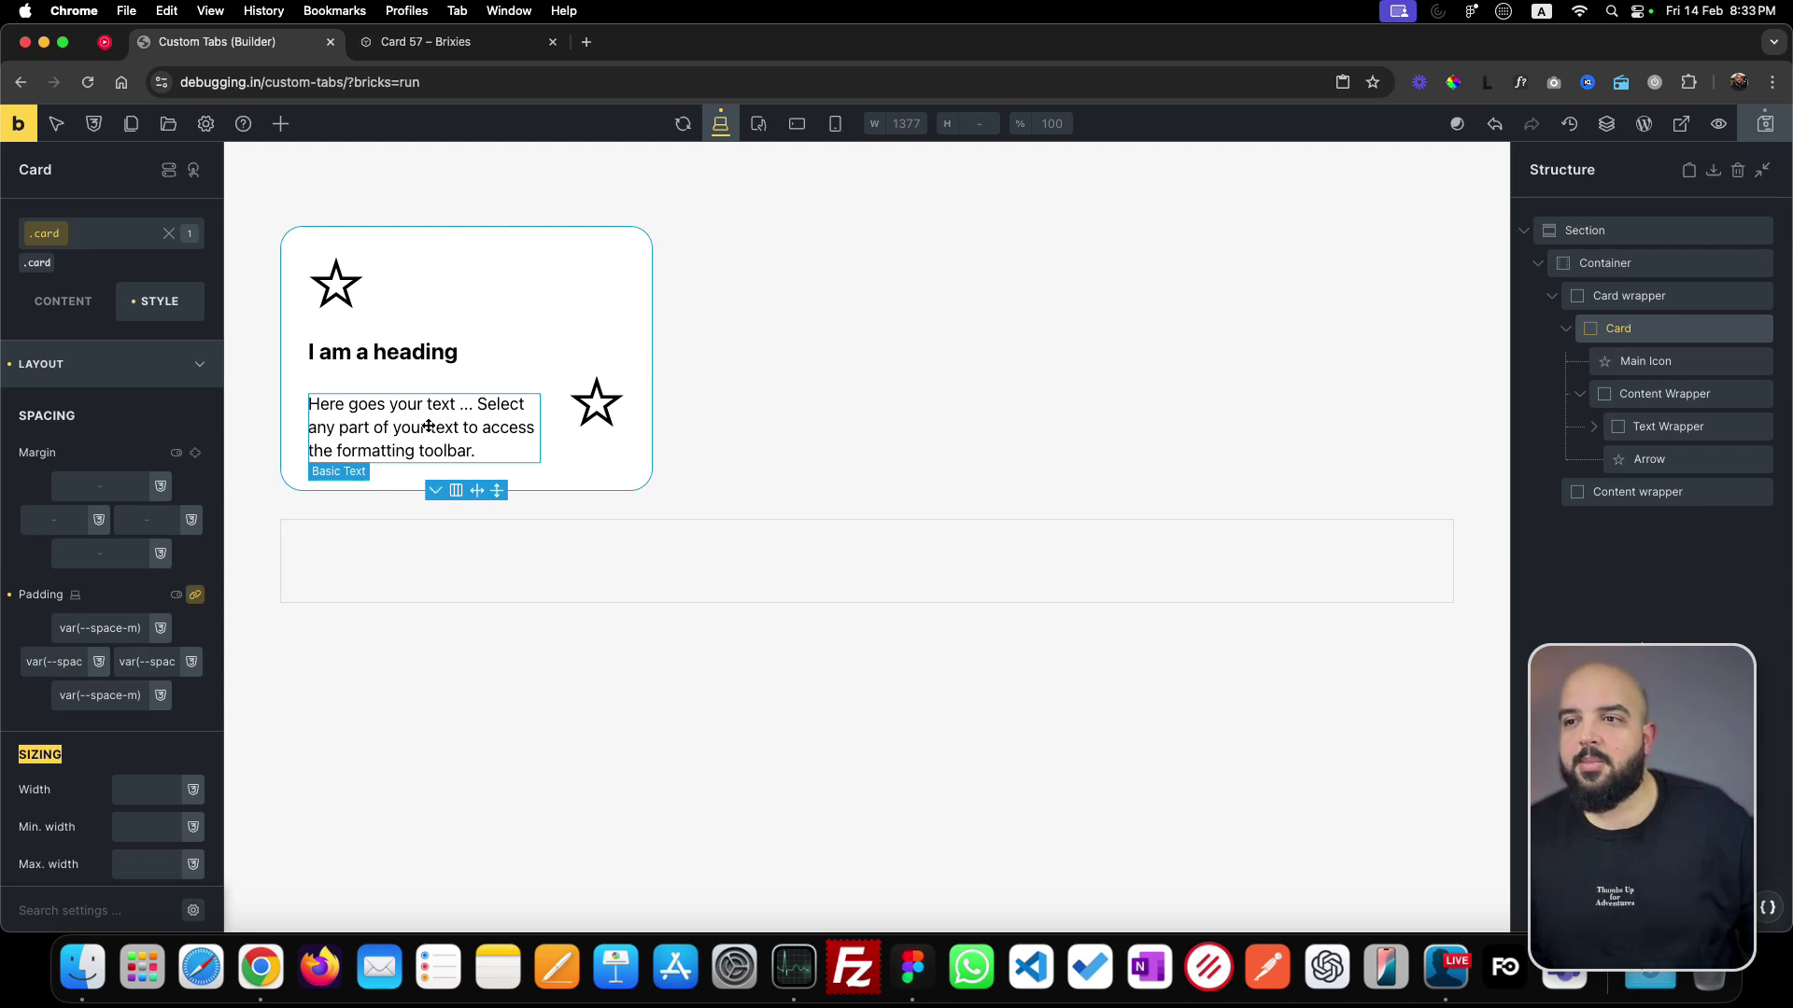
- Copy the title "Lorem ipsum 1" from the first card in Figma and use it as the card's heading text in Bricks
key("super+Tab")
left_click(382, 509)
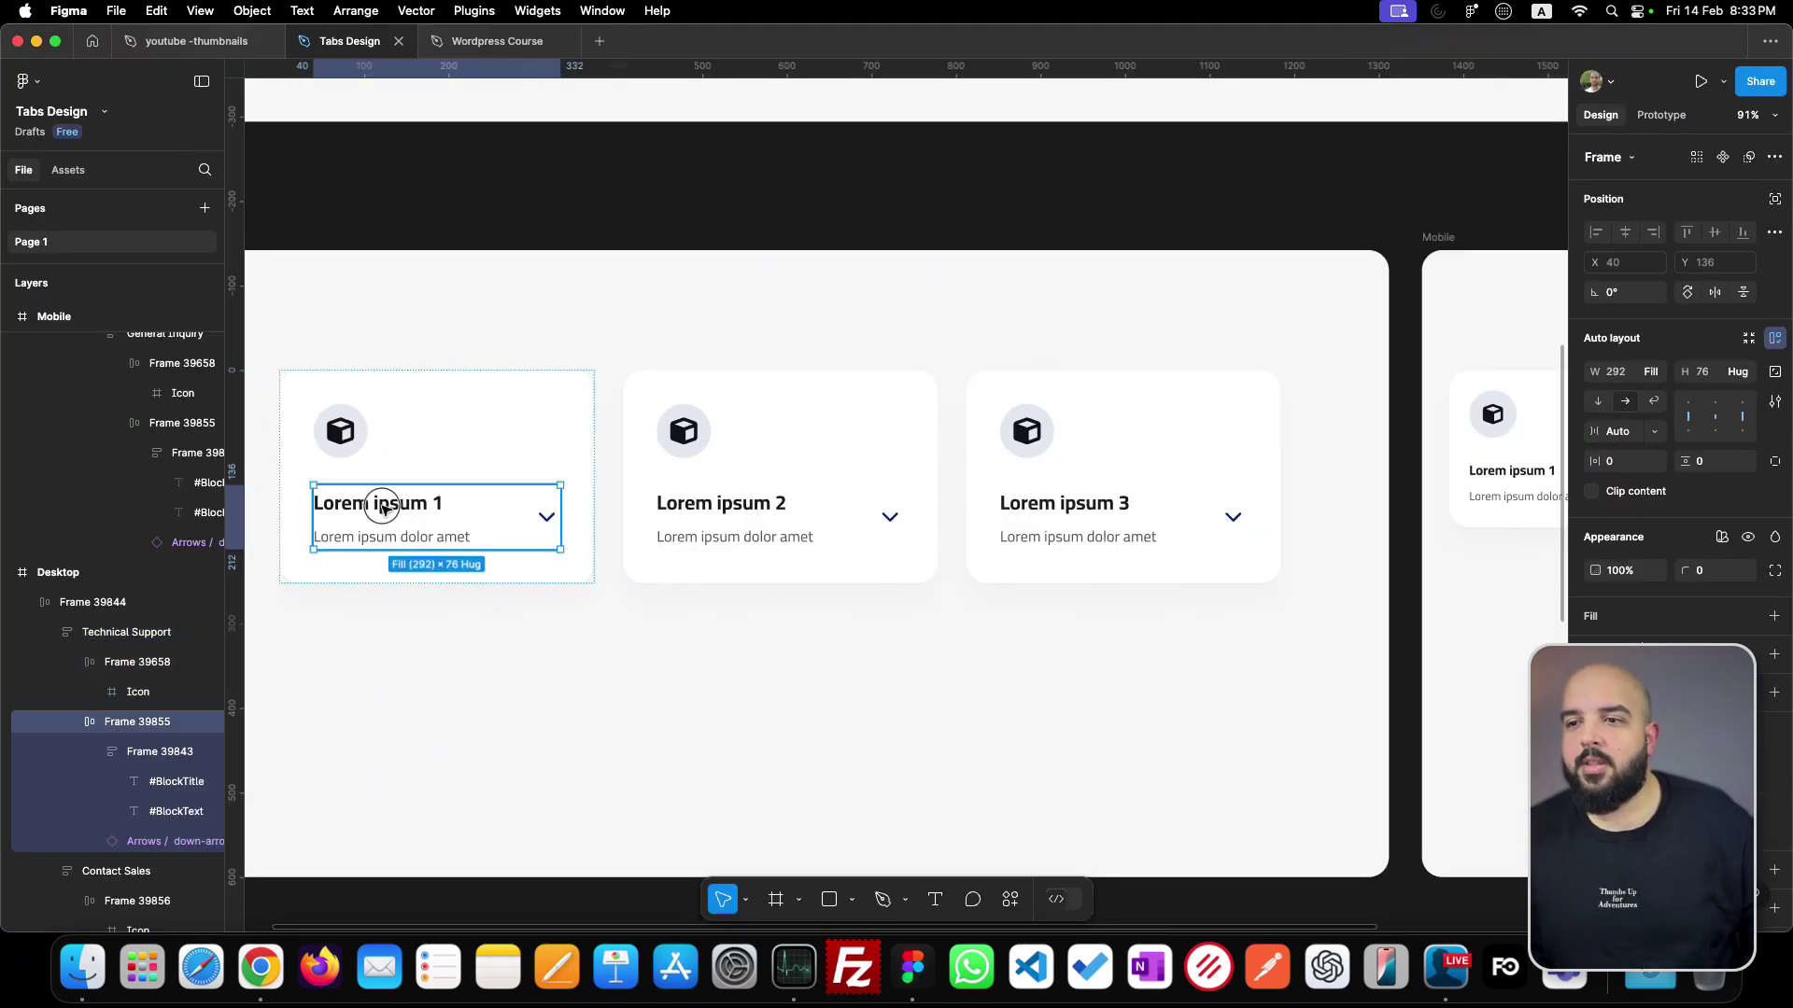
double_click(383, 509)
double_click(383, 507)
key("super+c")
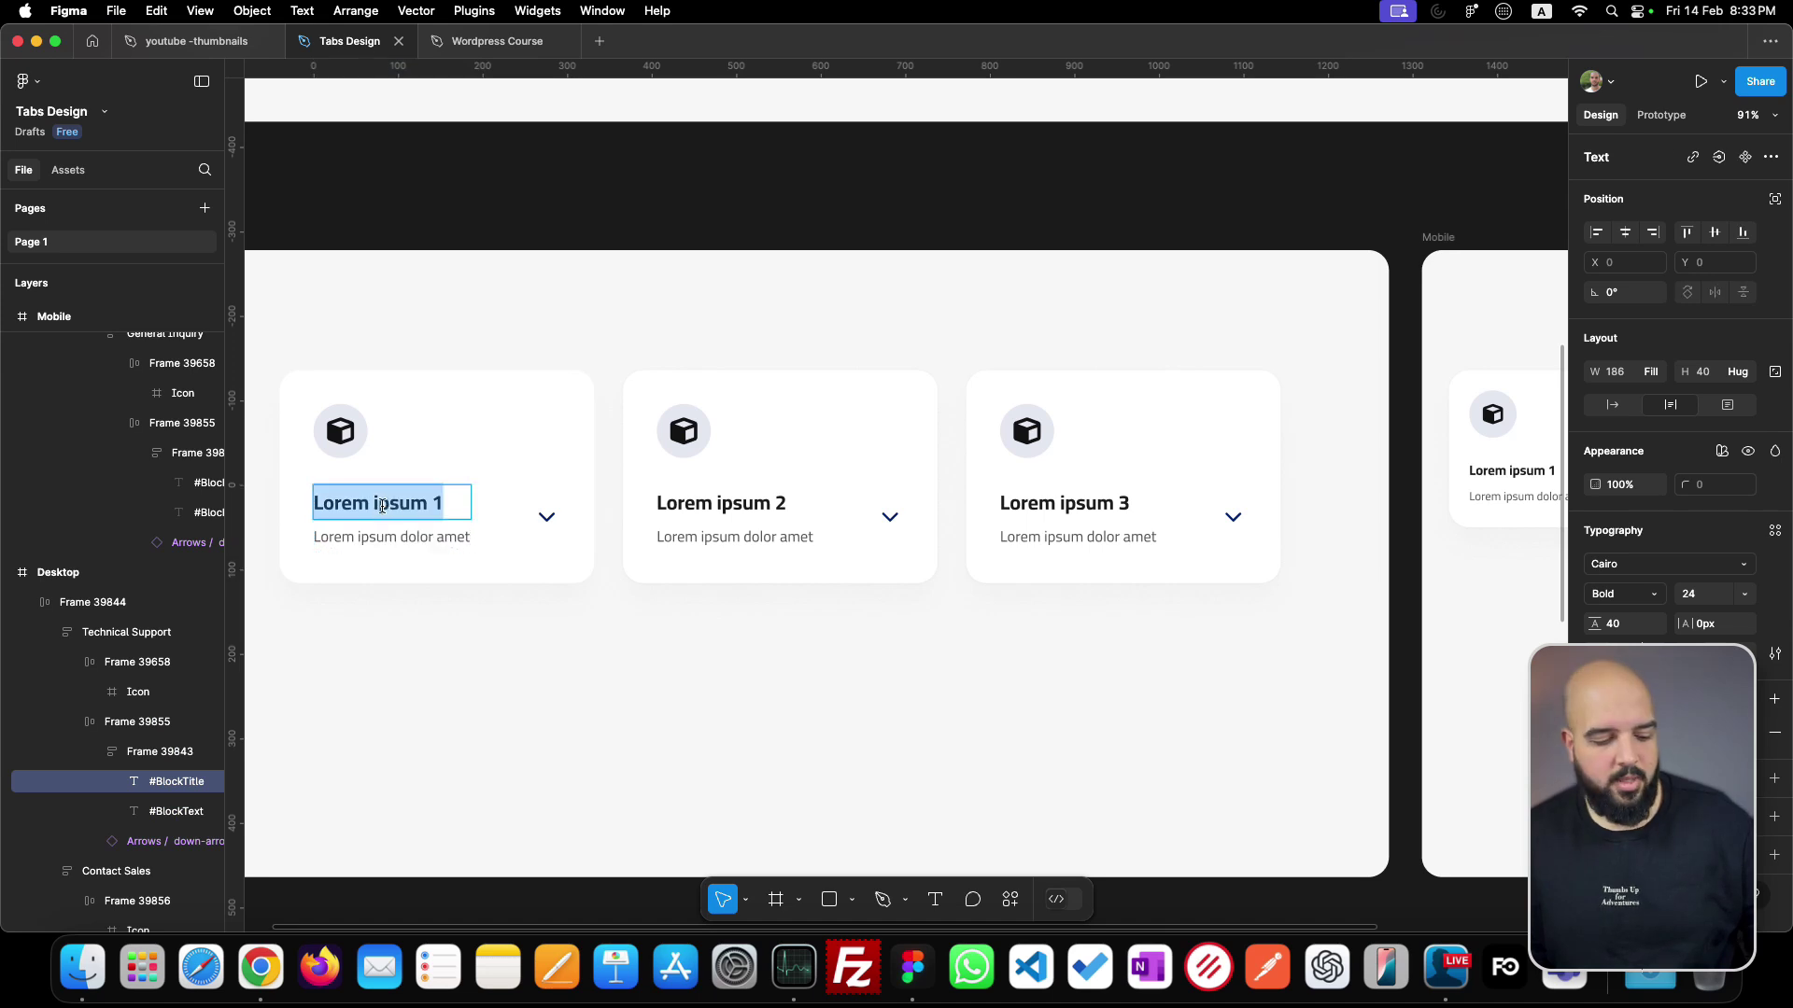
key("super+Tab")
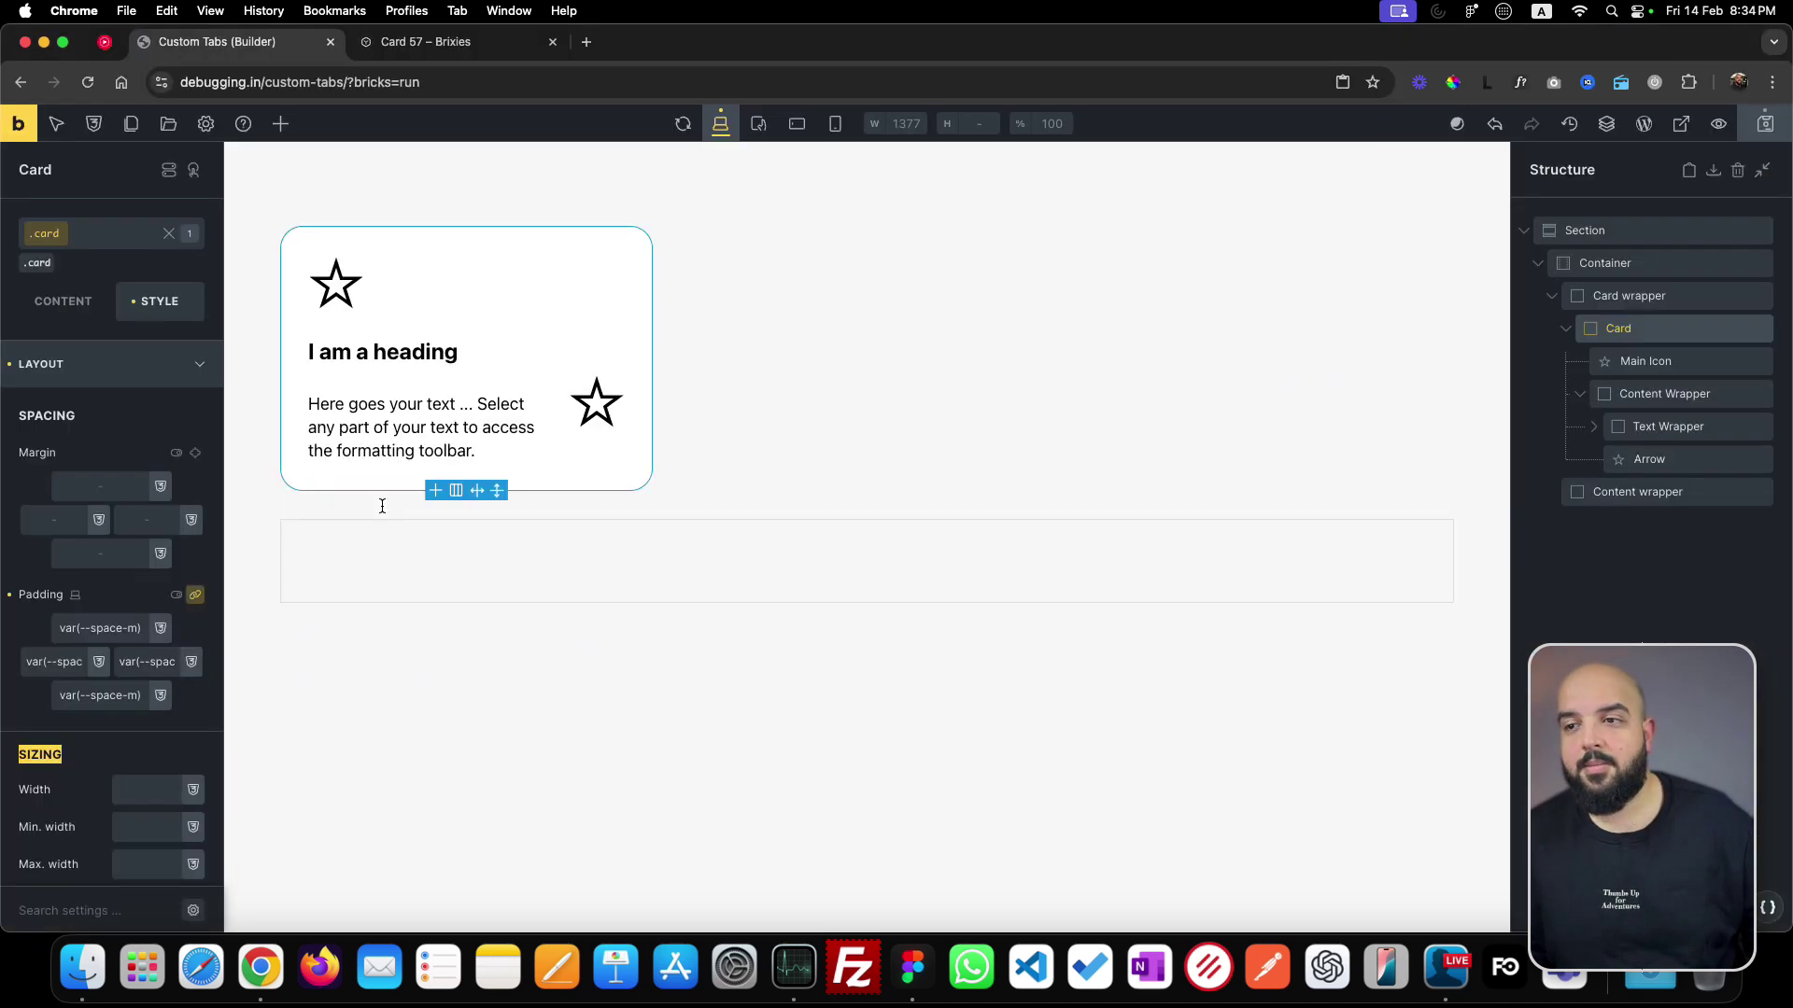
left_click(392, 358)
left_click(80, 304)
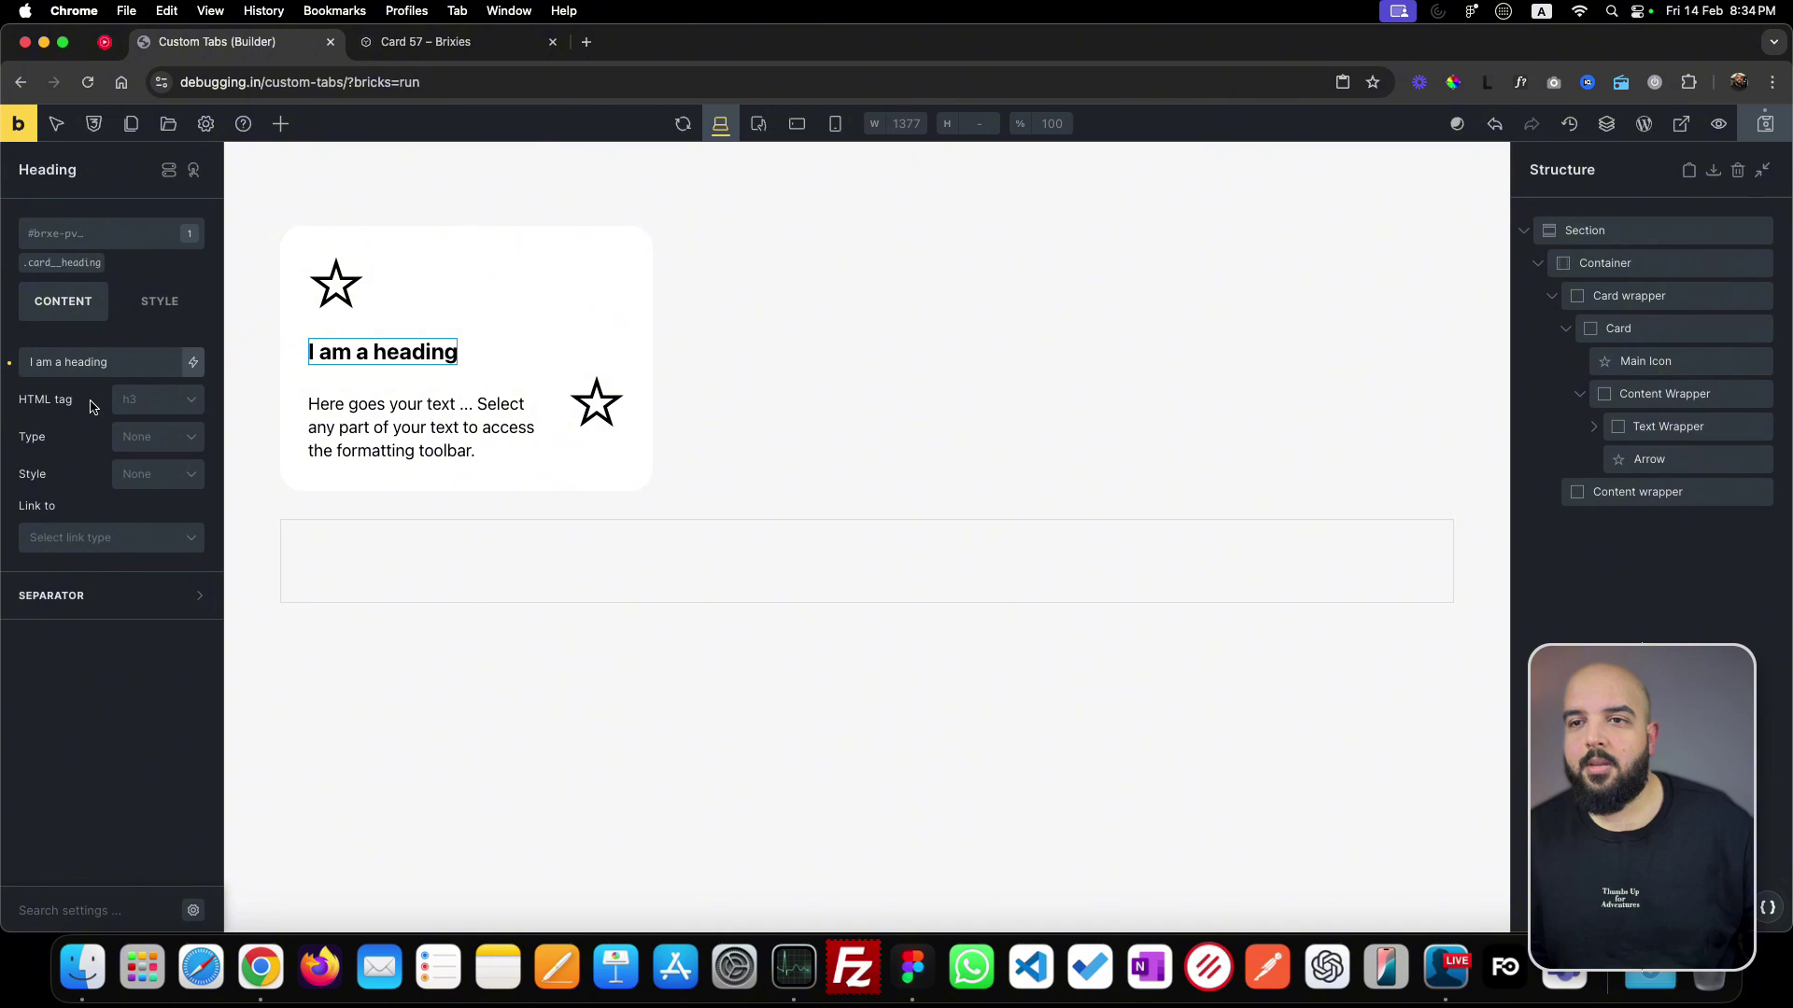
triple_click(103, 363)
key("super+v")
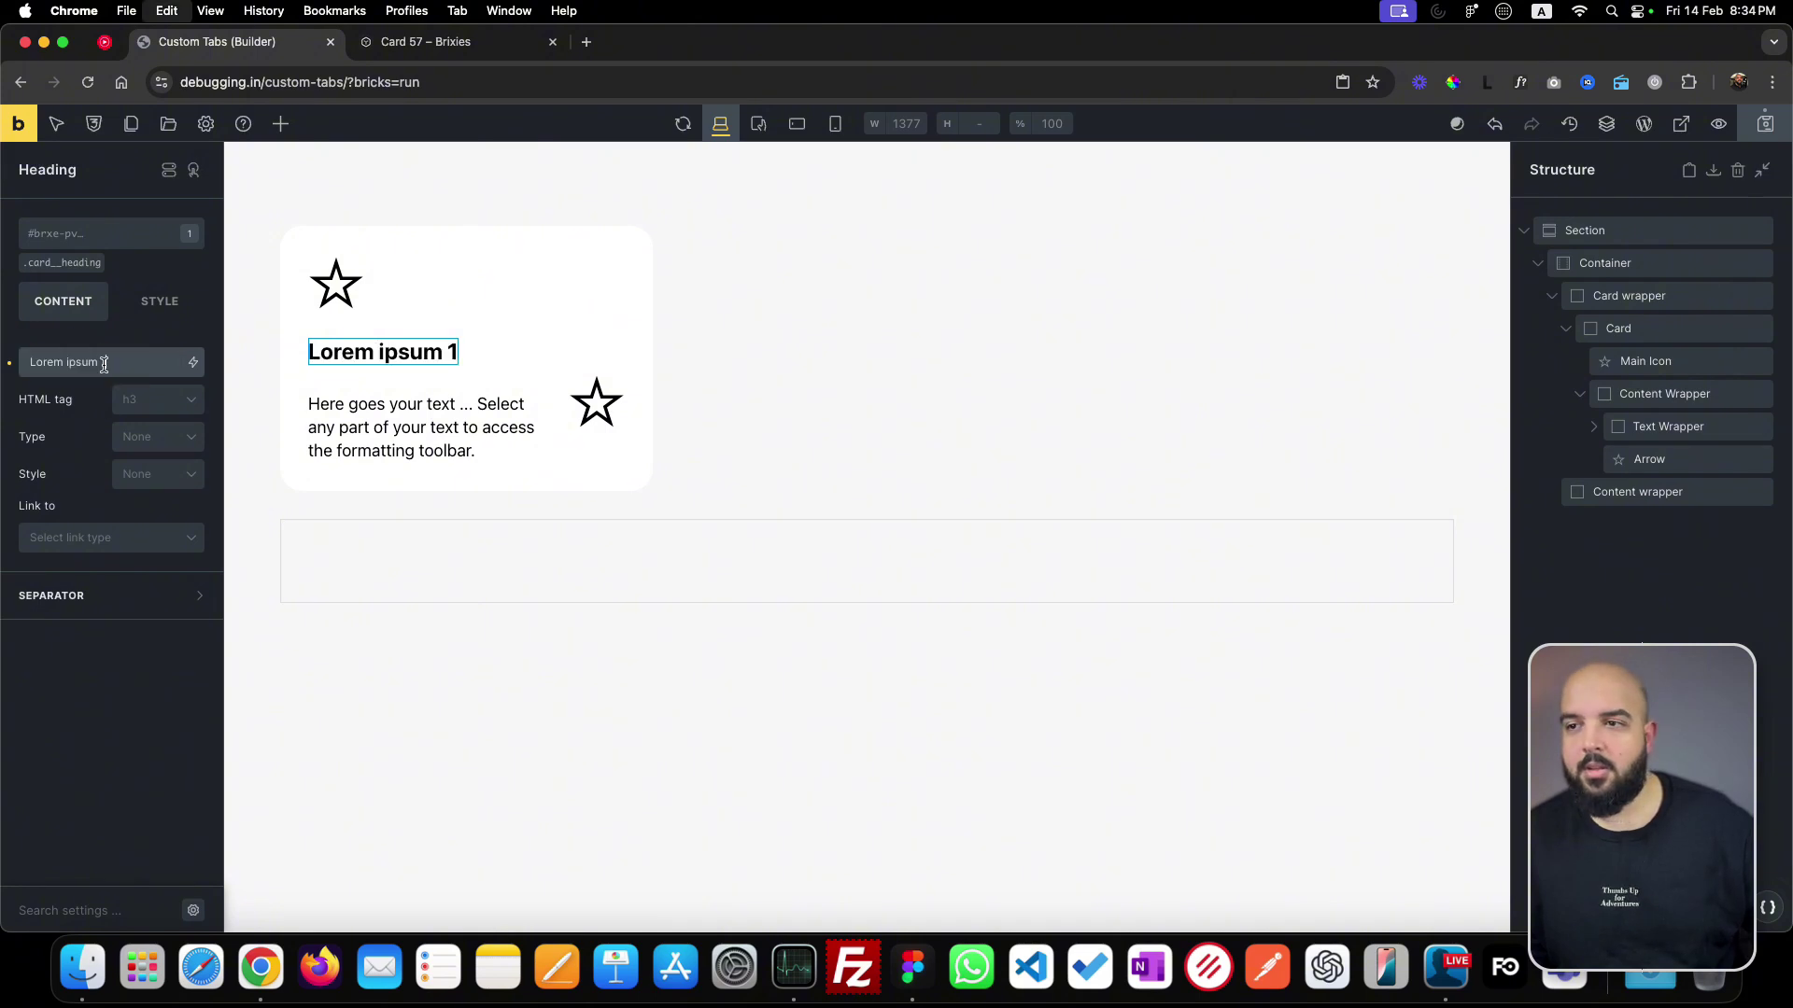
- Copy "Lorem ipsum dolor amet" from the first card in Figma and replace the card's description text in Bricks with it
key("super+Tab")
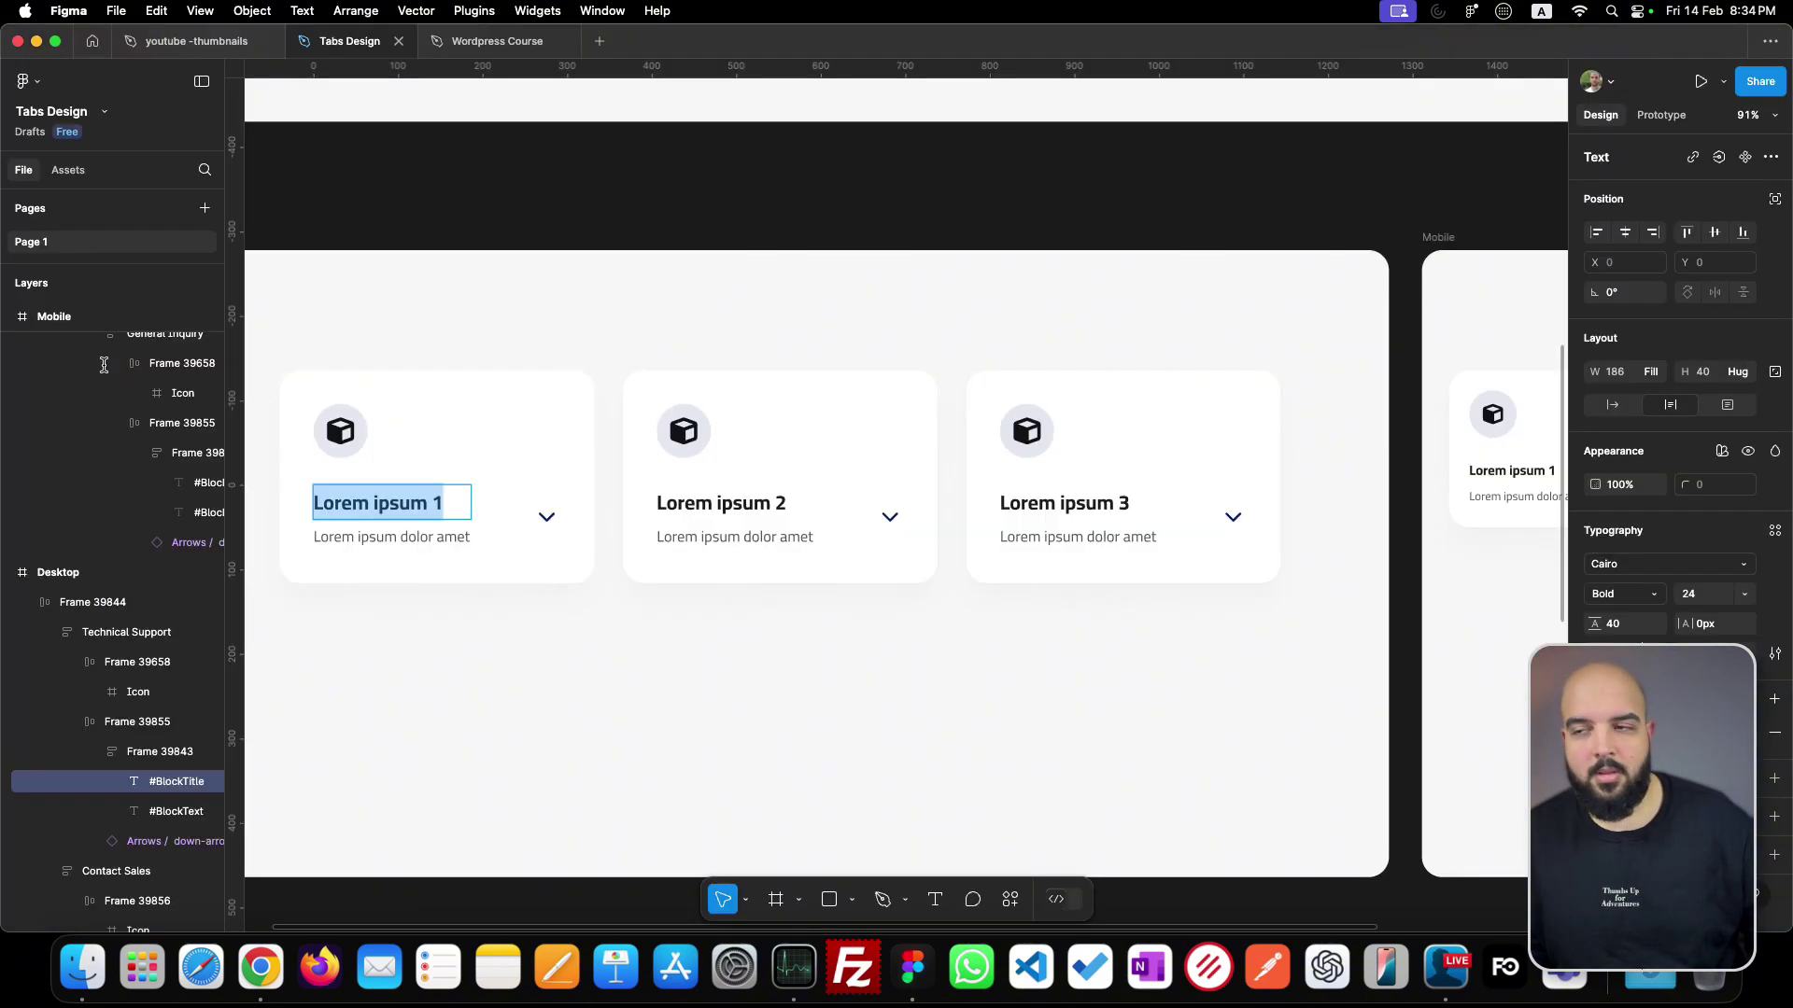
double_click(381, 536)
key("super+c")
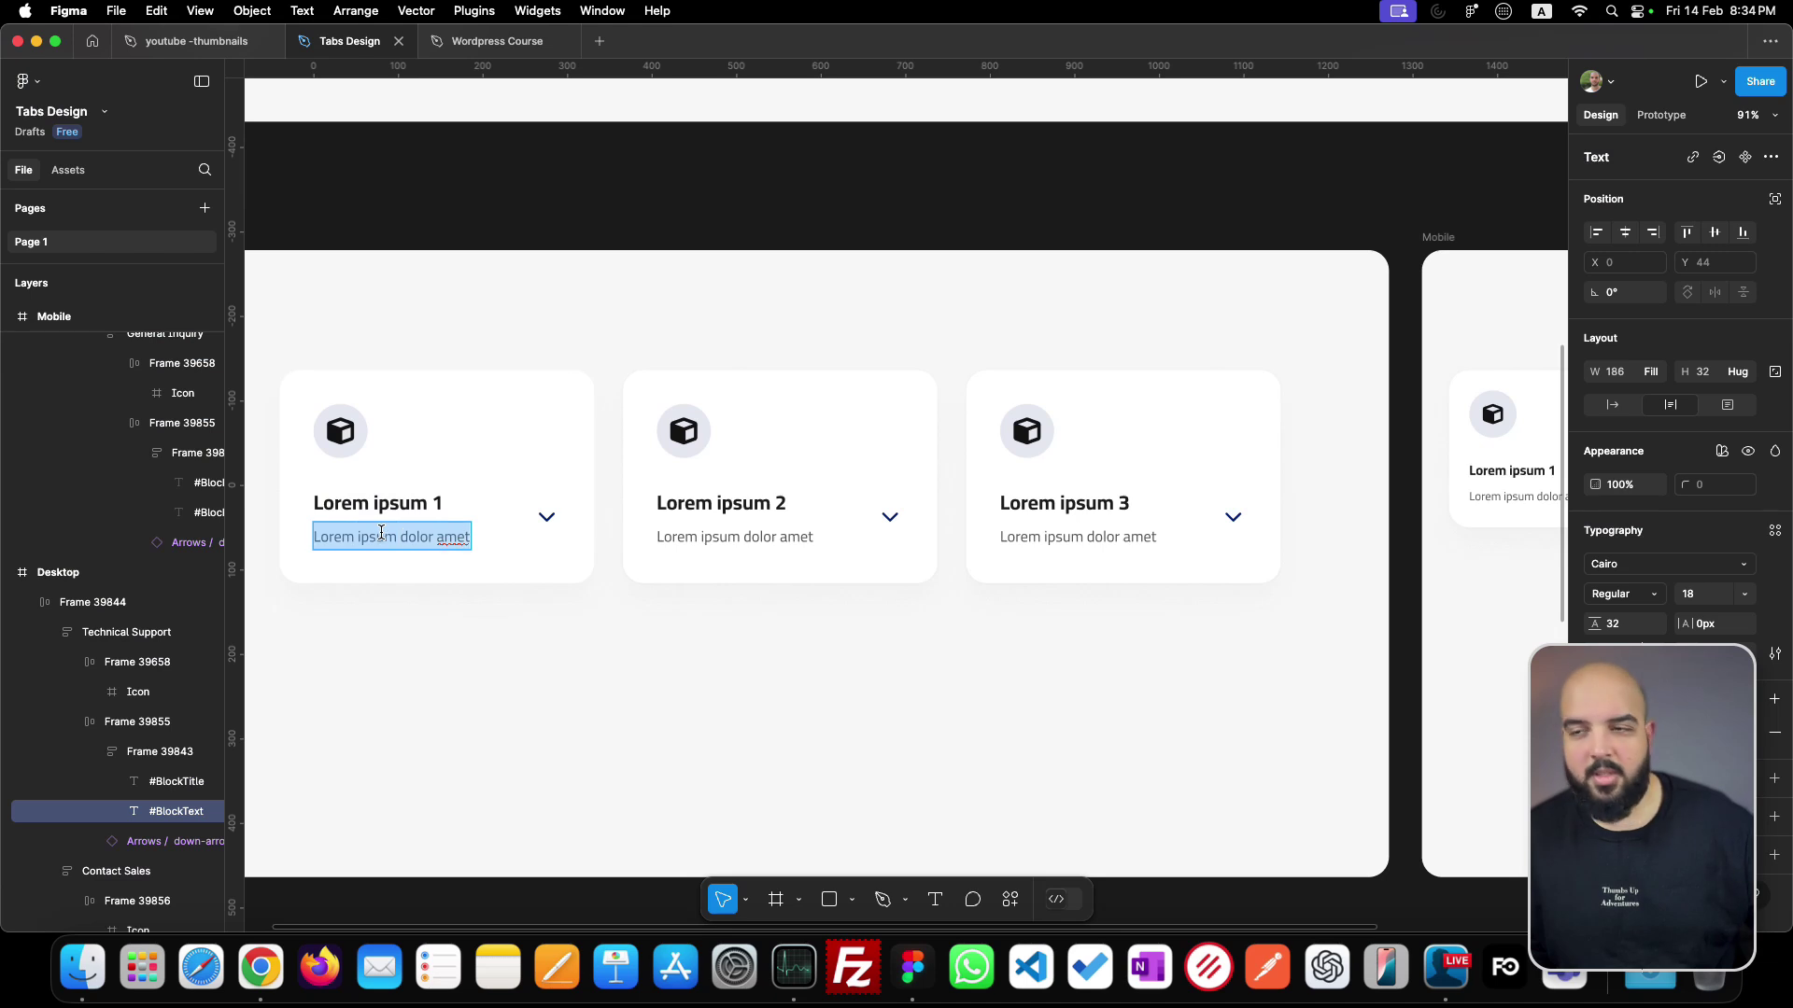
key("super+Tab")
left_click(380, 448)
double_click(380, 448)
triple_click(388, 441)
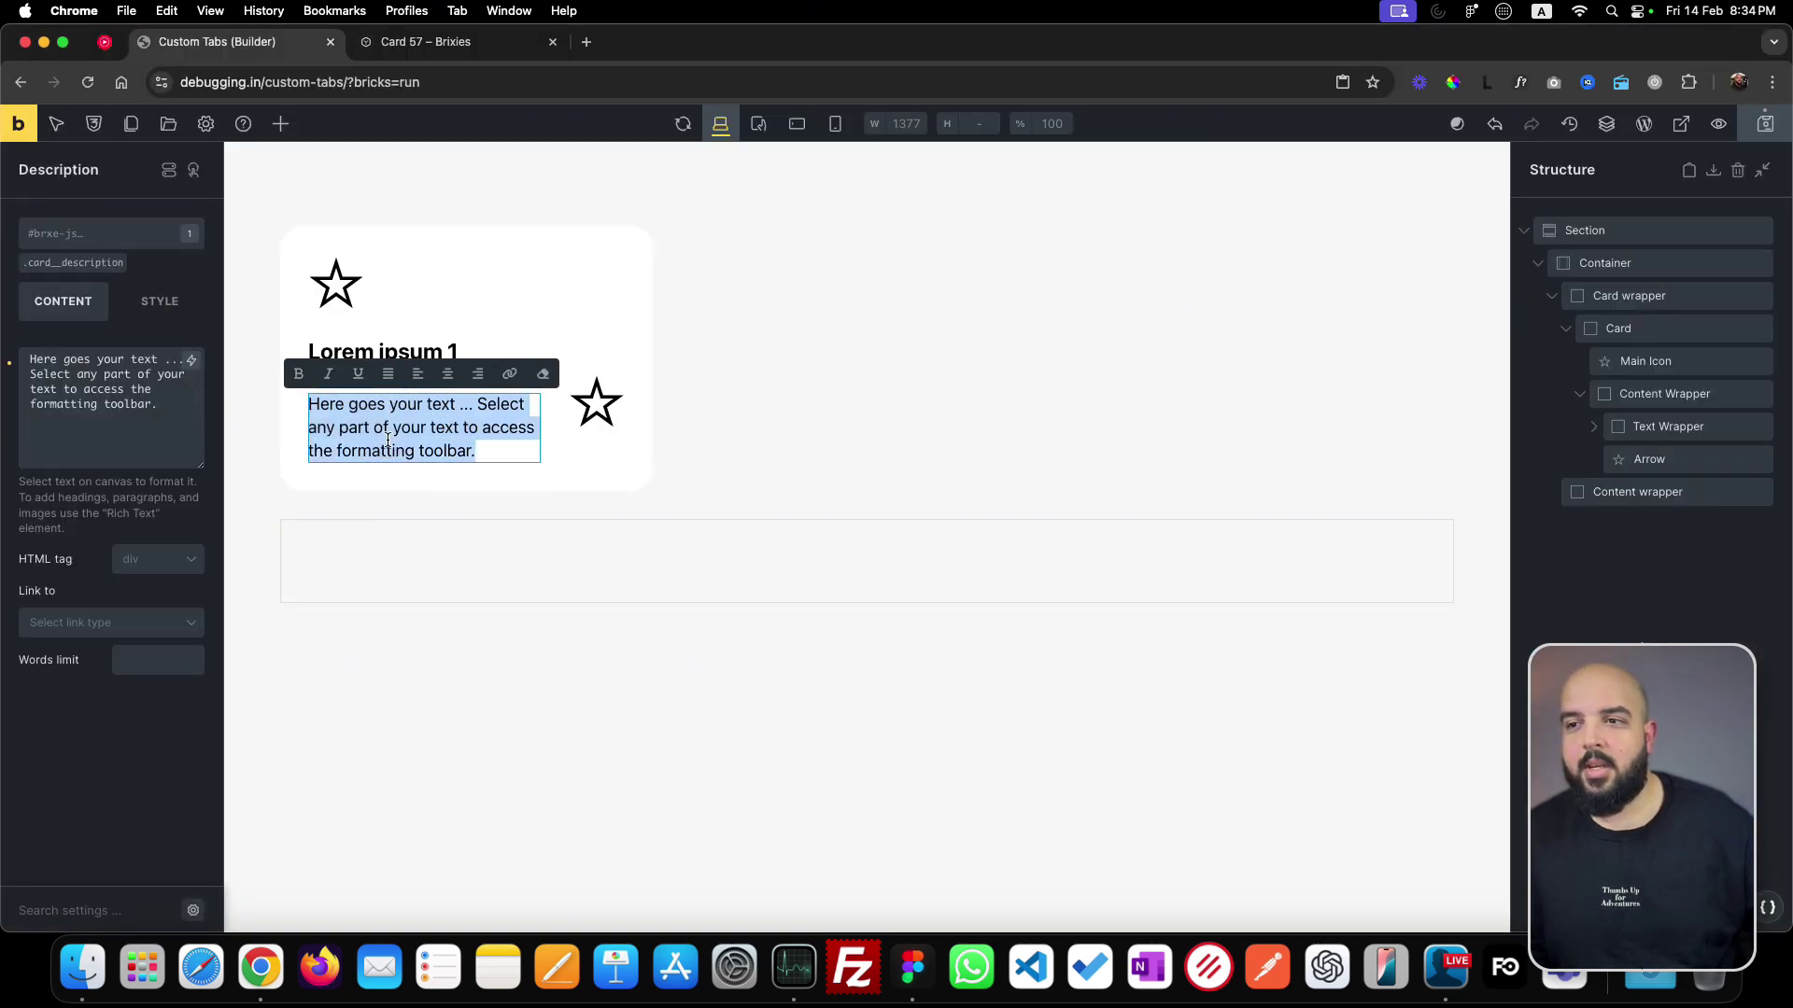
triple_click(94, 377)
key("super+v")
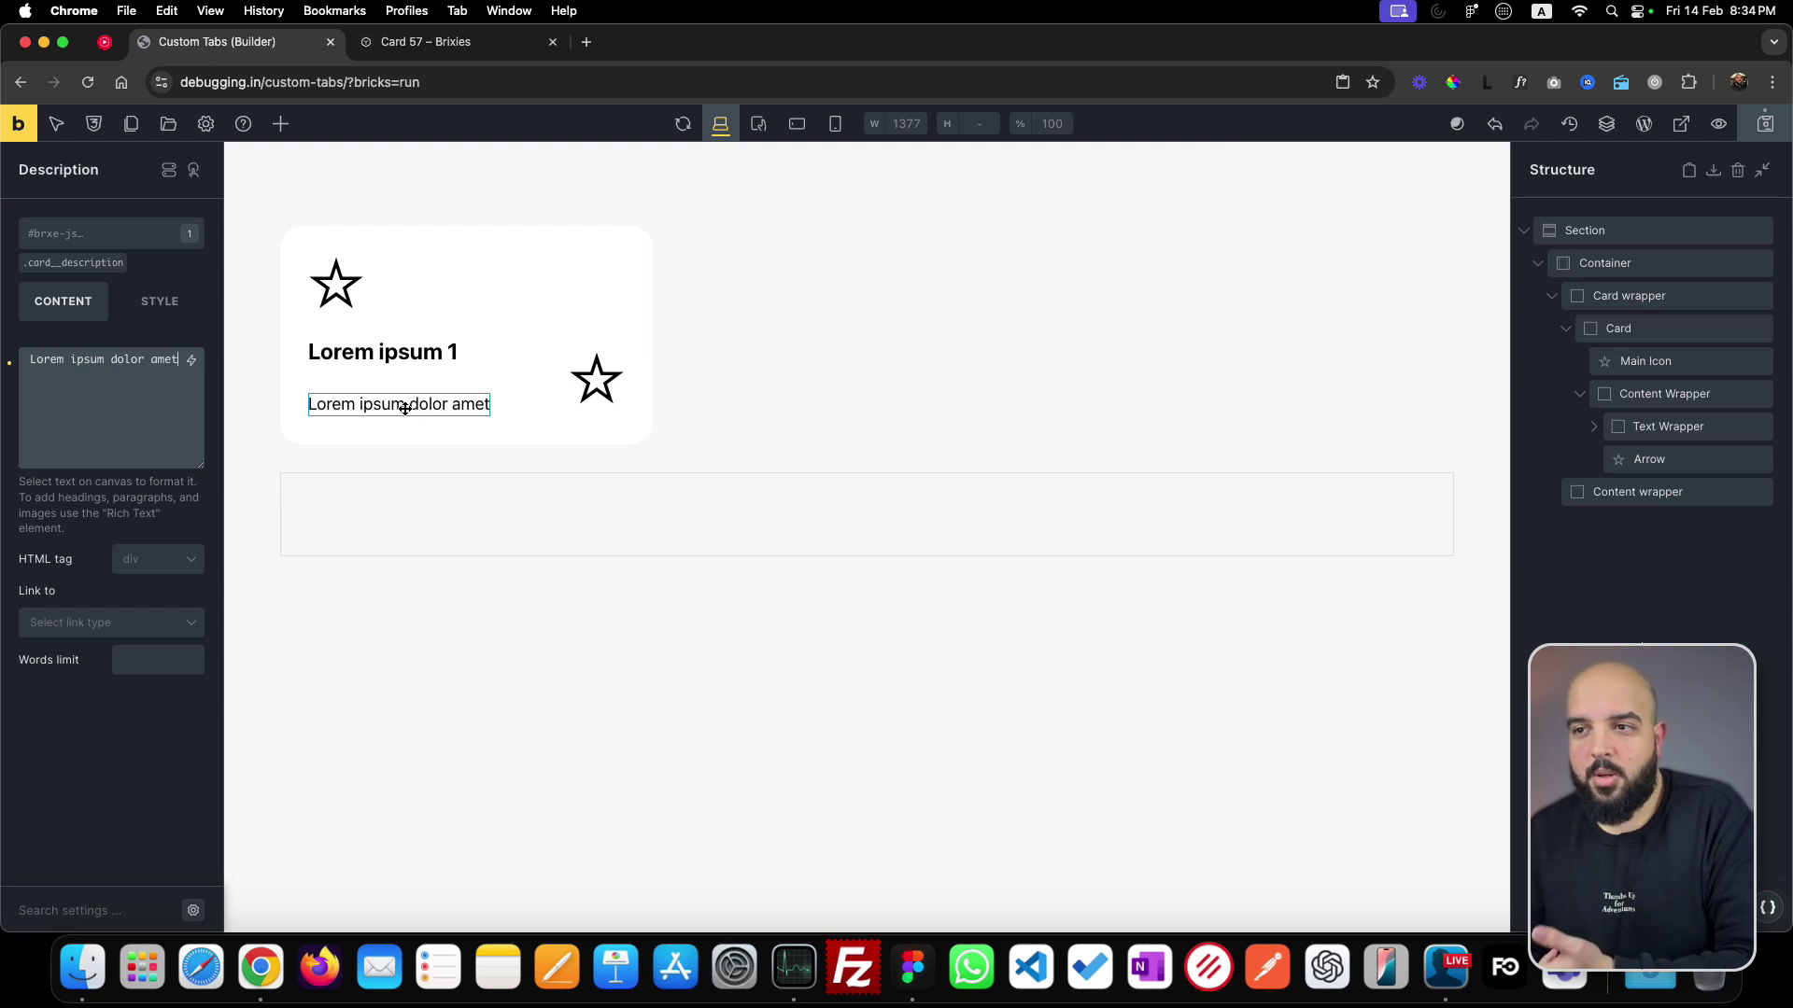
- Inspect the spacing between the title and the description of the first card in Figma
key("super+Tab")
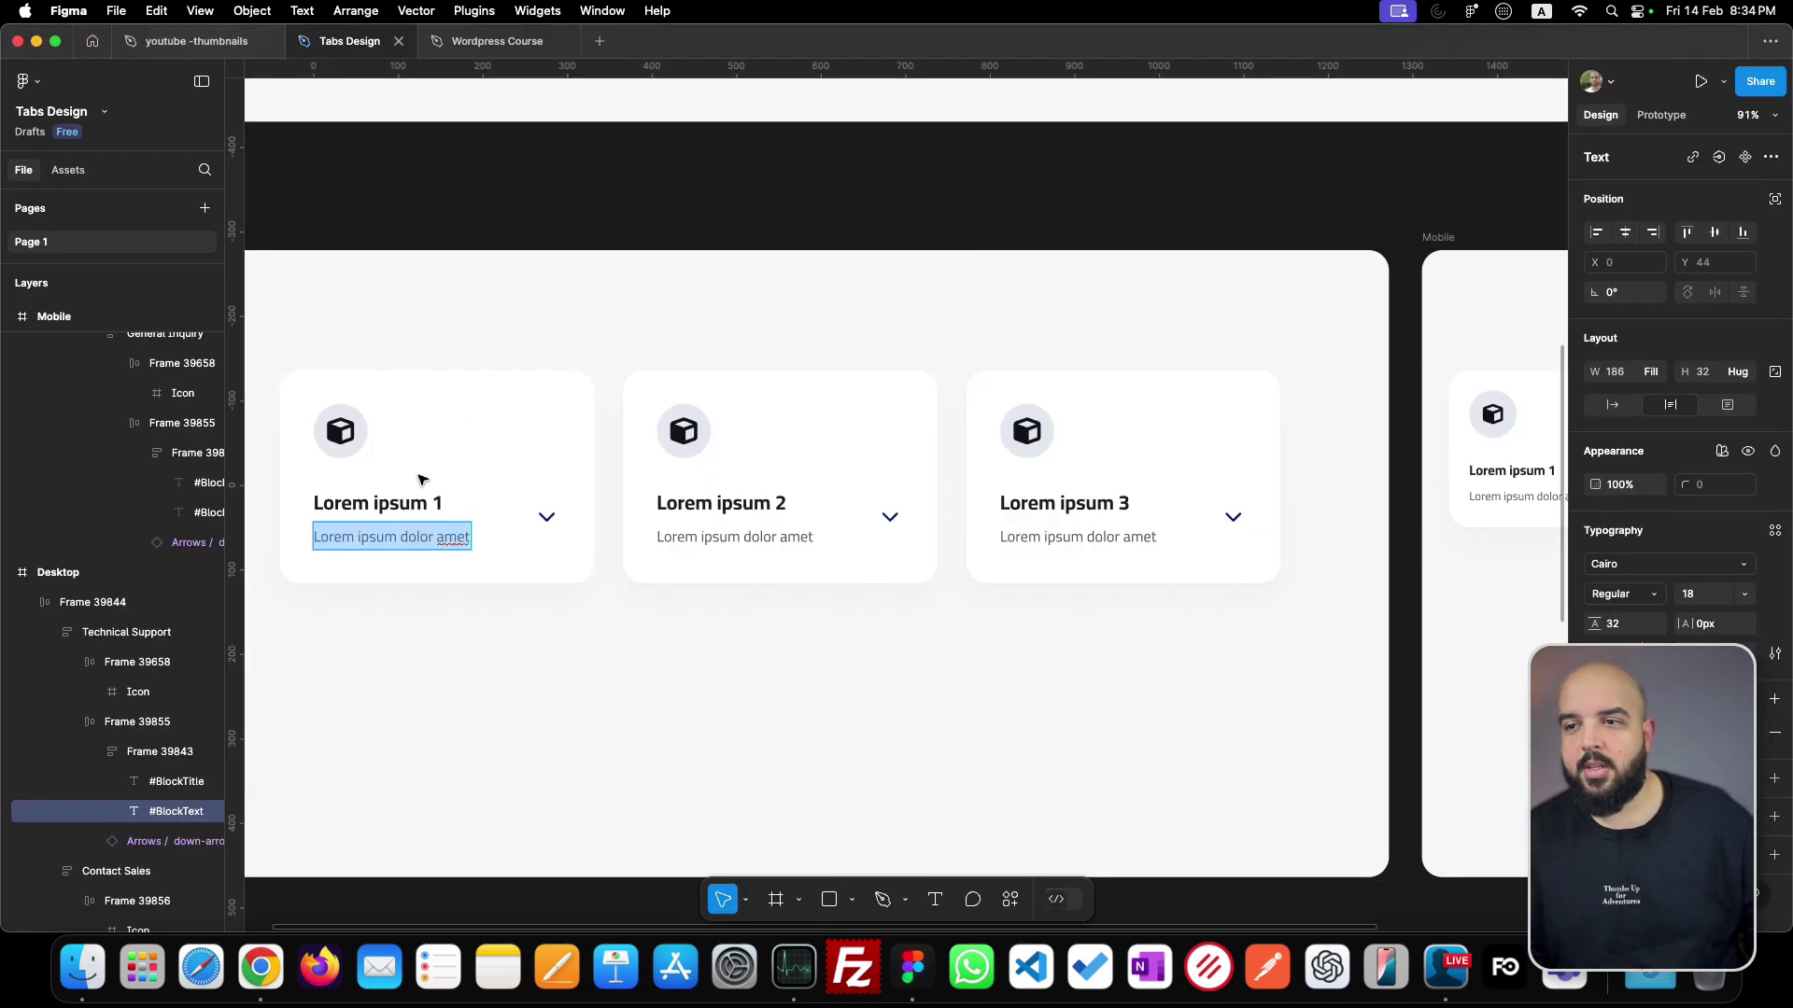
left_click(402, 504)
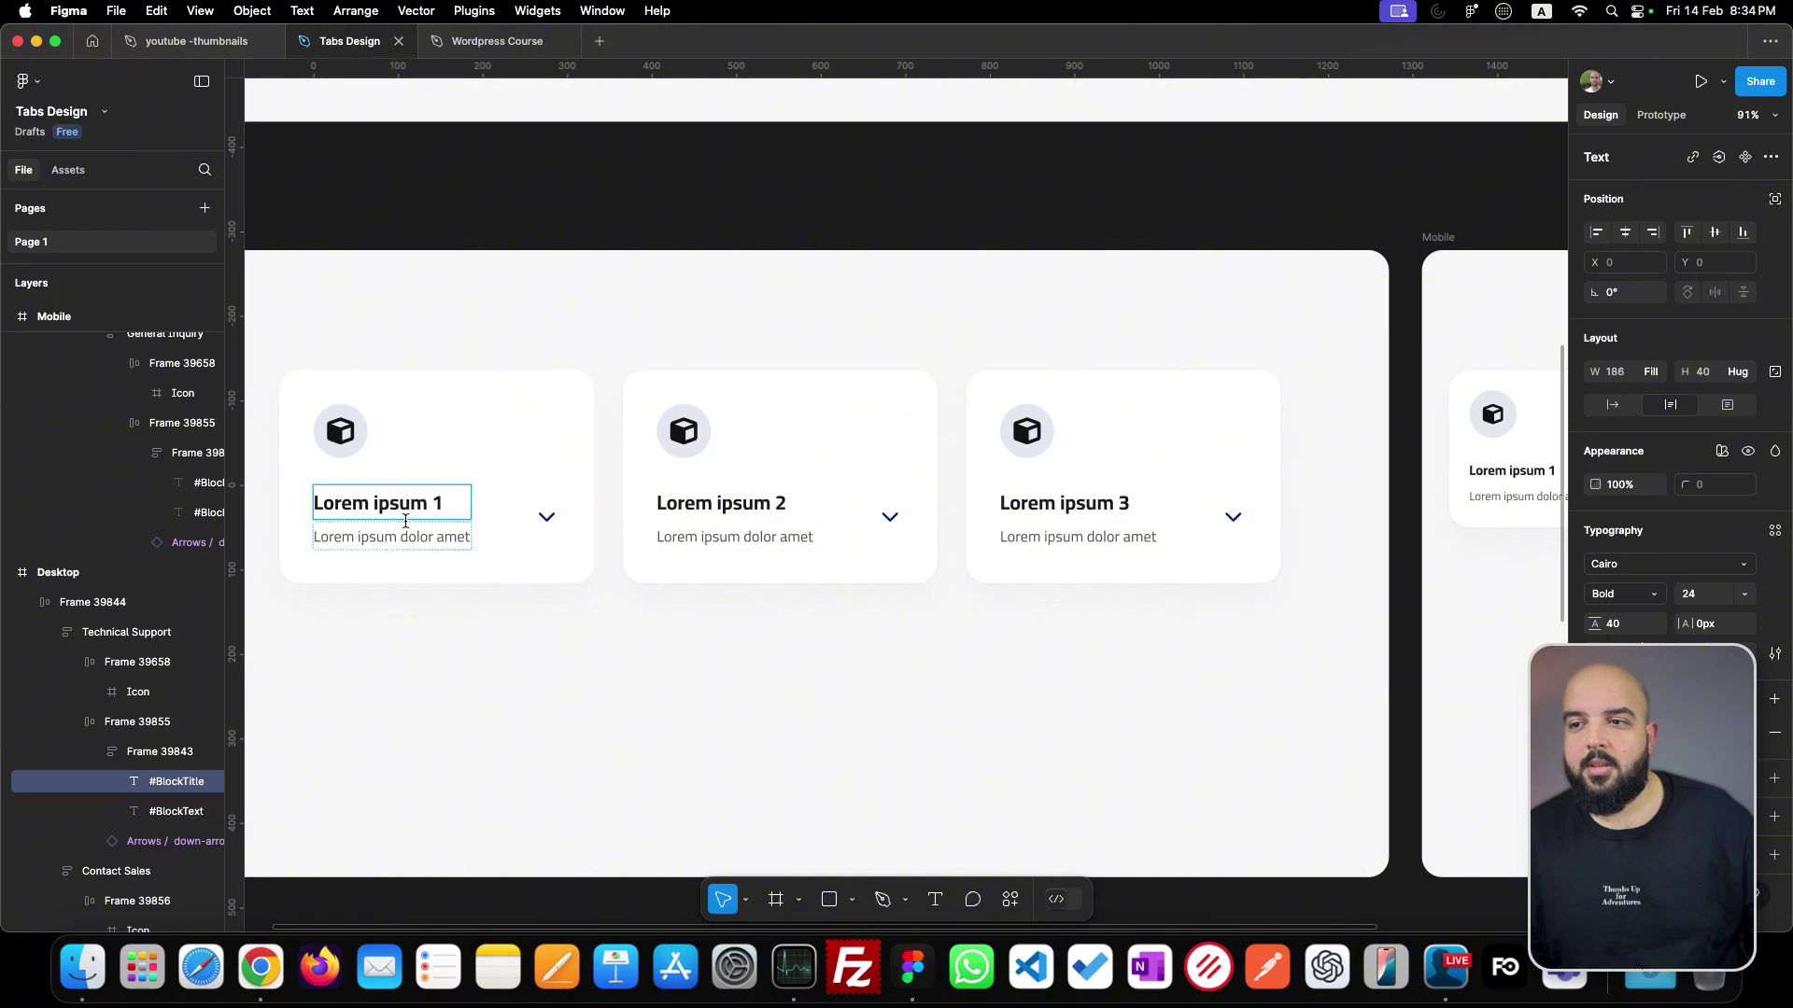
left_click(404, 538)
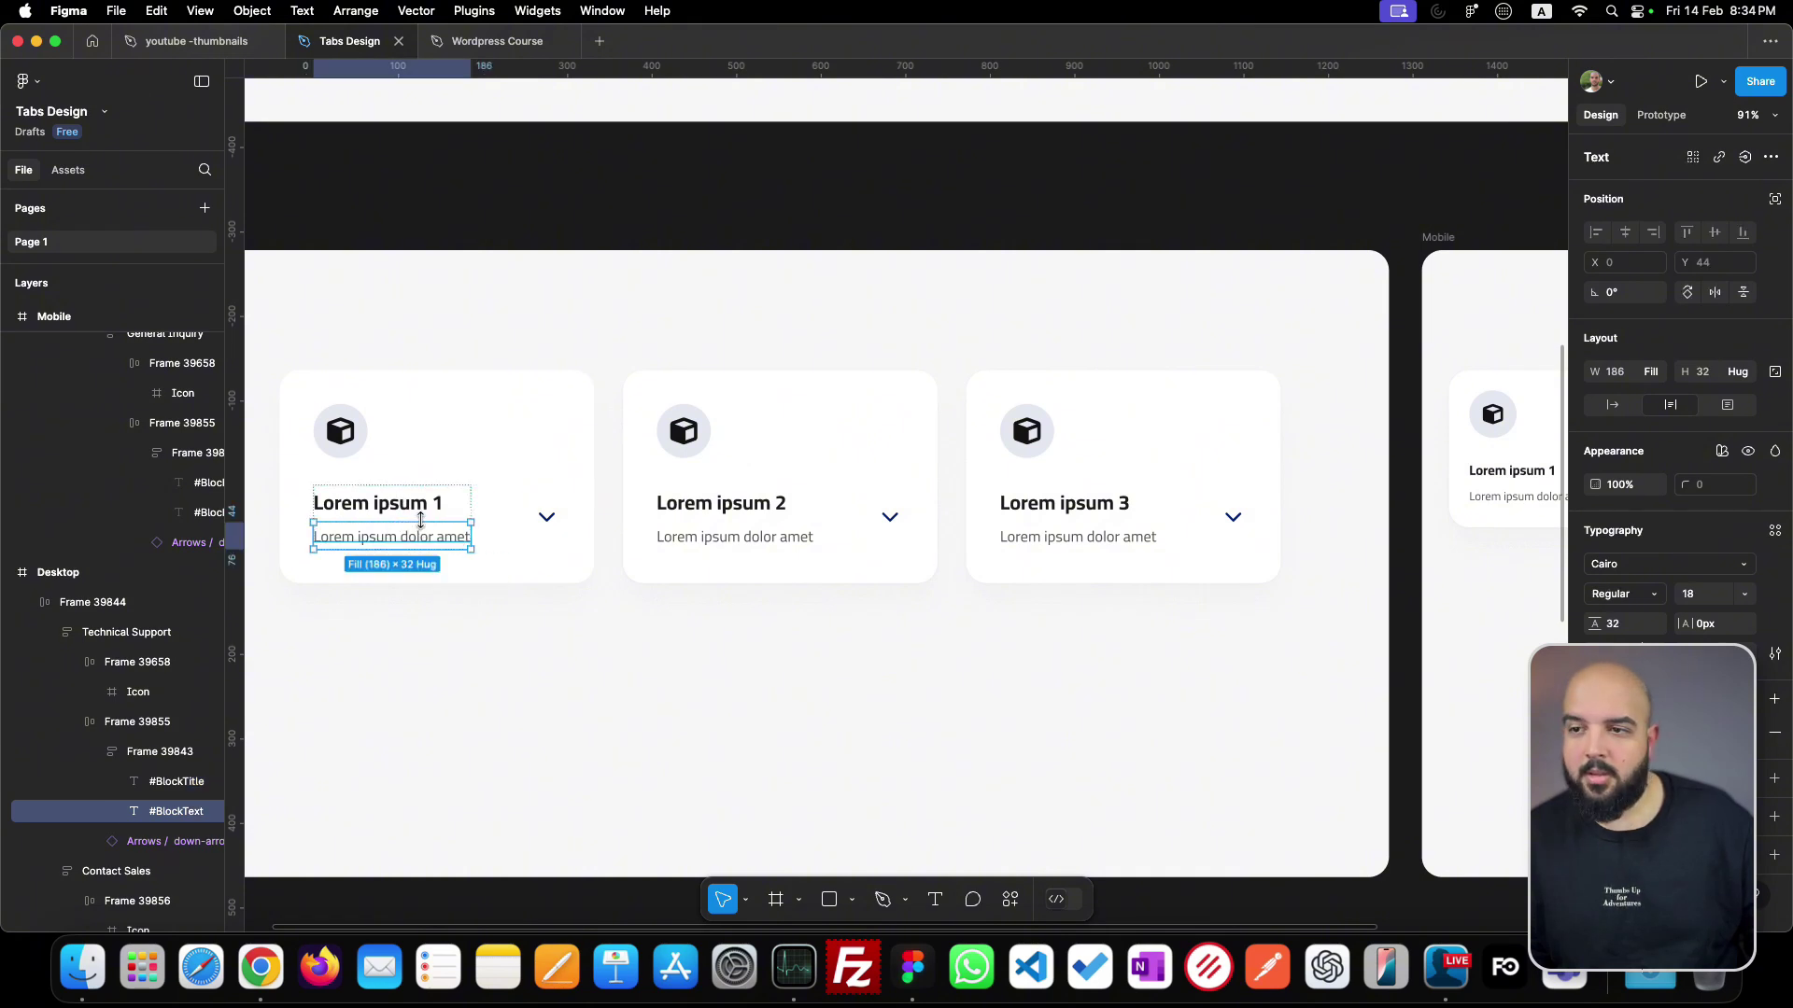
key("alt")
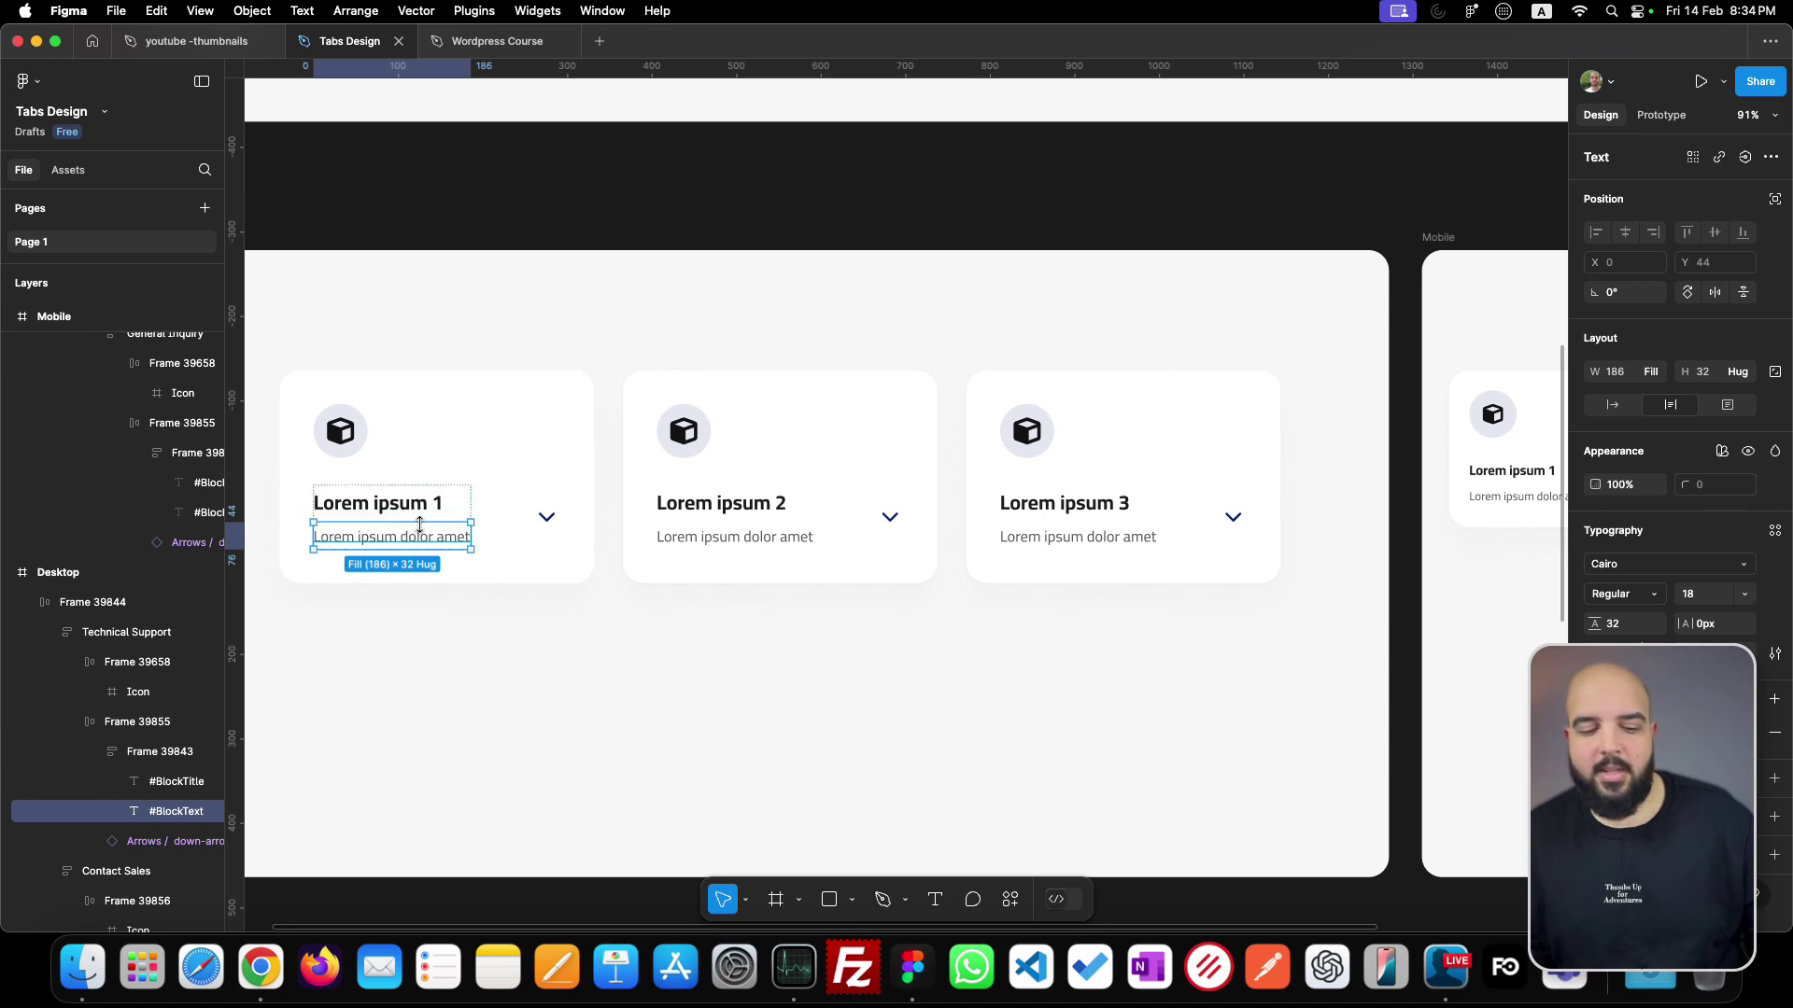
key("super+Tab")
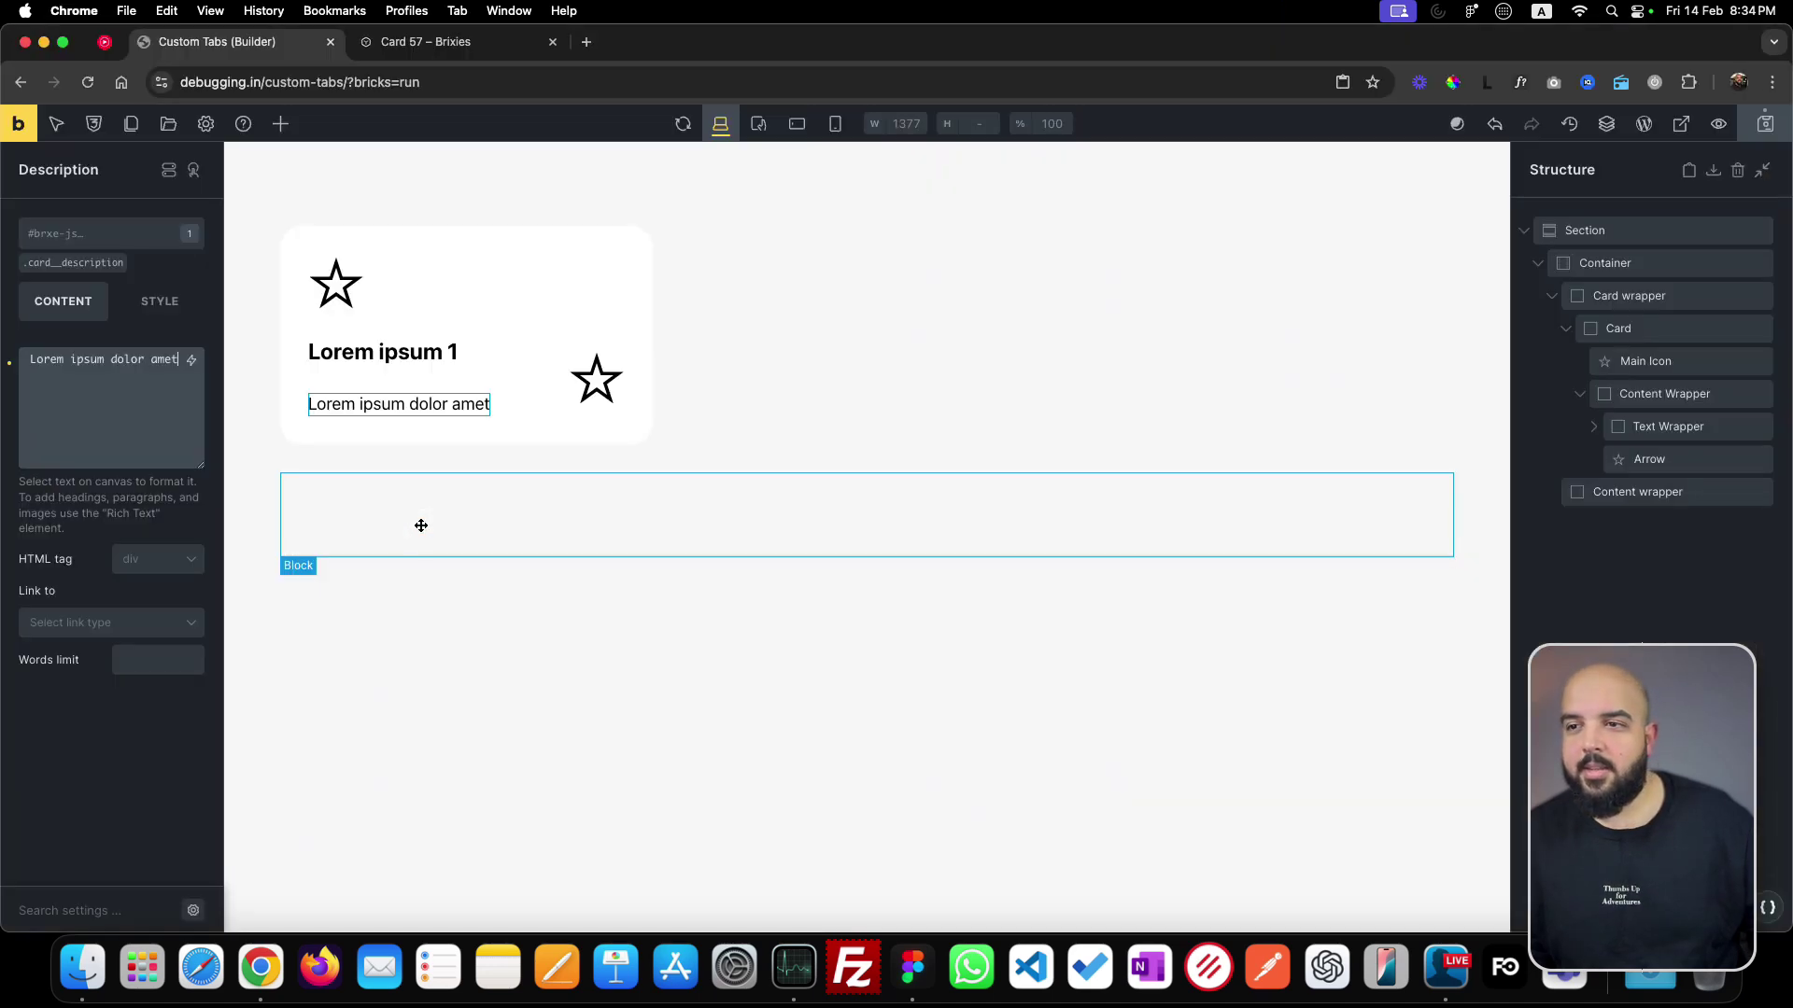
- Set the row gap of the .card__text-wrapper class to the Automatic.css space-xs variable
left_click(416, 356)
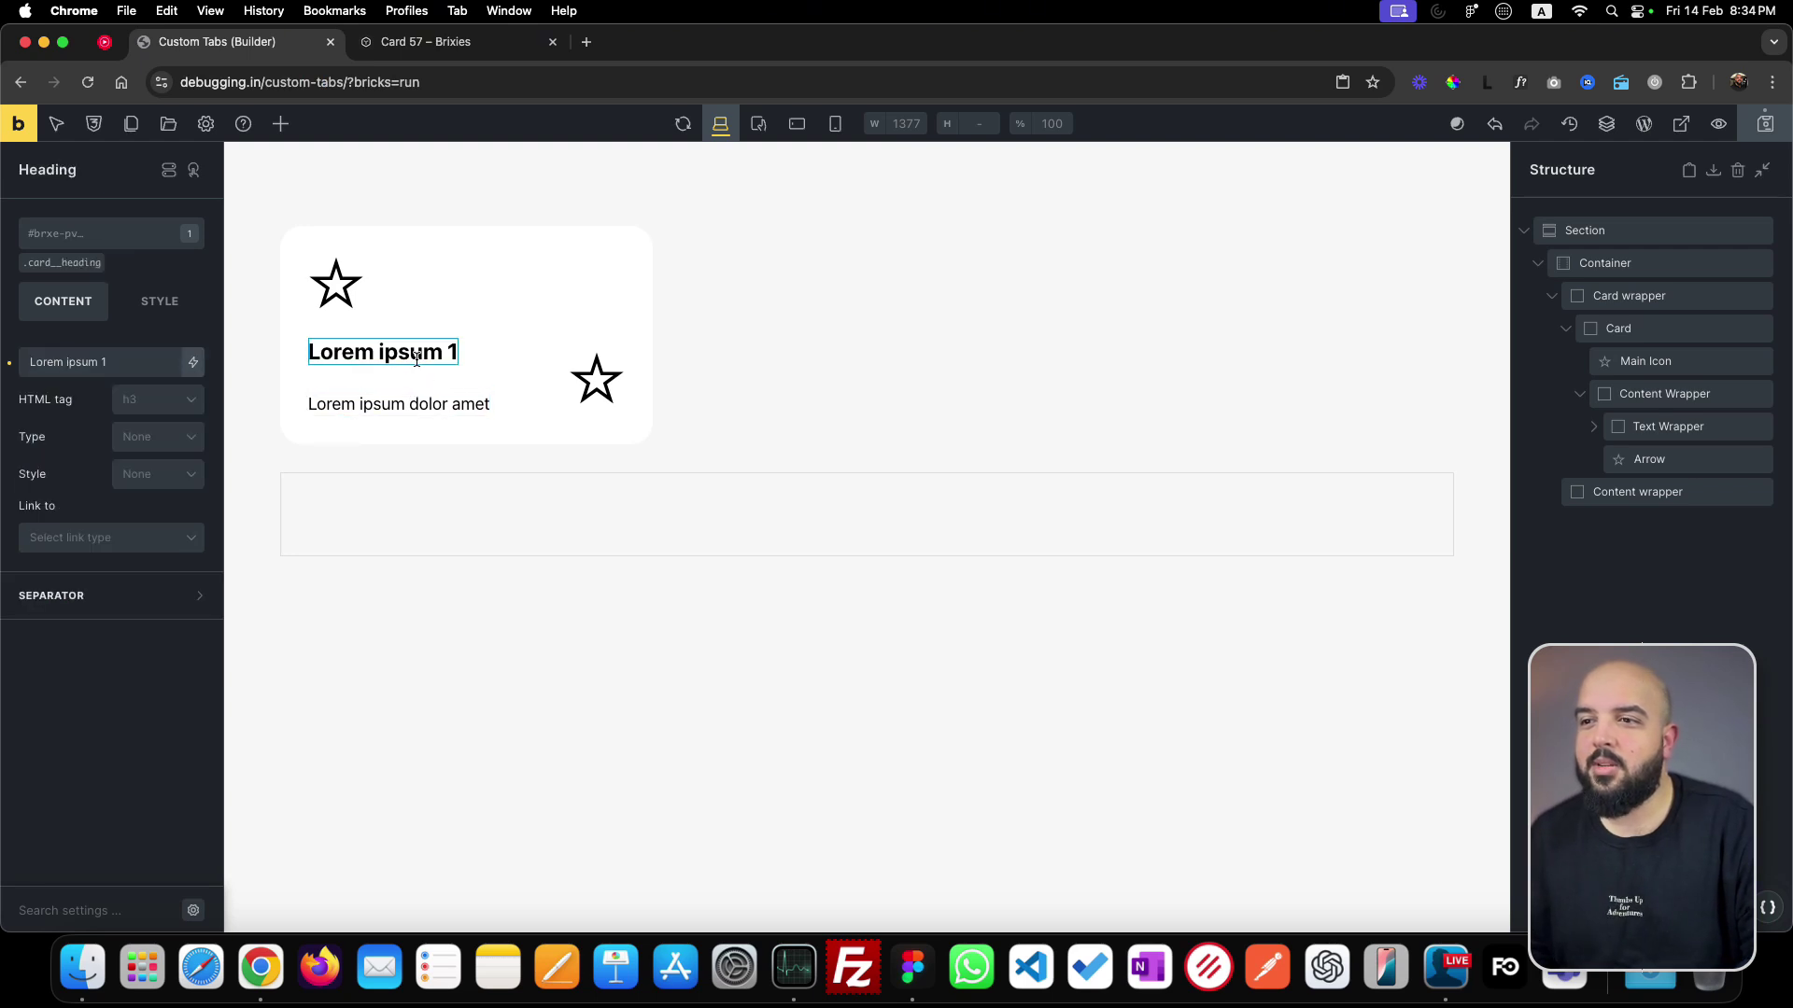
left_click(1658, 400)
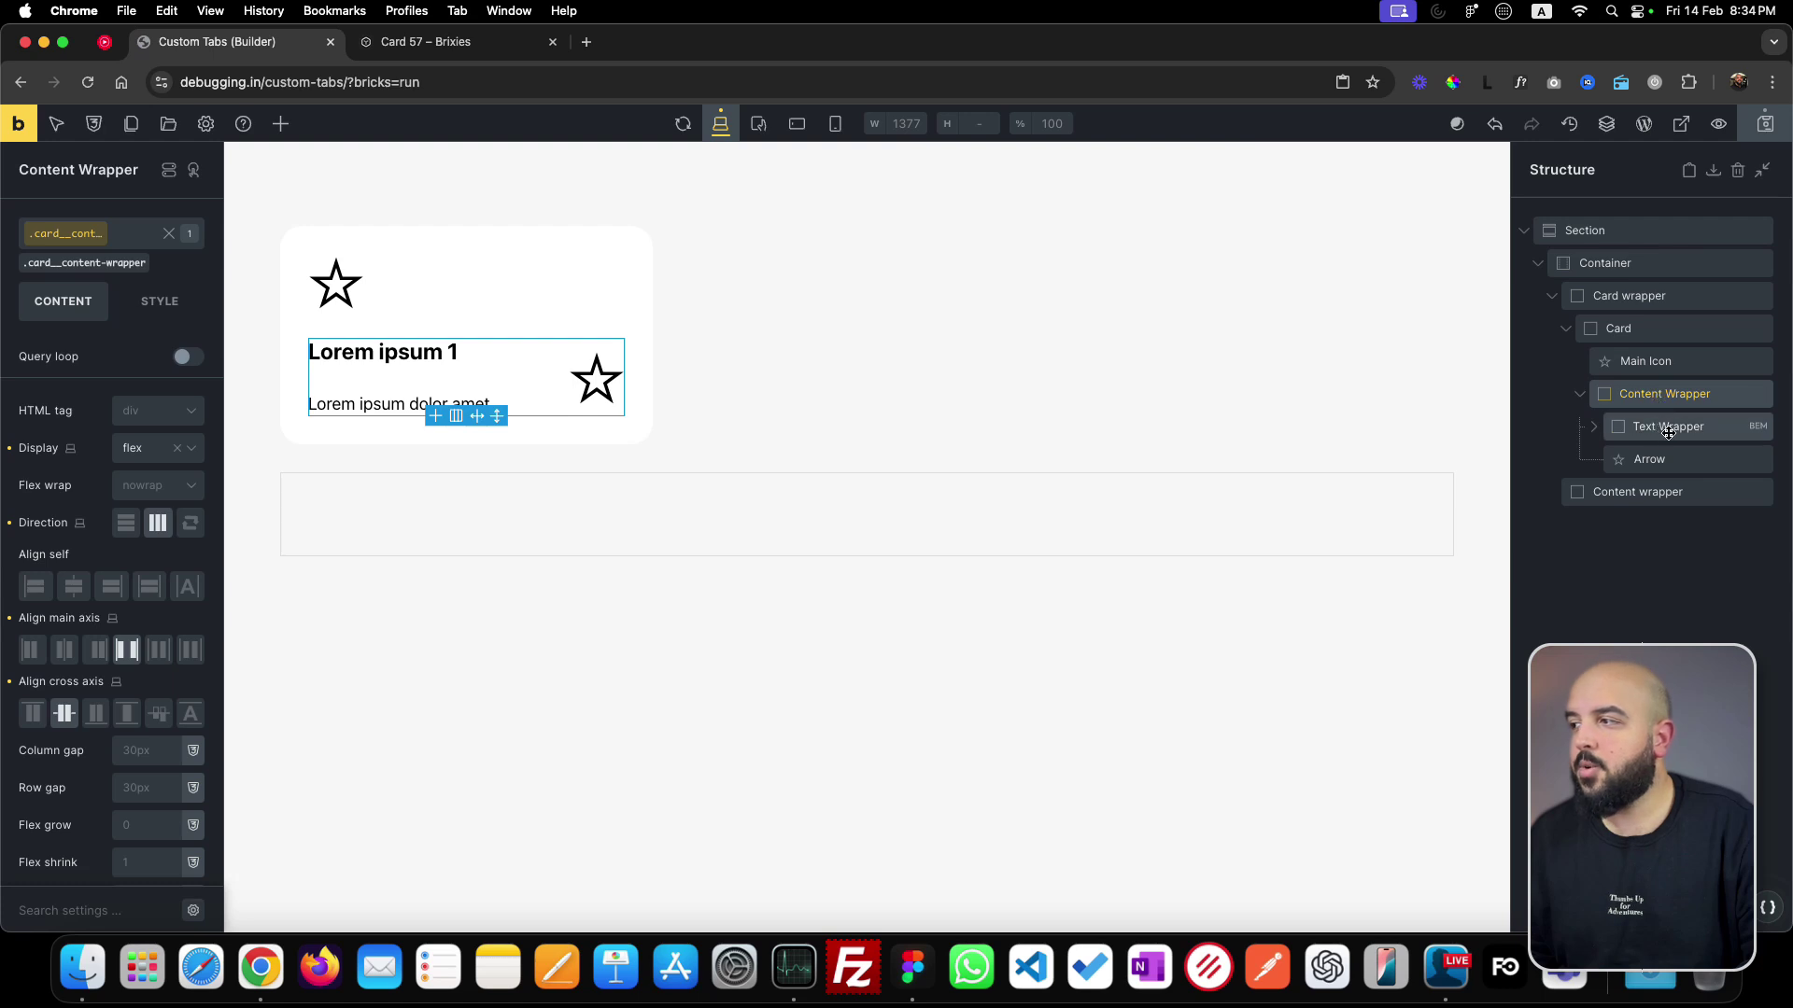
left_click(1618, 426)
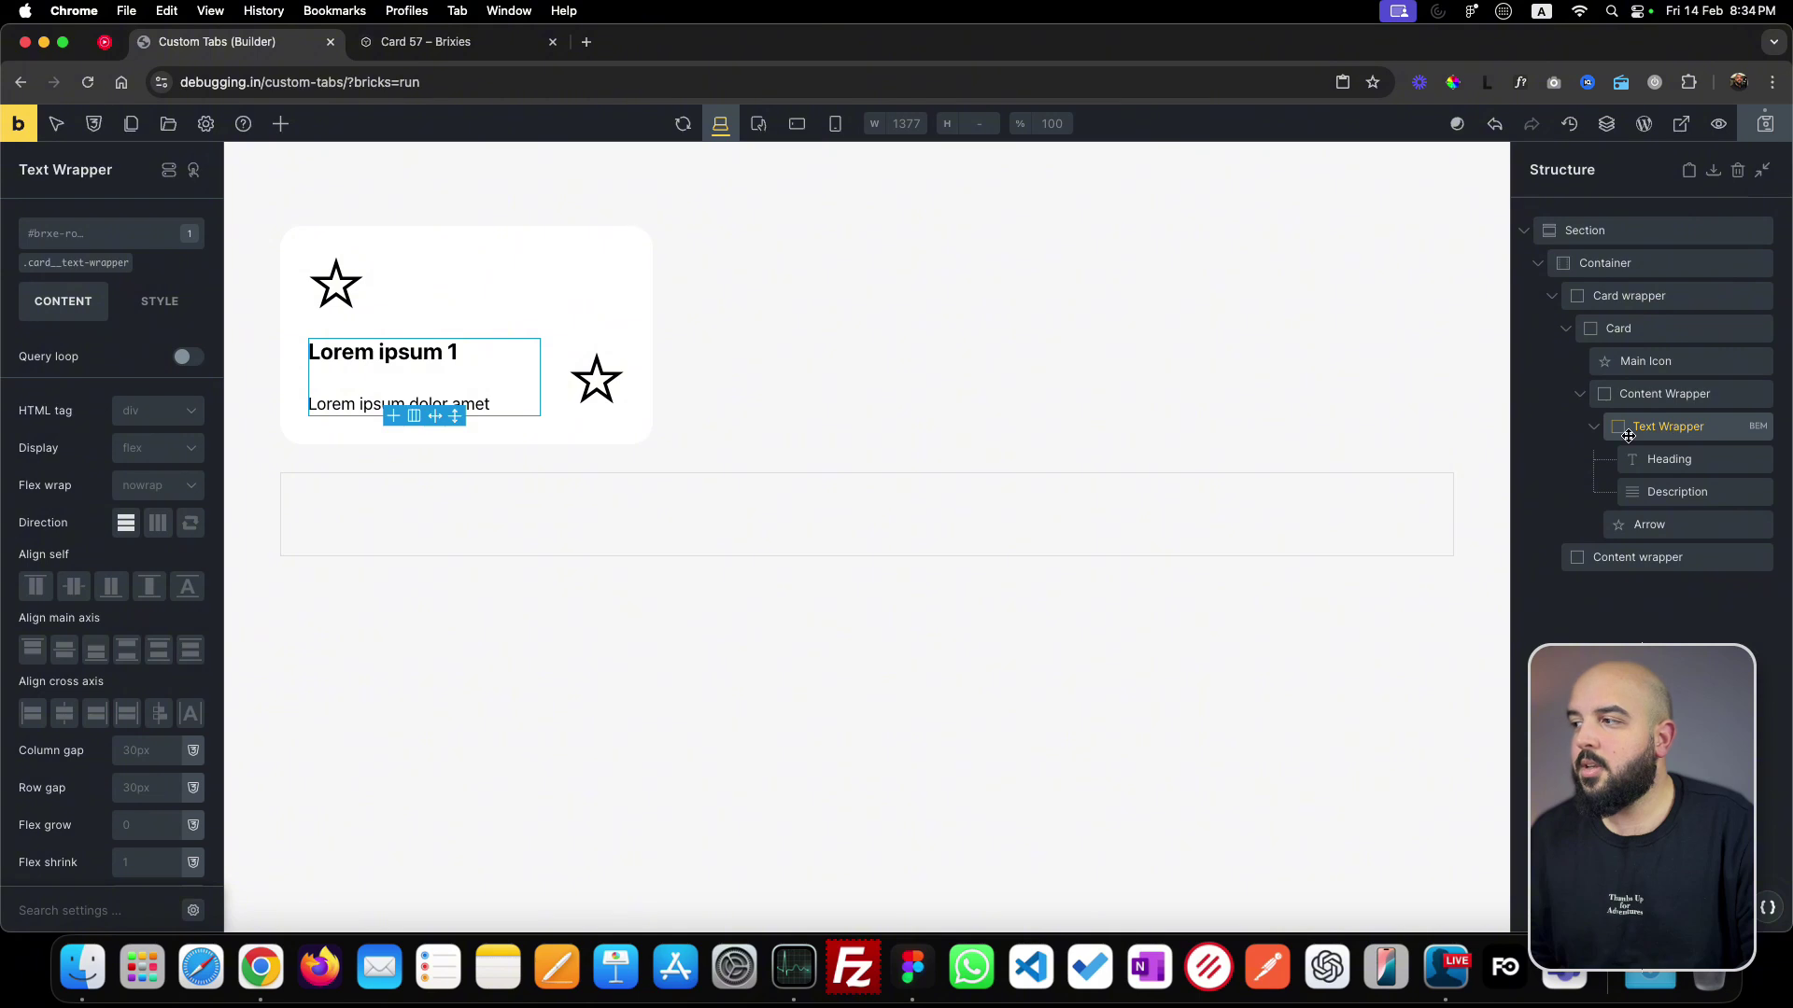
left_click(91, 265)
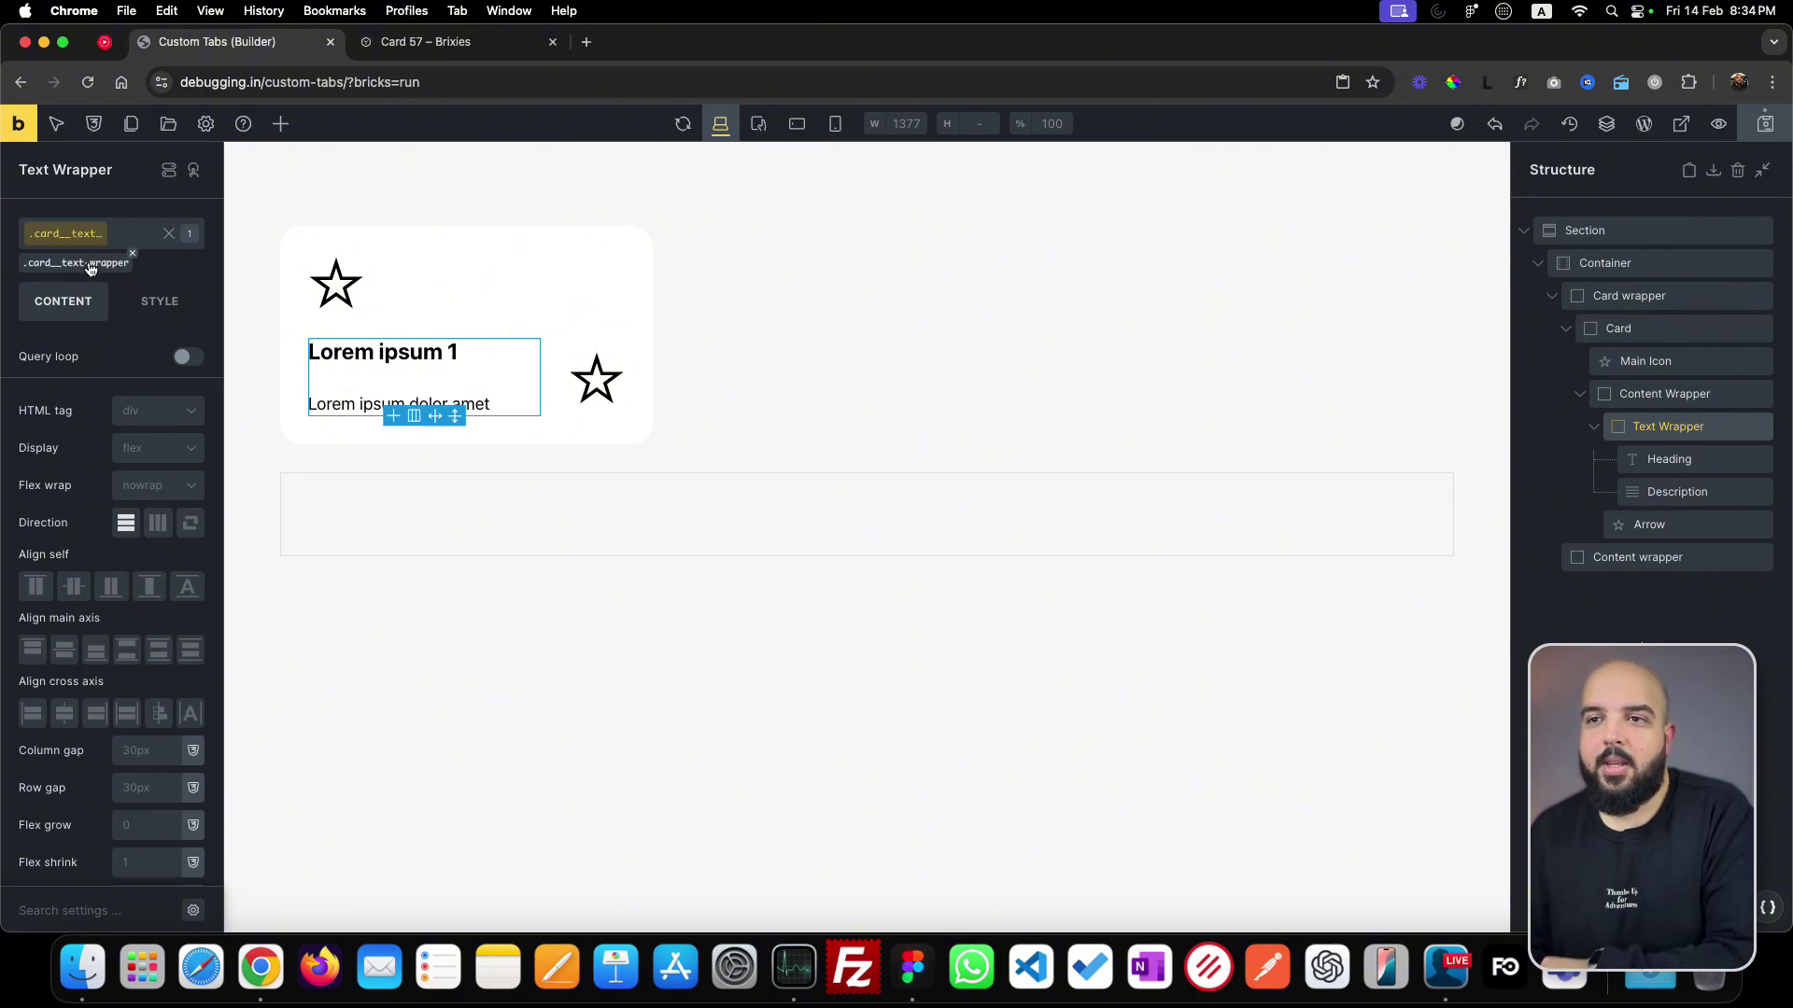
left_click(153, 311)
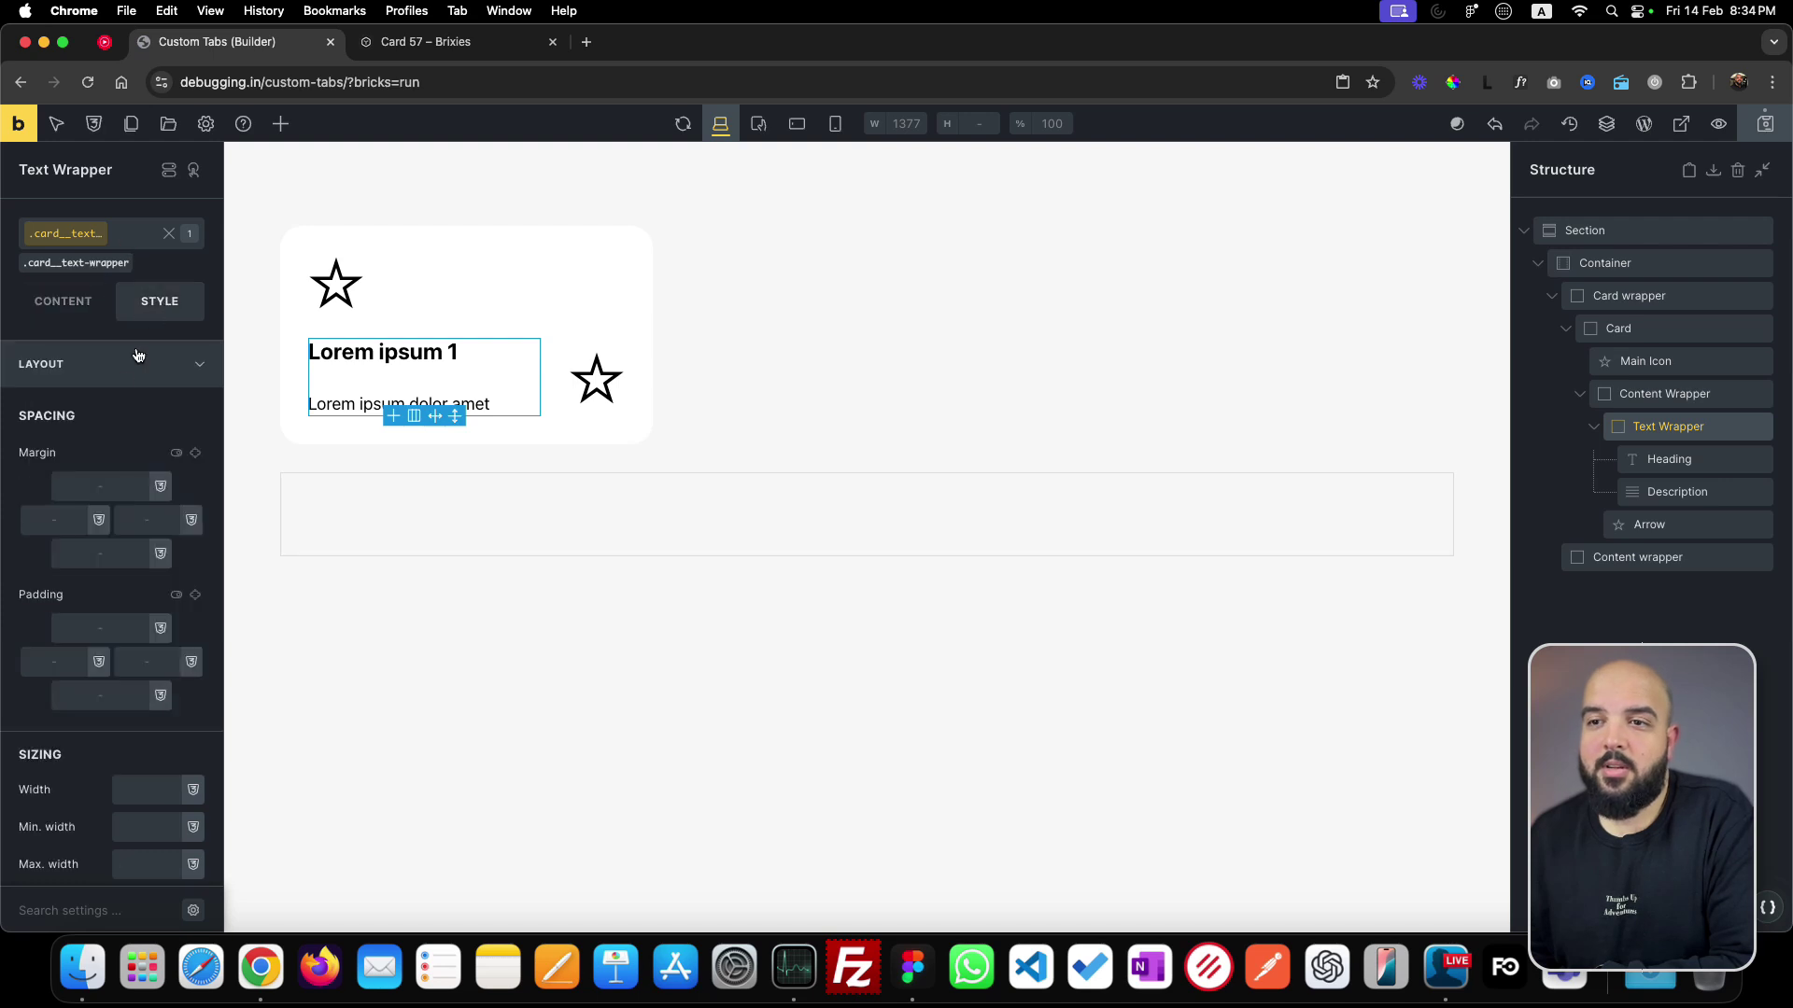
left_click(62, 303)
scroll(100, 607, "down", 2)
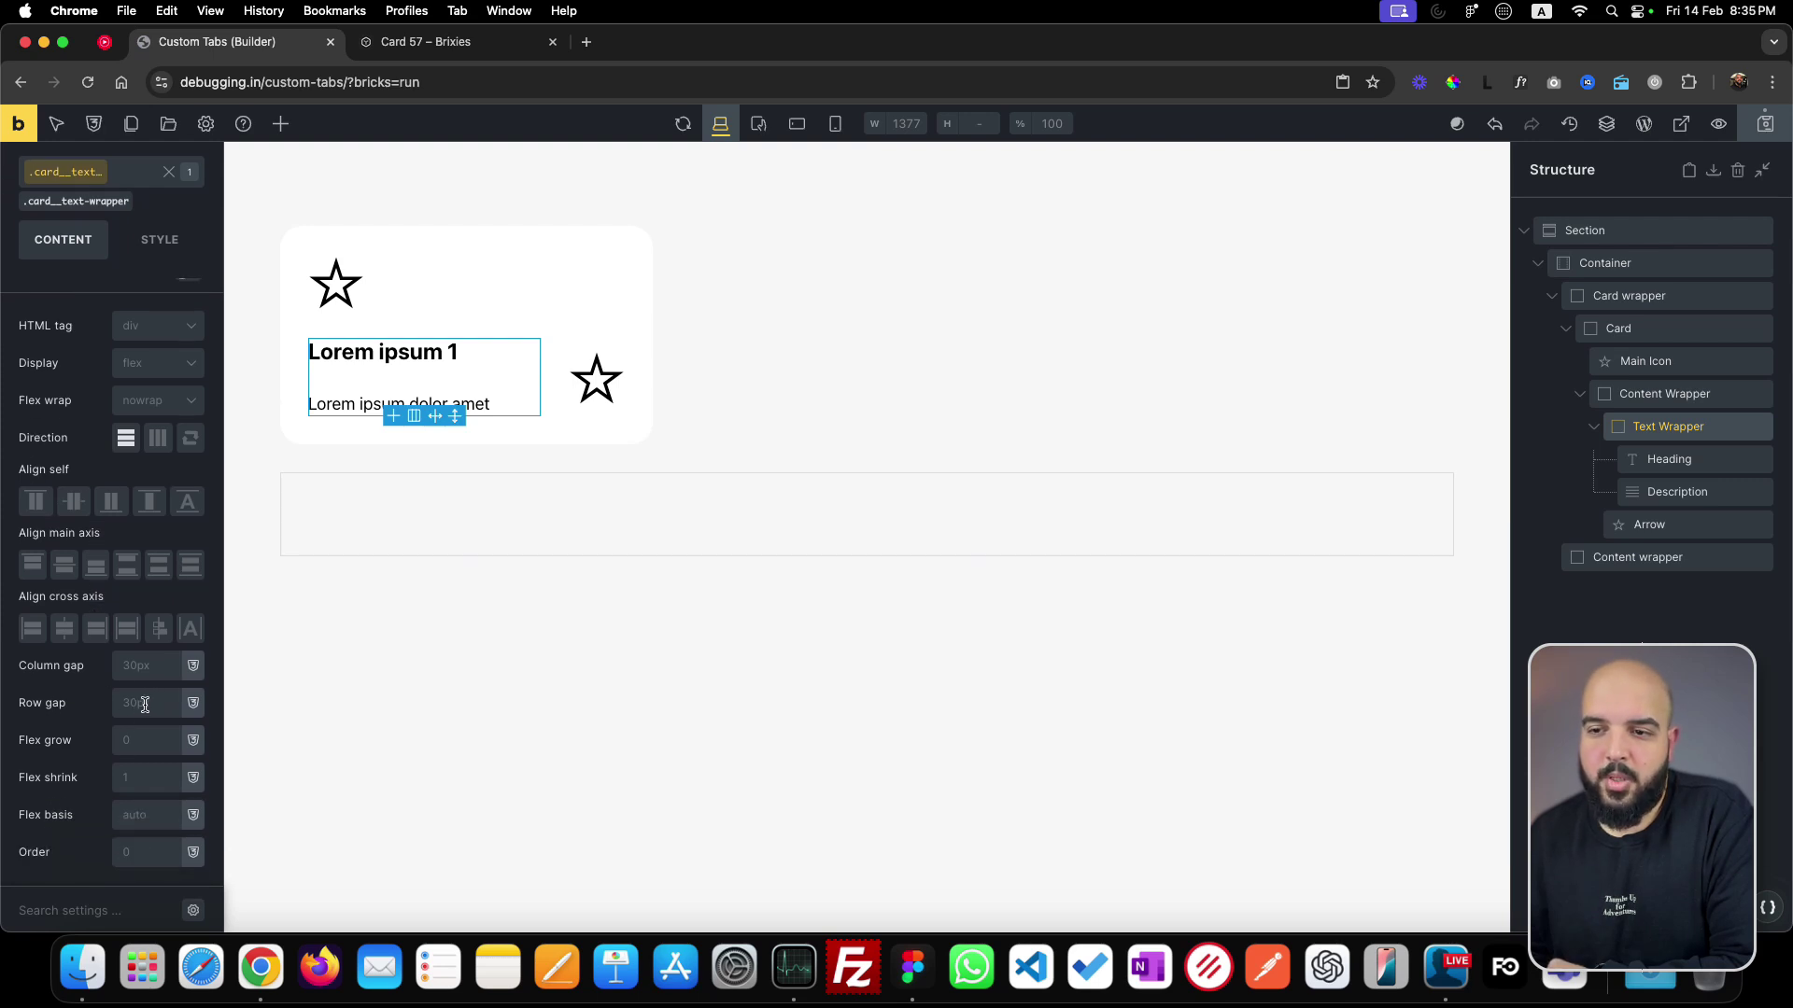
right_click(145, 705)
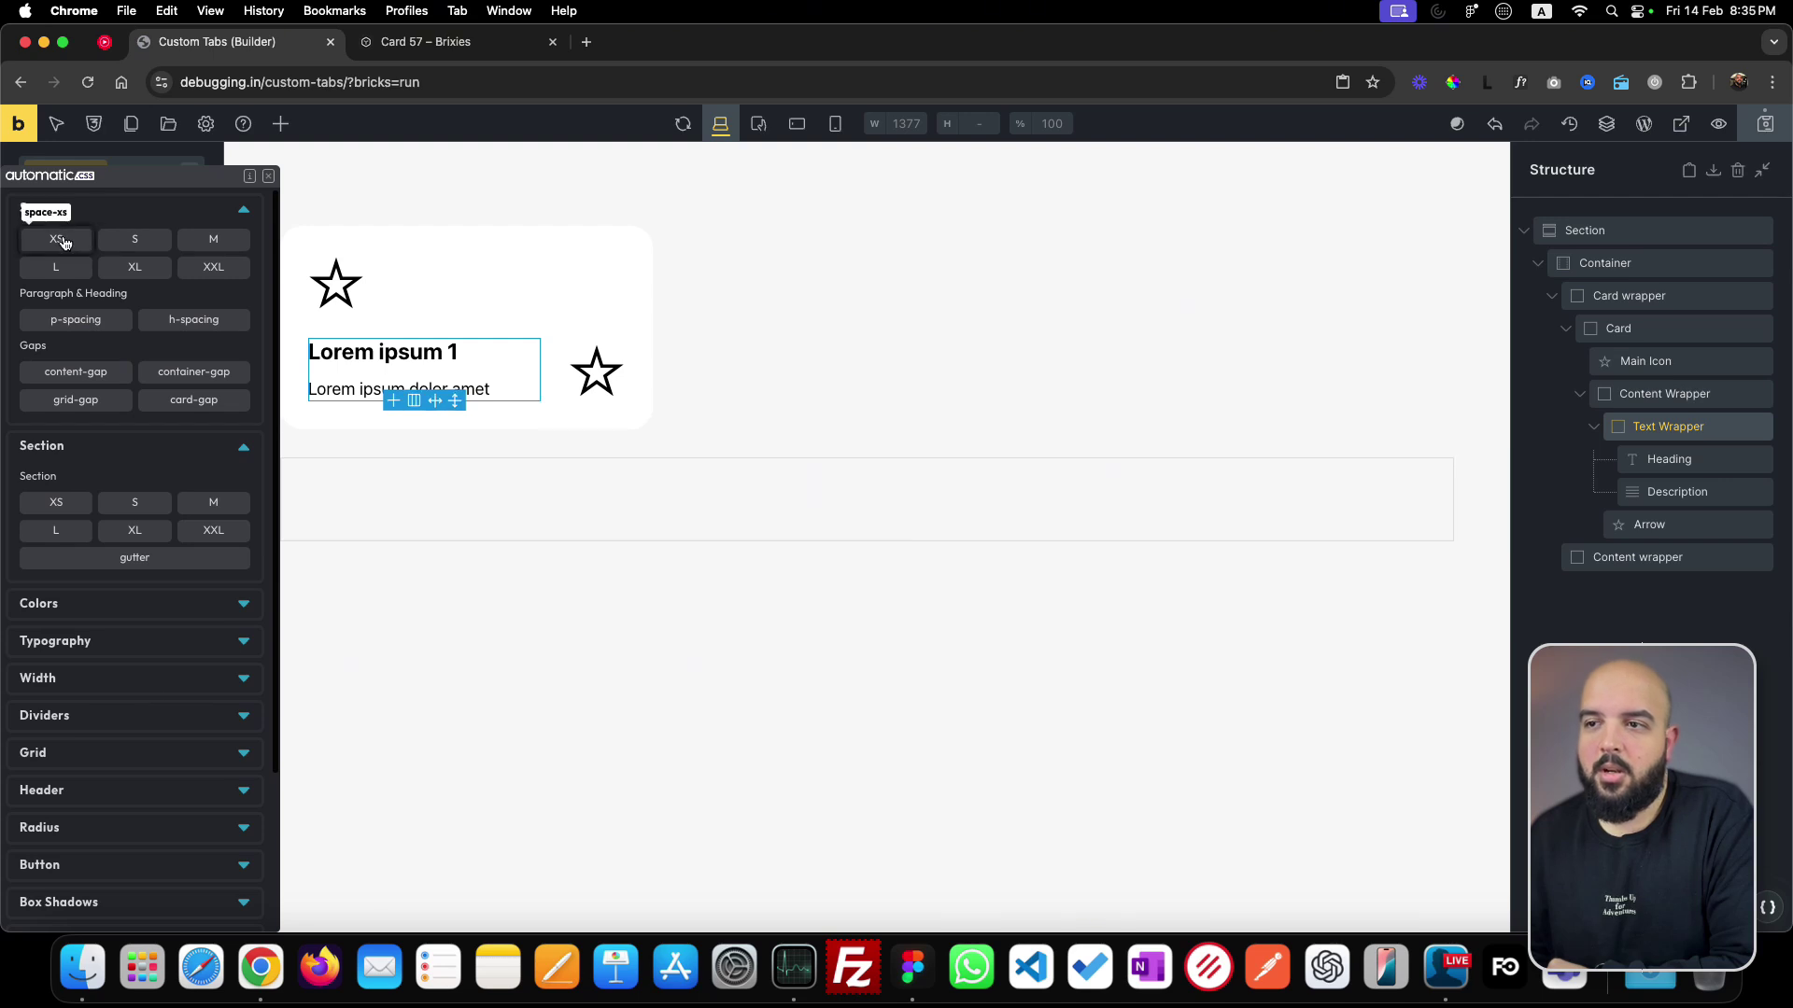
left_click(52, 244)
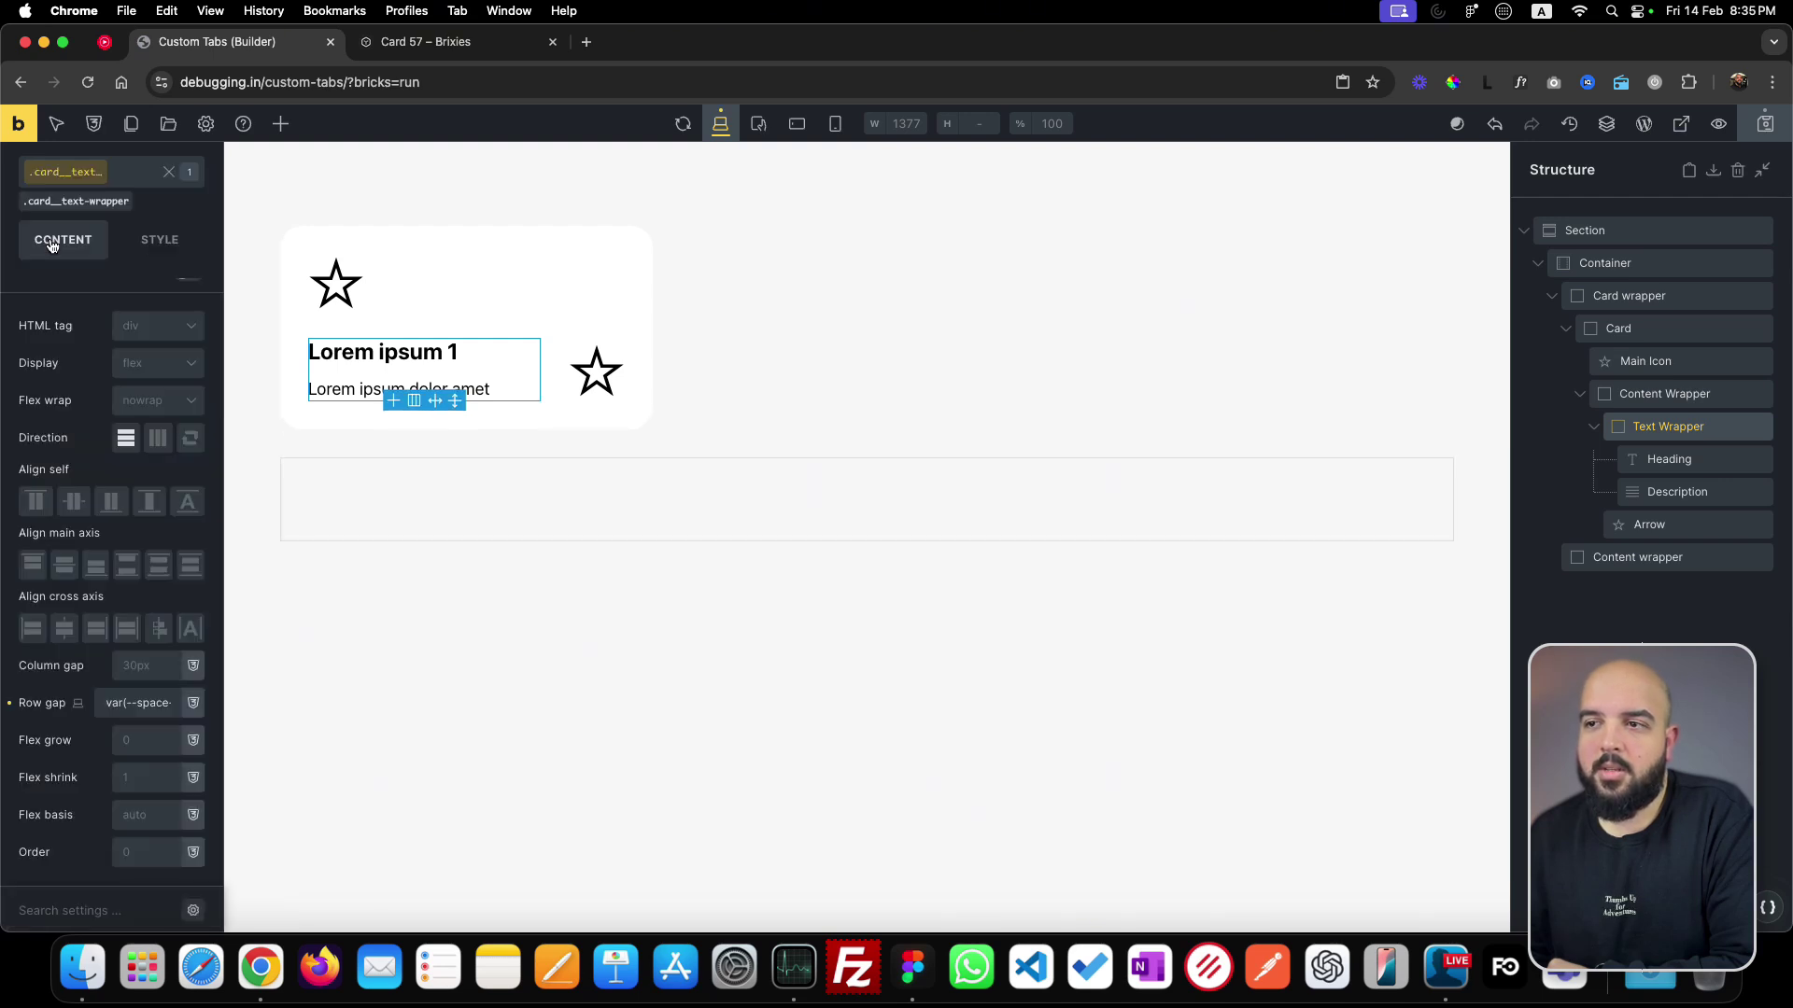
- Replace the card's Arrow icon with the downward chevron from the Fontawesome - Solid library
left_click(597, 372)
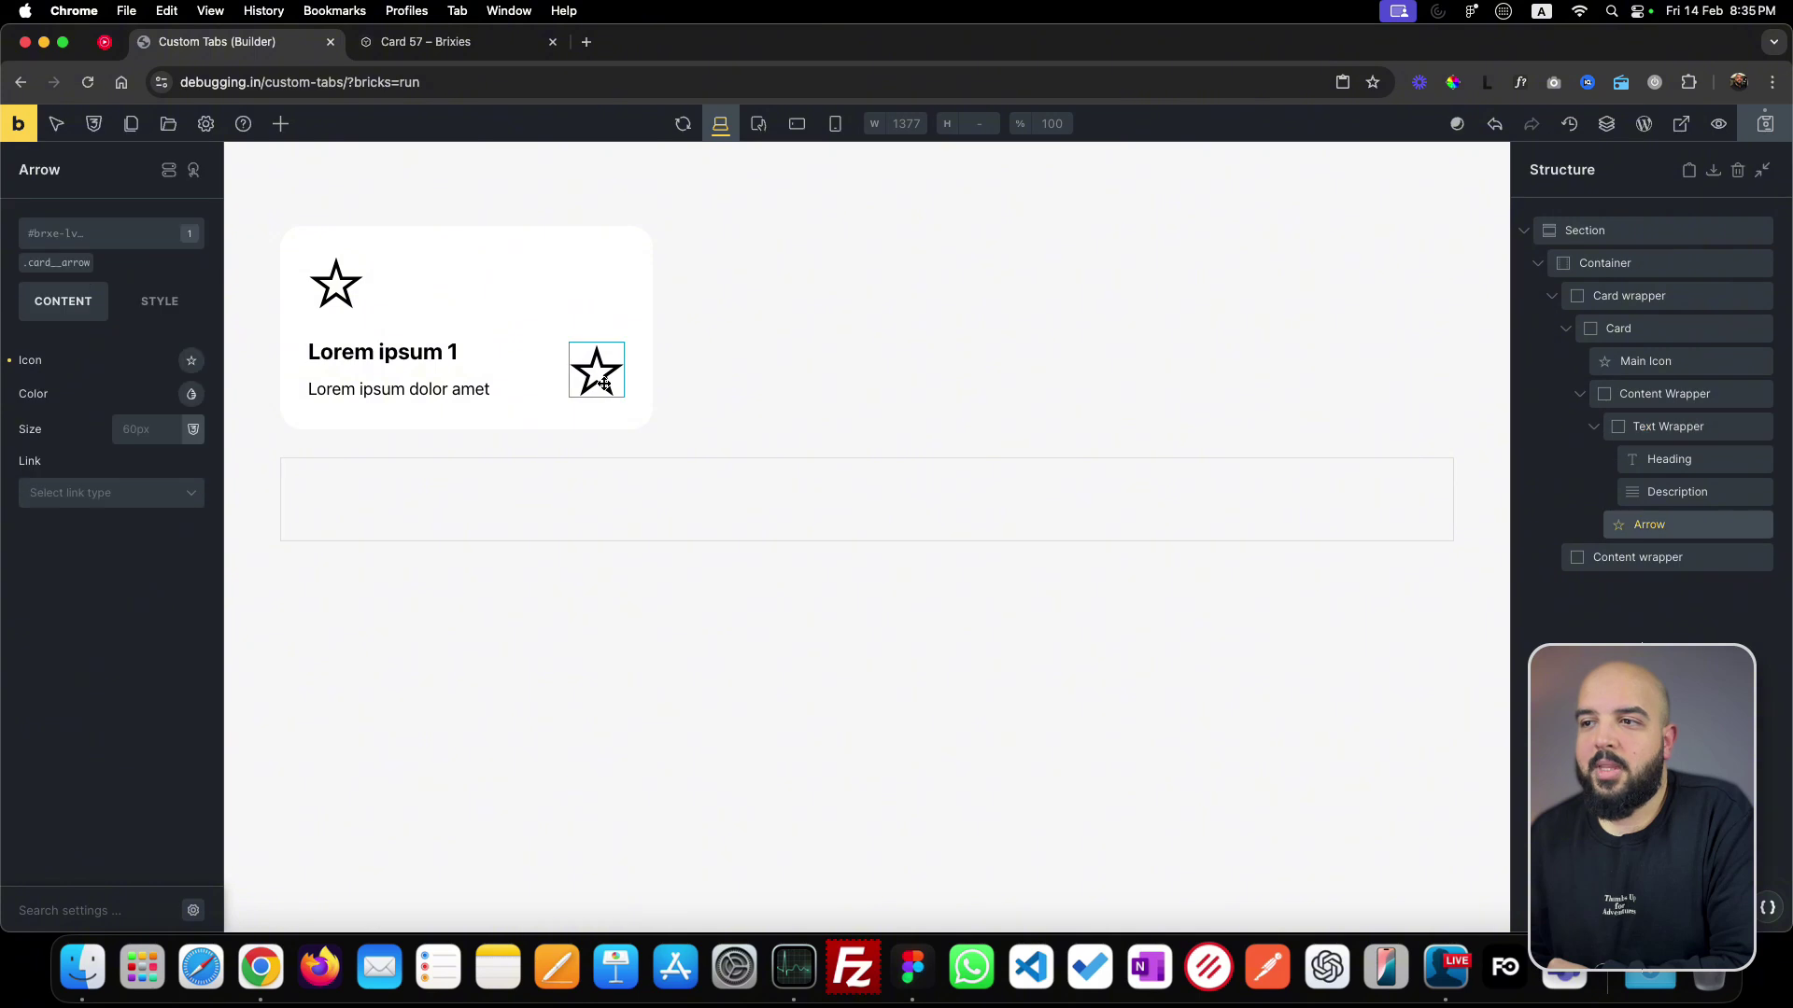
left_click(192, 361)
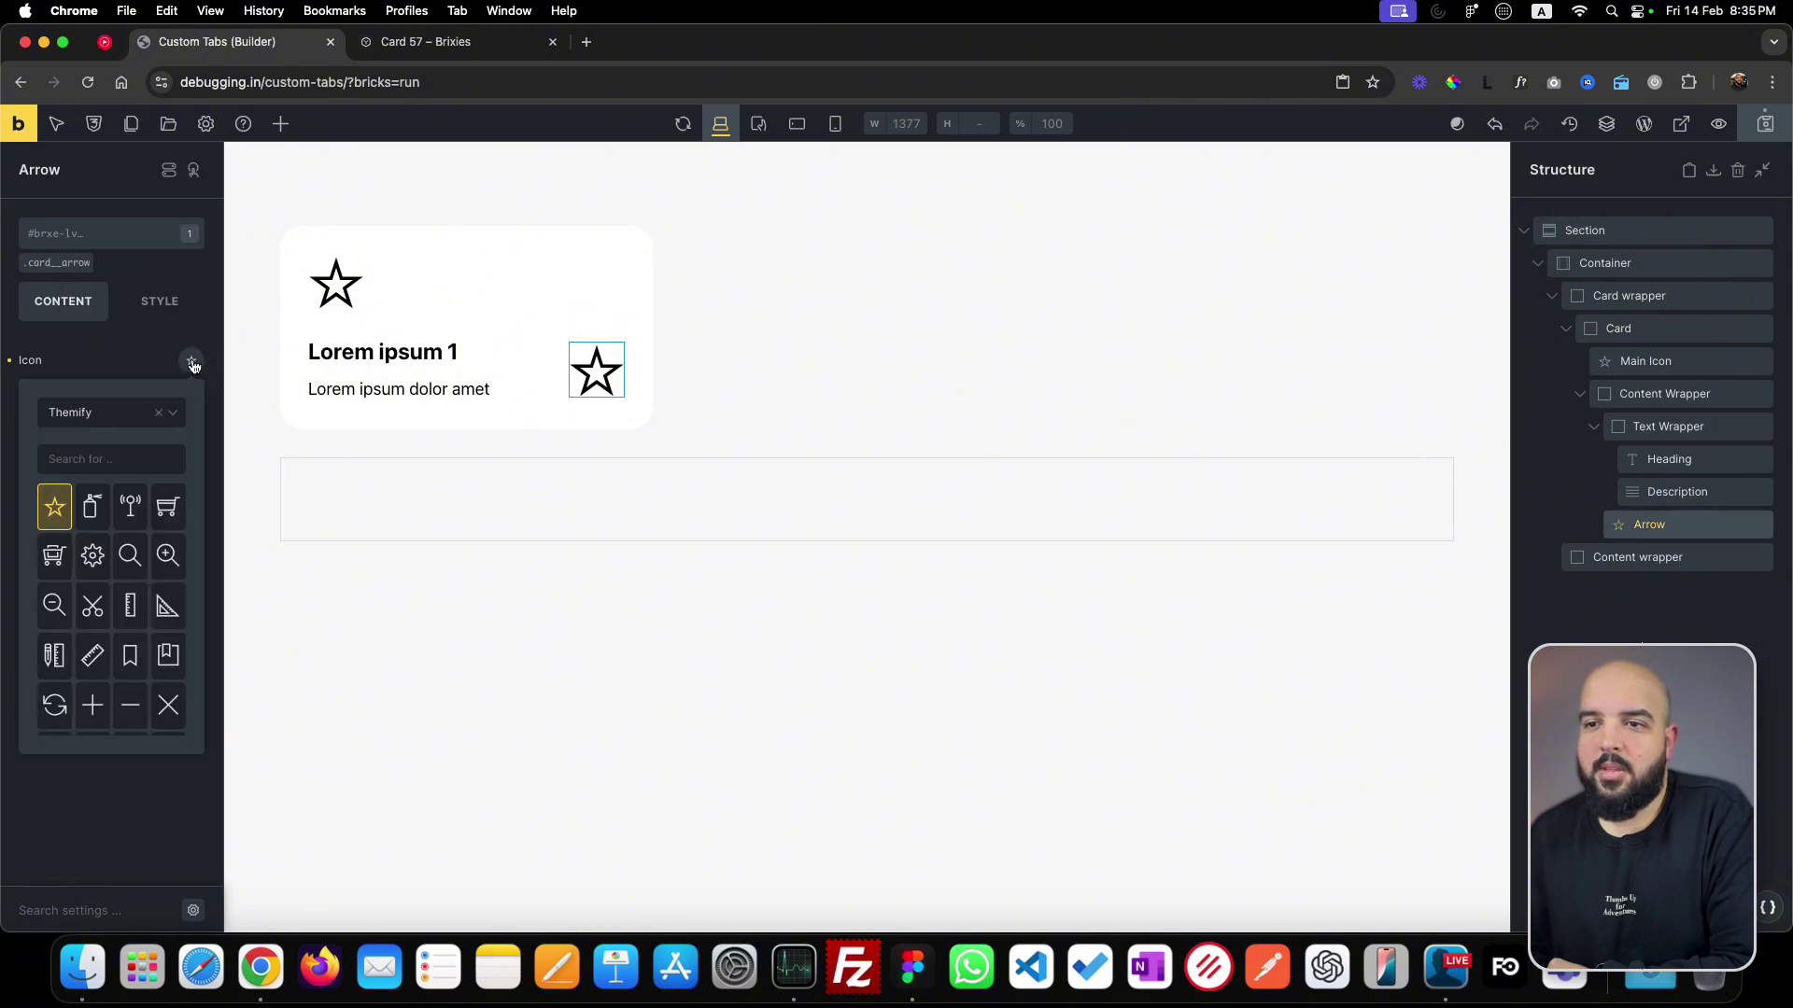
left_click(105, 461)
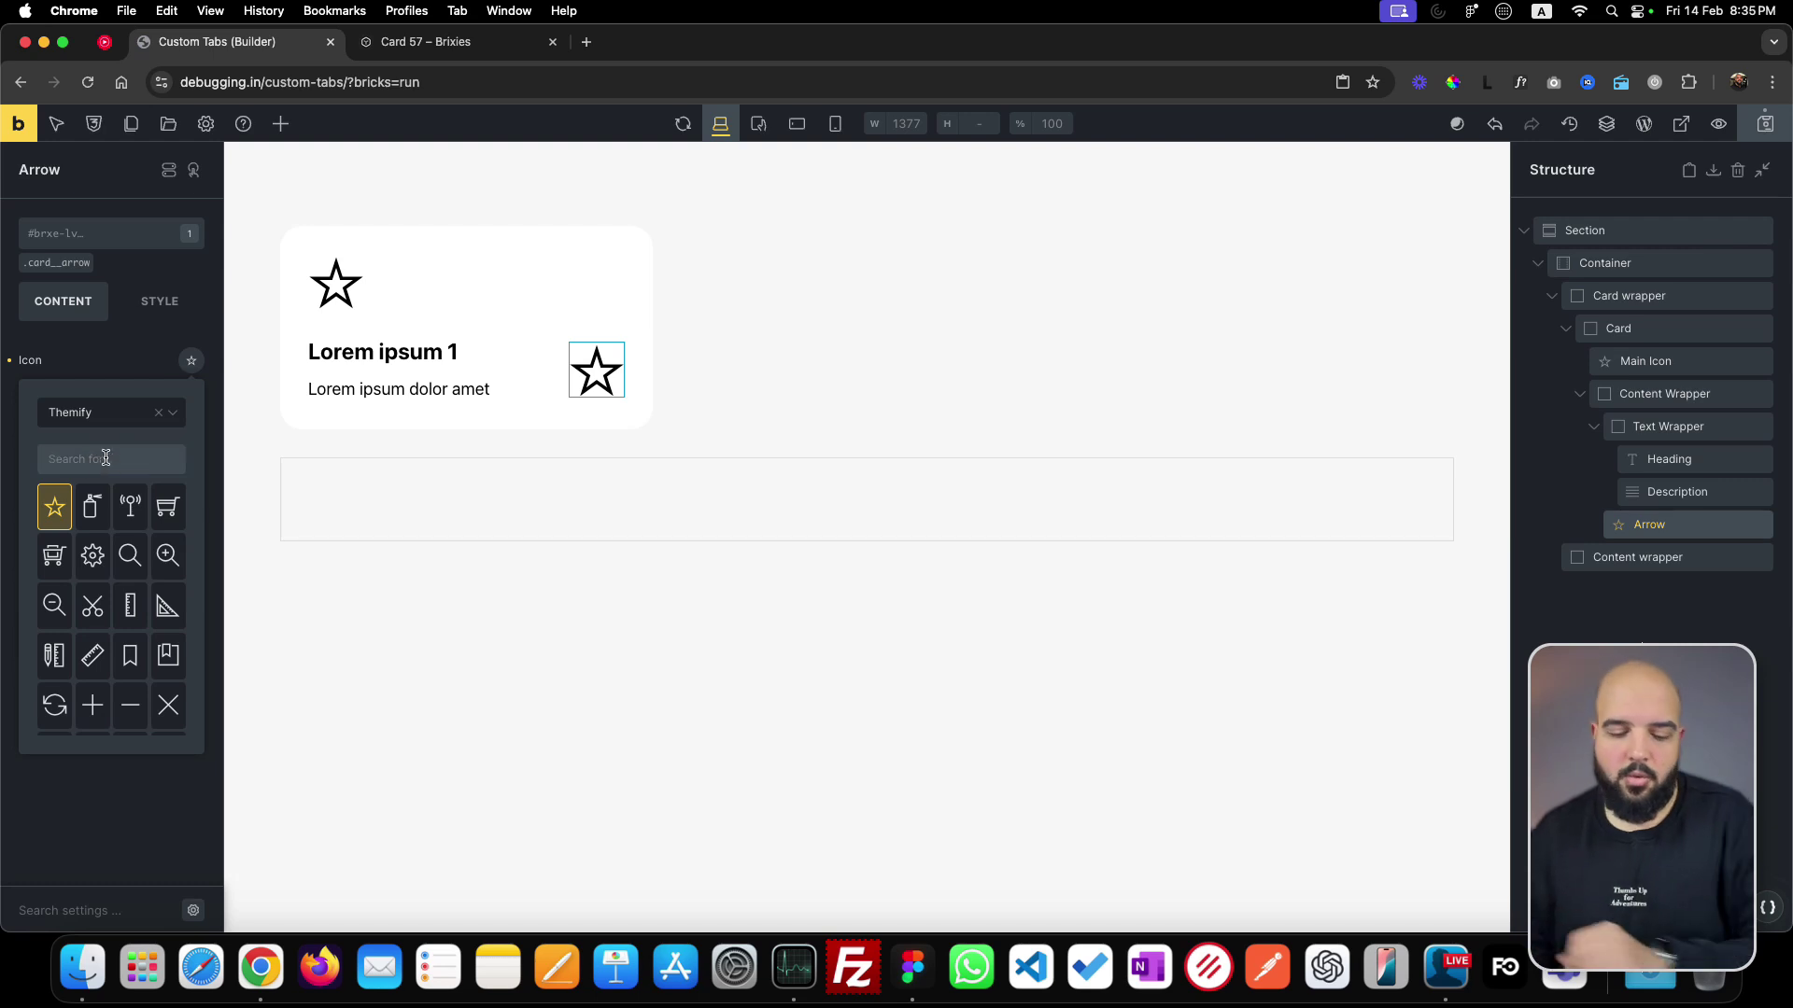
type("chevron")
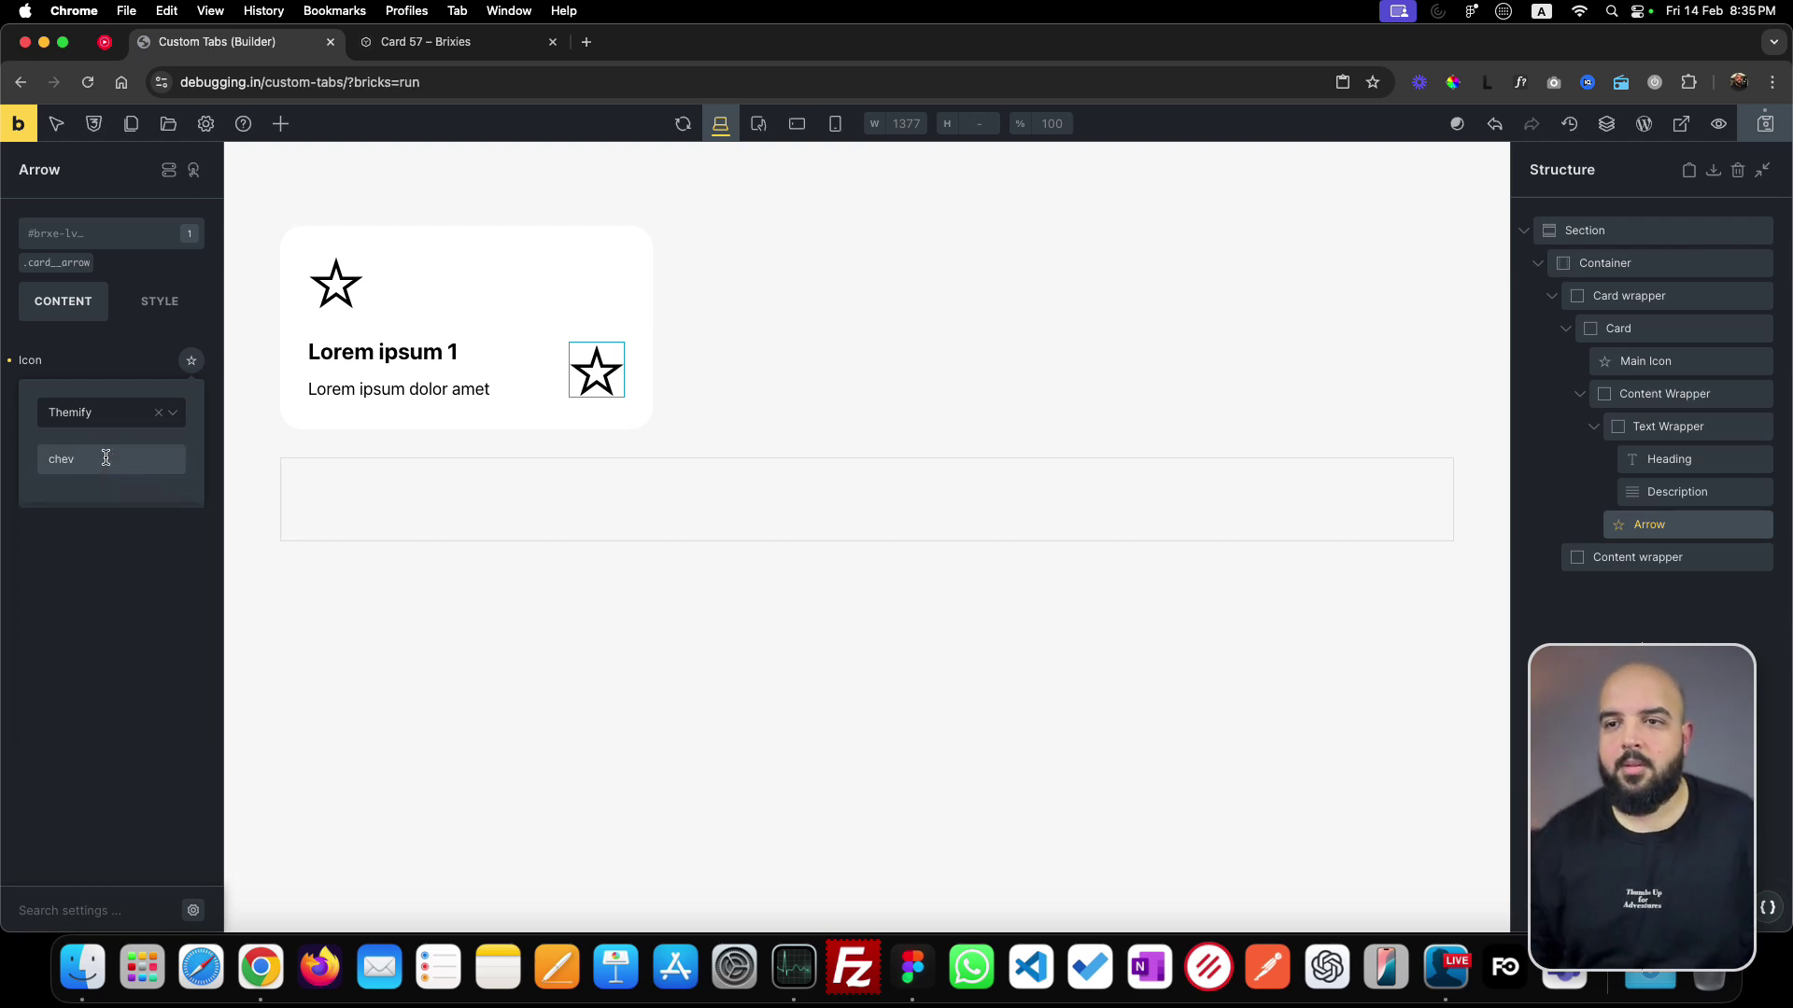
left_click(89, 412)
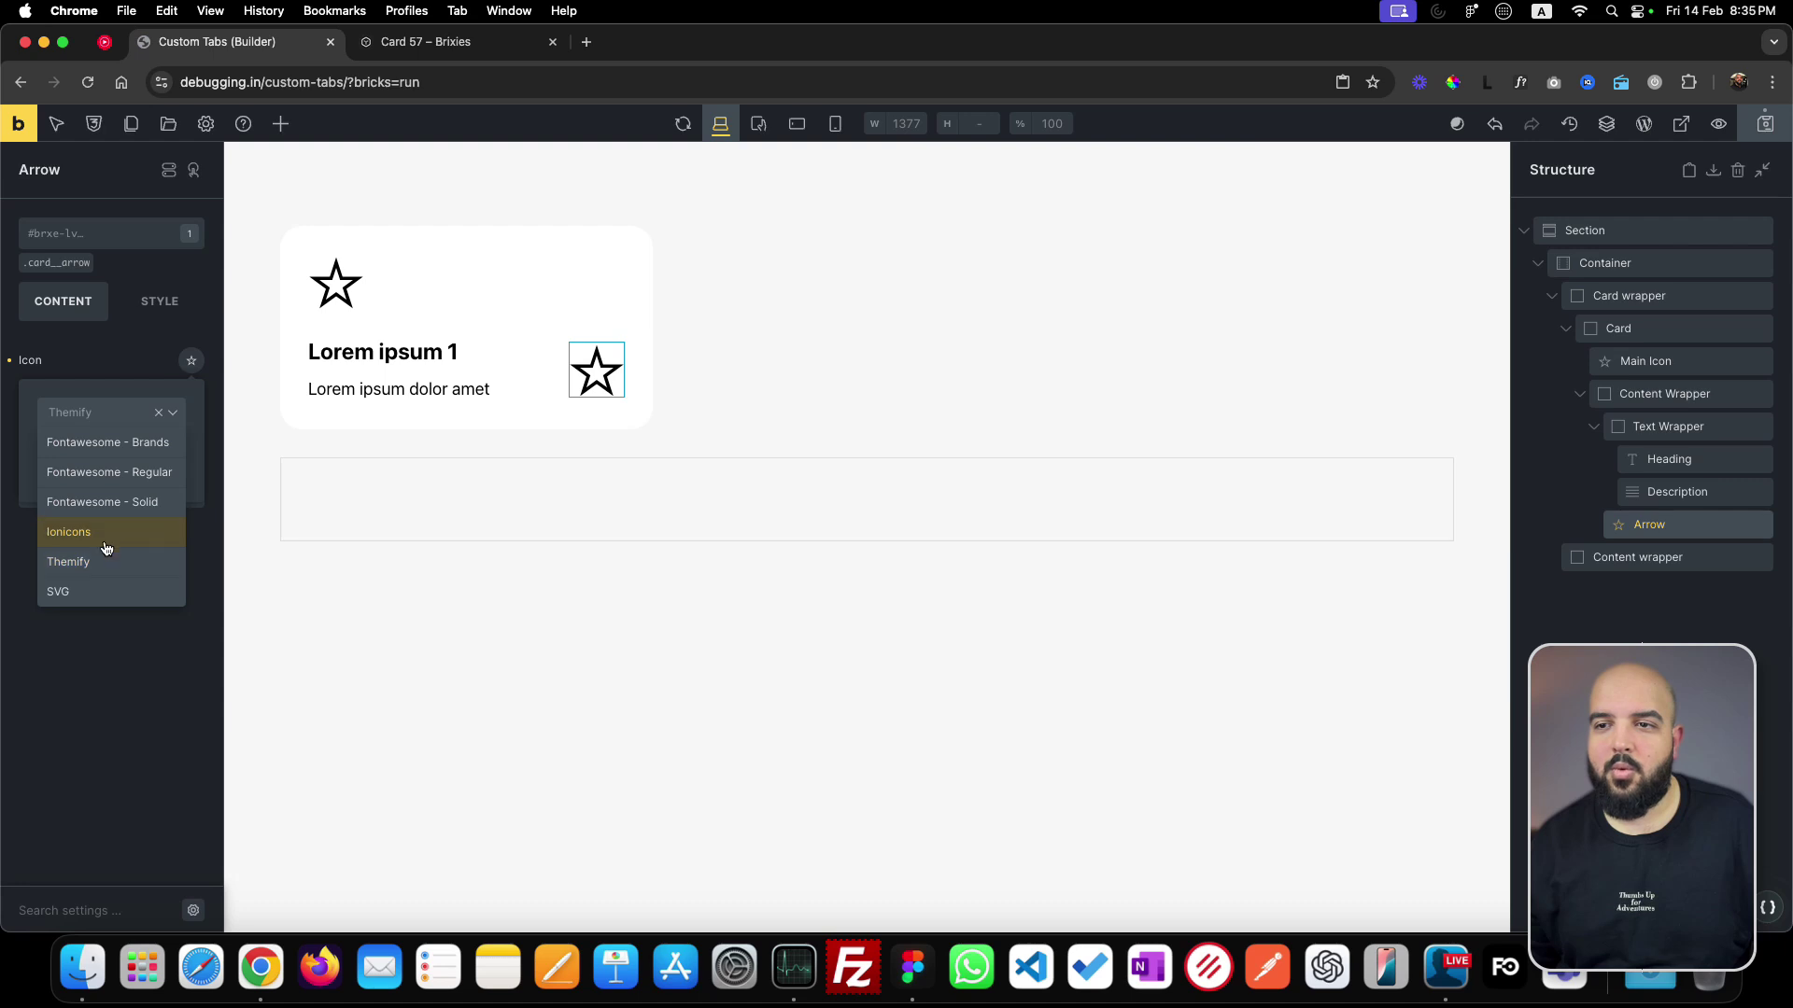
left_click(114, 502)
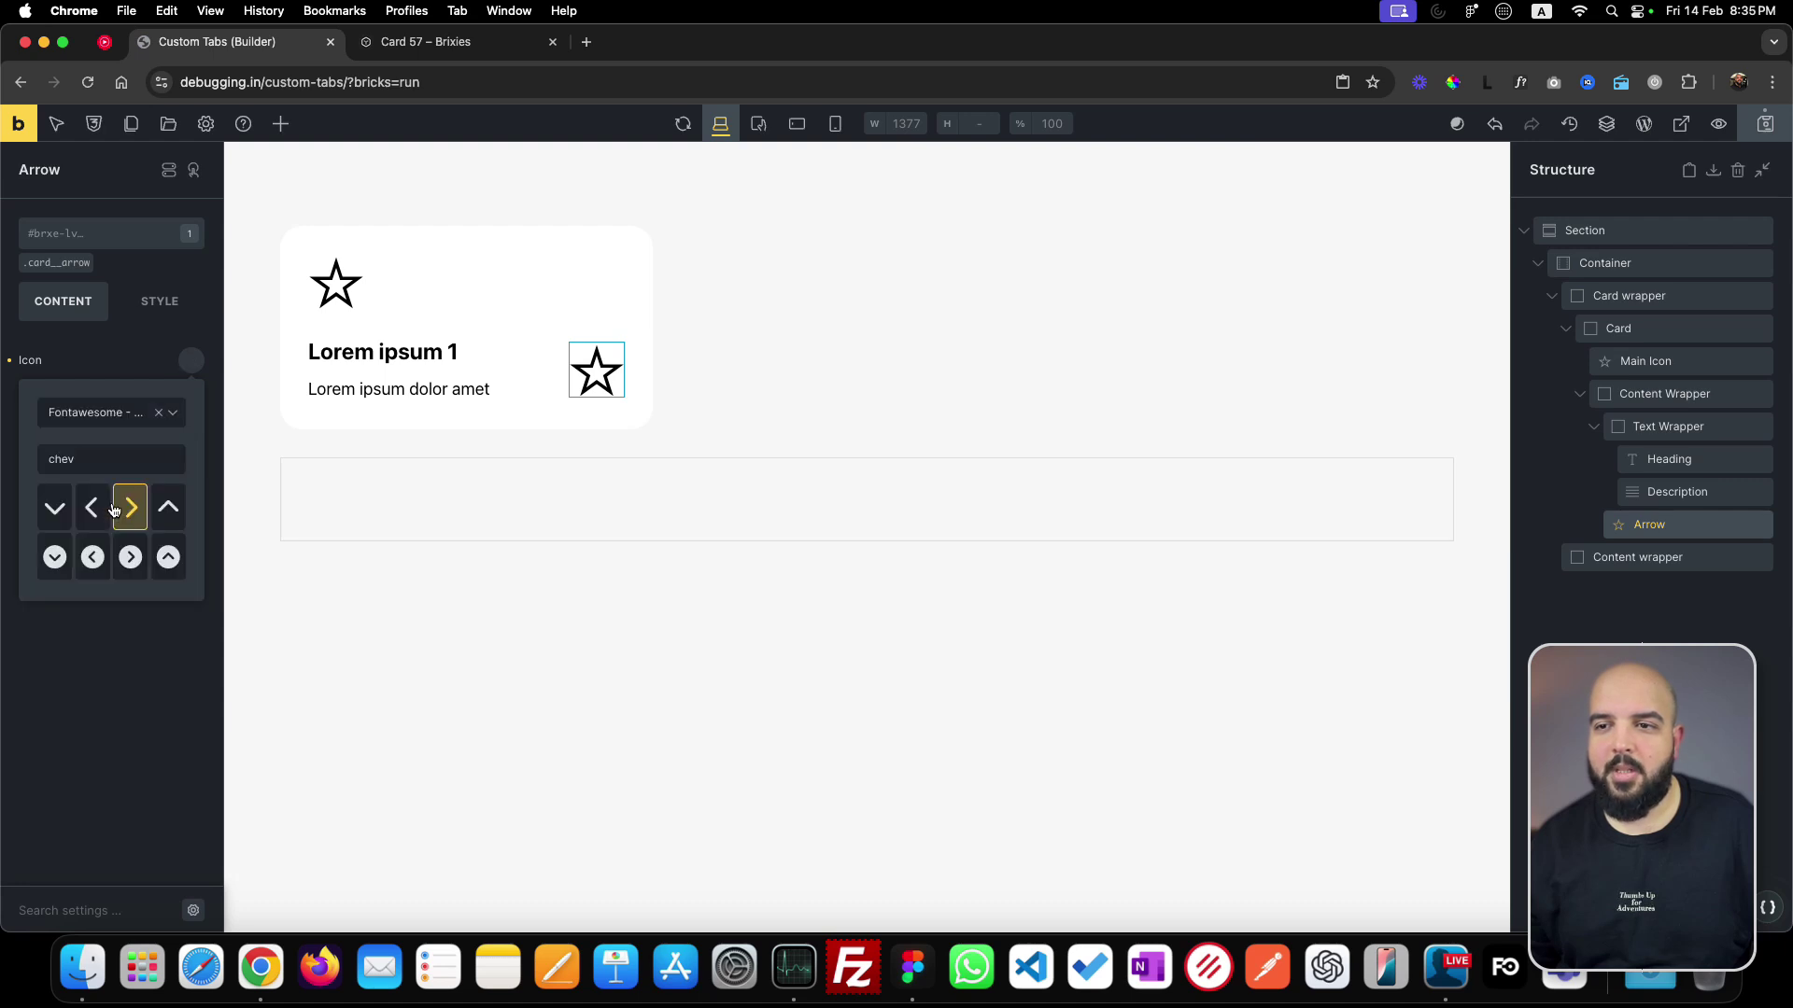
left_click(59, 514)
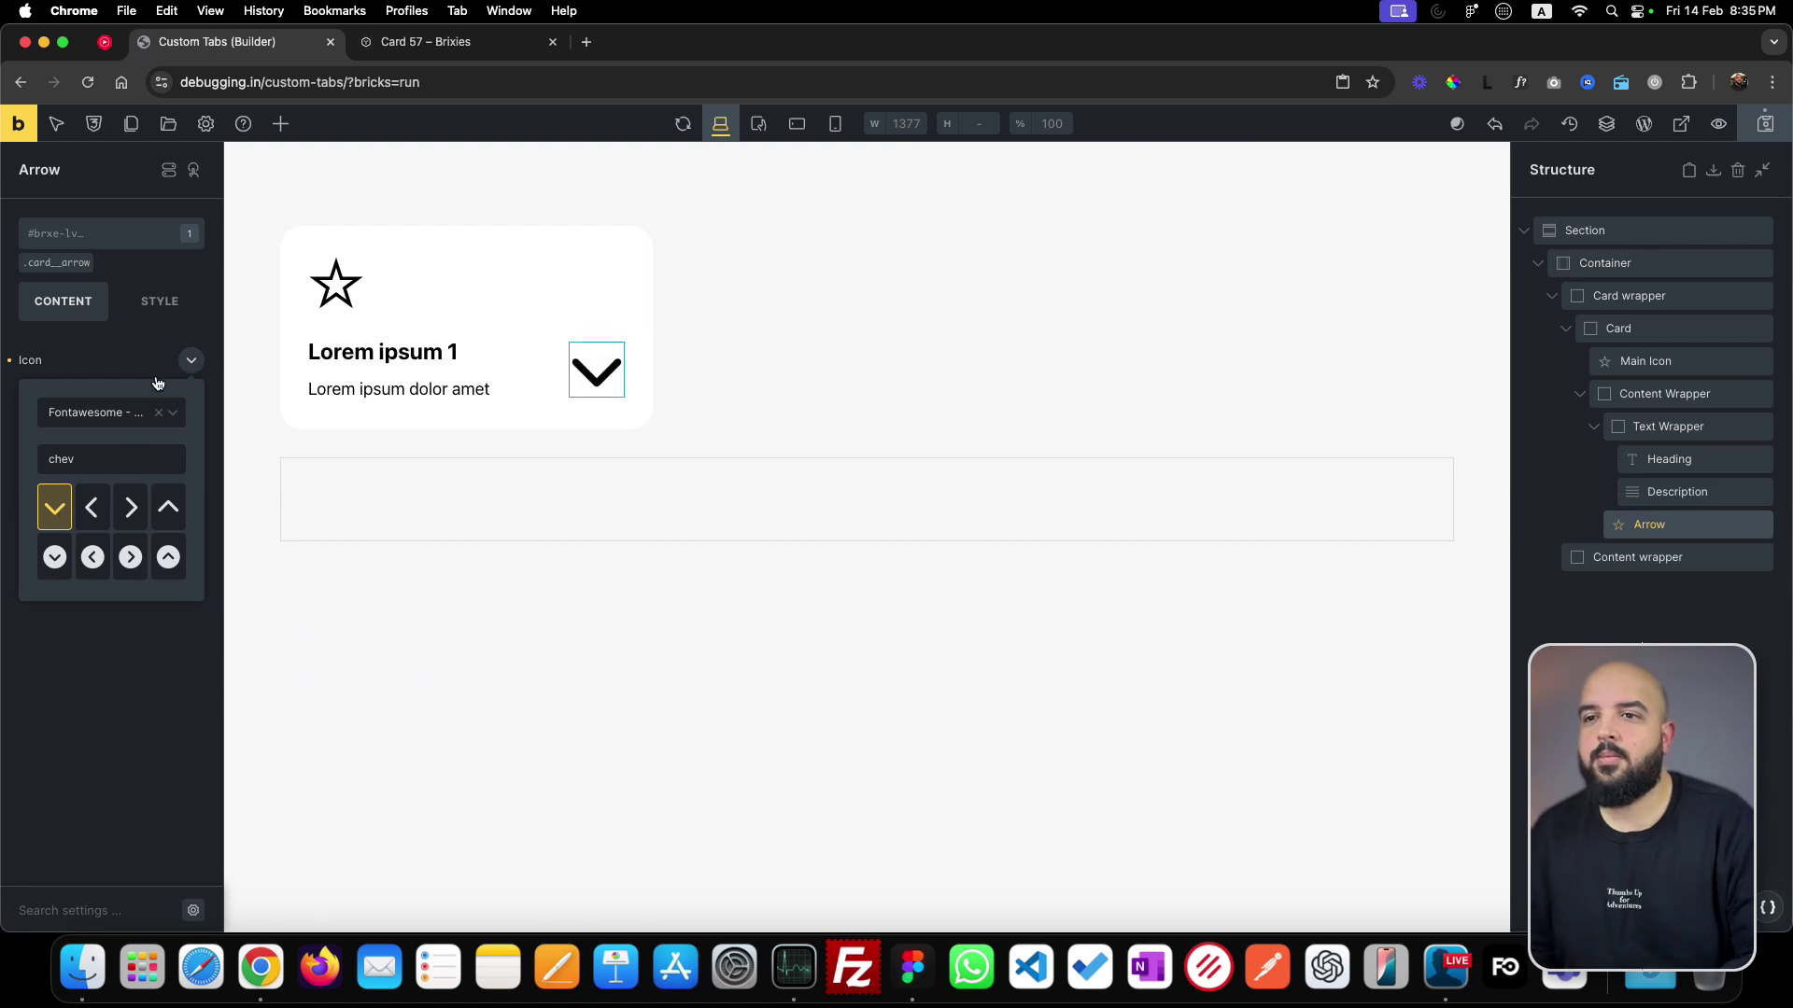
left_click(129, 364)
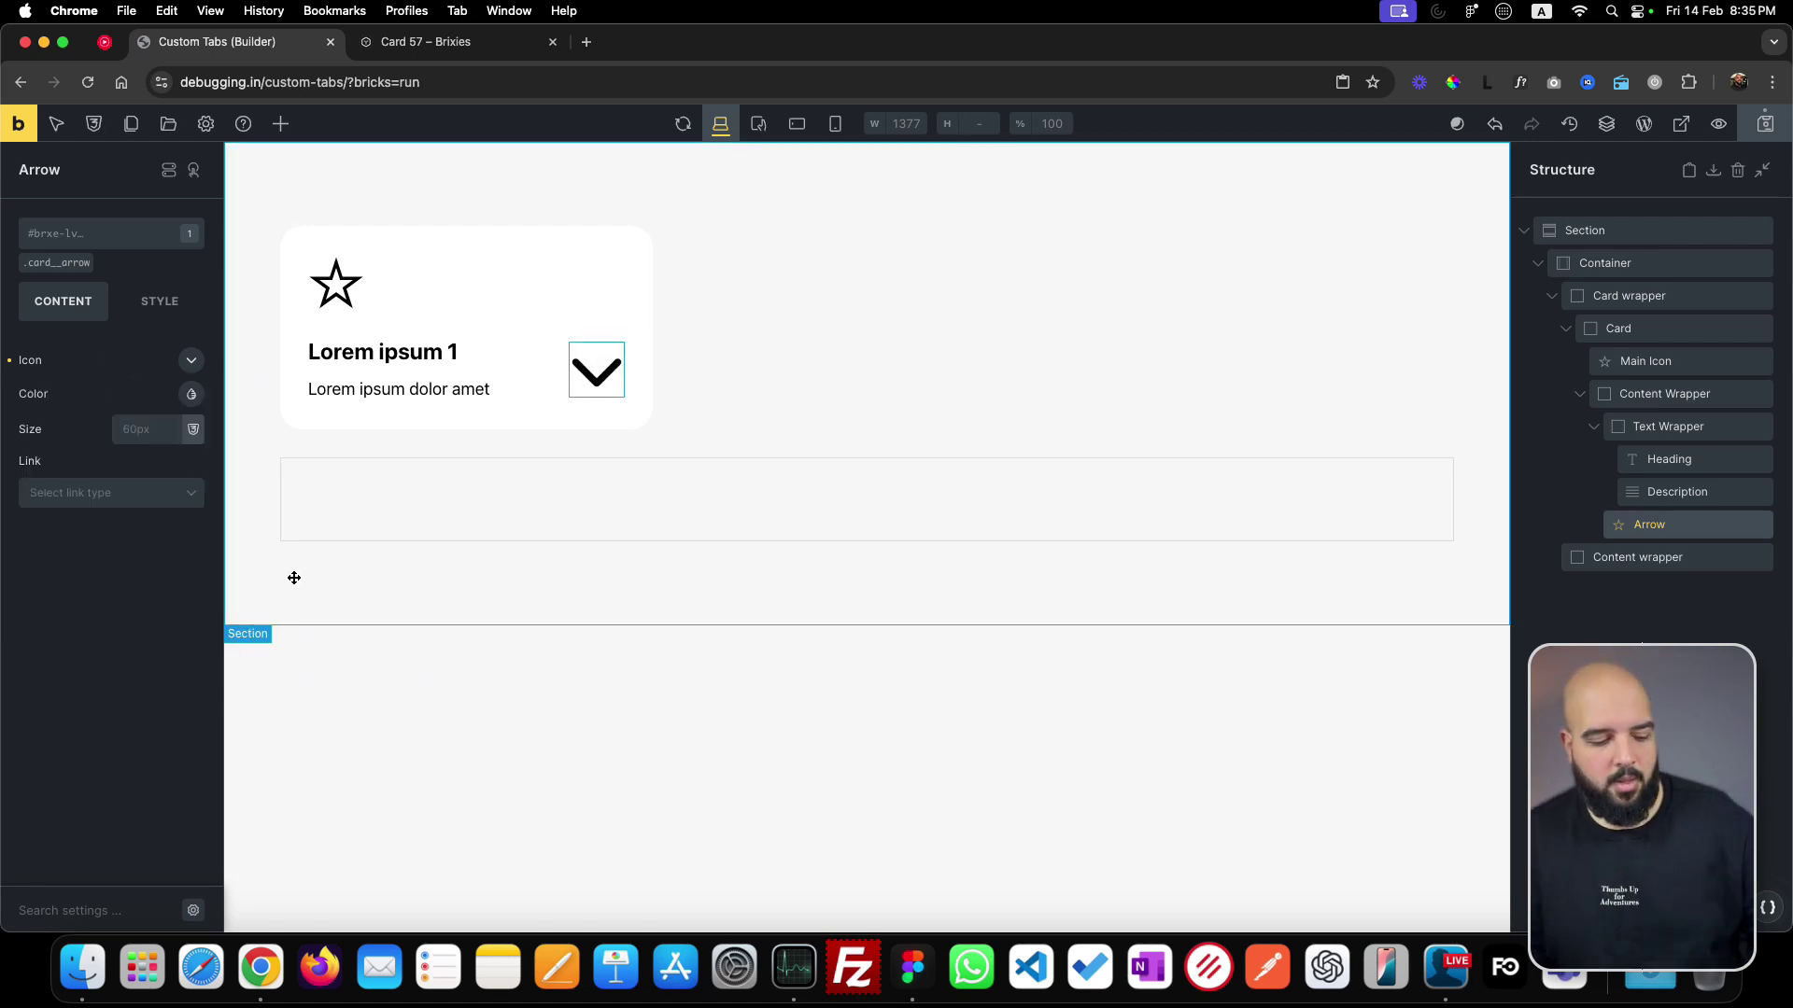
- Inspect the size and fill of the first card's down arrow in Figma and return to the Bricks builder
key("super+Tab")
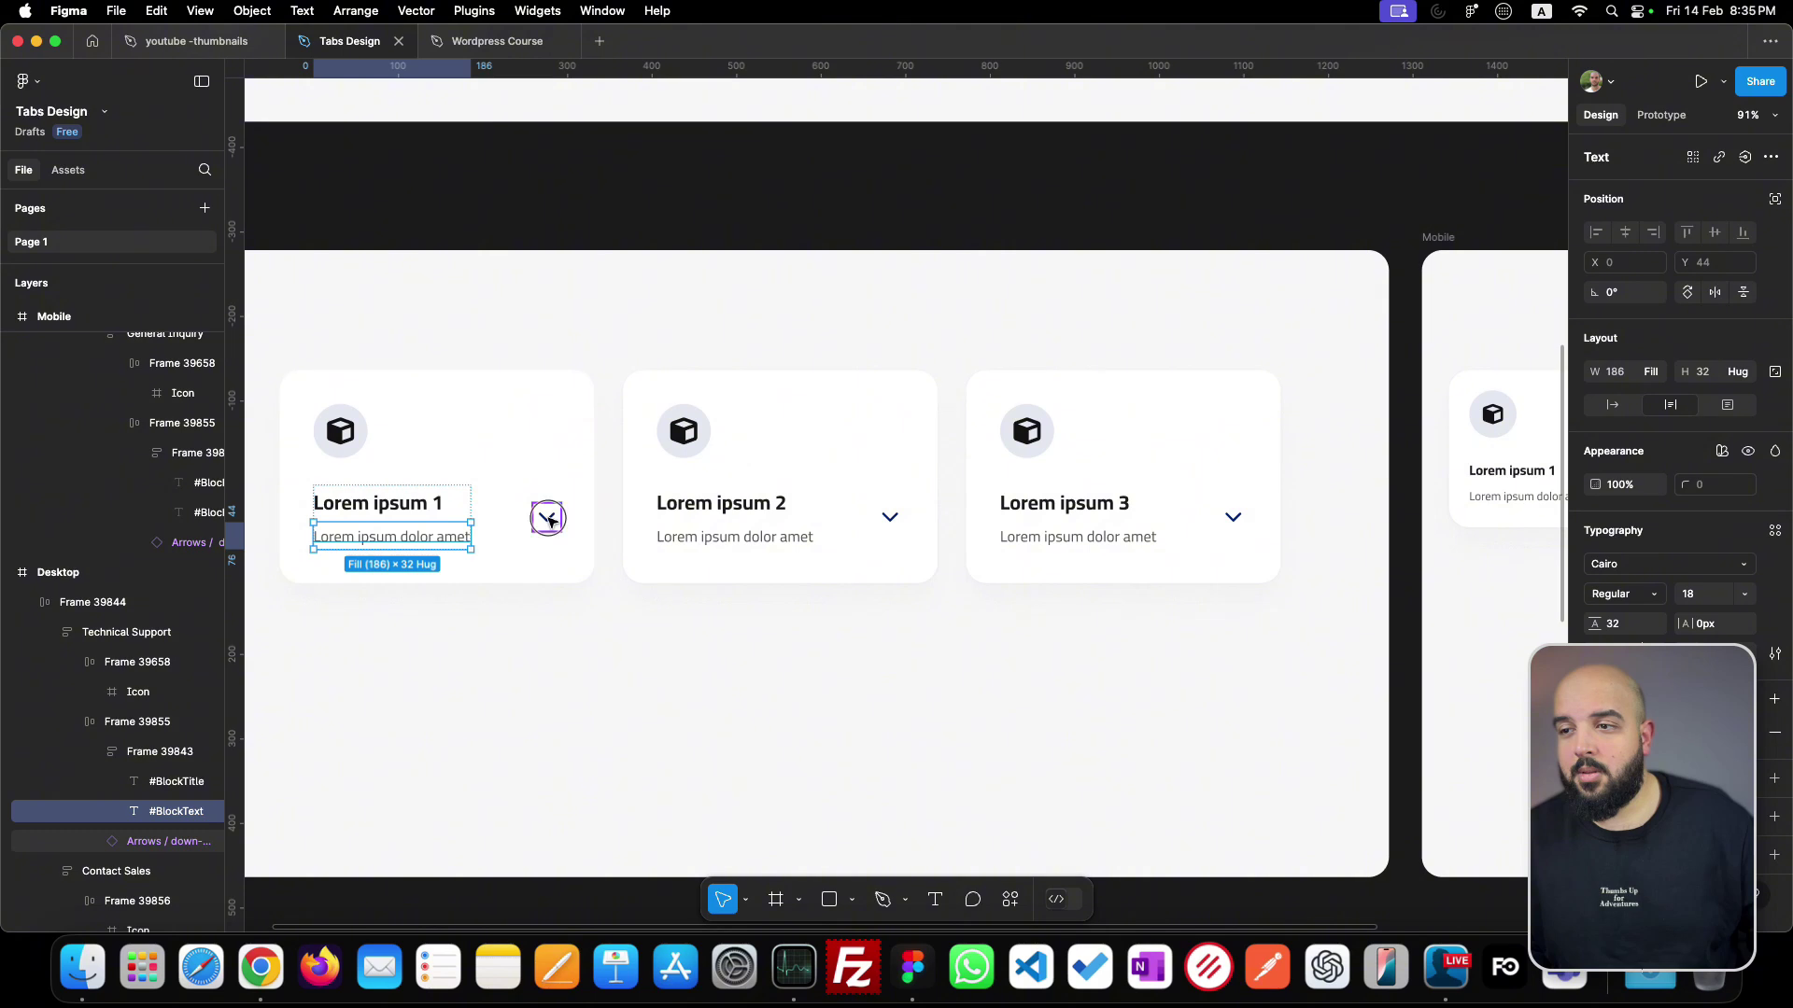
left_click(549, 516)
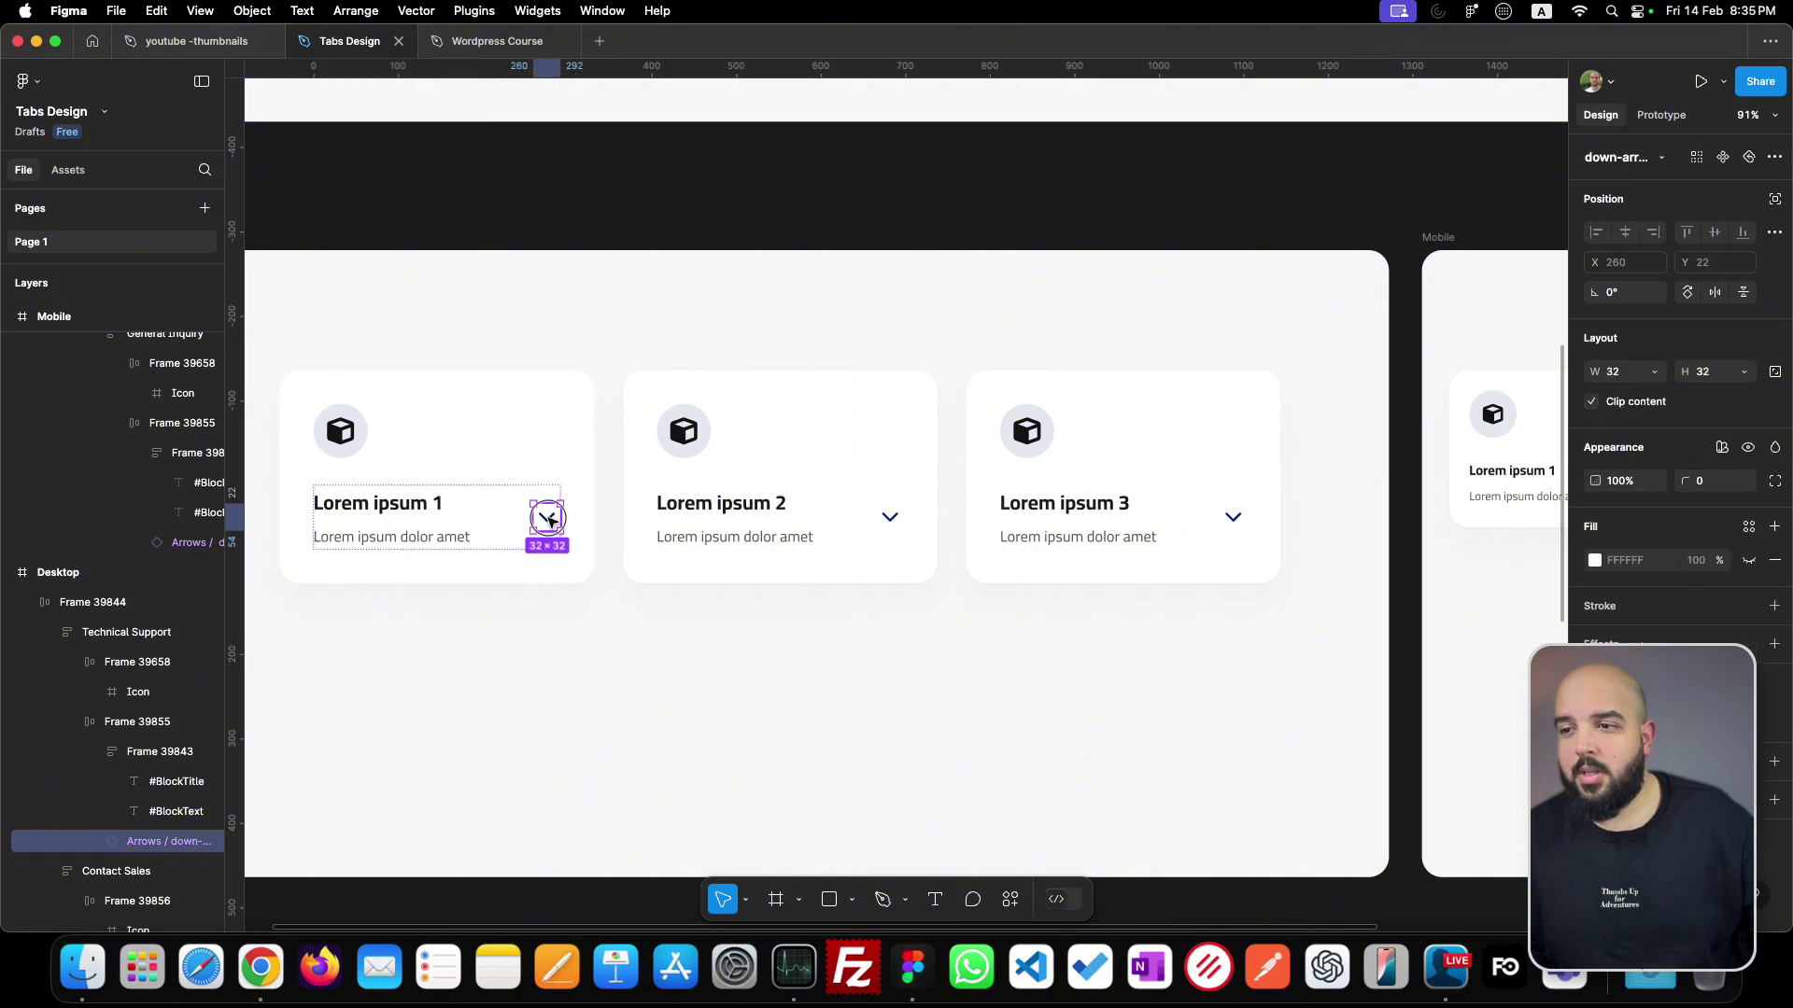
double_click(549, 518)
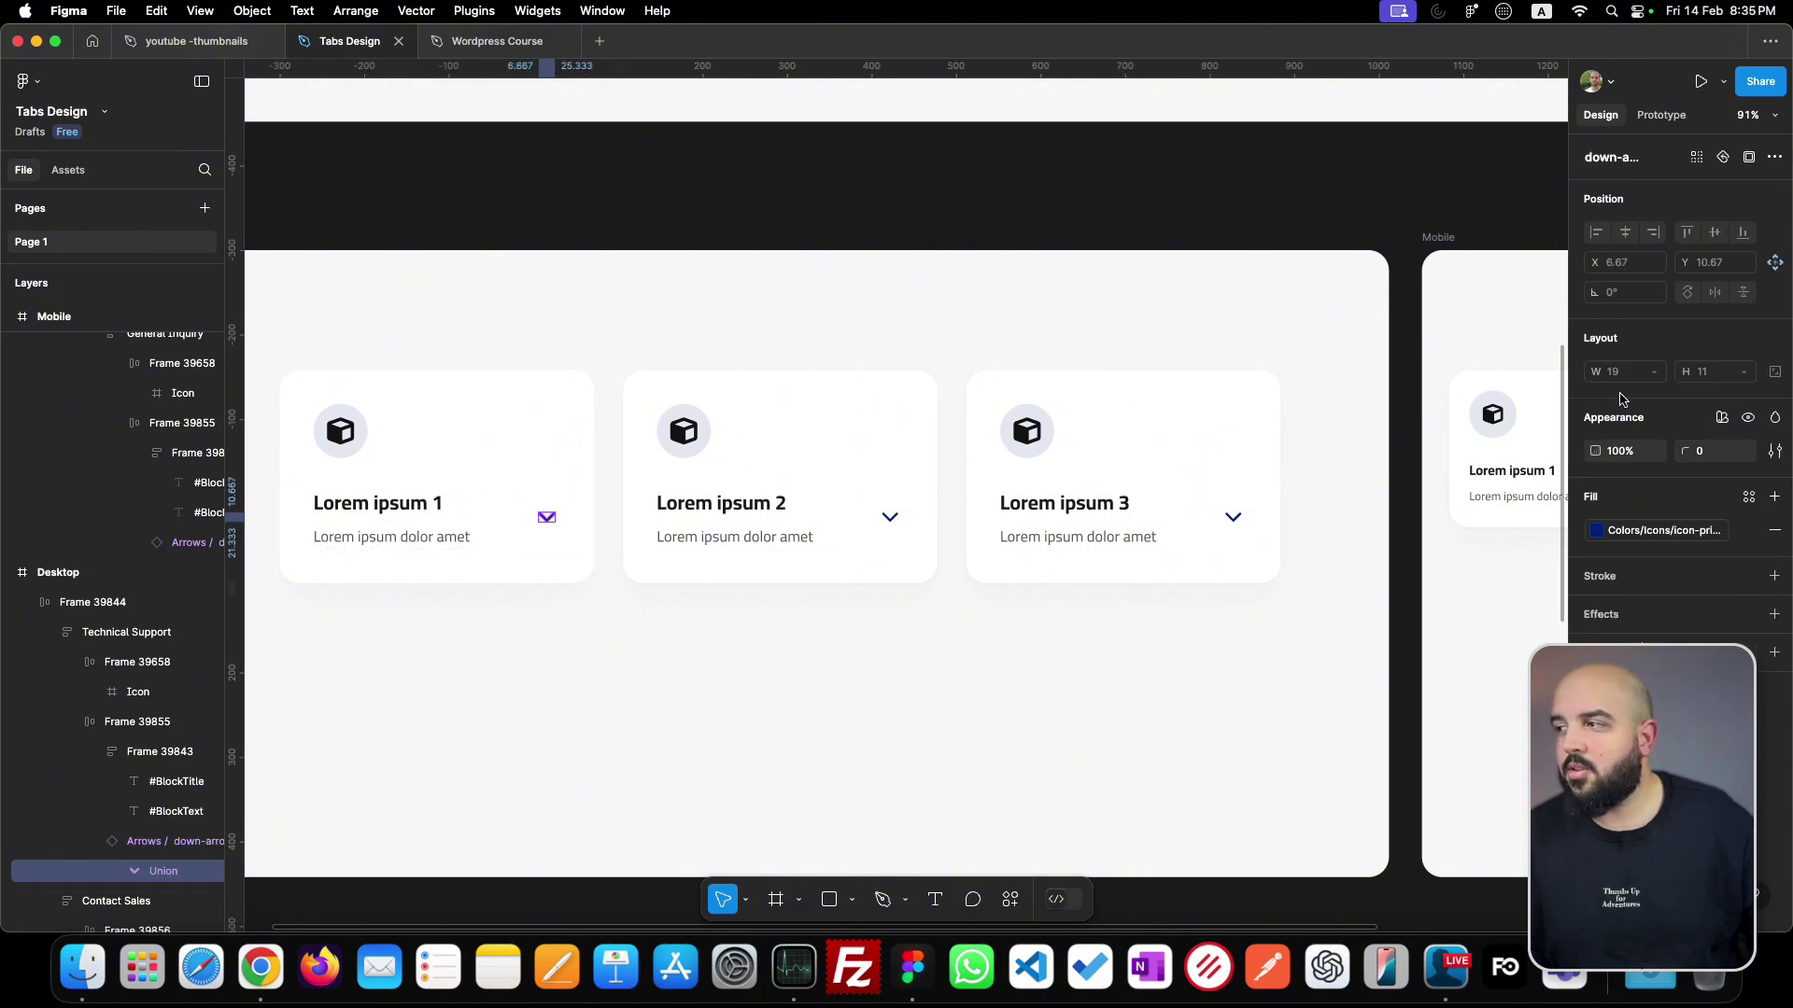
key("super+Tab")
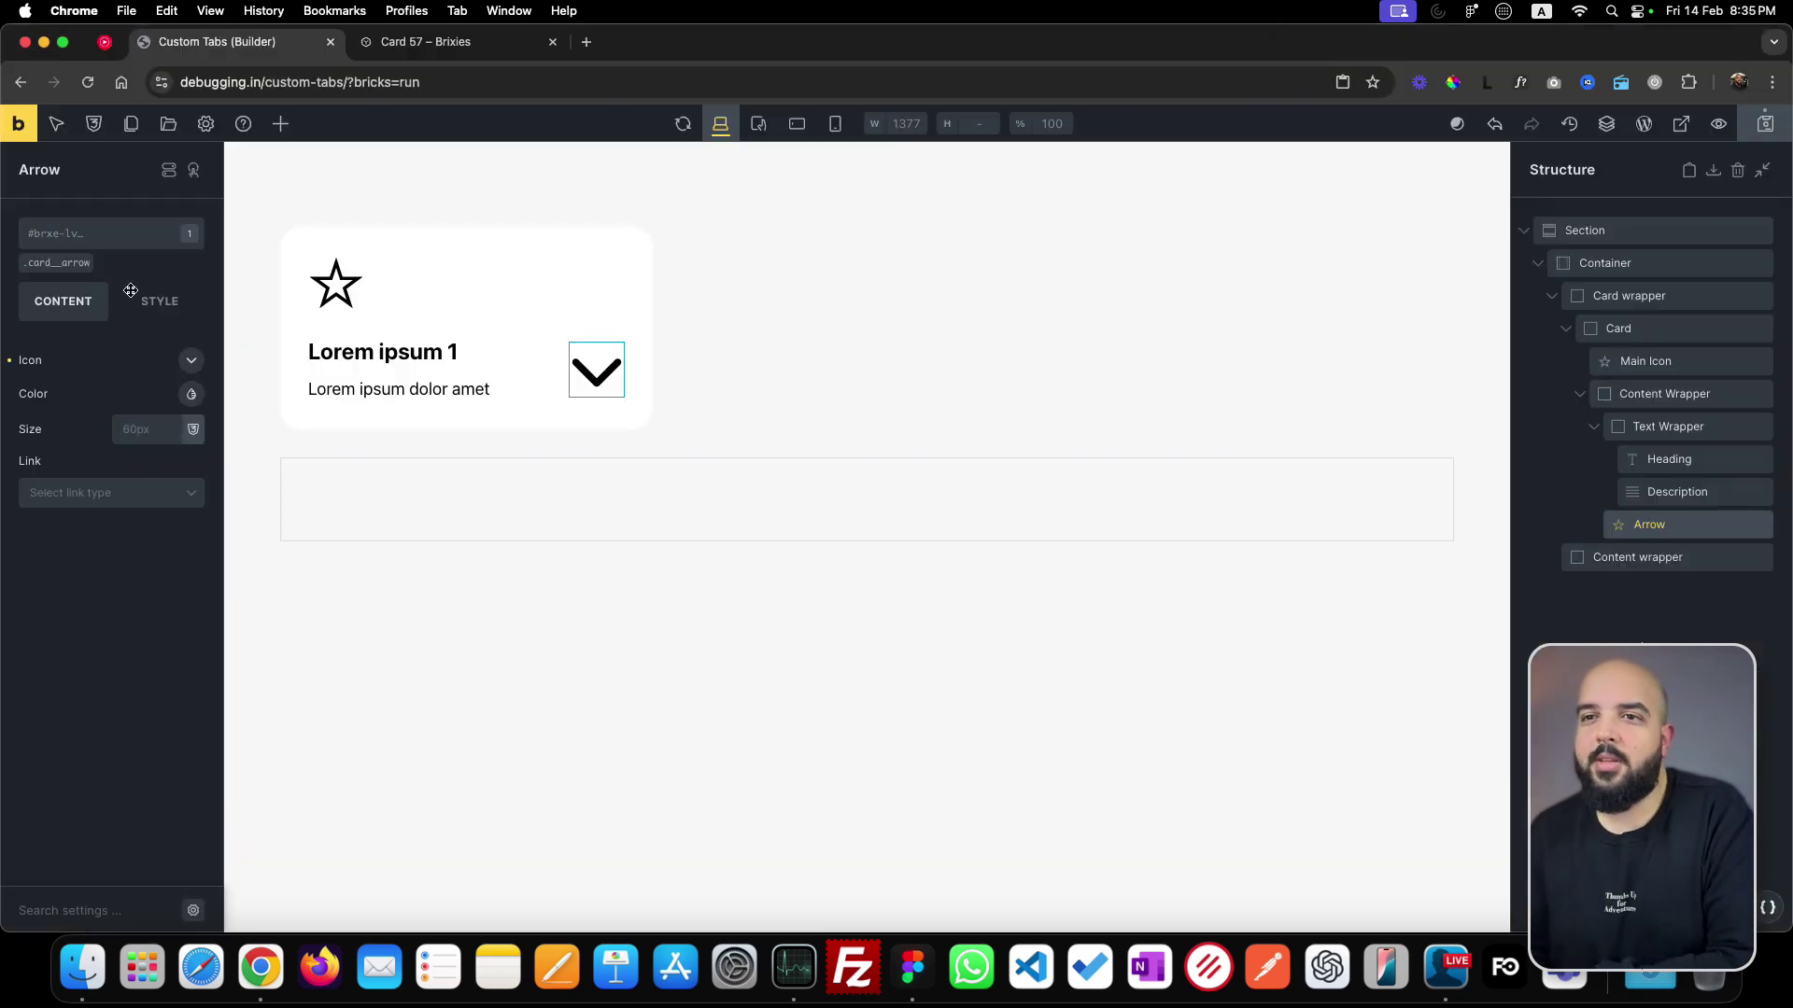
- Try an icon size of 32 on the .card__arrow class and clear the value again
left_click(55, 267)
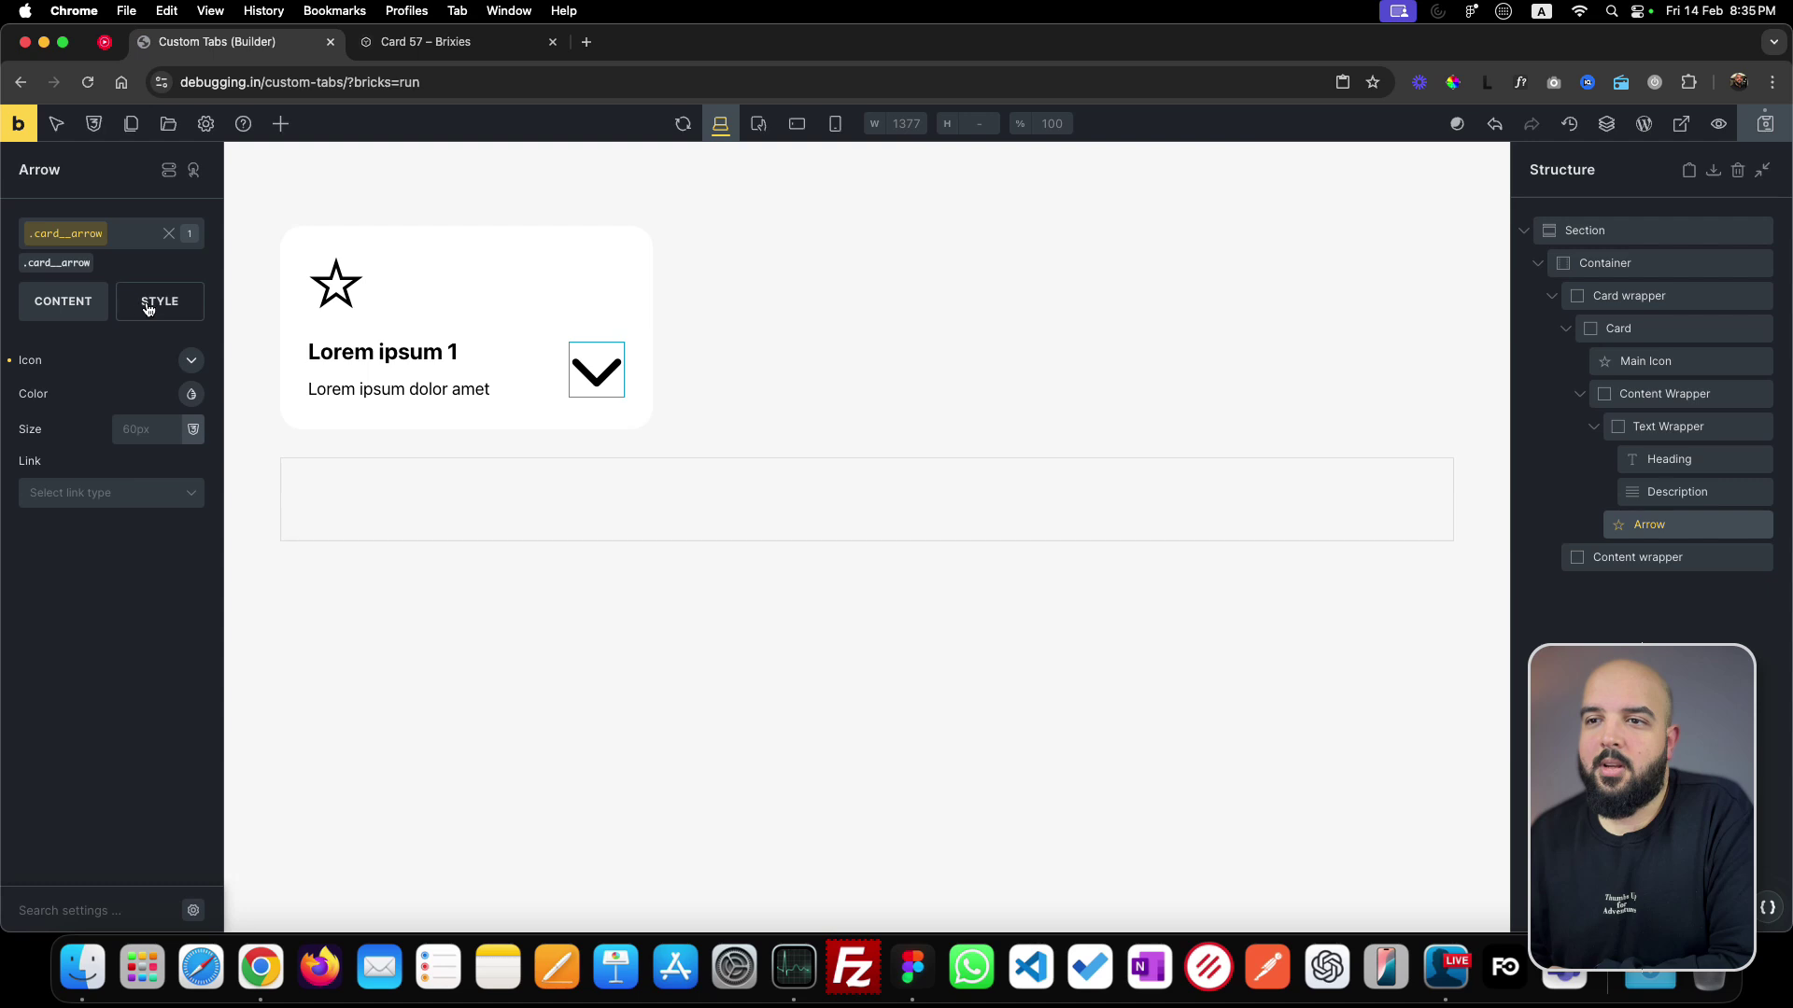
left_click(133, 431)
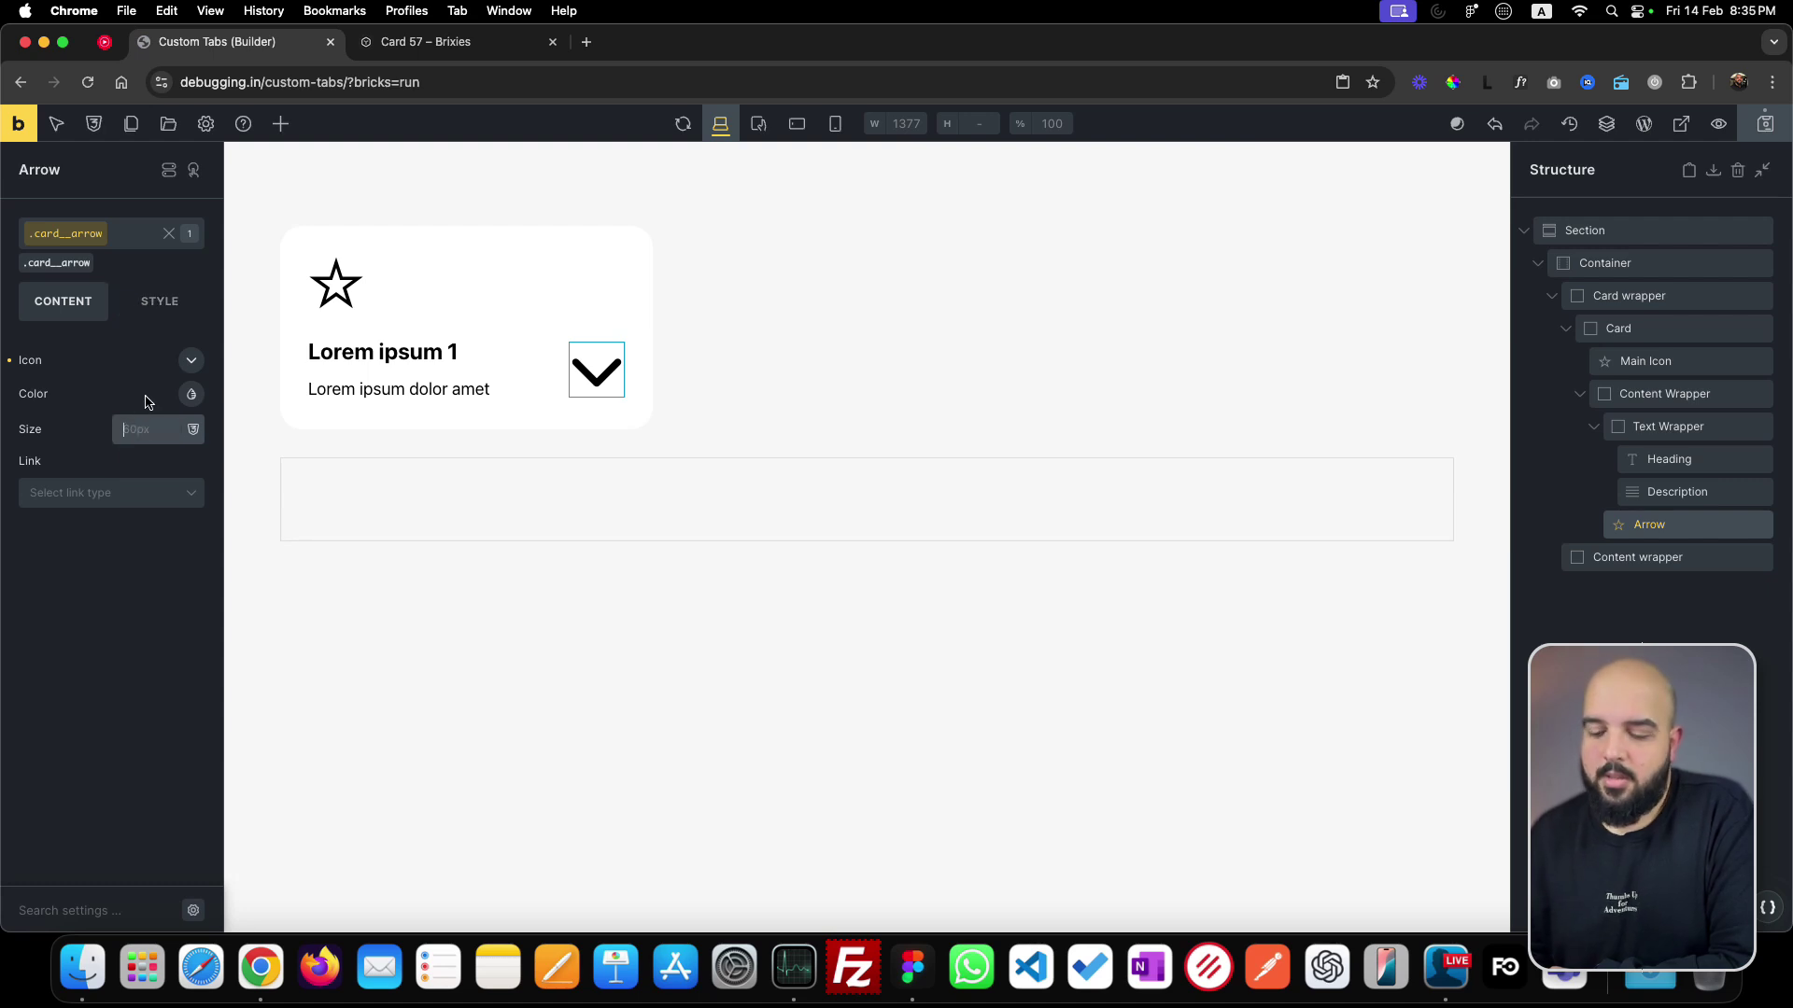
type("32")
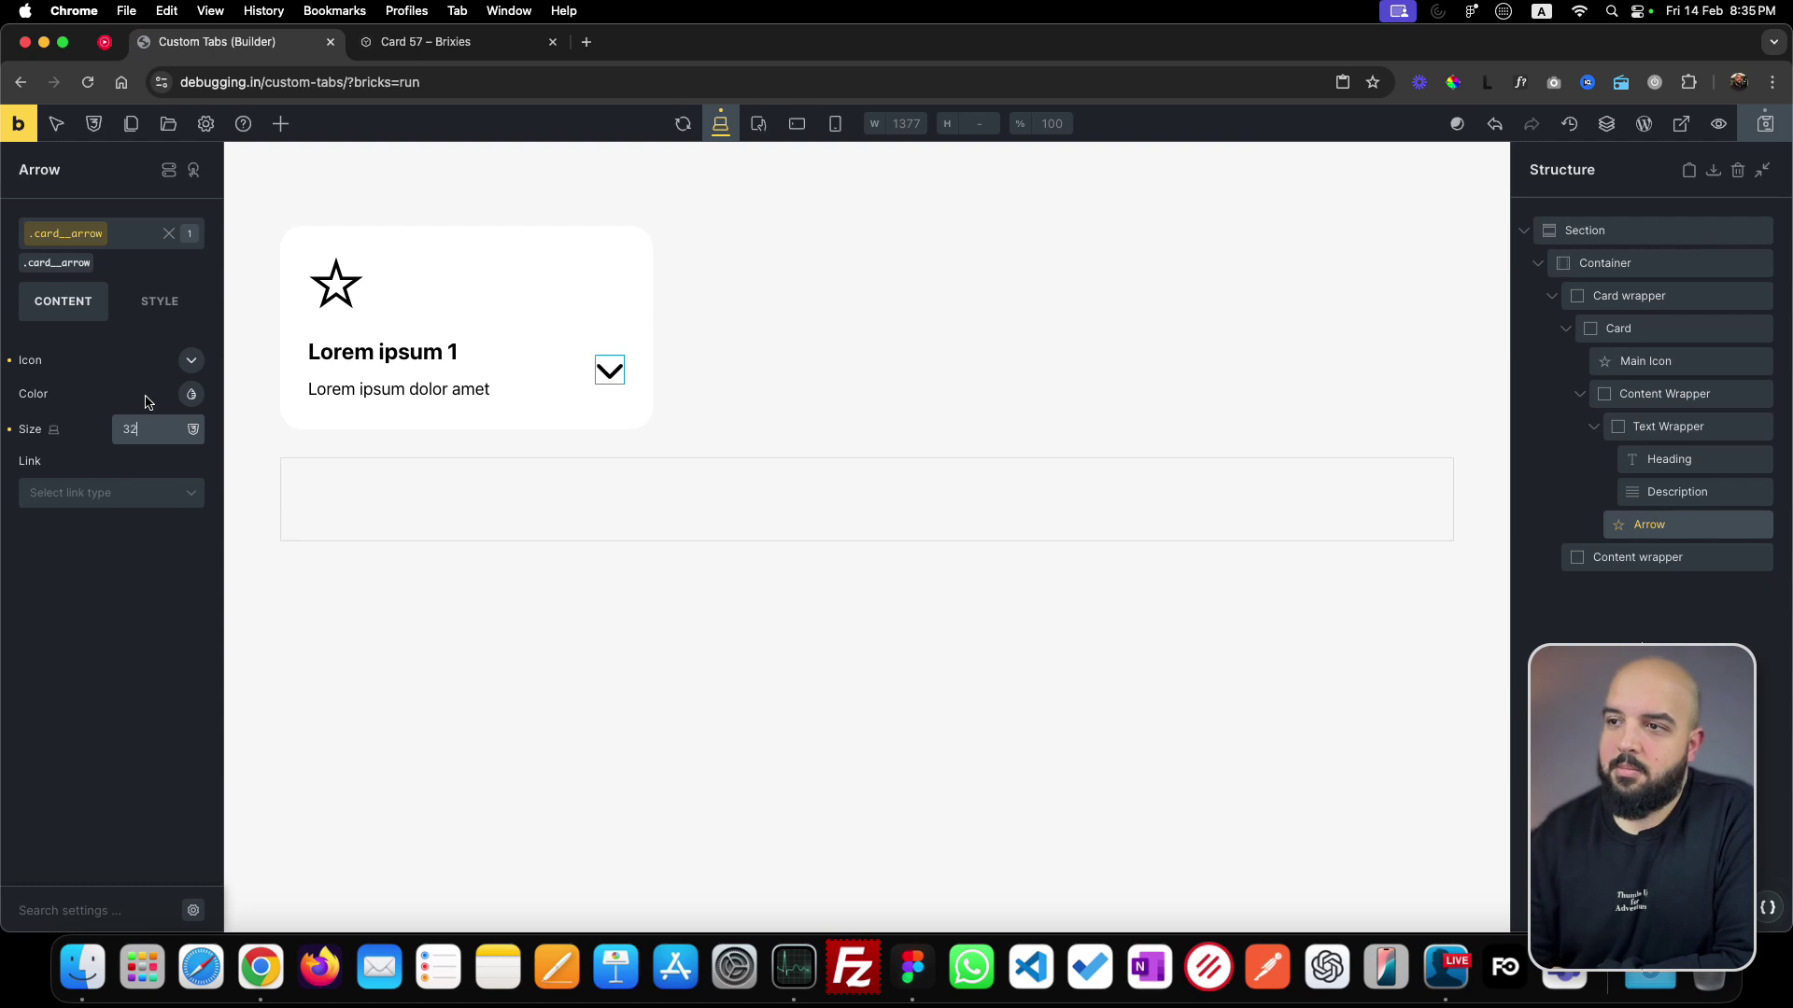
double_click(139, 431)
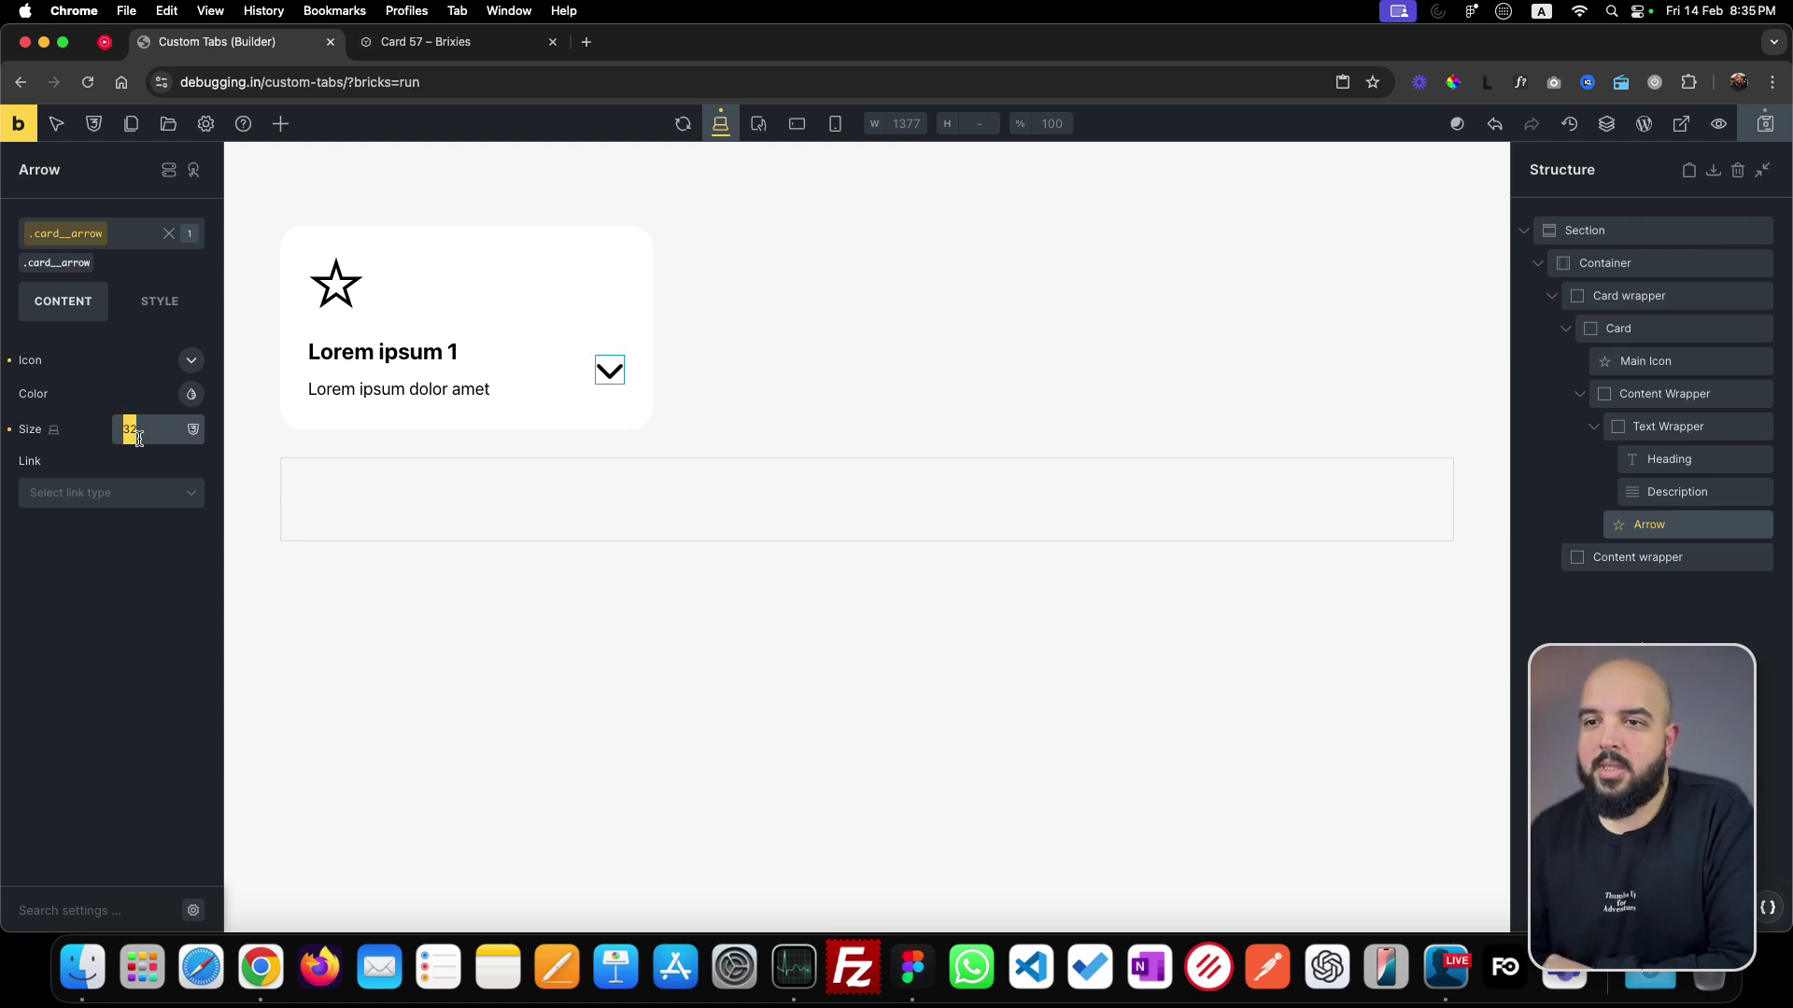
key("BackSpace")
- Apply the Automatic.css text-m variable as the .card__arrow icon size and change it to var(--text-l)
right_click(138, 438)
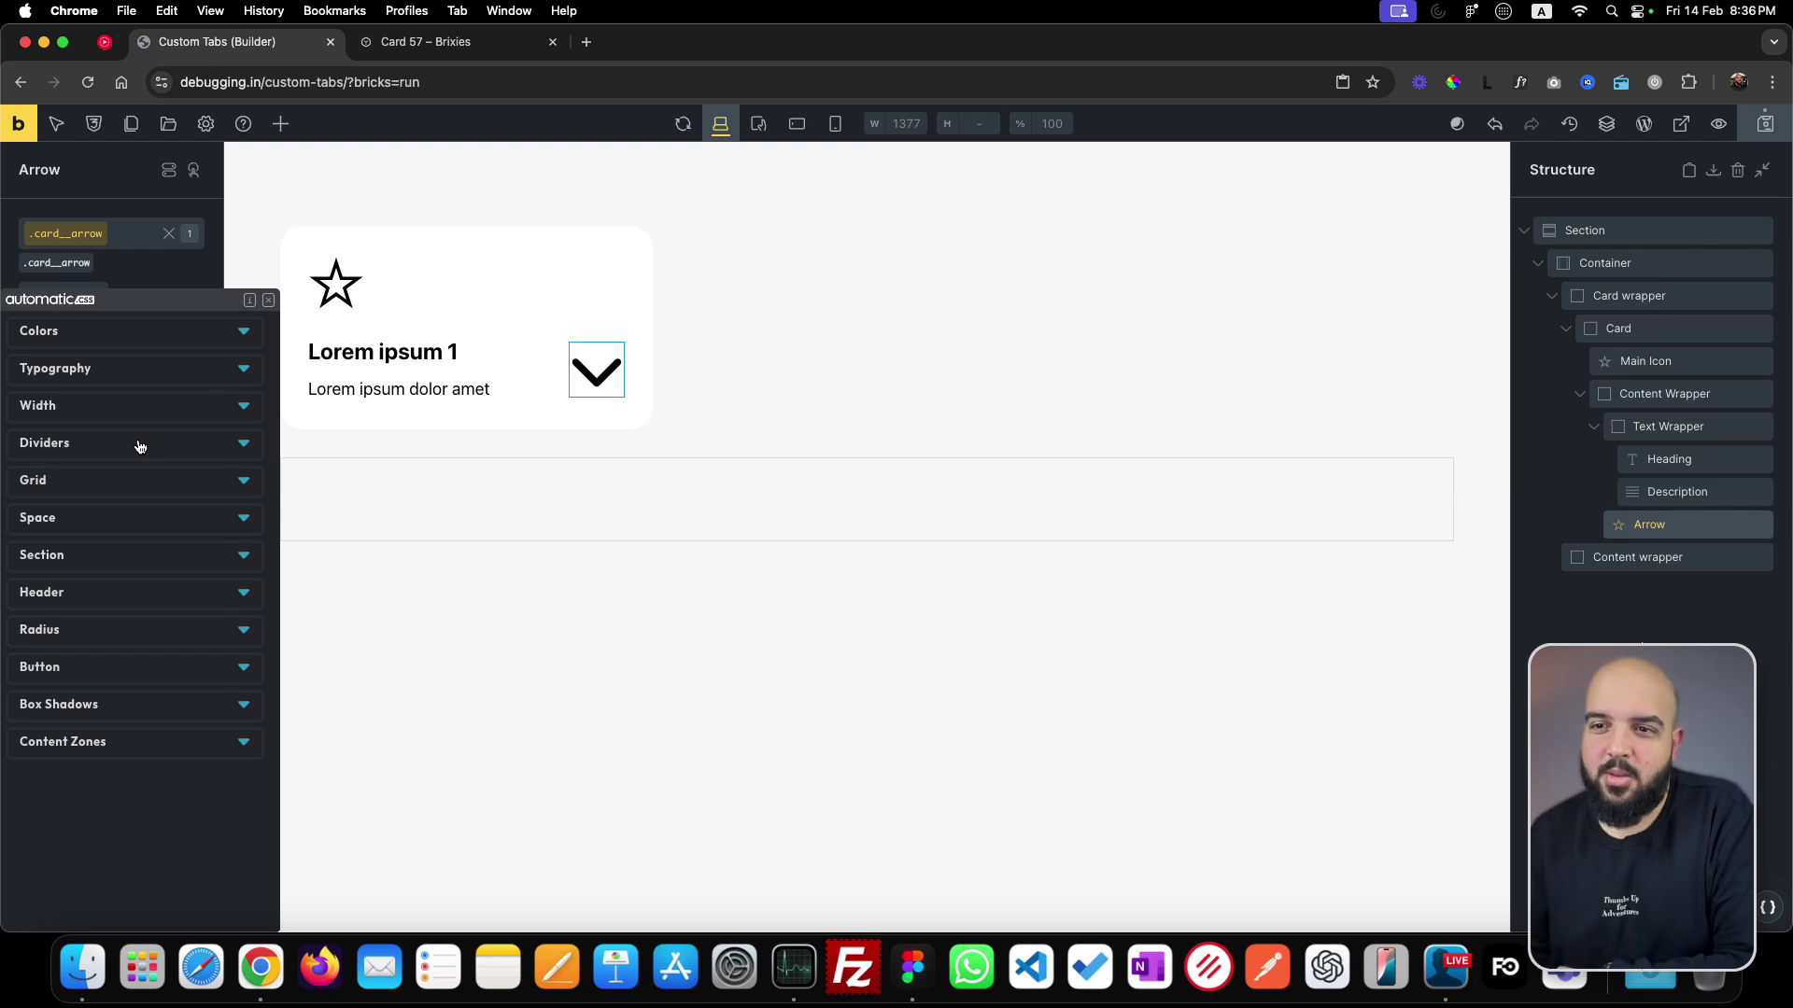
left_click(171, 373)
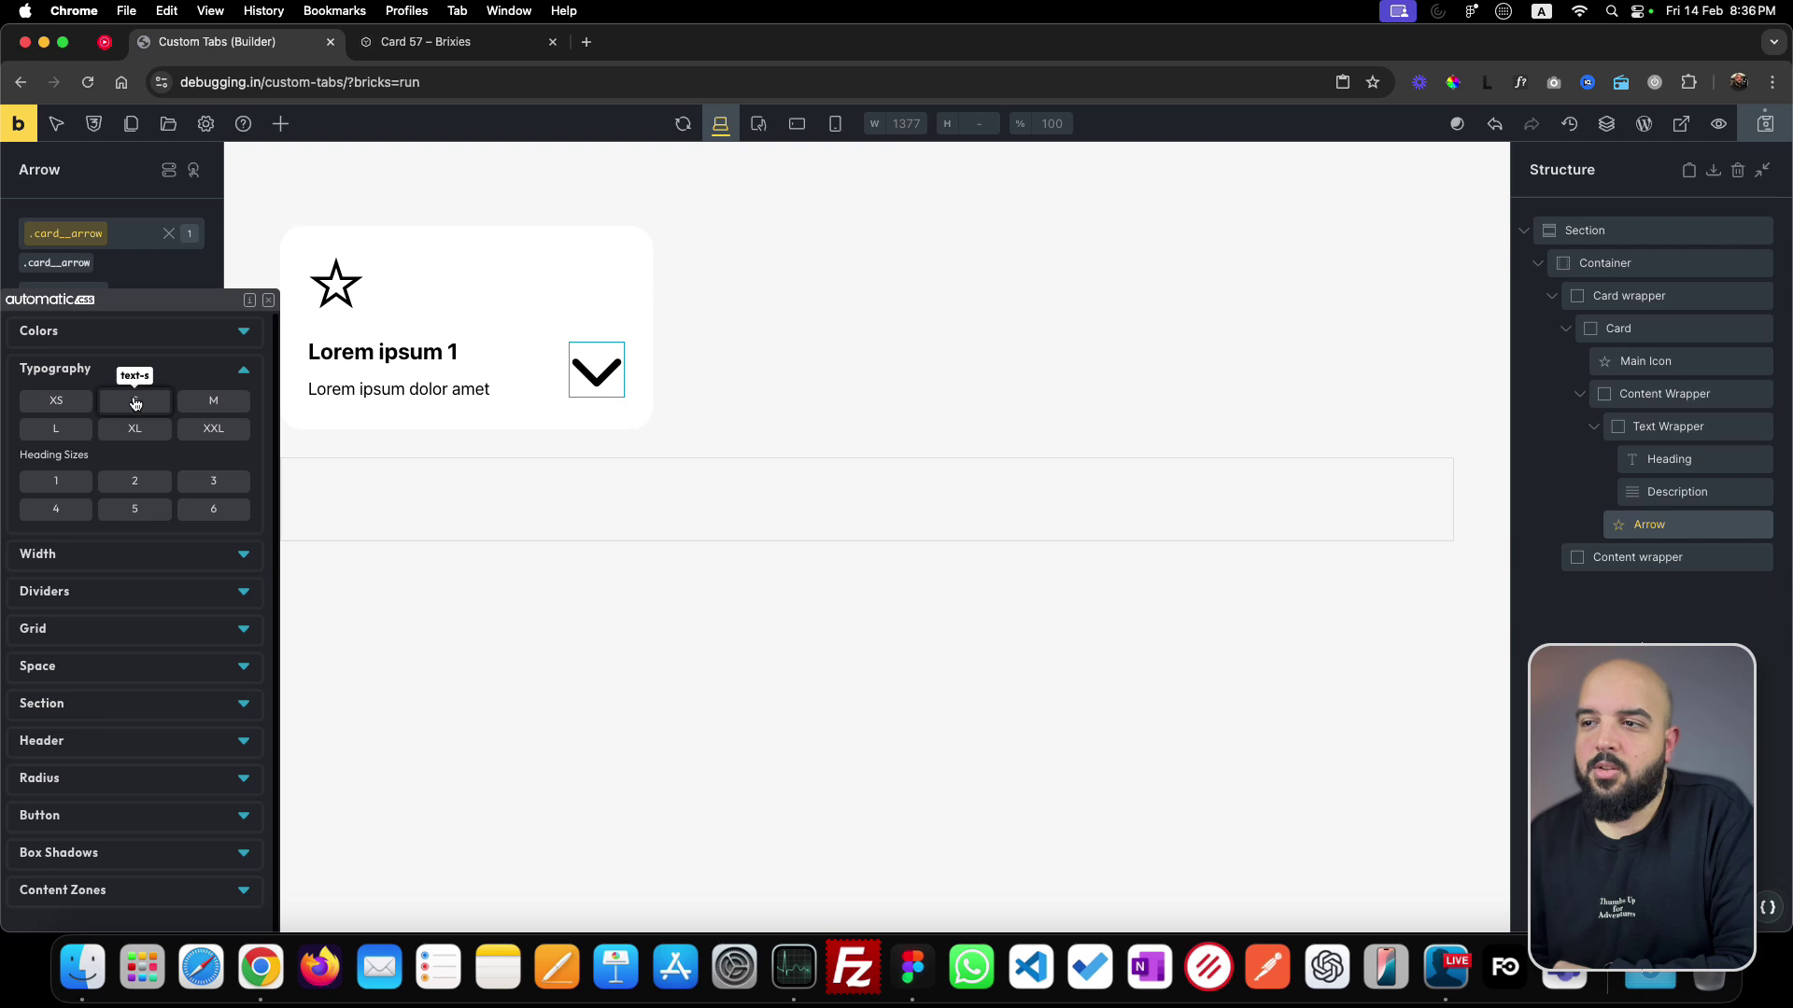
left_click(216, 402)
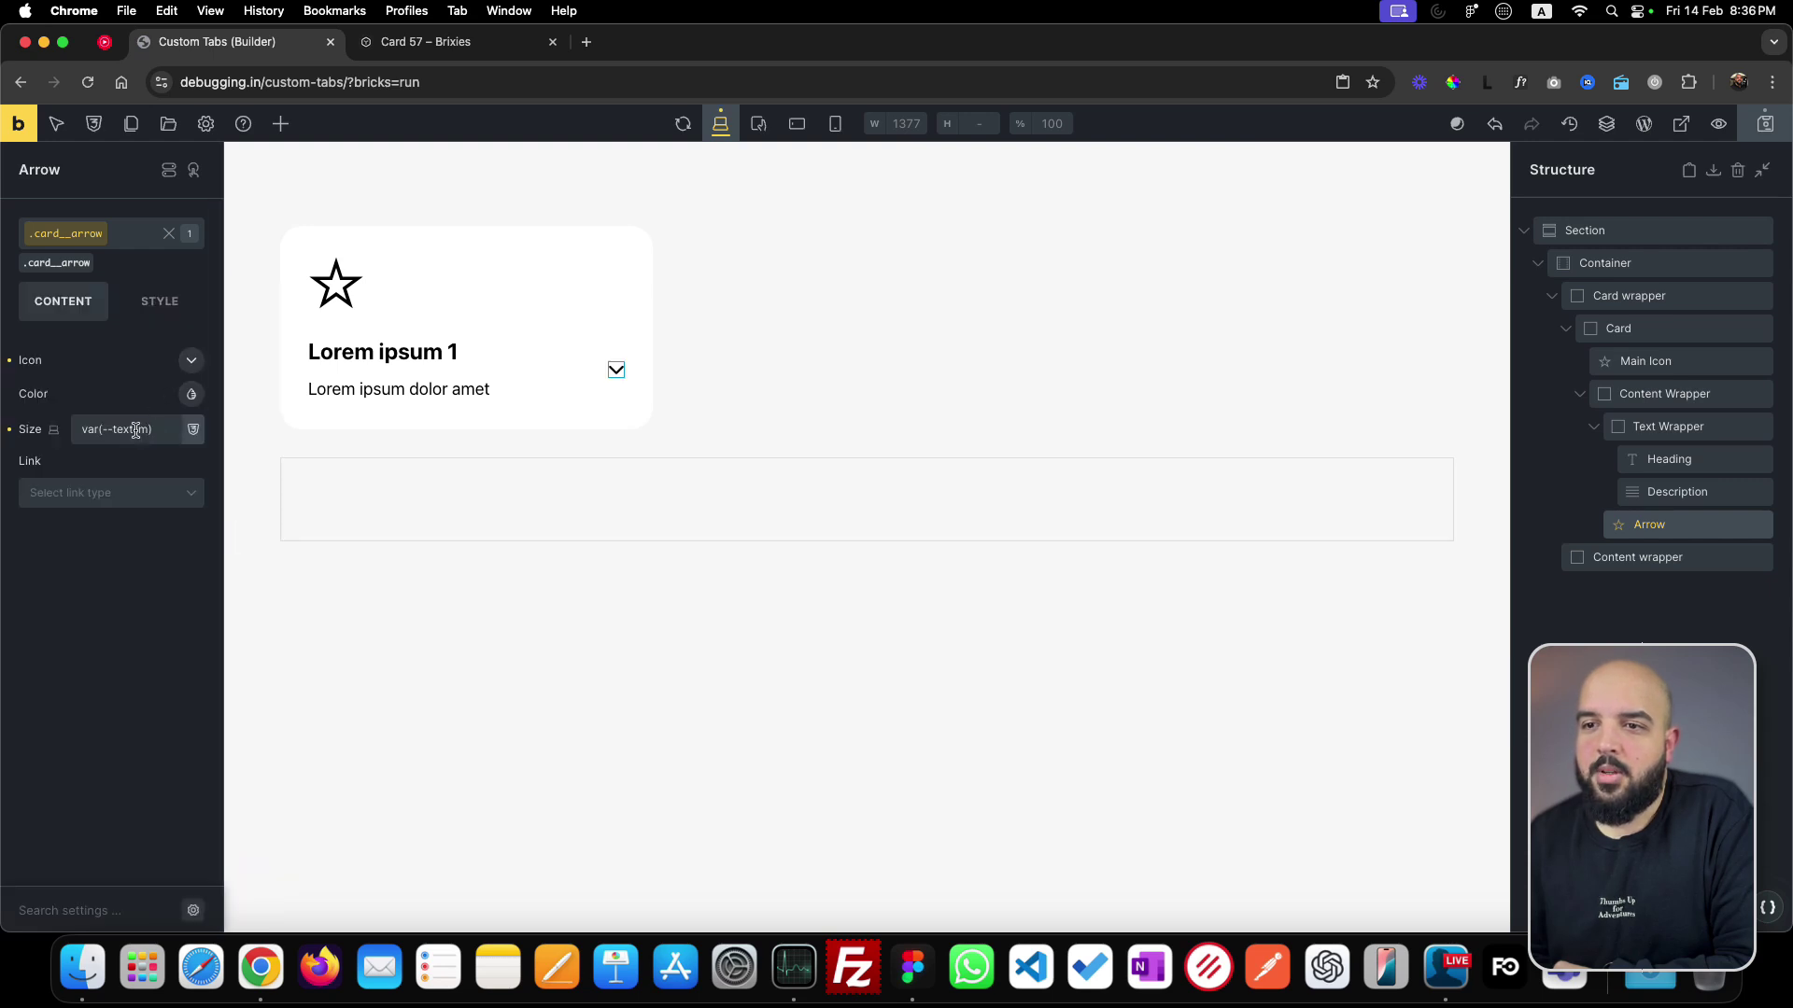
triple_click(136, 430)
triple_click(138, 431)
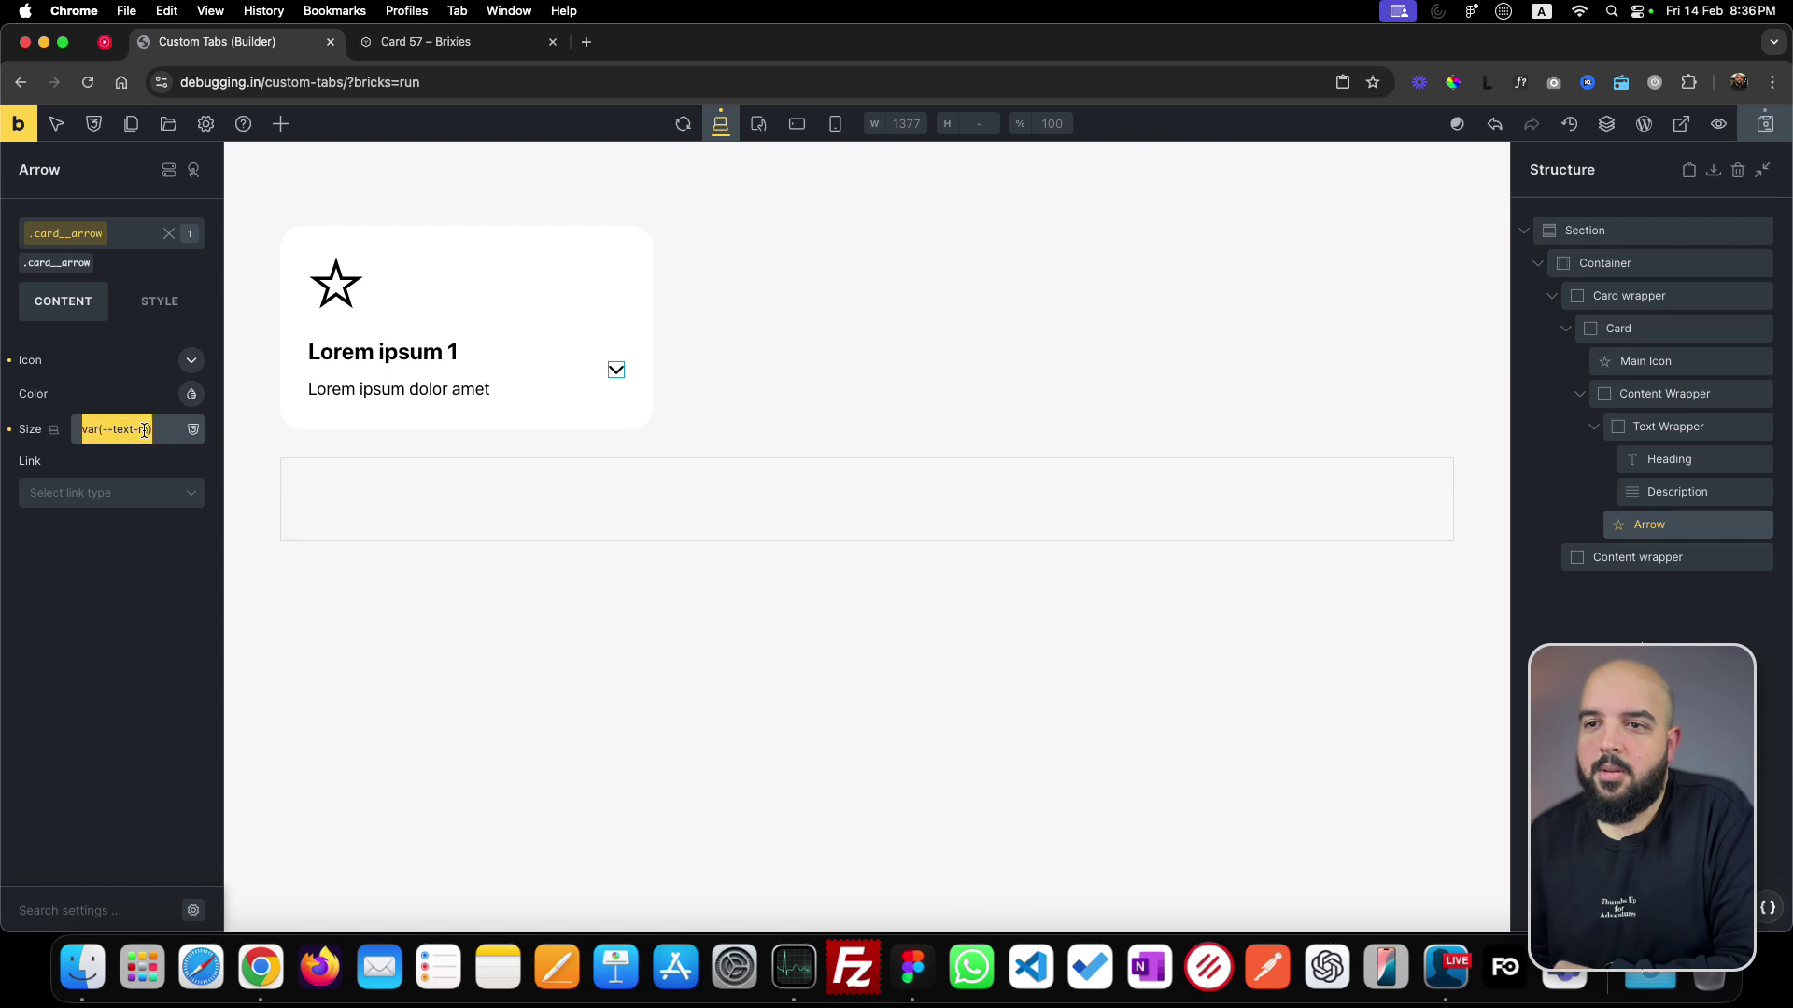
left_click(142, 429)
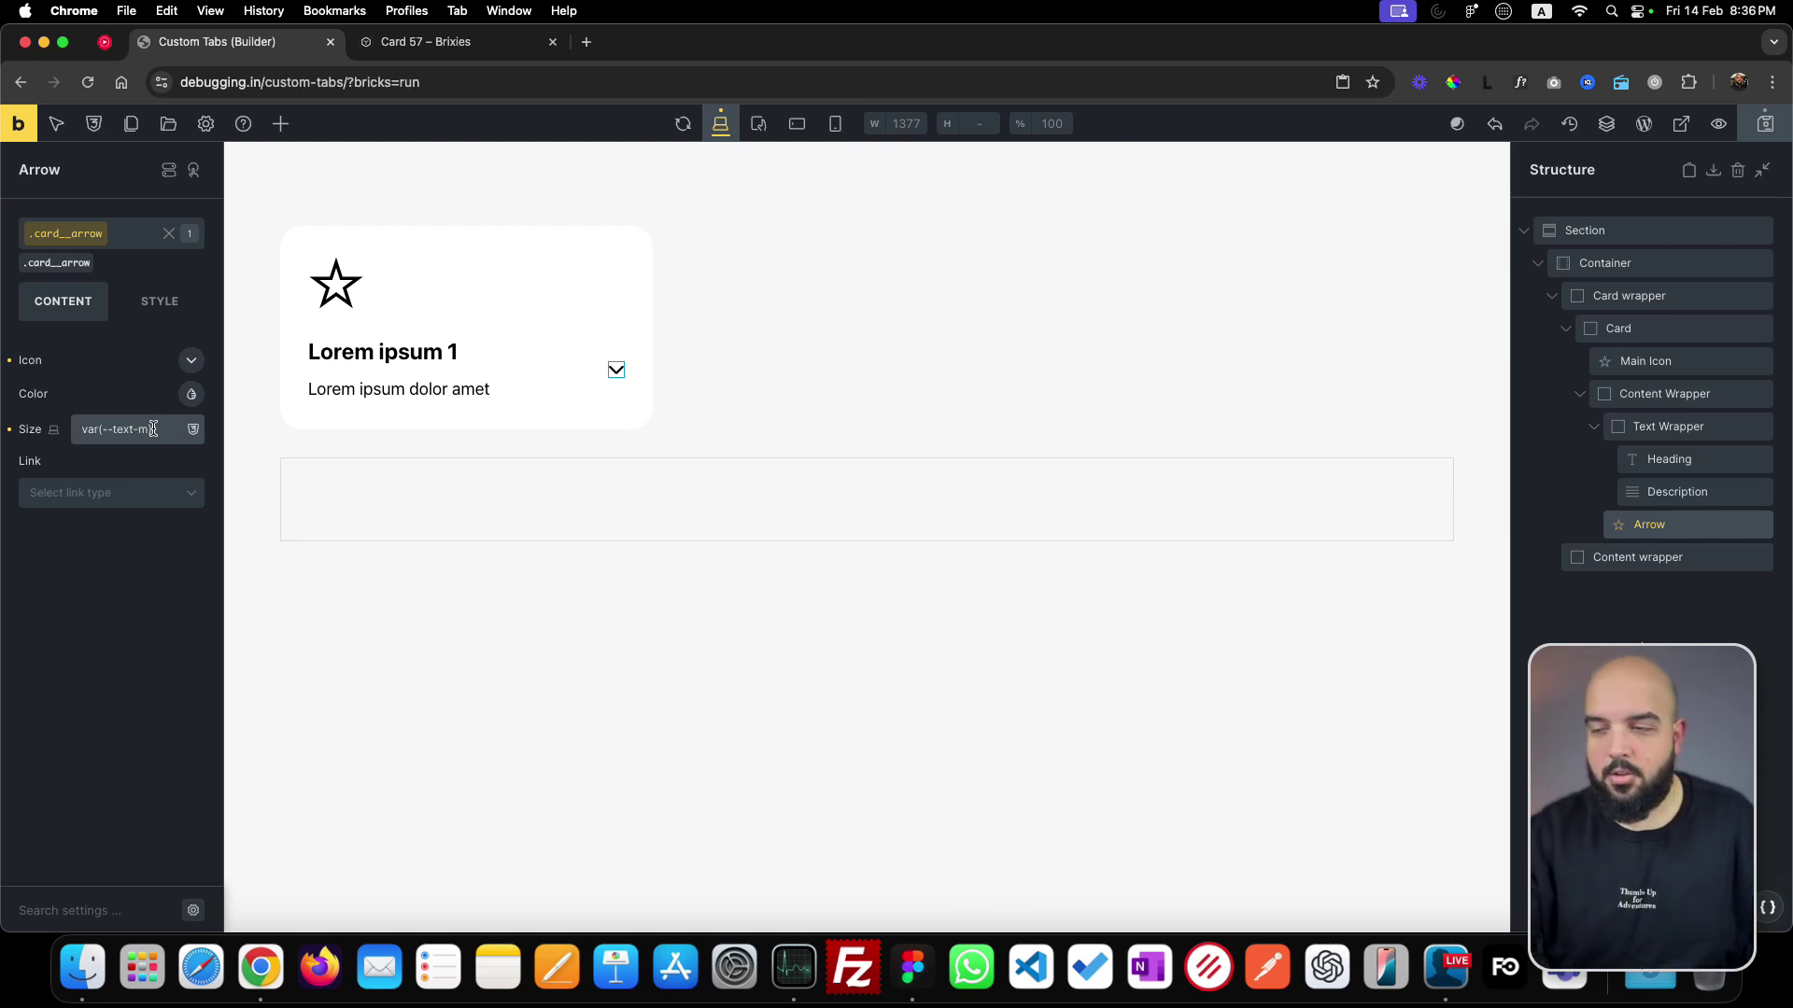
key("BackSpace")
type("l")
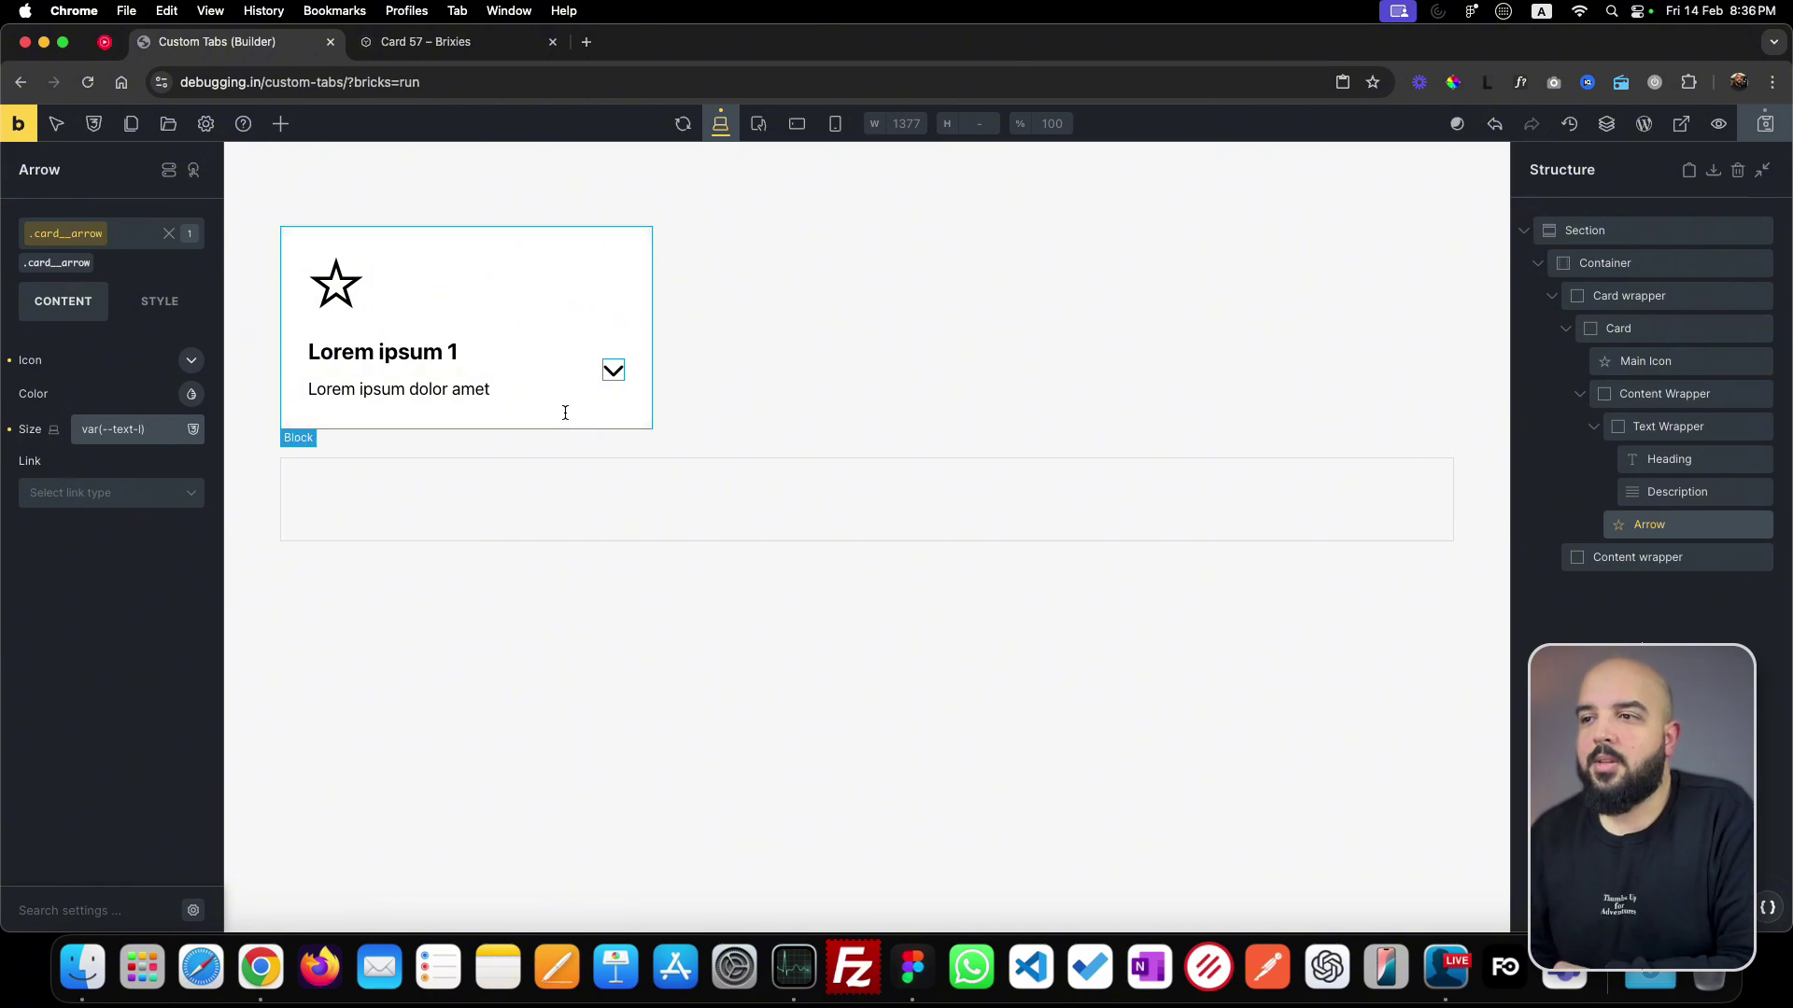
- Select the .card__main-icon class of the card's Main Icon and open its list of icon libraries
left_click(337, 297)
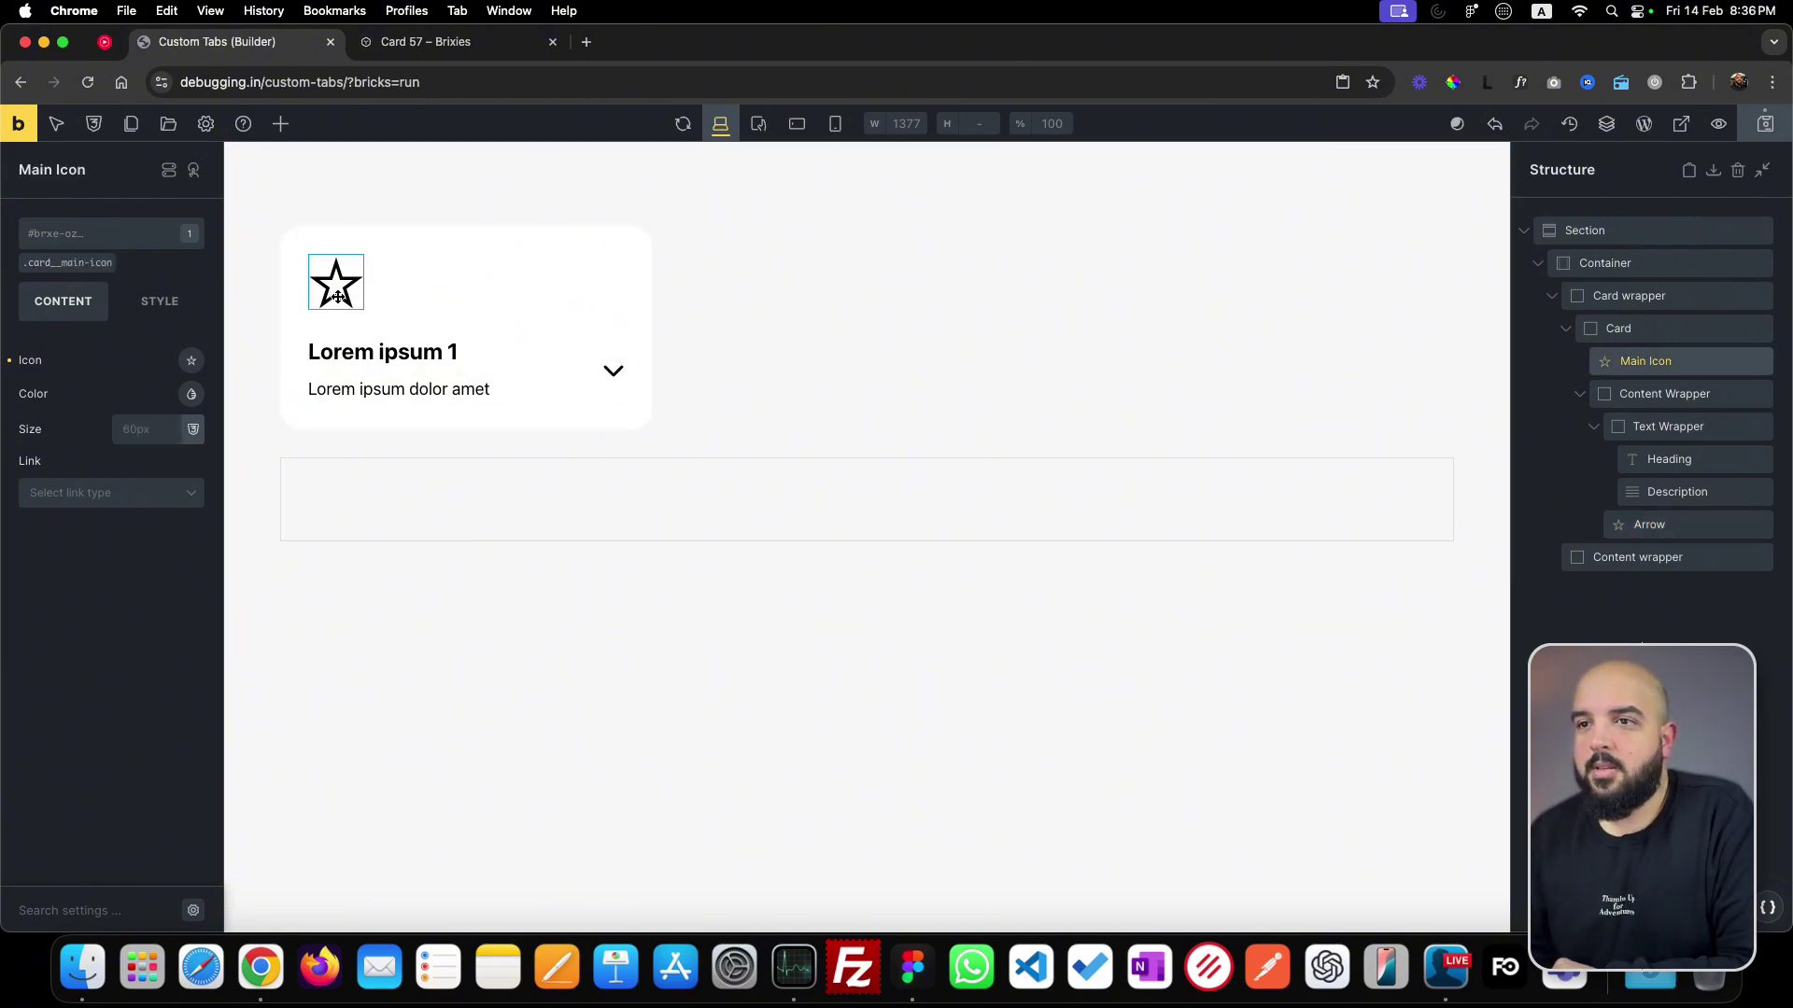
left_click(71, 264)
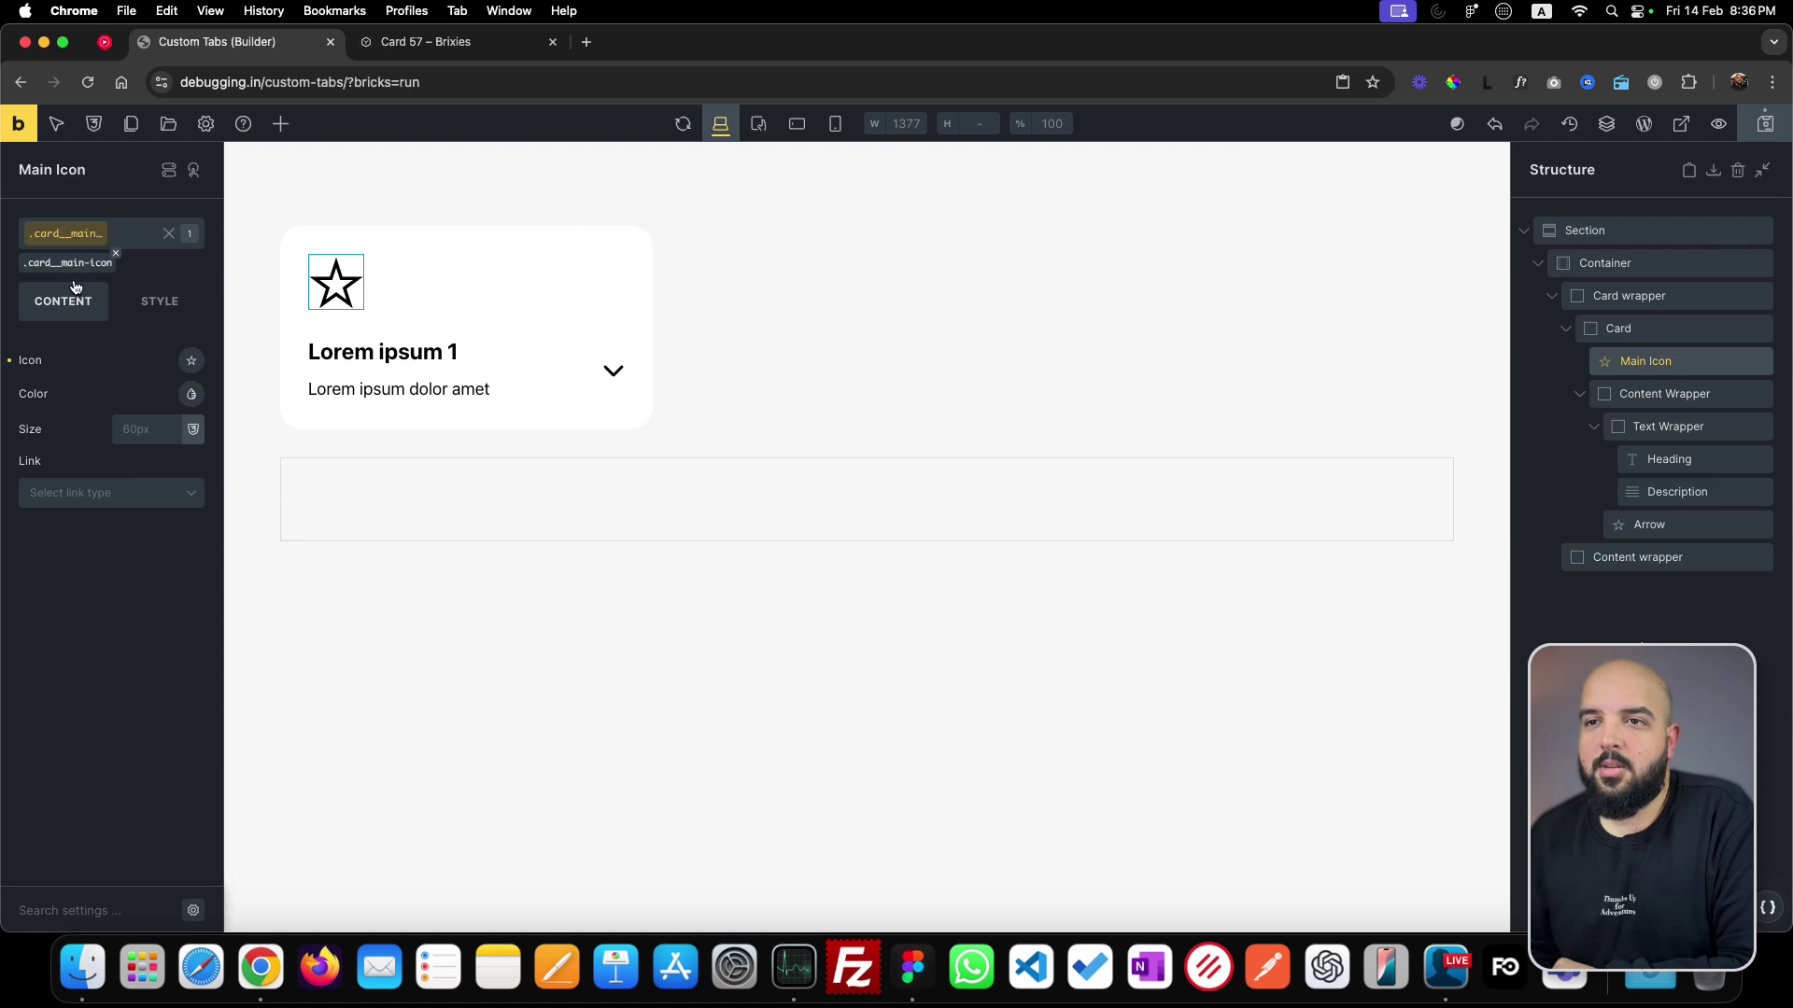
left_click(192, 363)
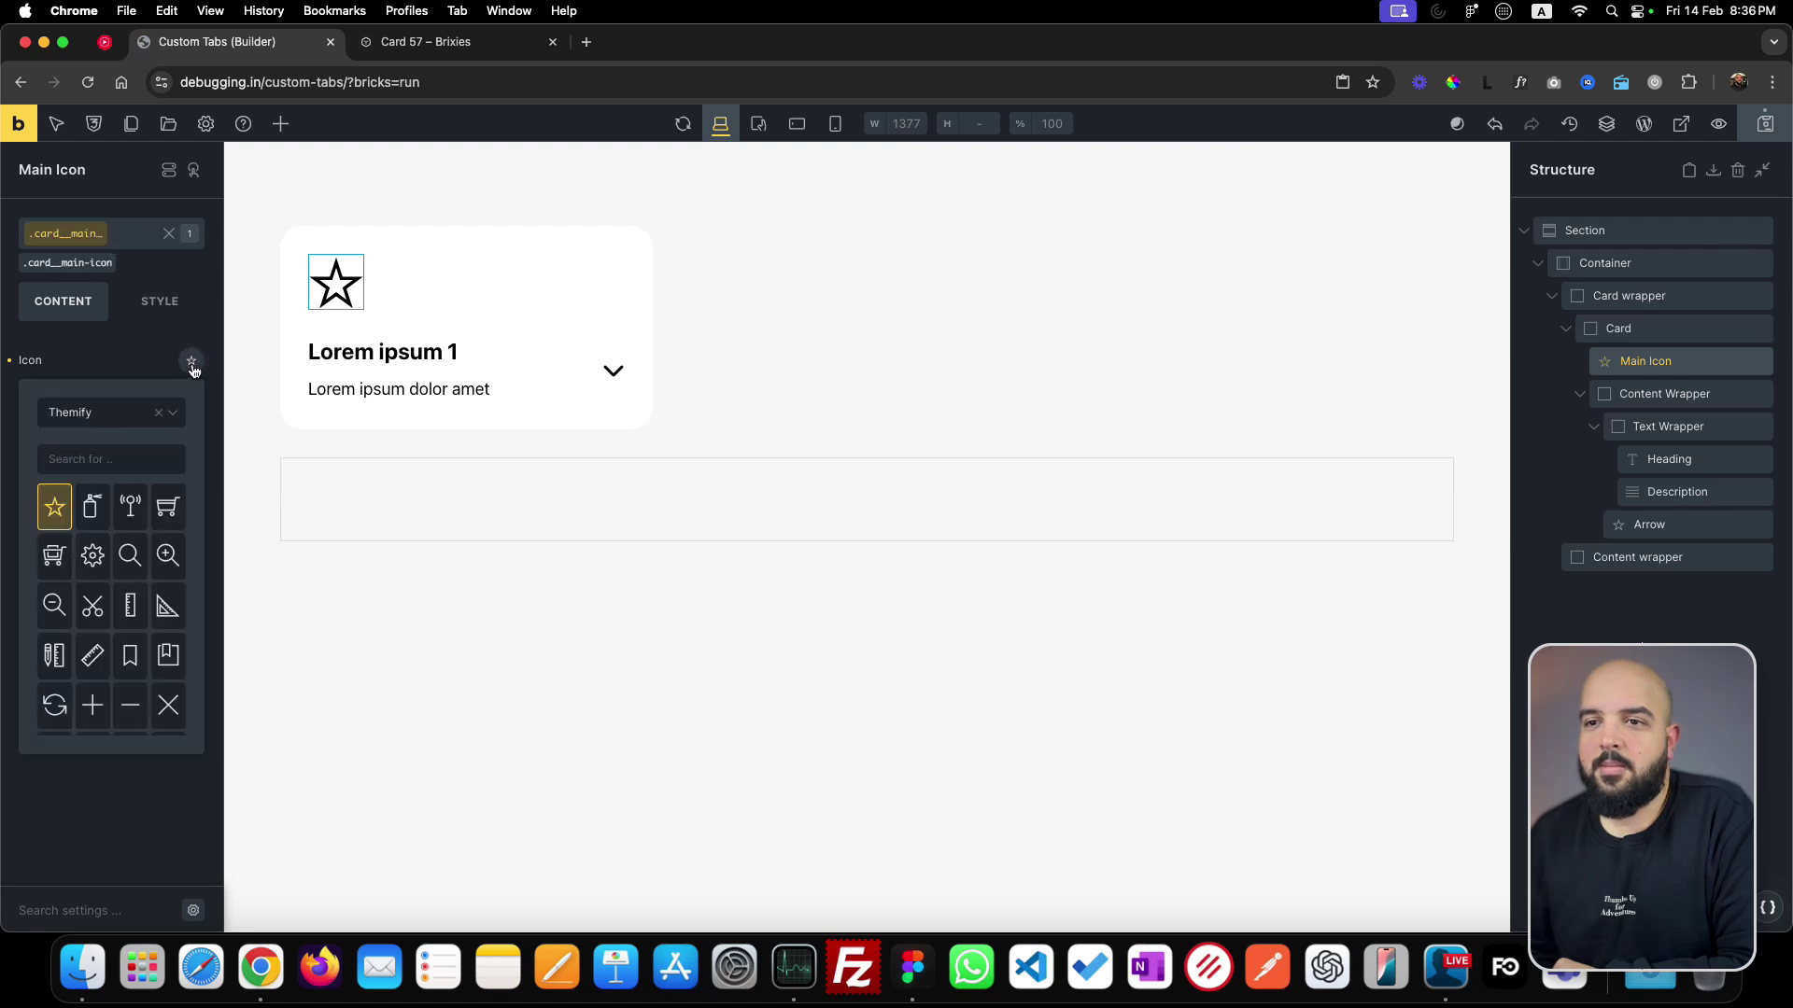
left_click(119, 418)
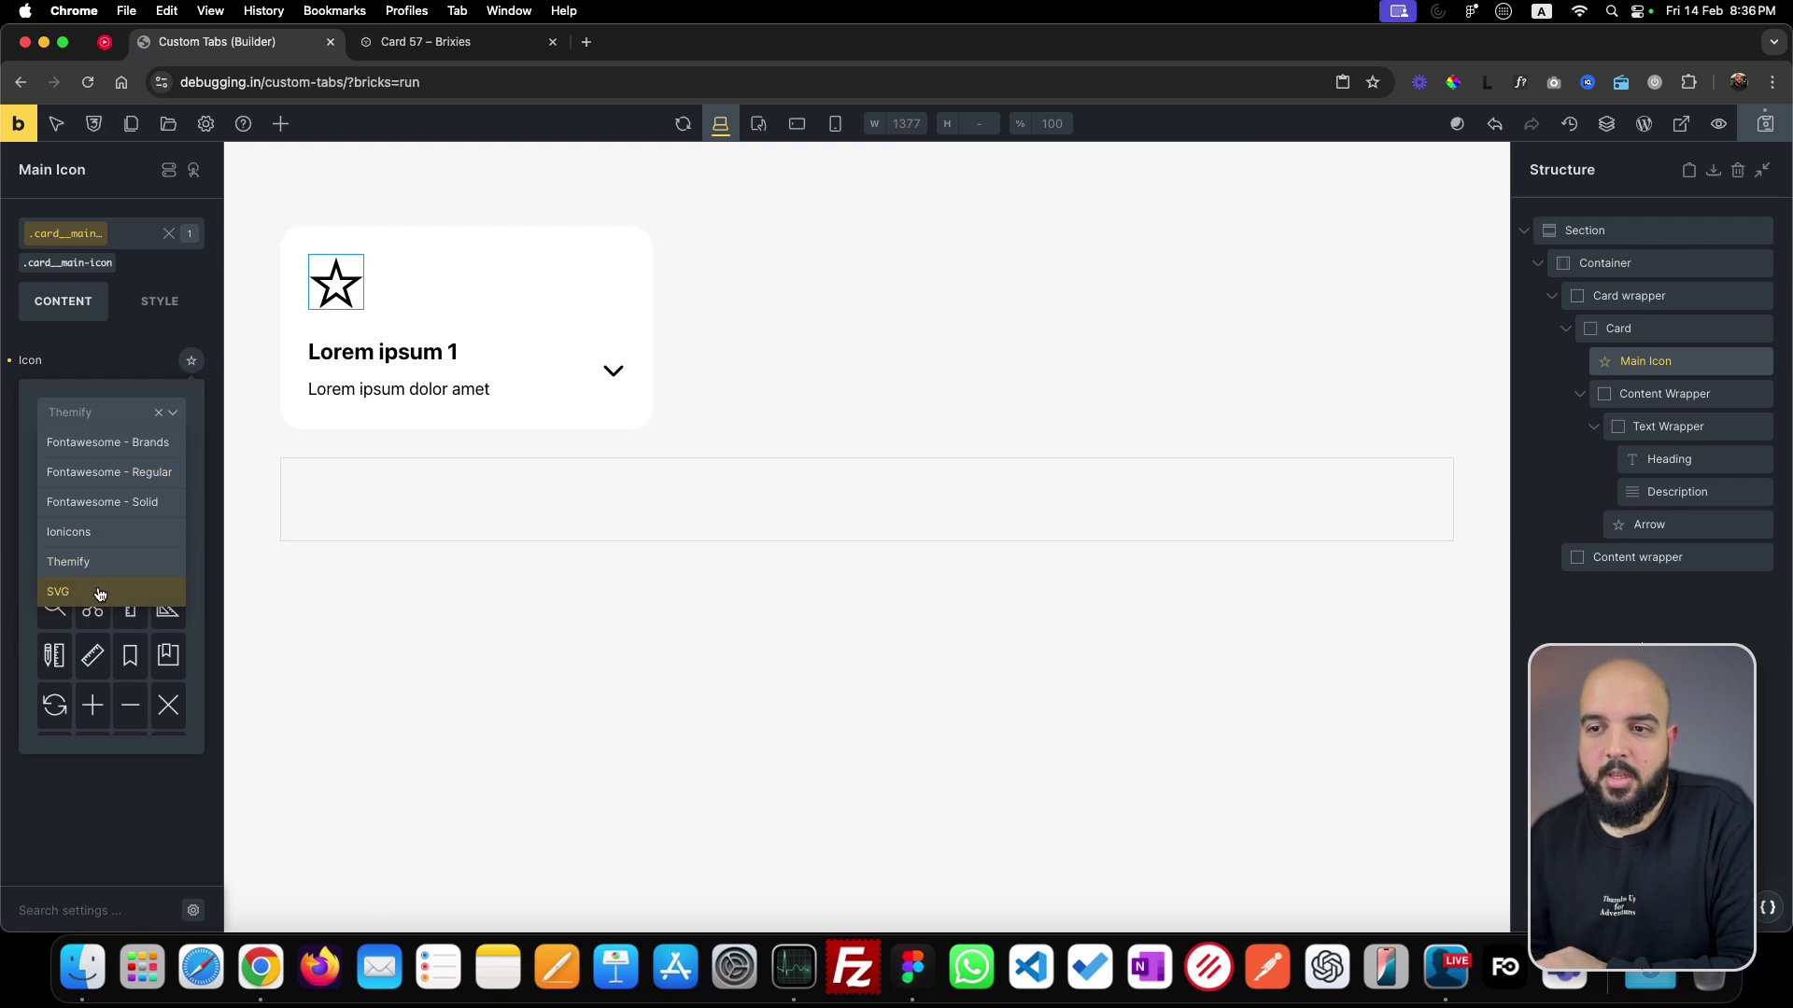
- Check the SVG uploads permission for the Administrator role in the Bricks settings of the WordPress dashboard
left_click(21, 128)
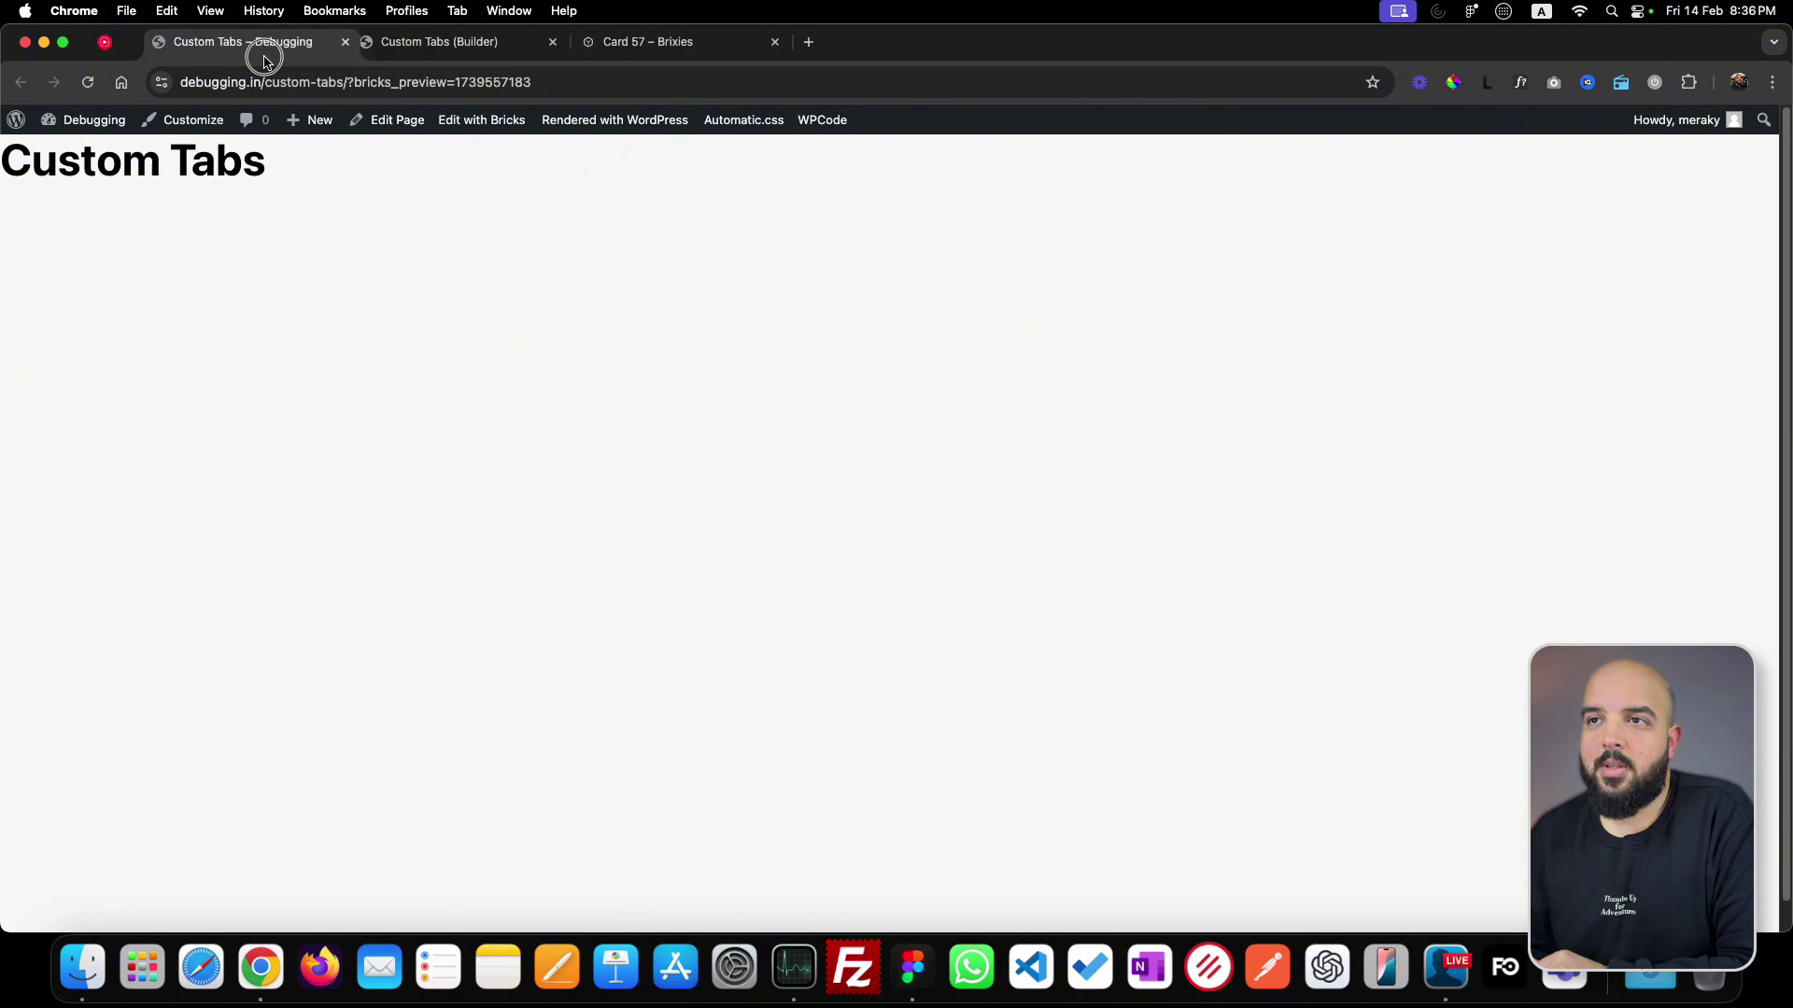
left_click(84, 147)
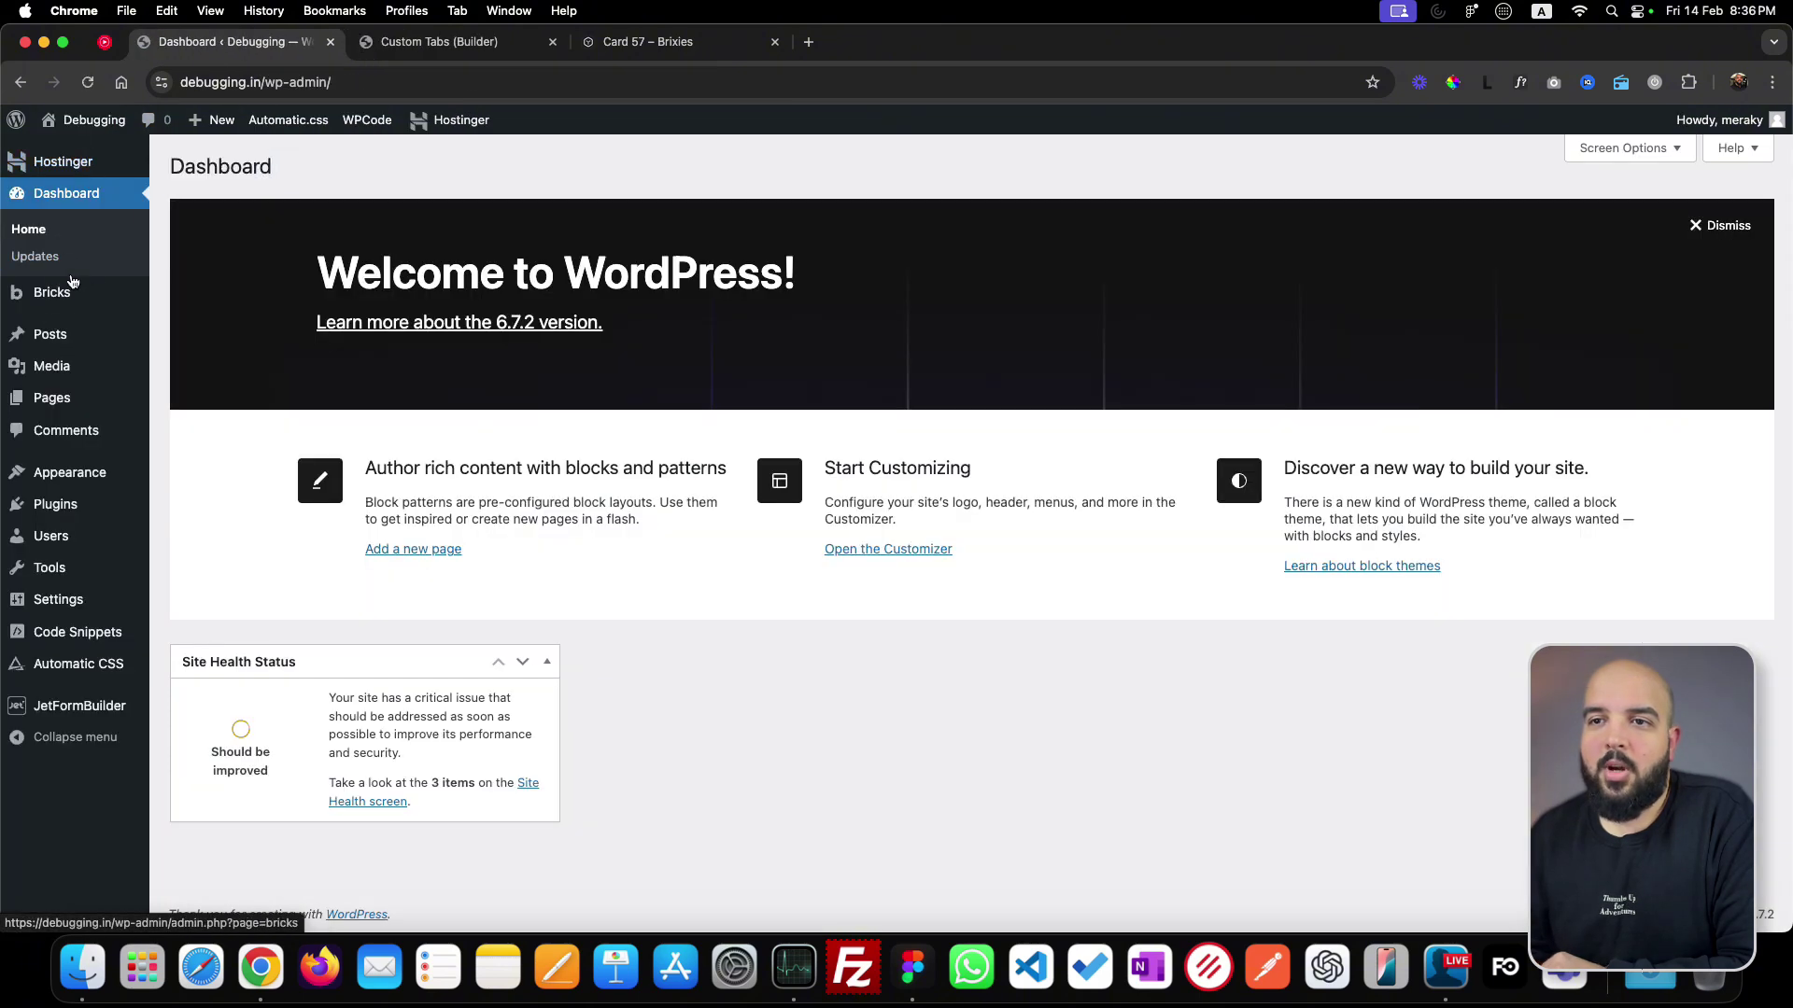
mouse_move(72, 283)
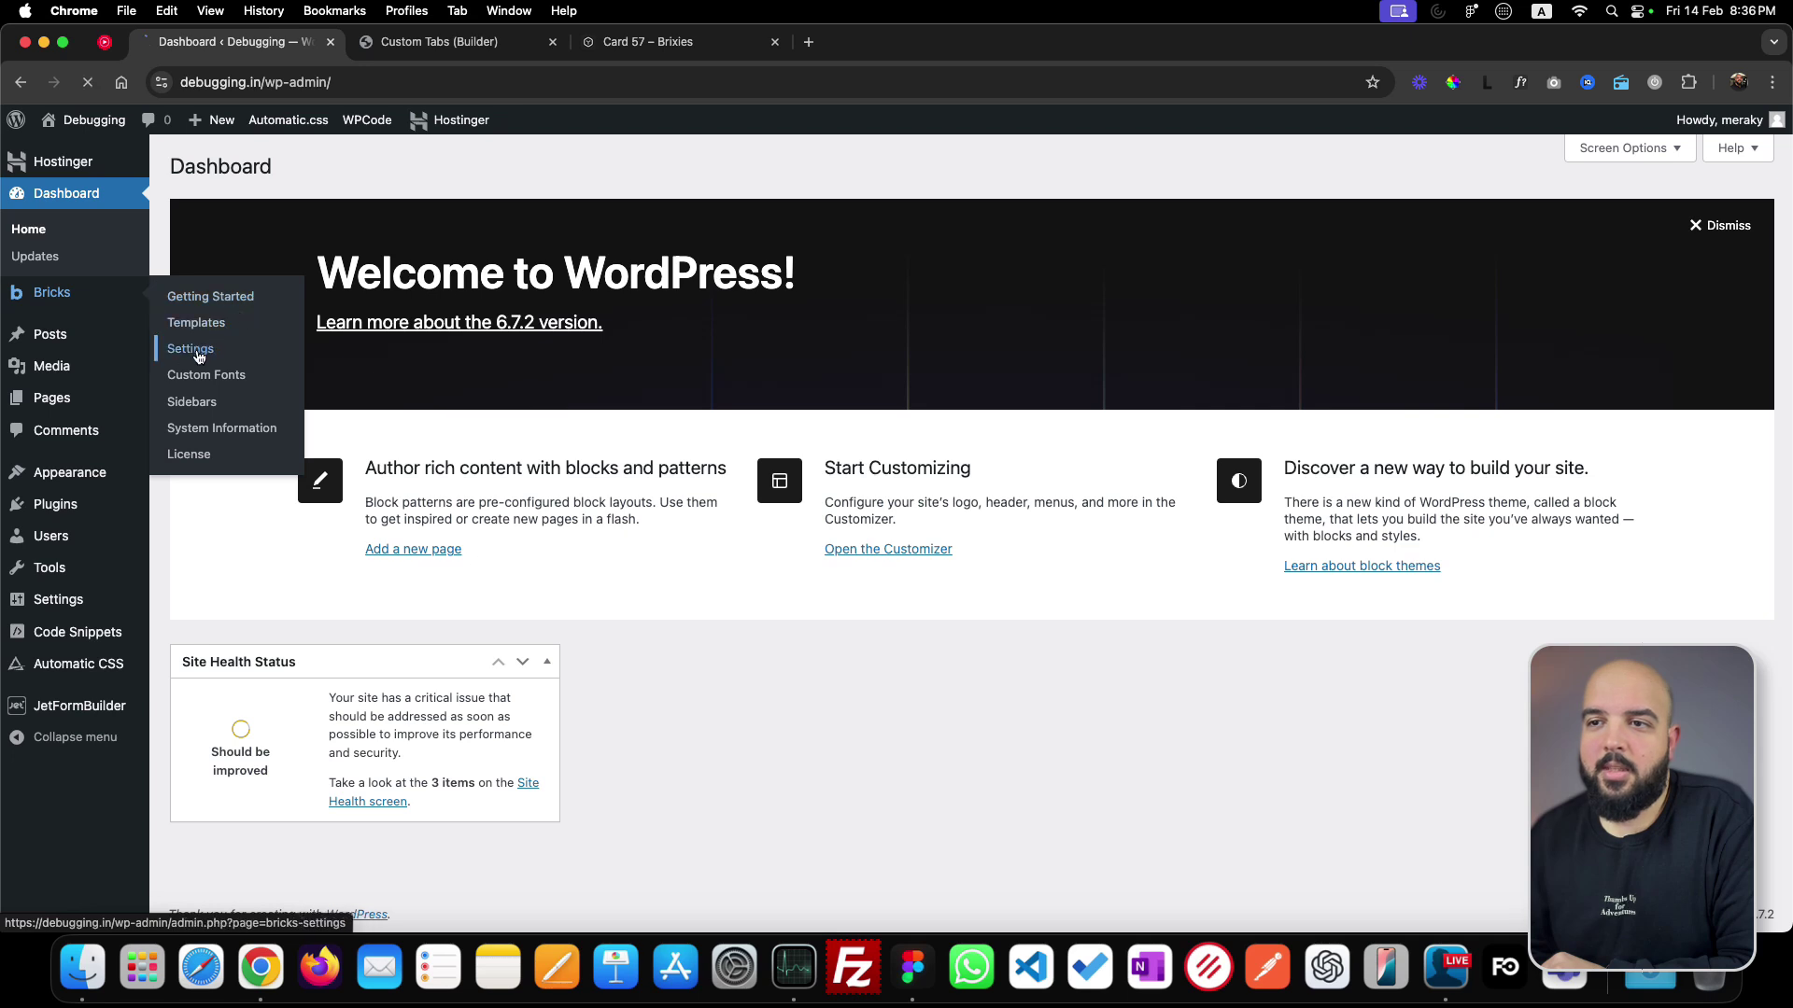
left_click(198, 356)
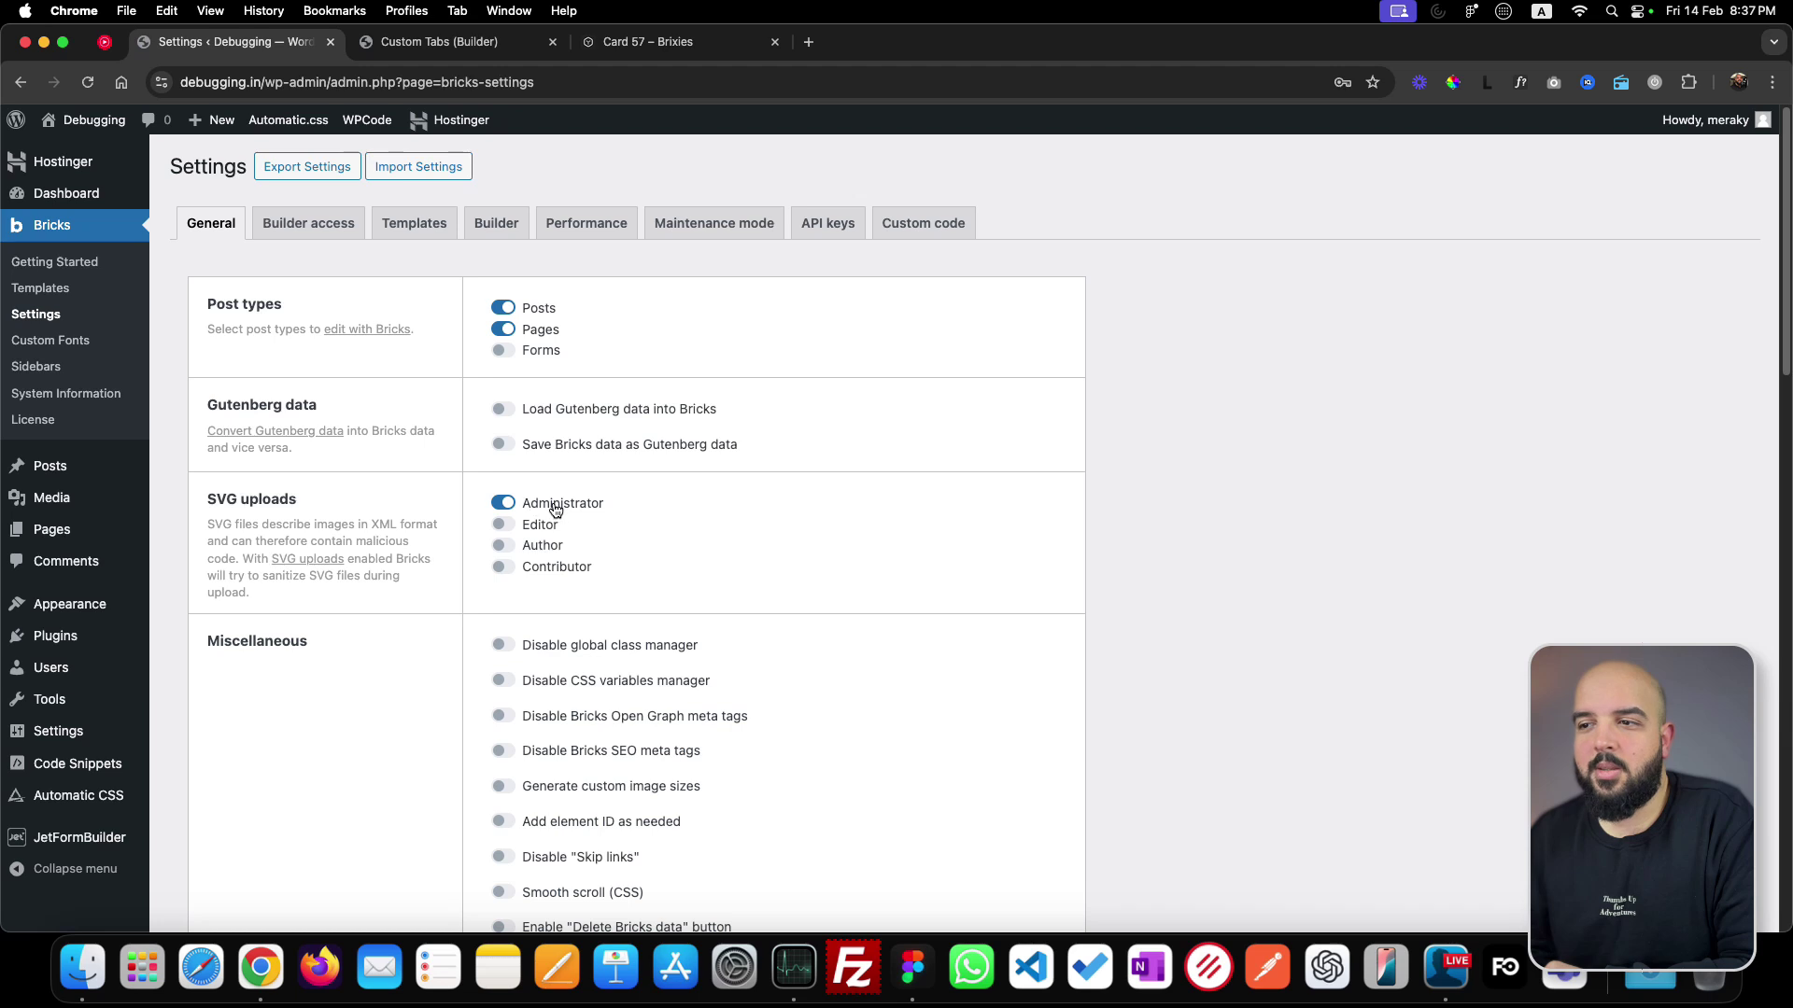
- Return to the Custom Tabs builder and replace the Main Icon with the SVG file Icon.svg from the media library
left_click(457, 45)
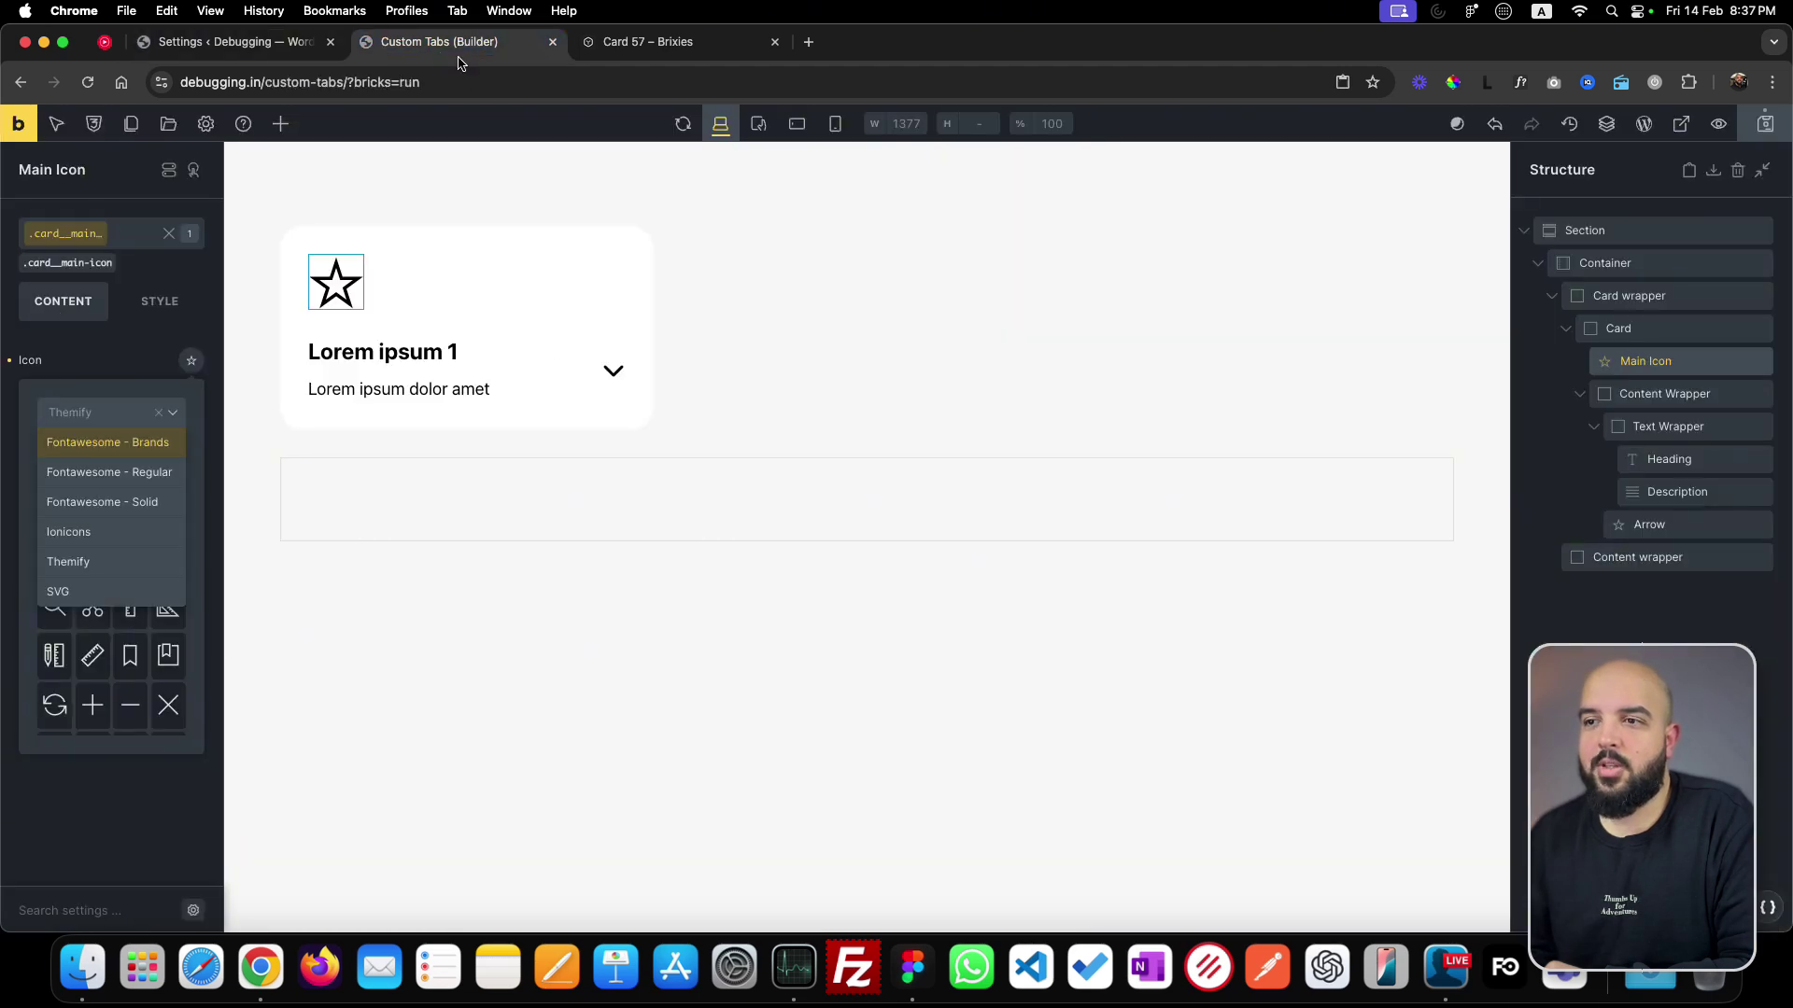
left_click(84, 596)
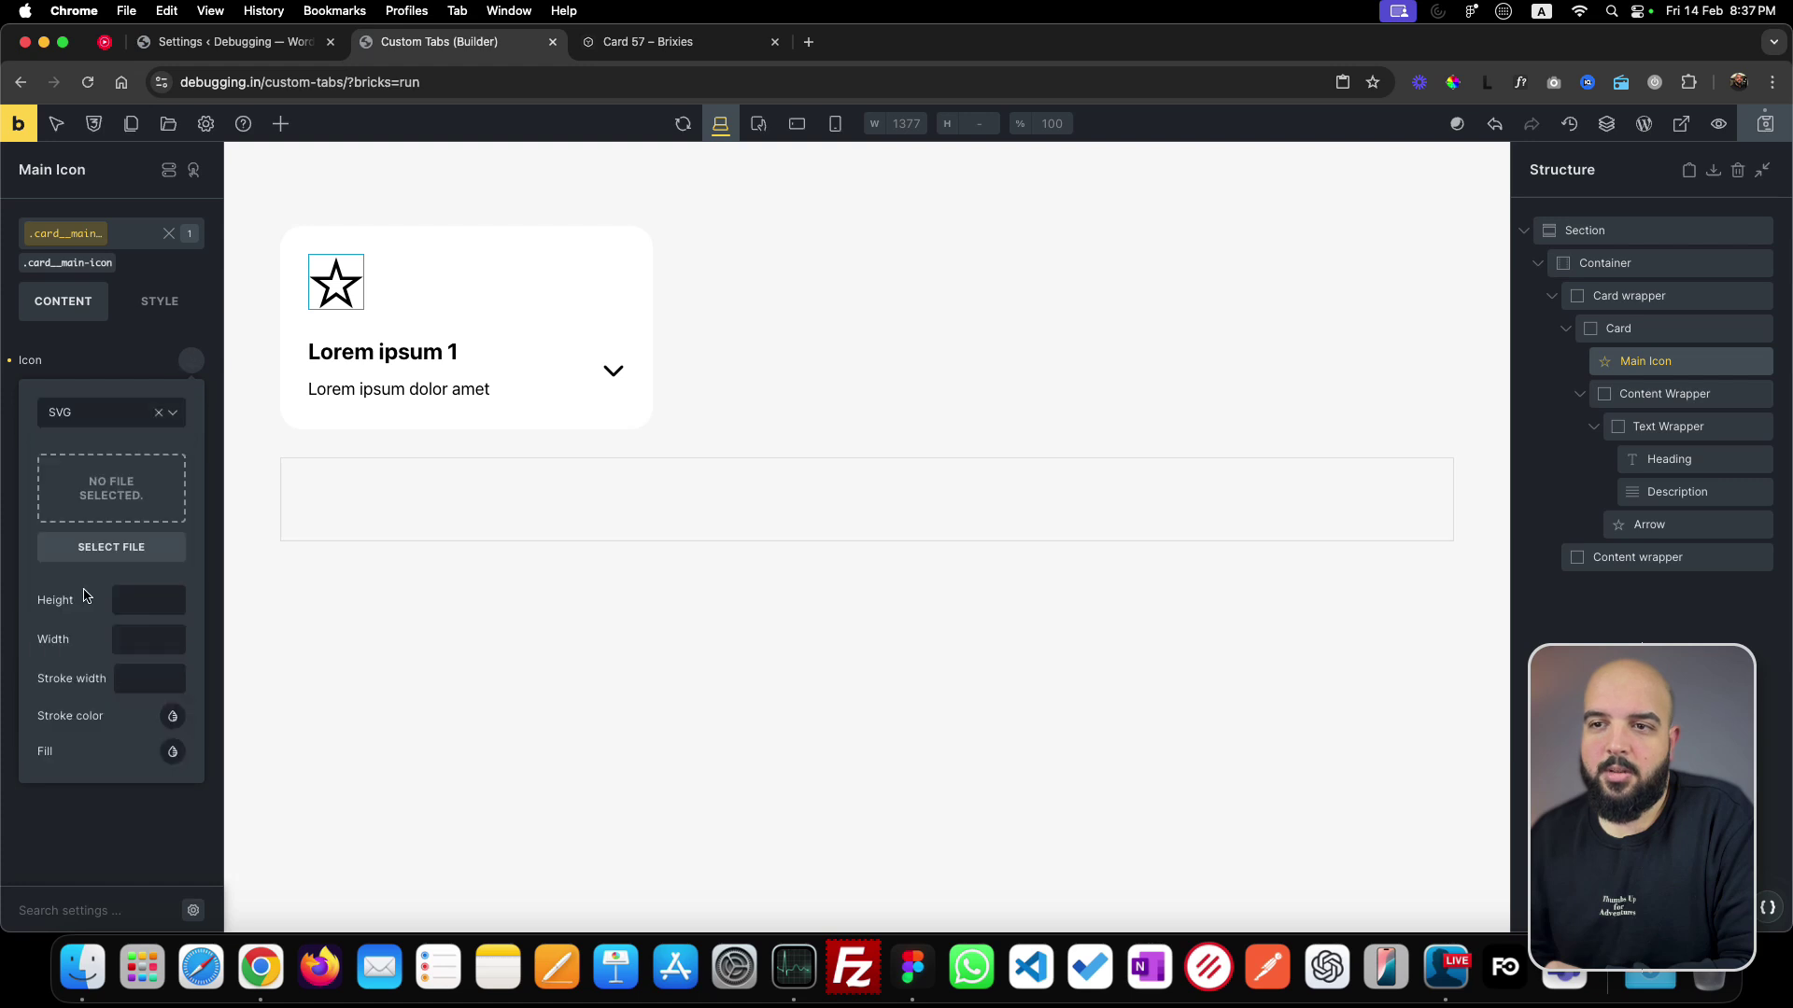
left_click(113, 493)
left_click(140, 393)
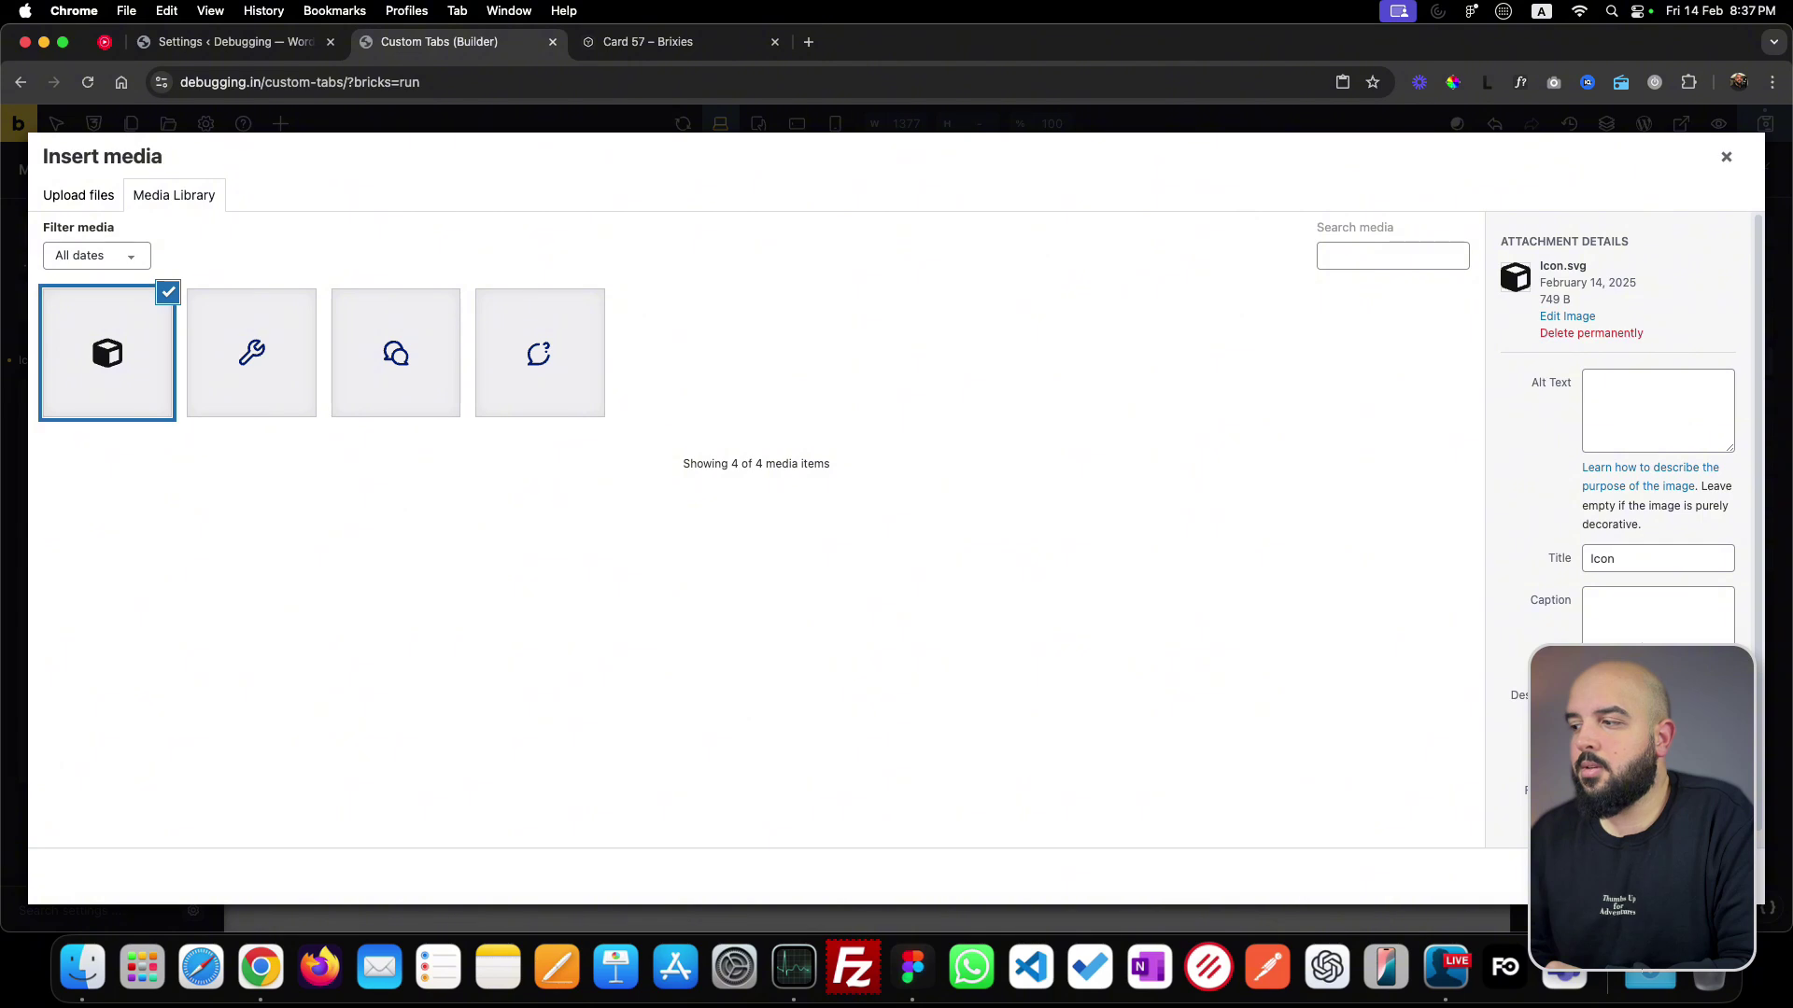
left_click(1681, 876)
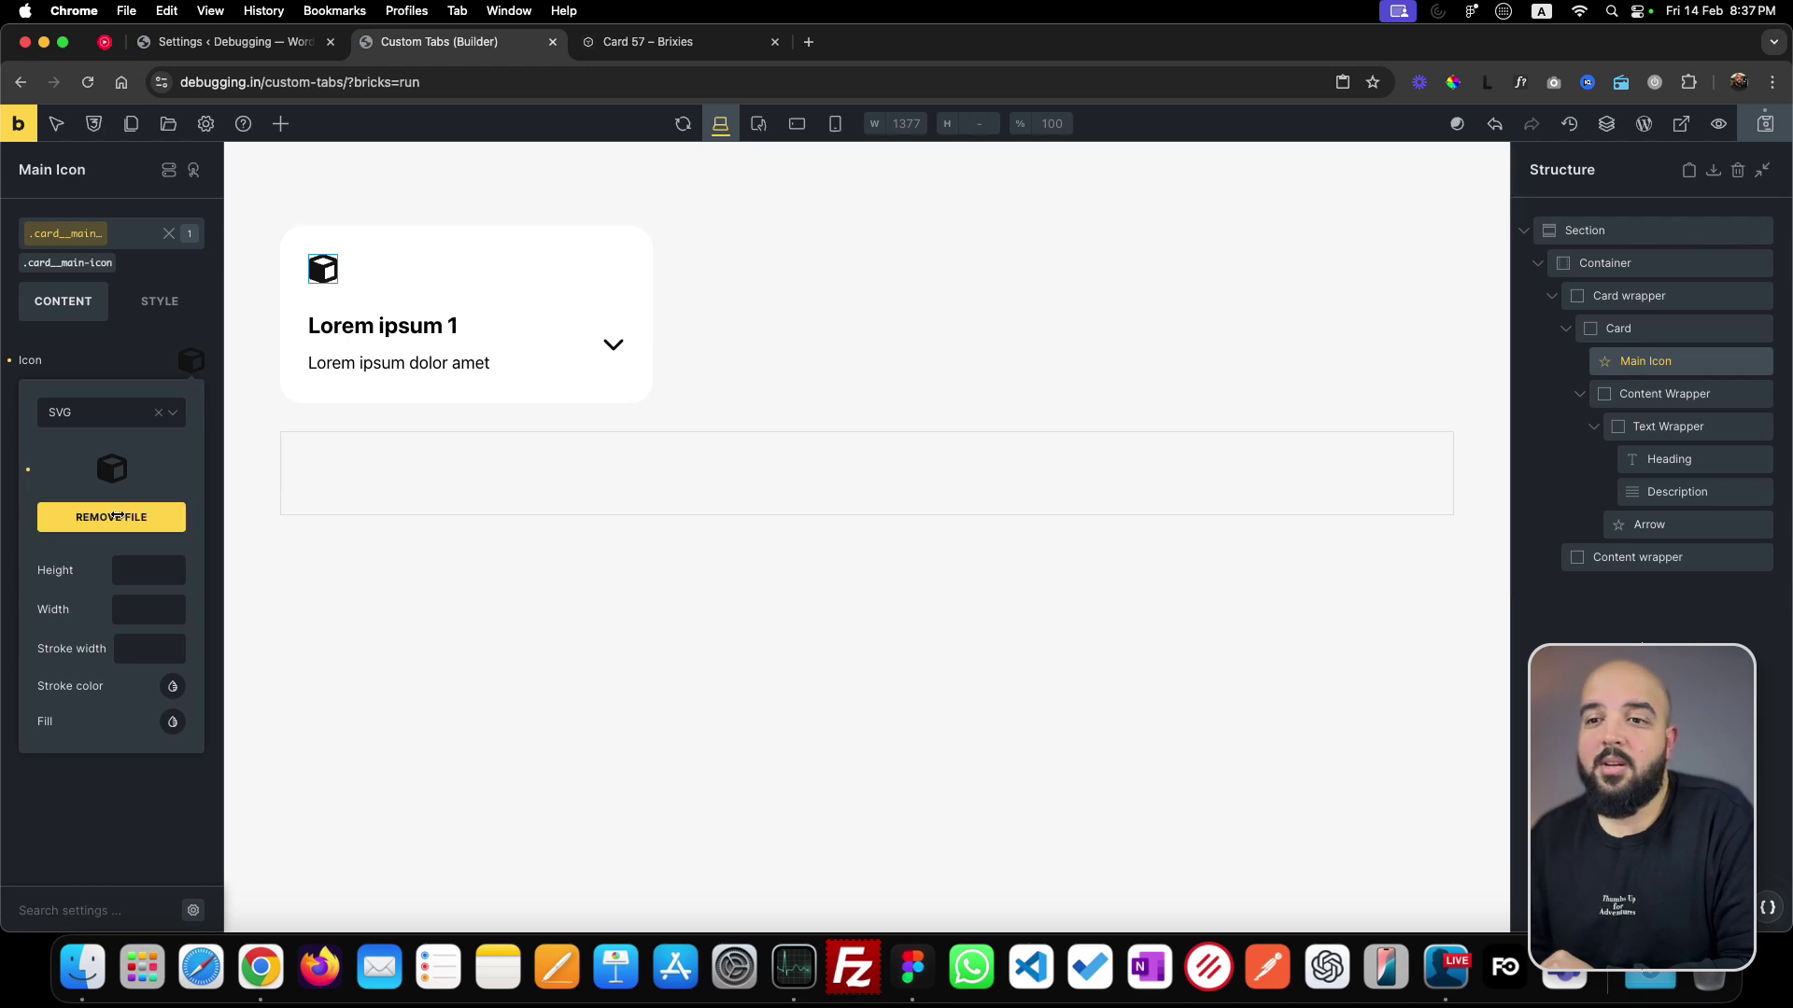
- Examine the Main Icon's SVG dimensions, icon size and style sizing options without entering a value
left_click(131, 602)
left_click(135, 571)
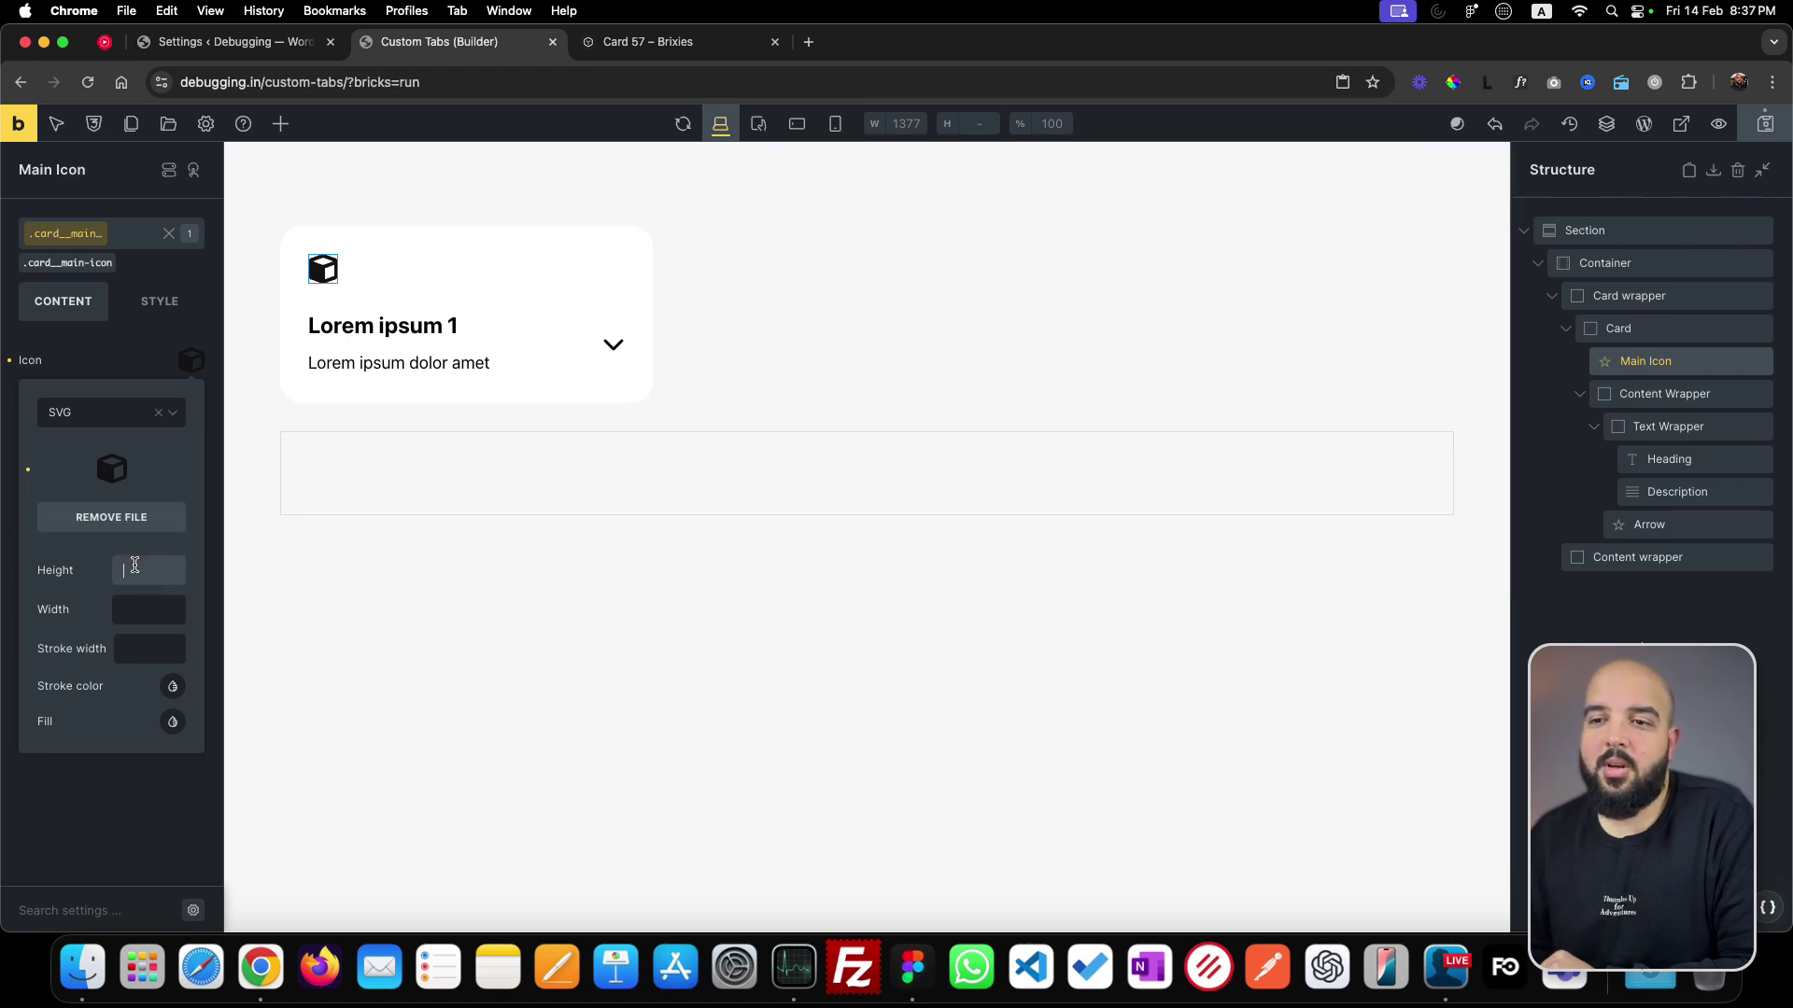
left_click(131, 366)
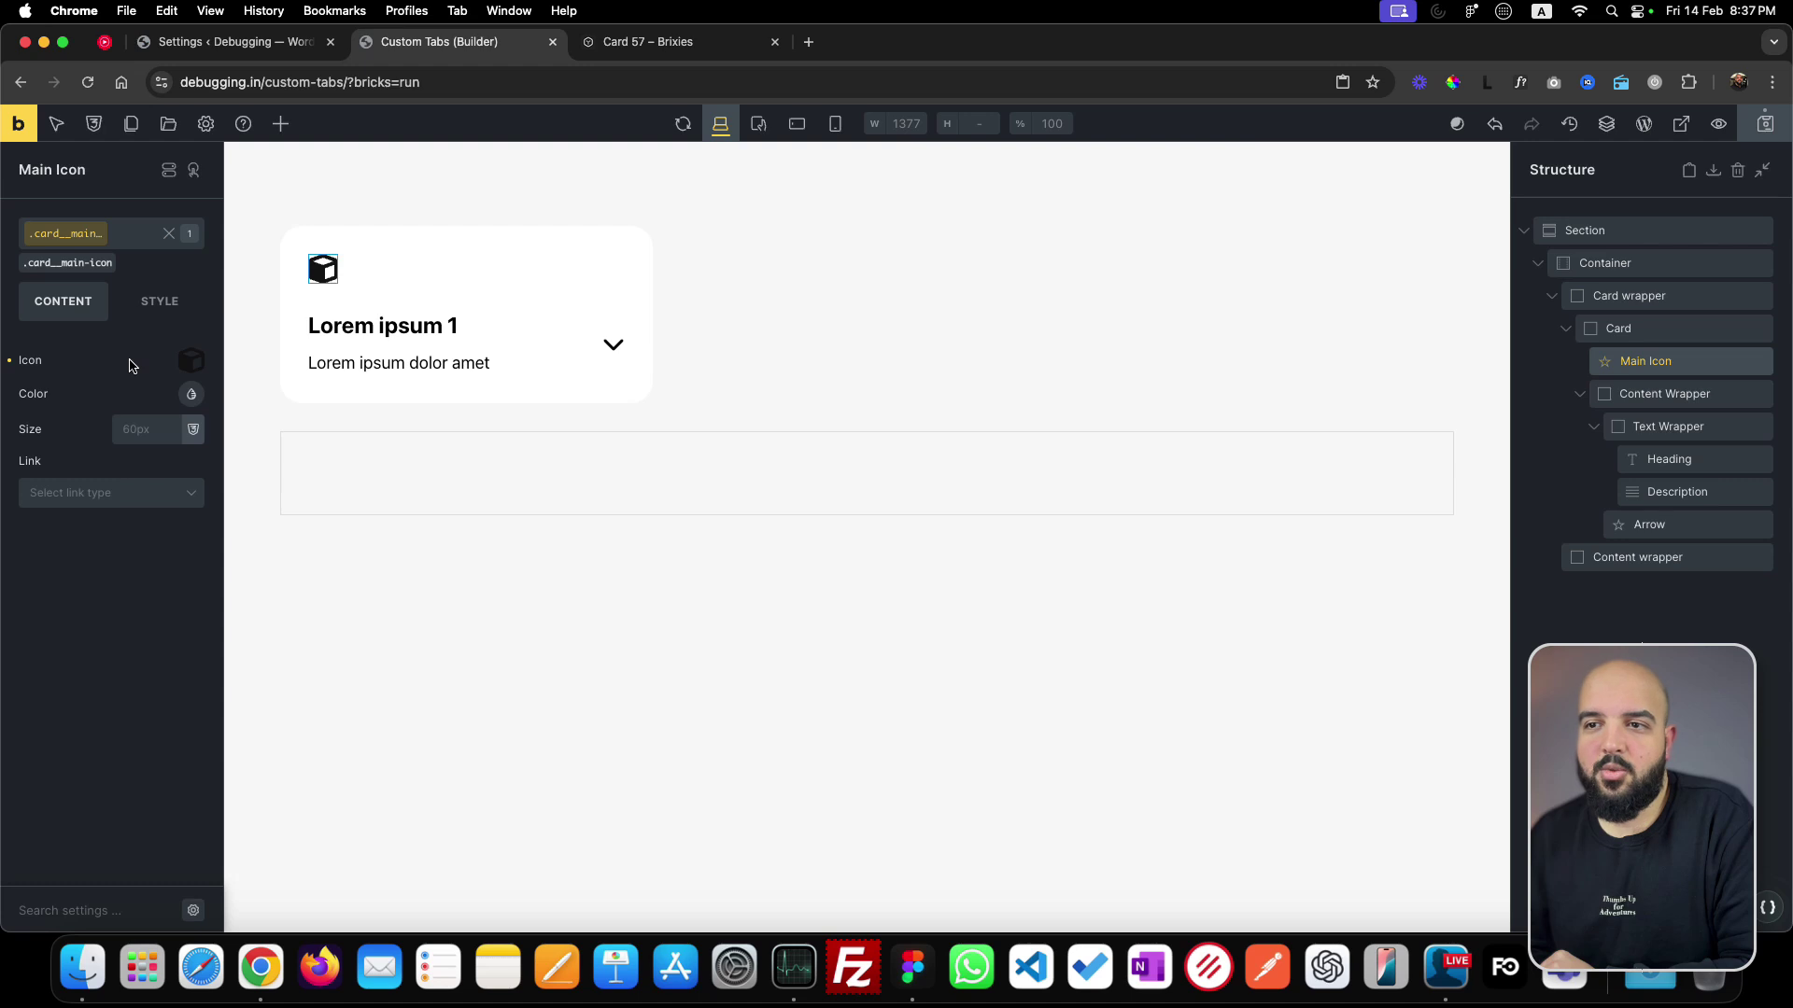
left_click(143, 438)
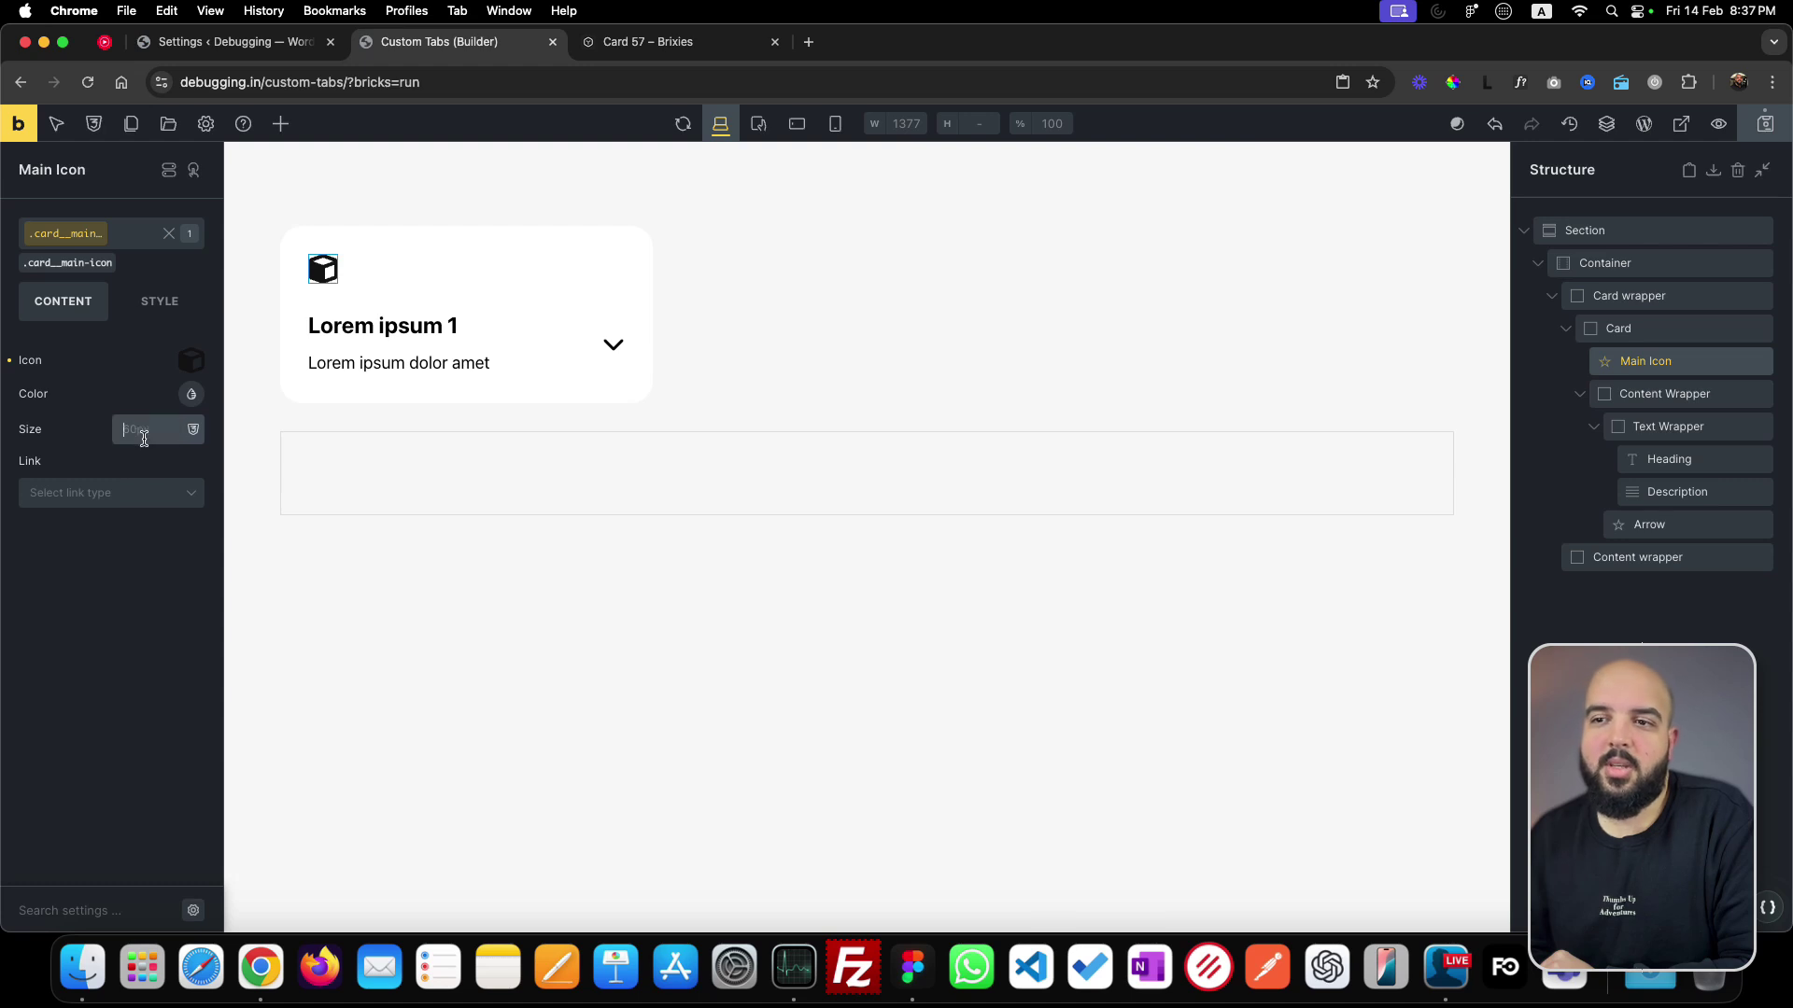
left_click(153, 308)
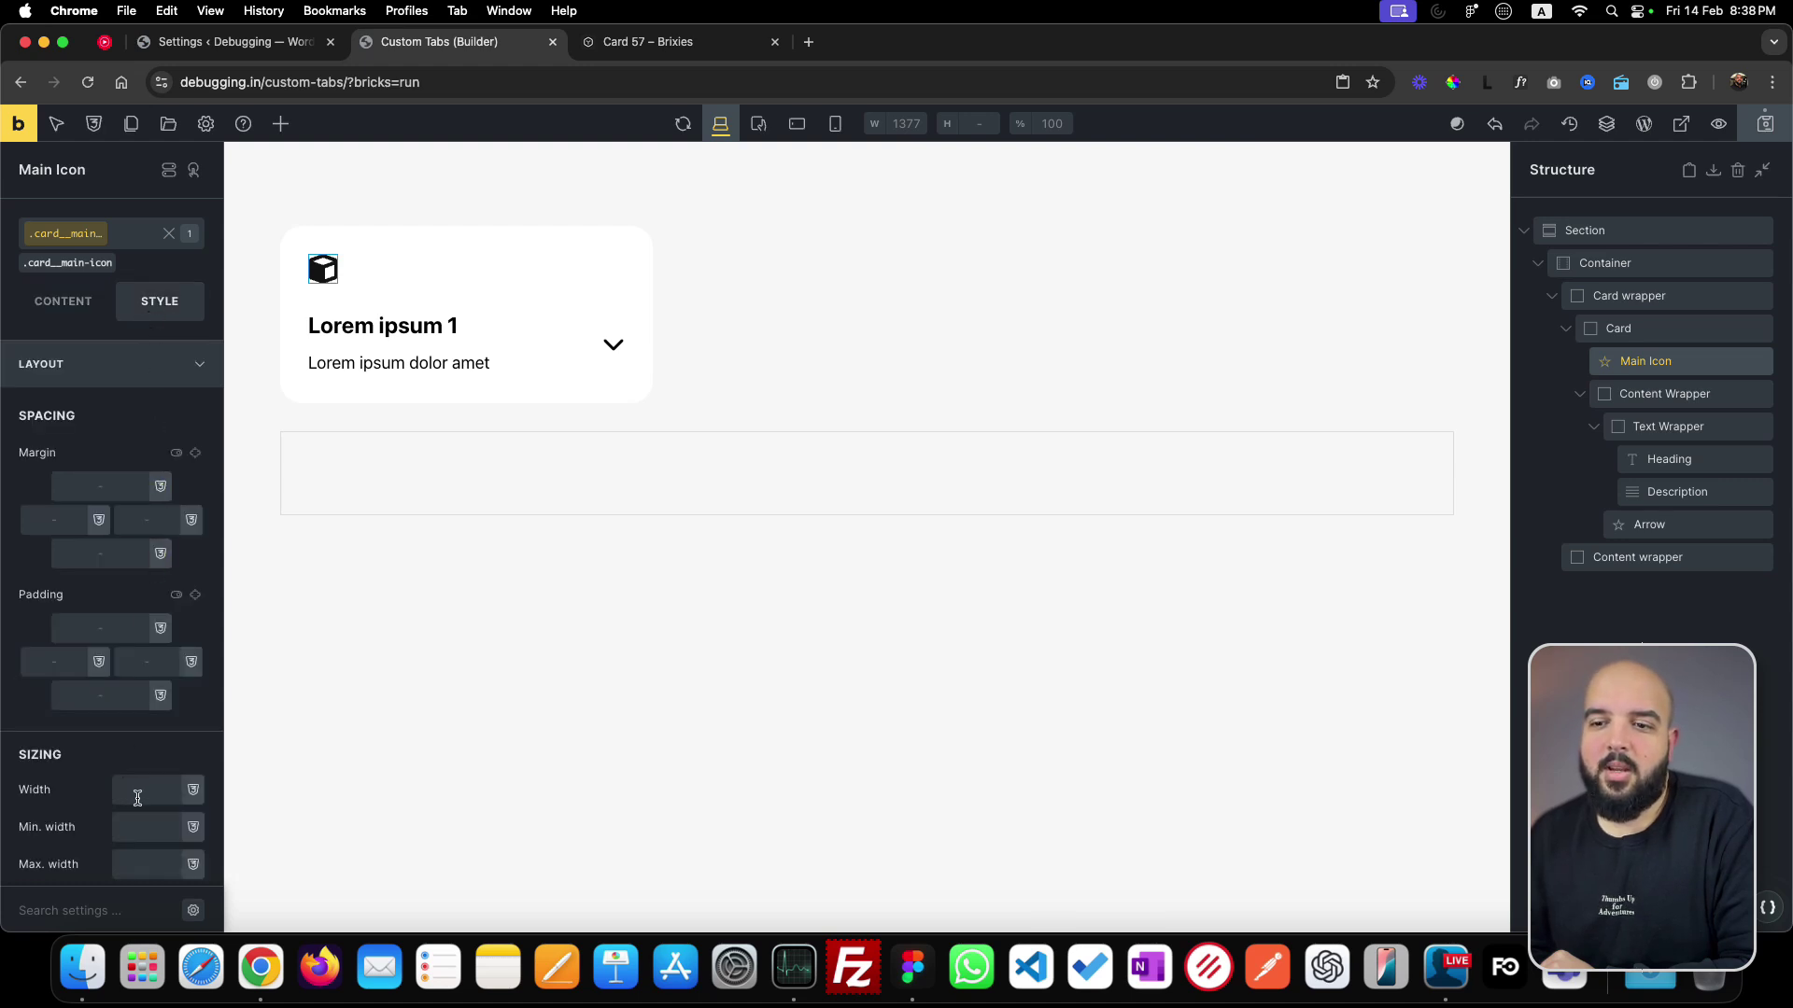
left_click(137, 794)
scroll(144, 852, "down", 1)
left_click(142, 872)
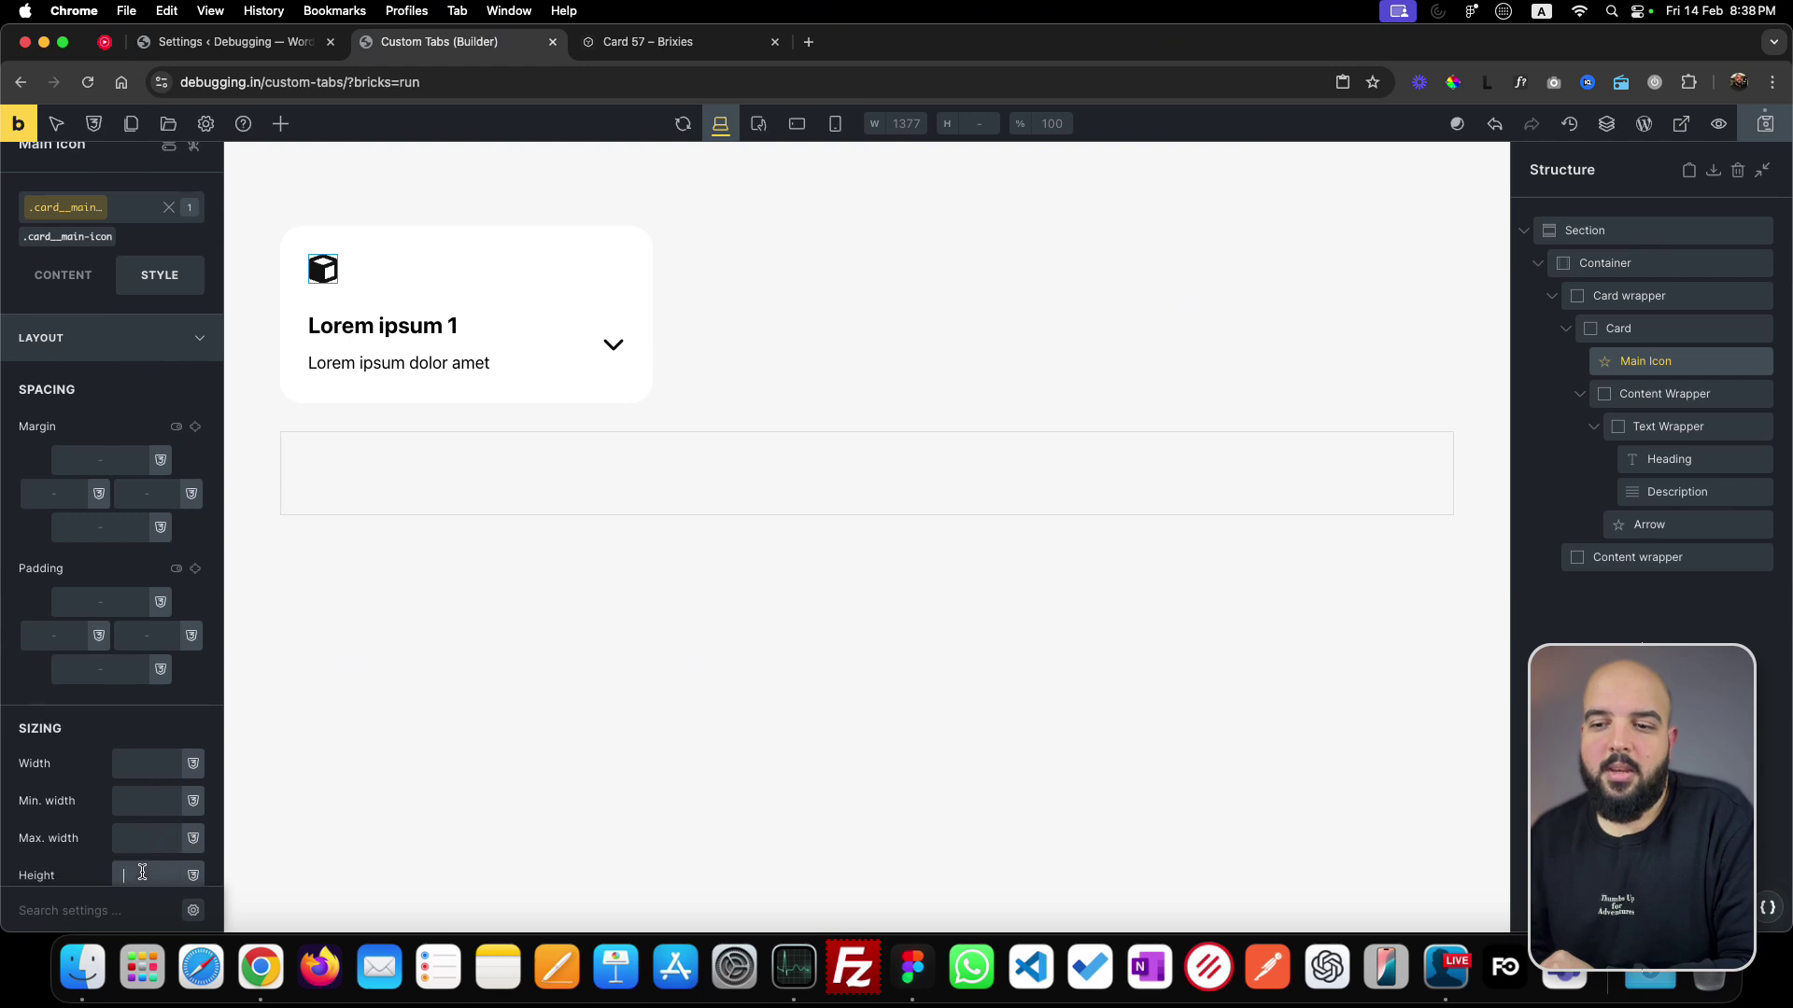
scroll(150, 744, "up", 1)
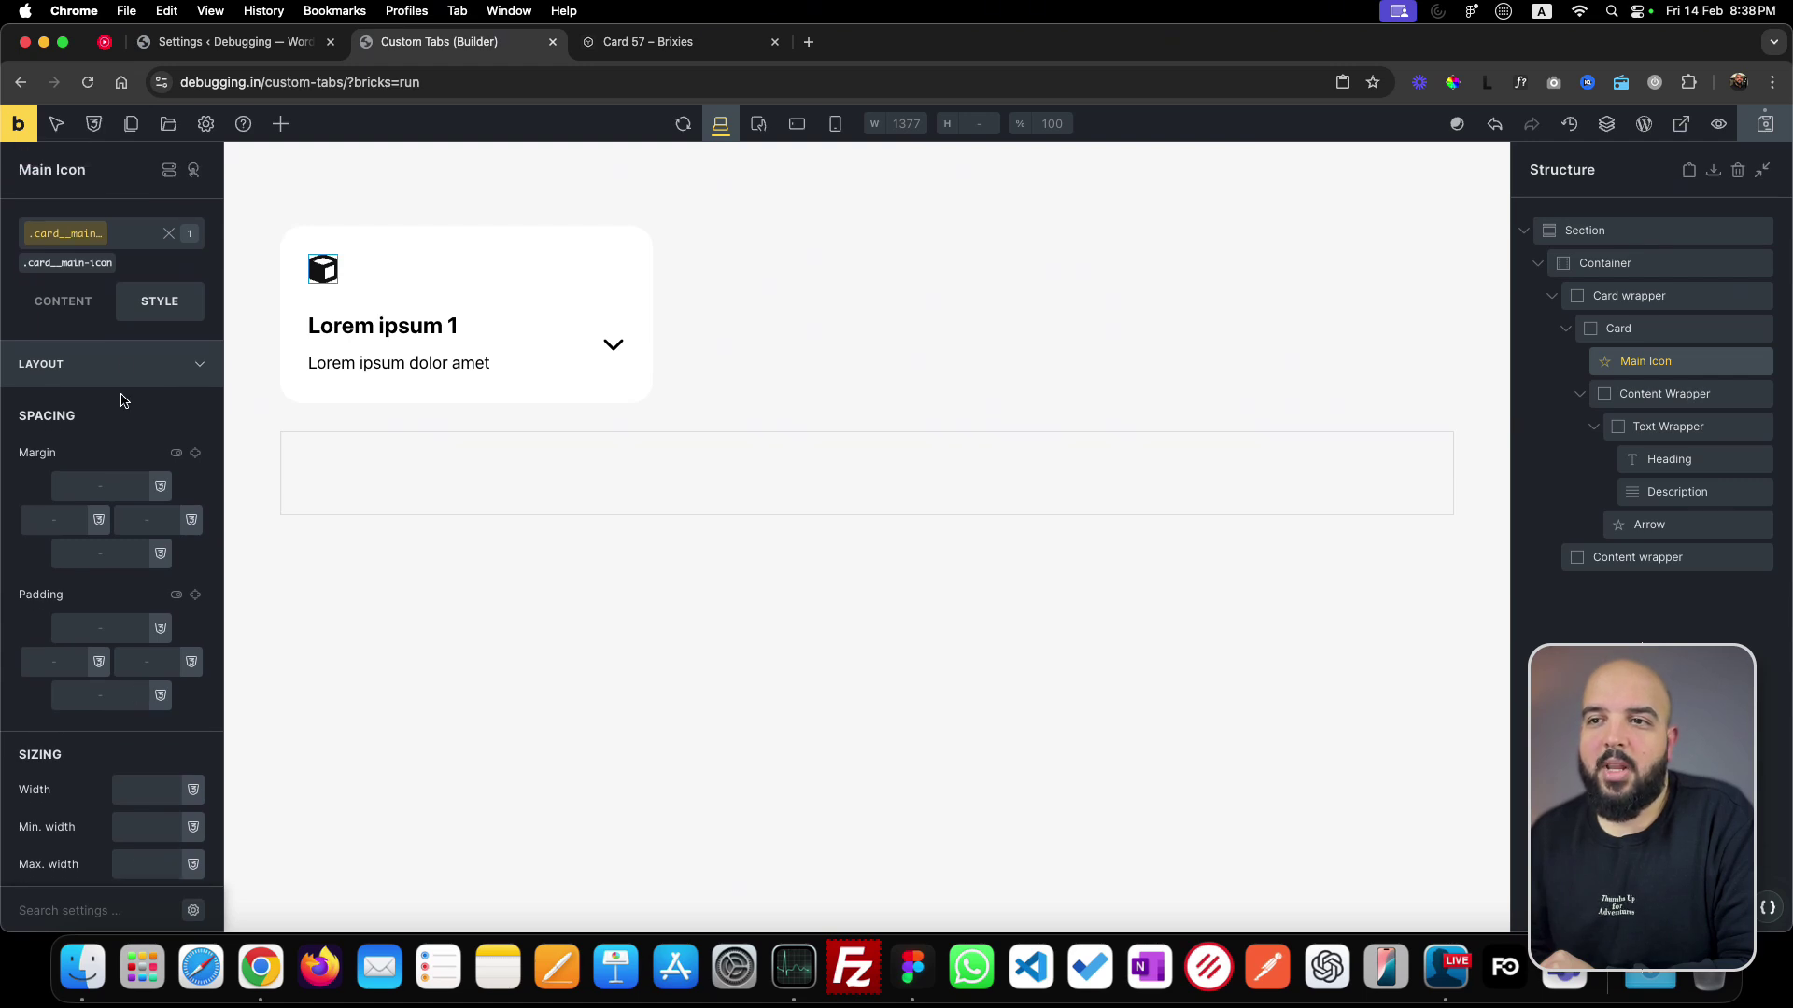
left_click(67, 311)
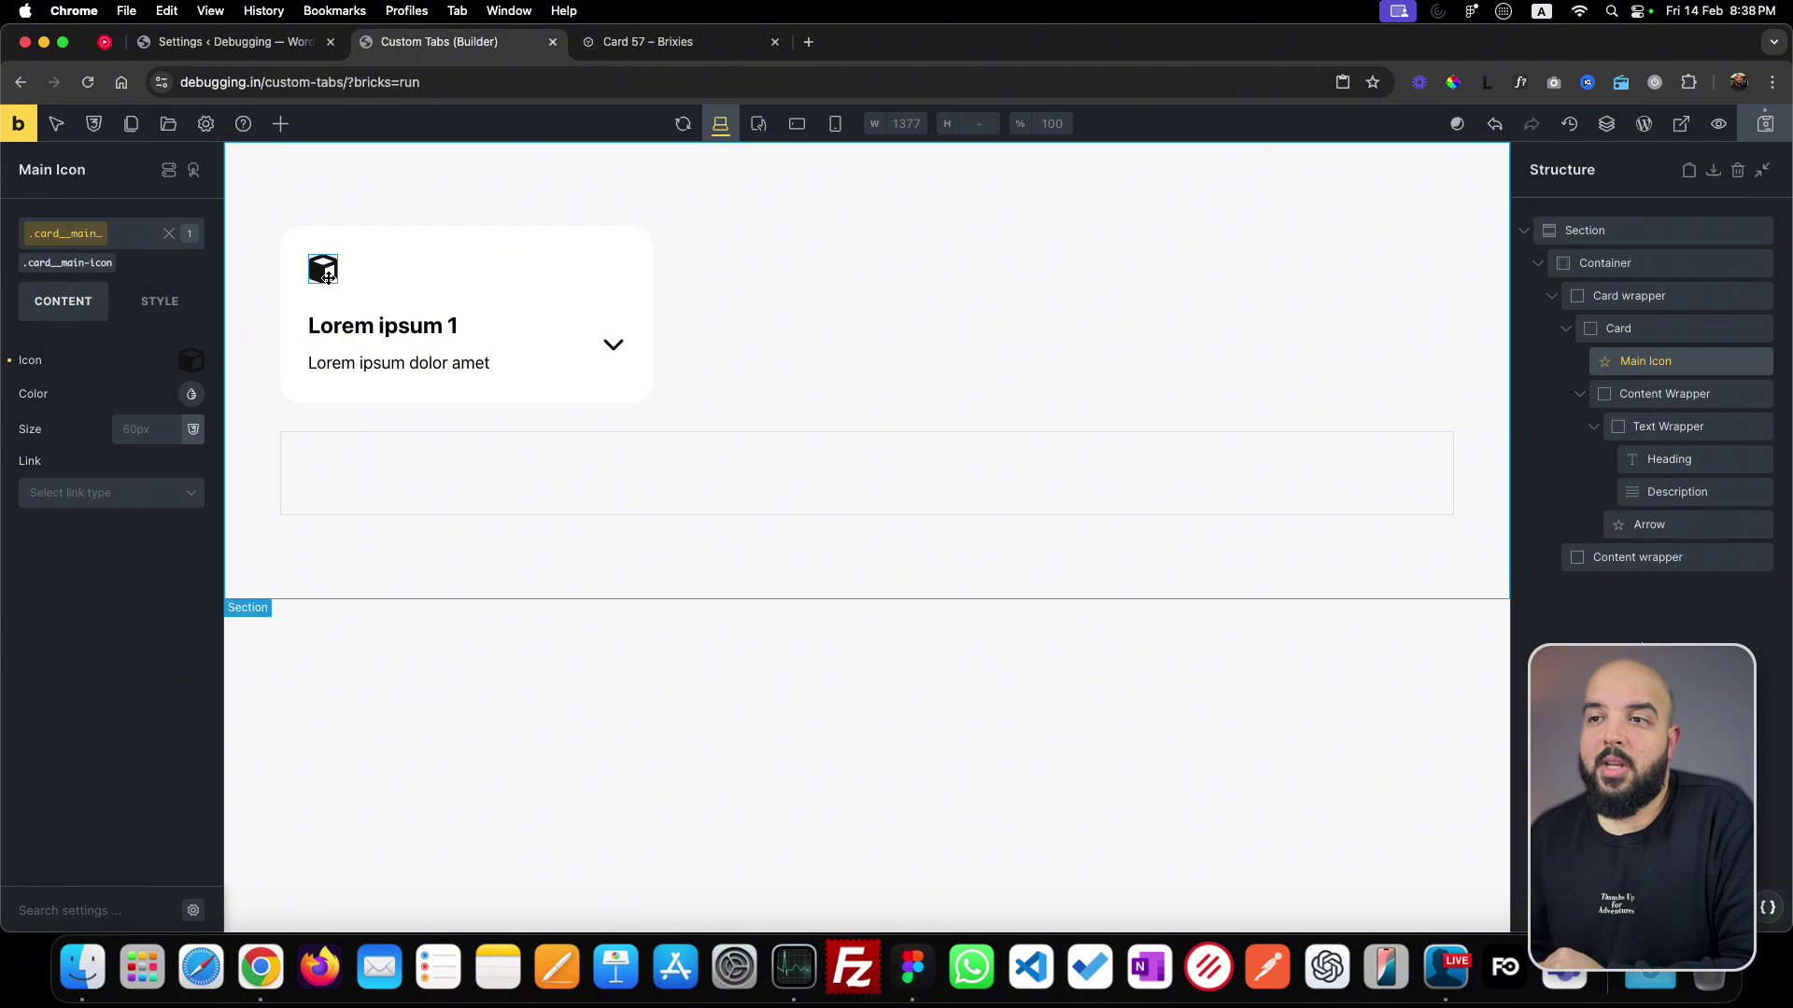
- Switch to Figma and inspect the first desktop card's icon frame and cube vector size alongside the mobile design
key("super+Tab")
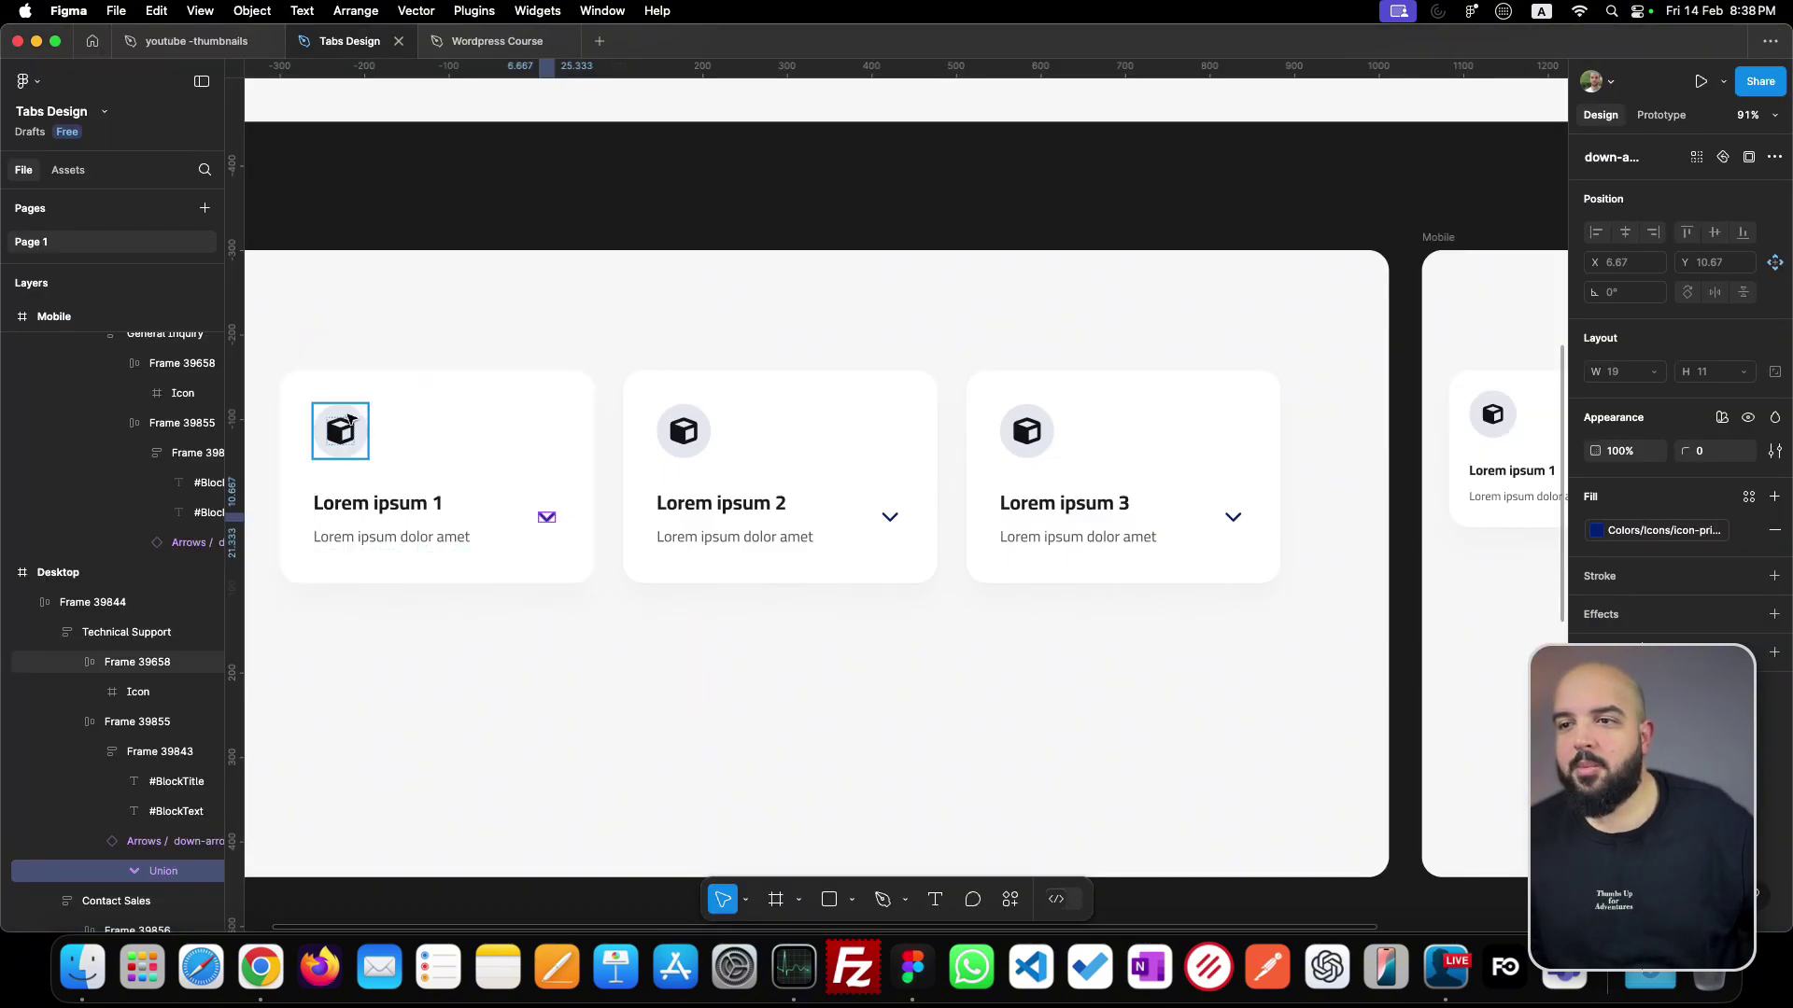
left_click(350, 420)
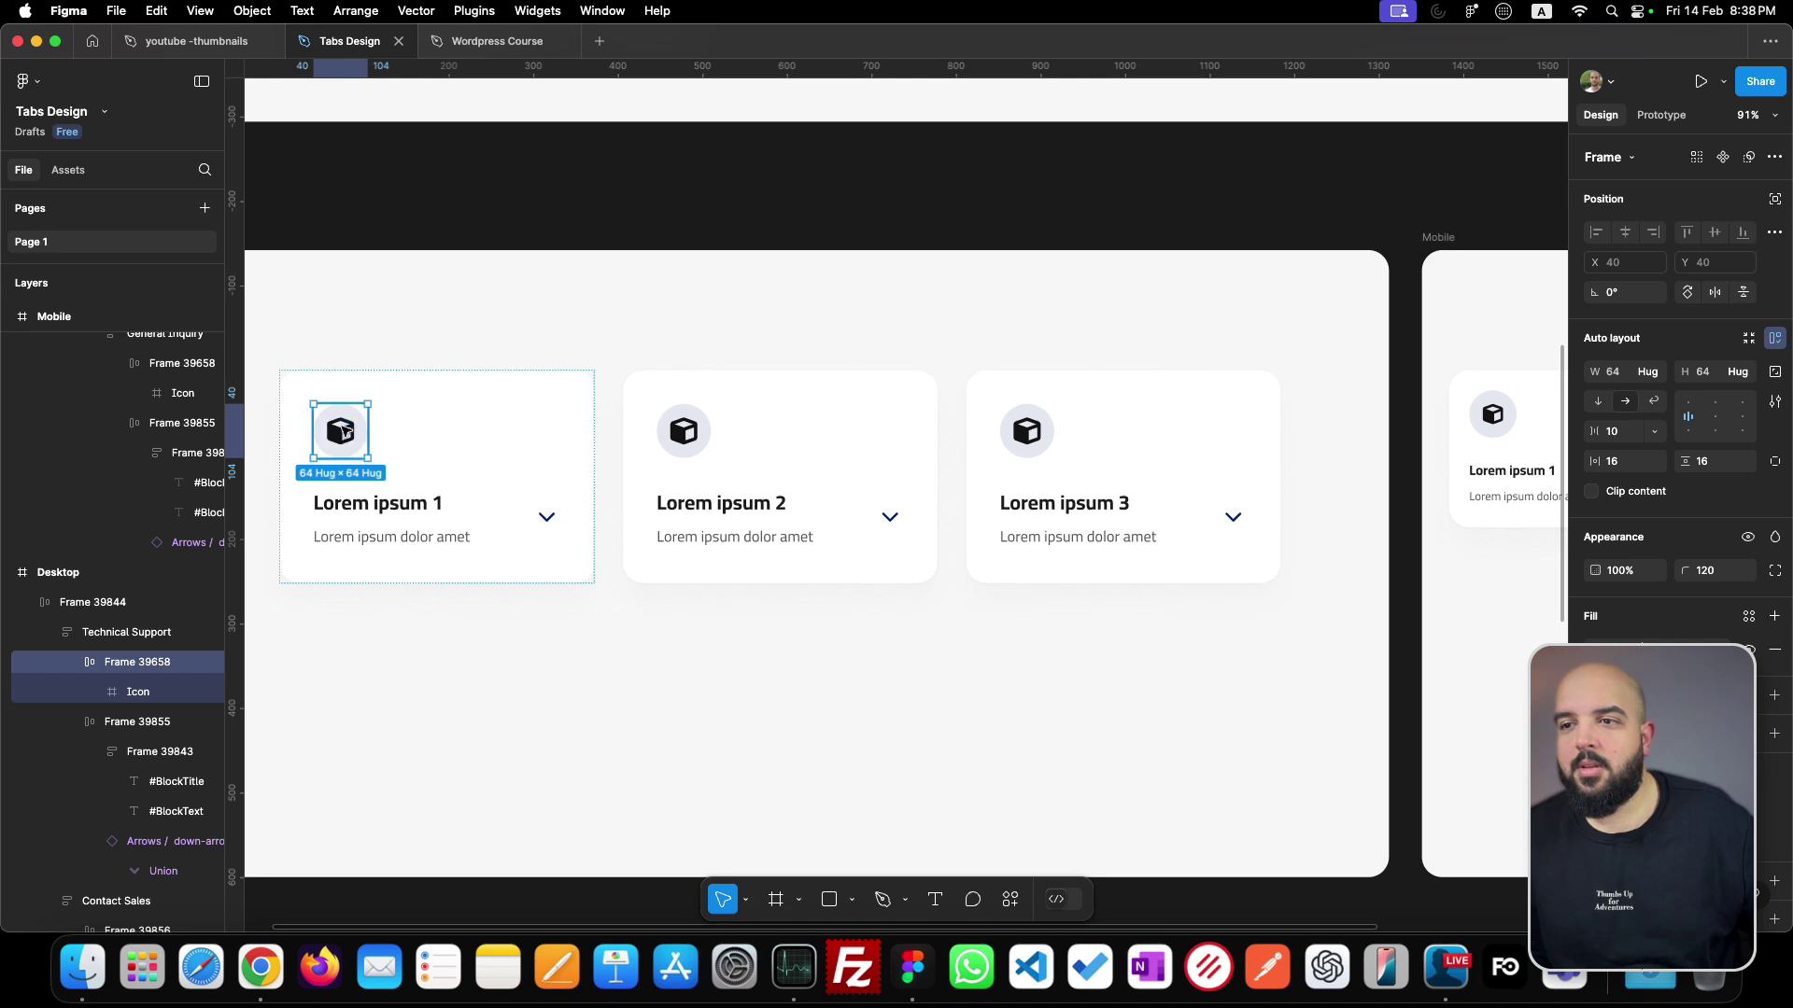
left_click(344, 431)
left_click(345, 432)
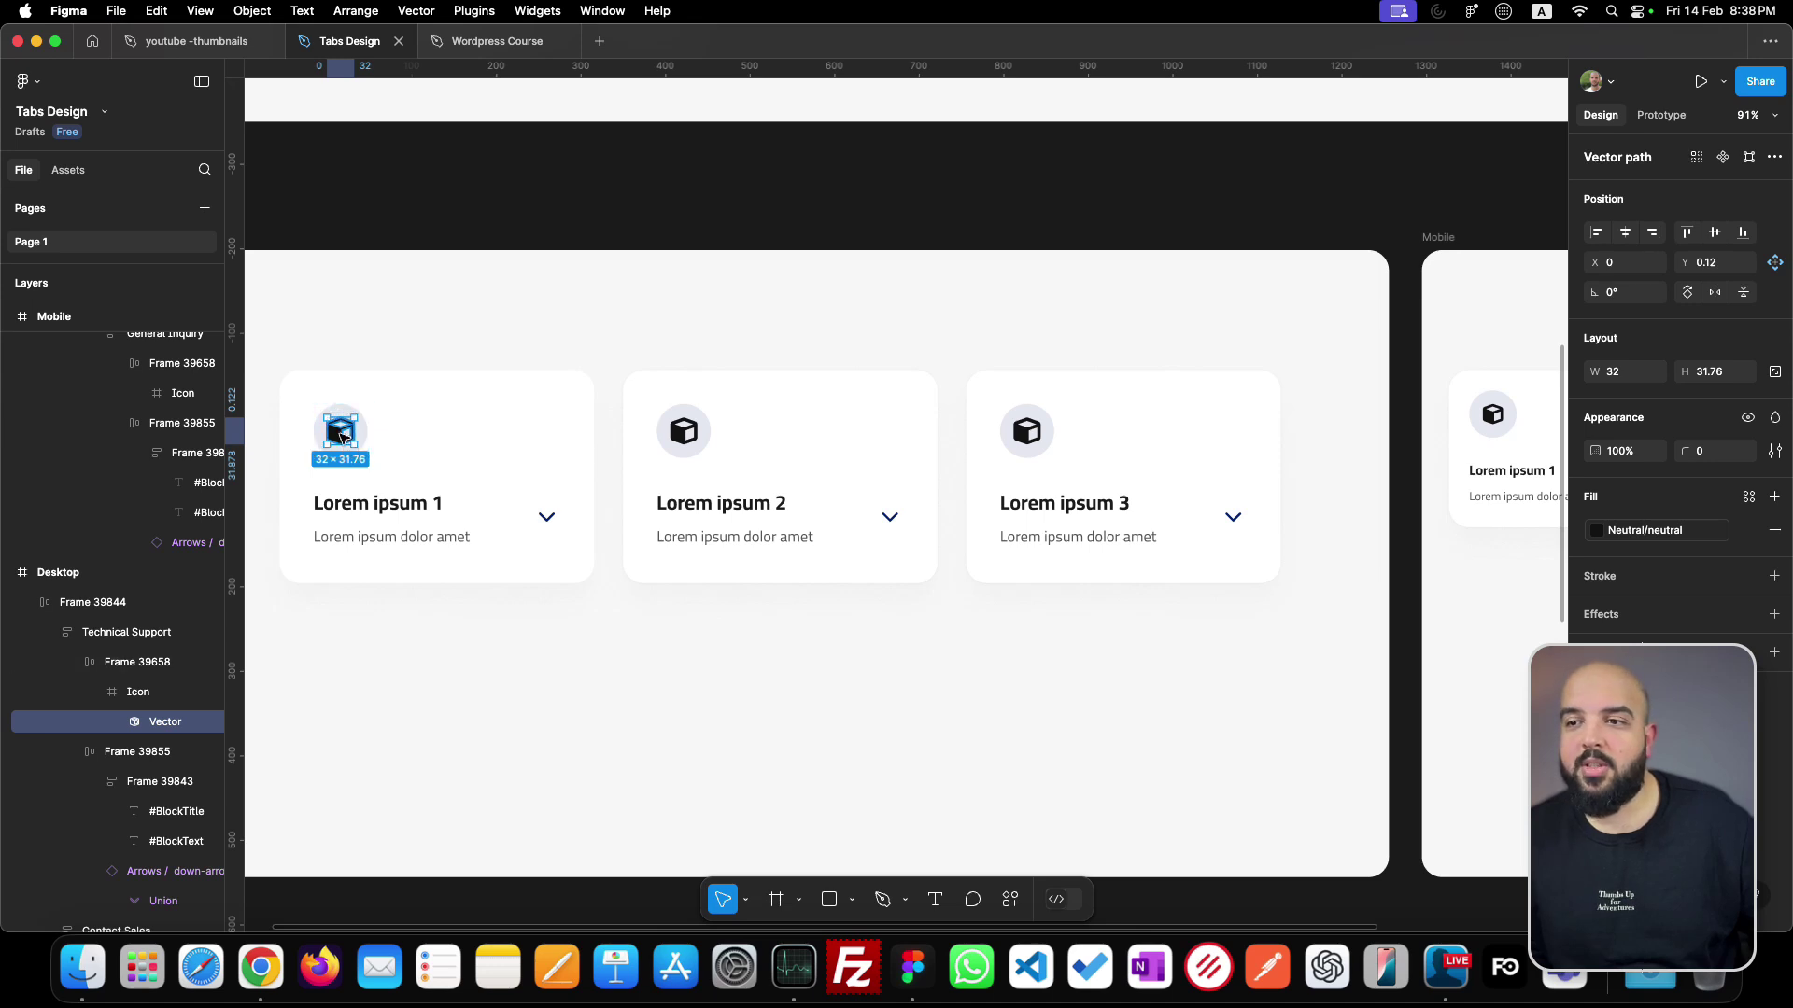
left_click(393, 445)
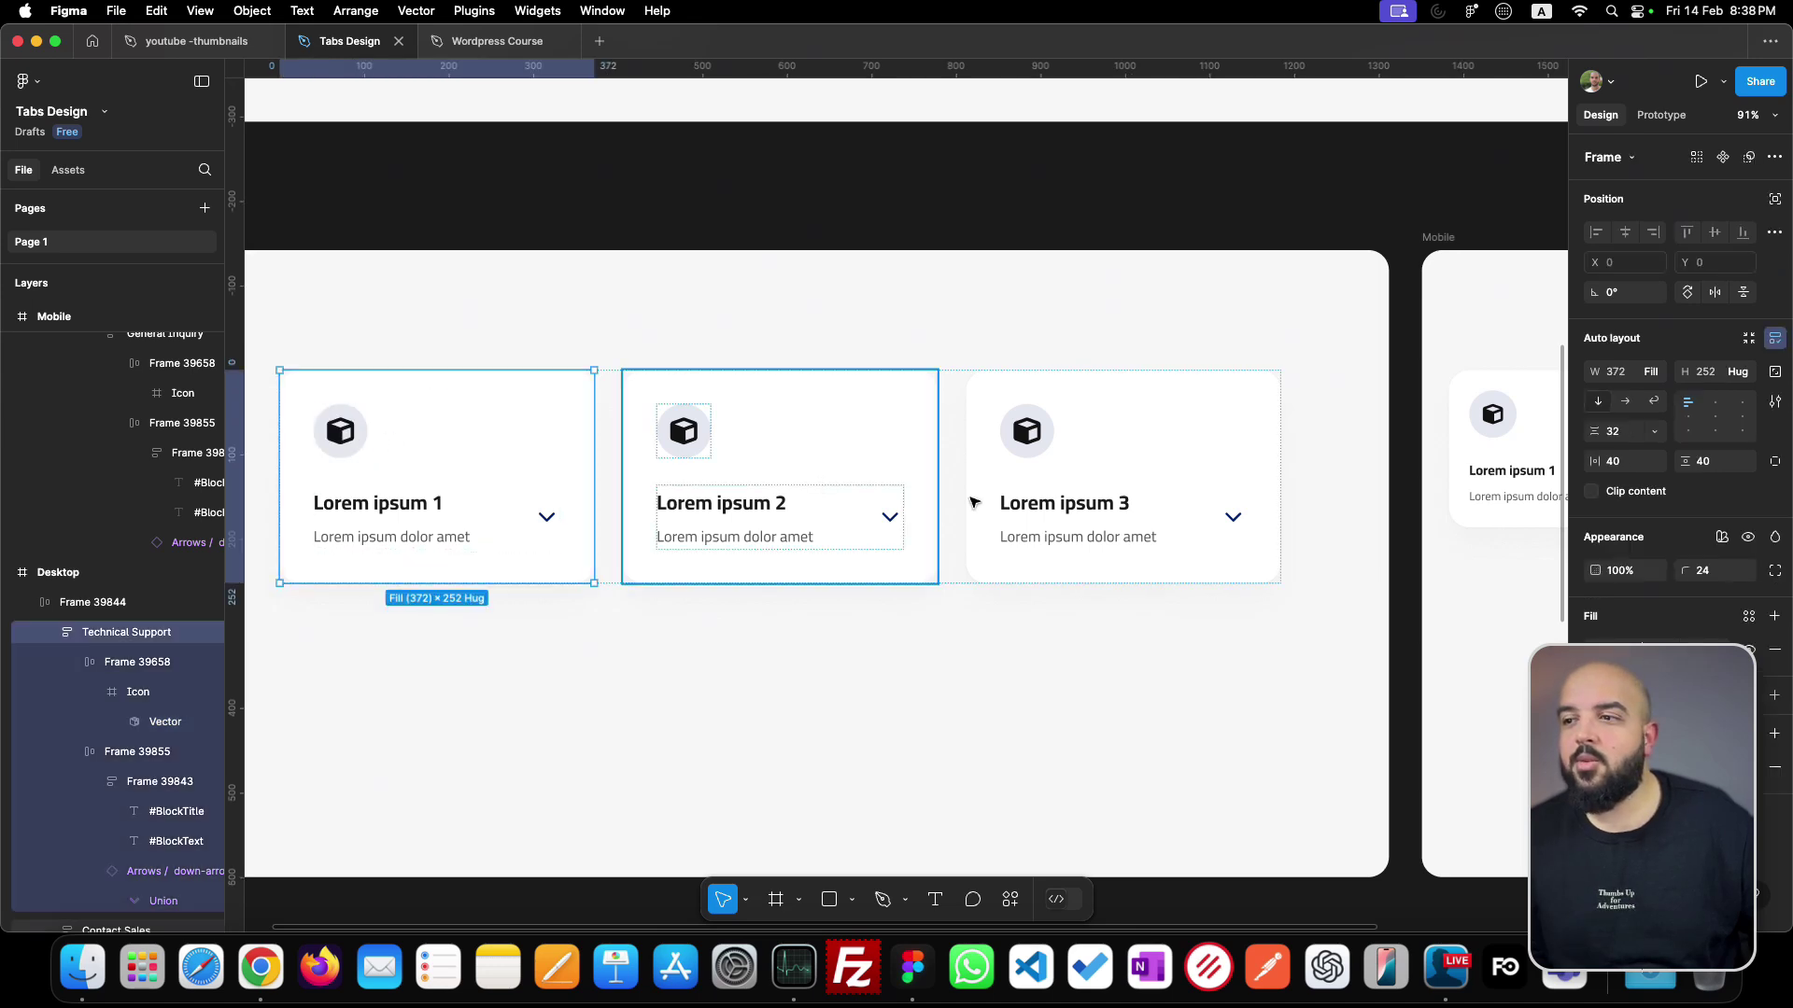
scroll(1285, 600, "right", 3)
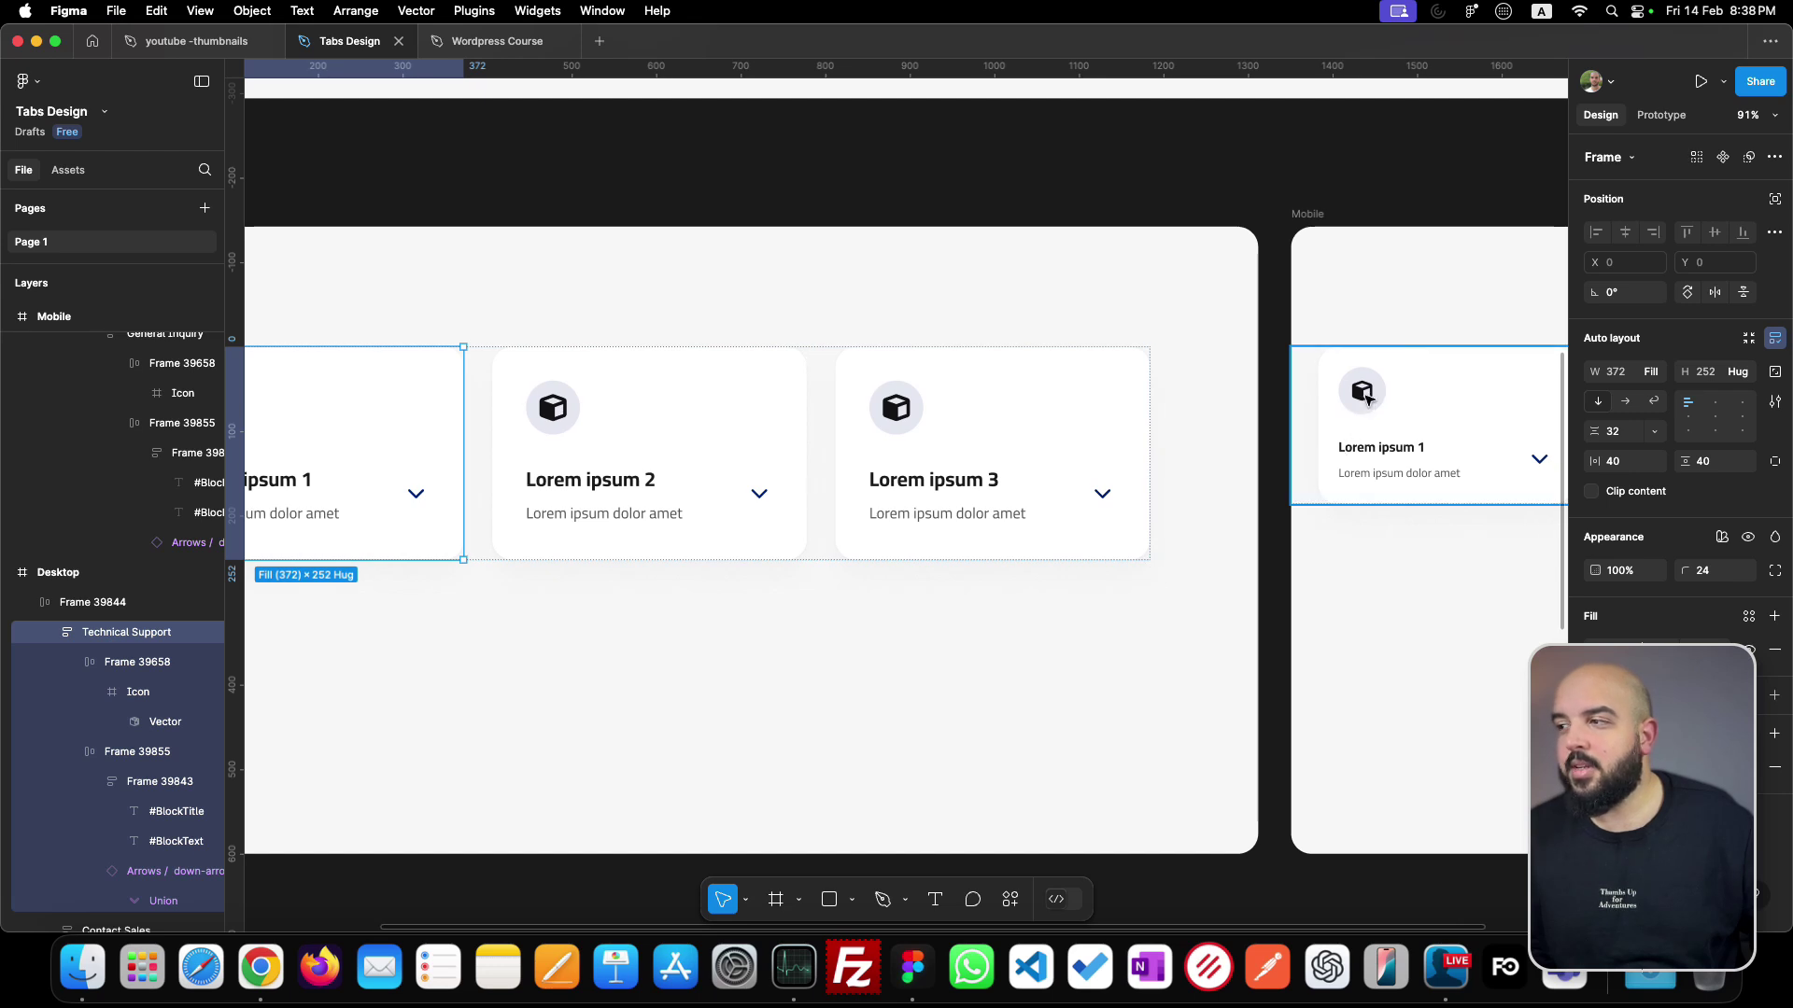
scroll(709, 560, "left", 3)
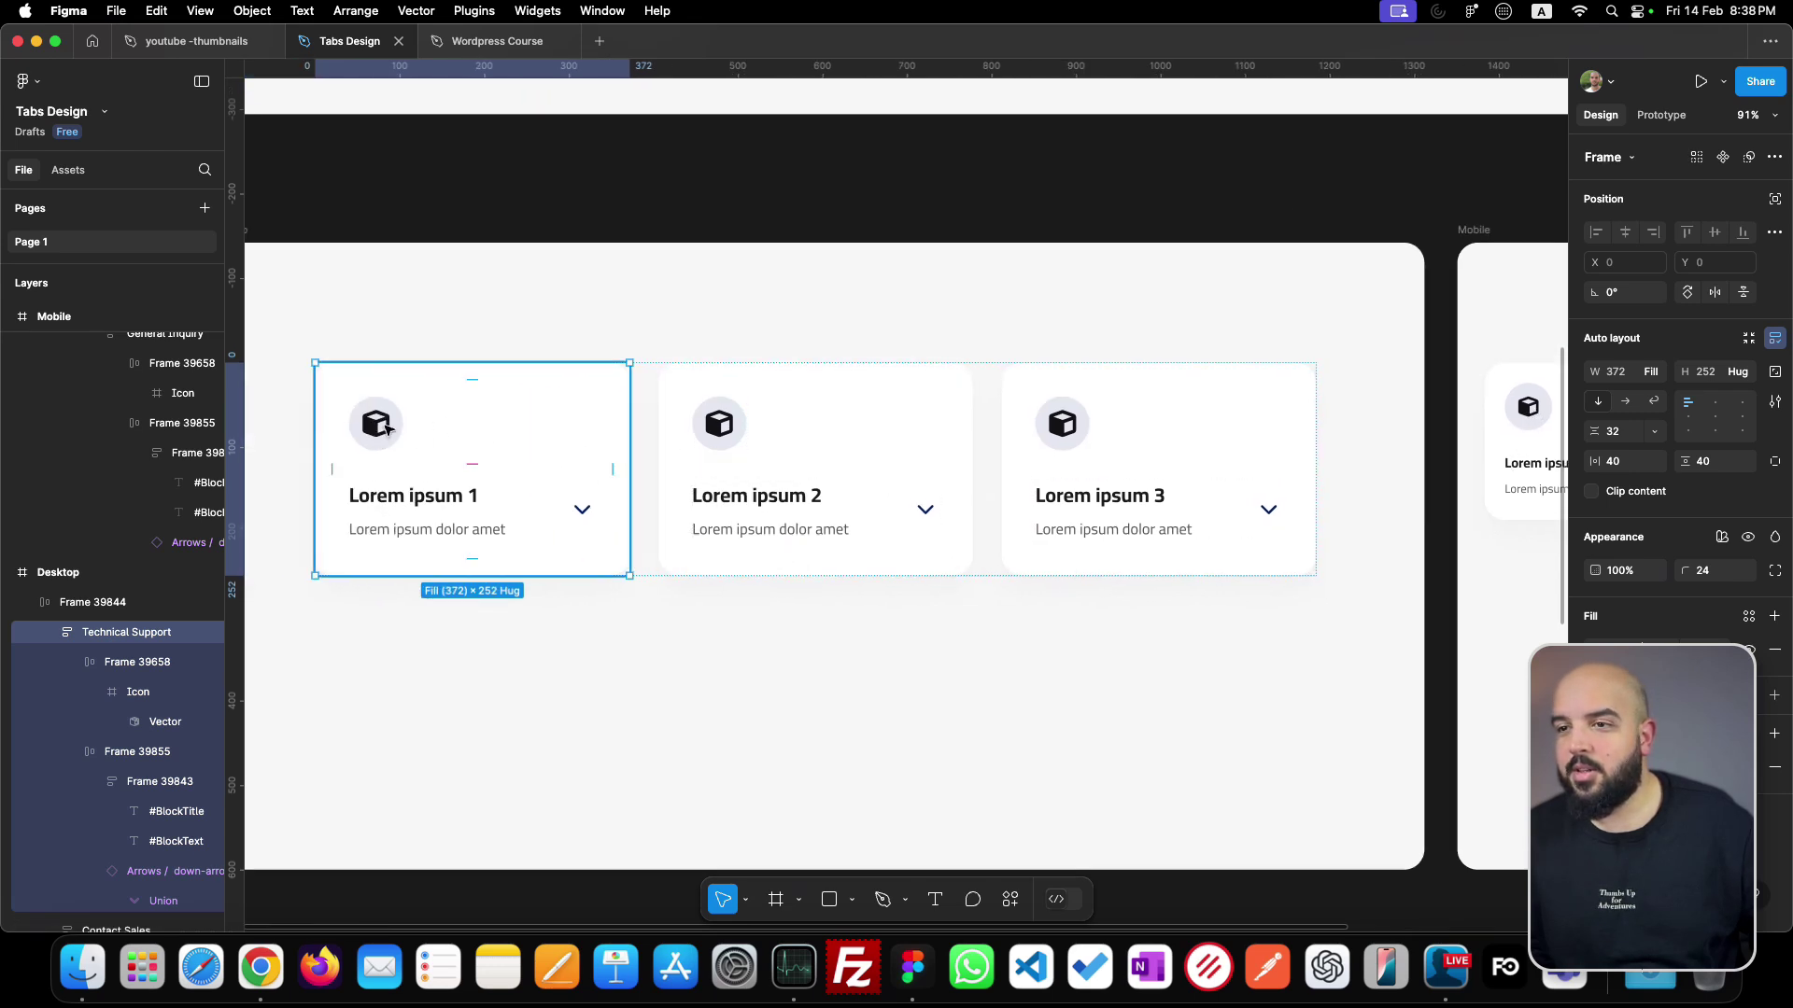
scroll(1276, 532, "right", 3)
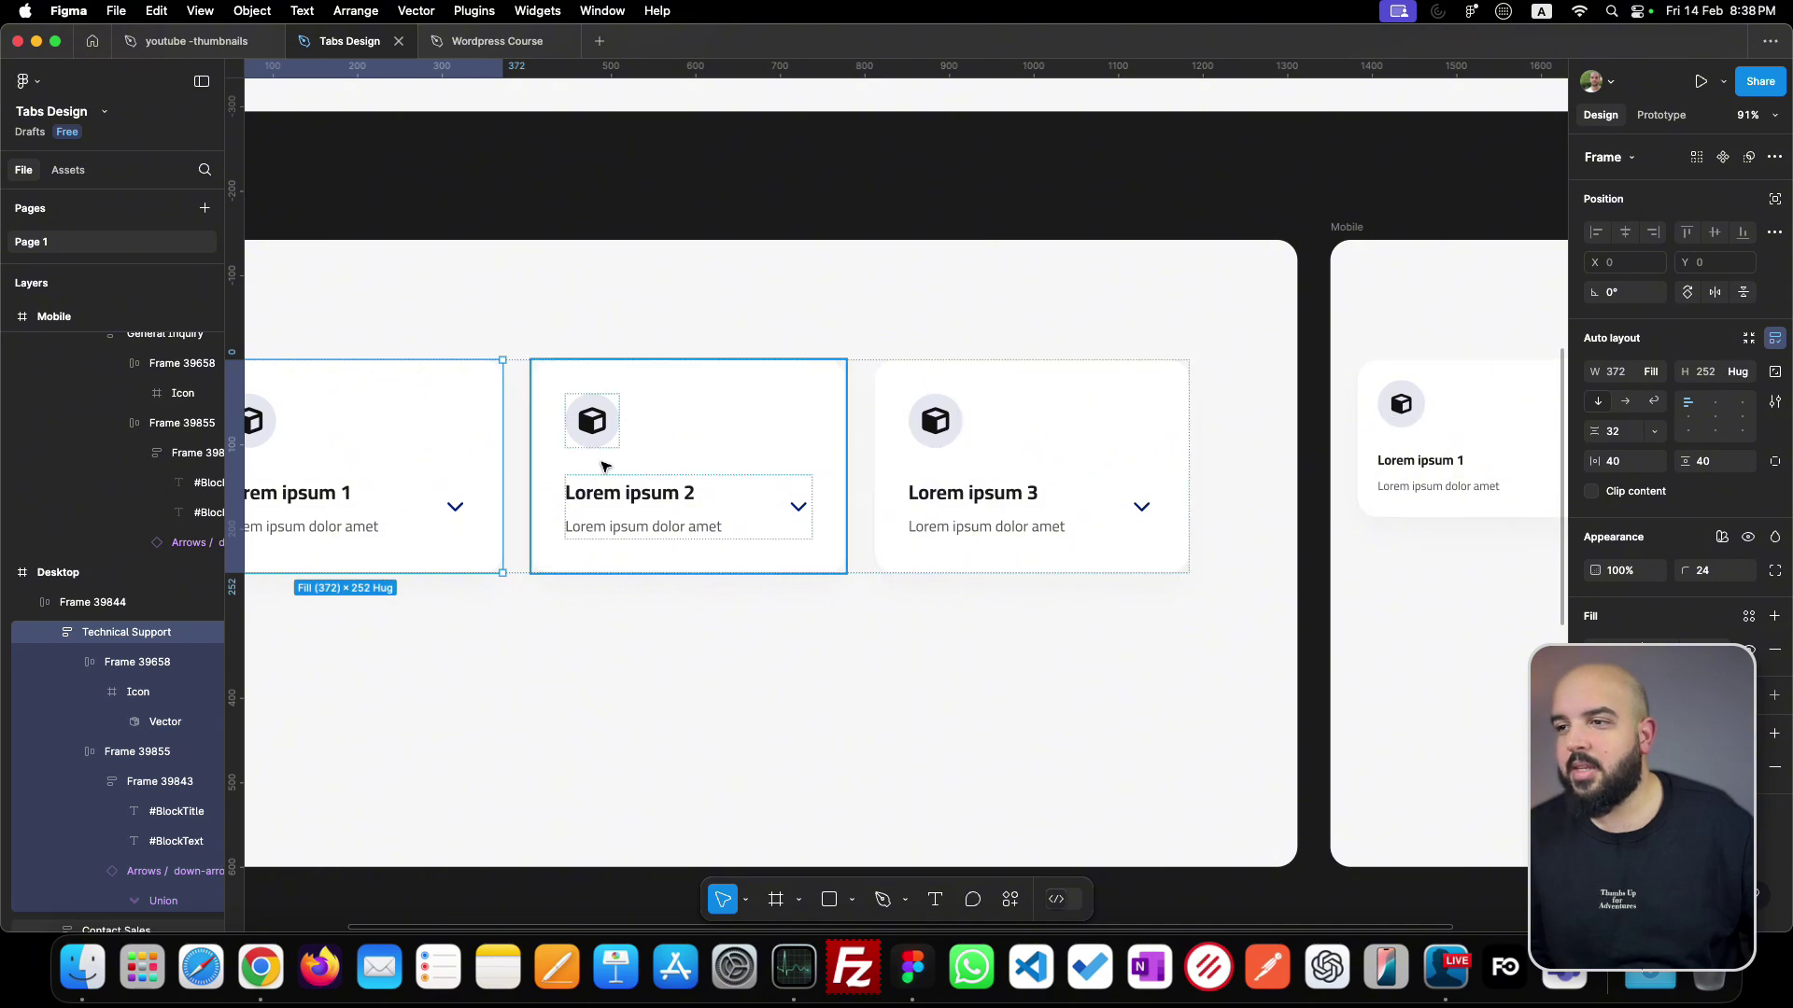
scroll(480, 496, "left", 2)
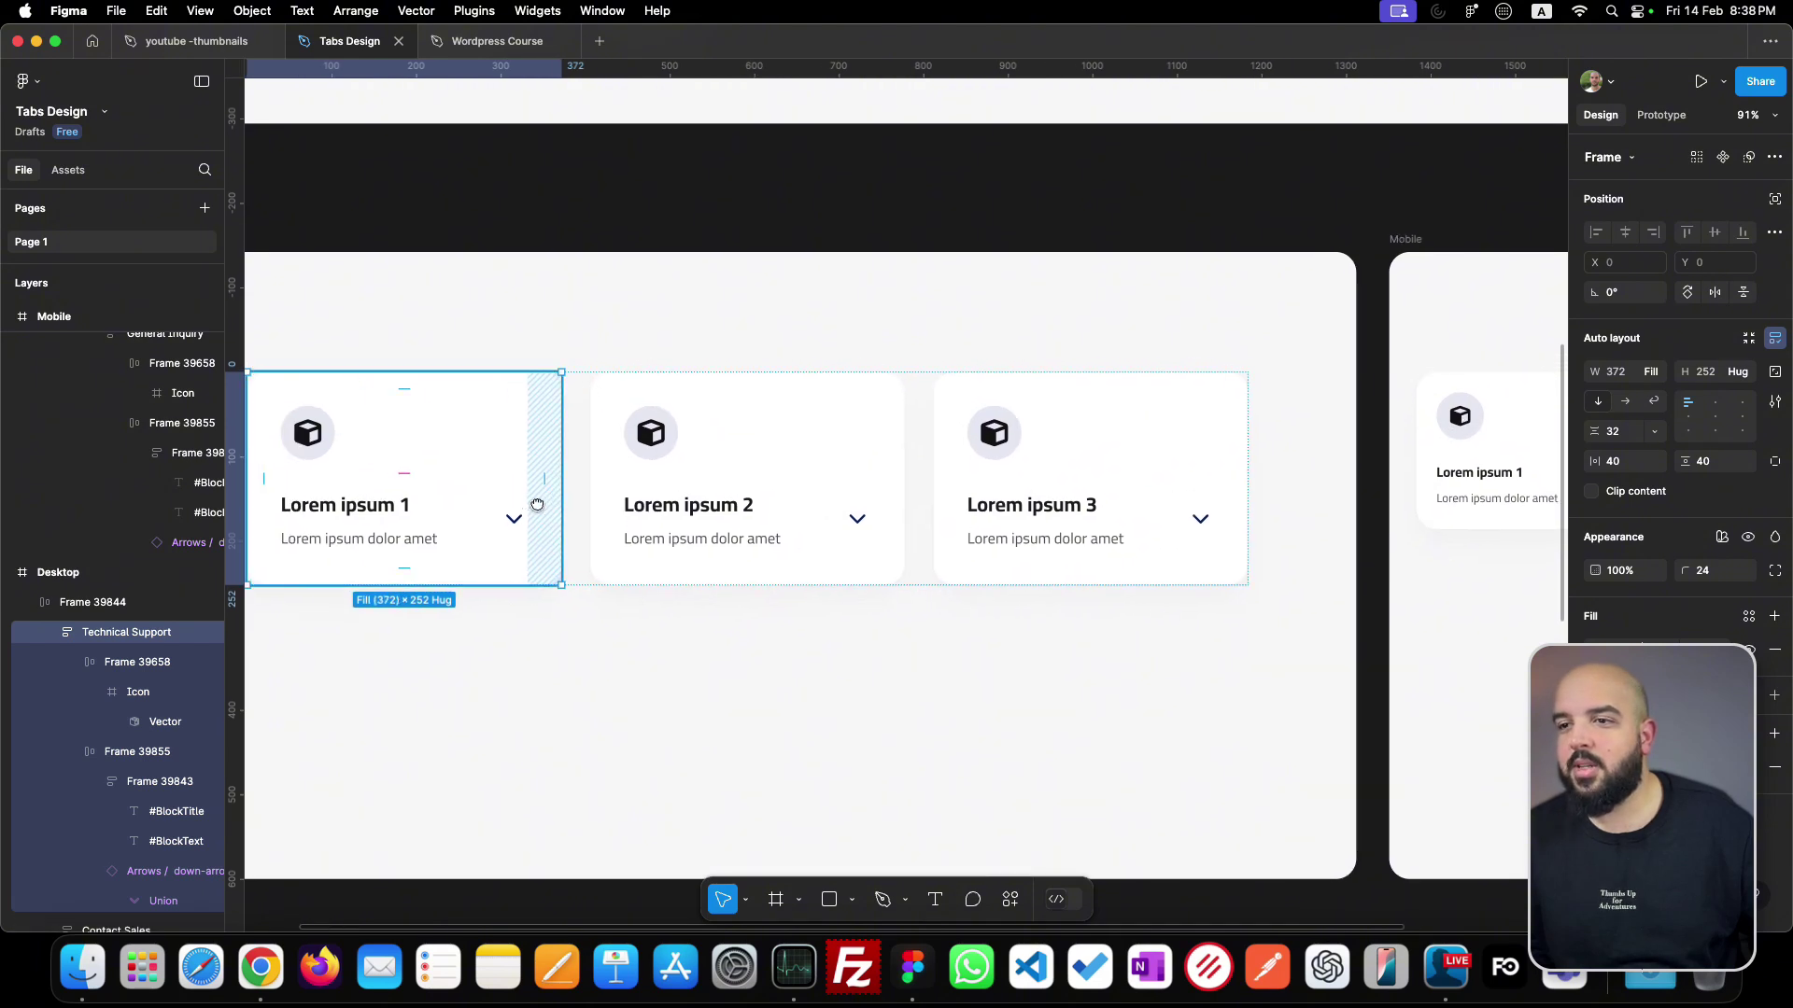
- Compare the icon dimensions of the first desktop card with those of the first mobile card
double_click(309, 437)
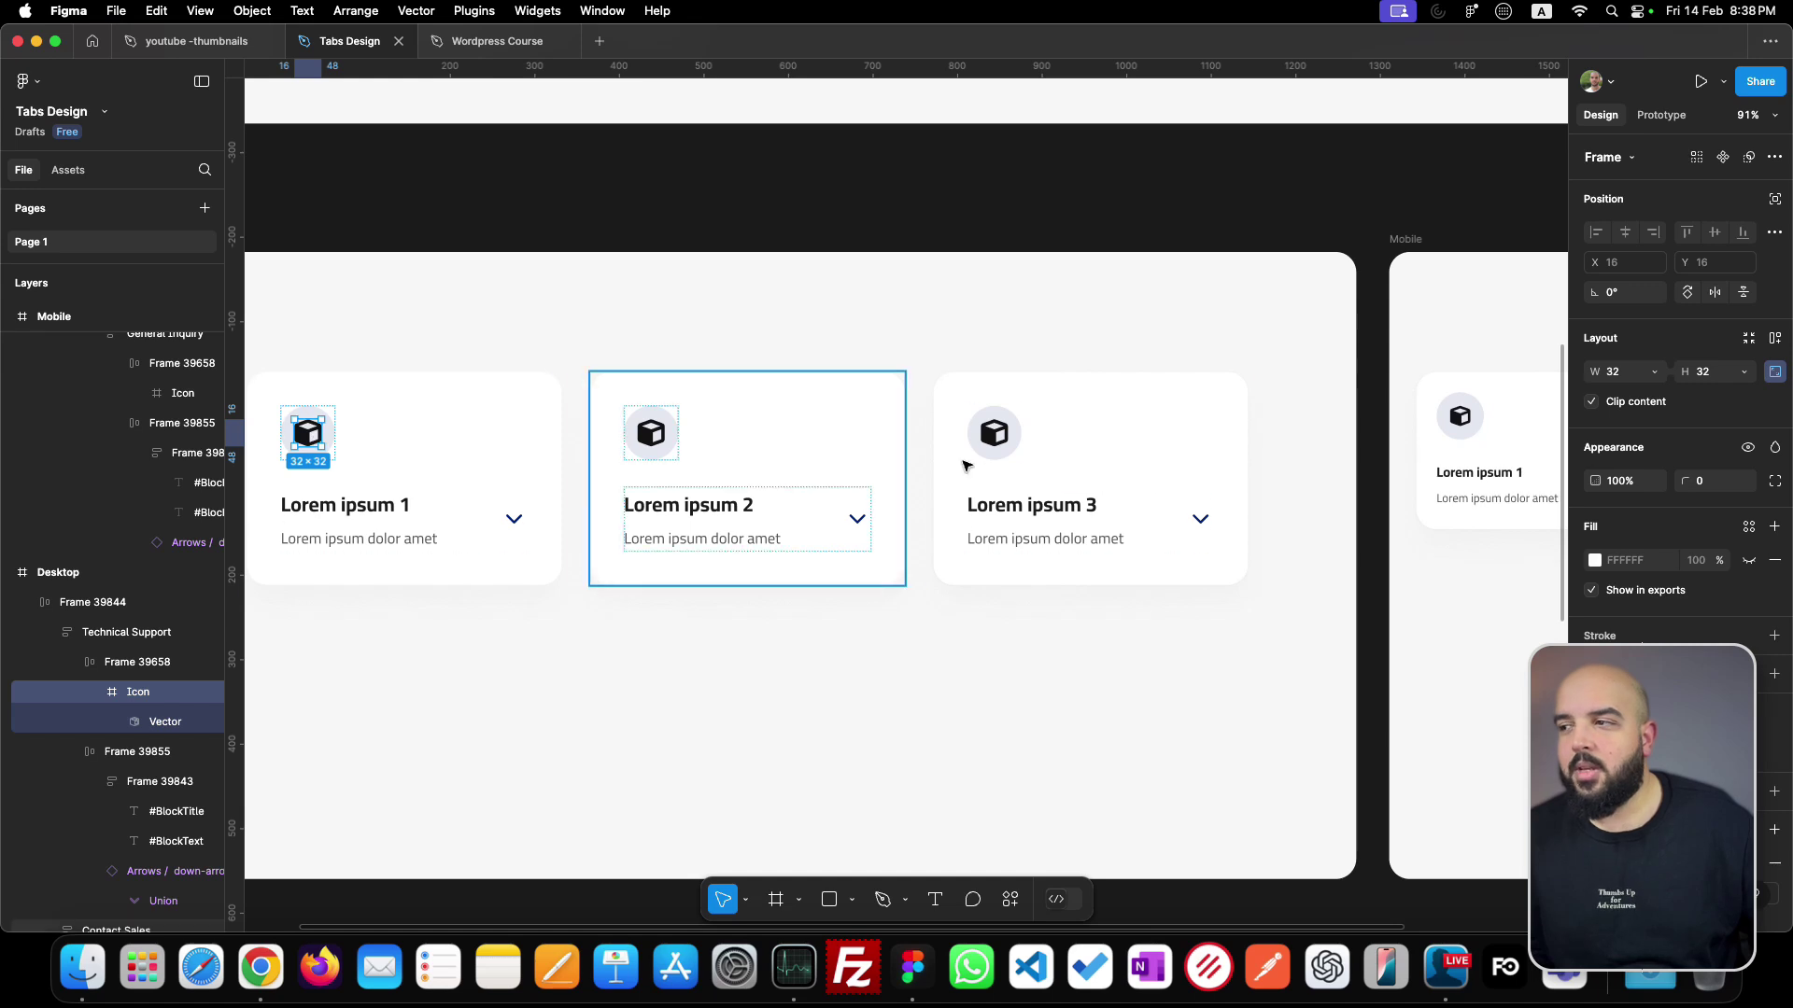
left_click(1463, 420)
double_click(1463, 420)
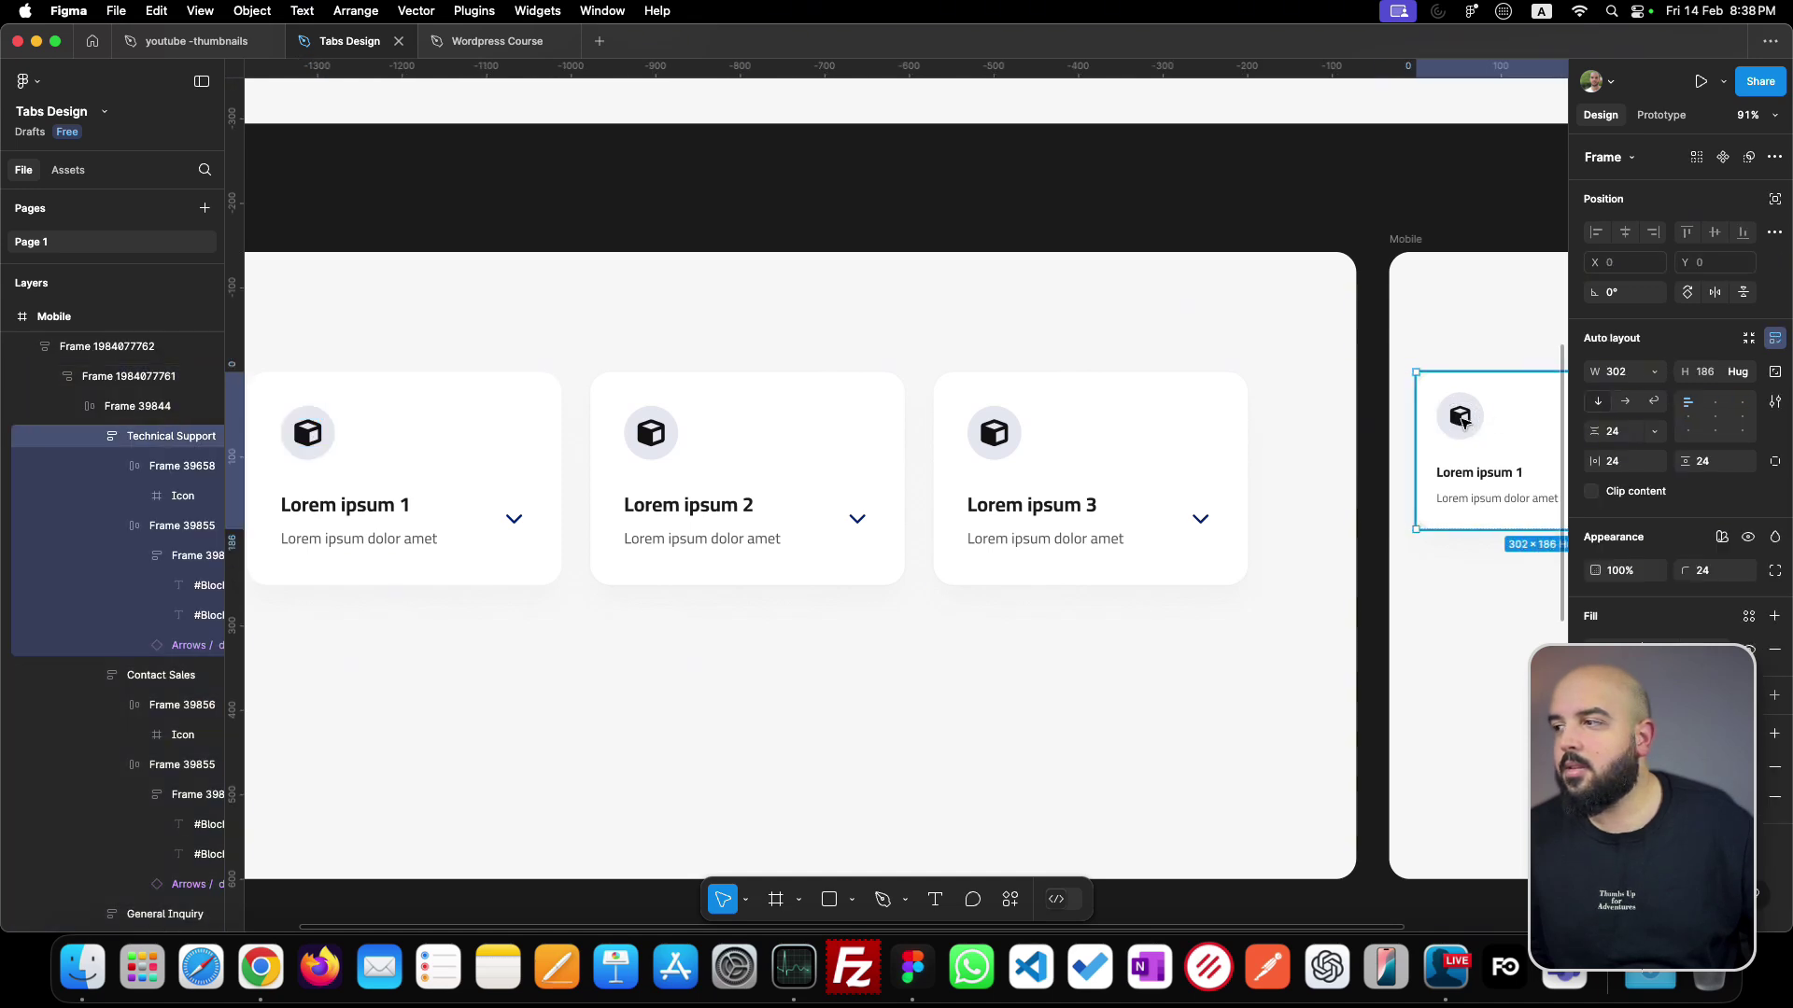
double_click(1463, 420)
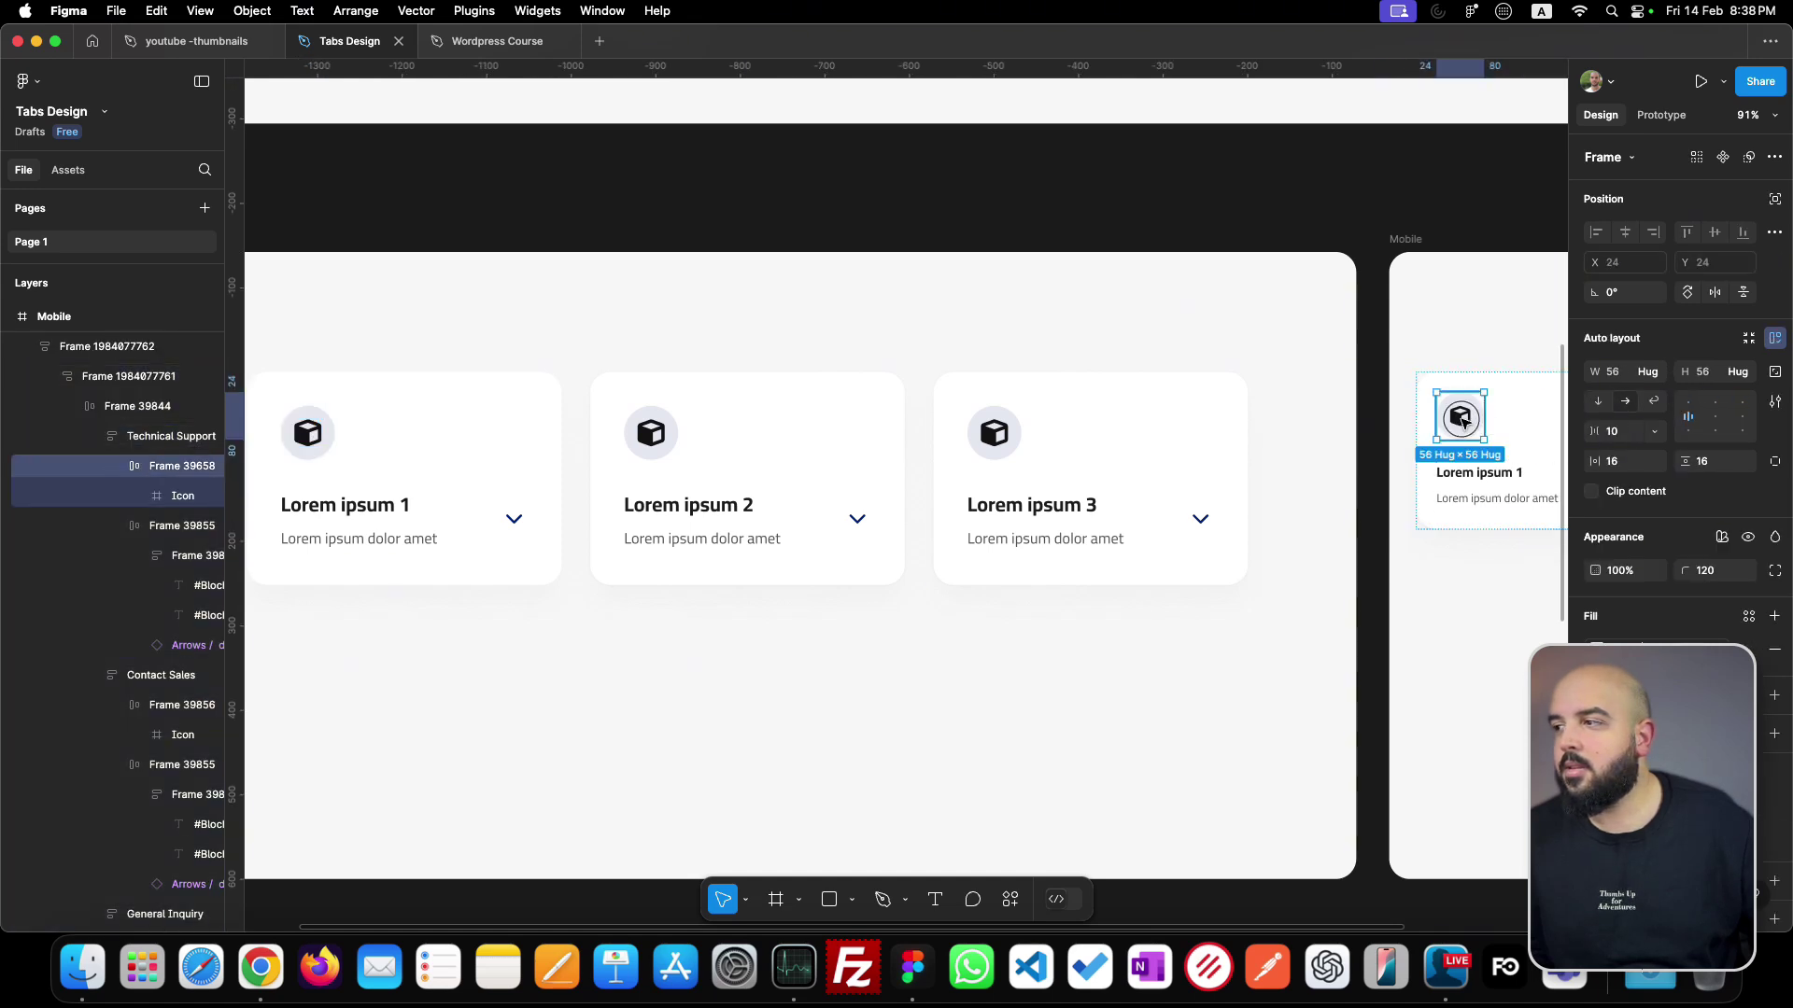
left_click(308, 438)
double_click(308, 439)
double_click(310, 440)
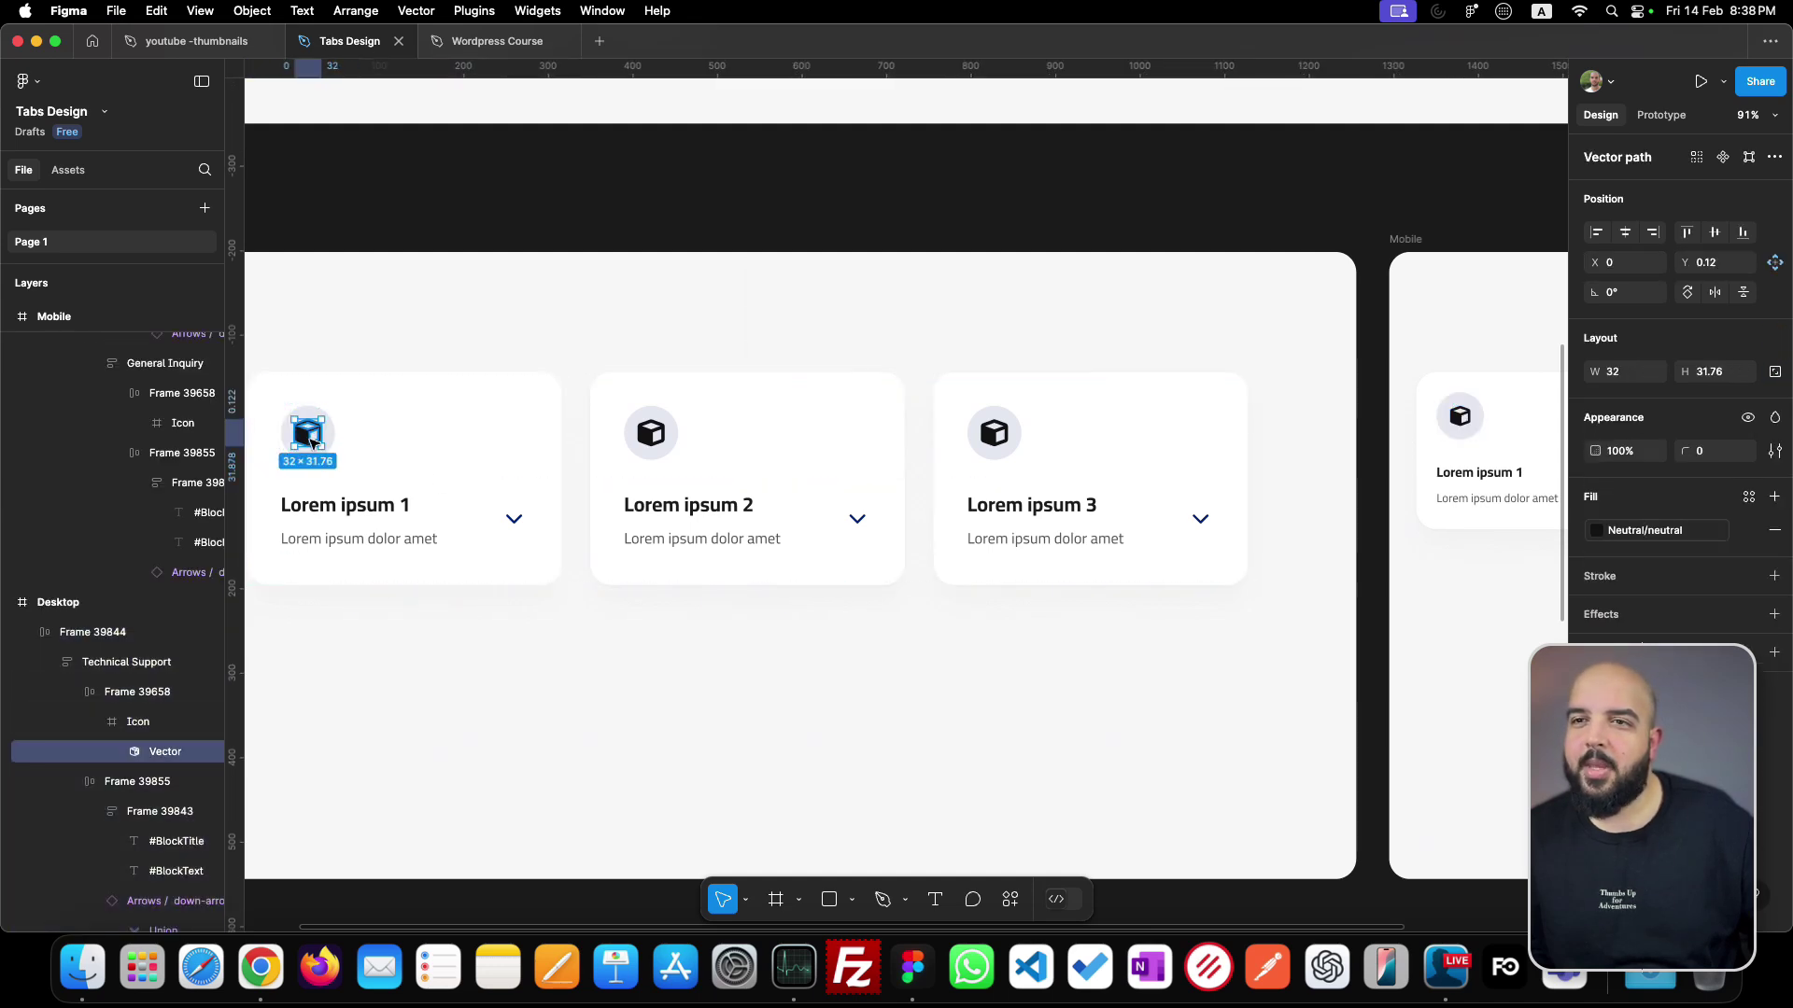
- Switch back to the Bricks builder and set the Main Icon's SVG height and width to the Automatic.css variable var(--text-xl)
key("super+Tab")
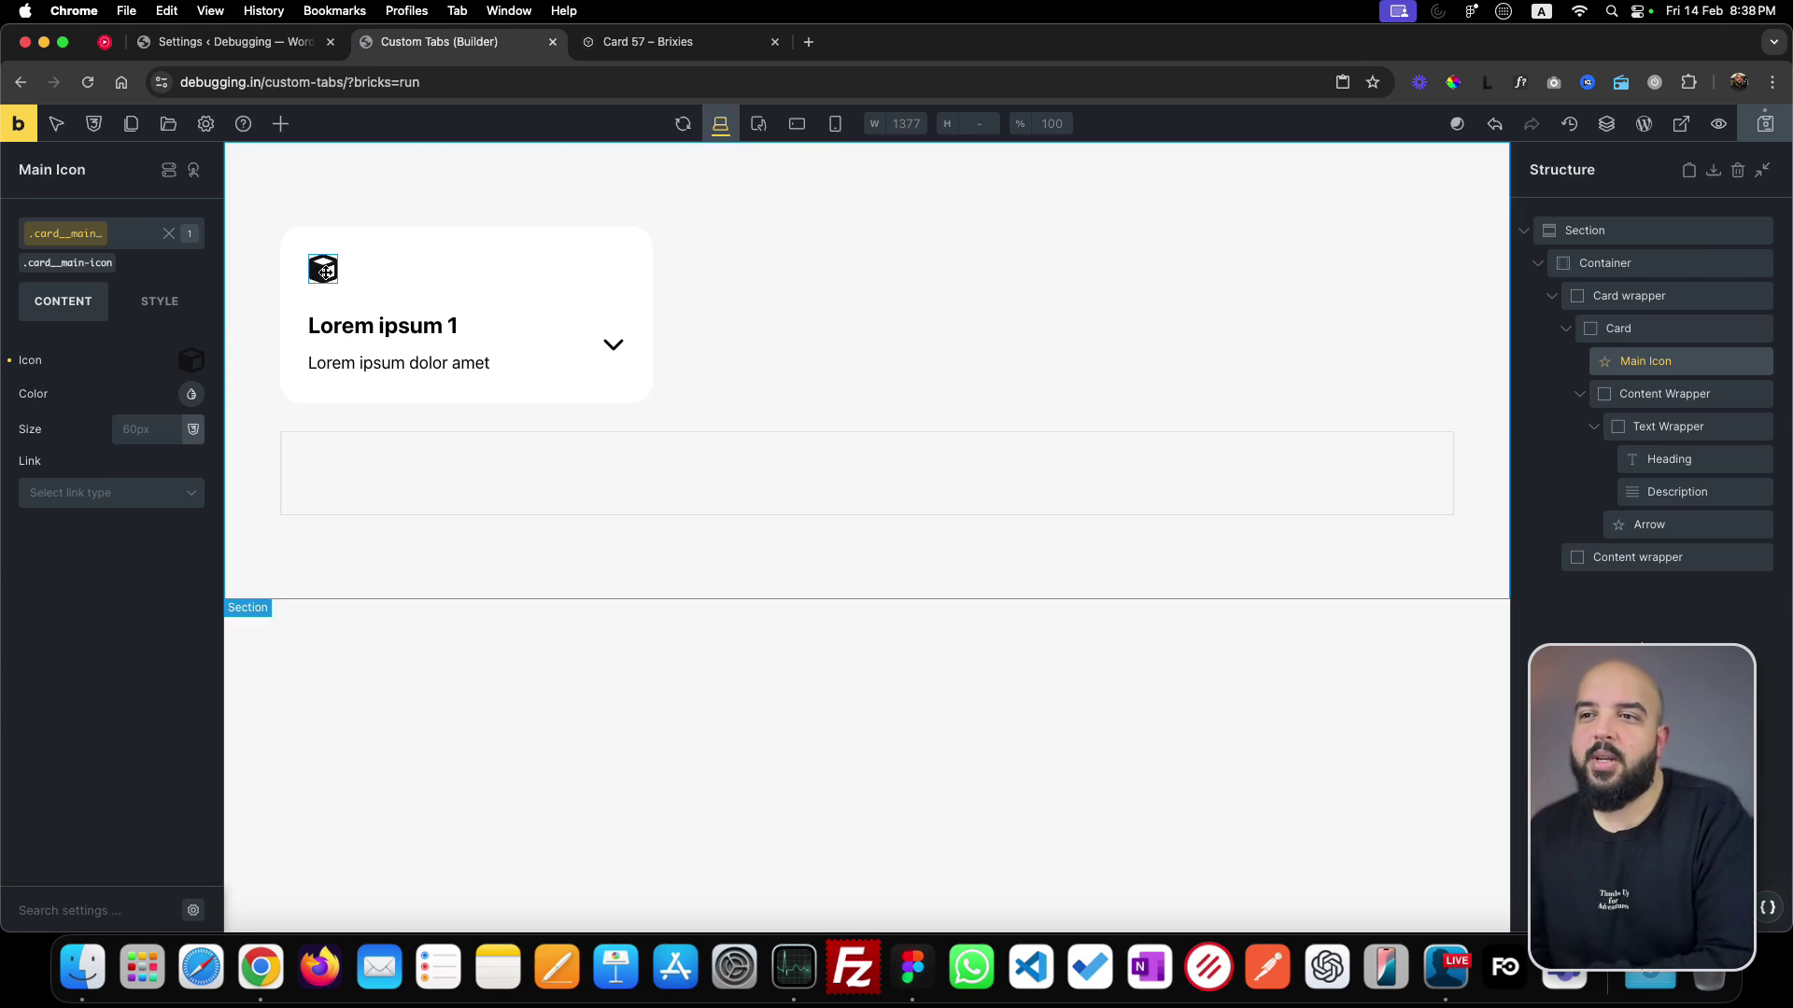
left_click(139, 429)
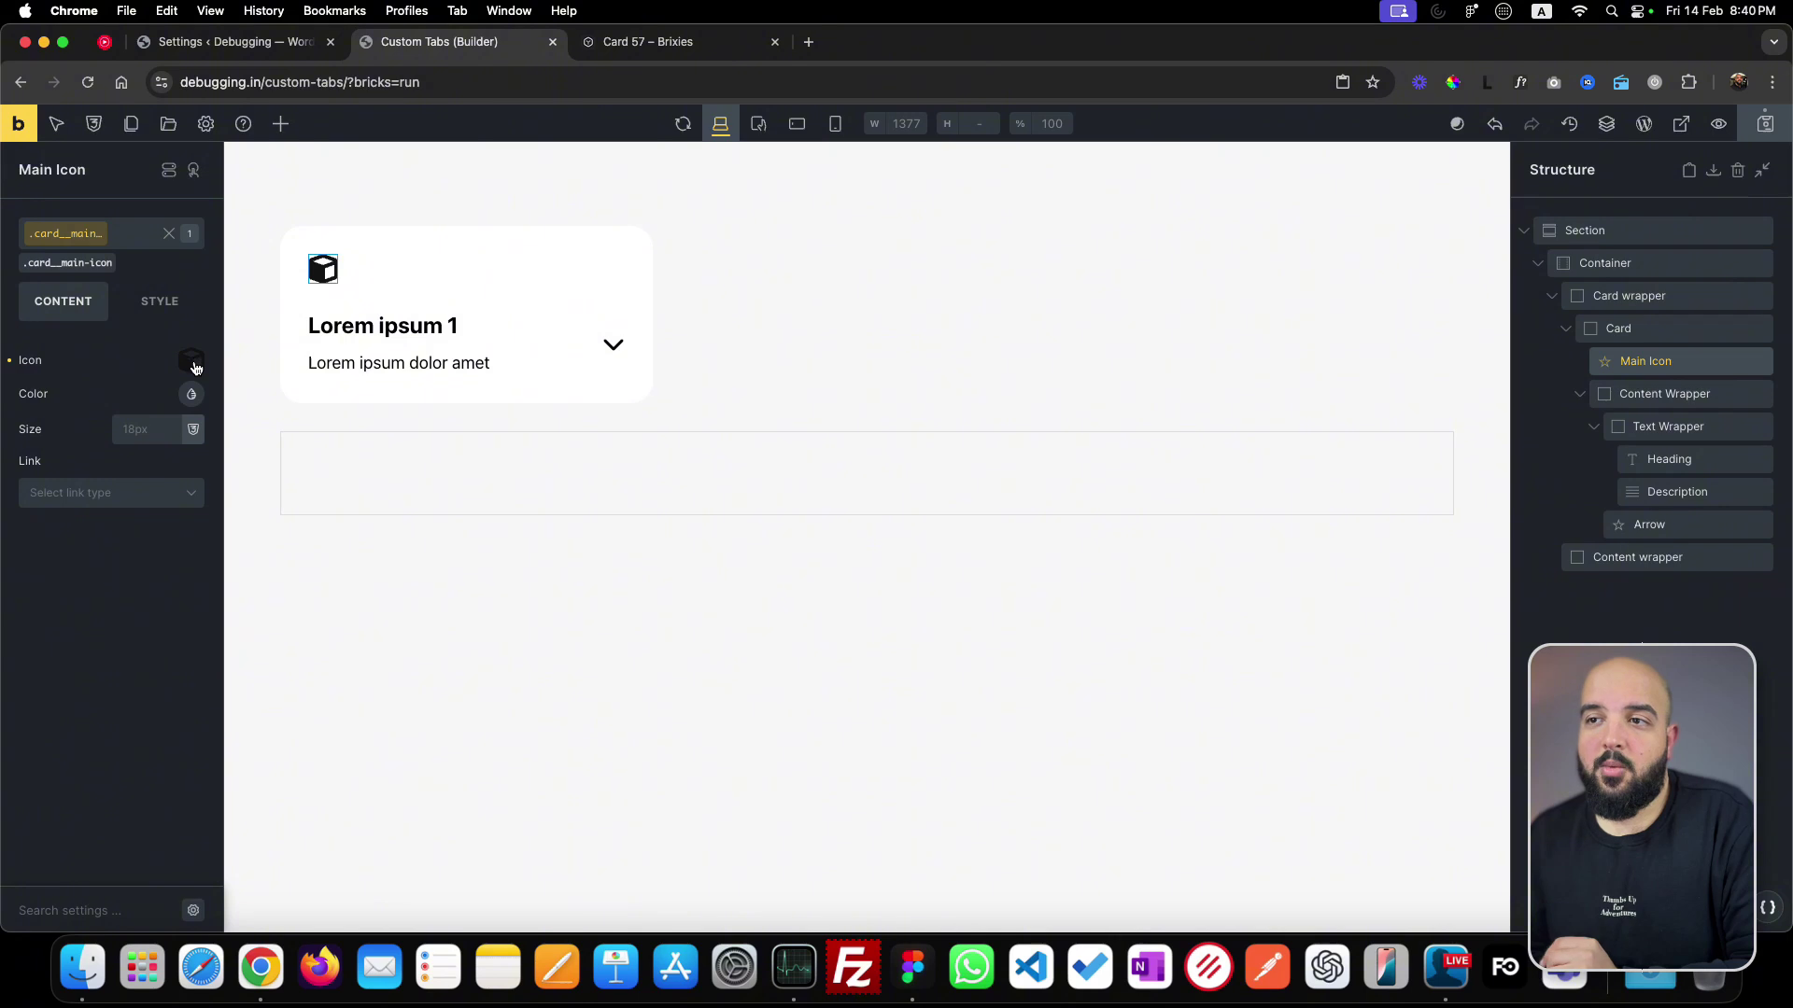
left_click(193, 363)
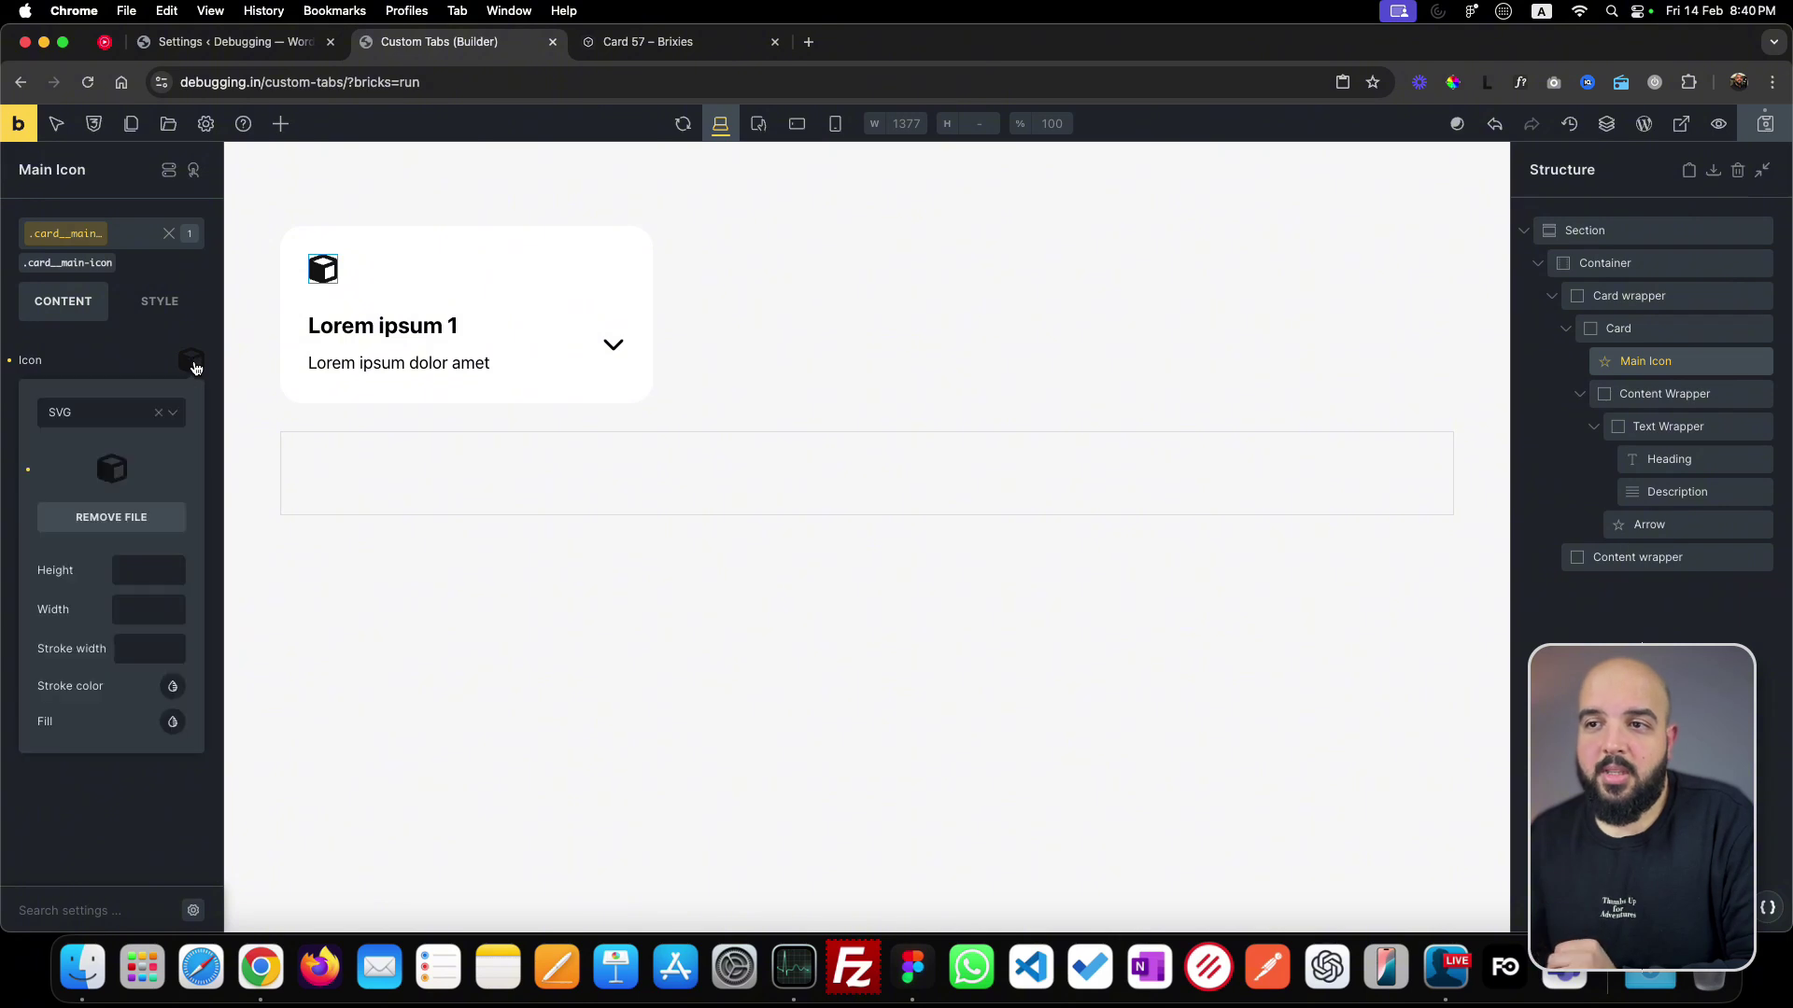
left_click(136, 573)
right_click(132, 574)
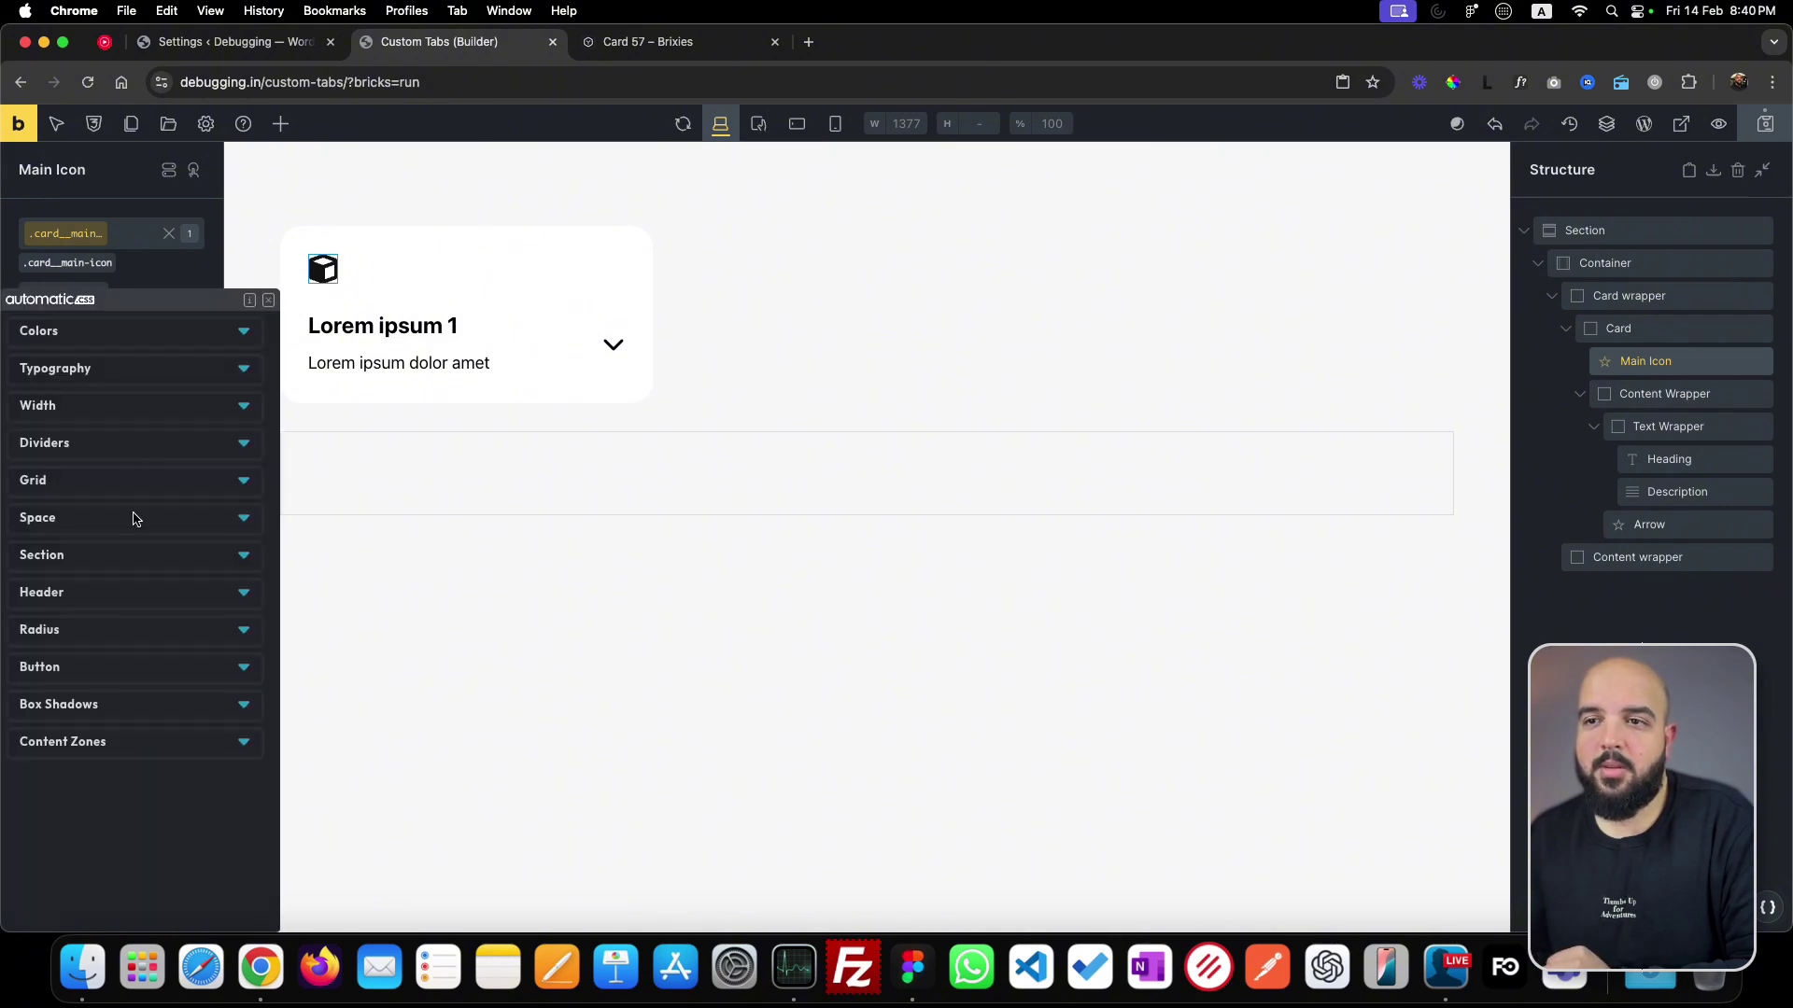
left_click(140, 372)
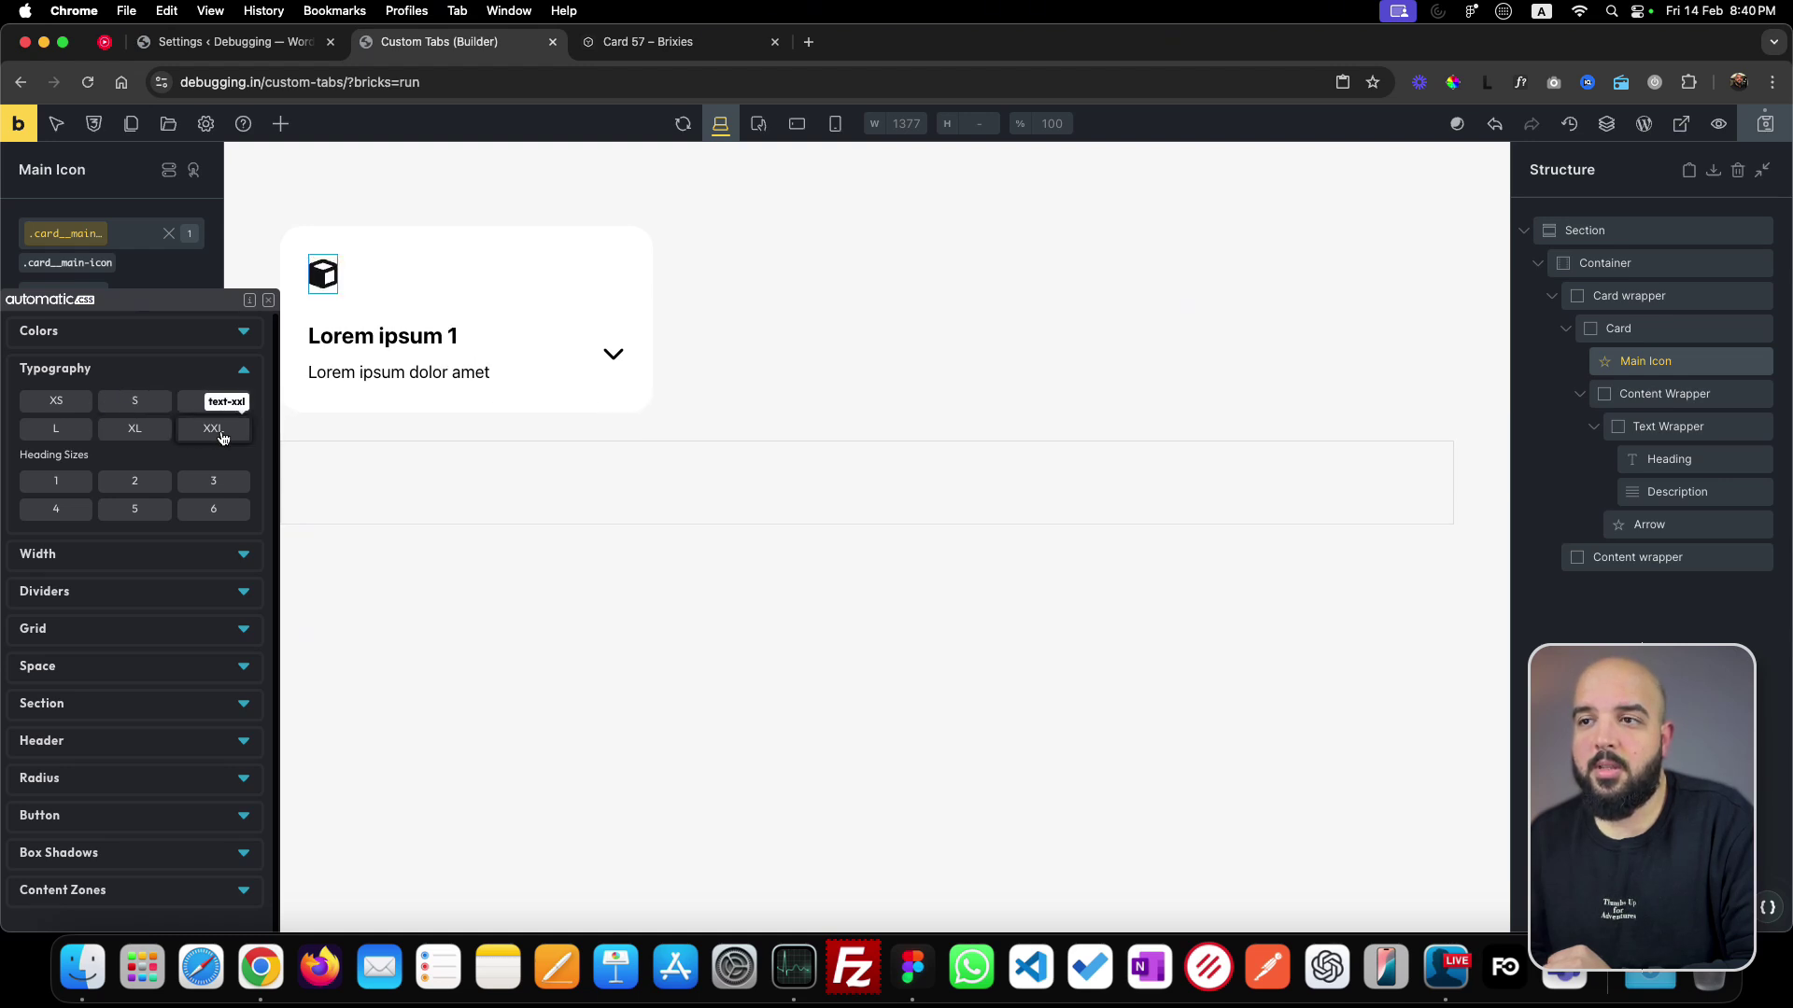
left_click(154, 439)
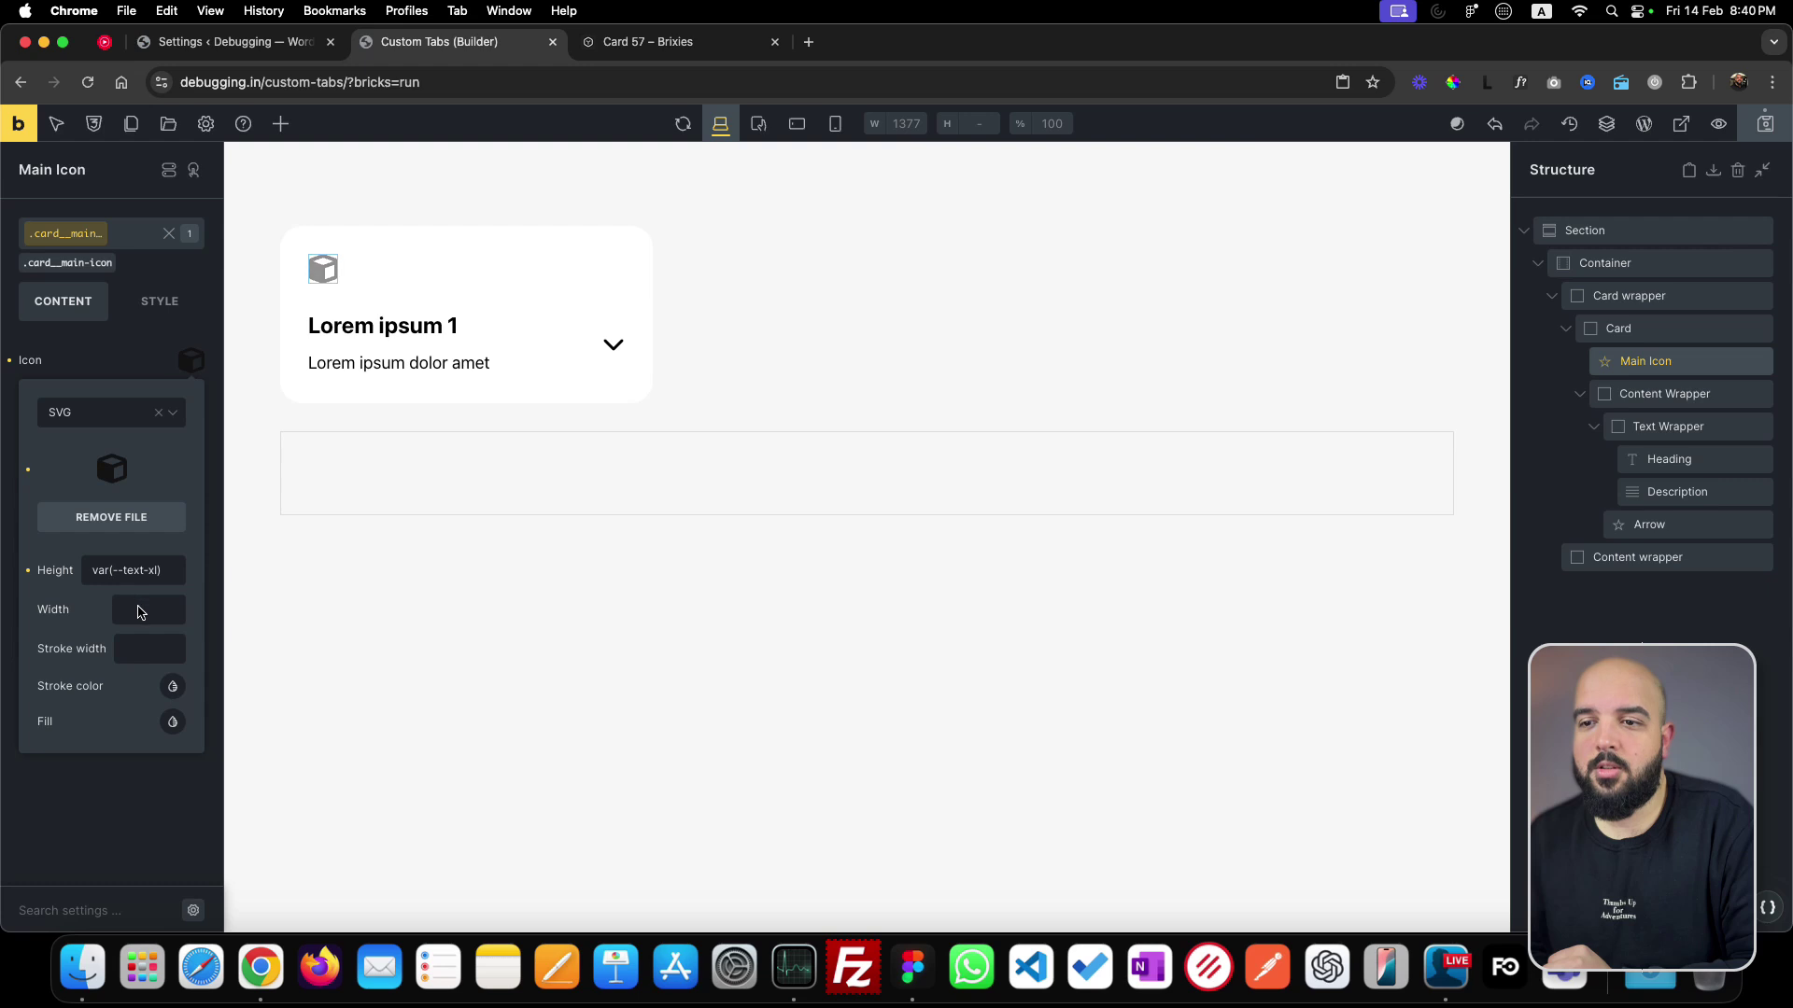
right_click(152, 525)
left_click(142, 367)
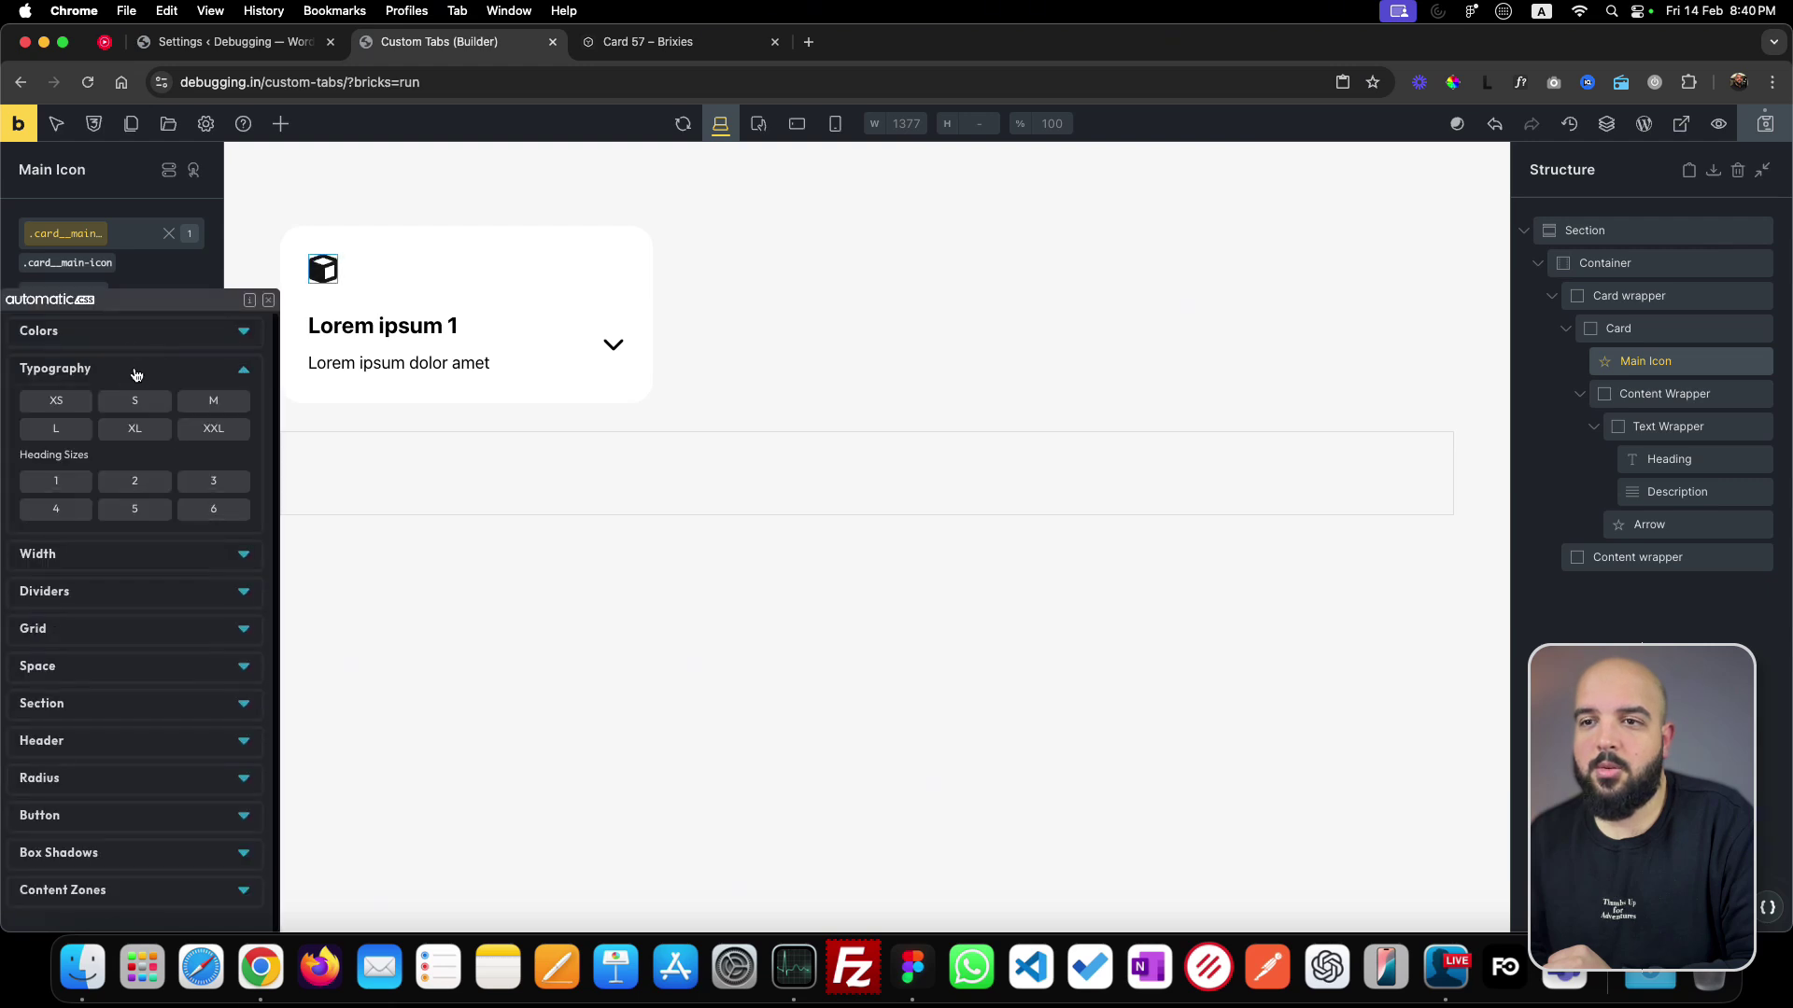
left_click(152, 439)
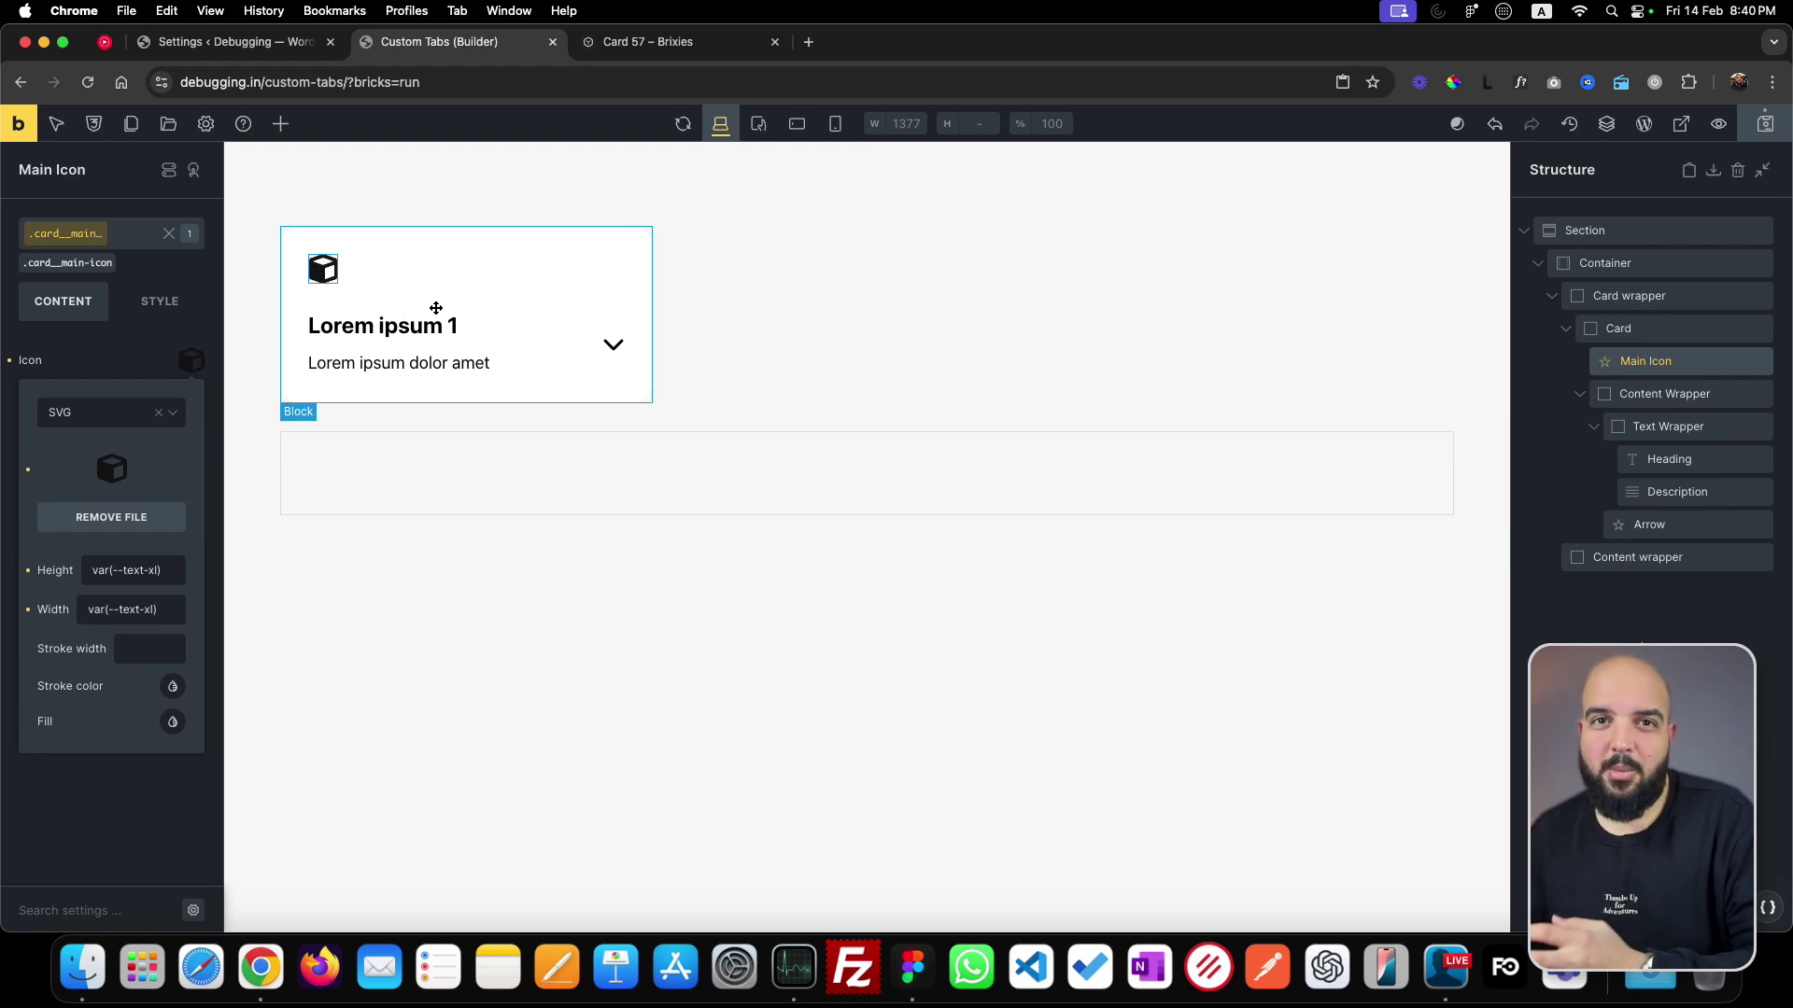
- Preview the card at the mobile breakpoint and return to the desktop base breakpoint
left_click(836, 125)
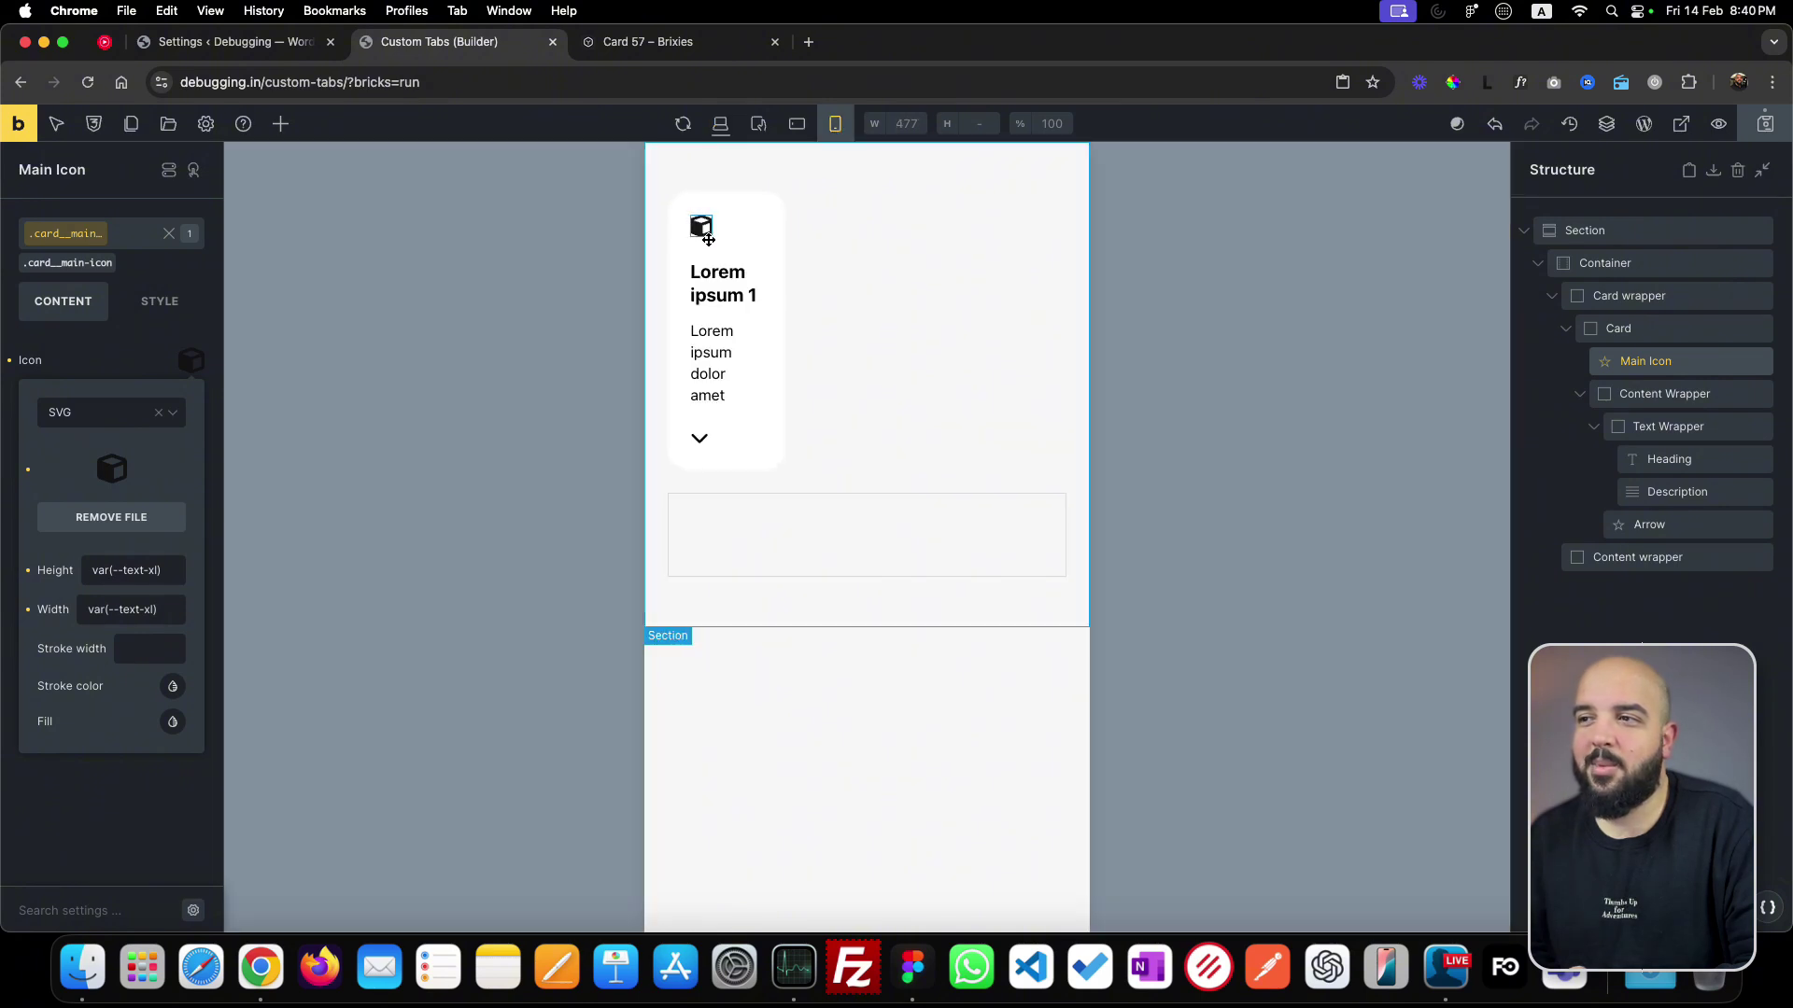
left_click(720, 123)
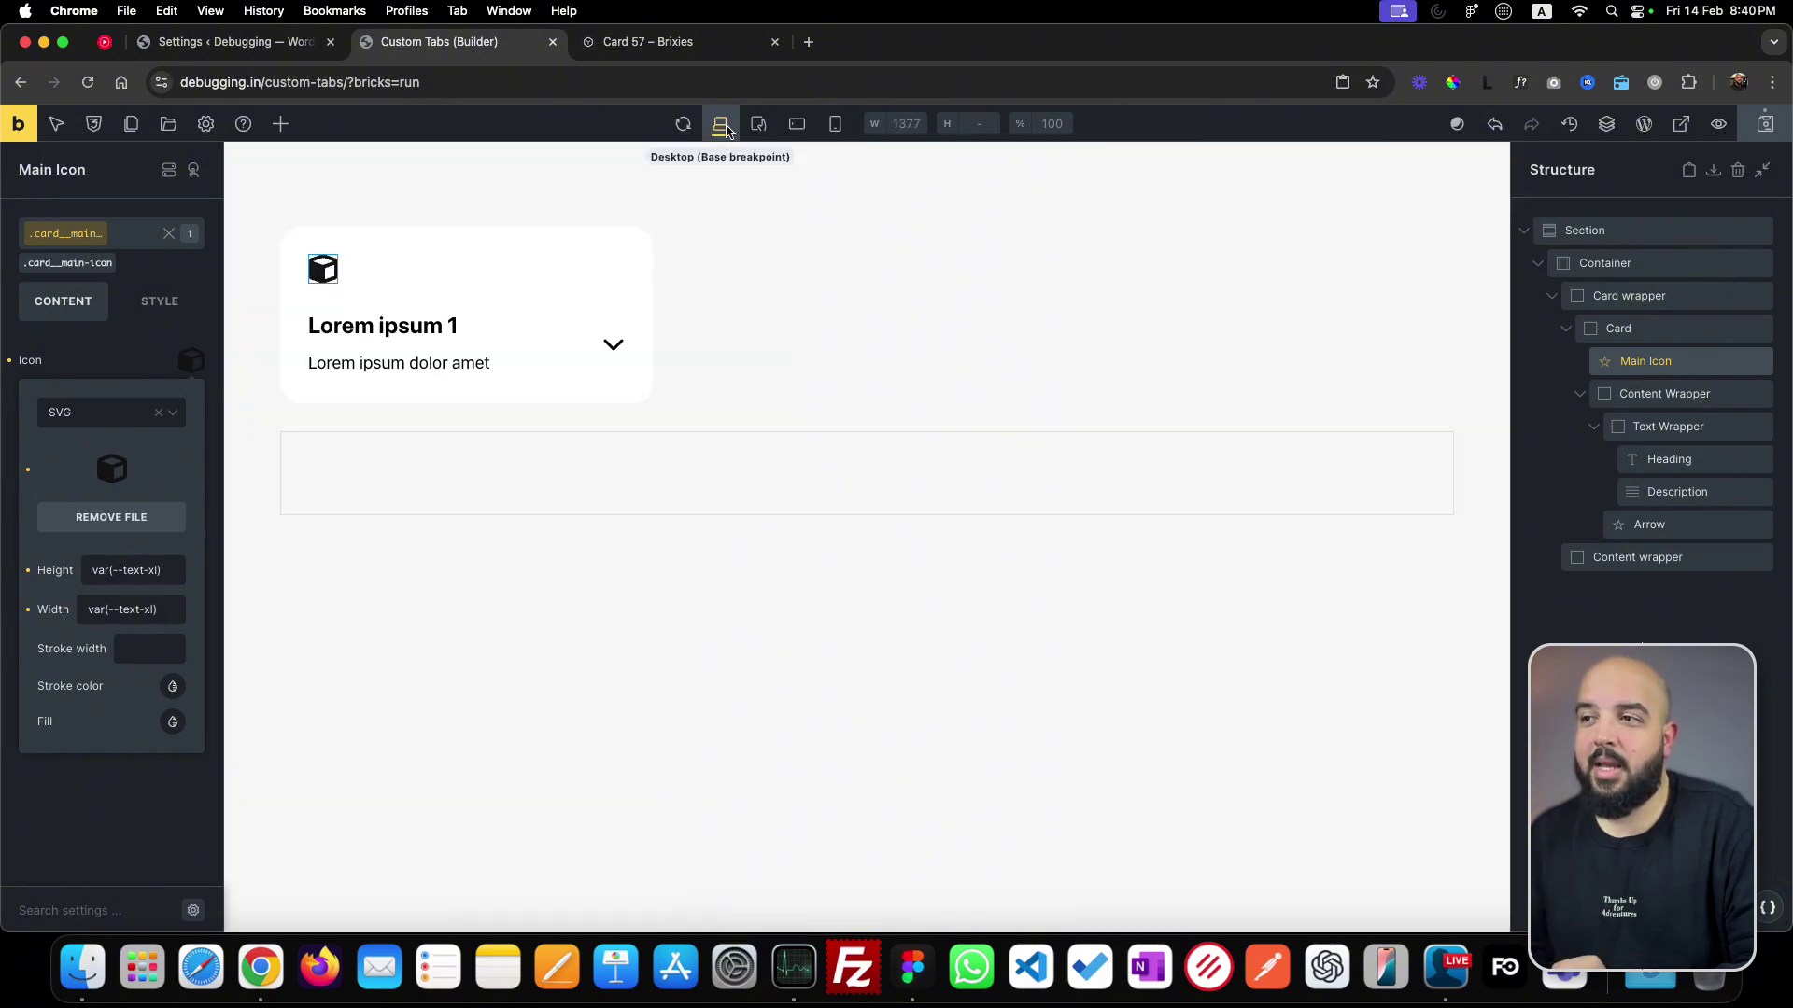
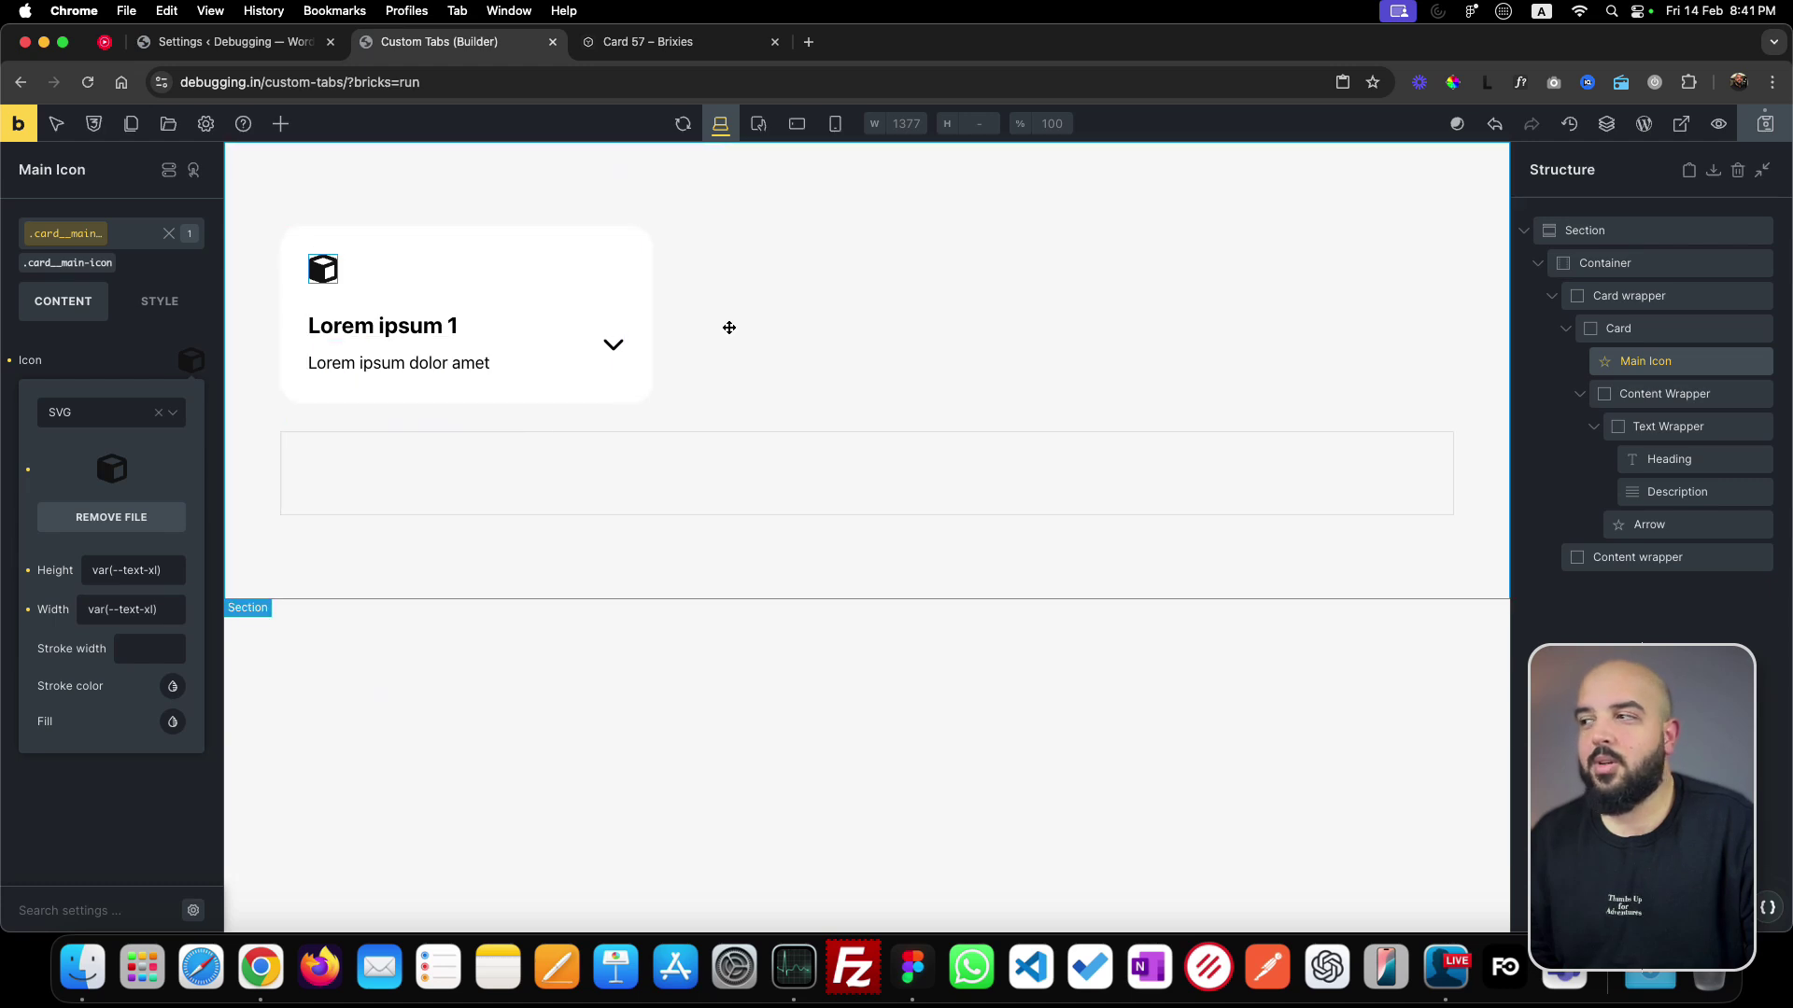
- Link all sides of the Card's padding and set it to var(--space-l)
left_click(1651, 329)
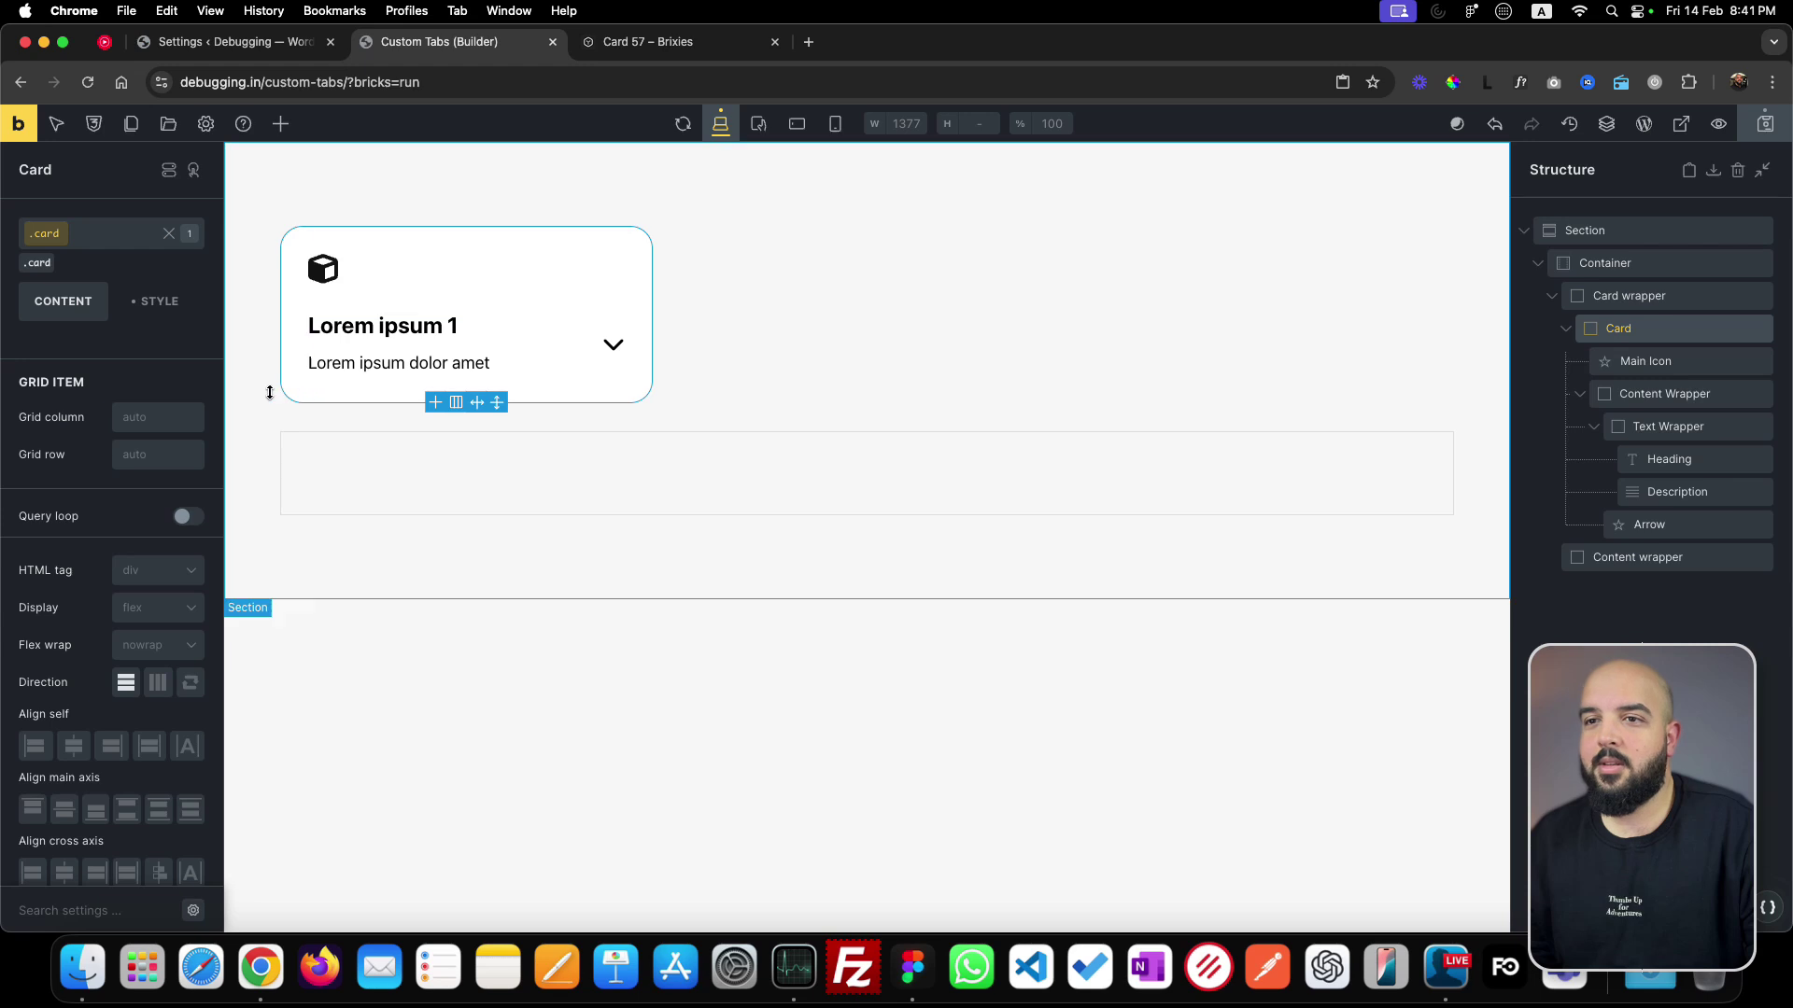
left_click(154, 304)
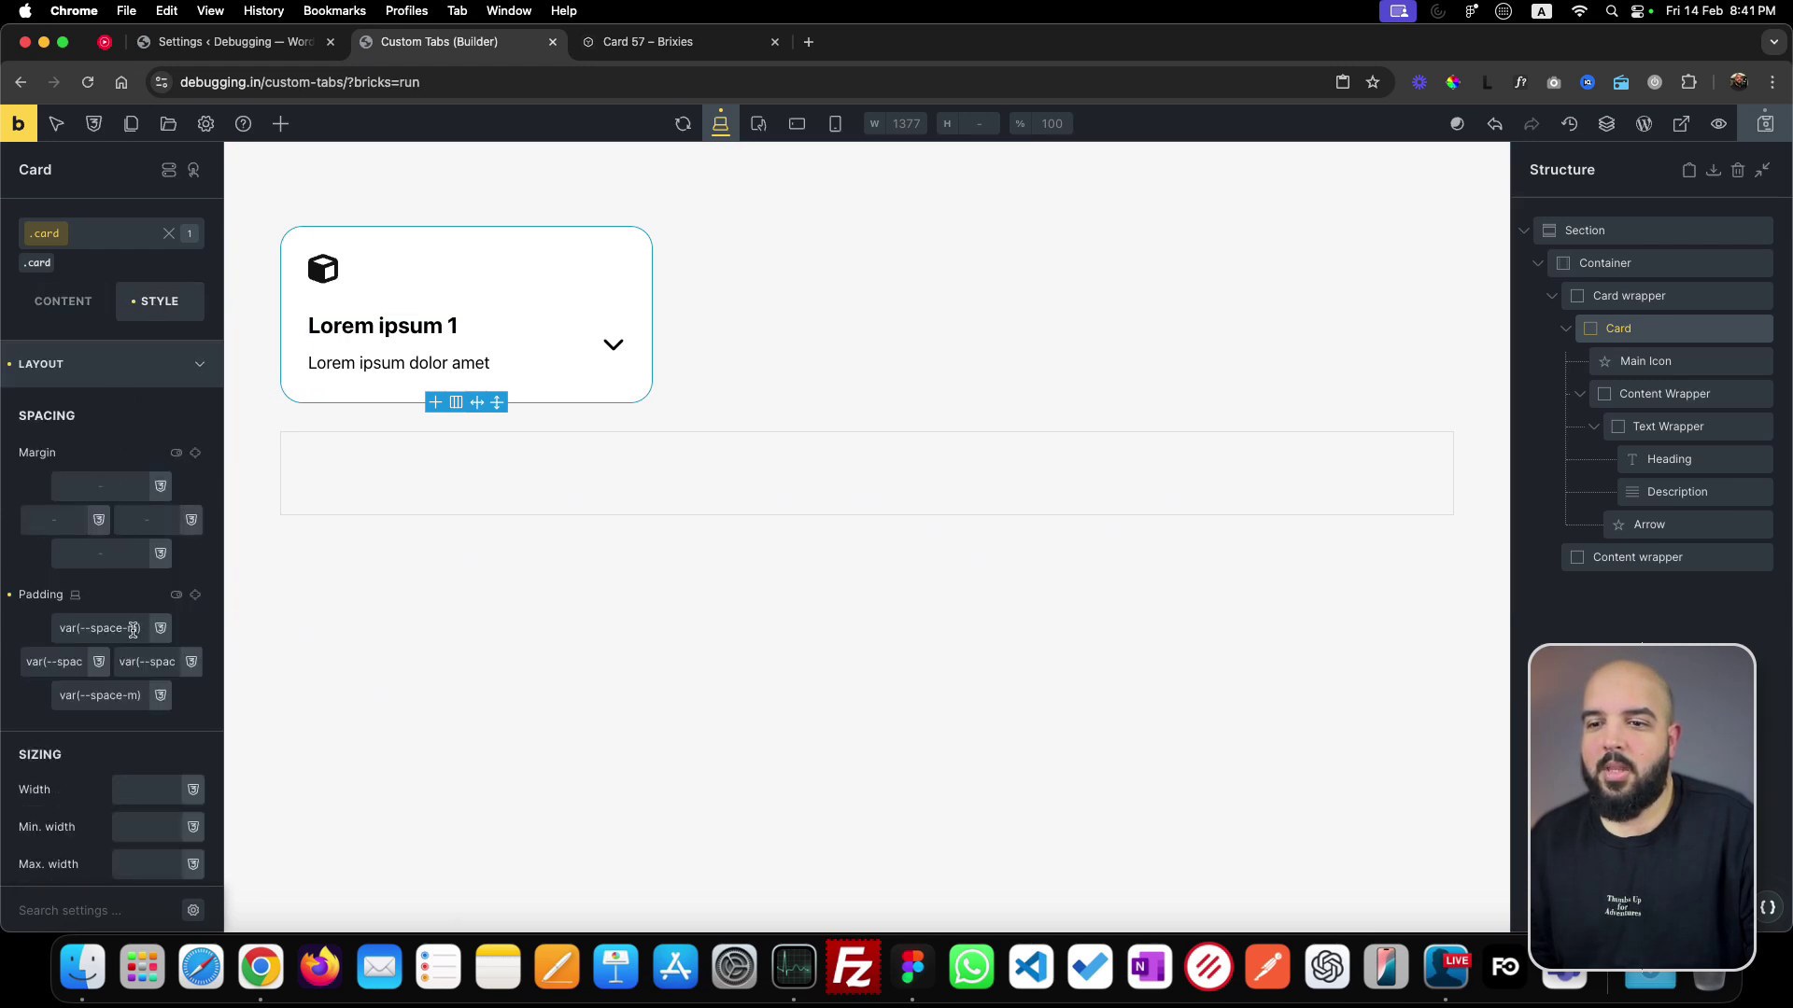
left_click(196, 597)
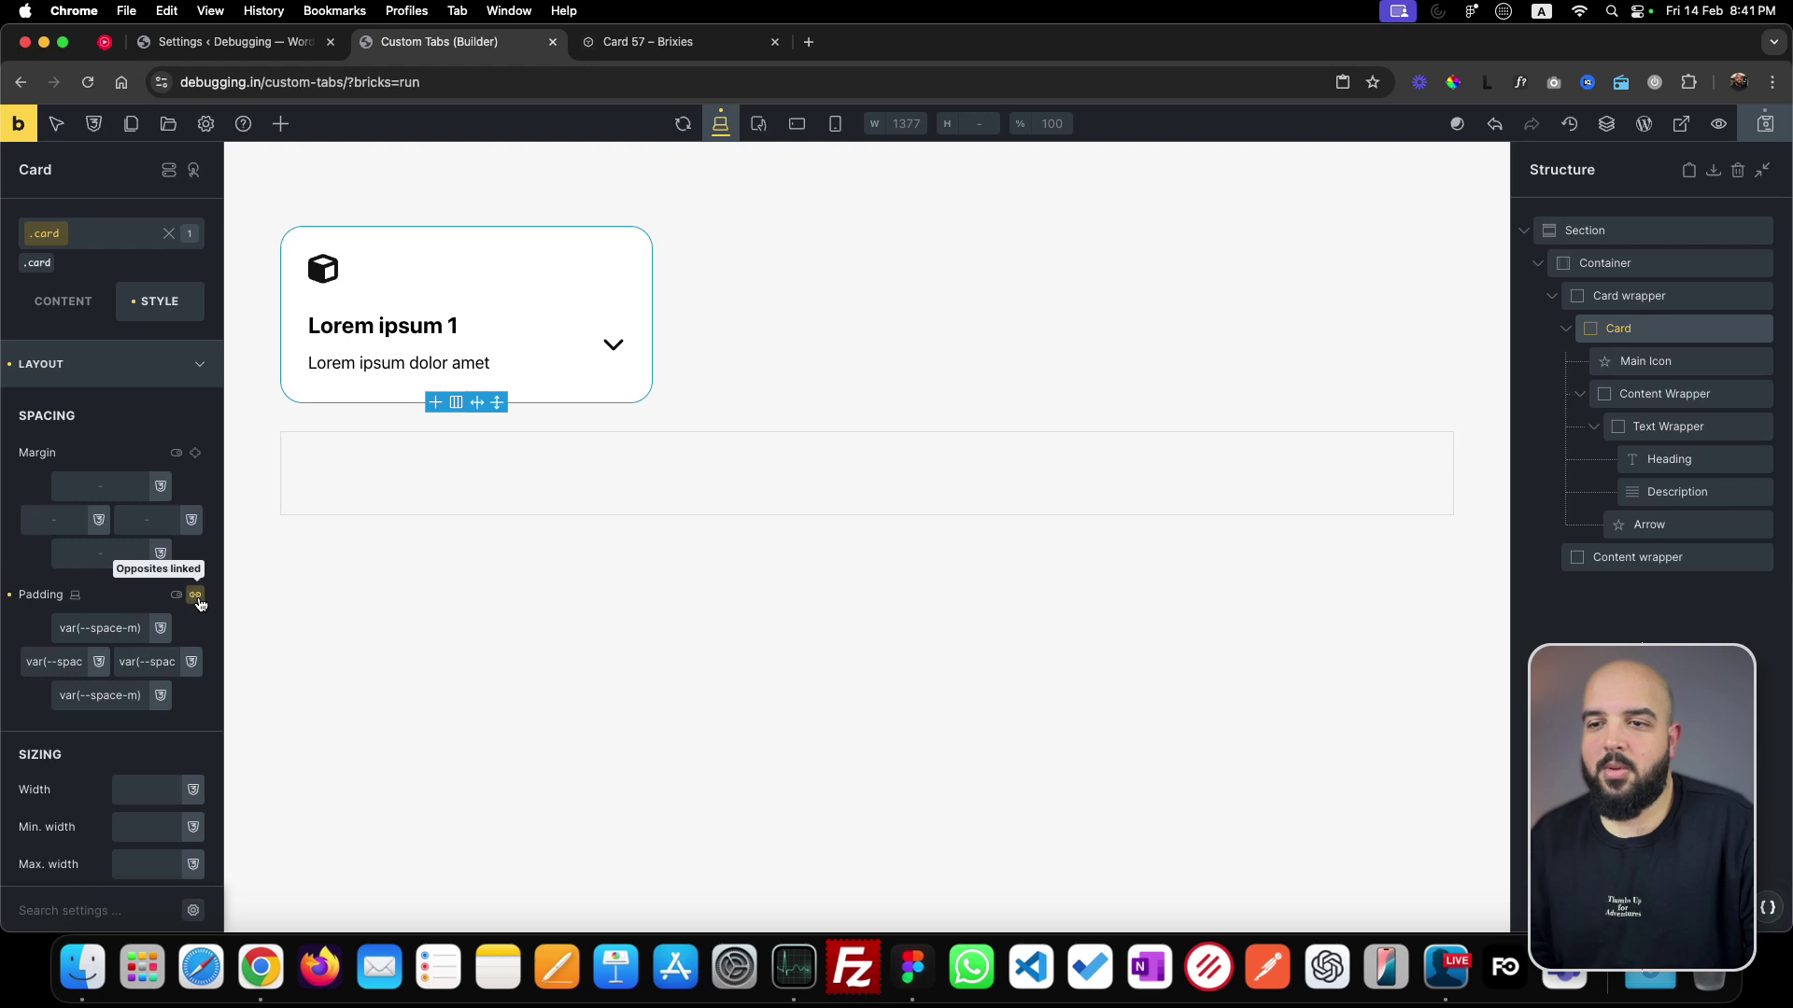
left_click(196, 596)
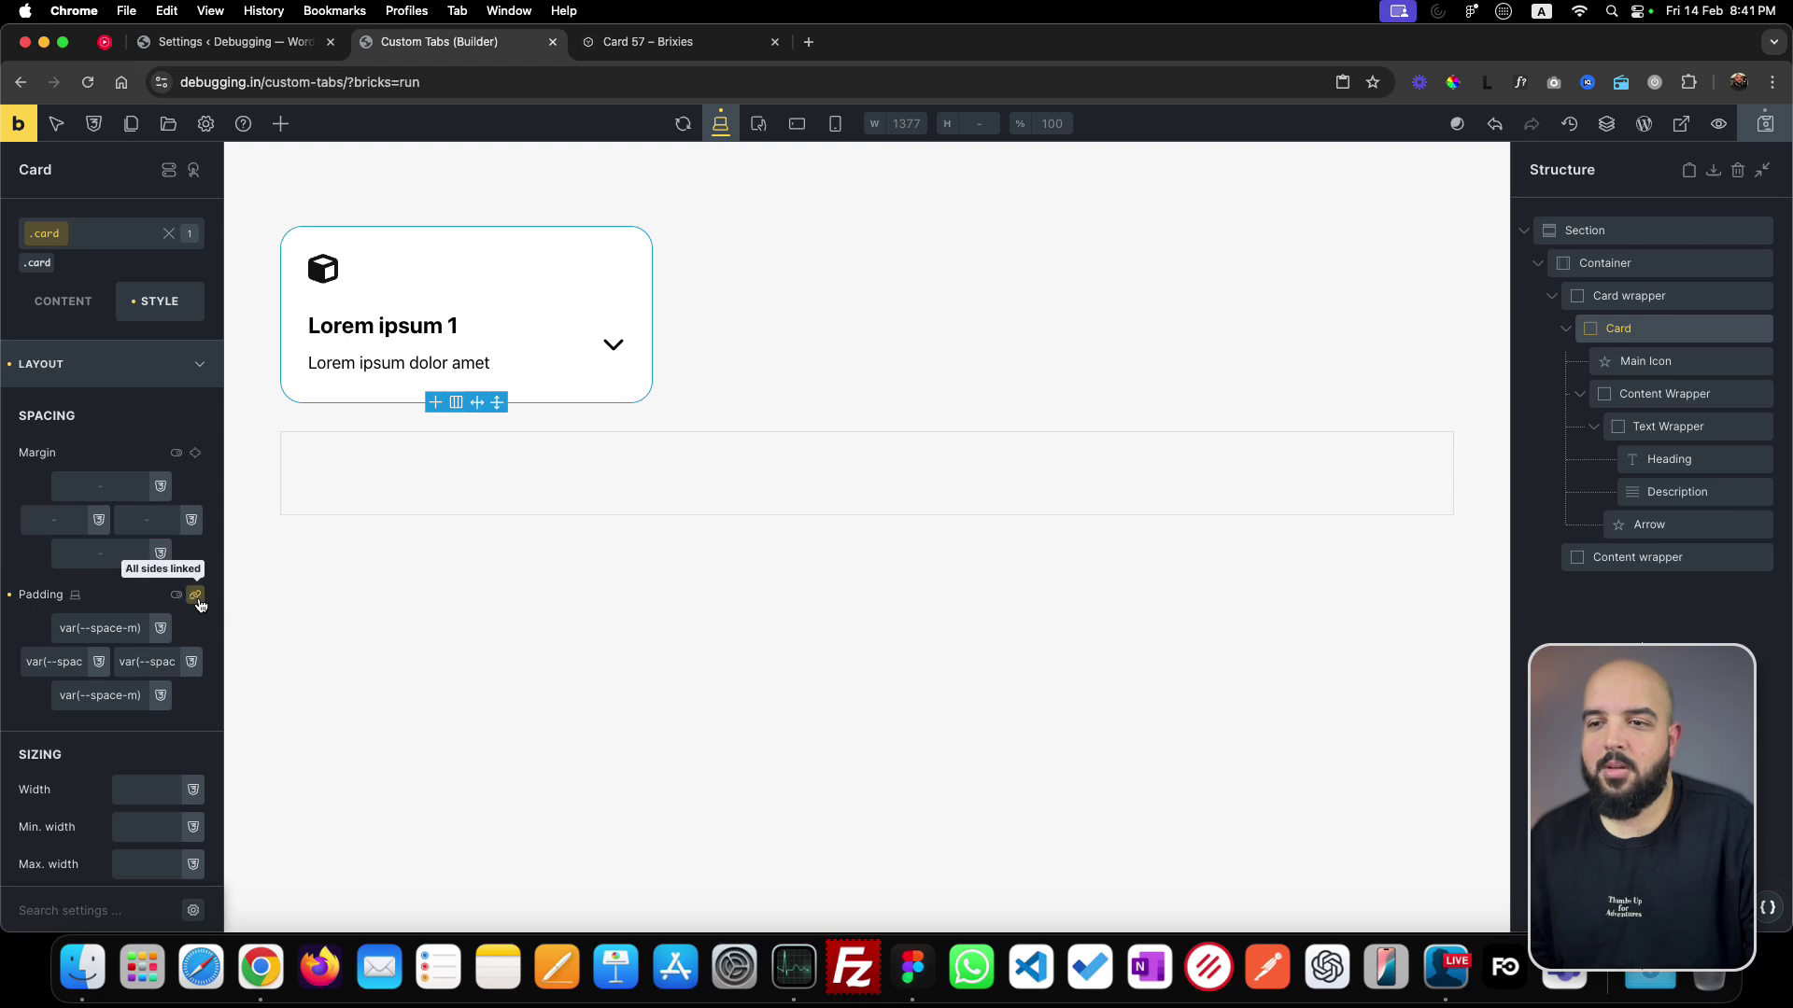
left_click(134, 629)
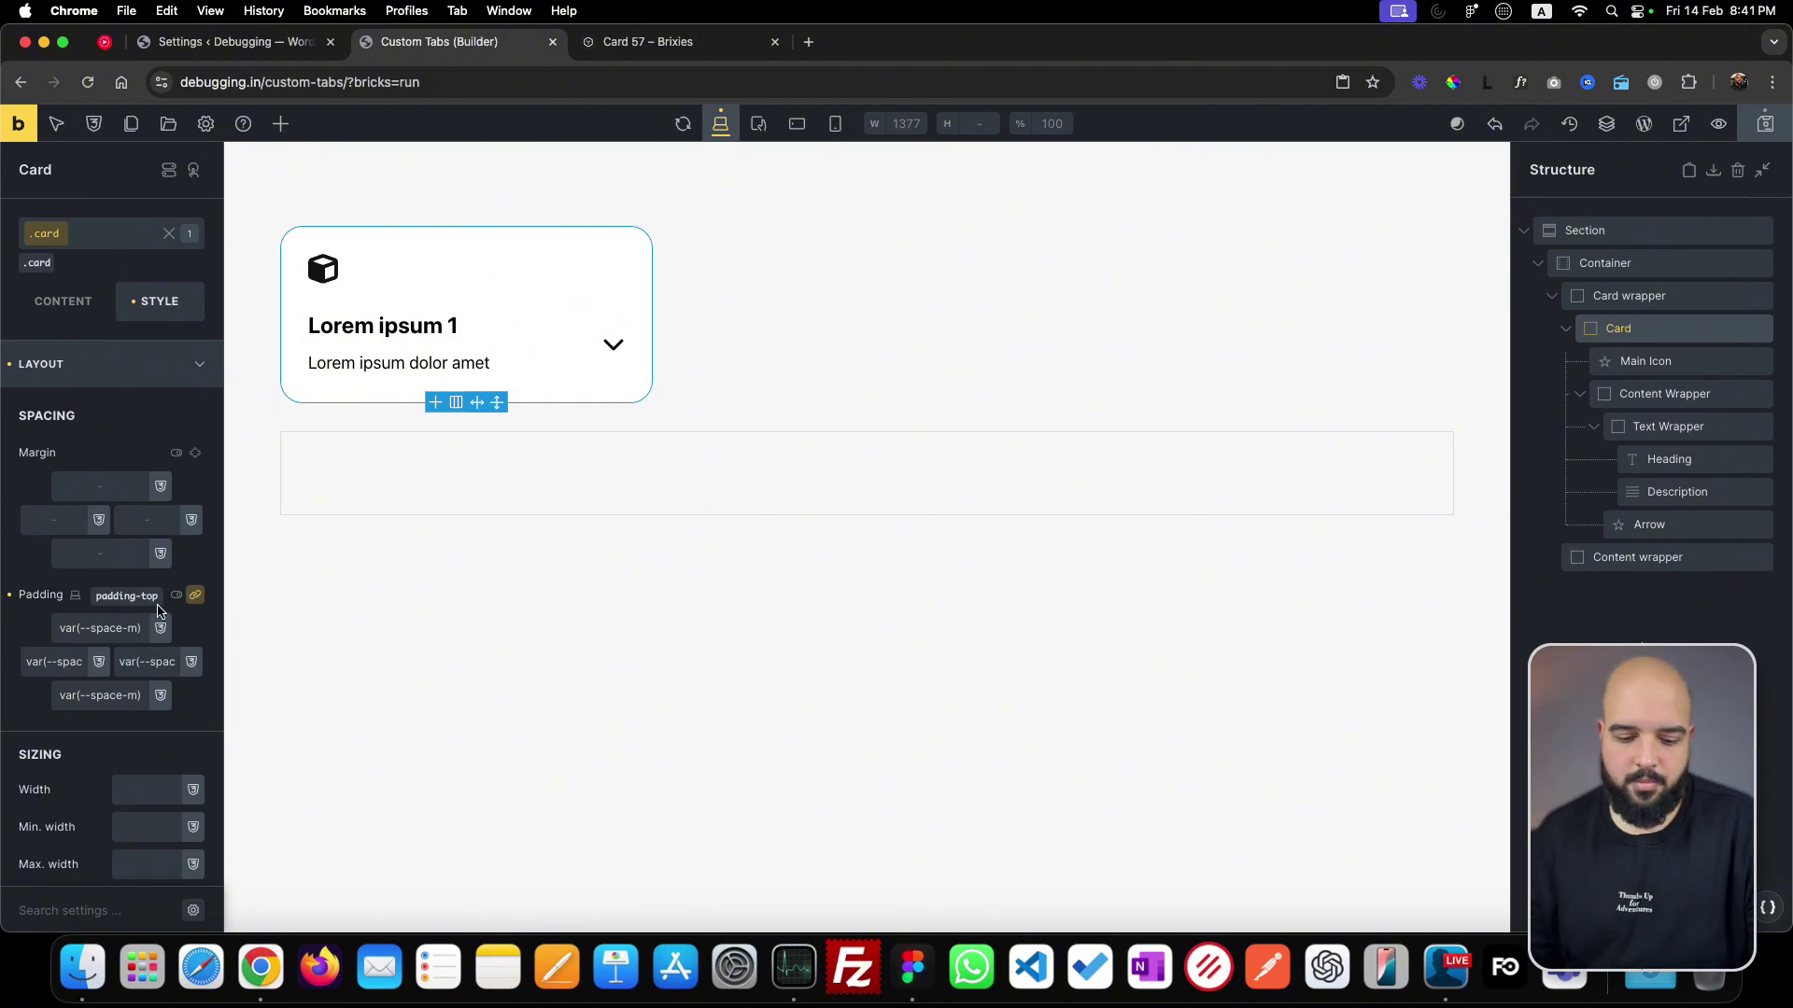
key("BackSpace")
type("l")
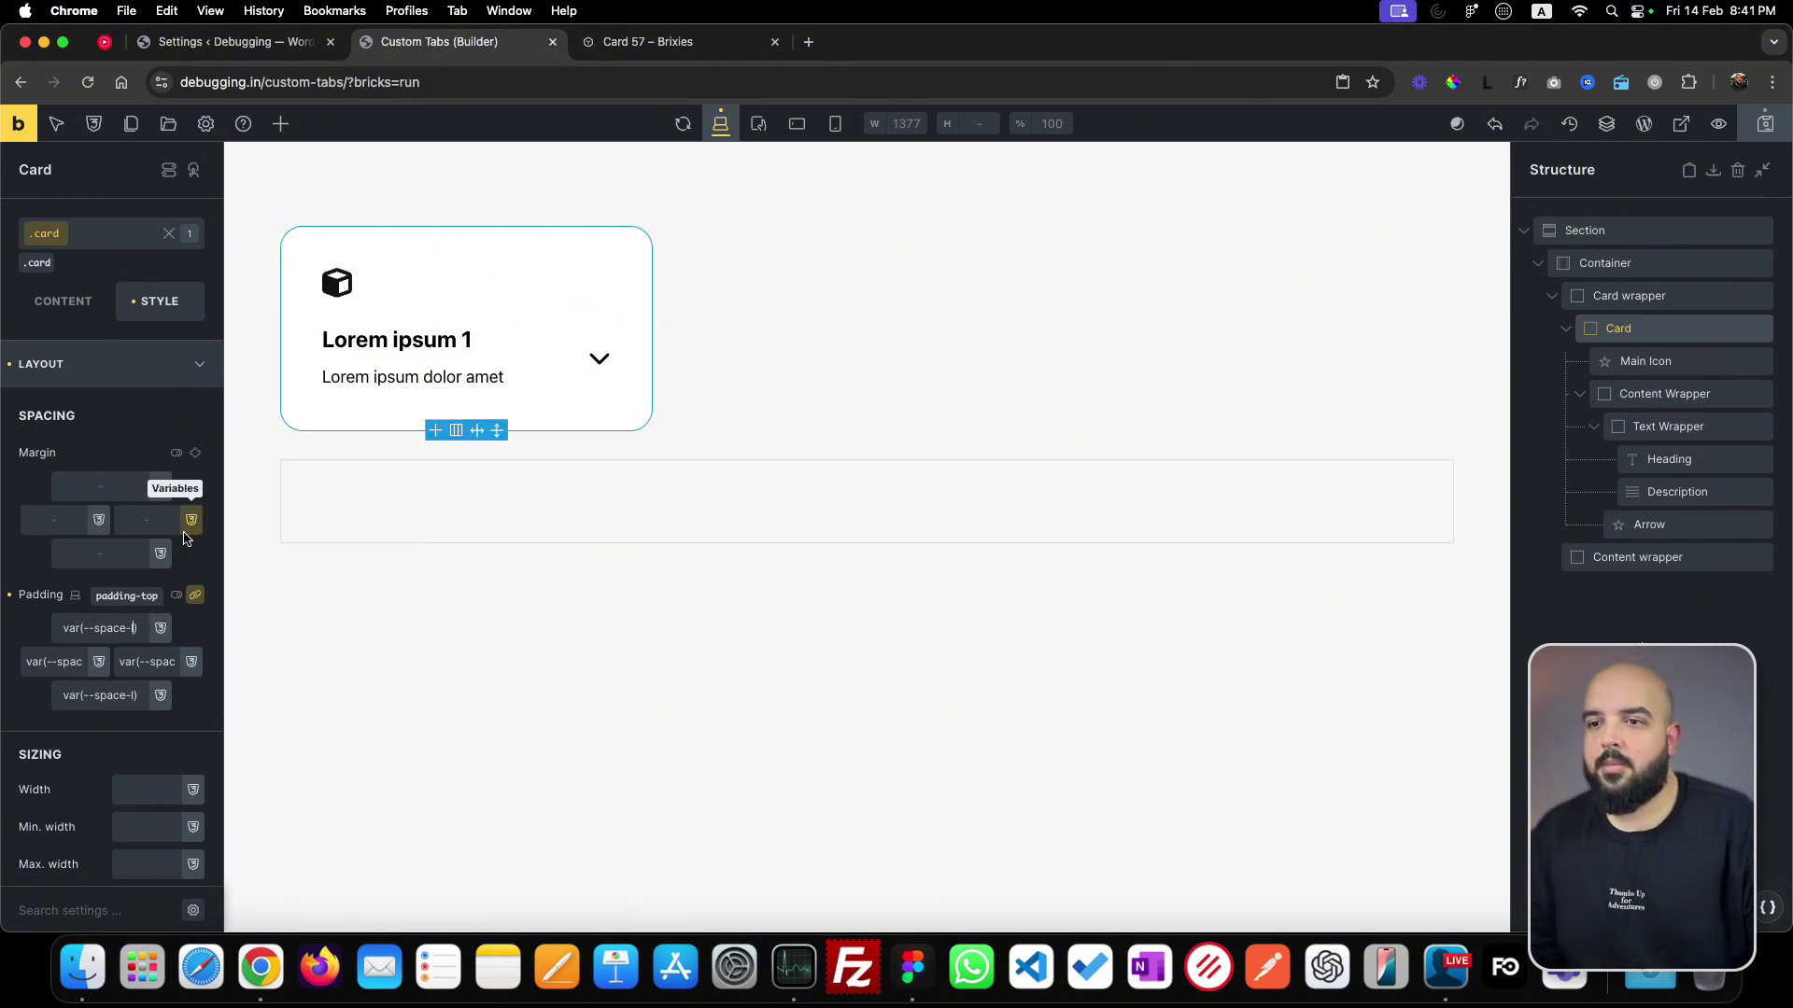
left_click(203, 566)
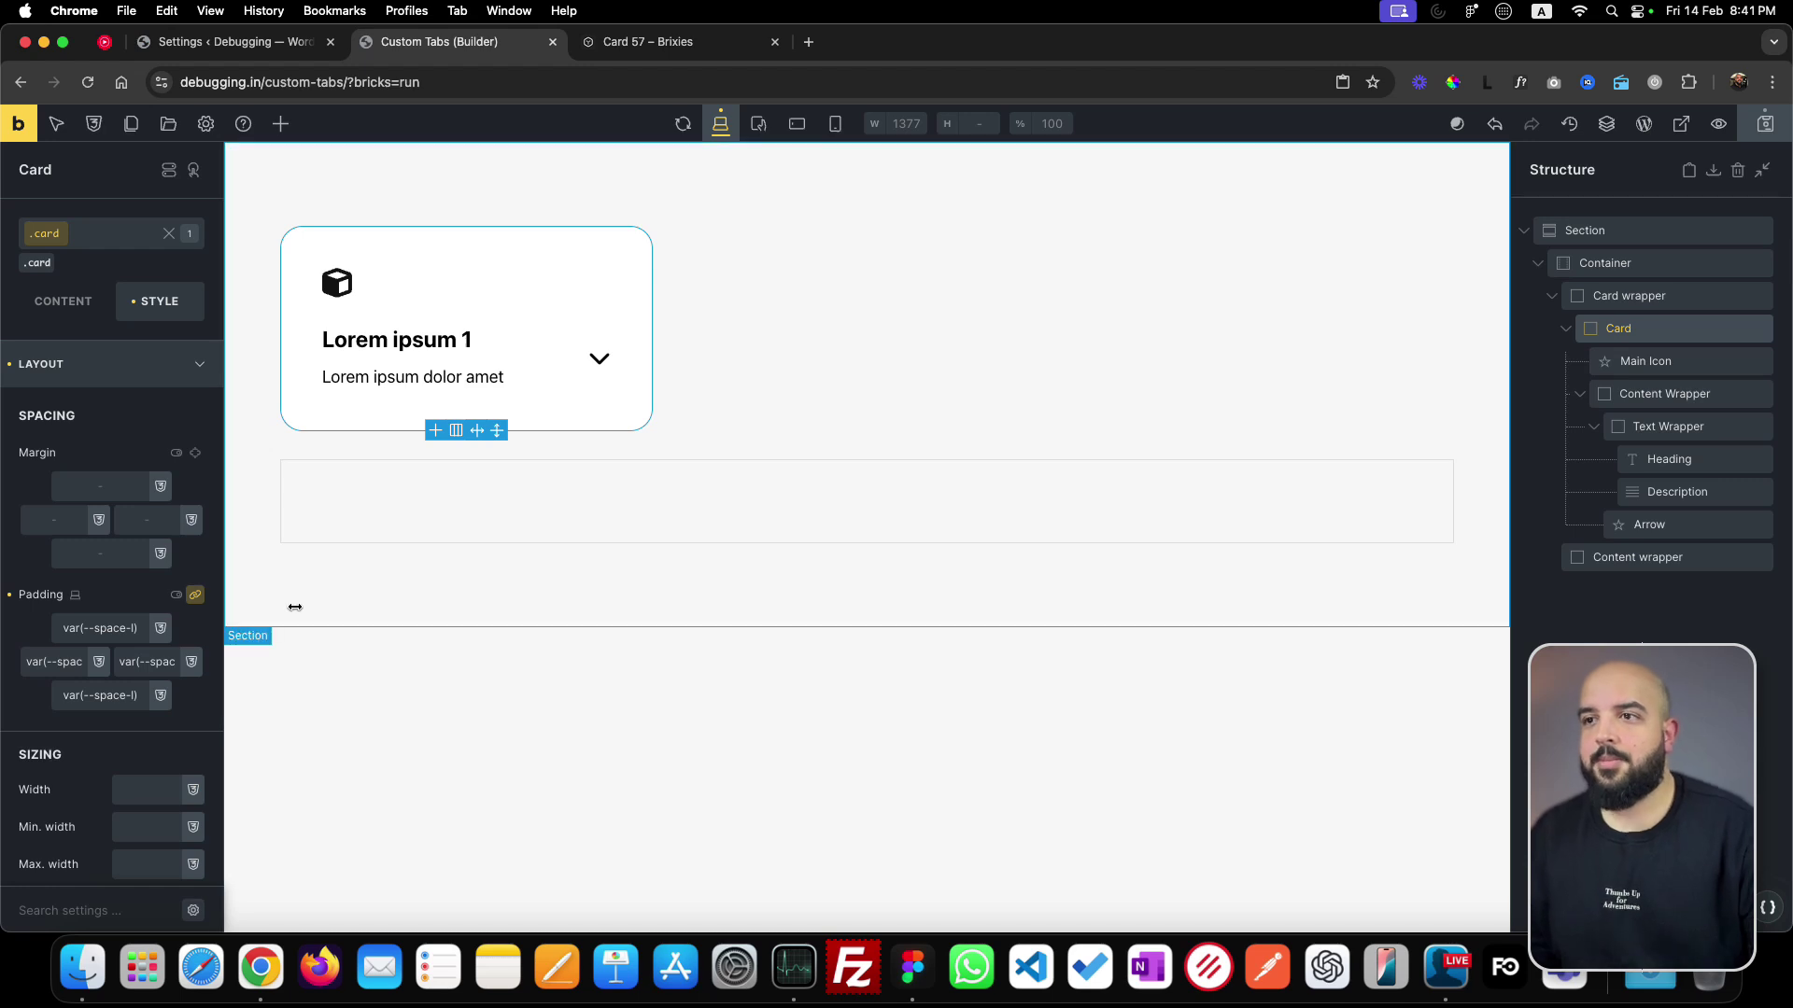
- Check the icon background in the Figma design and give the Main Icon the primary-ultra-light background color in Bricks
left_click(338, 285)
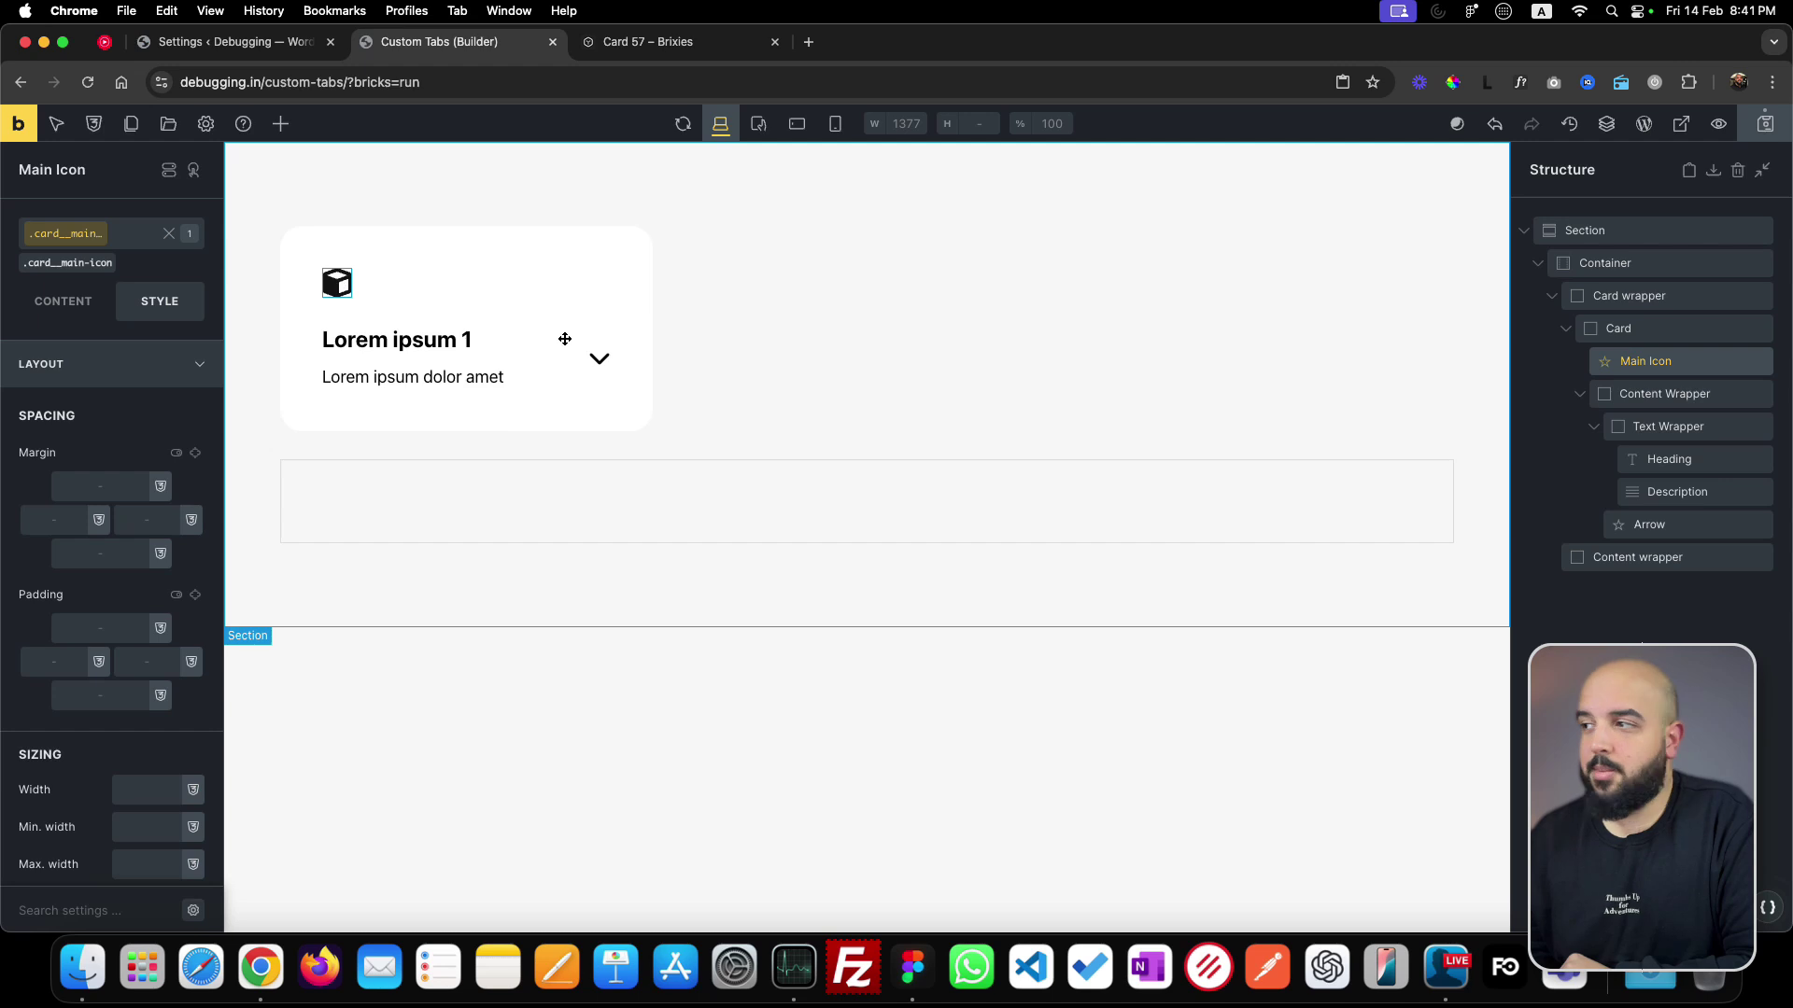
left_click(1650, 362)
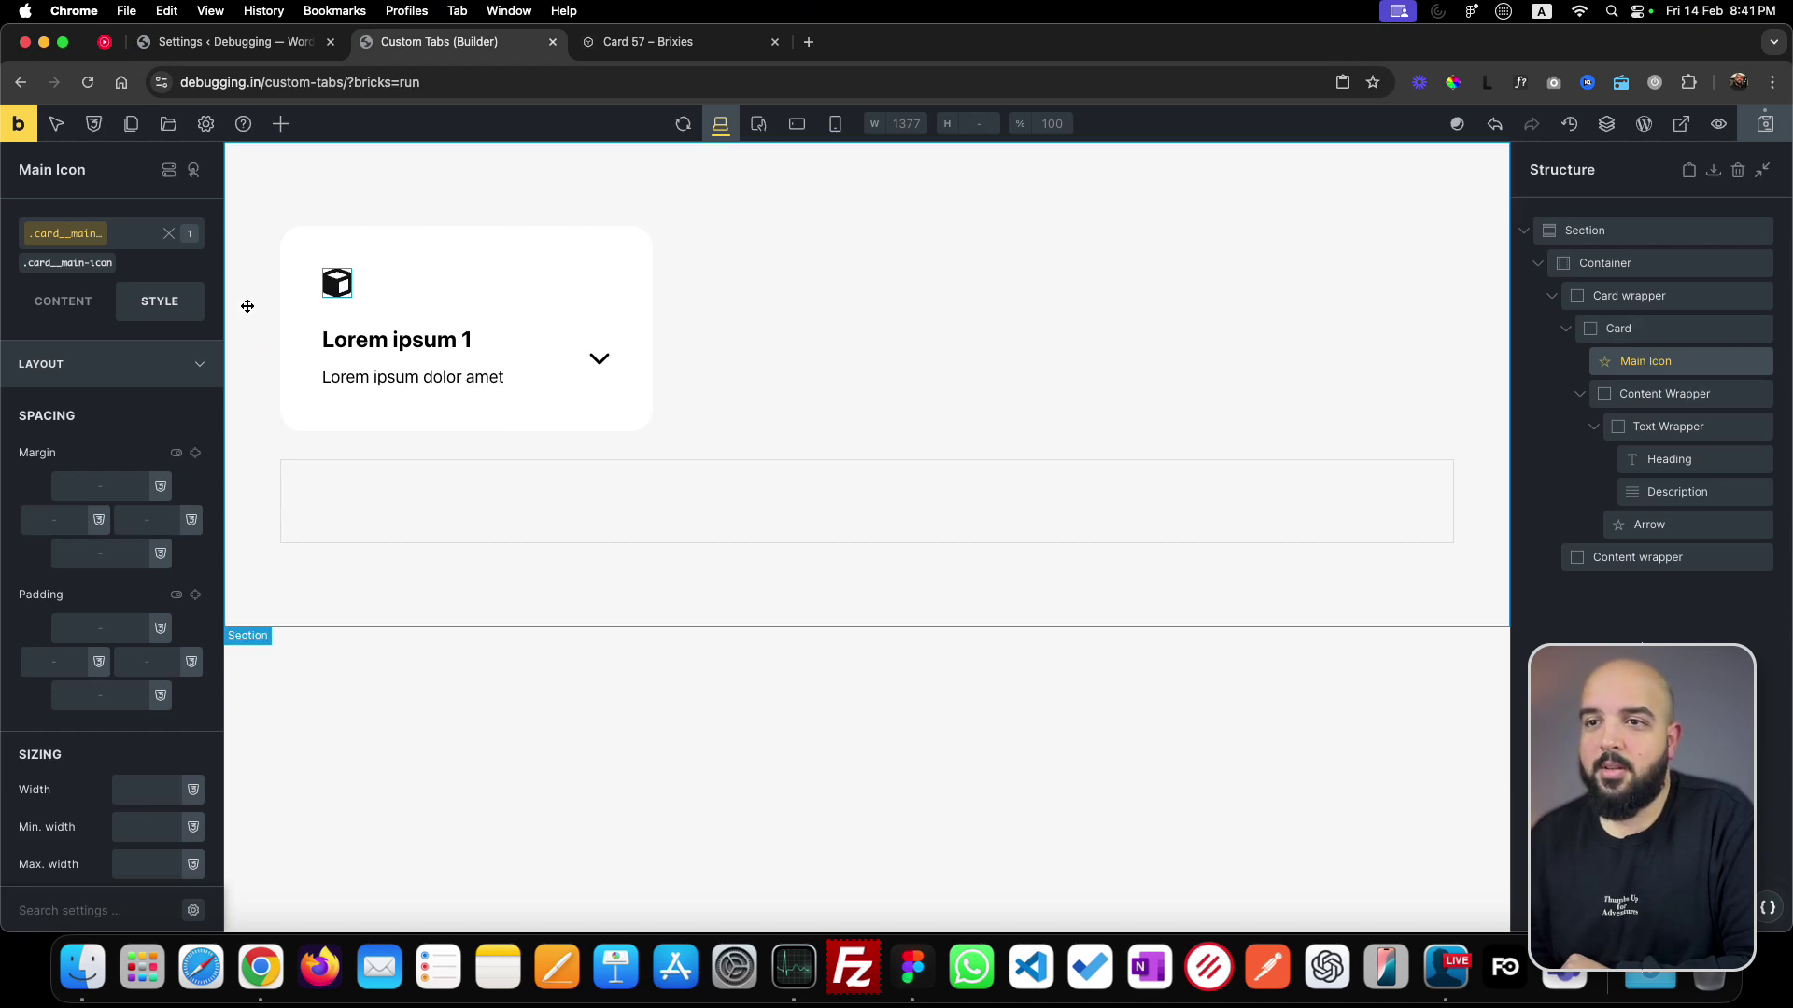
left_click(149, 378)
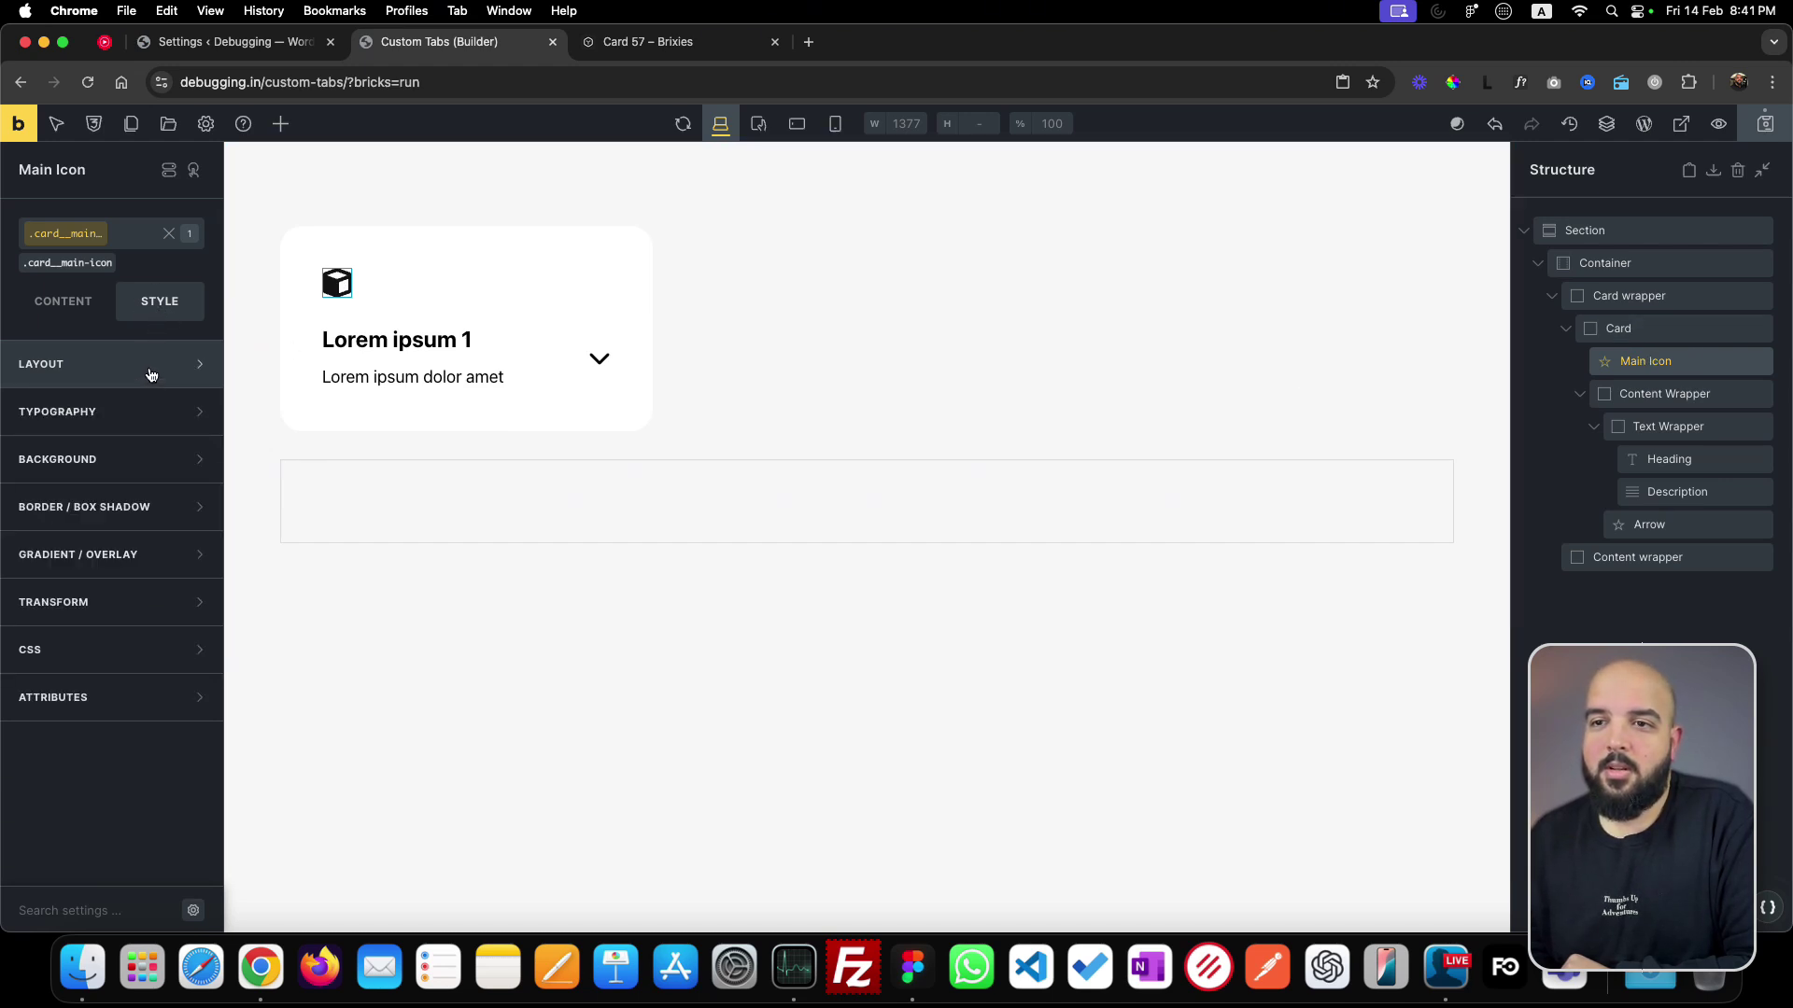
left_click(128, 462)
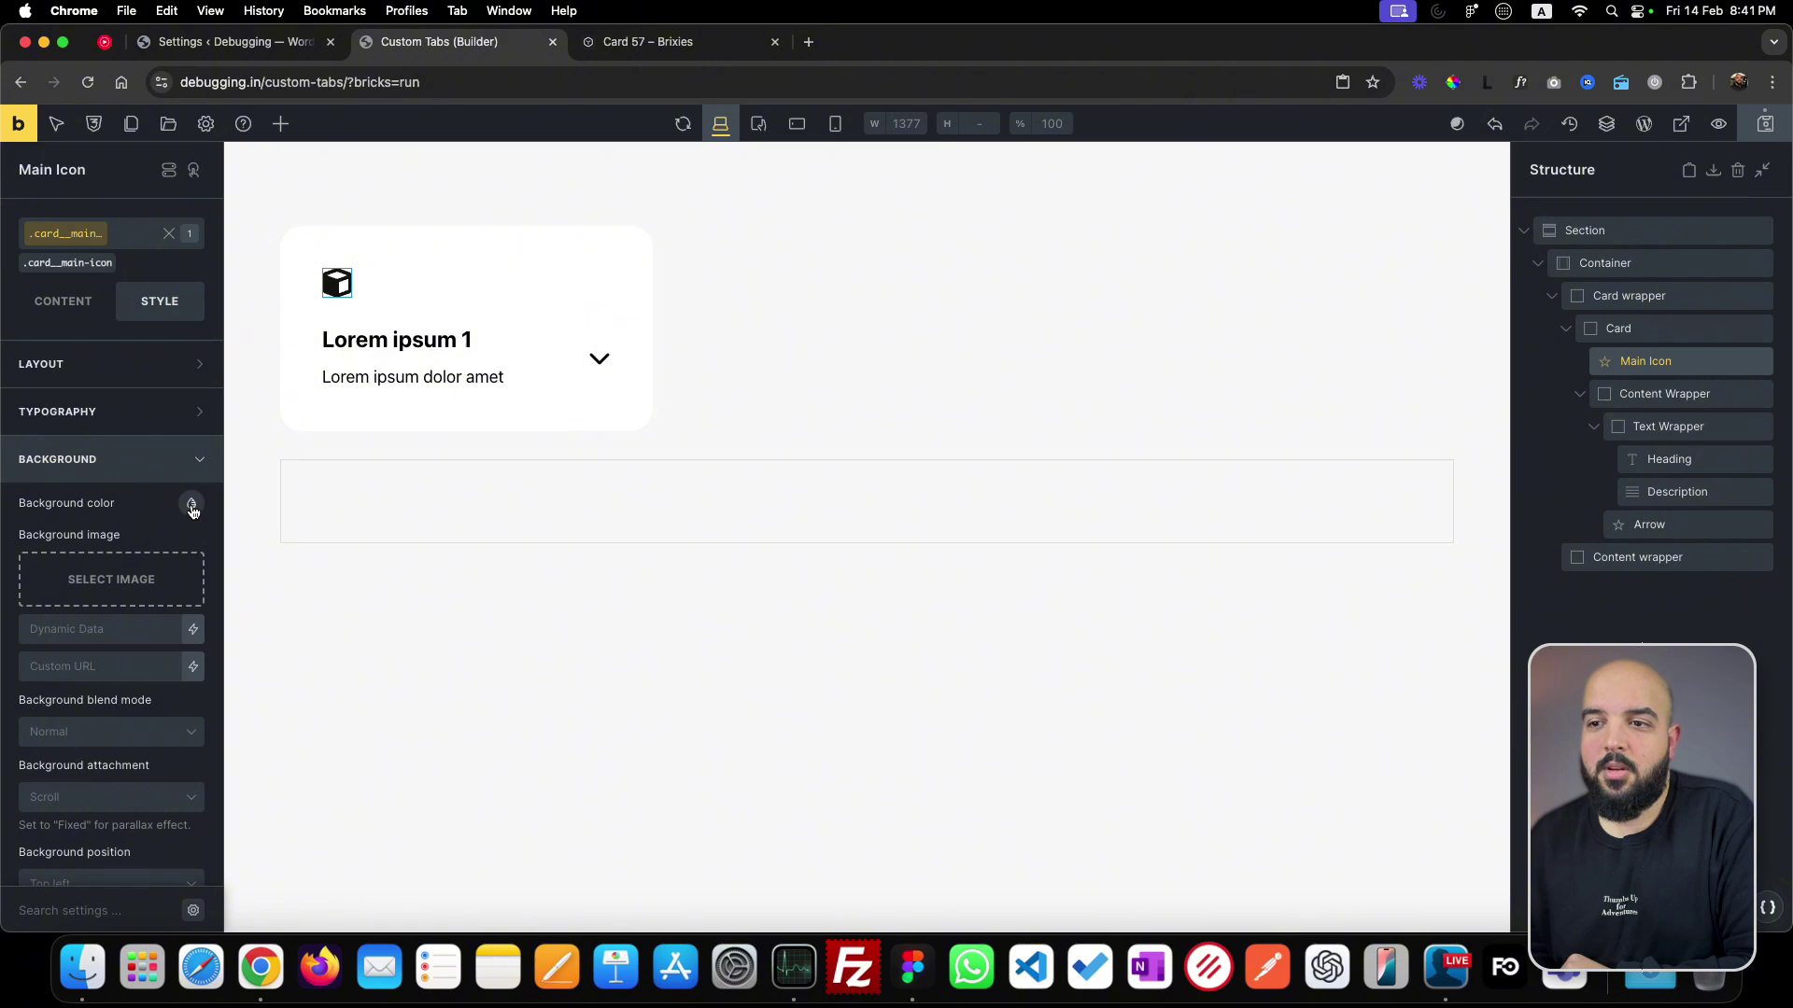
key("super+Tab")
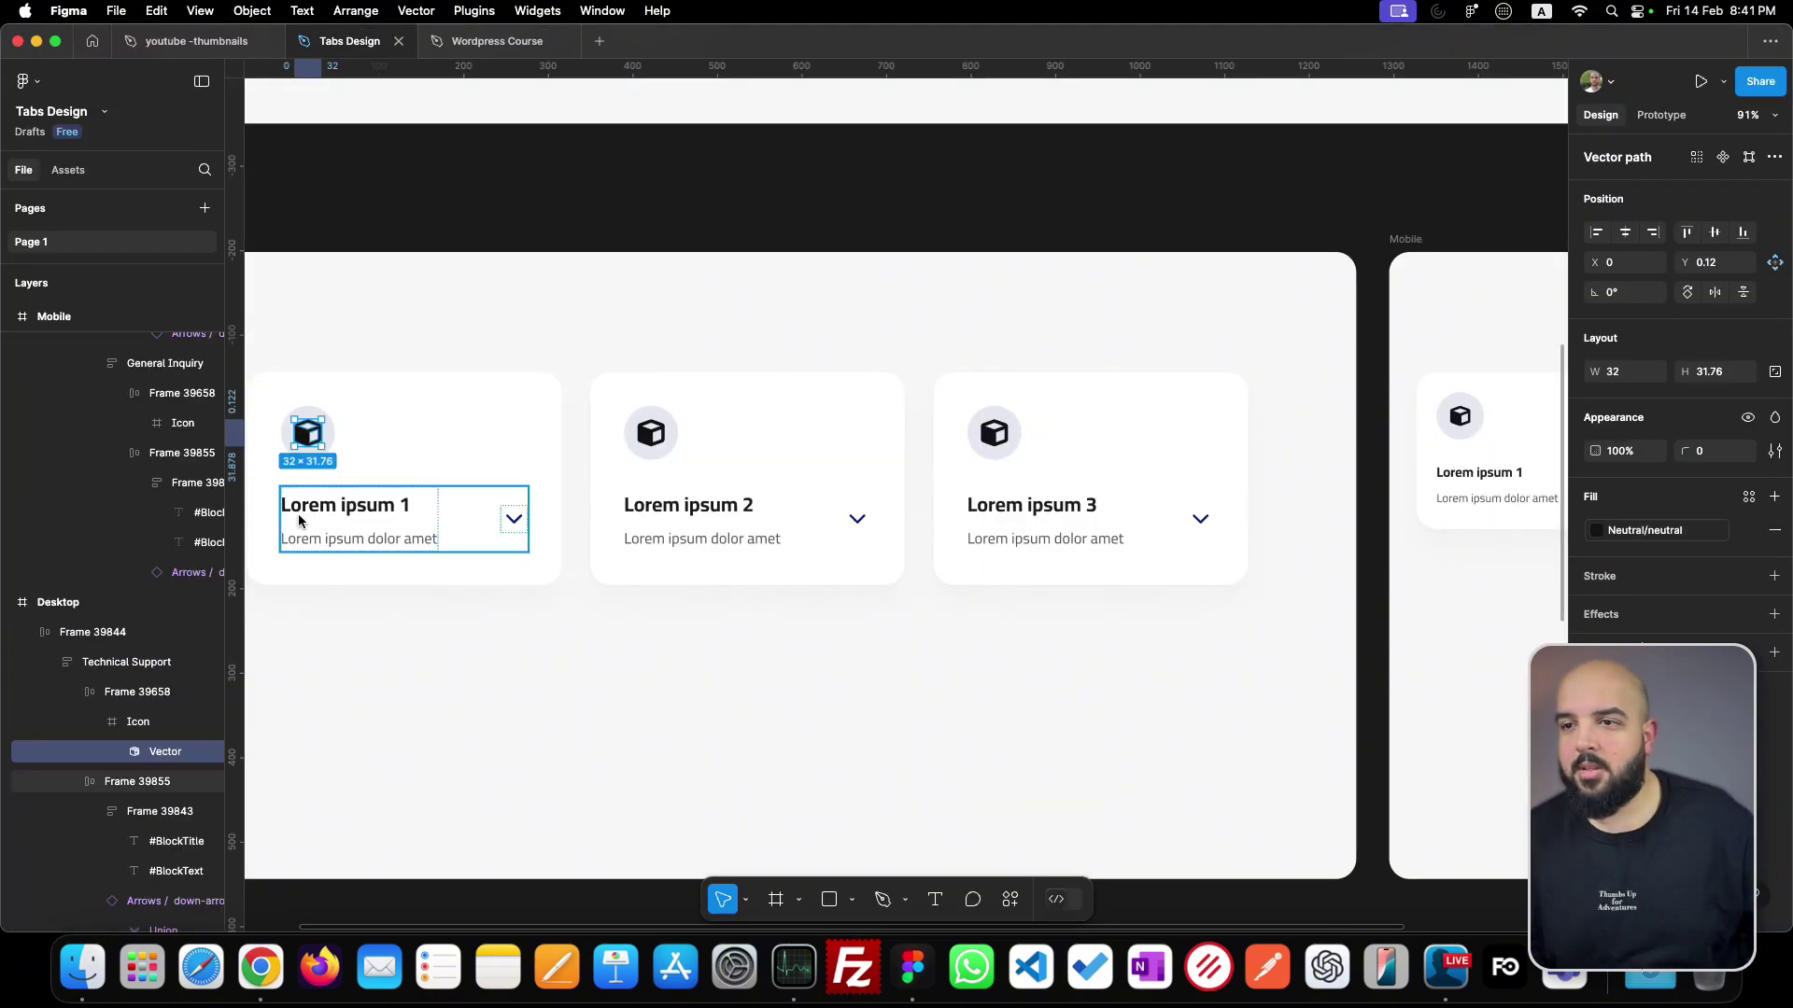
key("super+Tab")
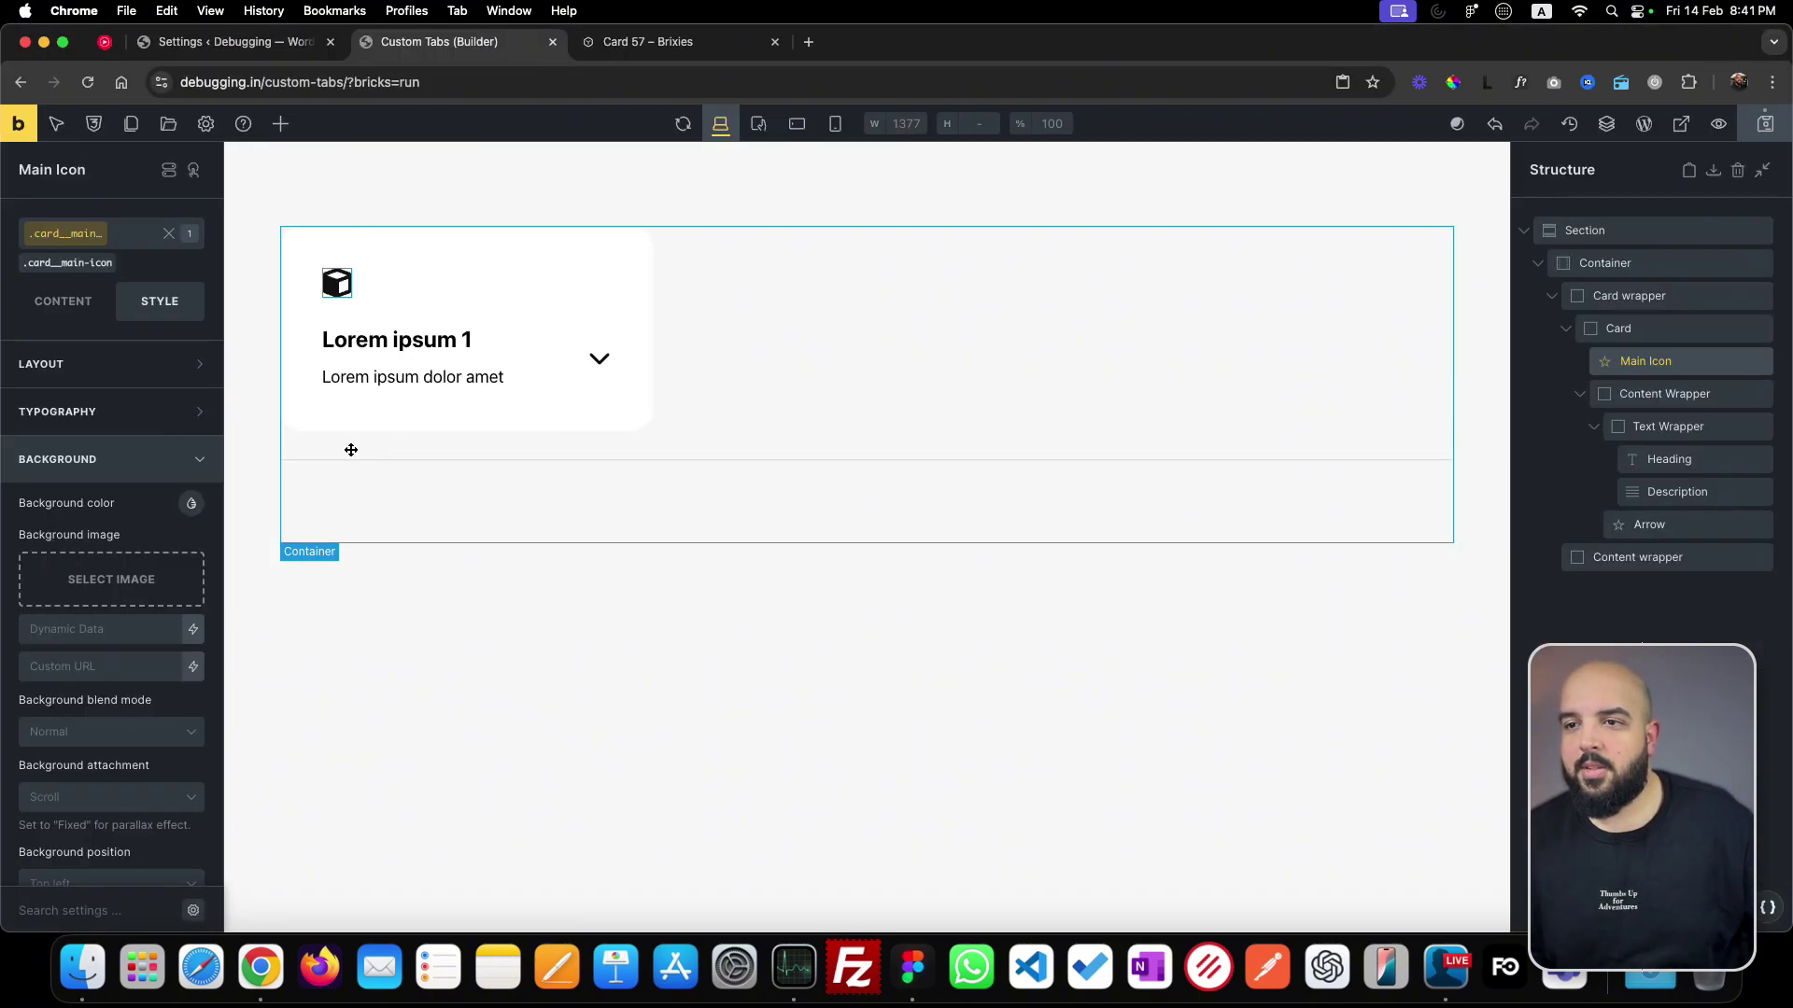
left_click(191, 504)
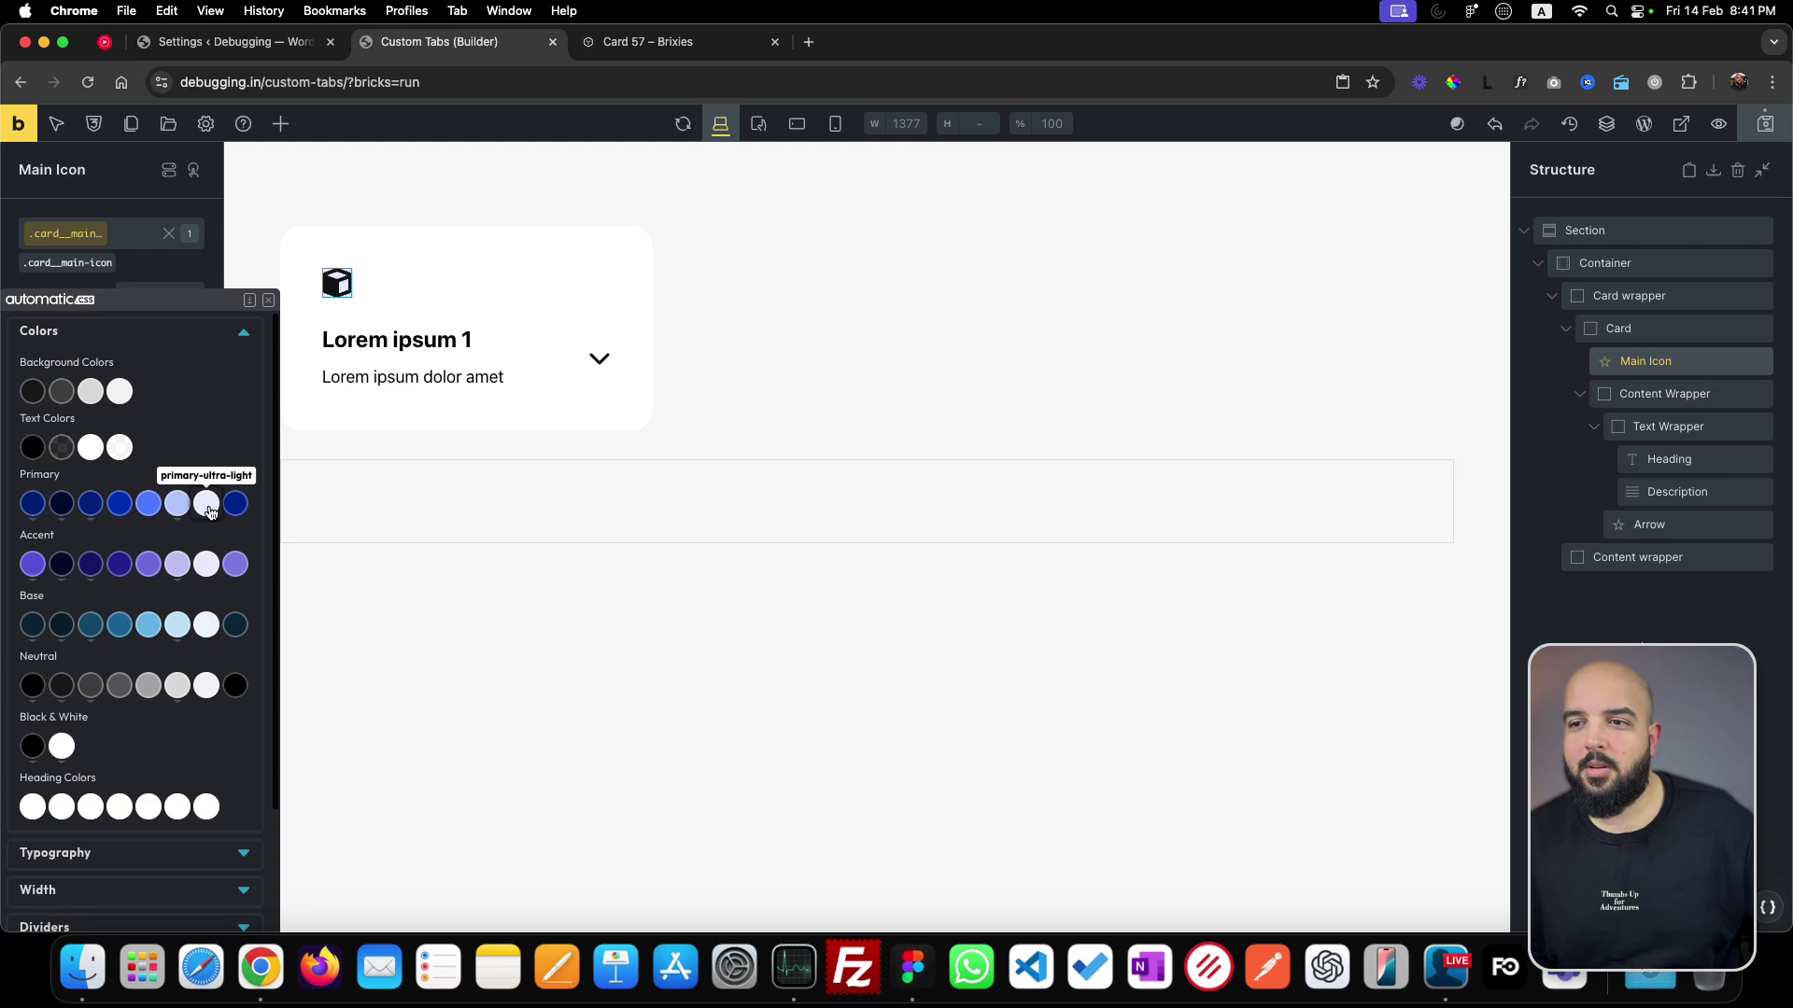
left_click(209, 511)
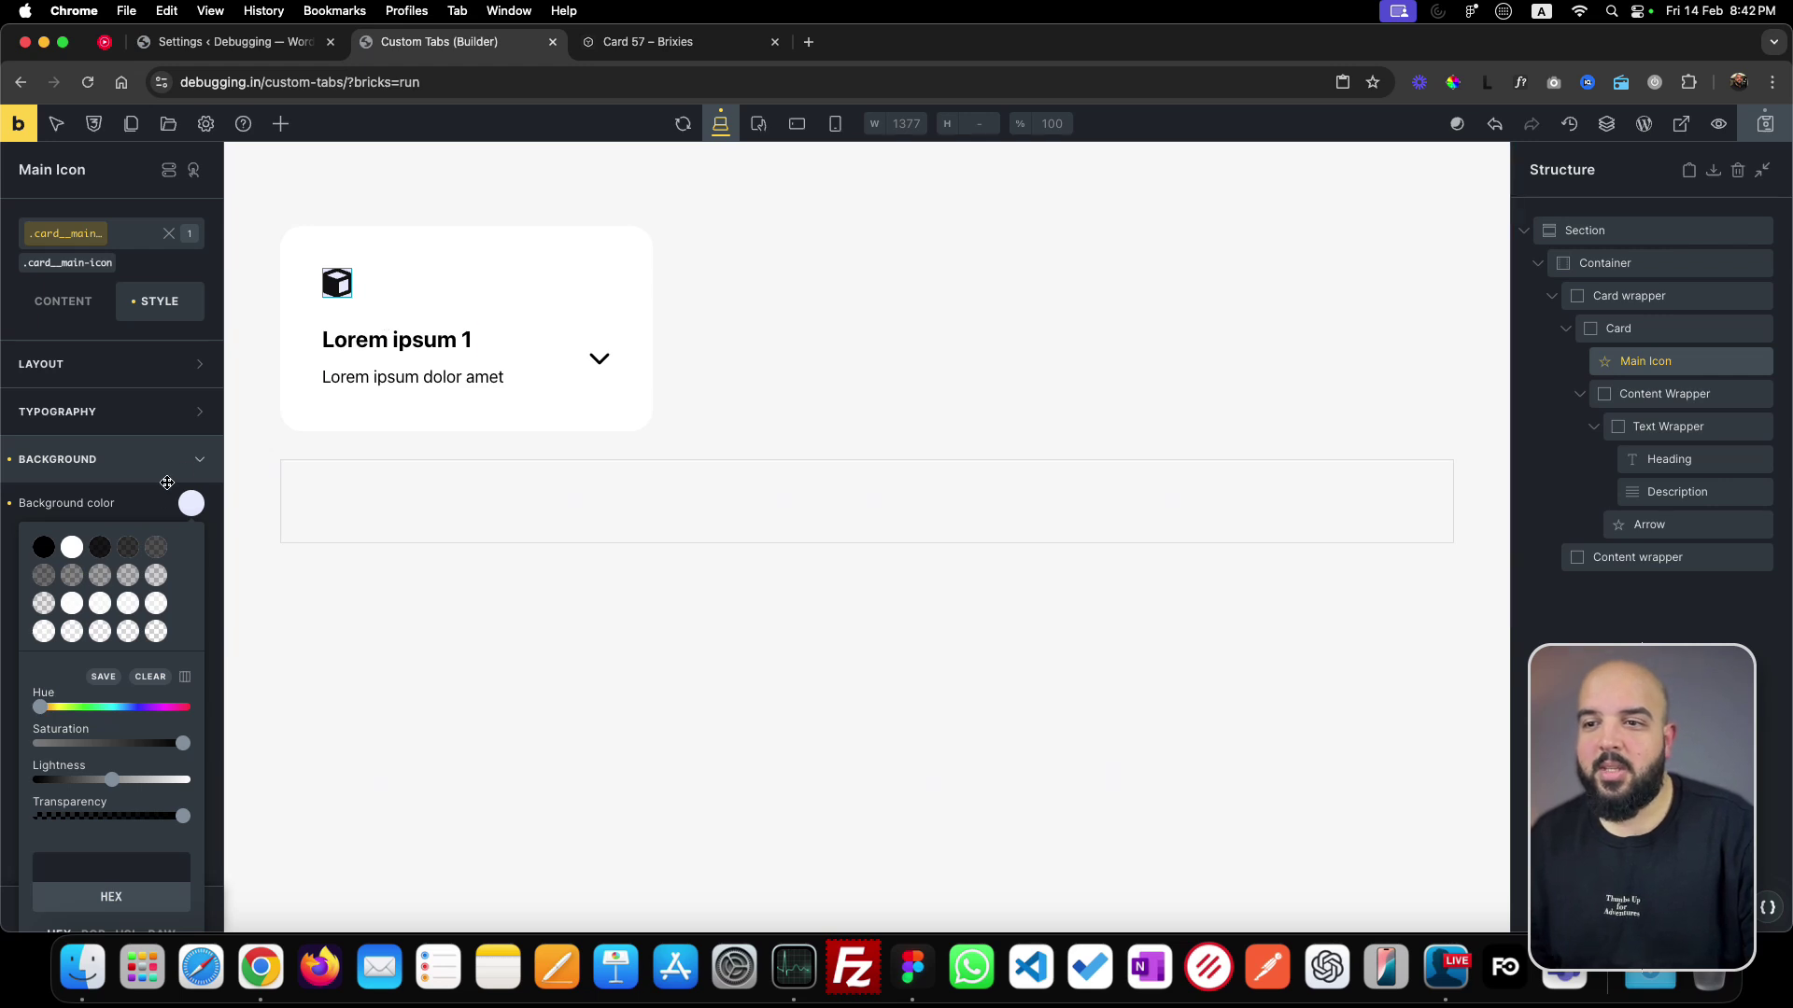
left_click(140, 509)
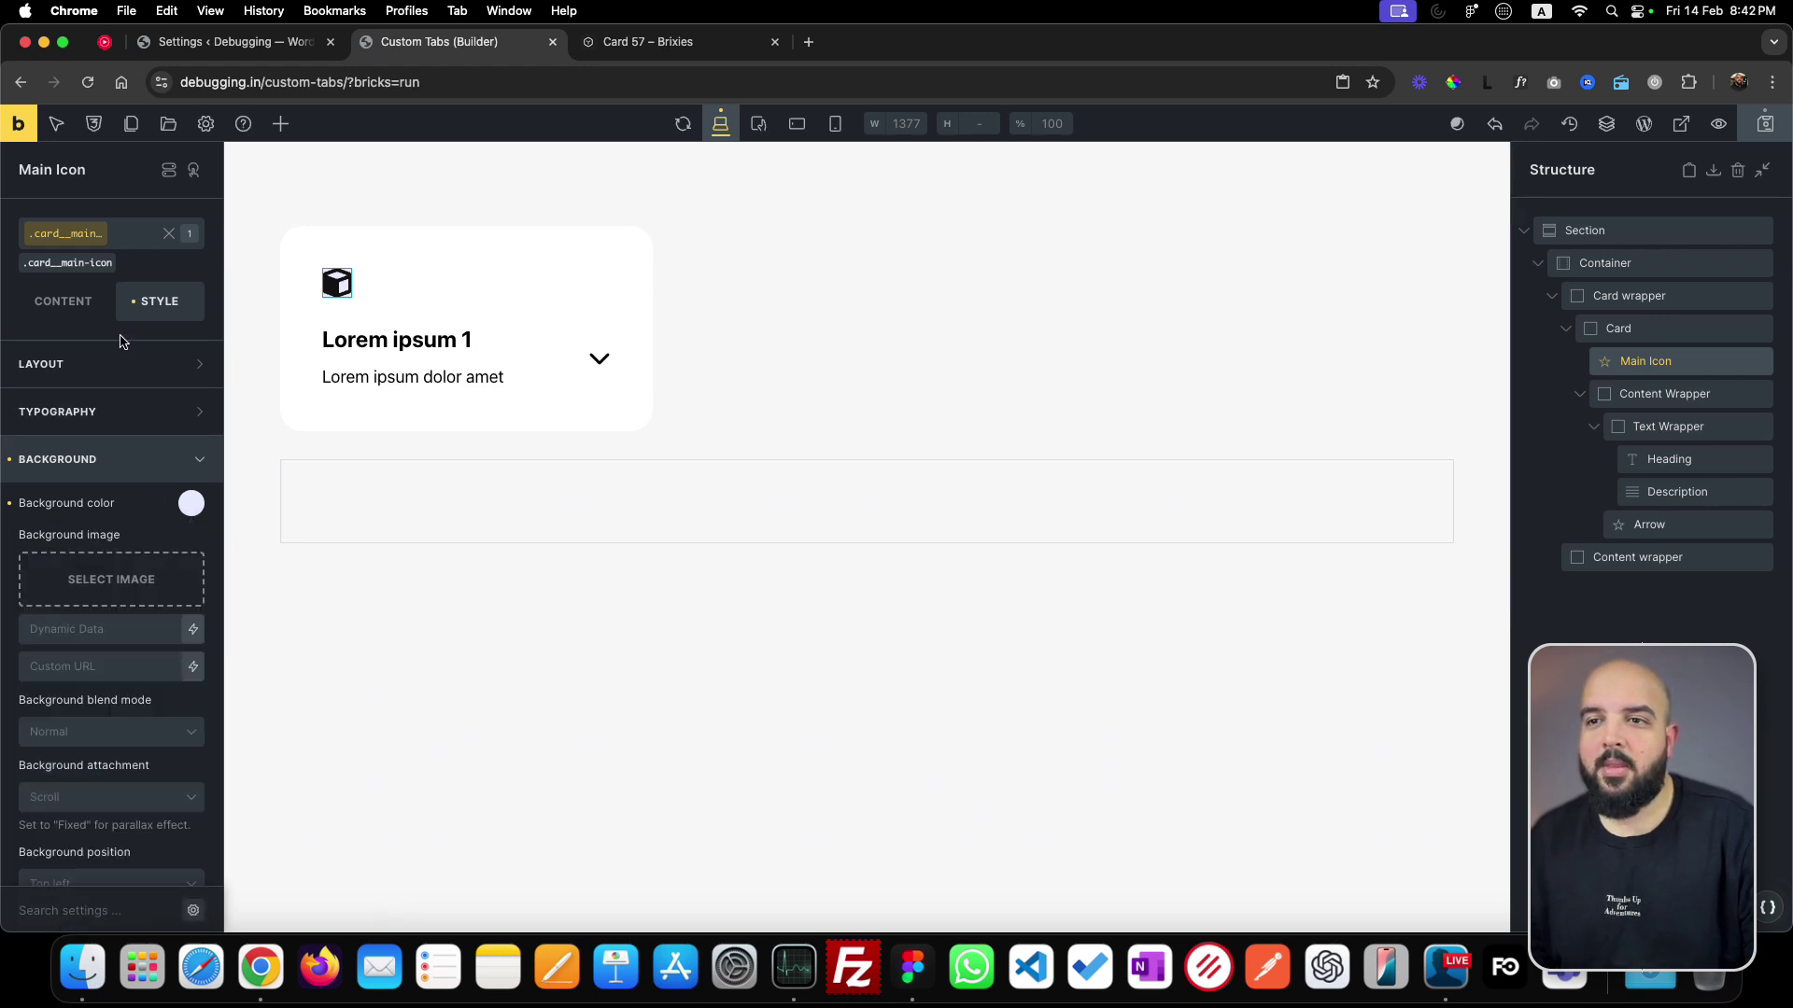
- Set the Main Icon's padding to var(--space-xs) on all sides
left_click(154, 363)
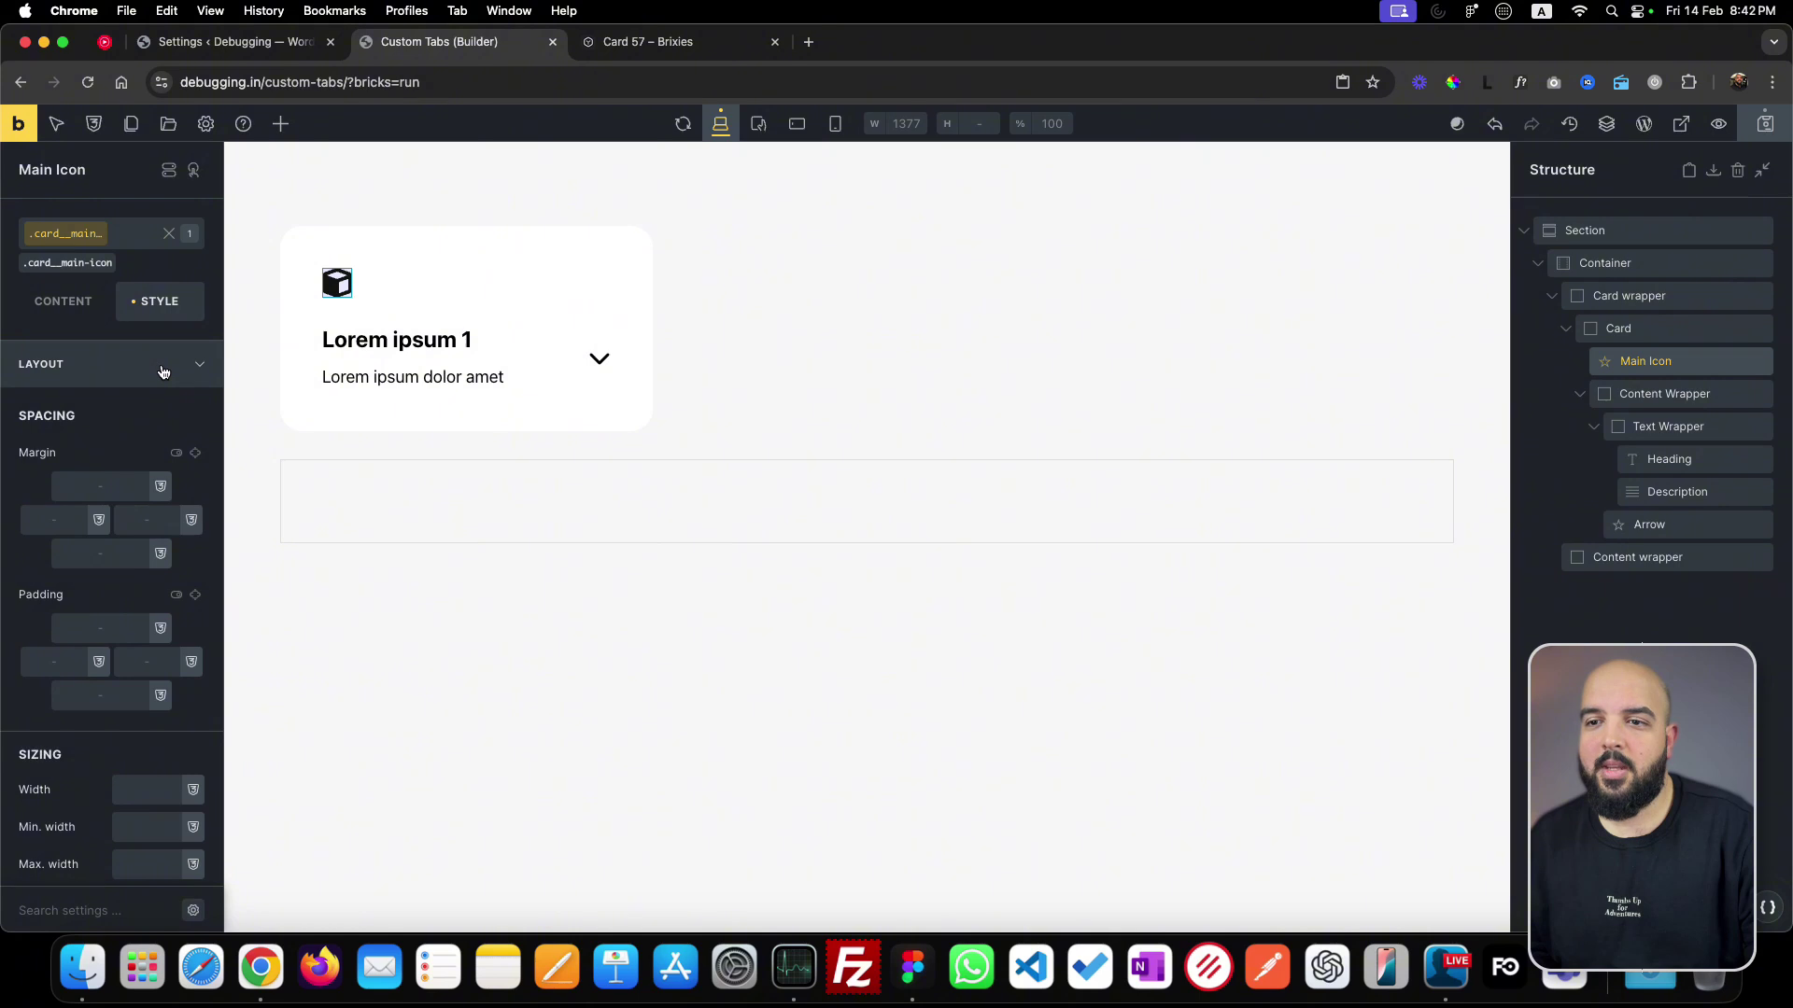
scroll(102, 595, "down", 1)
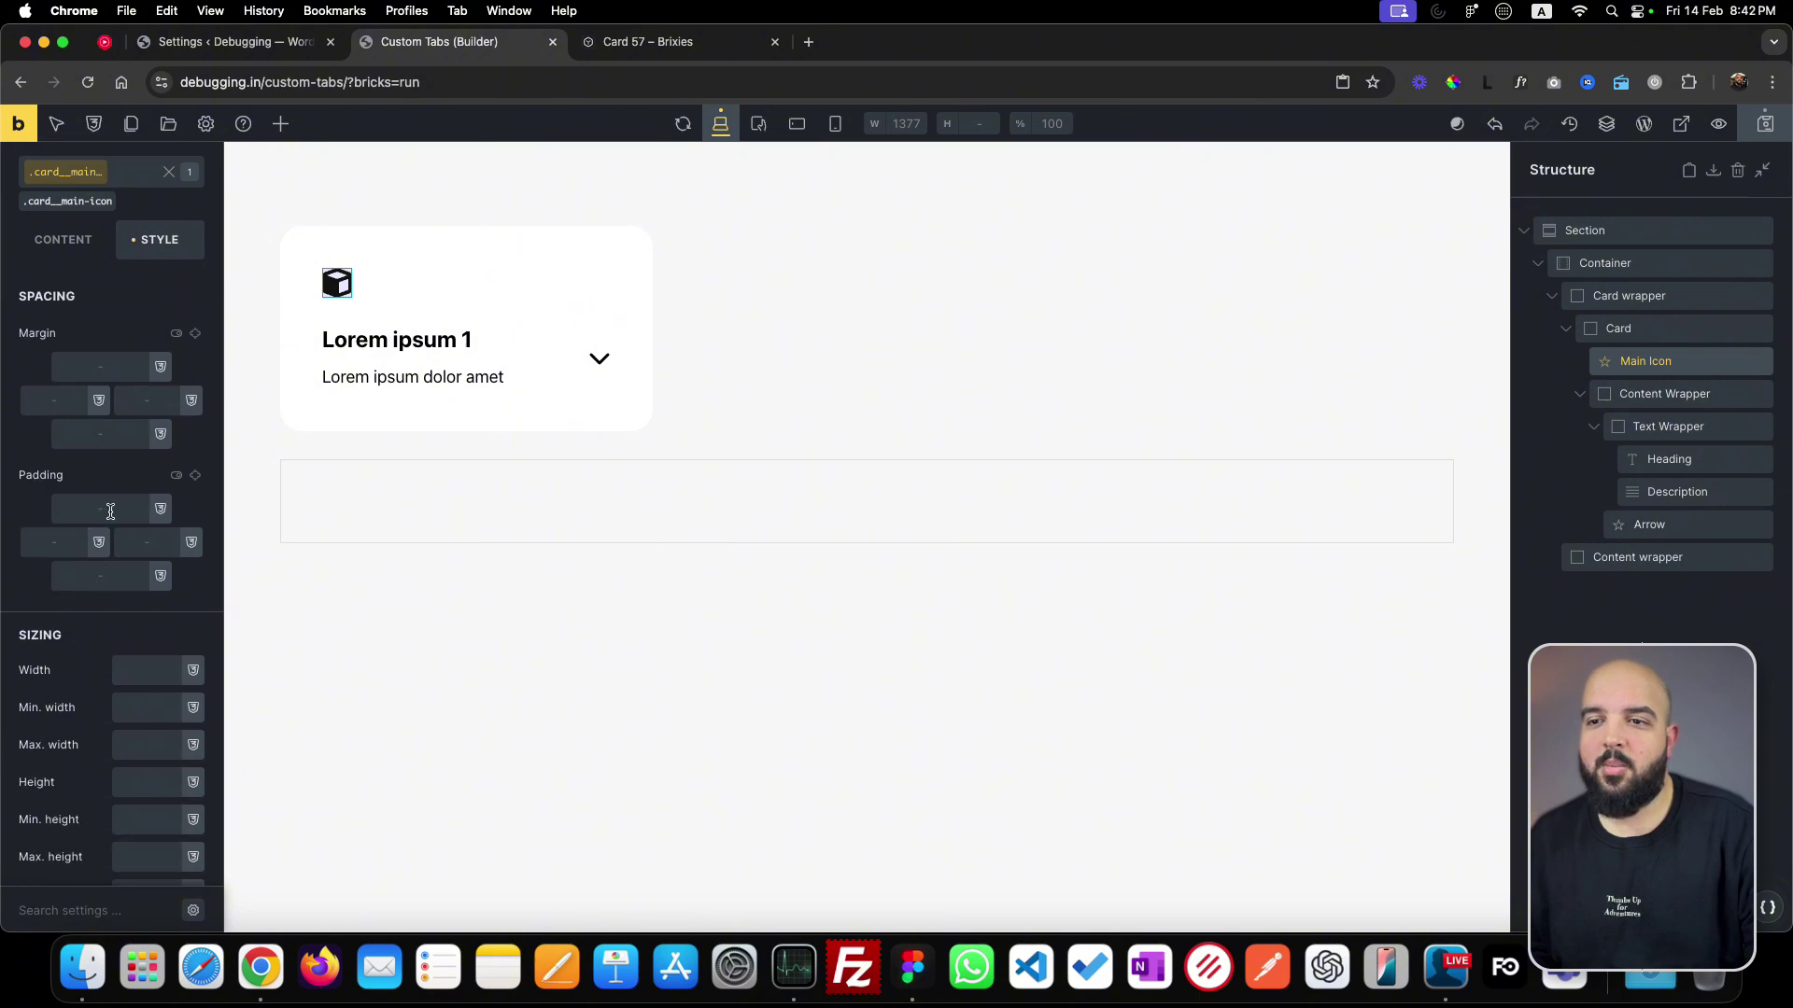
right_click(111, 512)
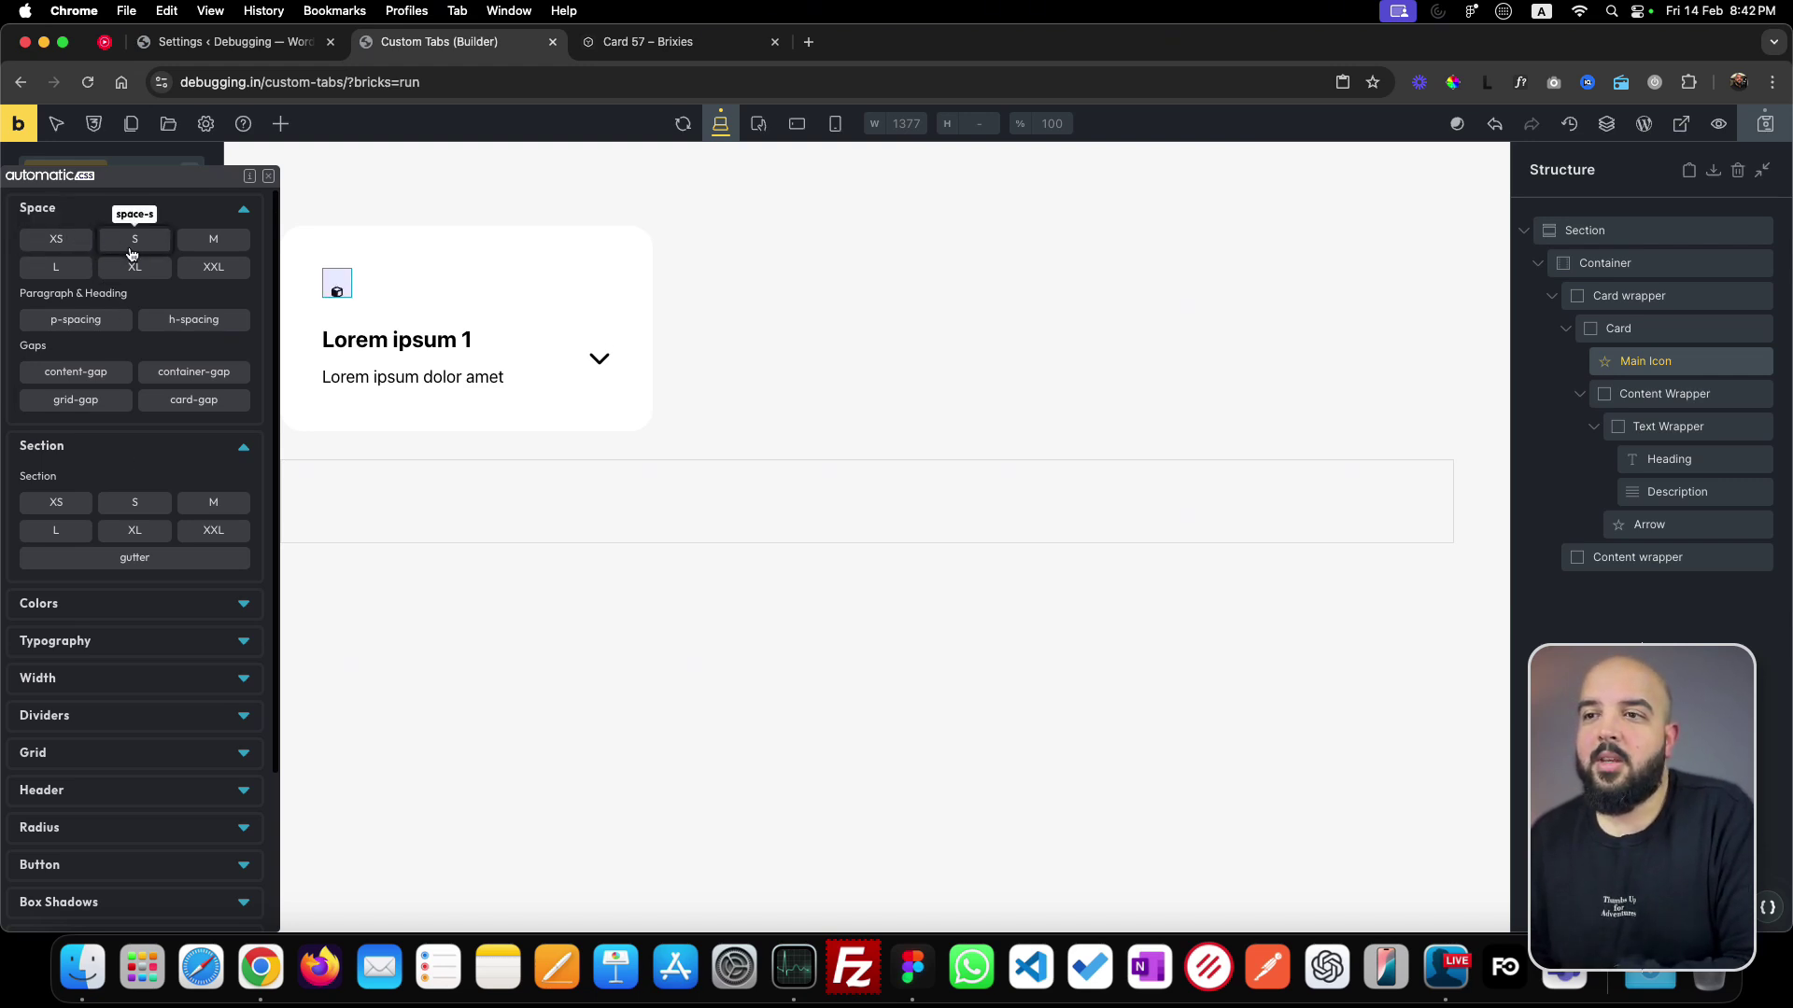
left_click(66, 249)
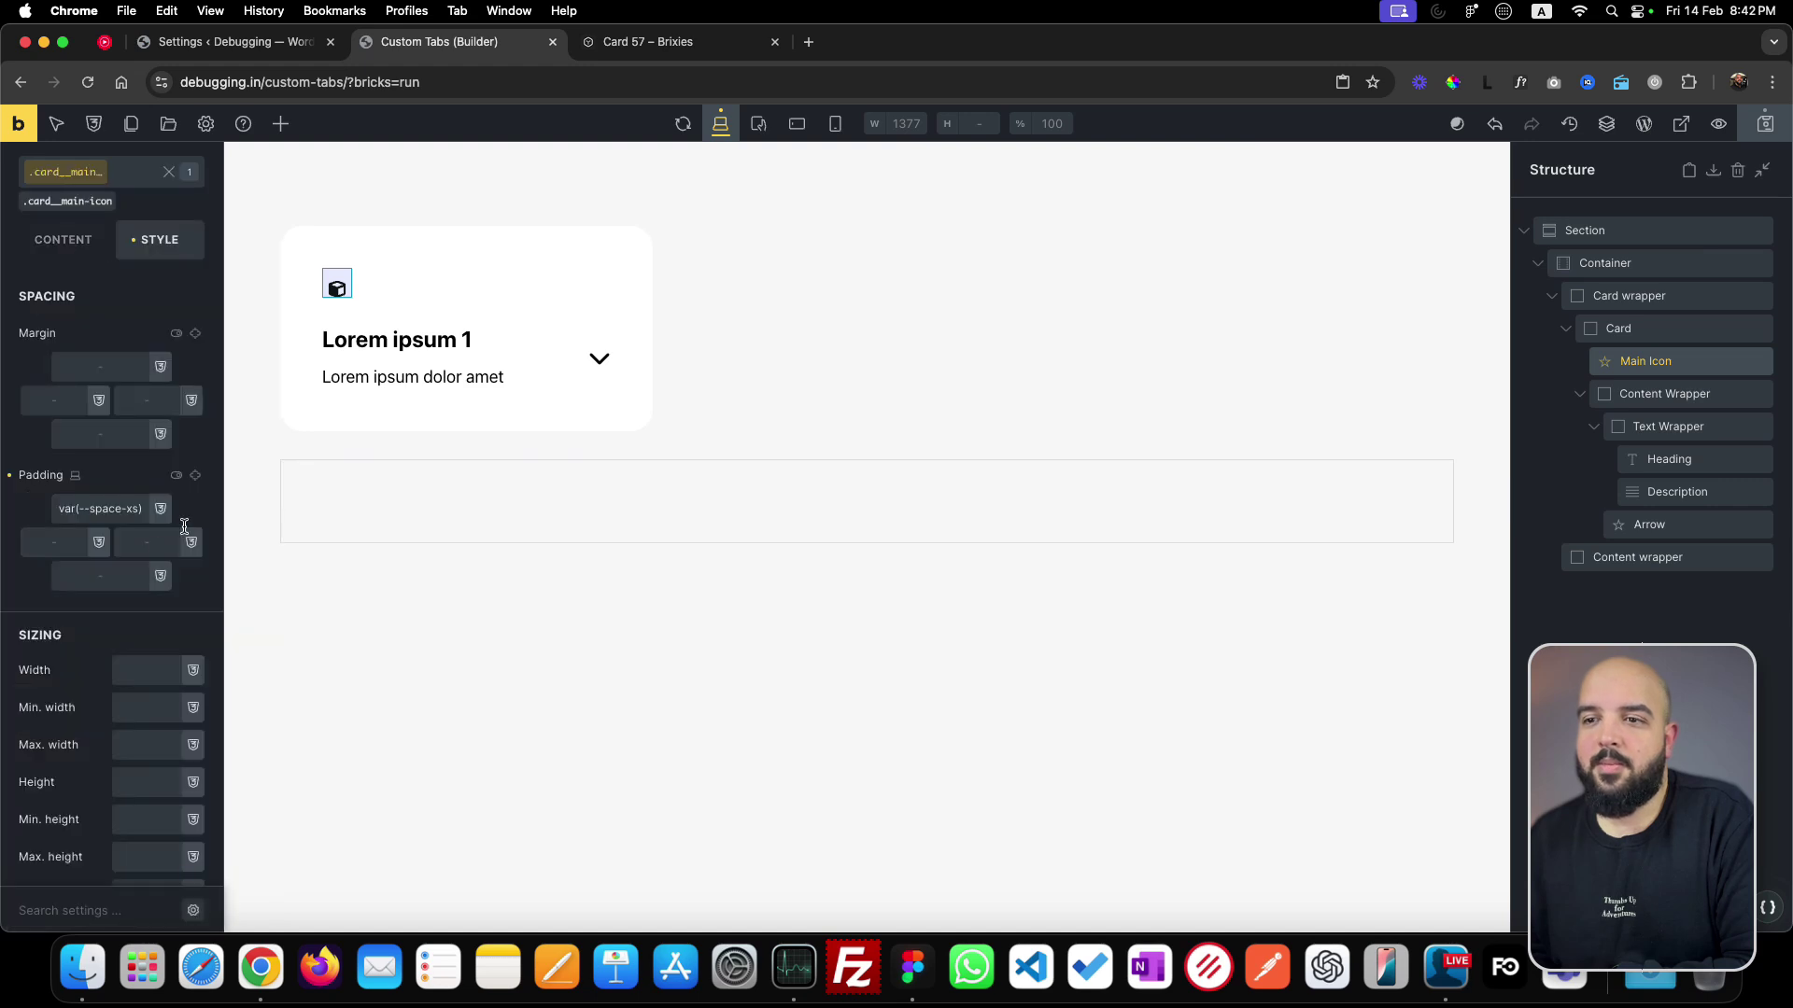
left_click(196, 478)
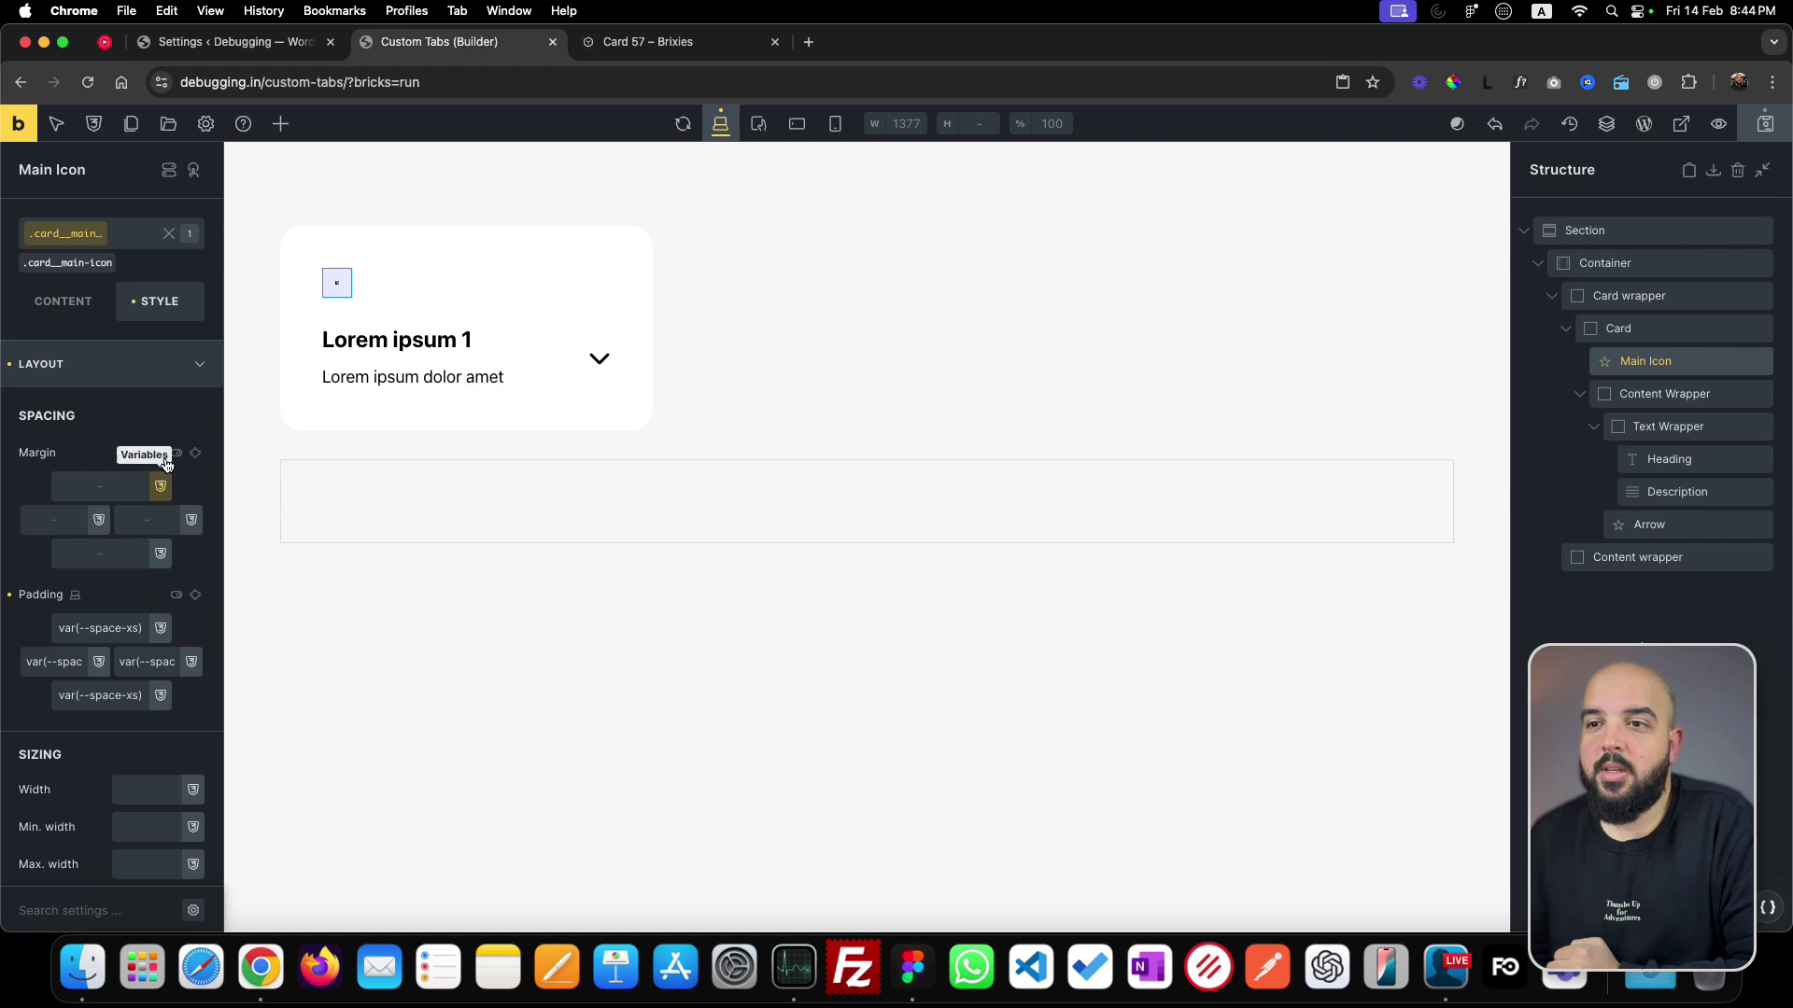
- Set the Main Icon's SVG height and width to var(--text-xxl)
left_click(62, 308)
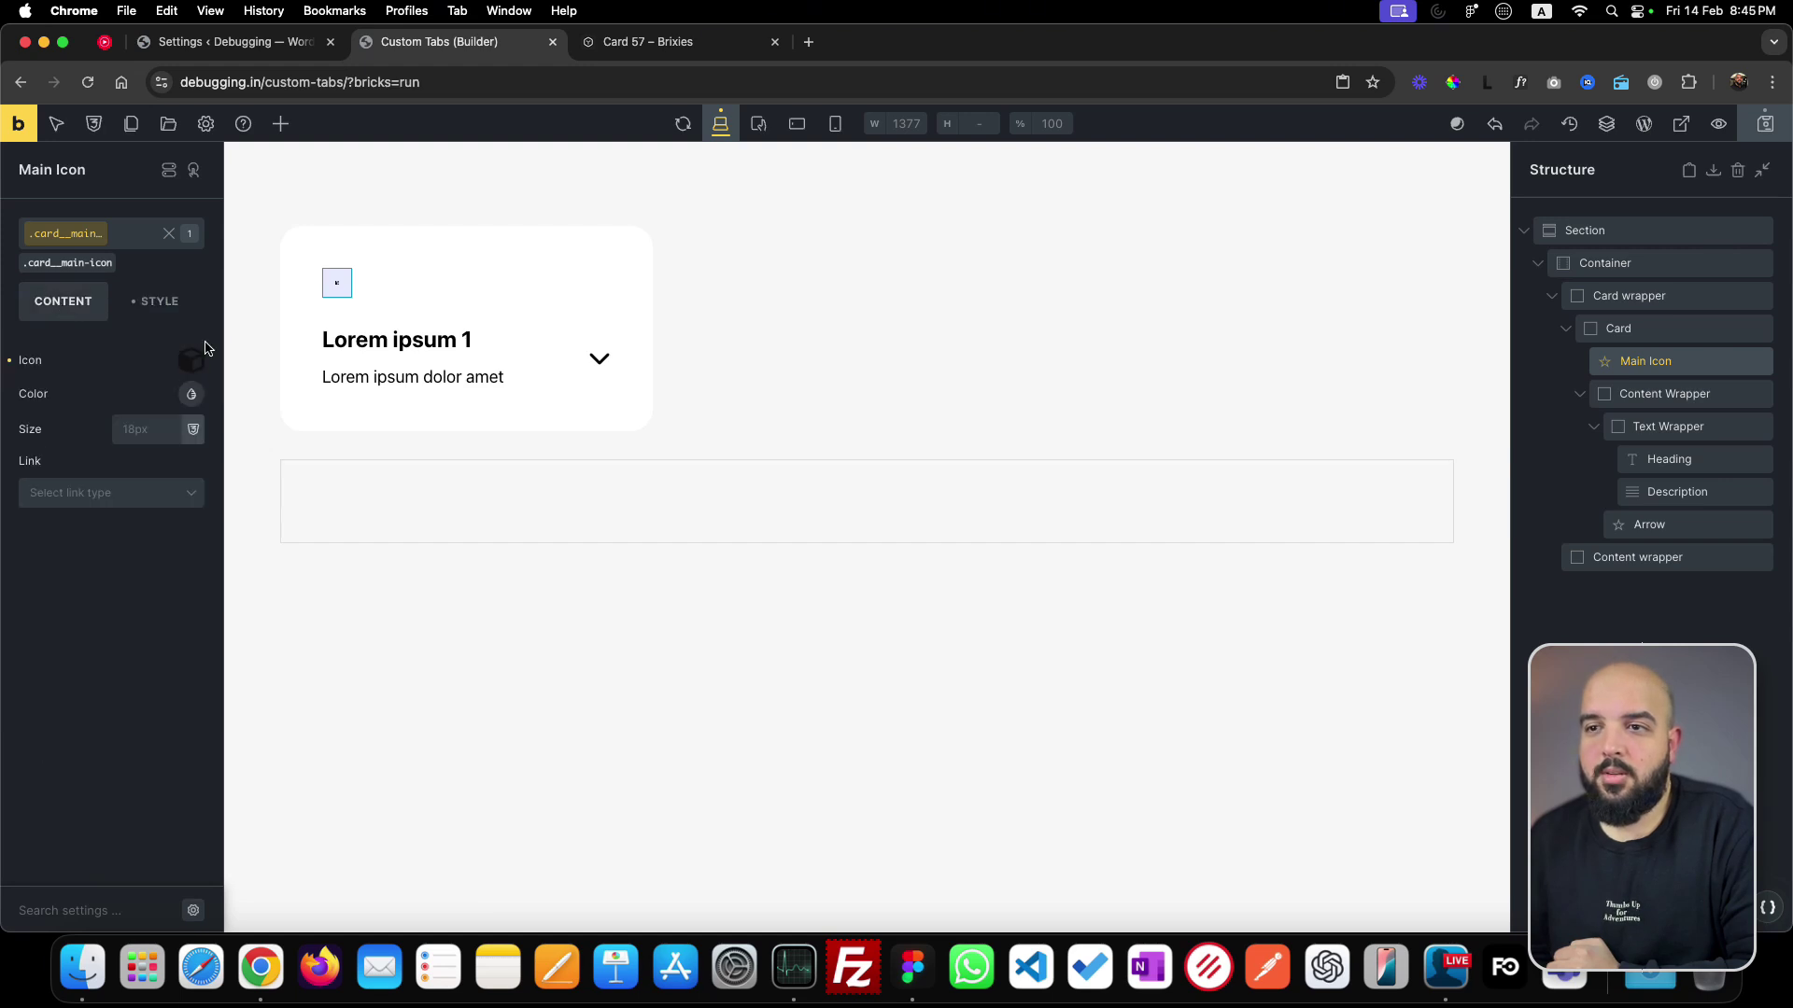
left_click(191, 366)
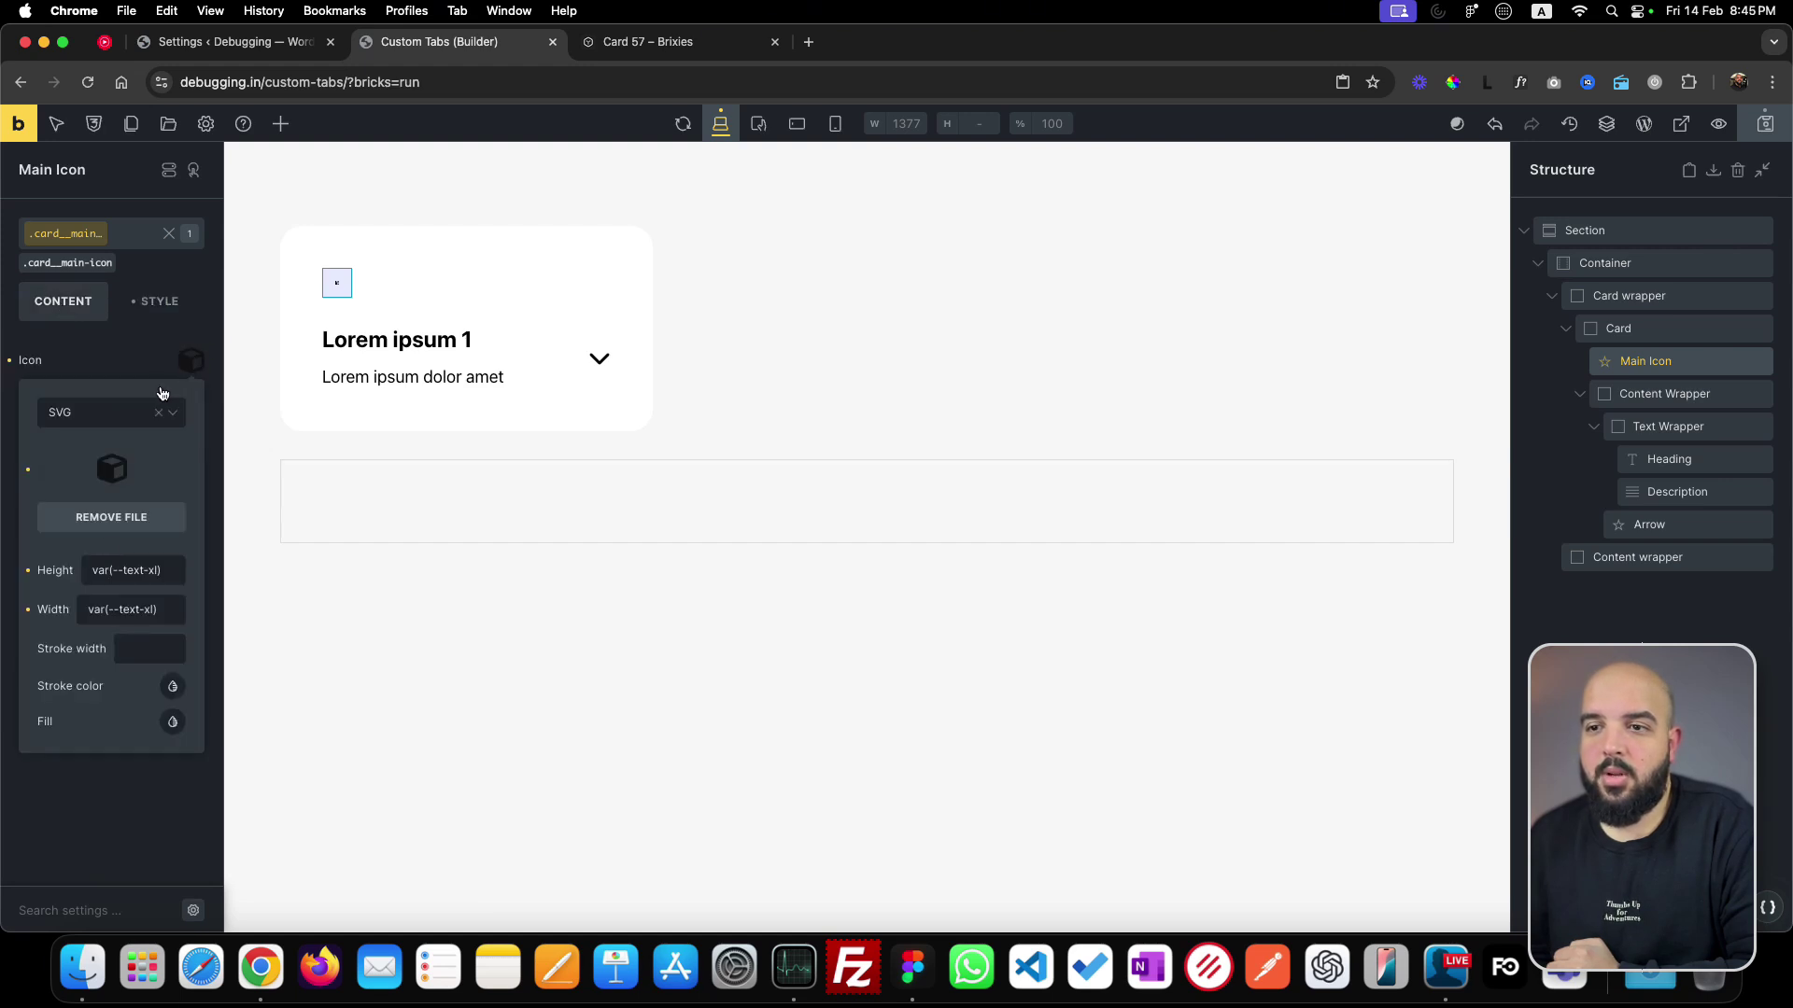
left_click(155, 572)
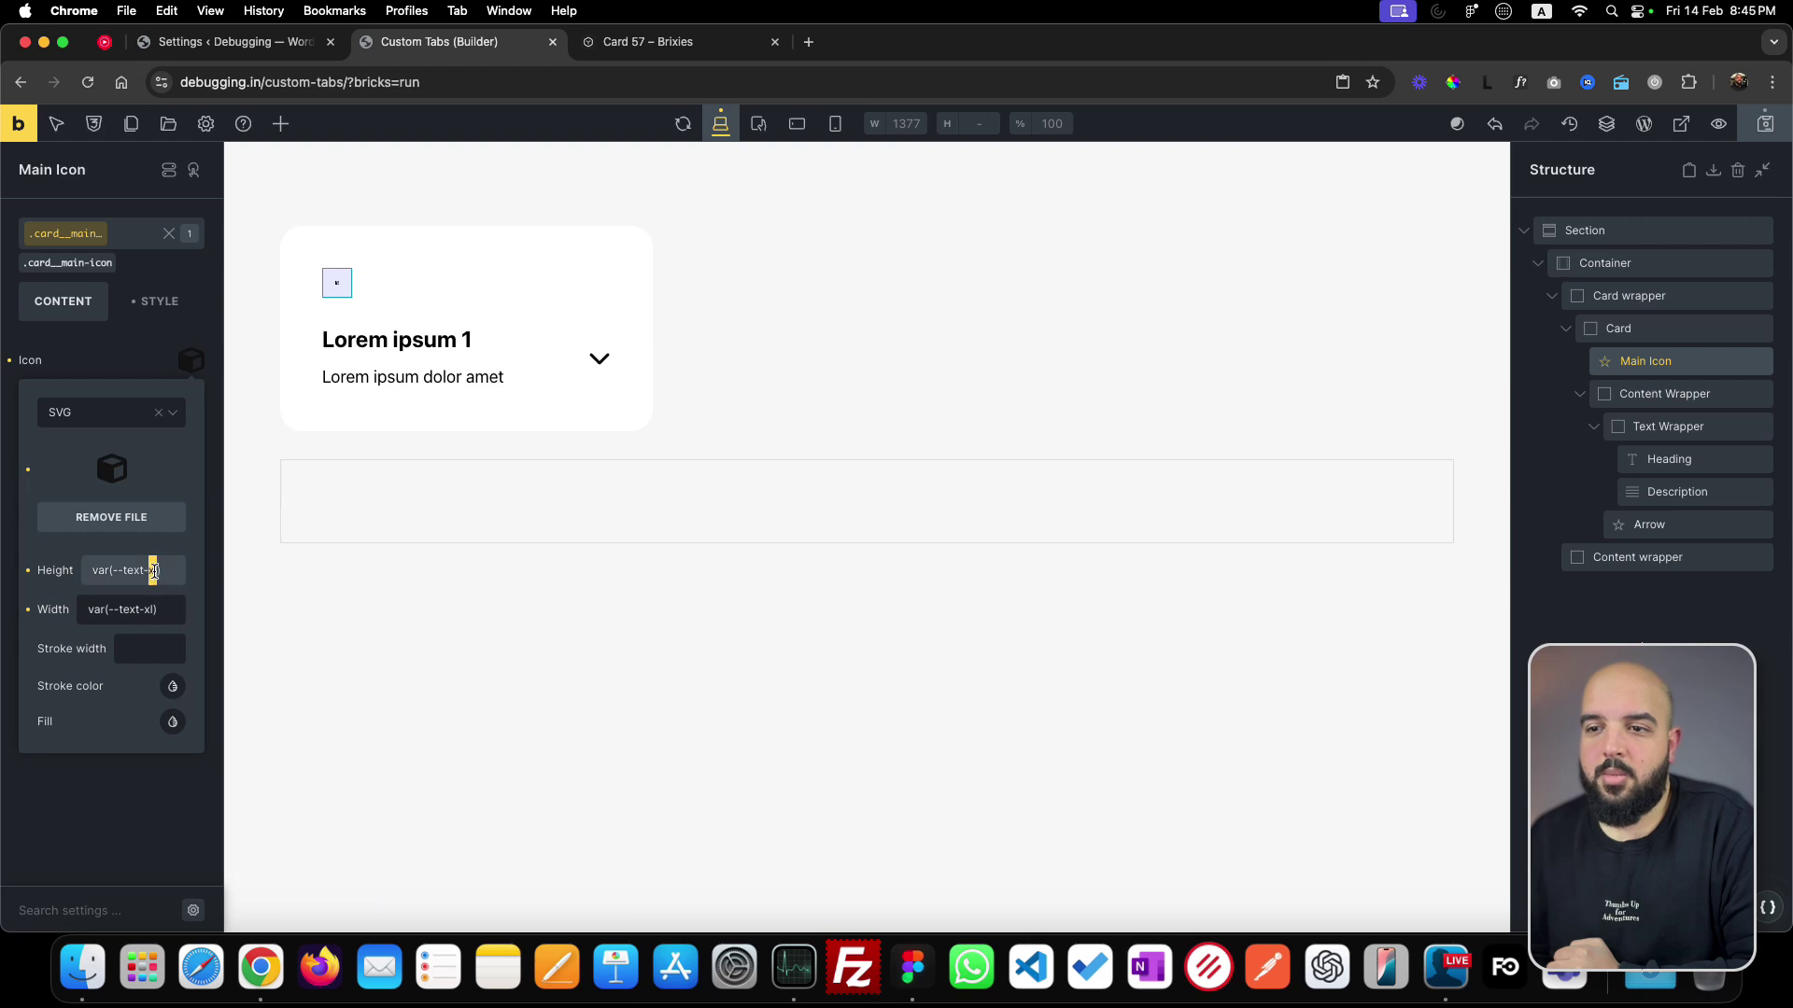
right_click(155, 571)
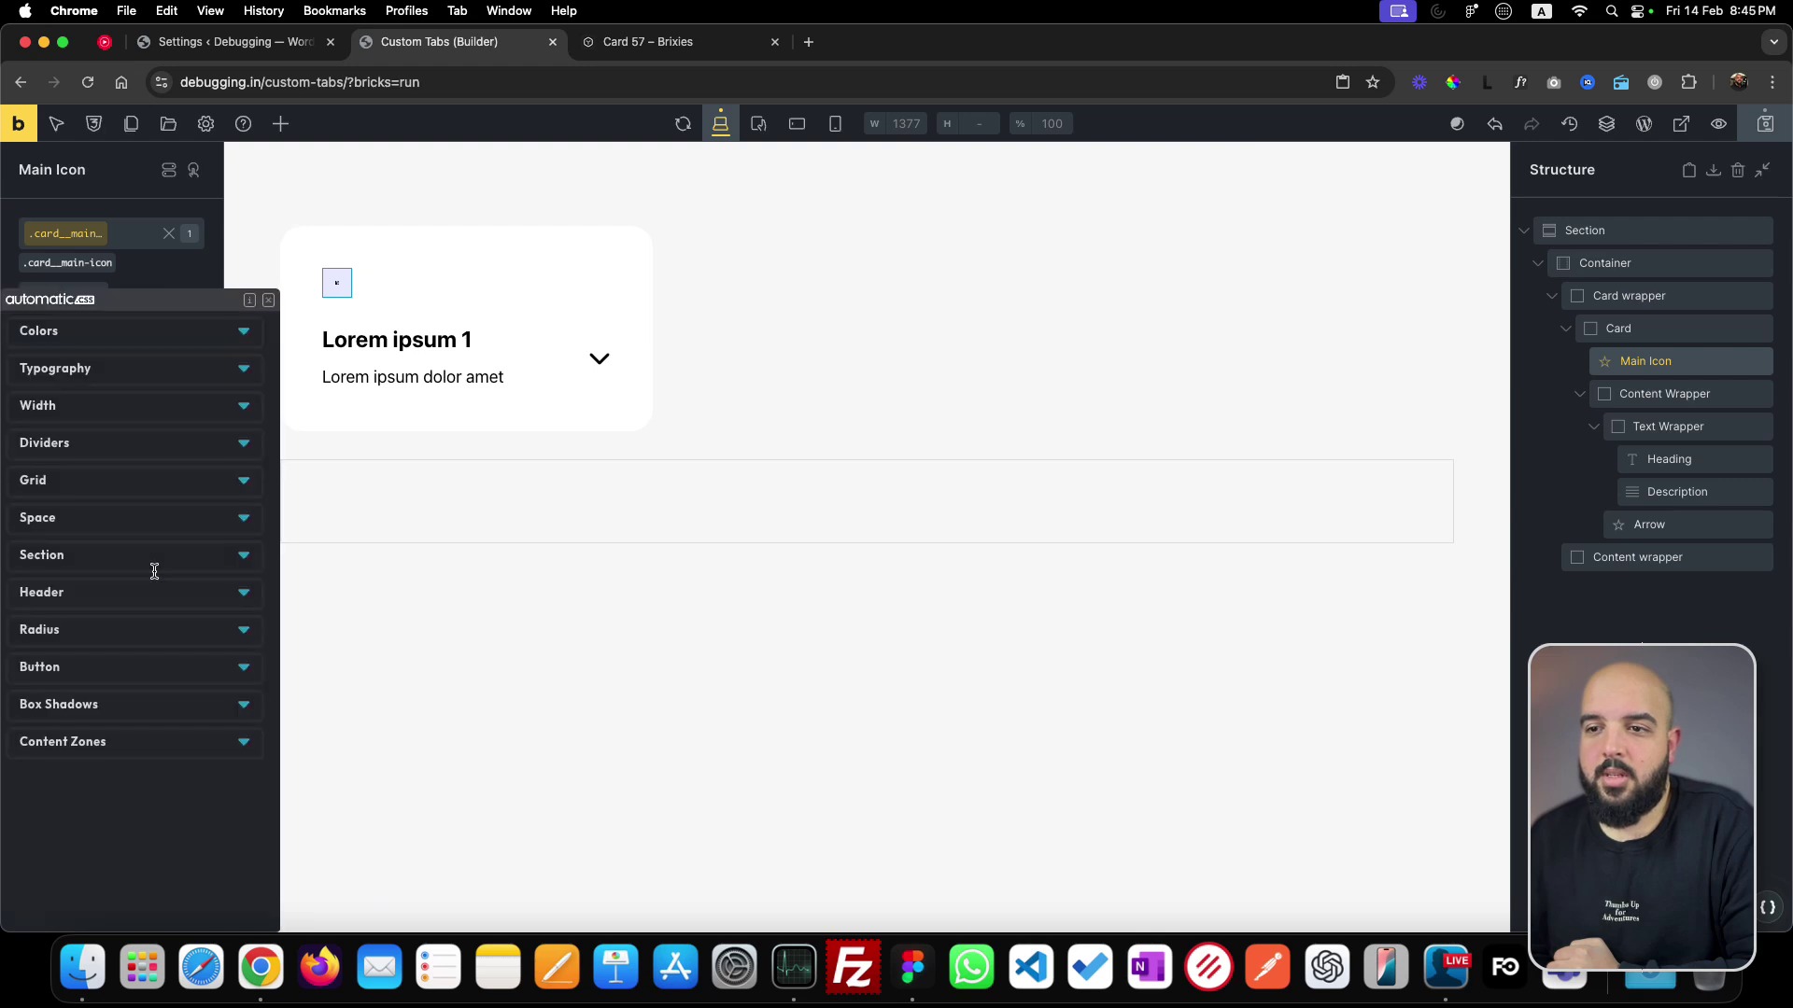
left_click(134, 374)
left_click(203, 439)
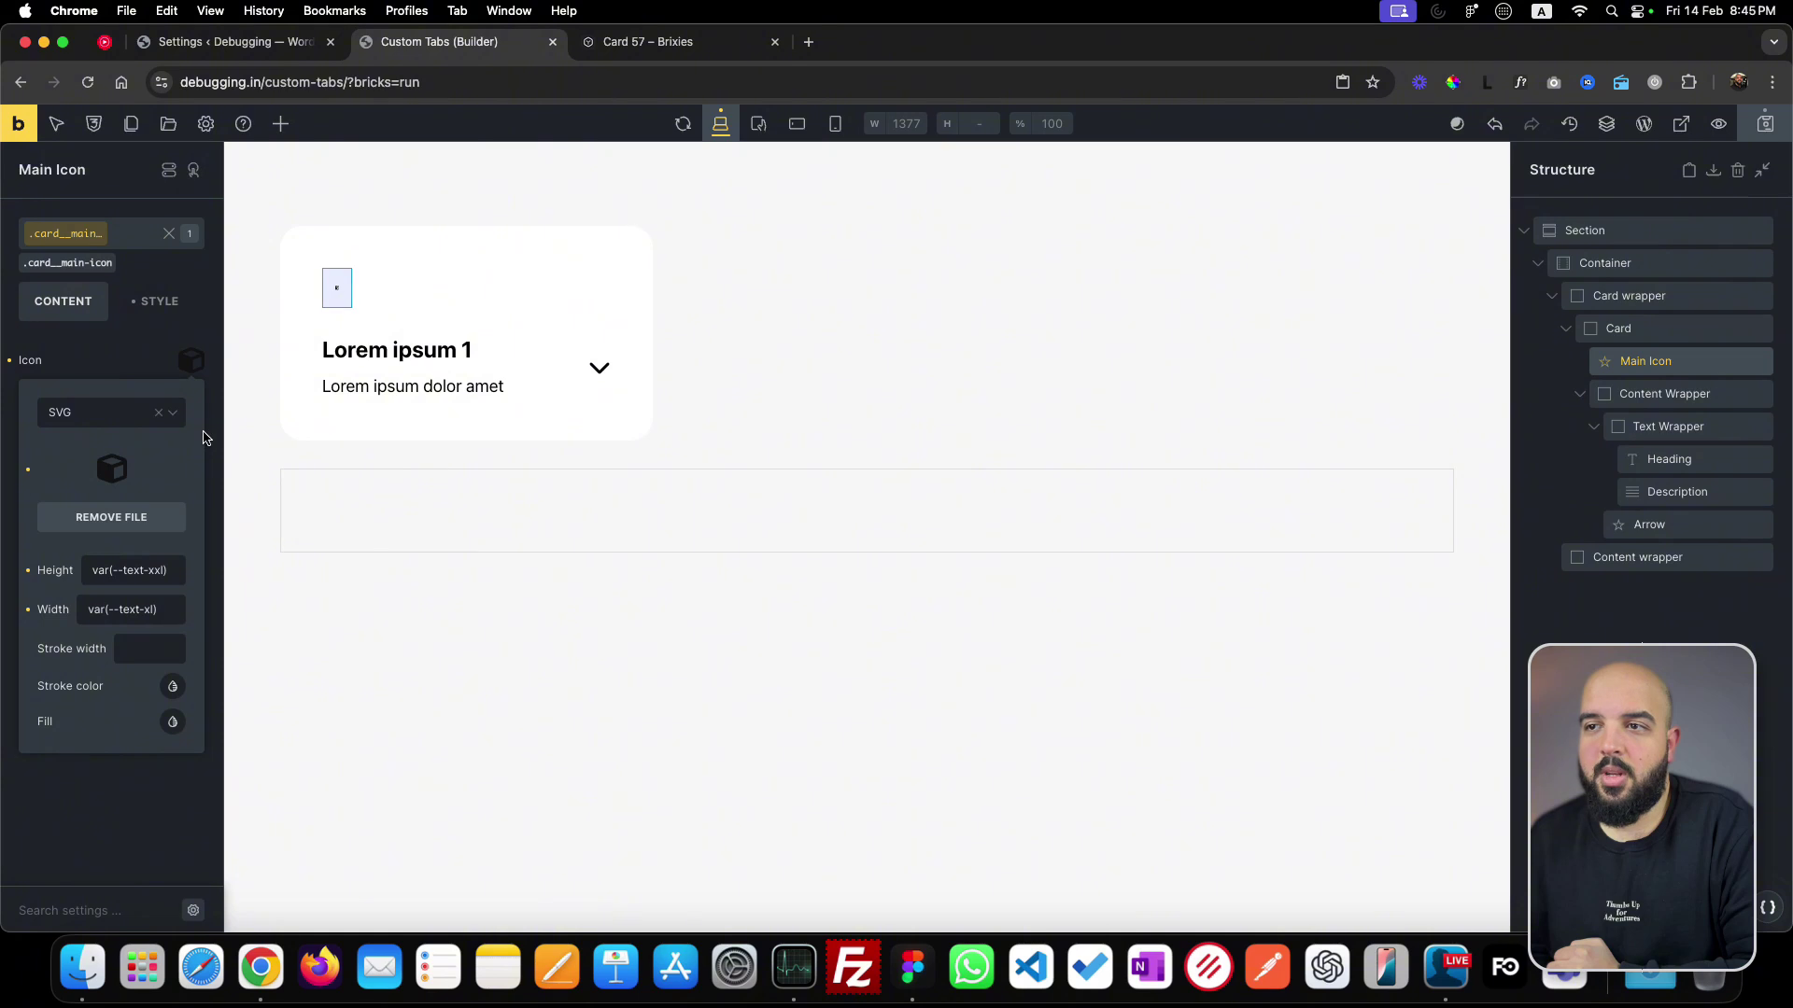
double_click(138, 607)
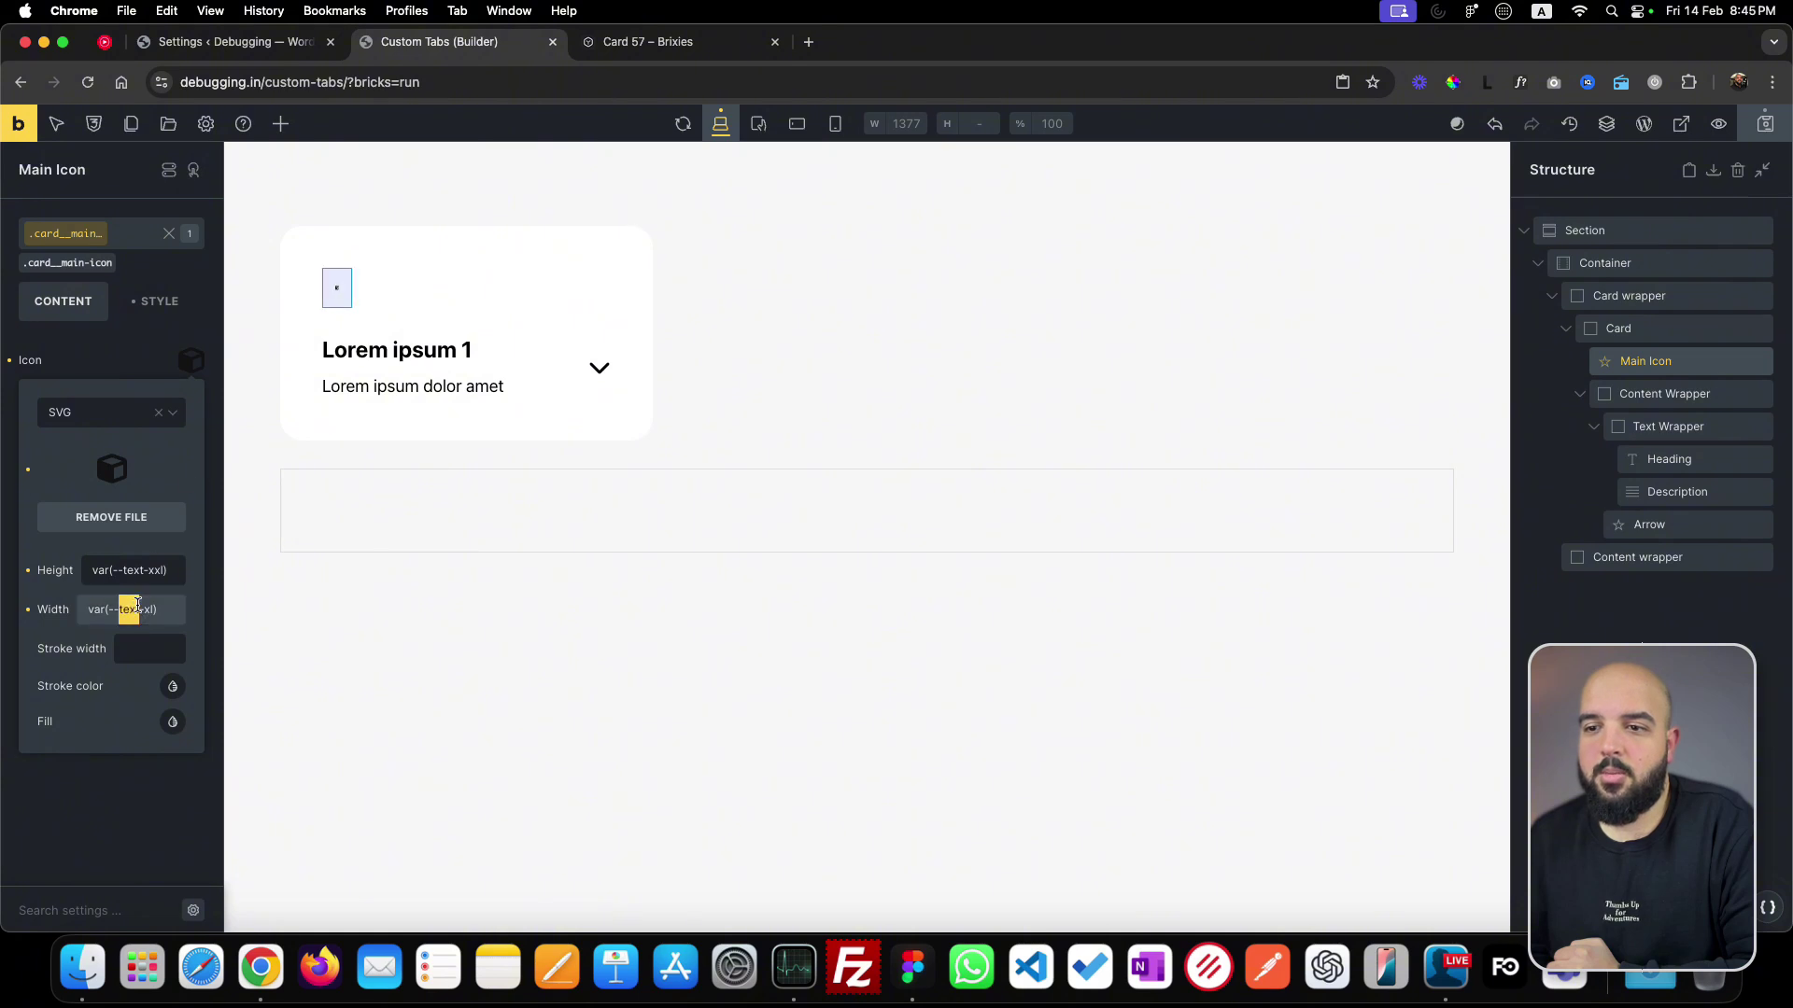
left_click(151, 609)
type("x")
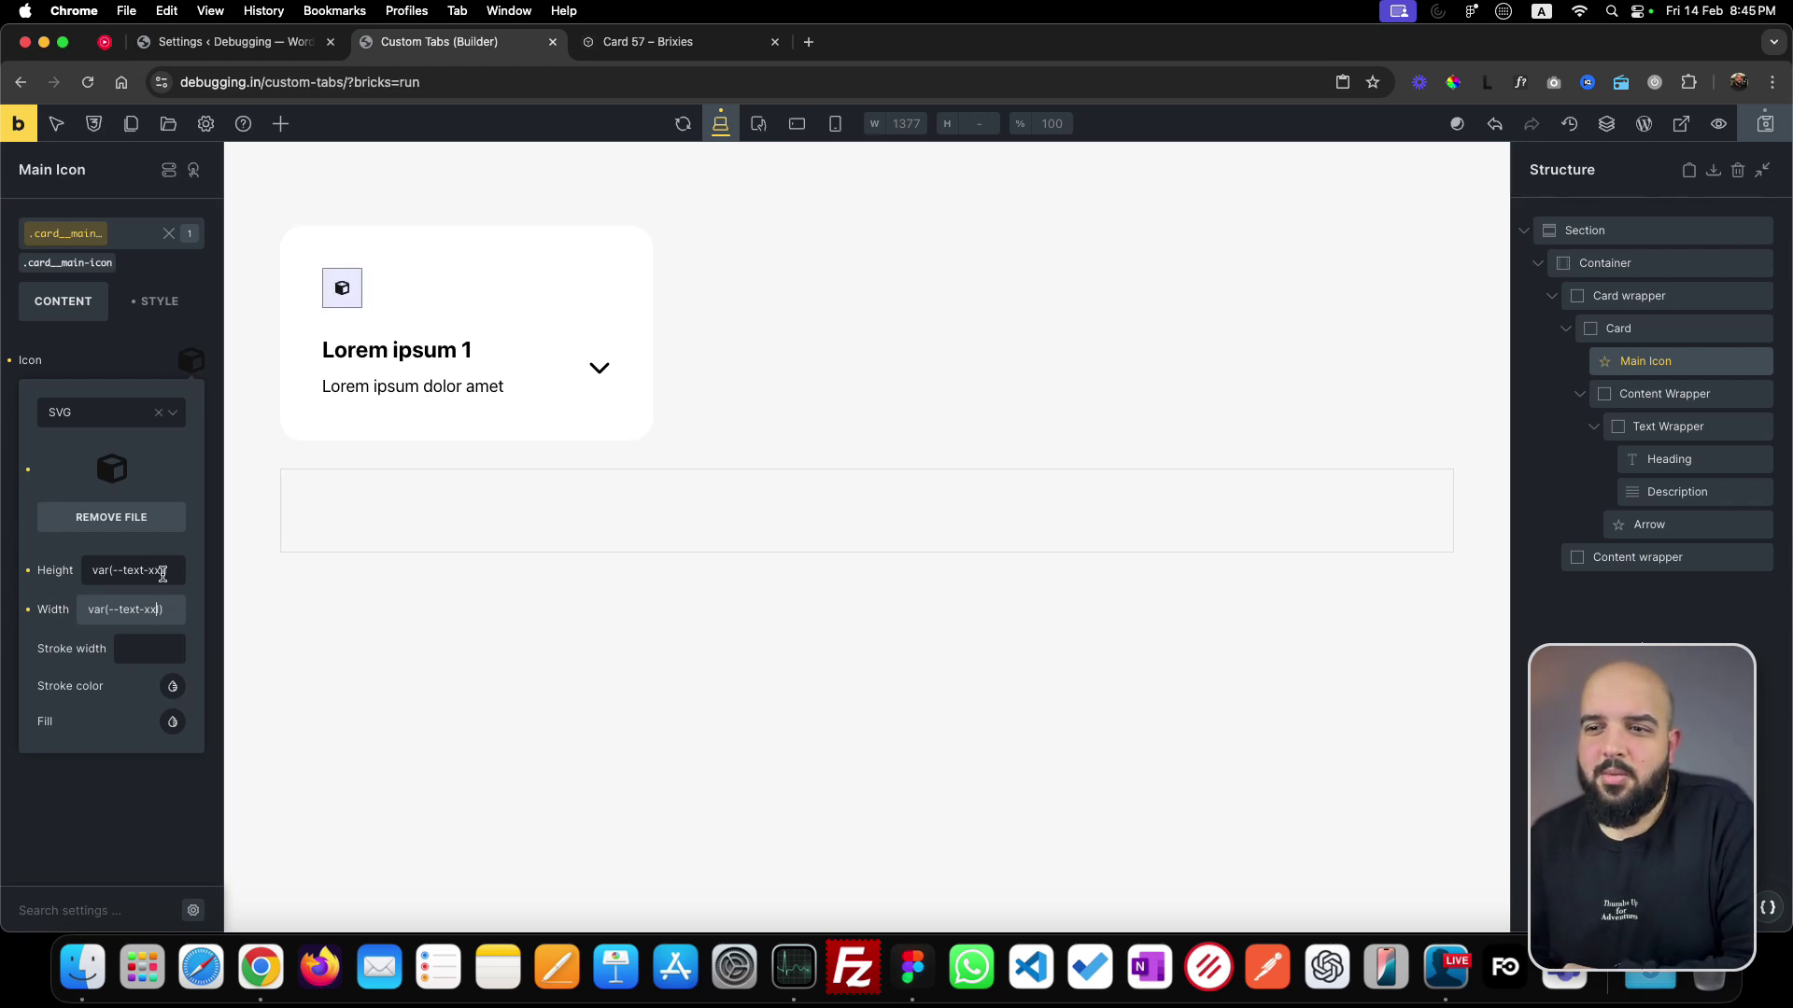
- Replace the Main Icon's SVG height with a calc() expression based on var(--text-xl)
left_click(162, 572)
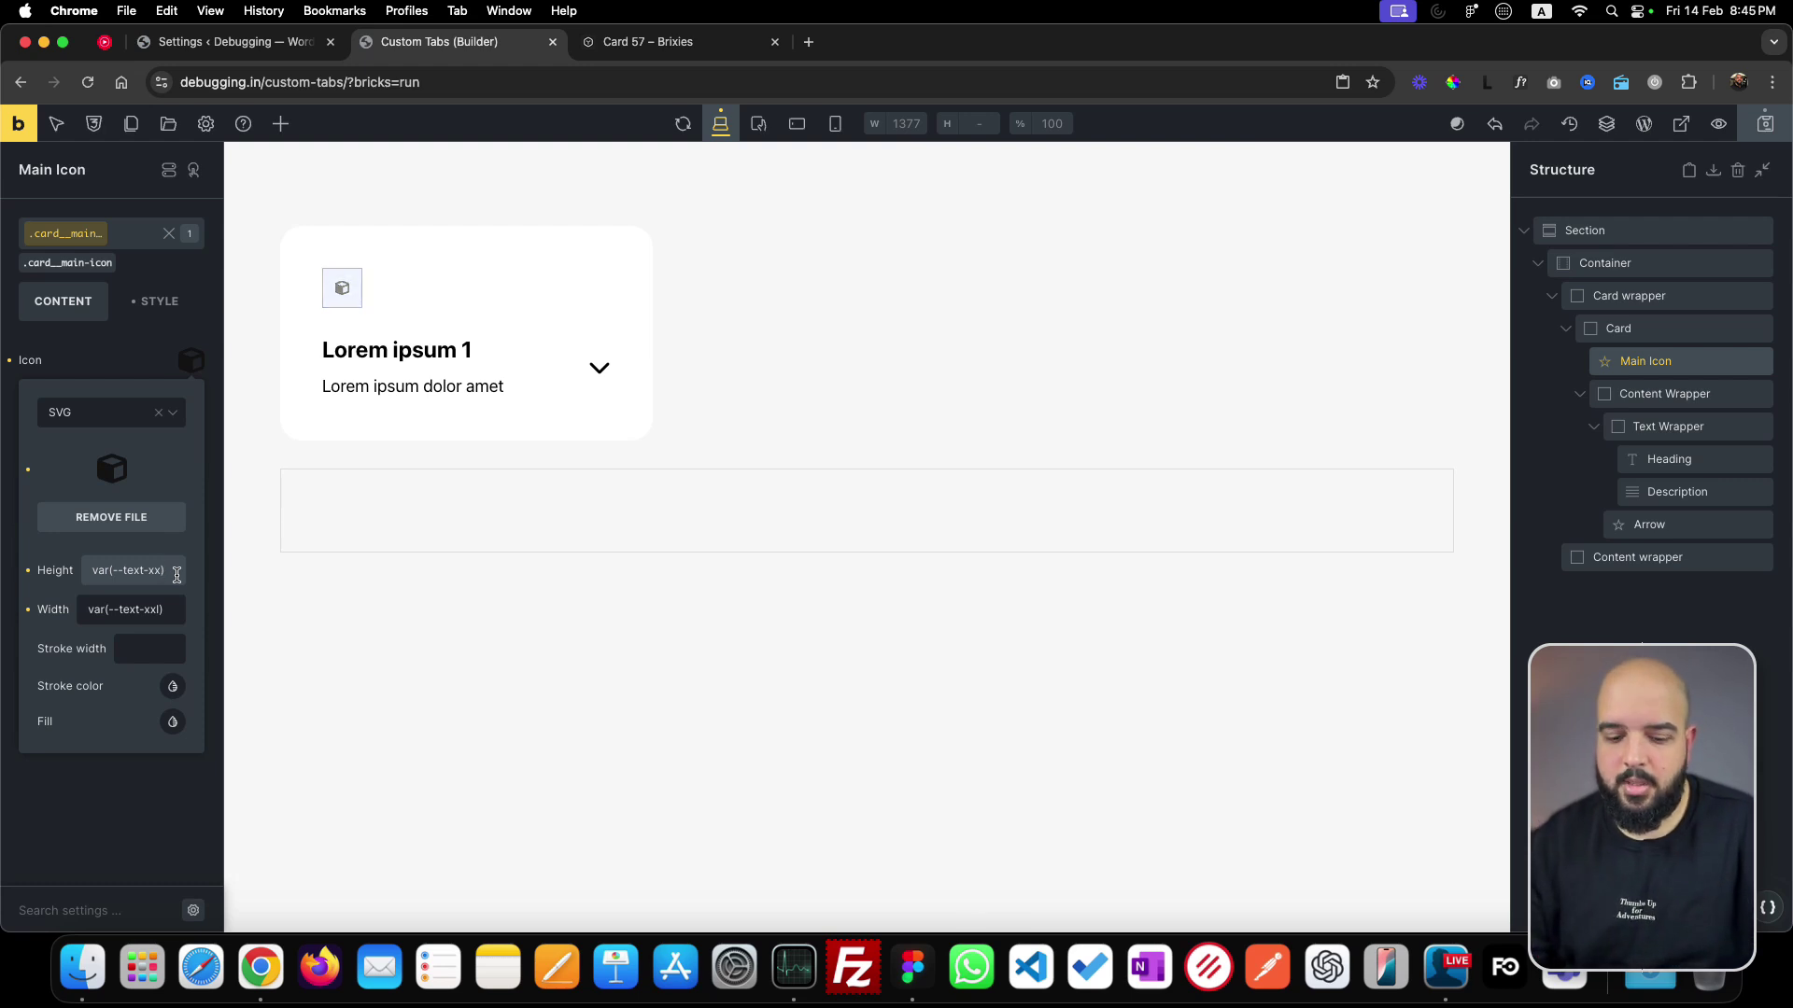
key("BackSpace")
type("l")
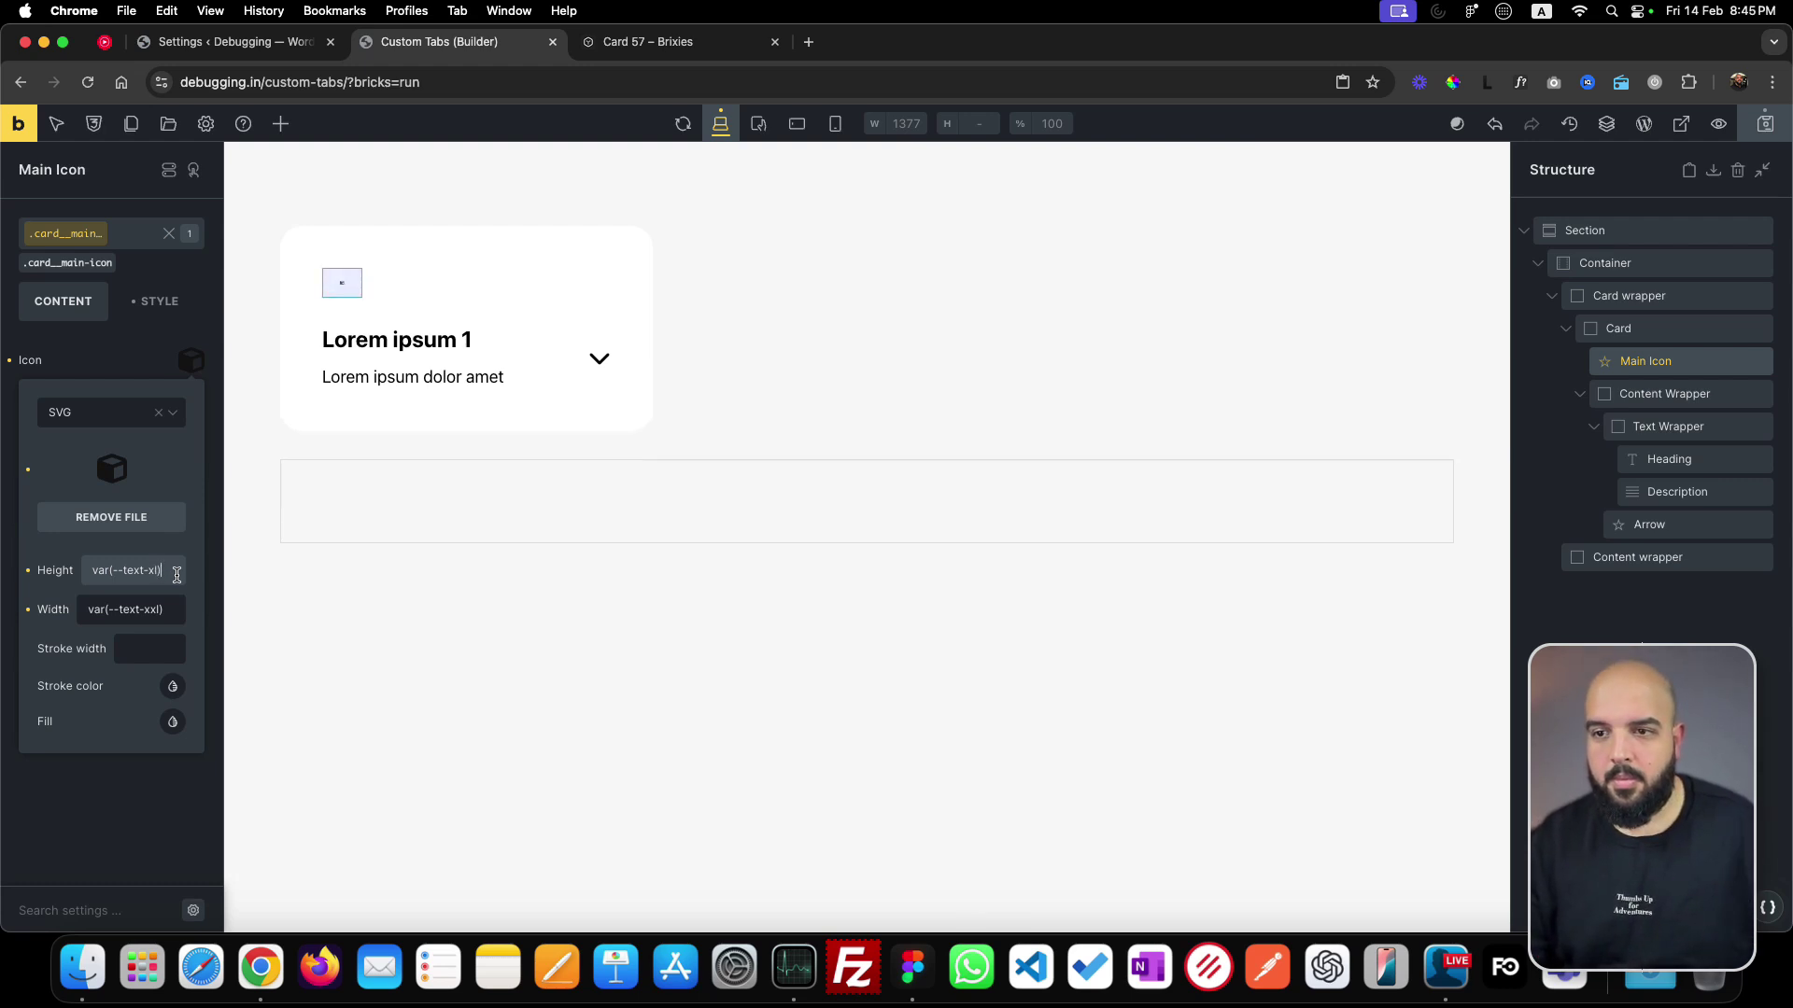
key("super+Left")
type("calc(")
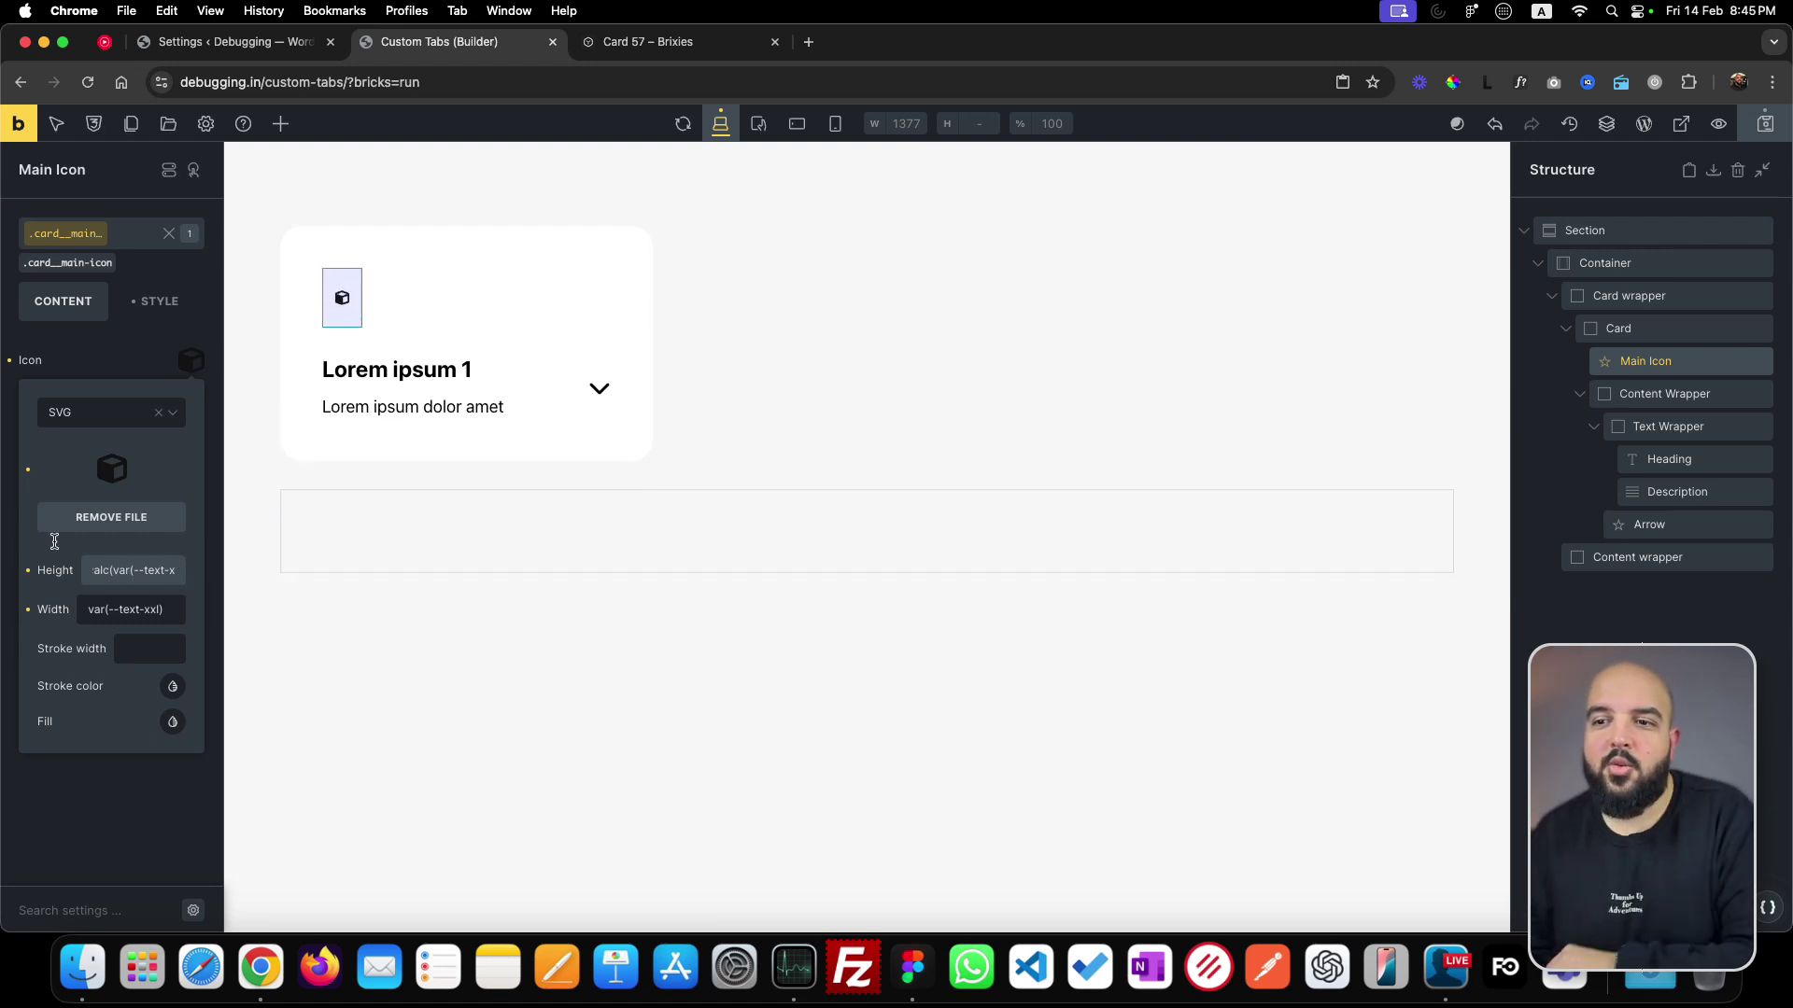
left_click(103, 569)
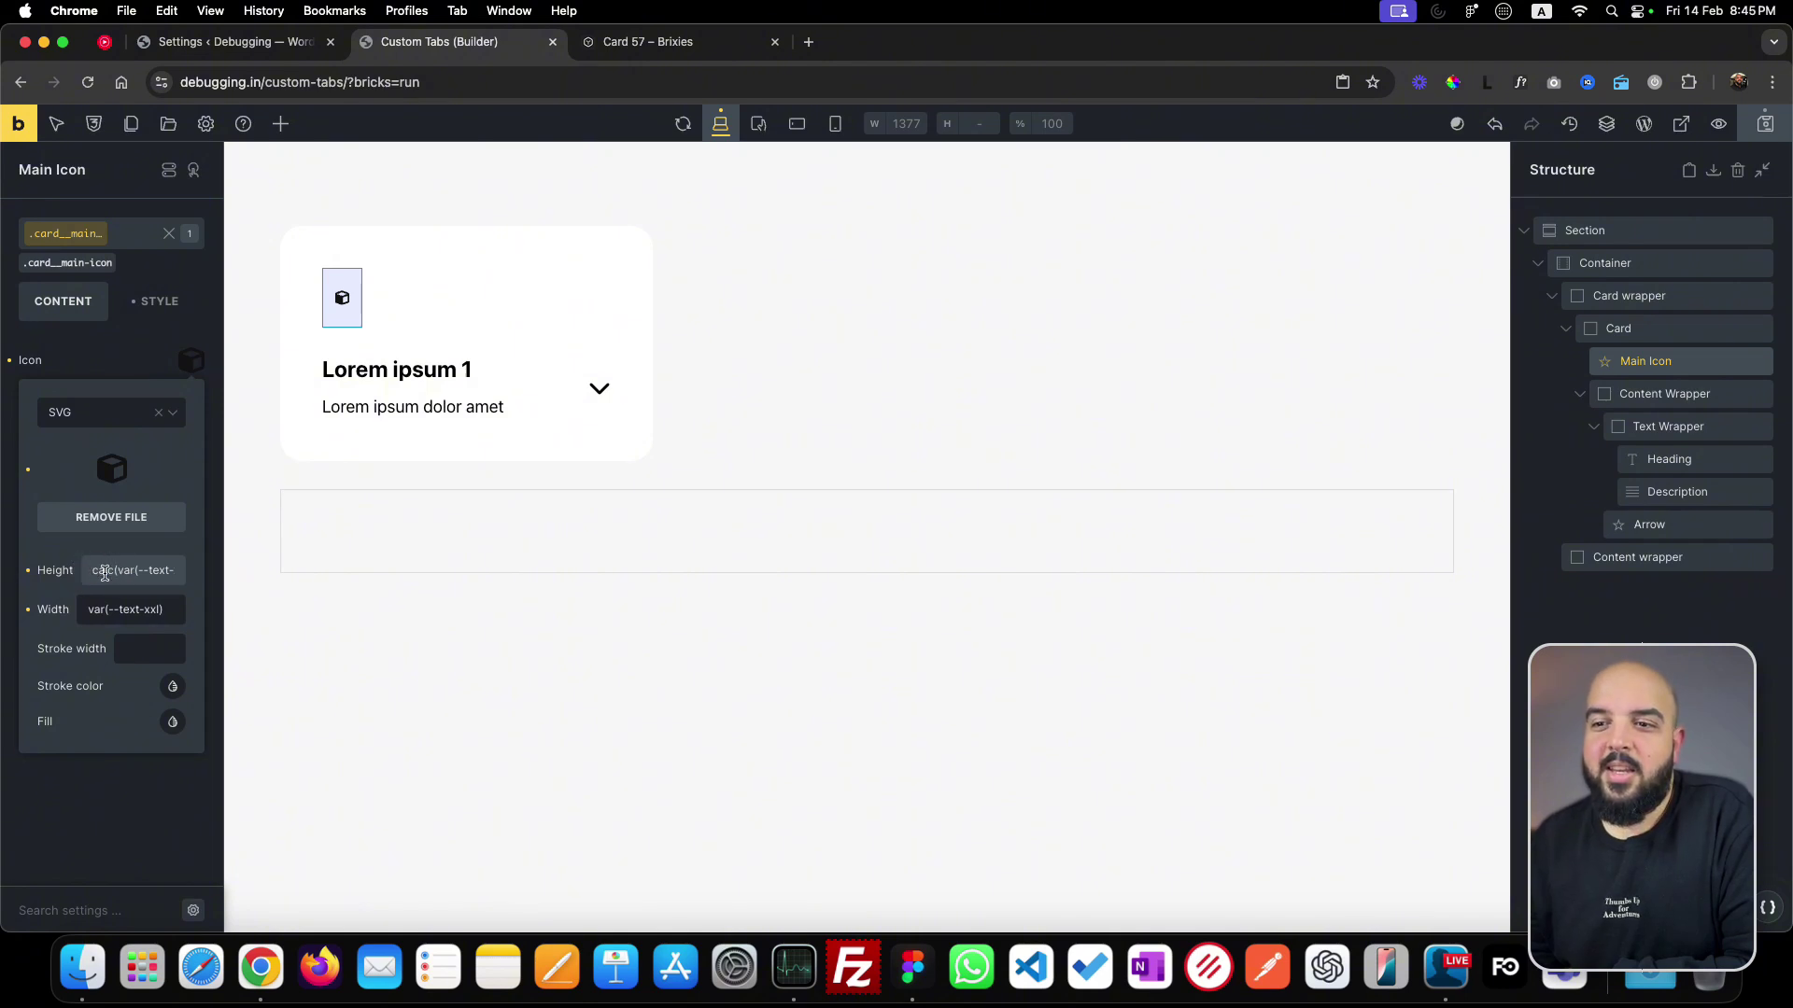
- Set the Main Icon's SVG width to the same calc(var(--text-xl) * 2) expression as its height
left_click(127, 574)
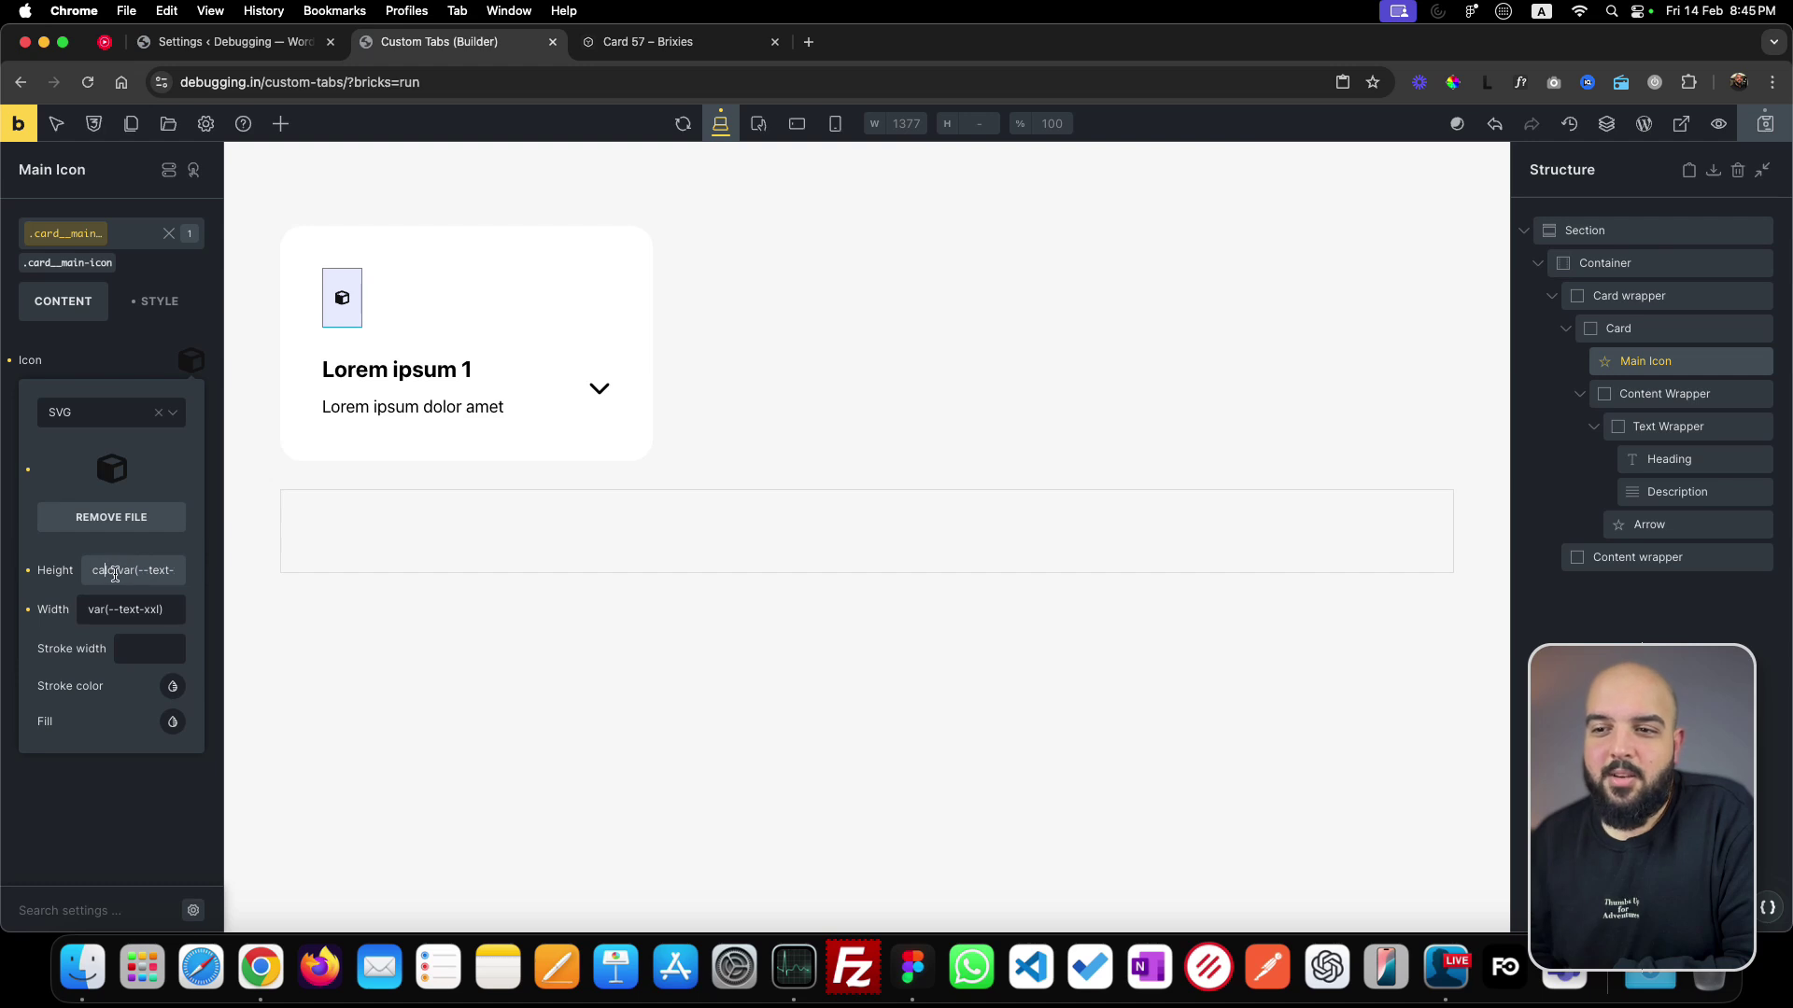
left_click(165, 571)
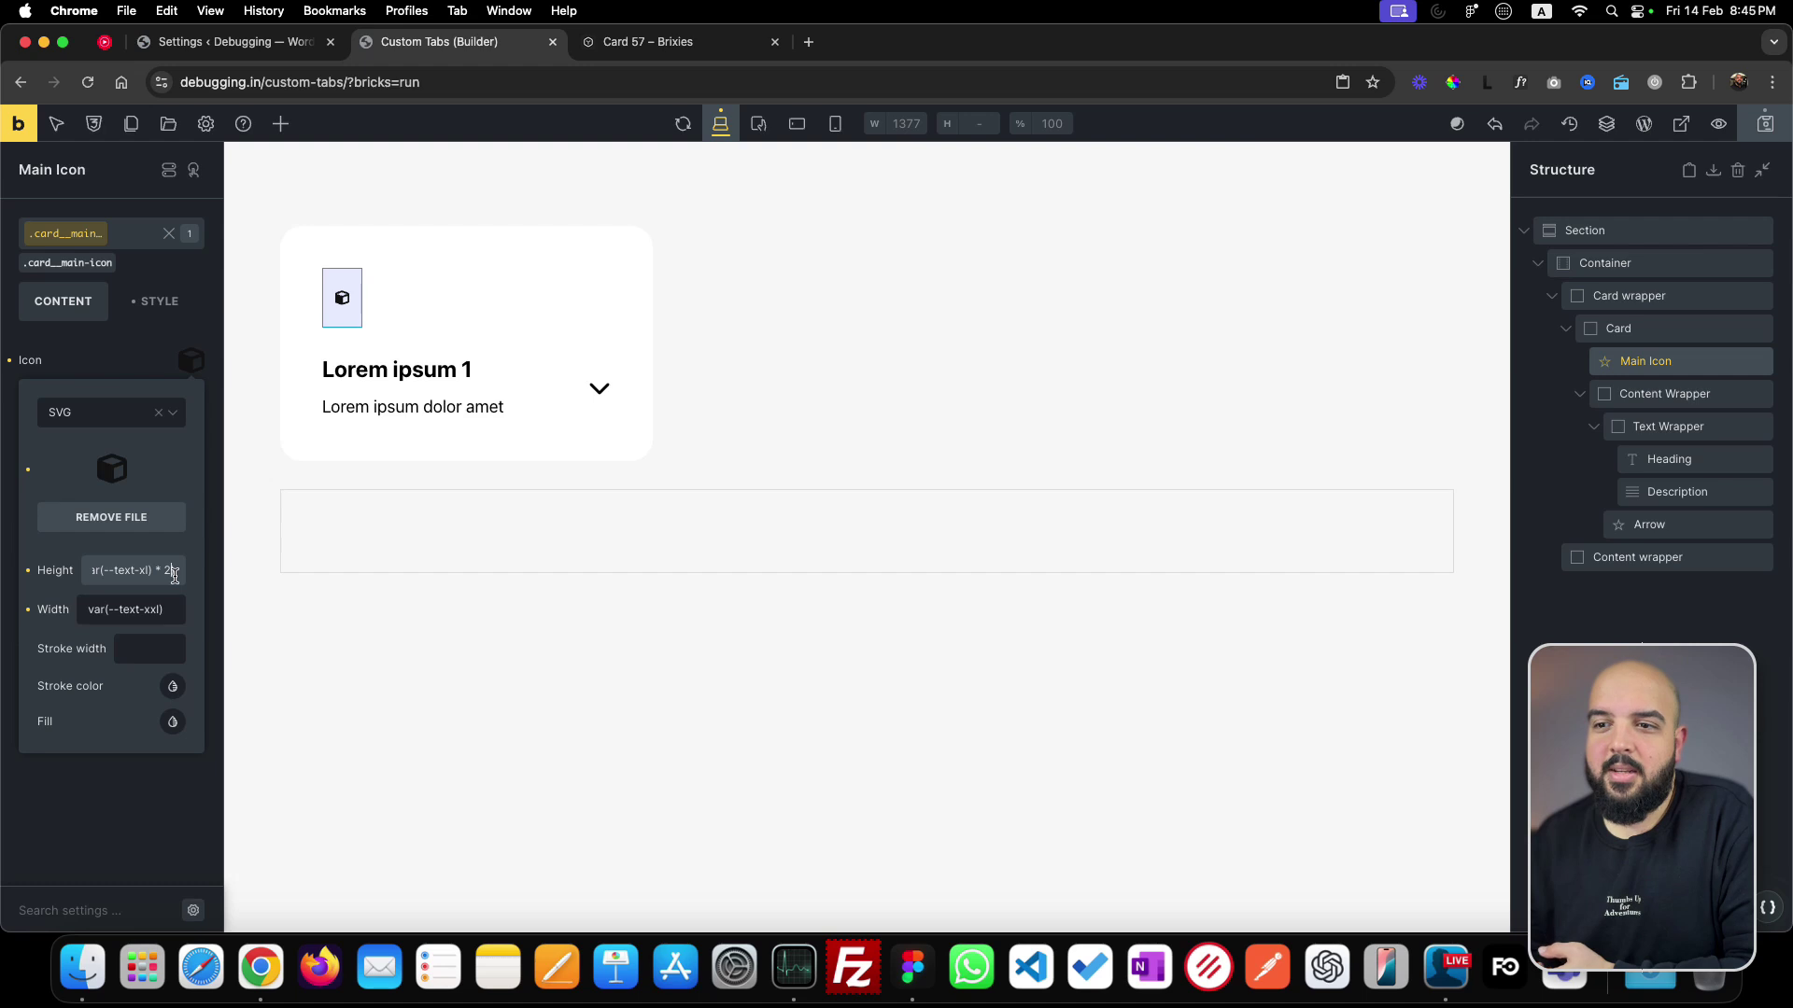
left_click(161, 614)
key("BackSpace")
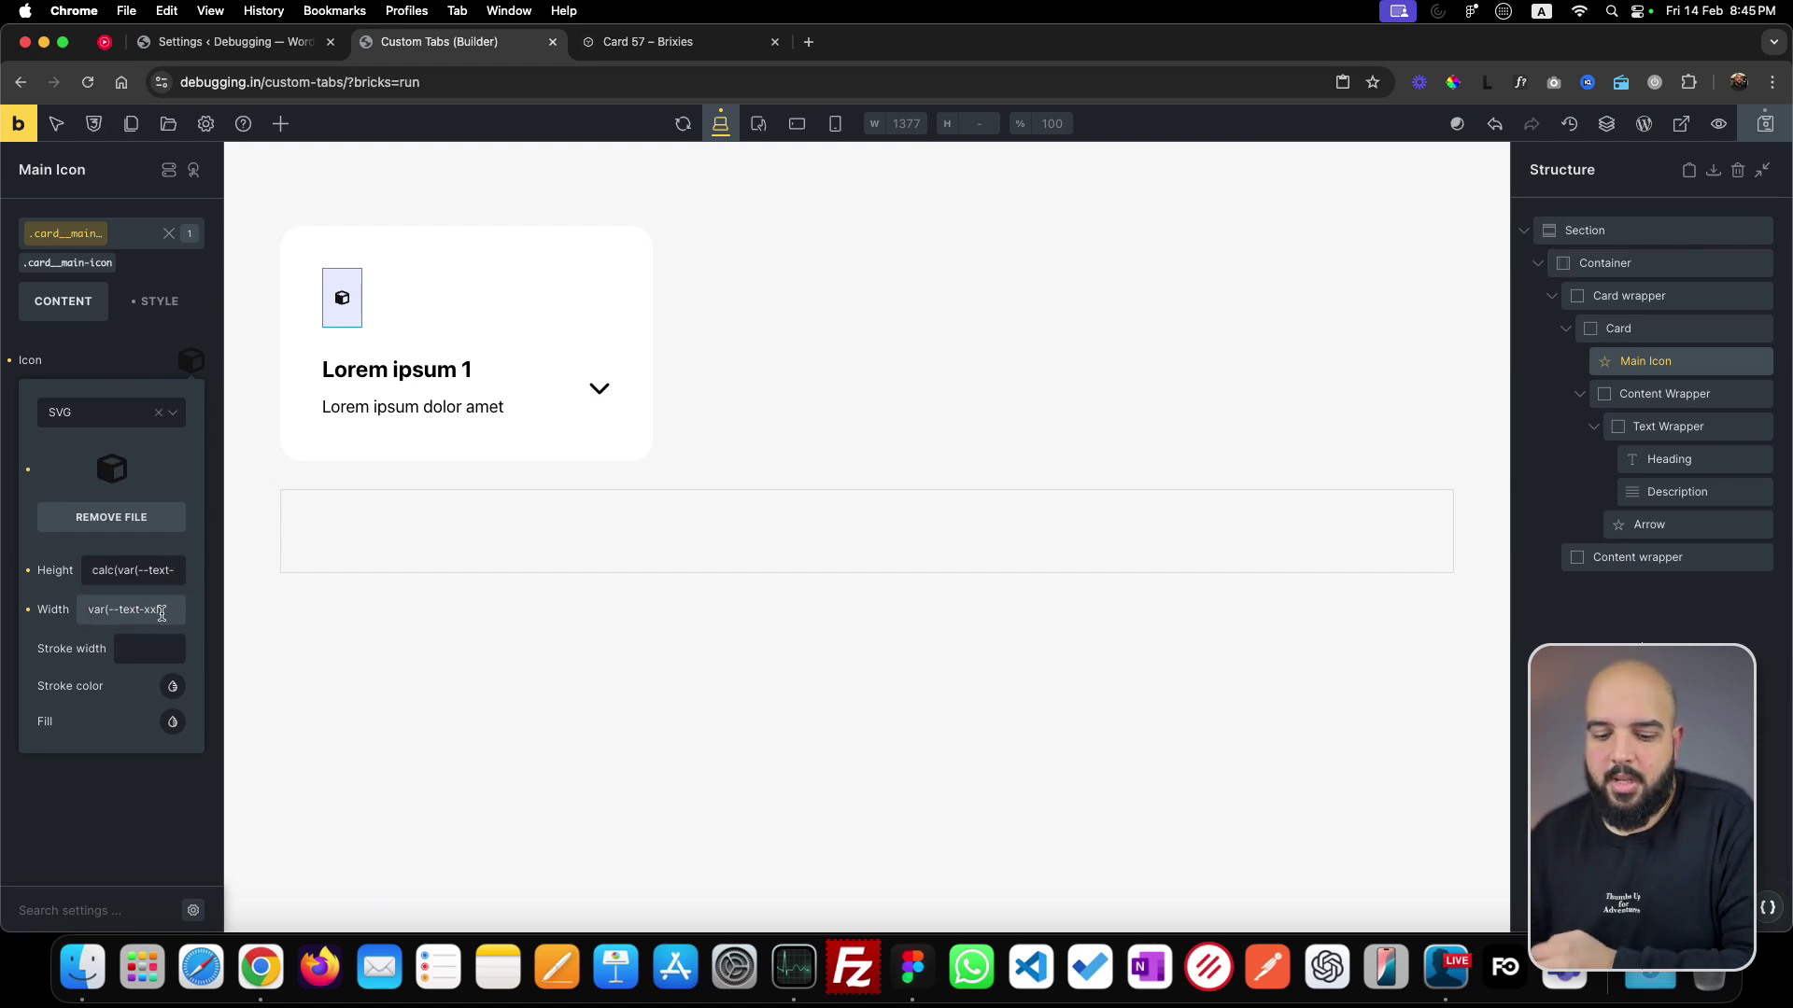
key("super+a")
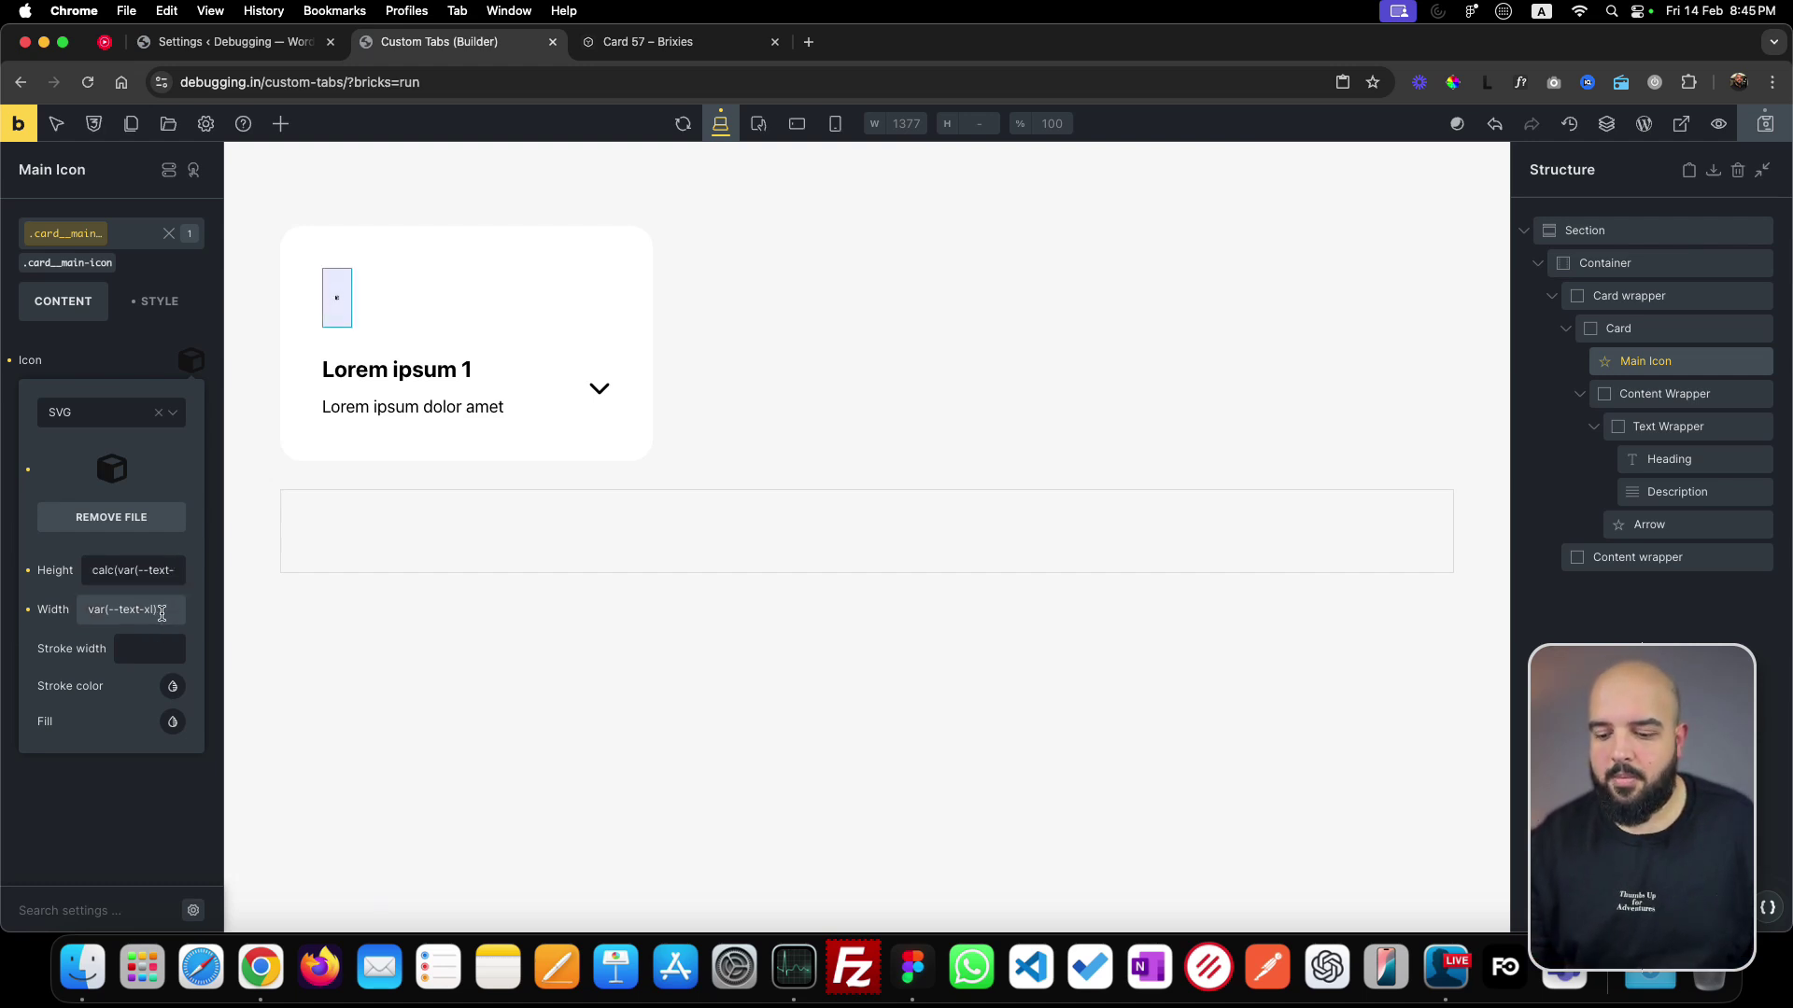
key("super+v")
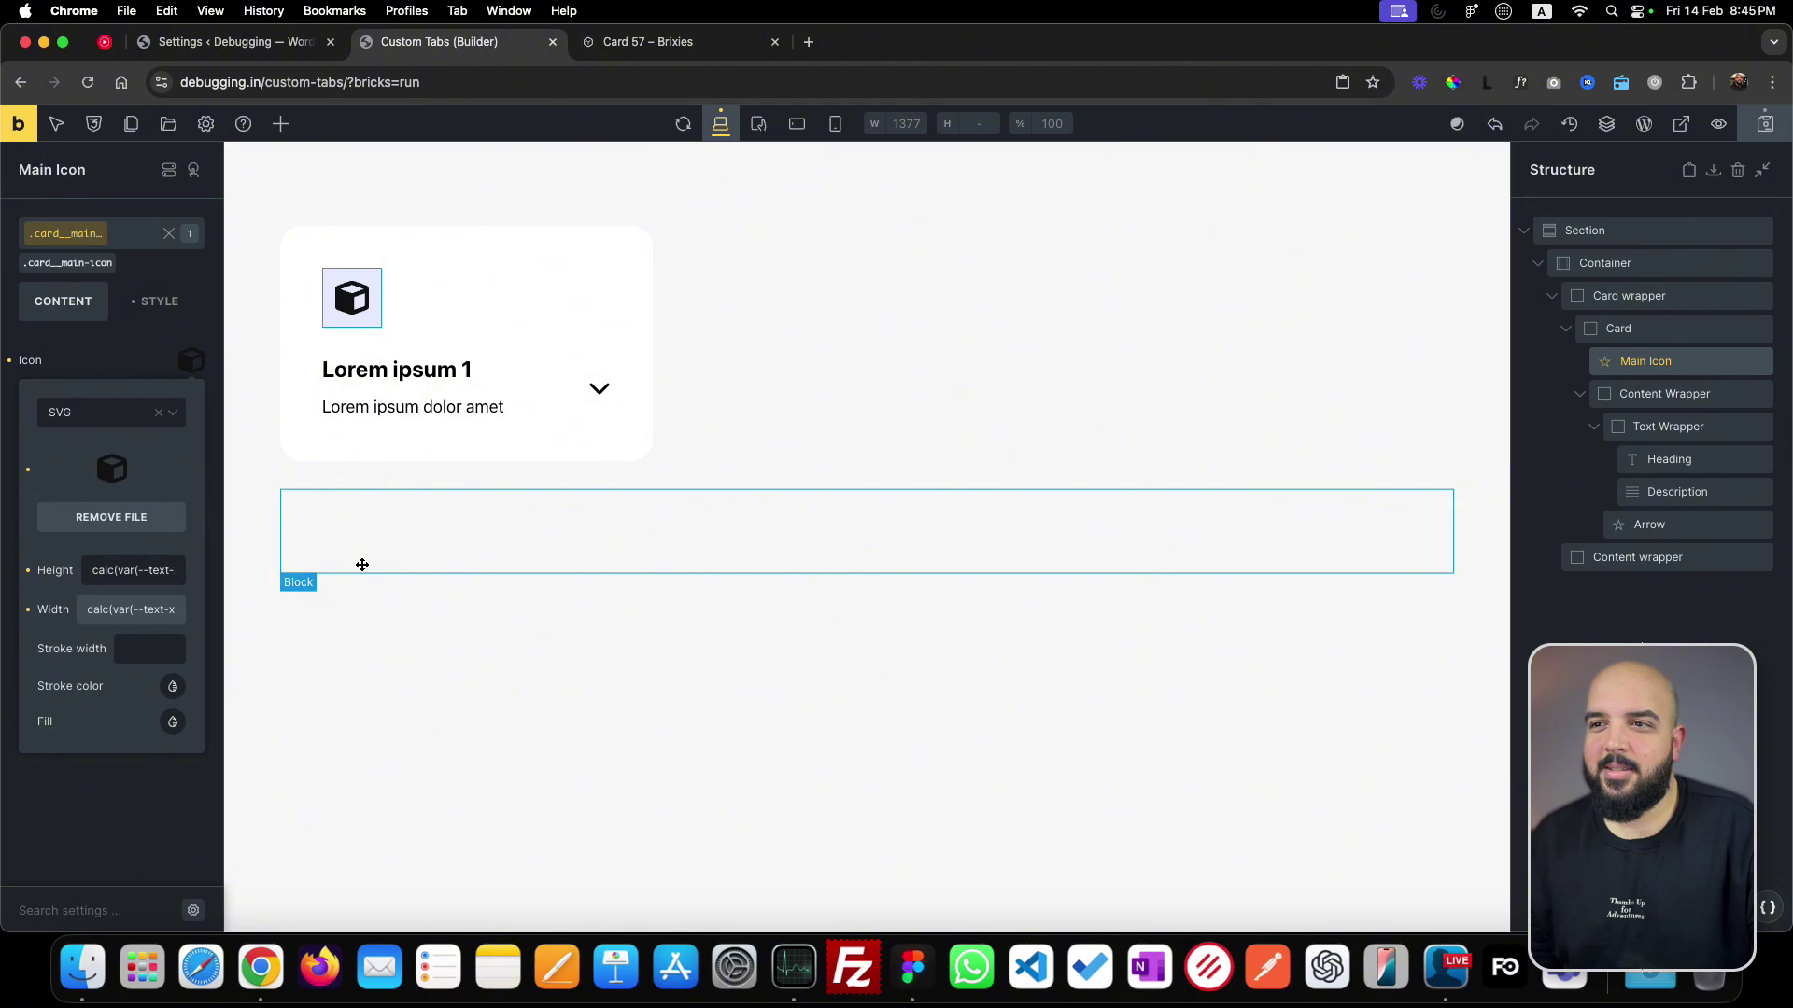
- Change the Main Icon's SVG height and width to calc(var(--text-l) * 2.5)
left_click(173, 571)
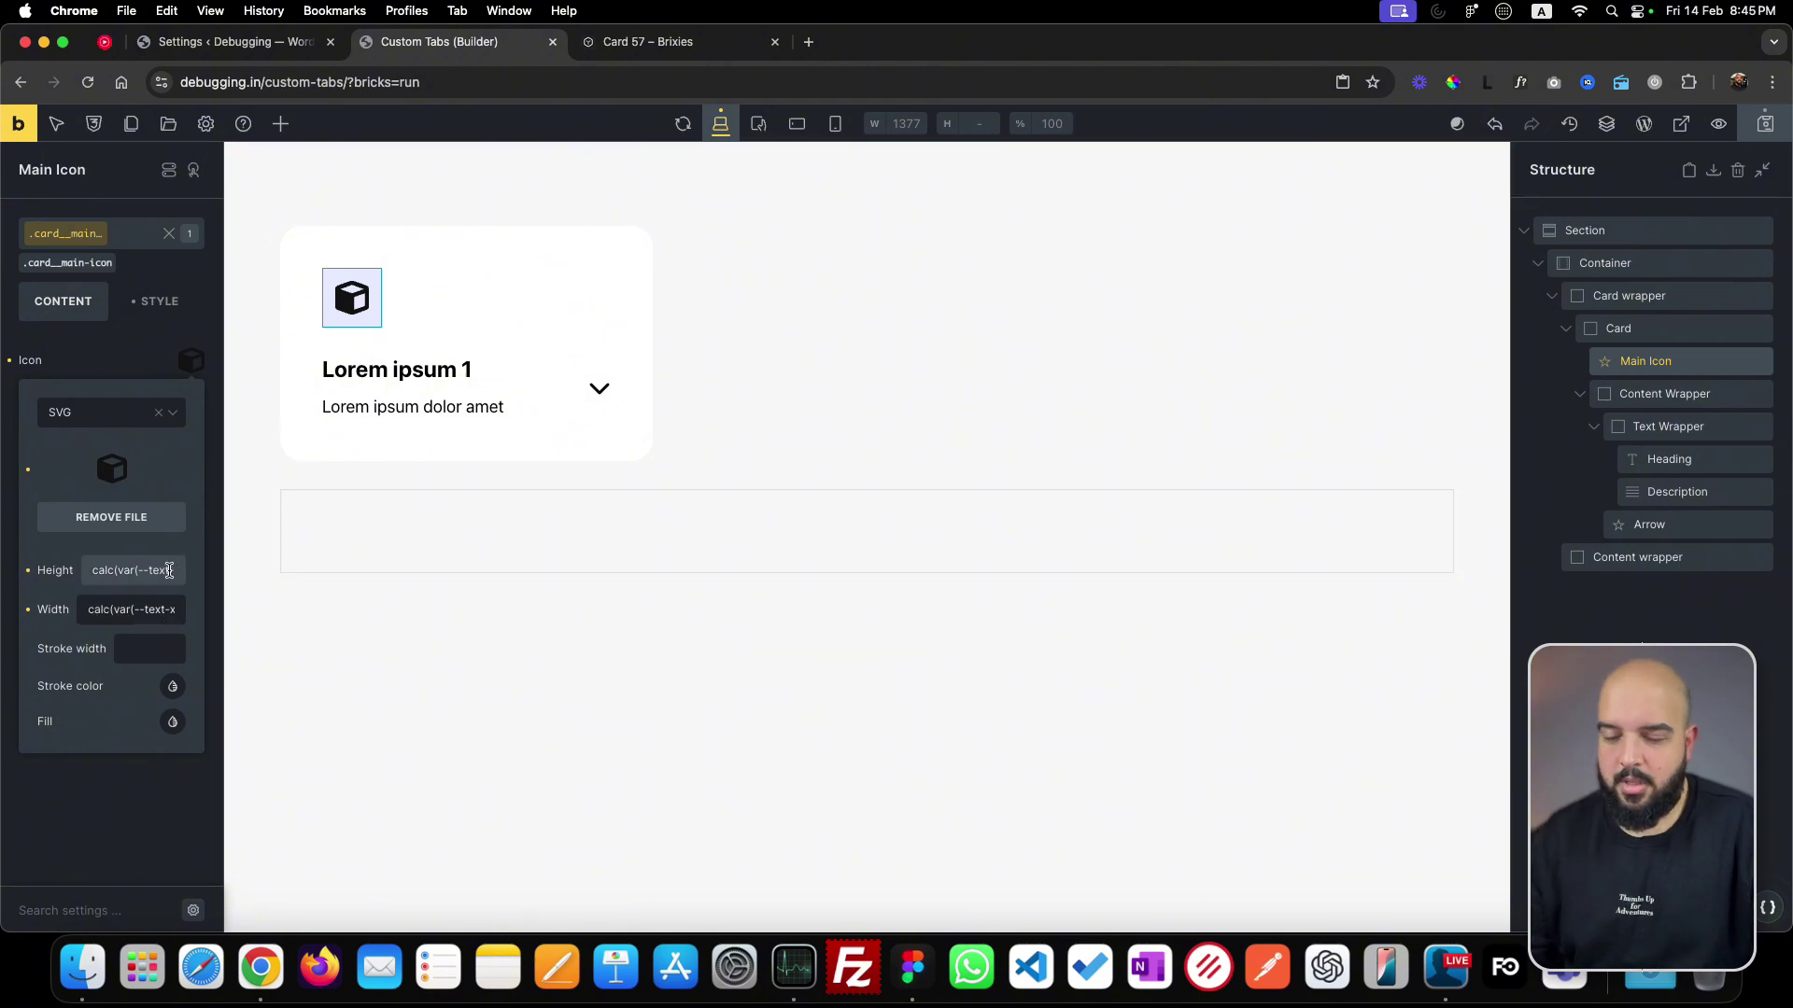
key("End")
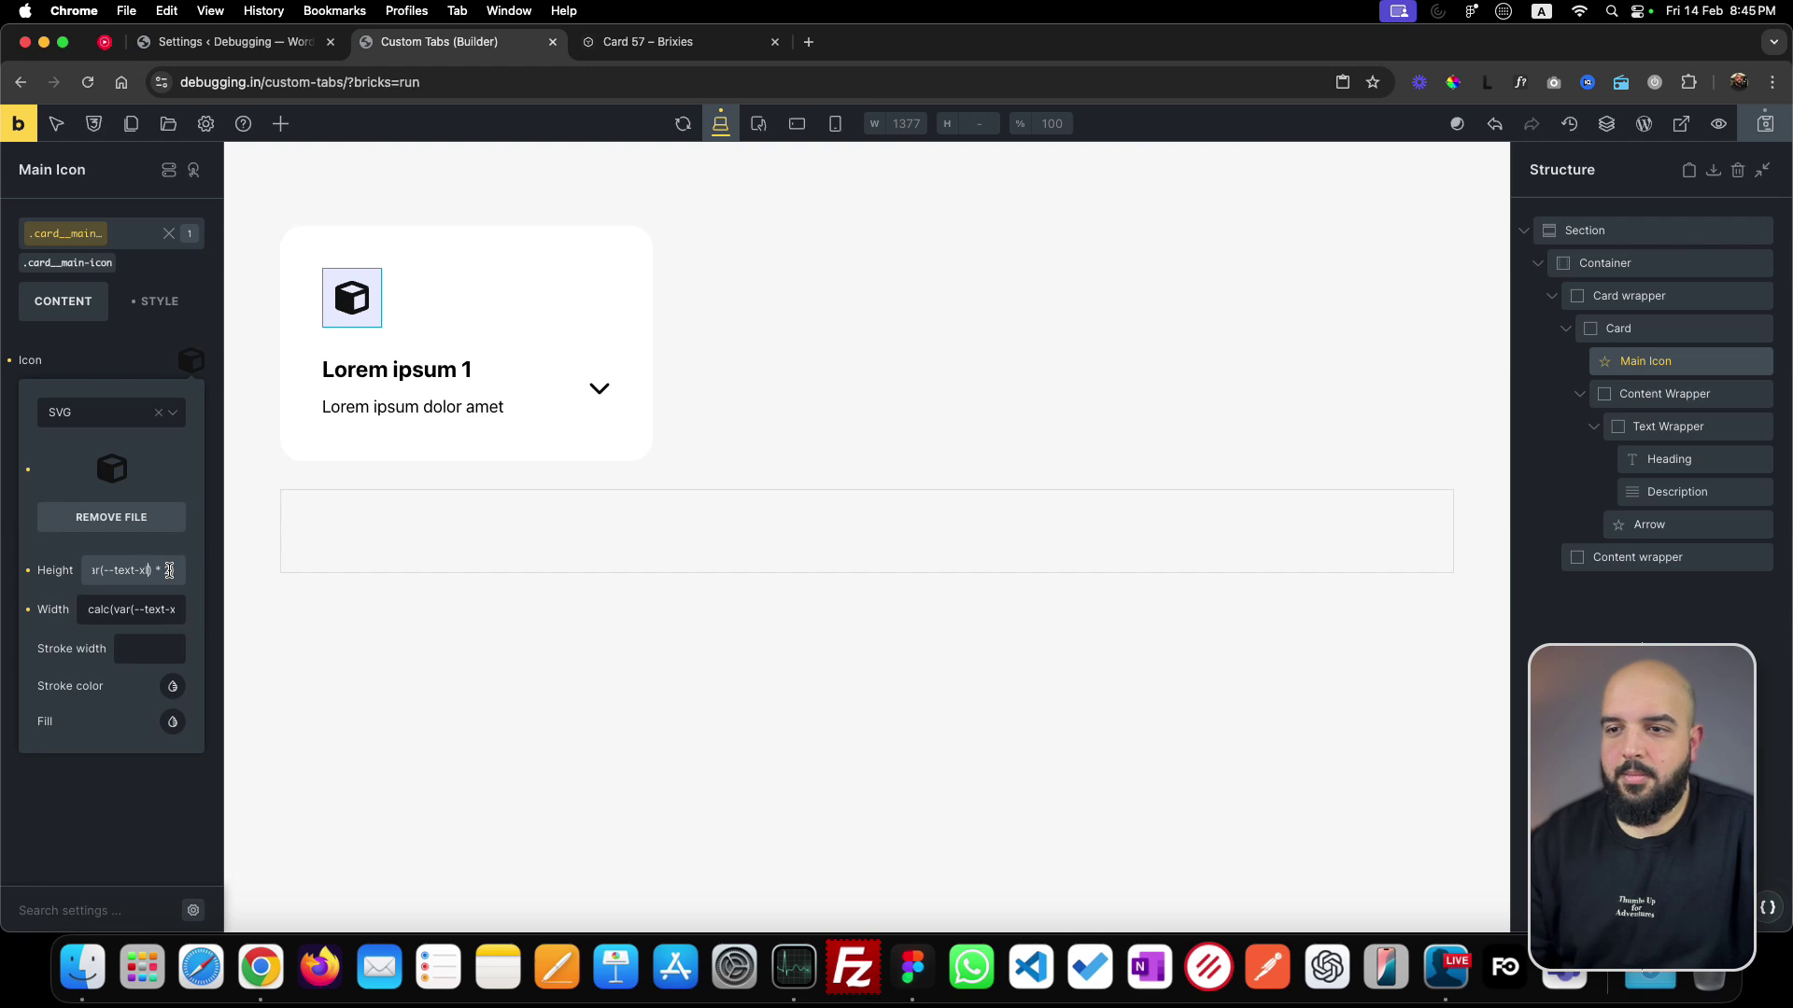
key("BackSpace")
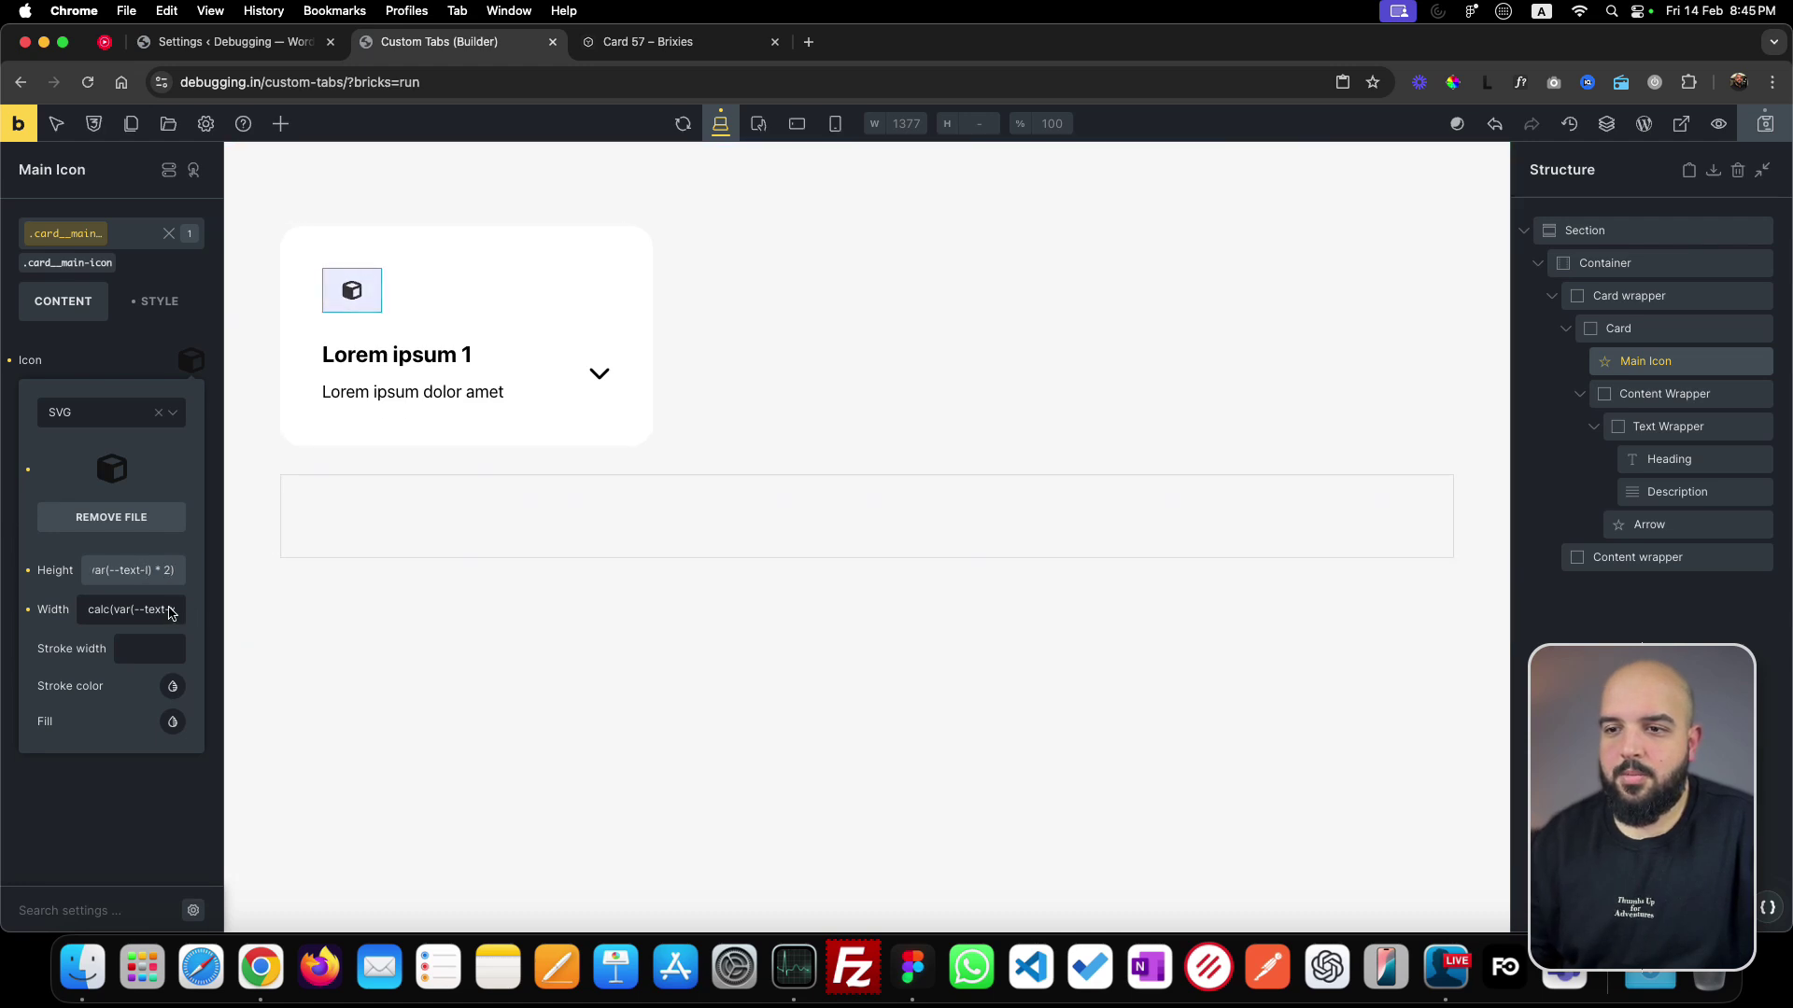
left_click(168, 610)
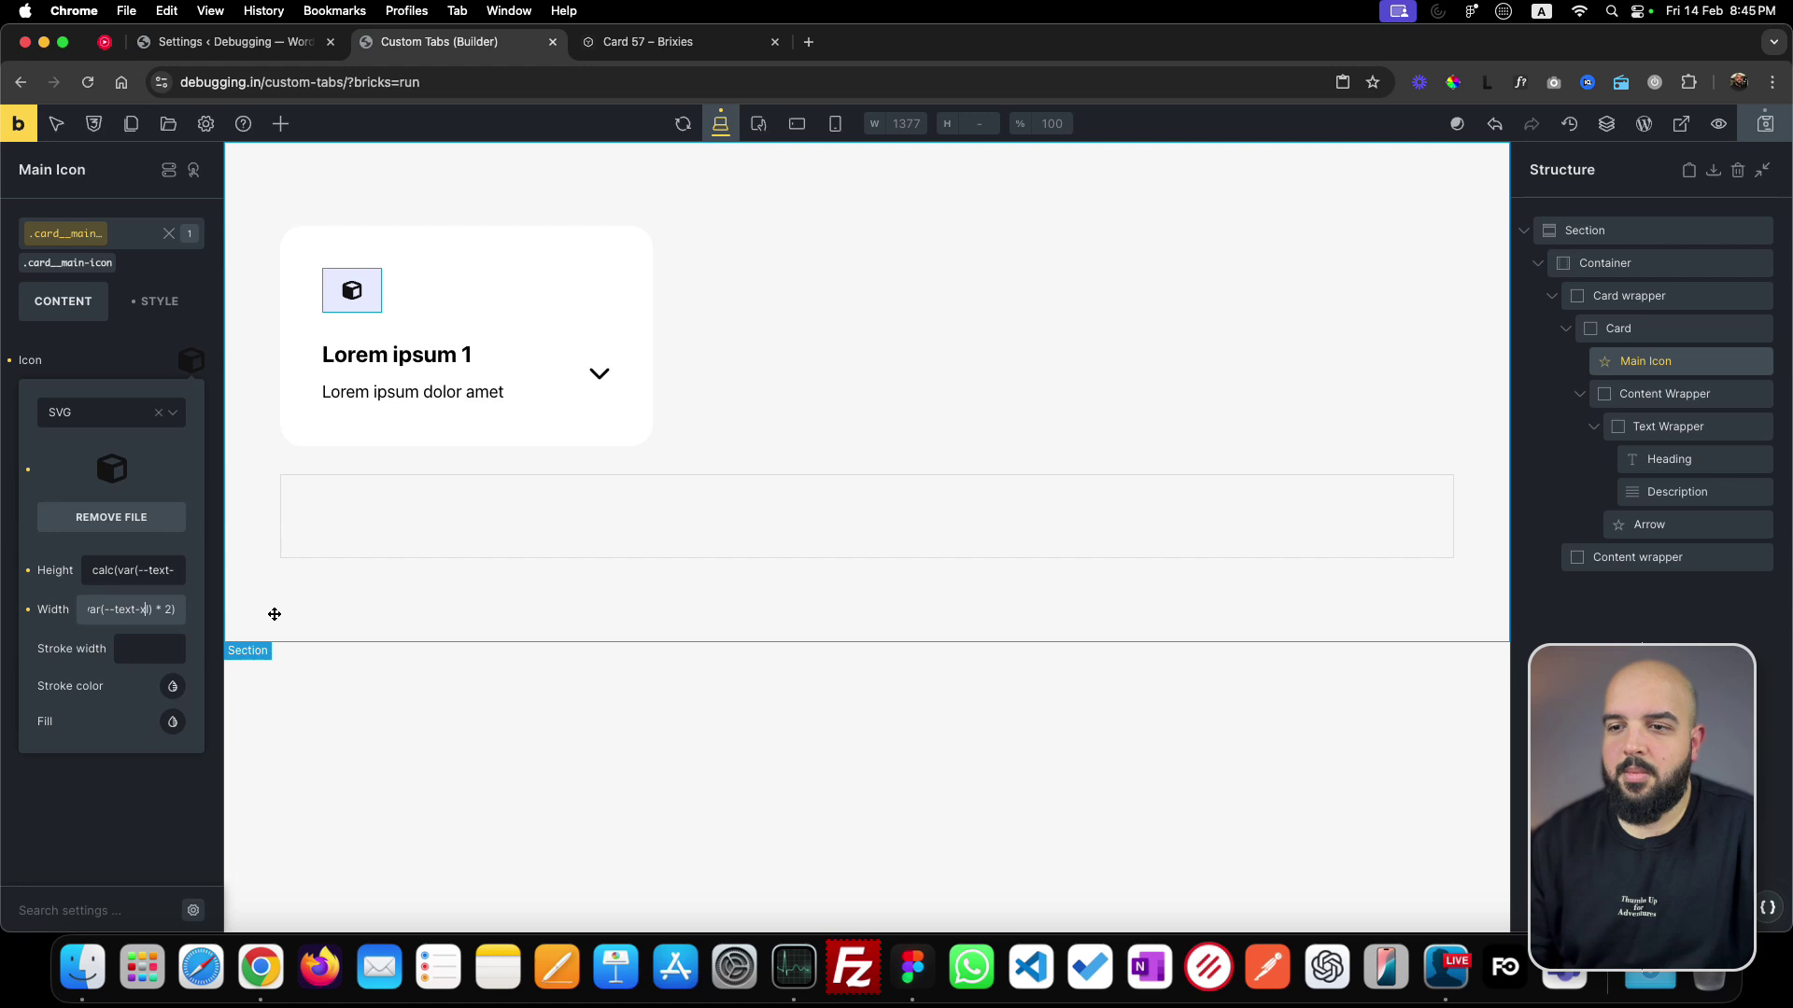
key("BackSpace")
type("l")
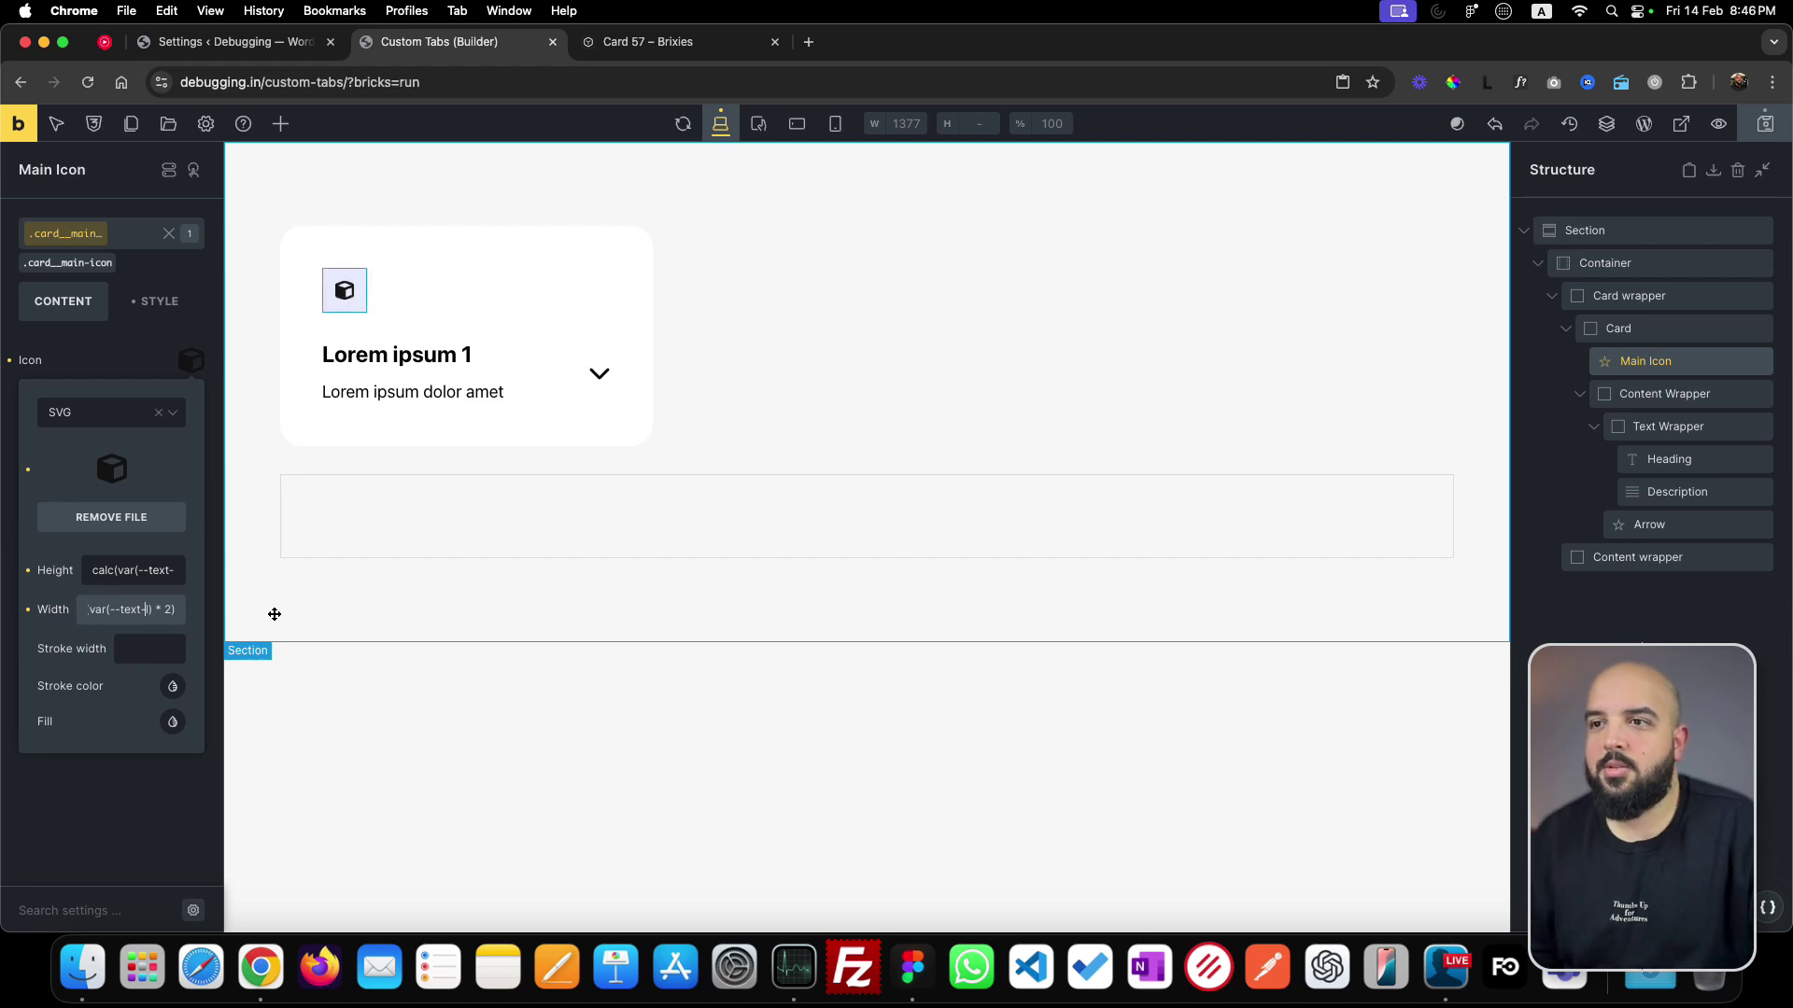
left_click(164, 611)
type(".5")
key("Return")
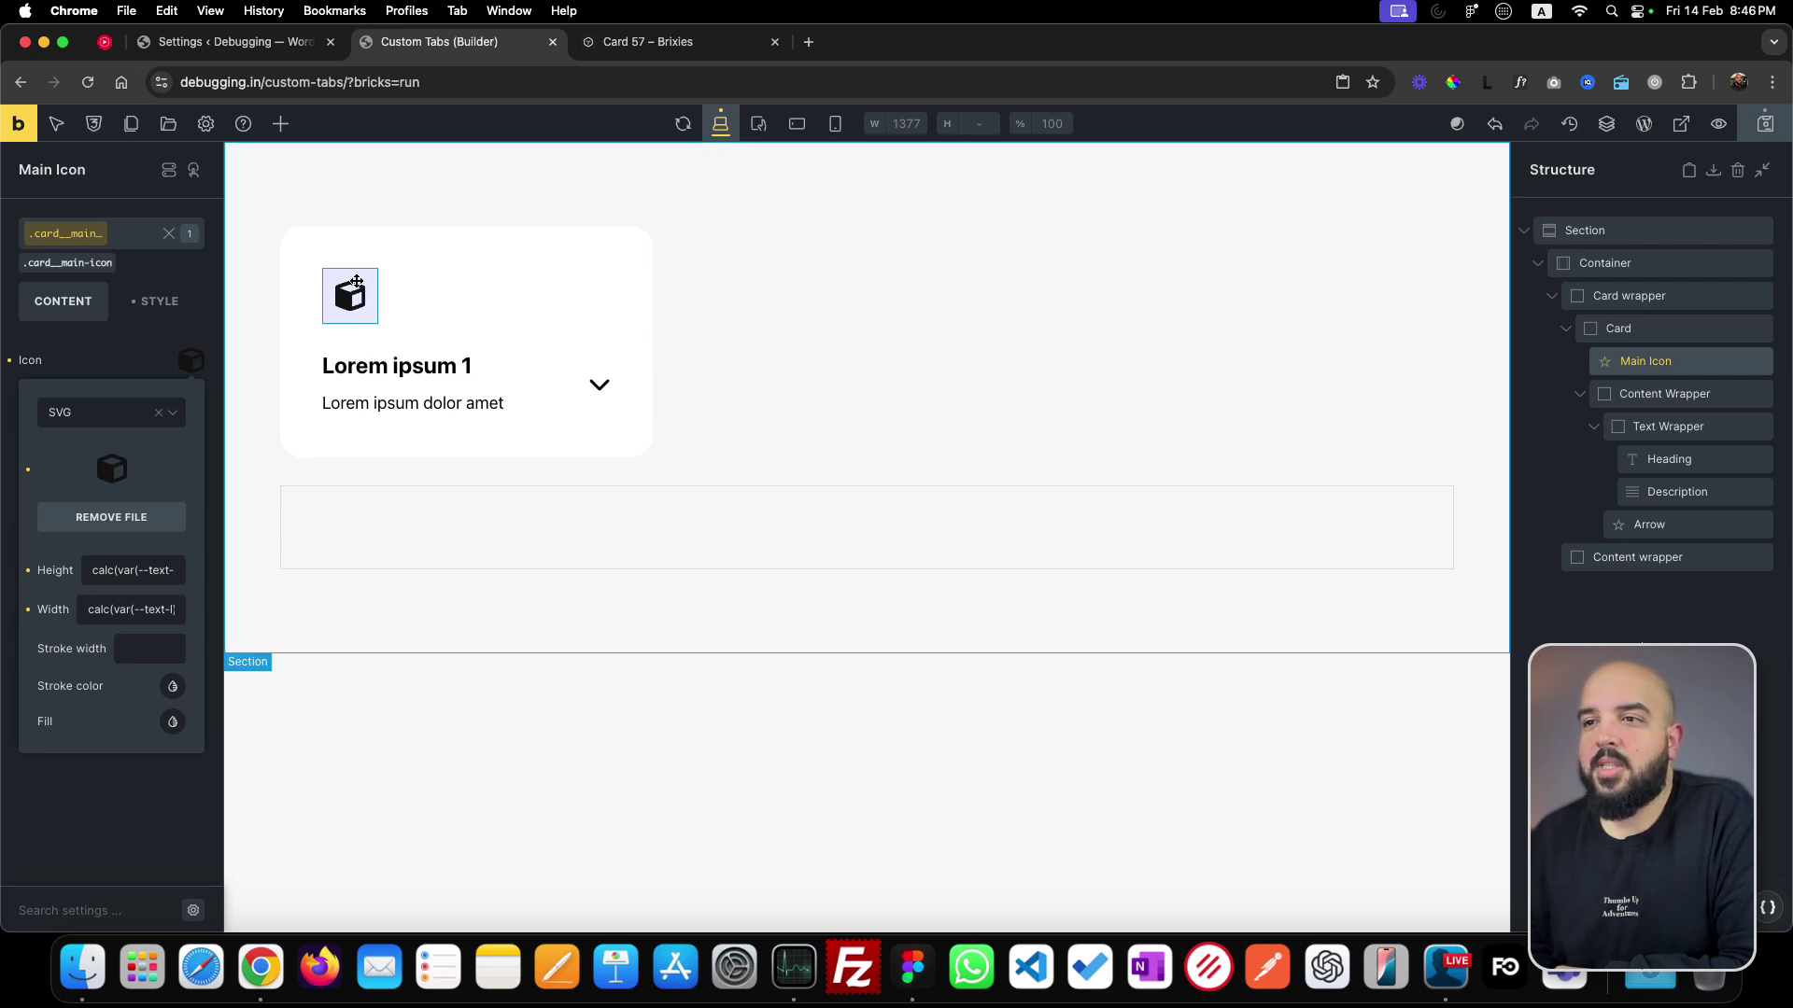
- Give the Main Icon a linked border radius of 50 on all four corners
left_click(151, 304)
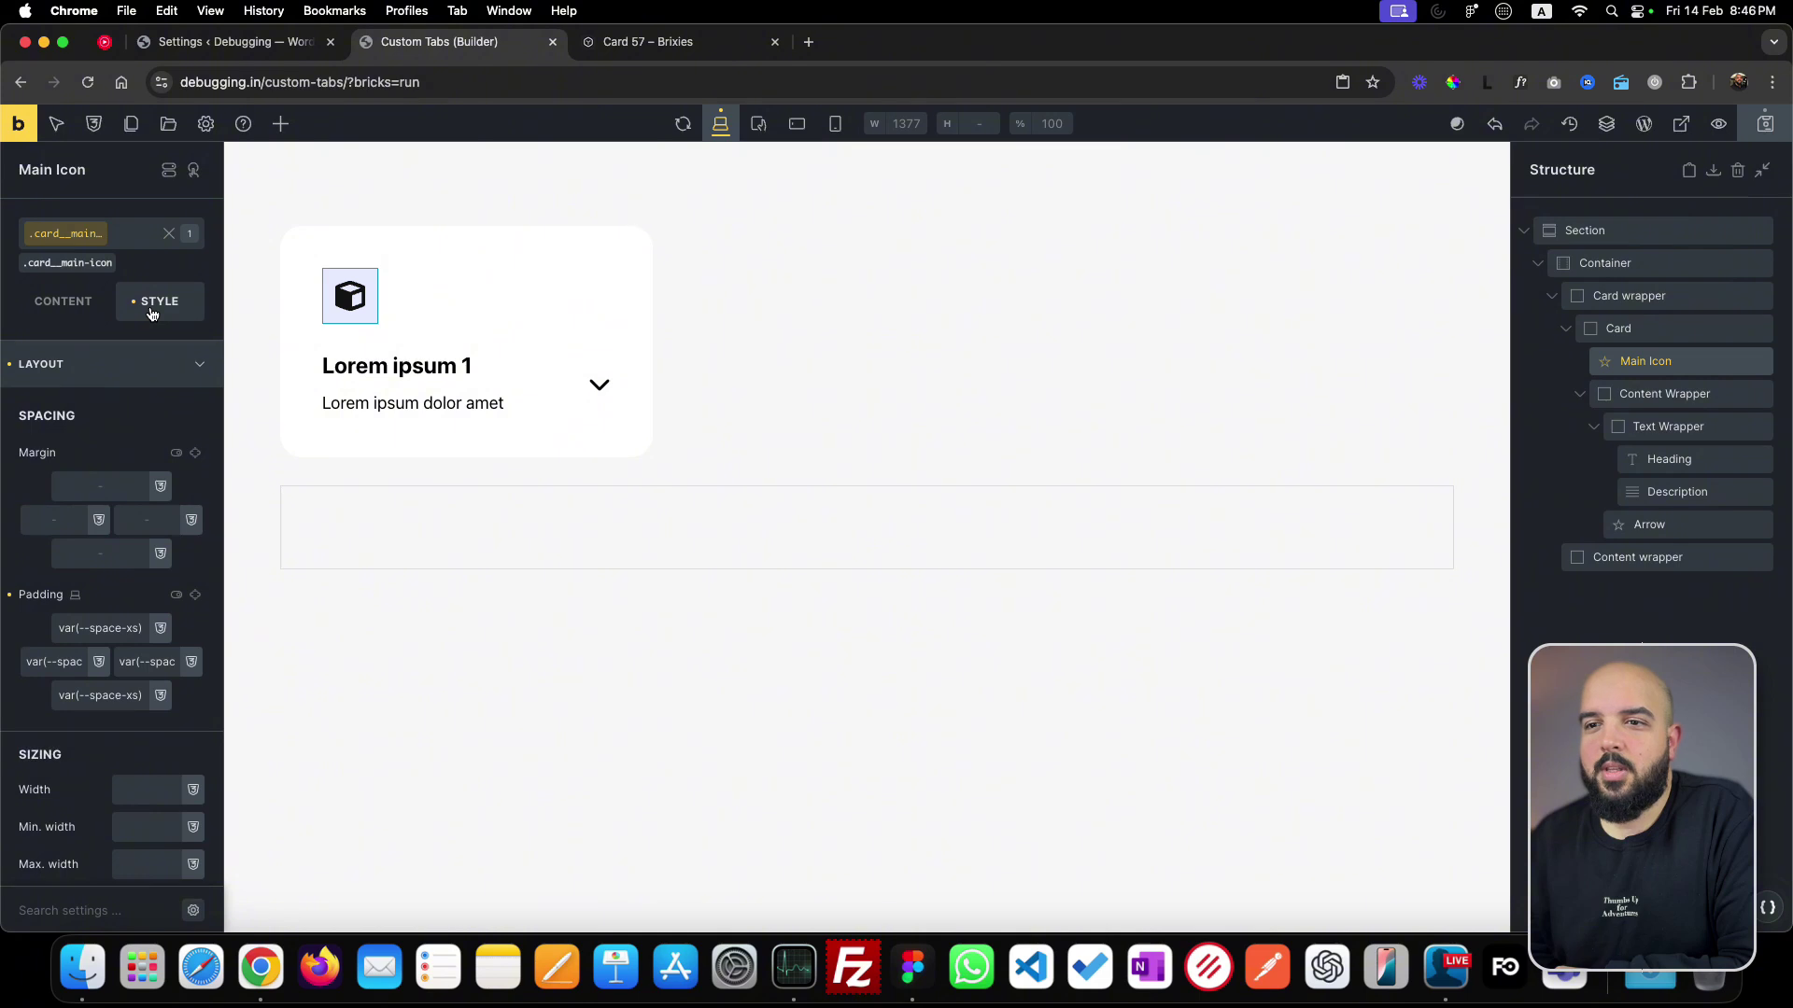
left_click(135, 373)
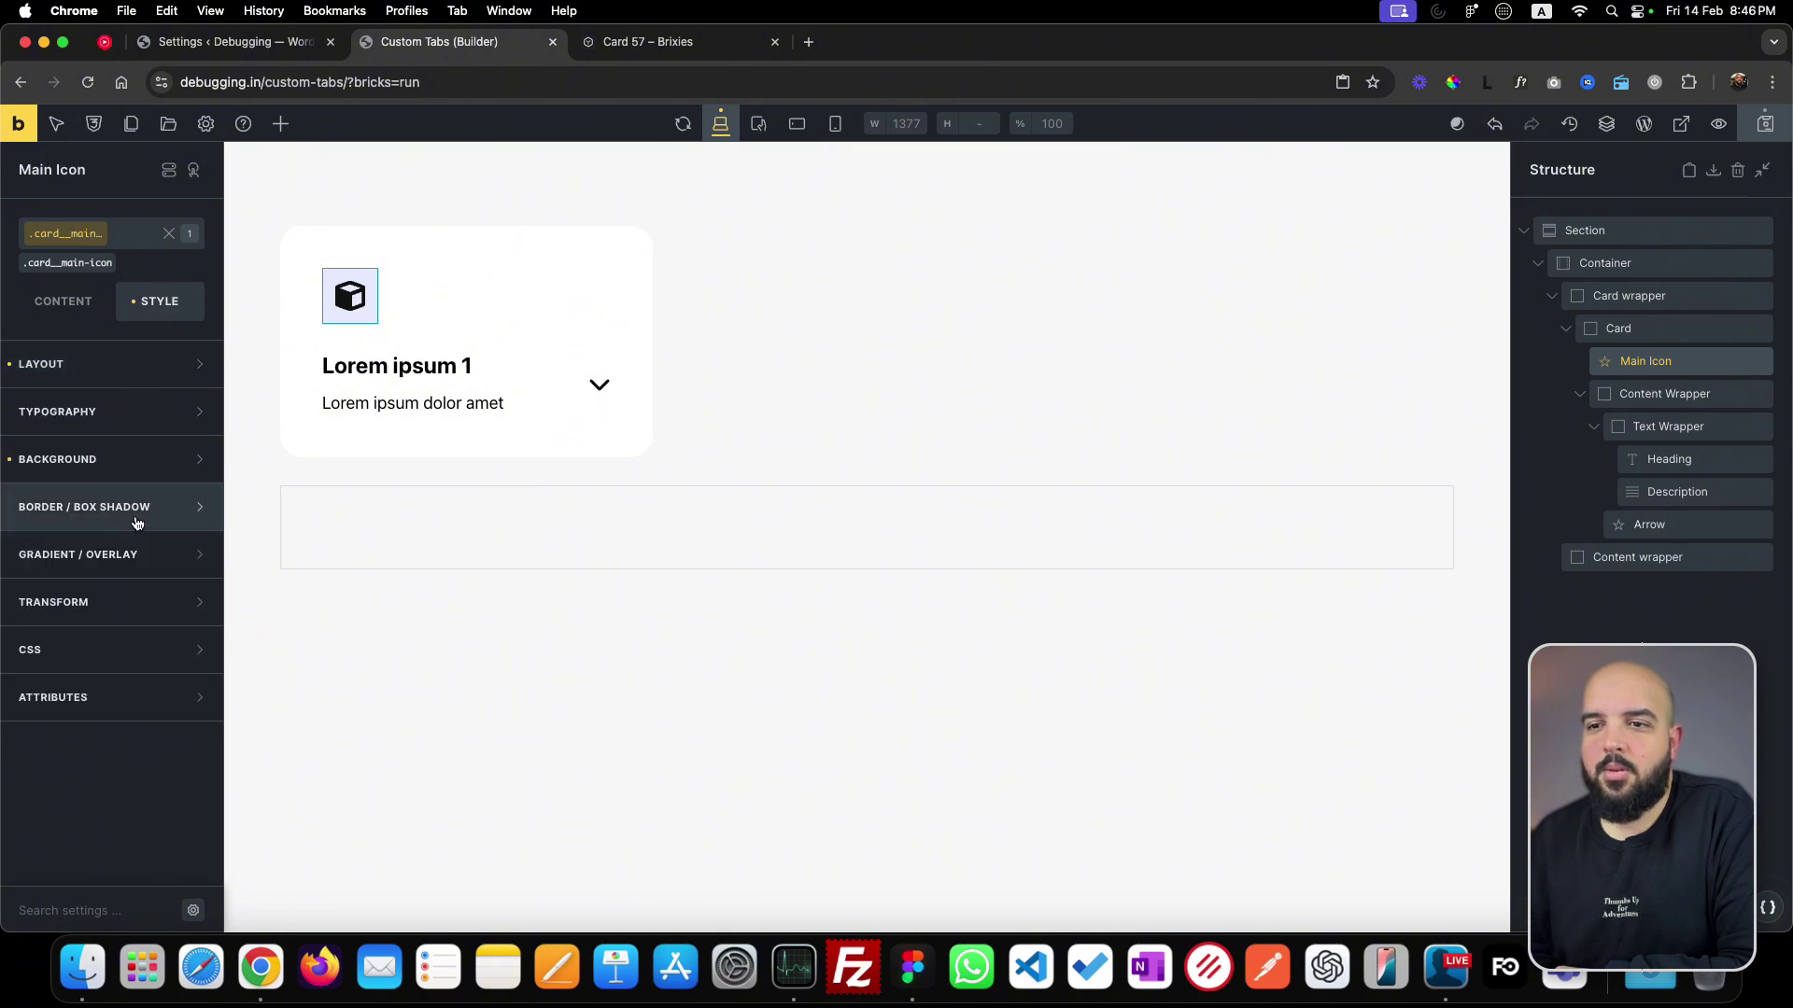
left_click(136, 521)
left_click(193, 553)
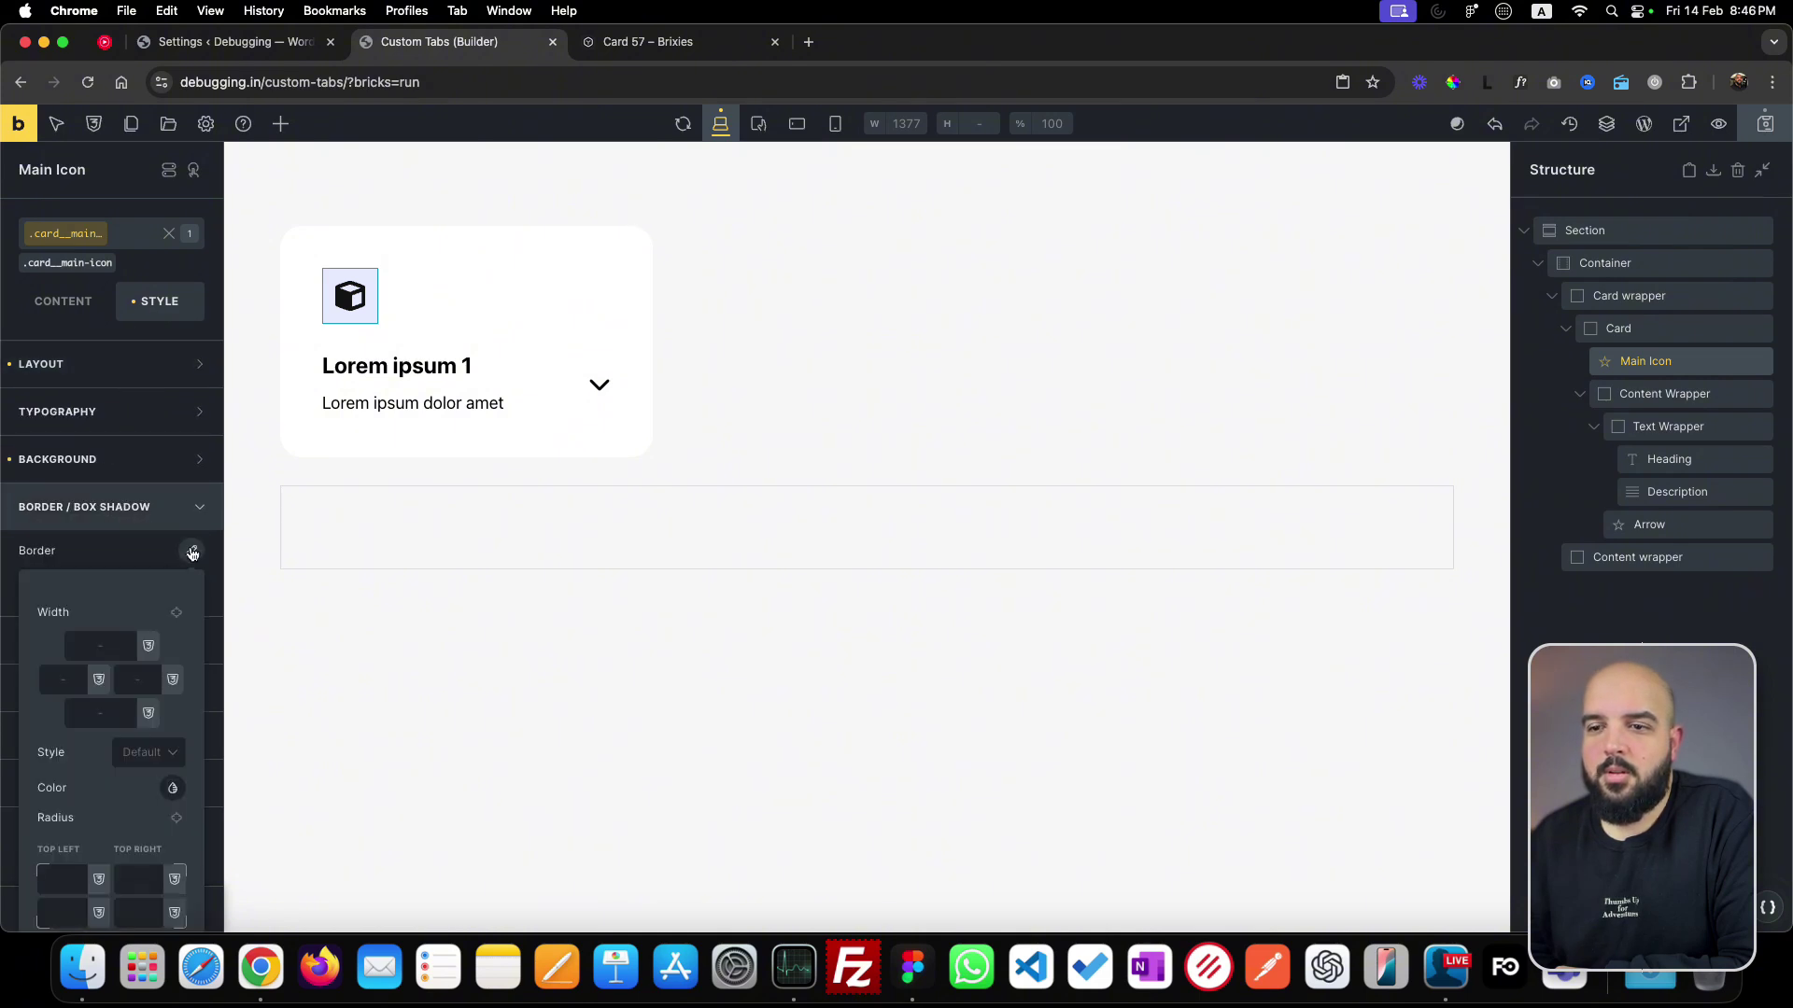
scroll(150, 737, "down", 1)
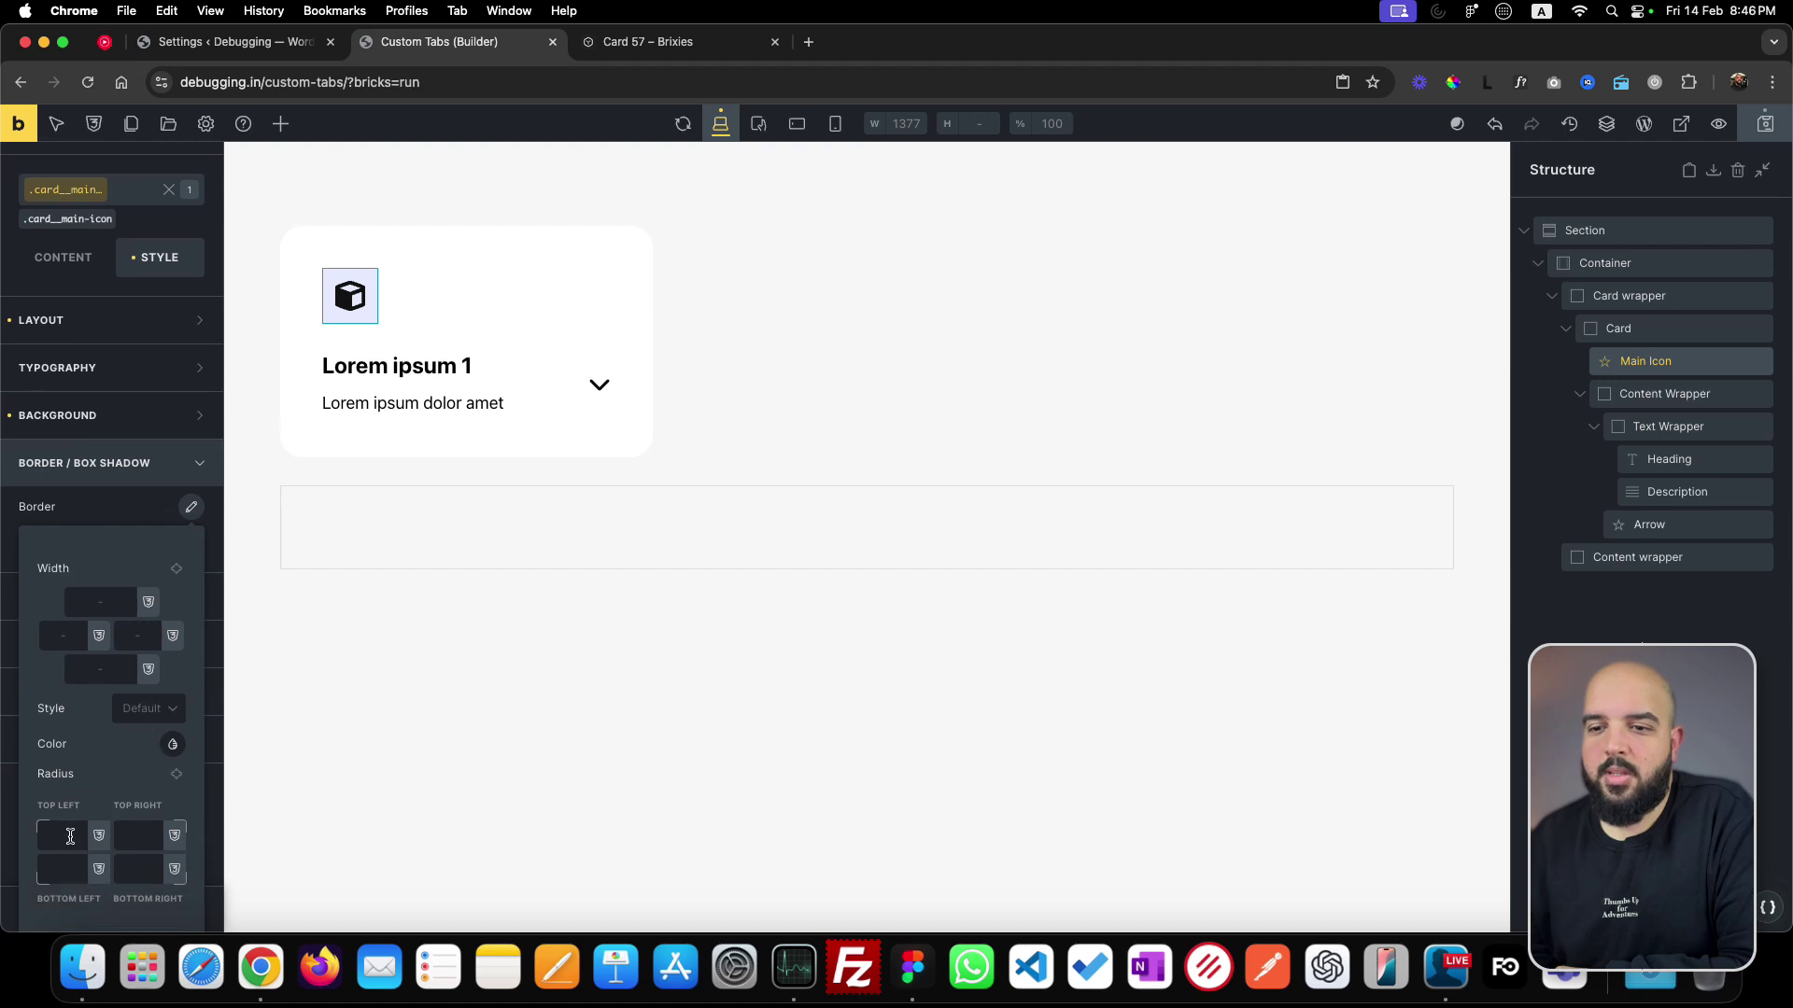
left_click(176, 776)
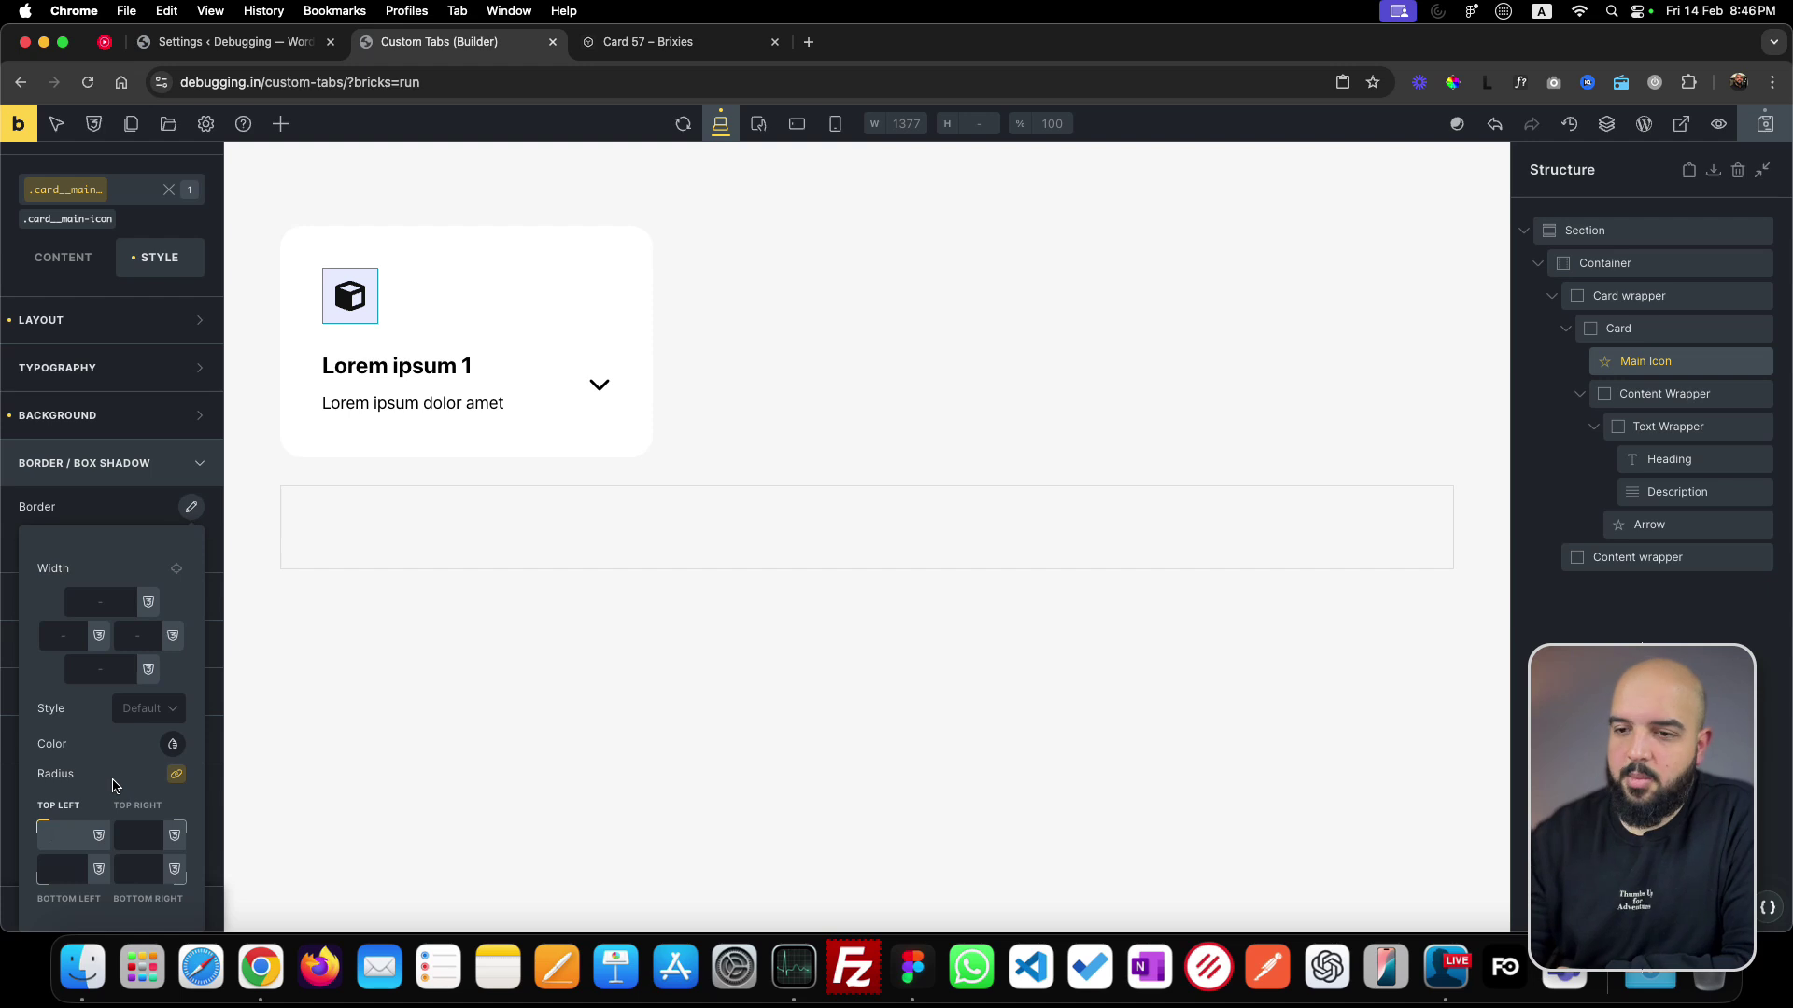
type("50")
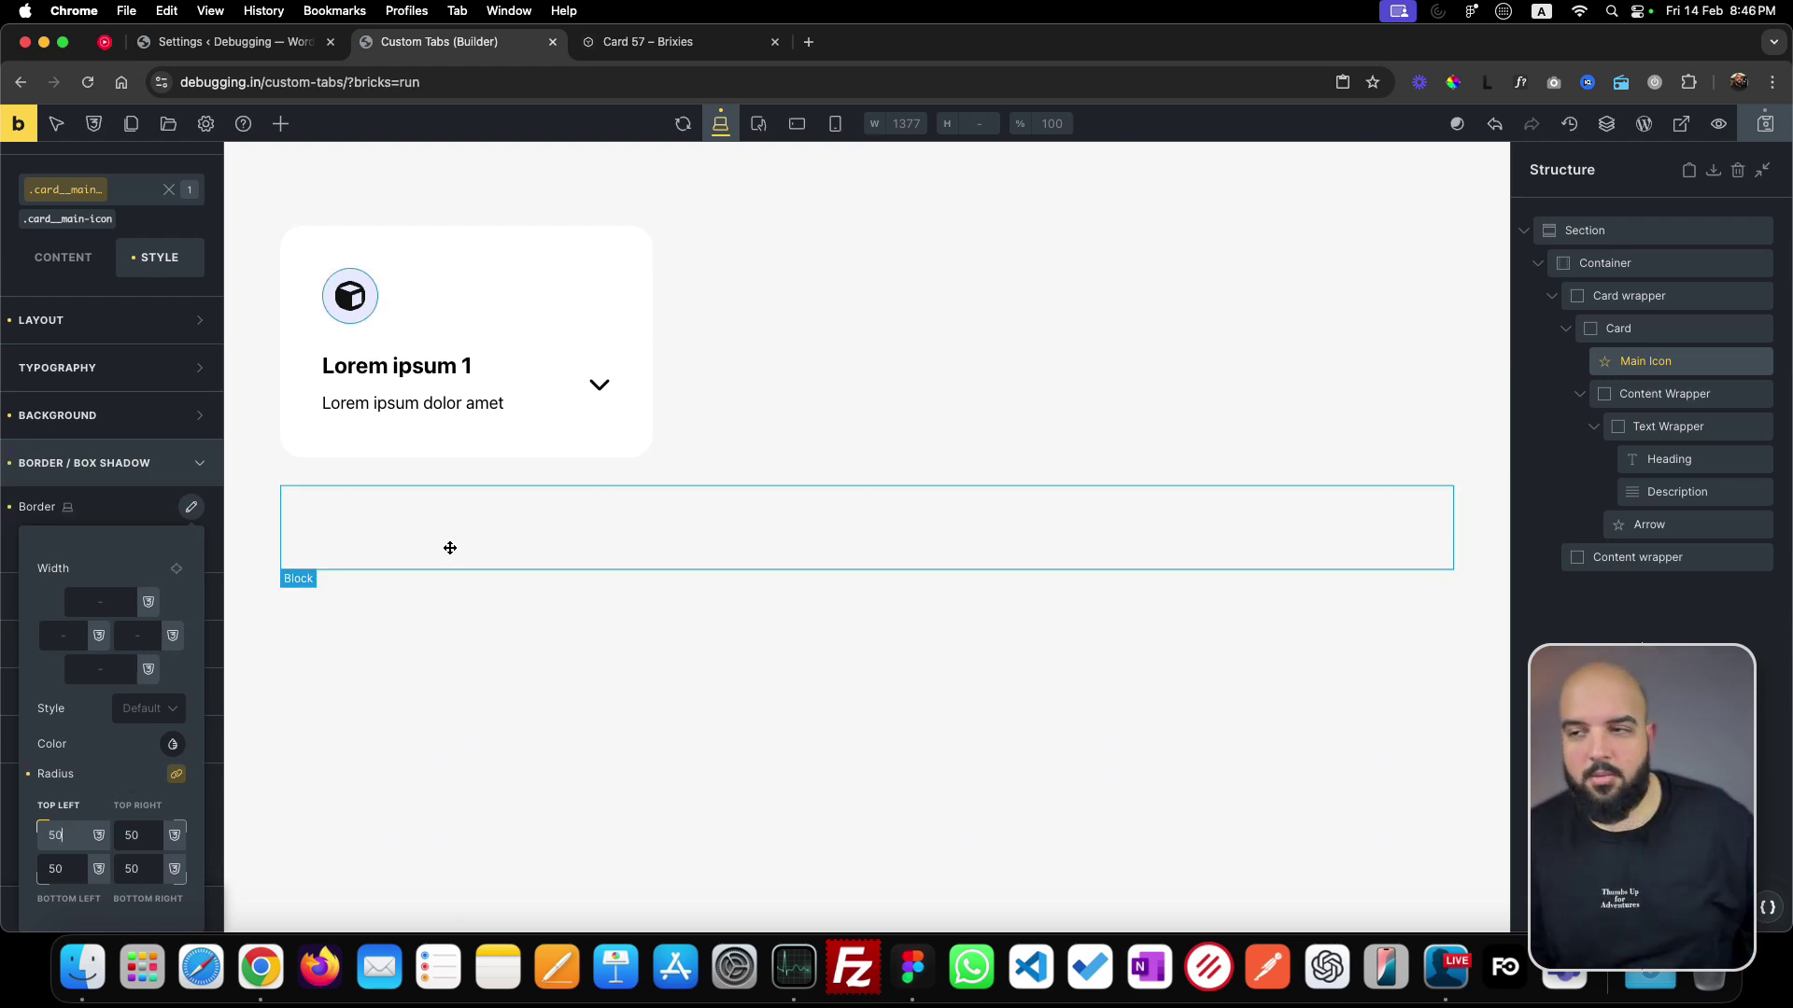
- Switch to the Figma design and inspect the first card's drop shadow settings
key("super+Tab")
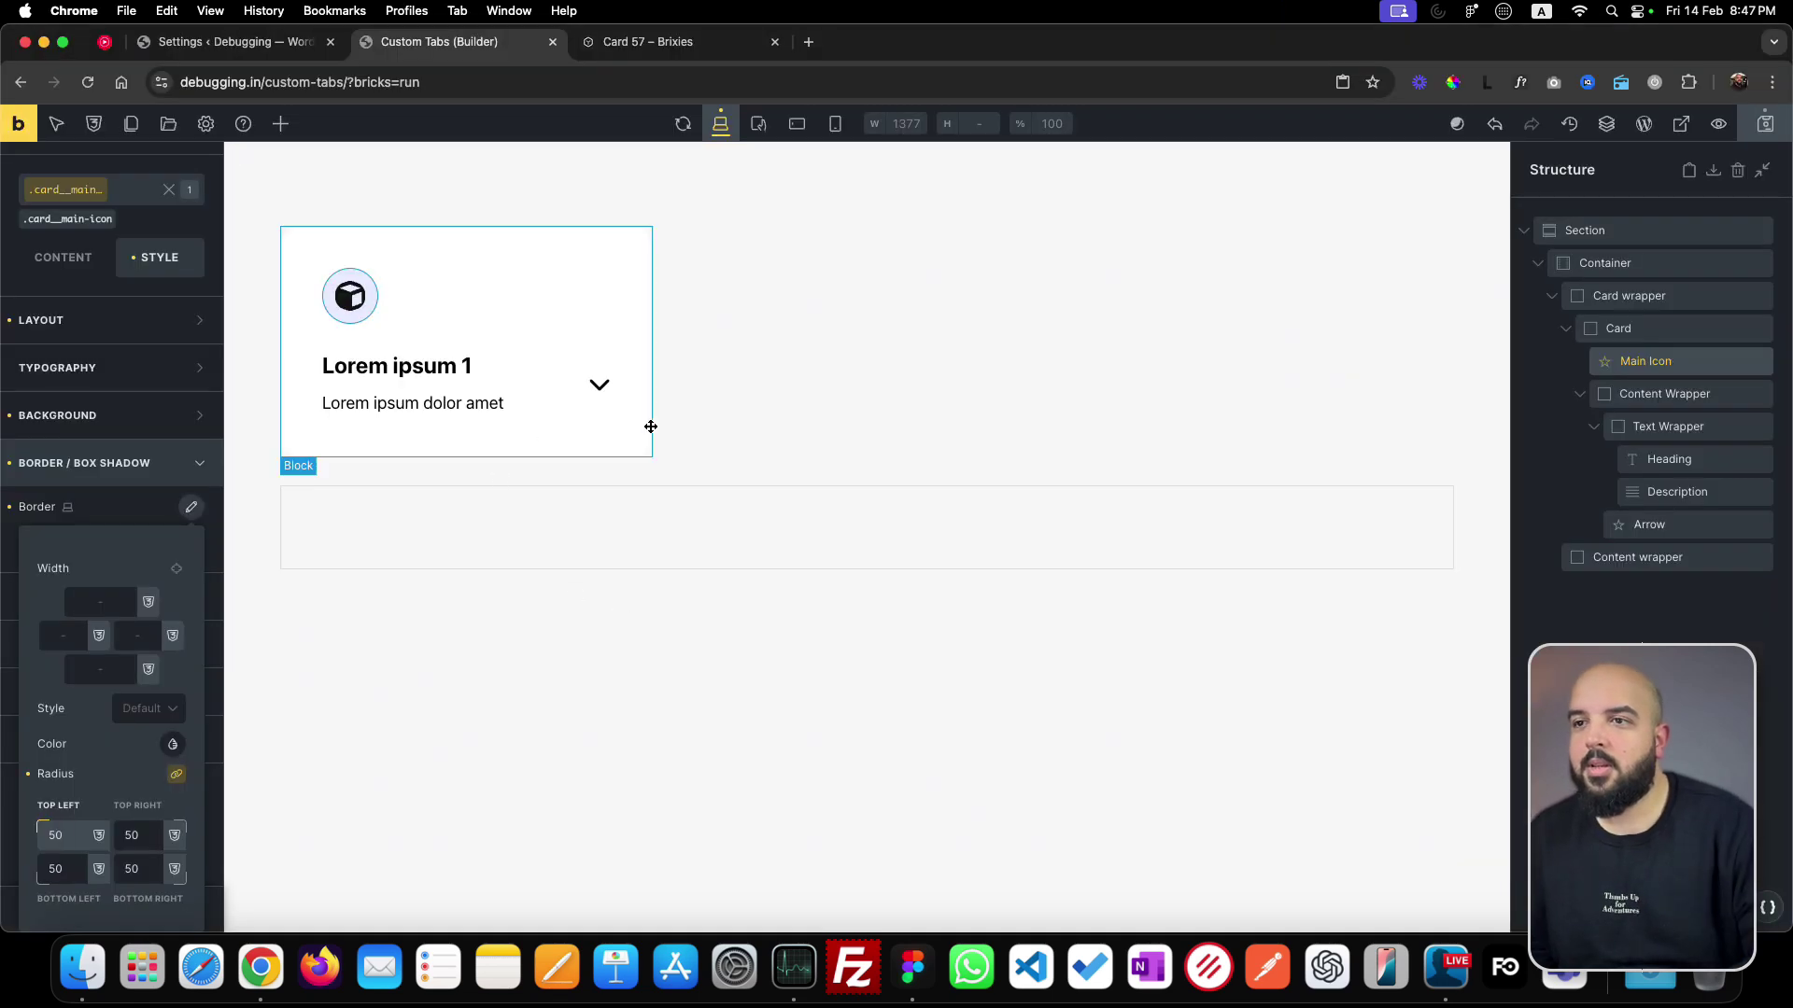
left_click(470, 320)
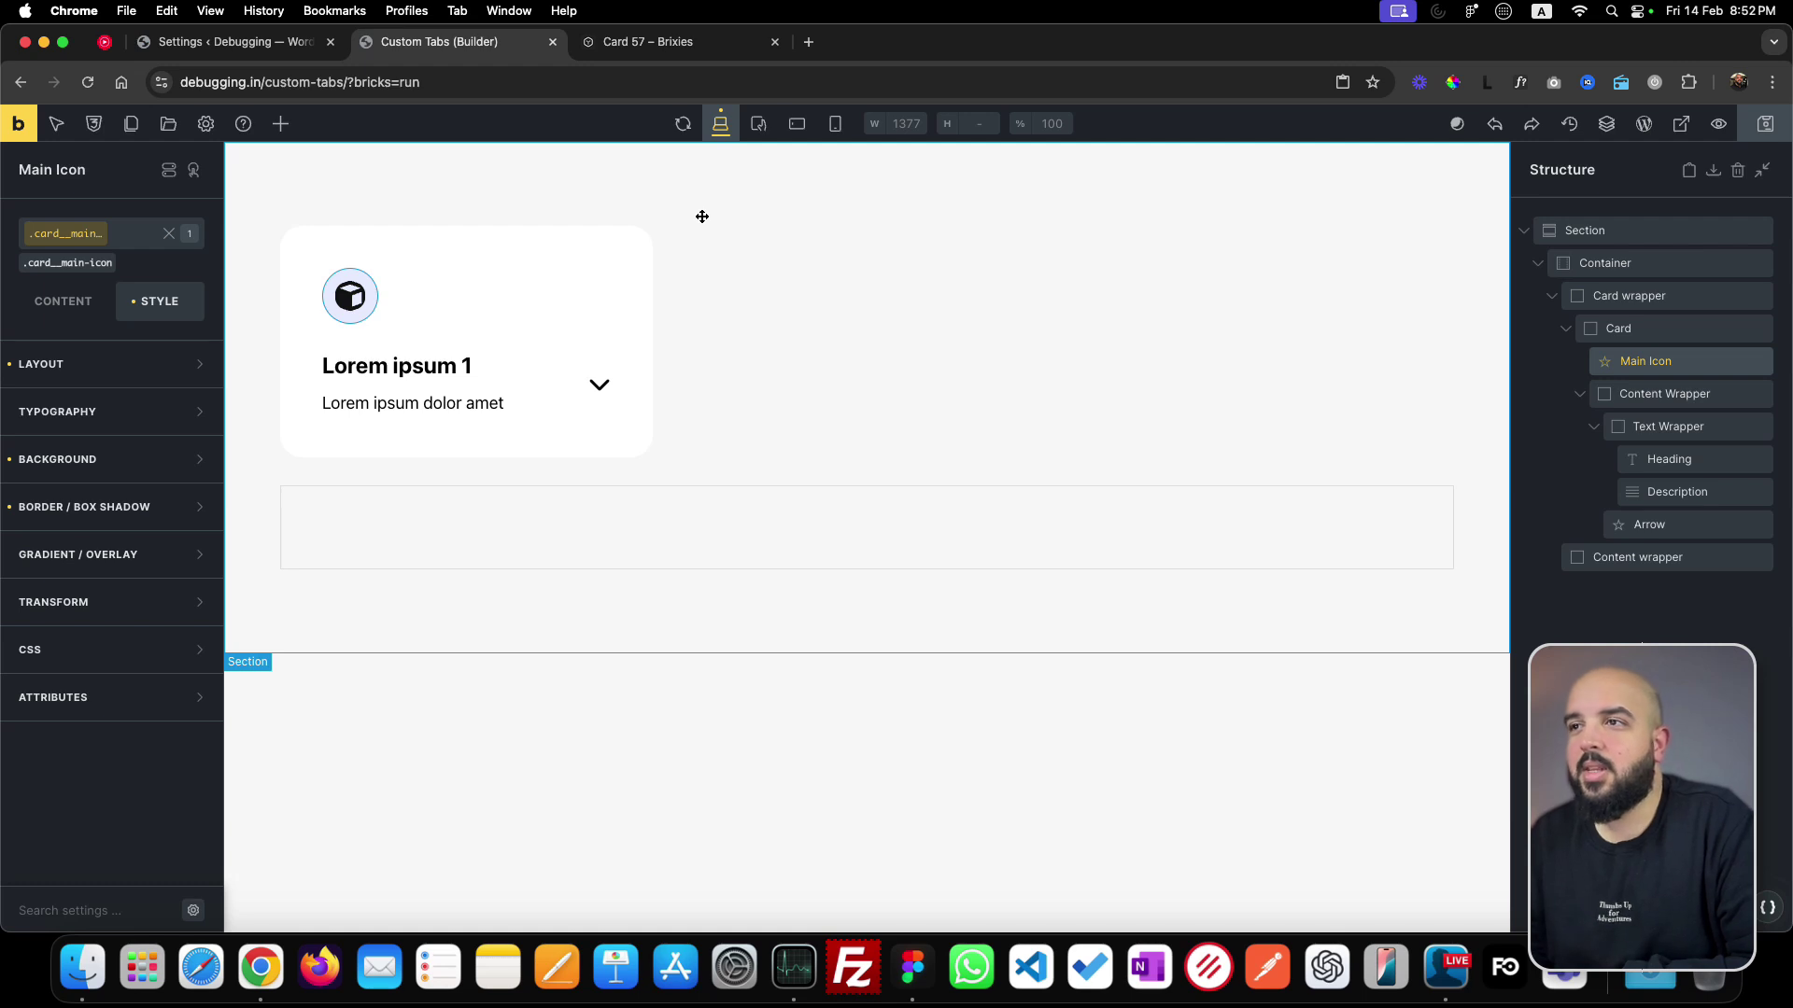
key("super+Tab")
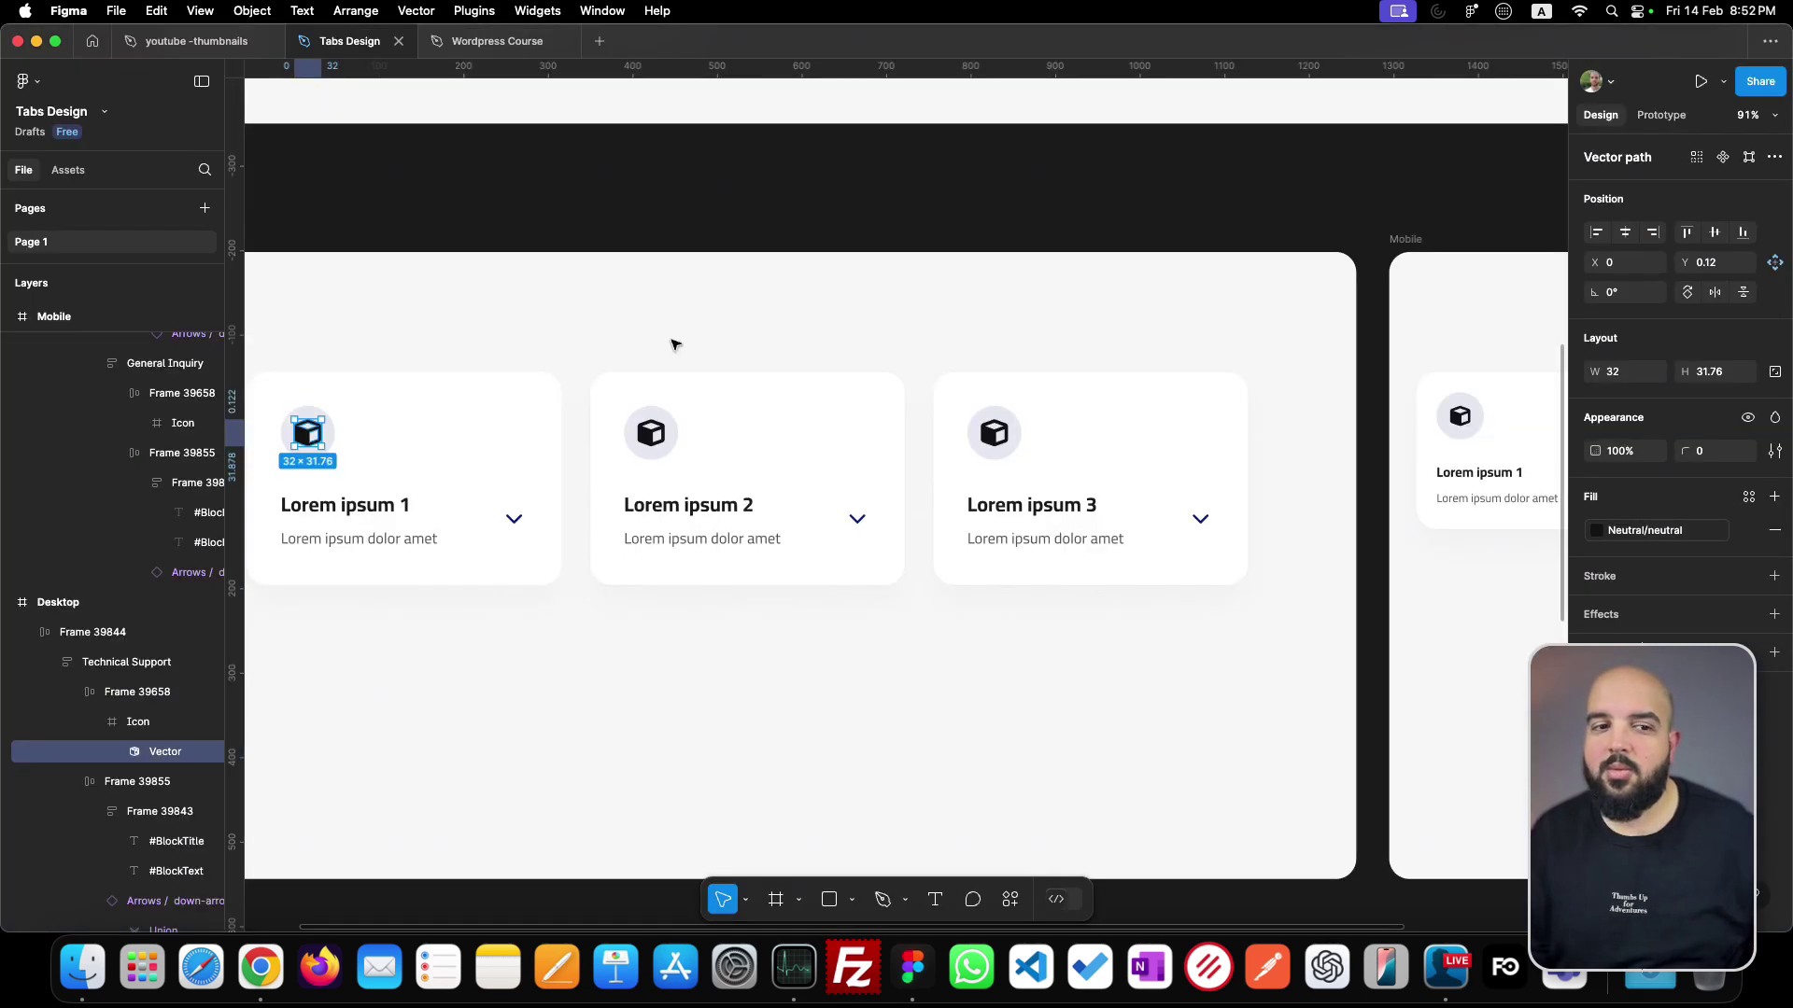
key("Escape")
key("Escape")
key("Escape")
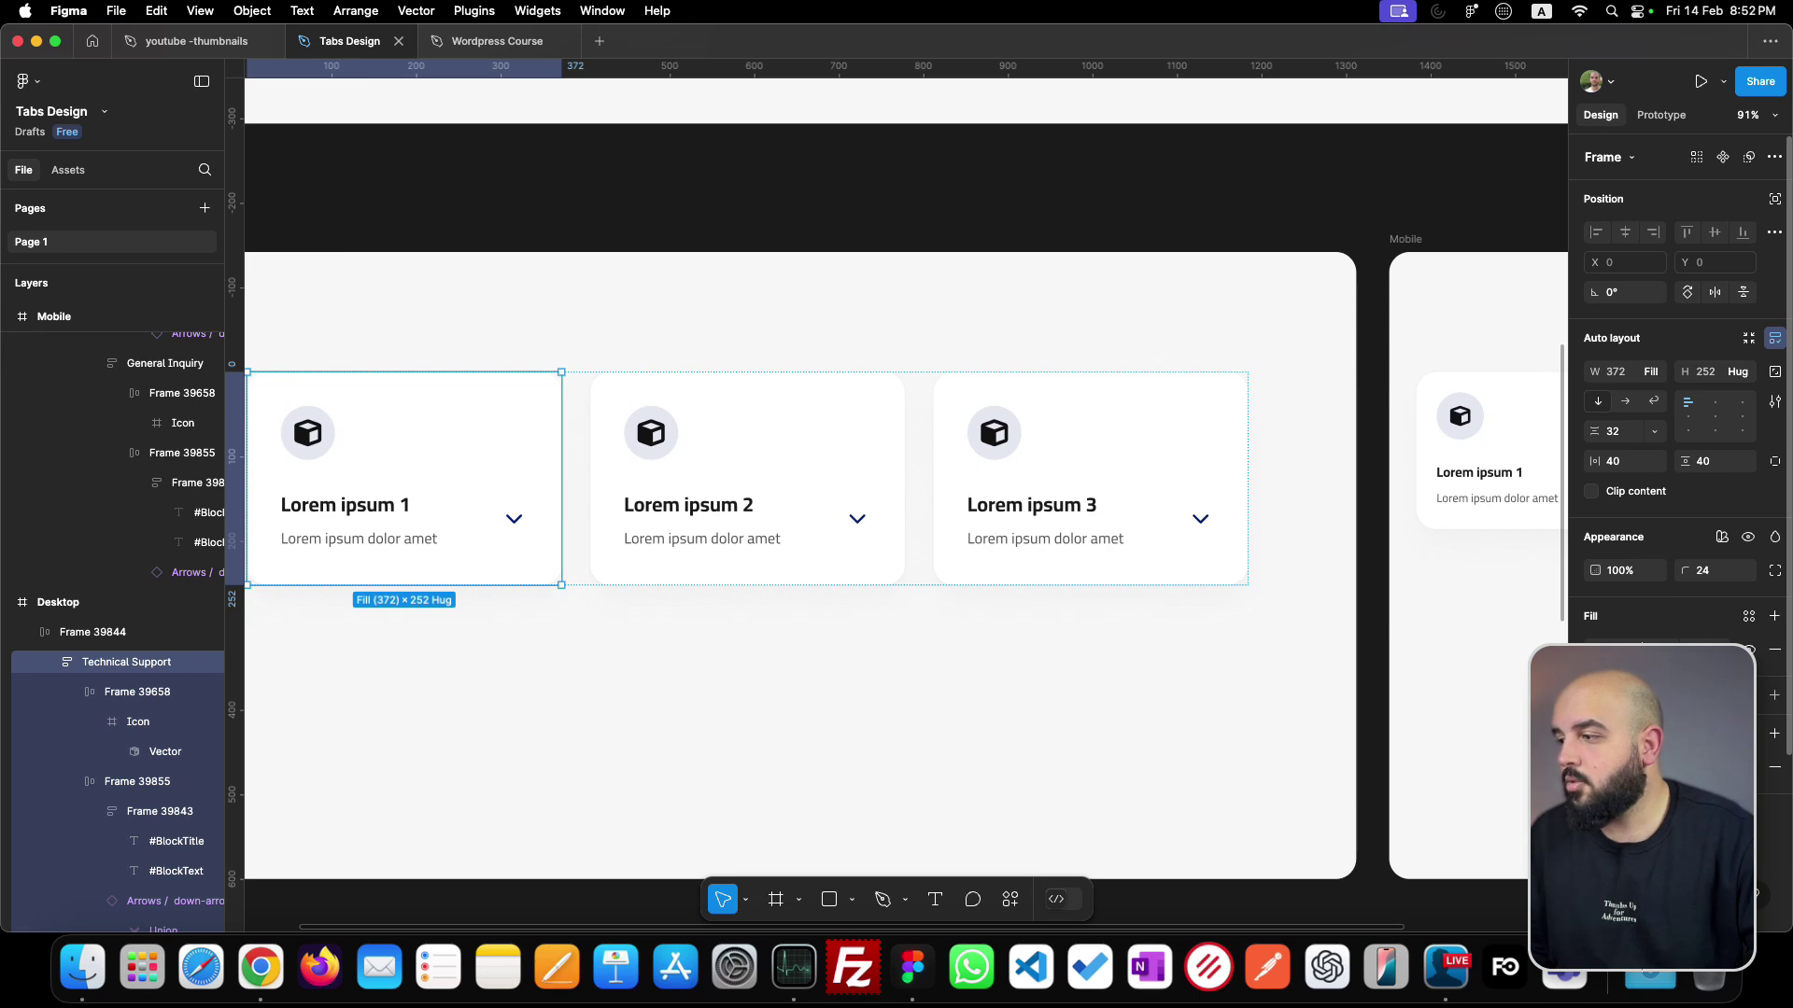
left_click(1594, 766)
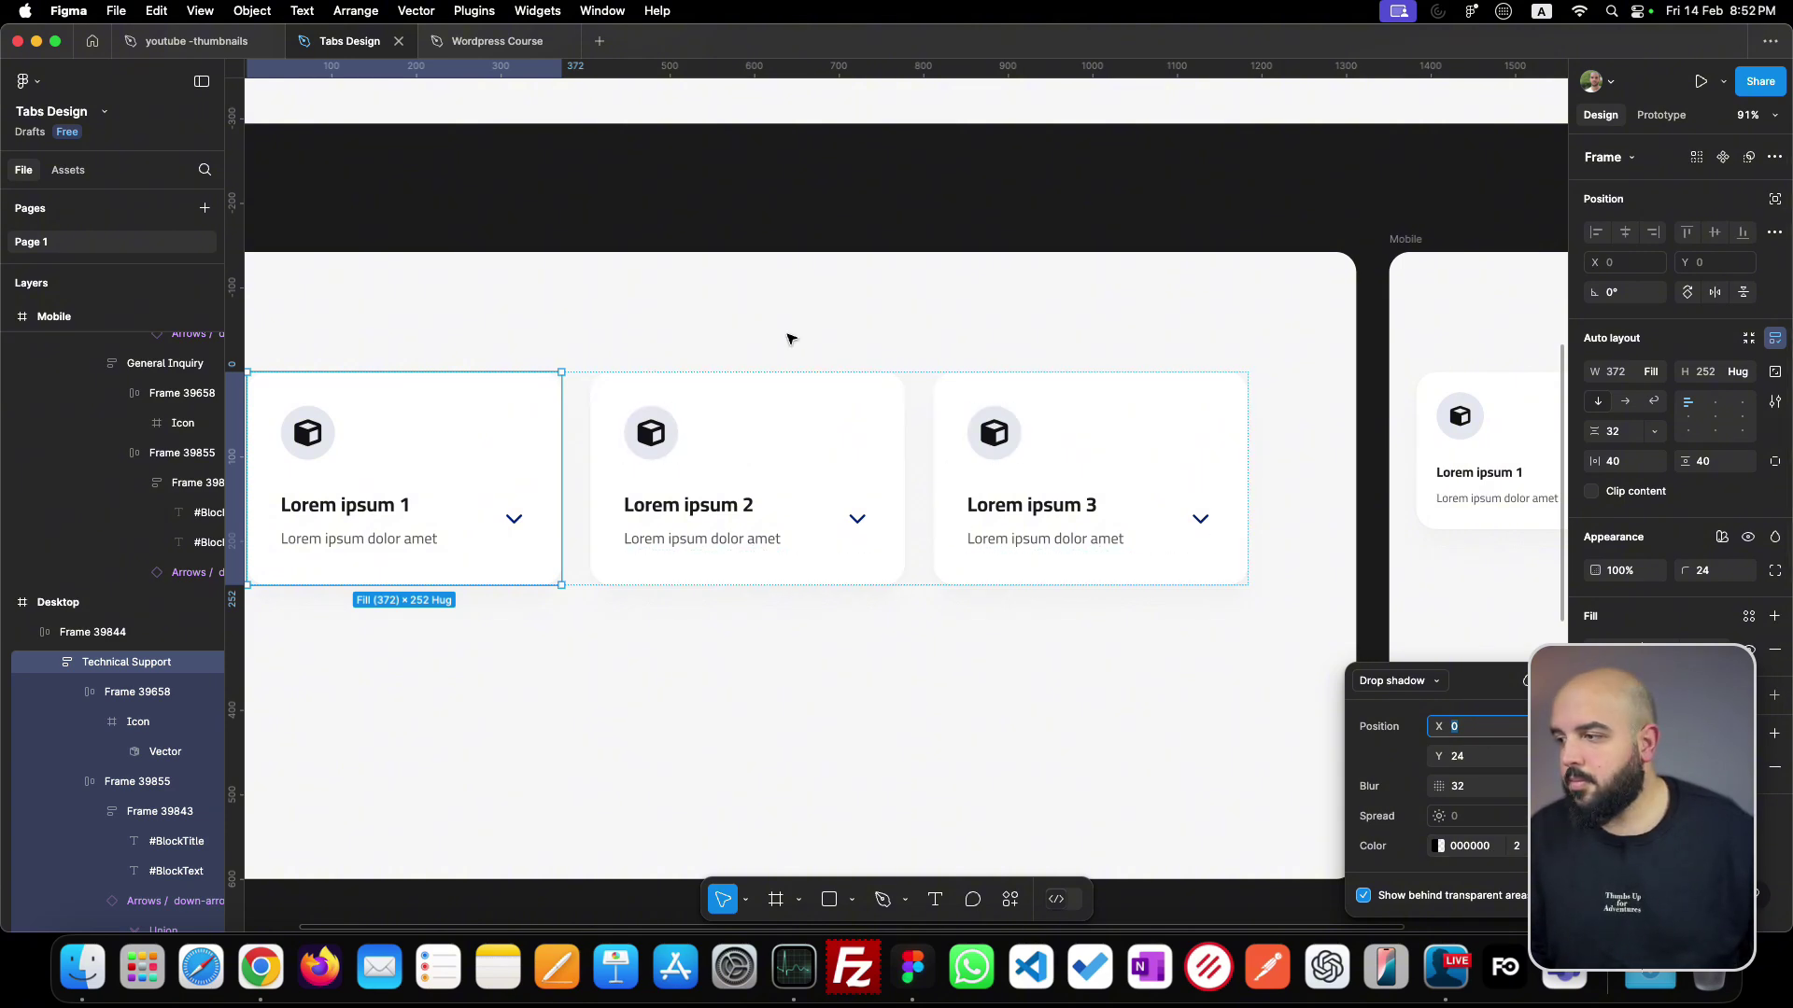
- Back in Bricks, give the Card a box shadow with X 0, Y 24, blur 32 and spread 0
key("super+Tab")
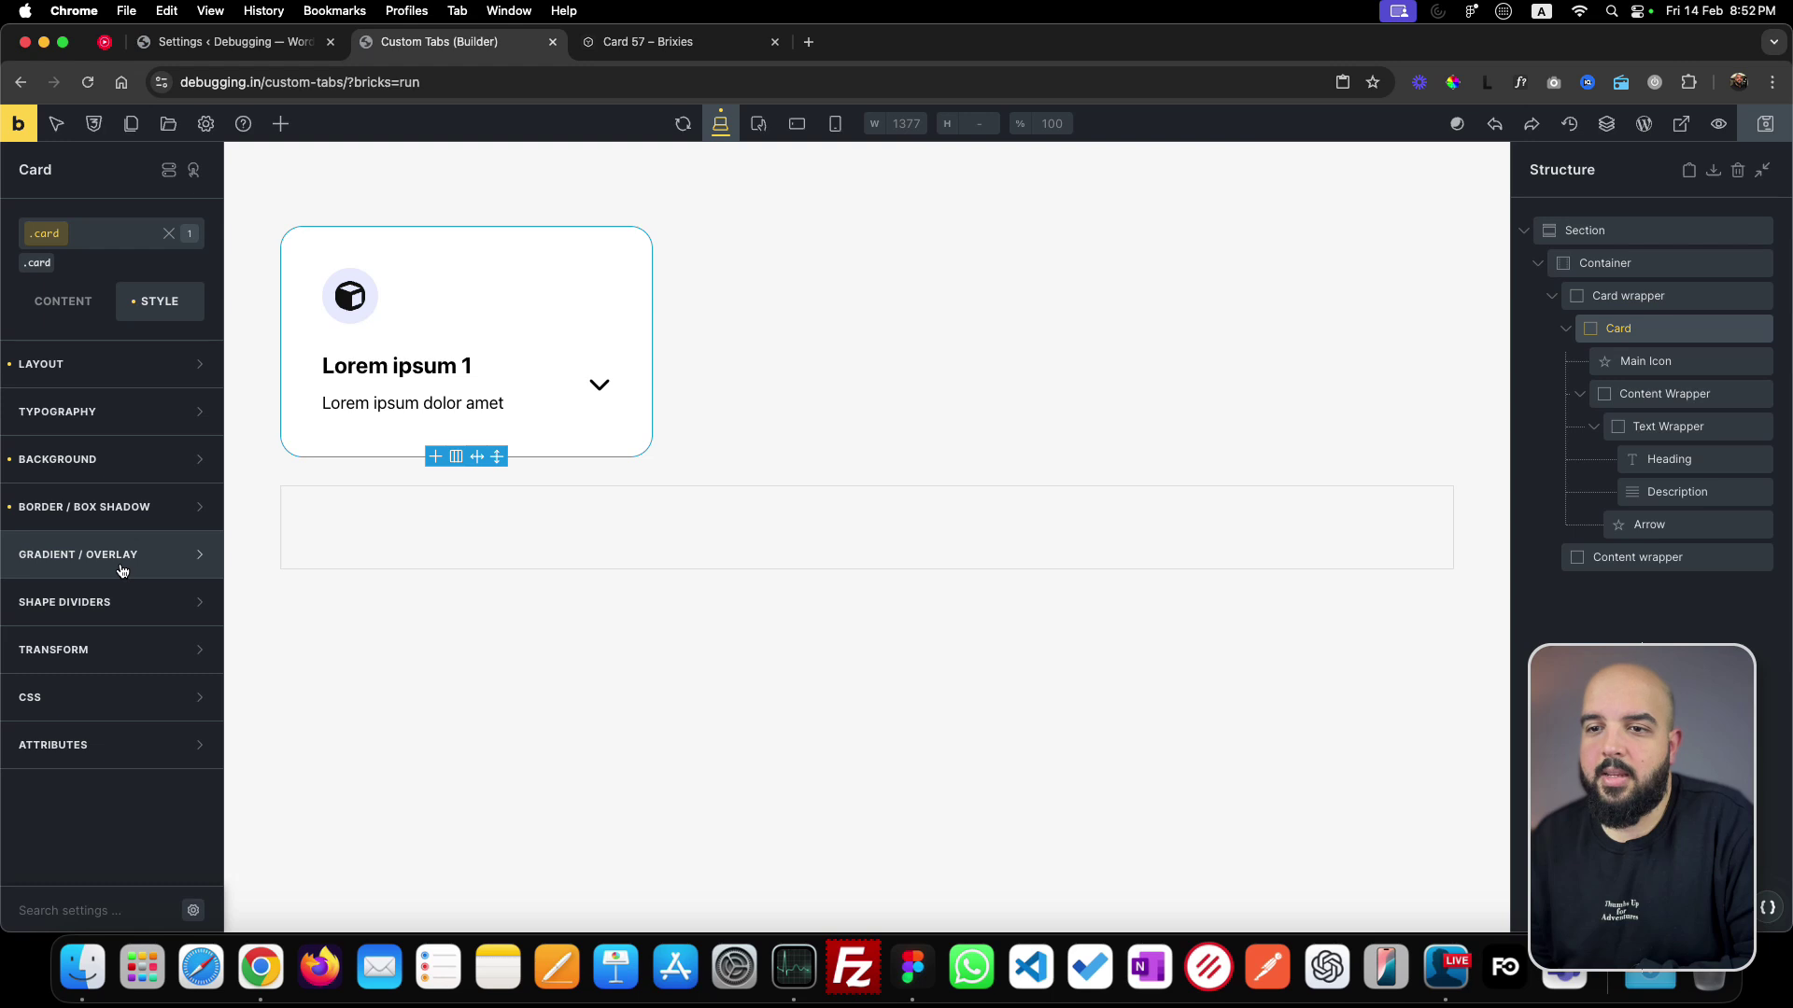
left_click(163, 507)
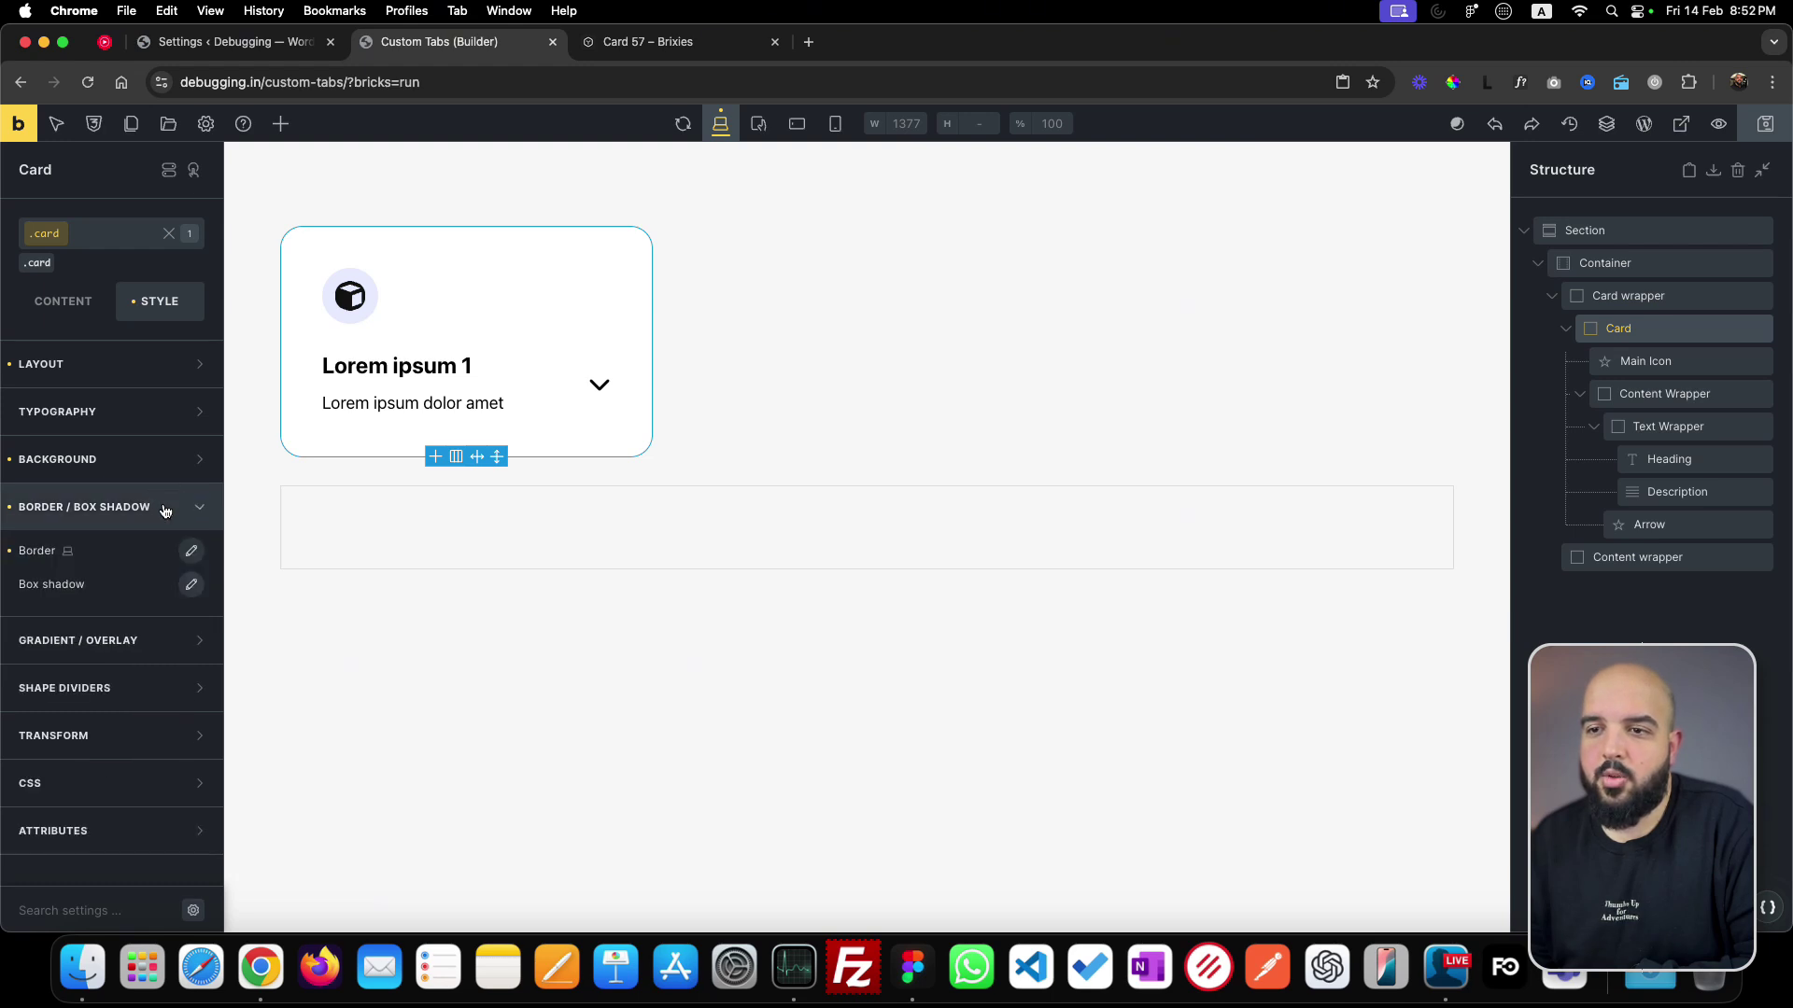
left_click(191, 584)
left_click(128, 665)
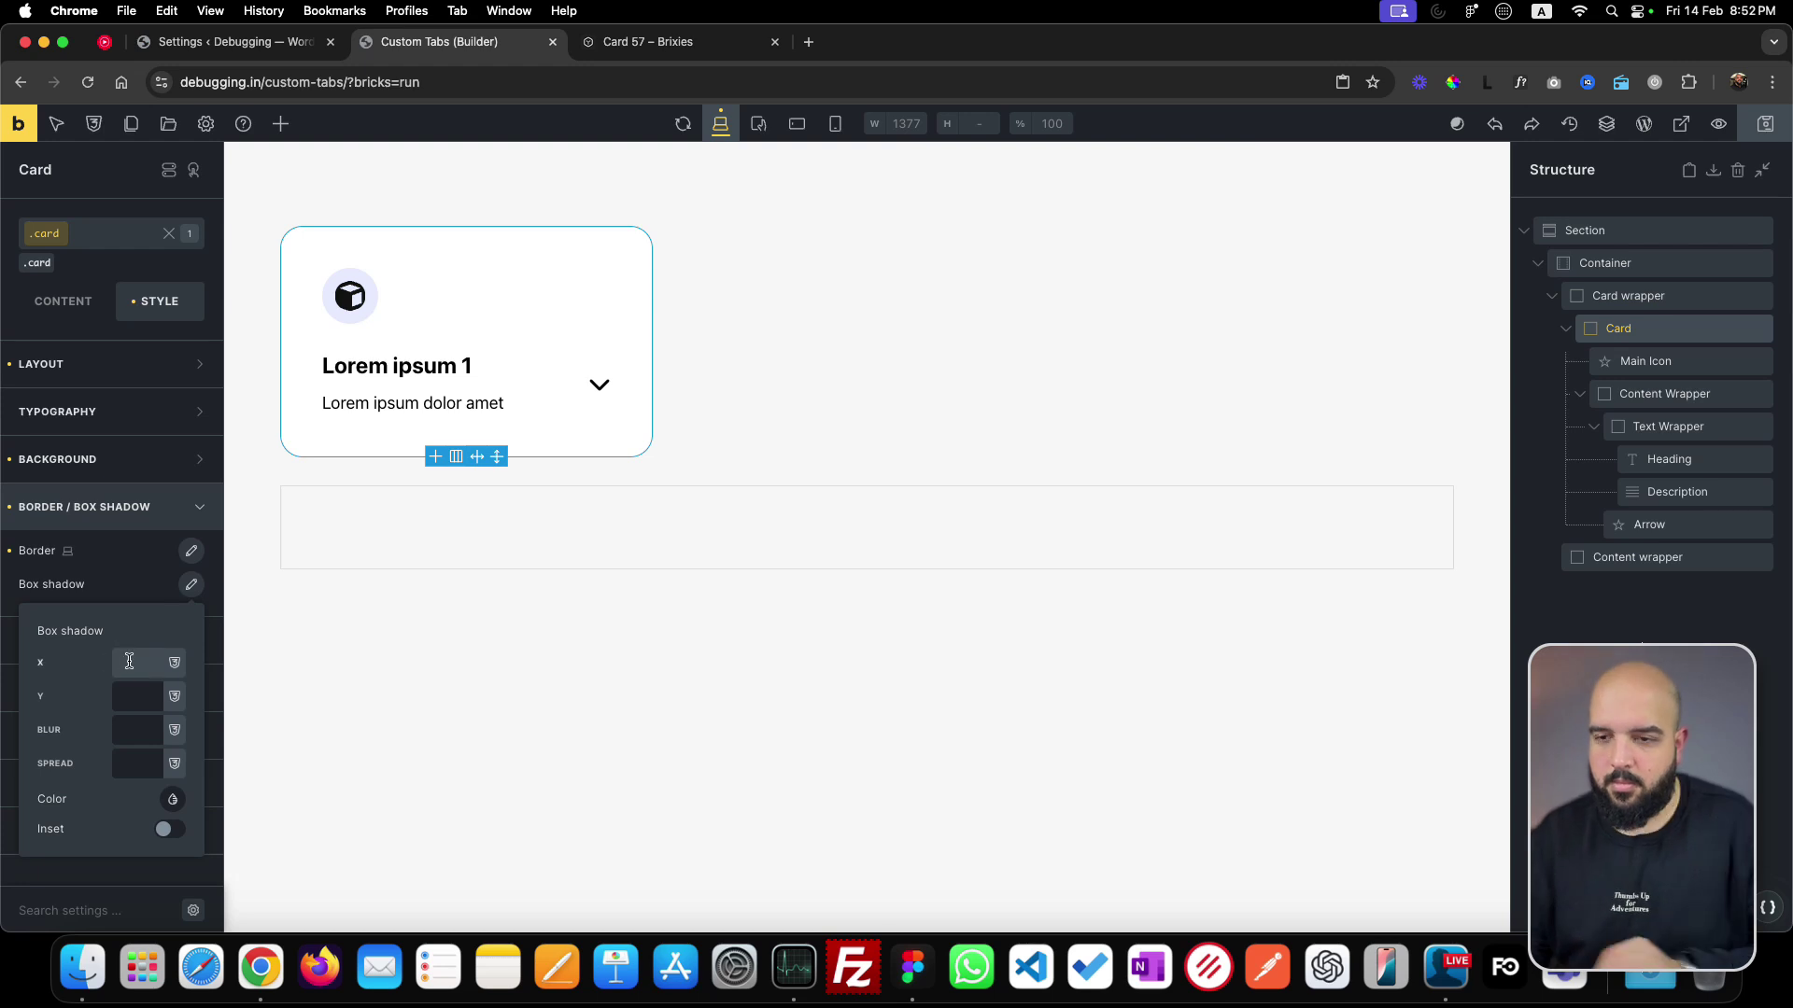
key("Tab")
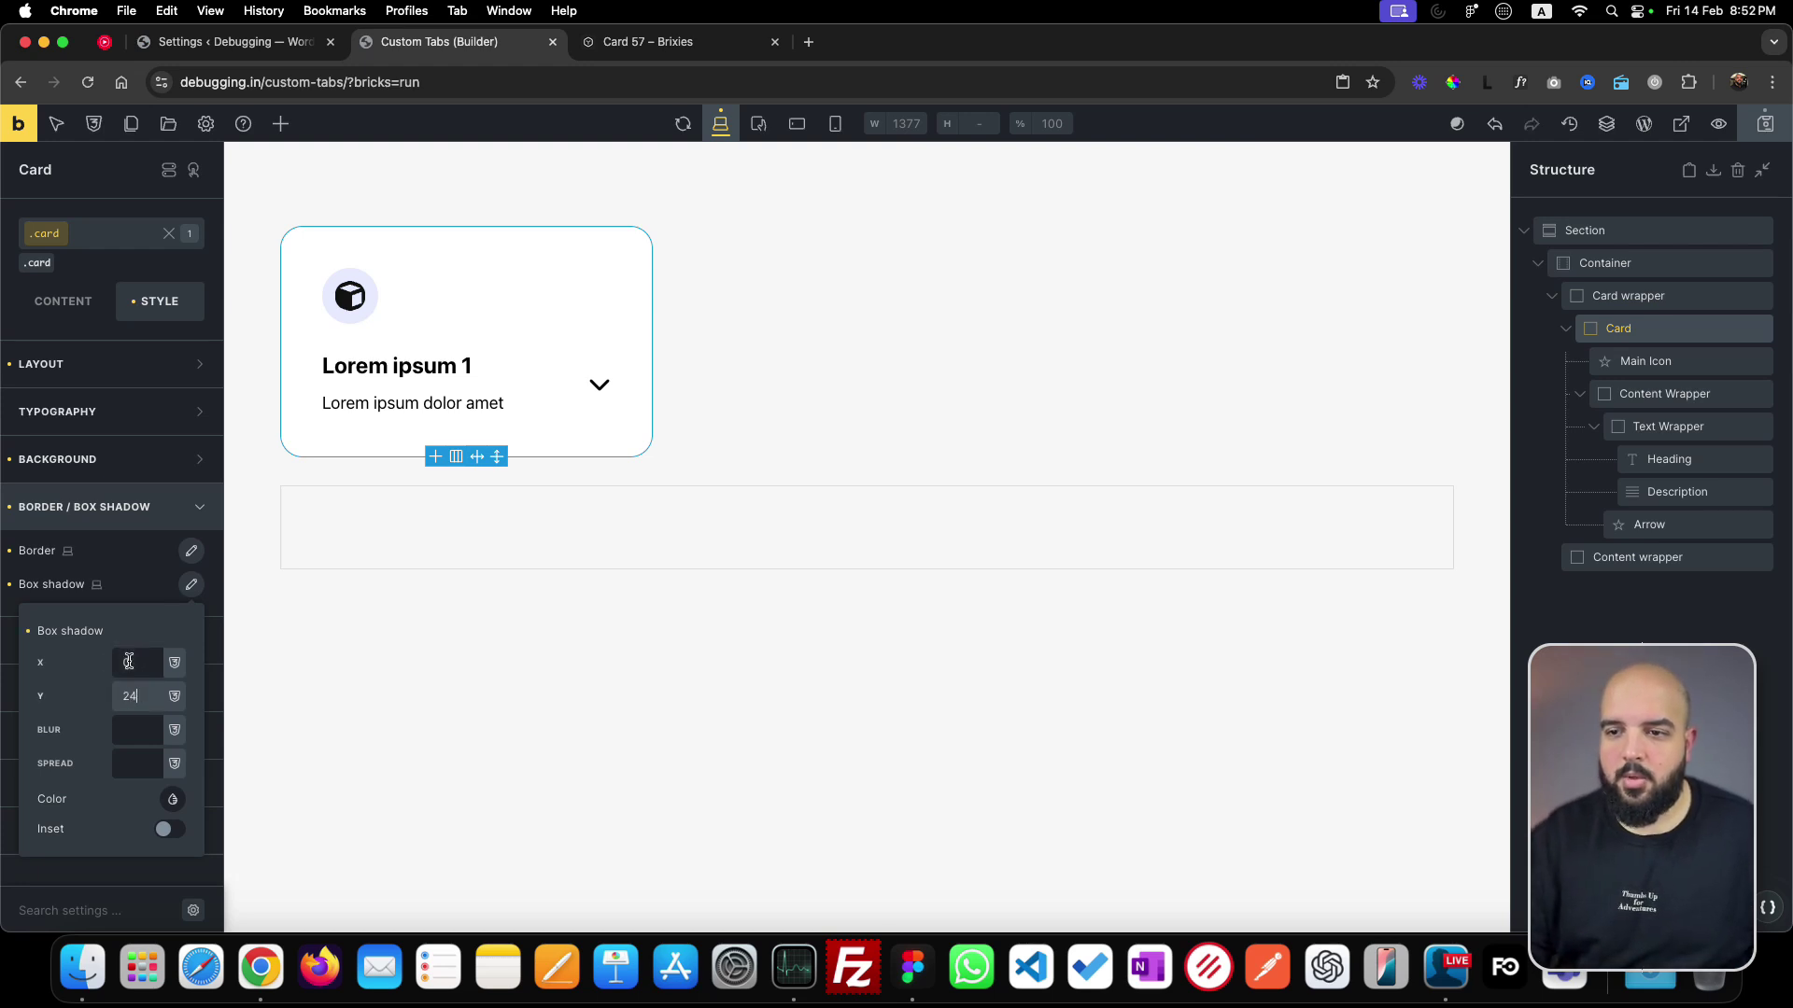
type("24")
key("Tab")
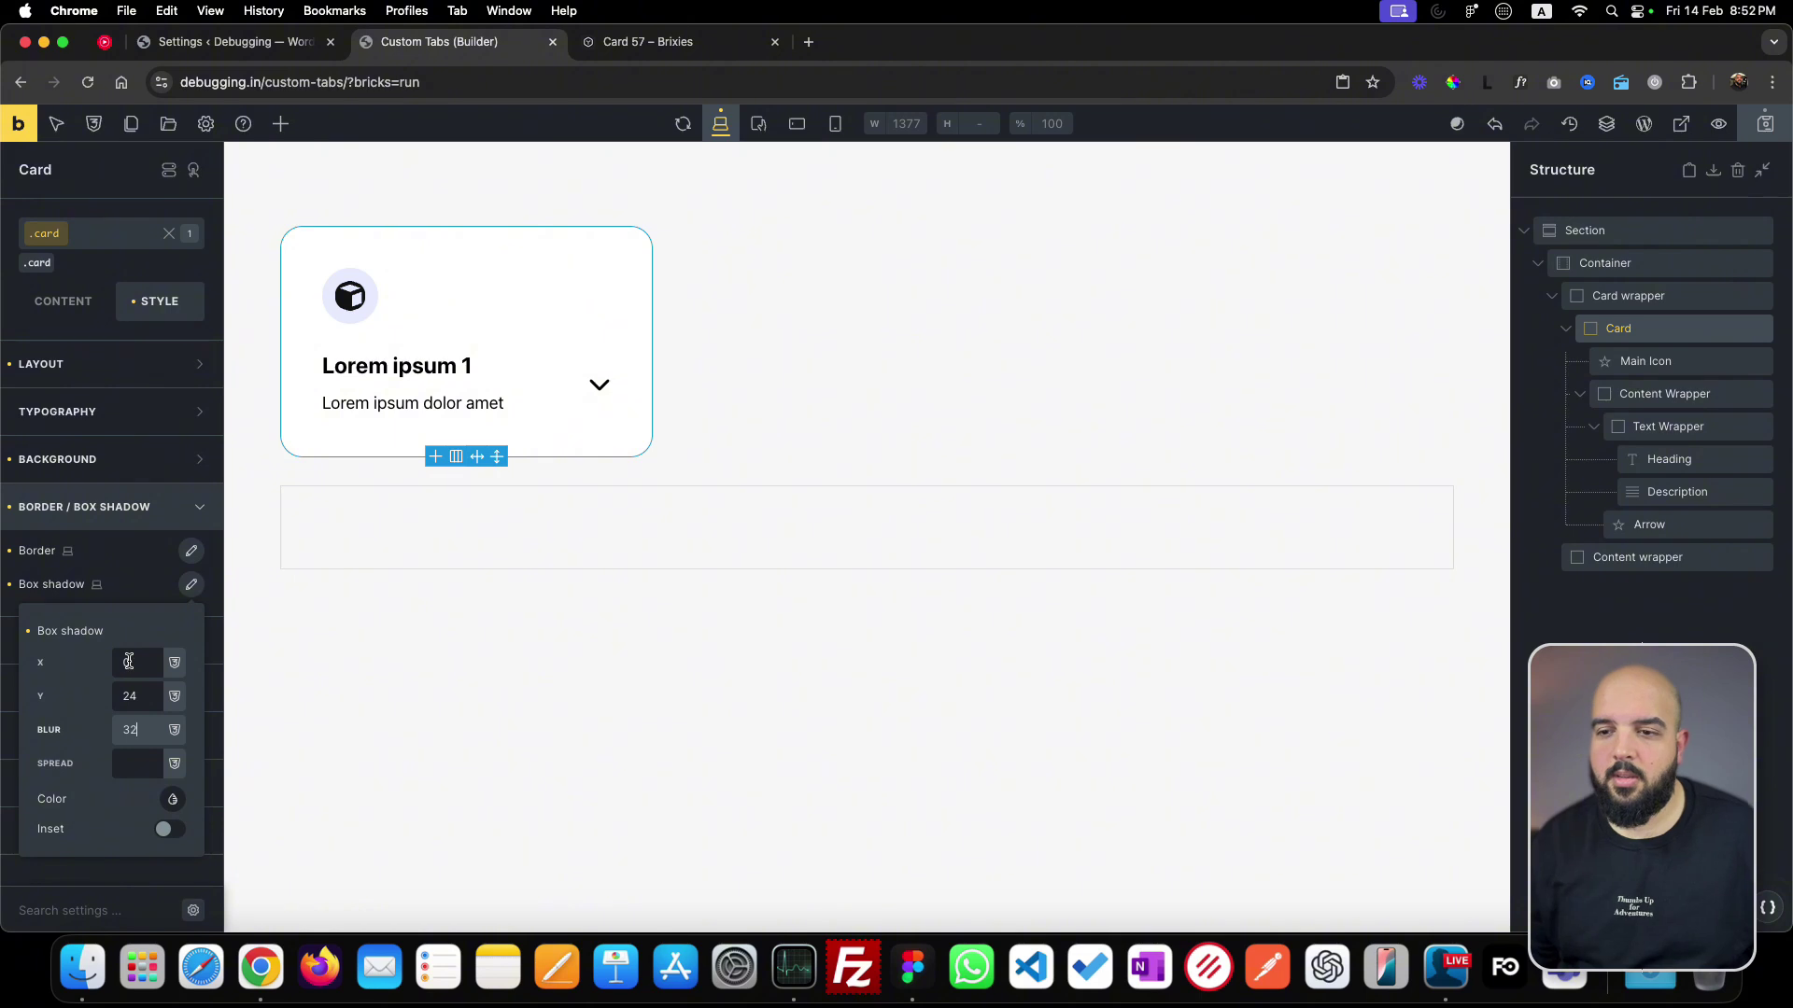
key("Tab")
type("0")
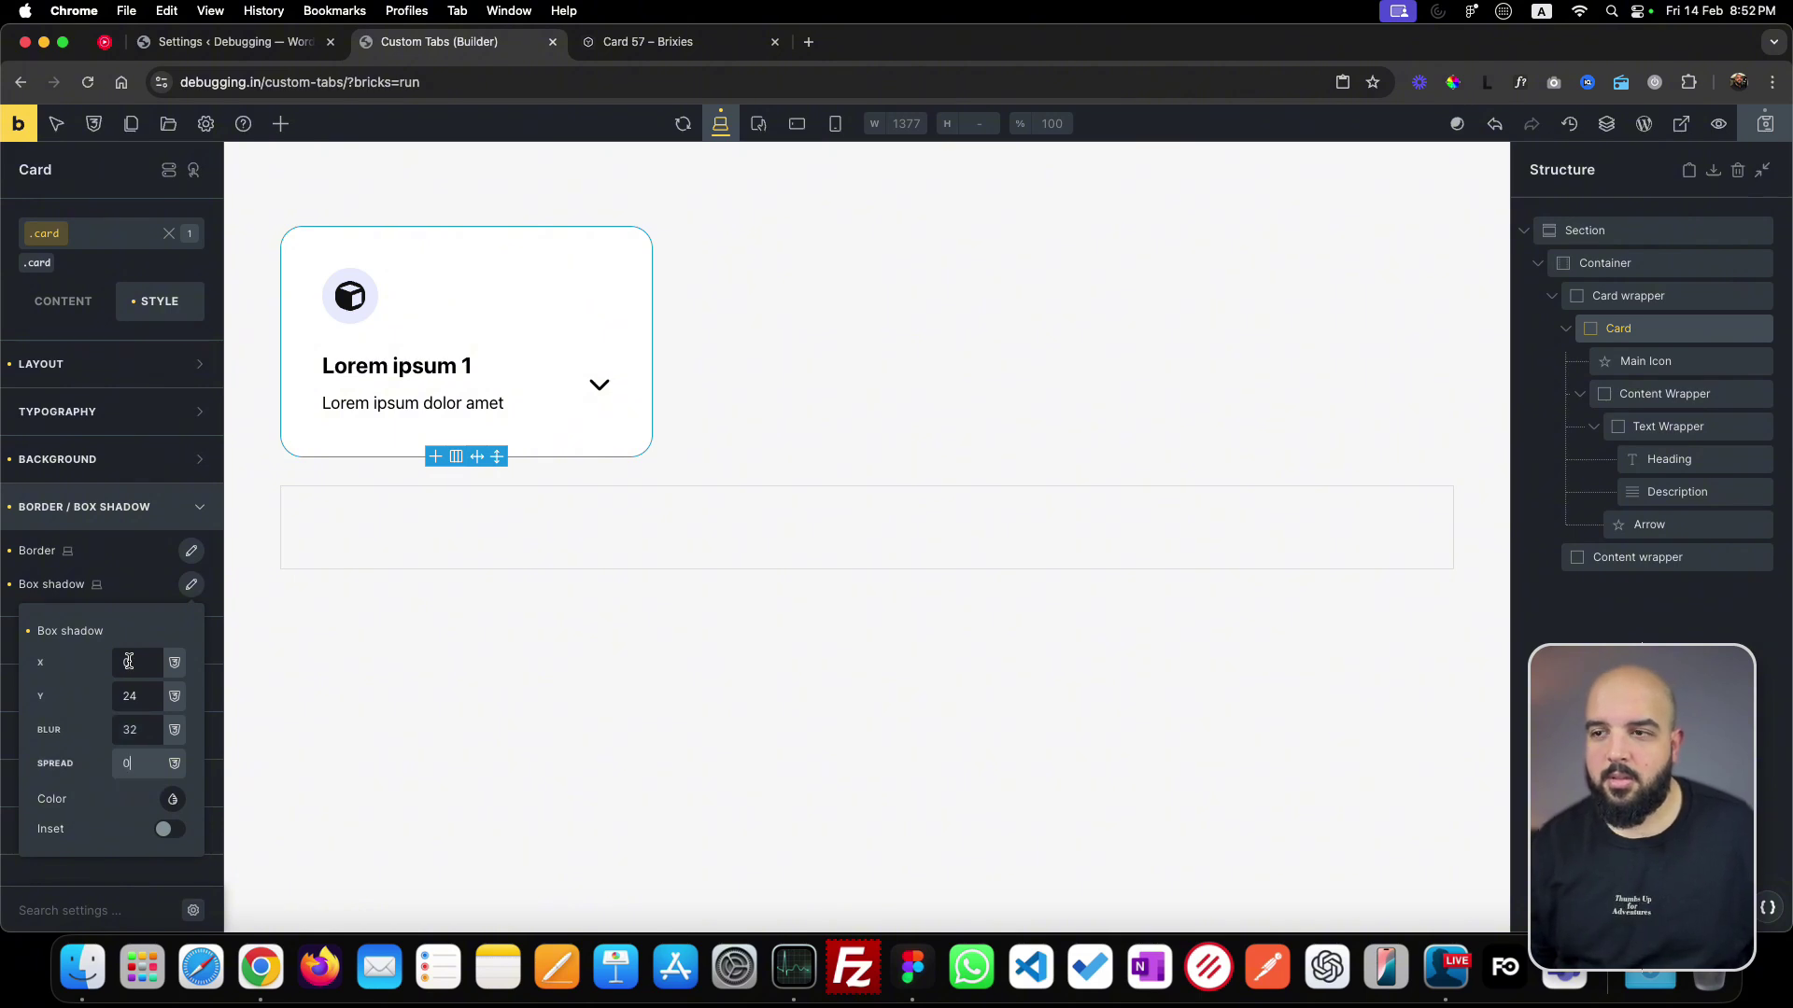
- Check the drop shadow color in Figma and set the Card's box shadow color to black-trans-10 in Bricks
key("super+Tab")
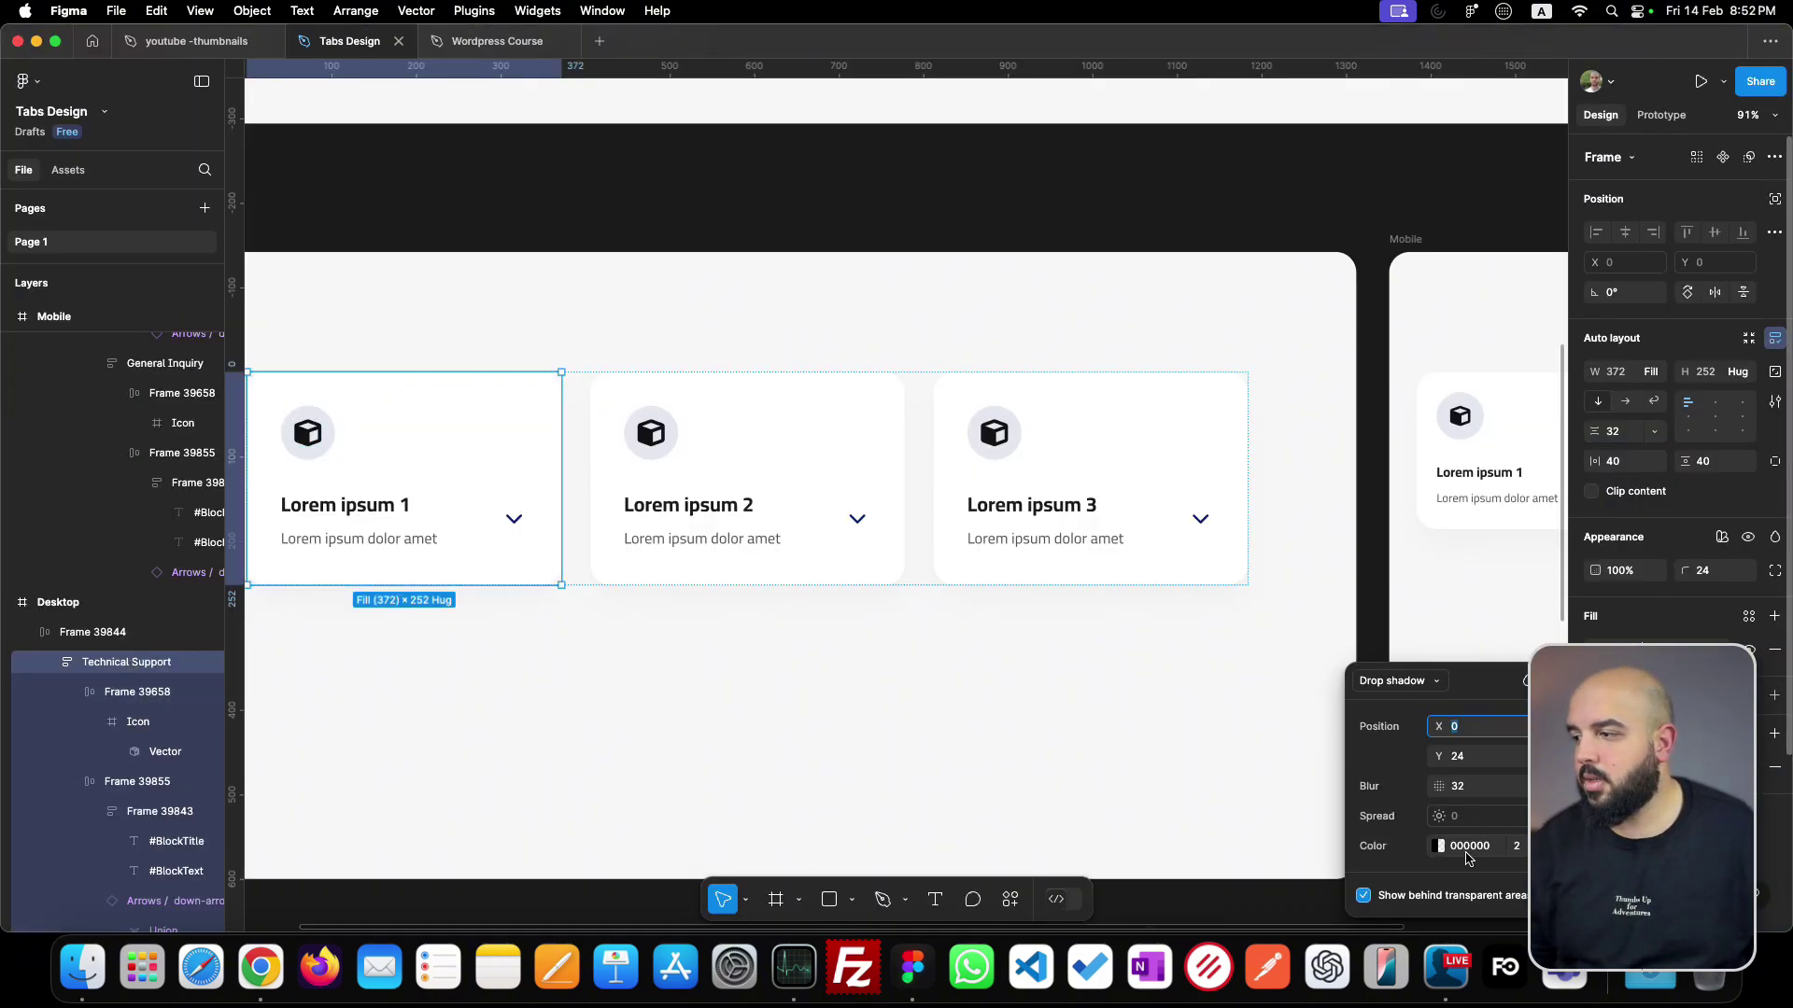
key("super+Tab")
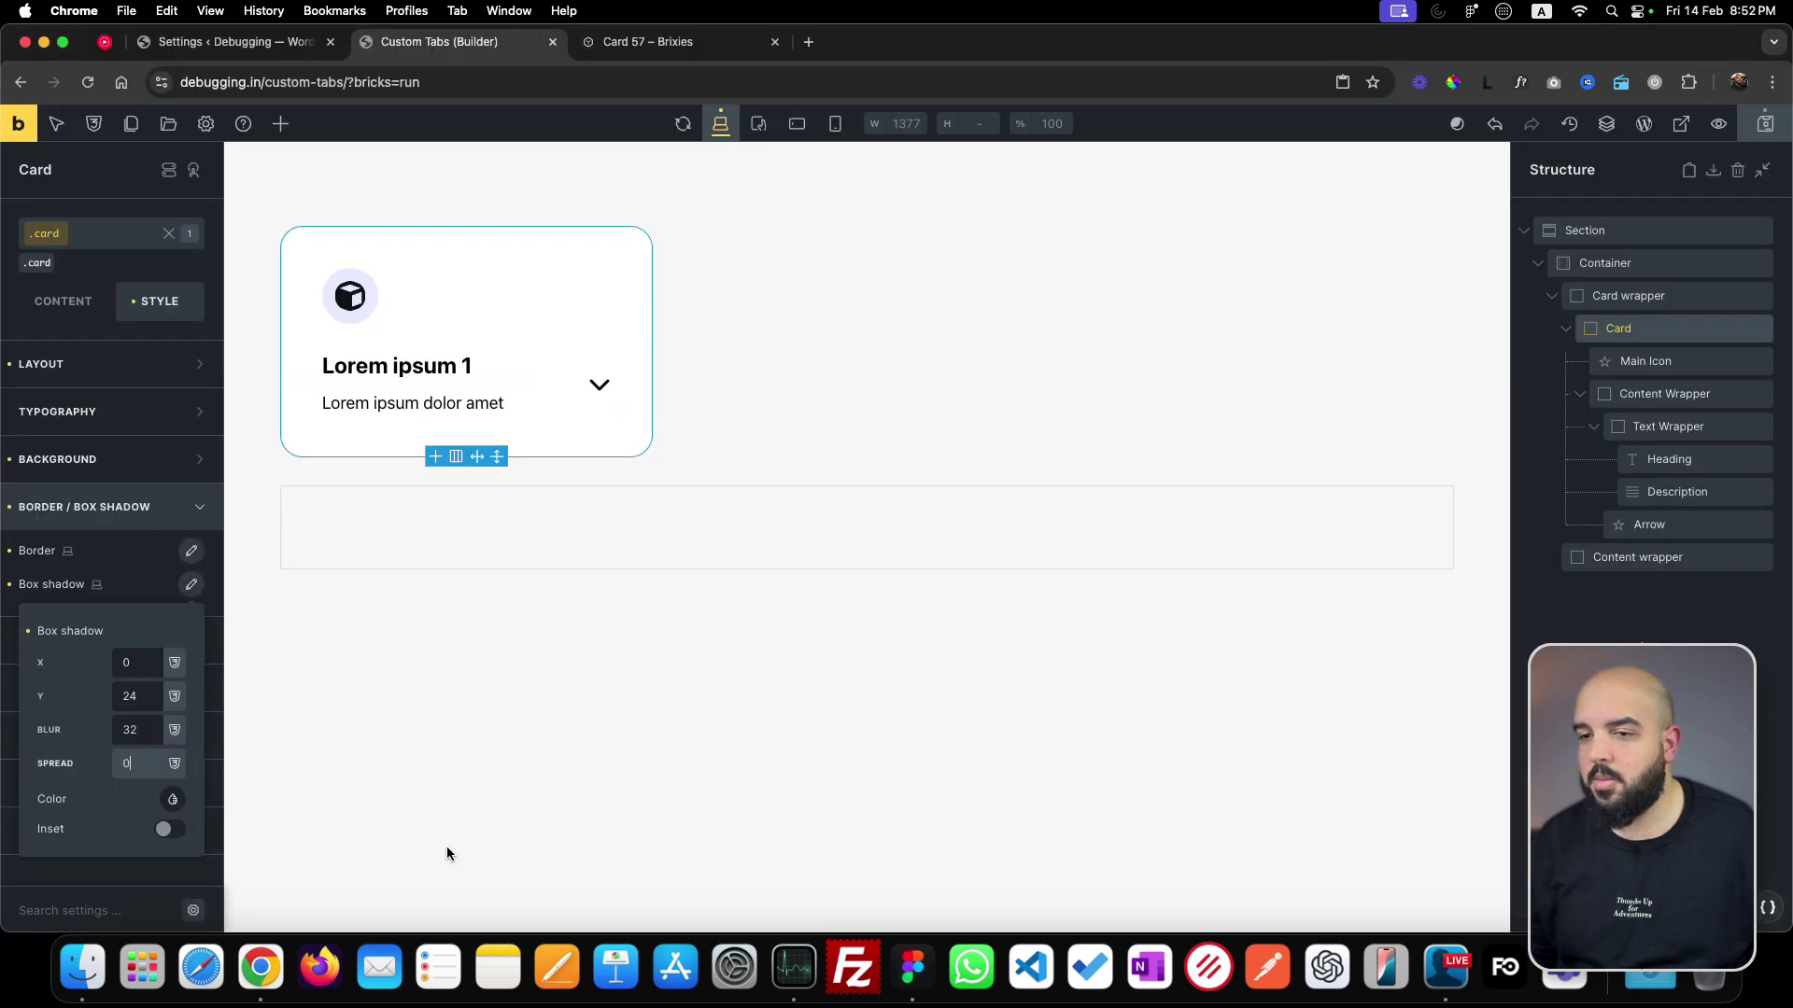
left_click(173, 799)
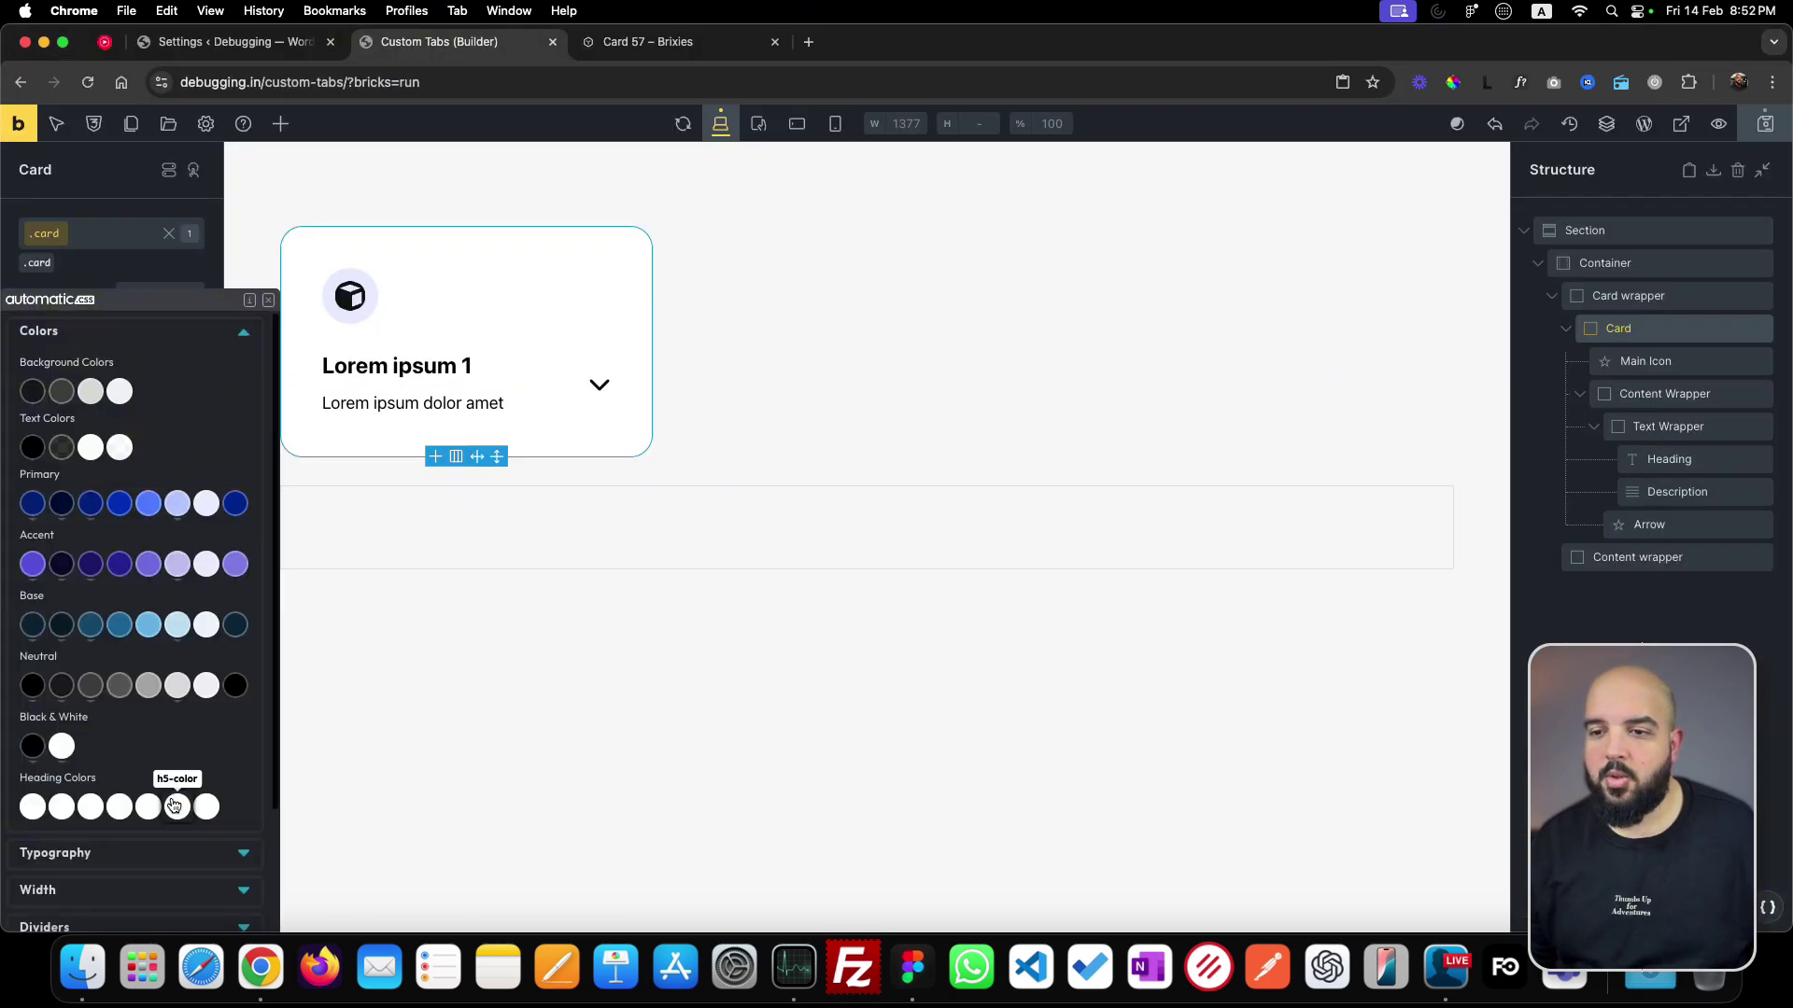
left_click(34, 747)
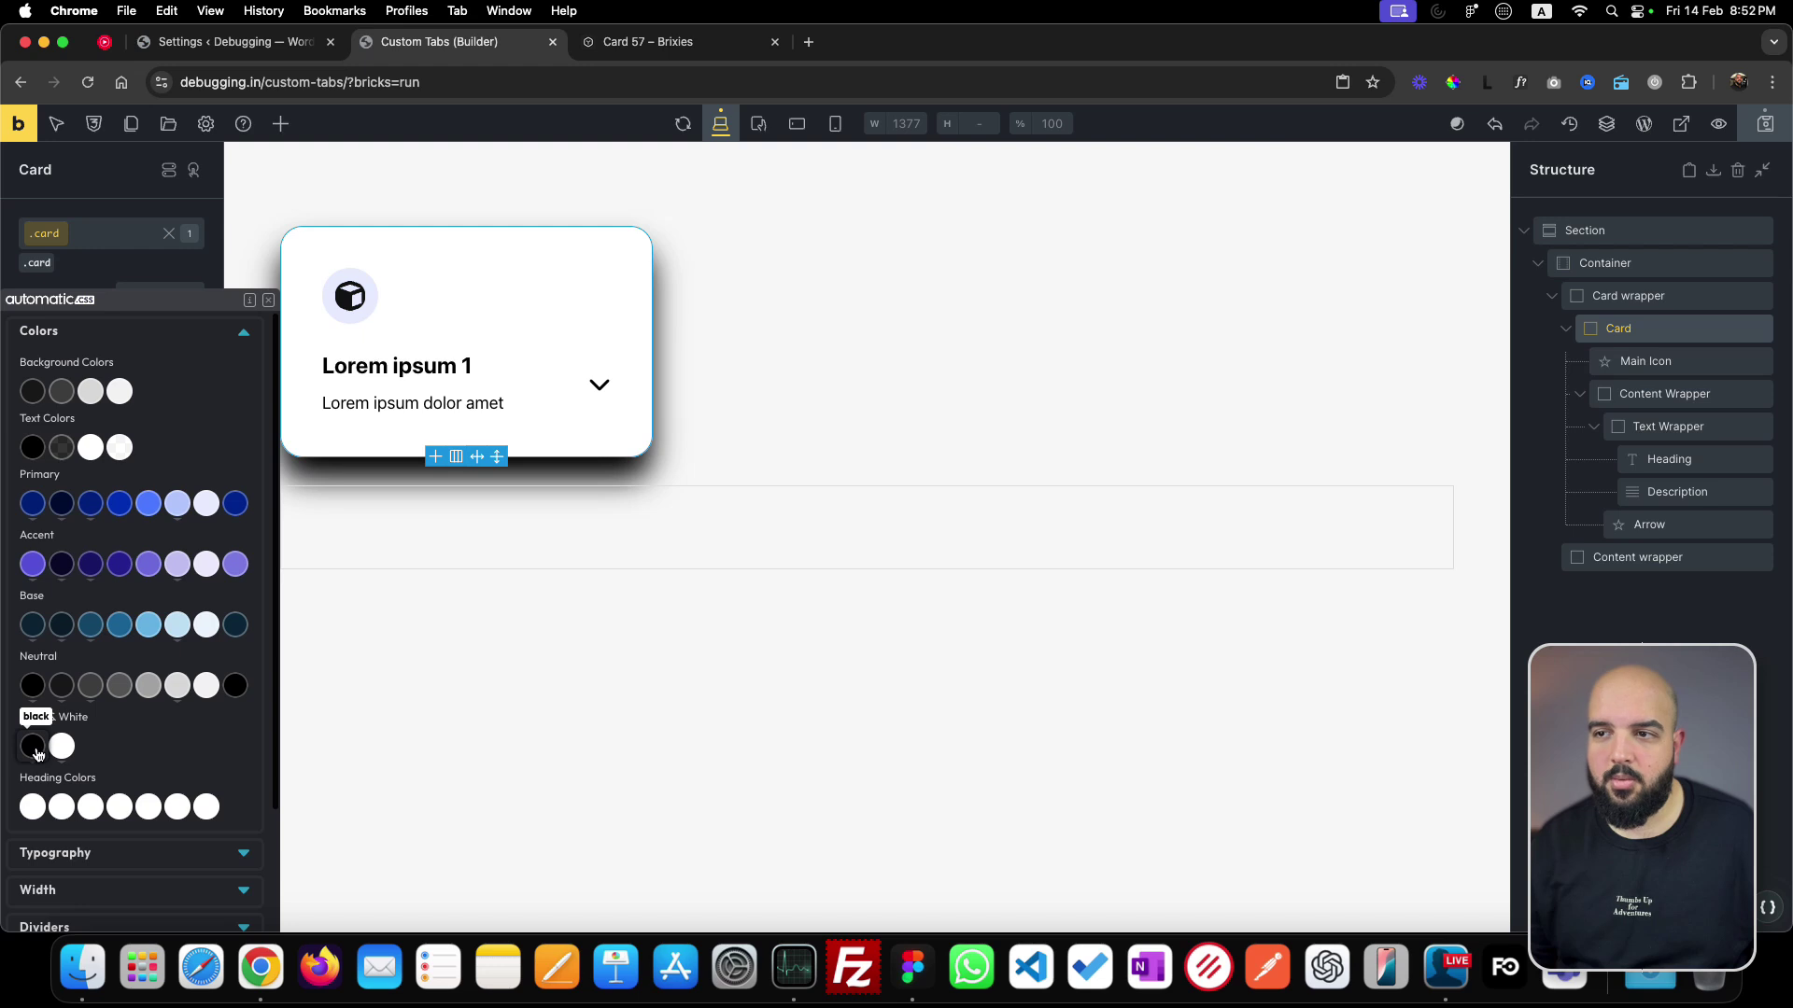
mouse_move(36, 754)
scroll(37, 754, "down", 5)
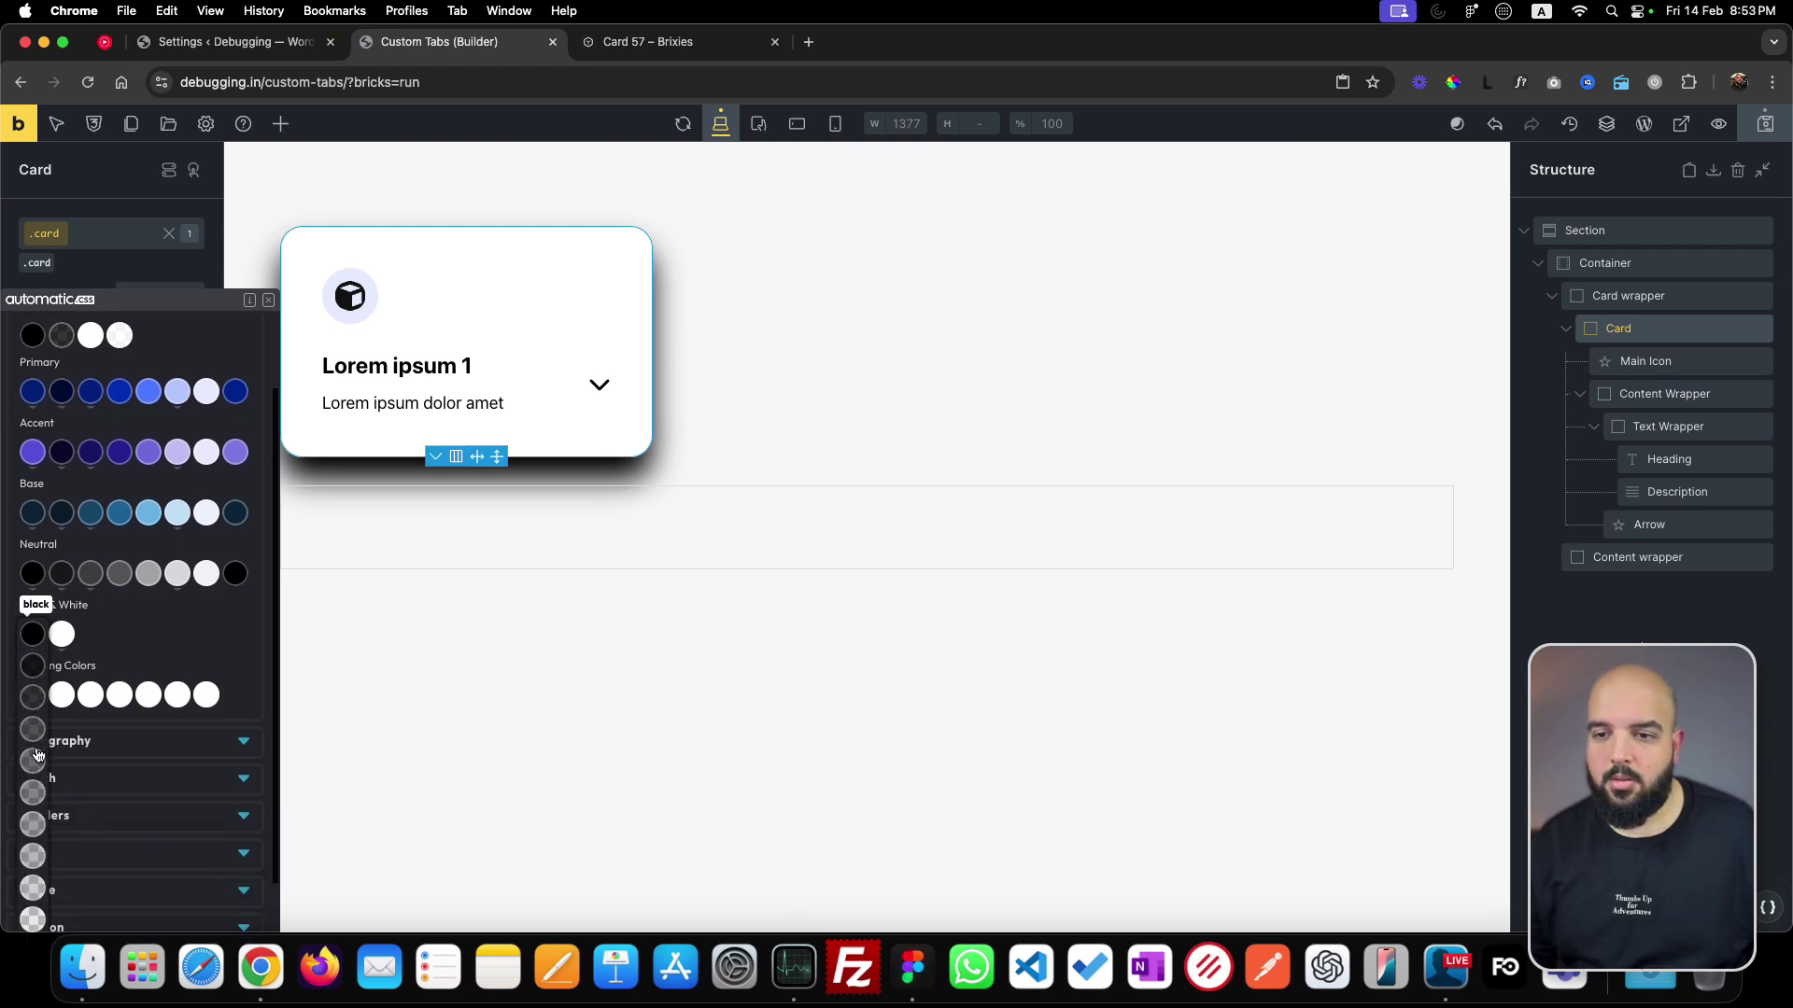
left_click(32, 806)
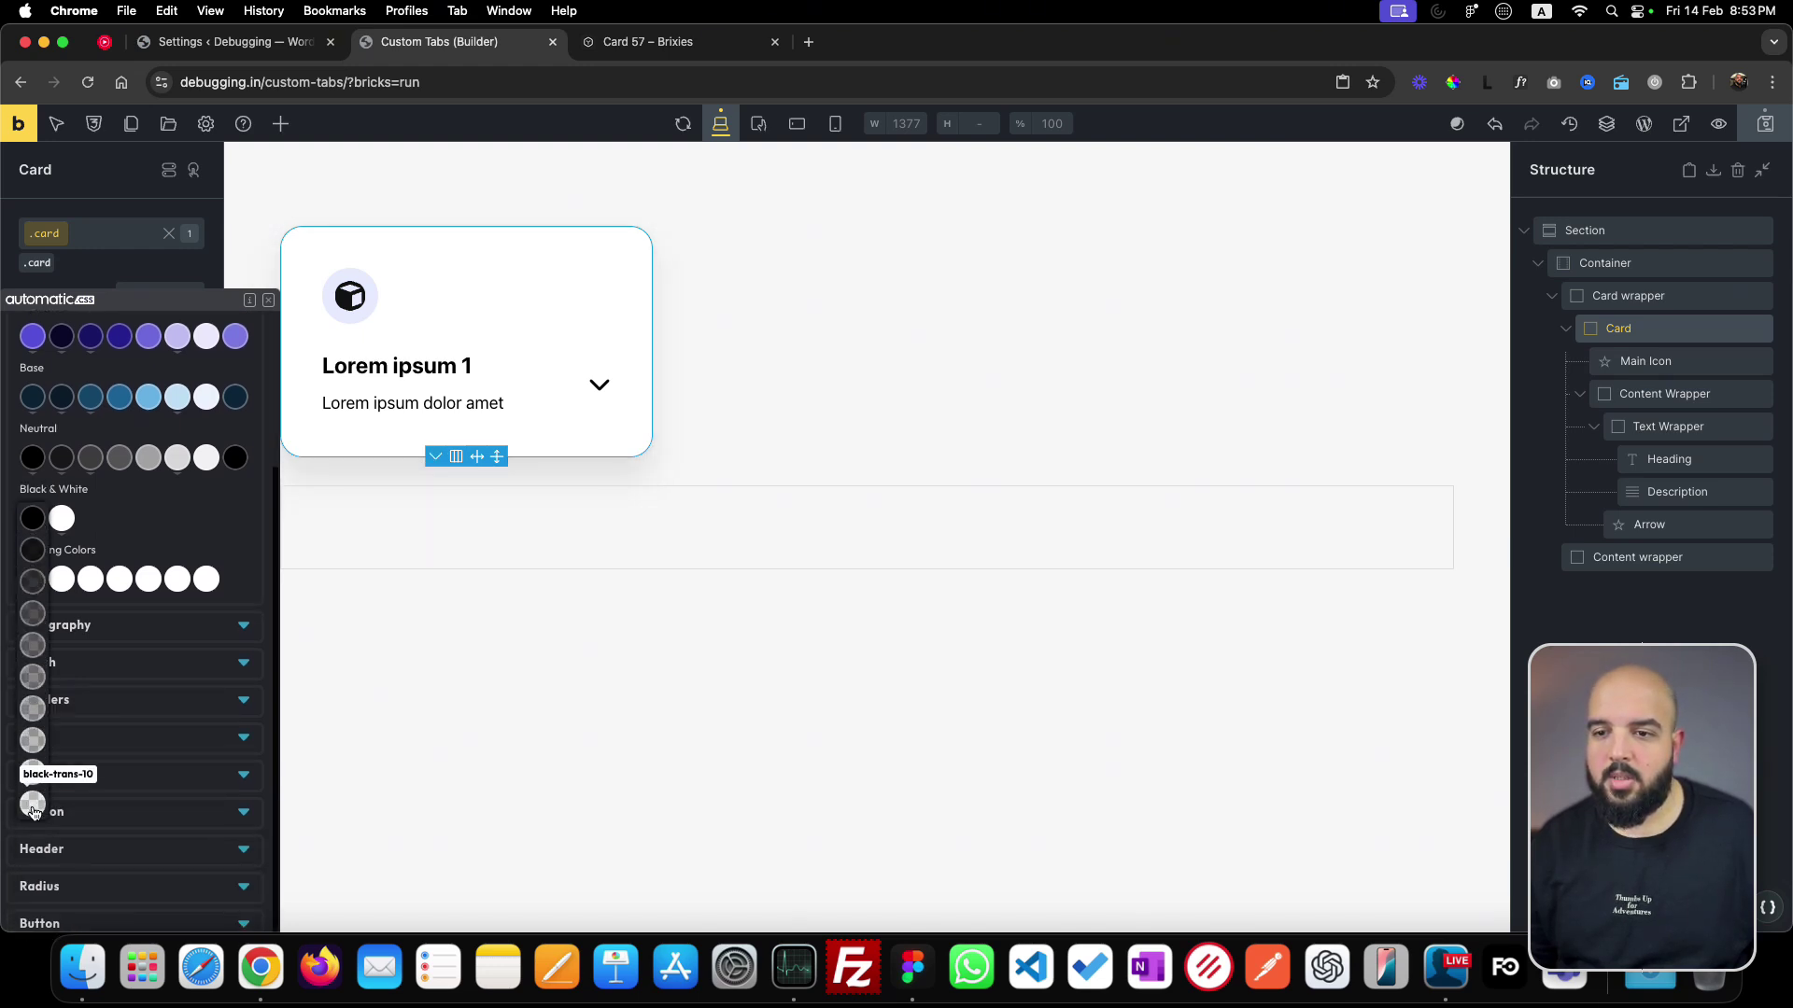
left_click(34, 813)
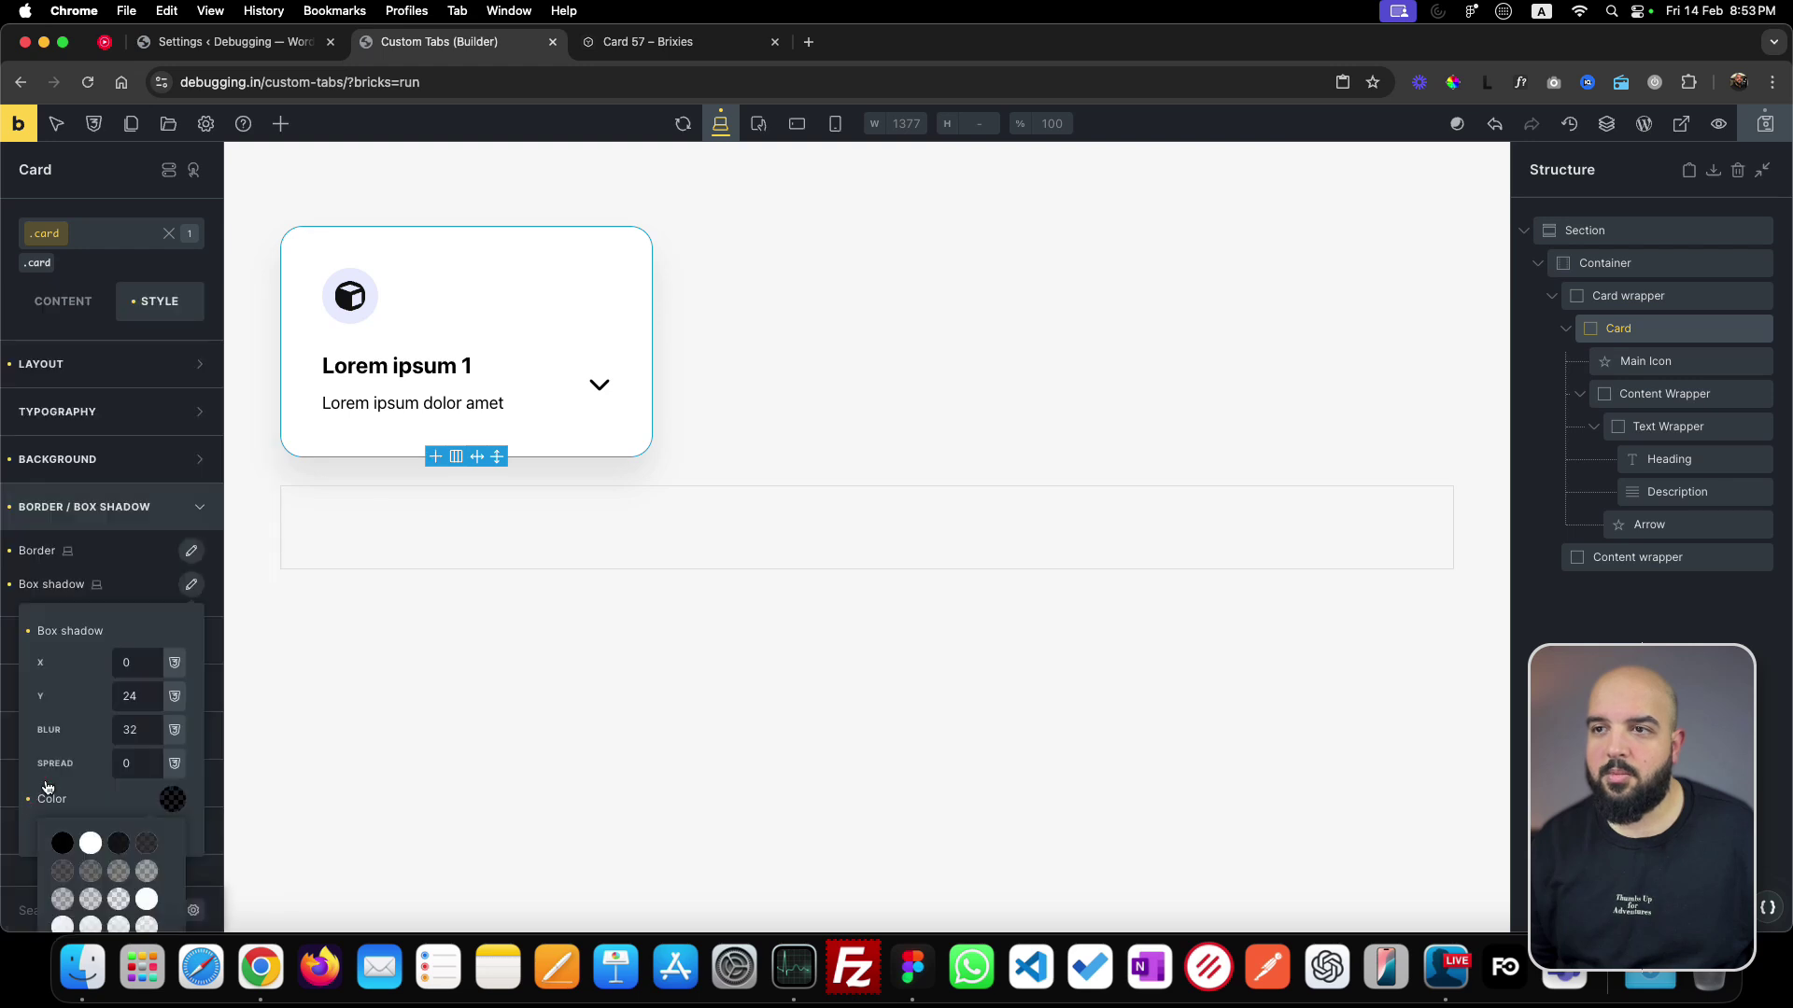
- Duplicate the finished Card twice inside the Card wrapper and preview the three cards at the smallest mobile breakpoint, returning to desktop
scroll(92, 768, "down", 5)
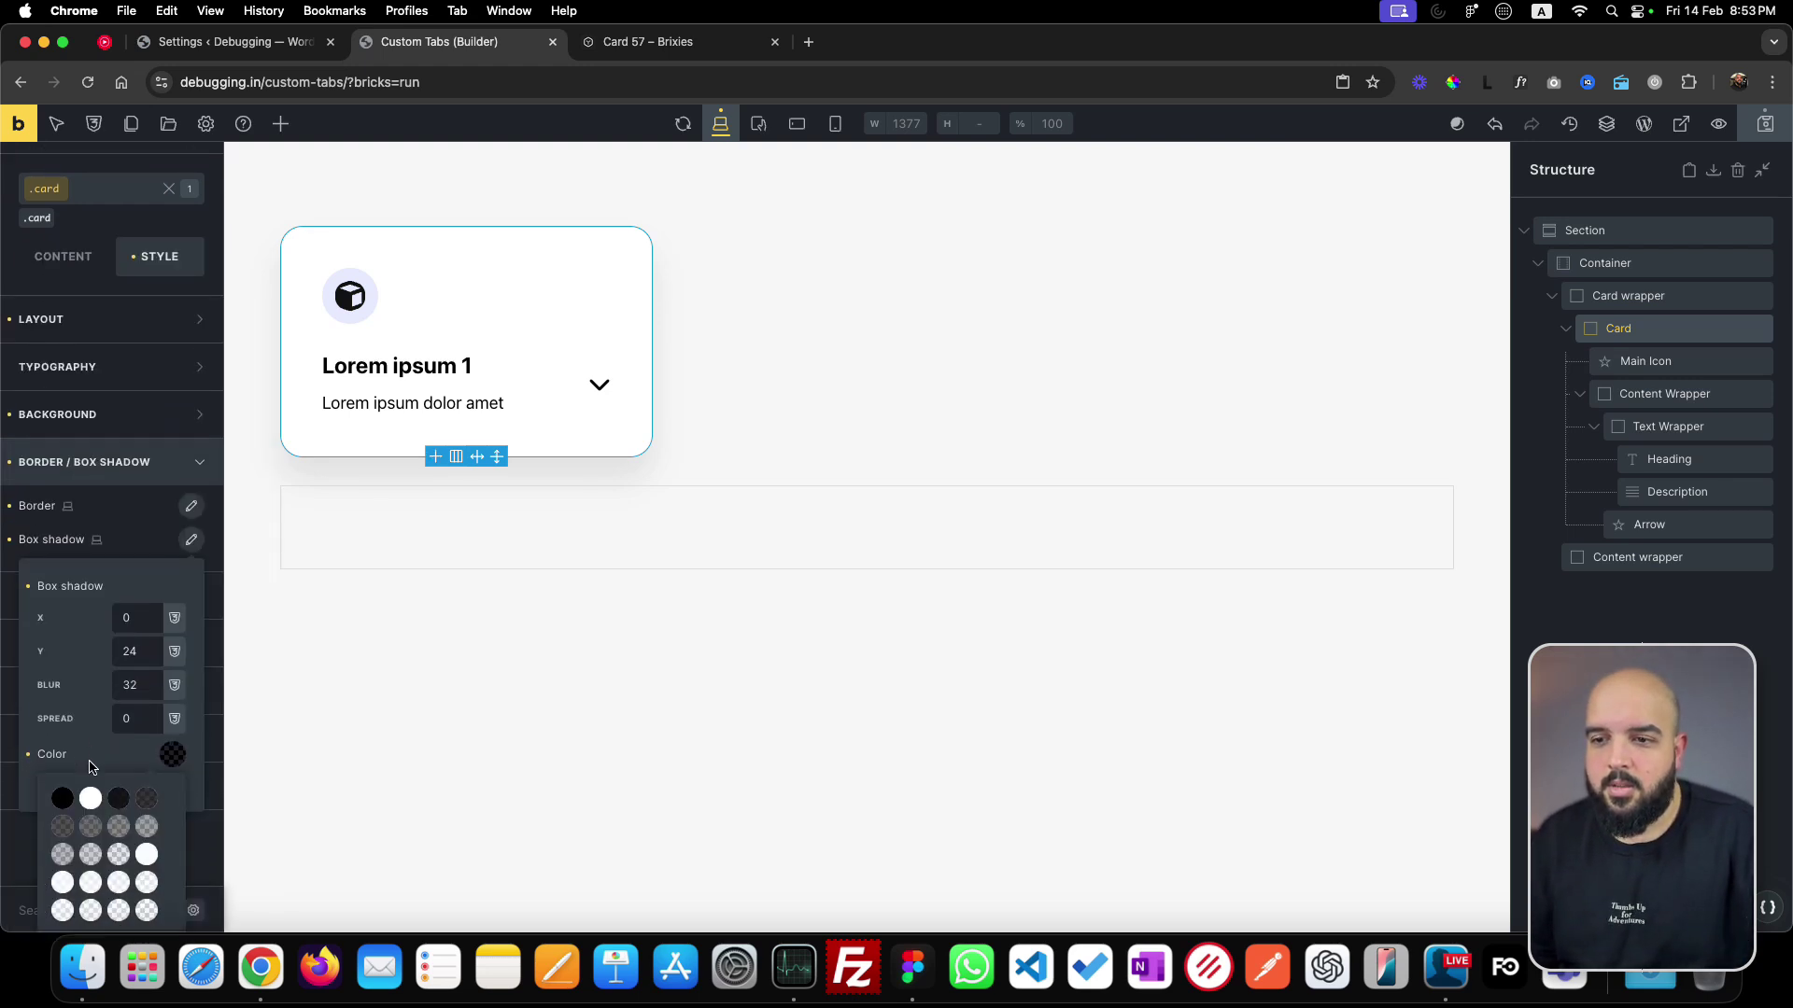
left_click(145, 350)
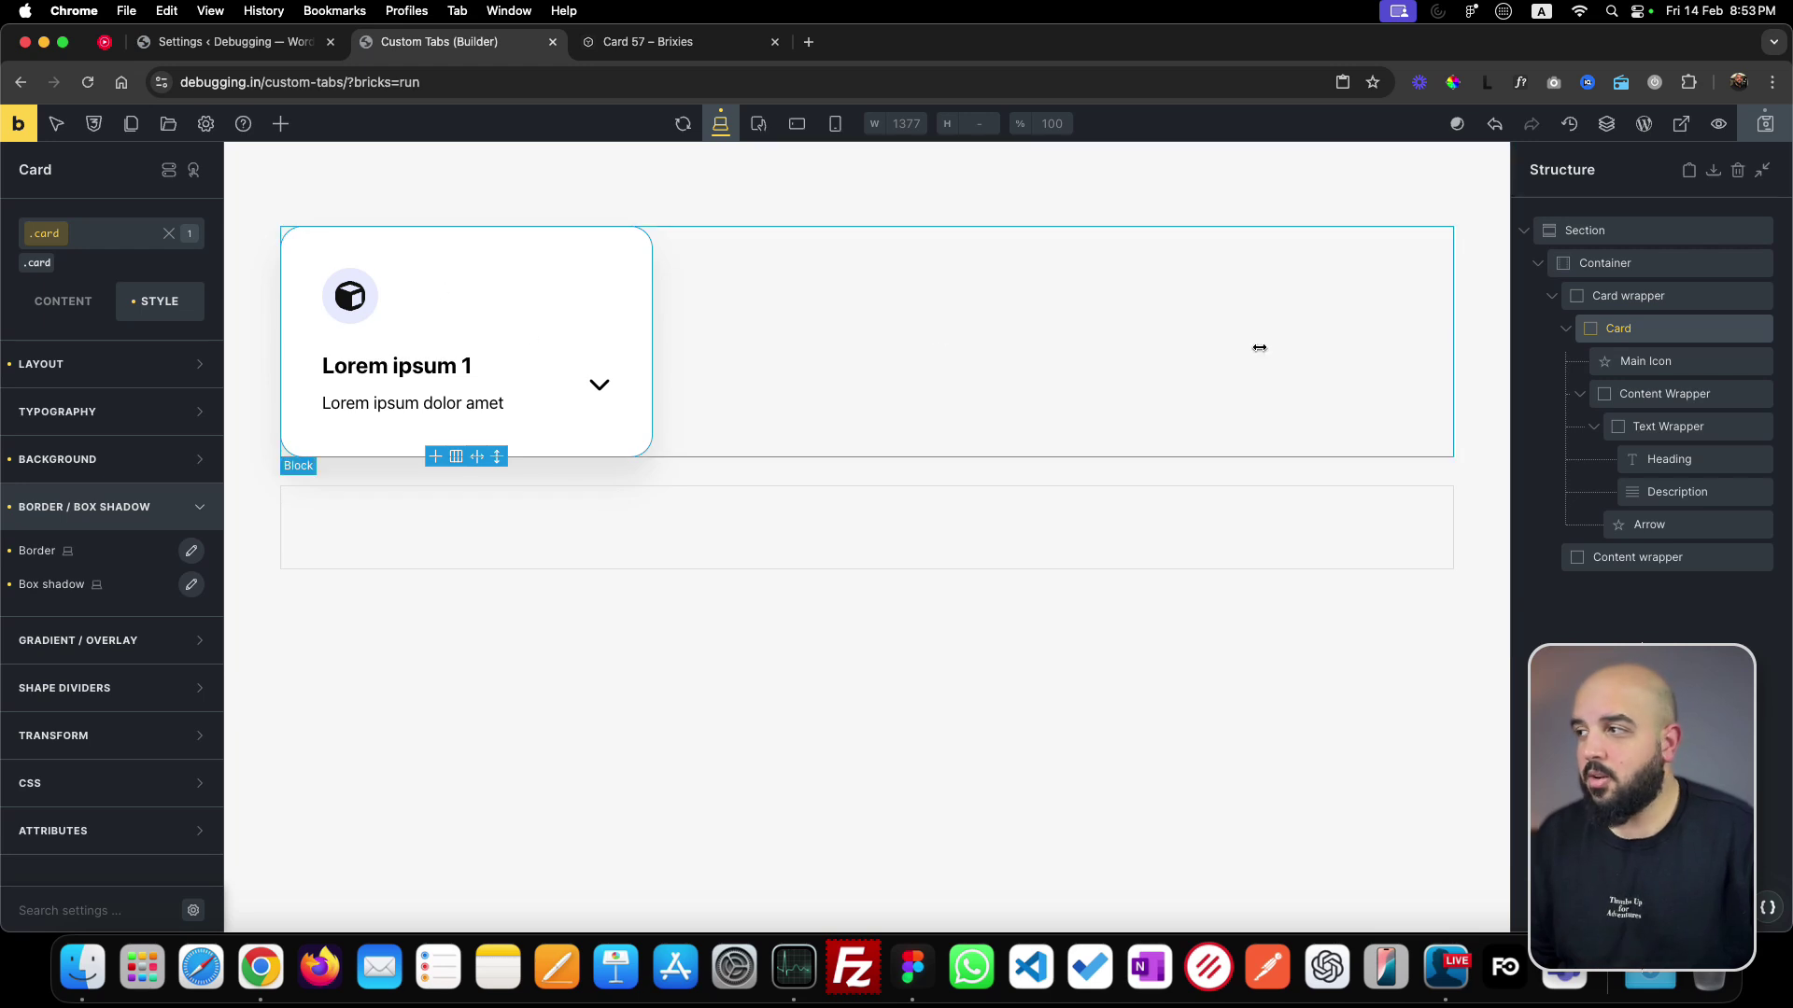
left_click(1565, 329)
right_click(1629, 332)
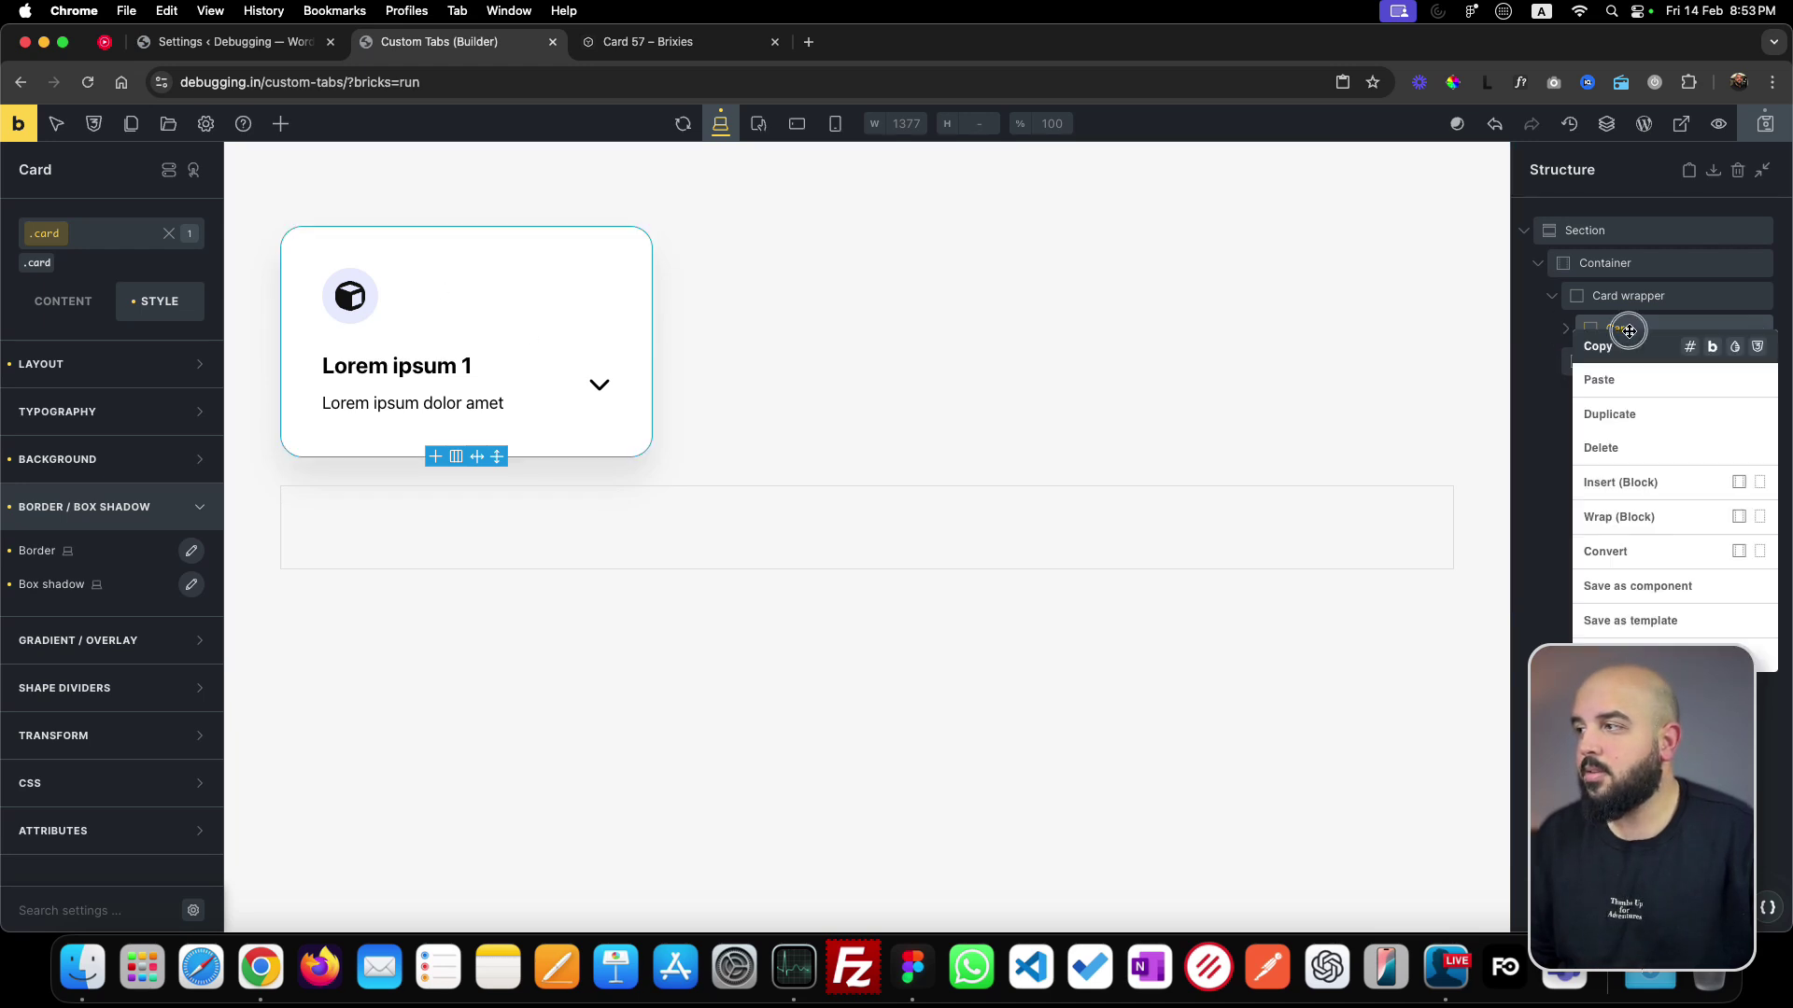
left_click(1612, 414)
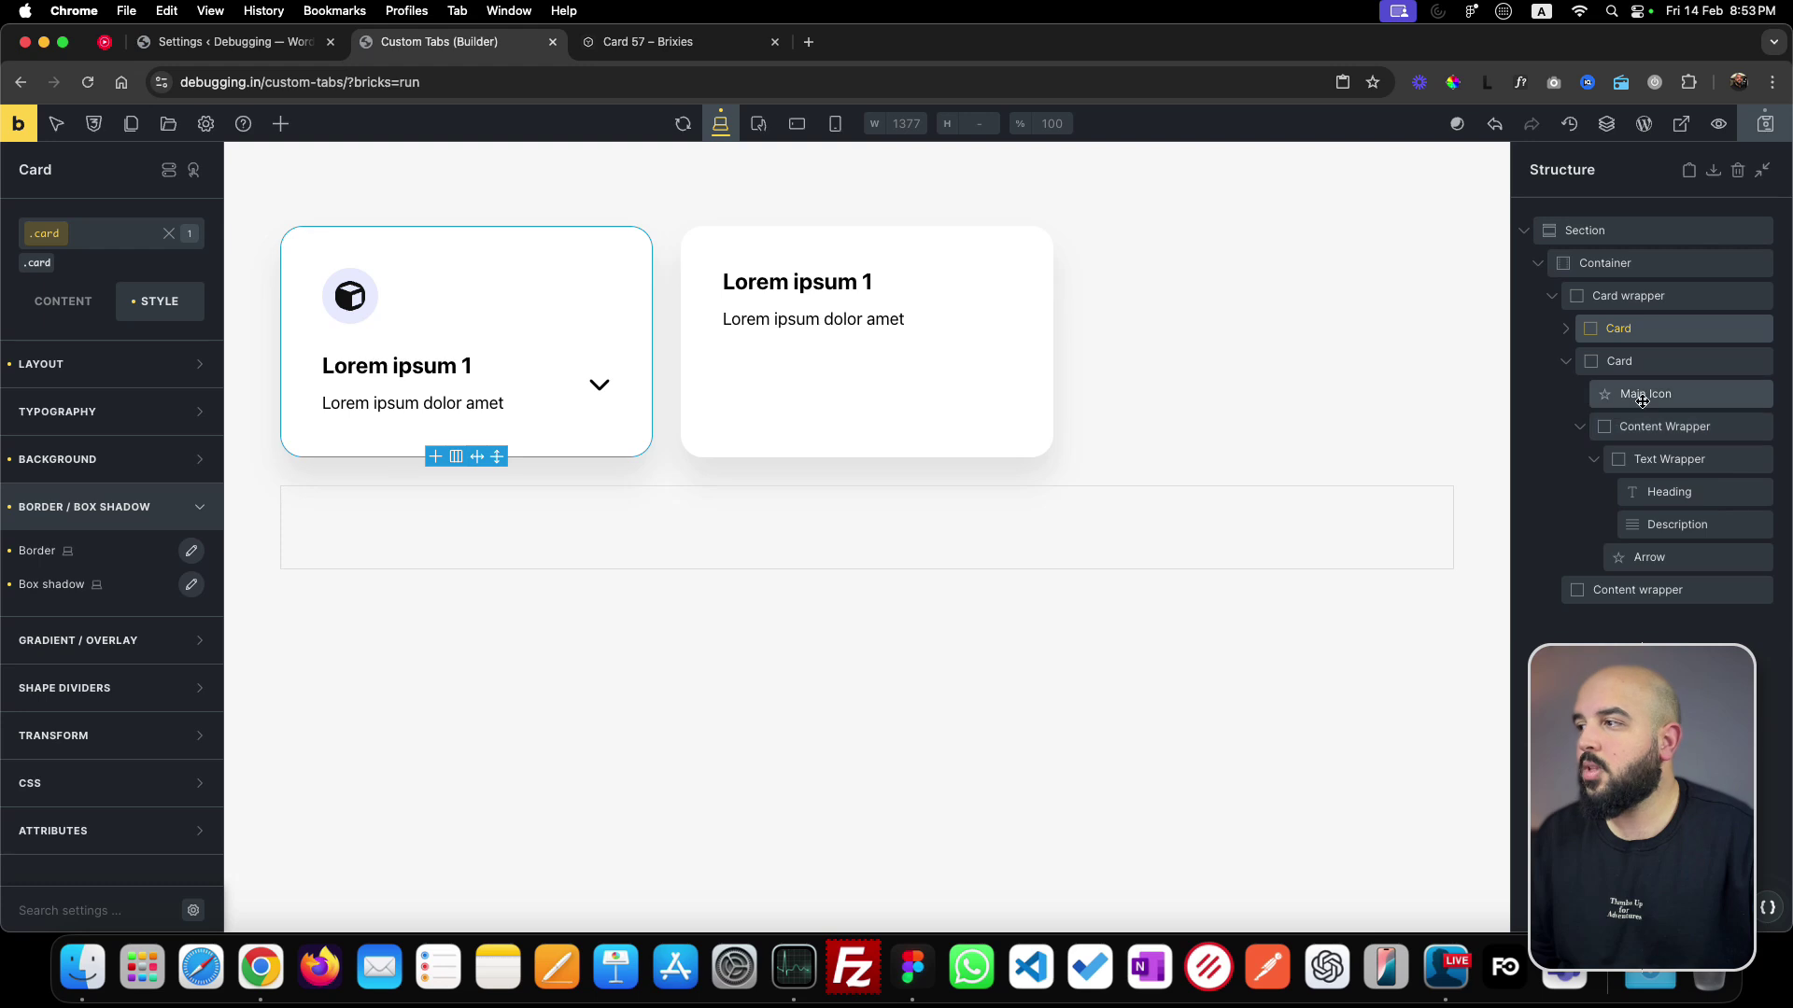
left_click(1565, 361)
right_click(1627, 362)
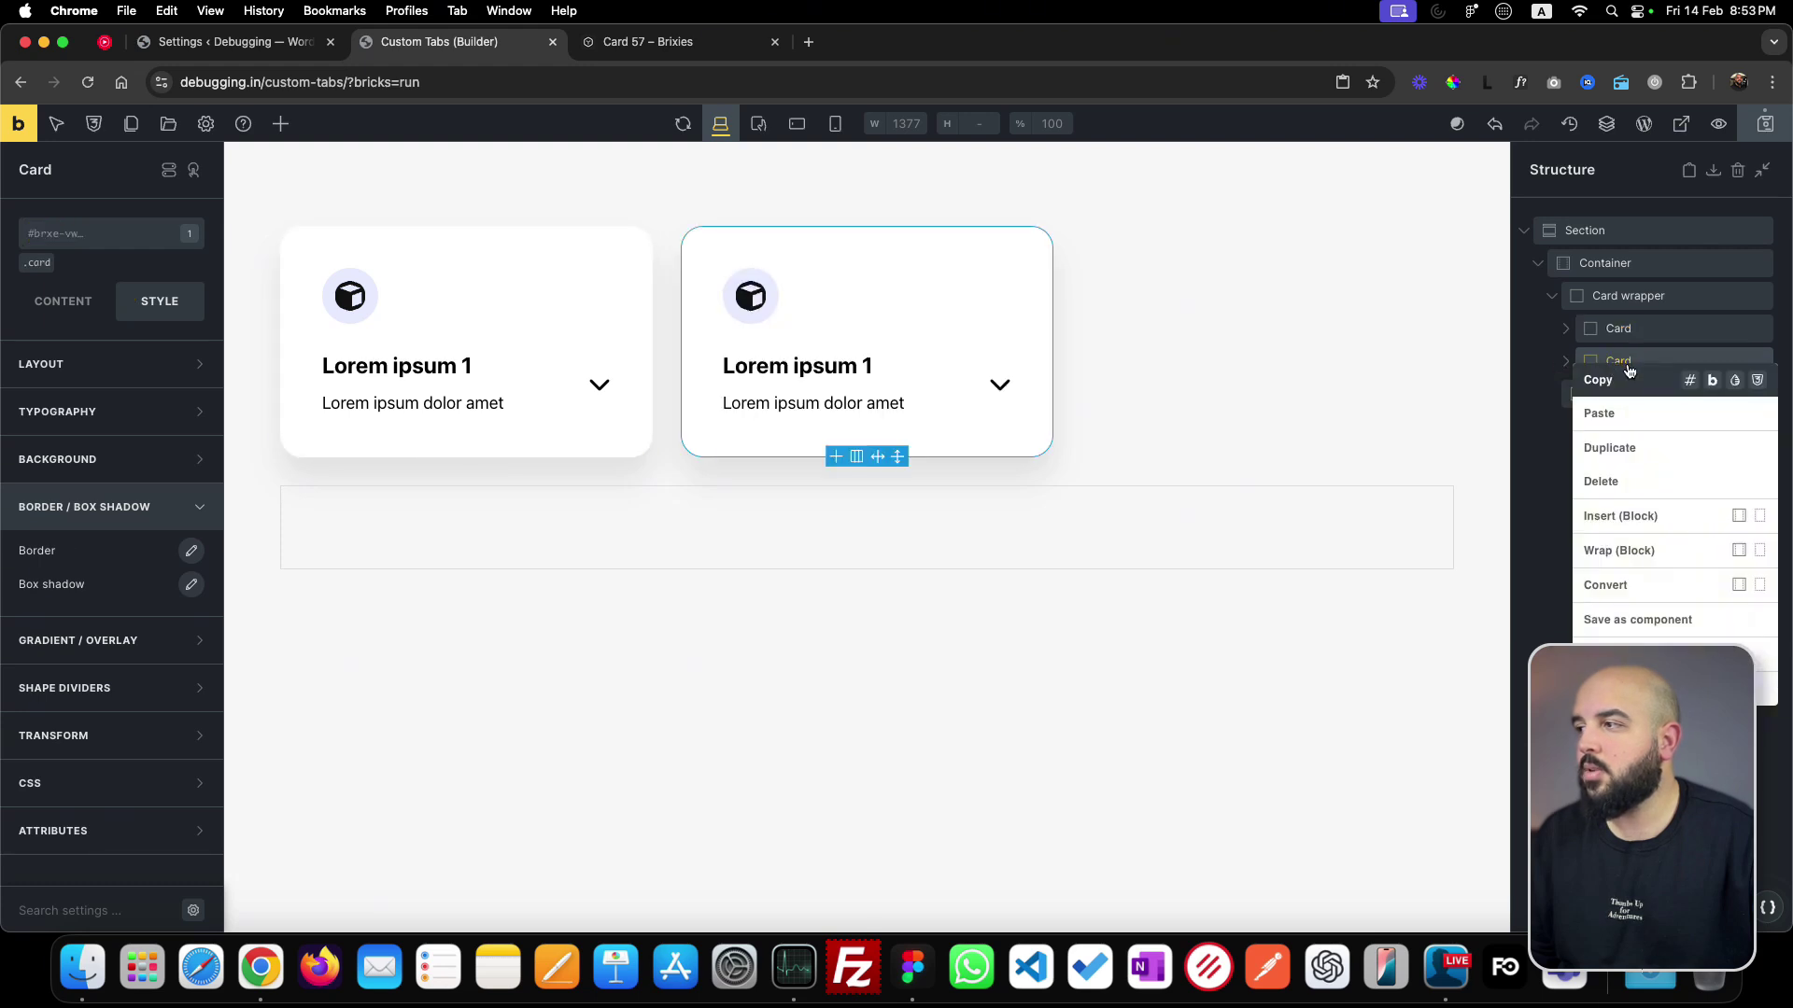
left_click(1625, 452)
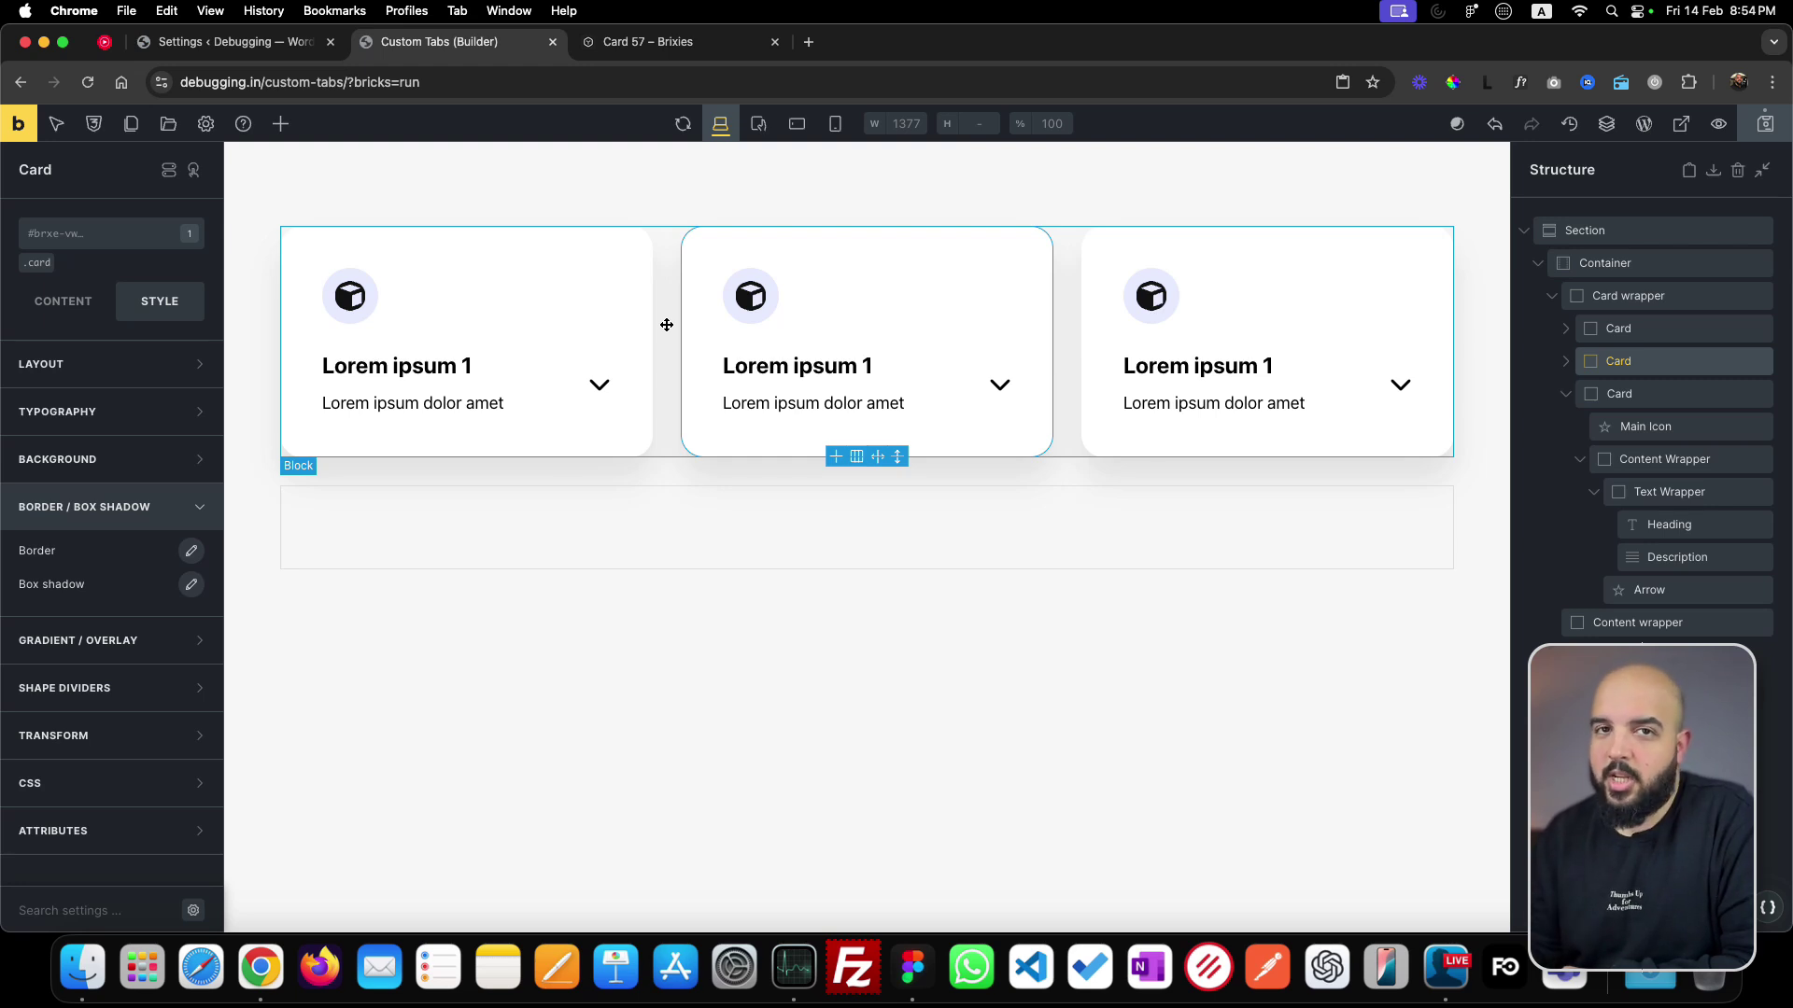
left_click(836, 130)
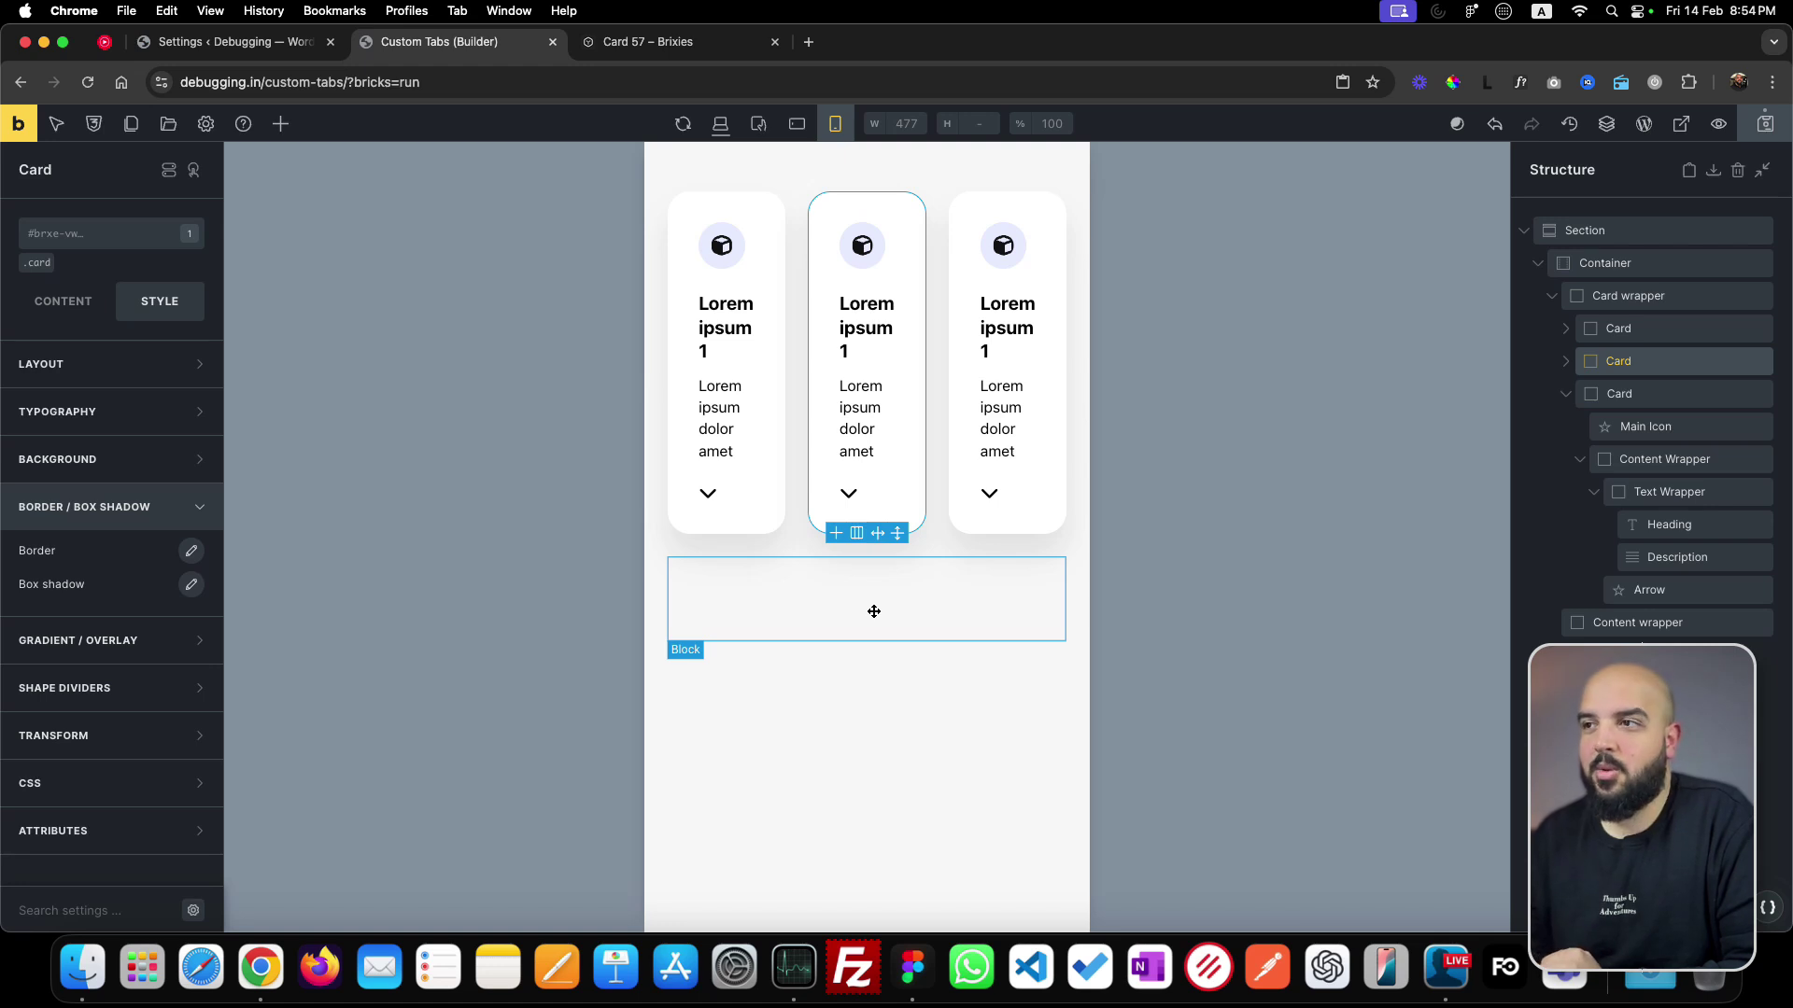
left_click(719, 123)
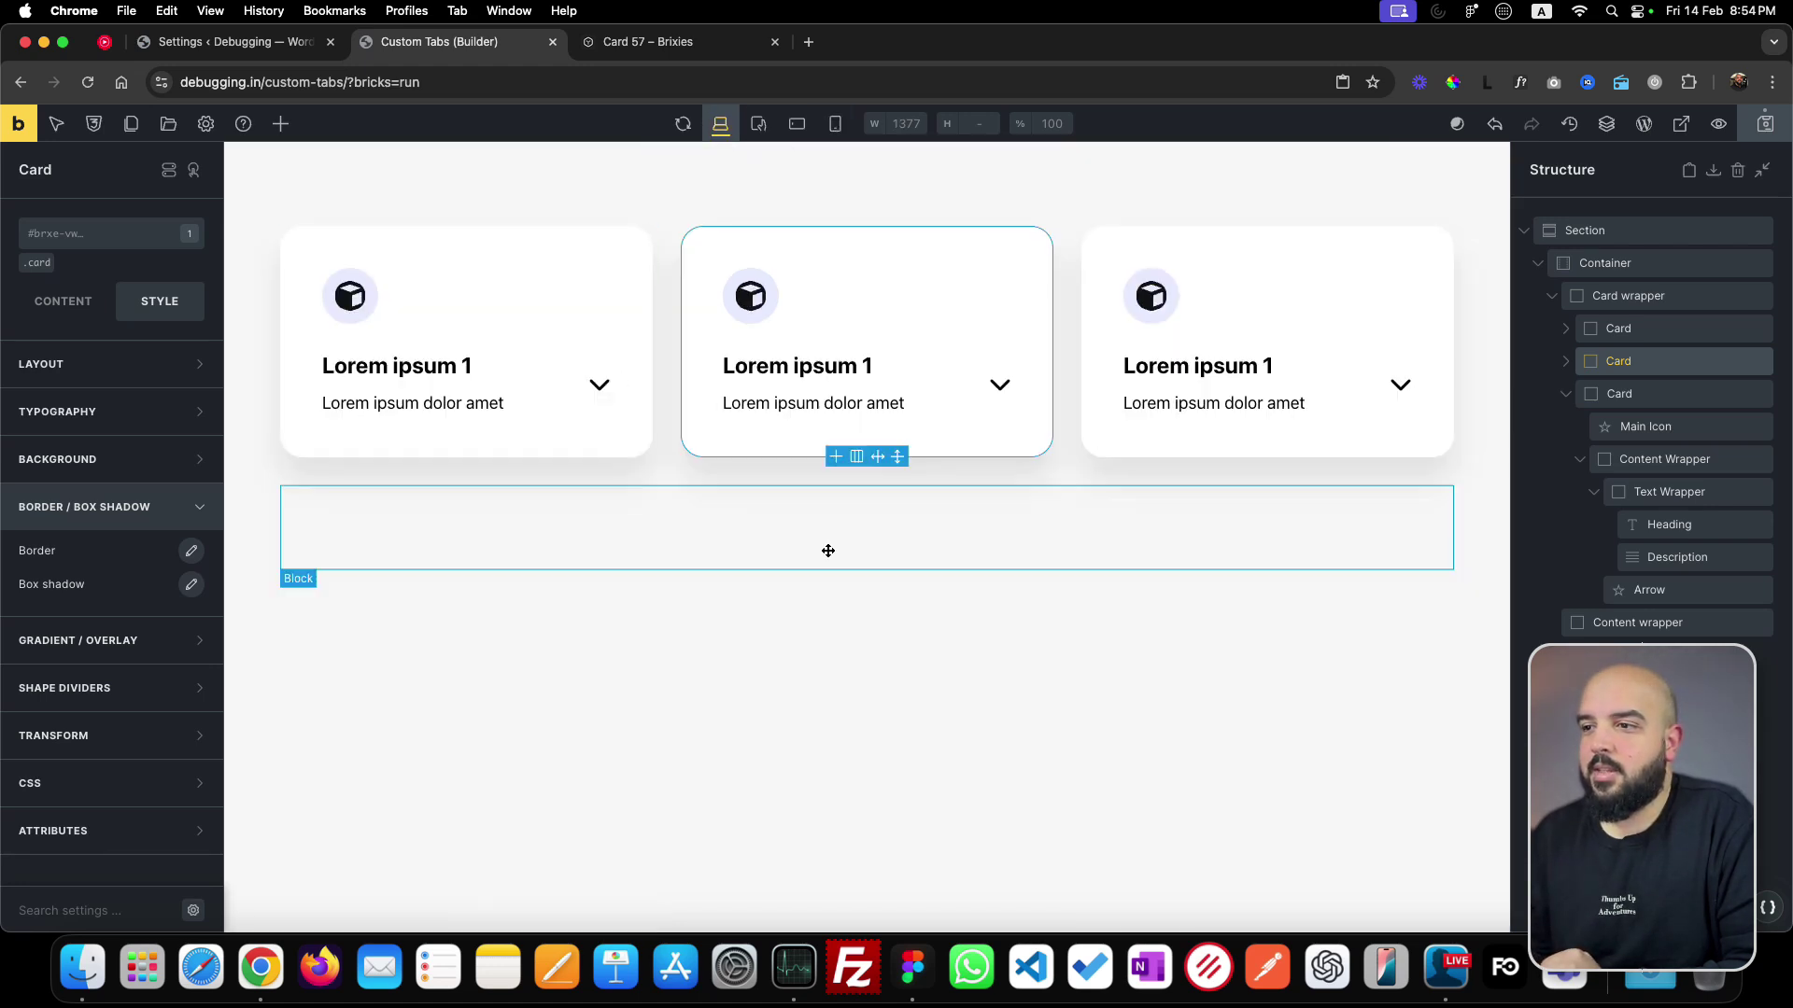
- Switch to the Brixies Card 57 page, rename its class to placeholder-content and copy the component
left_click(875, 542)
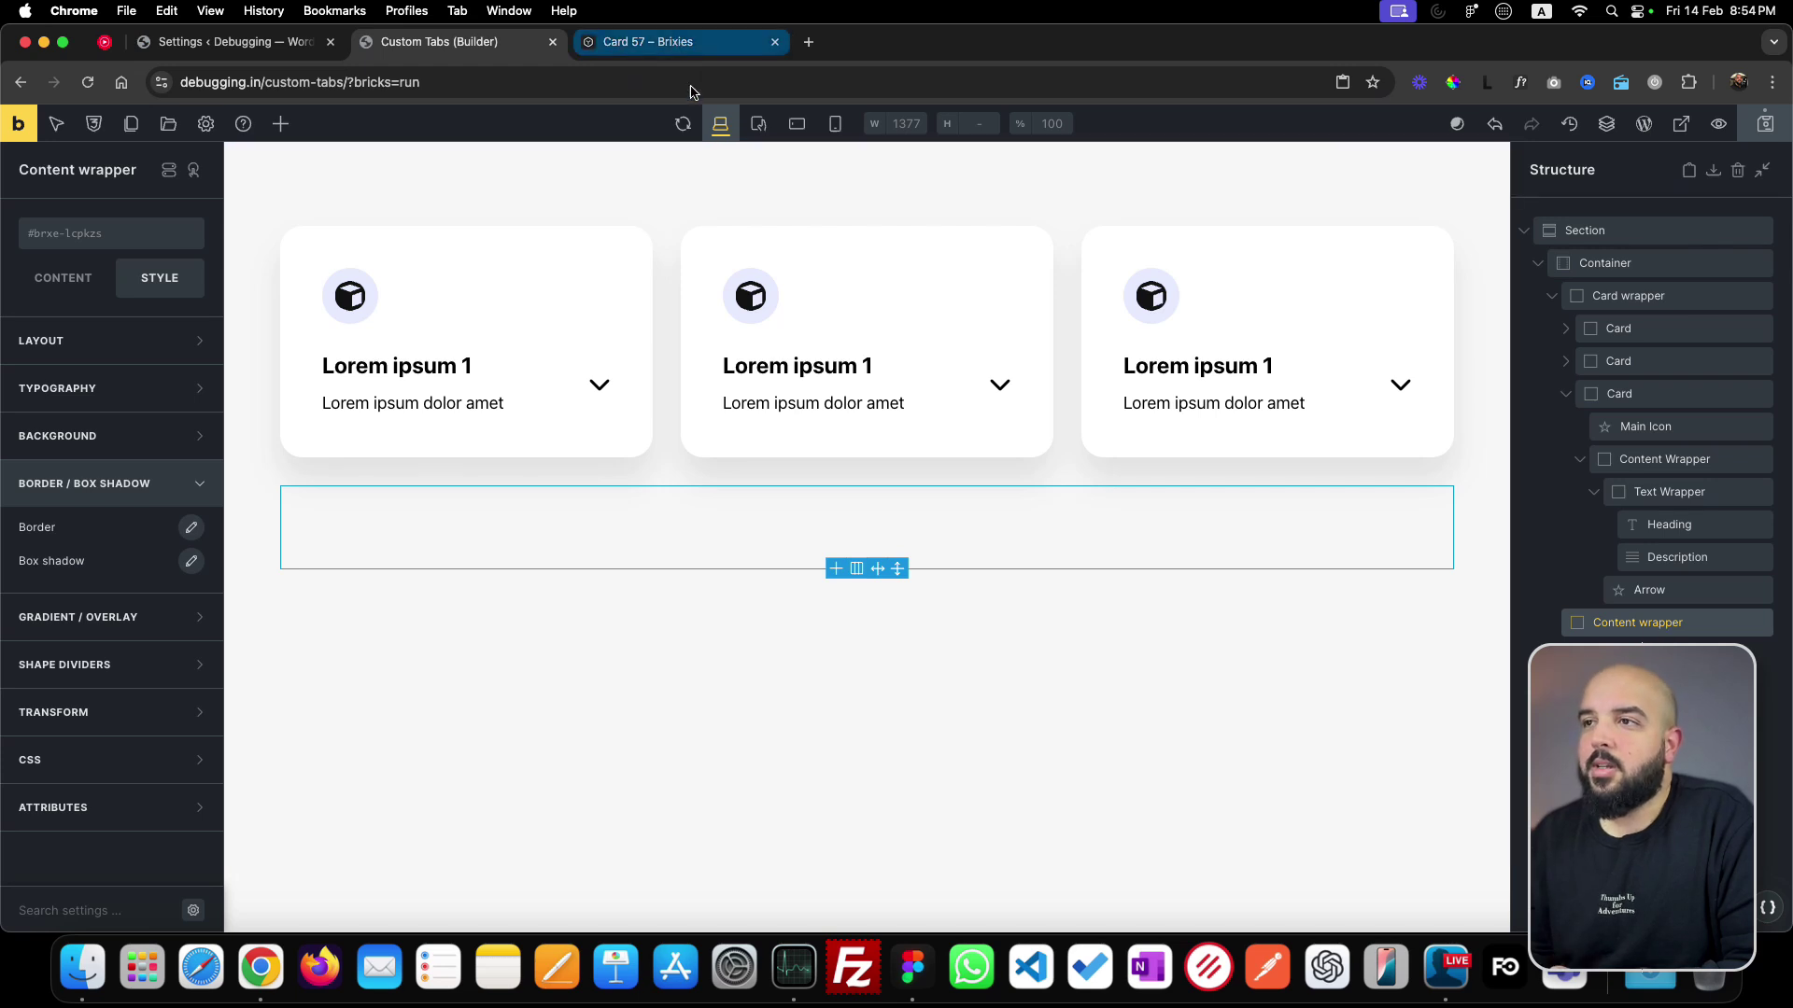
left_click(676, 45)
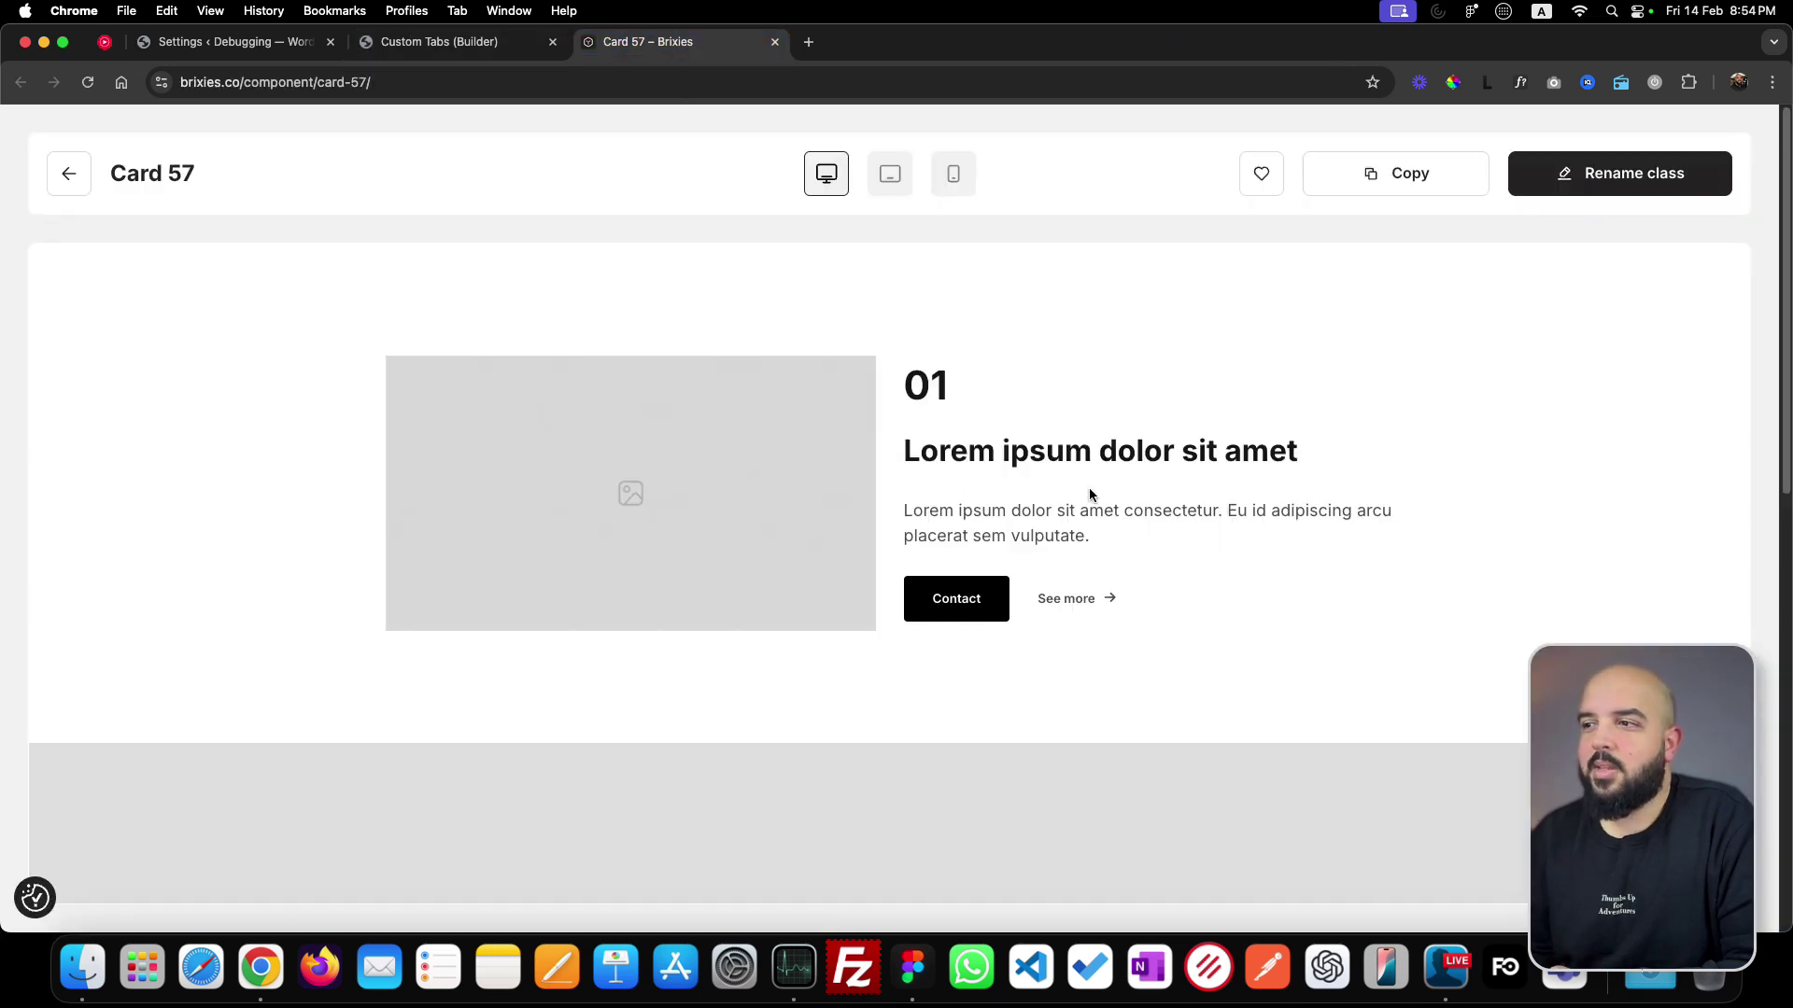
left_click(1629, 184)
left_click(1402, 186)
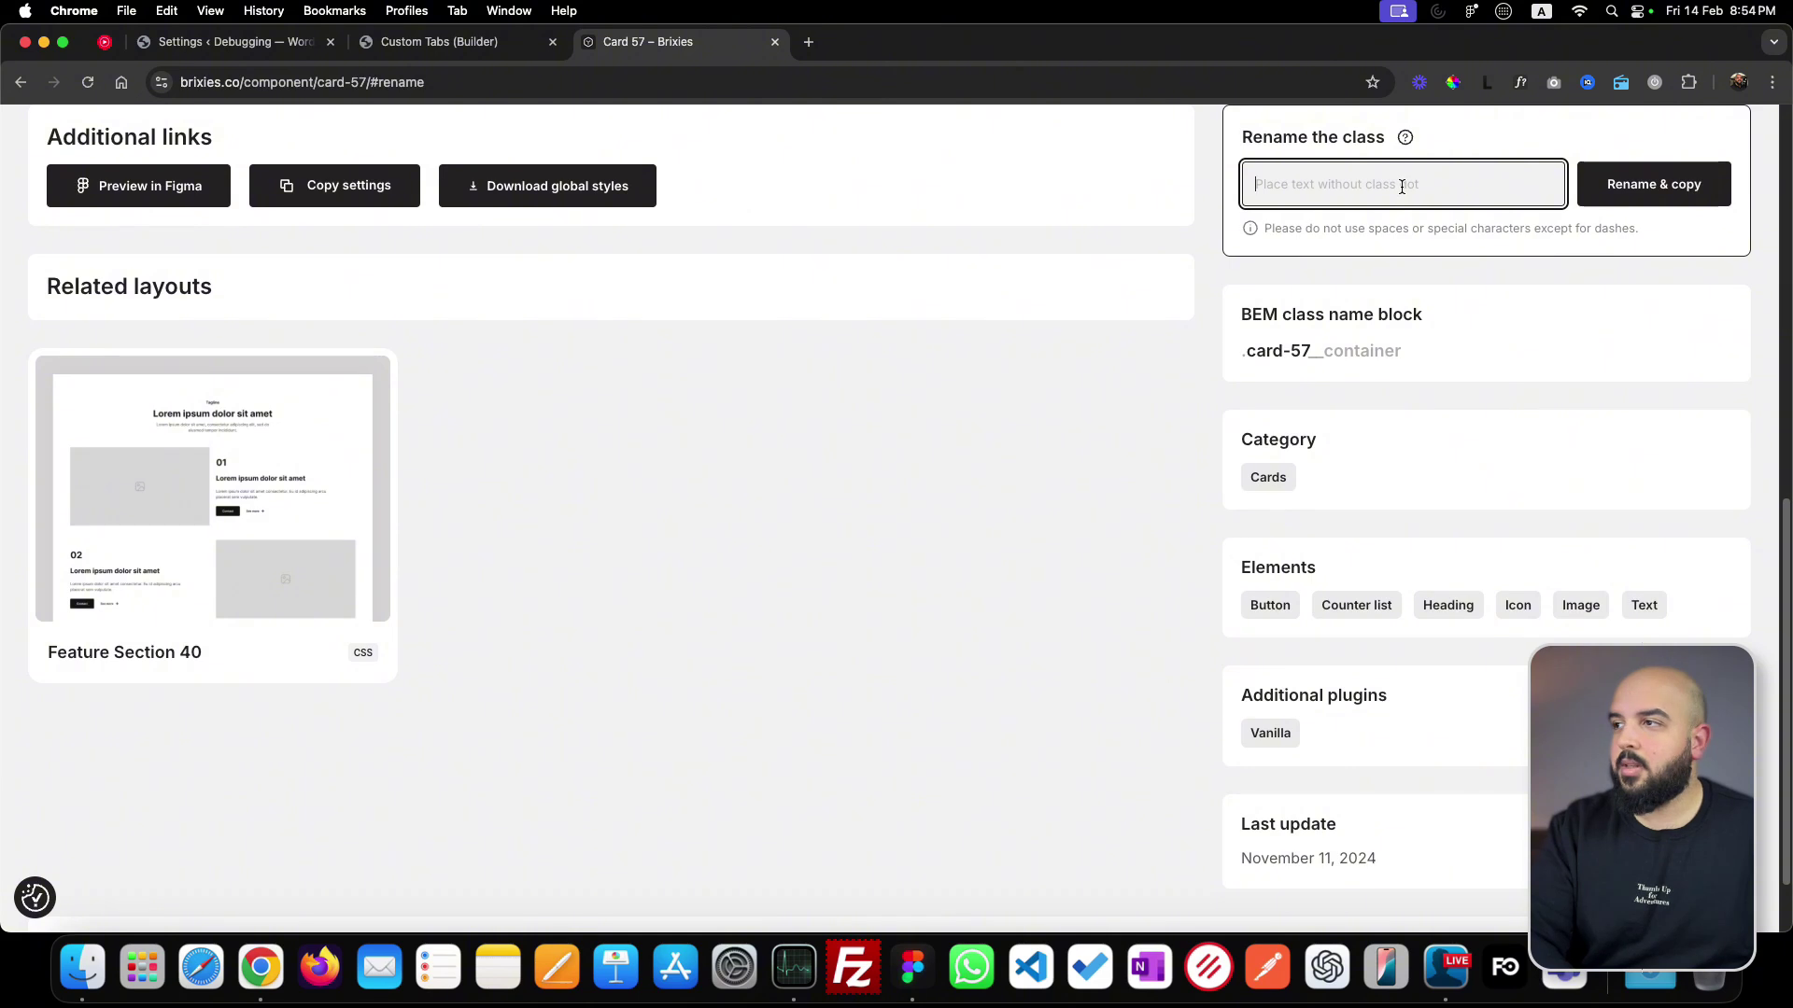
type("placeholder-conte")
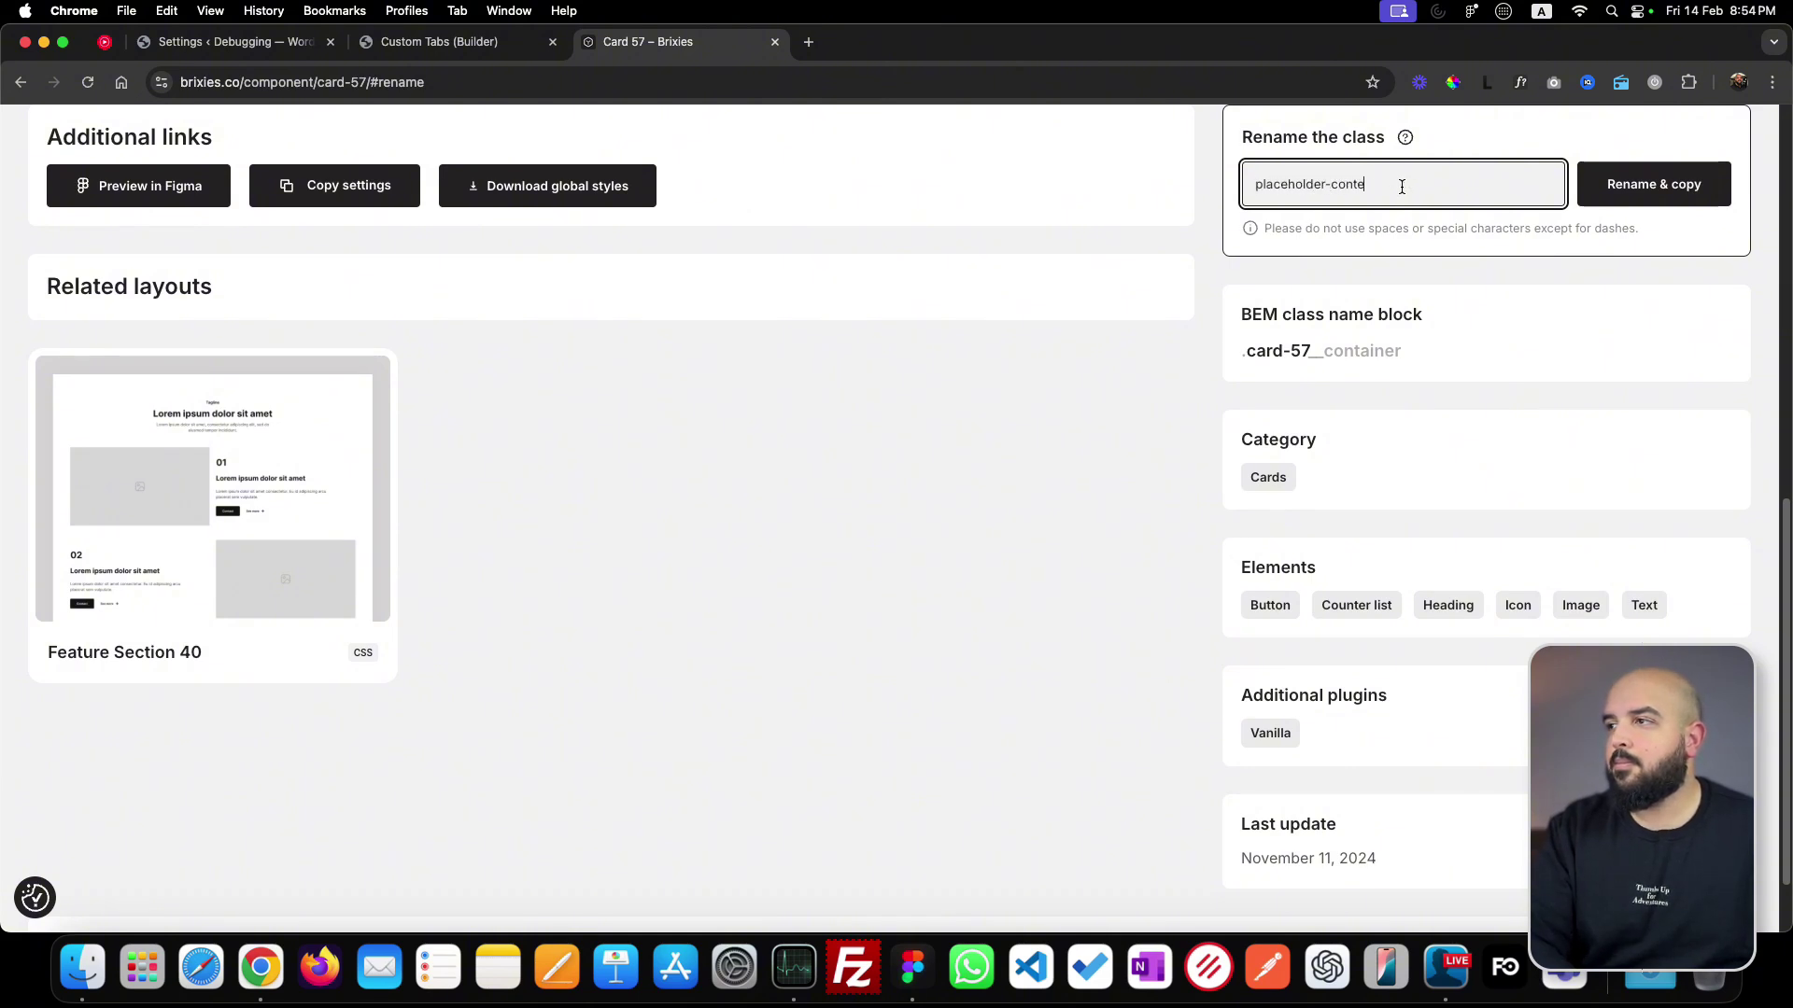
type("nt")
left_click(1633, 187)
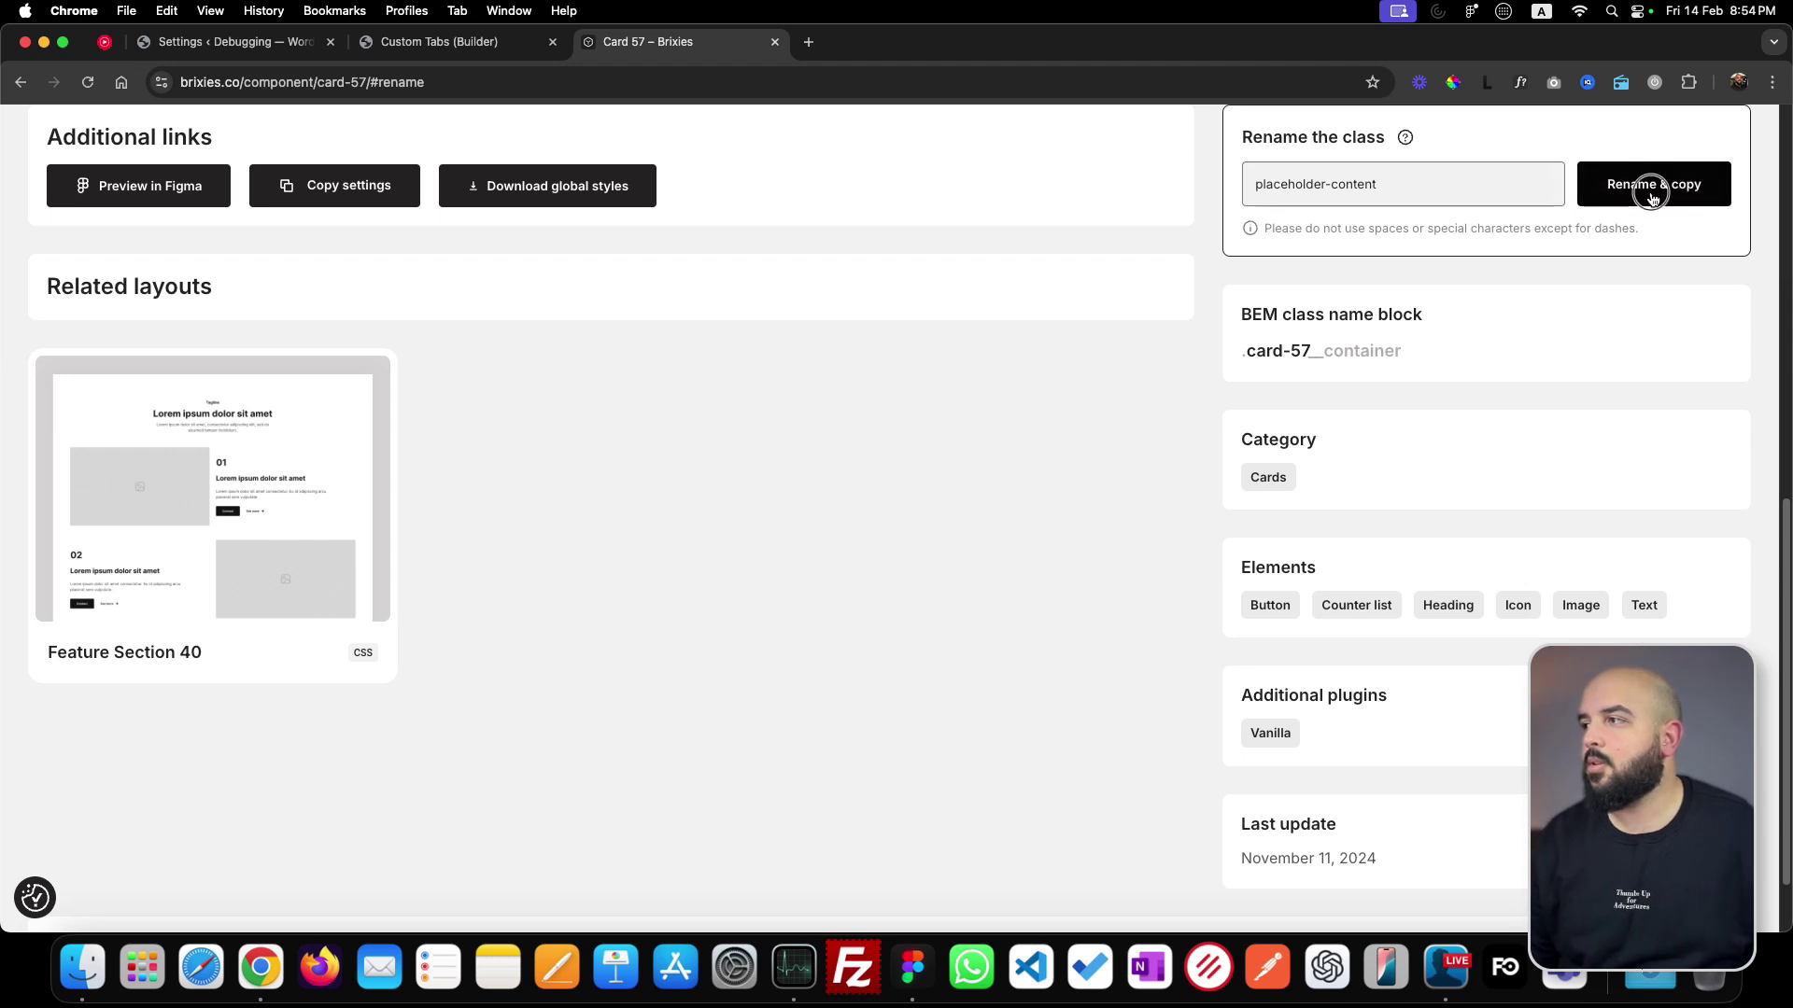
- Back in Bricks, paste the copied component into the Content wrapper below the cards, skipping the class import
left_click(408, 42)
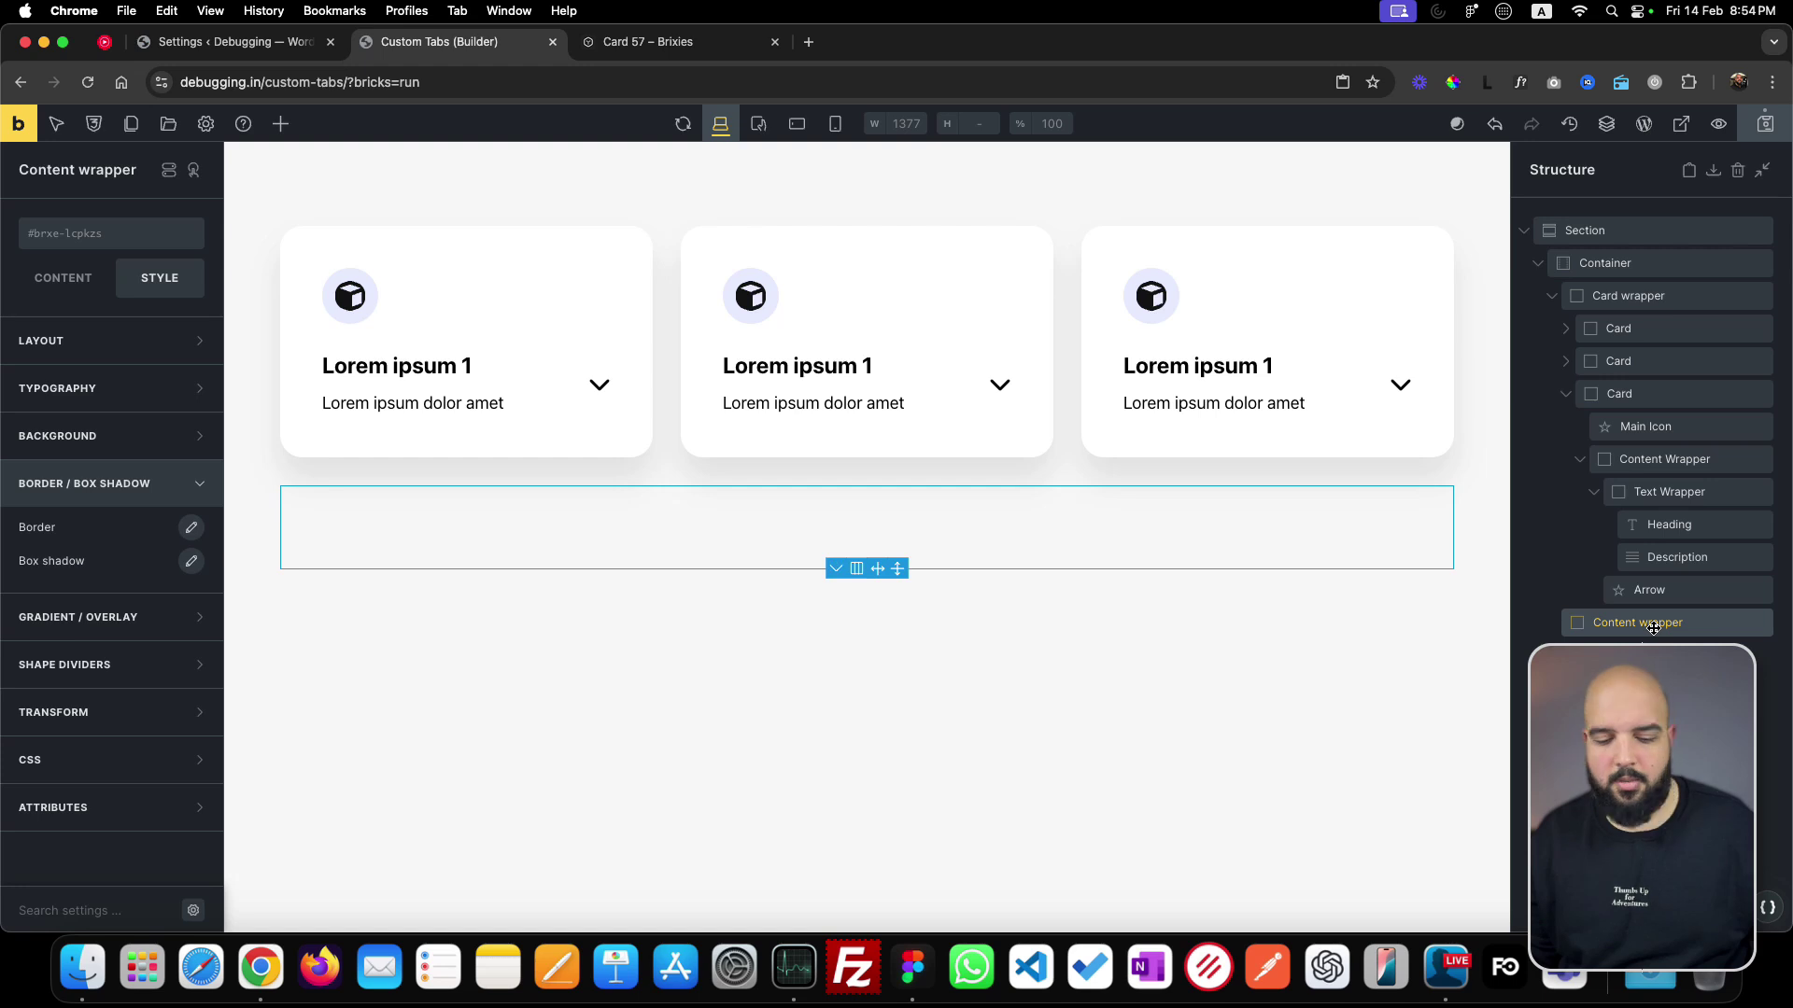
key("super+v")
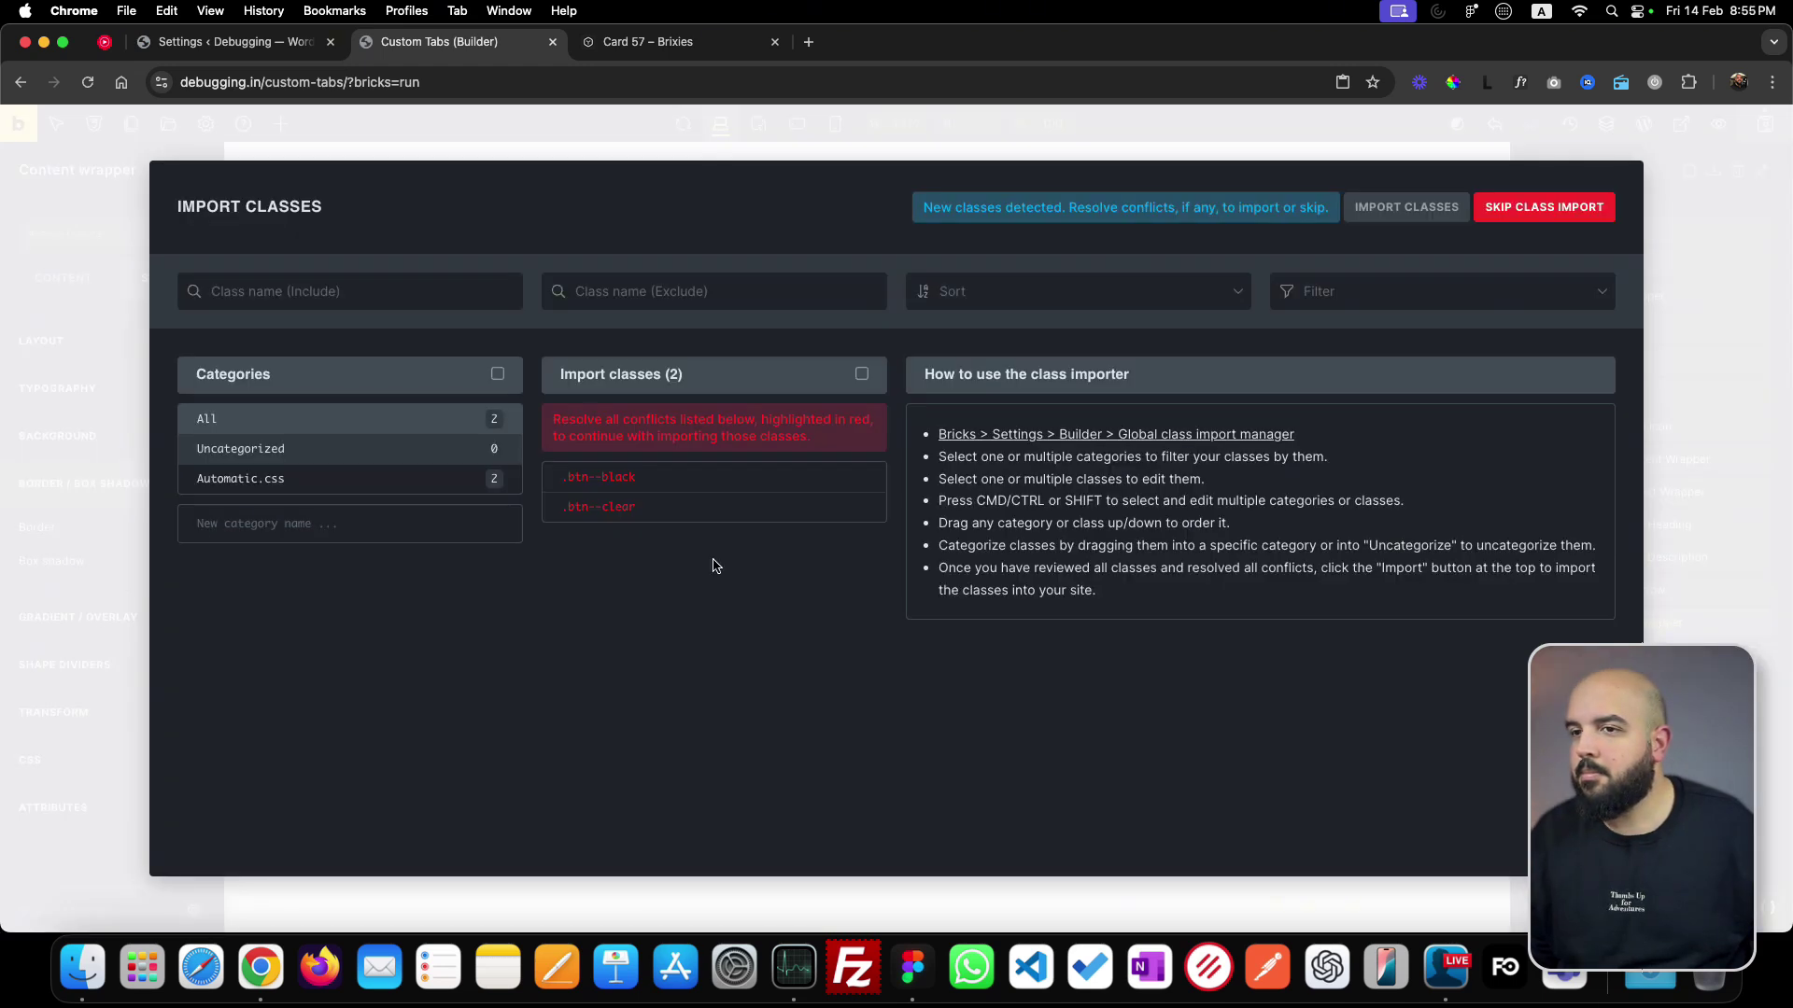
left_click(1557, 209)
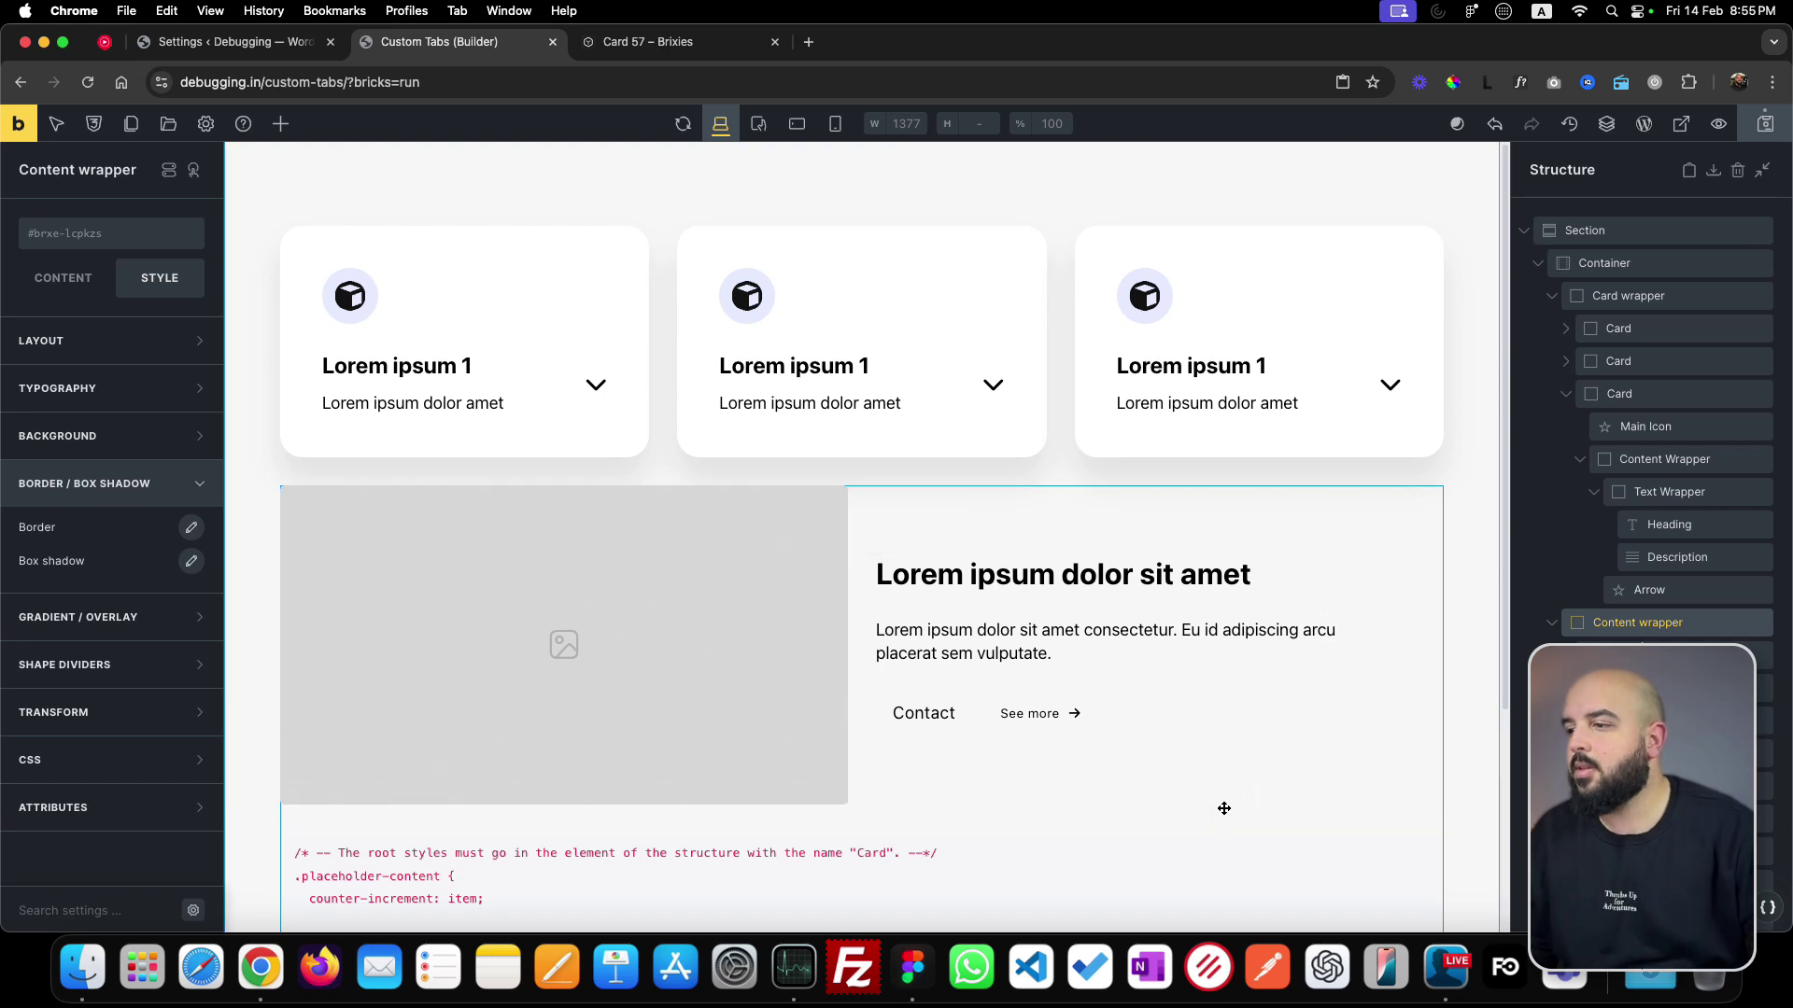
- Delete the CSS Styles code element from the pasted placeholder content
scroll(1130, 779, "down", 3)
left_click(847, 775)
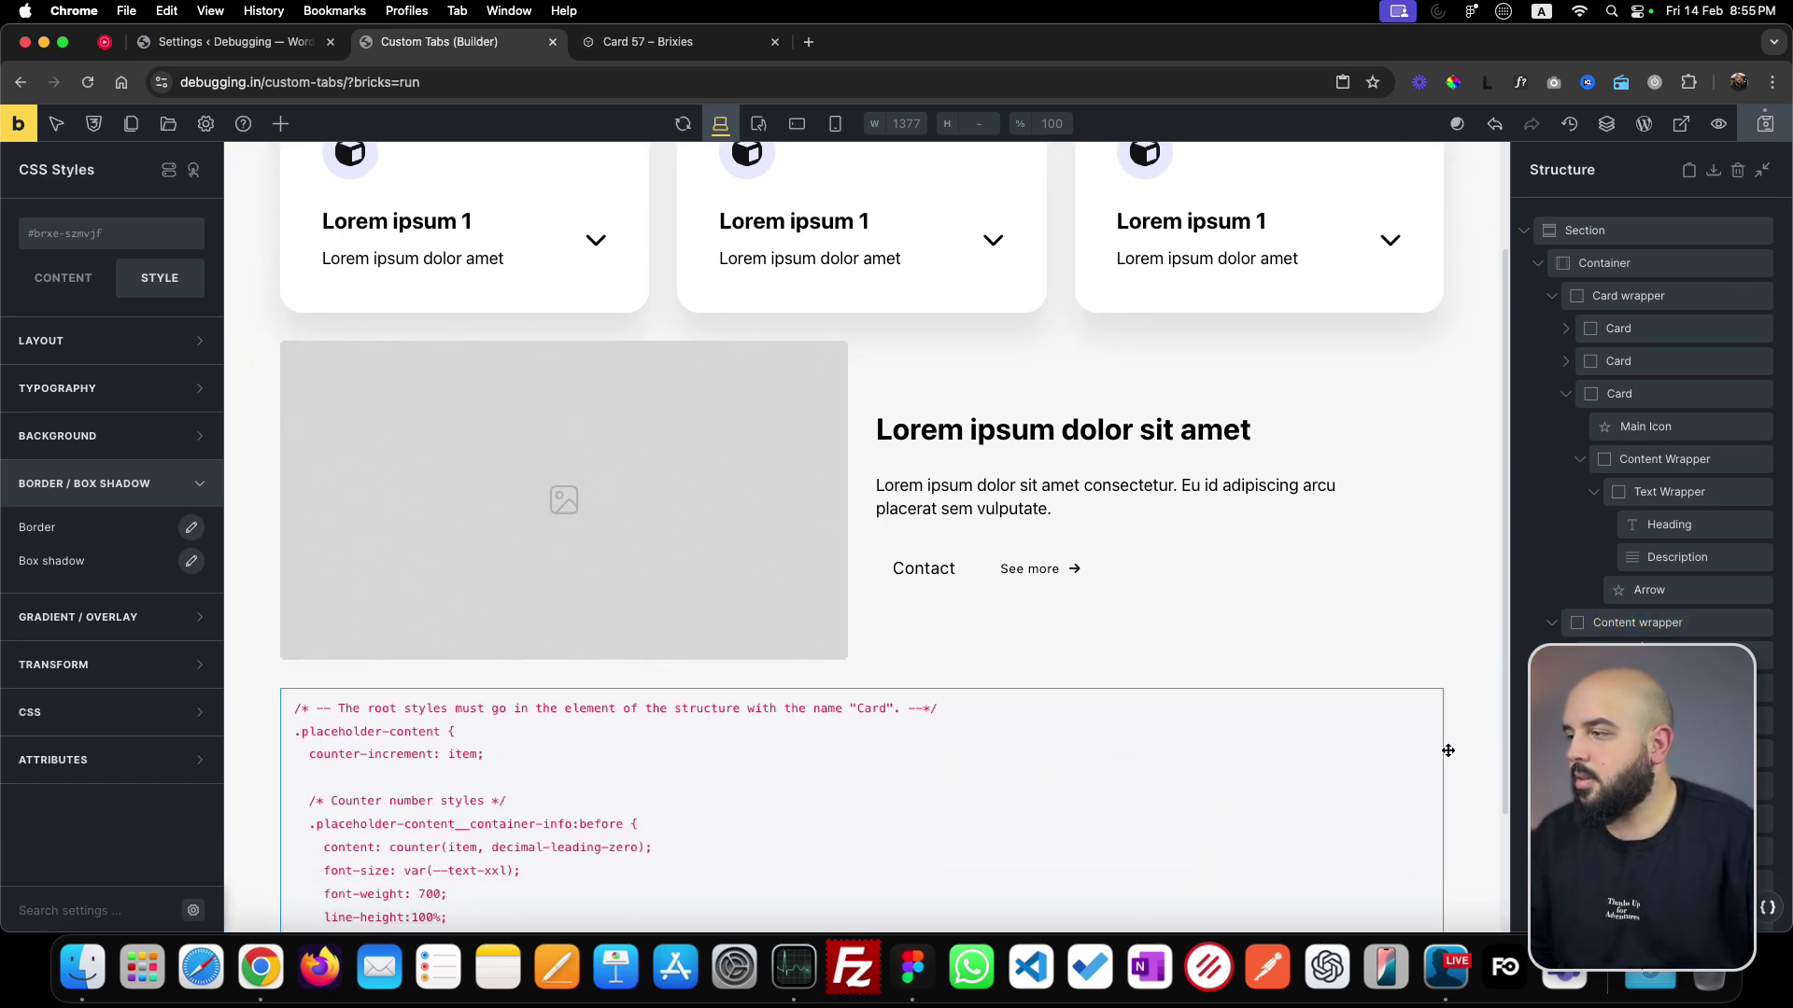
scroll(1447, 750, "down", 3)
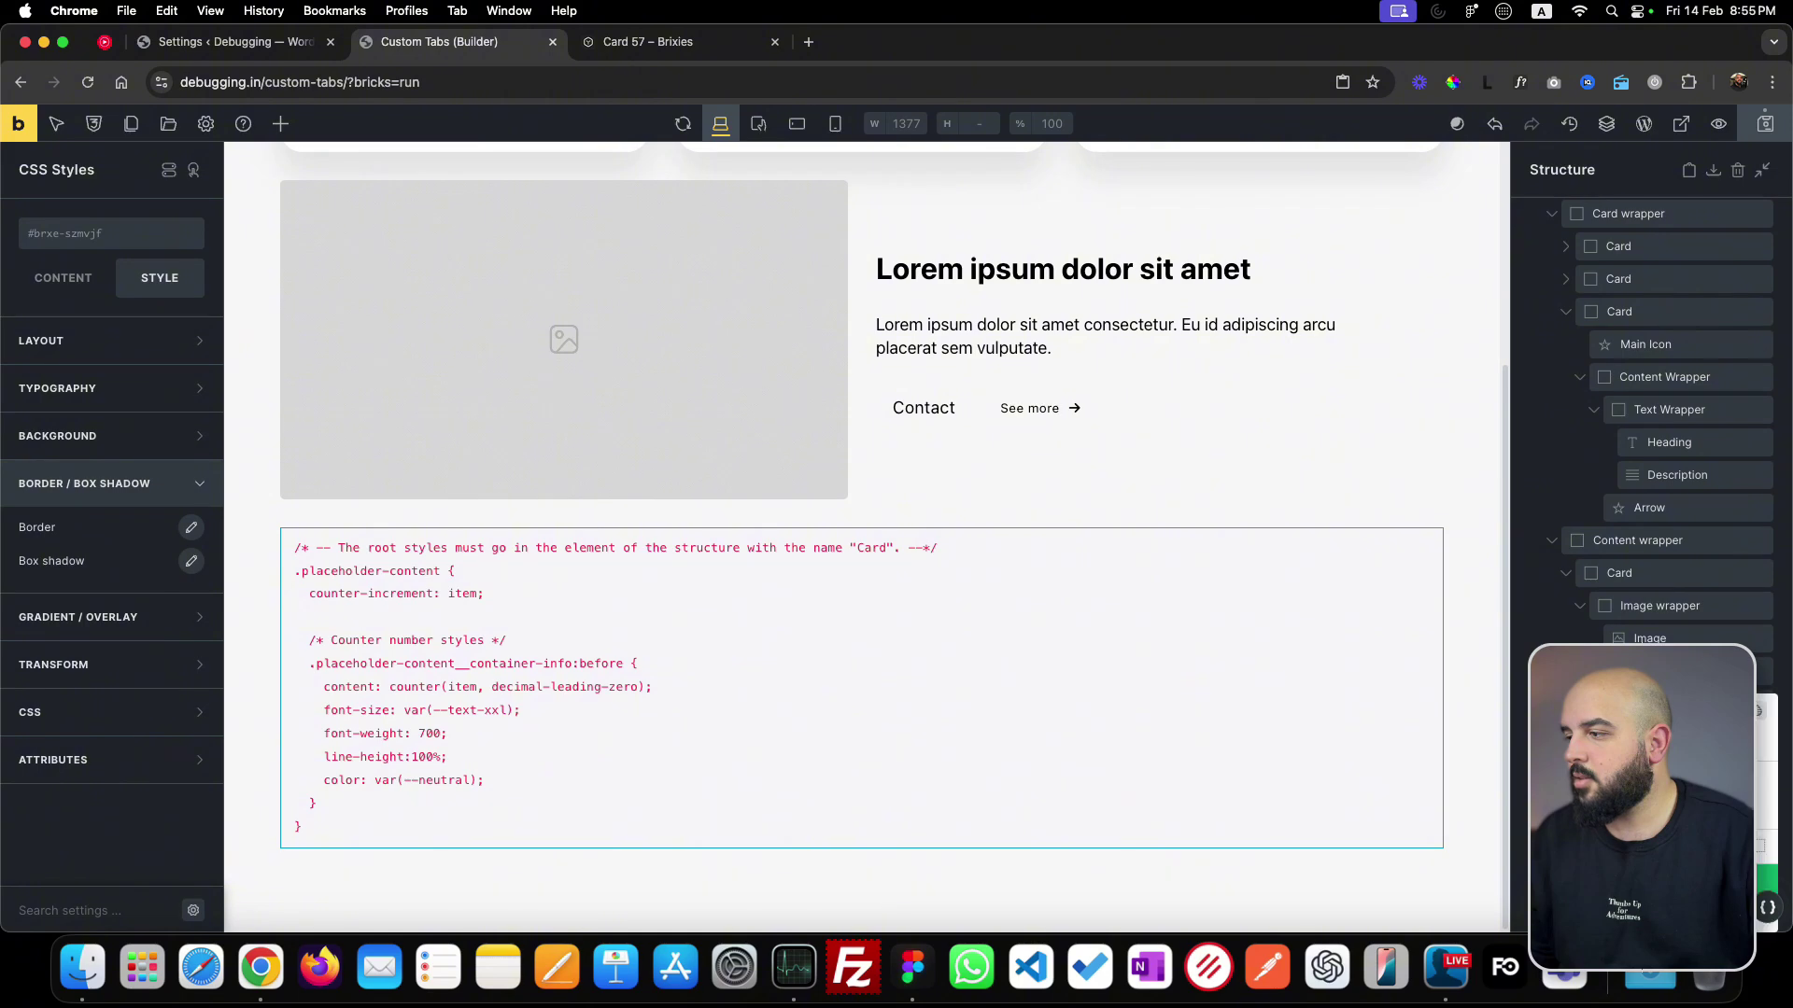
key("BackSpace")
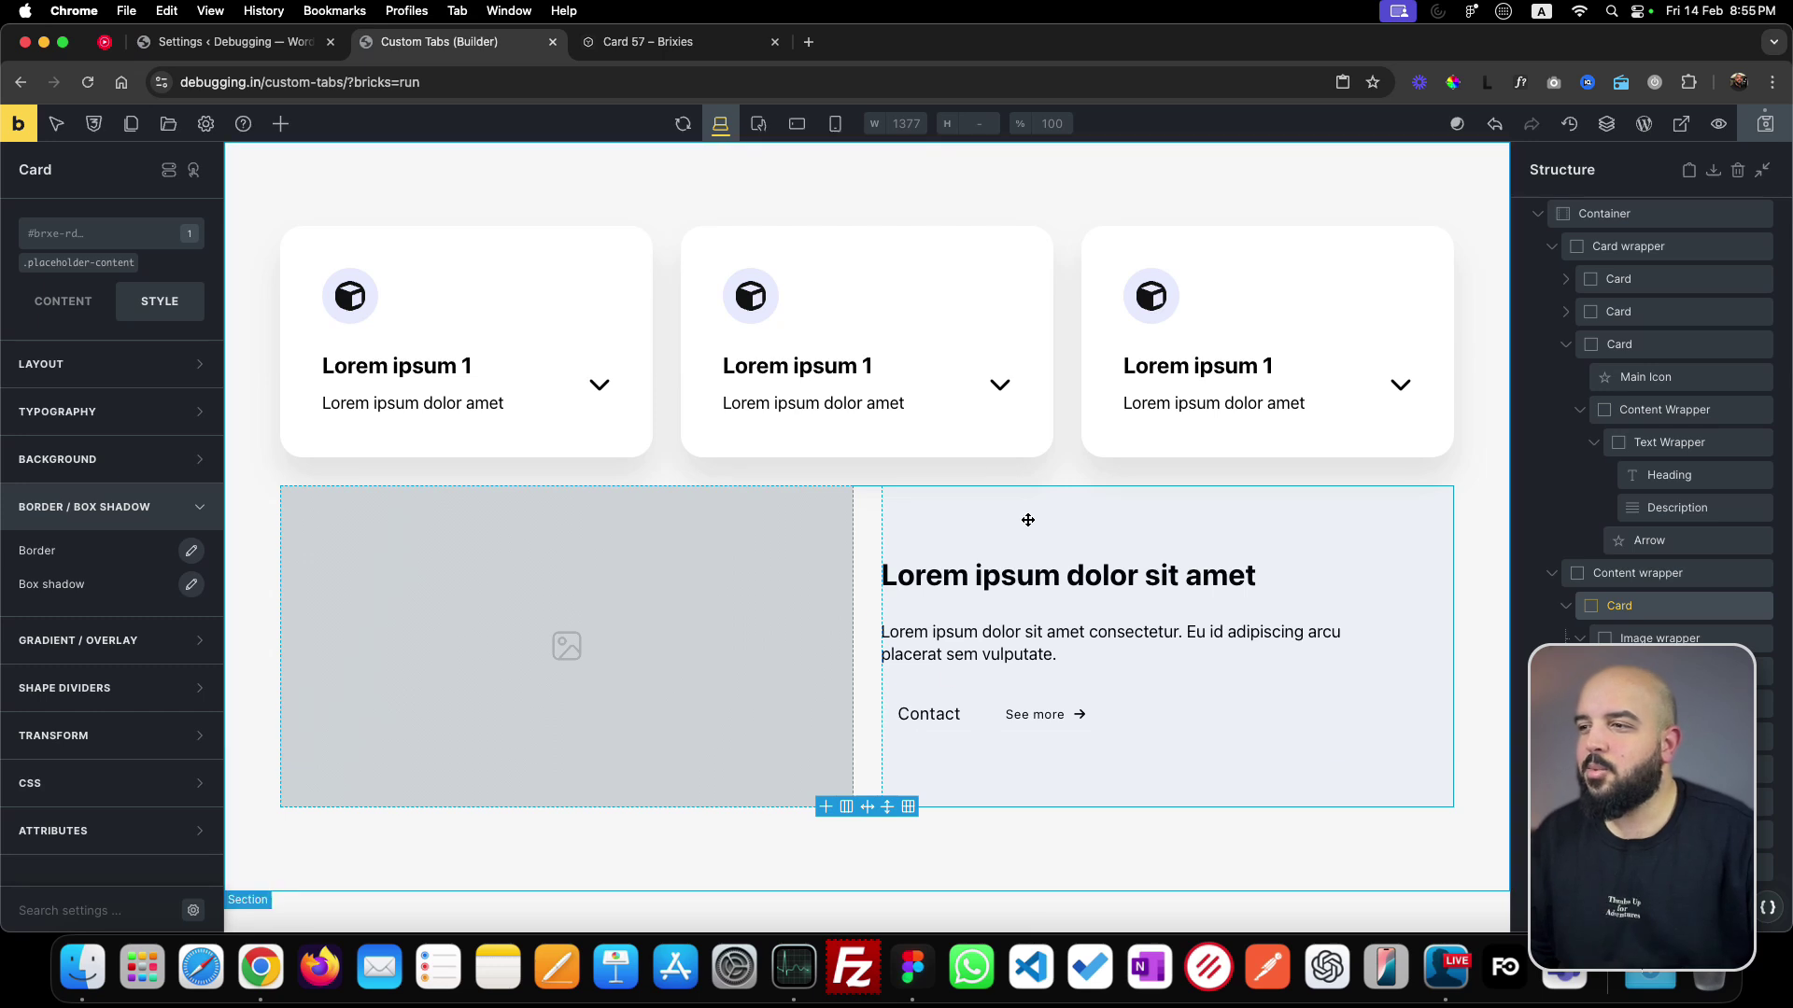
left_click(1066, 422)
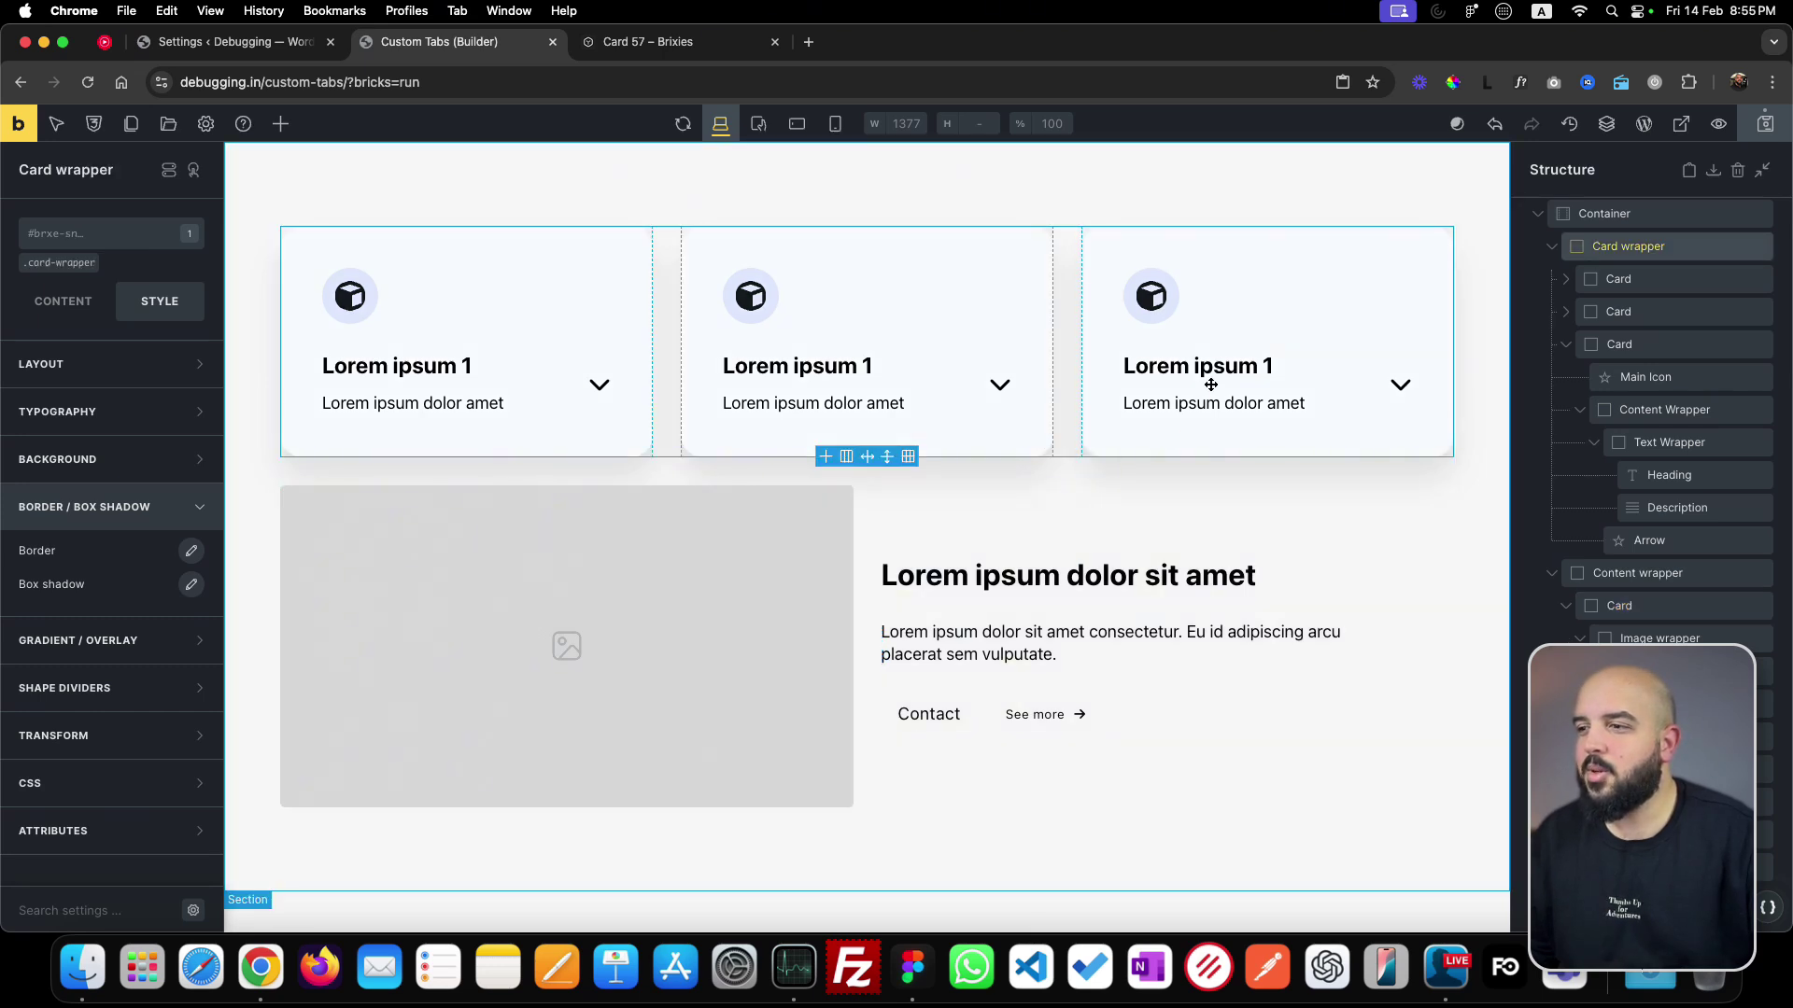
left_click(1017, 521)
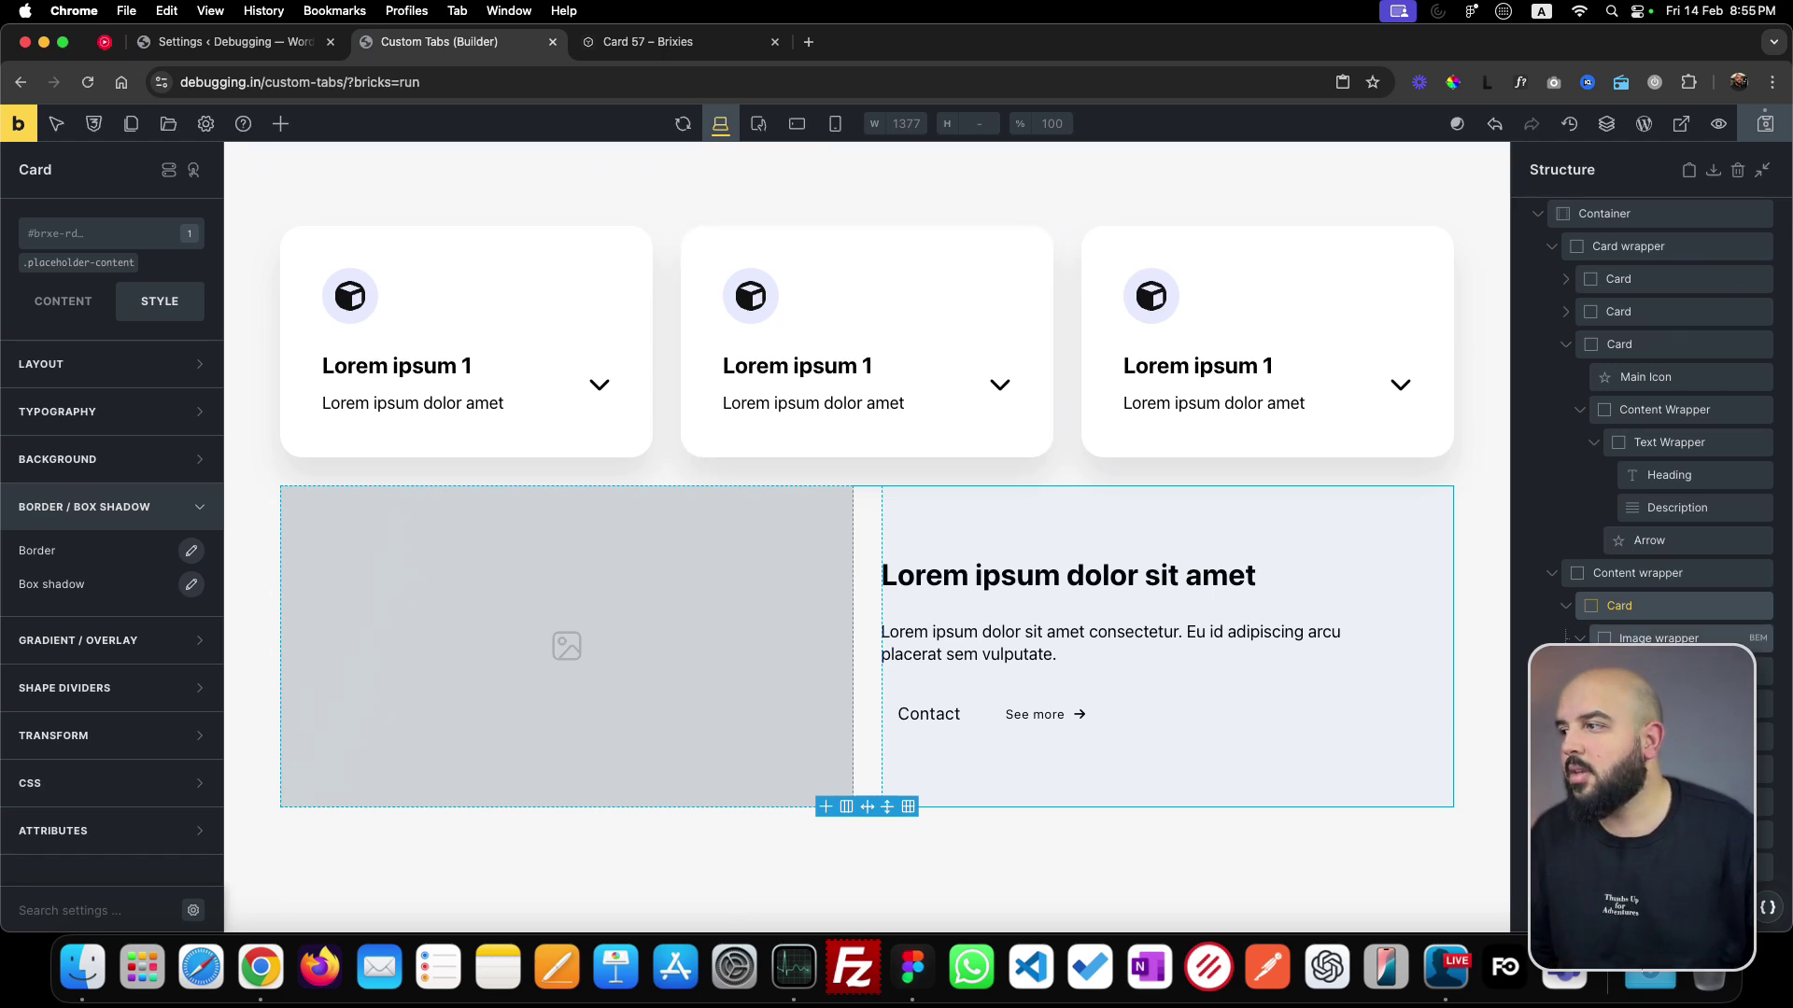
- Create the class content-wrapper on the Content wrapper block below the cards
left_click(1653, 578)
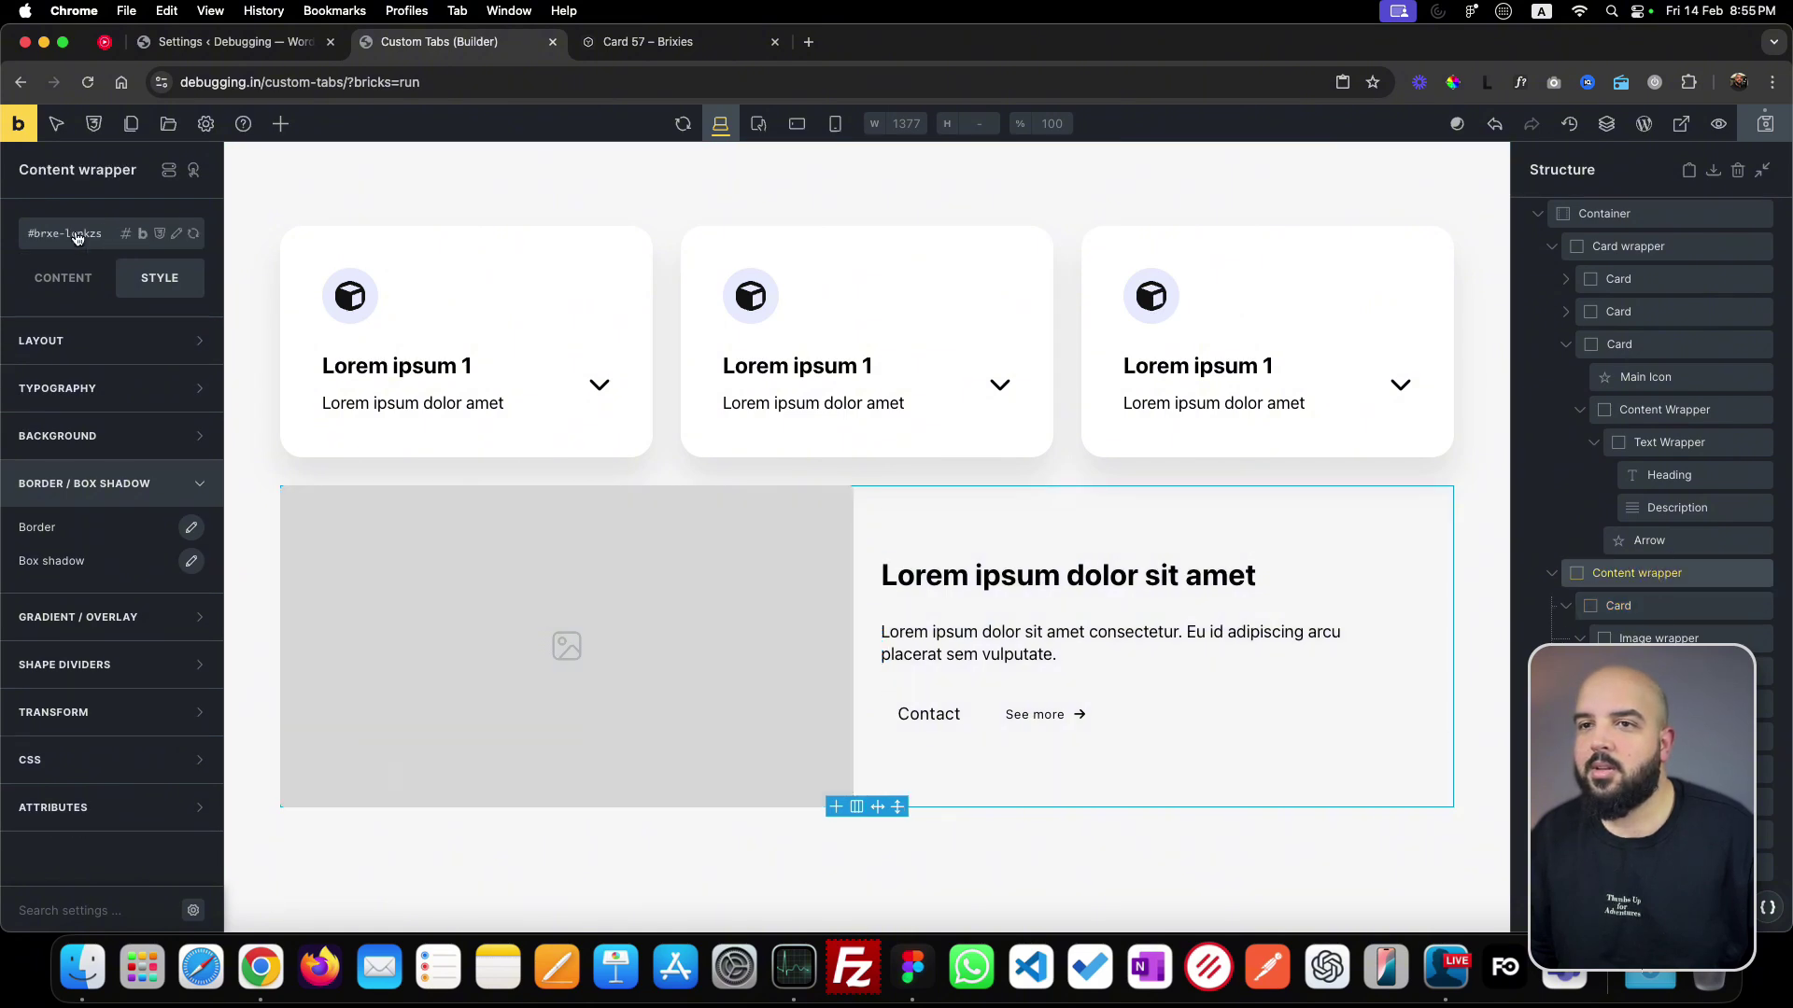
left_click(106, 247)
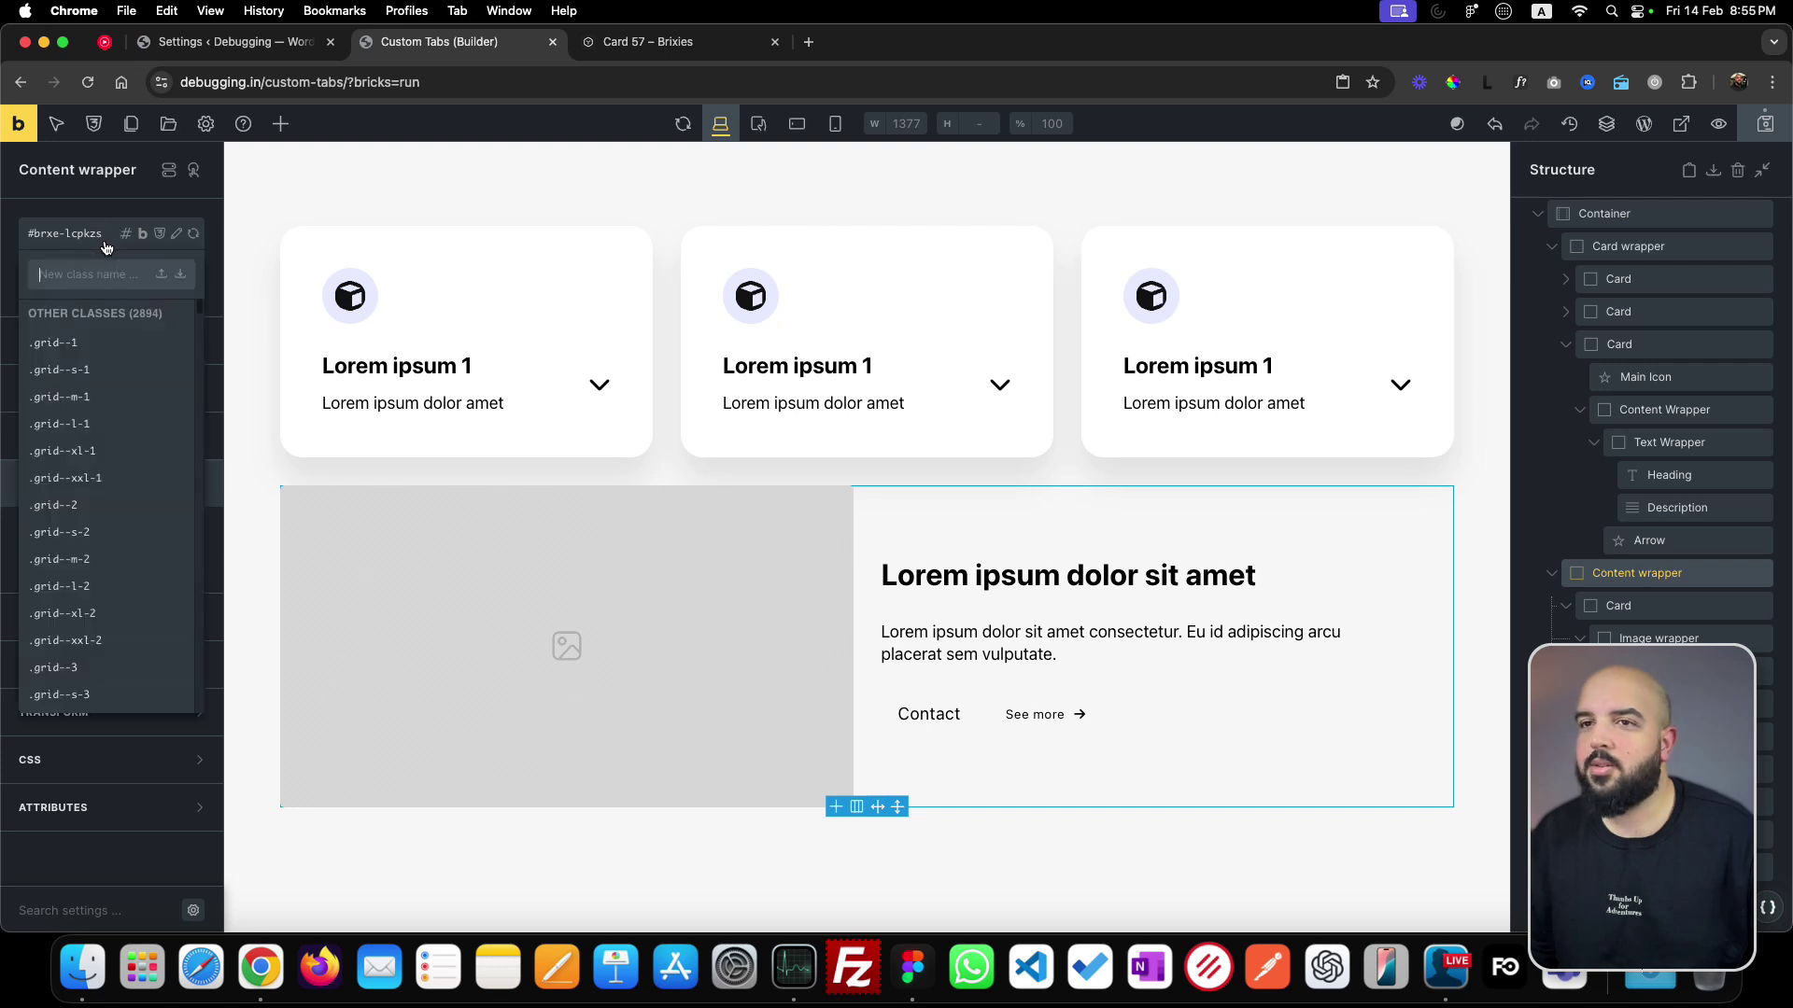
type("cont")
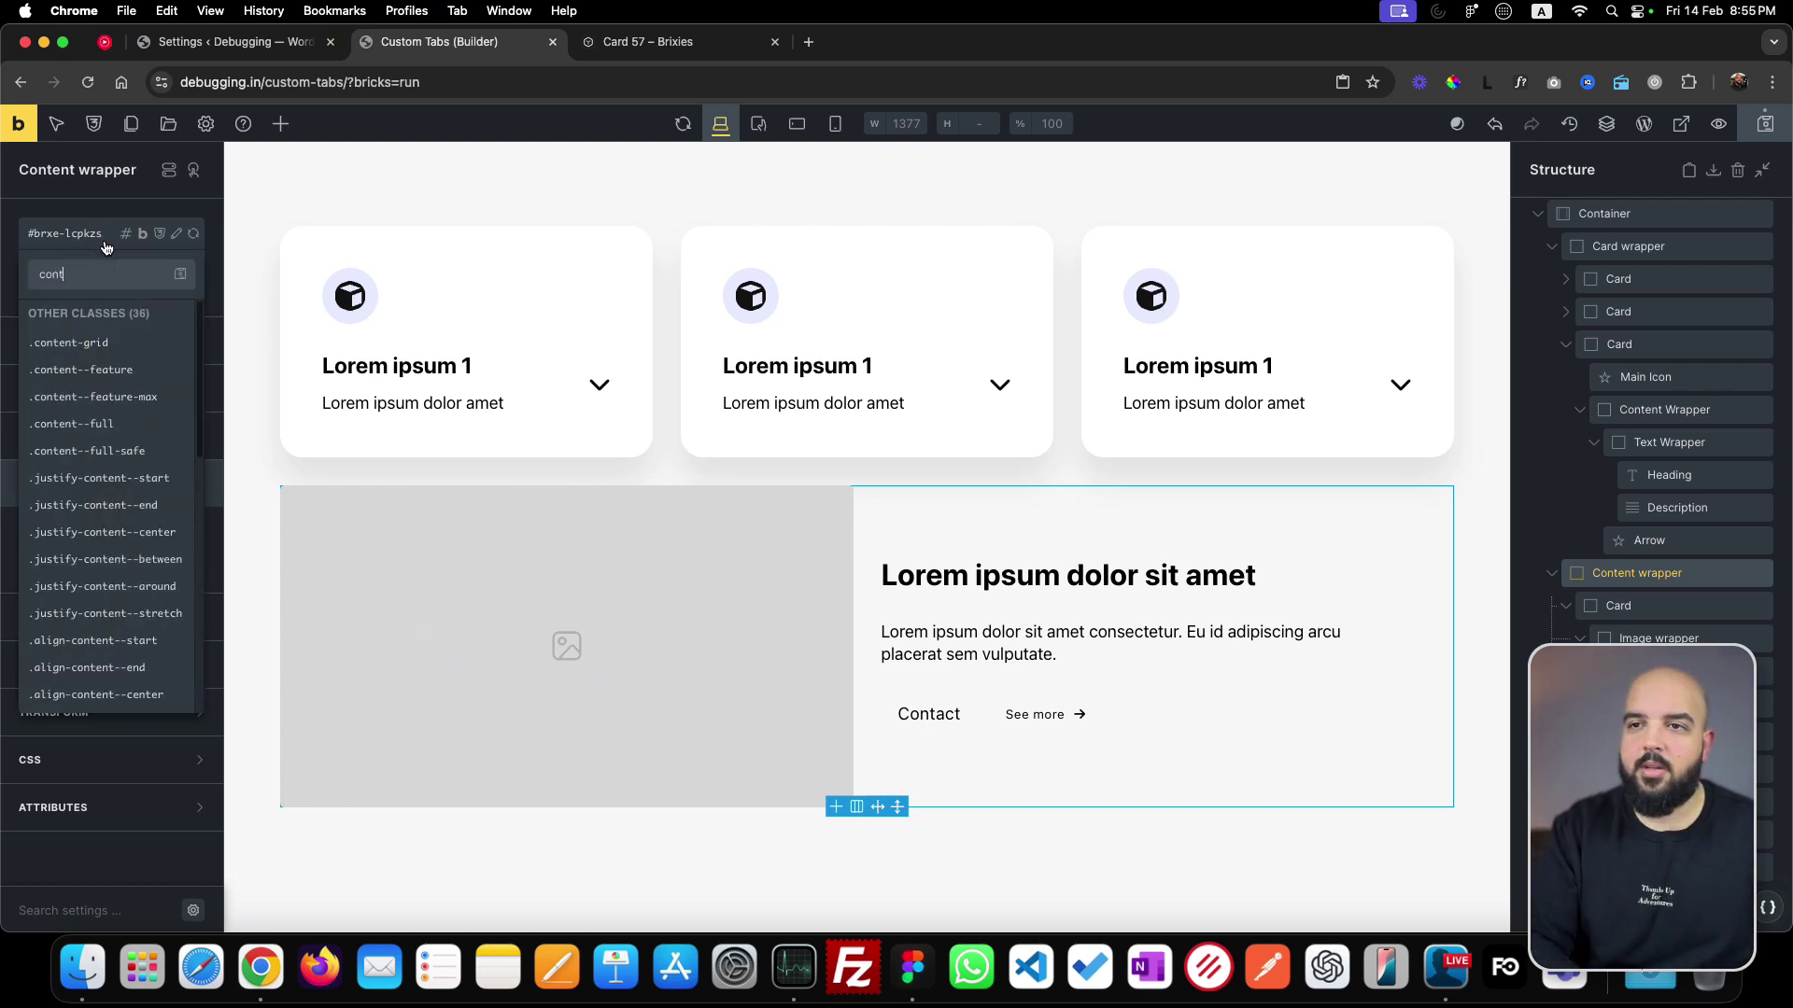
type("ent-wra")
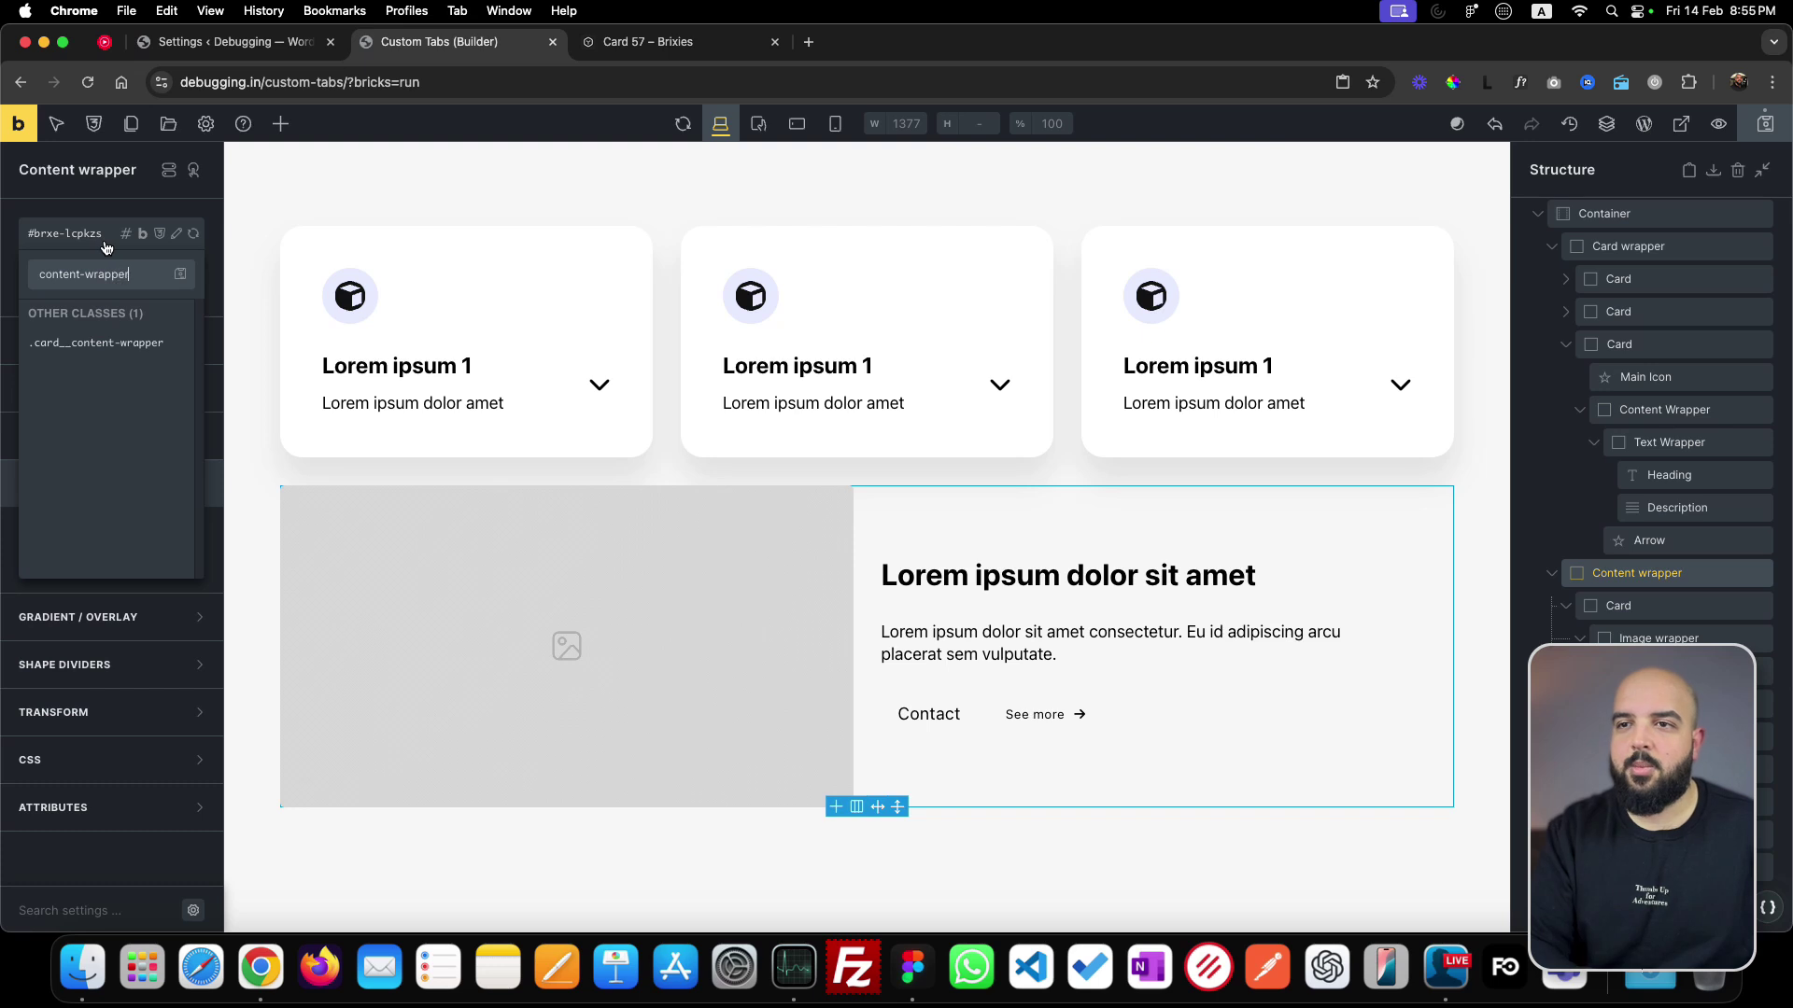
type("pper")
key("Return")
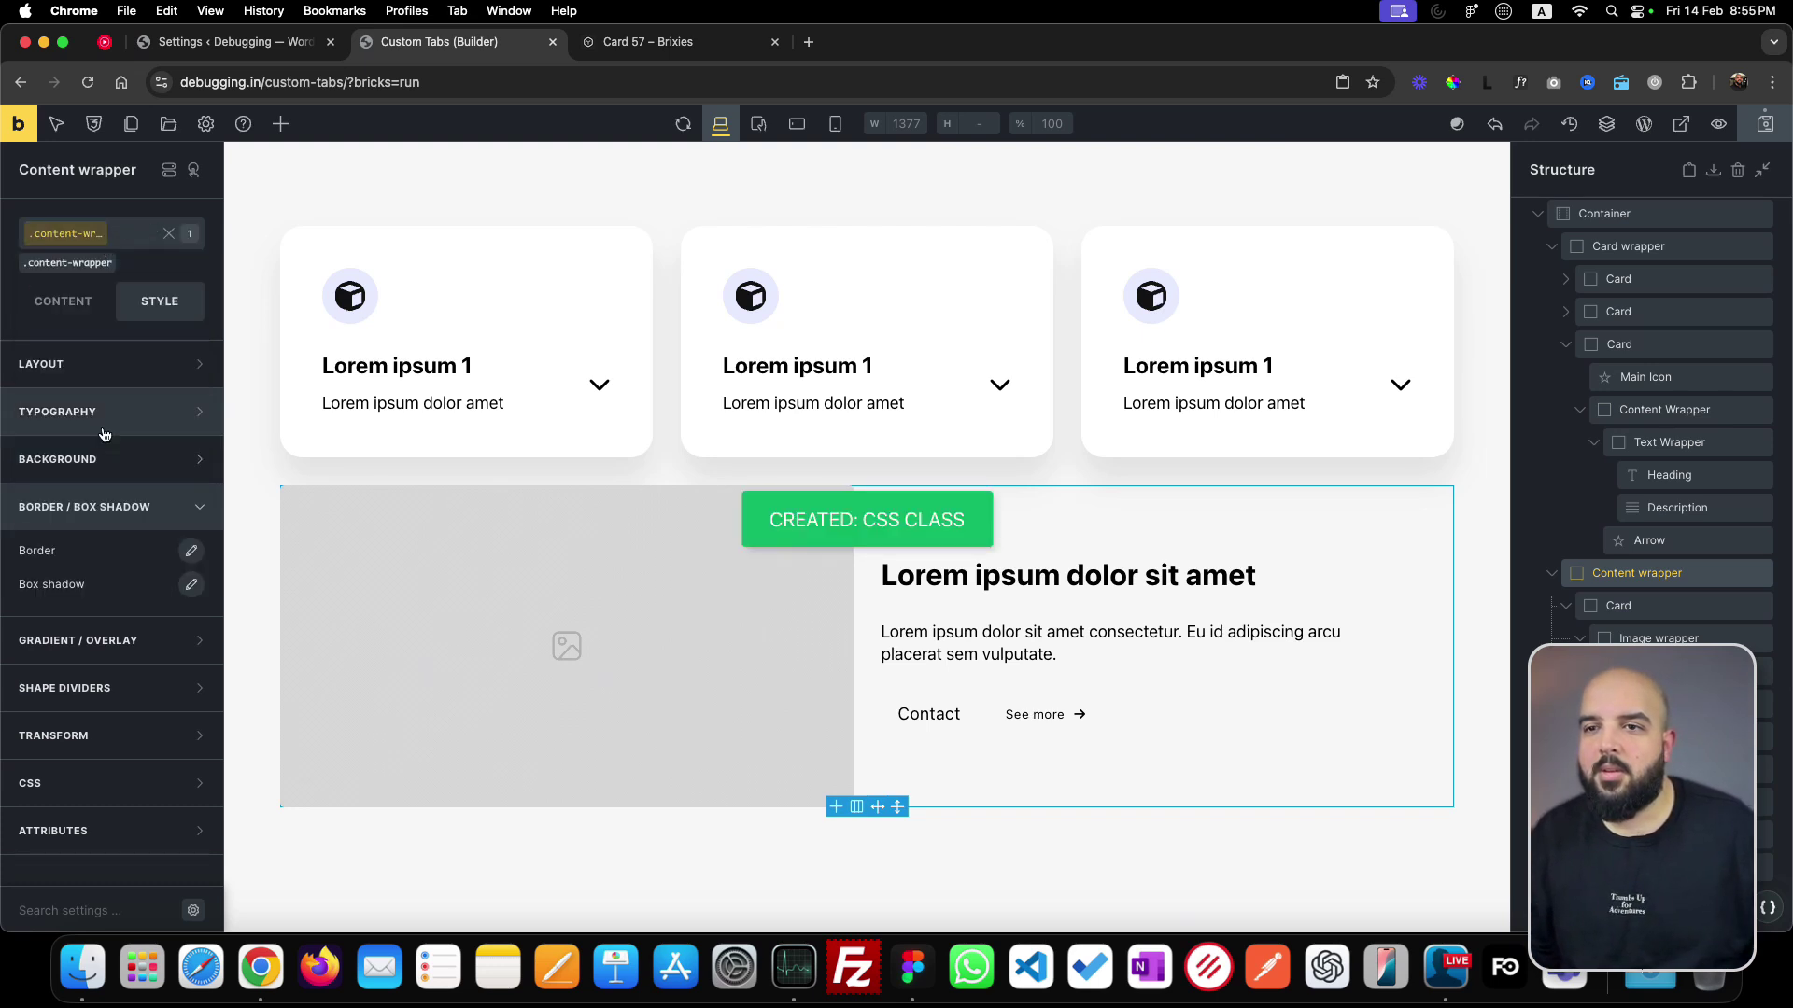
- Give the Content wrapper a white background color from the Automatic.css Black & White palette
left_click(127, 457)
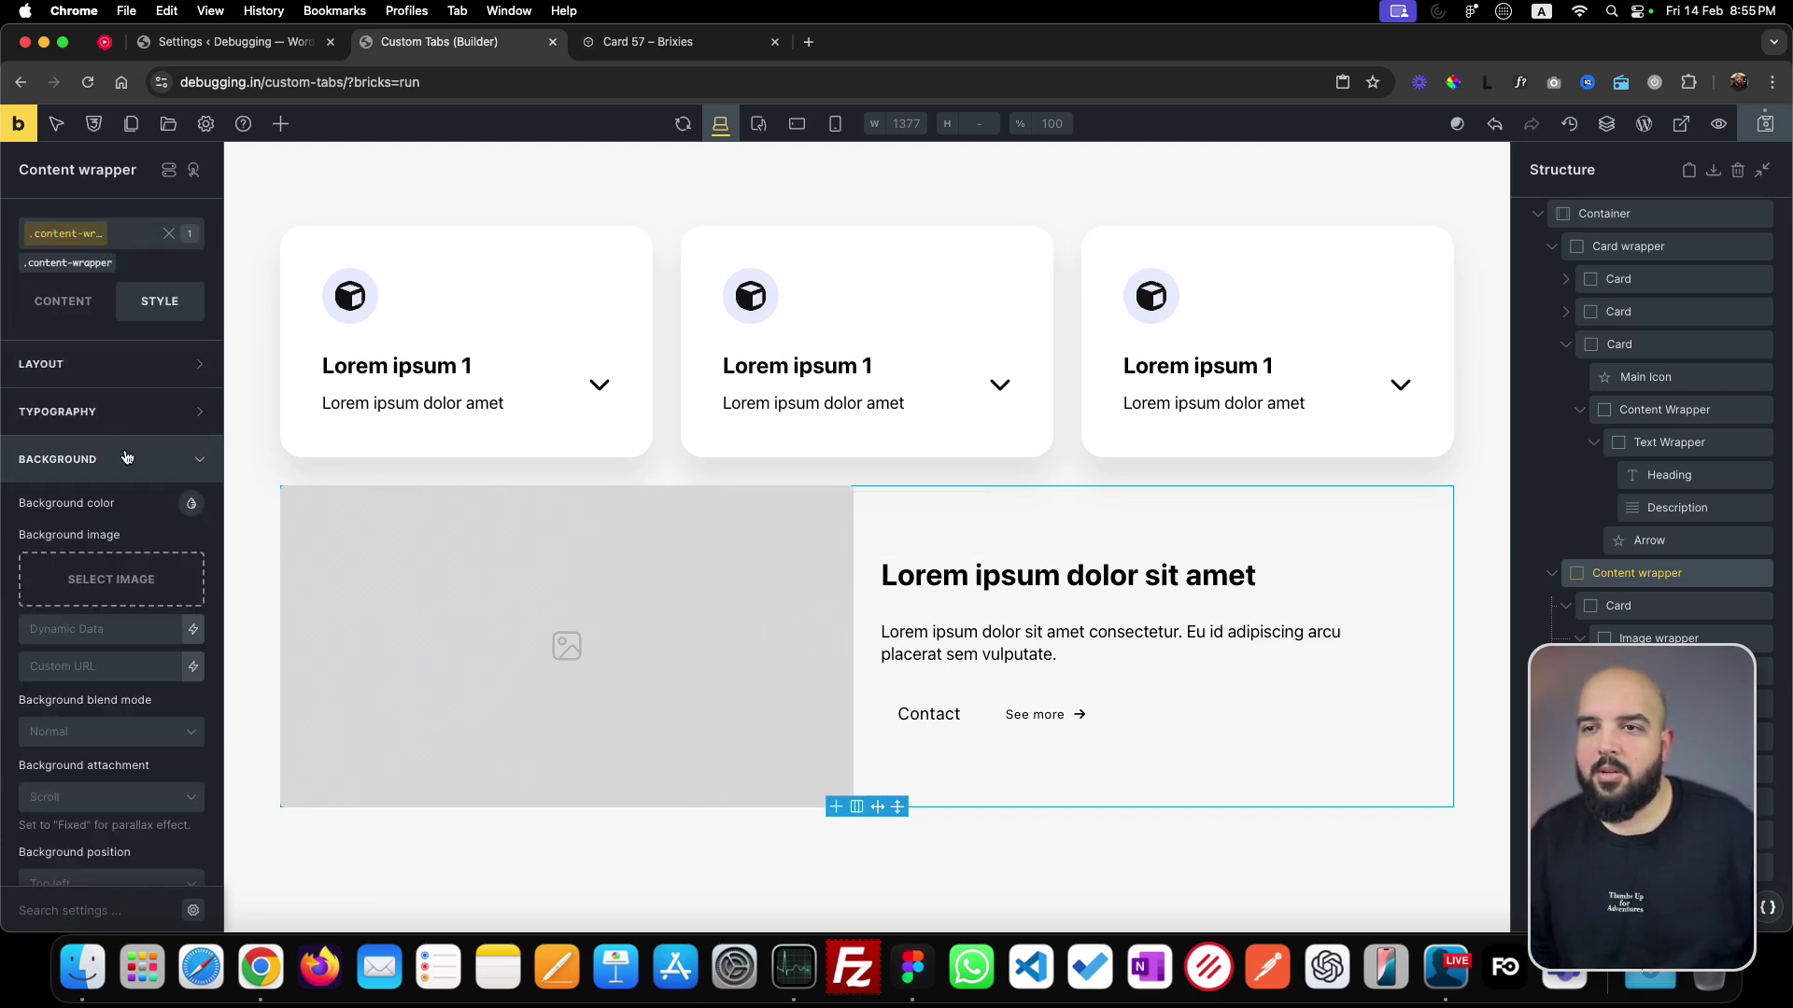
left_click(192, 505)
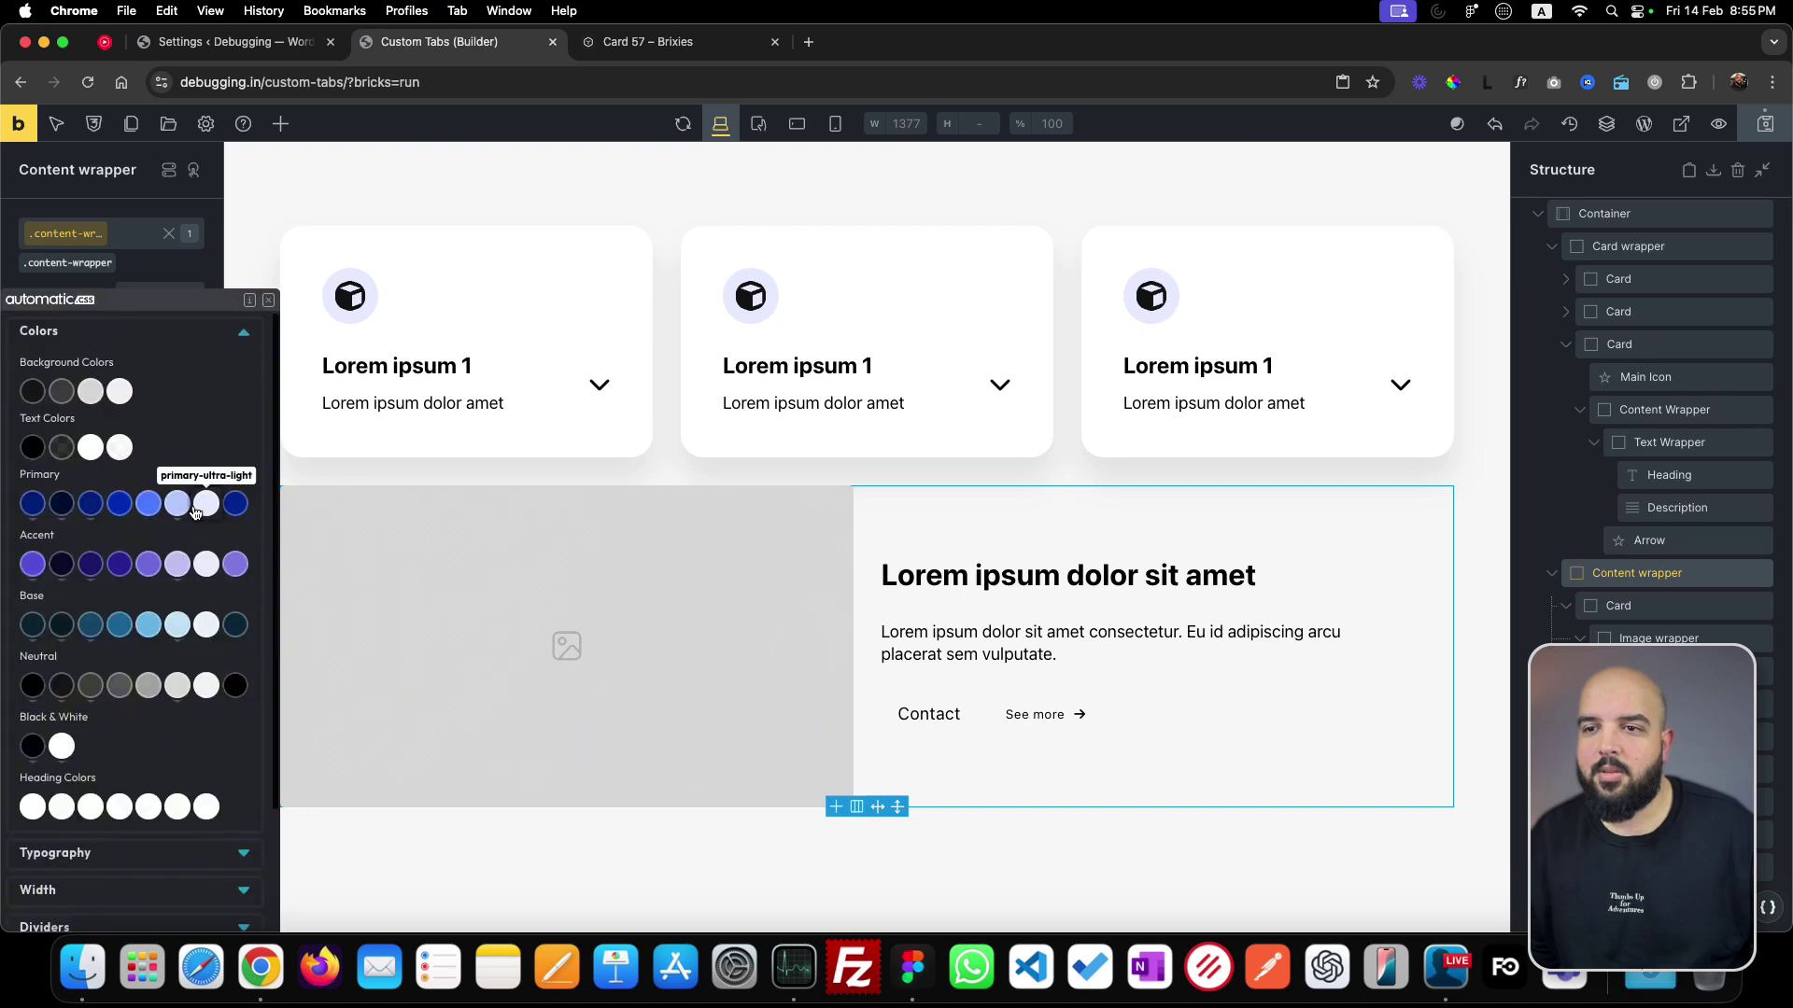
left_click(61, 747)
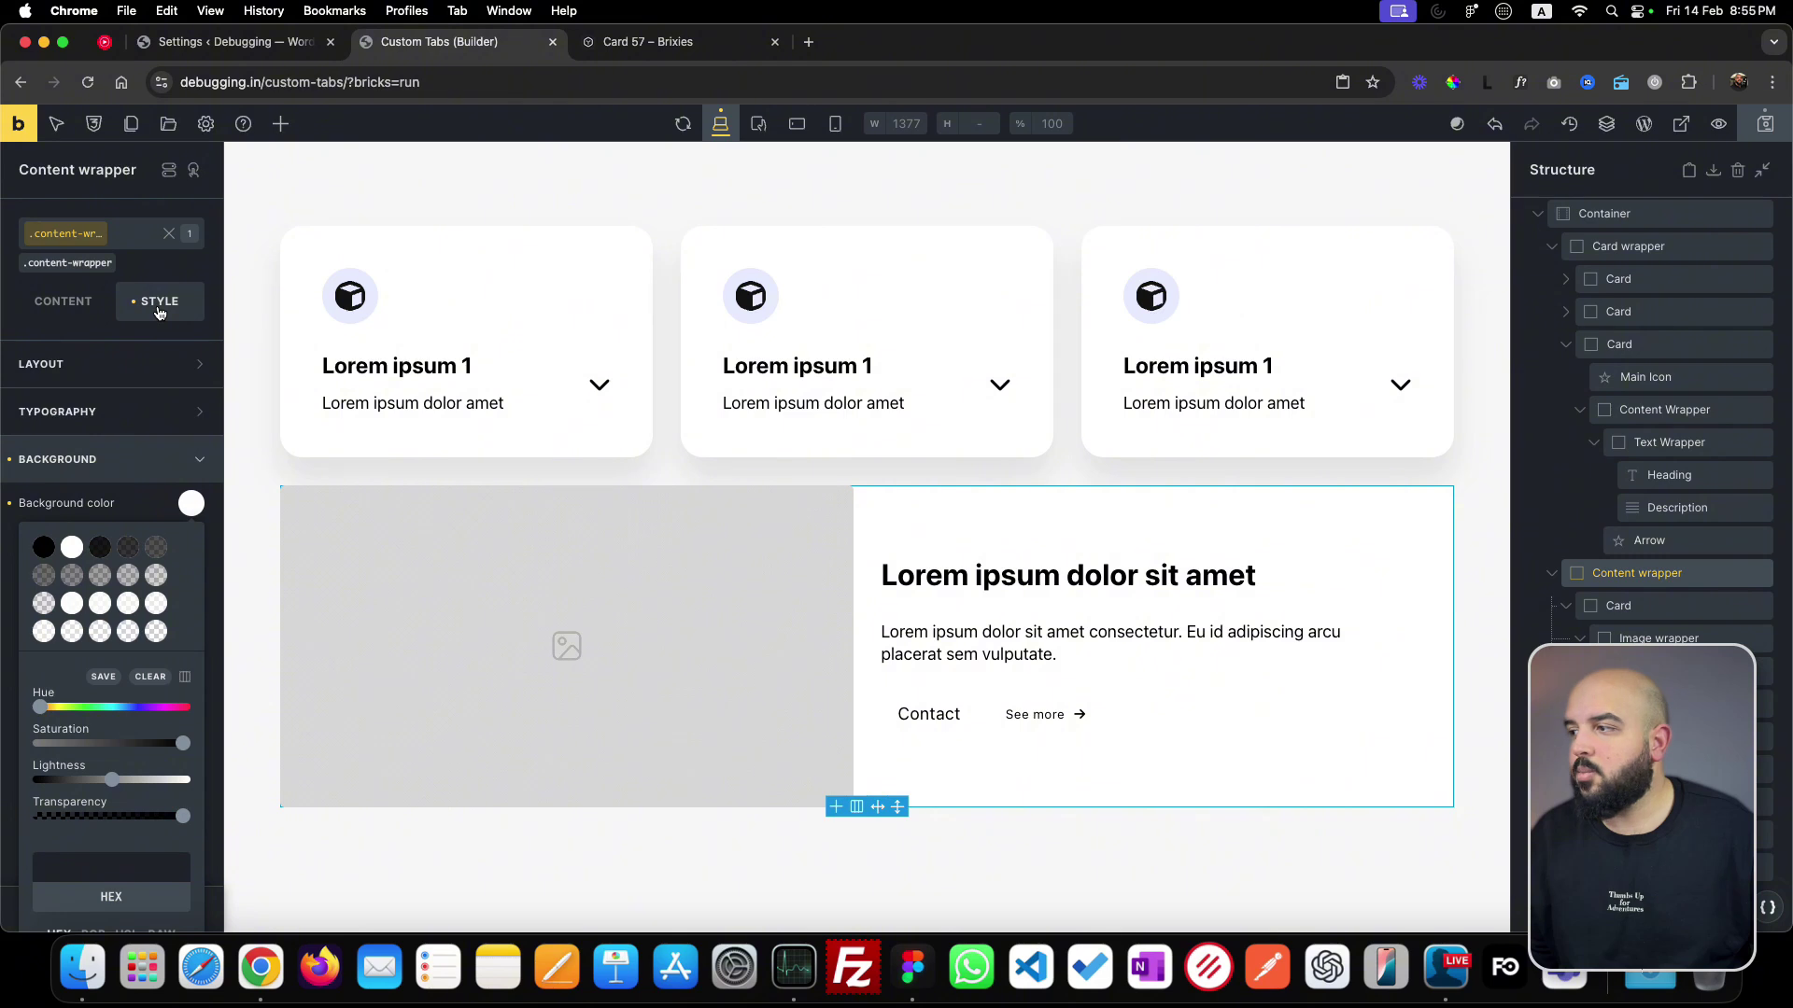
- Set the Content wrapper's padding to var(--space-l), linked on all sides
left_click(126, 364)
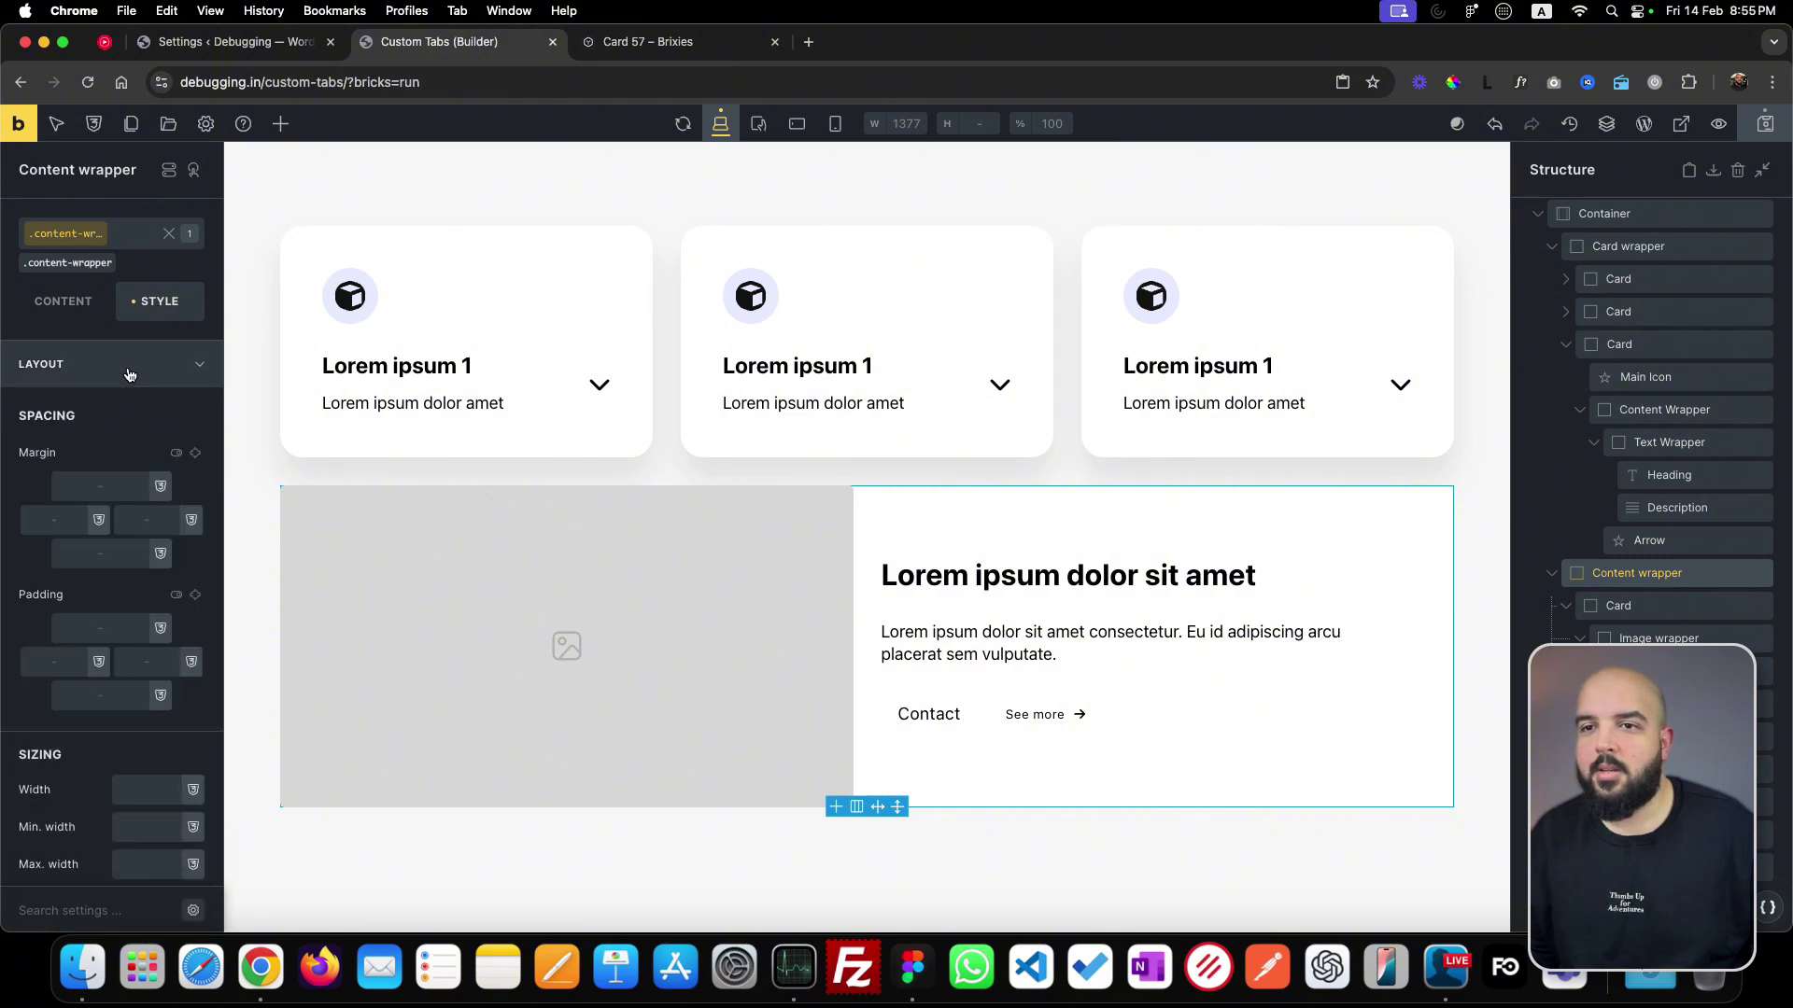
left_click(108, 657)
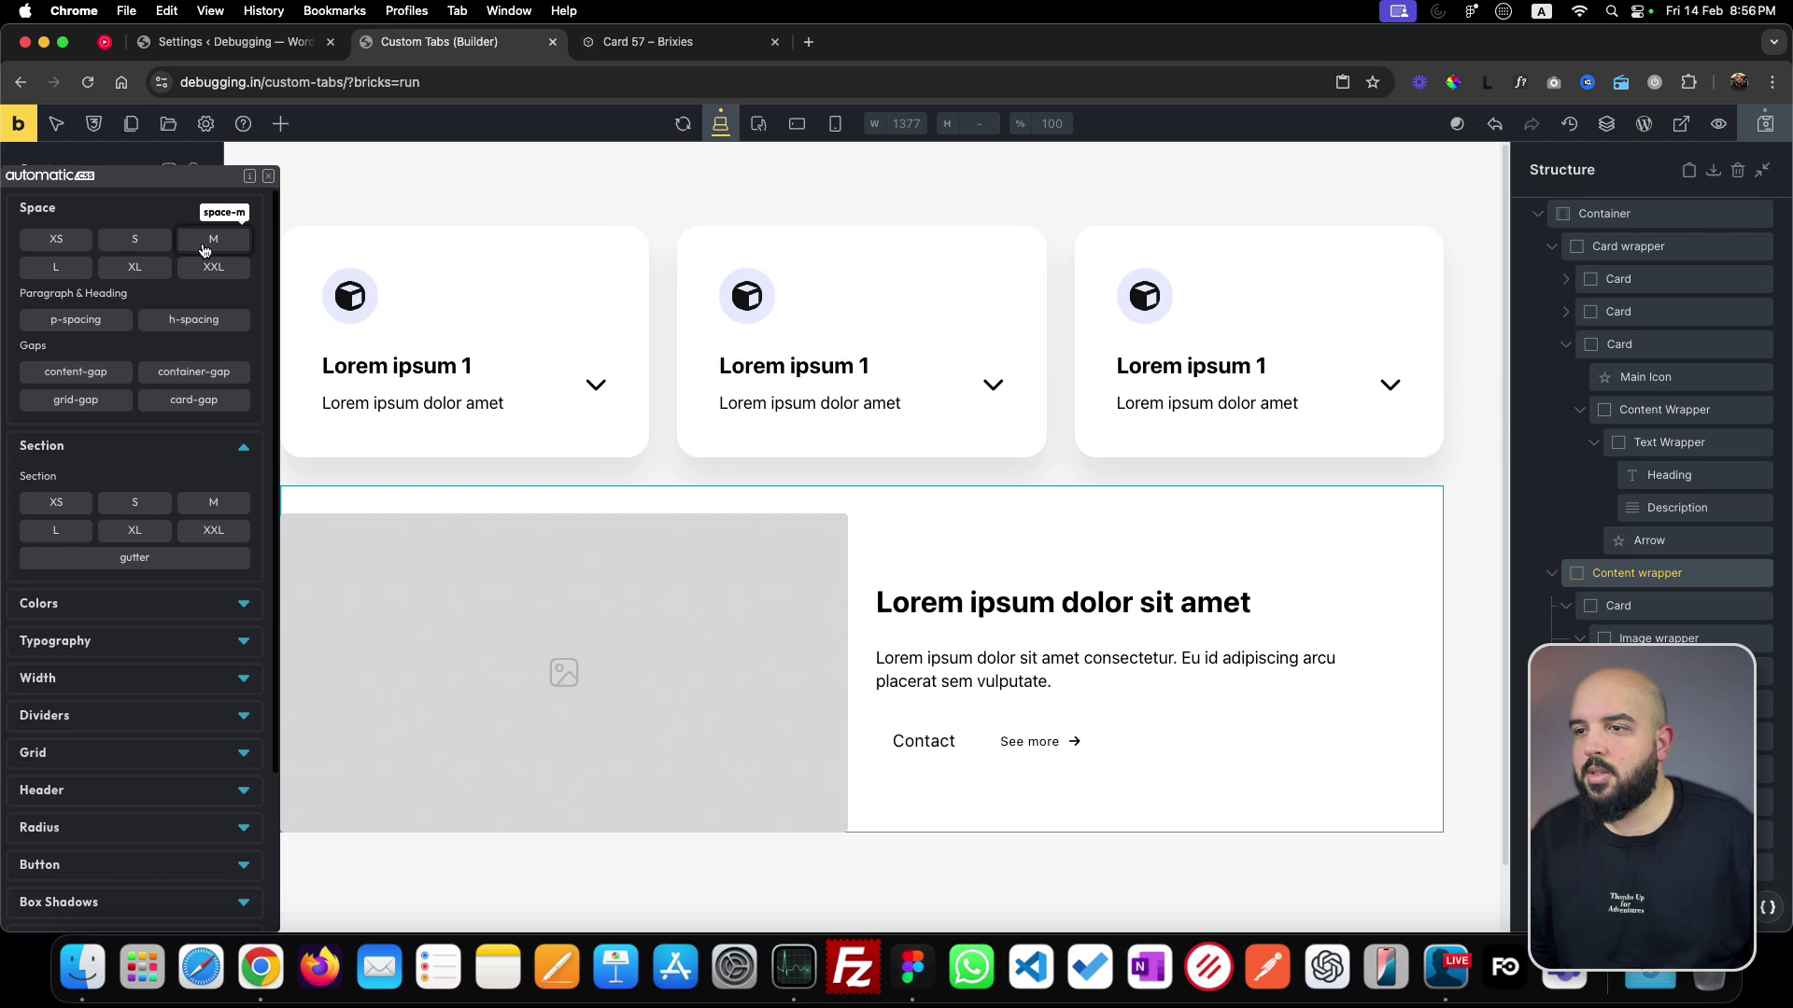
left_click(56, 267)
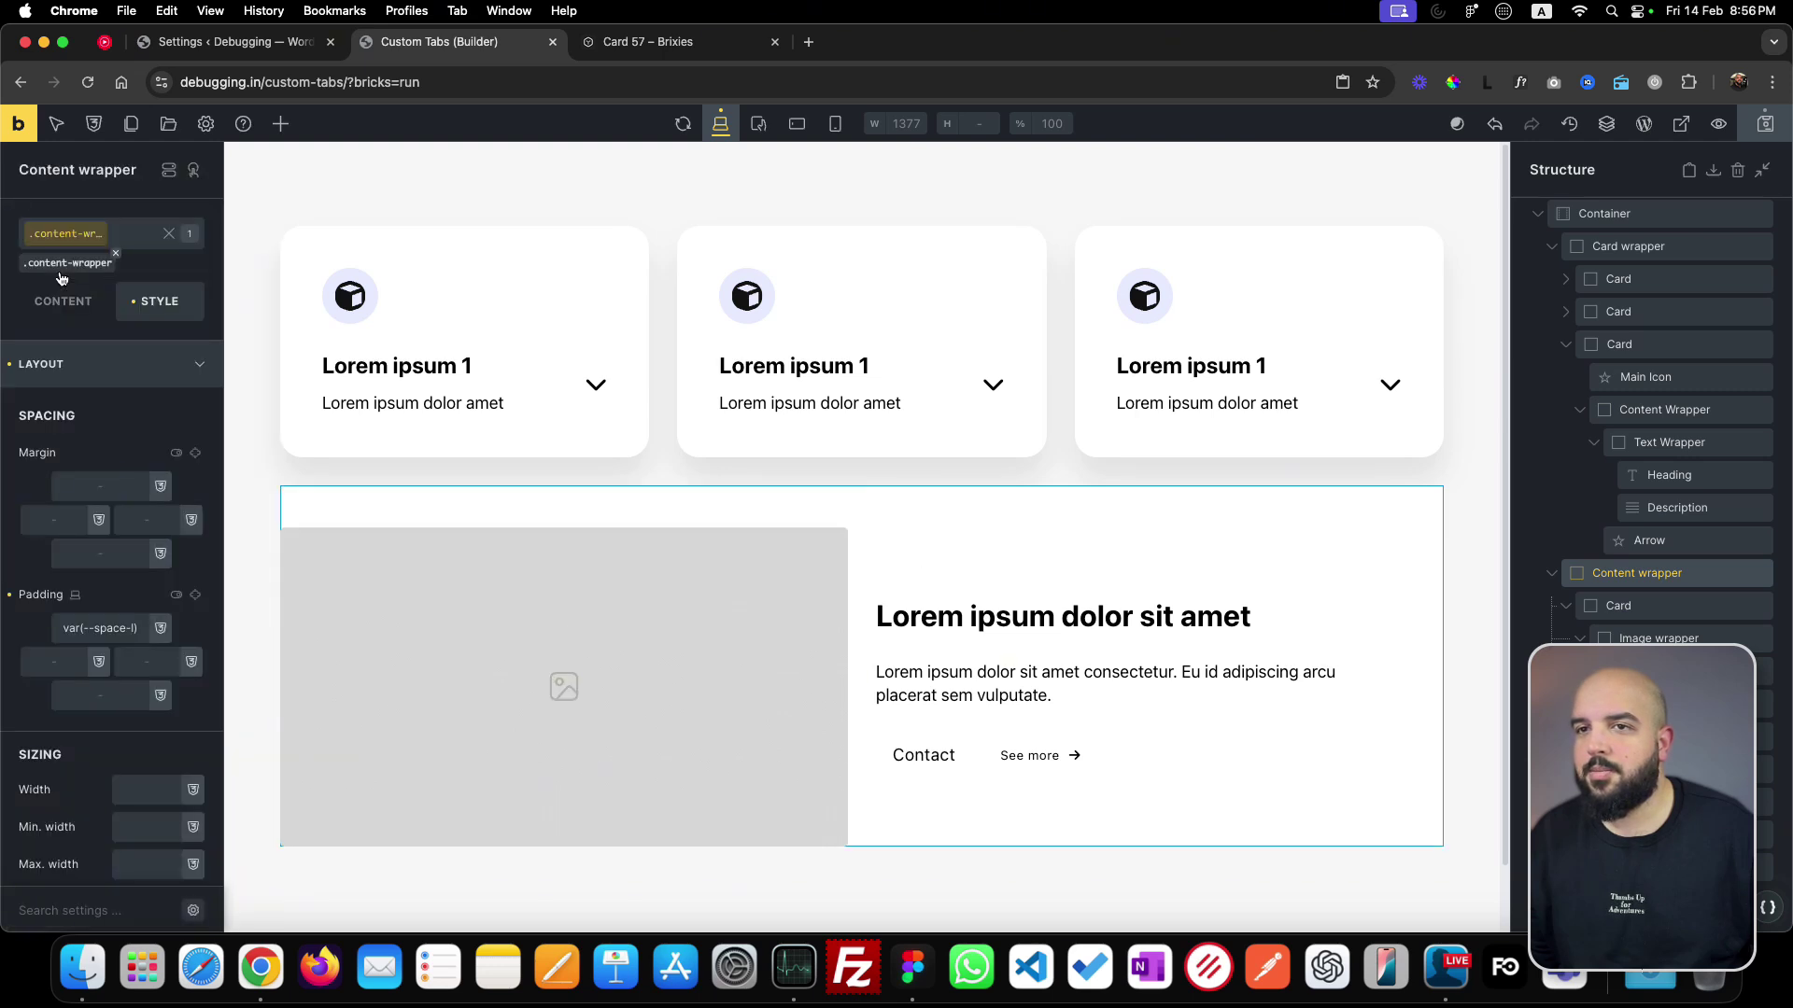
left_click(195, 594)
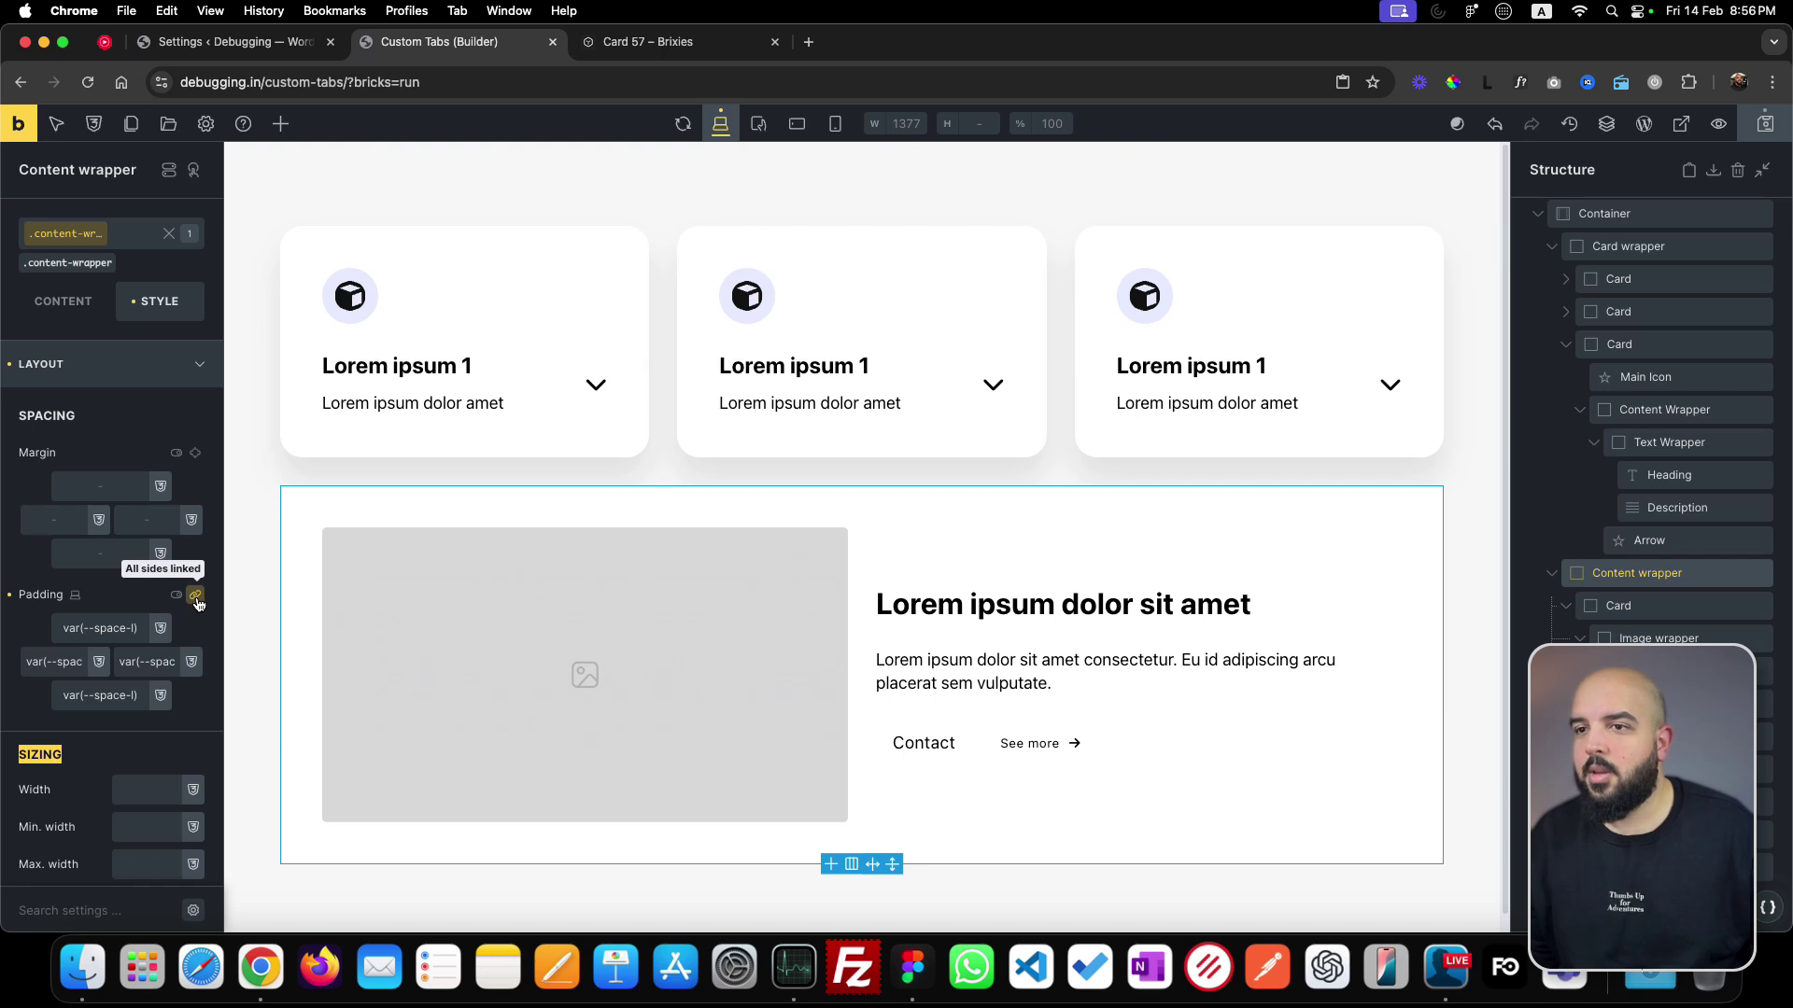
- Round the Content wrapper's corners with a border radius of 24, linked on all sides
left_click(173, 364)
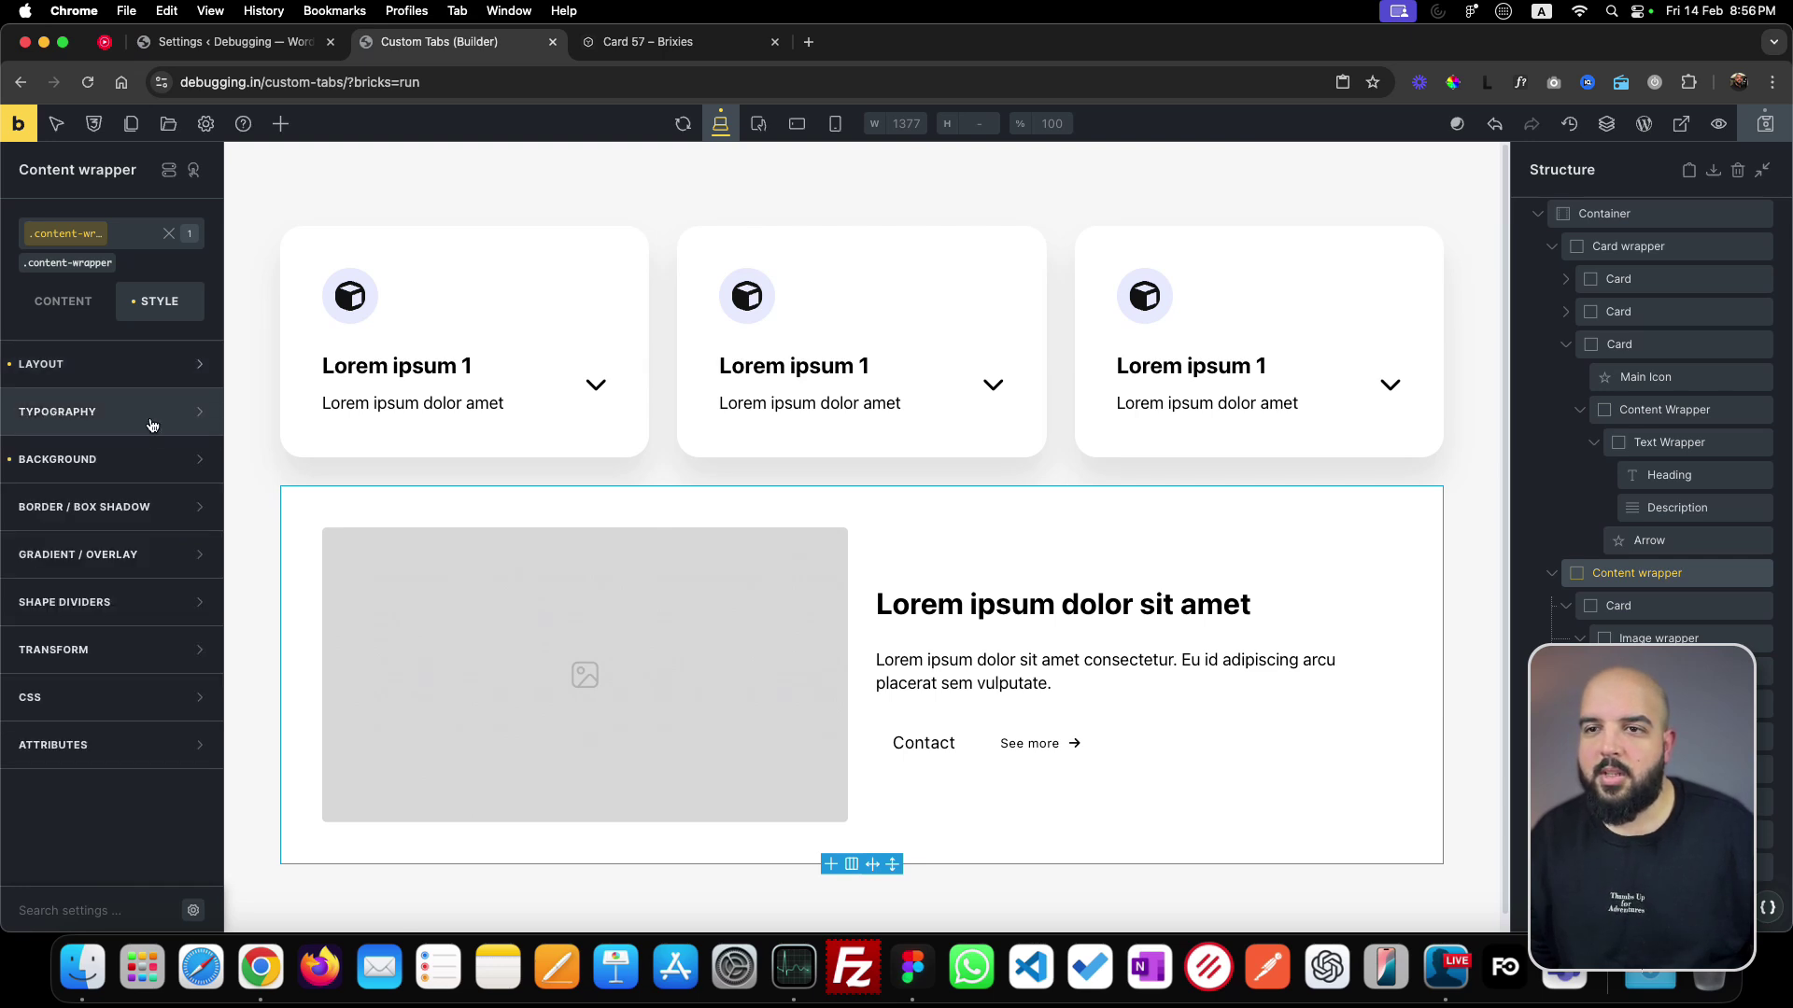
left_click(169, 504)
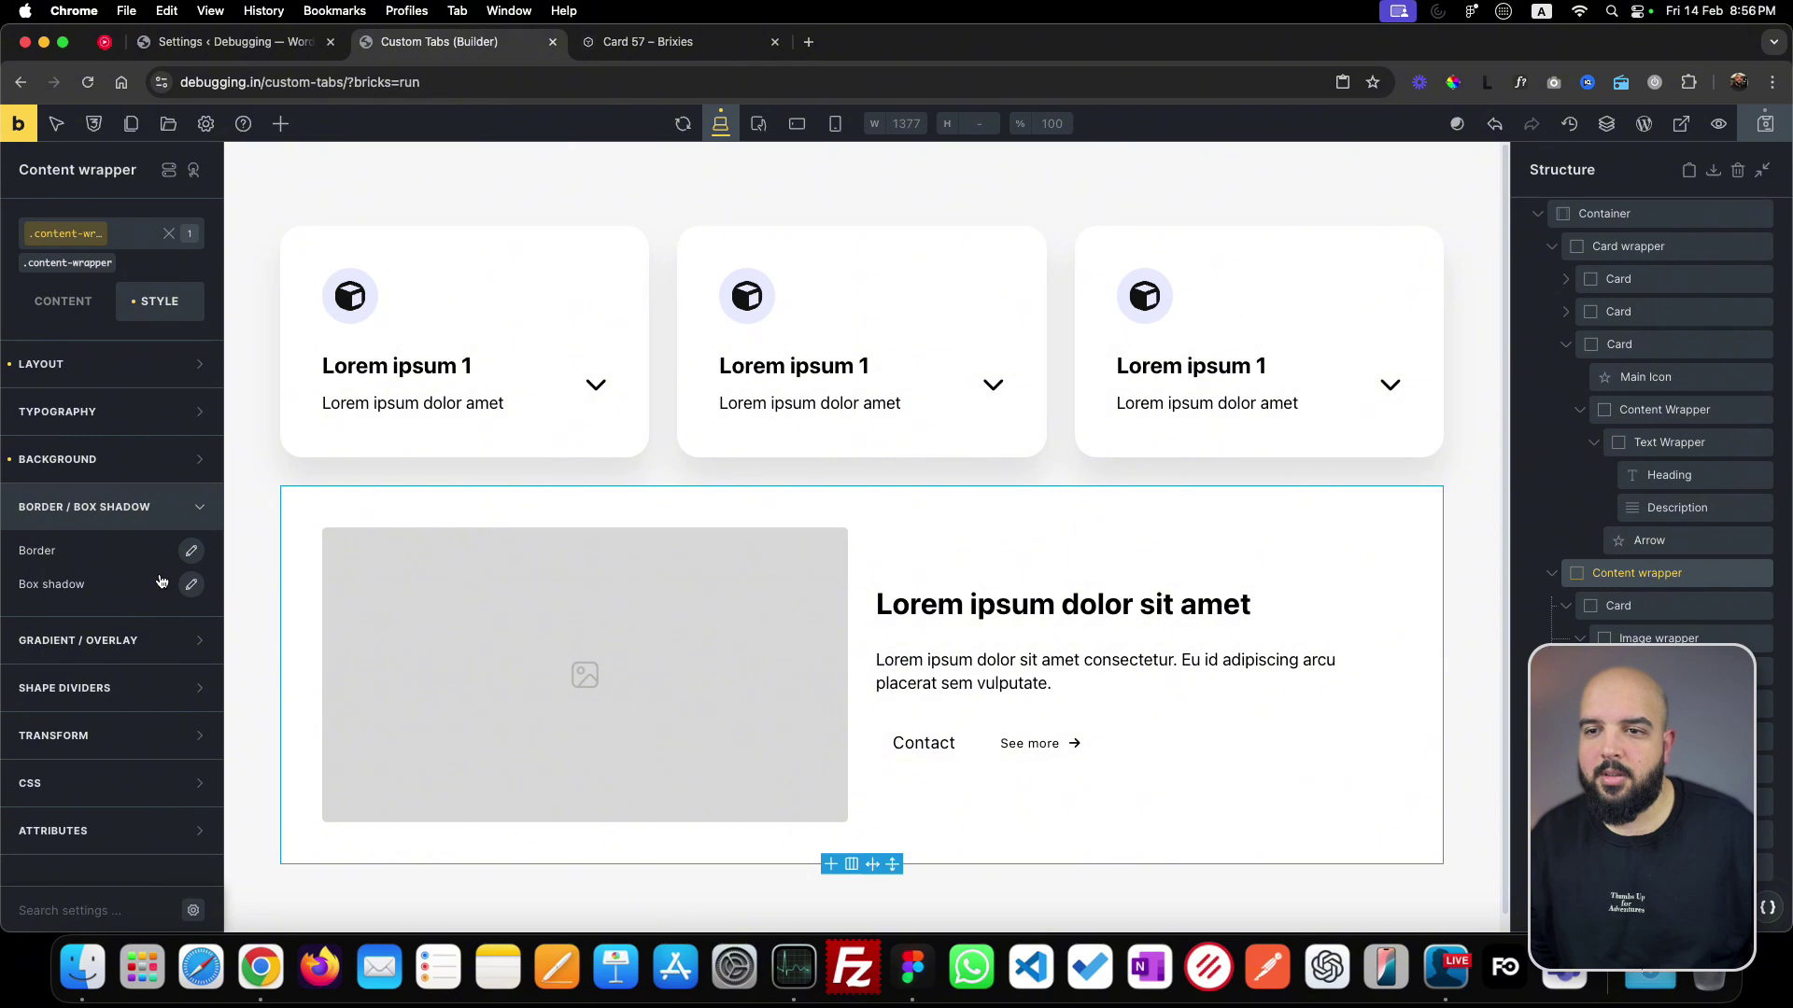
left_click(190, 553)
scroll(99, 742, "down", 1)
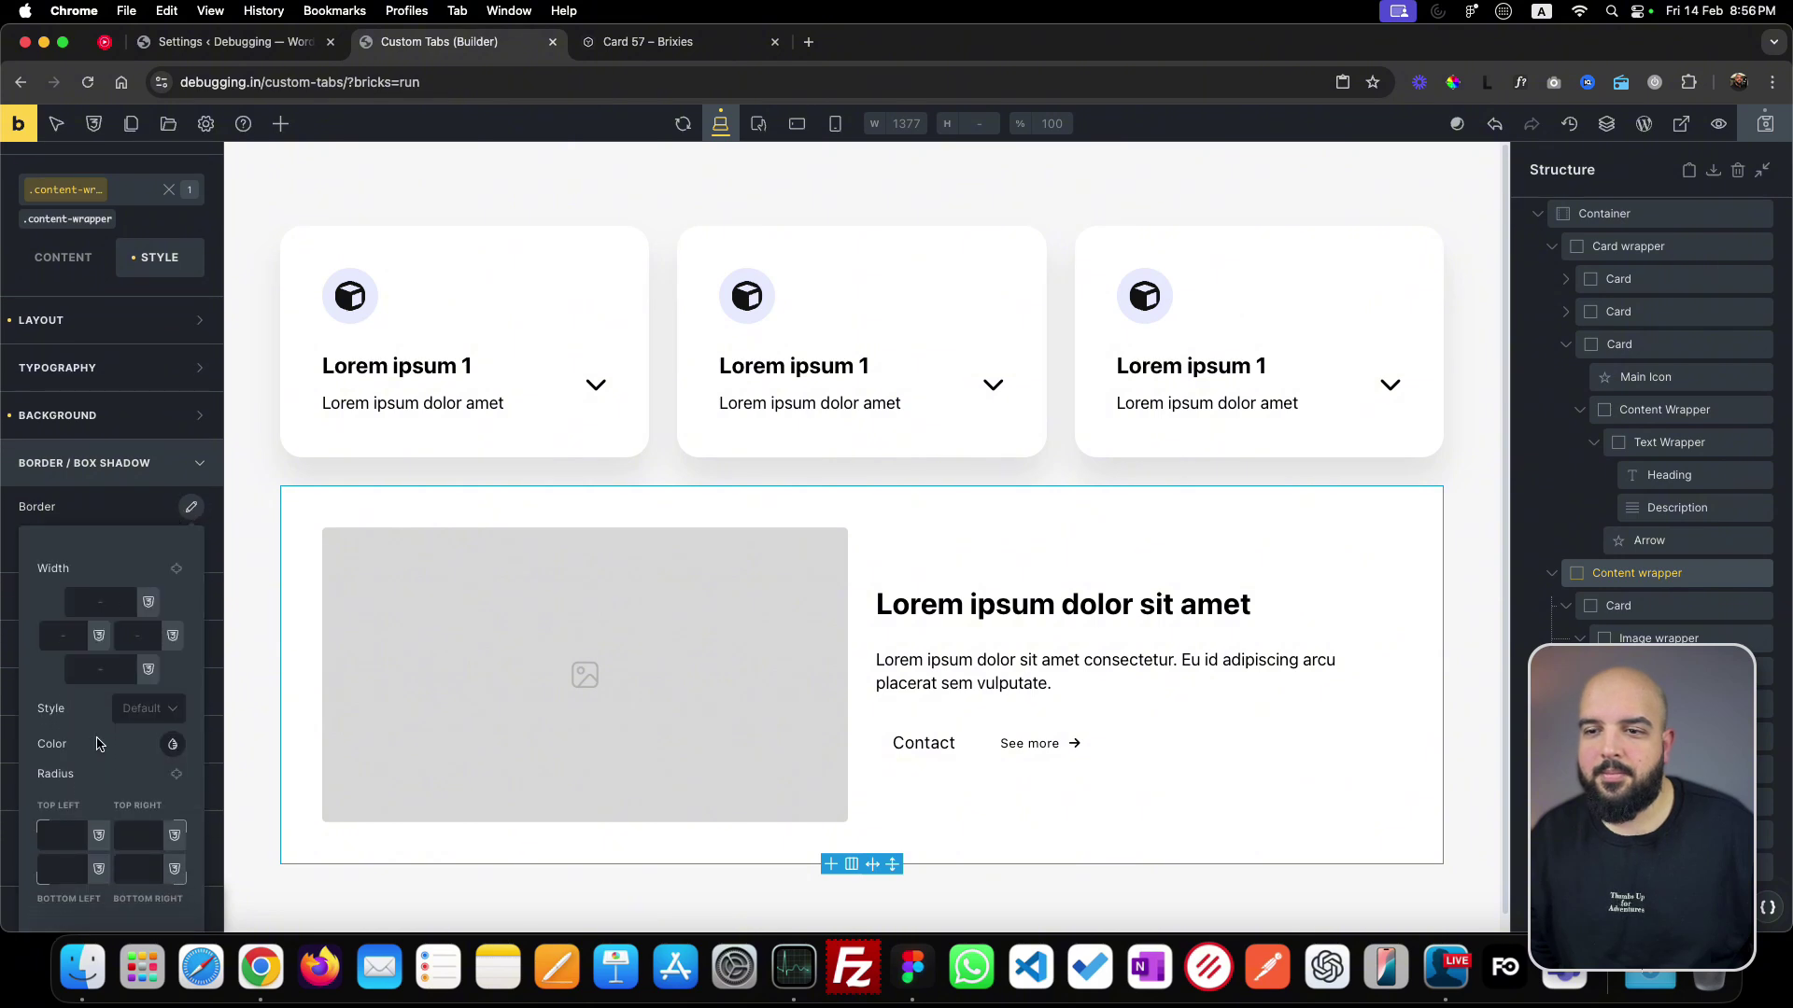
left_click(176, 773)
left_click(65, 835)
type("24")
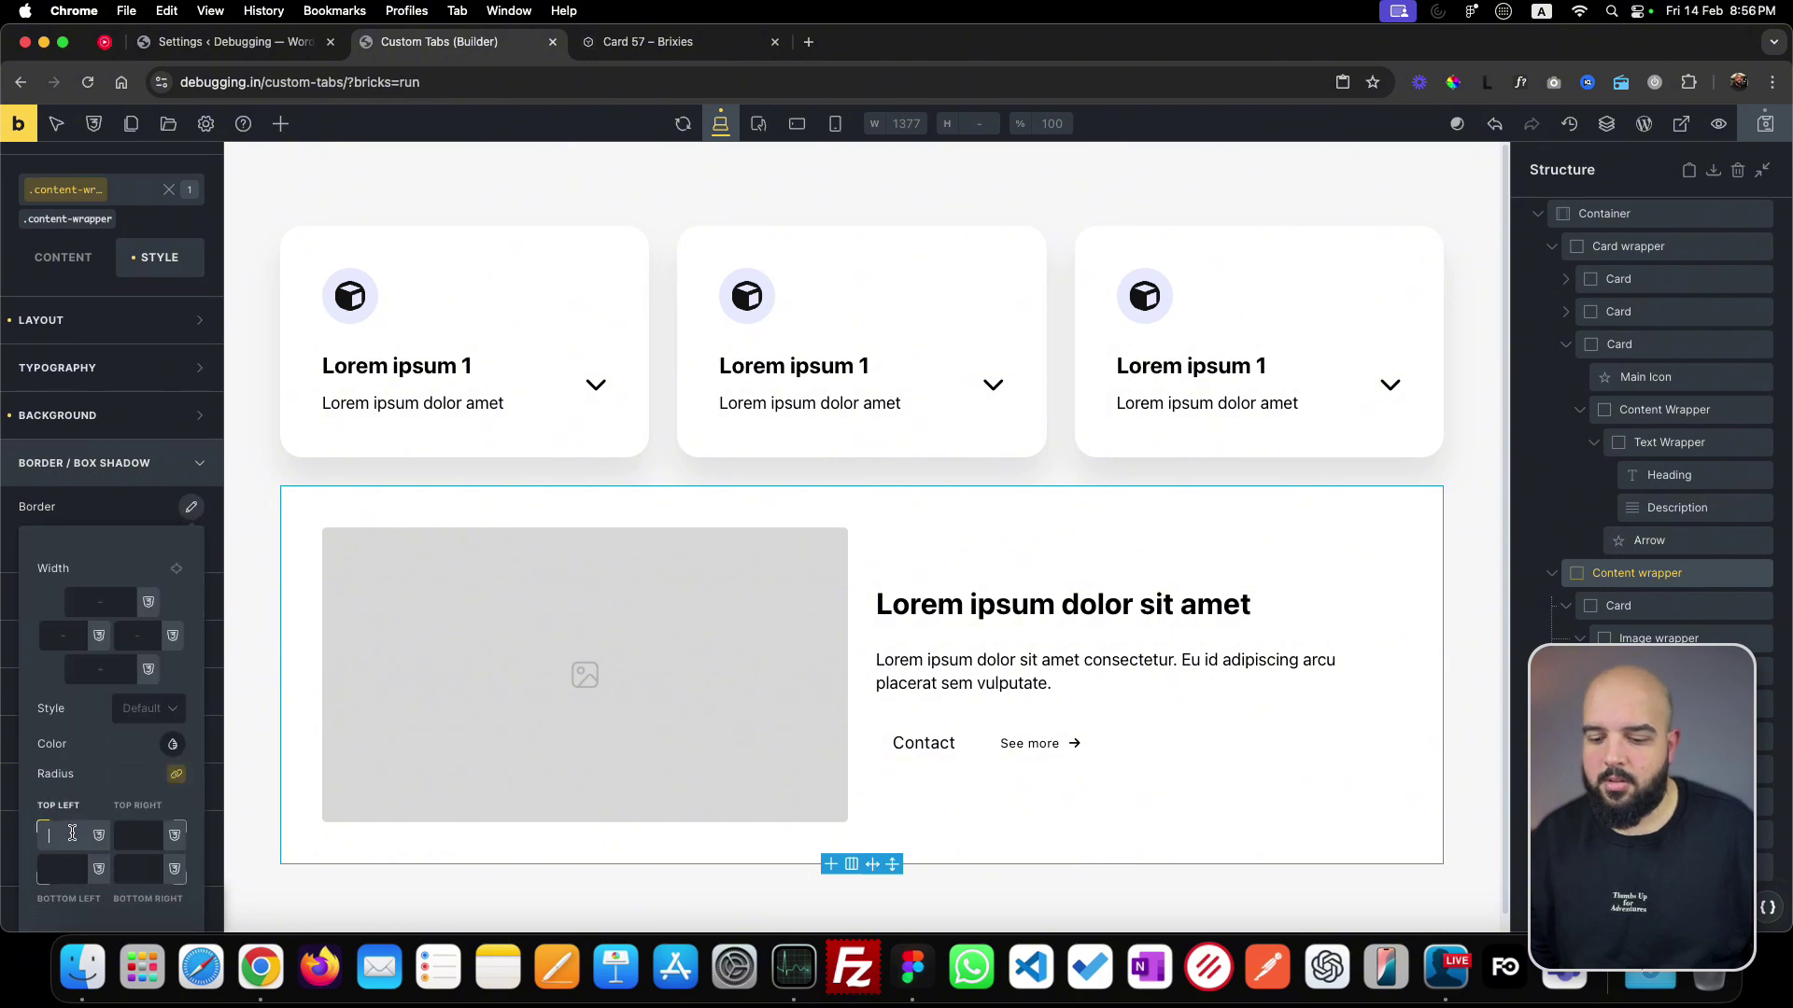
left_click(128, 524)
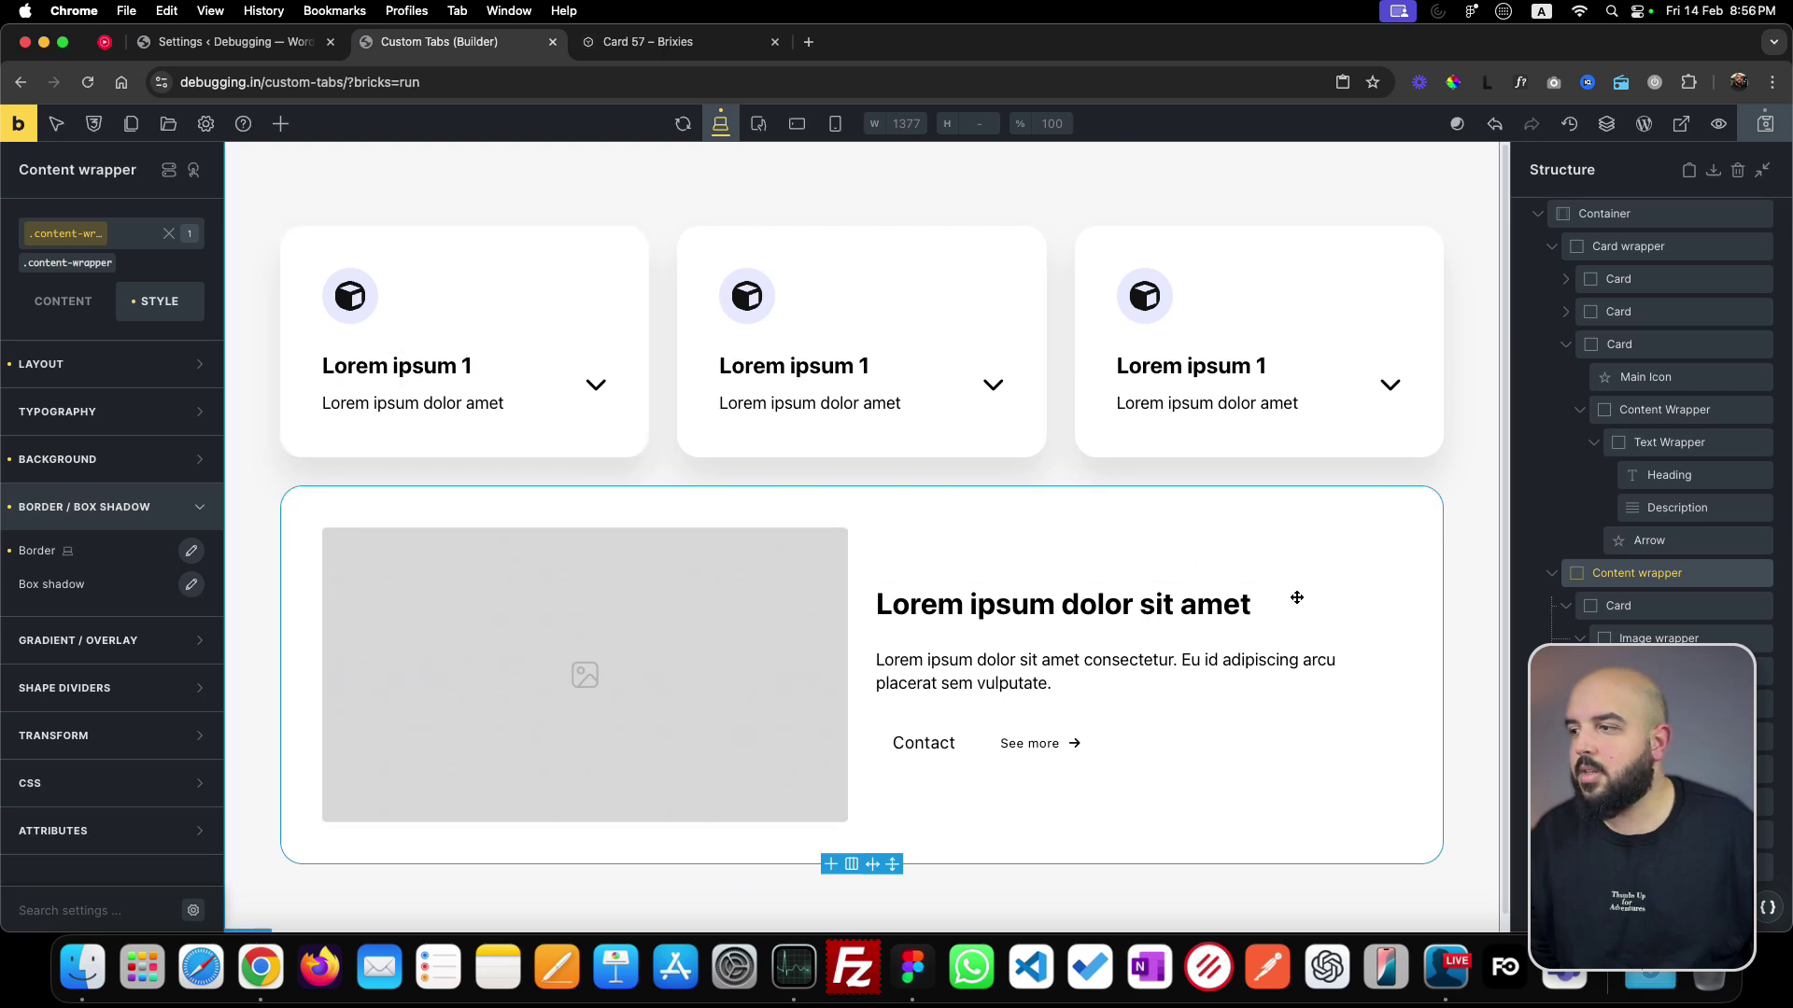
- Switch the canvas to the mobile portrait breakpoint and examine how the cards and the content block fit
left_click_drag(1297, 598, 943, 471)
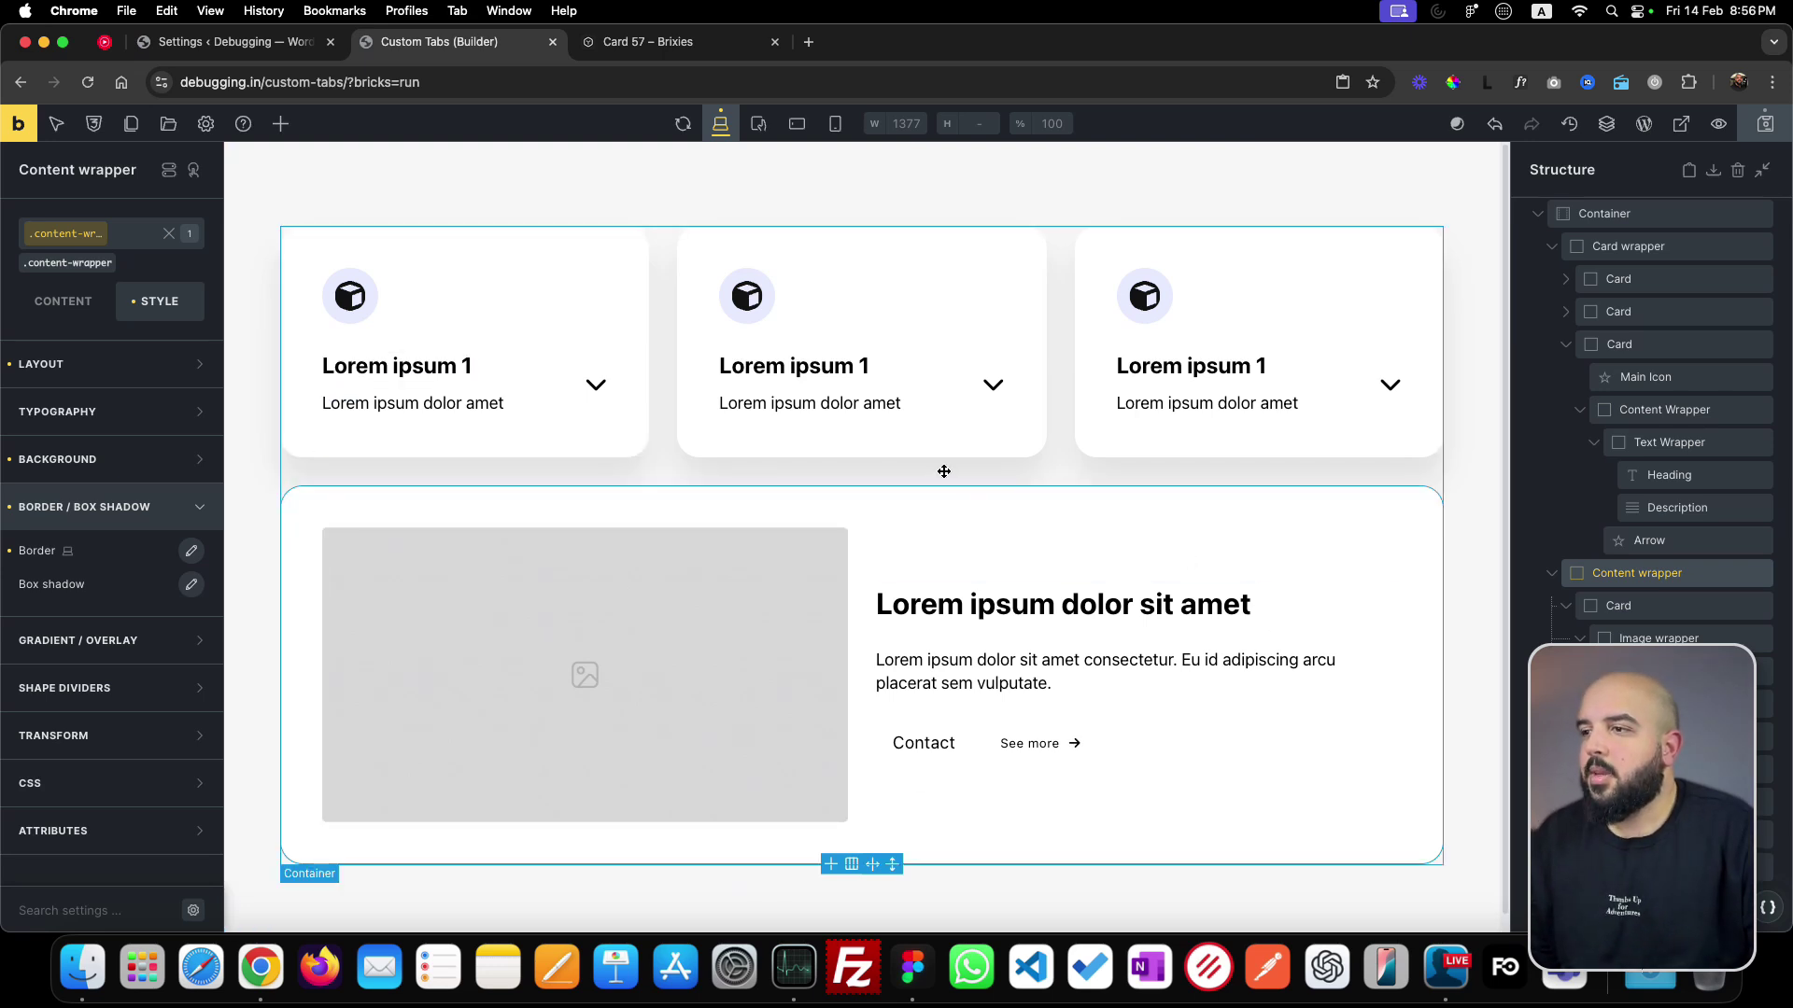
left_click(835, 123)
scroll(866, 648, "down", 3)
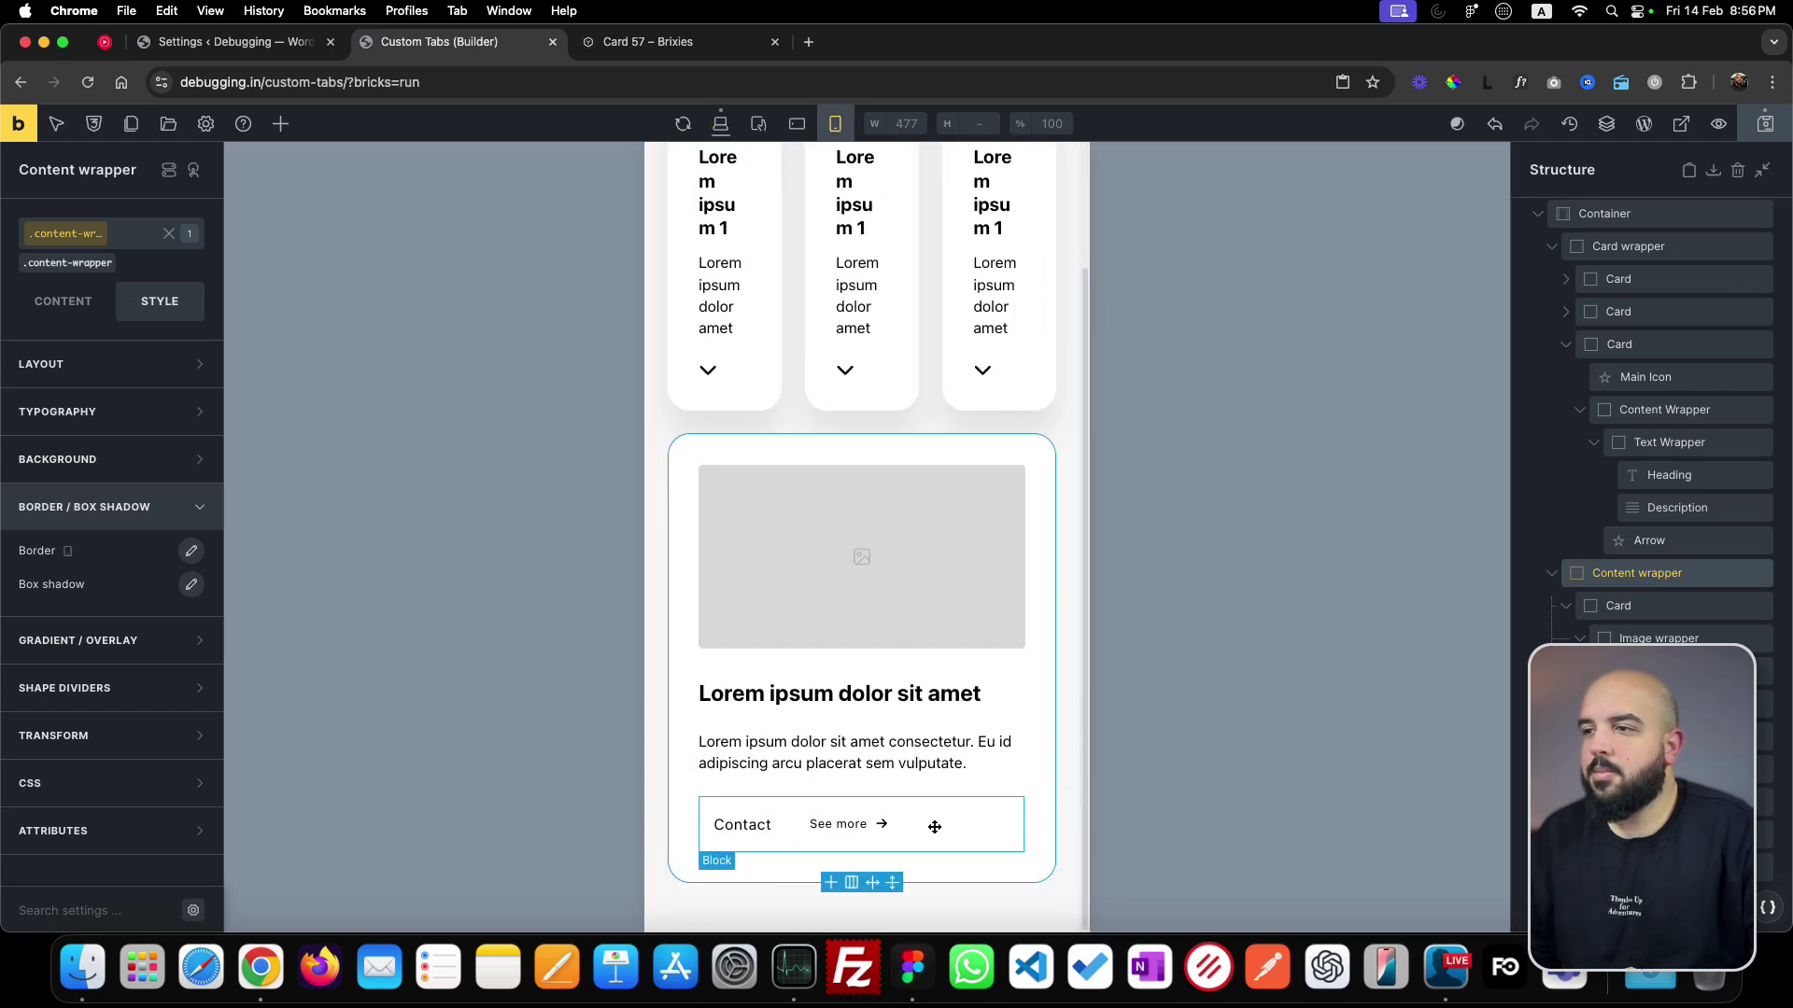
scroll(938, 821, "up", 3)
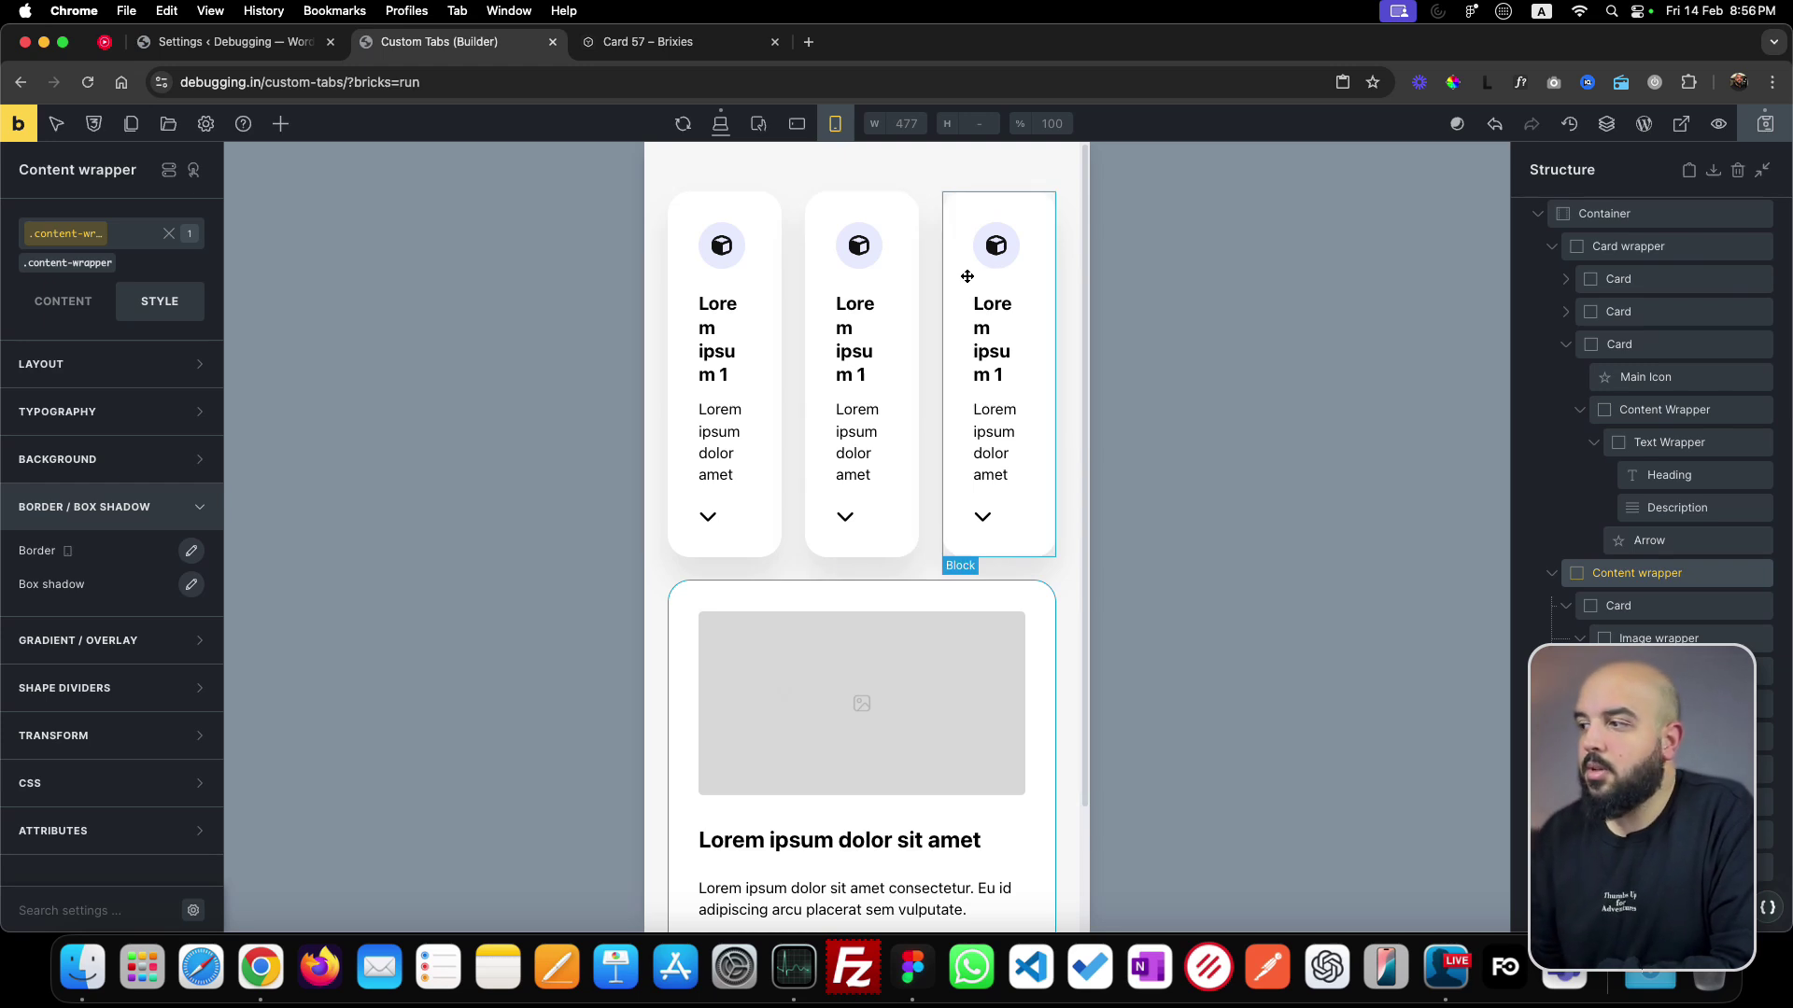
scroll(1643, 588, "up", 2)
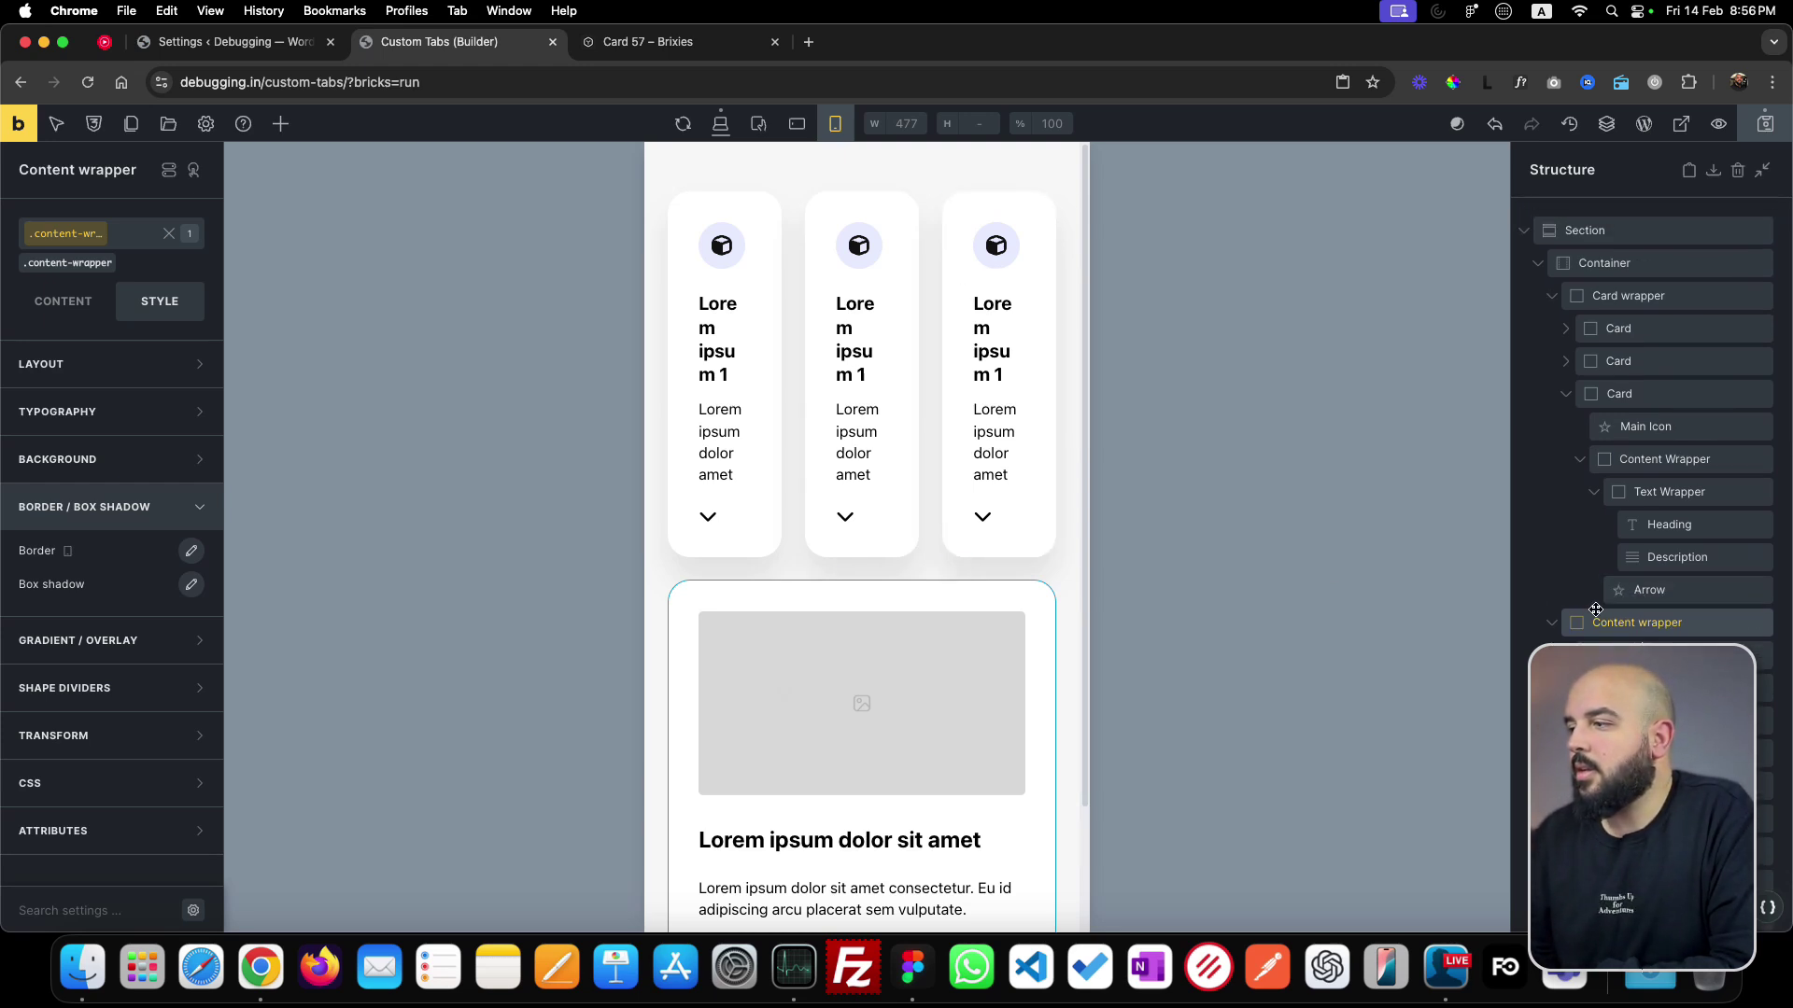
- Set the display of the Card wrapper's card-wrapper class to flex at the mobile portrait breakpoint
left_click(1552, 625)
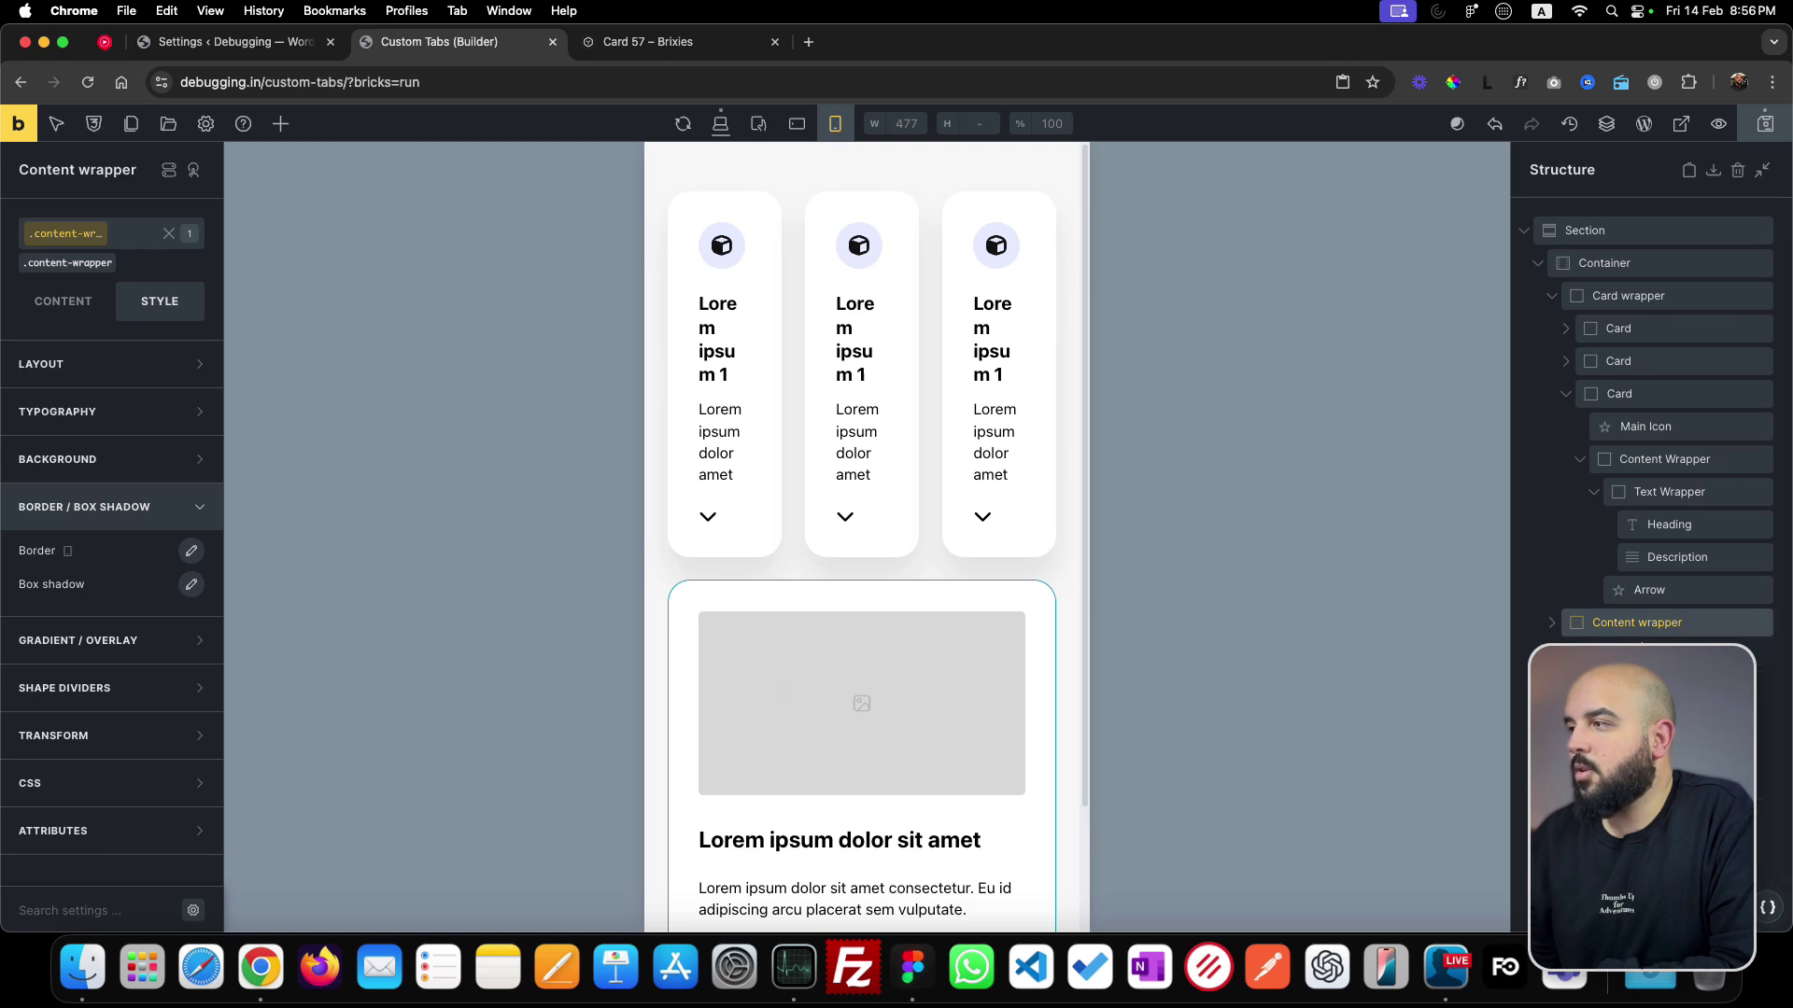
left_click(1645, 298)
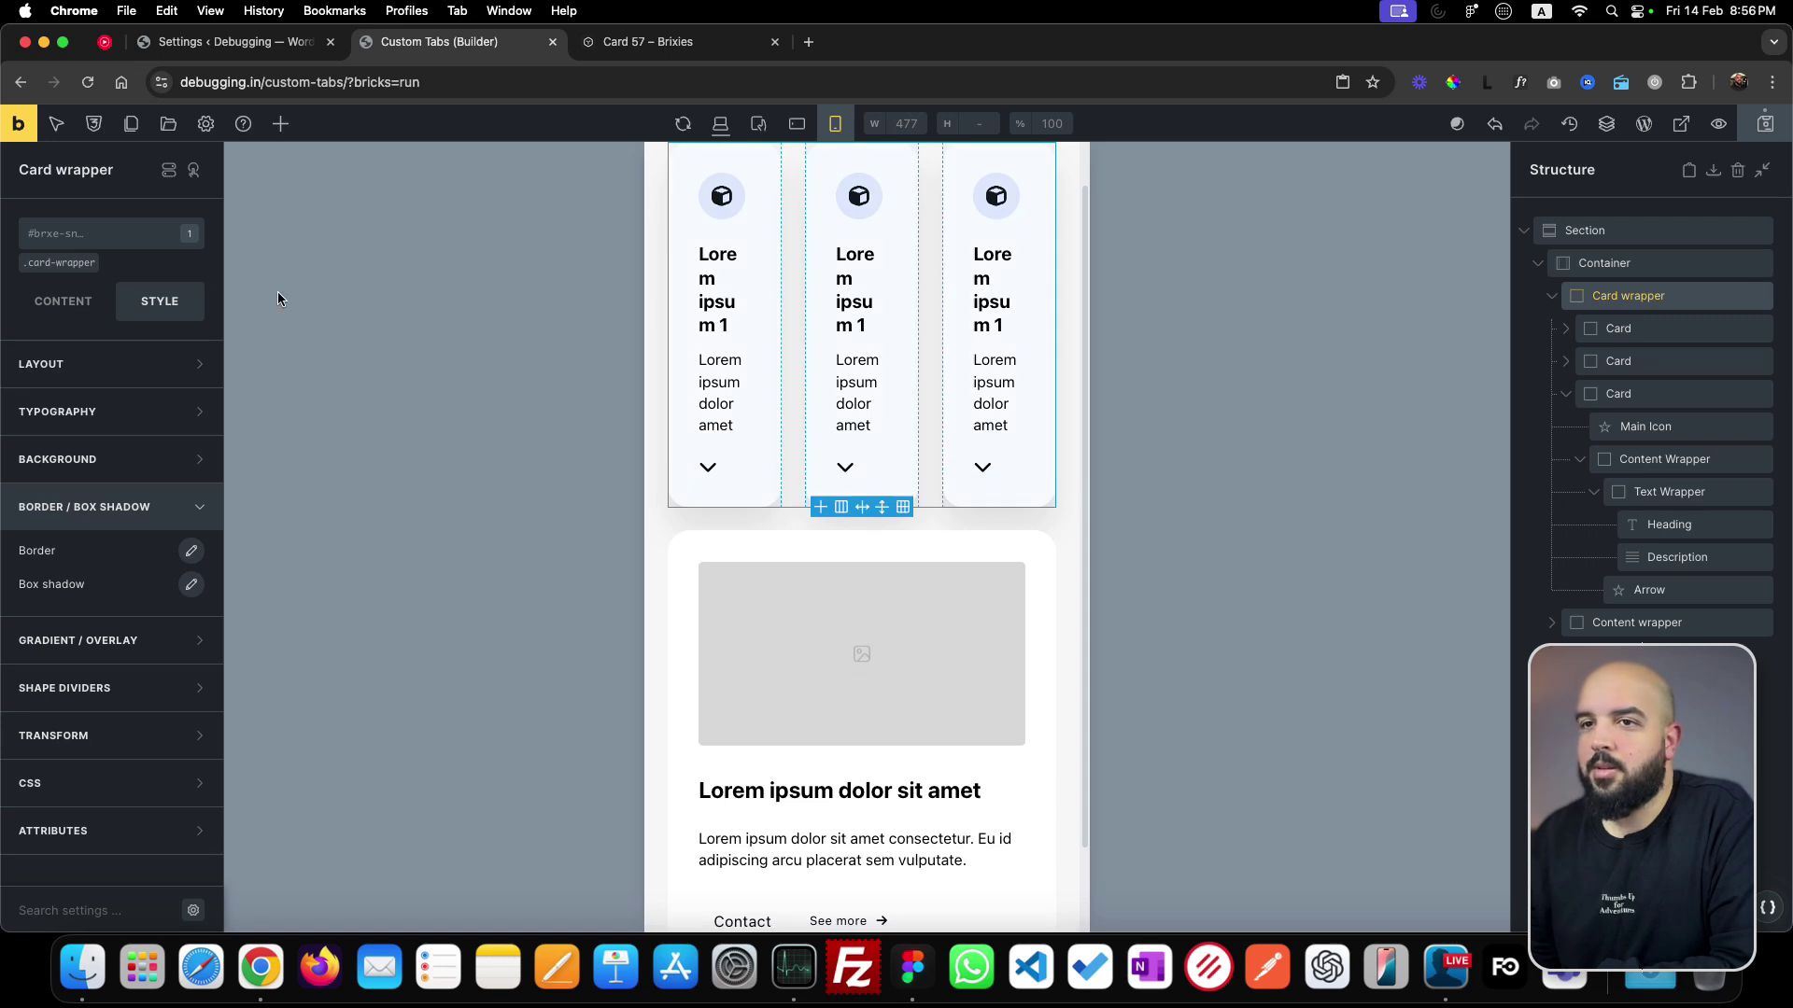
left_click(59, 265)
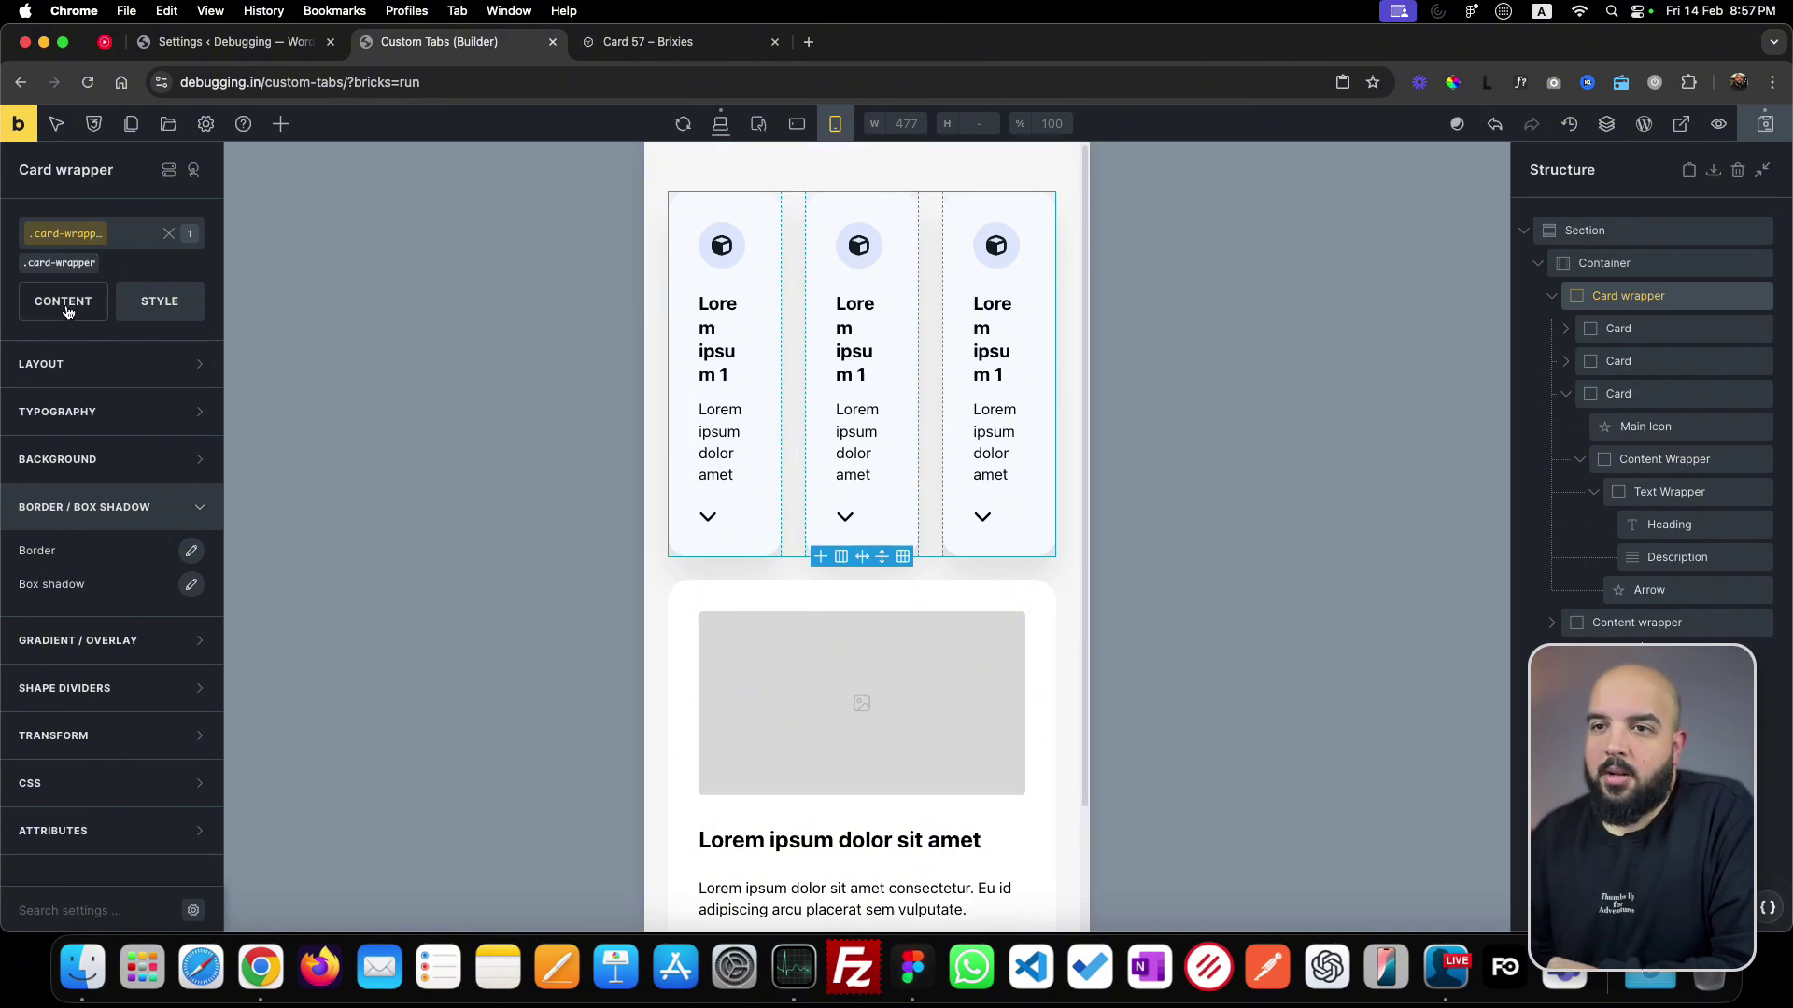
left_click(66, 312)
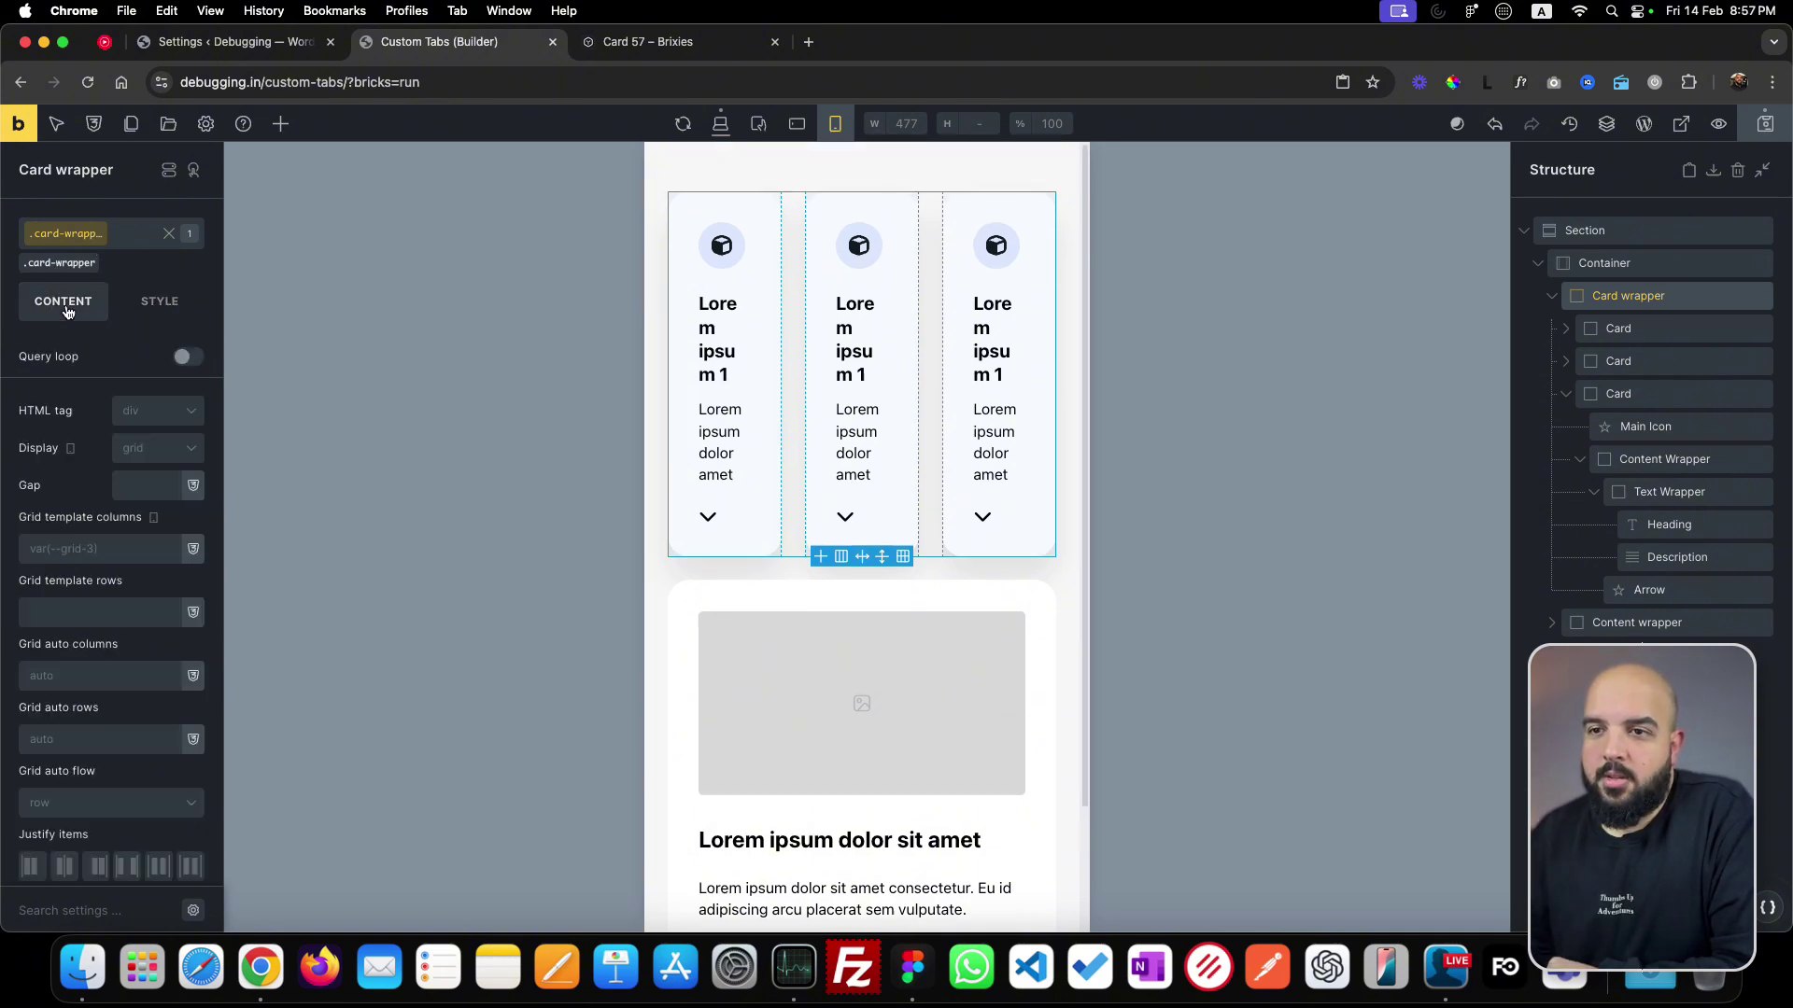
left_click(159, 450)
left_click(132, 519)
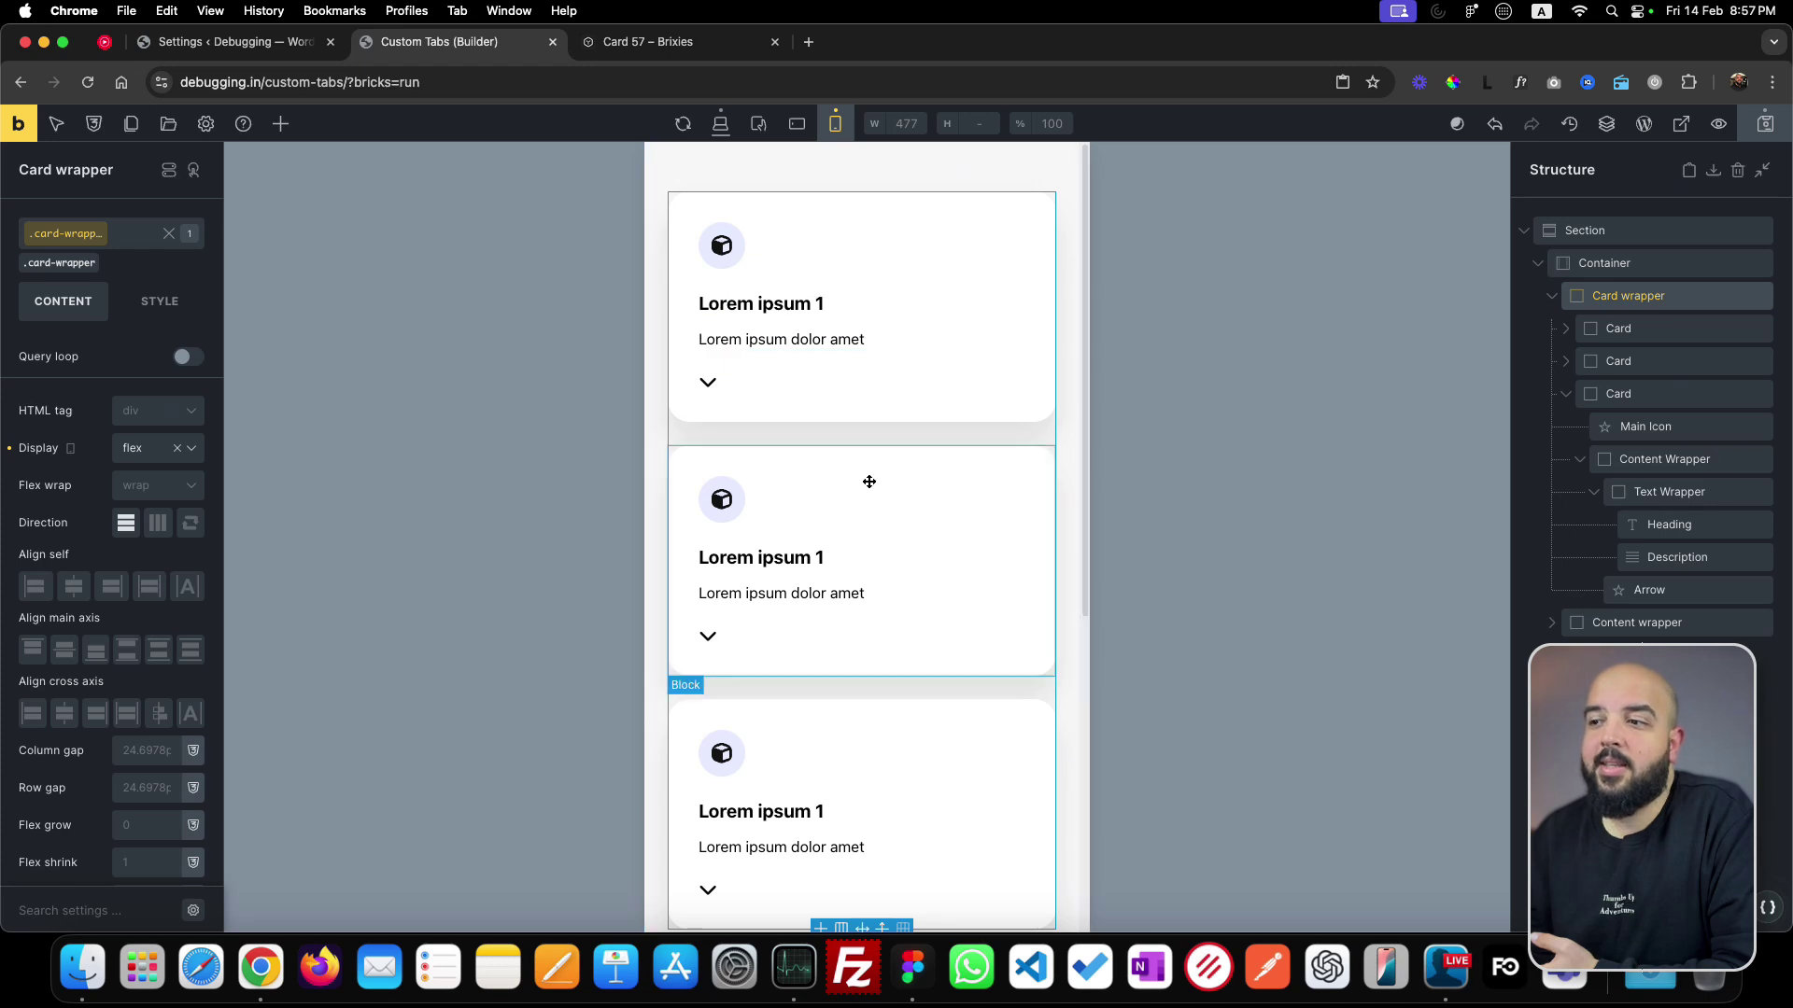
- Examine the card layout and its distance from the content block in the mobile preview
scroll(888, 651, "down", 3)
scroll(890, 655, "down", 2)
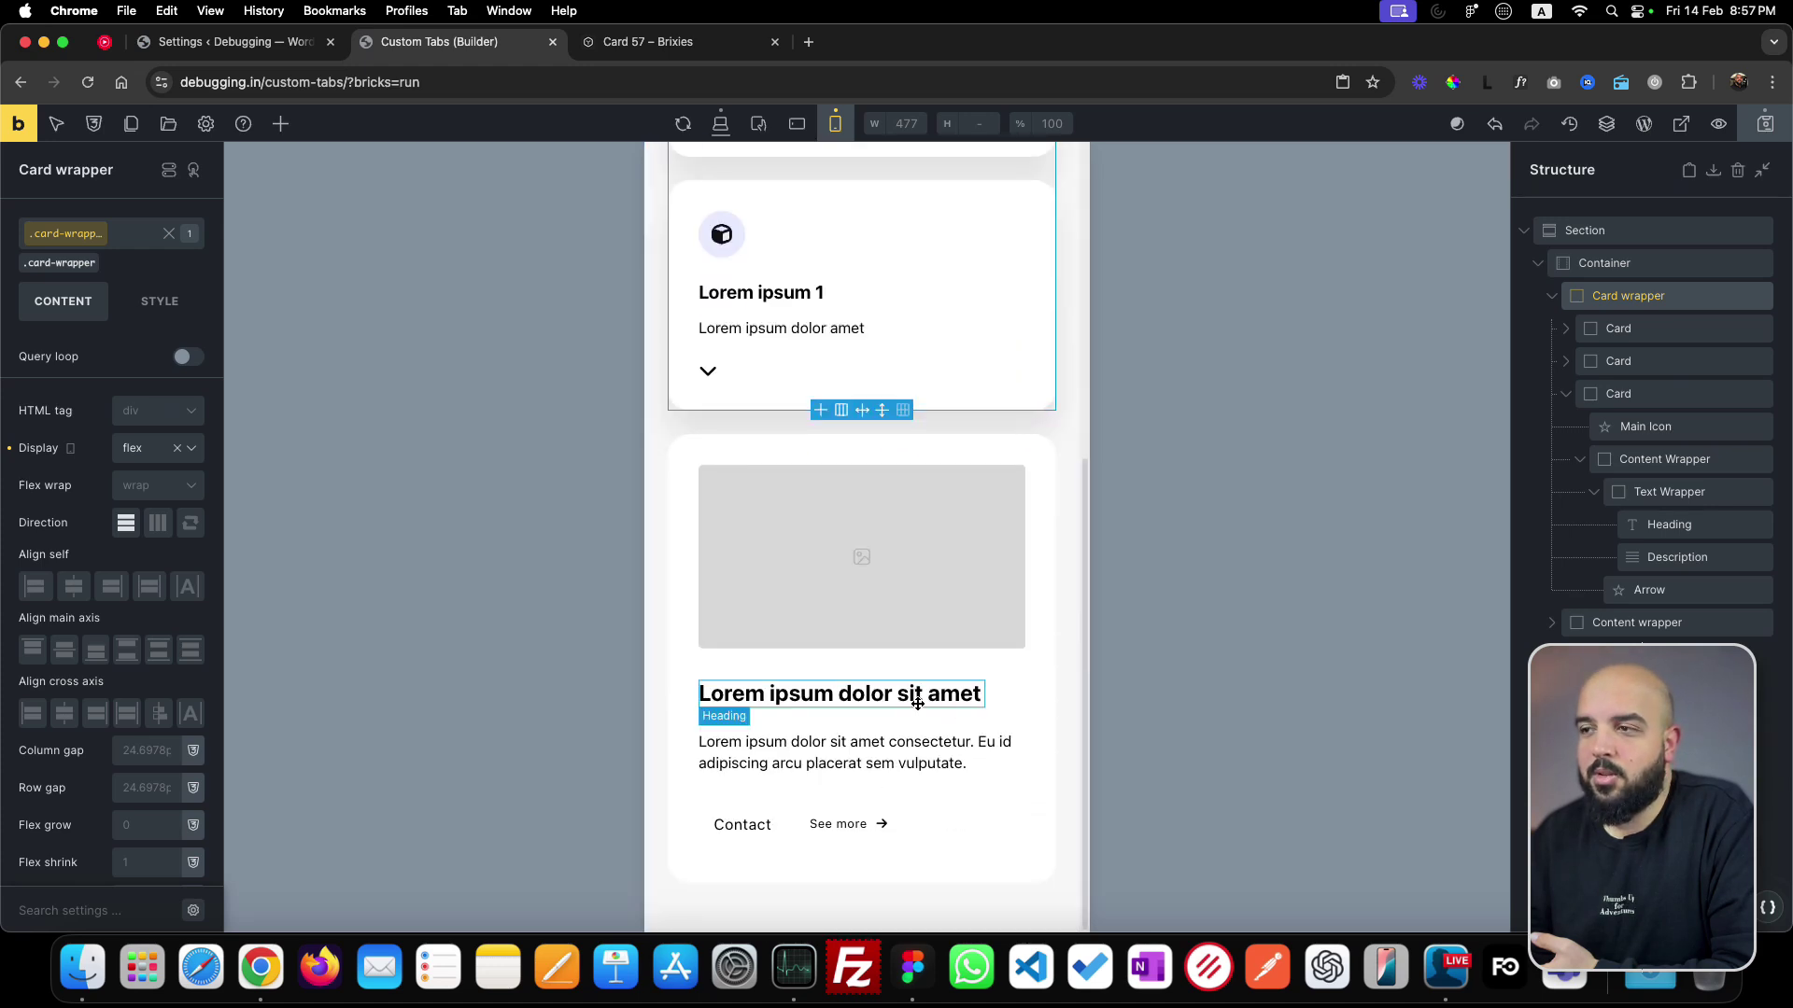
scroll(929, 721, "up", 5)
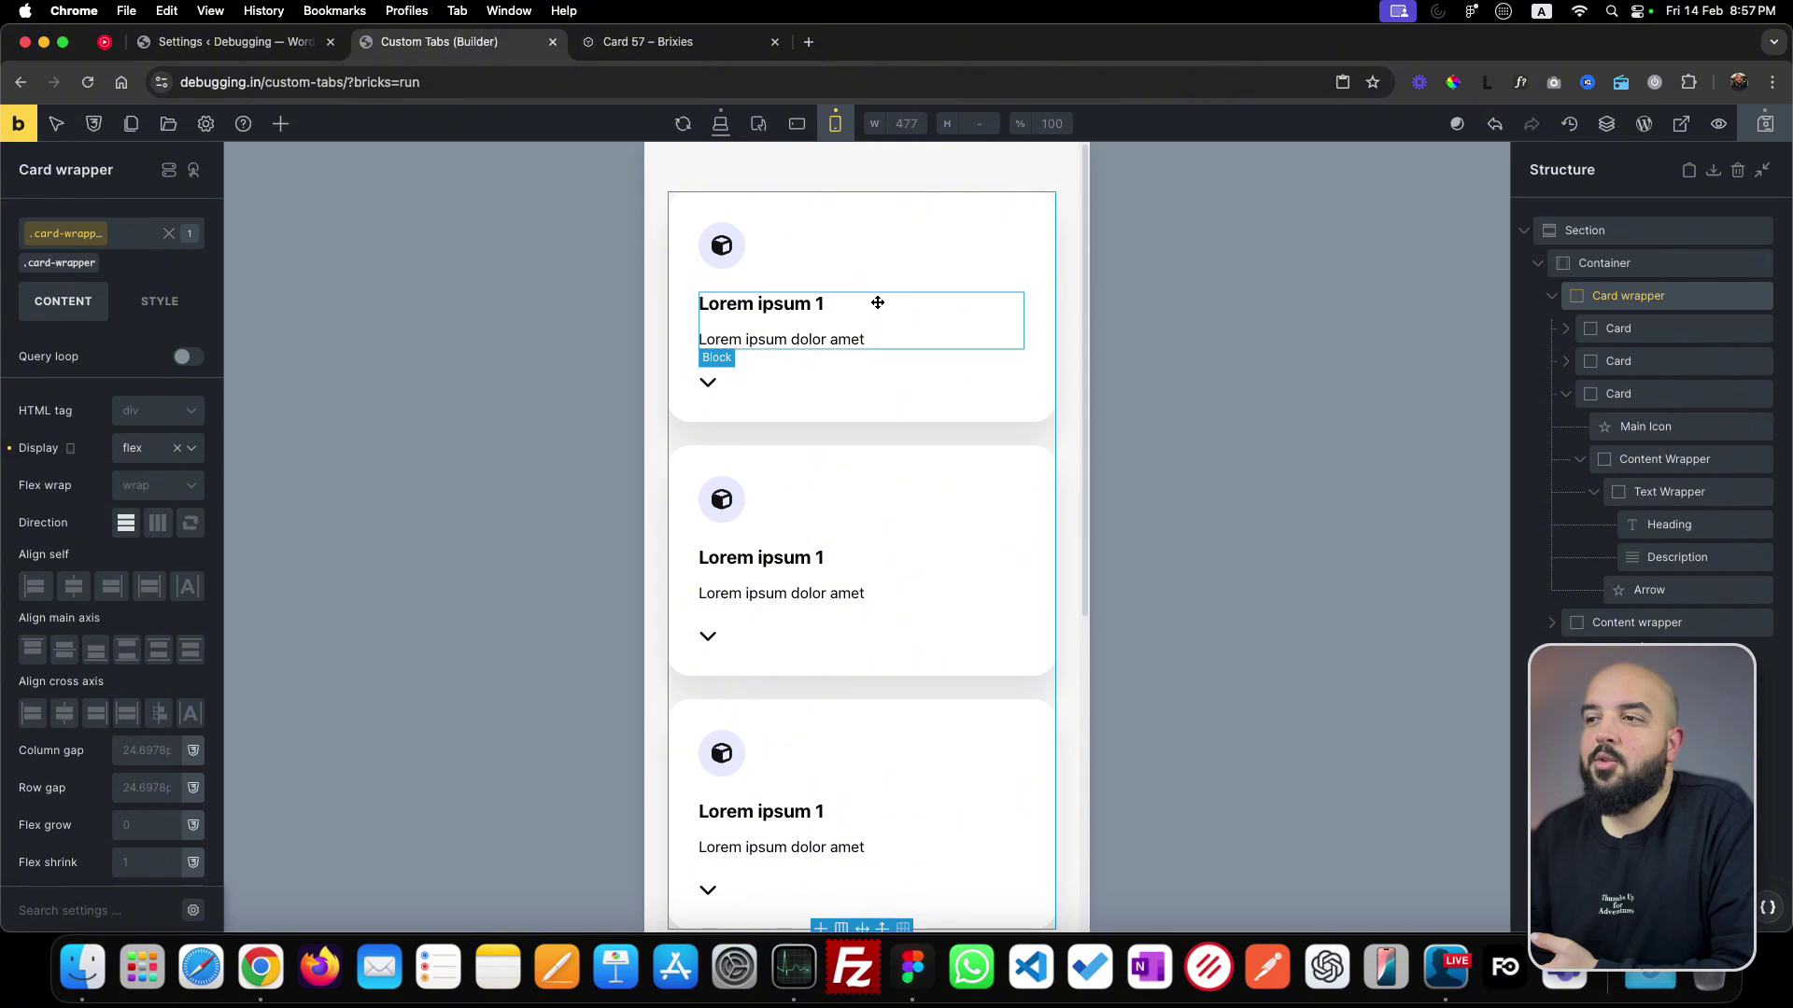
scroll(876, 411, "down", 5)
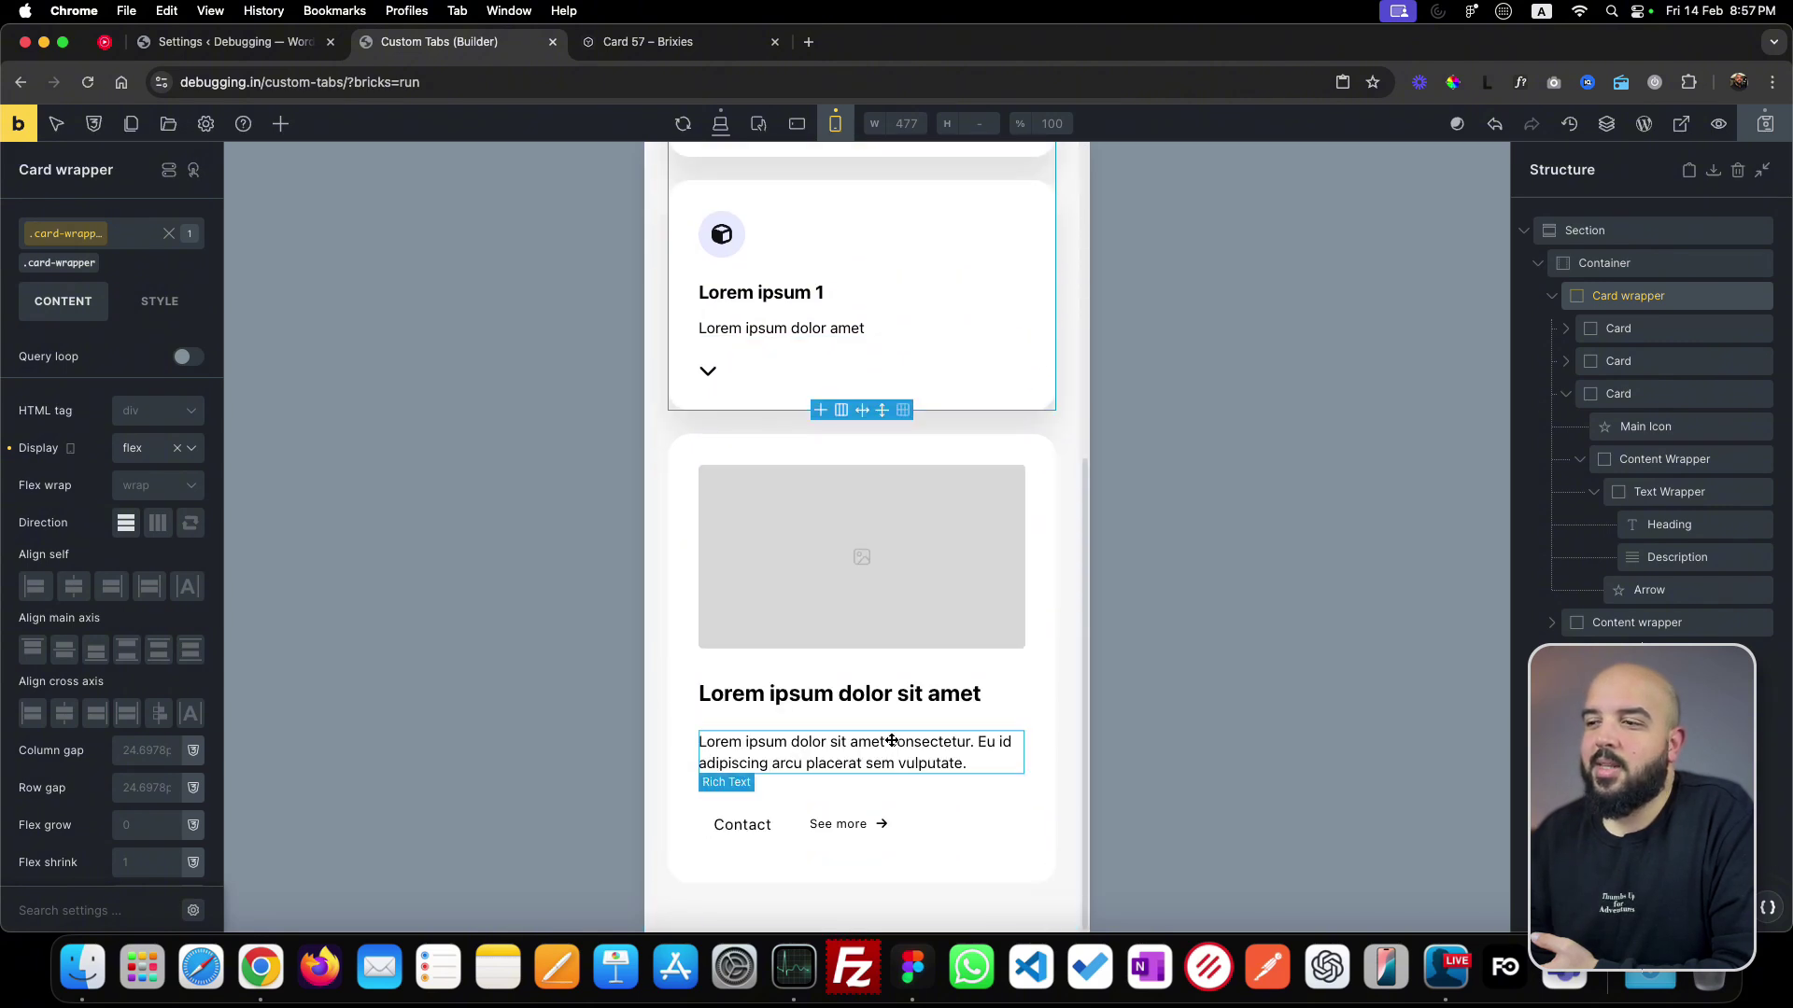
scroll(891, 747, "up", 5)
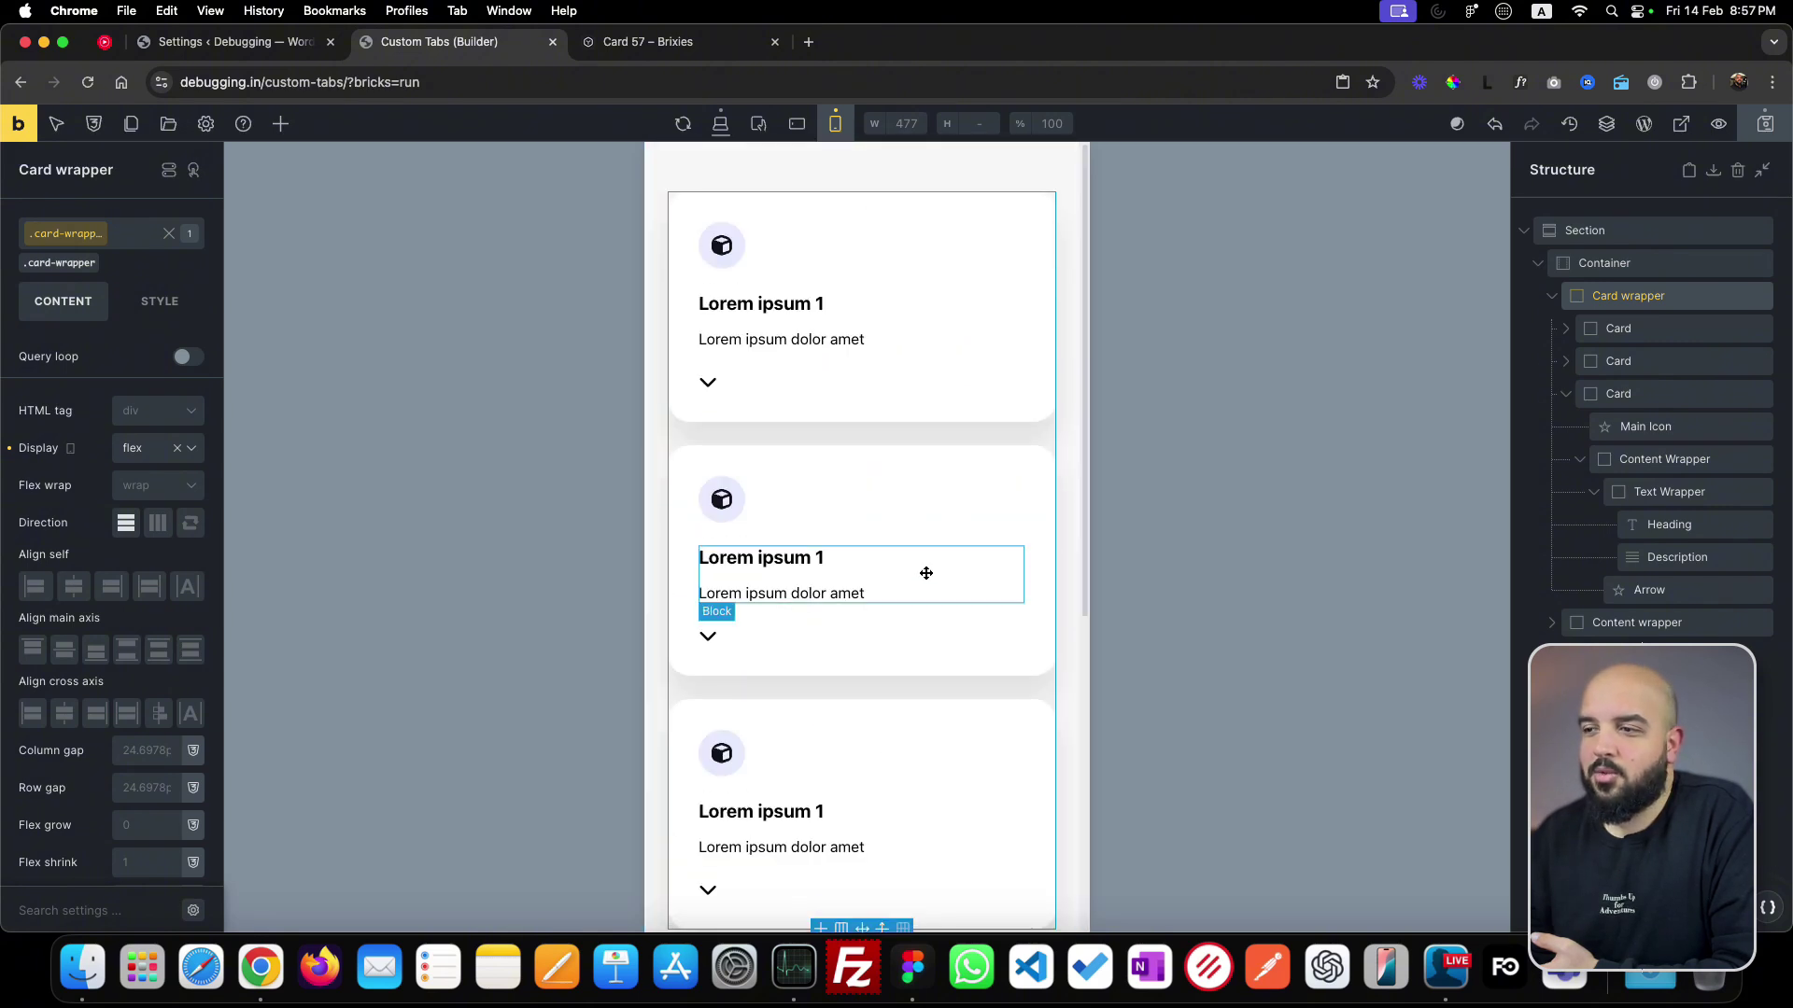
scroll(933, 548, "down", 5)
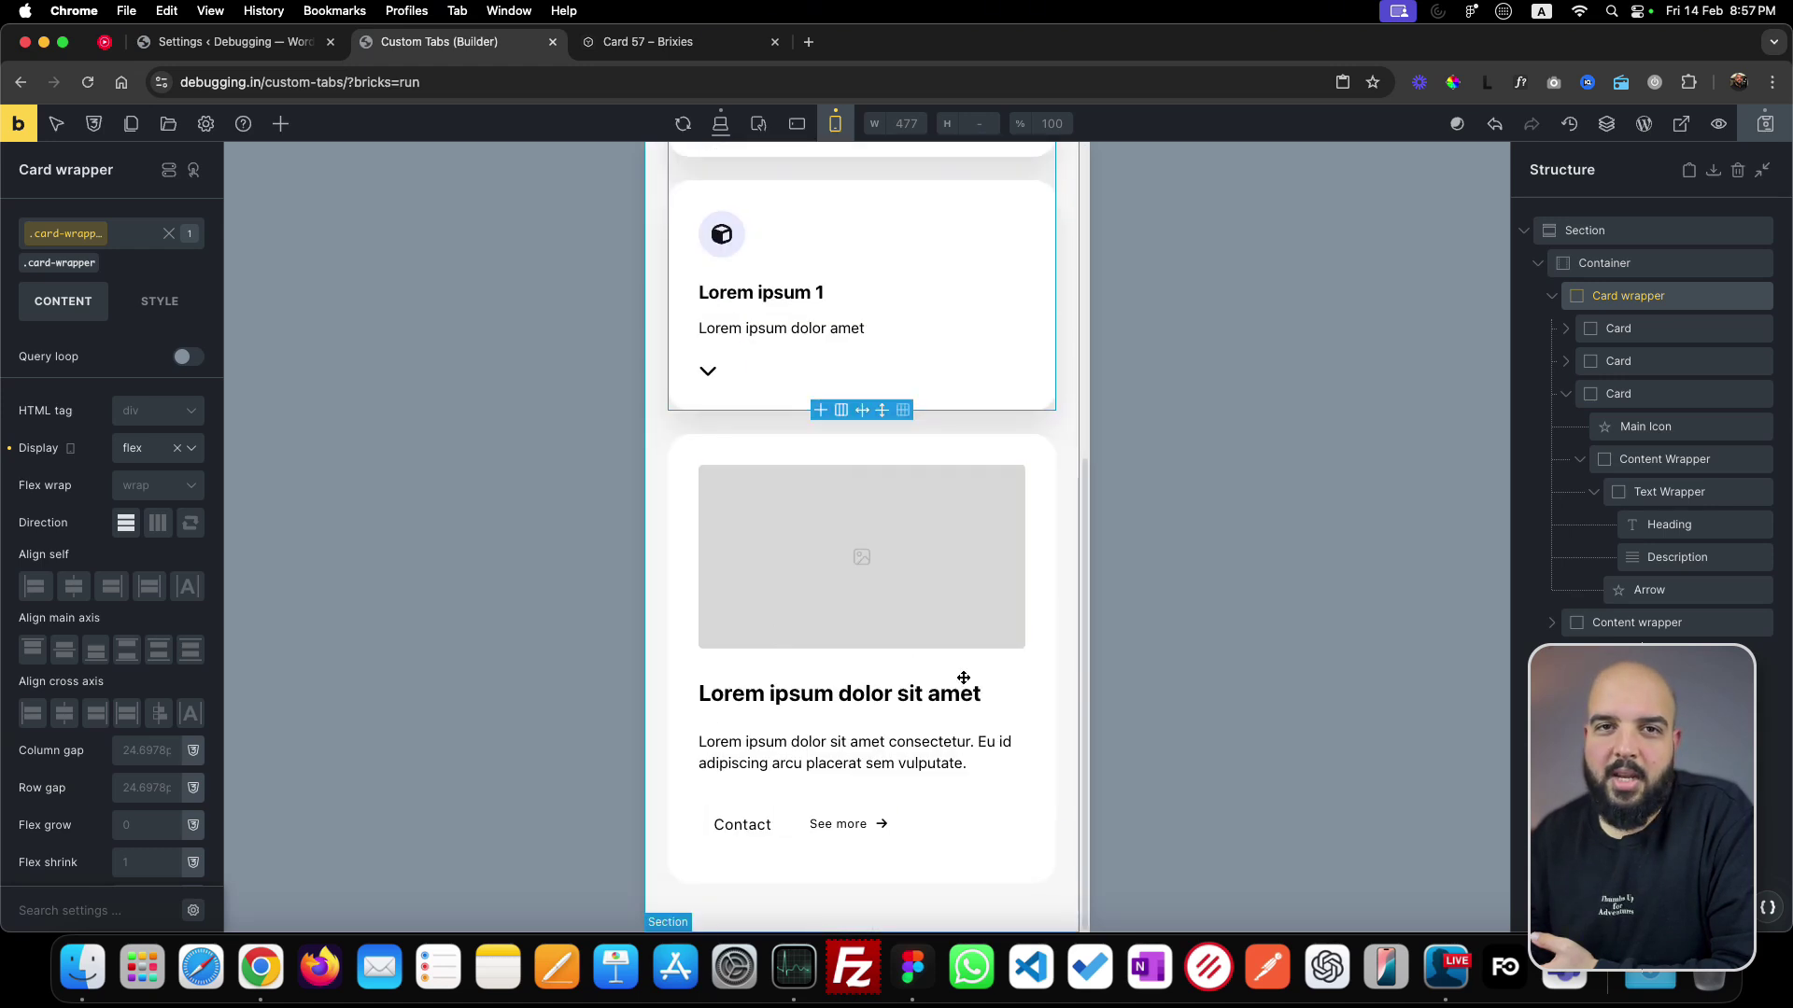
scroll(951, 680, "up", 5)
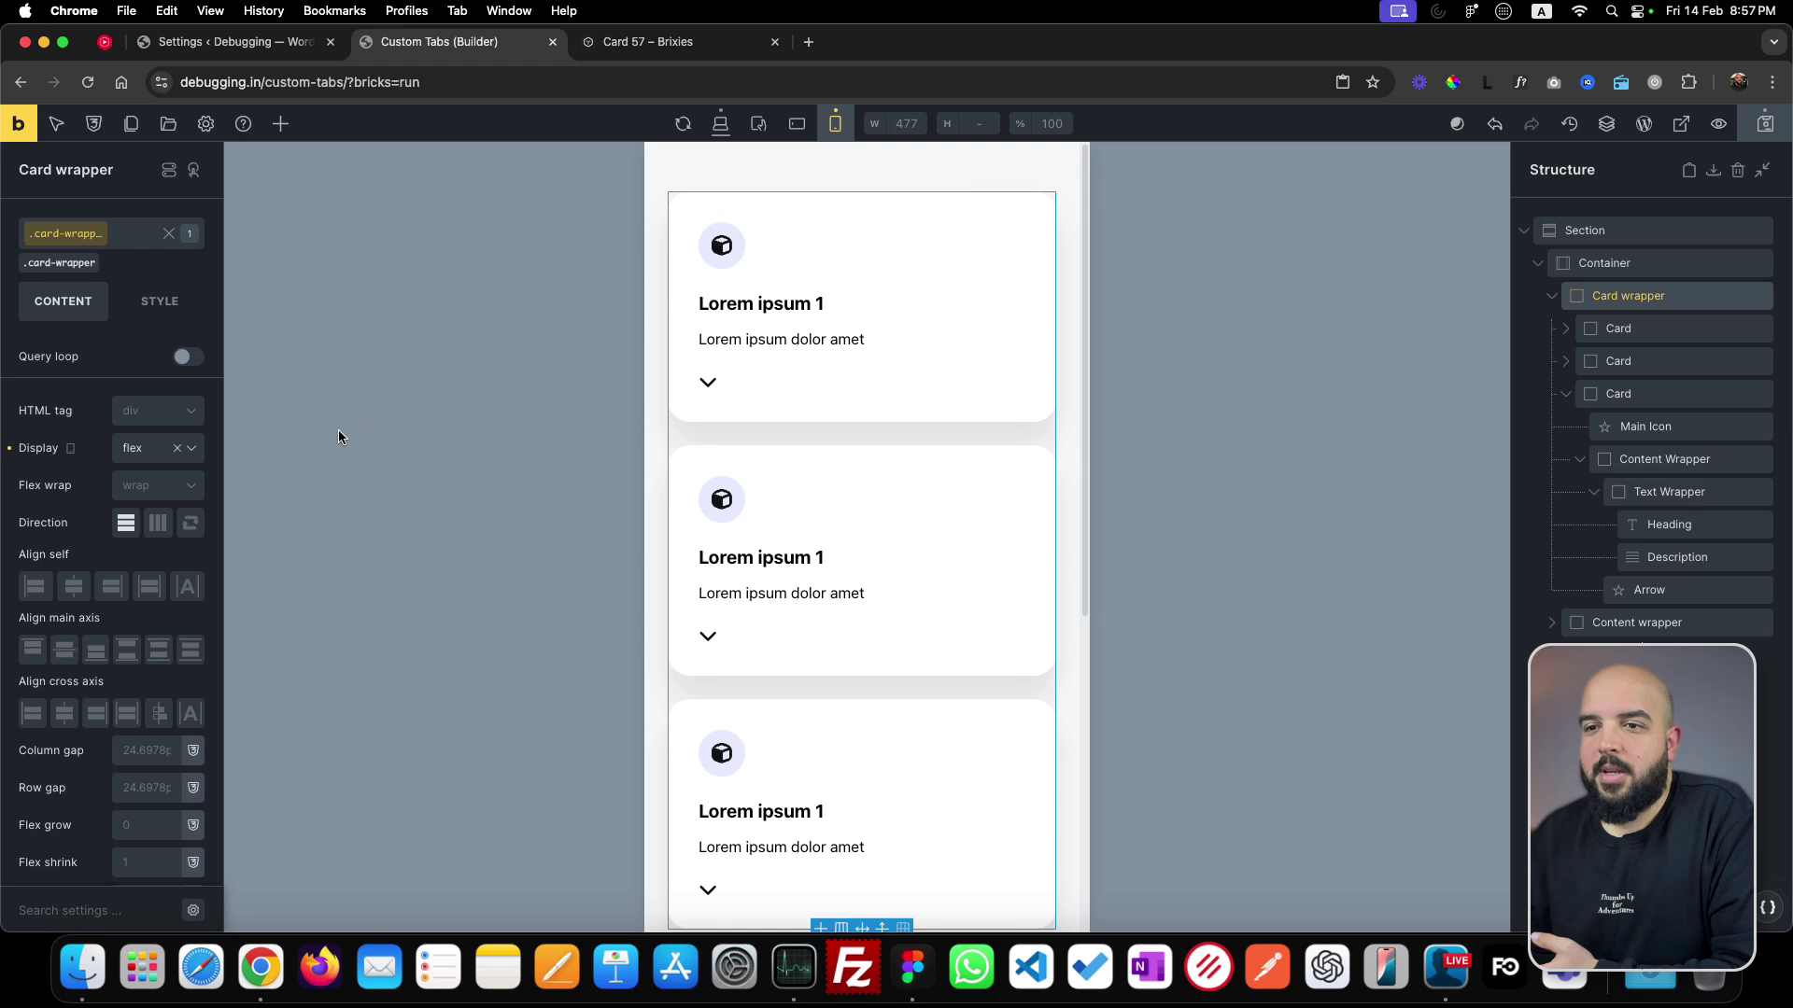
- Set the Card wrapper's flex wrap to No wrap and its direction to horizontal (row) on mobile
left_click(149, 493)
left_click(155, 518)
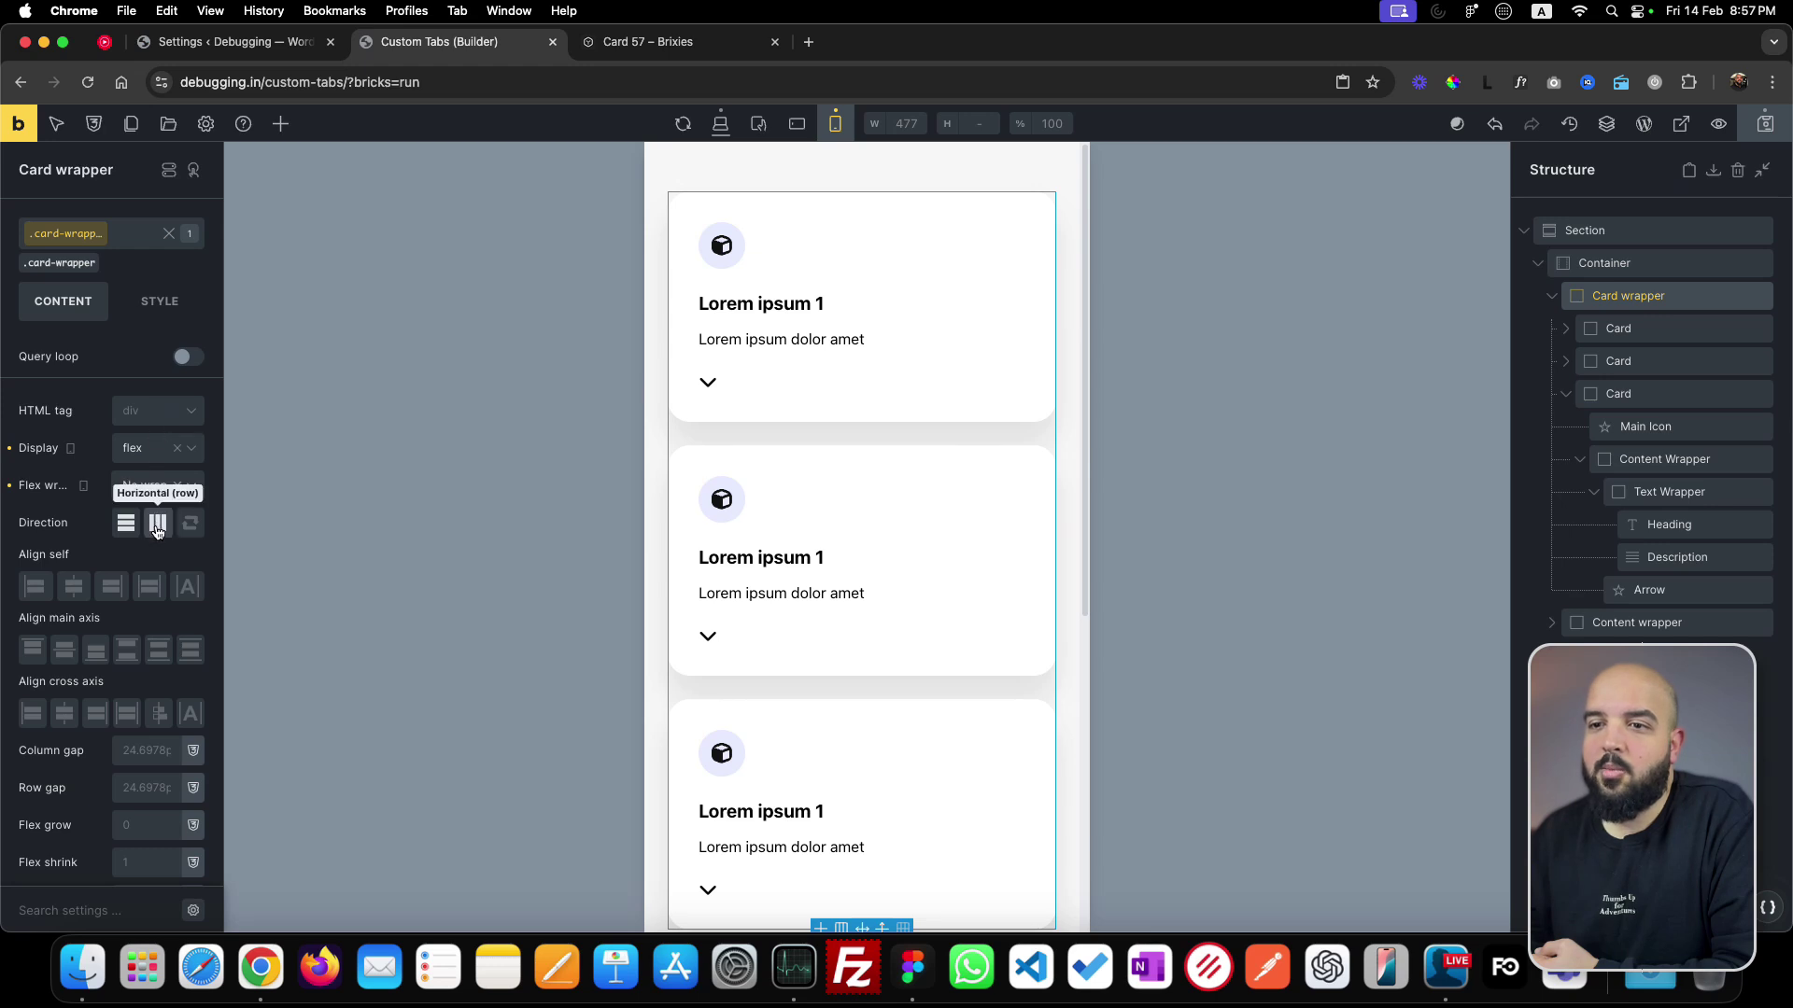
left_click(159, 525)
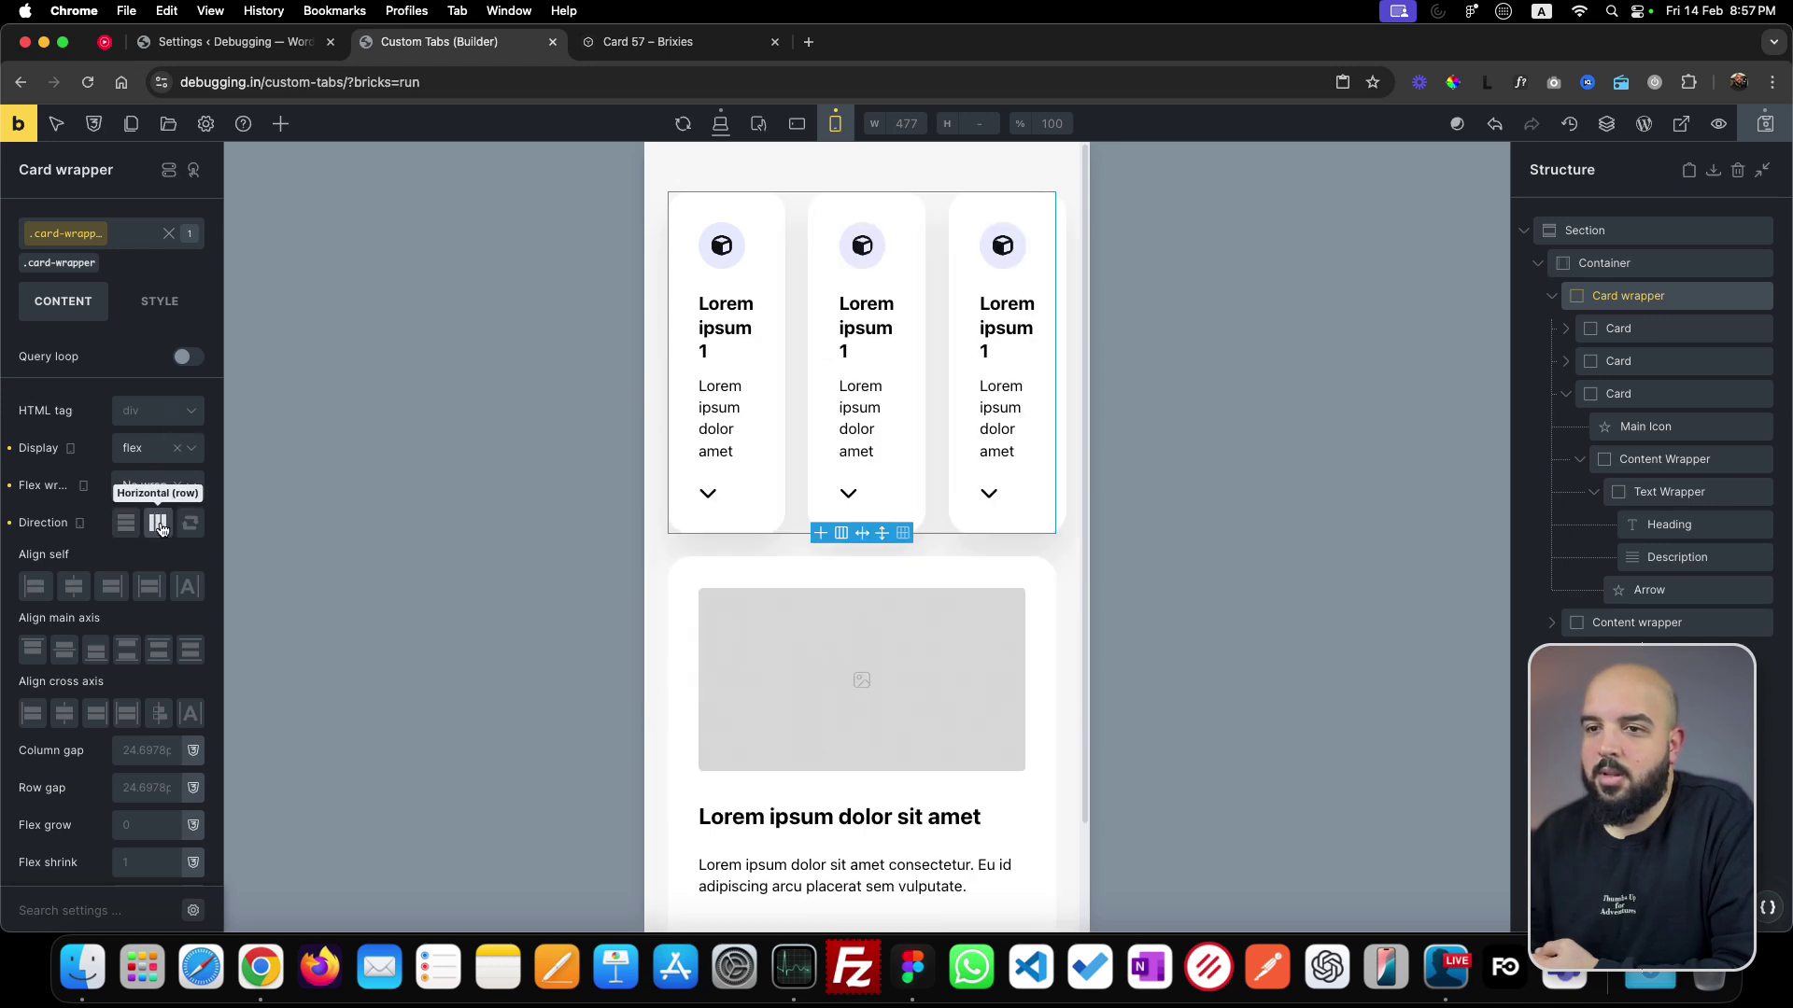
- Try the Wrap option for the Card wrapper's flex wrap, and return it to No wrap
left_click(158, 493)
left_click(148, 547)
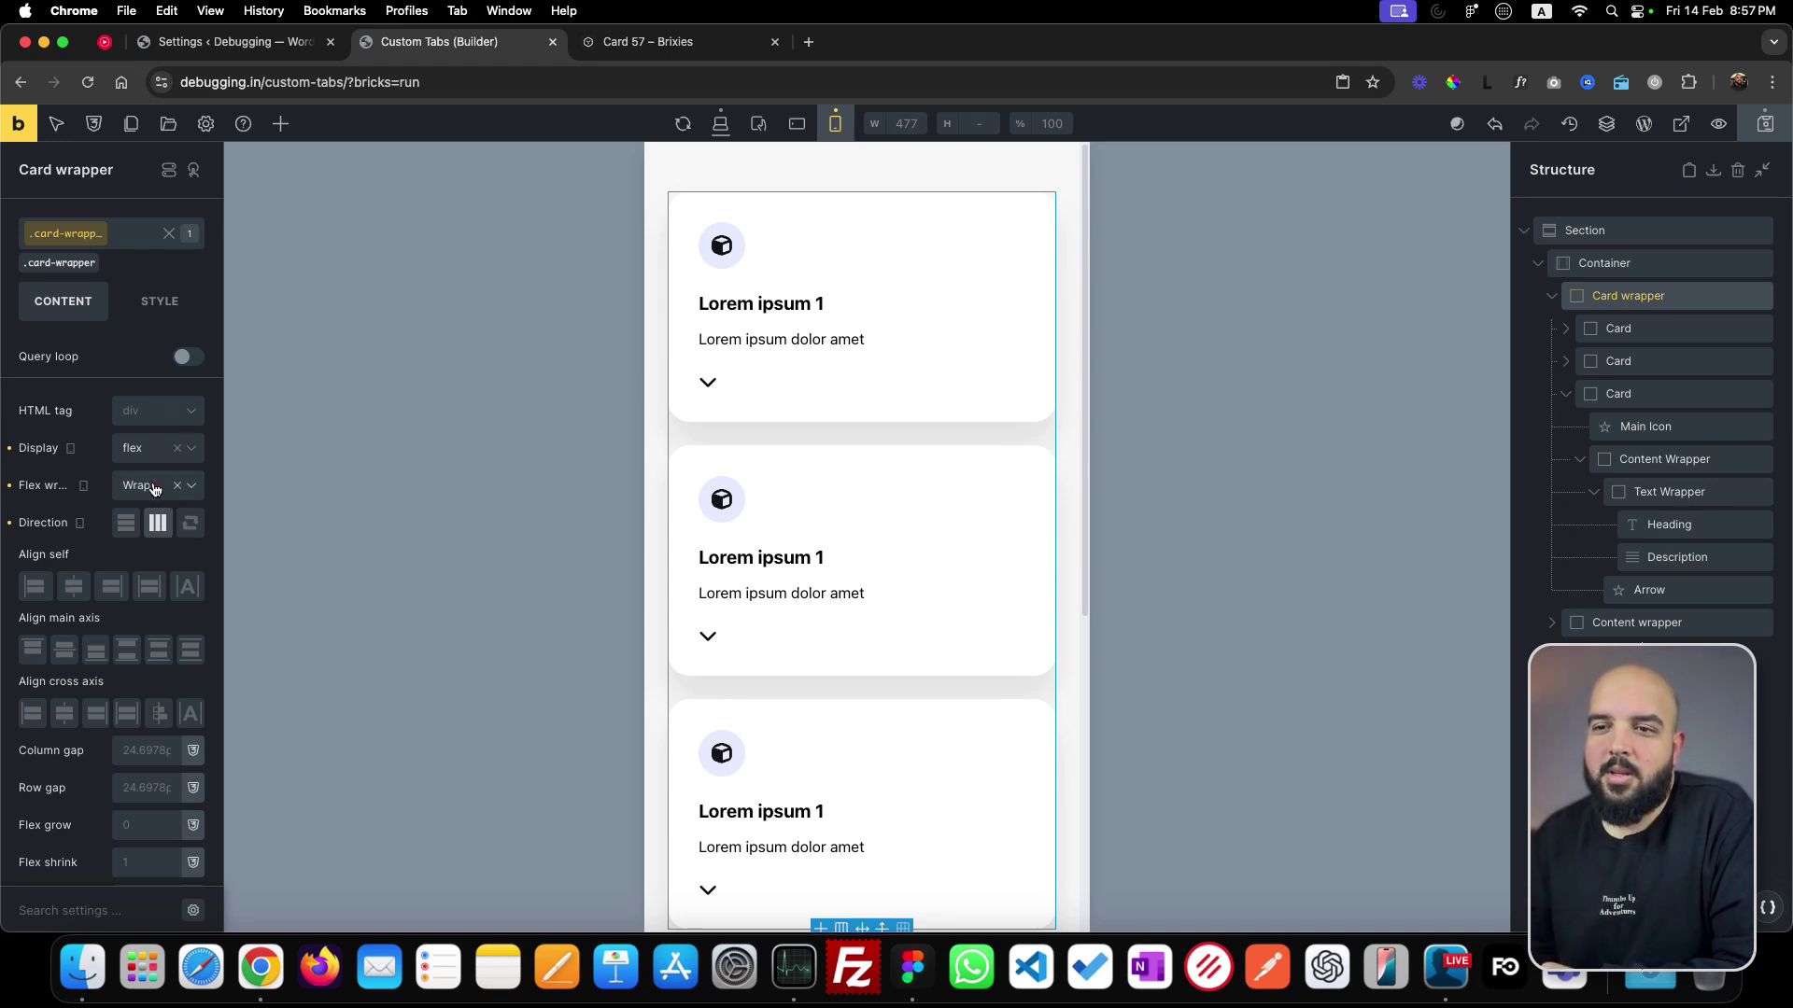
left_click(155, 489)
left_click(155, 525)
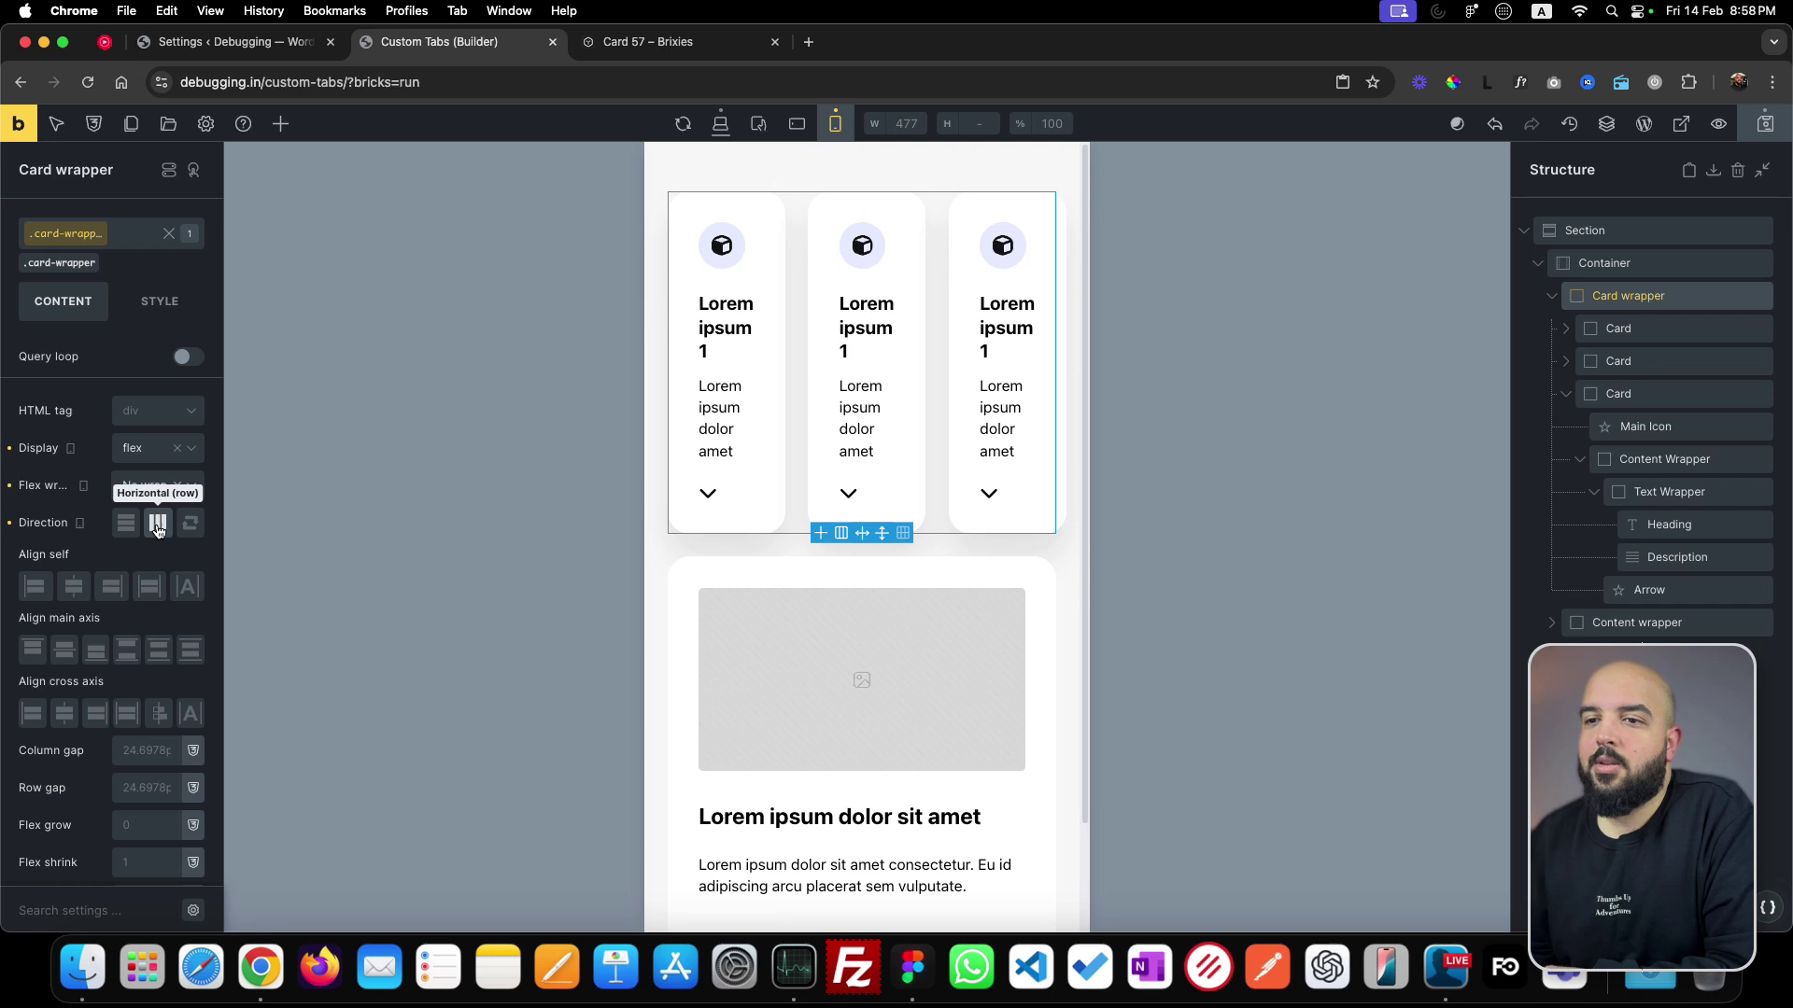
- Set the width of the first Card's card class to 100% at the mobile breakpoint using the Automatic.css width values
left_click(1642, 332)
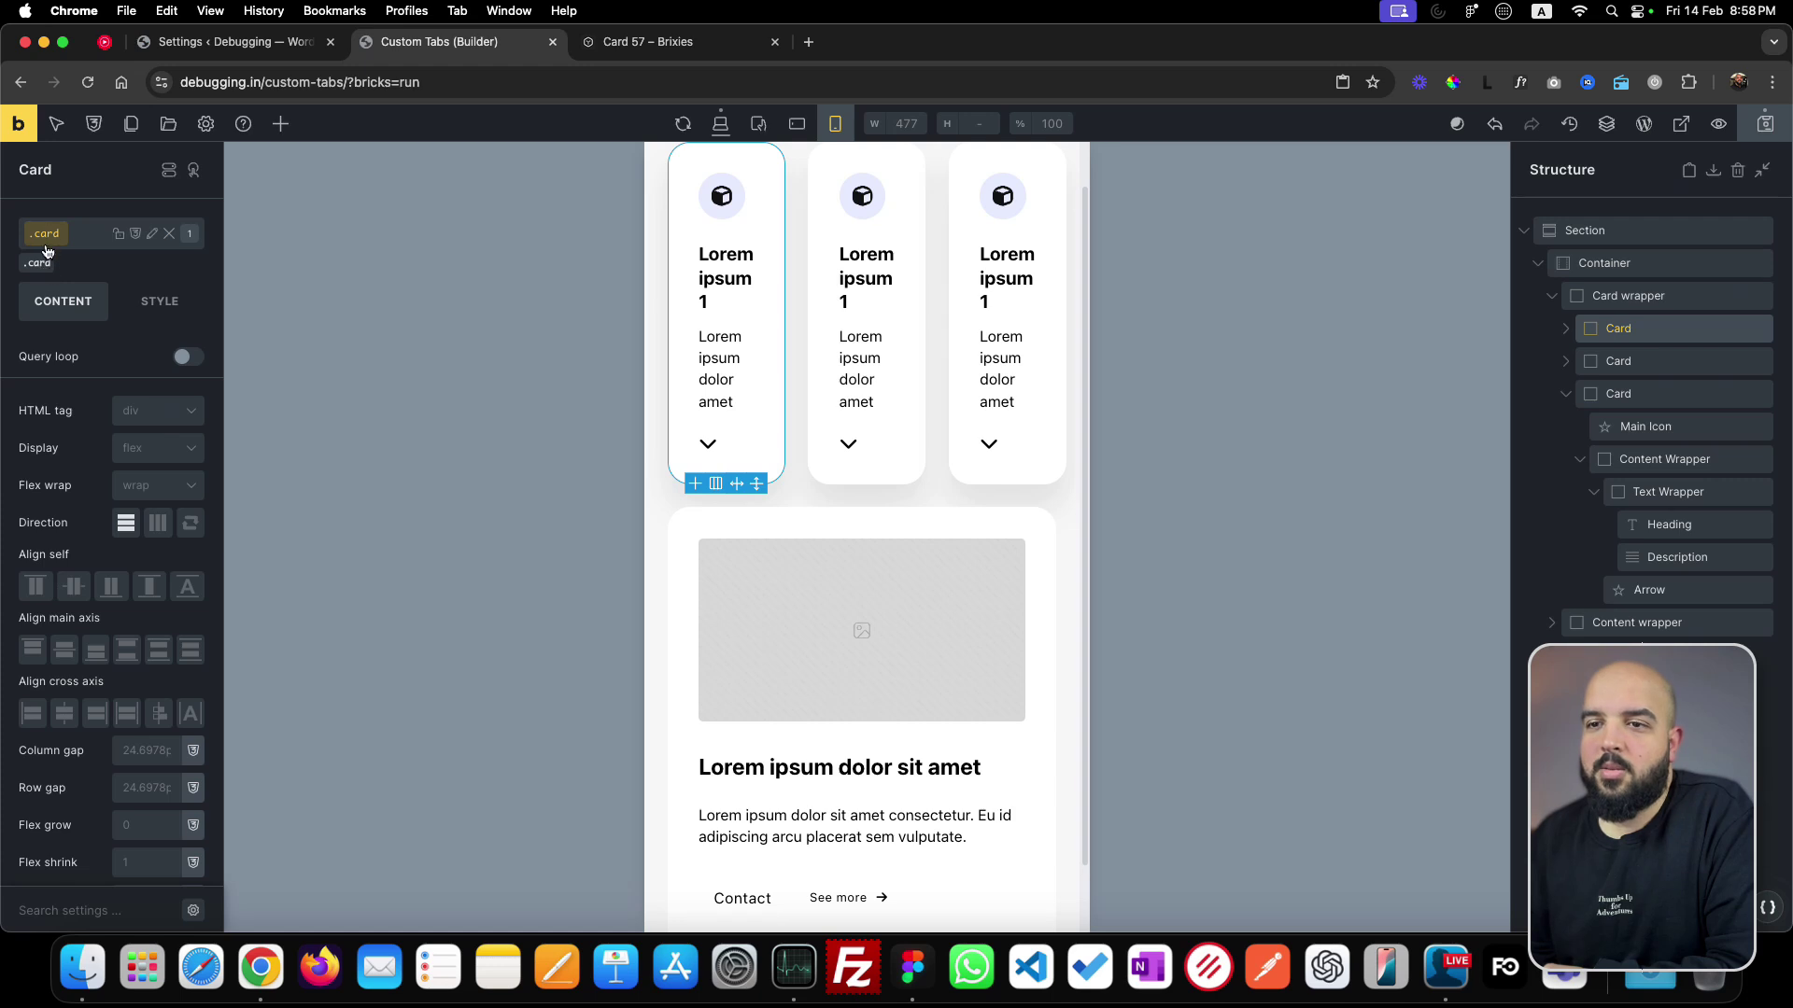
left_click(159, 307)
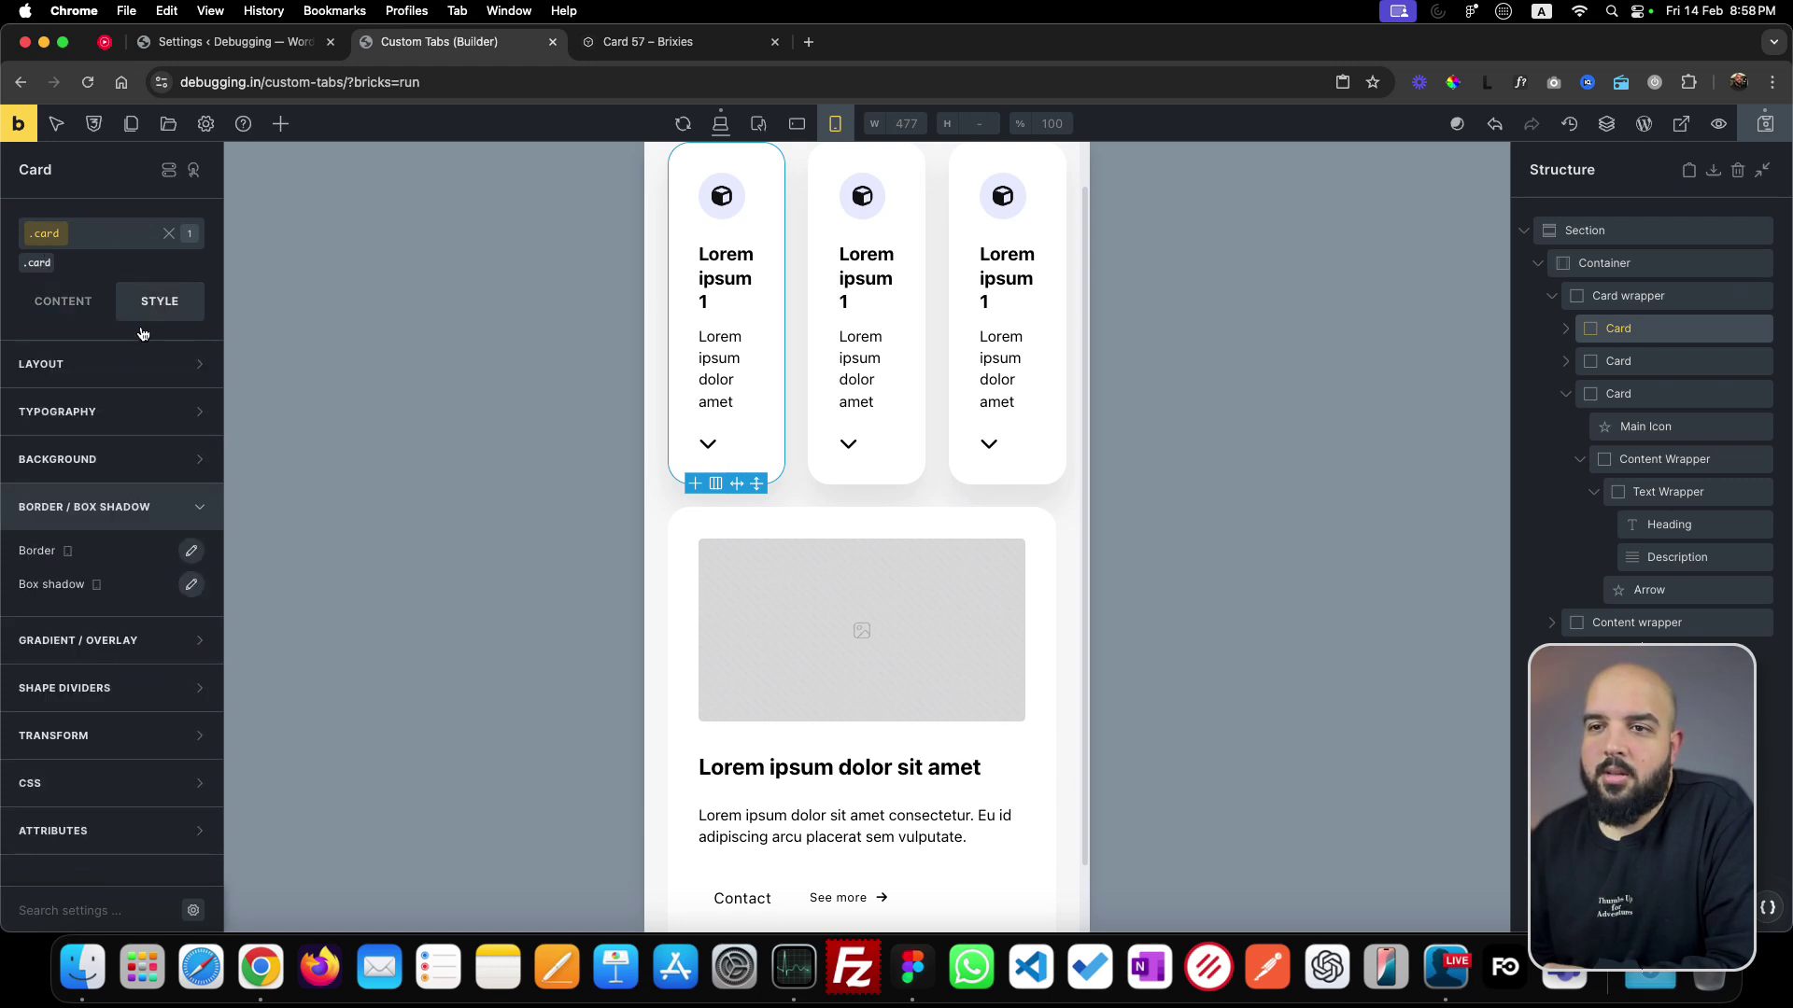
left_click(140, 366)
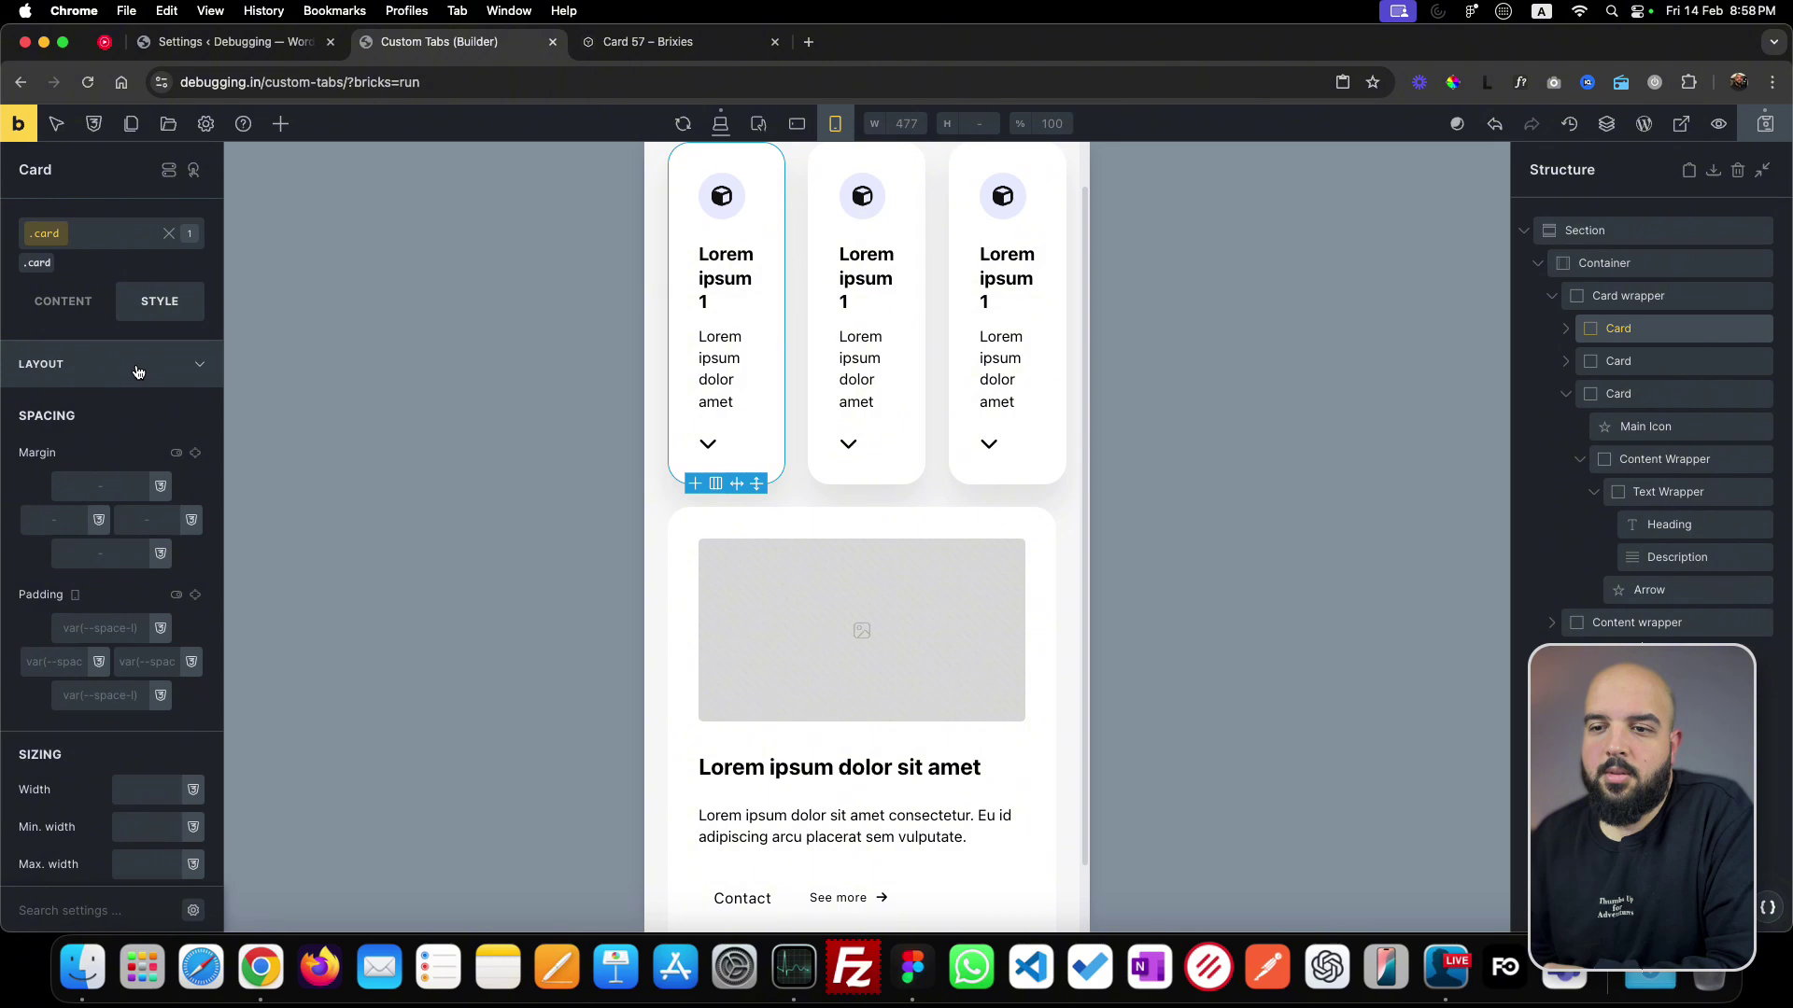
scroll(26, 632, "down", 3)
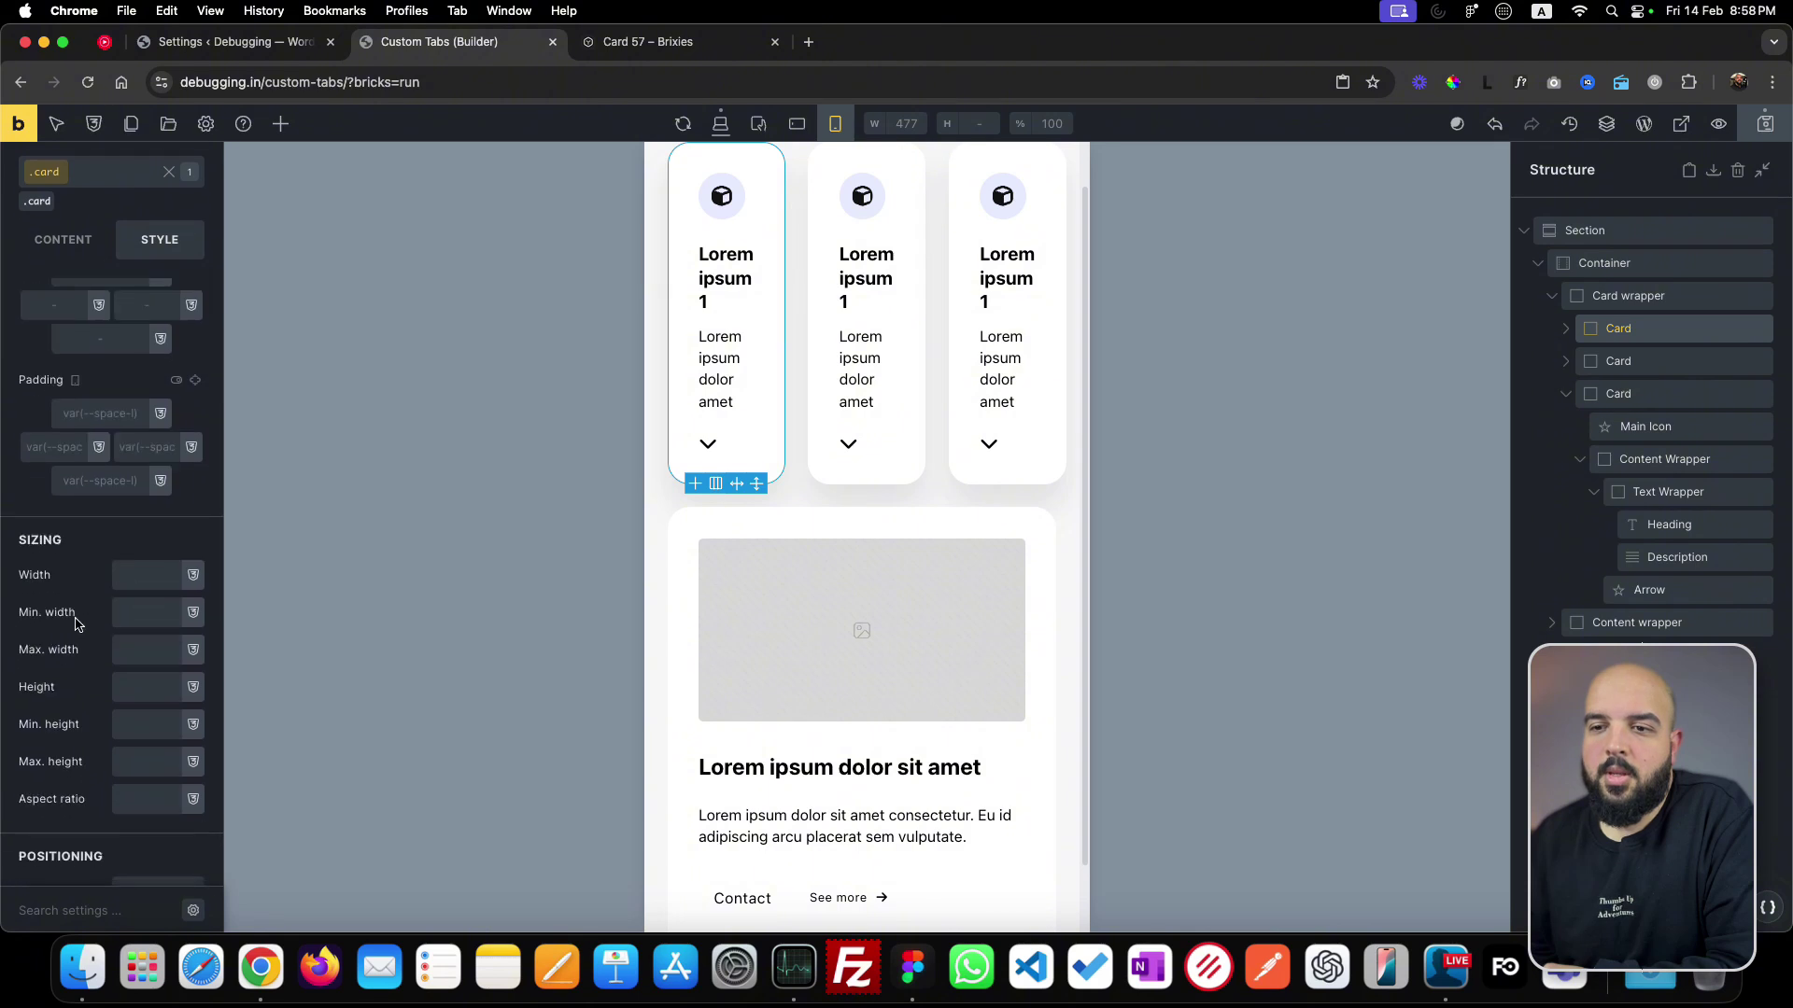
right_click(141, 578)
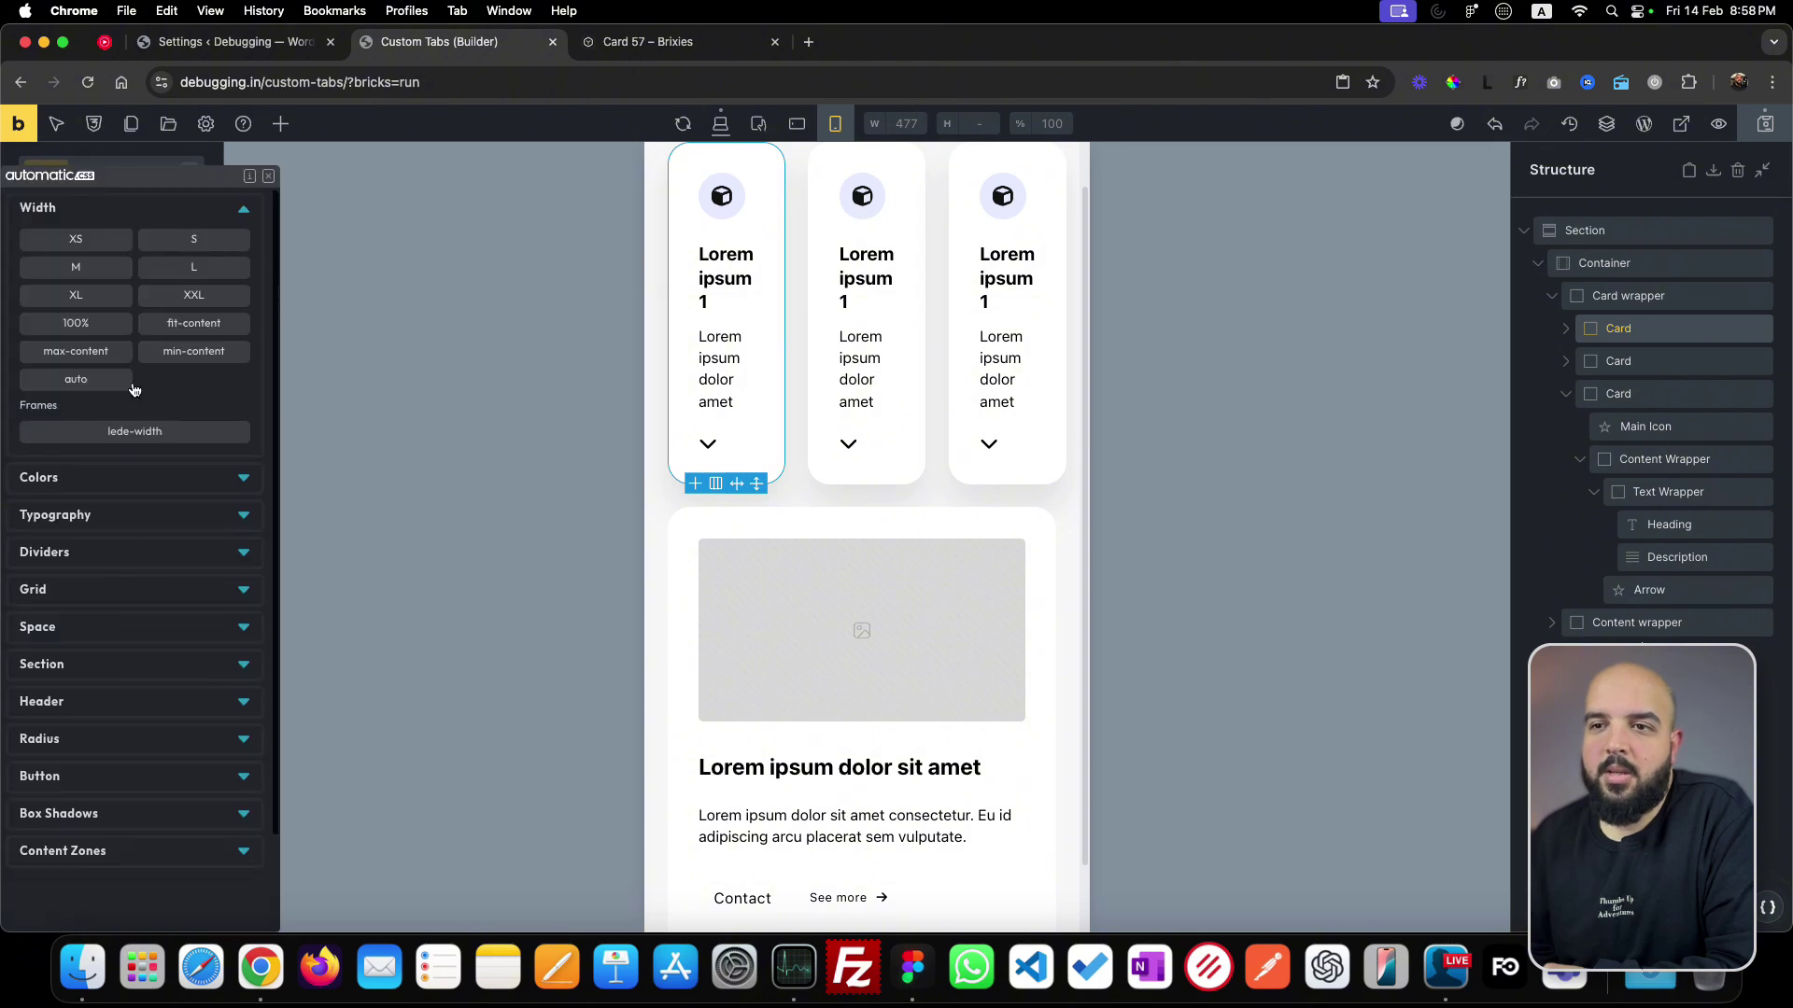
left_click(82, 323)
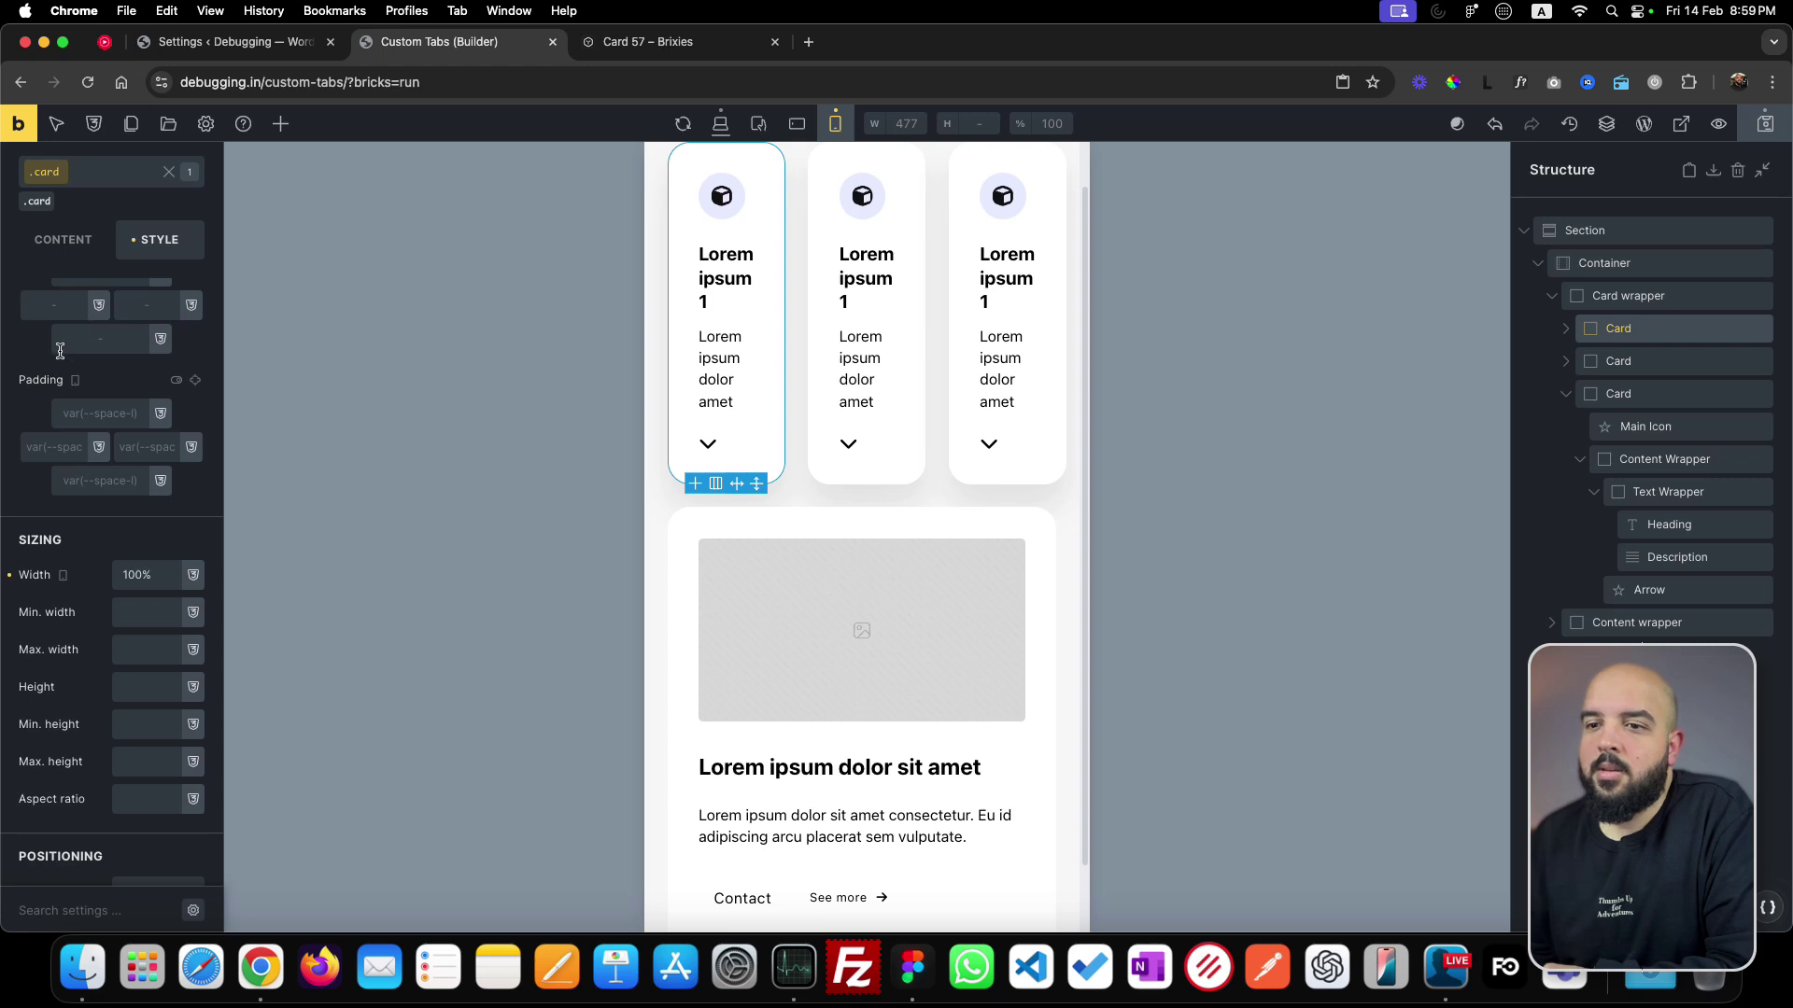
- Set the card class's flex shrink to 0 on mobile
left_click(75, 241)
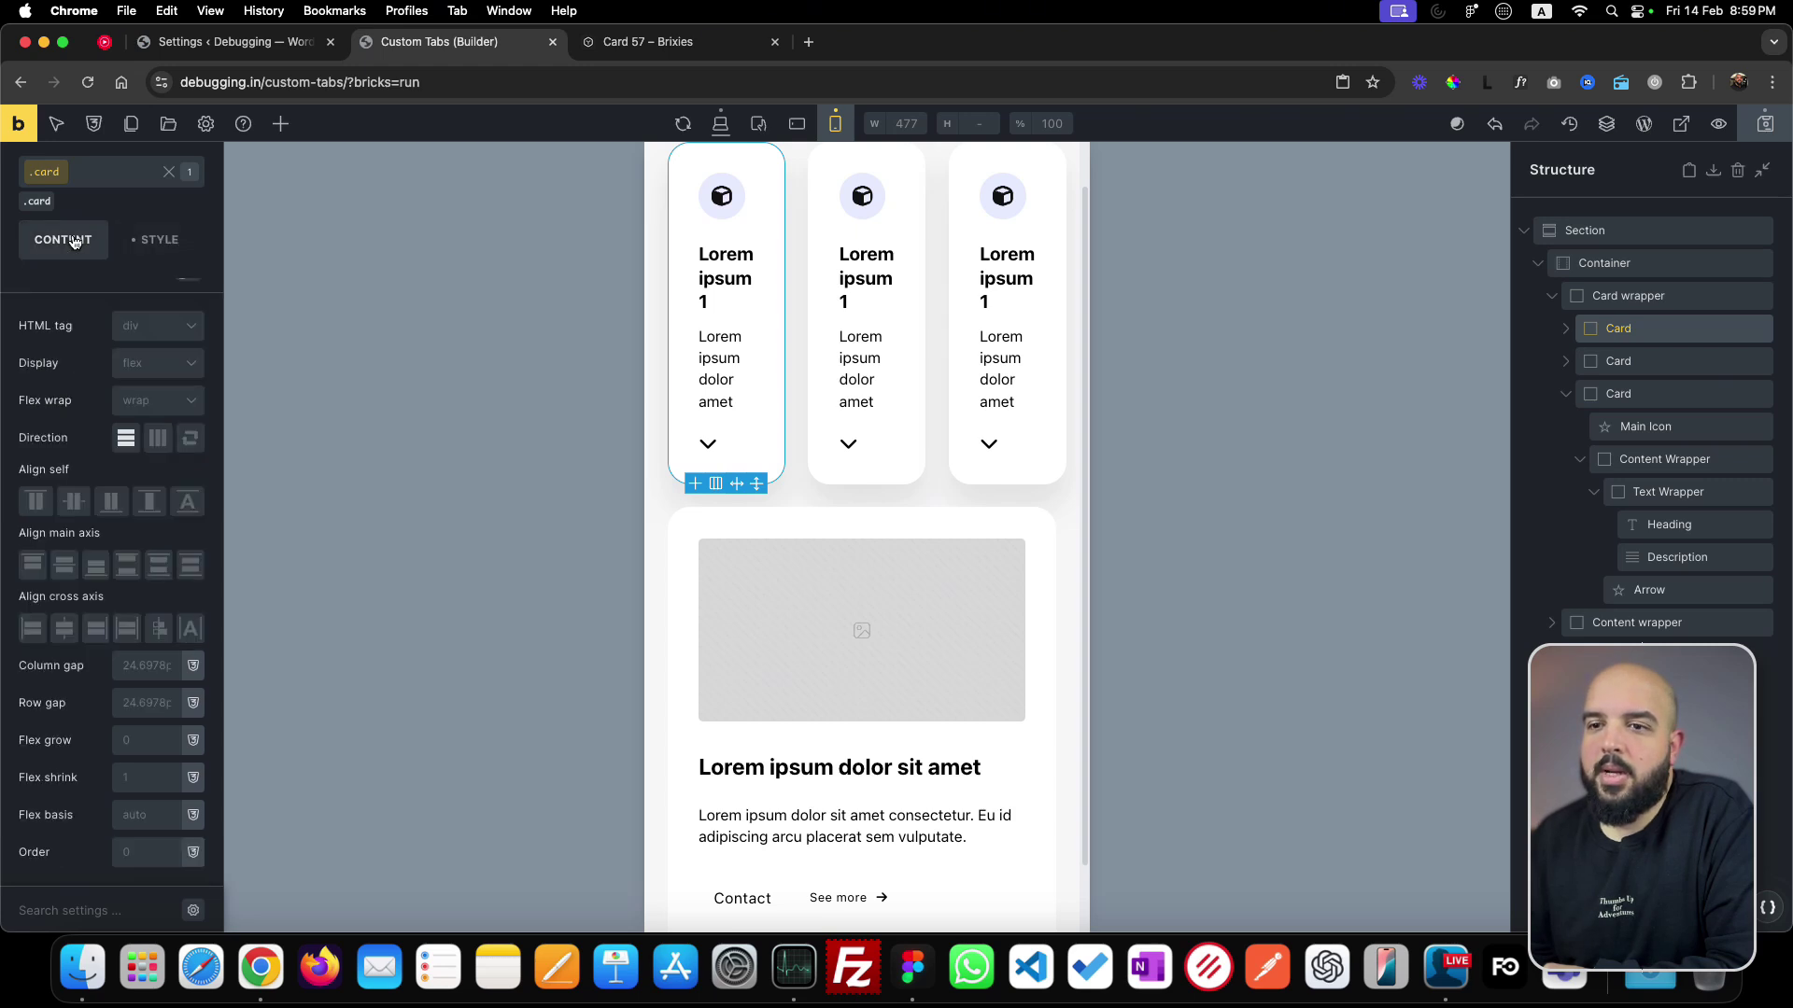
left_click(142, 781)
type("0")
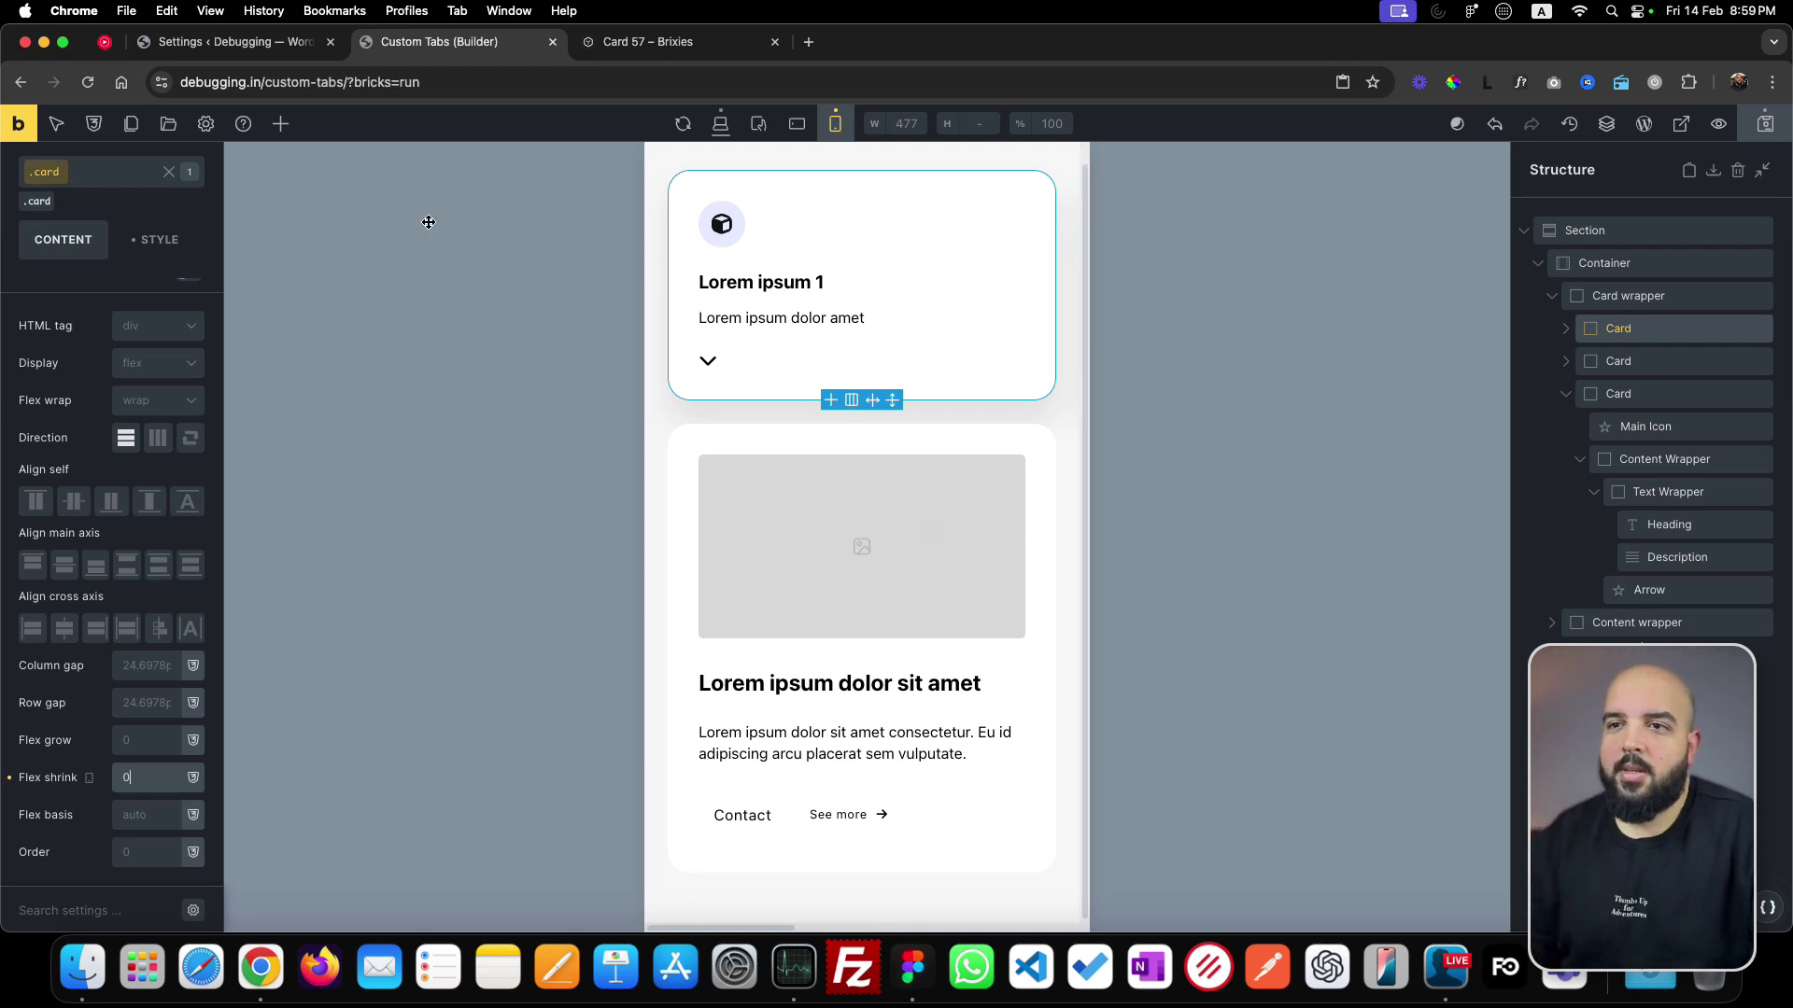
- Change the card class's mobile width to 90%
left_click(156, 239)
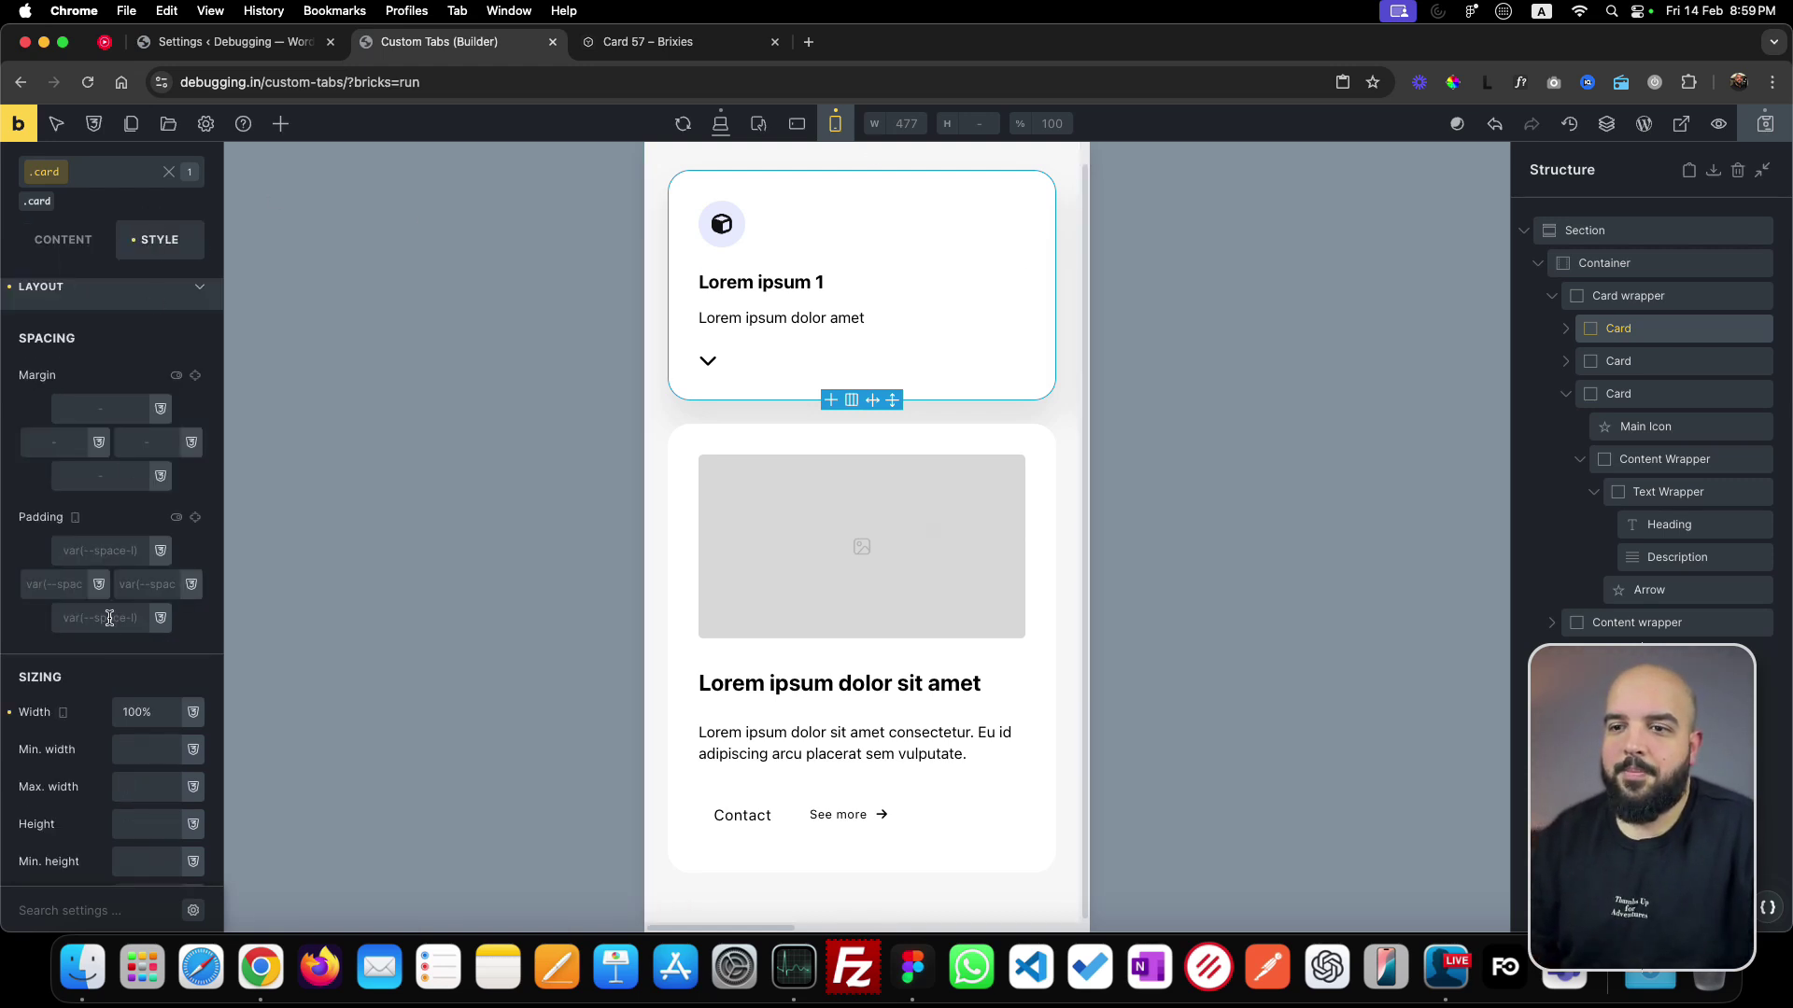
left_click(136, 711)
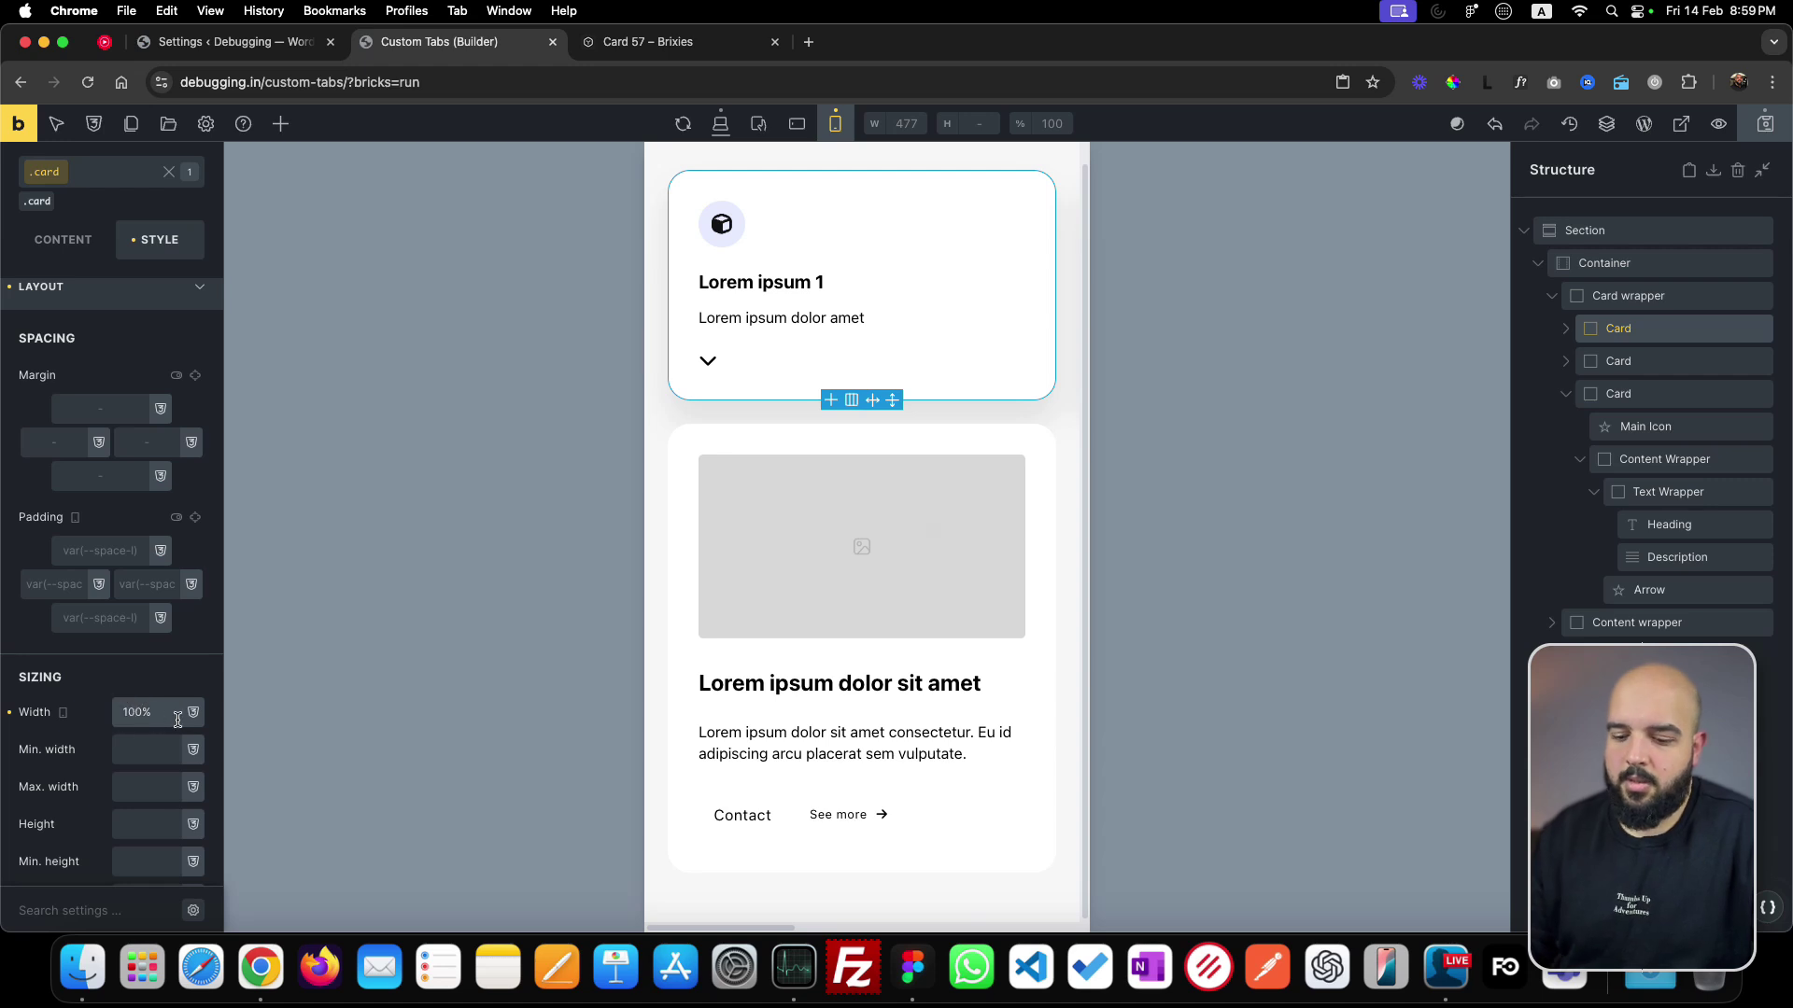
key("BackSpace")
key("BackSpace")
type("9")
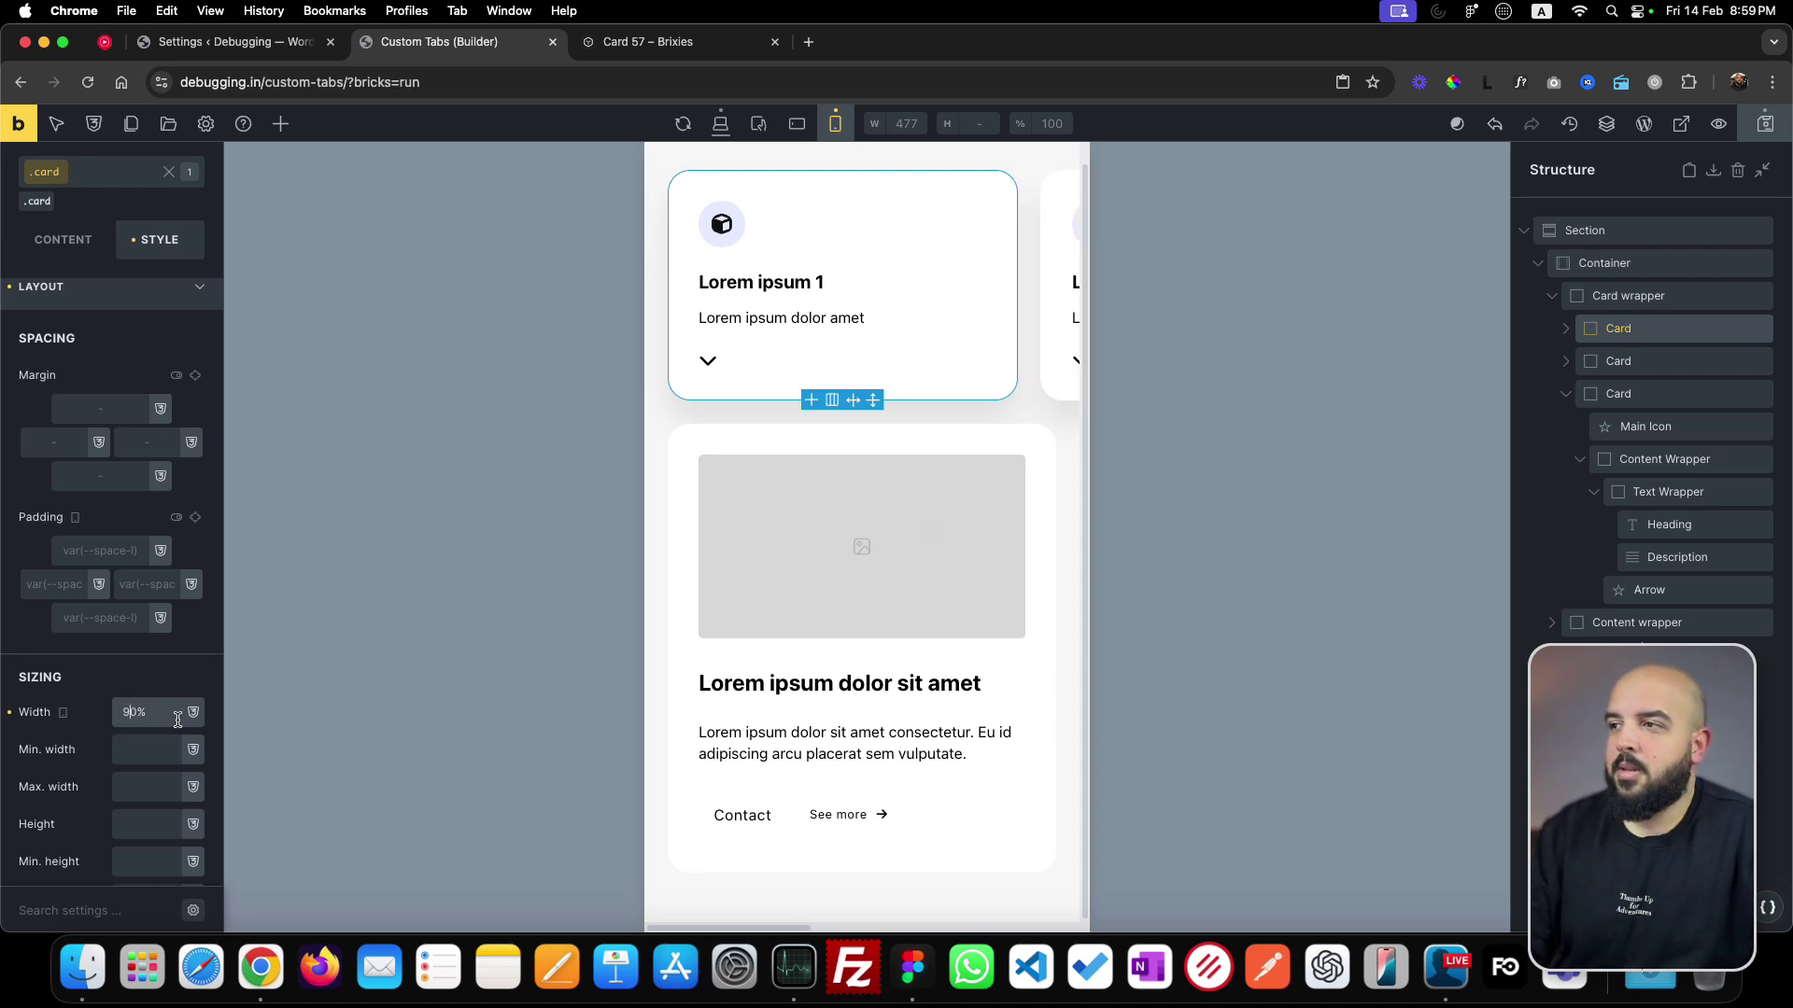
- Set the card class's width to 85% at the mobile breakpoint
type("8")
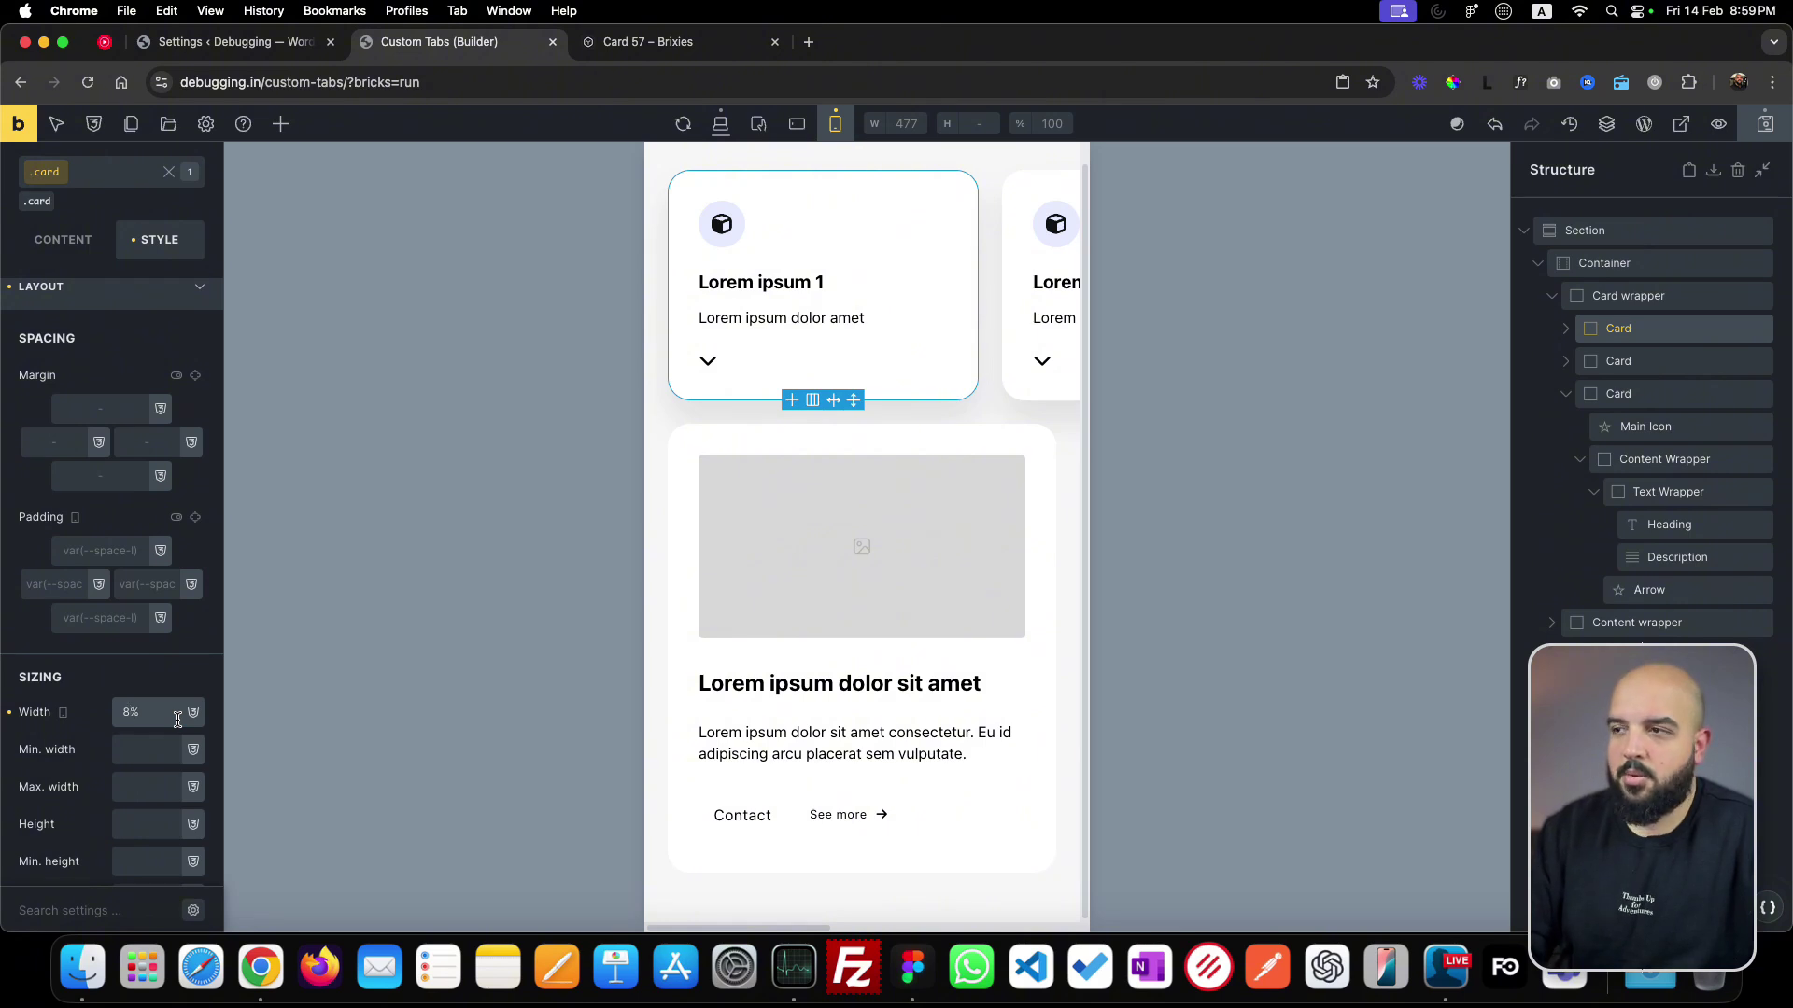
type("5")
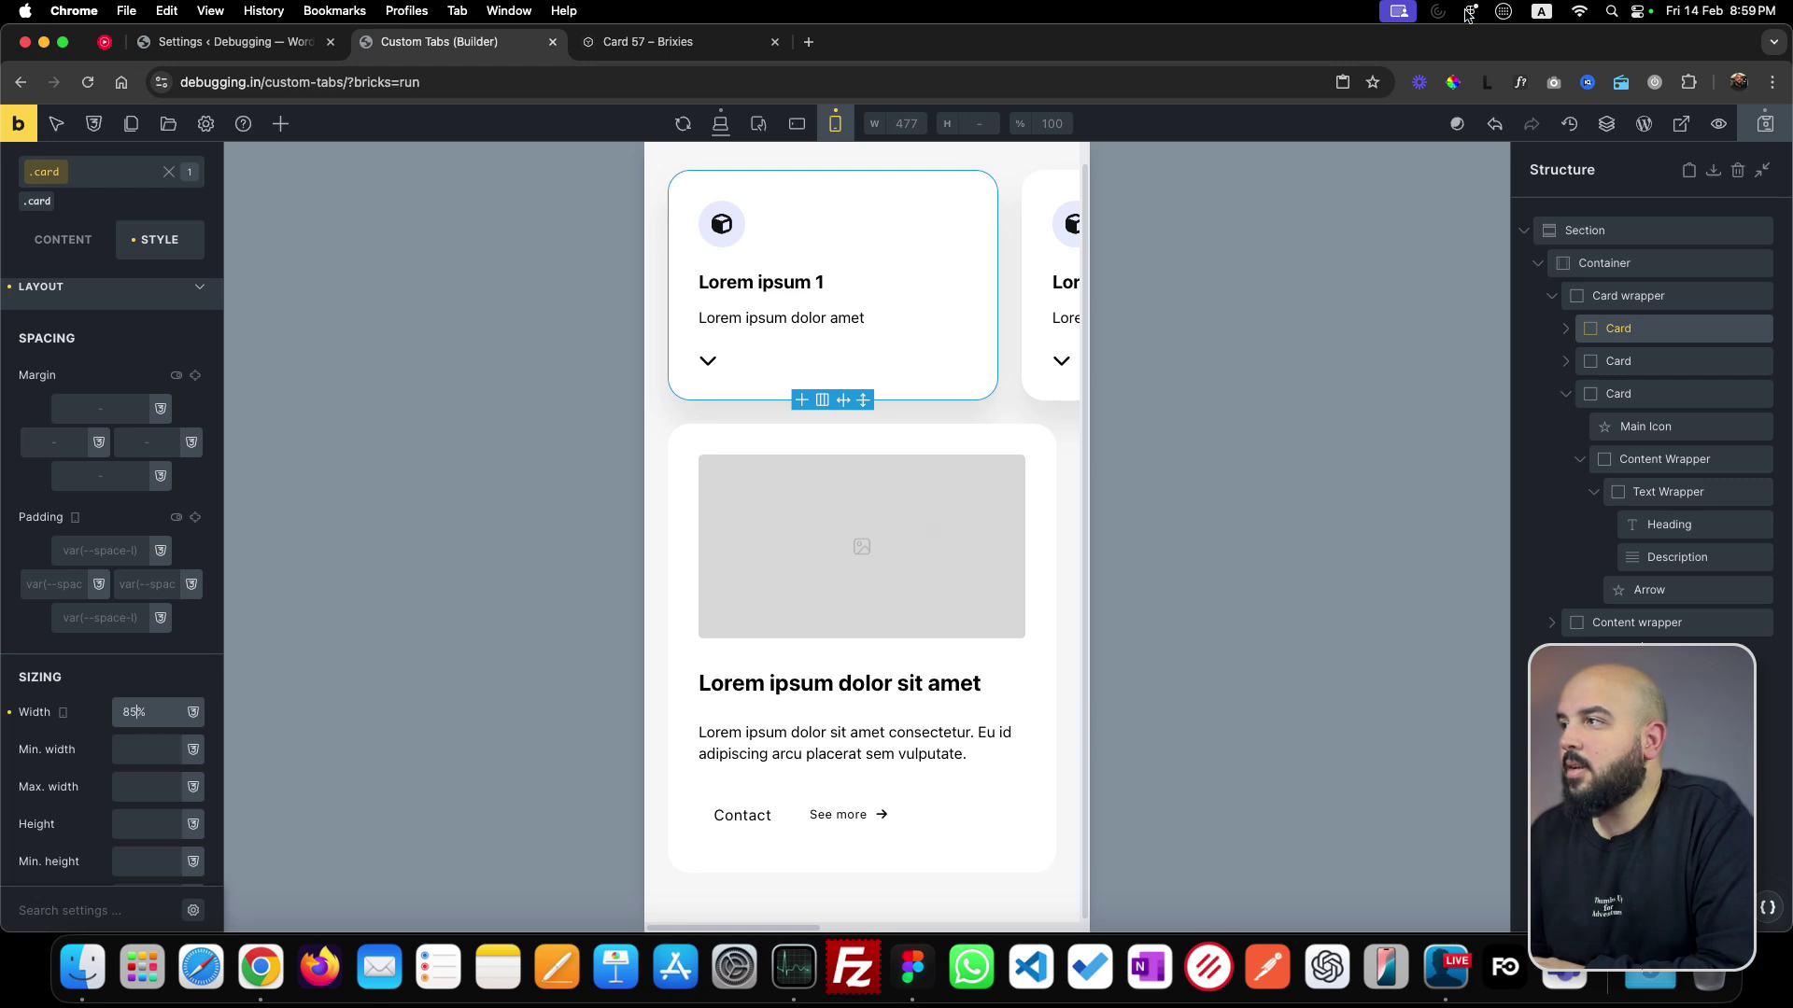
- Find and launch the pro Mouse app through Spotlight Search
key("super+space")
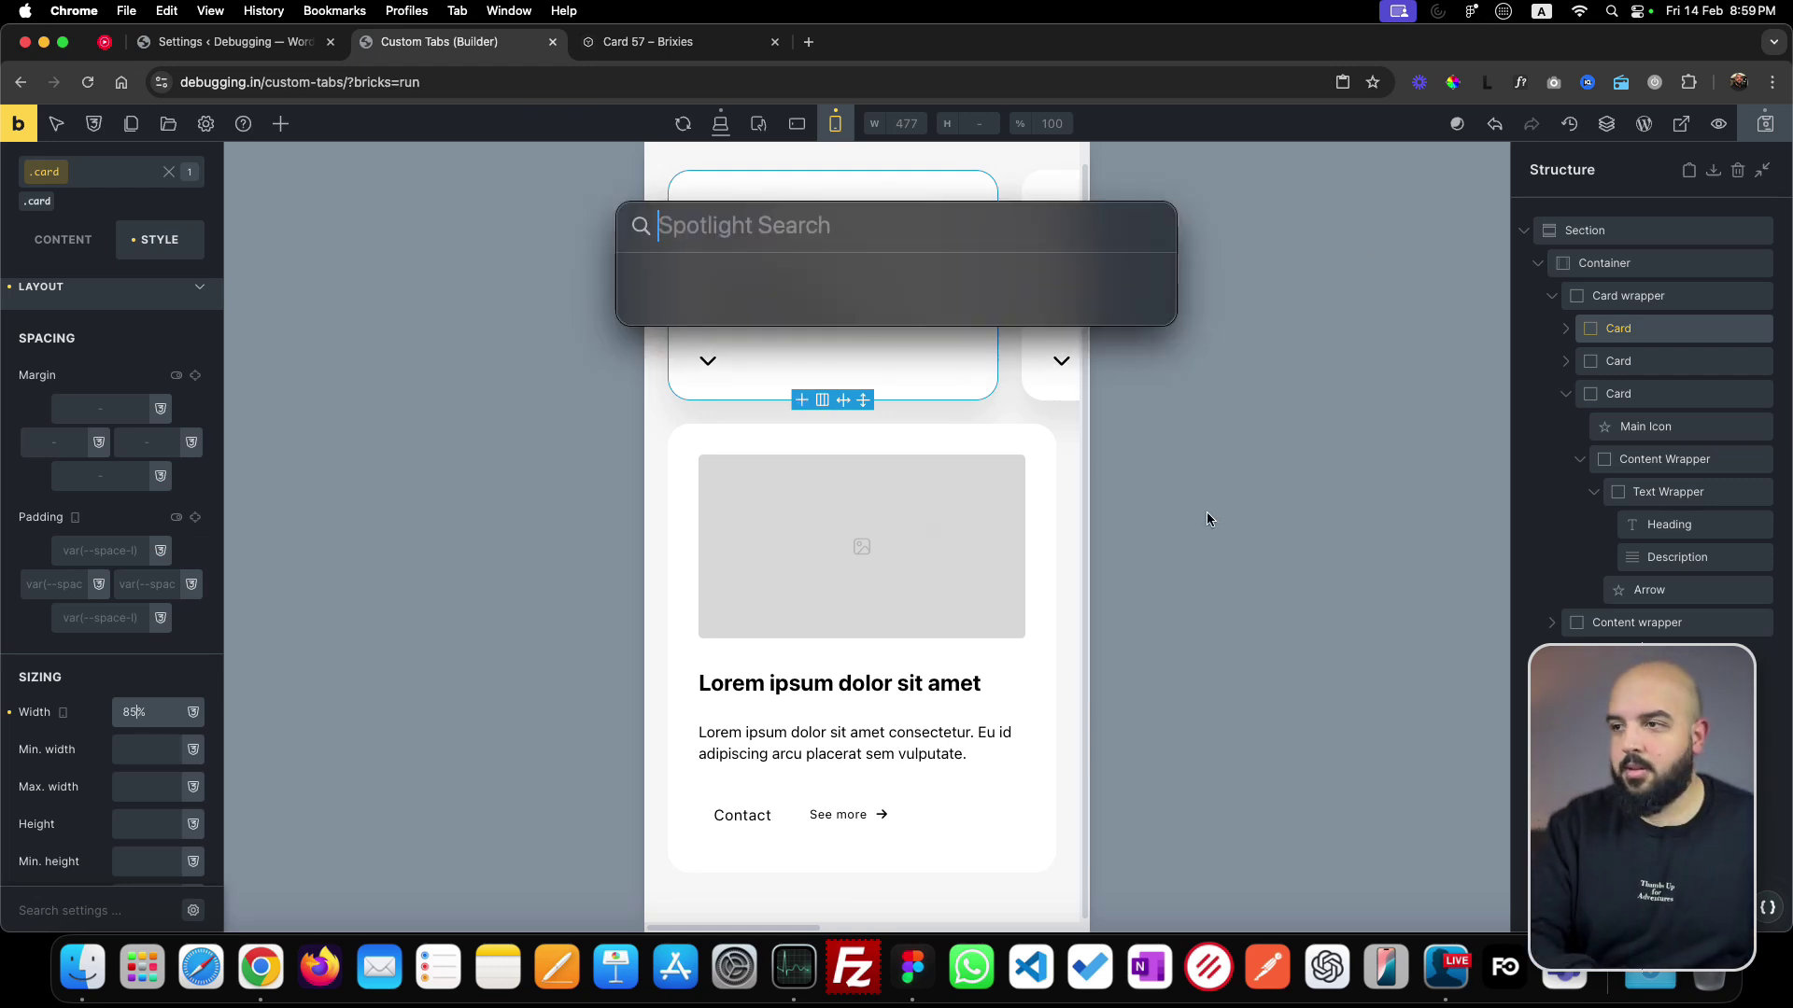
type("pro")
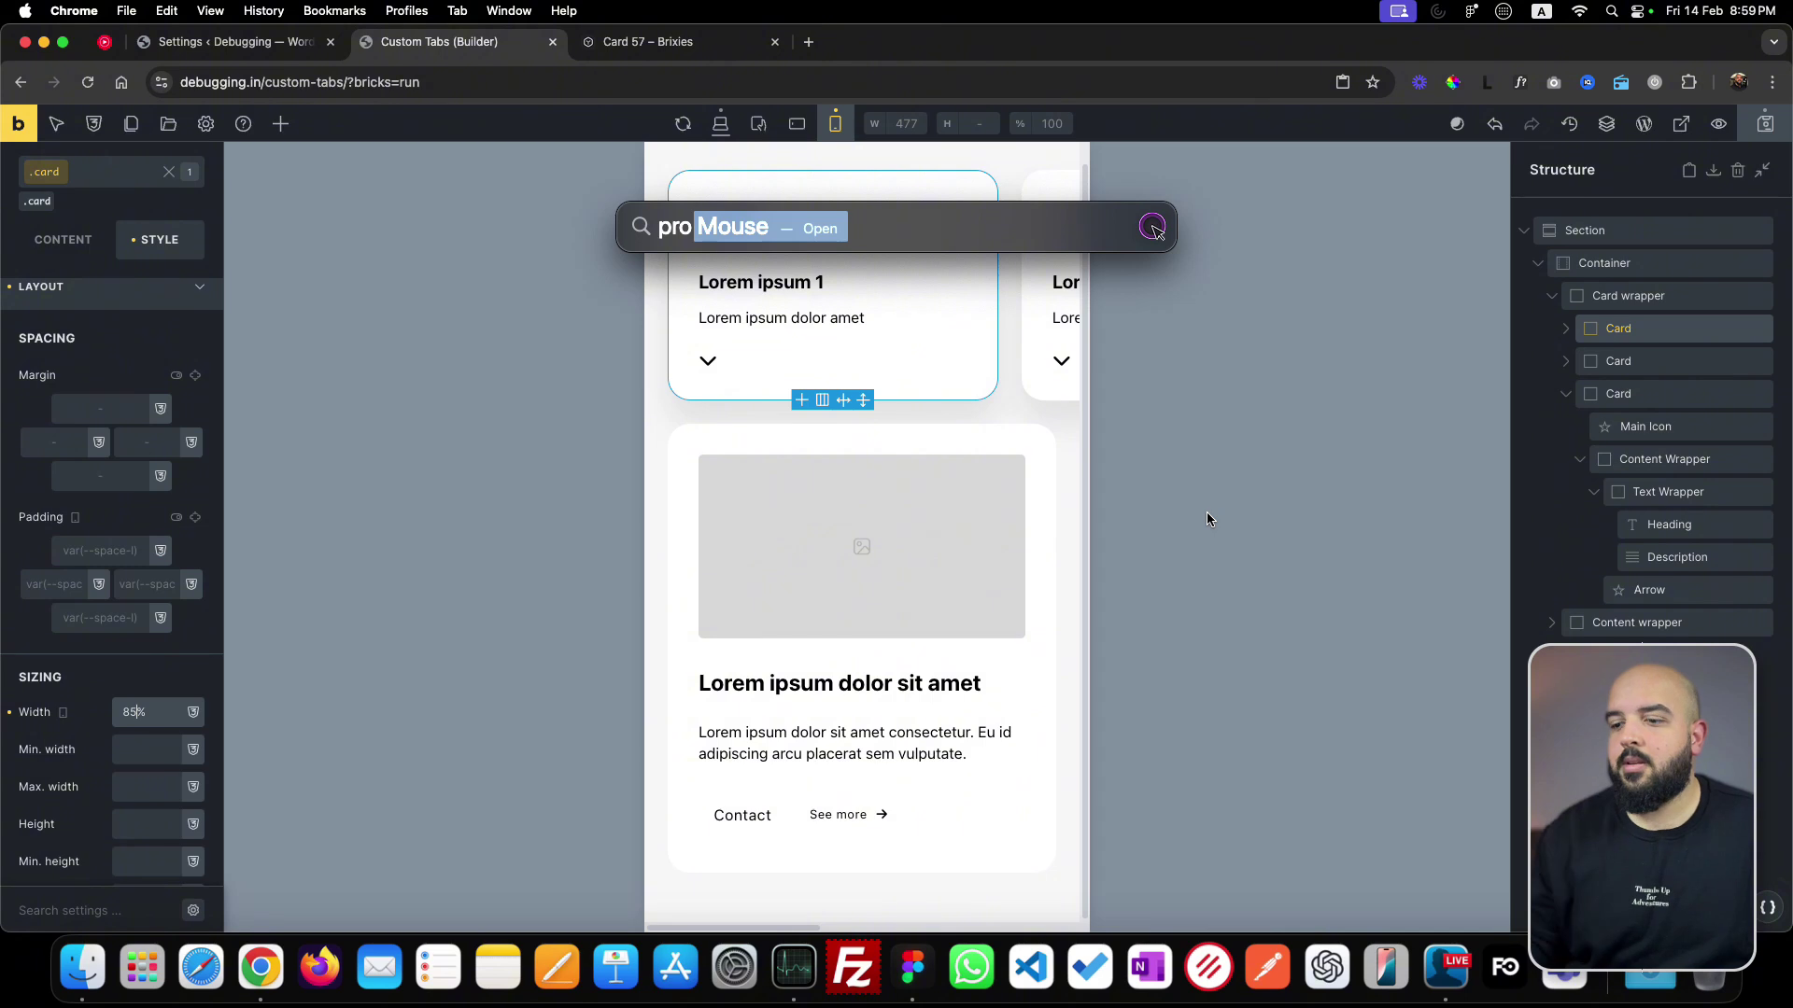
key("Return")
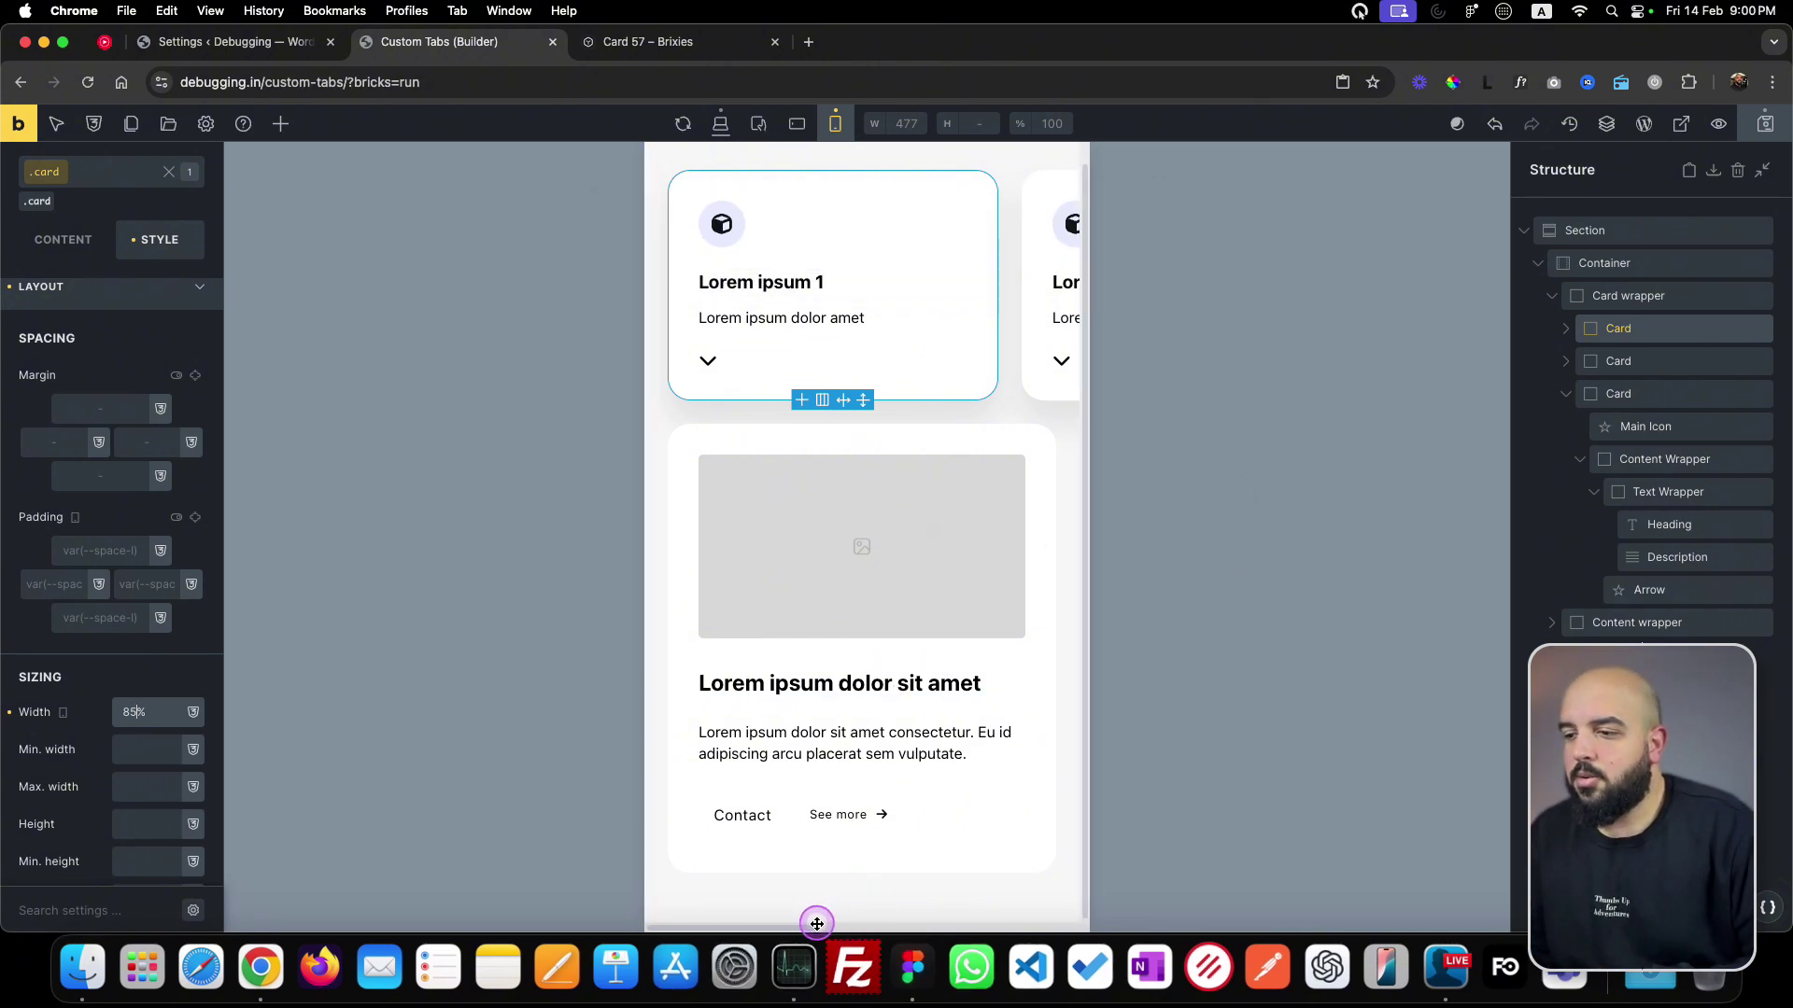
- Set the Card wrapper class's overflow to hidden at the mobile breakpoint so the row causes no horizontal page scrolling
left_click_drag(806, 927, 729, 920)
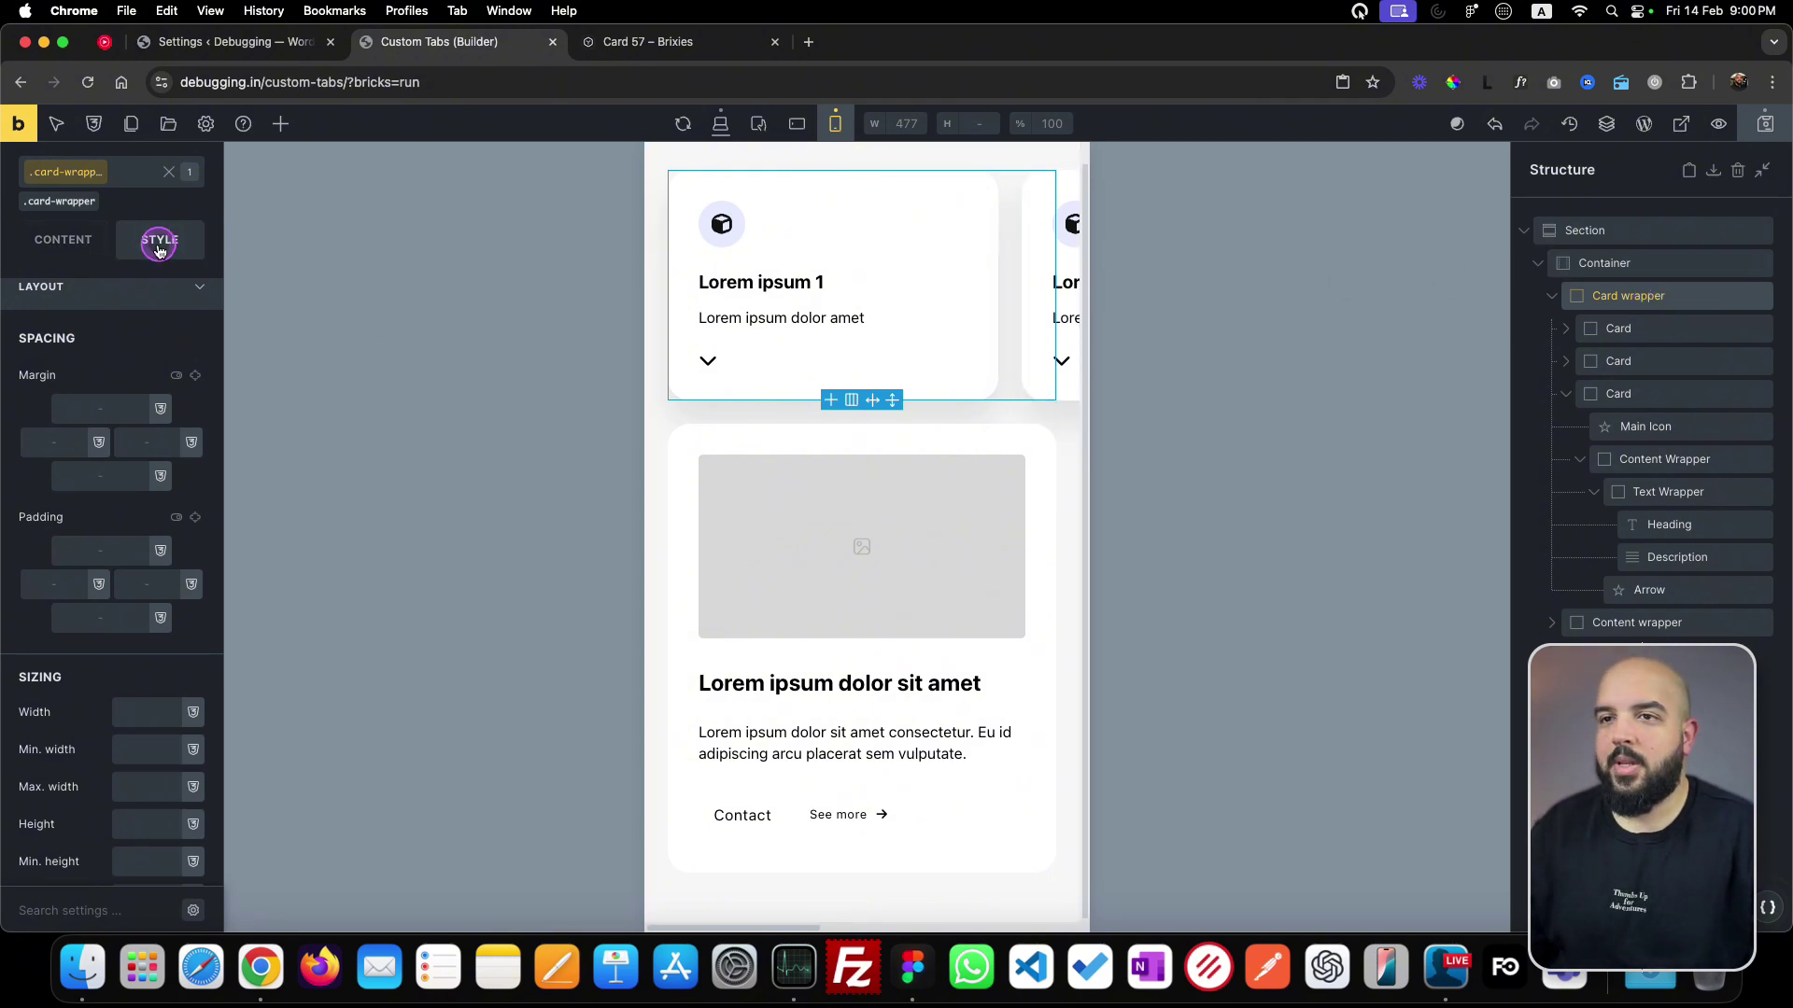
scroll(155, 311, "up", 1)
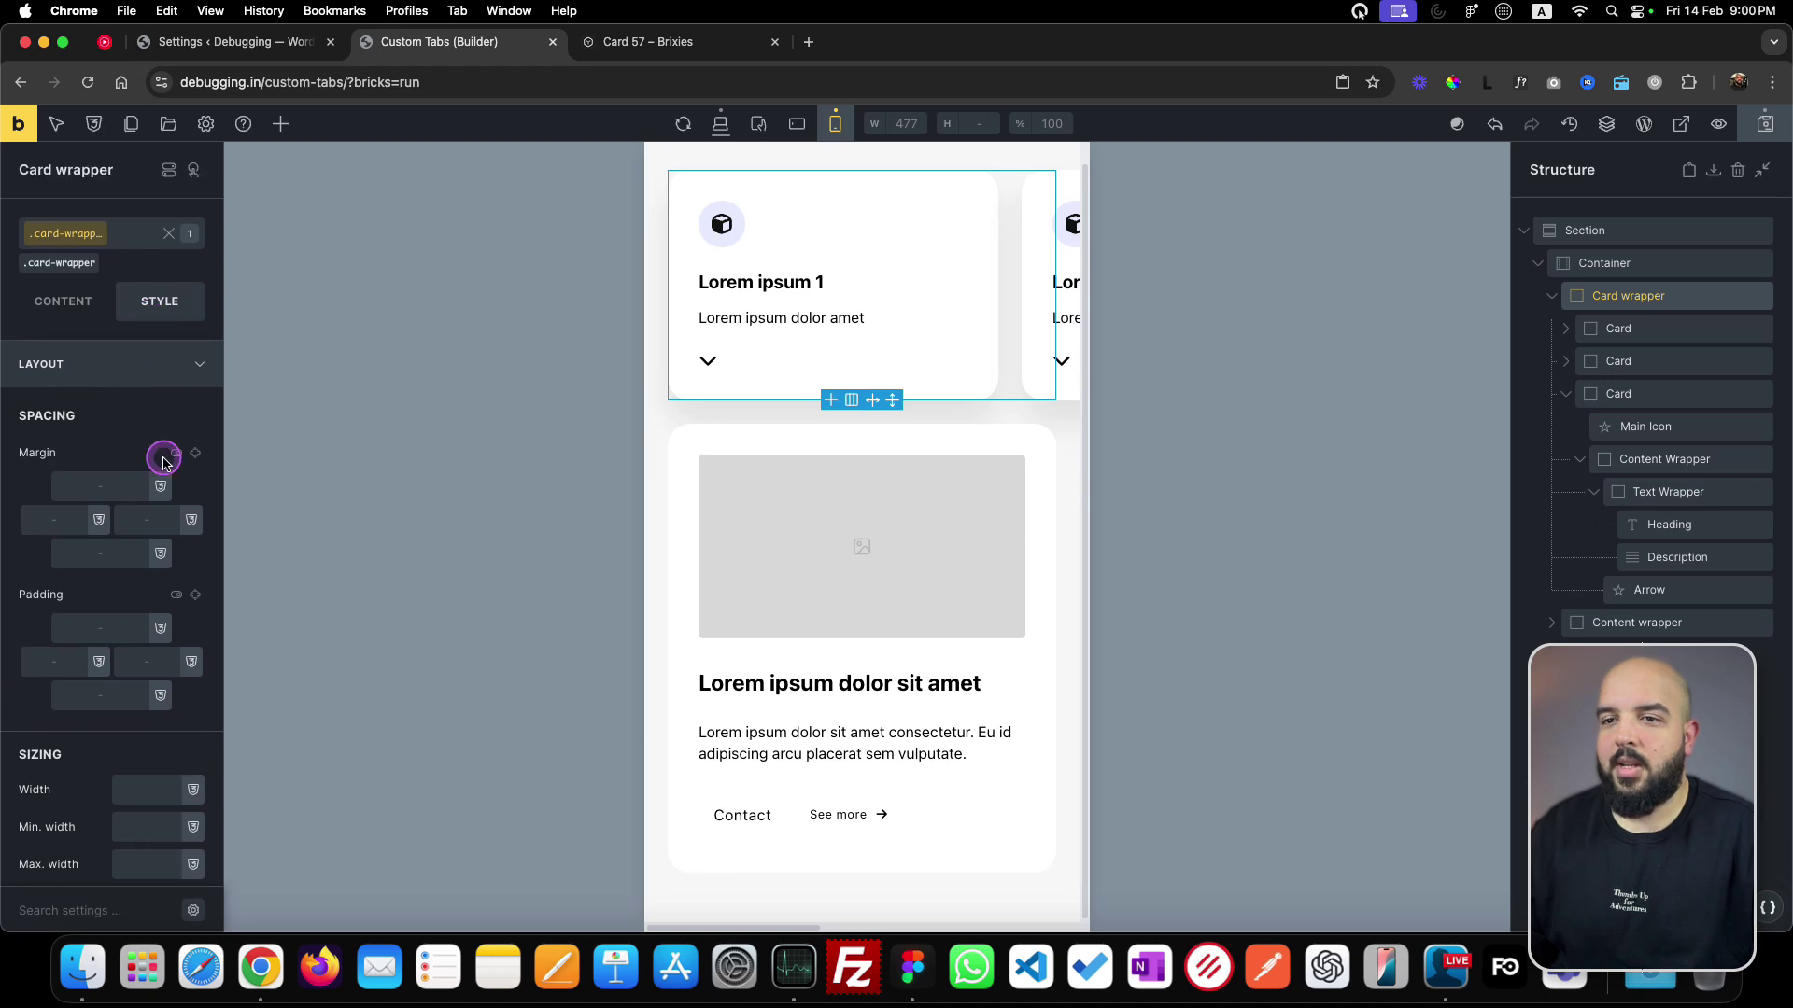
scroll(161, 453, "down", 4)
scroll(61, 506, "down", 10)
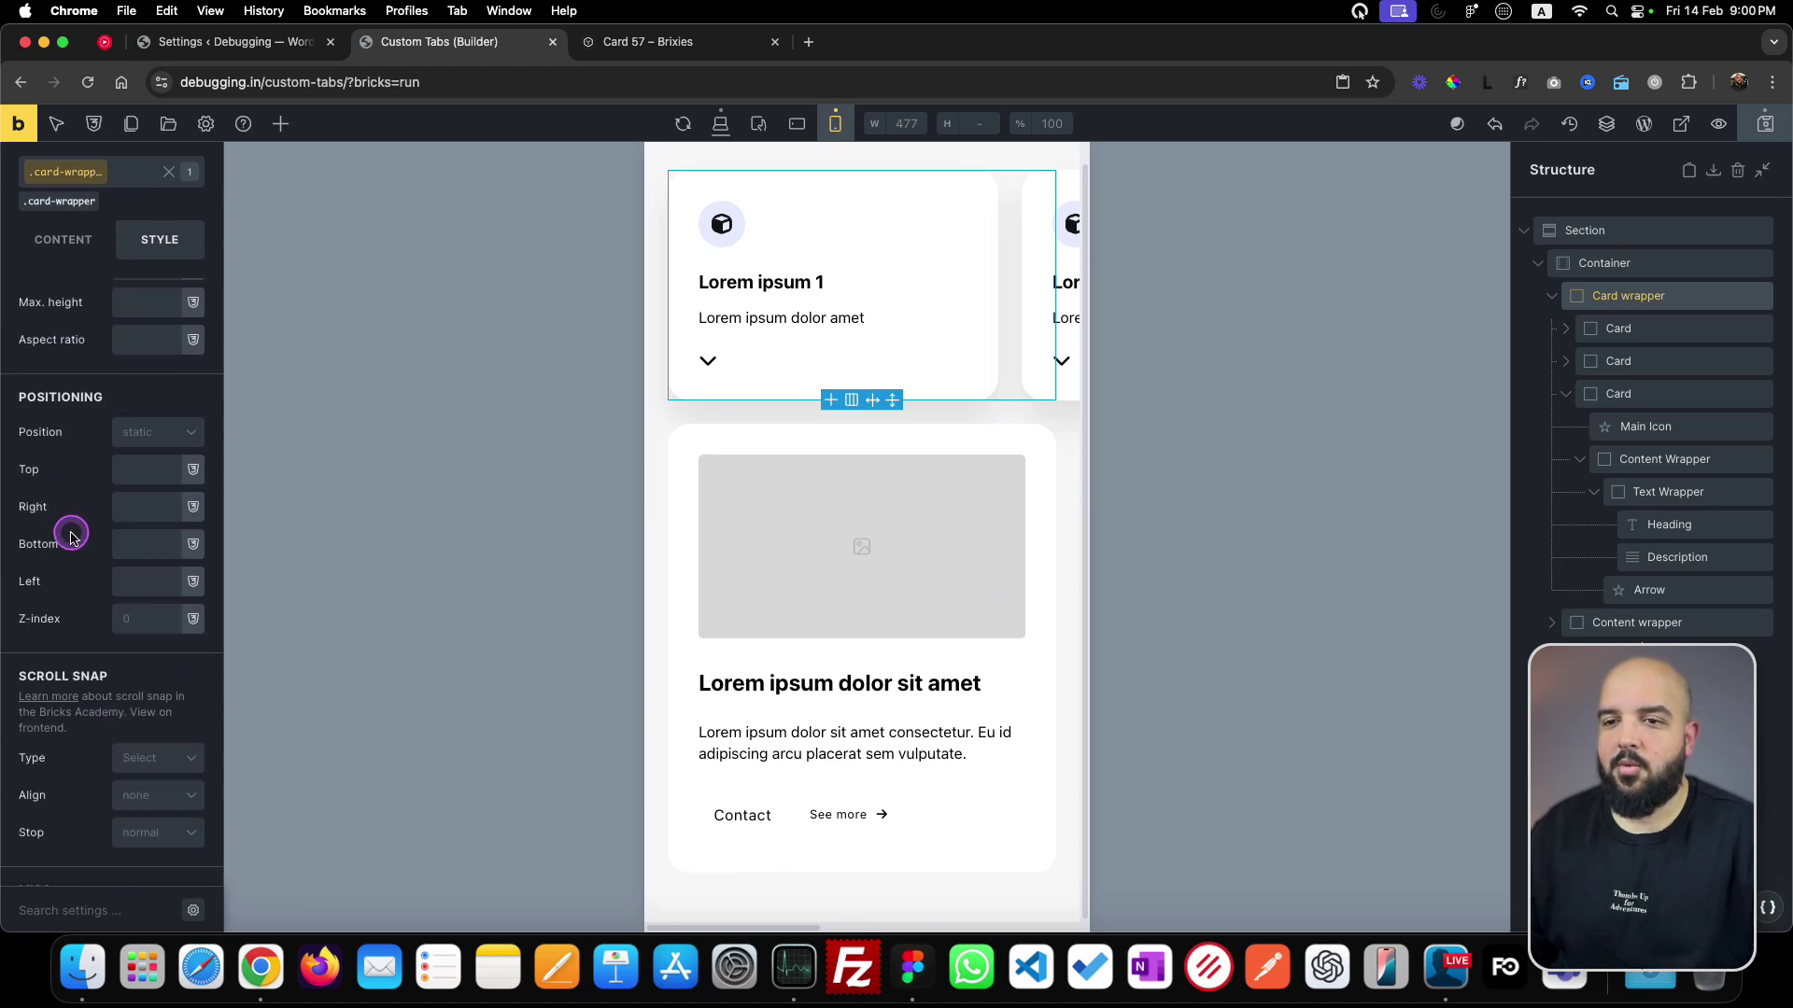
scroll(84, 558, "down", 4)
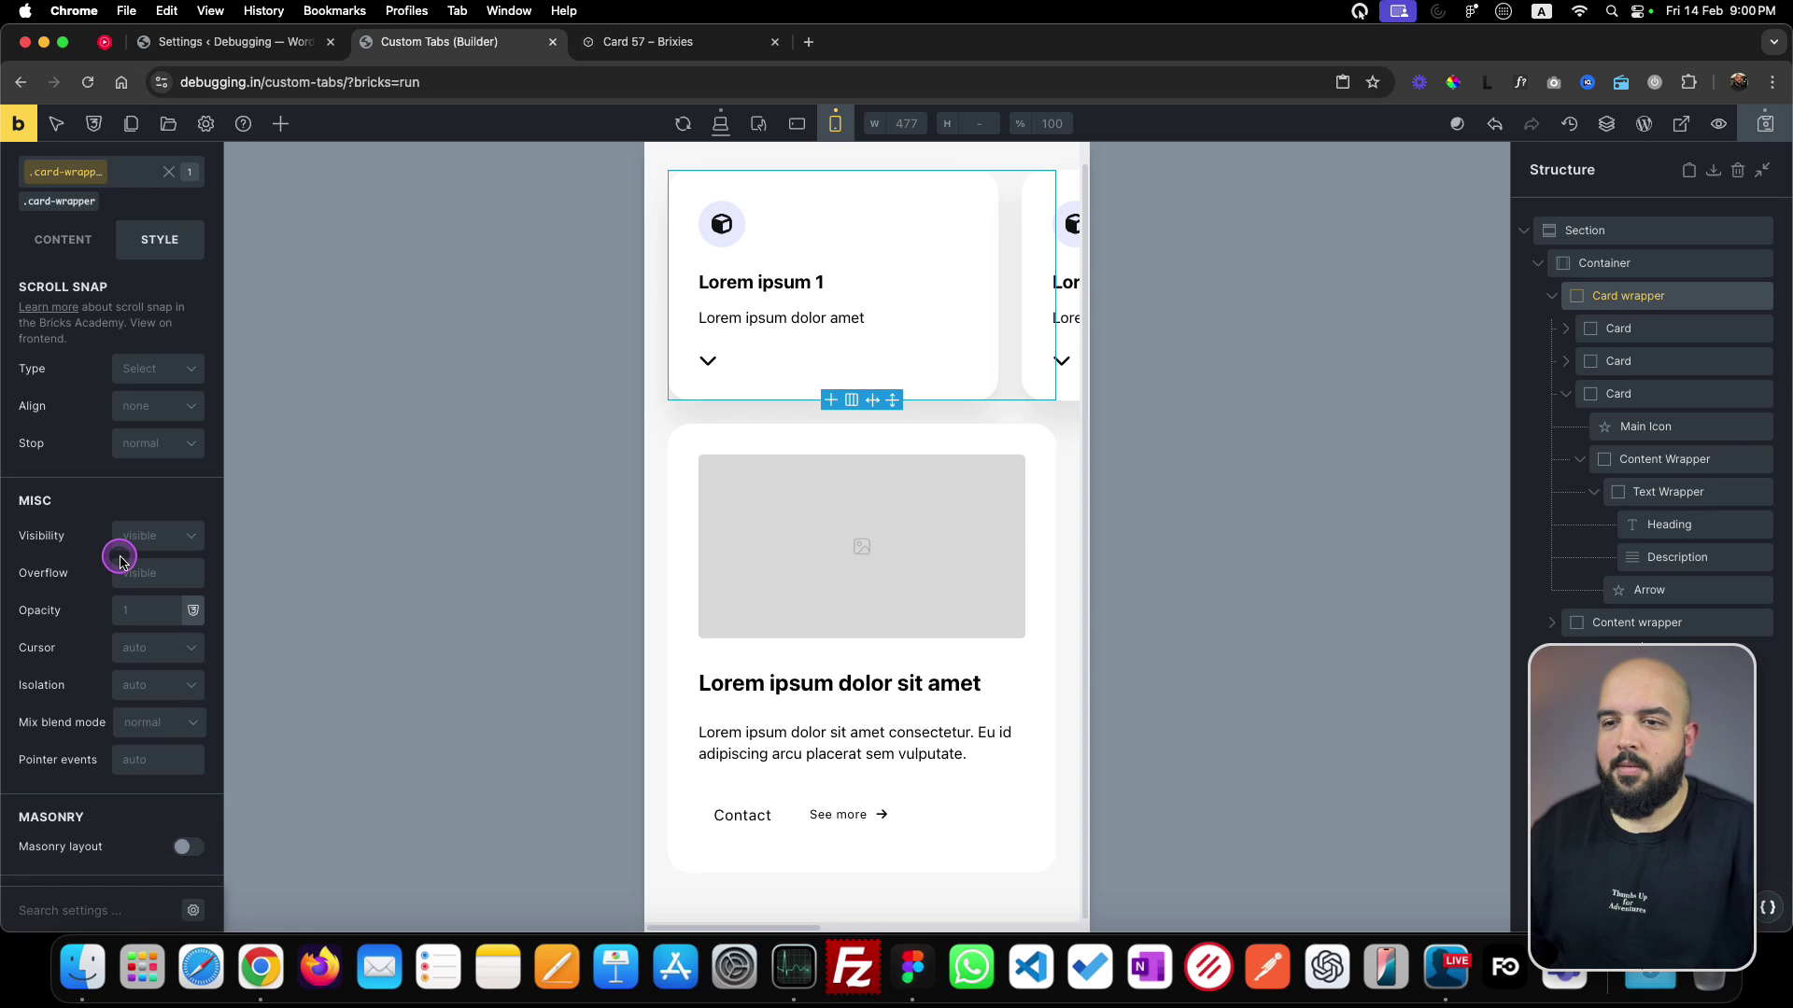
left_click(164, 574)
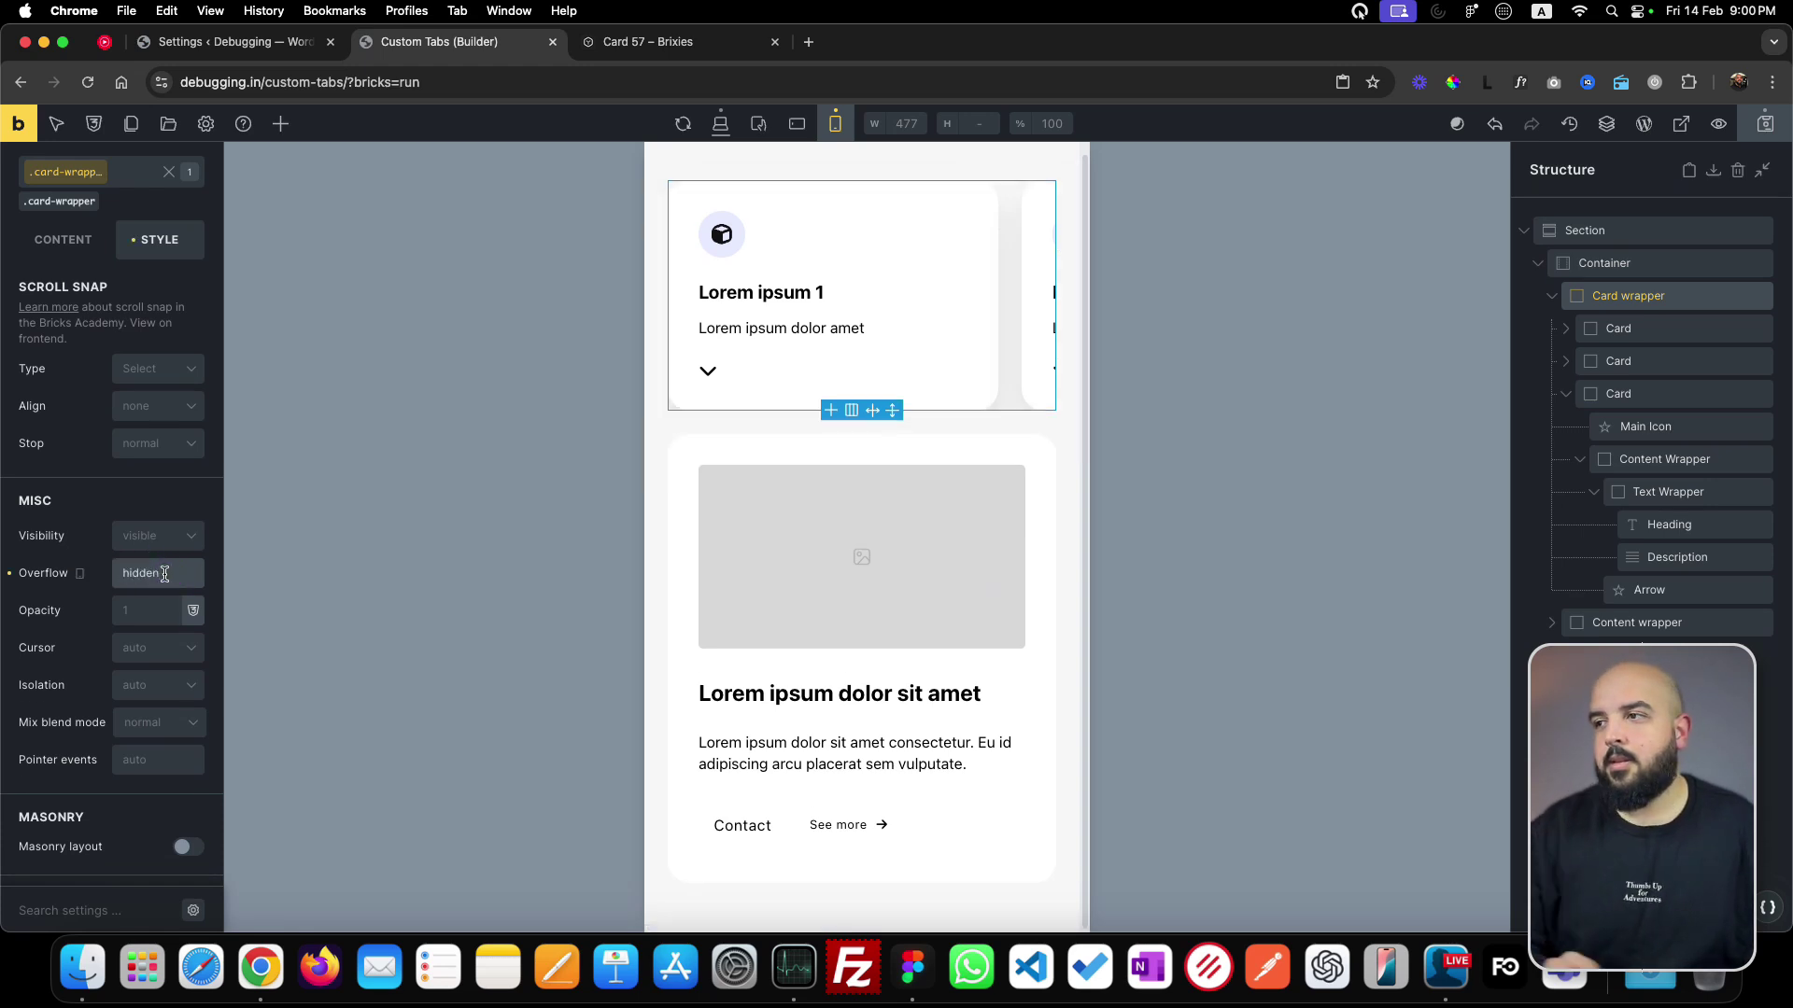
scroll(1046, 323, "up", 1)
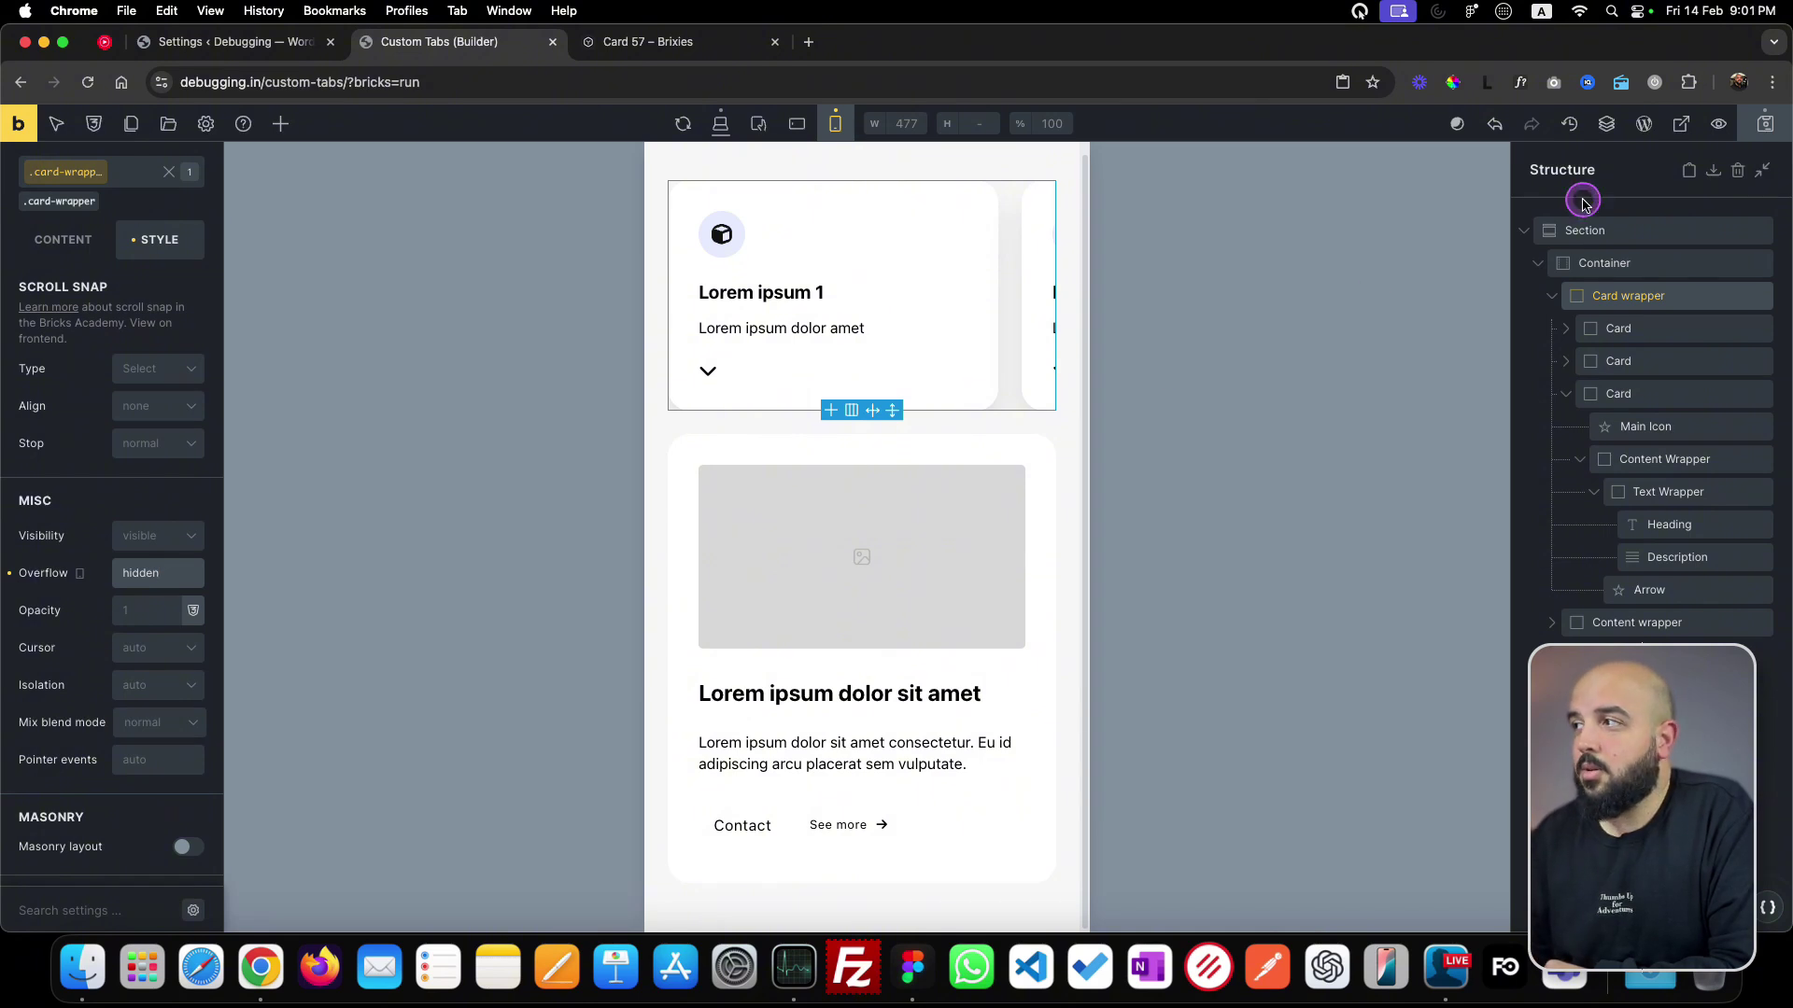
- Save the Custom Tabs page and open its front-end preview
left_click(1762, 130)
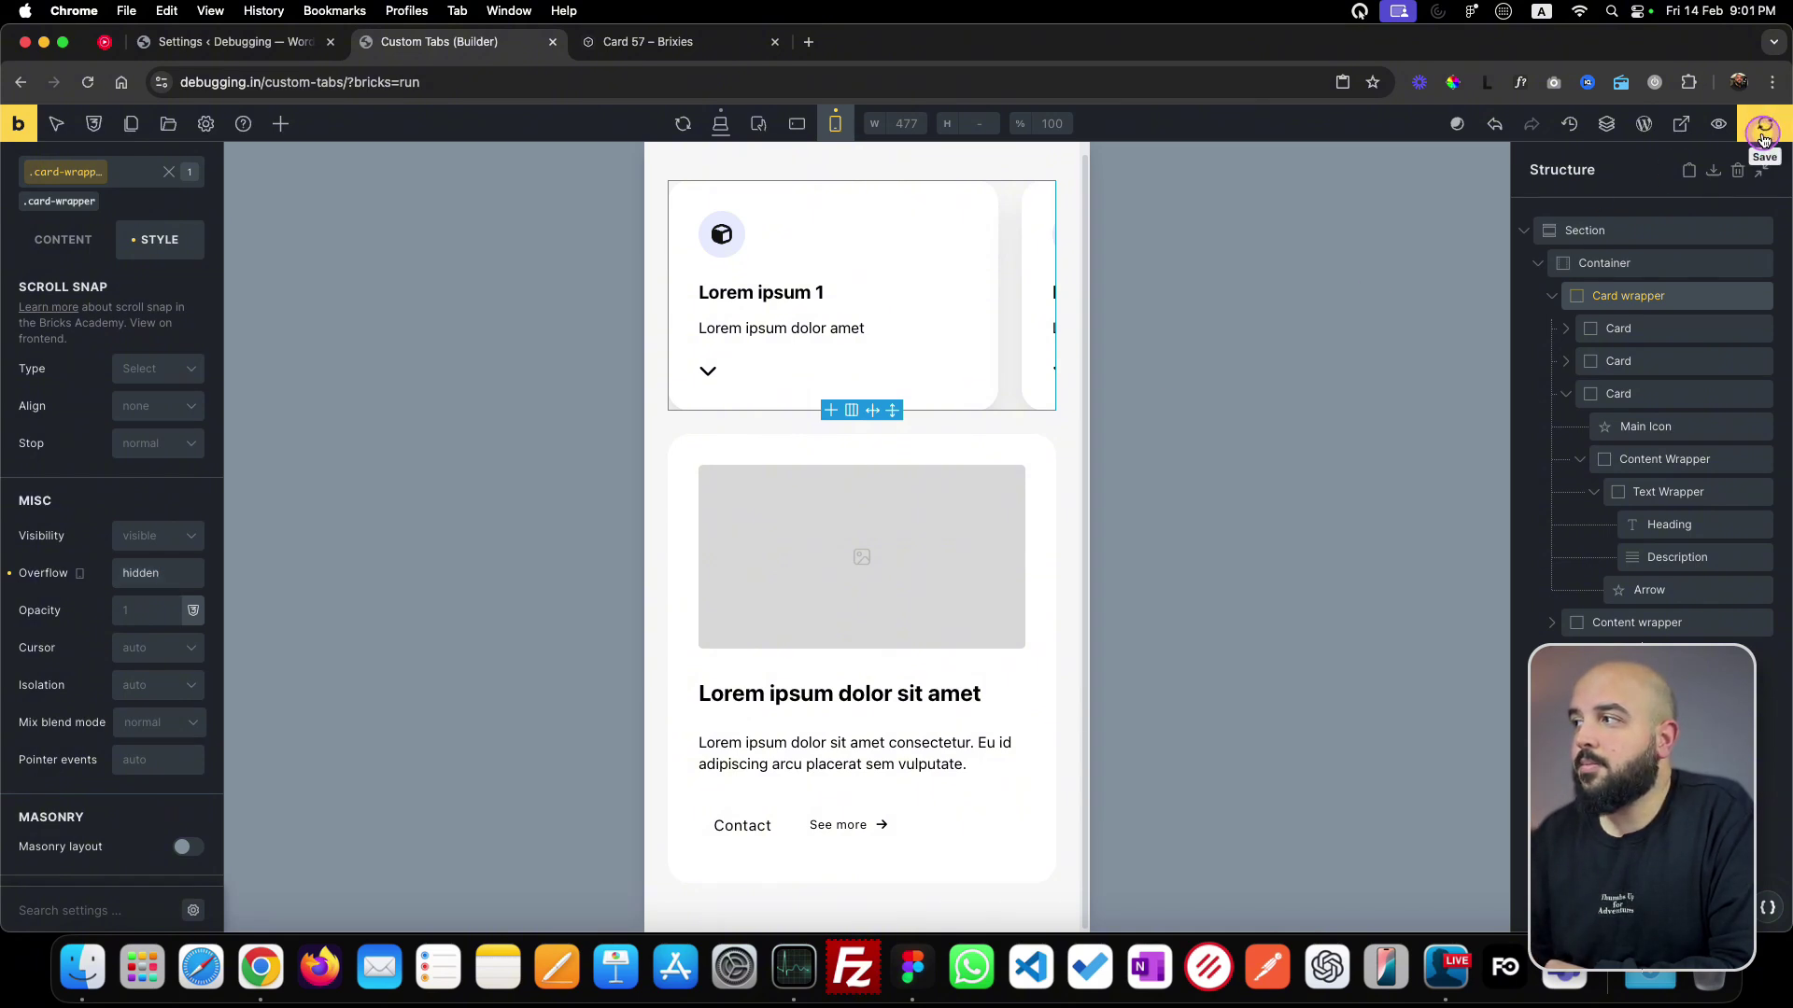
left_click(1680, 124)
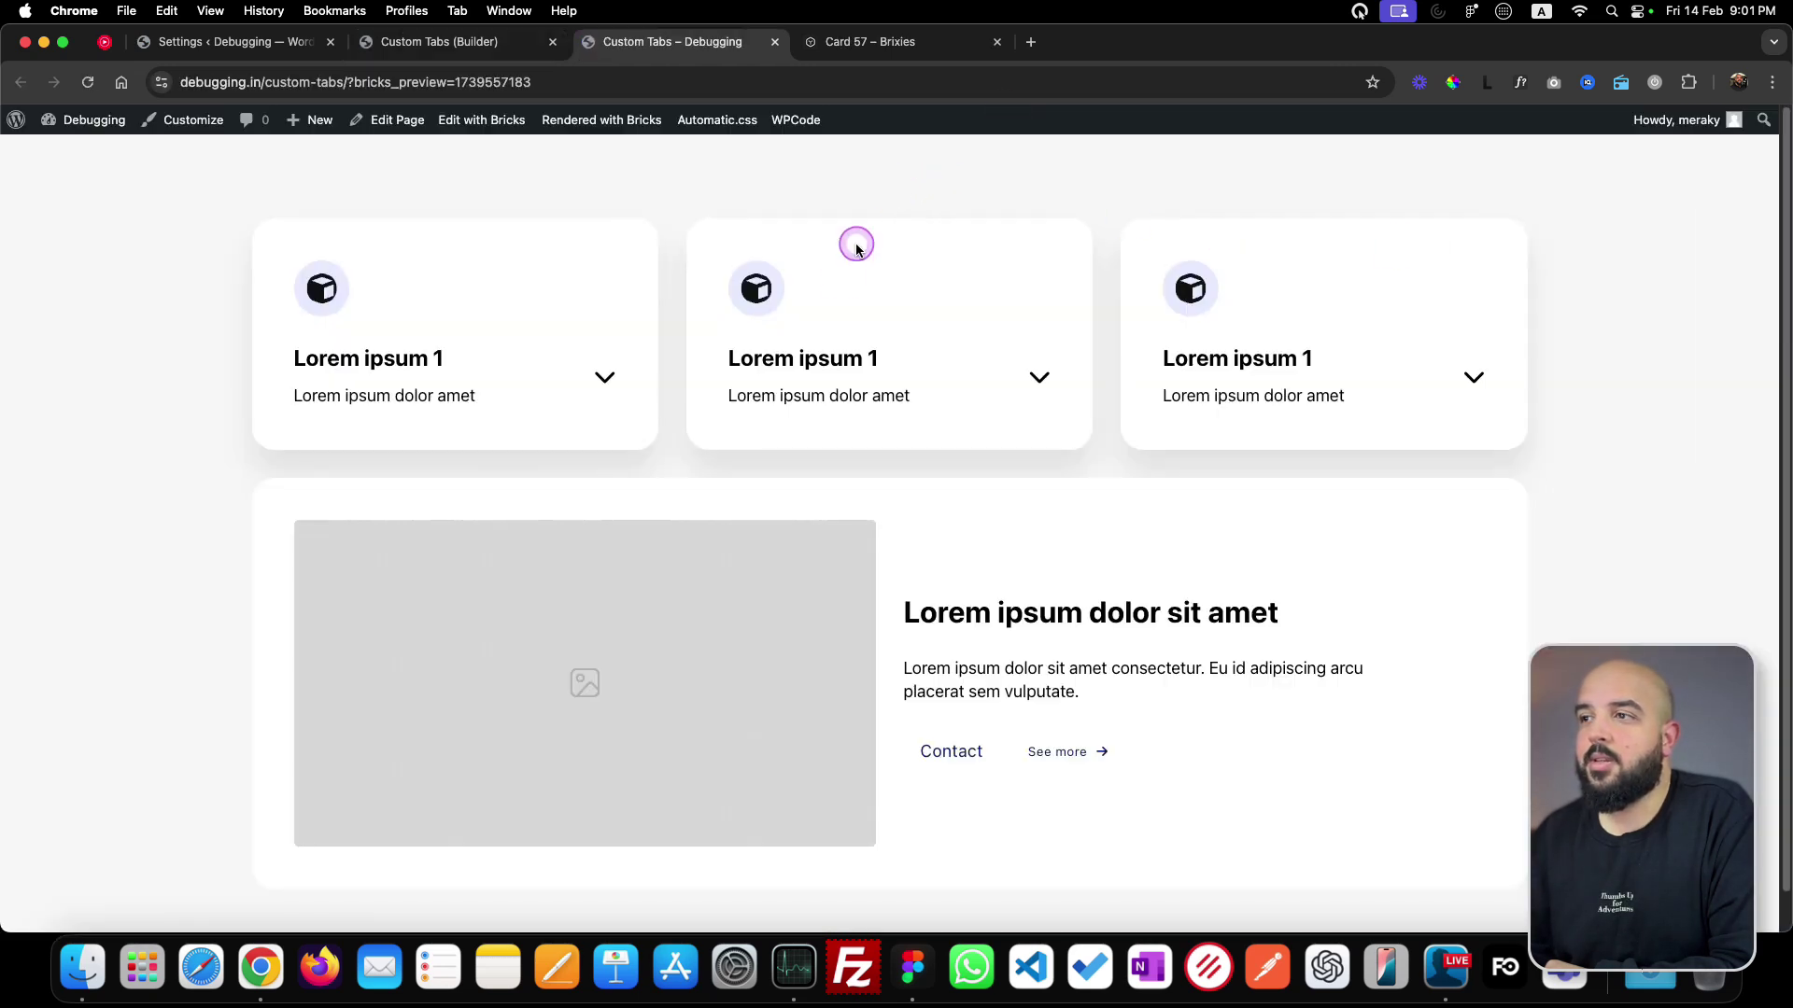
- Inspect the middle card of the previewed page in the browser's developer tools
right_click(888, 266)
left_click(962, 581)
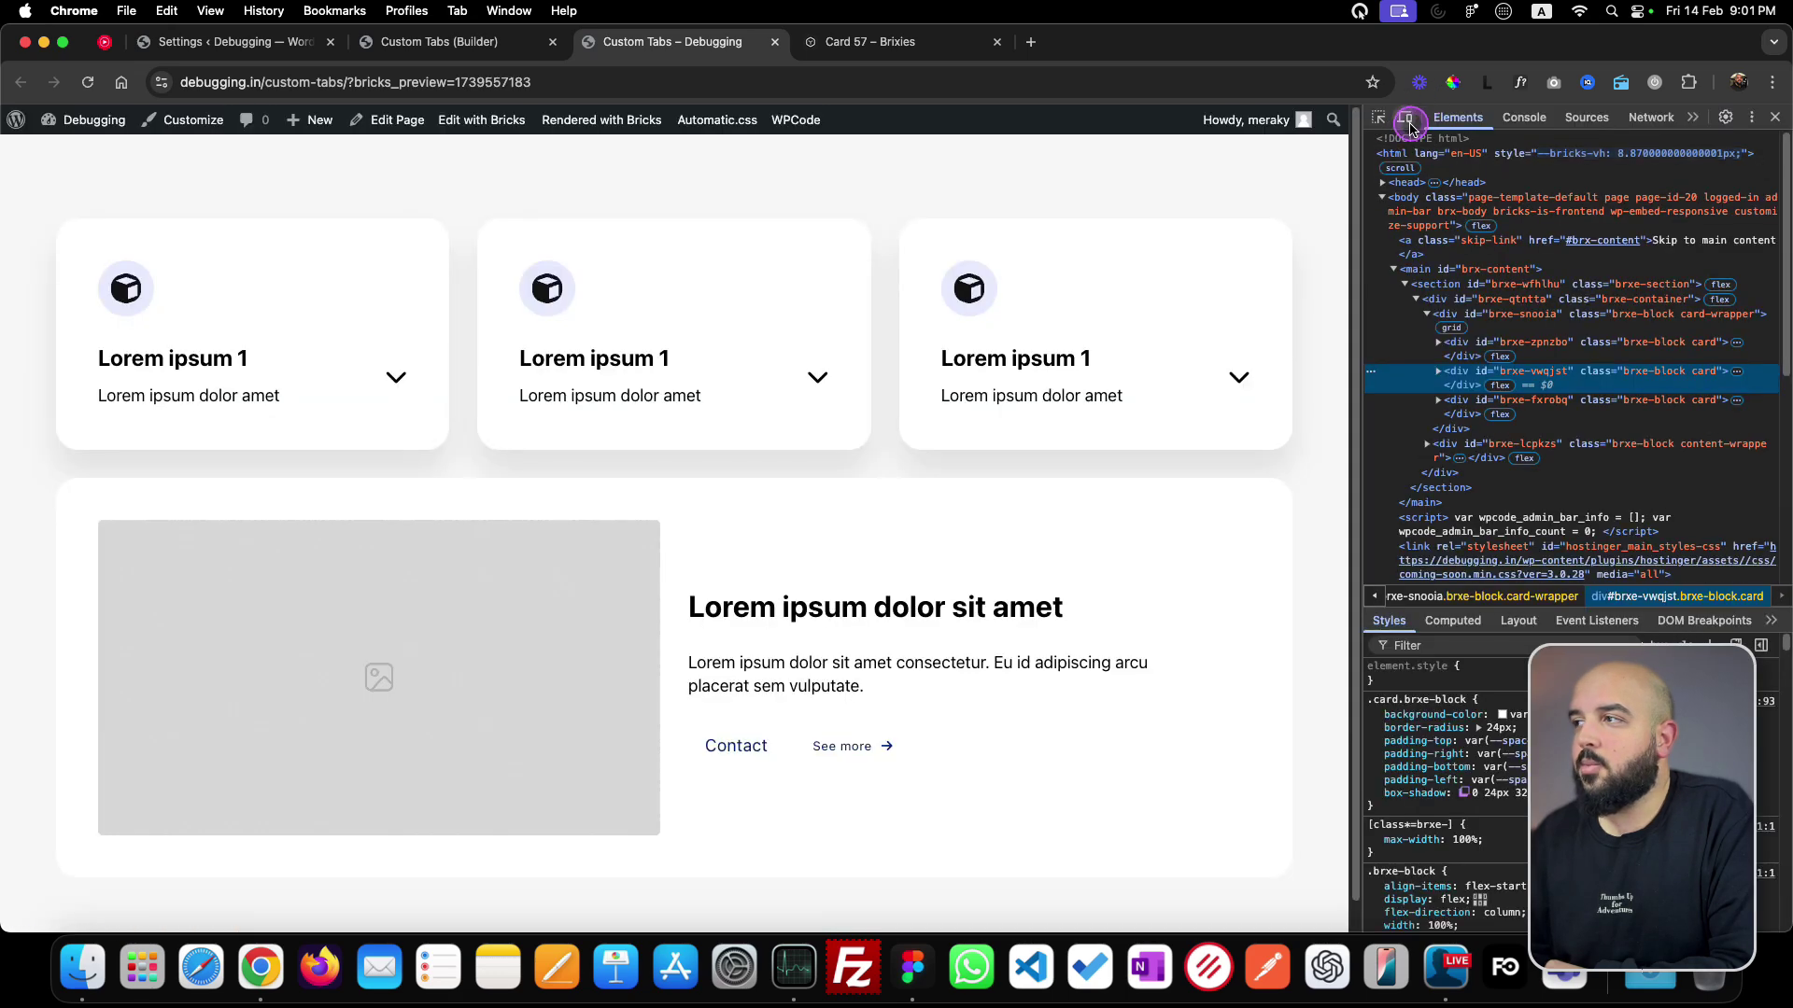
- Show the preview page in responsive mobile view, and open the W3Schools CSS Overflow page from a web search for "css overflow"
left_click(1405, 117)
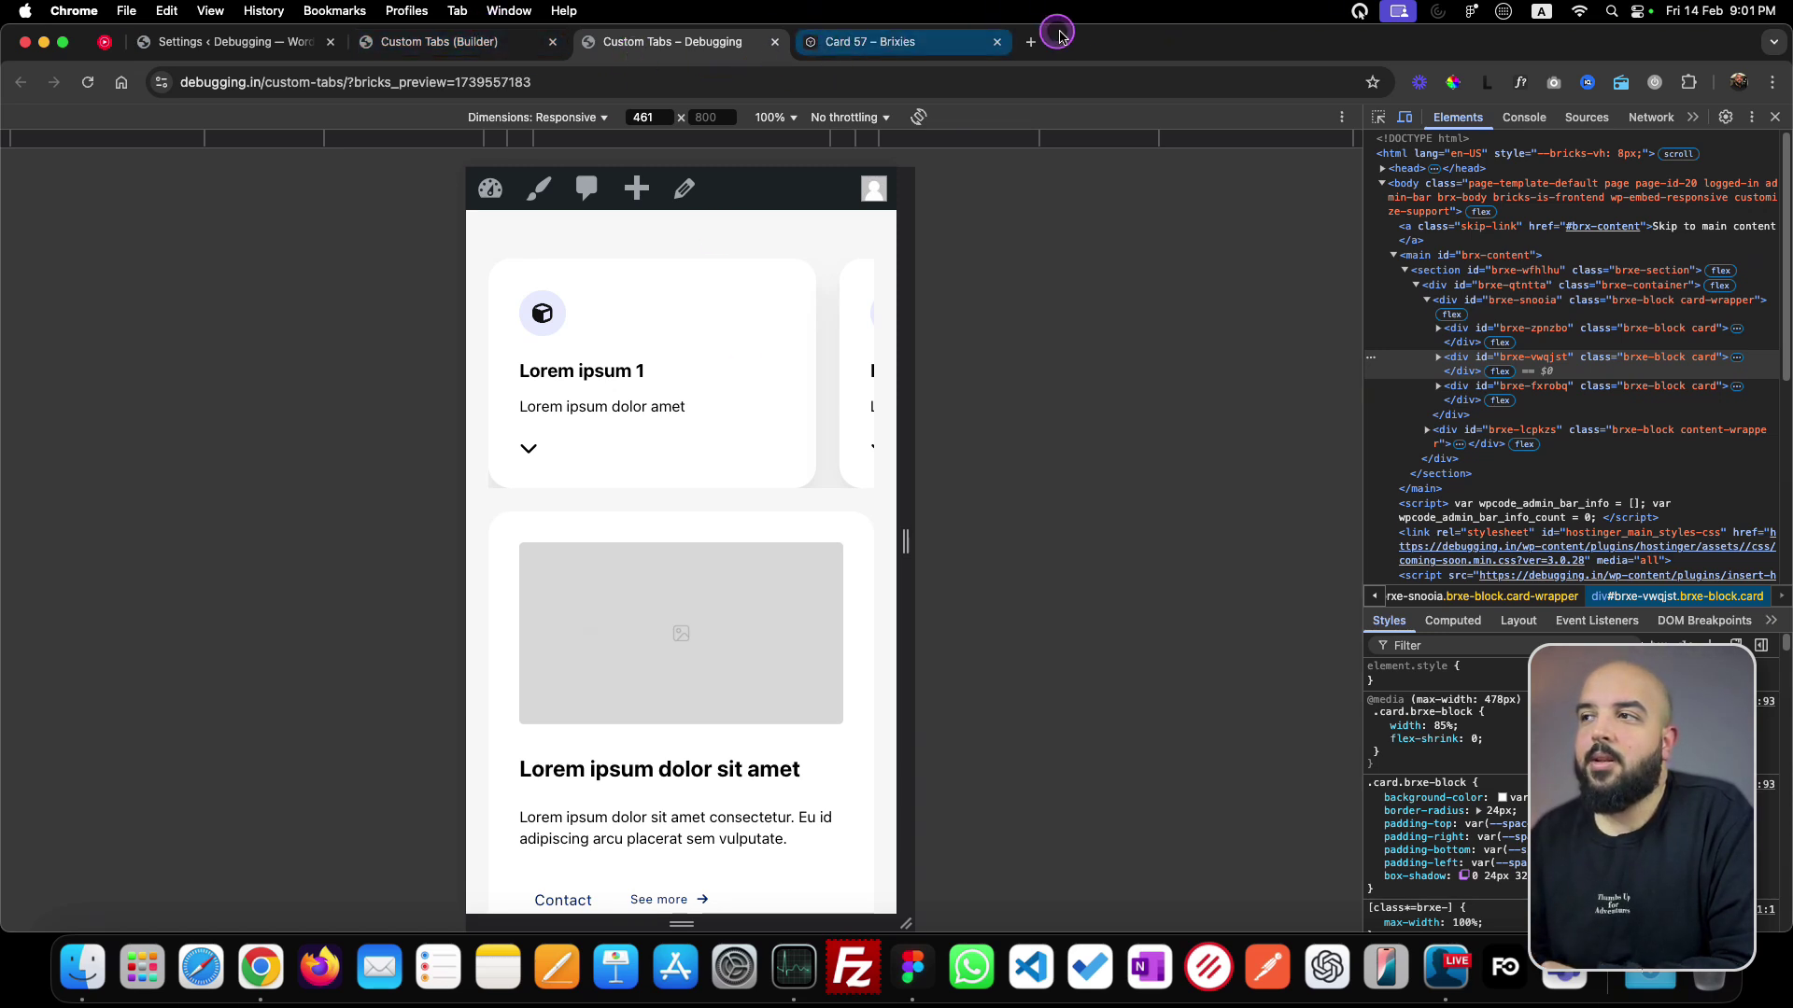
left_click(1033, 44)
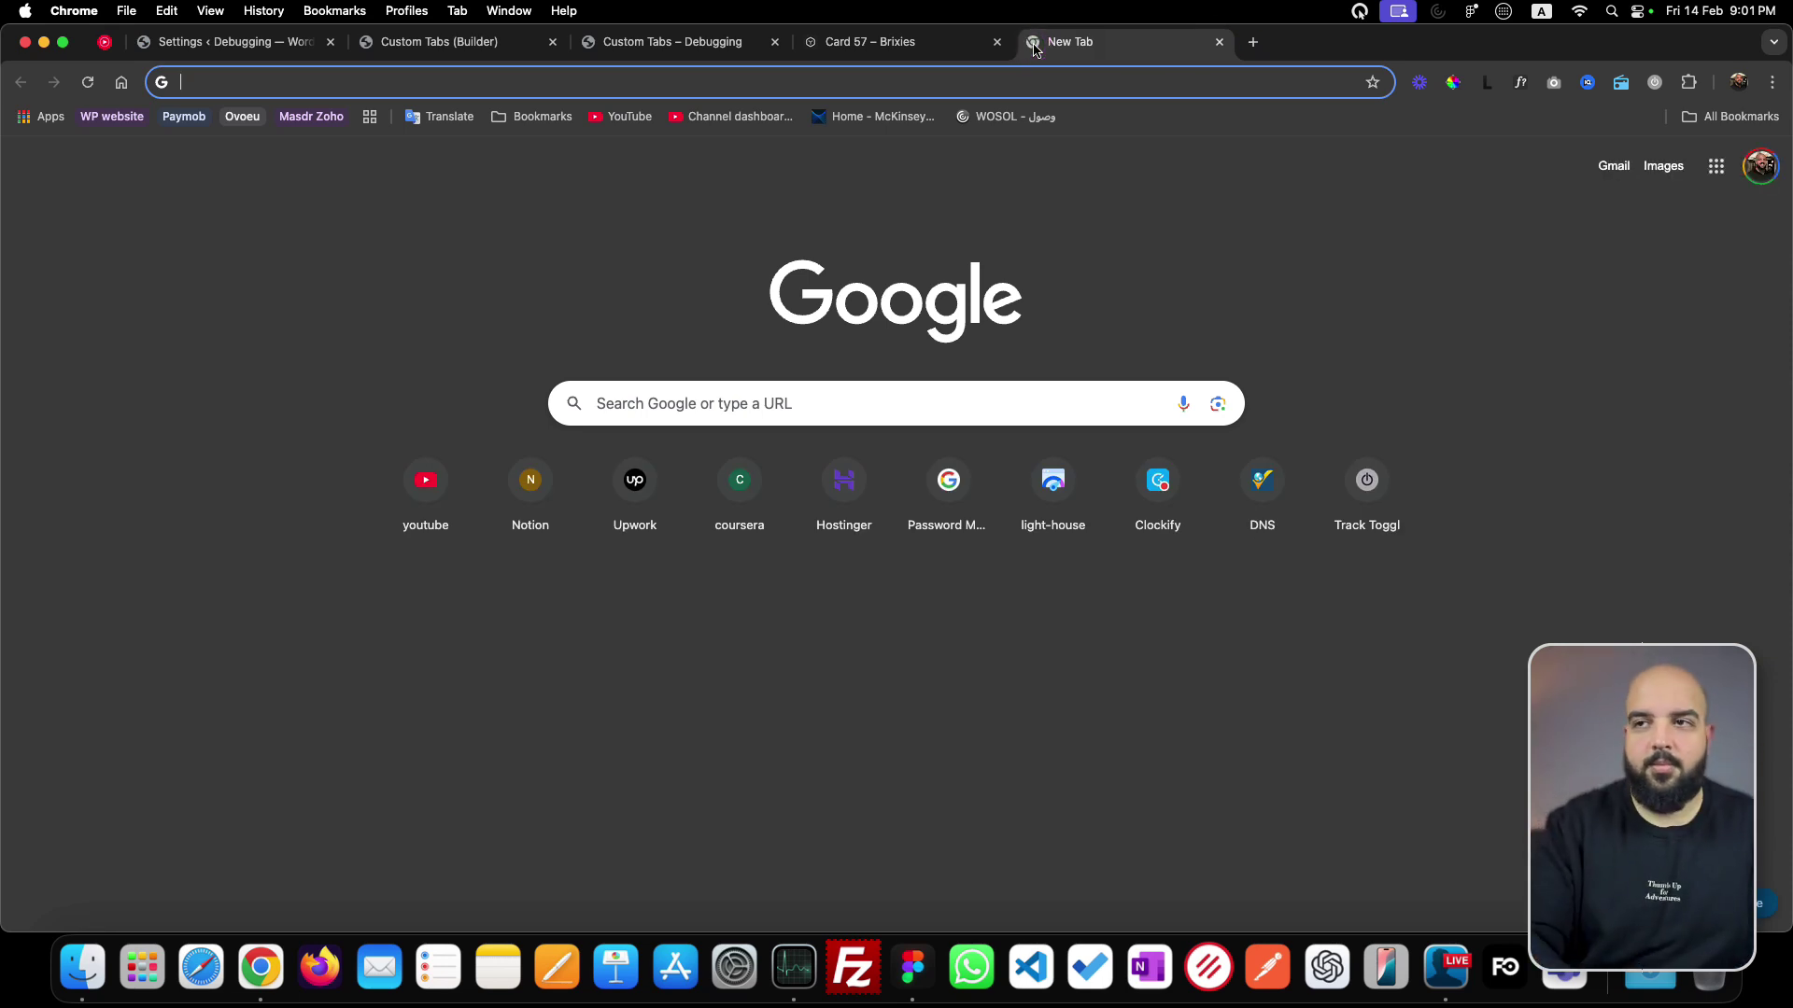
type("css o")
key("Return")
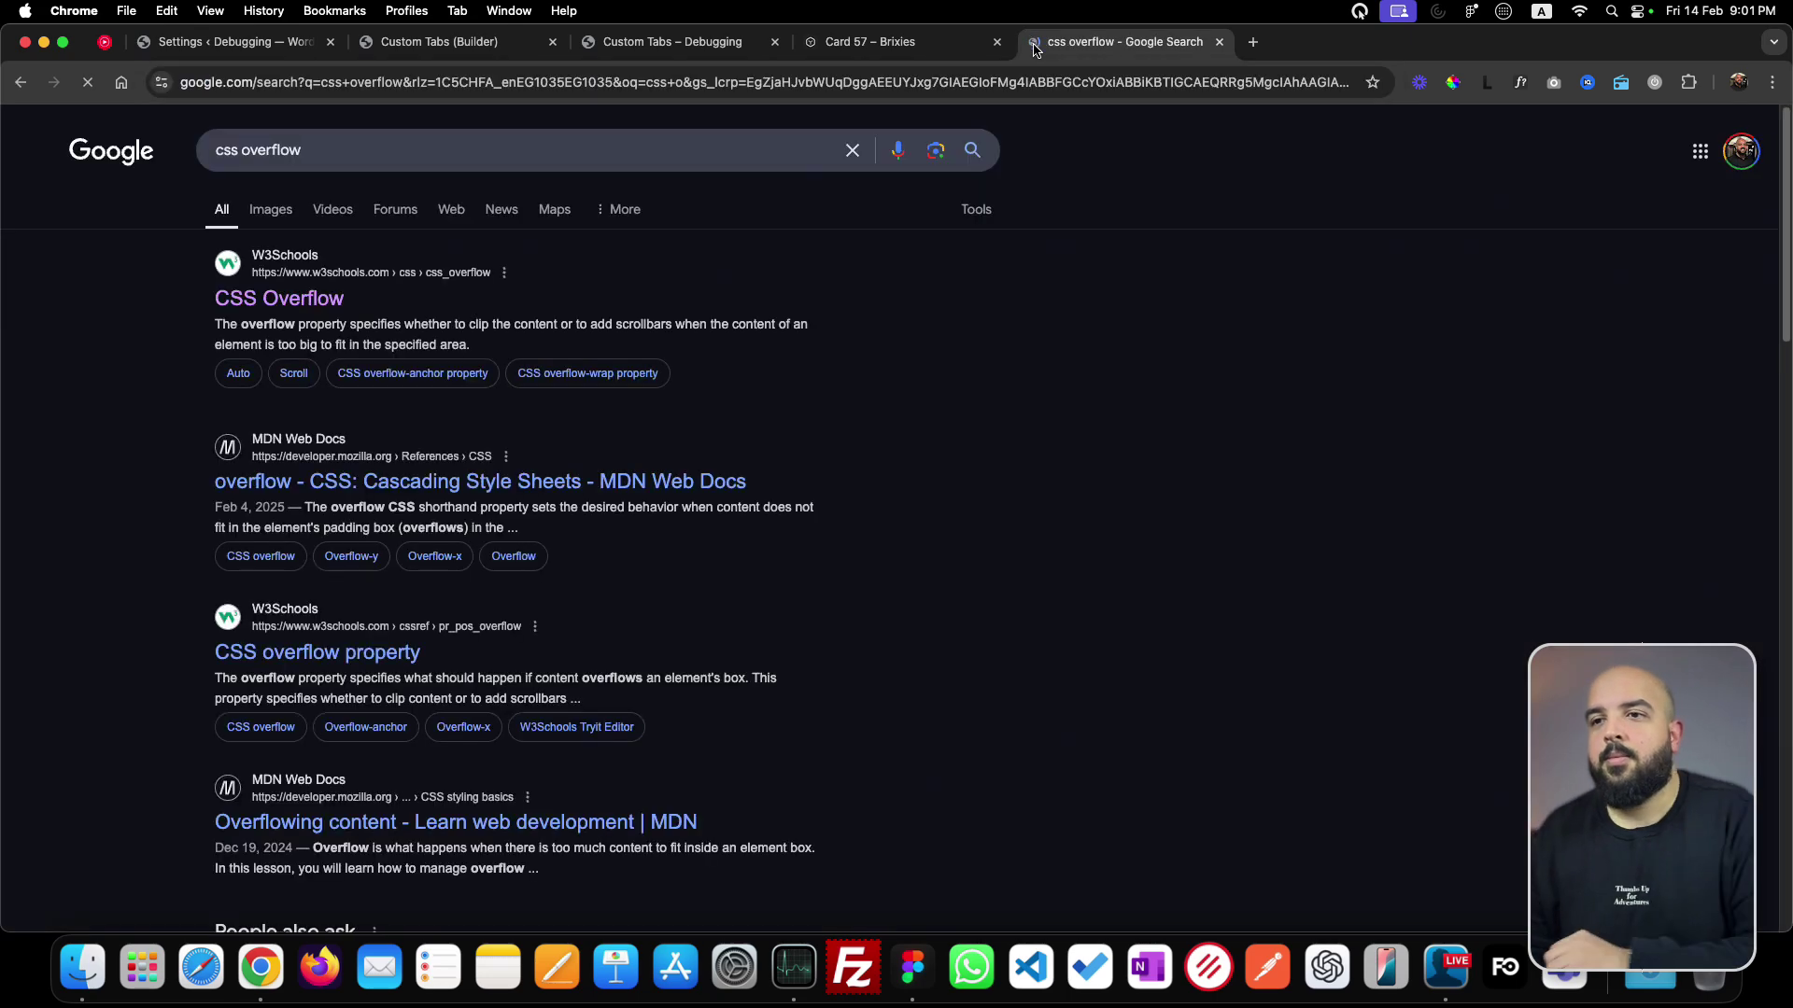
left_click(308, 298)
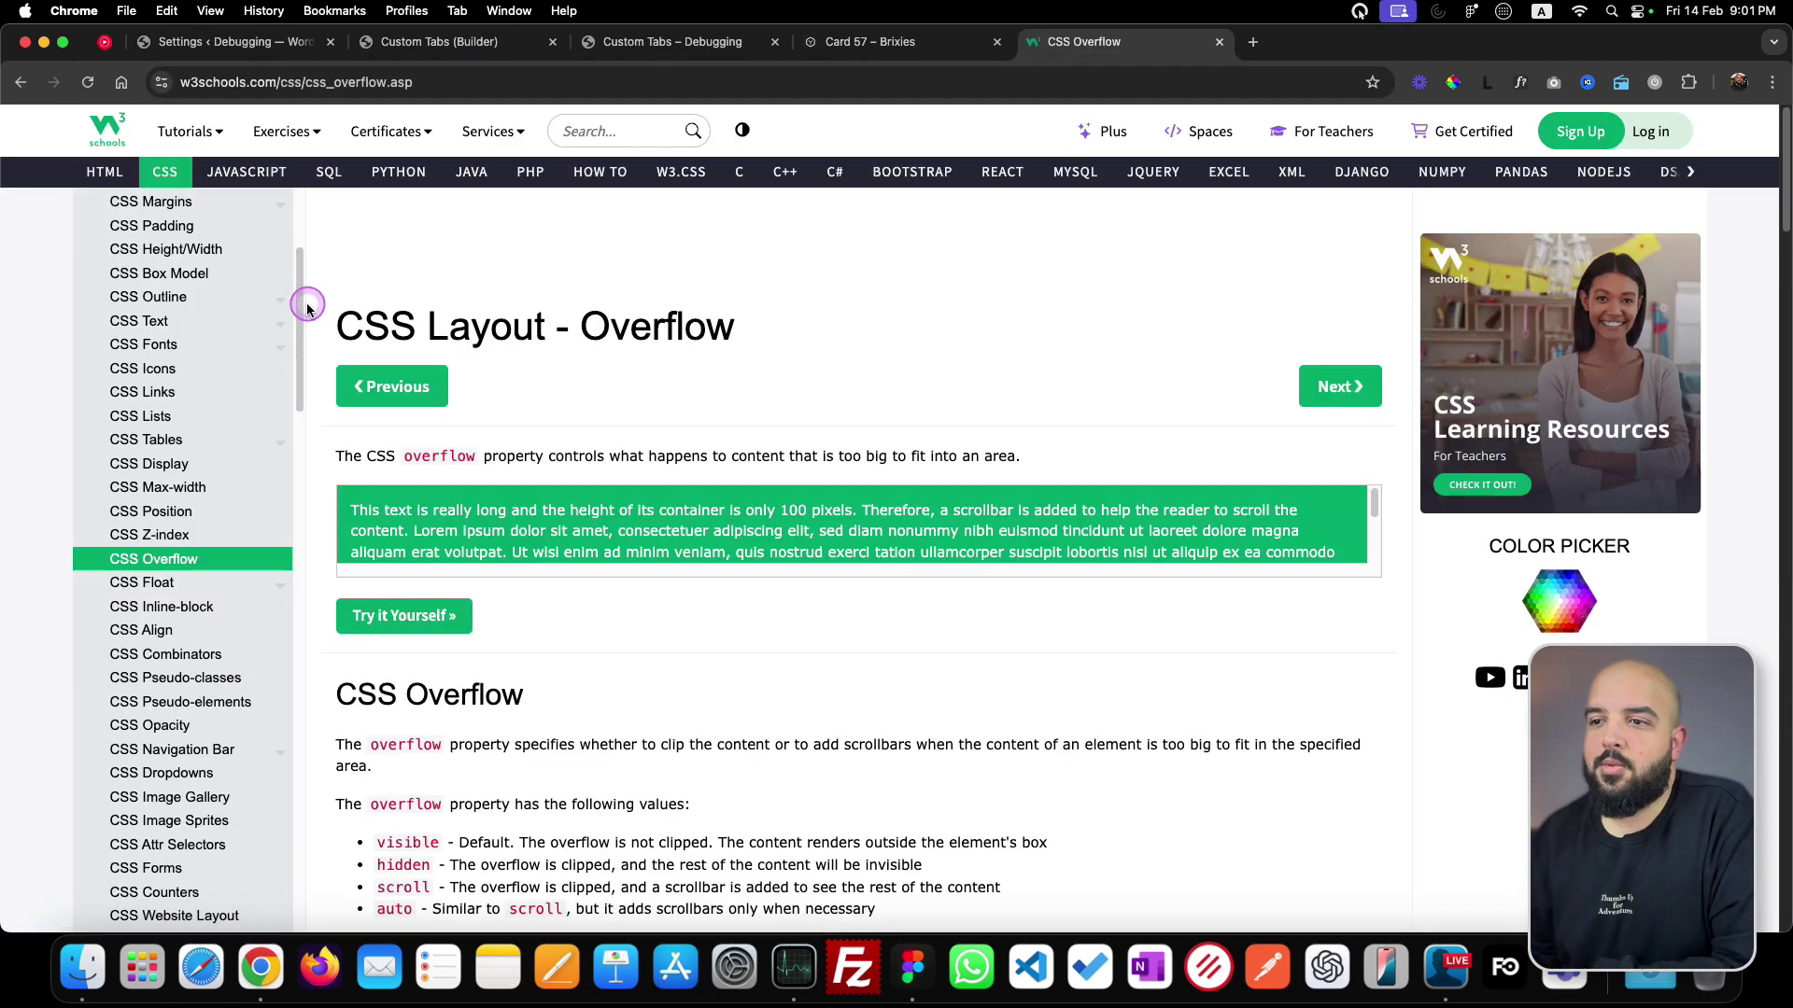
- Read the descriptions of the CSS overflow property's values, comparing scroll with auto
scroll(634, 591, "down", 3)
scroll(633, 591, "down", 2)
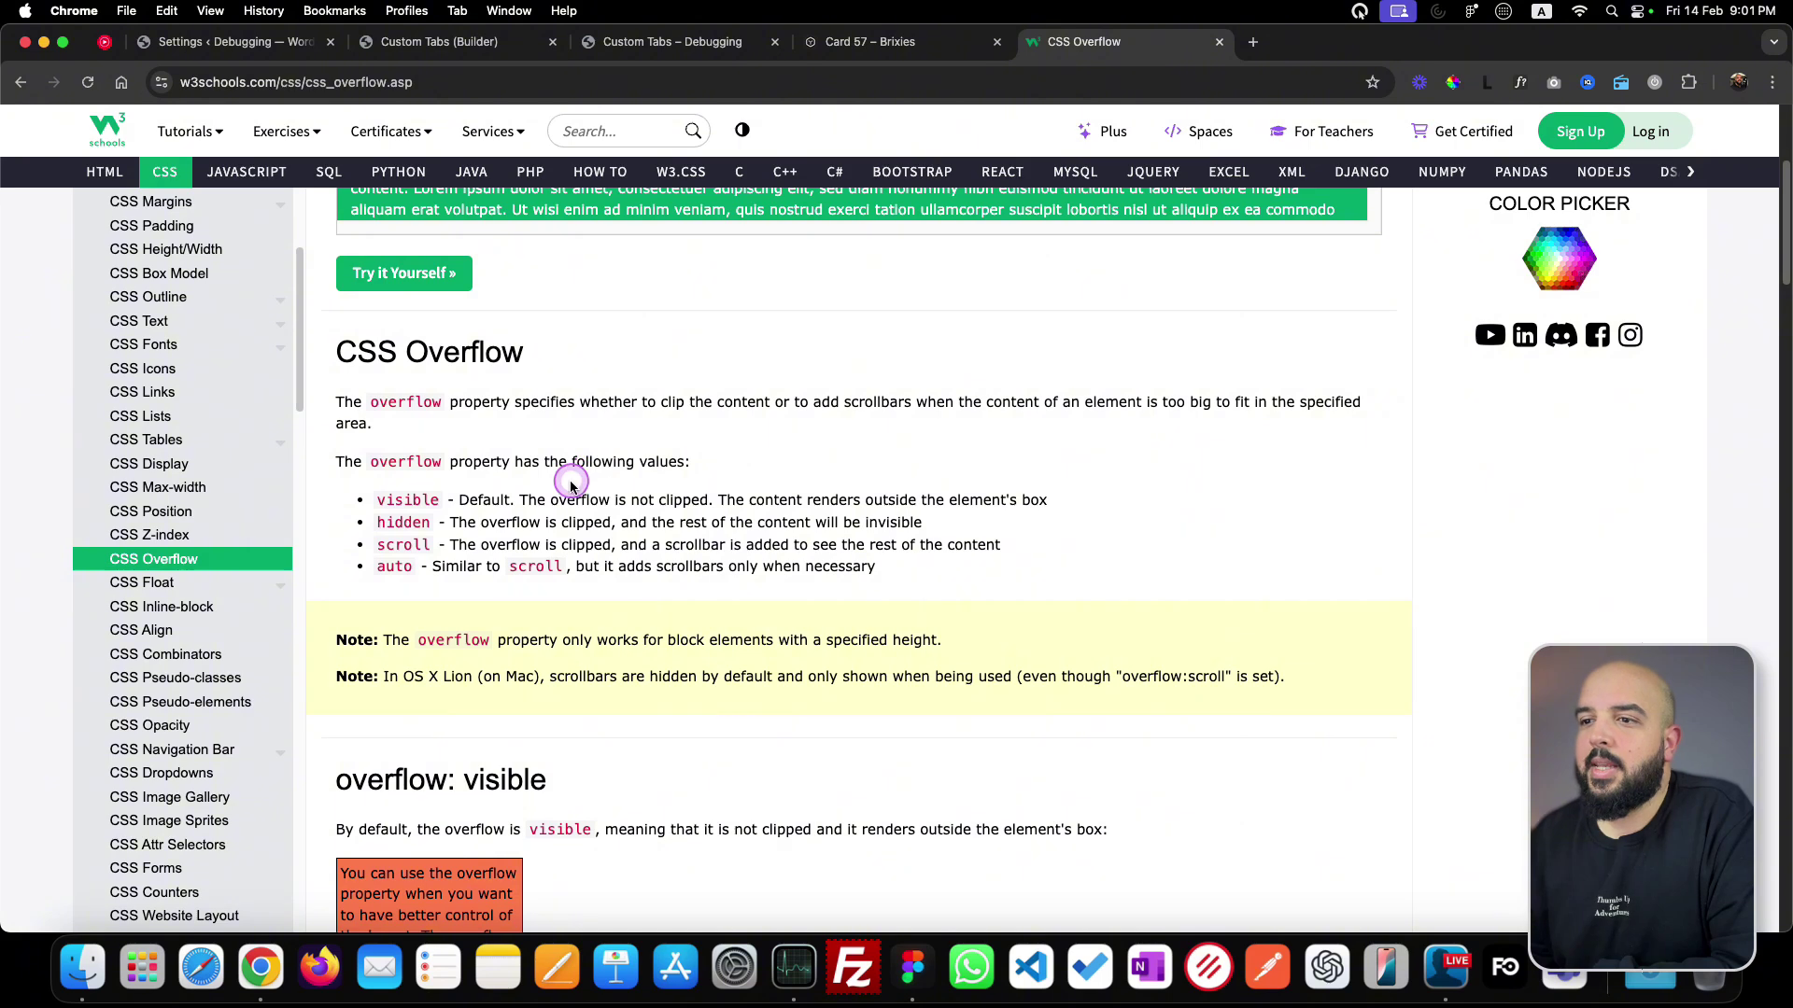
scroll(498, 499, "down", 1)
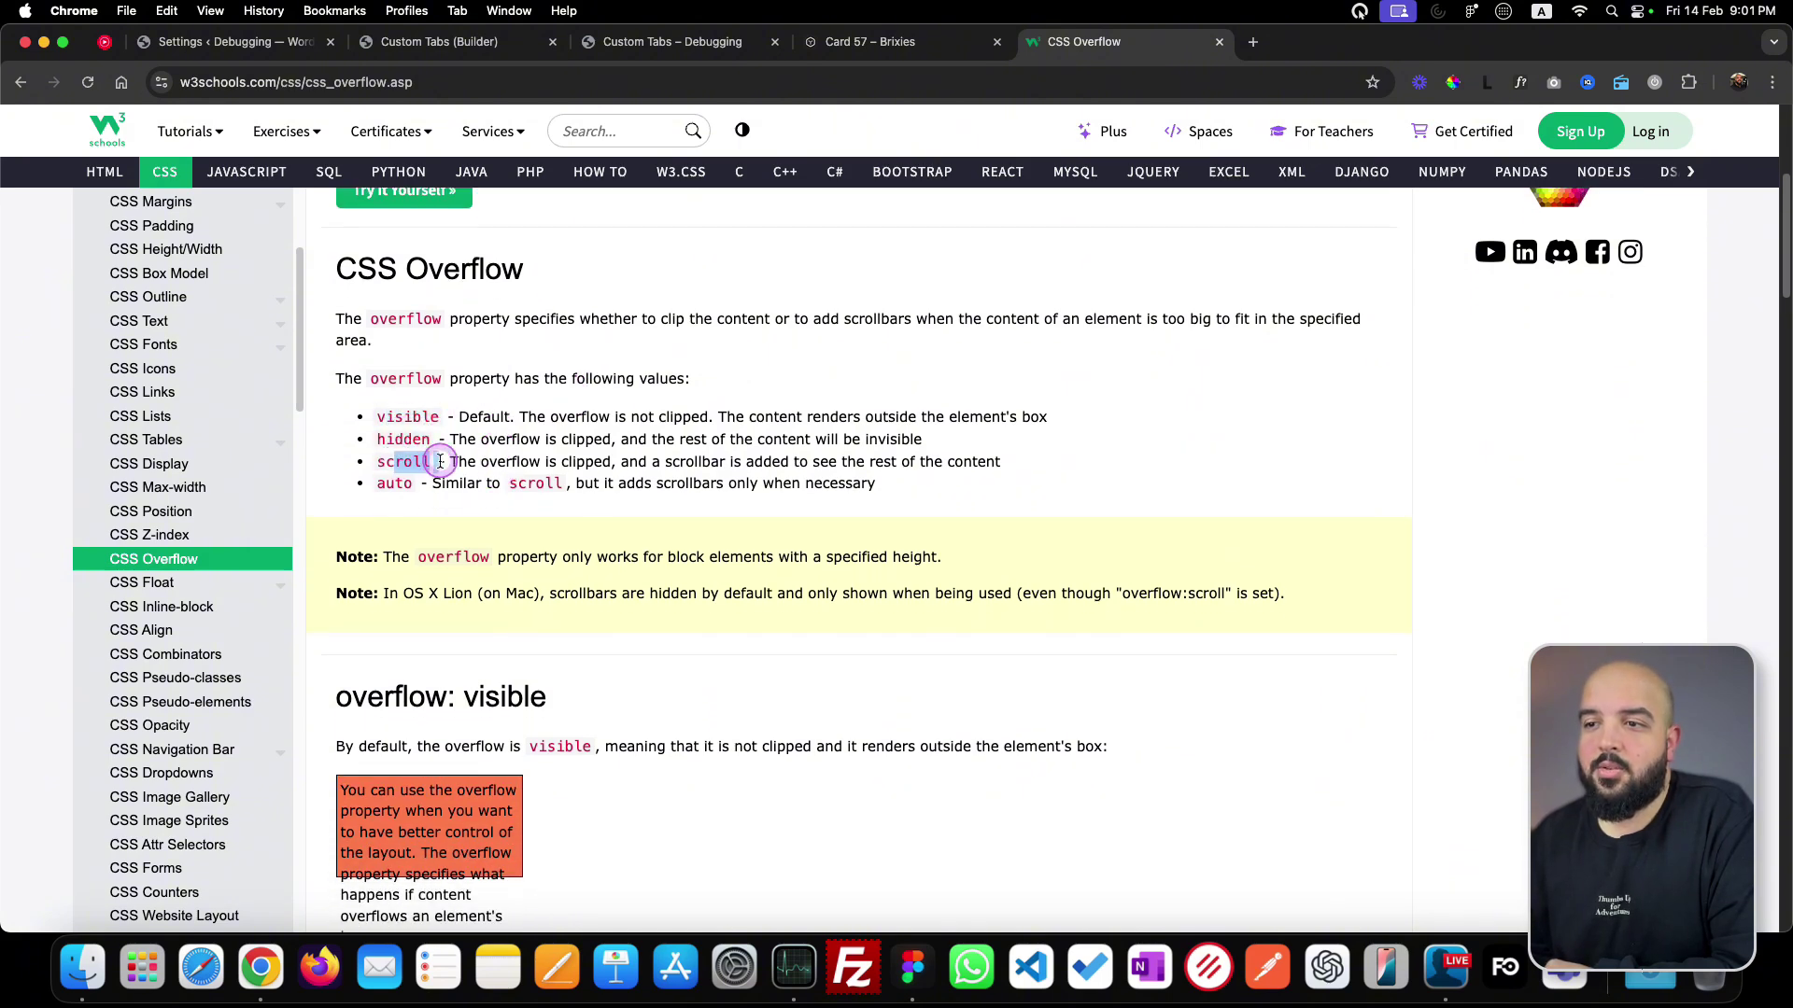
double_click(393, 484)
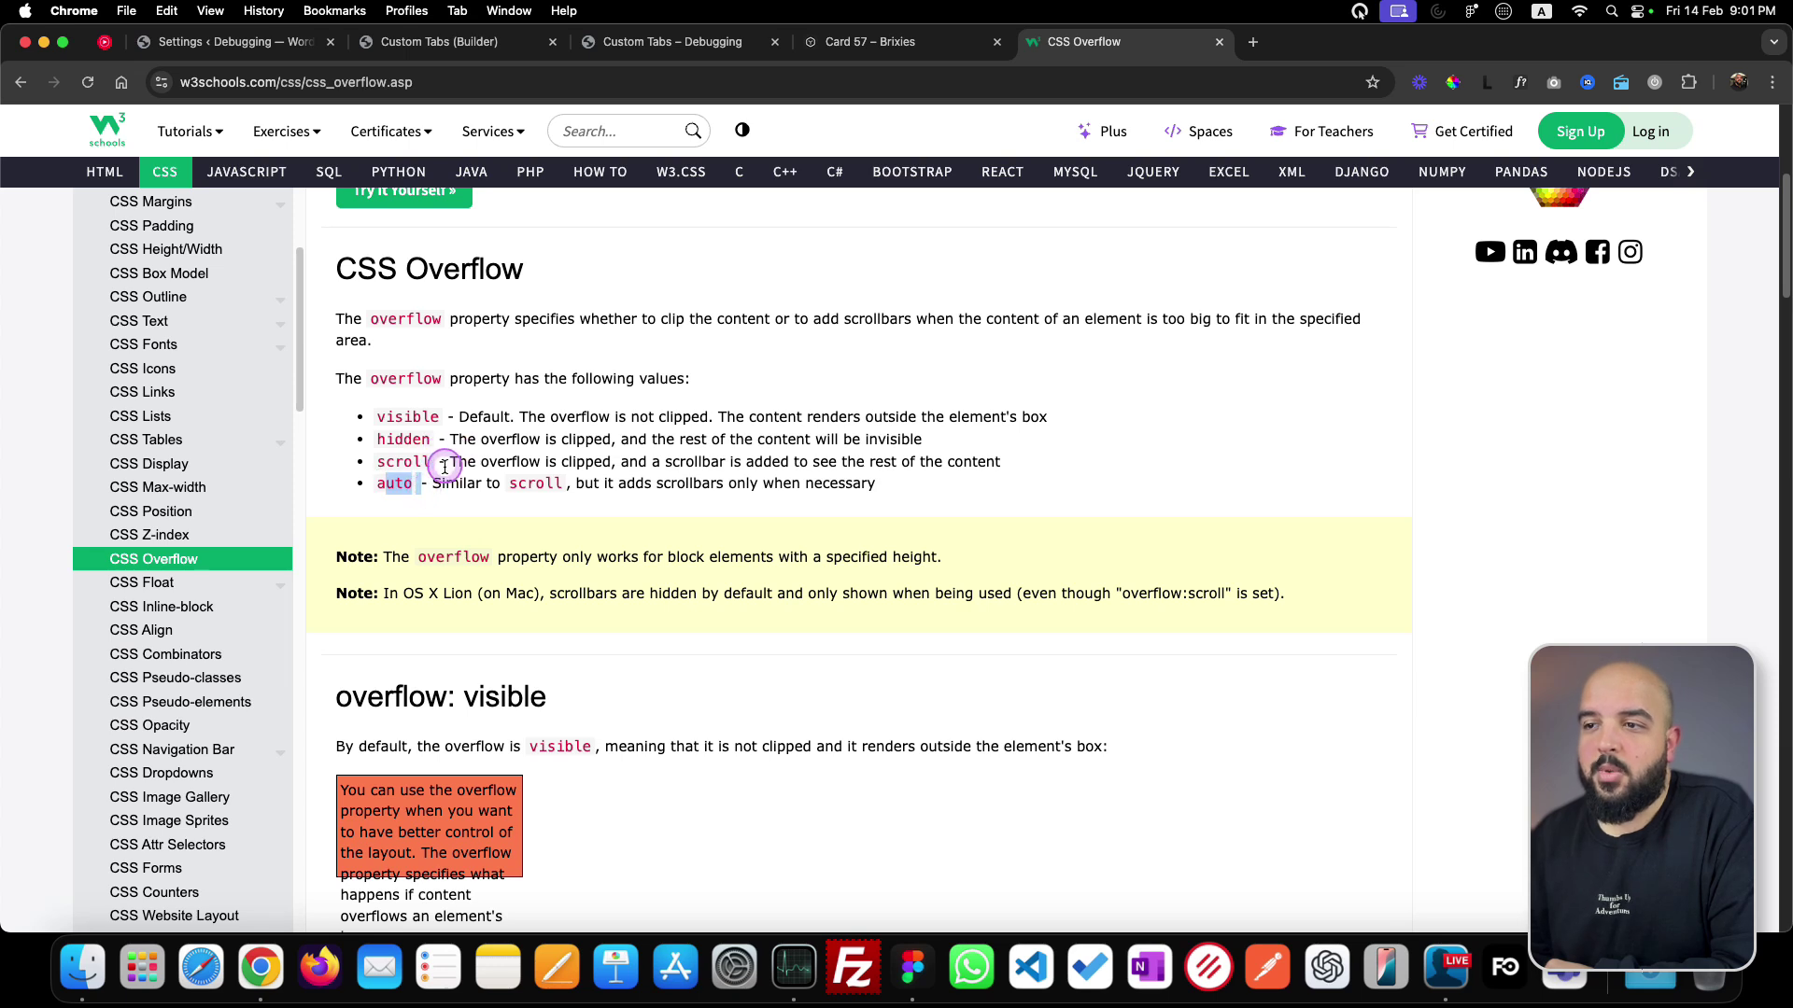
left_click_drag(450, 462, 1000, 461)
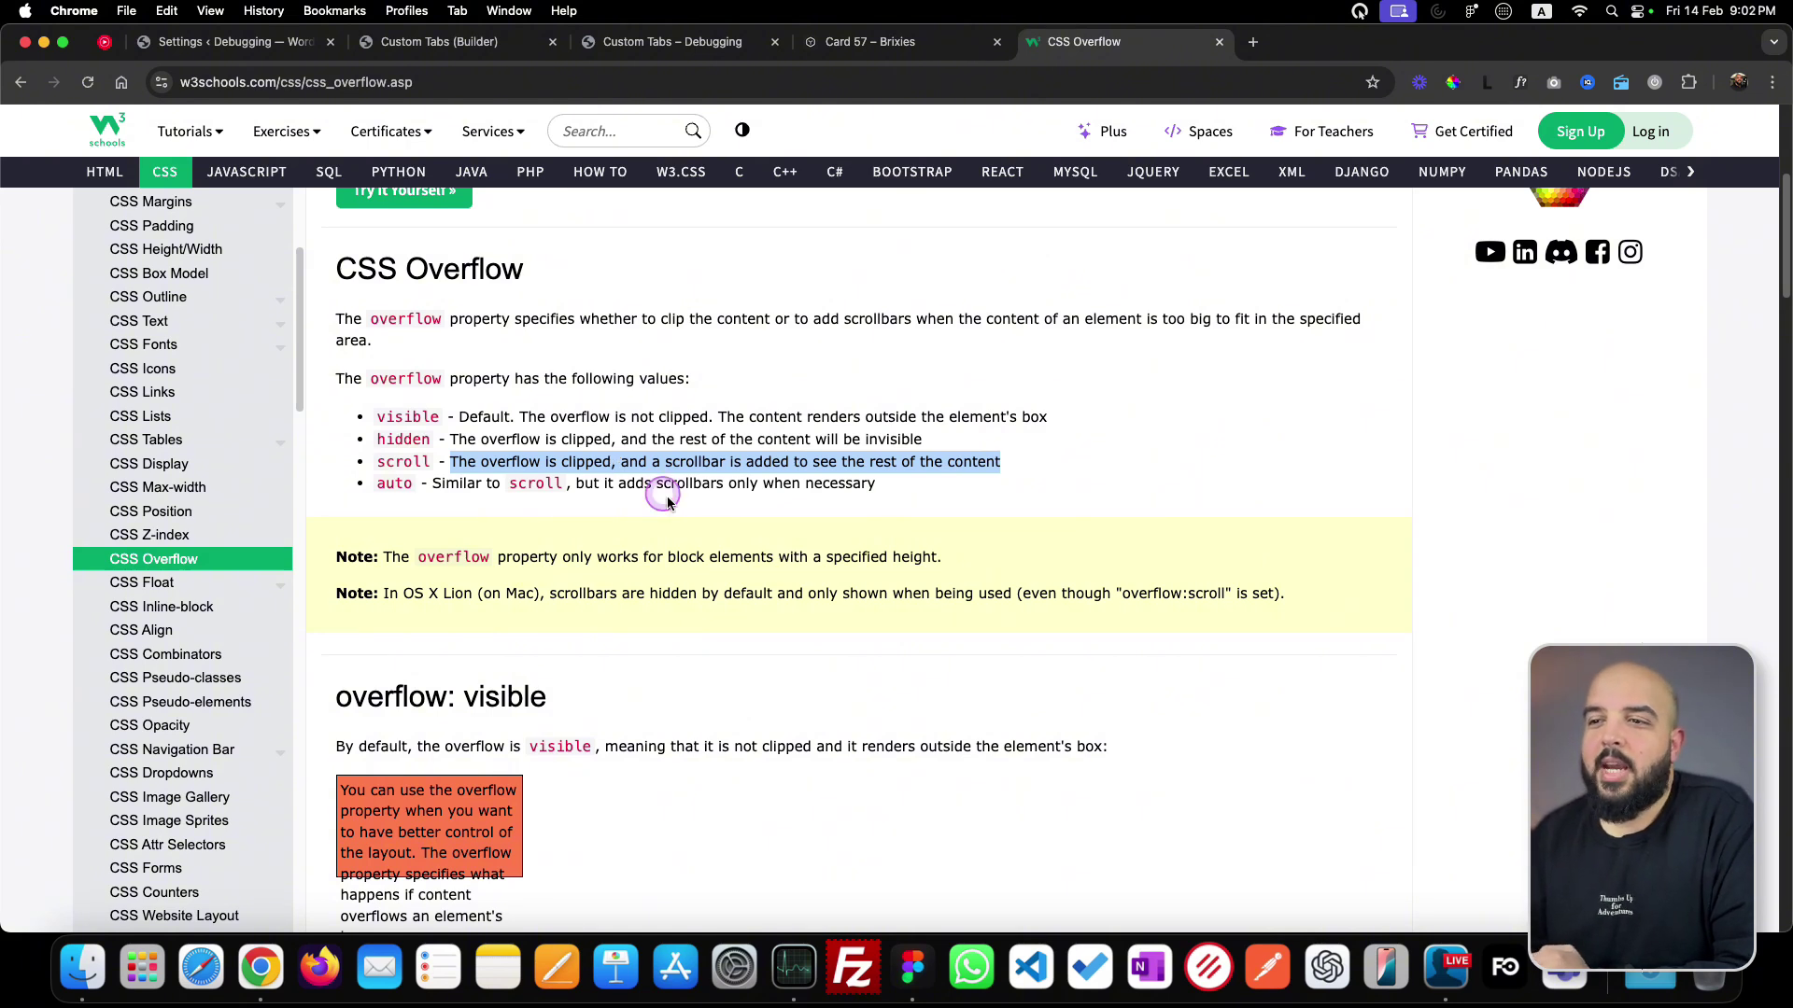
left_click(394, 486)
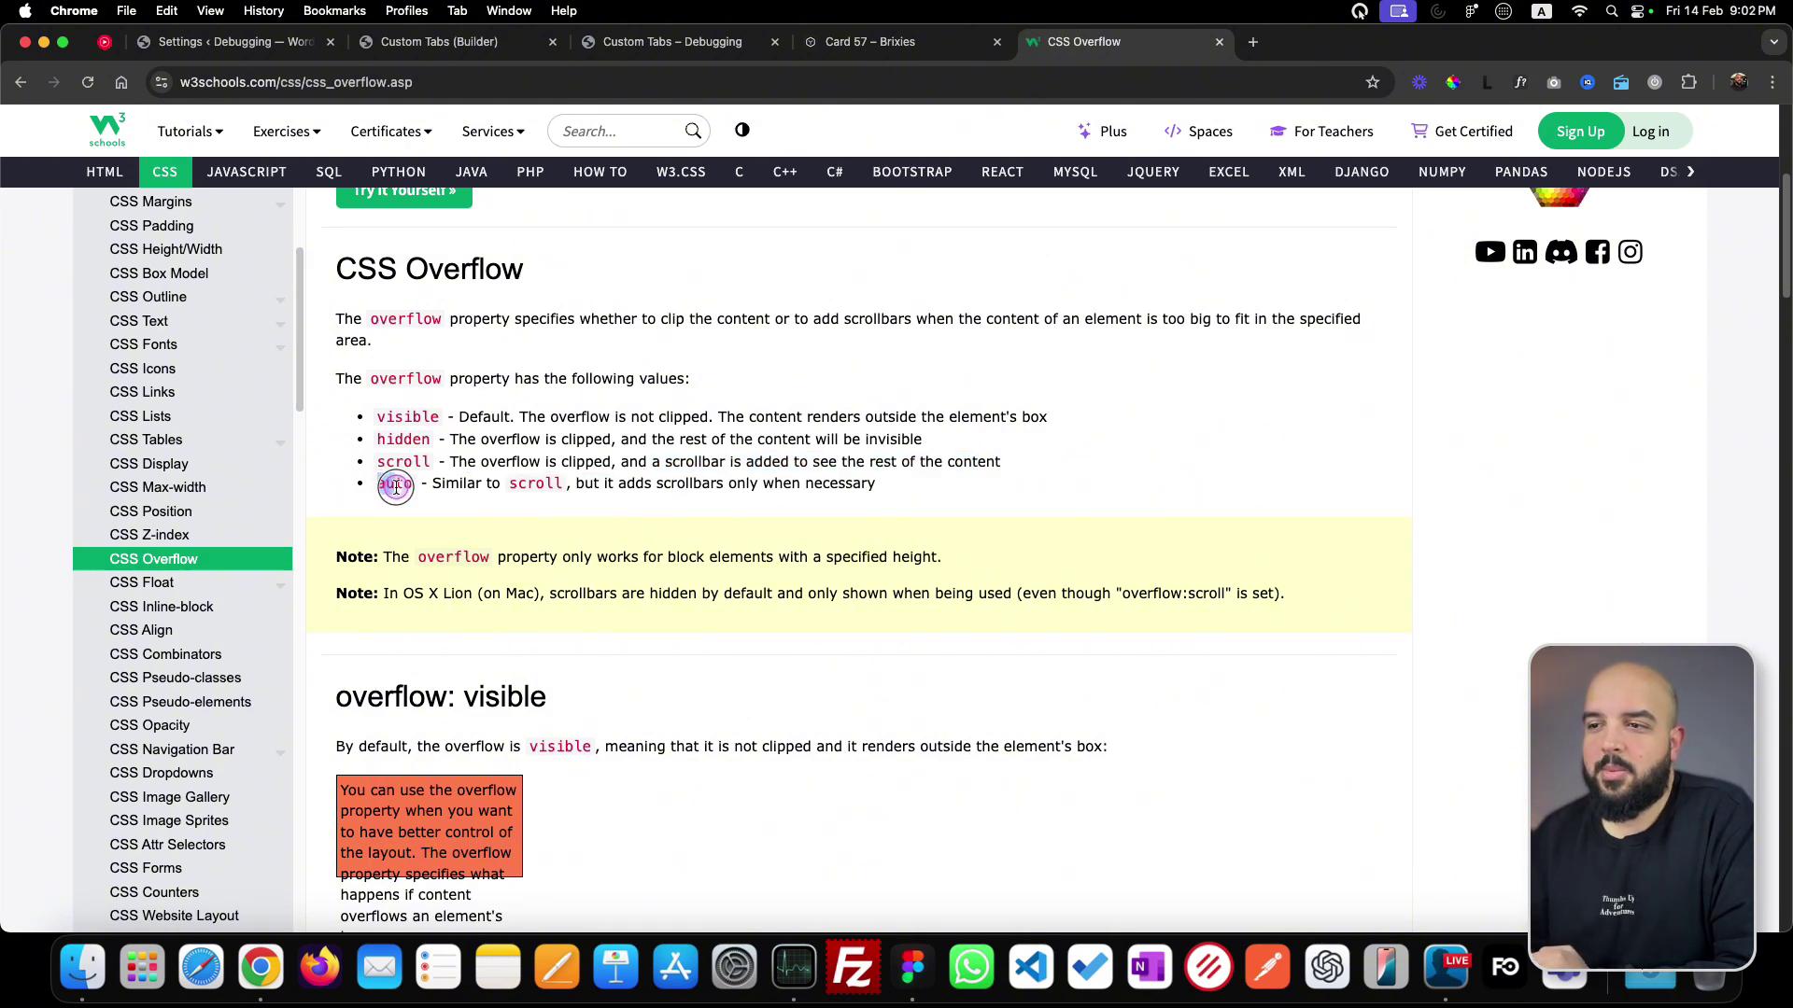
left_click_drag(394, 486, 377, 487)
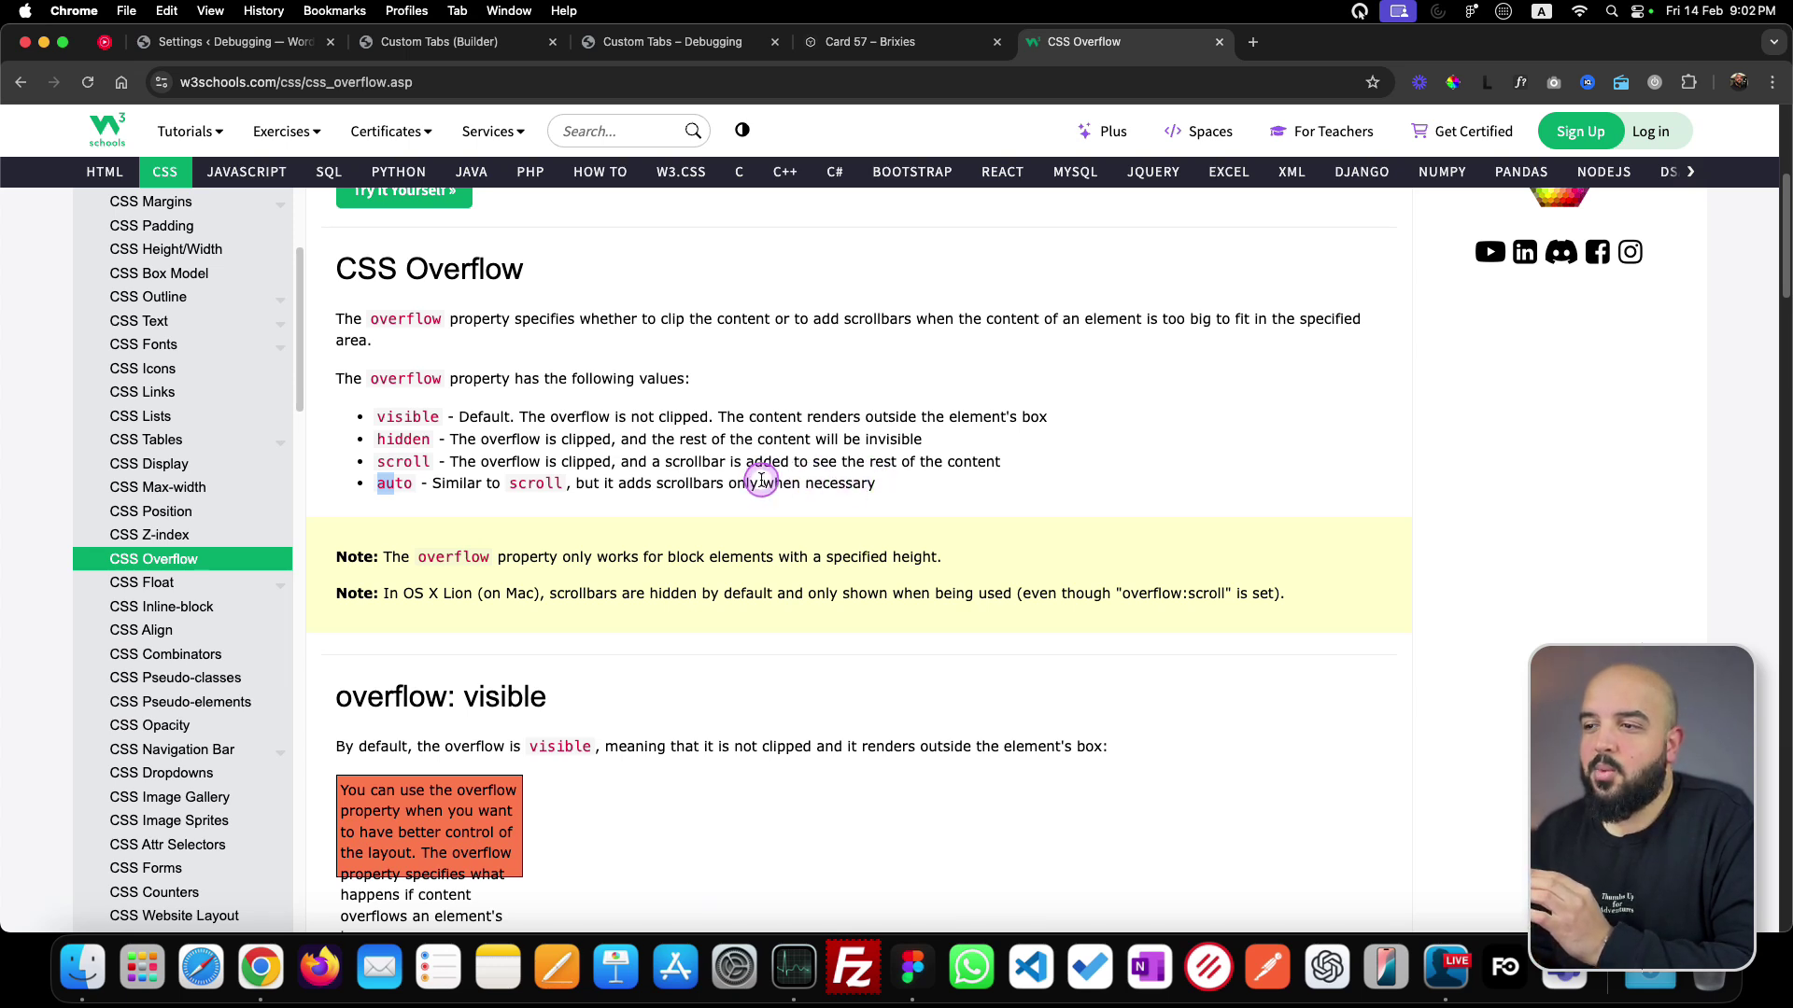
left_click_drag(763, 486, 883, 487)
left_click(887, 491)
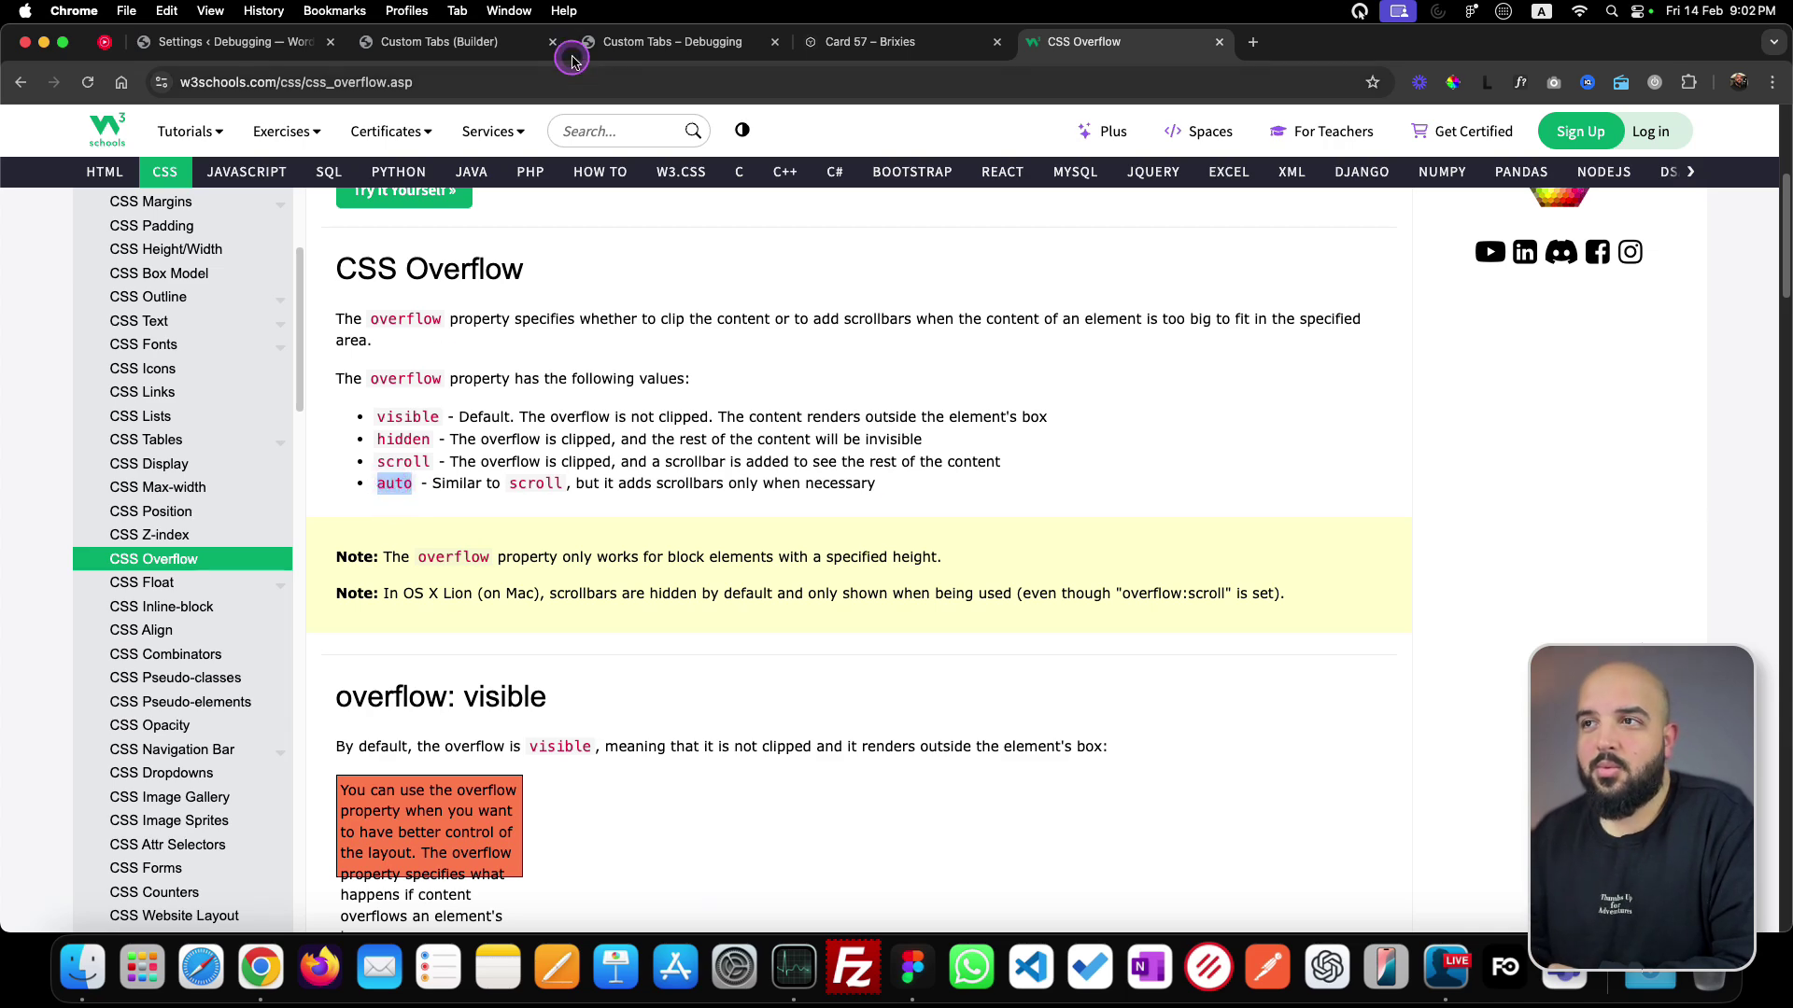
- In the Custom Tabs builder, set the card wrapper's overflow to auto for the mobile breakpoint and save the page
left_click(632, 44)
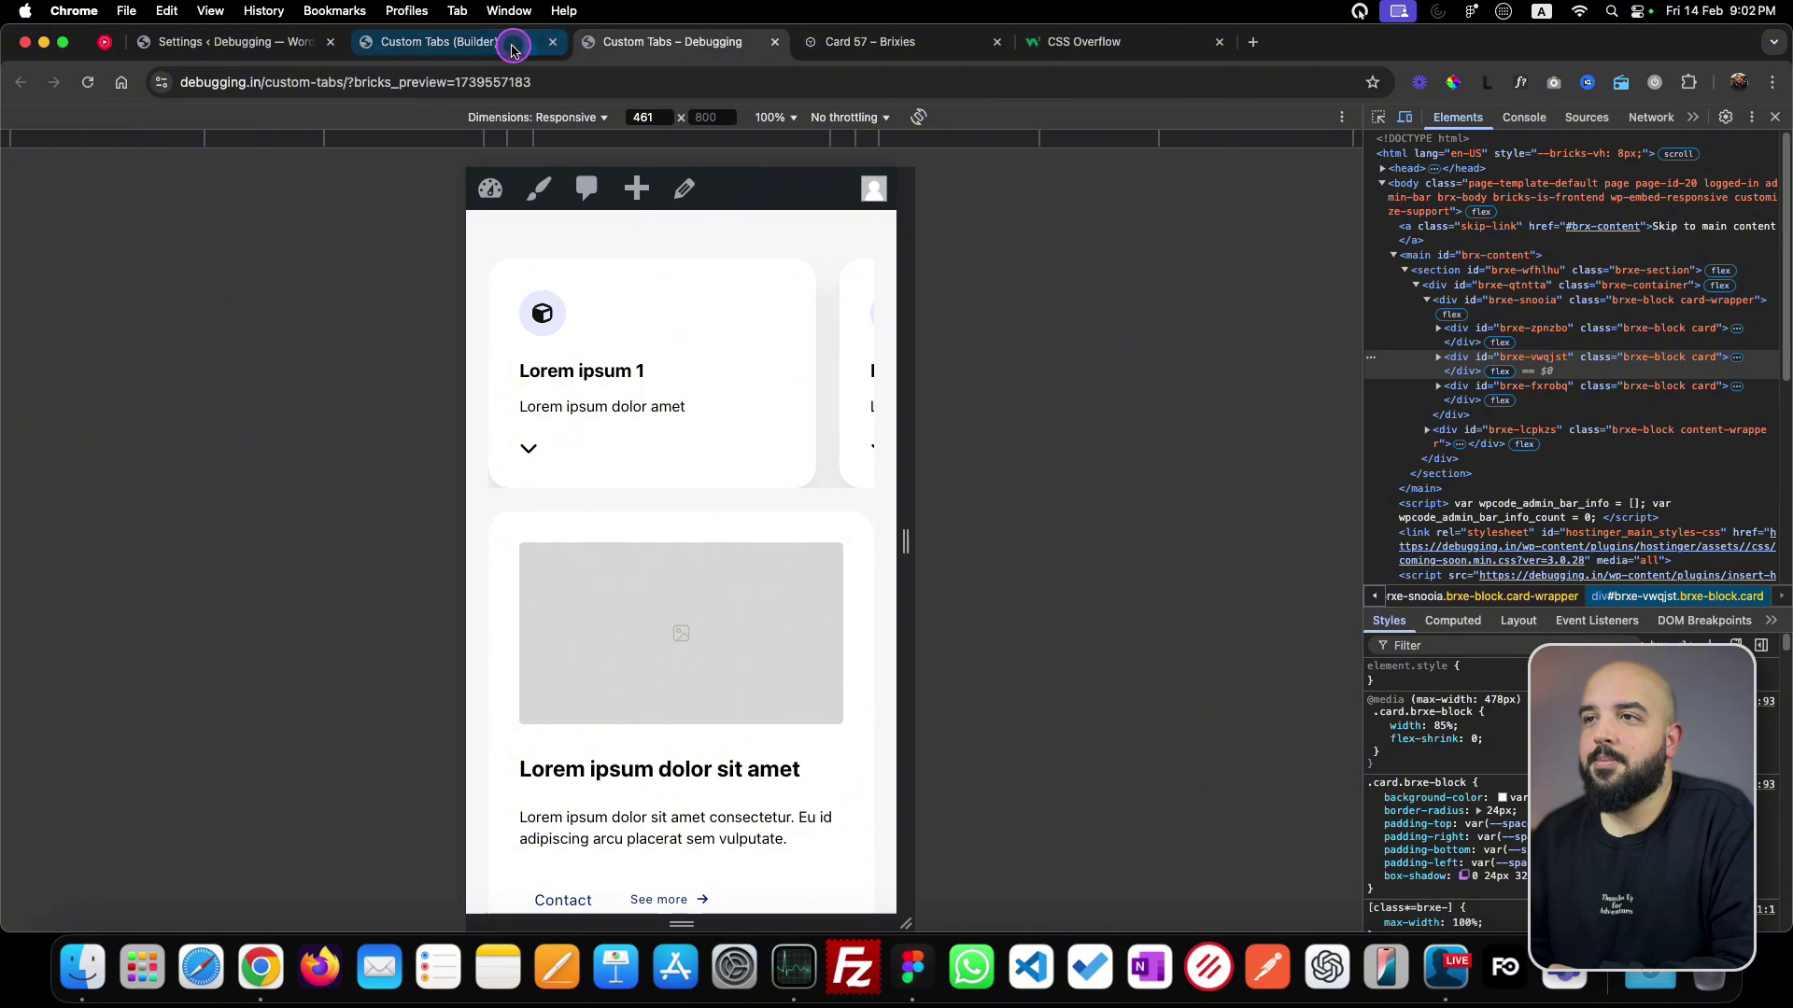
left_click(472, 42)
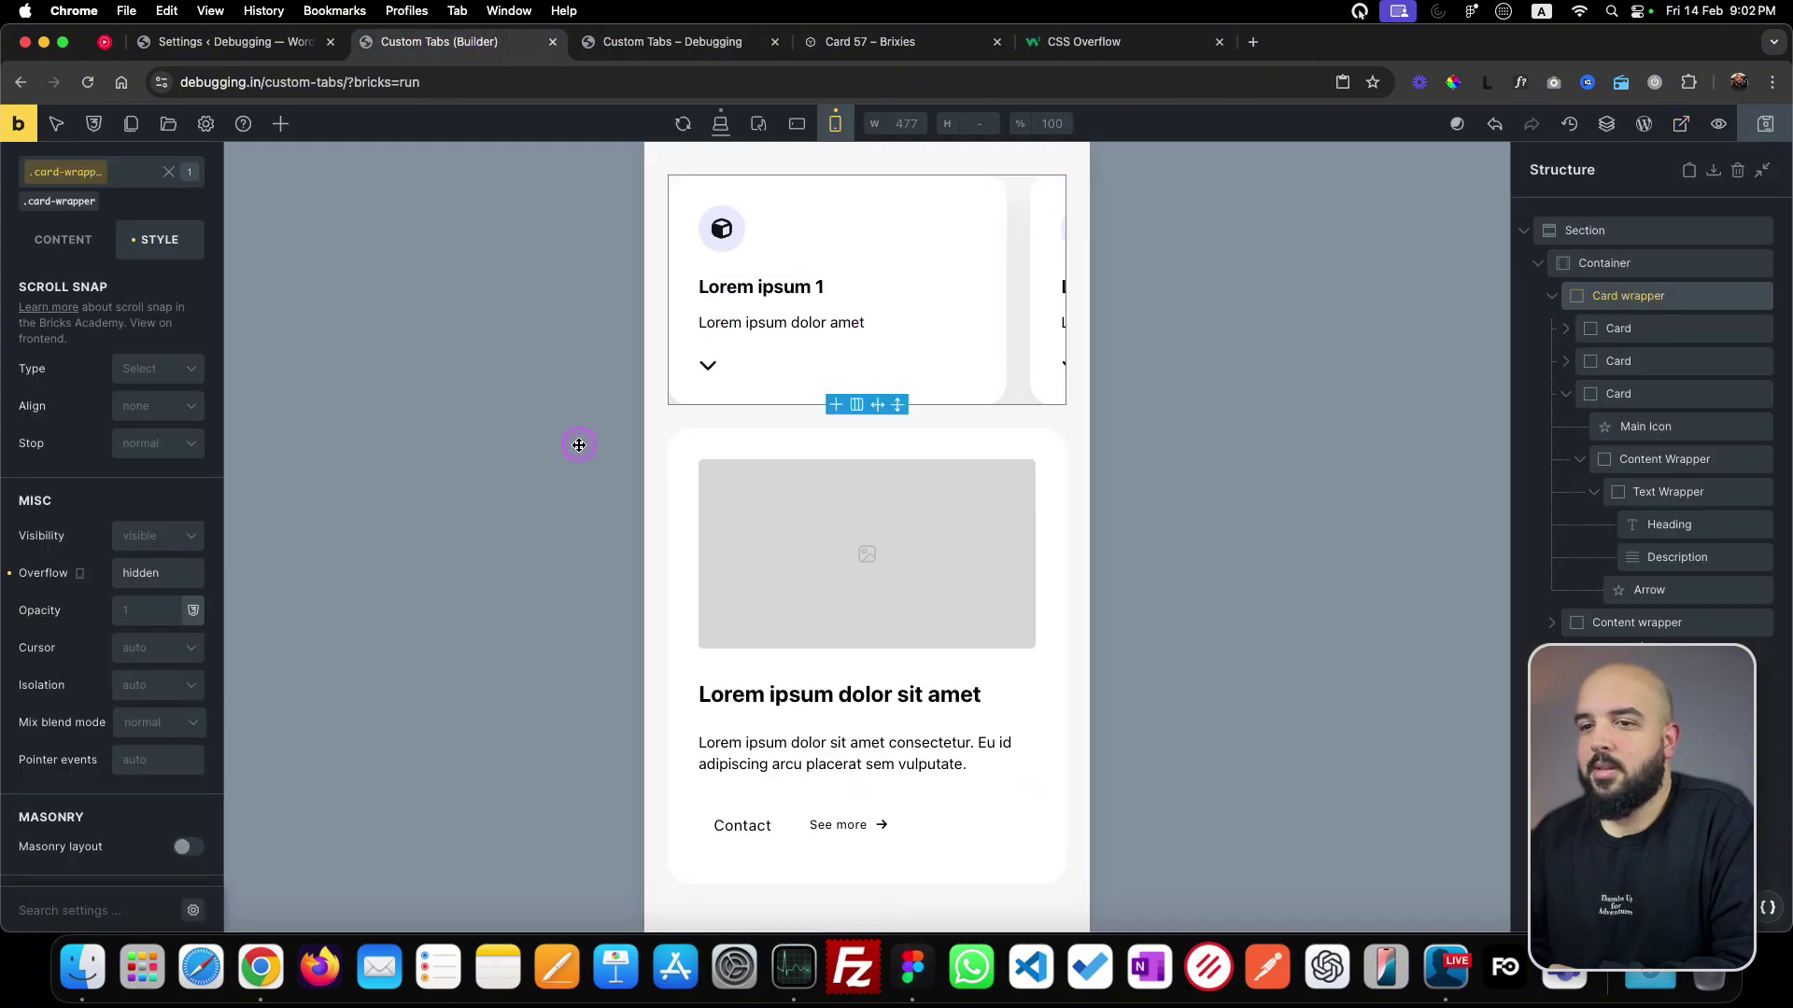
double_click(147, 573)
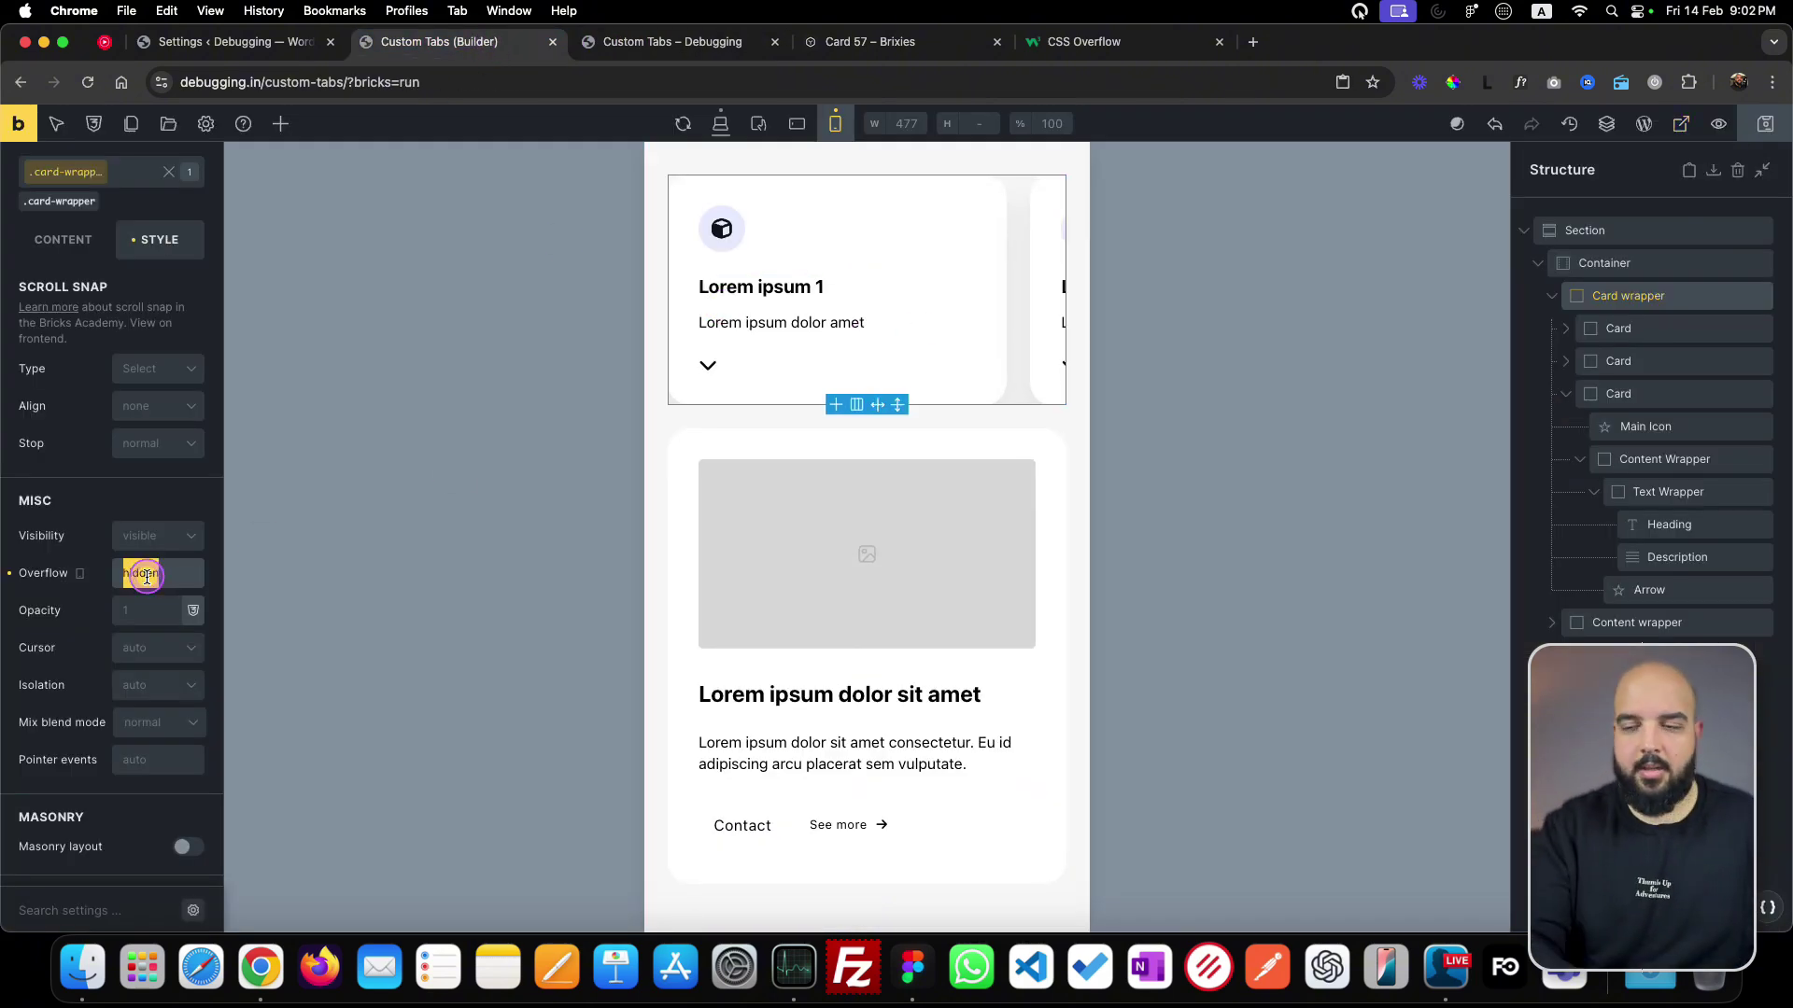
type("auto")
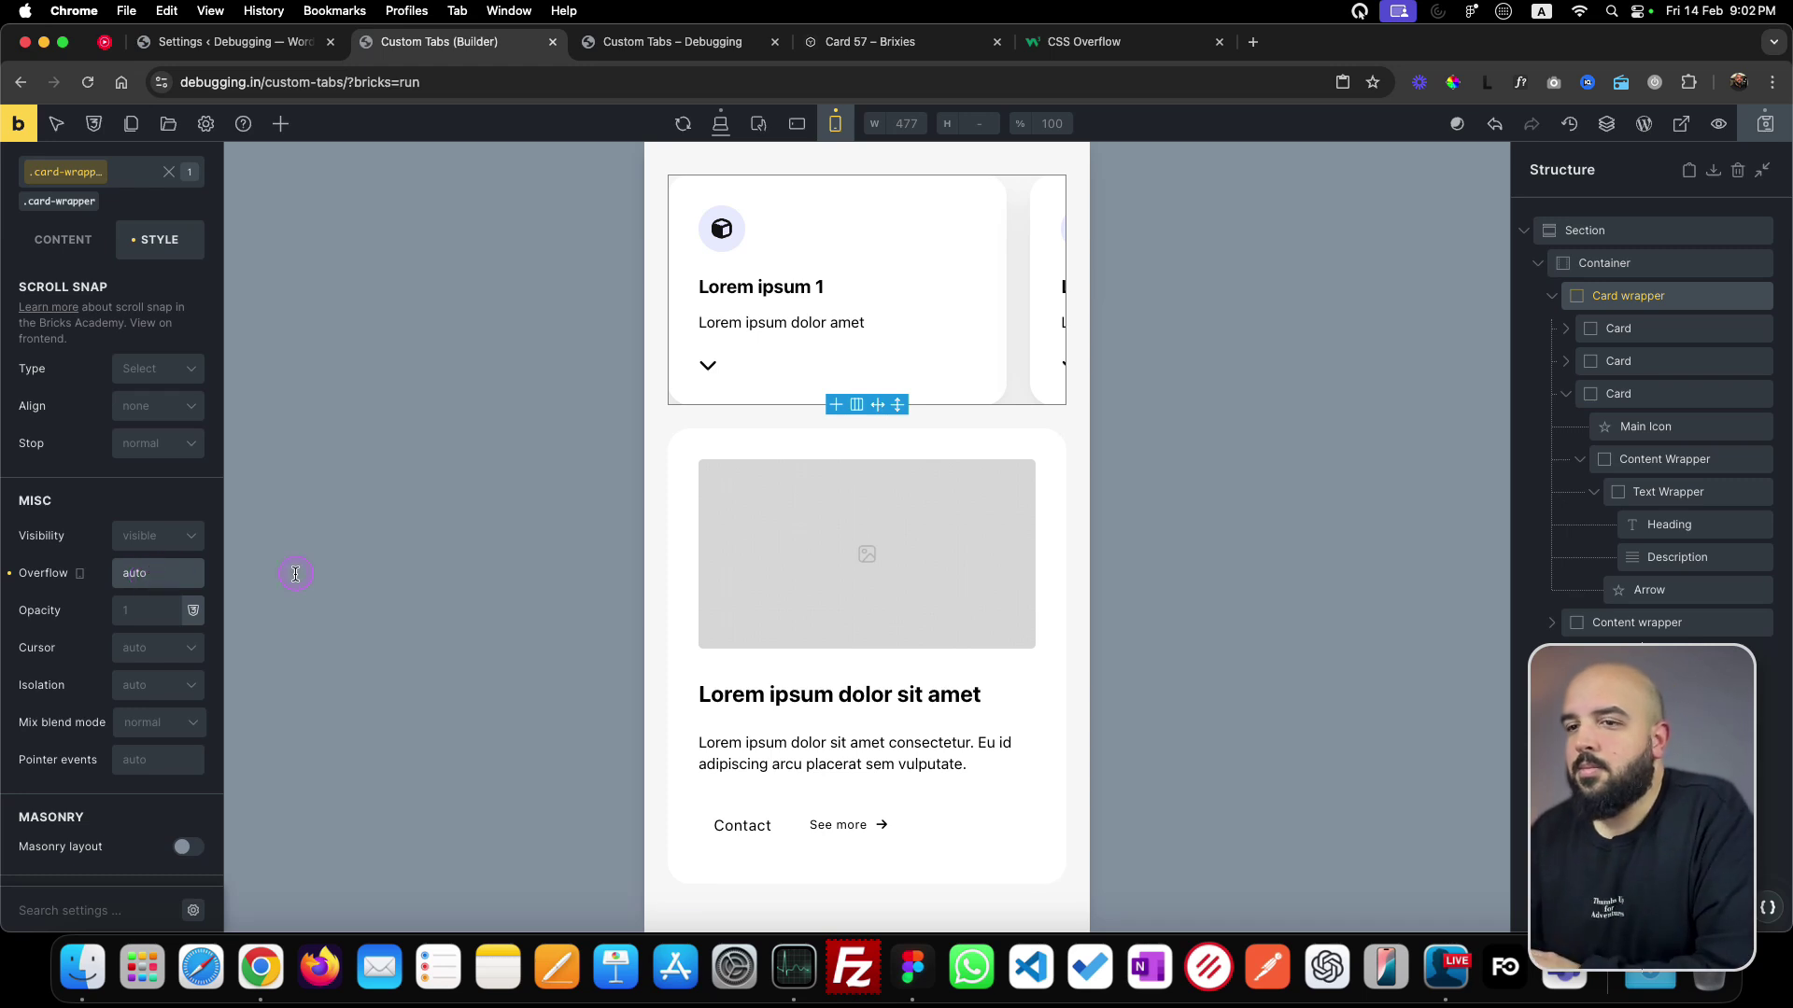
left_click(1762, 122)
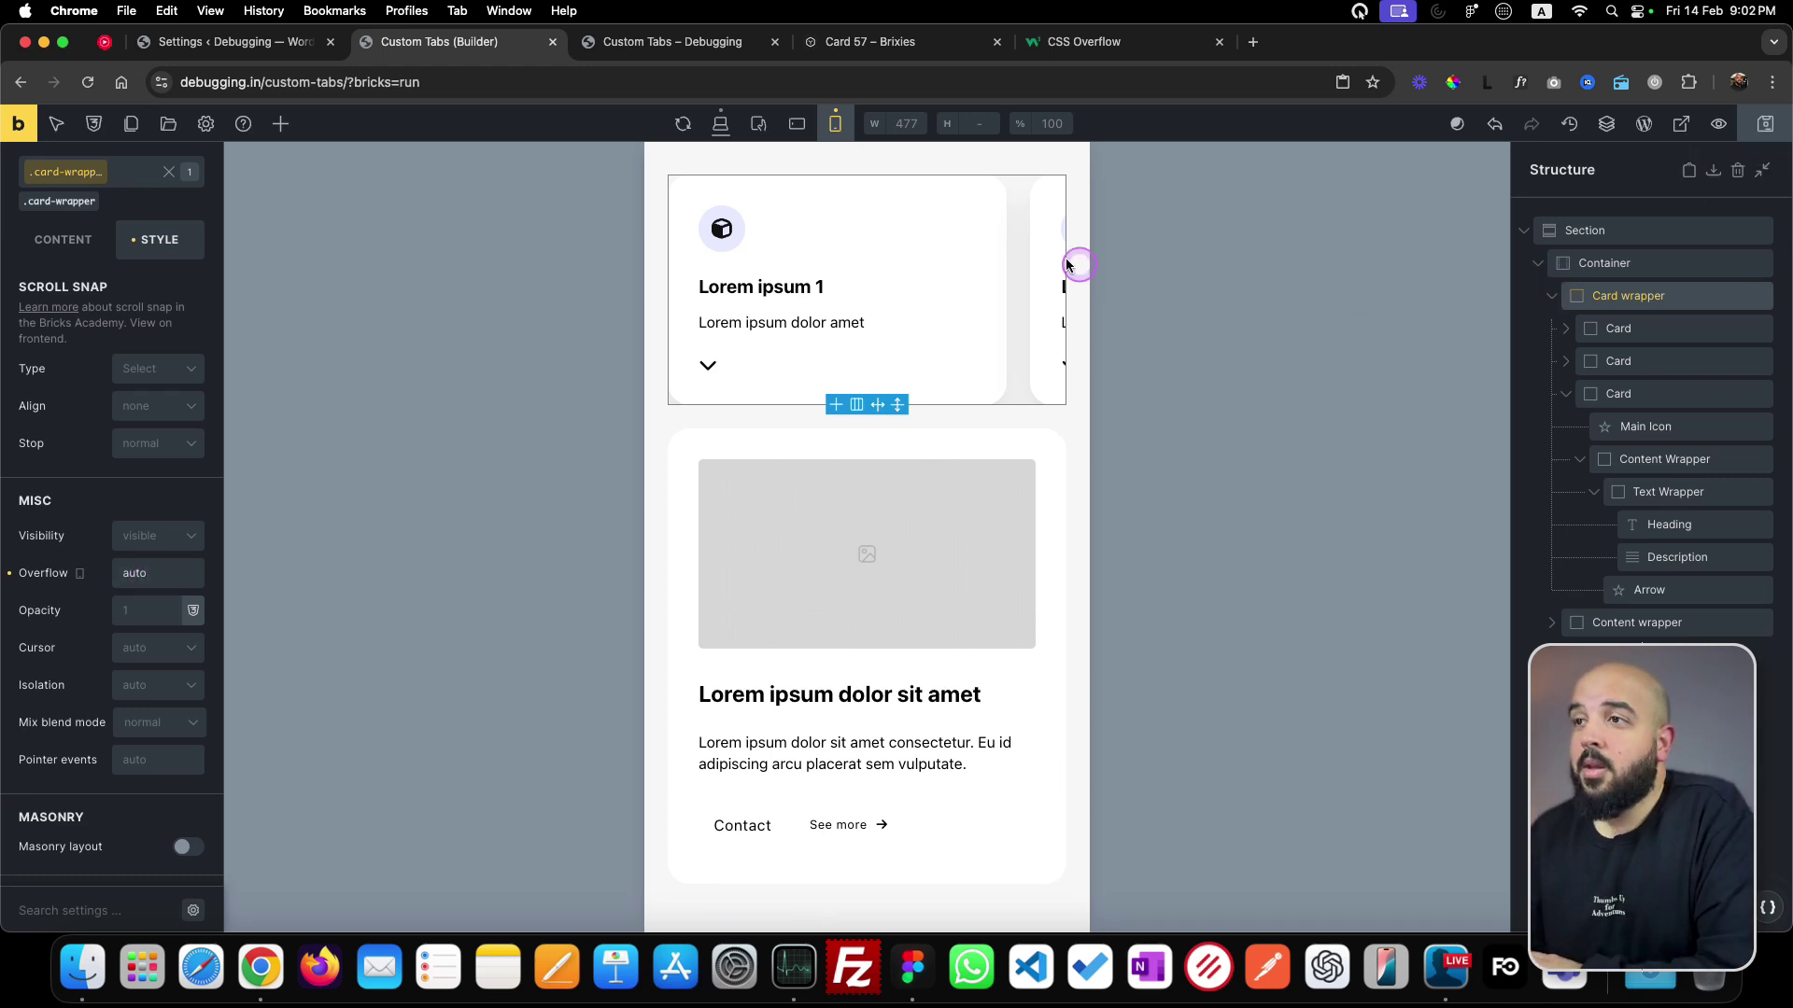
- Test swiping horizontally through the cards in the mobile preview, checking for a scrollbar beneath them
left_click(686, 42)
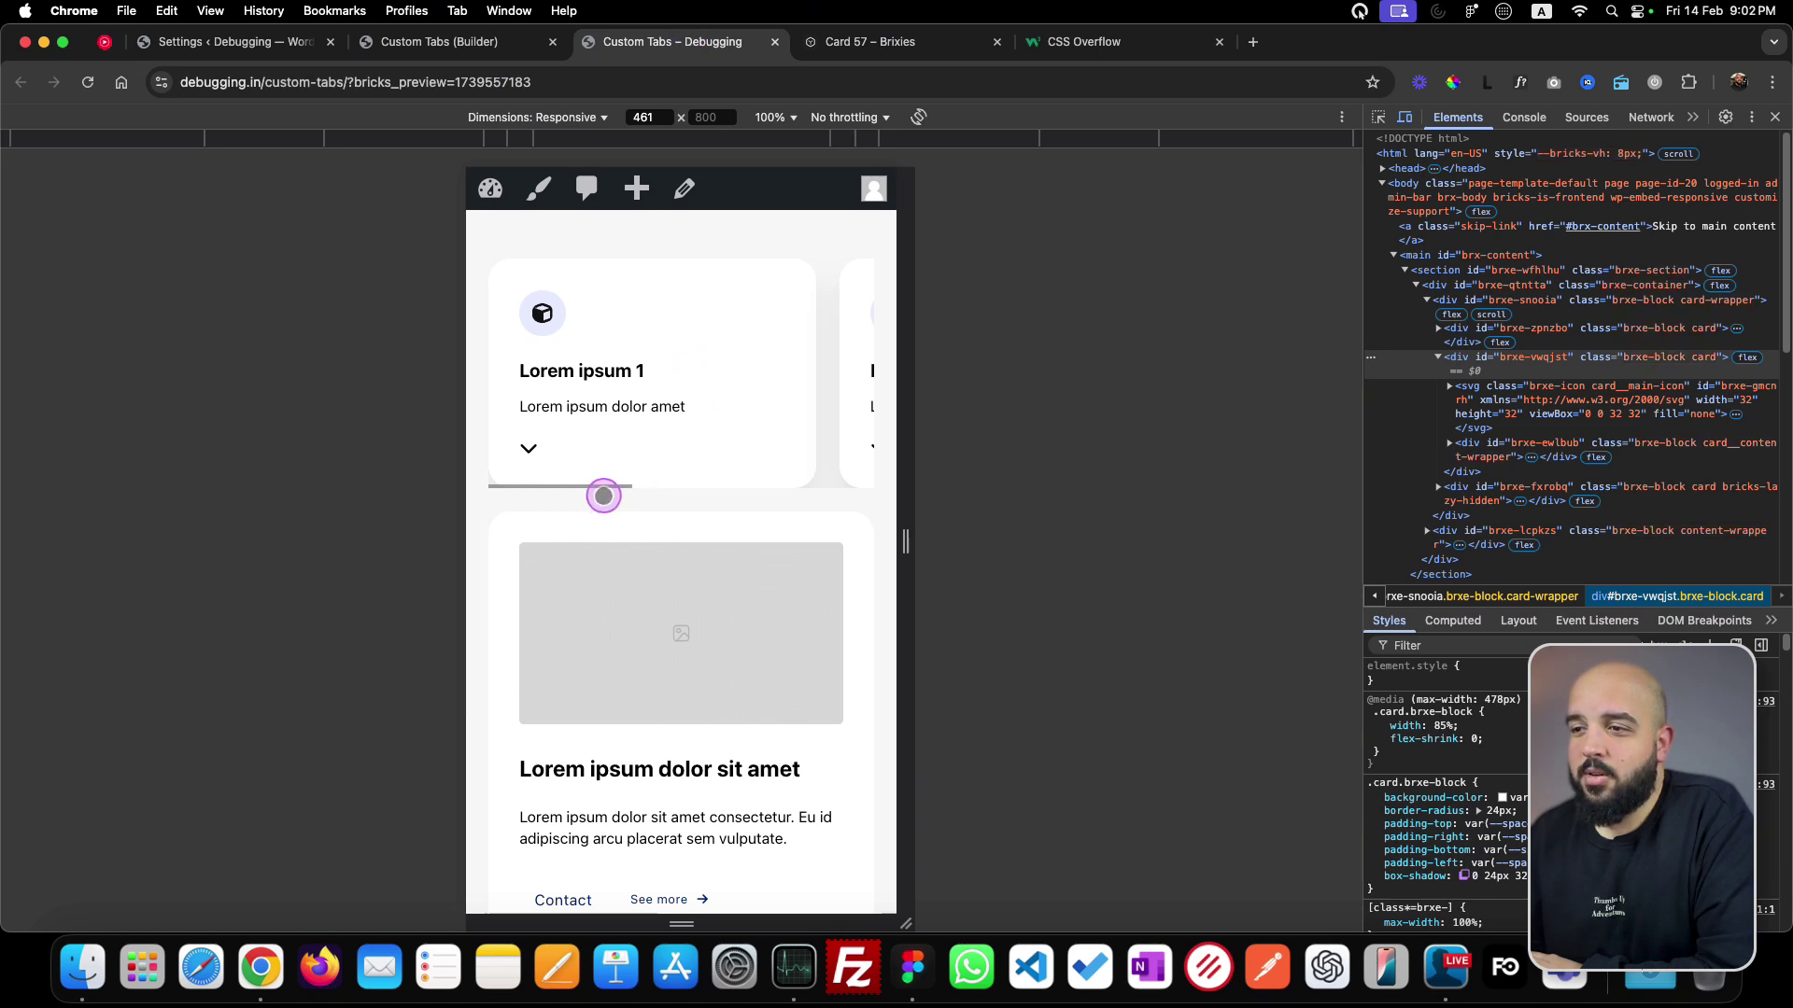
left_click_drag(781, 408, 572, 405)
left_click_drag(754, 400, 552, 400)
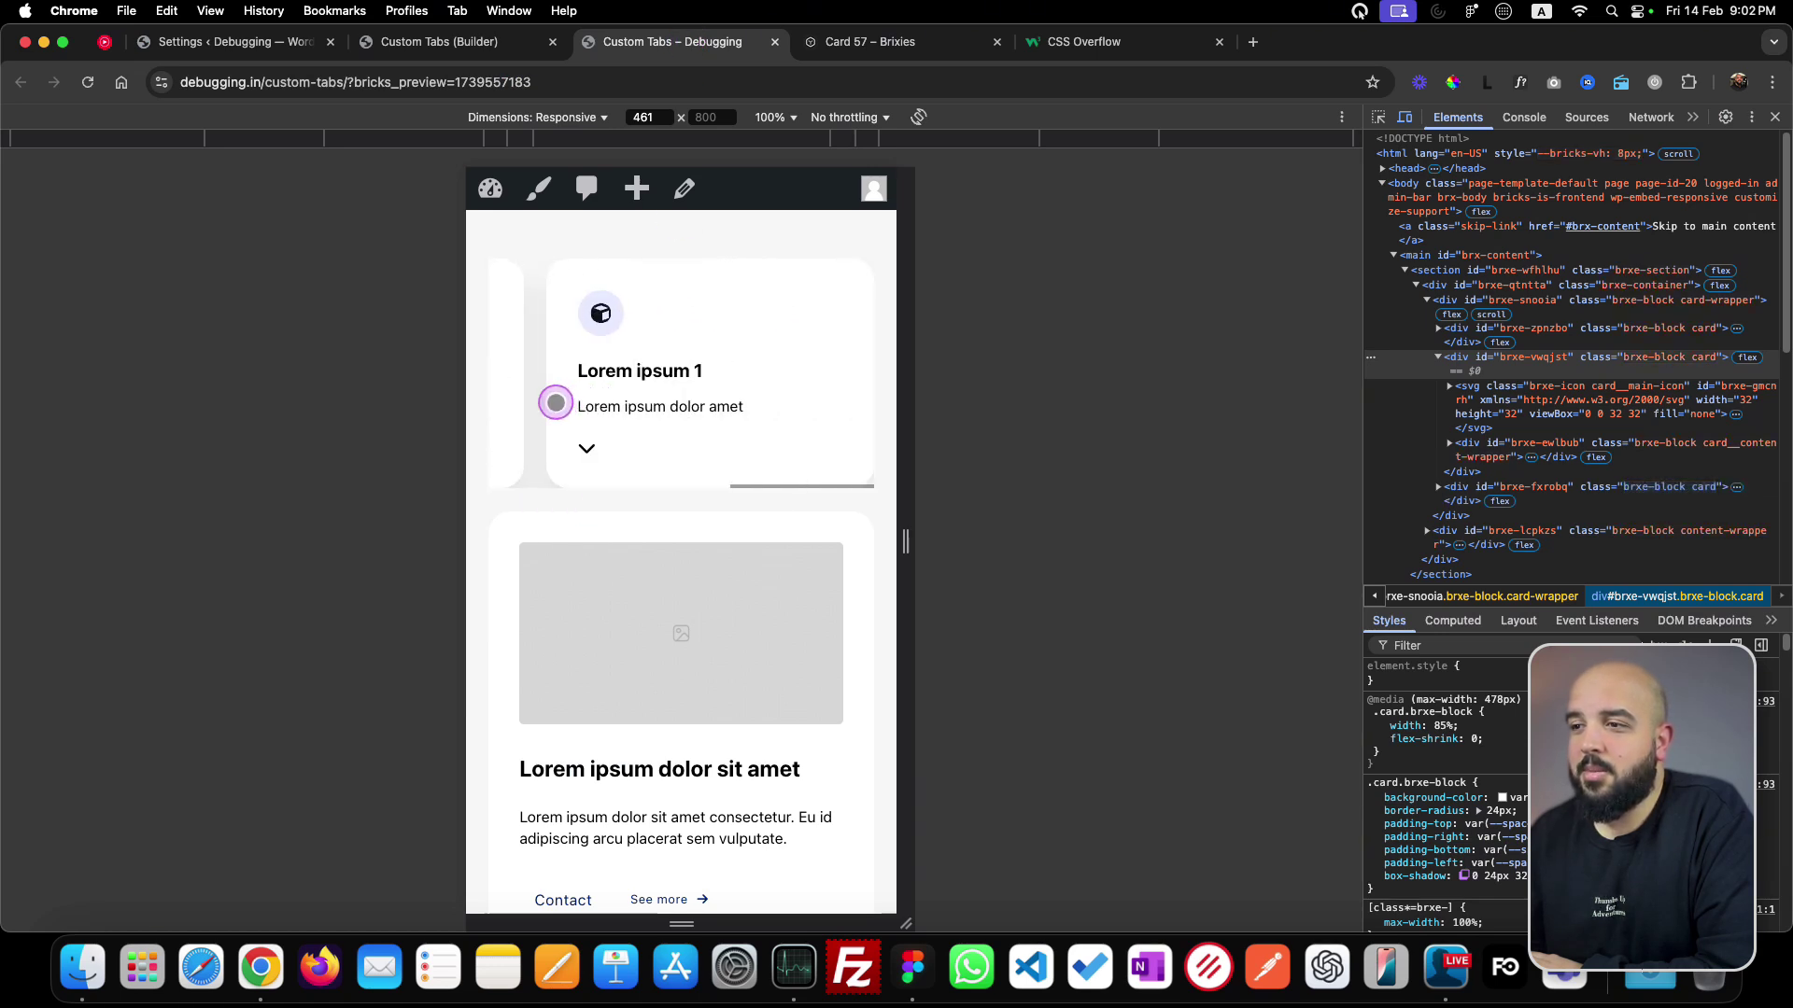
left_click_drag(840, 388, 1047, 428)
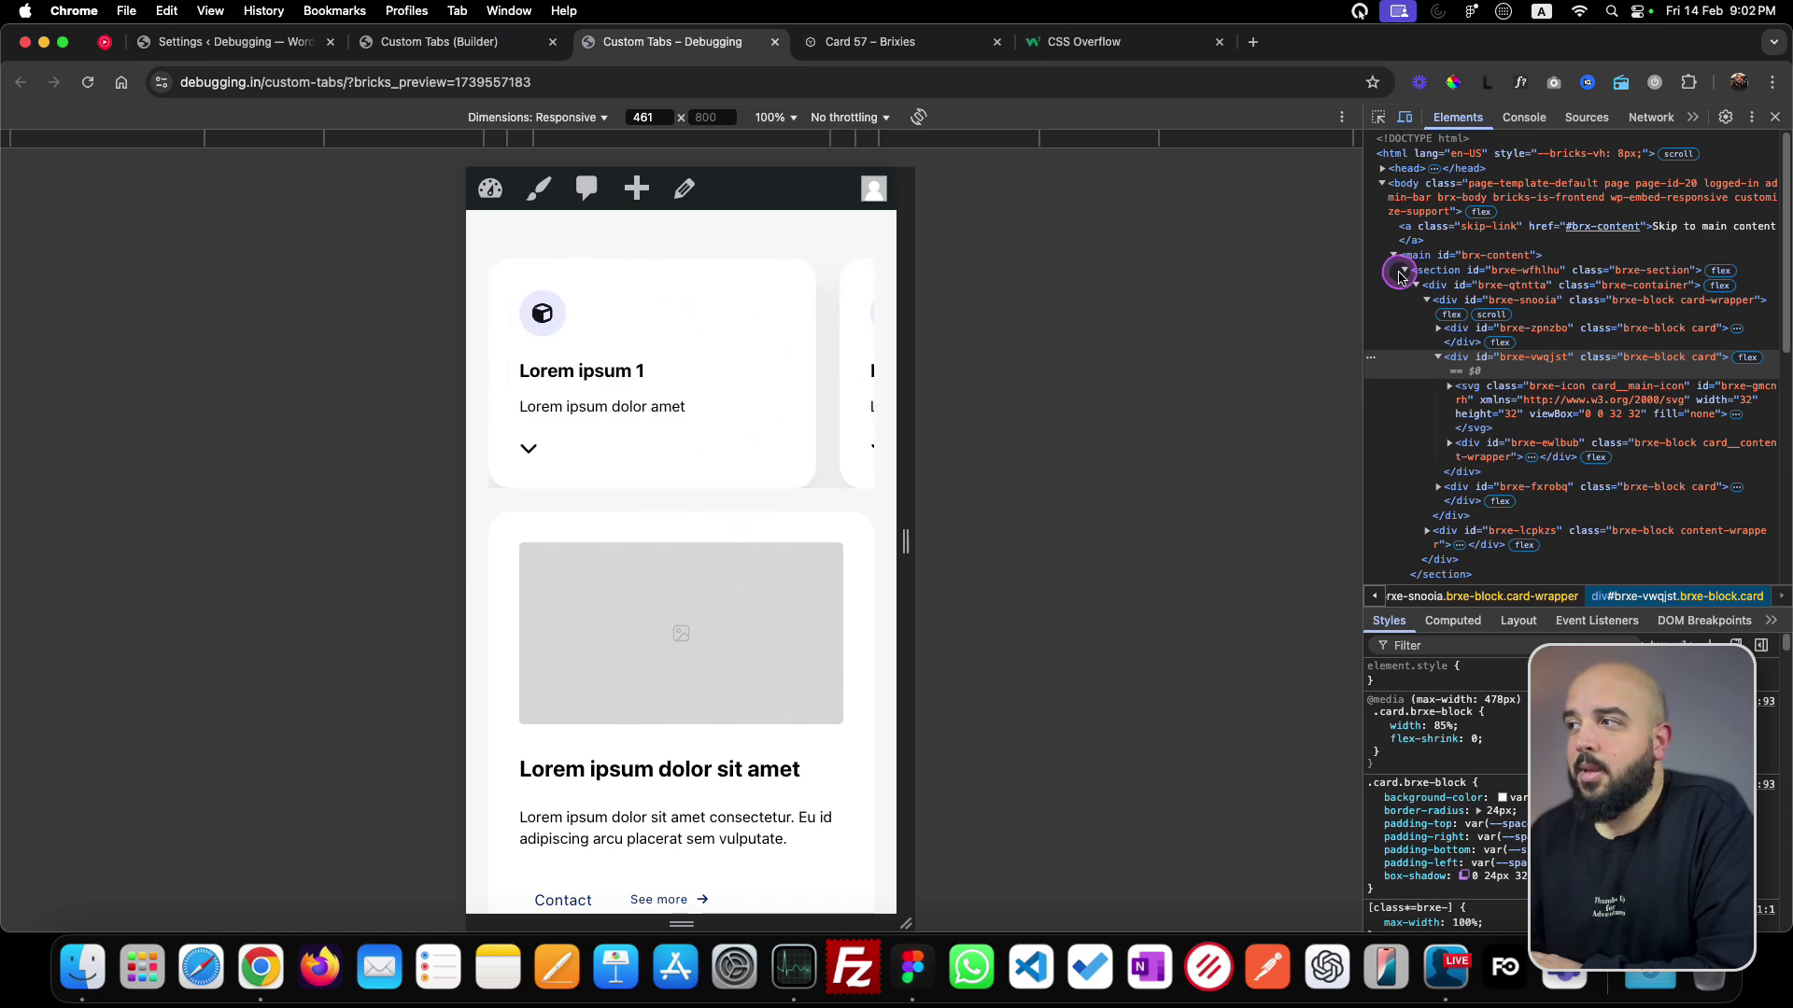
- Search the web for "hide scrollbar css" and open the W3Schools guide on hiding scrollbars with CSS
left_click(512, 43)
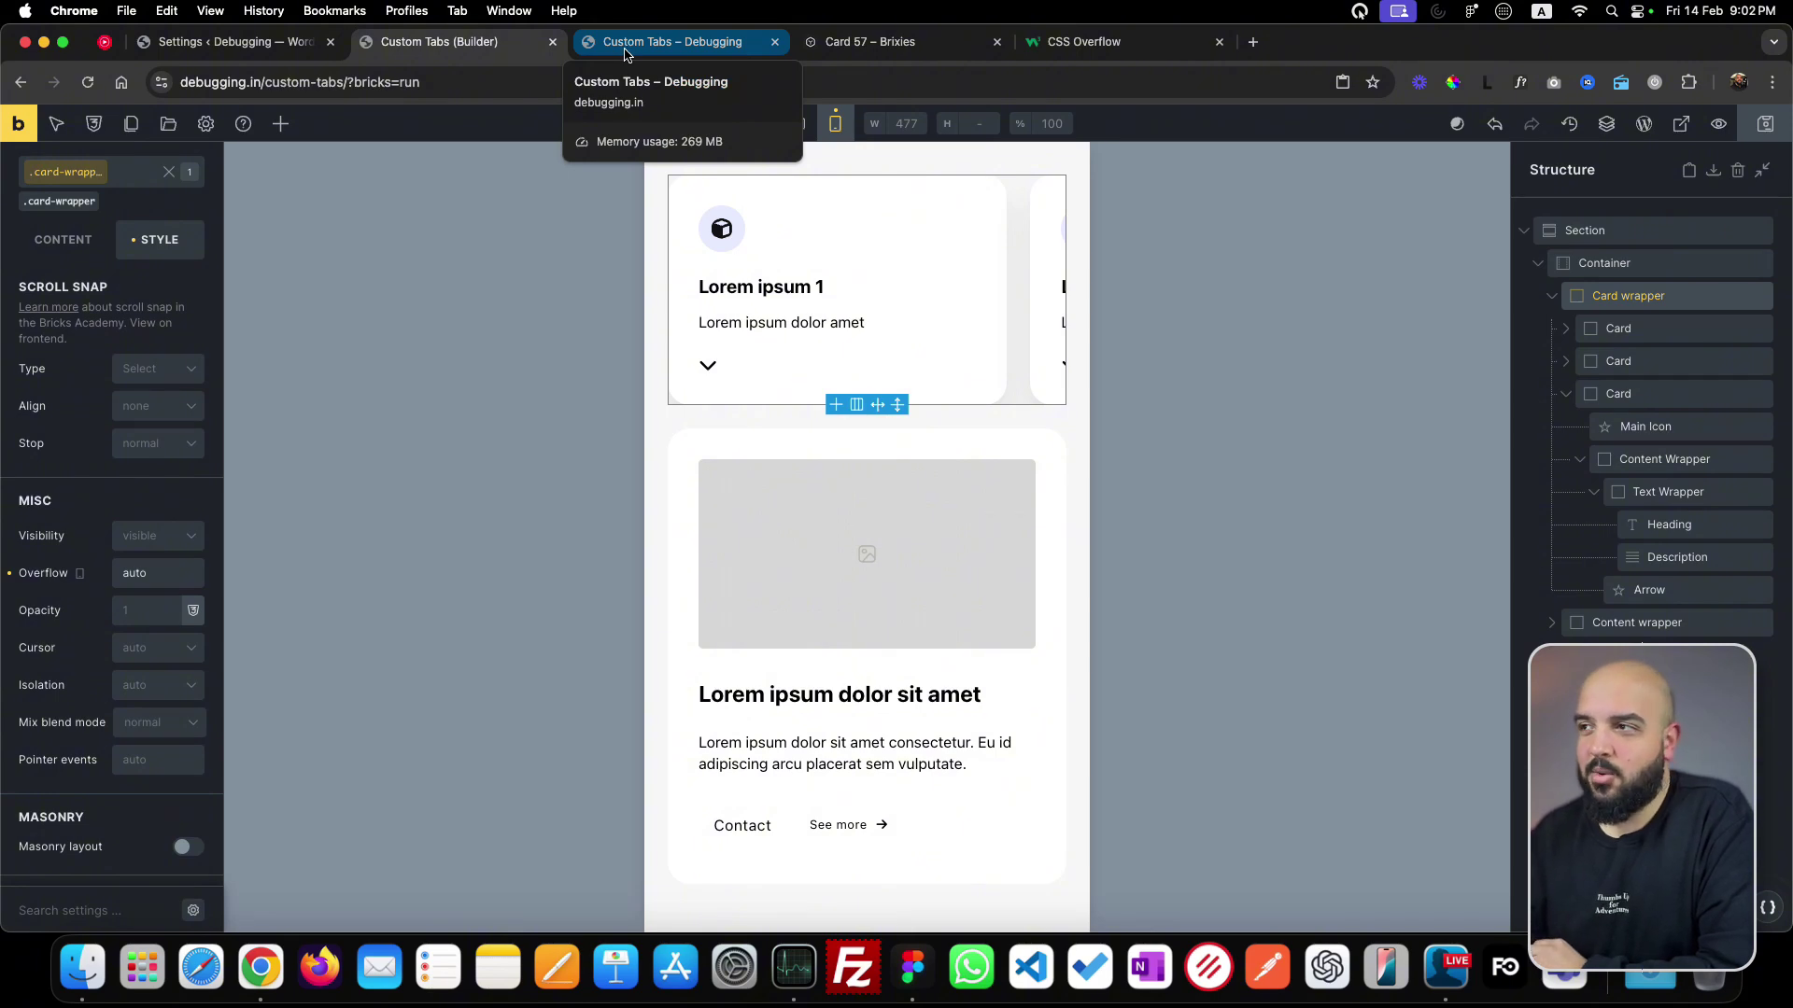
left_click(1093, 41)
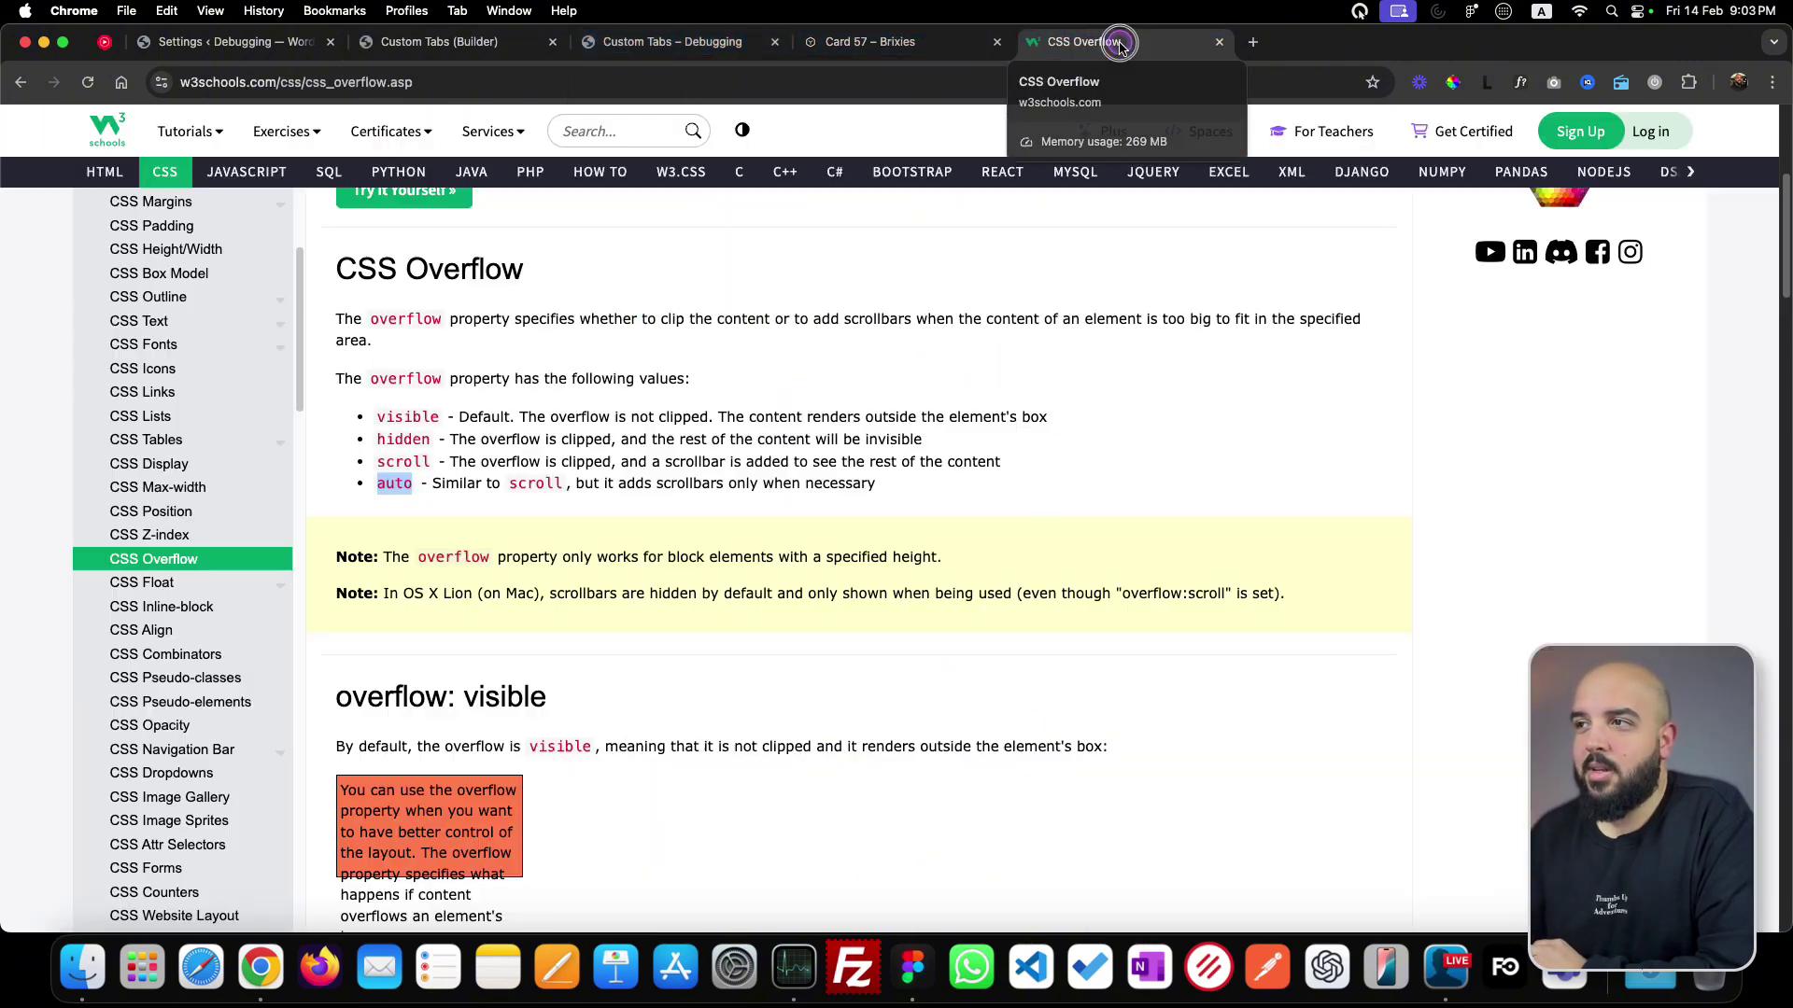
left_click(20, 83)
triple_click(386, 147)
key("BackSpace")
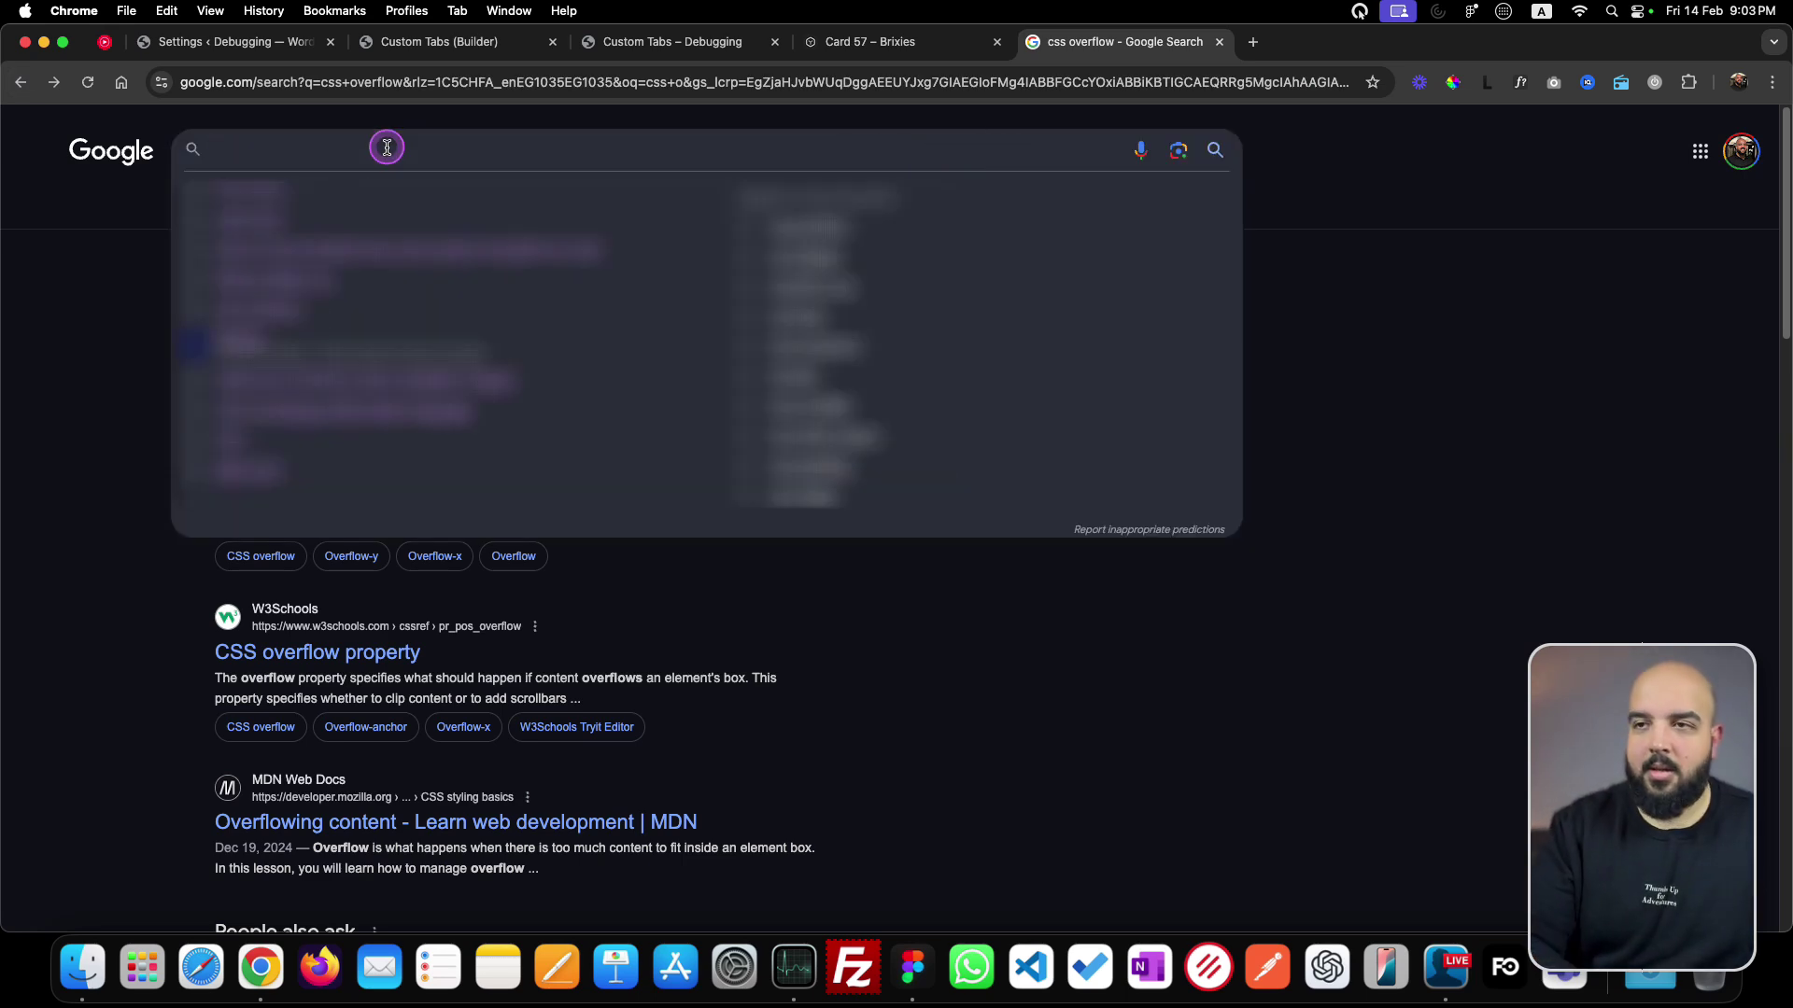
type("hide")
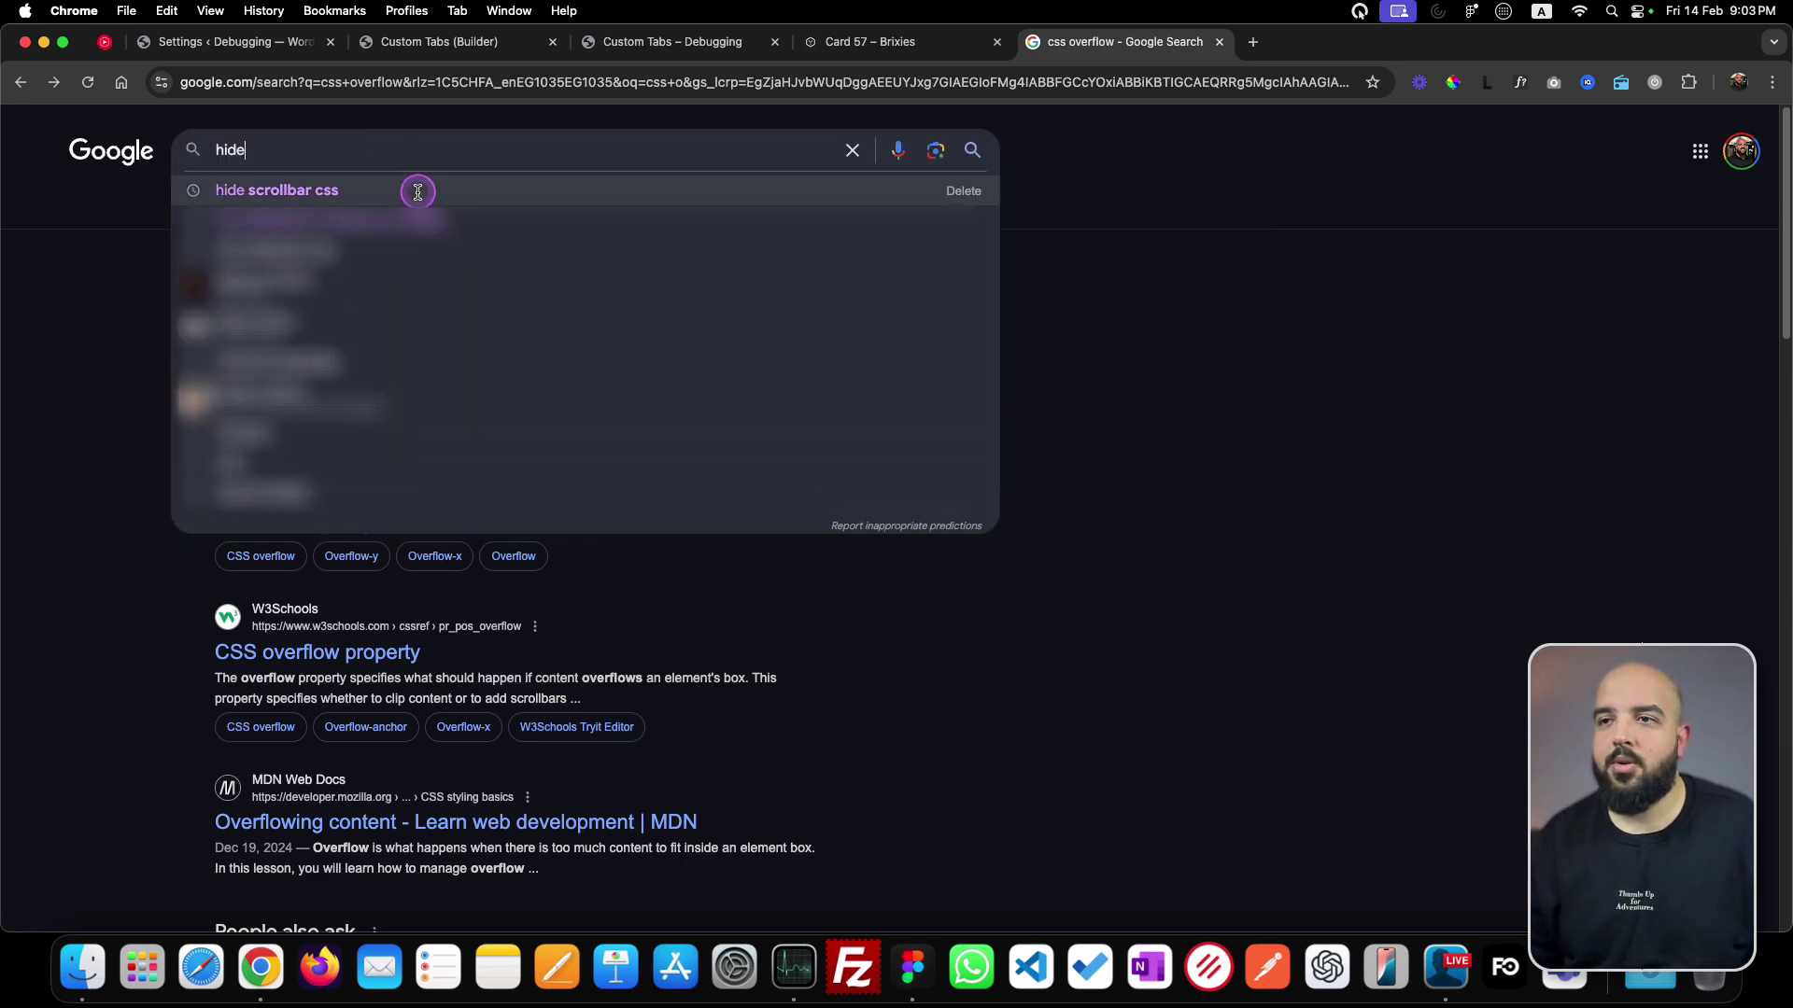
left_click(418, 192)
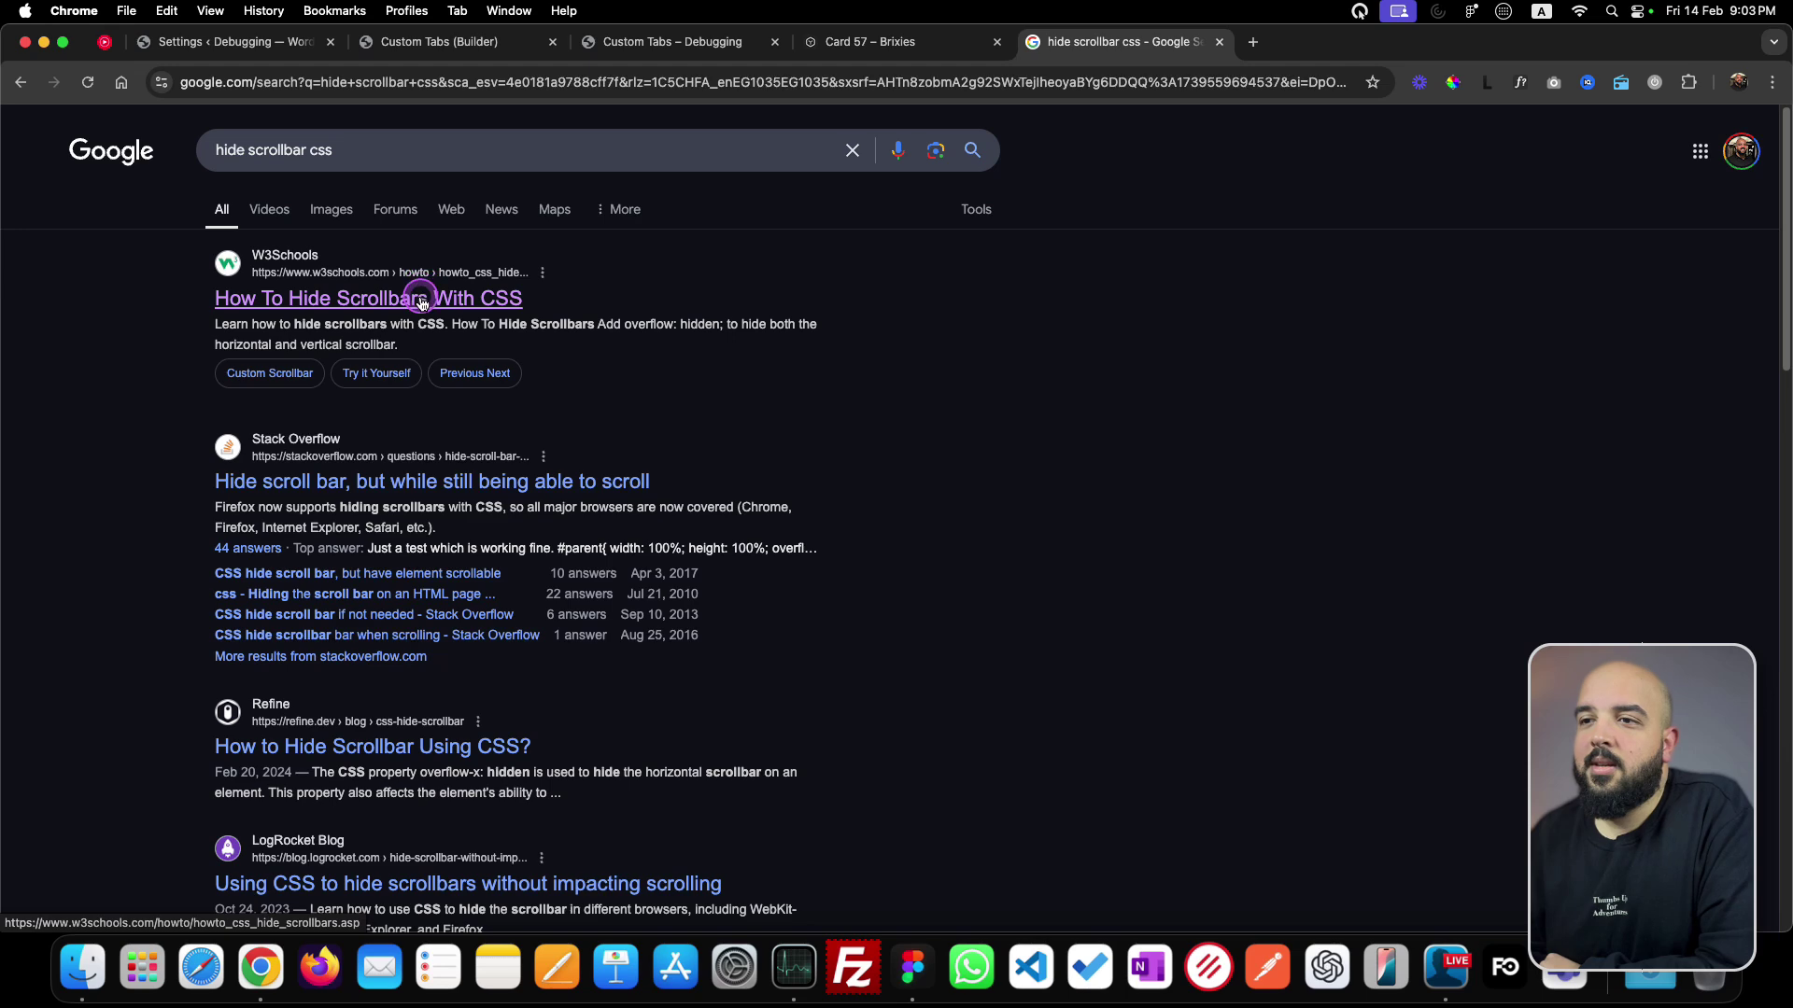
scroll(552, 489, "down", 2)
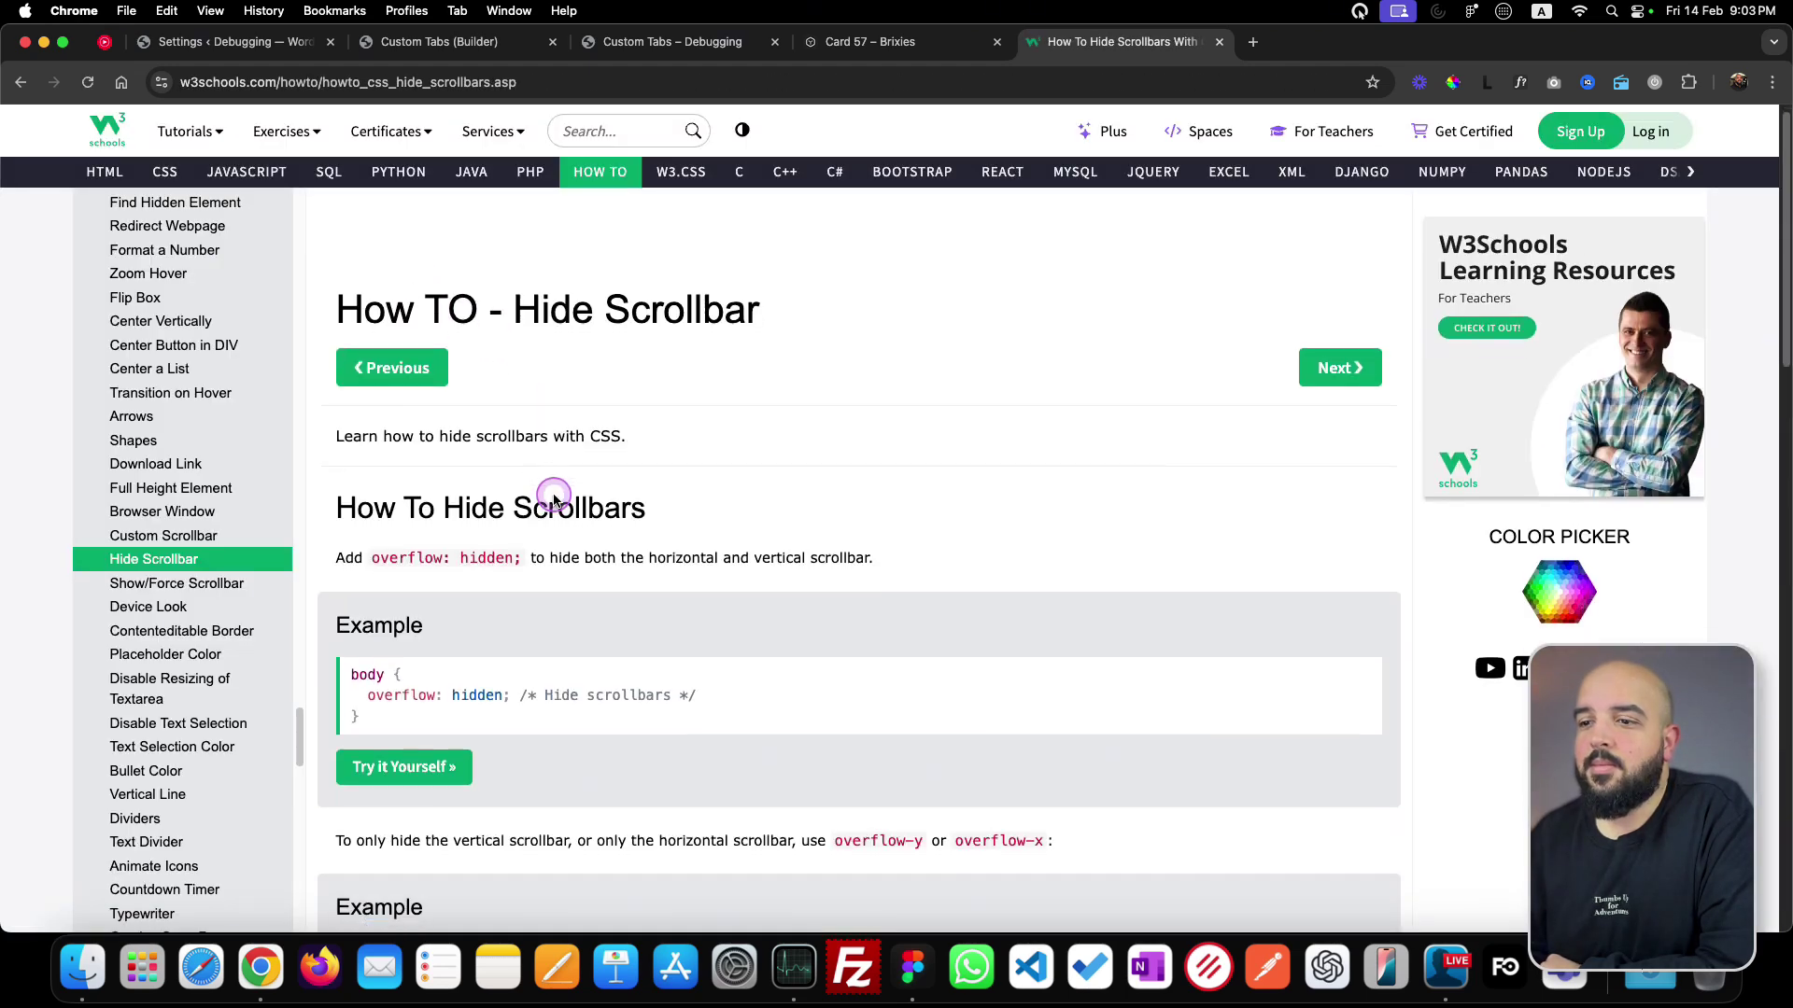
- Review the guide's overflow: hidden, overflow-y and overflow-x examples and the note about lost scrolling
scroll(558, 518, "down", 4)
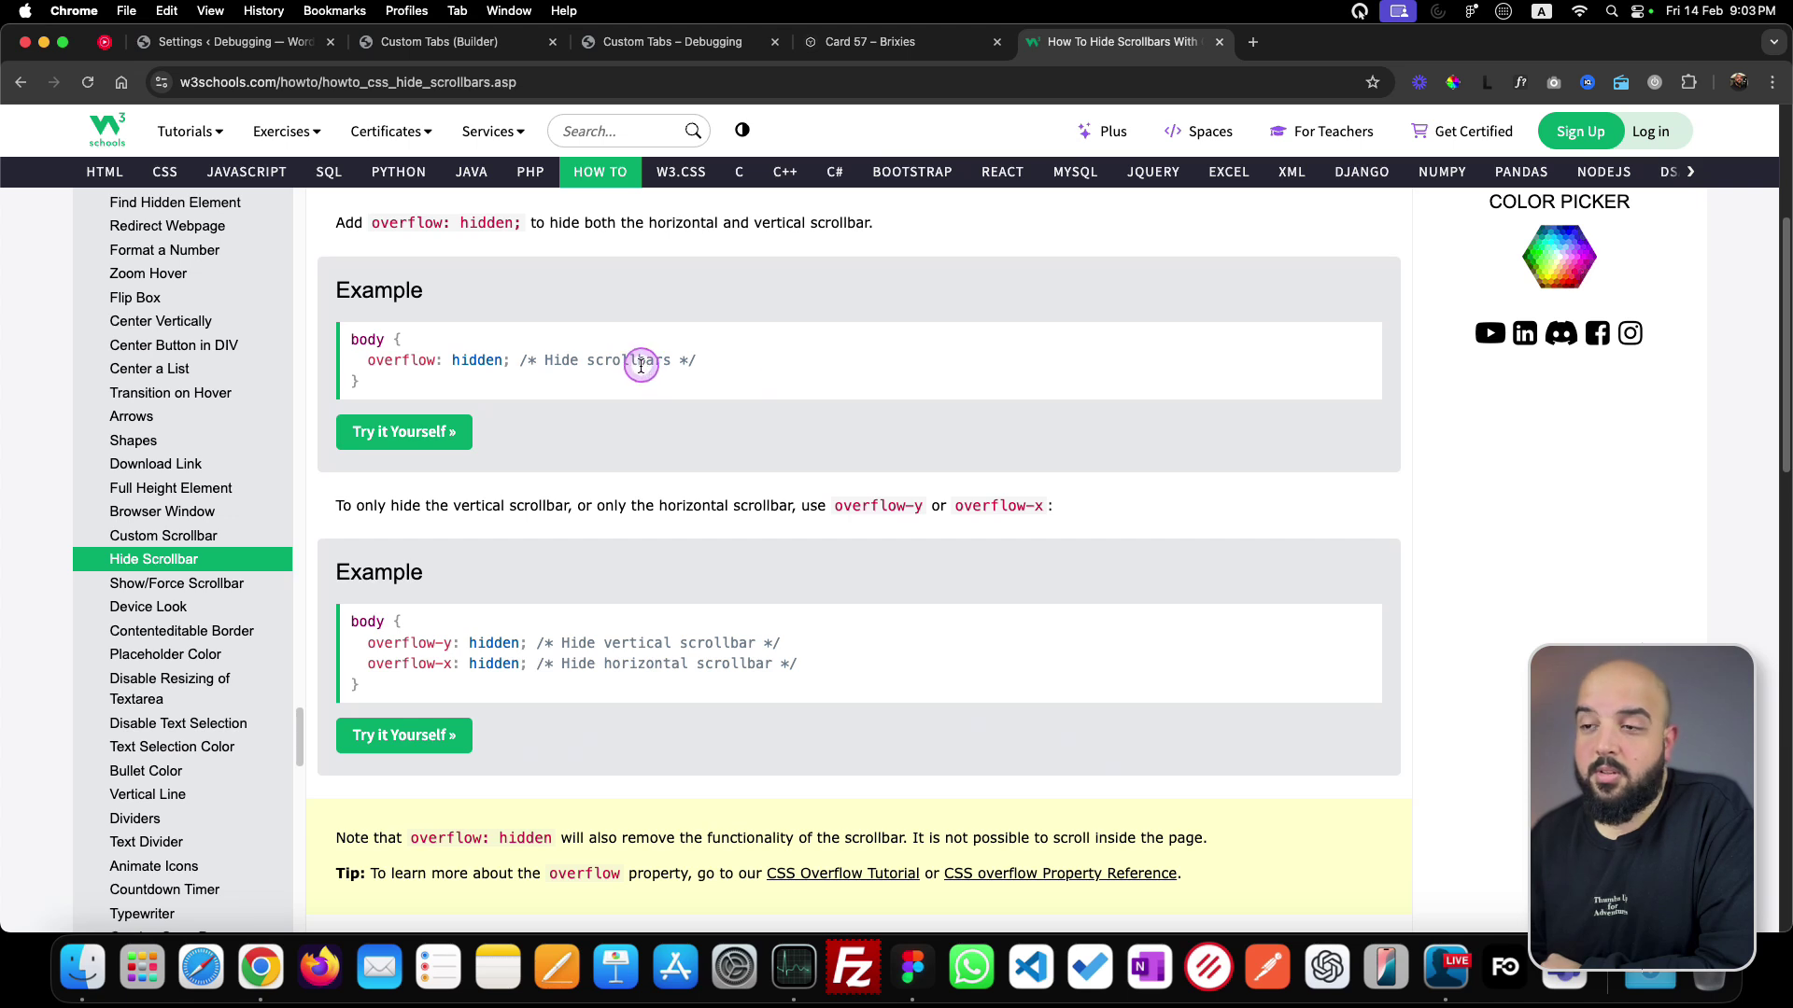
left_click_drag(372, 363, 504, 360)
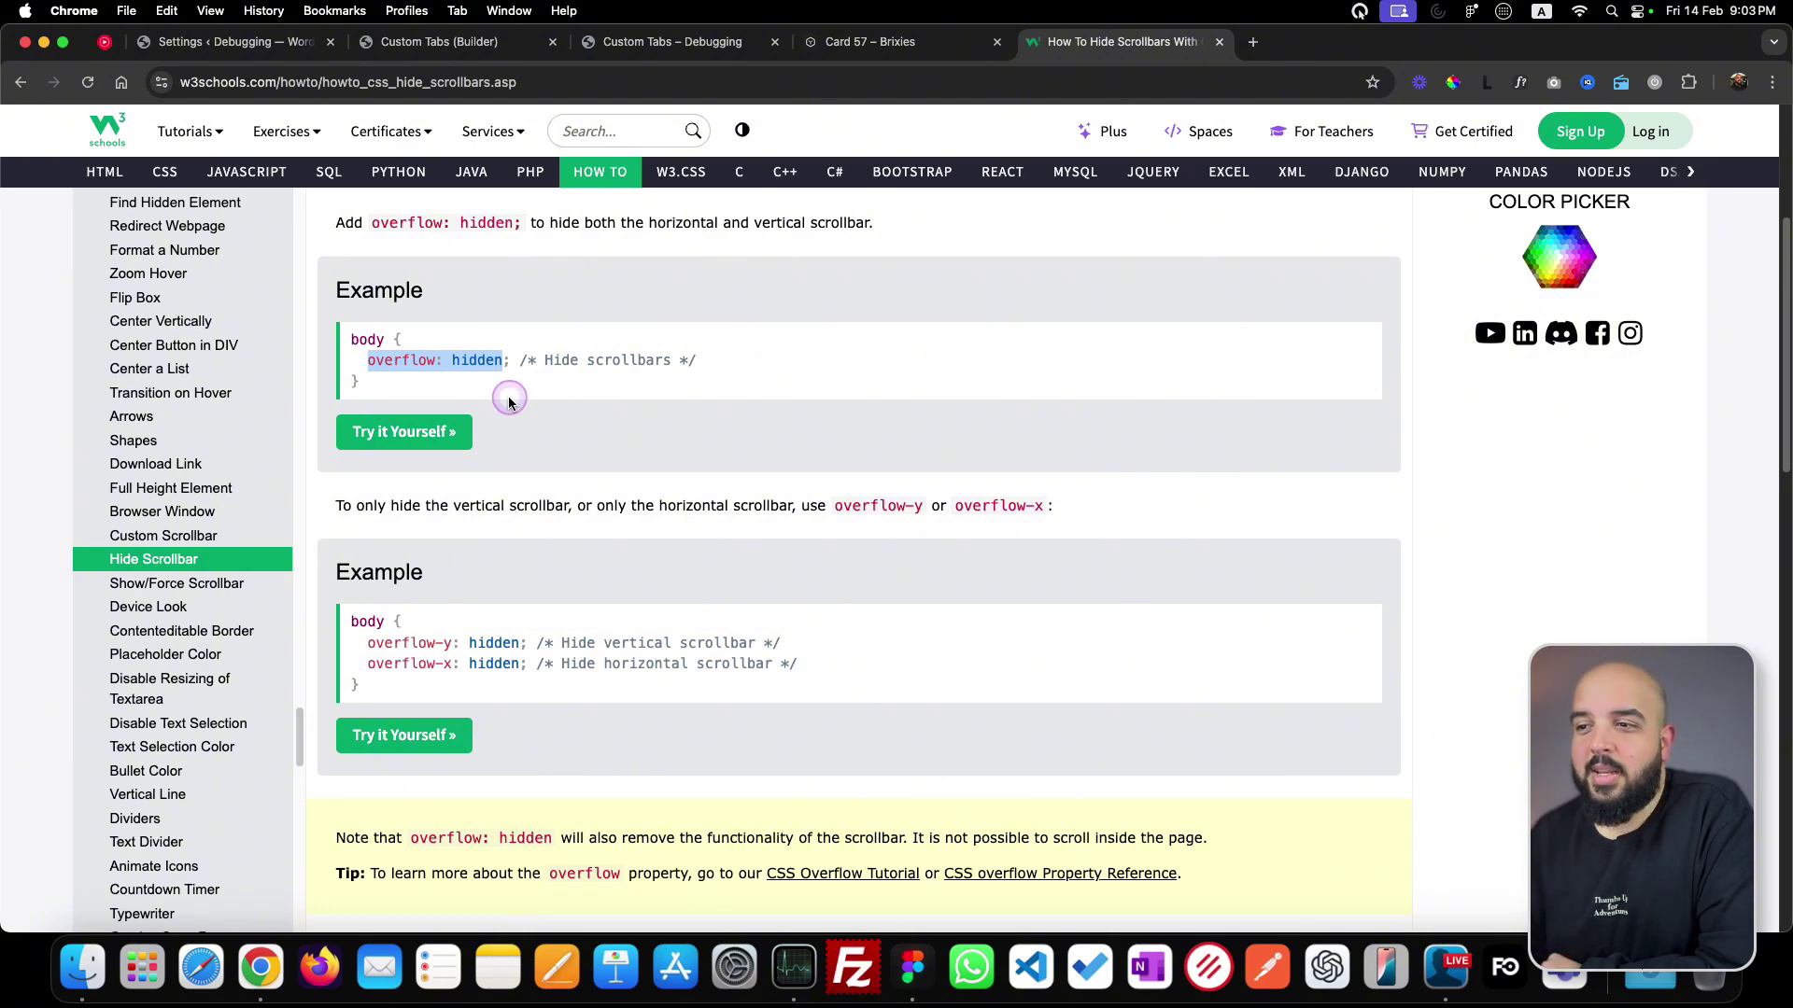
scroll(508, 402, "down", 5)
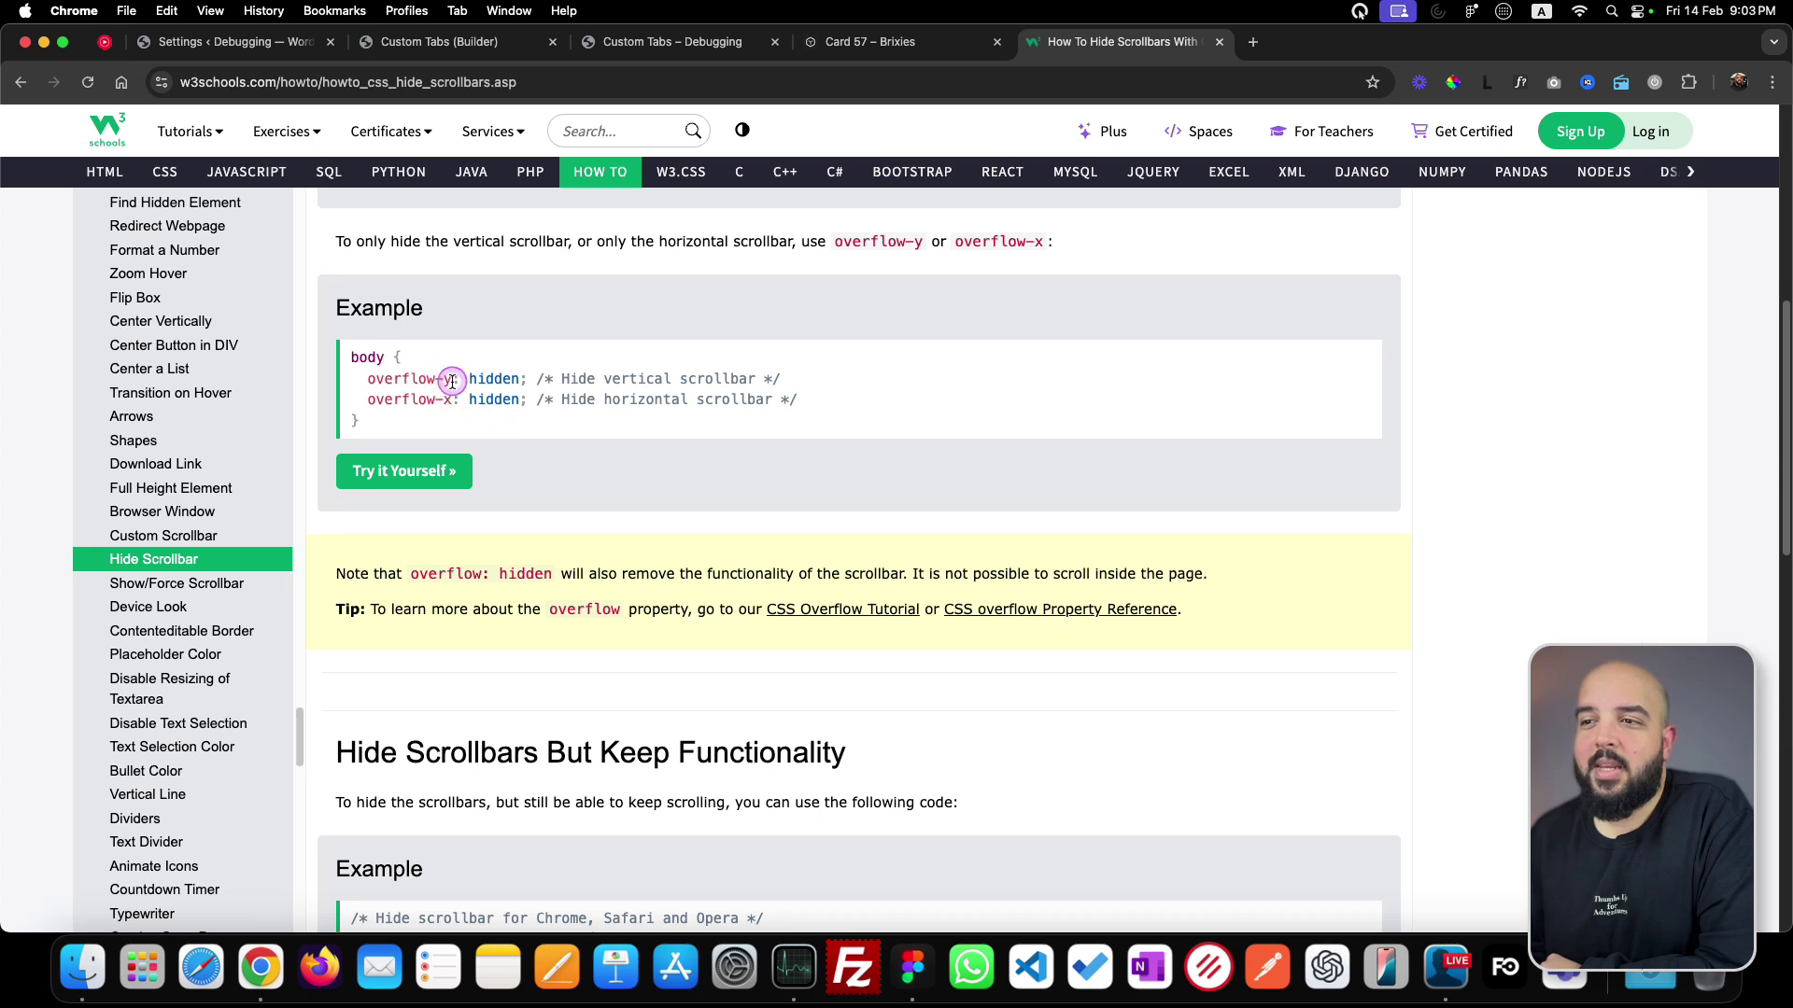
left_click_drag(455, 399, 458, 392)
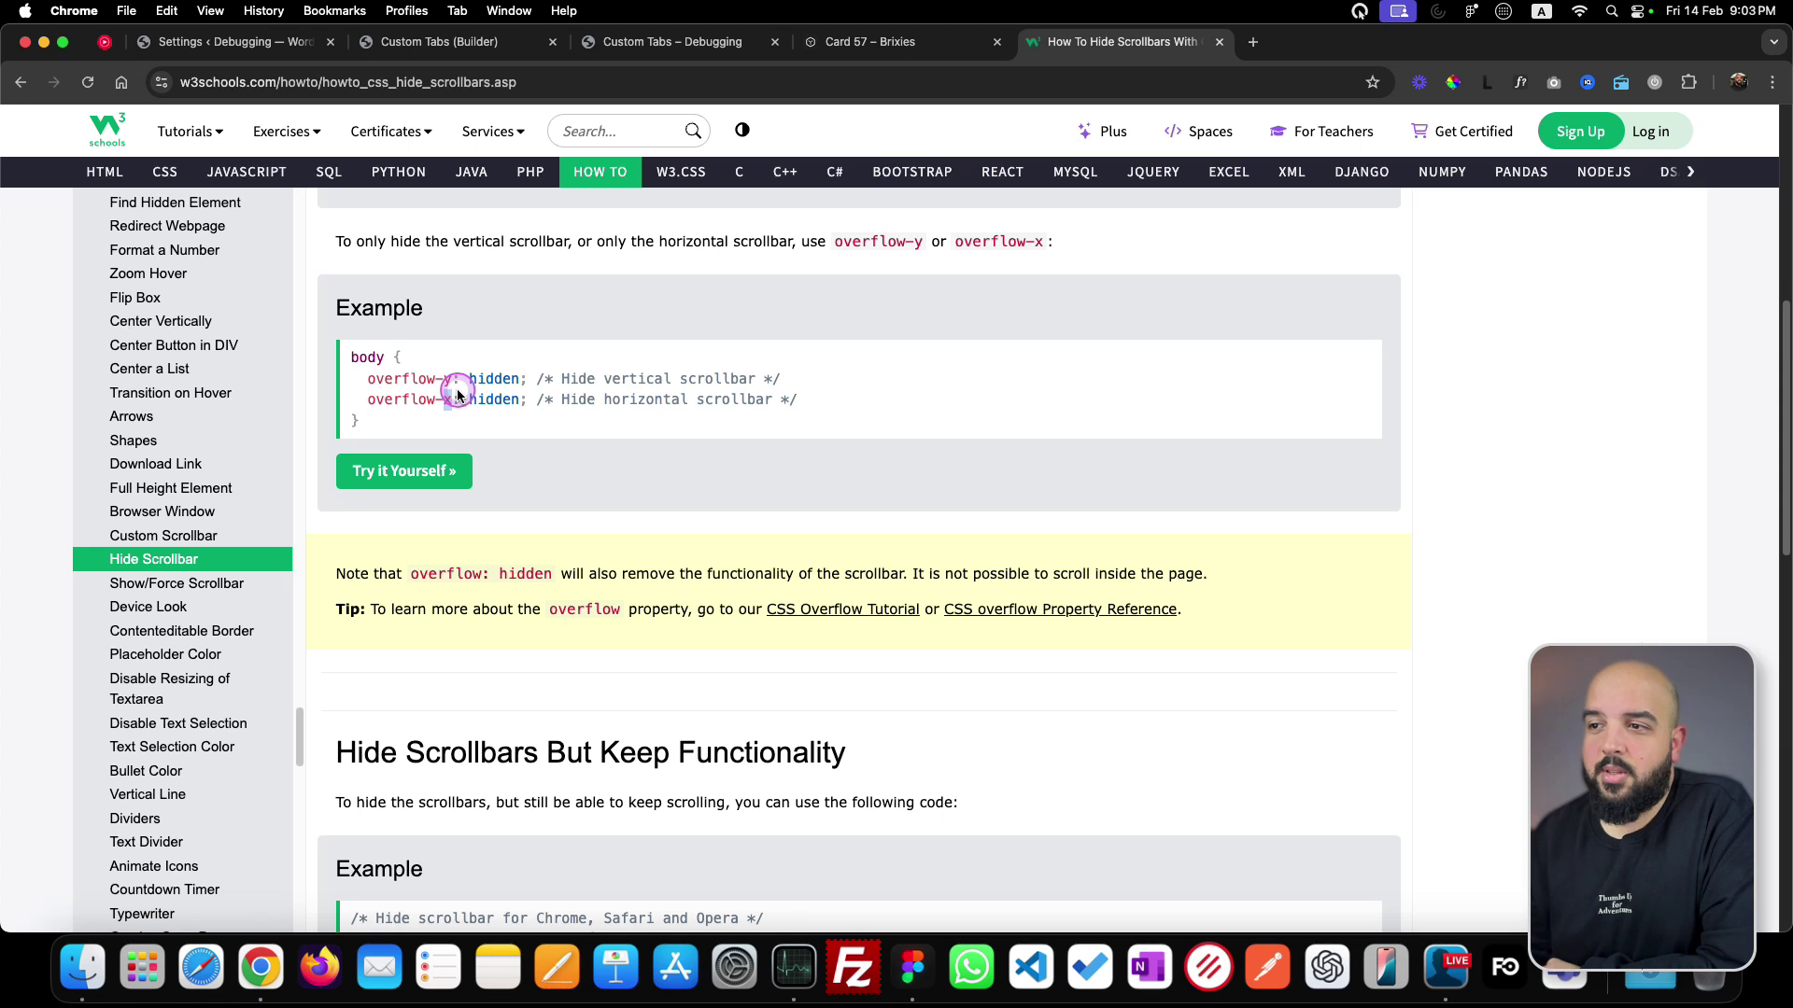
scroll(546, 549, "down", 1)
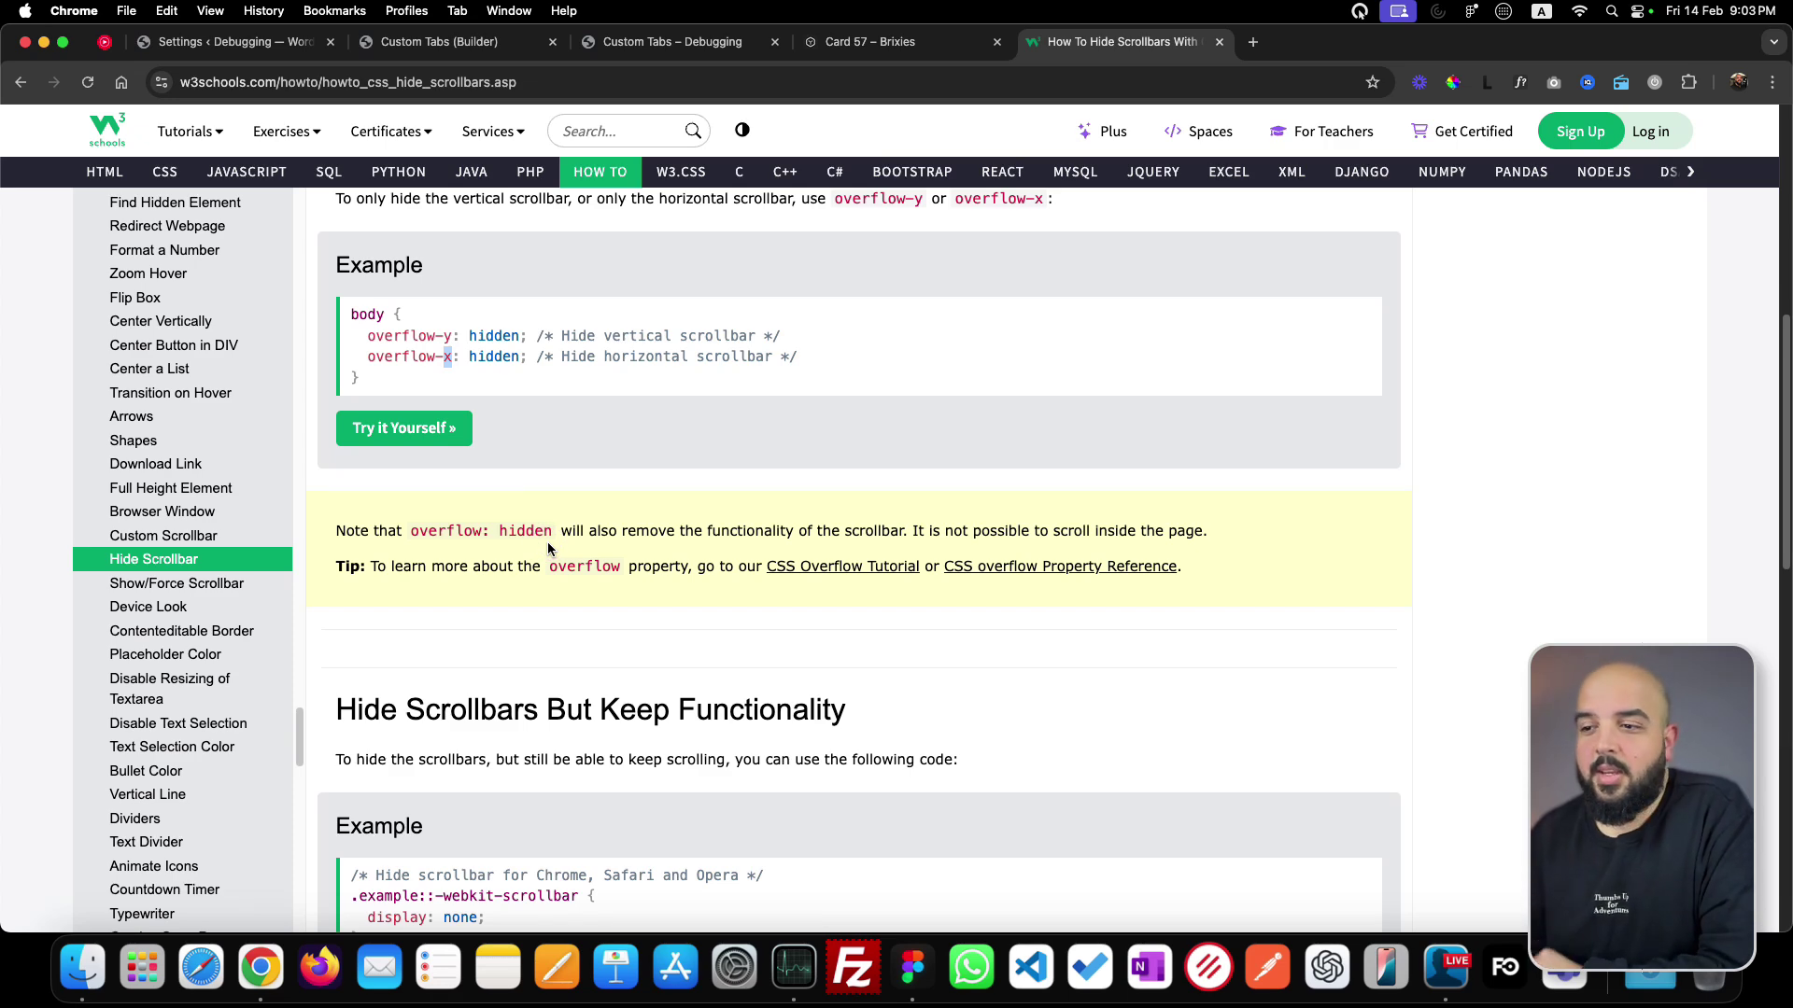
- Examine the "Hide Scrollbars But Keep Functionality" code example and which browsers each of its rules covers
scroll(547, 549, "down", 3)
scroll(548, 549, "down", 2)
left_click_drag(336, 278, 862, 282)
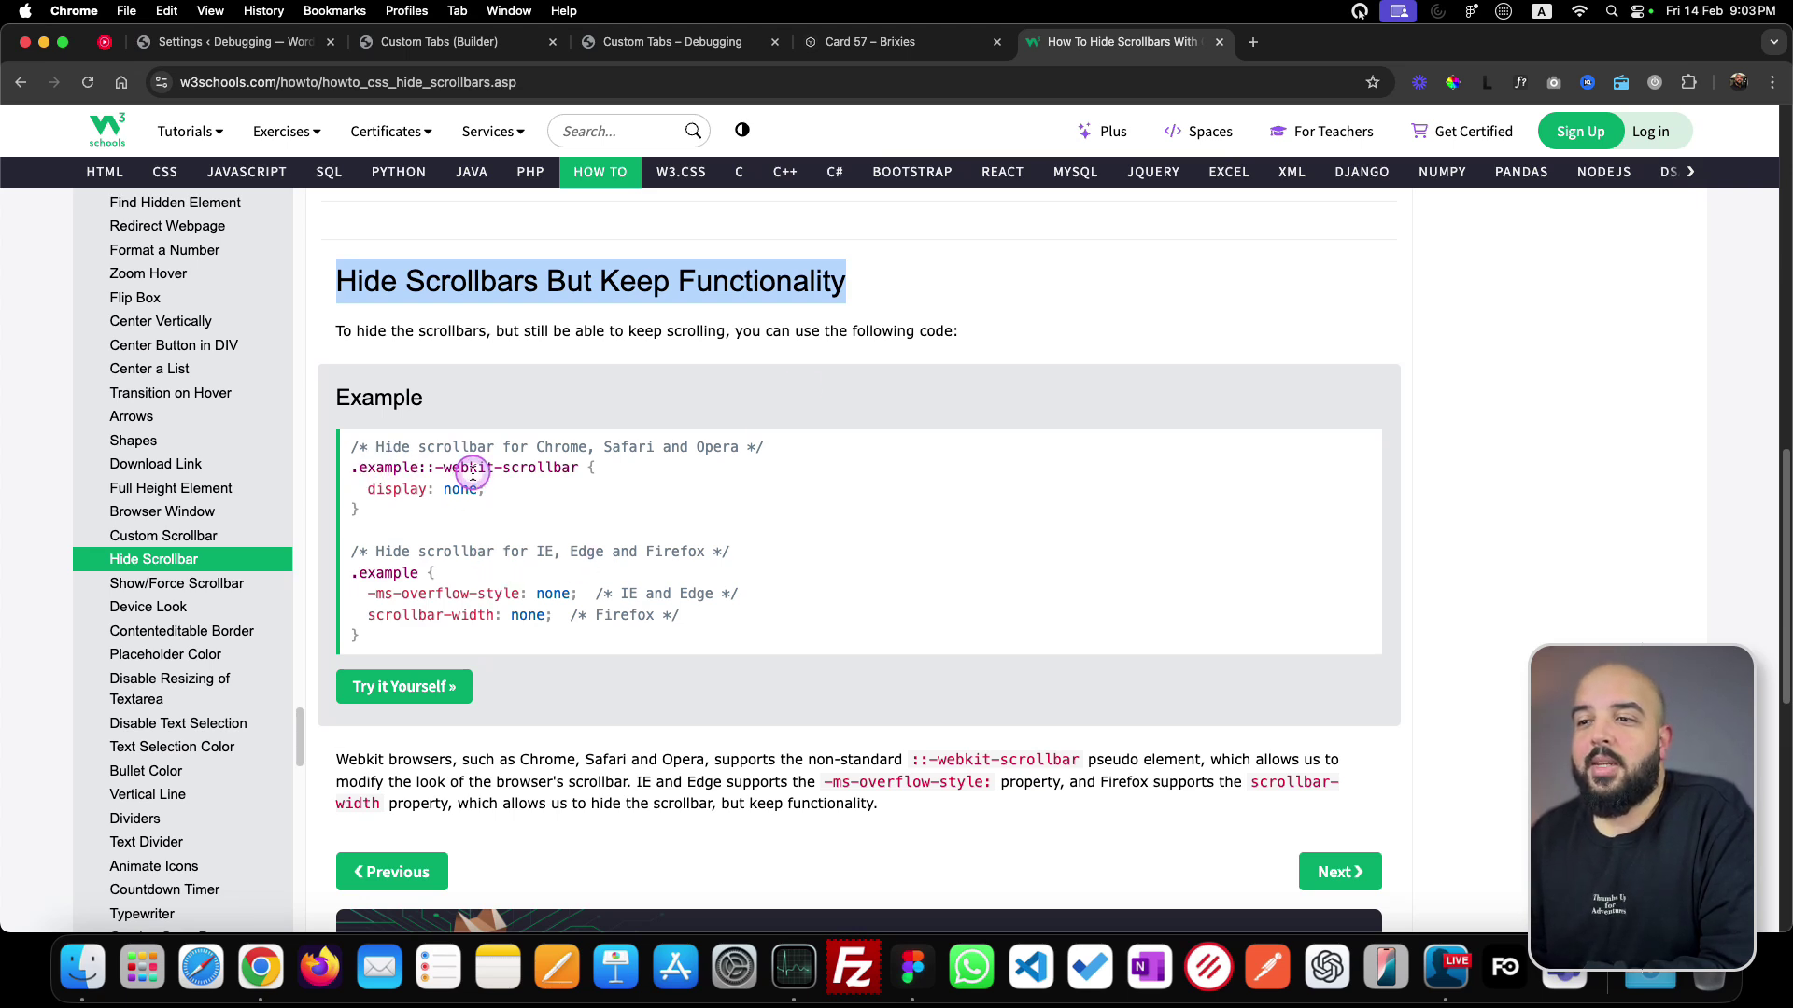
left_click_drag(445, 469, 594, 465)
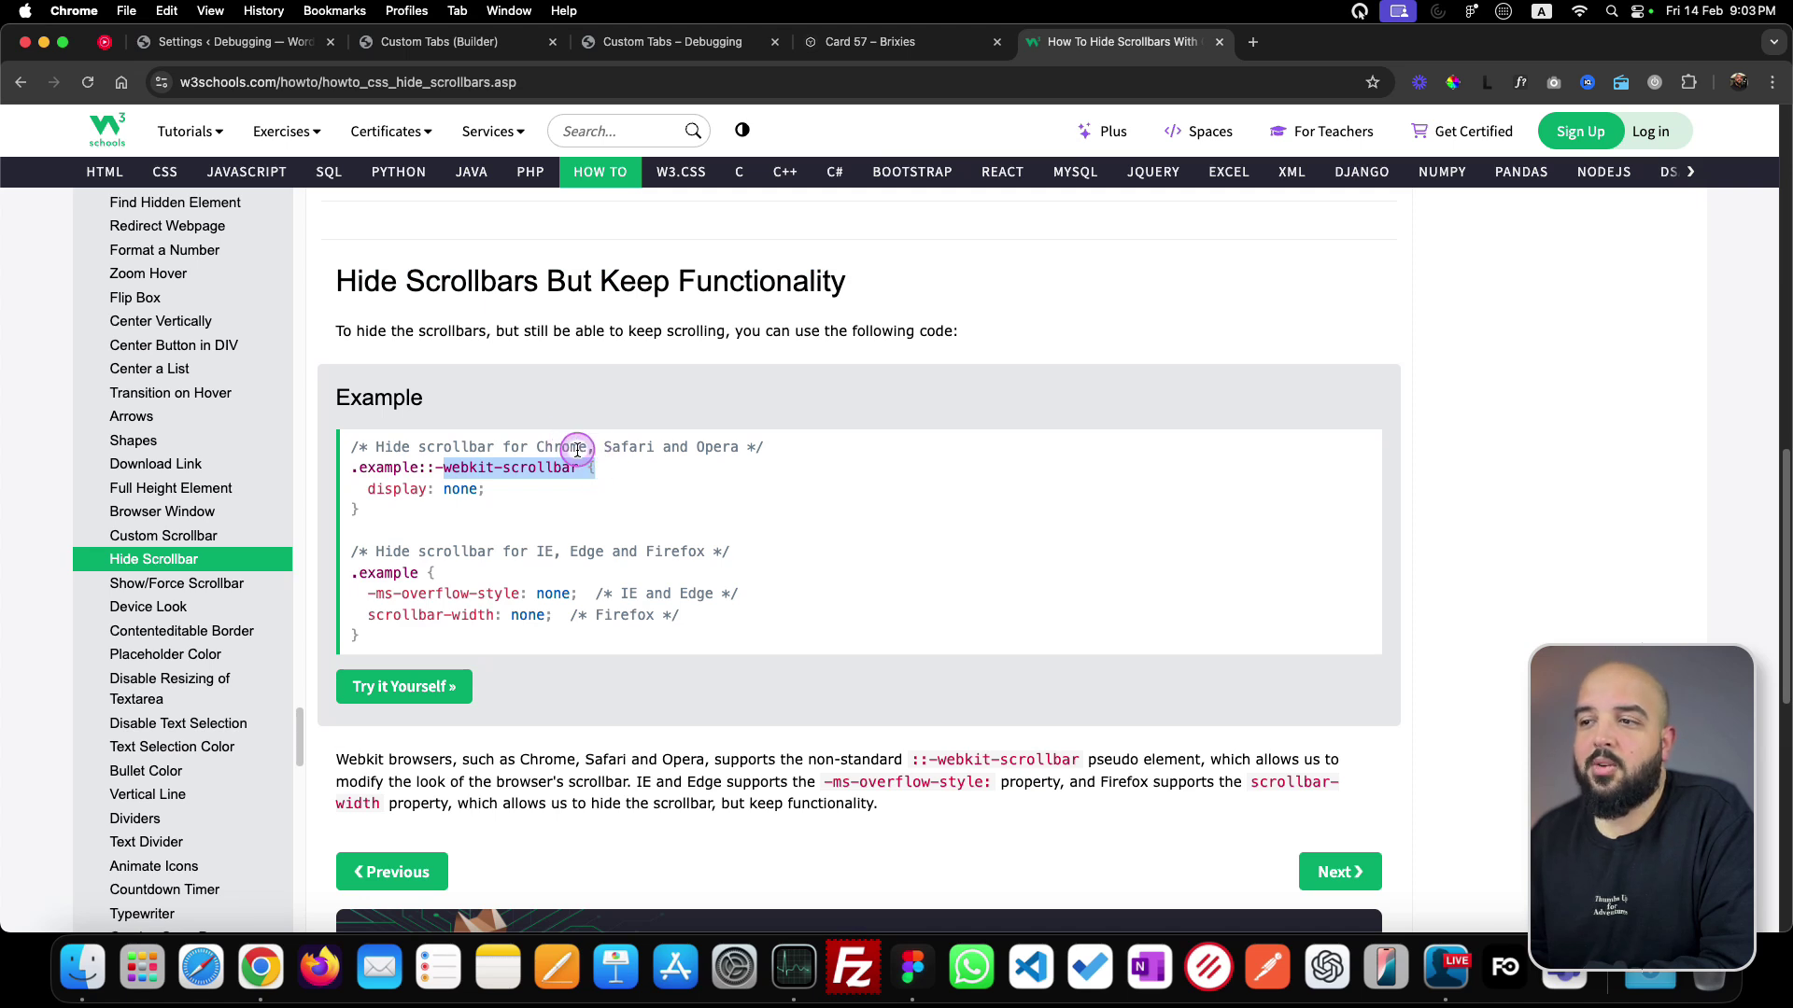
left_click_drag(696, 449, 751, 454)
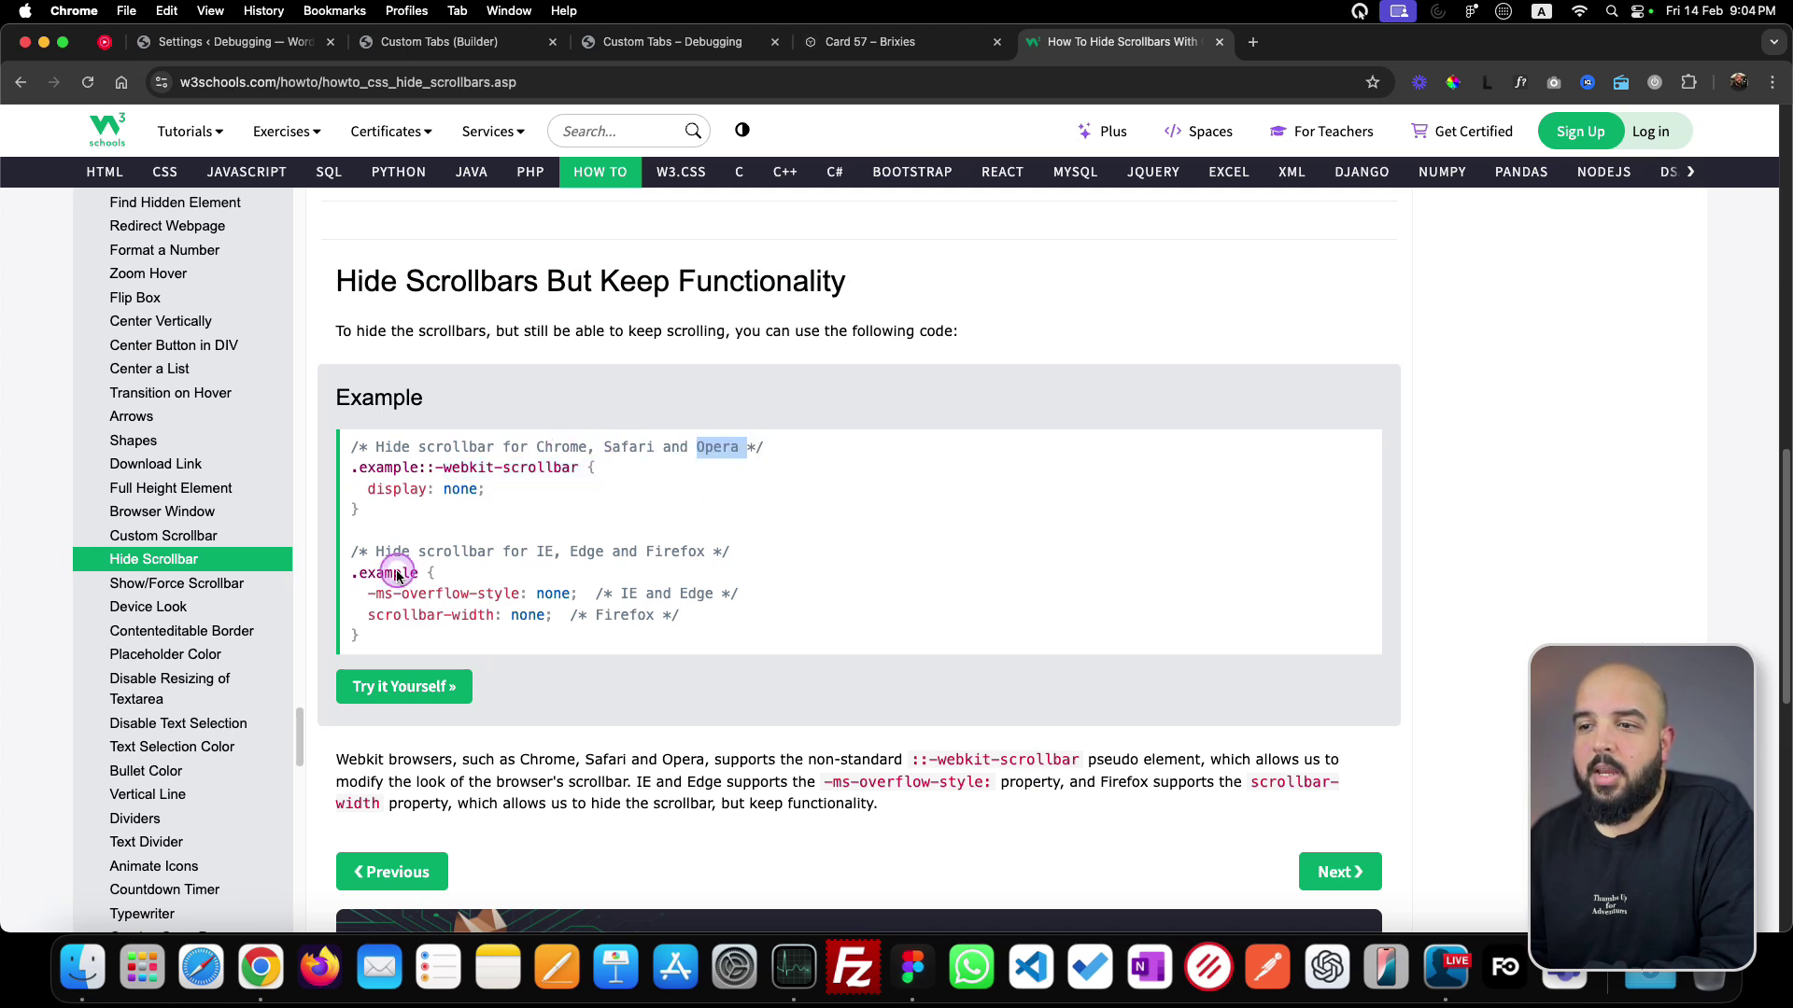
left_click_drag(391, 594, 707, 570)
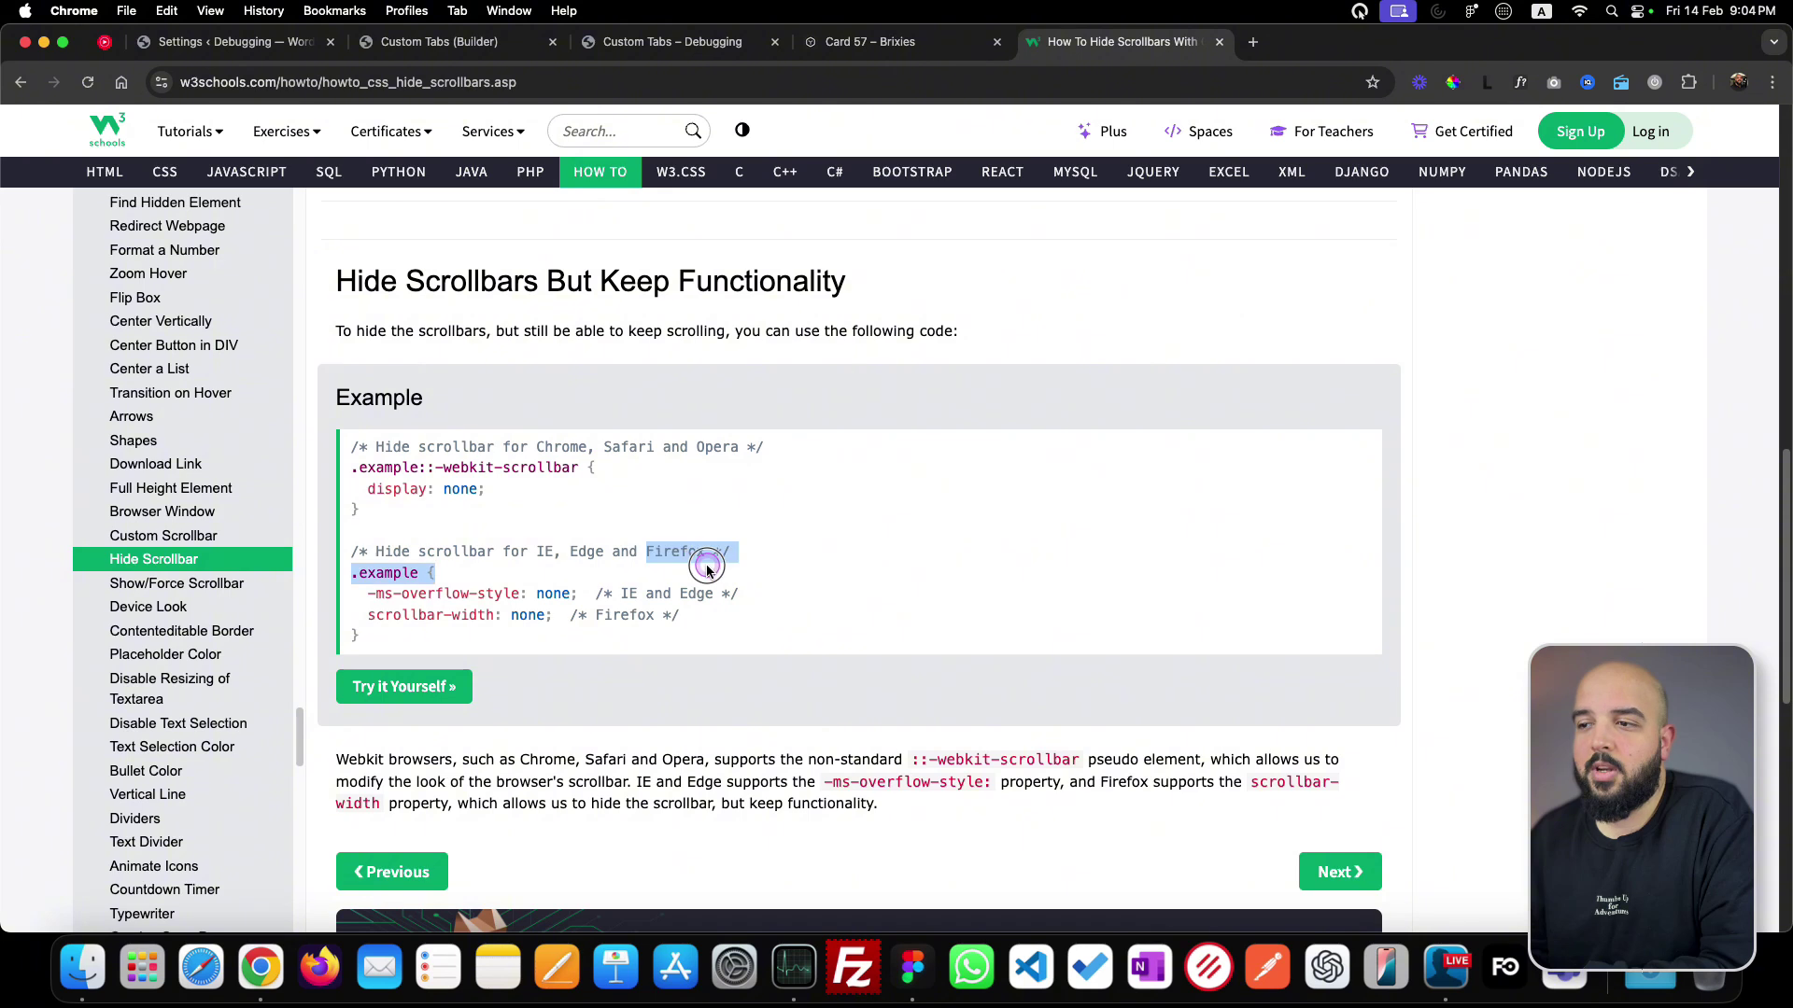
left_click(496, 624)
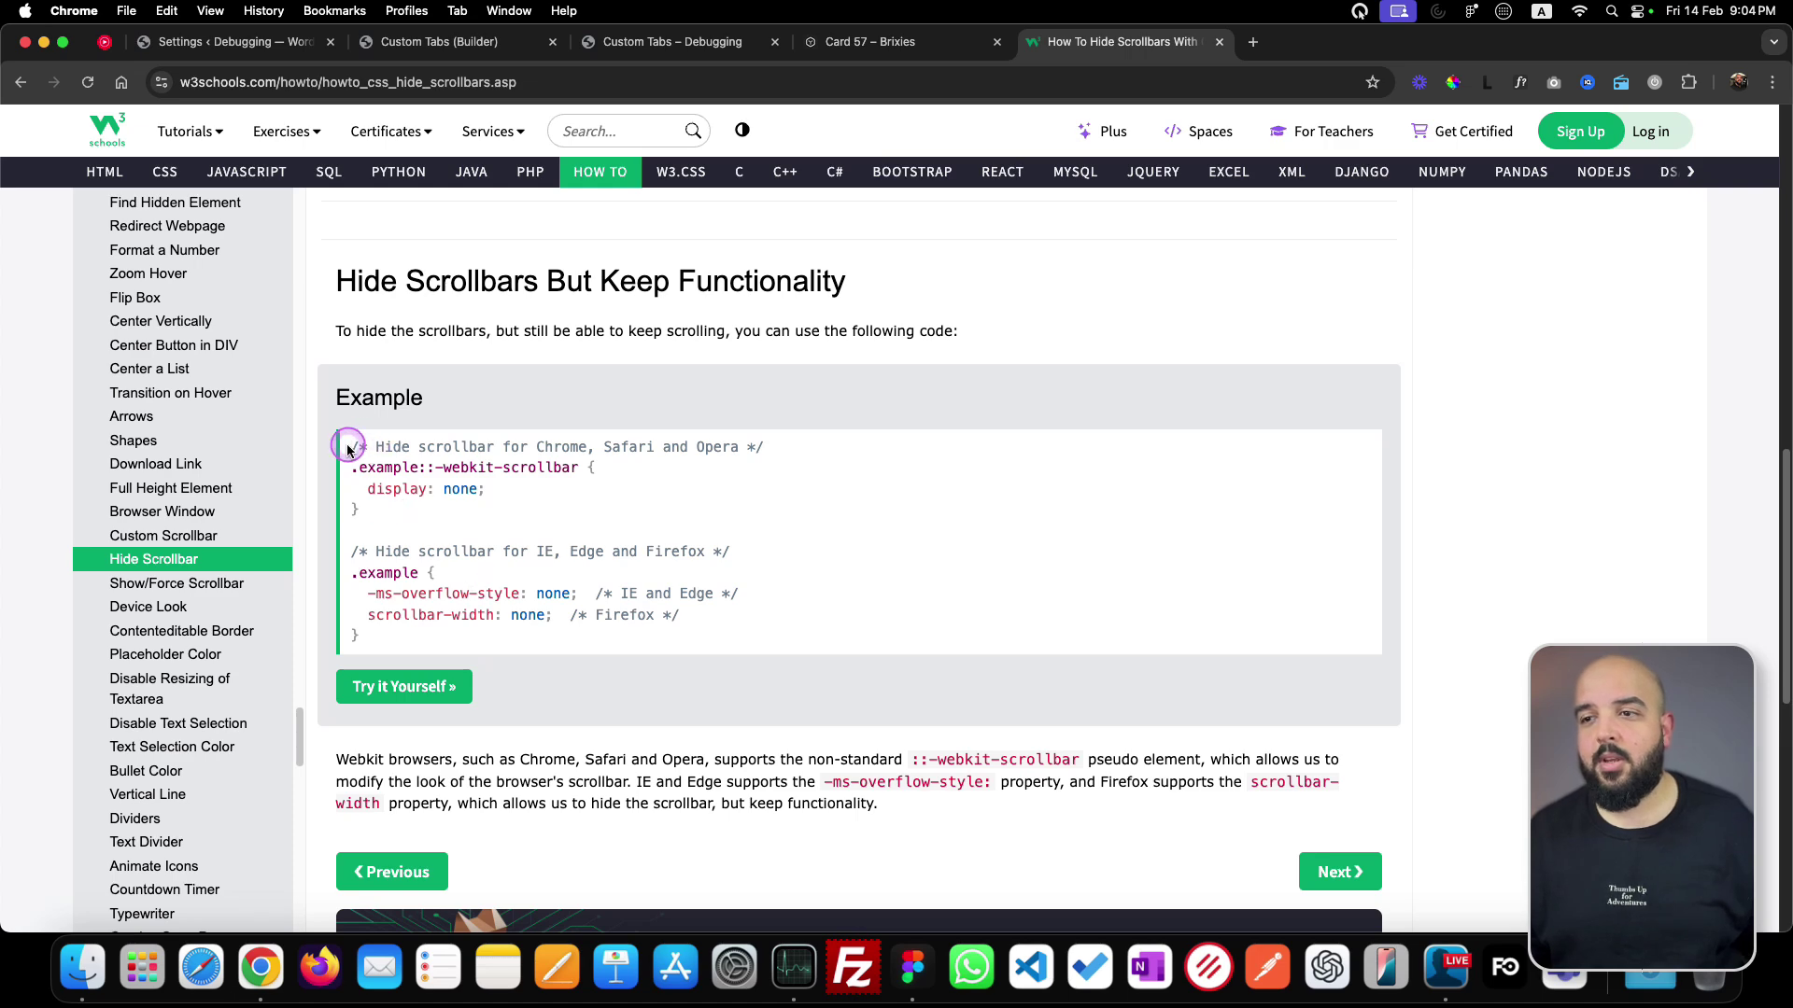
- Copy the full "Hide Scrollbars But Keep Functionality" example code into the card wrapper's custom CSS in the Bricks builder
left_click_drag(352, 447, 465, 635)
key("super+c")
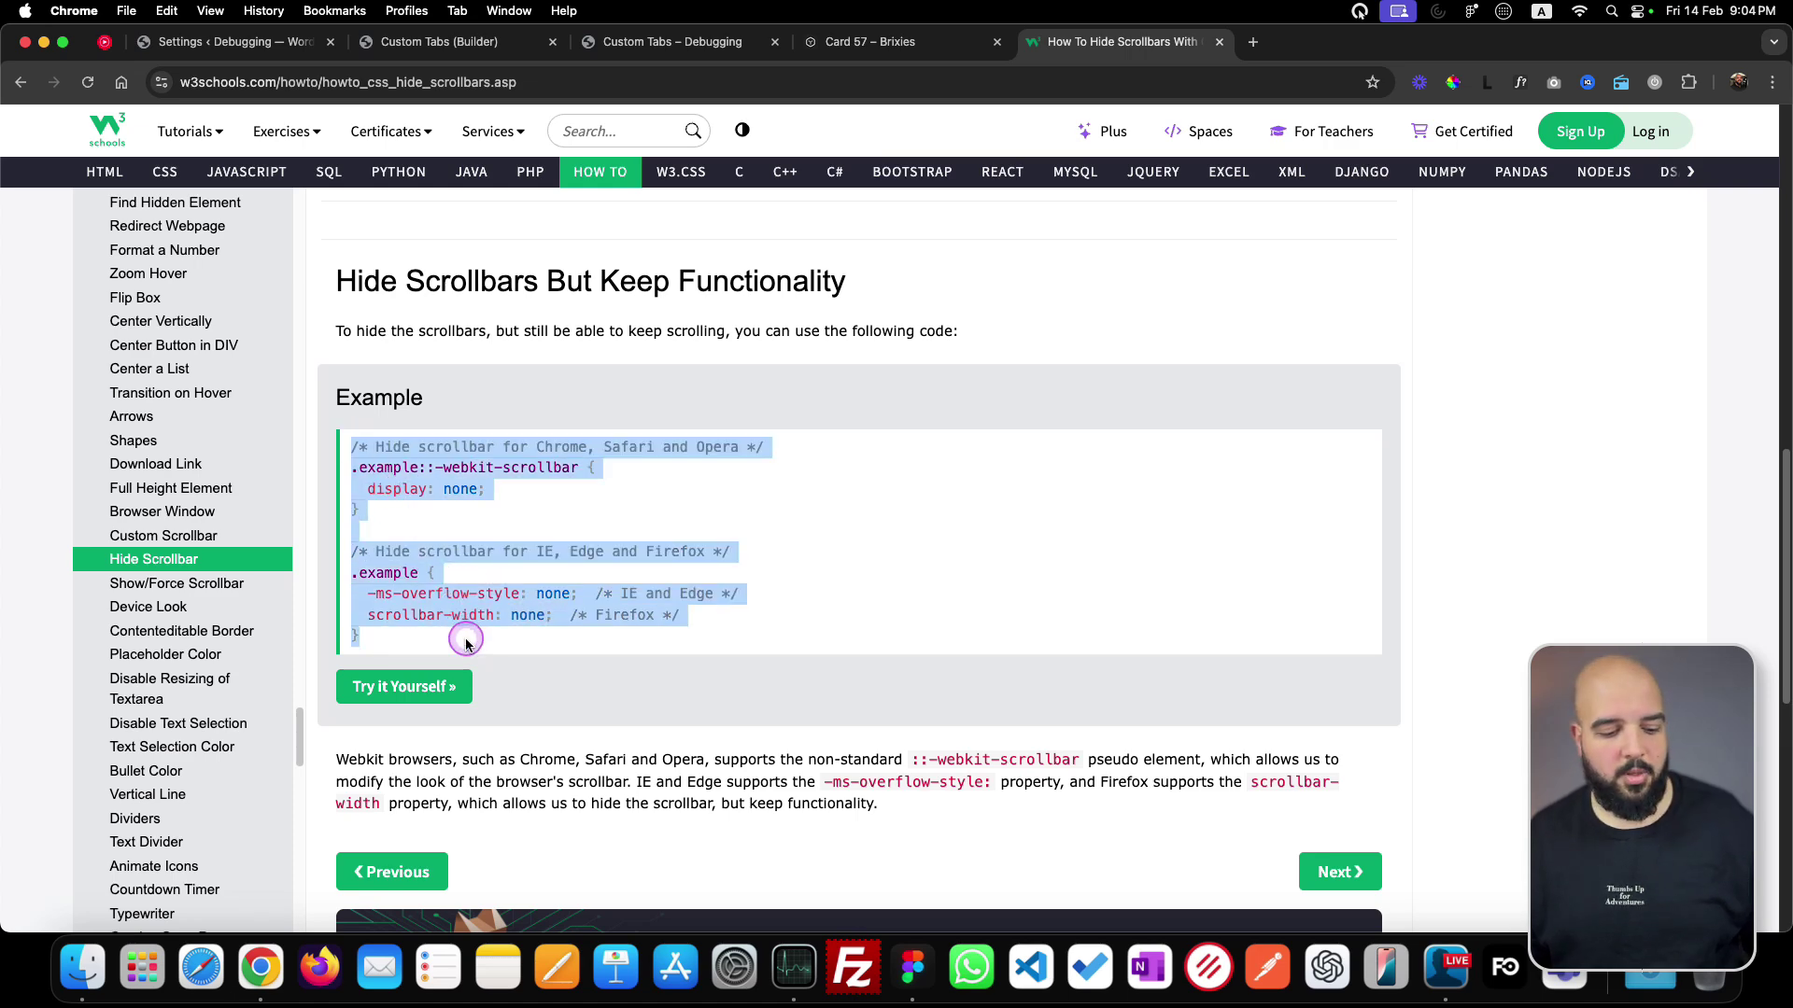
left_click(653, 41)
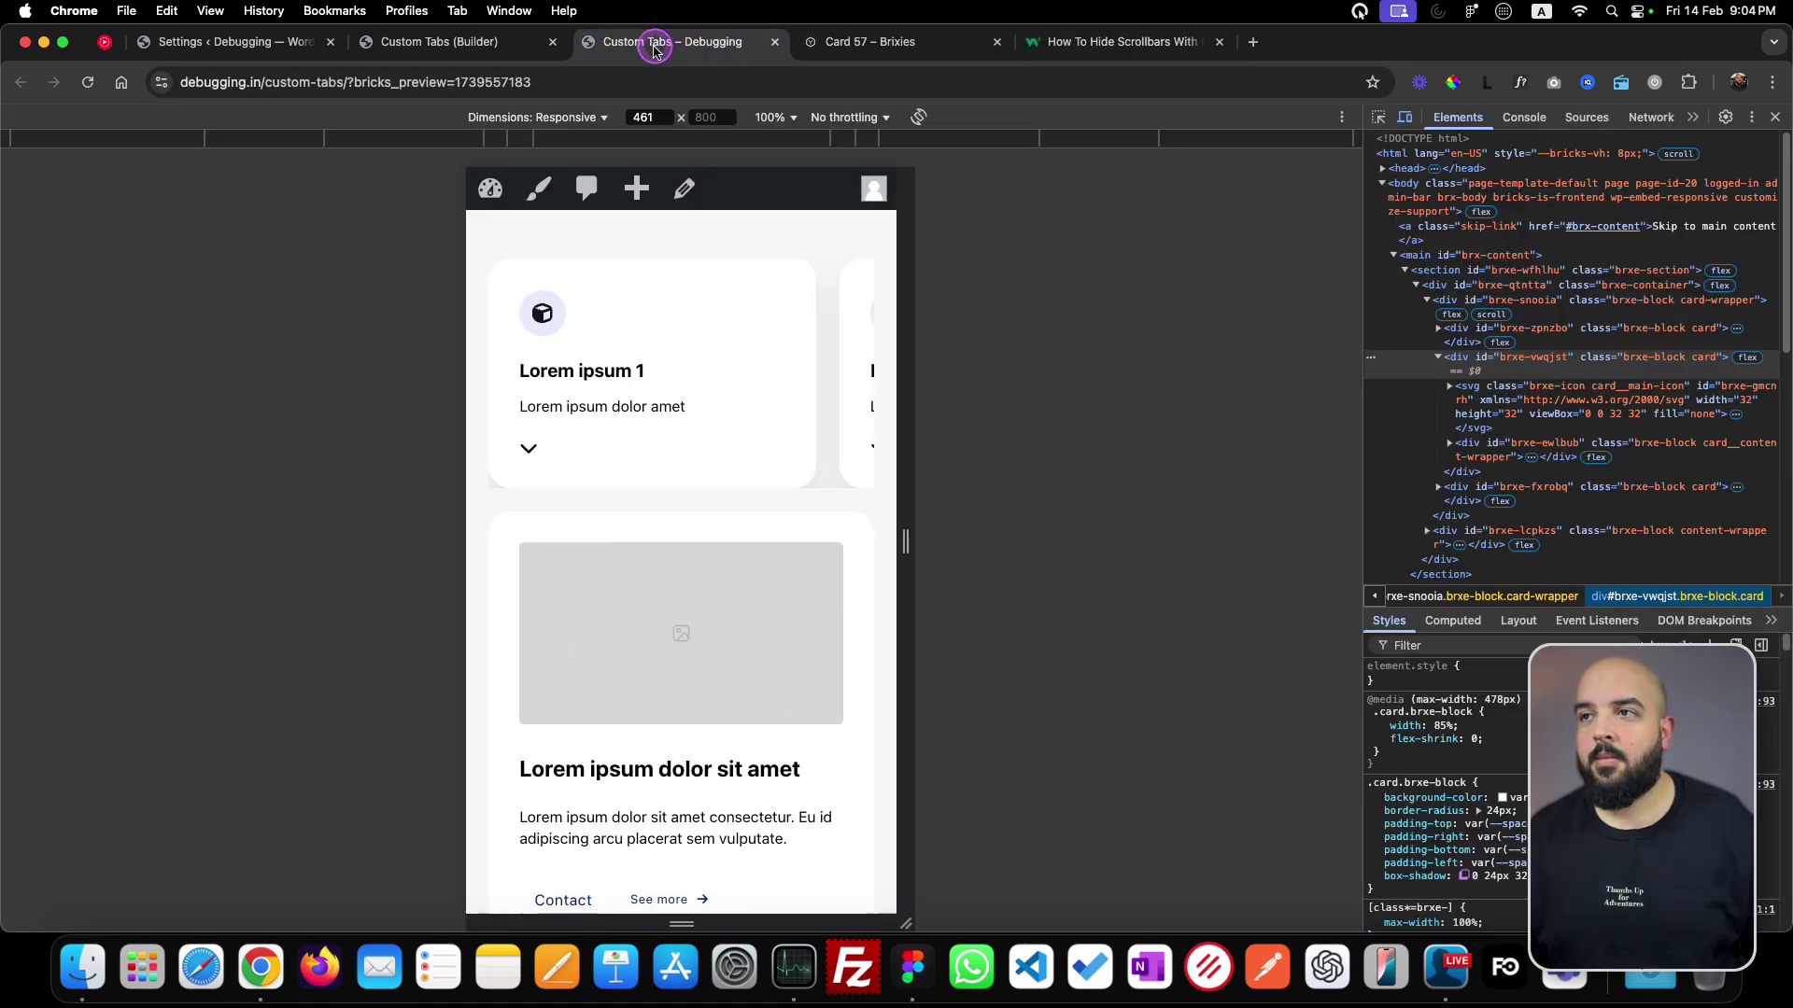
left_click(464, 44)
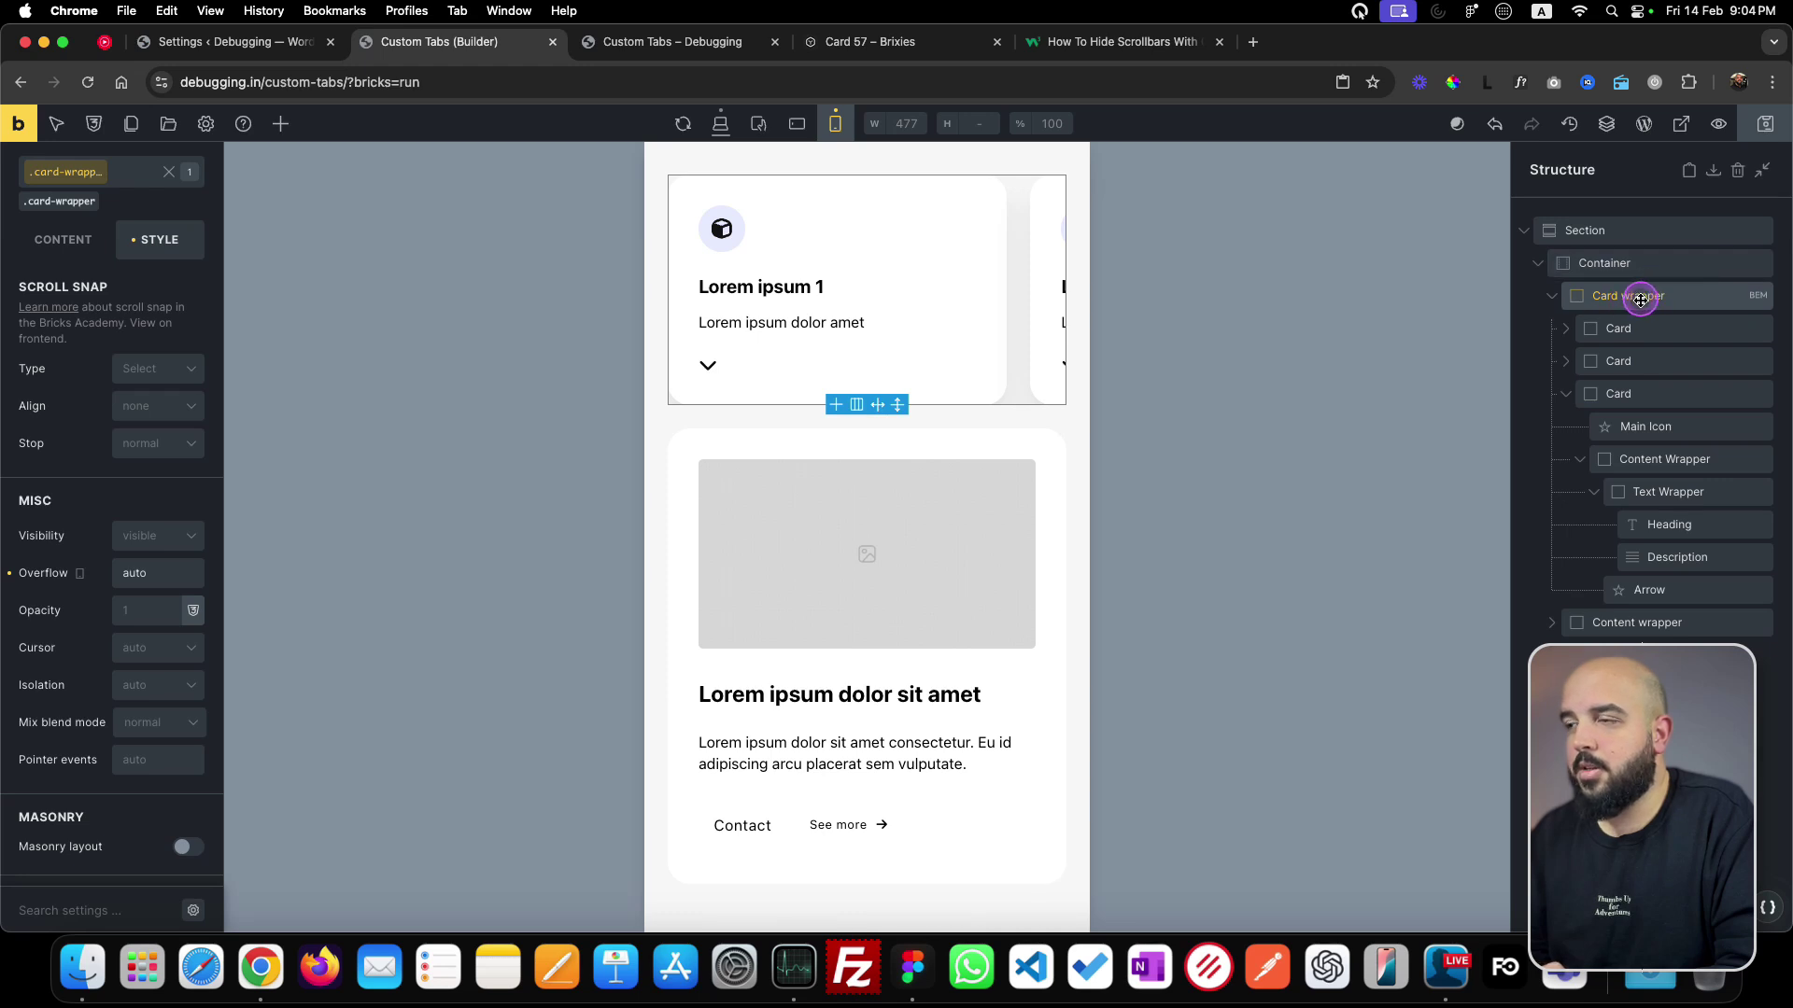
left_click(169, 334)
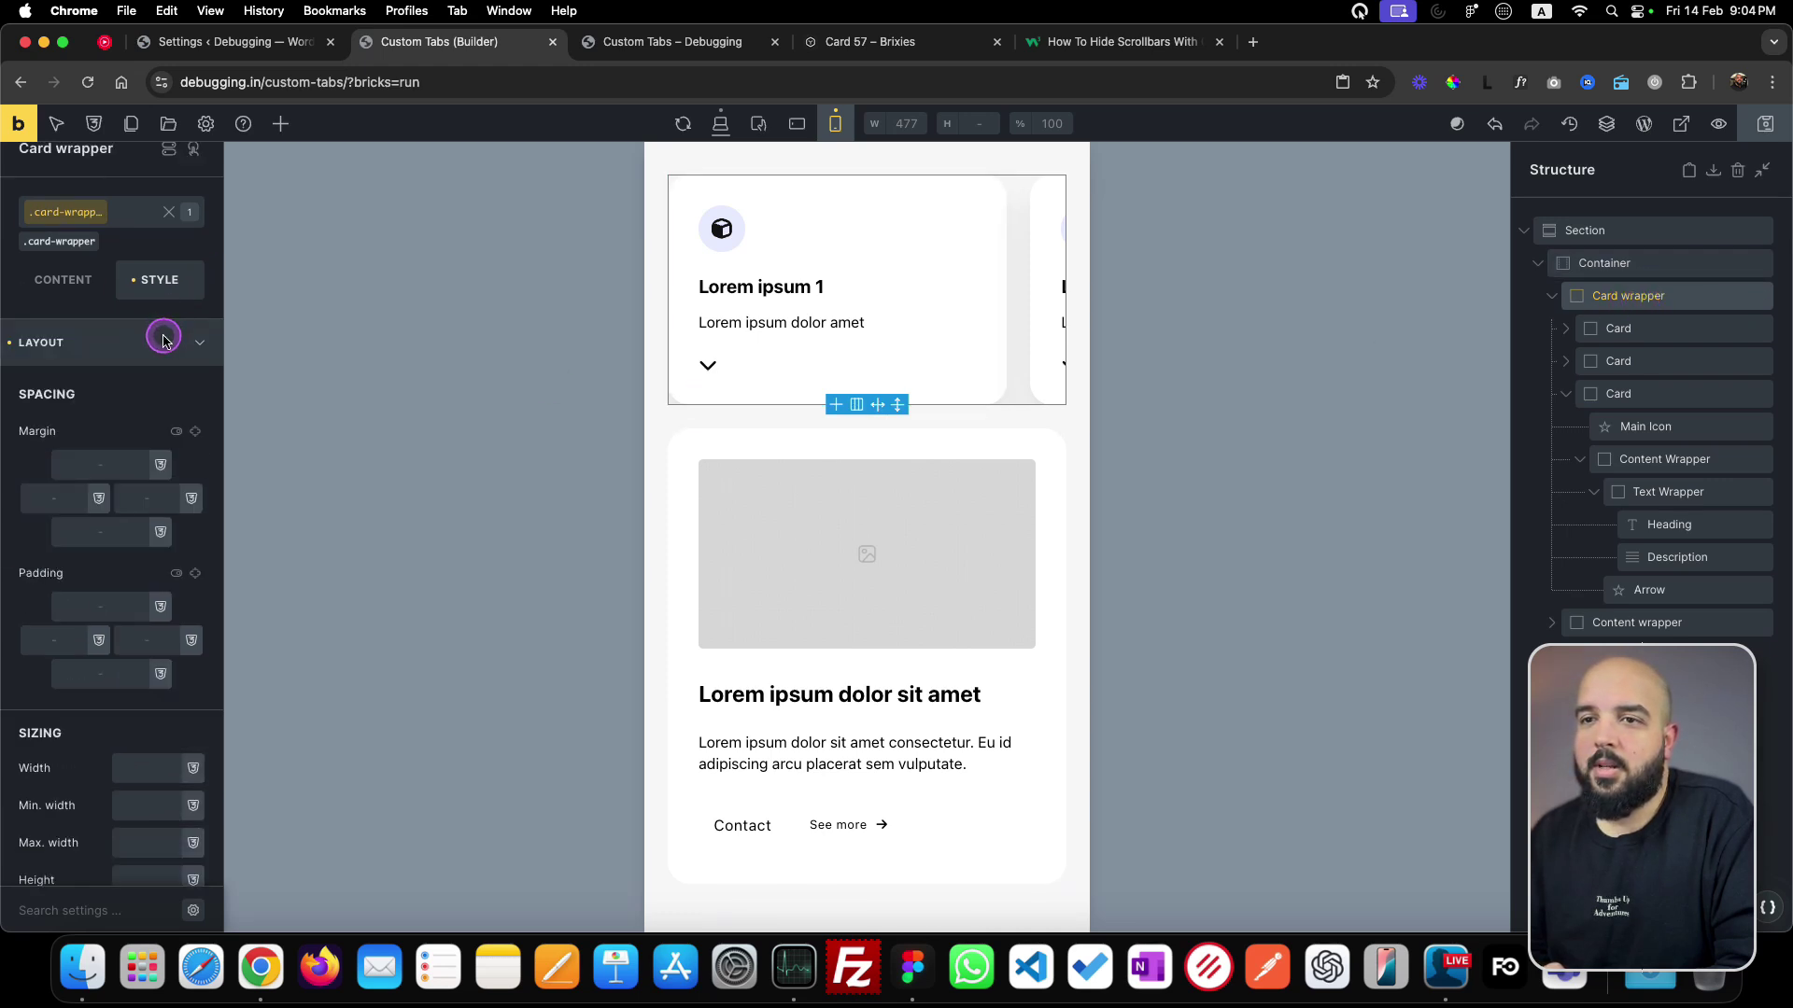
left_click(164, 341)
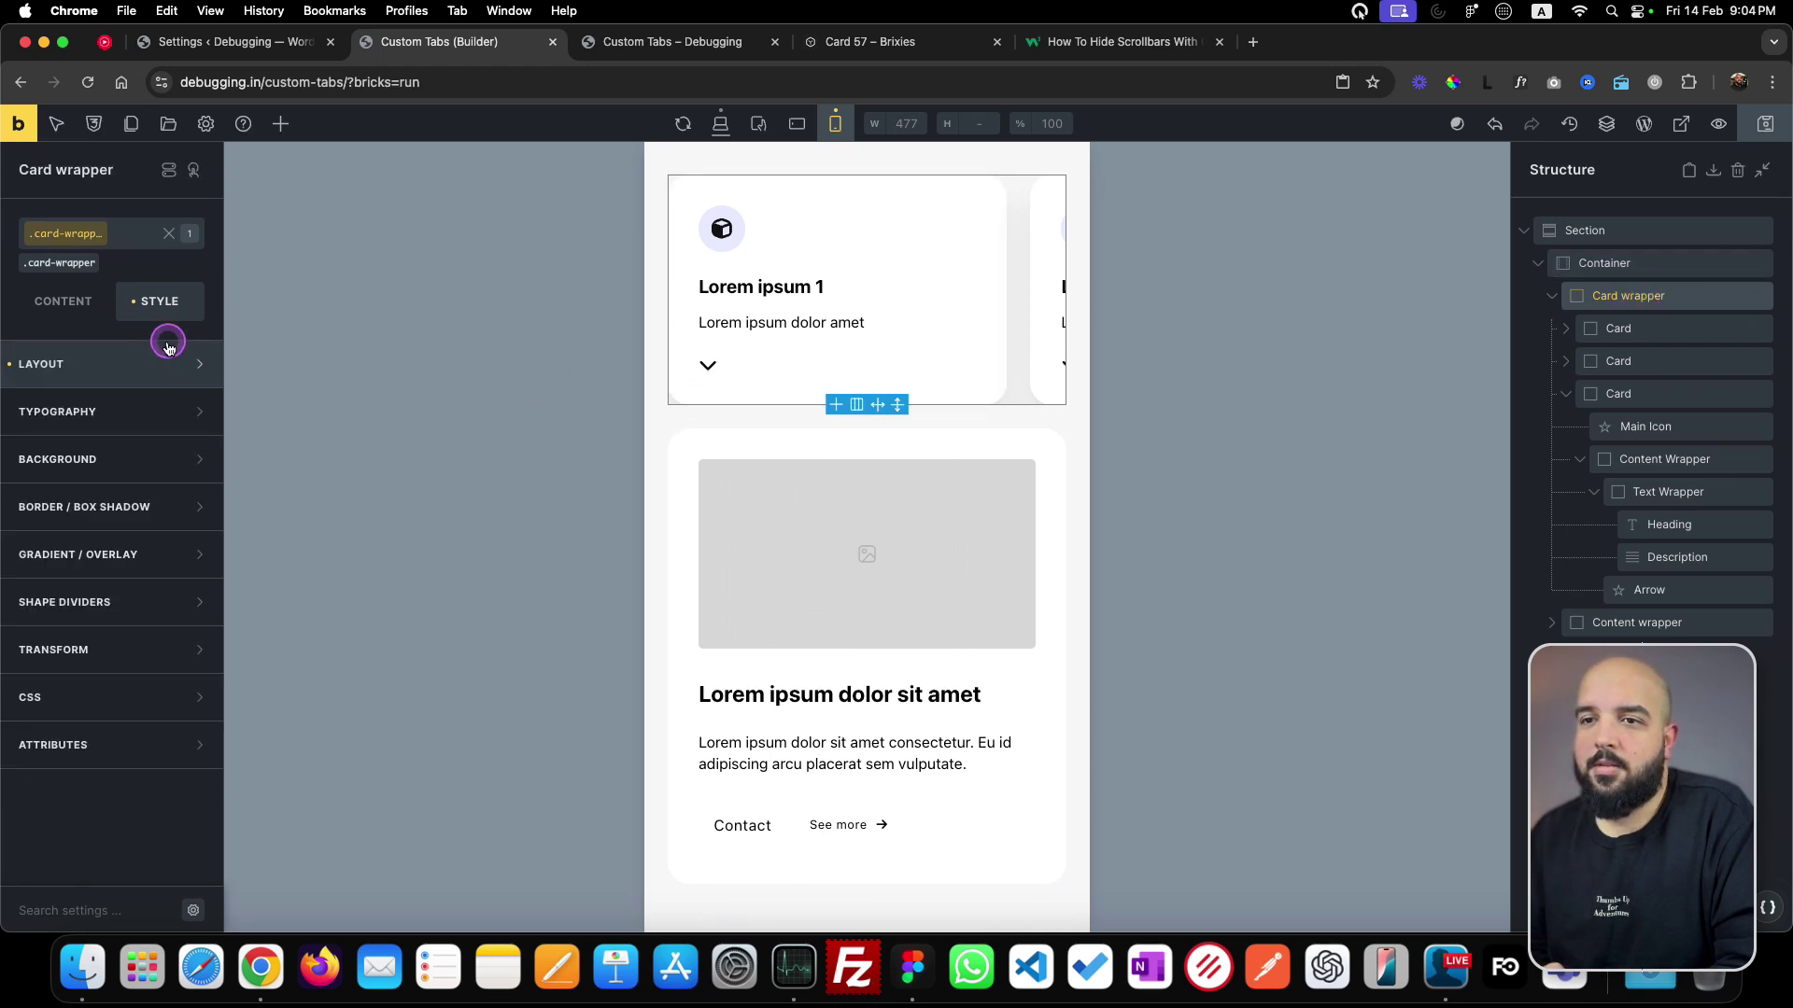
left_click(119, 706)
scroll(188, 744, "down", 5)
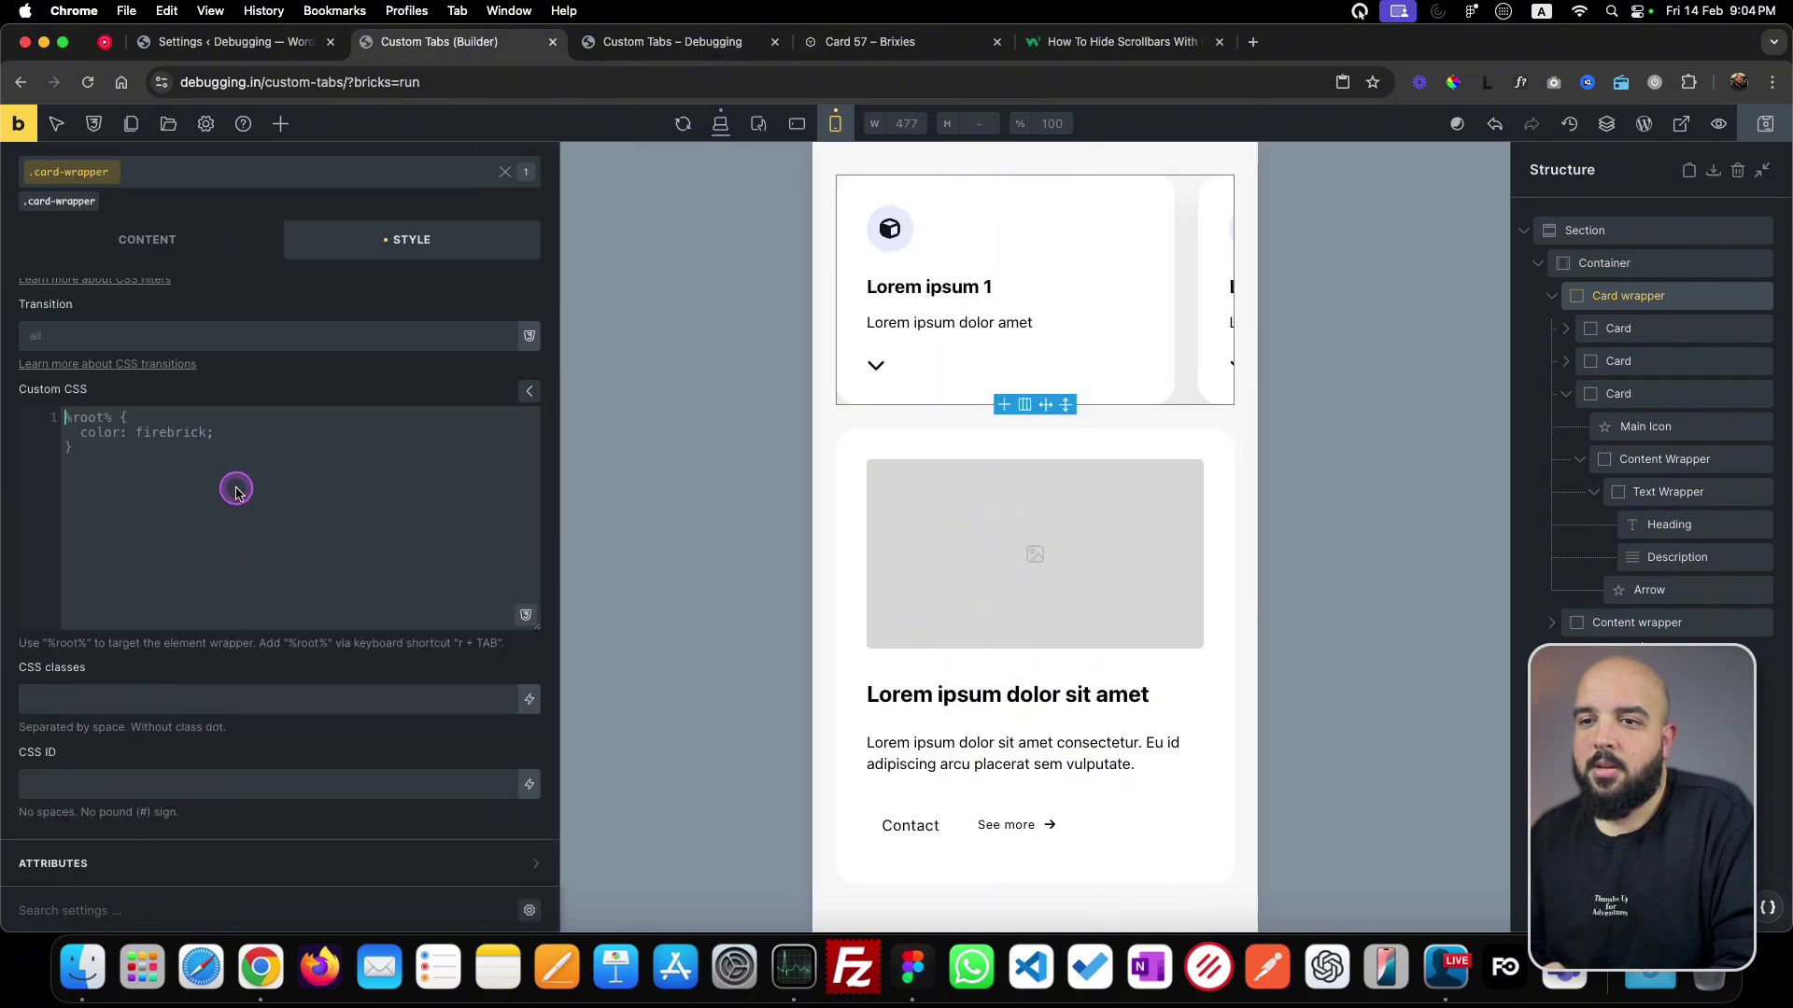
key("super+a")
key("super+v")
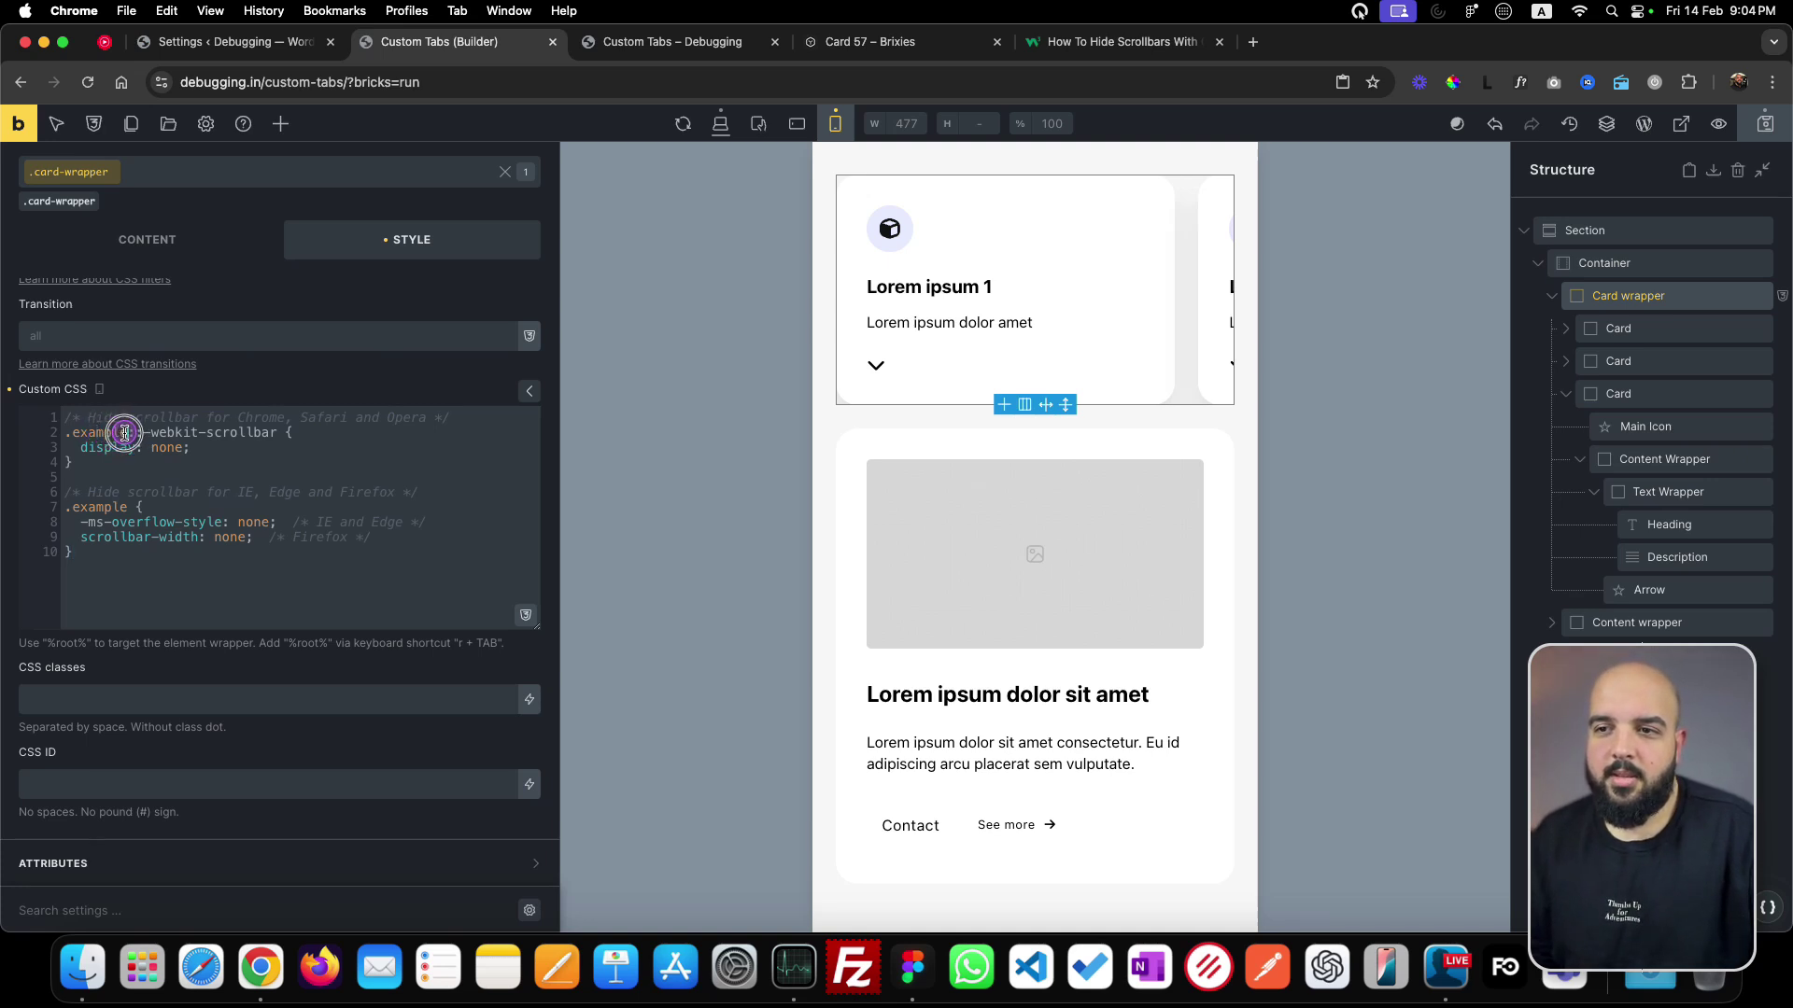
- Clear the copied scrollbar code from the card wrapper's custom CSS and paste the same code back in
left_click_drag(125, 433, 64, 433)
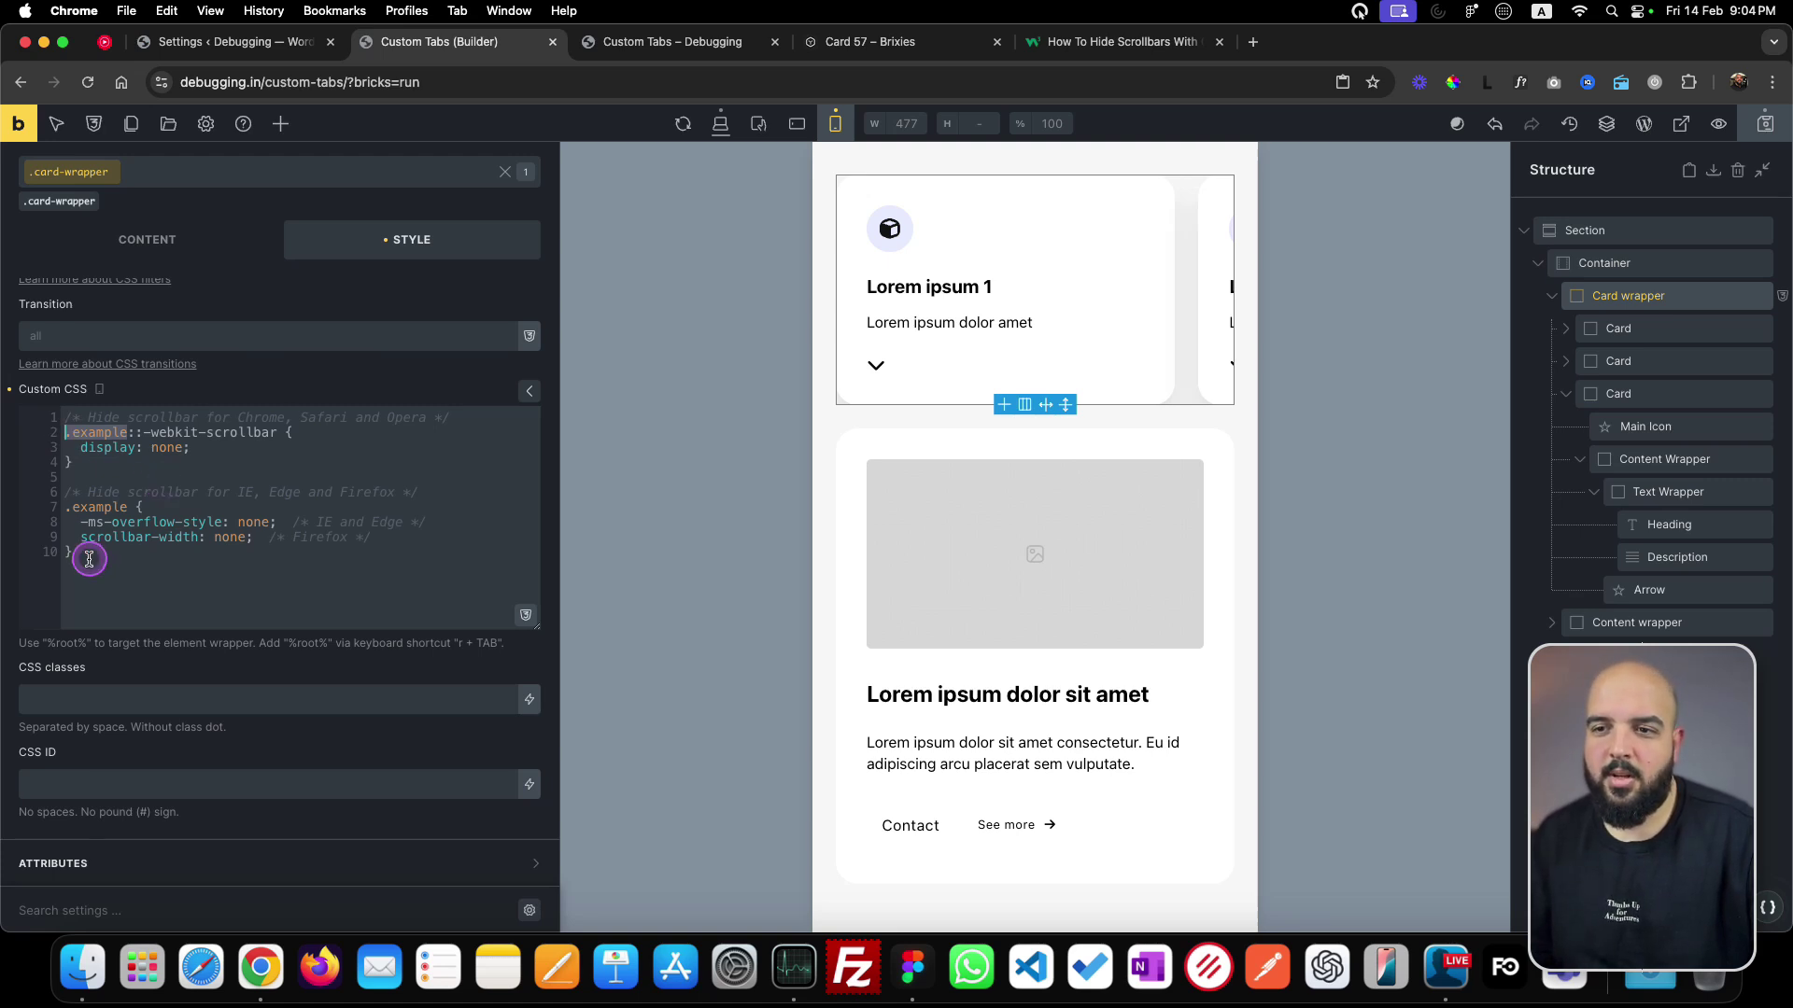
left_click_drag(89, 558, 62, 418)
key("super+c")
key("BackSpace")
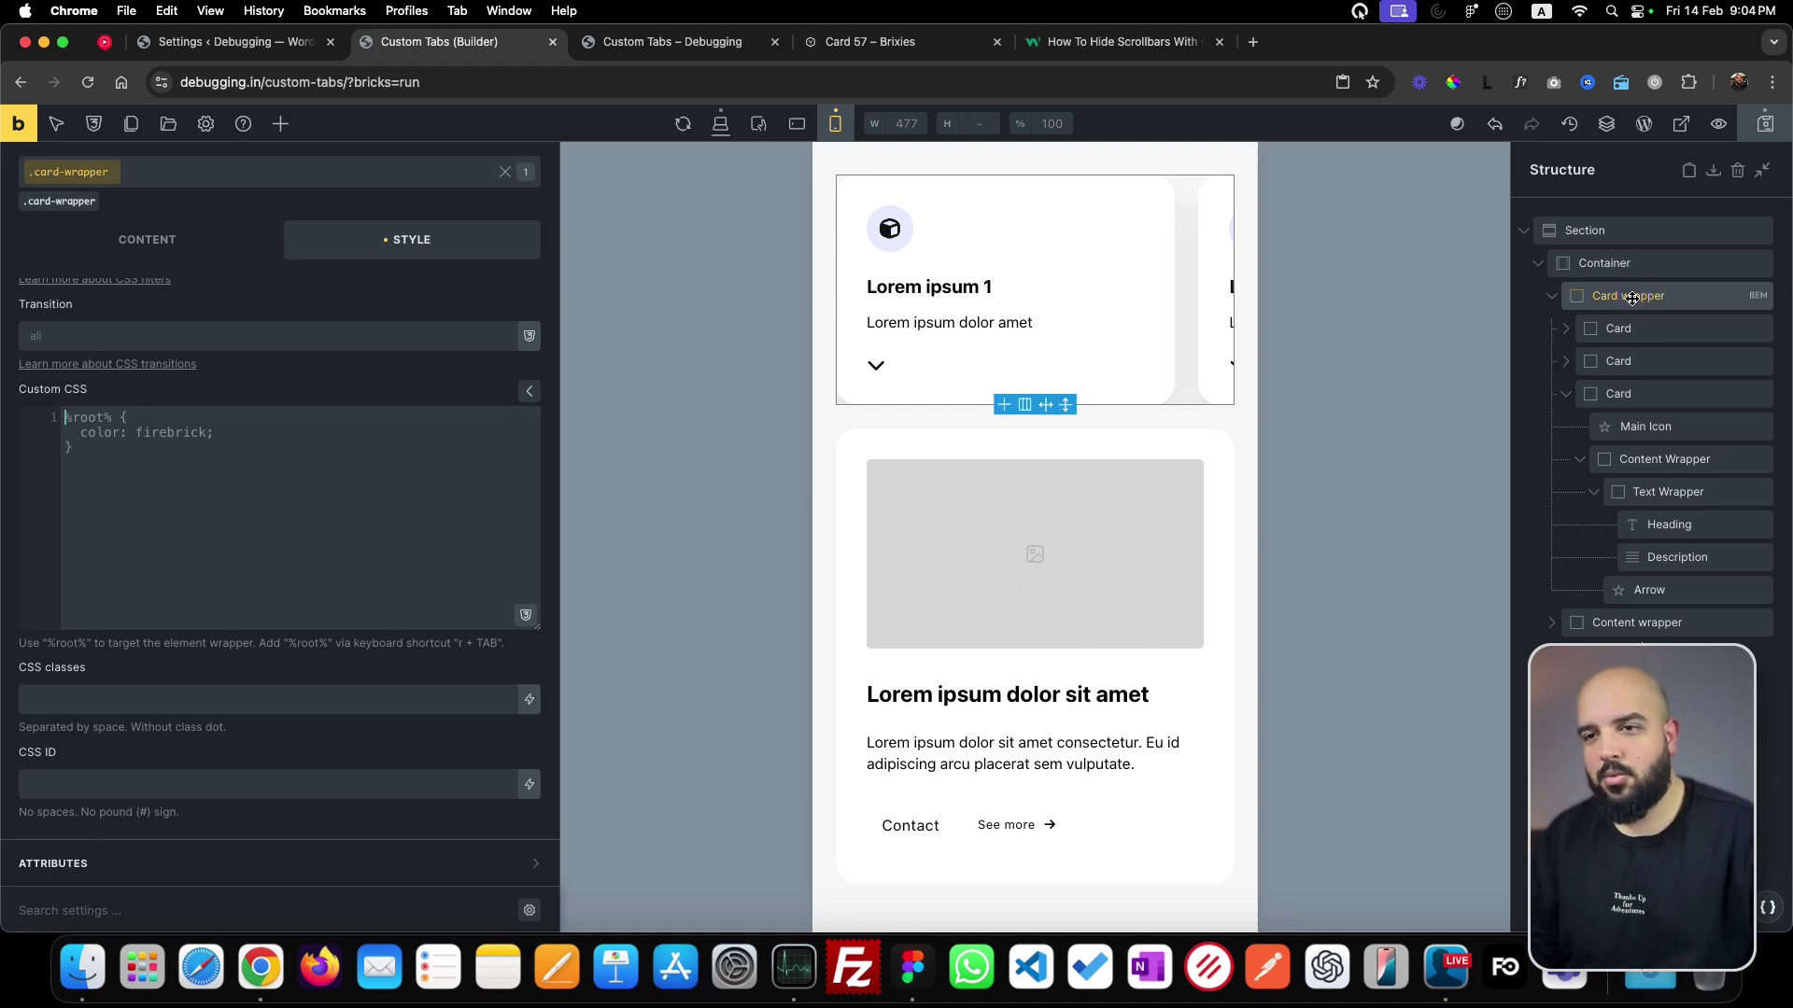
left_click(301, 492)
key("super+a")
key("super+v")
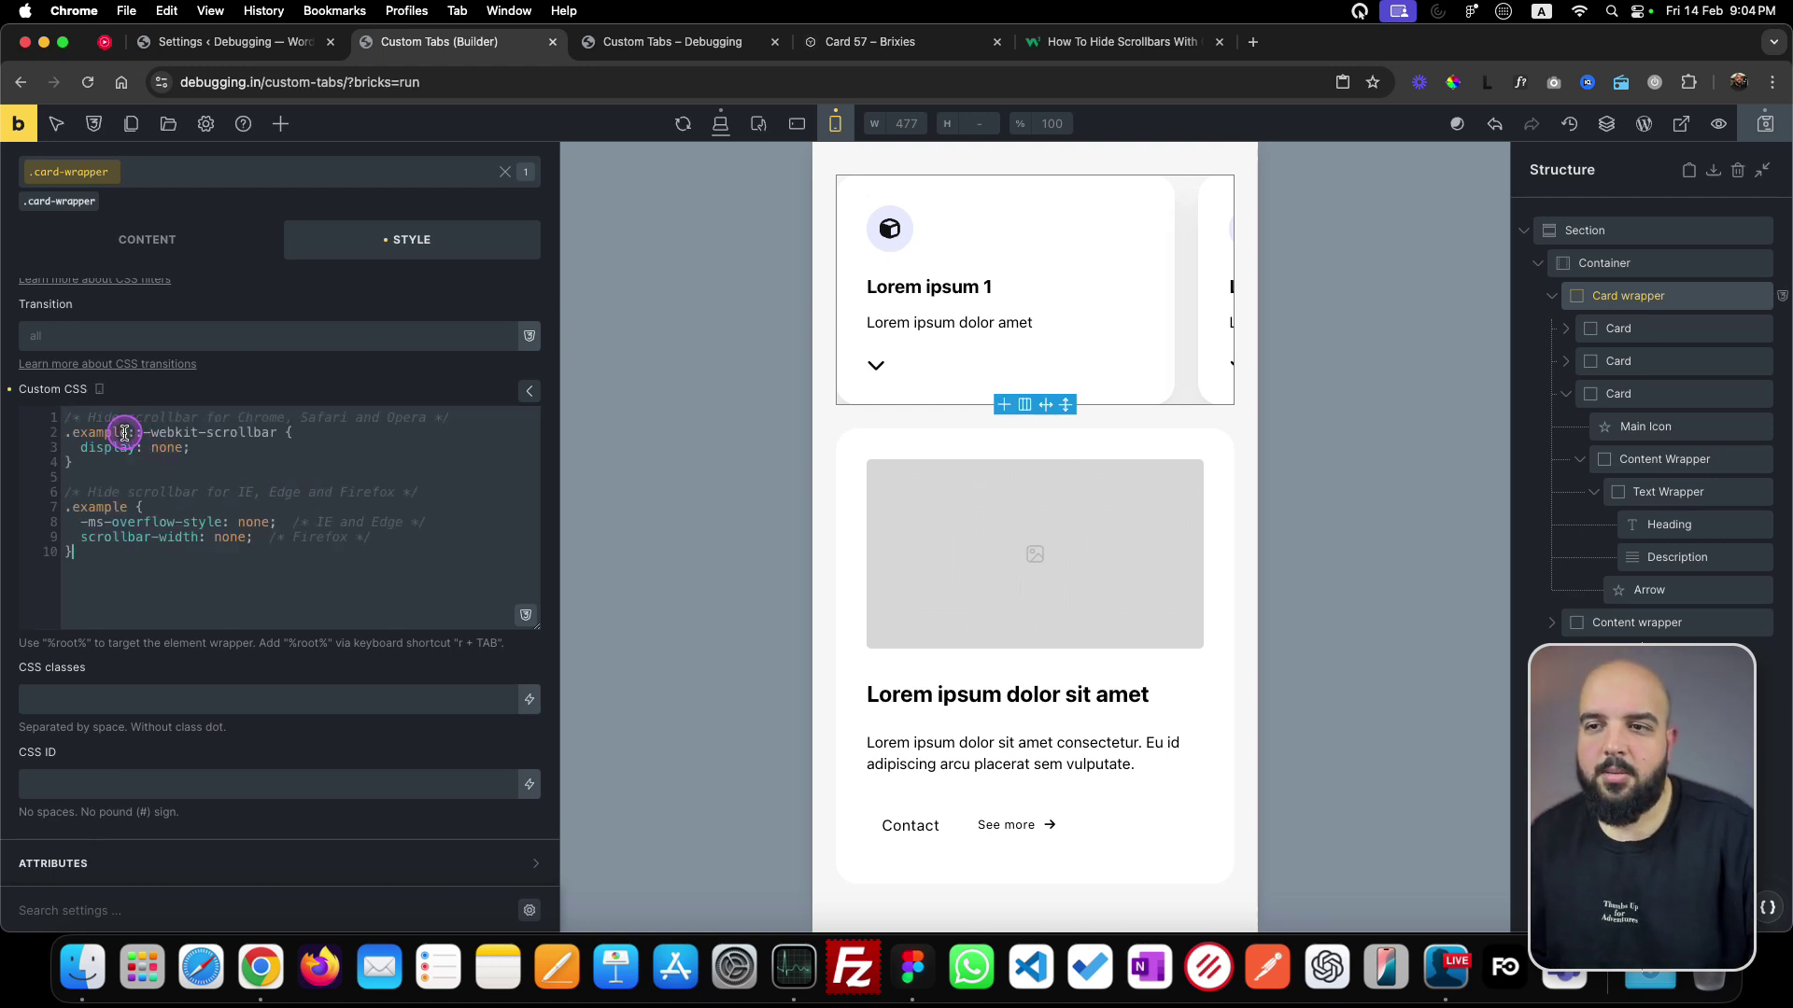
- Replace the .example selector with %root% in both scrollbar-hiding rules of the custom CSS and save the page
left_click_drag(129, 432, 64, 431)
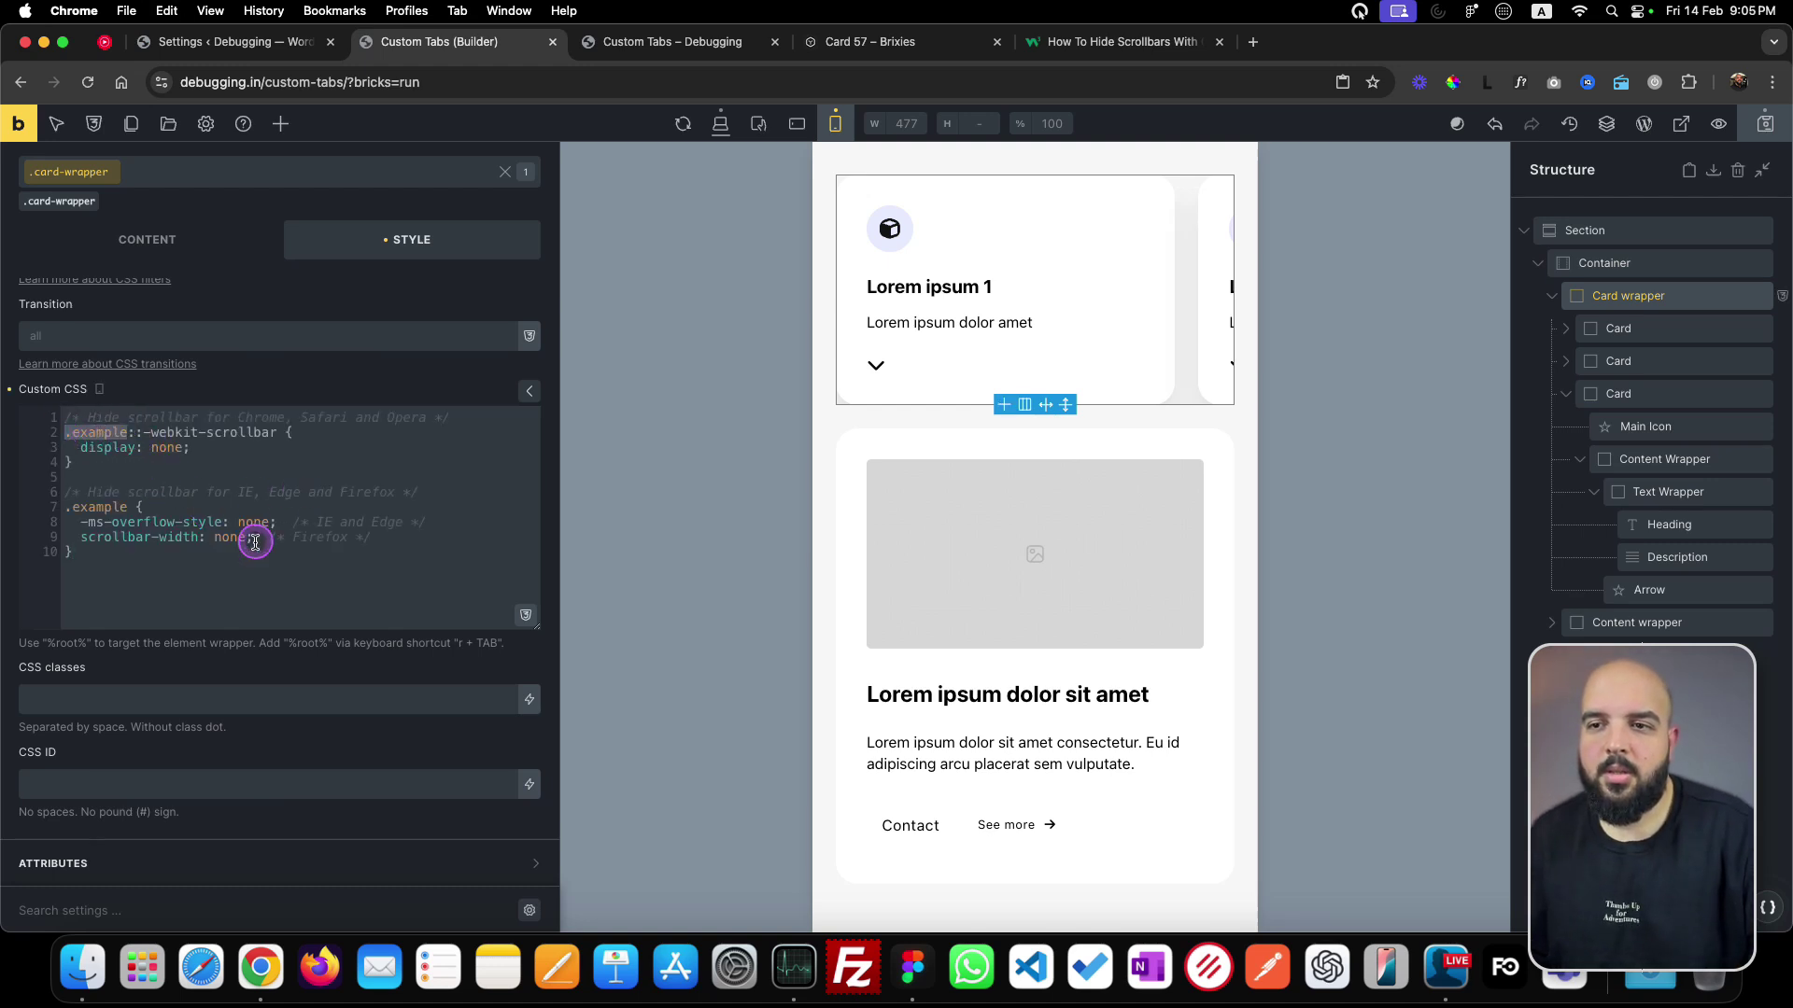
key("BackSpace")
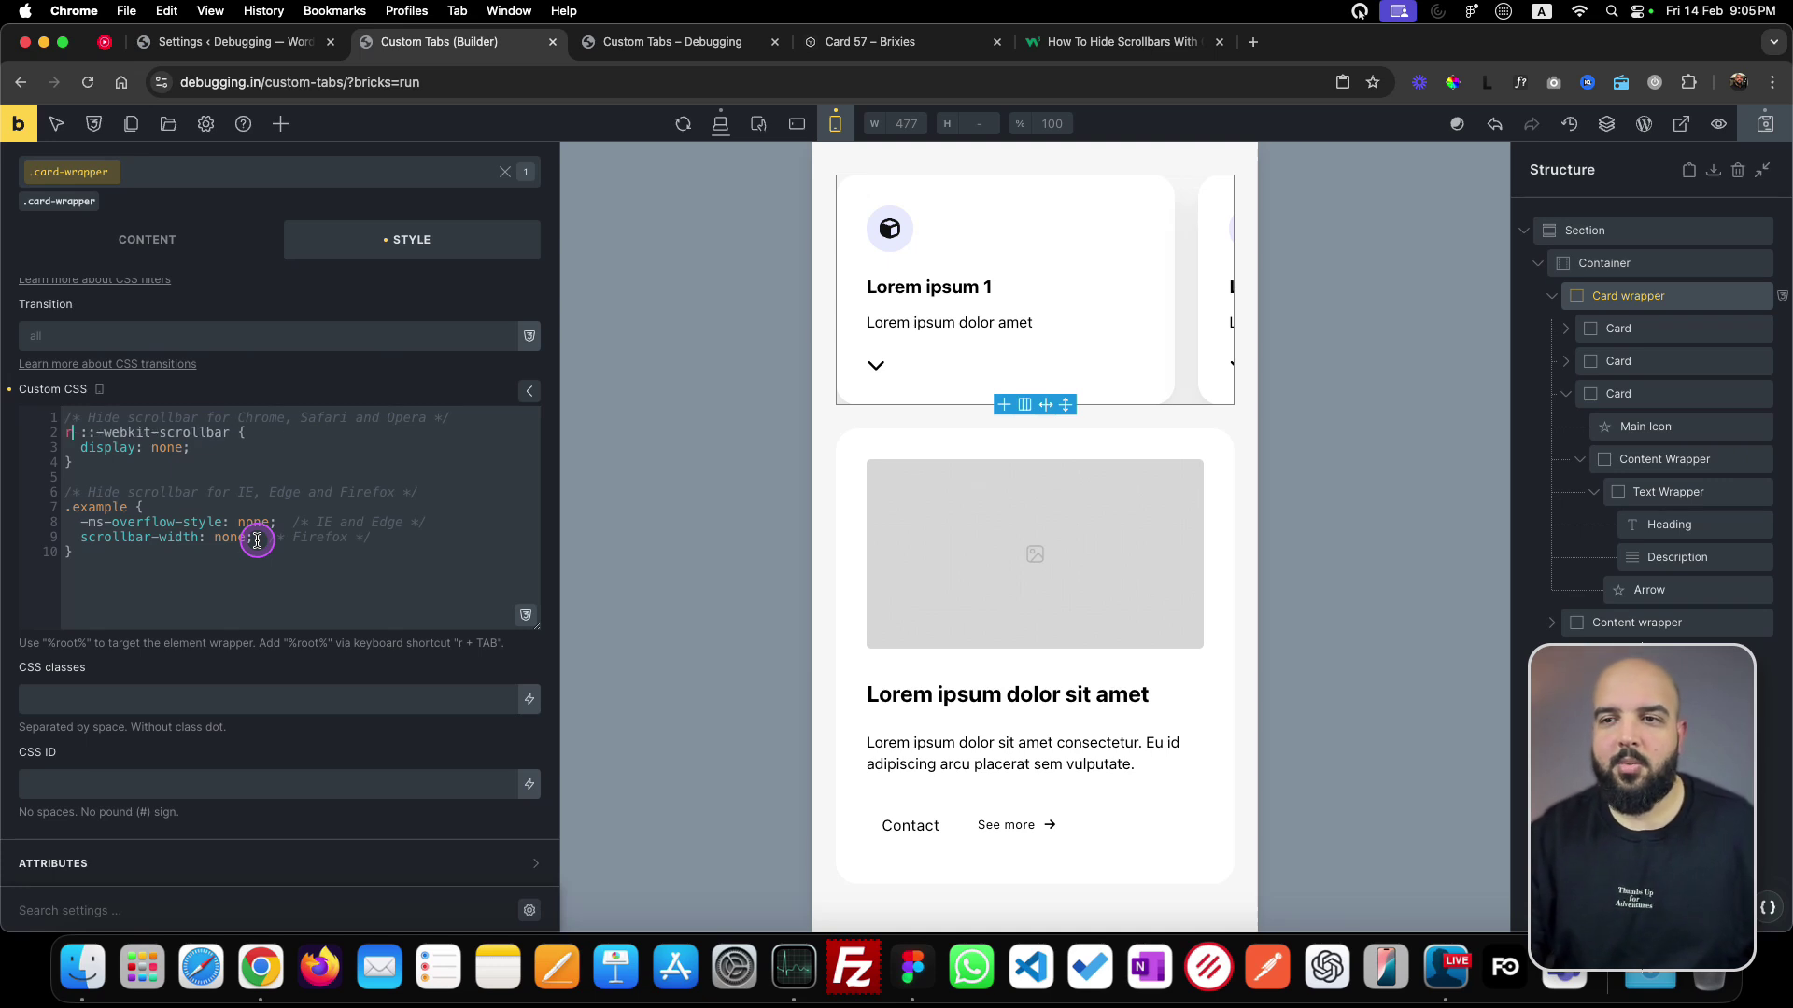
key("Tab")
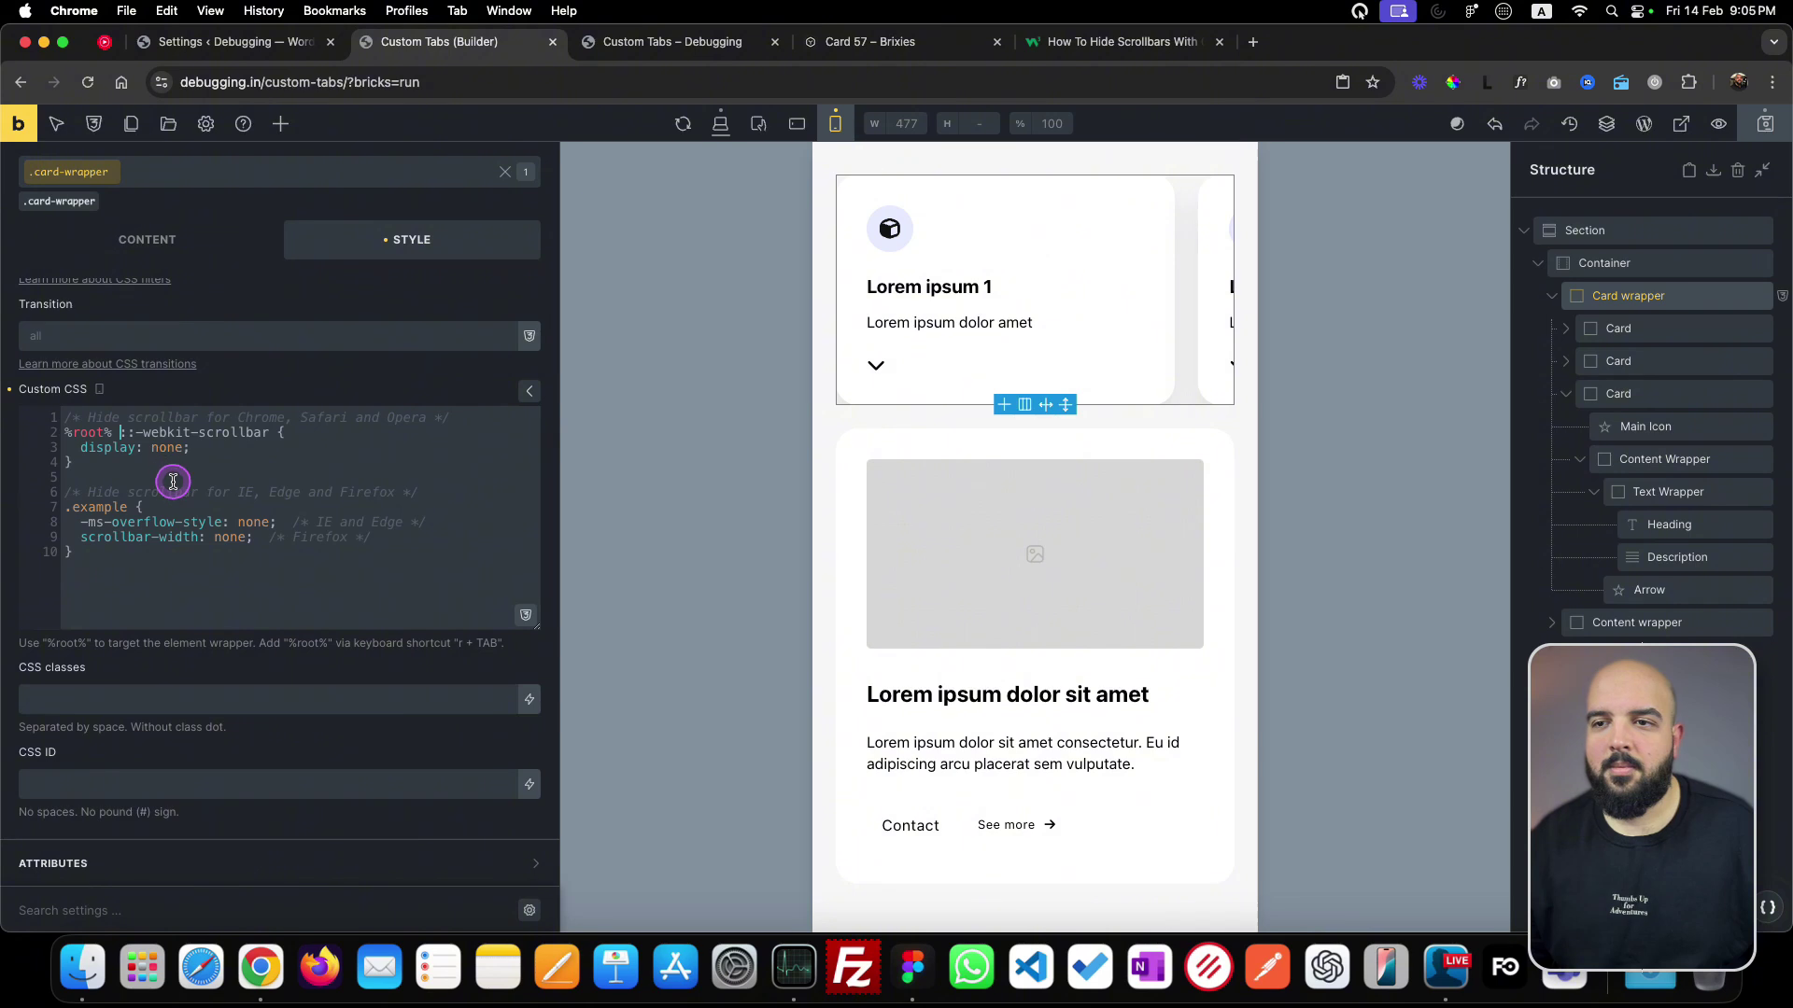
key("Delete")
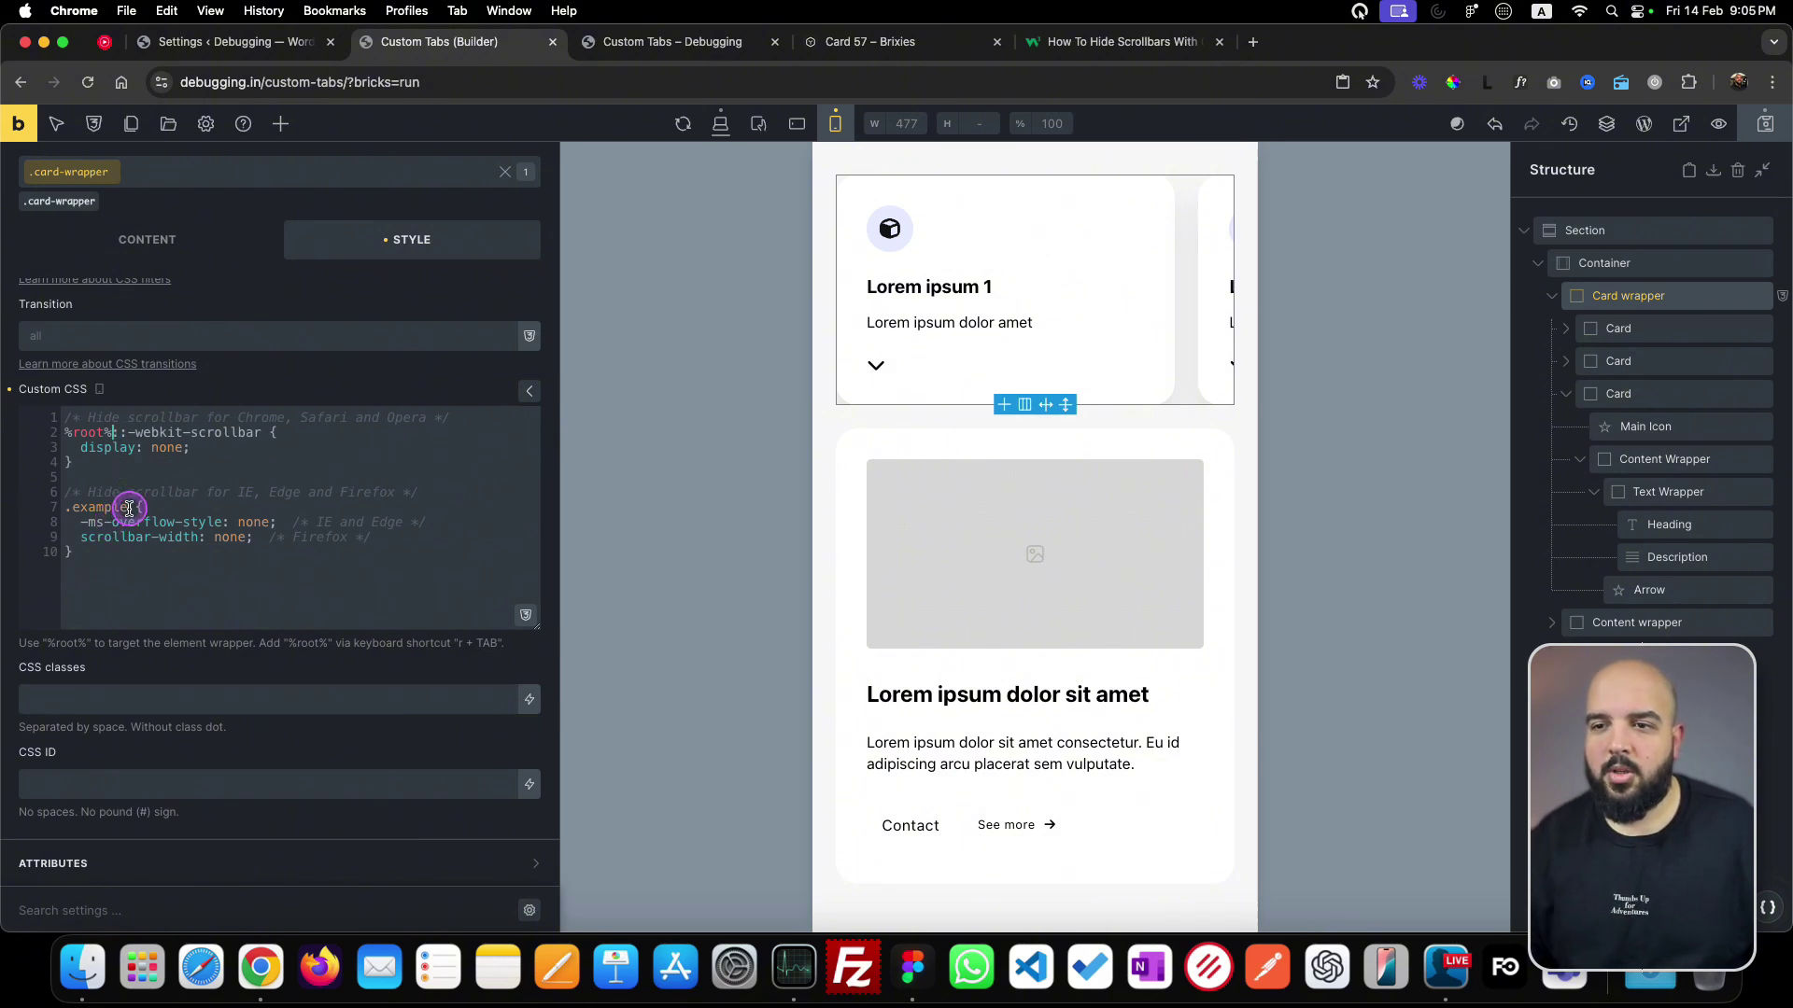
left_click_drag(129, 508, 63, 508)
type("%root%")
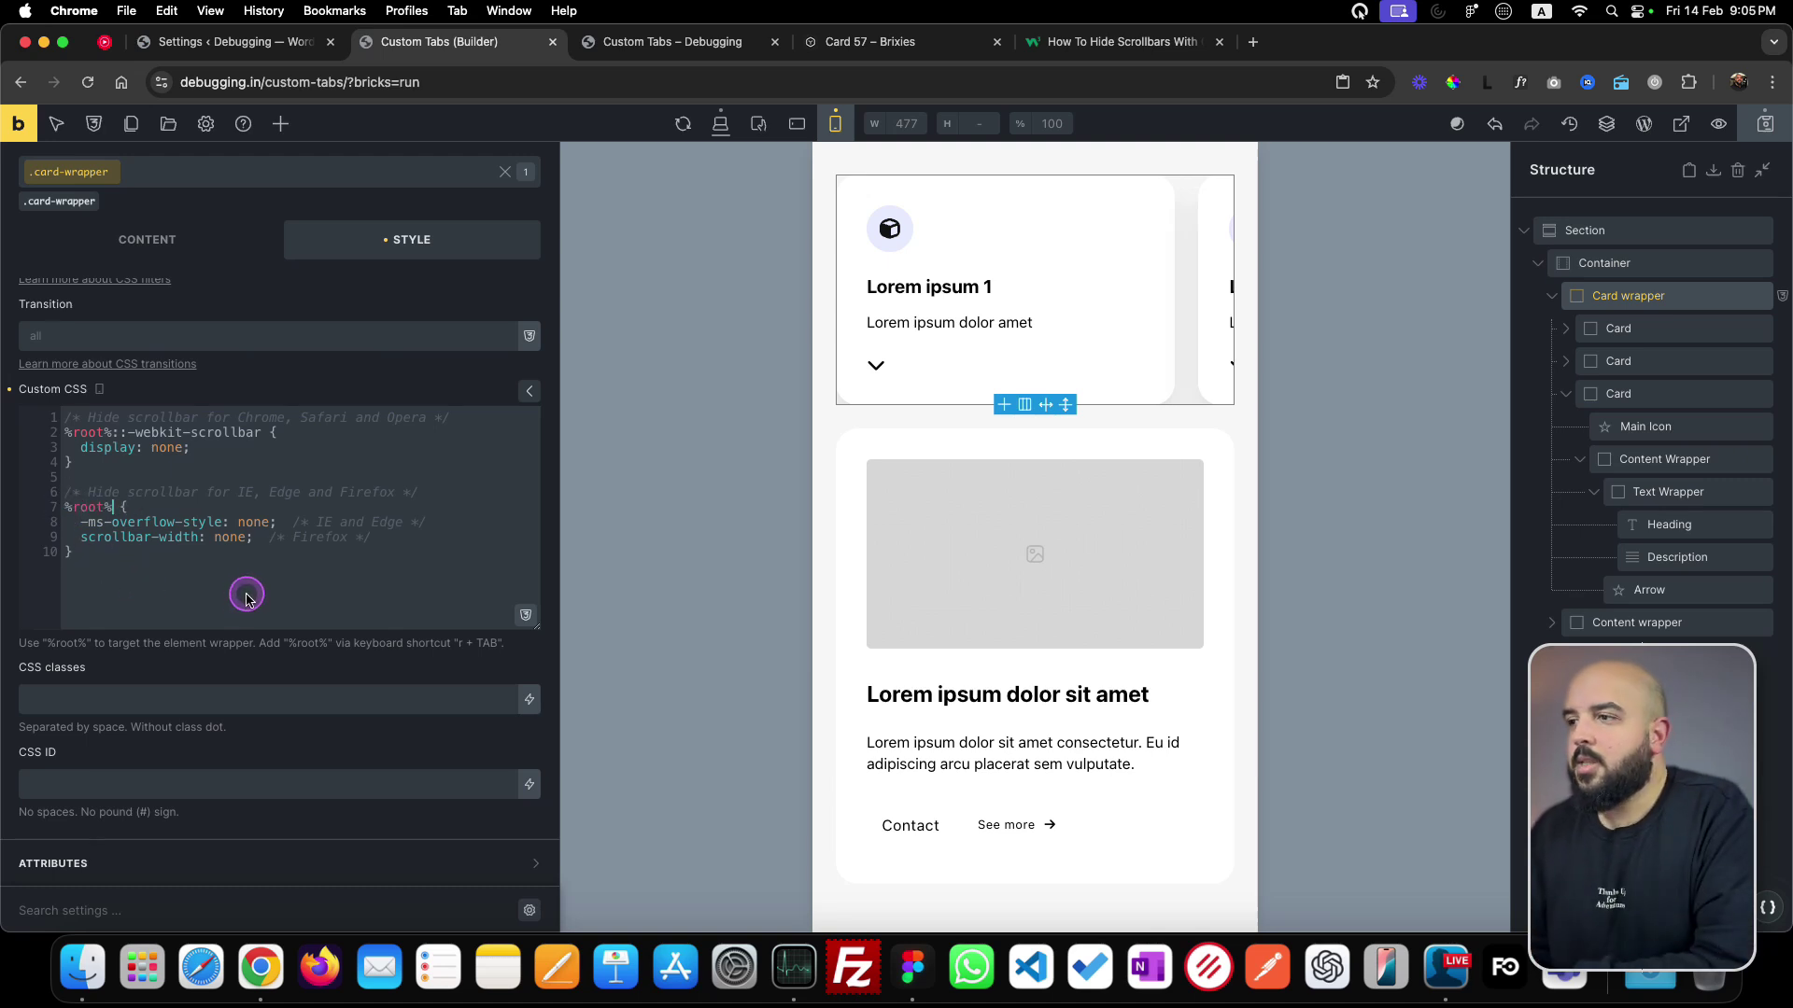
left_click(1771, 126)
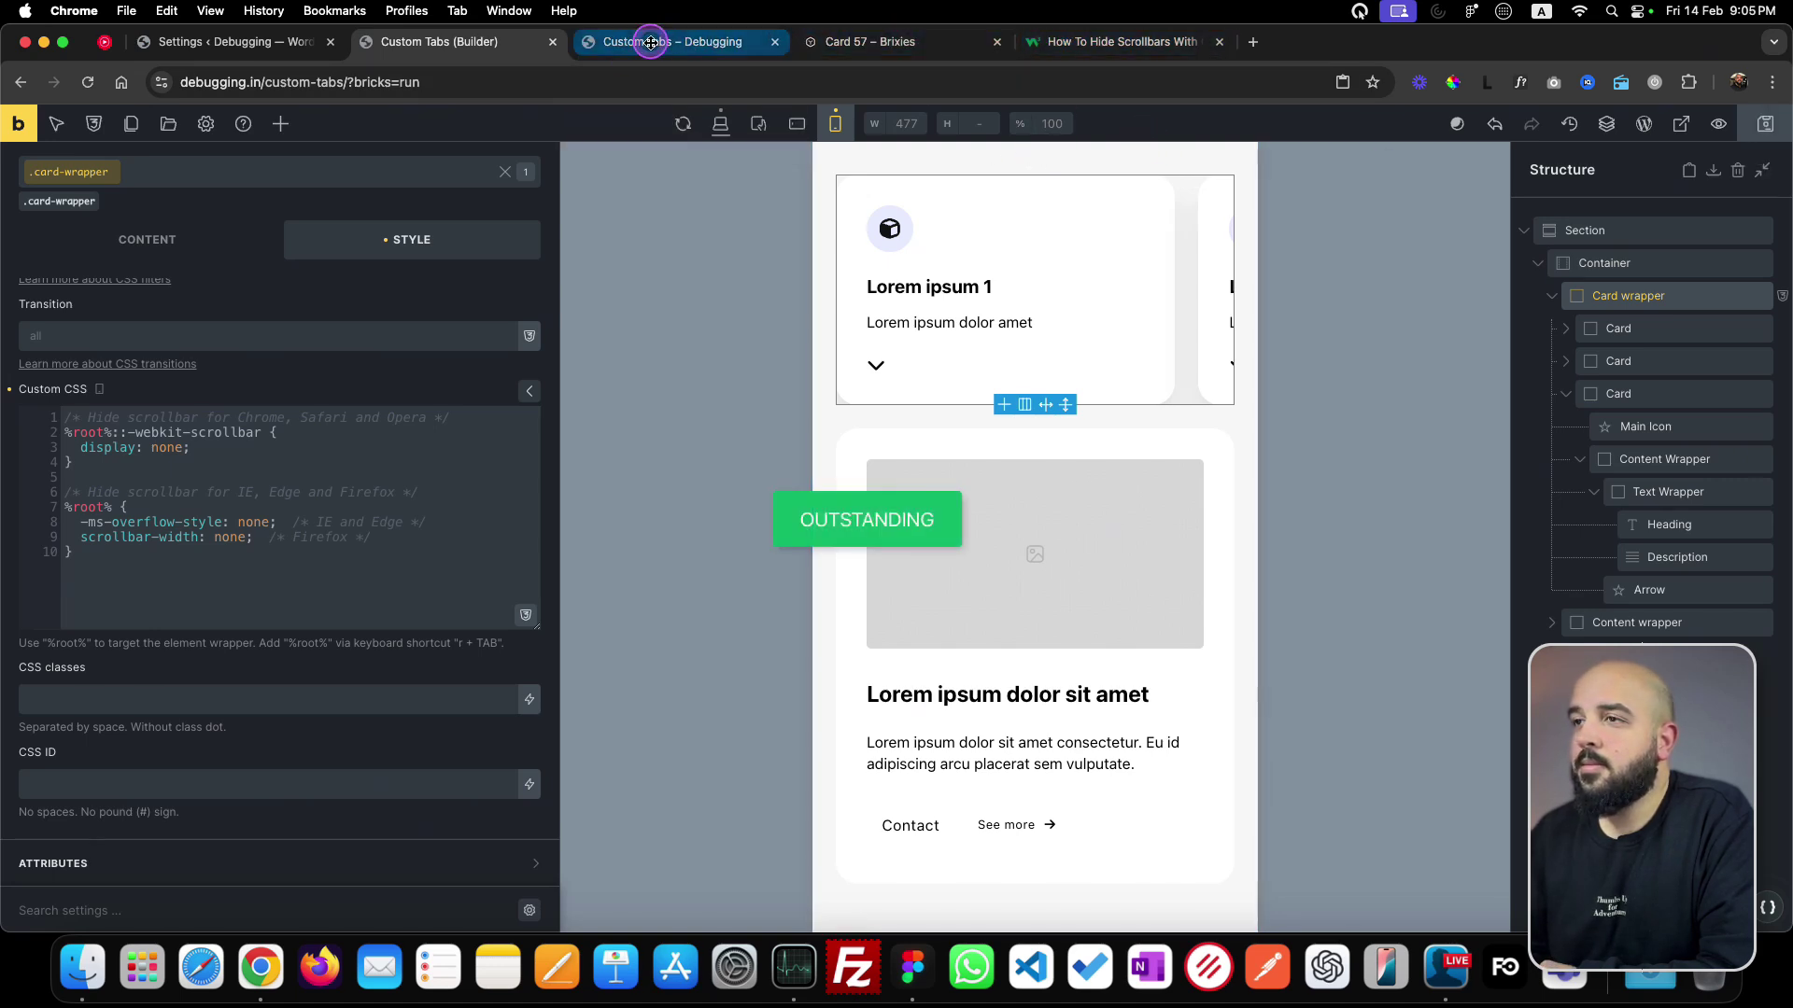
- Test swiping the cards back and forth in the mobile page preview, looking for a scrollbar
left_click(651, 42)
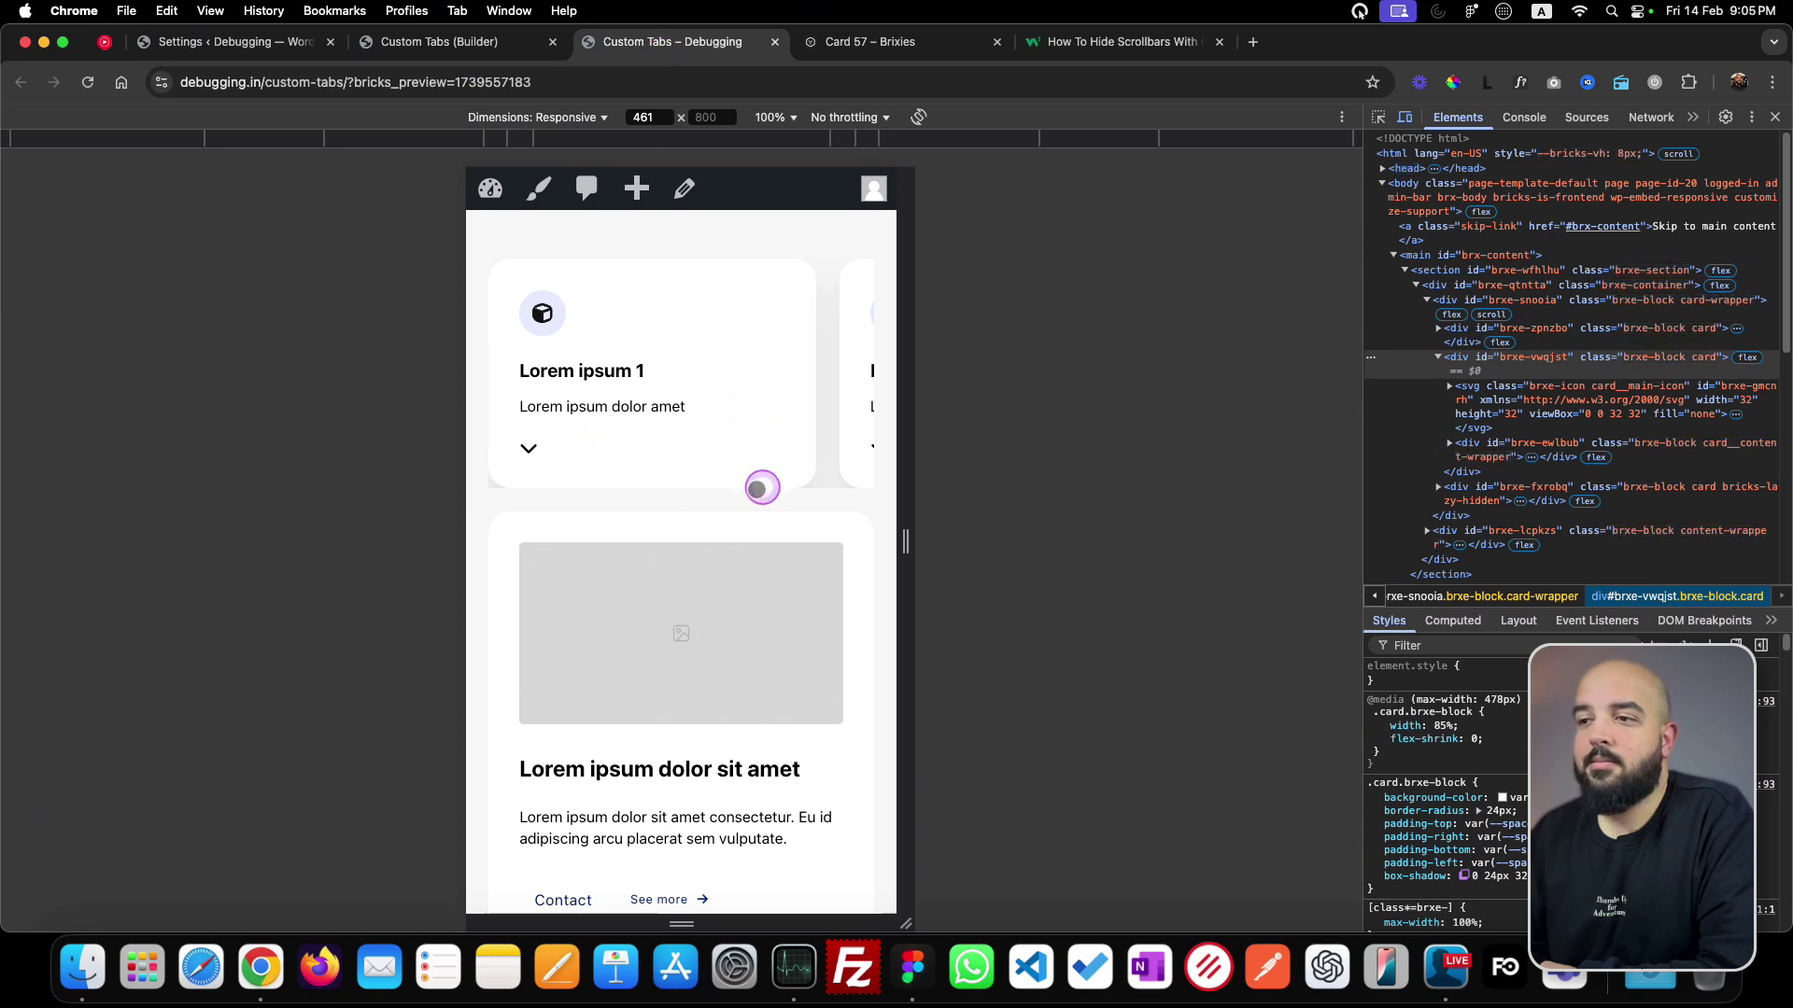
left_click_drag(745, 417, 580, 413)
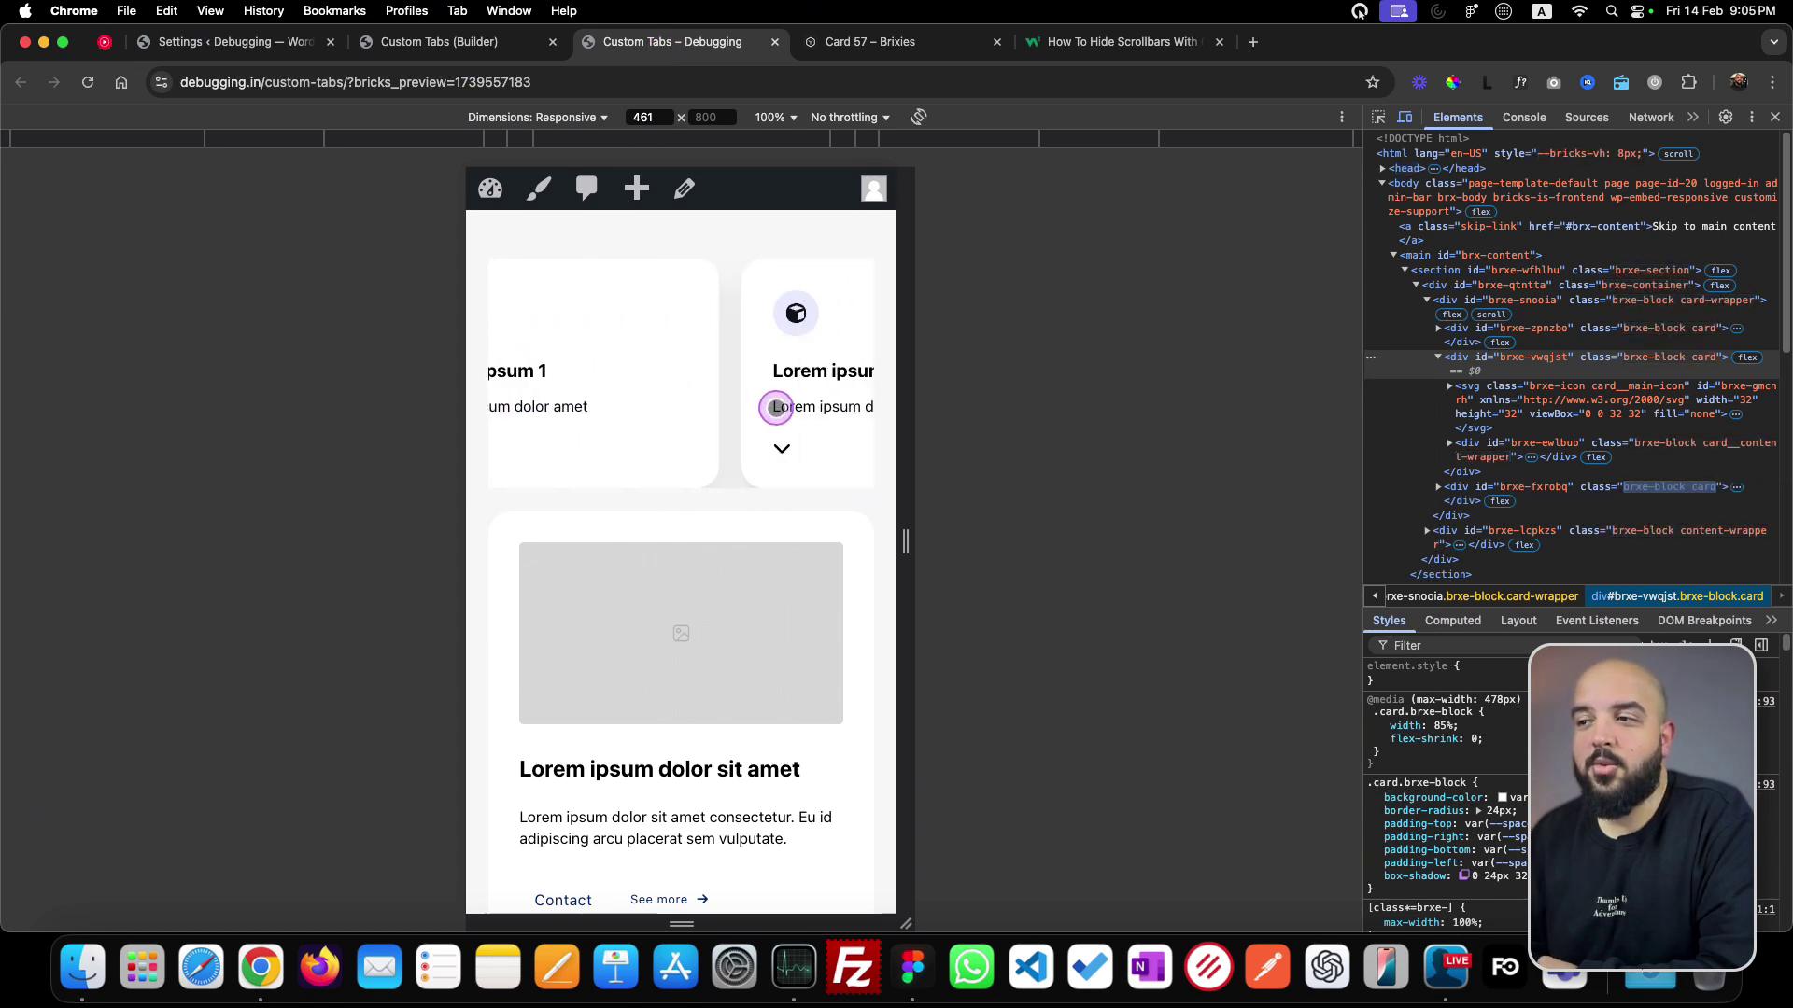
left_click_drag(776, 408, 860, 404)
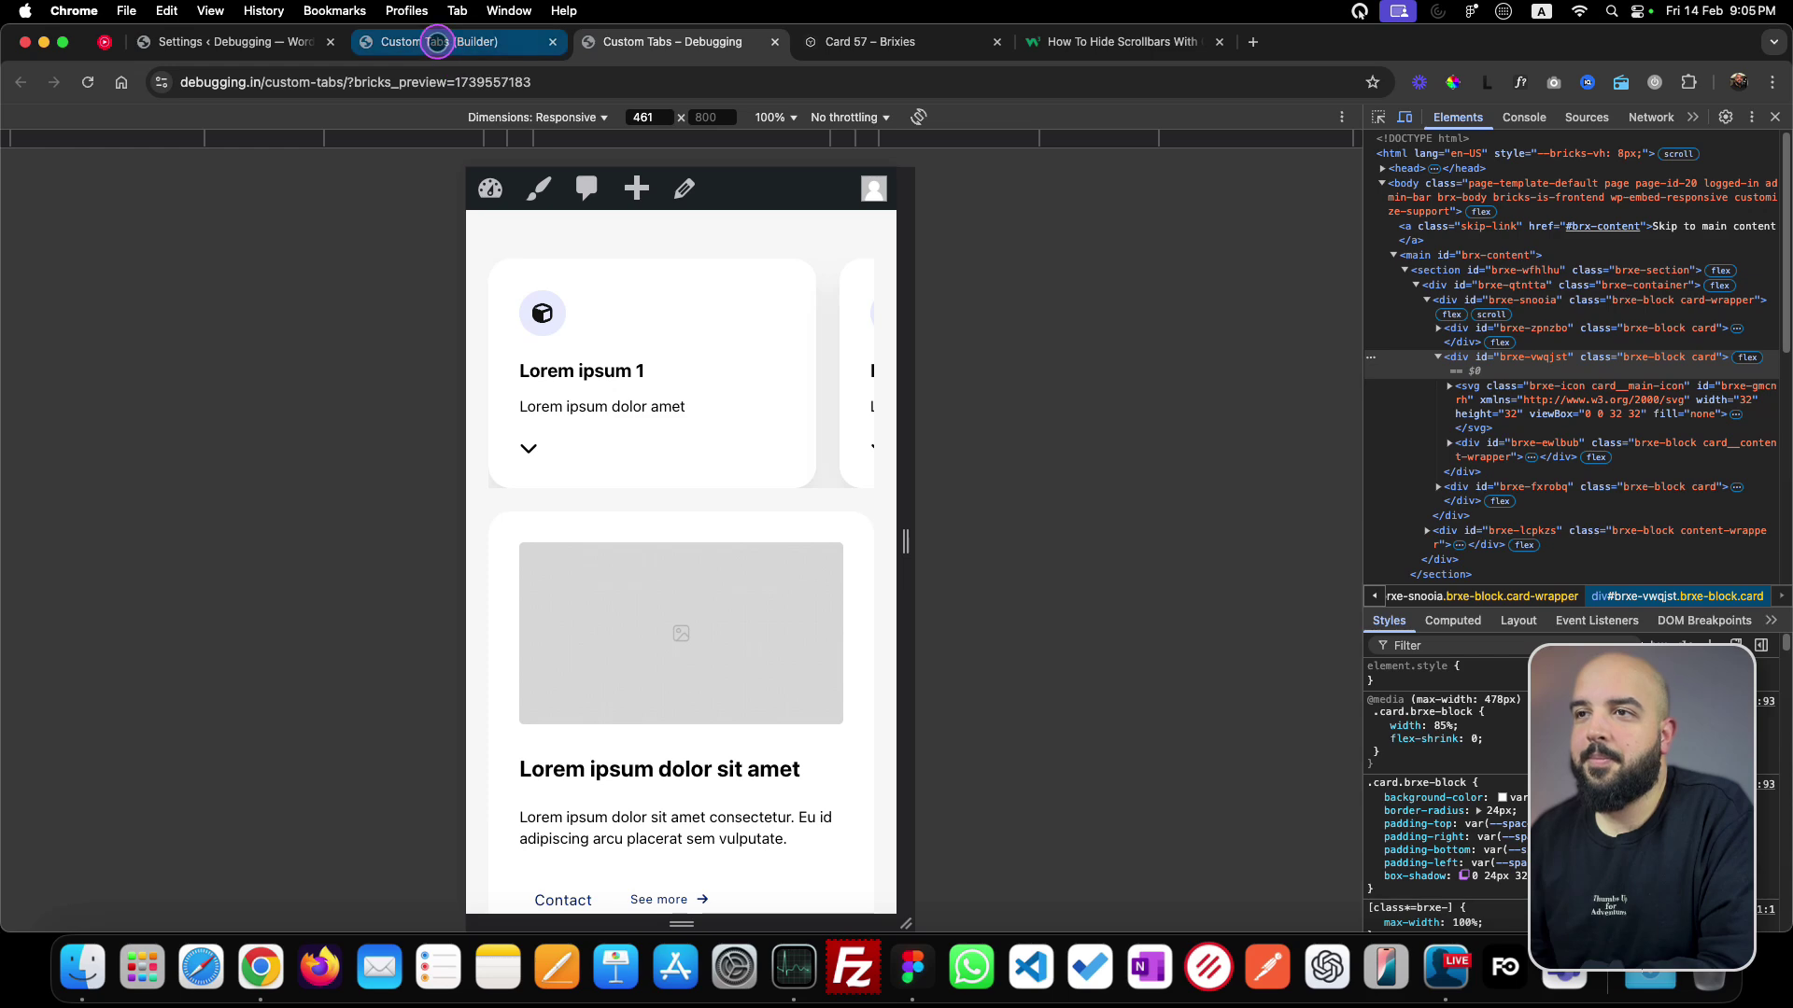
- Set the card wrapper's top and bottom padding to var(--space-s) at the mobile breakpoint and check the card shadows in the page preview
left_click(432, 41)
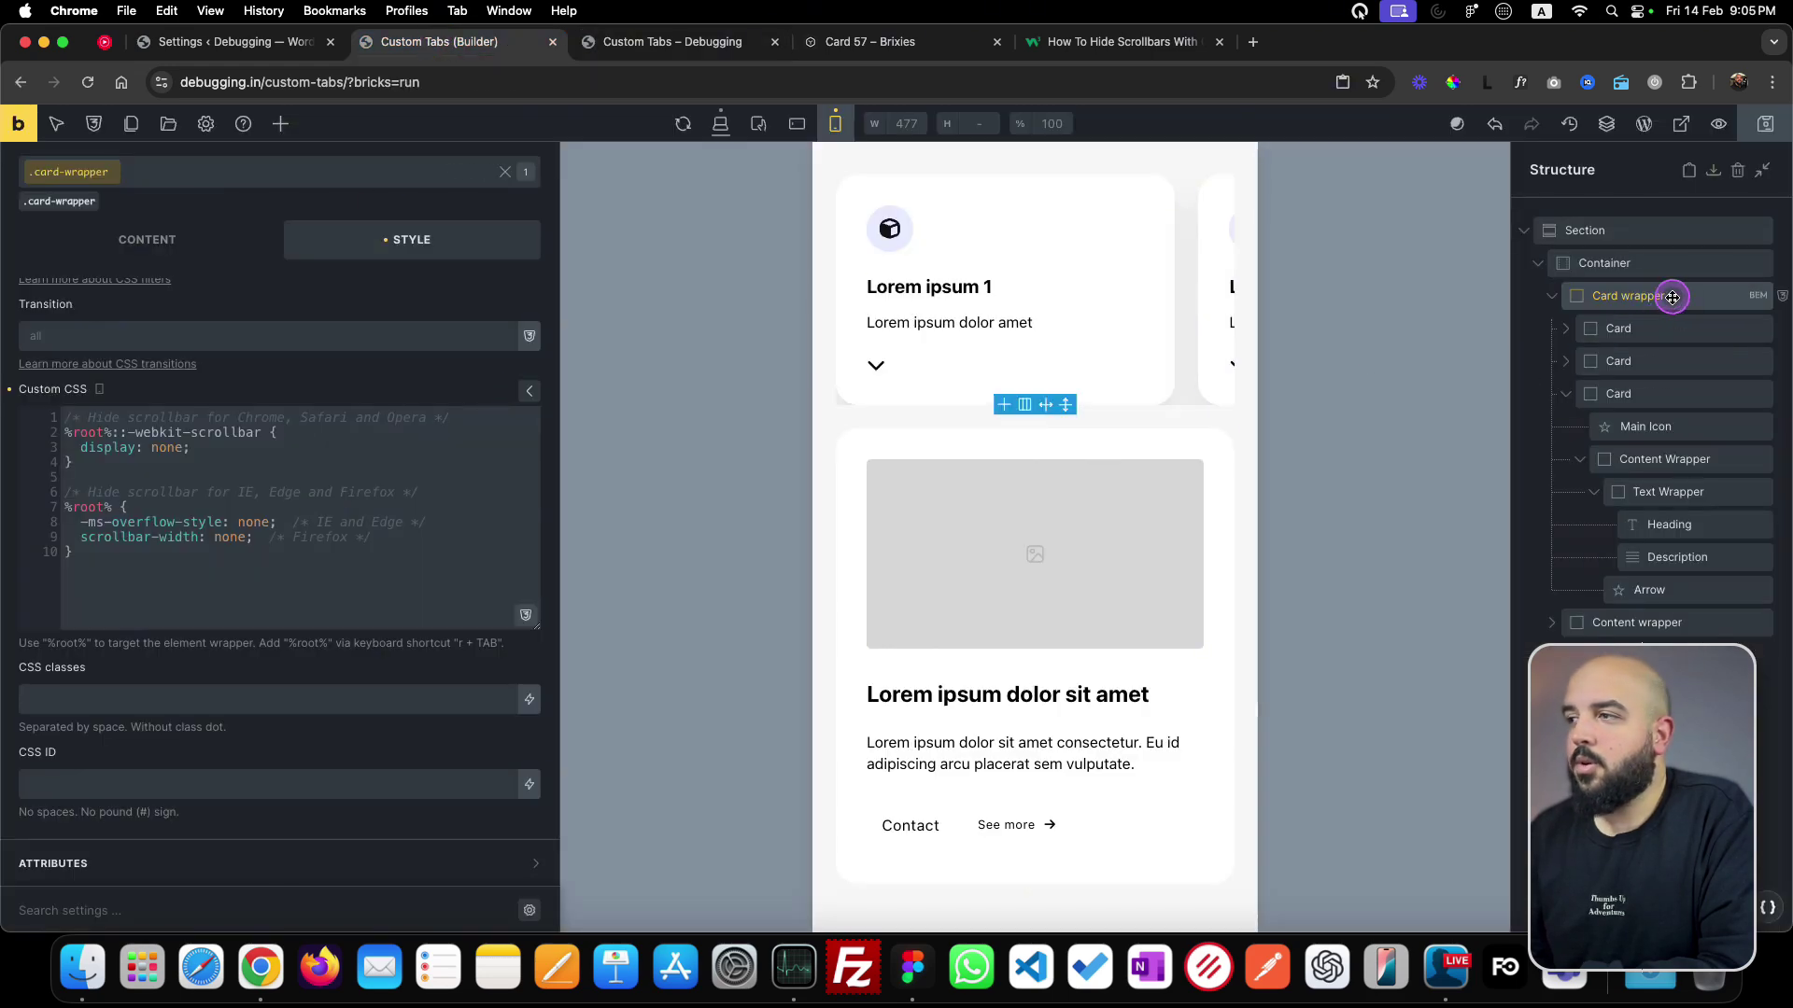
scroll(360, 432, "up", 5)
left_click(357, 364)
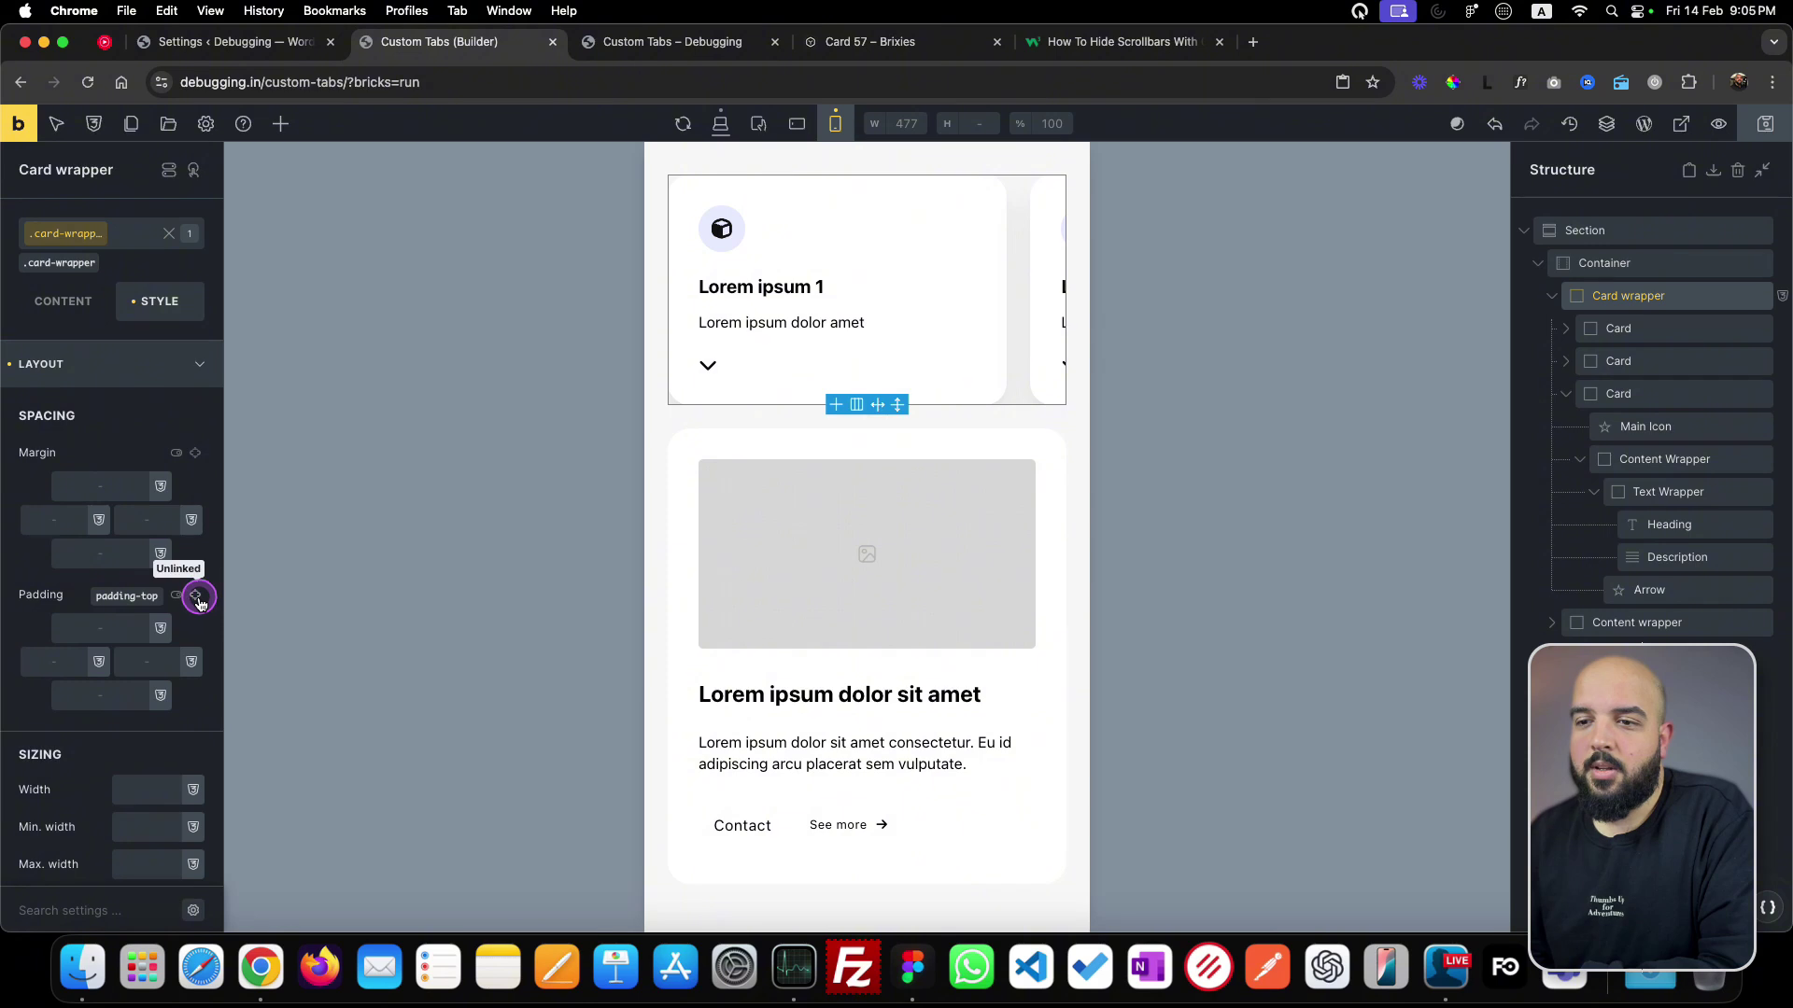
left_click(126, 628)
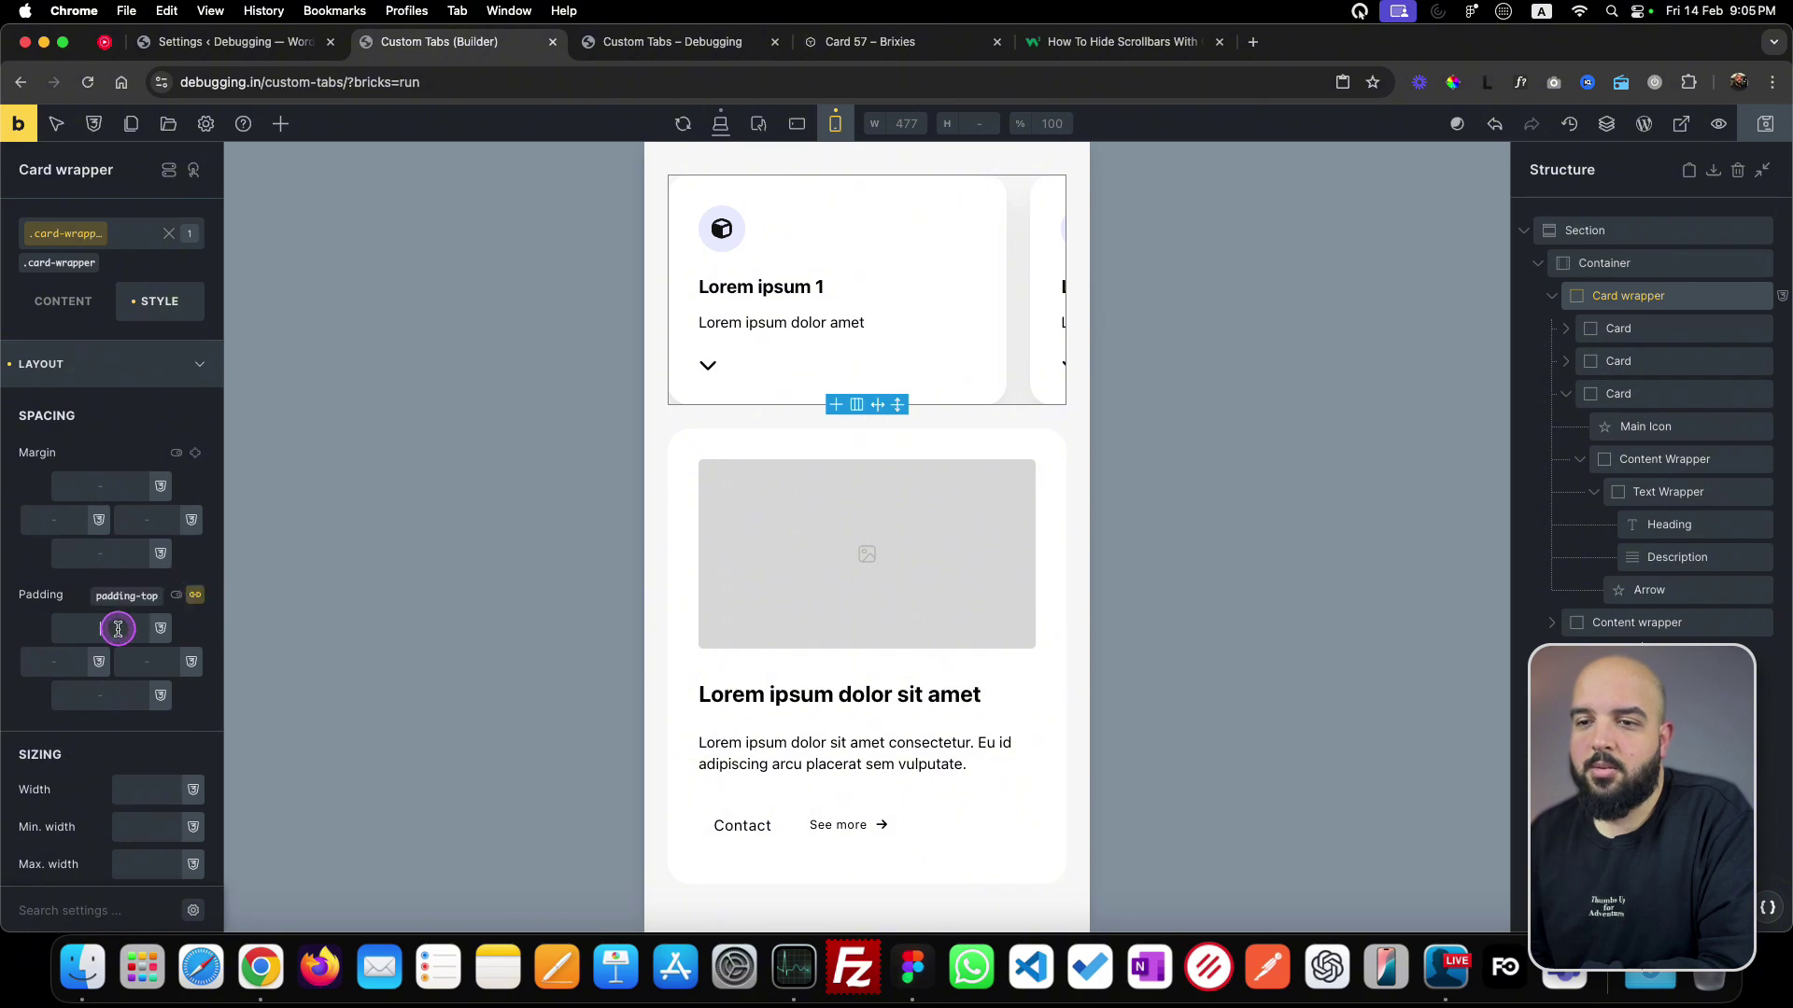
right_click(117, 629)
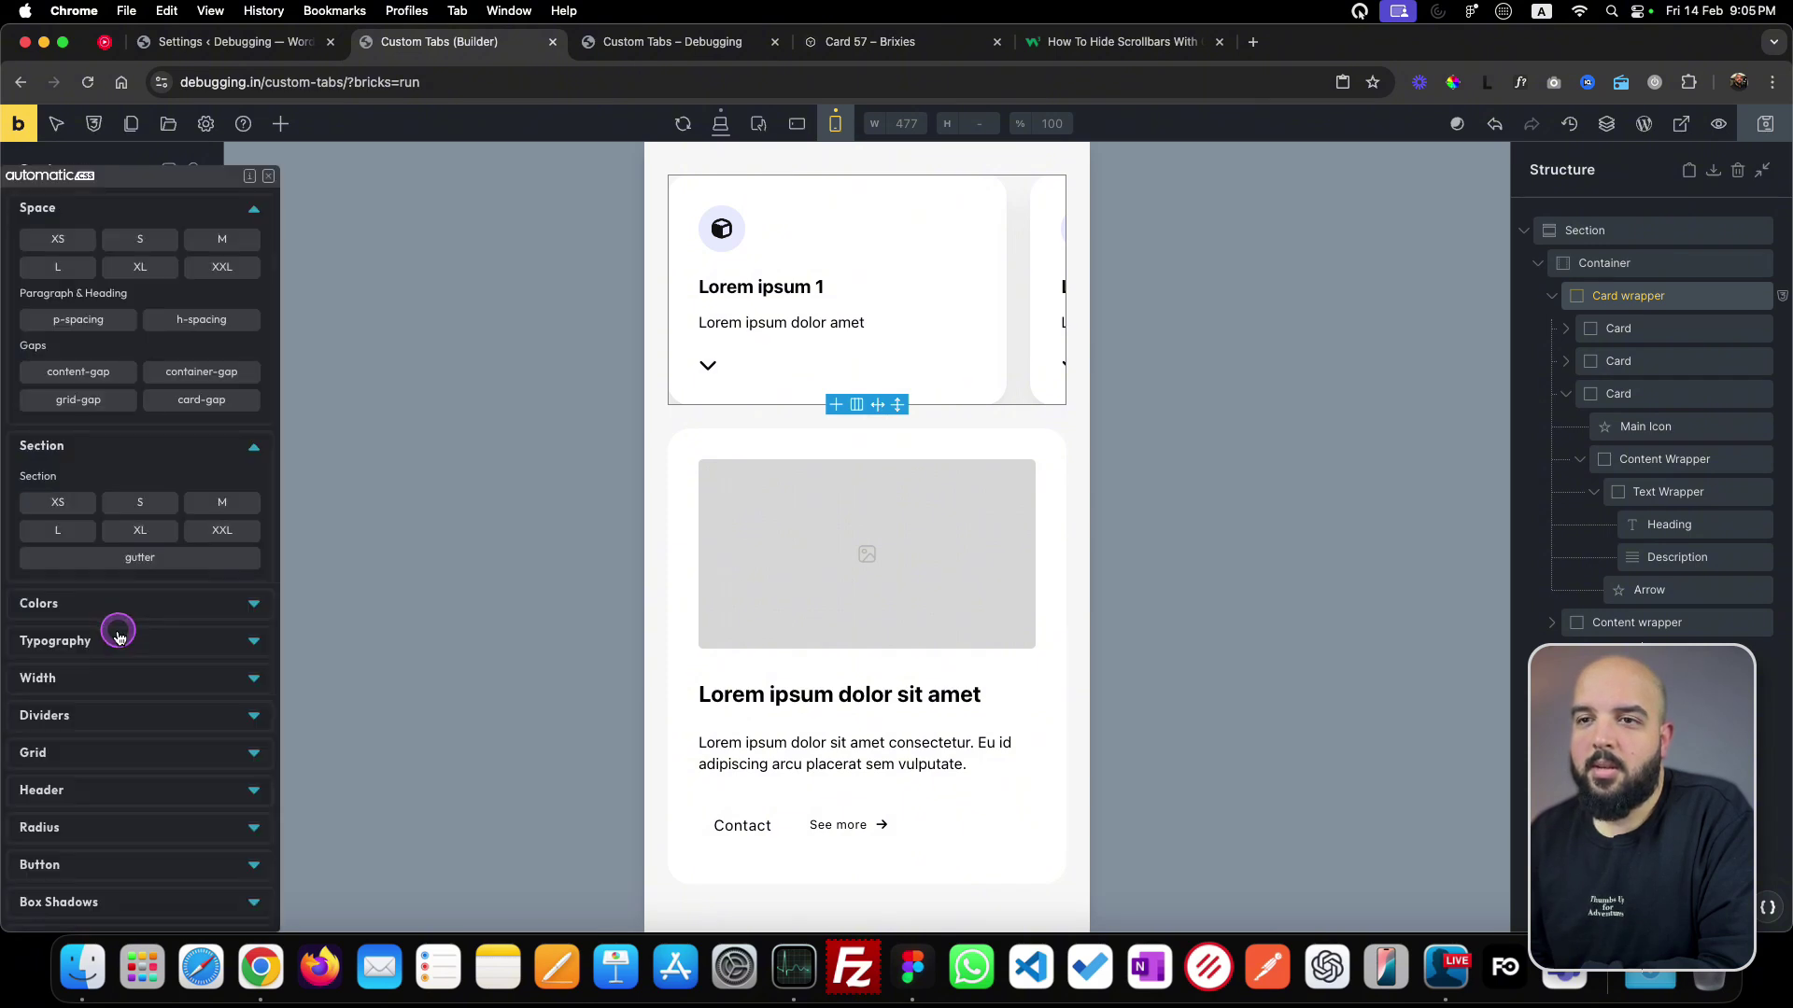
left_click(60, 240)
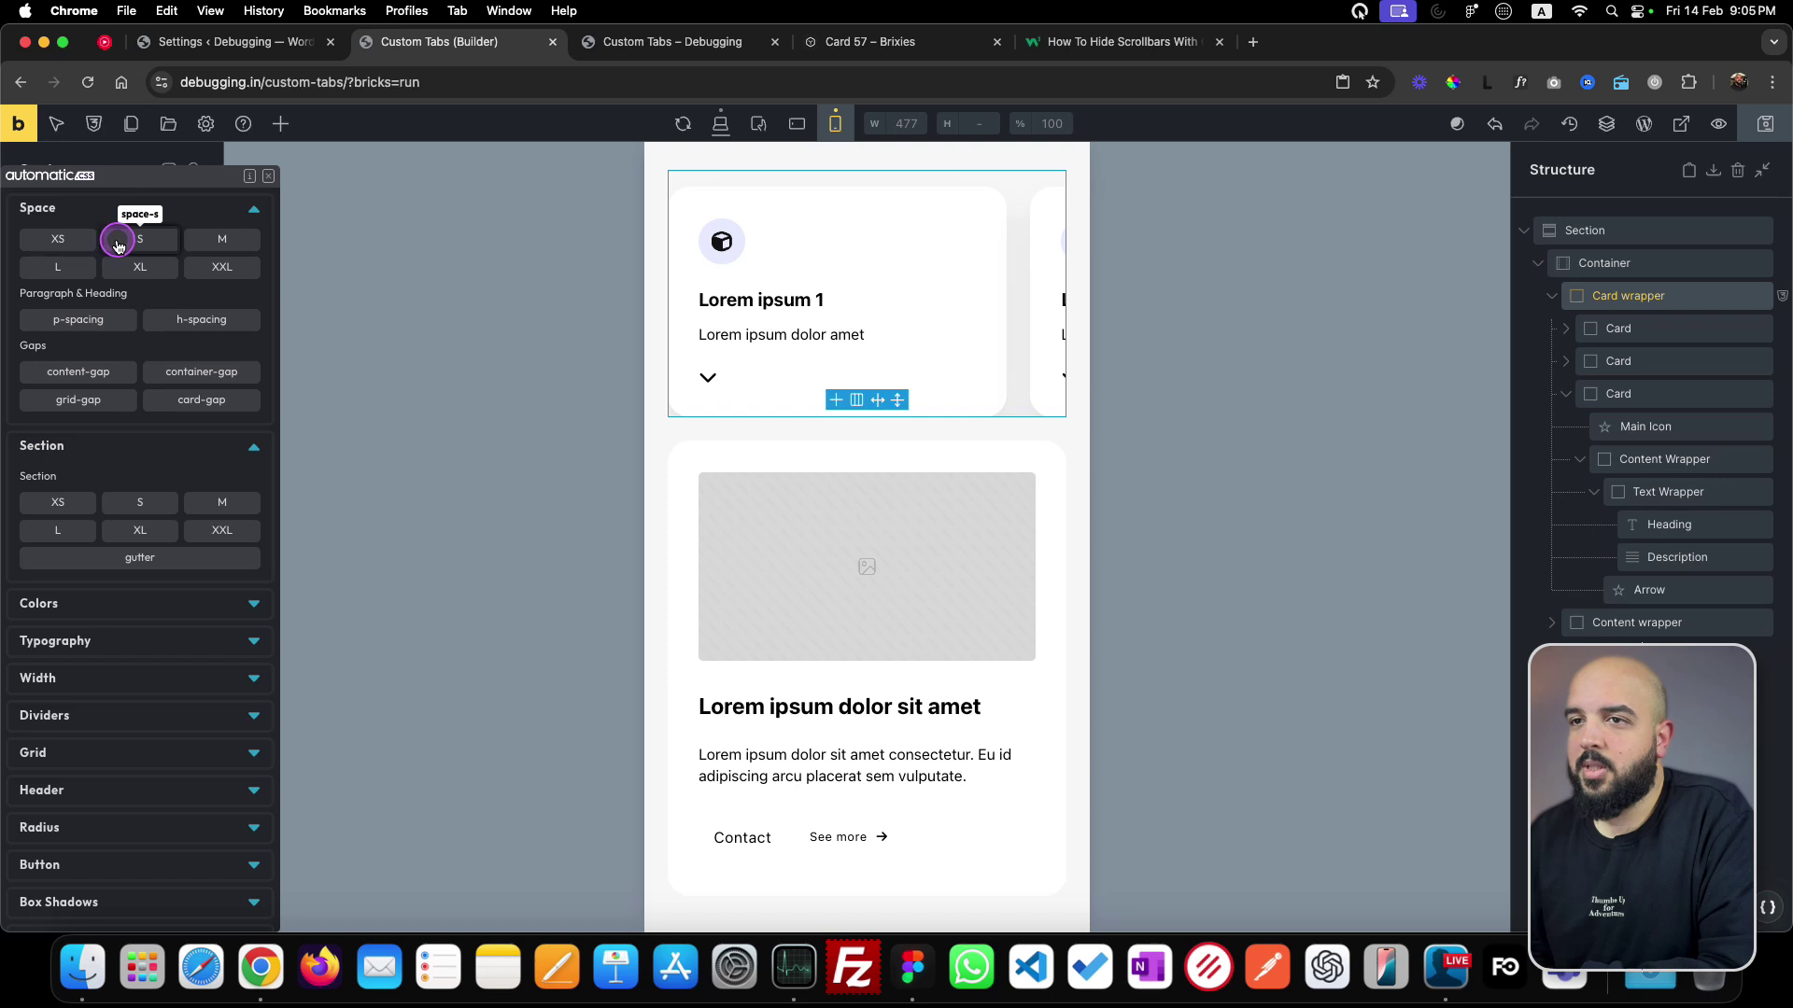
left_click(117, 245)
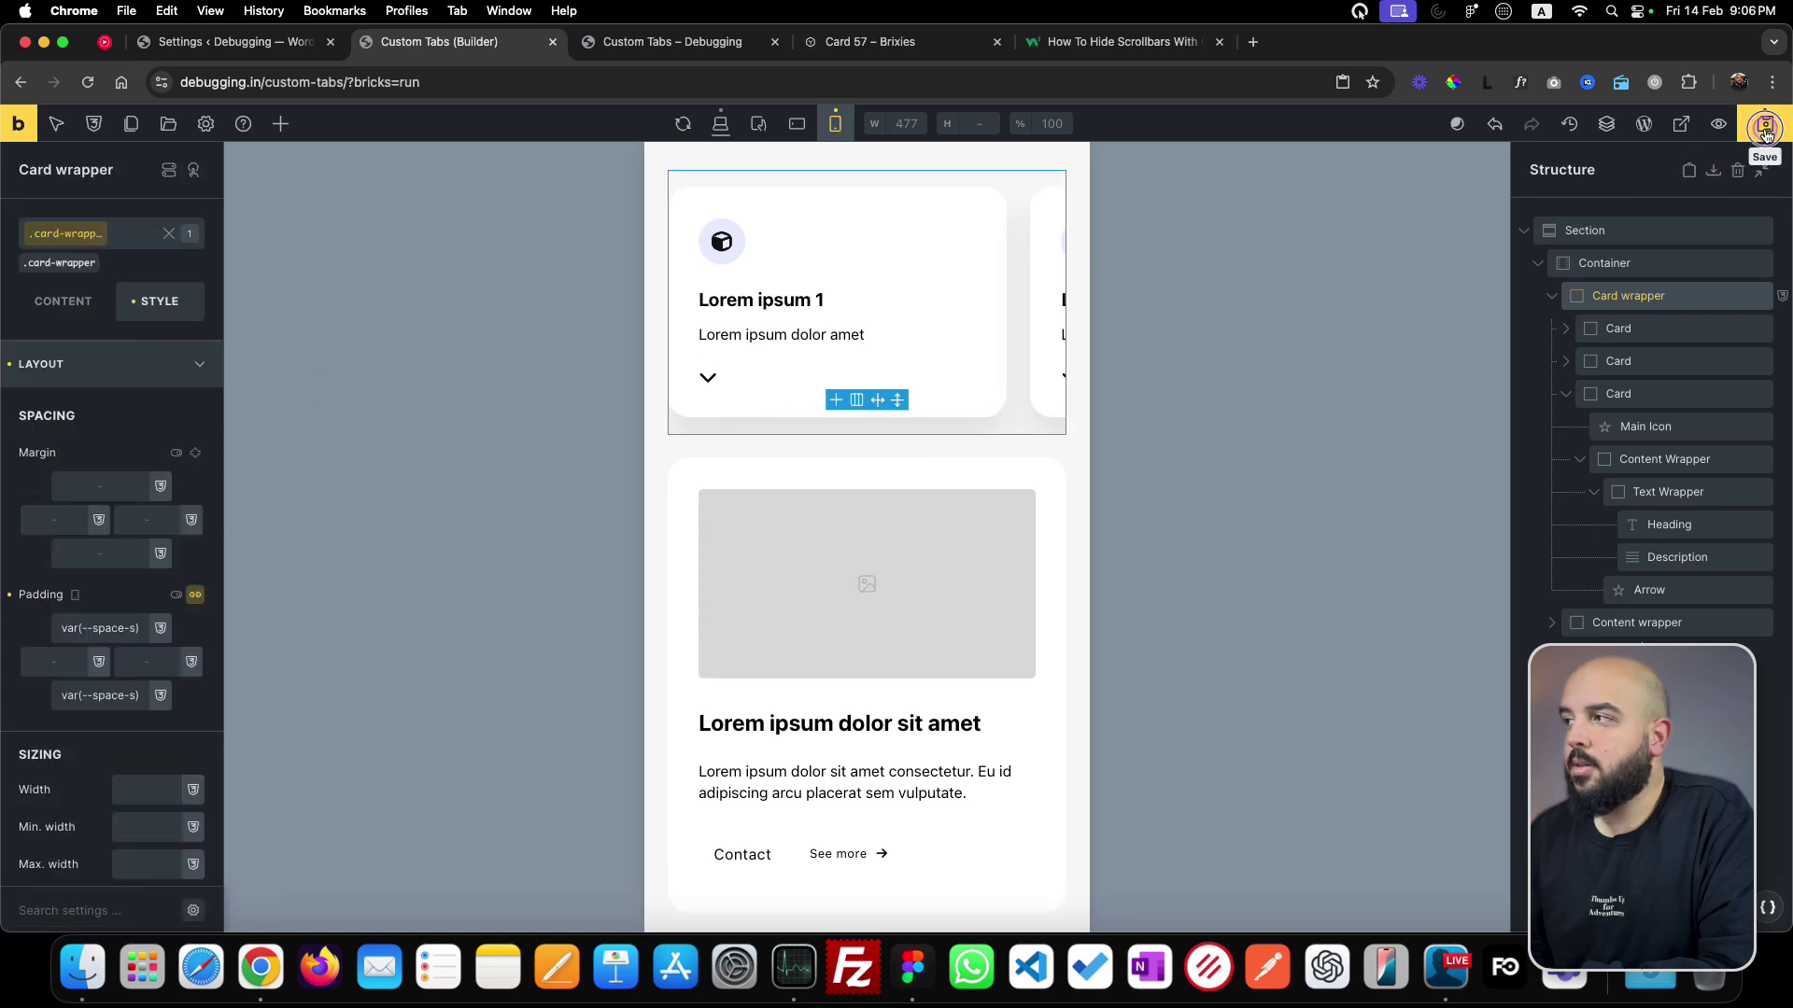
left_click(660, 43)
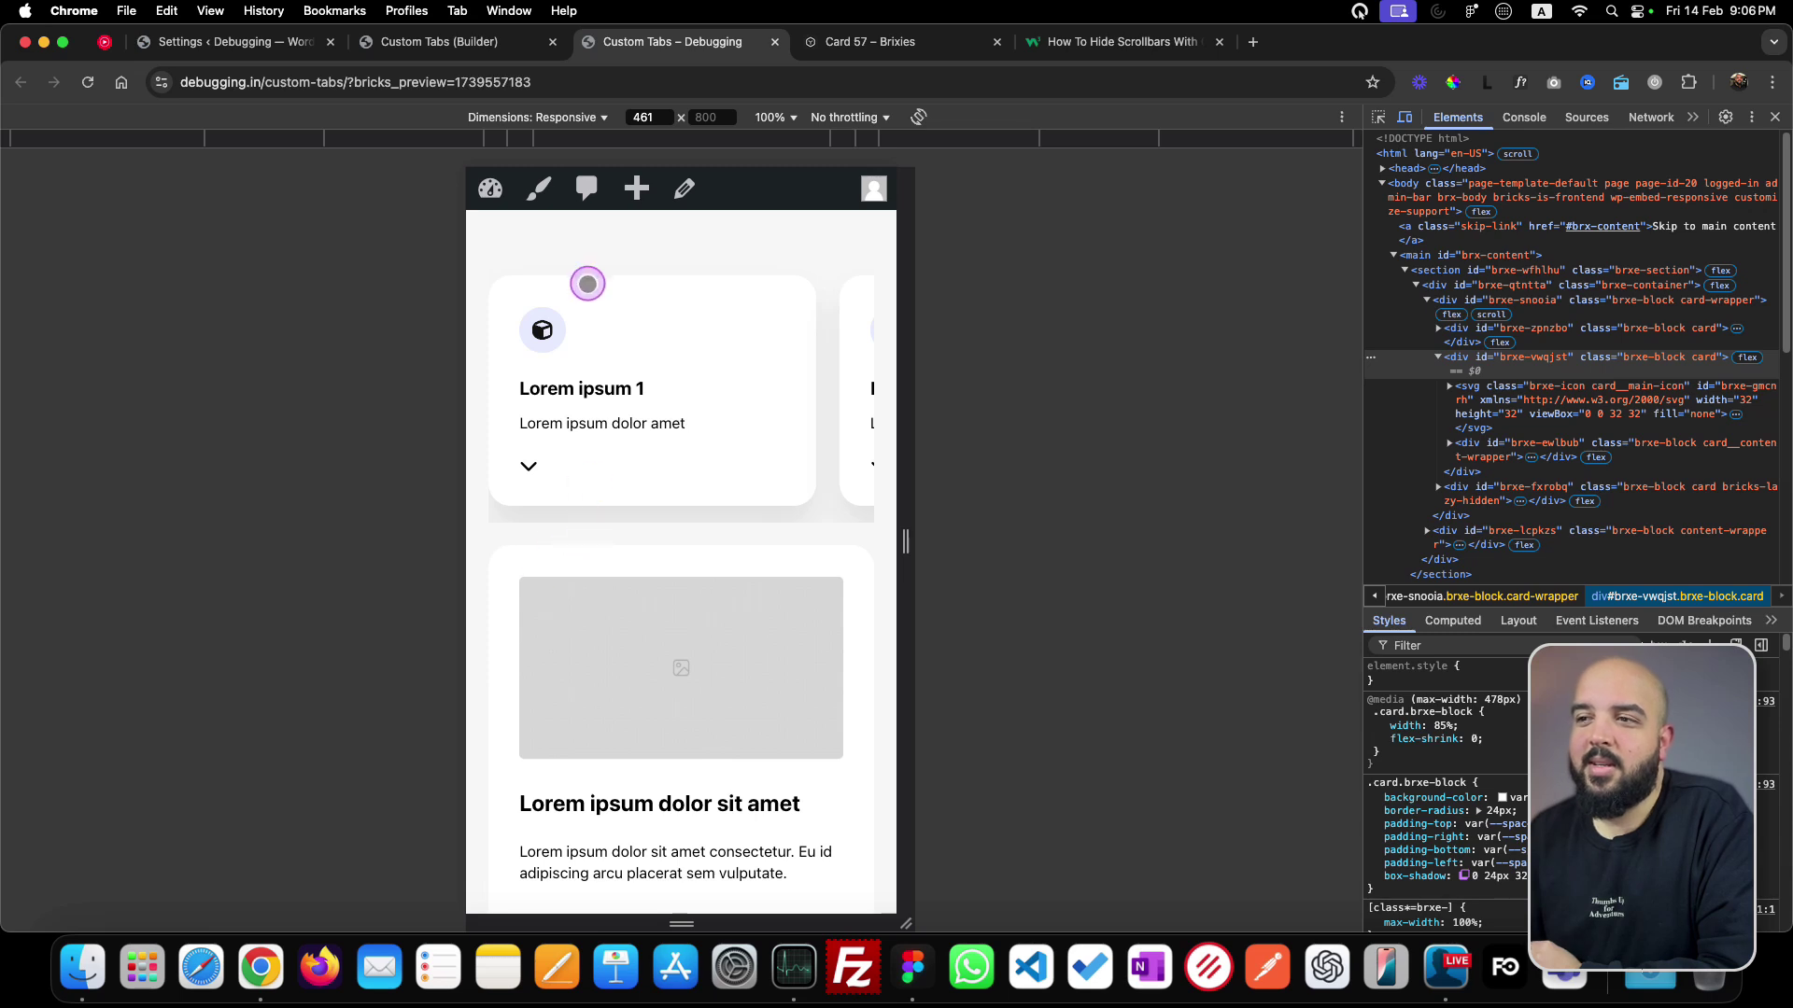
- At the desktop base breakpoint, set the .card class's box shadow to Y 10 and blur 21
left_click(435, 54)
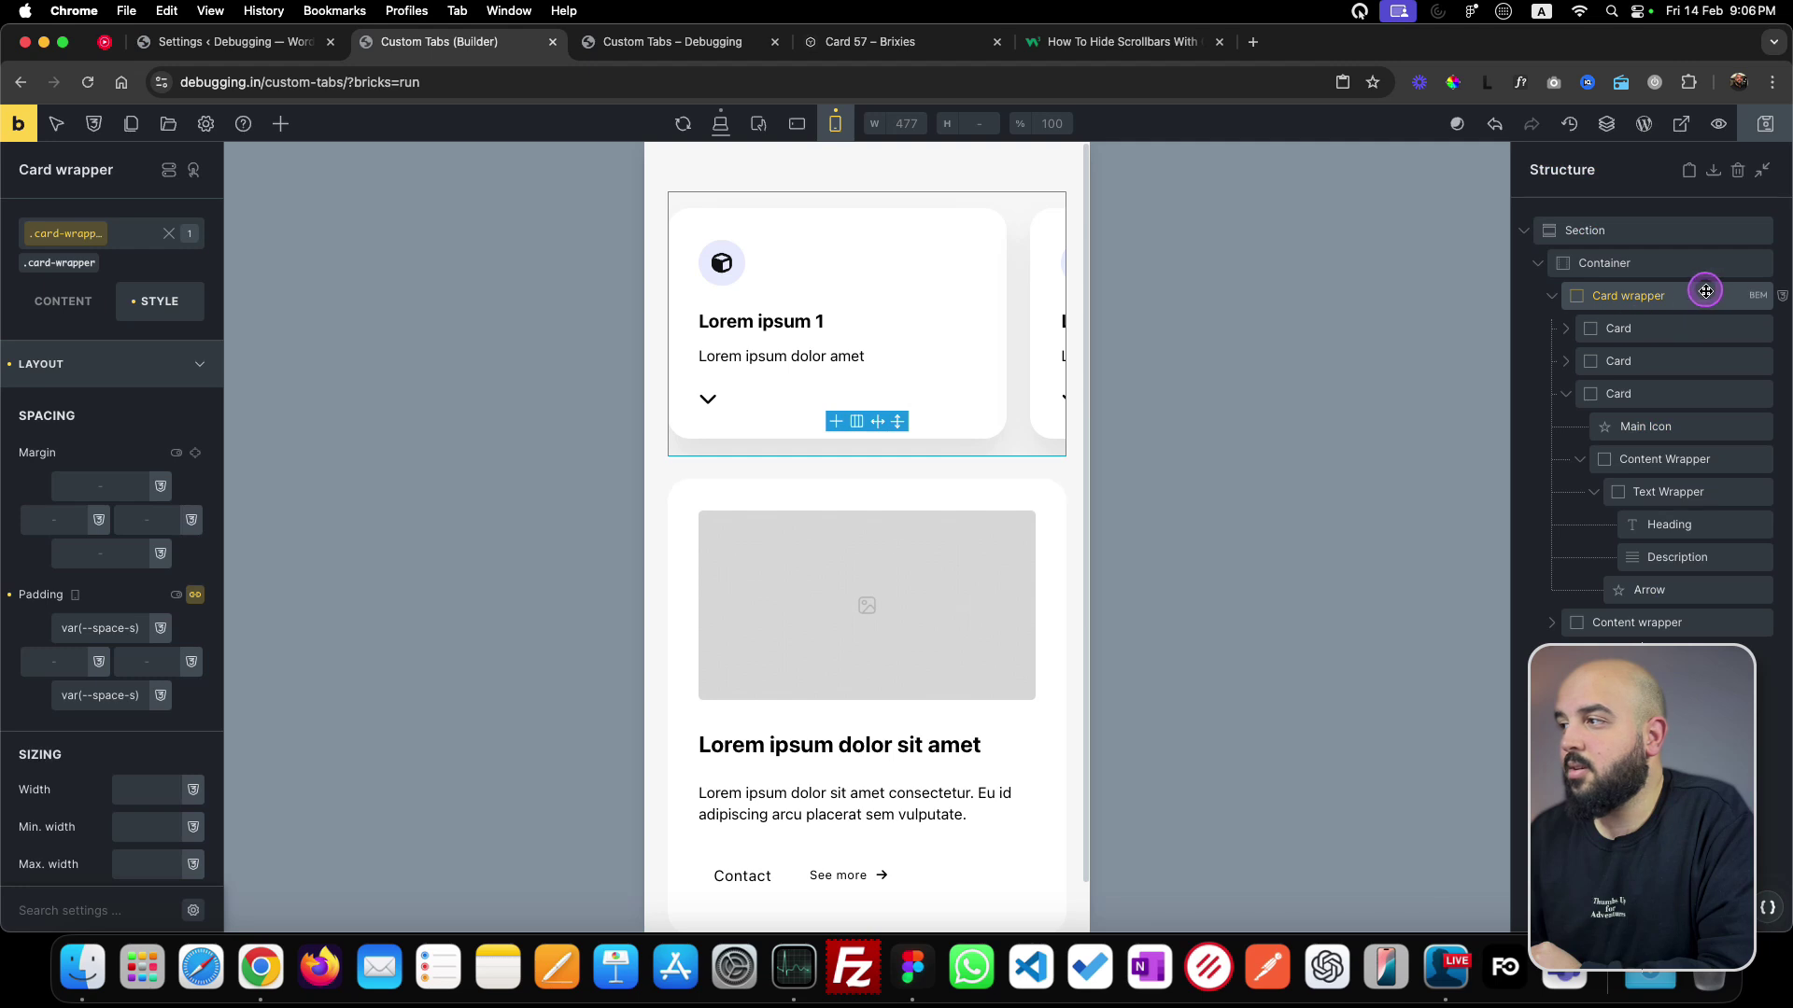
left_click(1644, 330)
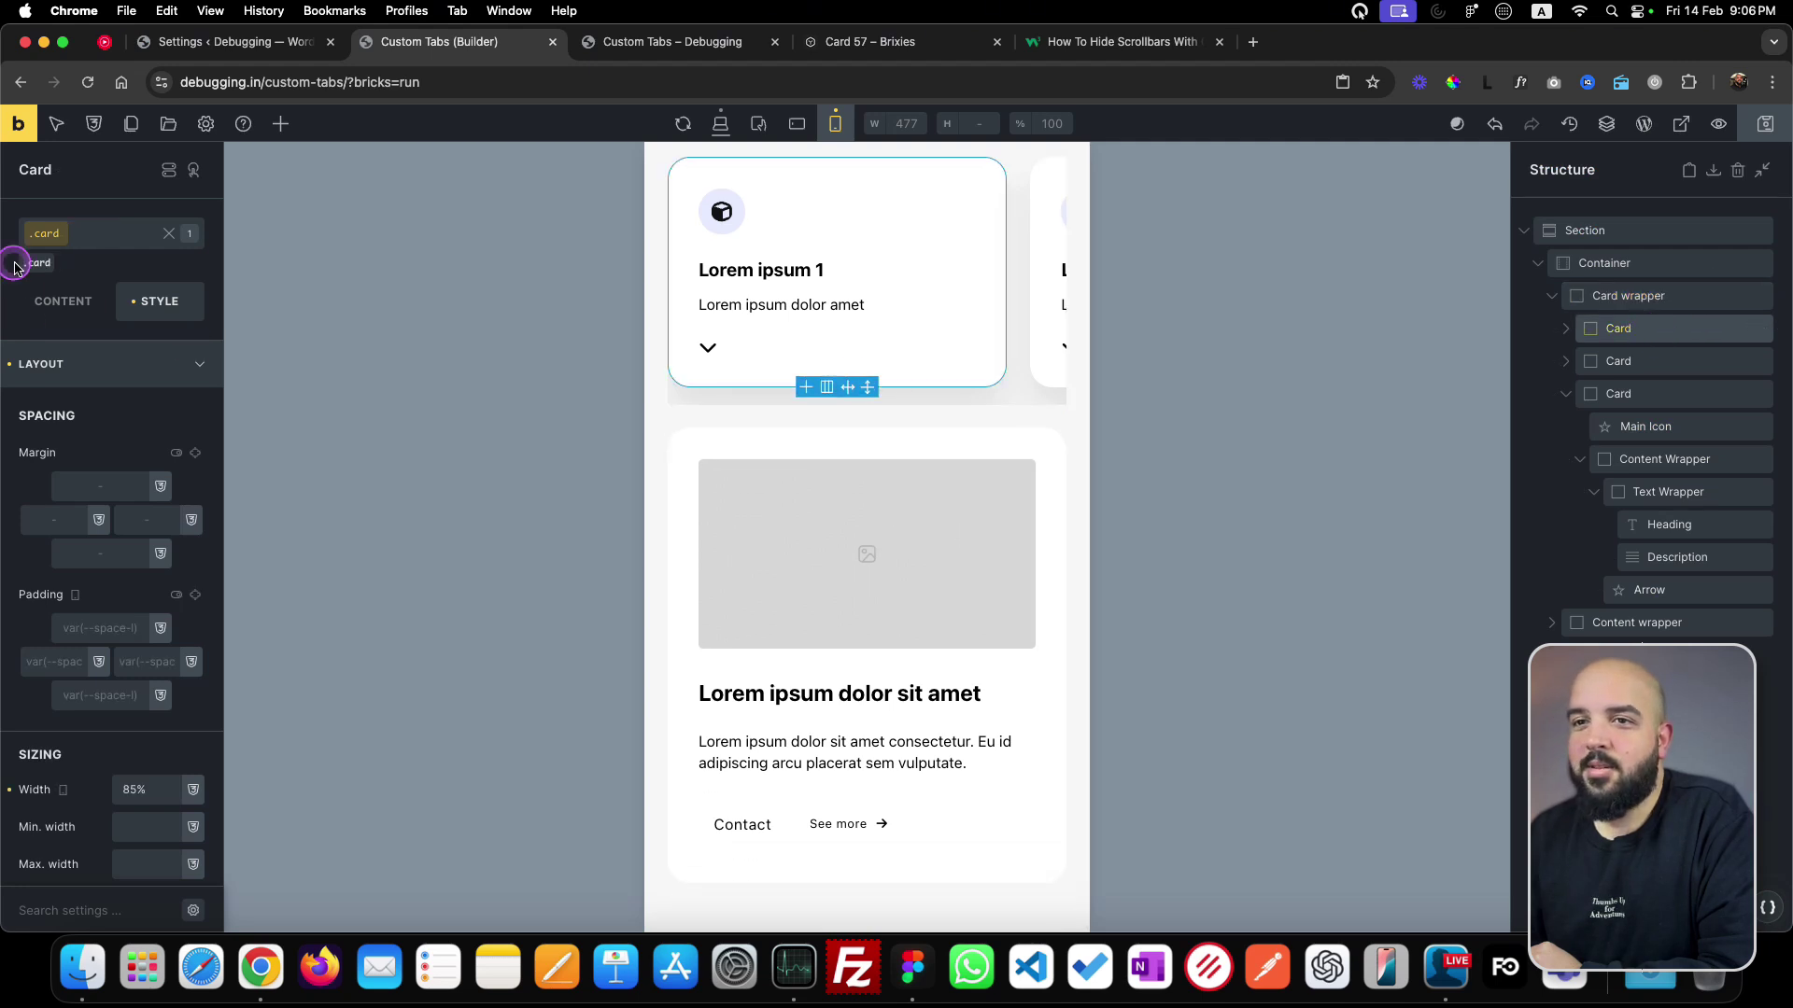
left_click(157, 362)
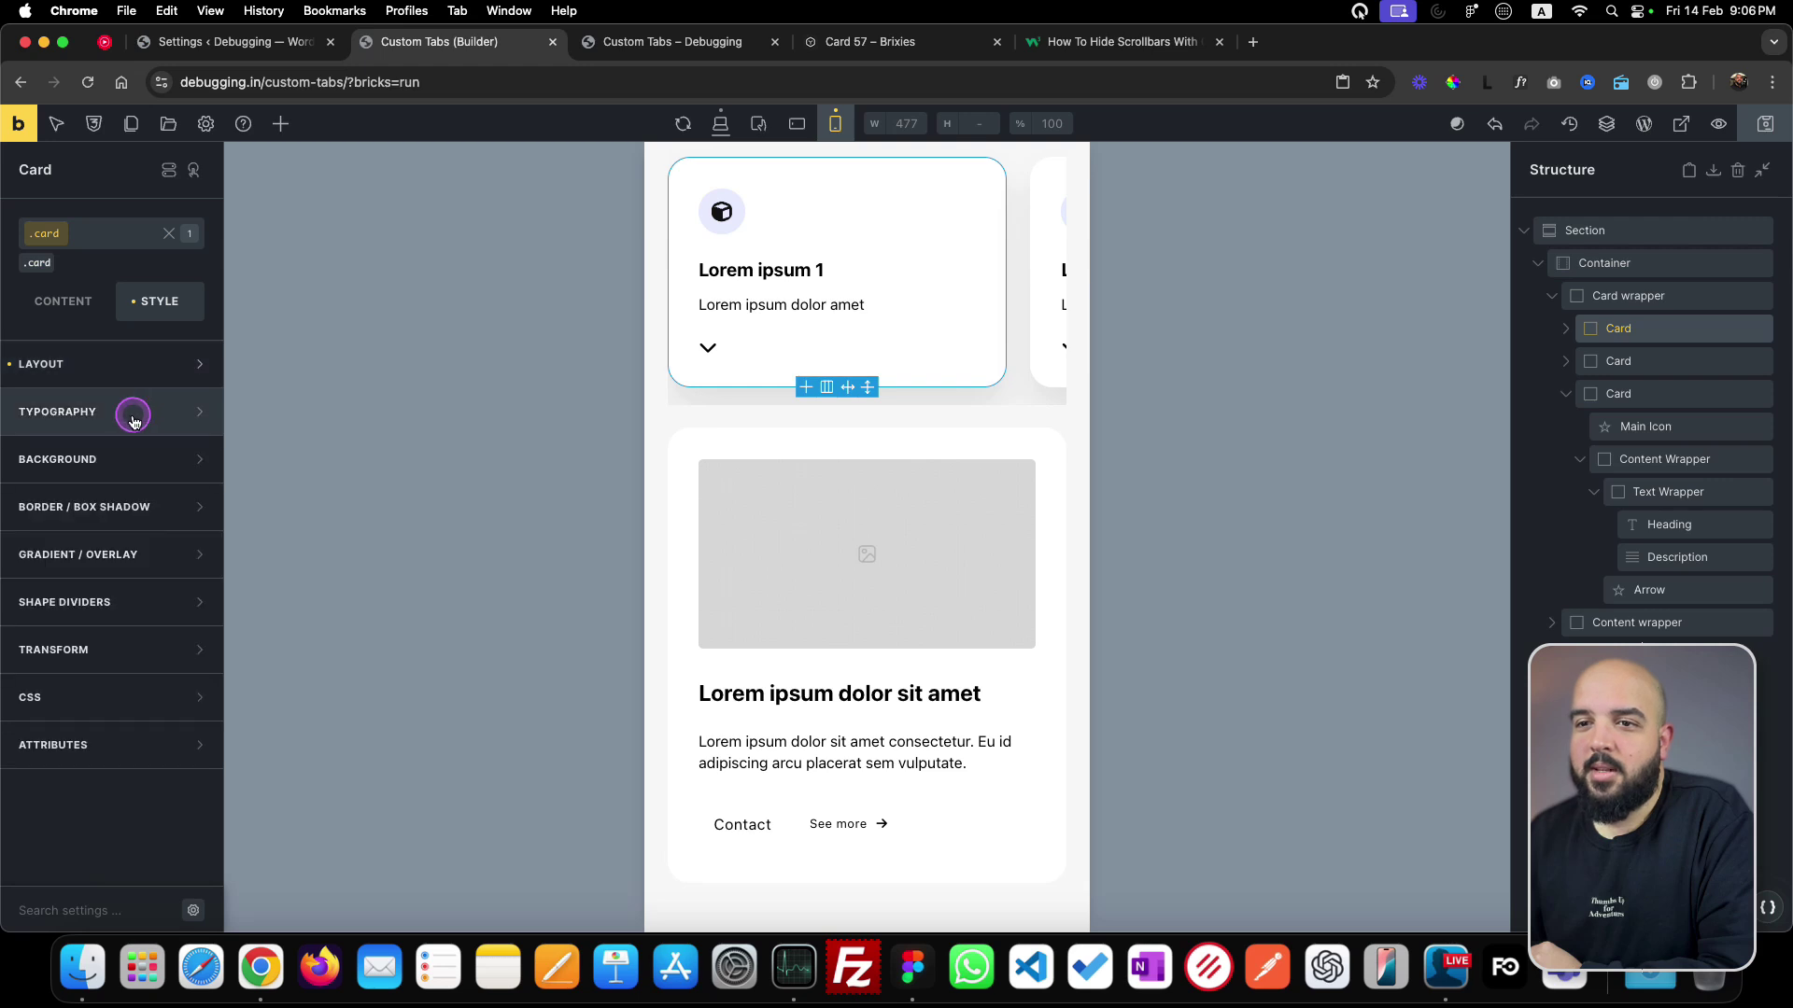
left_click(160, 517)
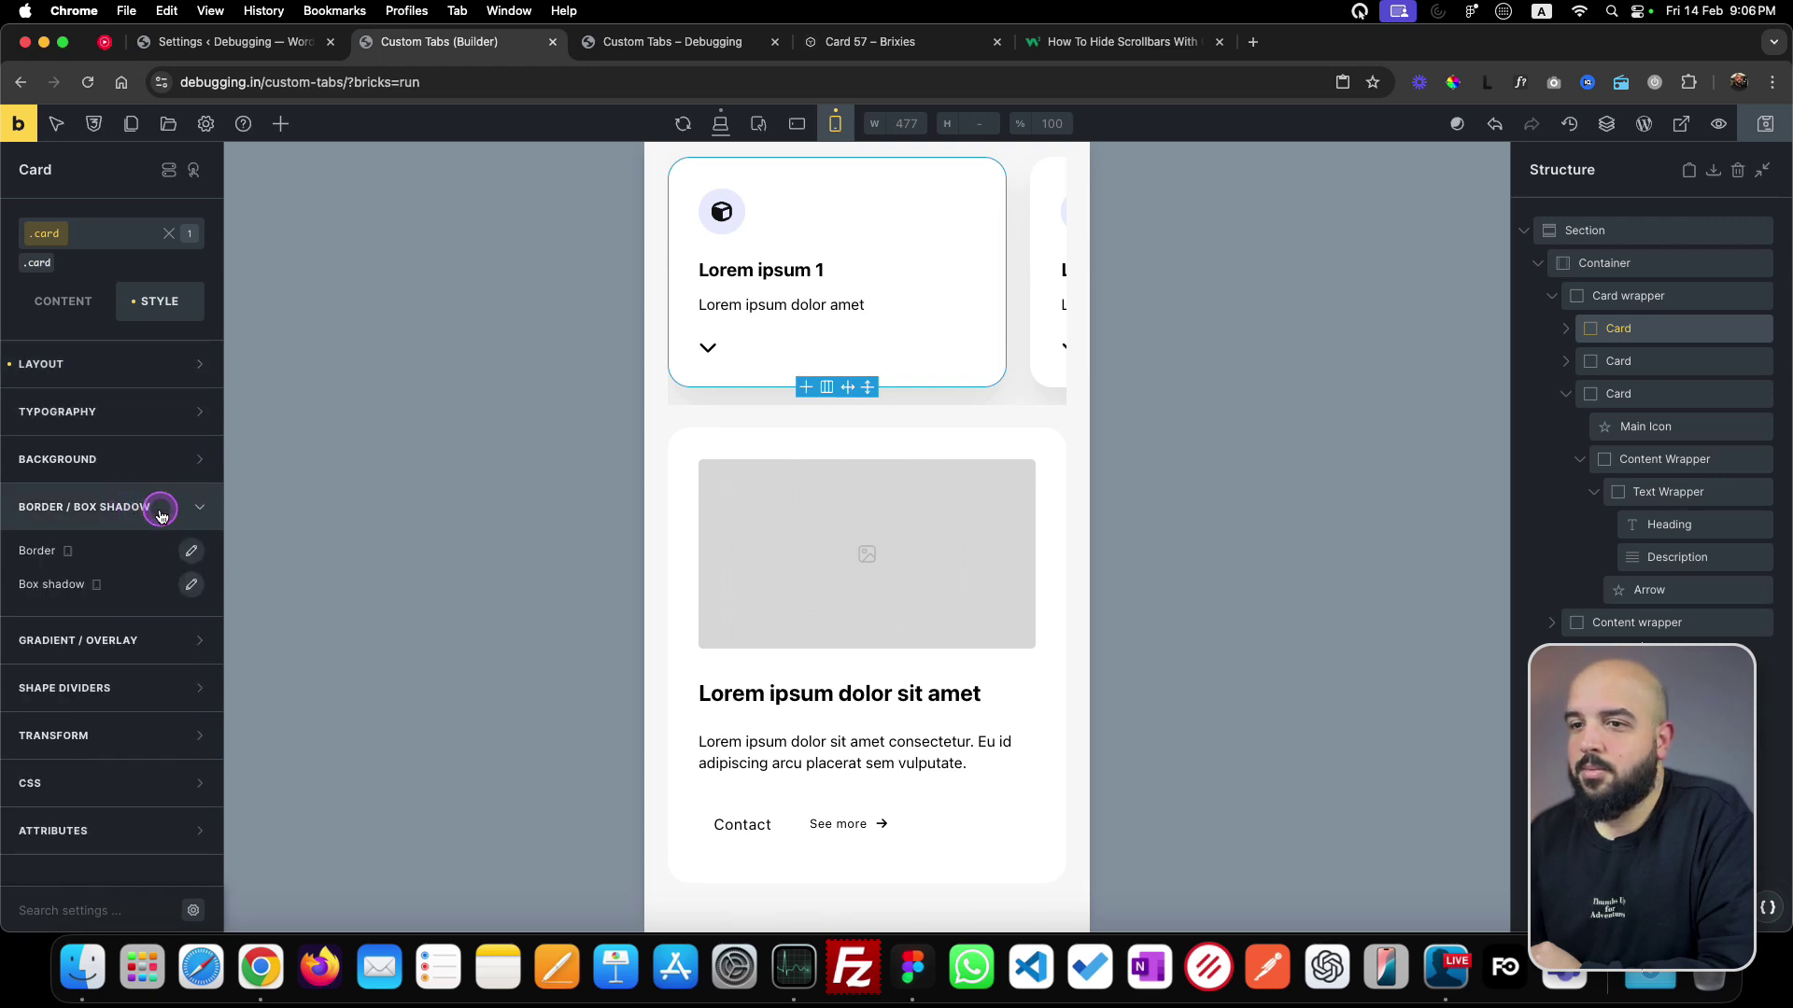
left_click(182, 584)
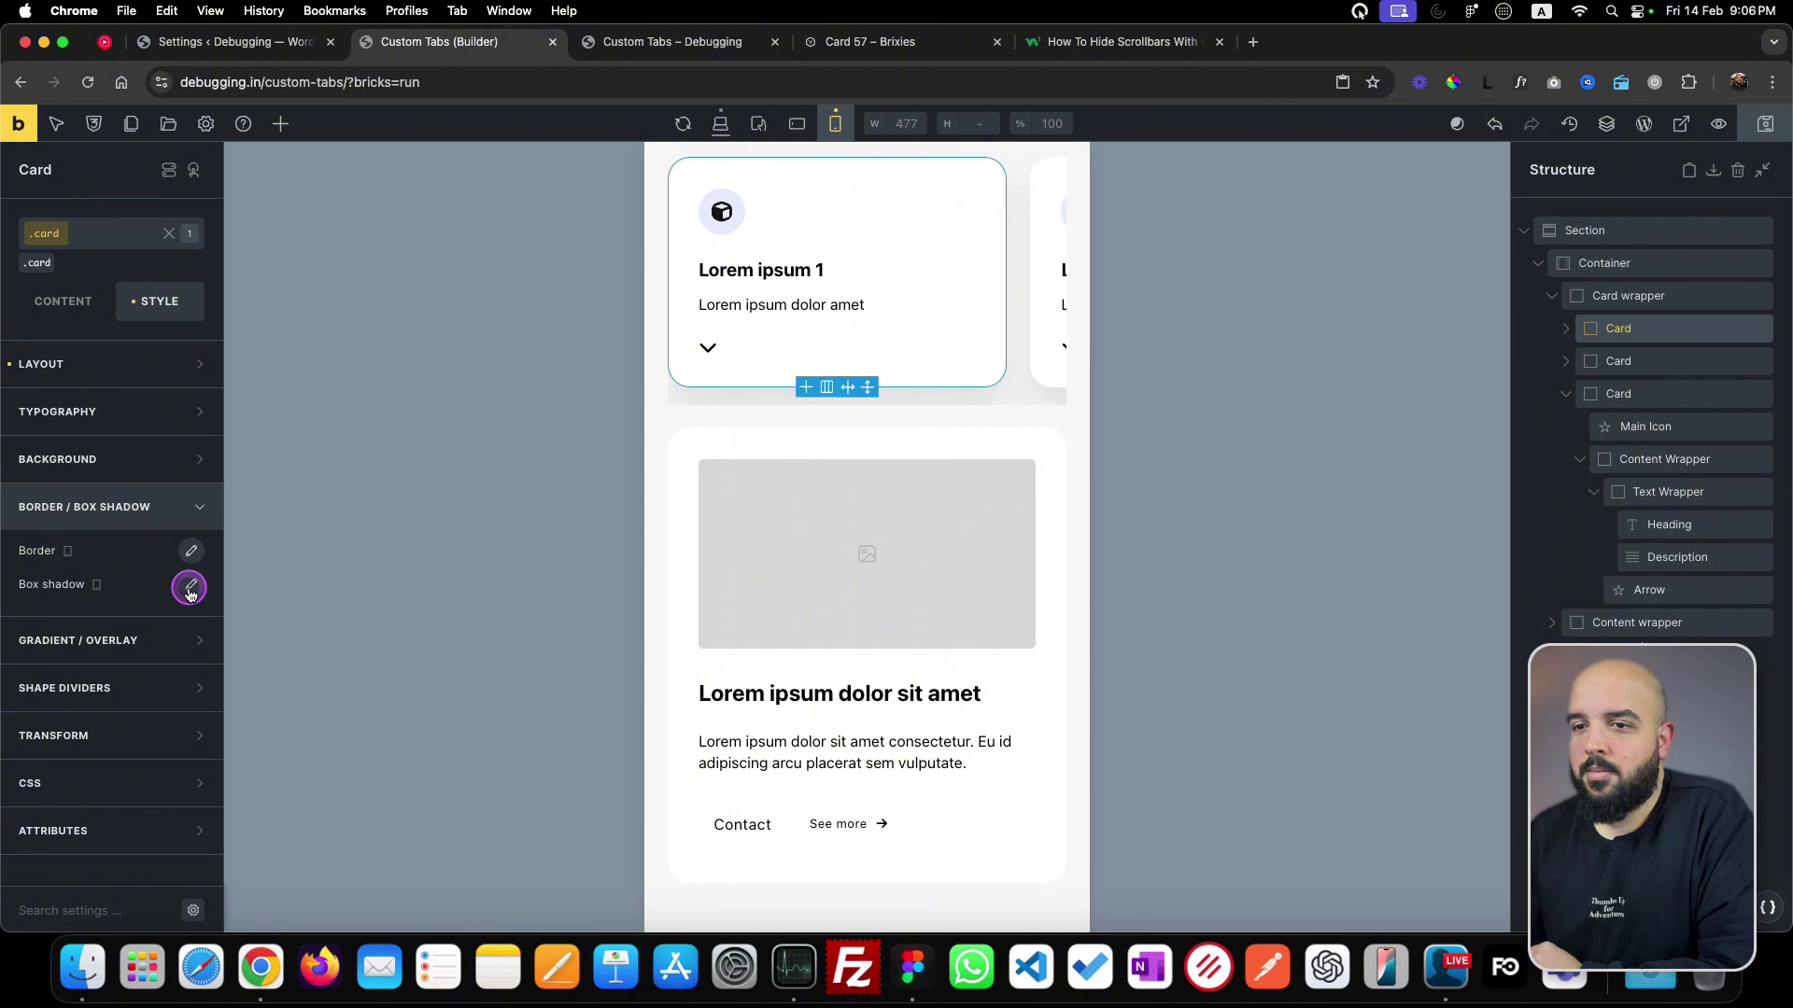
left_click(190, 588)
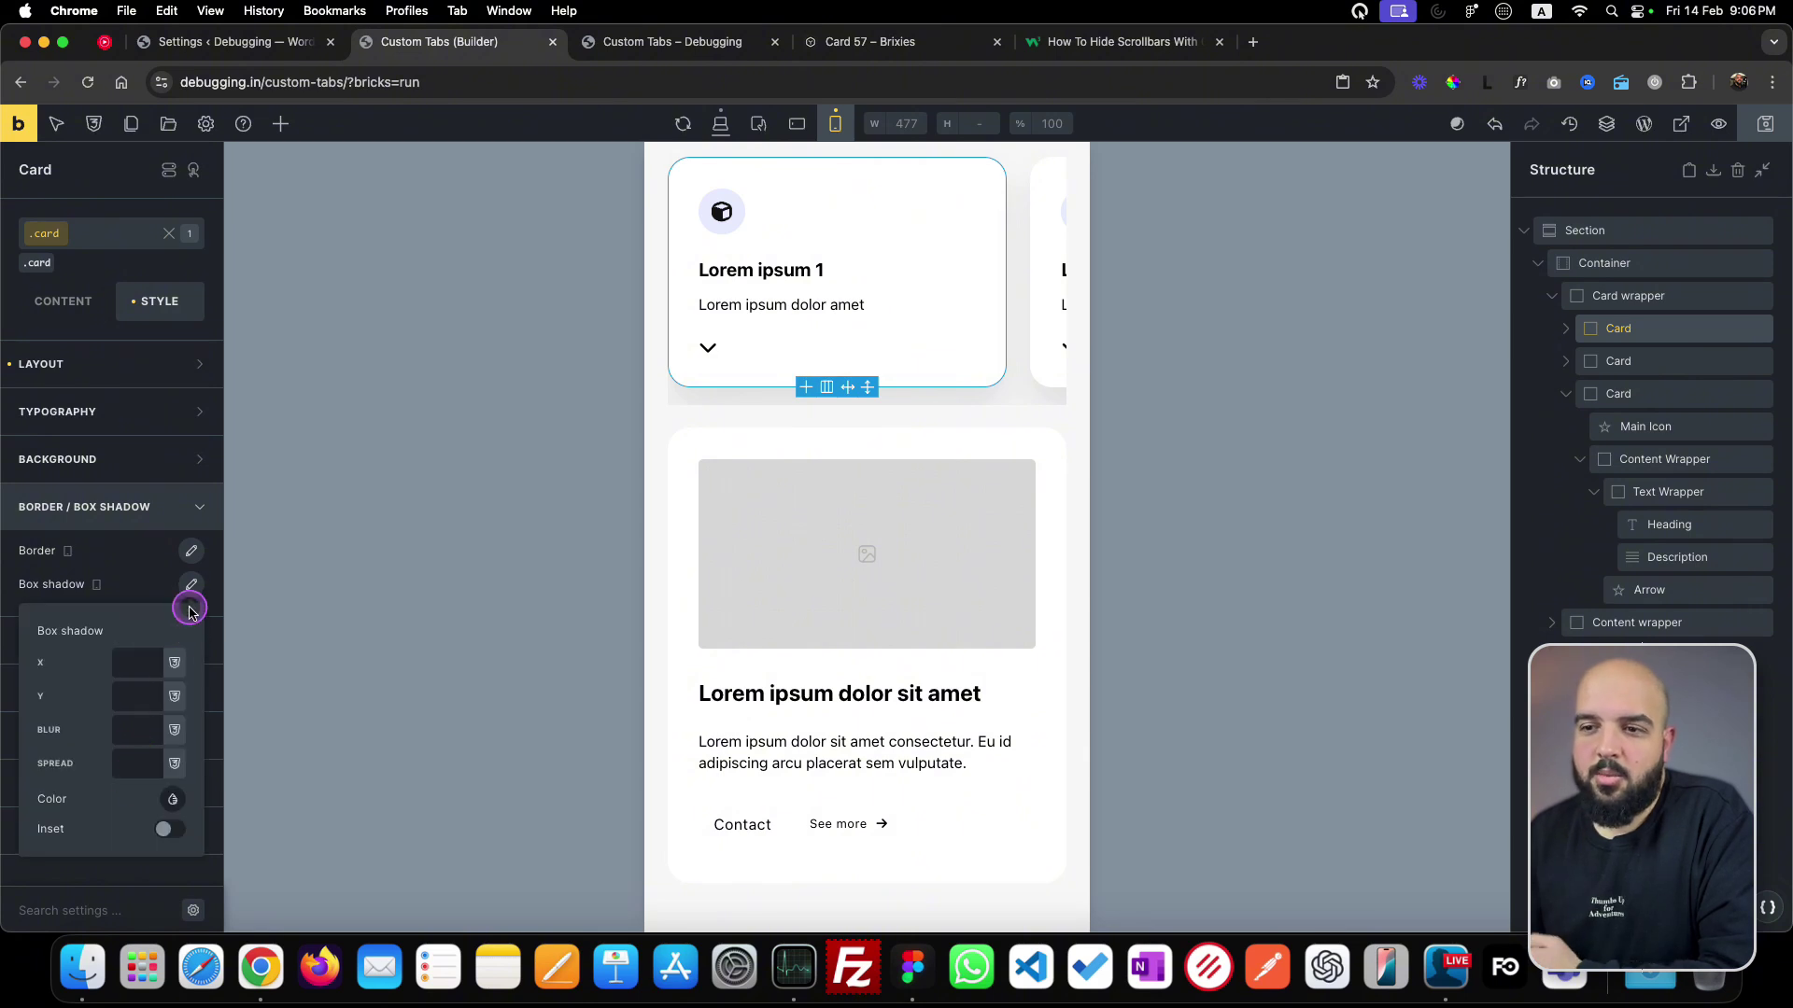
left_click(719, 126)
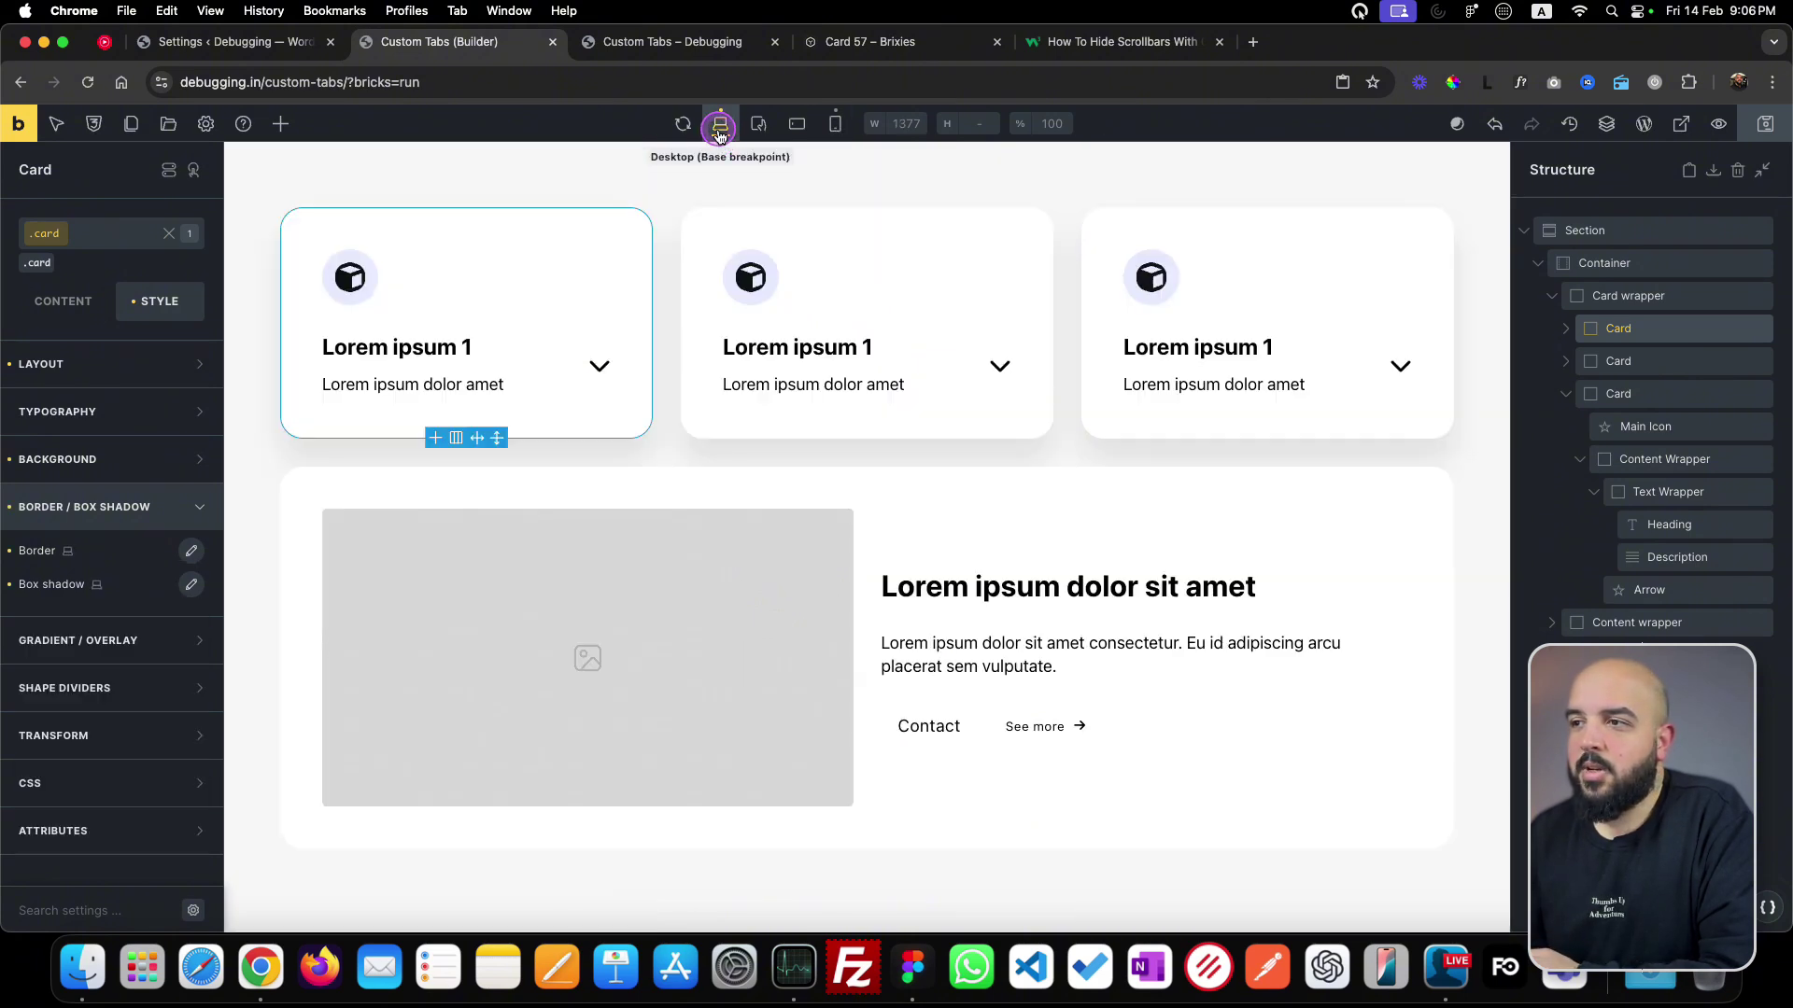
left_click(190, 584)
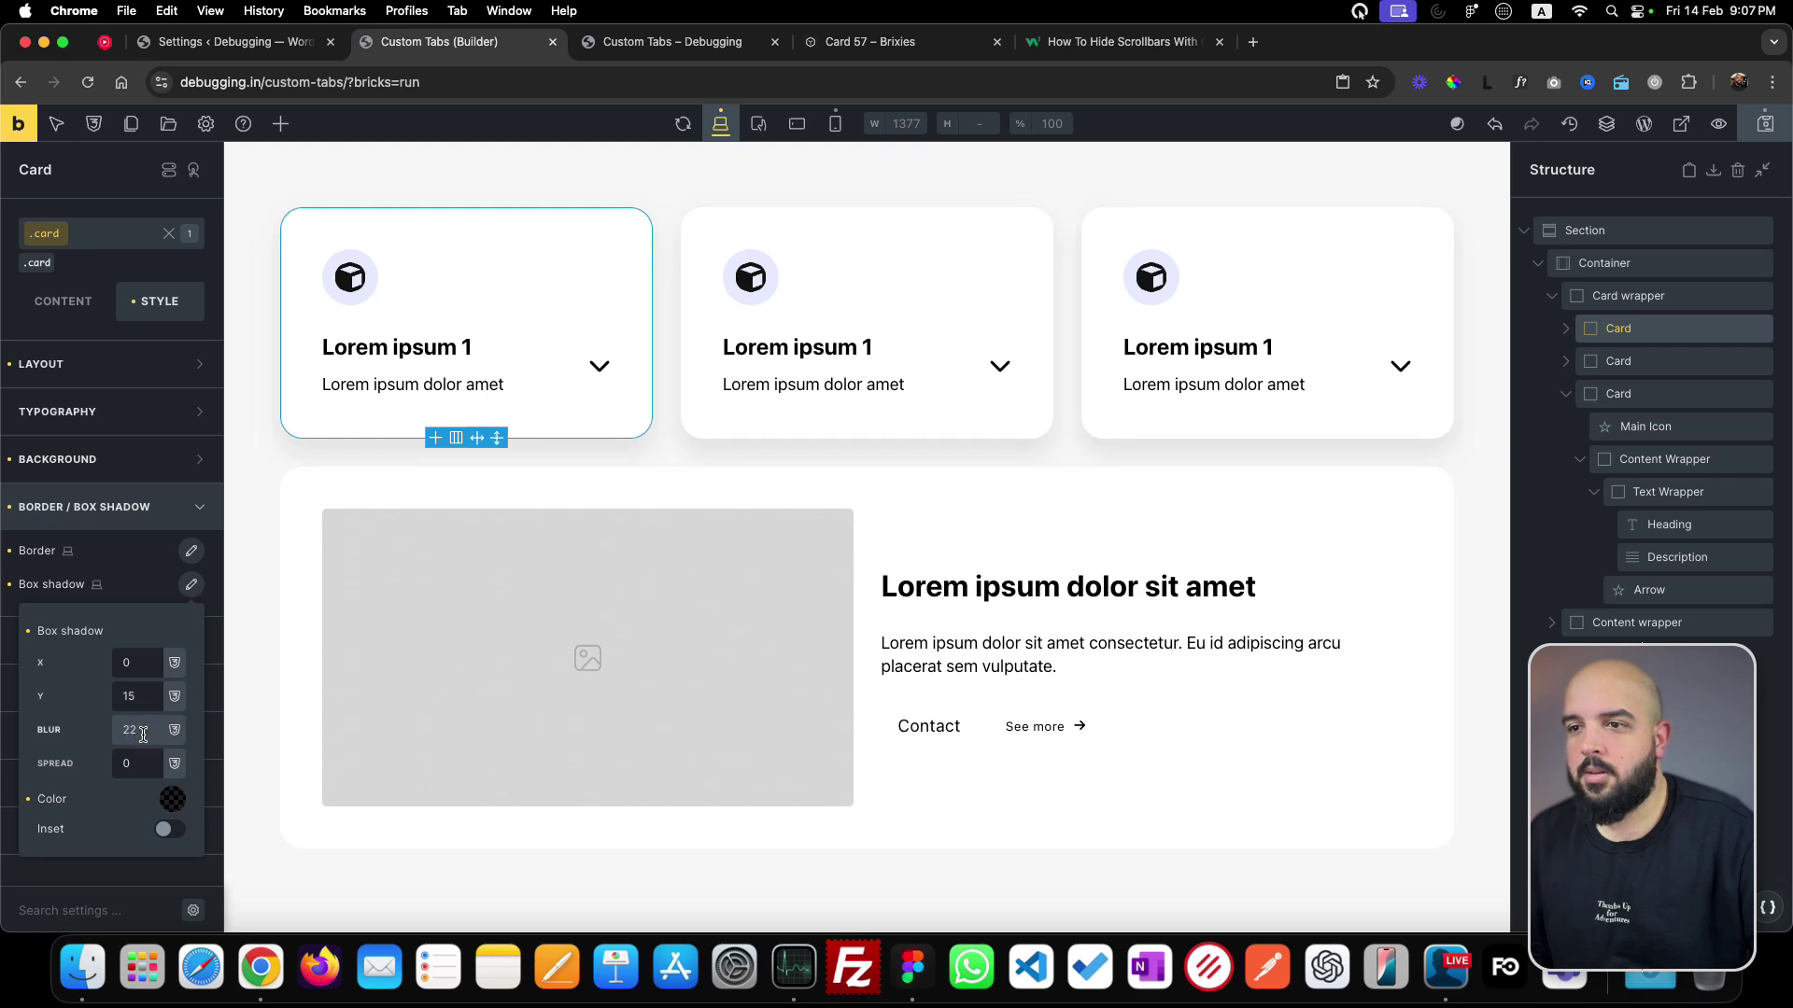
left_click_drag(143, 733, 145, 696)
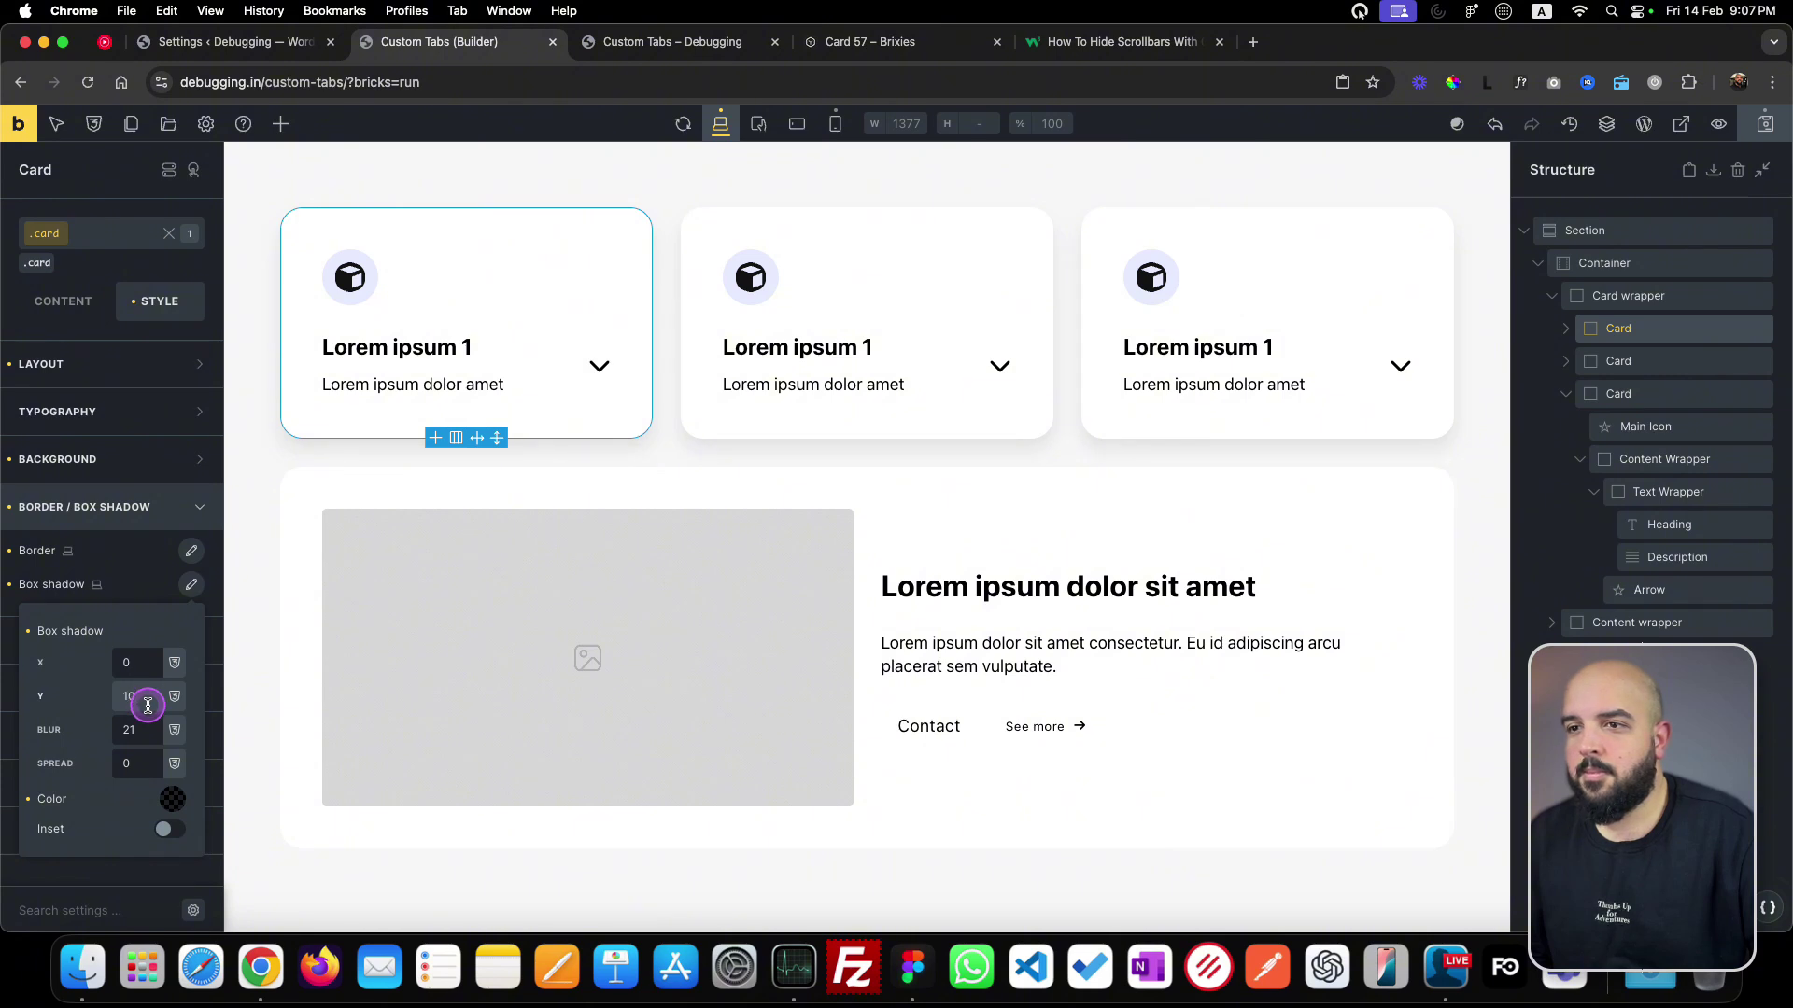
- Set the blur of the .card class's box shadow to 15, save the page and check the shadows in the page preview
left_click(146, 731)
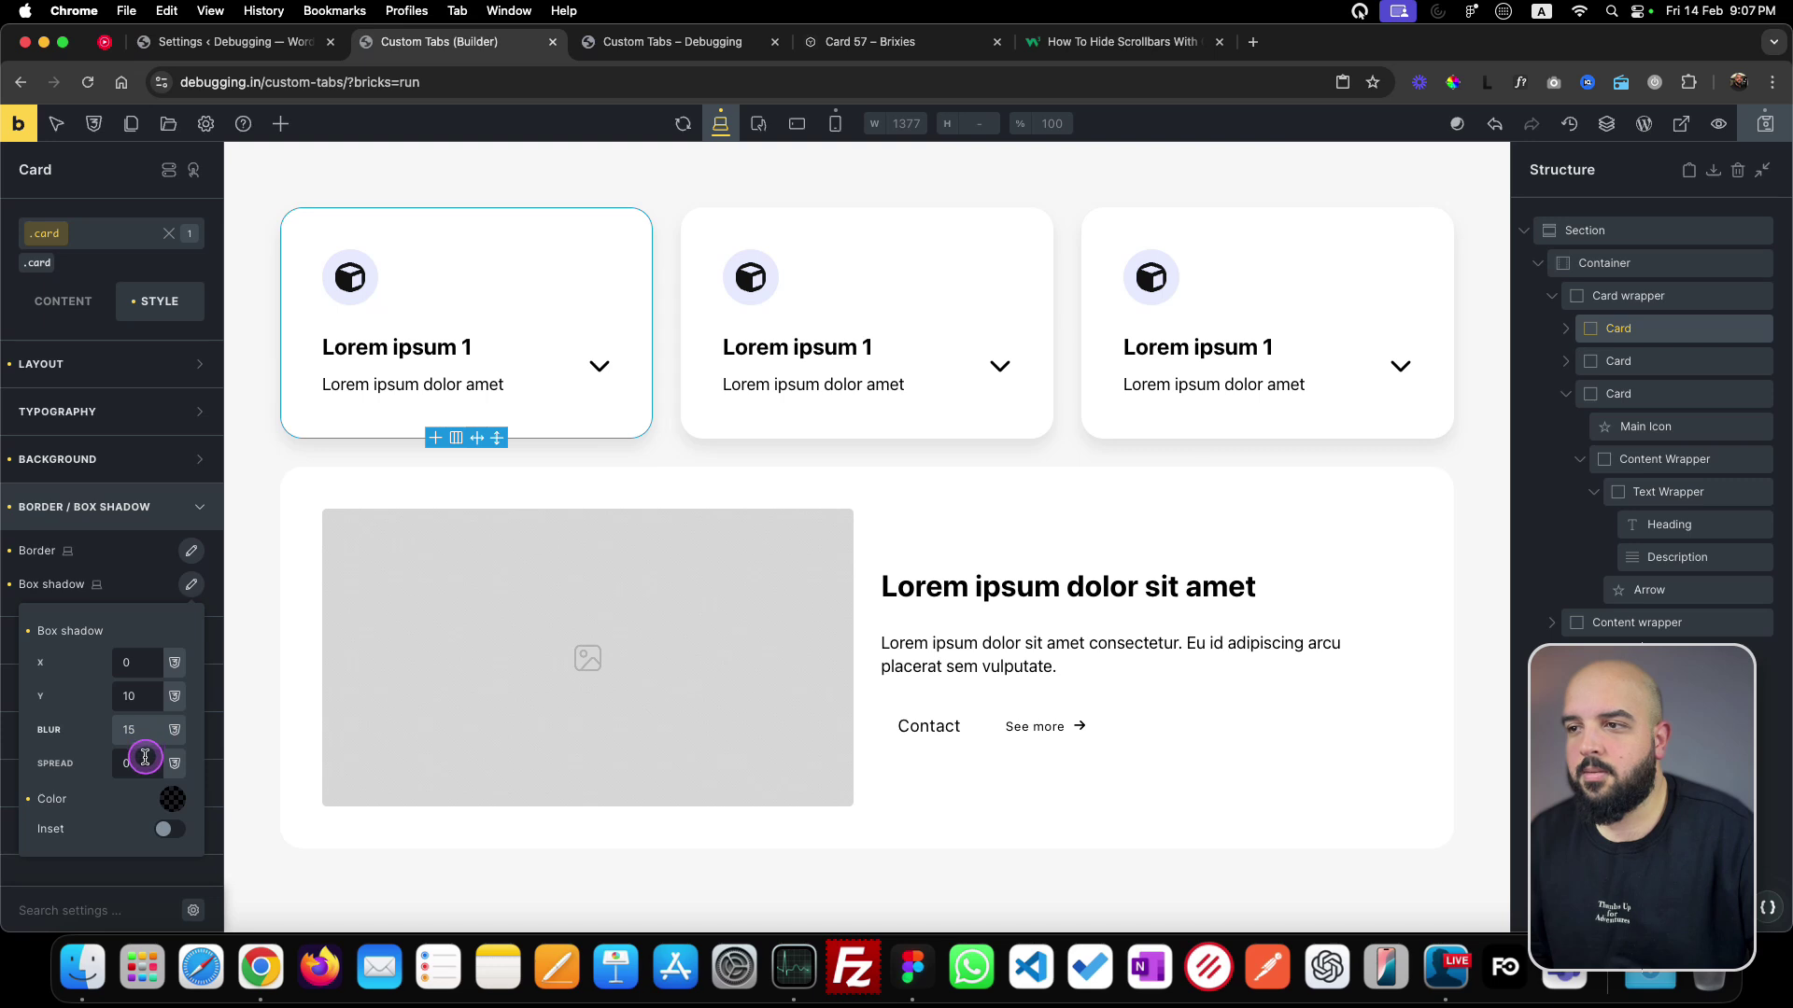
left_click(1767, 138)
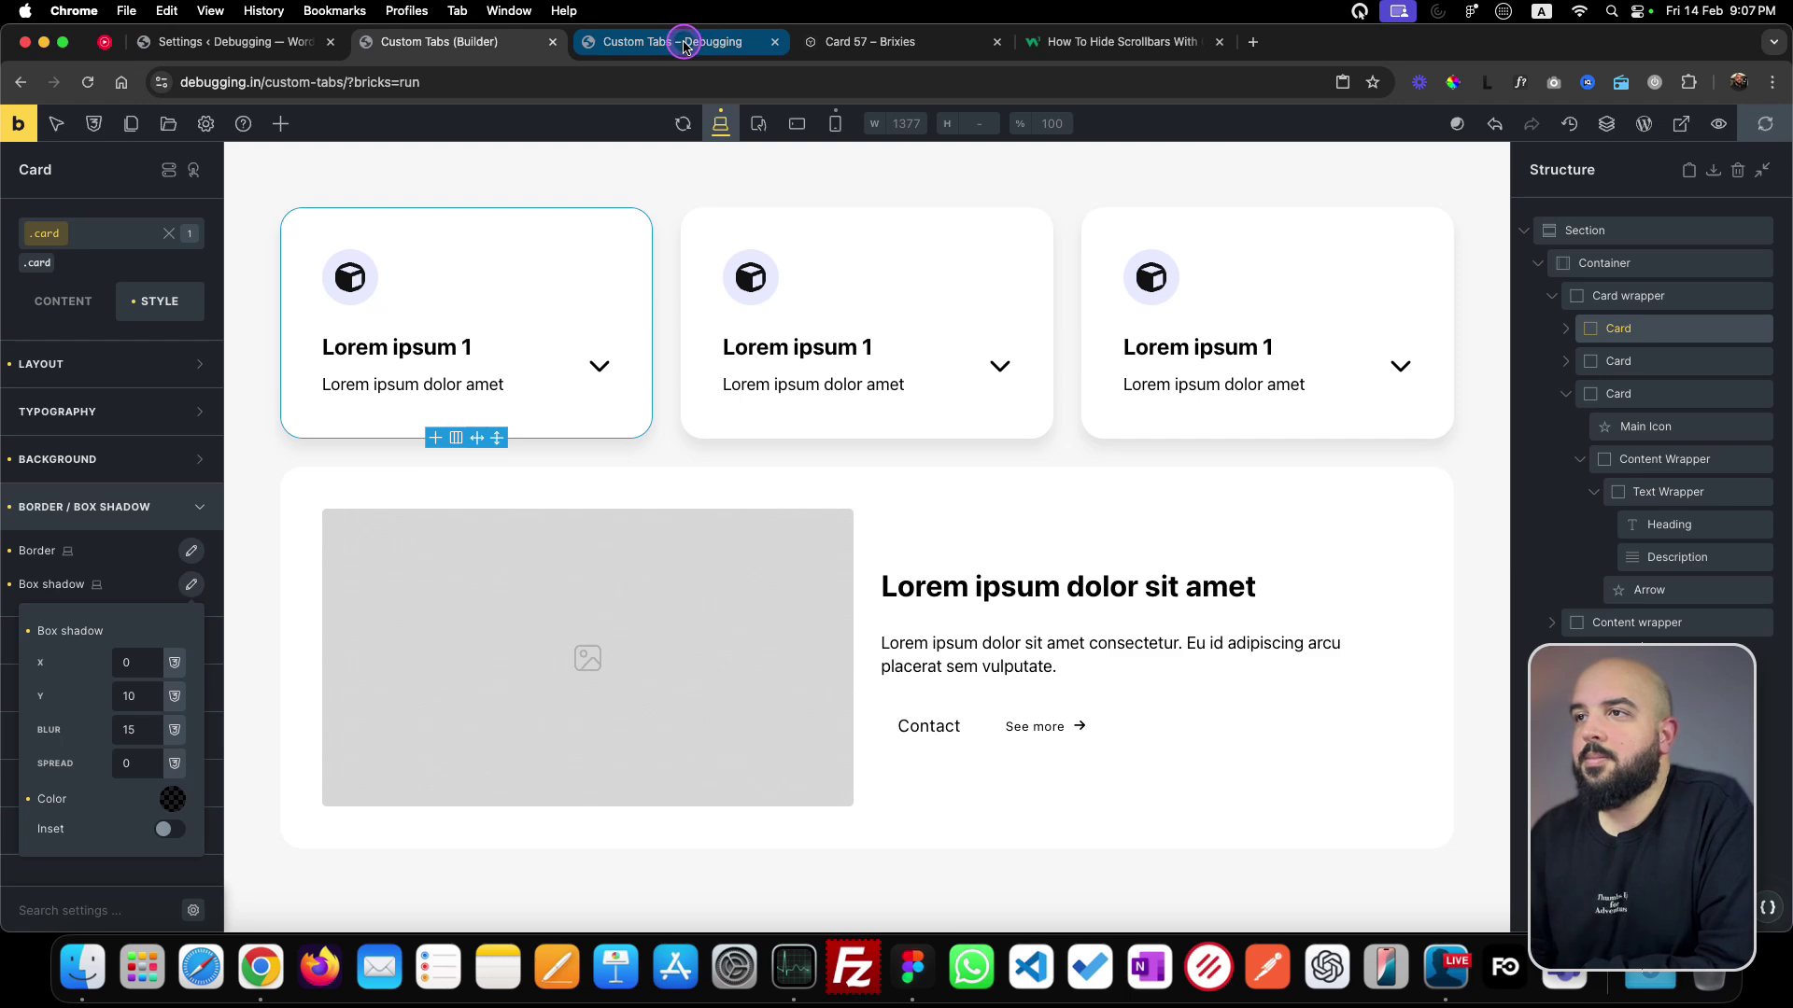
left_click(684, 43)
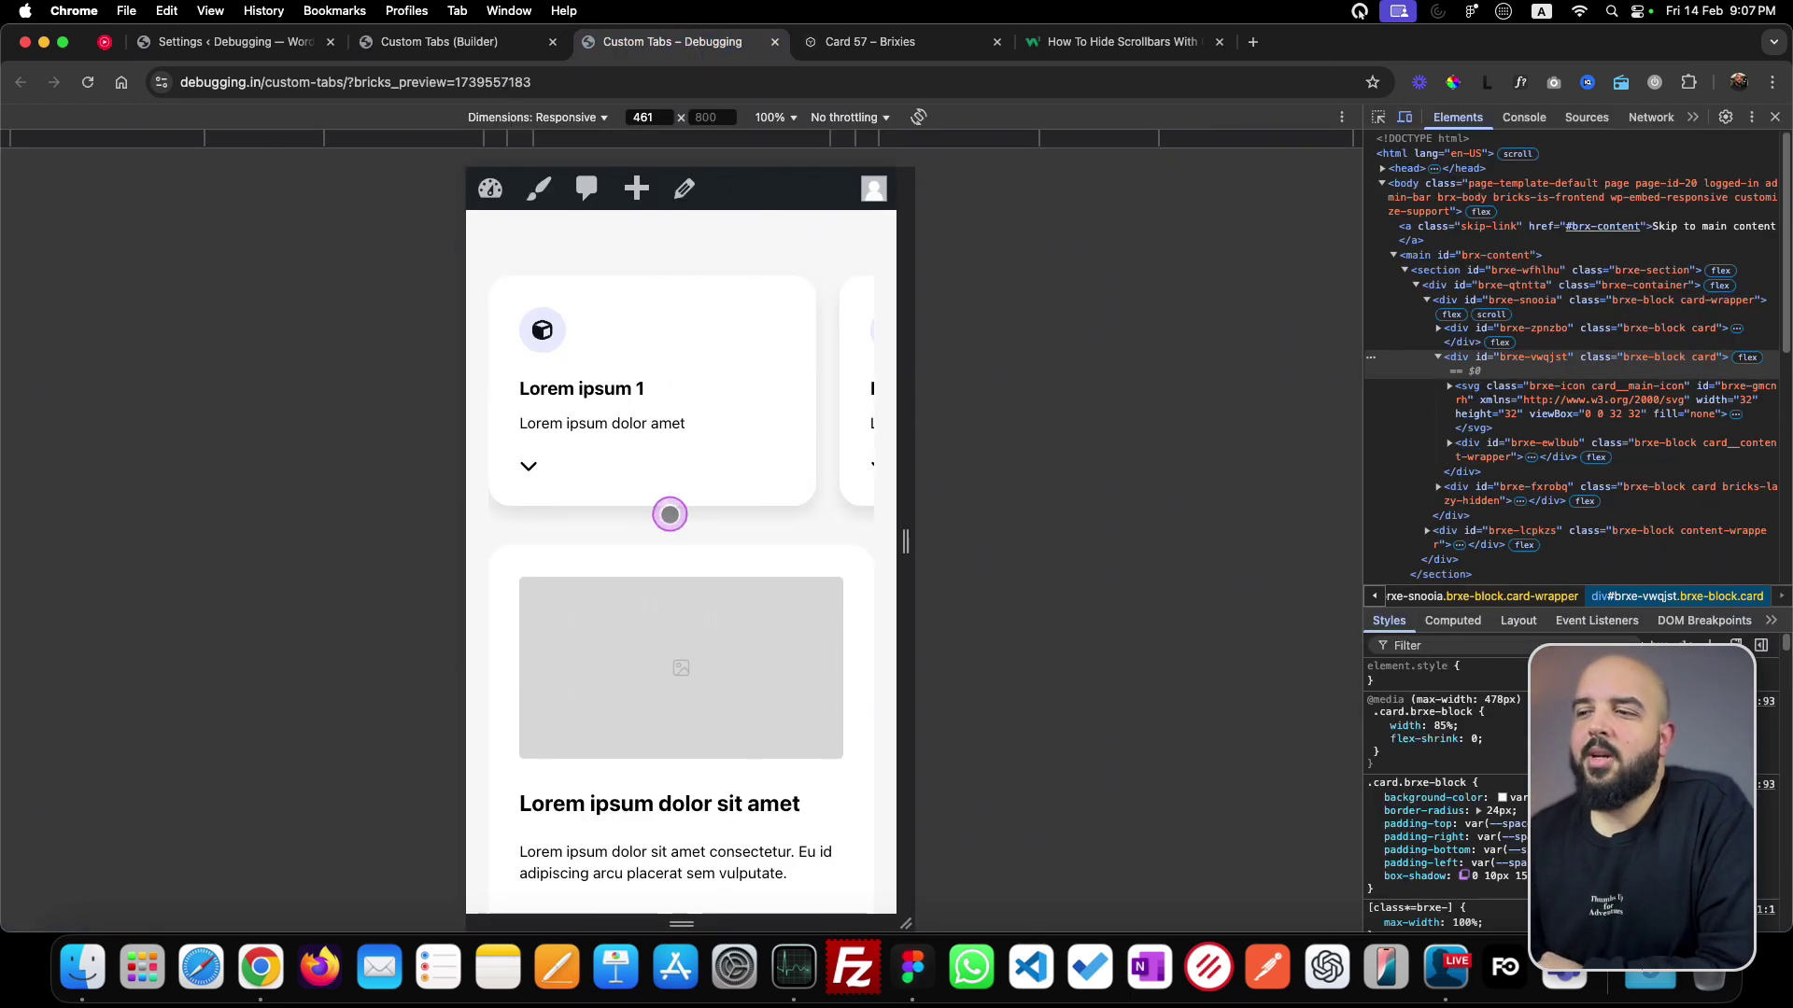
- At the mobile breakpoint, set the card wrapper's top and bottom padding to var(--space-l)
left_click(470, 41)
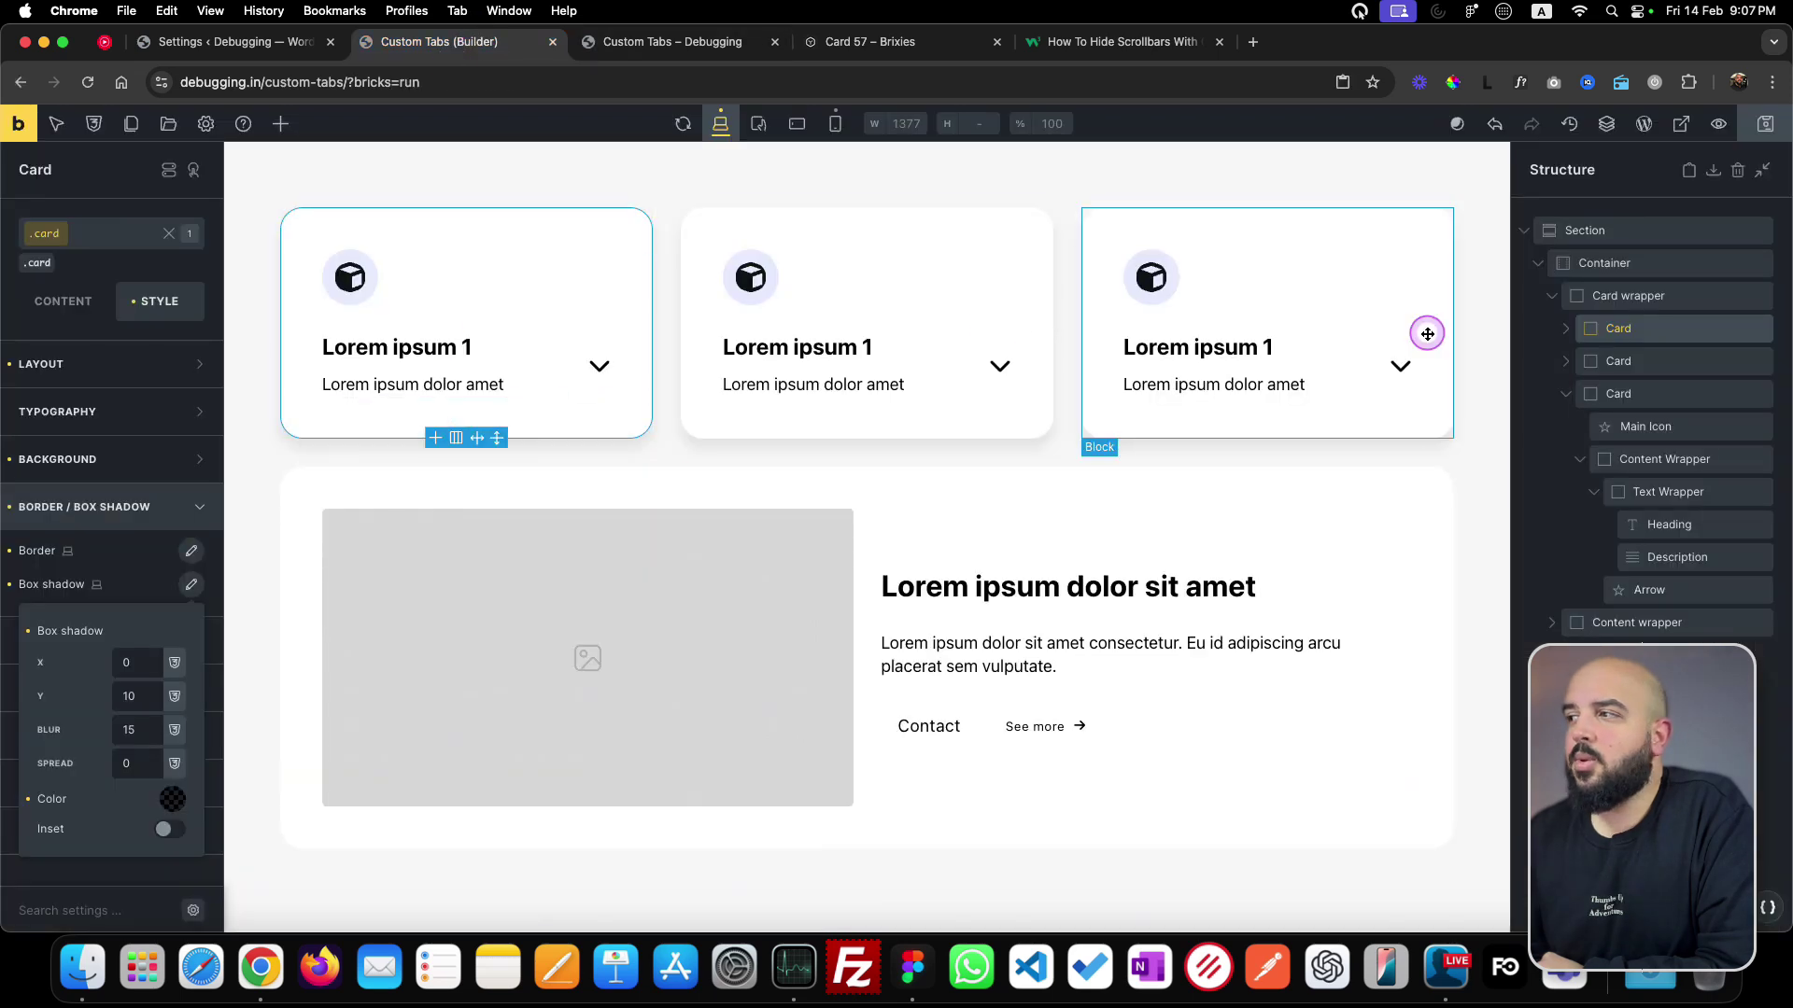
left_click(1648, 296)
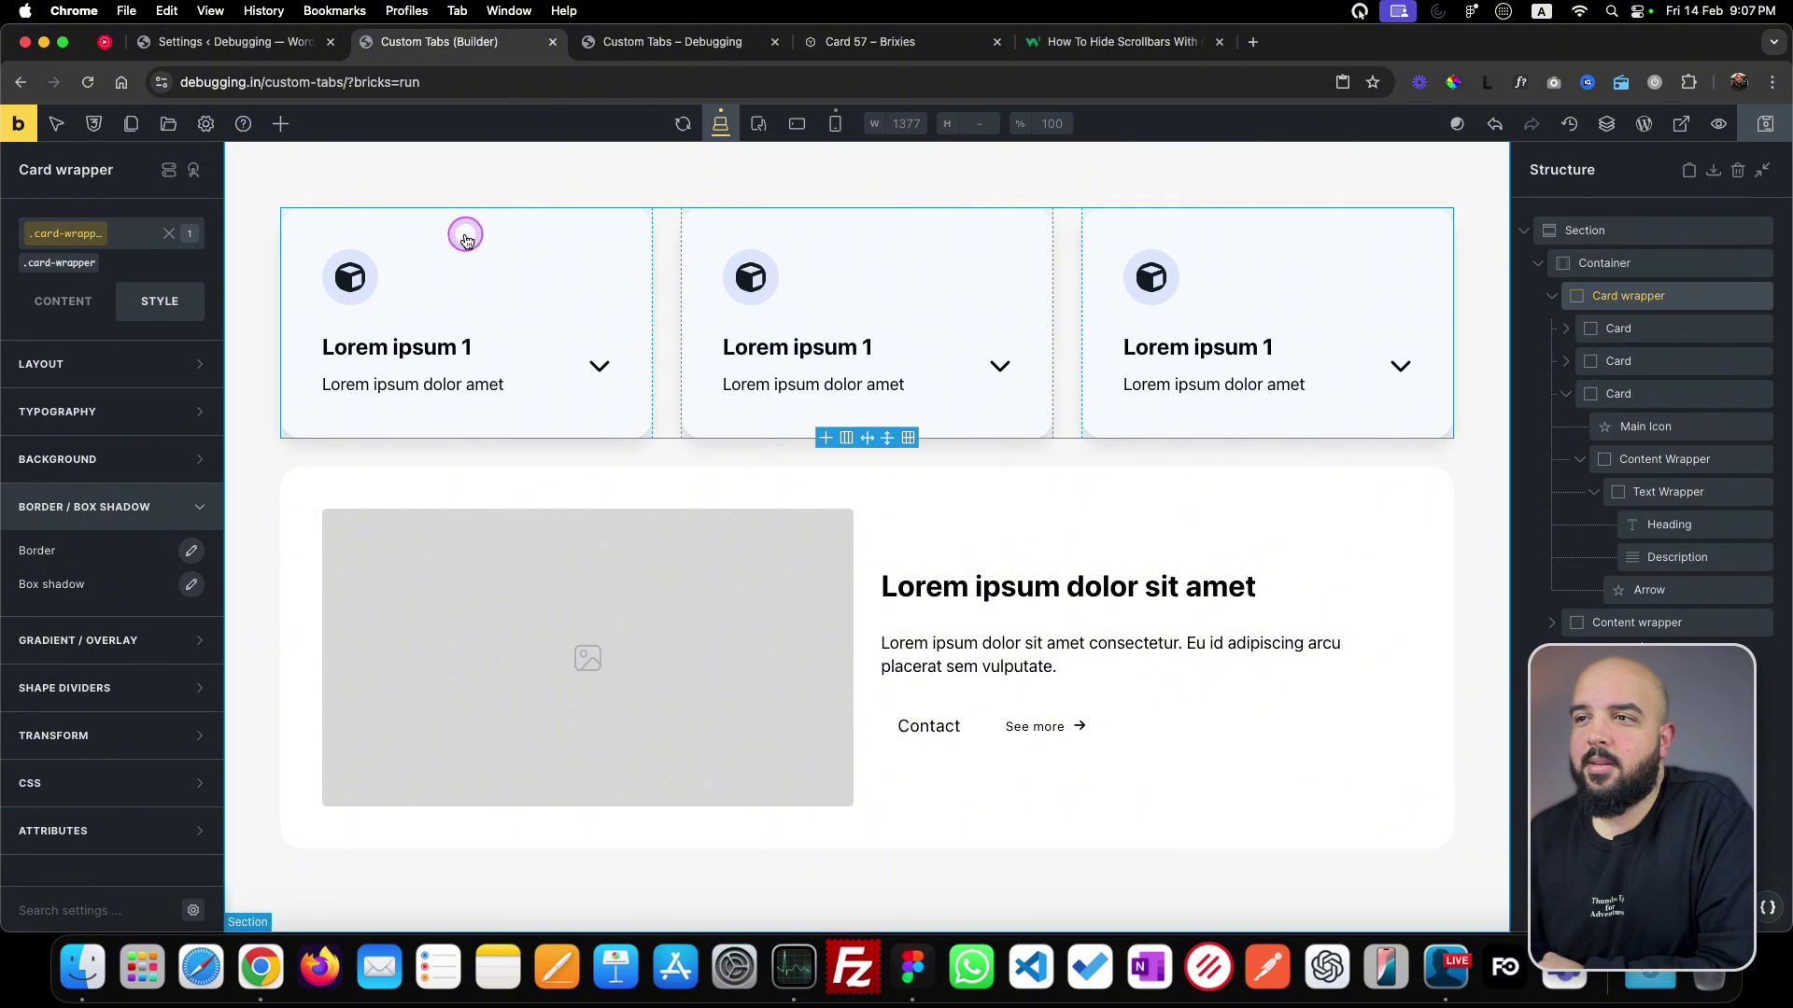
left_click(839, 125)
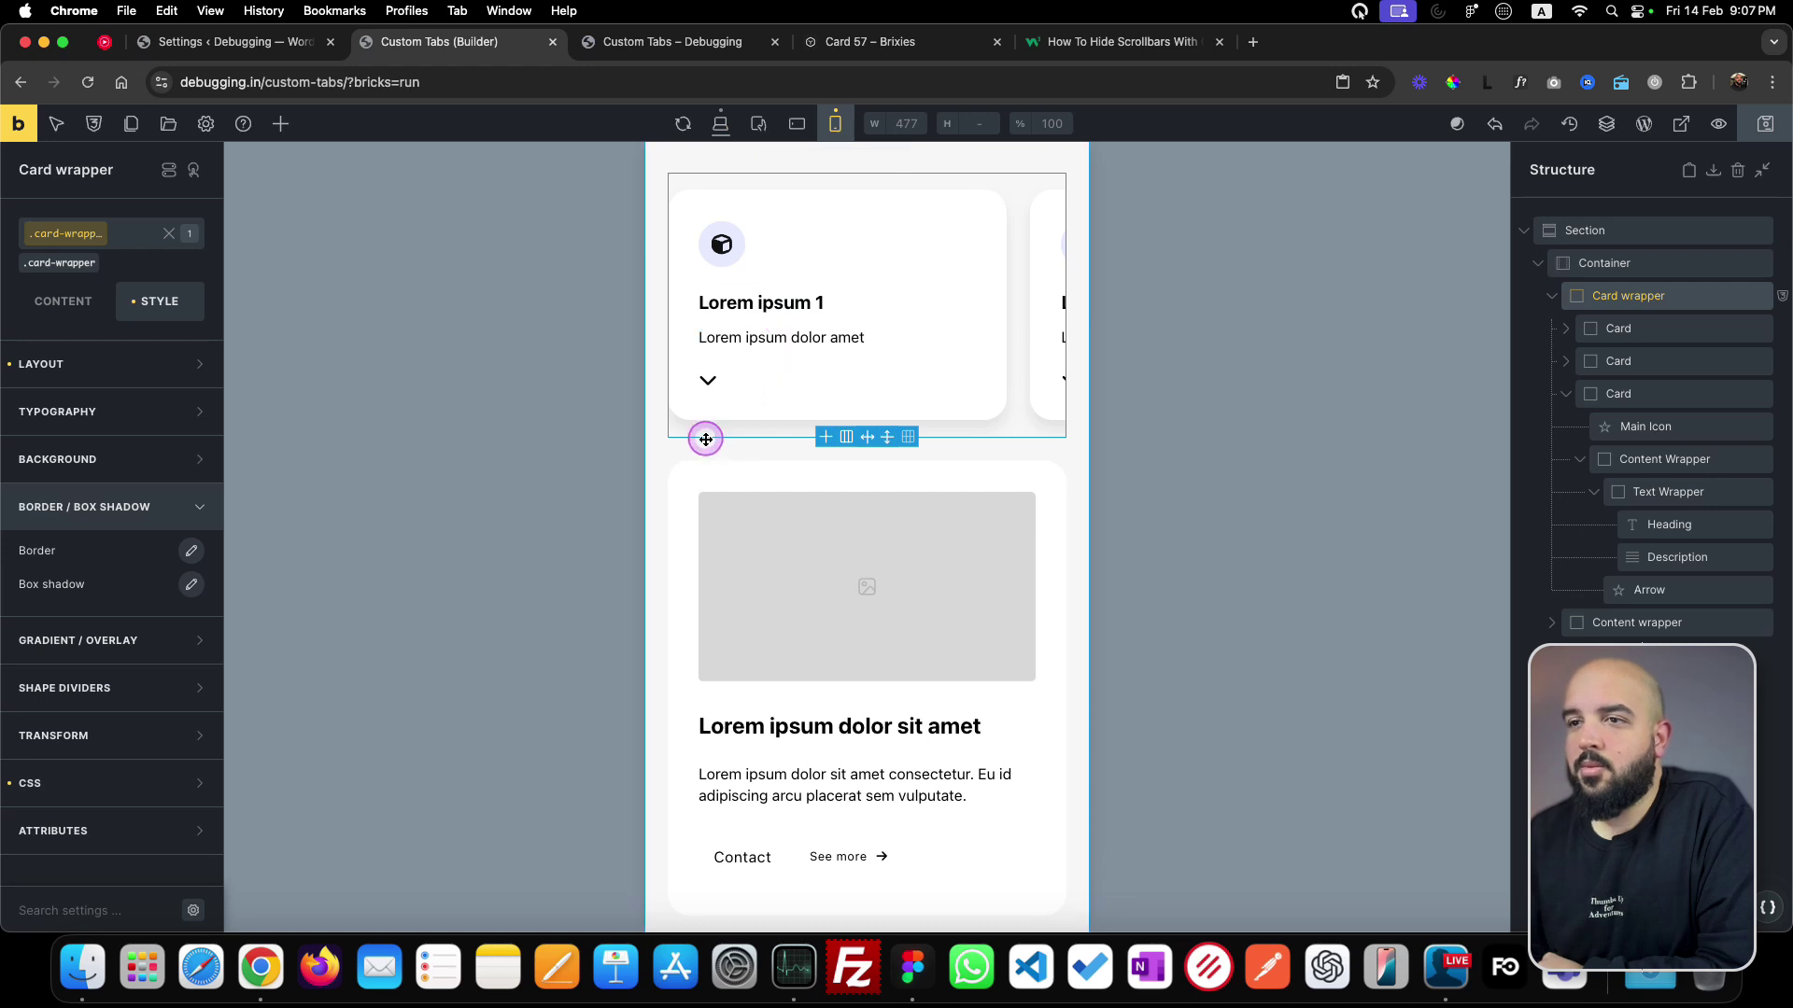
left_click(108, 364)
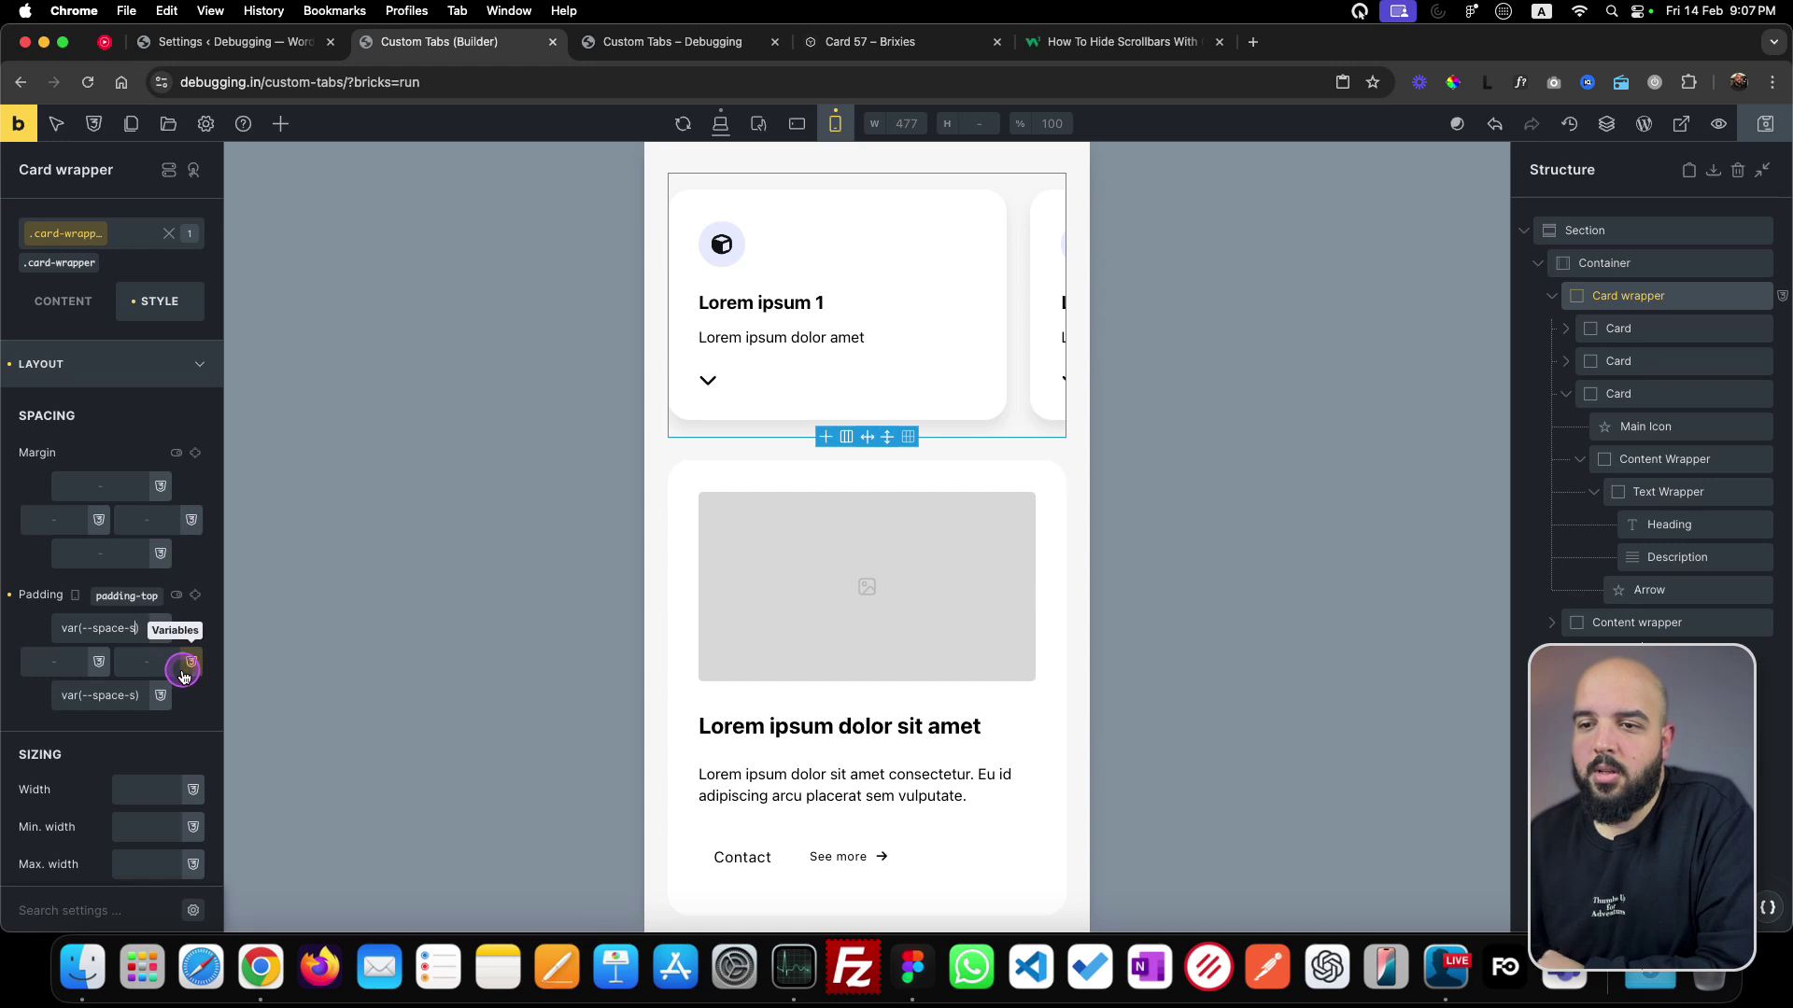
key("BackSpace")
type("l")
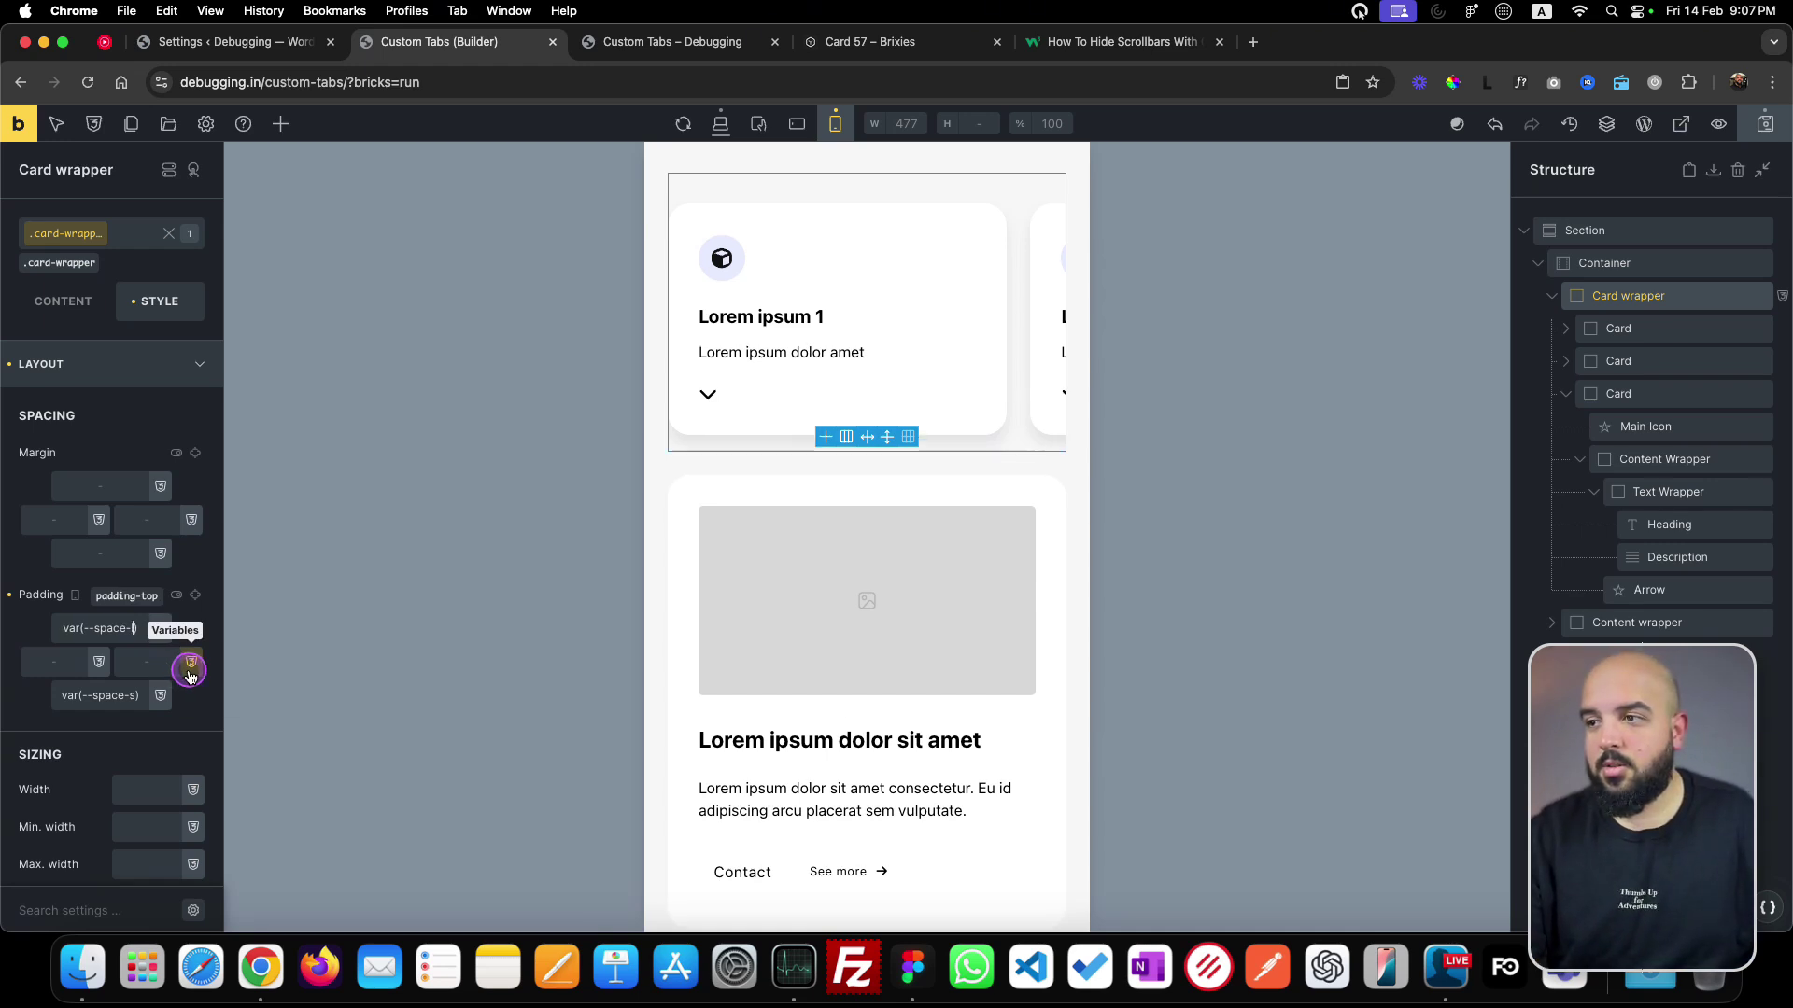
left_click(195, 596)
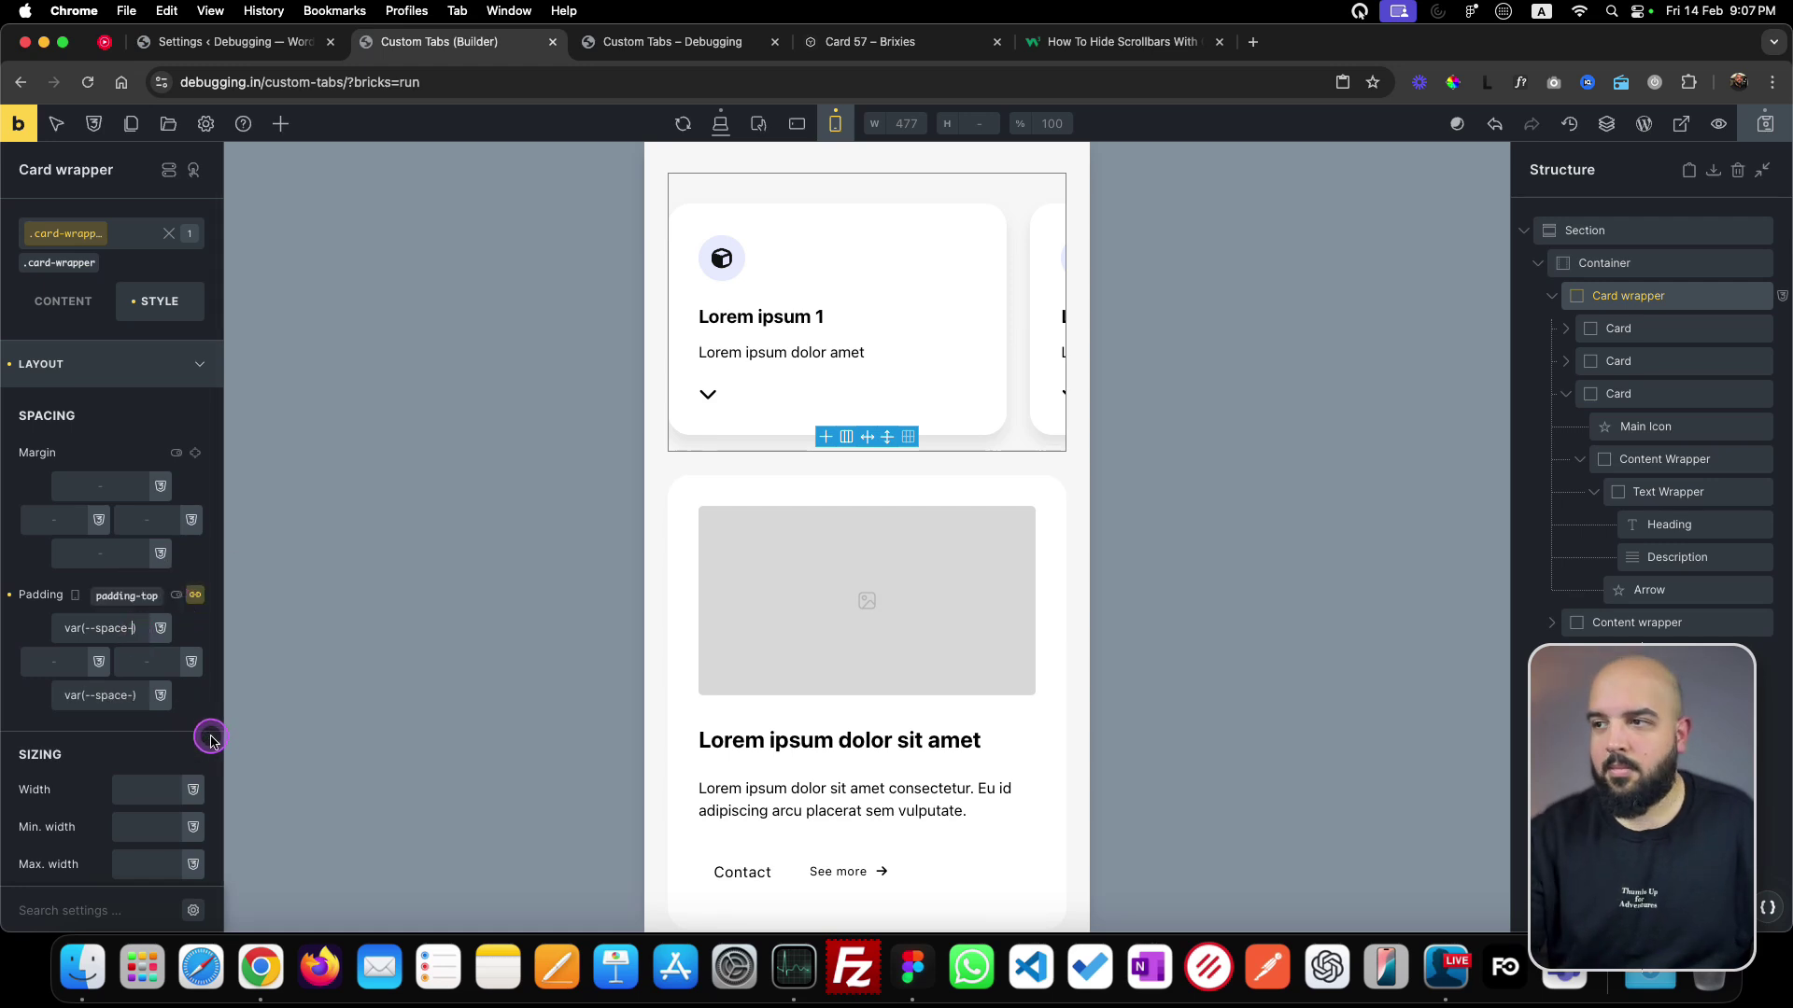
type("l")
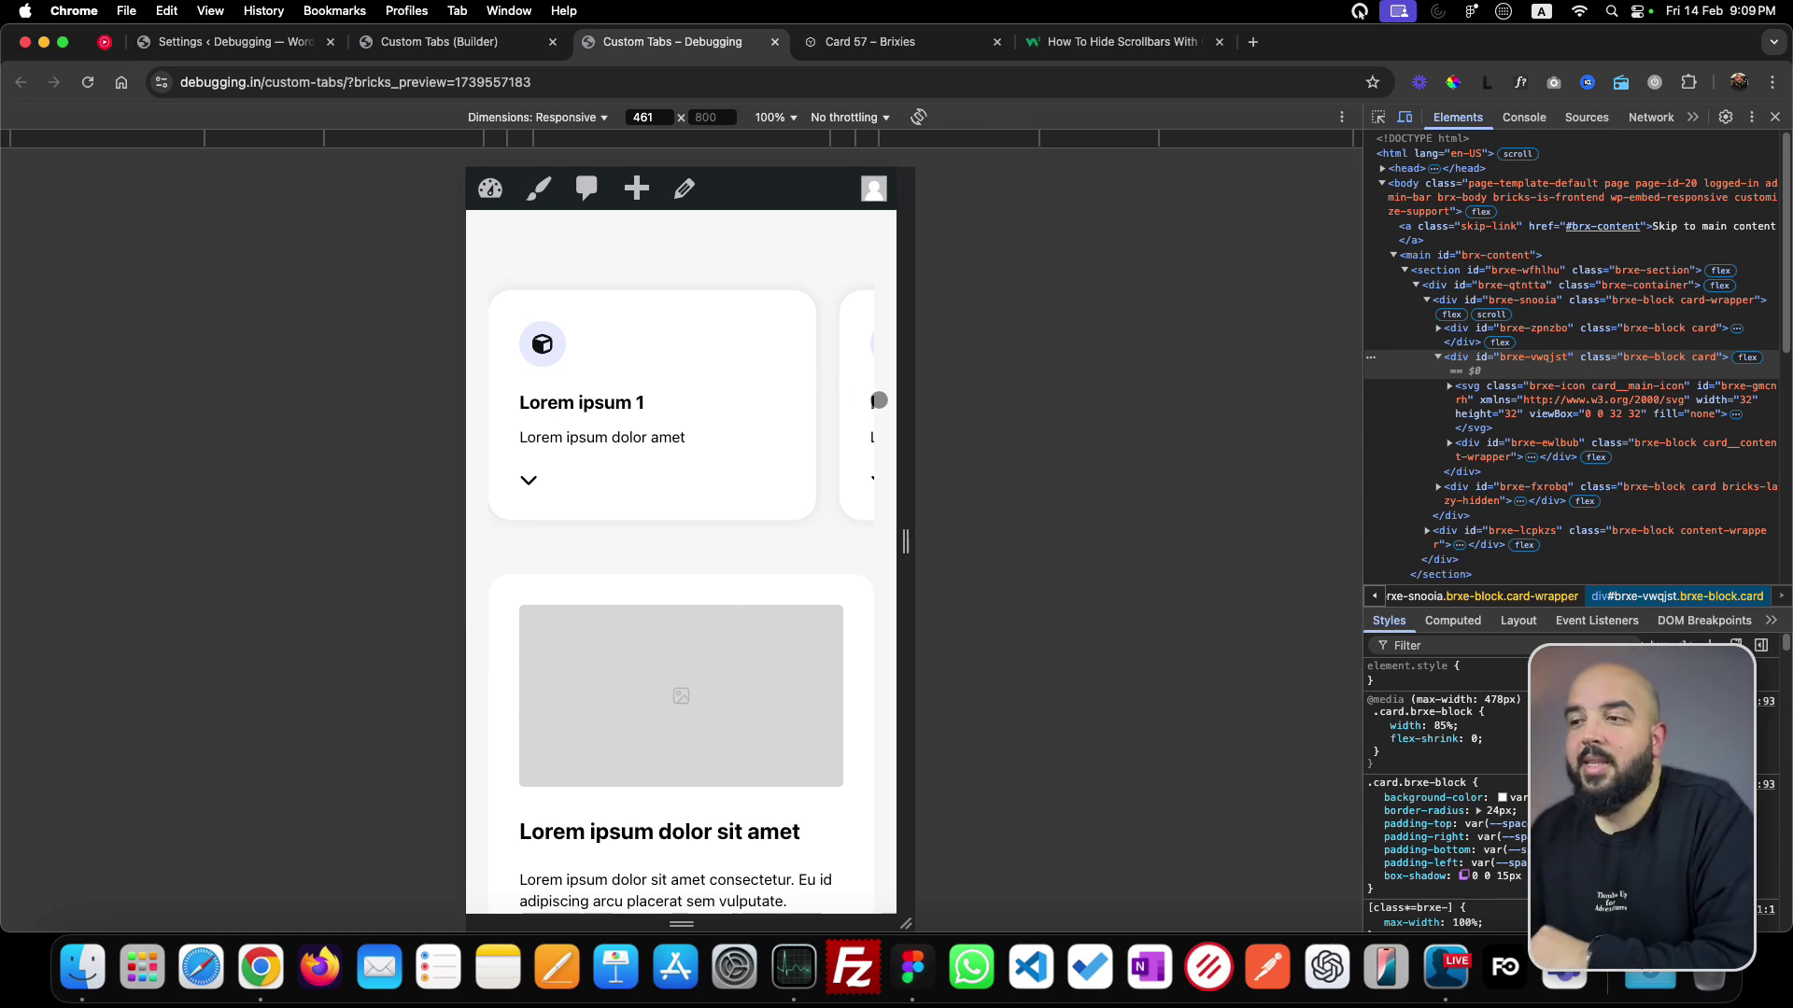
- Examine the bounds of the card wrapper, its container and the section around the cards at the mobile breakpoint
left_click(462, 41)
left_click(595, 336)
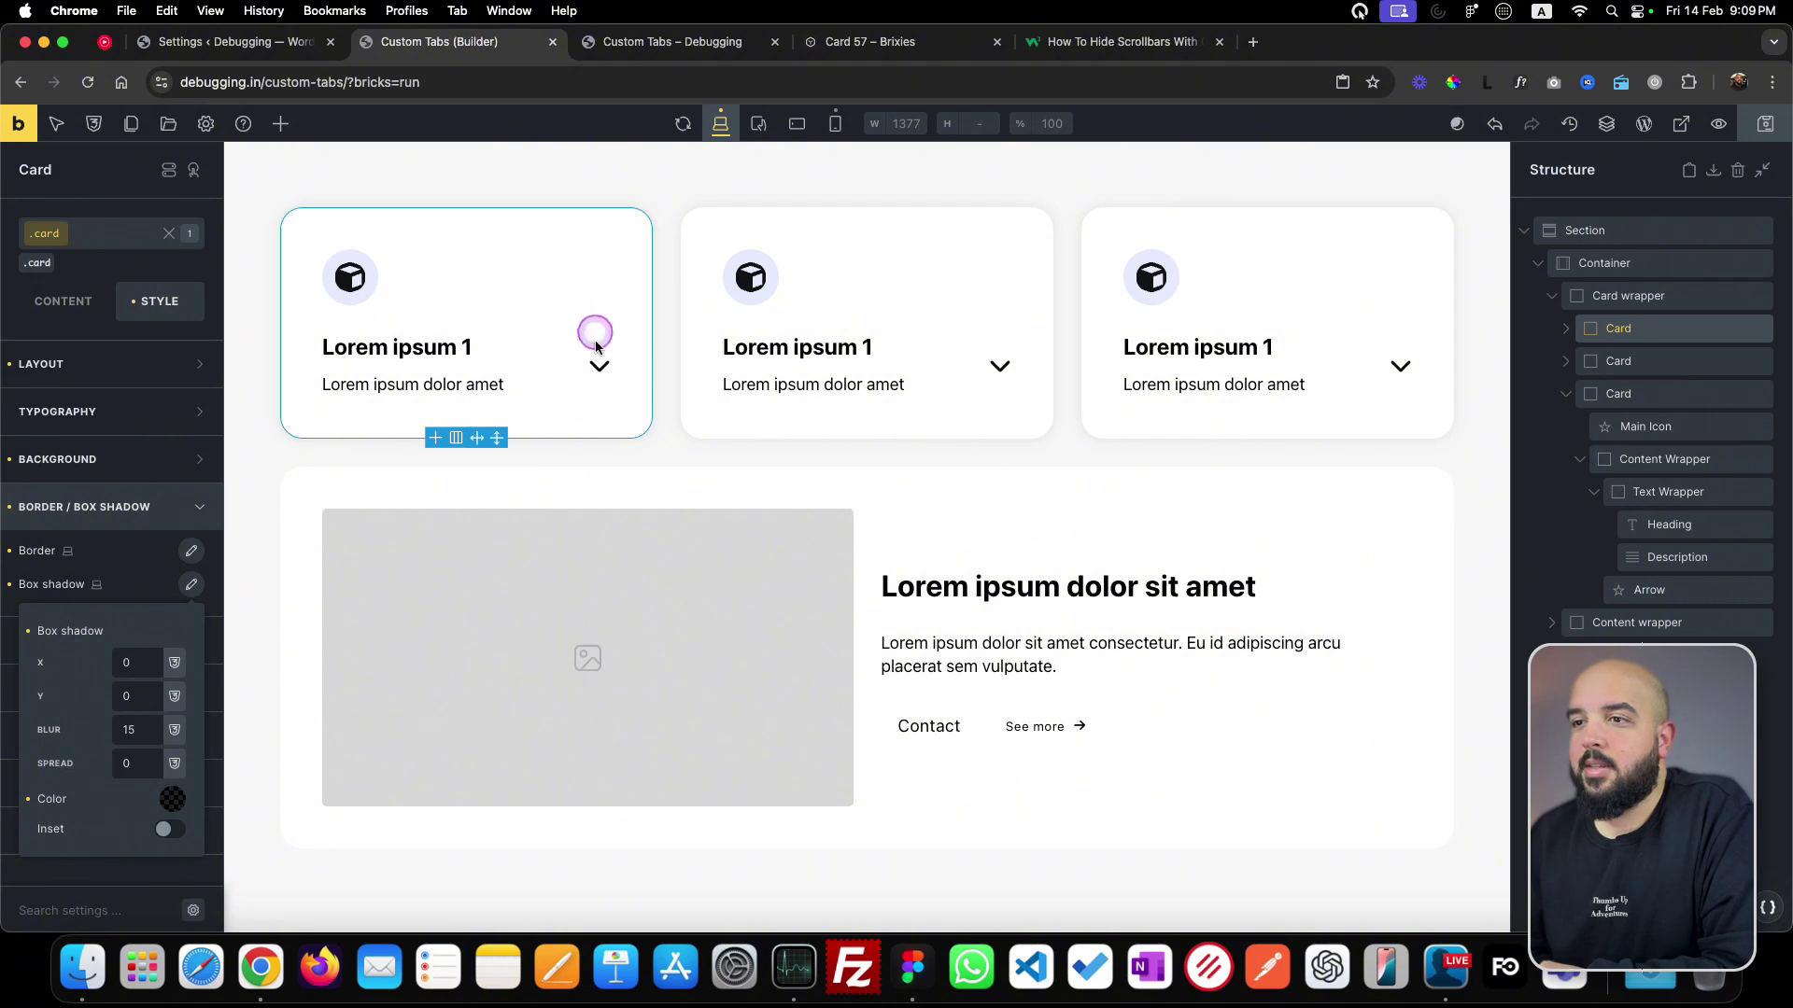
left_click(835, 123)
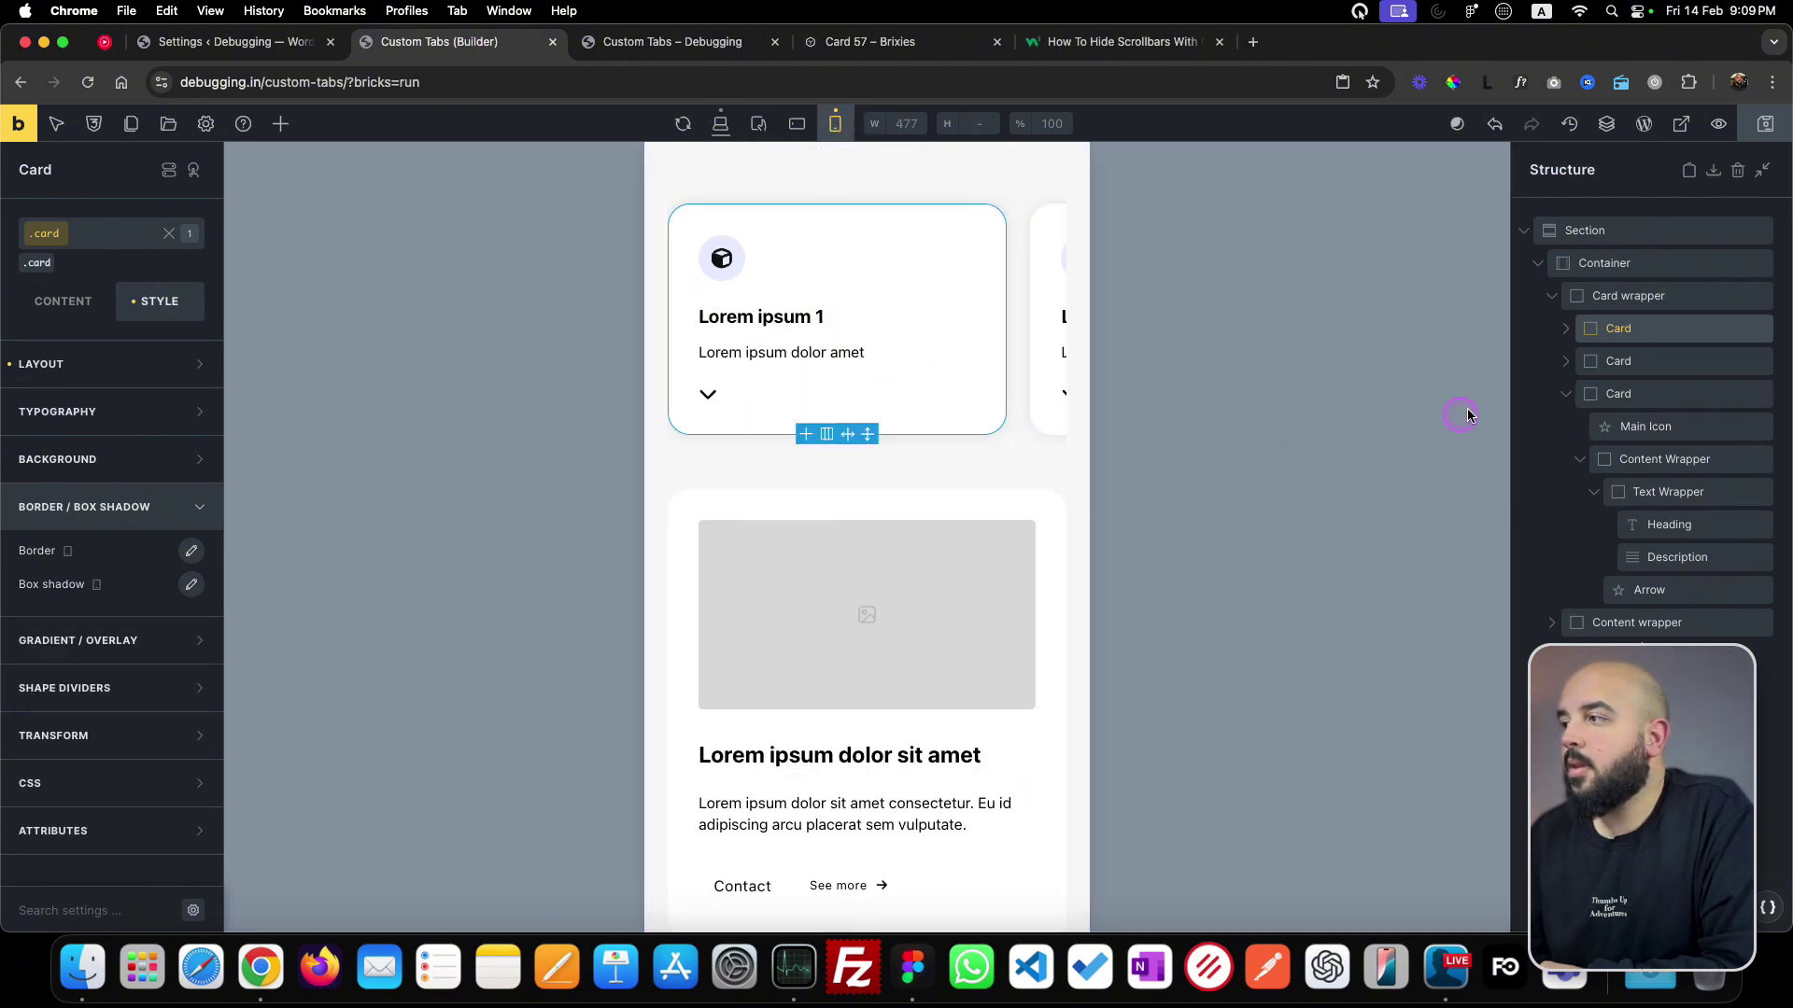
left_click(1635, 297)
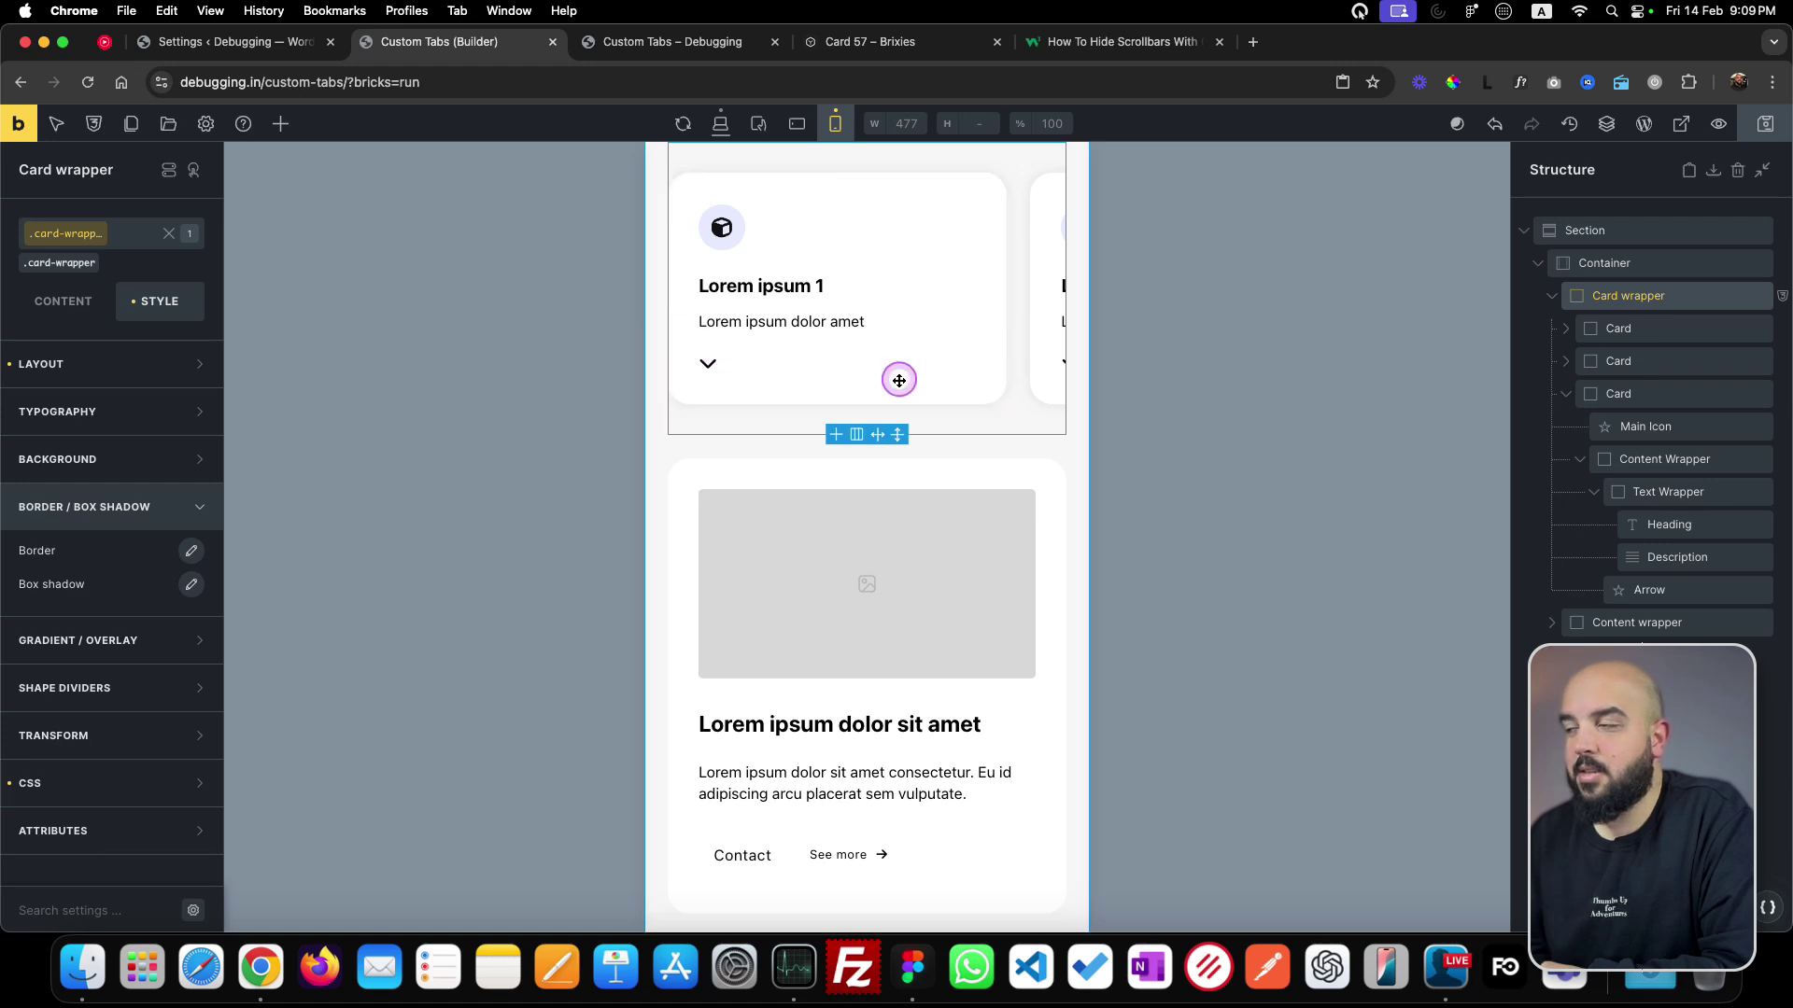
scroll(1073, 621, "up", 1)
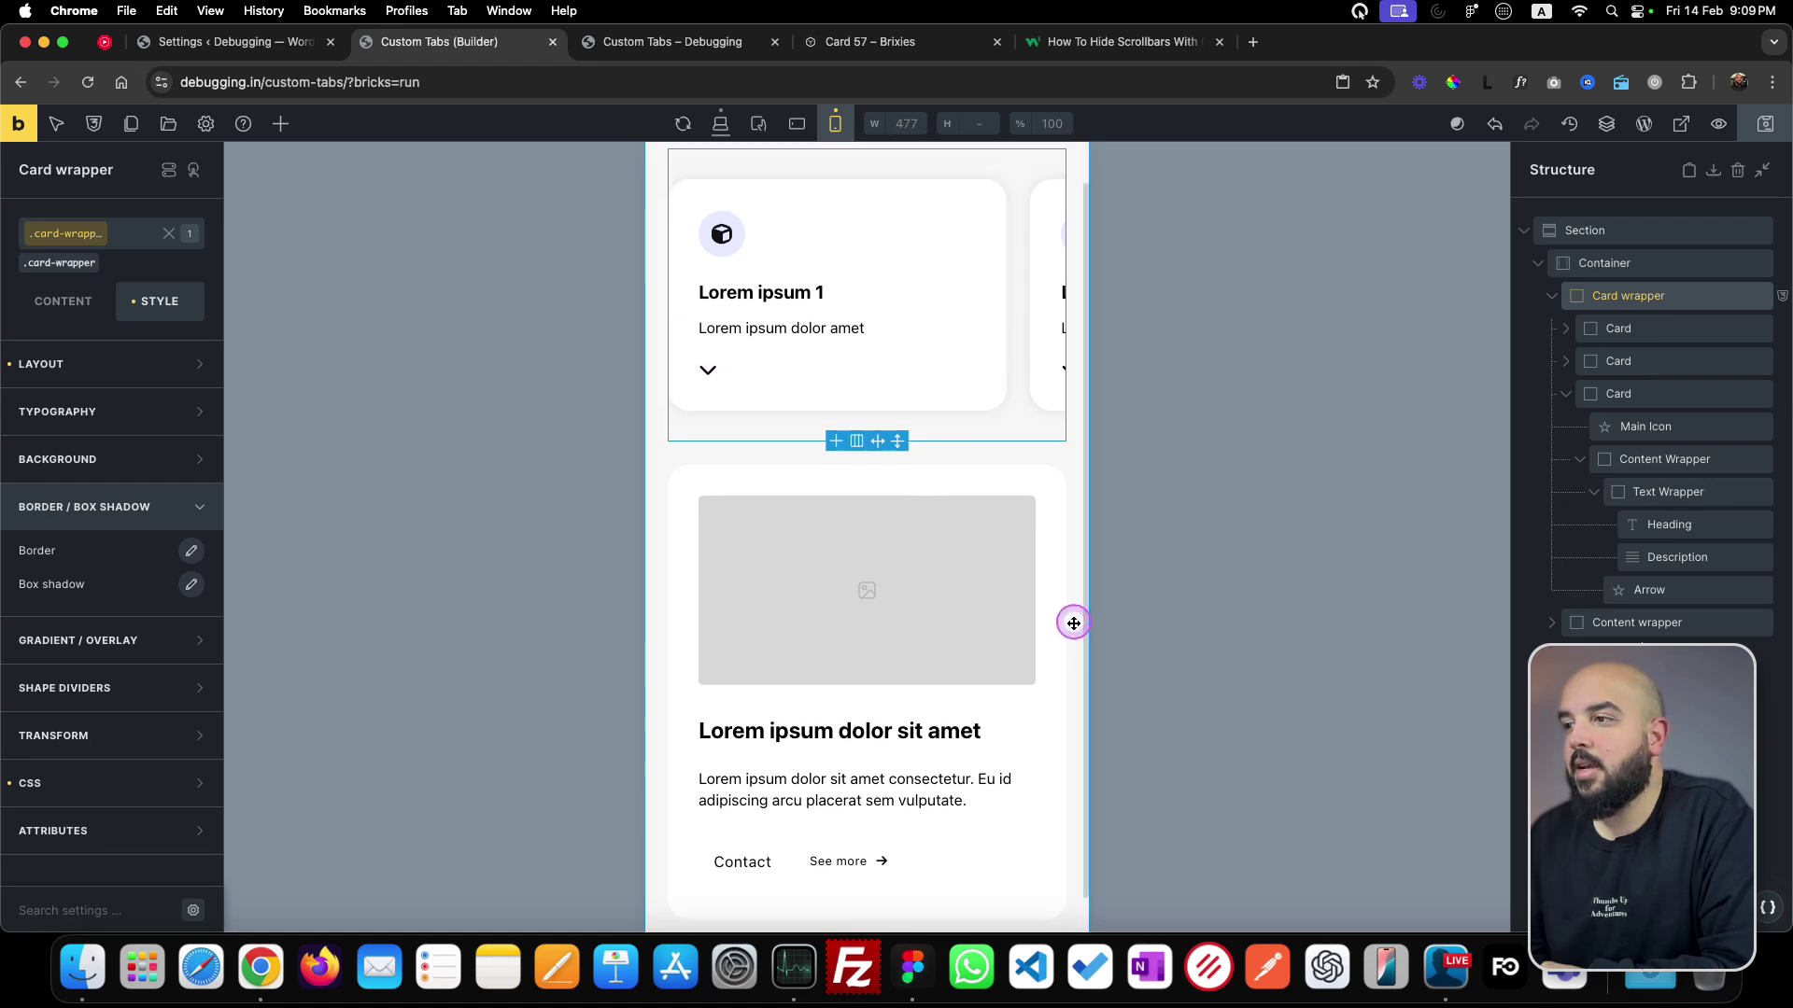
left_click(1645, 268)
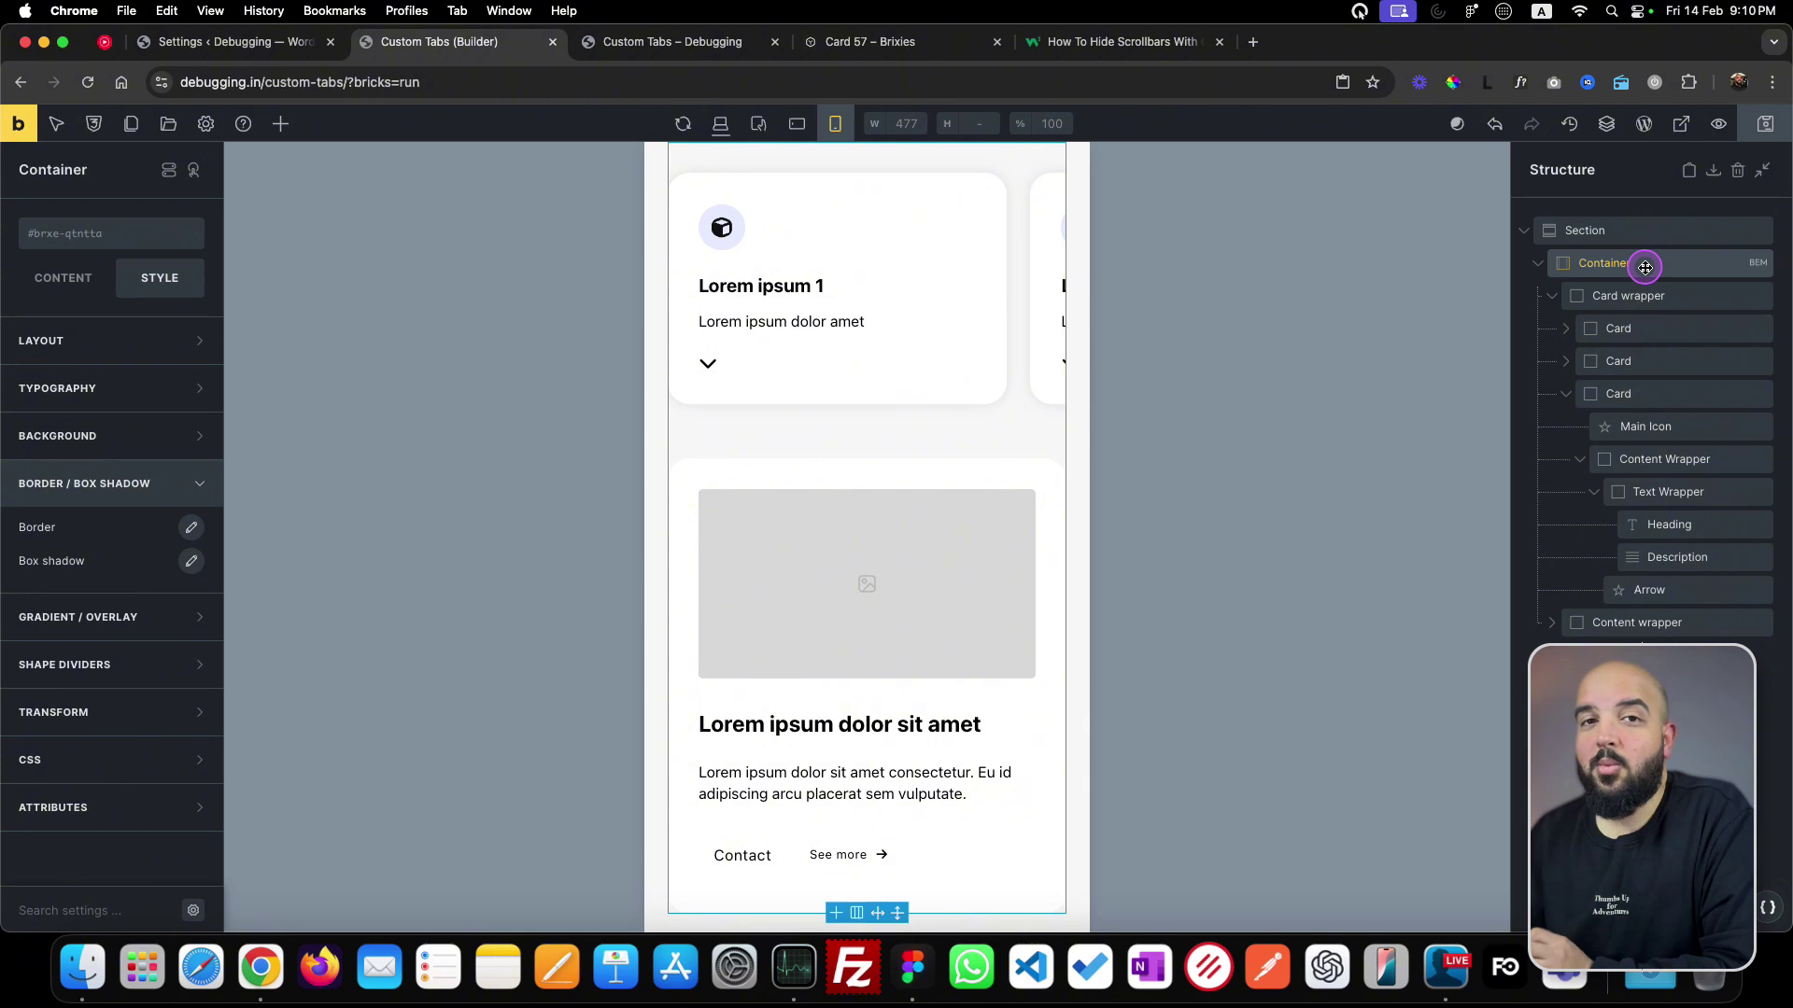
left_click(1627, 233)
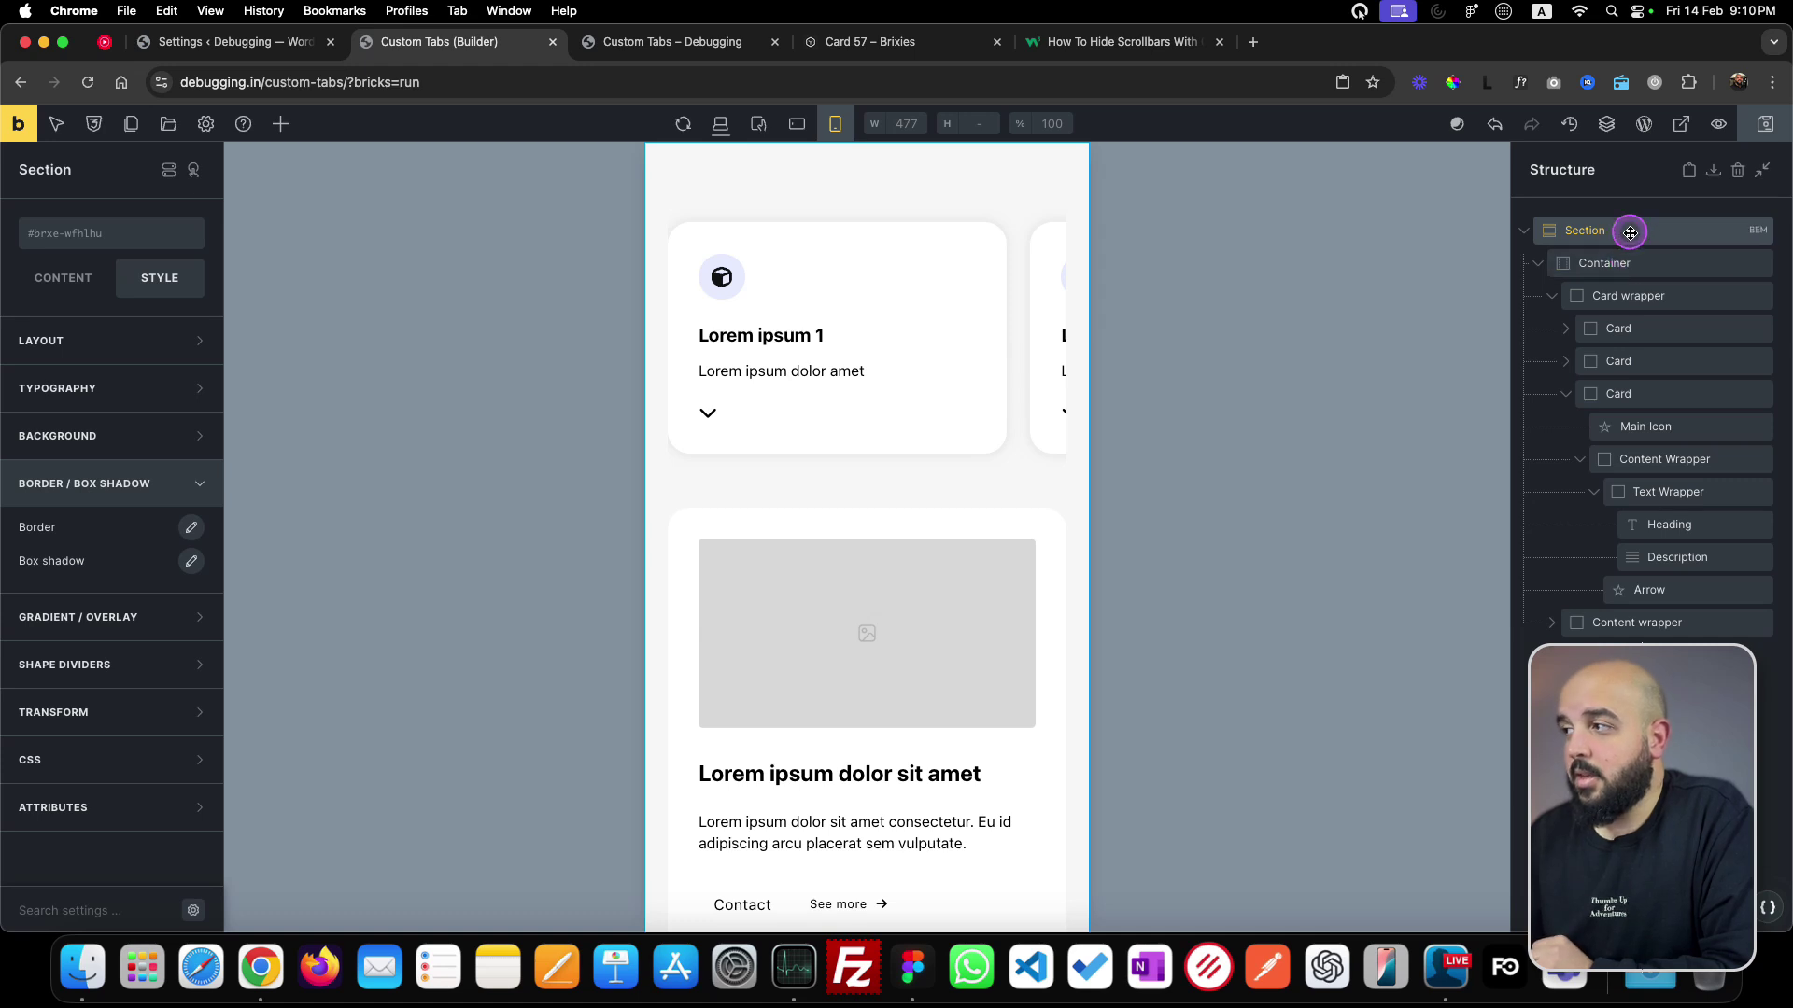
- Create the class card-container on the container that holds the card wrapper
left_click(1629, 264)
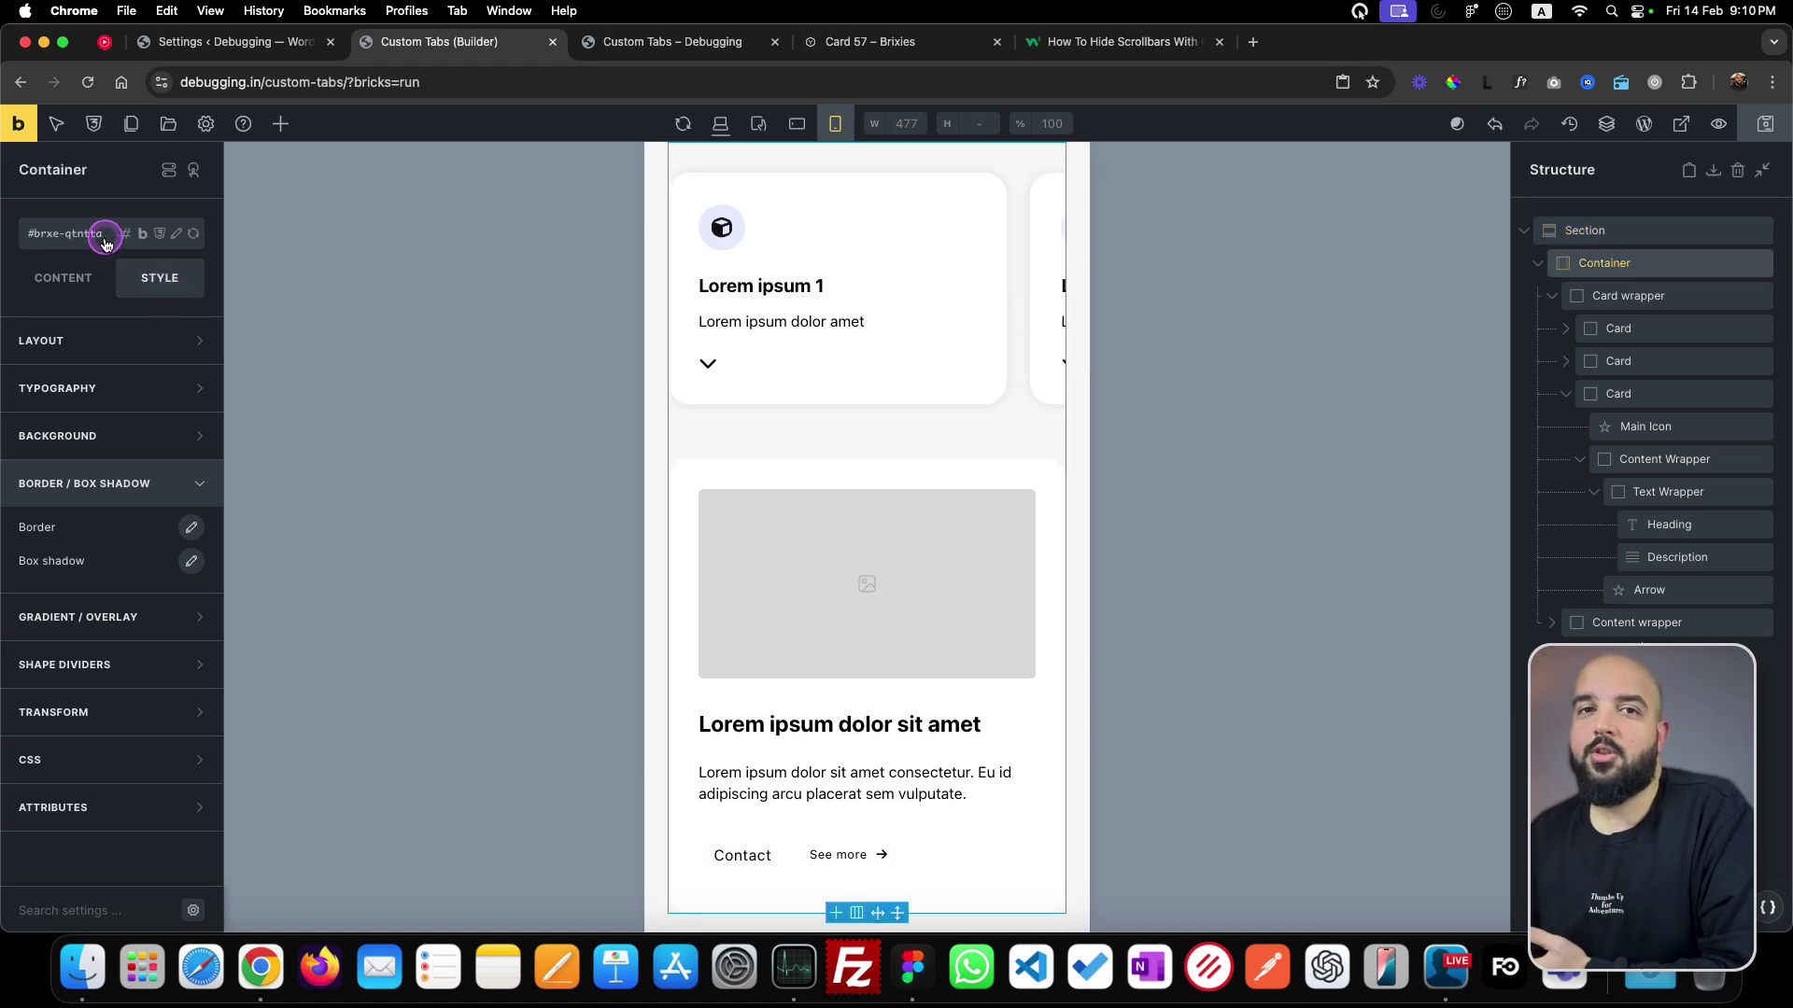
left_click(105, 244)
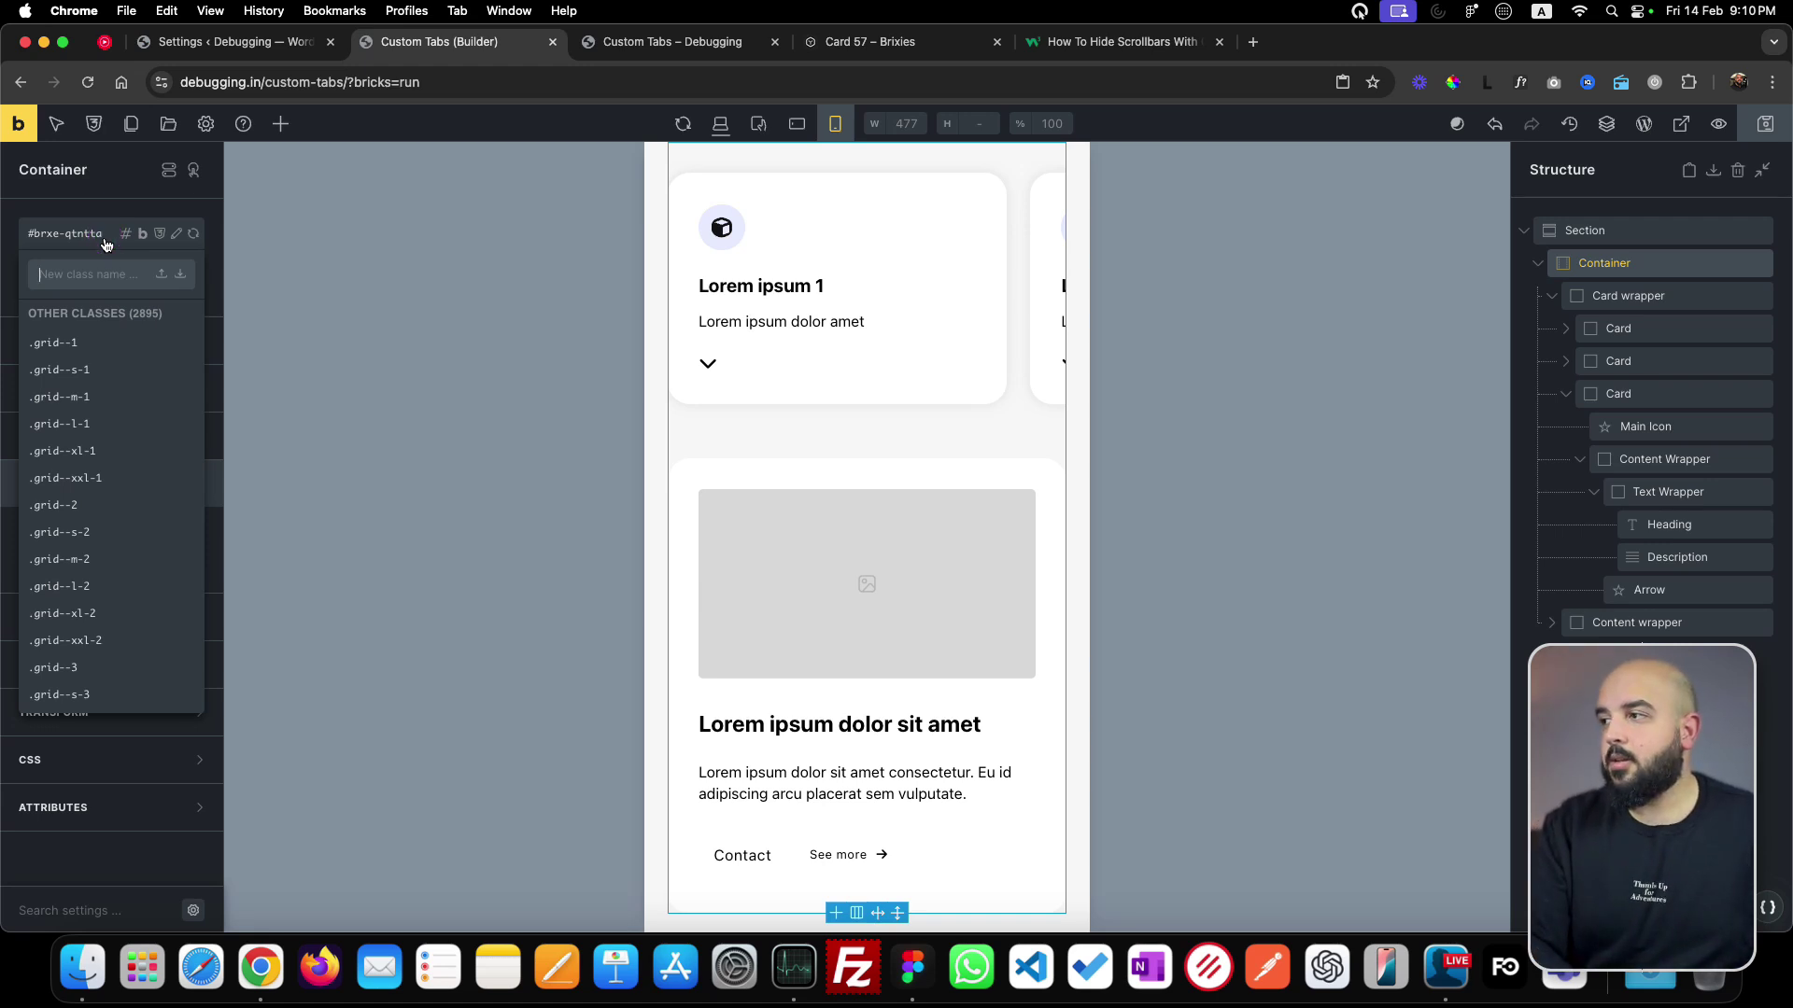
type("card-container")
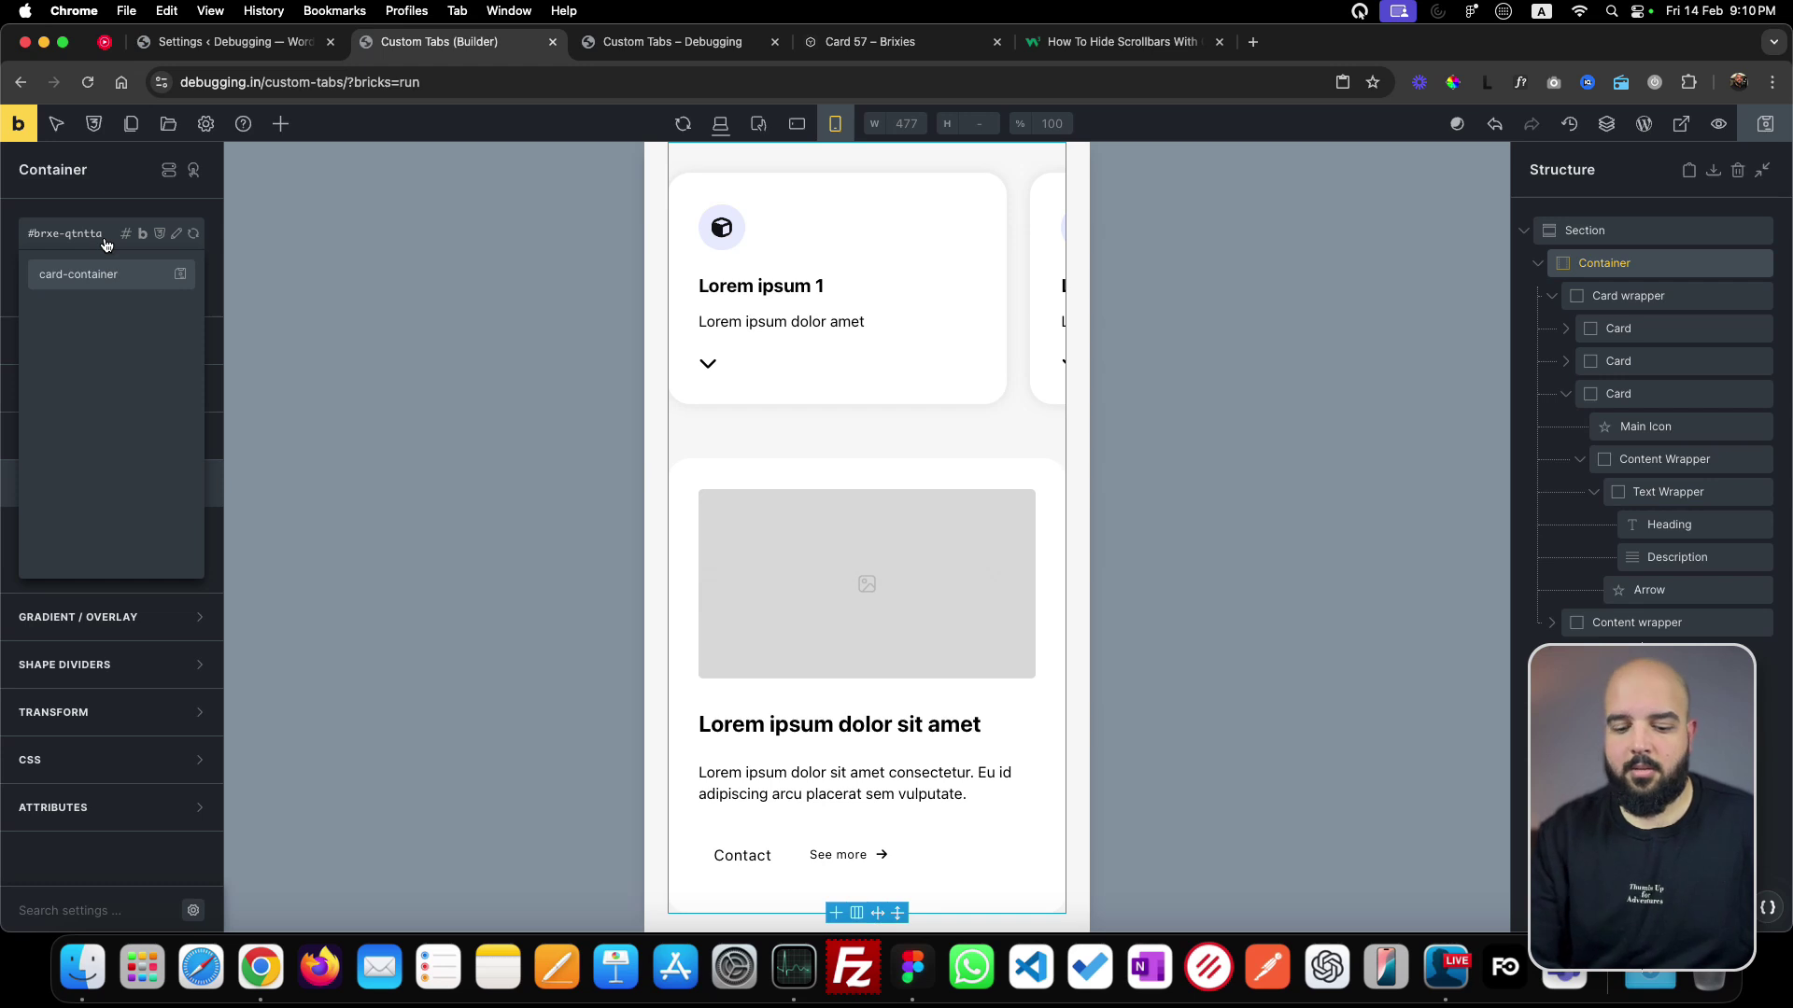
key("Return")
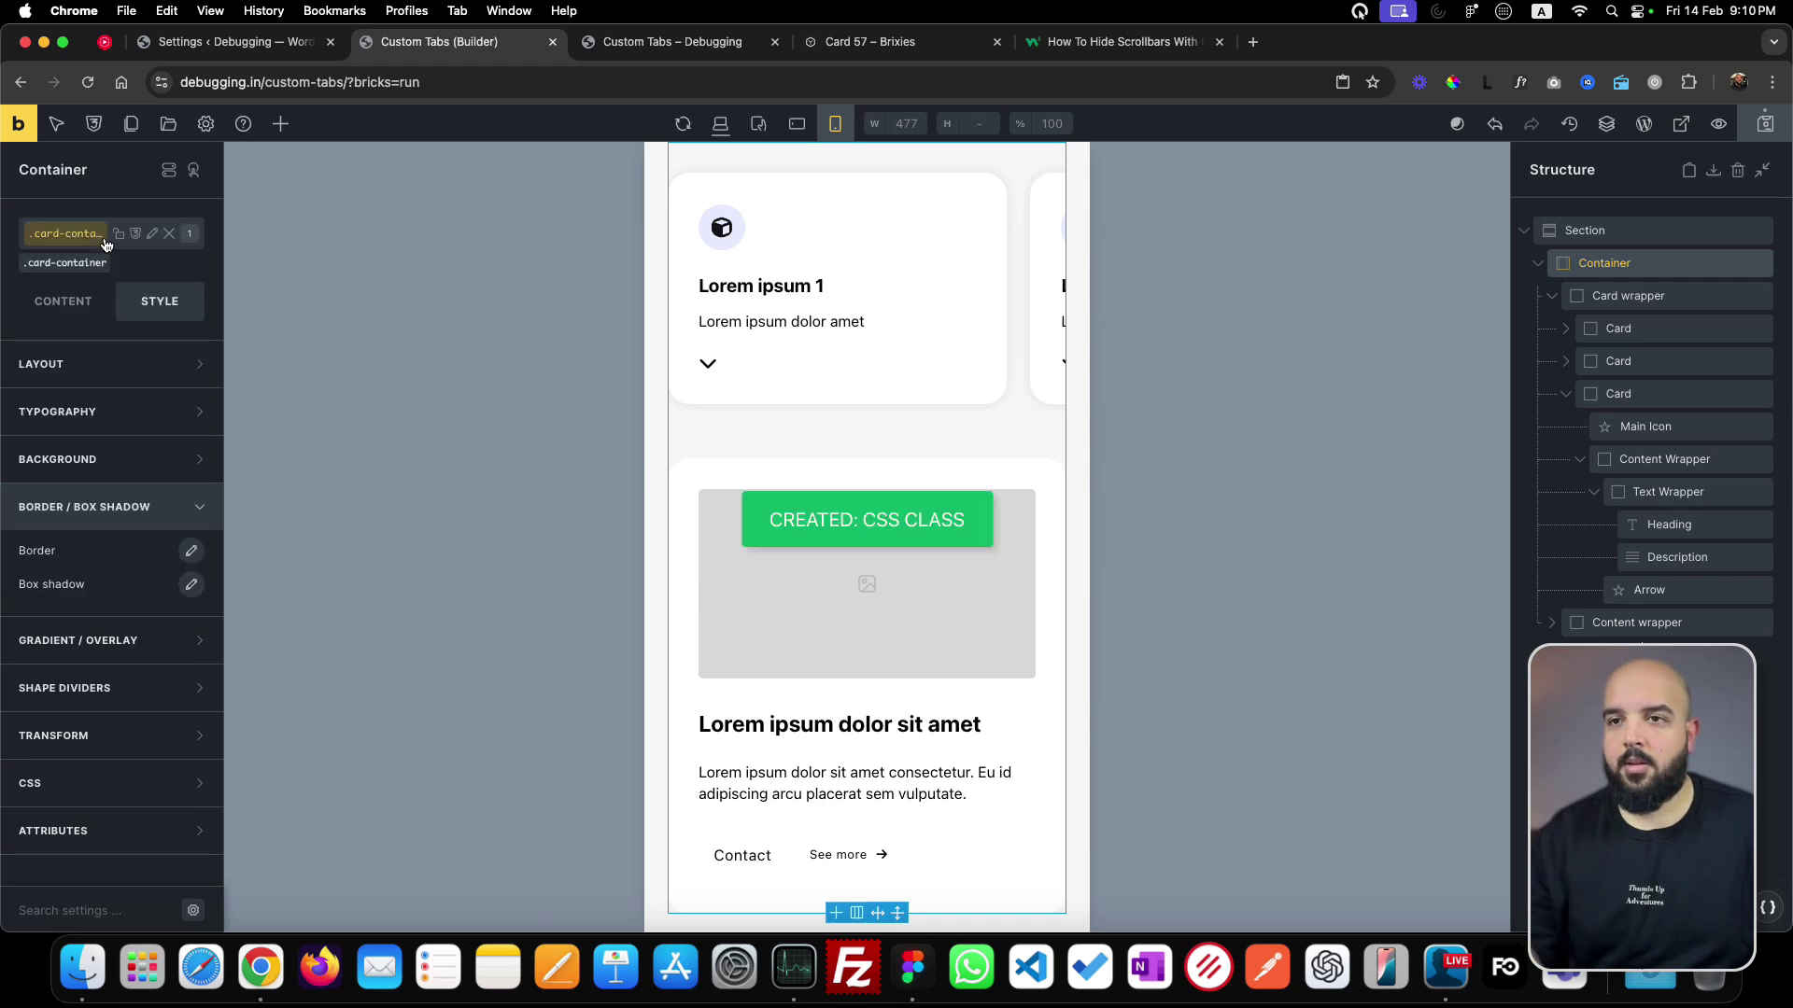
- Create the class card-section on the section element
left_click(1652, 229)
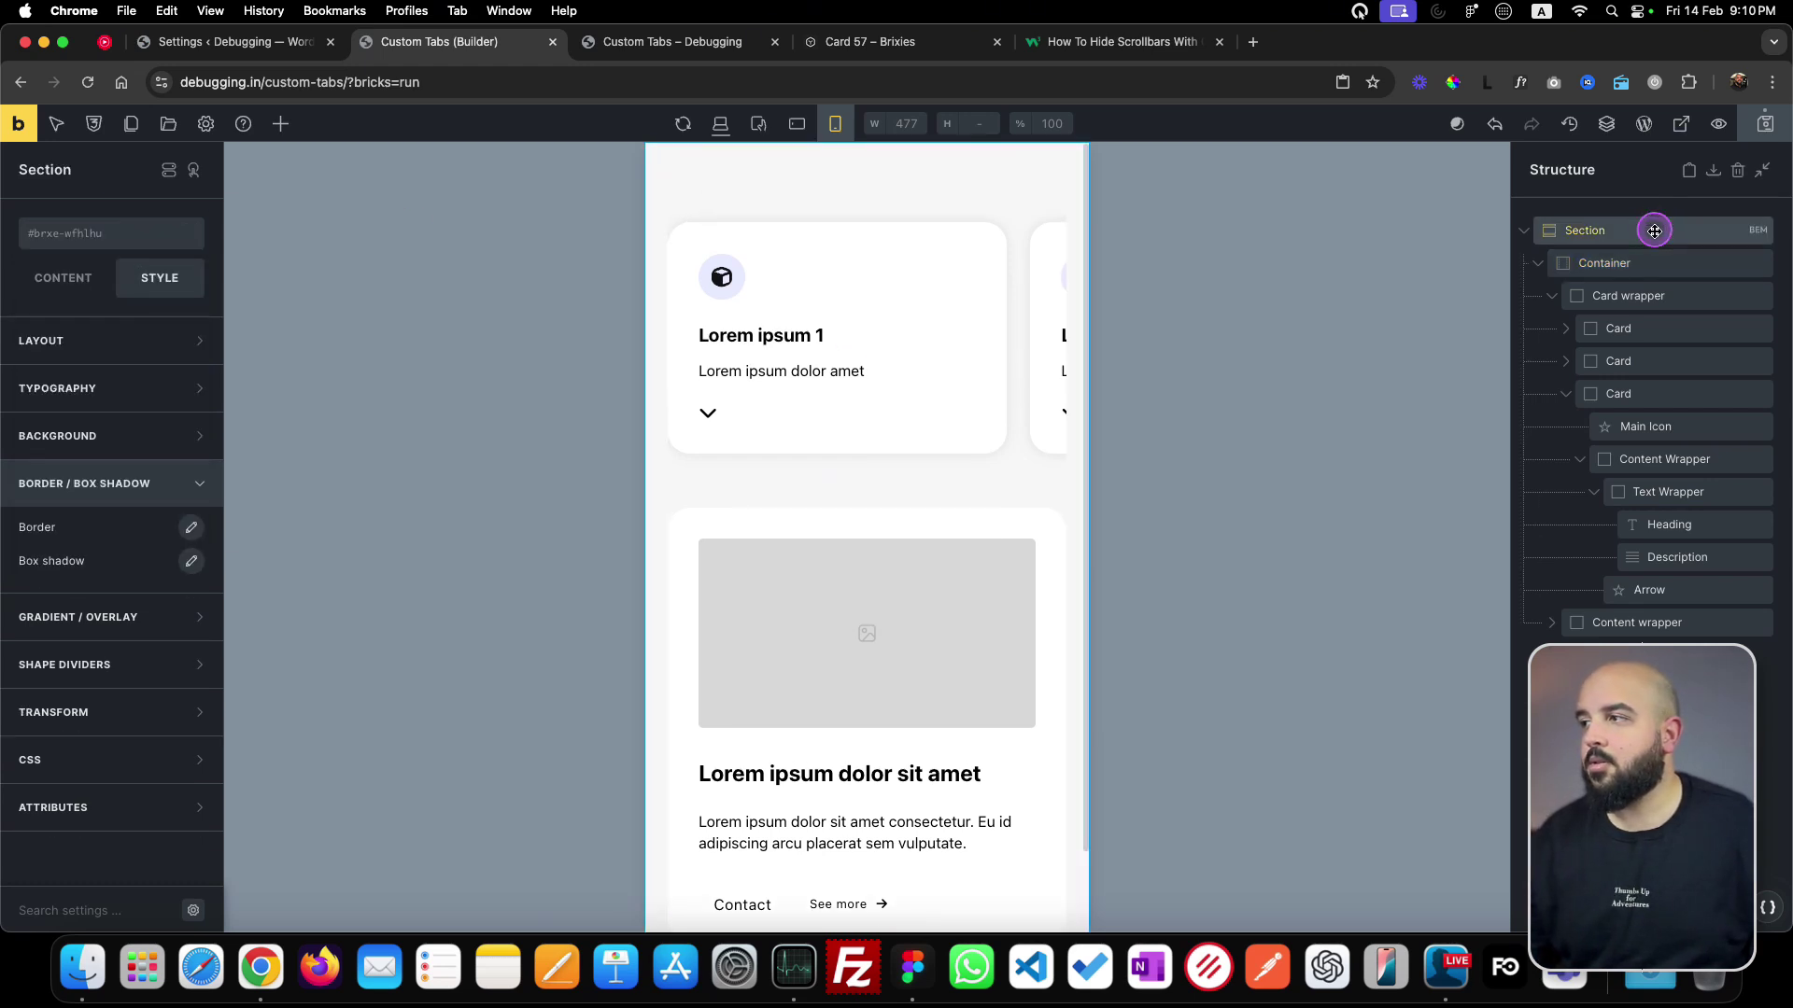
left_click(107, 243)
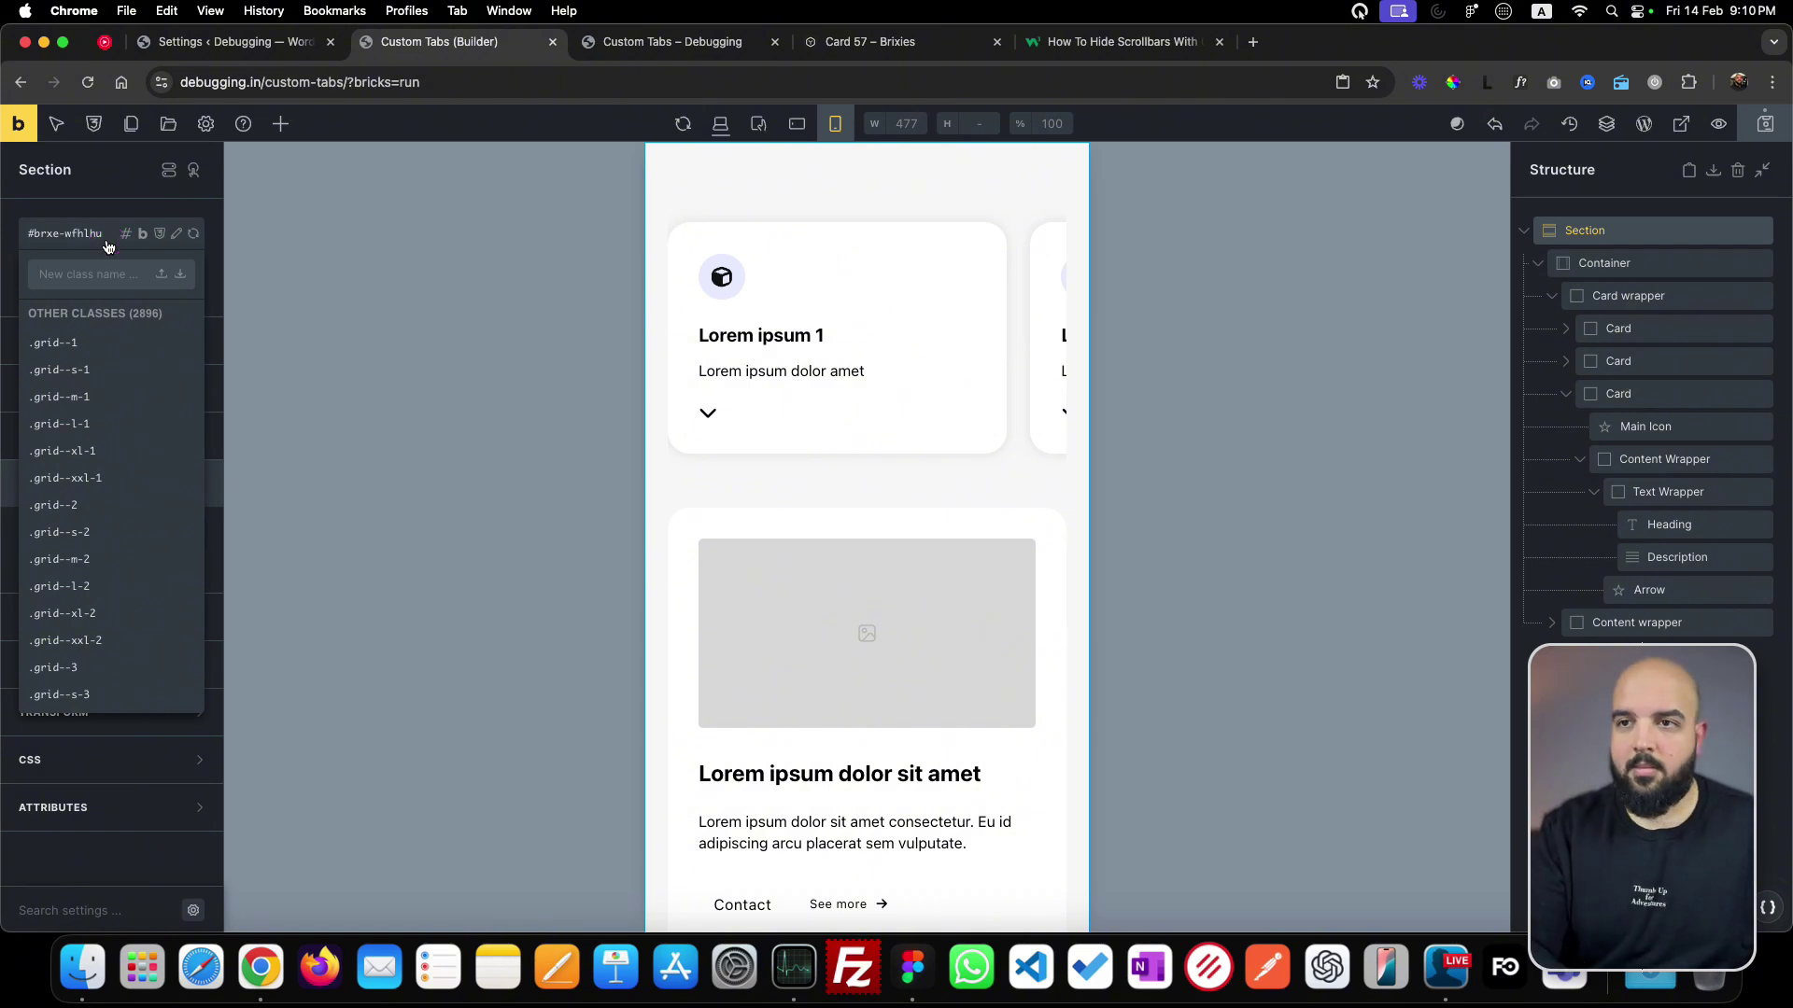
type("card-")
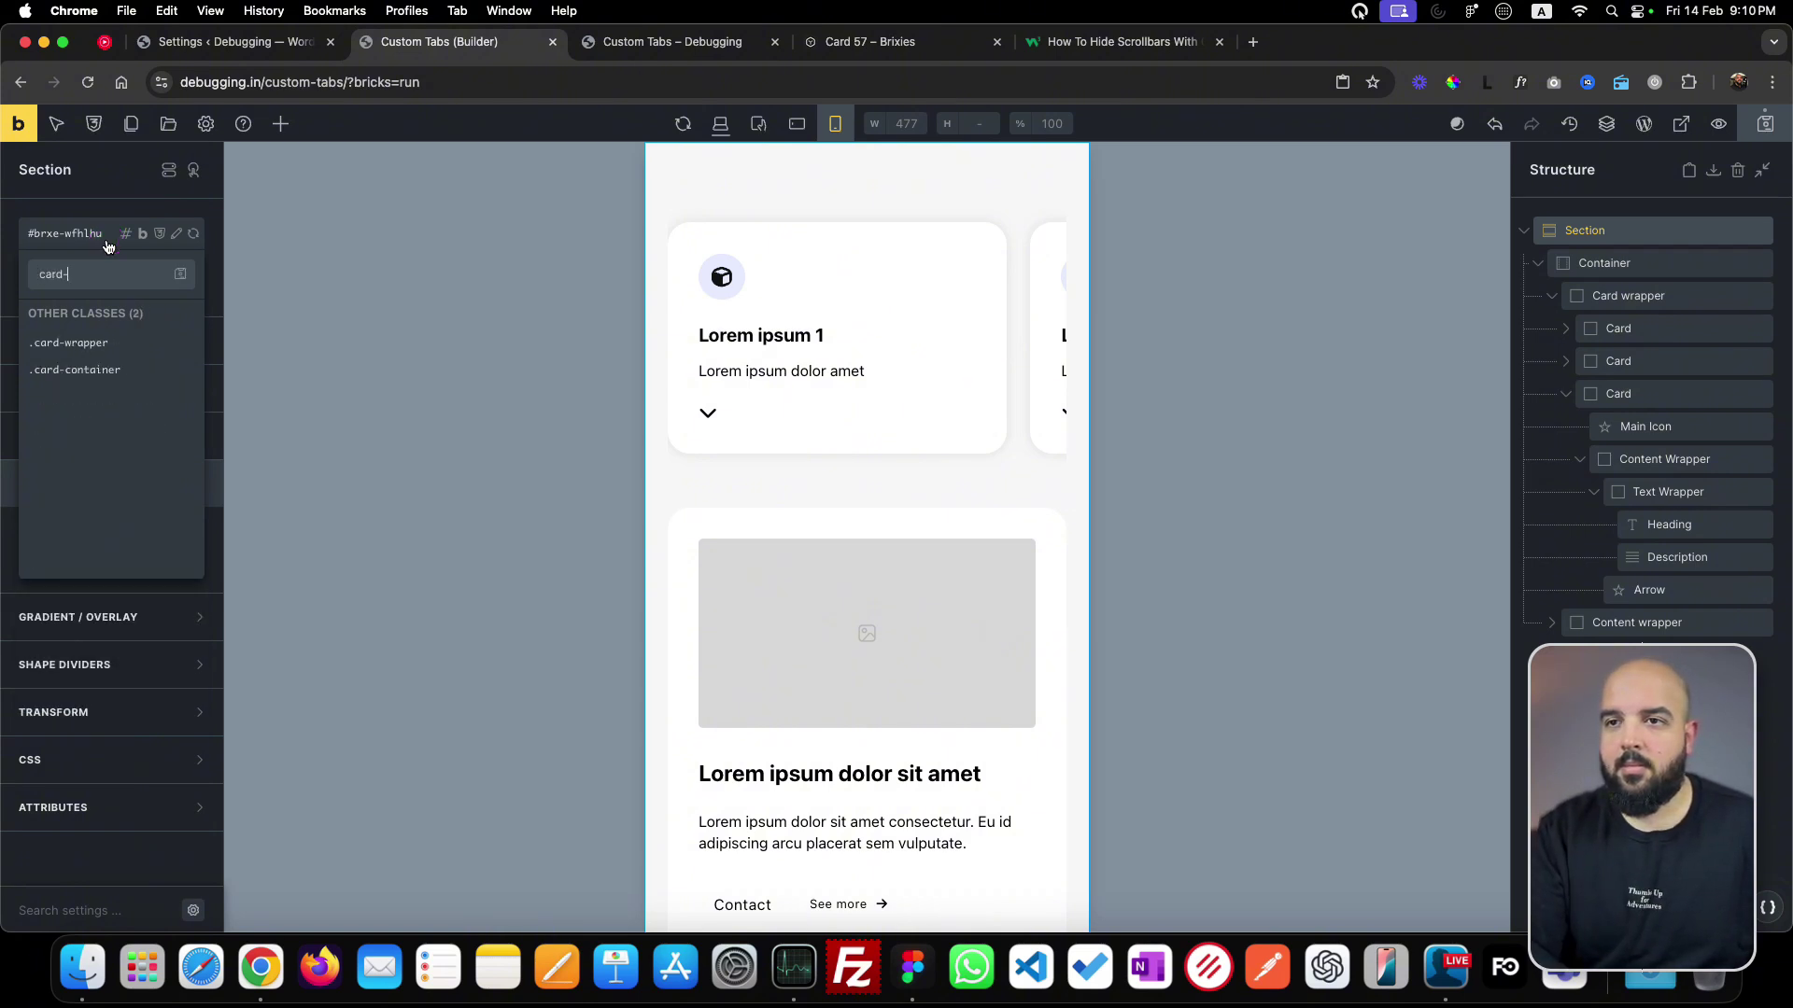
type("section")
key("Return")
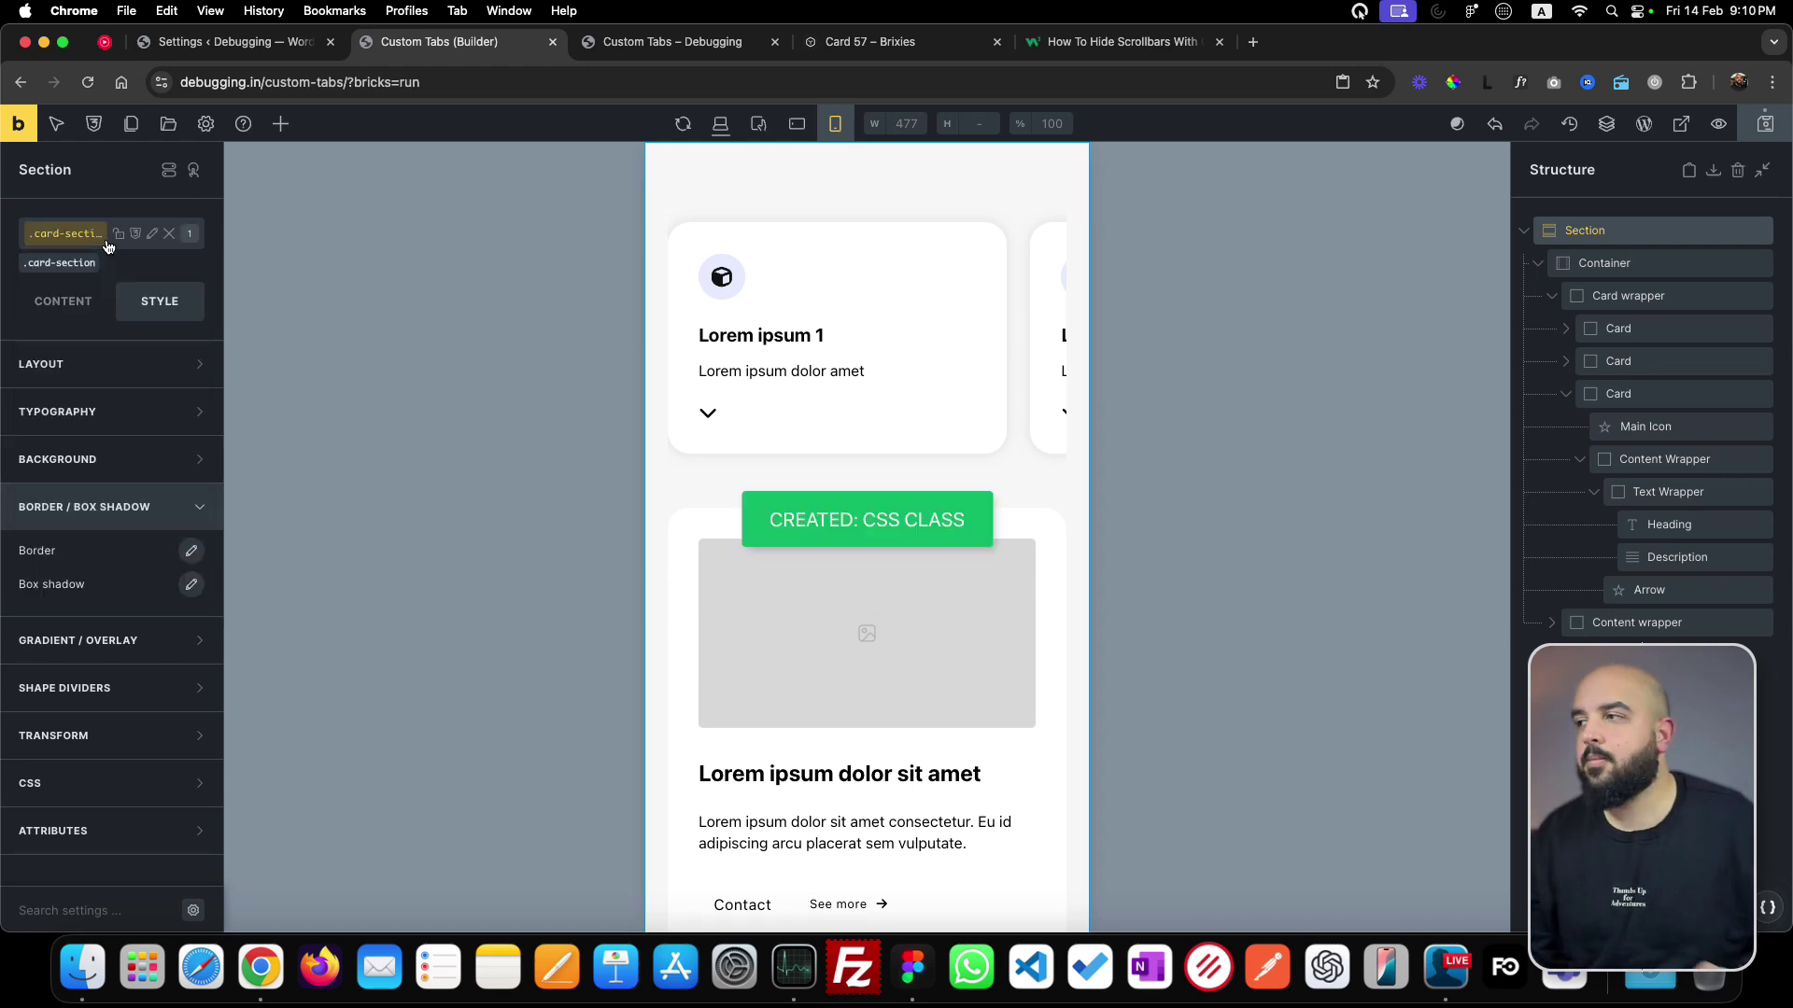
- Set the width of the container's .card-container class to 100% at the mobile breakpoint
left_click(1299, 282)
left_click(1604, 264)
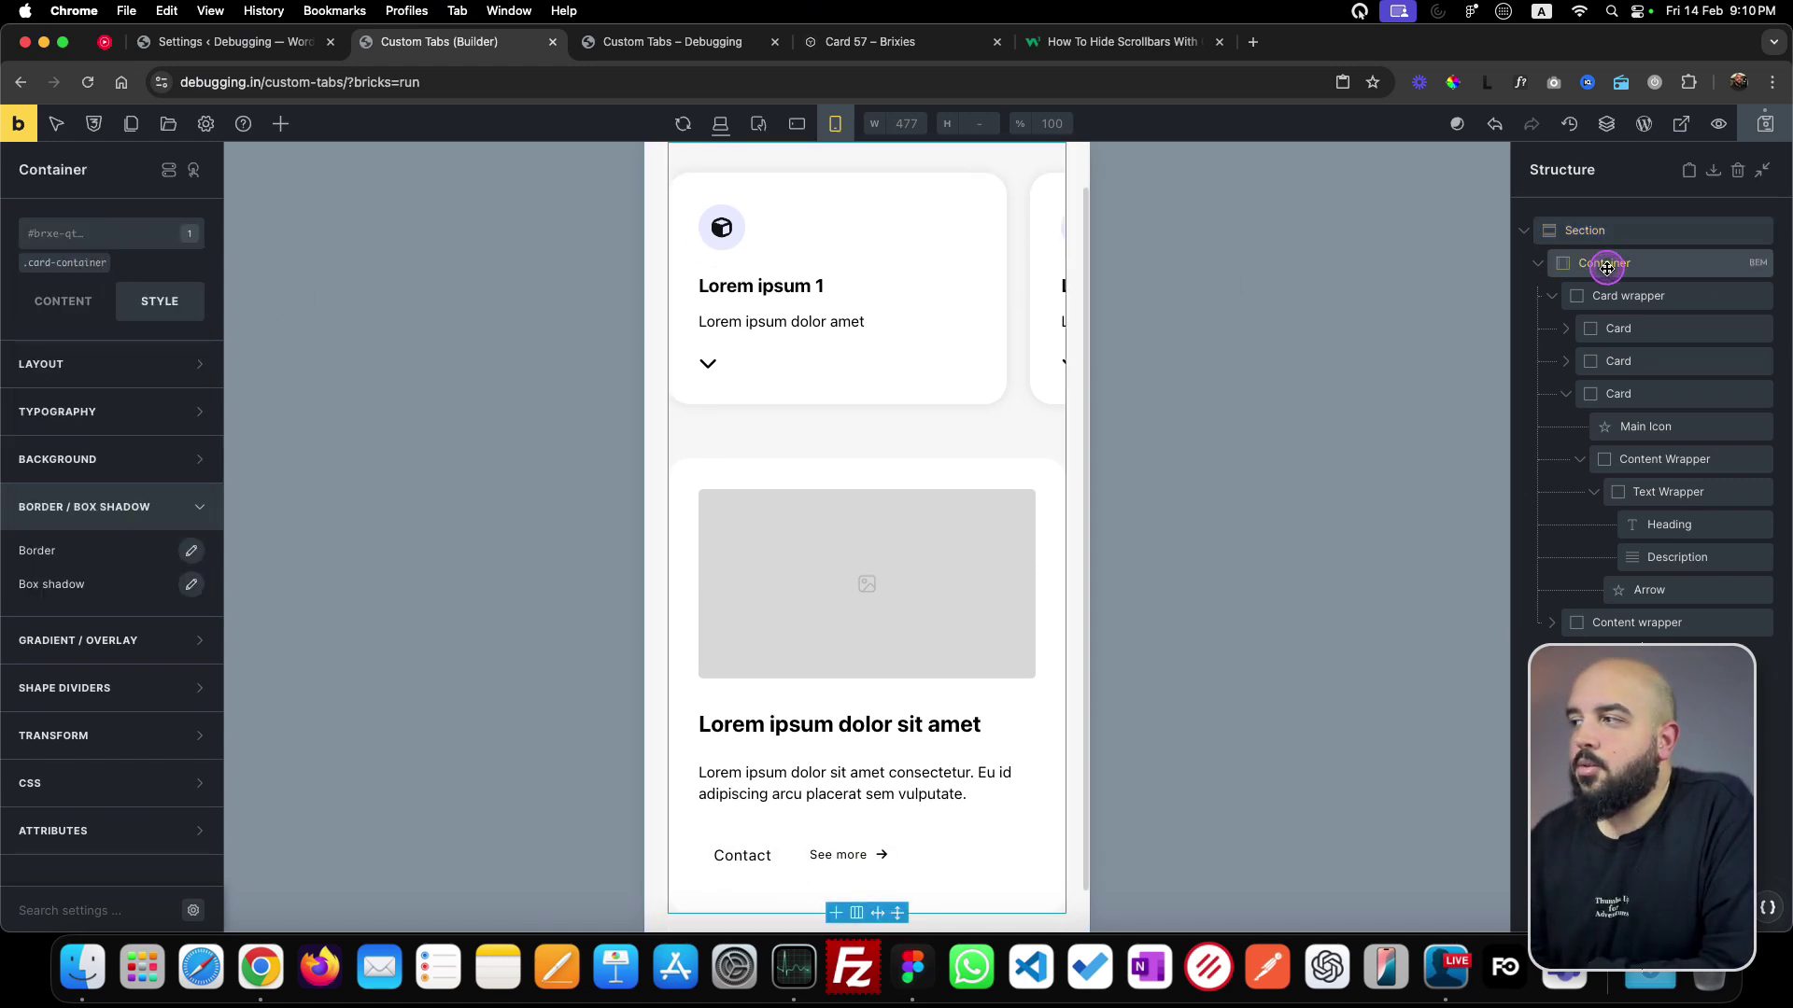
left_click(560, 421)
left_click(158, 336)
left_click(67, 262)
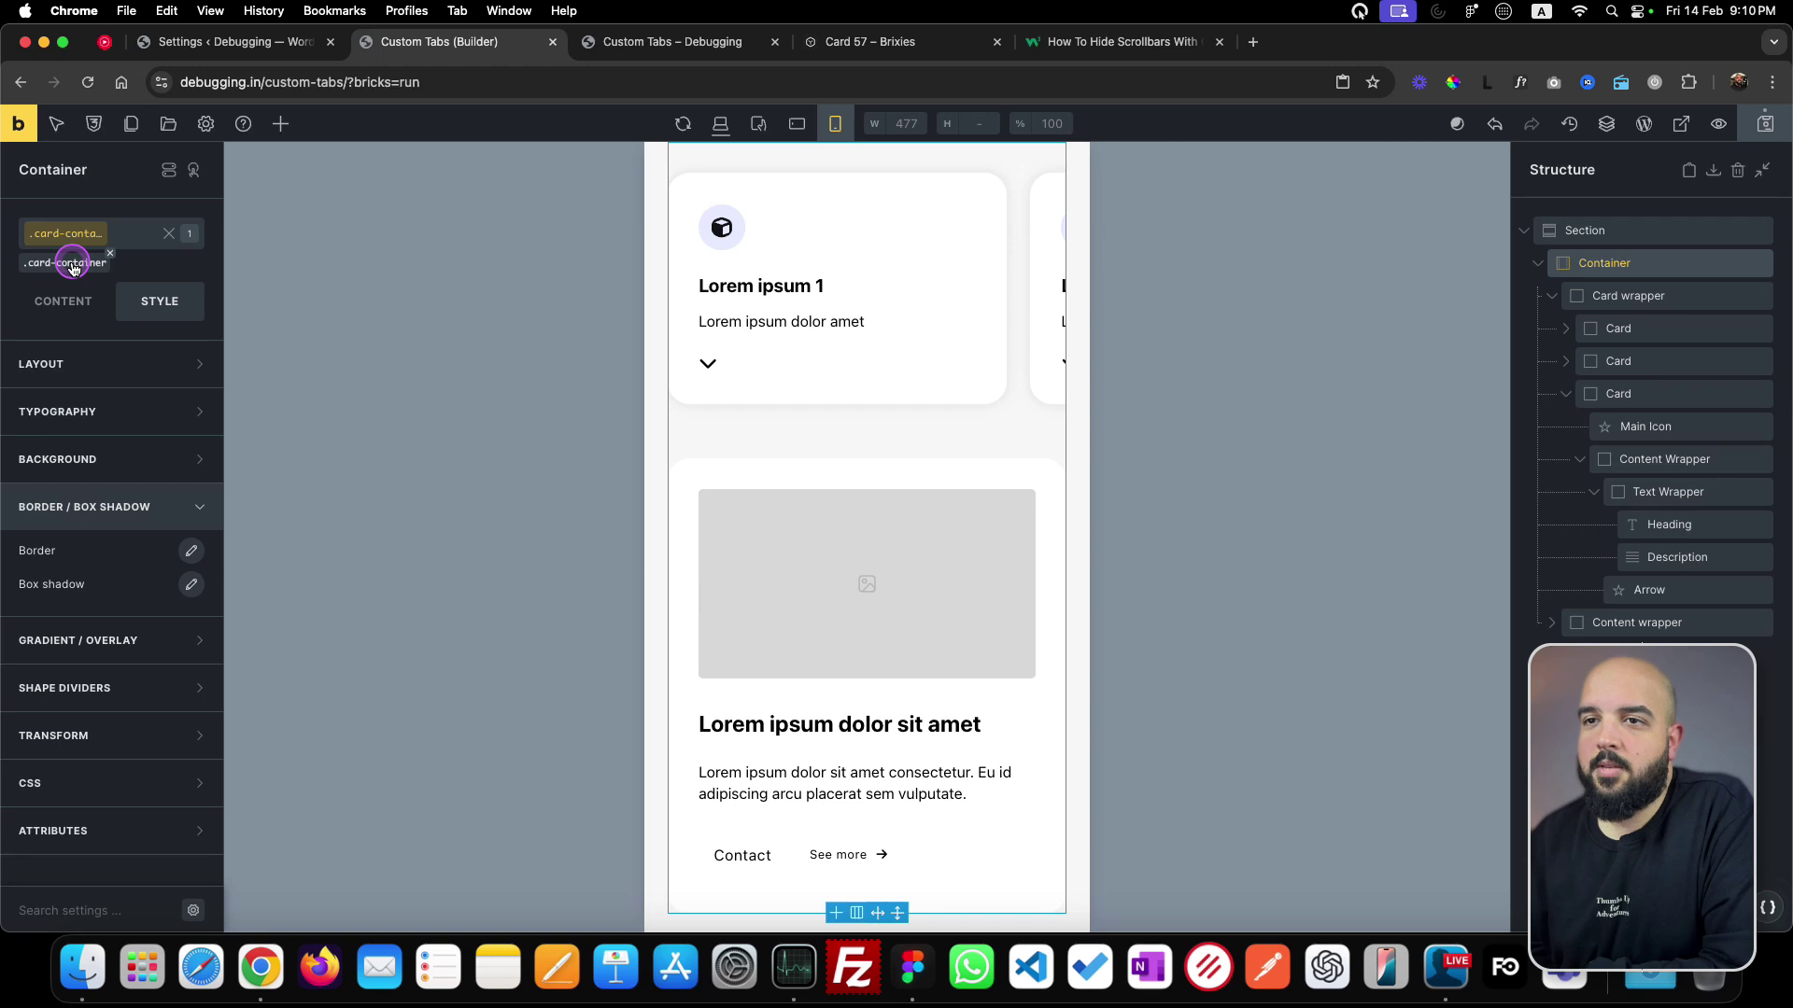
left_click(171, 373)
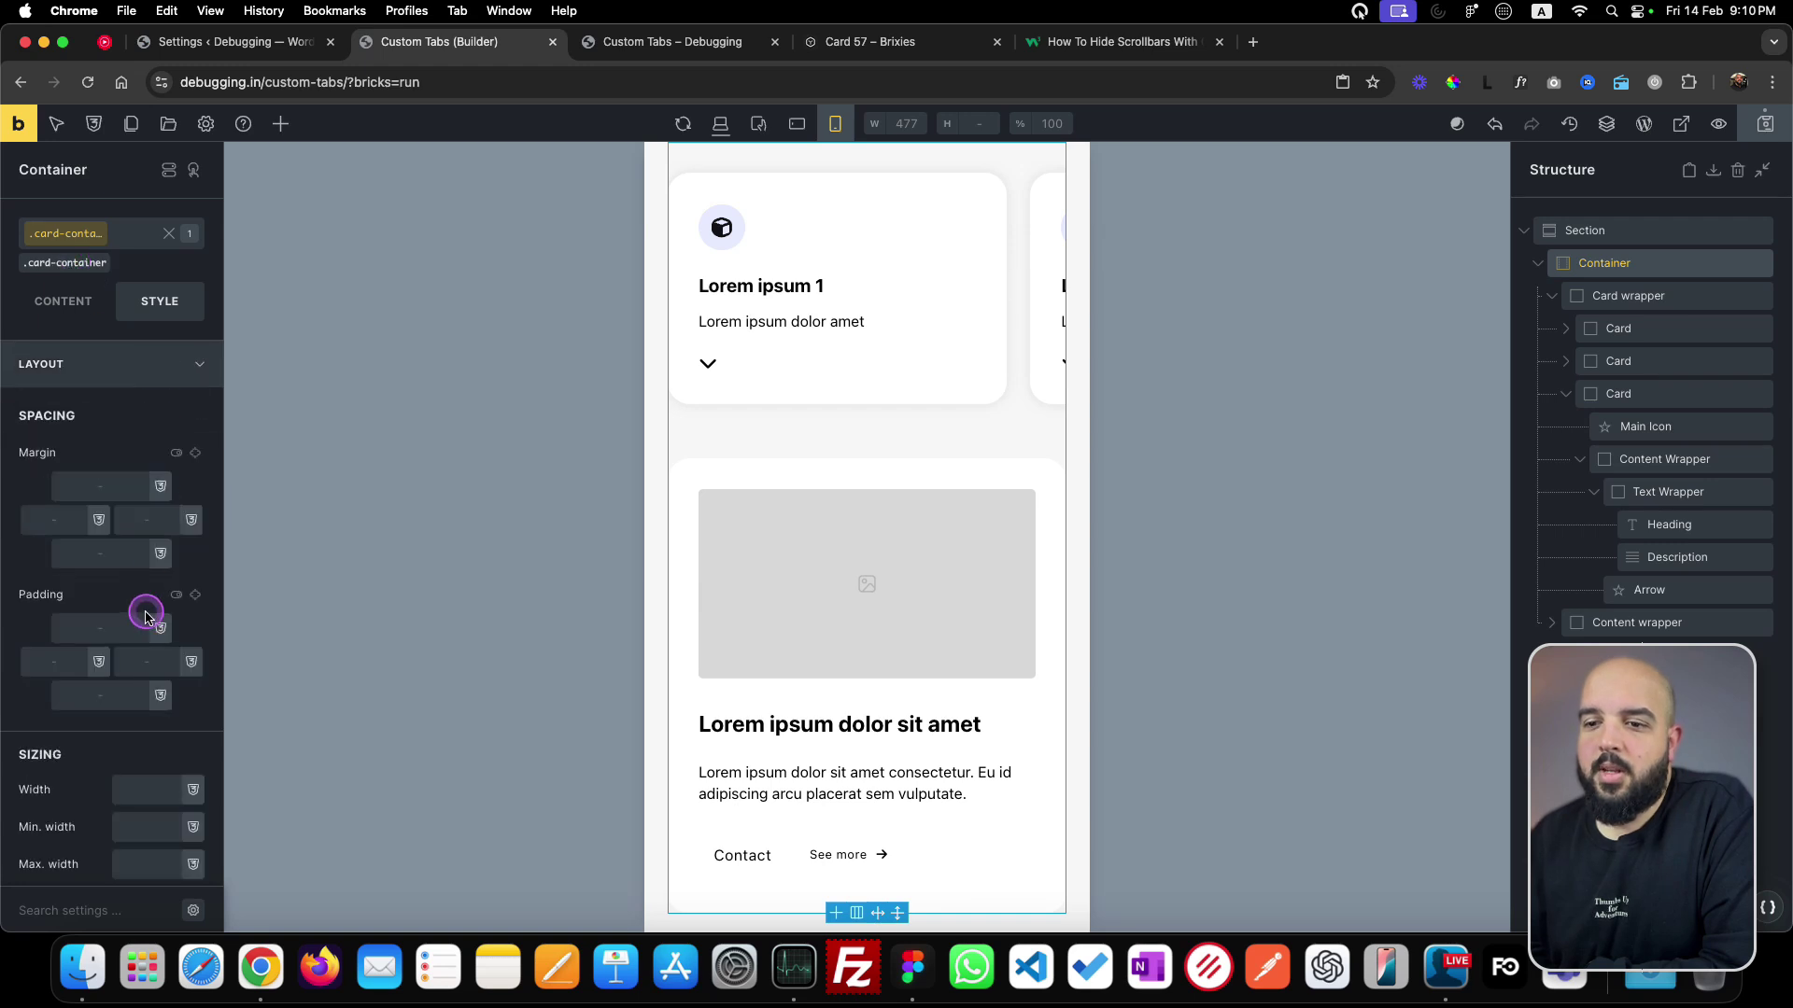
scroll(145, 611, "down", 5)
left_click(141, 427)
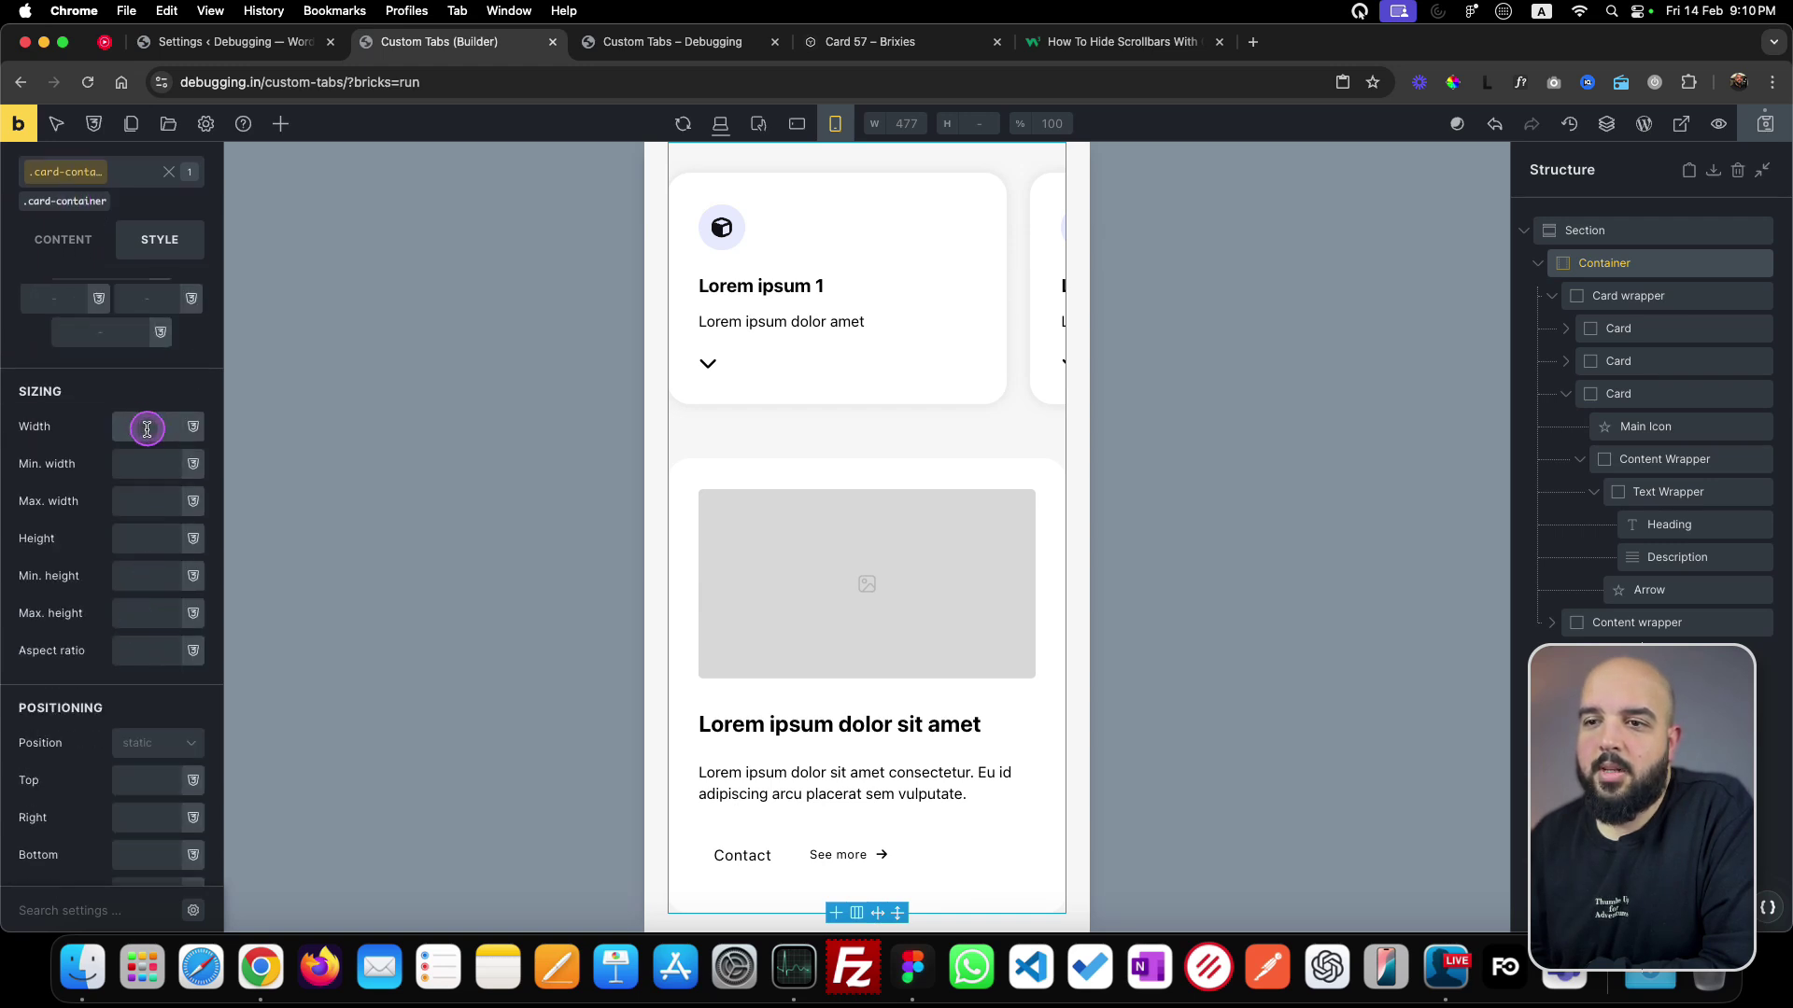
left_click(85, 320)
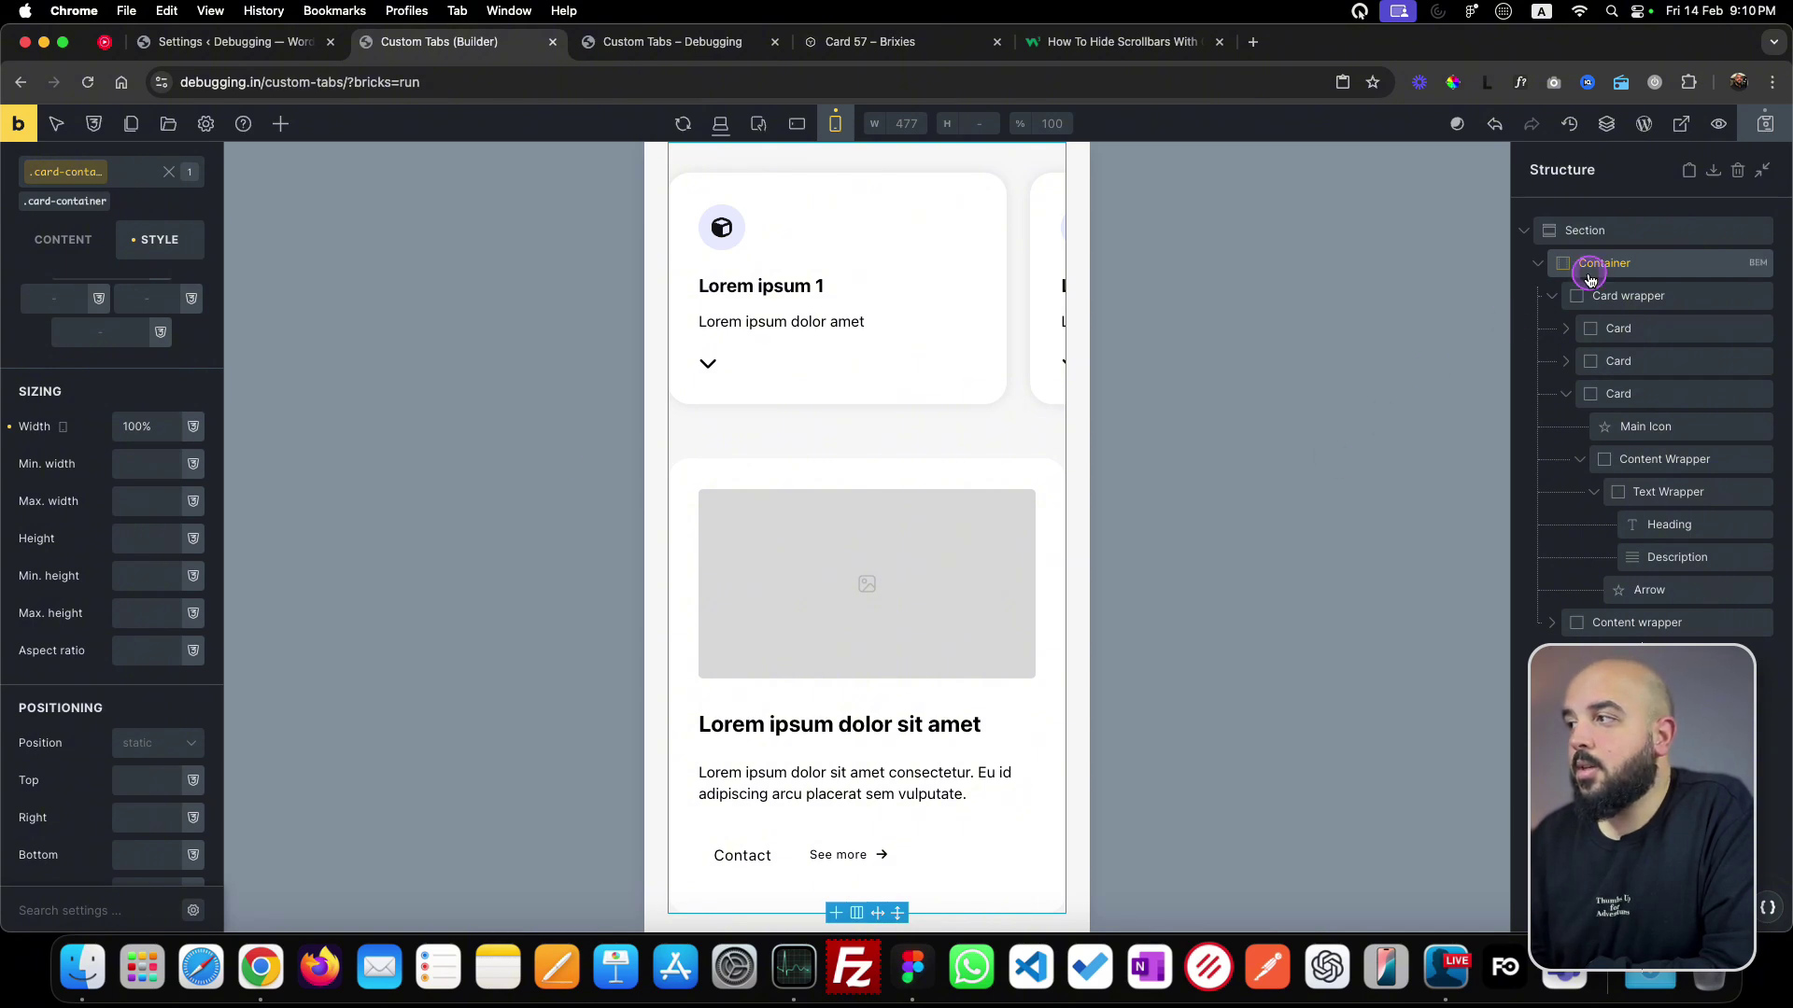
- Set the left and right padding of the section's .card-section class to 0 at the mobile breakpoint
left_click(1634, 226)
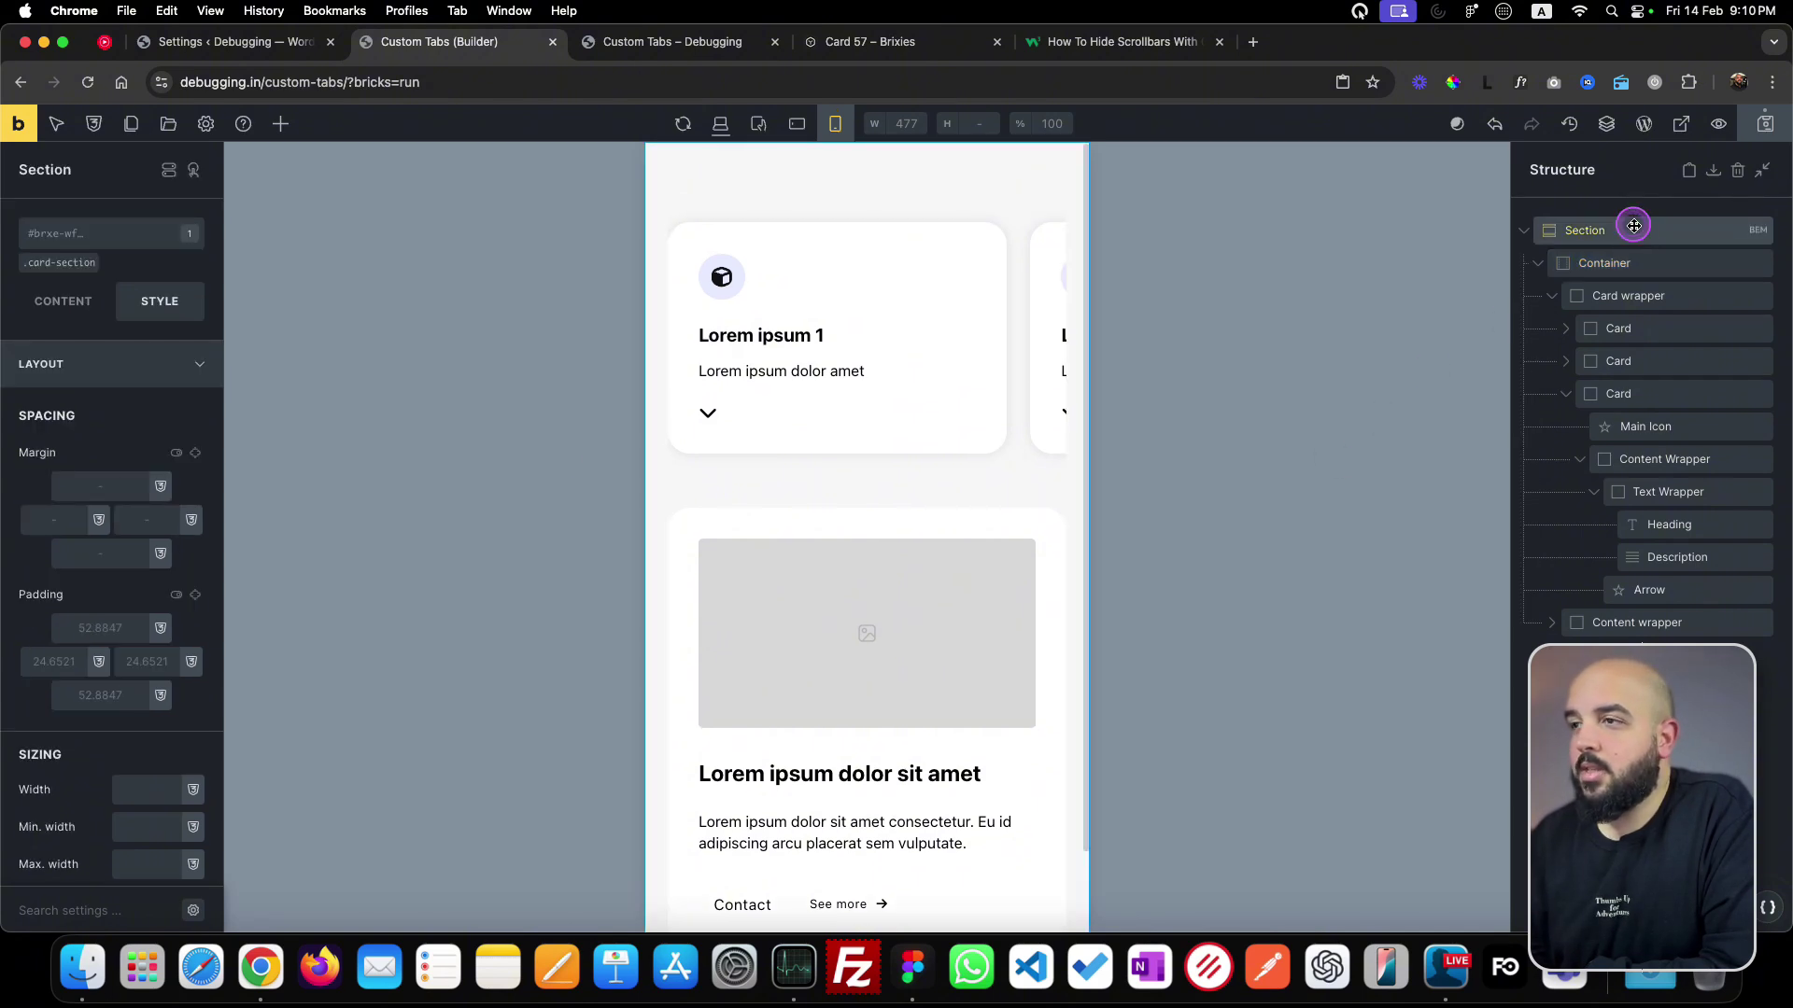
left_click(58, 264)
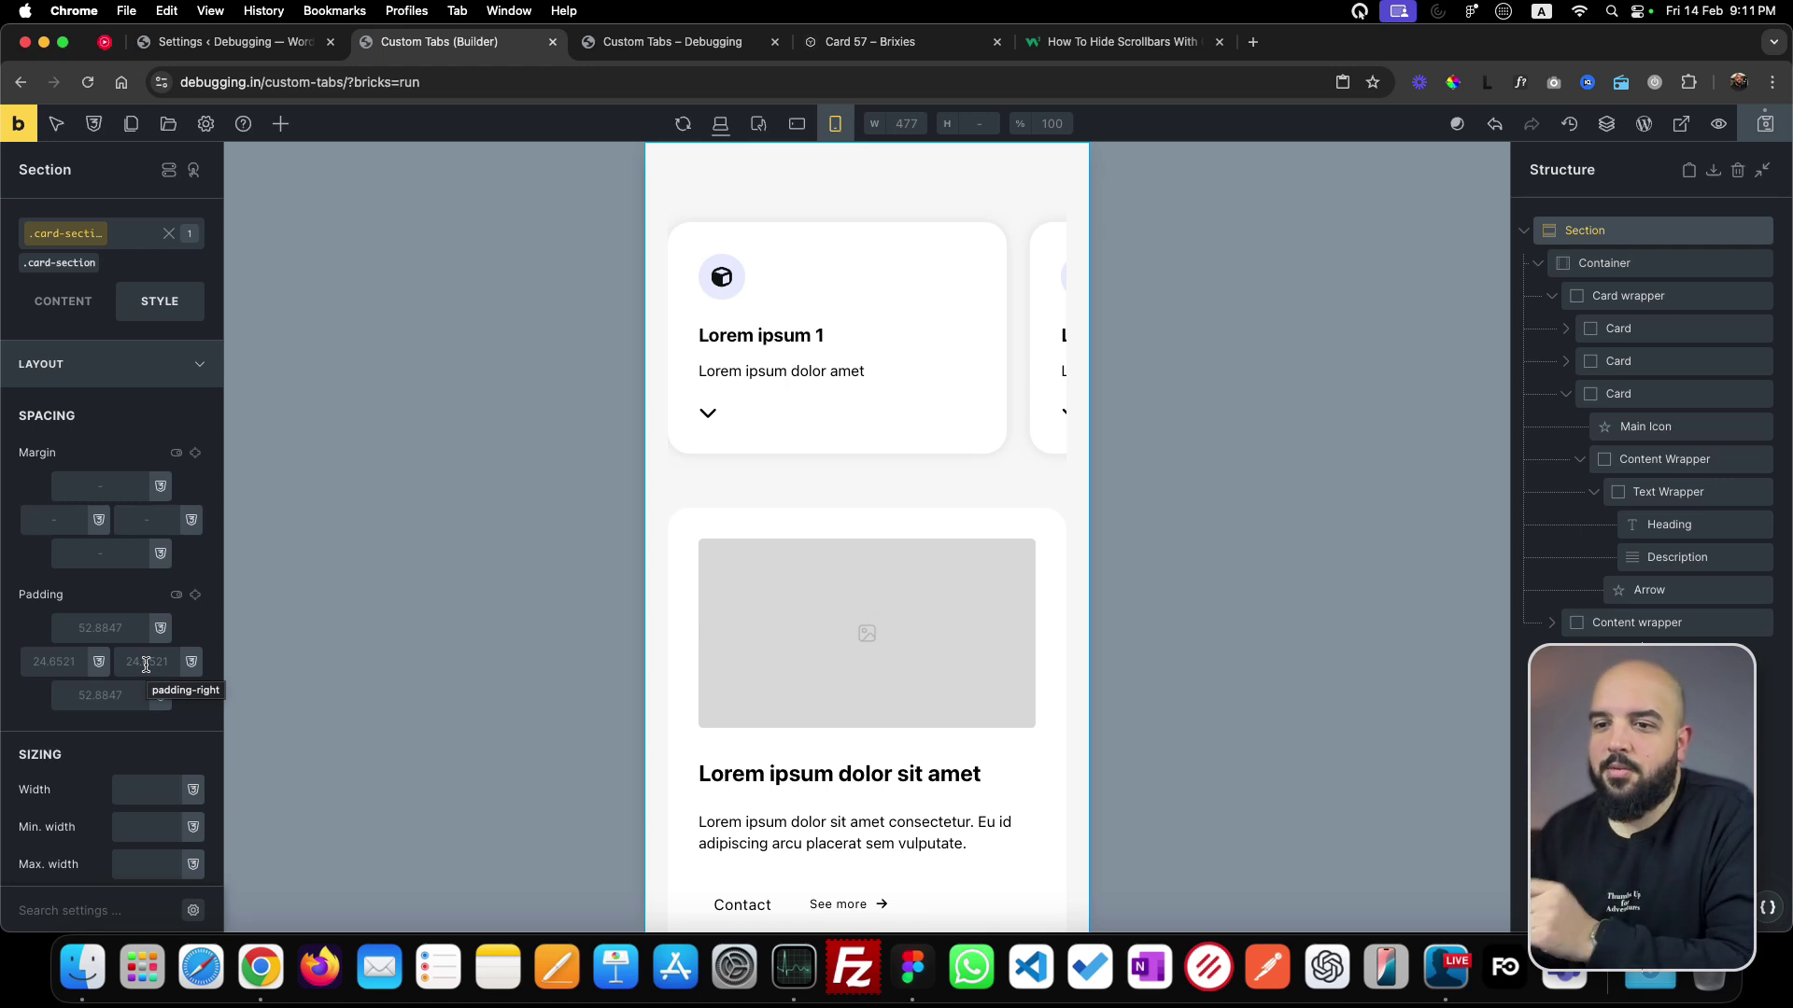
left_click(105, 659)
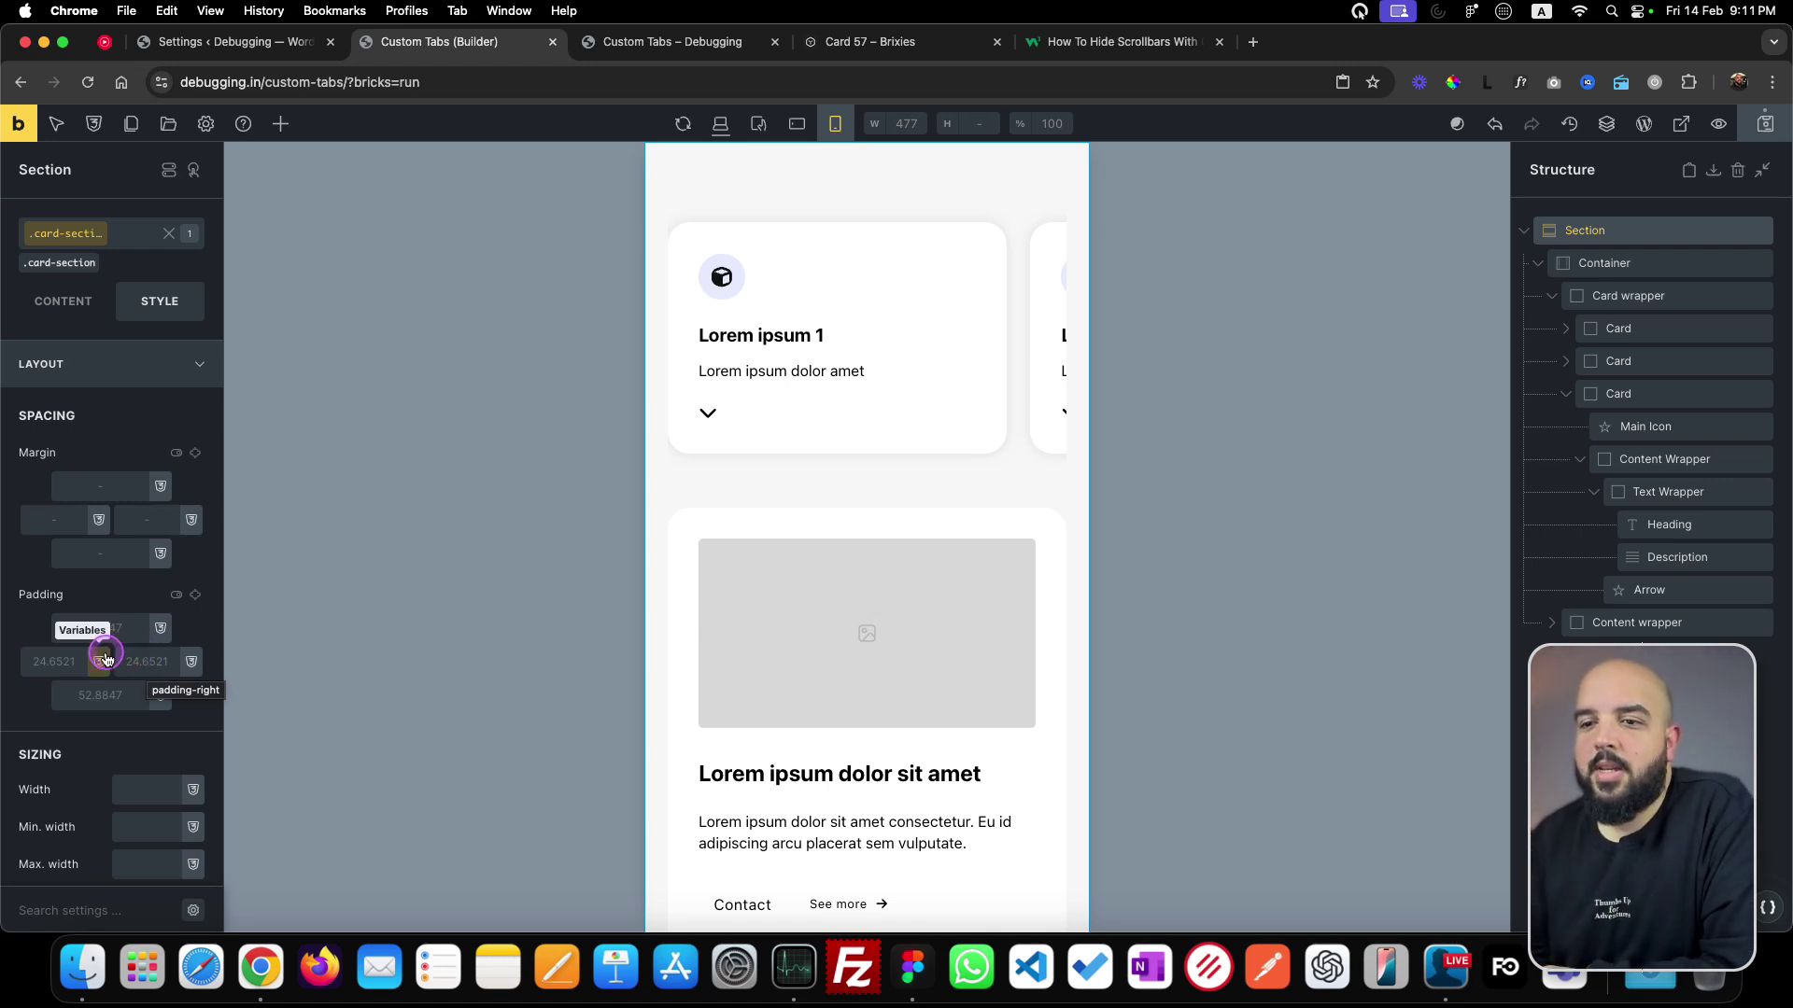
left_click(196, 595)
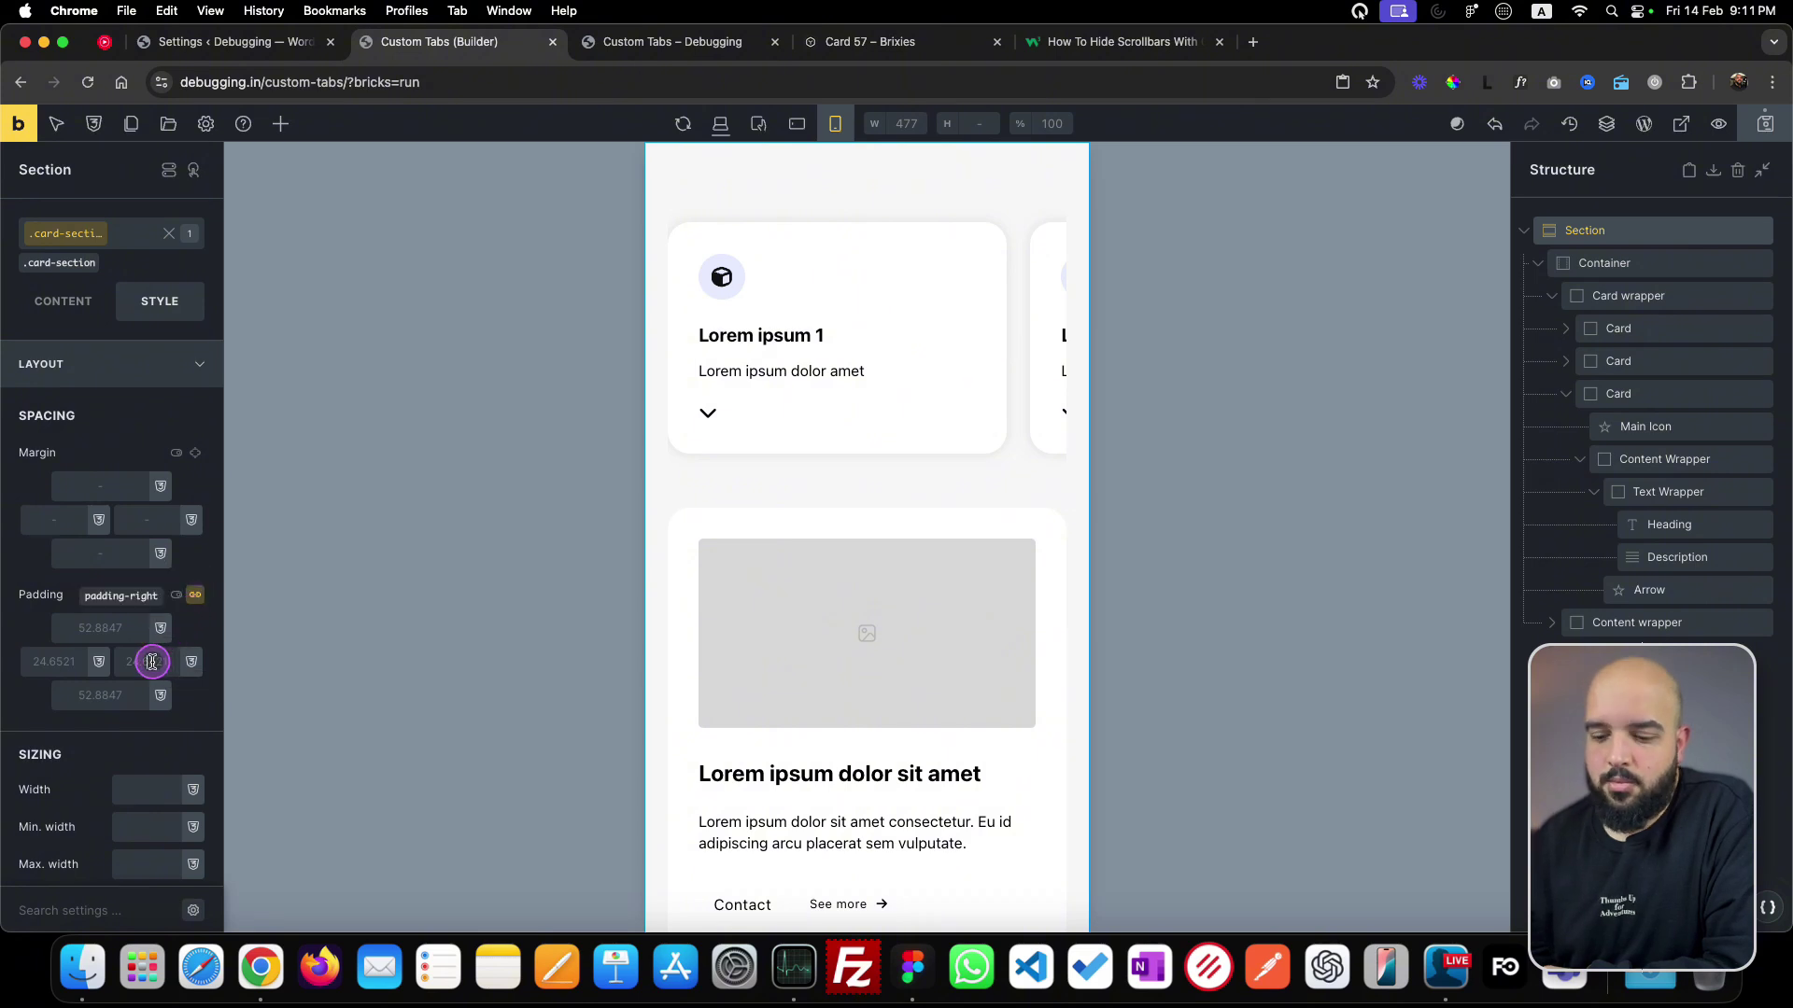
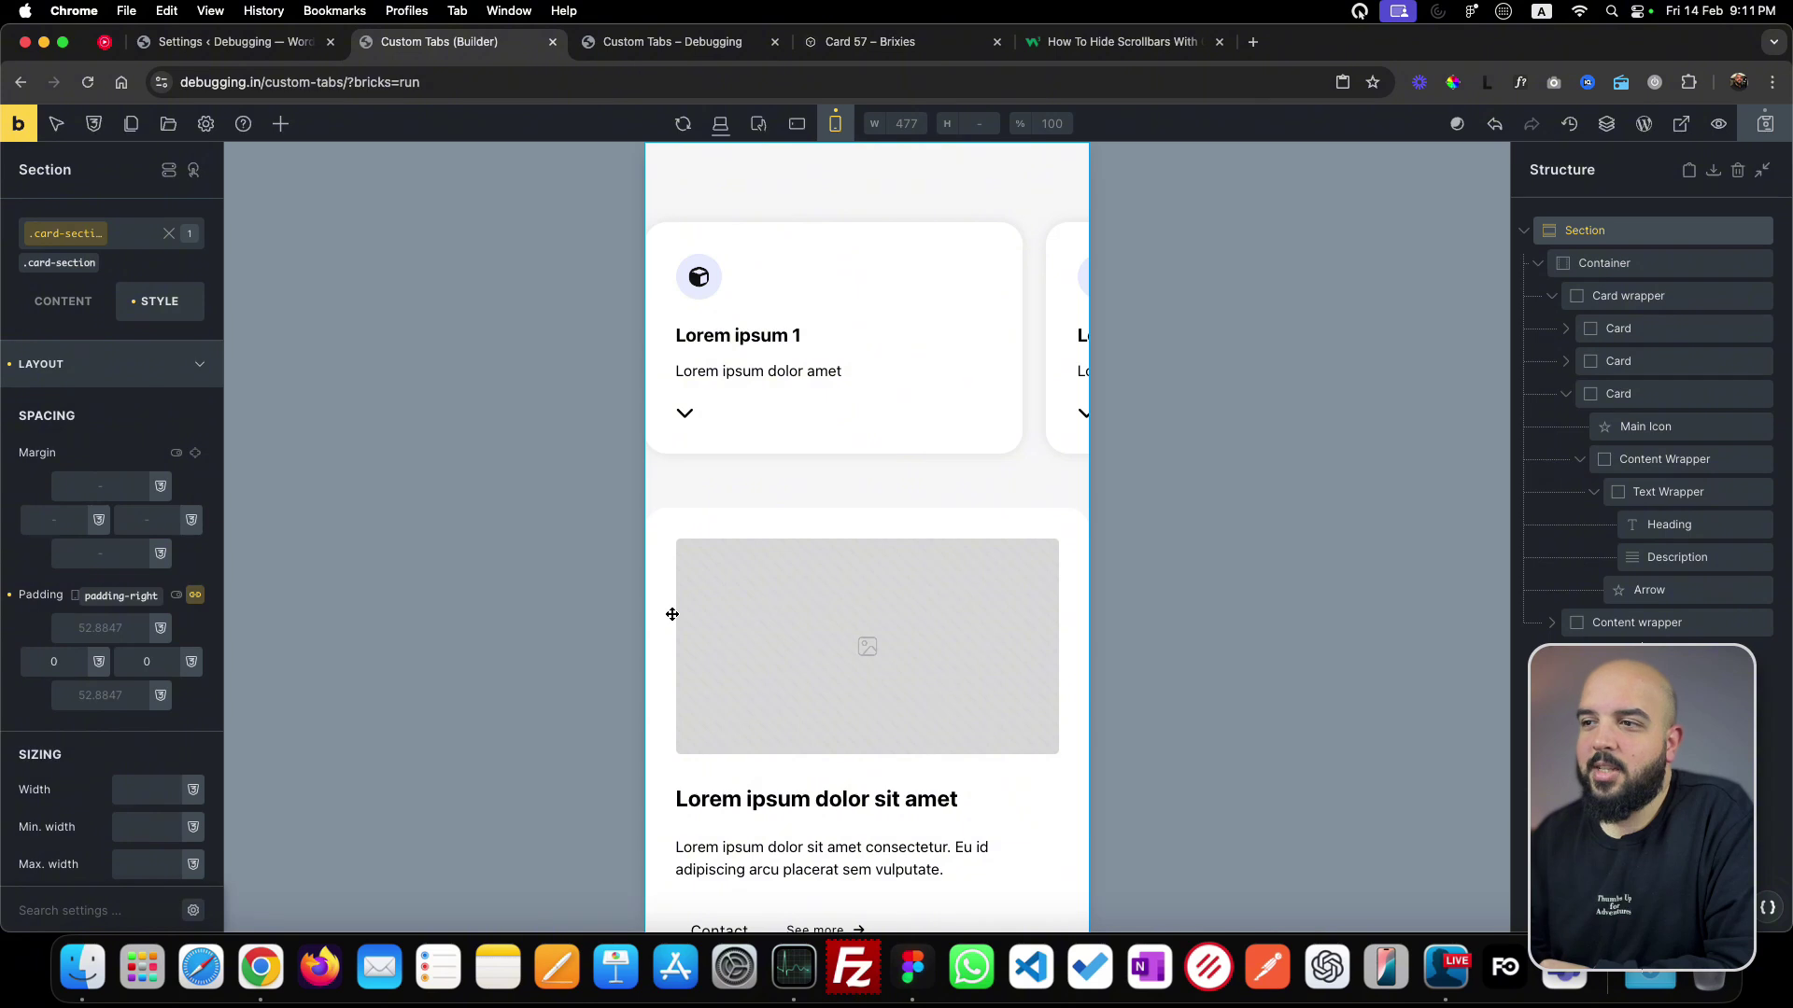
- Collapse the card wrapper's children and make the .content-wrapper class of the content wrapper active for styling
left_click(1554, 299)
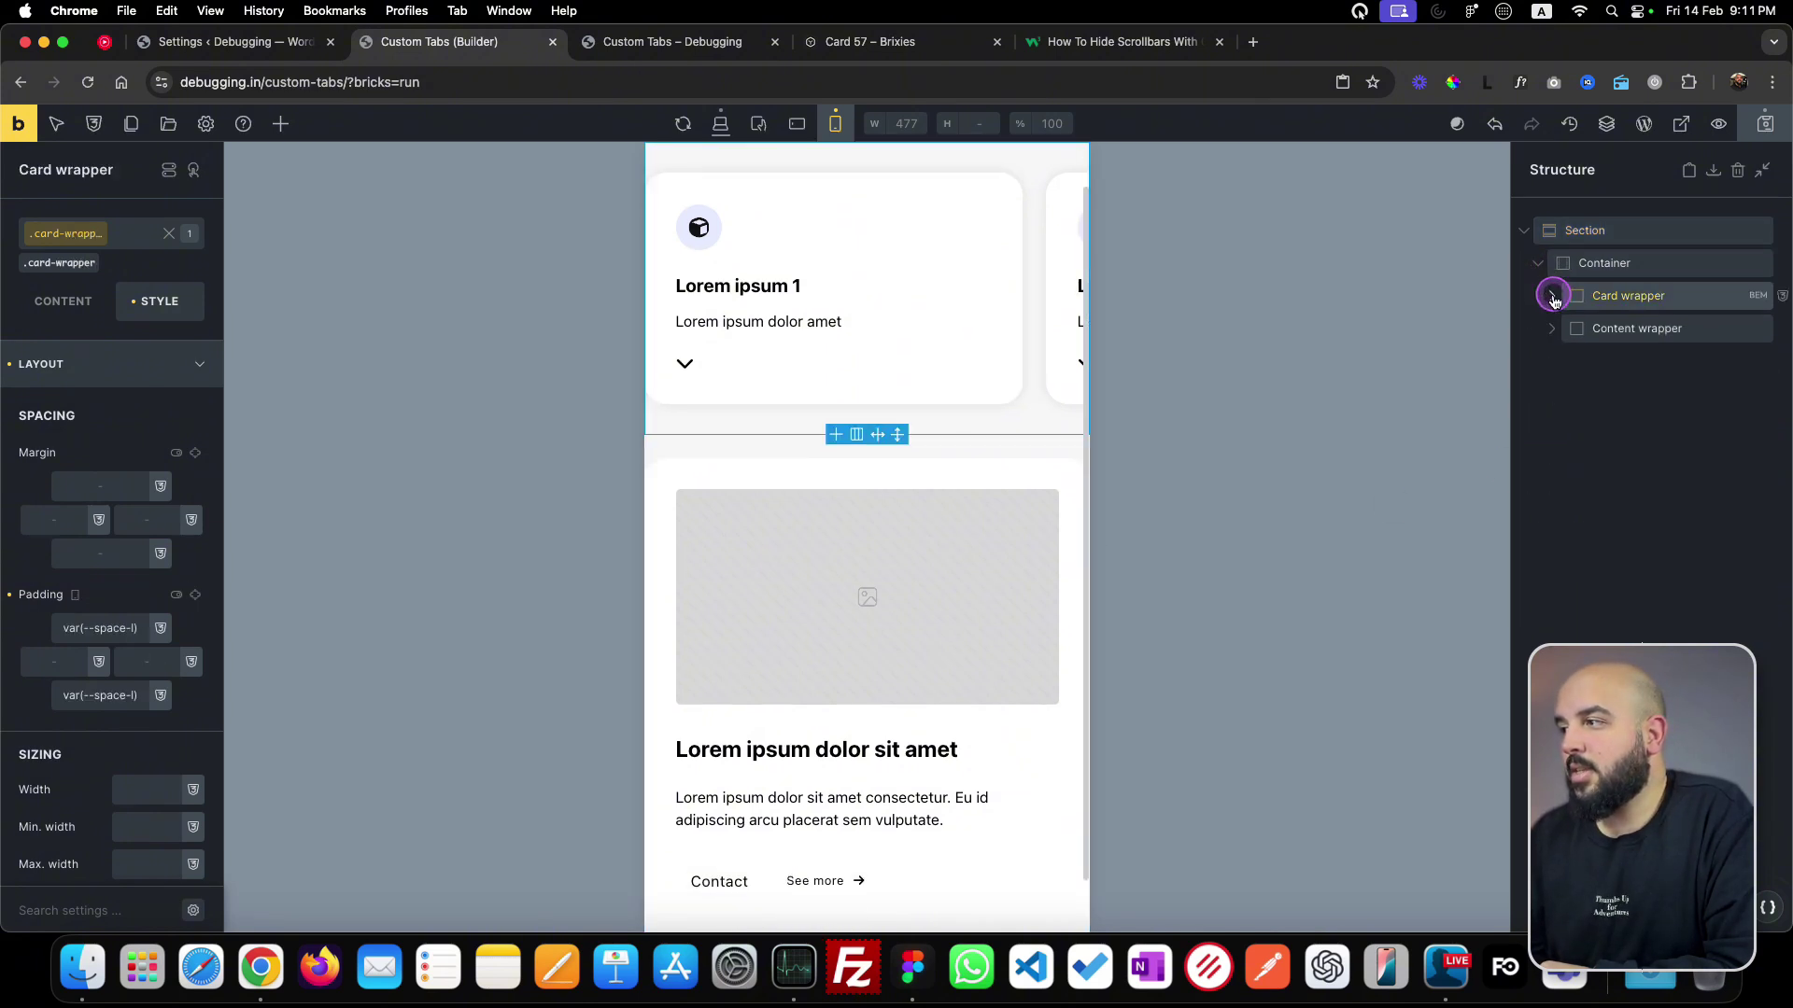
left_click(1649, 336)
left_click(1649, 295)
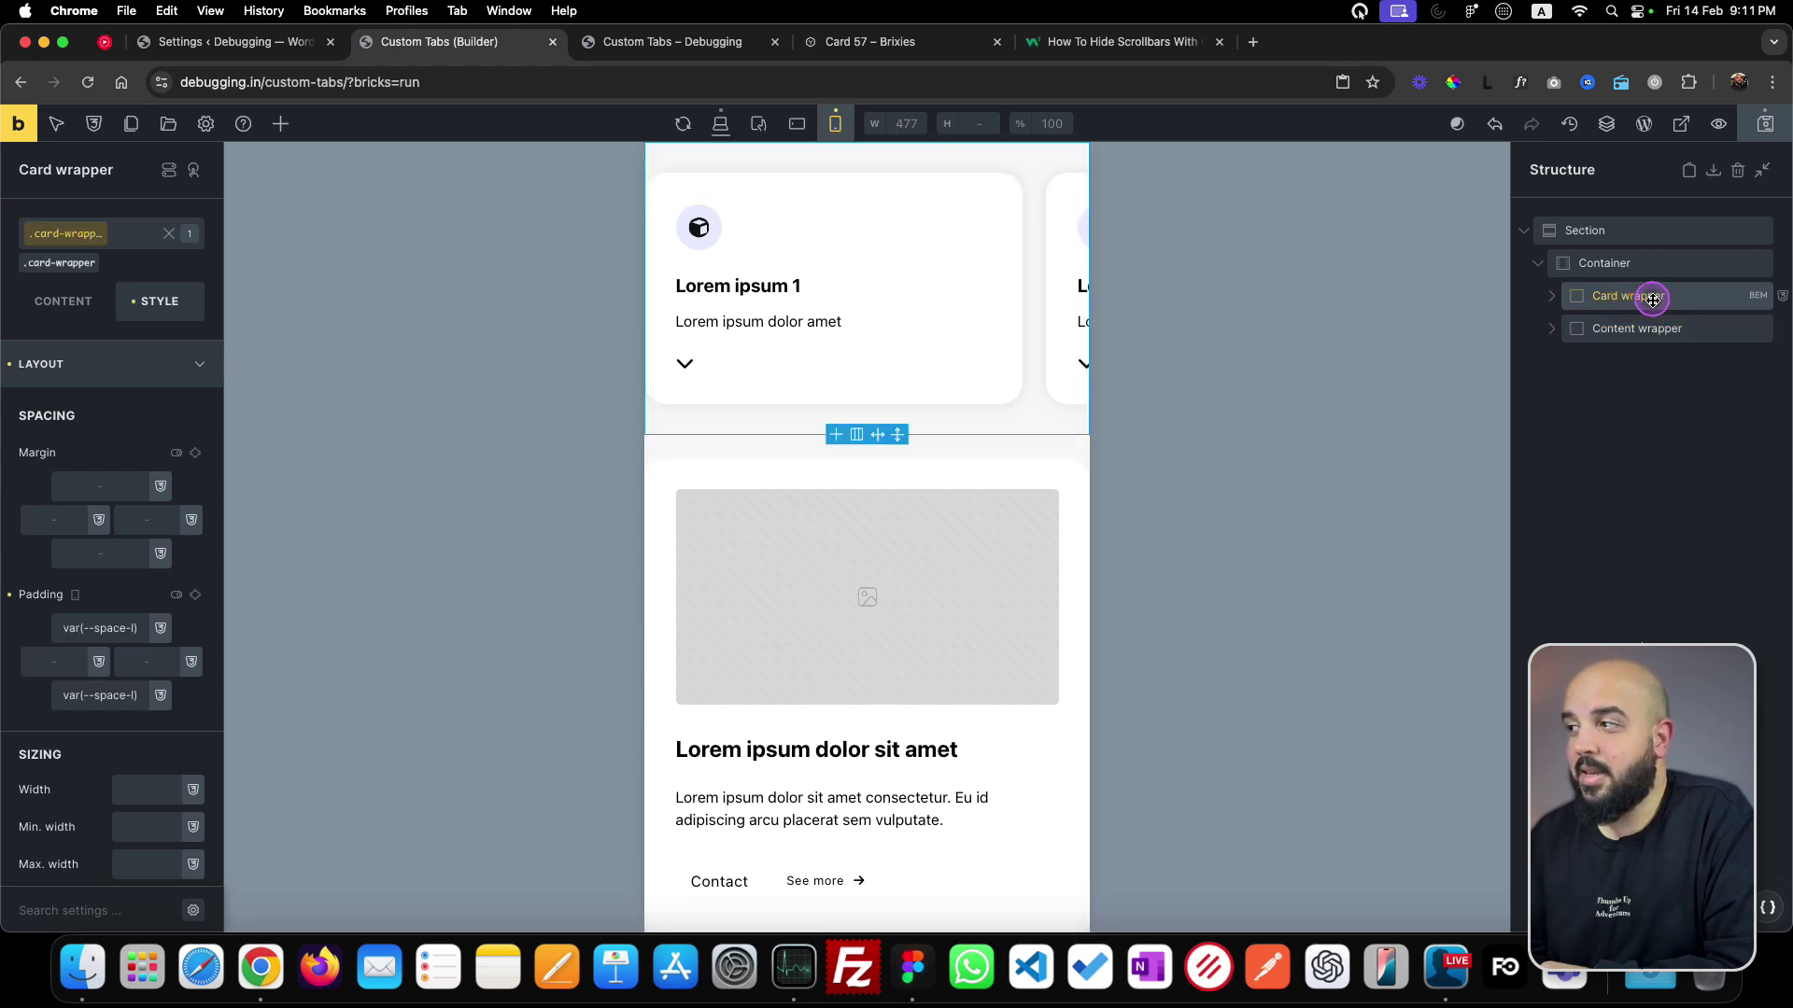
left_click(1645, 331)
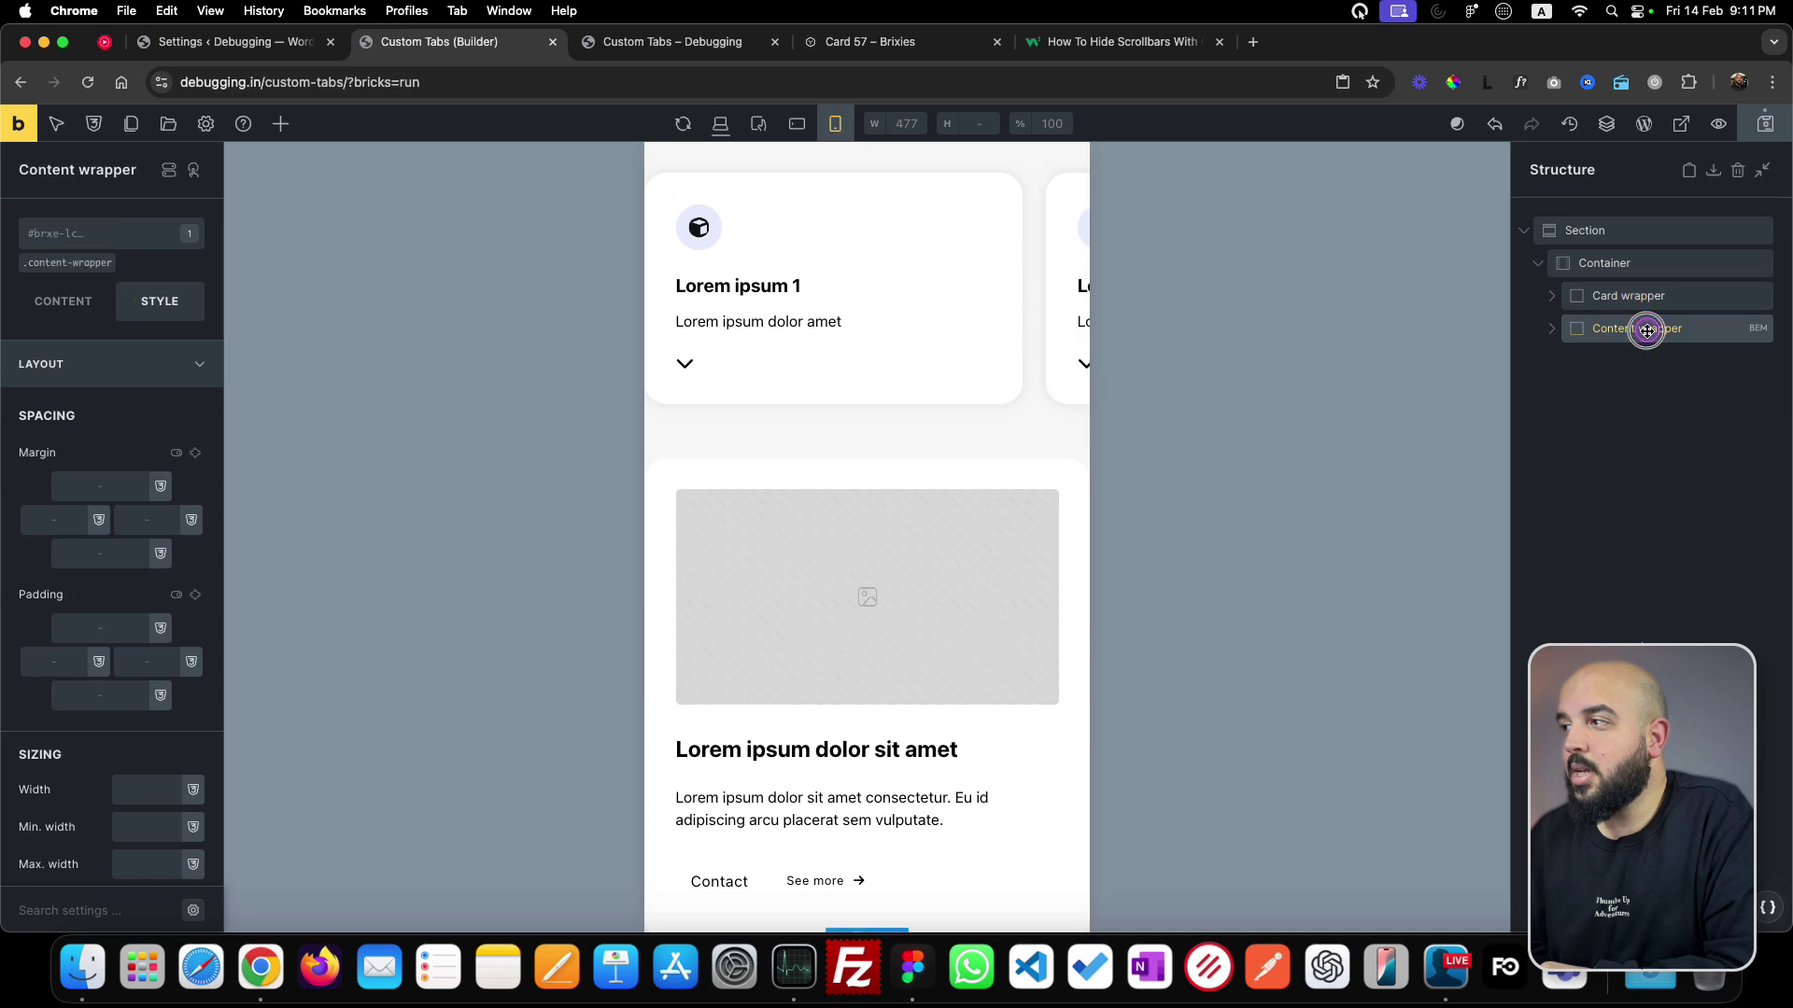
left_click(73, 265)
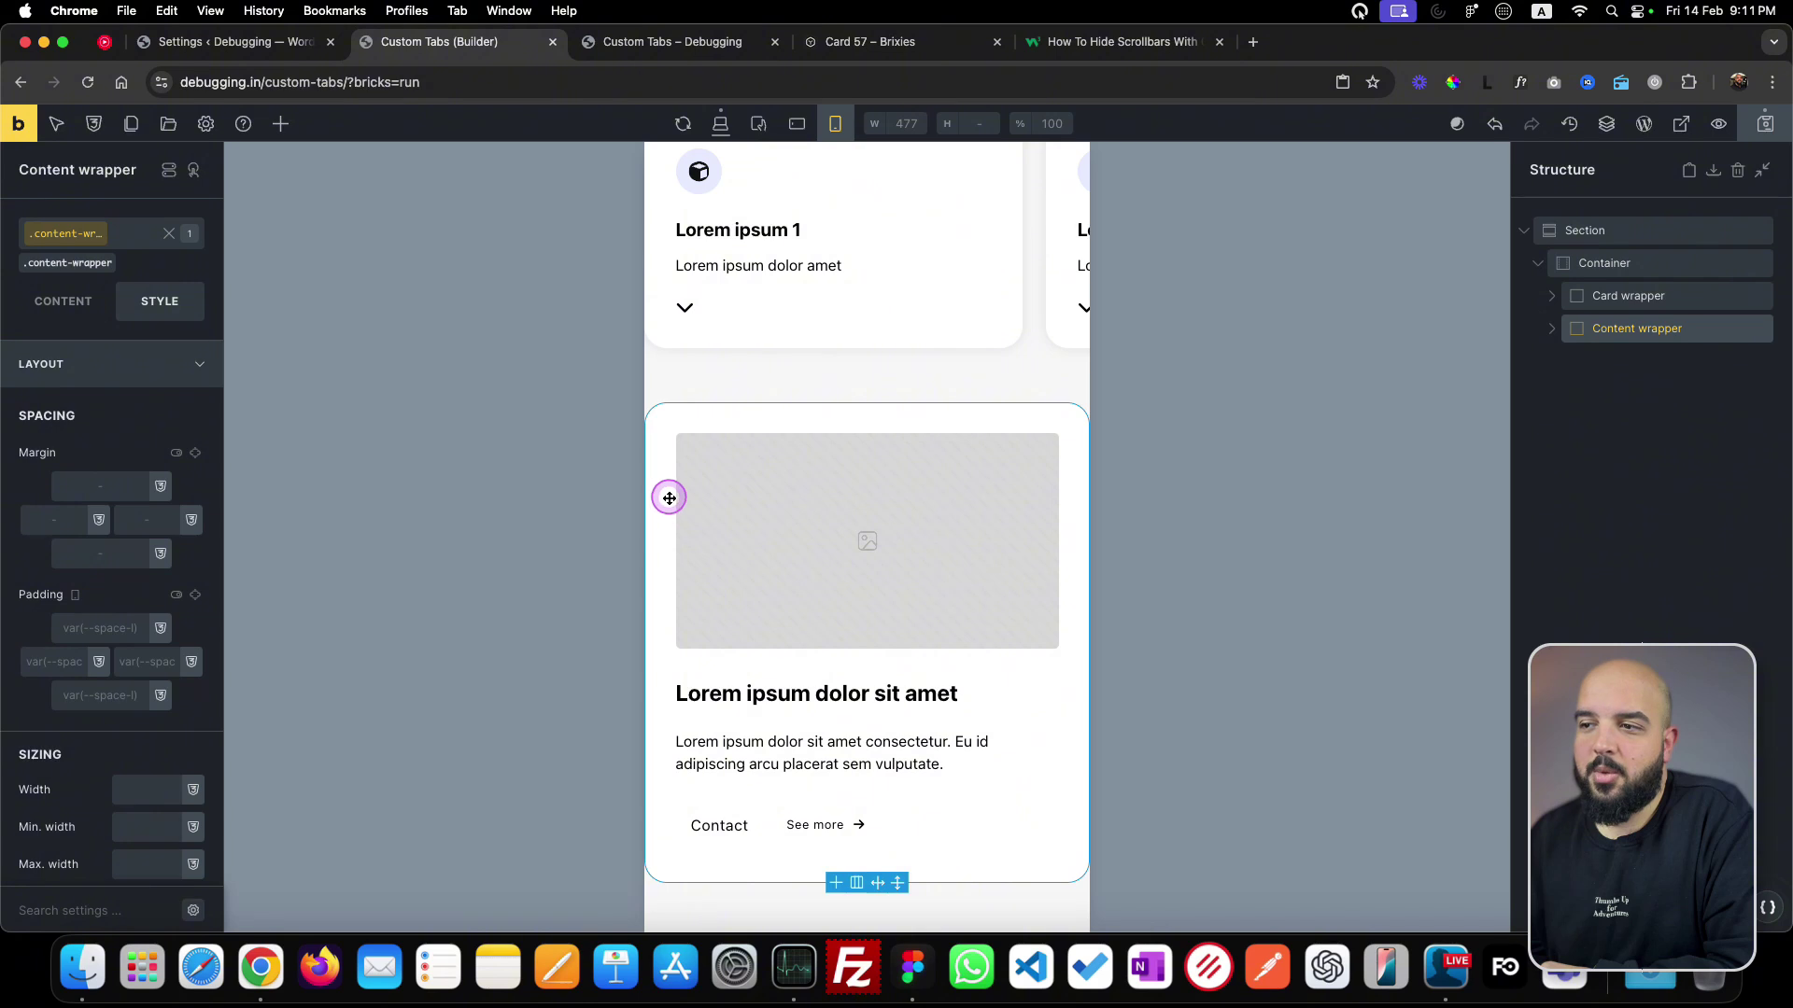
right_click(115, 490)
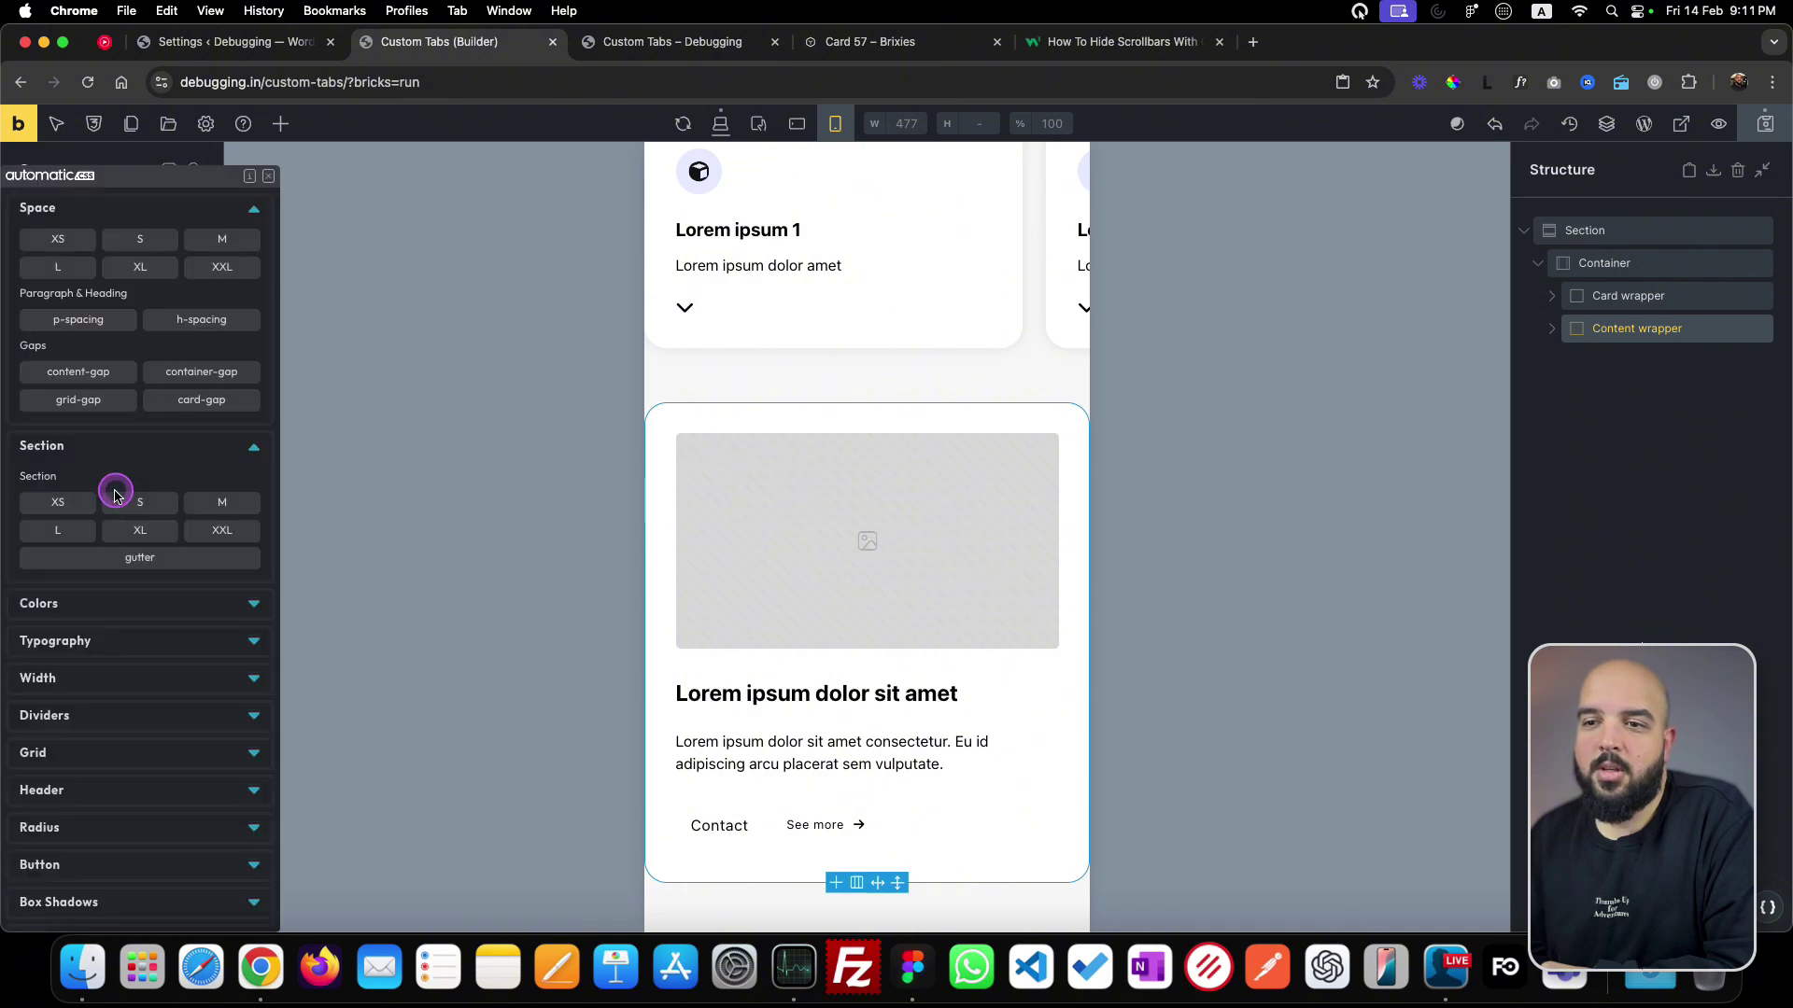
left_click(131, 559)
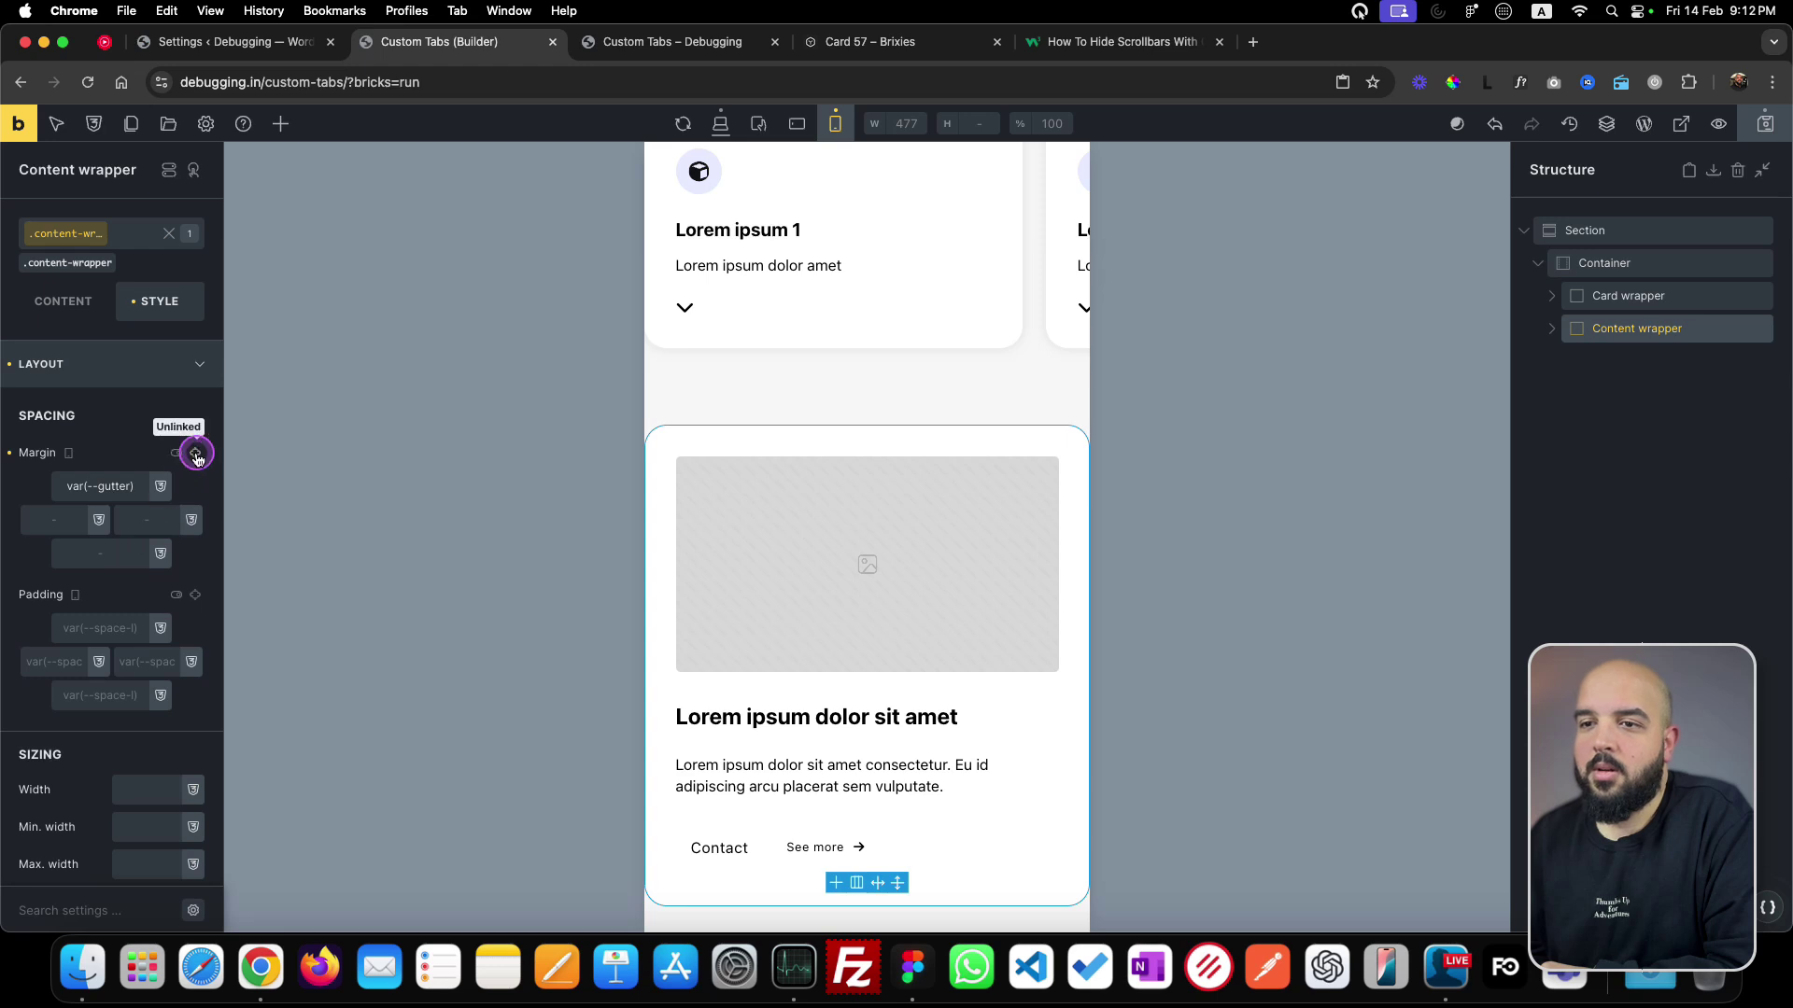
triple_click(133, 490)
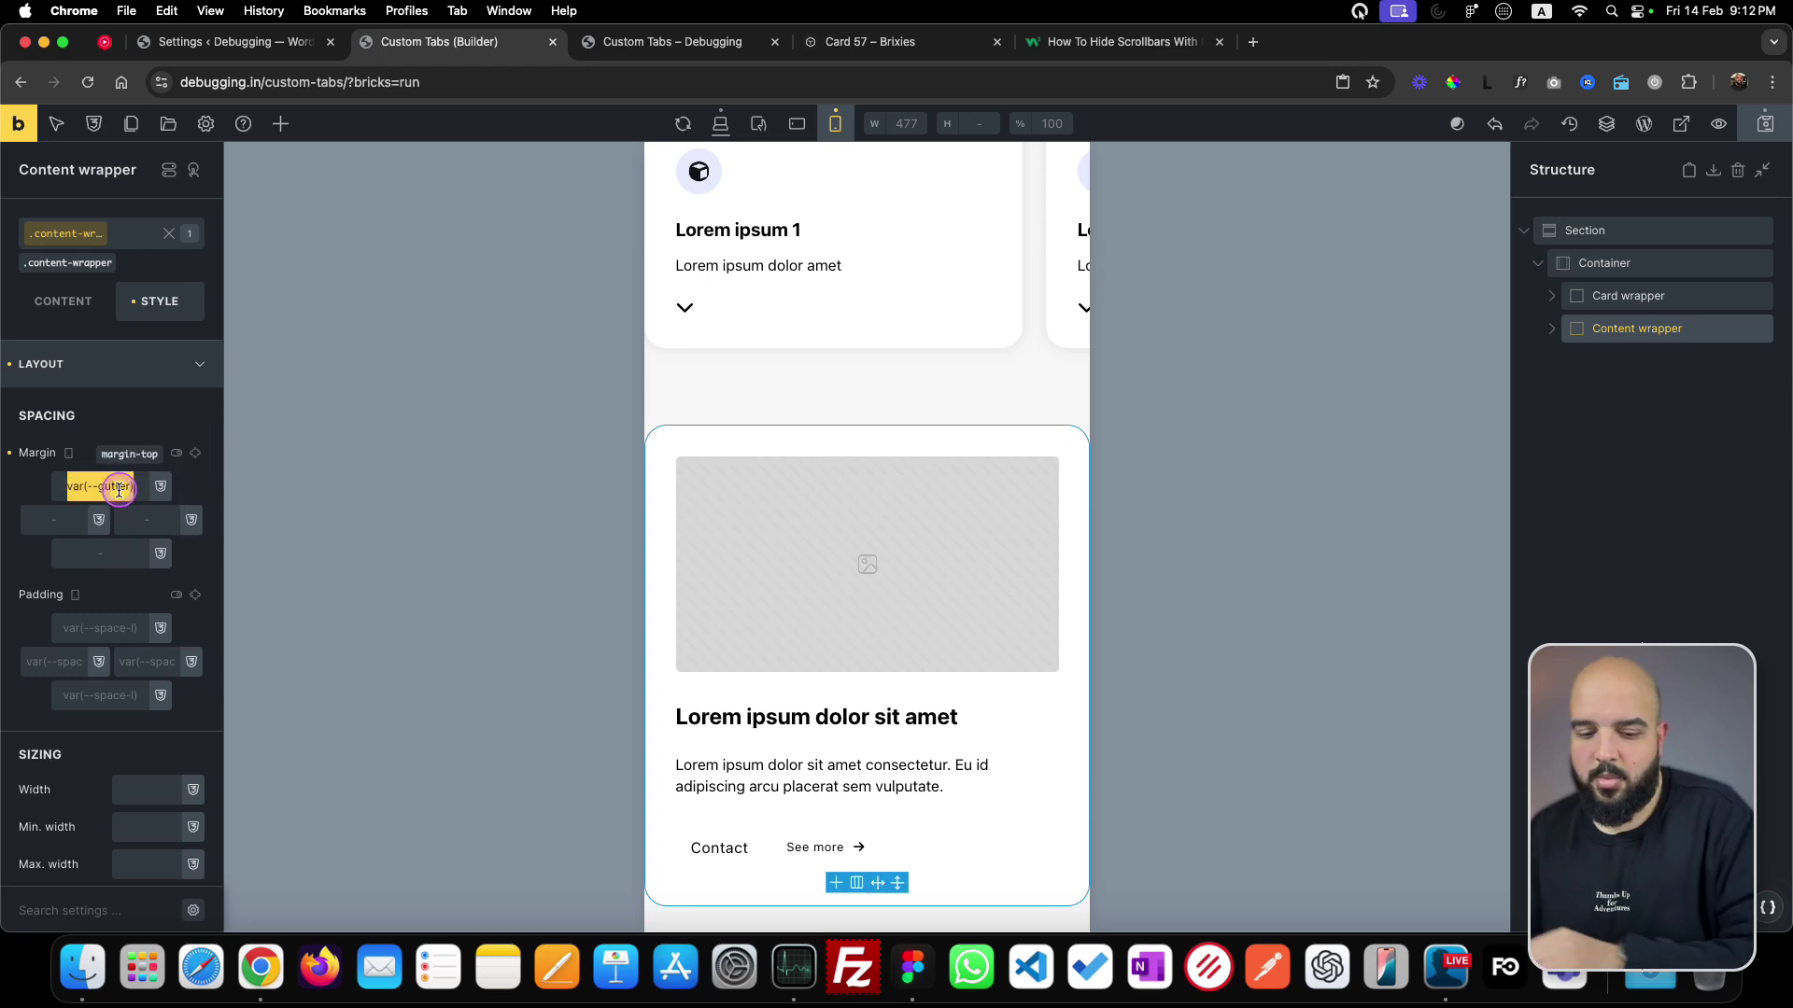
key("BackSpace")
- Link opposite margins and set the .content-wrapper class's left and right margins to var(--gutter) at the mobile breakpoint
left_click(194, 451)
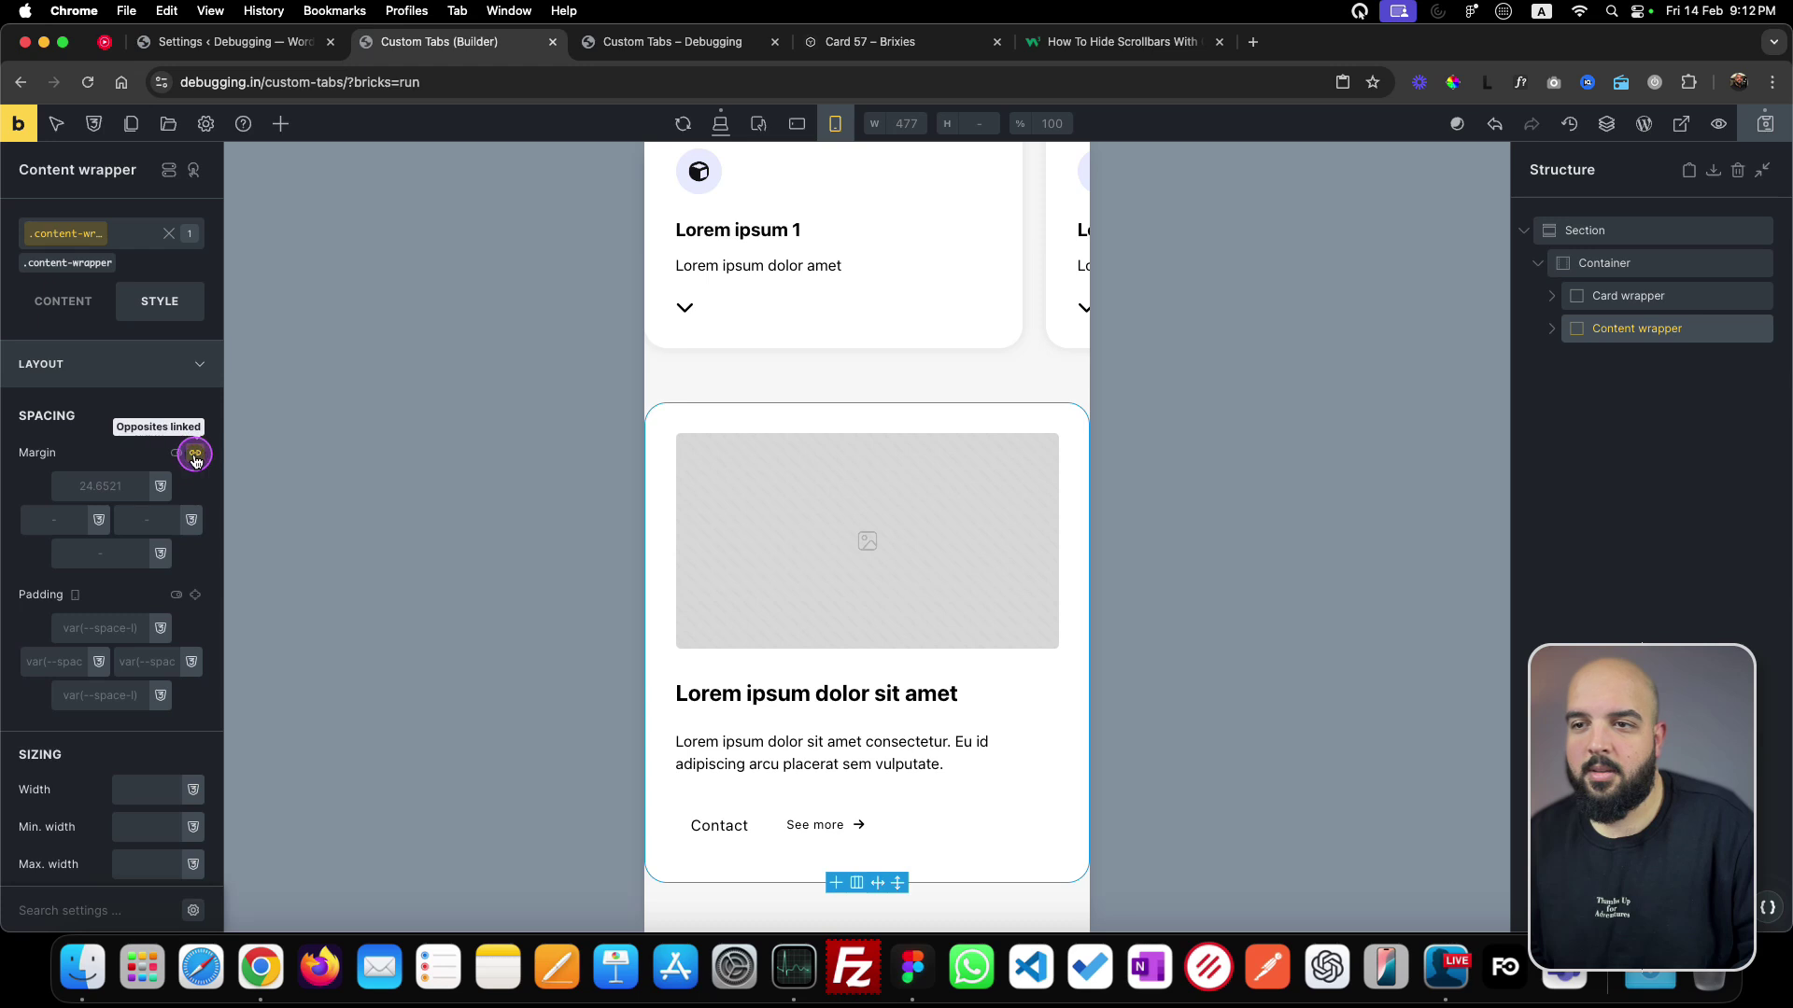
left_click(135, 523)
right_click(135, 522)
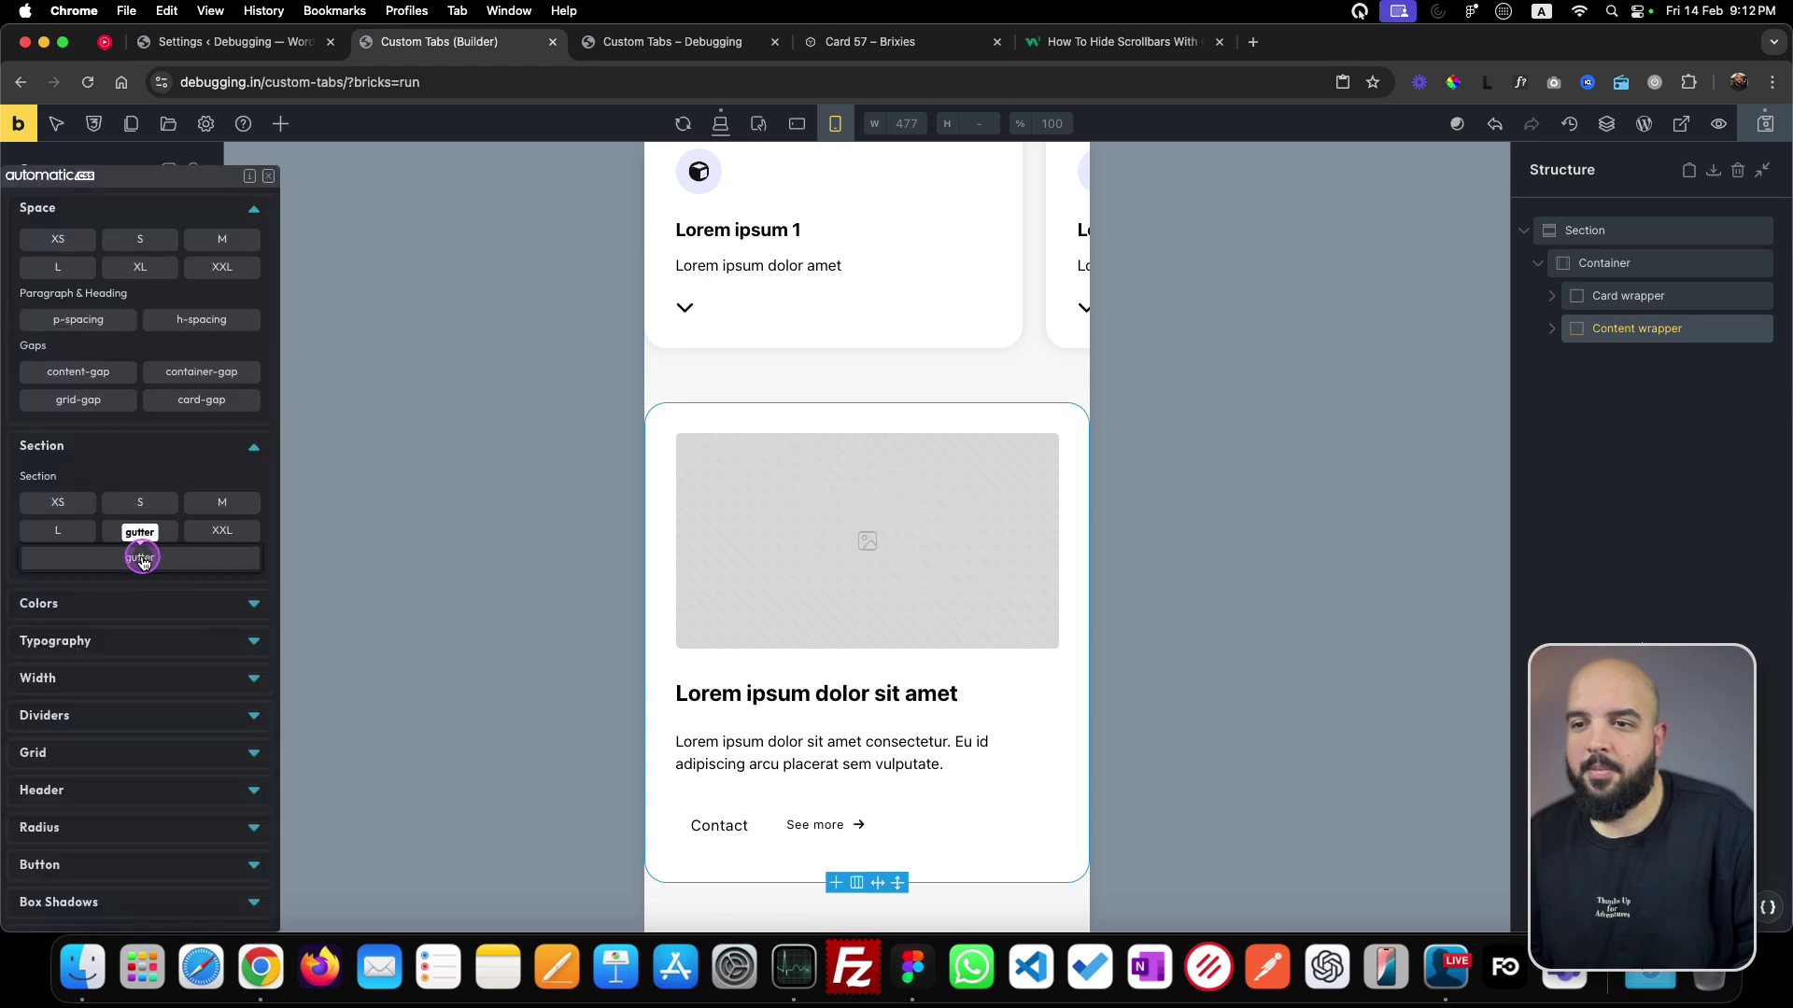
left_click(140, 540)
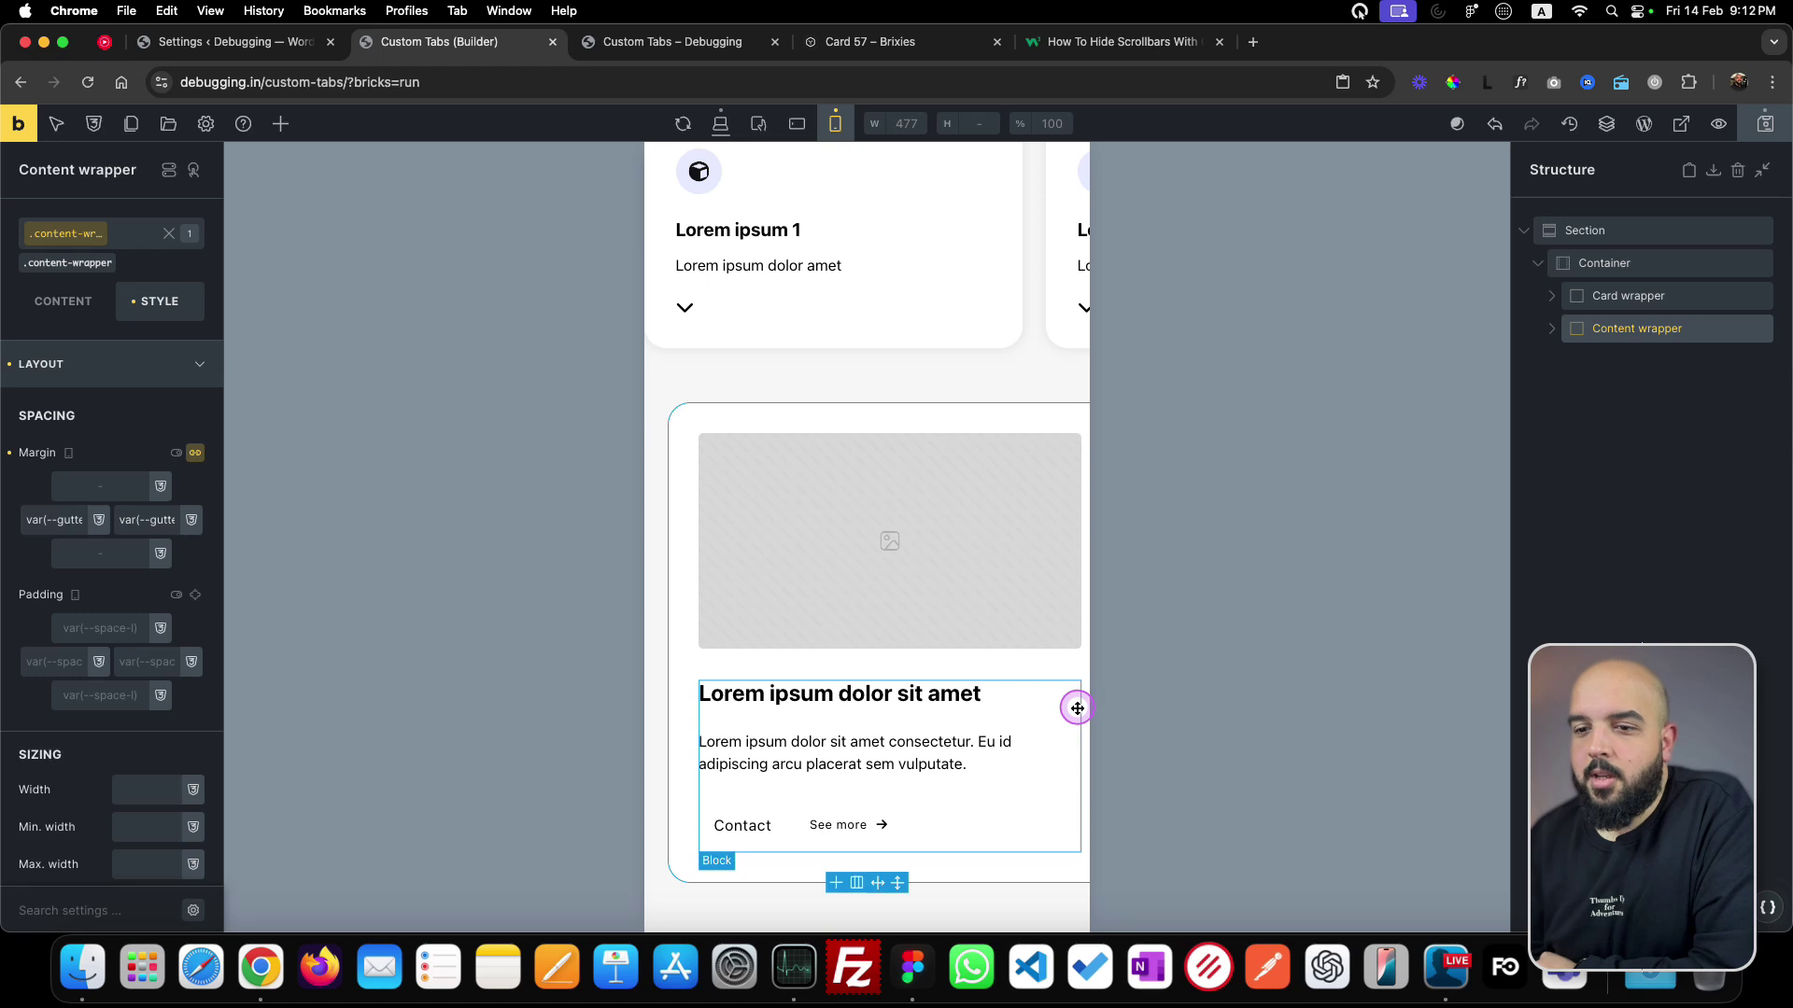
- Set the width of the .content-wrapper class to fit-content at the mobile breakpoint
right_click(144, 789)
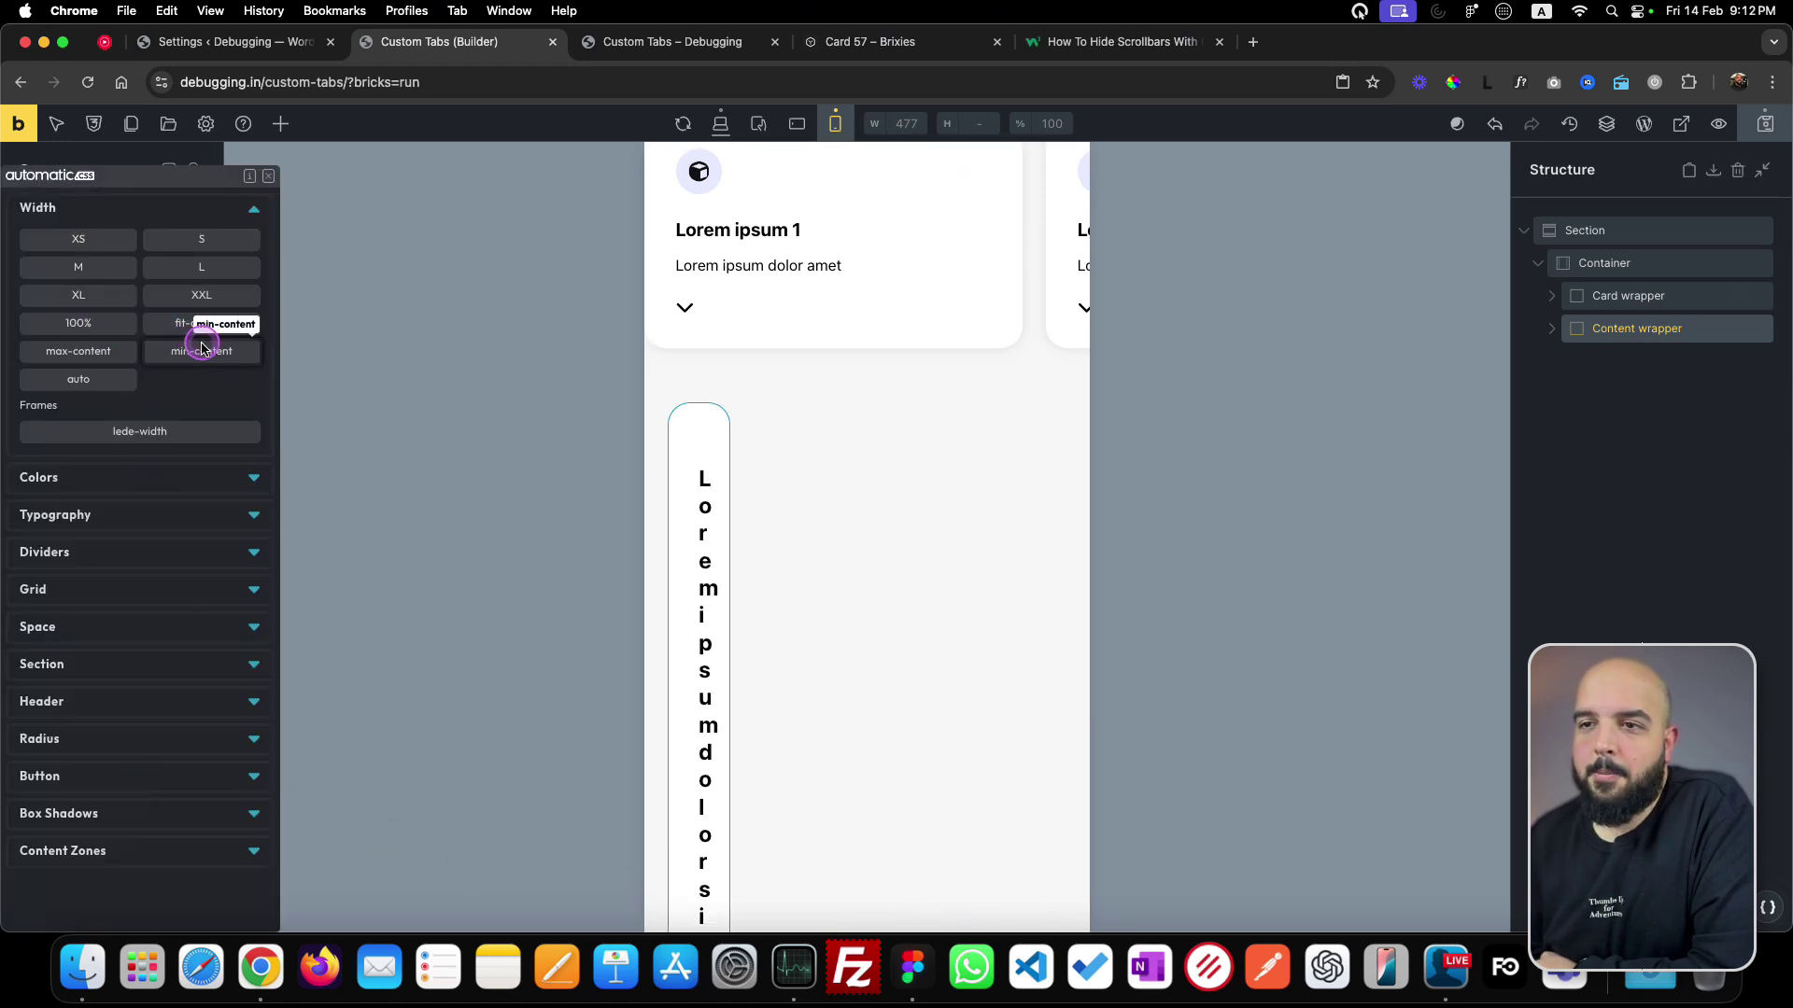
left_click(201, 323)
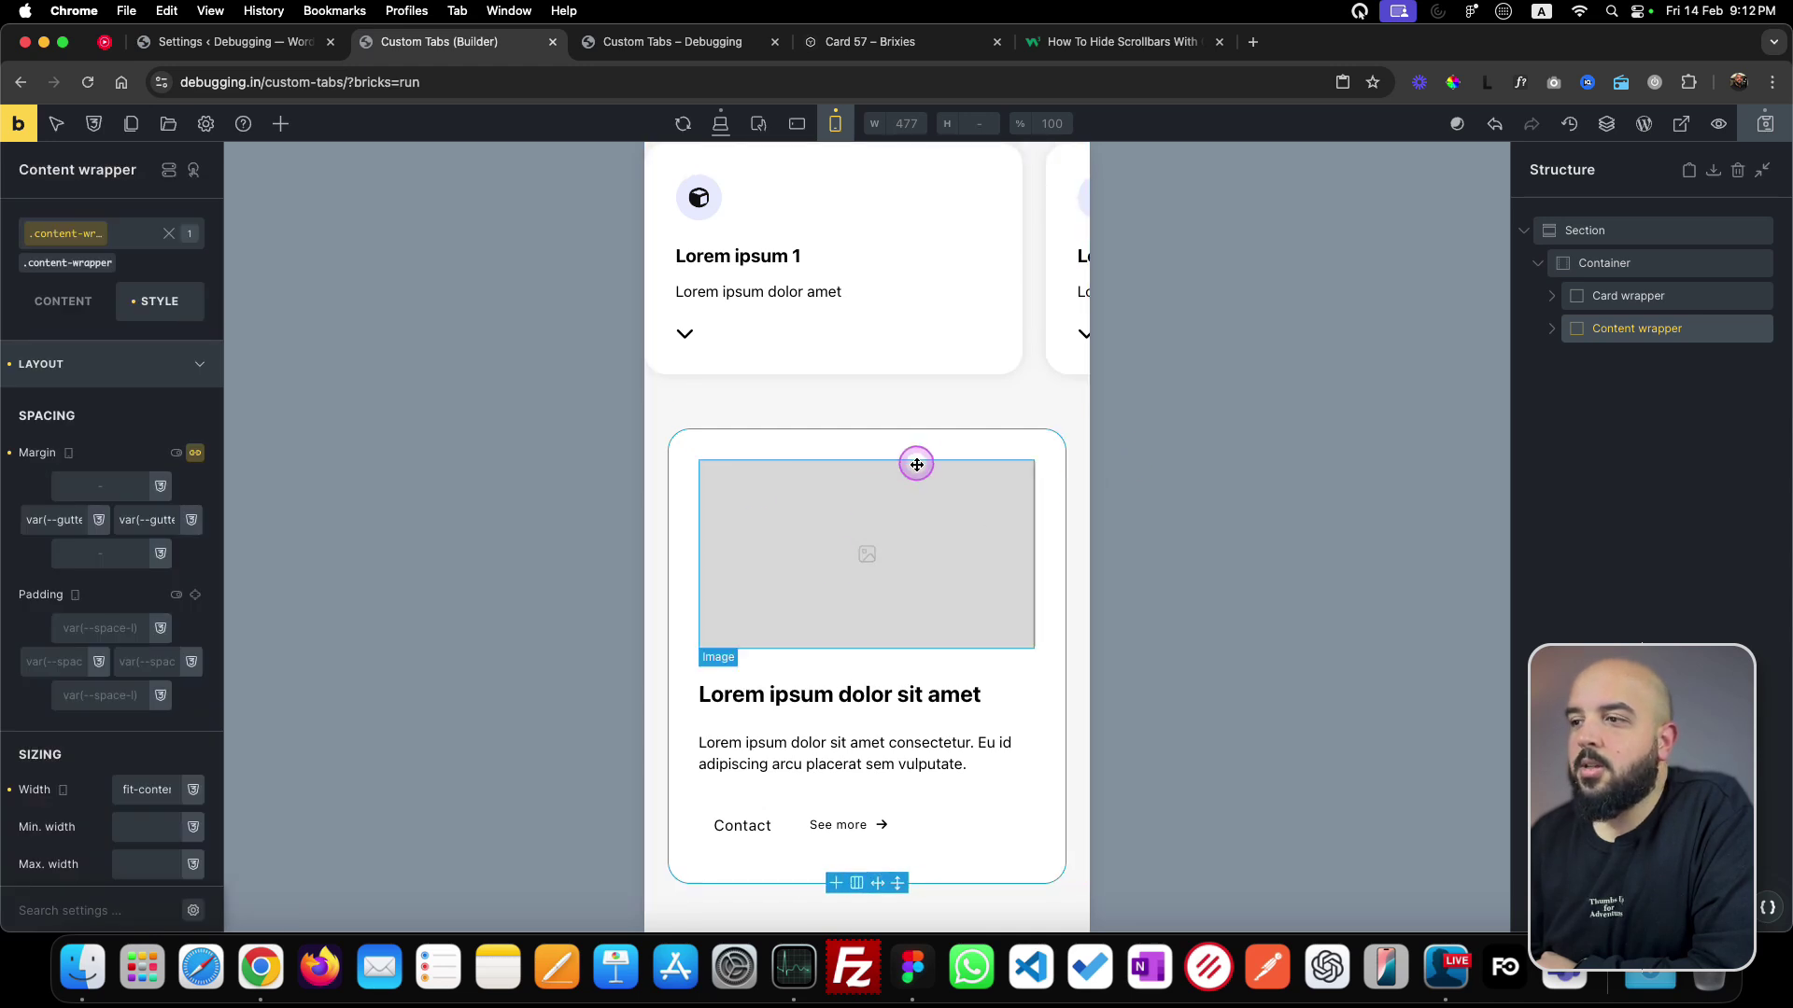
scroll(933, 621, "up", 2)
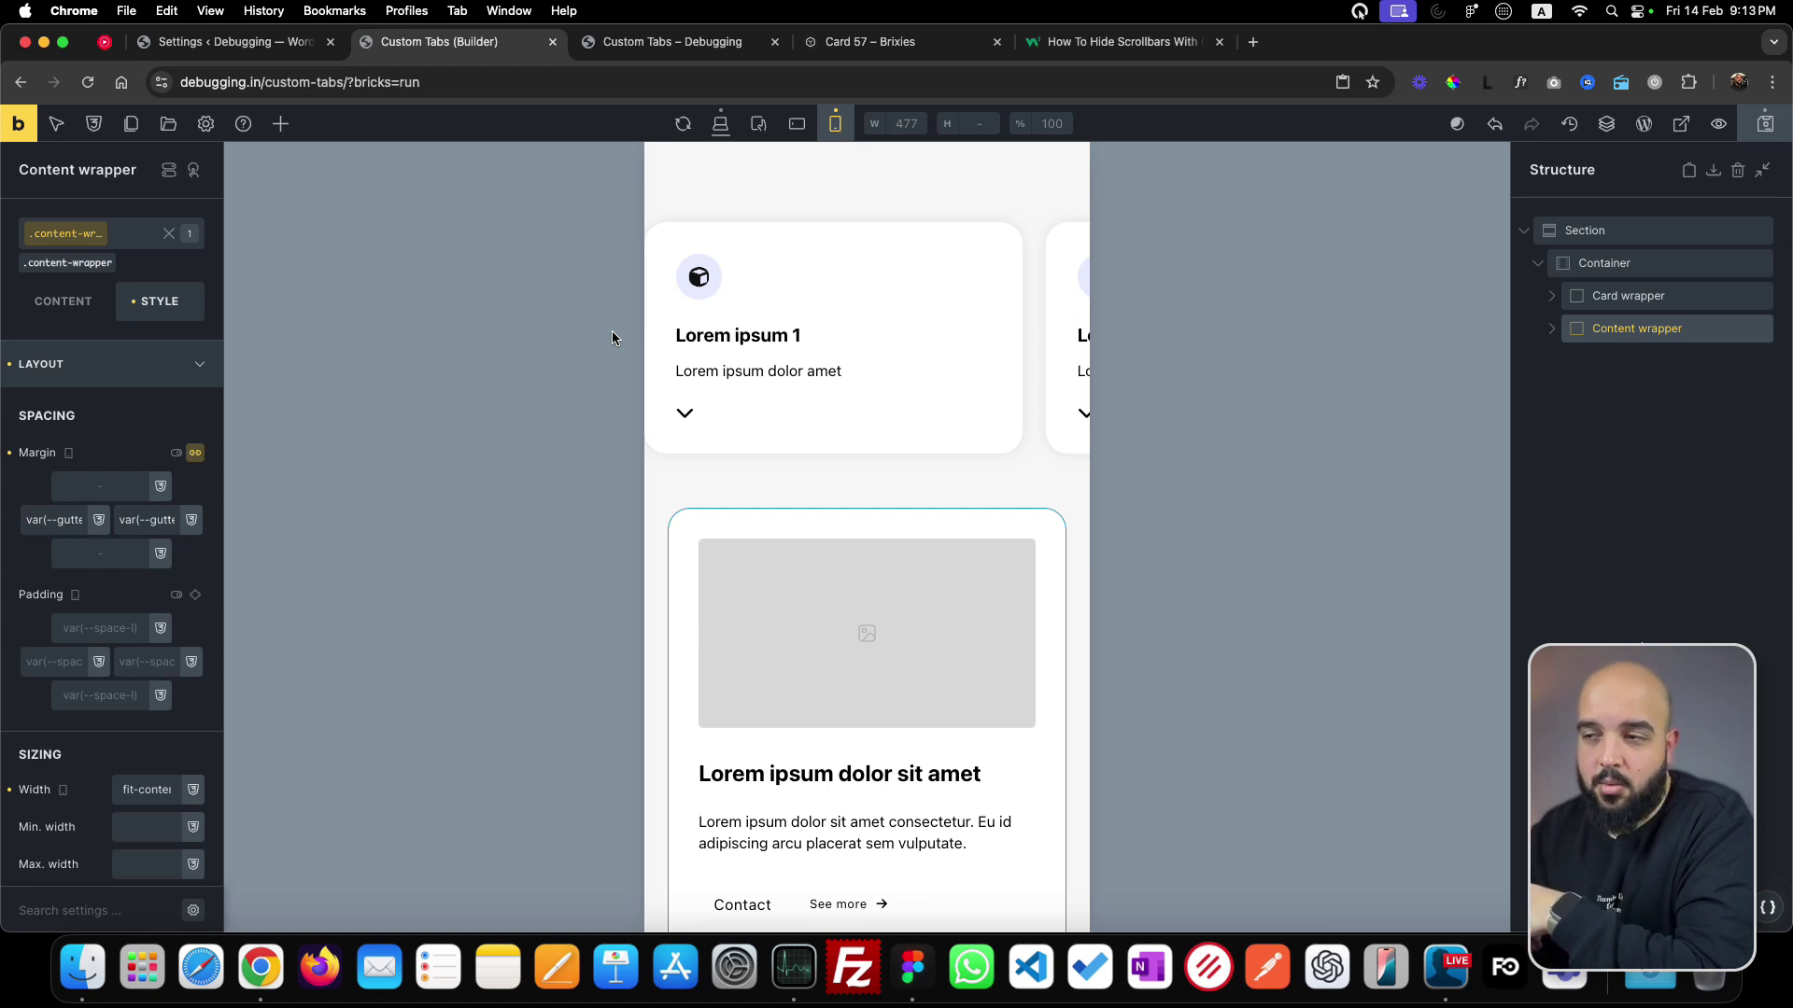
- Set the left and right padding of the .card-wrapper class to var(--gutter) at the mobile breakpoint and save the page
left_click_drag(1629, 300, 357, 589)
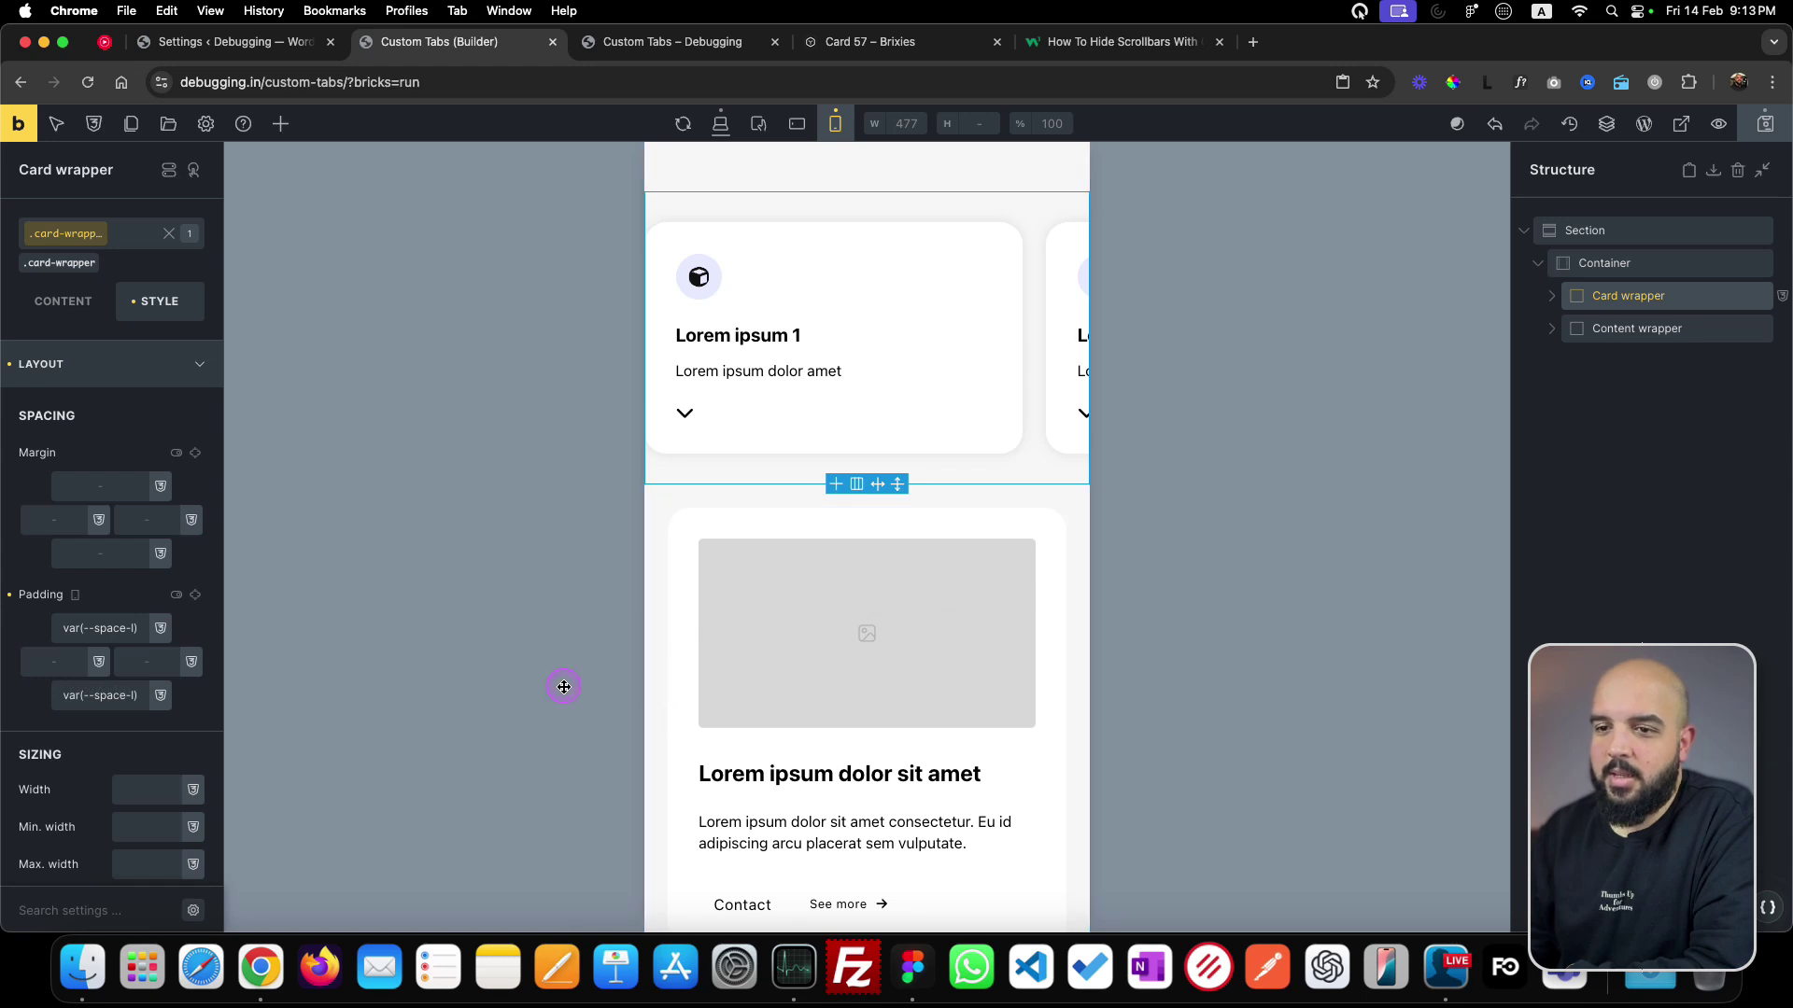
left_click(194, 602)
right_click(65, 667)
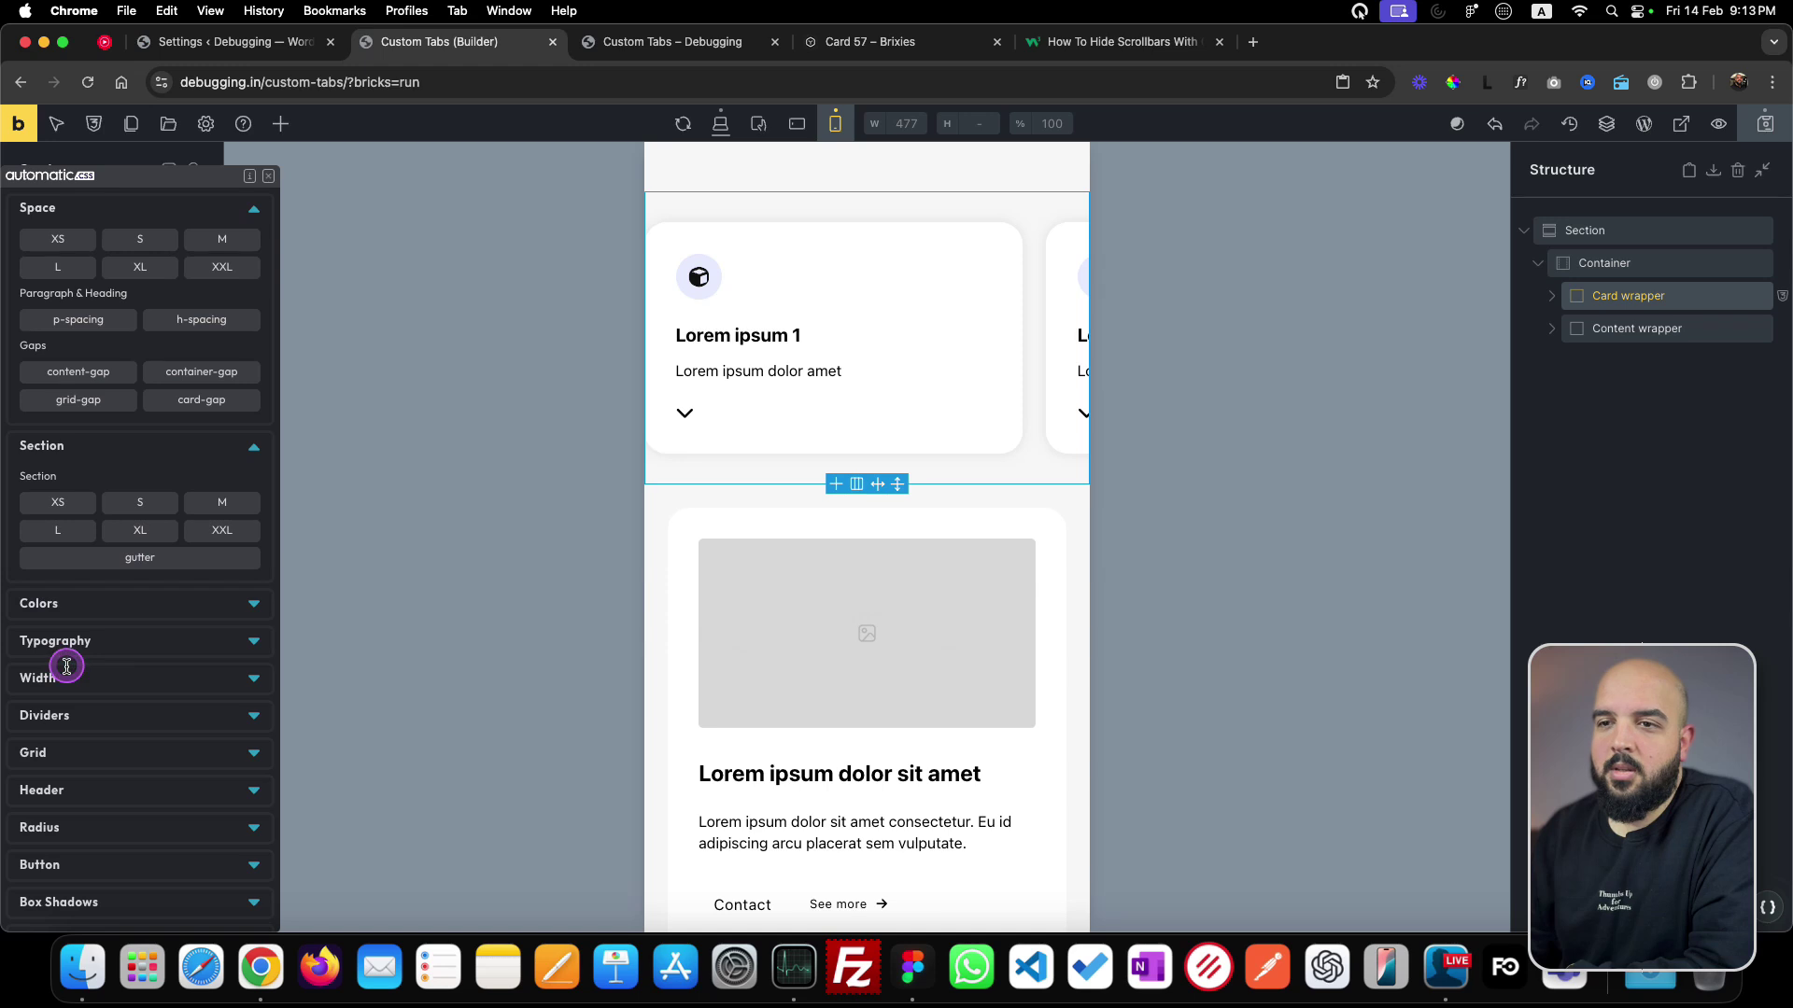
left_click(157, 558)
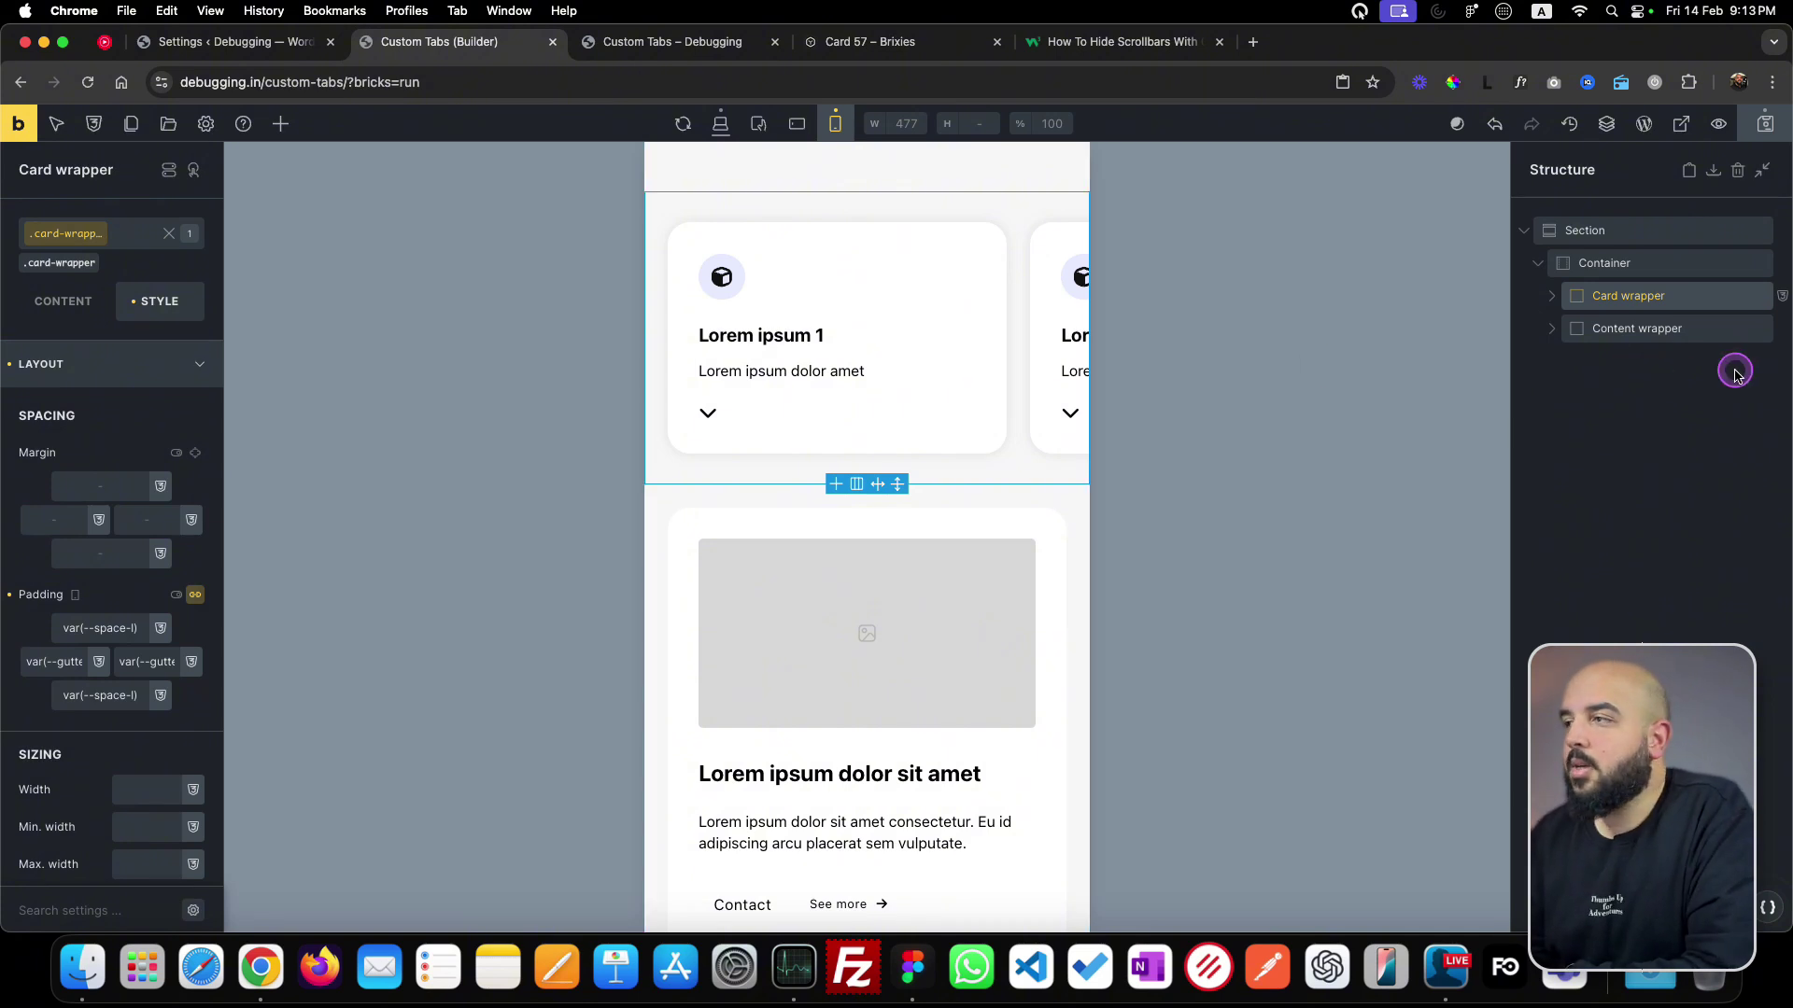
left_click(1765, 123)
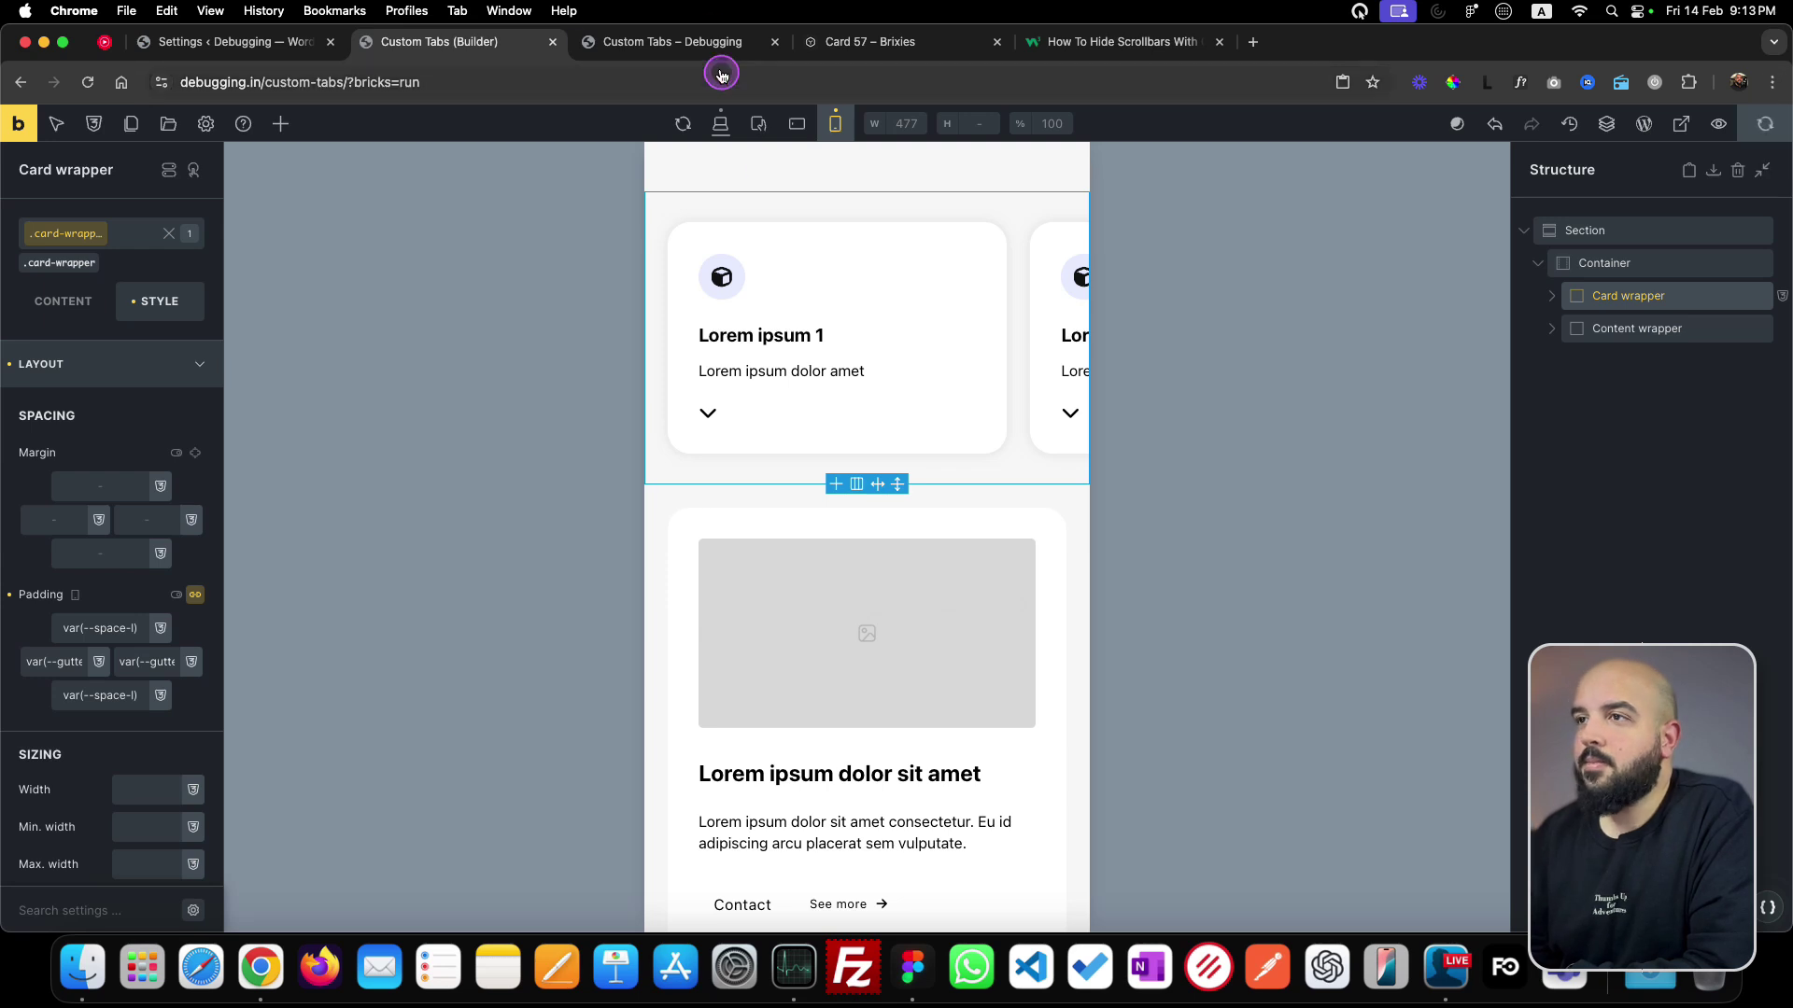
- Test the horizontal scrolling of the cards back and forth in the mobile preview of the Custom Tabs page
left_click(687, 42)
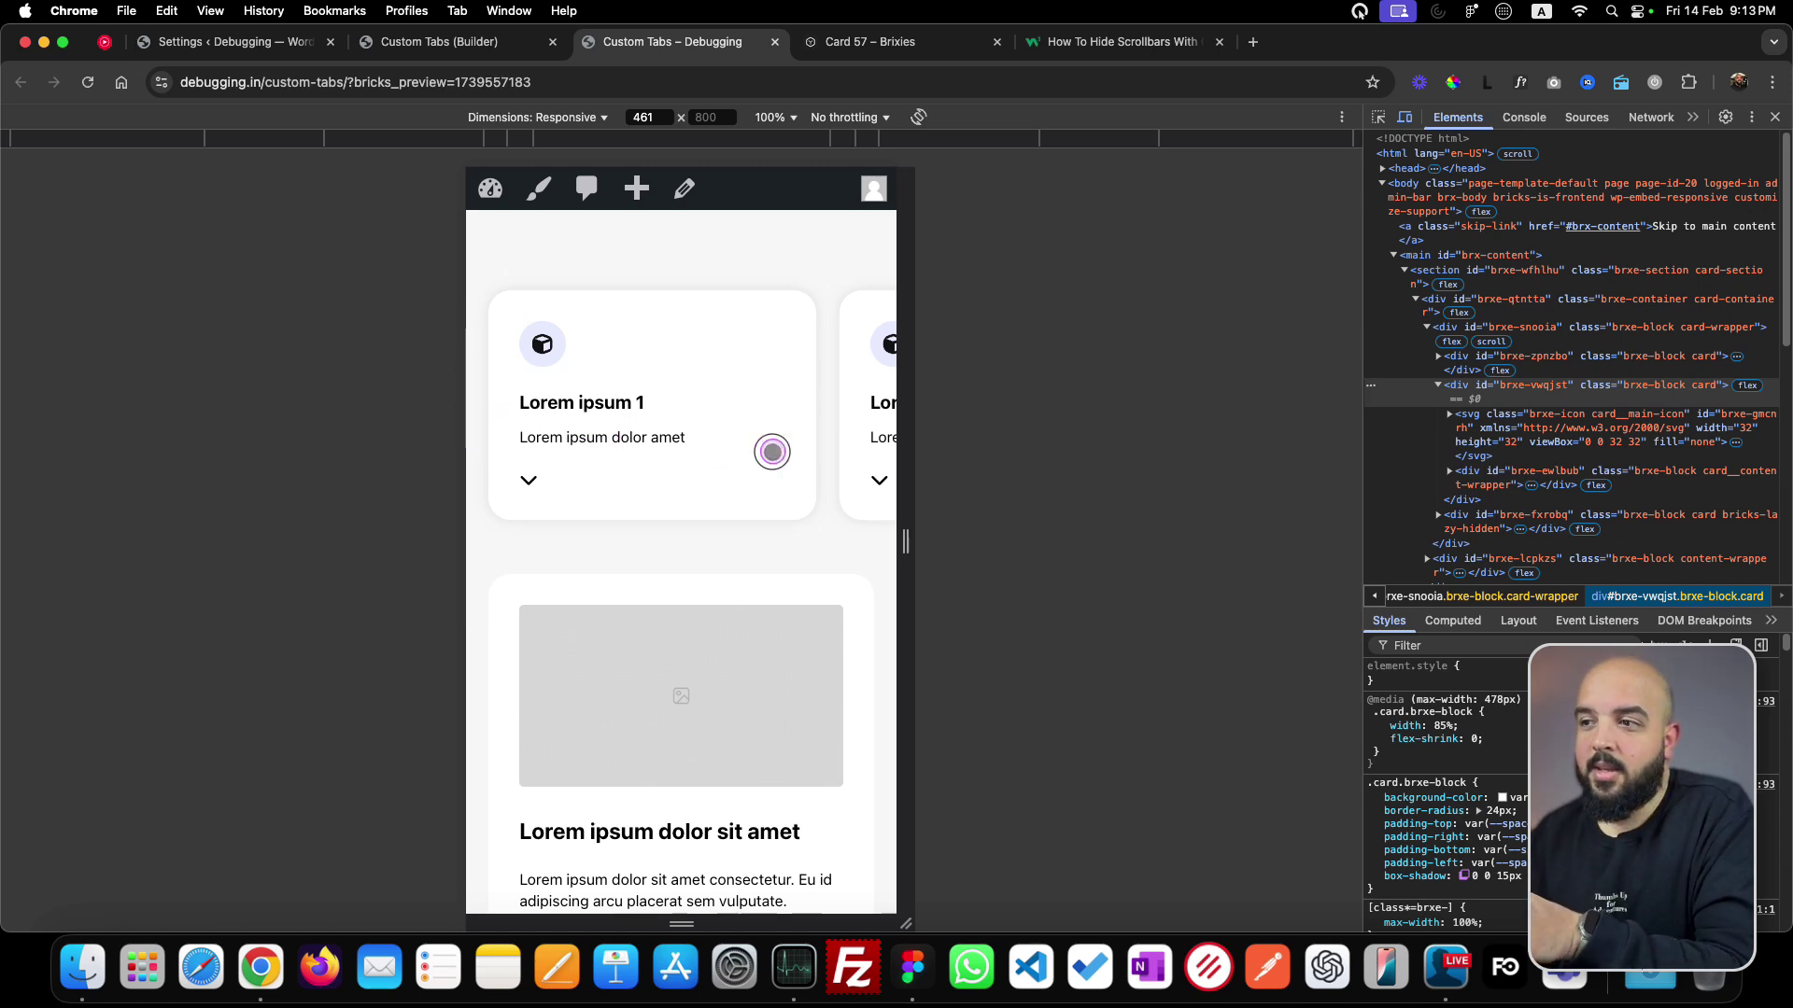
left_click_drag(772, 449, 619, 447)
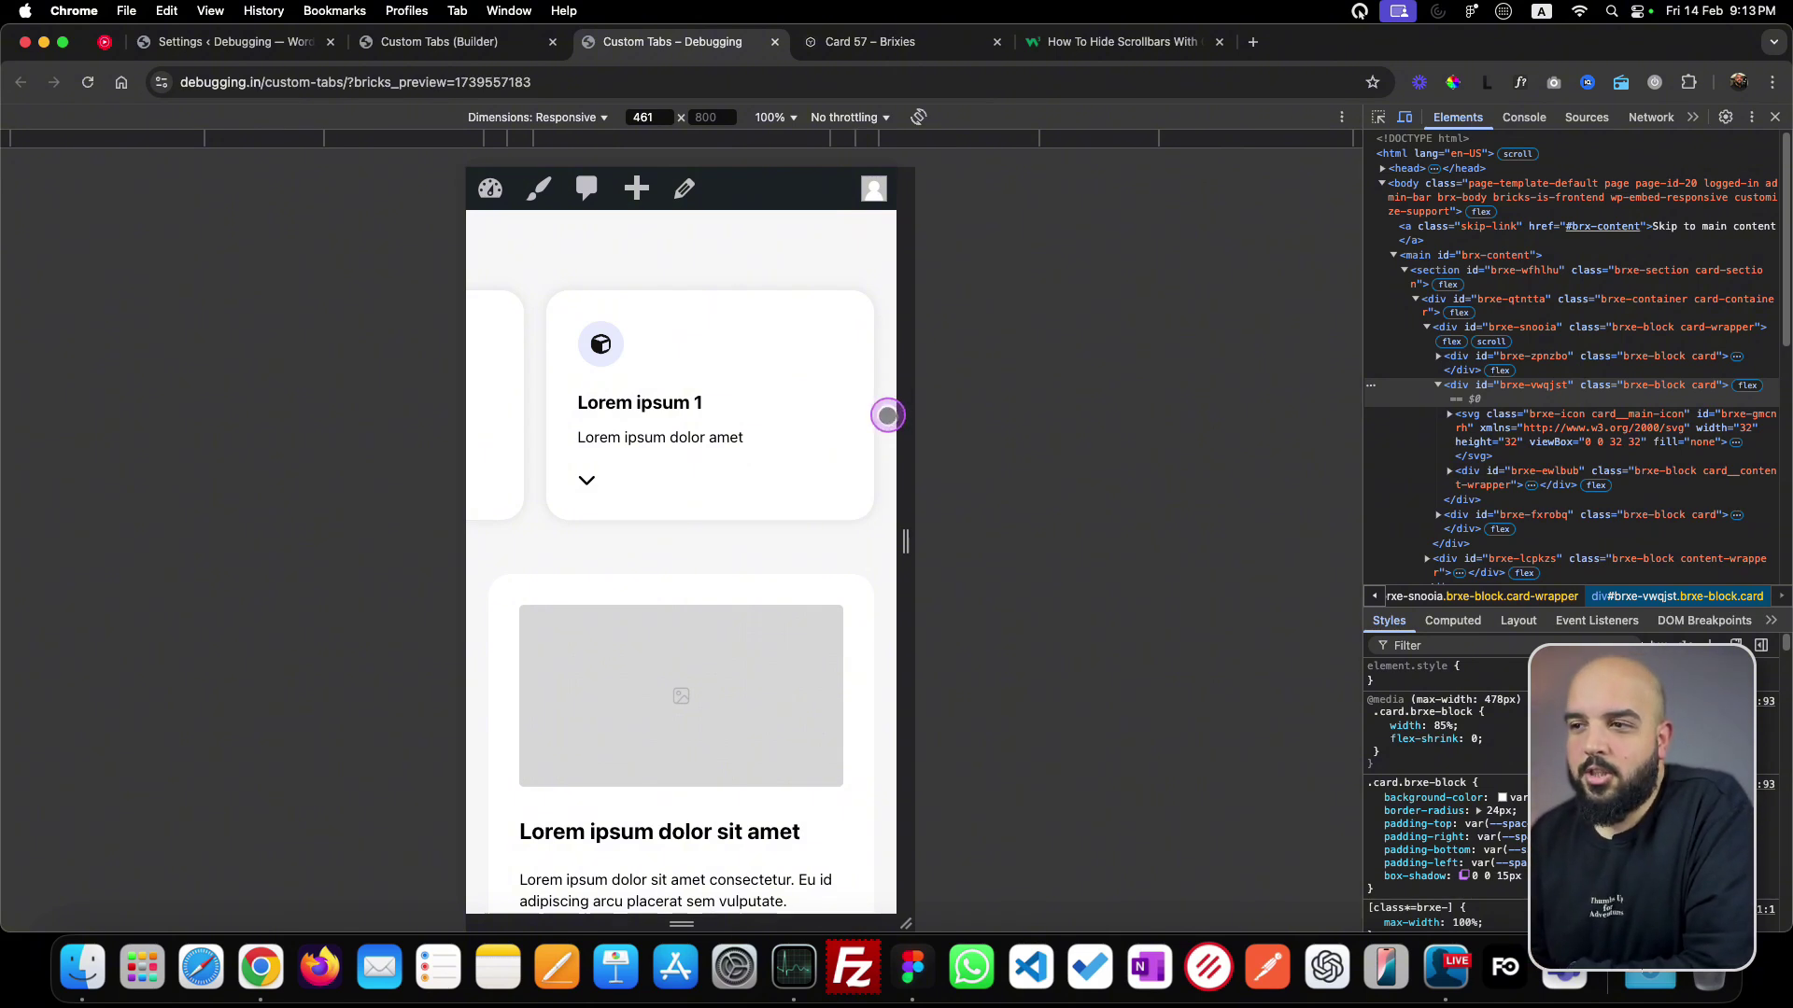
left_click_drag(632, 431, 905, 432)
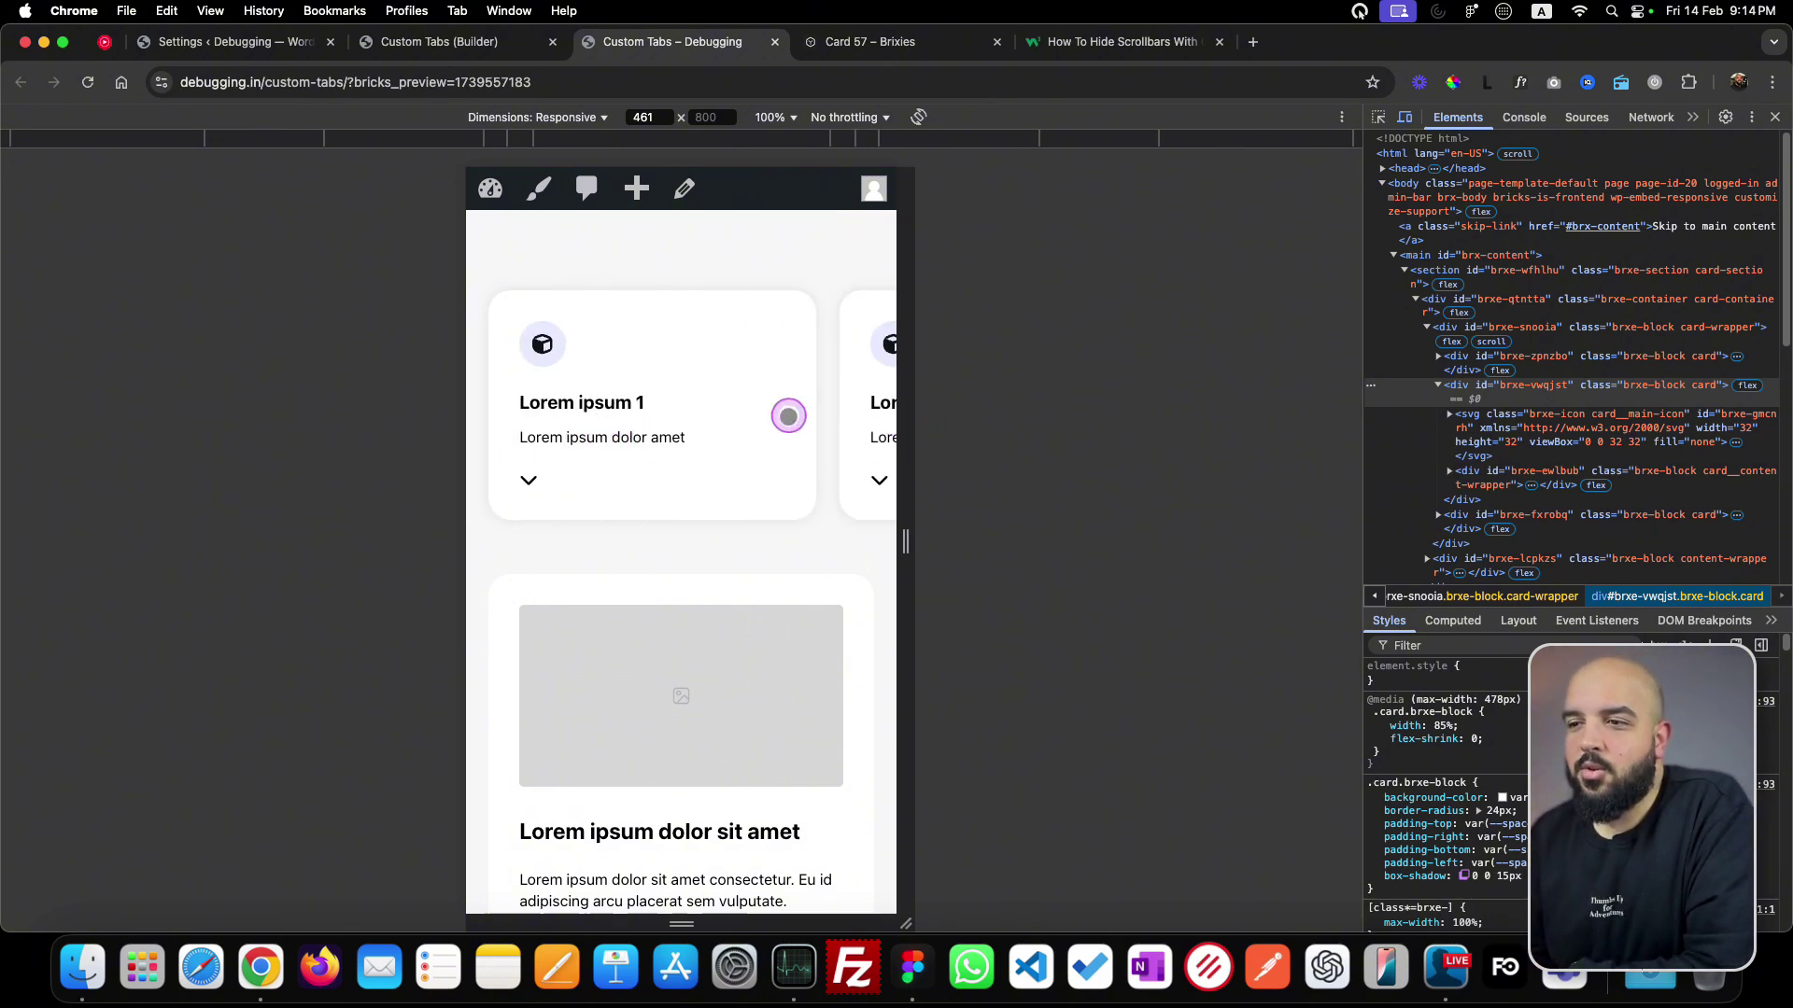
left_click_drag(789, 412, 420, 424)
left_click_drag(540, 440, 980, 460)
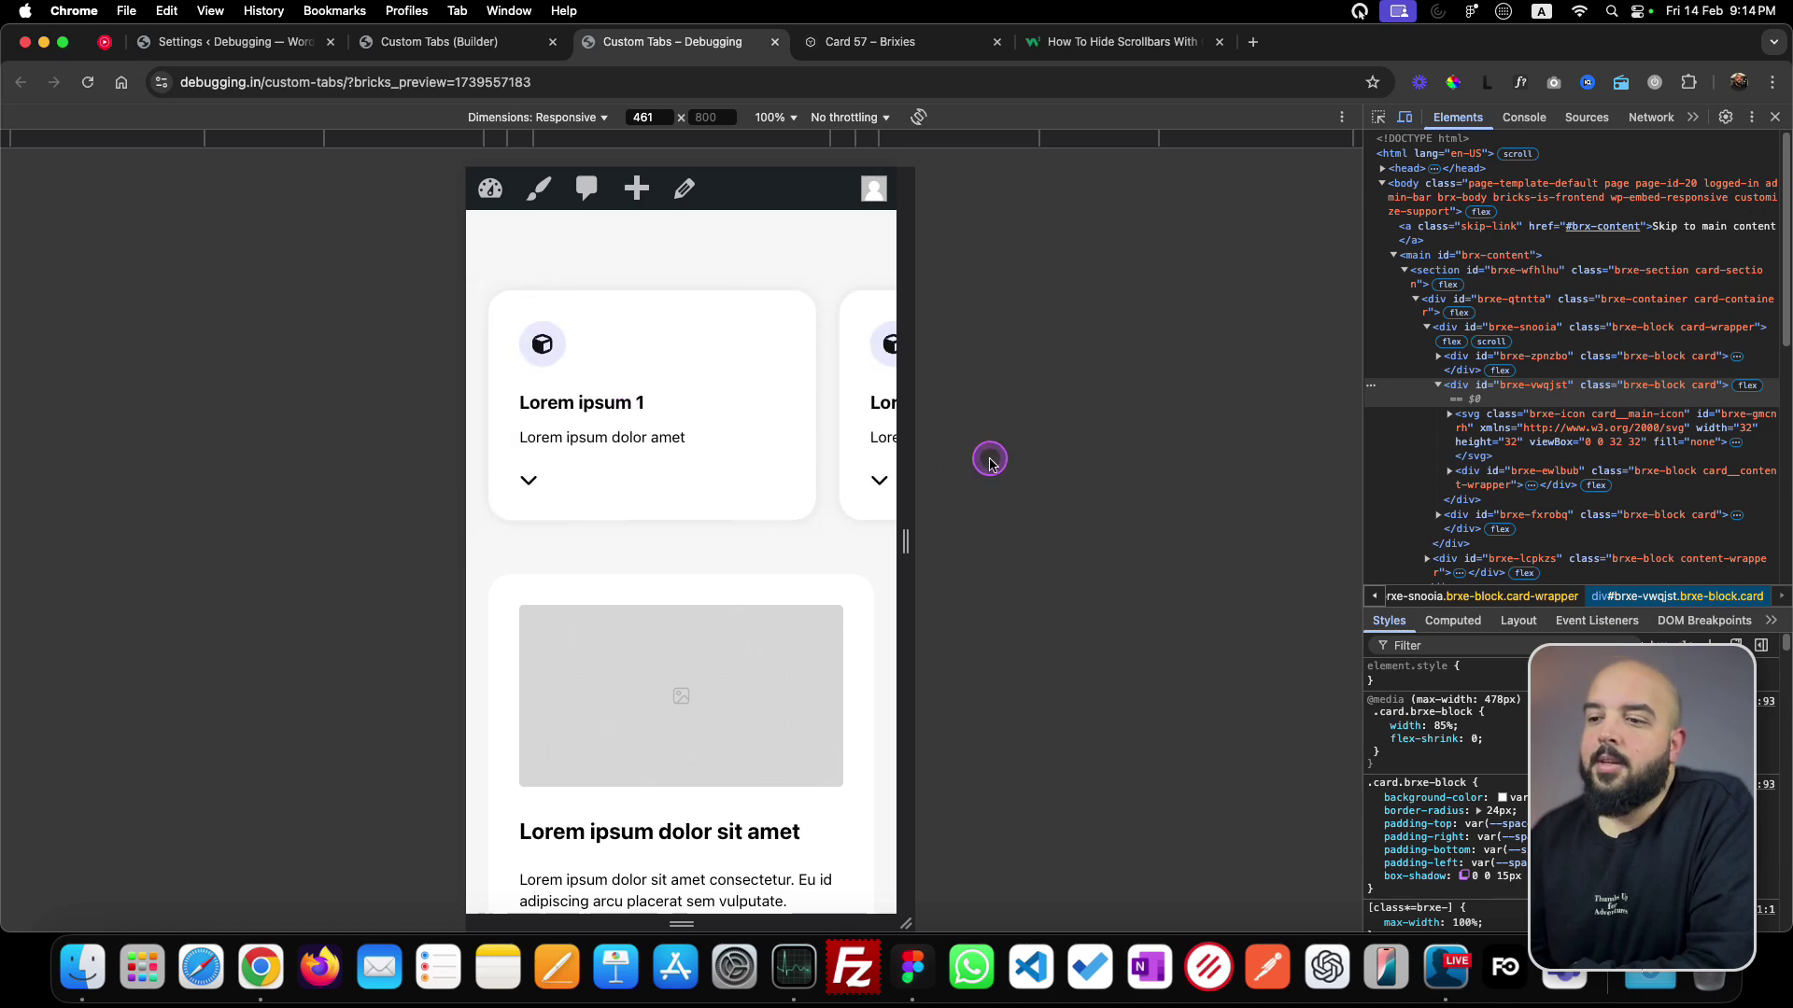
- Back in the builder at the desktop breakpoint, add a custom attribute named active to the first card's .card class
left_click(423, 41)
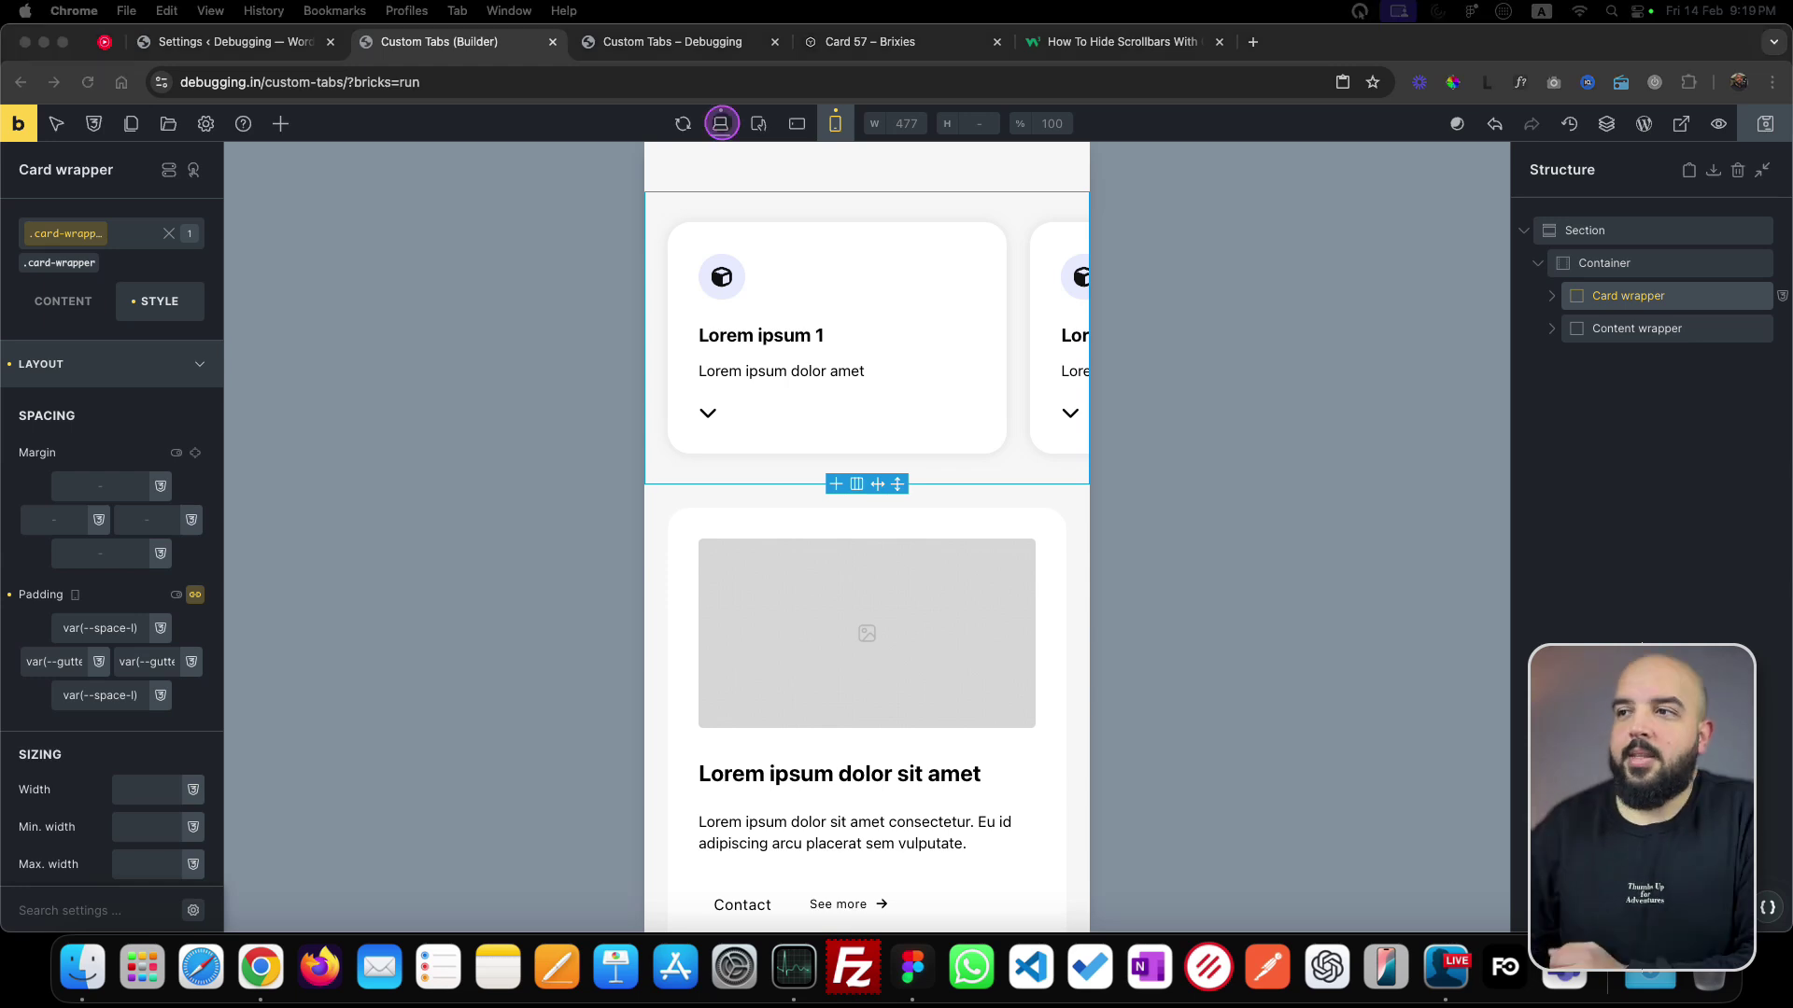
left_click(721, 125)
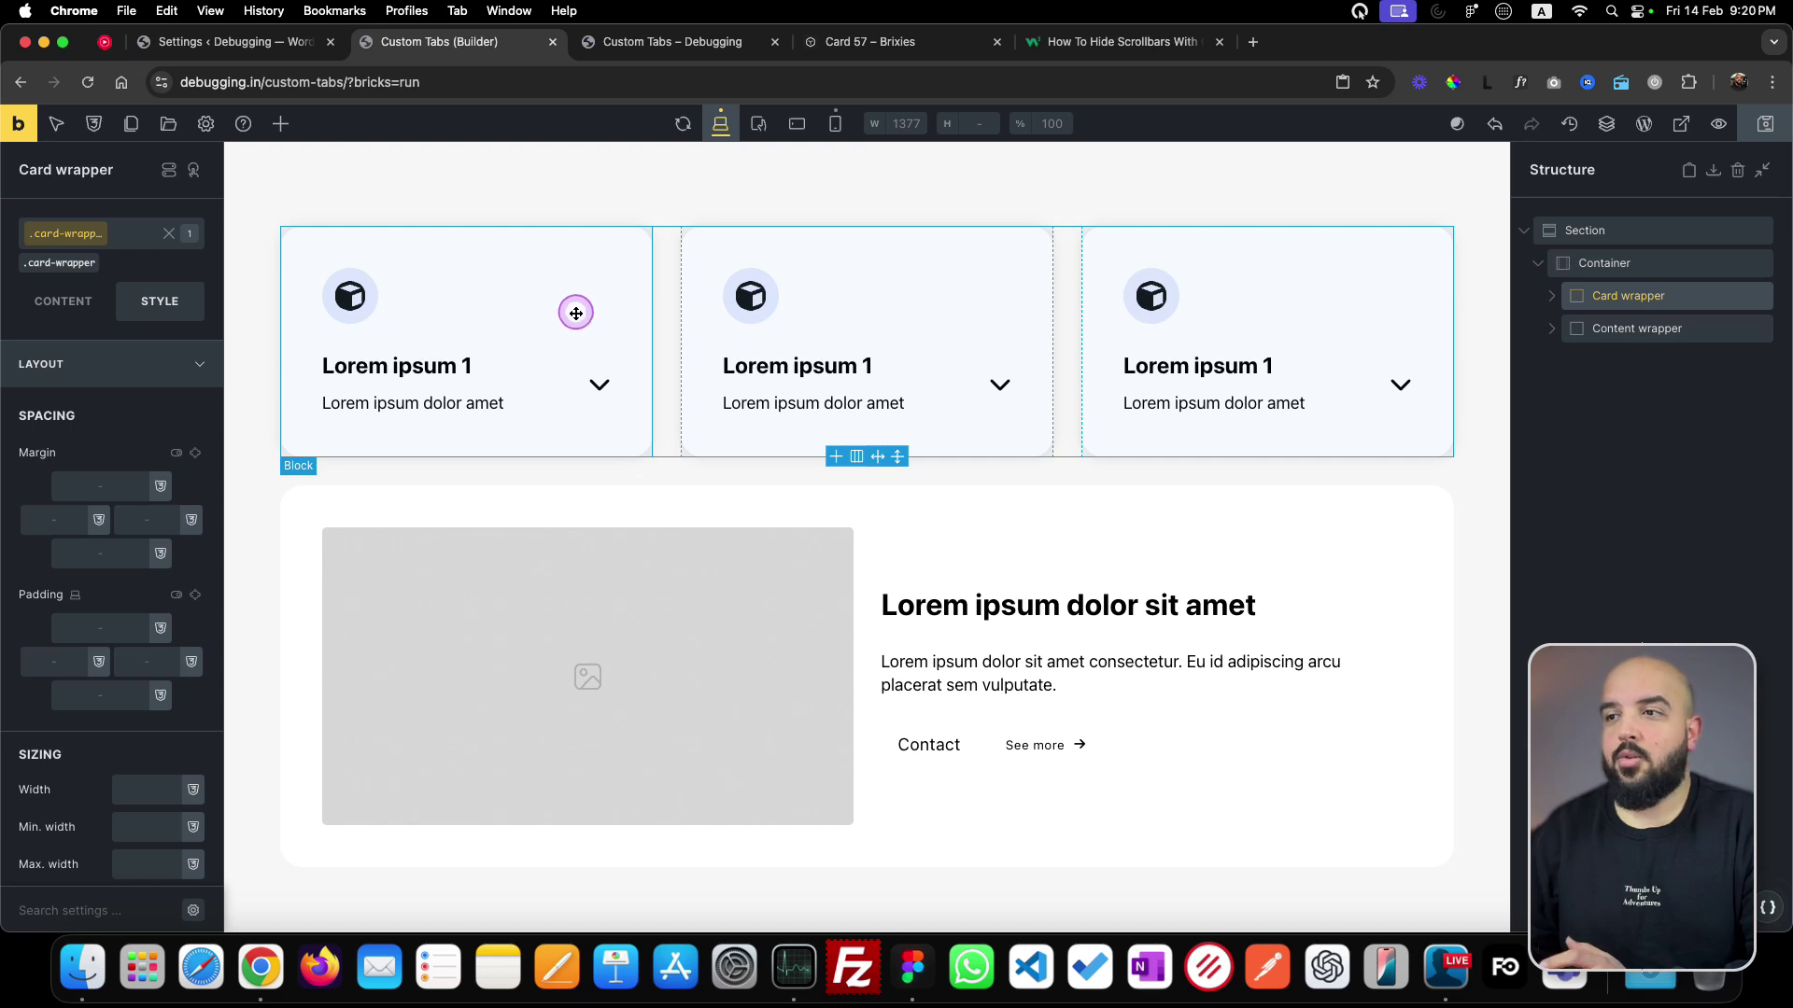
left_click(1554, 297)
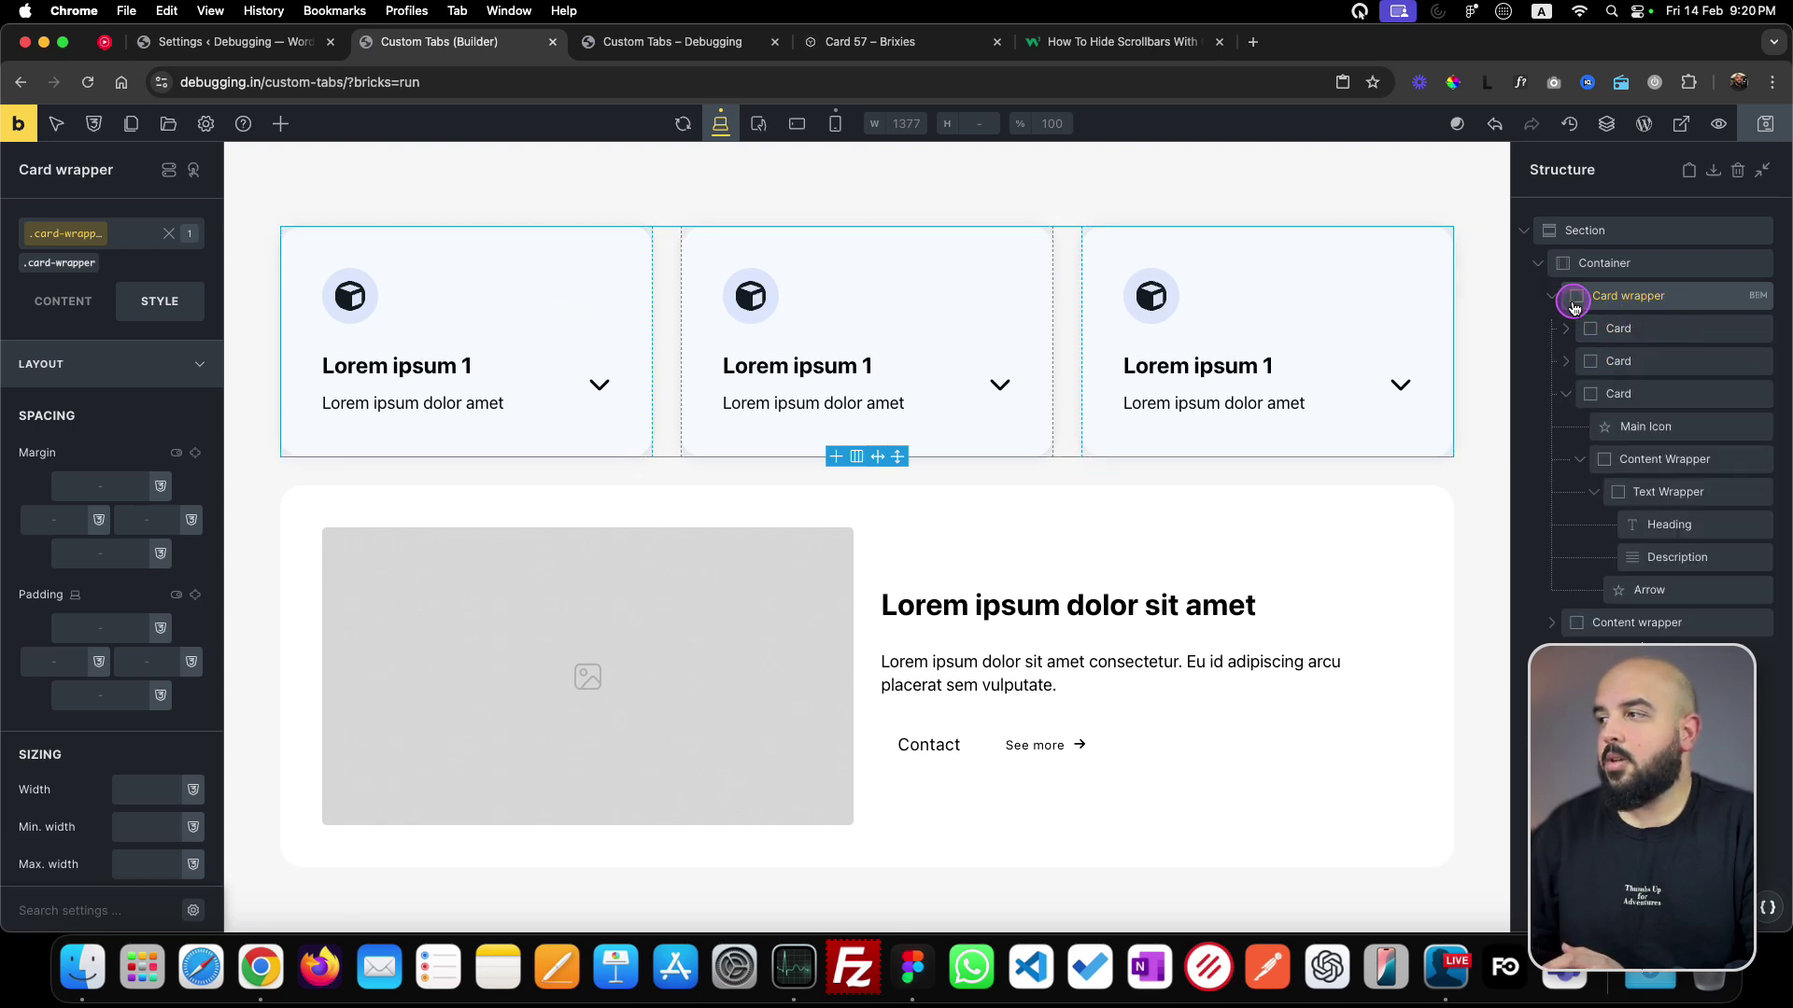
left_click(1634, 329)
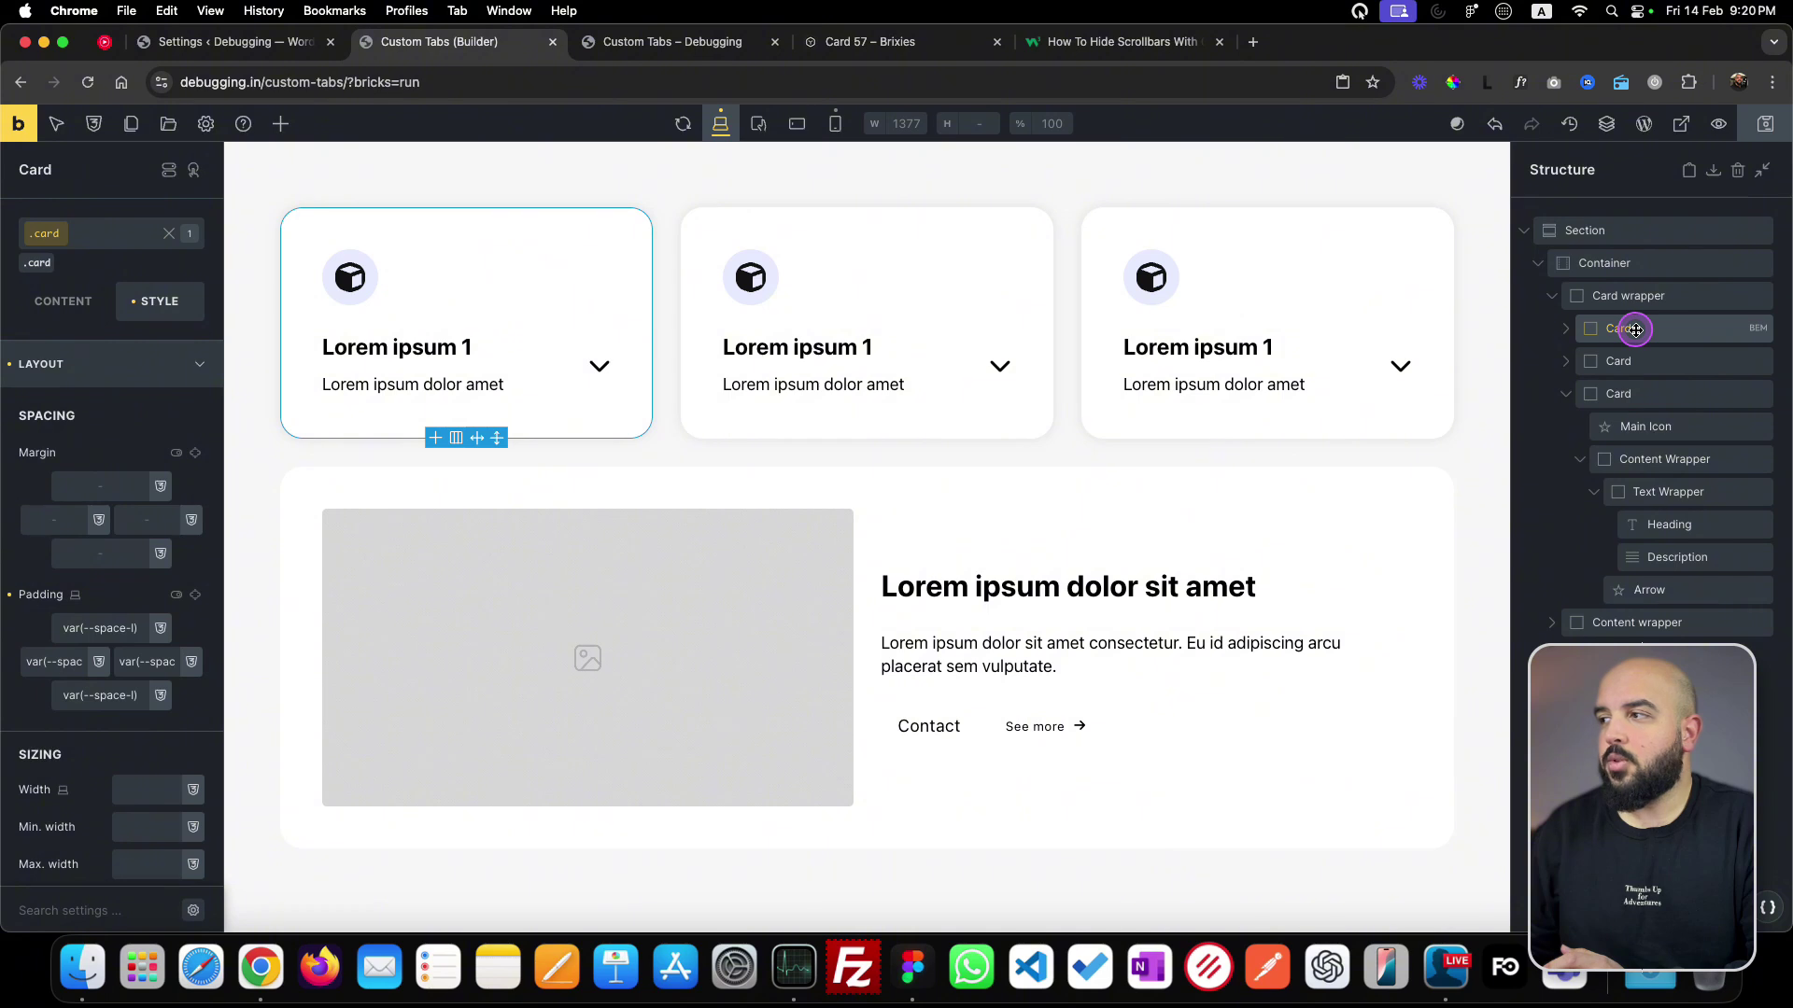
left_click(155, 368)
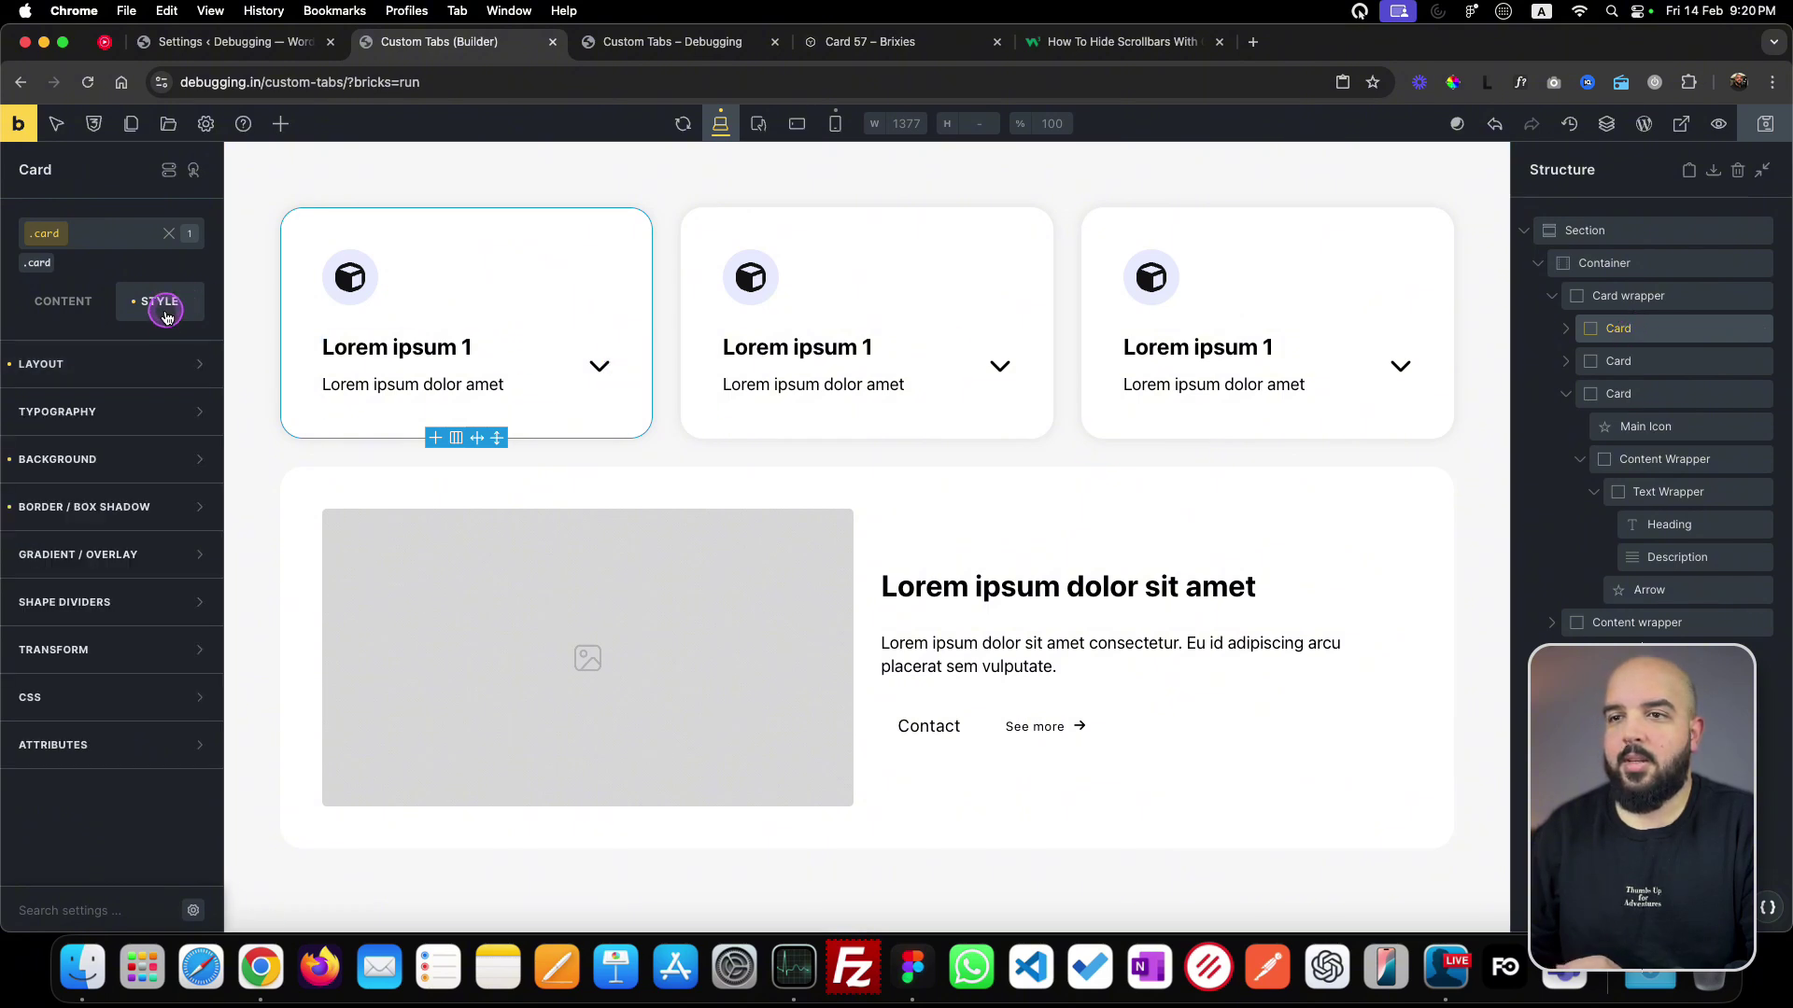
left_click(114, 746)
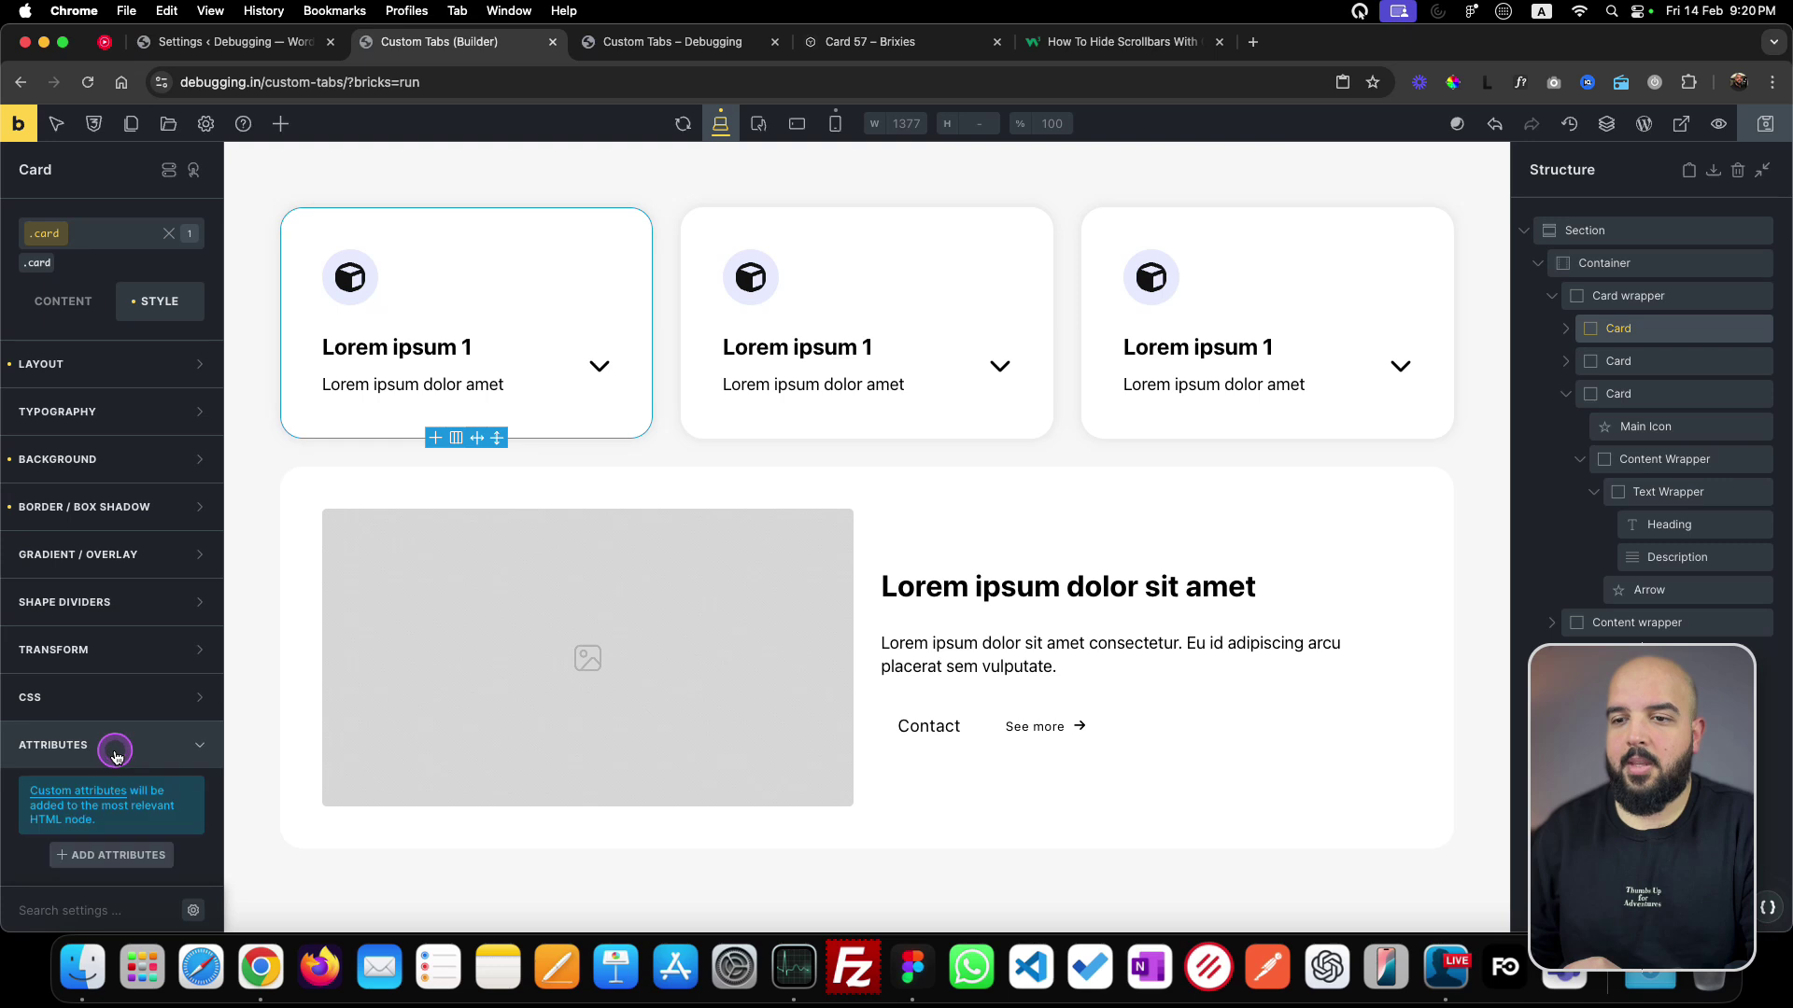
left_click(111, 855)
scroll(130, 742, "down", 4)
left_click(101, 746)
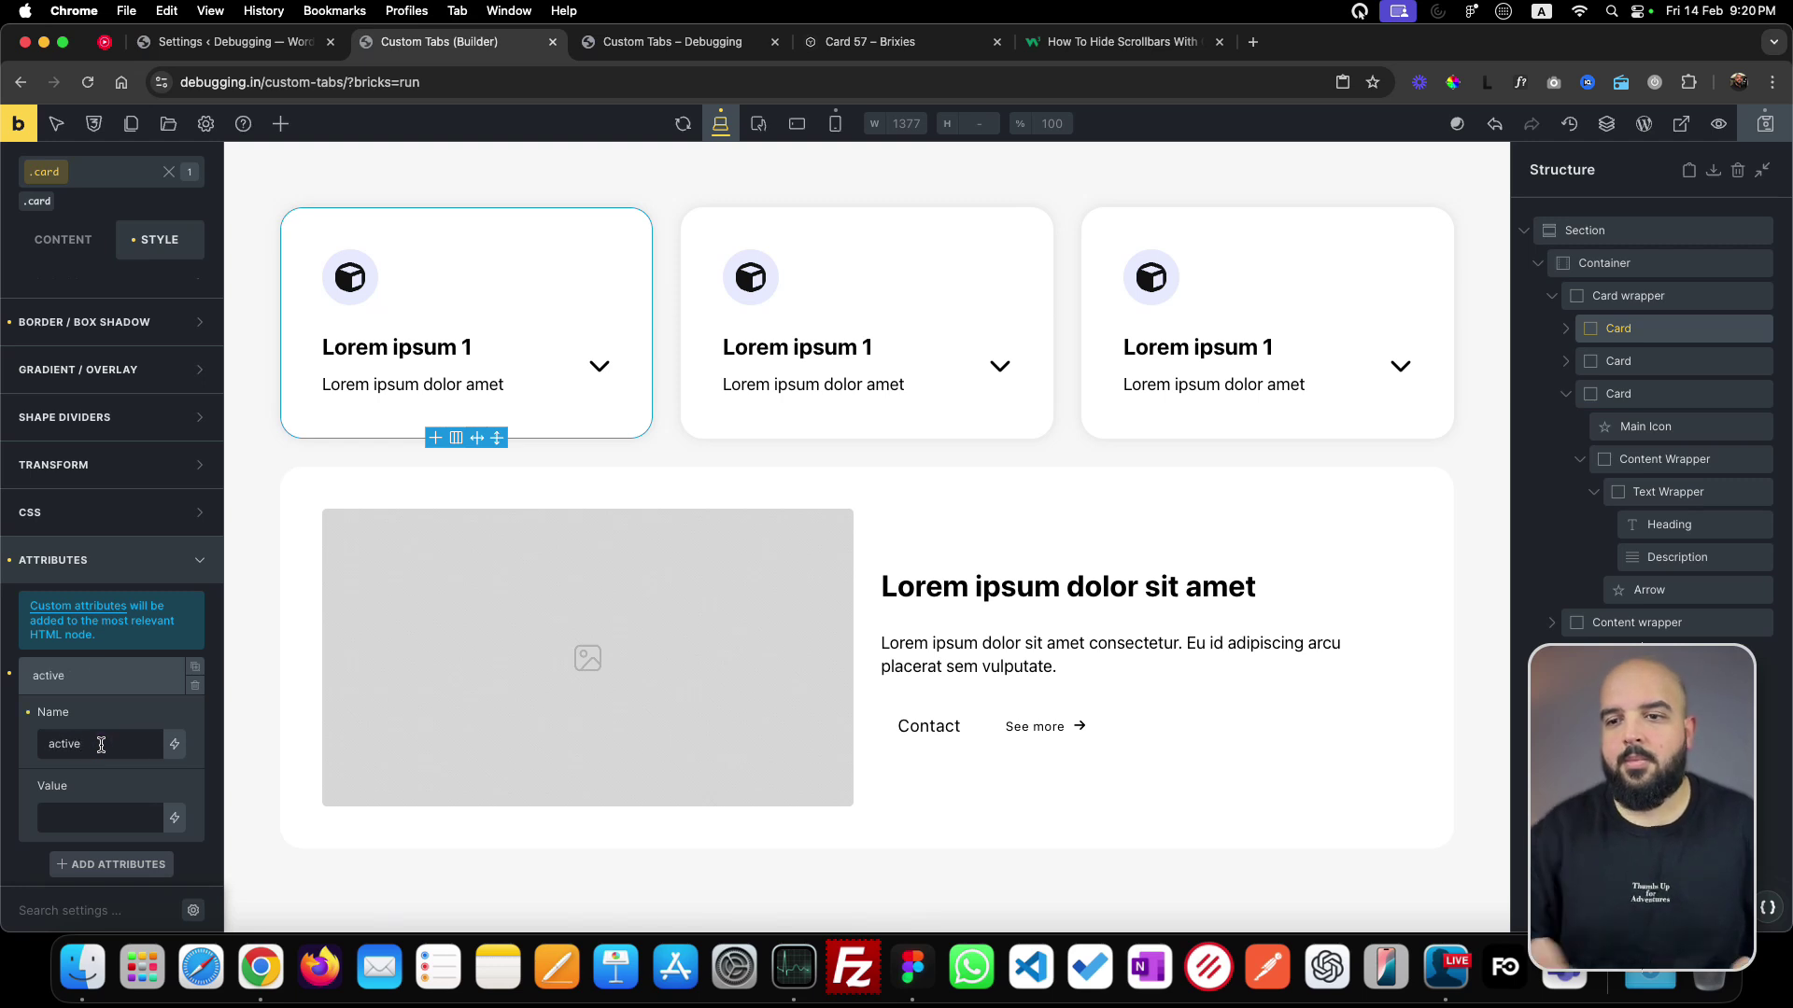
left_click(107, 686)
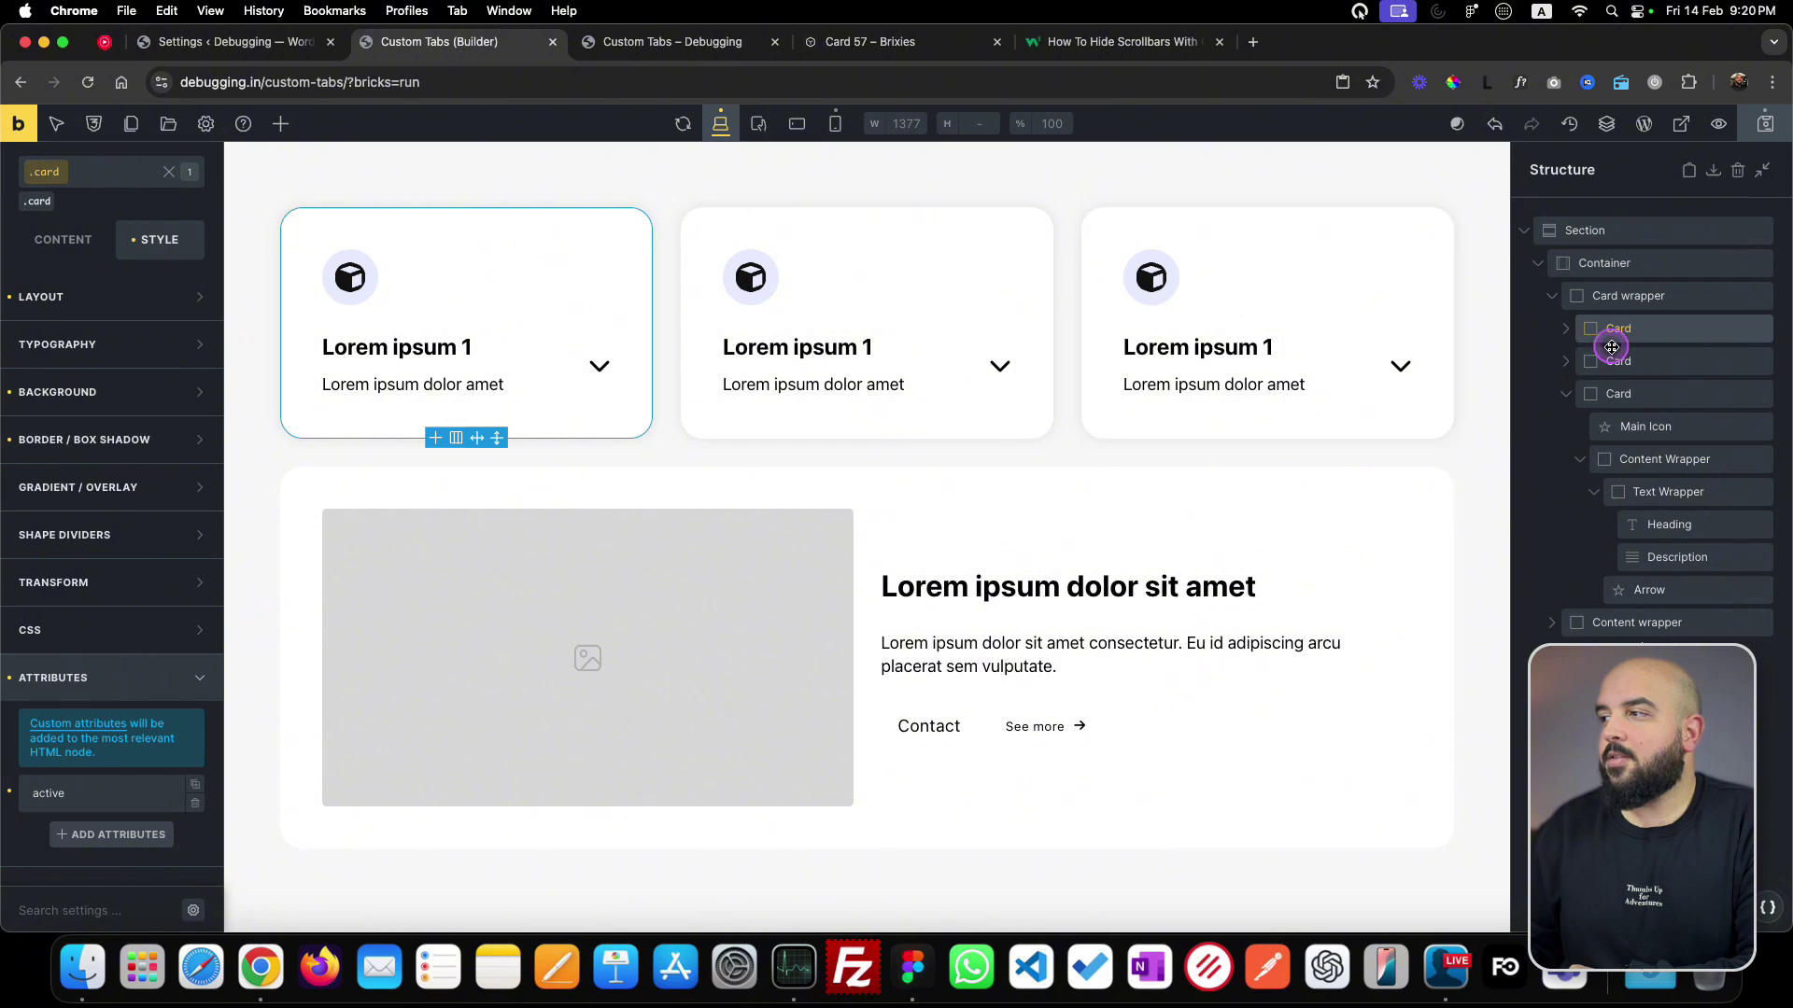
- Start a %root%[active] rule in the custom CSS of the .card-wrapper class
left_click(1648, 332)
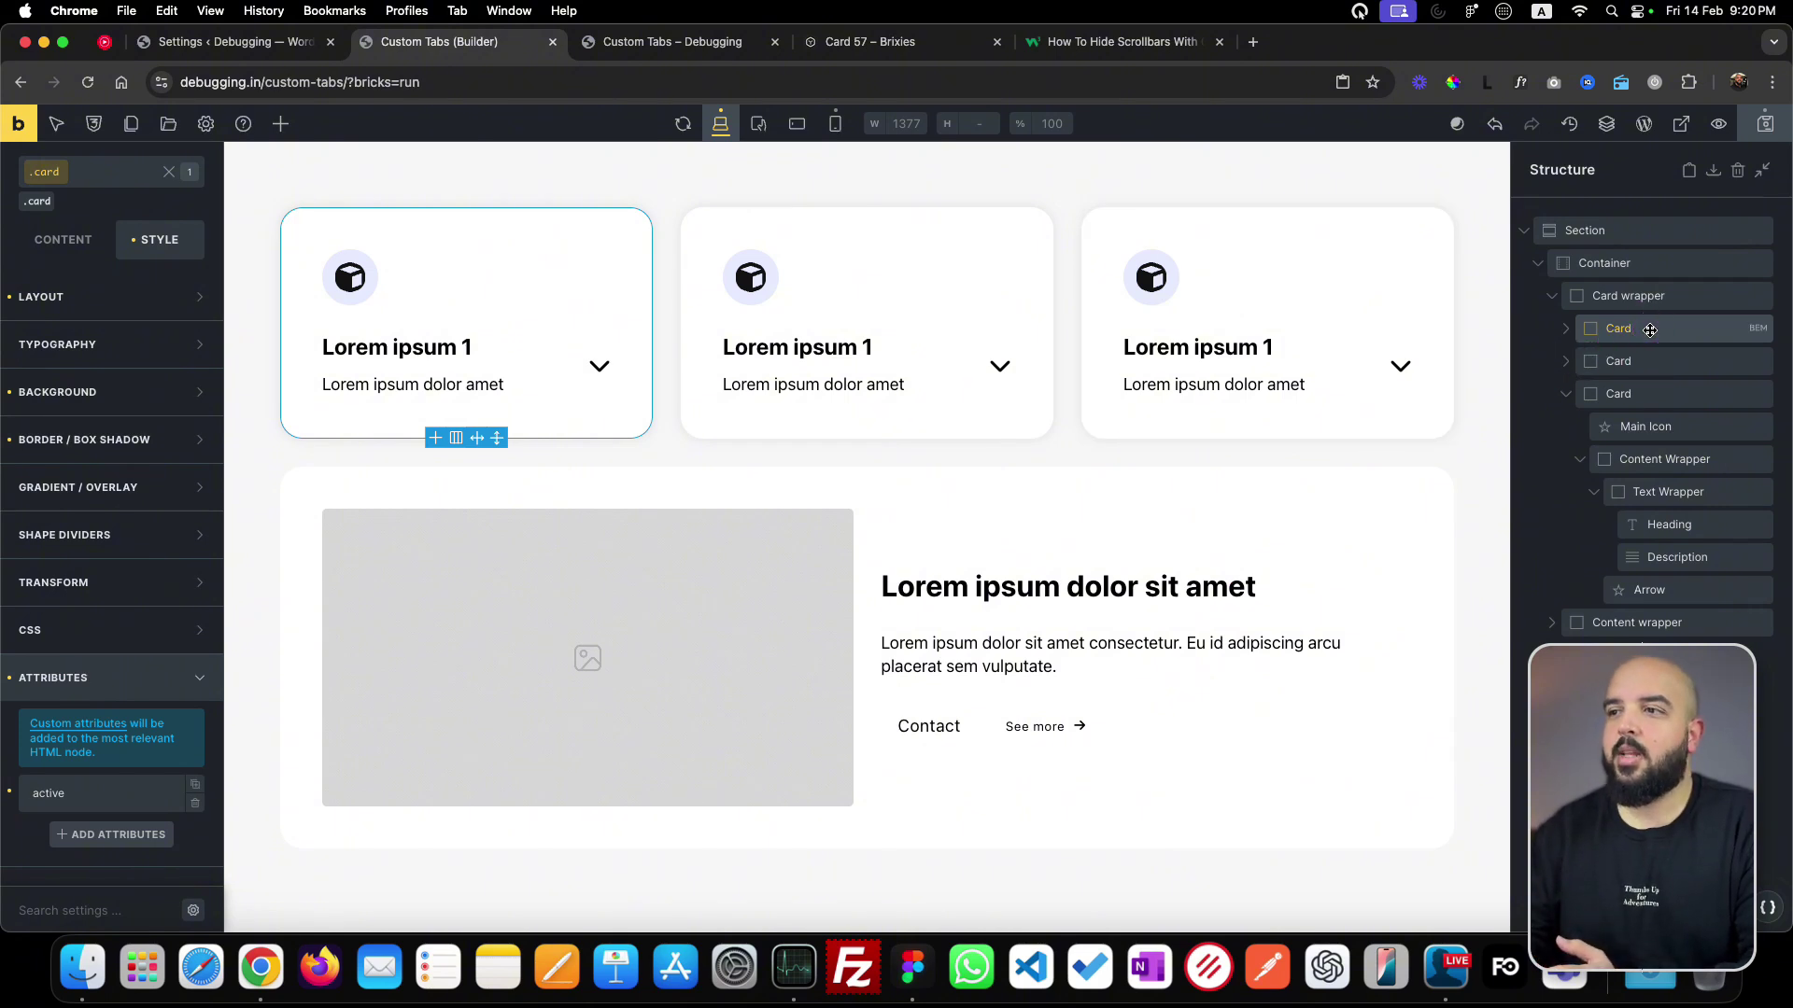
mouse_move(1650, 330)
left_mouse_down()
mouse_move(1653, 378)
mouse_move(1650, 297)
left_mouse_up()
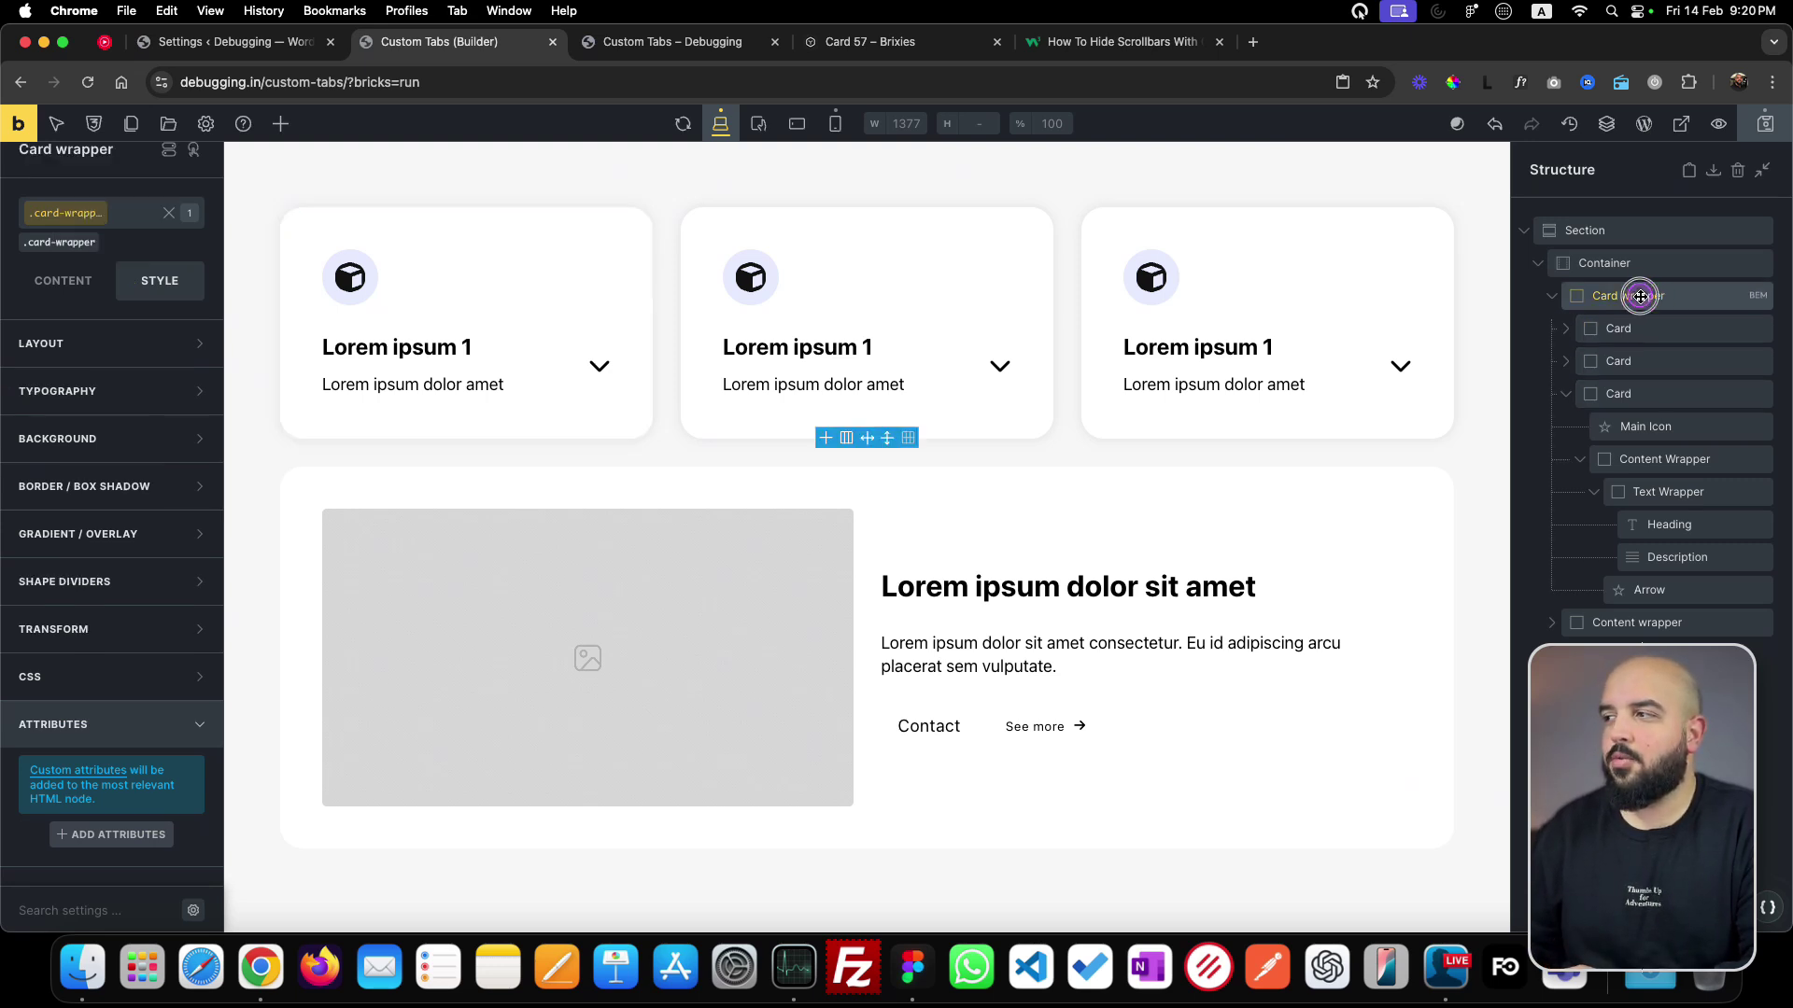
left_click_drag(1644, 385, 1648, 297)
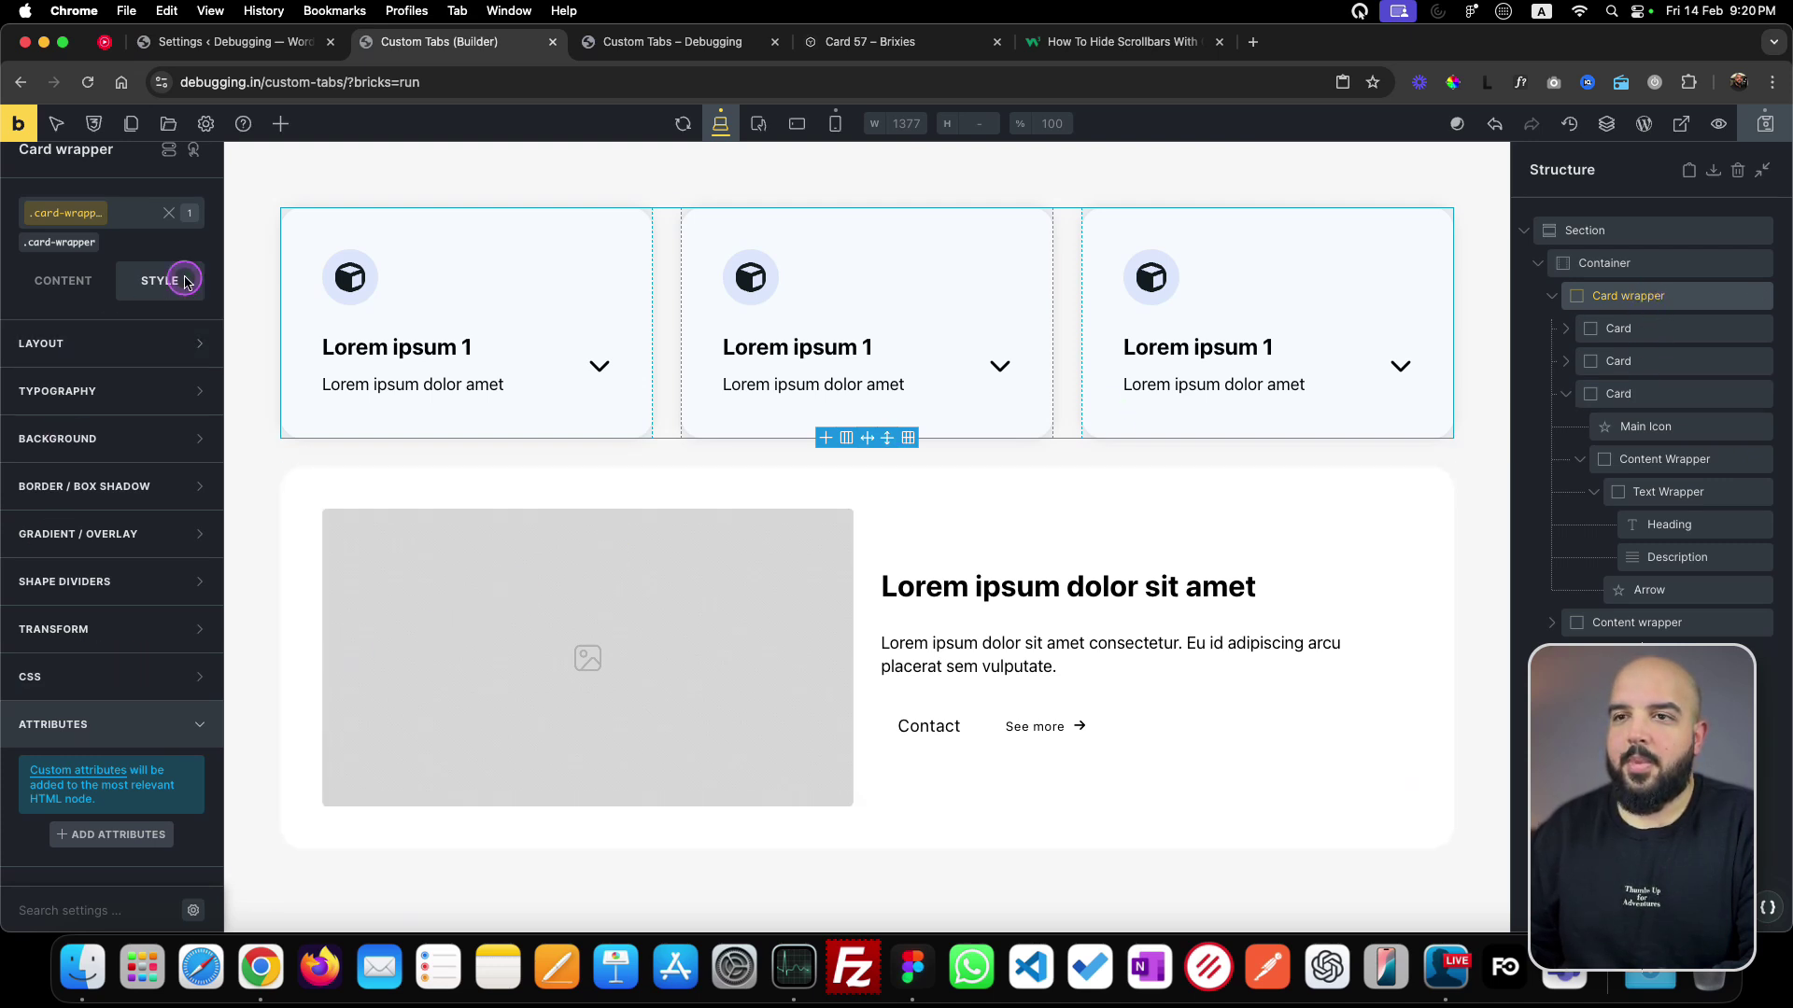
left_click(100, 682)
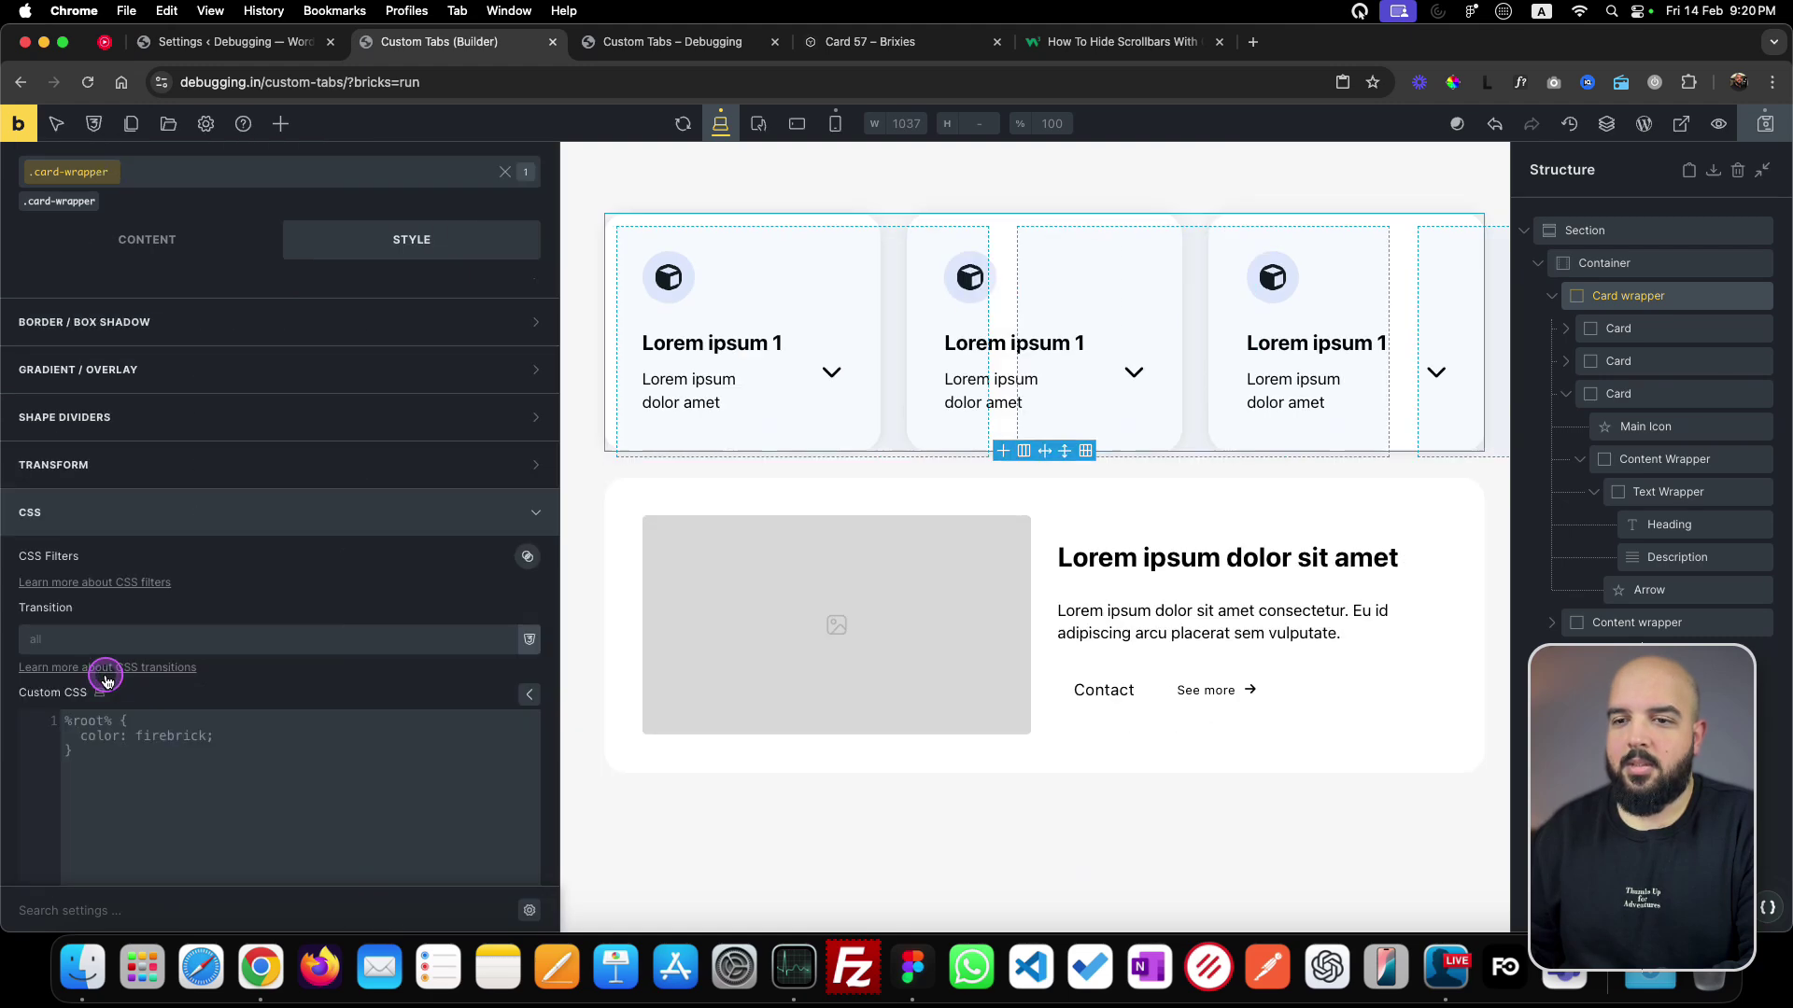
left_click(232, 763)
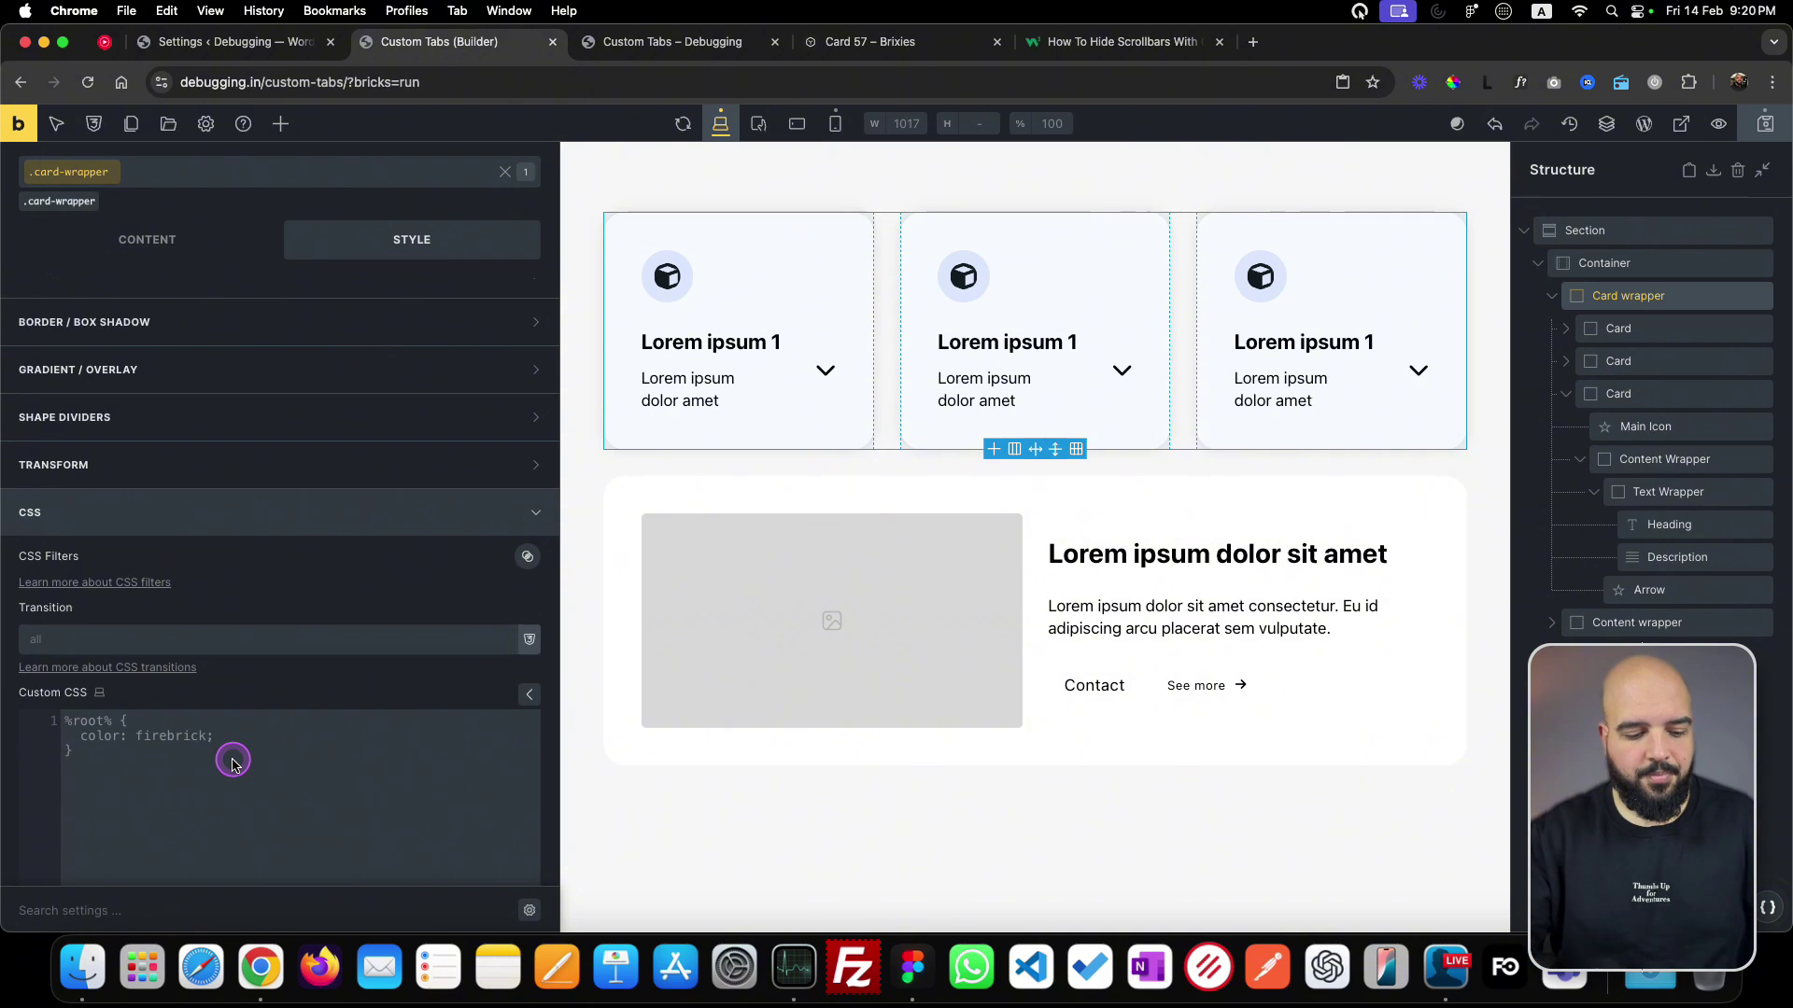
type("%root%")
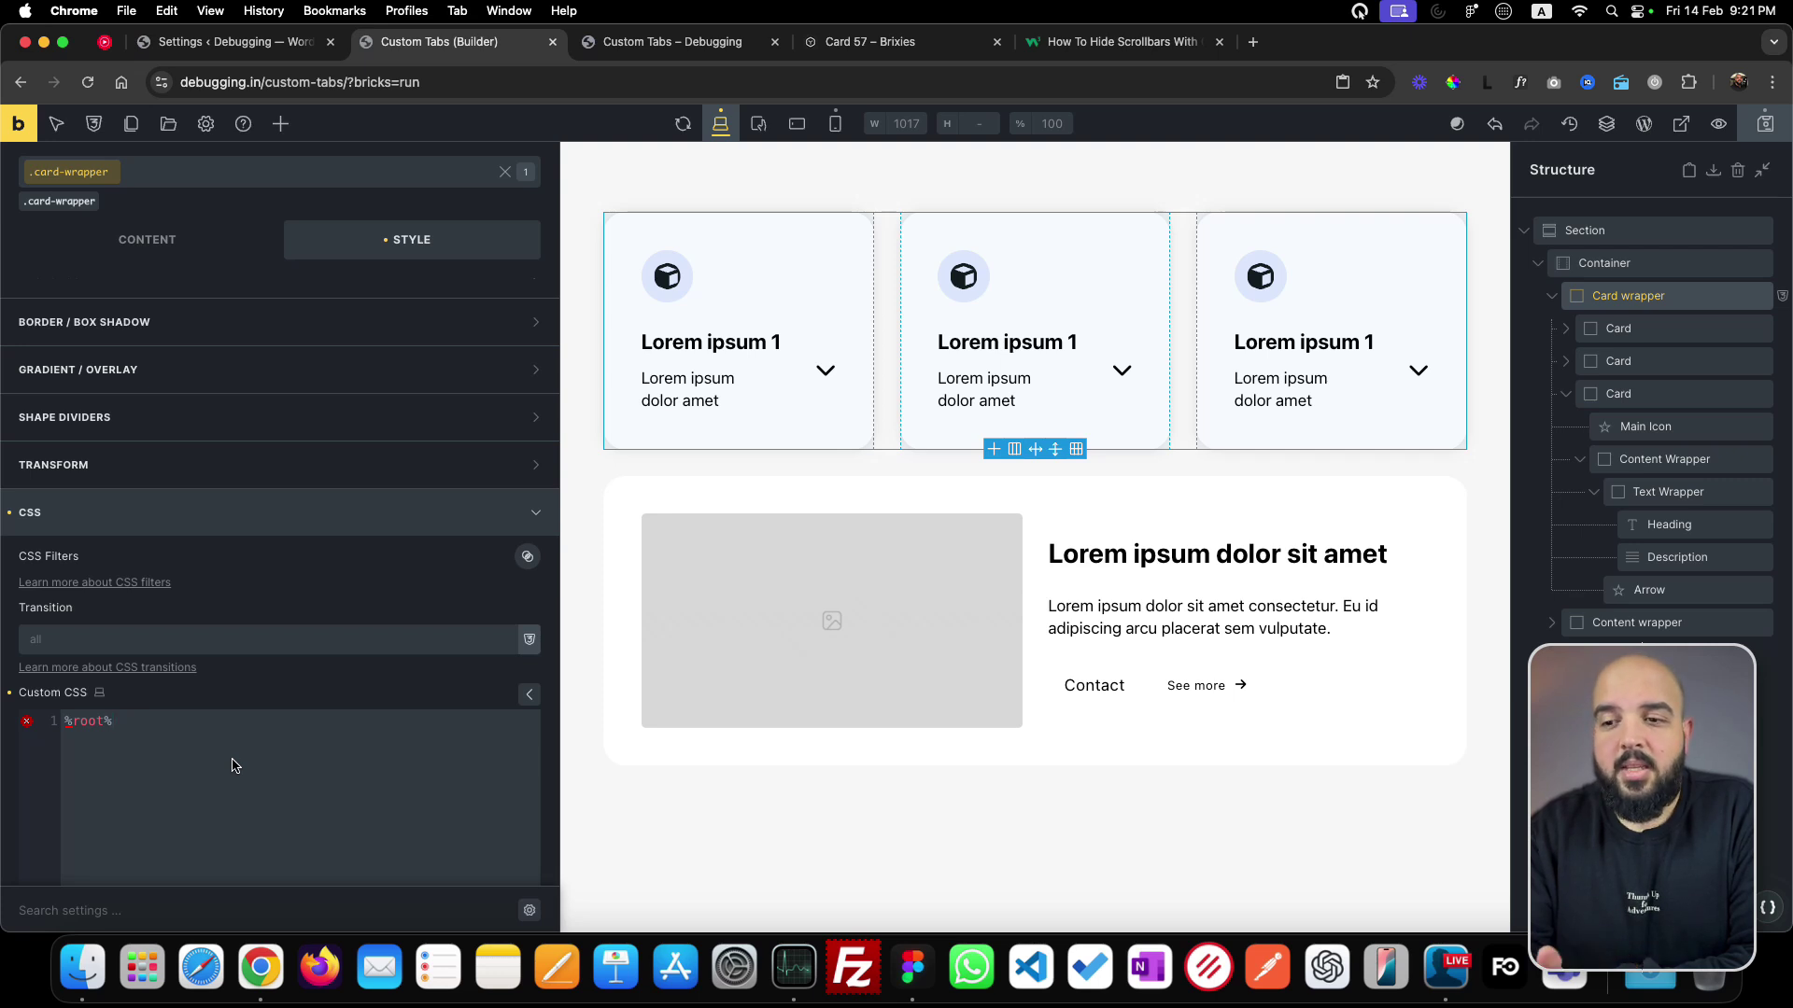
type("[active")
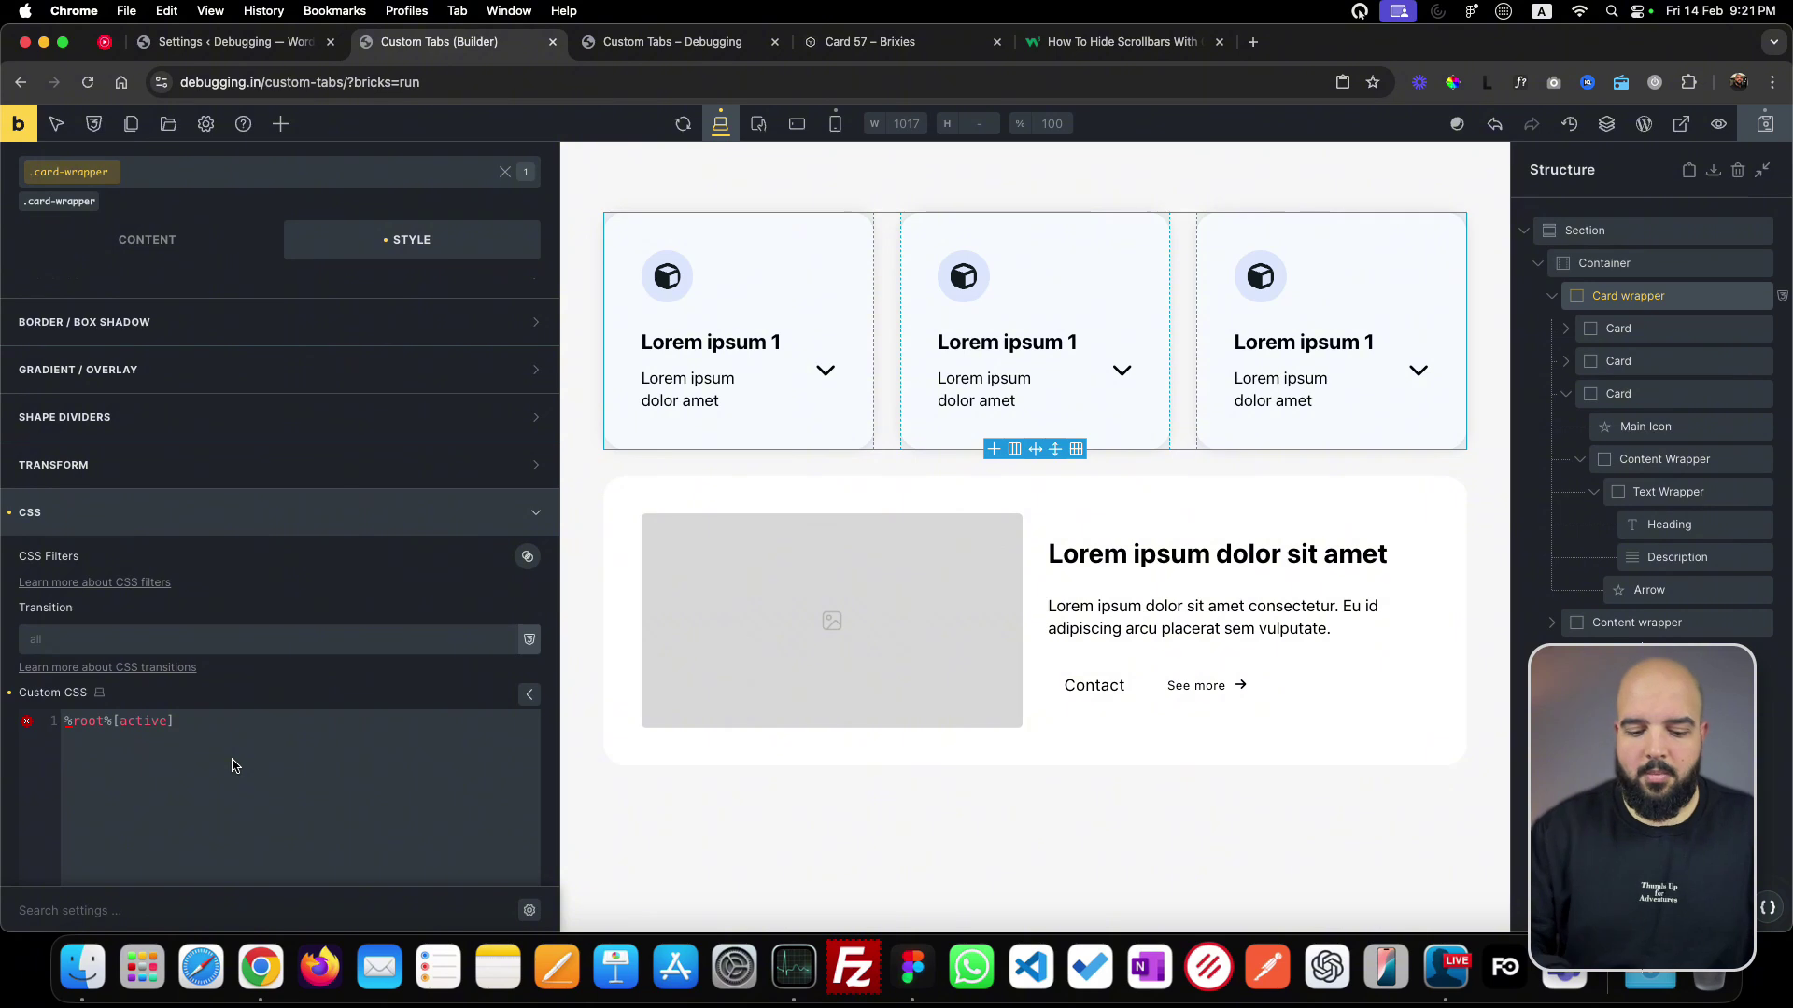
left_click(233, 764)
type("{   ")
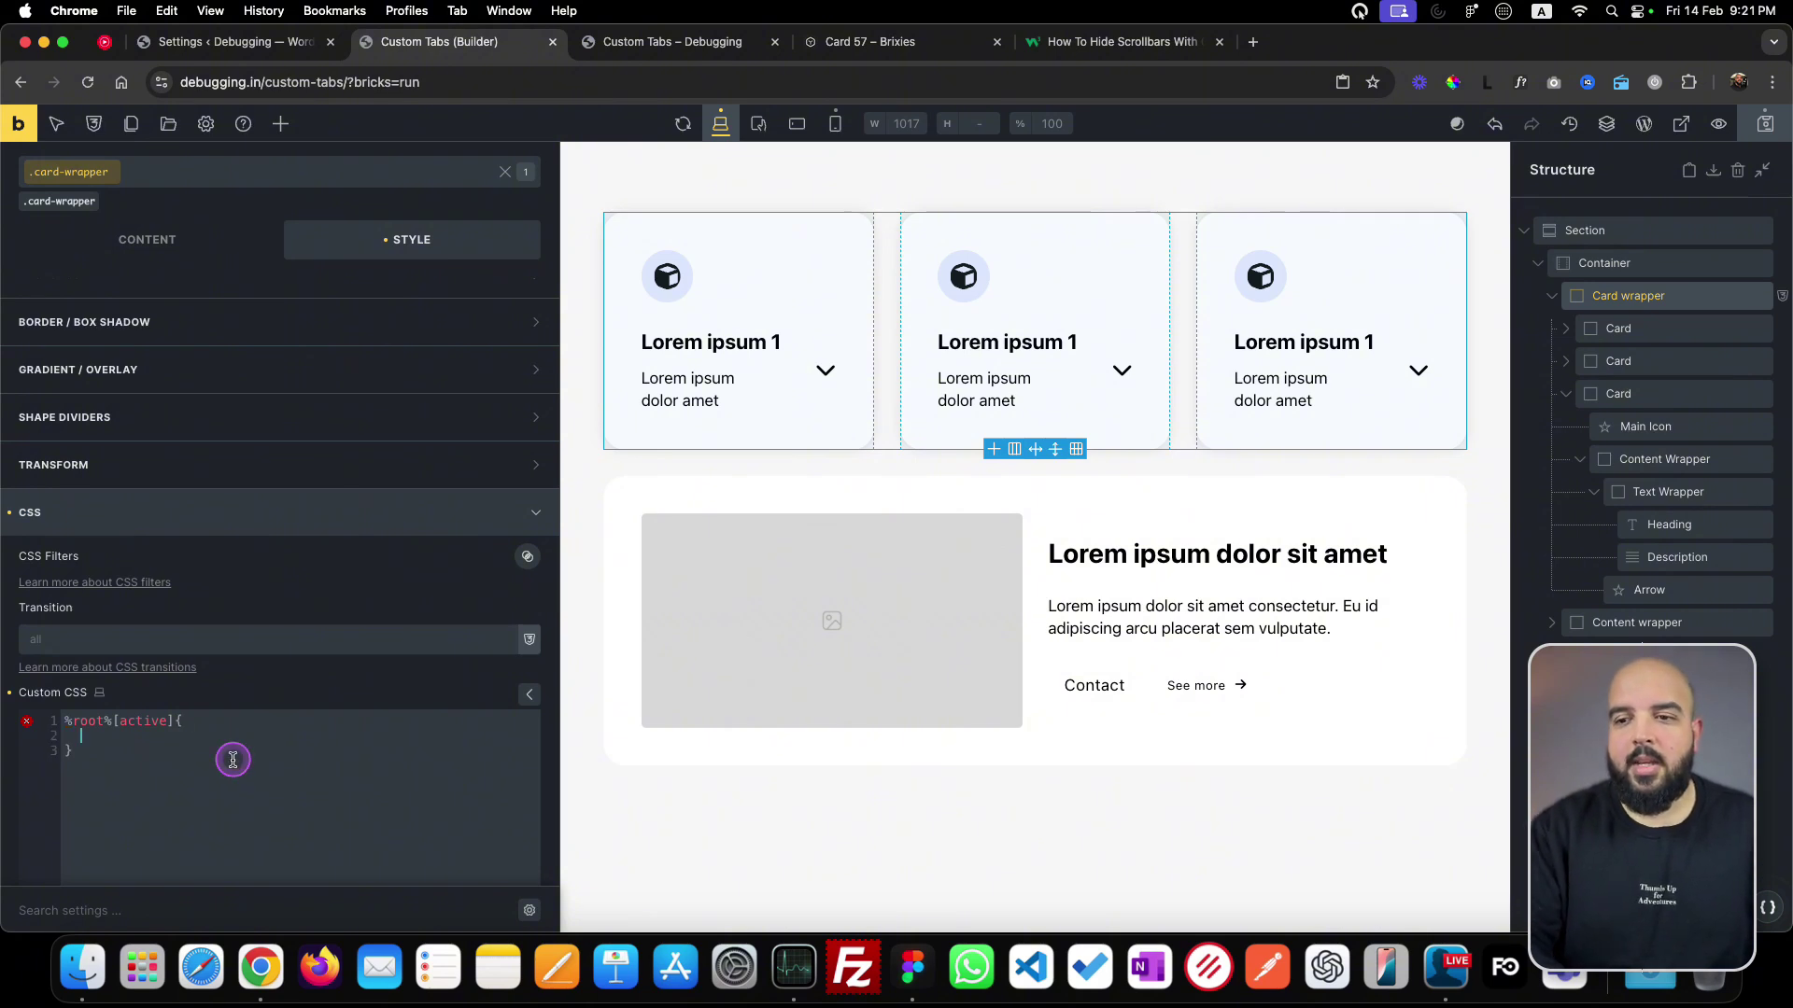
- Add background-color: red; to the %root%[active] rule
type("b")
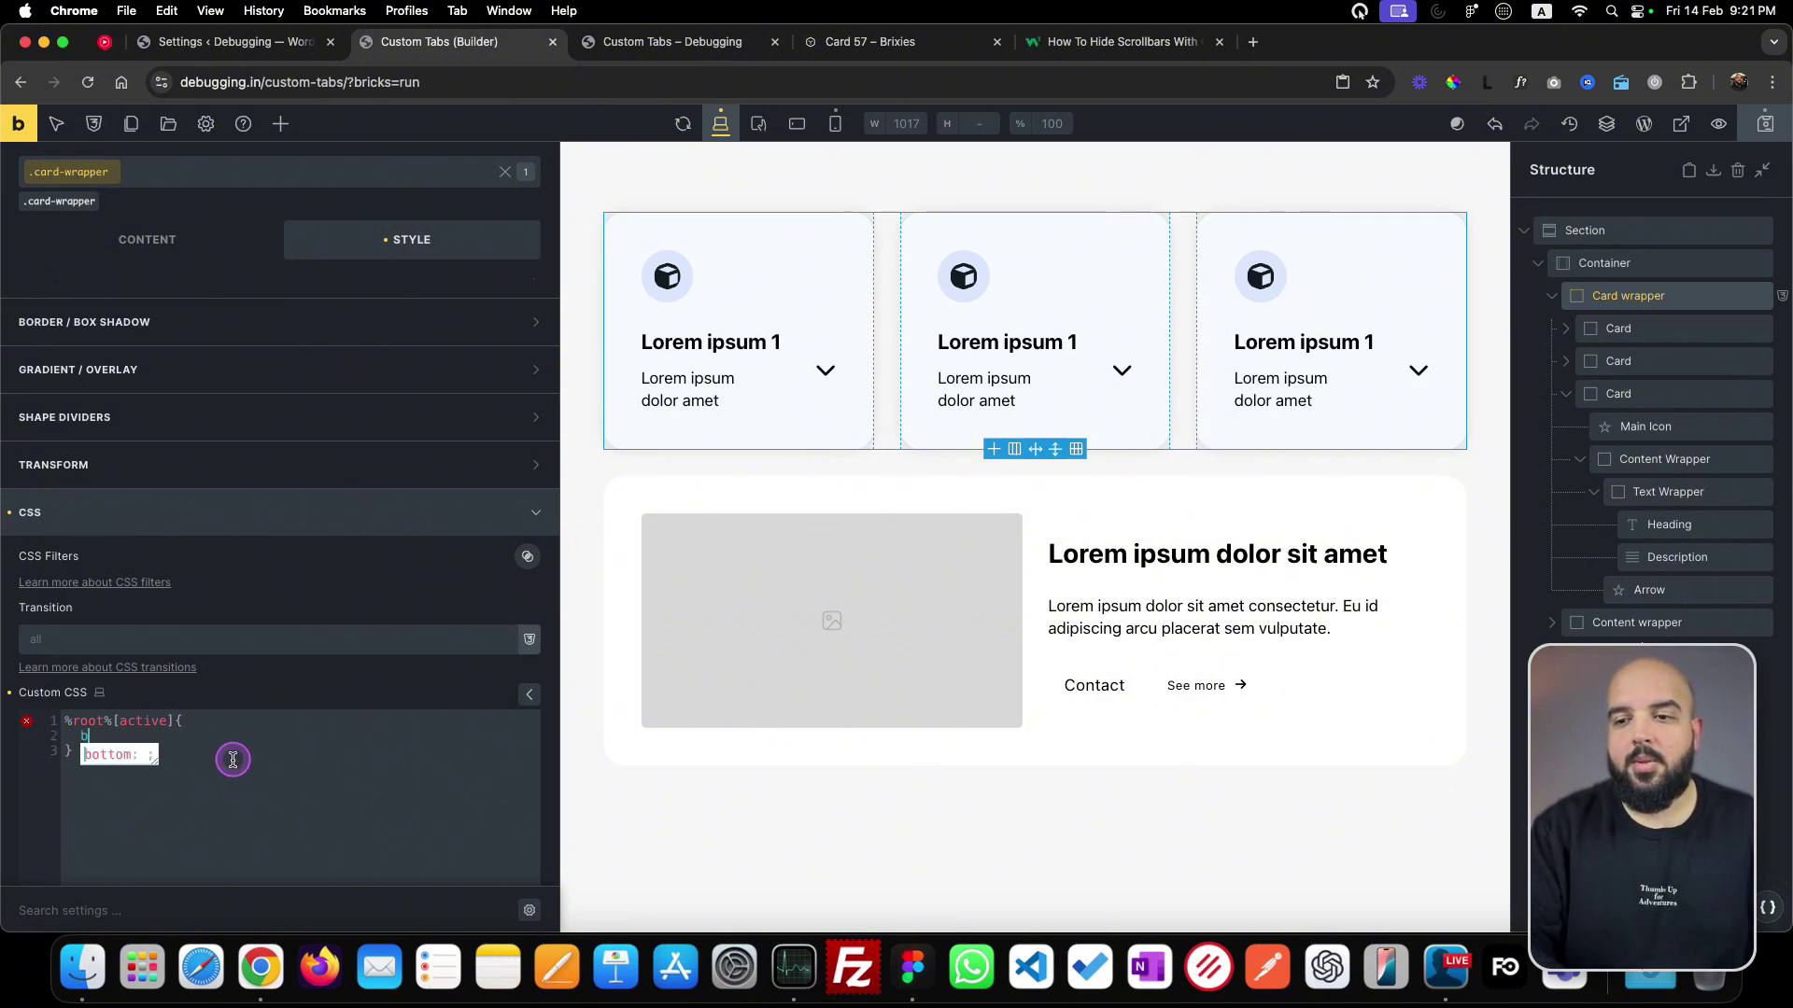
type("ack")
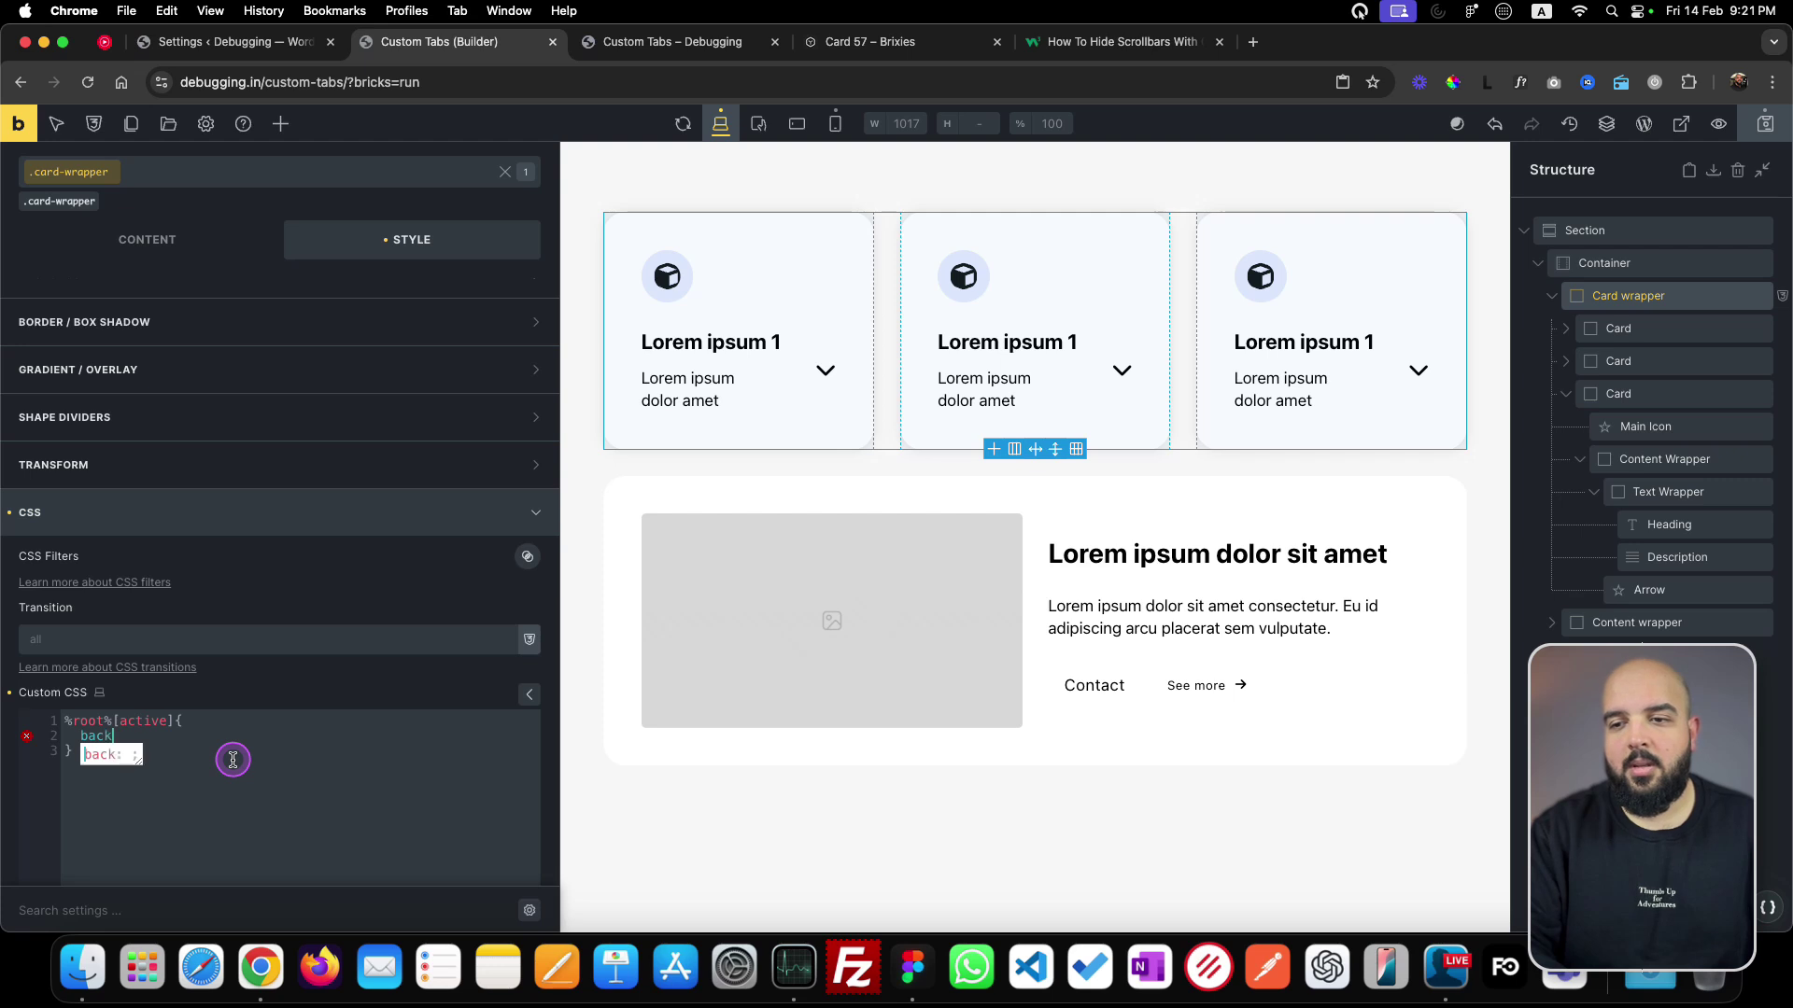
type("ground-")
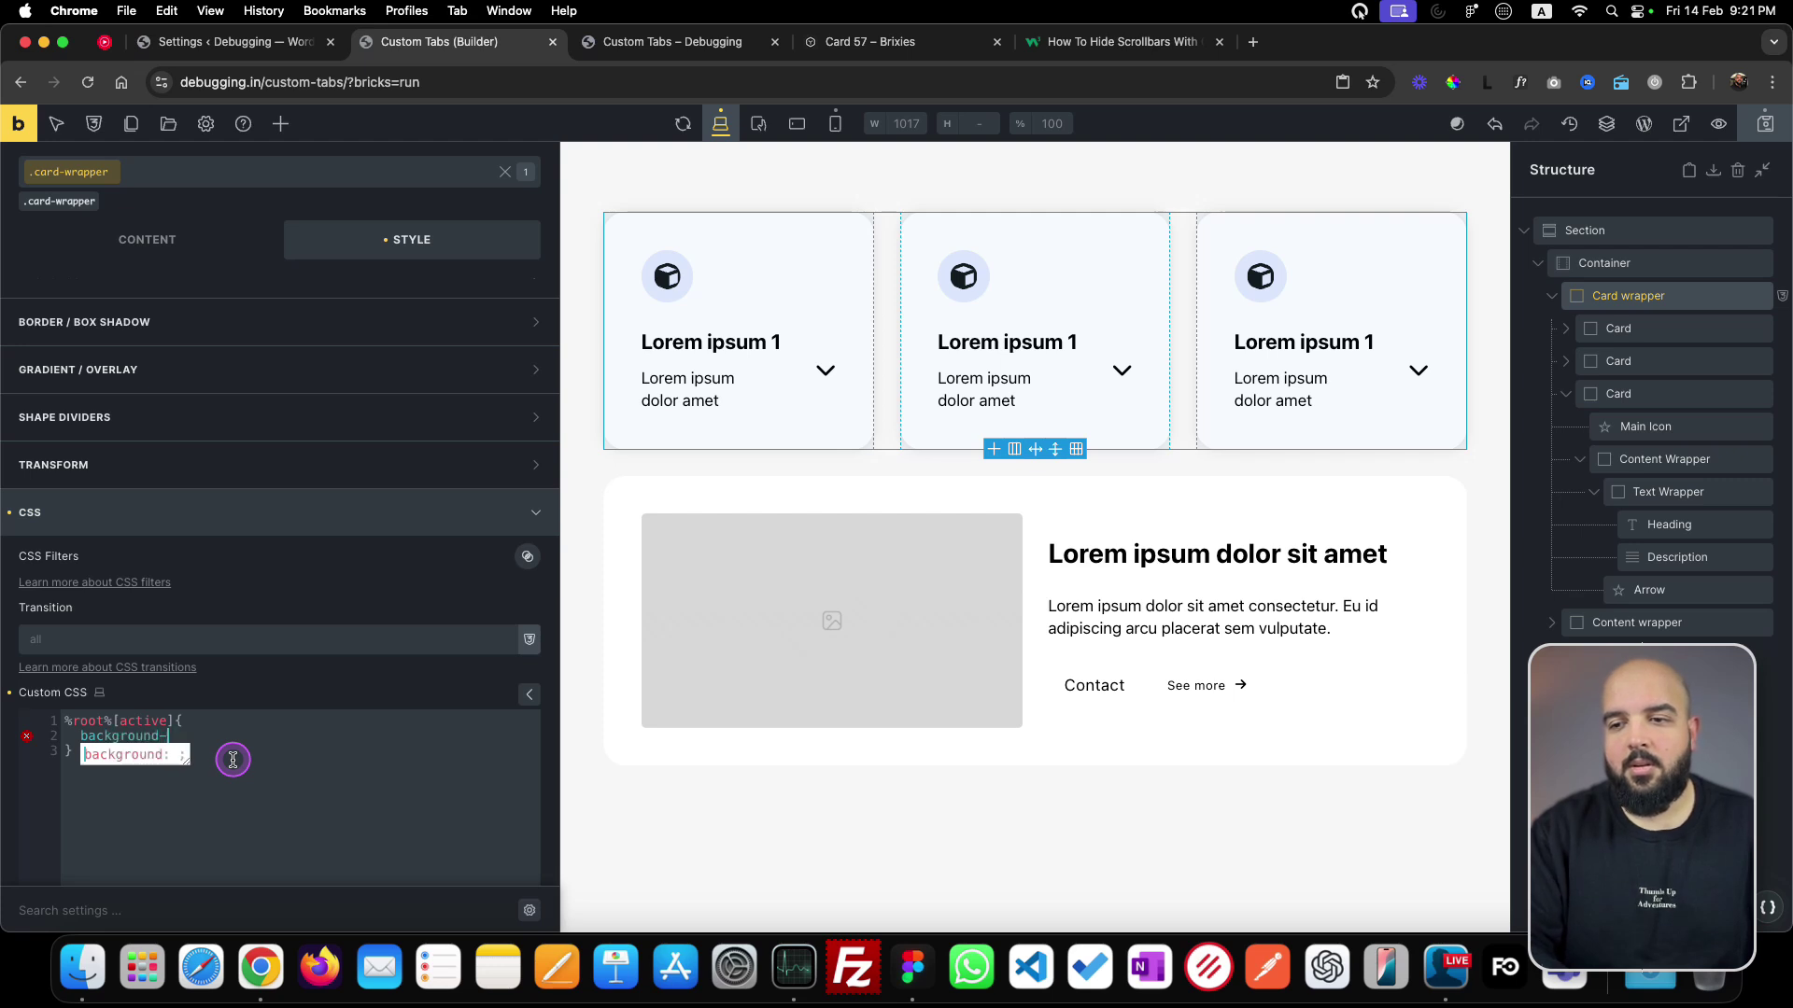
type("color:")
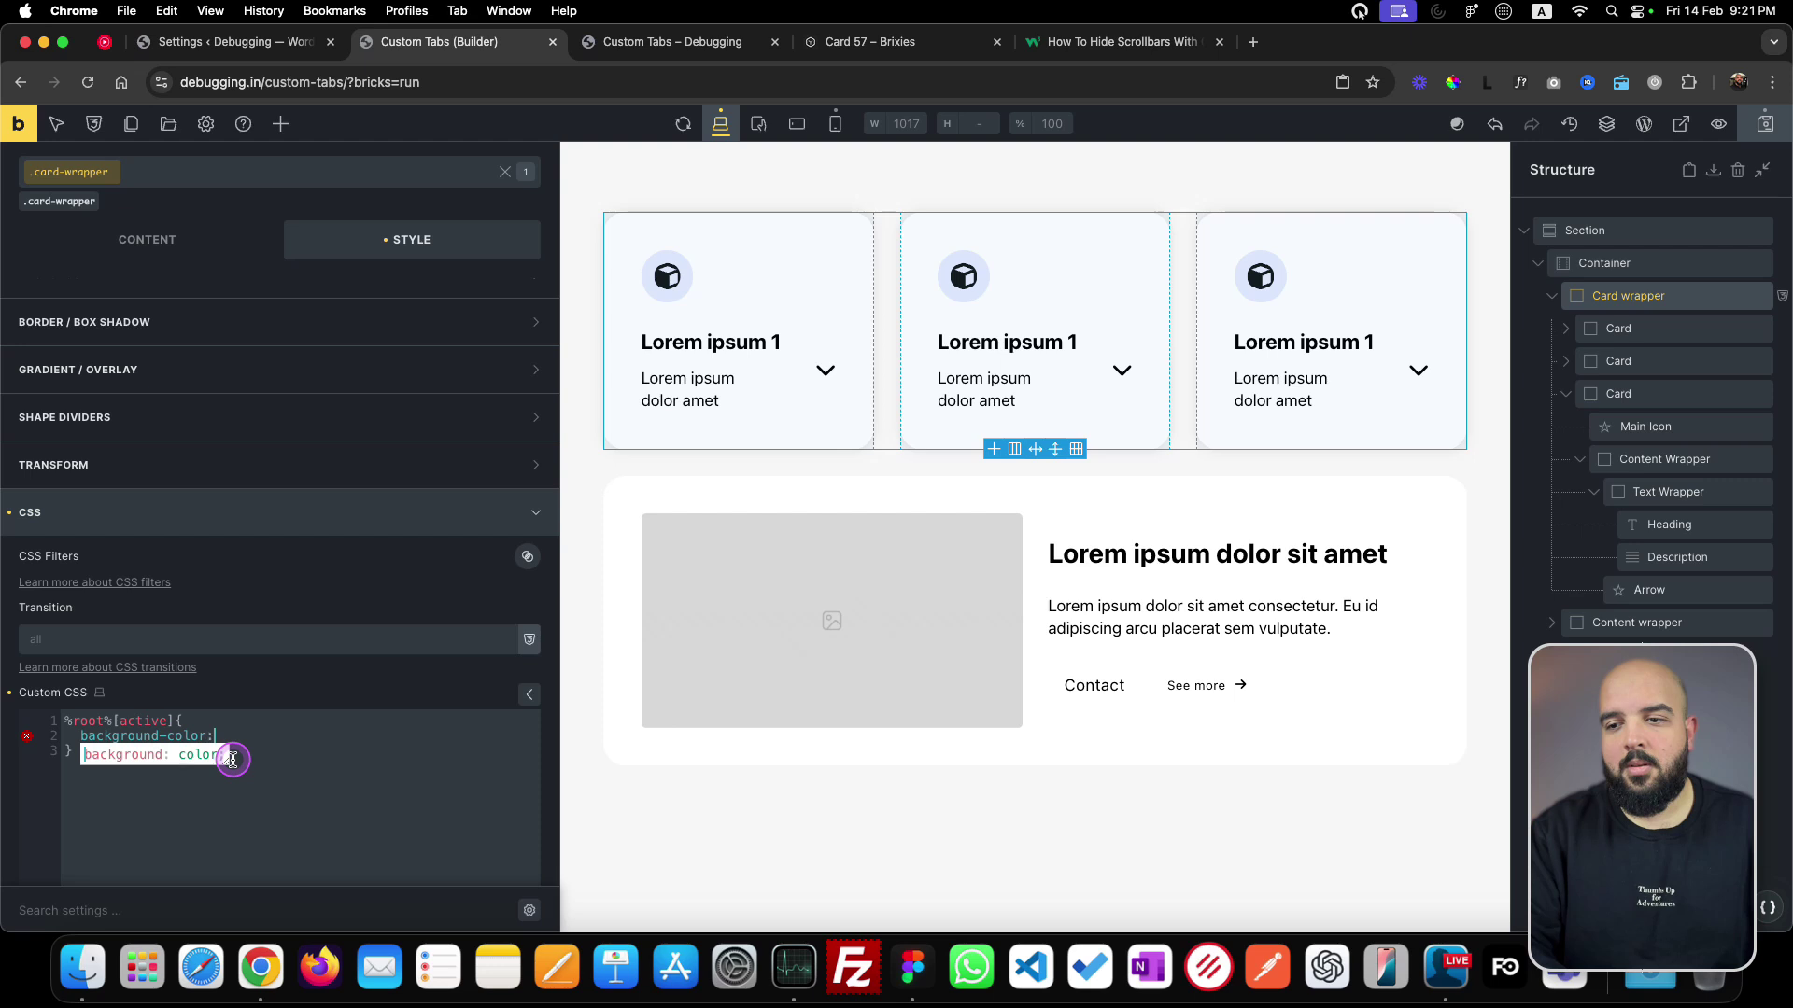
type(" red;")
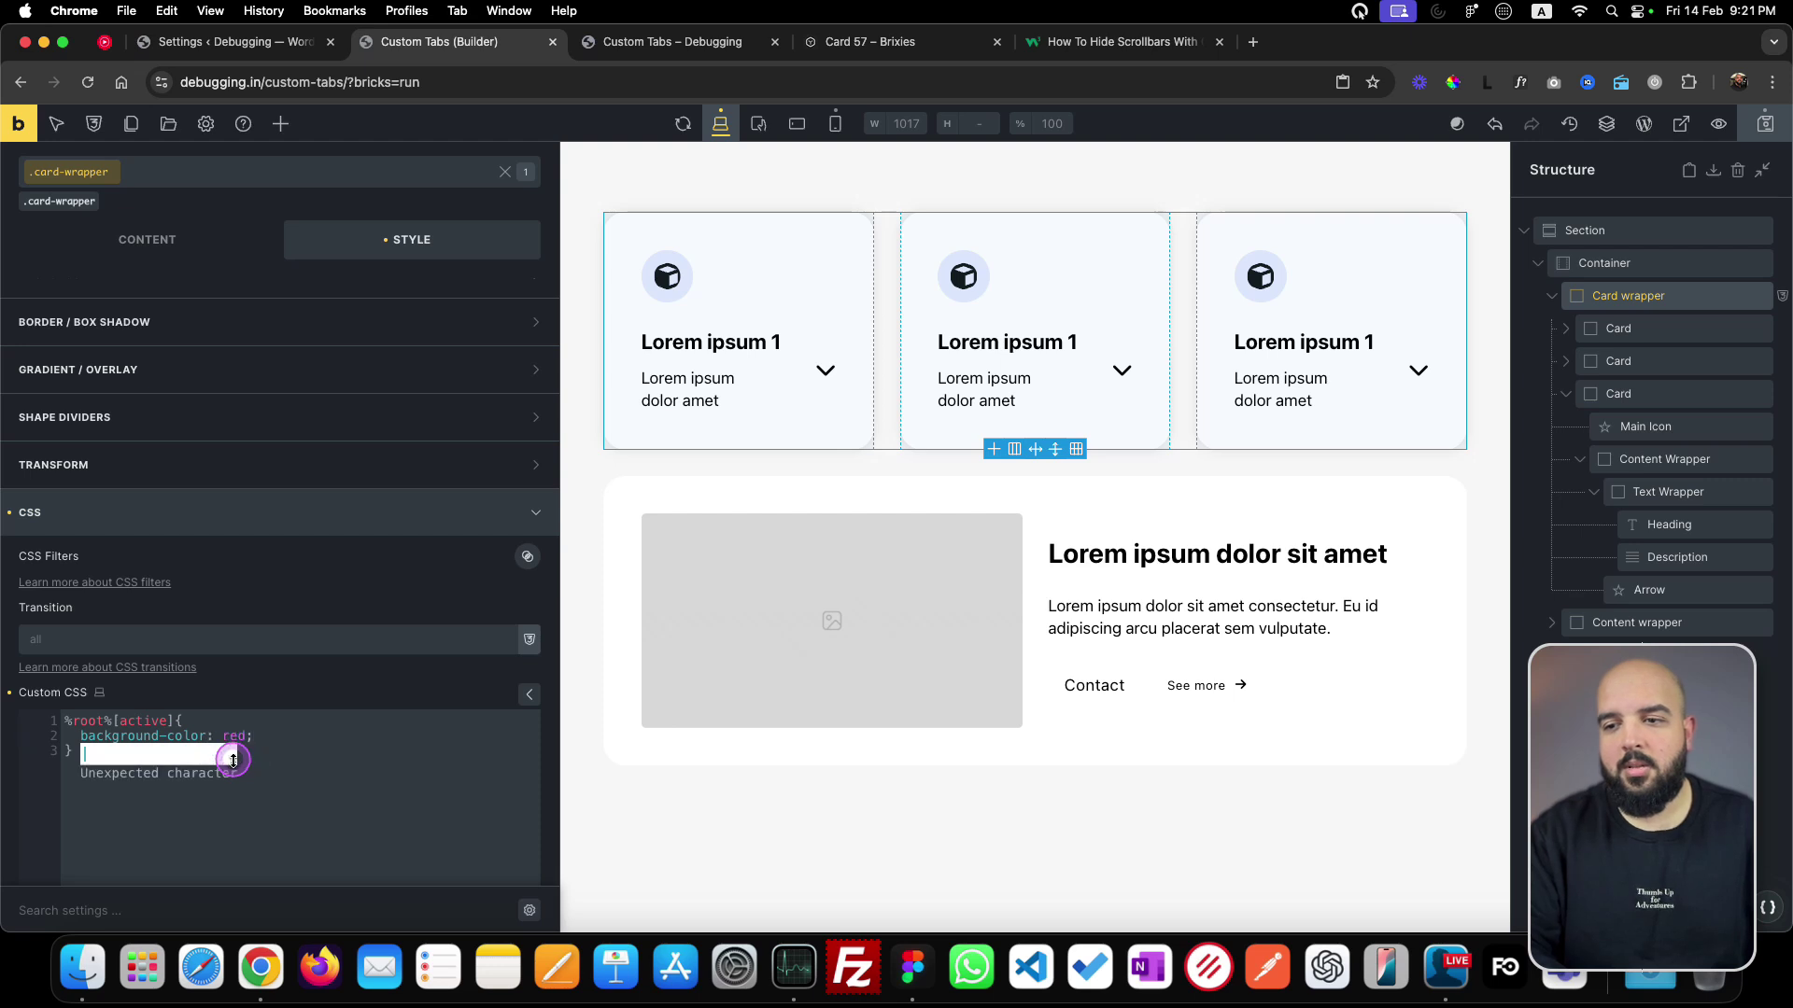
- Change the rule's selector to %root% .card[active] so it targets the card with the active attribute inside the wrapper
double_click(152, 721)
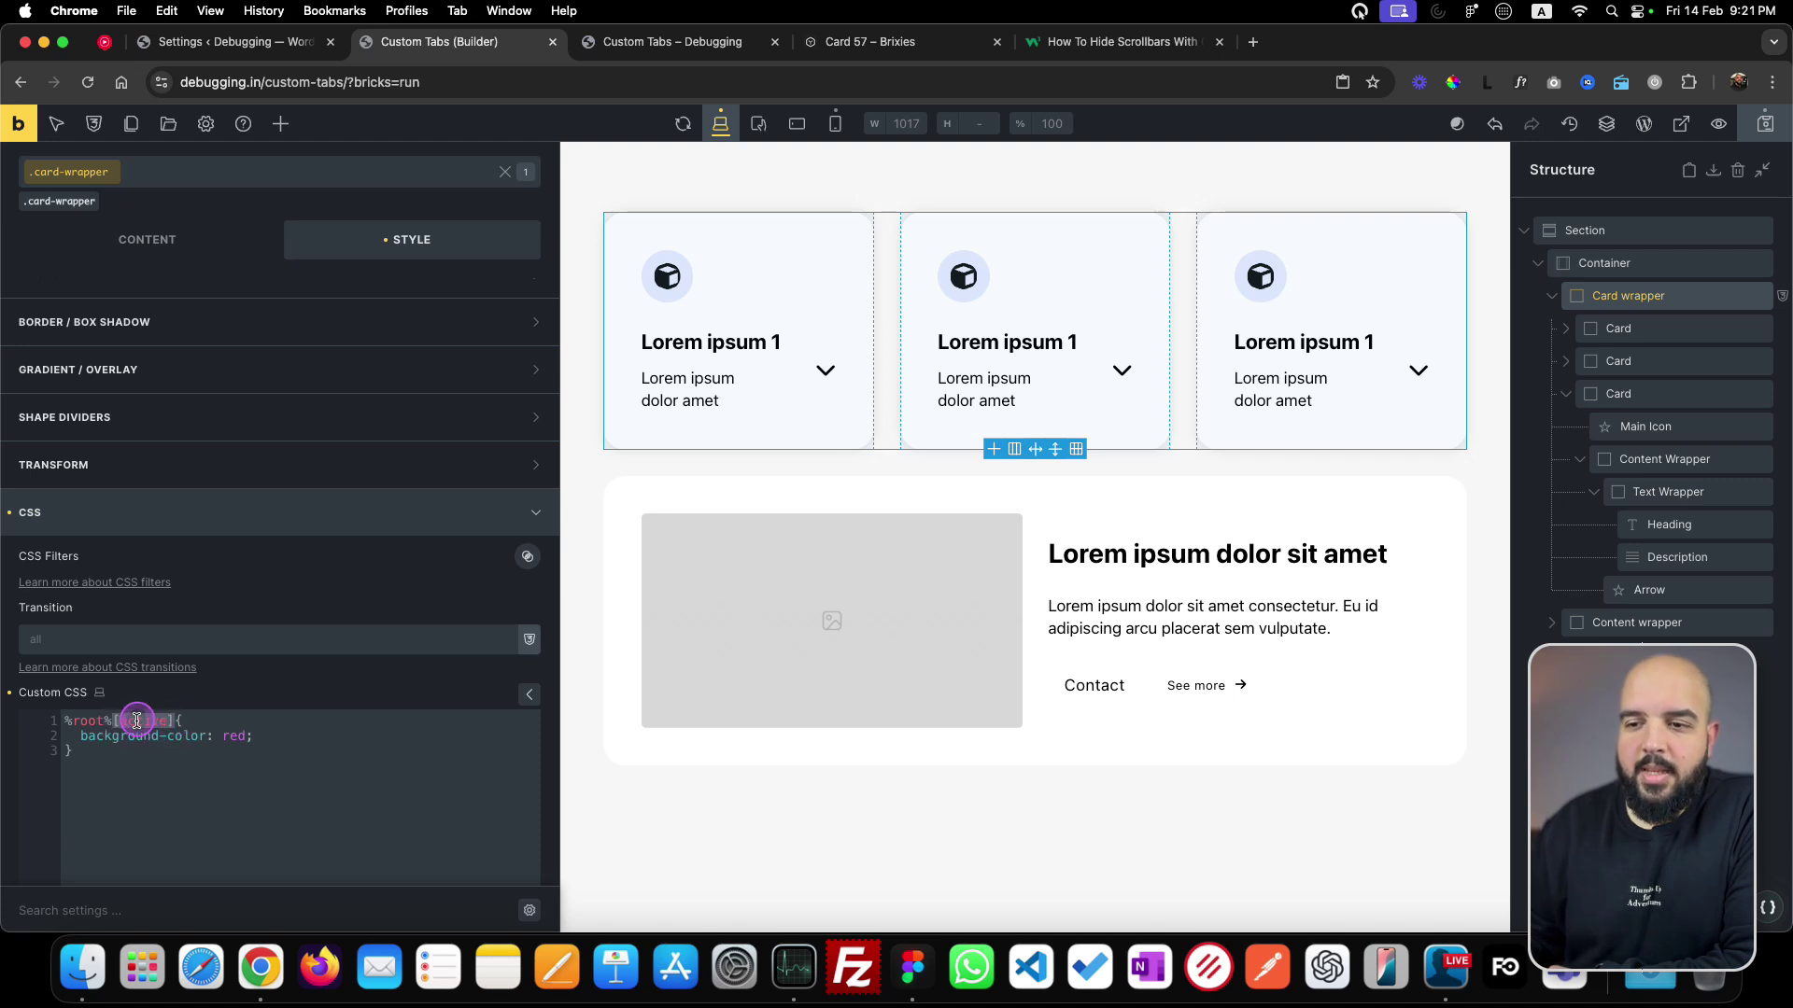
left_click(114, 721)
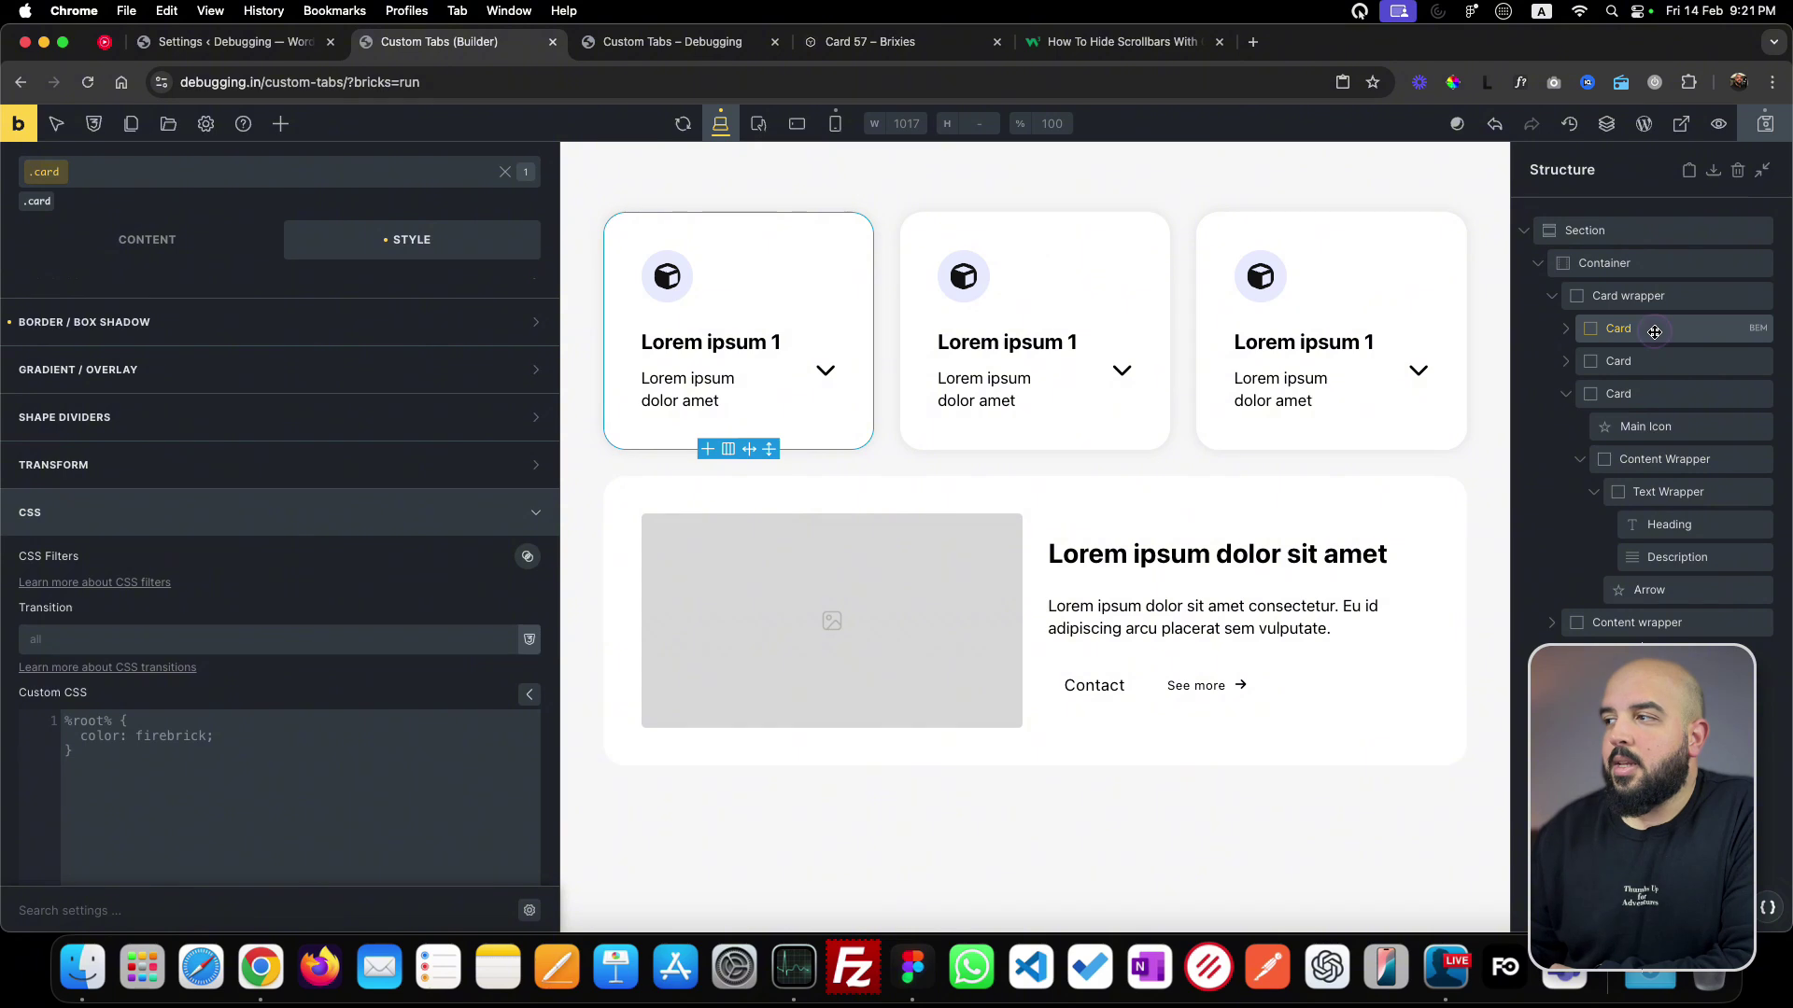
left_click(1659, 331)
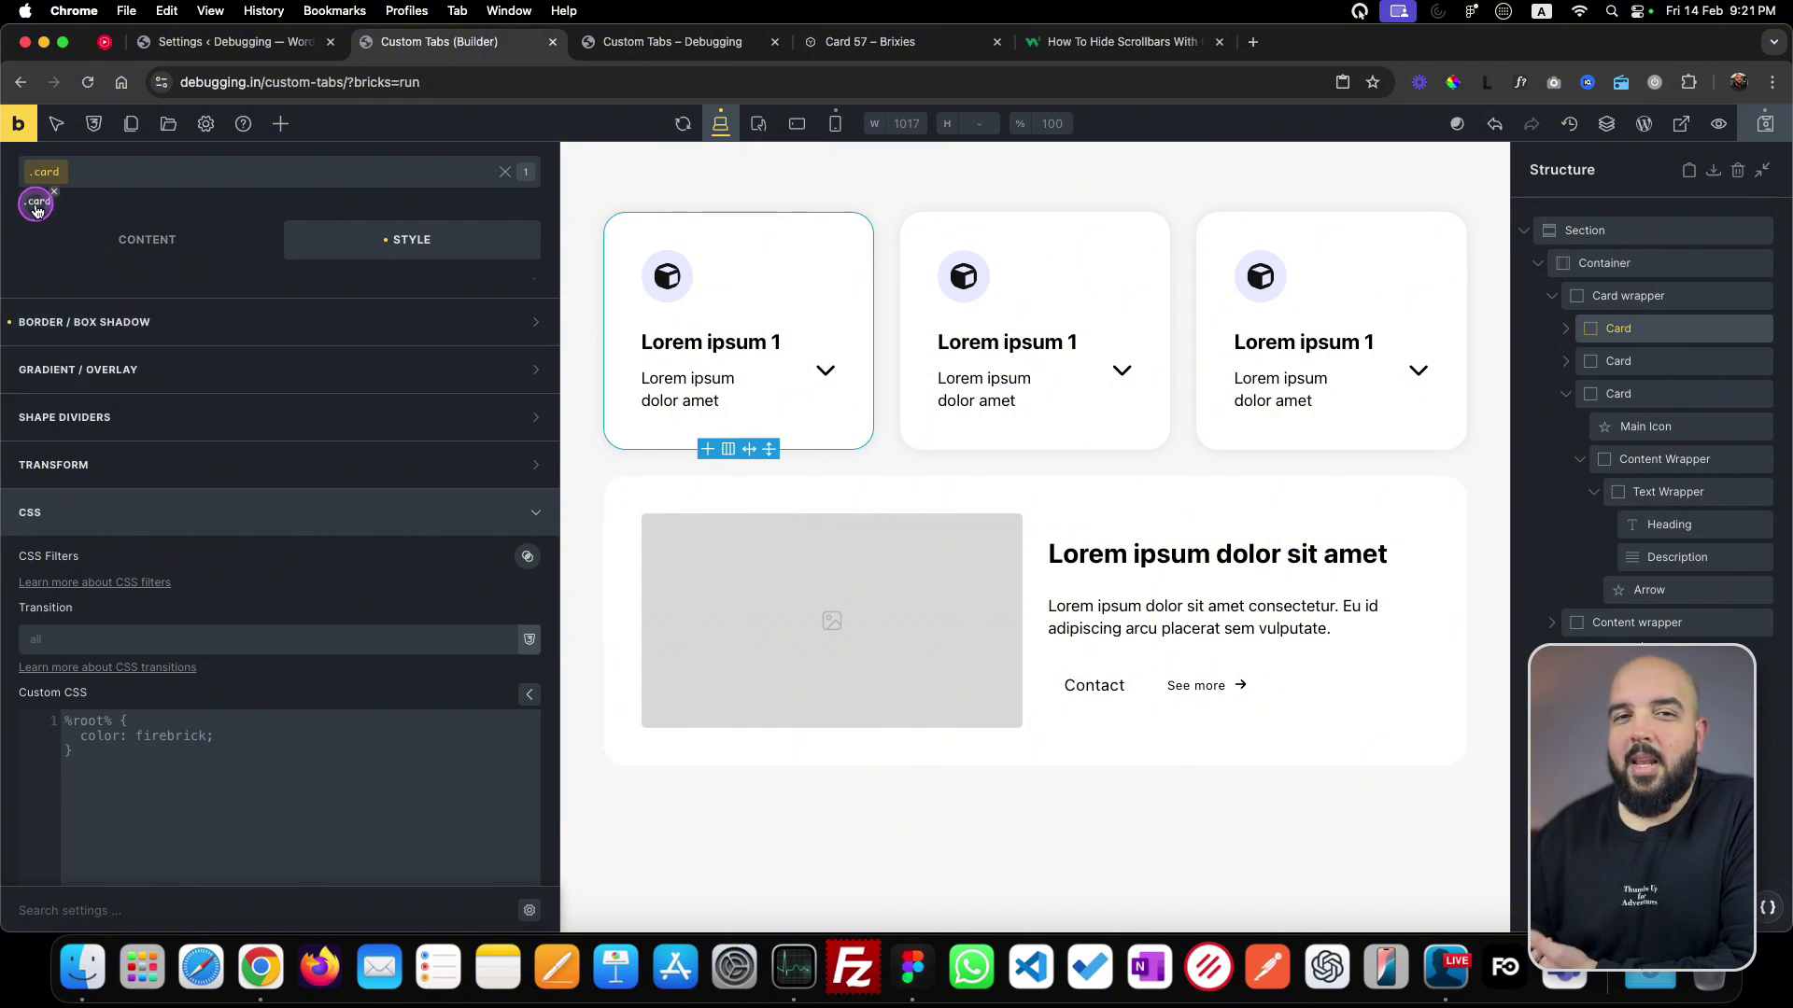
left_click(1692, 297)
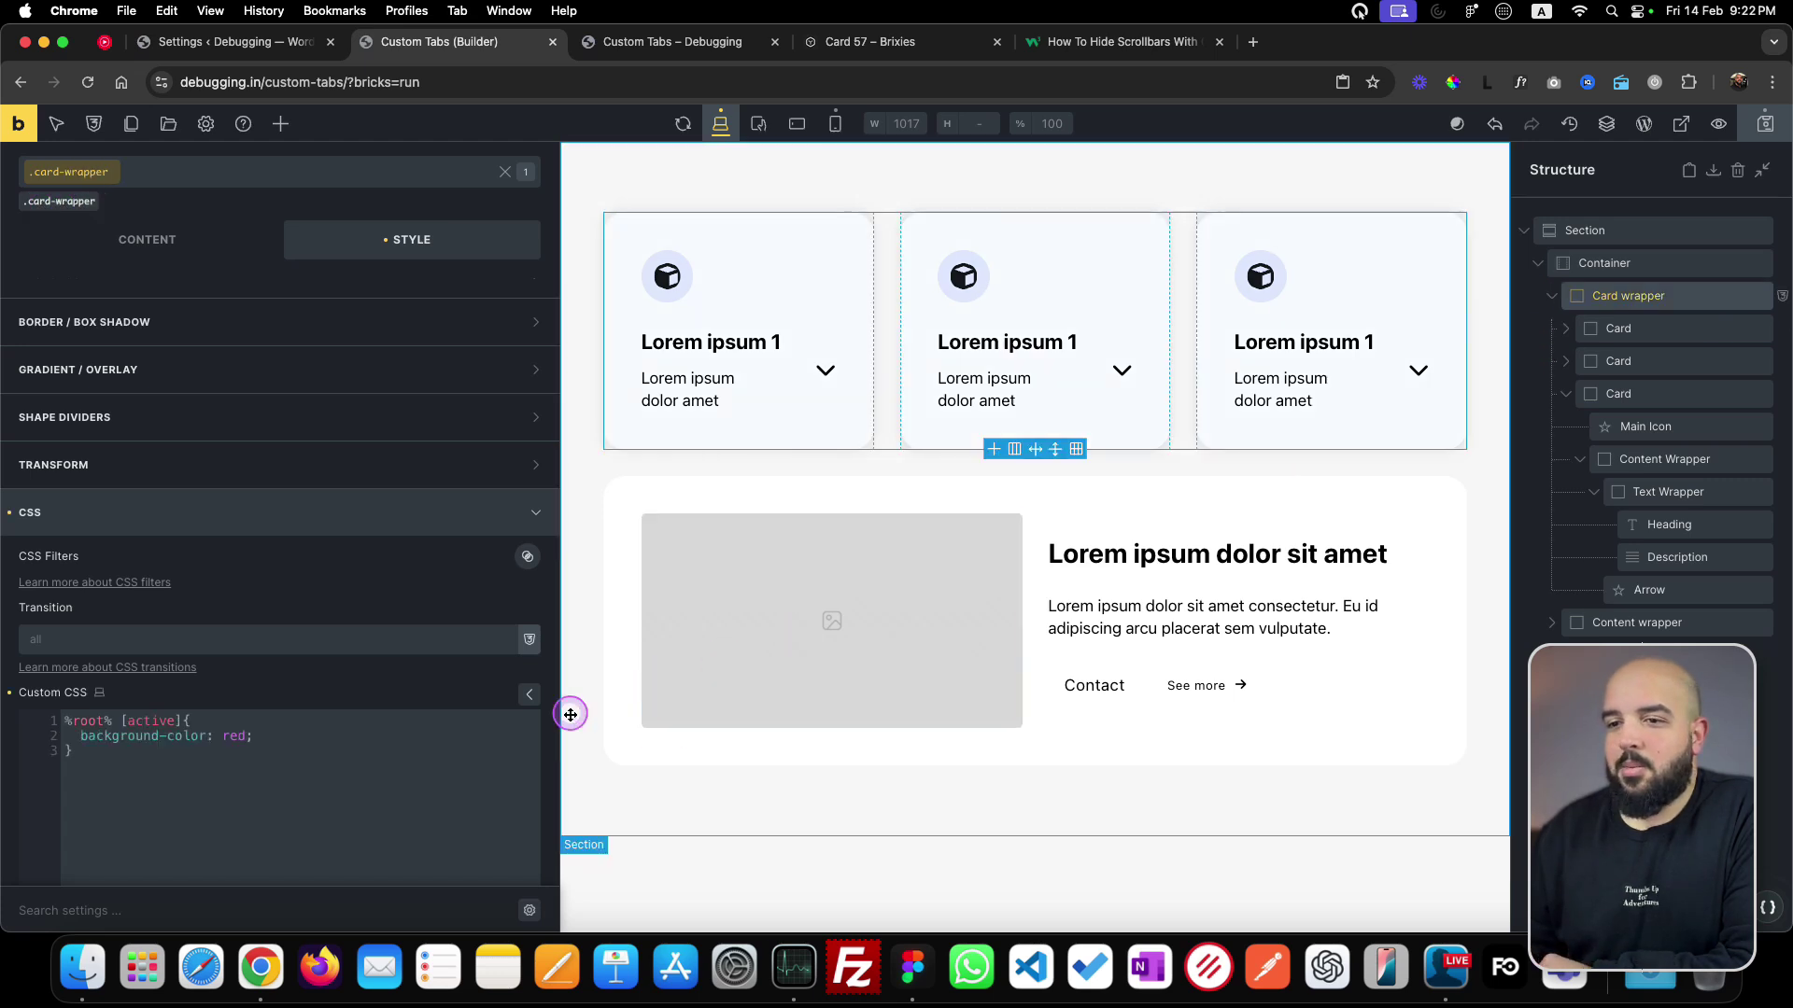
left_click(119, 719)
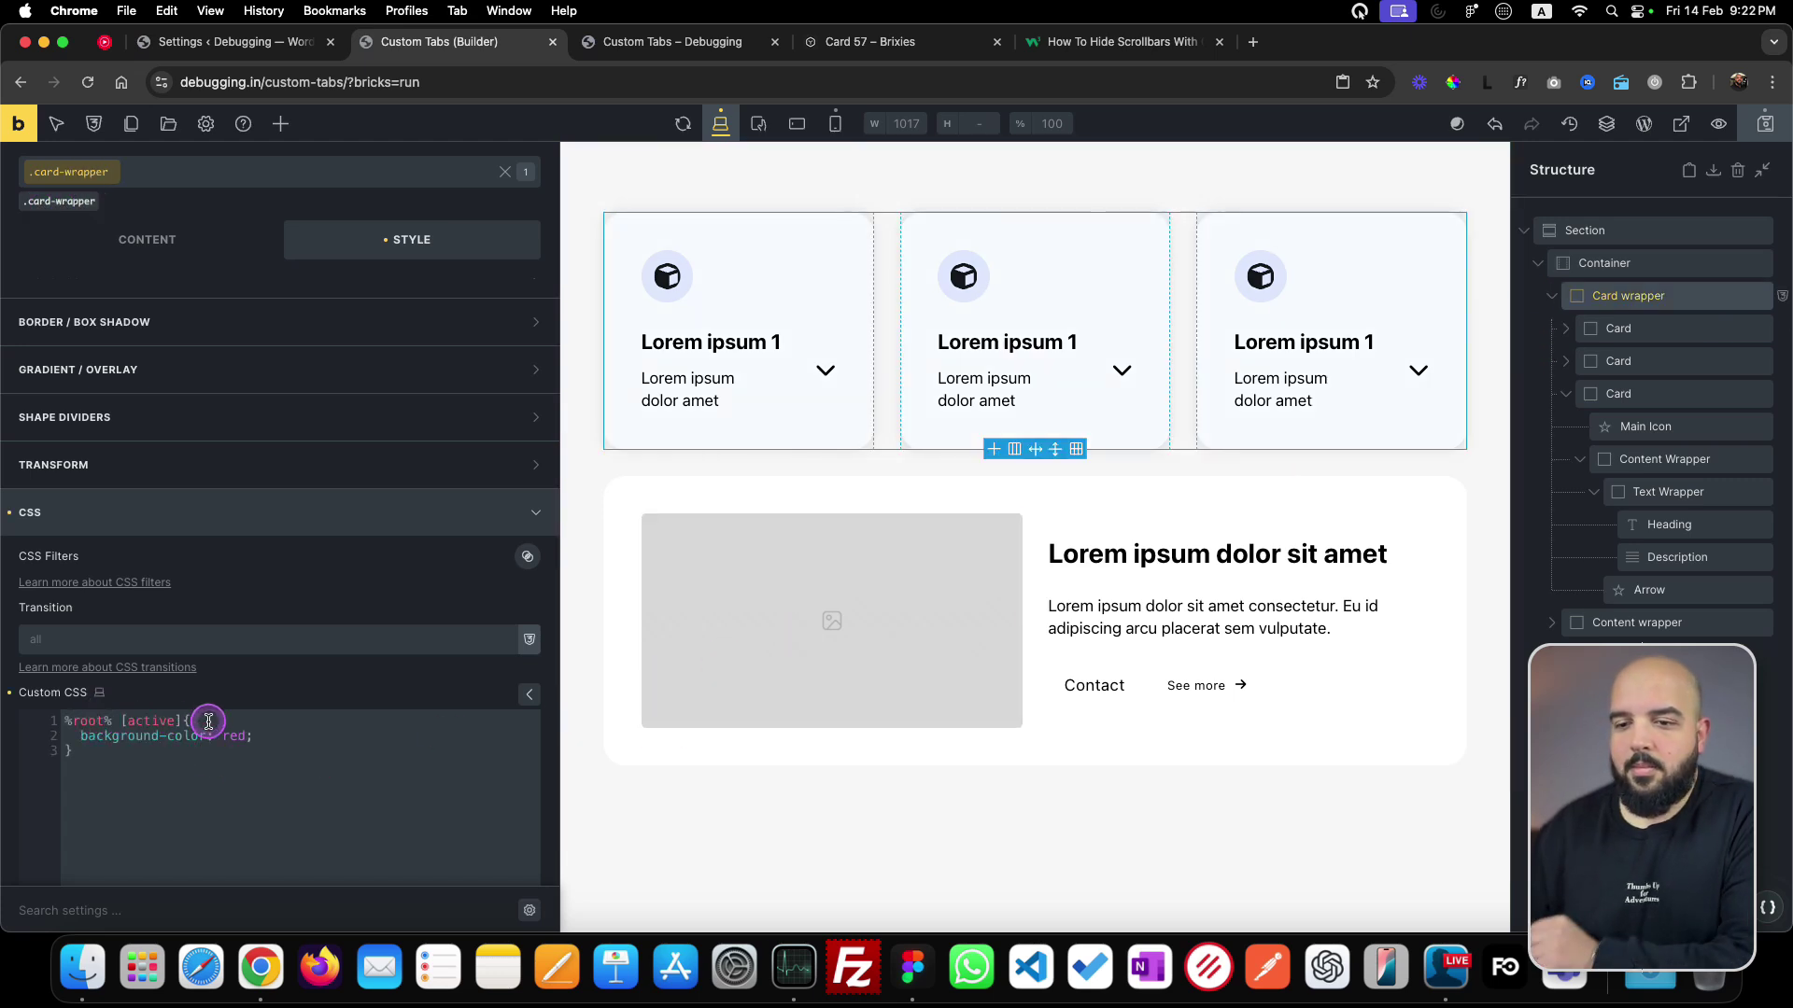
type("card")
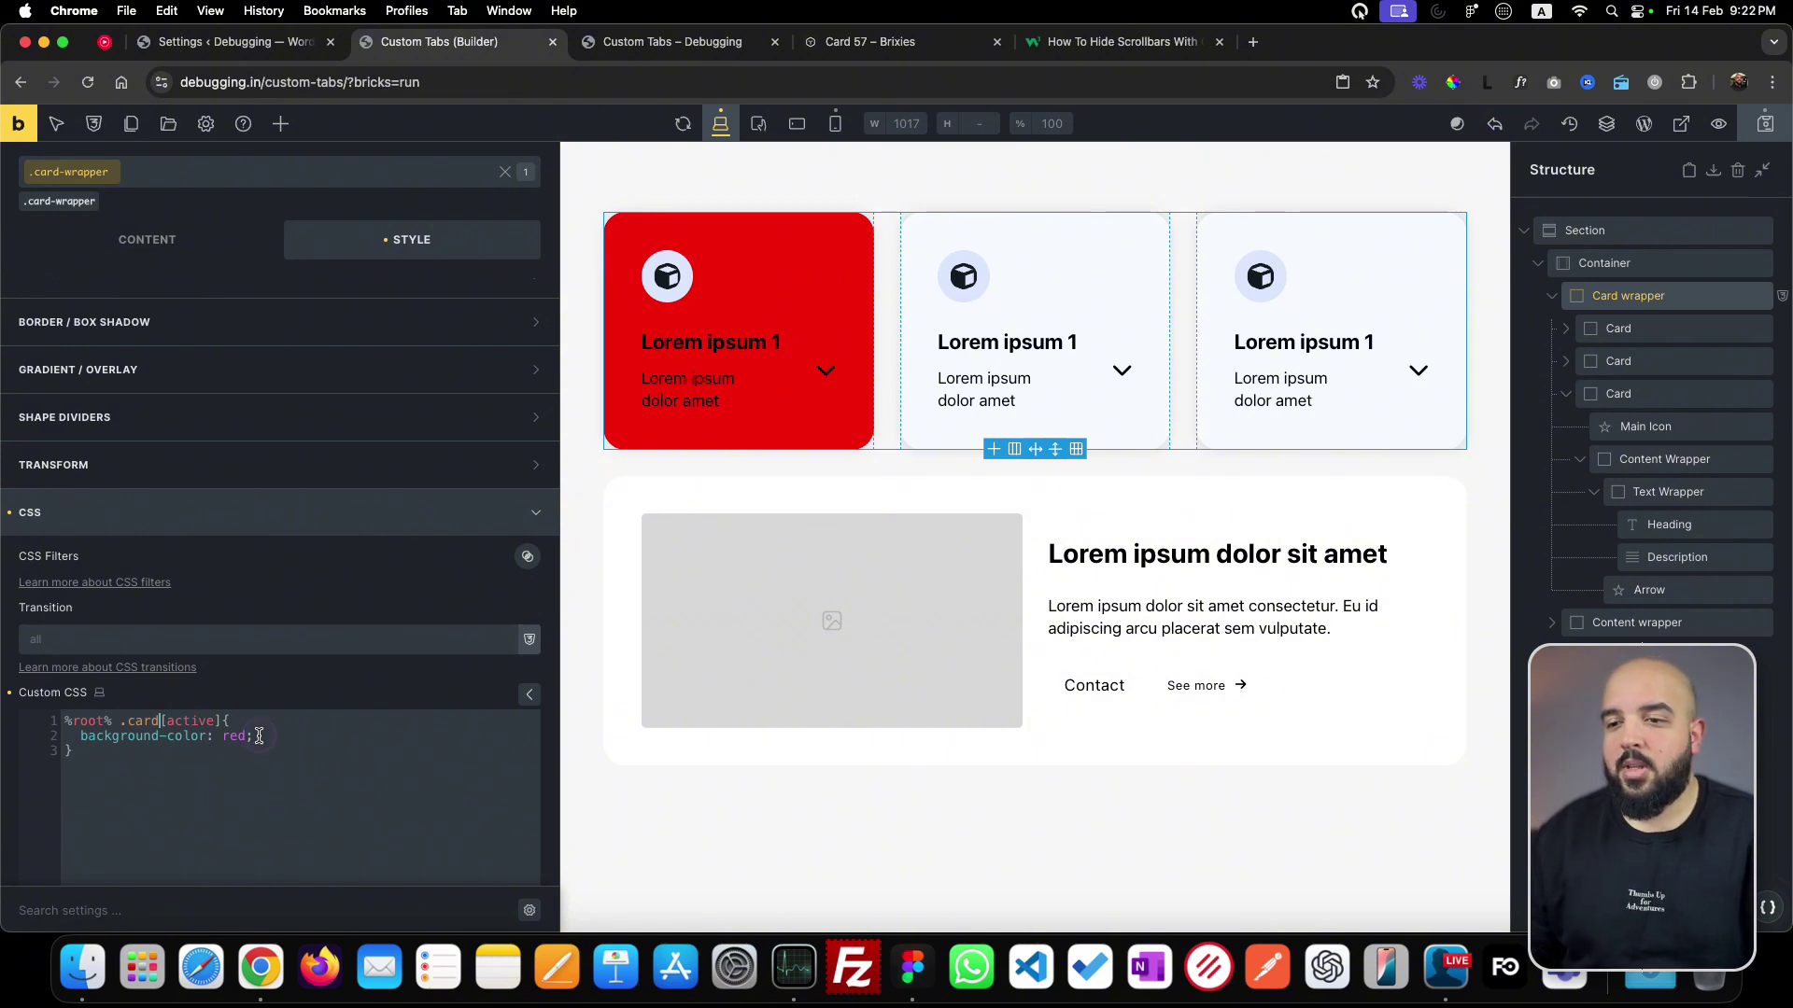
- Delete the red background-color declaration from the .card[active] rule
left_click_drag(258, 735, 88, 739)
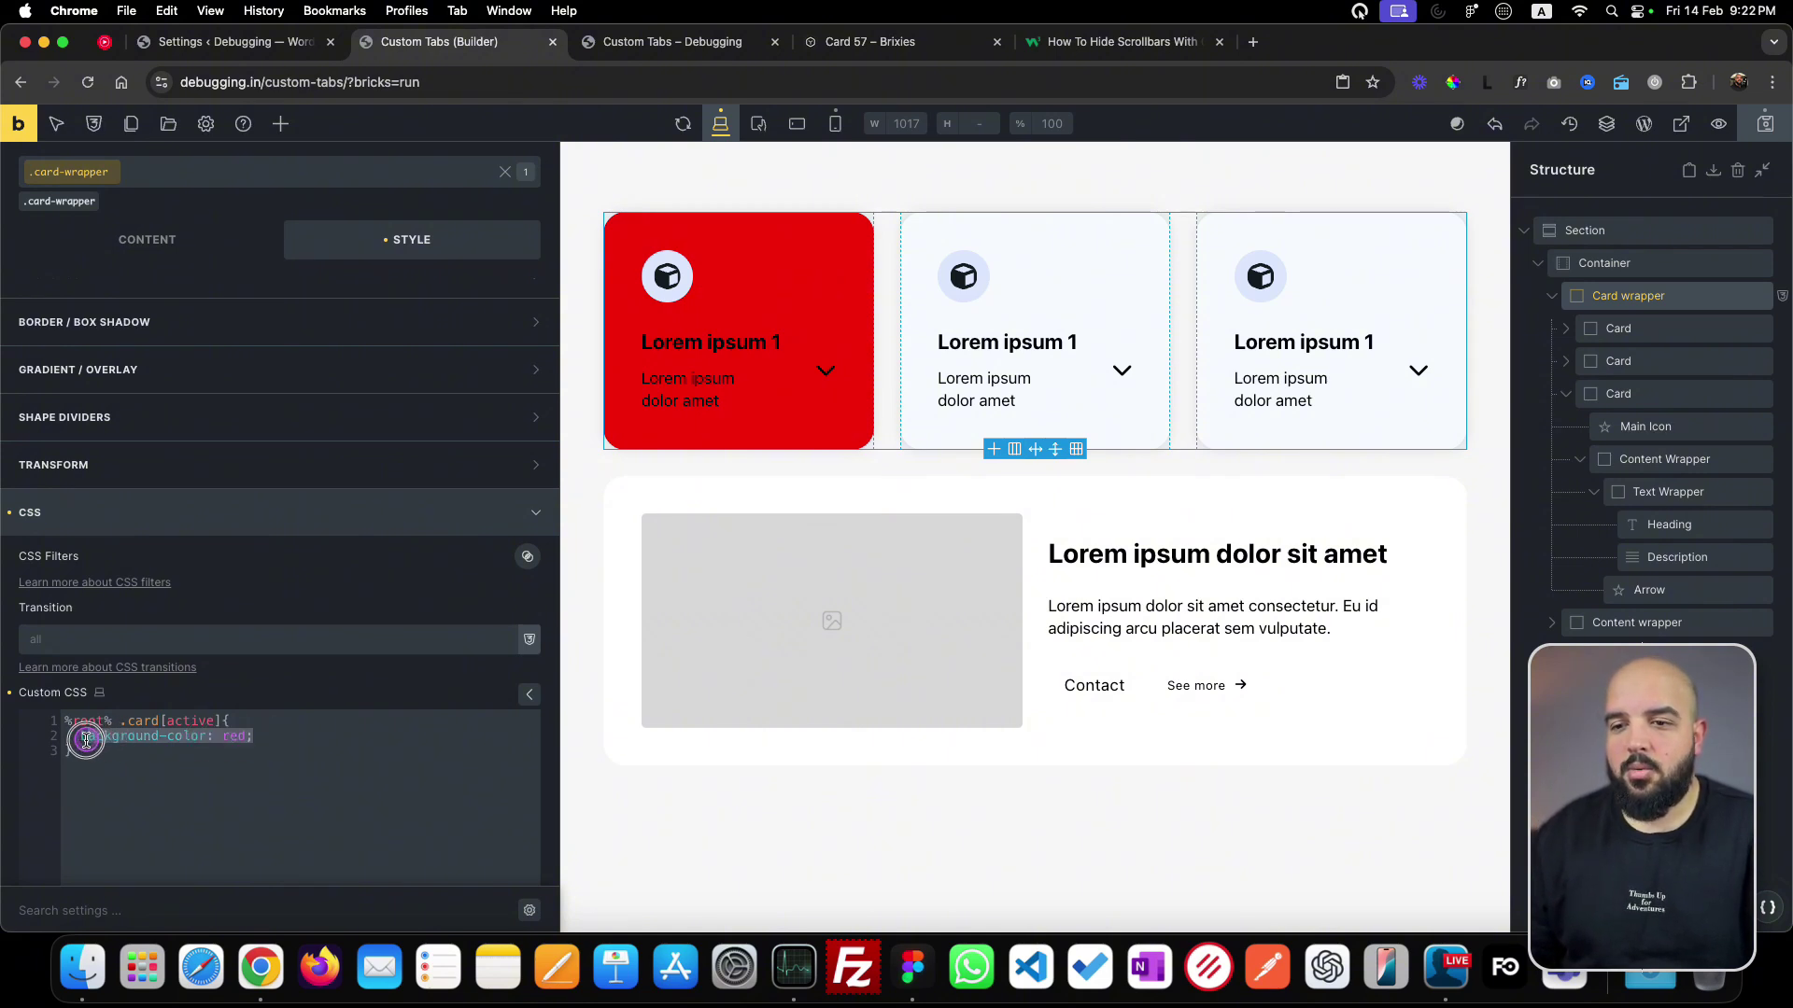
key("BackSpace")
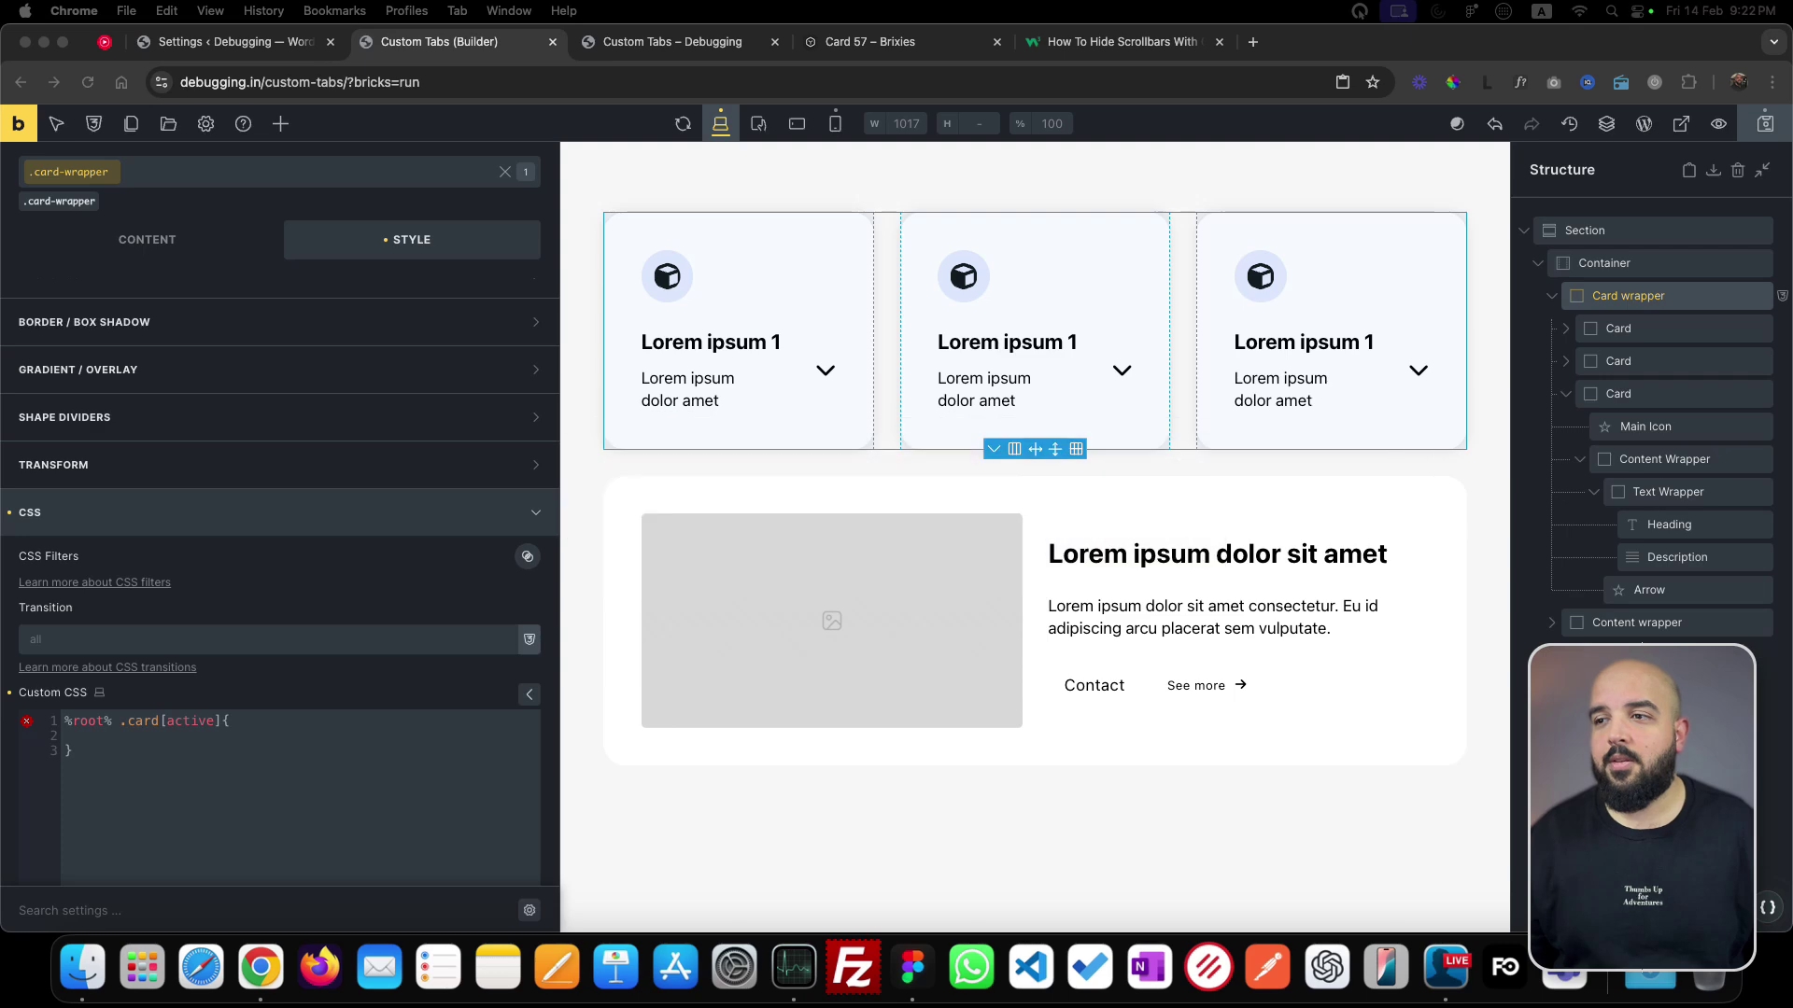
- Switch to Figma to examine the first card's styling in the Desktop Active frame, and return to the .card[active] rule in the Bricks builder
key("super+Tab")
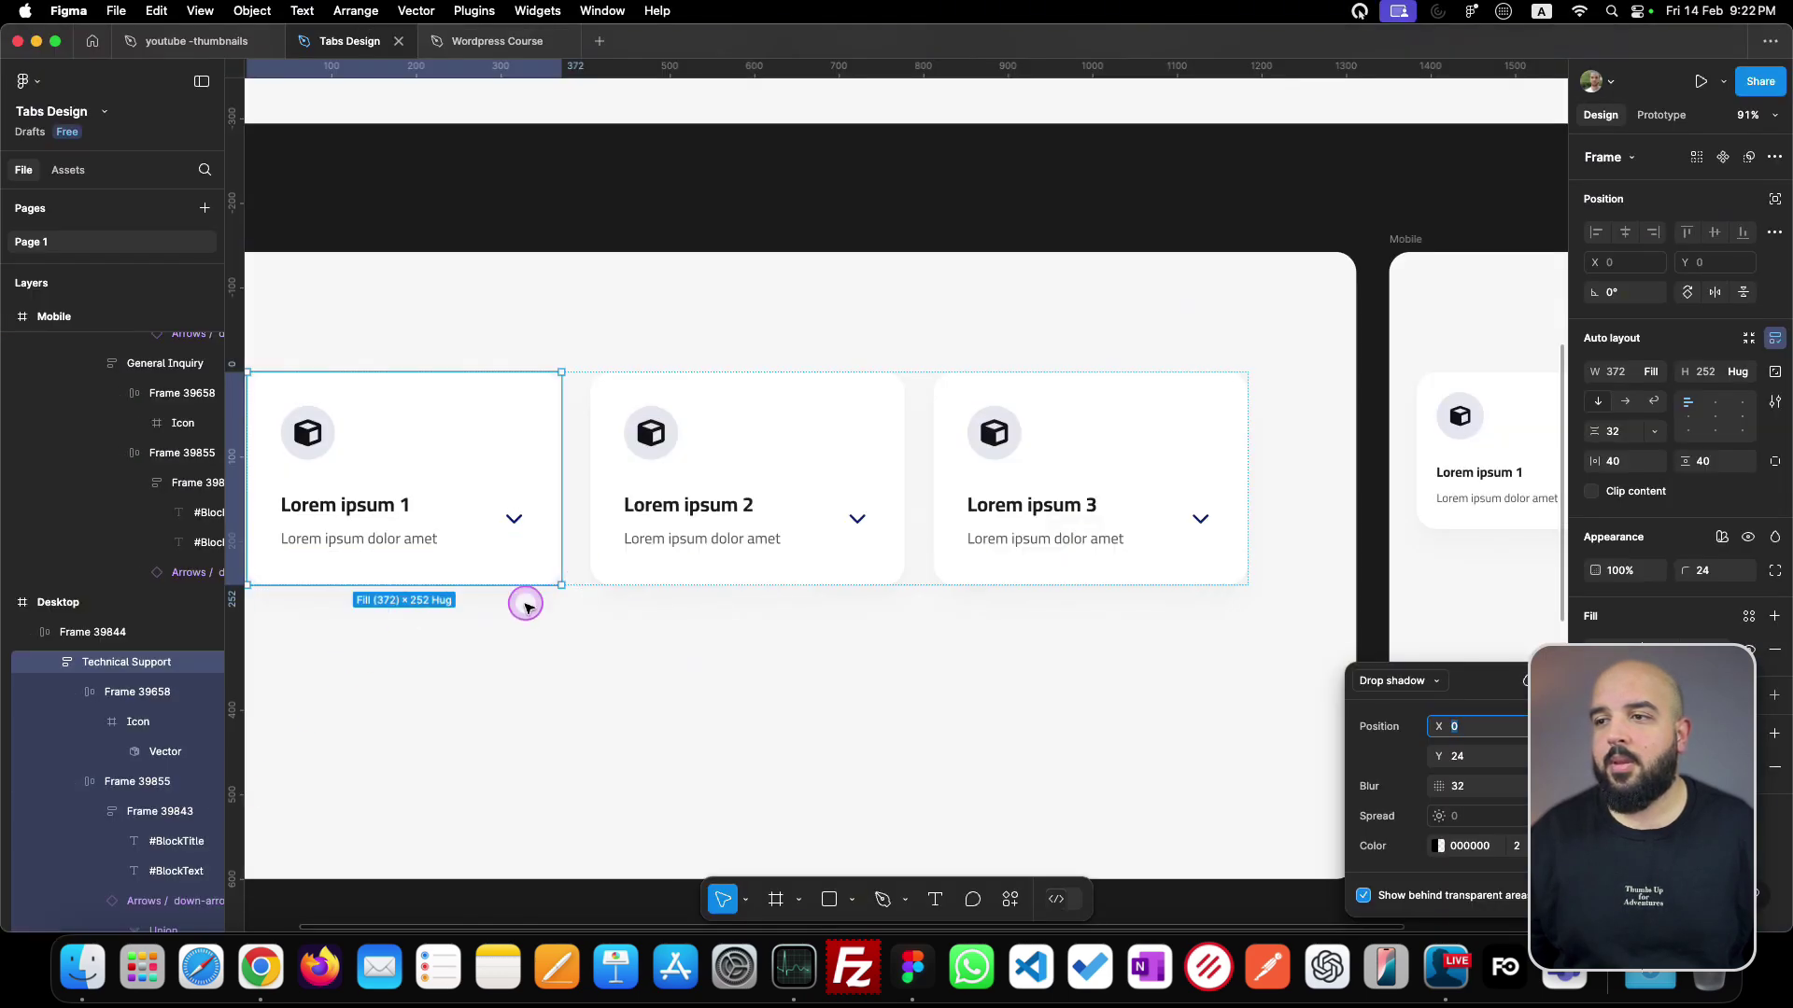
scroll(824, 772, "down", 10)
scroll(899, 581, "down", 5)
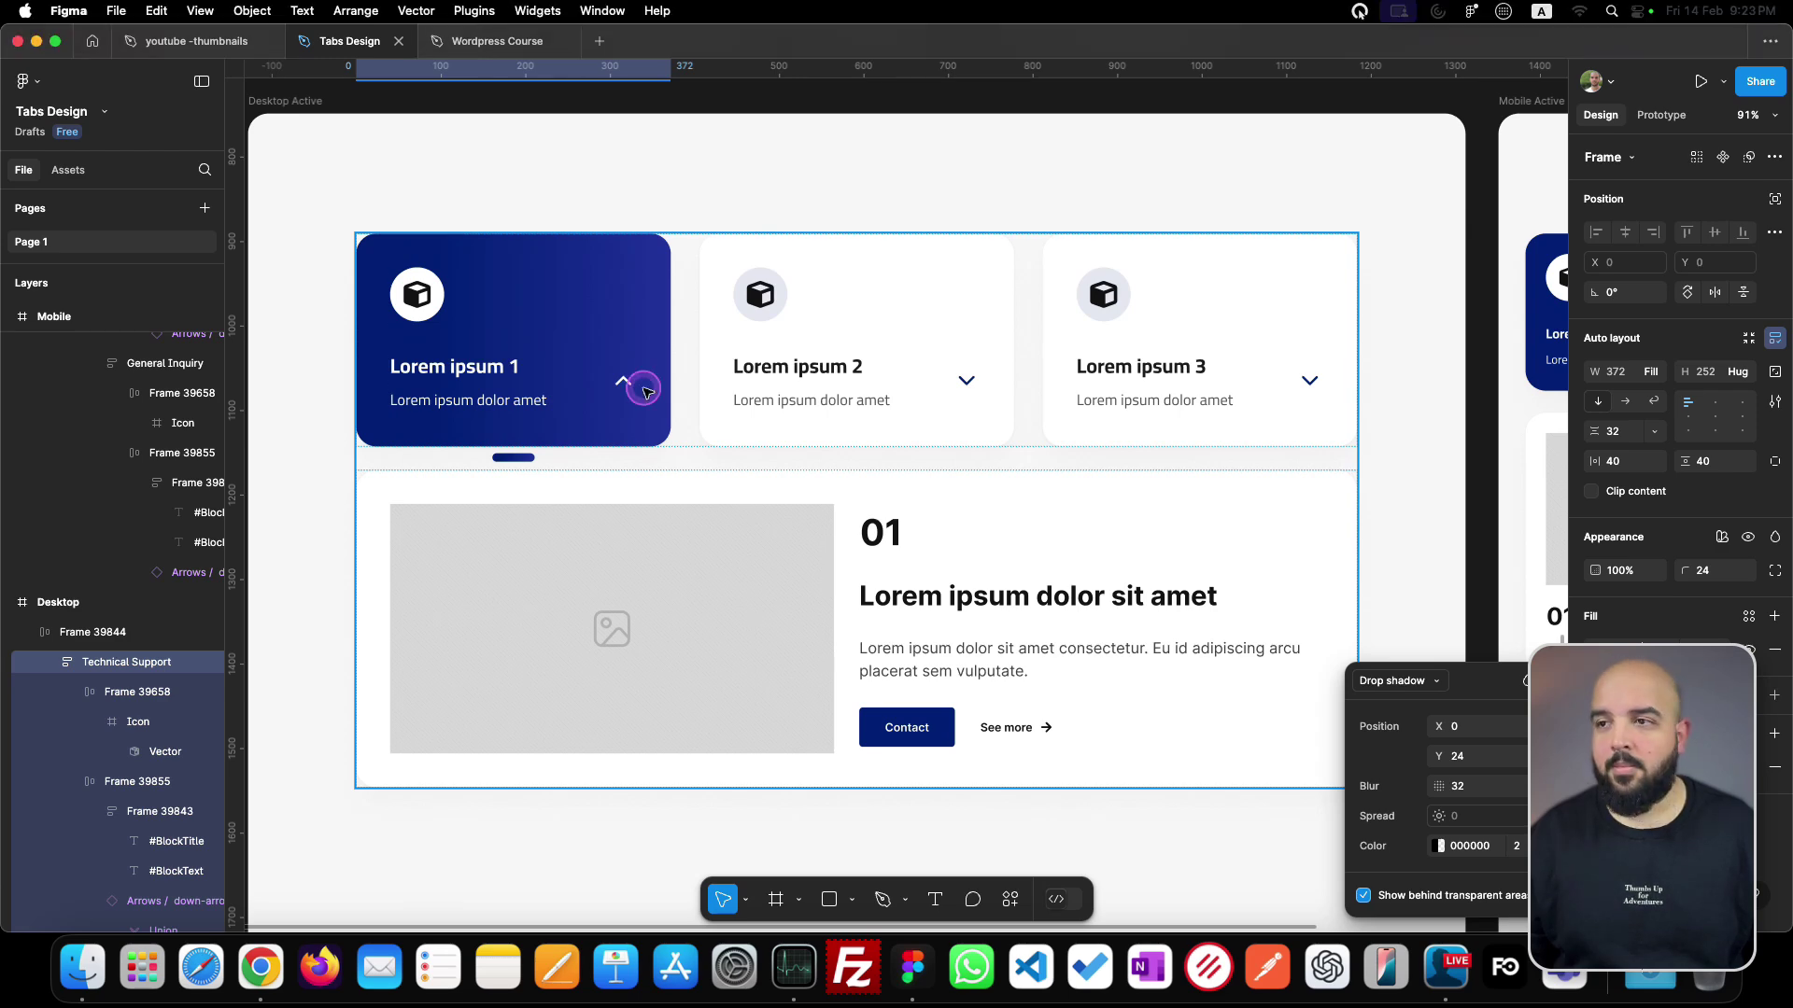
key("super+Tab")
key("super+Tab")
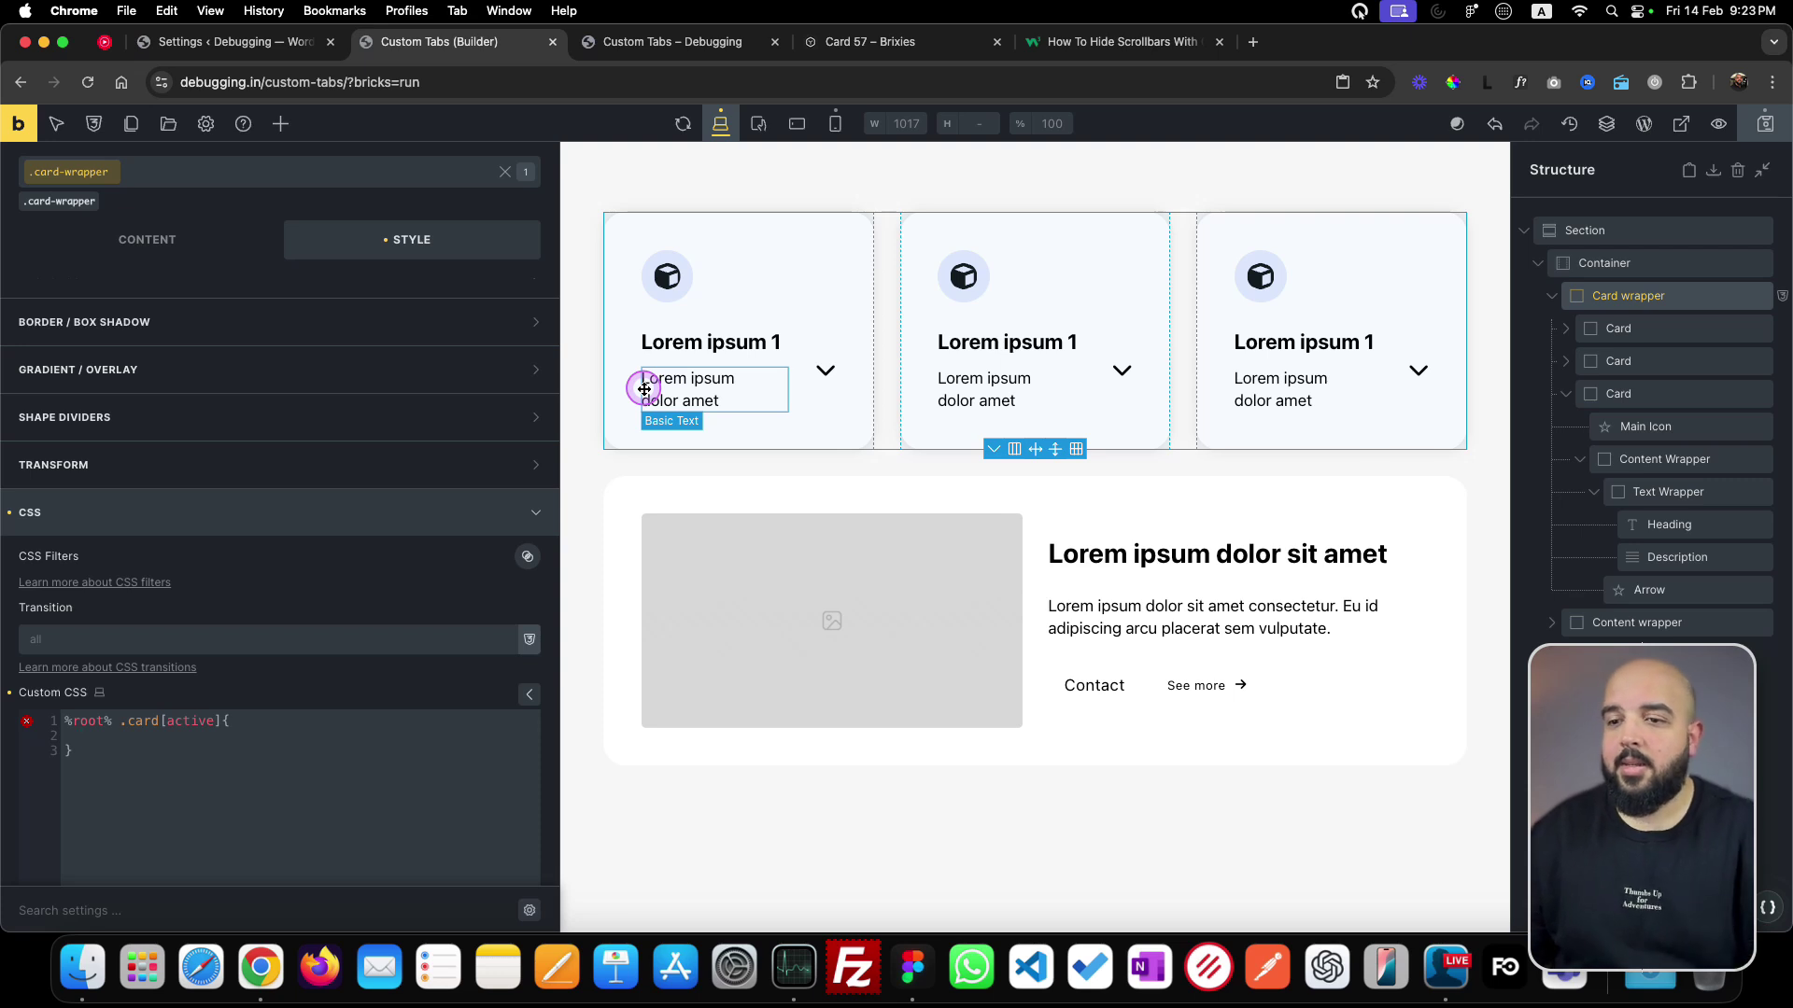
left_click(199, 739)
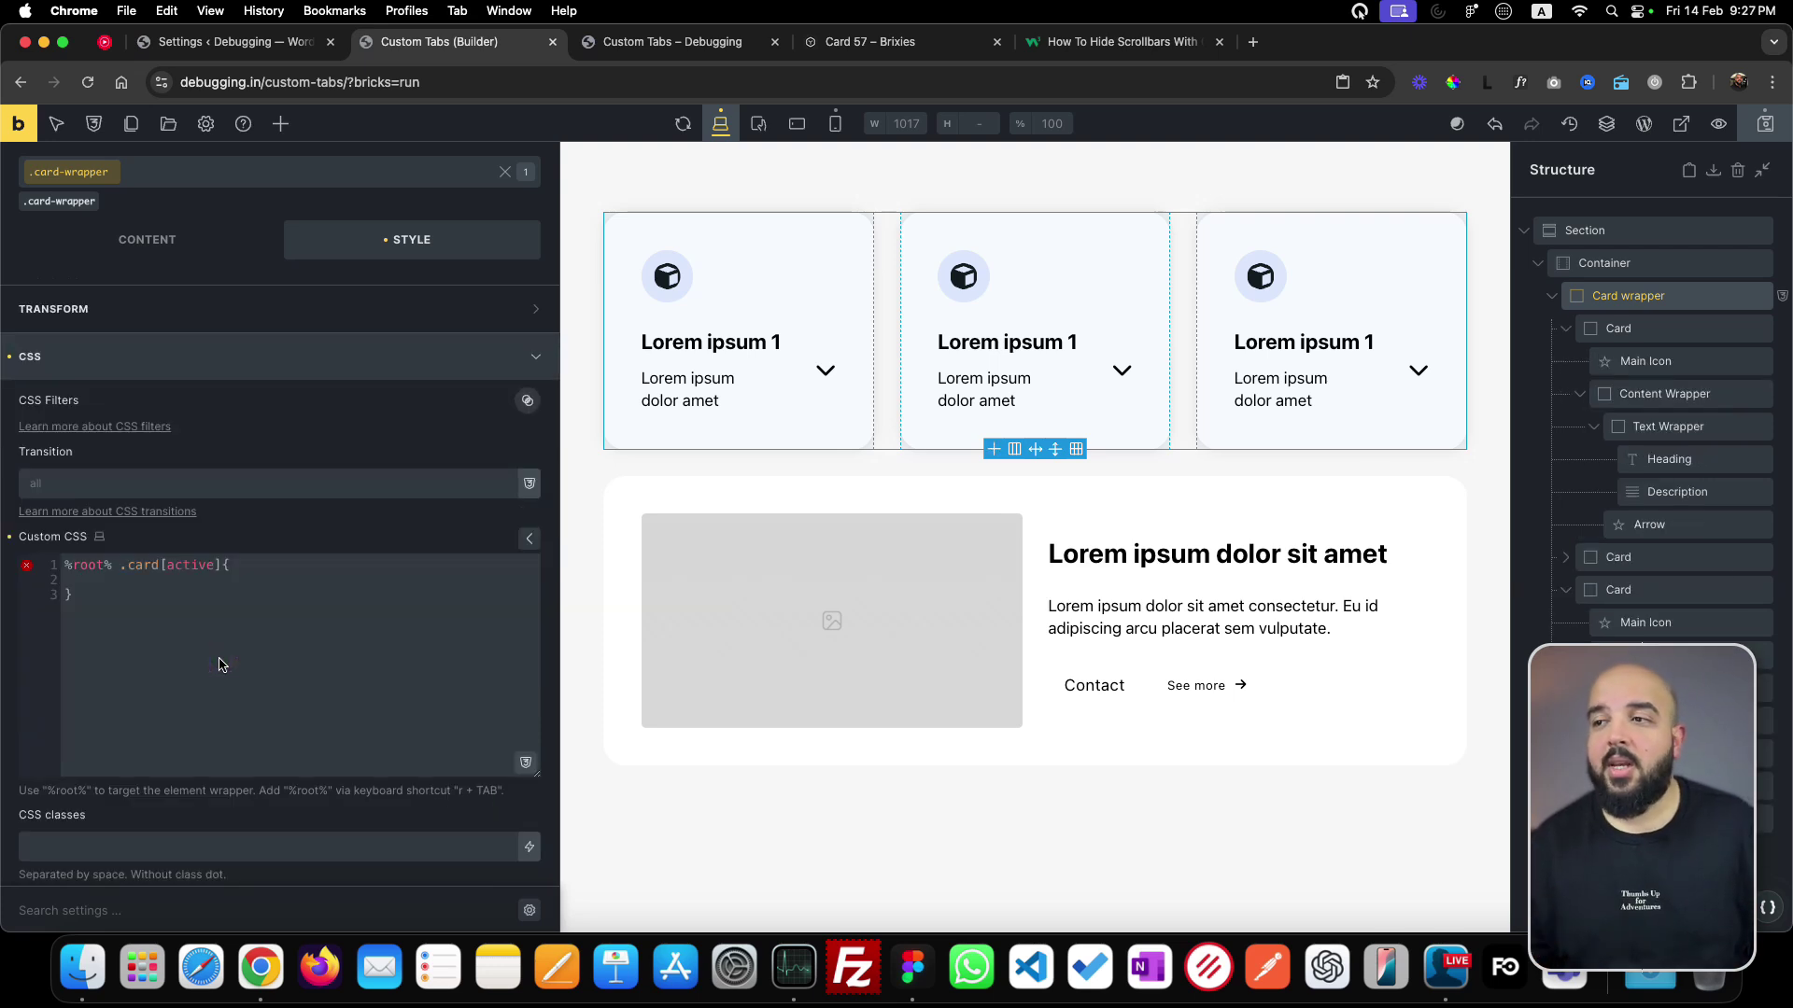
left_click(760, 305)
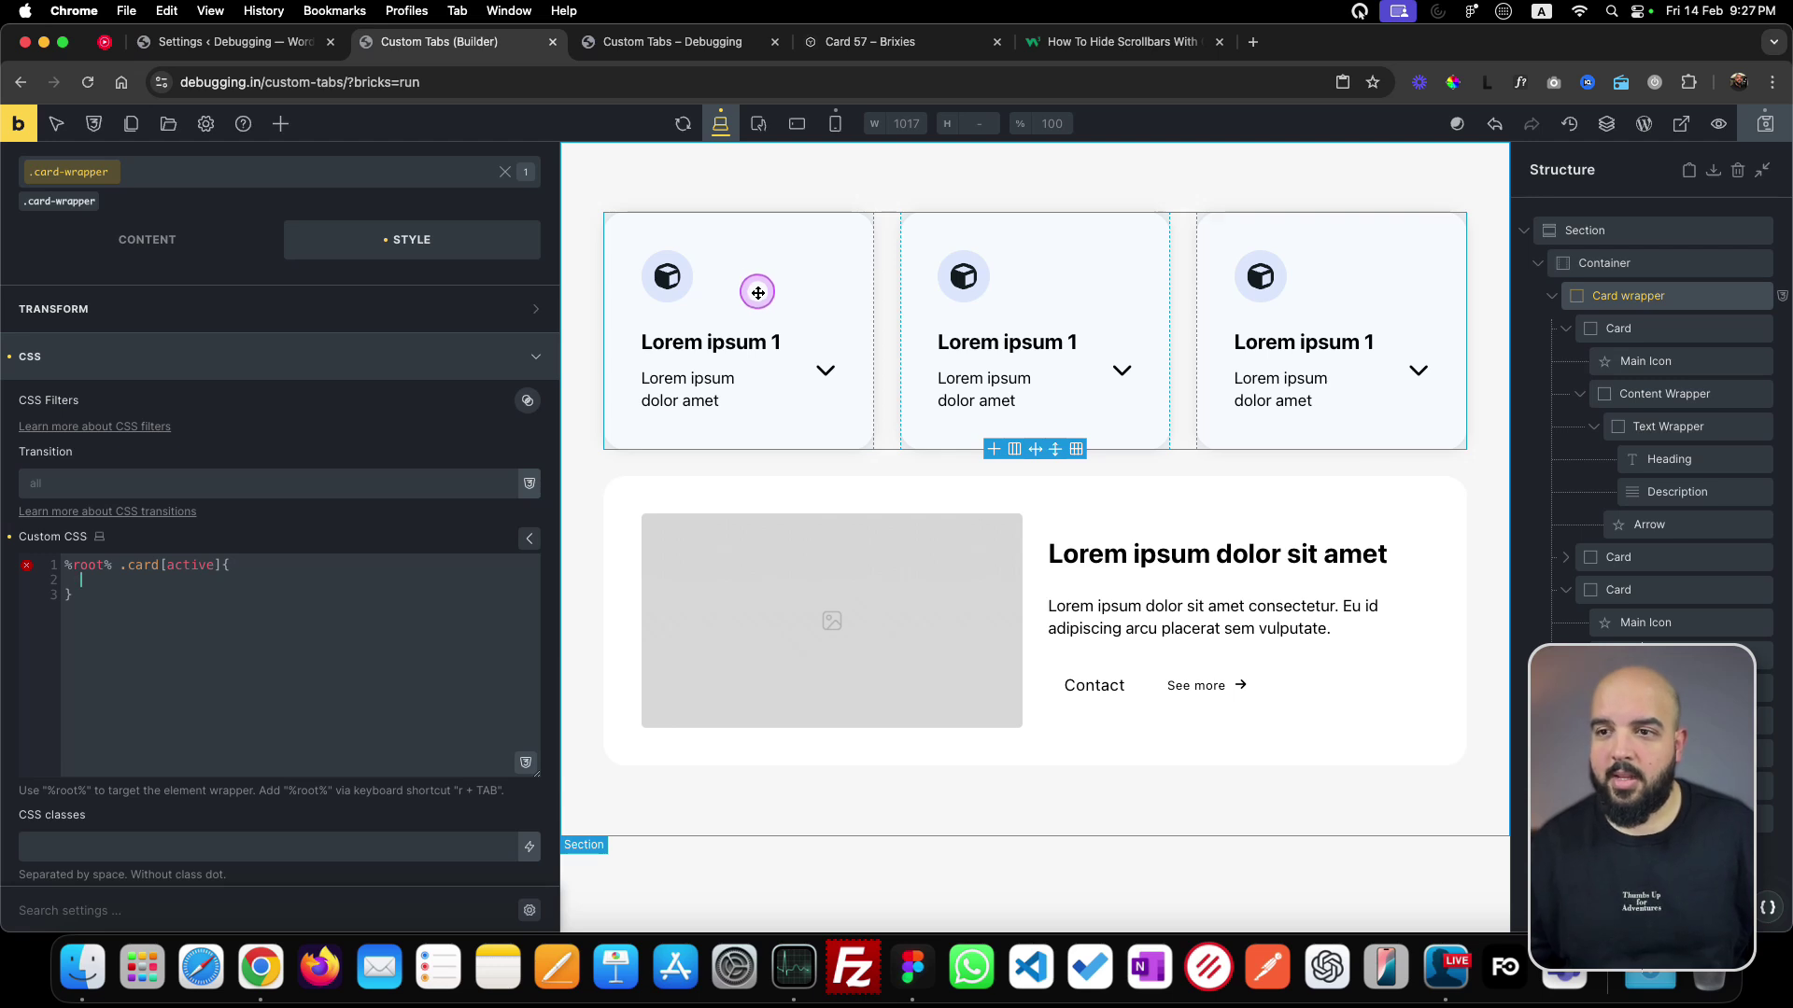
left_click(143, 585)
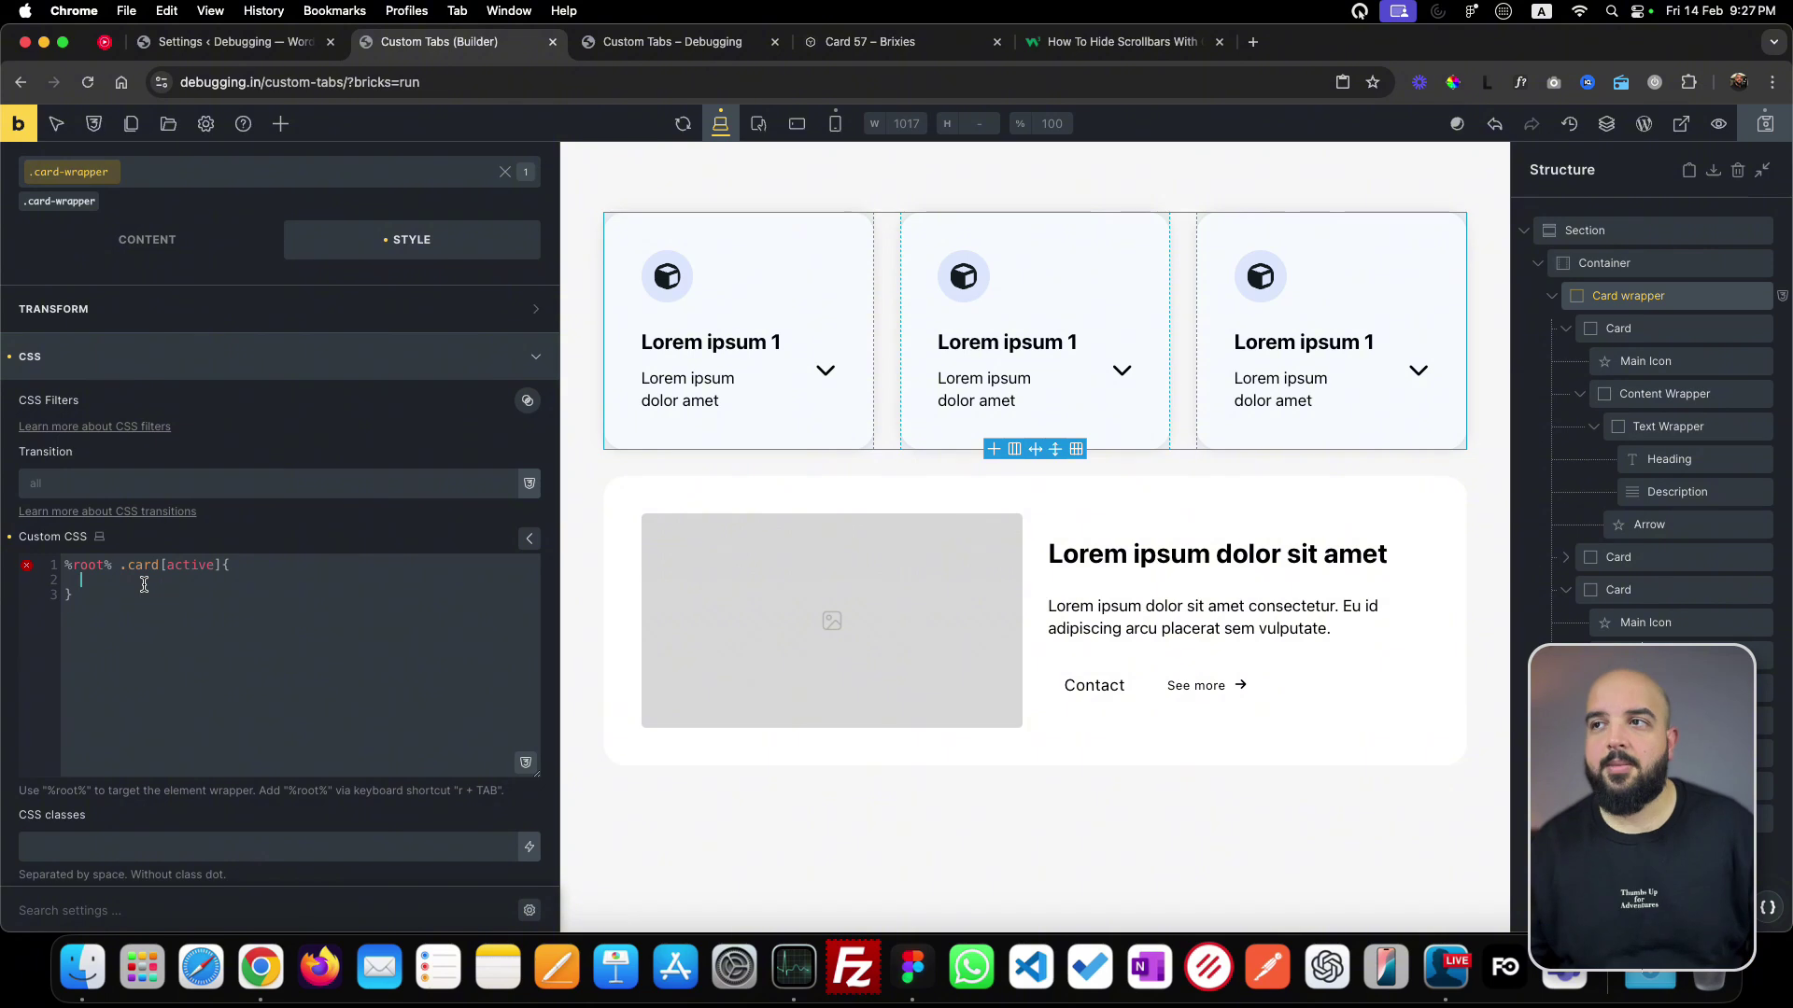
- Search Google for "css gradient" in a new browser tab and open the W3Schools CSS Gradients page
left_click(1253, 41)
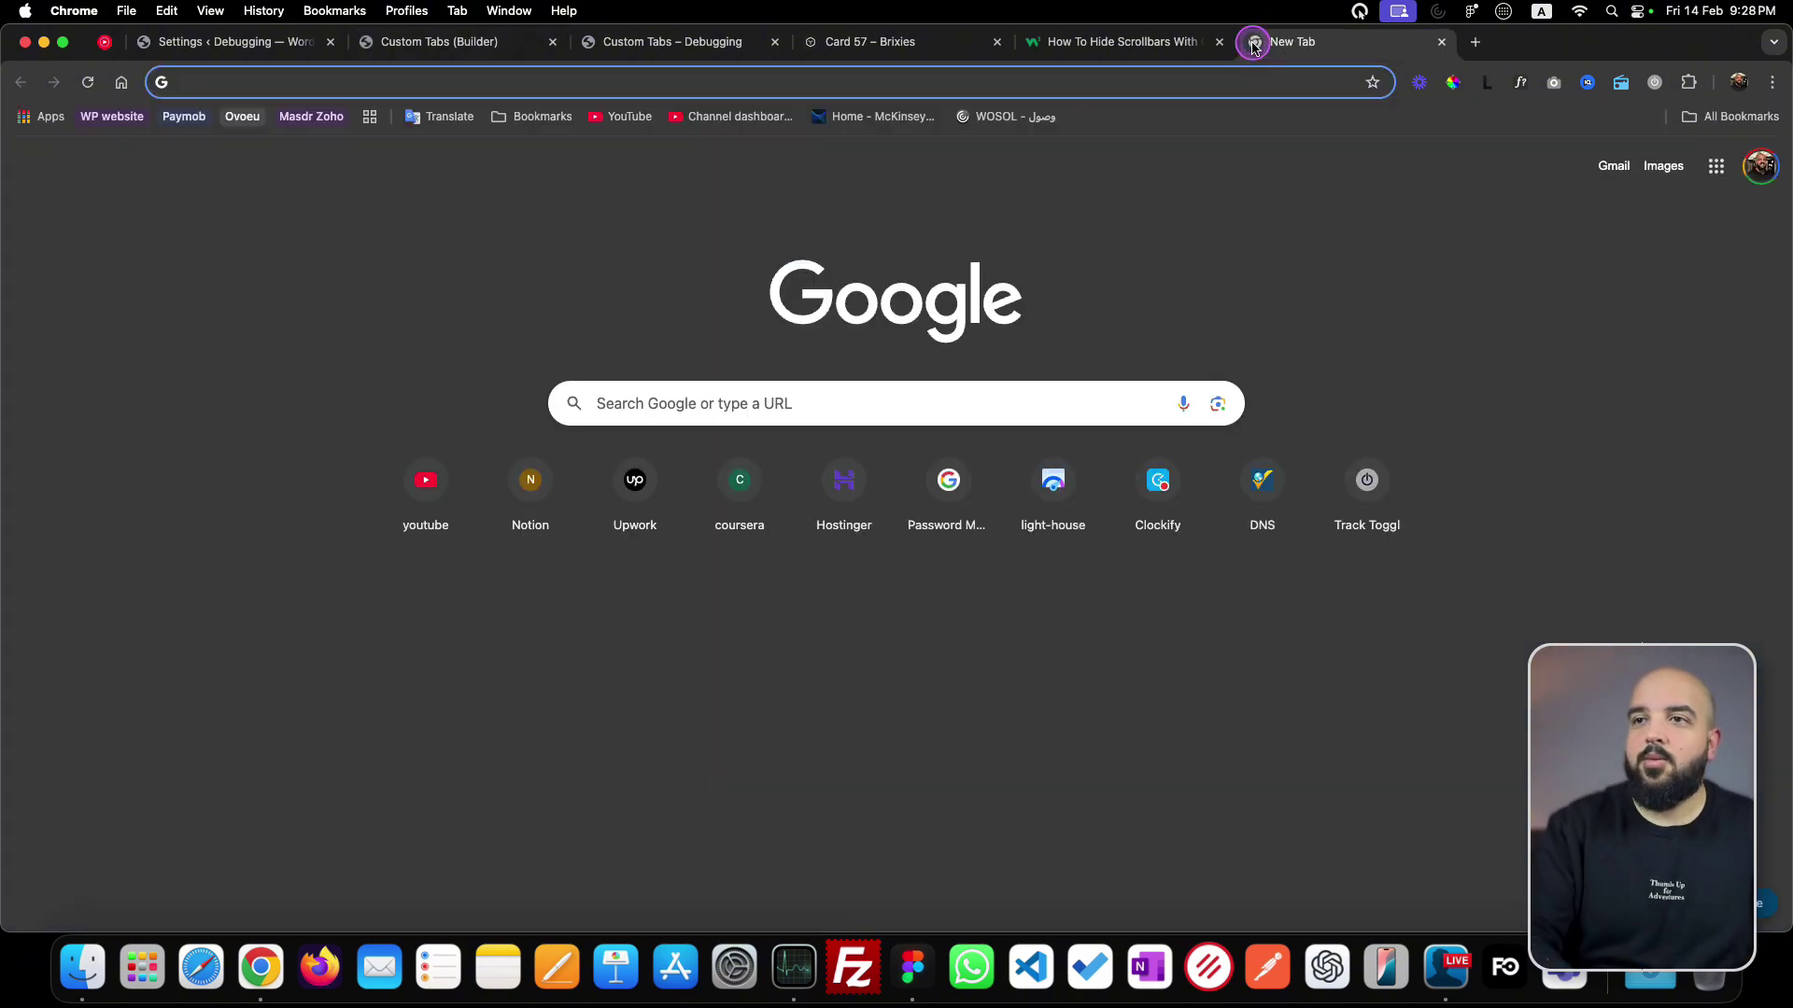
type("css gra")
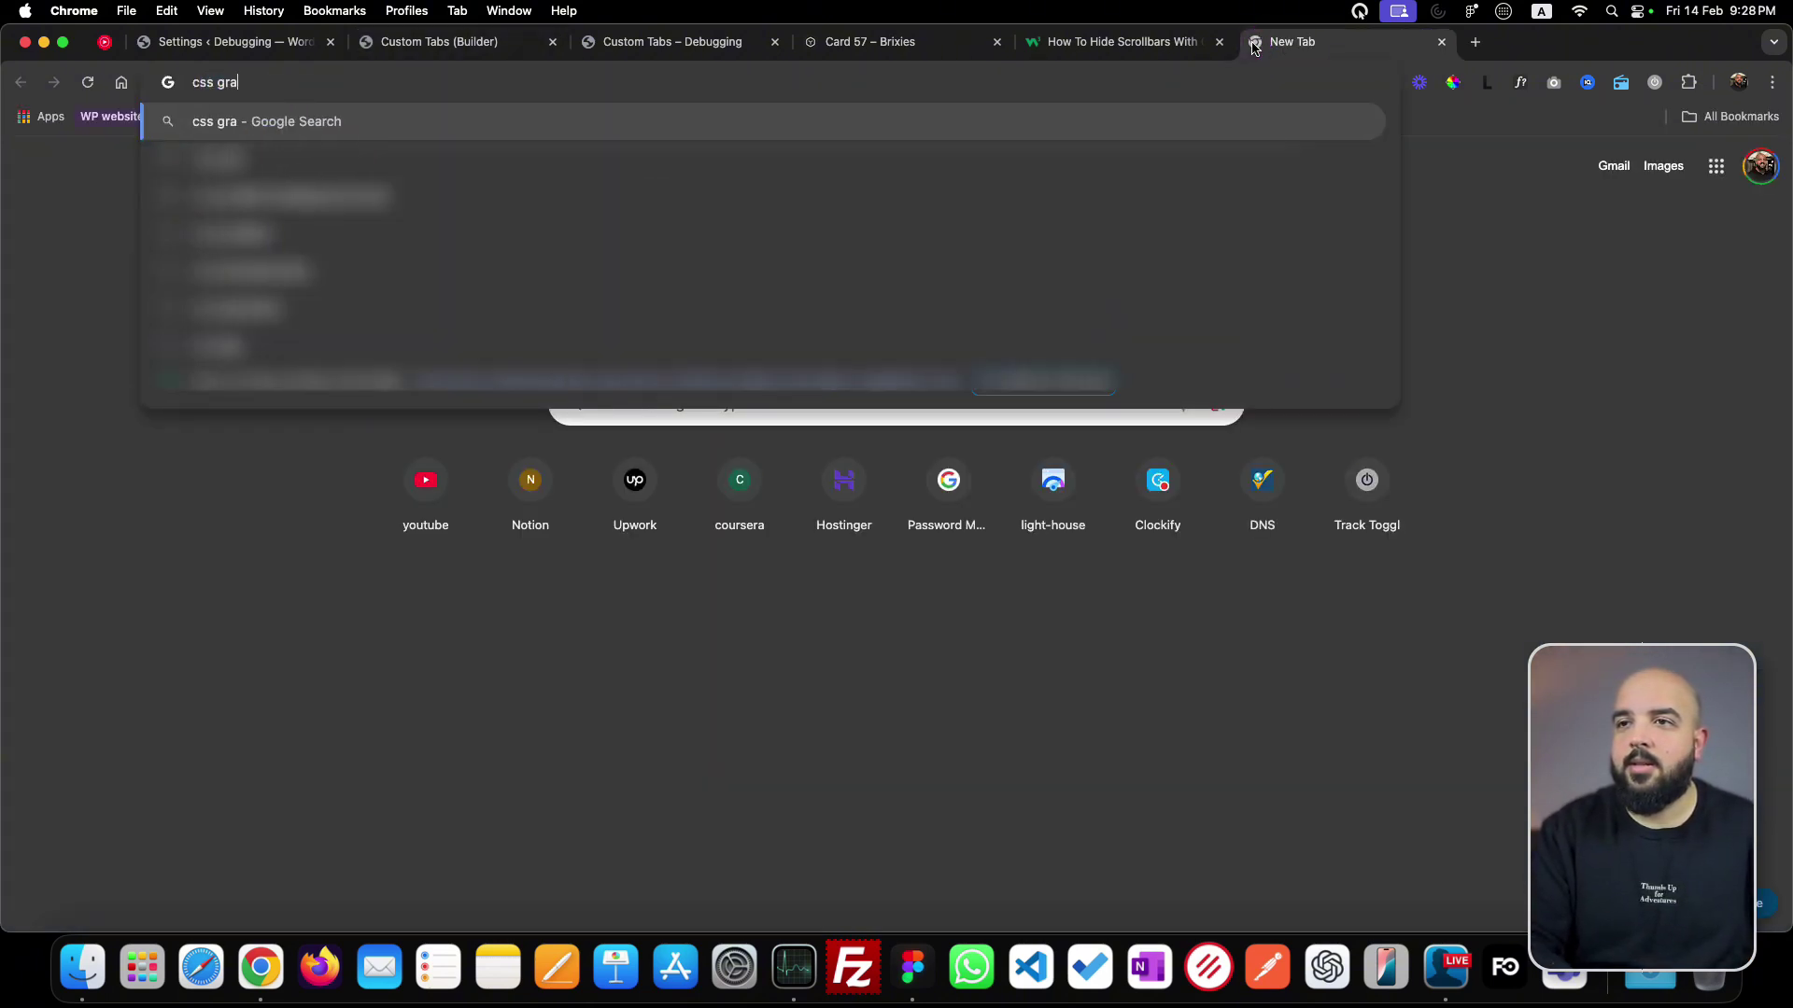
type("dient")
key("Return")
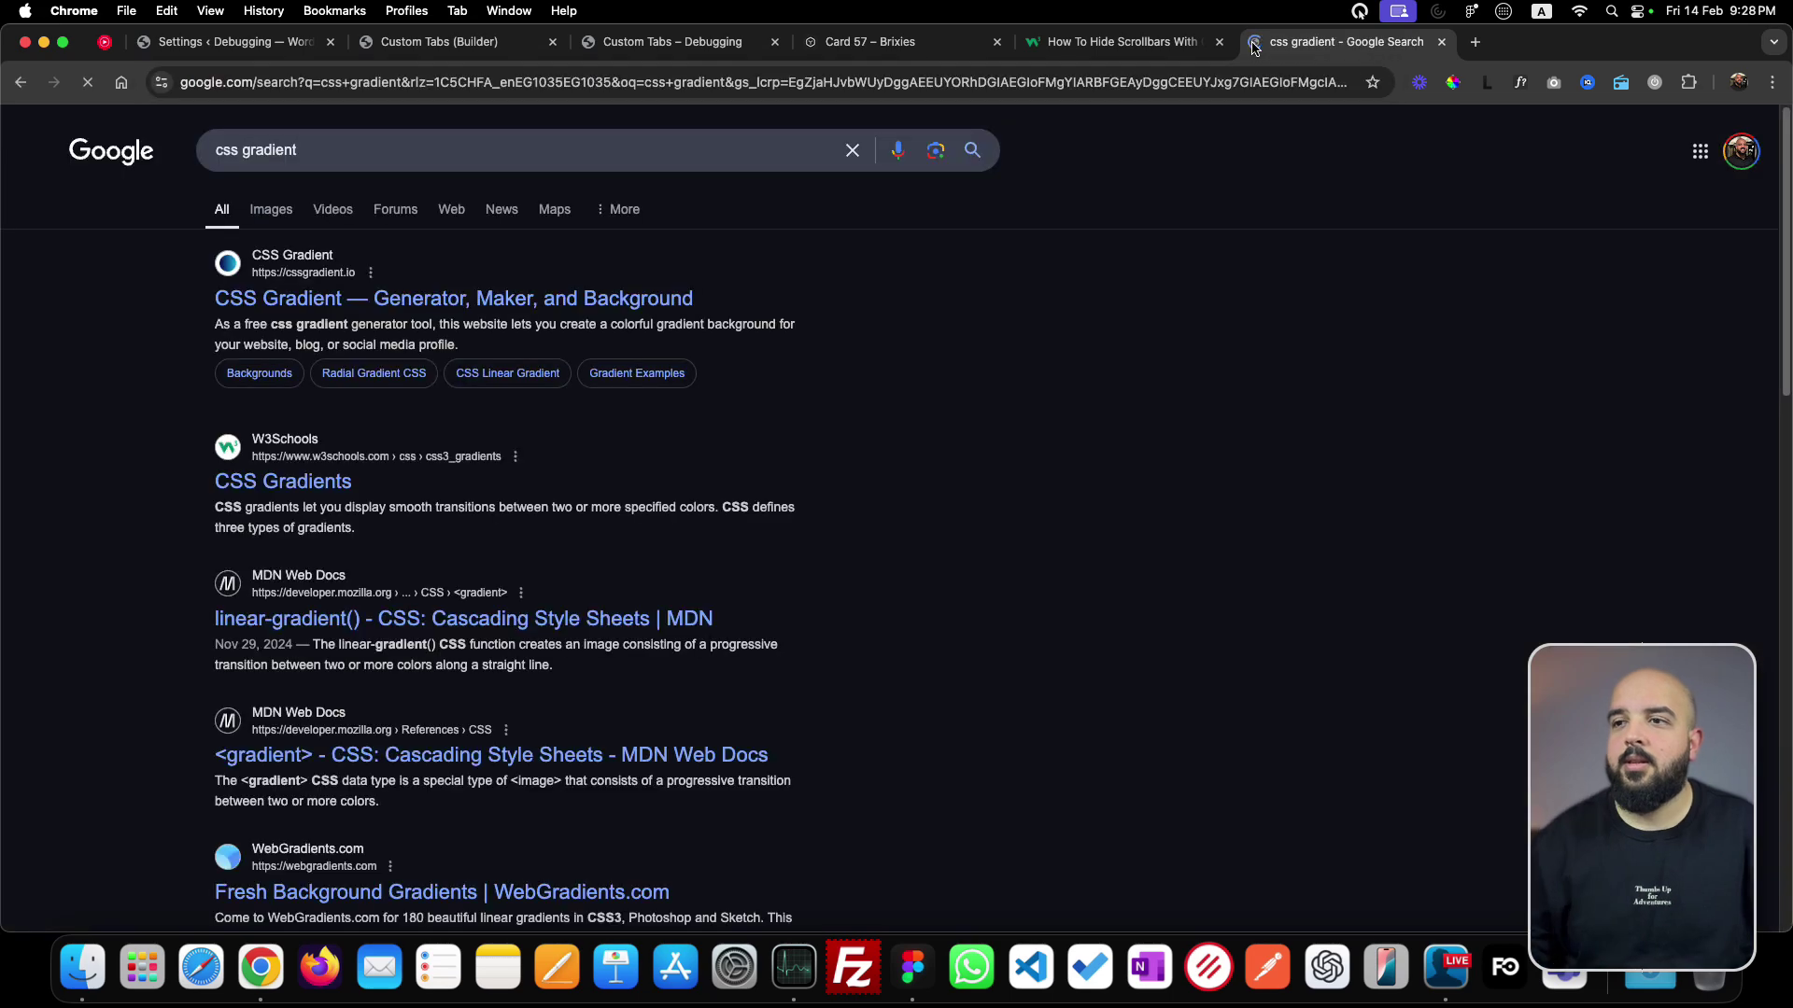
left_click(271, 481)
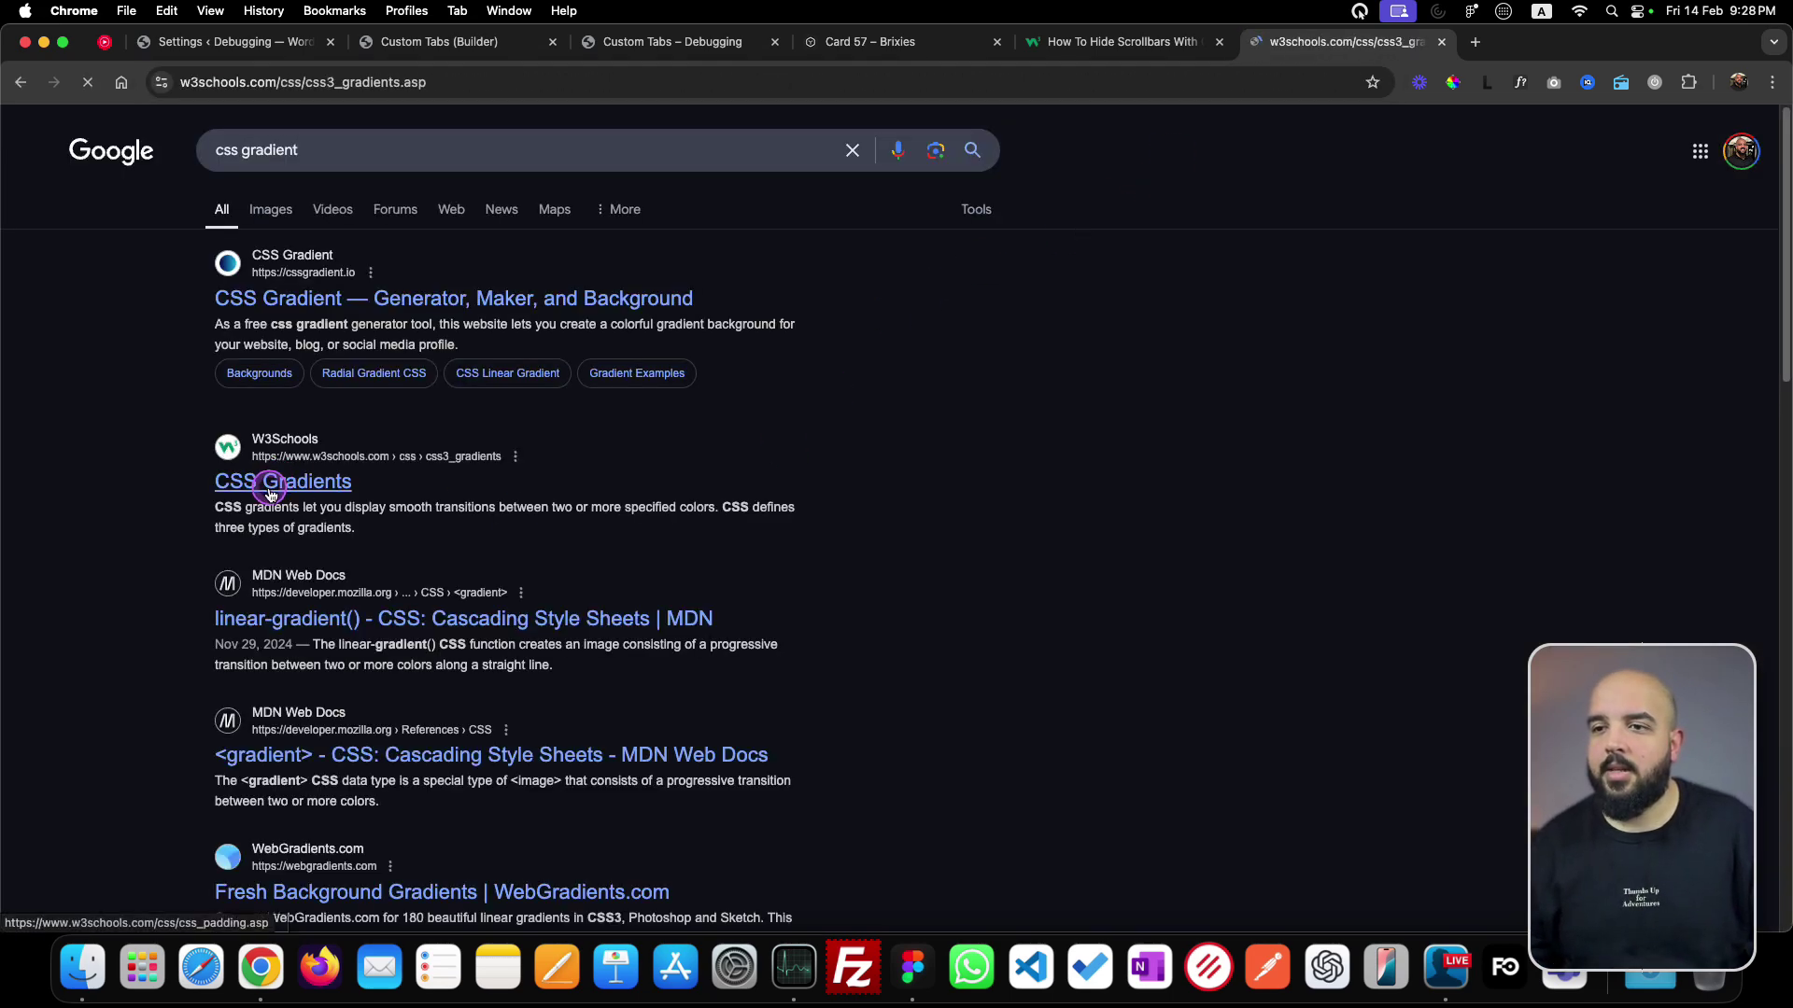
- Examine the linear-gradient syntax and the top-to-bottom and left-to-right examples on the CSS Gradients page
scroll(767, 512, "down", 7)
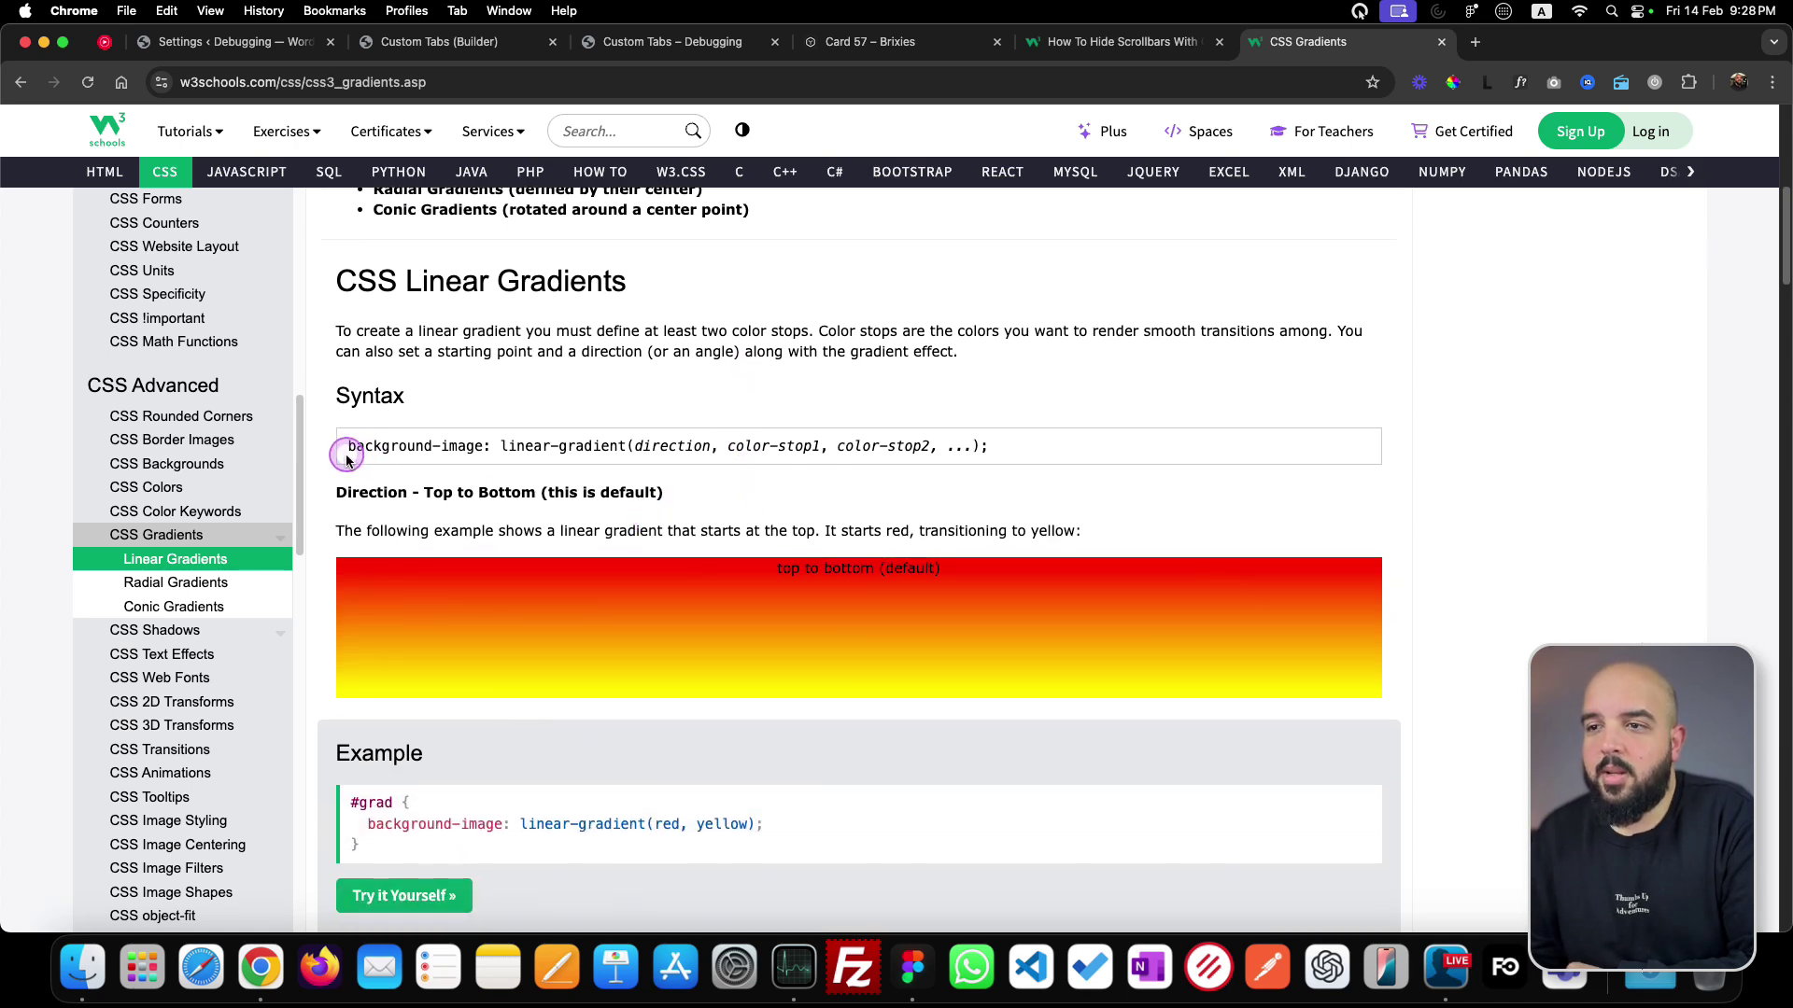
left_click_drag(358, 450, 989, 450)
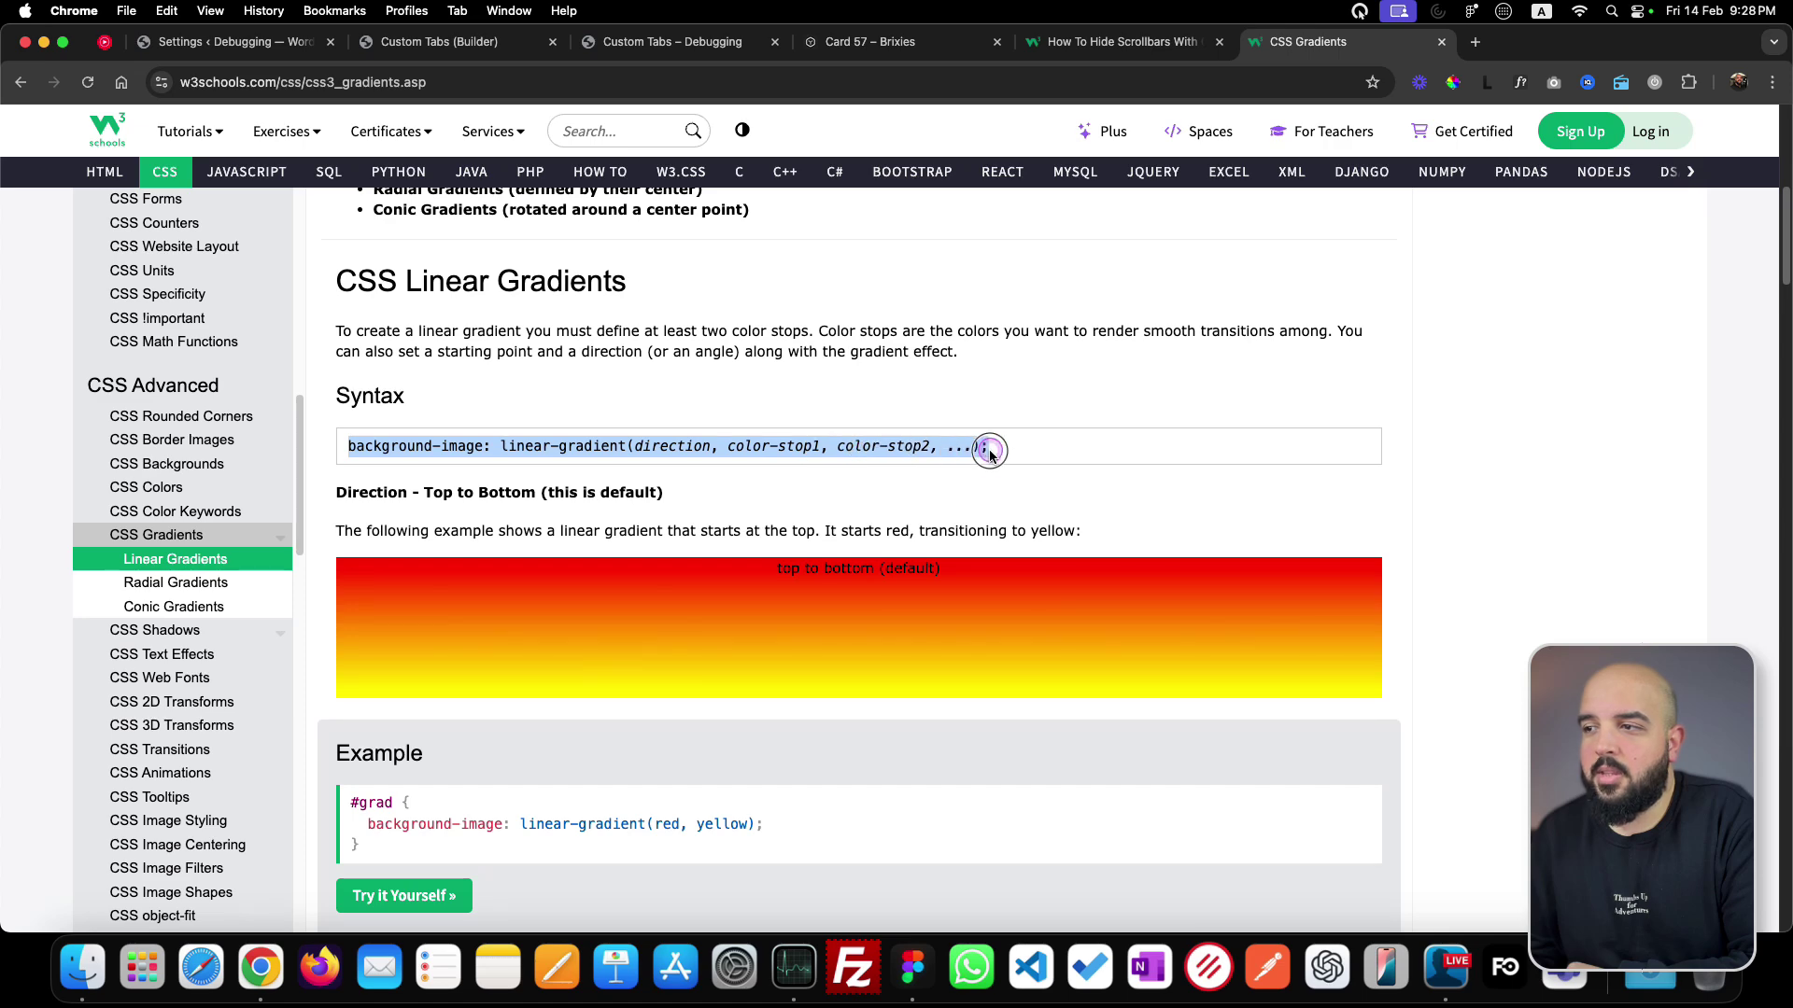
scroll(545, 512, "down", 5)
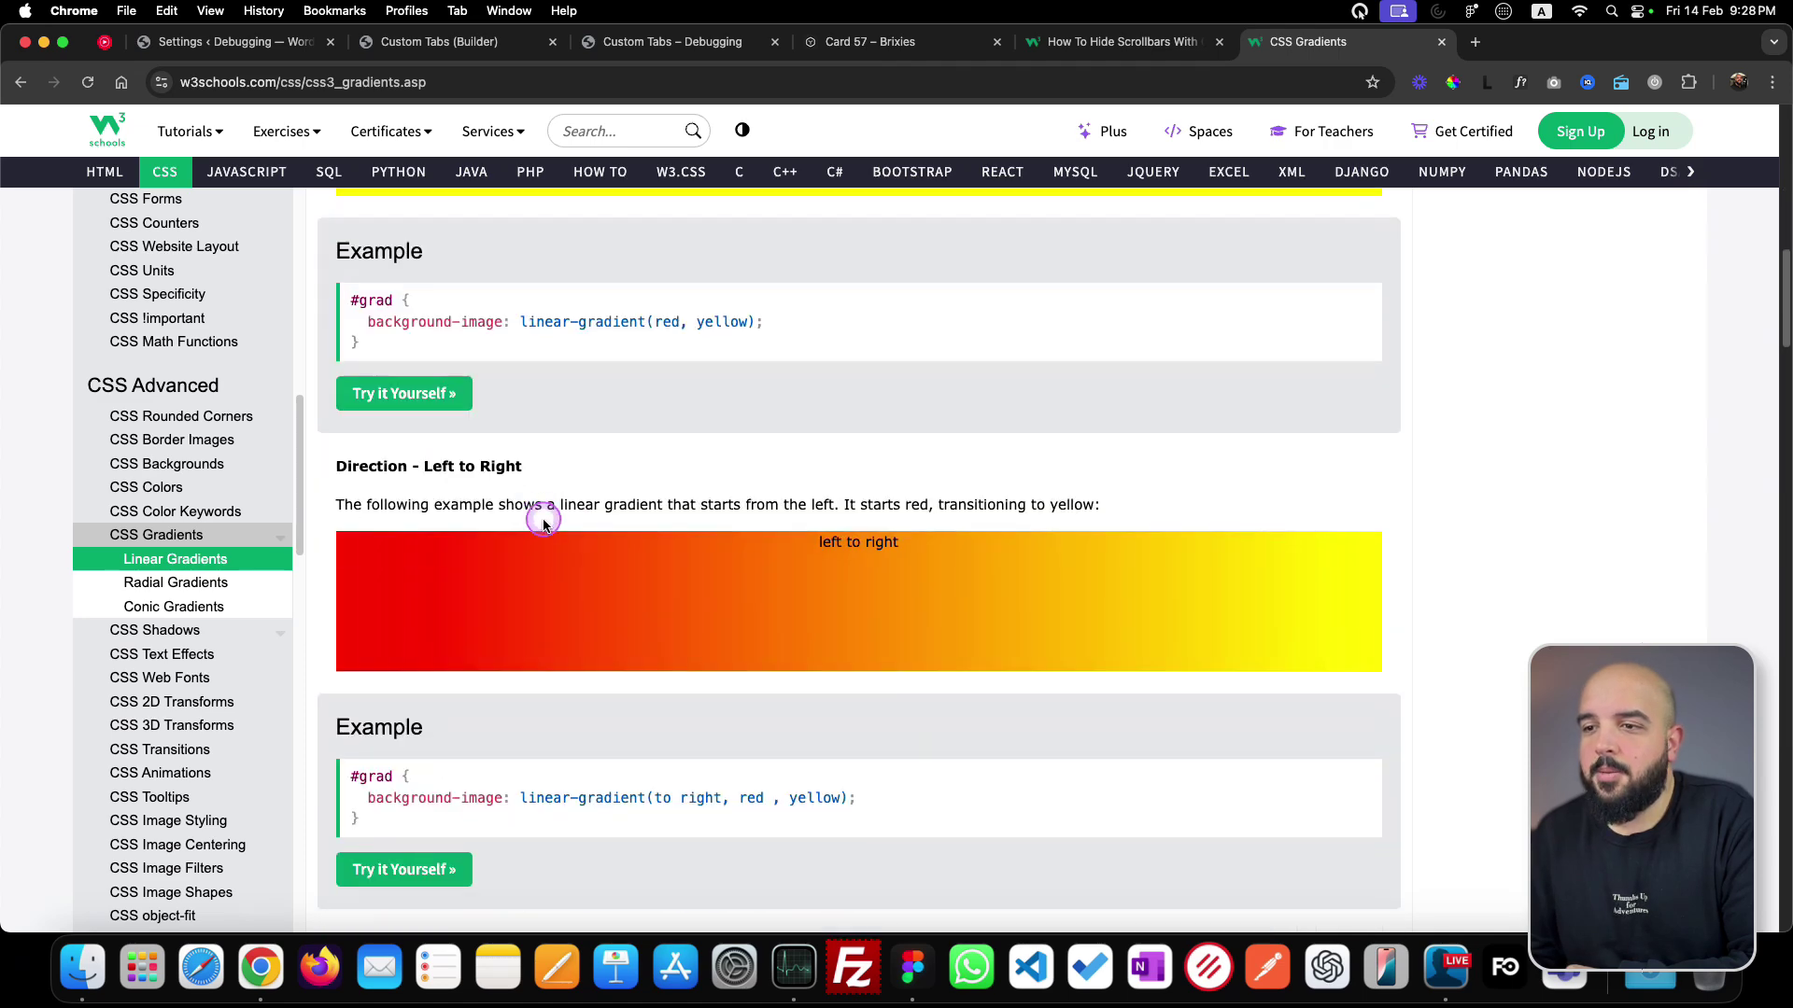
scroll(545, 518, "up", 1)
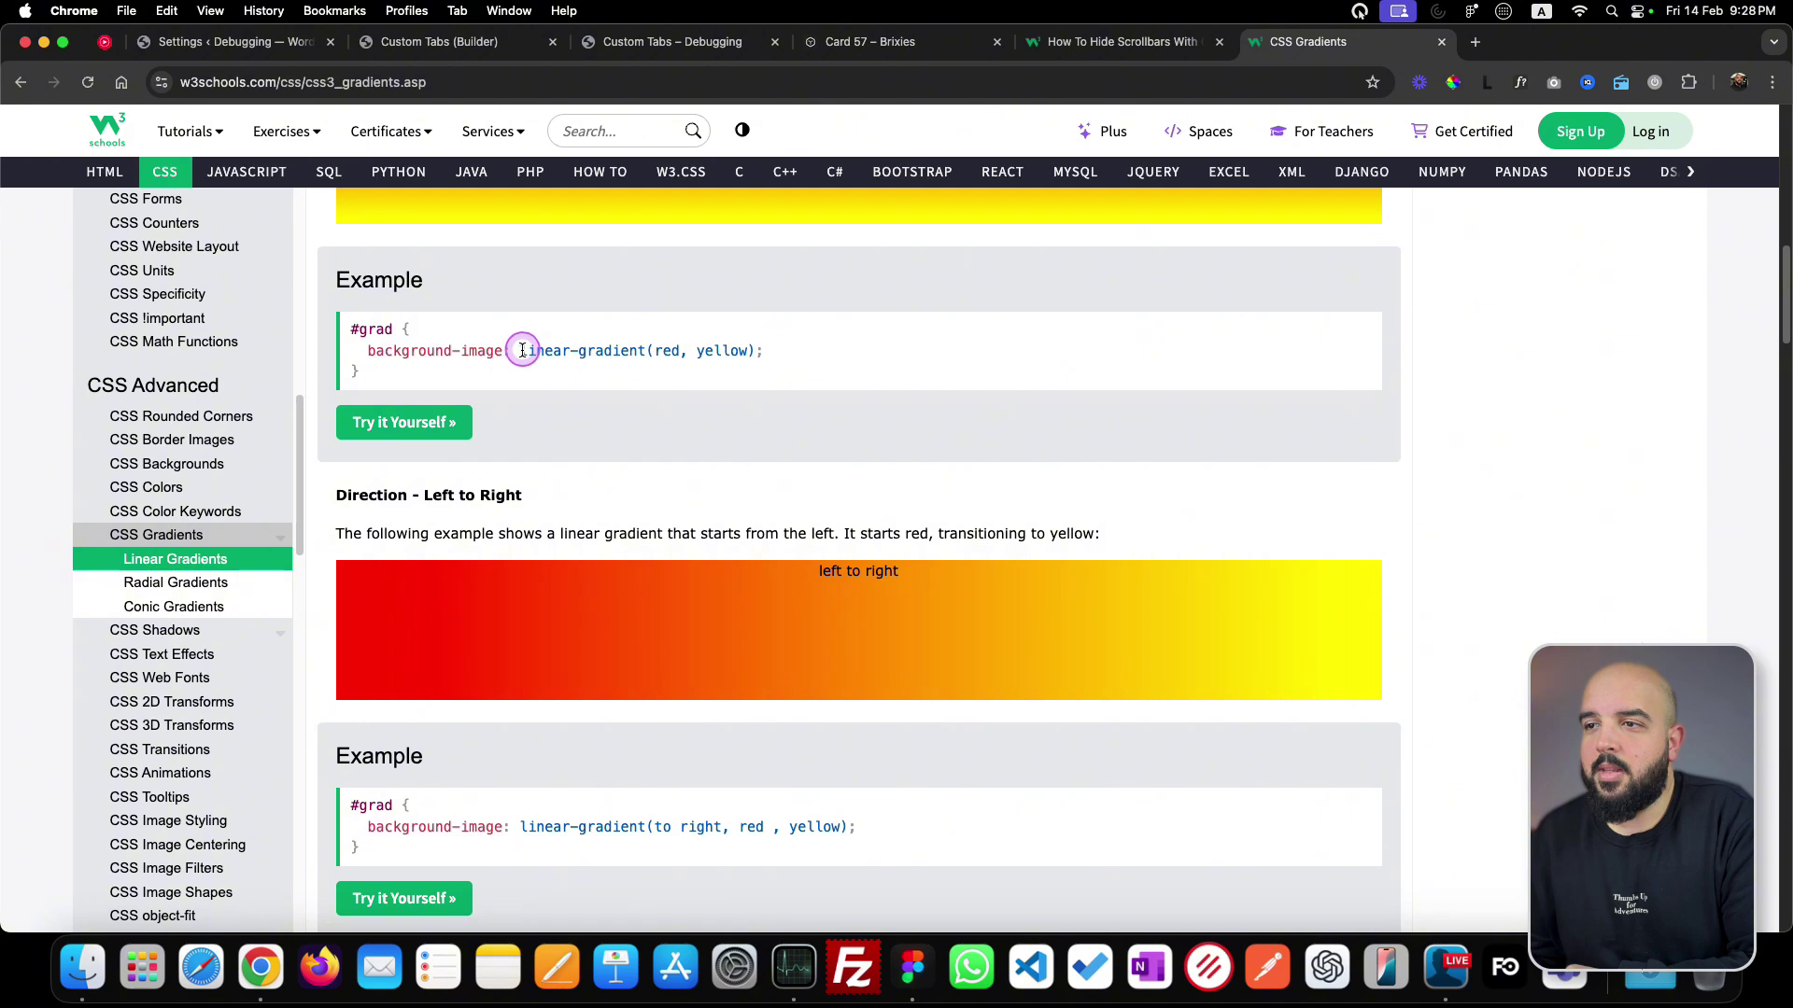
- Examine the top-to-bottom, diagonal and Using Angles linear-gradient examples on the CSS Gradients page, including the angle argument
left_click_drag(522, 350, 744, 384)
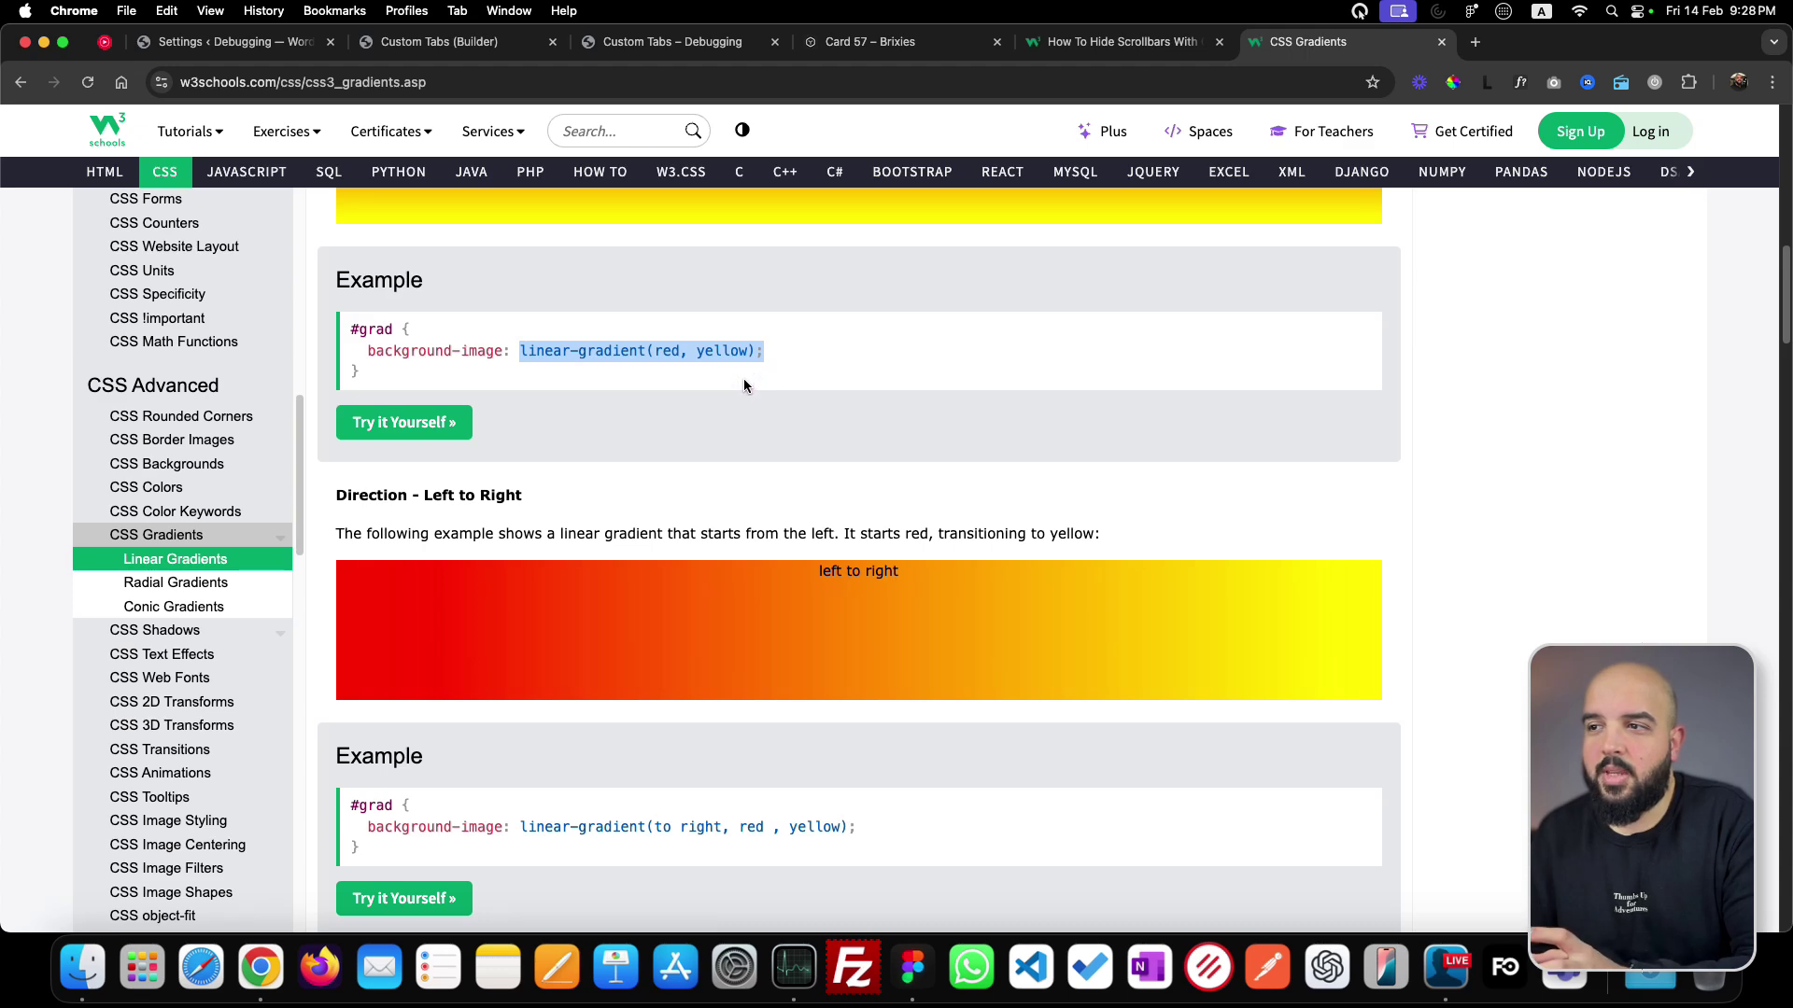
left_click(734, 390)
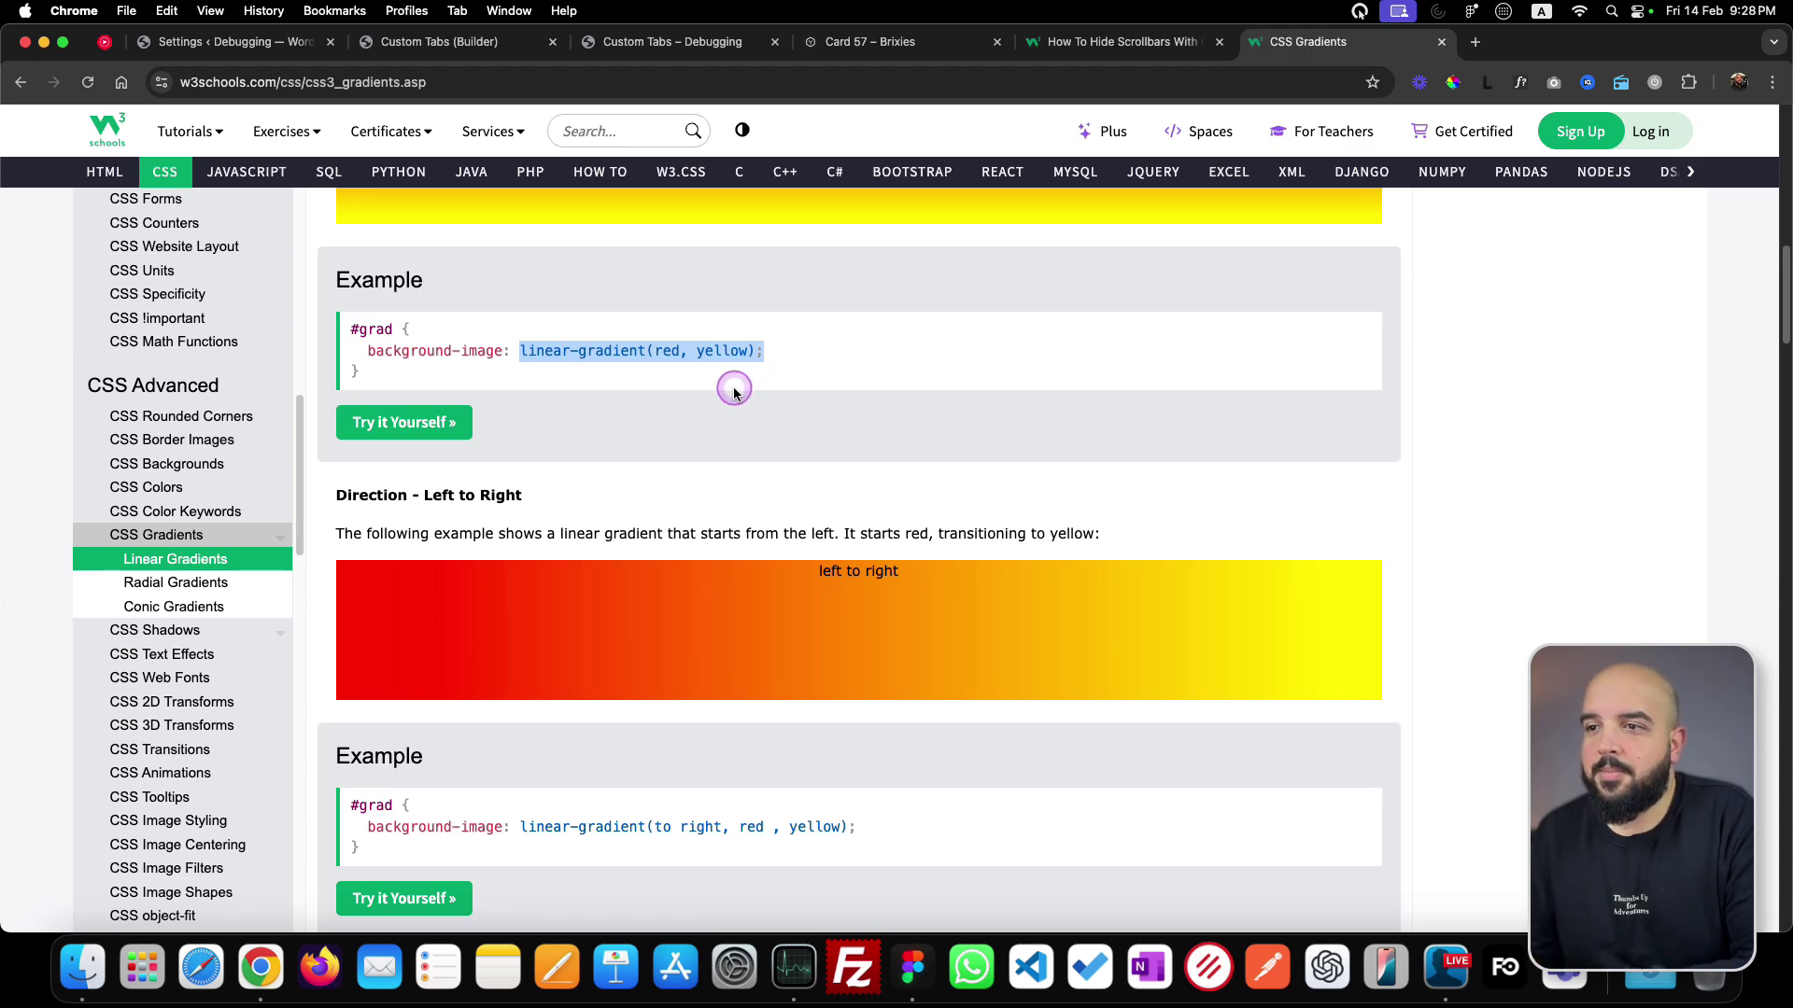
scroll(734, 391, "down", 9)
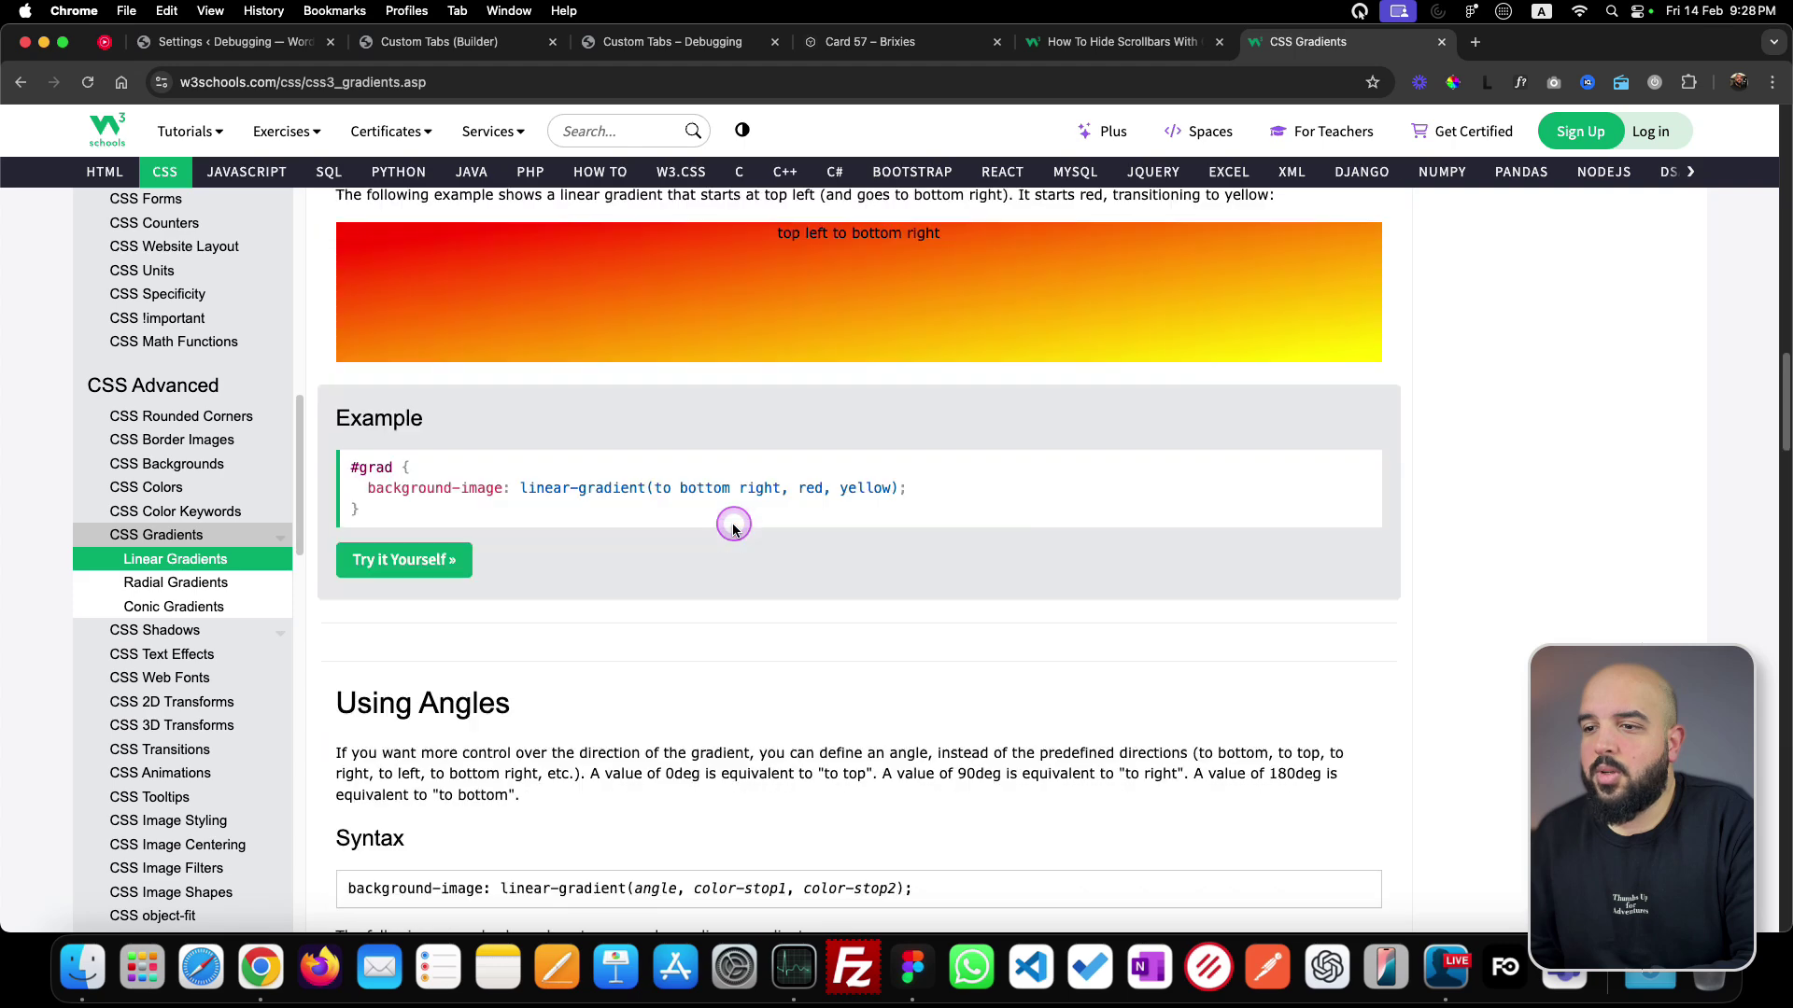
scroll(690, 521, "down", 4)
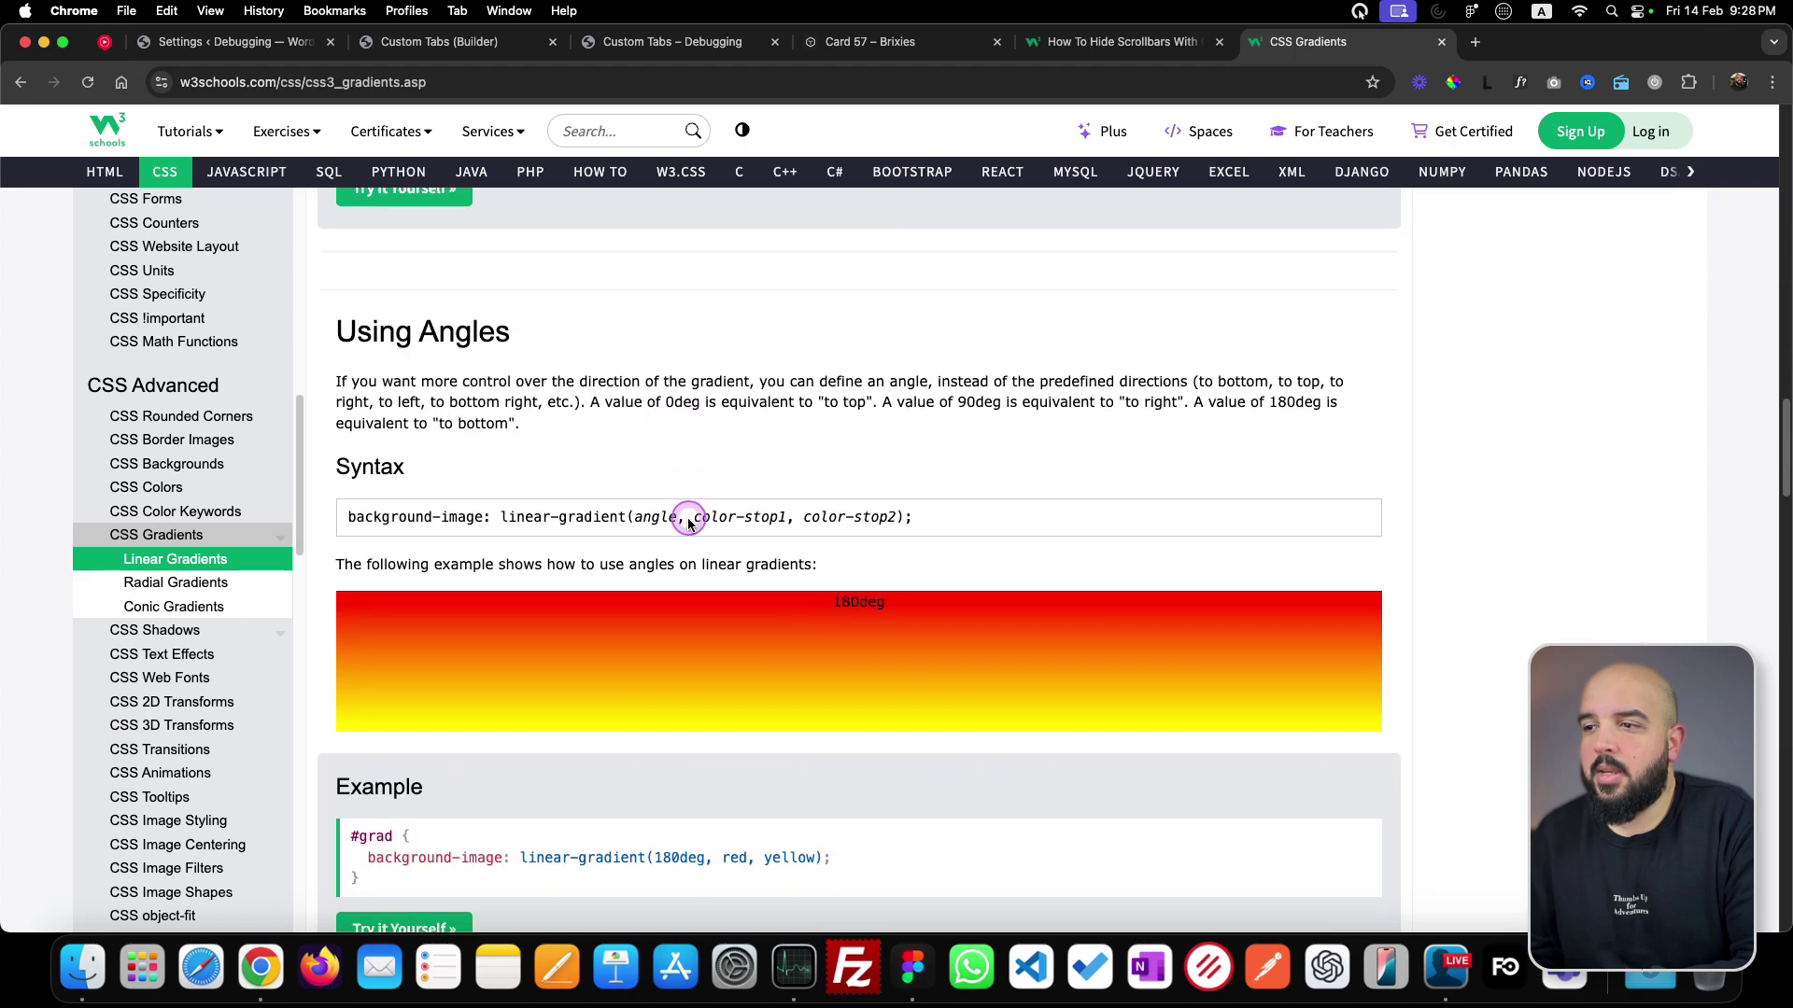
scroll(689, 522, "down", 1)
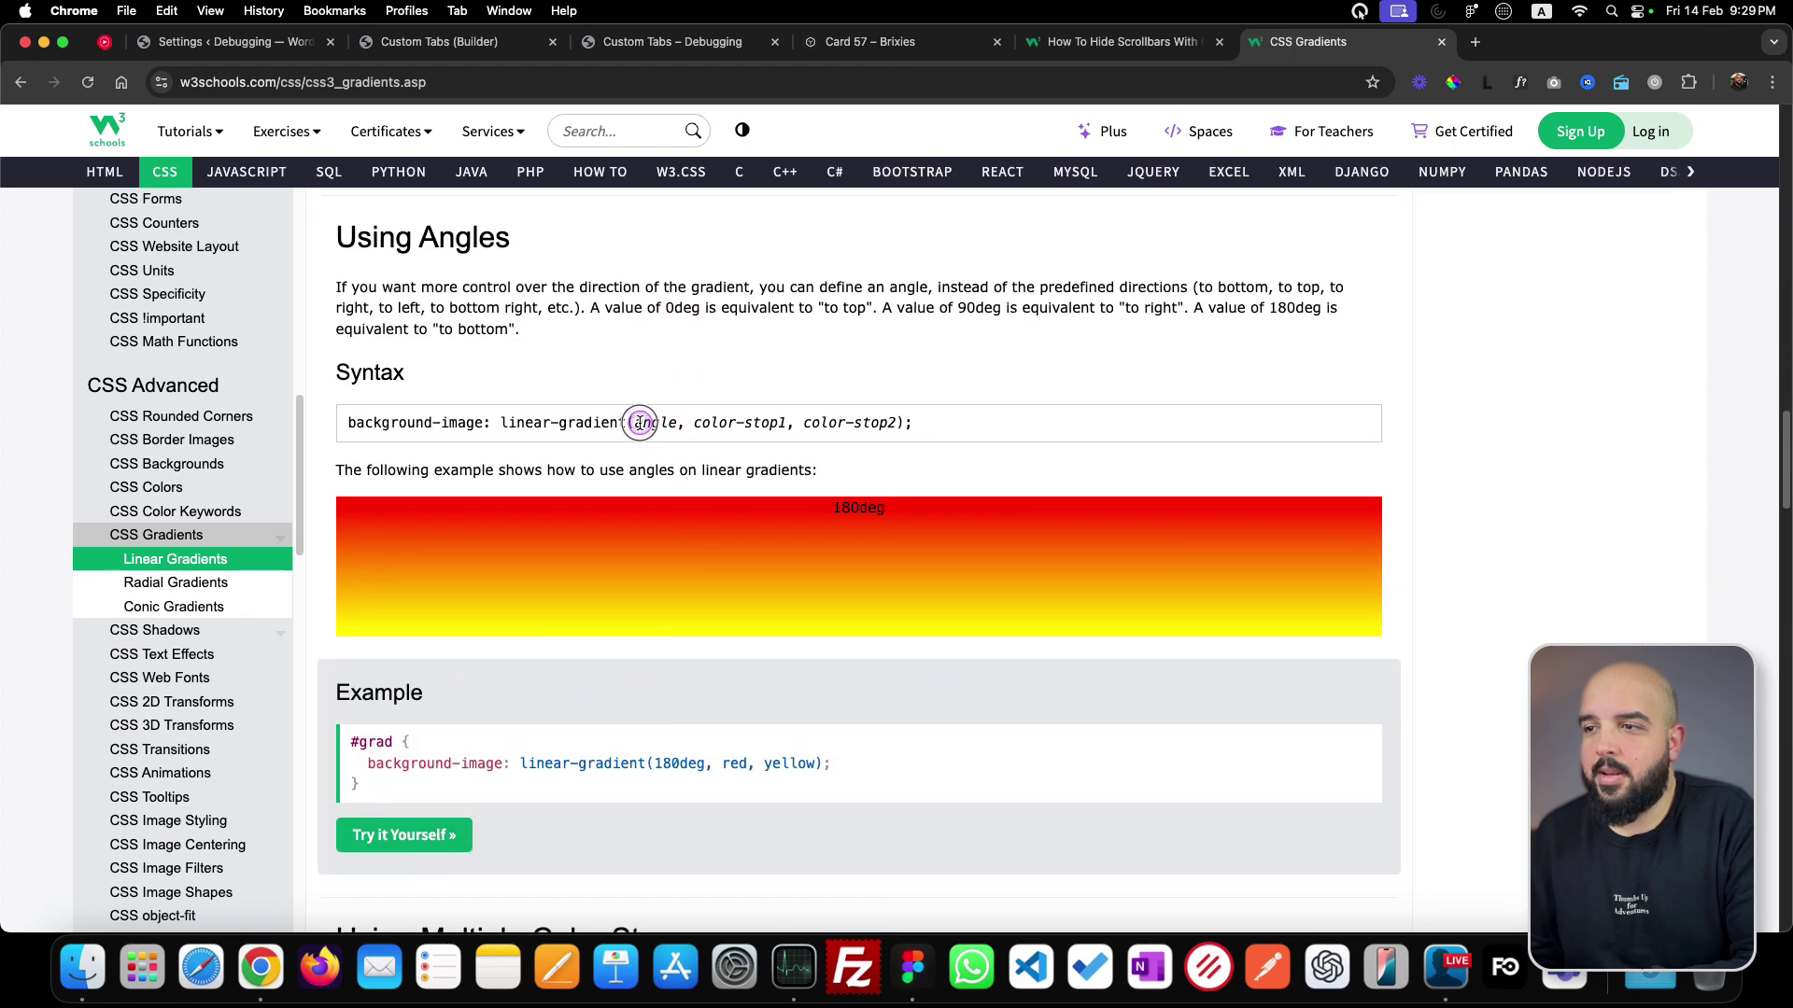
left_click_drag(635, 422, 672, 423)
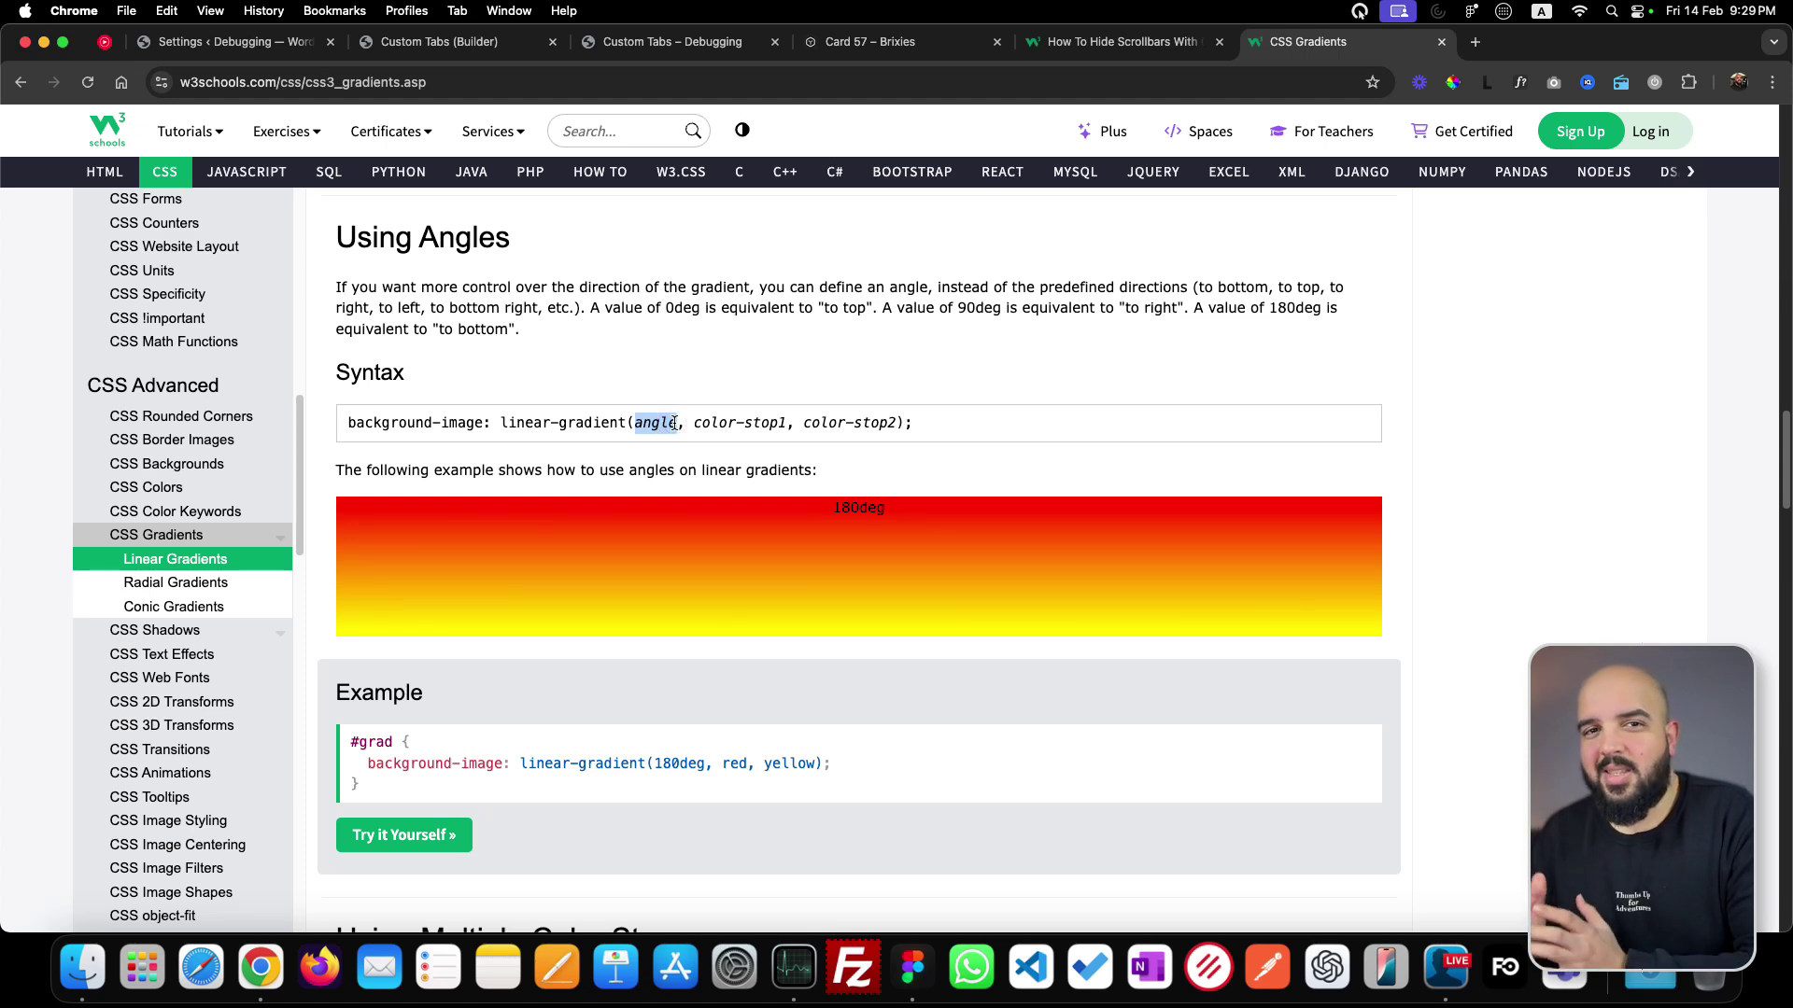
scroll(688, 429, "up", 4)
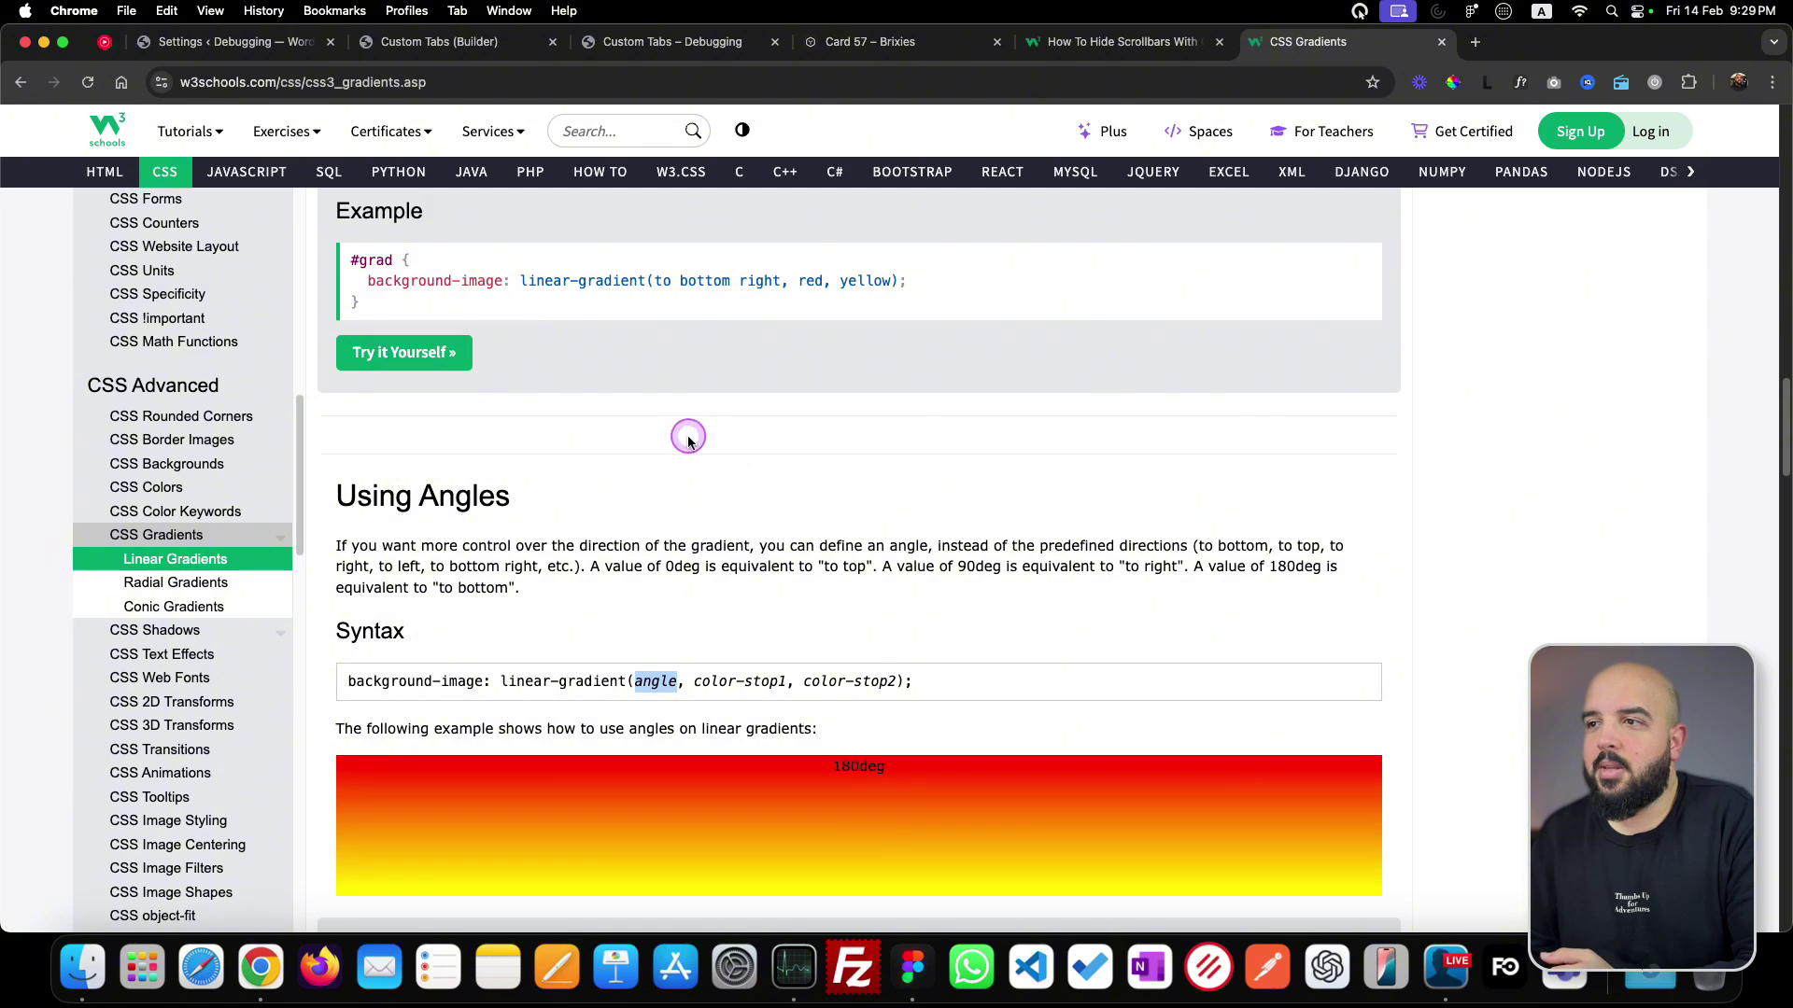
left_click(661, 331)
left_click_drag(661, 331, 873, 326)
scroll(736, 656, "down", 3)
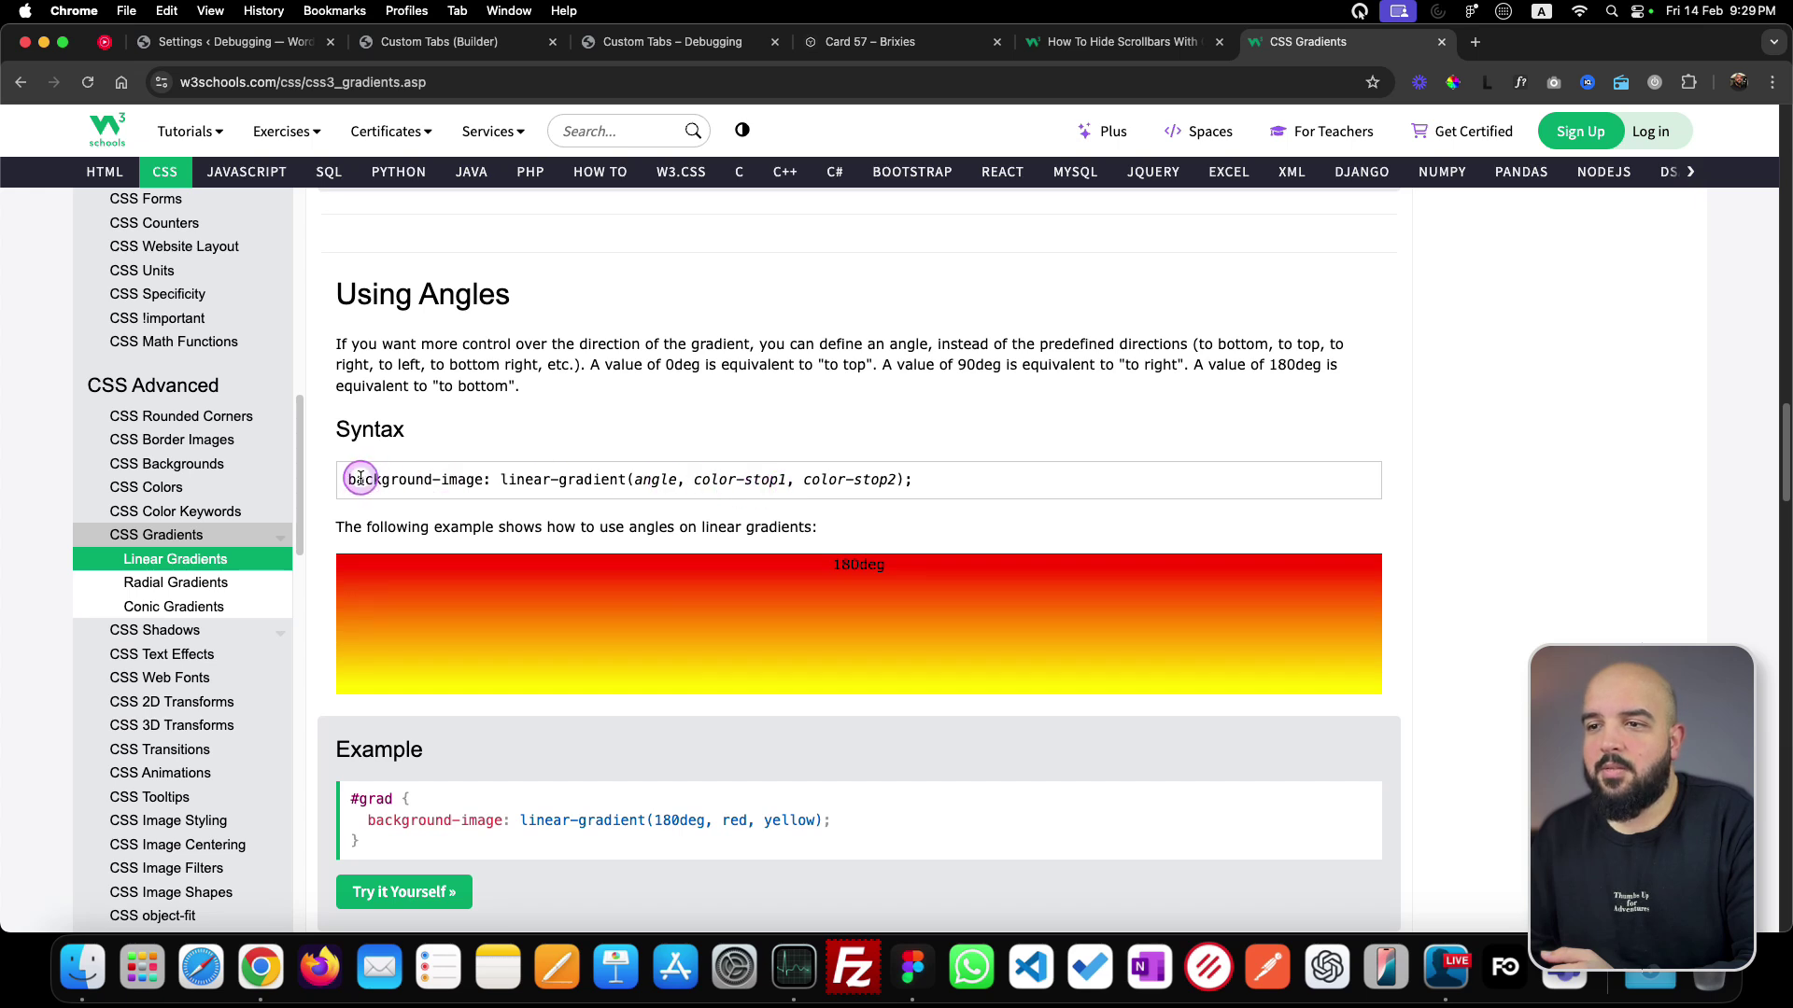
- Copy the angle-based linear-gradient syntax line from the CSS Gradients page into the .card[active] rule in the Bricks builder's custom CSS
left_click_drag(344, 480, 914, 479)
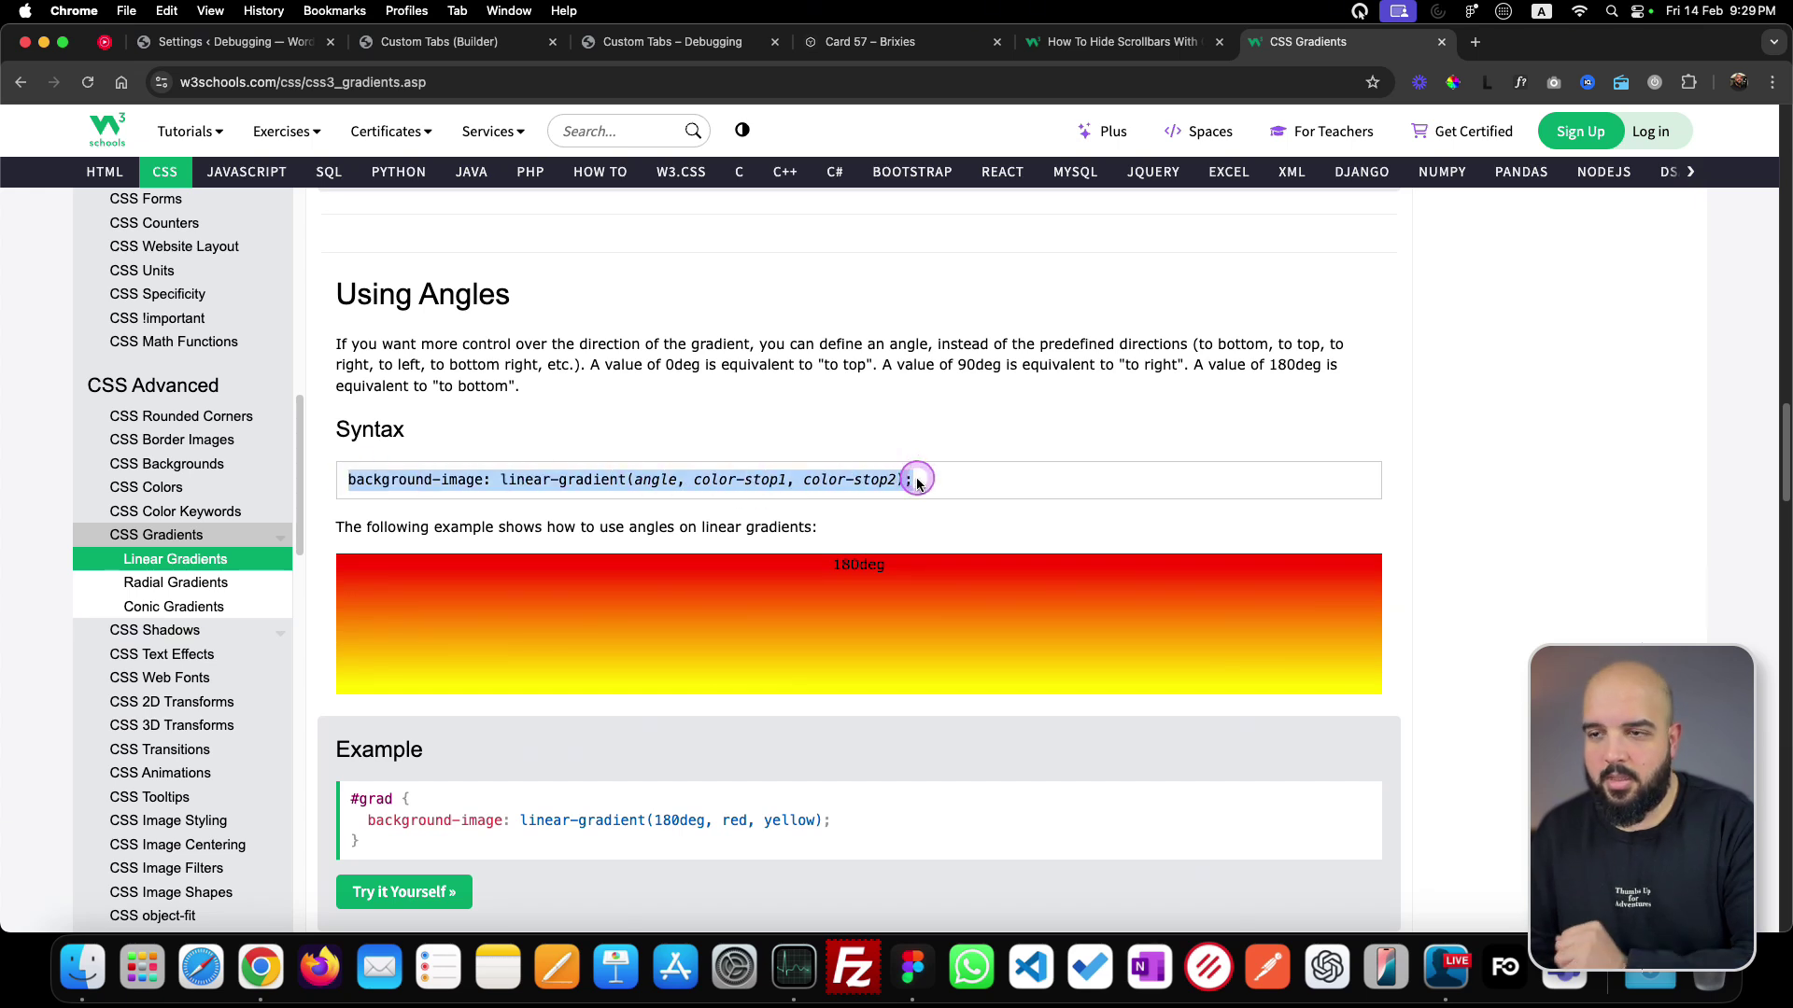
key("super+c")
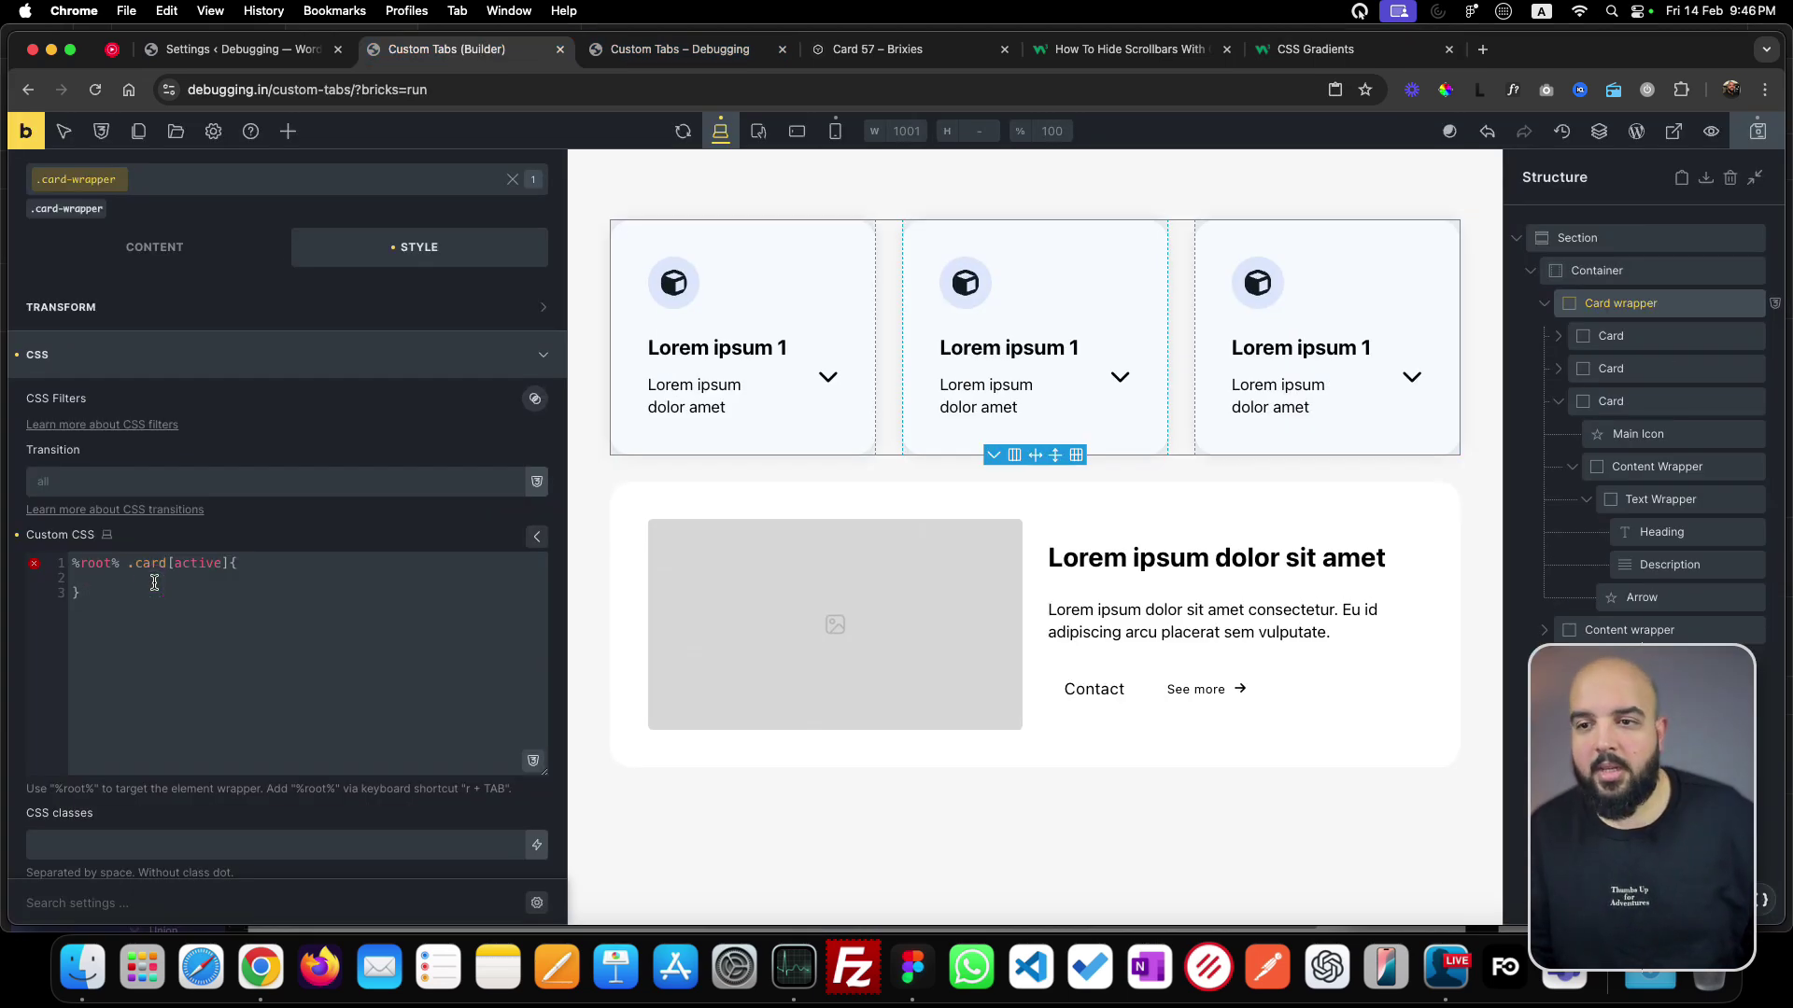
key("super+v")
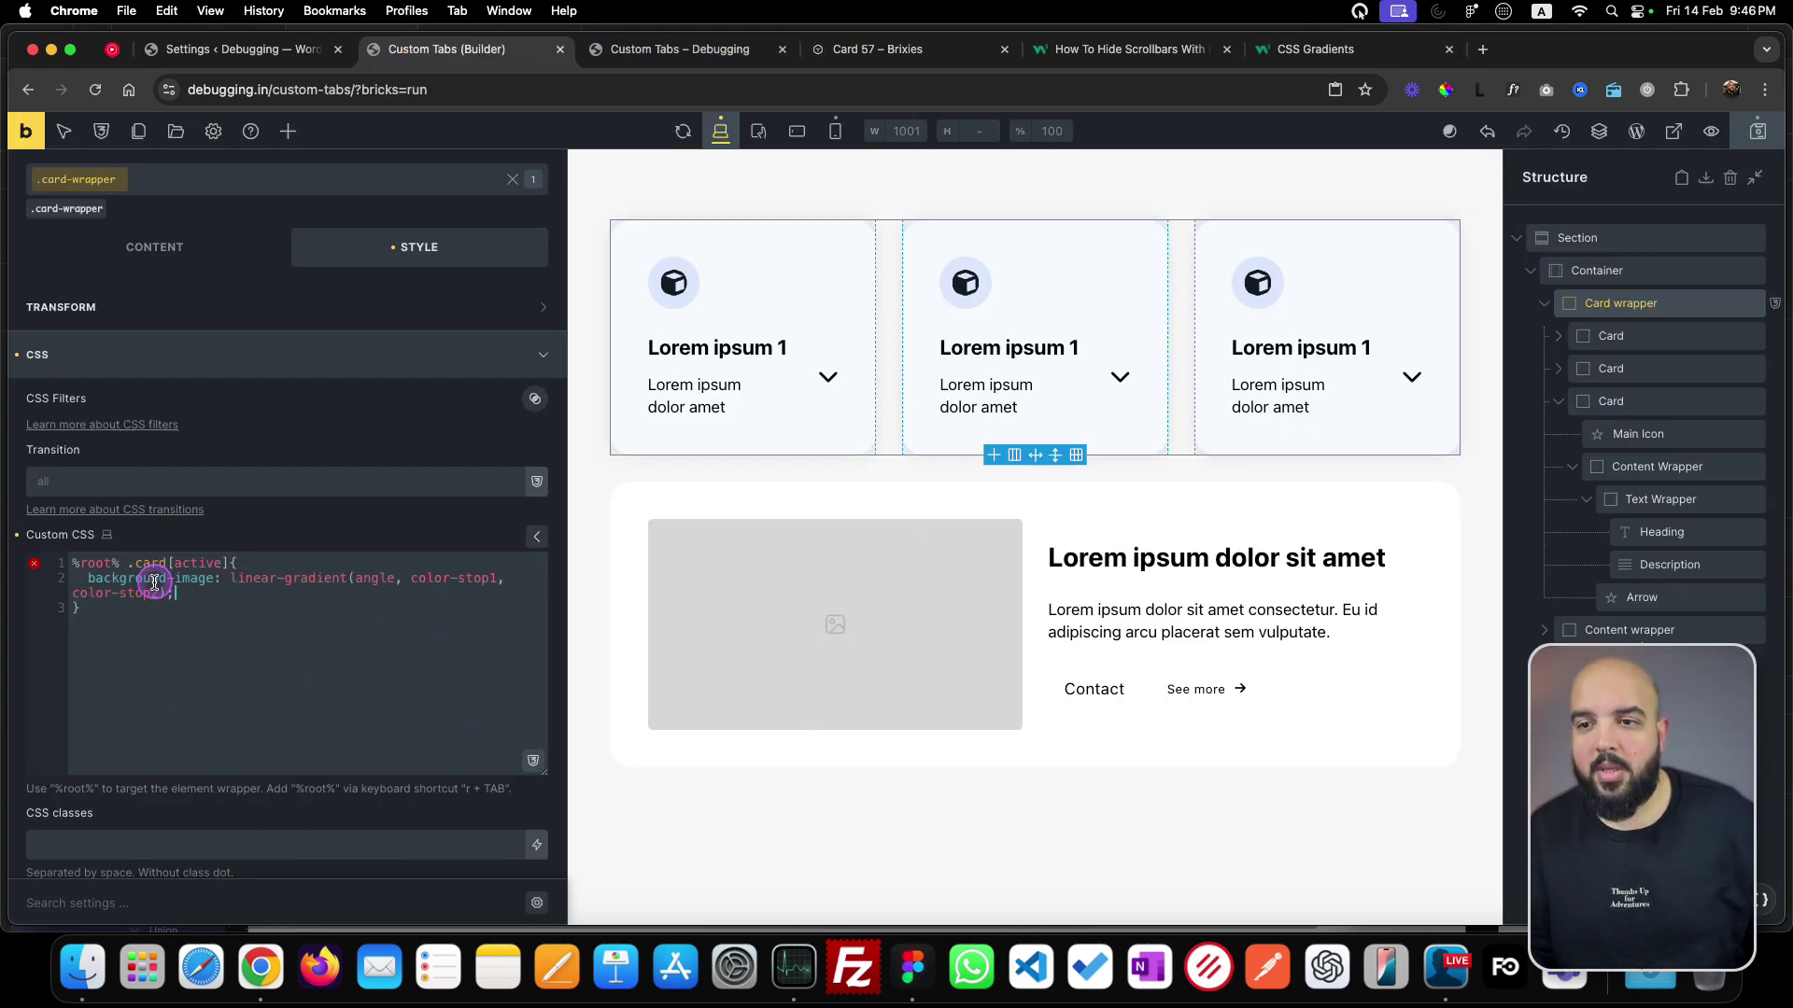
left_click(206, 598)
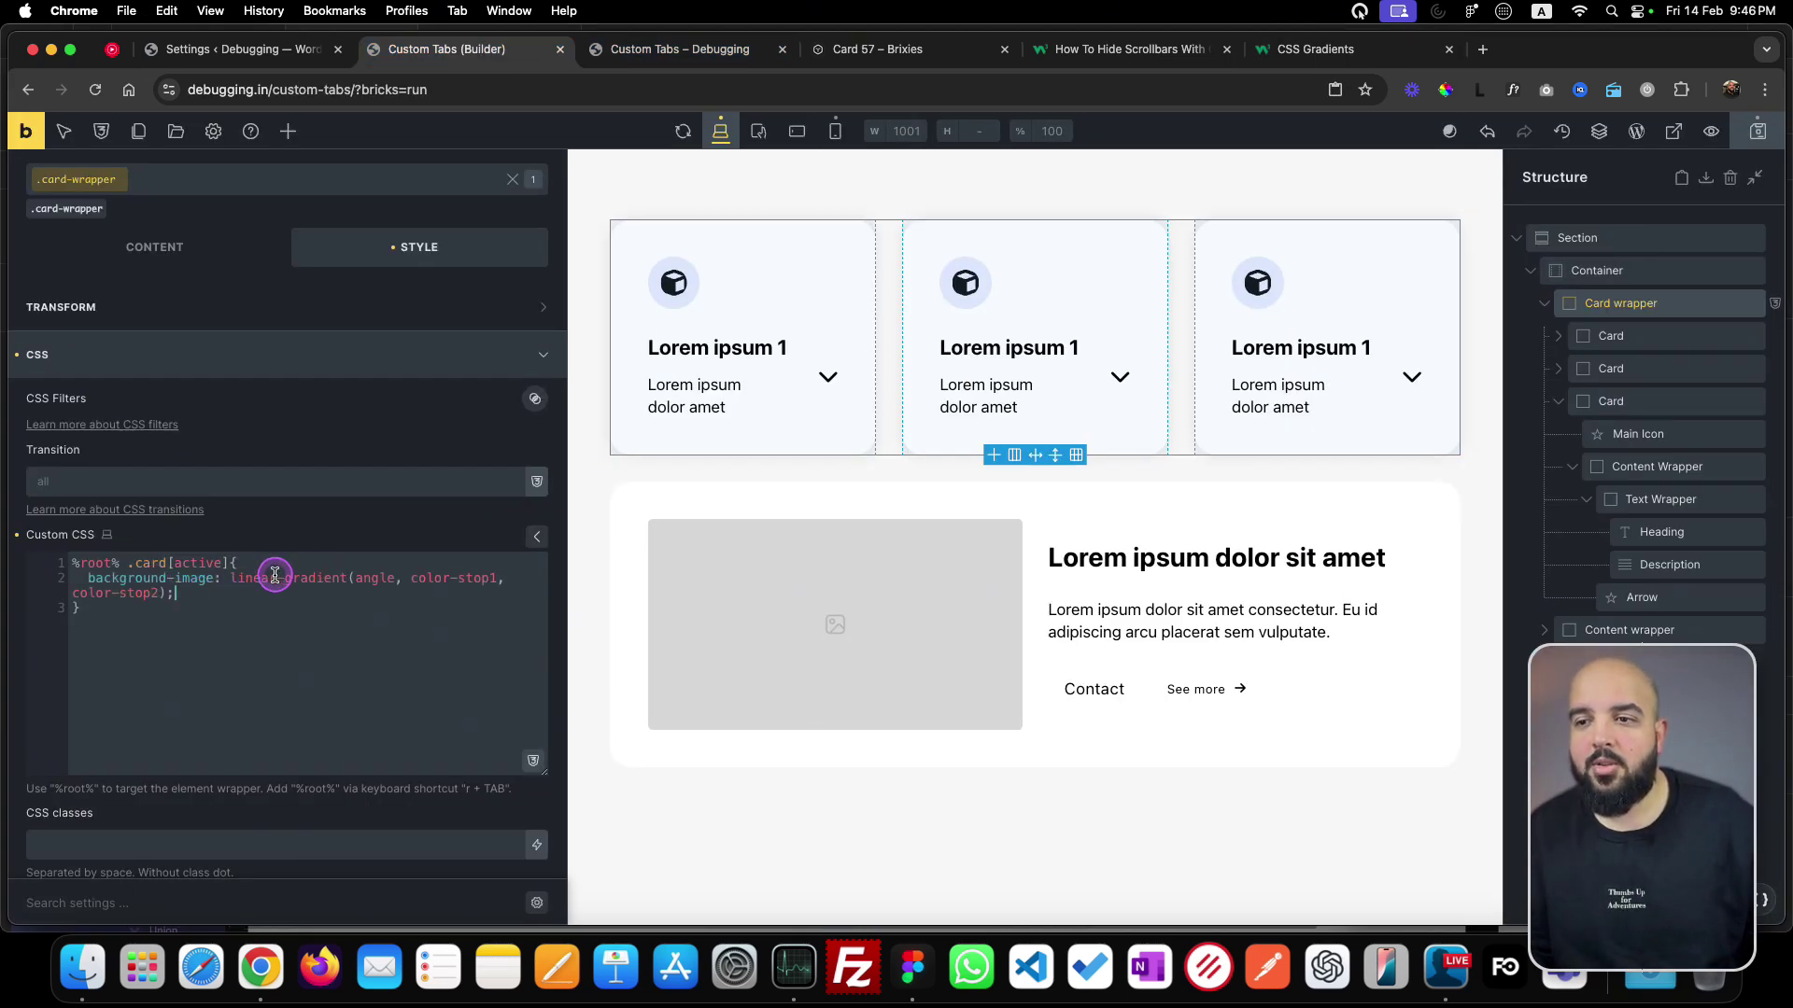
- Replace the gradient's angle placeholder with 90deg and its first color stop with var(--primary) in the .card[active] rule
double_click(375, 579)
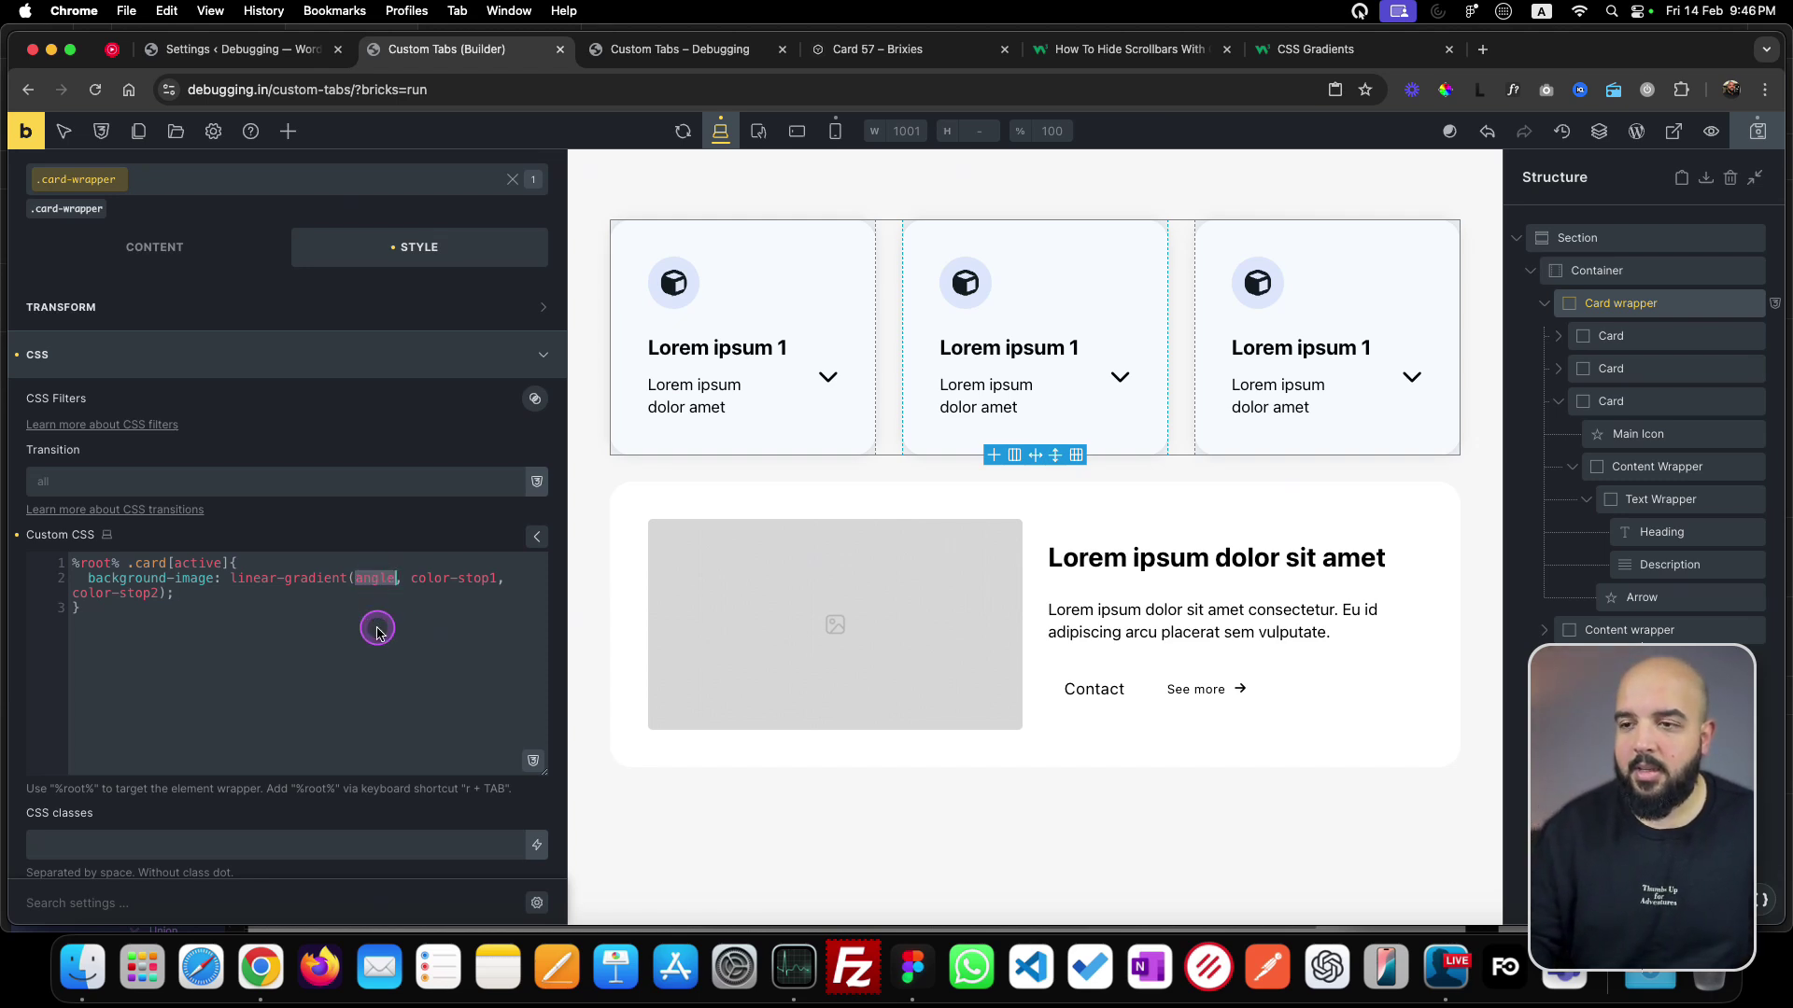
type("90de")
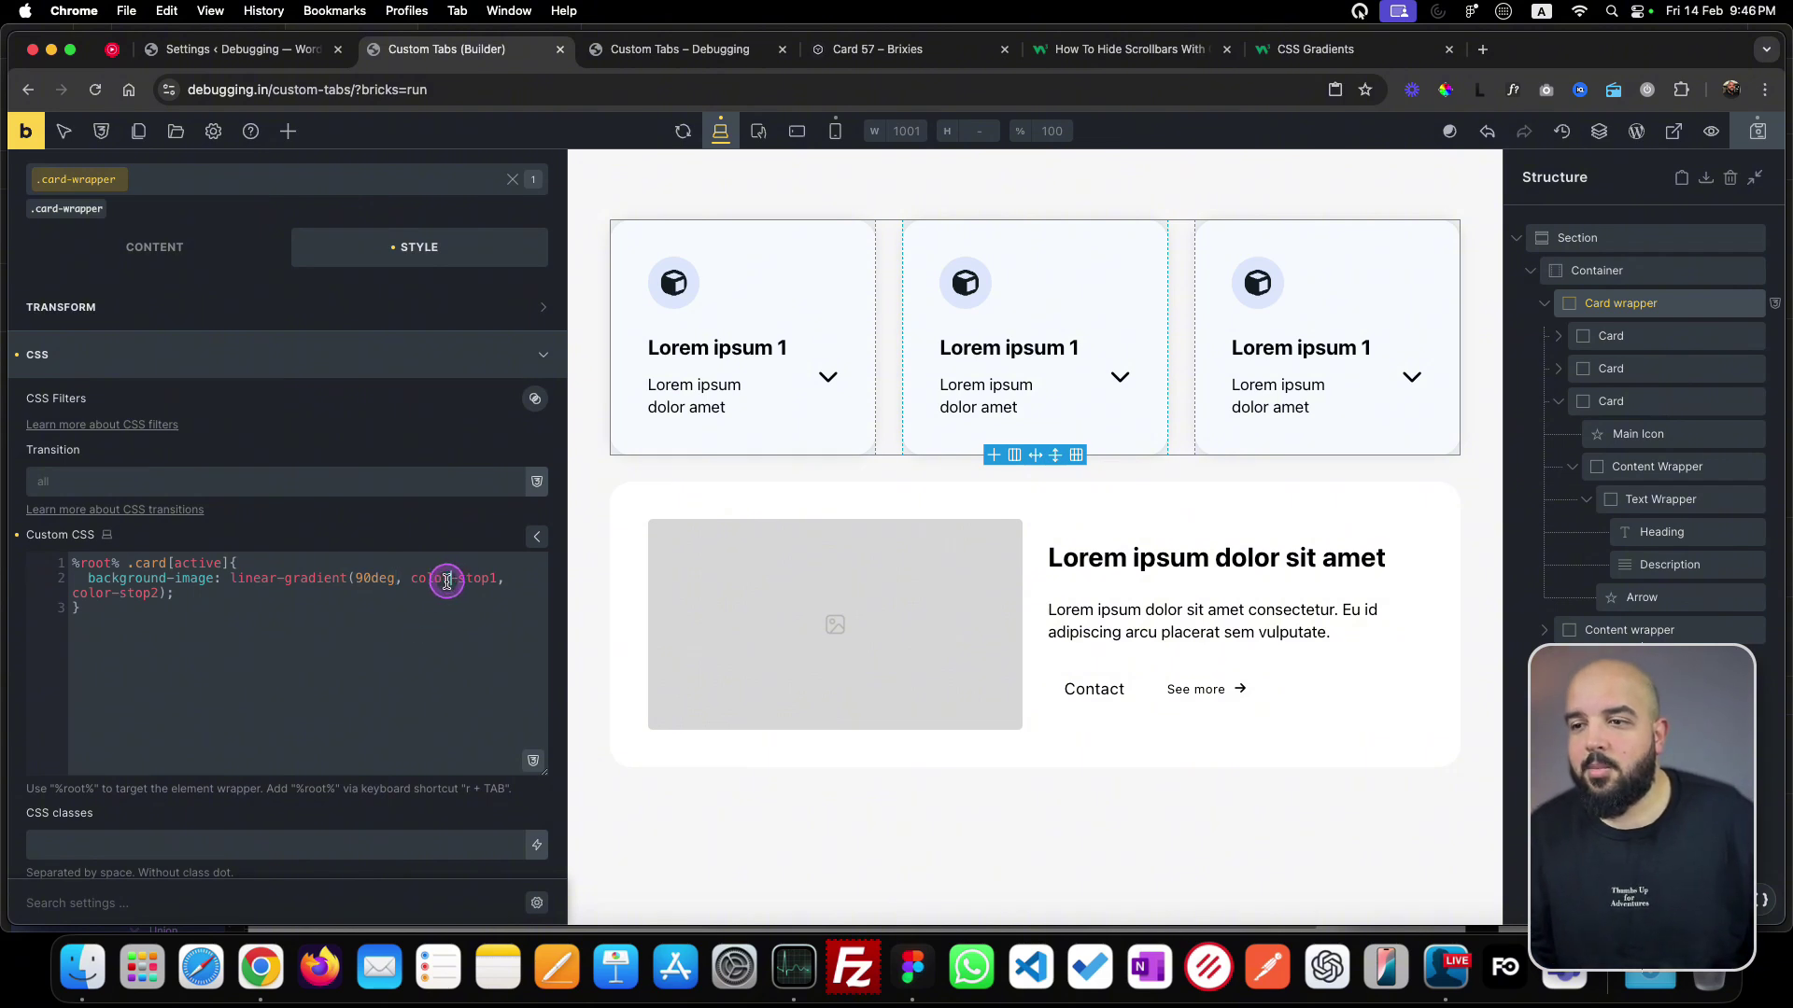
left_click_drag(412, 580, 496, 578)
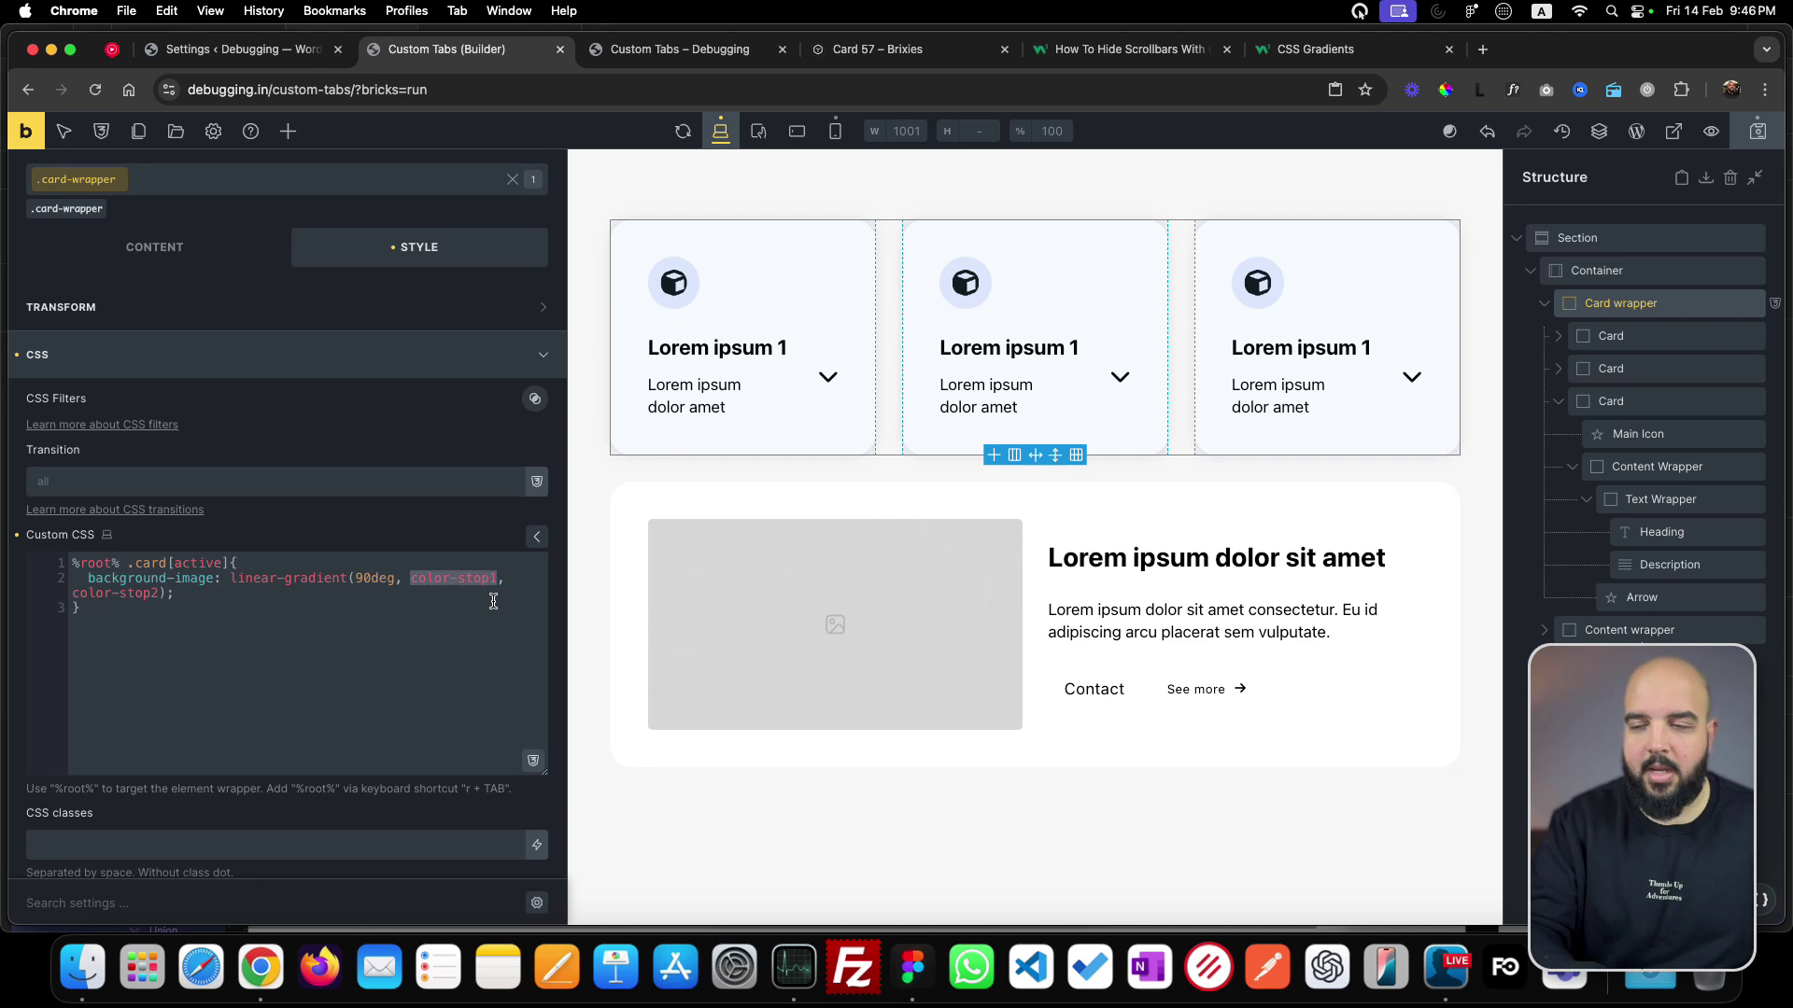
type("var")
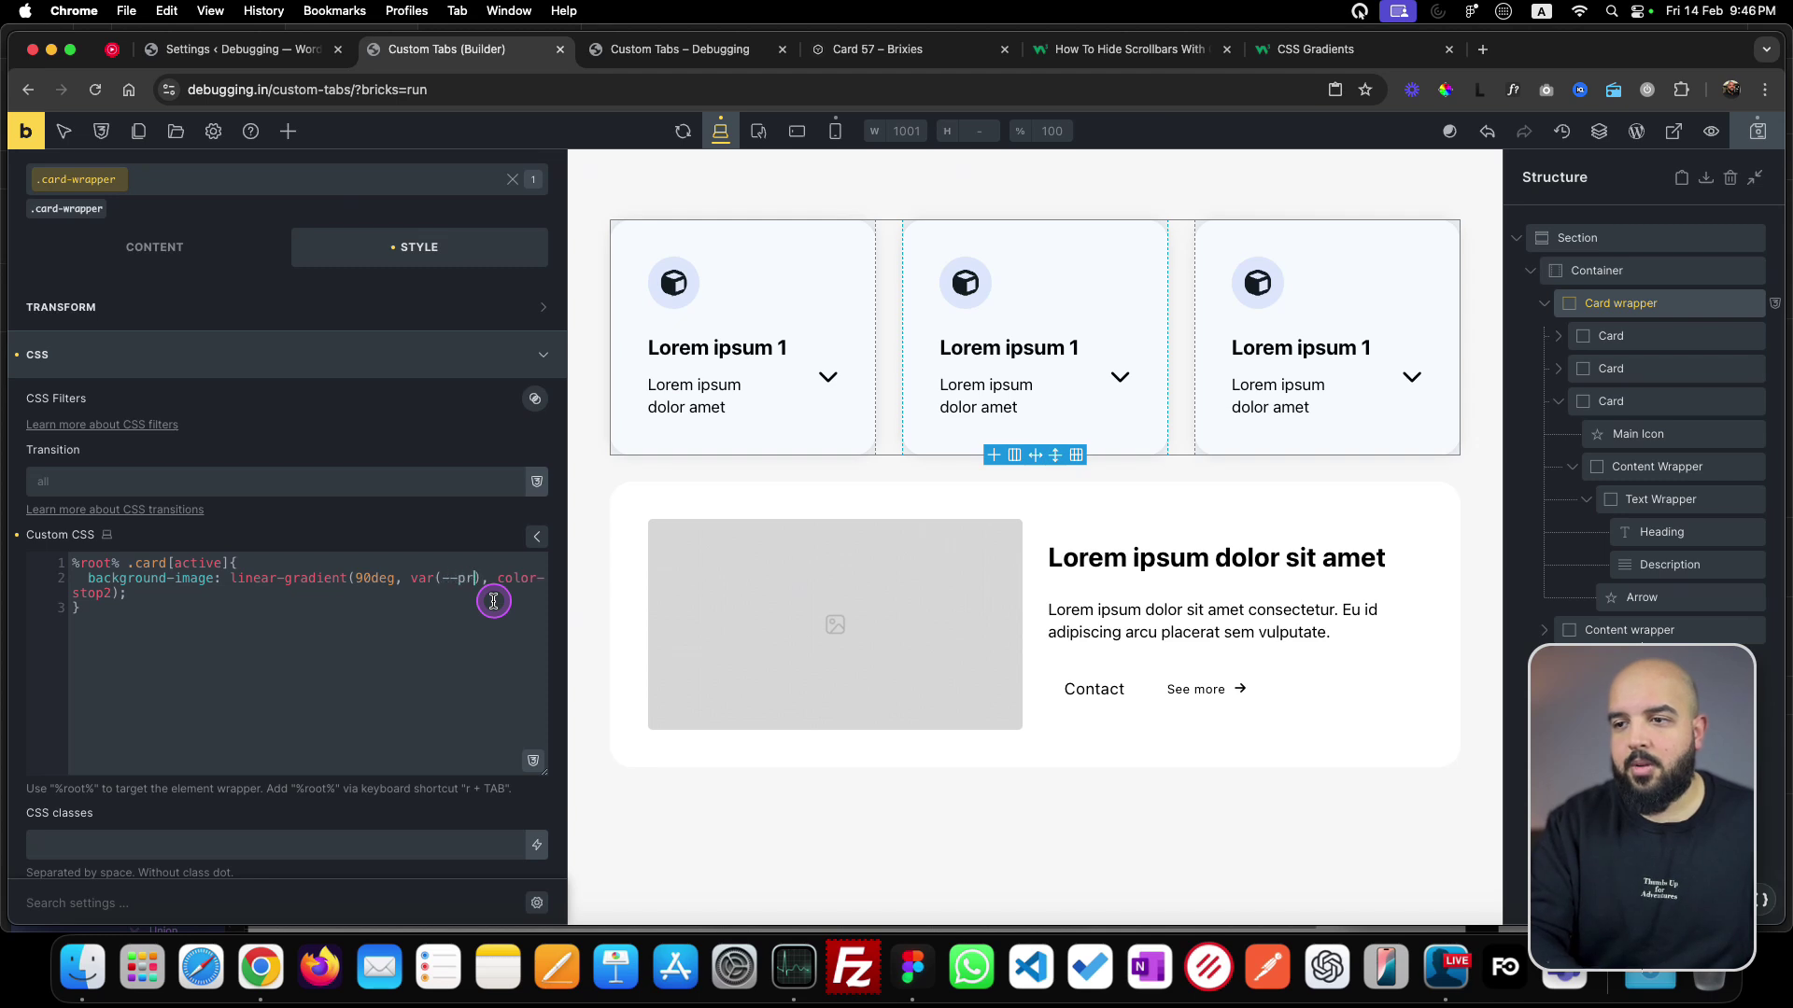
type("(--primary")
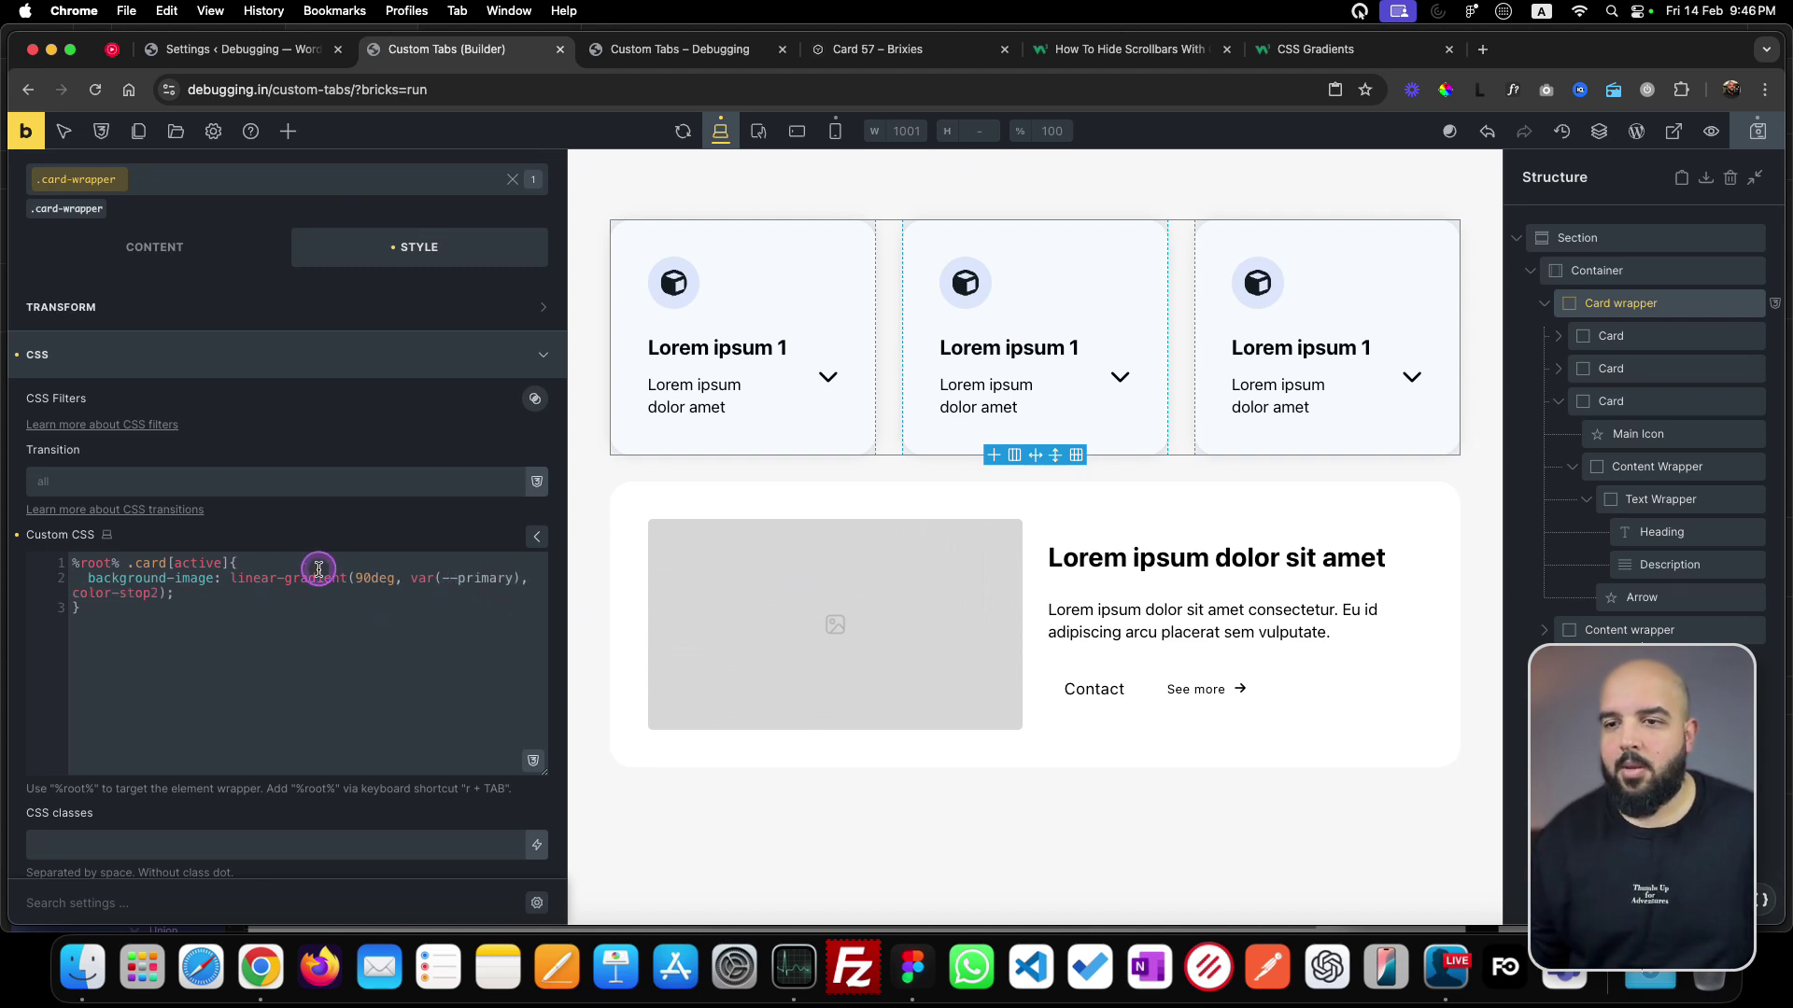
- Replace the gradient's second color stop placeholder with var(--accent)
left_click_drag(158, 594, 81, 600)
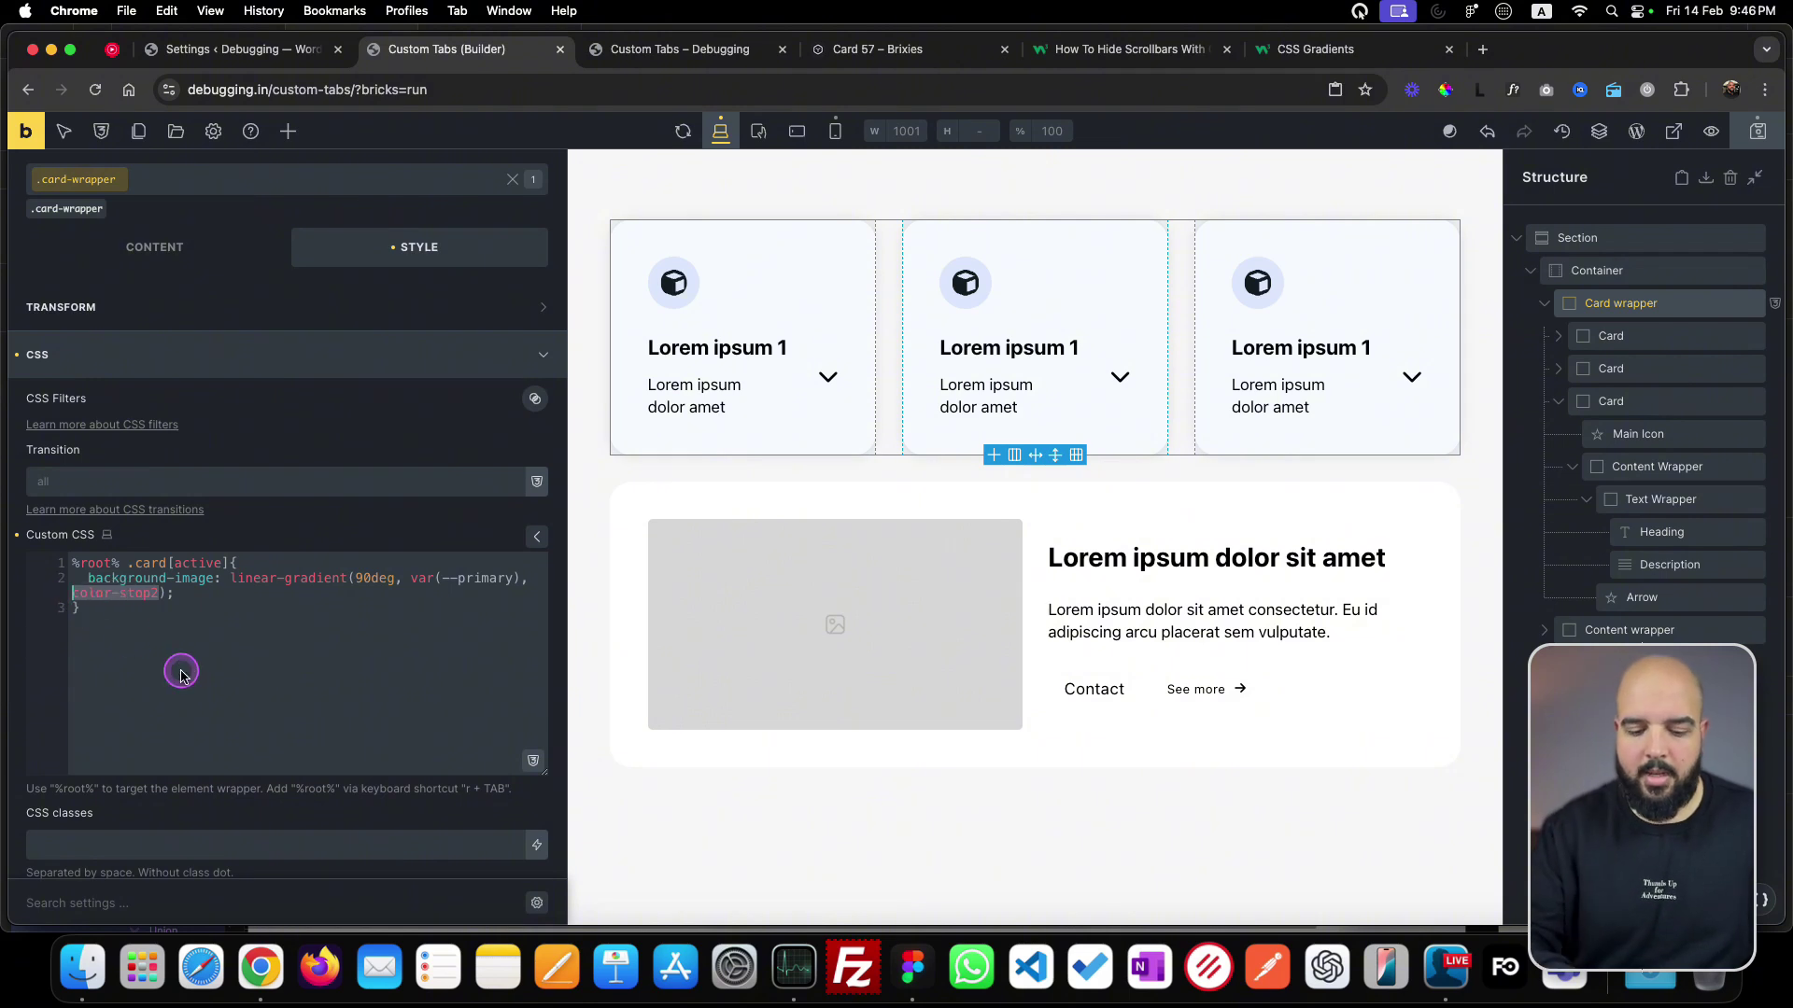
type("var(")
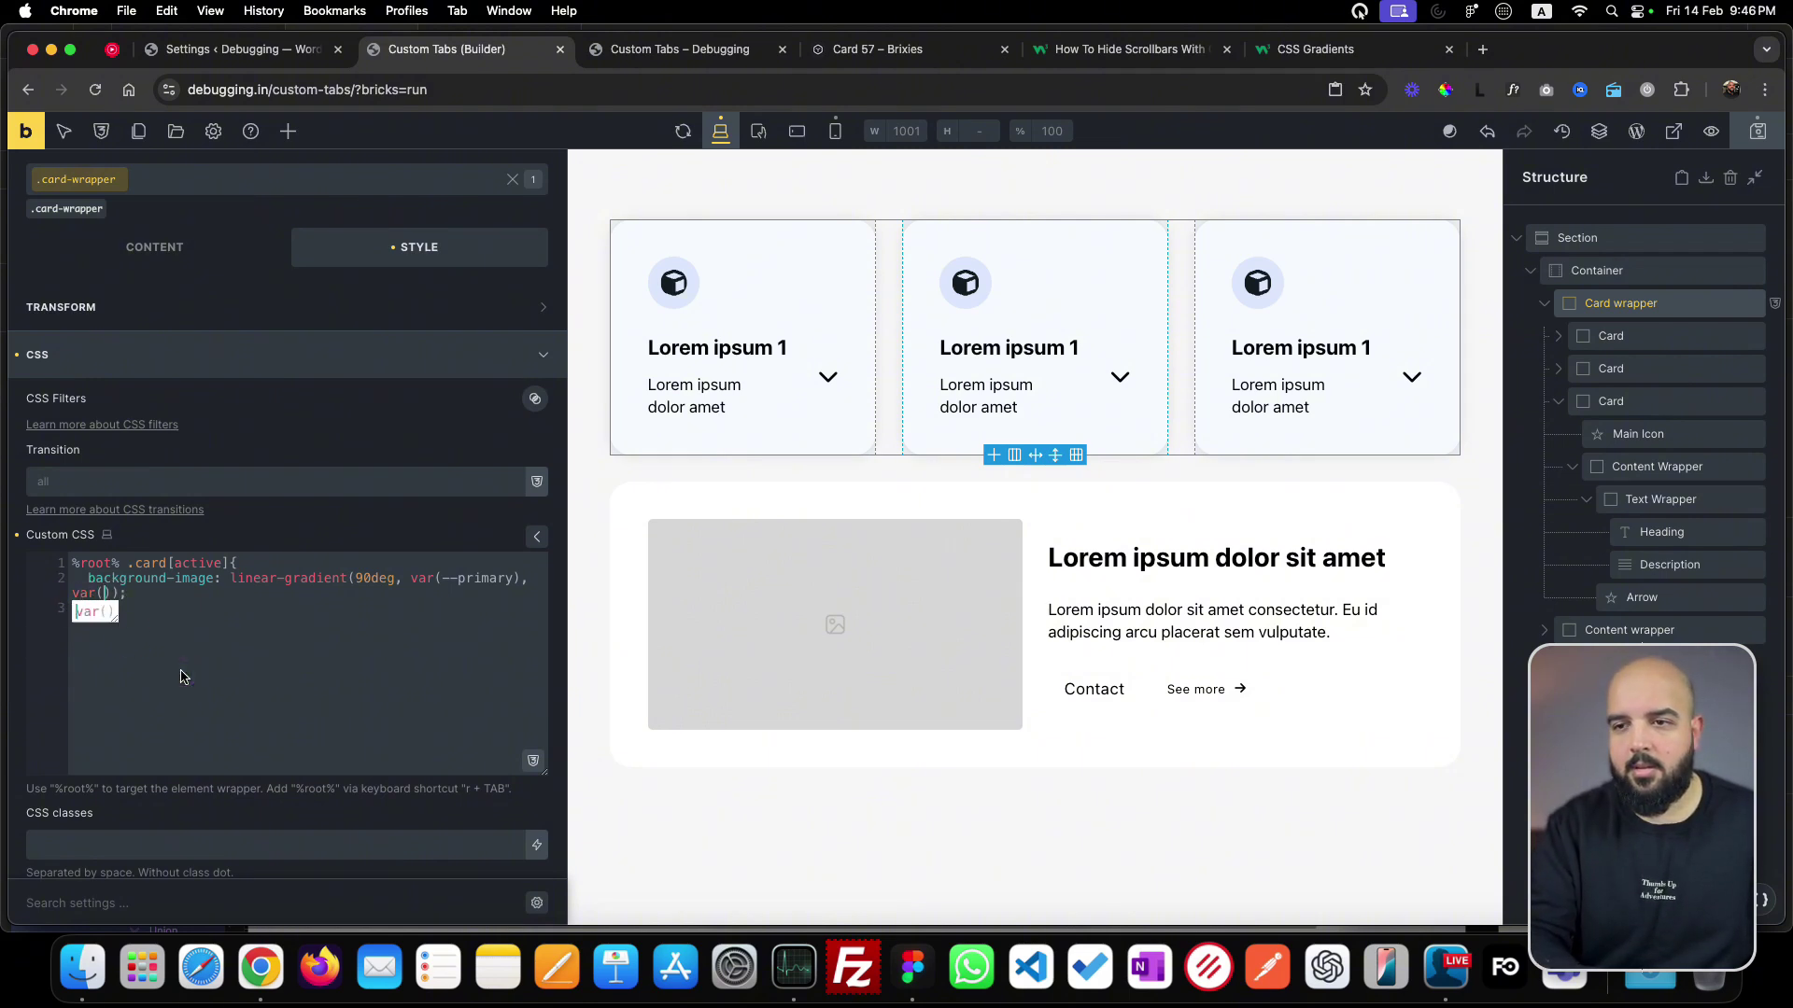
left_click(182, 674)
type("--accent")
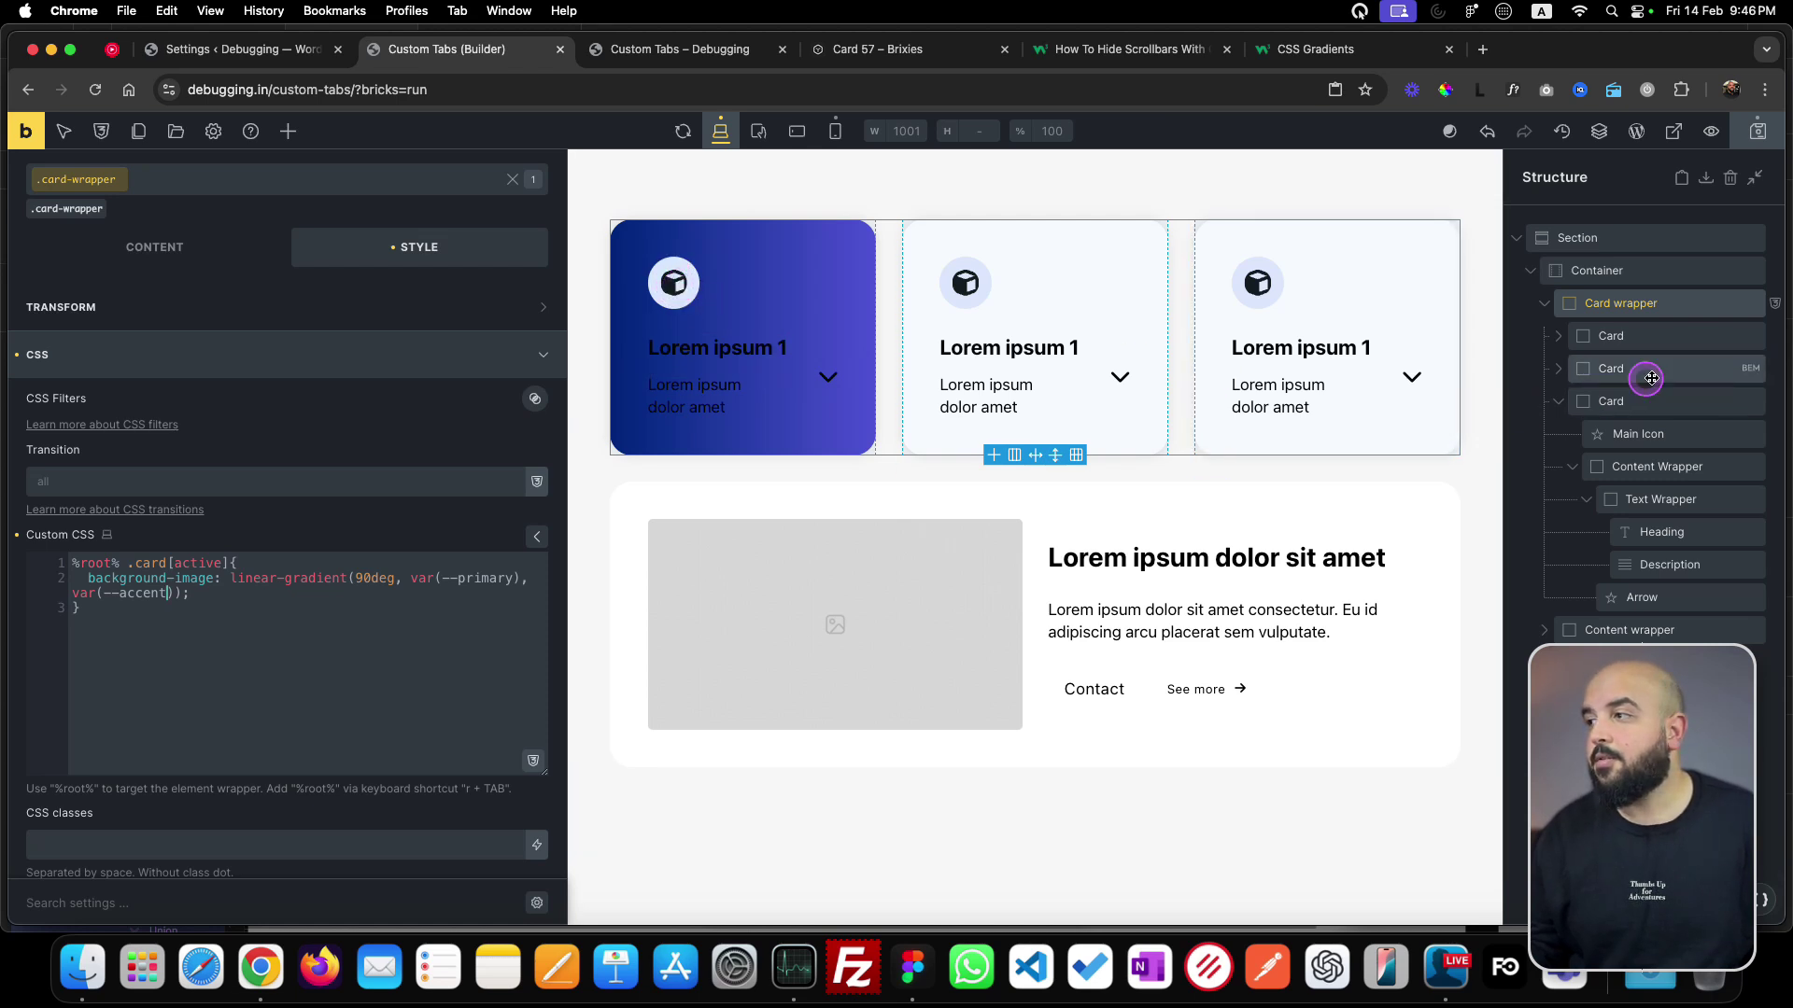
- Check the class name of the first card's Main Icon element, and return to the Card wrapper's custom CSS
left_click(1560, 338)
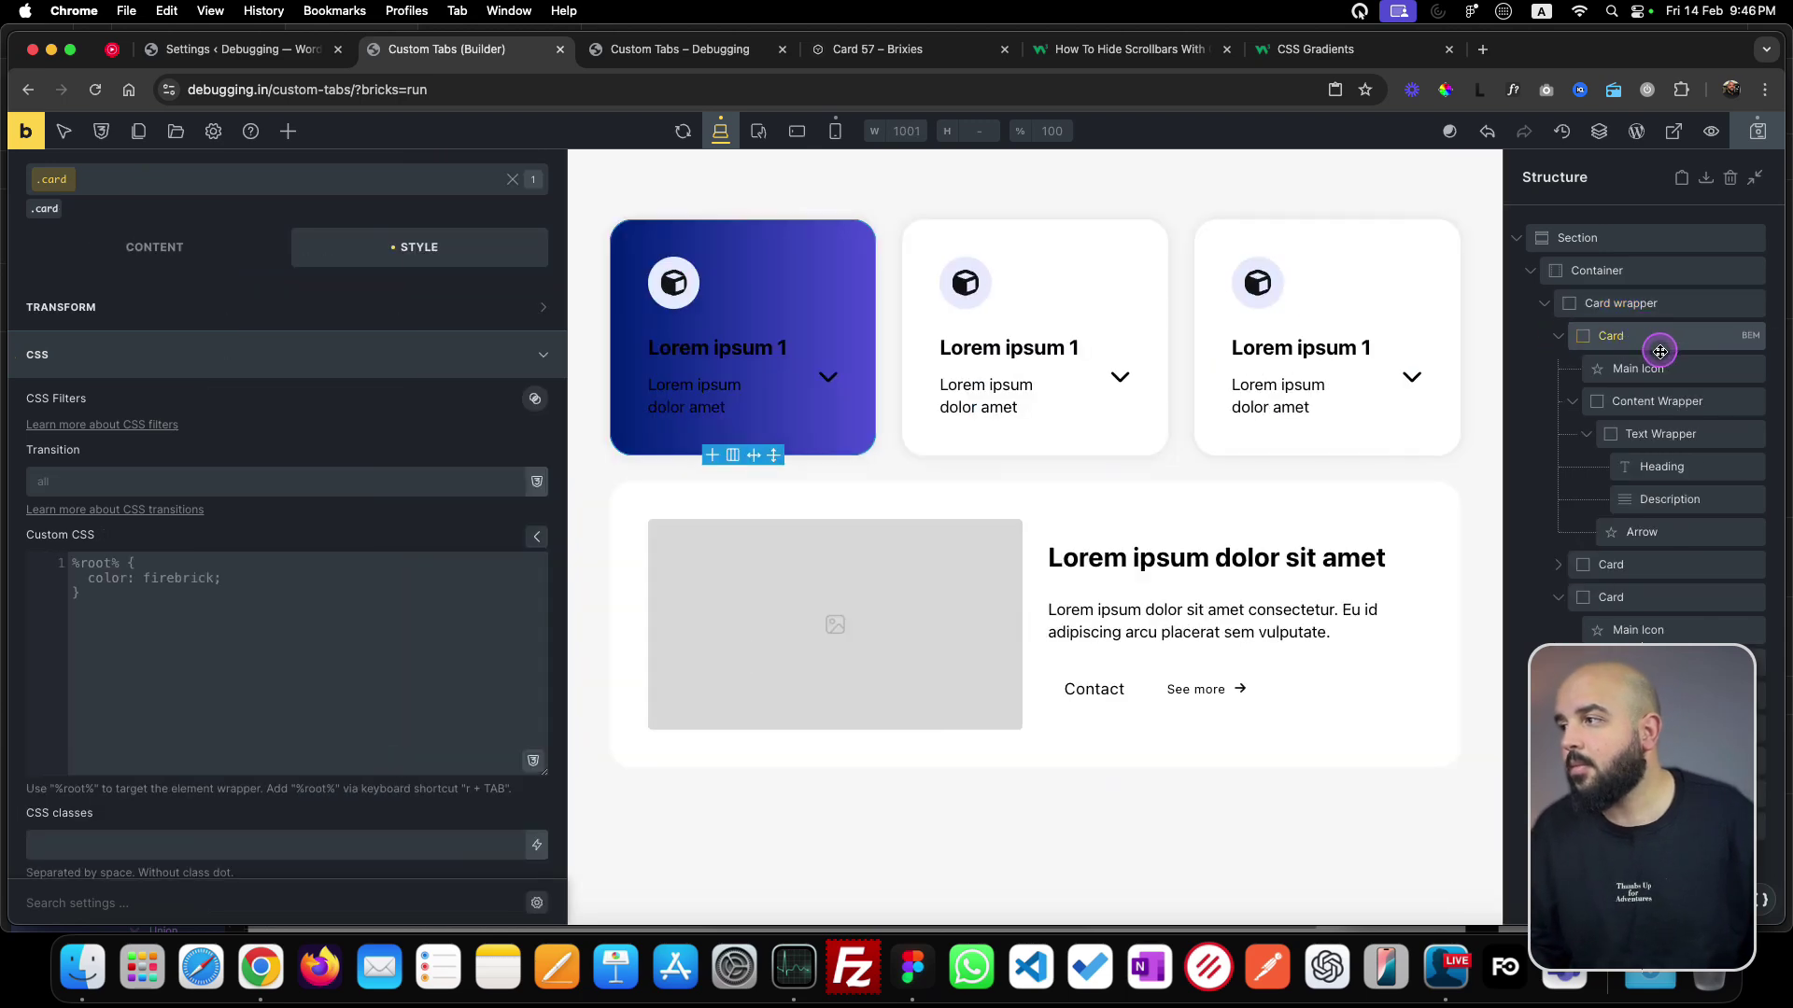
left_click(1654, 369)
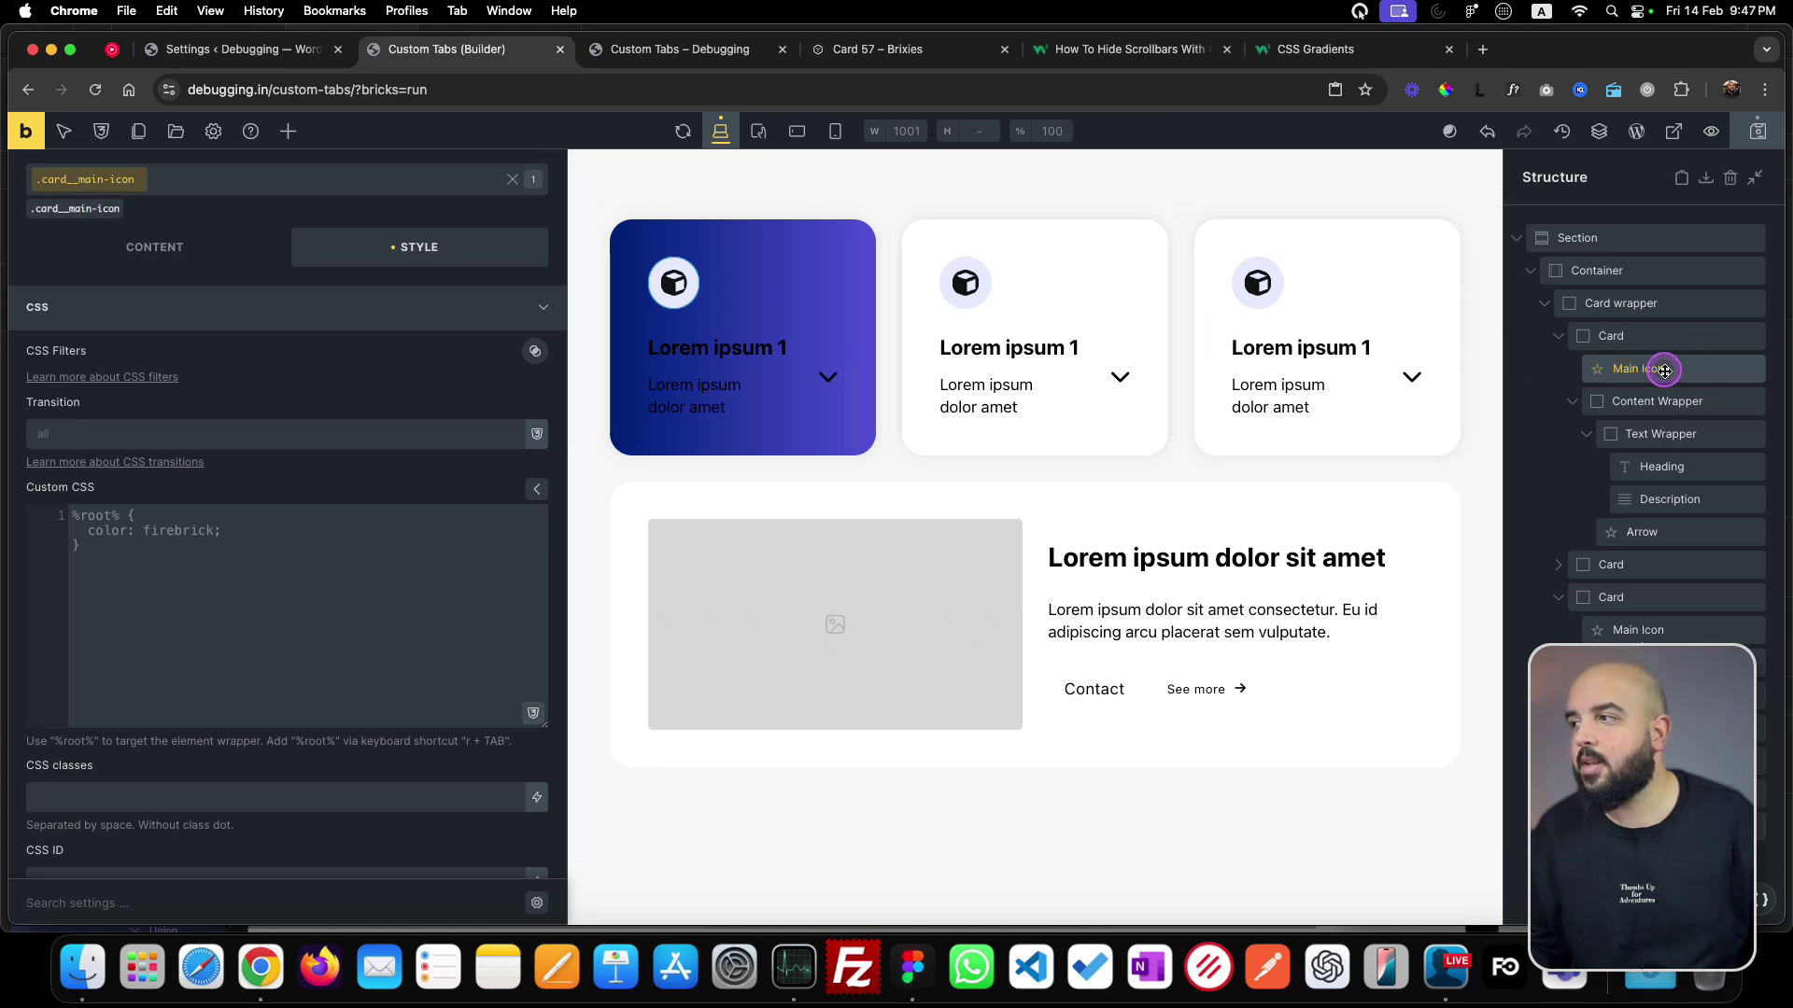
left_click(1646, 302)
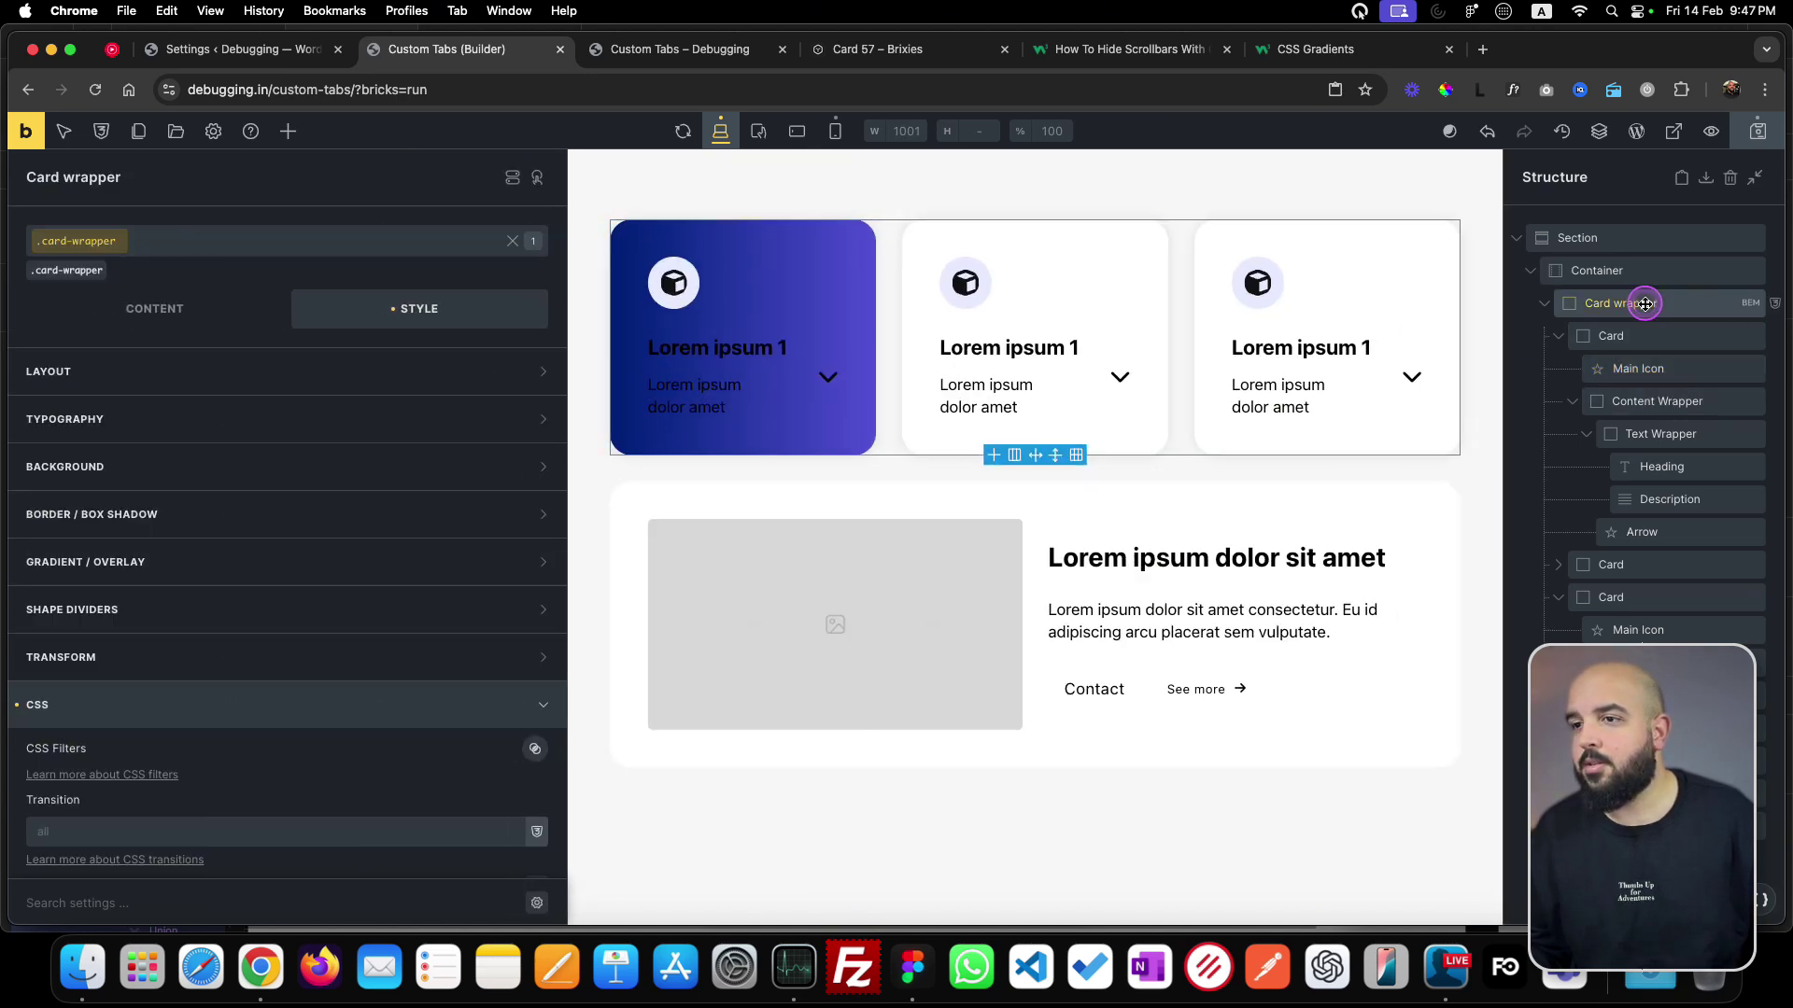
left_click(319, 699)
left_click(190, 464)
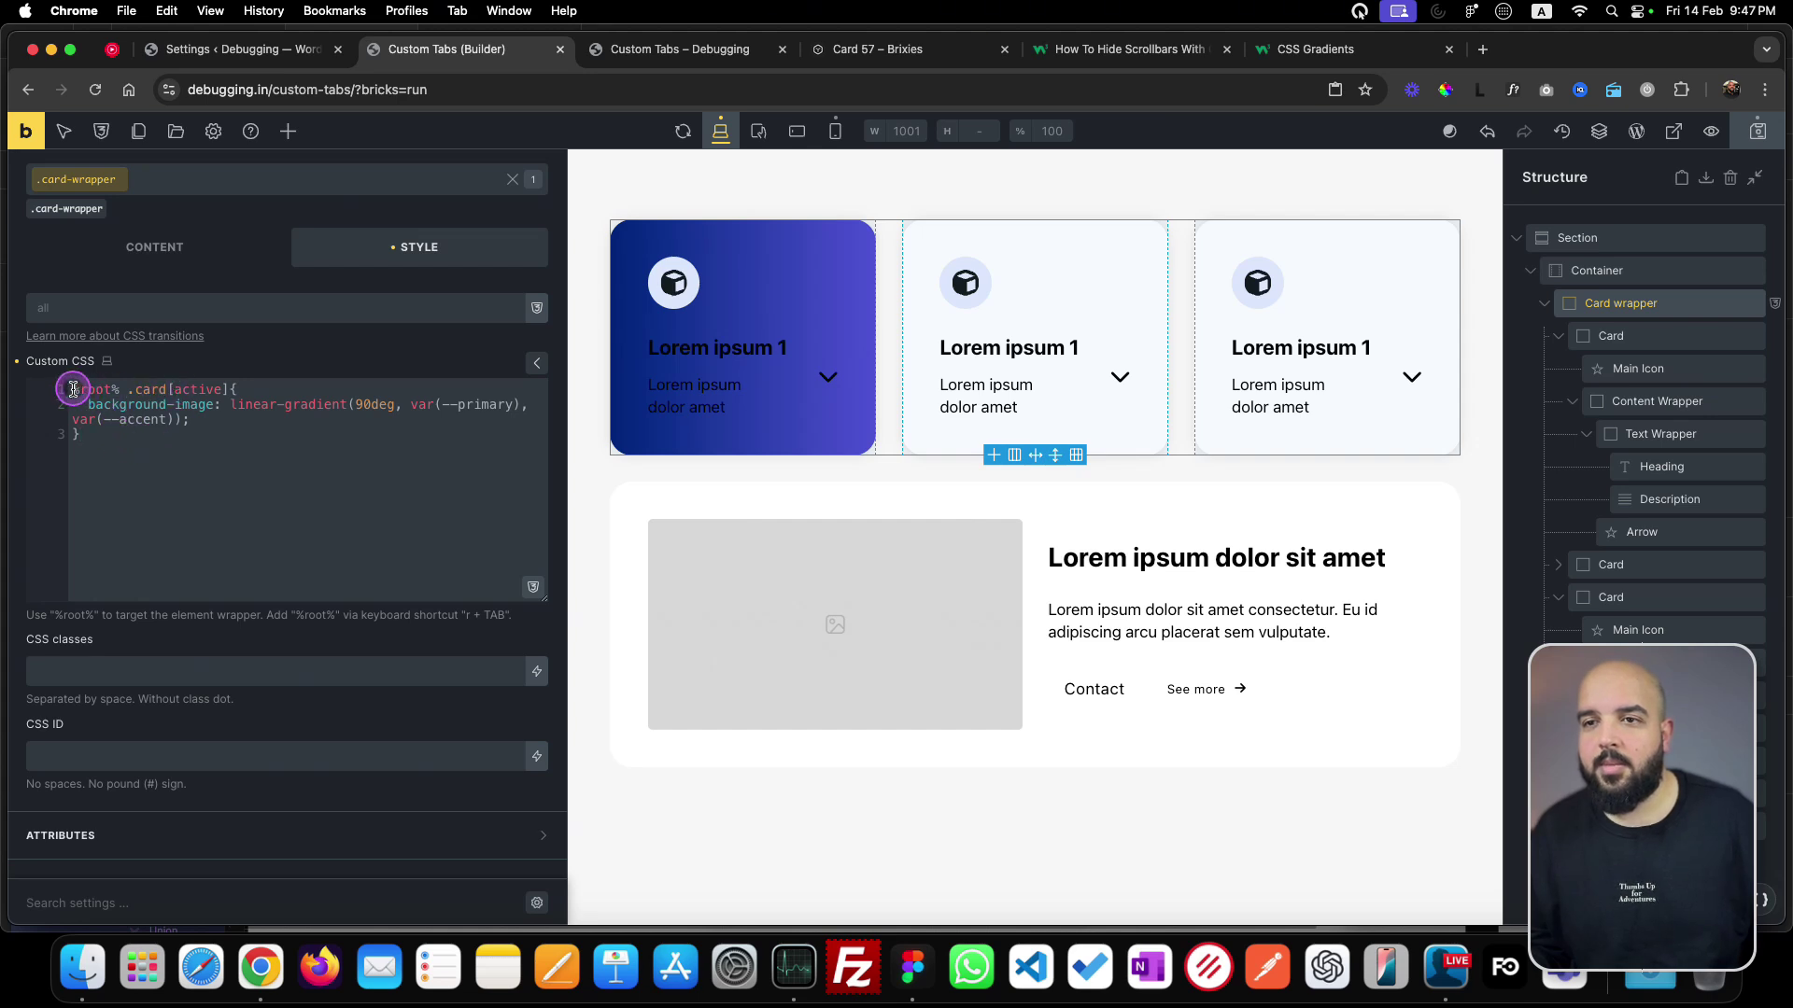
- Add a %root% .card[active] .card__main-icon rule with background-color: white below the gradient rule, reusing the copied active-card selector
left_click_drag(73, 390, 229, 387)
key("super+c")
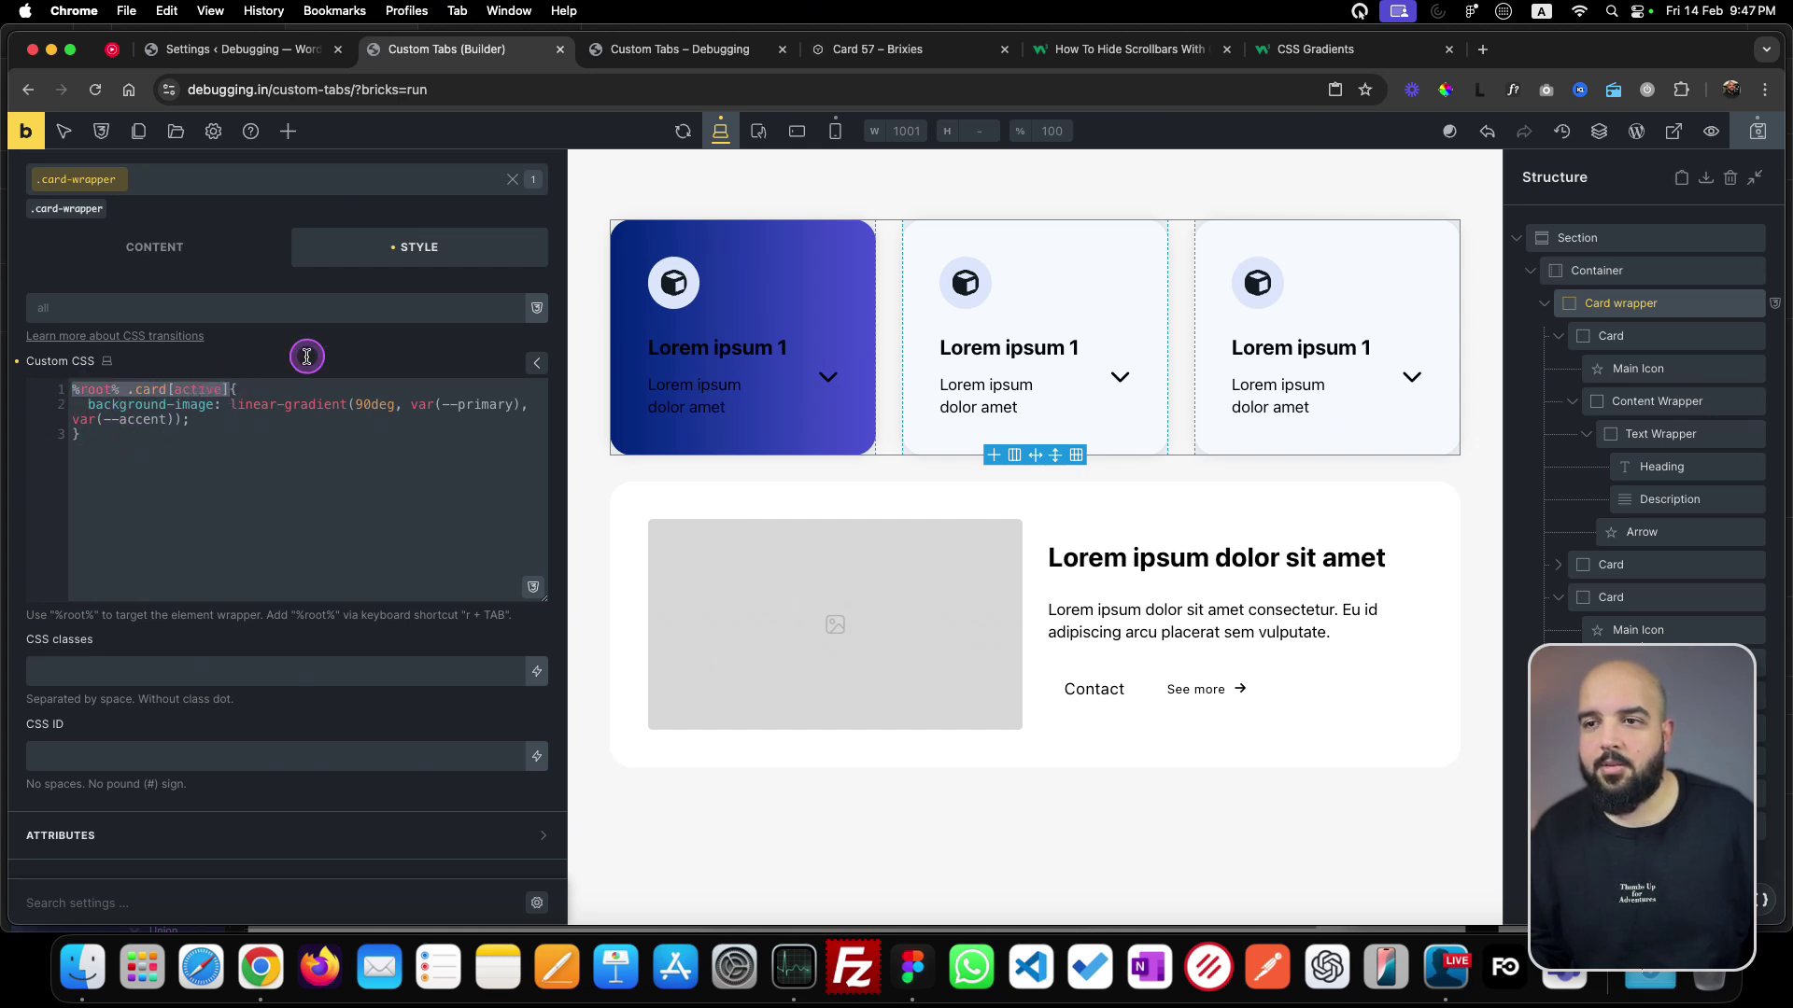
left_click(118, 437)
key("Return")
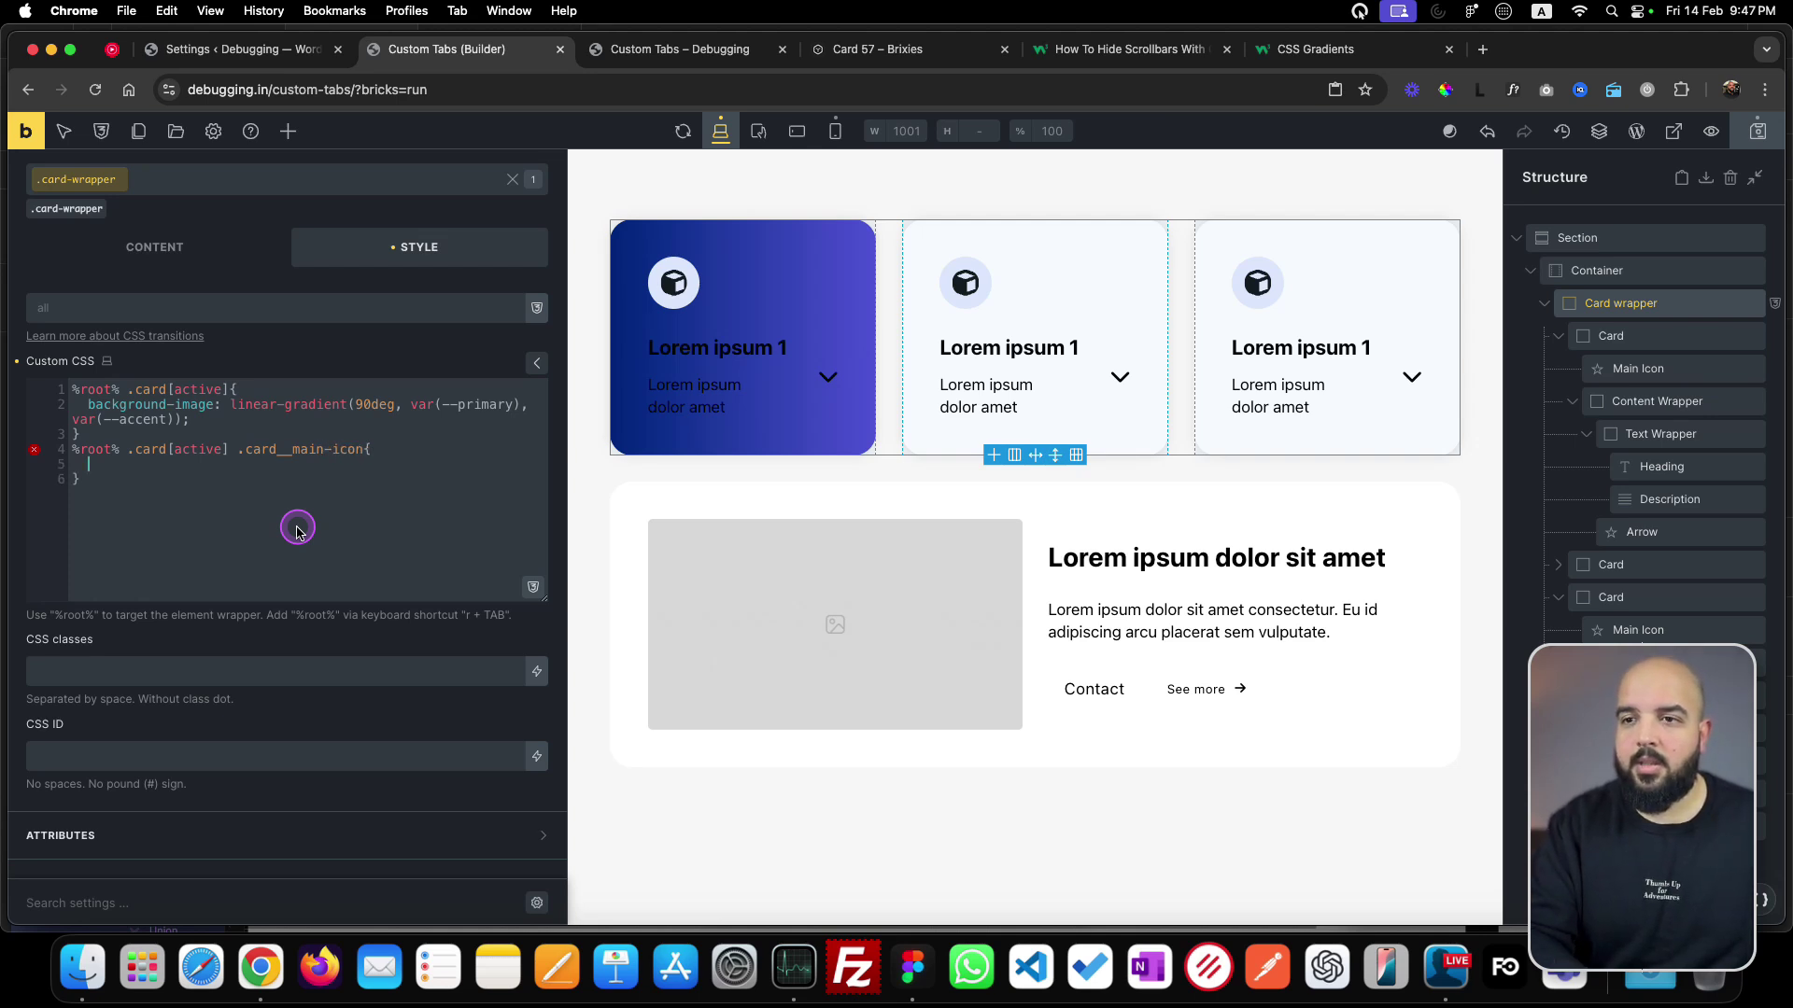
type("bac")
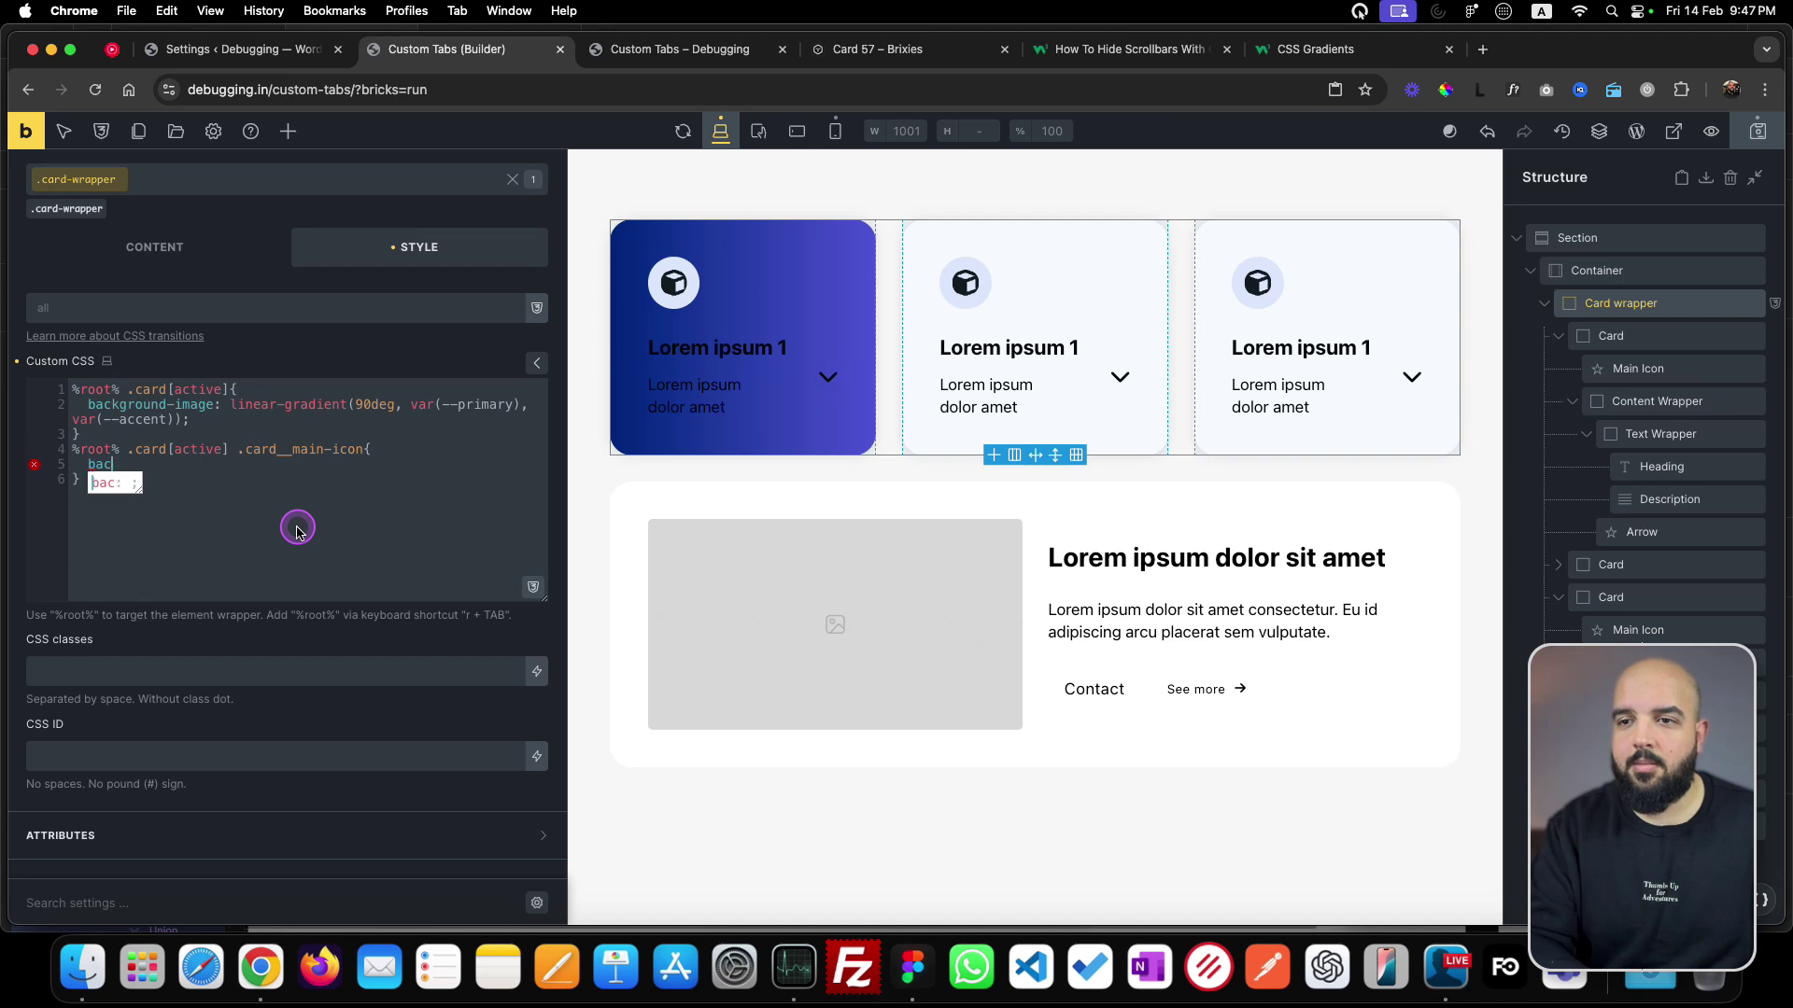
type("hground-color:")
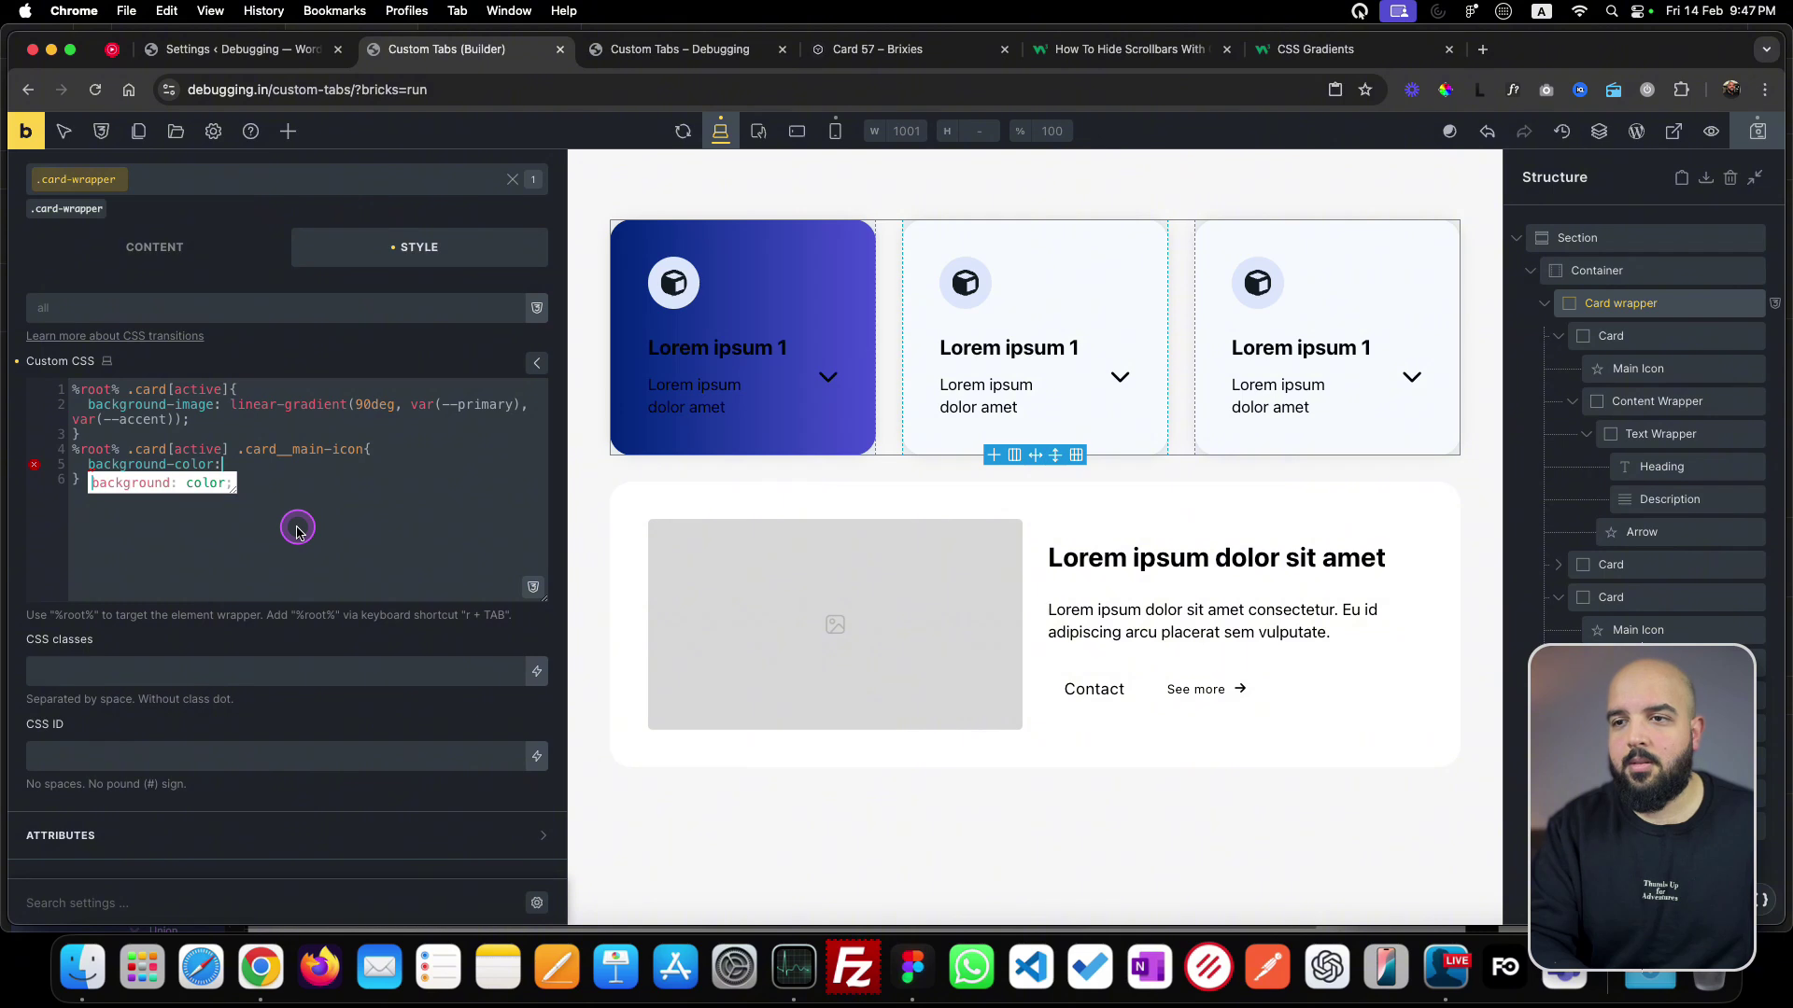
type("e;")
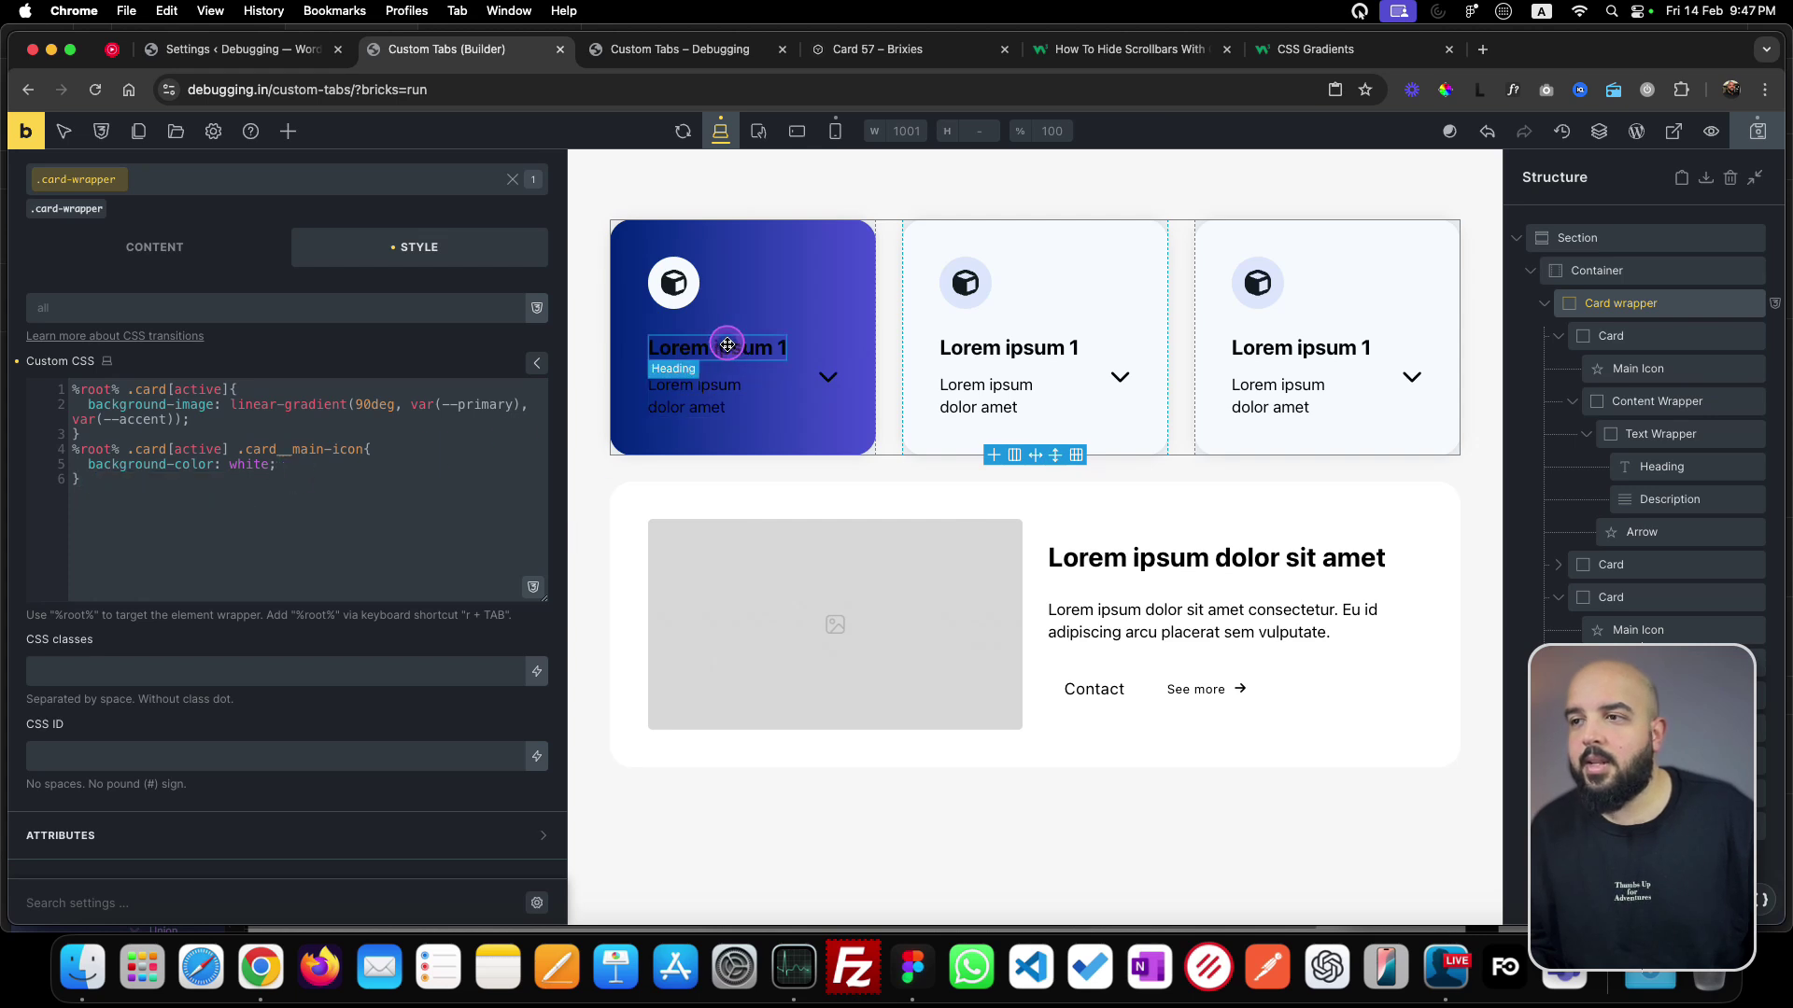
left_click(283, 462)
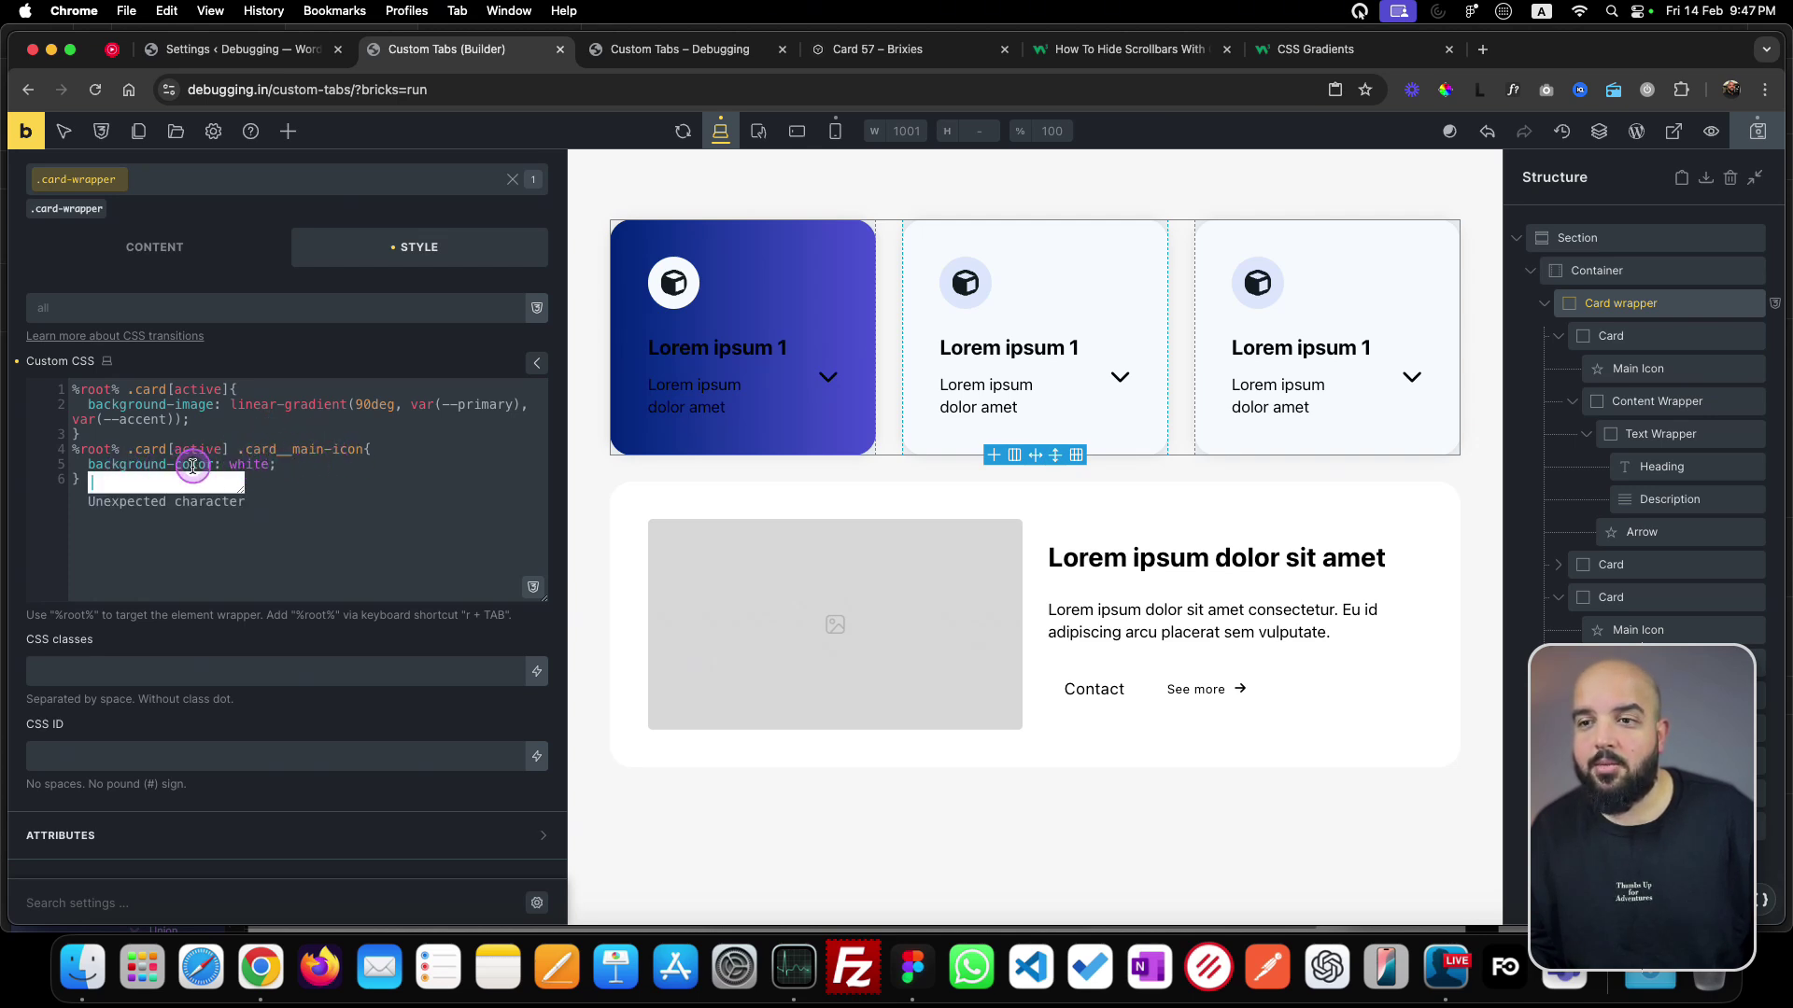
- Add a %root% .card[active] .card__content-wrapper rule with color: white below the main icon rule
left_click(313, 482)
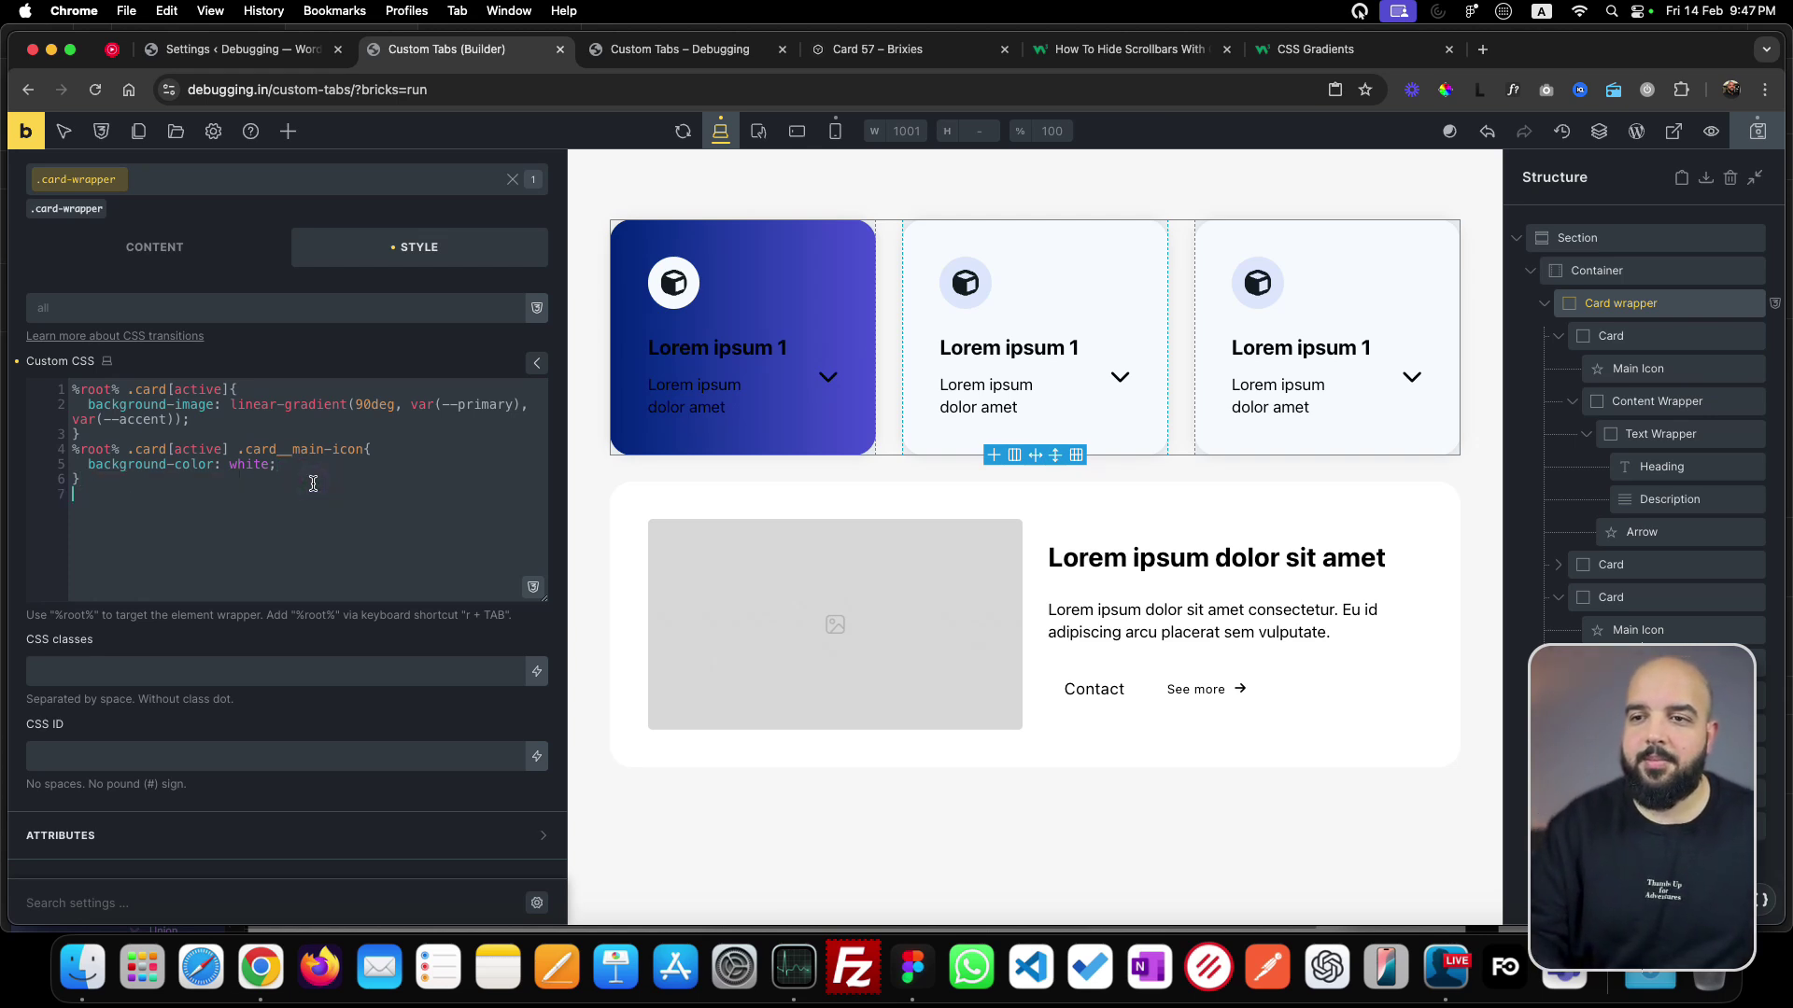
key("Return")
key("super+v")
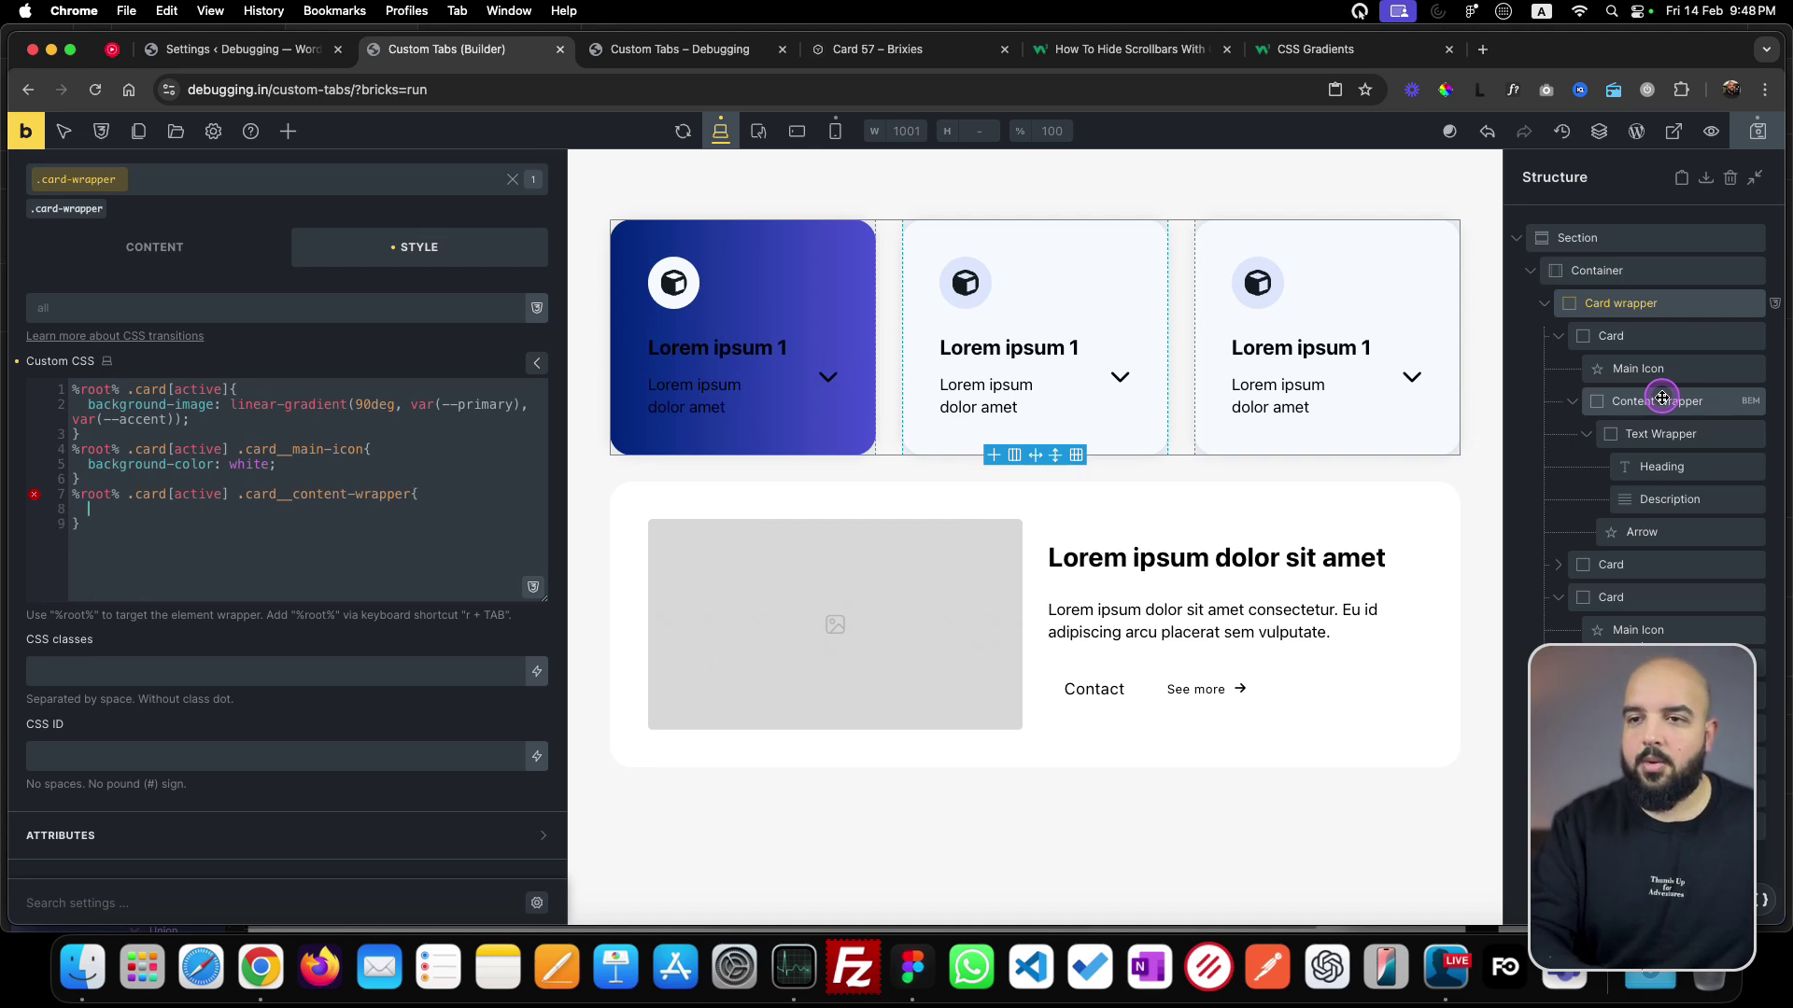
type("color")
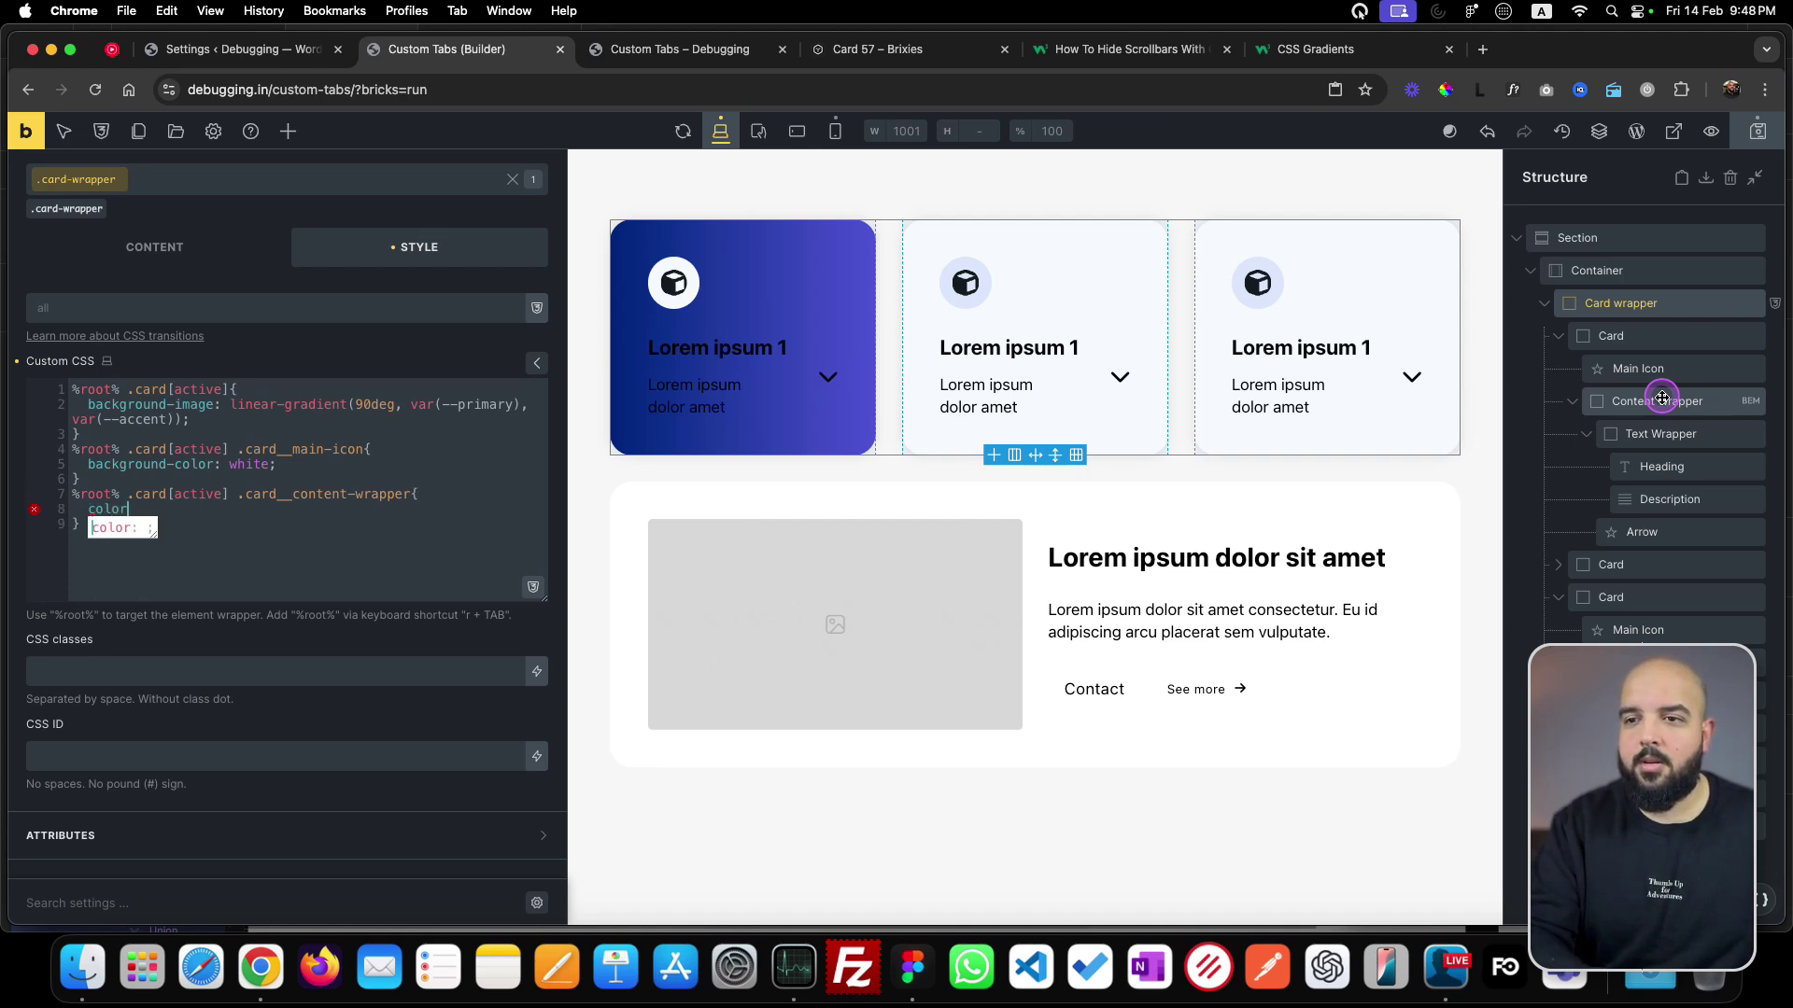
type(": whit")
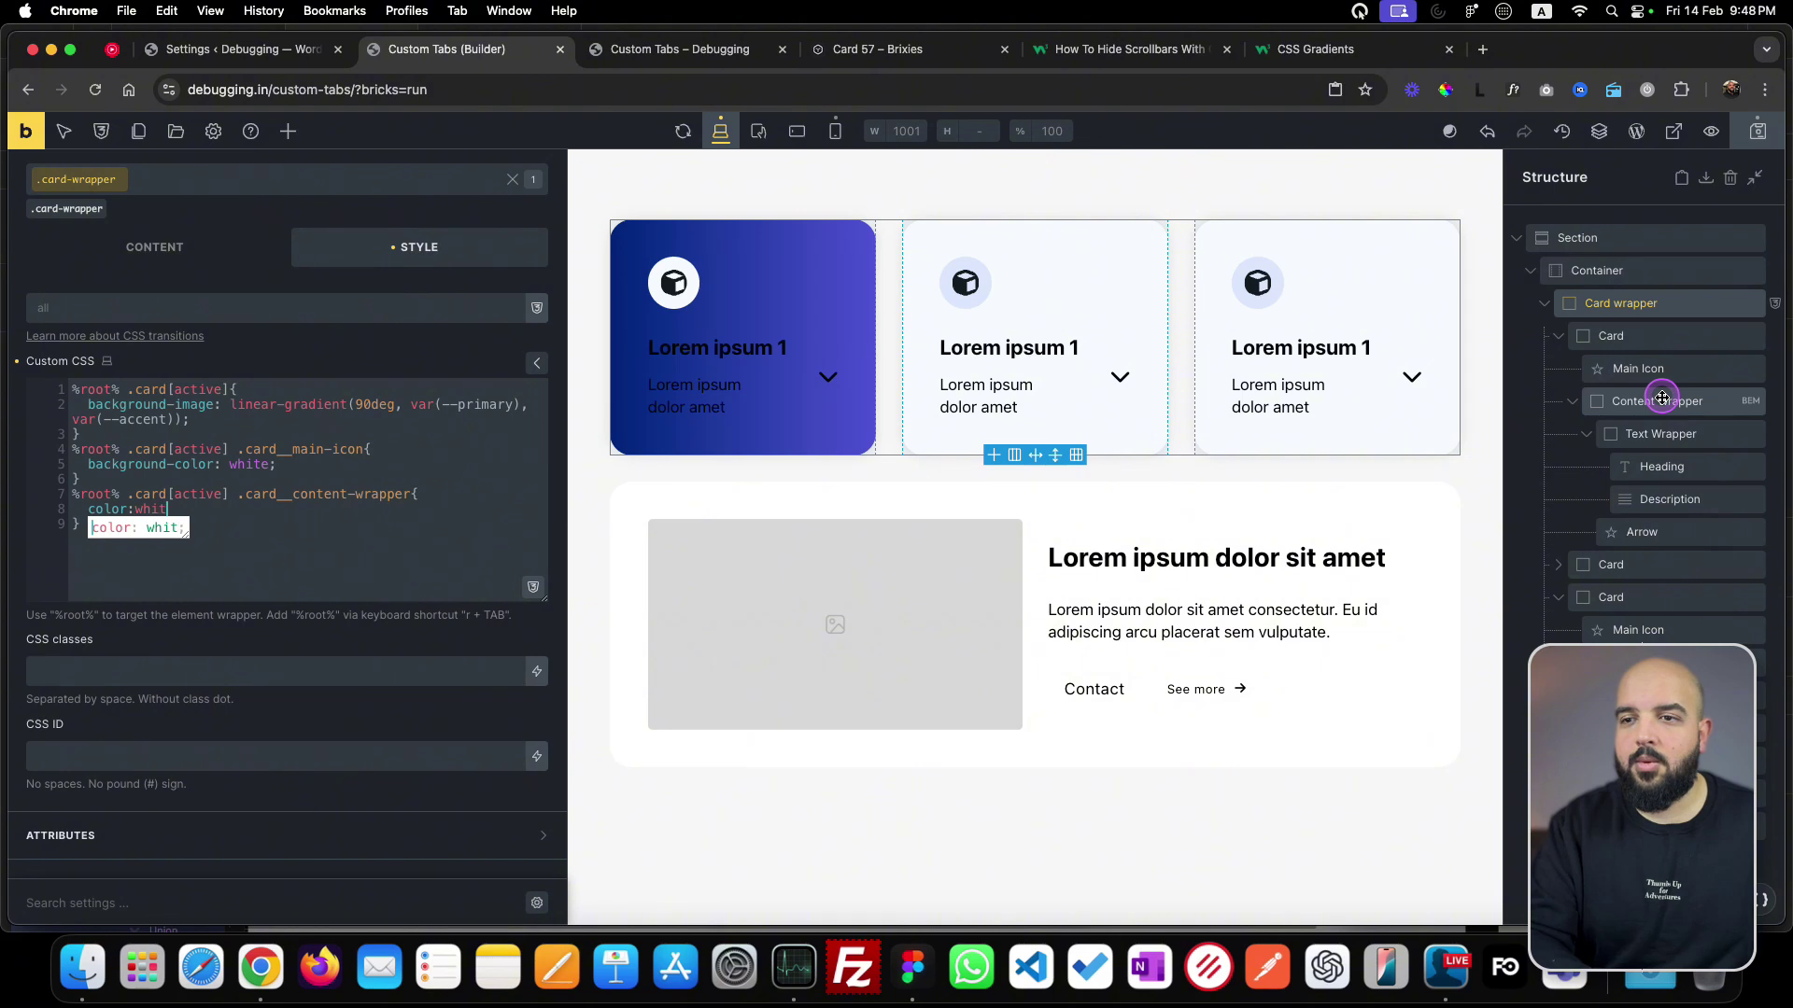
type("e")
key("Return")
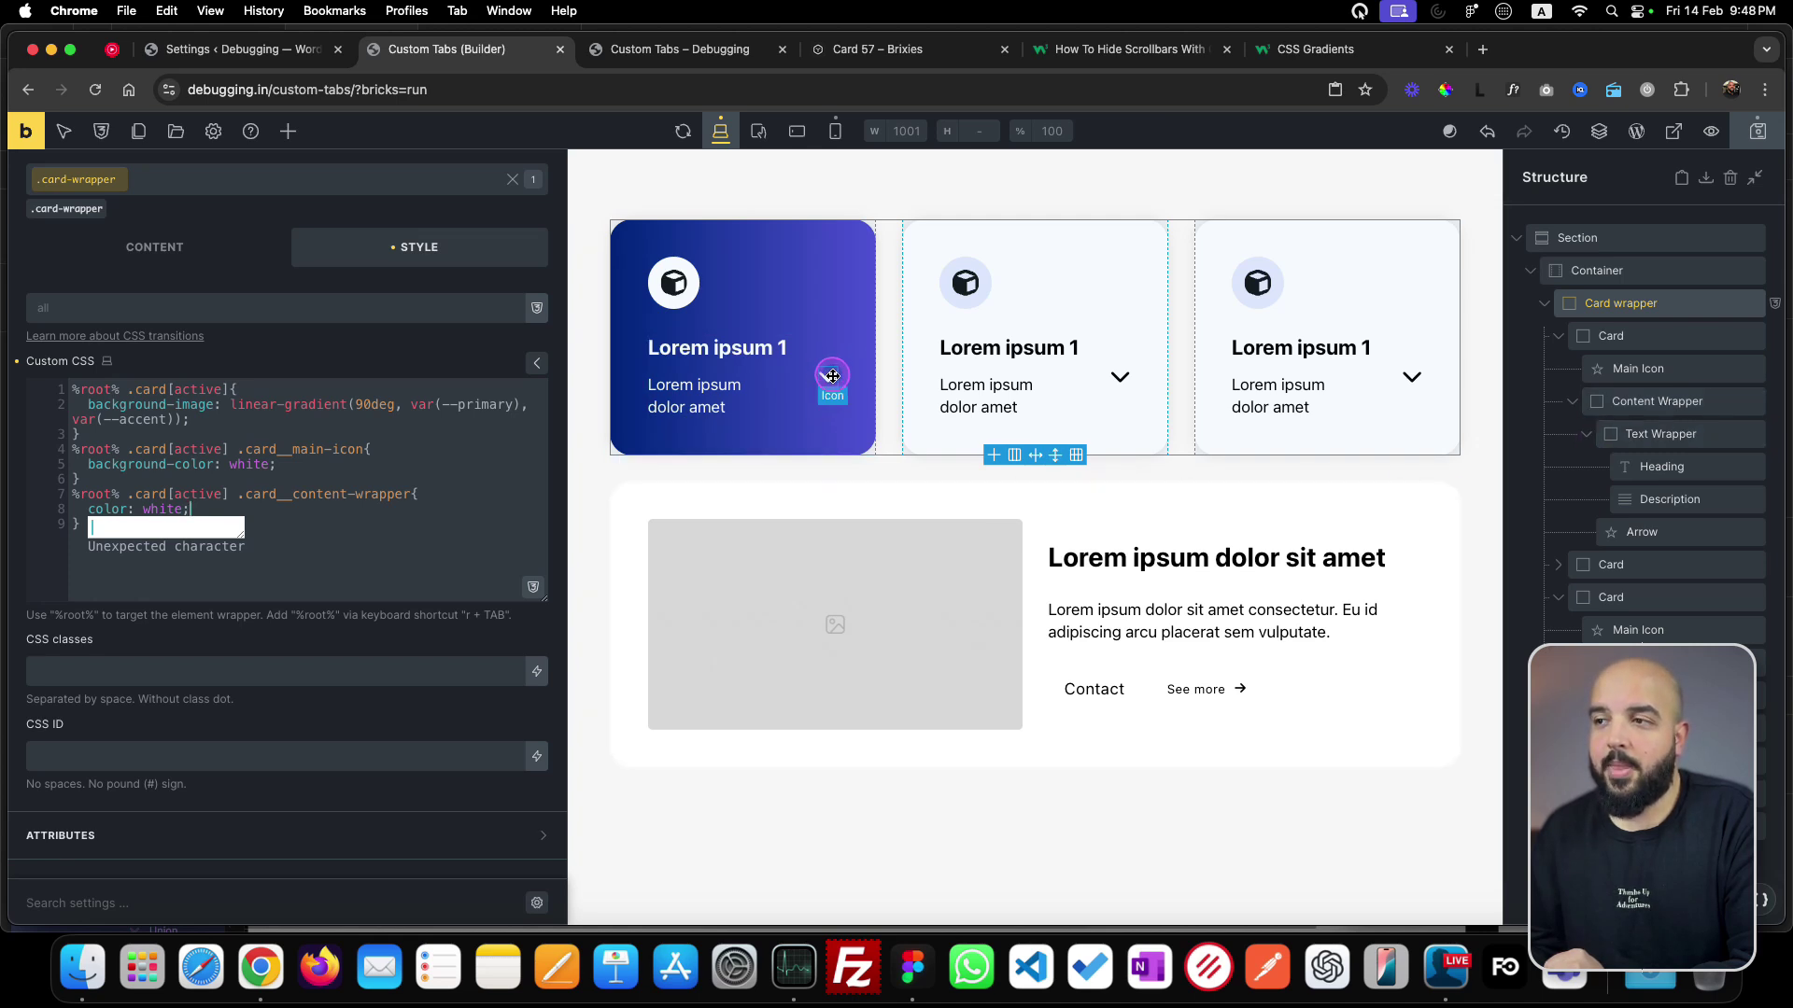
- Search Google for "css rotation" in a new browser tab and examine the W3Schools example of the CSS rotate property
left_click(1481, 52)
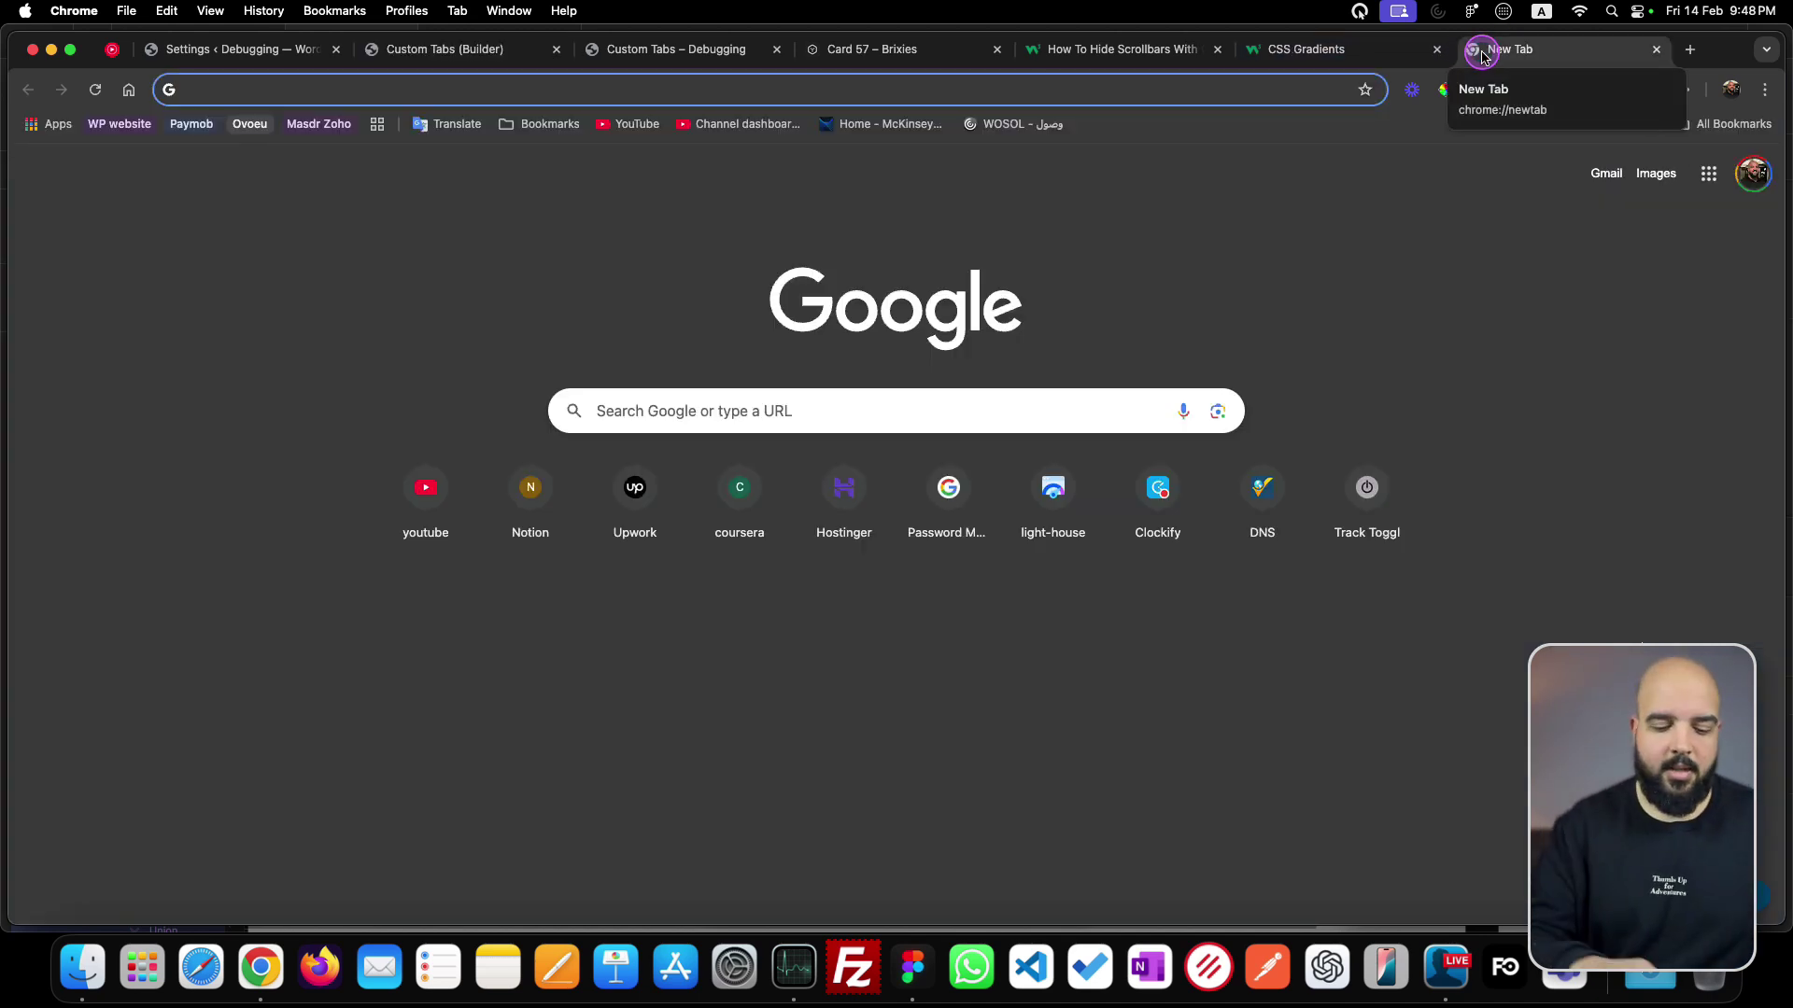
type("css rotat")
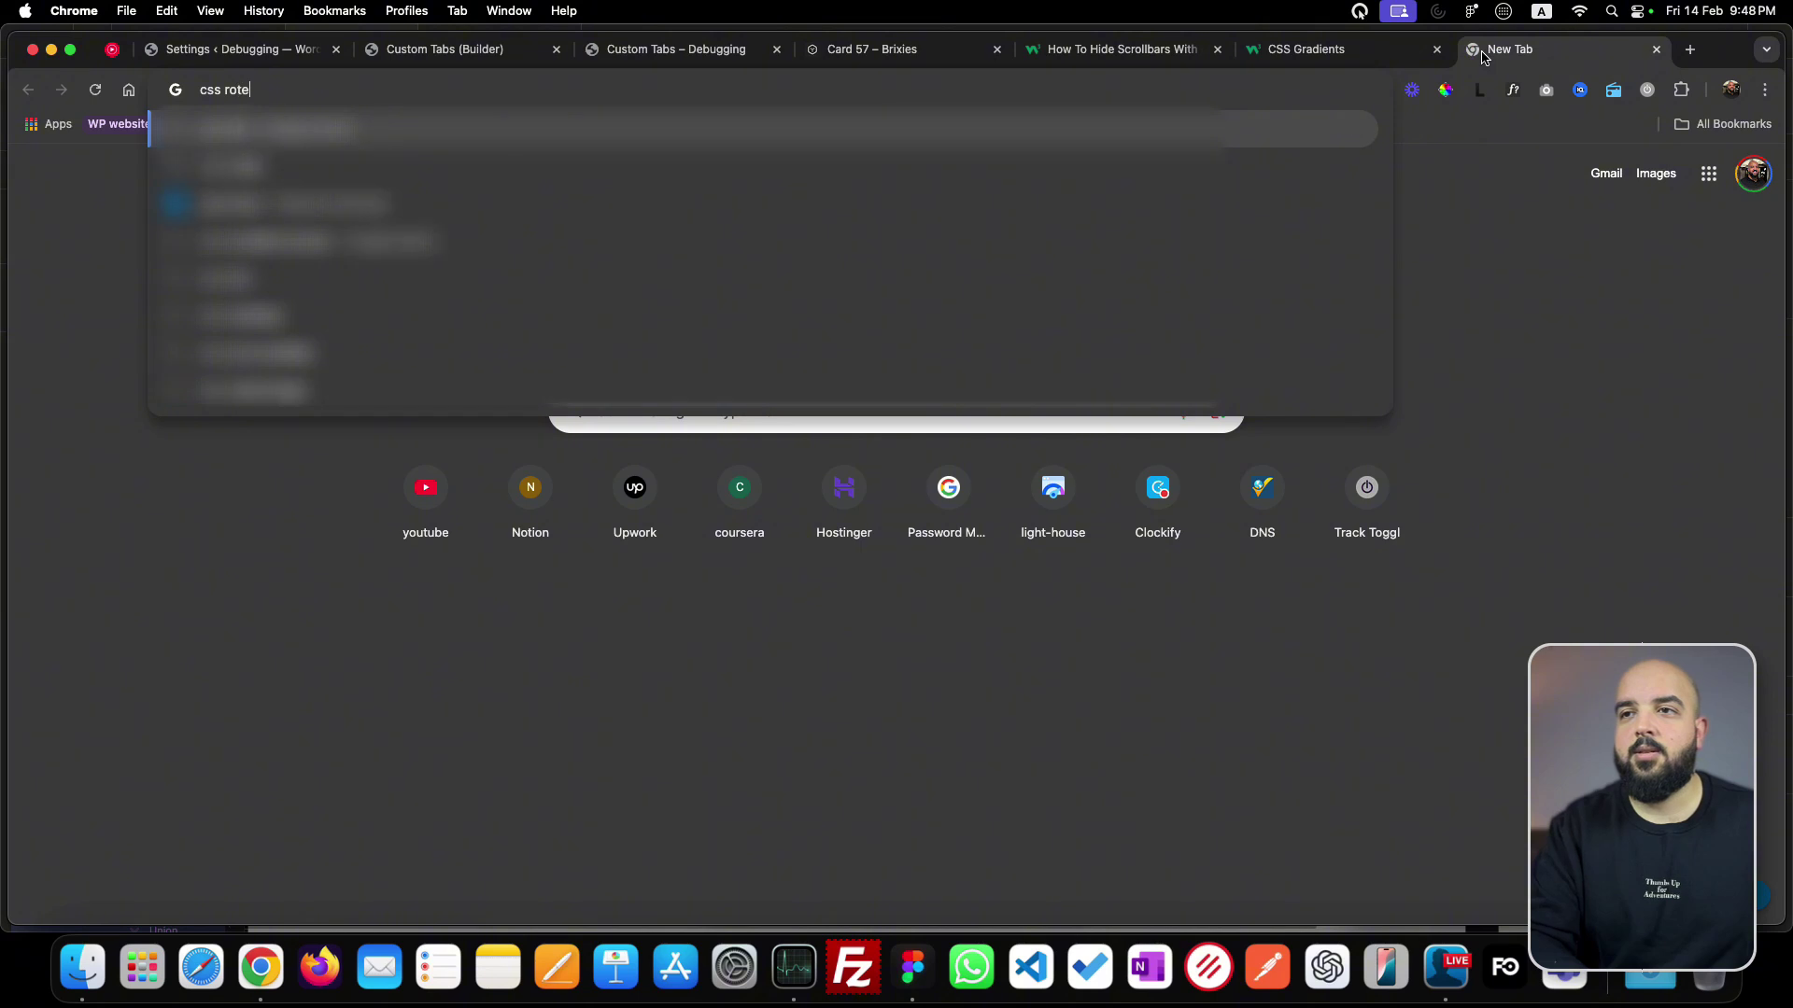
type("ion")
key("Return")
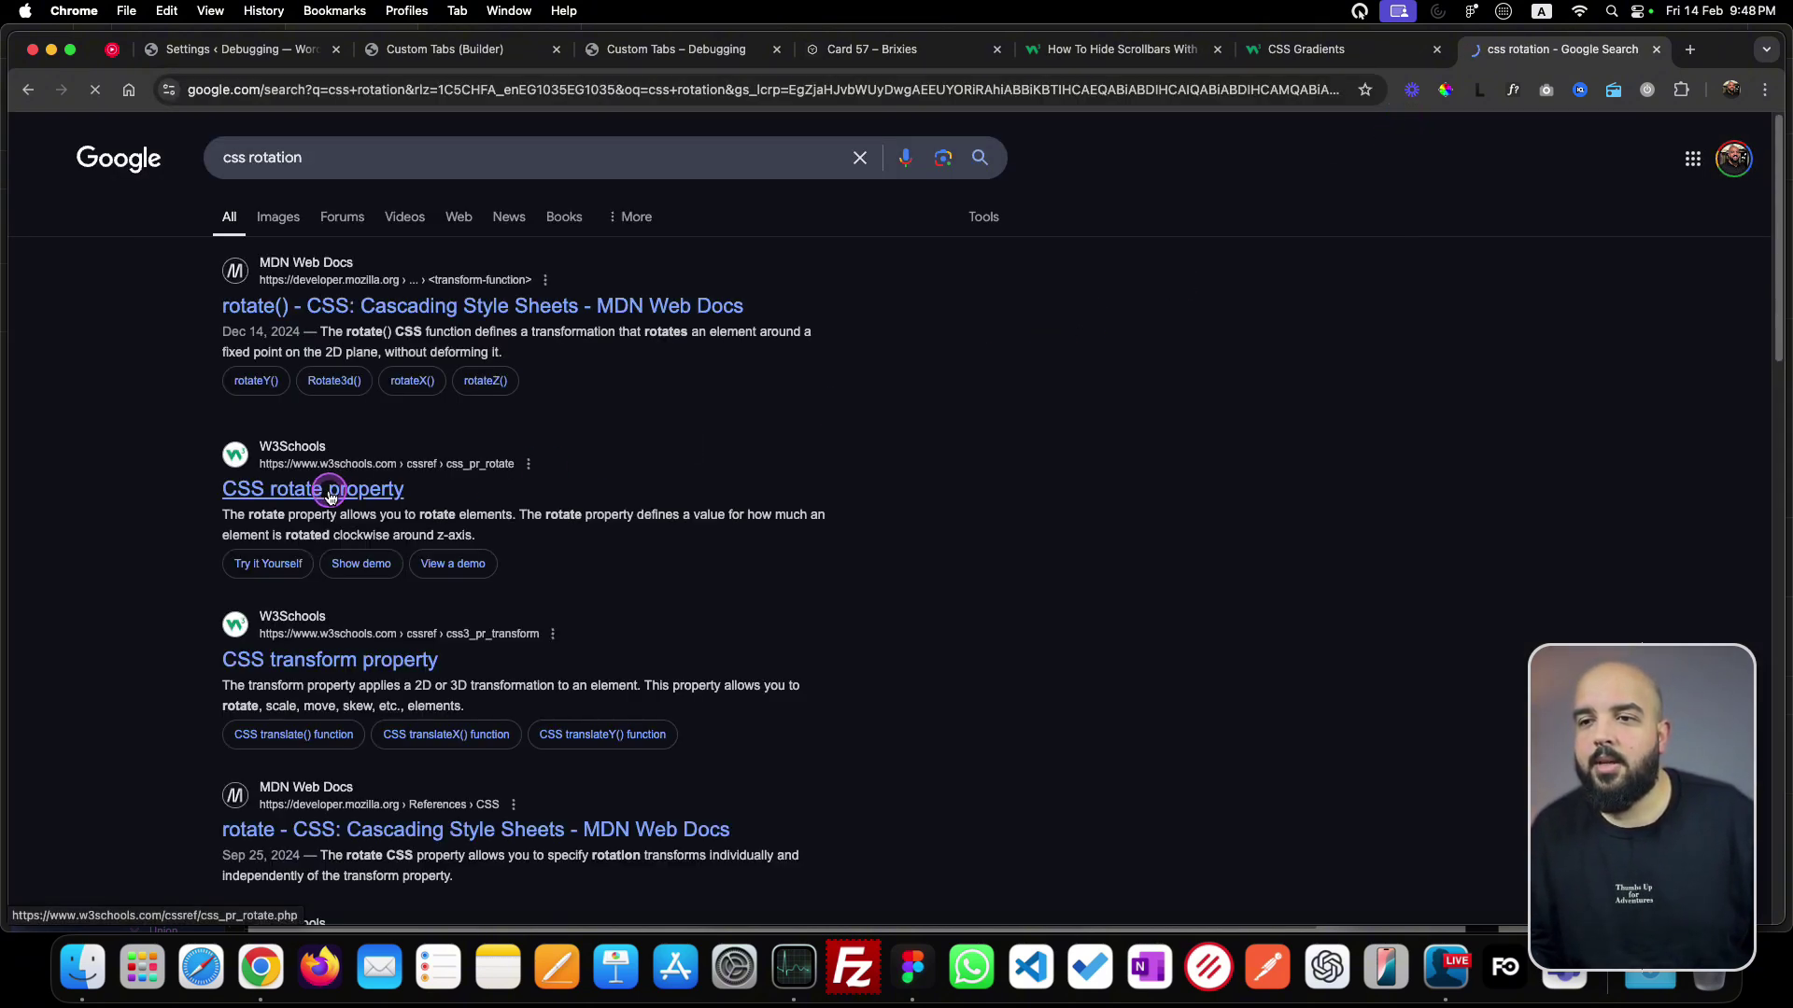
left_click(336, 489)
scroll(496, 586, "down", 2)
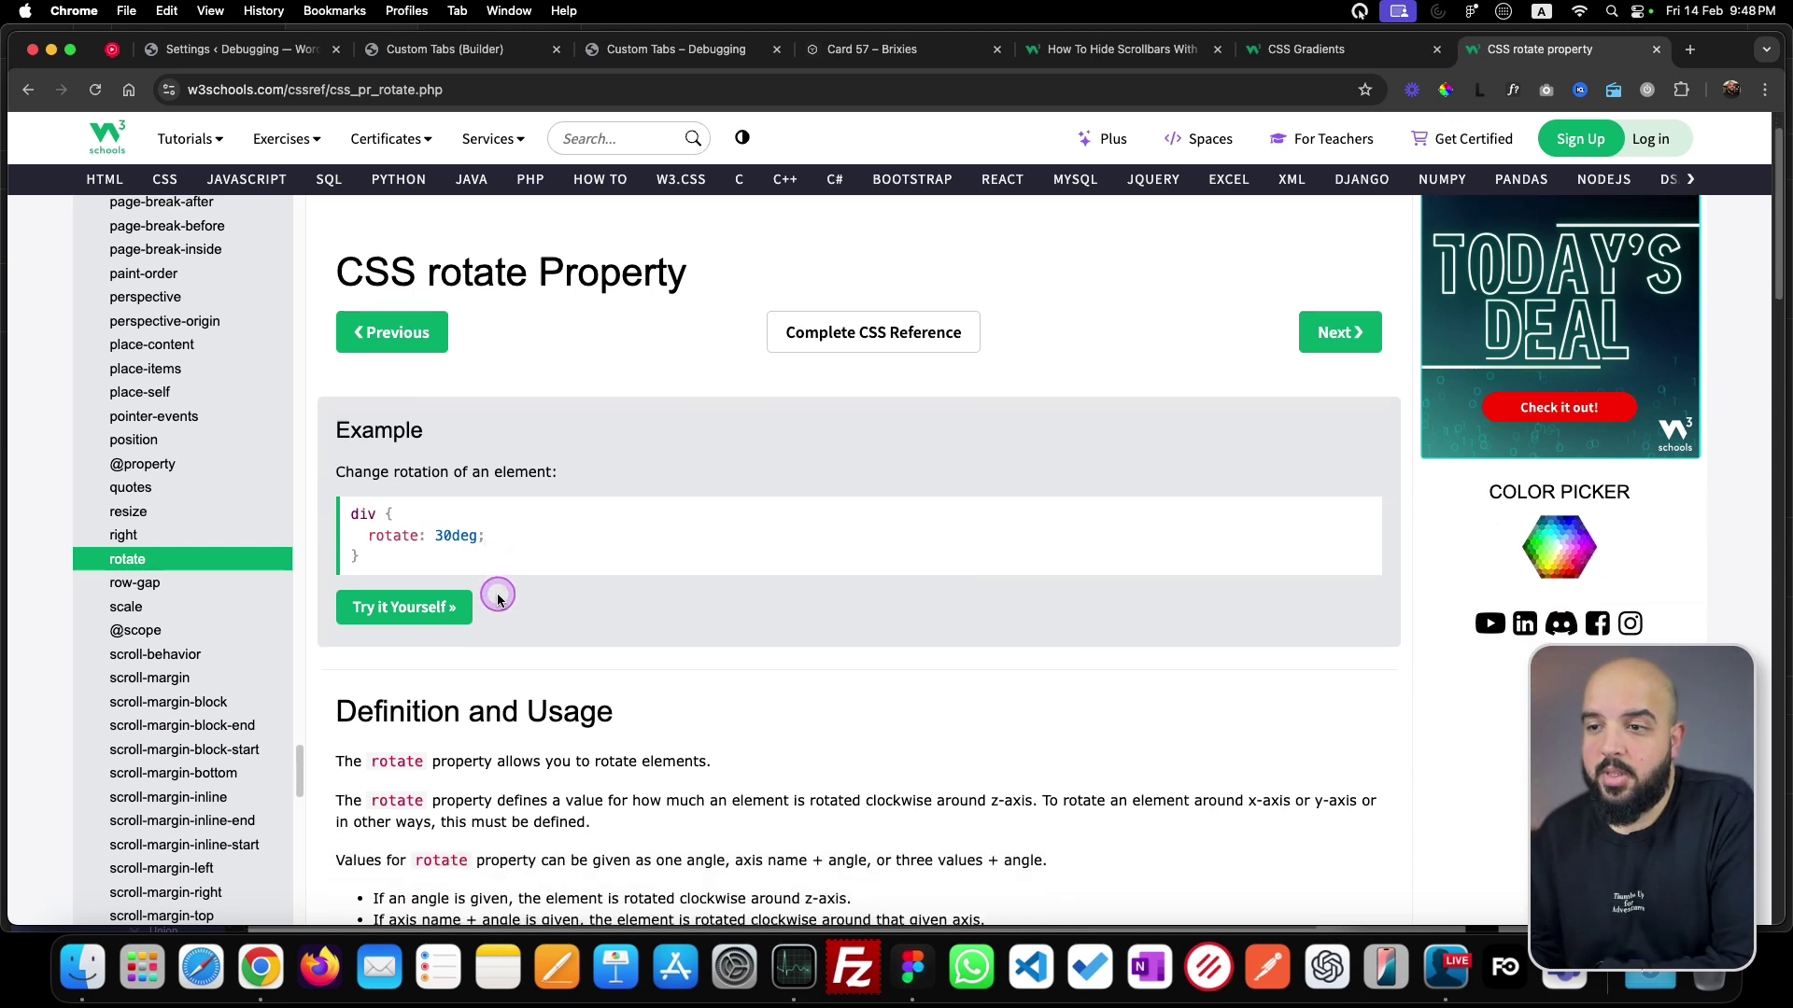
left_click_drag(381, 530, 485, 531)
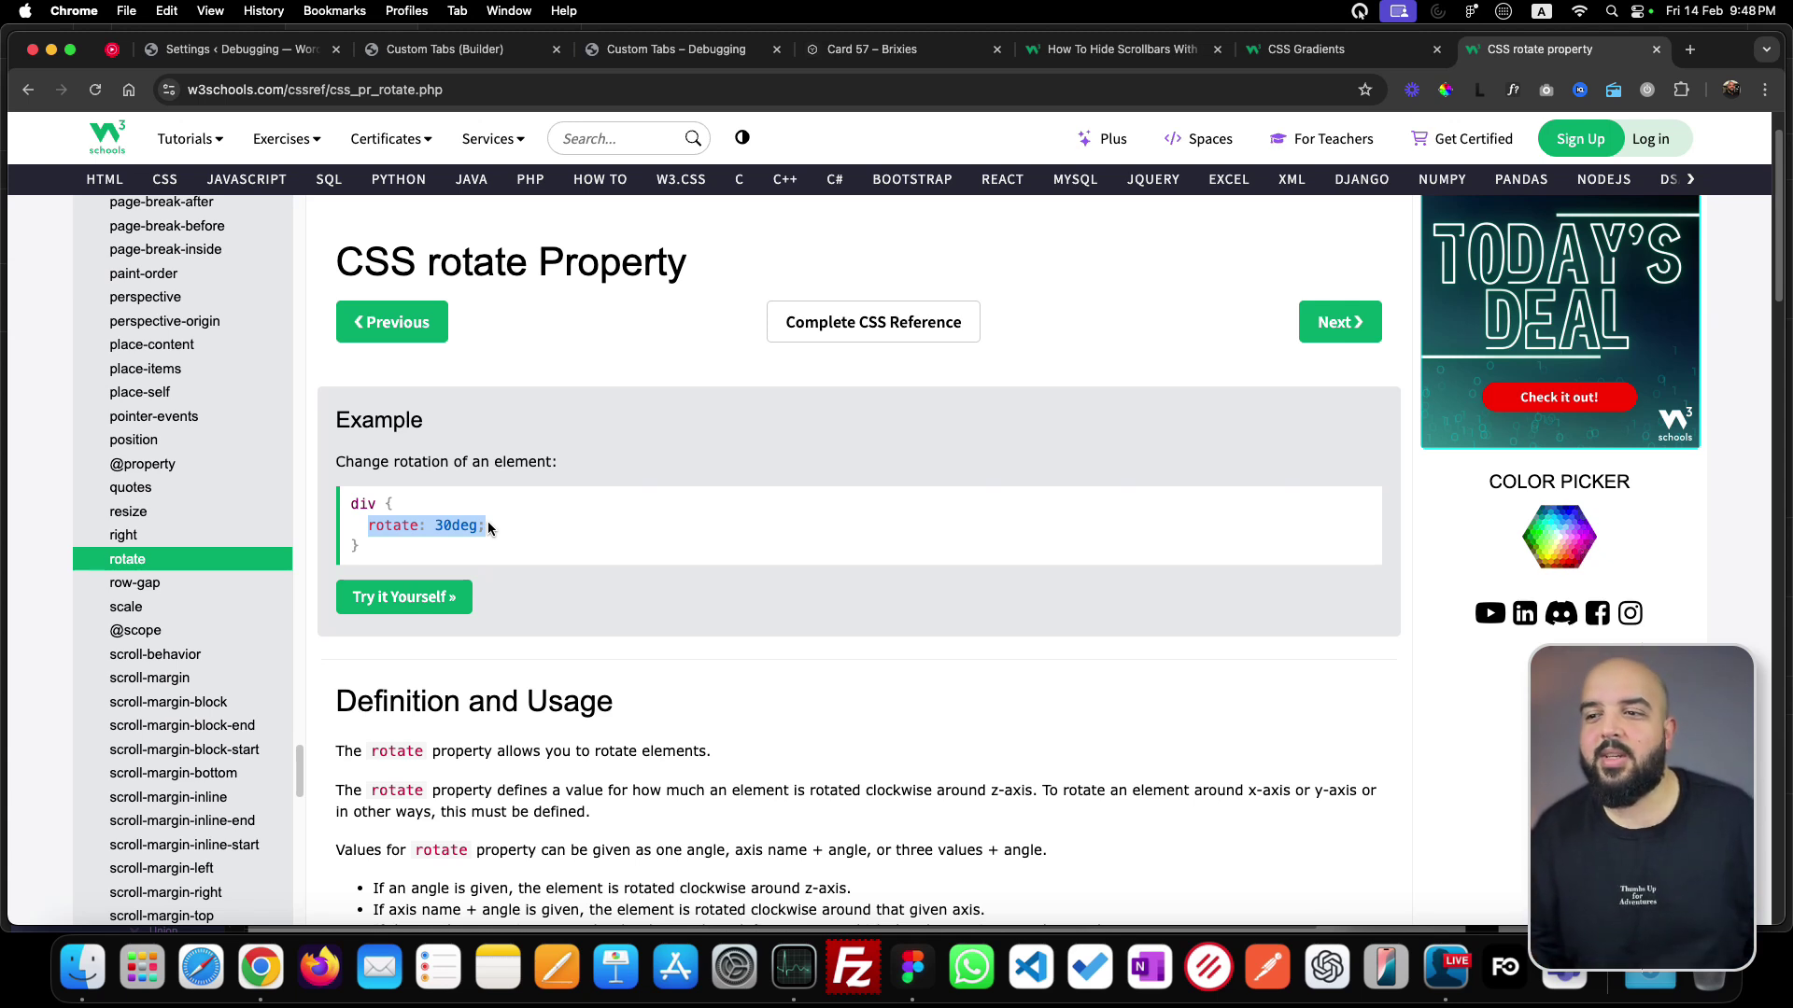
left_click(1204, 242)
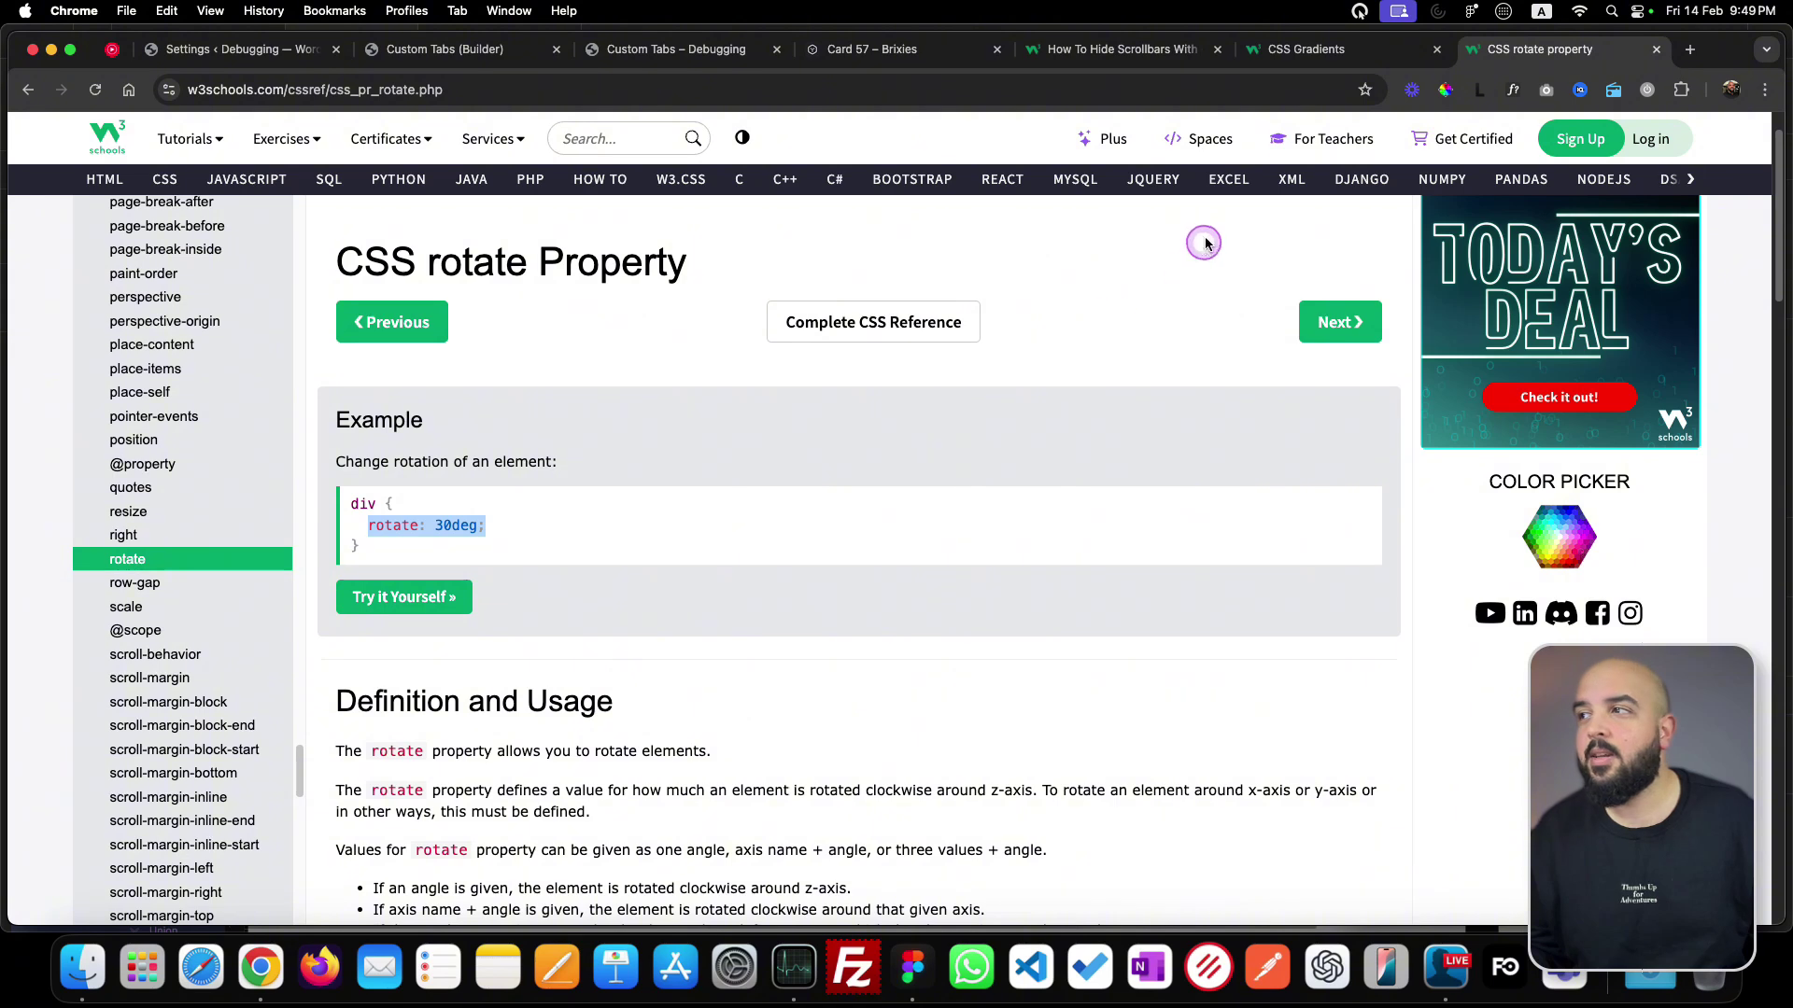
- Return to the Custom Tabs builder, check the class name of the first card's Arrow element, and reselect the Card wrapper
left_click(434, 54)
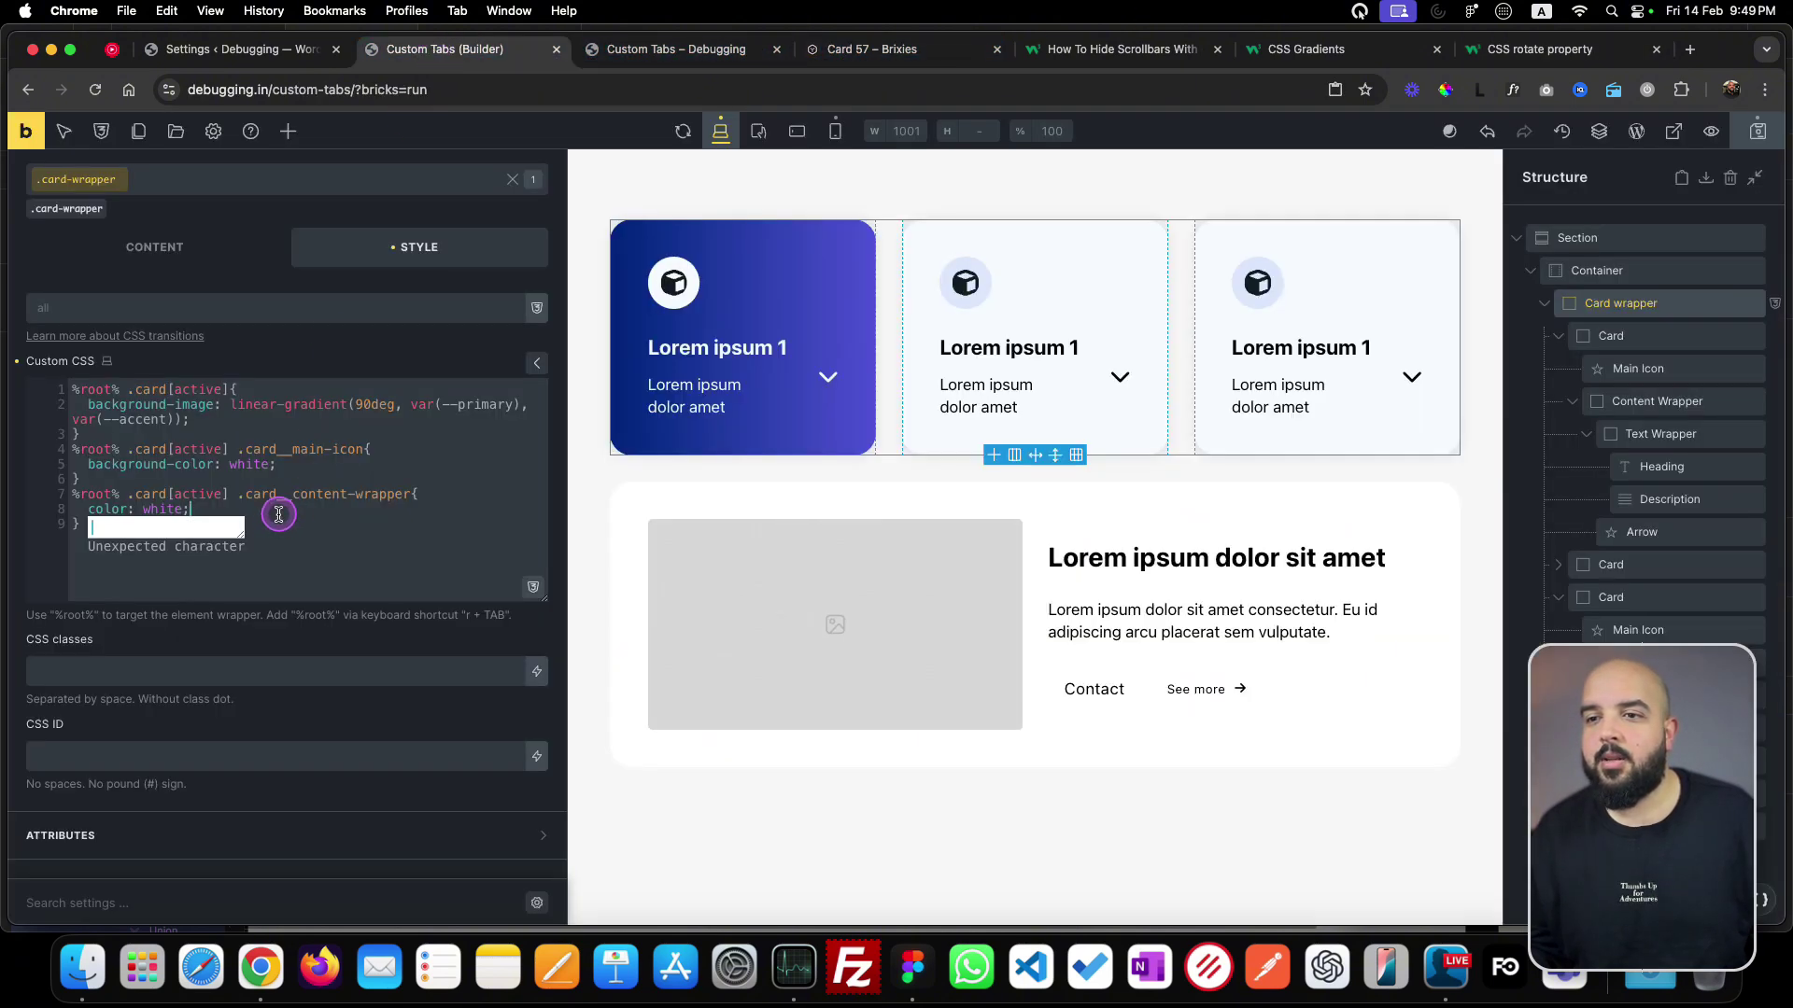
left_click(1670, 531)
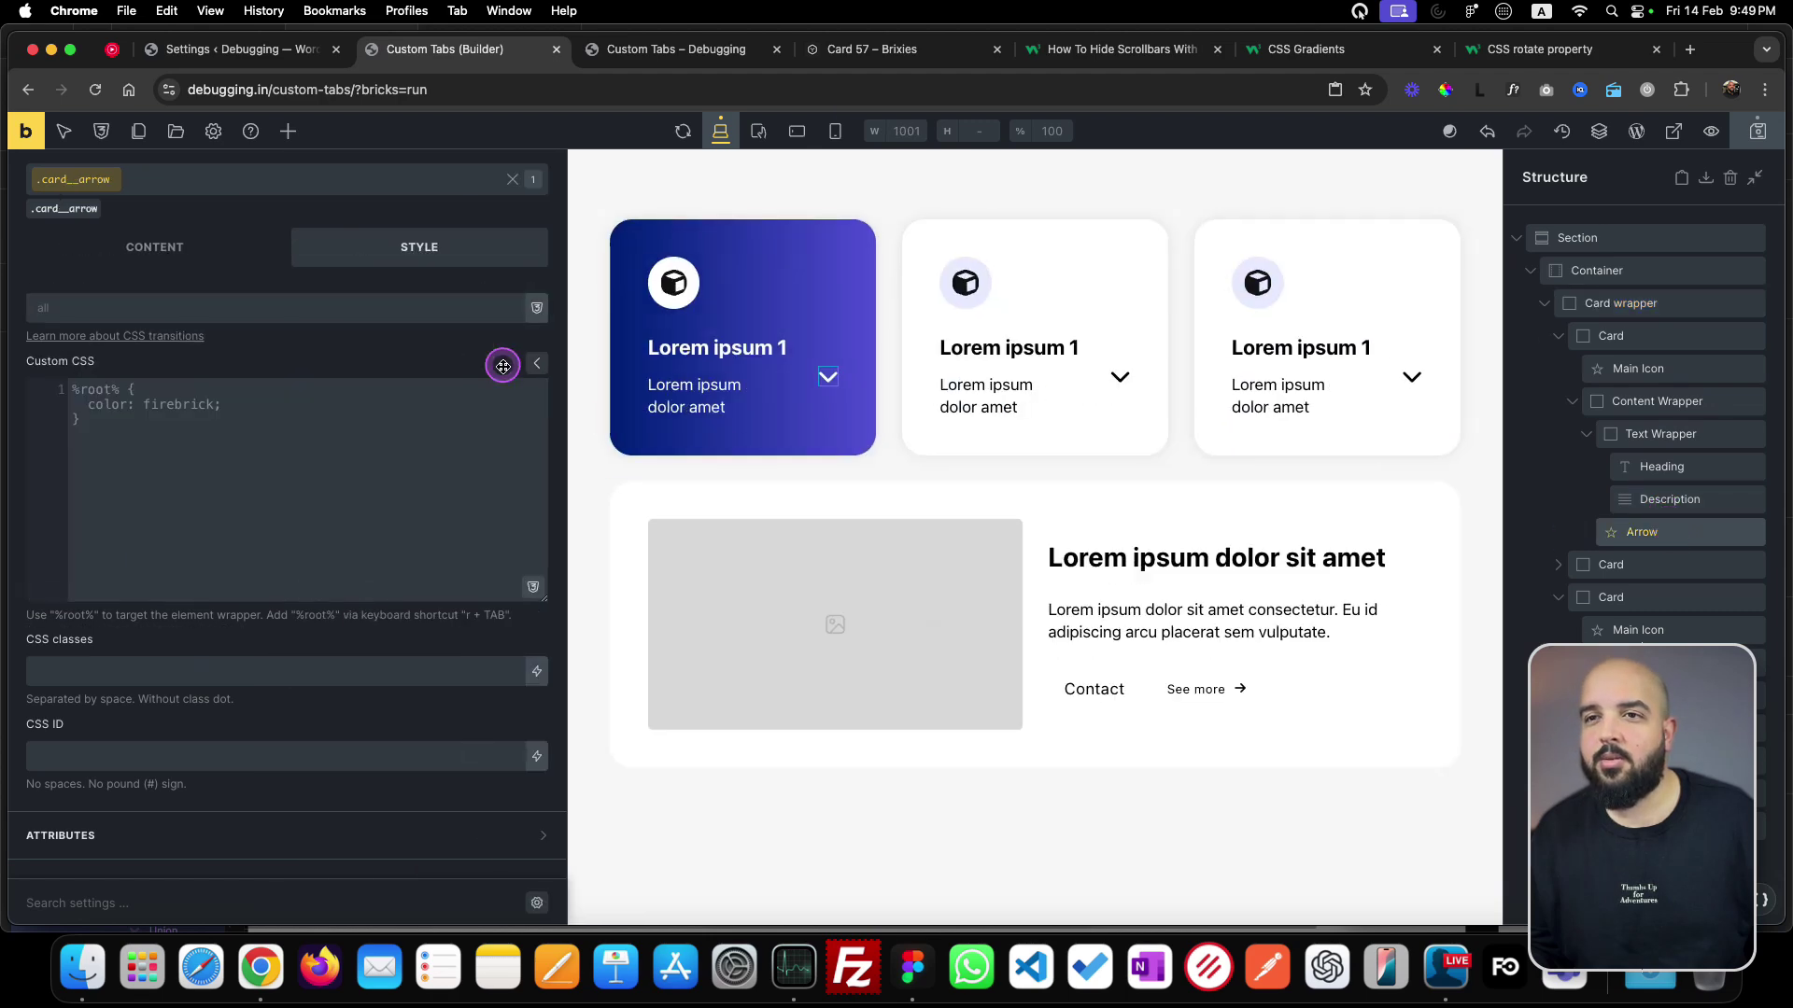
left_click(1653, 304)
- Add a %root% .card[active] .card__arrow rule with rotate: 180deg at the end of the Card wrapper's custom CSS
scroll(244, 709, "down", 5)
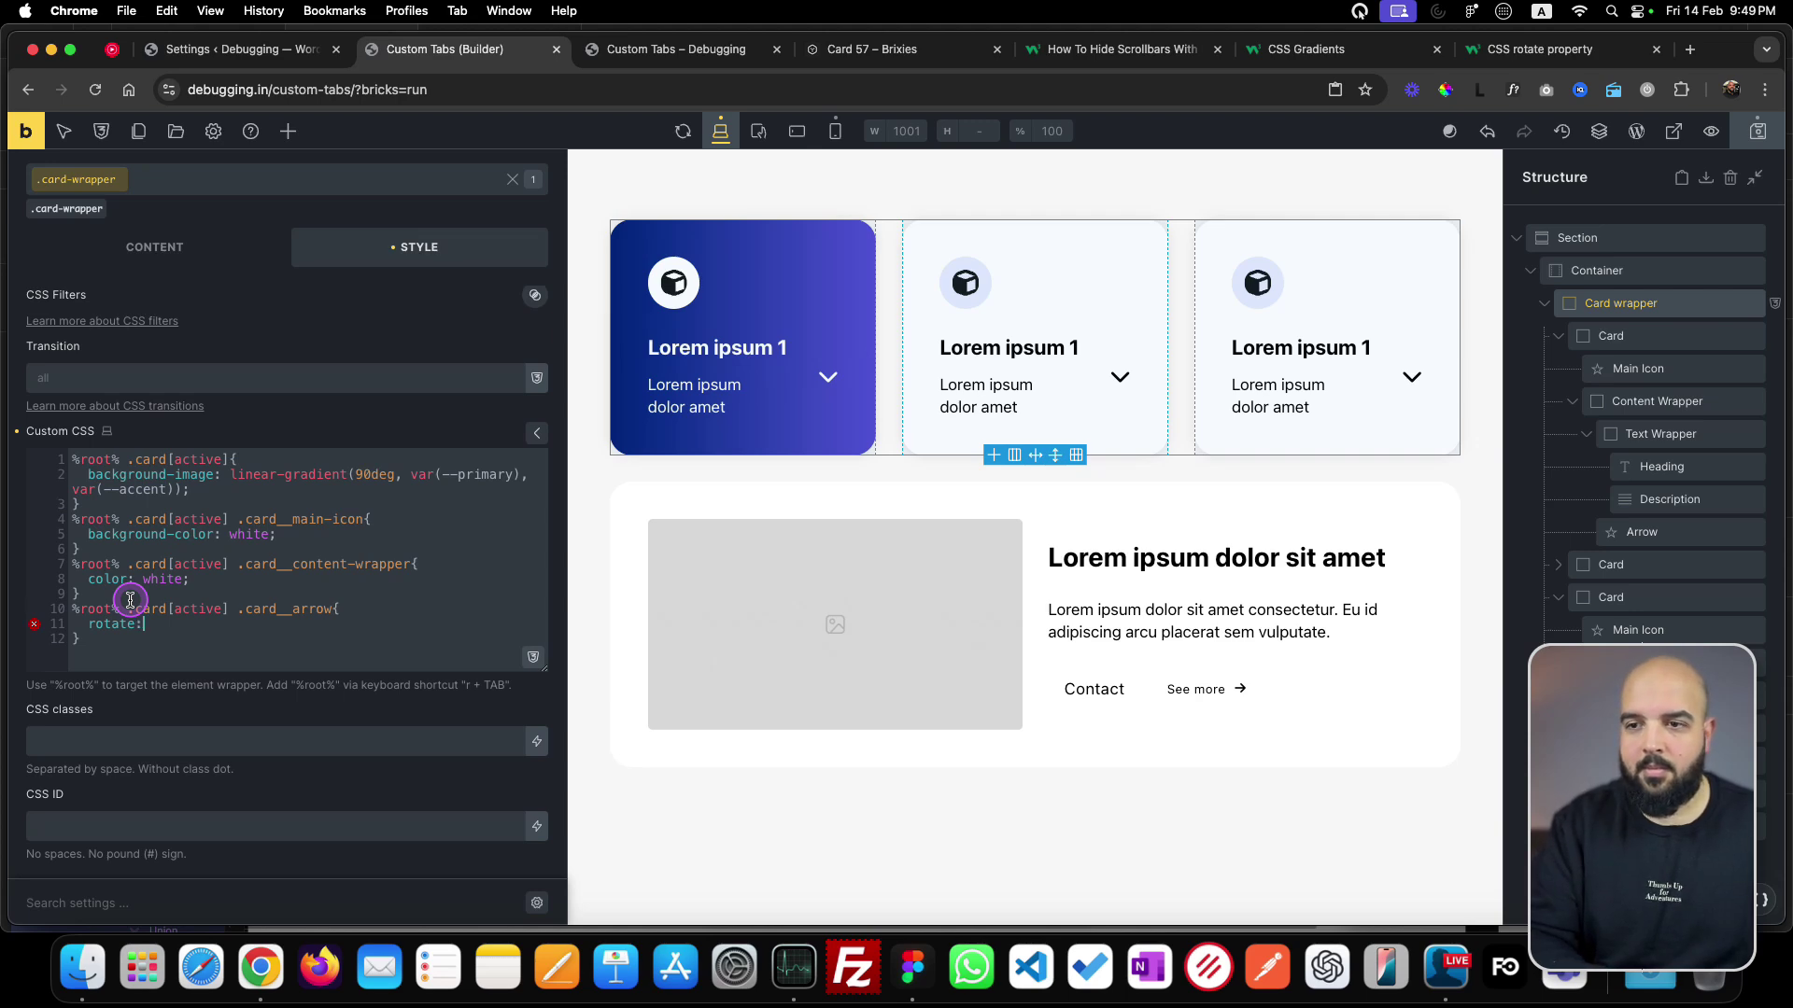
left_click(1513, 51)
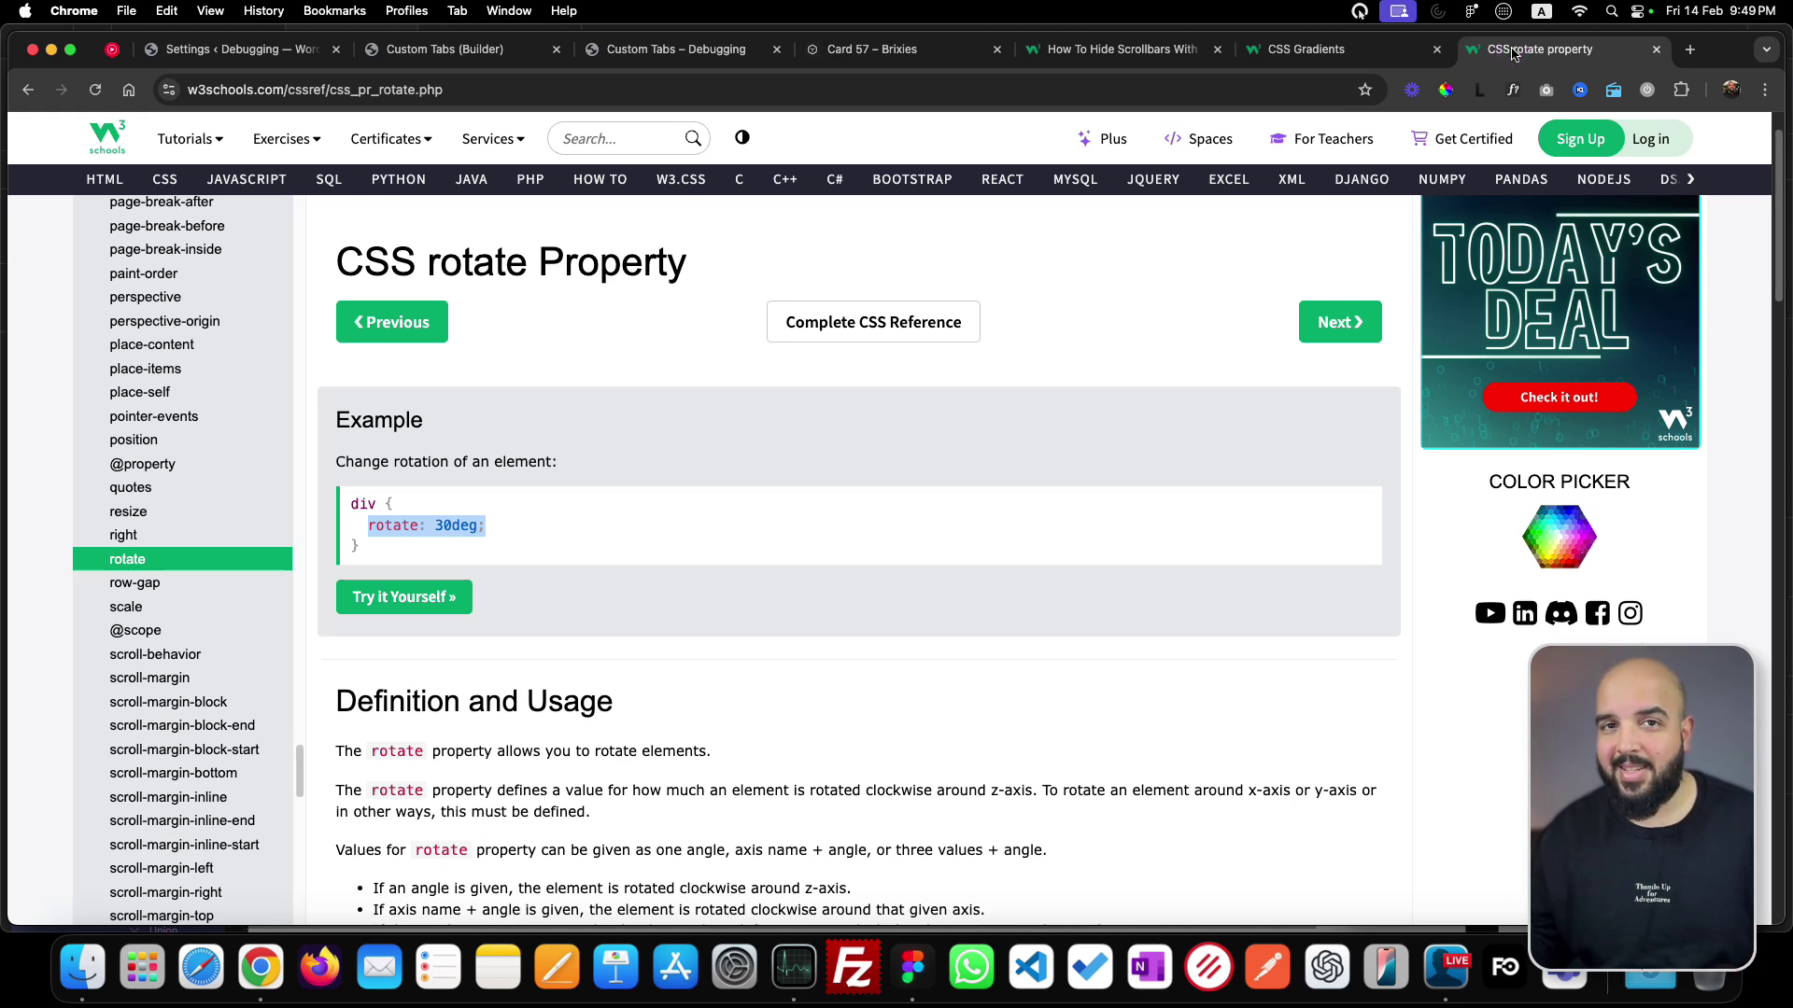
left_click(428, 52)
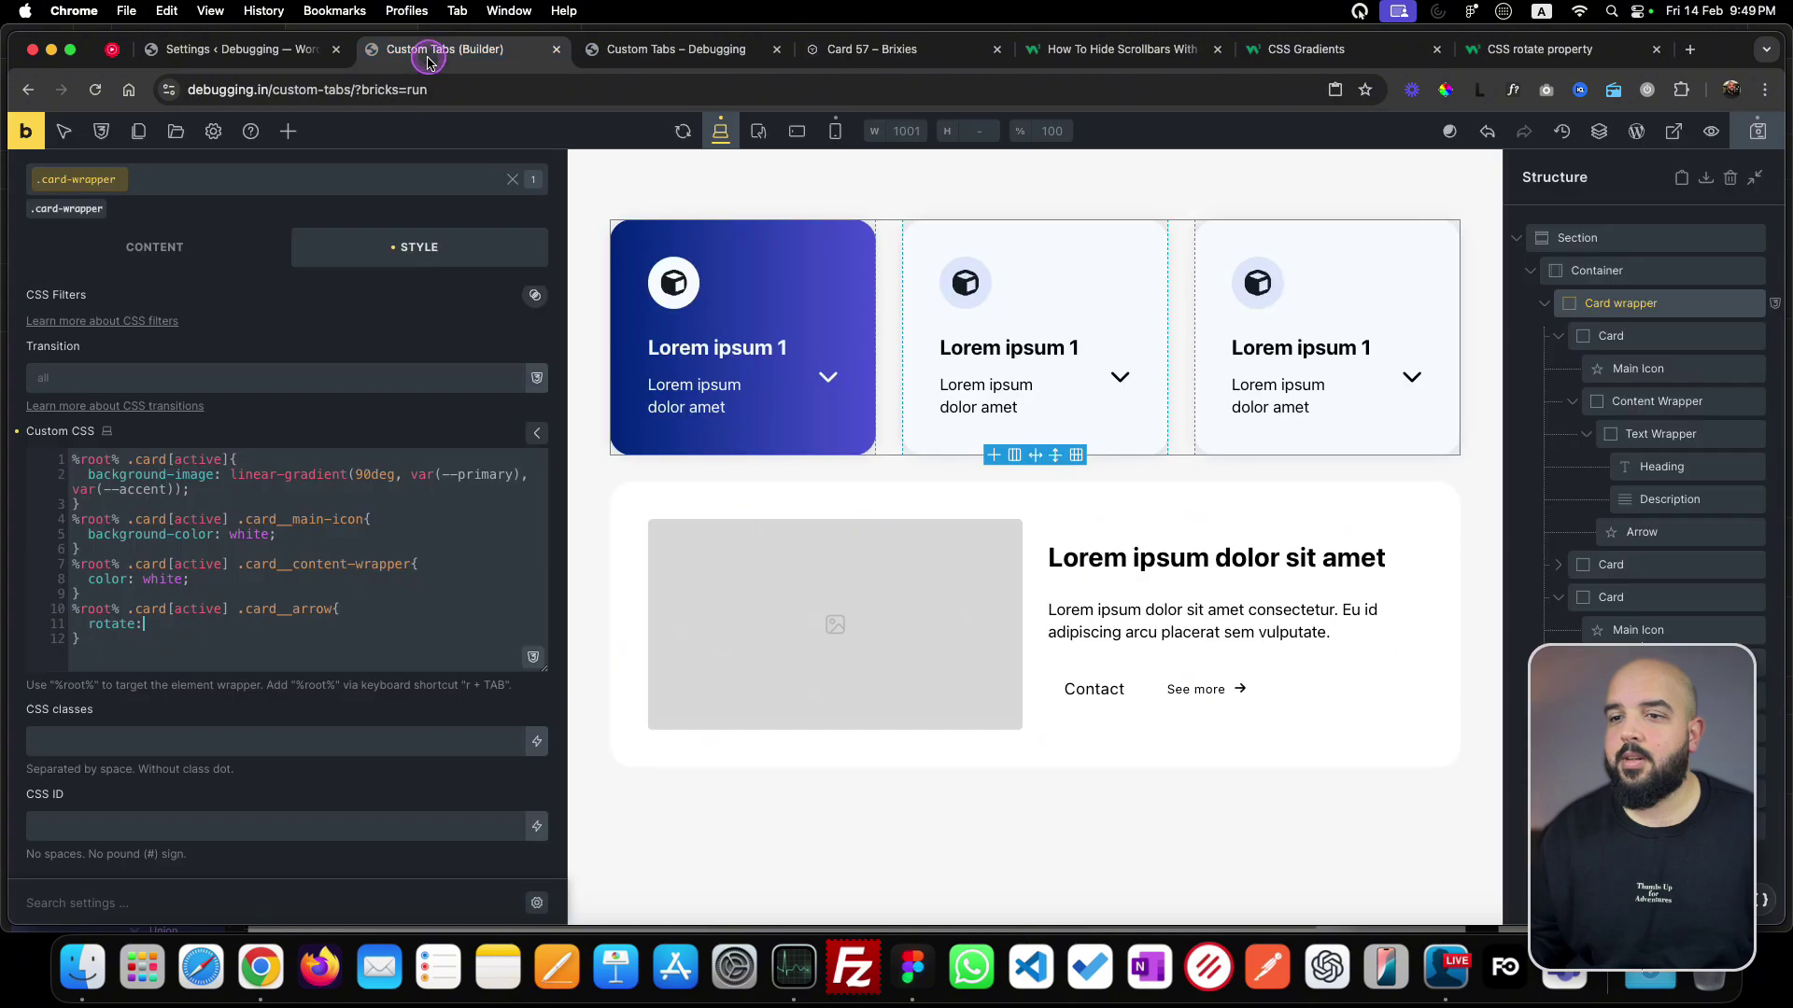
left_click(341, 605)
left_click(360, 617)
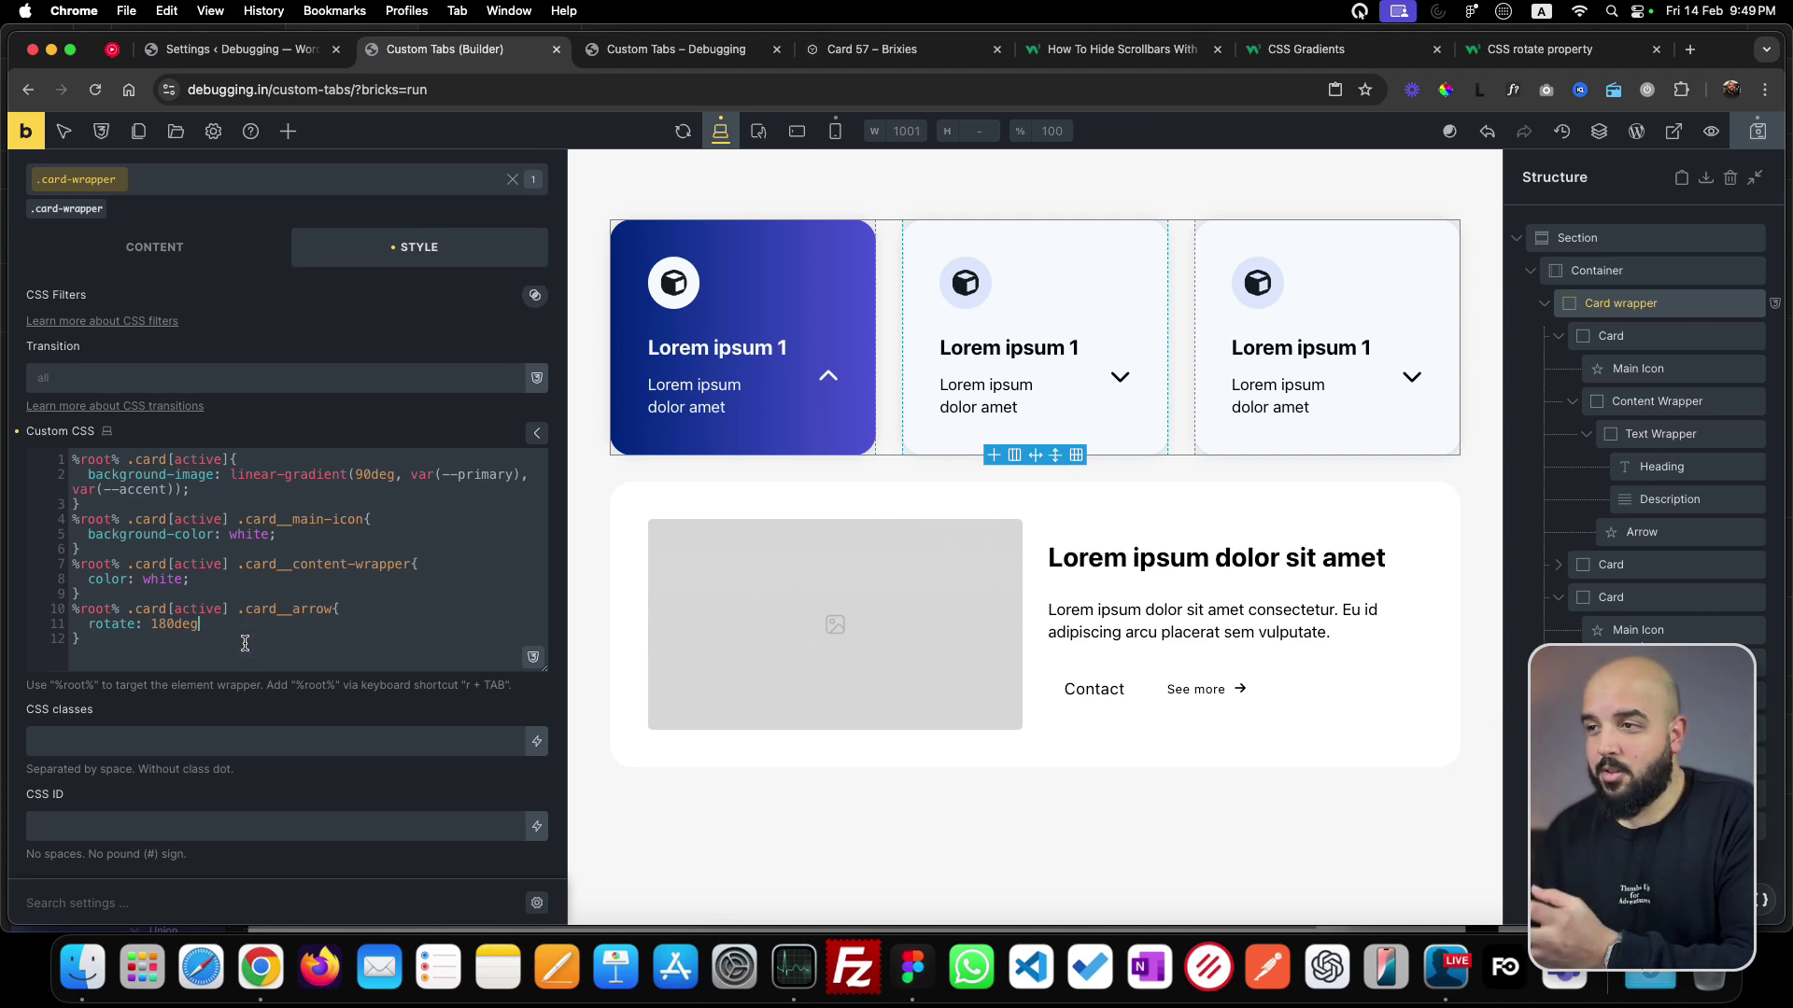
- Delete the active attribute from the first card
left_click(1561, 338)
left_click(1561, 338)
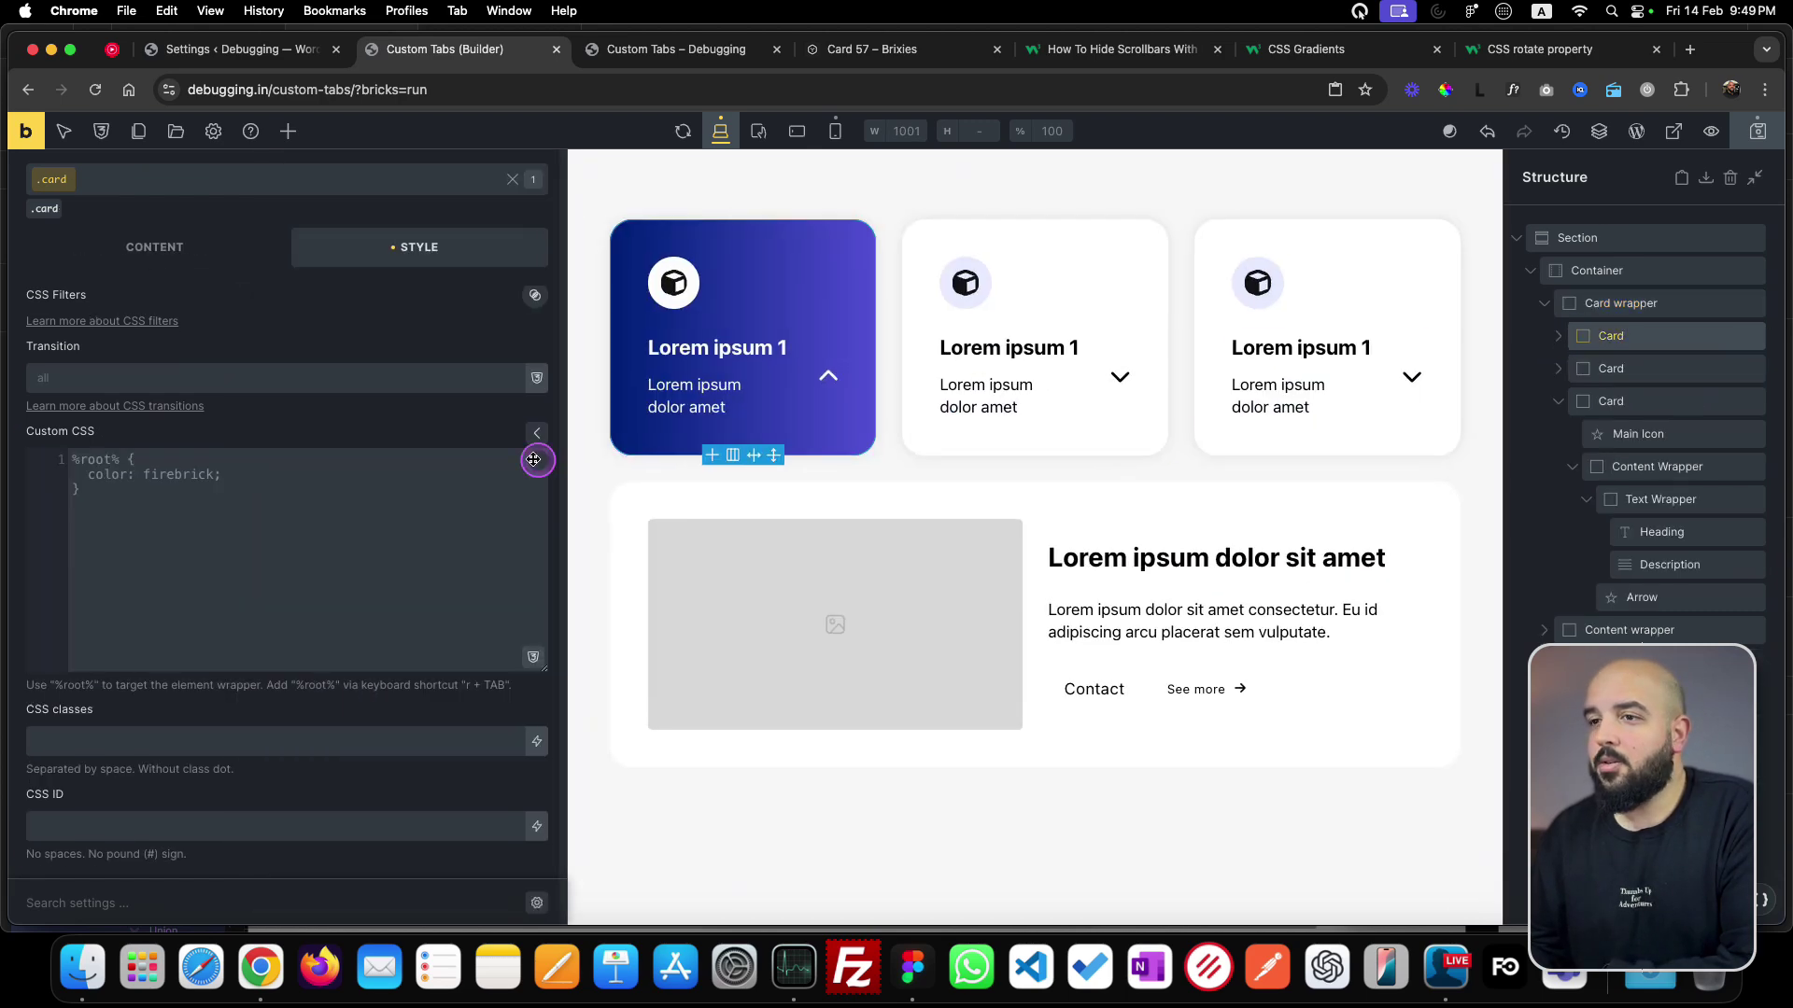
scroll(287, 353, "up", 3)
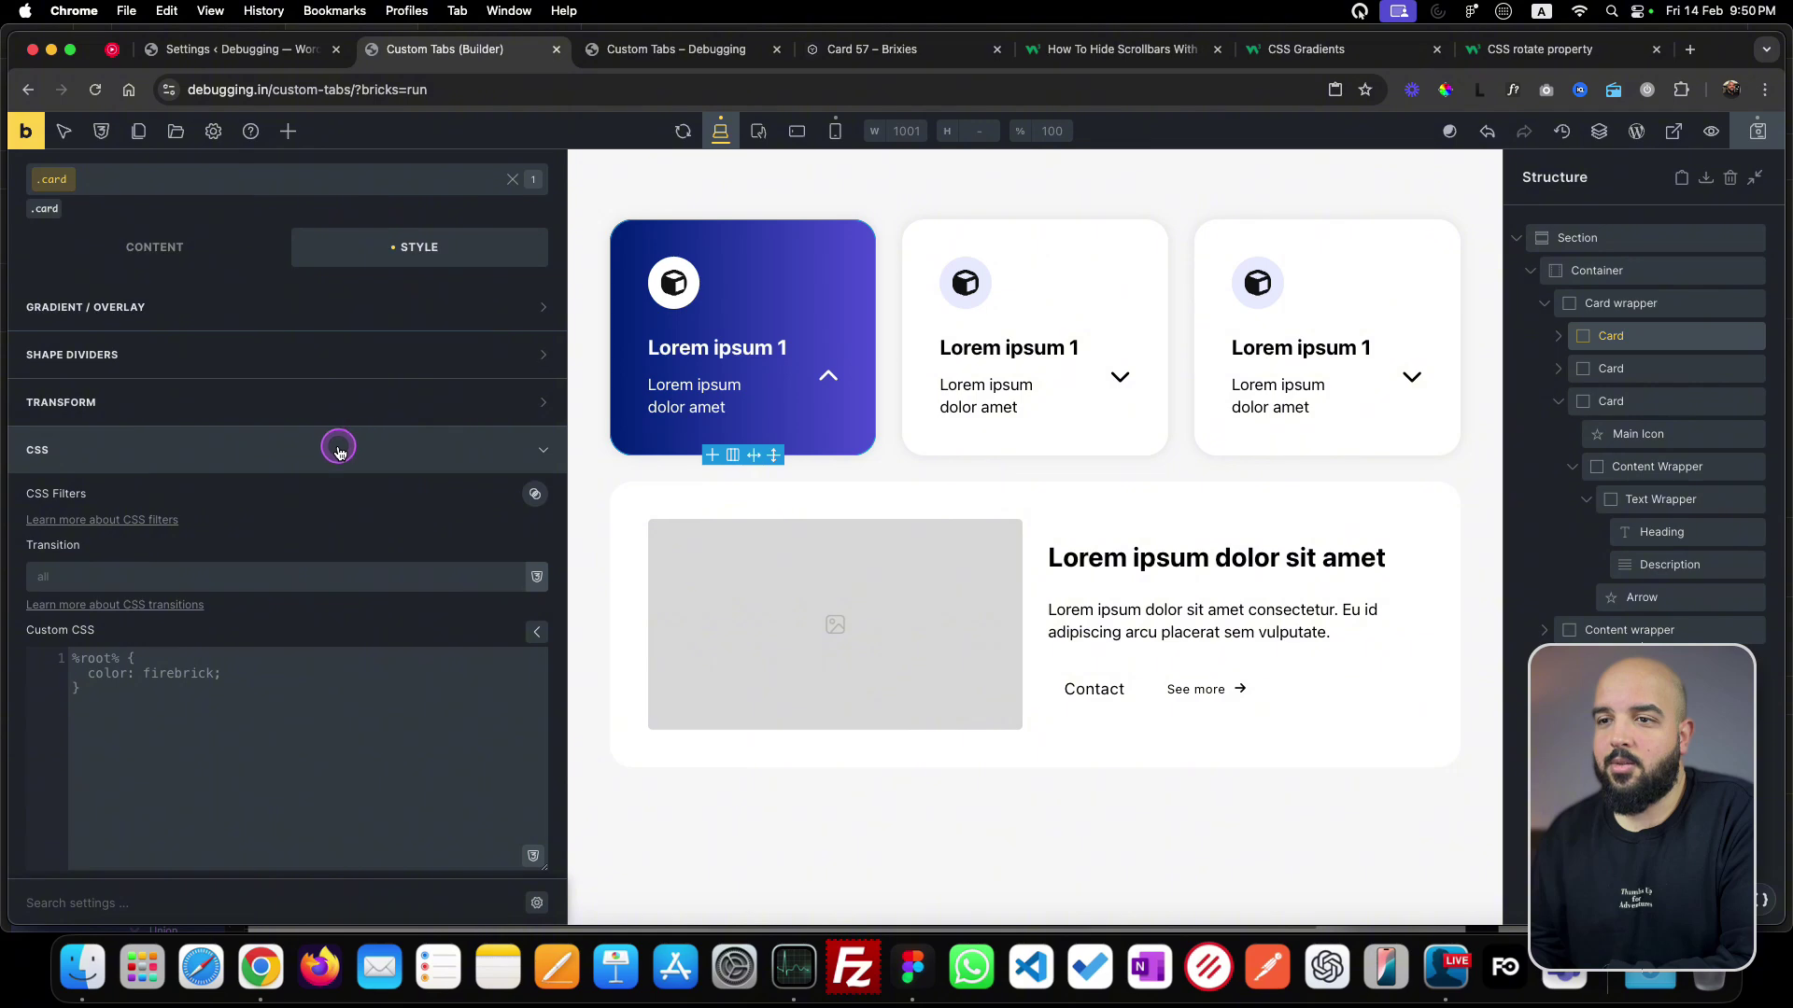
left_click(339, 446)
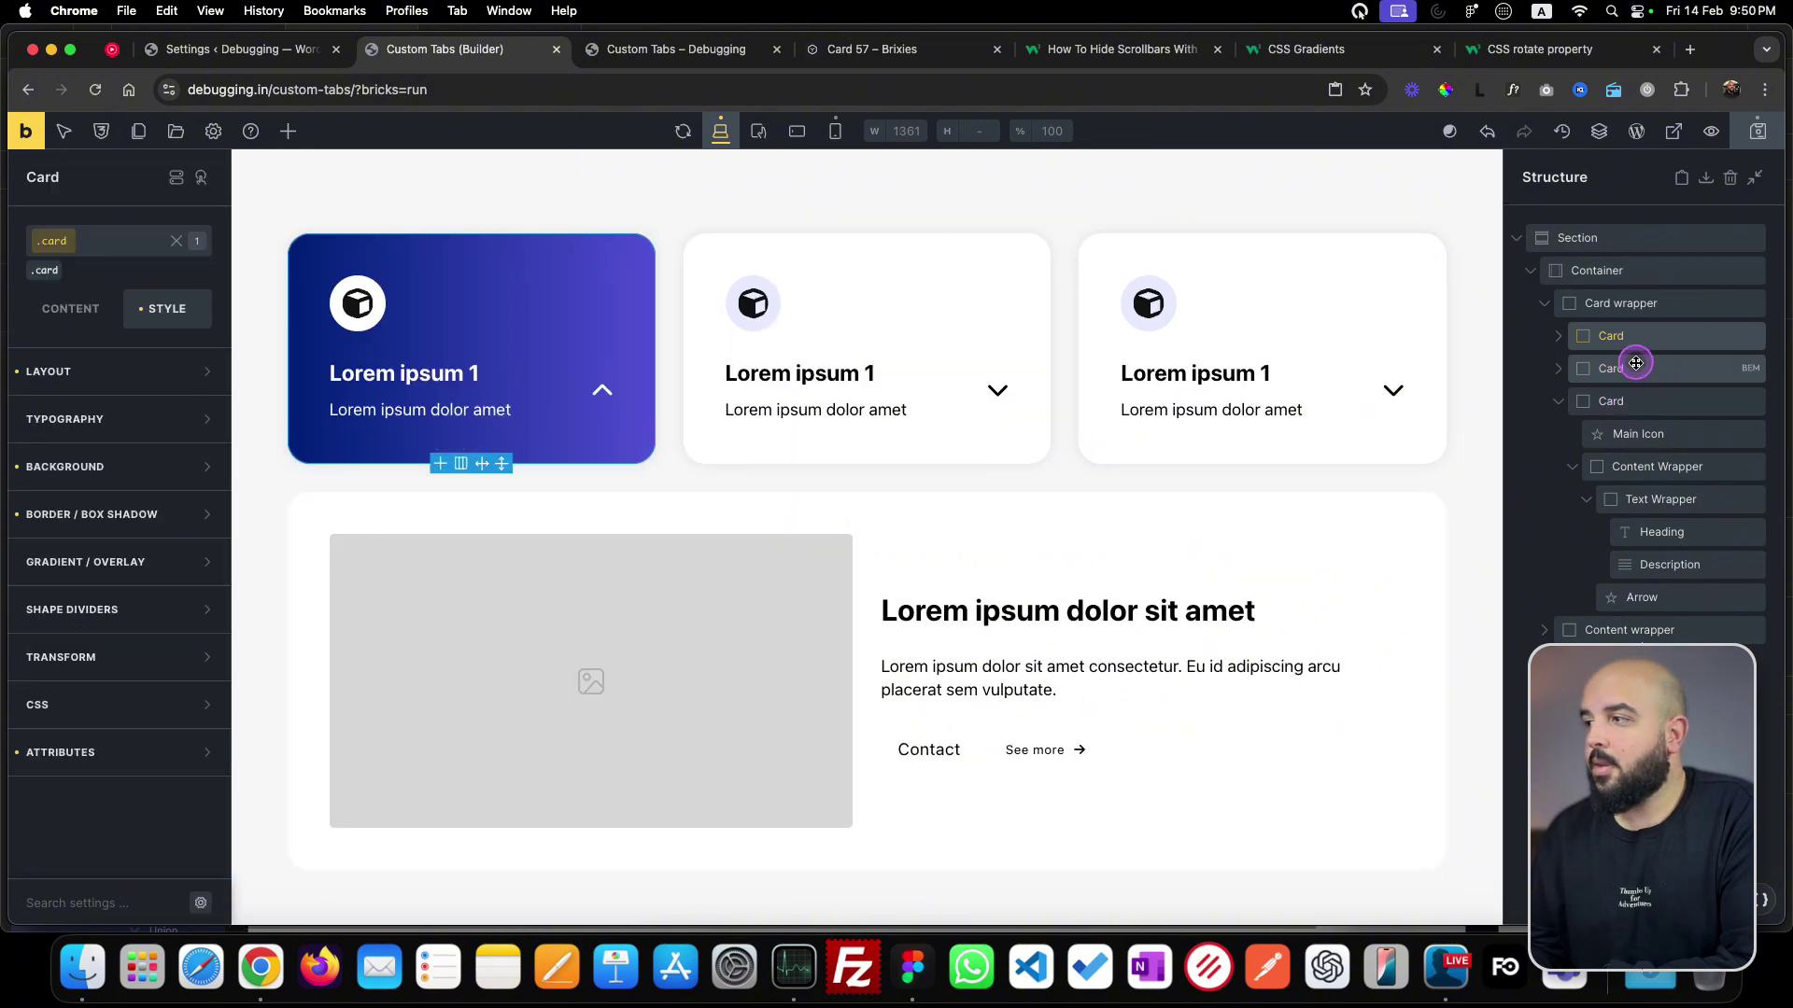
left_click(130, 752)
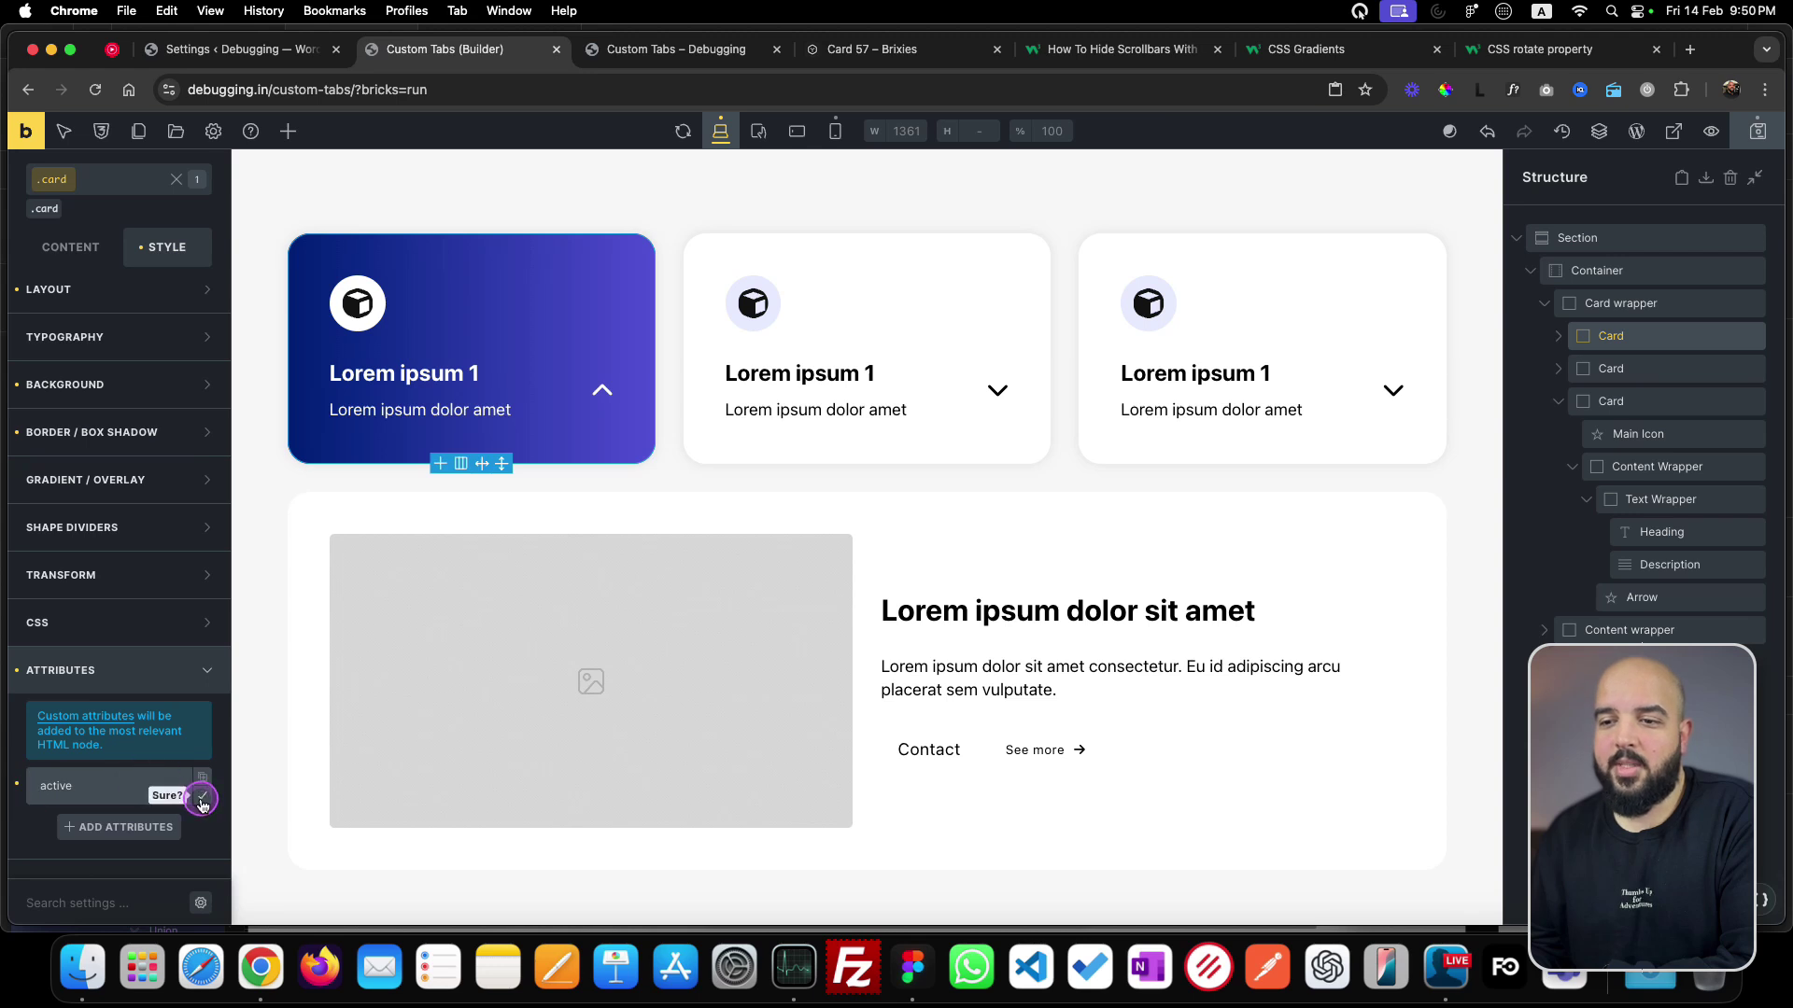
left_click(201, 800)
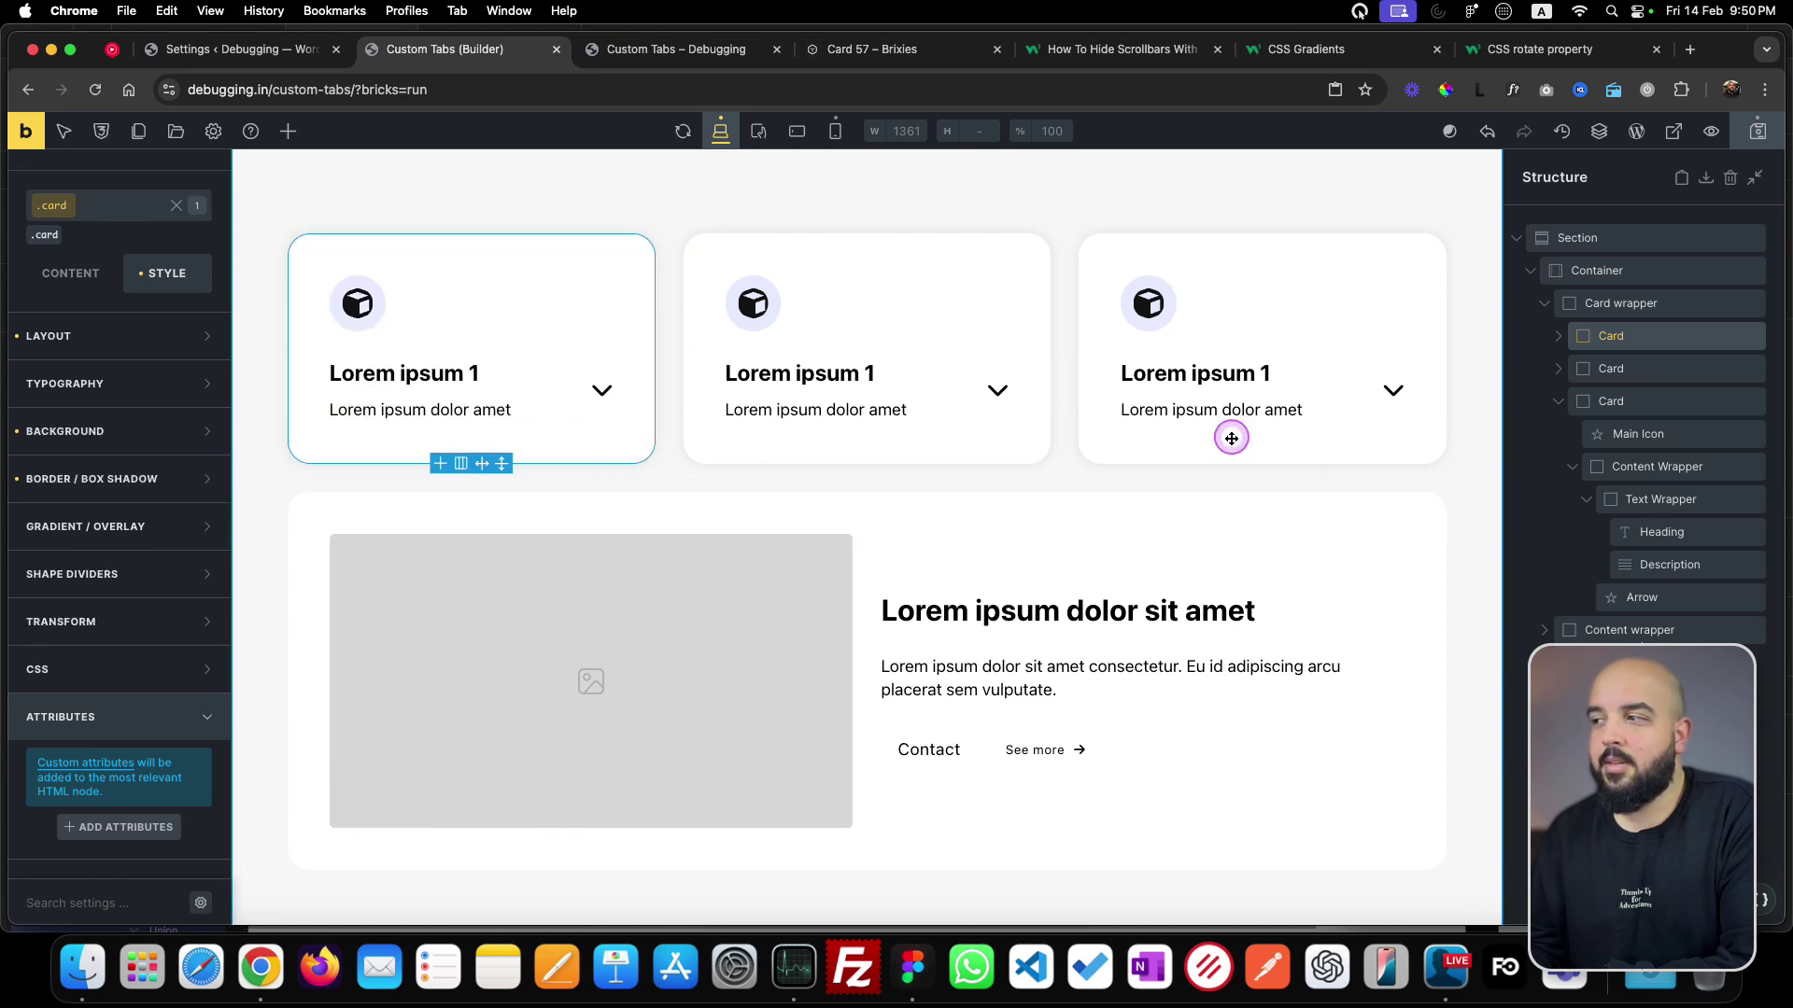
- Try the active styling on the second card by adding an active attribute, and delete that attribute again
left_click(1653, 374)
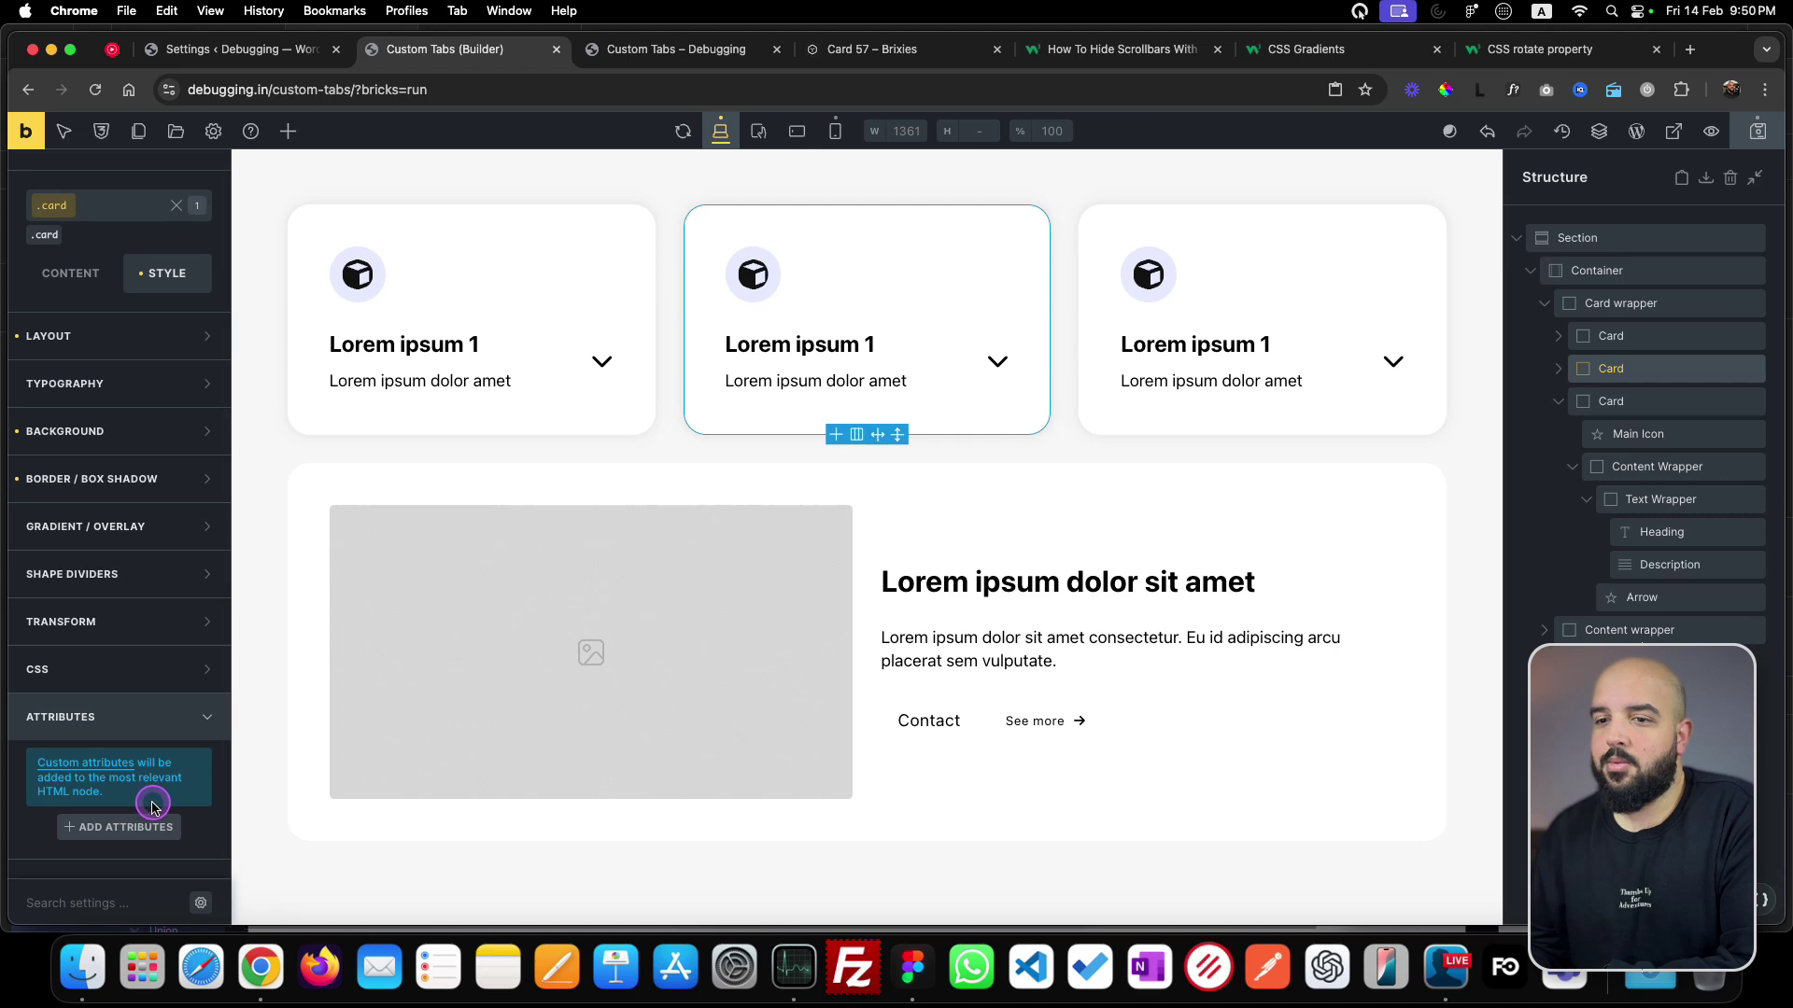
left_click(141, 831)
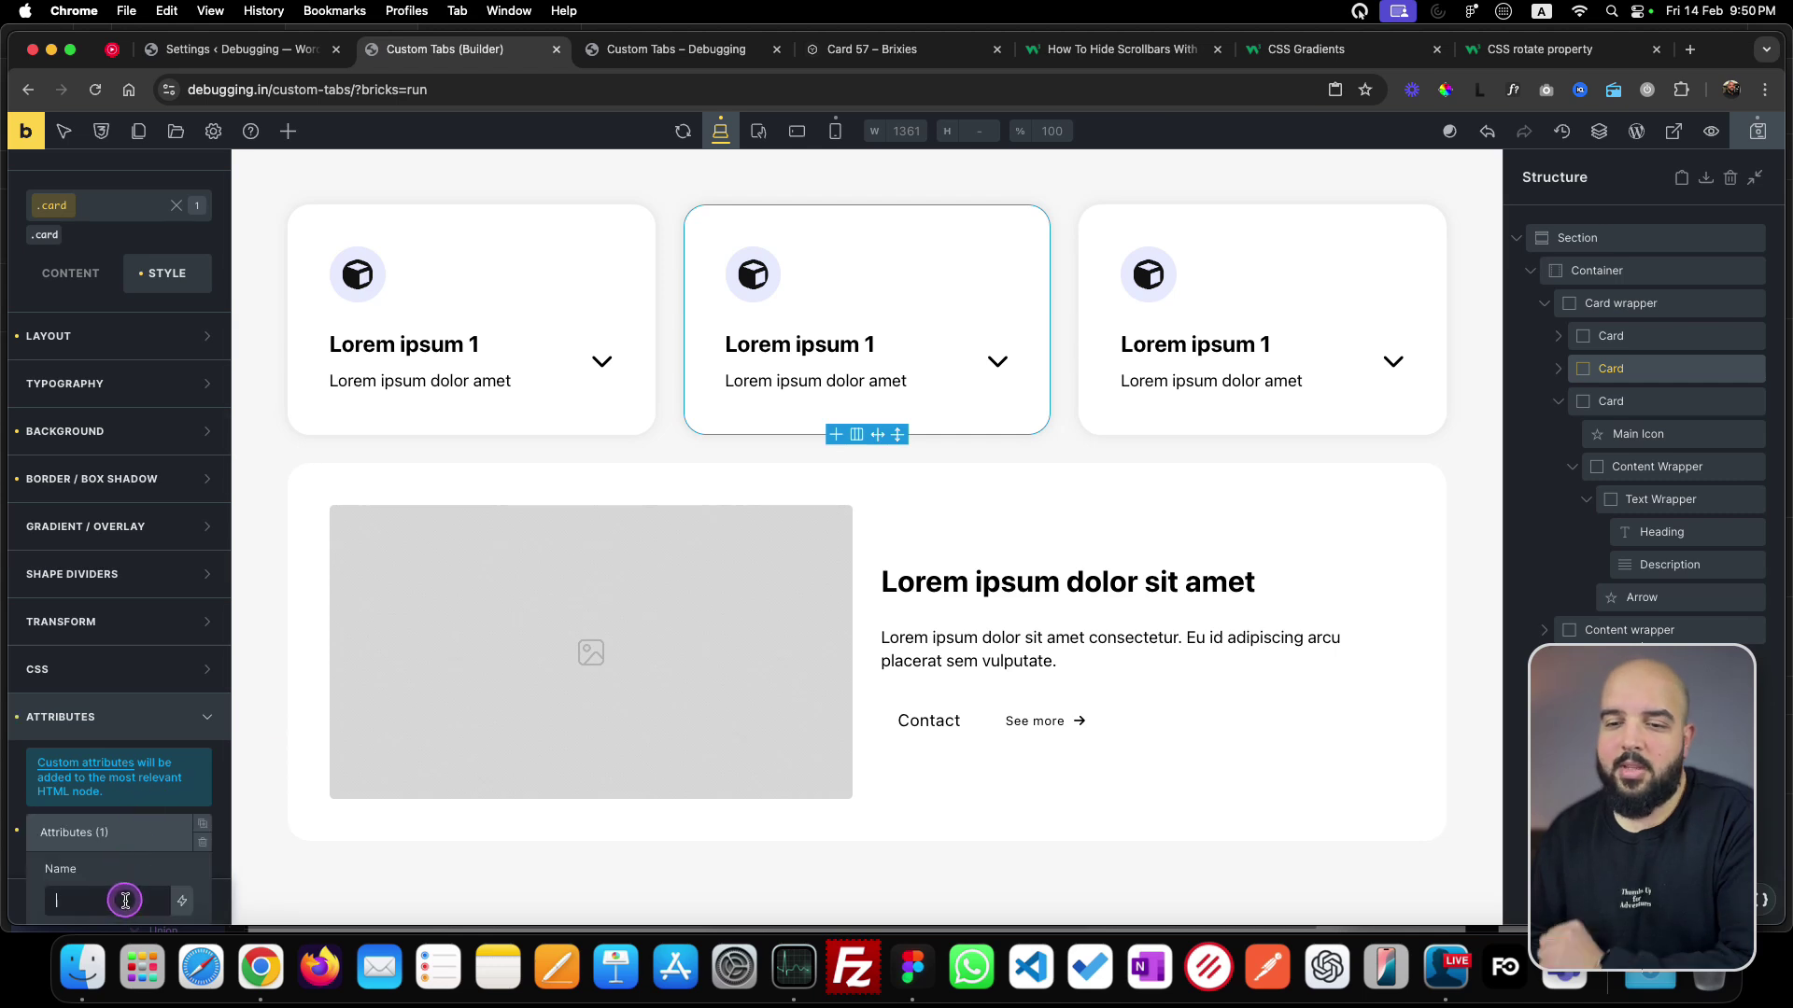
type("active")
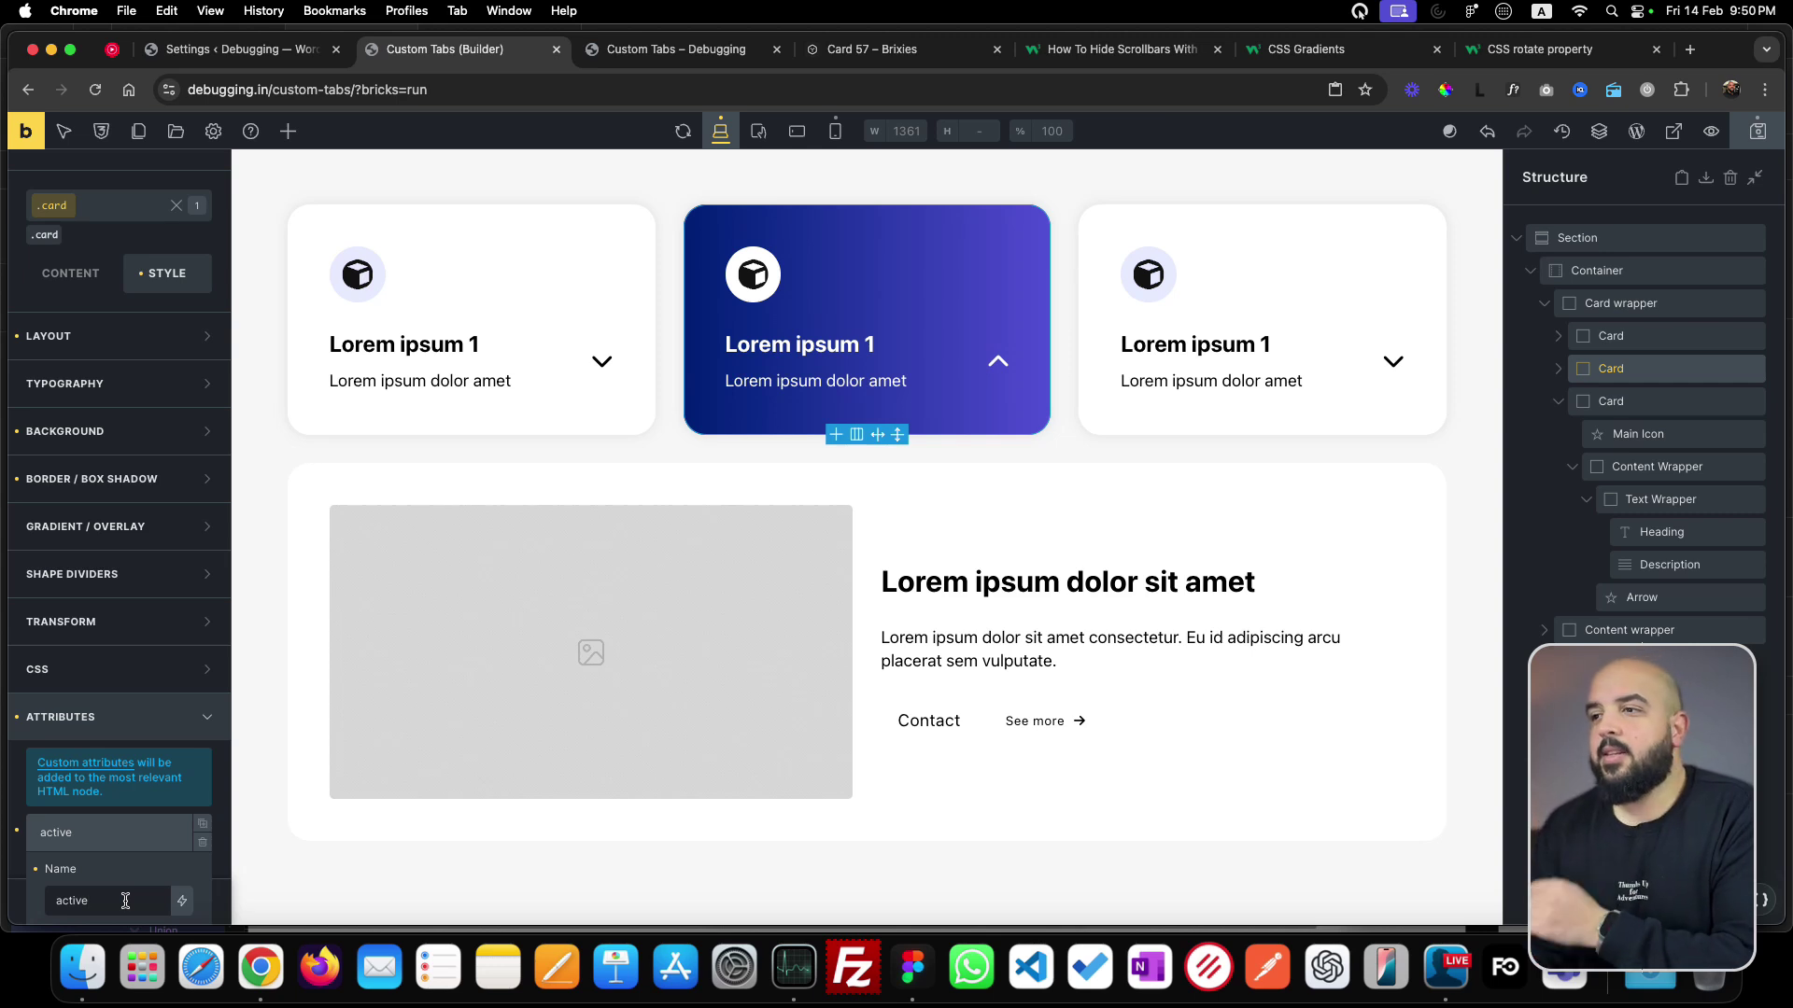
scroll(173, 856, "down", 3)
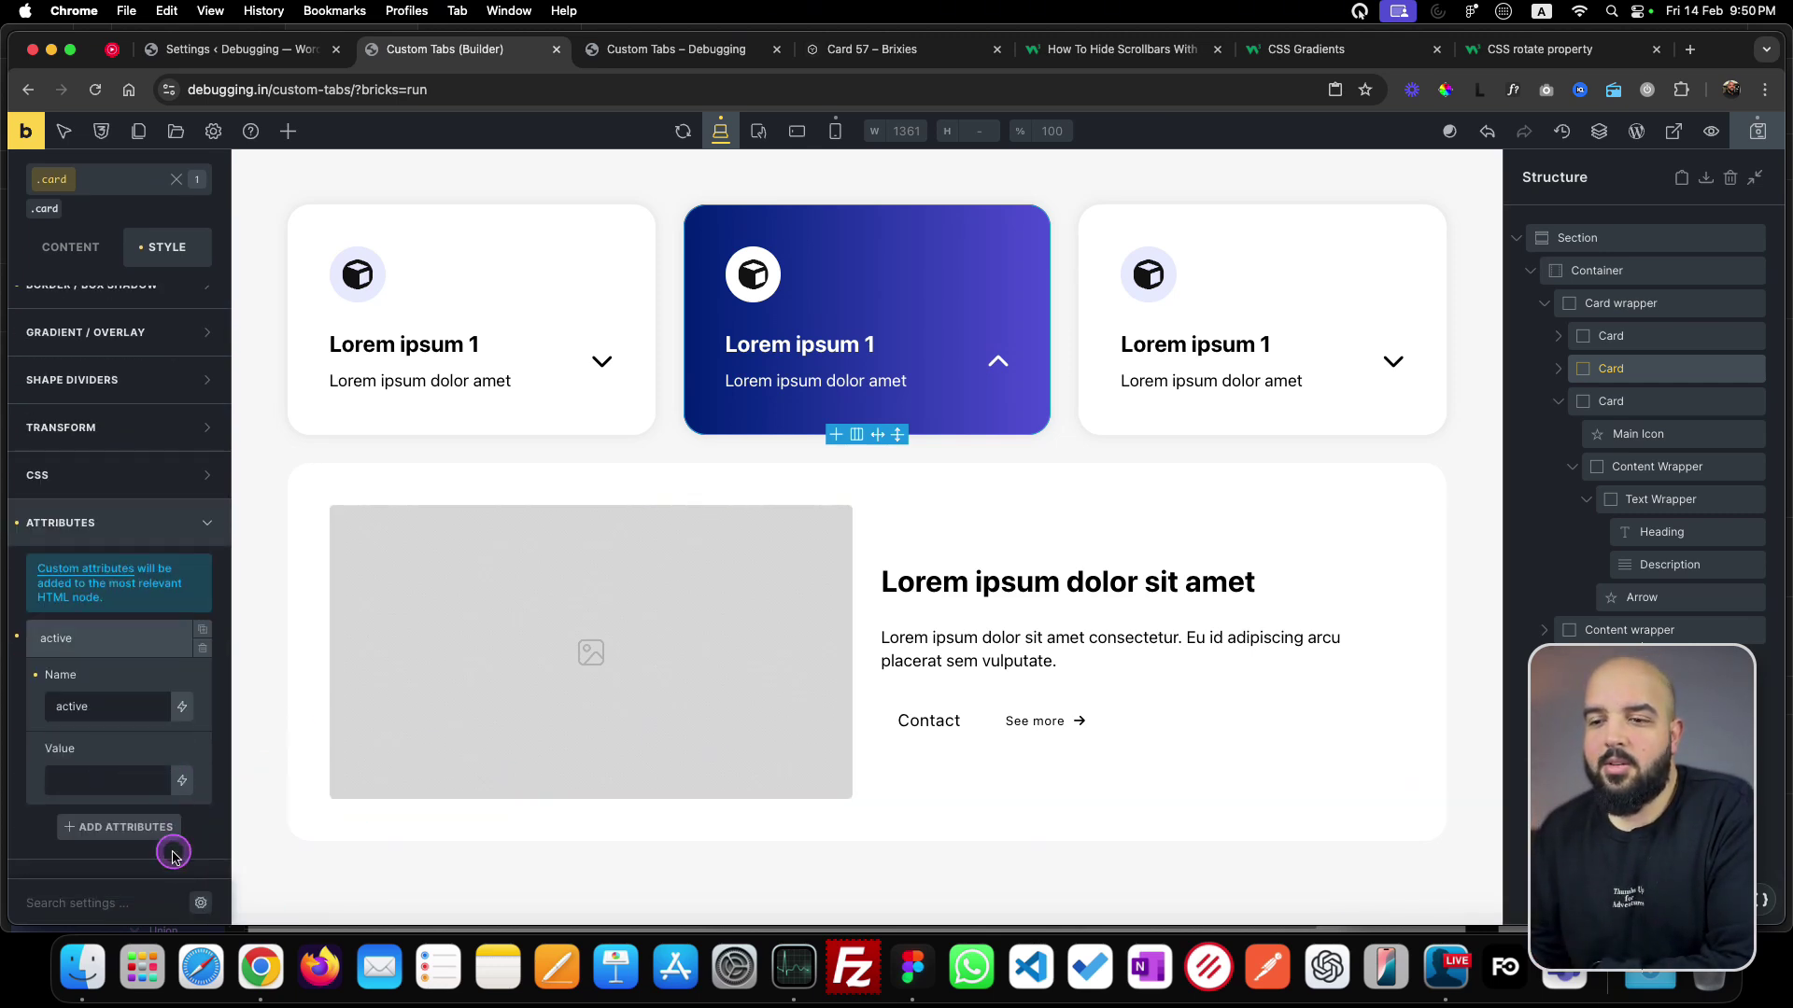
left_click(202, 649)
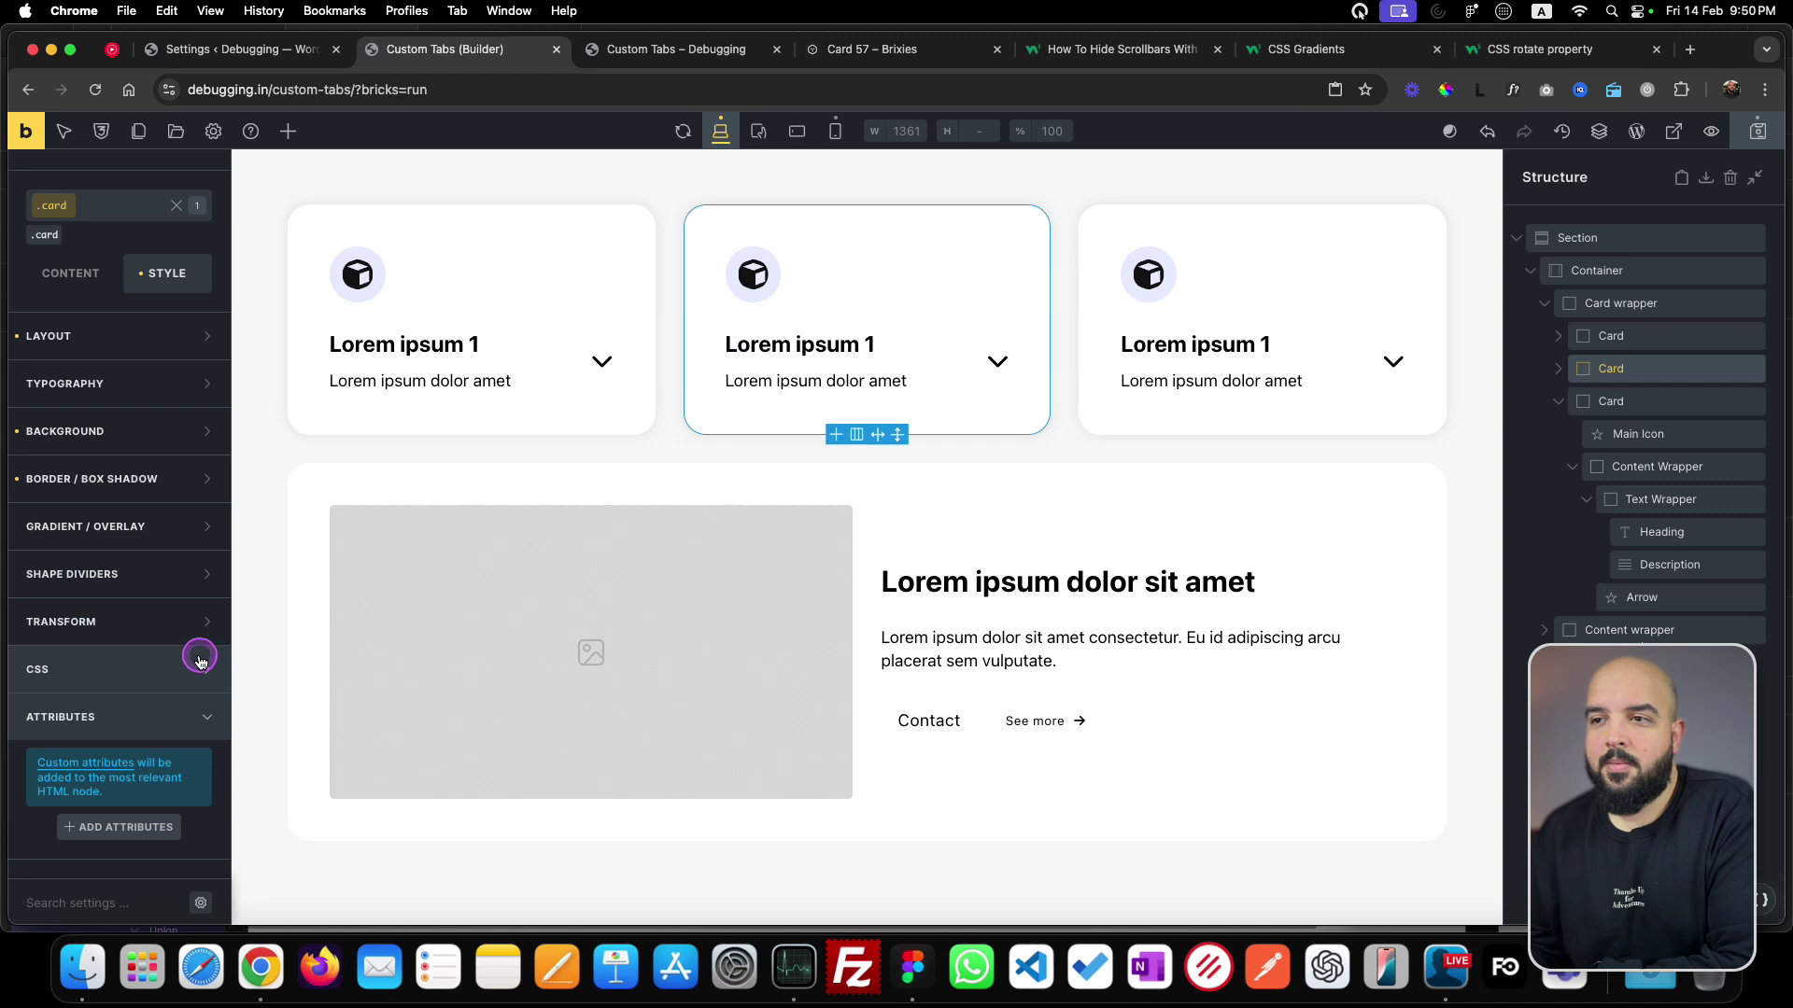
scroll(1072, 648, "up", 1)
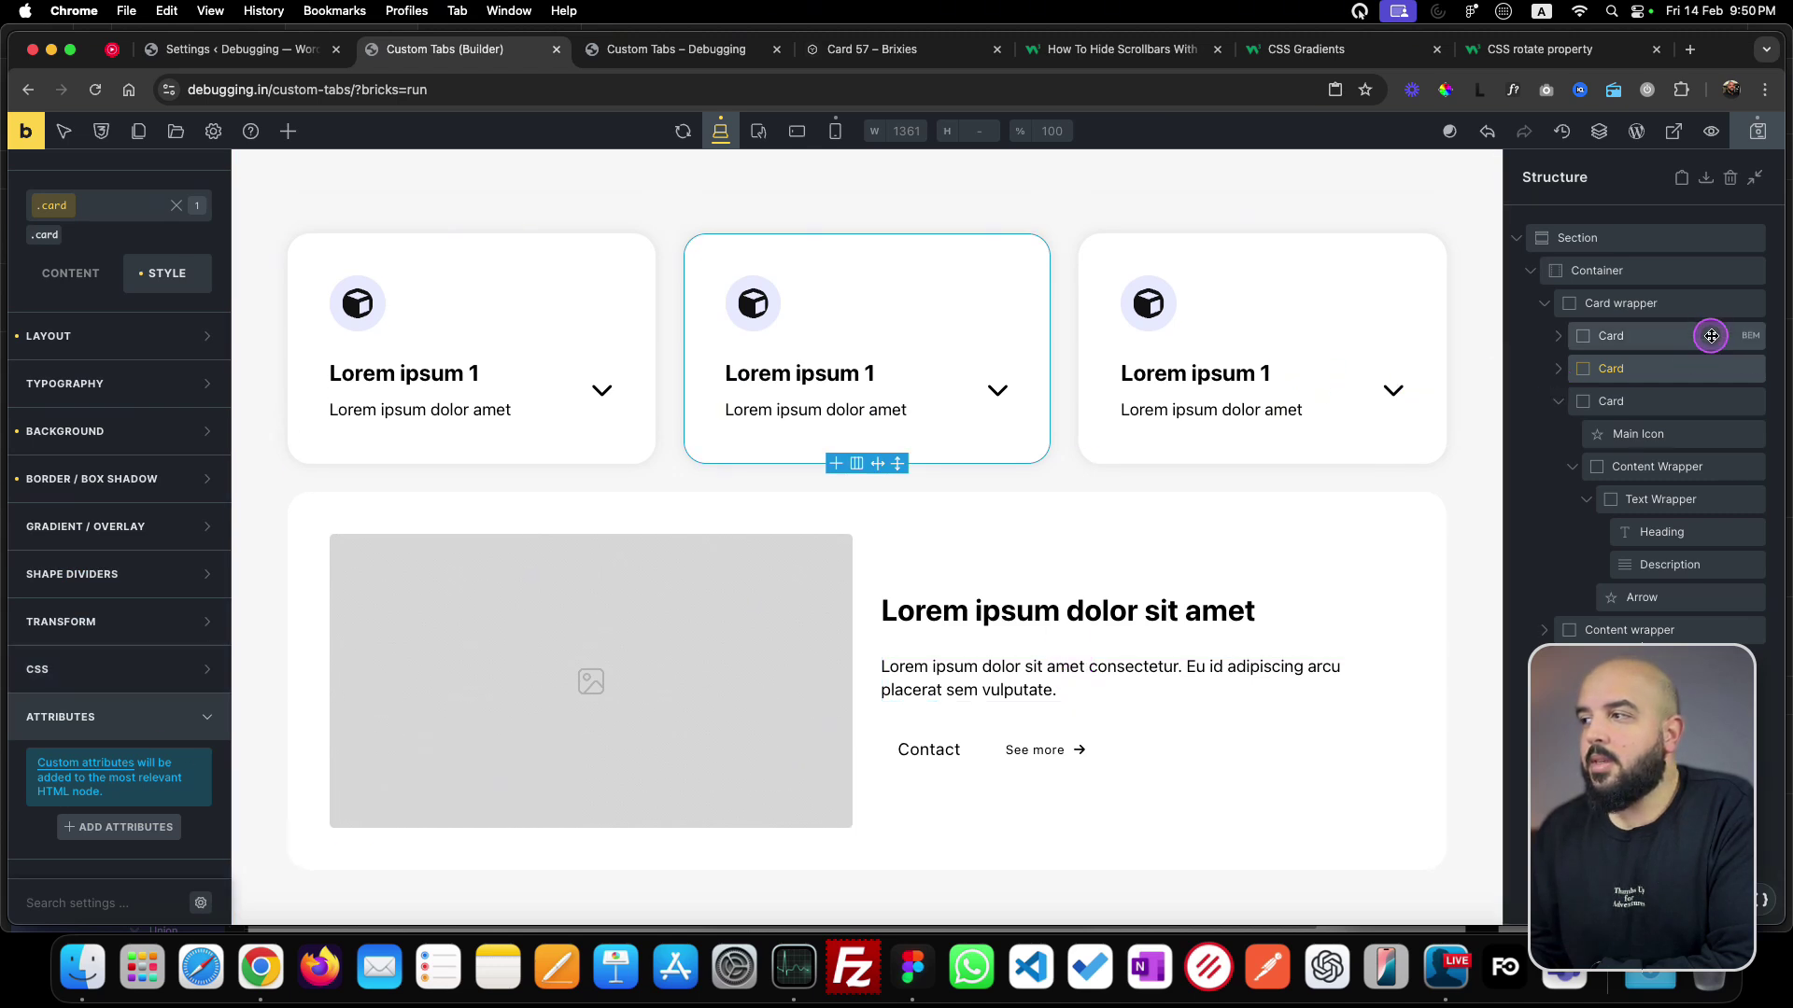
- Add an interaction to the first card with Click as its trigger
left_click(1655, 337)
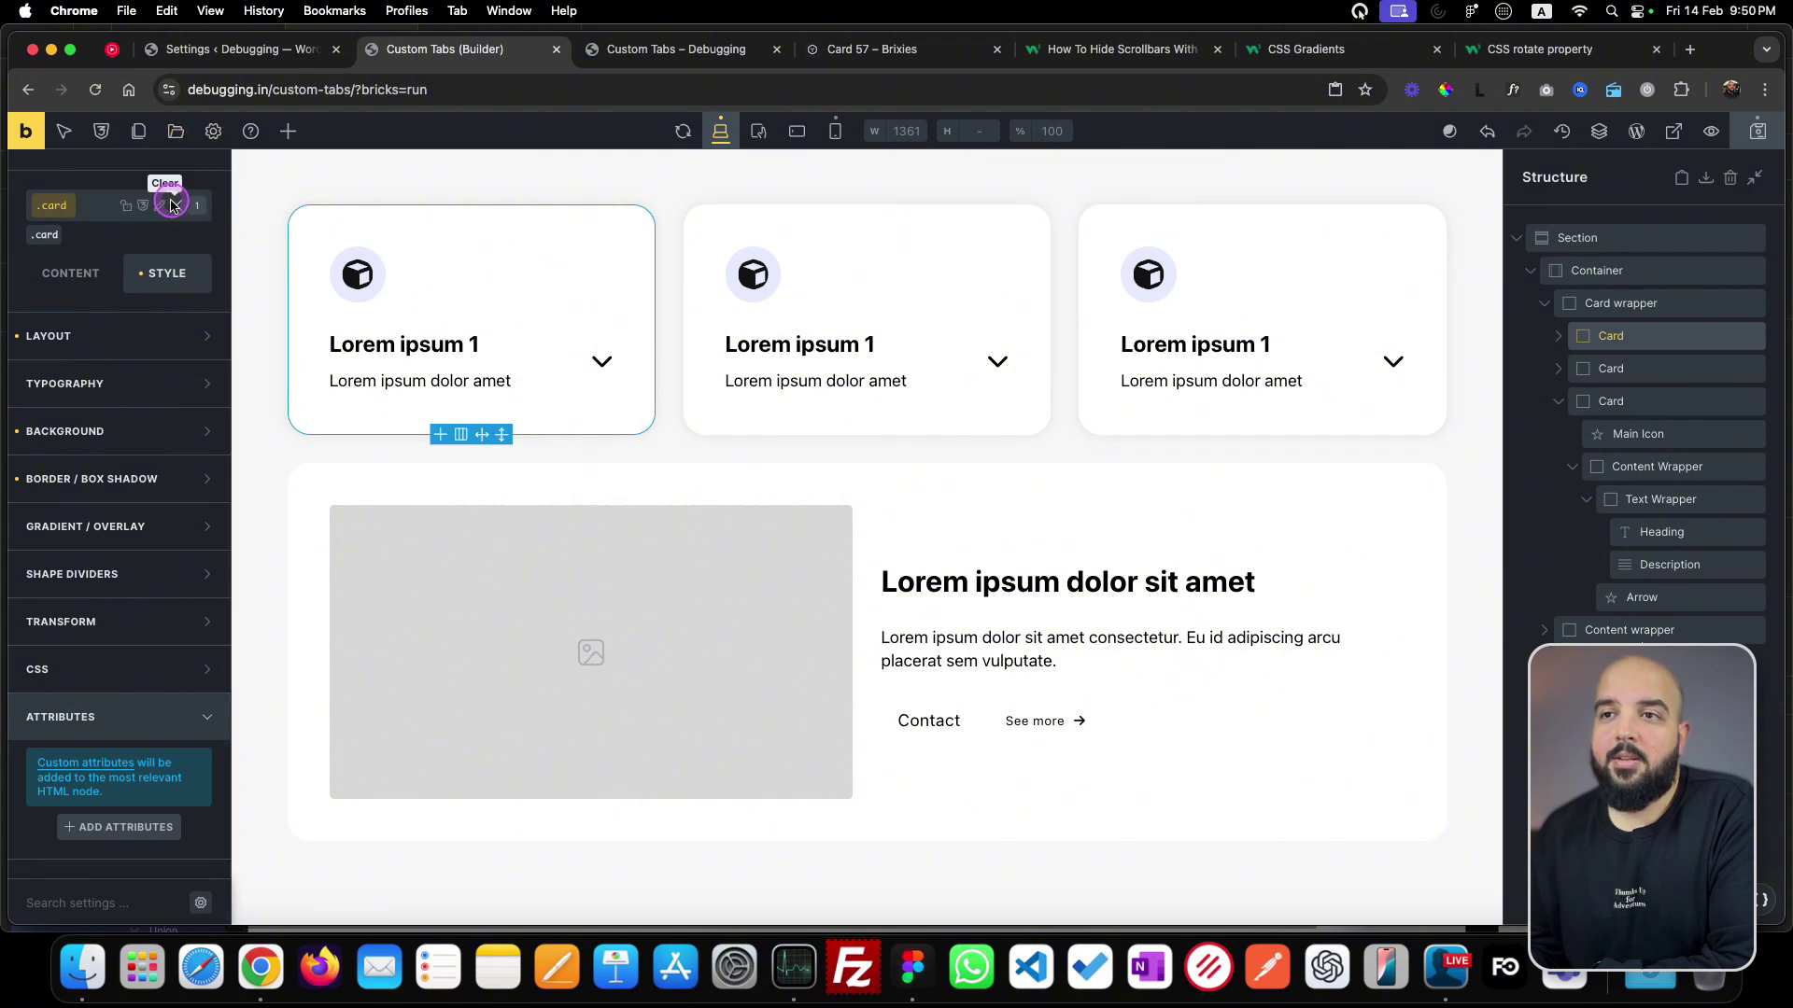
scroll(172, 210, "up", 1)
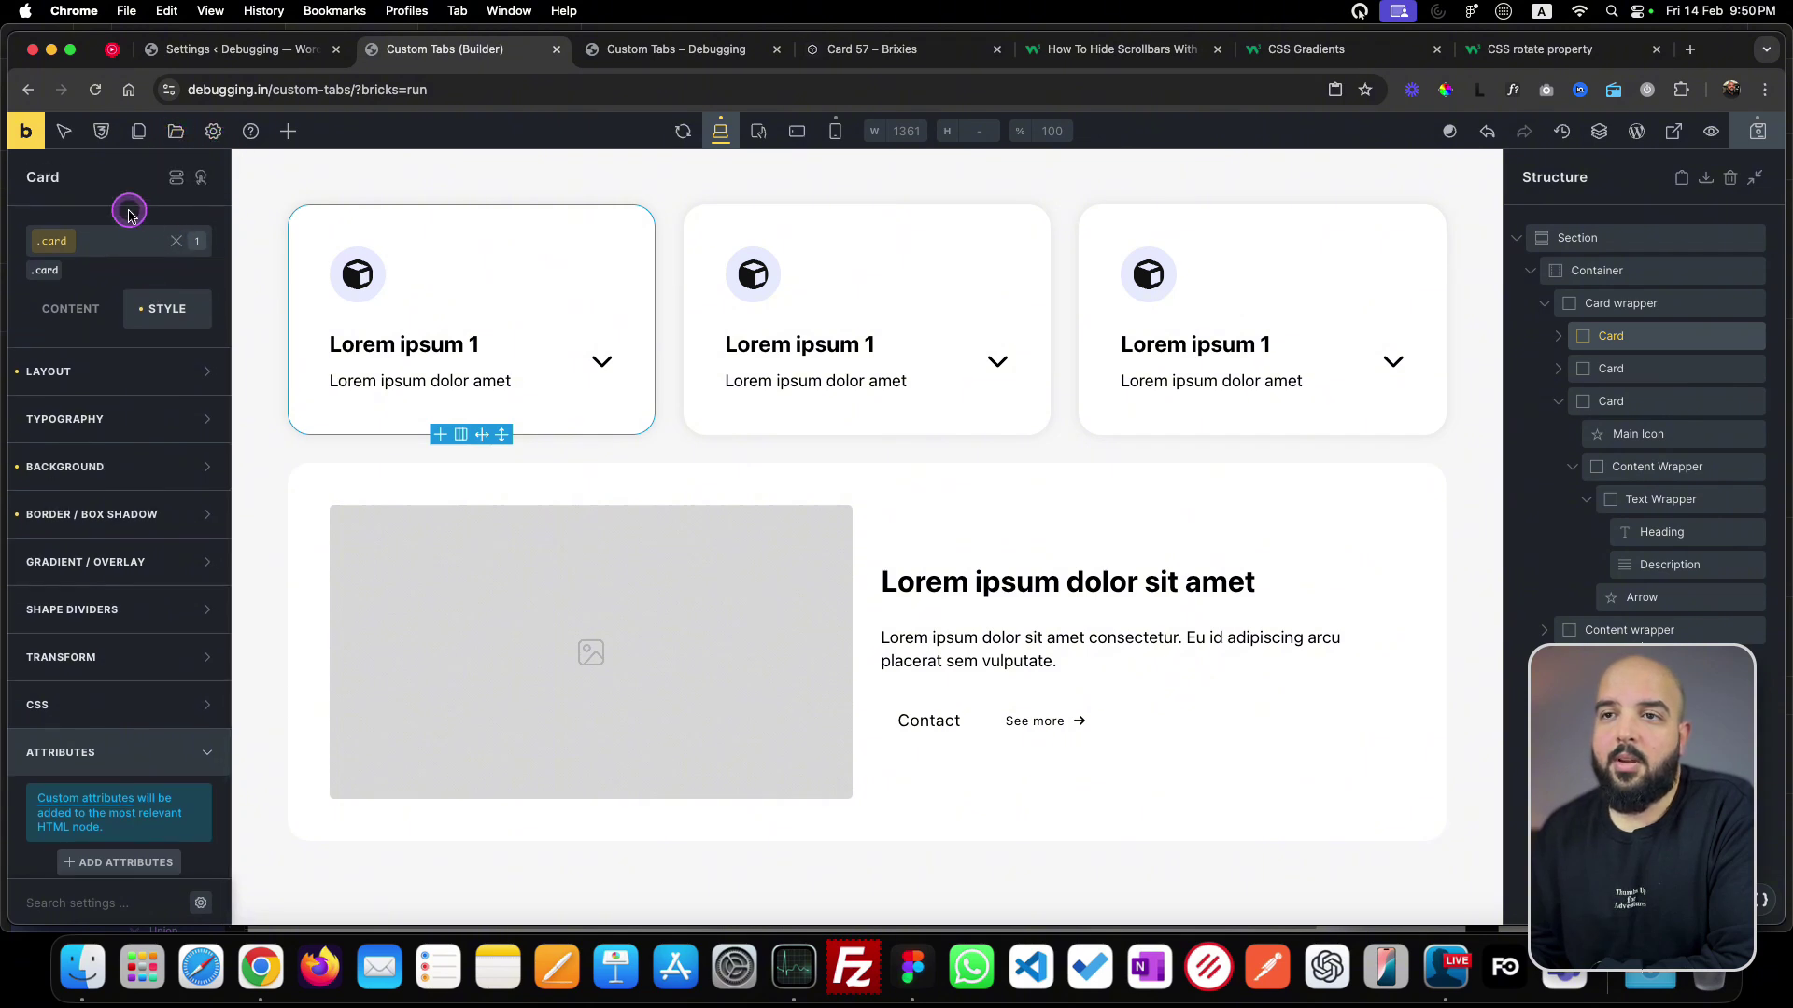
left_click(202, 184)
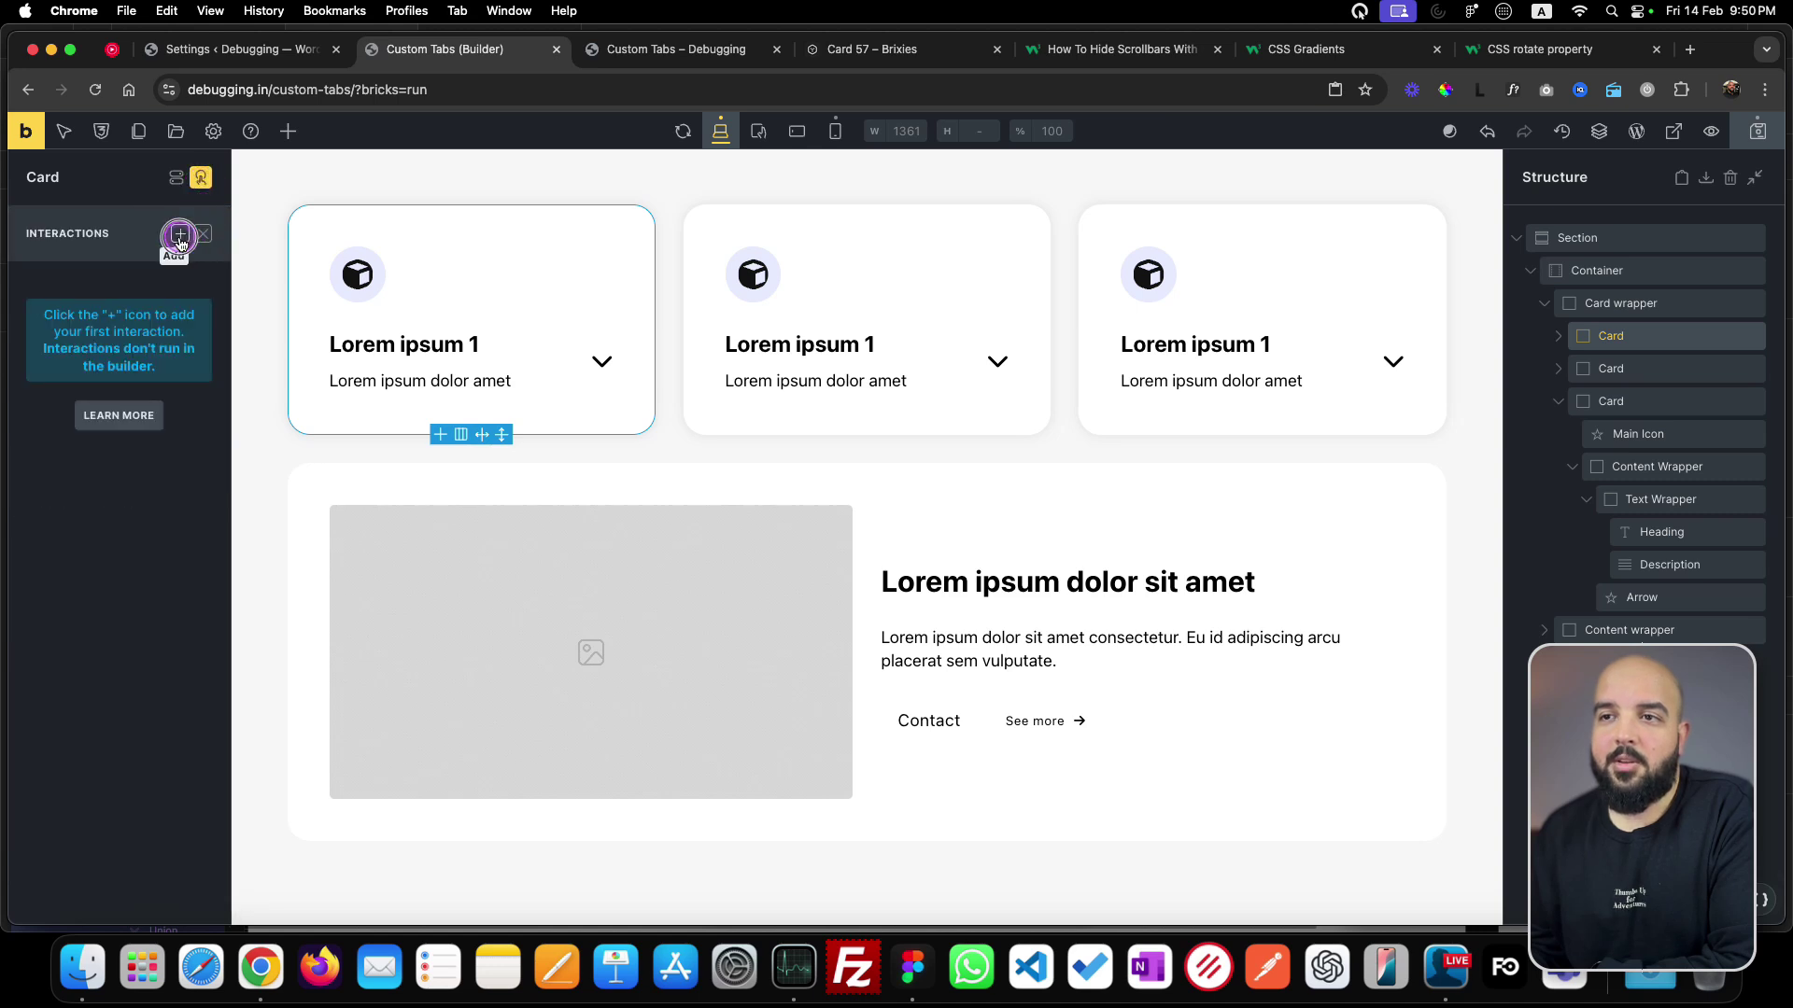
left_click(180, 236)
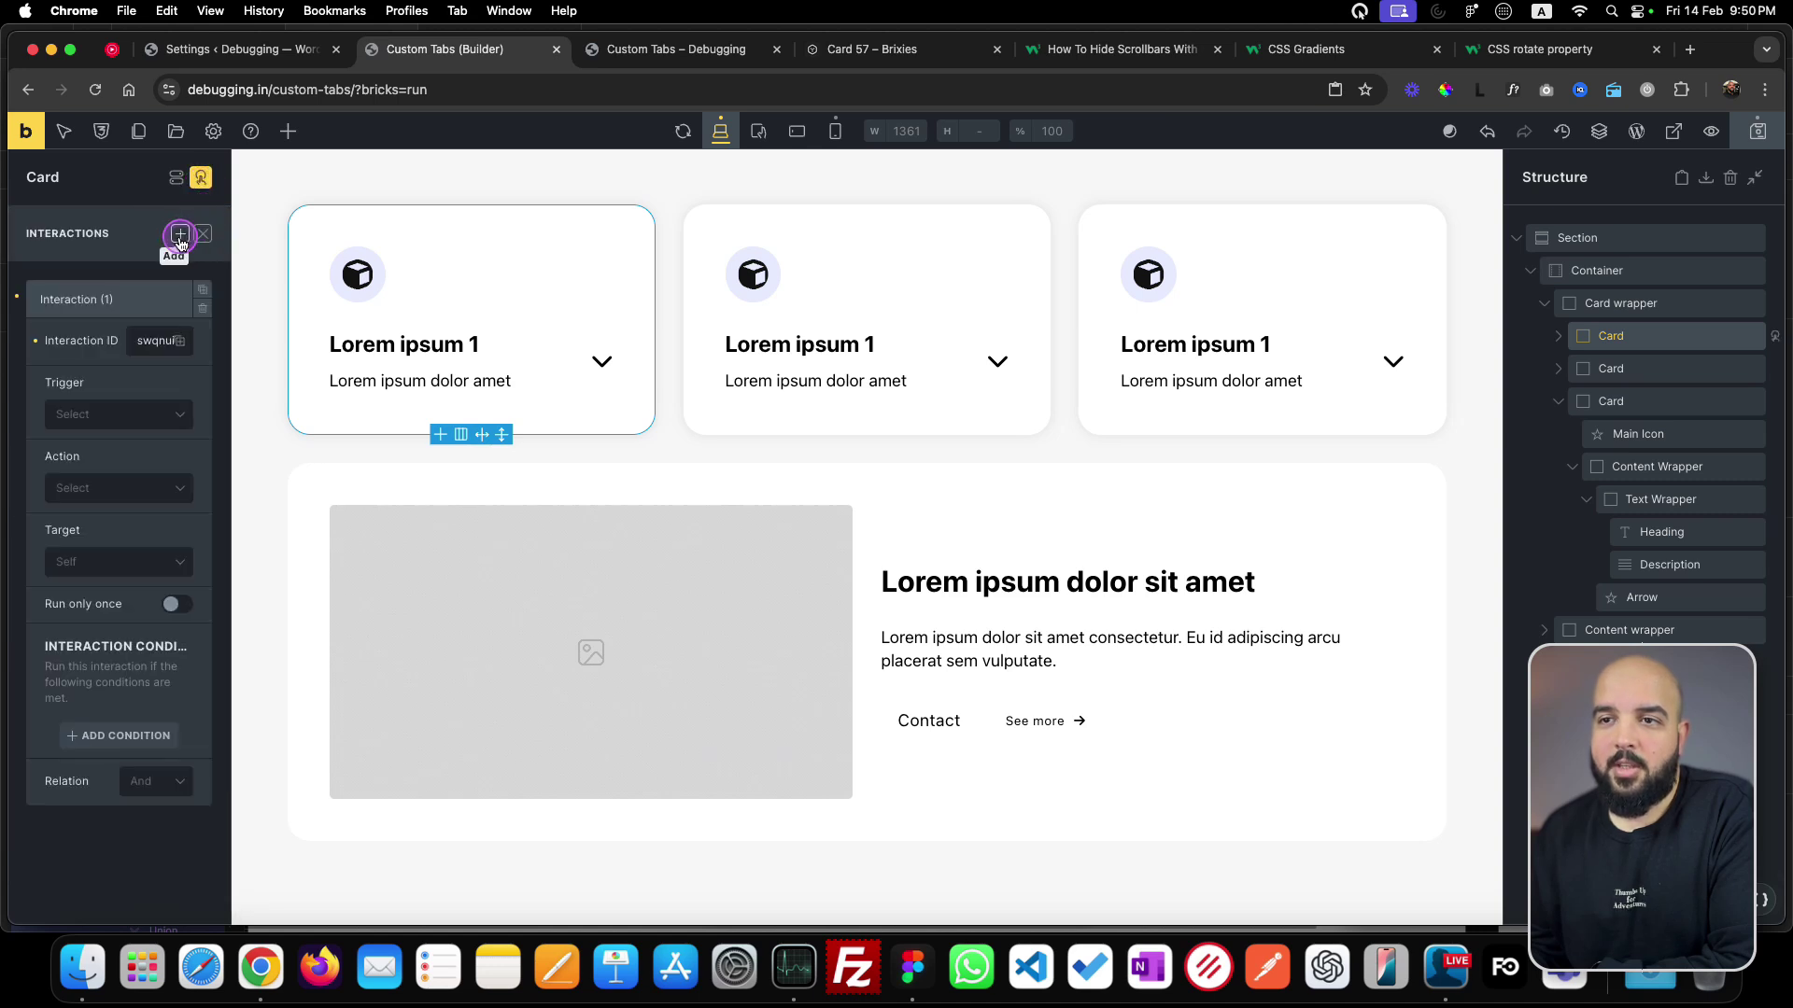
left_click(132, 424)
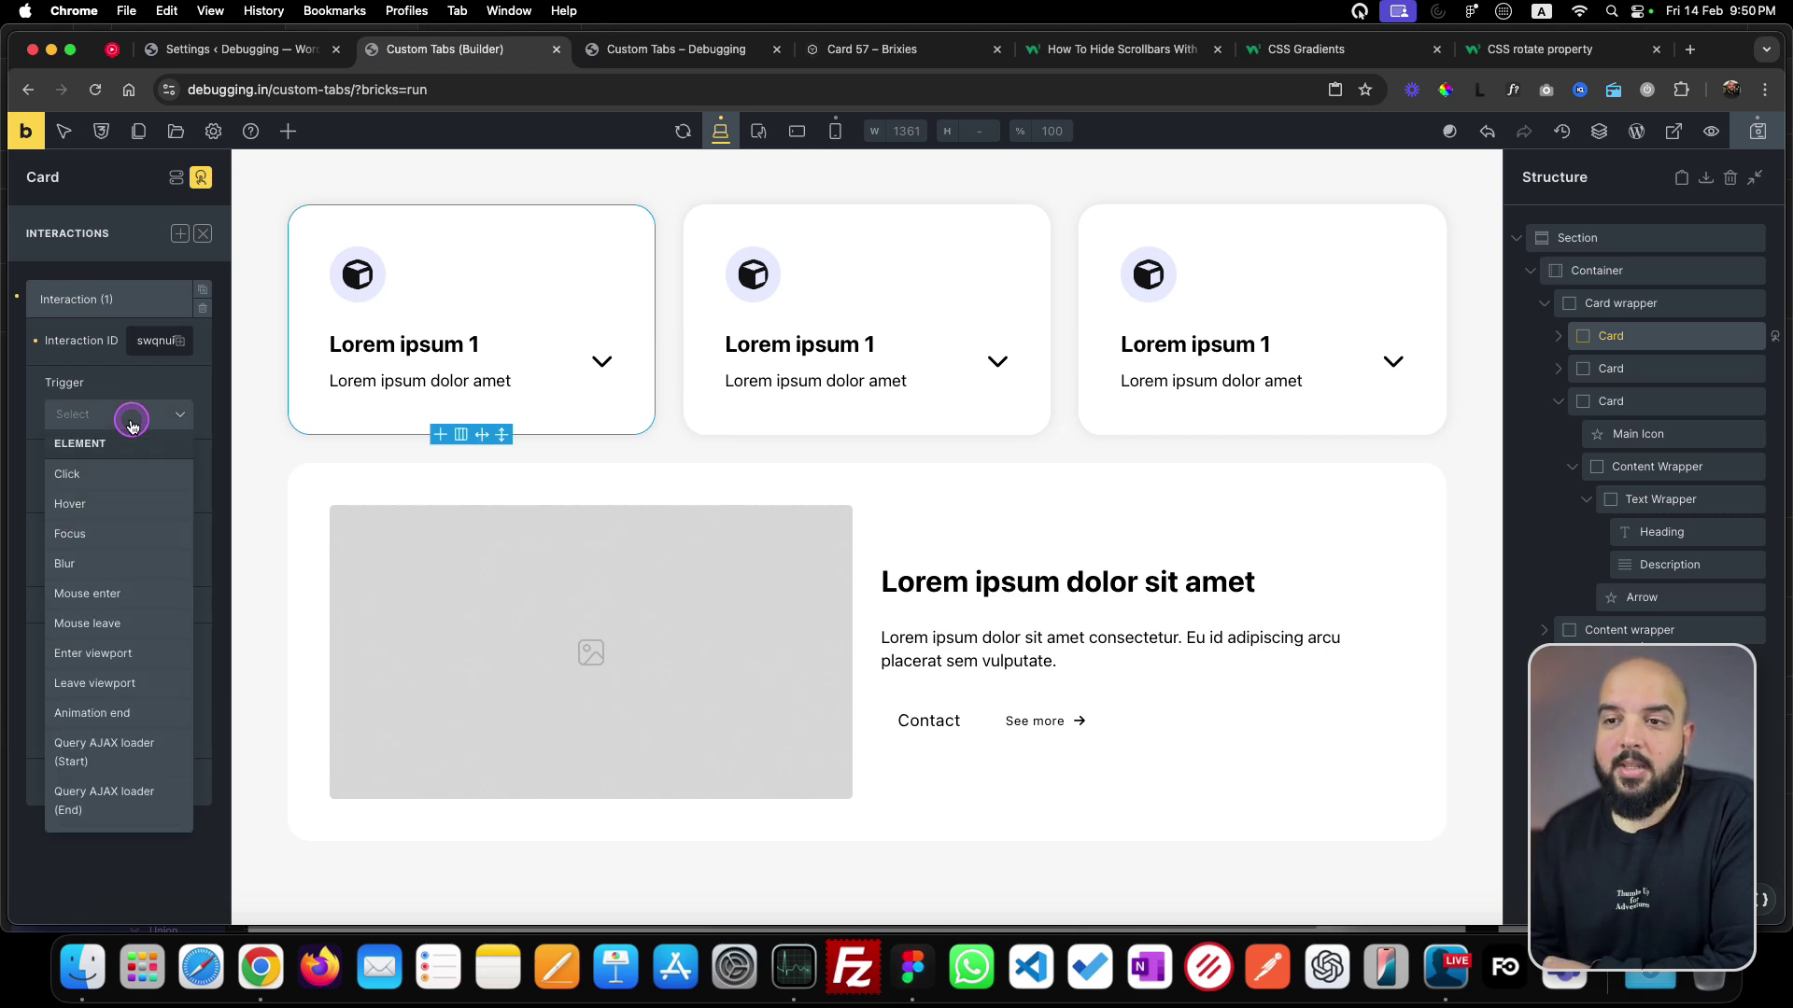
left_click(112, 474)
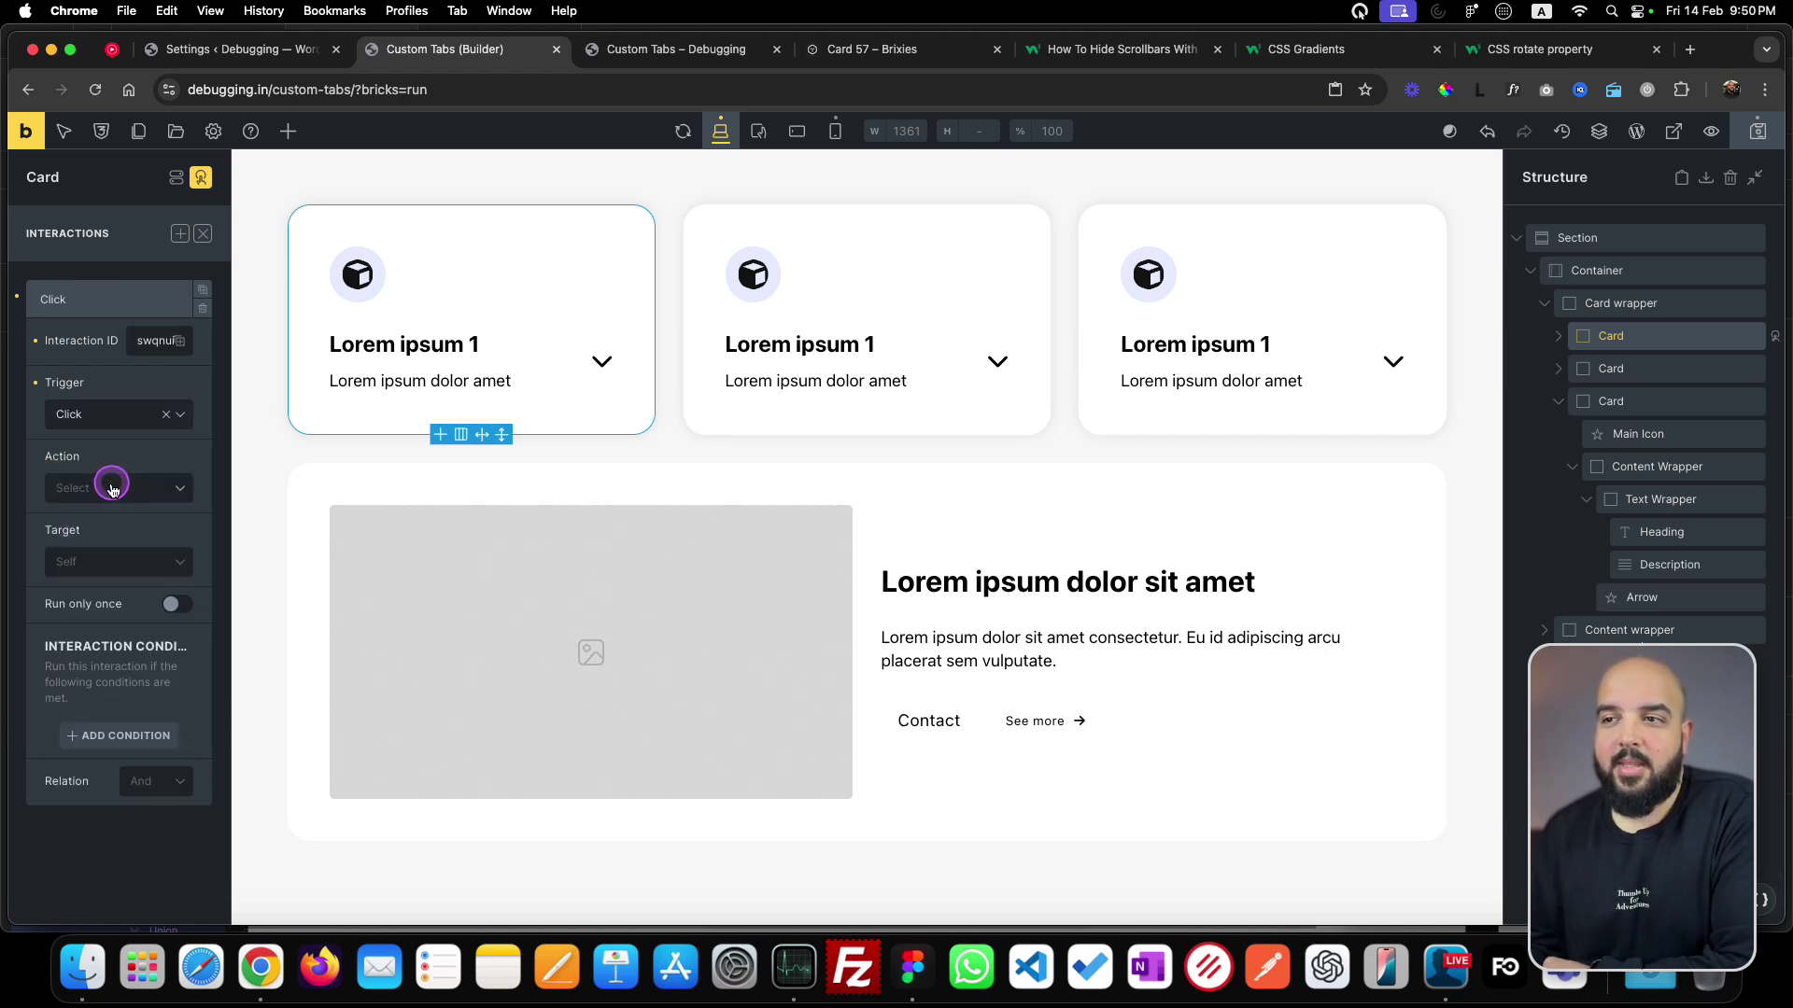
- Set the interaction's action to Toggle attribute with the key active, leaving the value empty and the target as Self
left_click(112, 487)
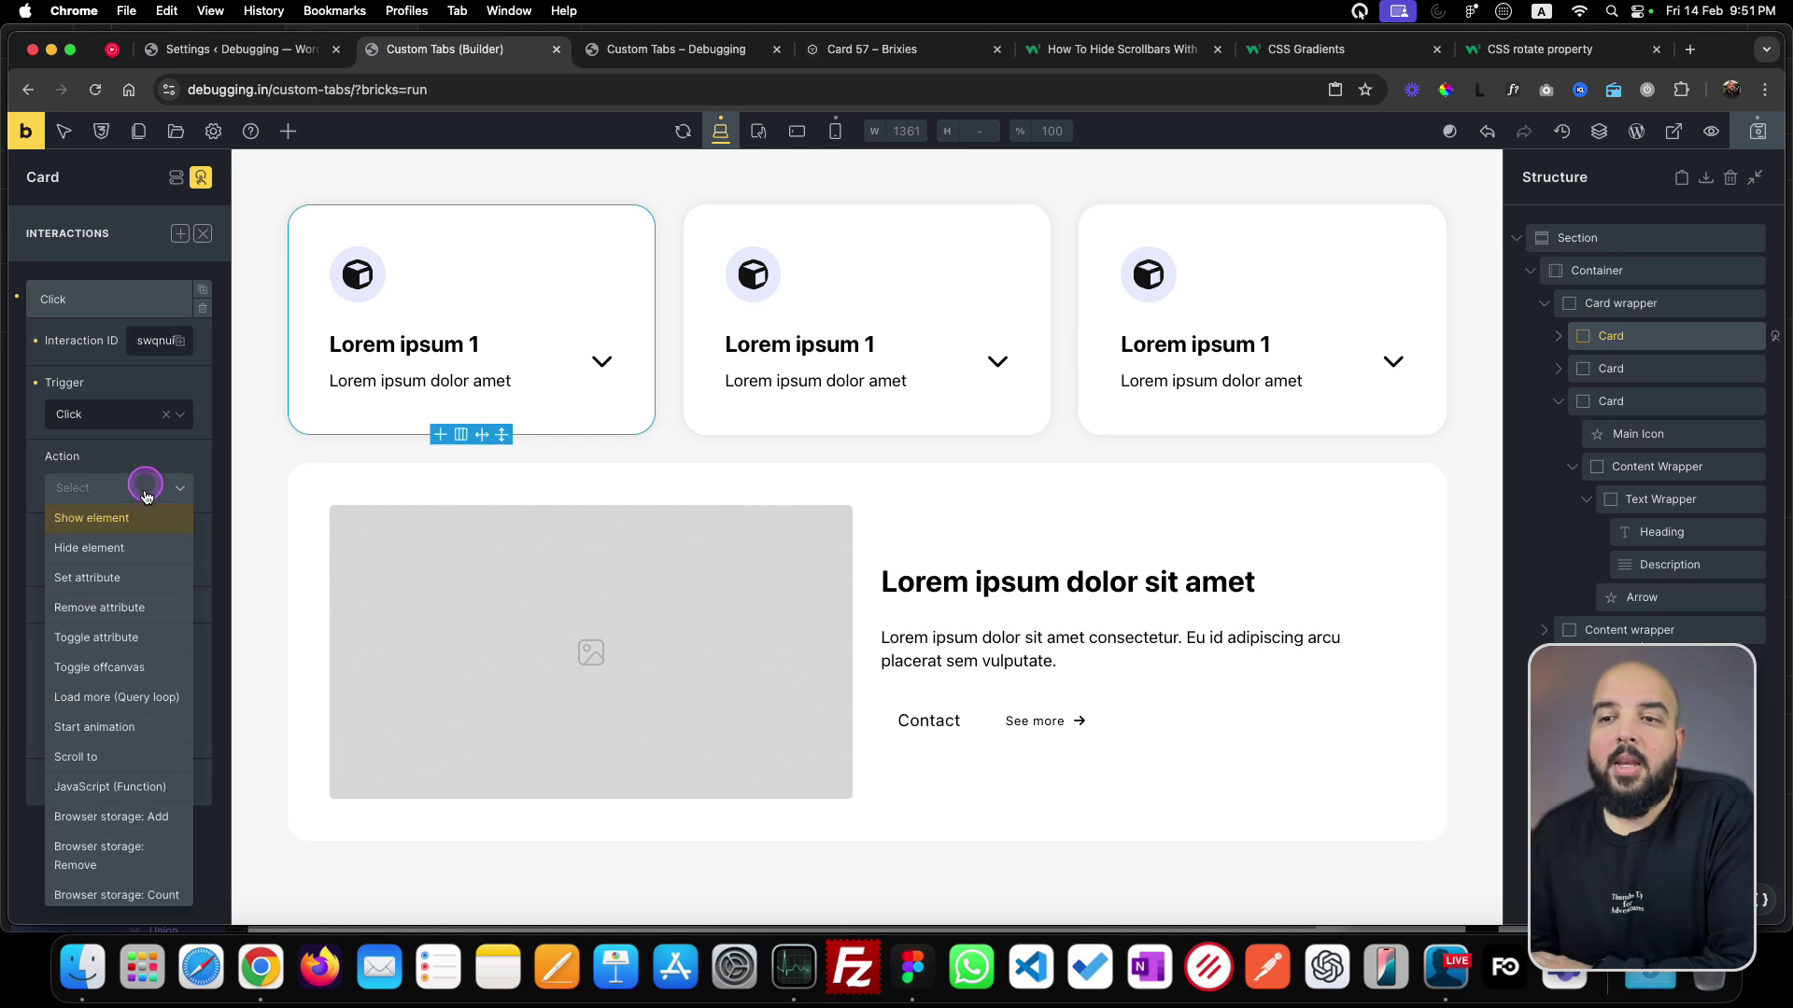
left_click(131, 646)
left_click(108, 560)
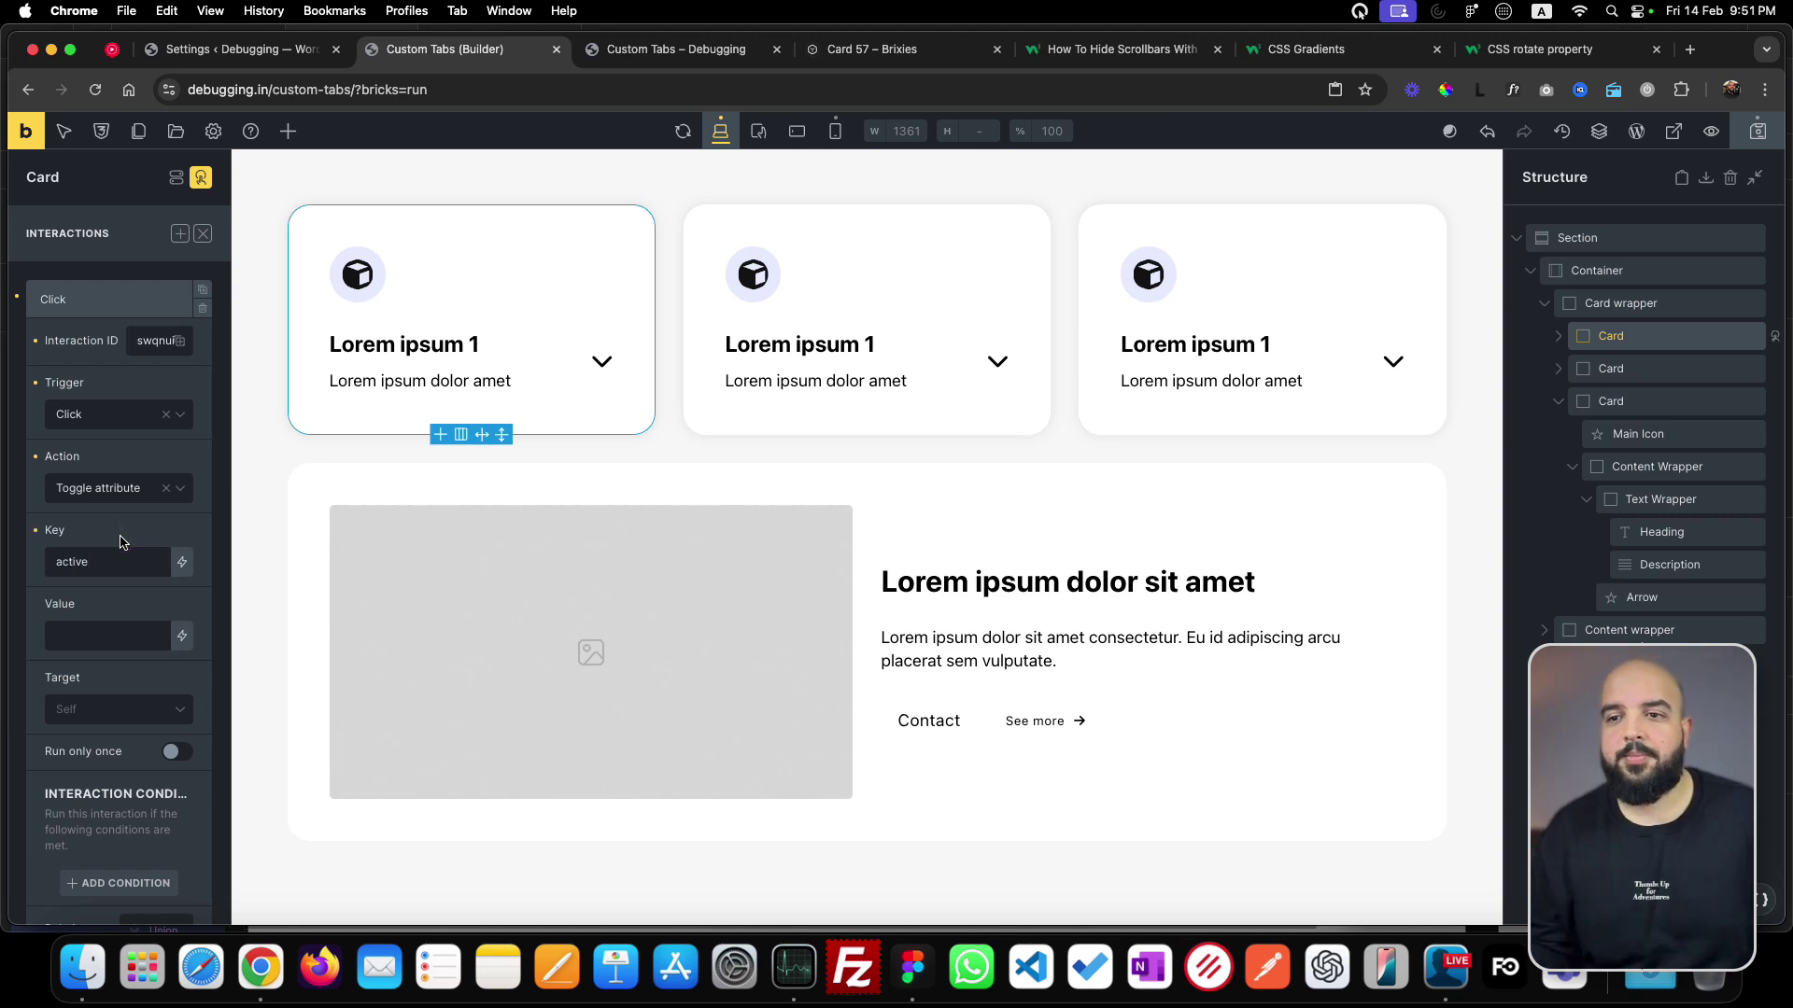
left_click_drag(196, 521, 102, 639)
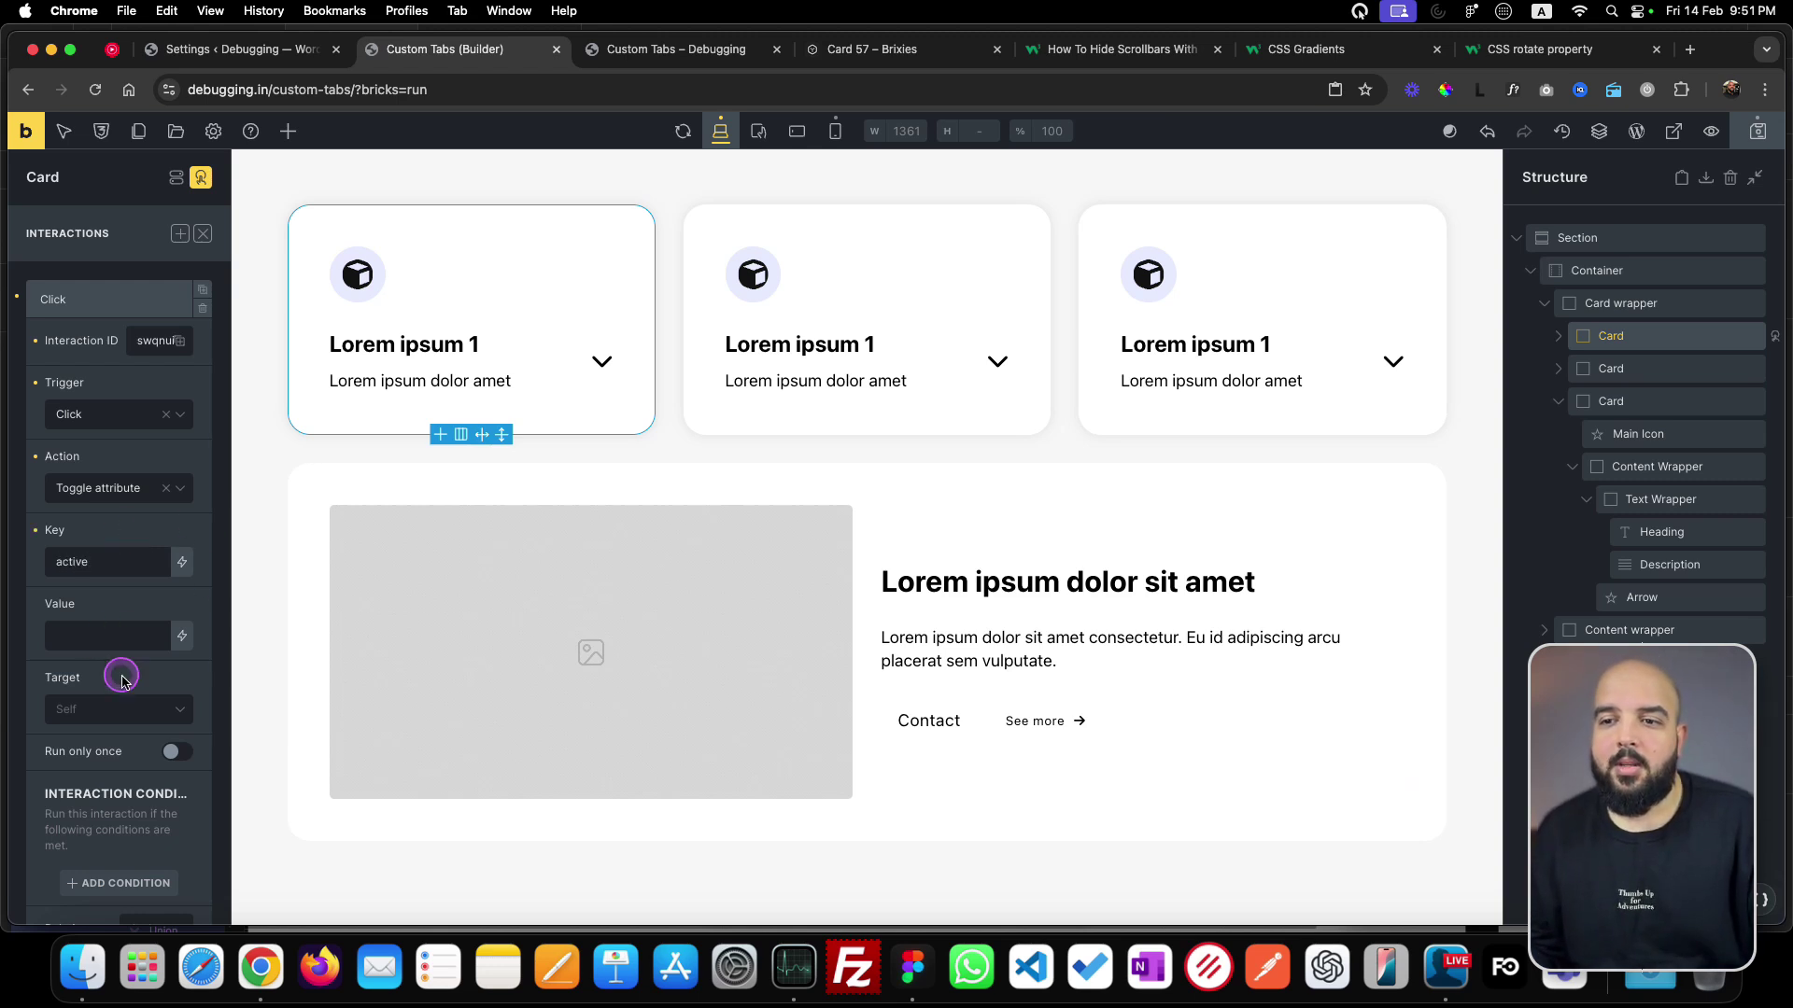
scroll(124, 686, "down", 2)
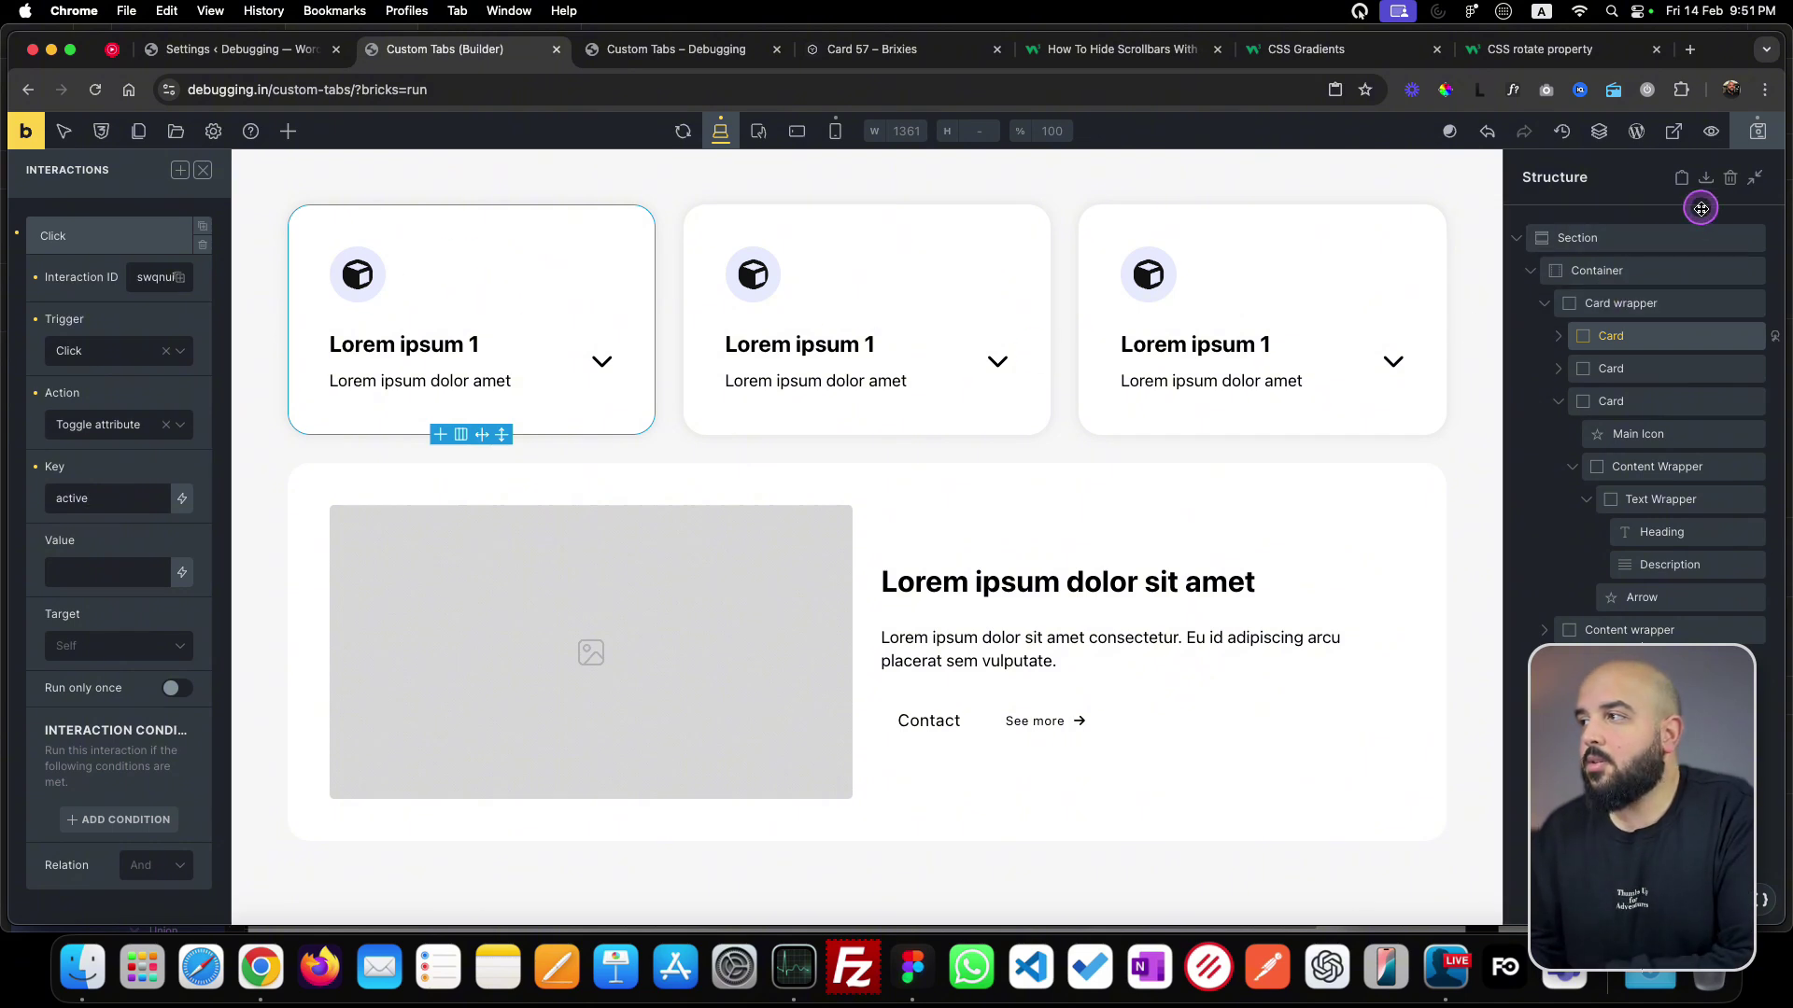
- Save the page and switch to its front-end preview in the Custom Tabs – Debugging browser tab
left_click(1759, 133)
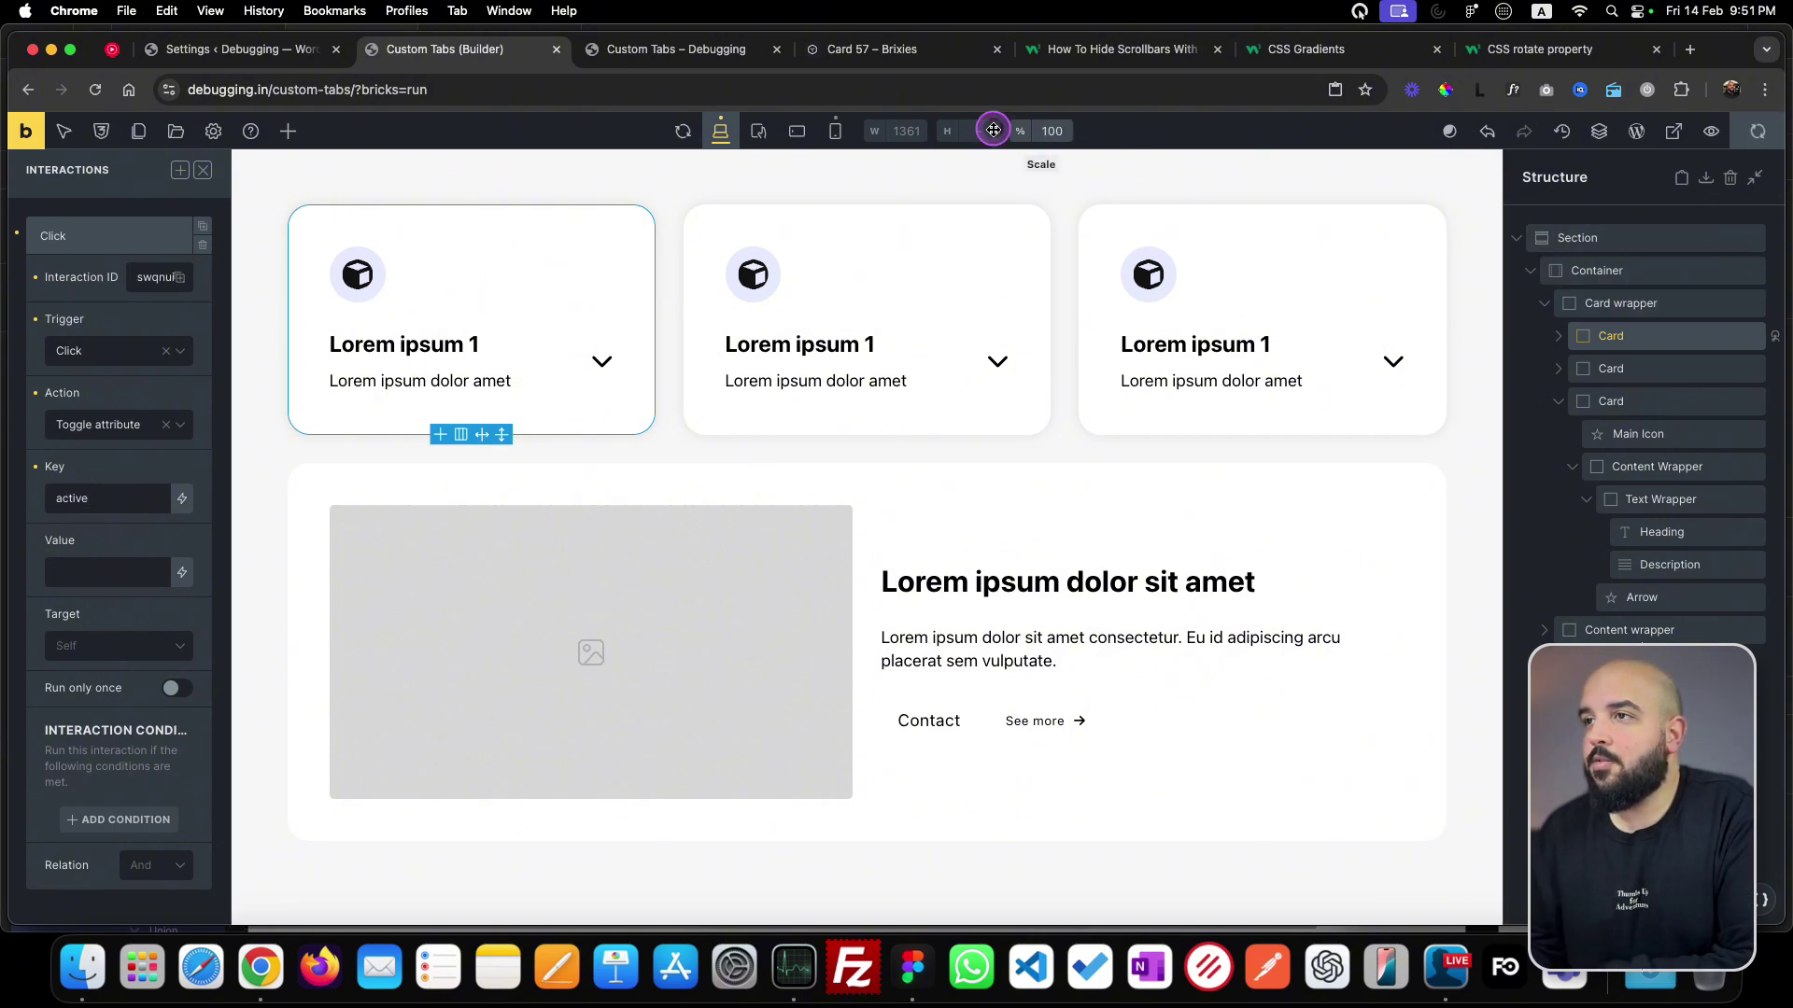
left_click(662, 51)
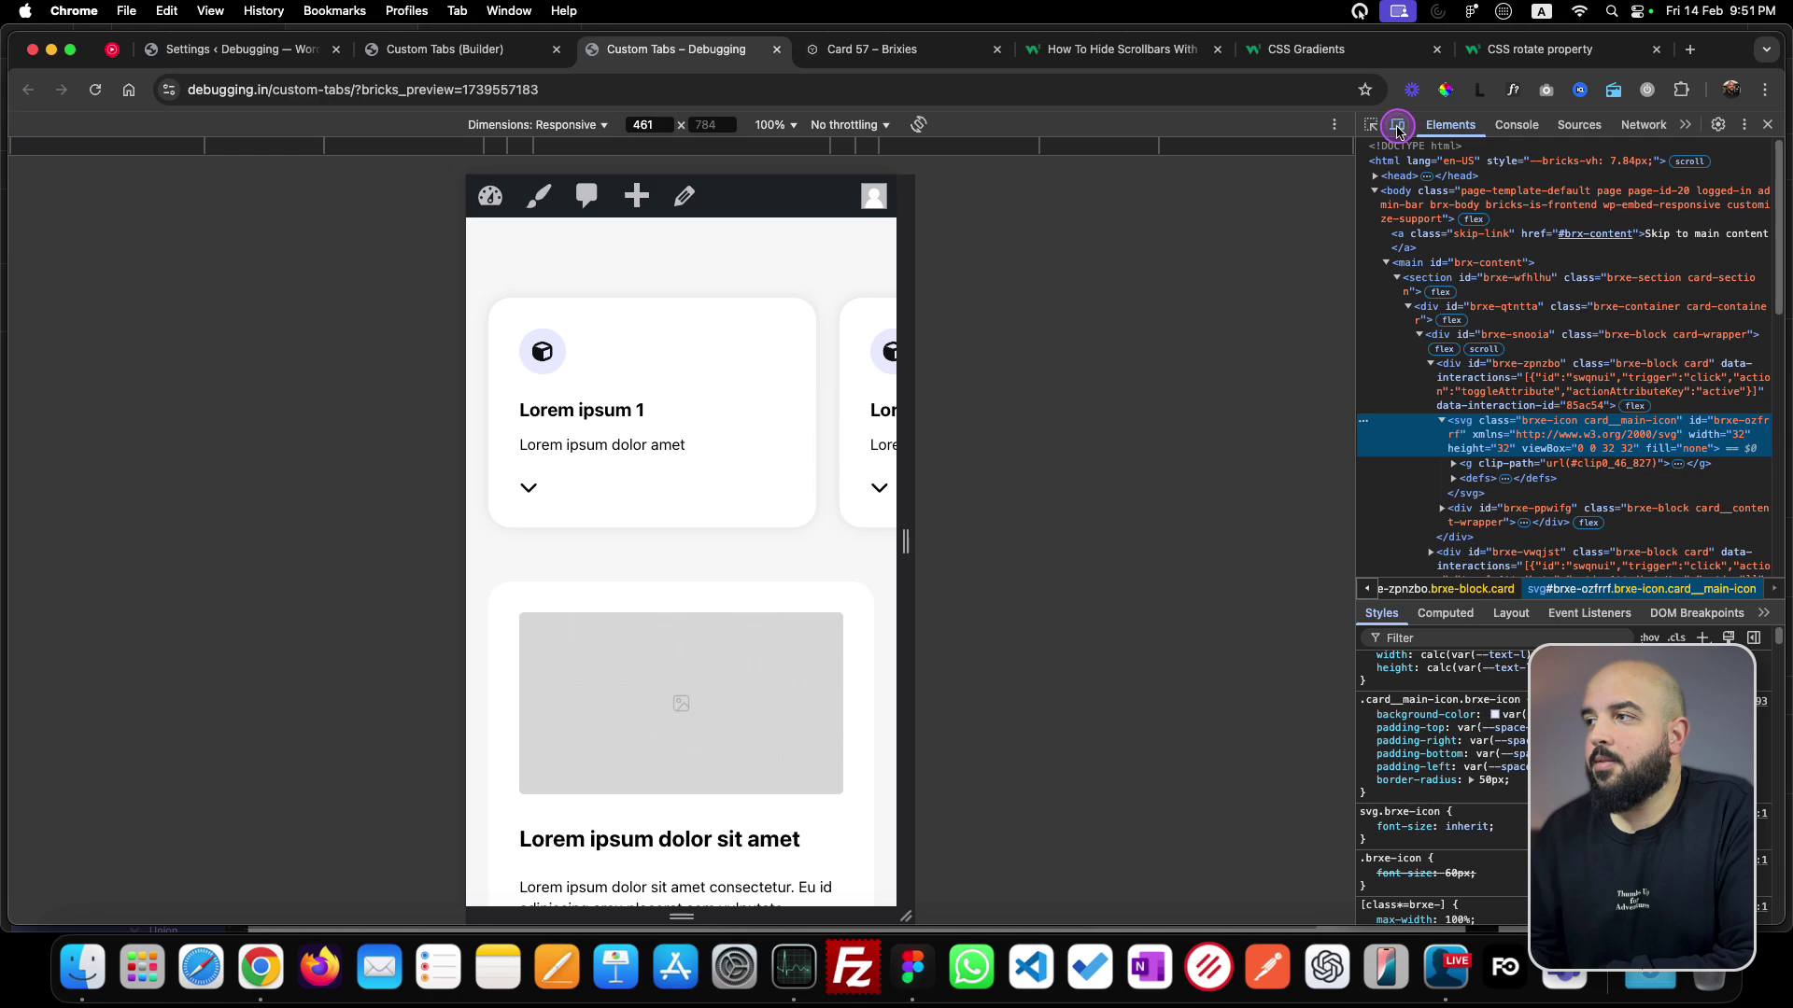
- Close the developer tools and test the attribute toggle by repeatedly activating and deactivating all three cards on the front end
left_click(1767, 124)
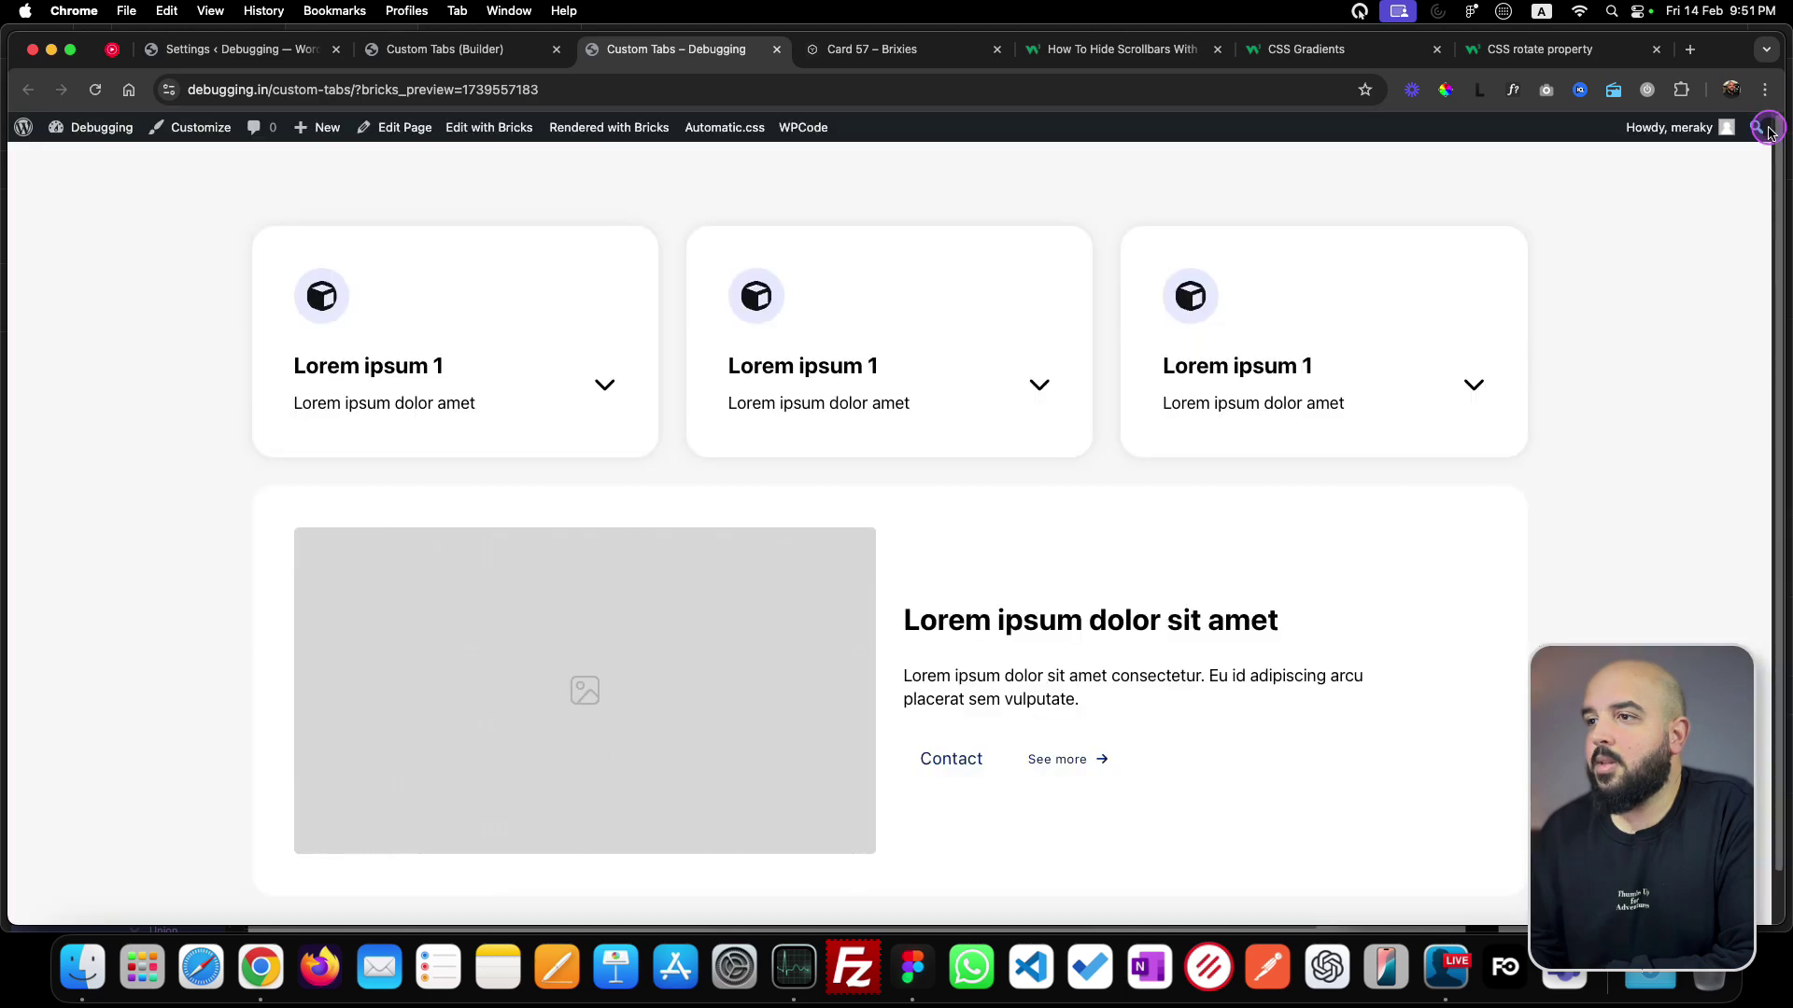
left_click(474, 315)
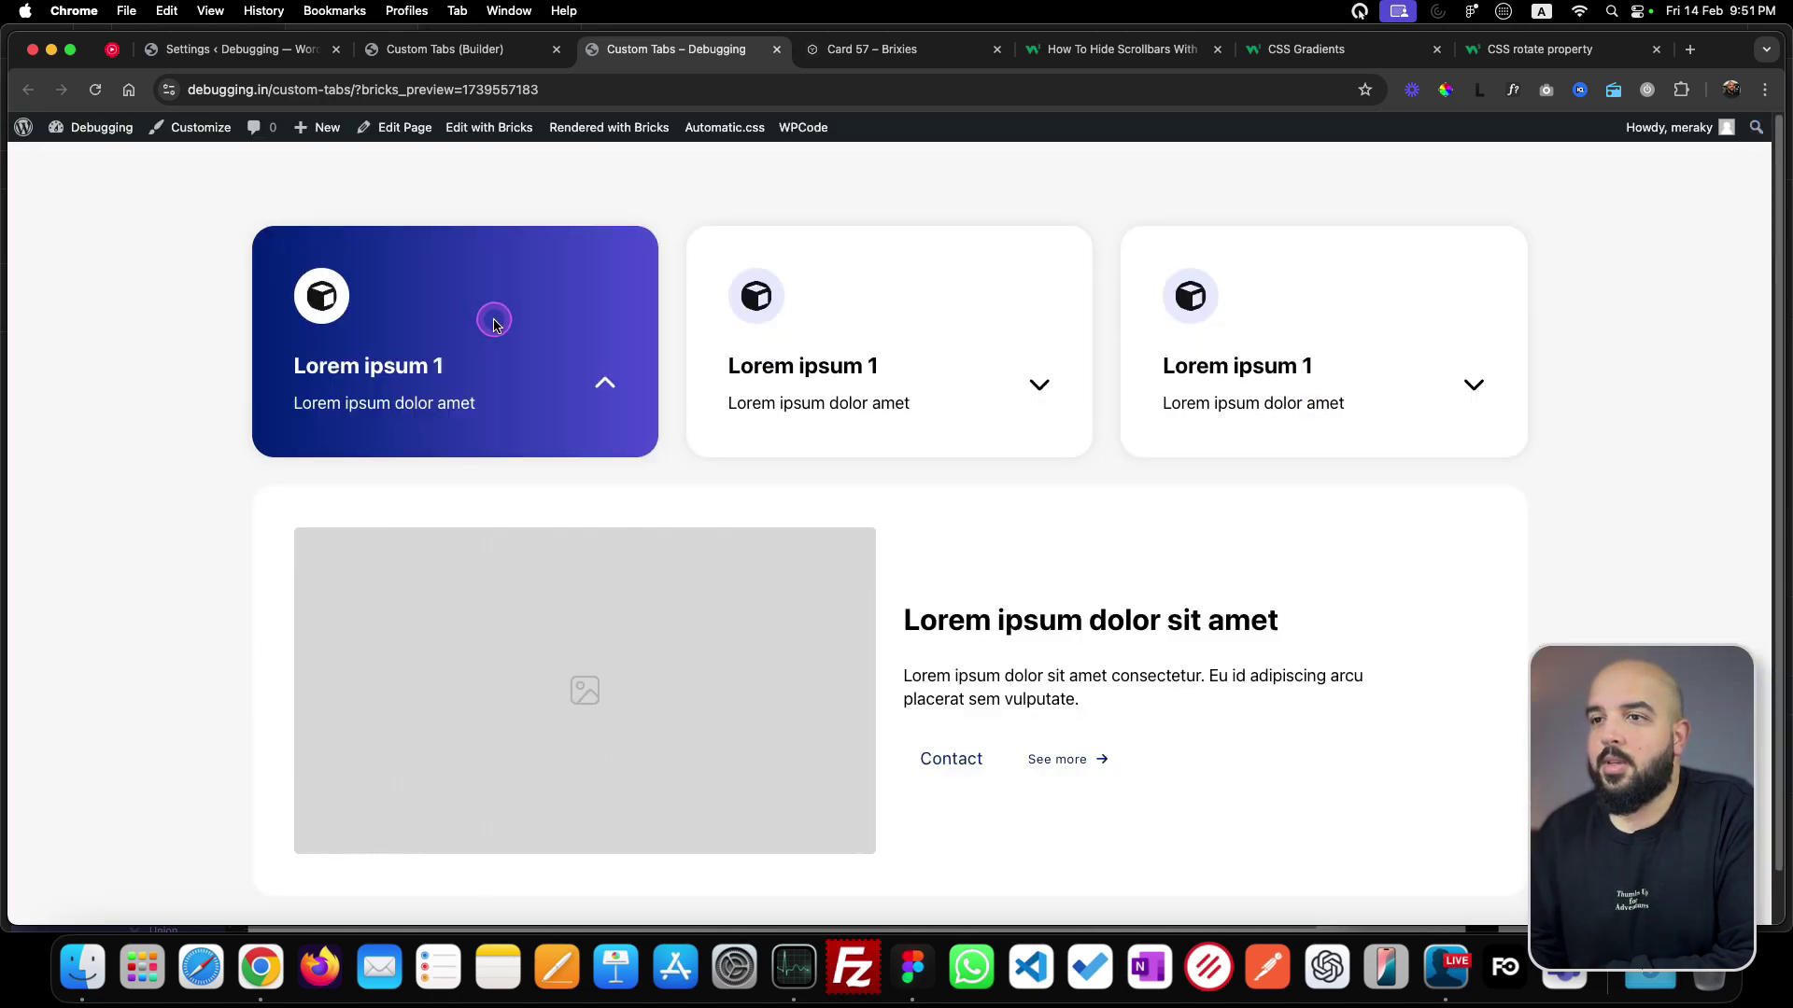
left_click(495, 322)
left_click(523, 320)
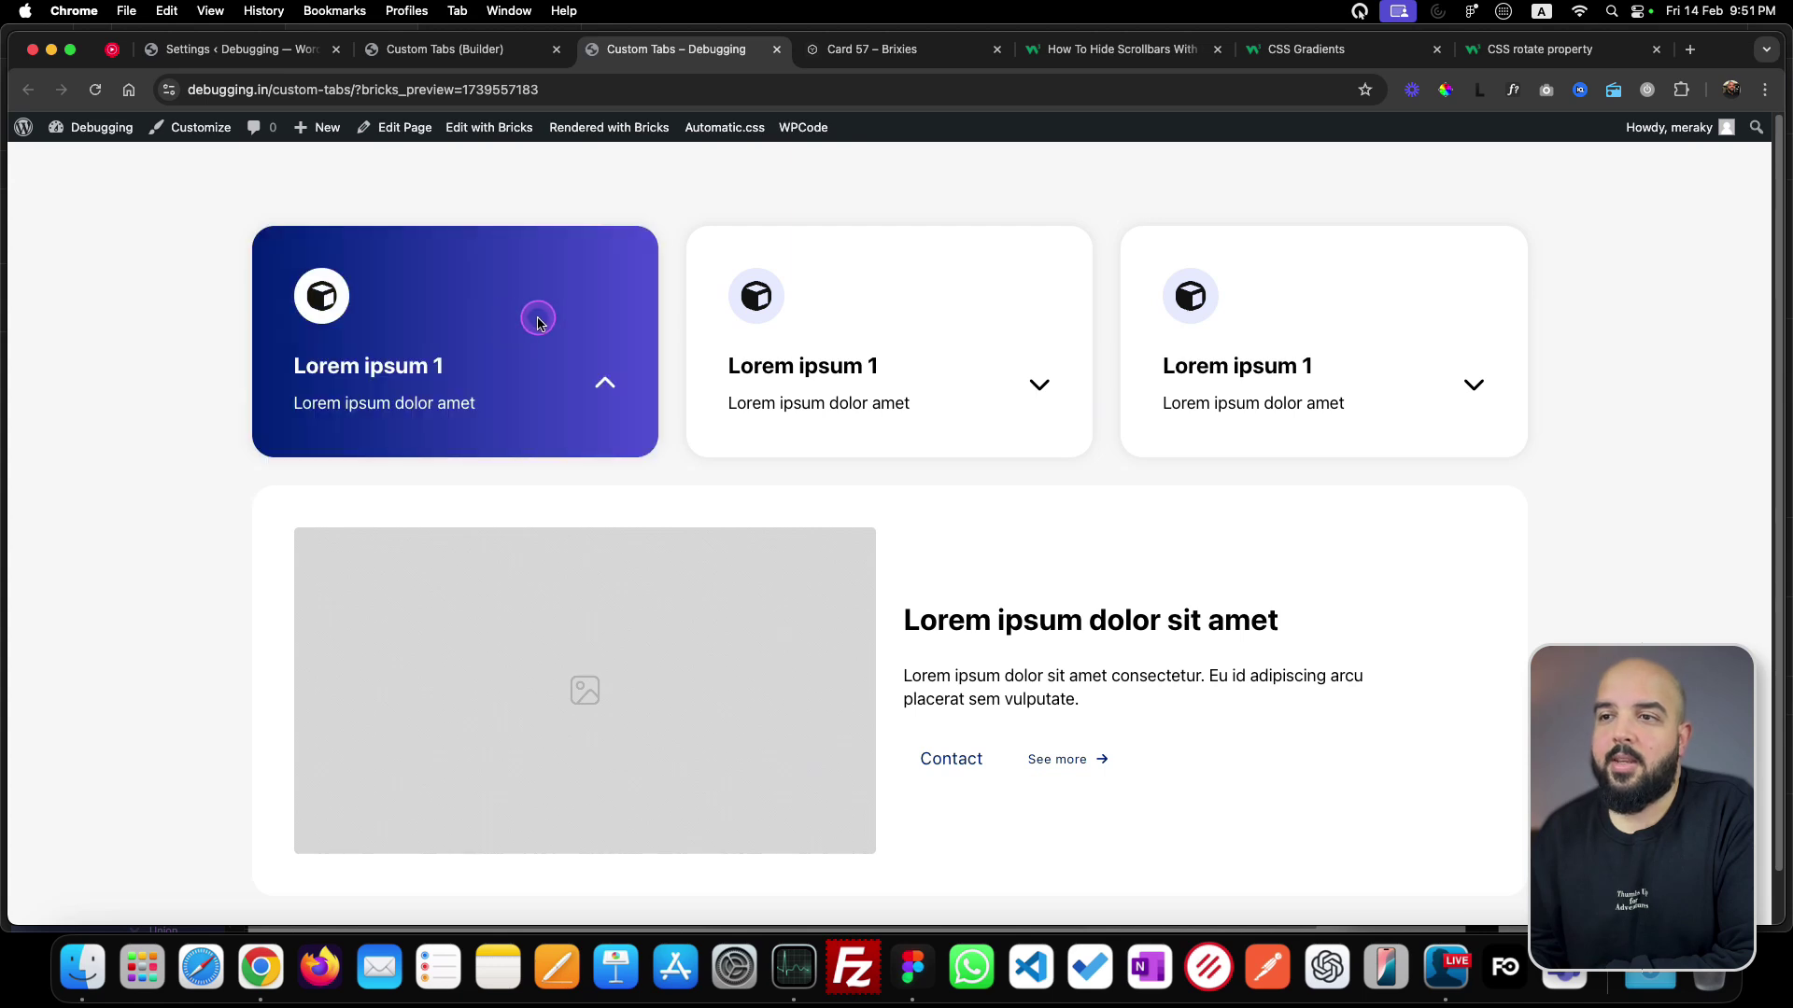
left_click(539, 322)
left_click(896, 335)
left_click(1298, 333)
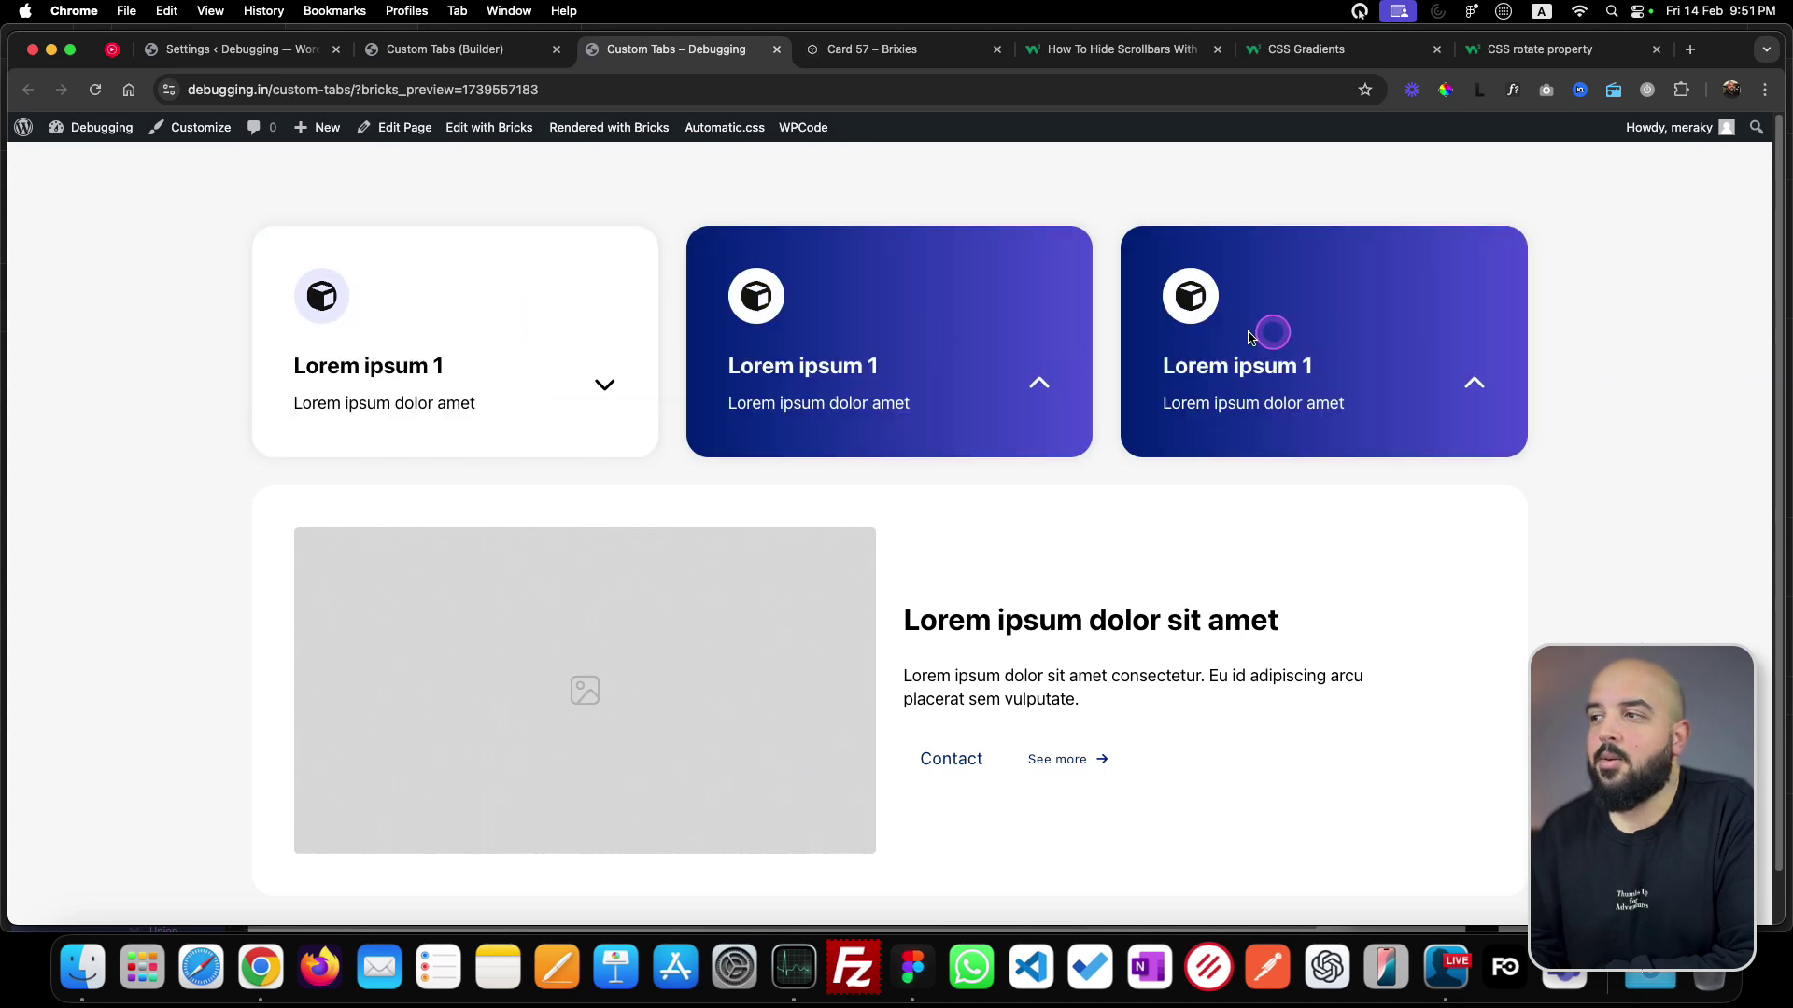
left_click(474, 336)
left_click(890, 335)
left_click(1353, 327)
left_click(448, 328)
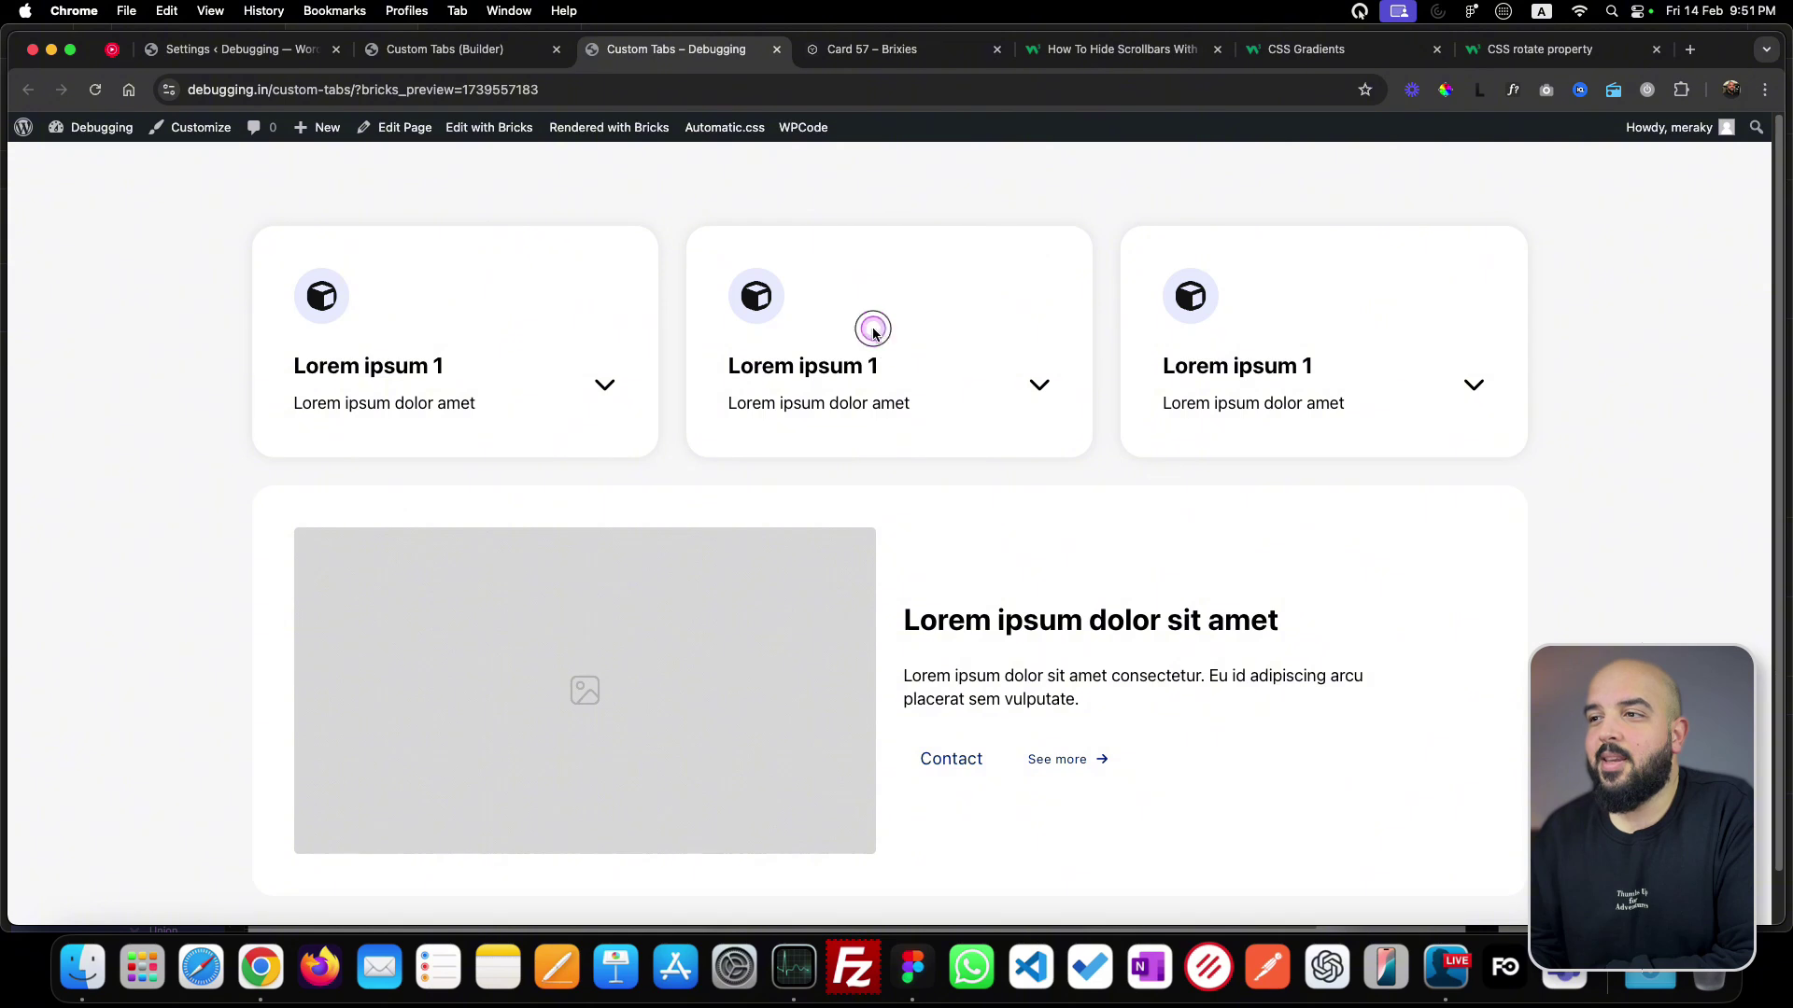
left_click(882, 329)
left_click(1306, 326)
left_click(516, 320)
left_click(897, 336)
left_click(1341, 324)
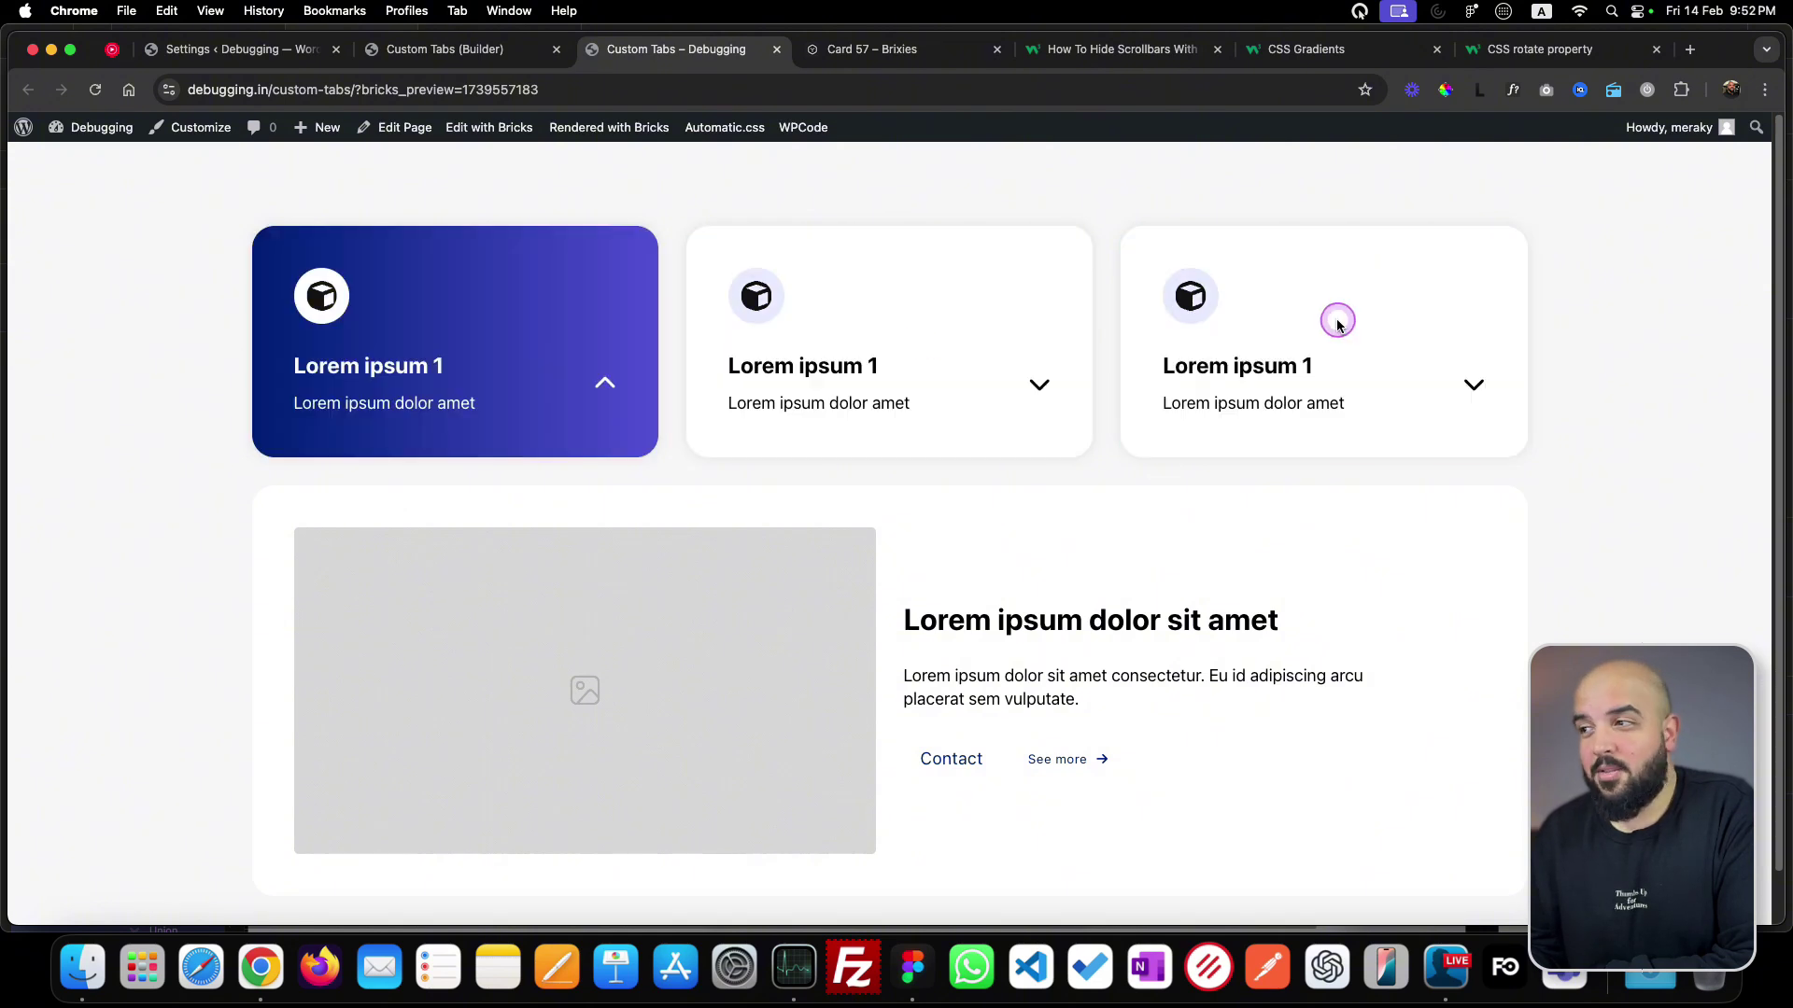
left_click(1337, 322)
left_click(1337, 322)
left_click(1361, 331)
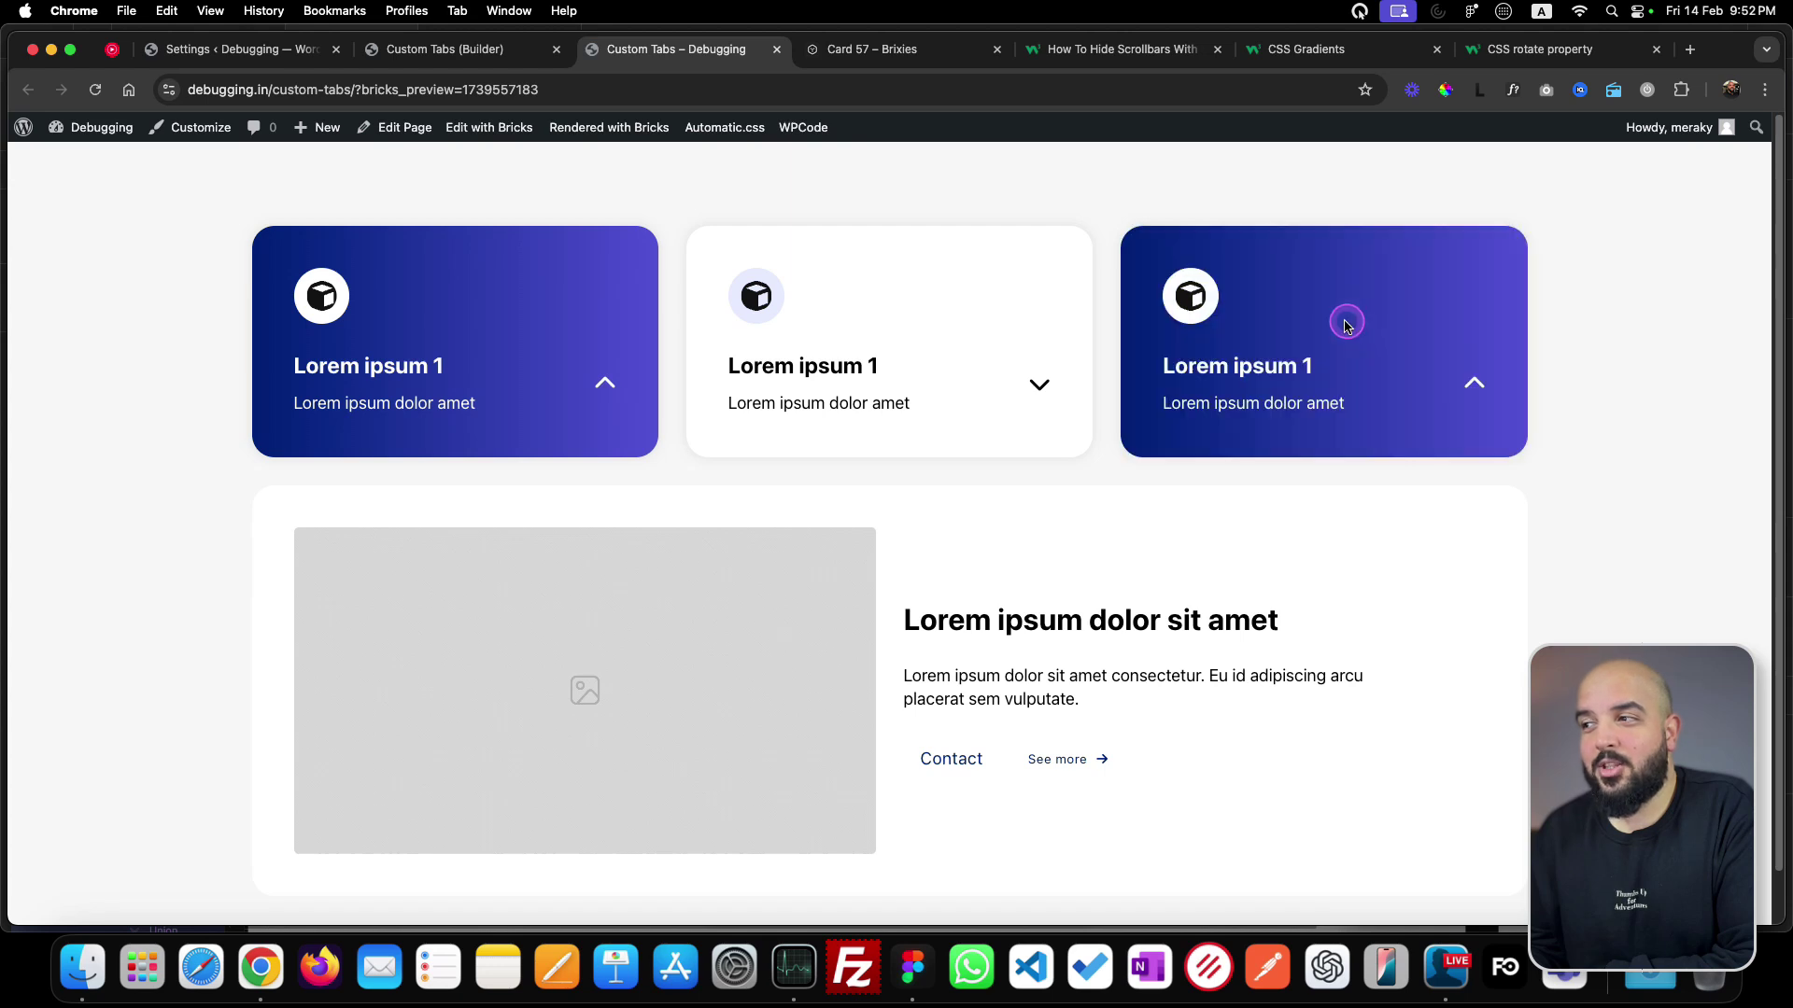
left_click(1343, 319)
left_click(925, 327)
left_click(756, 328)
left_click(492, 334)
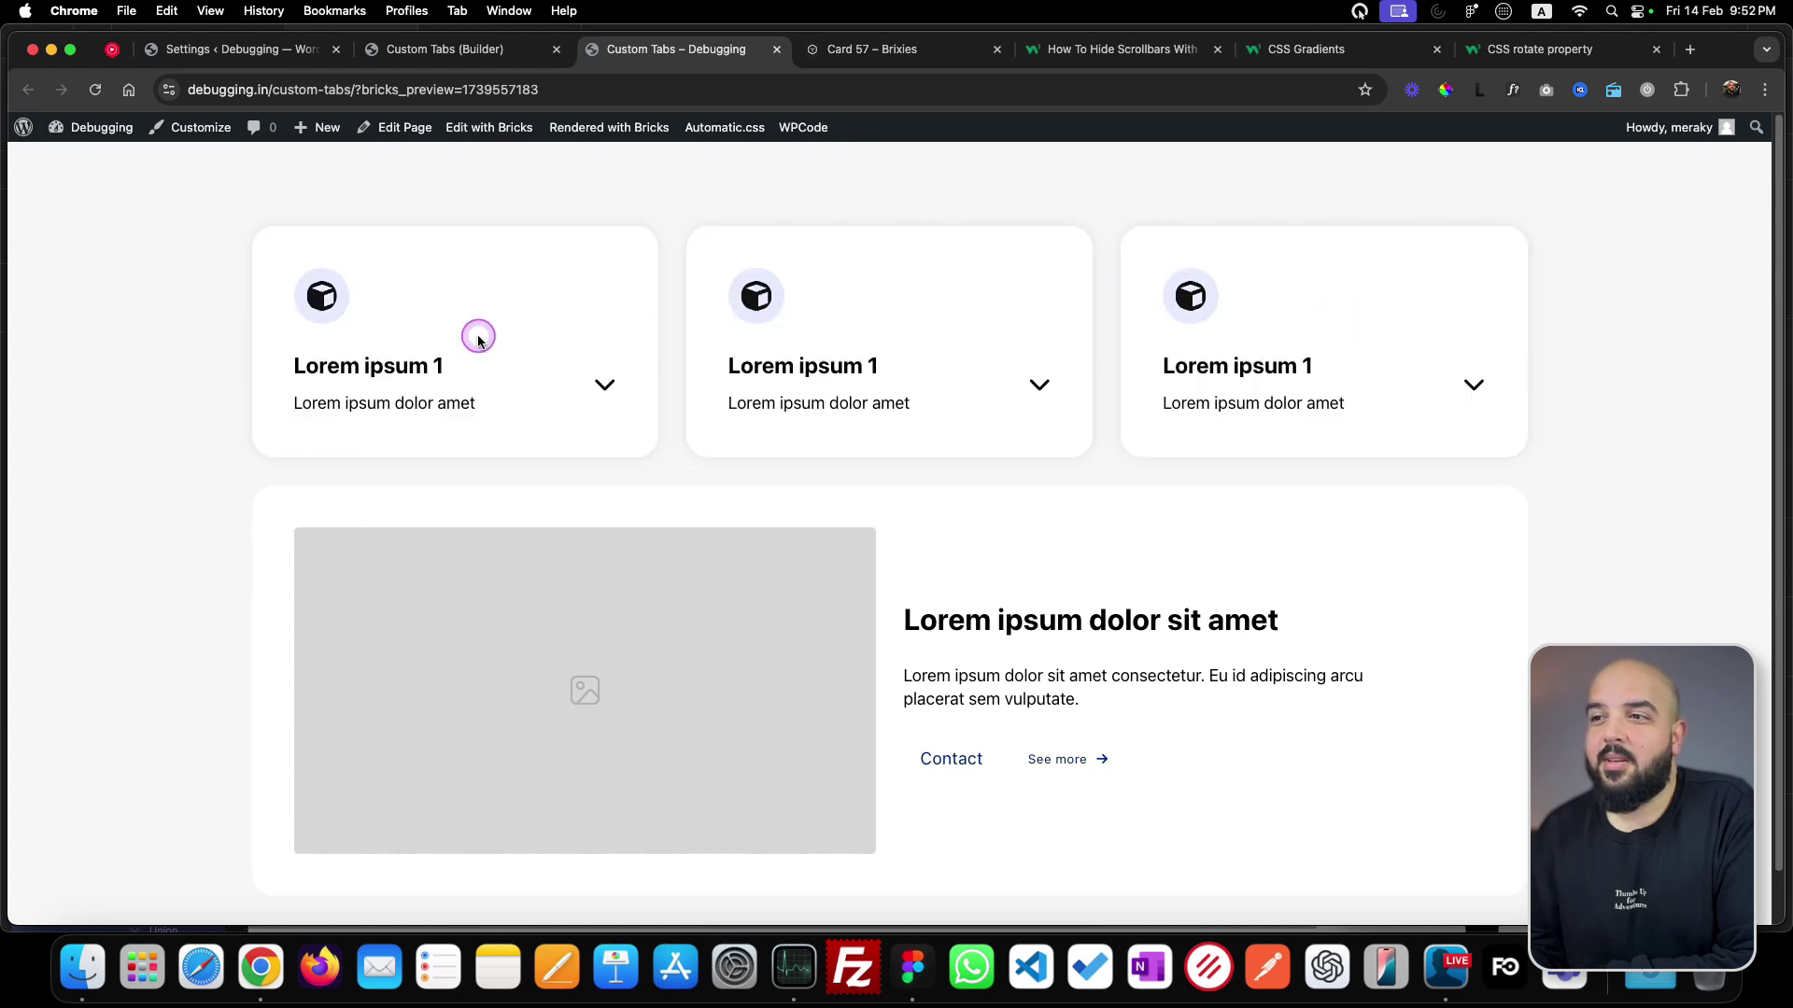
left_click(829, 337)
left_click(1303, 325)
left_click(576, 321)
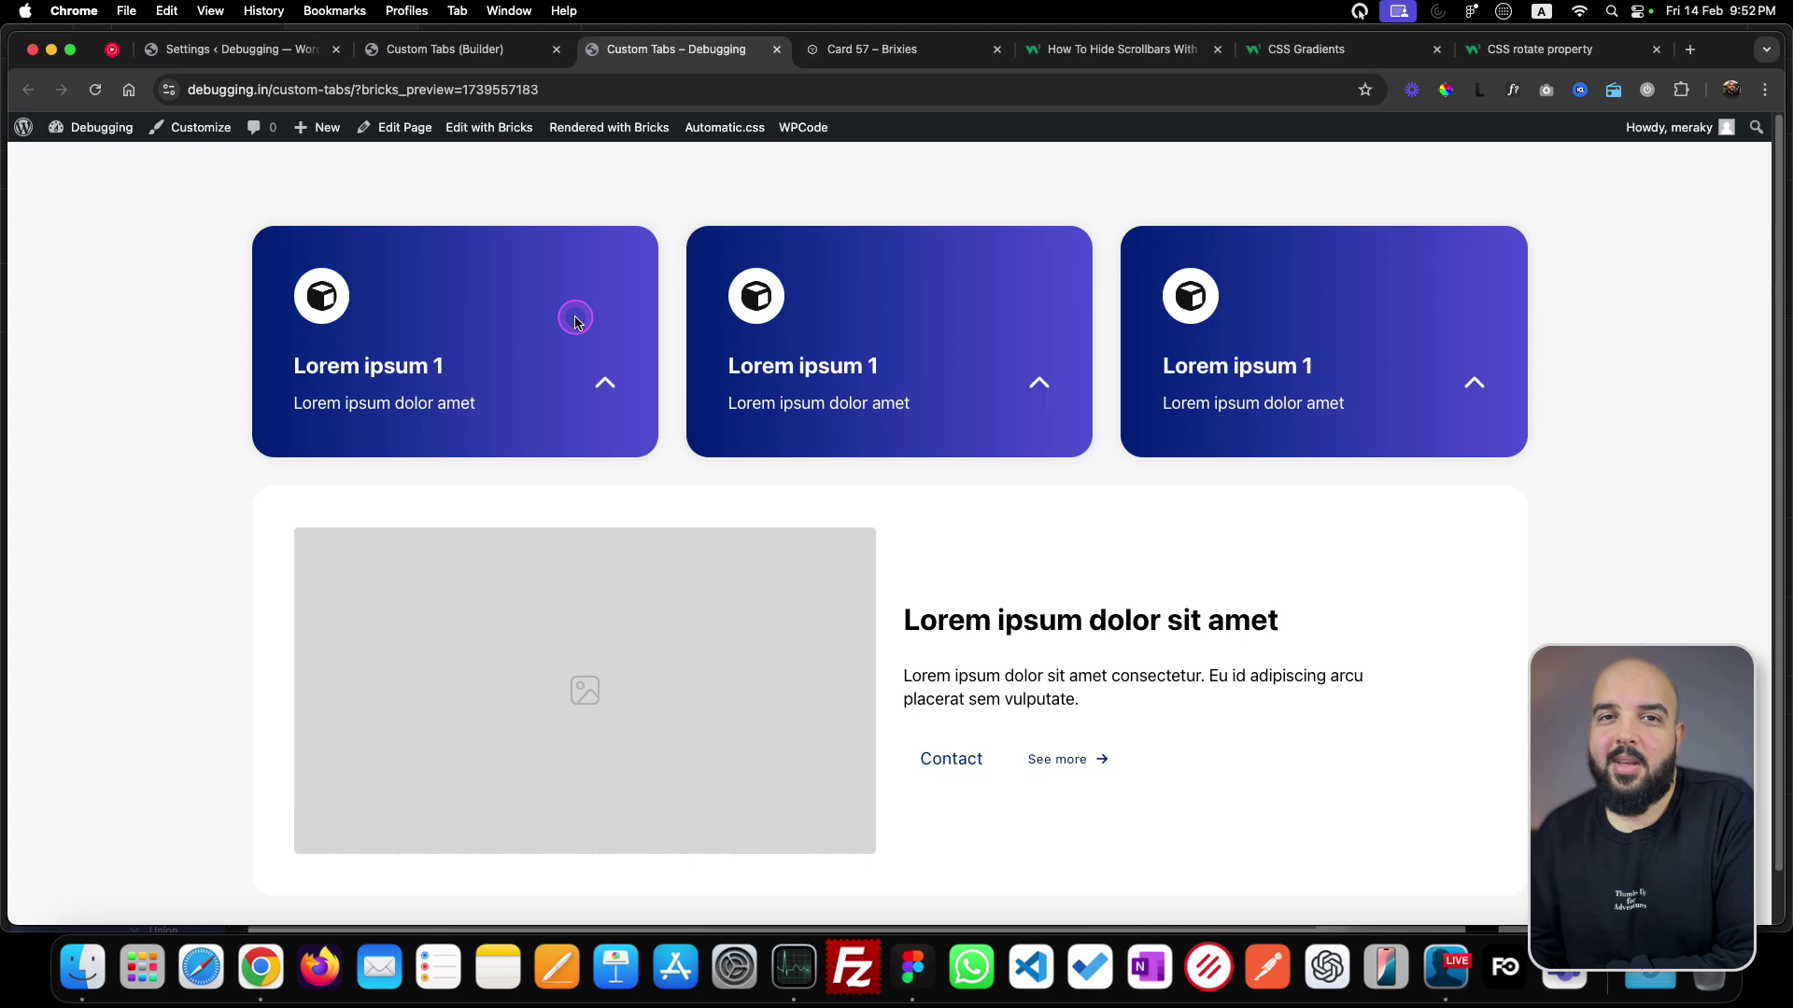
- Return to the Custom Tabs (Builder) browser tab and change the first card's interaction action to Remove attribute, keeping the key active
left_click(450, 48)
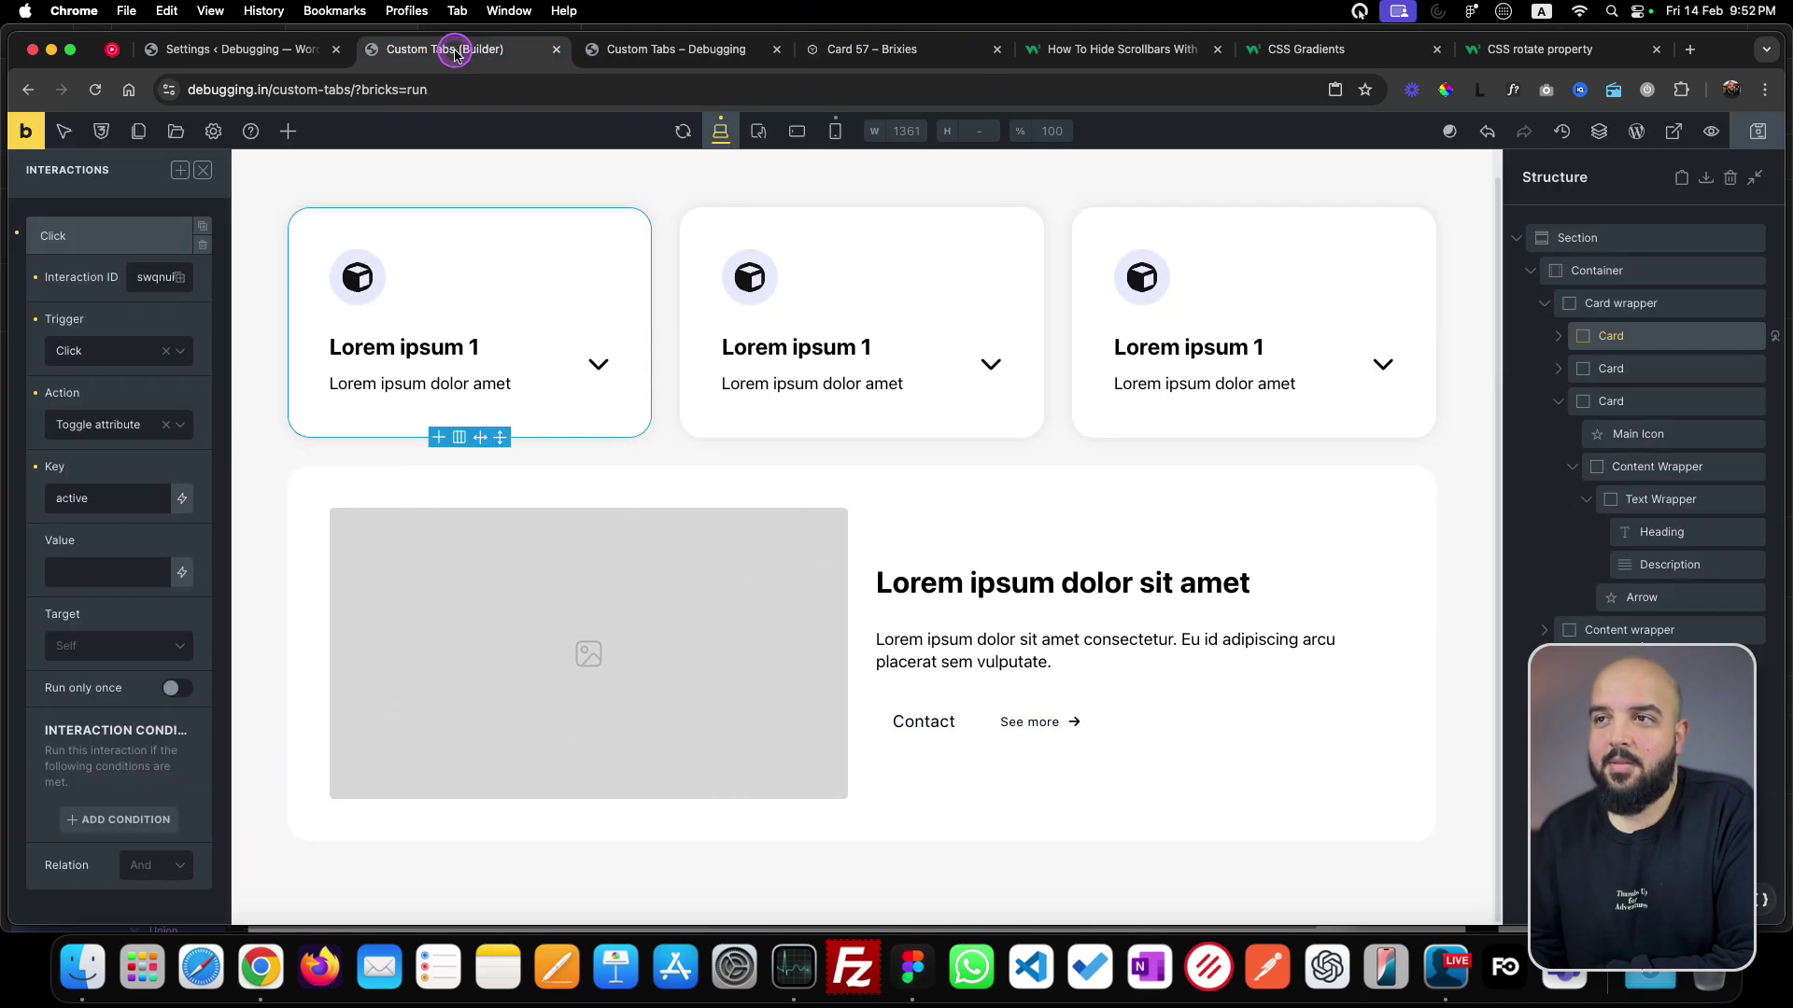
left_click(109, 434)
left_click(110, 508)
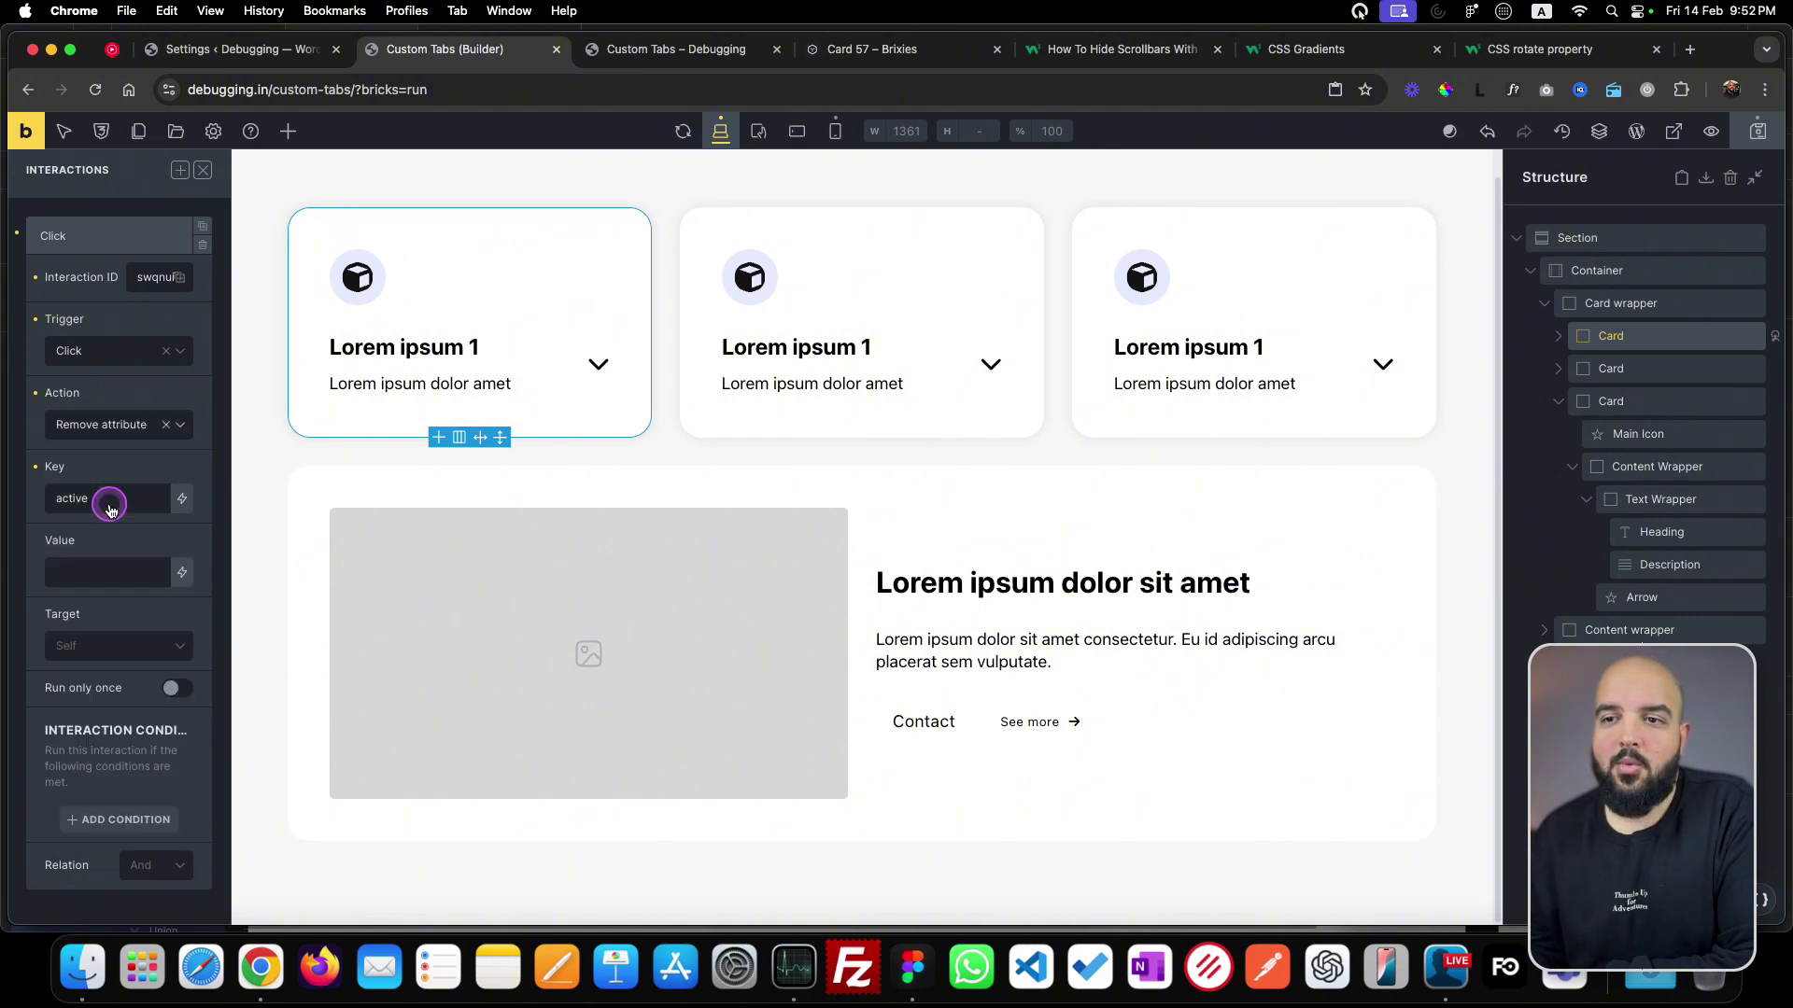
mouse_move(120, 501)
left_mouse_down()
mouse_move(58, 503)
mouse_move(98, 502)
left_mouse_up()
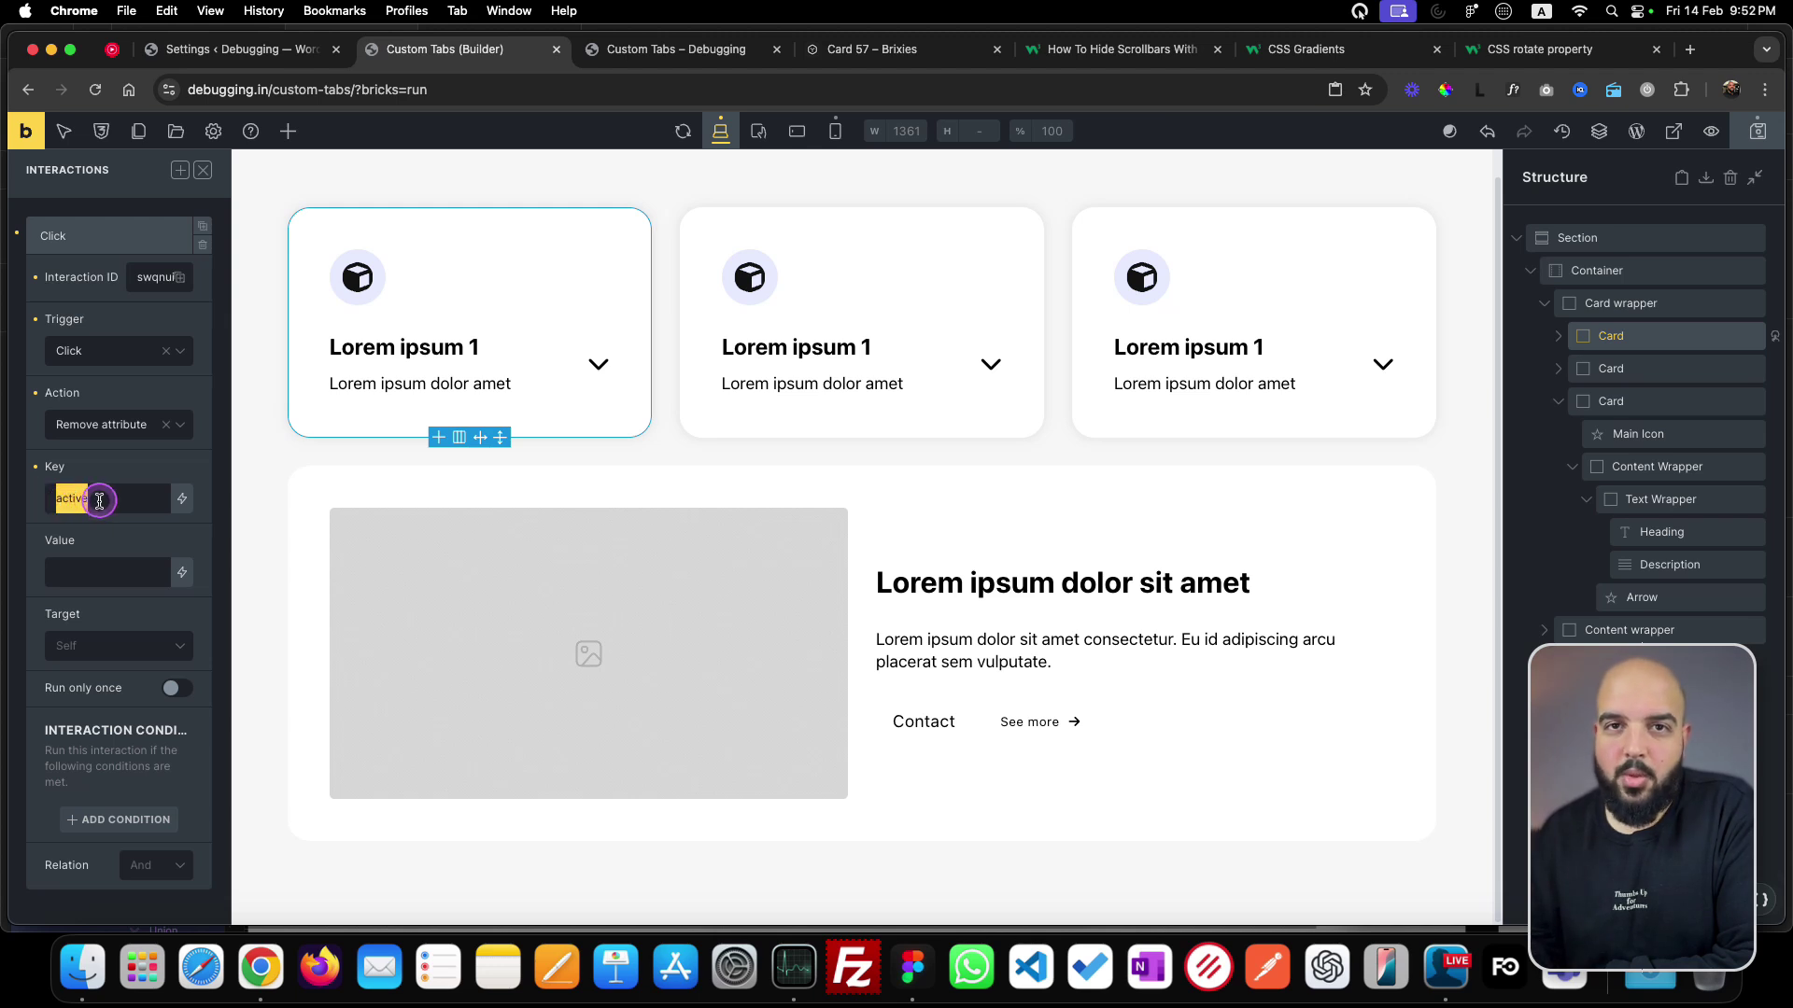
- Set the Remove attribute interaction's target to CSS selector with the card class .card as the selector
left_click(131, 657)
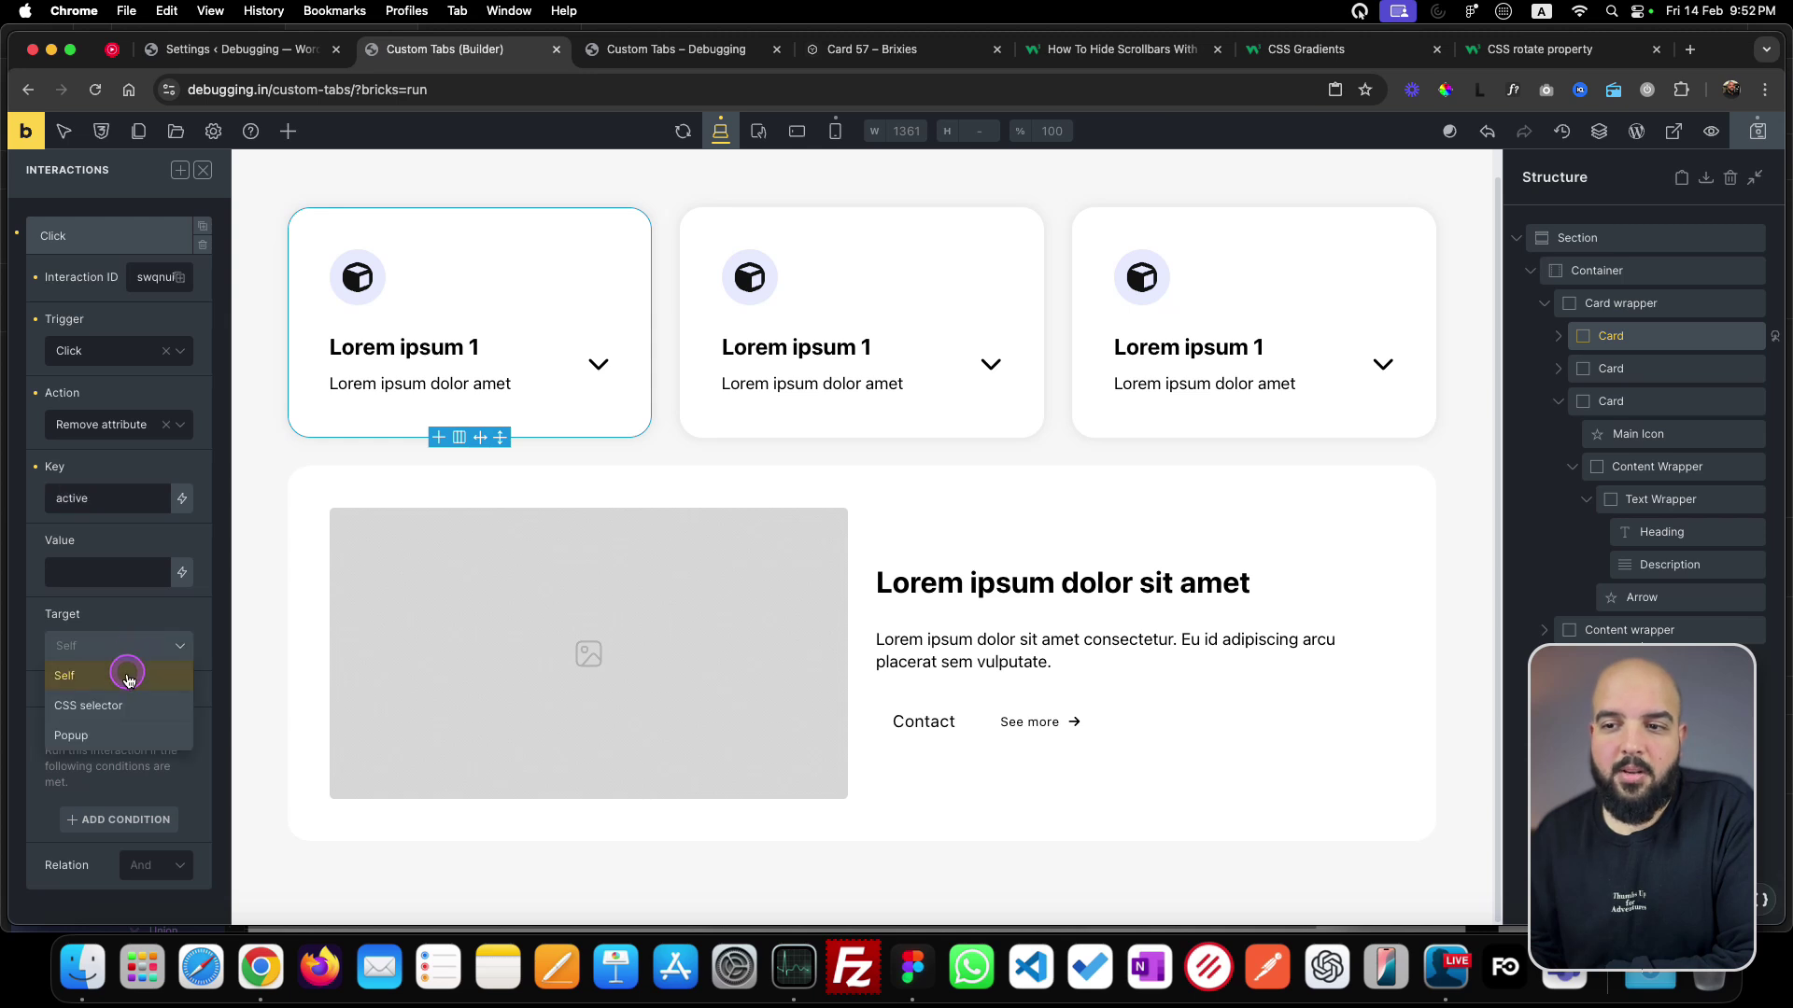
left_click(128, 711)
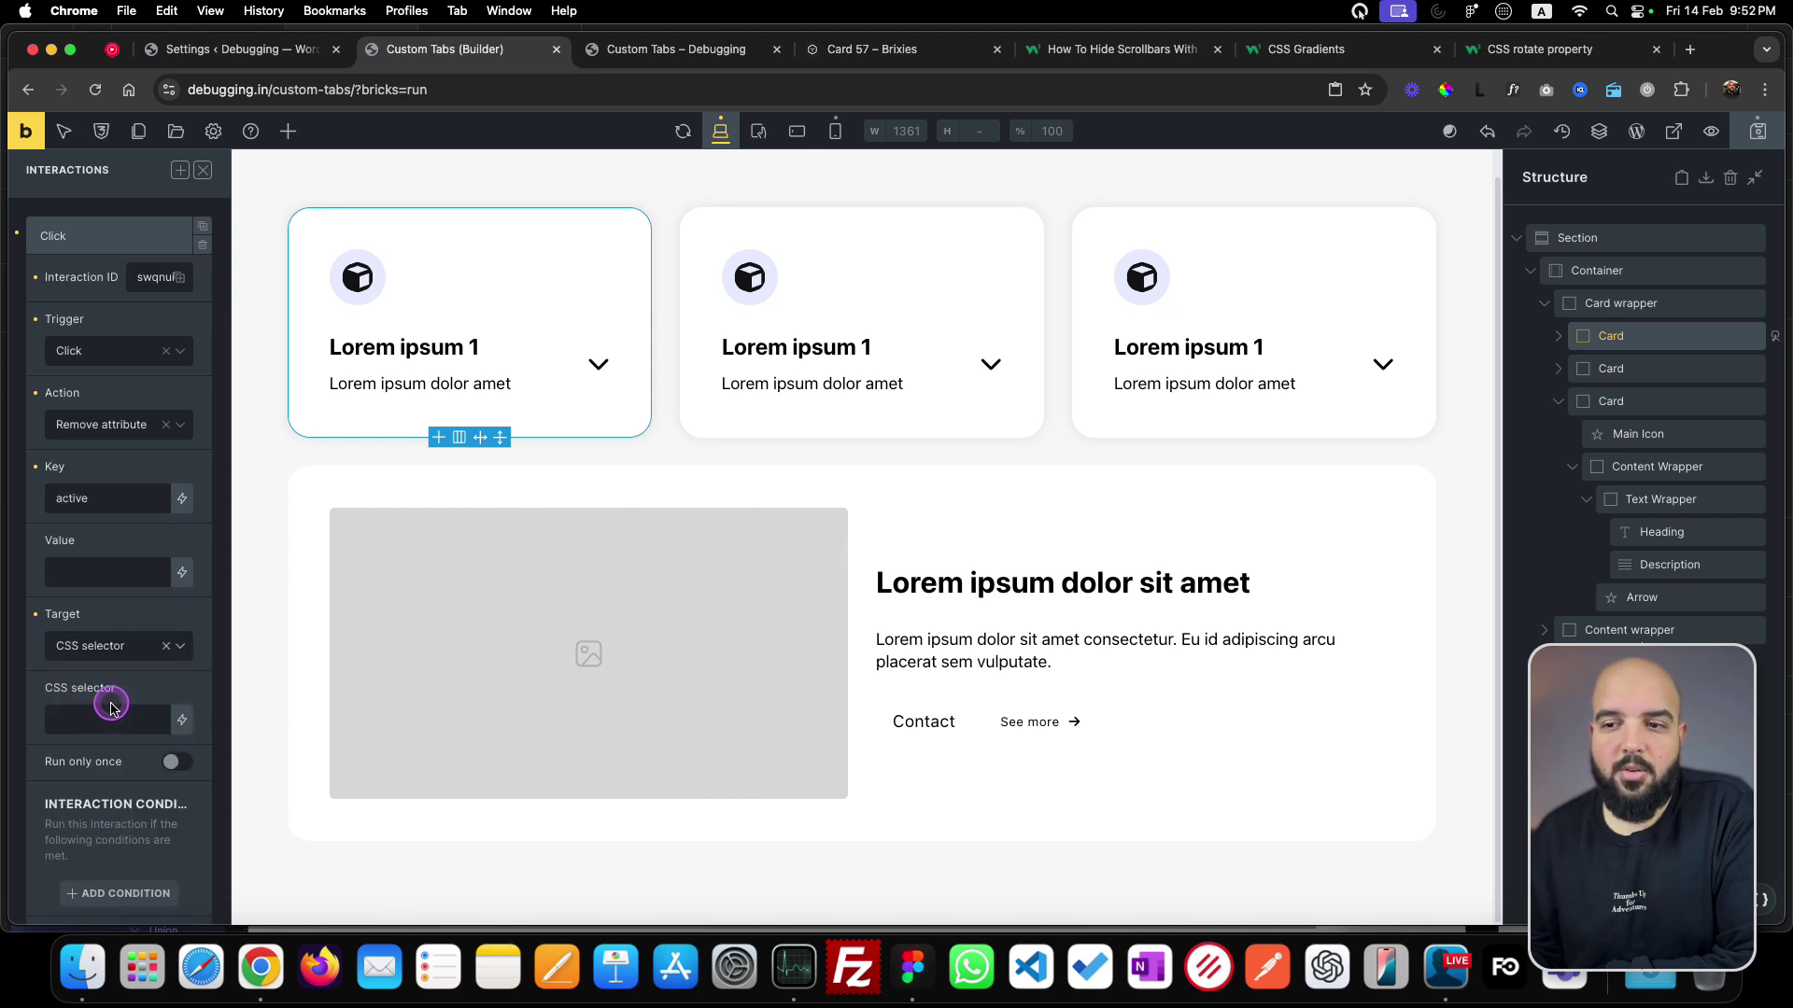
left_click(116, 723)
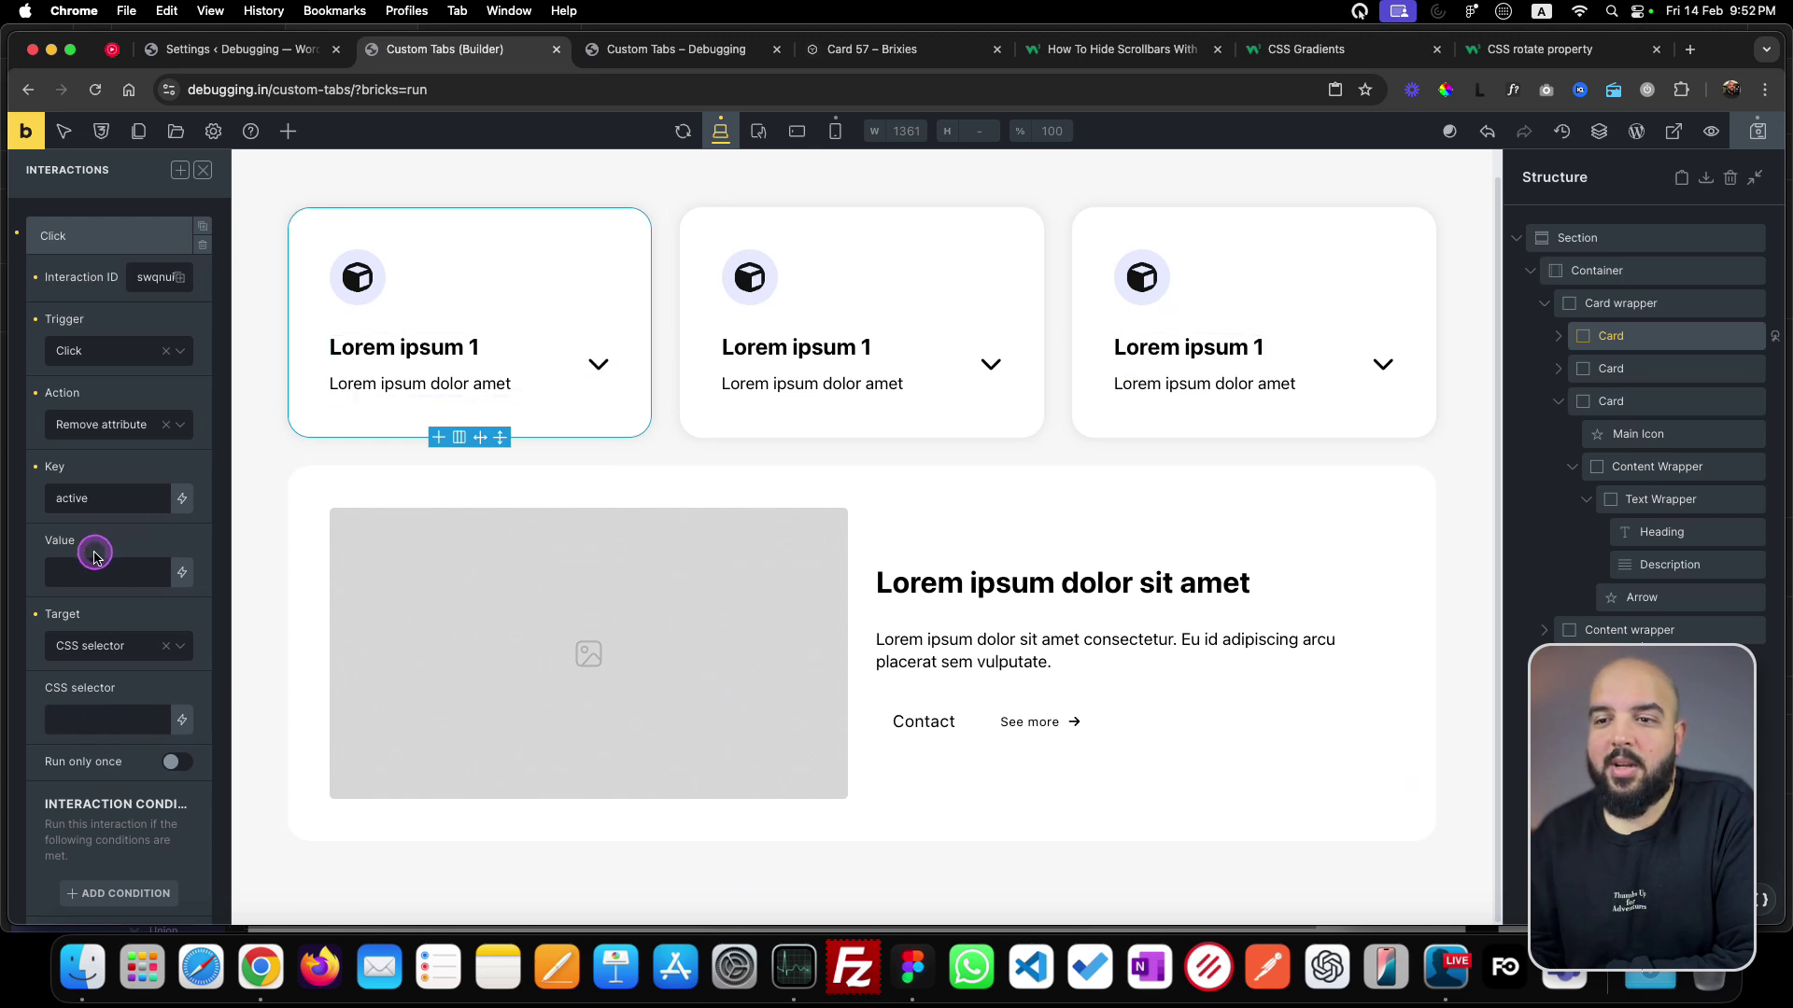
scroll(108, 615, "up", 2)
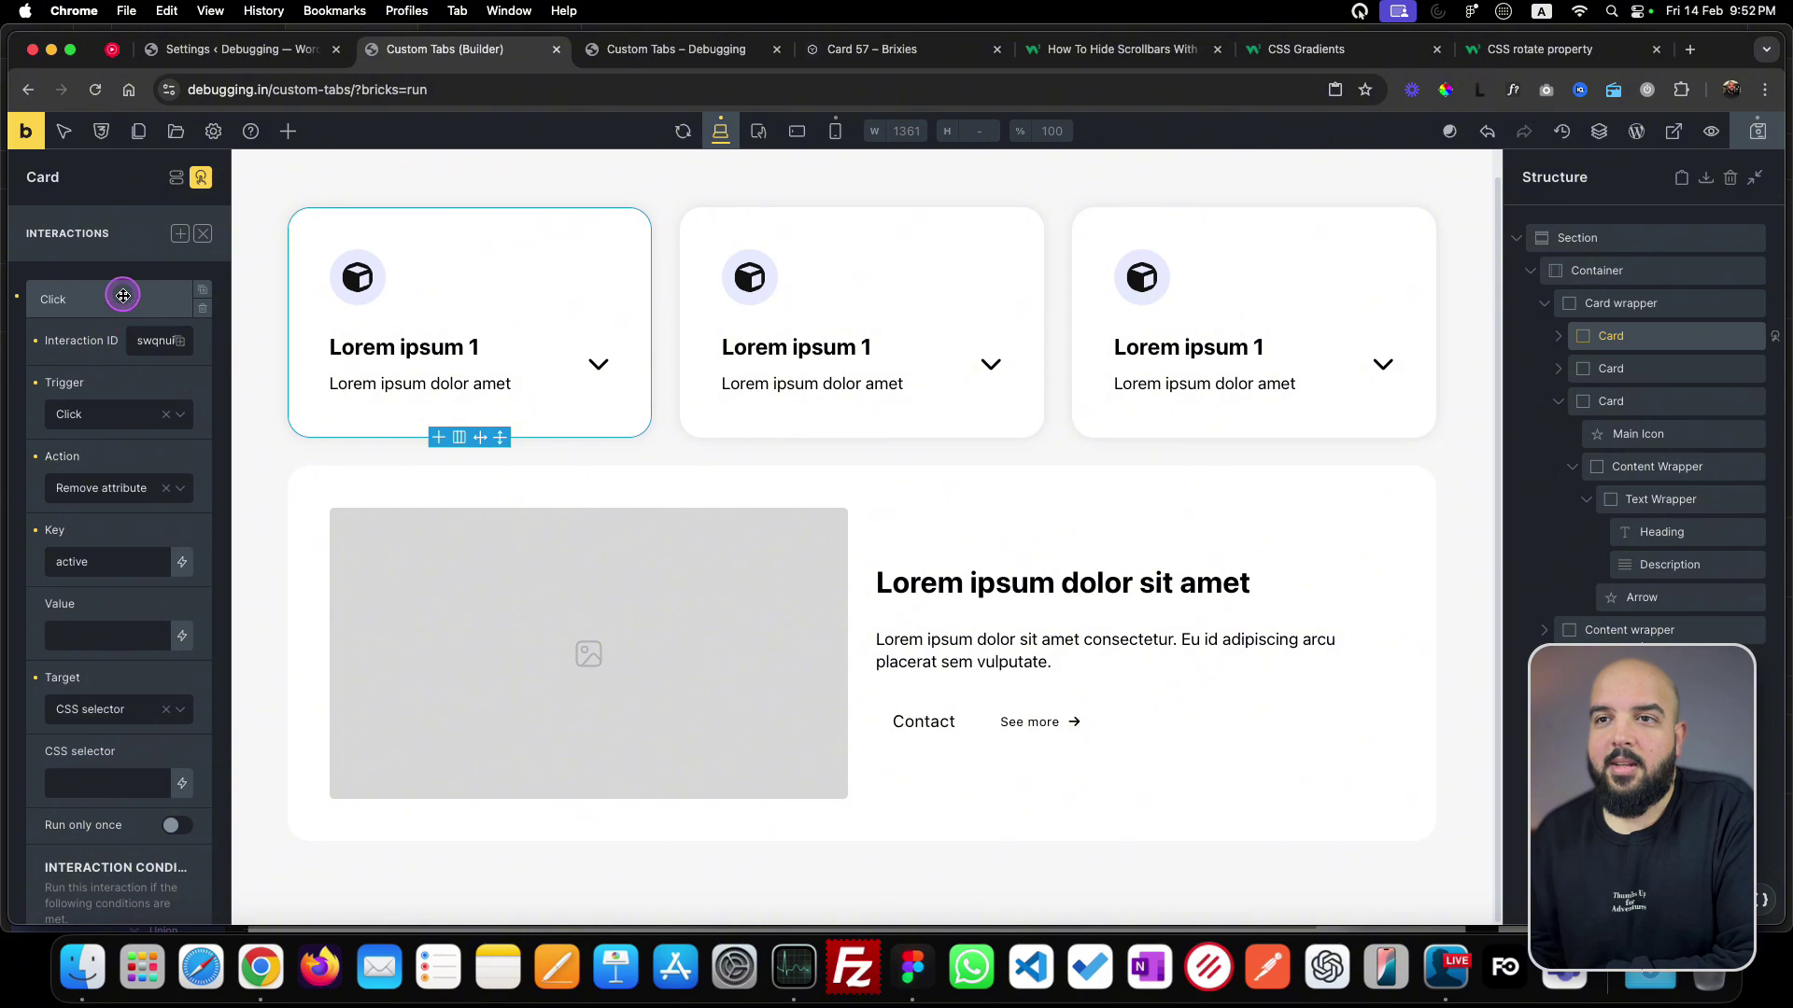
left_click(201, 178)
left_click(47, 278)
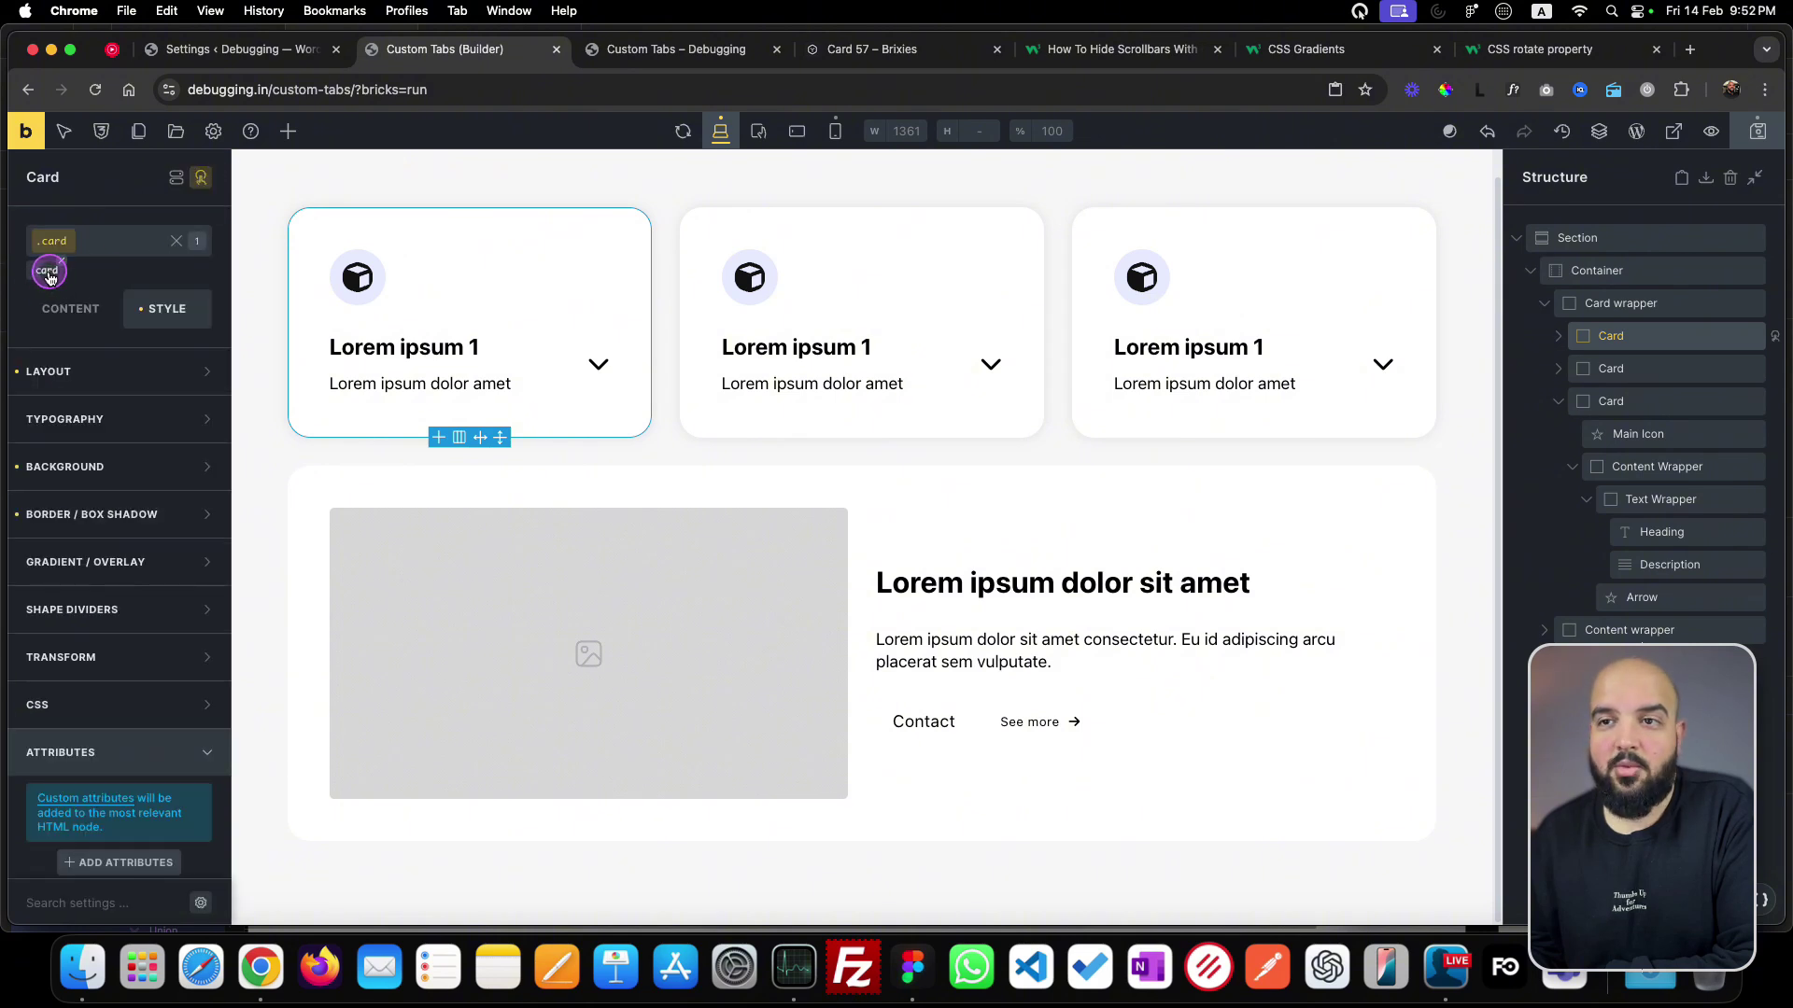
left_click(202, 178)
left_click(128, 300)
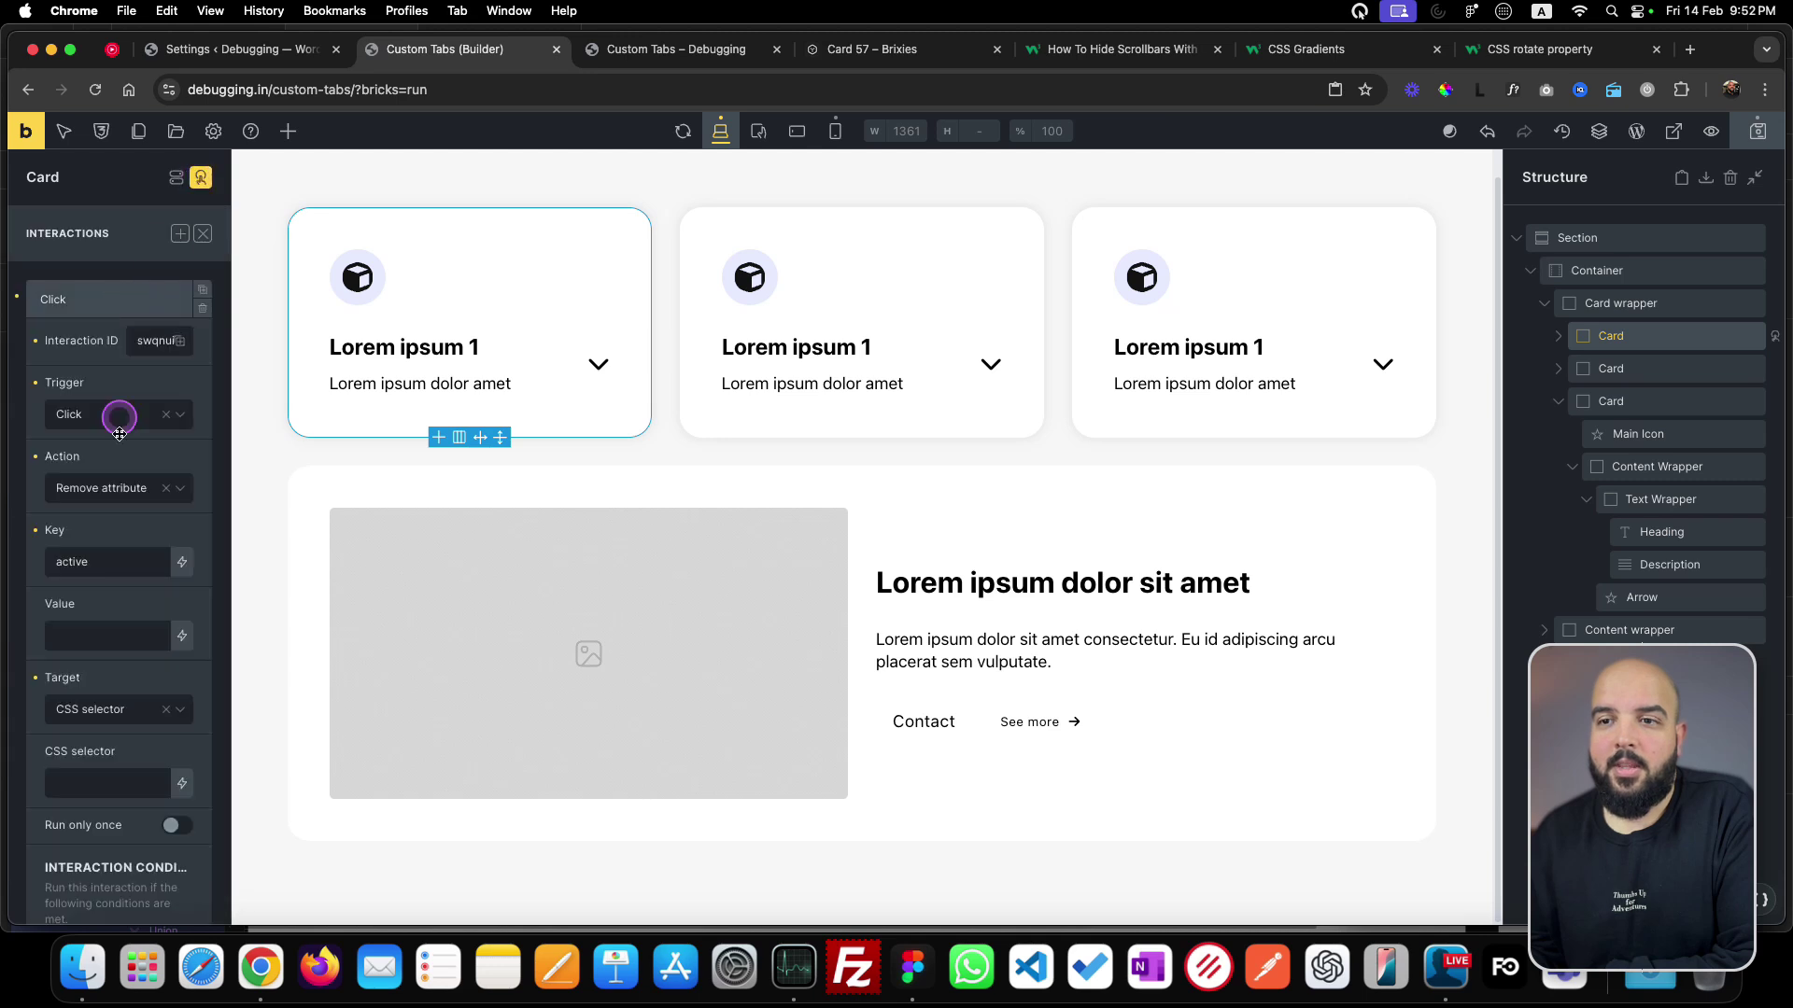
scroll(120, 434, "down", 3)
left_click(109, 646)
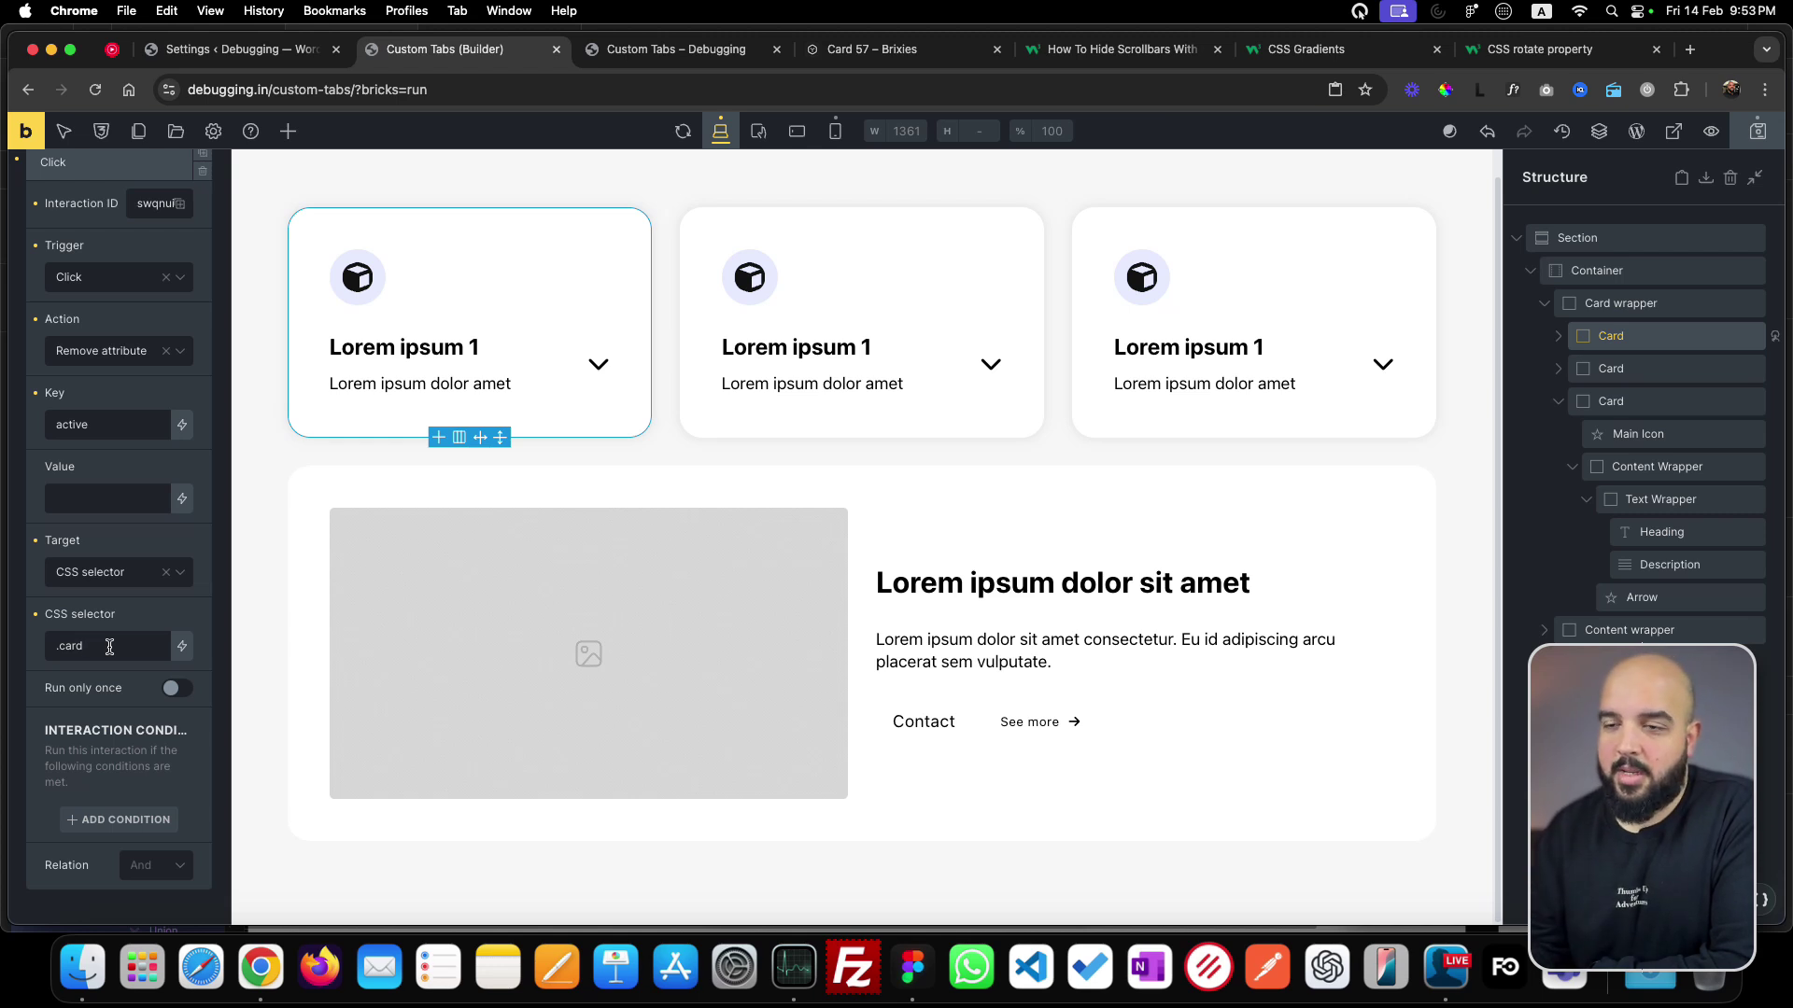
scroll(109, 628, "up", 3)
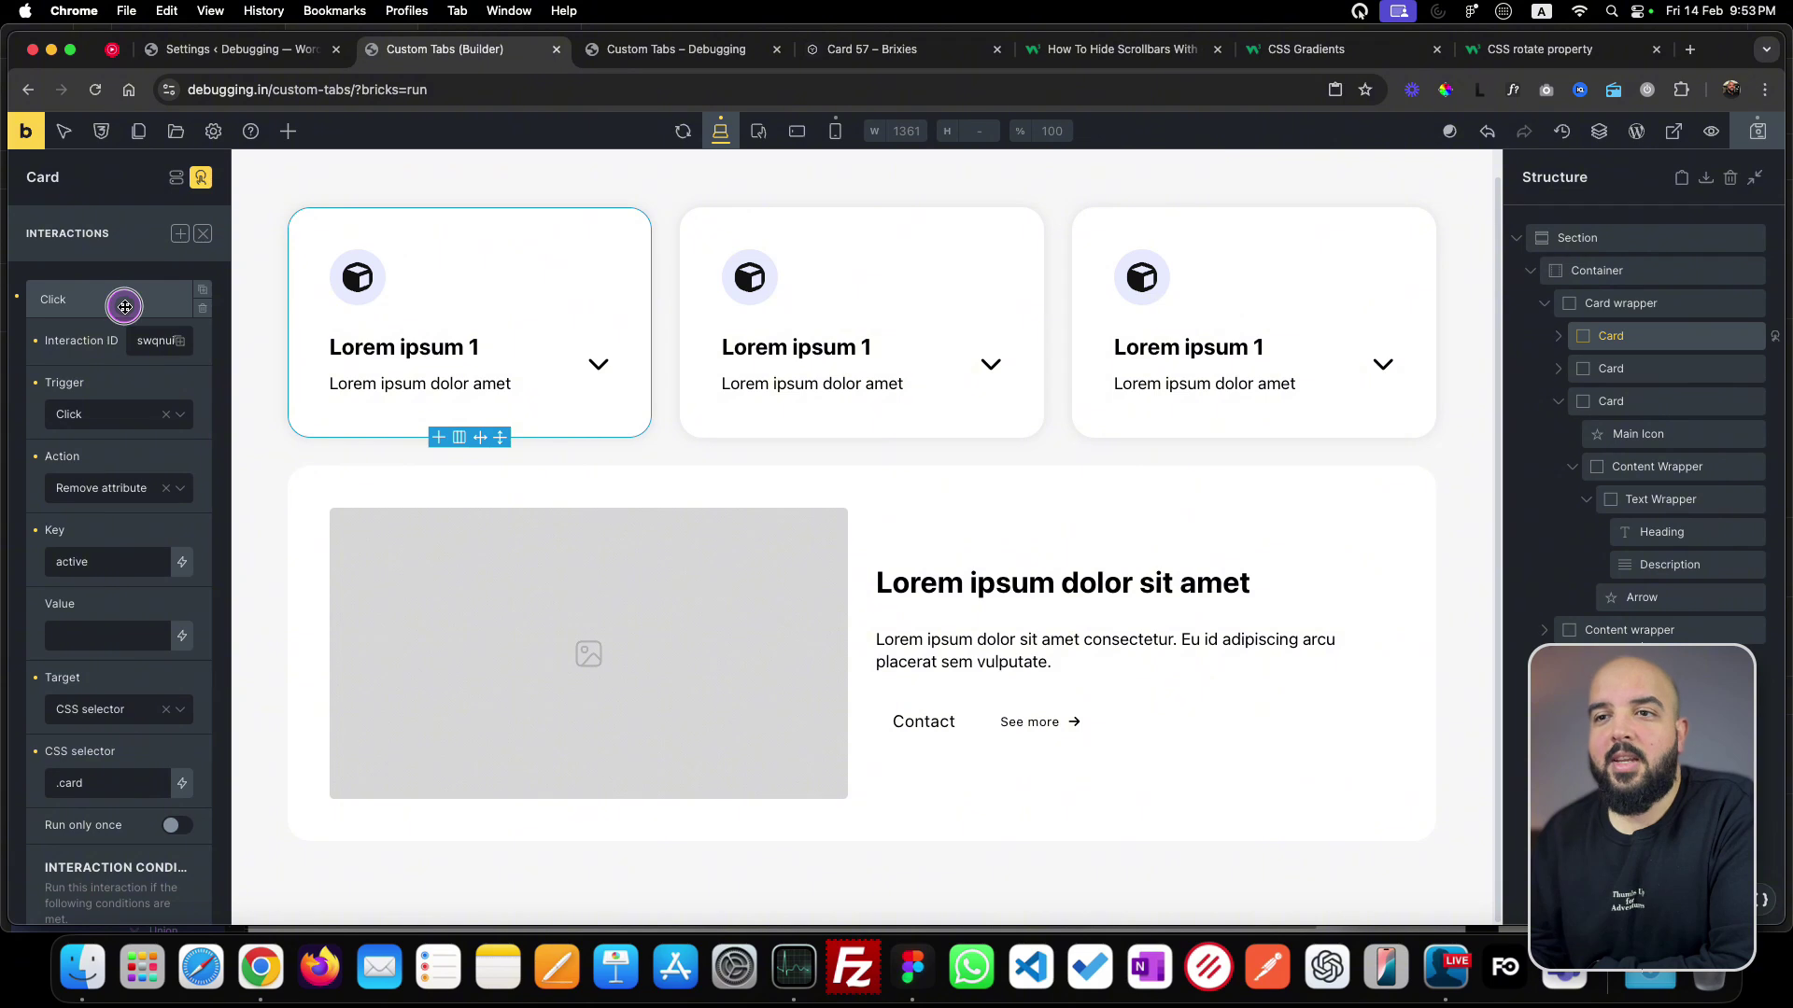
left_click(122, 305)
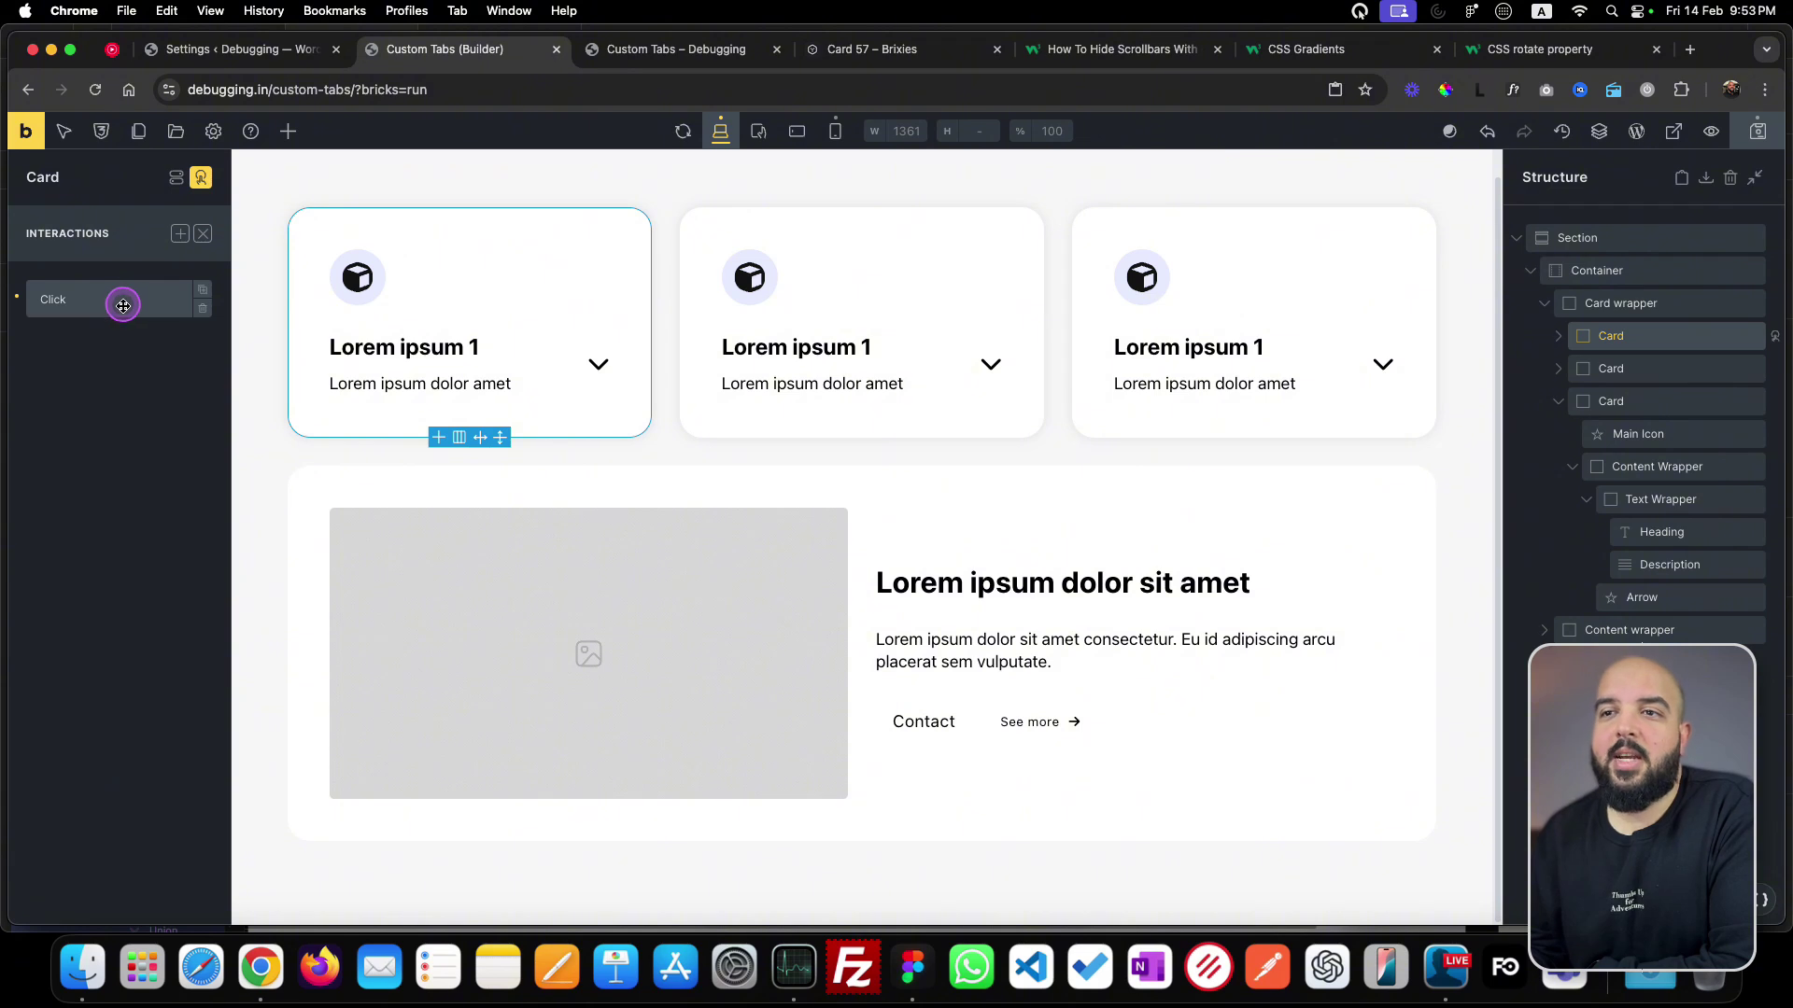
- Add a second interaction to the first card with Click as its trigger
left_click(181, 235)
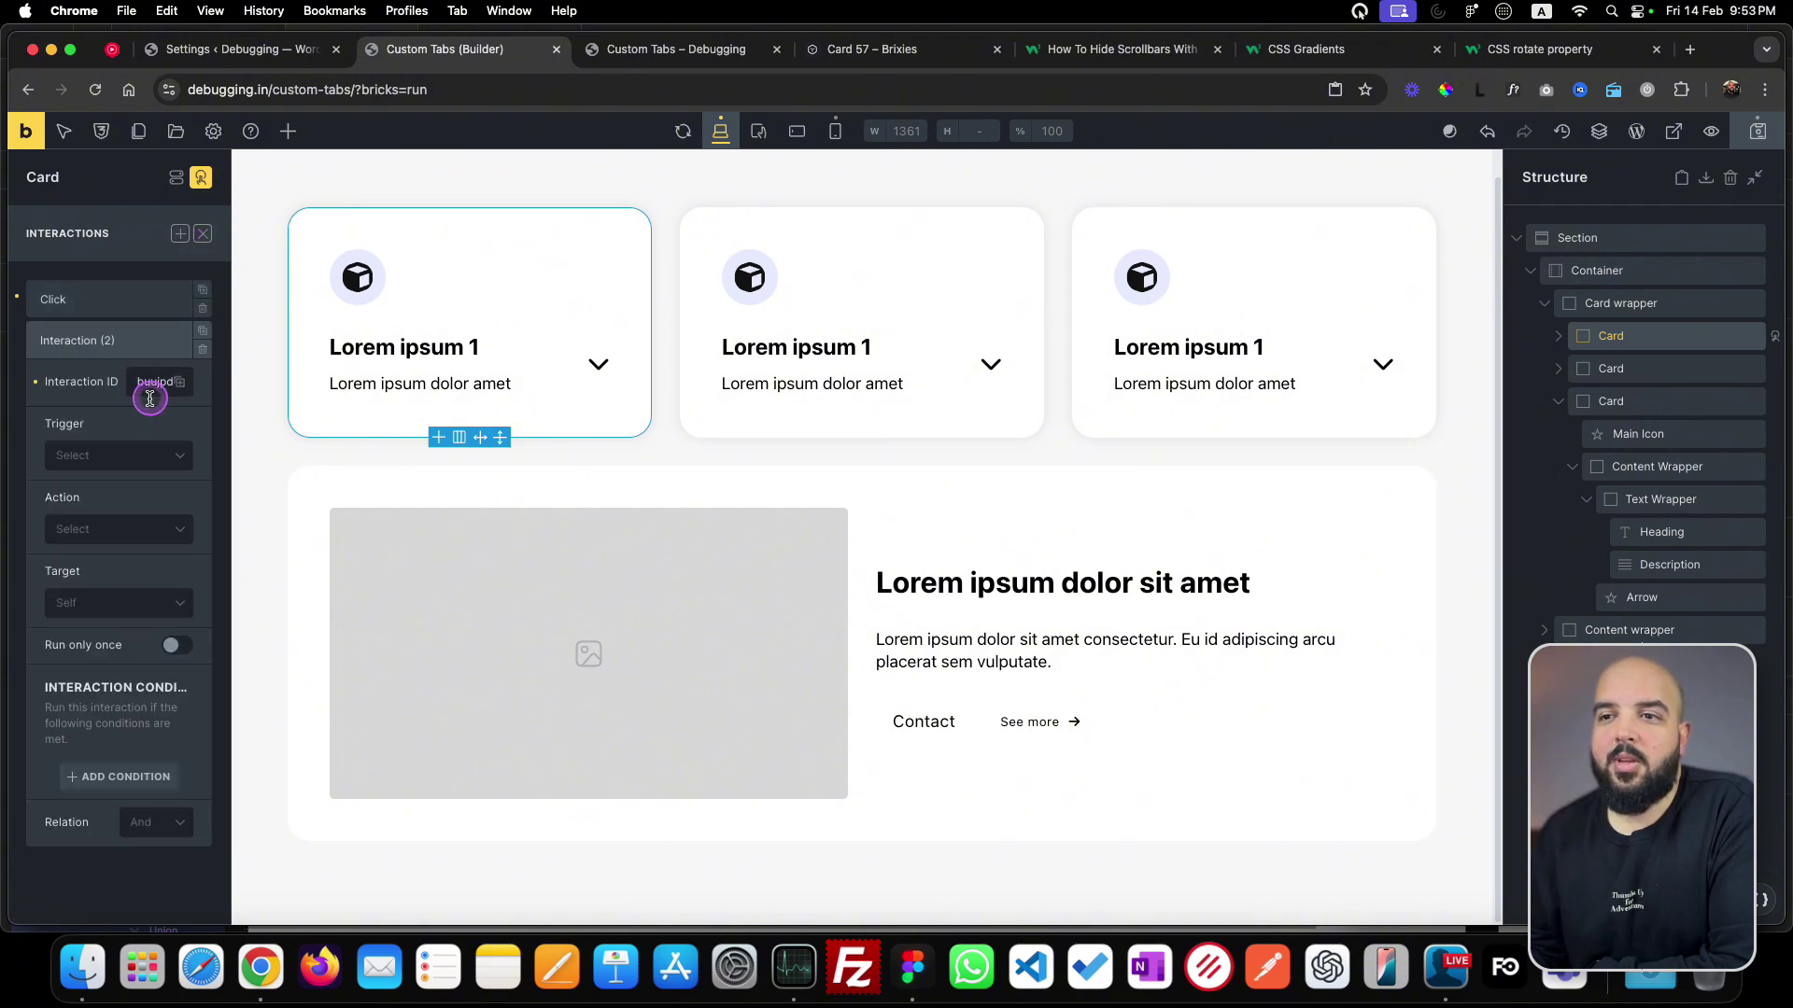
left_click(131, 458)
left_click(110, 517)
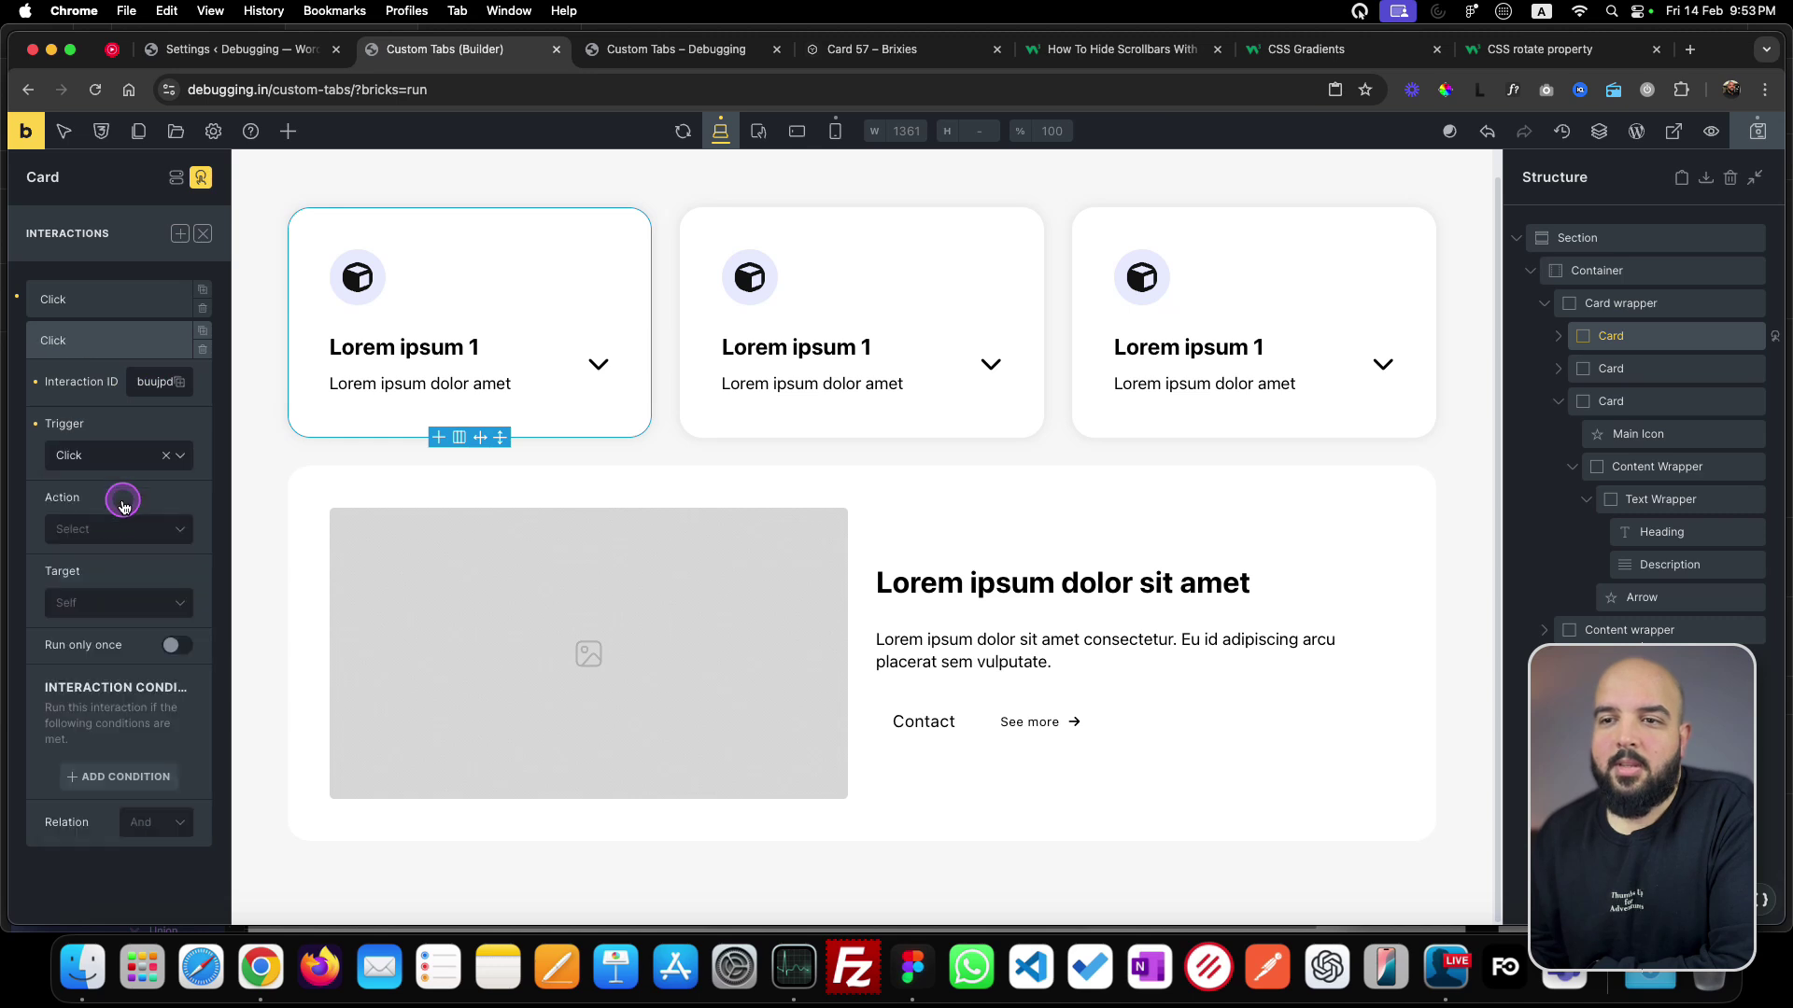
- Set the second interaction's action to Set attribute with the key active, leaving the value empty and the target as Self
left_click(110, 538)
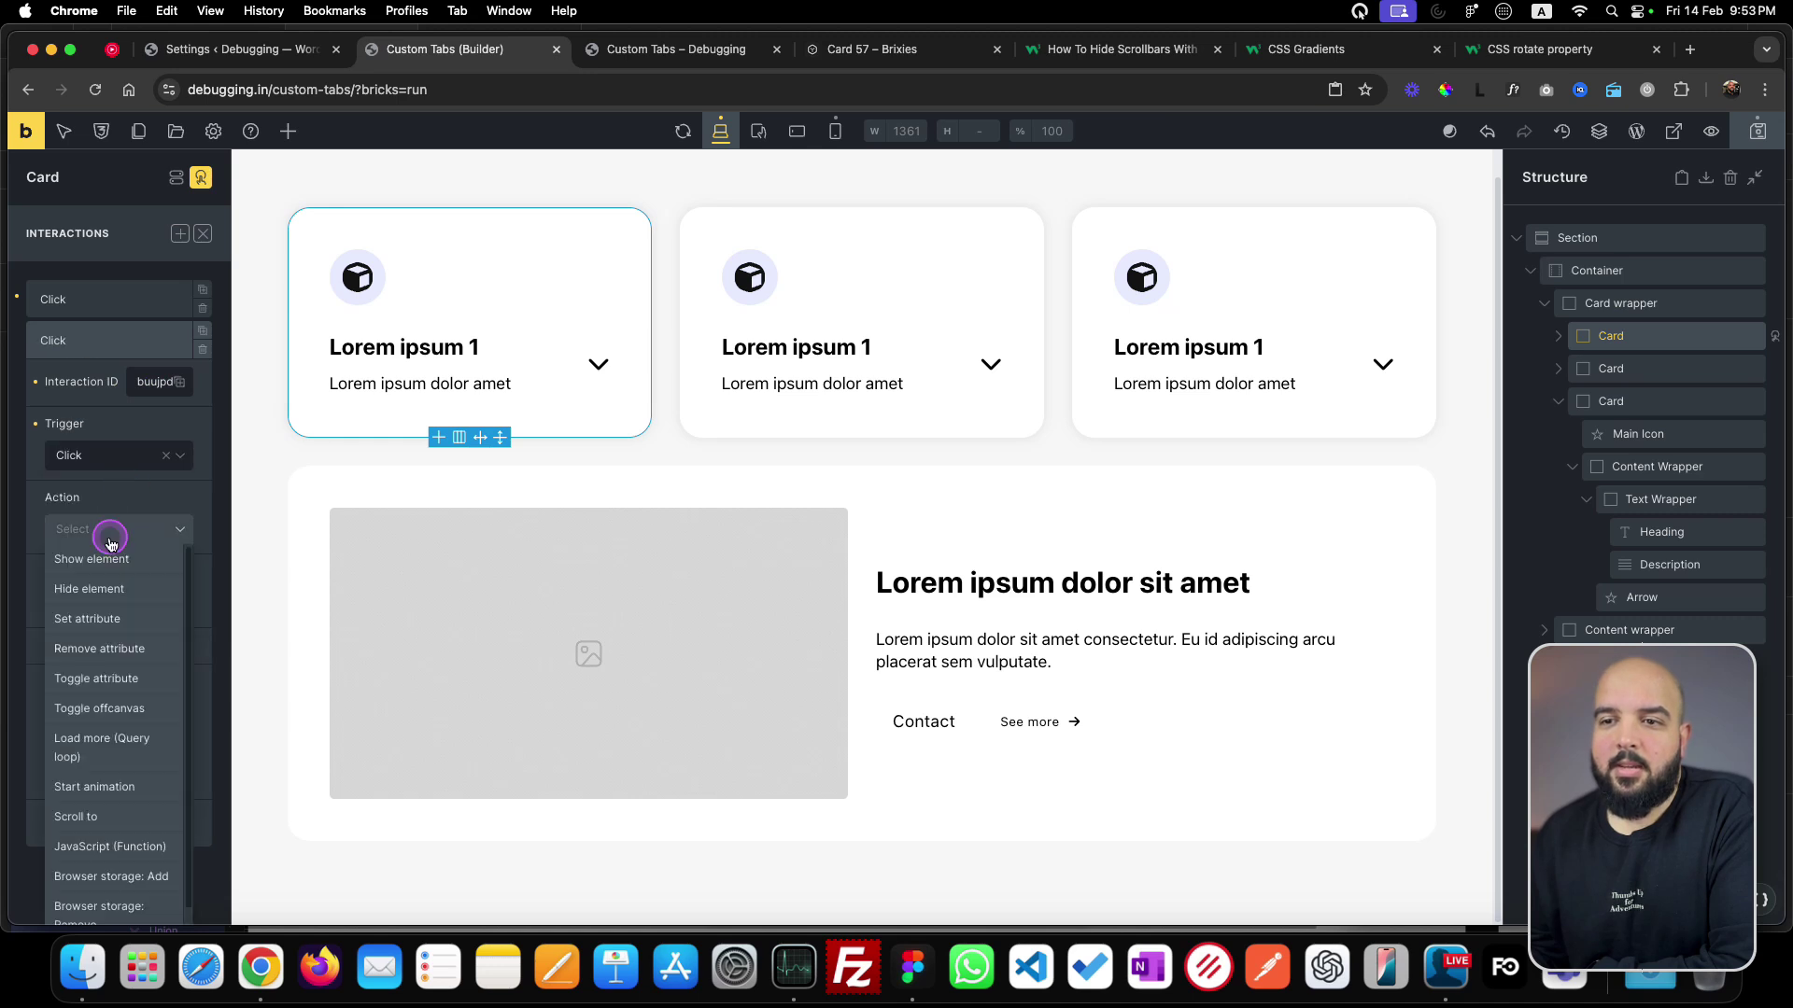
left_click(117, 620)
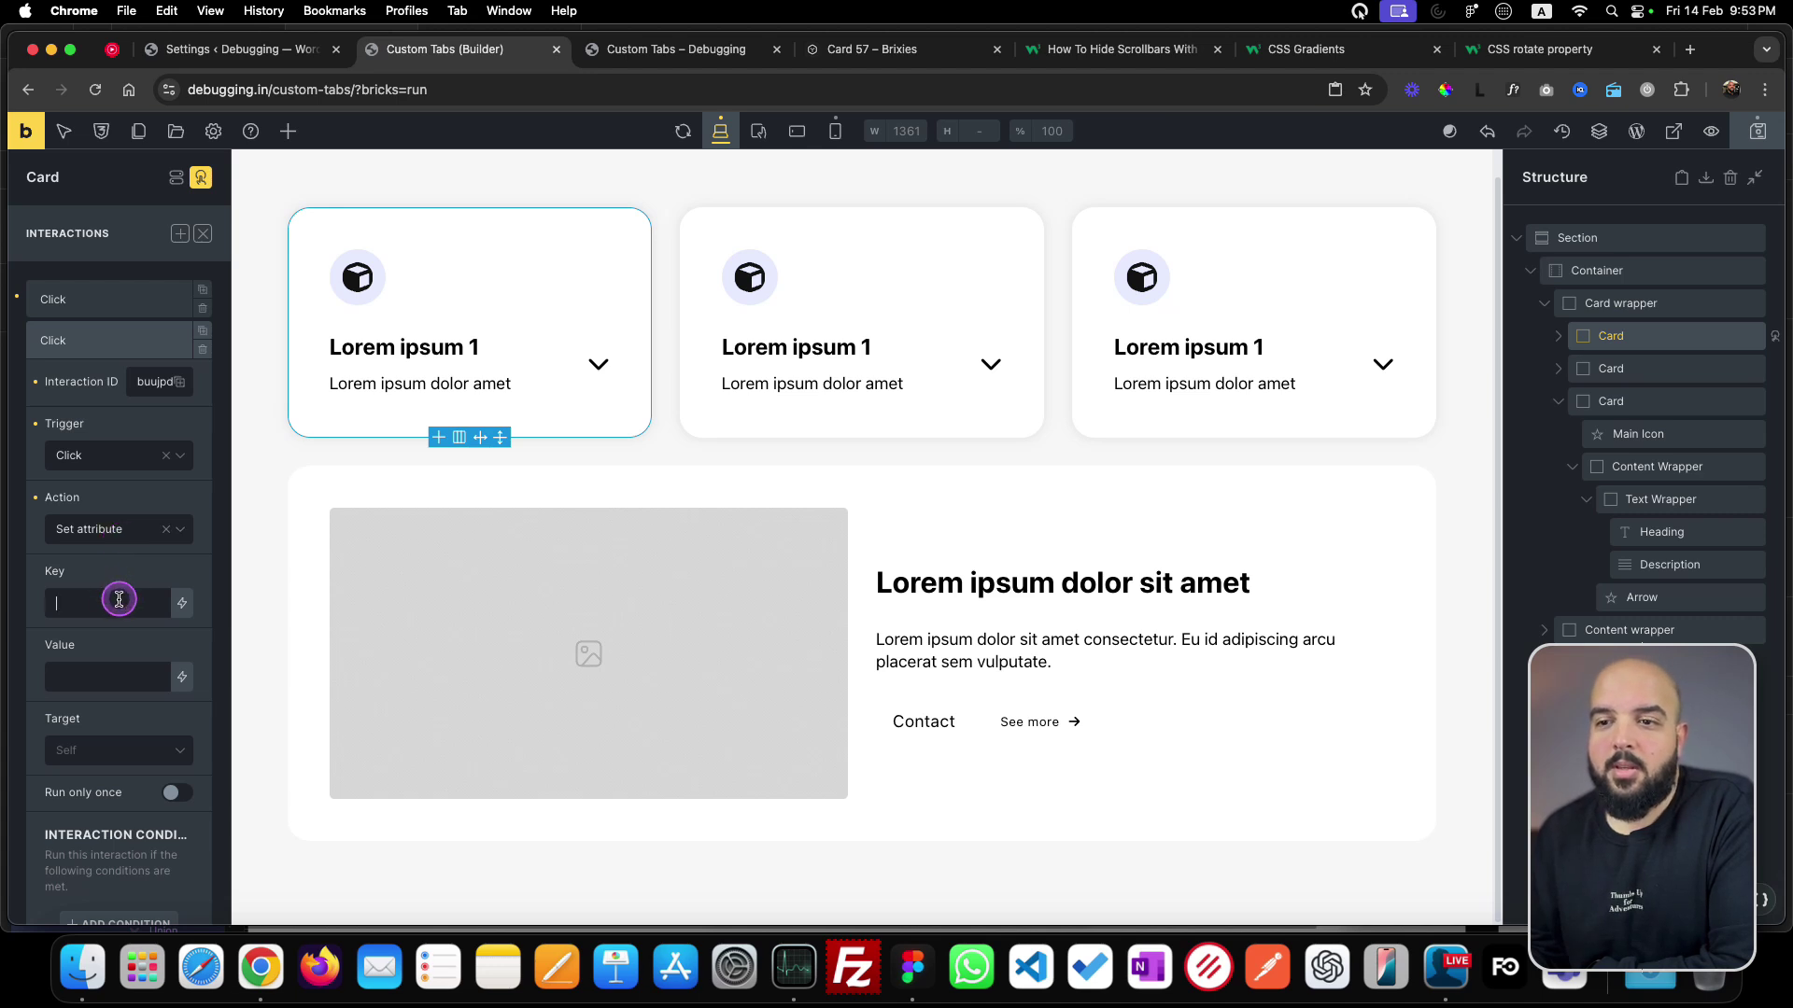
type("activ")
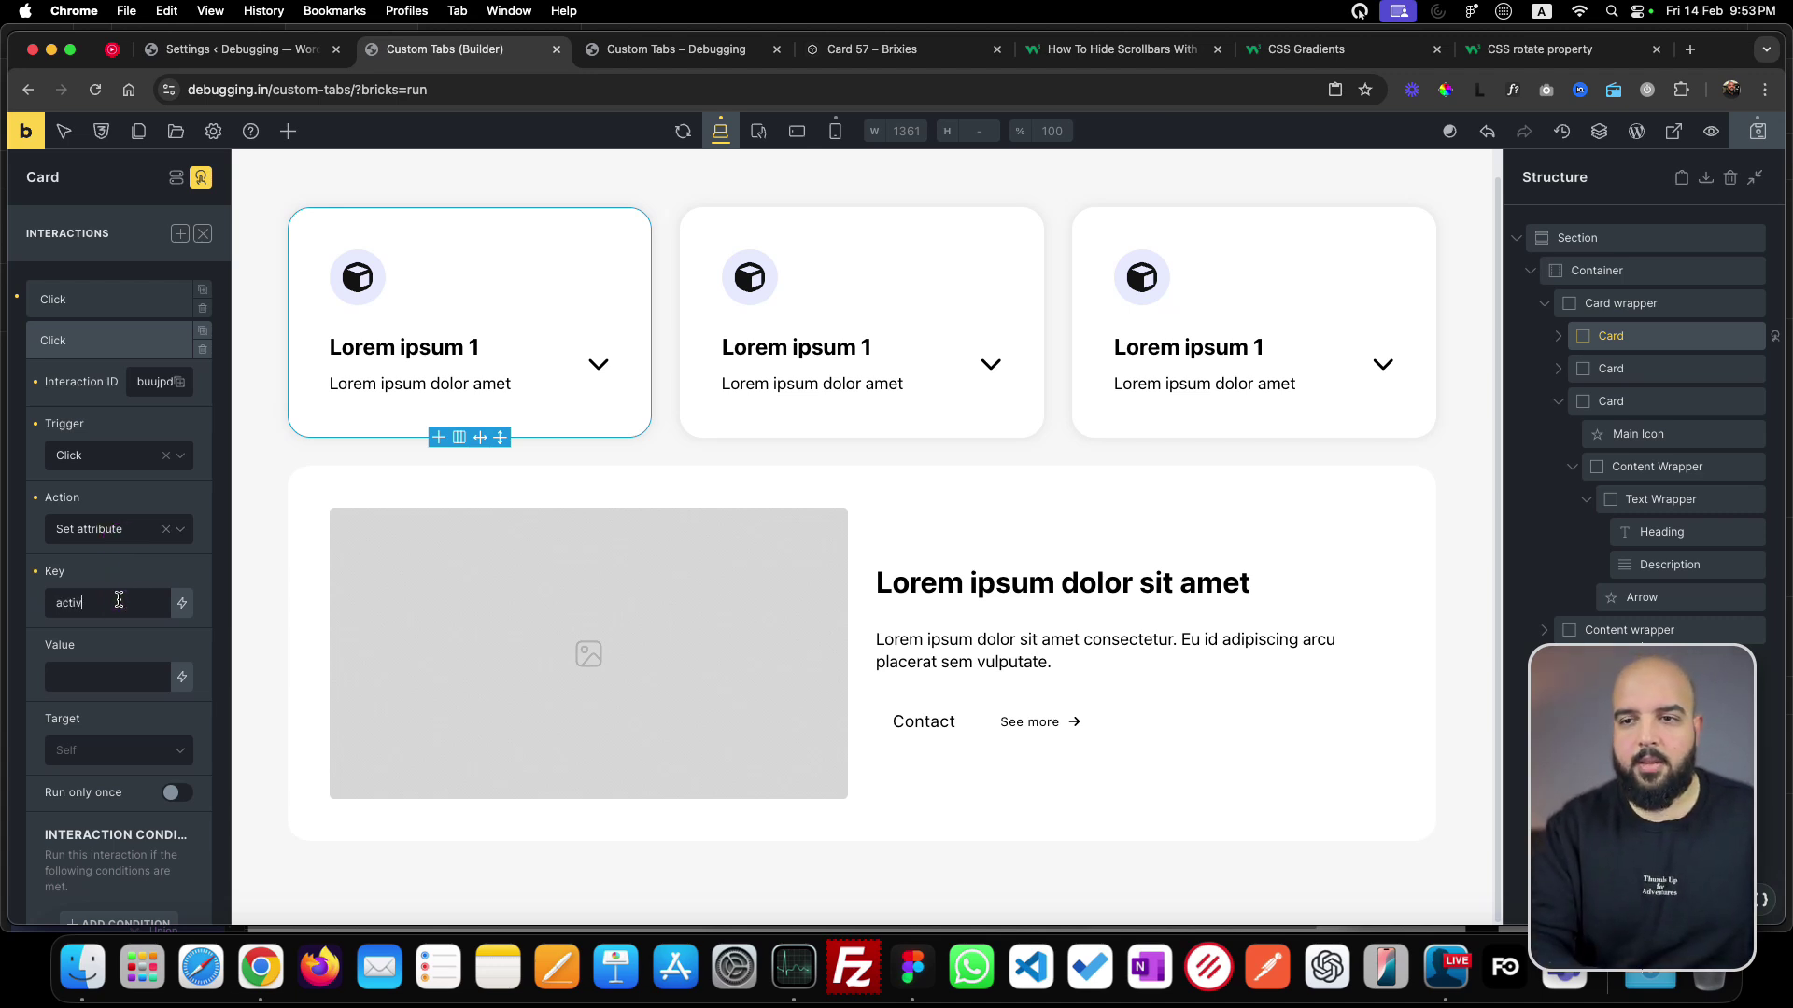
type("e")
left_click(120, 683)
scroll(66, 629, "down", 2)
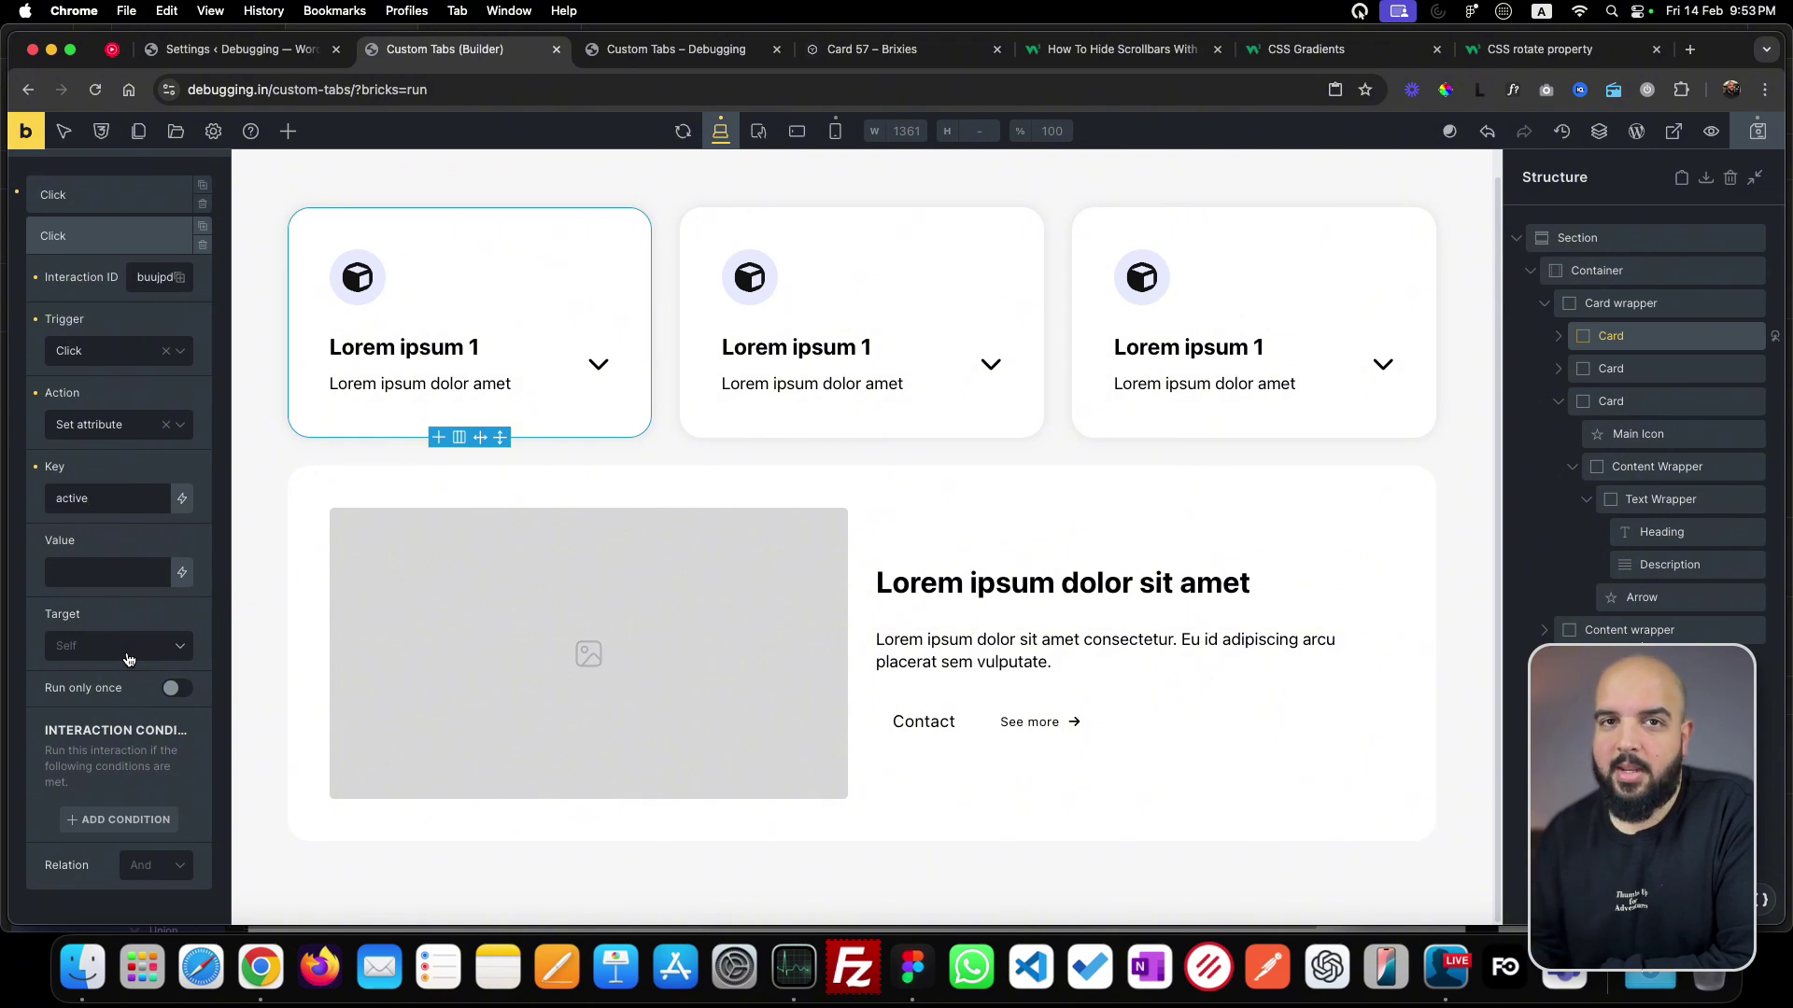
left_click(104, 230)
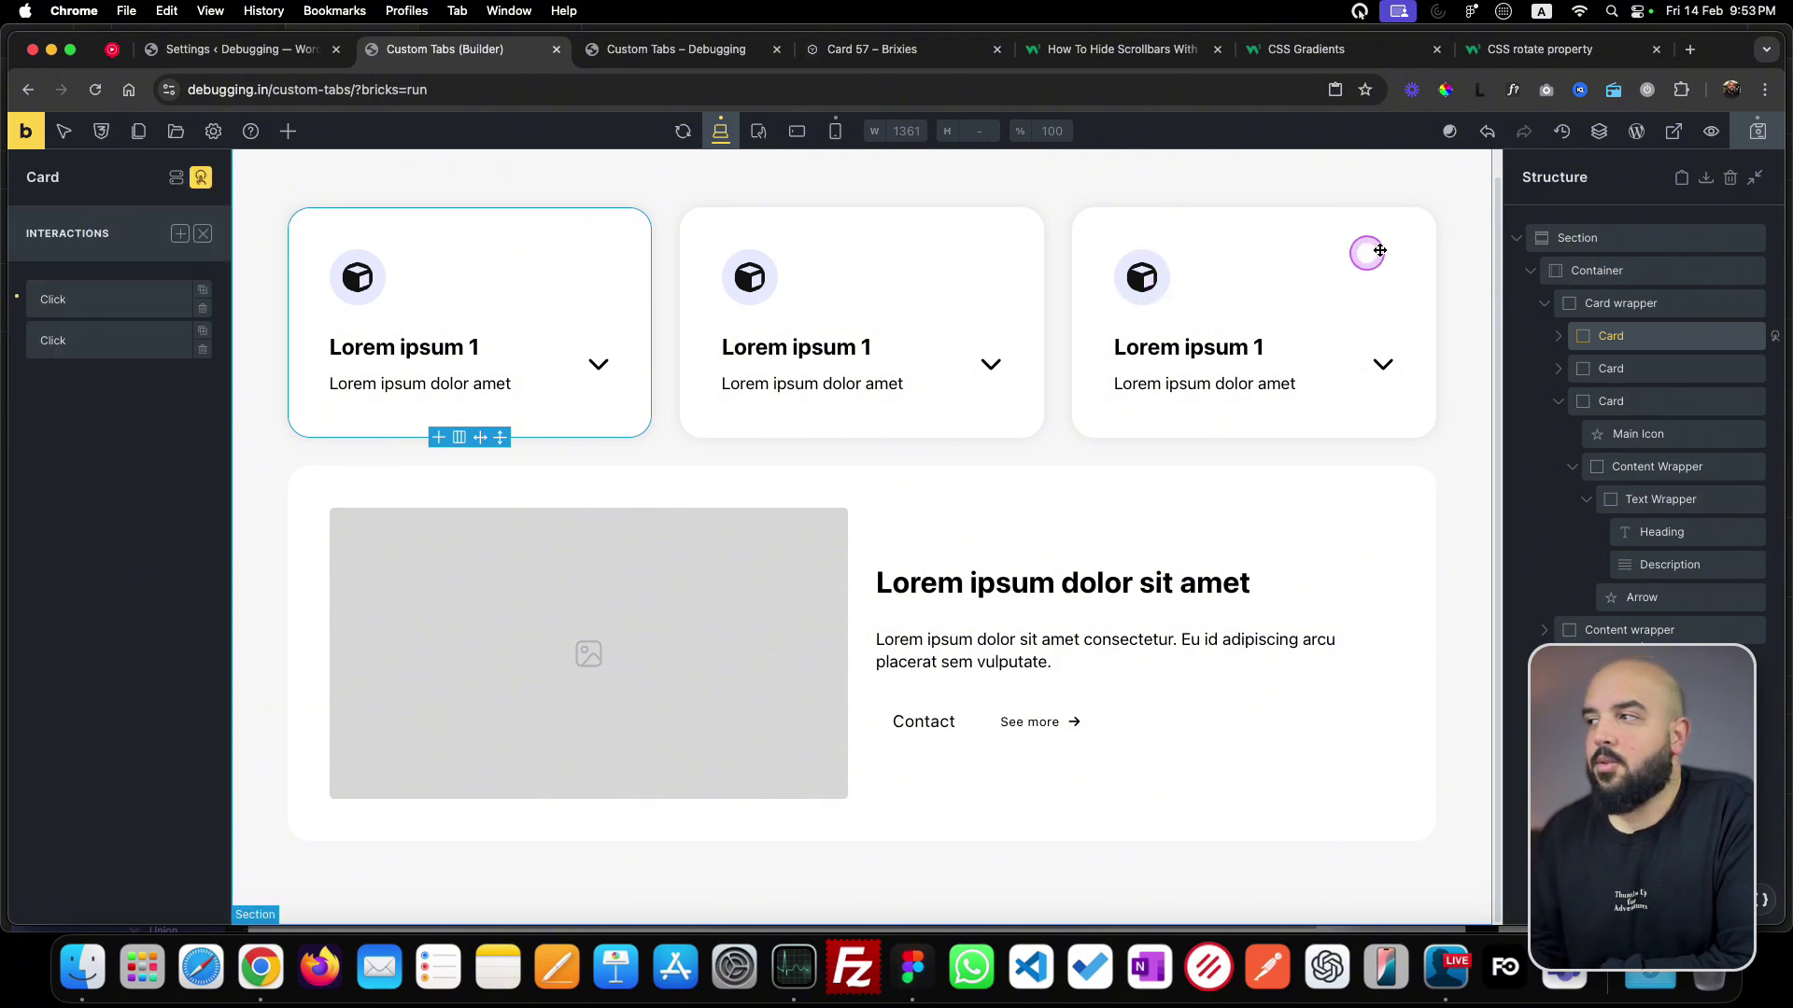
- Save the page and test switching the active state between the three cards in the Custom Tabs – Debugging browser tab
left_click(1755, 138)
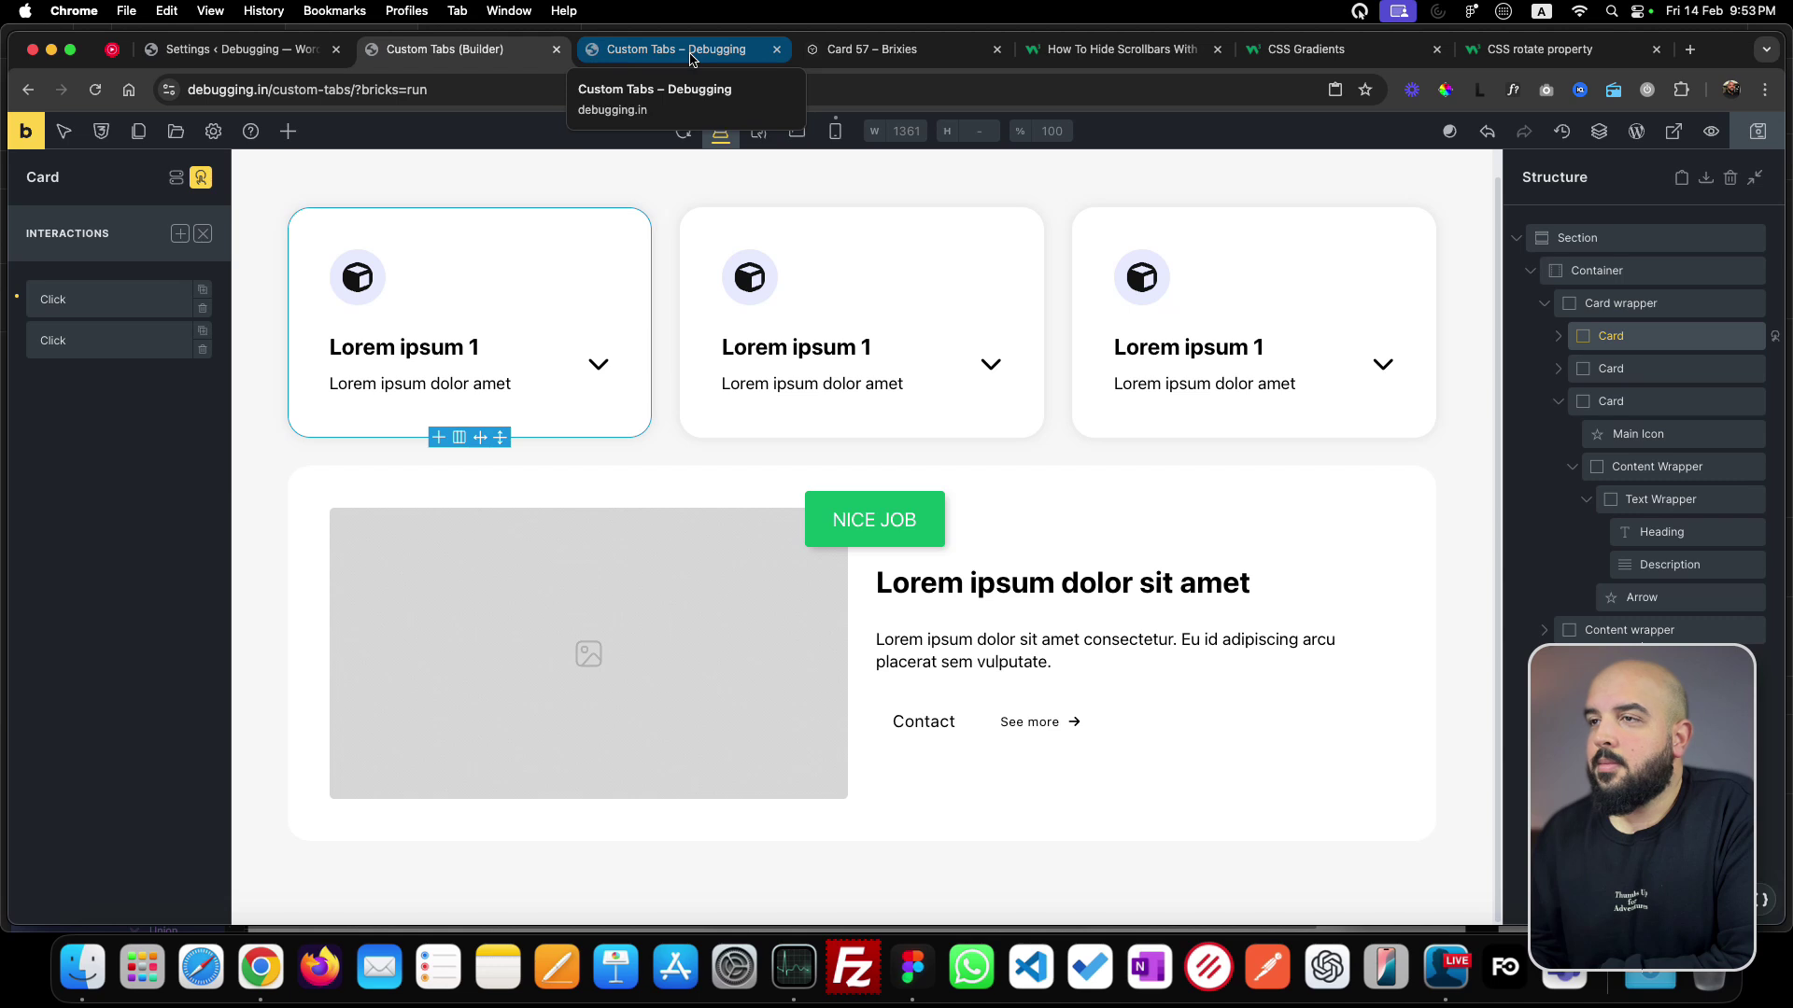
left_click(692, 51)
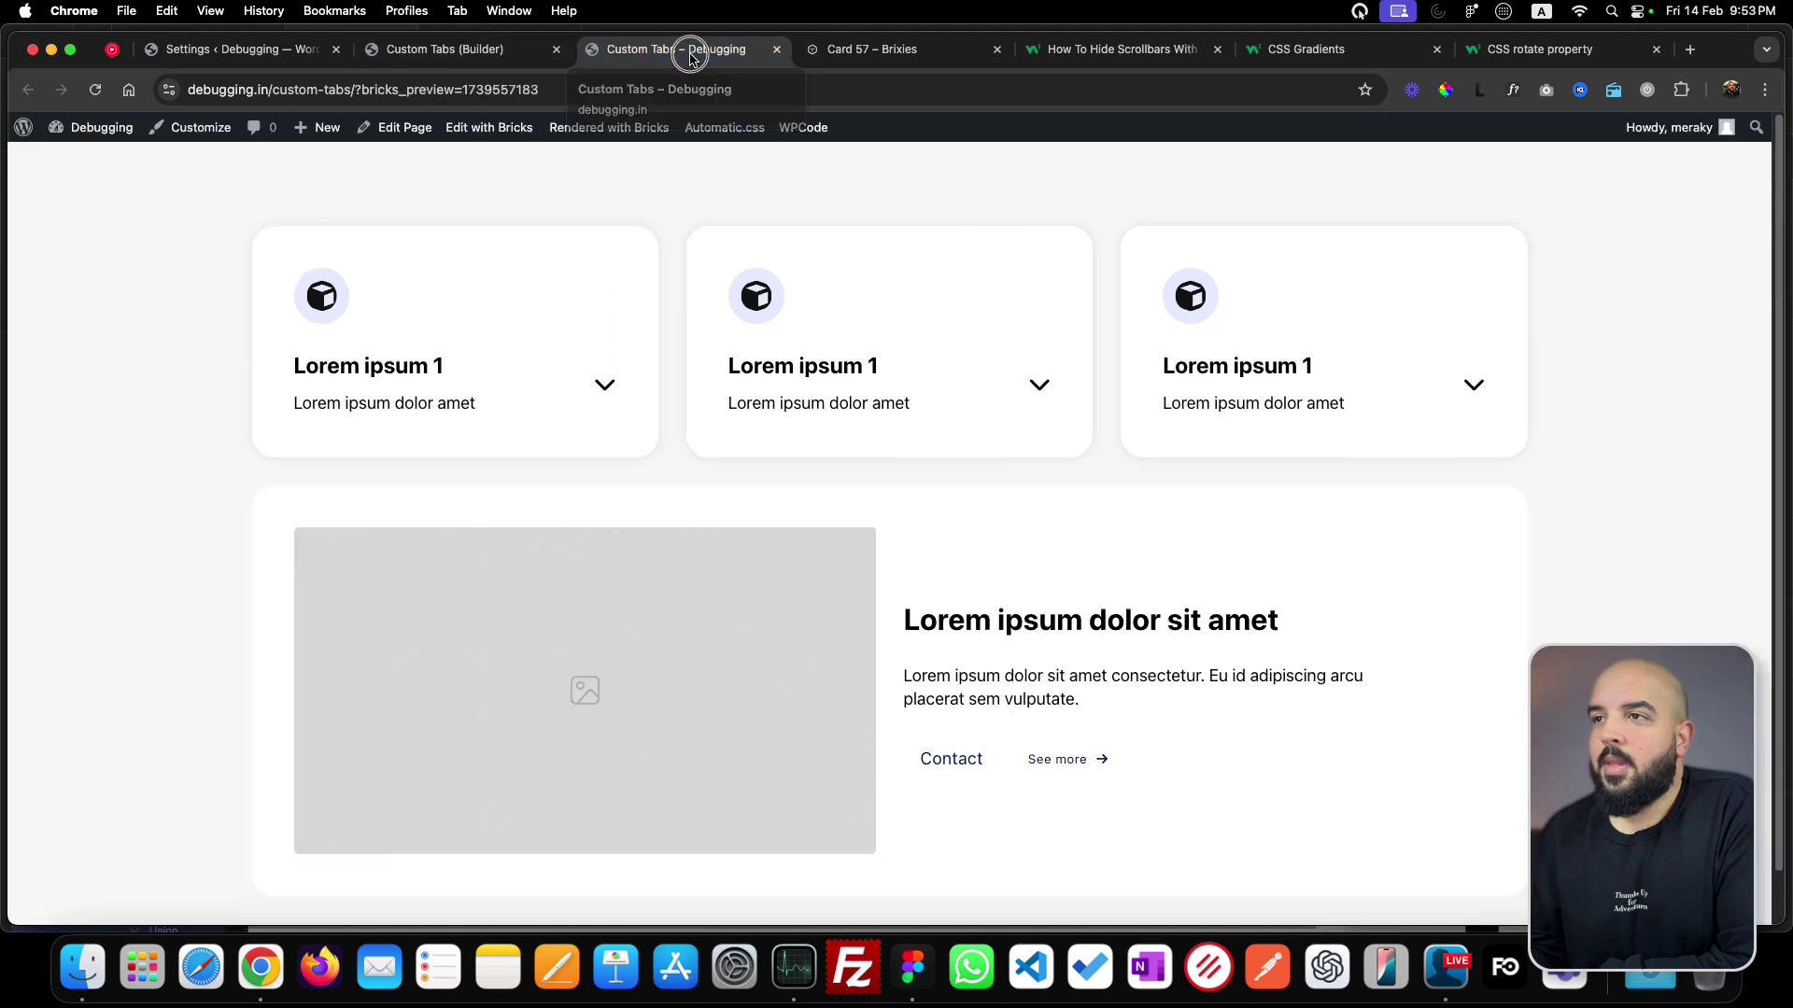
left_click(527, 347)
left_click(950, 348)
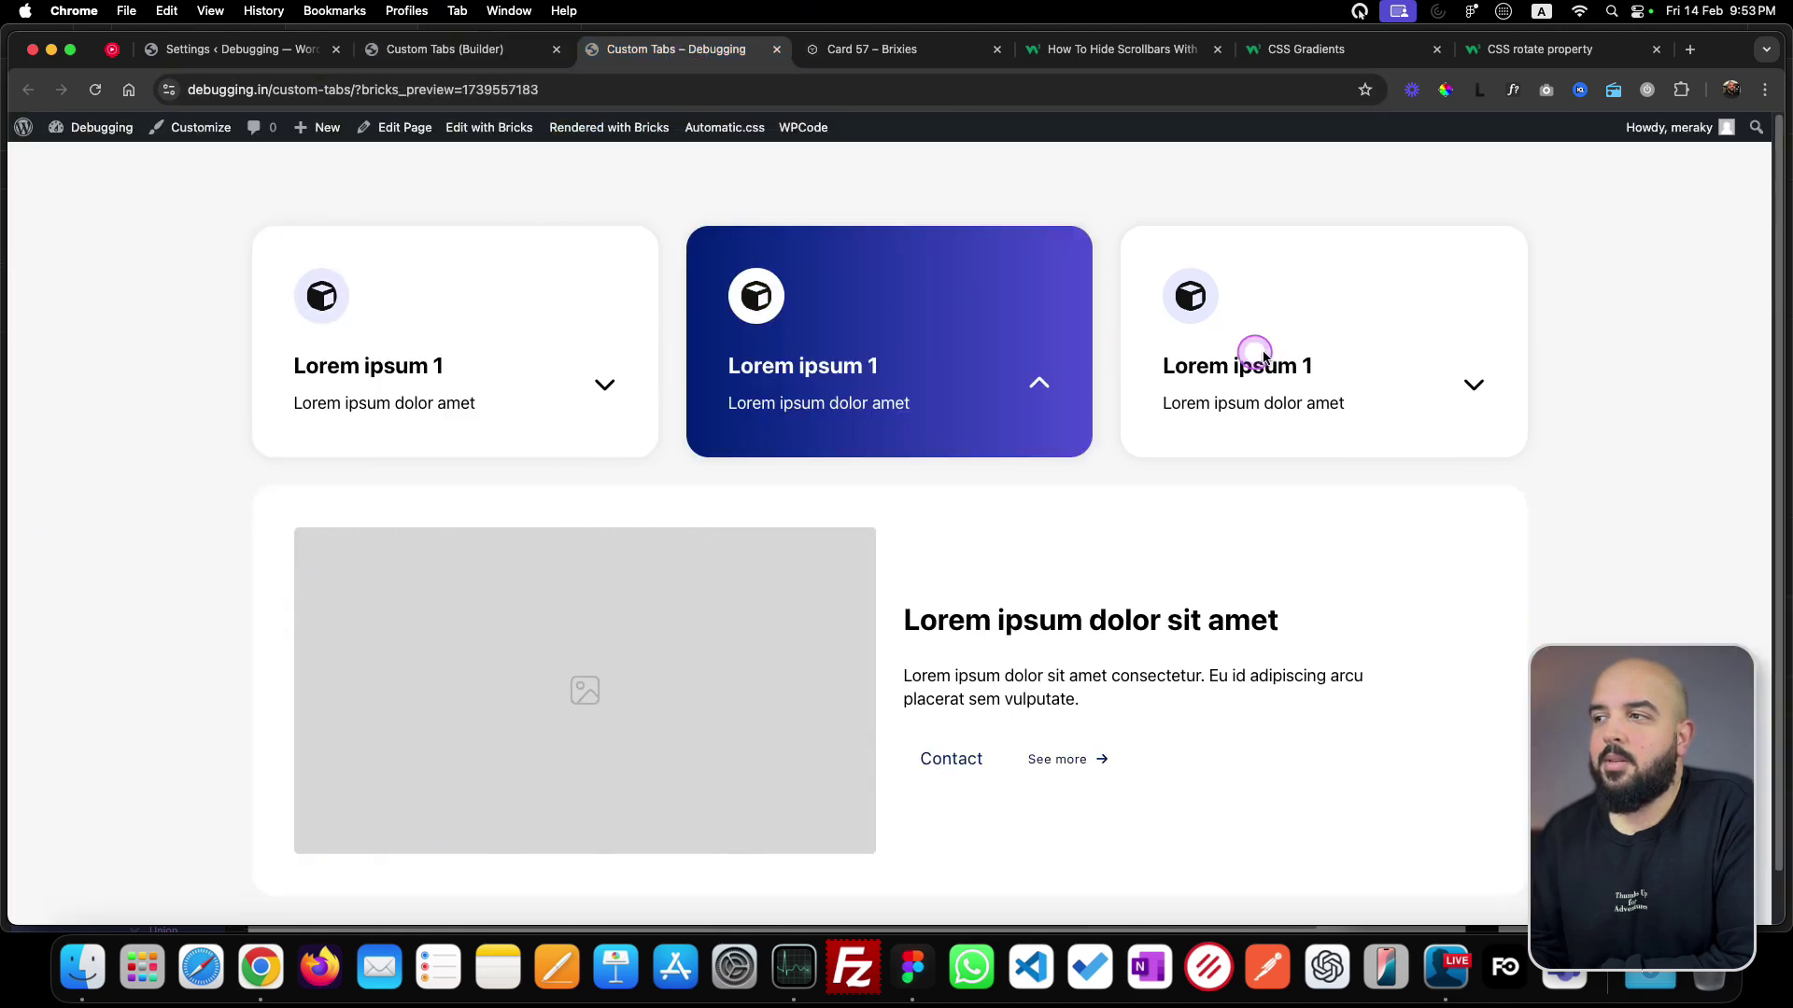
left_click(1300, 343)
left_click(425, 342)
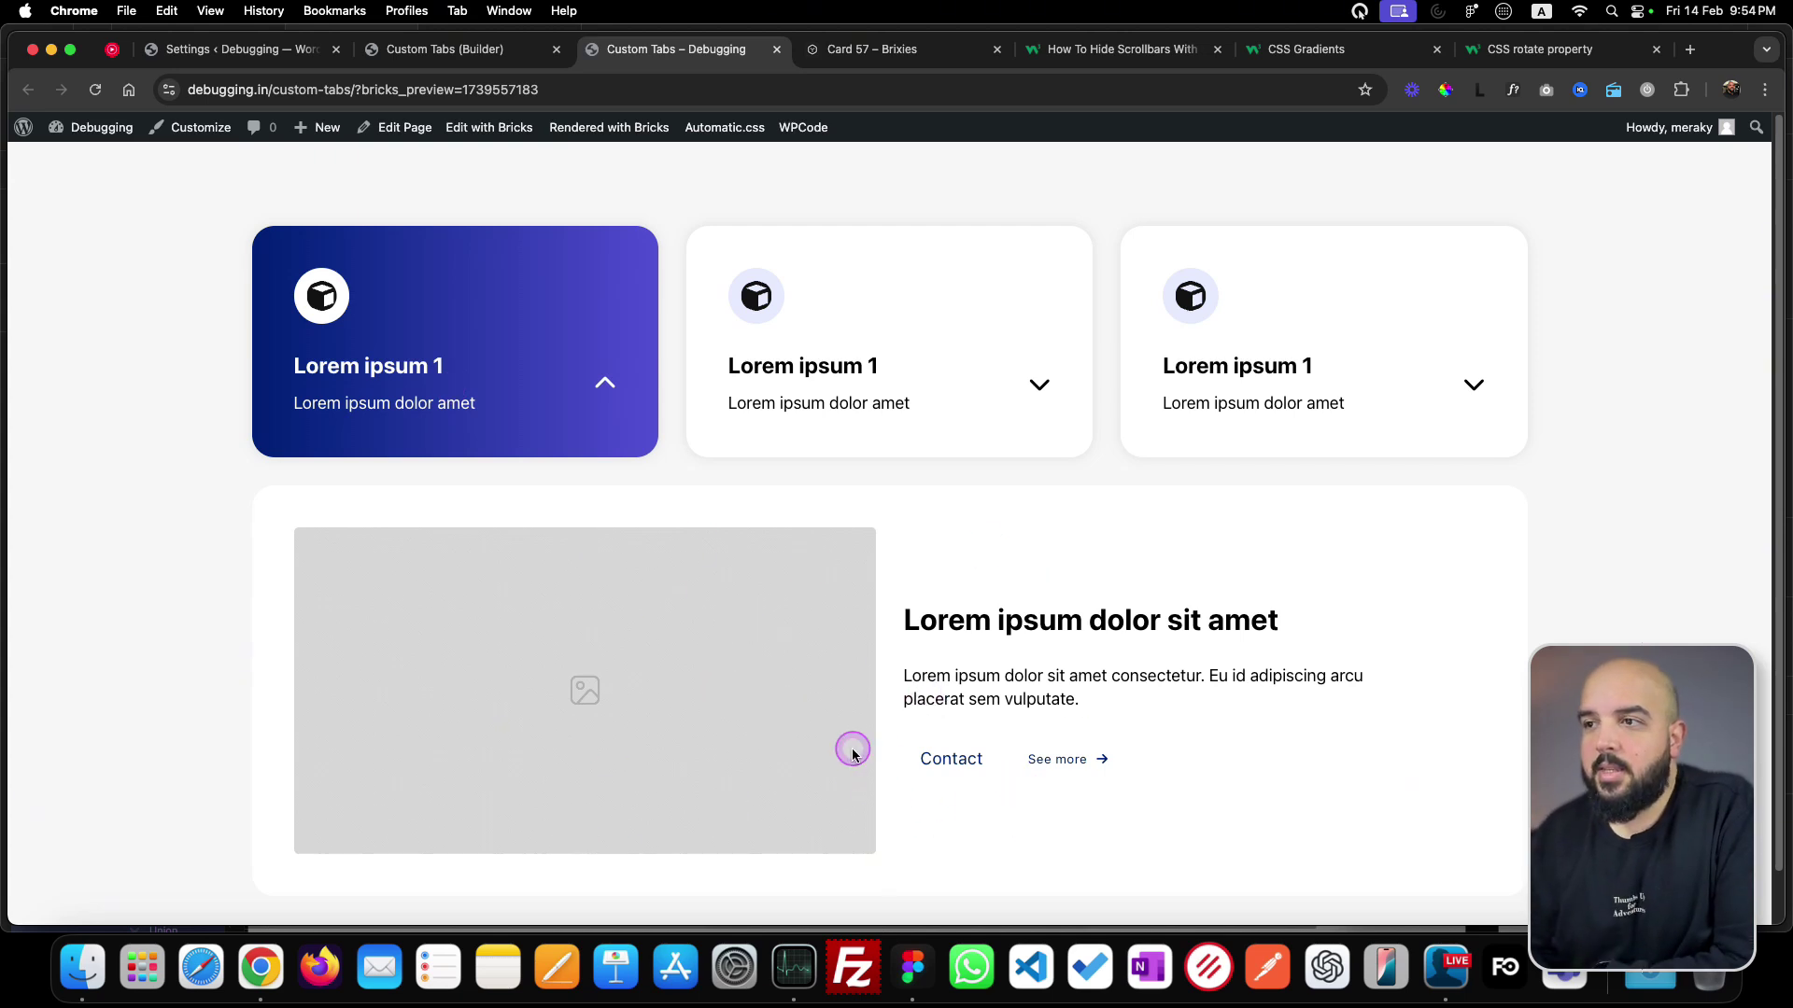
- Return to the Custom Tabs (Builder) browser tab and select the placeholder image inside the content wrapper
left_click(456, 52)
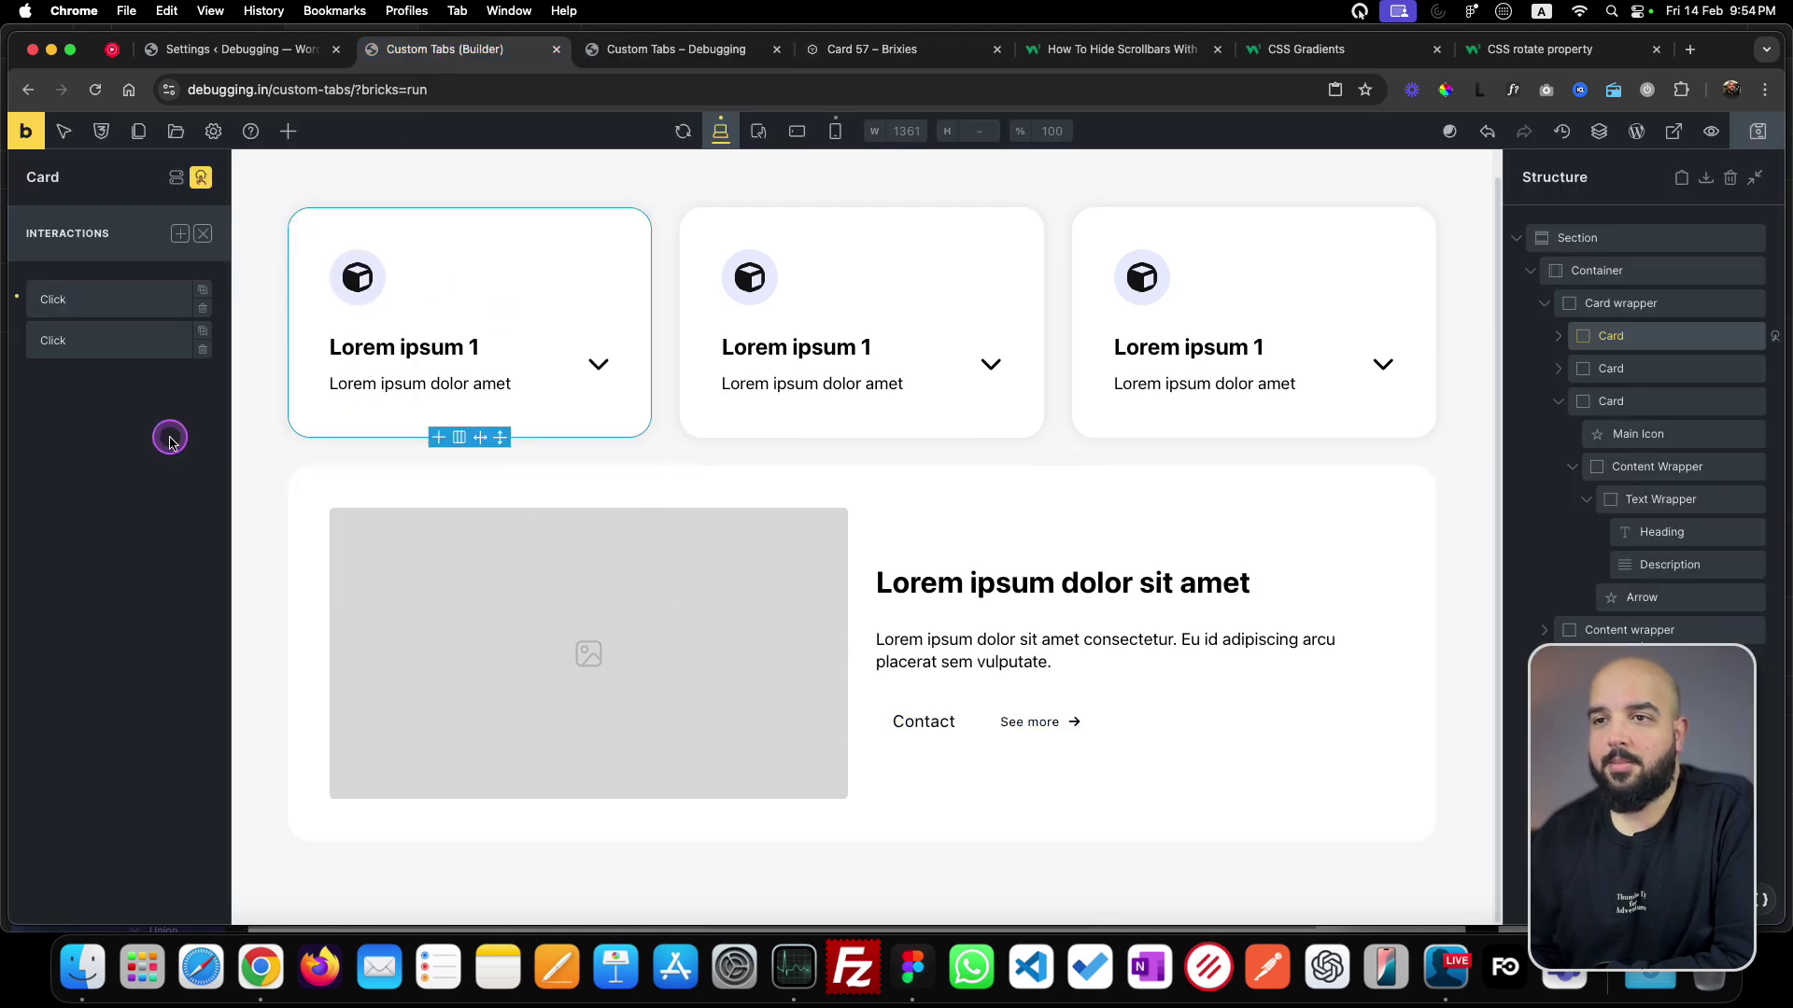
left_click(953, 496)
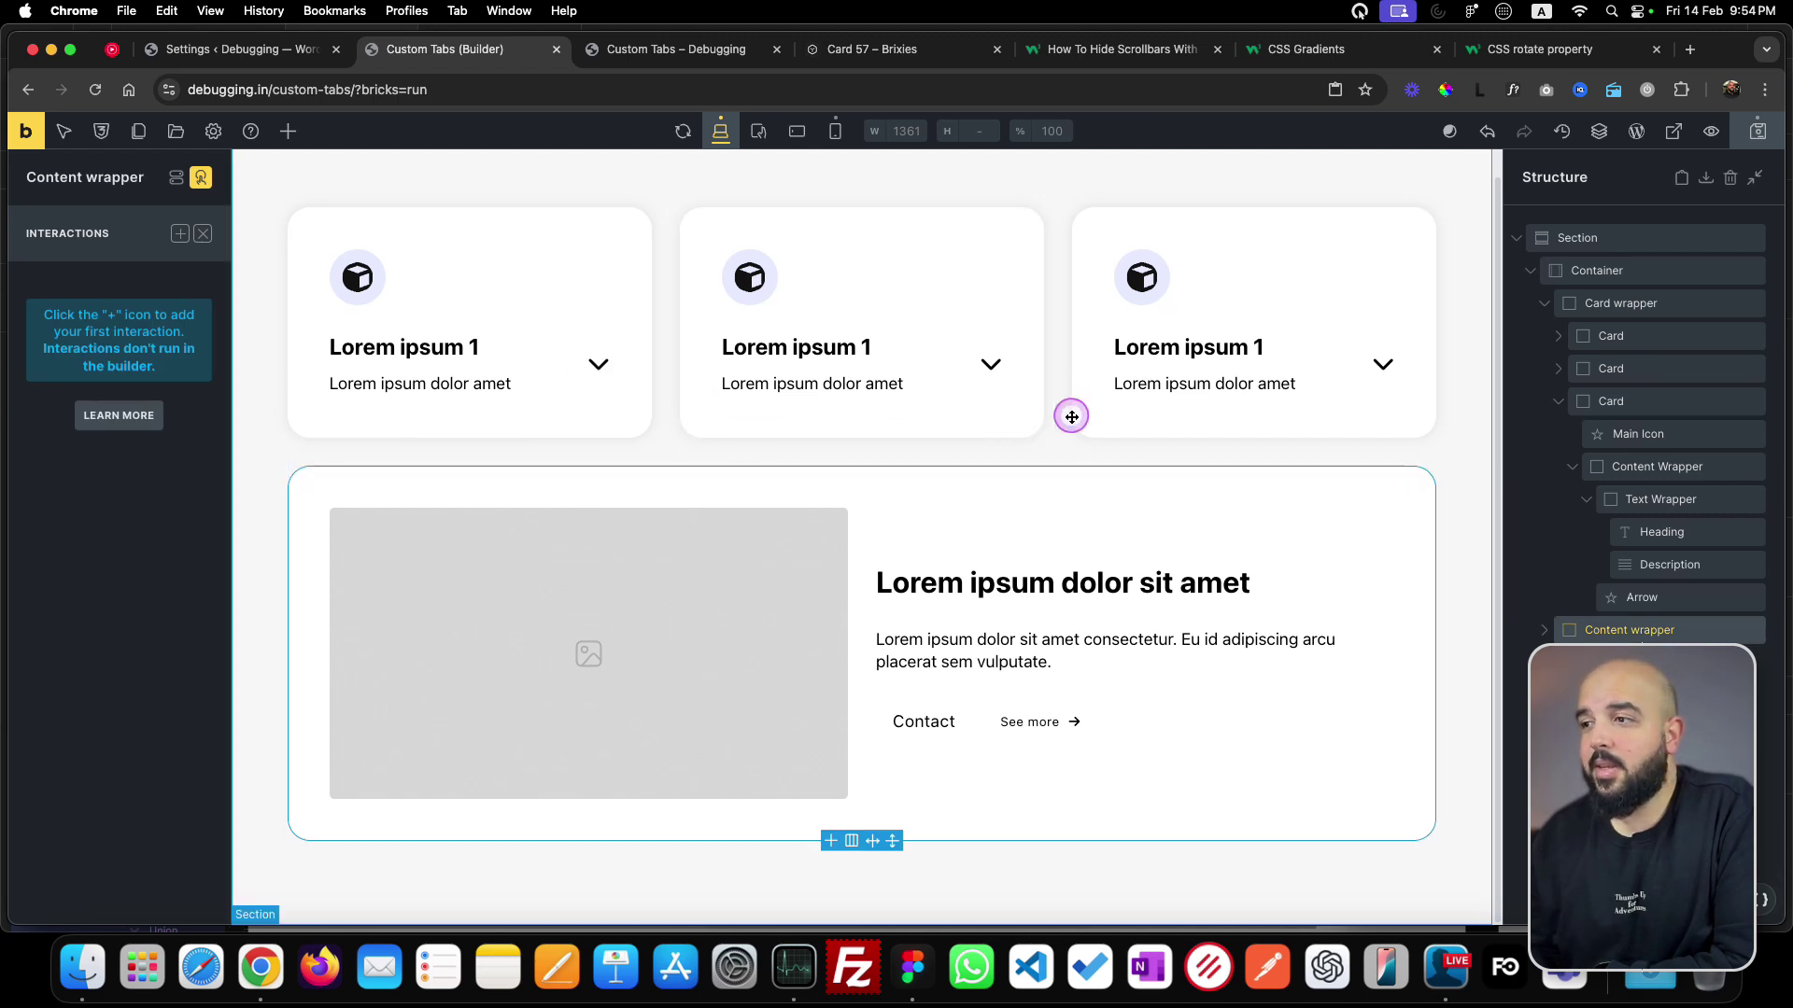
left_click(549, 669)
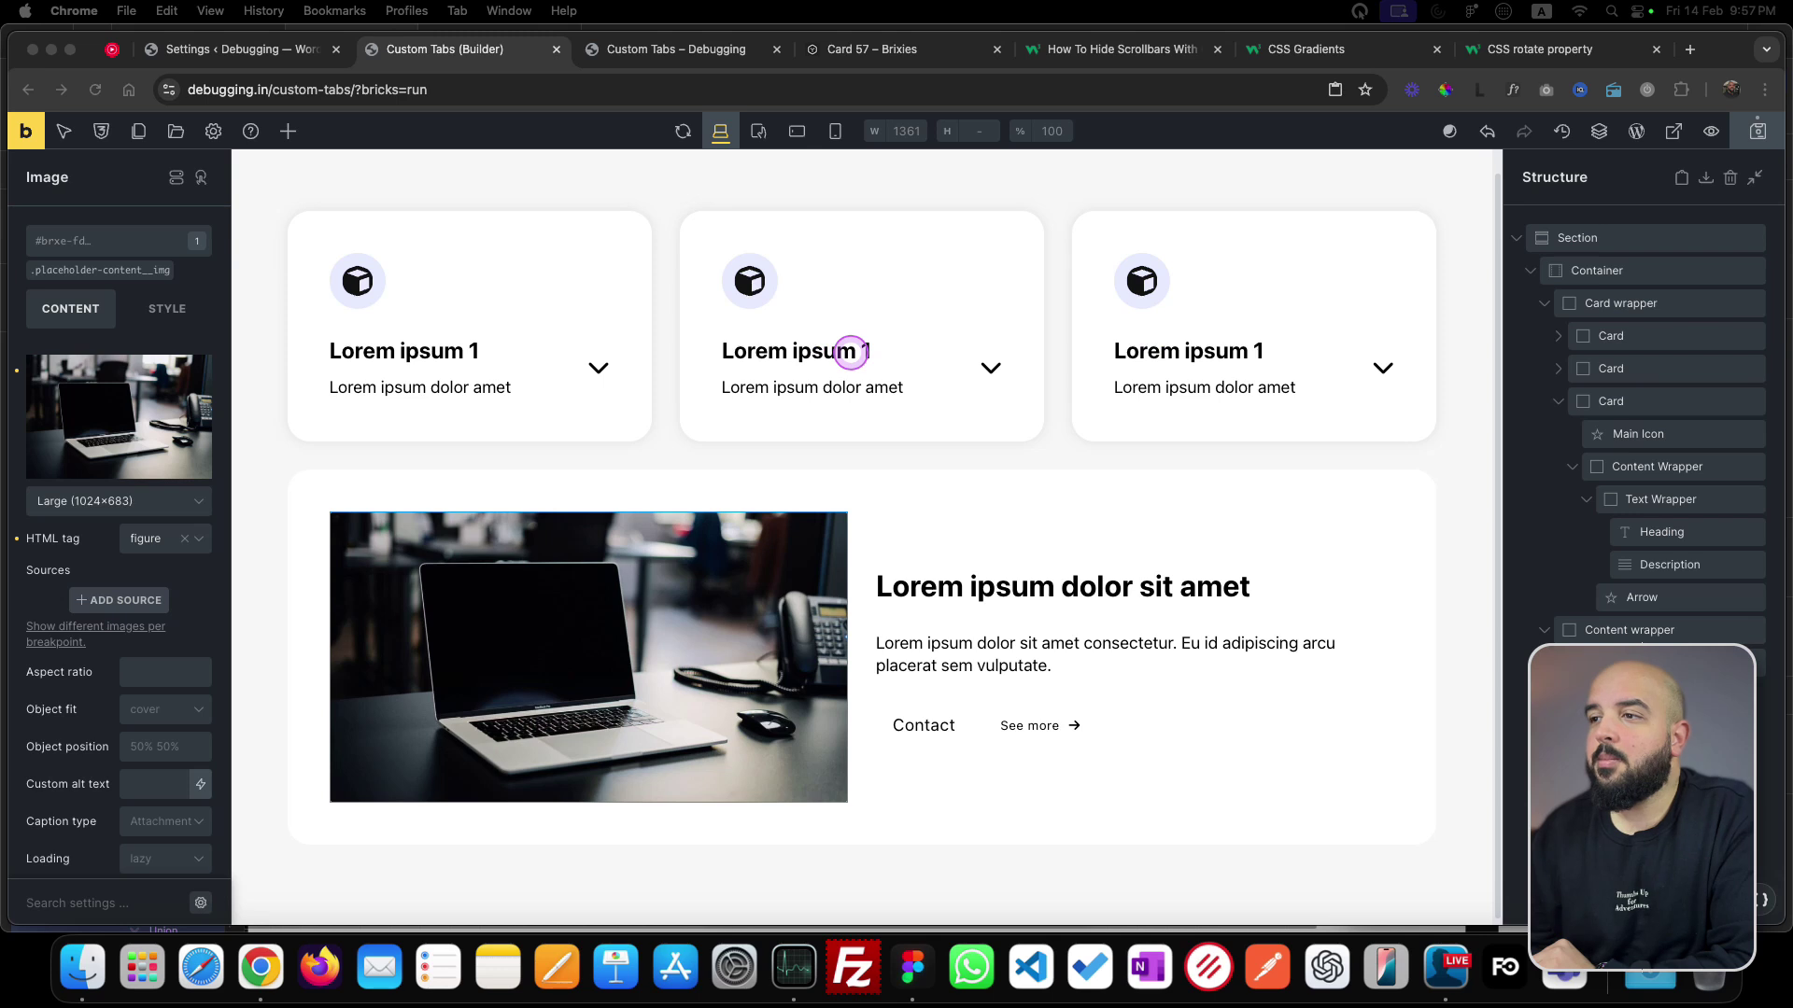
- Change the heading of the second card to Lorem ipsum 2 and the third card's heading to Lorem ipsum 3
left_click(851, 351)
left_click(863, 352)
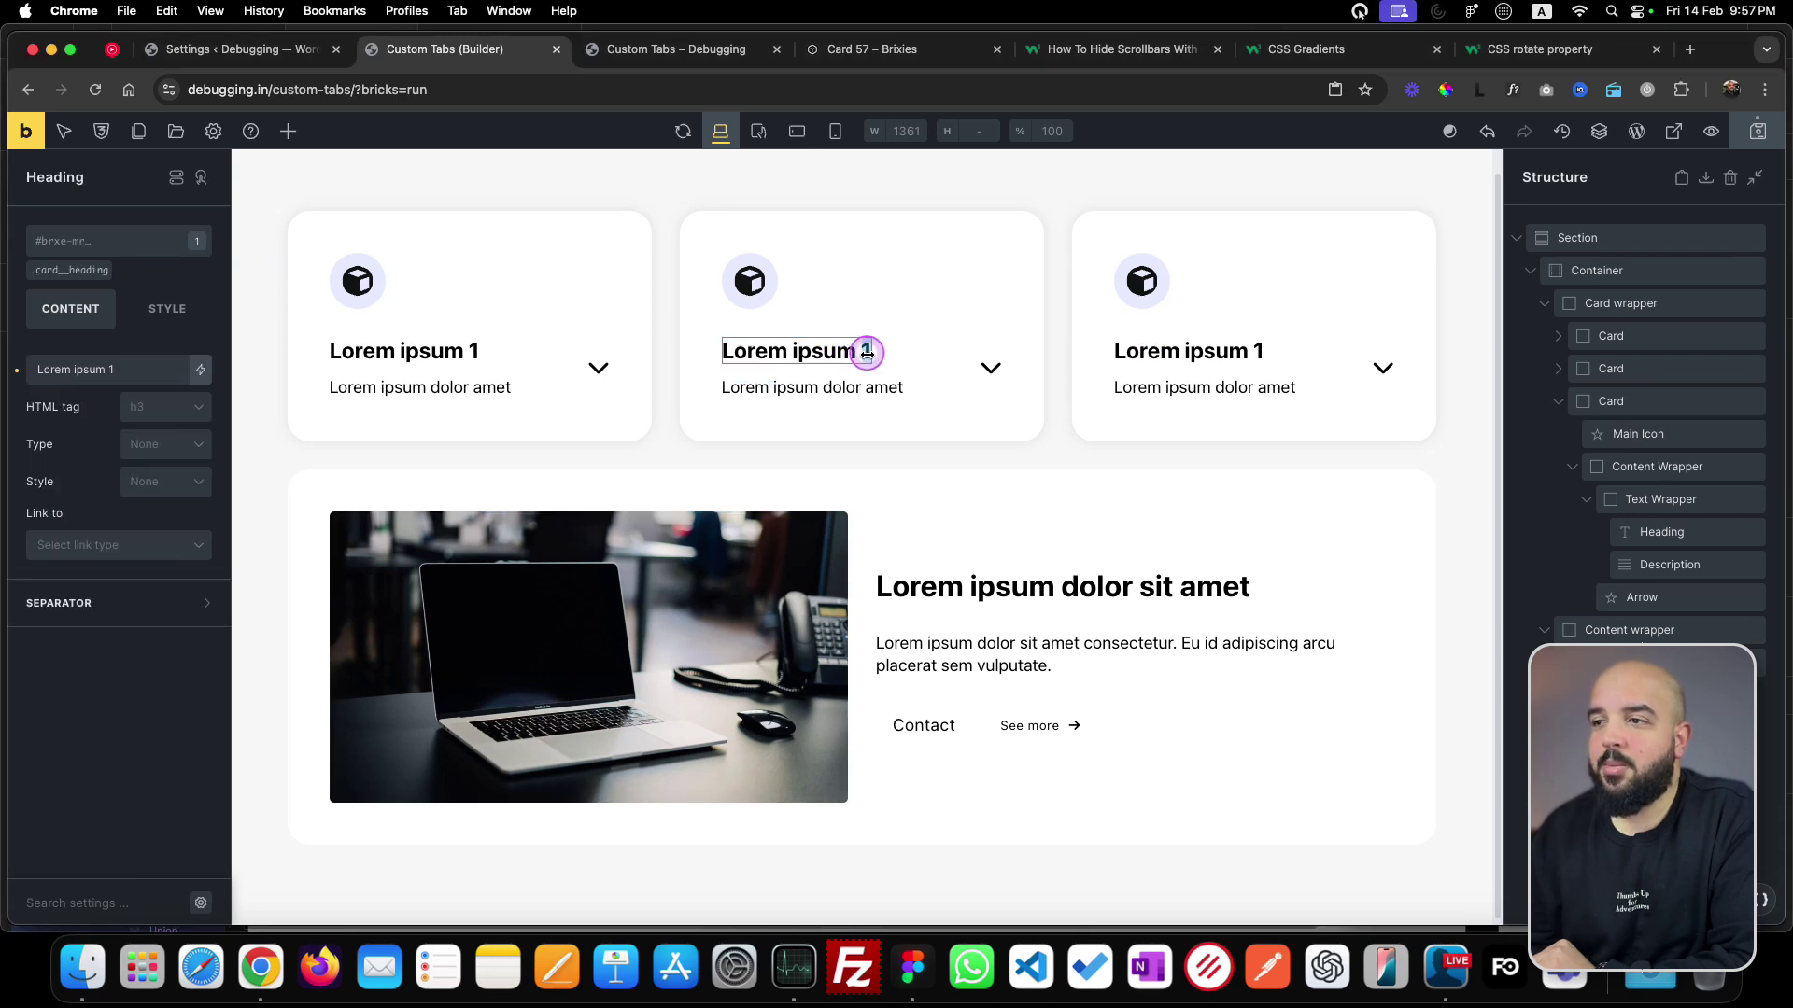
left_click(851, 352)
double_click(853, 353)
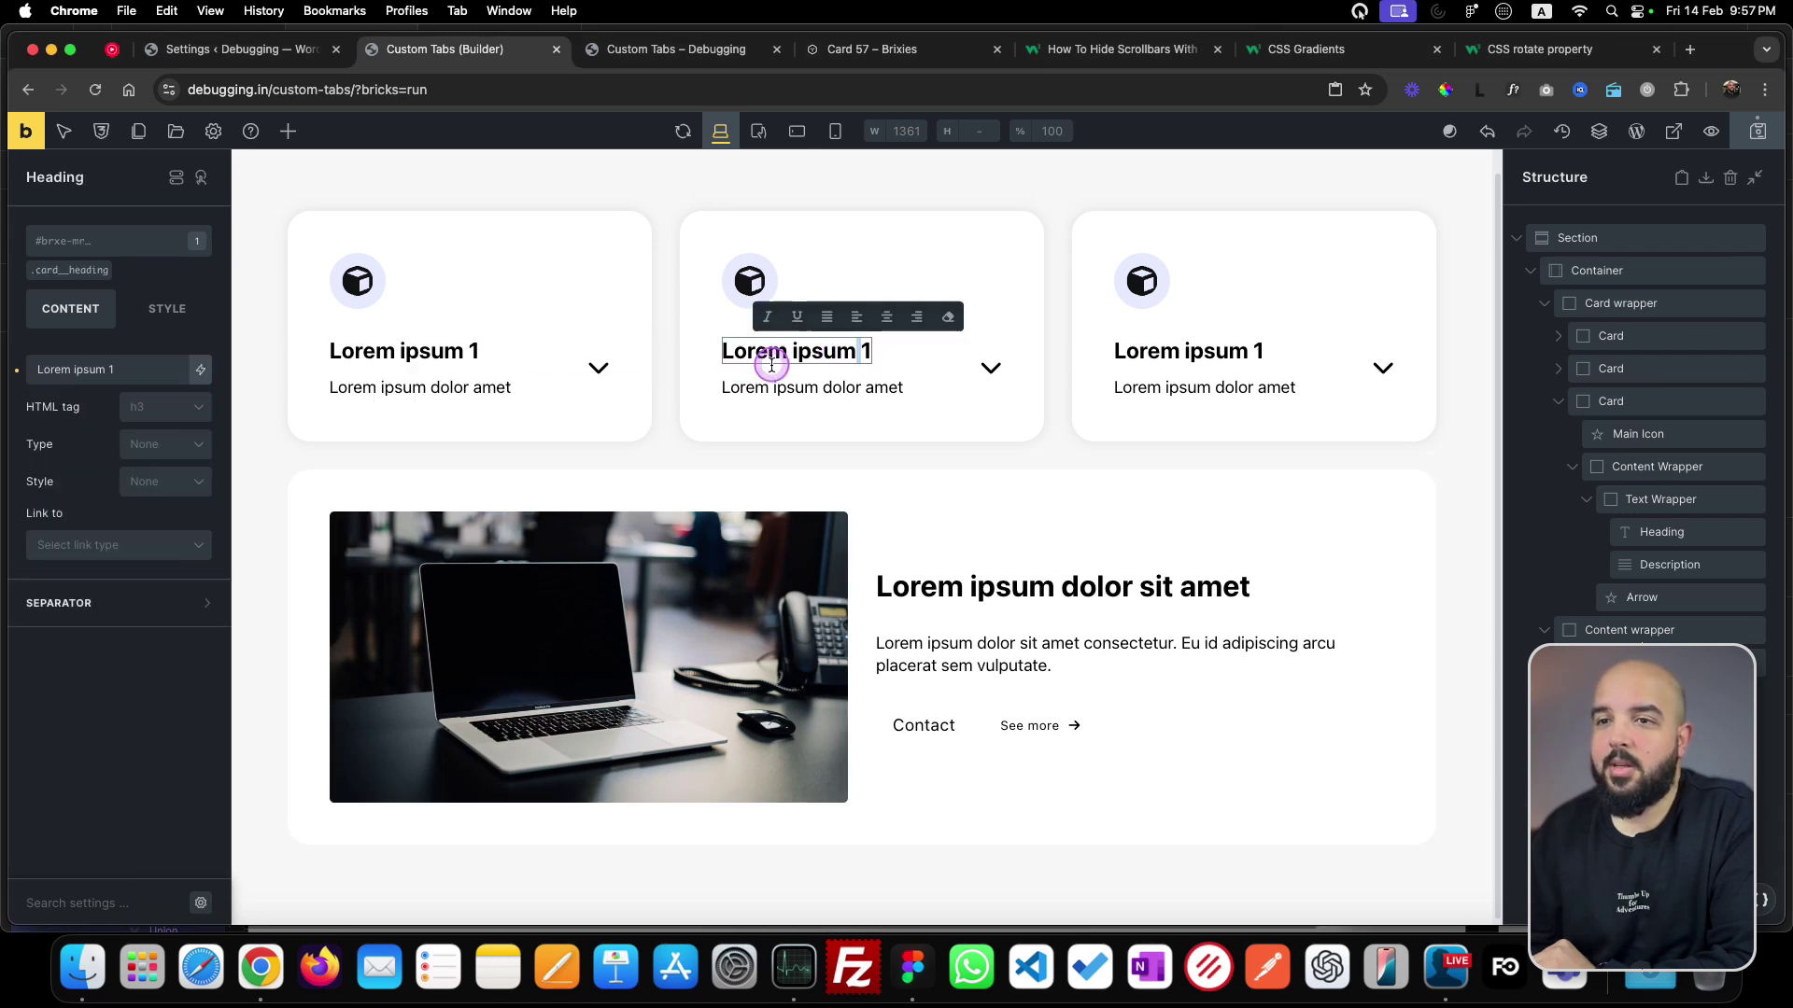
left_click(161, 374)
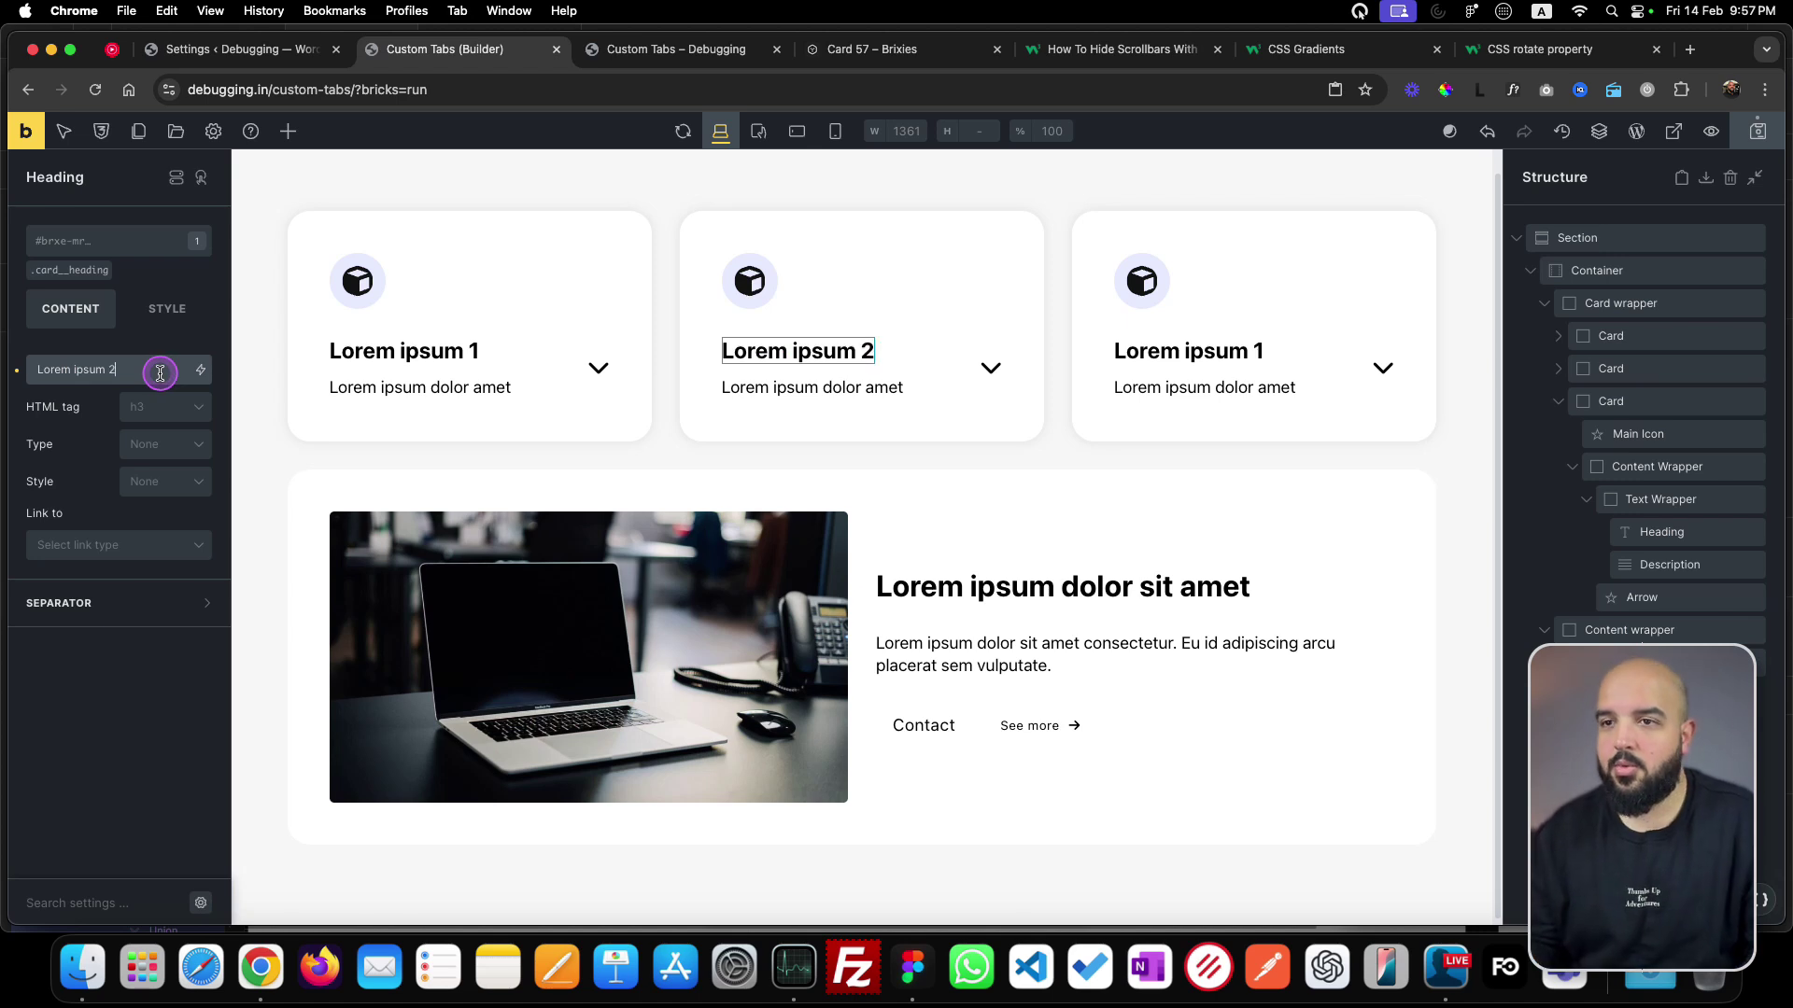
left_click(1230, 353)
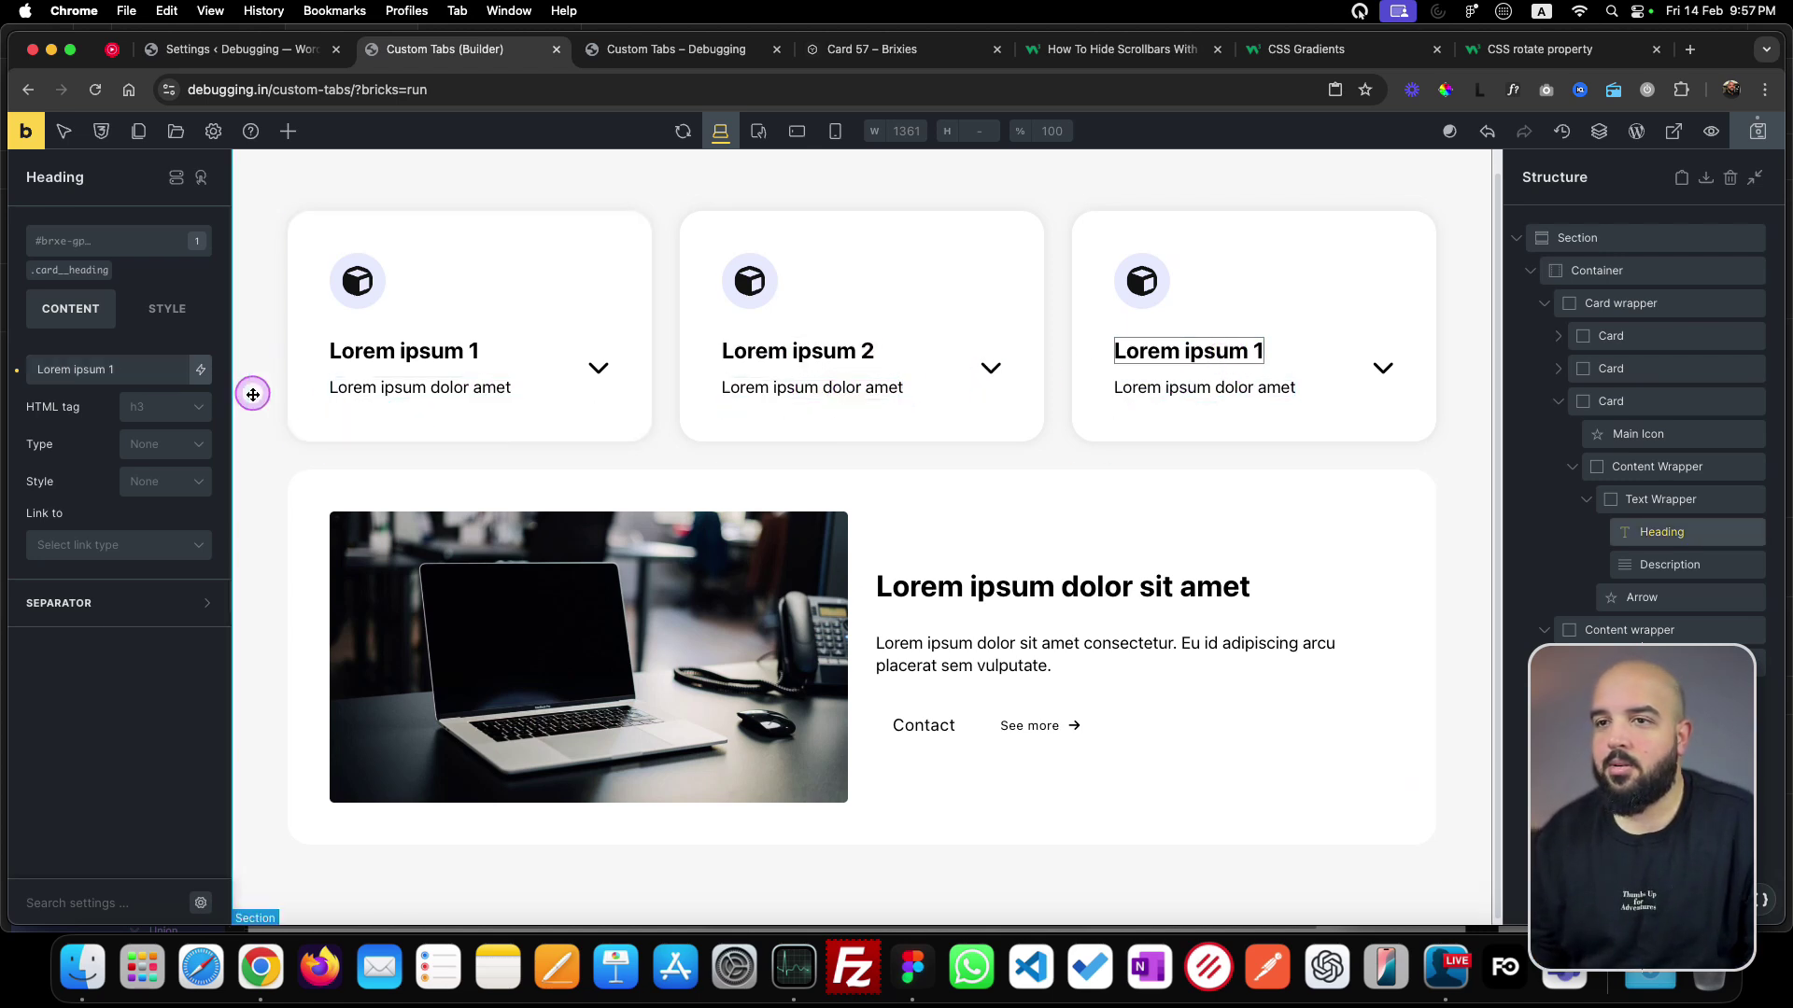
left_click(126, 375)
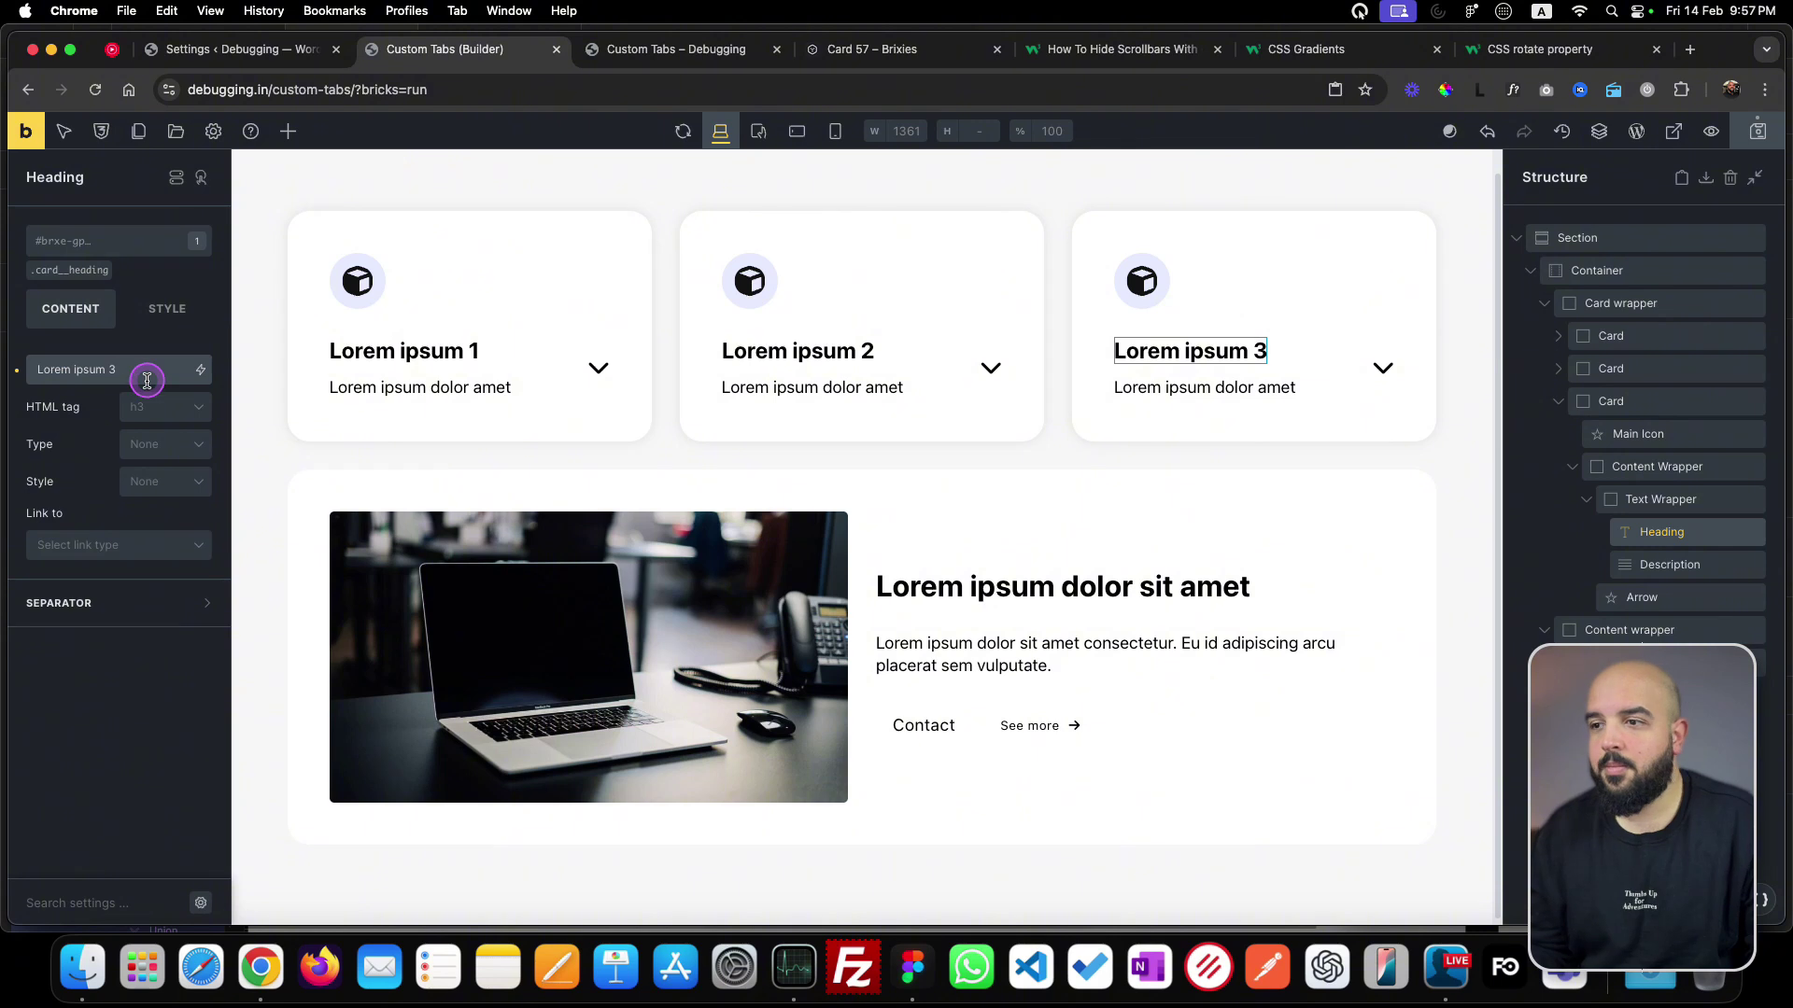
- Duplicate the content wrapper twice so that each of the three cards has its own content block
left_click(1008, 590)
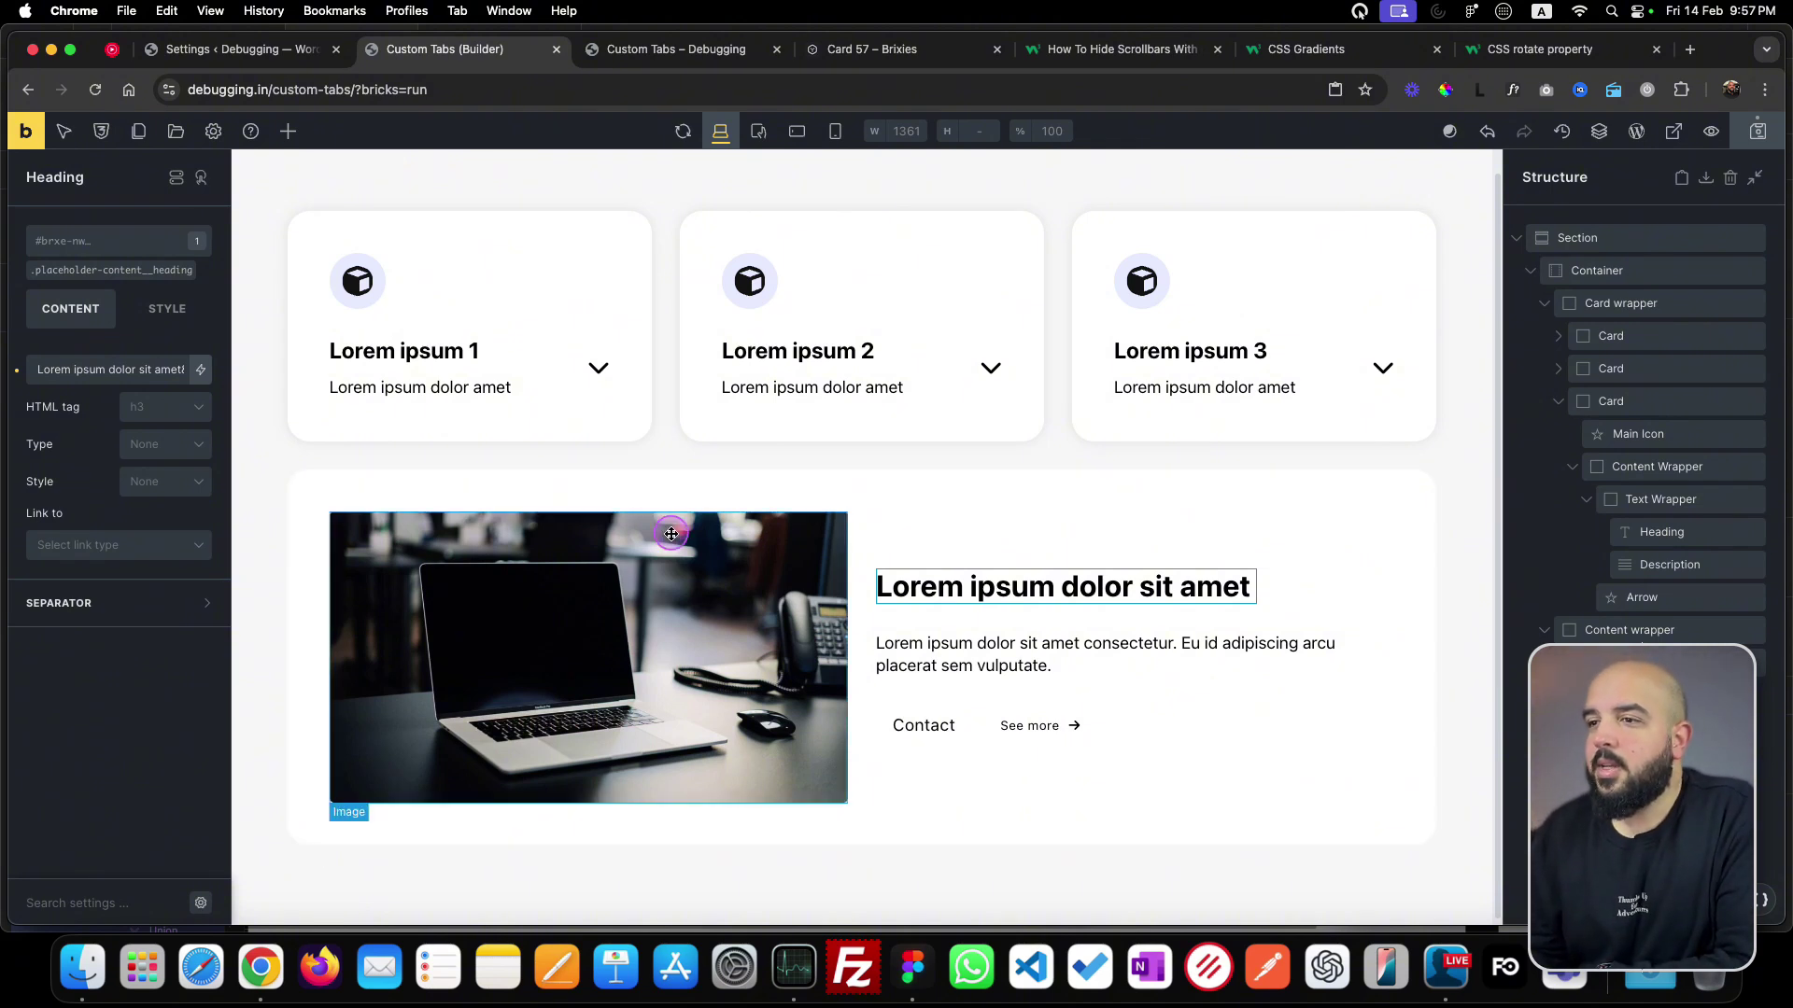
left_click(1178, 573)
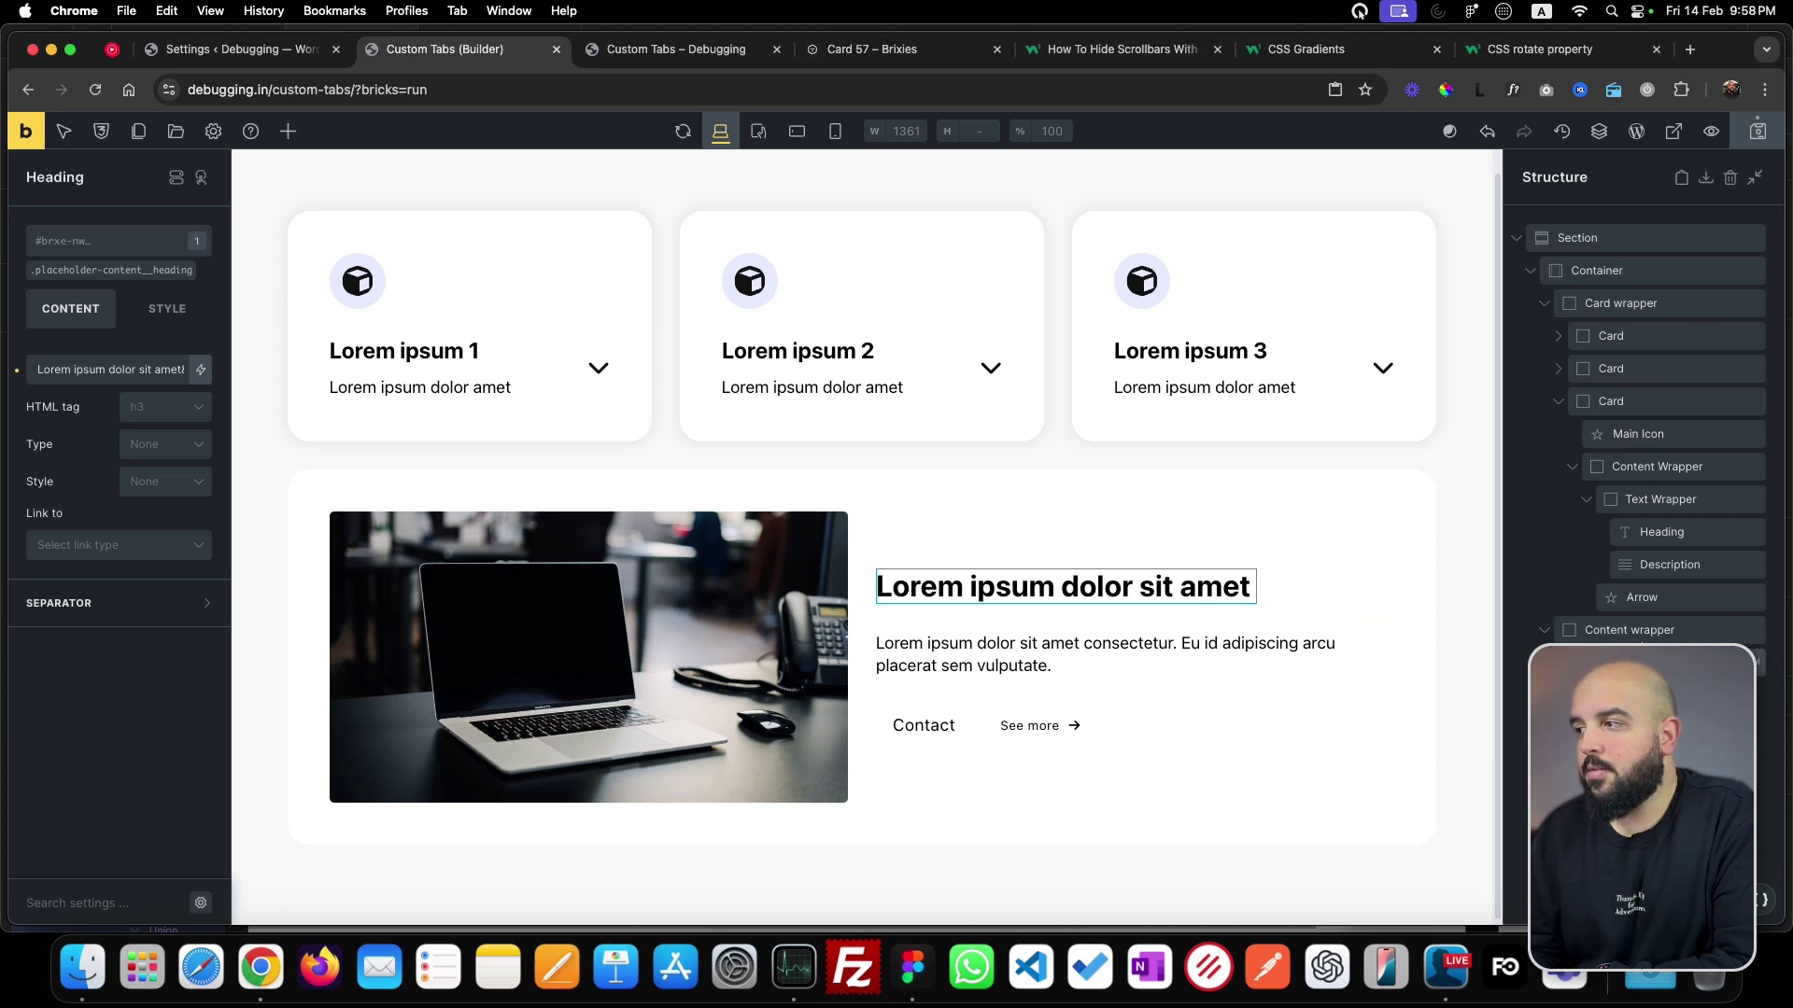
left_click(1634, 631)
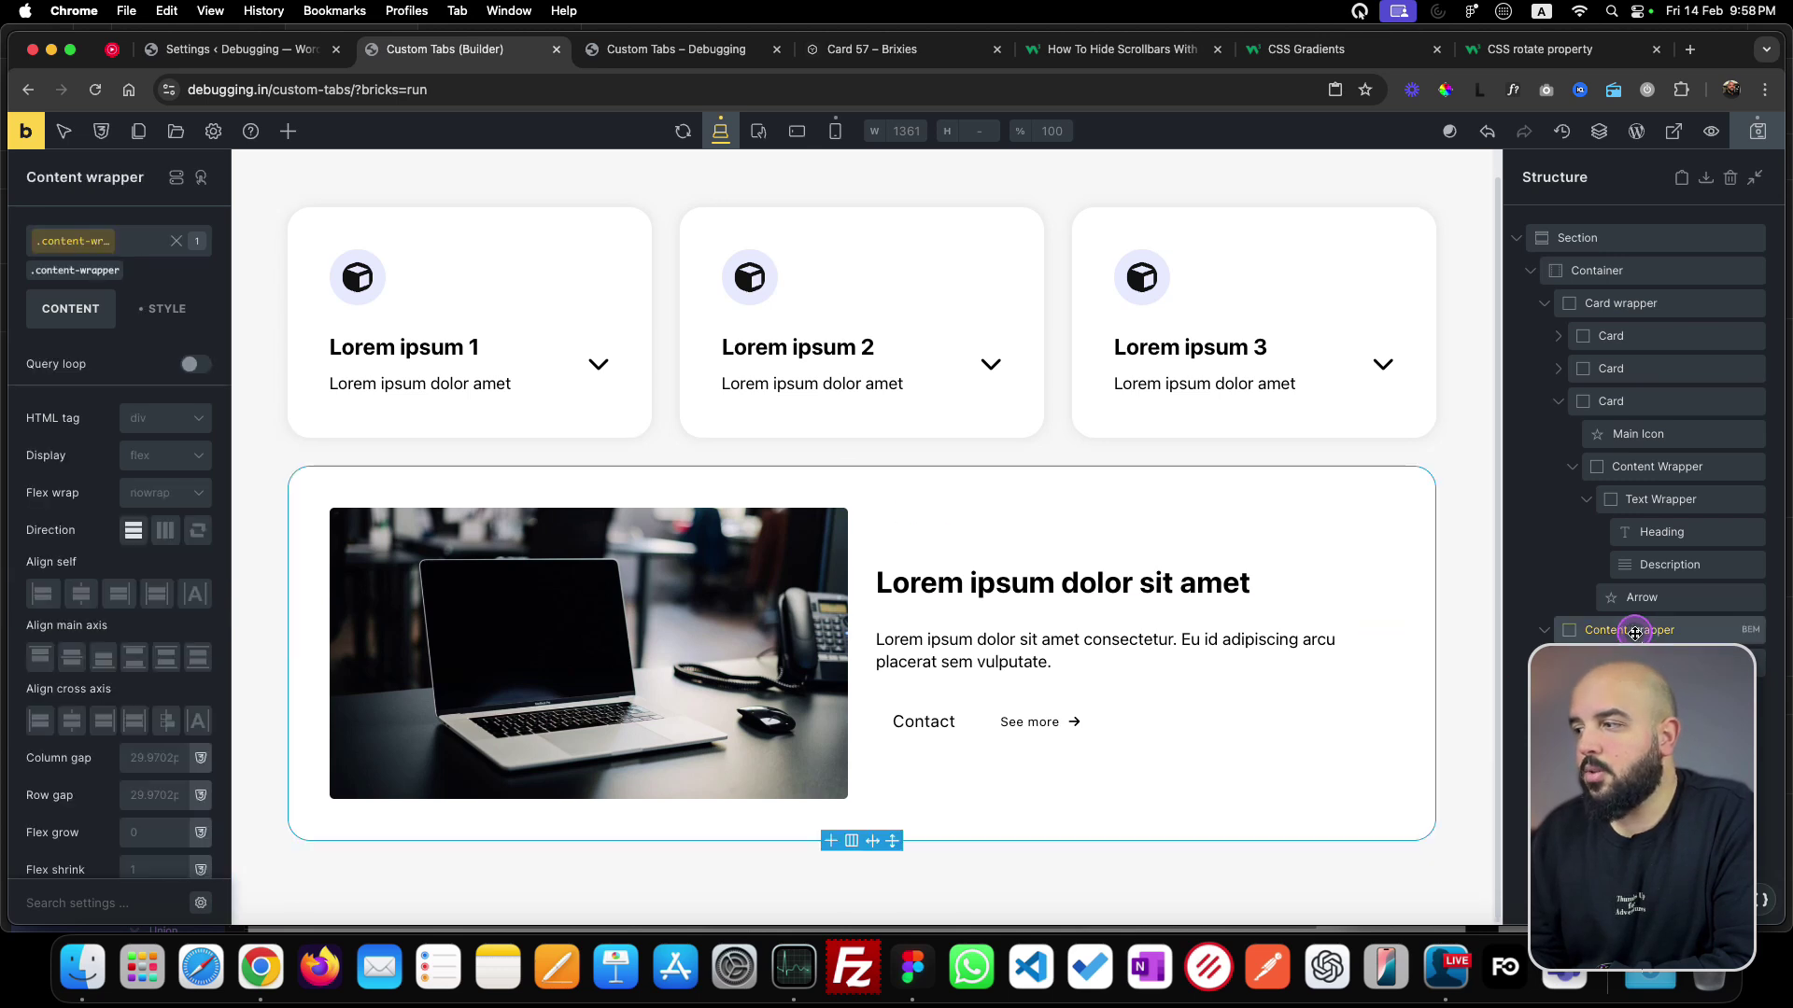
left_click(1545, 631)
right_click(1654, 634)
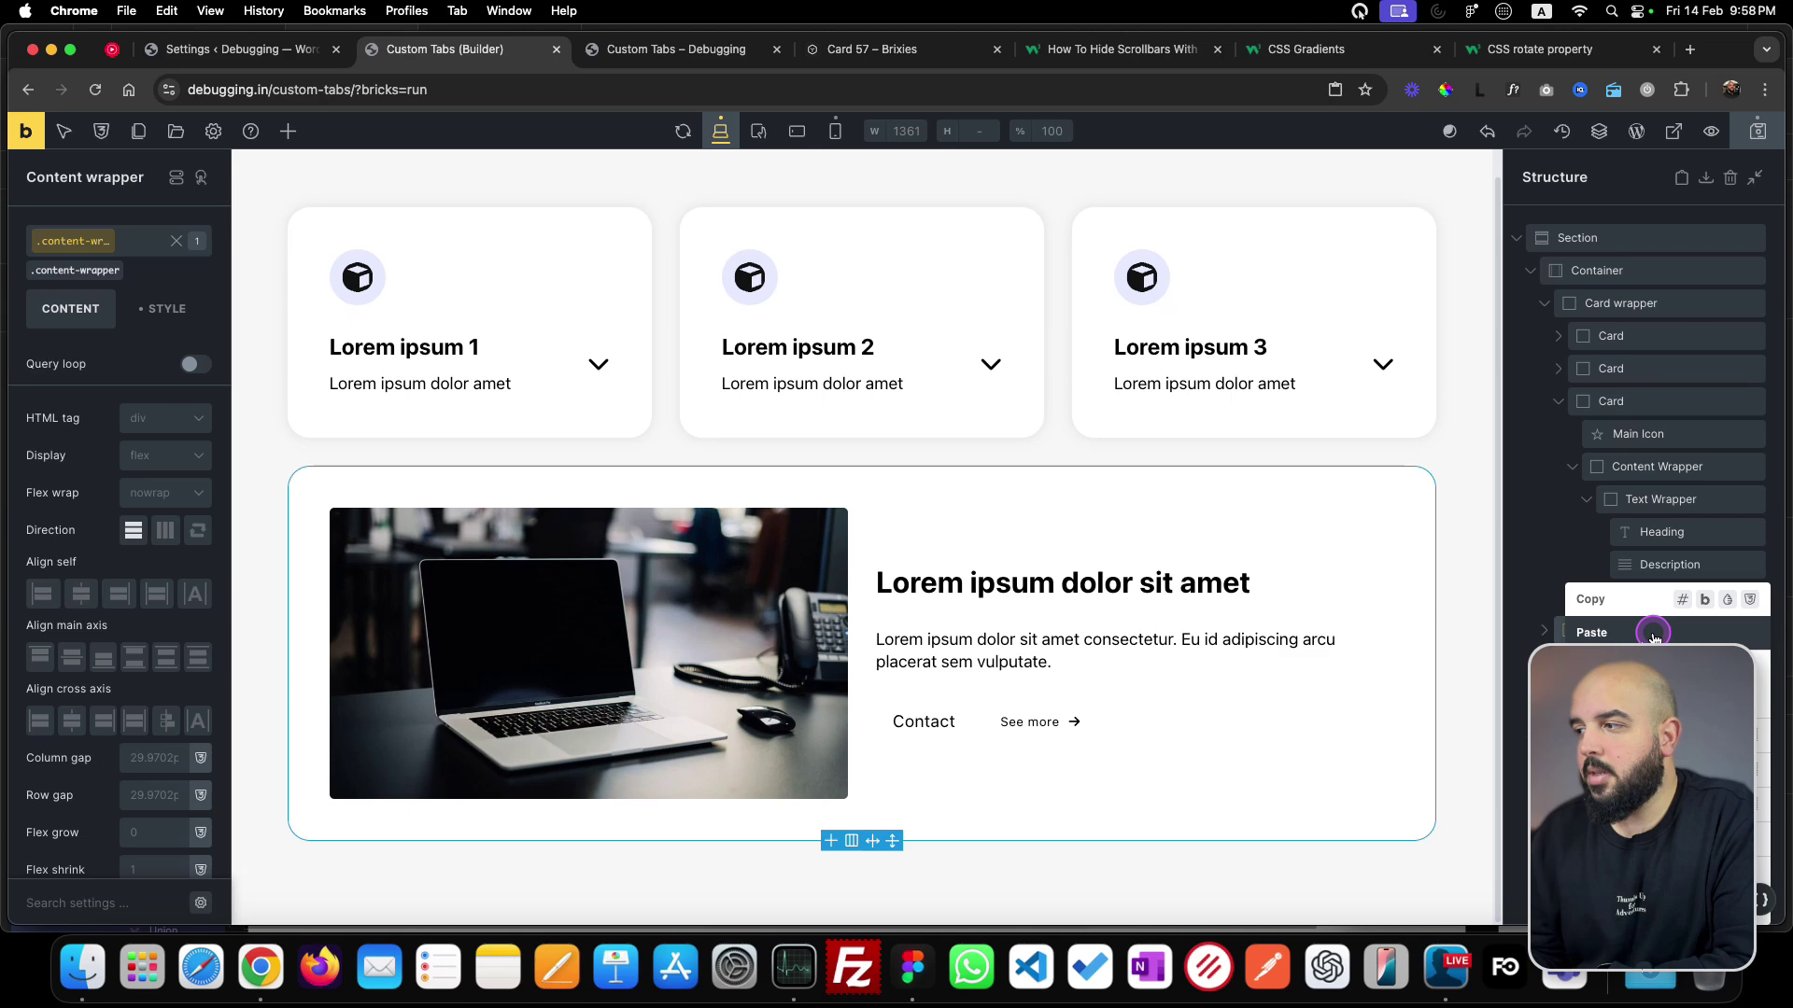
left_click(1653, 635)
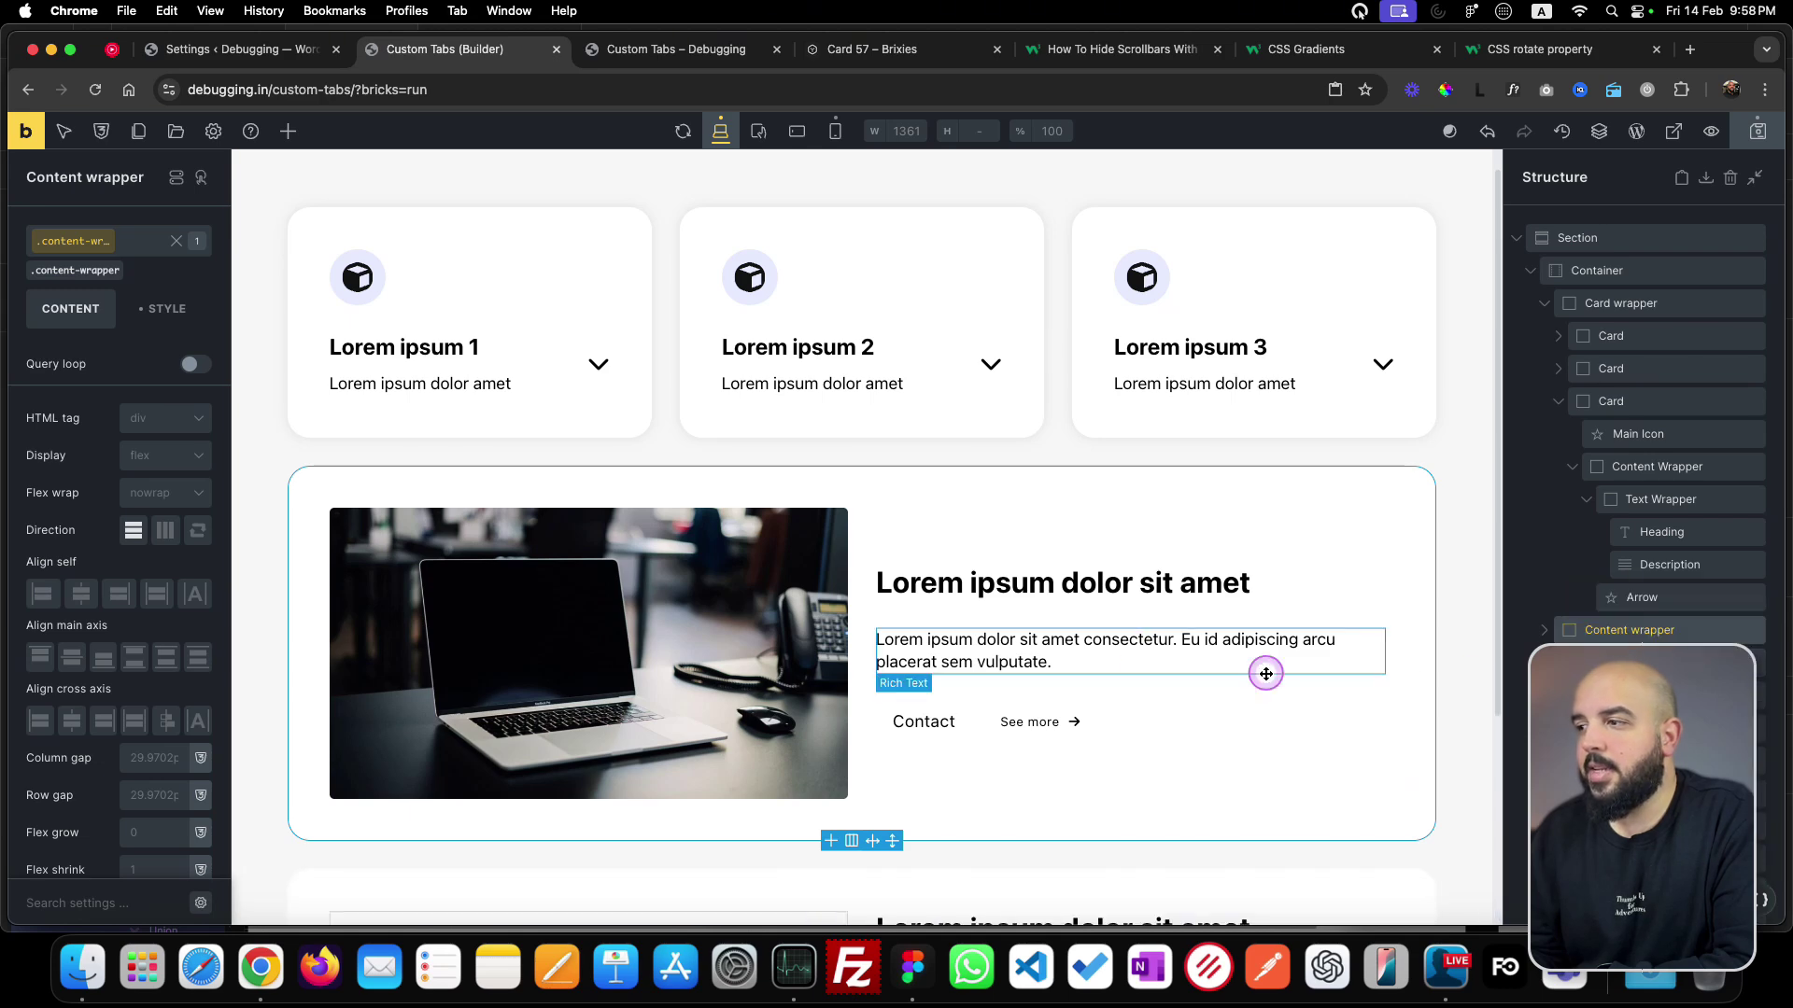
scroll(1136, 598, "down", 3)
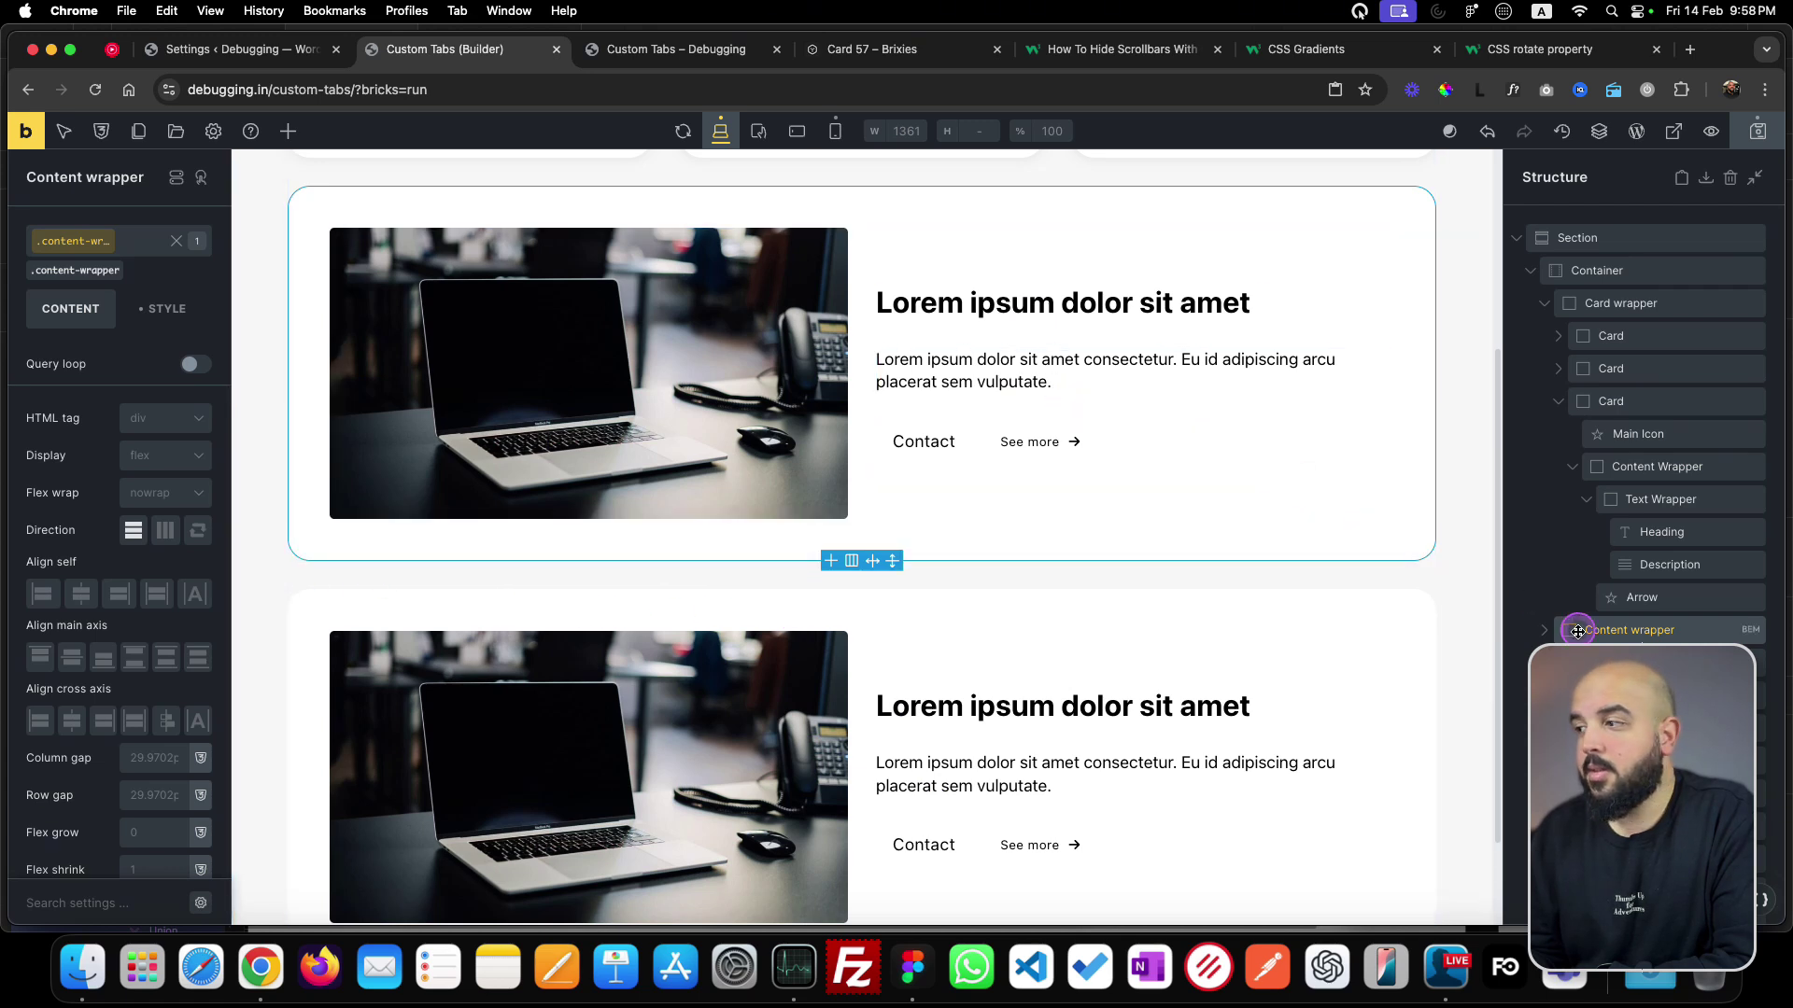
left_click(1634, 635)
right_click(1634, 635)
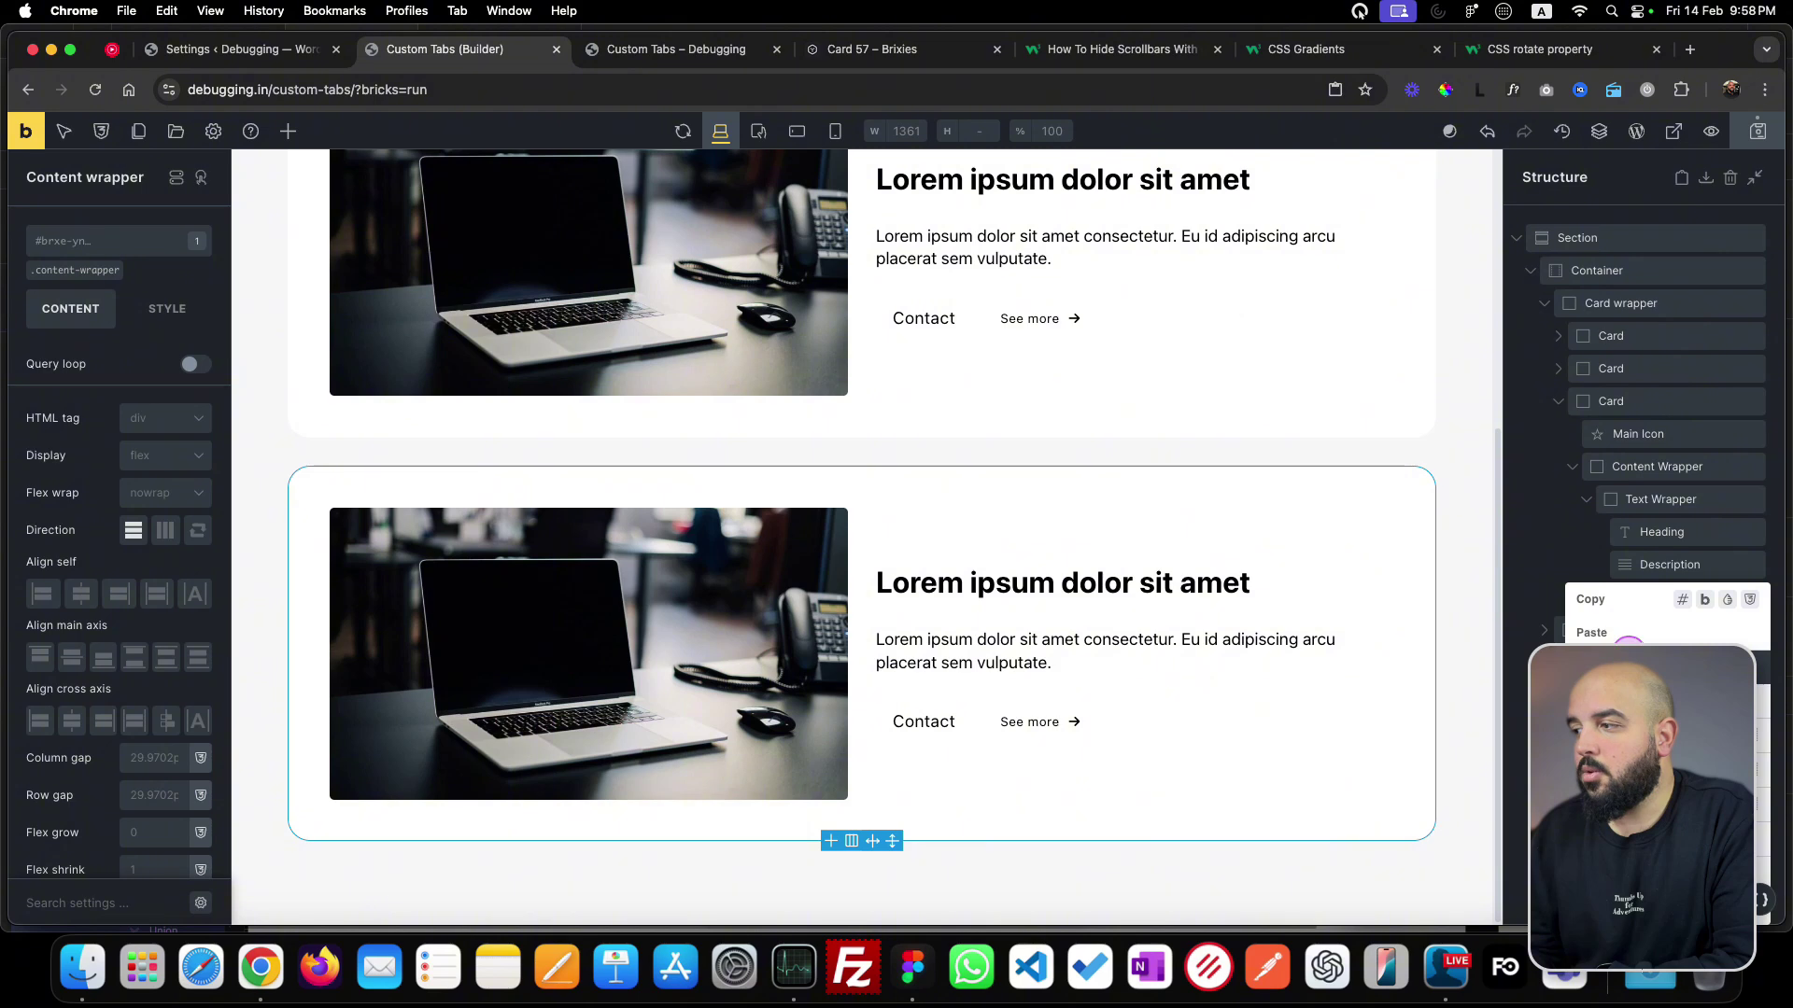
left_click(1634, 635)
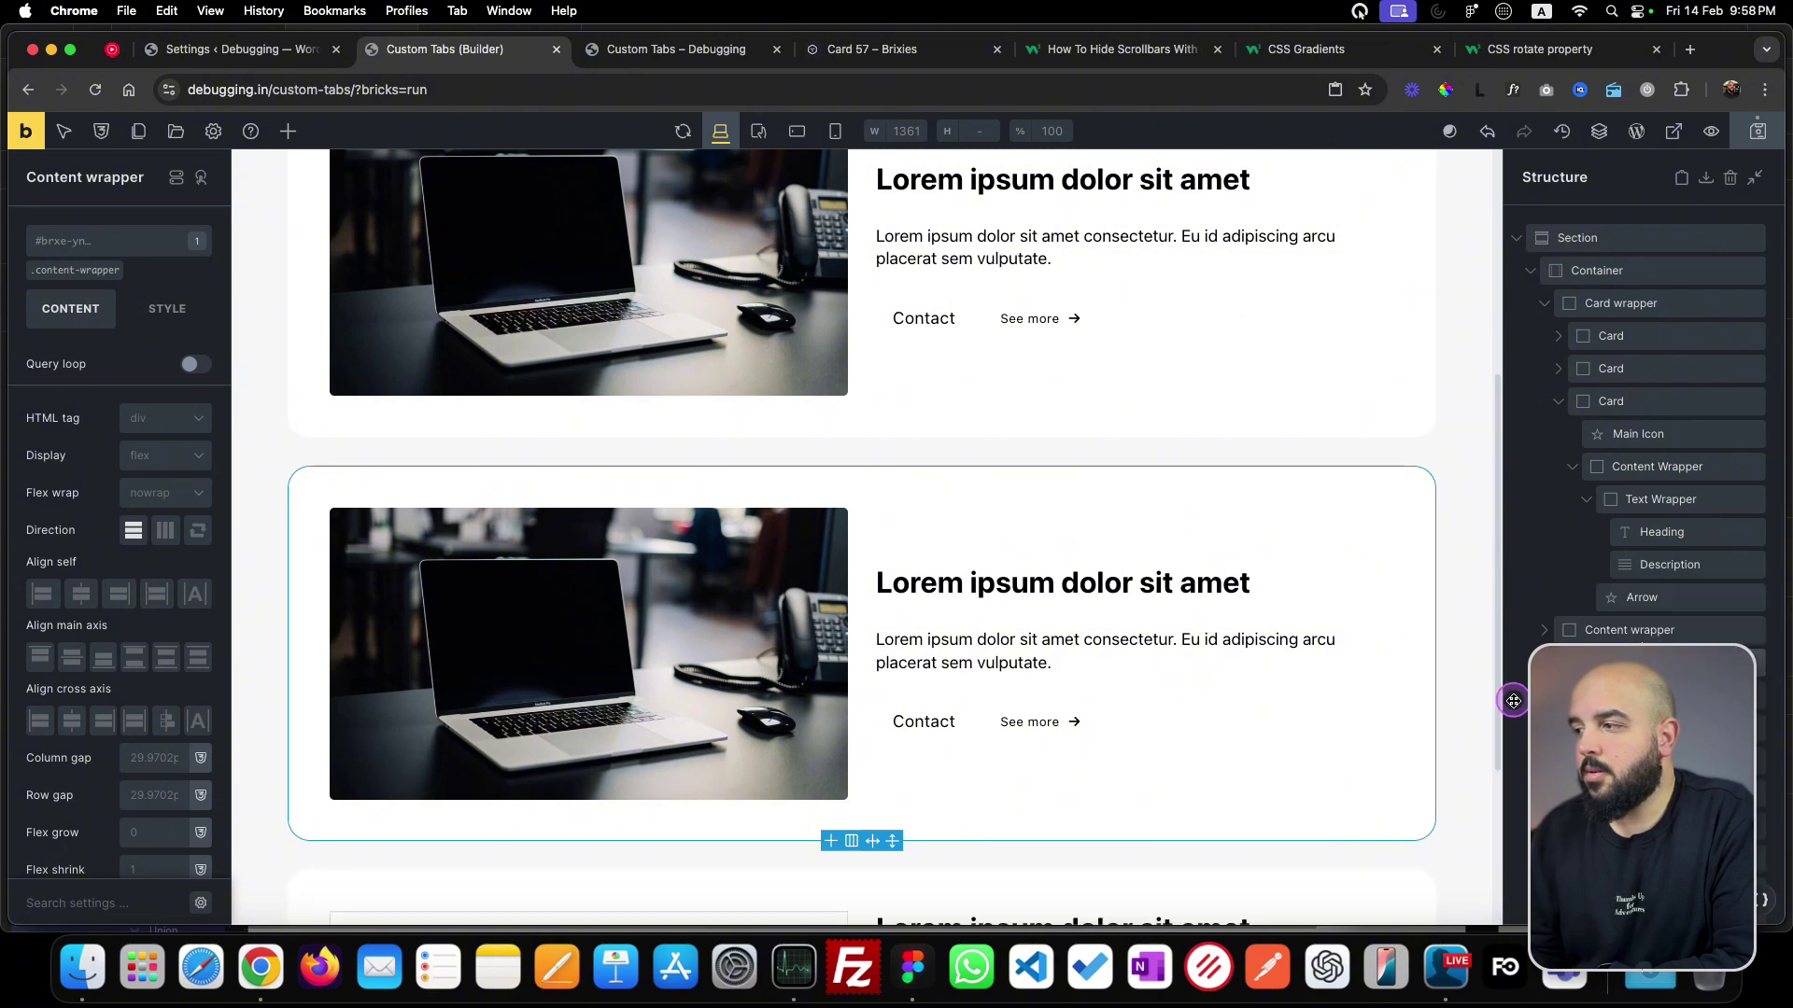
left_click(1544, 696)
left_click(1625, 695)
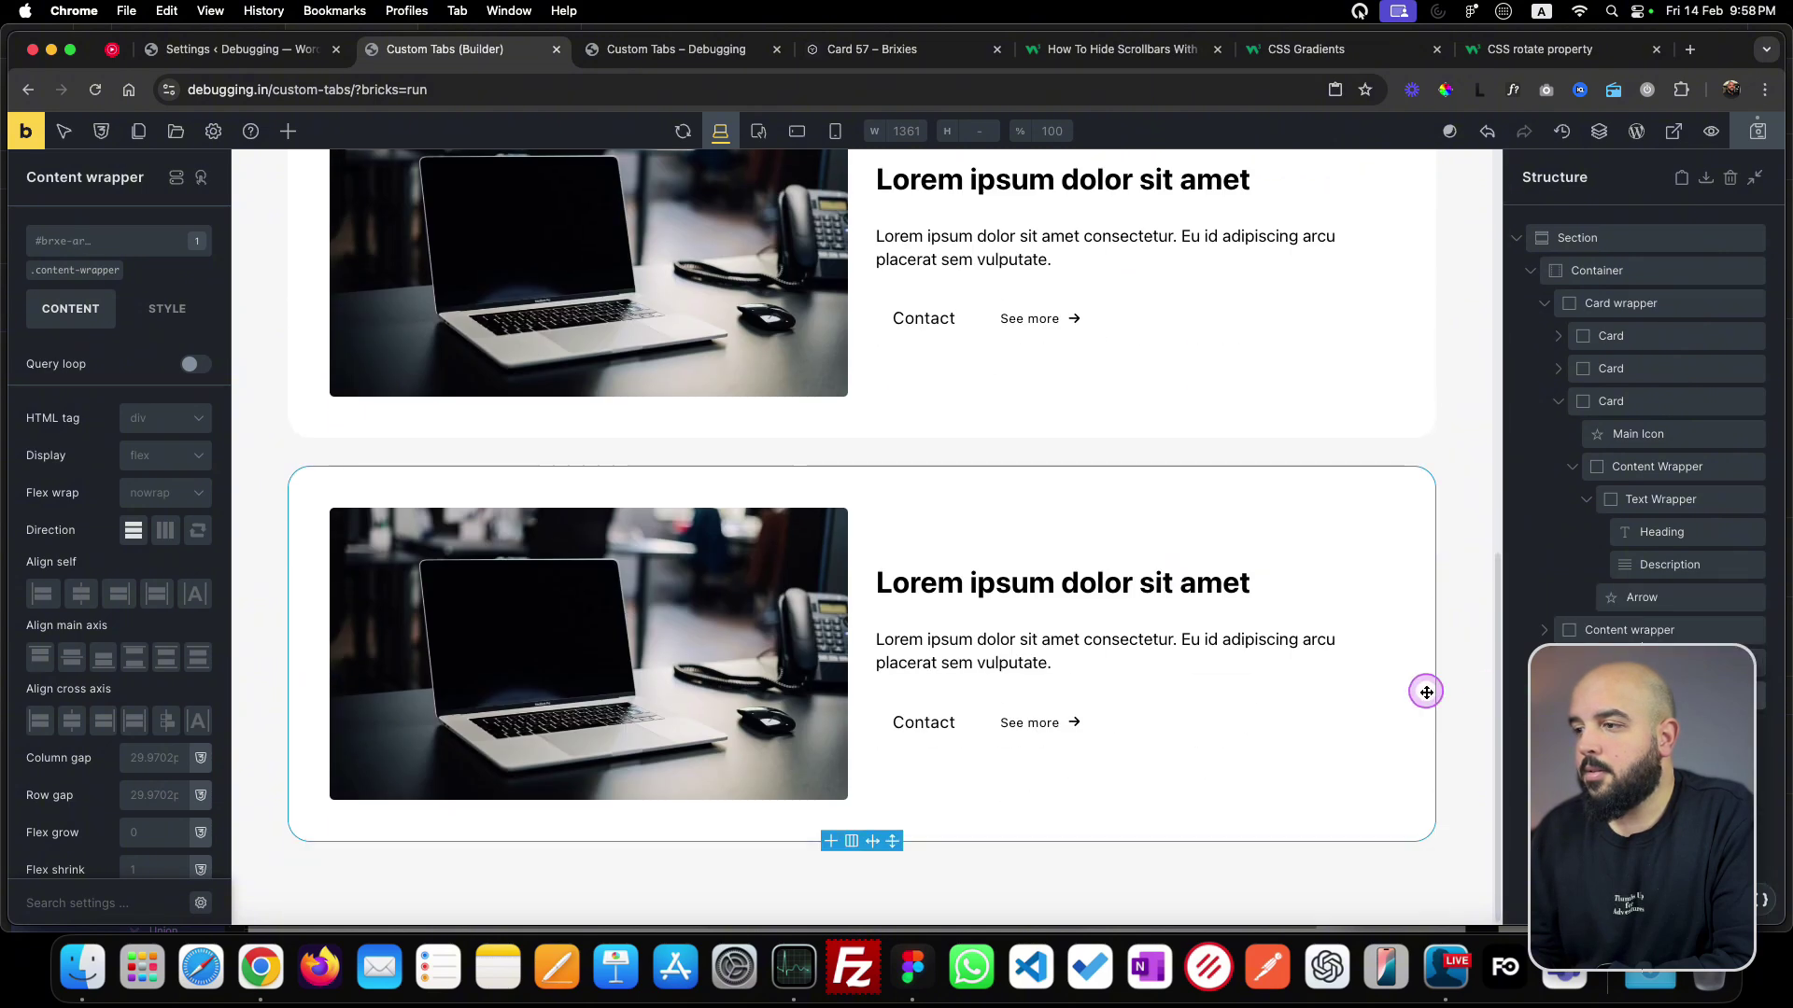
- Replace the image in the second content wrapper with the desk phone photo from the media library
scroll(1425, 692, "up", 5)
left_click(620, 696)
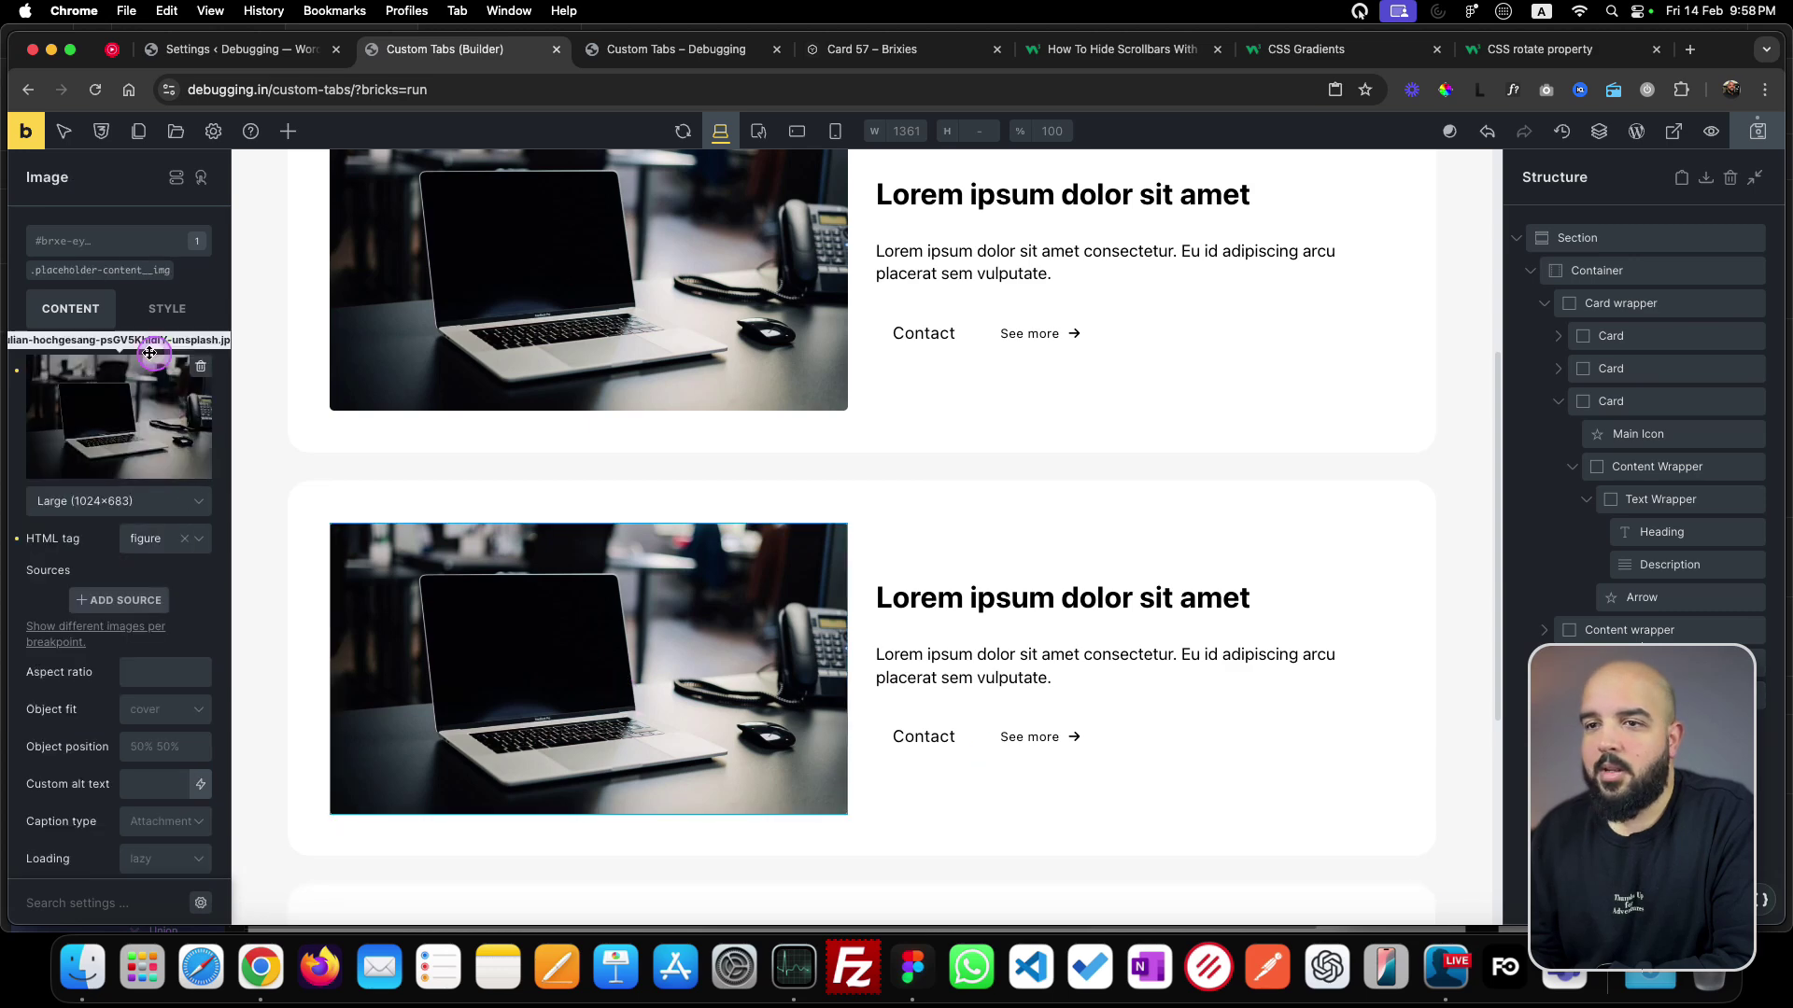
left_click(110, 441)
left_click(401, 363)
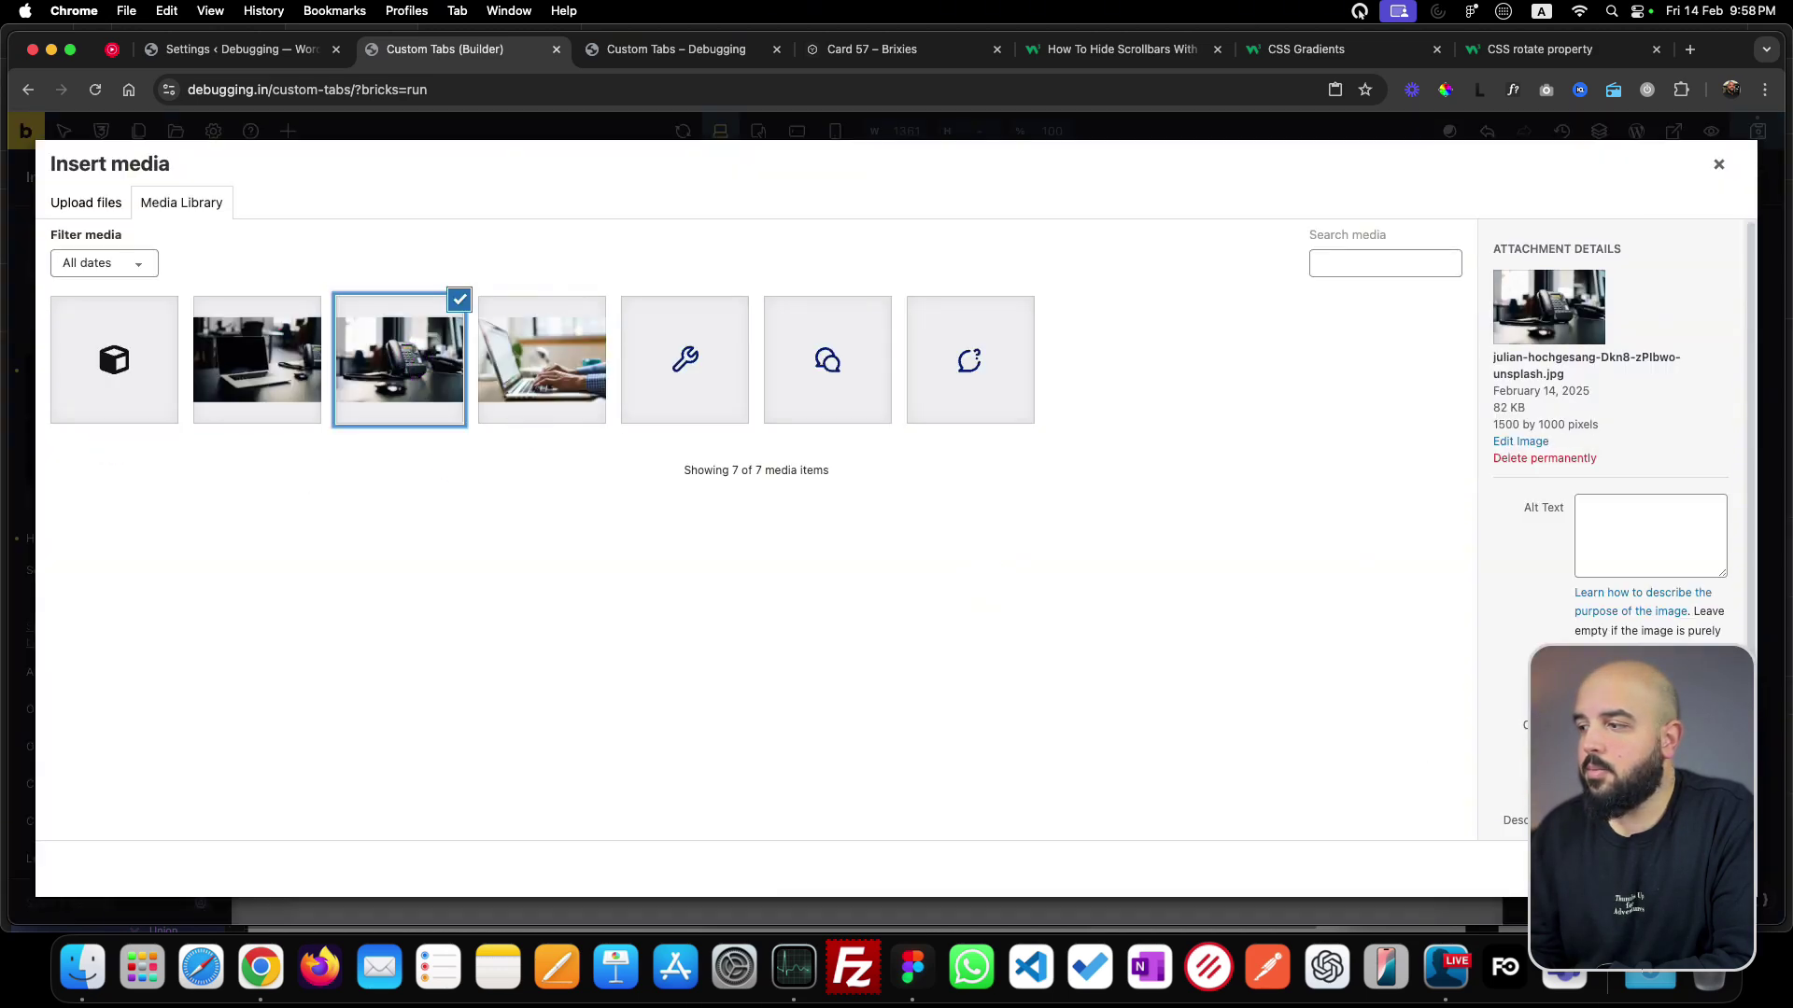
left_click(1671, 868)
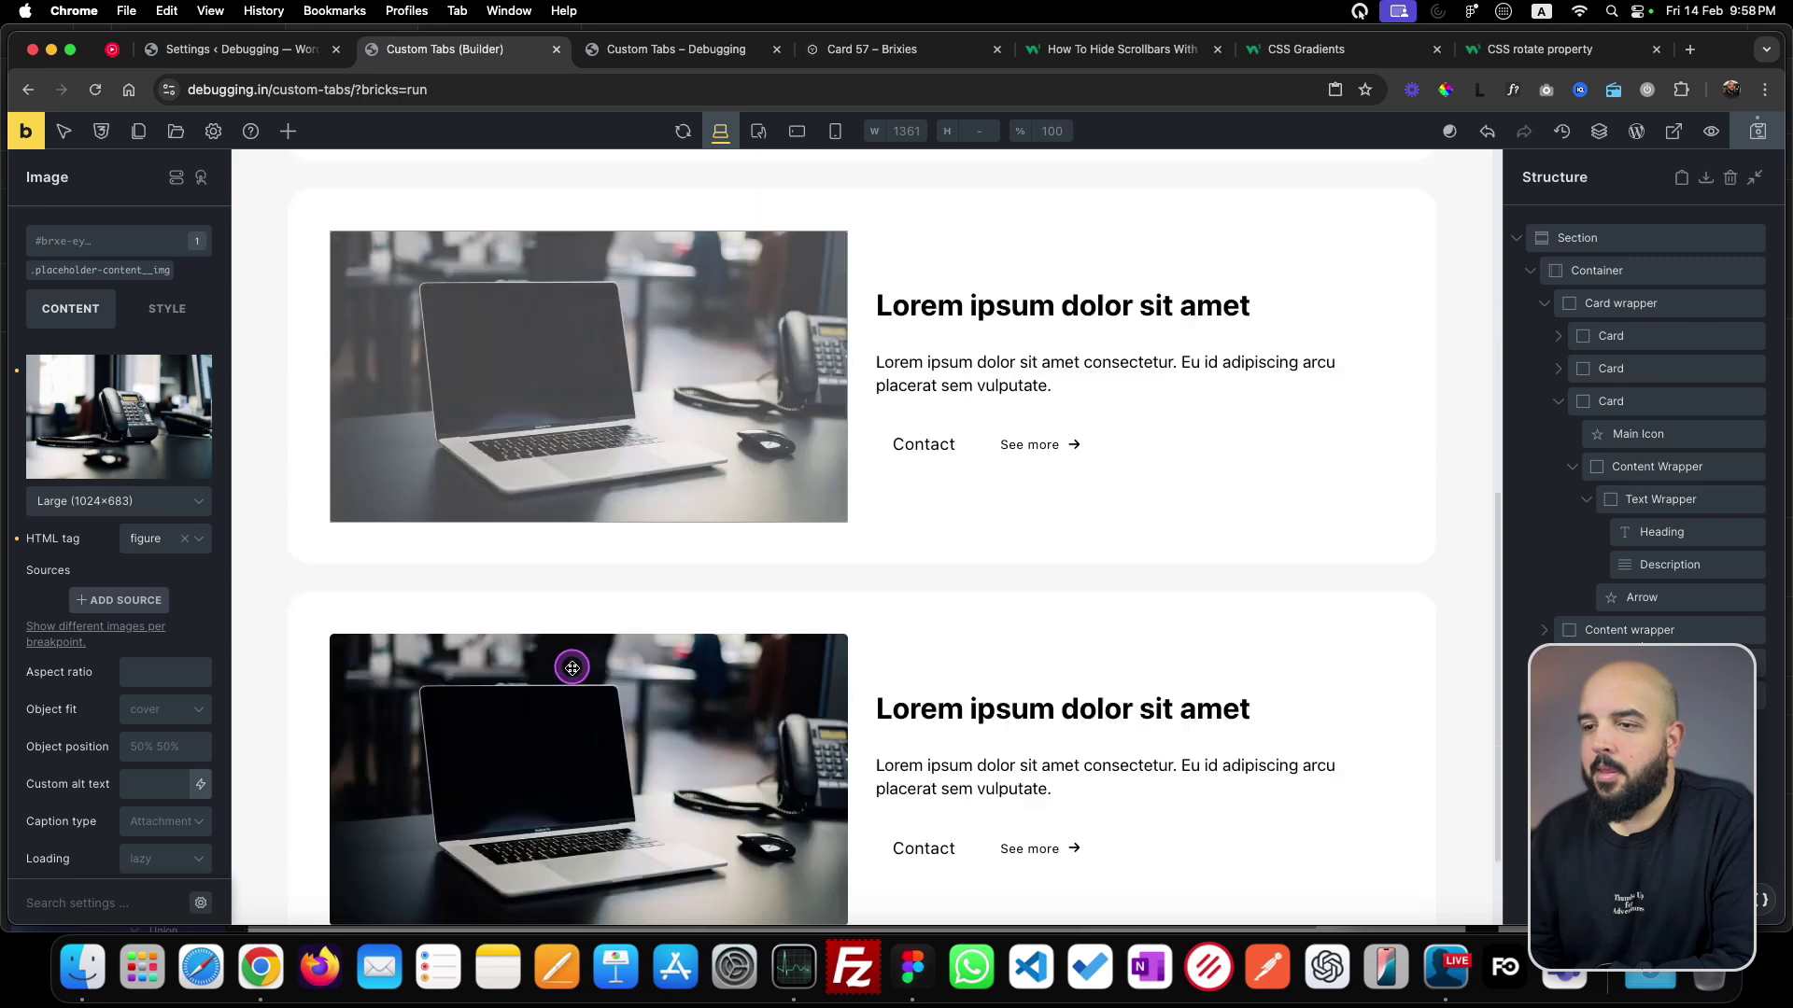
- Replace the third content wrapper's image with the media library photo of hands typing on a laptop
left_click(110, 420)
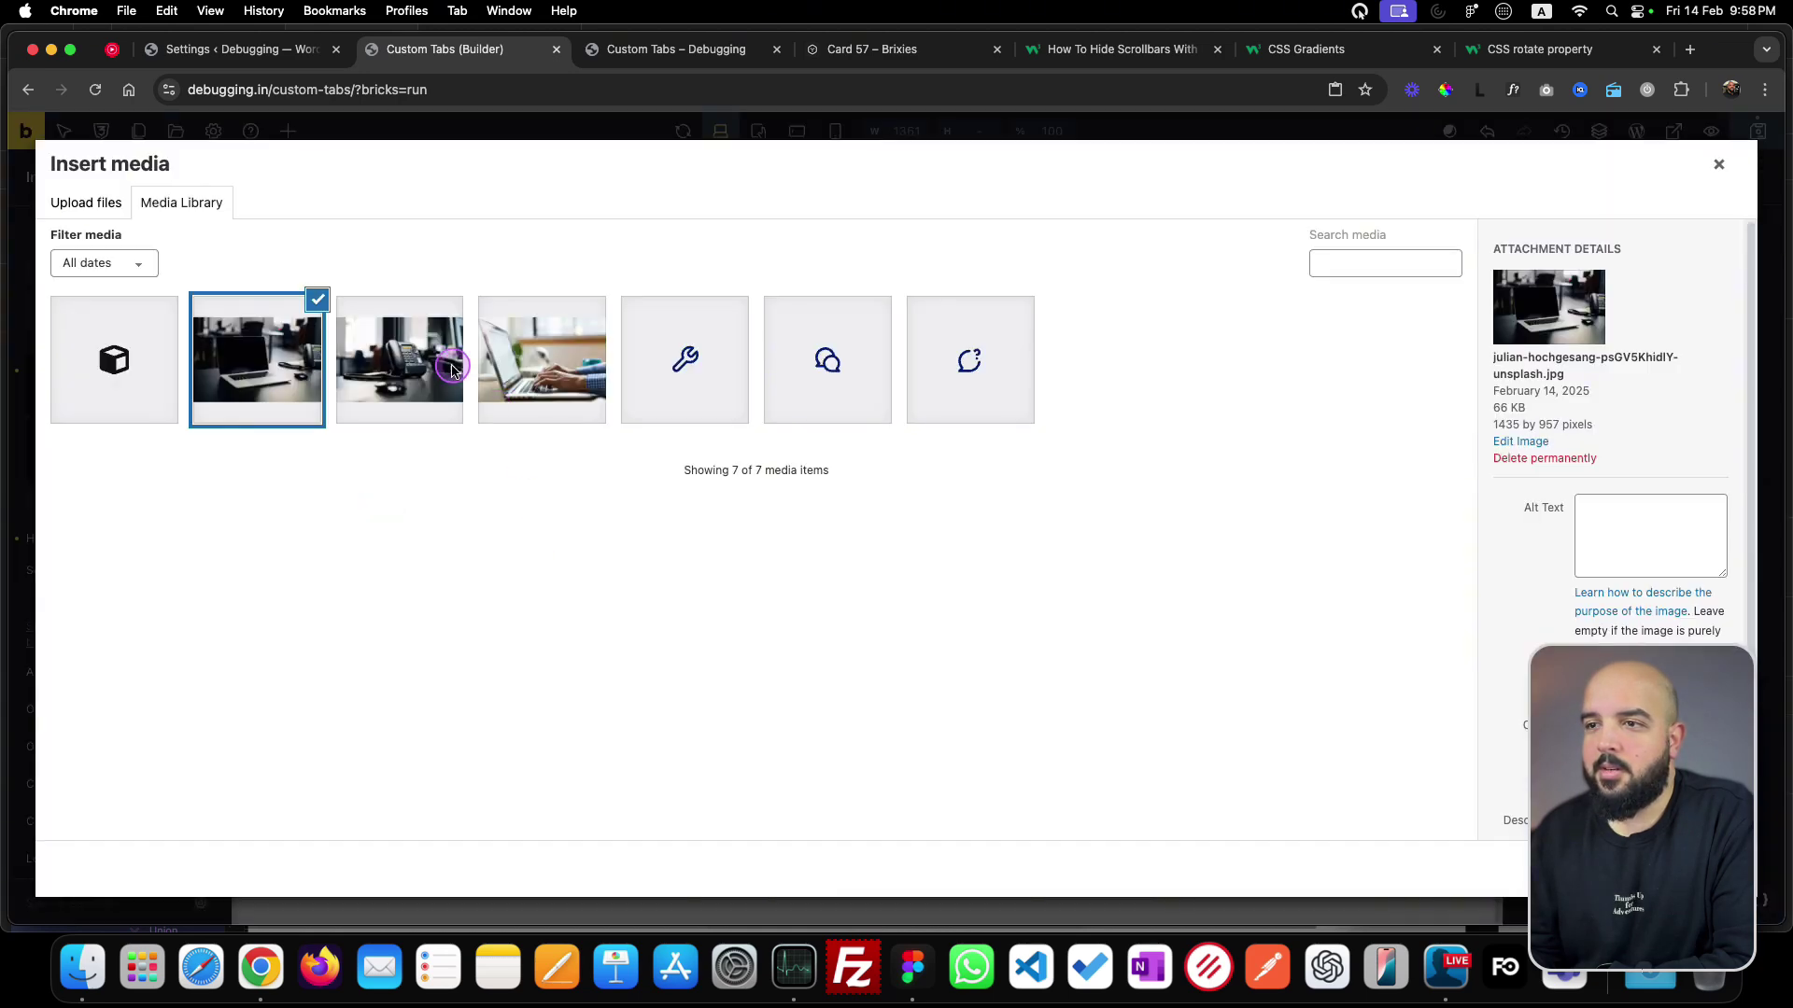
left_click(545, 378)
left_click(1671, 868)
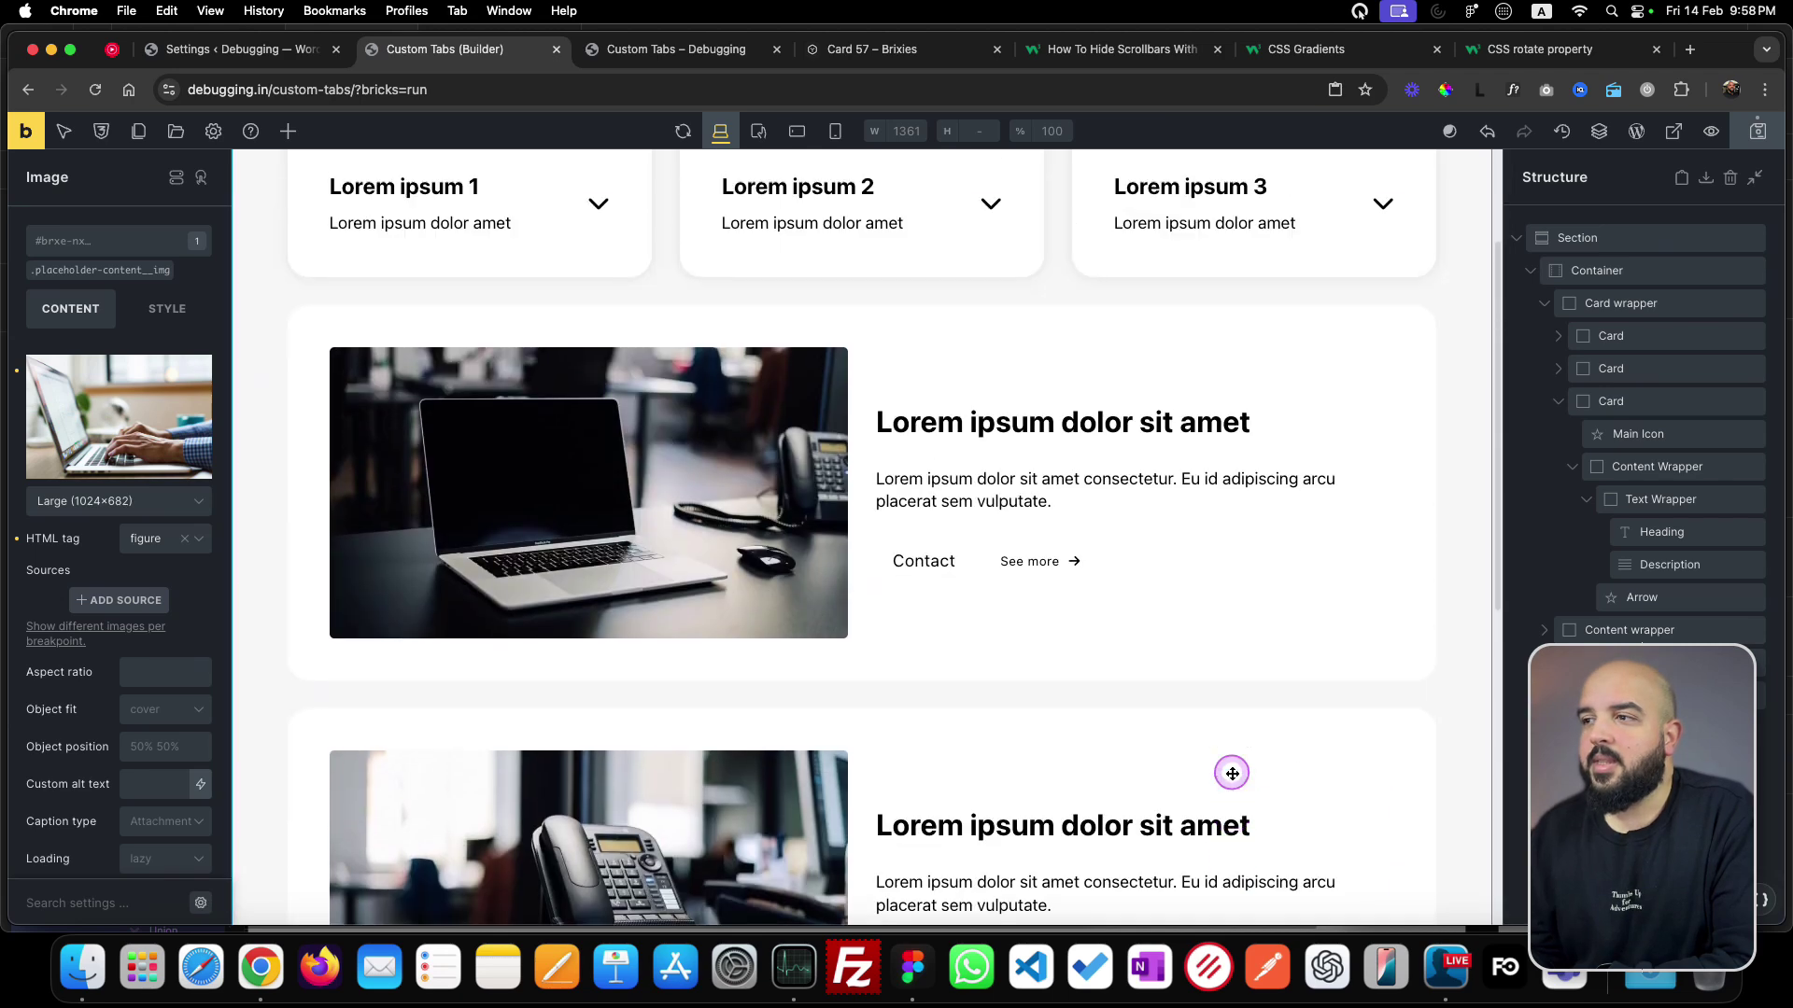
- Set the display of the content-wrapper class to none to hide all three content blocks
scroll(1200, 736, "up", 1)
scroll(1120, 608, "down", 1)
left_click(1120, 608)
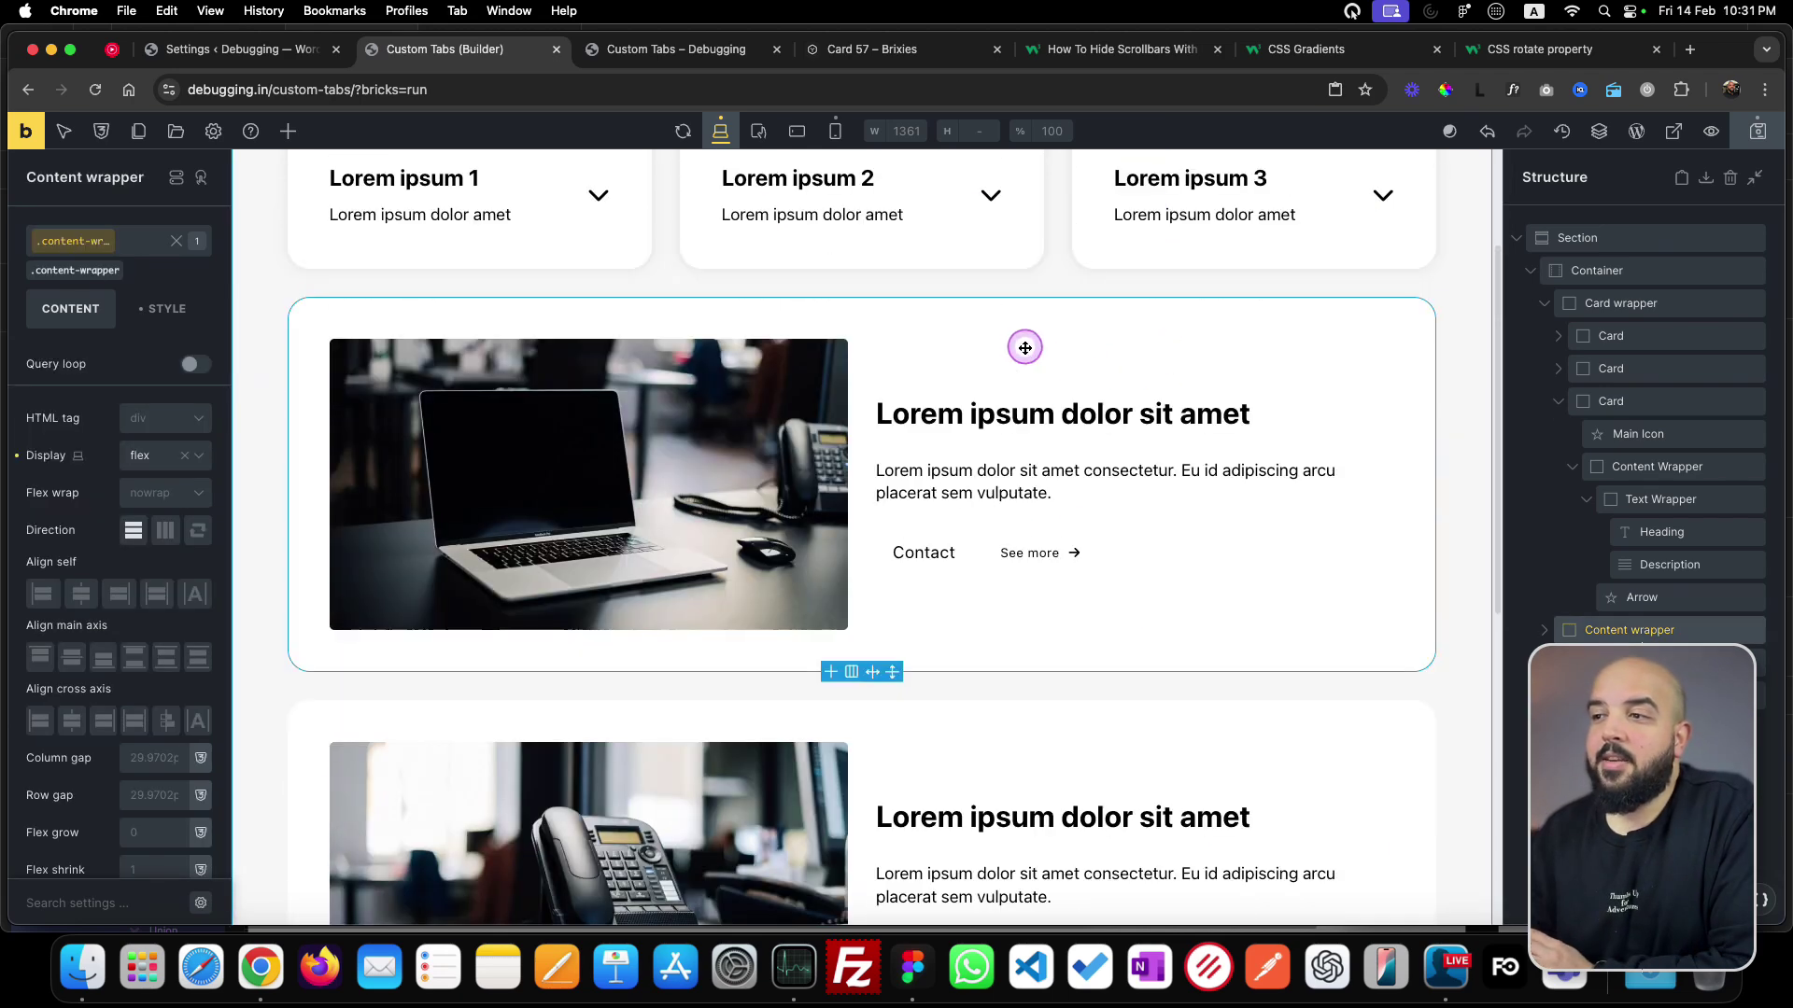
scroll(1014, 817, "down", 5)
scroll(1017, 826, "up", 4)
scroll(1027, 747, "up", 4)
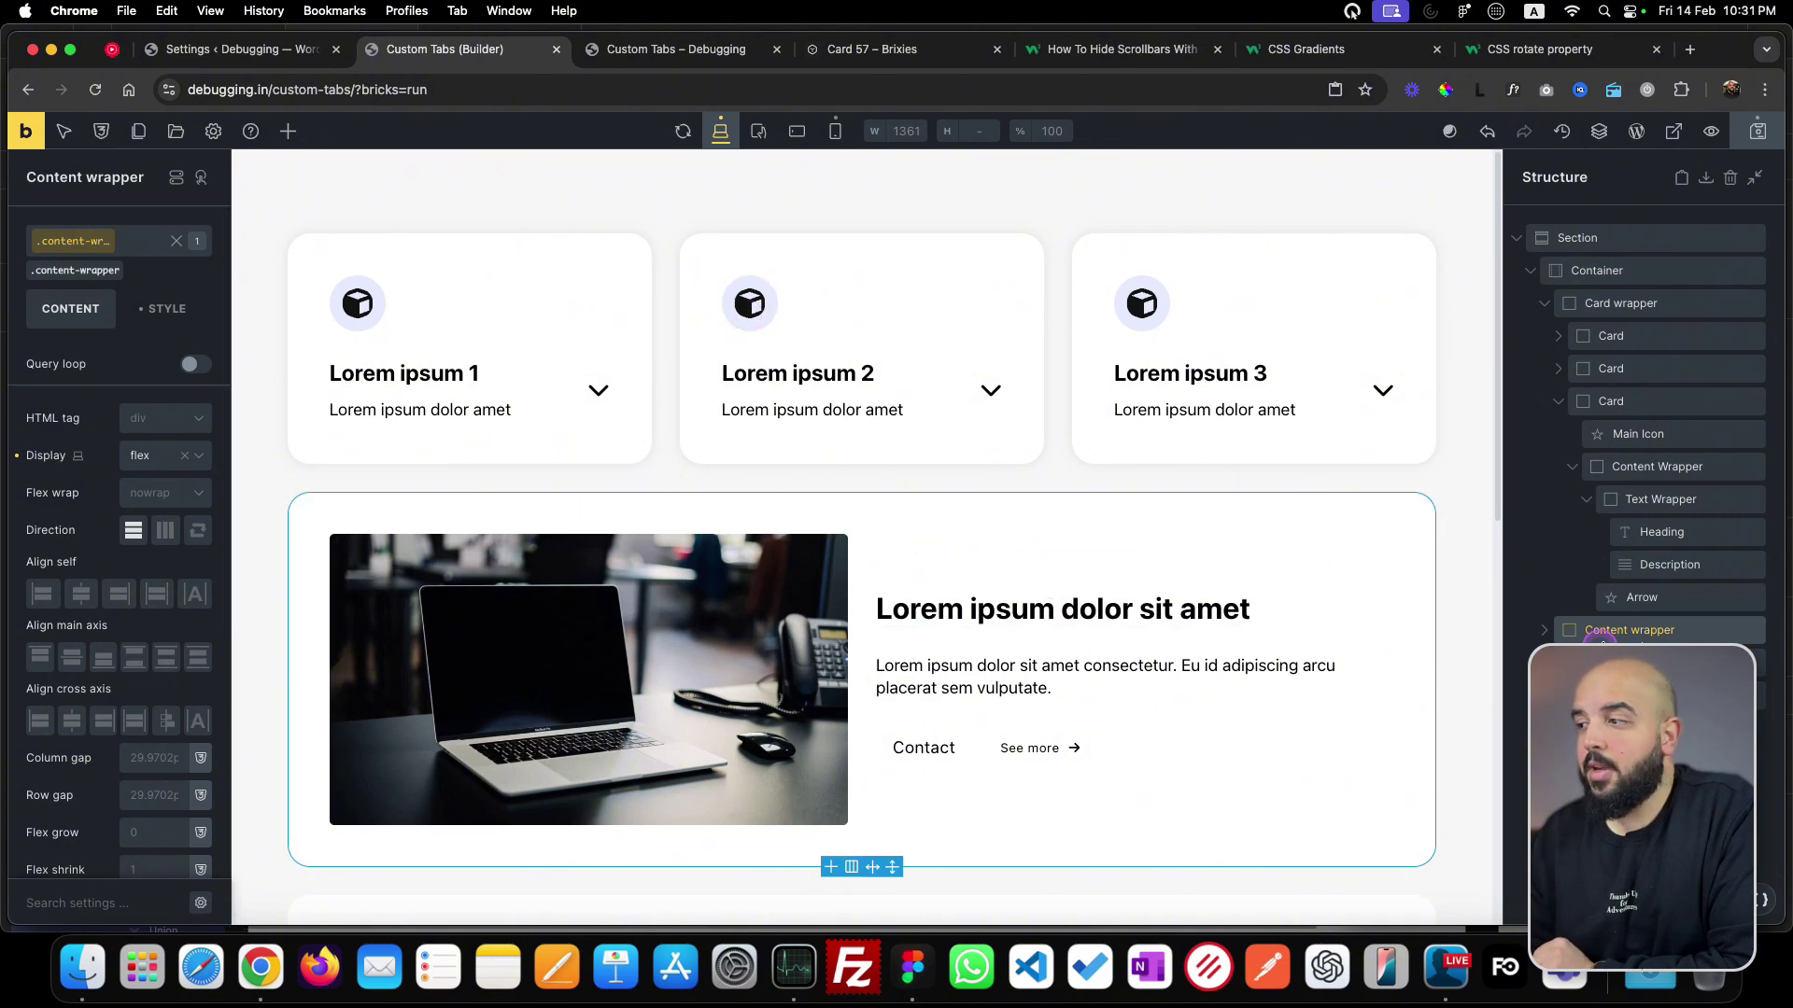
left_click(154, 459)
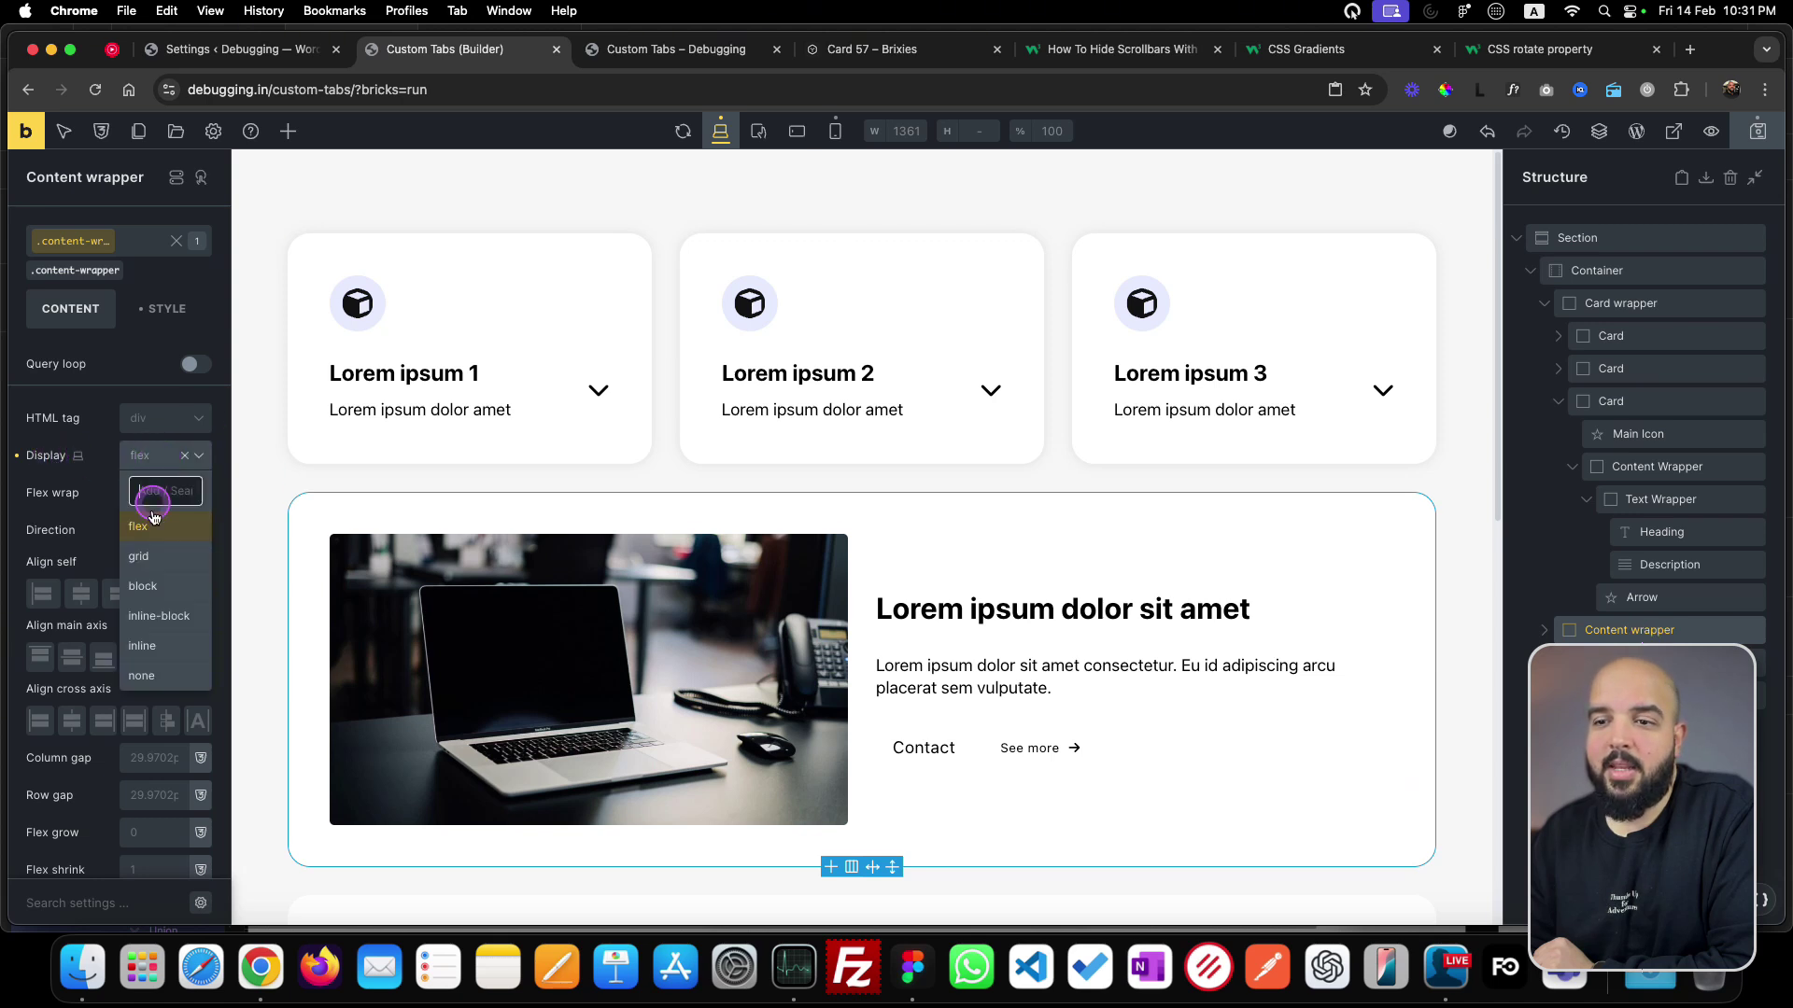
left_click(150, 684)
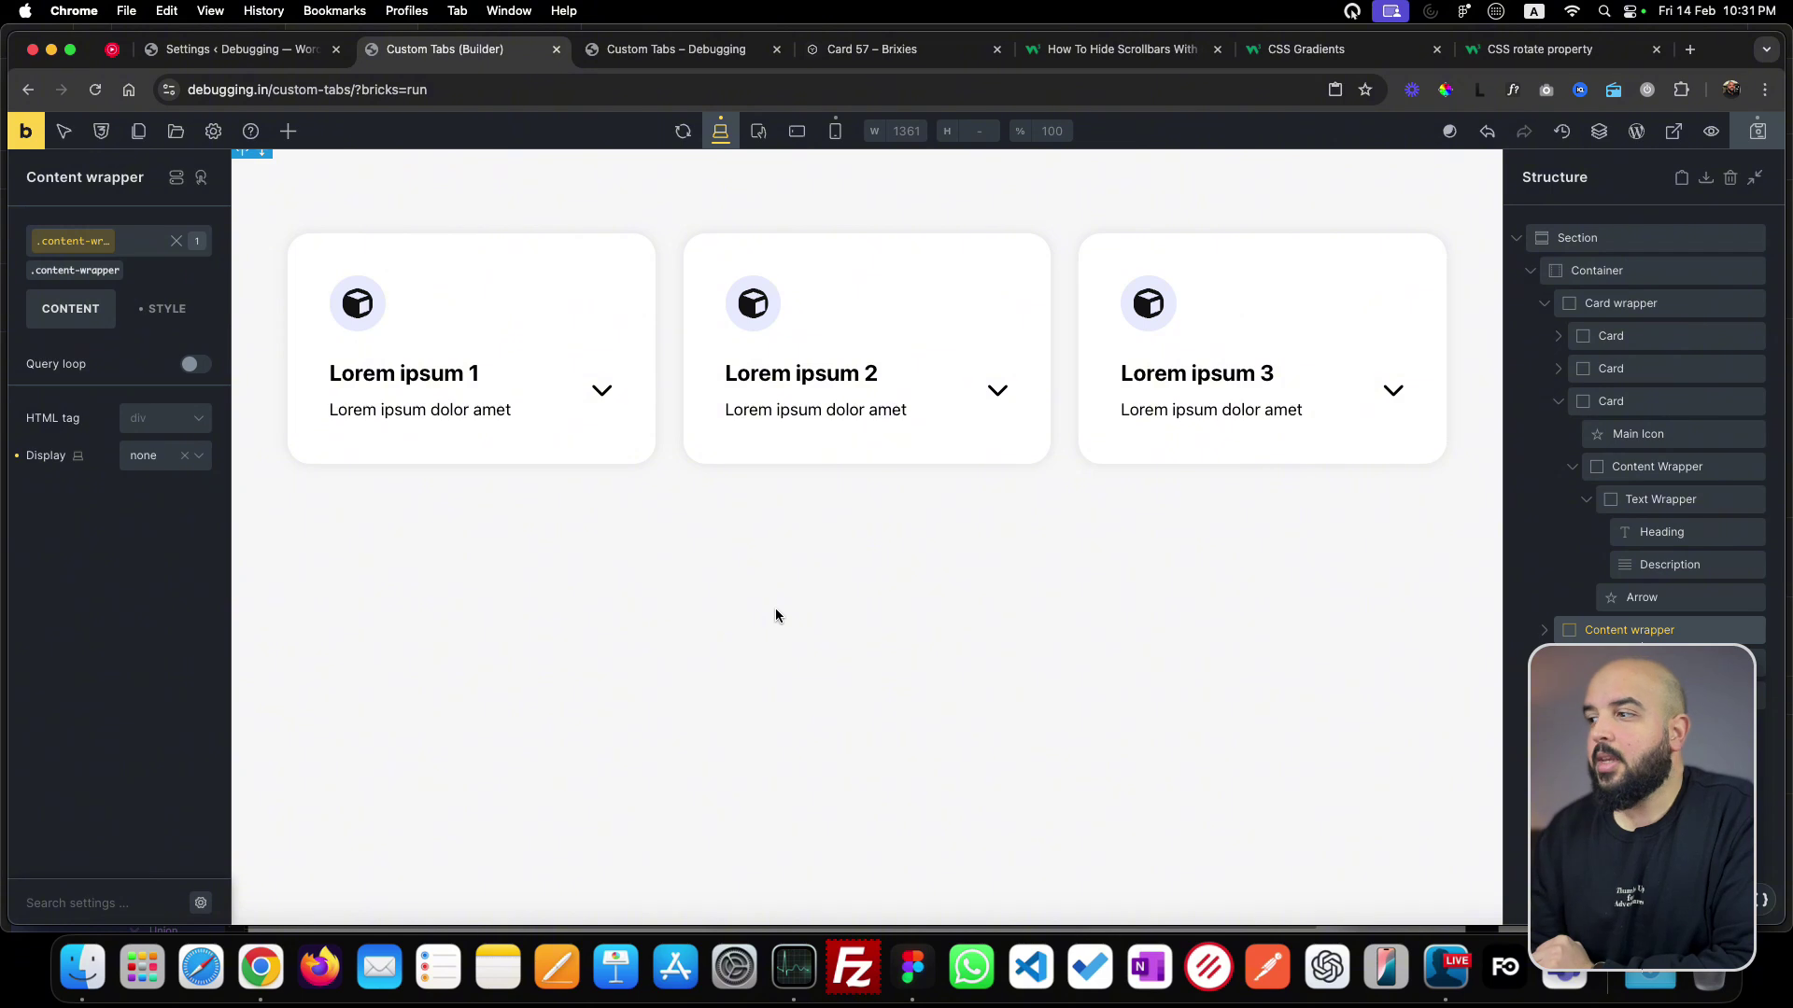
left_click(989, 592)
left_click(1393, 656)
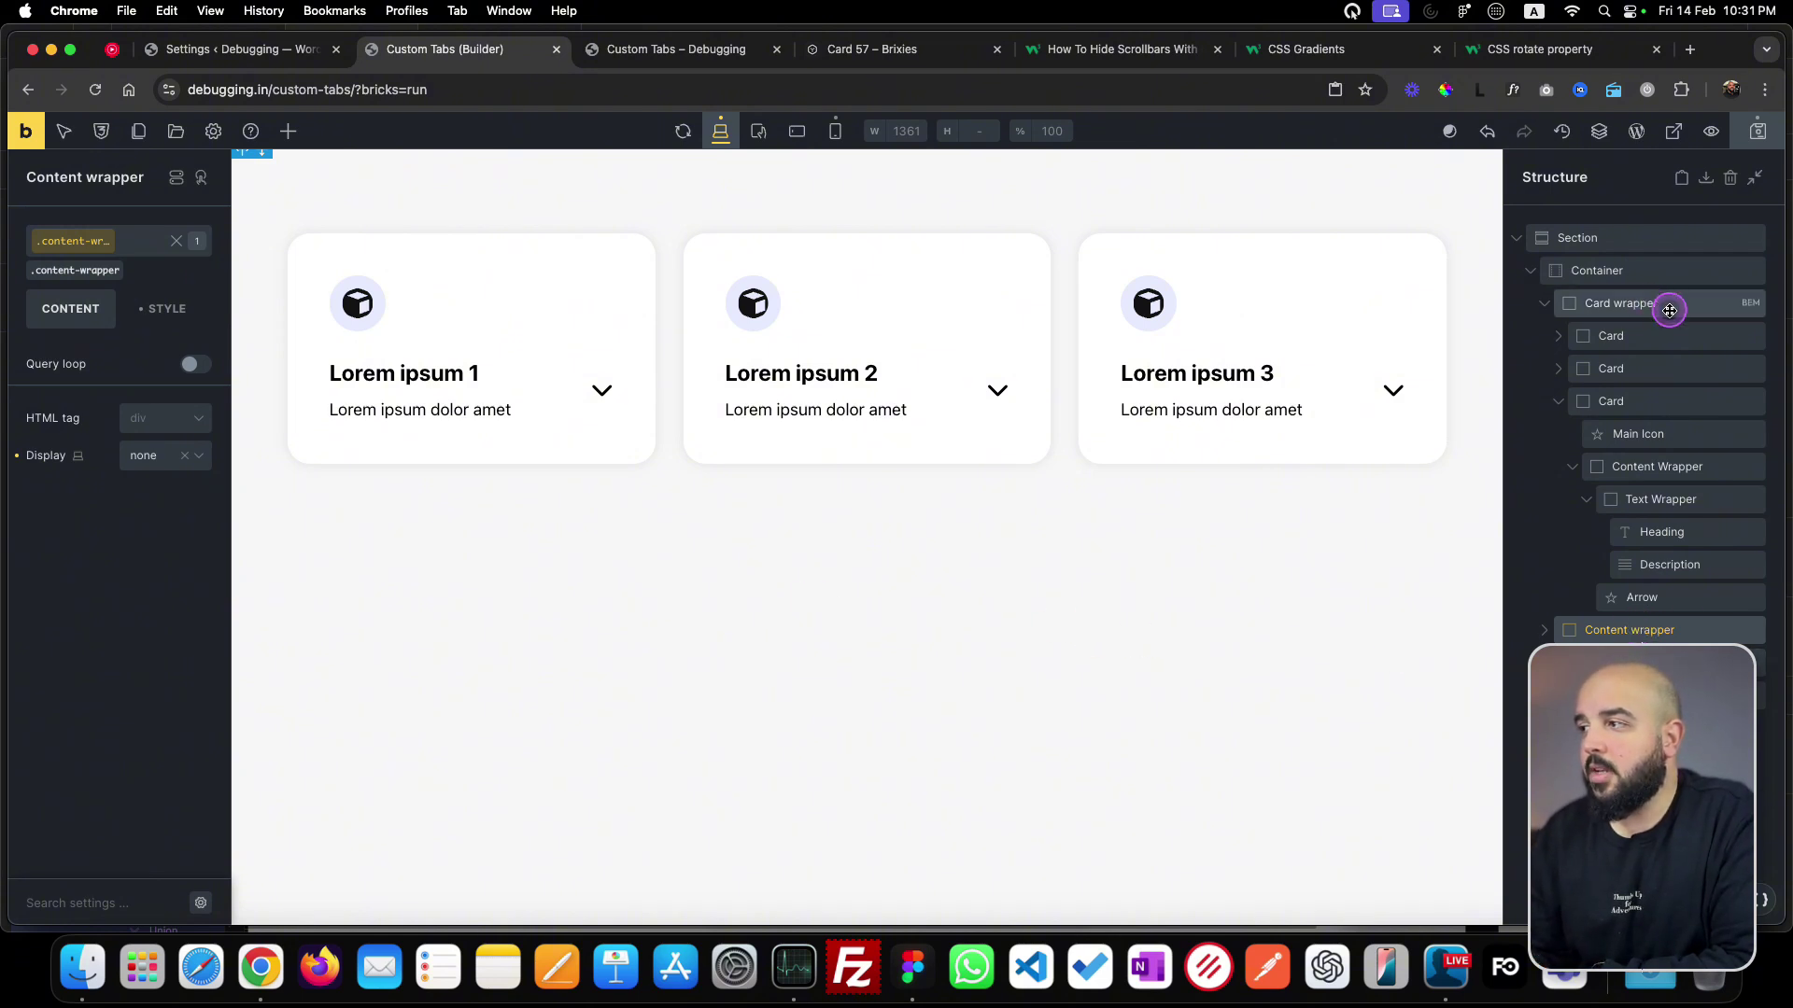
- Open the custom CSS of the Container's card-container class at the active-content rule
left_click(1632, 271)
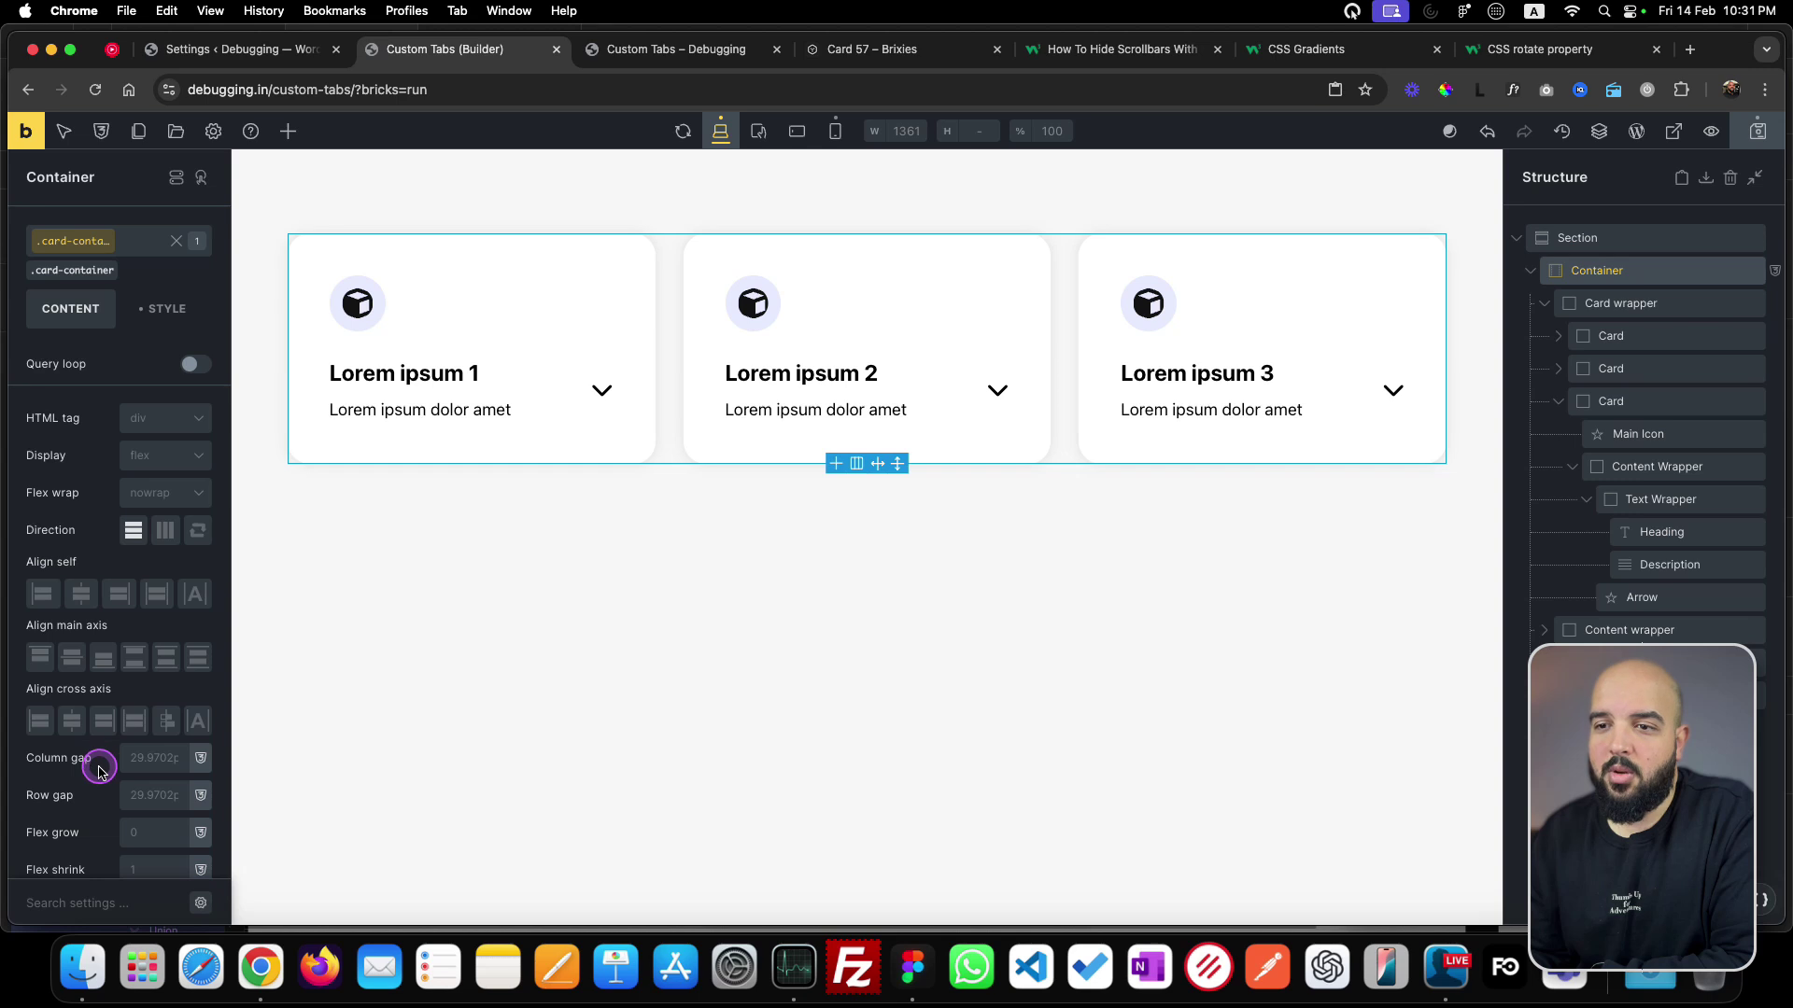
scroll(96, 769, "down", 1)
scroll(136, 524, "up", 1)
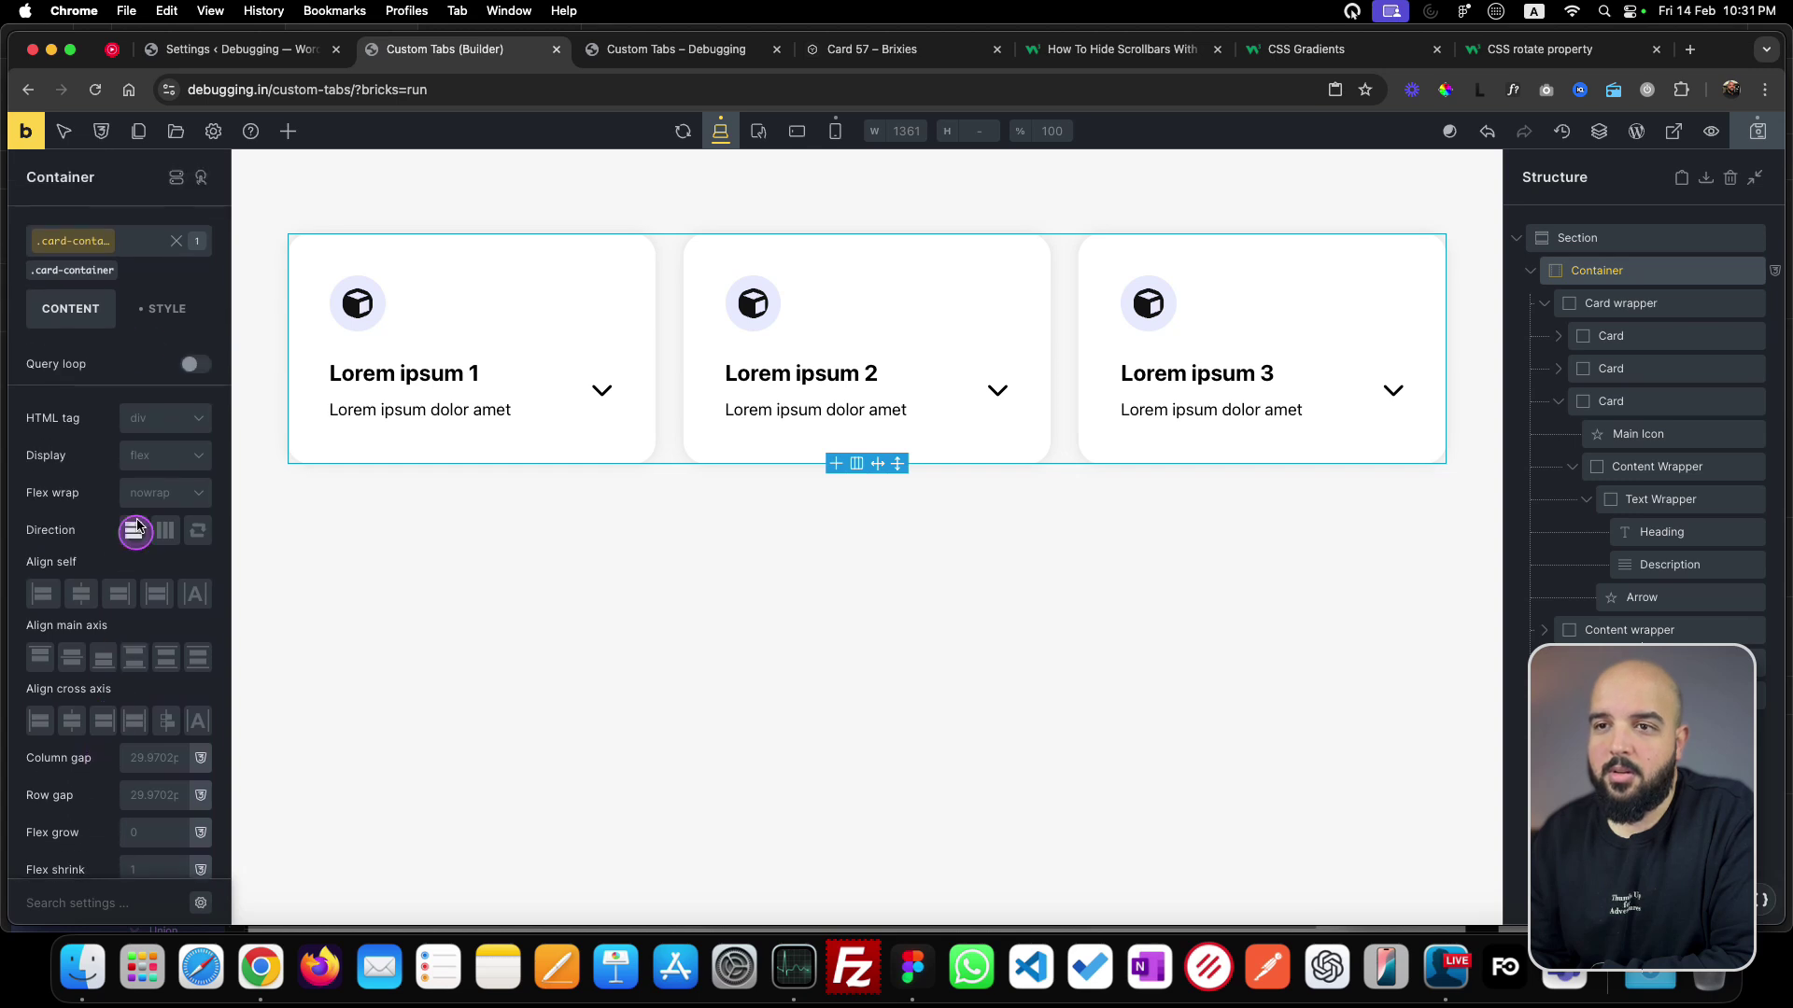
left_click(161, 311)
left_click(97, 704)
scroll(116, 715, "down", 3)
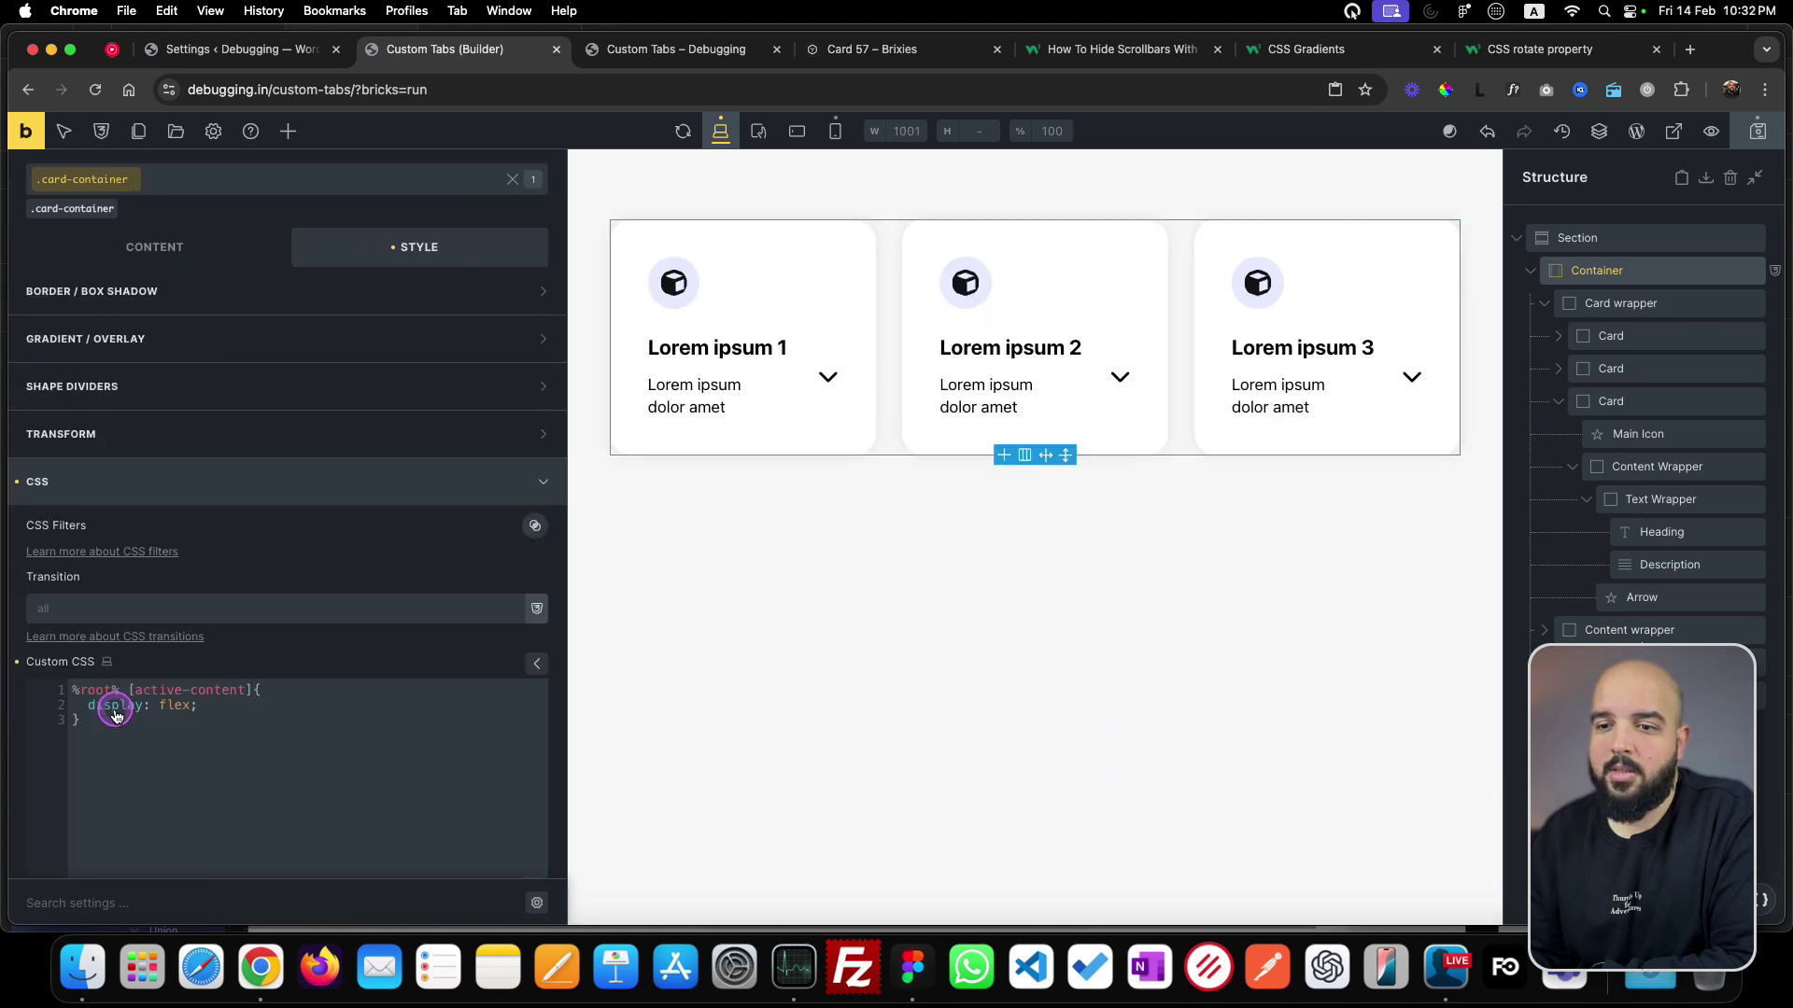
scroll(116, 715, "down", 3)
left_click(92, 553)
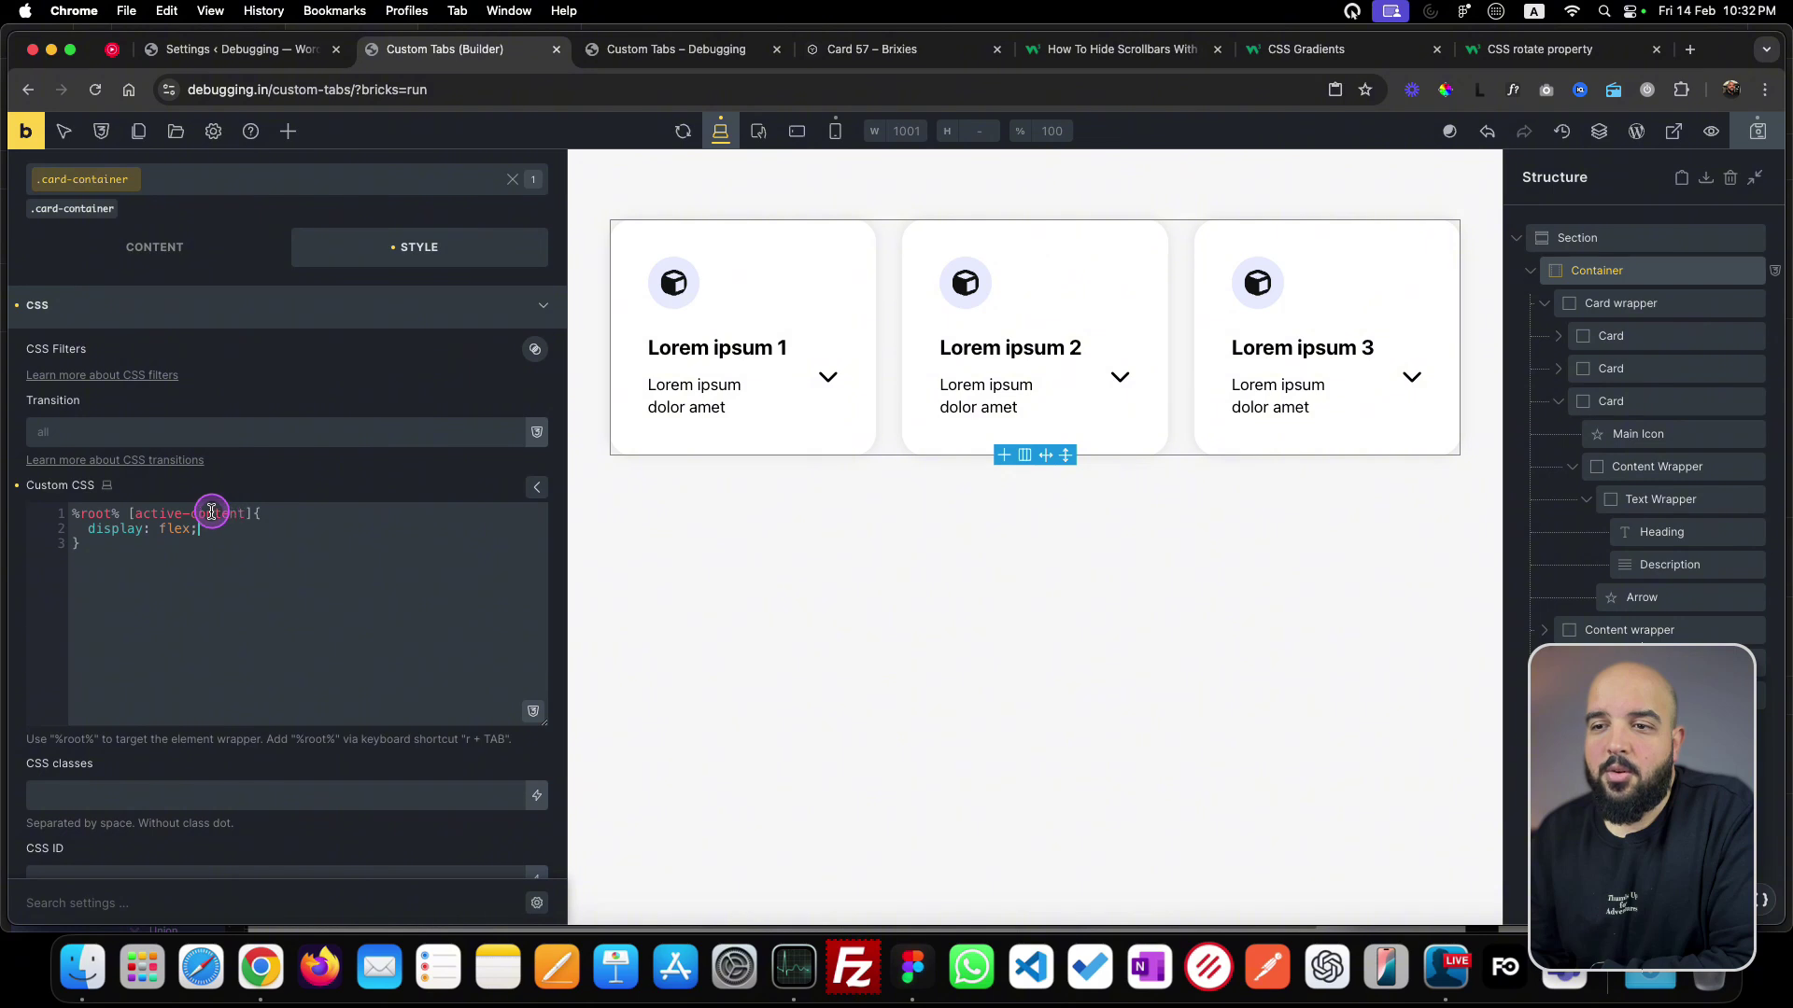
- Add !important to the display: flex declaration in the %root% [active-content] rule
double_click(177, 533)
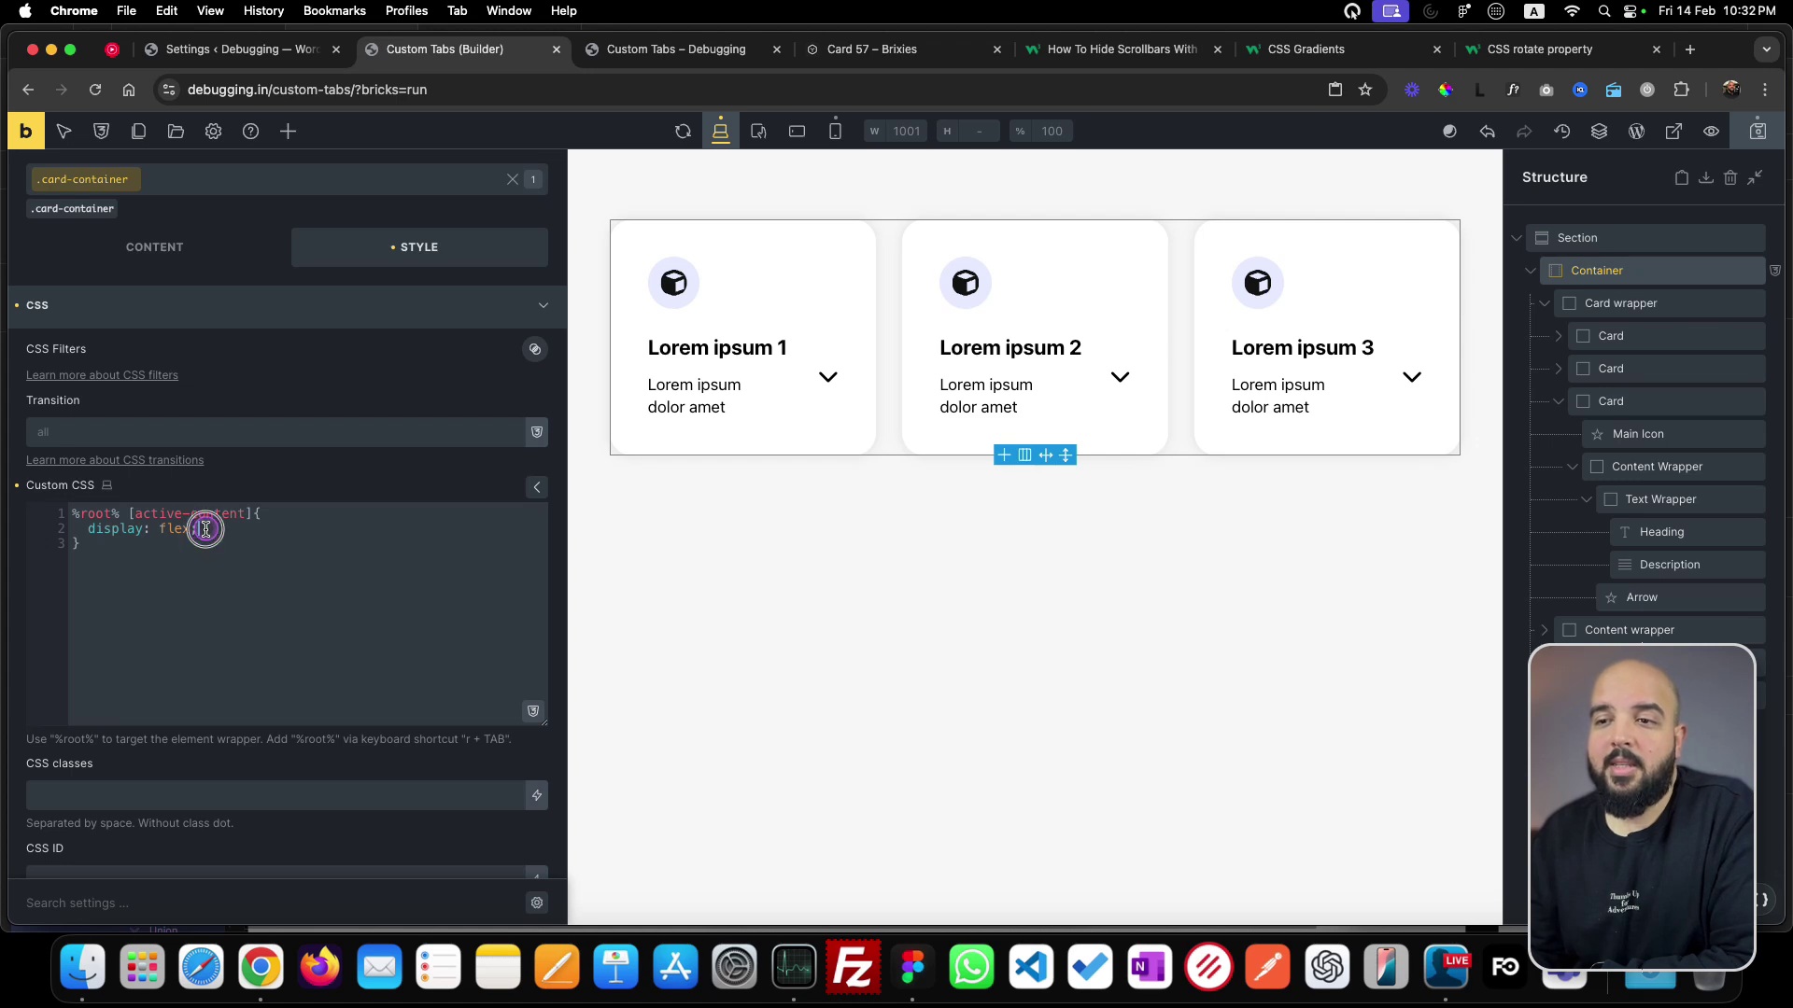
left_click_drag(205, 530, 247, 515)
left_click(206, 536)
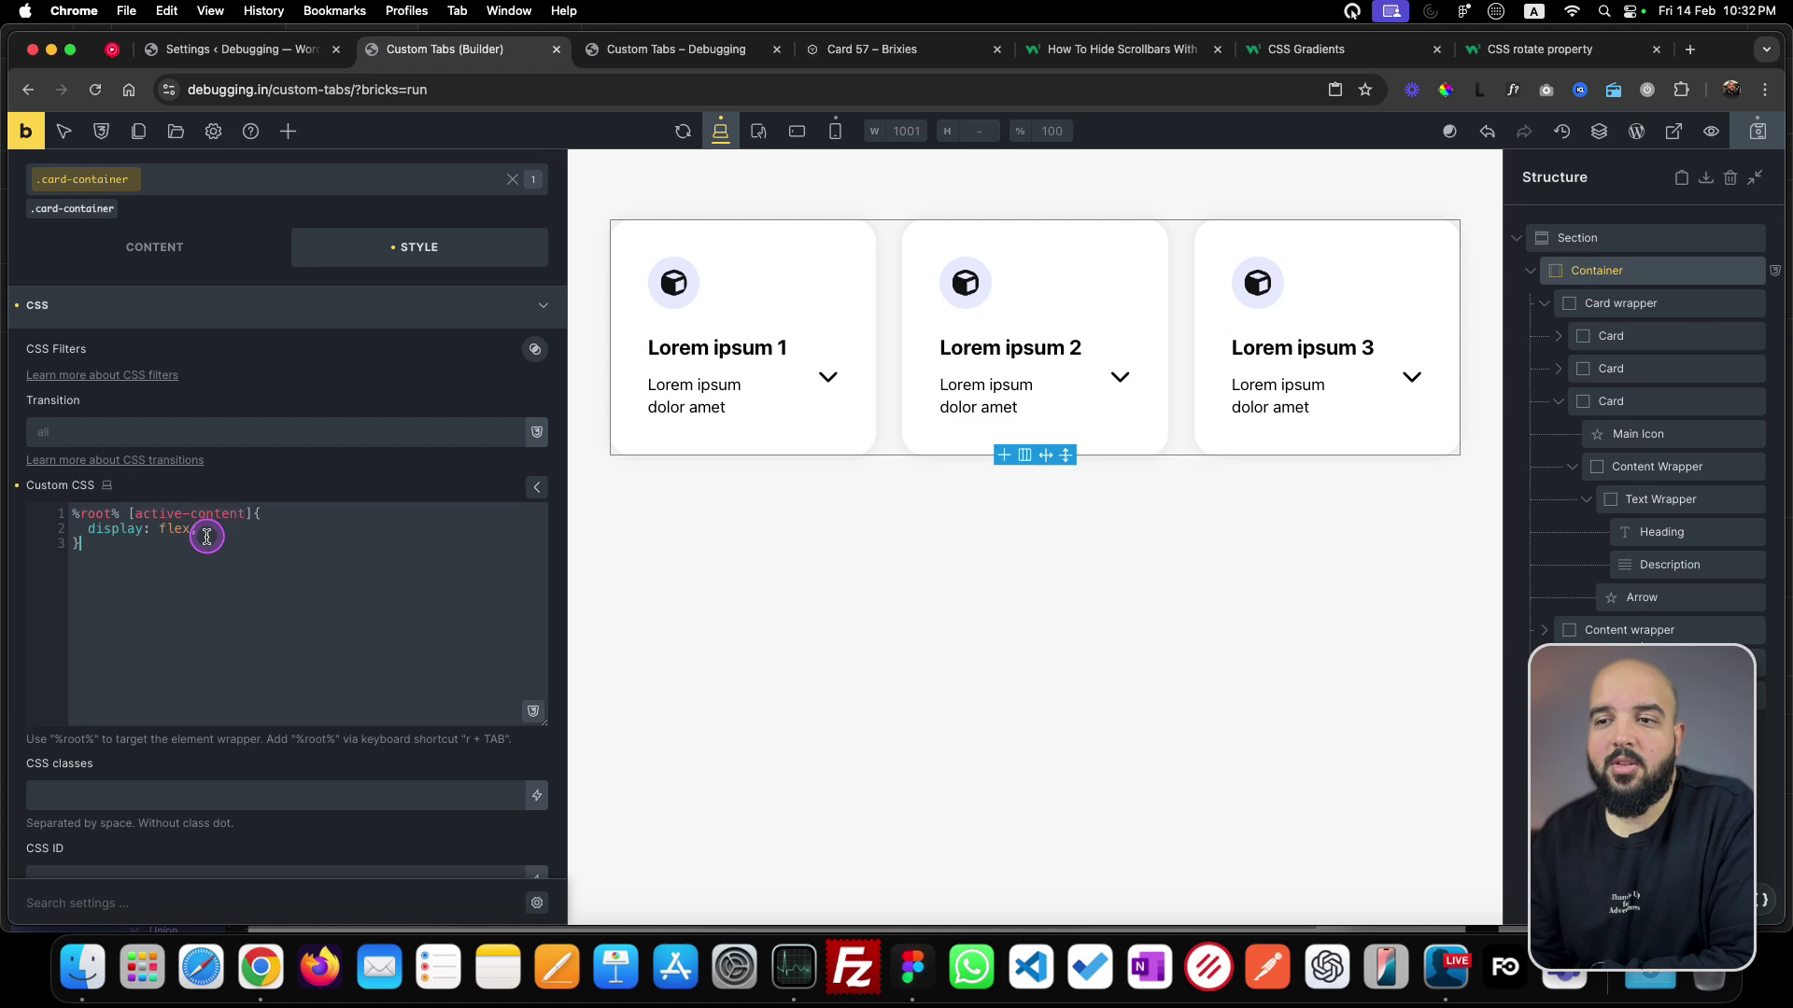
left_click(191, 528)
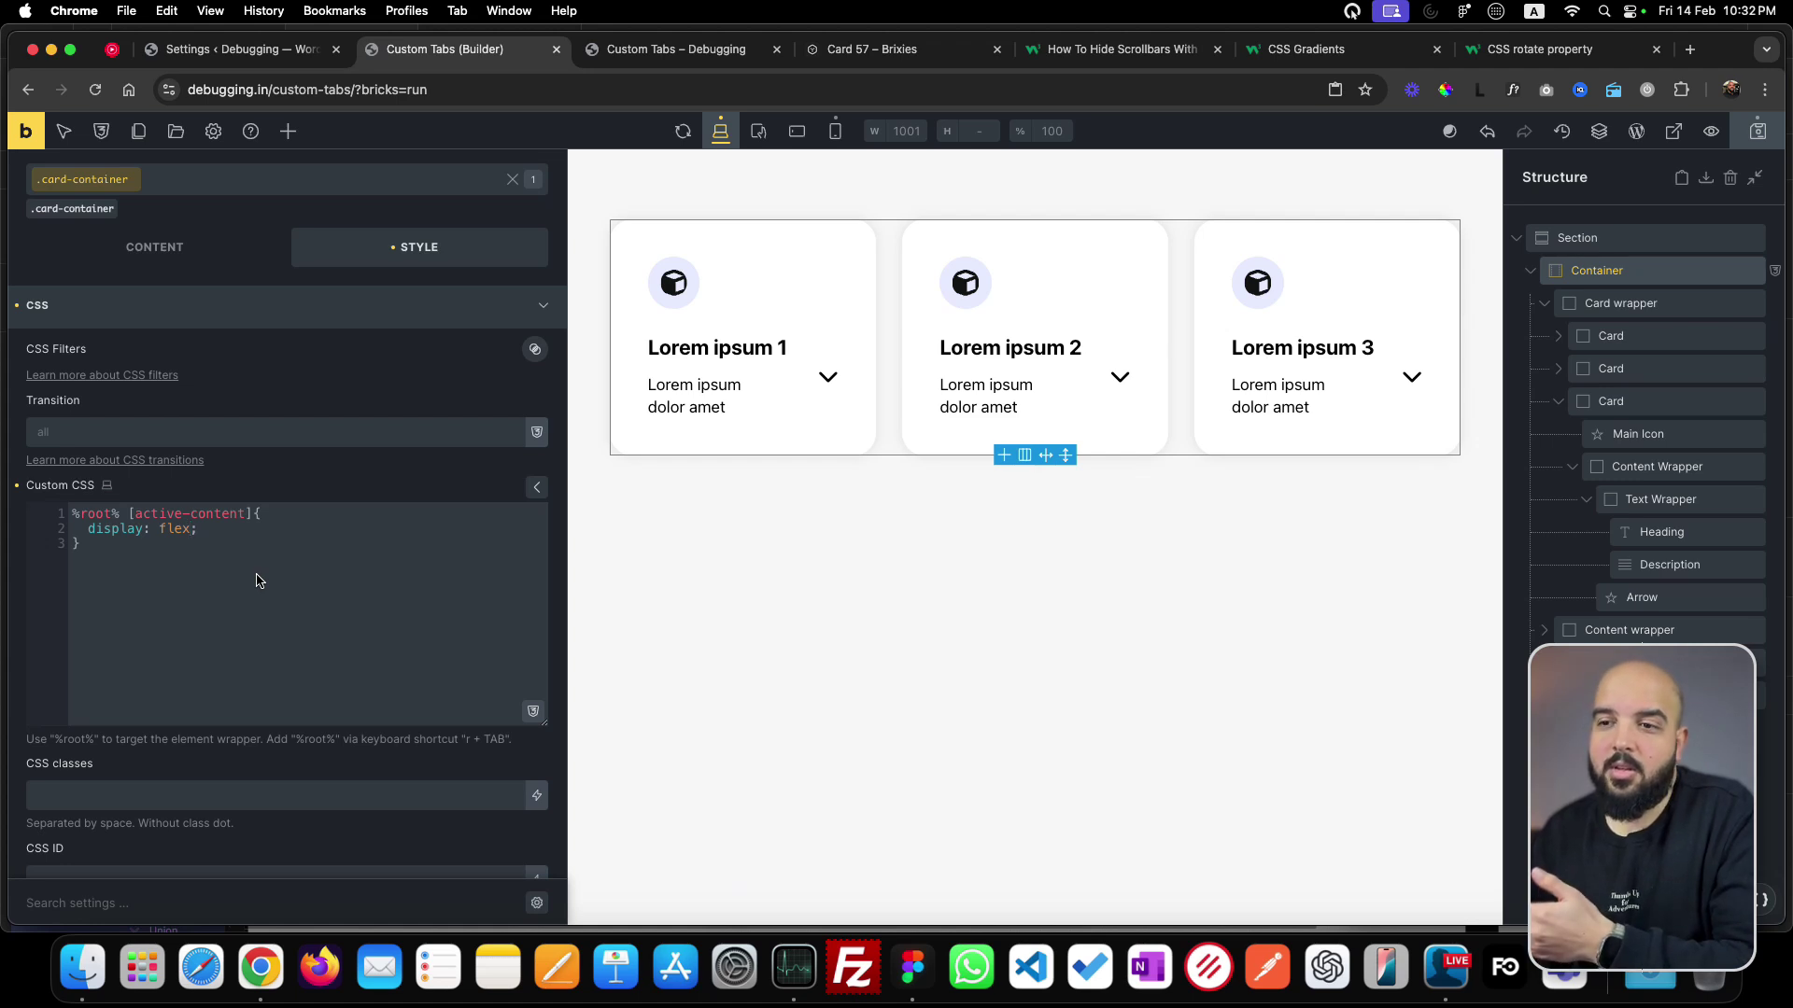
type("!")
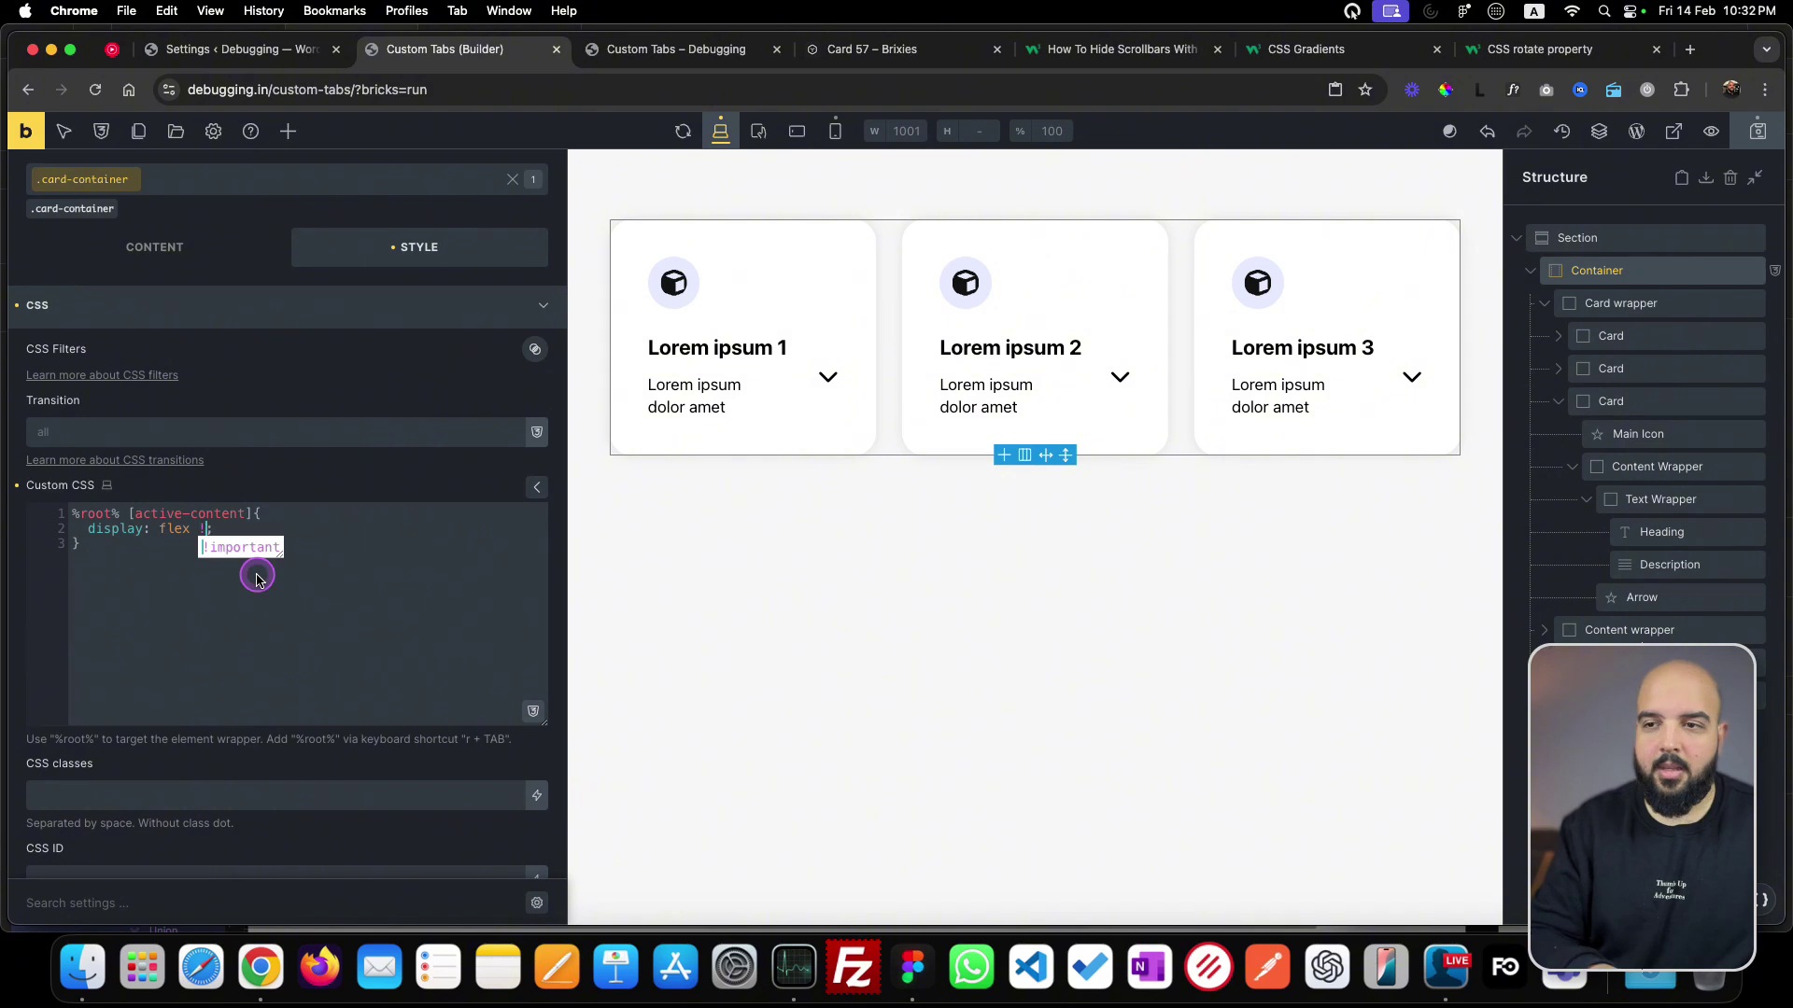
key("Return")
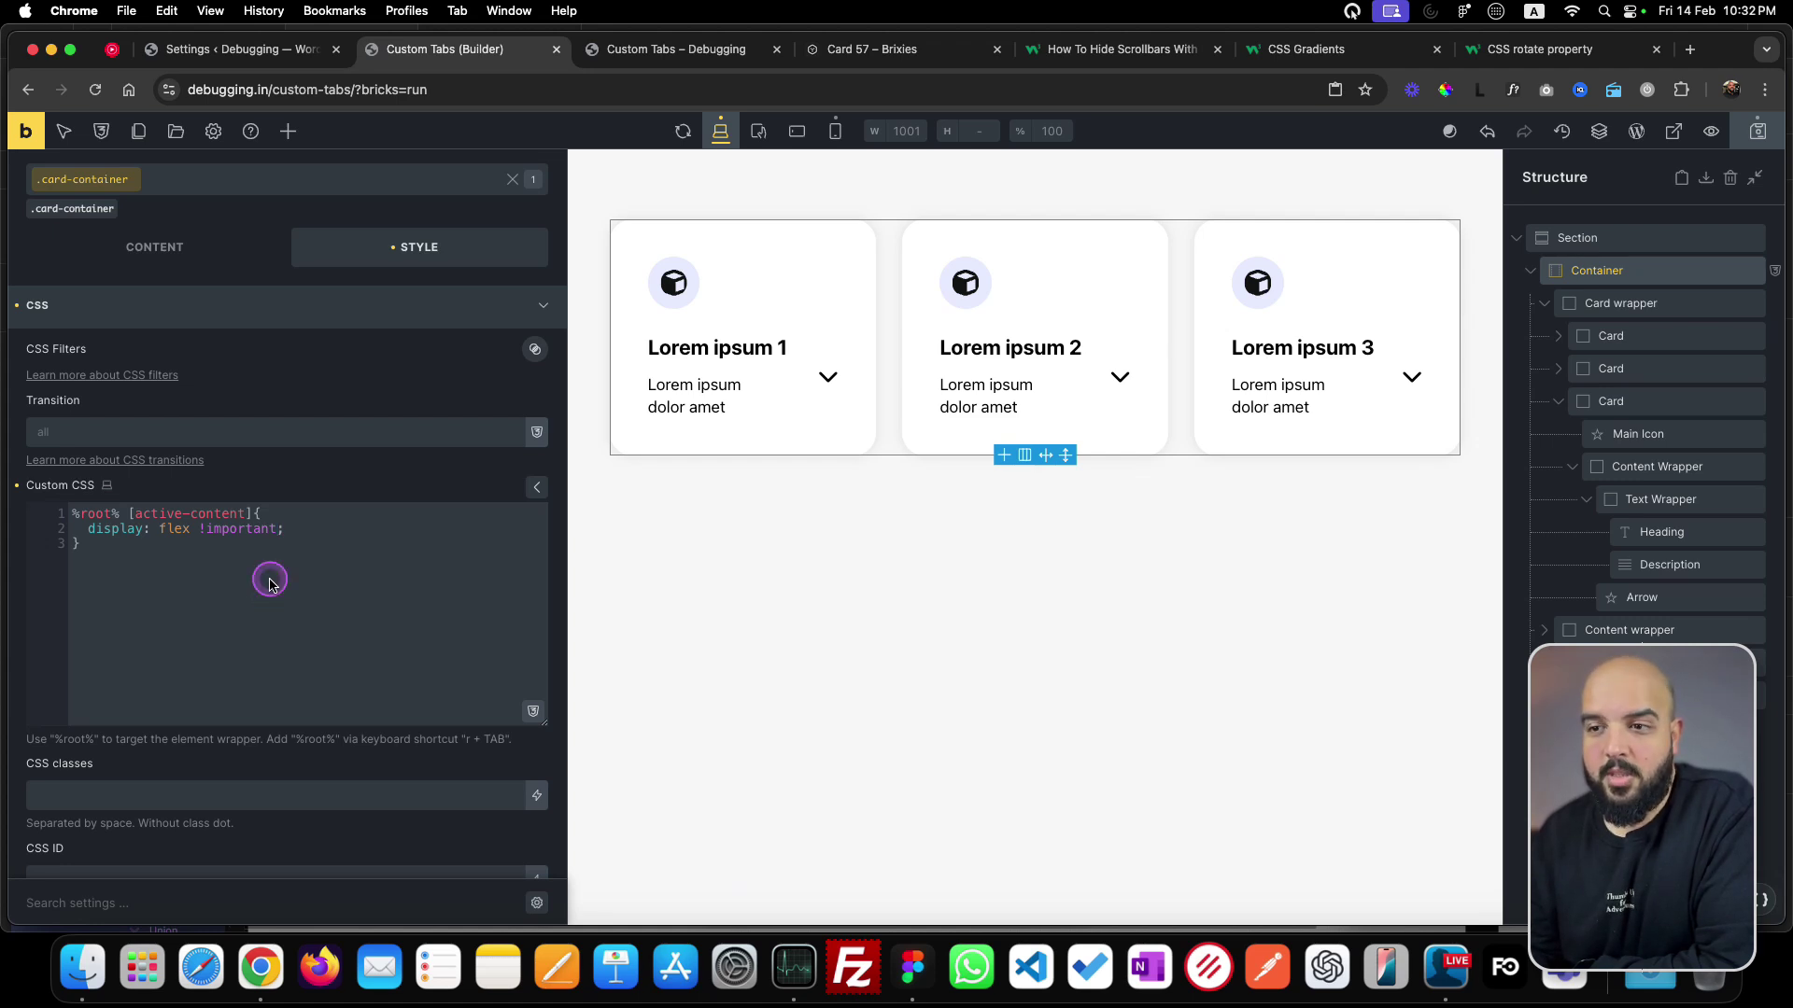
- Review the display setting of the content-wrapper class and the interactions stored on the first Card's card class
left_click(1649, 635)
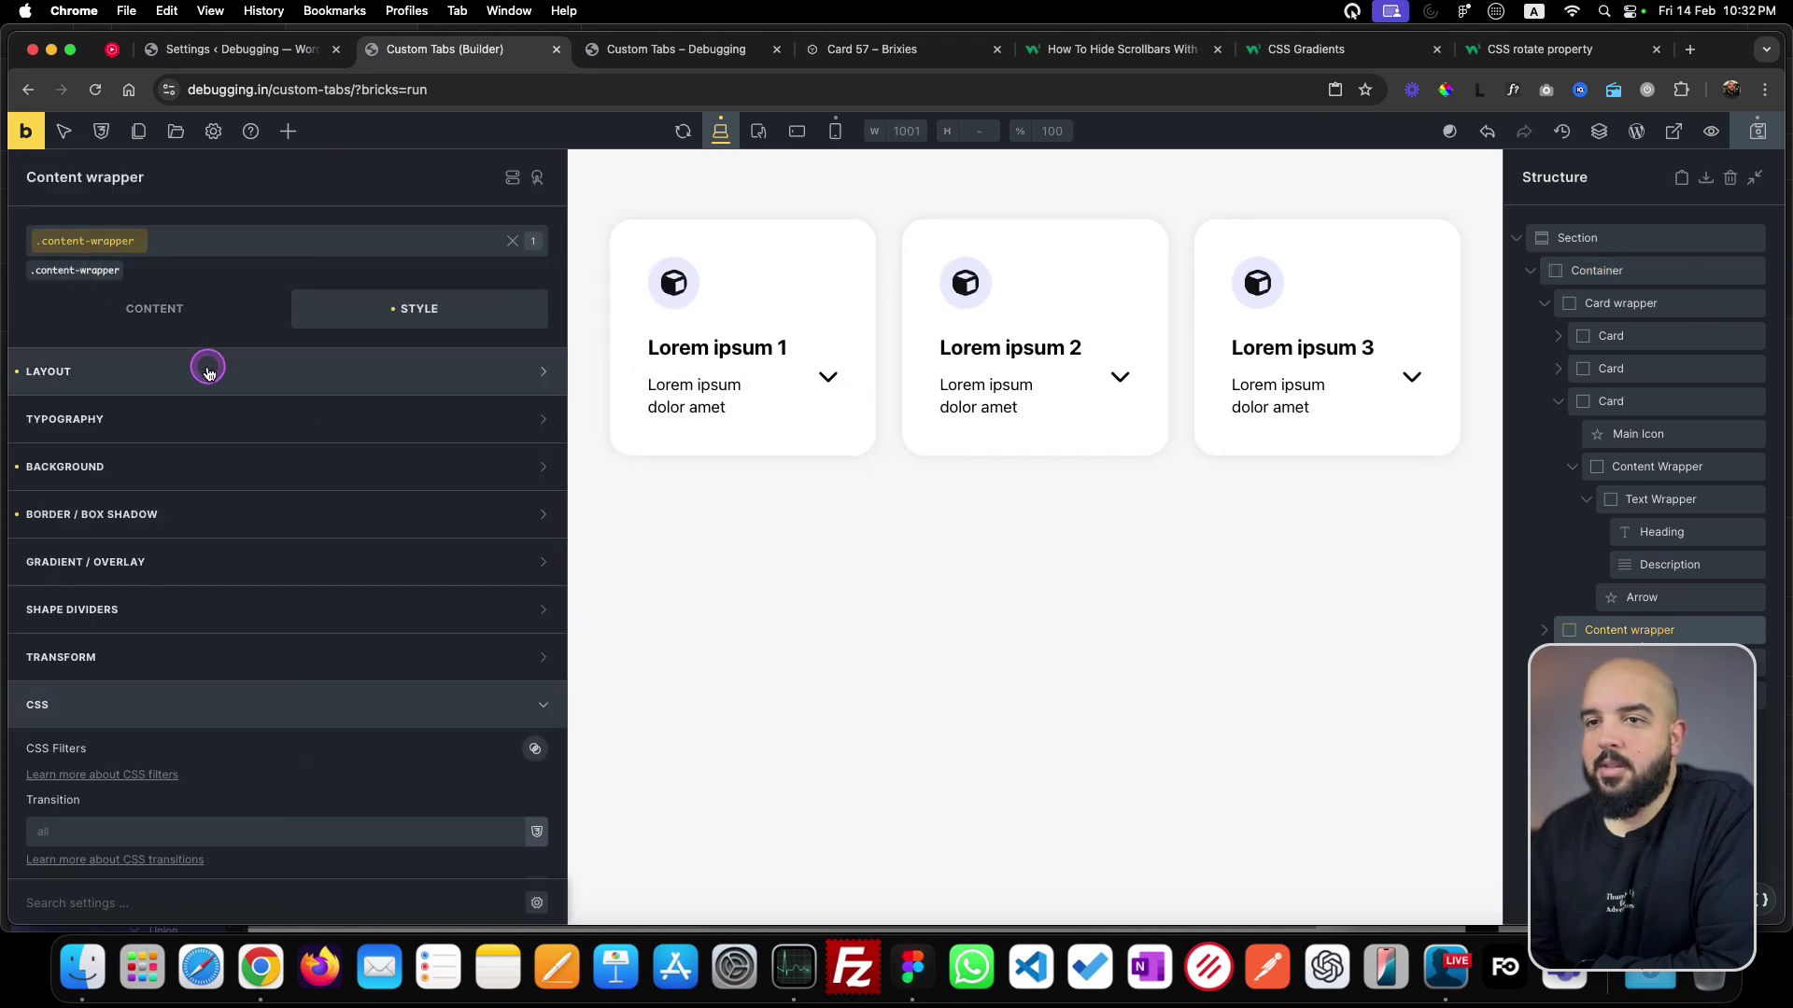
left_click(152, 297)
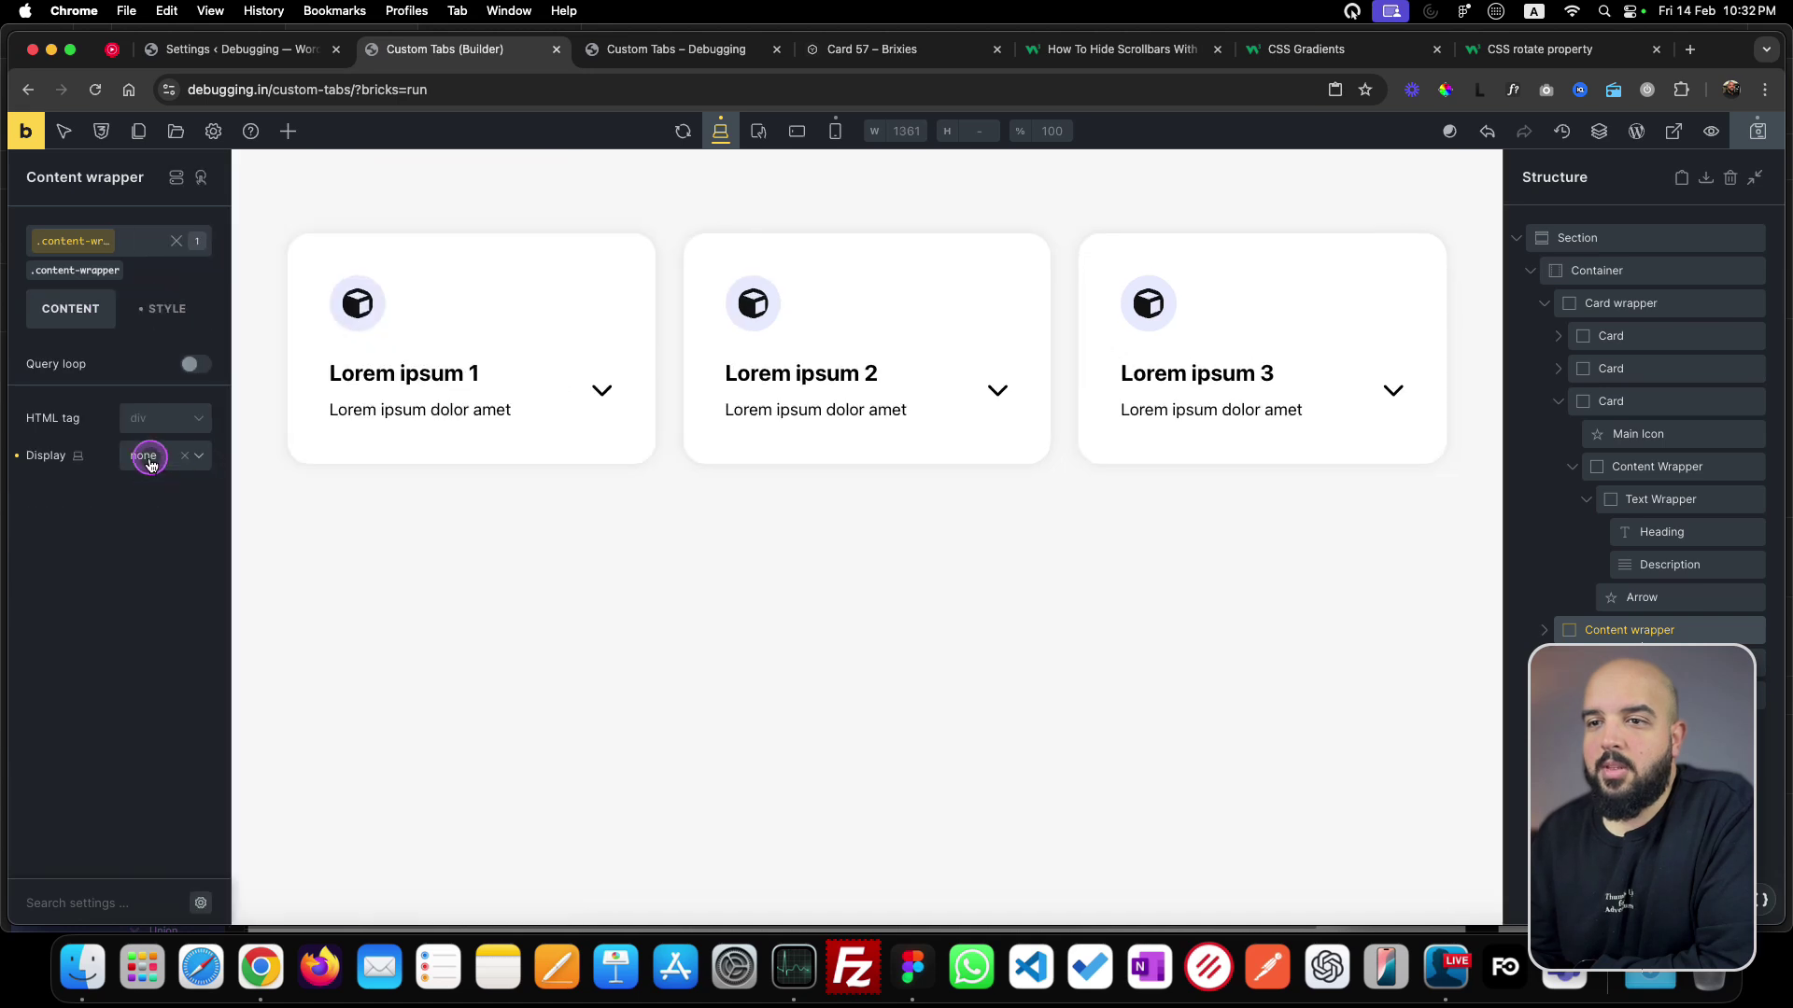
left_click(1632, 336)
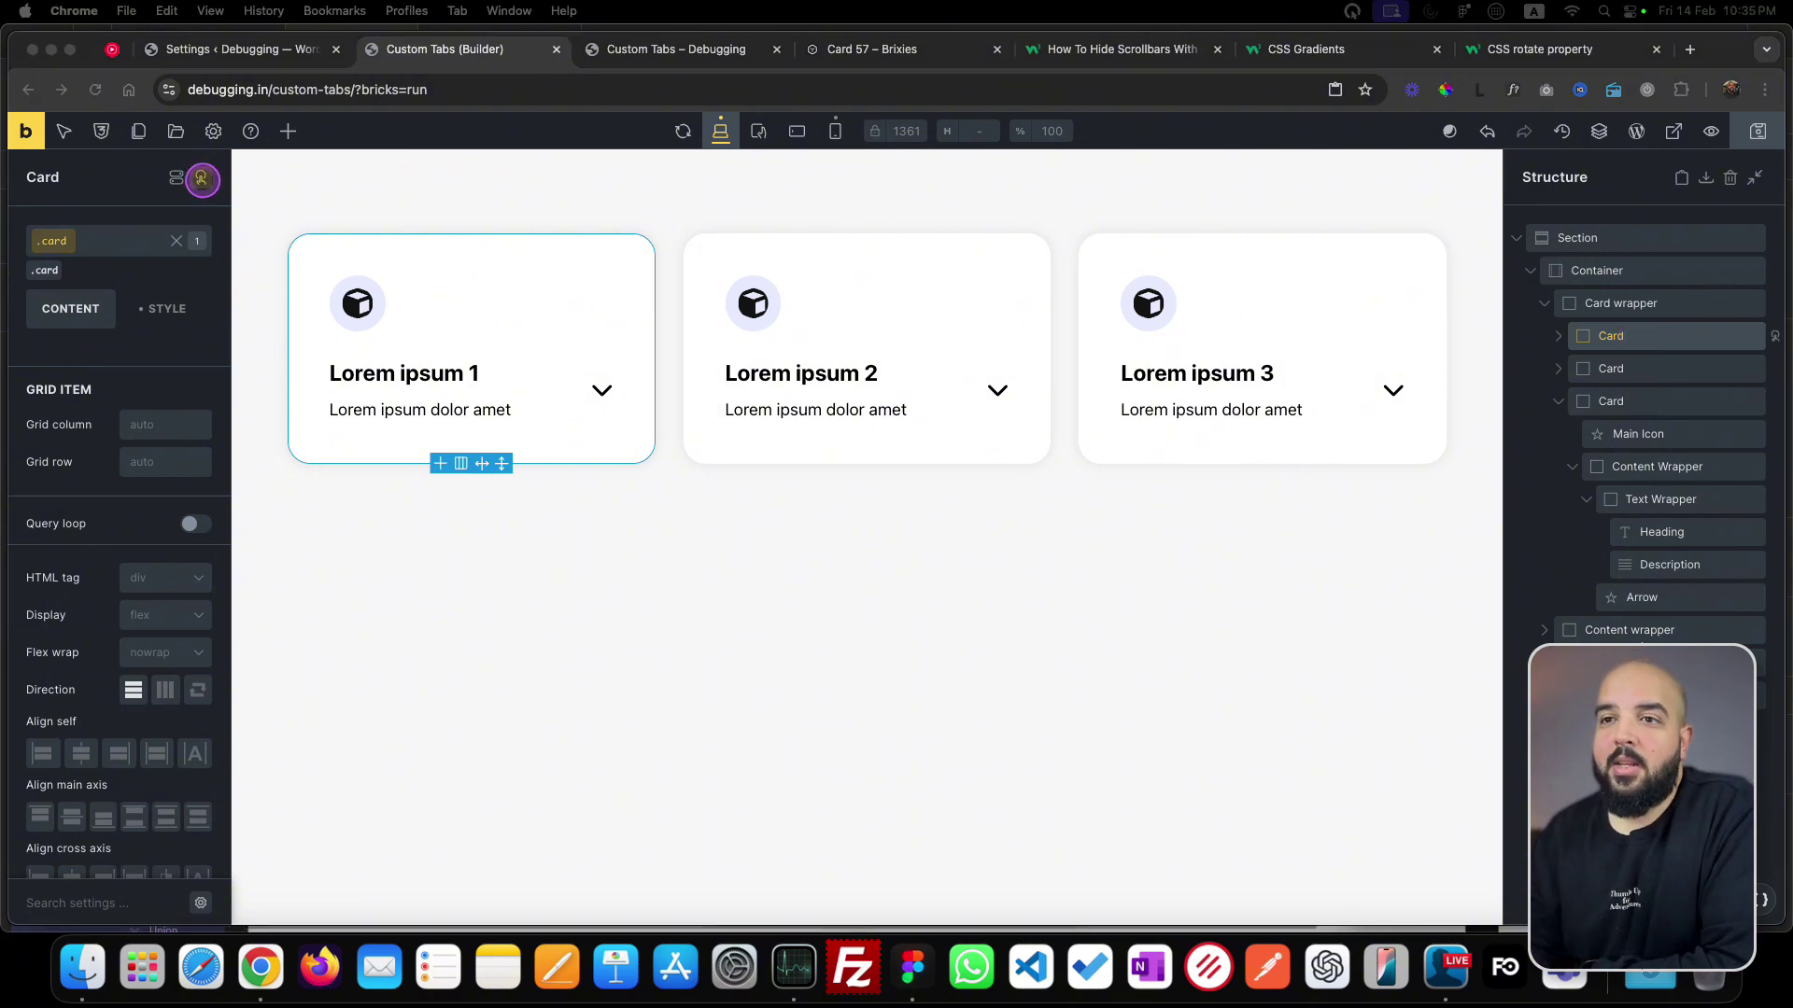
left_click(202, 181)
left_click(201, 183)
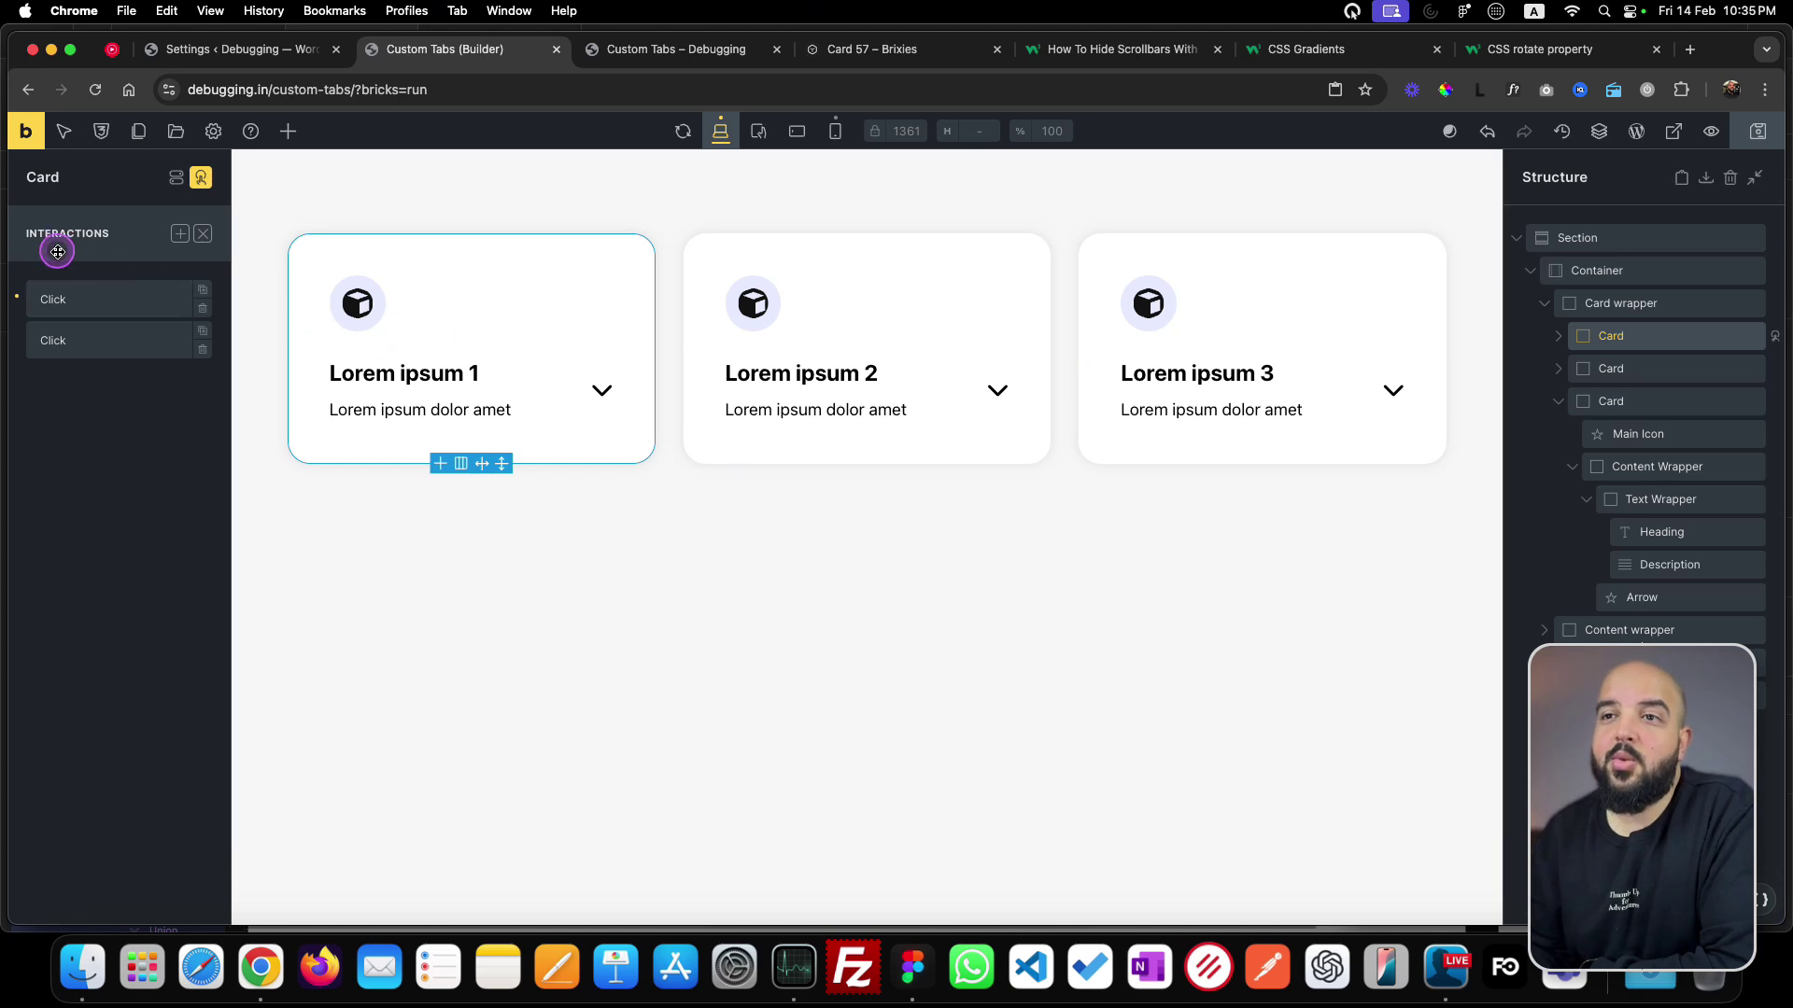
left_click(201, 180)
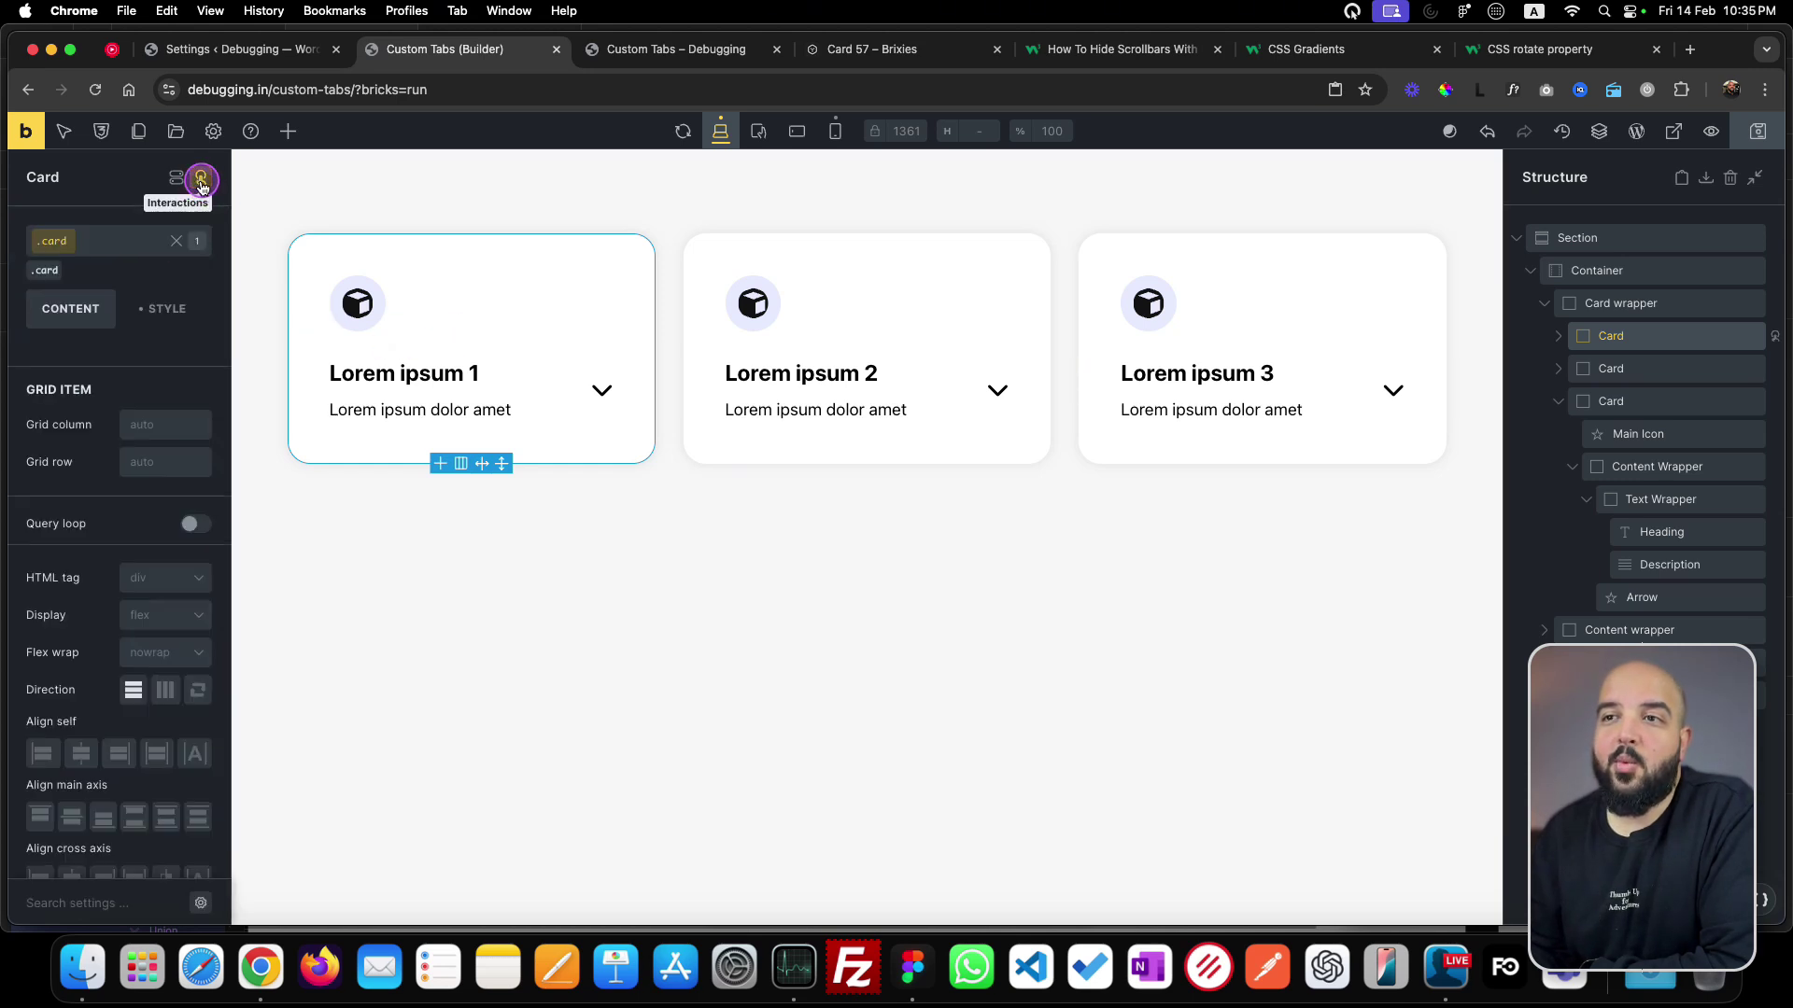
- Add an interaction on the first Card's own ID, with a Click trigger, that removes the active-content attribute
left_click(47, 274)
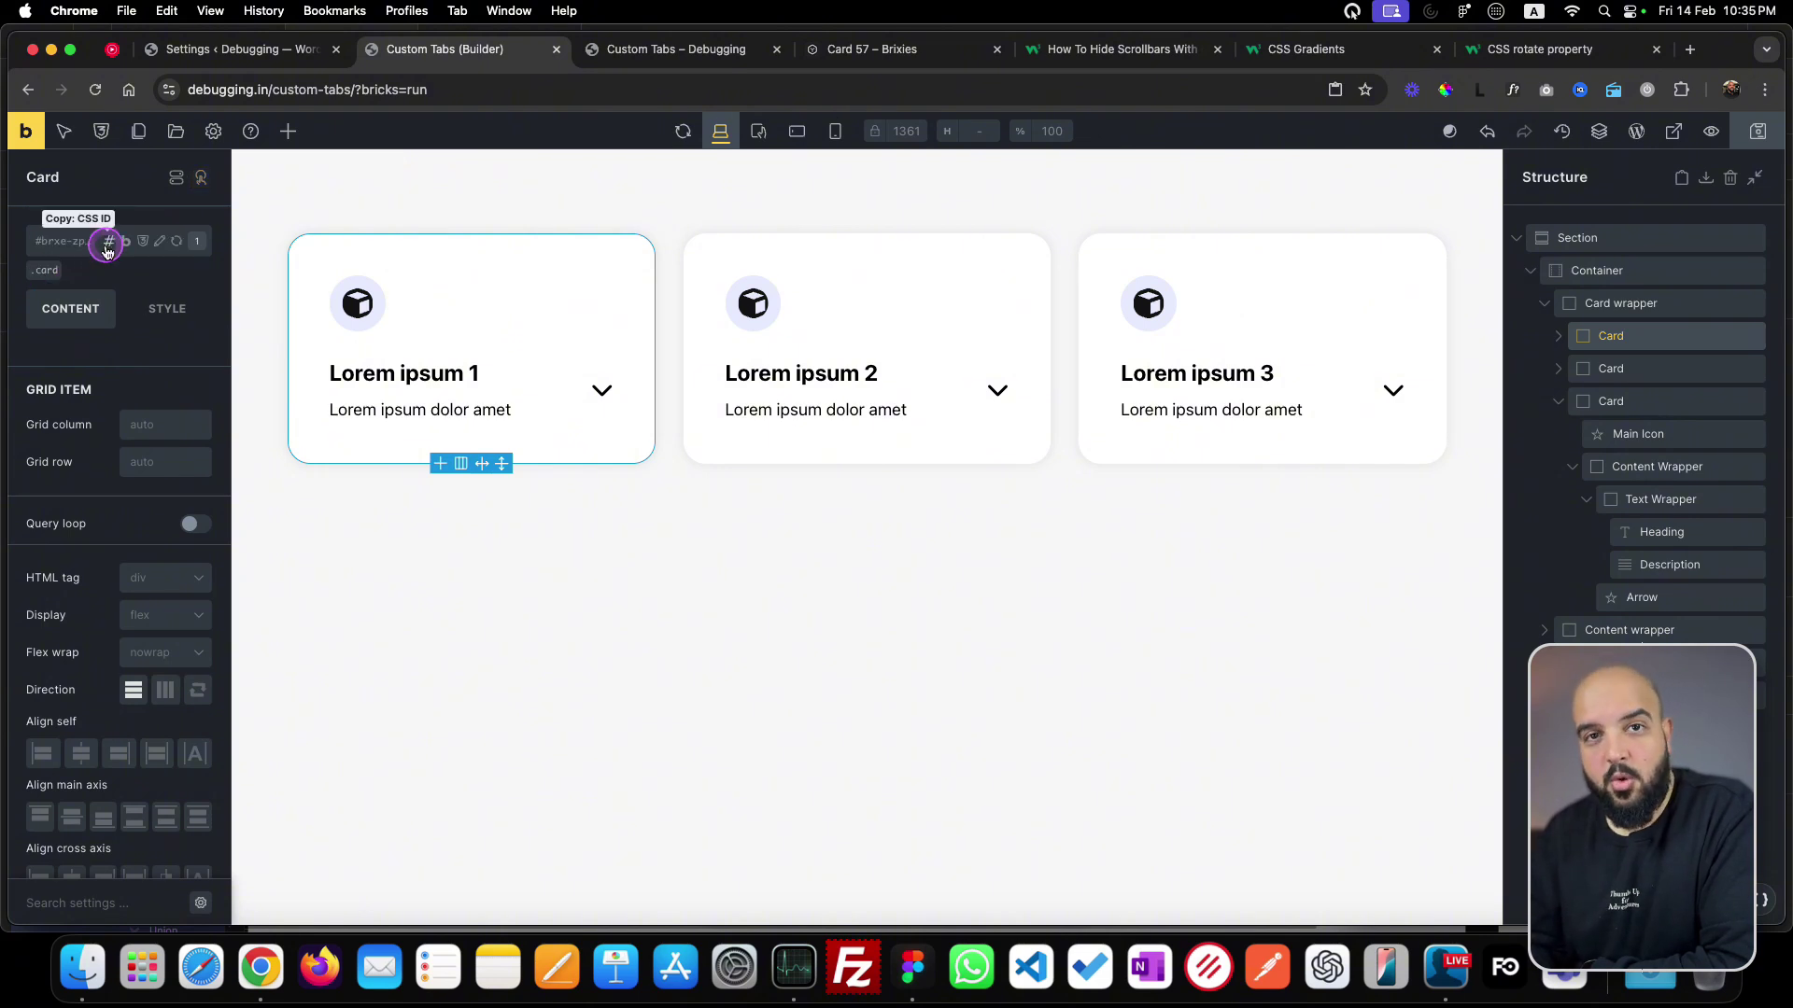
left_click(47, 273)
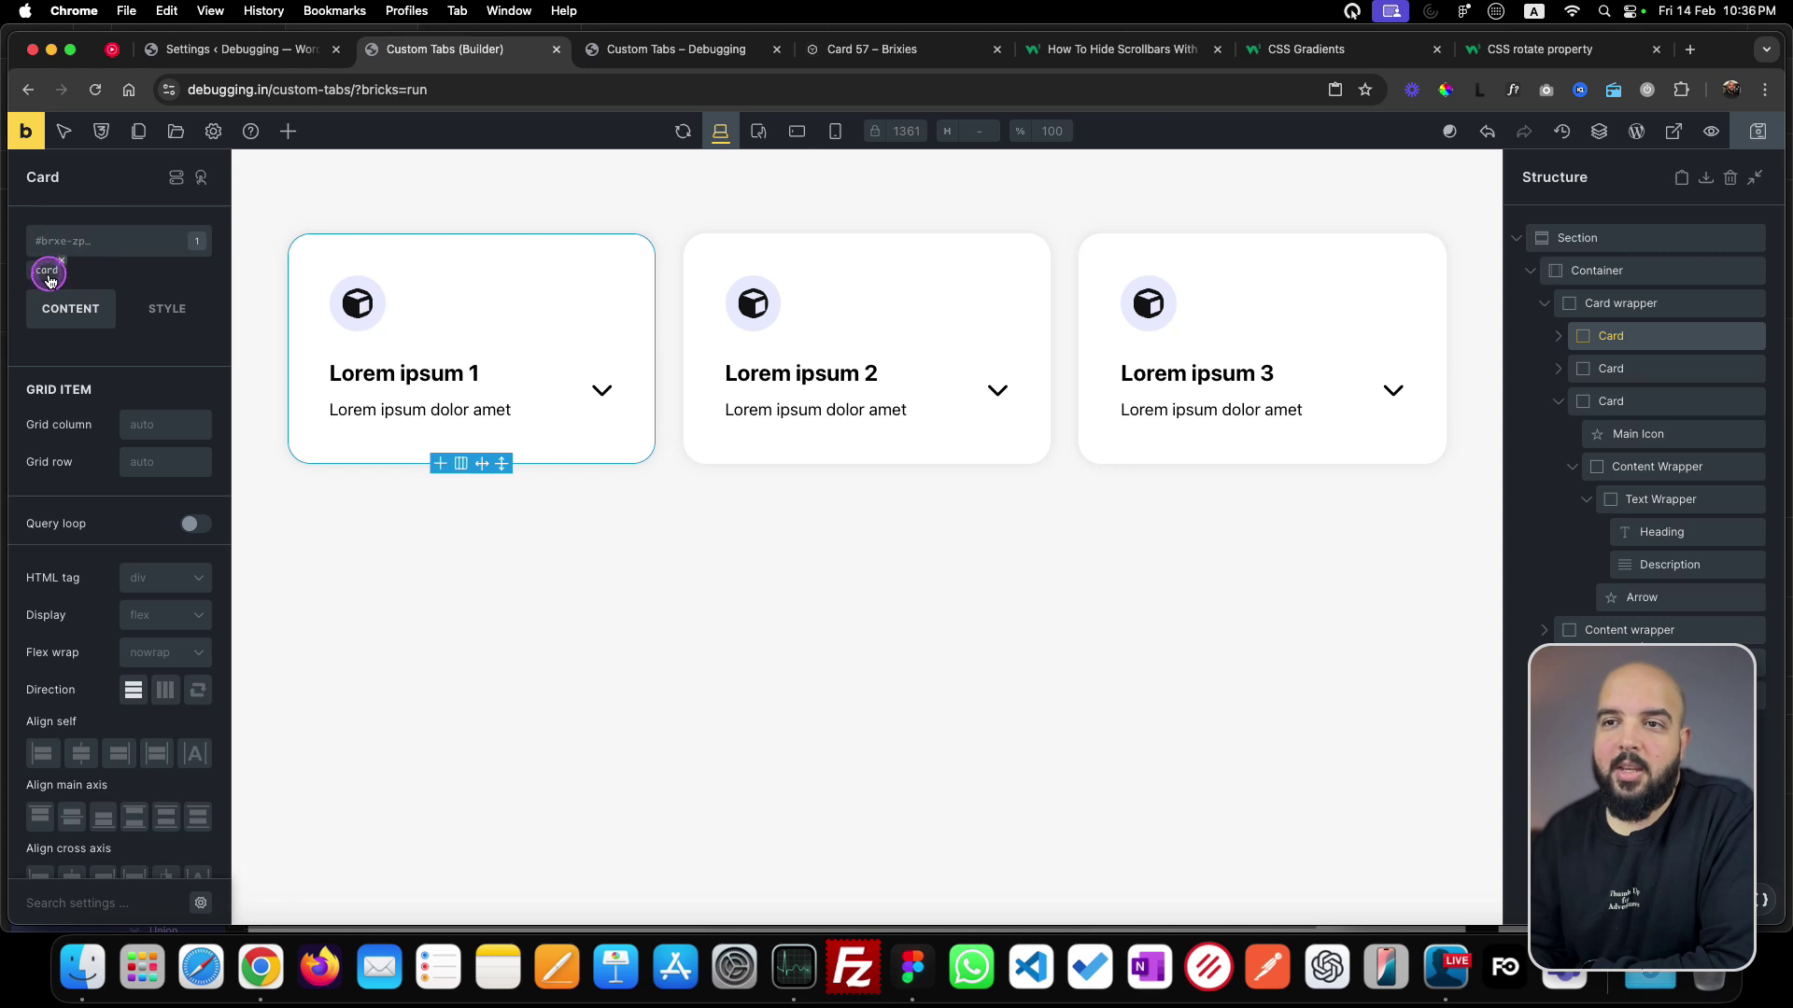
left_click(203, 181)
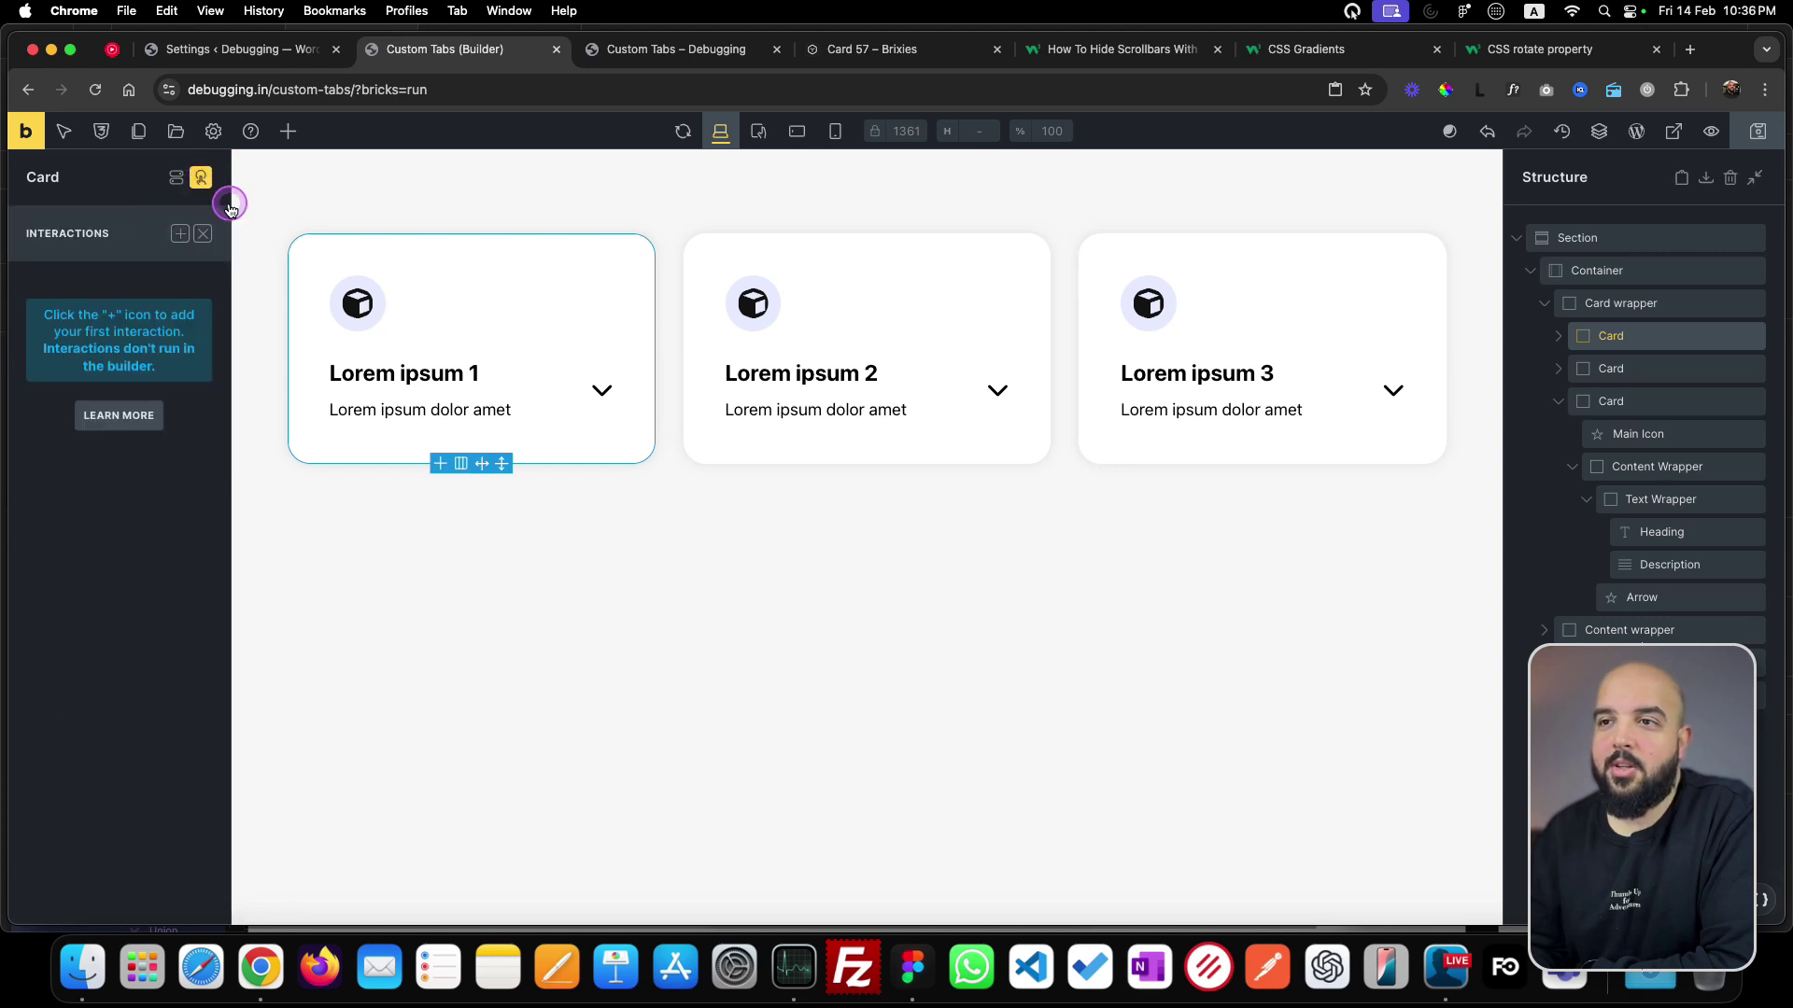
left_click(178, 233)
left_click(115, 415)
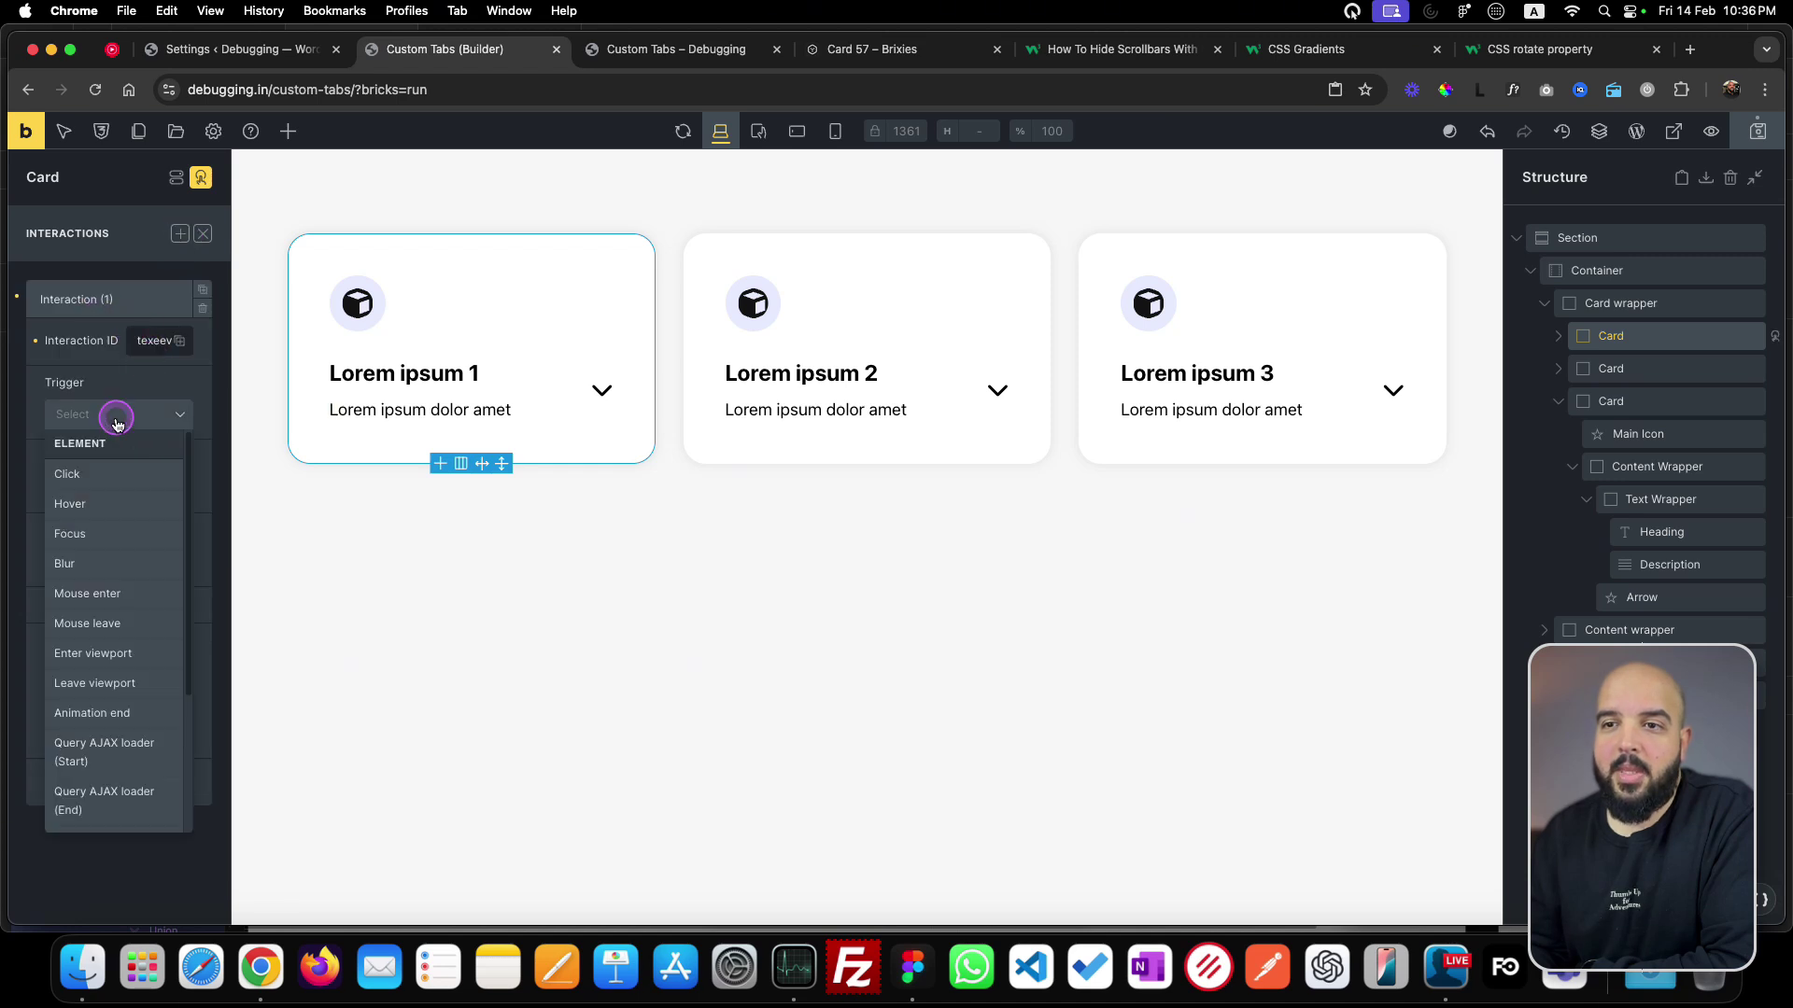
left_click(117, 475)
left_click(123, 487)
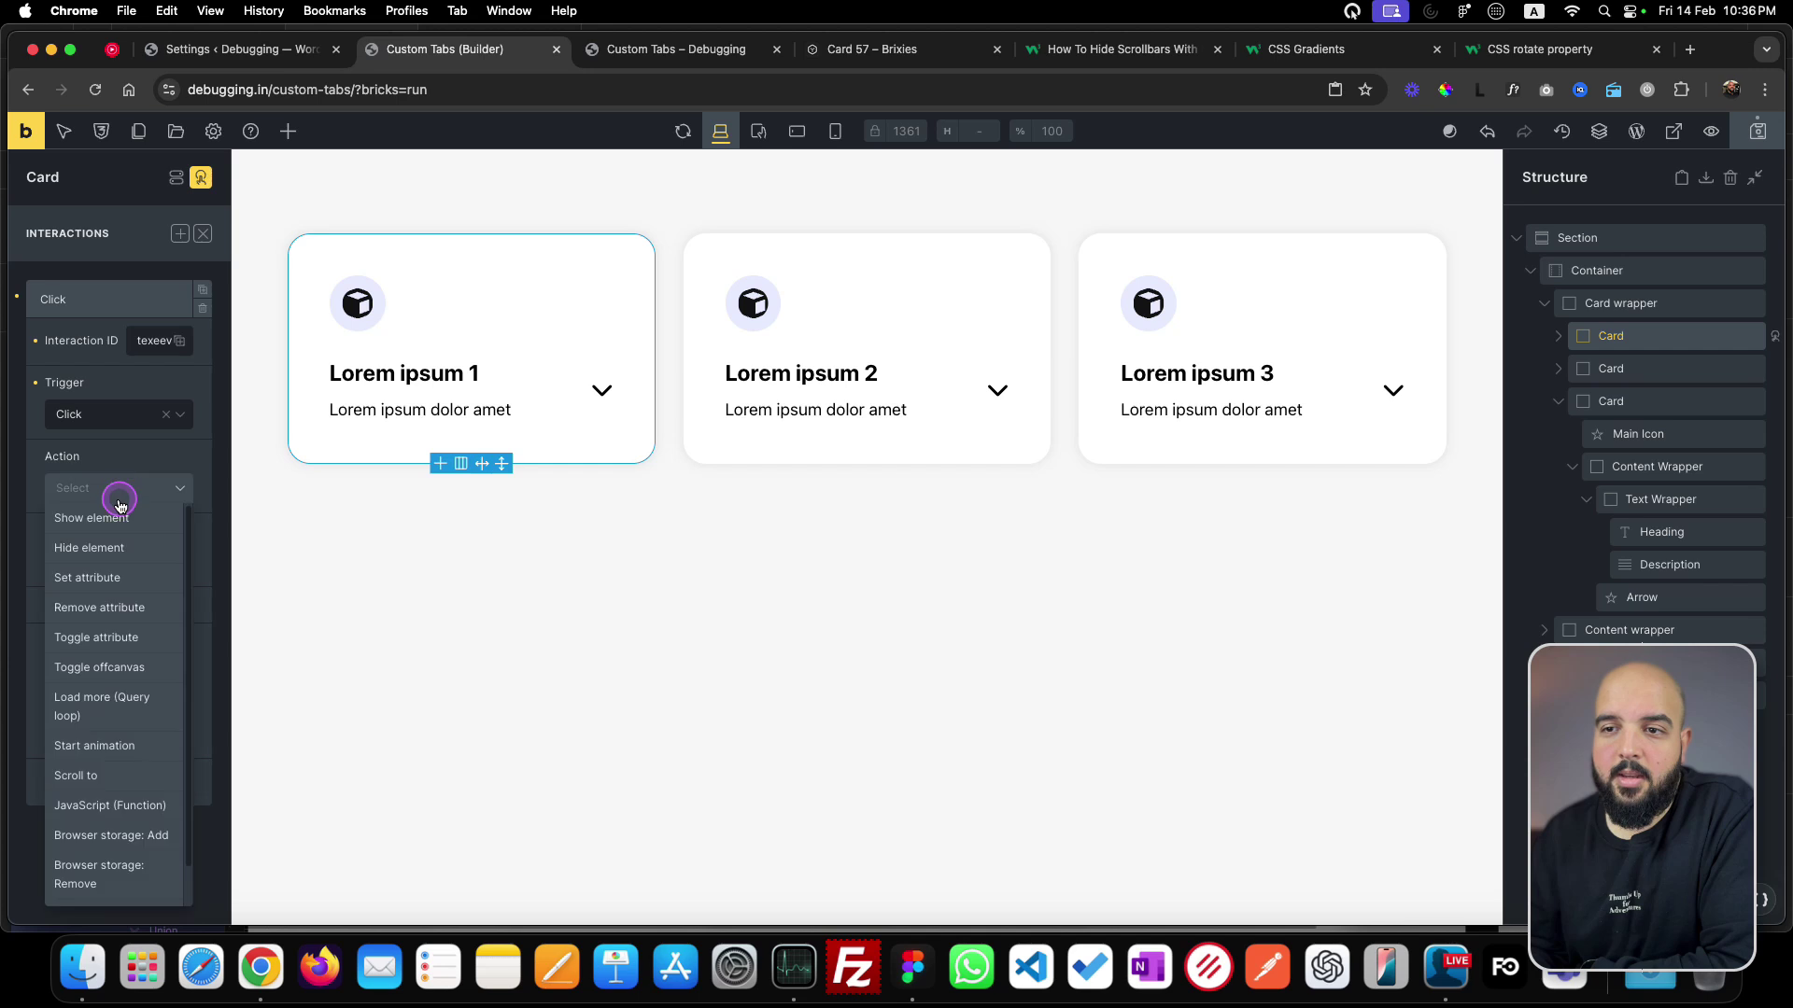
left_click(108, 607)
left_click(109, 560)
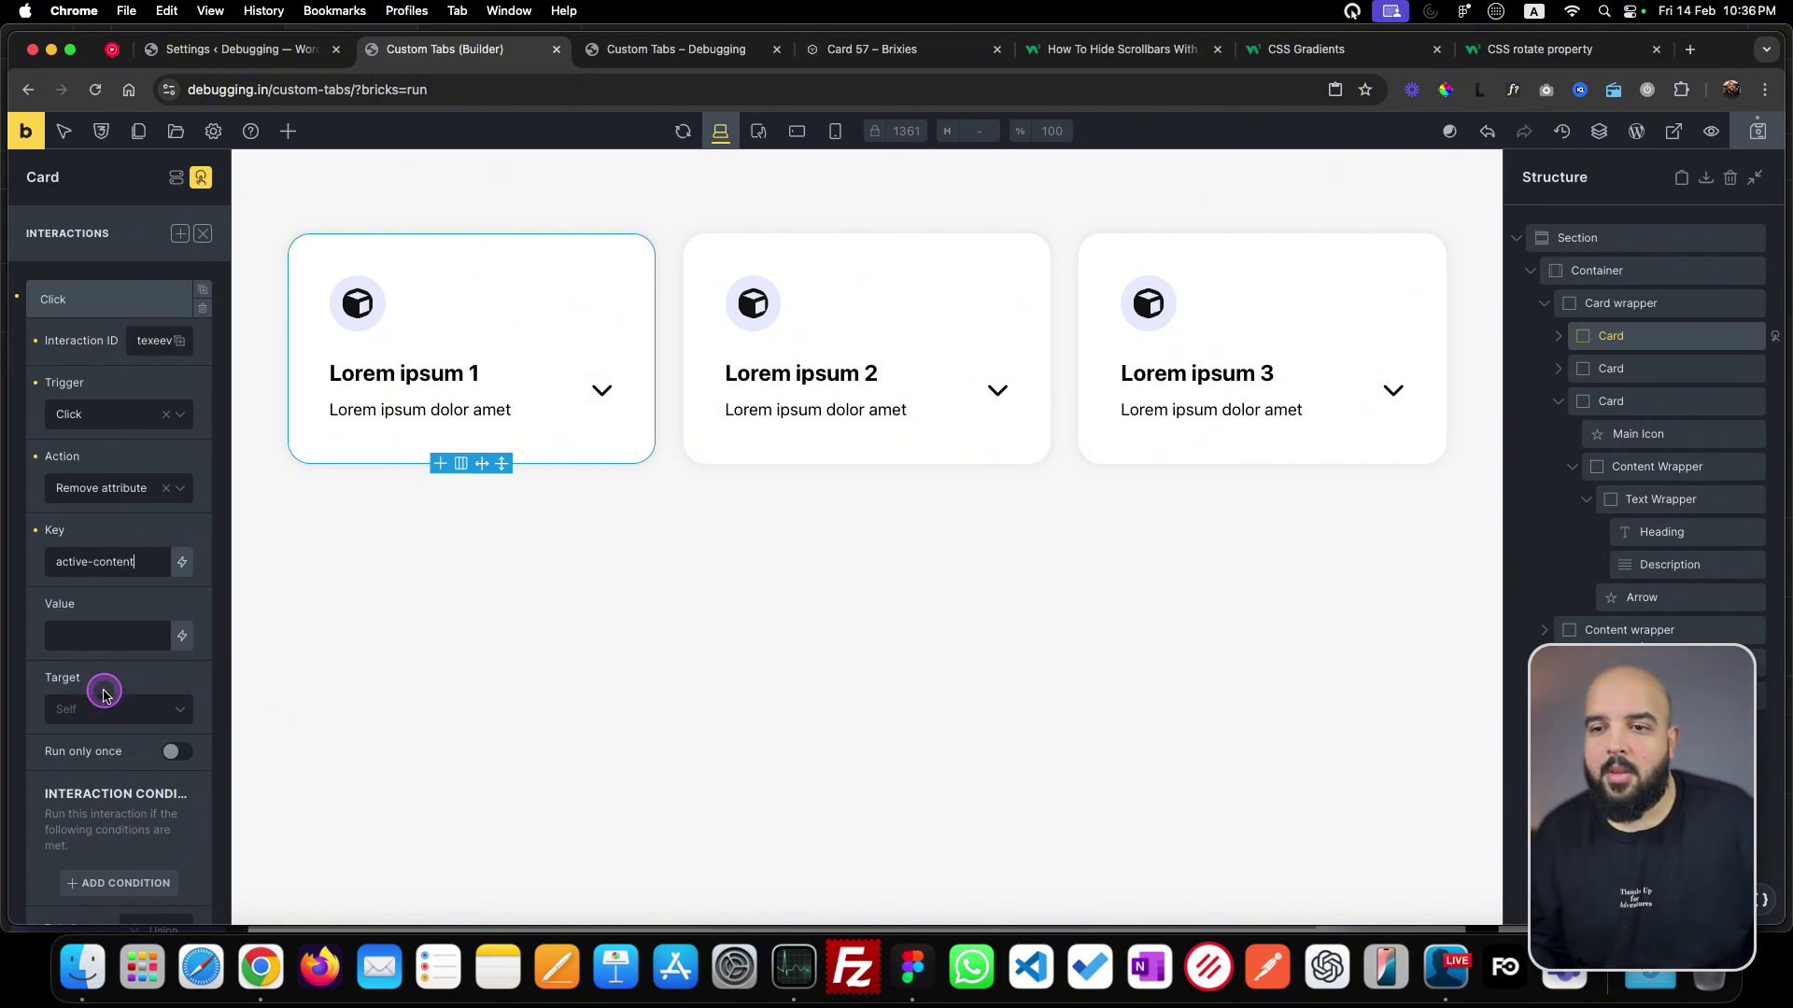
- Target the attribute-removing interaction at the CSS selector .content-wrapper, checking the class name on the Content wrapper
left_click(119, 712)
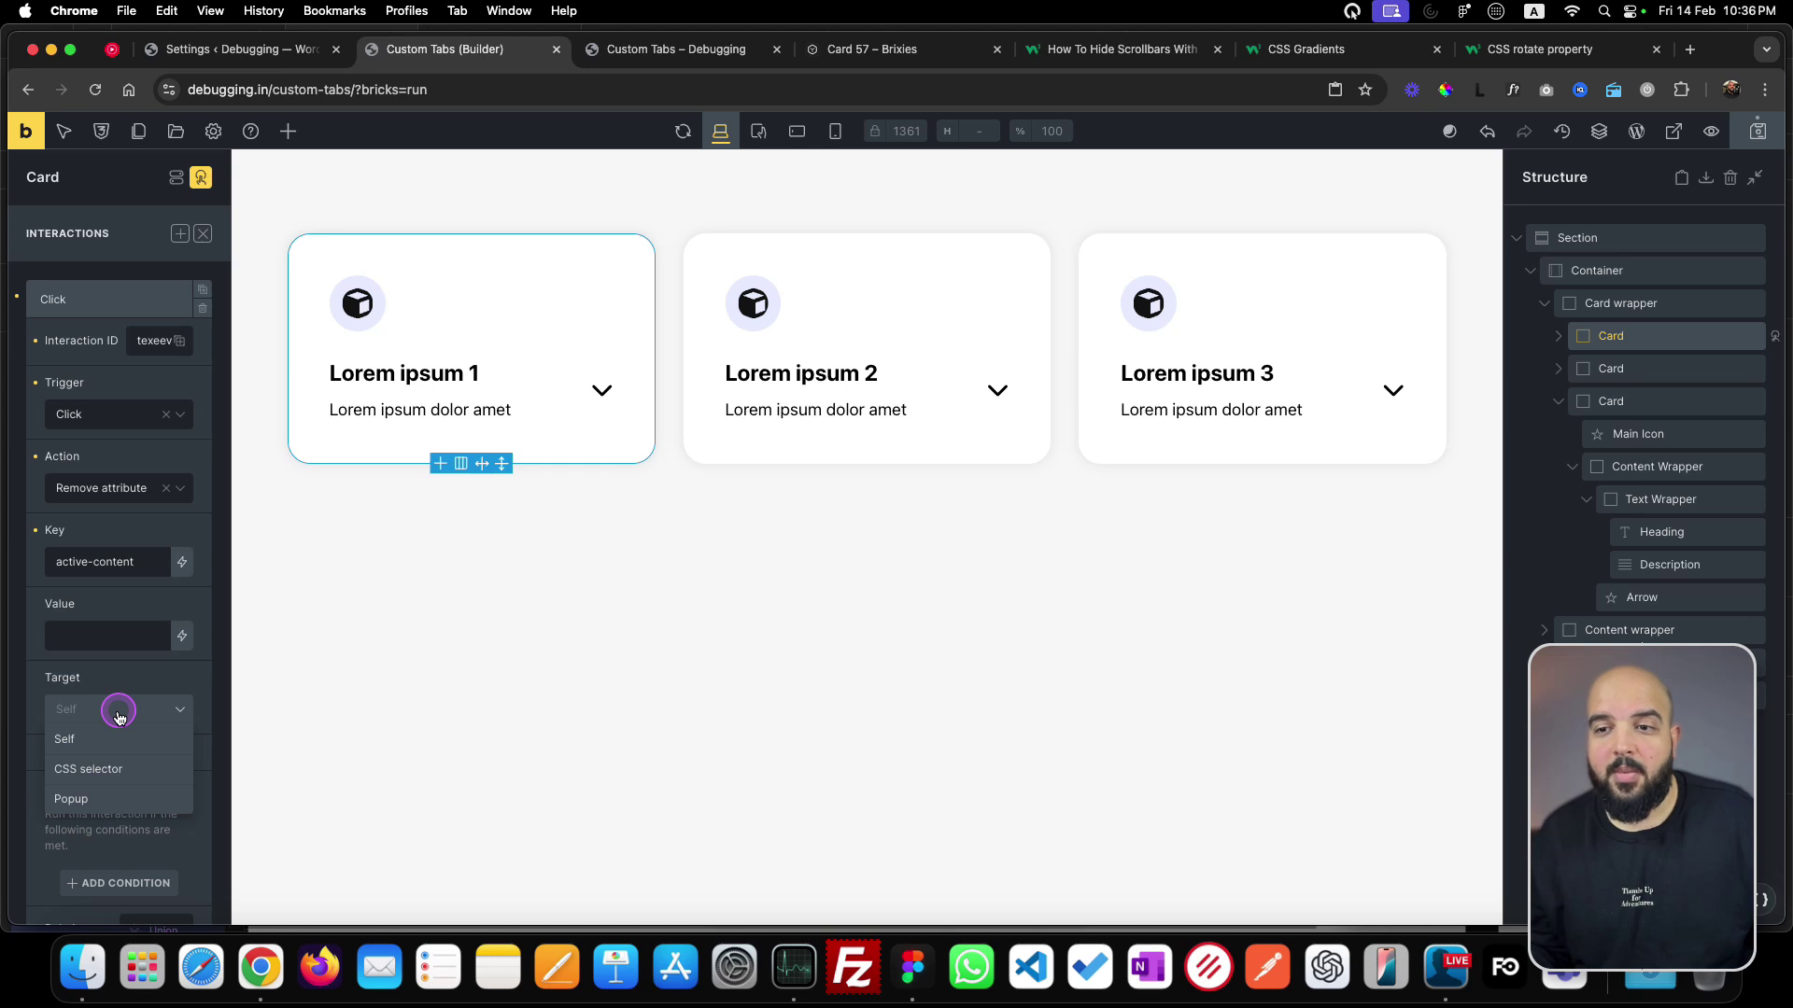
left_click(110, 769)
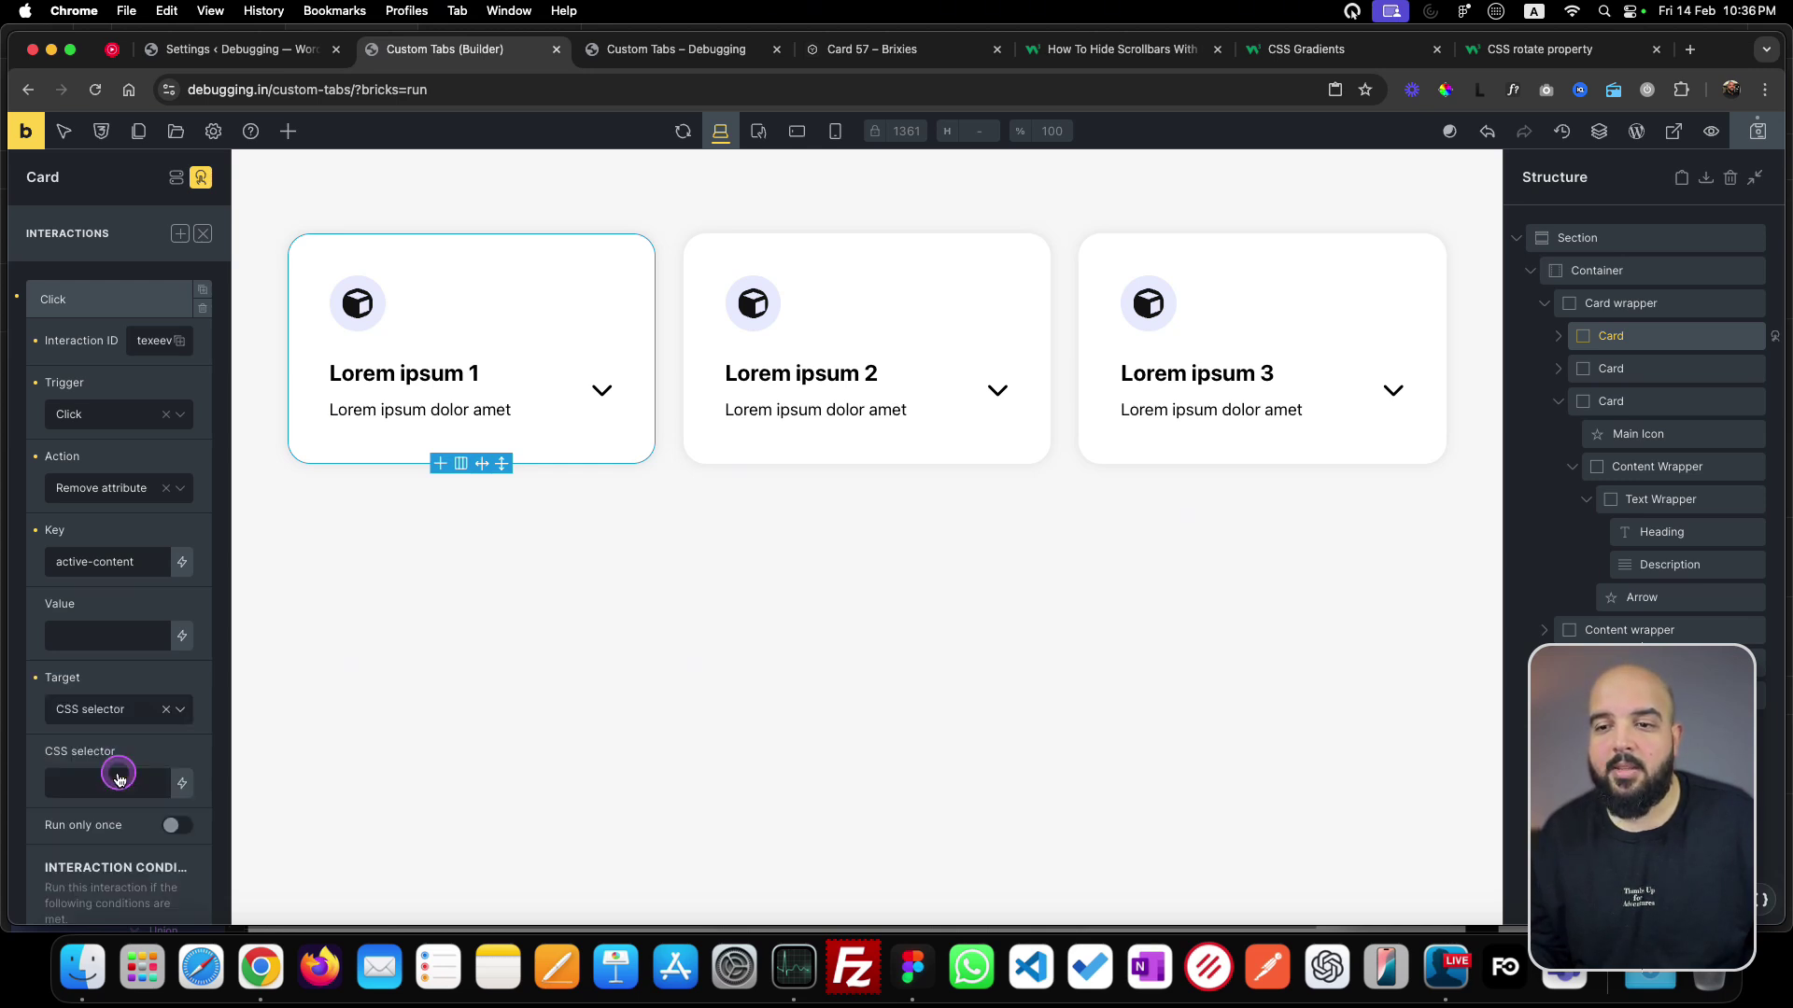
left_click(100, 786)
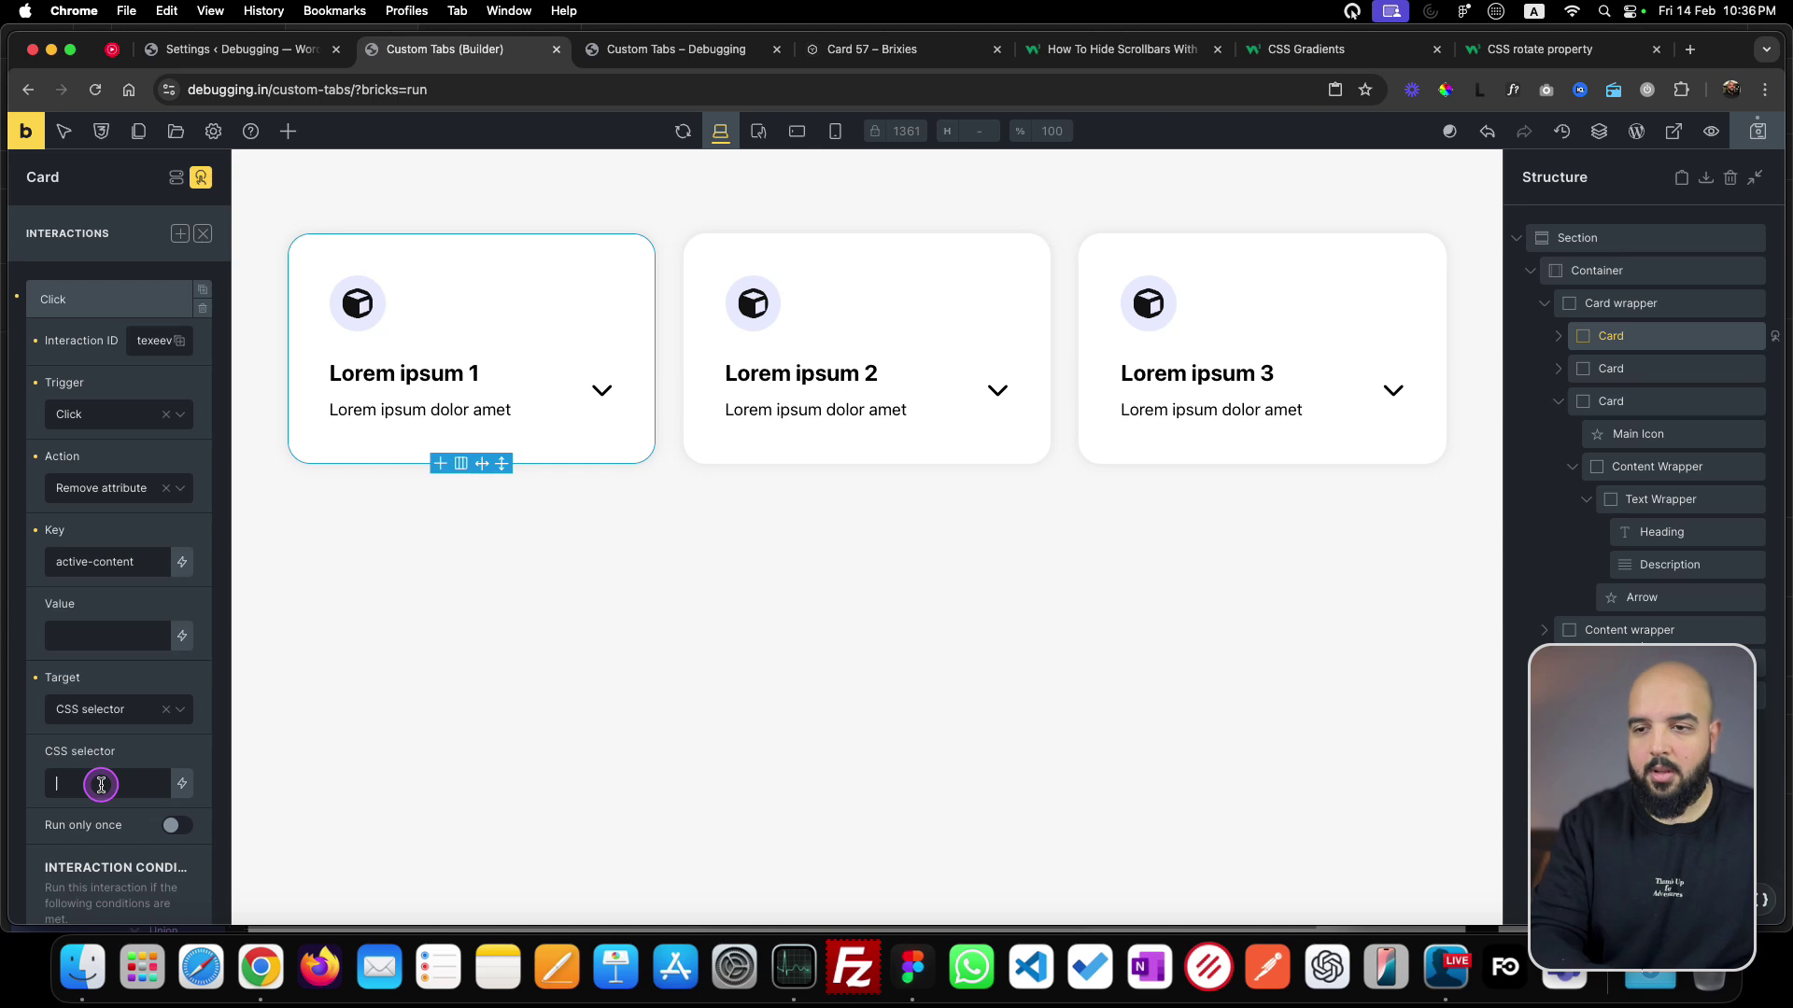
type(".")
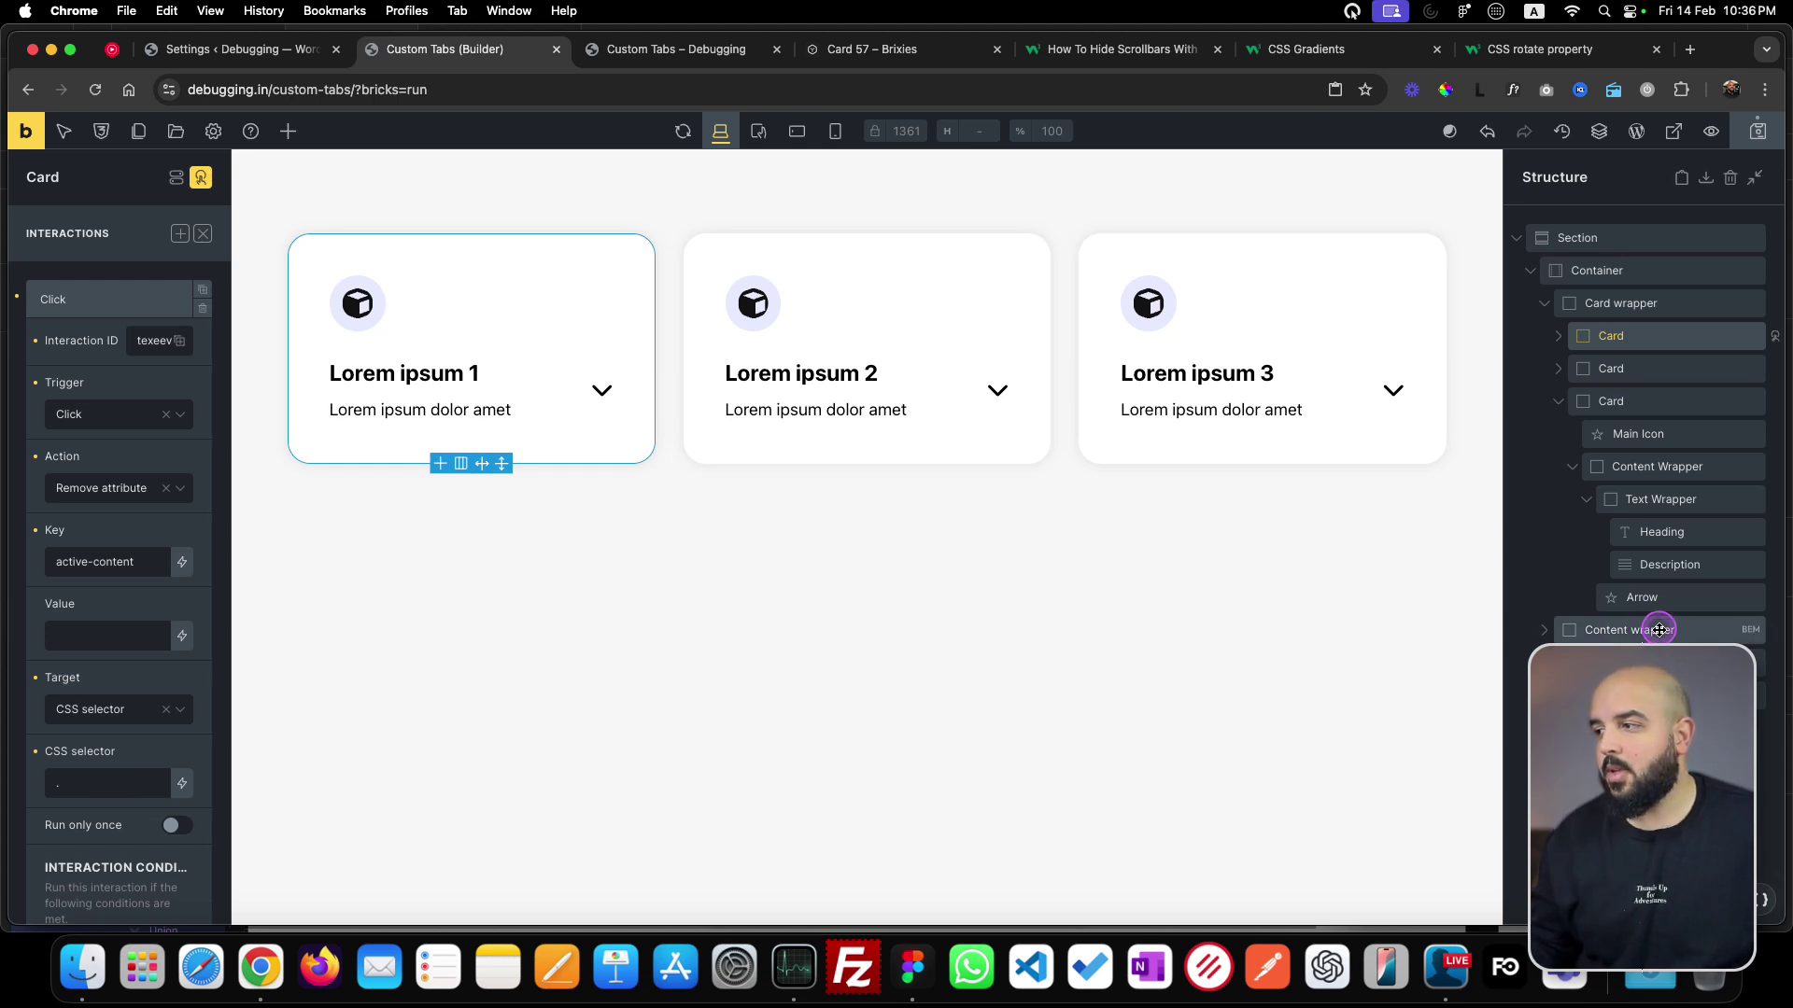
left_click(1624, 633)
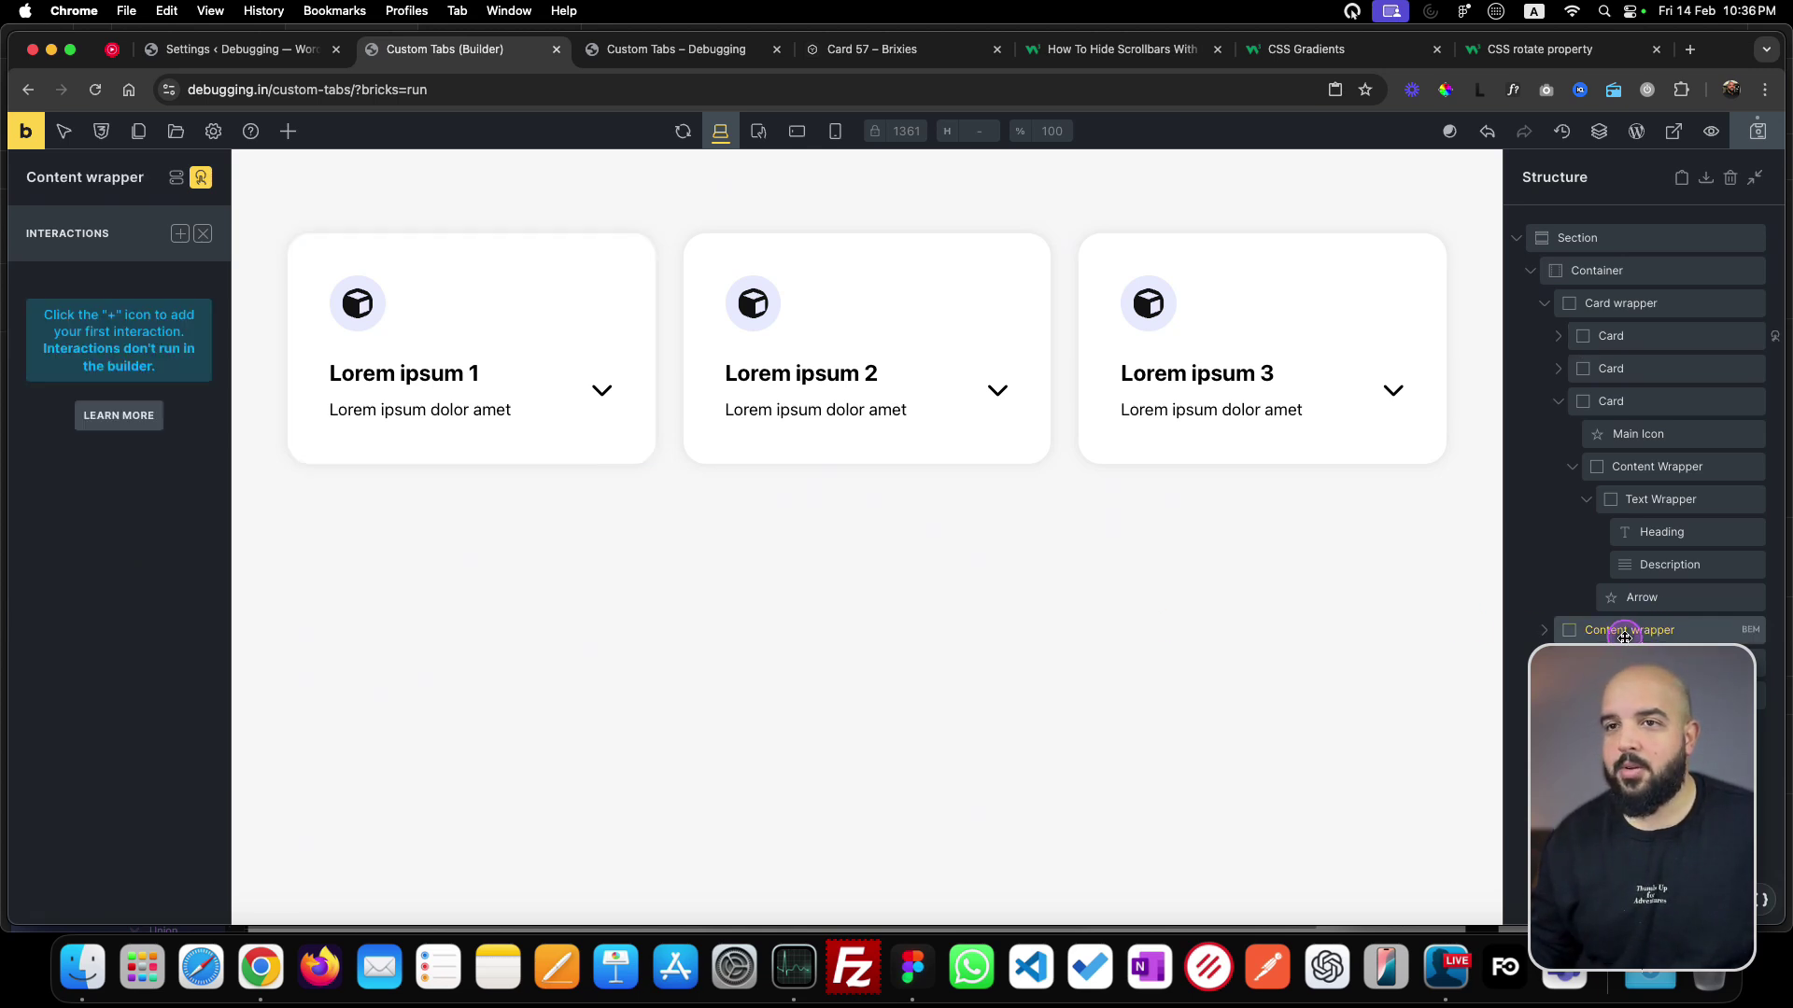
left_click(201, 177)
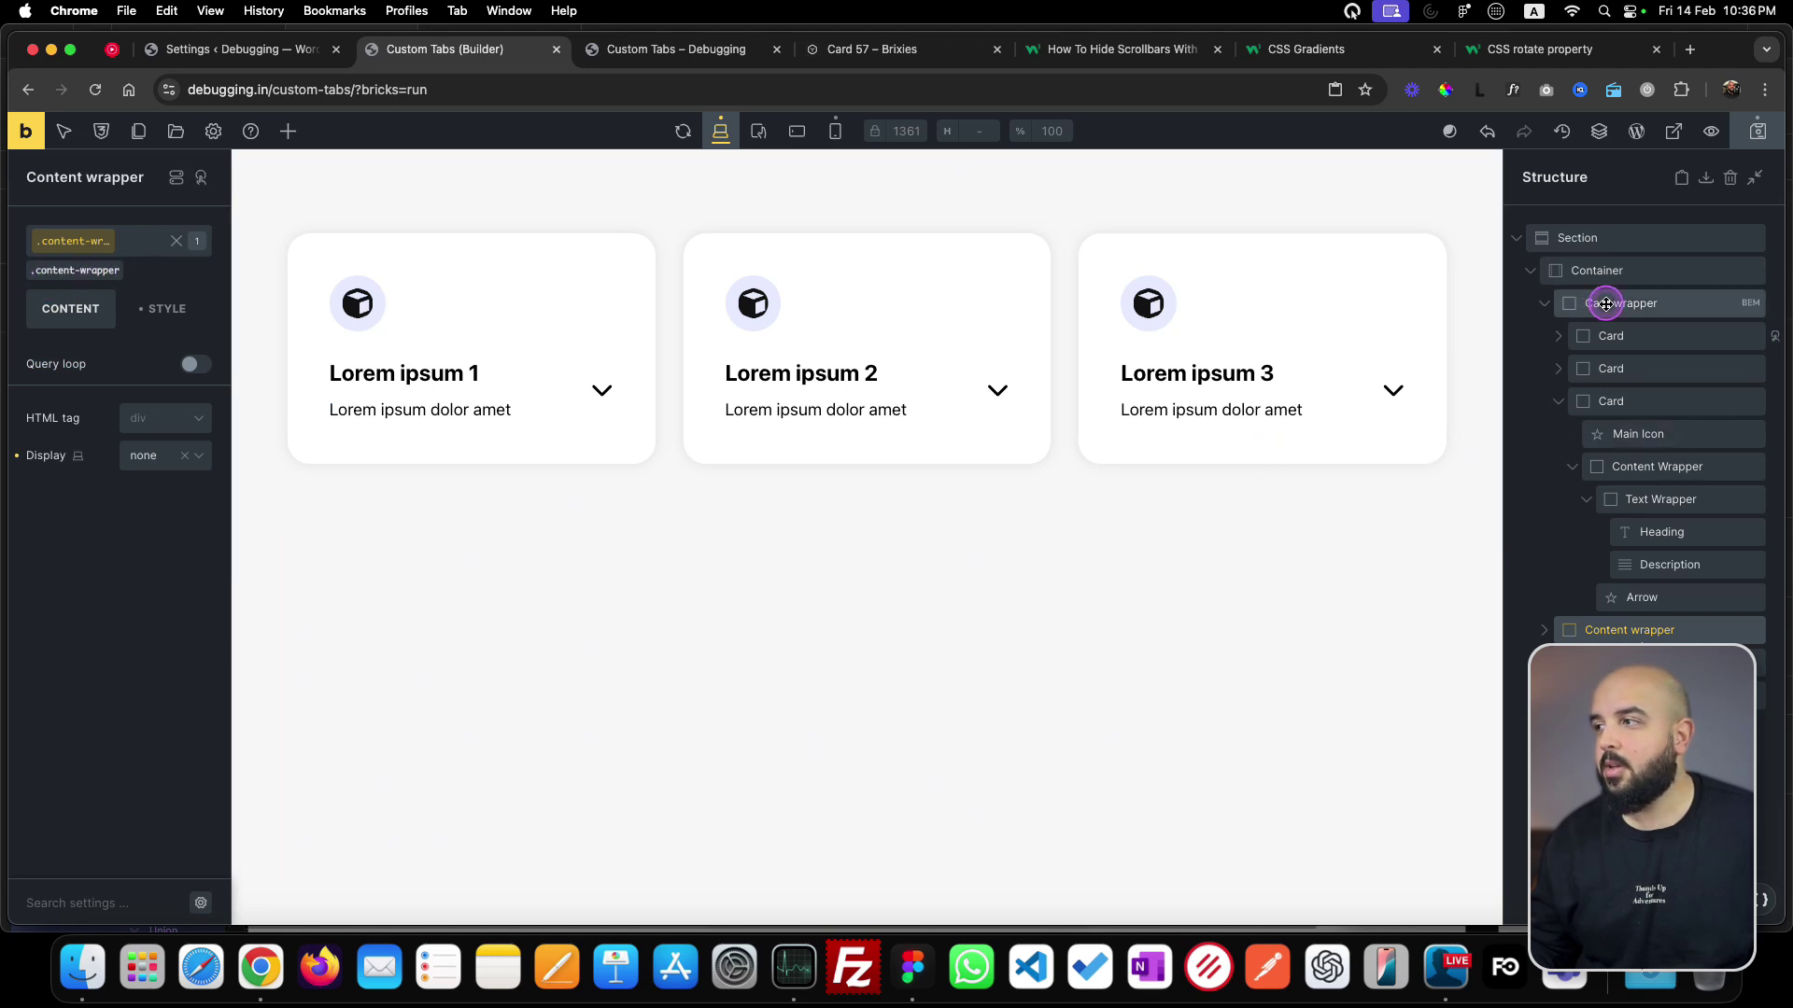
left_click(1632, 335)
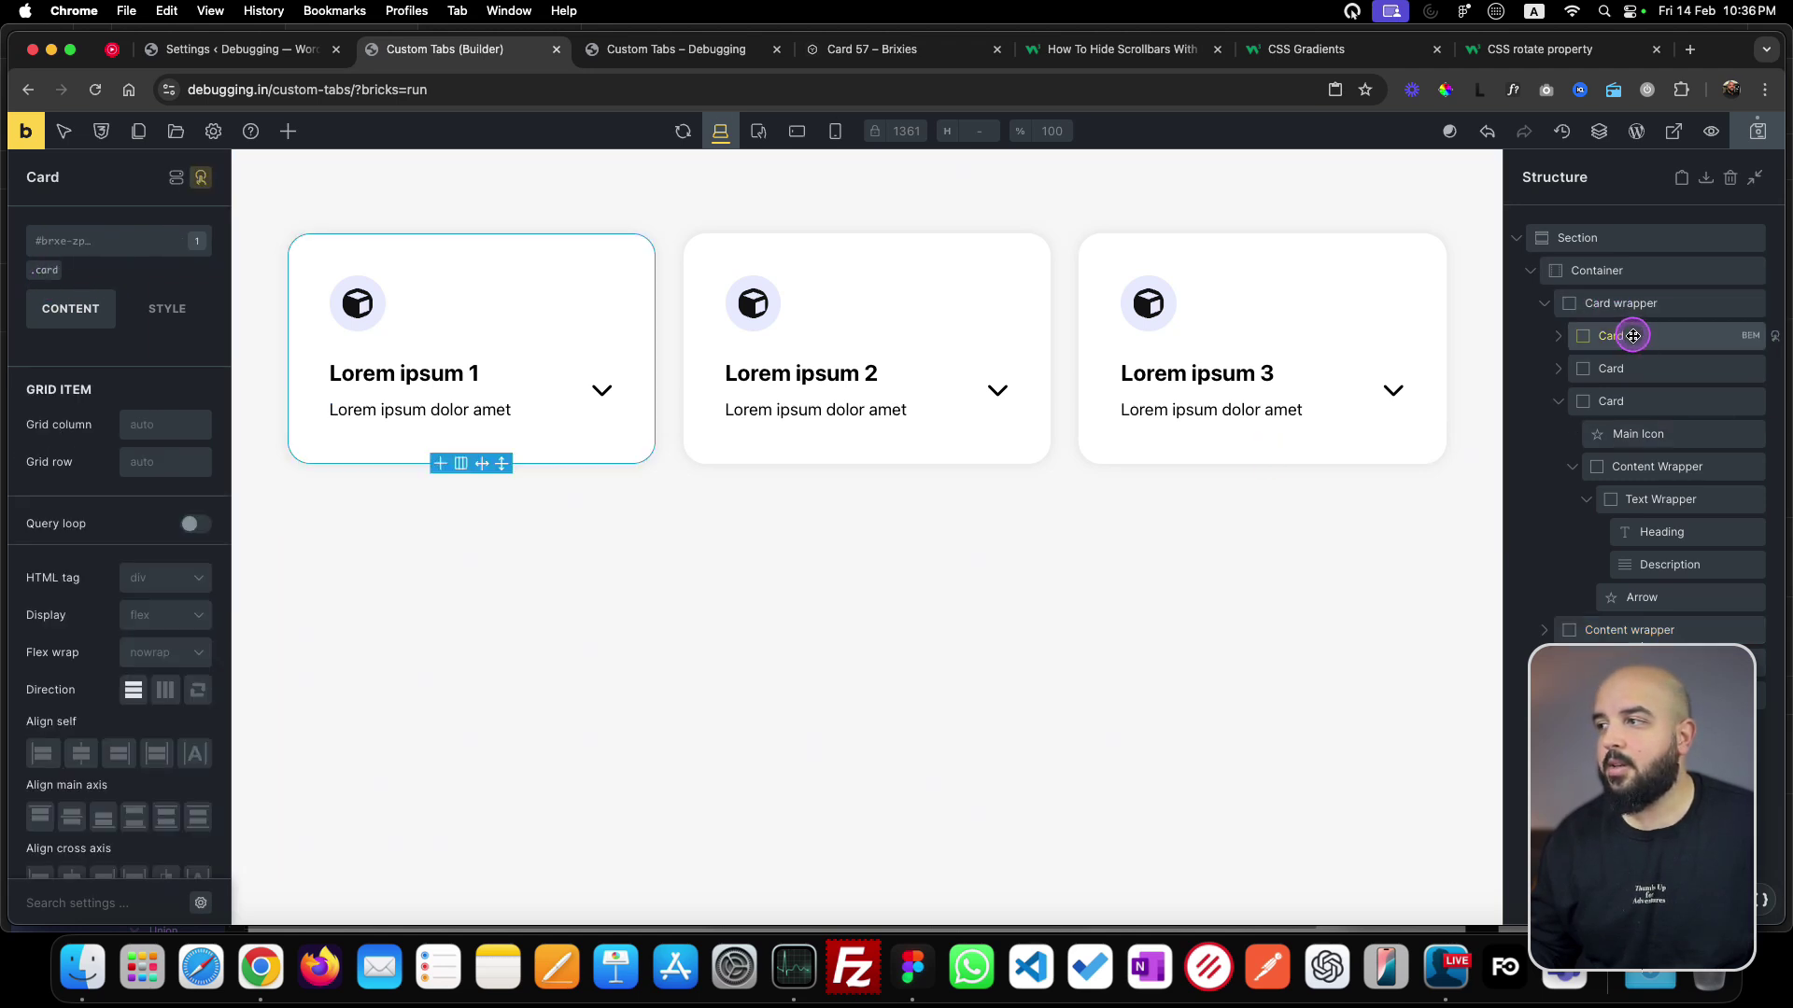
left_click(200, 178)
left_click(127, 301)
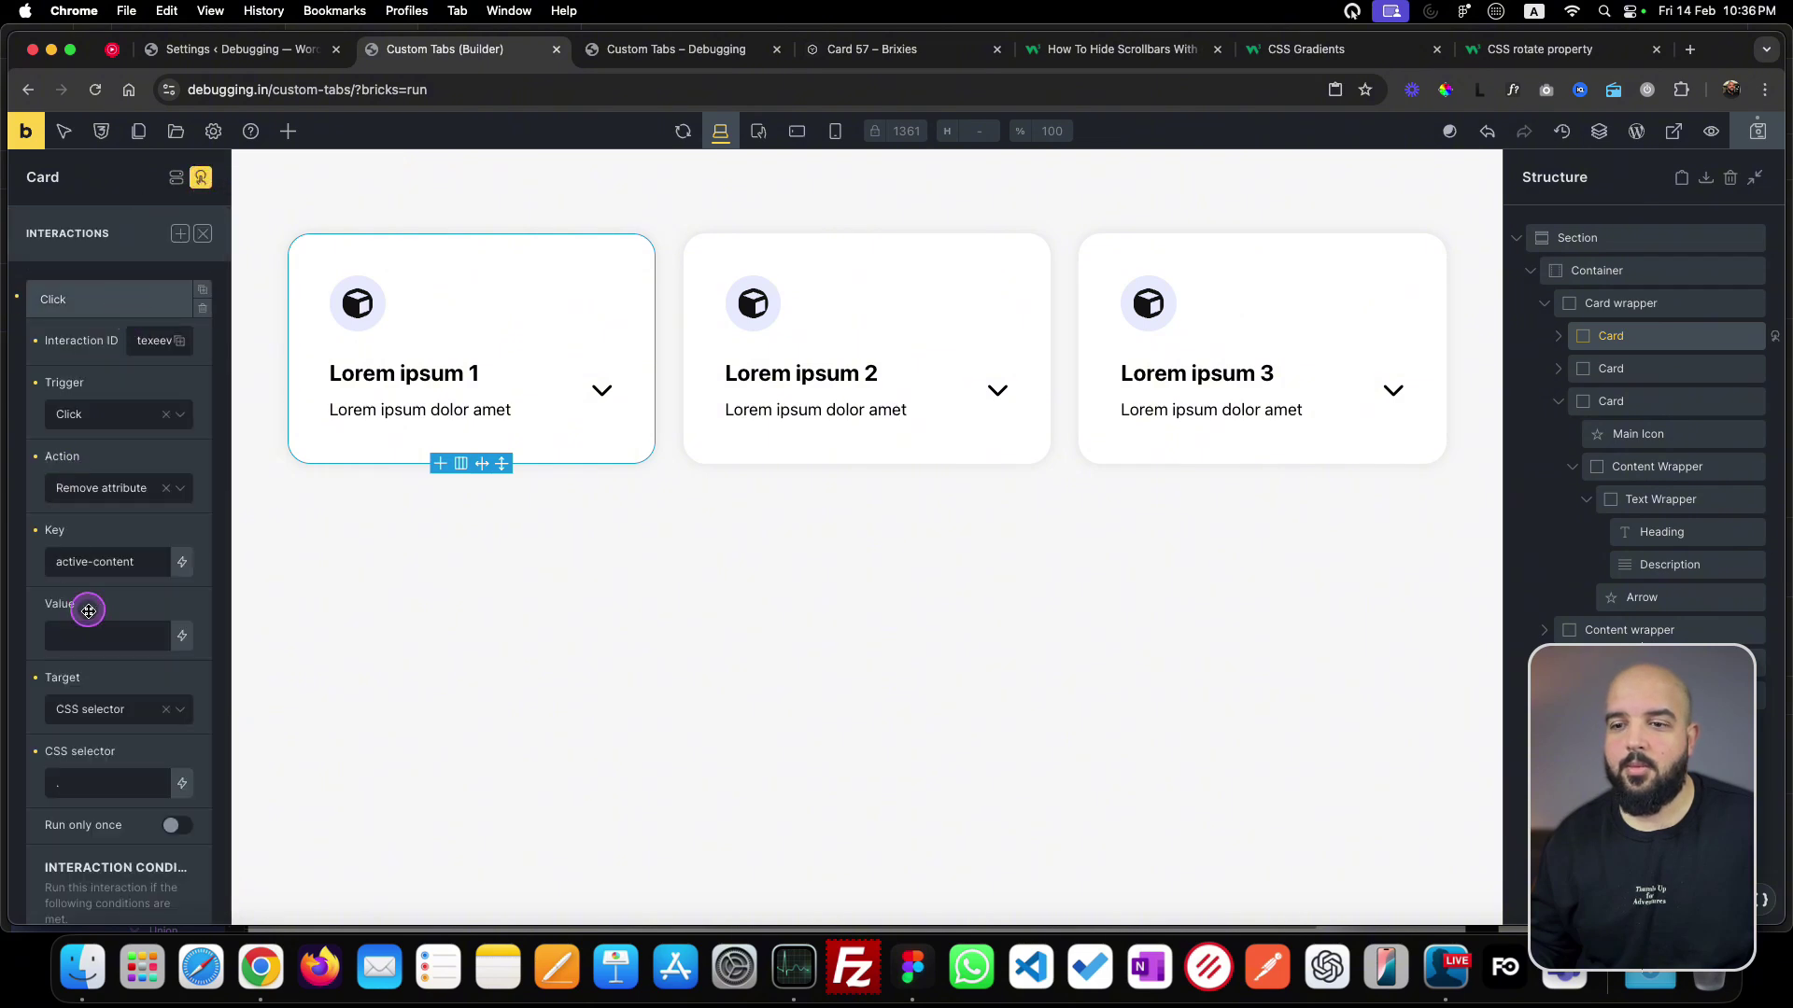
type(".content-wrap")
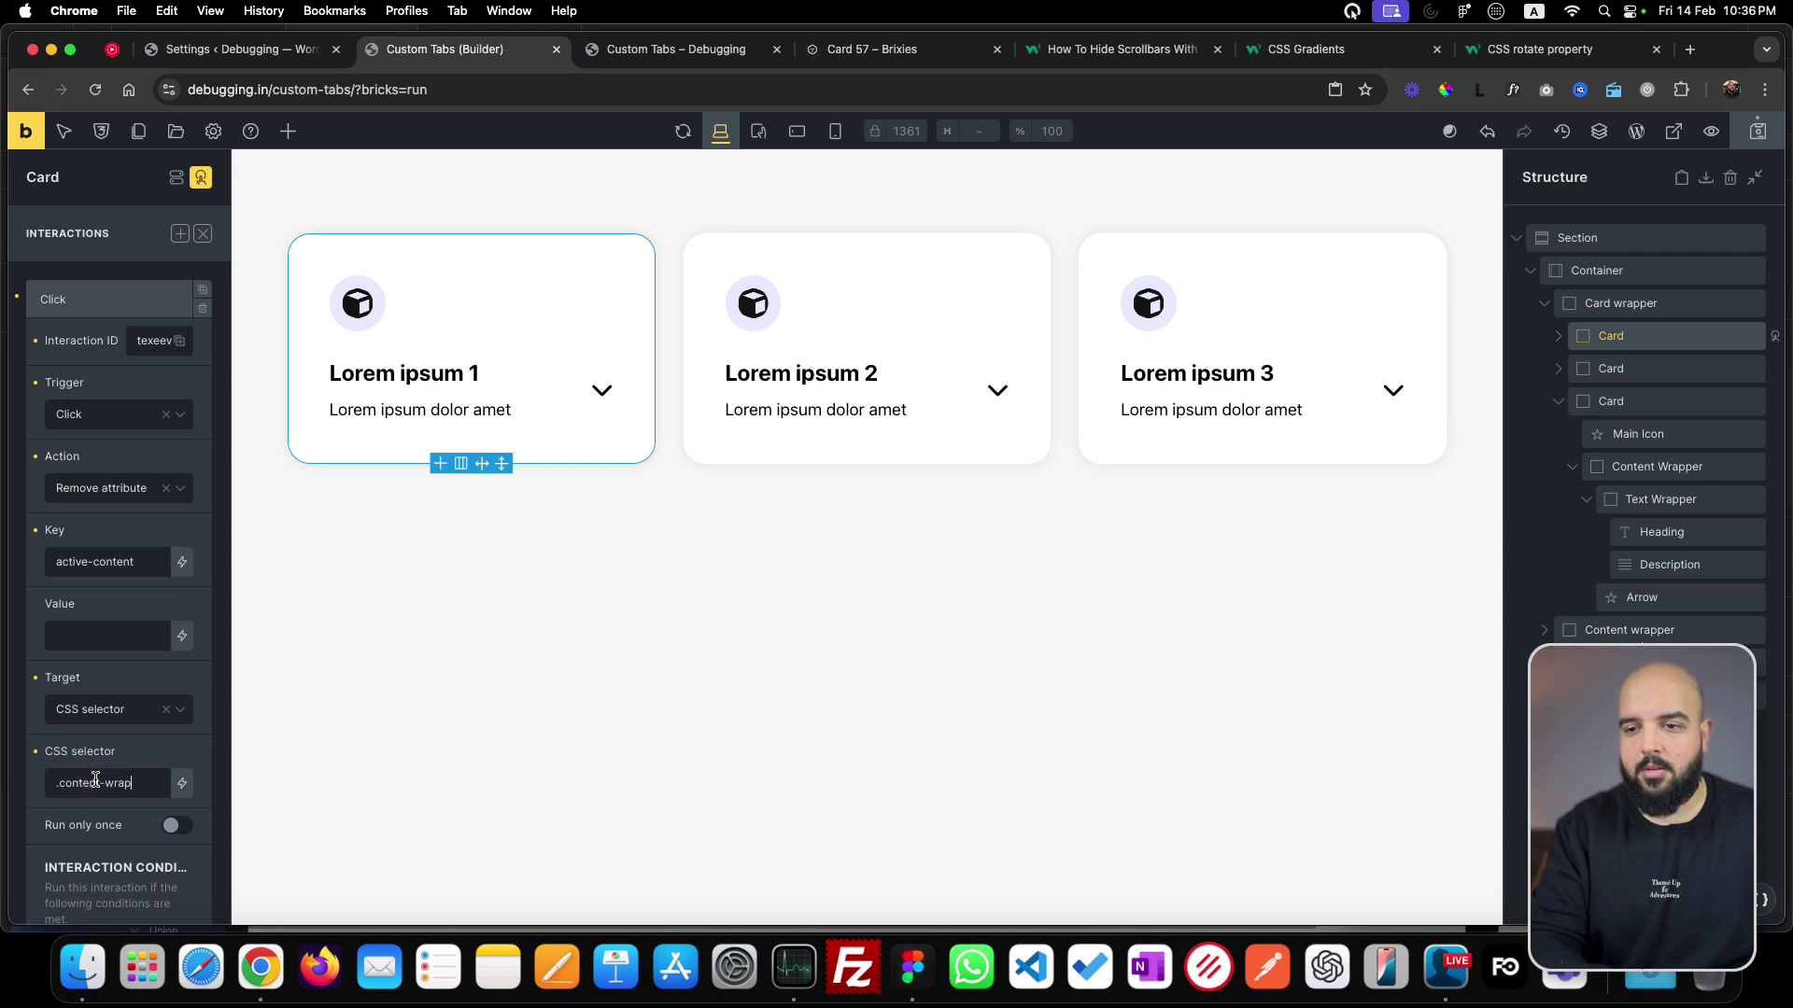
type("per")
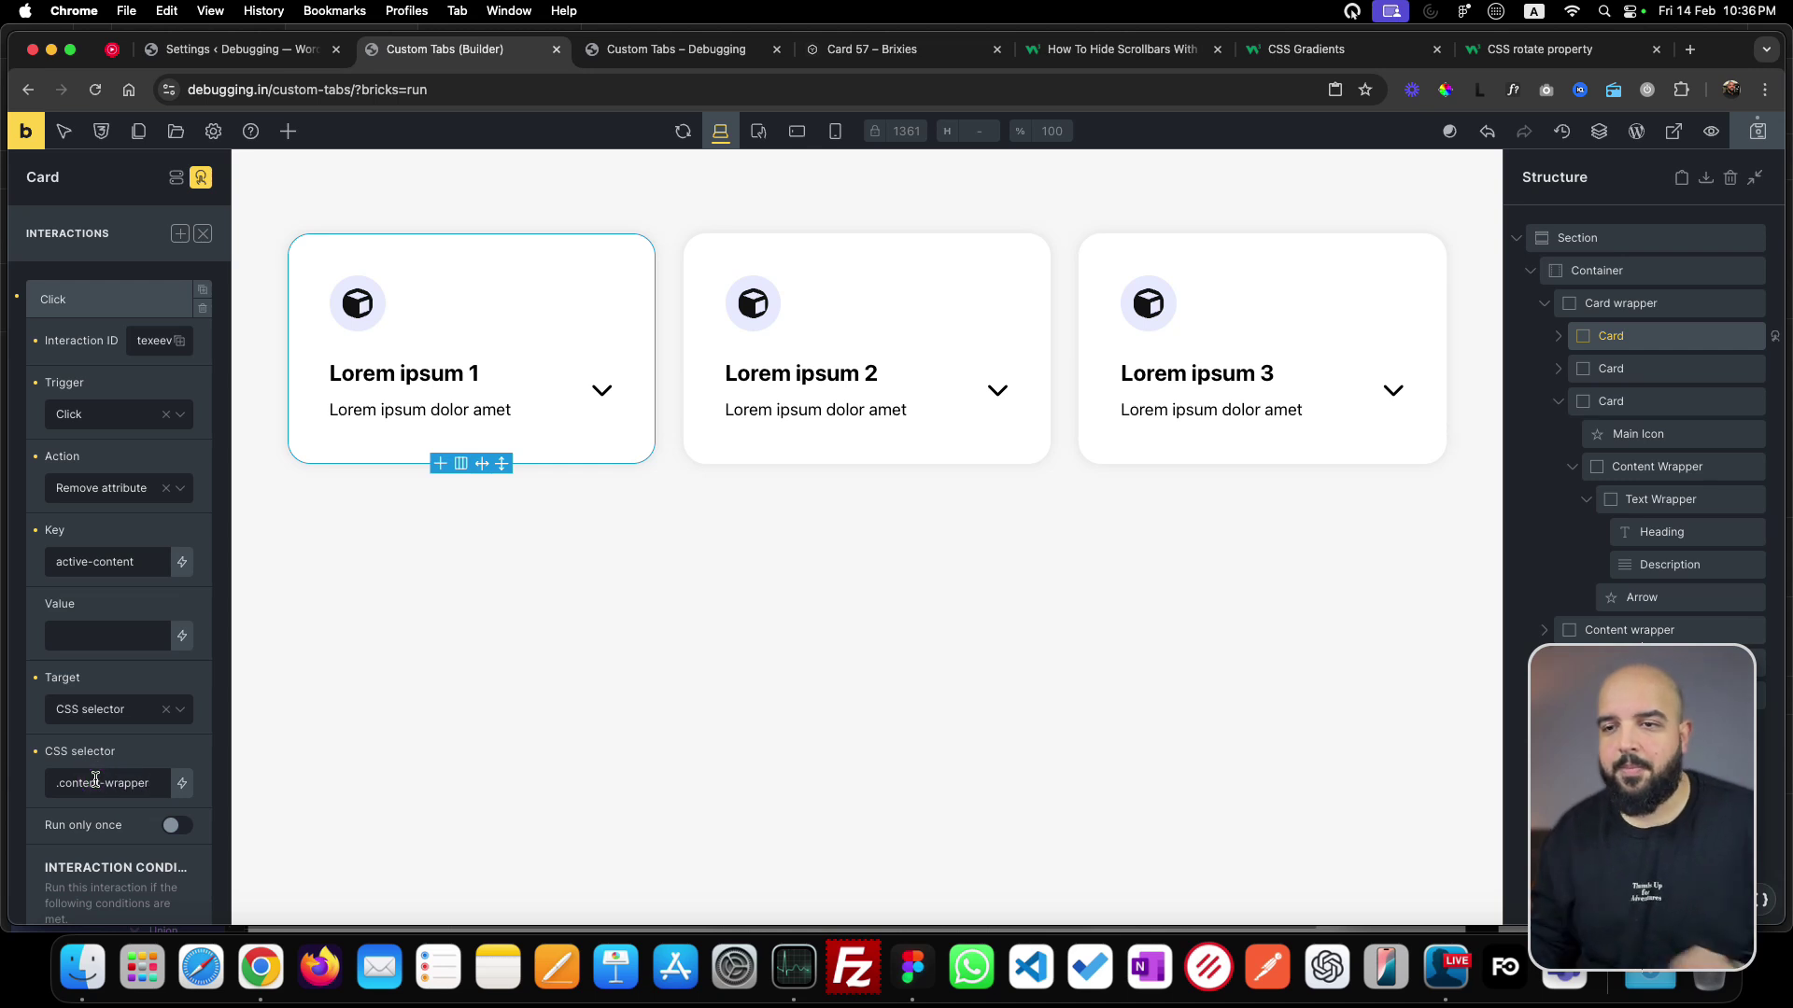
left_click(106, 295)
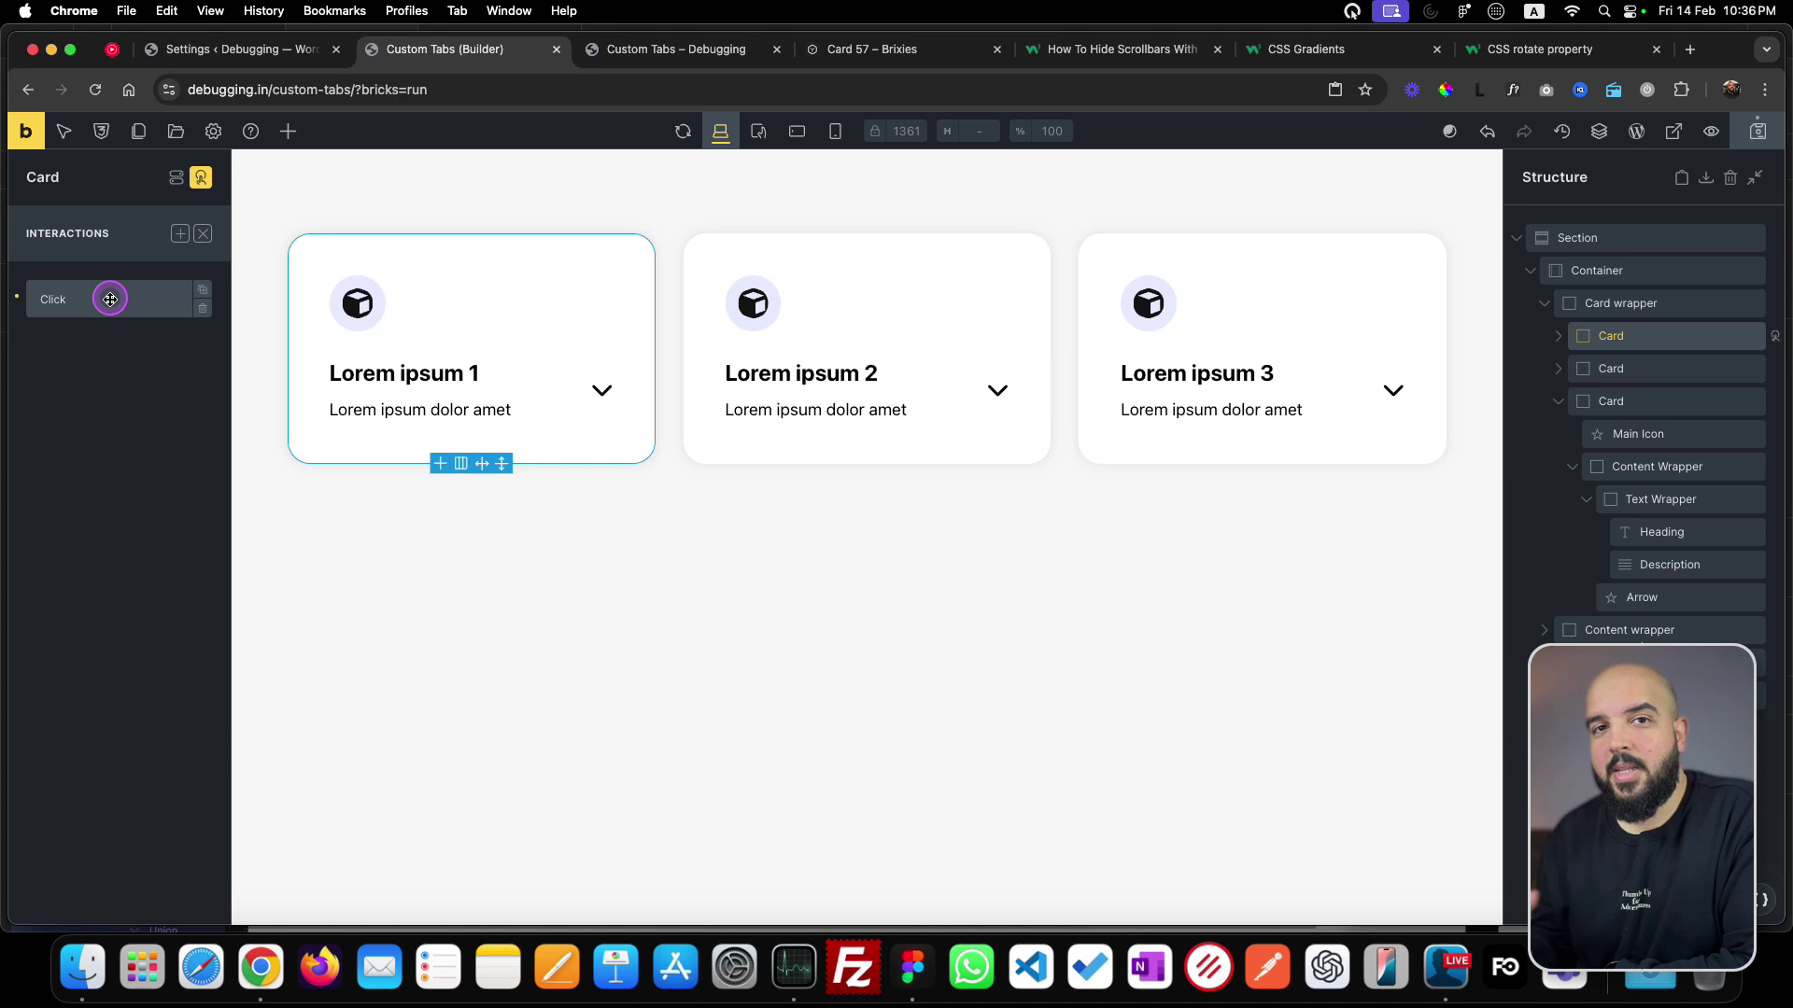
- Add a second Click interaction on the first Card that sets the active-content attribute, with a CSS selector as target
left_click(179, 234)
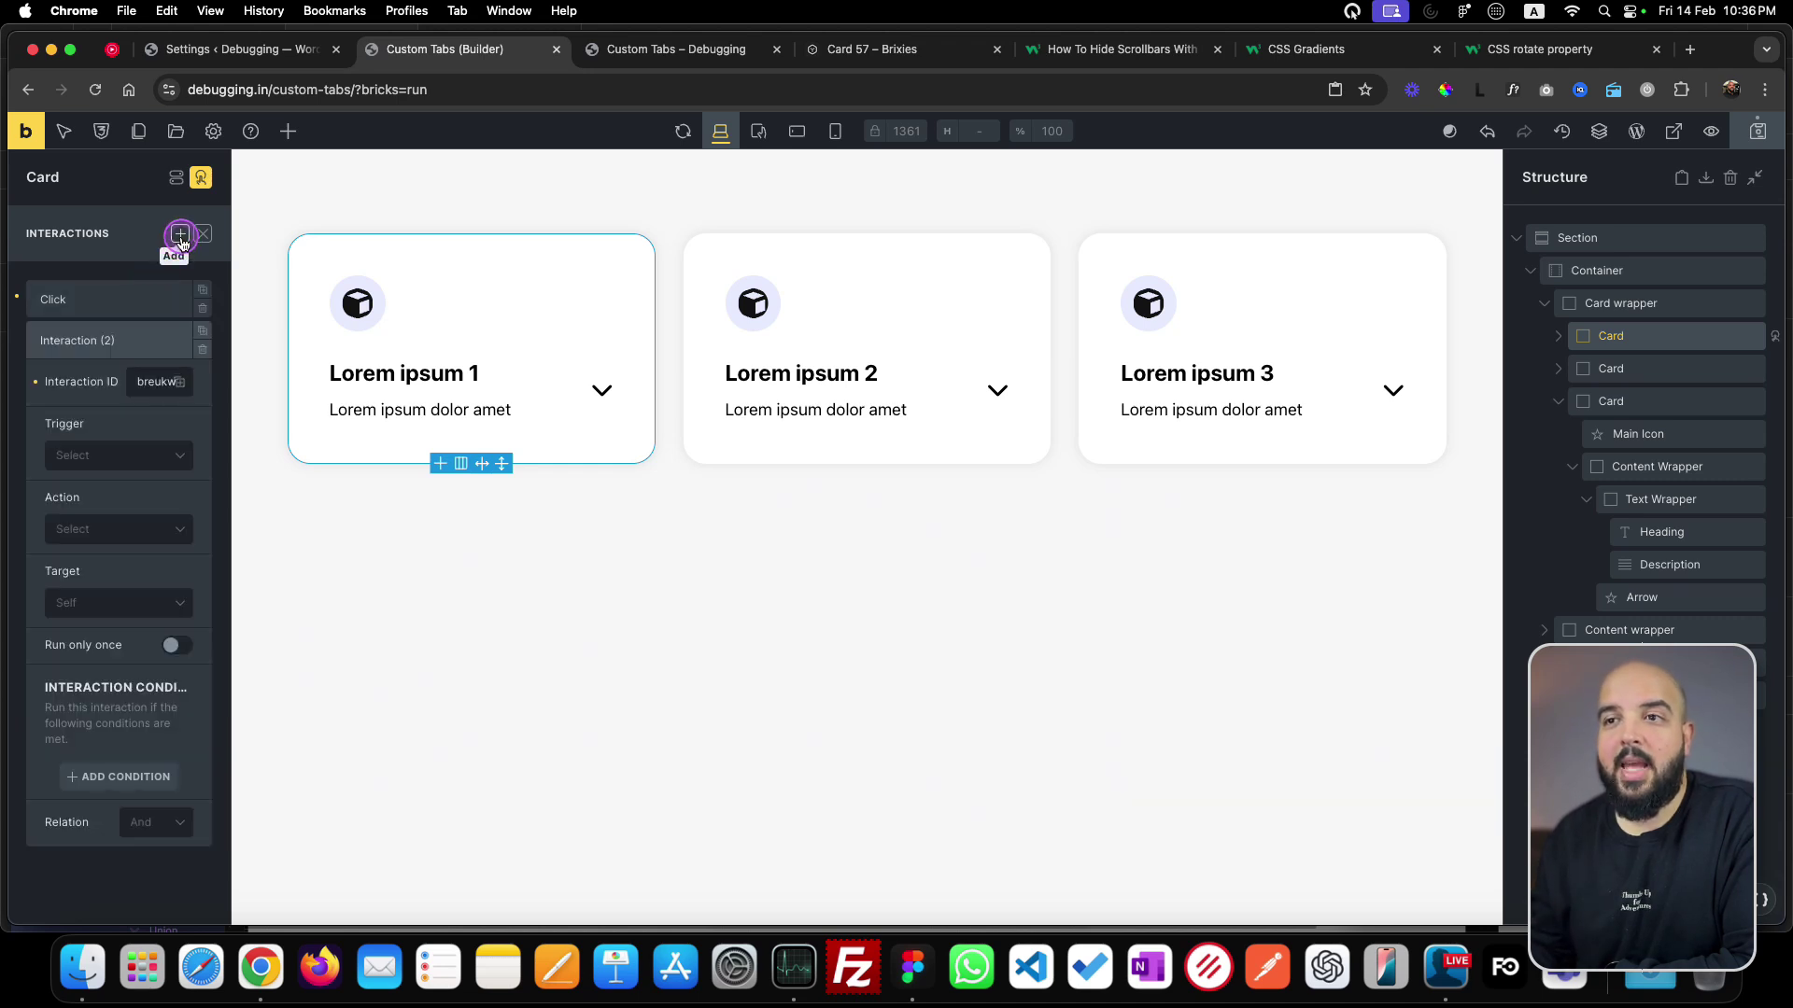
left_click(132, 453)
left_click(126, 521)
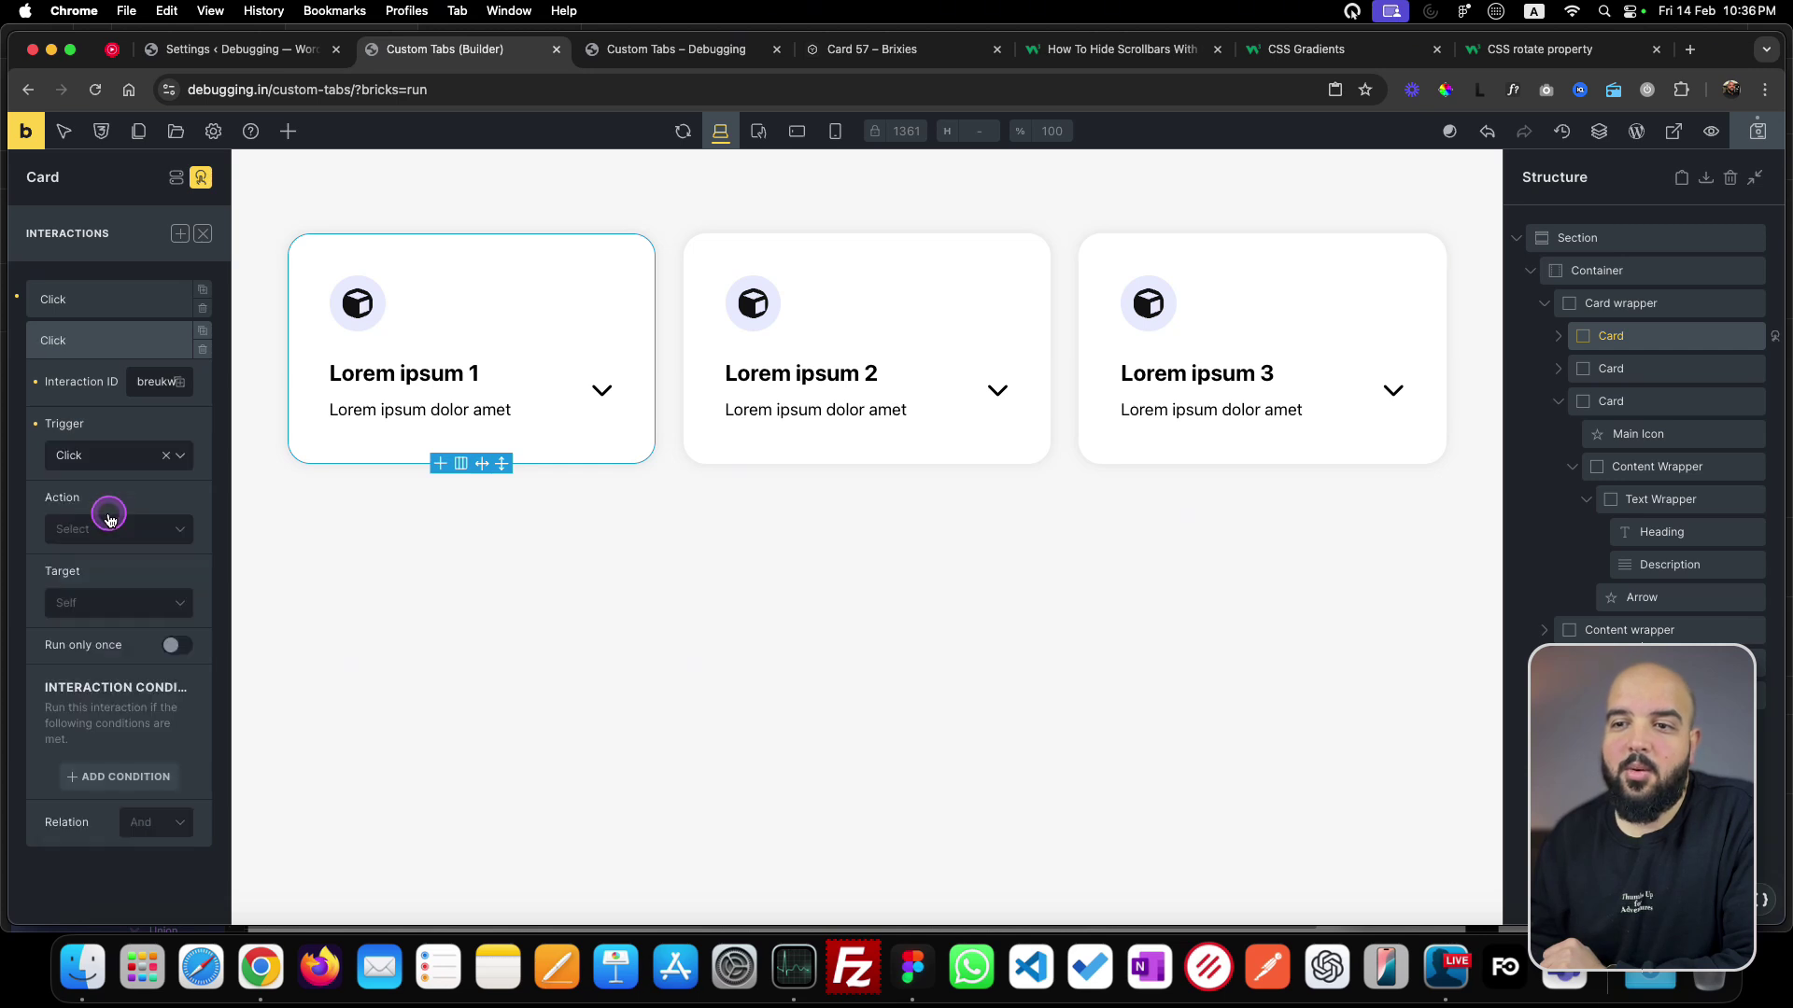
left_click(131, 529)
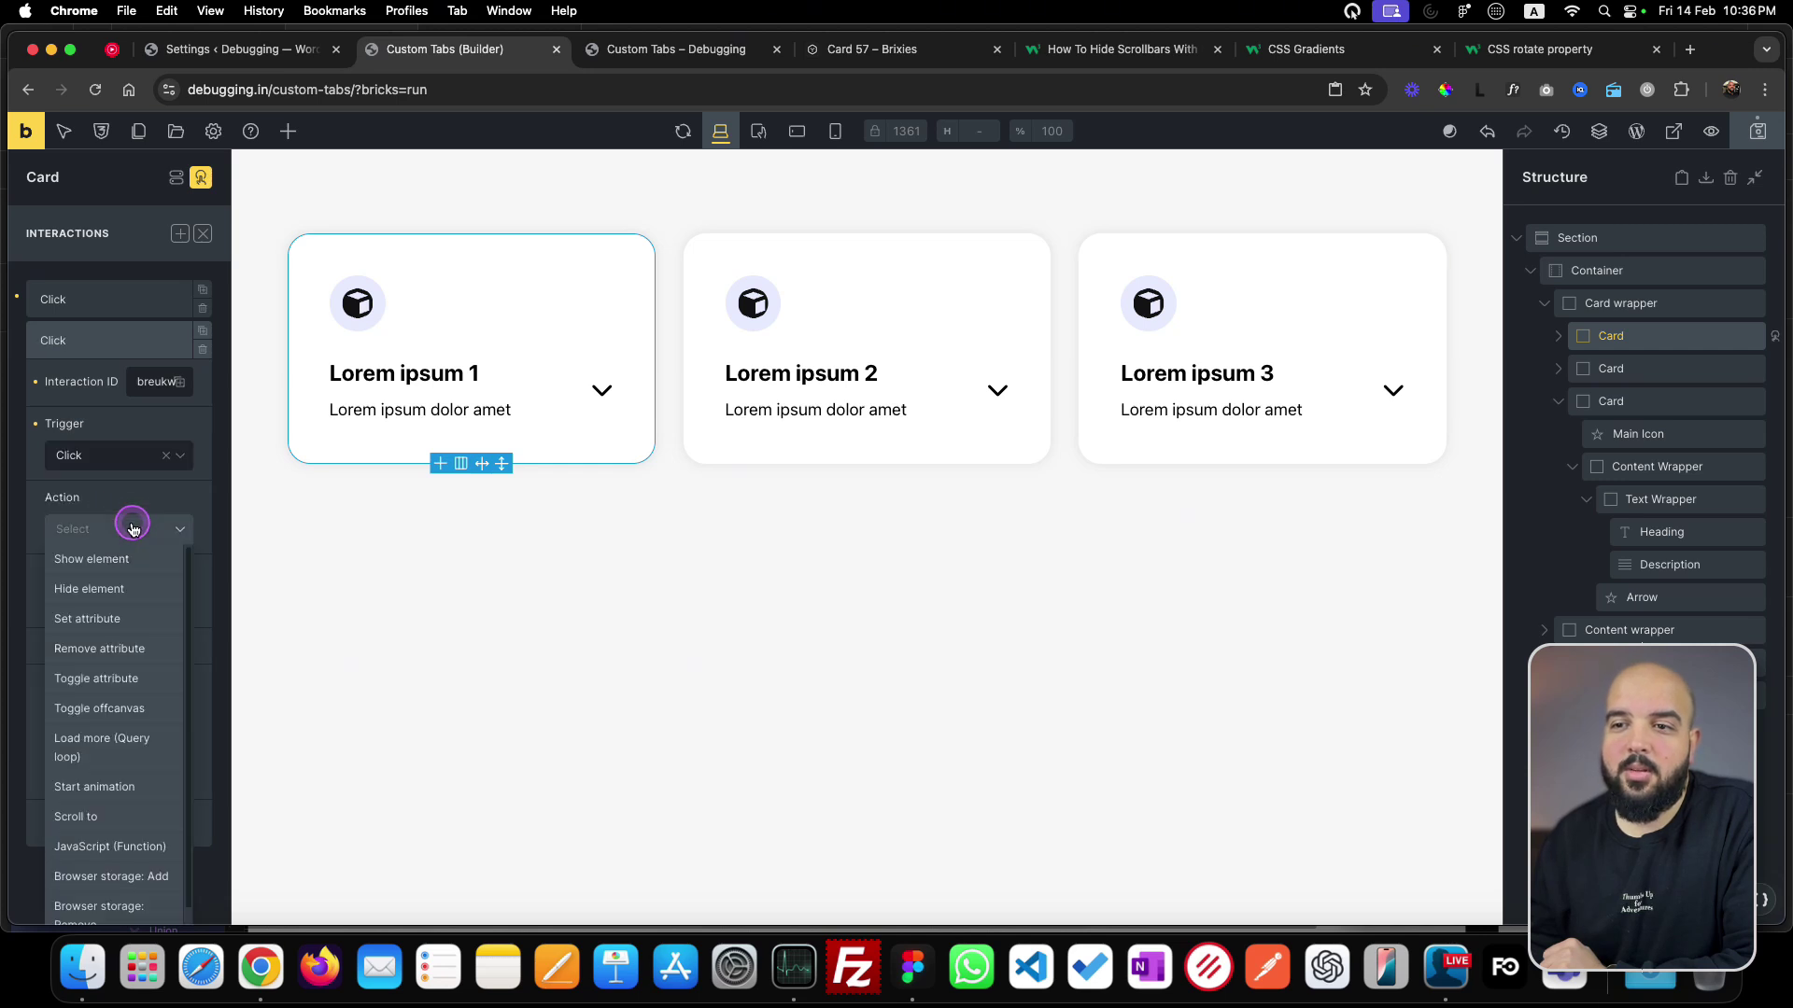
left_click(121, 621)
left_click(119, 601)
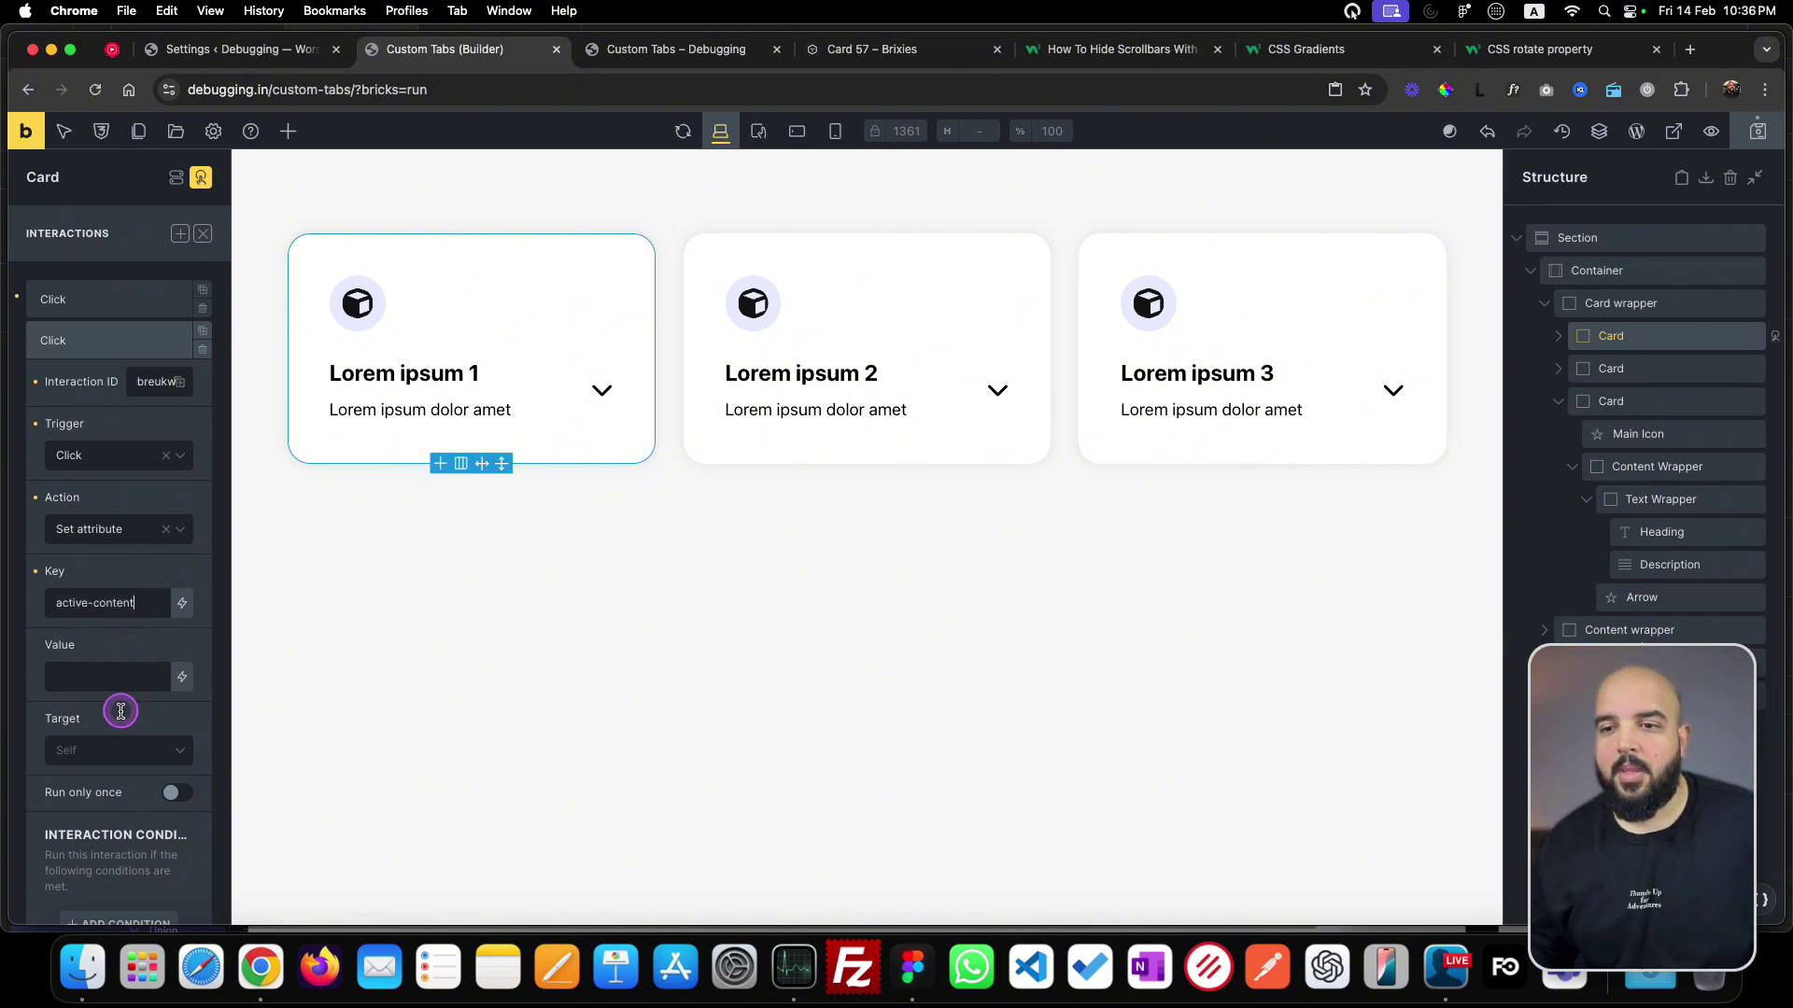
left_click(127, 752)
left_click(120, 811)
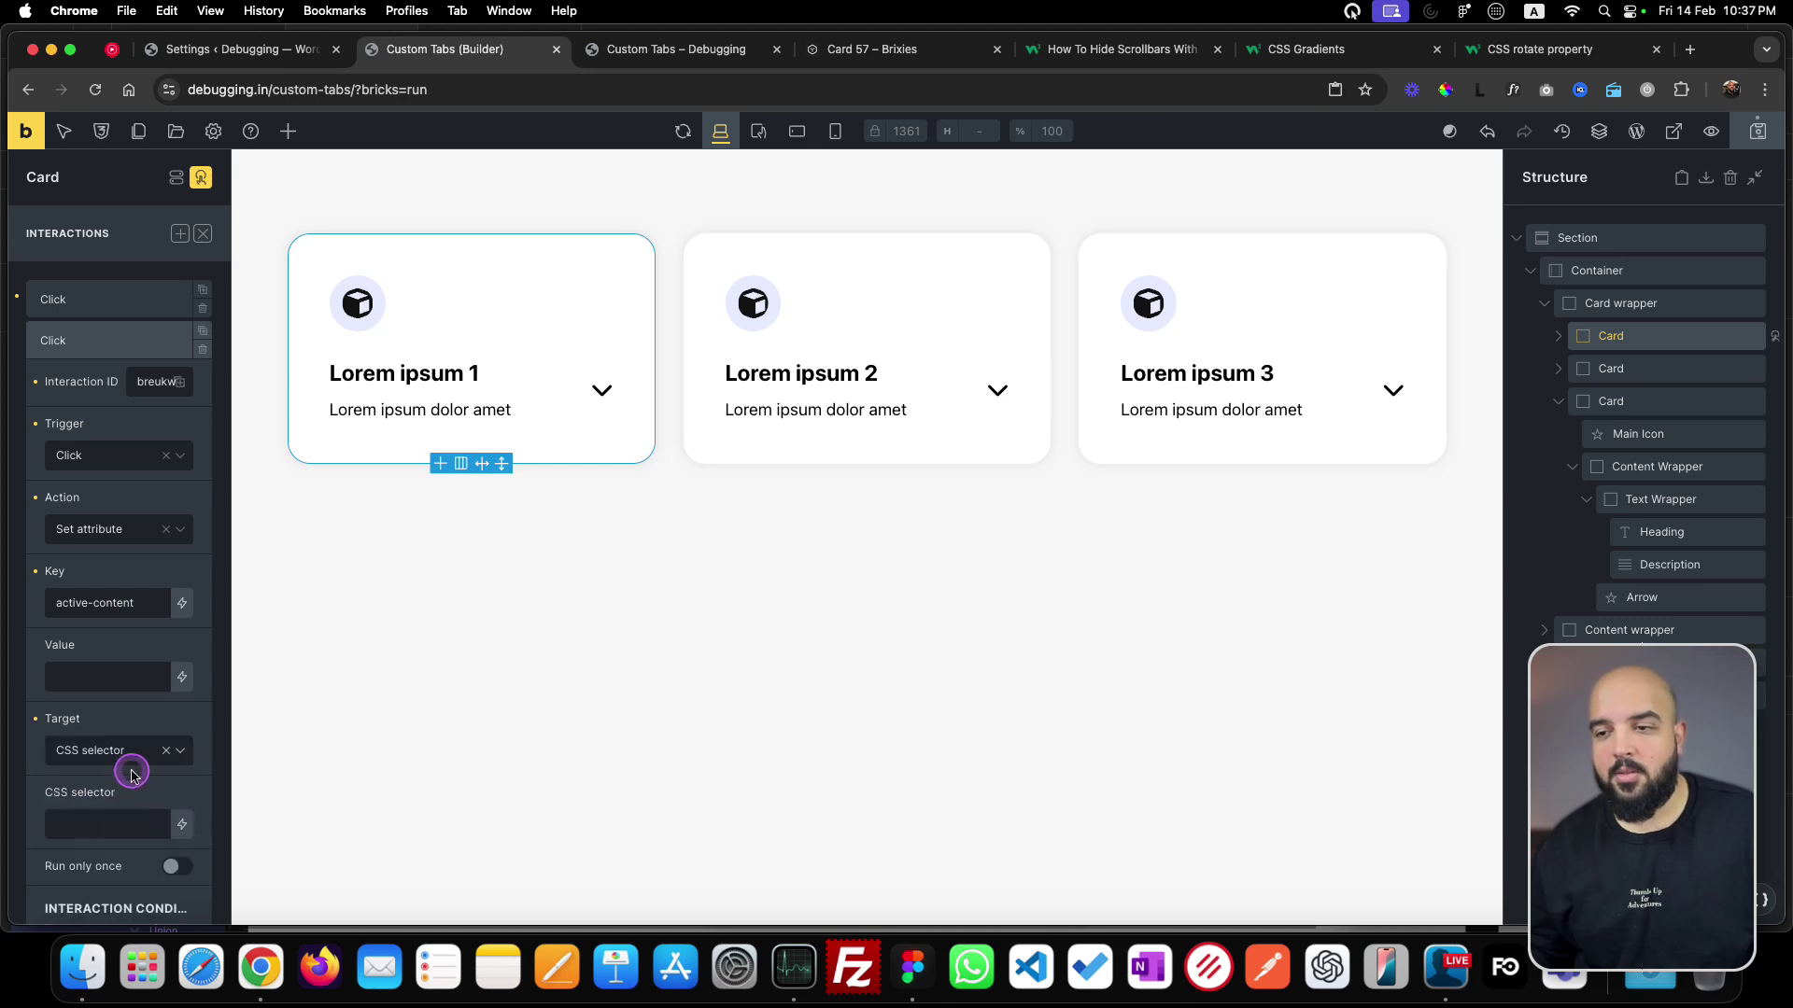
- Copy the CSS ID of the first Content wrapper at element level rather than its class
left_click(1634, 631)
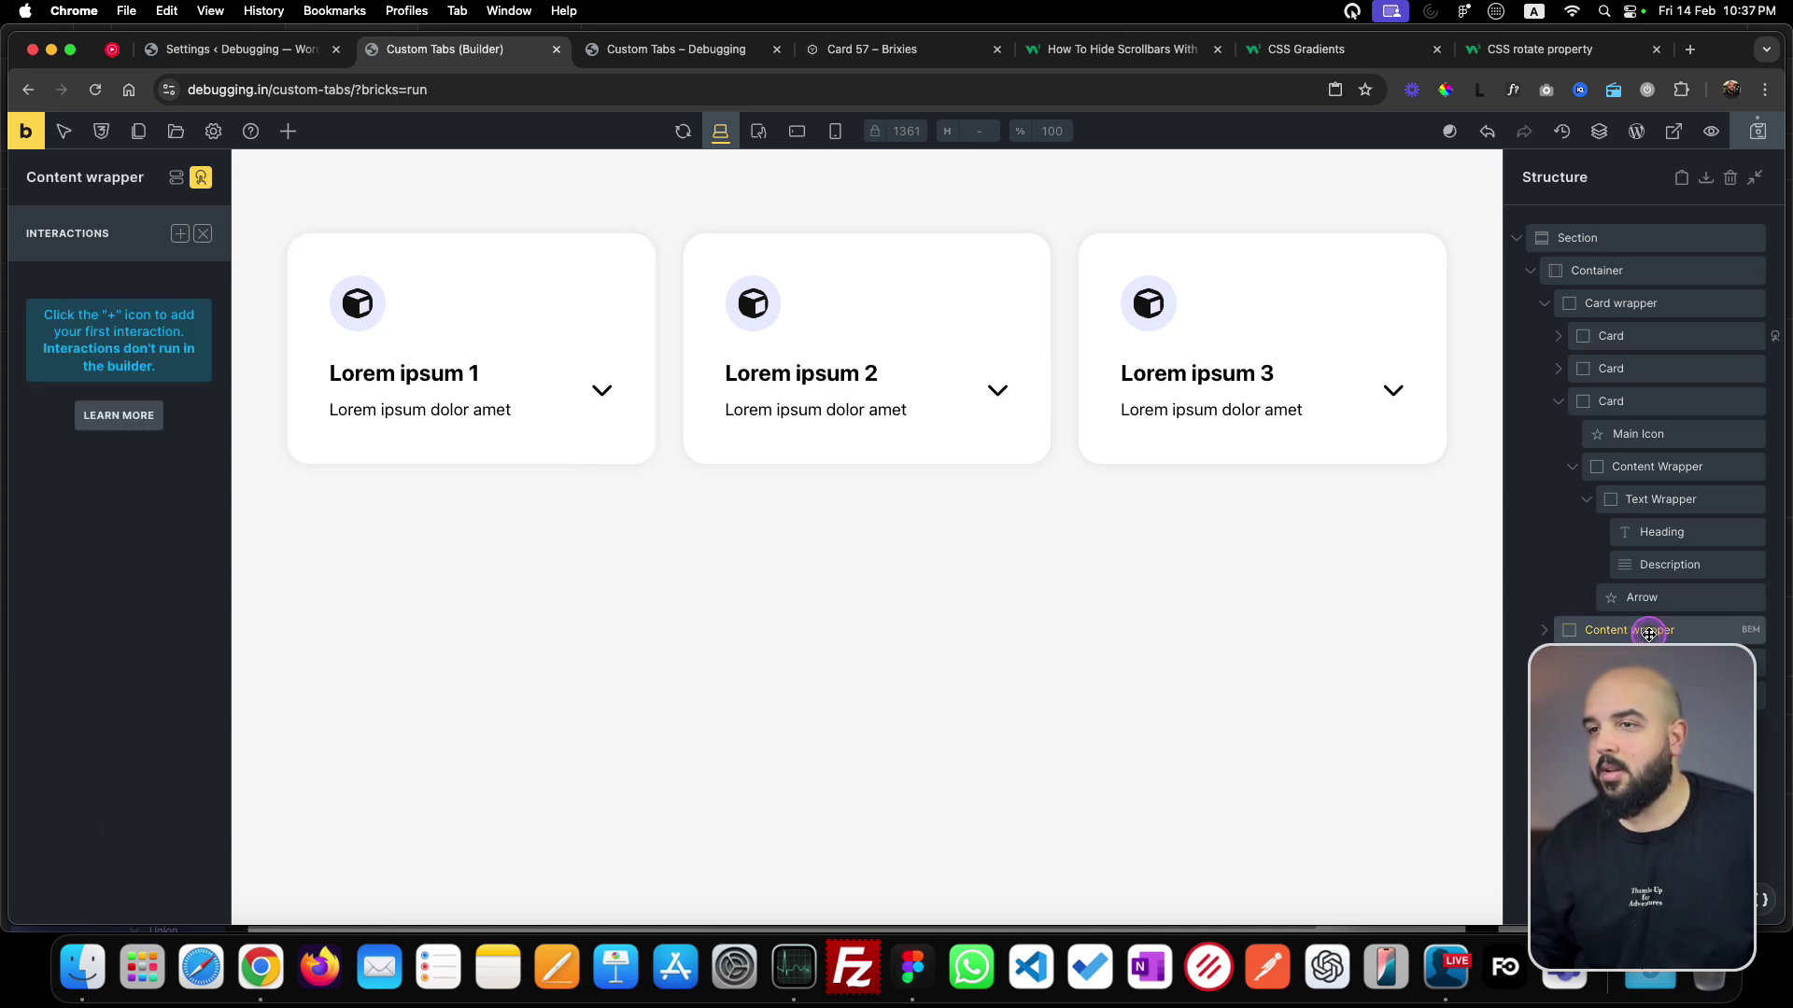
left_click(200, 178)
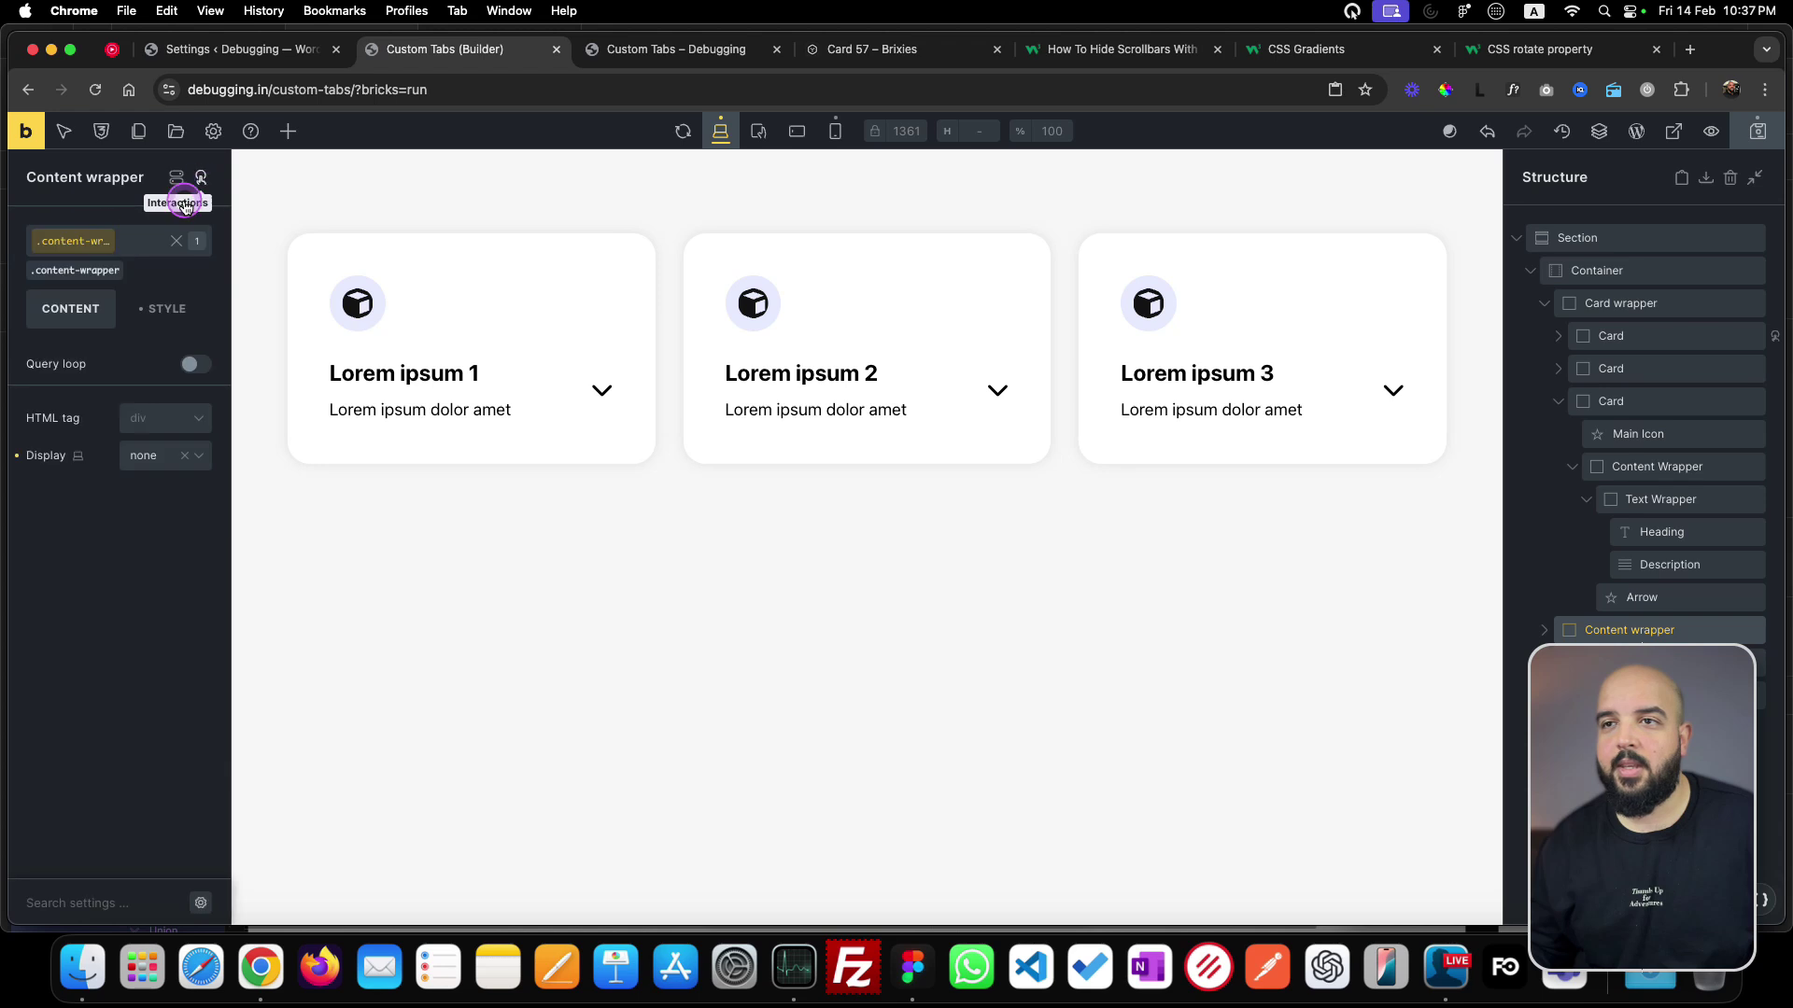
left_click(67, 275)
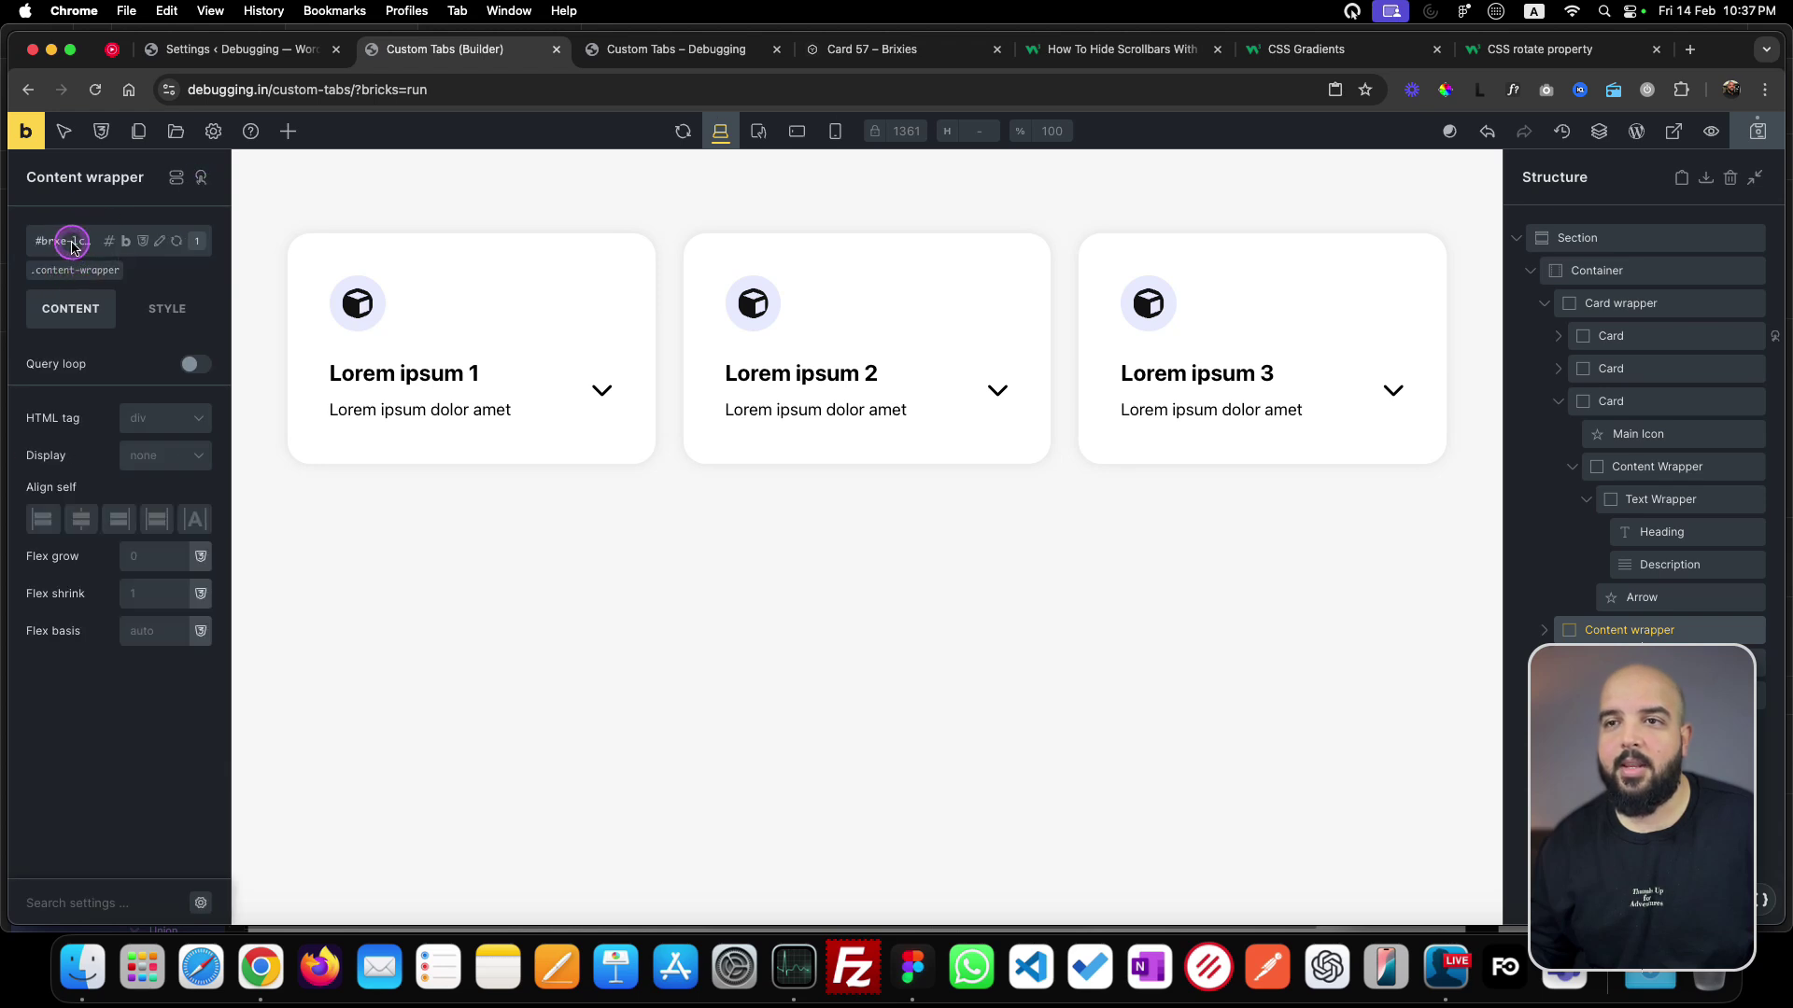
left_click(109, 240)
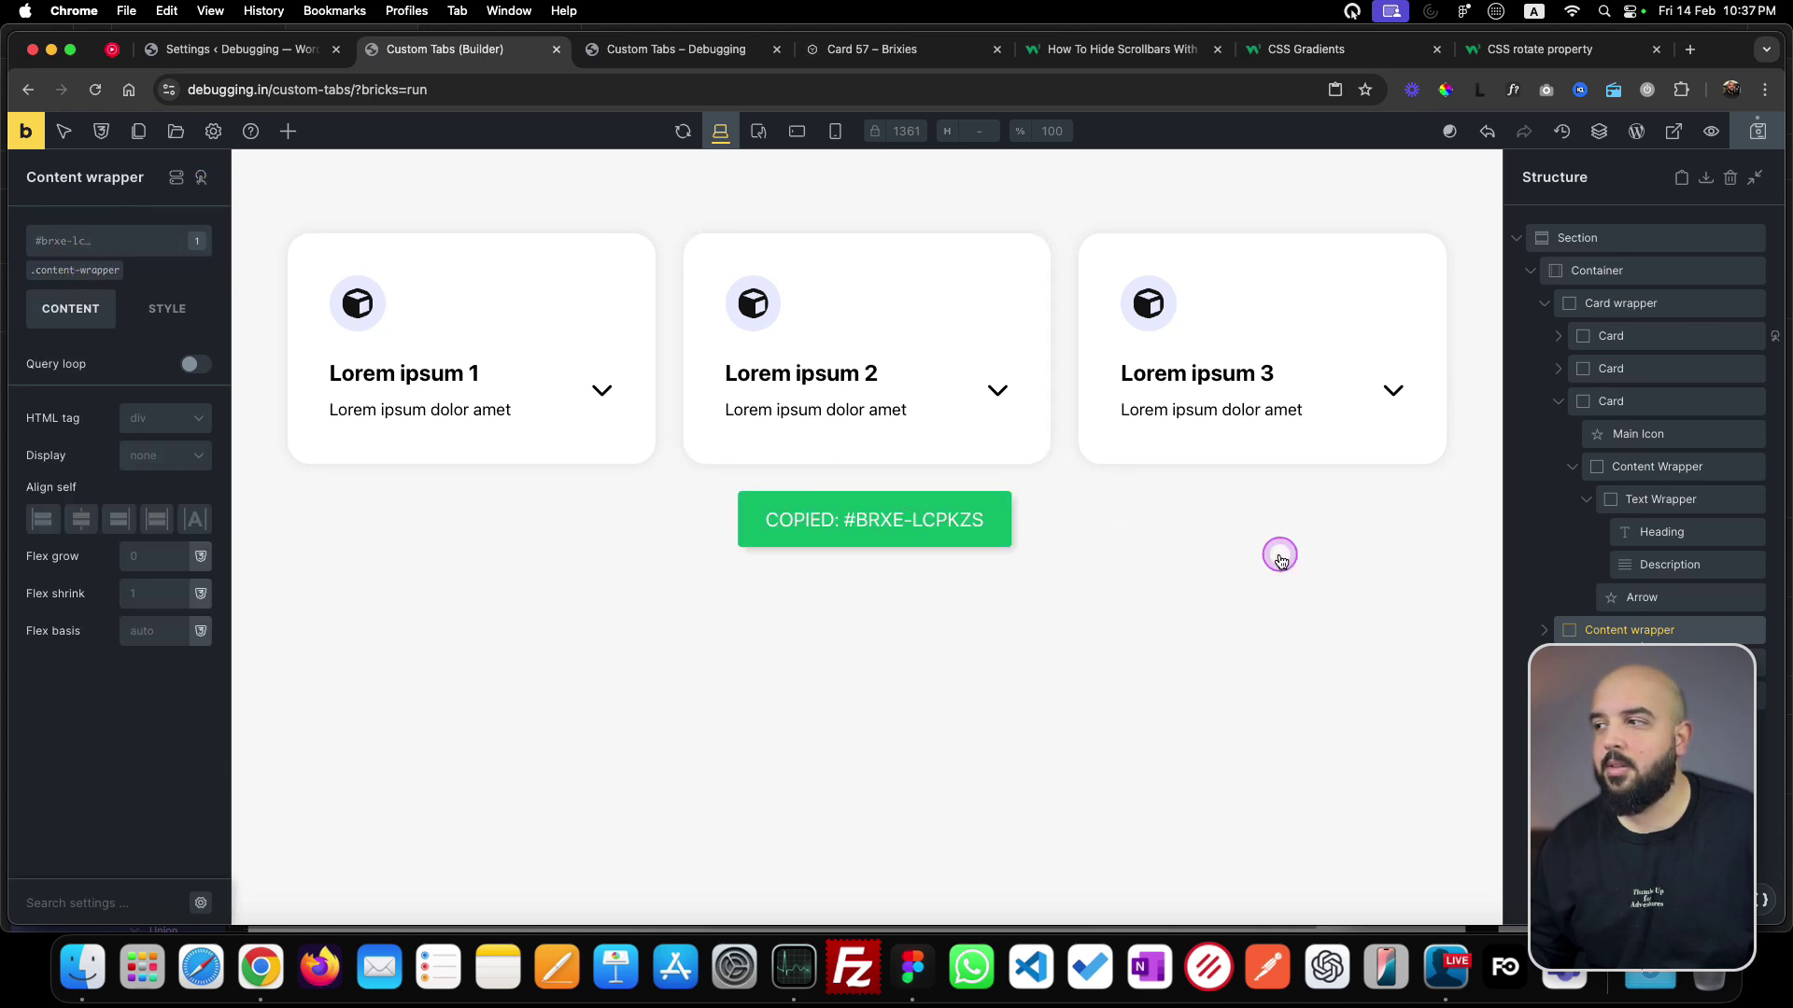
- Set the CSS selector of the first Card's second interaction to #brxe-lcpkzs and save the page
left_click(1640, 336)
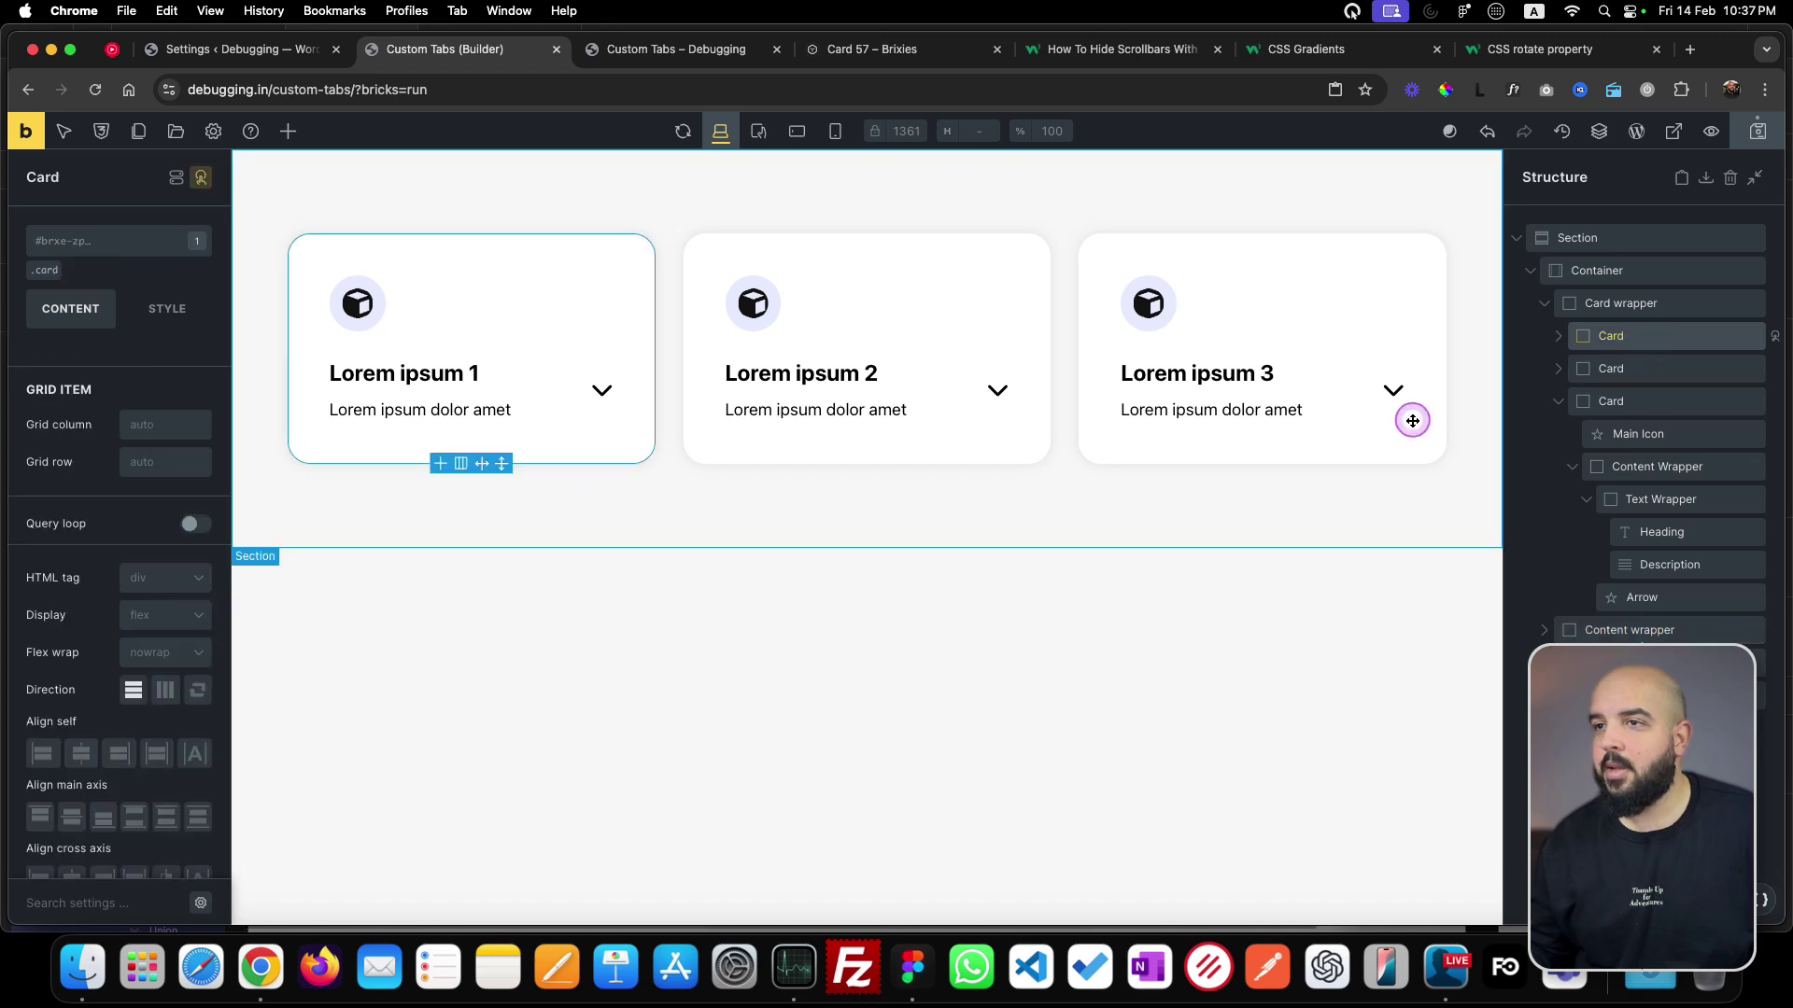
left_click(201, 177)
left_click(104, 344)
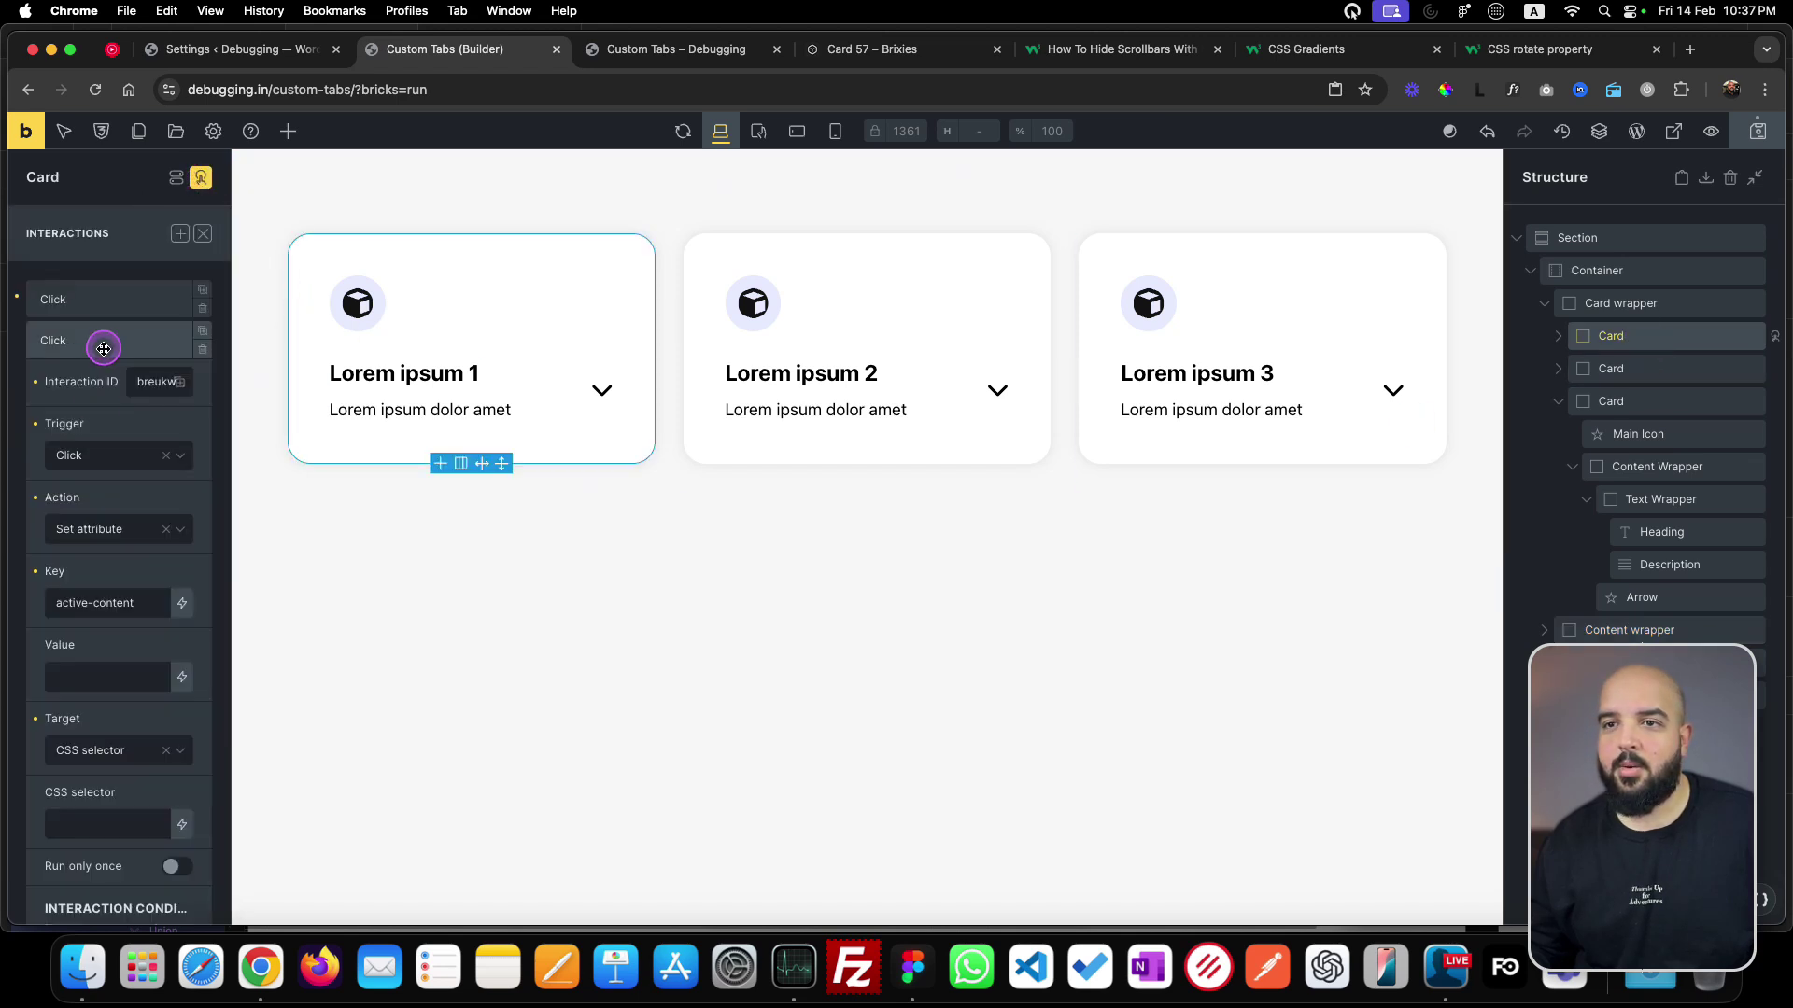
left_click(91, 831)
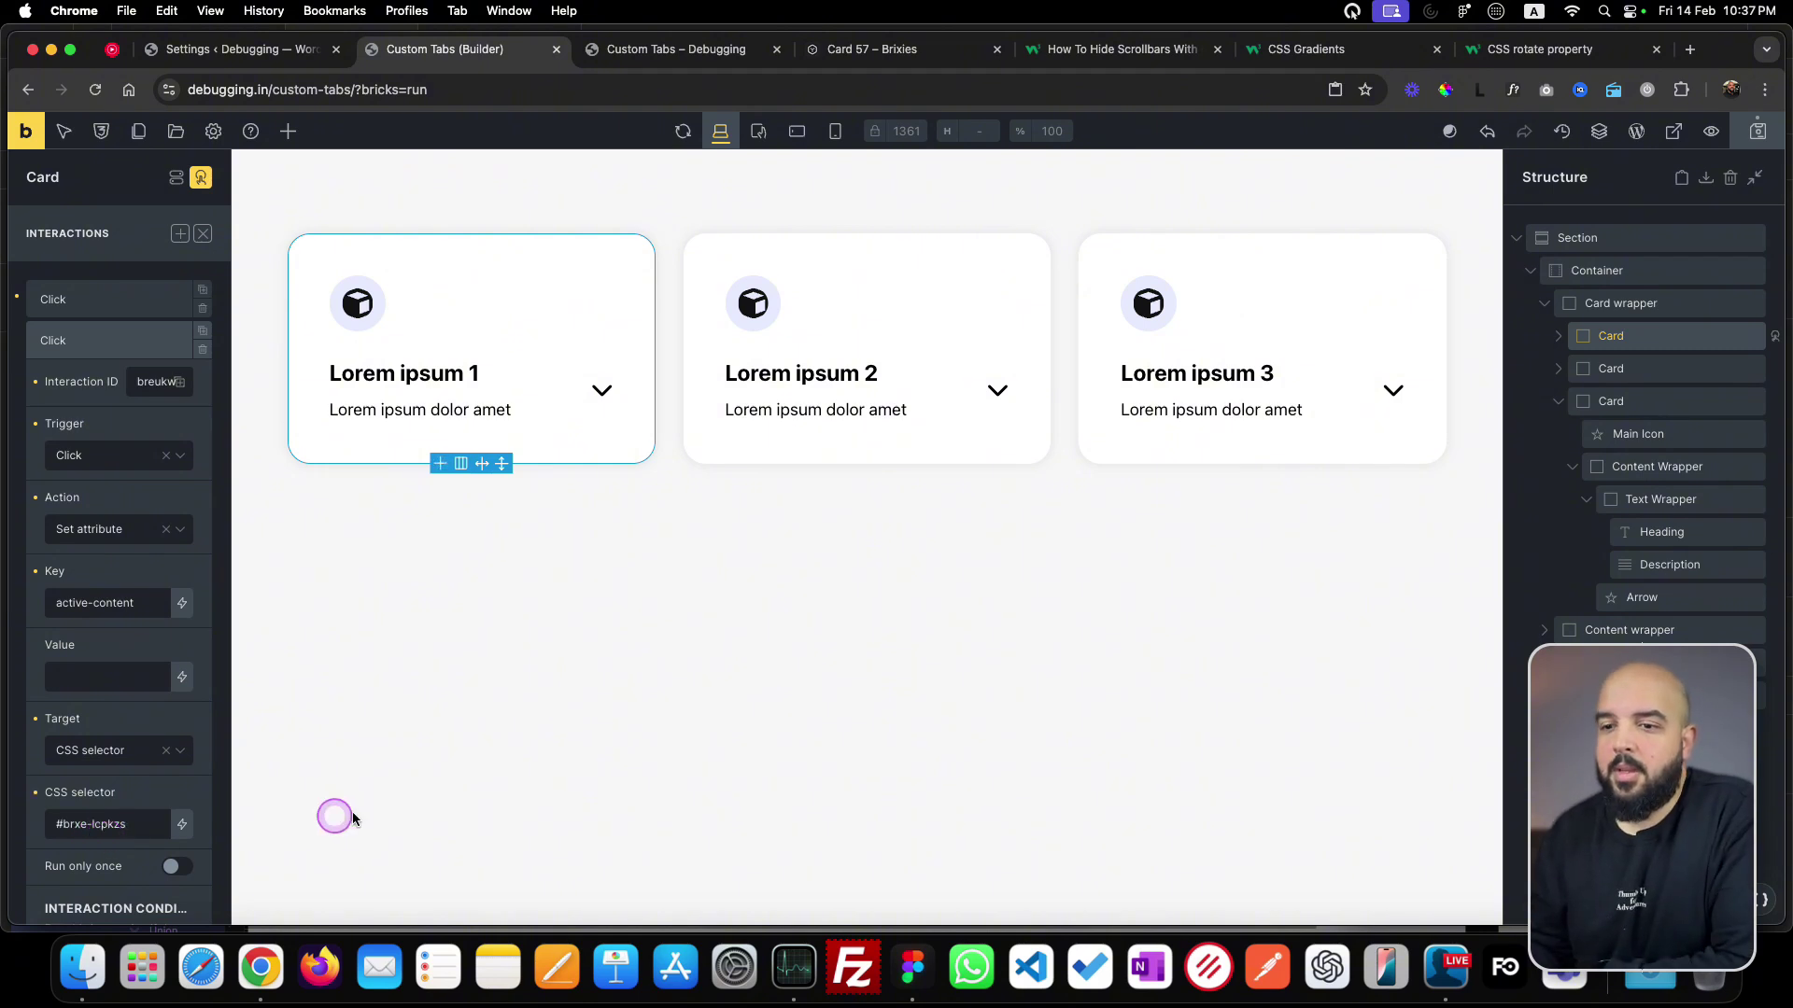
left_click(1759, 138)
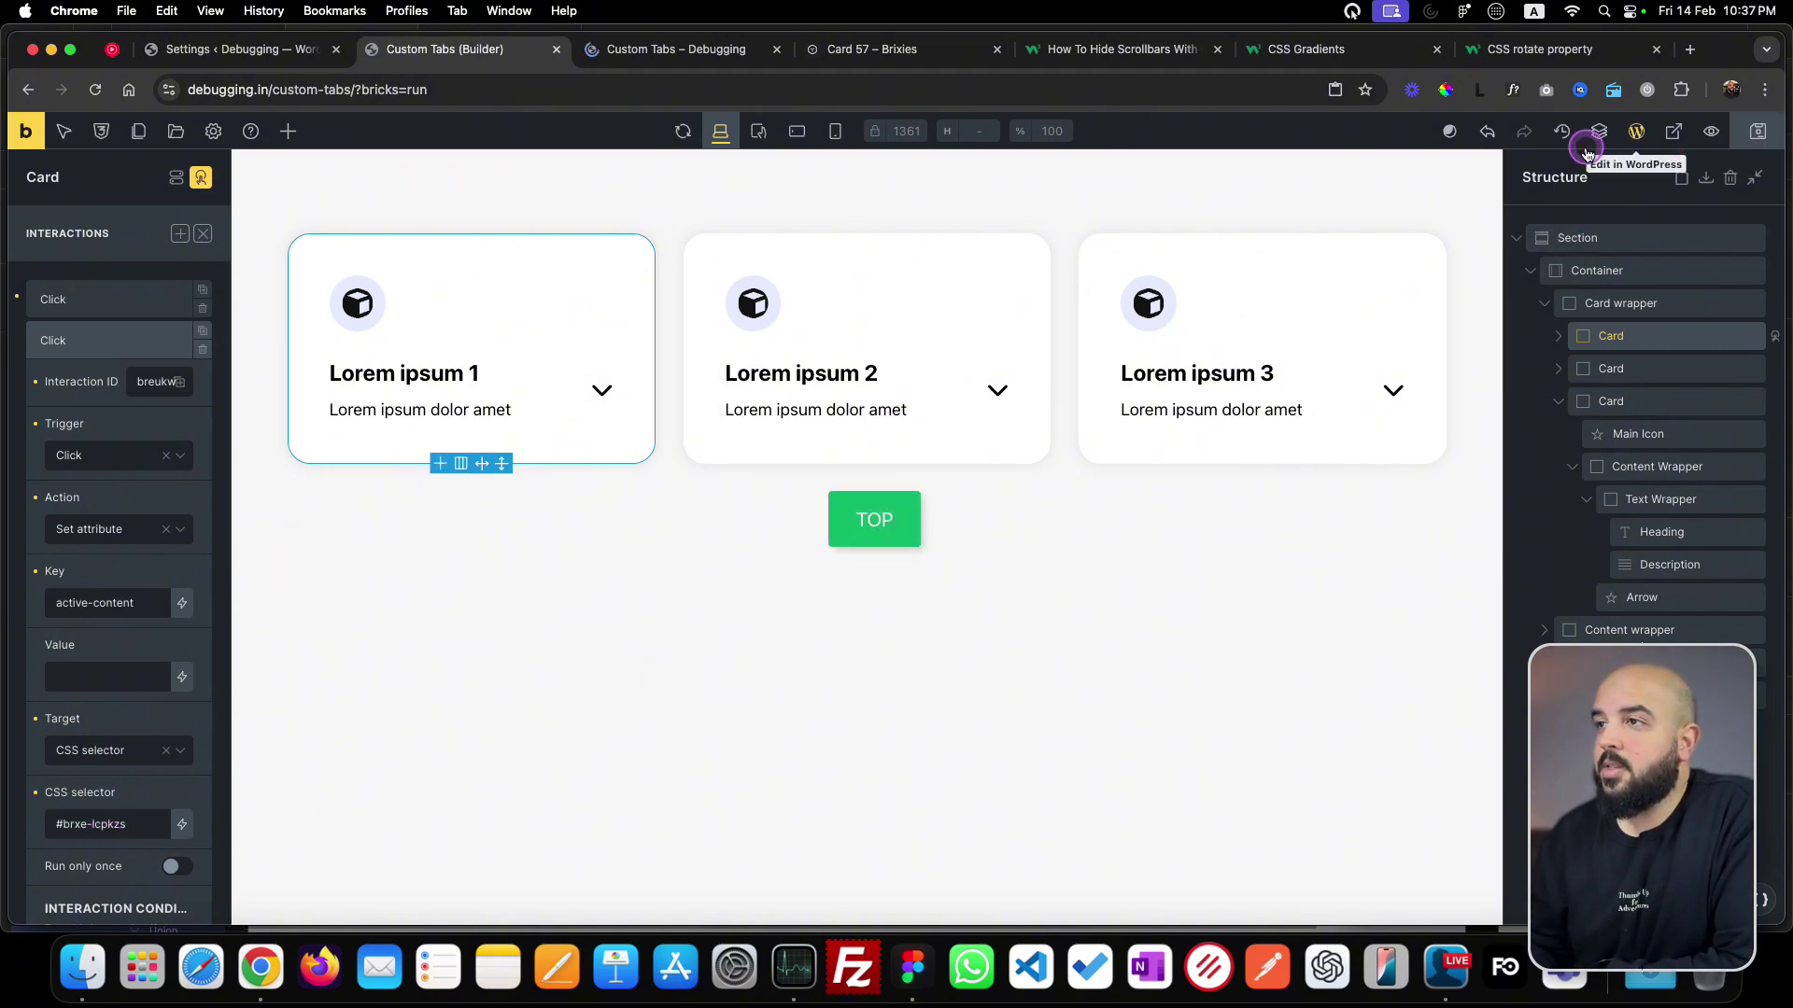
- Test the tabs on the front-end page by activating all three cards and viewing the content shown below them
left_click(680, 48)
left_click(529, 356)
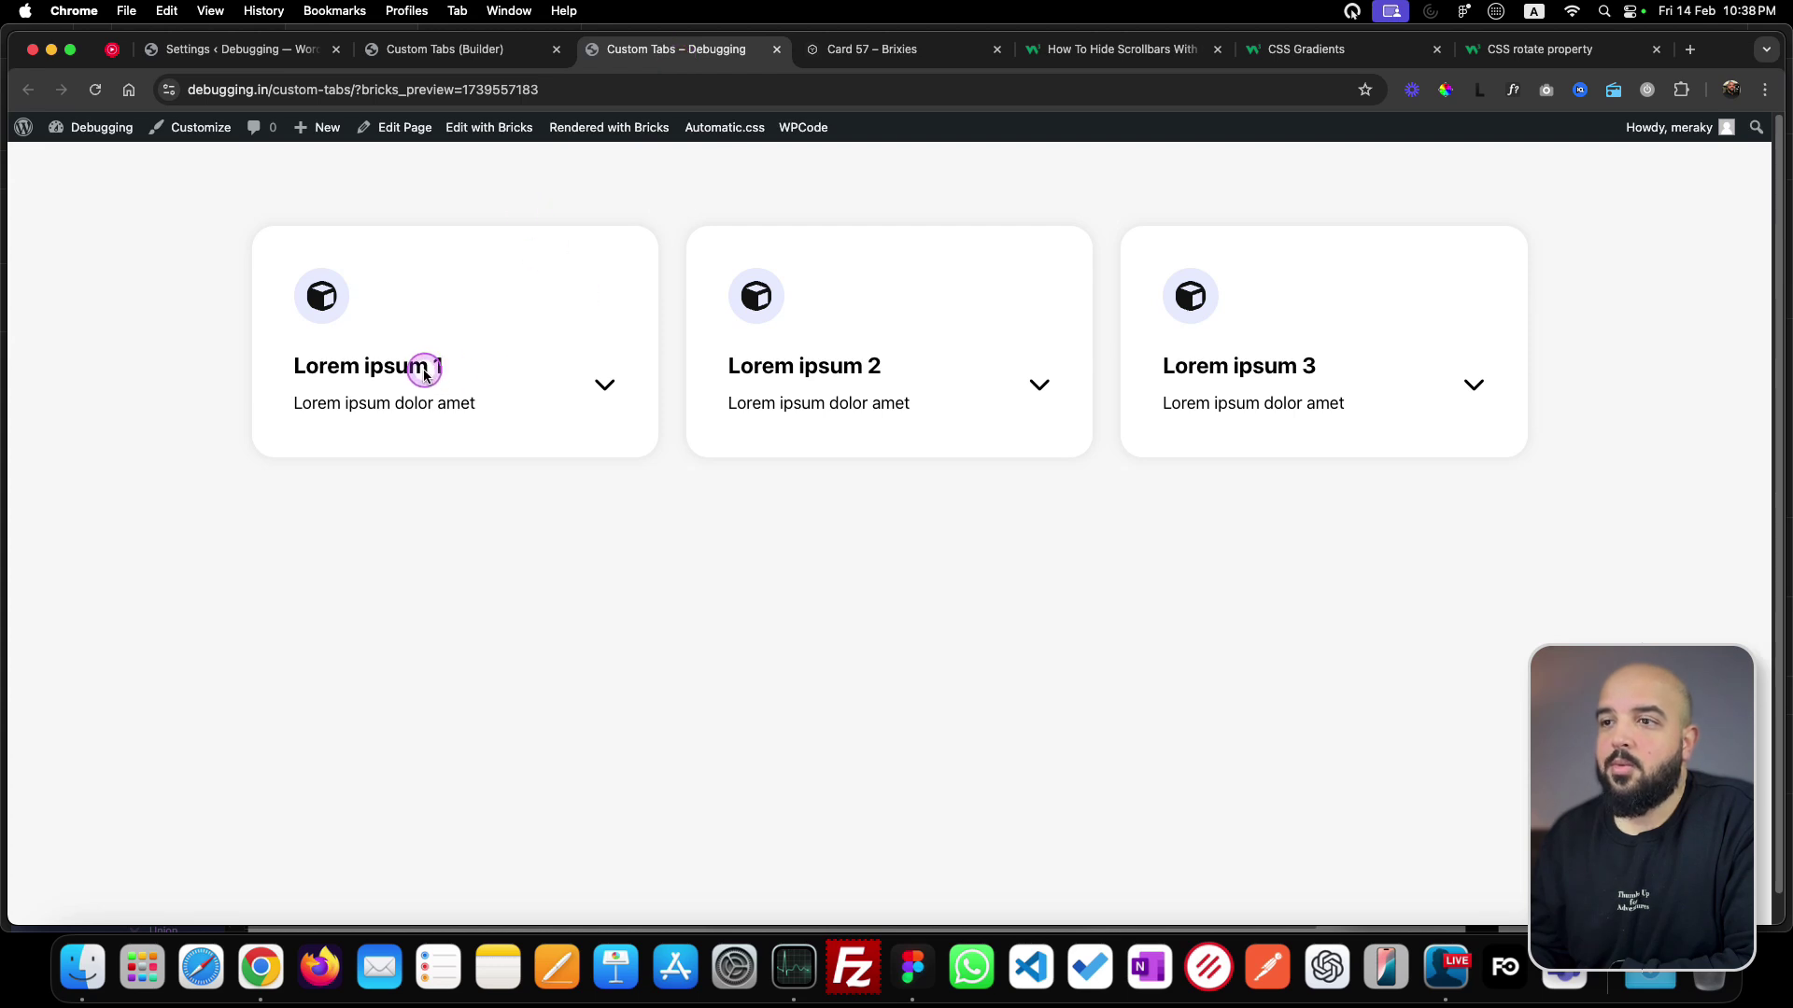
left_click(462, 320)
left_click(922, 324)
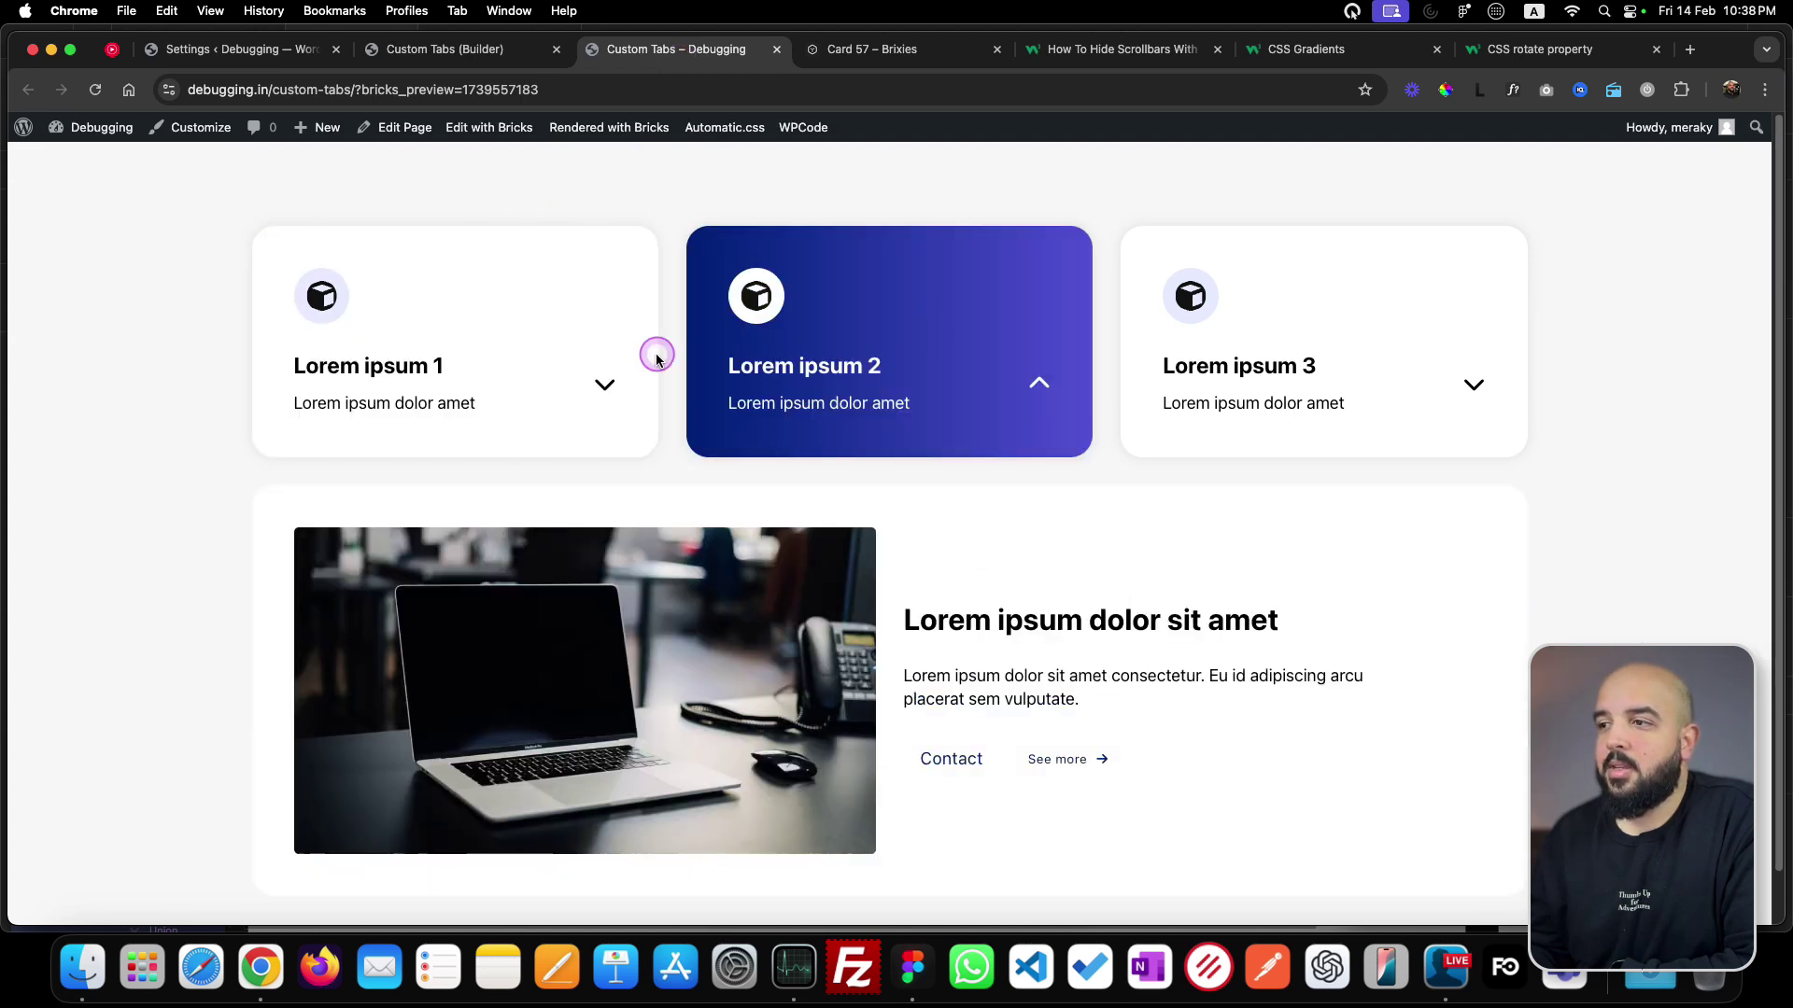
left_click(1248, 352)
left_click(467, 365)
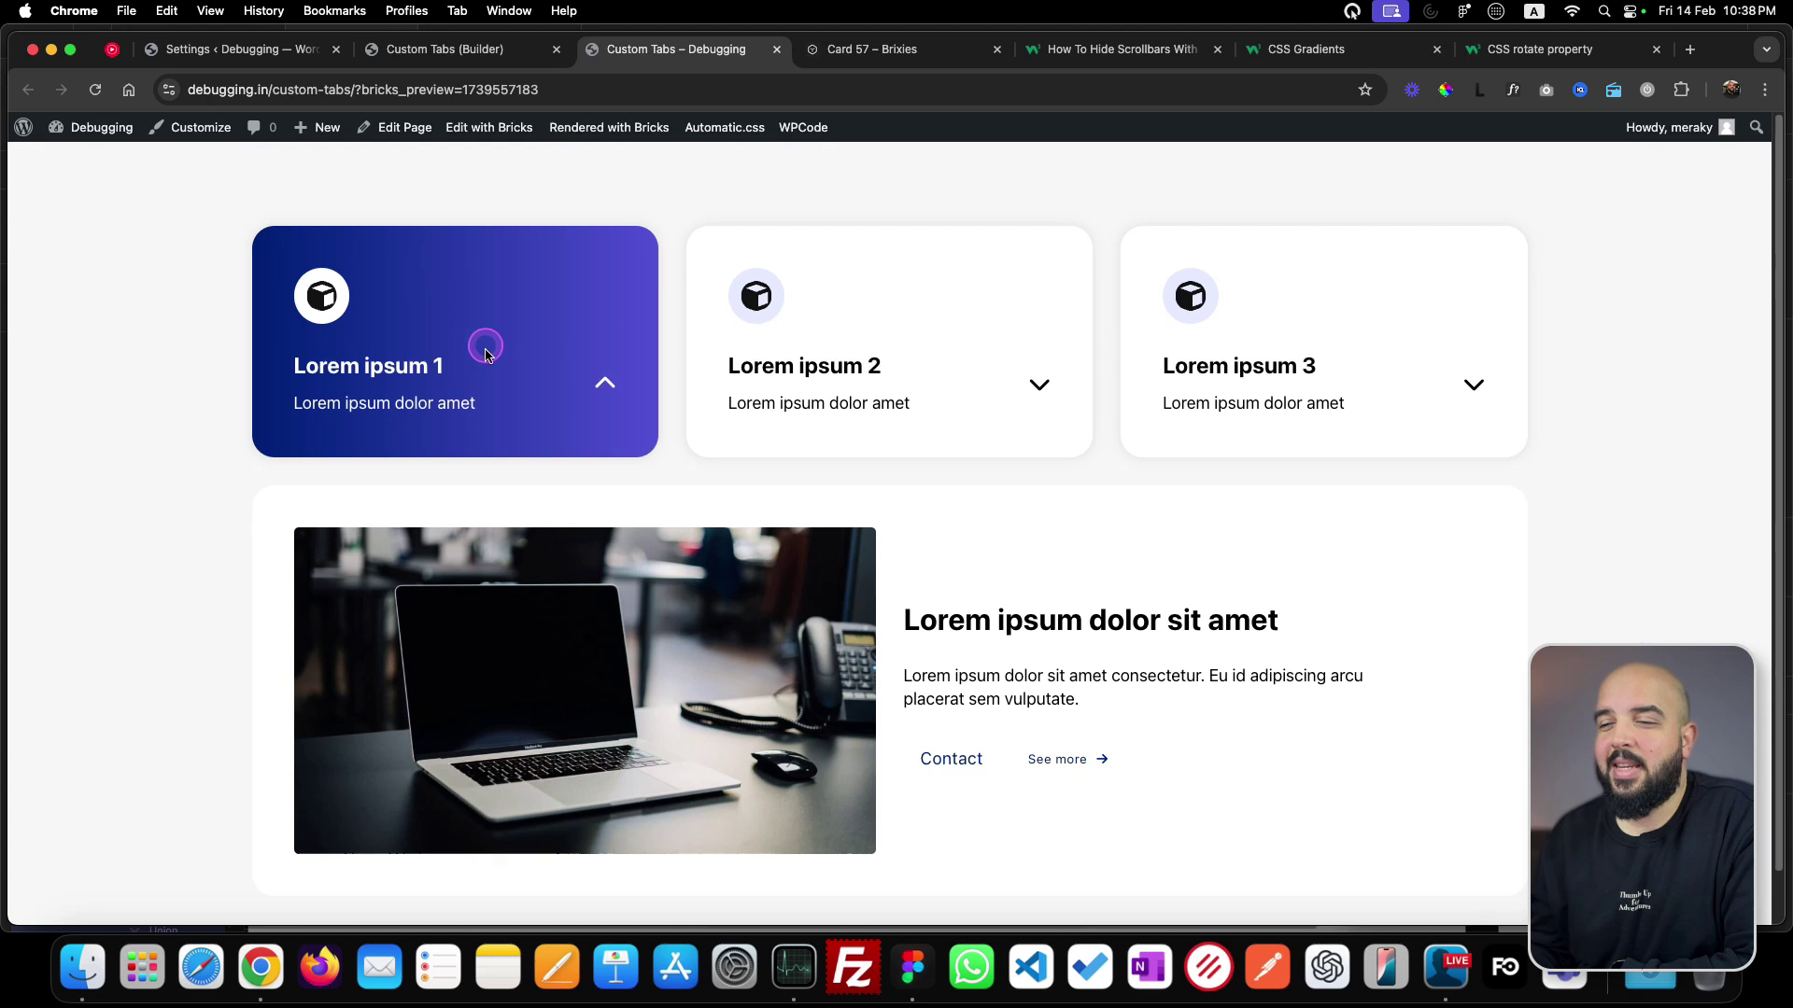
scroll(485, 383, "down", 1)
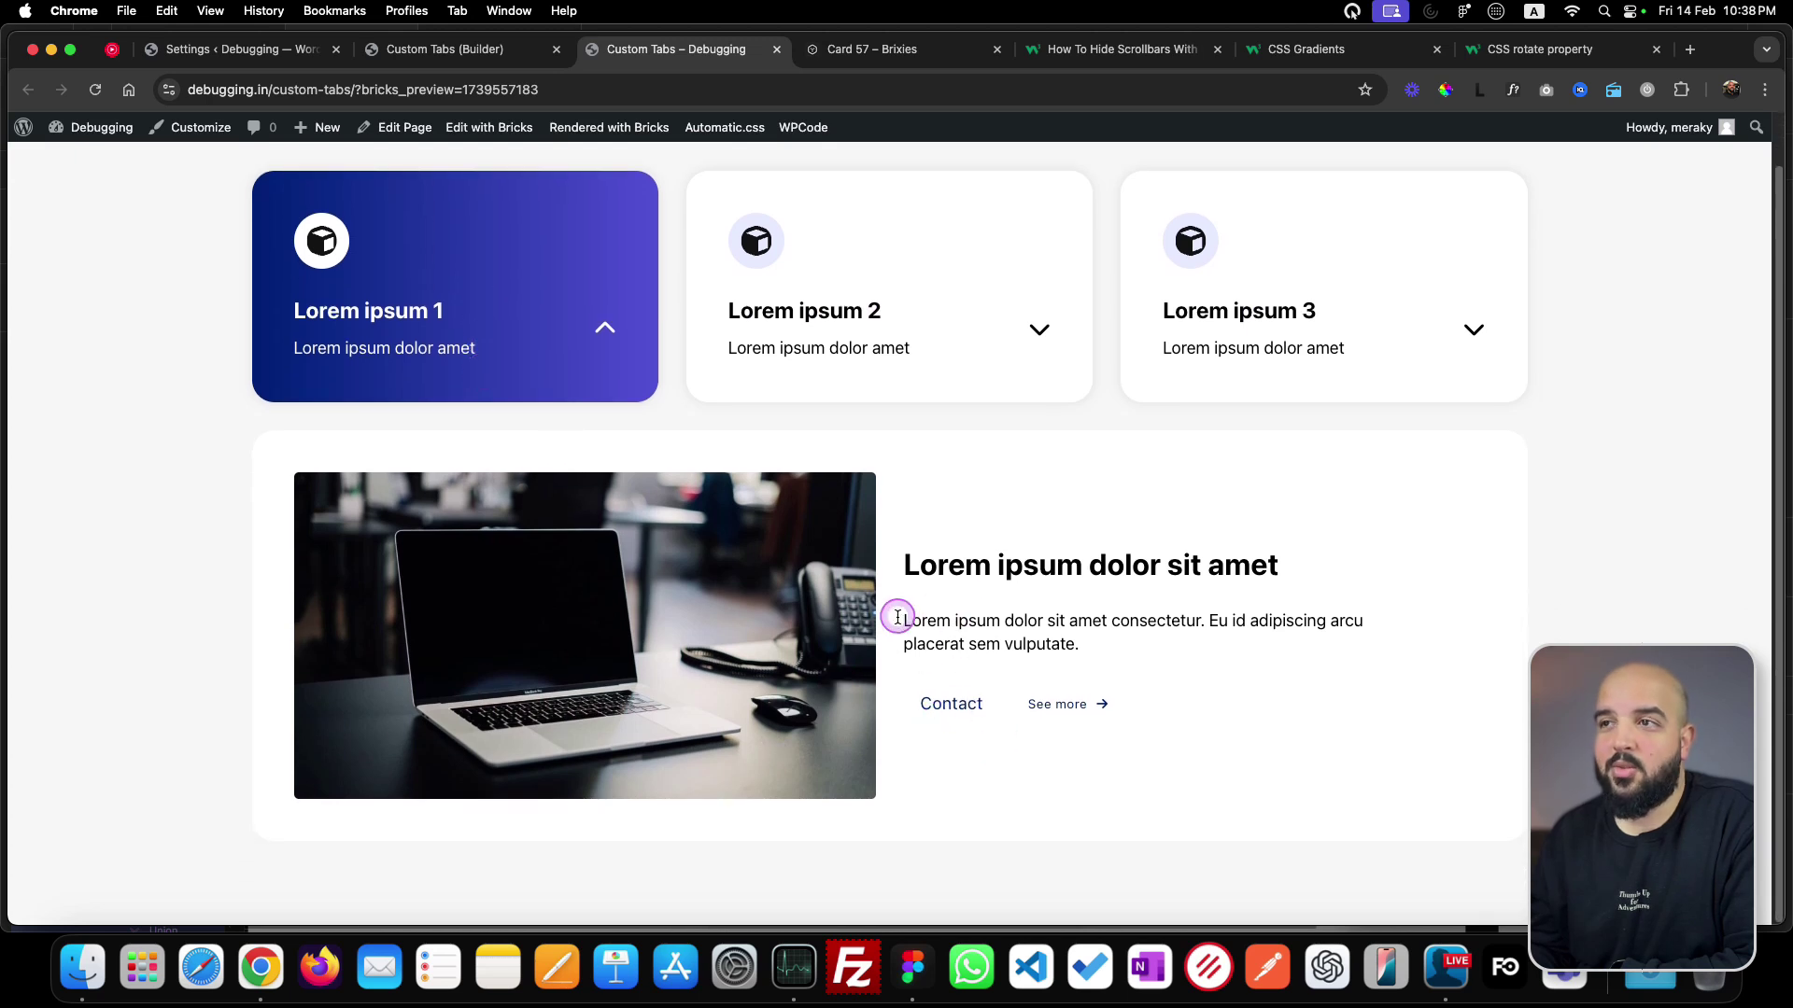
- Return to the builder and open the second Card's interactions at element level rather than on its .card class
left_click(481, 54)
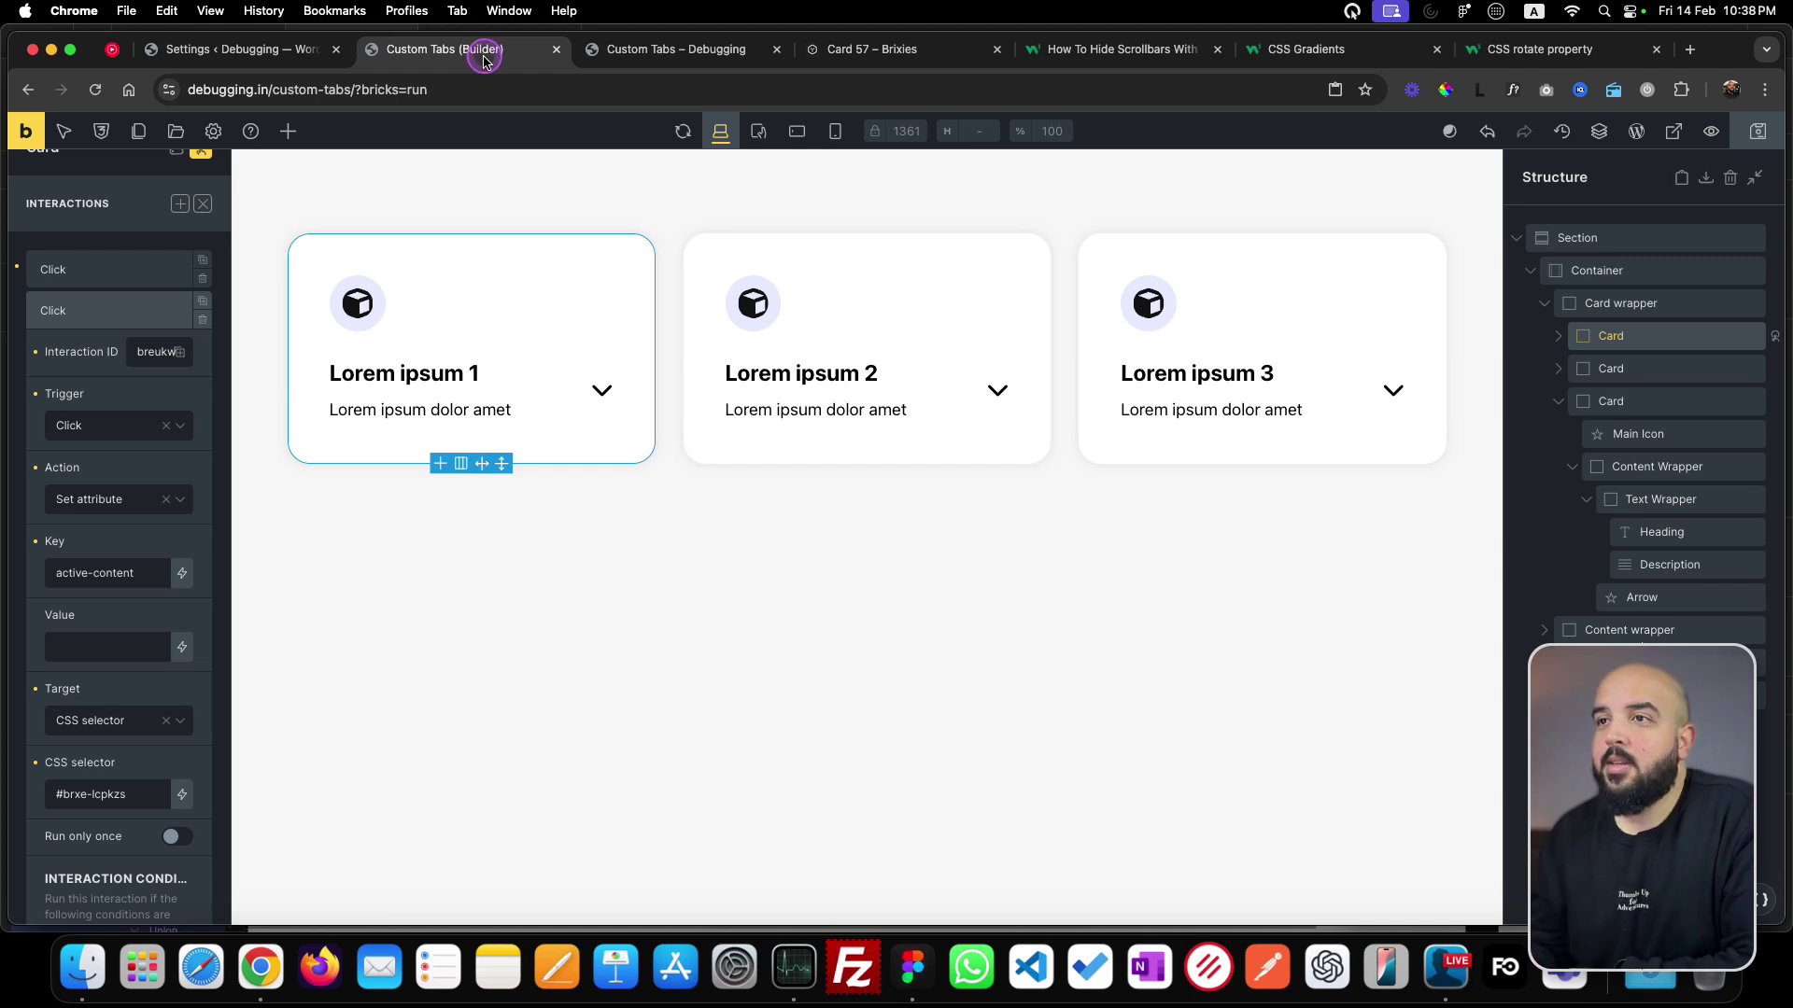
left_click(1643, 377)
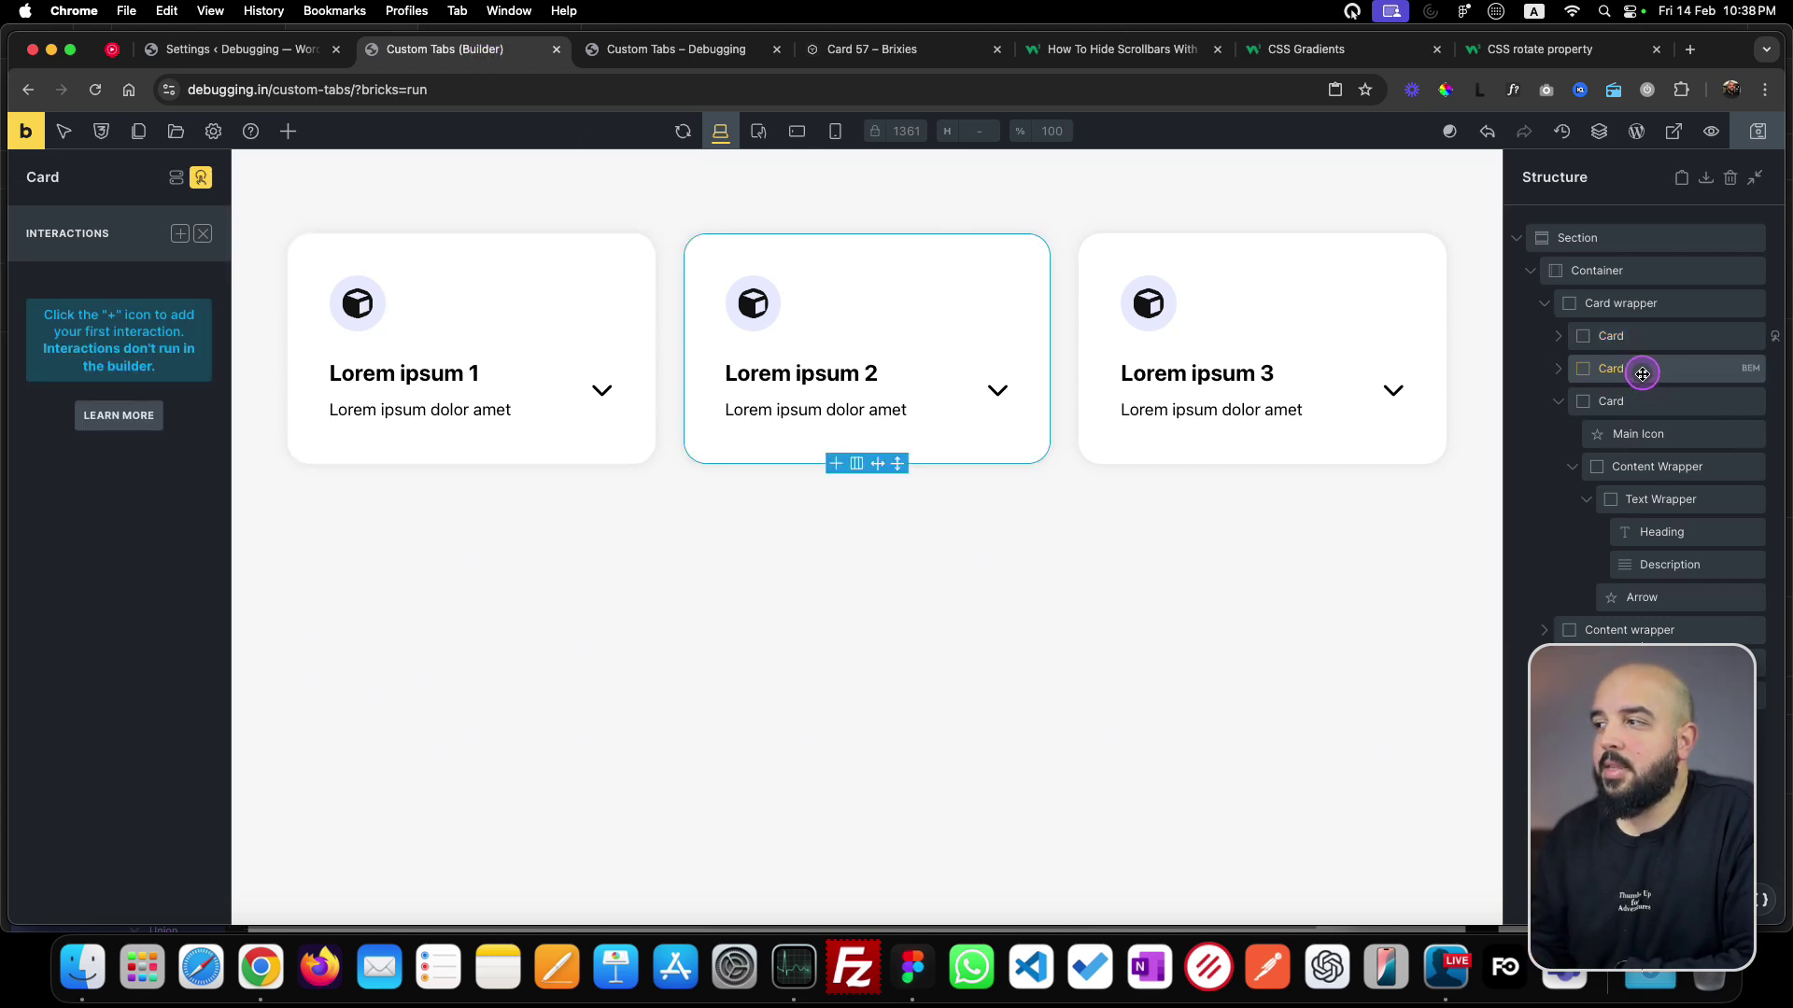
left_click(203, 182)
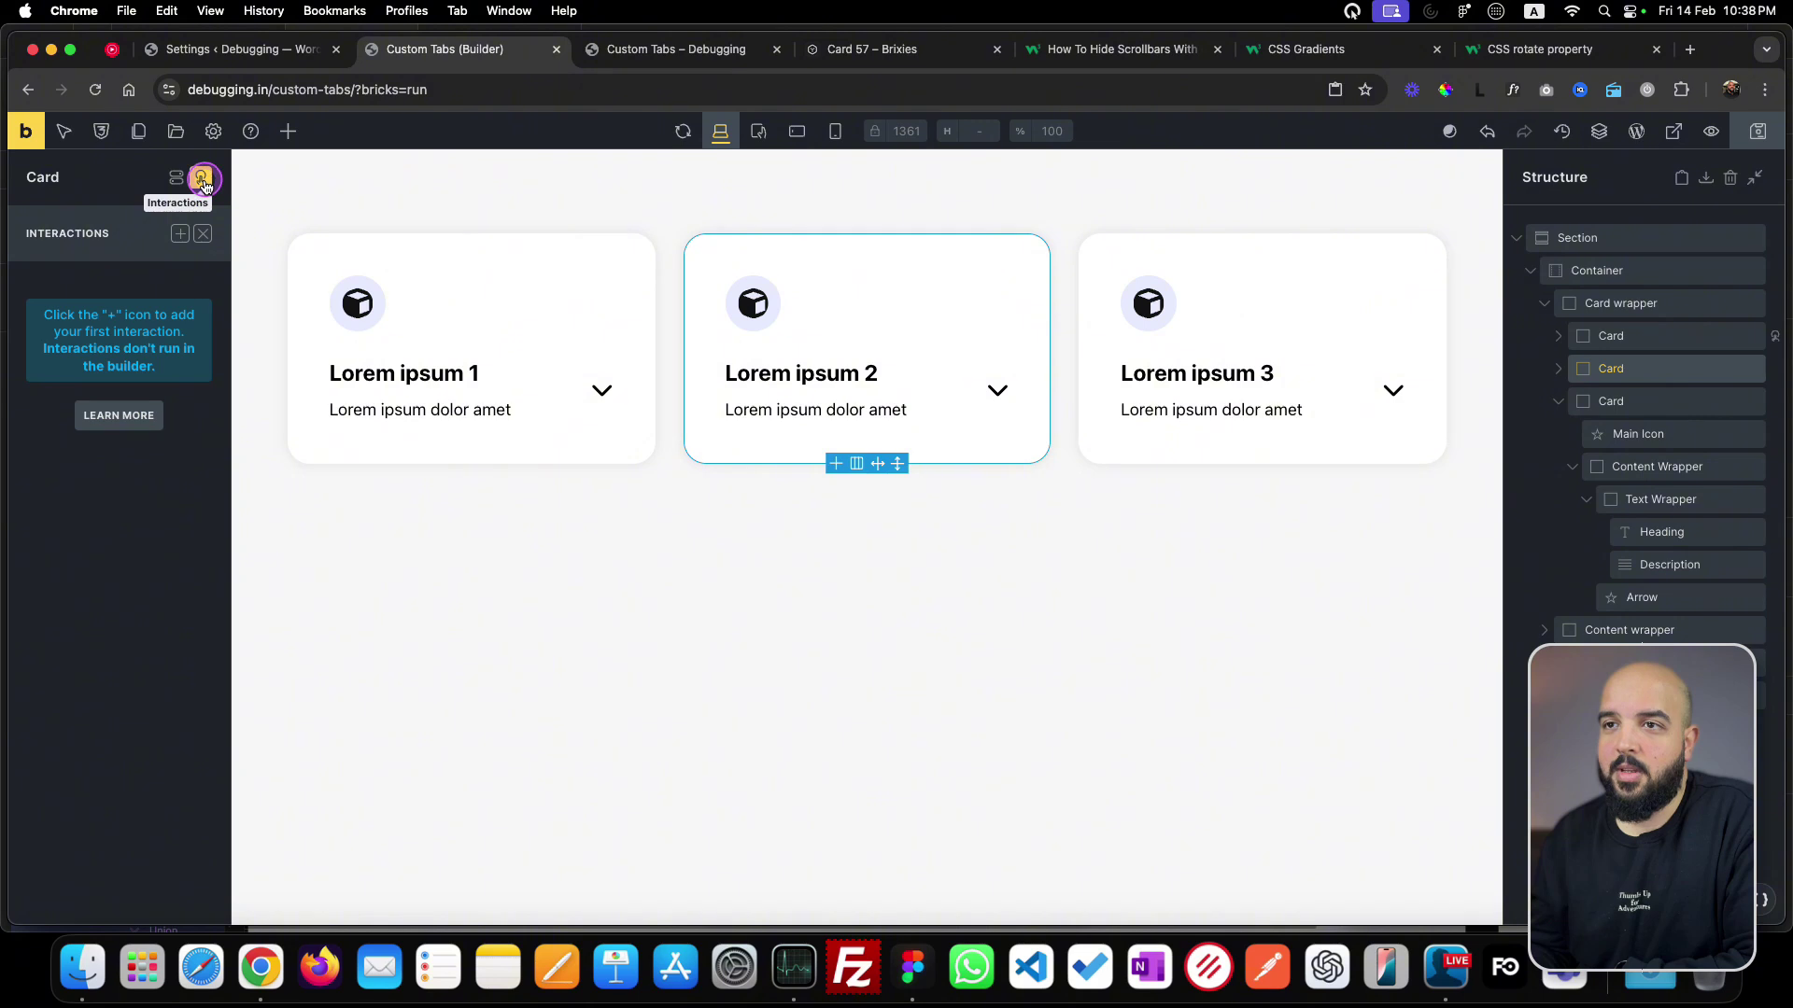
left_click(203, 182)
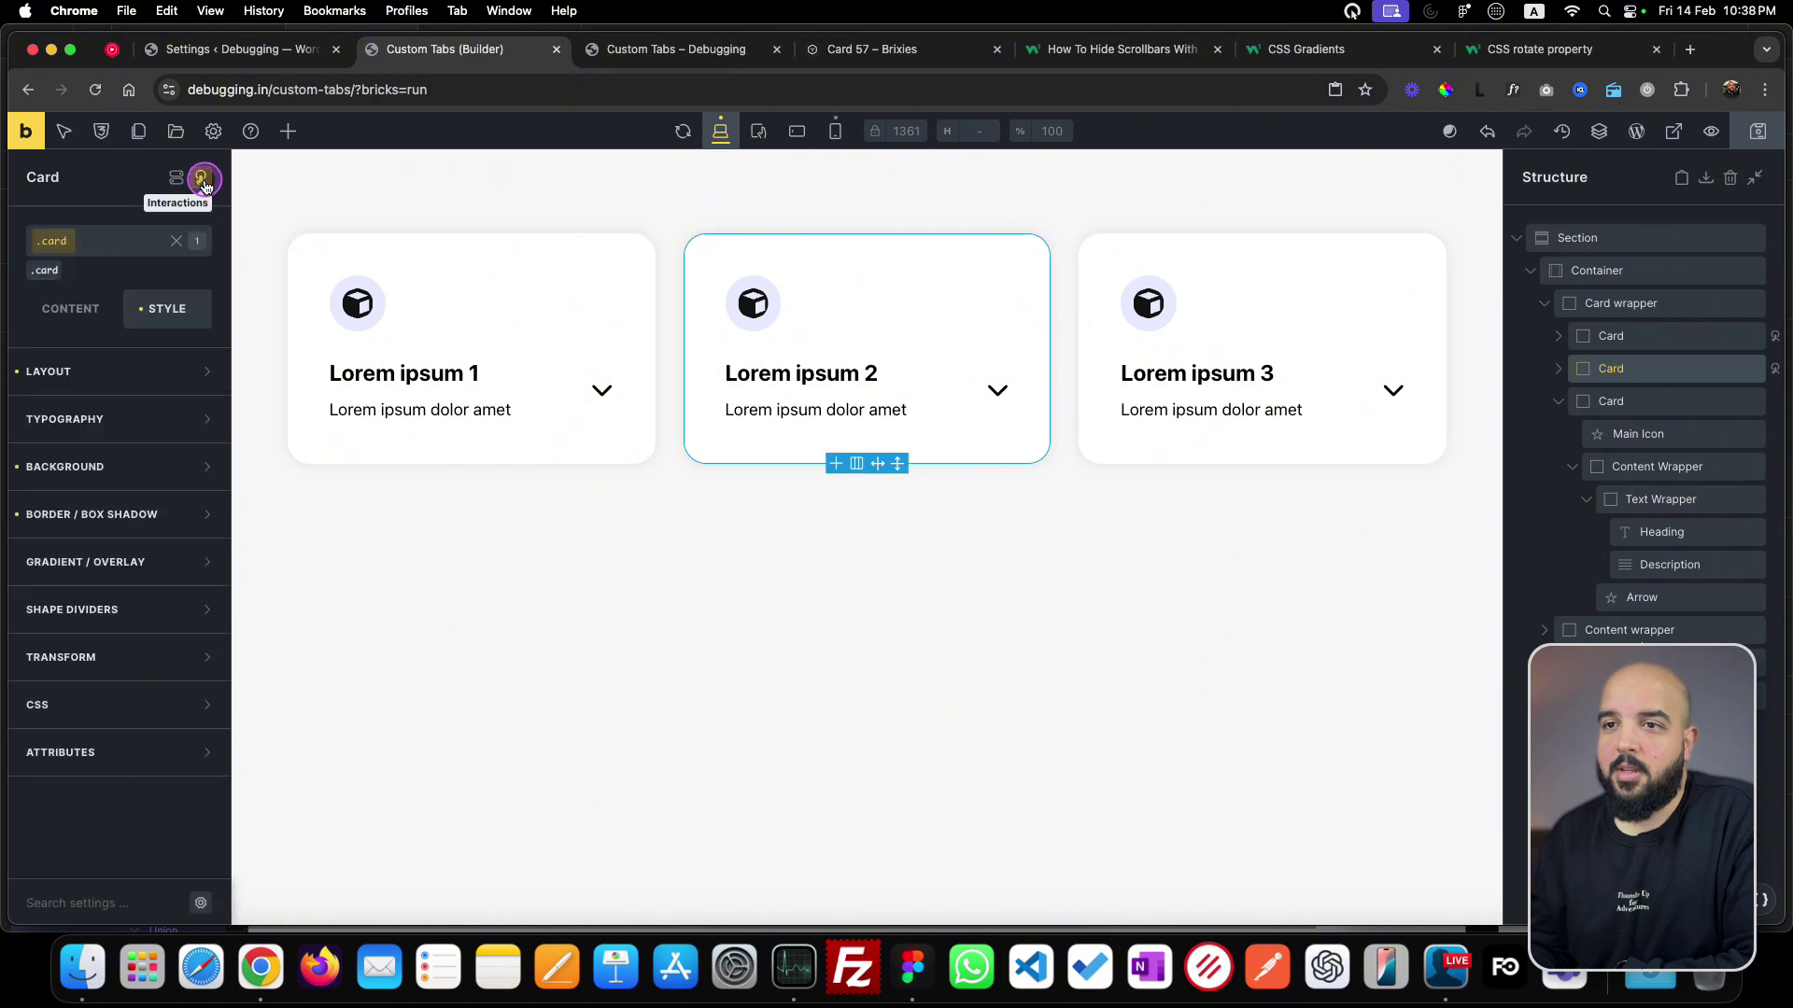
left_click(45, 271)
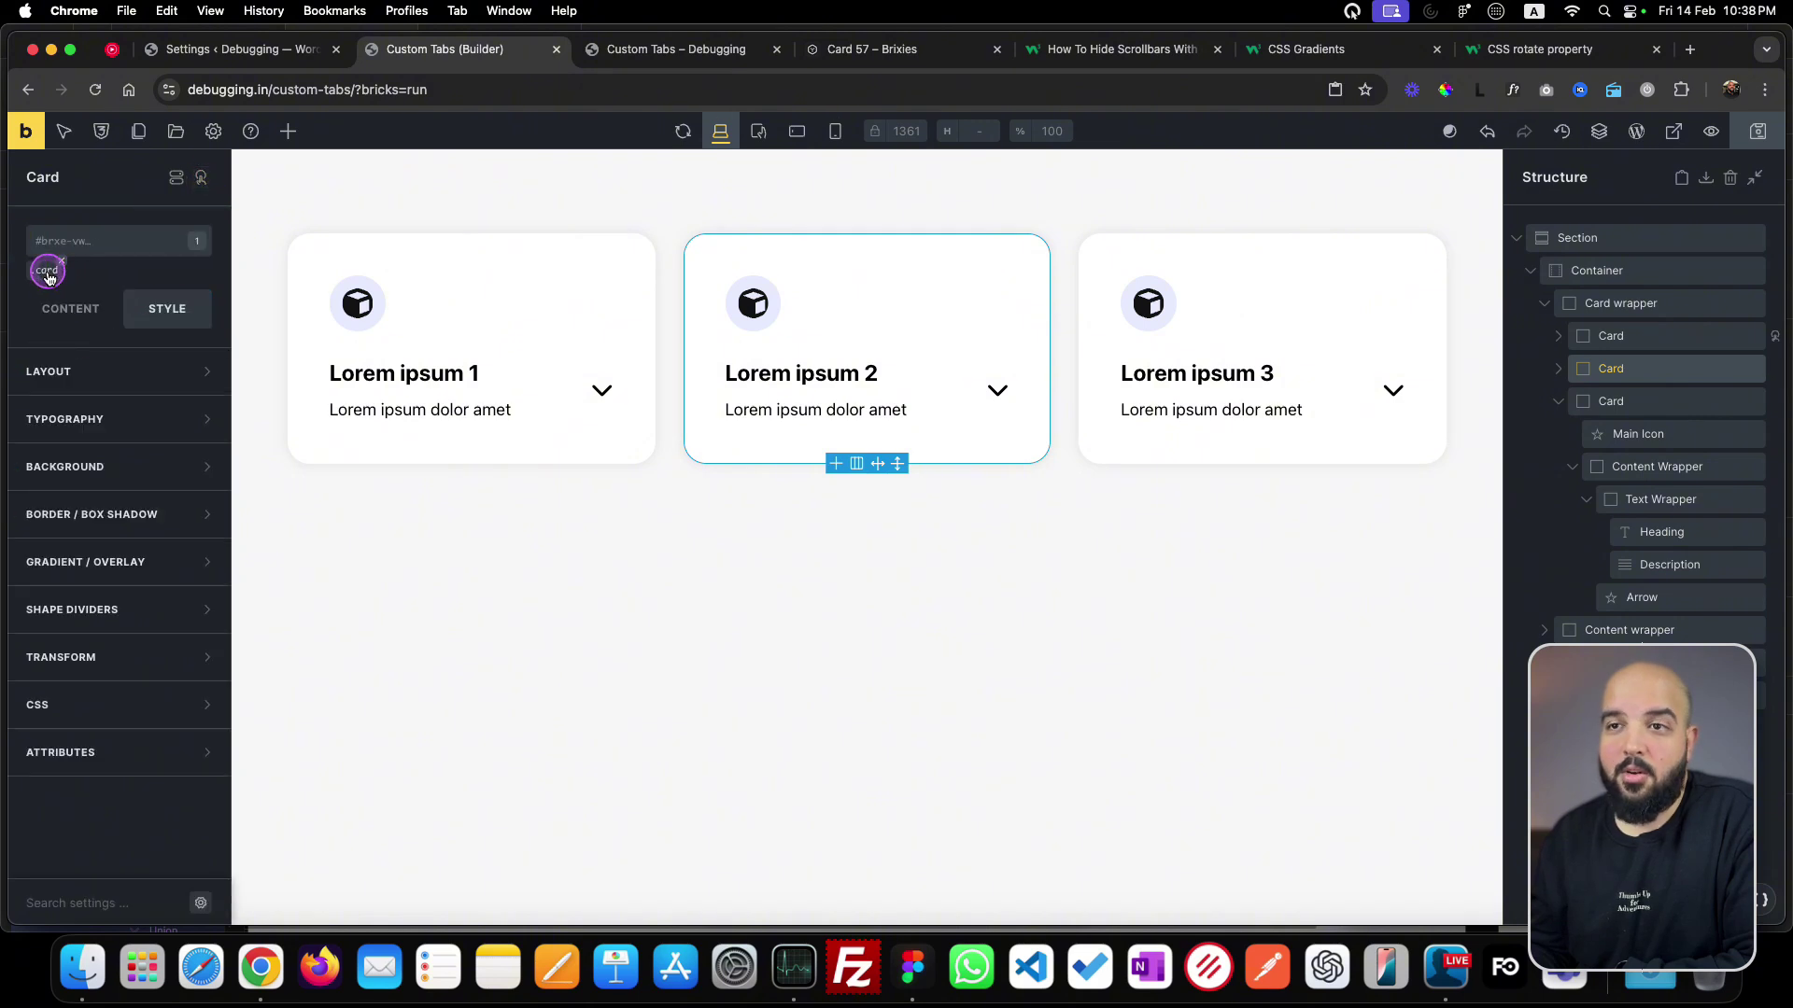
left_click(204, 182)
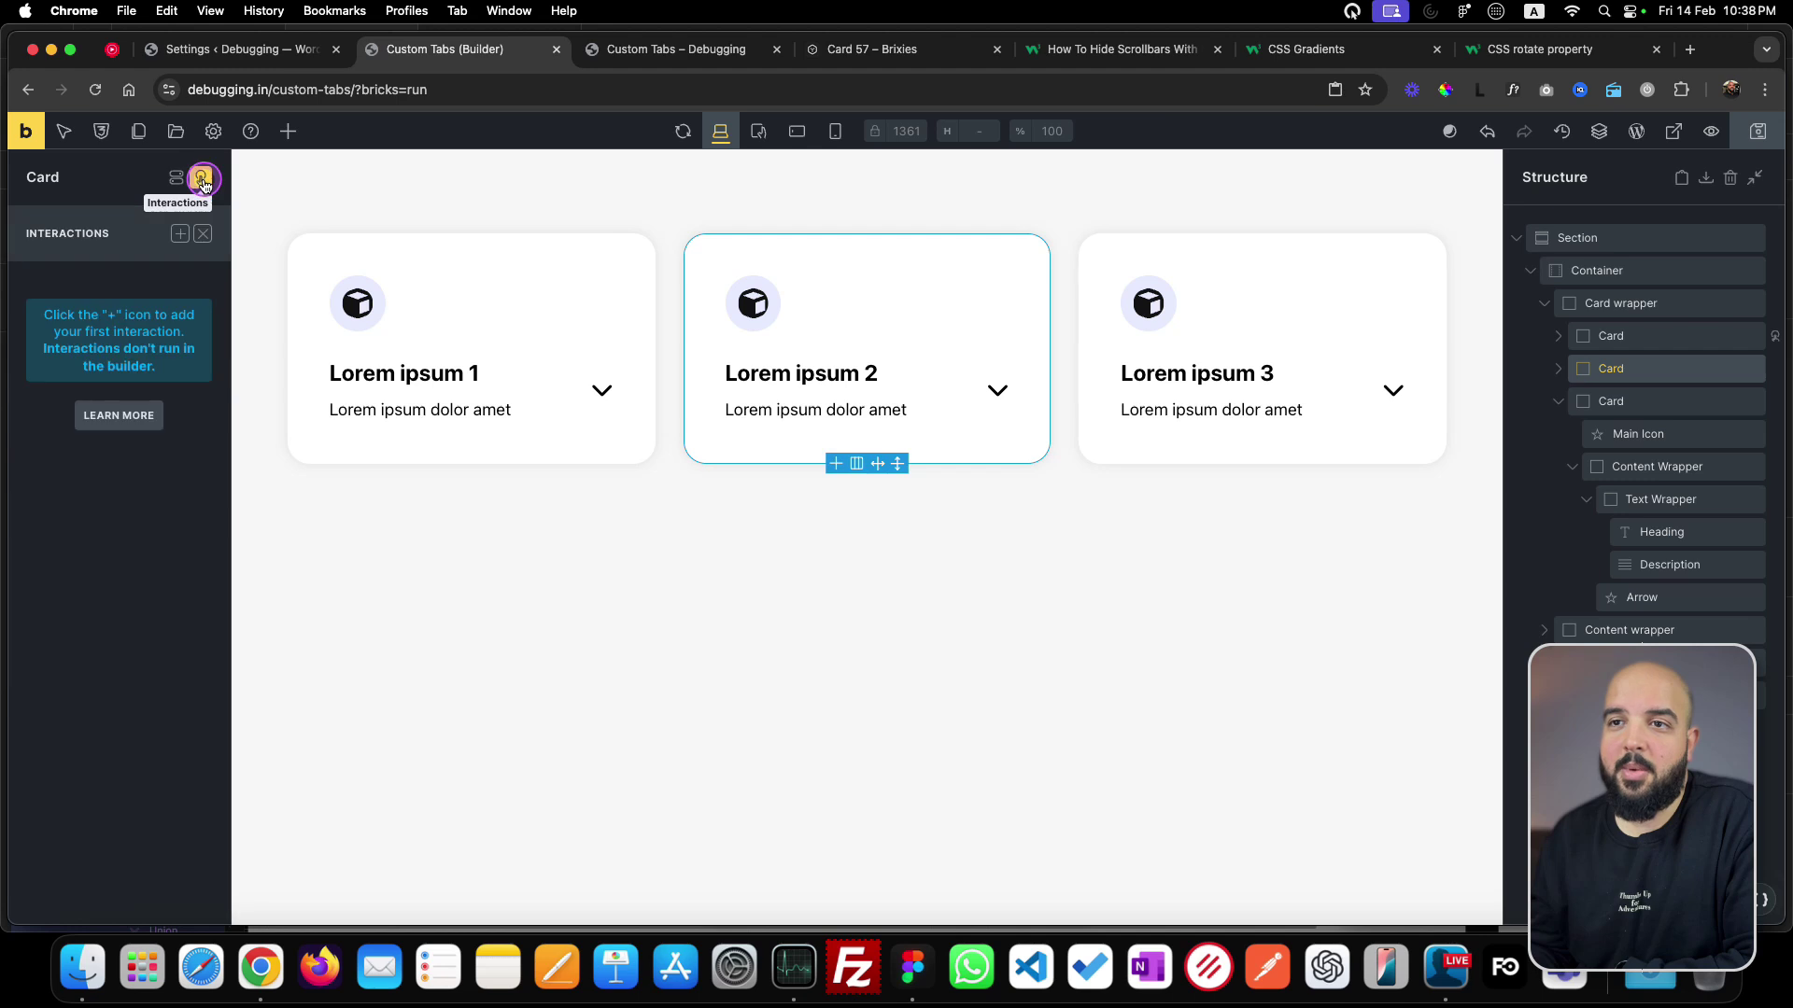
- Add a Click interaction to the second Card that removes the active-content attribute from the CSS selector .content-wrapper
left_click(179, 233)
left_click(116, 418)
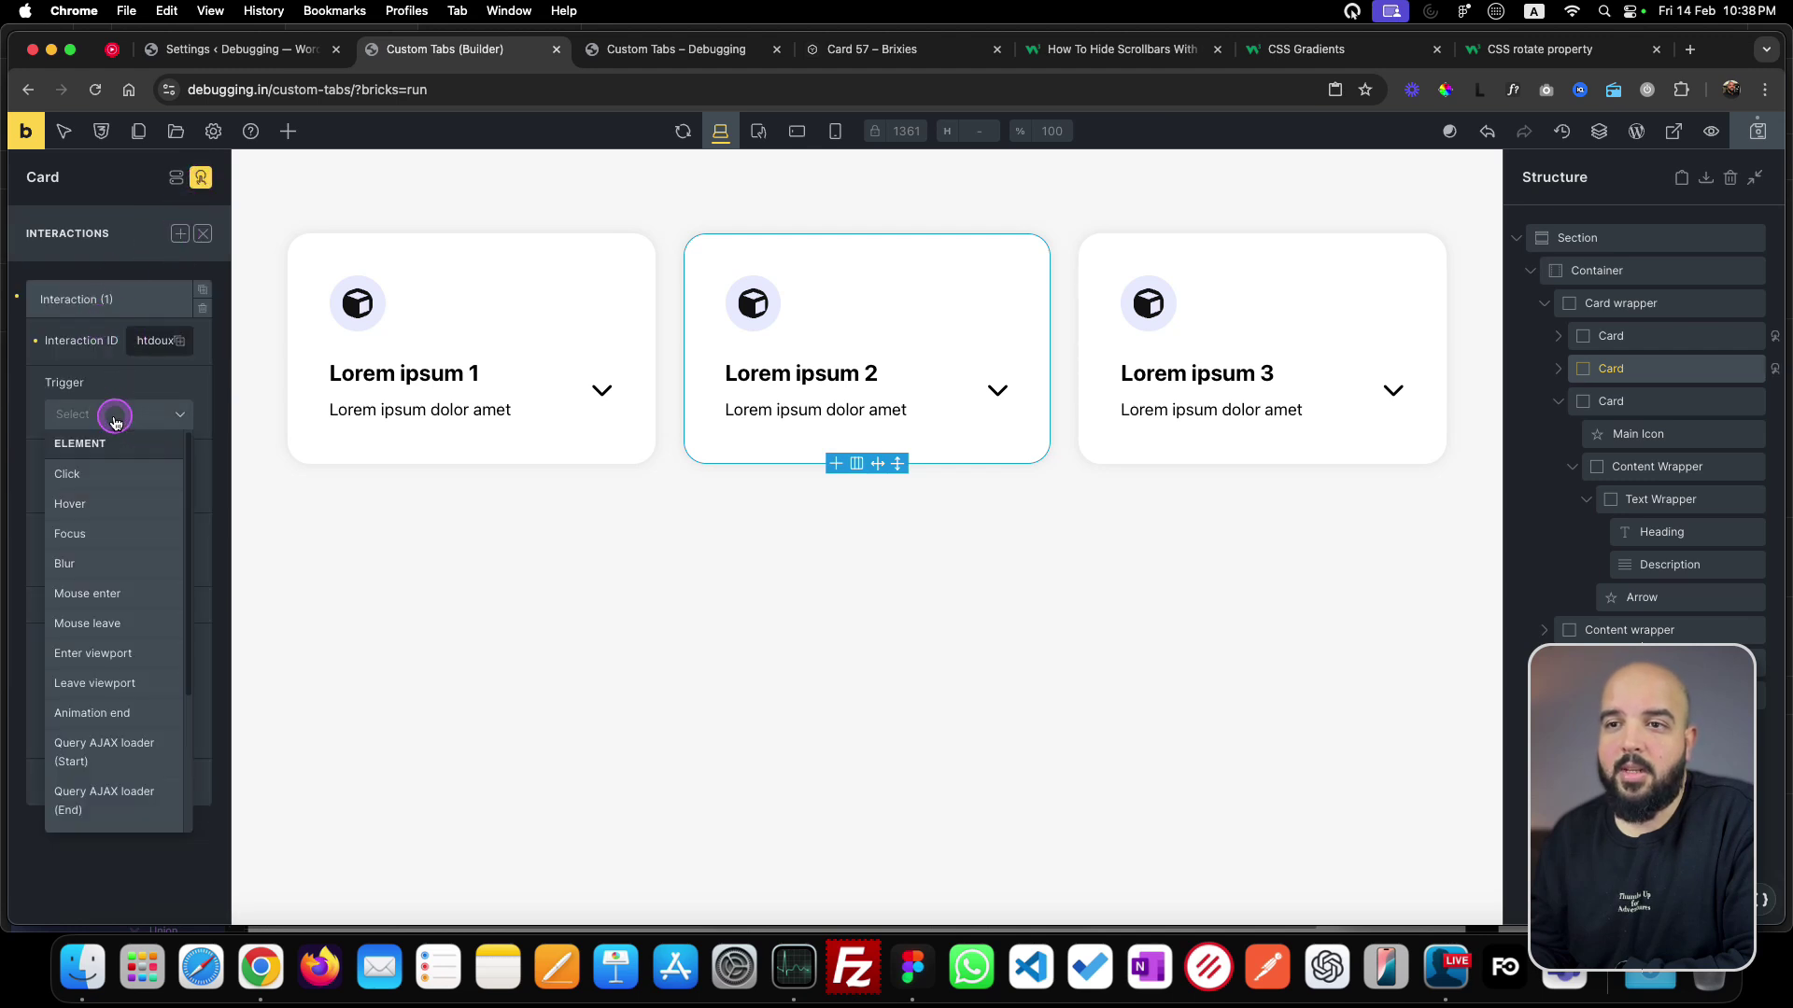
left_click(116, 473)
left_click(116, 490)
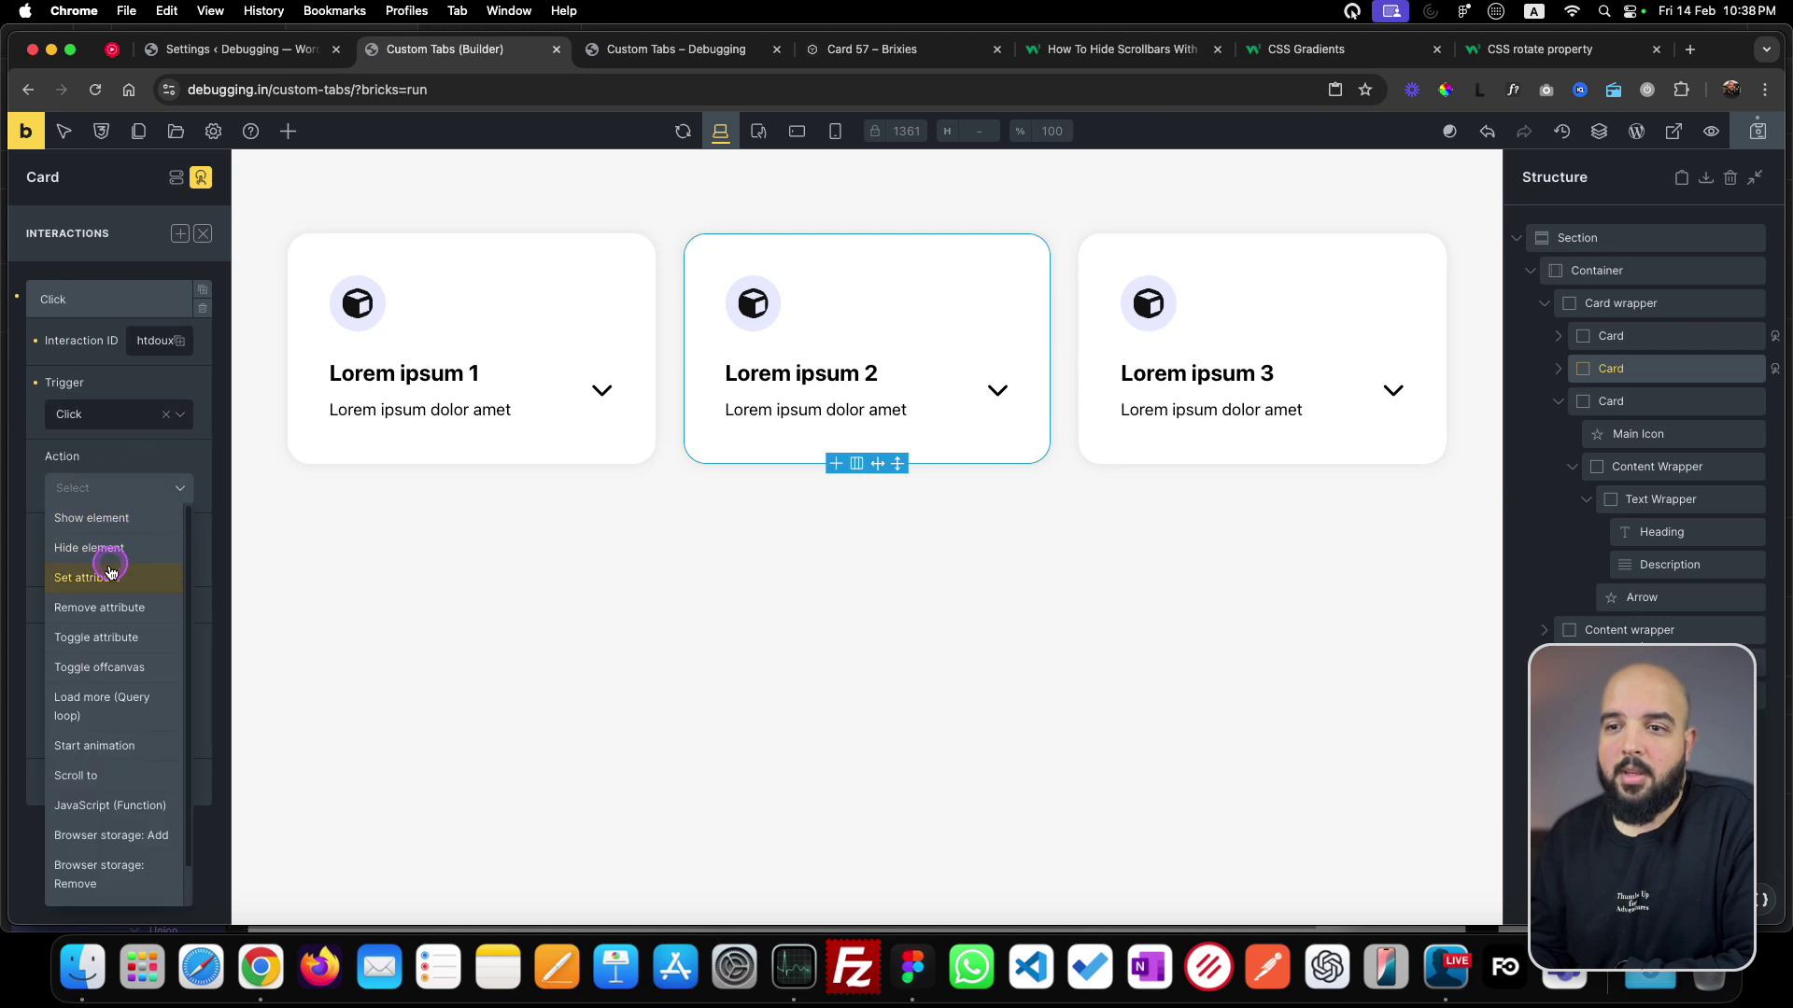
left_click(97, 606)
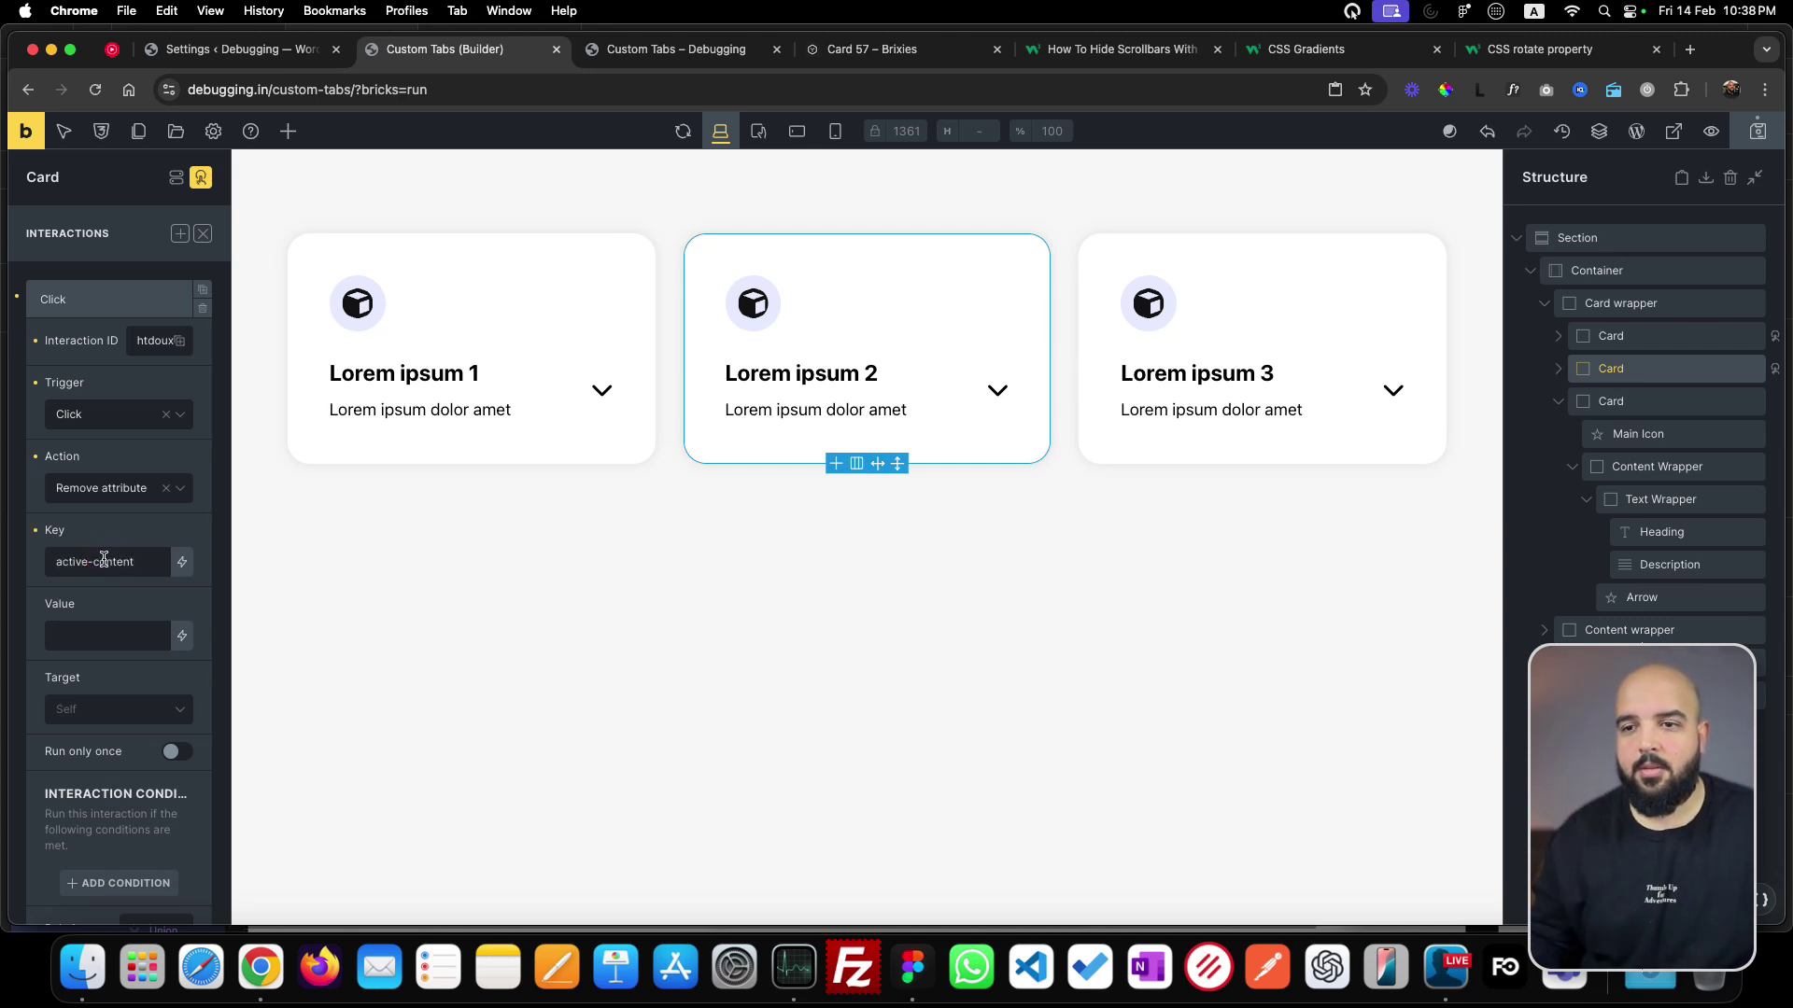
left_click(120, 715)
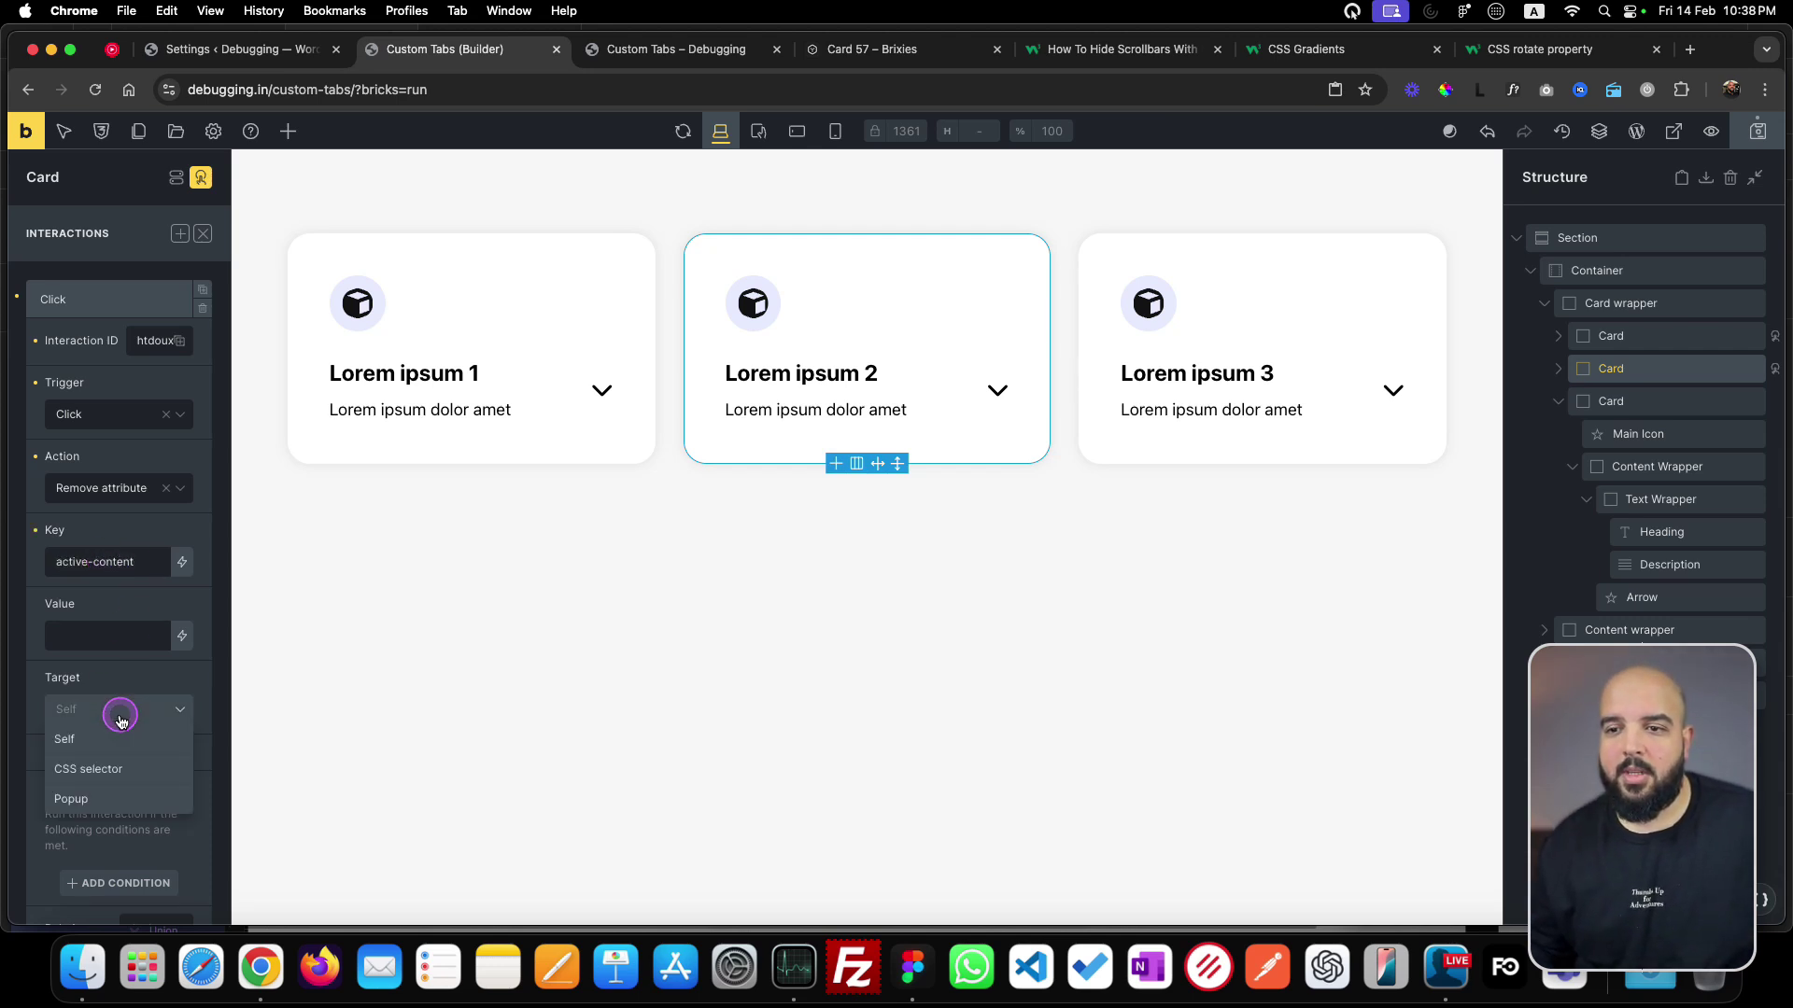
left_click(104, 771)
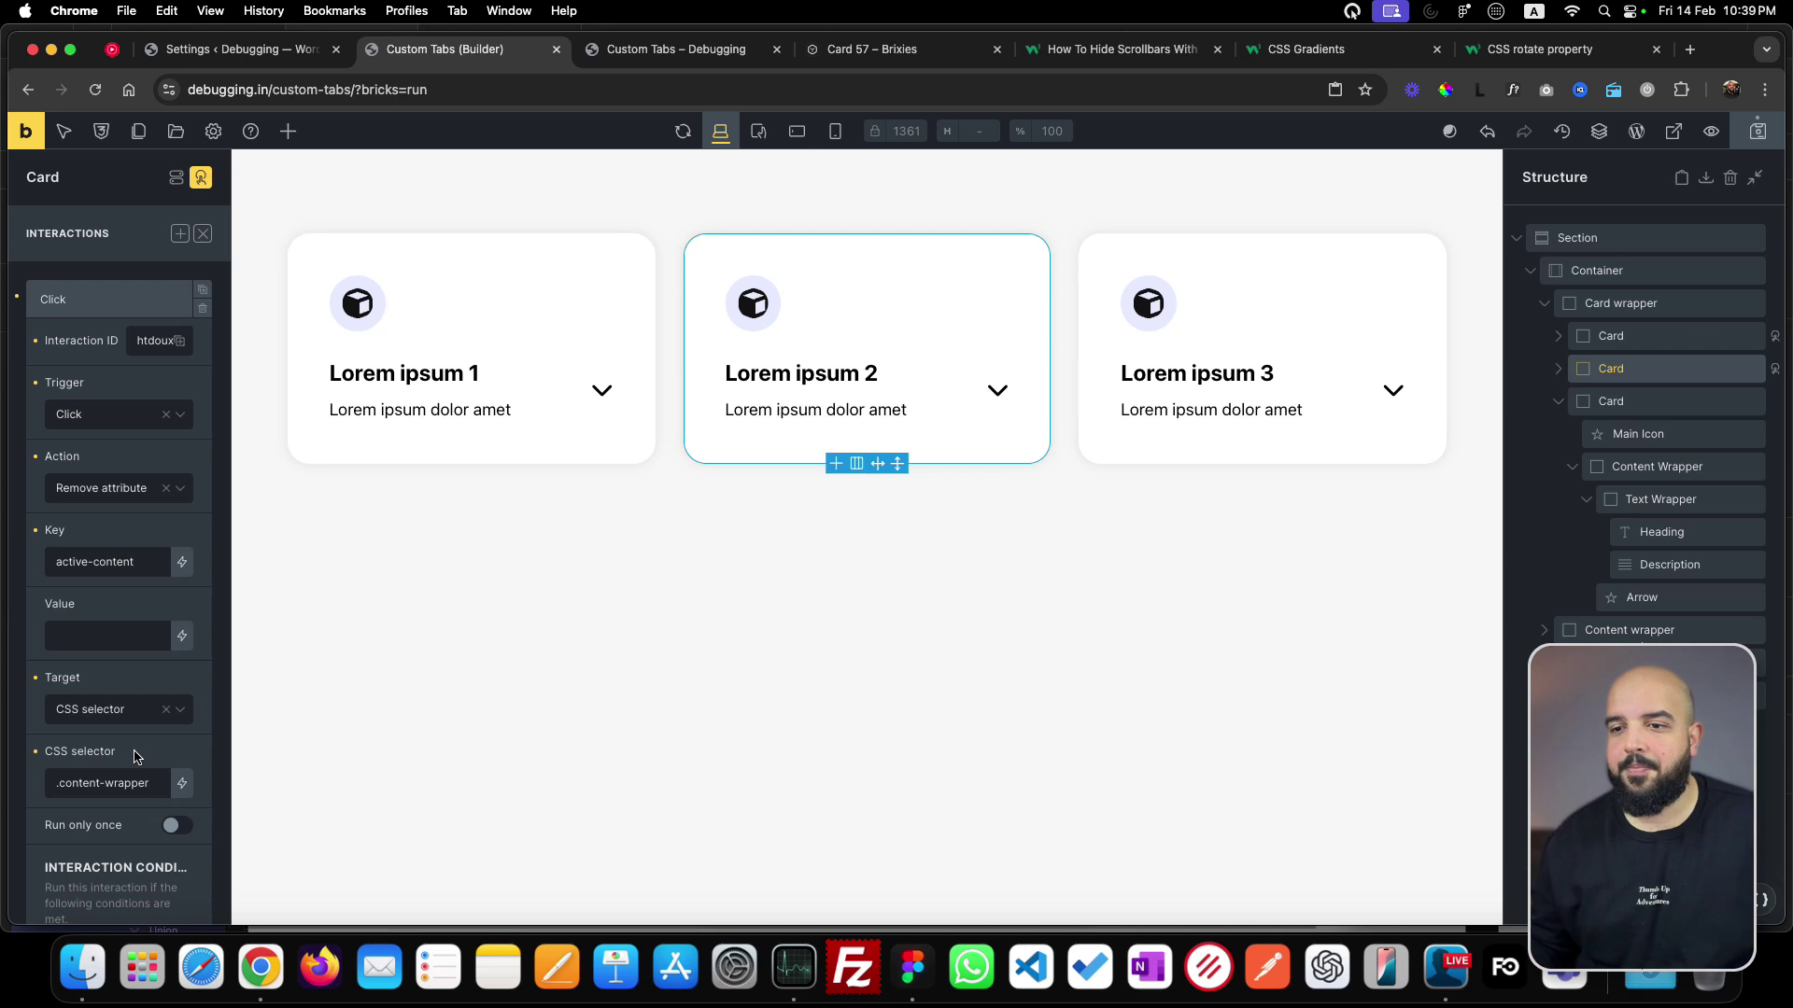
left_click(109, 297)
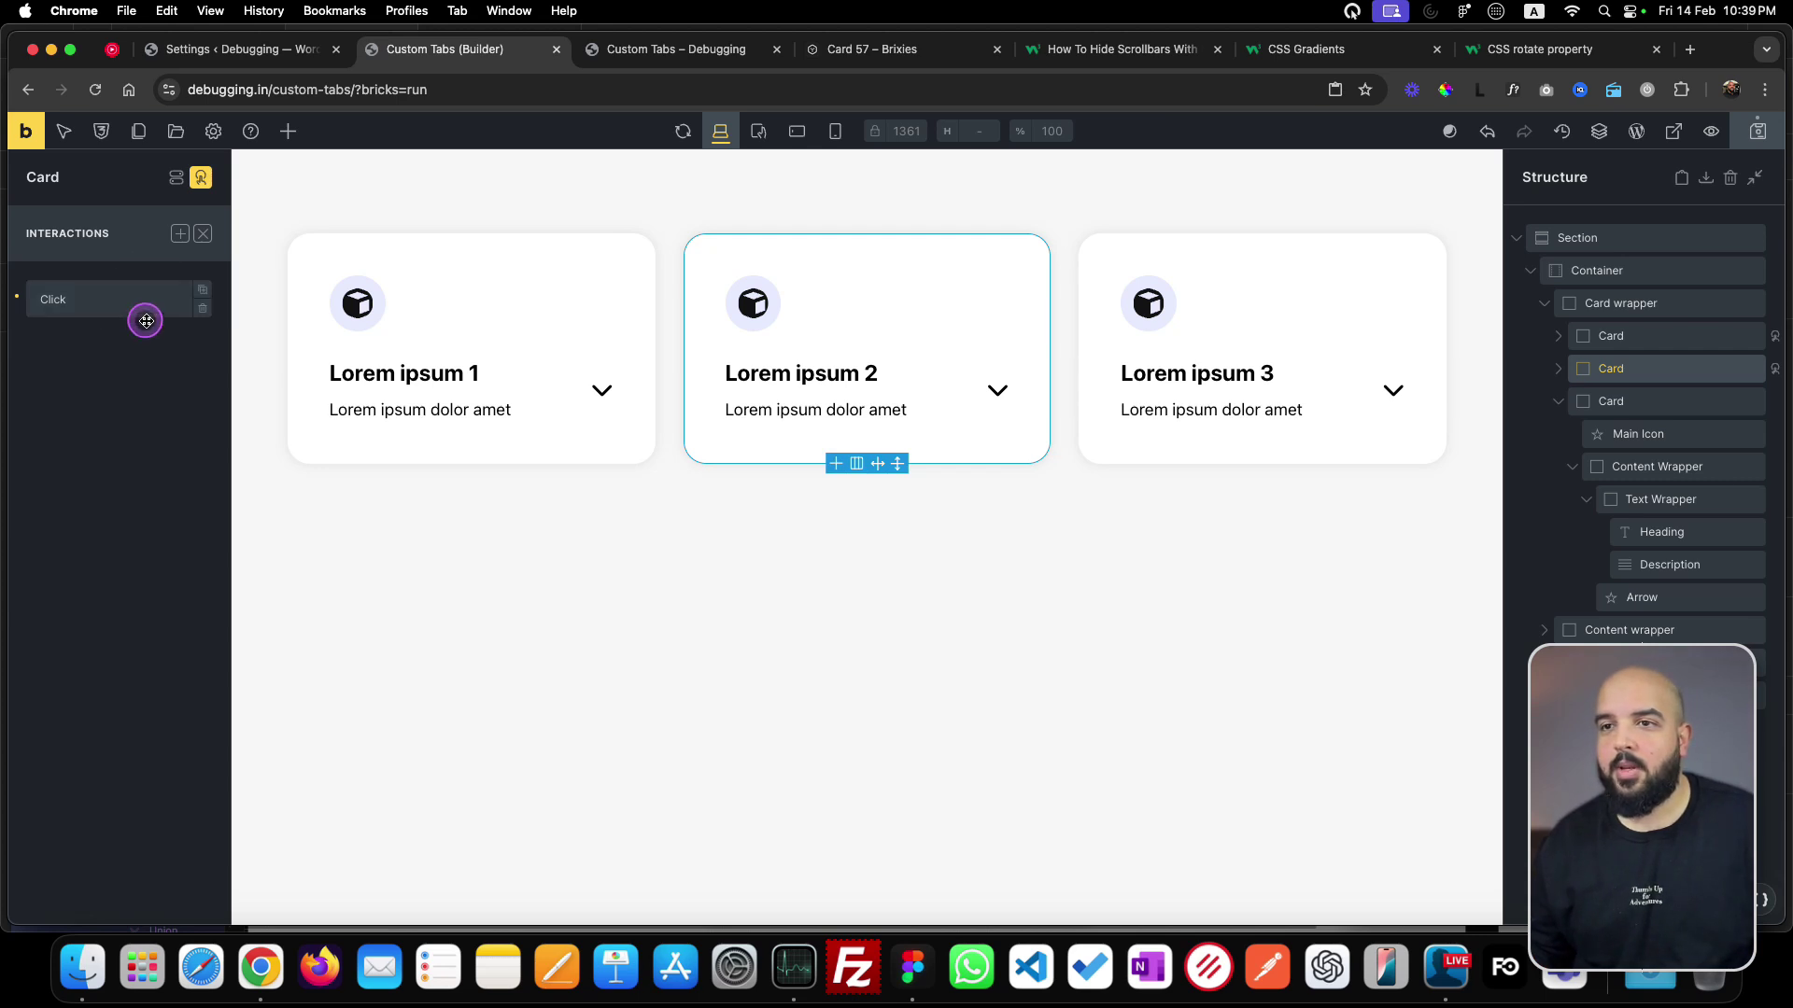
- Add a second Click interaction to the second Card that sets the active-content attribute, with a CSS selector as target
left_click(181, 230)
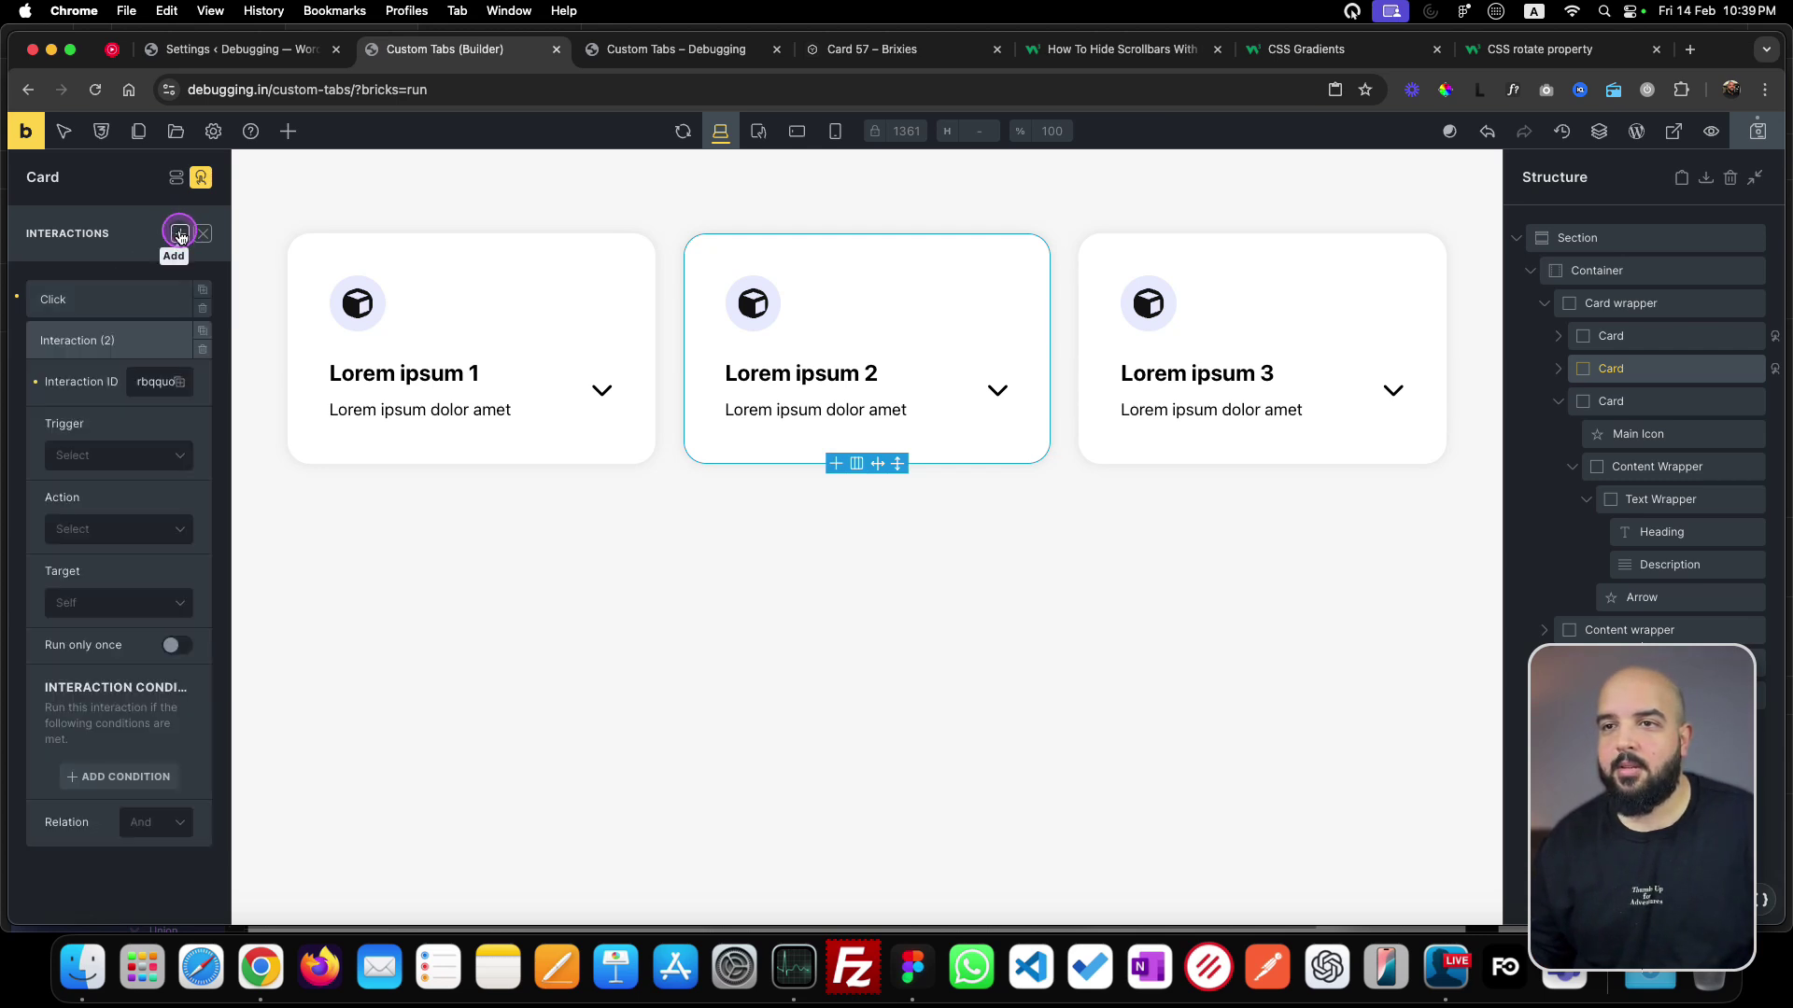
left_click(107, 455)
left_click(98, 523)
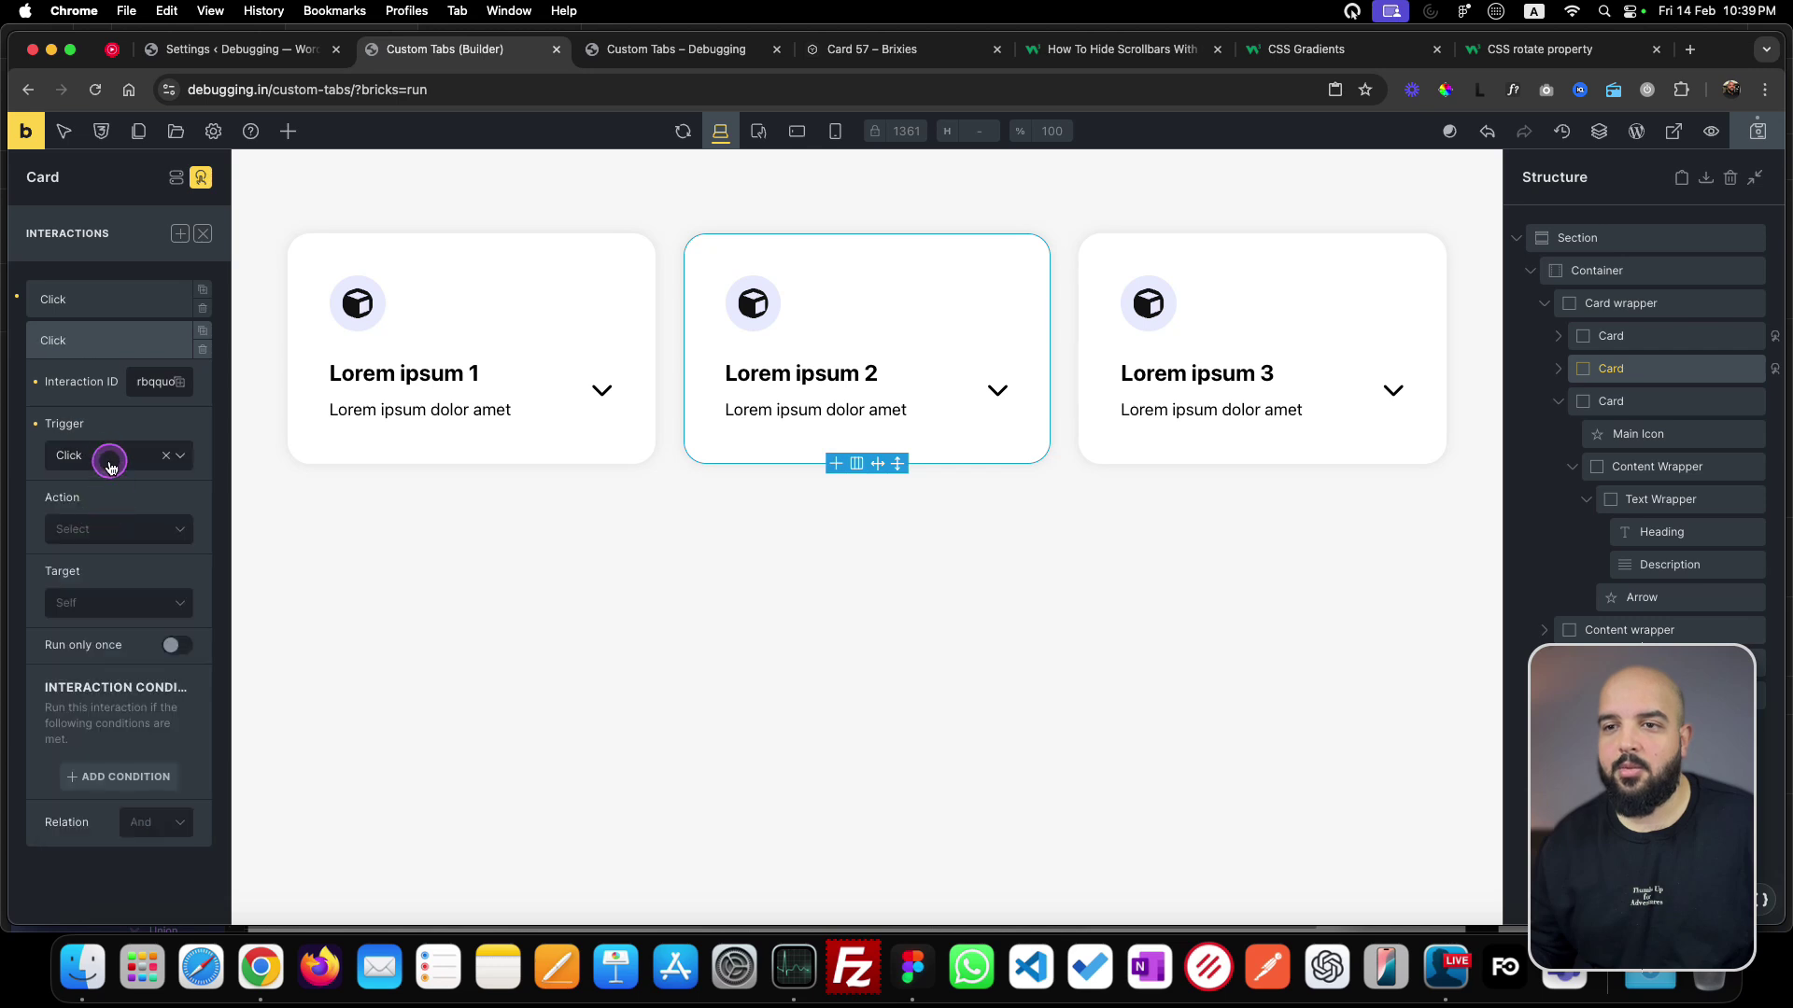
left_click(100, 531)
left_click(113, 621)
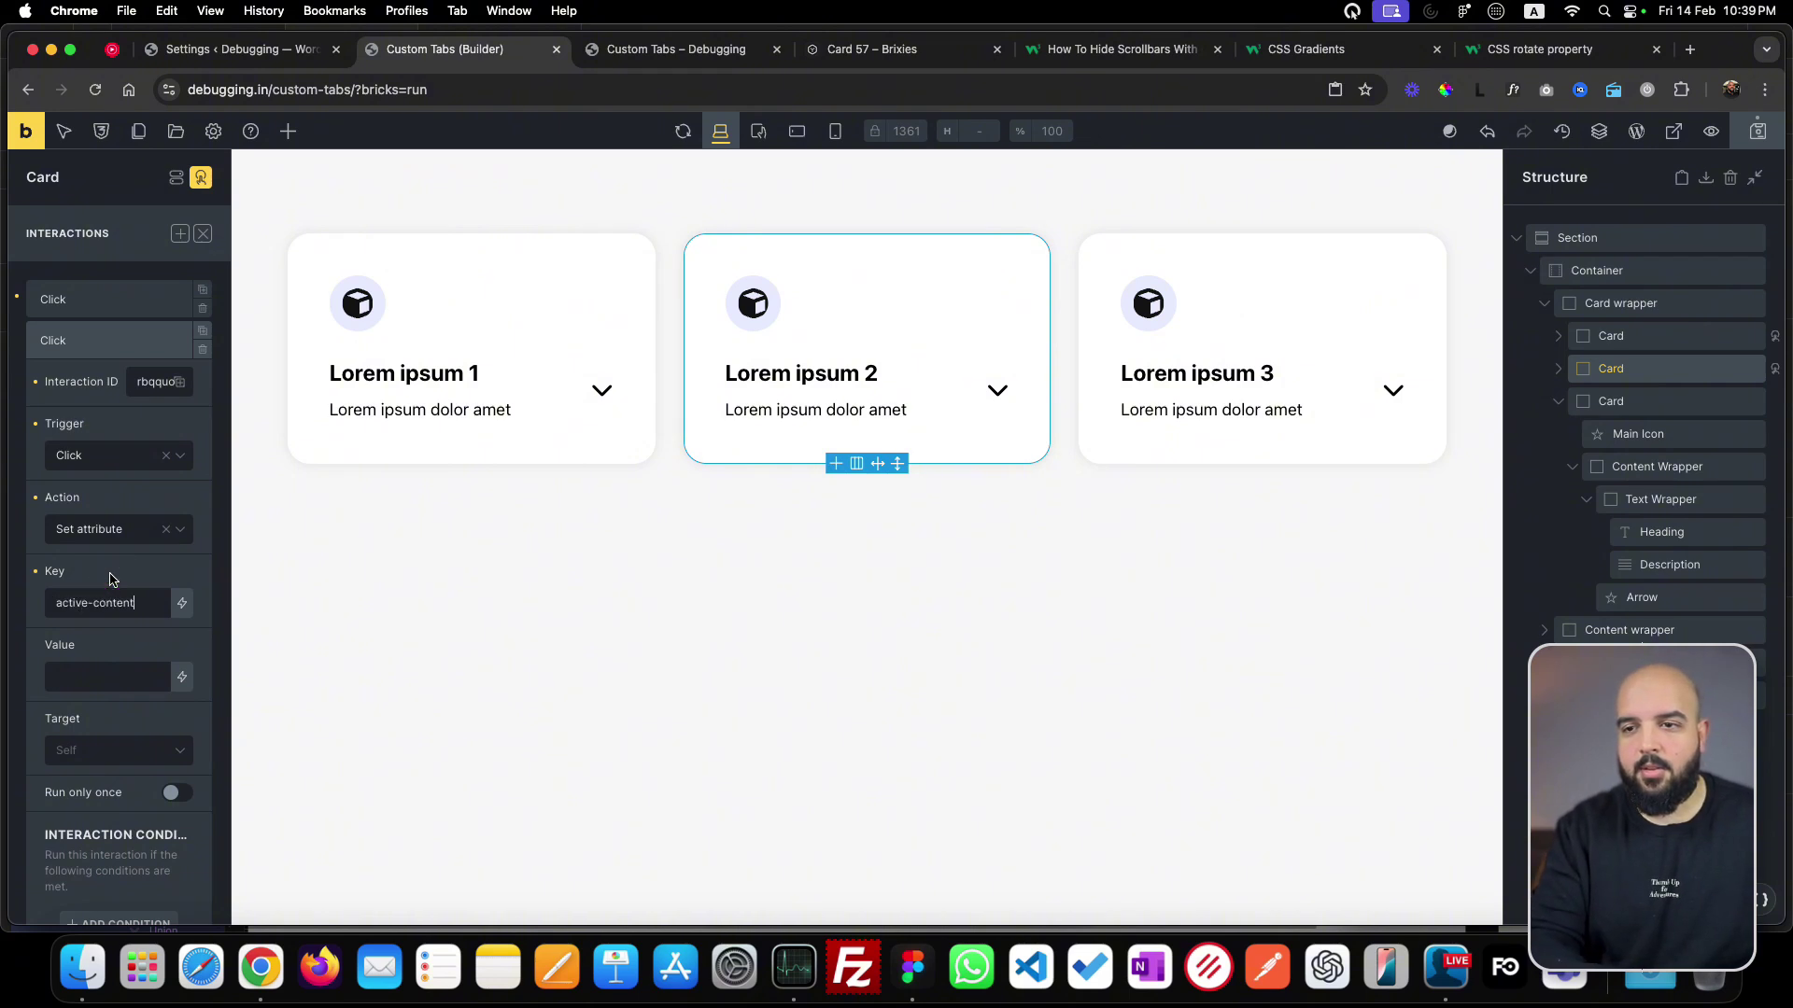
left_click(113, 754)
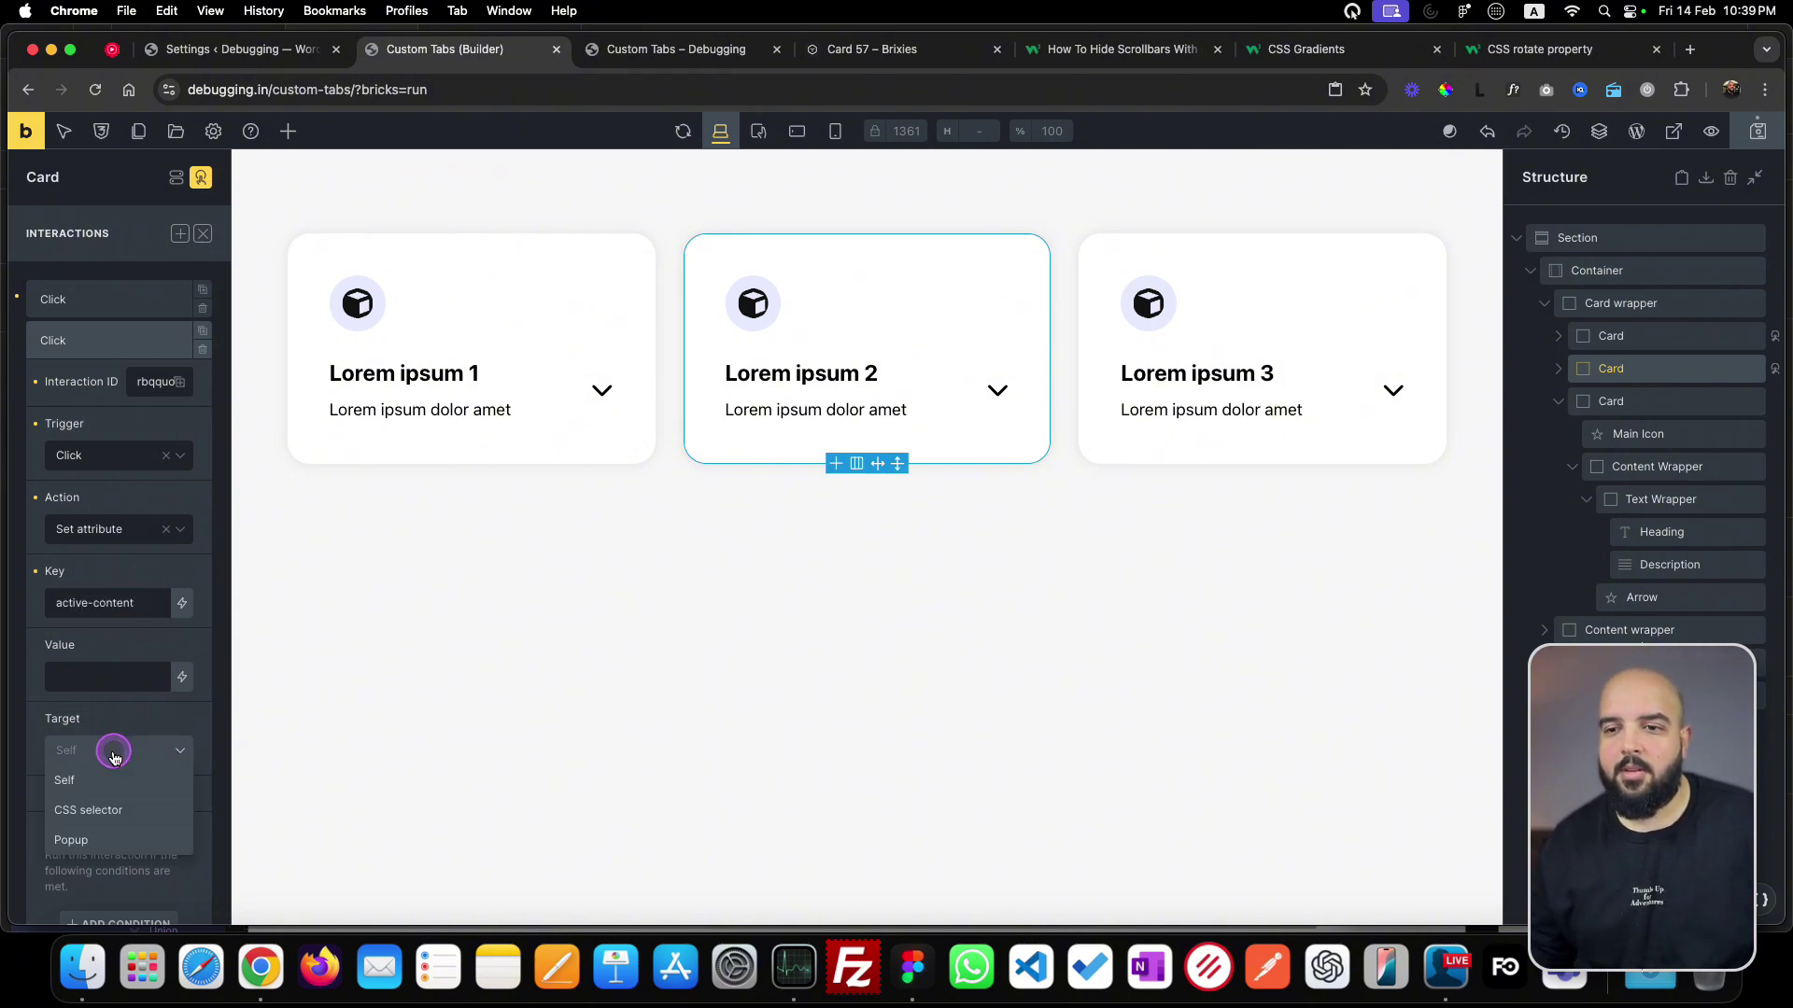
left_click(107, 812)
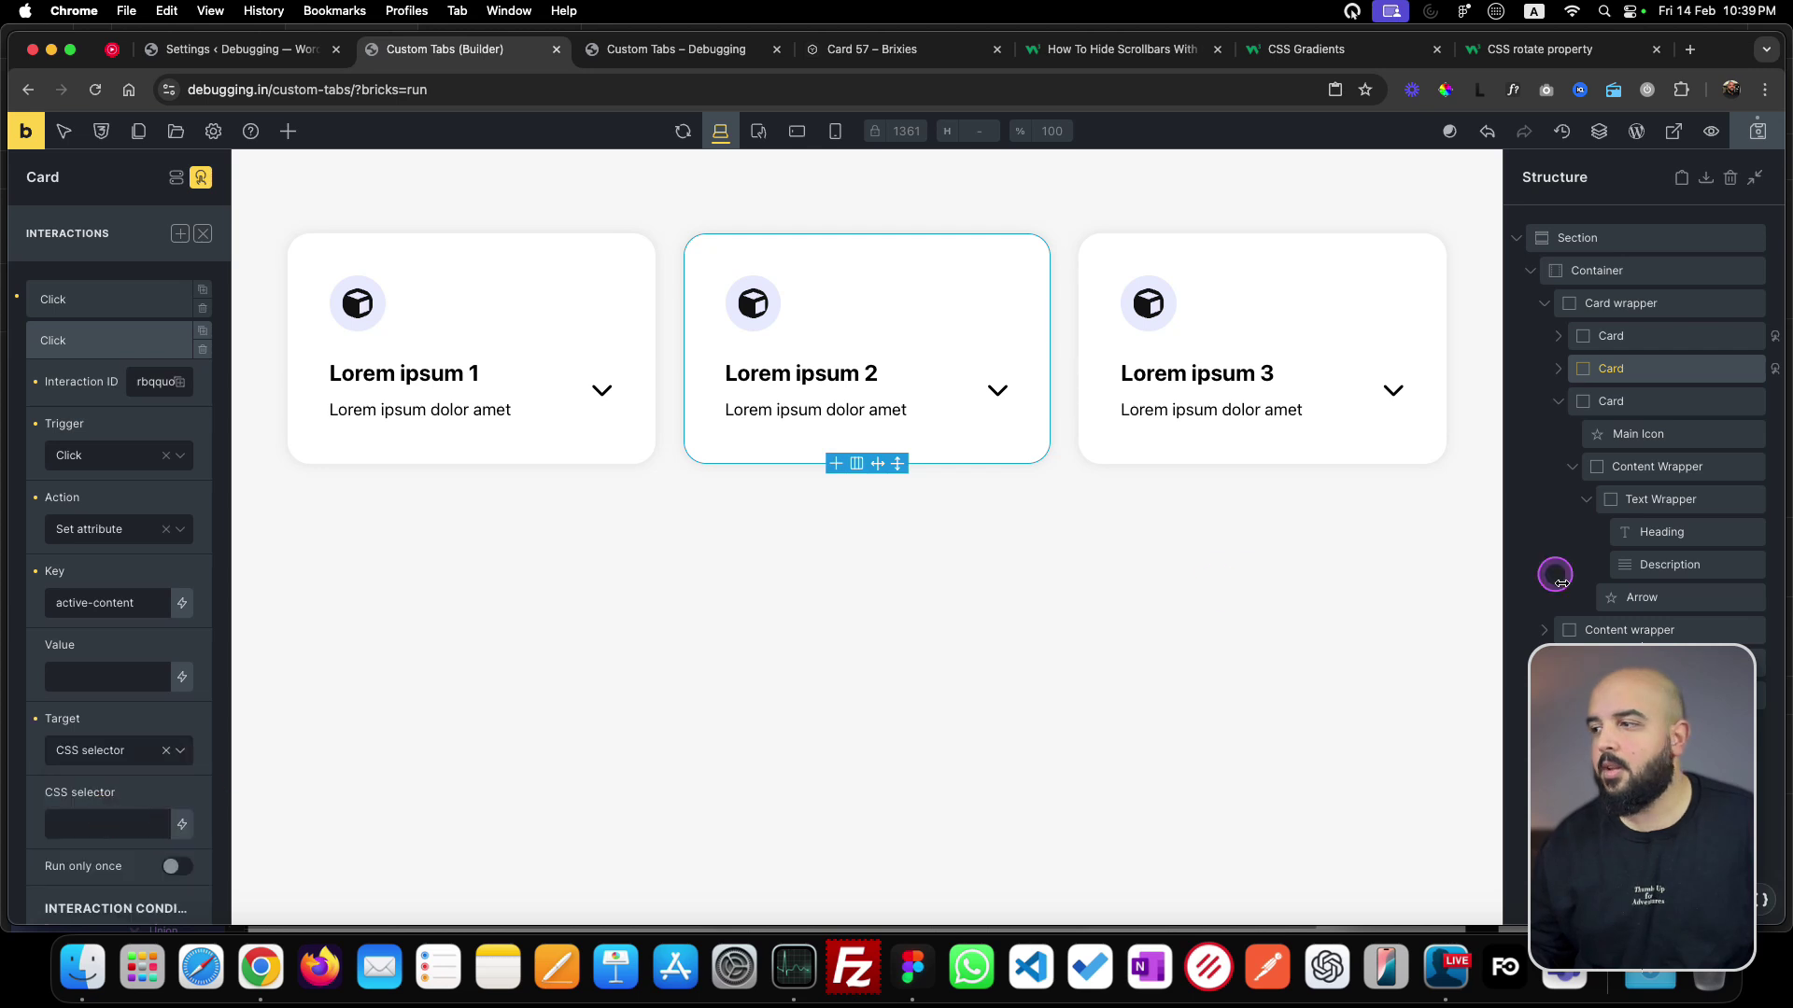
- Copy the CSS ID of the second Content wrapper at element level
left_click(921, 585)
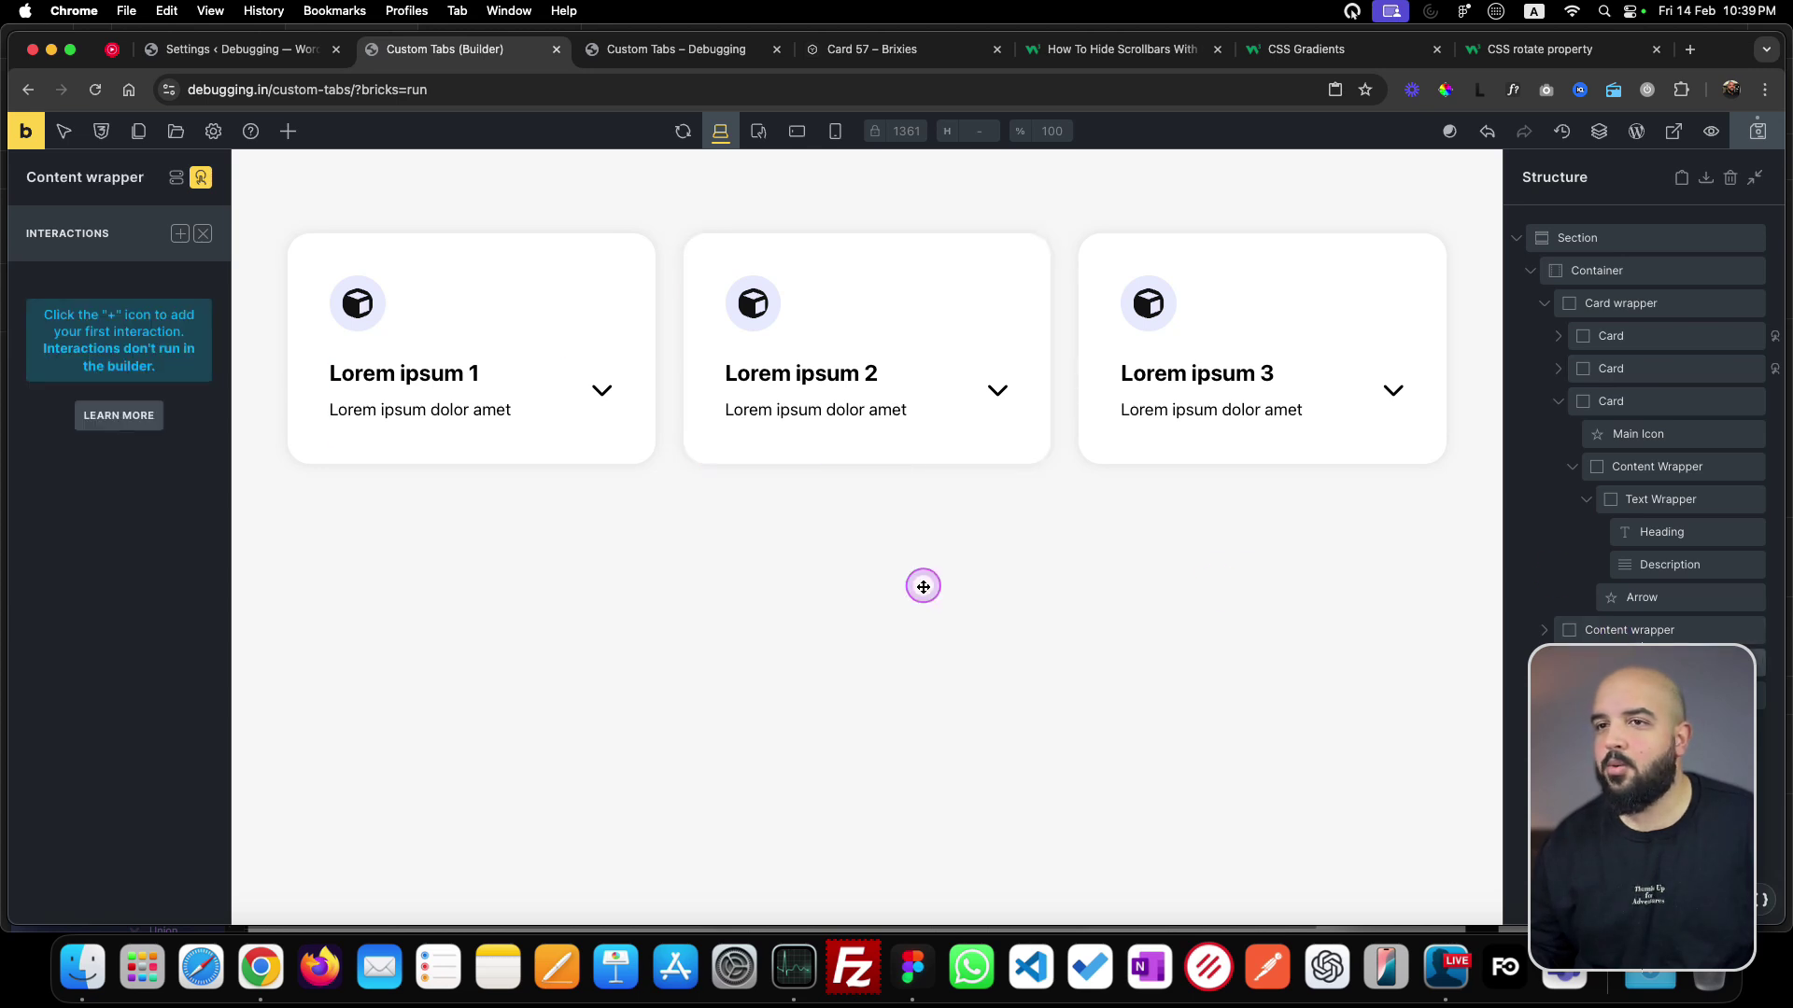
left_click(200, 177)
left_click(133, 311)
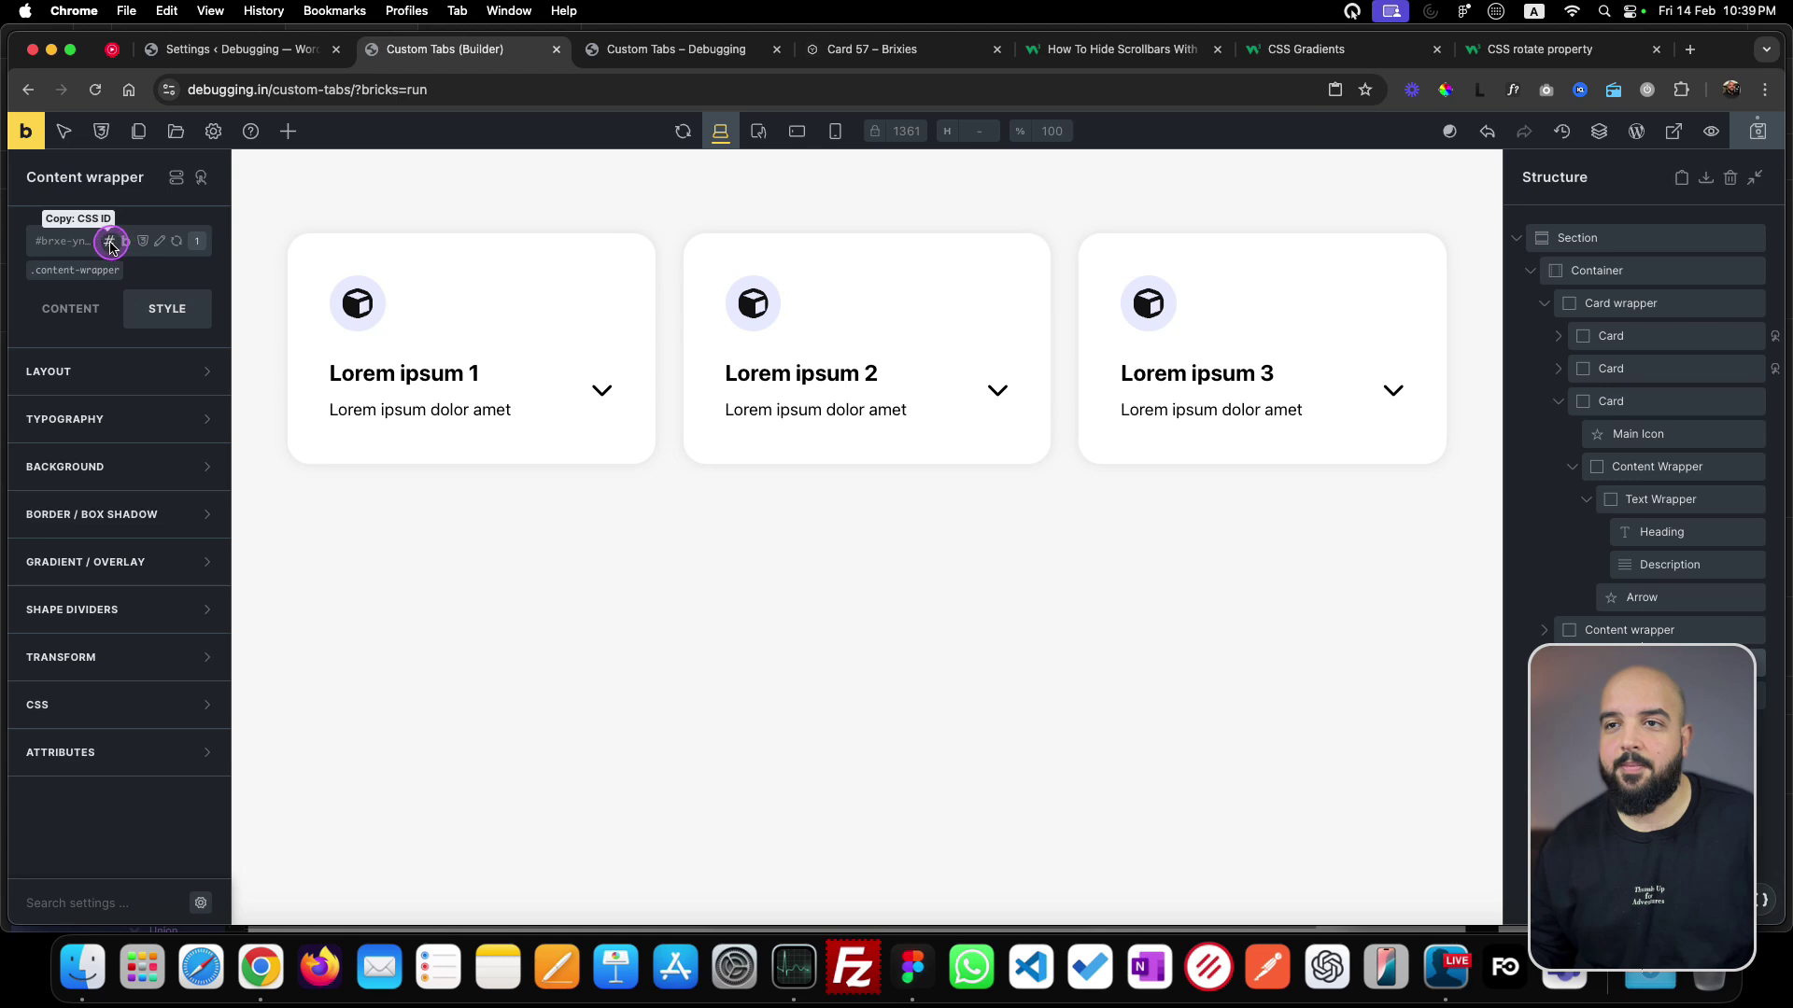
left_click(109, 242)
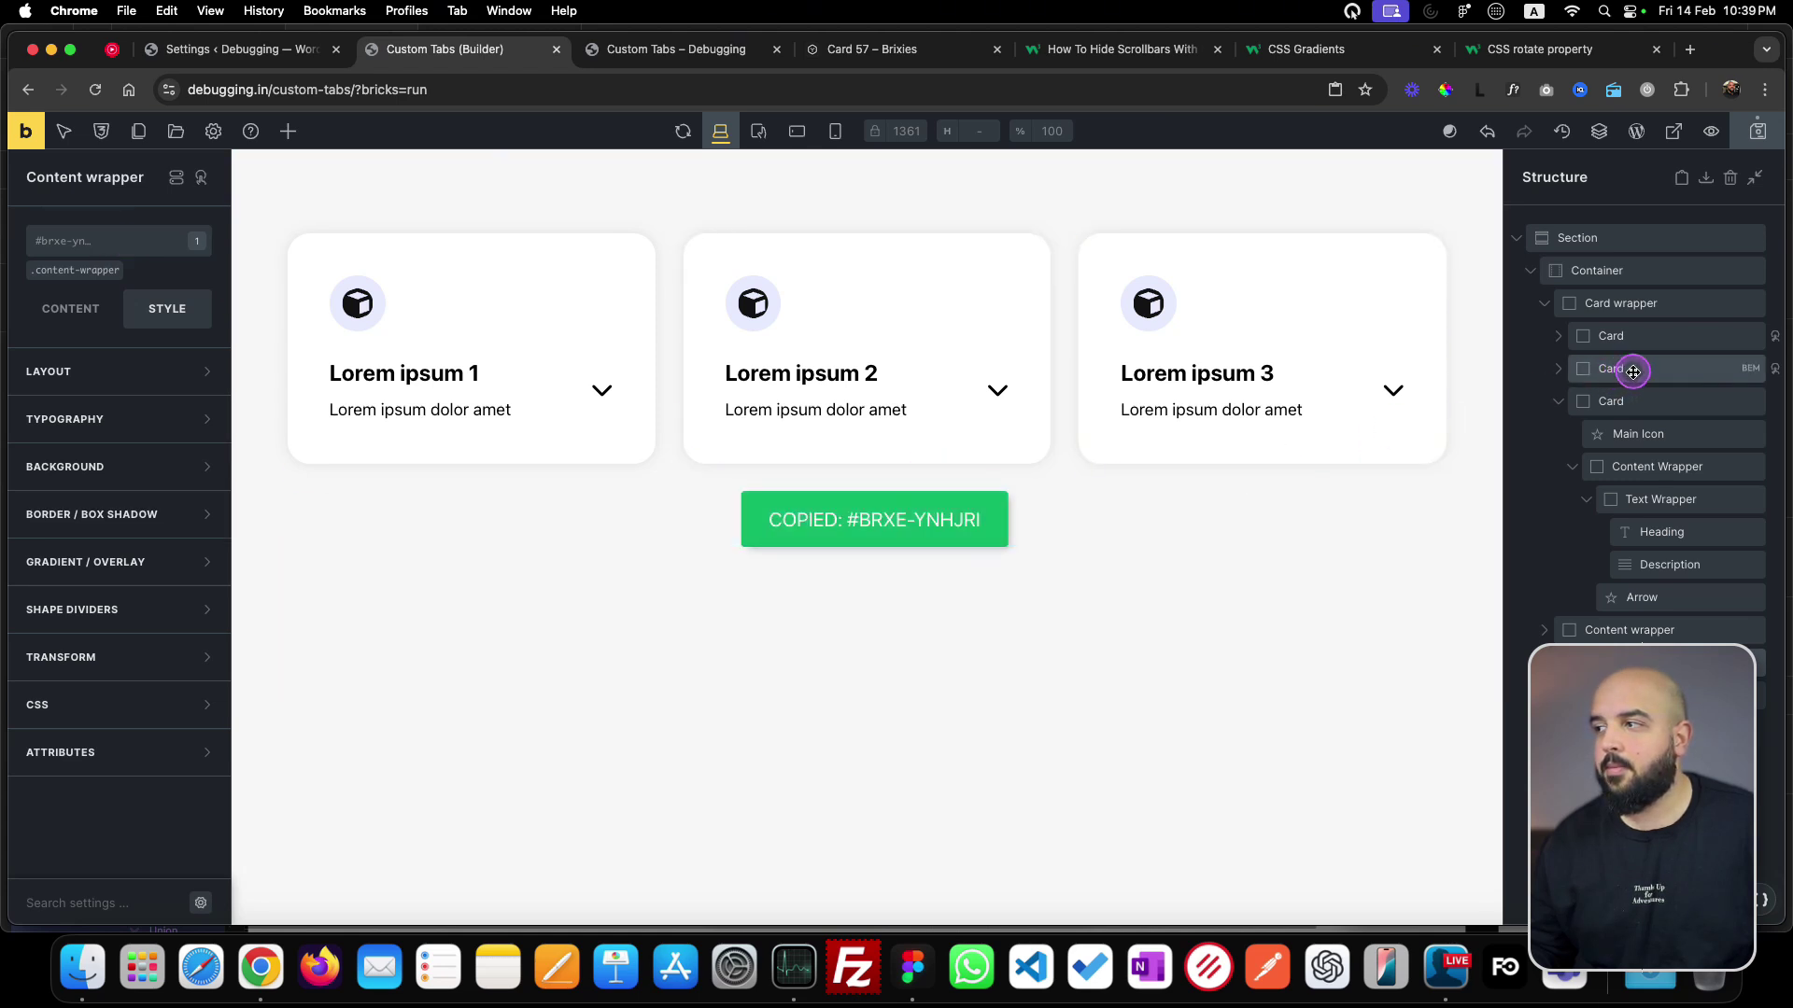
- Set the CSS selector of the second Card's second interaction to #brxe-ynhjri and save the page
left_click(1633, 336)
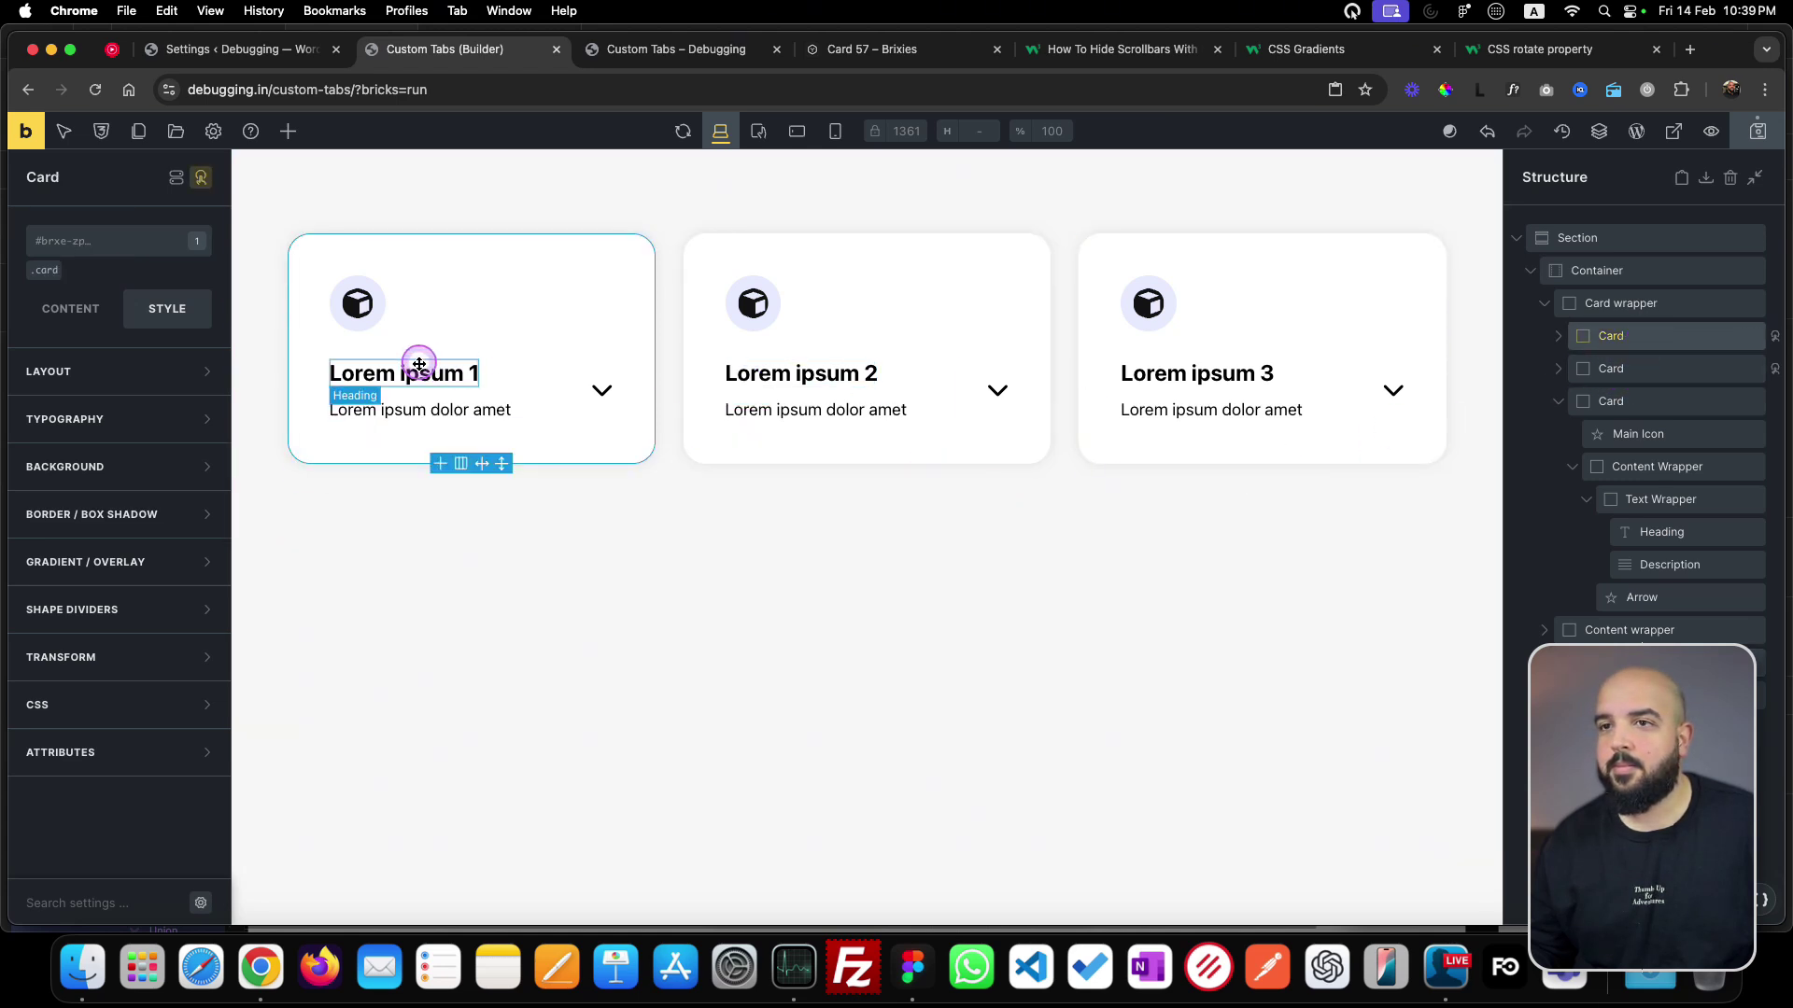
left_click(1618, 370)
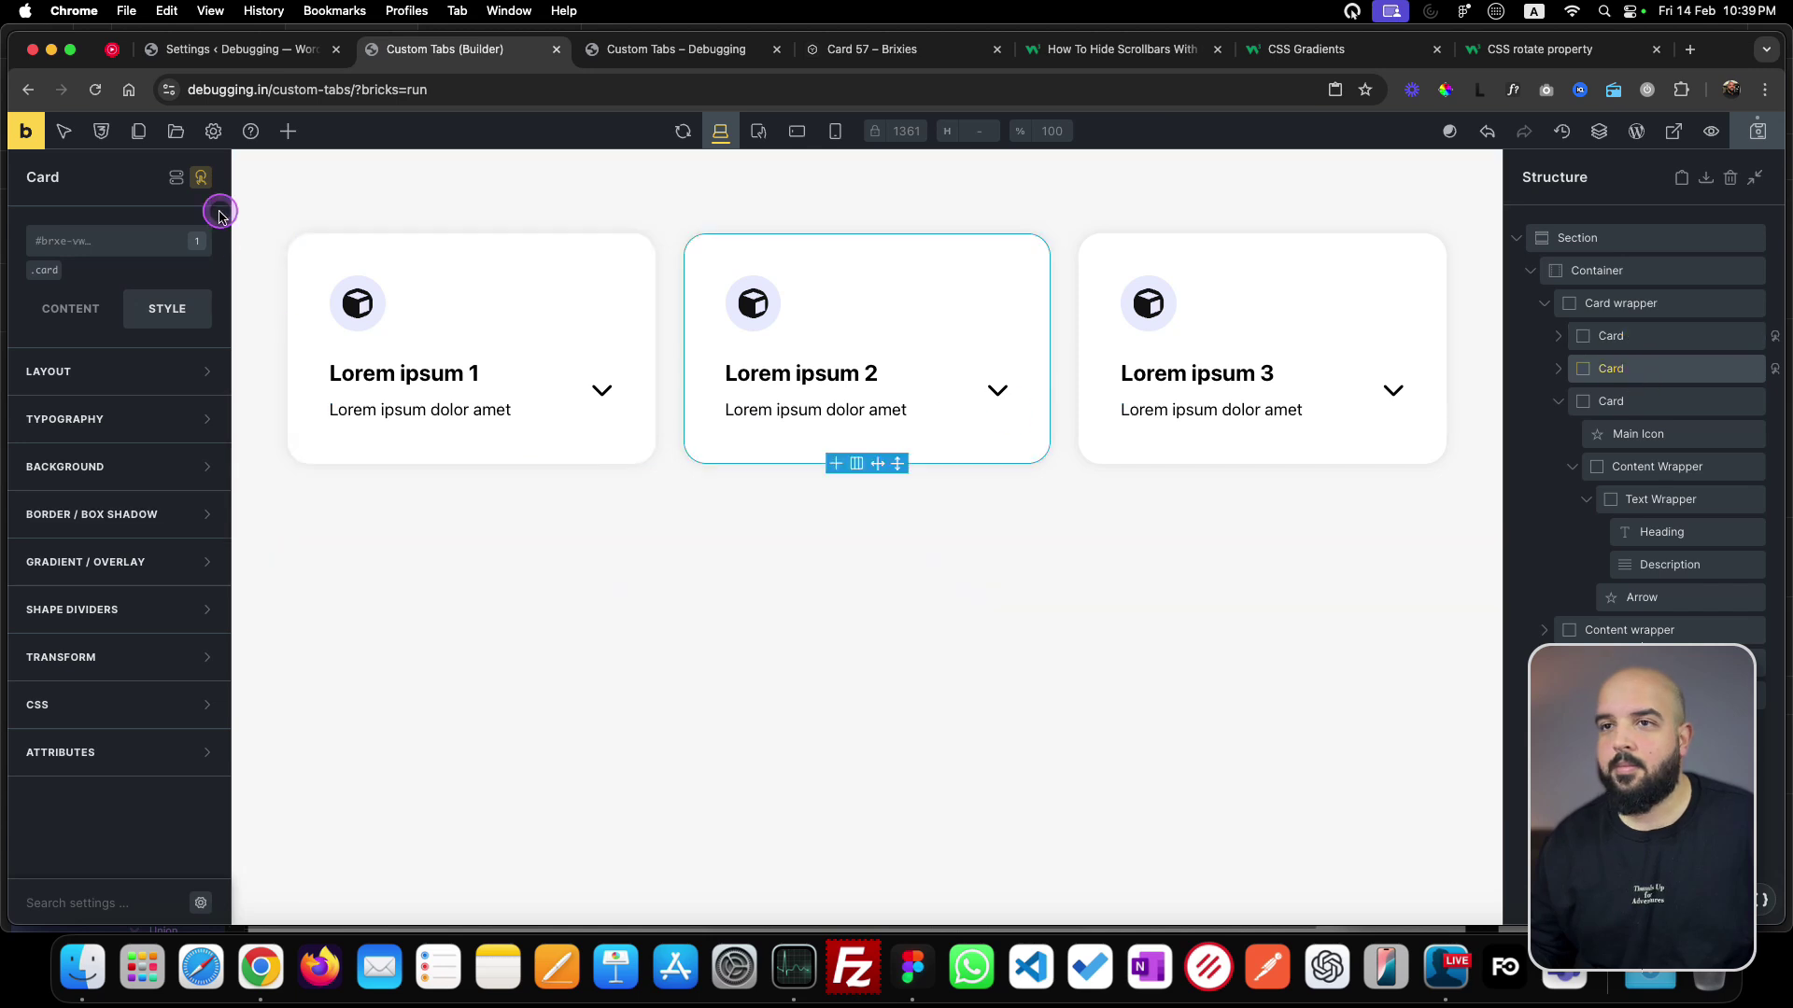
left_click(200, 175)
left_click(108, 340)
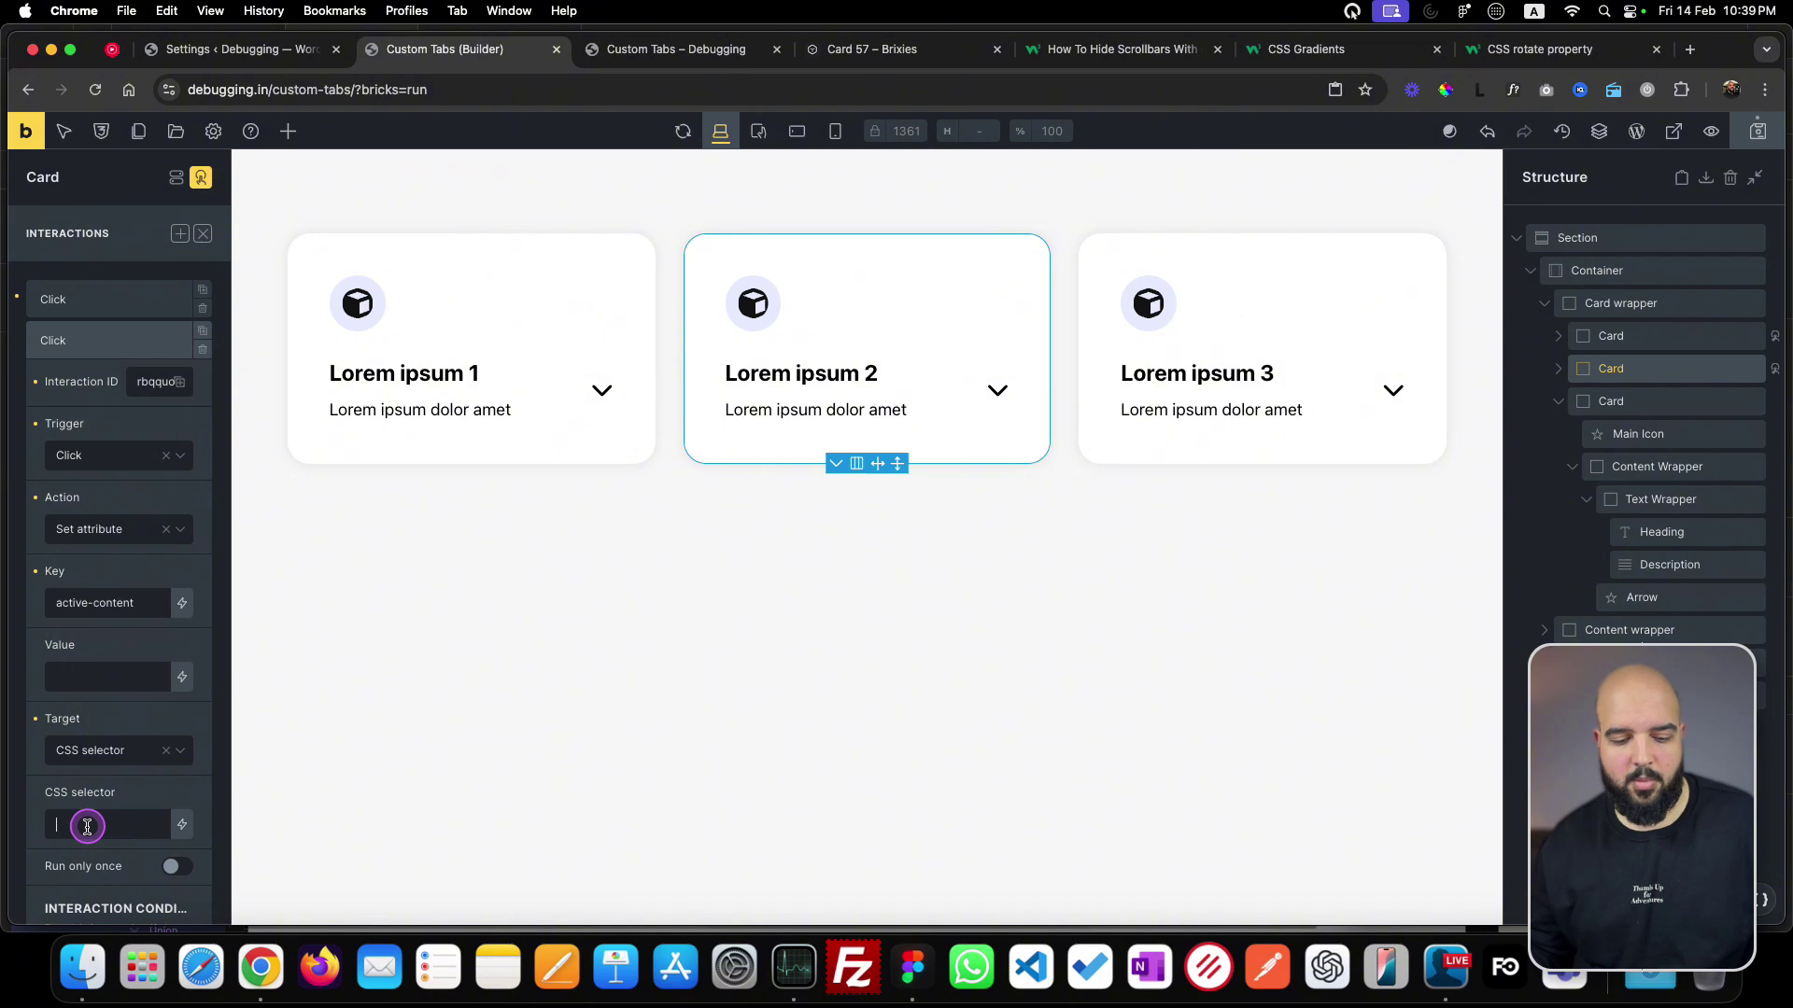
key("super+v")
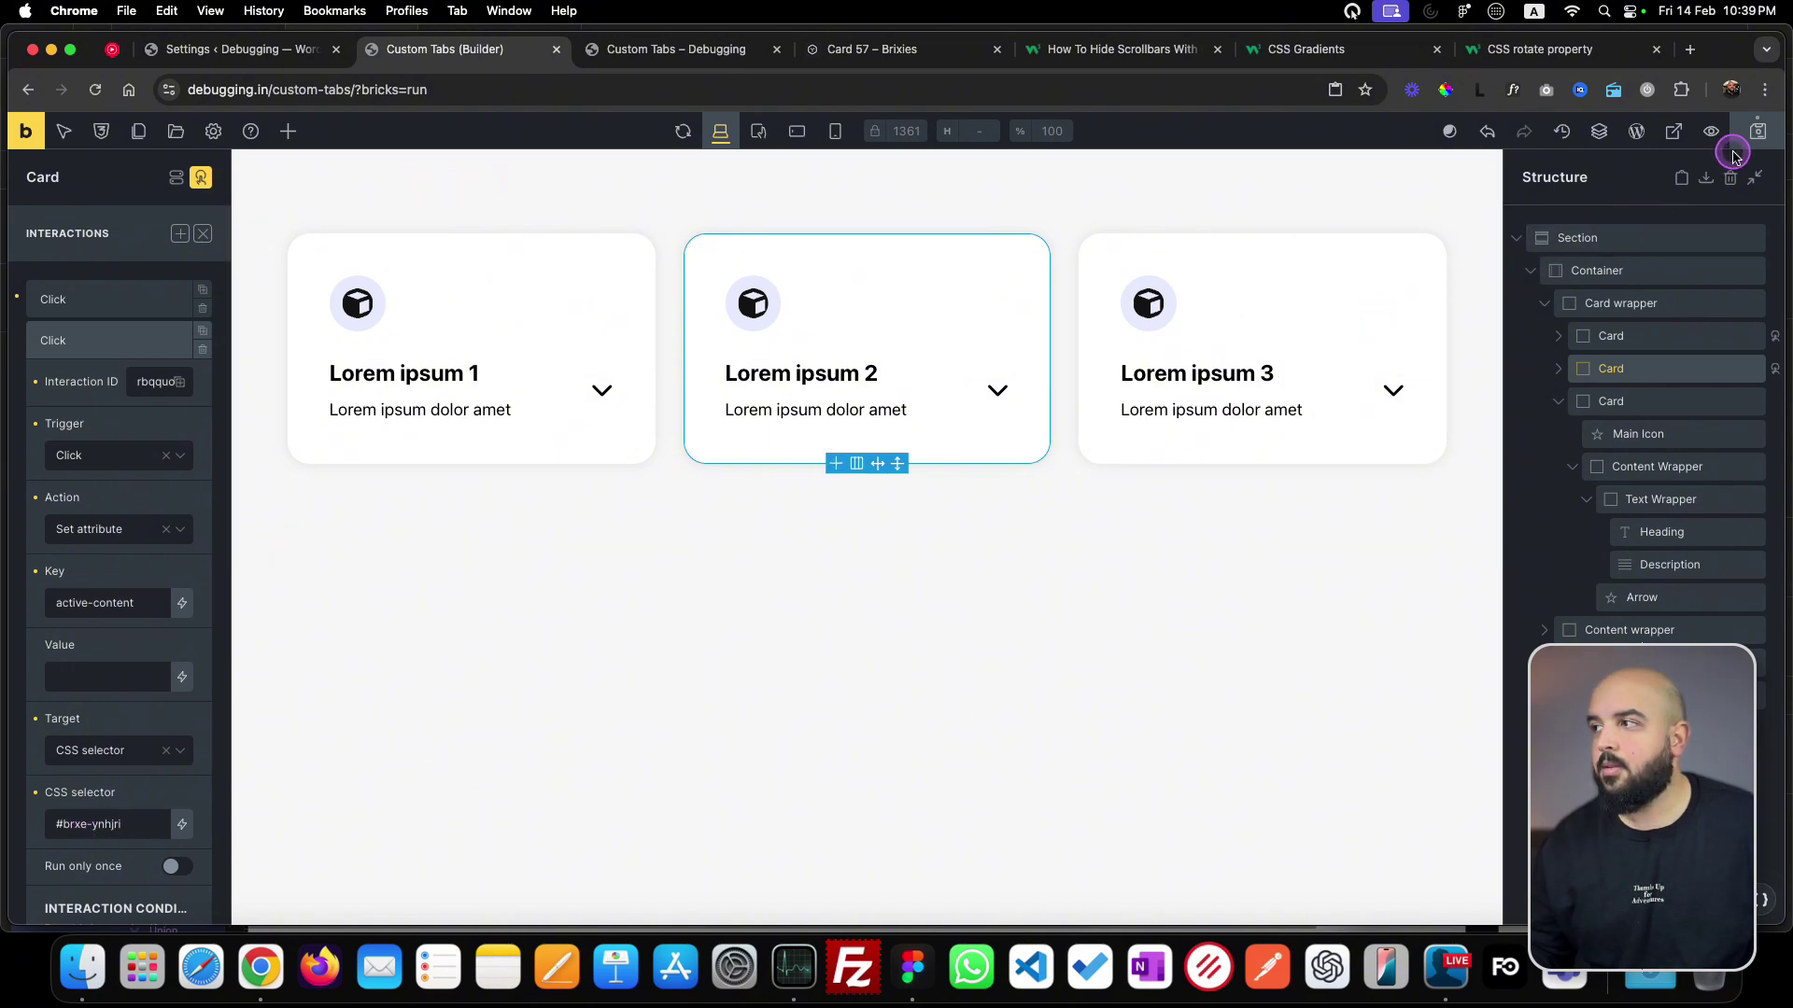
left_click(1756, 131)
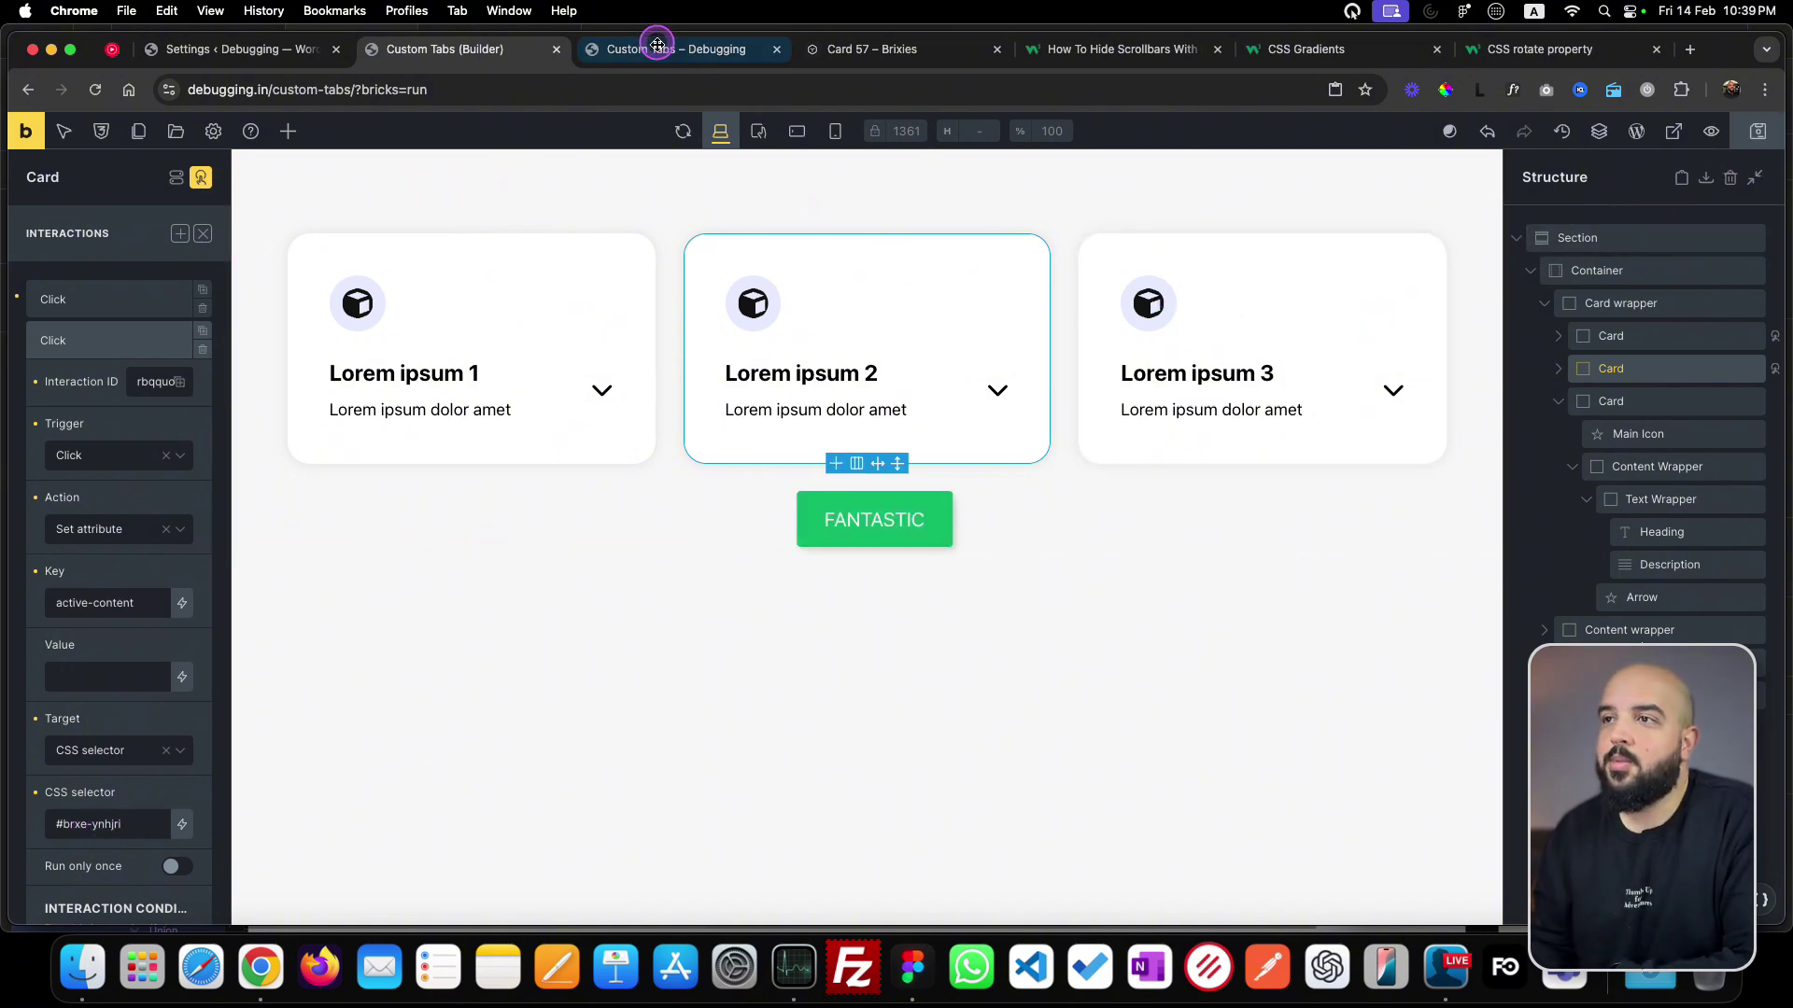
- Test the front-end page by switching repeatedly between the first and second cards, ending on the third
left_click(653, 48)
left_click(439, 326)
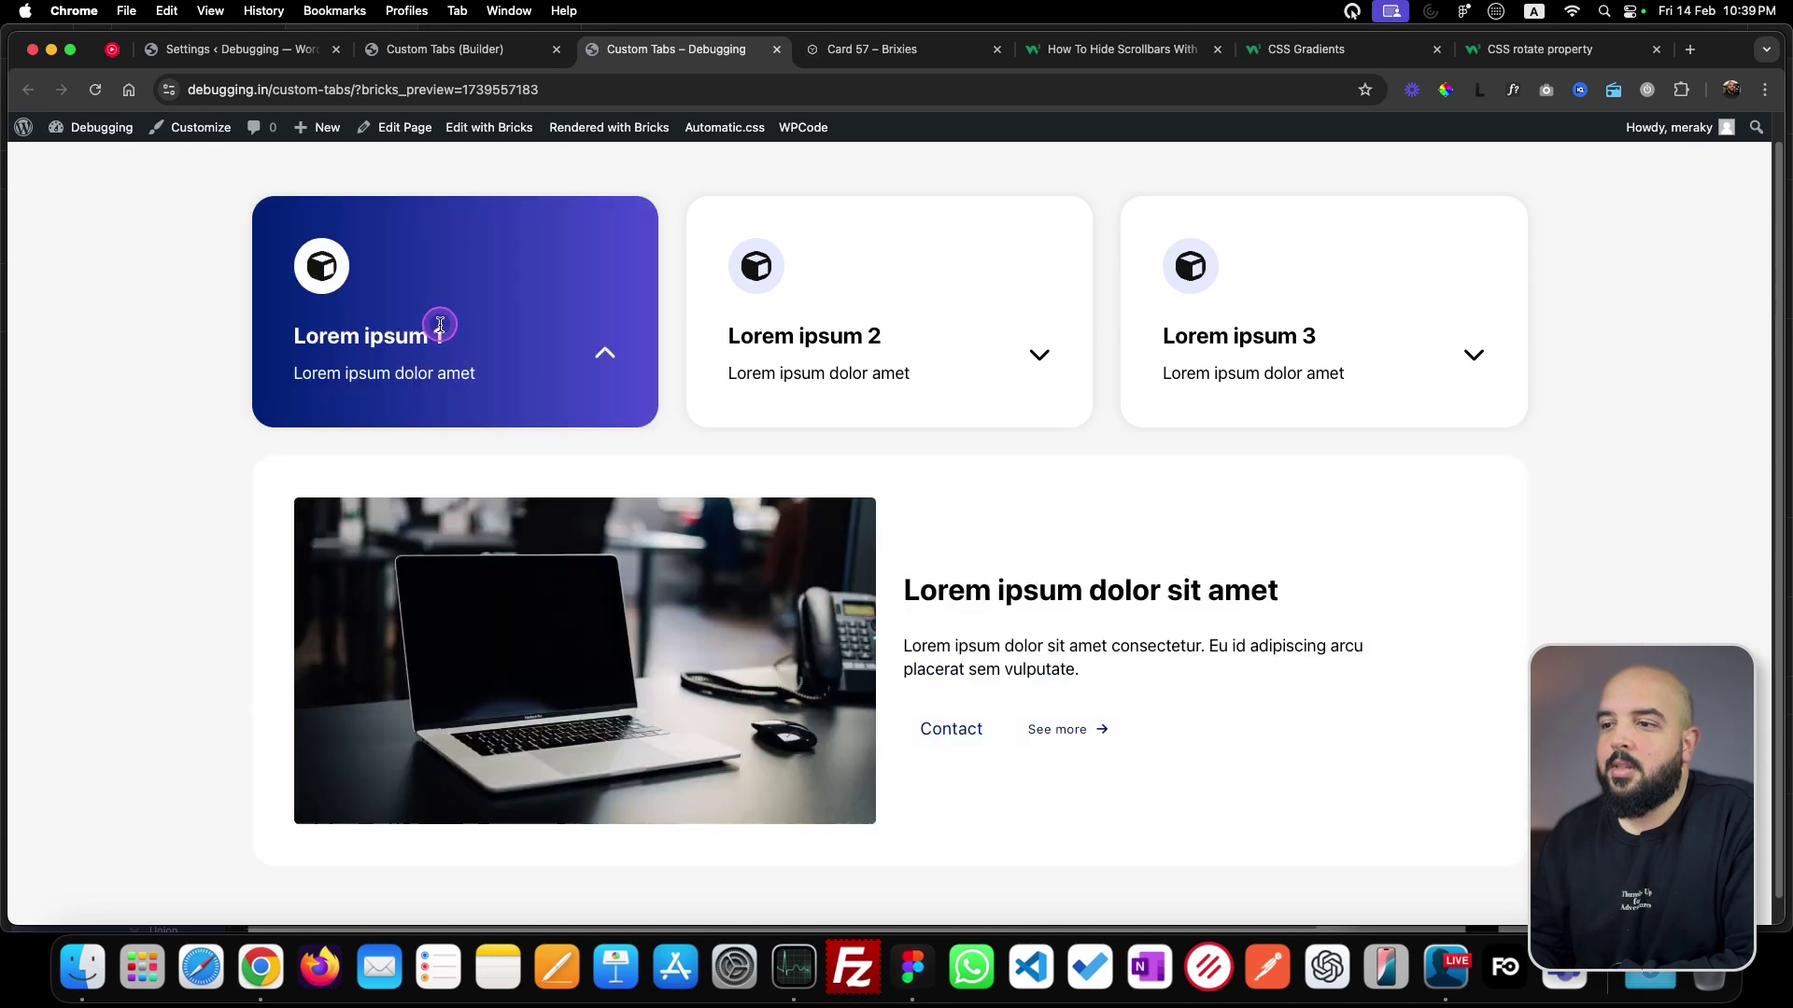
left_click(897, 305)
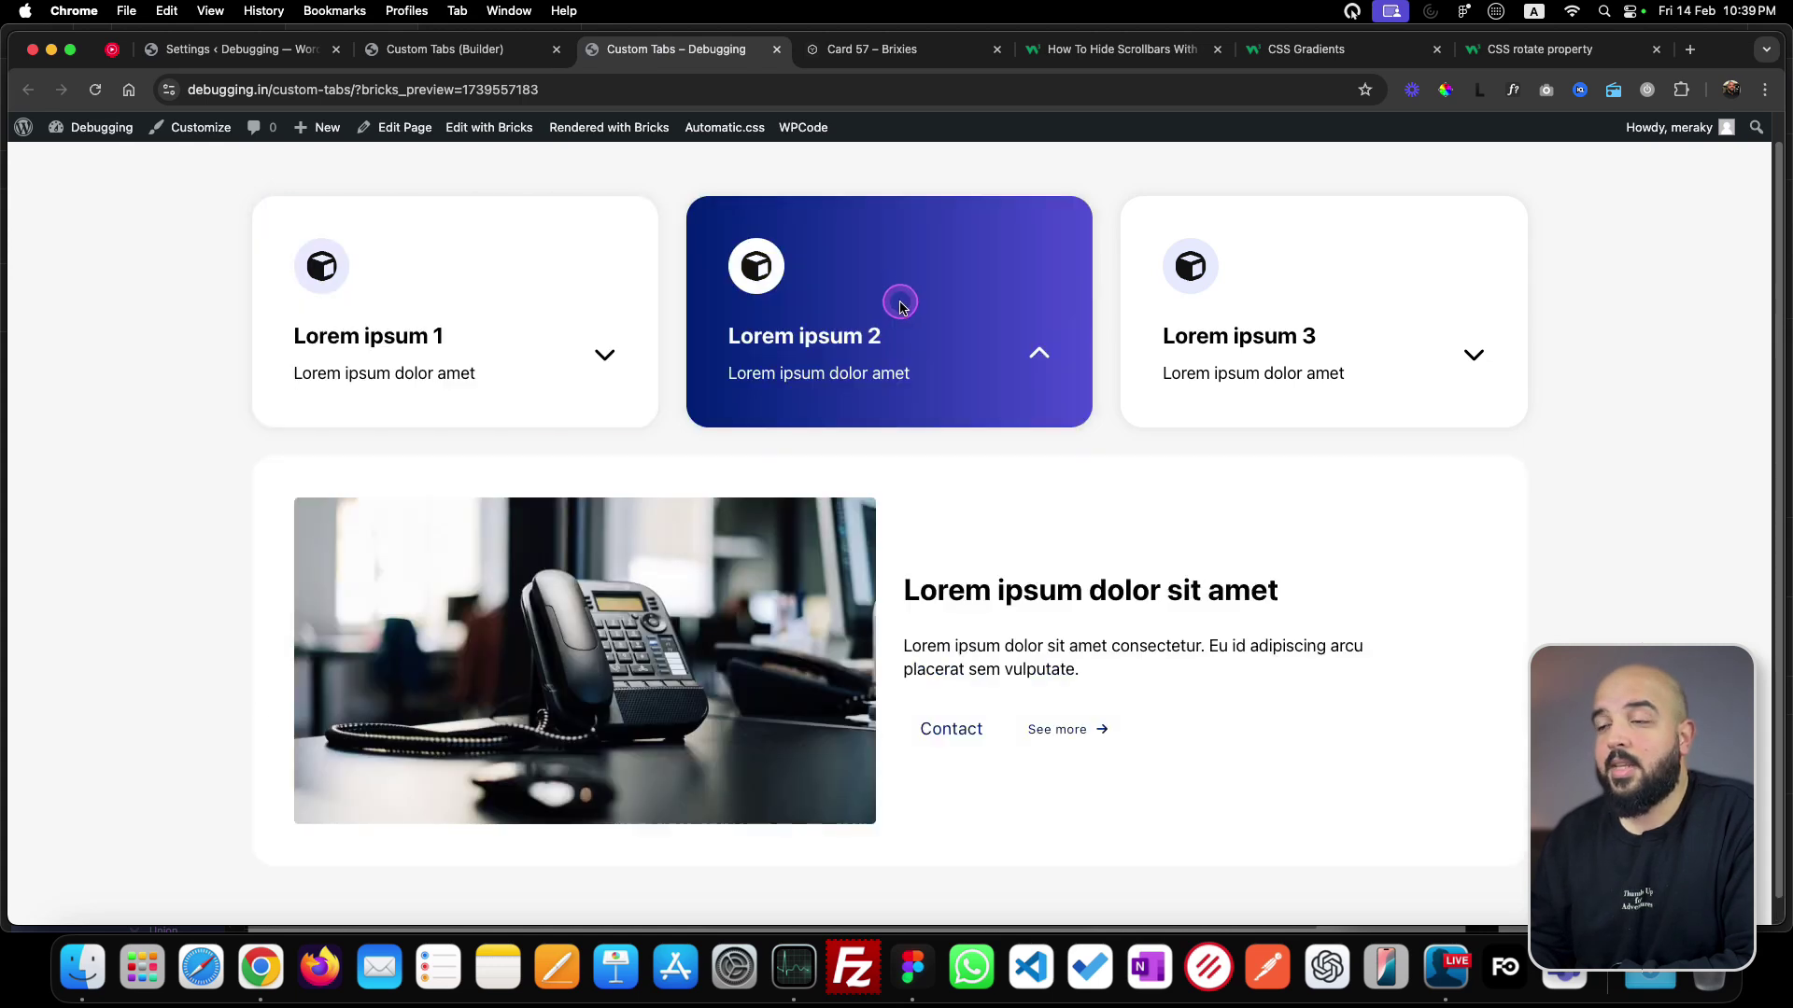
left_click(488, 312)
left_click(888, 320)
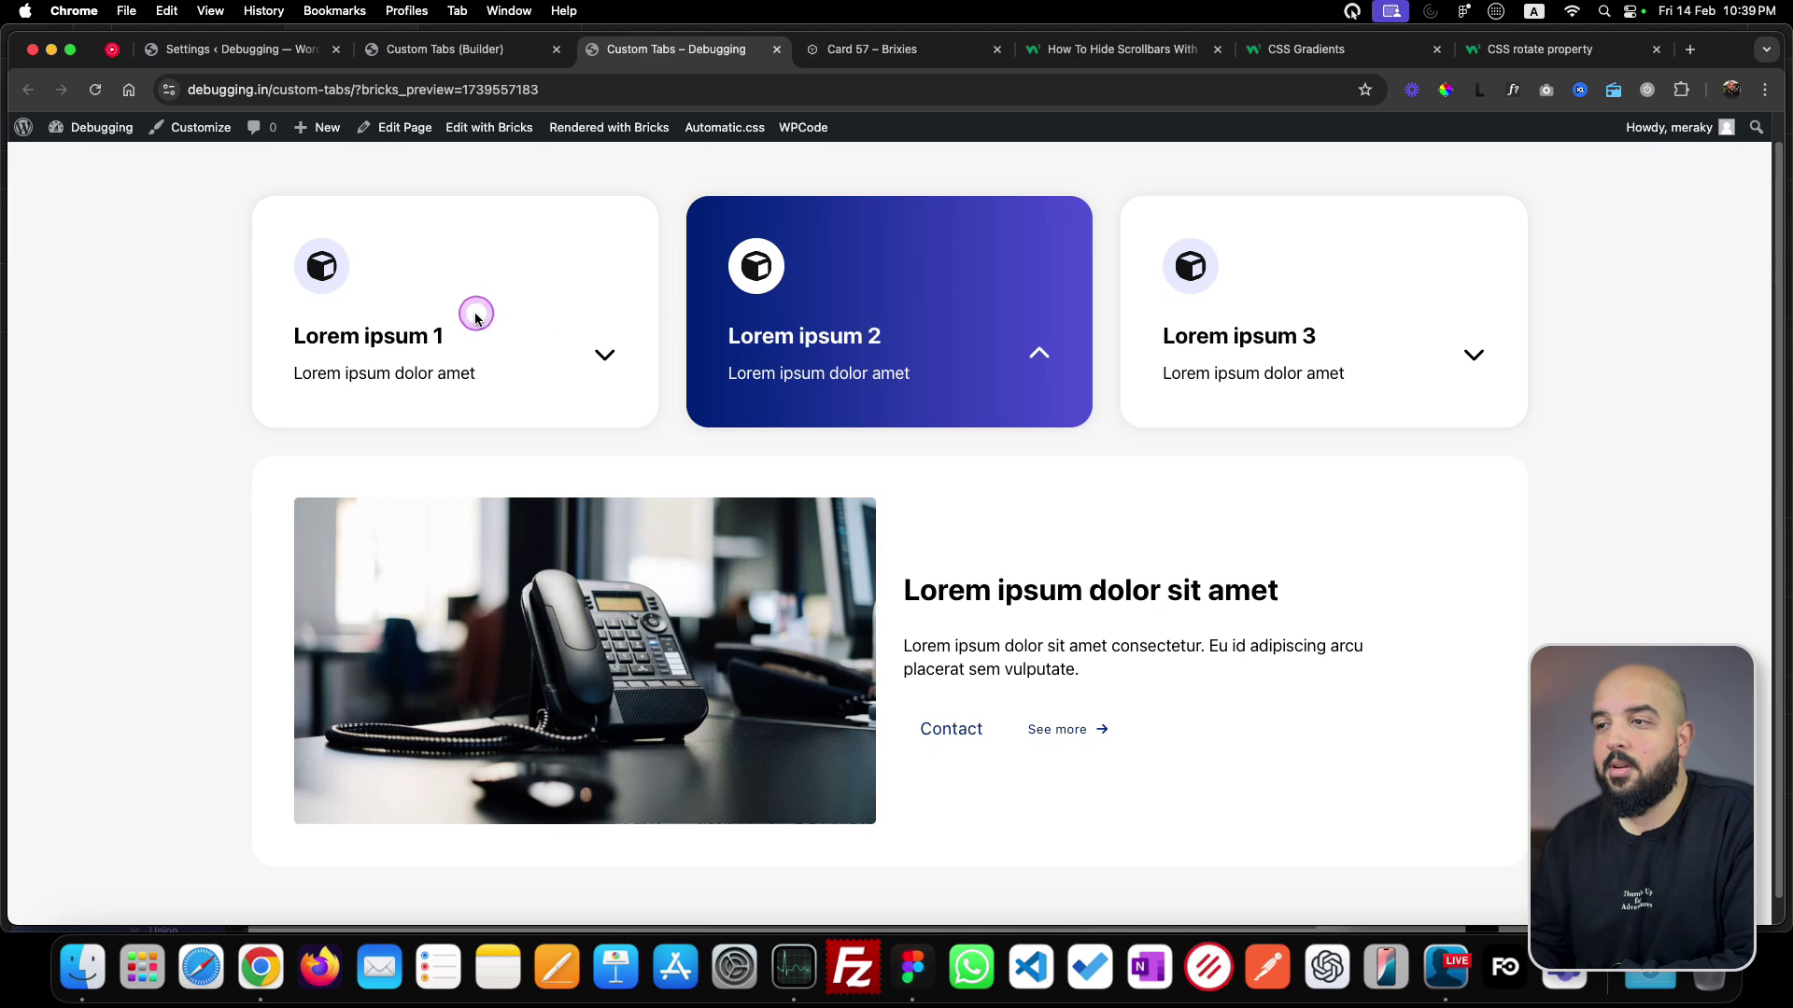
left_click(475, 317)
left_click(908, 303)
left_click(1263, 291)
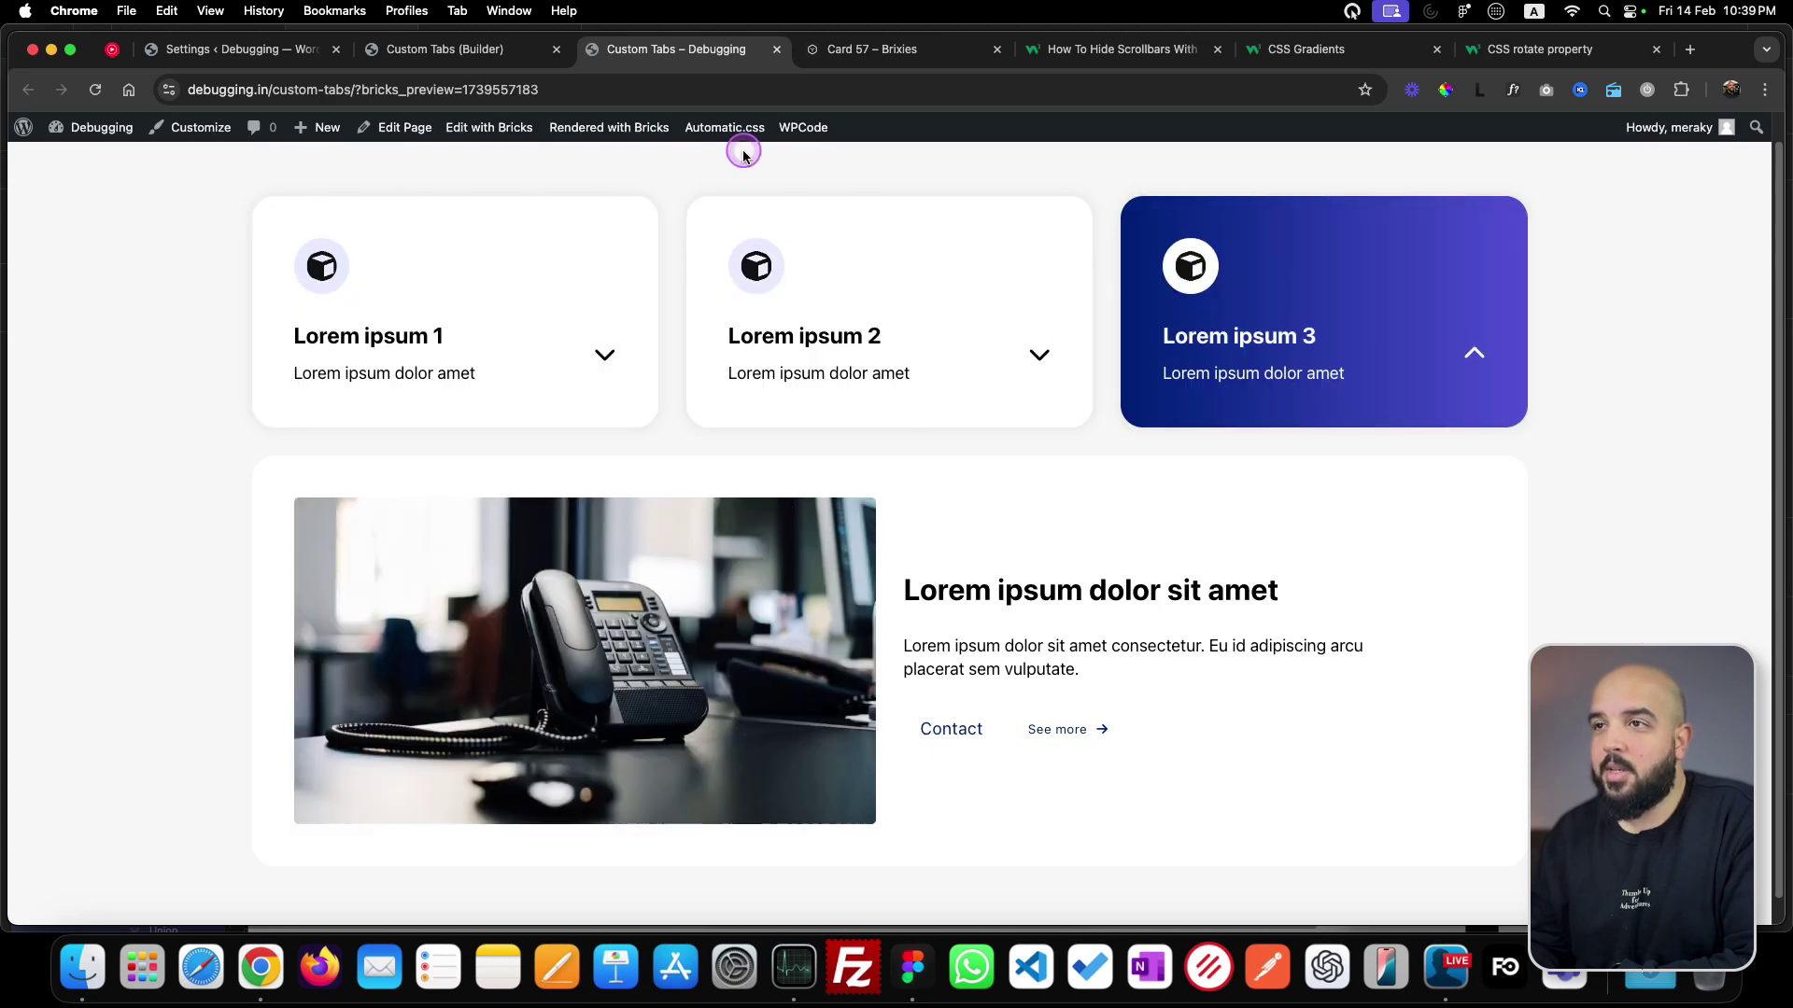
- Test the front-end page by activating the first, second and third cards in order, twice over, to check each card's content
left_click(445, 48)
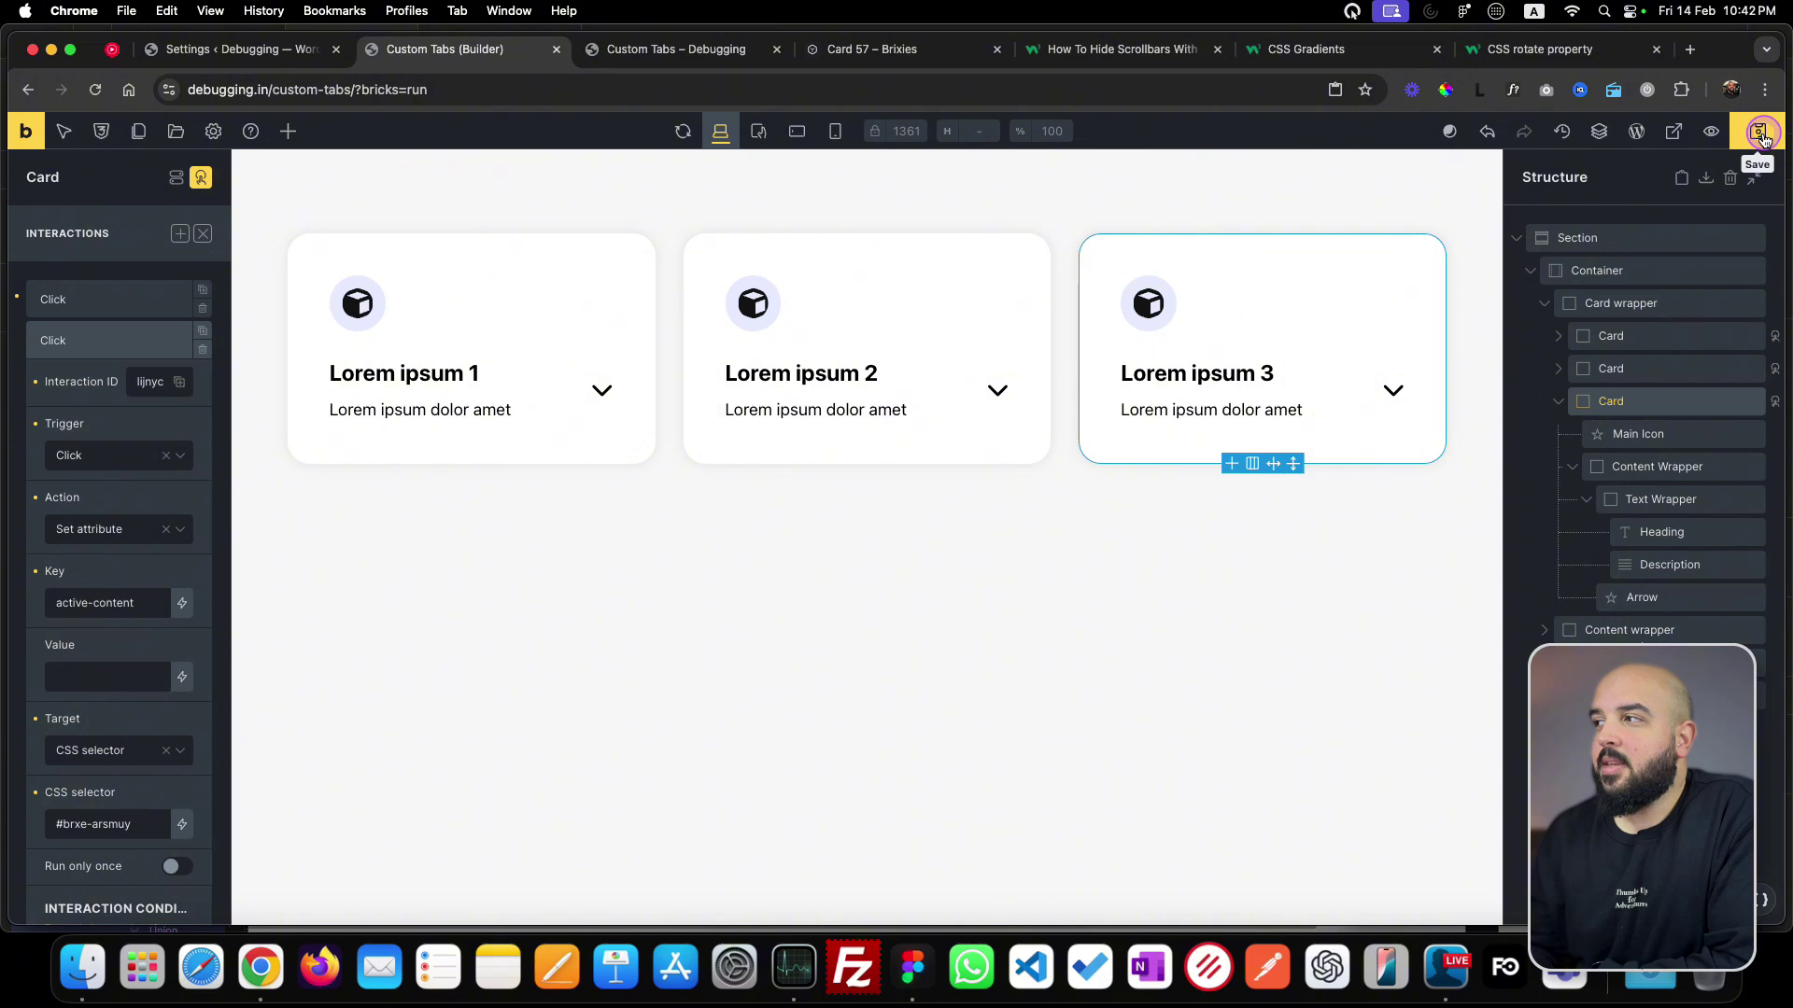
left_click(646, 54)
left_click(472, 344)
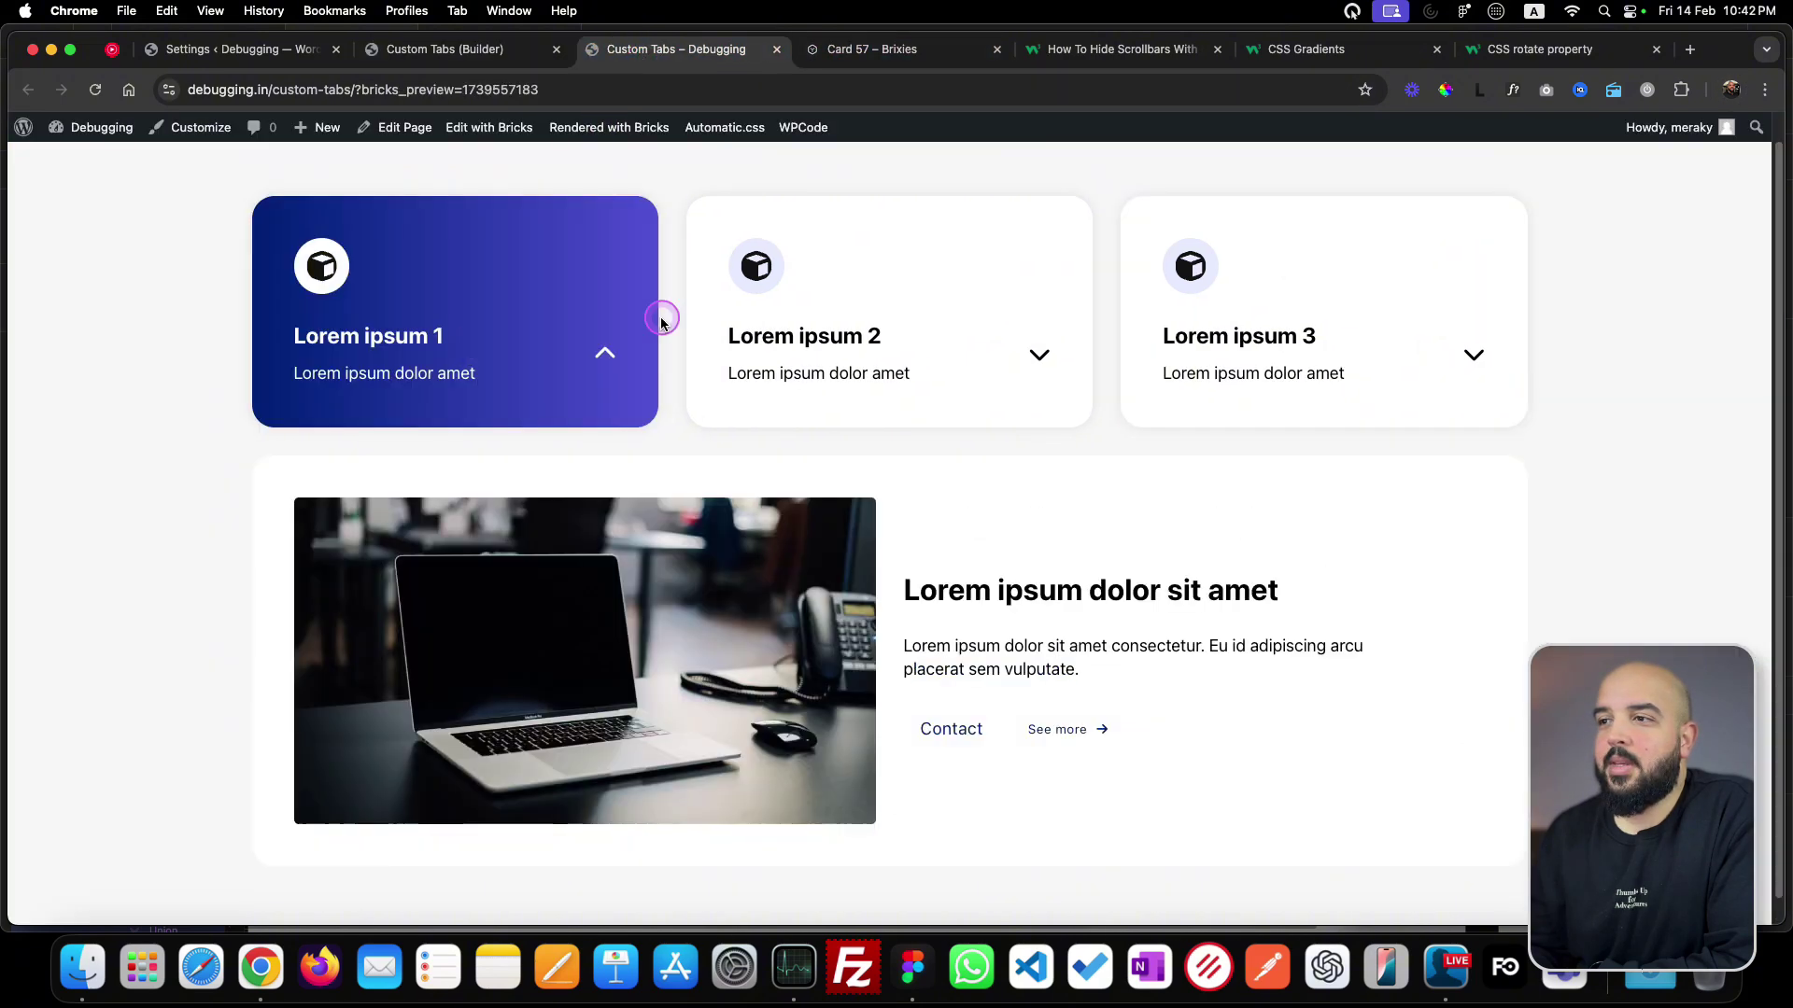
left_click(918, 295)
left_click(1261, 301)
left_click(515, 323)
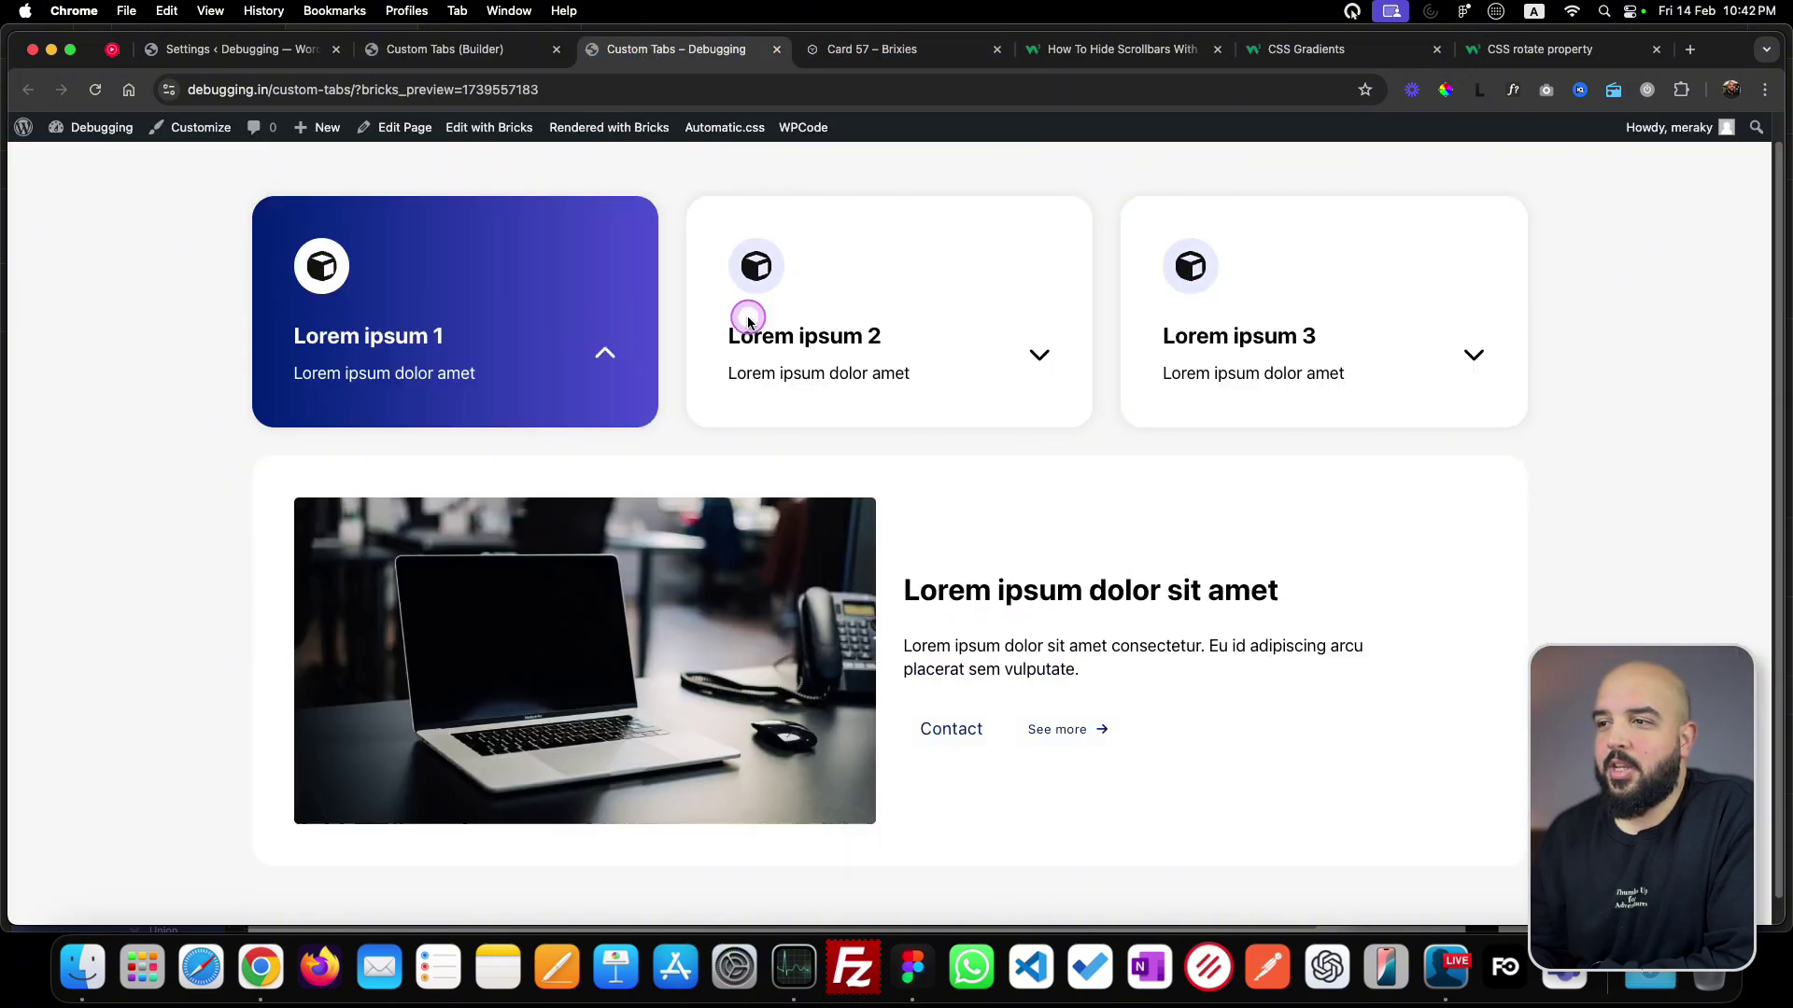
left_click(868, 306)
left_click(1313, 322)
- Inspect the page in a responsive phone-size preview, activate the first card and check its content below
right_click(798, 322)
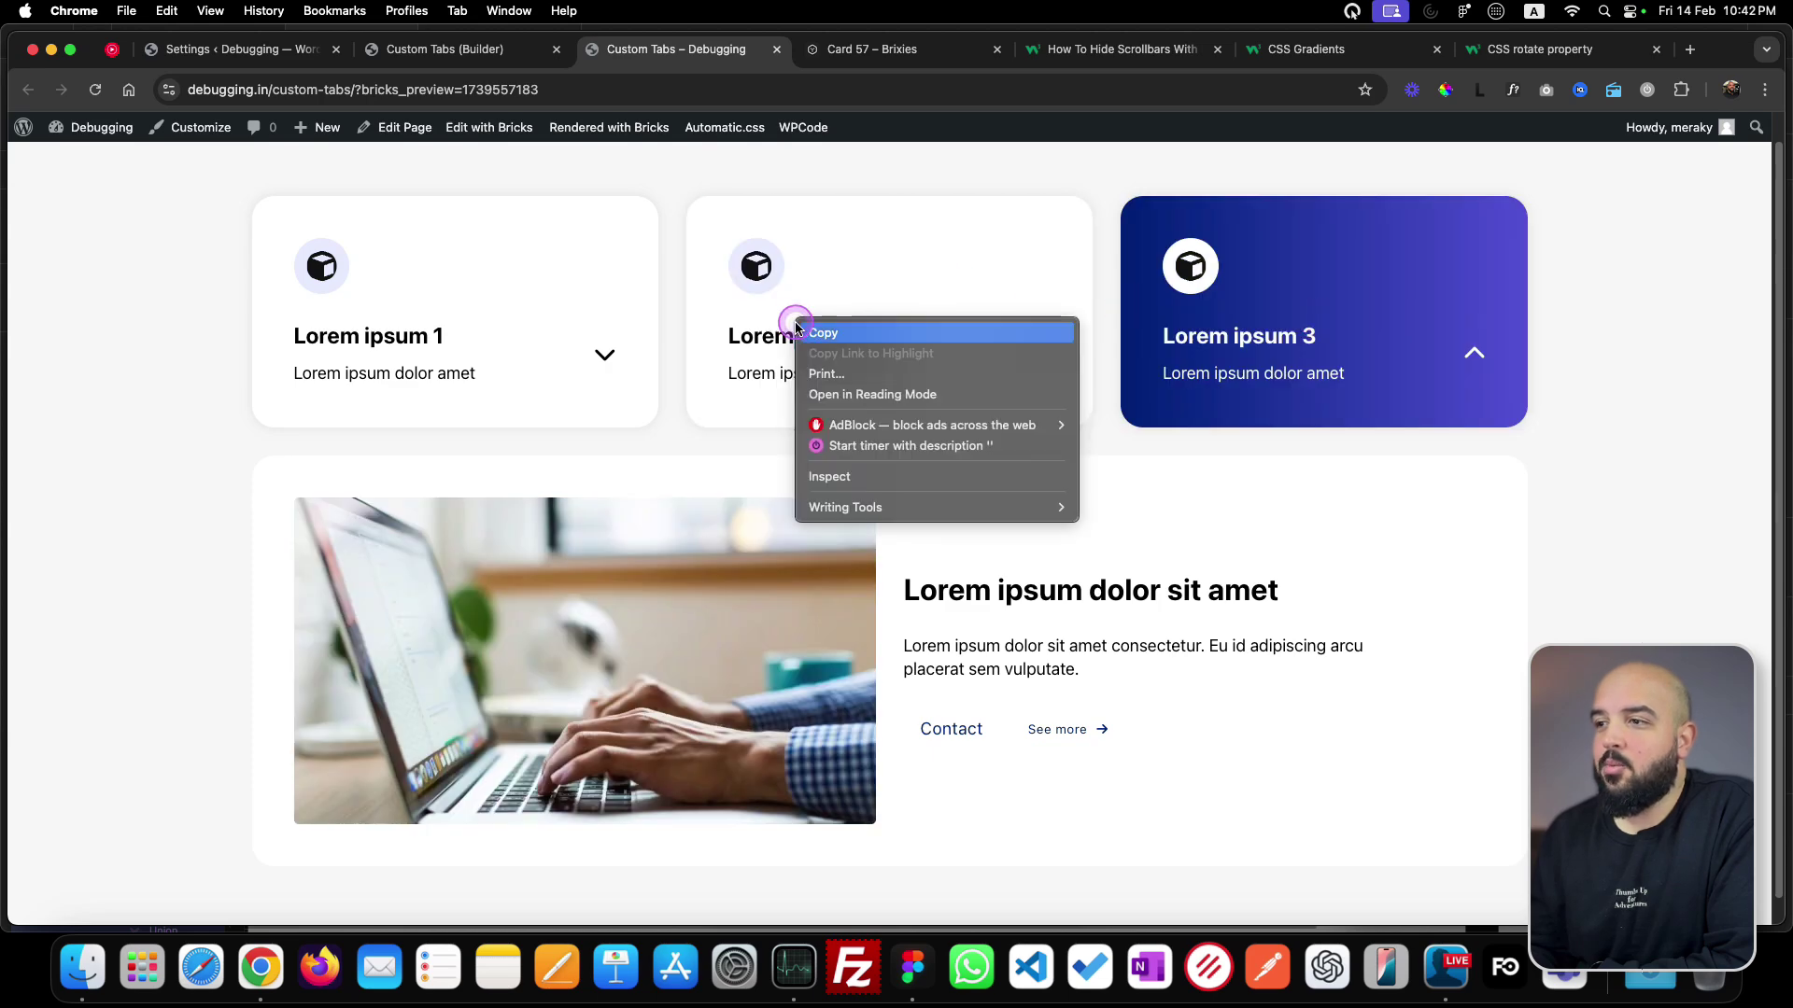
left_click(875, 478)
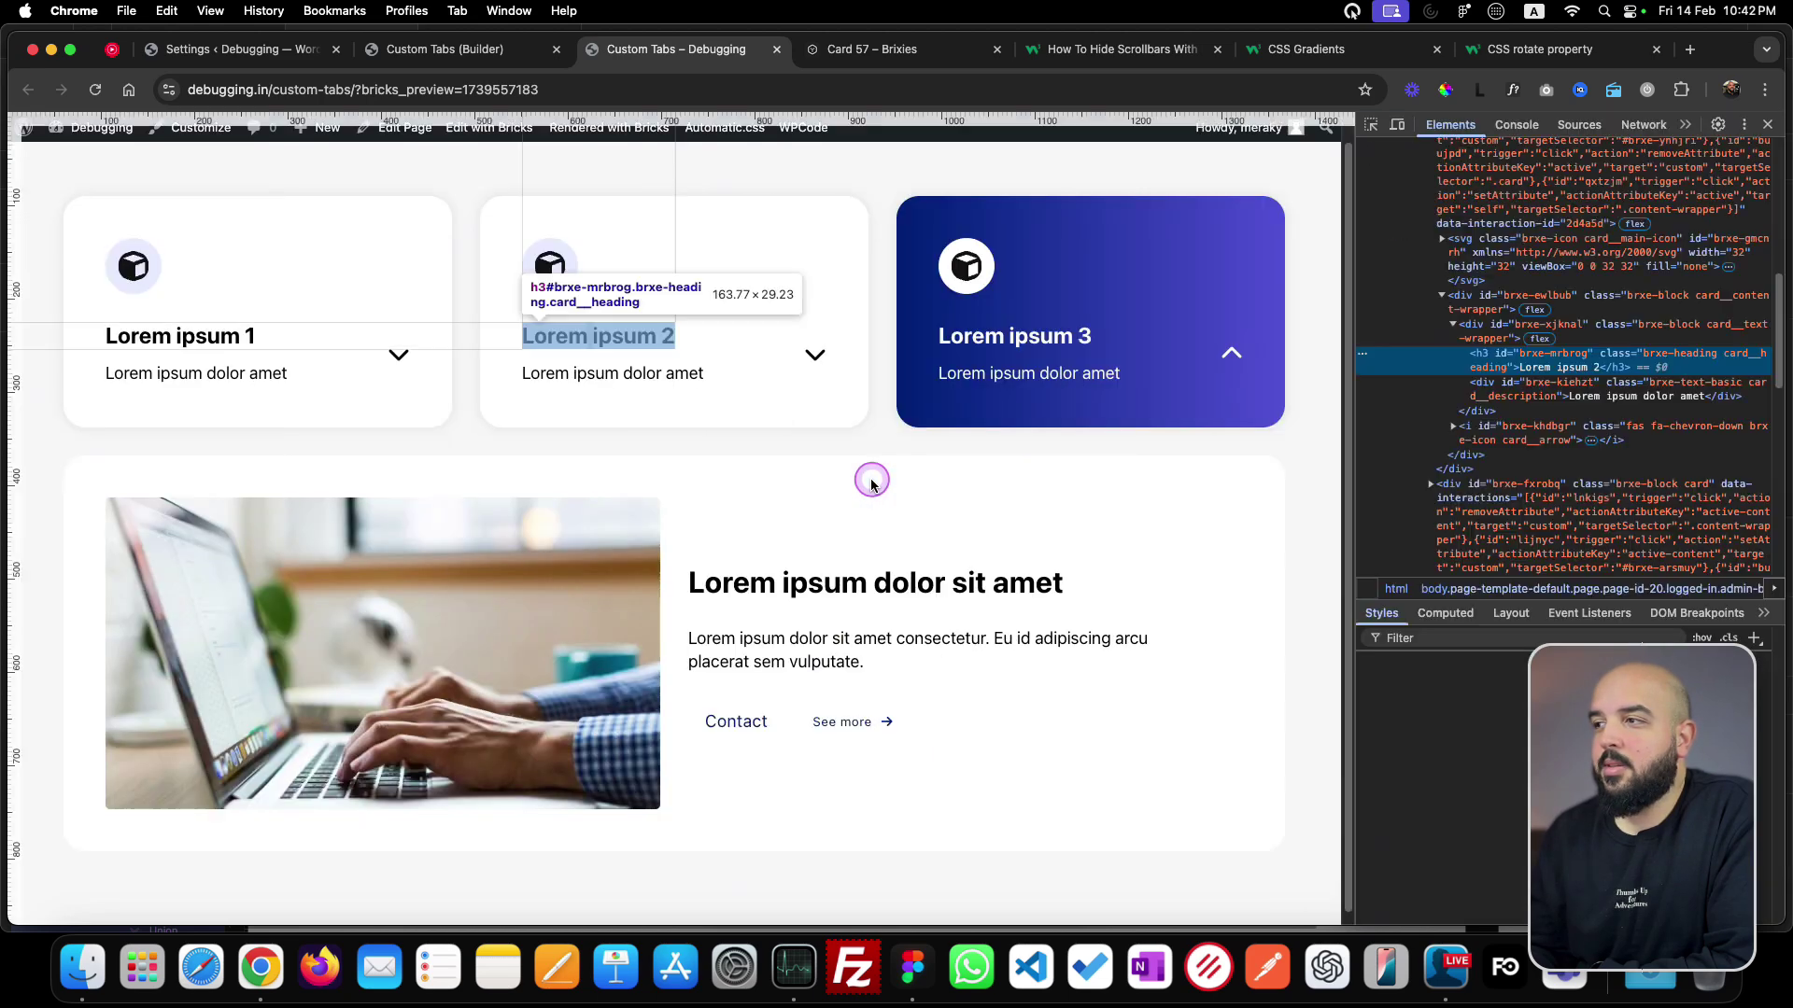
left_click(1398, 126)
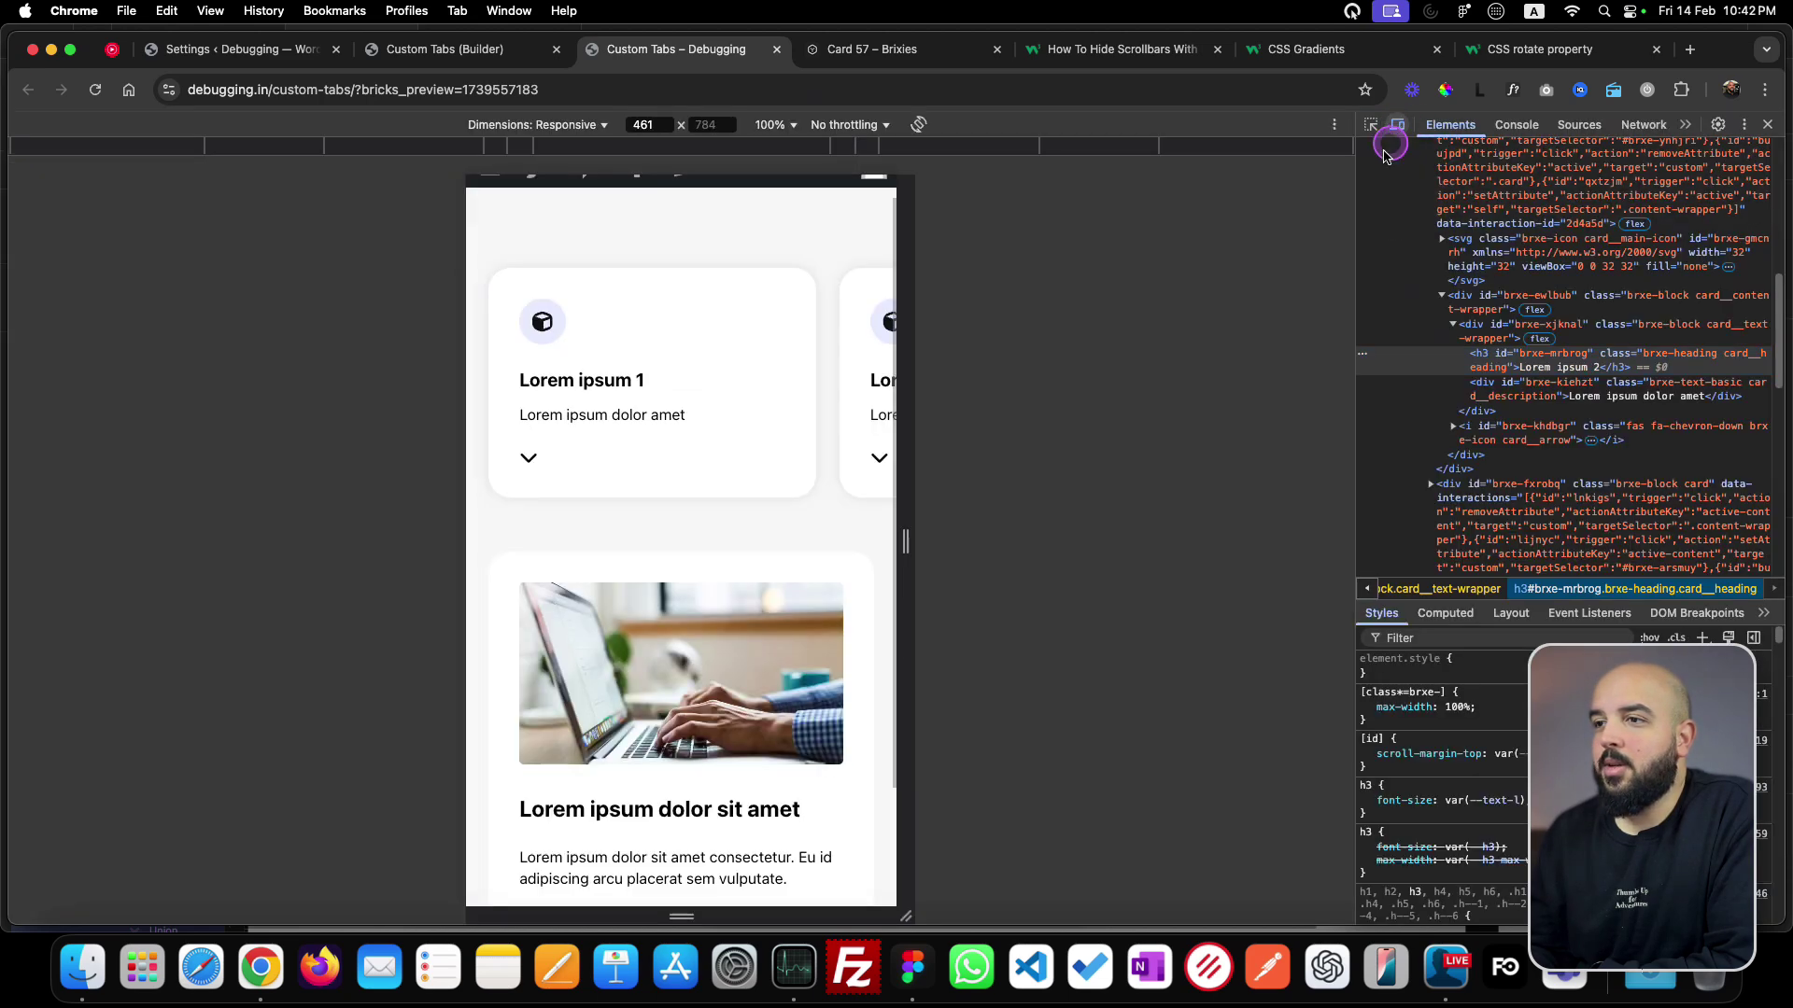
left_click(673, 389)
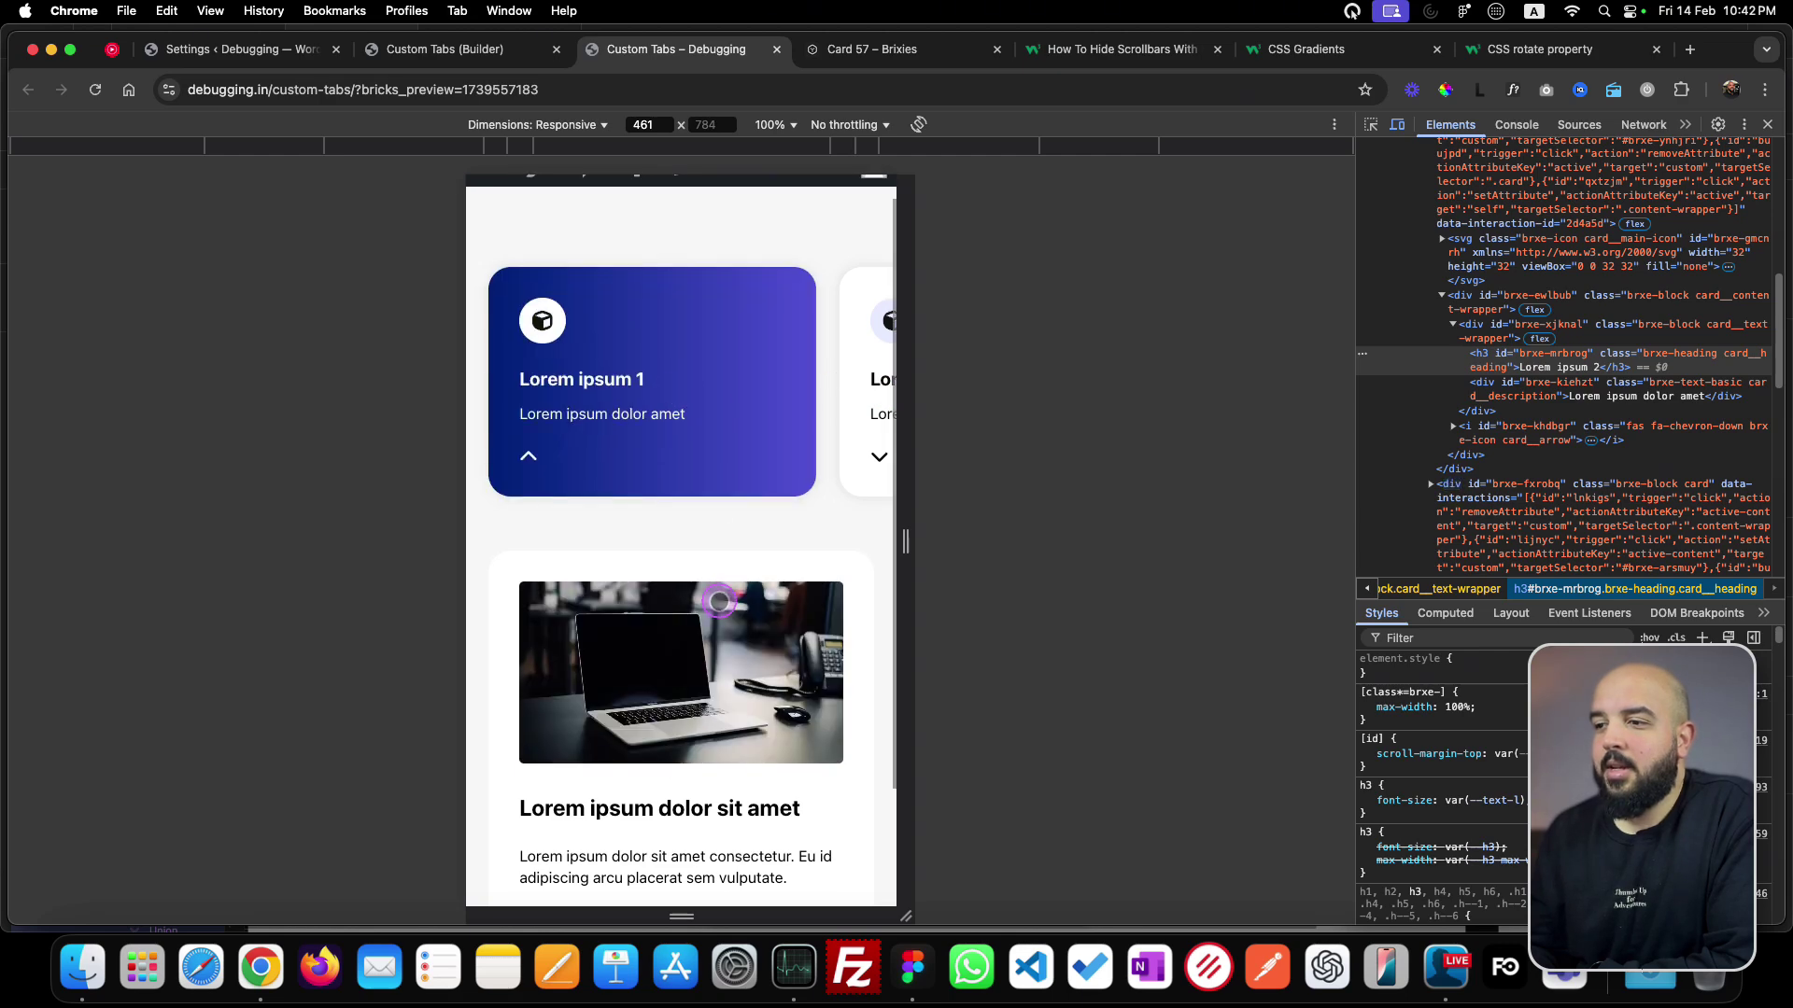
scroll(719, 598, "down", 1)
scroll(721, 608, "down", 2)
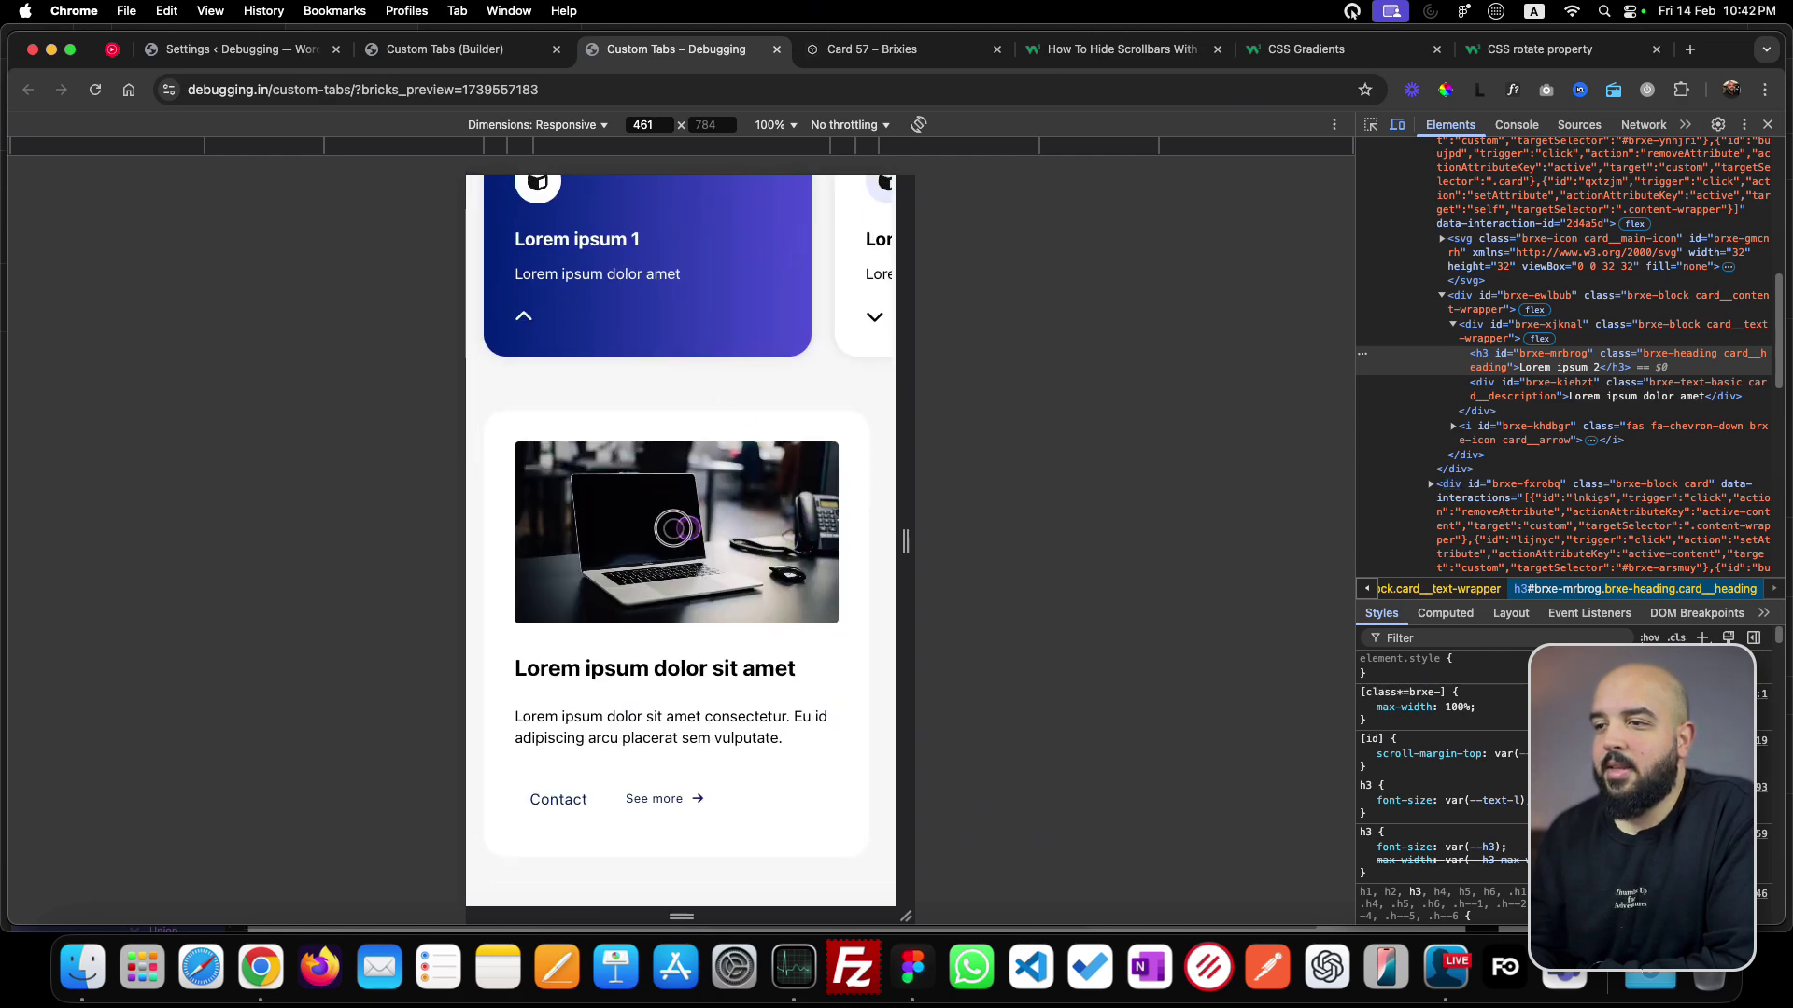
scroll(728, 598, "up", 3)
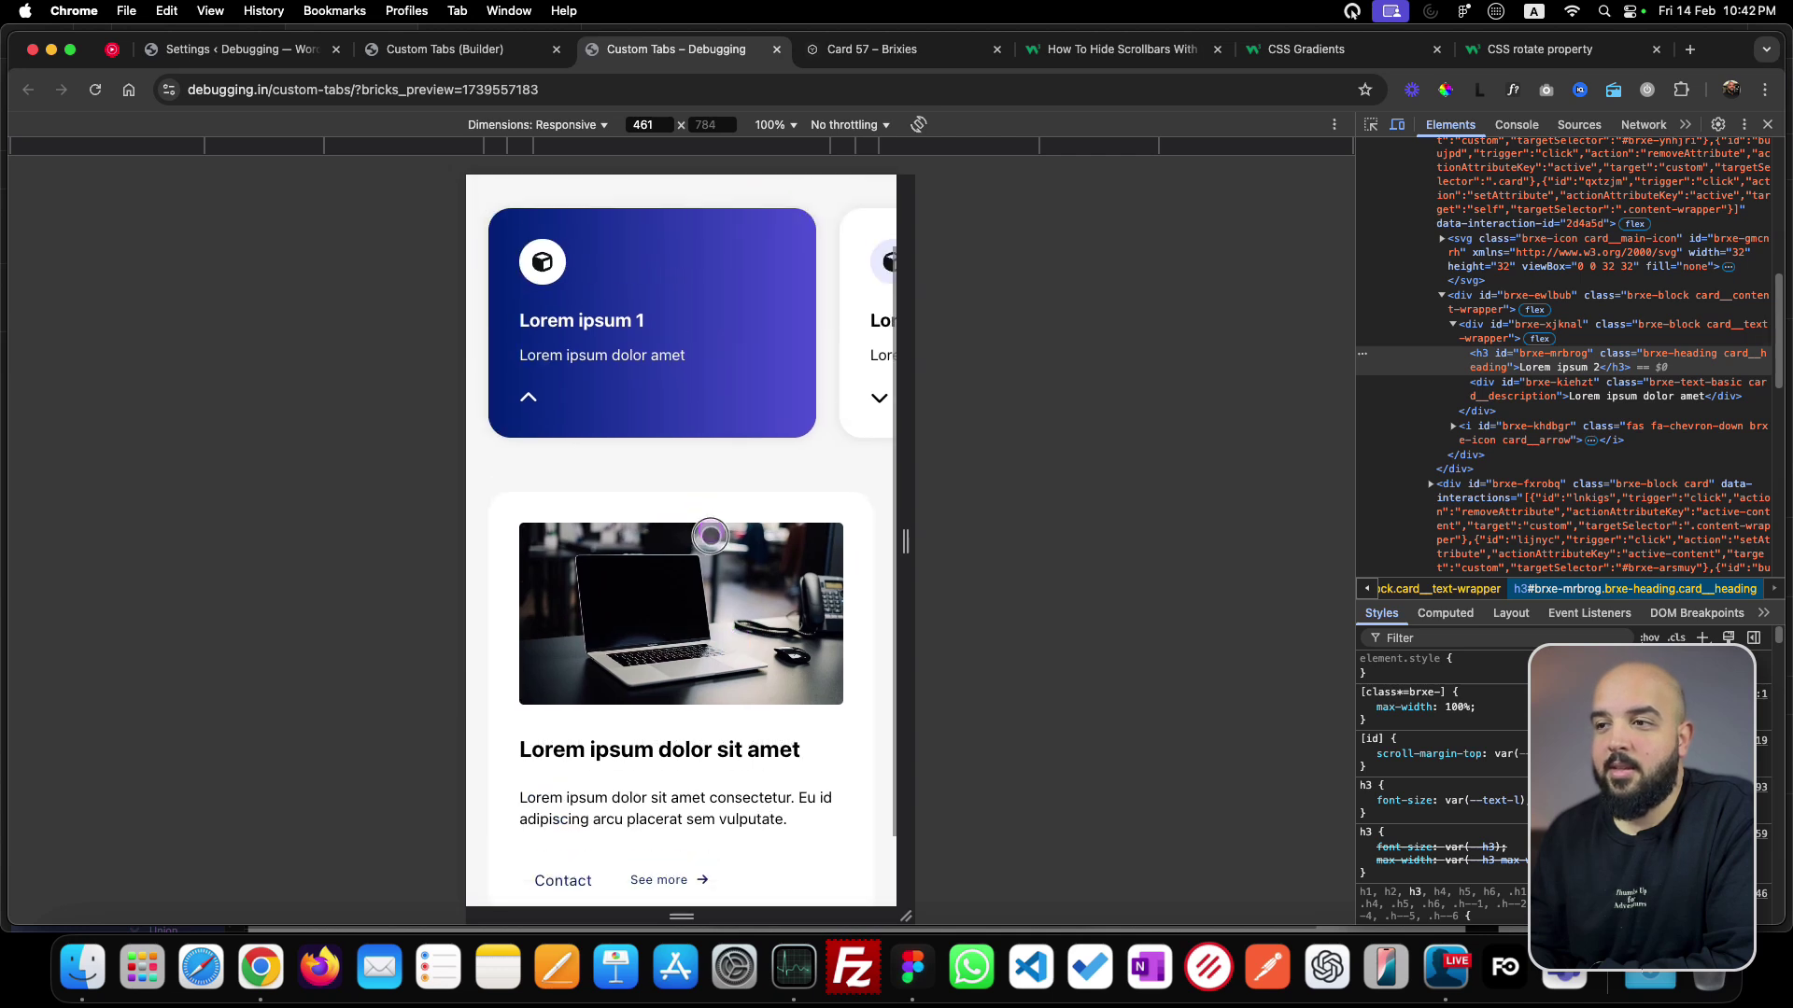
- Test the phone-size card slider by swiping between cards and activating the third, second and first in order
left_click_drag(720, 460, 384, 429)
left_click(709, 412)
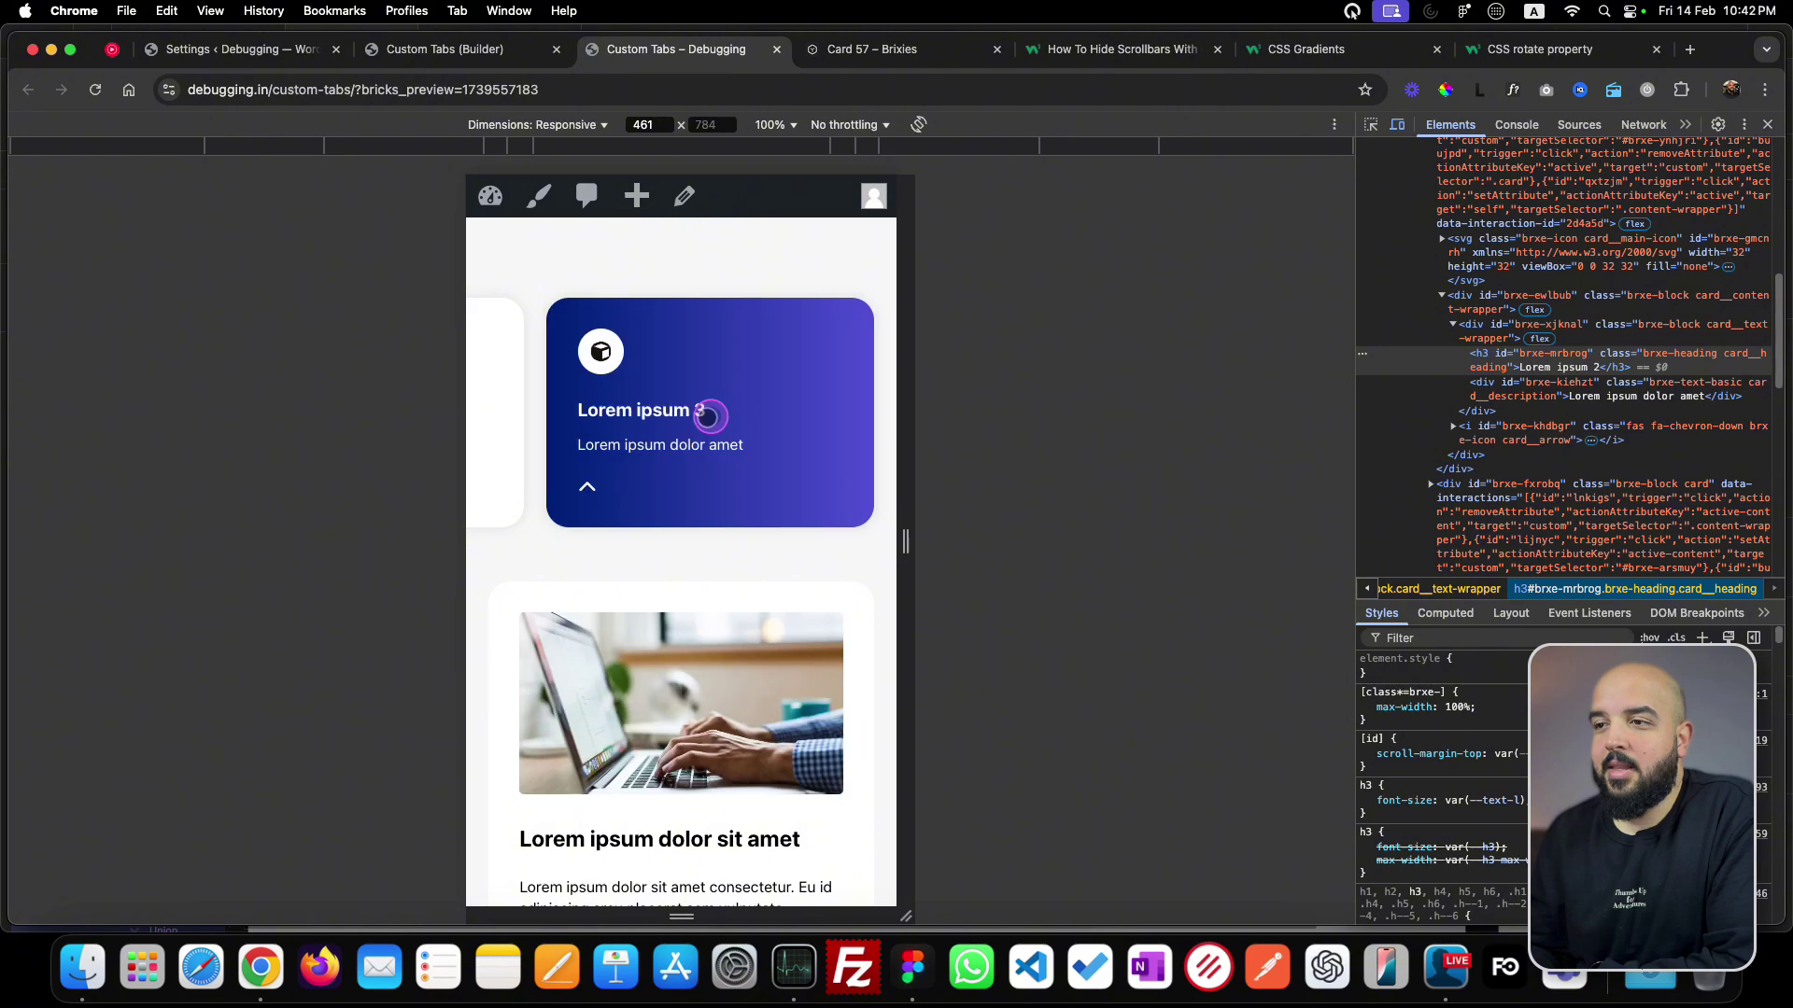
left_click_drag(621, 412, 732, 420)
left_click(691, 422)
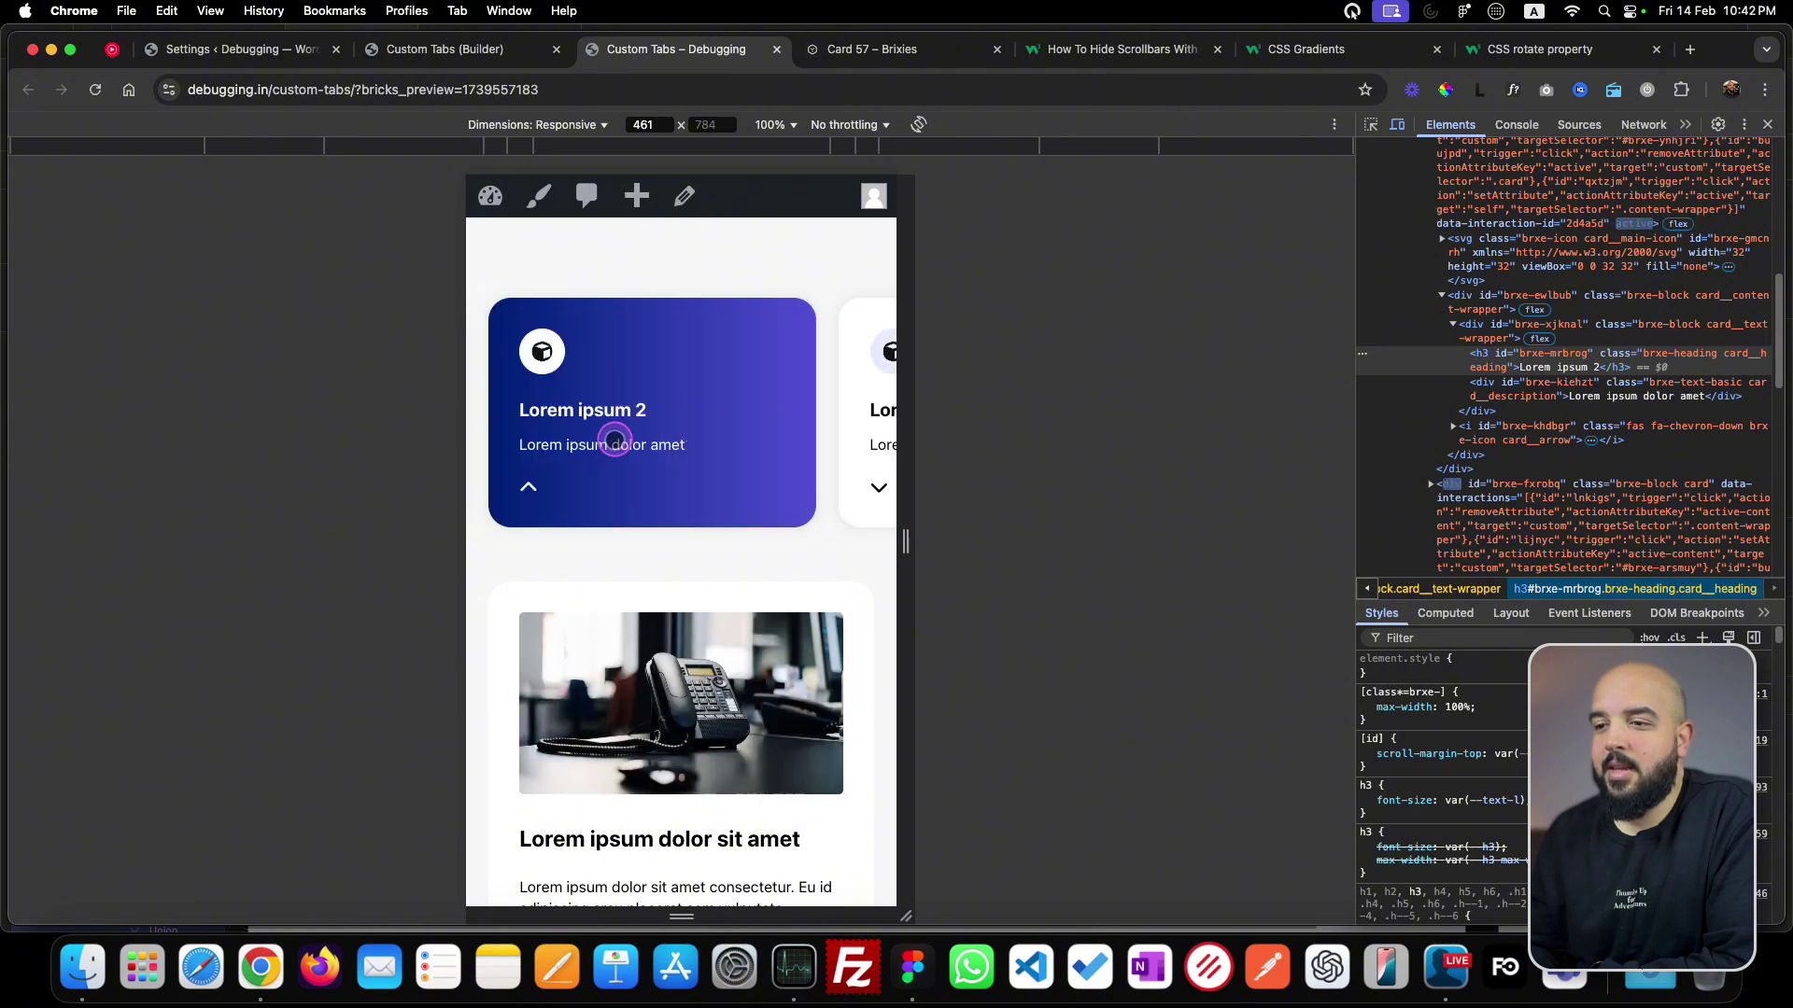
left_click_drag(568, 440, 778, 446)
left_click(617, 418)
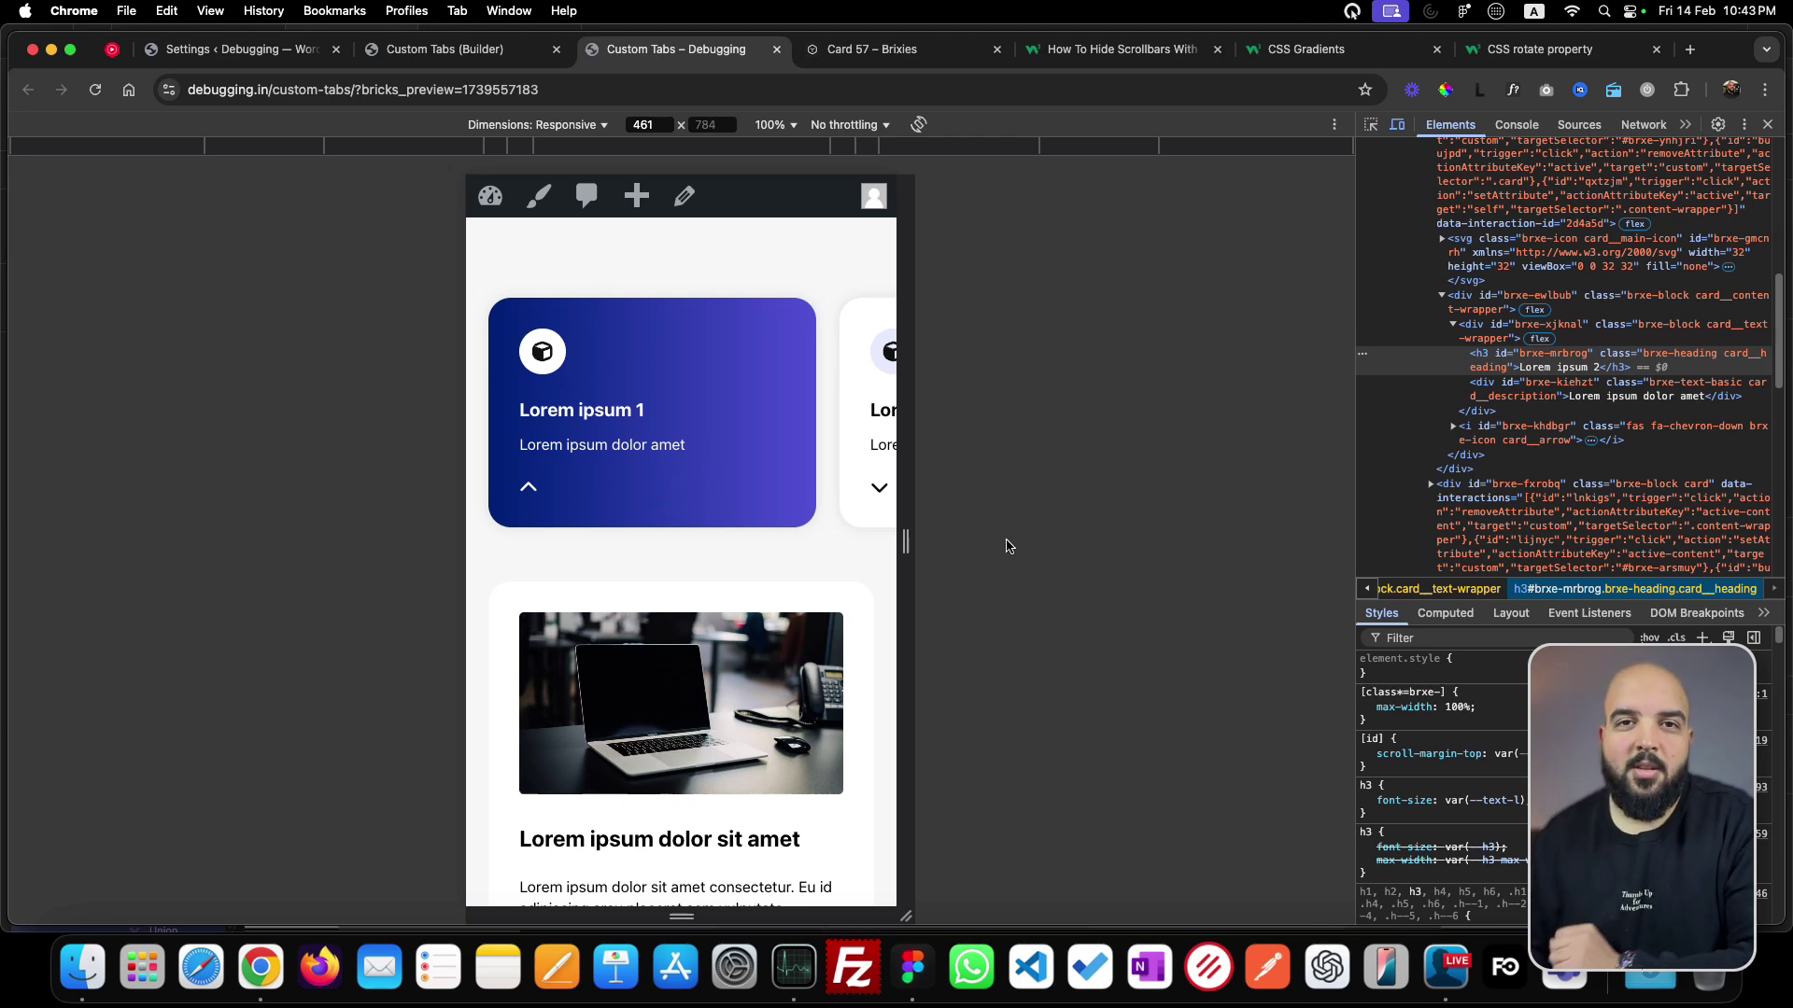
- Switch to Figma to review the video notes in the Tabs Design file
key("super+Tab")
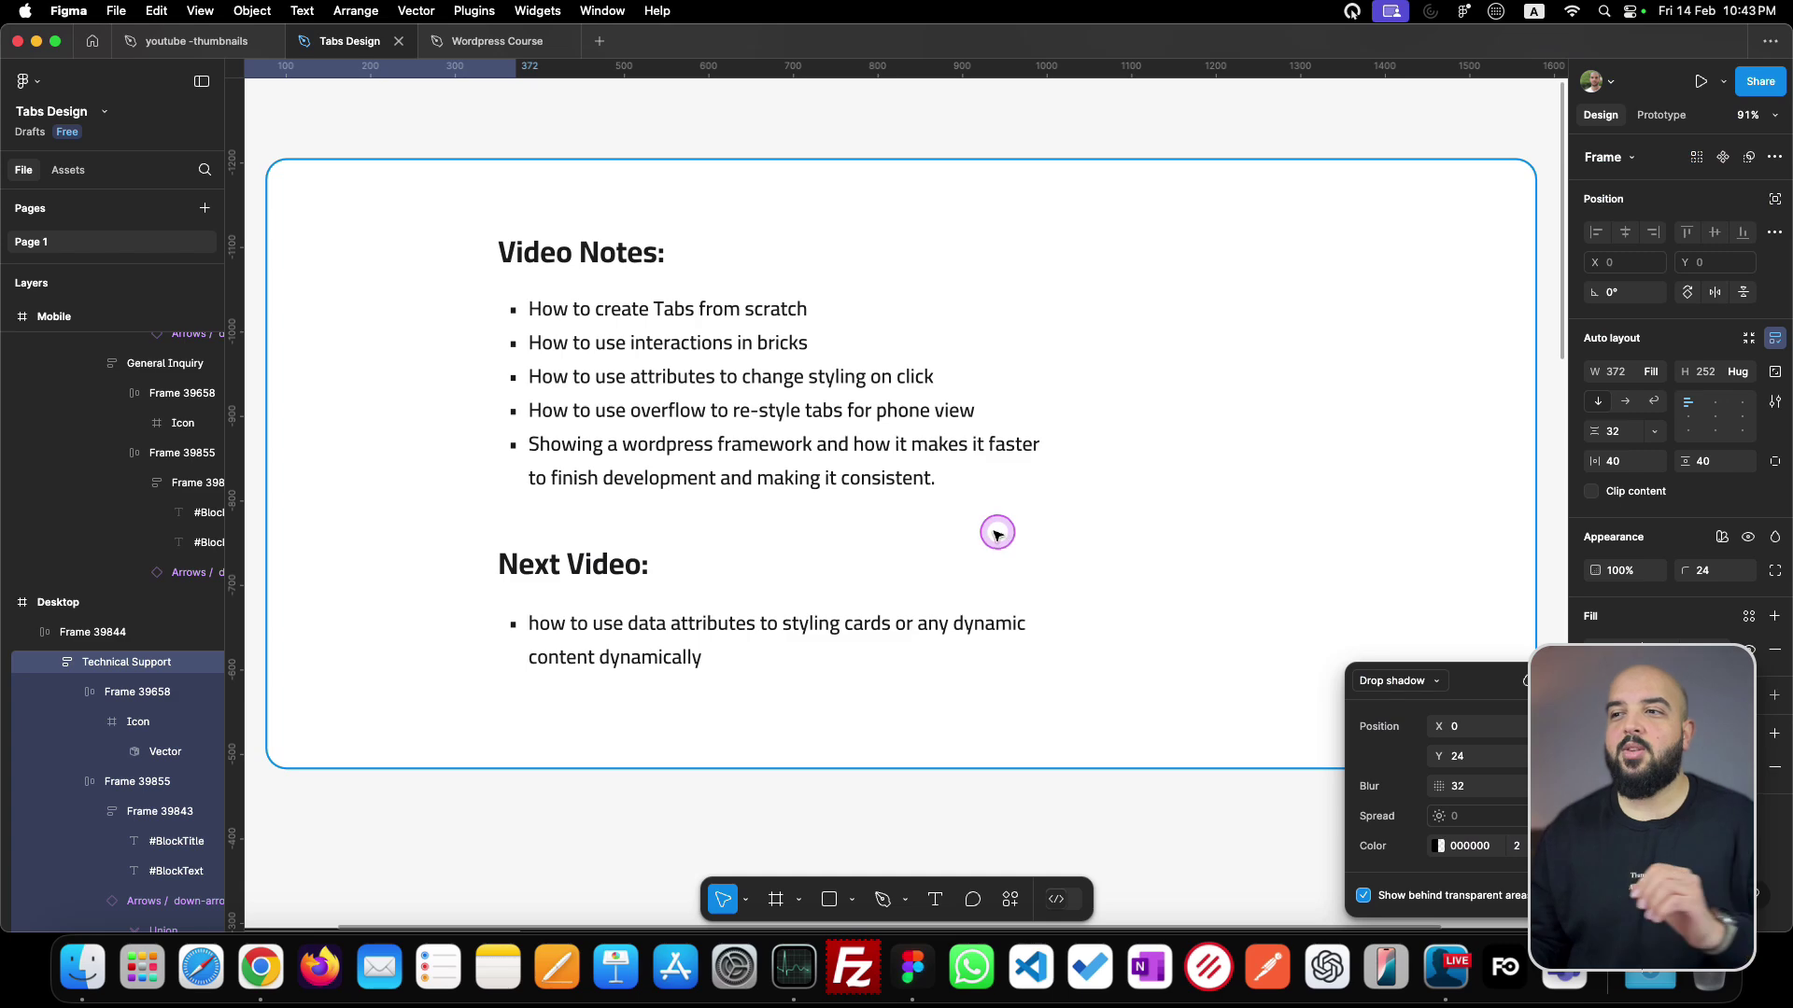